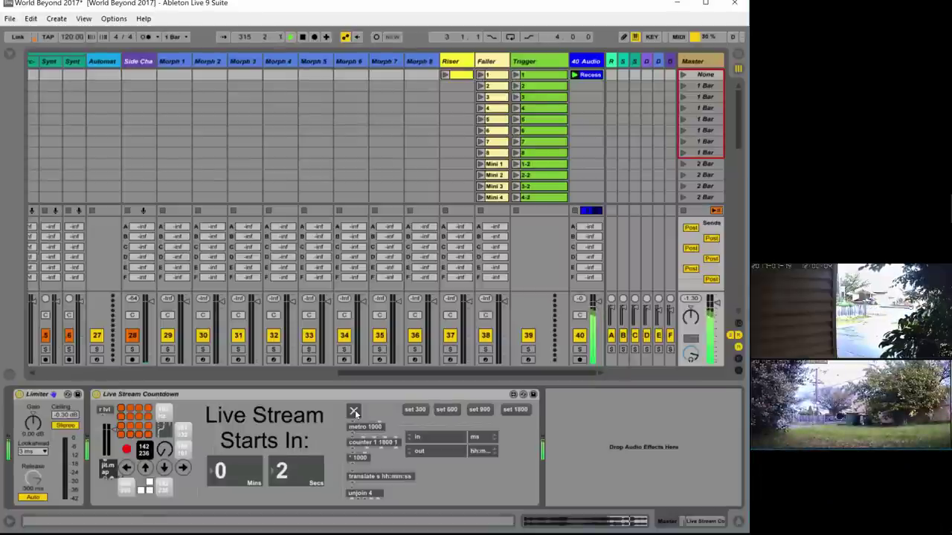
# - Stop the Live Stream Countdown timer and bring up the Kick track's device chain in the session
pyautogui.click(354, 411)
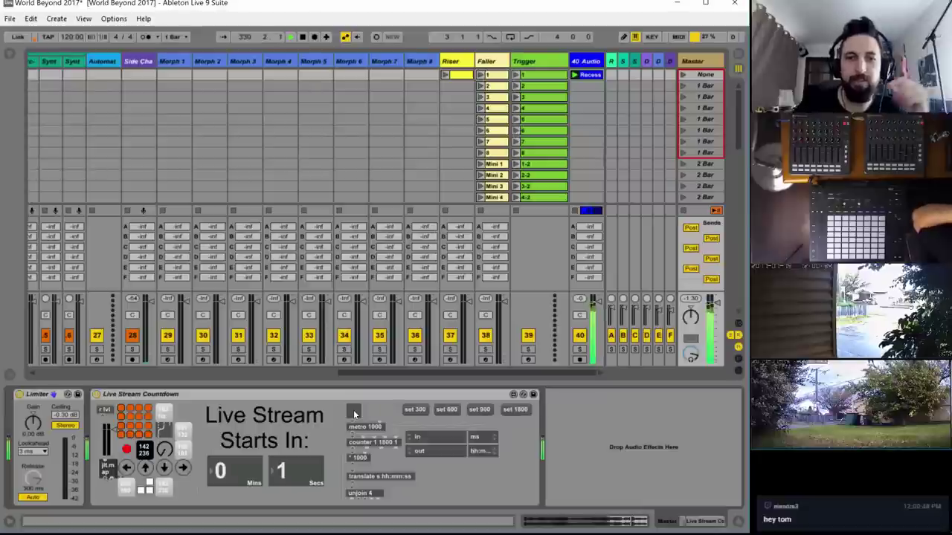
pyautogui.moveTo(386, 374); pyautogui.dragTo(83, 373)
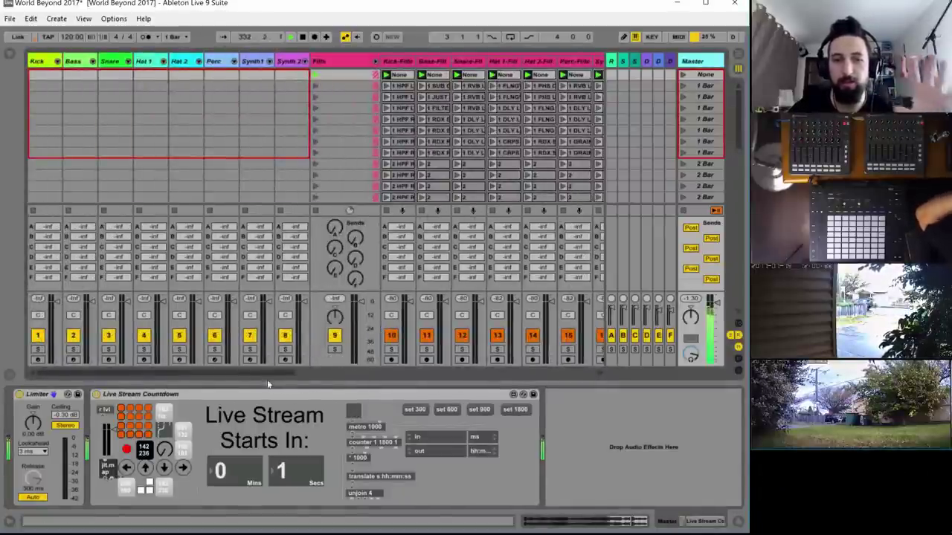
pyautogui.moveTo(280, 375)
pyautogui.mouseDown()
pyautogui.moveTo(510, 375)
pyautogui.moveTo(262, 376)
pyautogui.mouseUp()
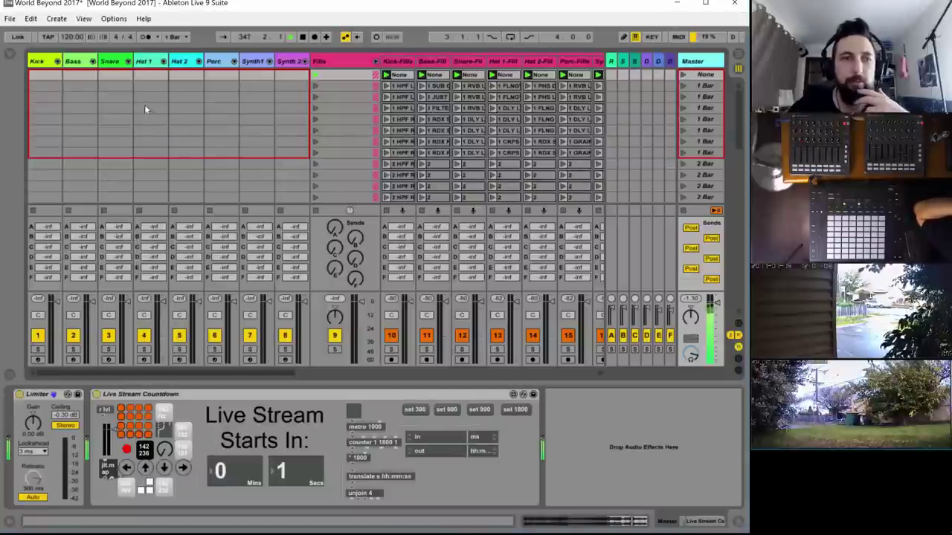
pyautogui.click(46, 75)
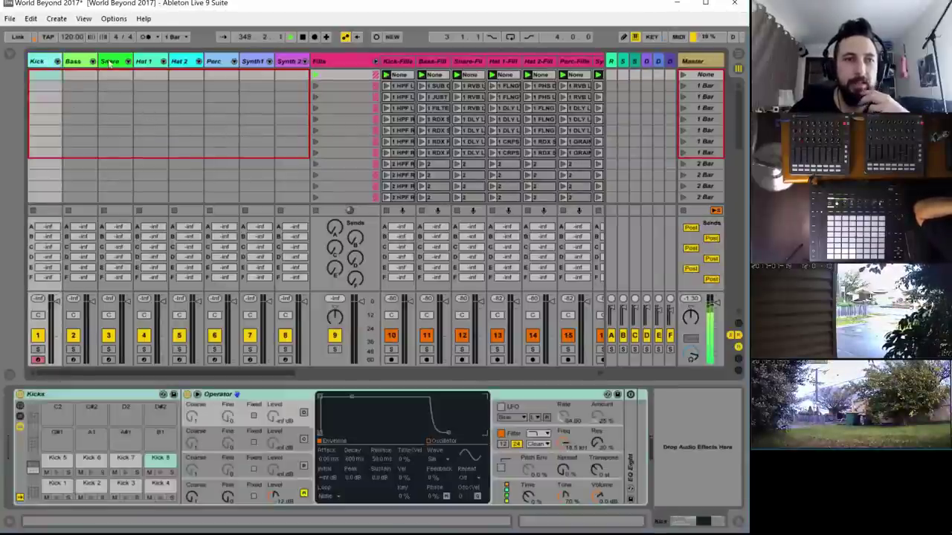
# - Open the Automator editor window from the Techno device on the Automat track
pyautogui.moveTo(274, 373); pyautogui.dragTo(505, 373)
pyautogui.click(303, 61)
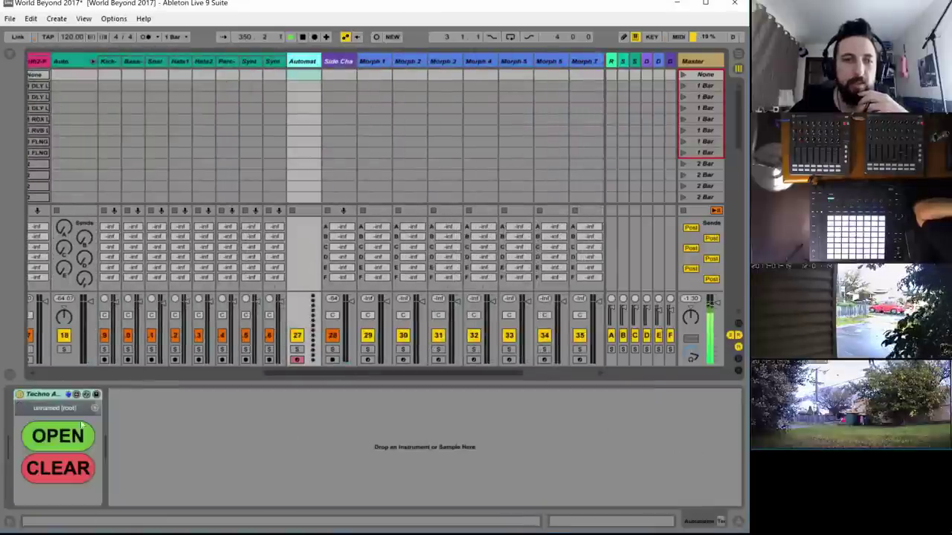
pyautogui.click(58, 437)
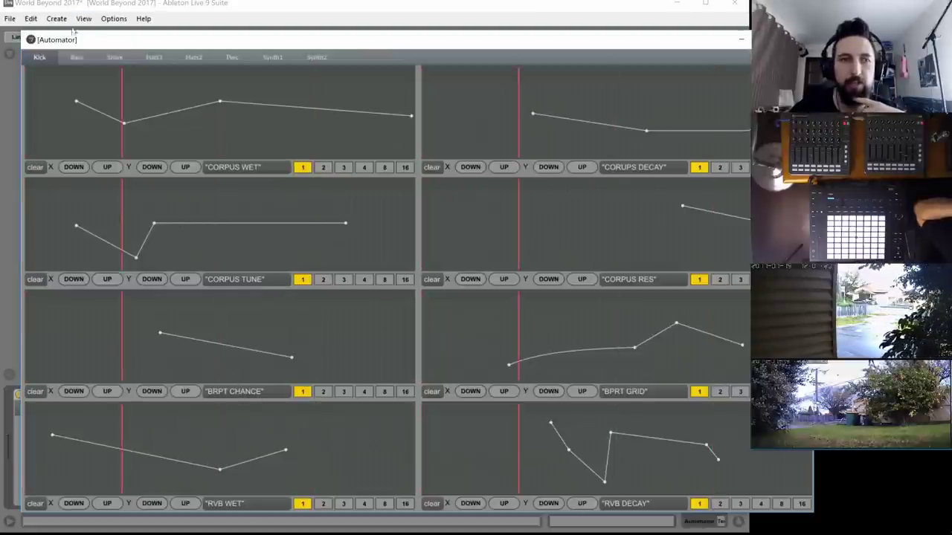
# - Look through the Automator's automation lanes for Bass, Snare, Hats1, Perc, Synth1 and Synth2, ending on Kick
pyautogui.click(77, 58)
pyautogui.click(116, 57)
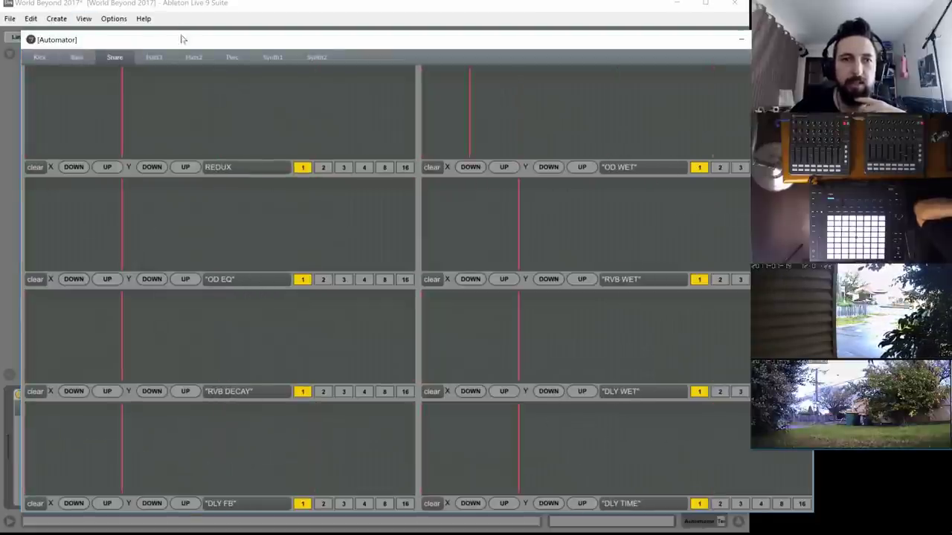
pyautogui.click(137, 60)
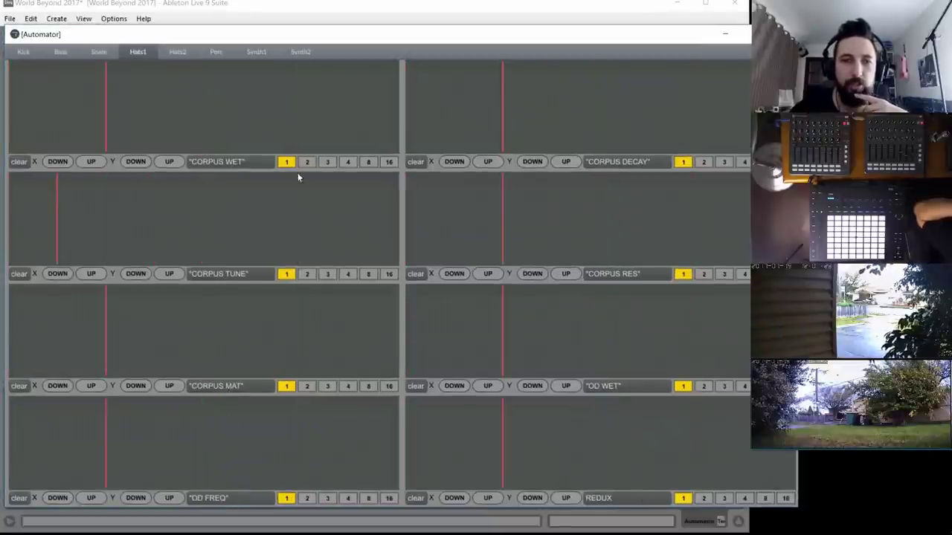
pyautogui.click(215, 52)
pyautogui.click(257, 52)
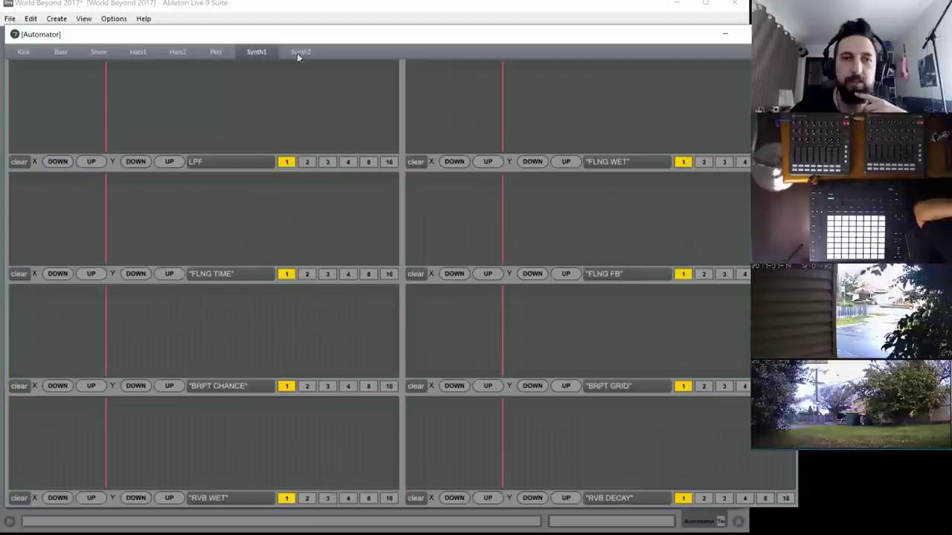
pyautogui.click(298, 52)
pyautogui.click(24, 53)
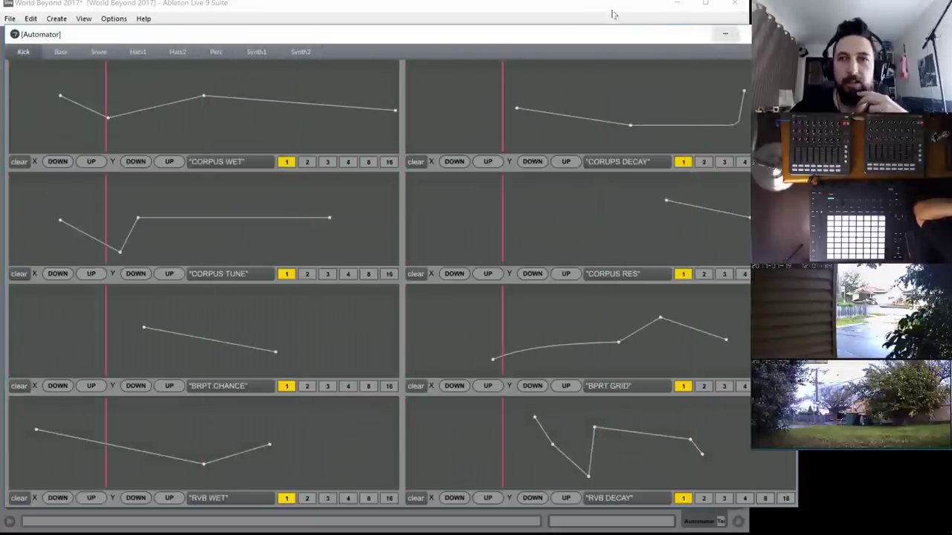
# - Clear the Automator's drawn curves, check the Kick lanes in its editor, and return to the session
pyautogui.click(724, 34)
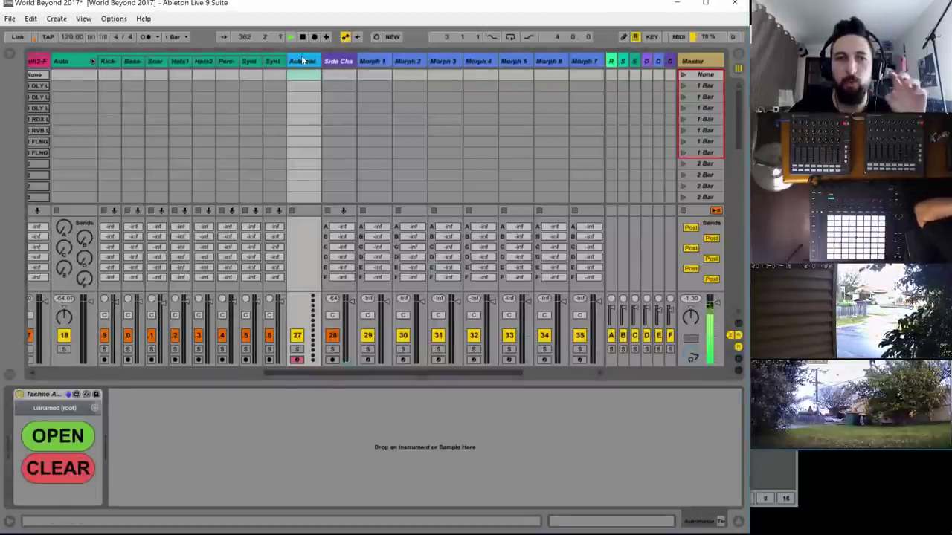
pyautogui.click(67, 434)
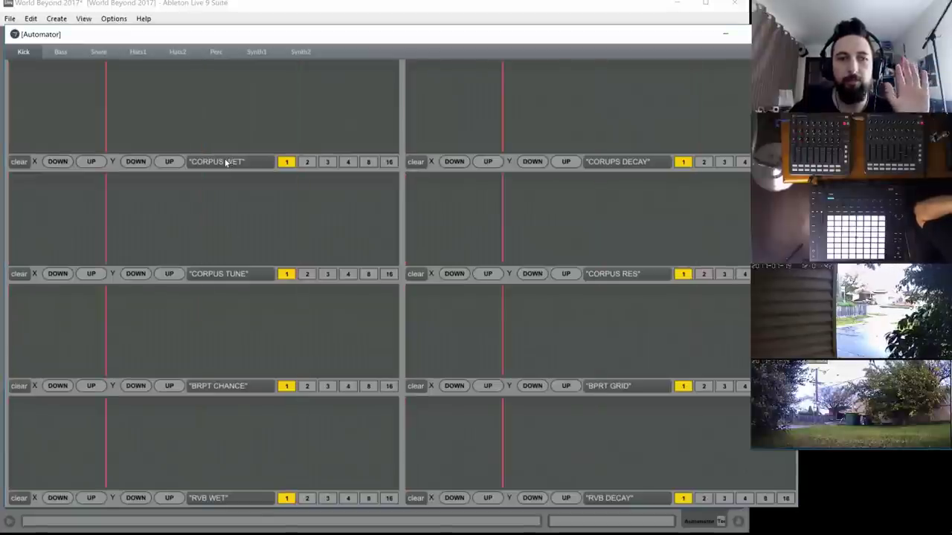
pyautogui.click(227, 6)
# - Examine the effect chains on the Auto group's tracks, from Kick through Bass, Snare, Hats, Perc and both Synths
pyautogui.click(109, 61)
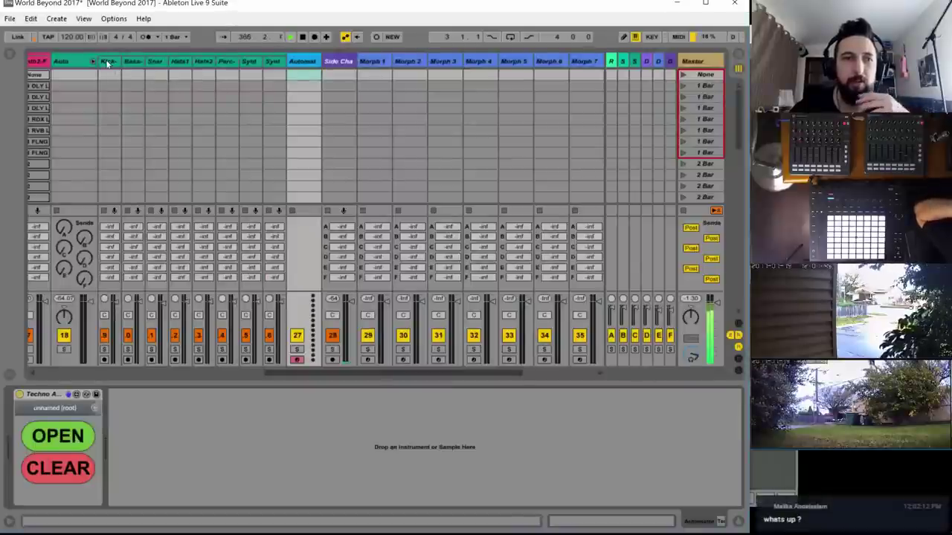
pyautogui.click(135, 61)
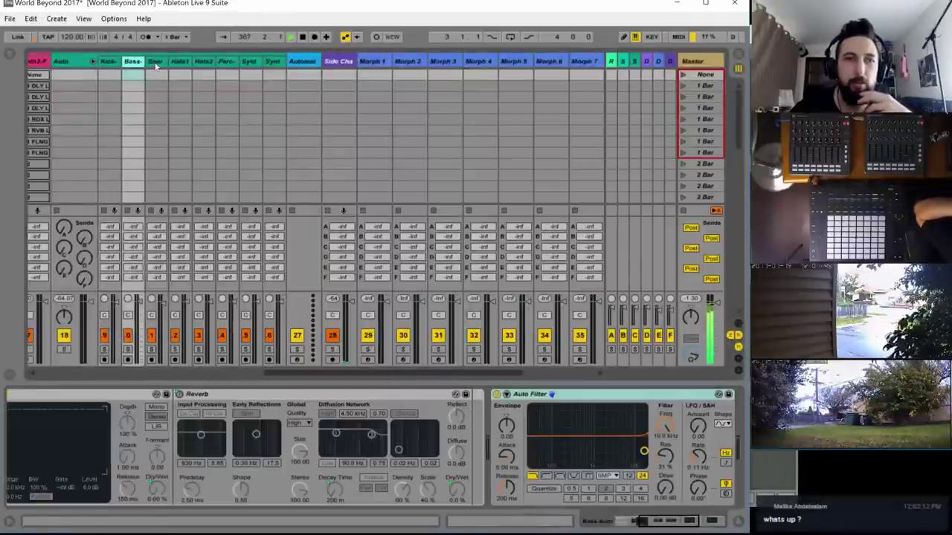
pyautogui.click(155, 63)
pyautogui.click(179, 62)
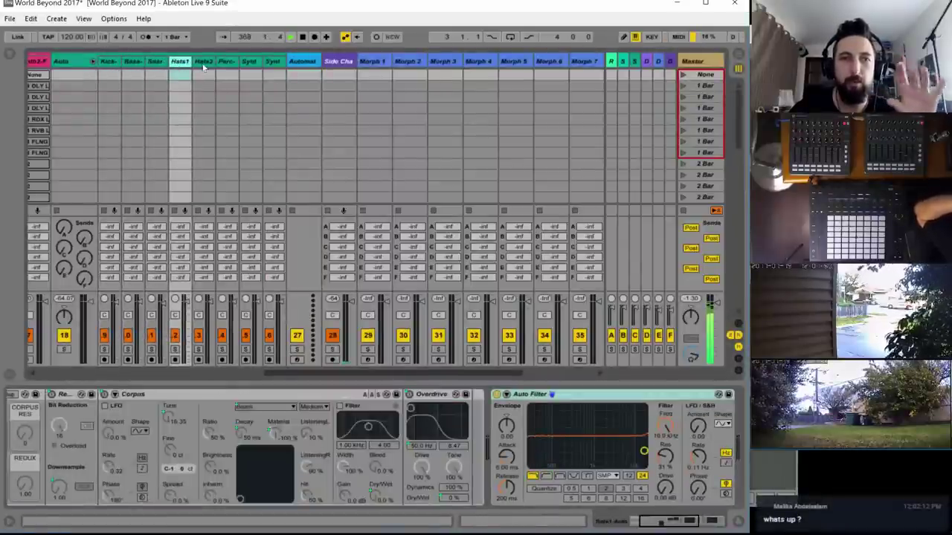
pyautogui.click(203, 62)
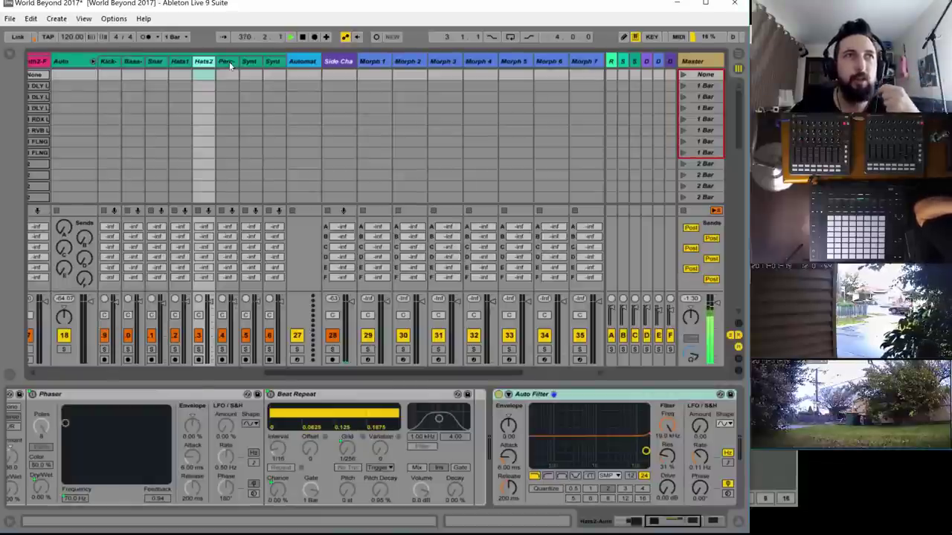
pyautogui.click(227, 63)
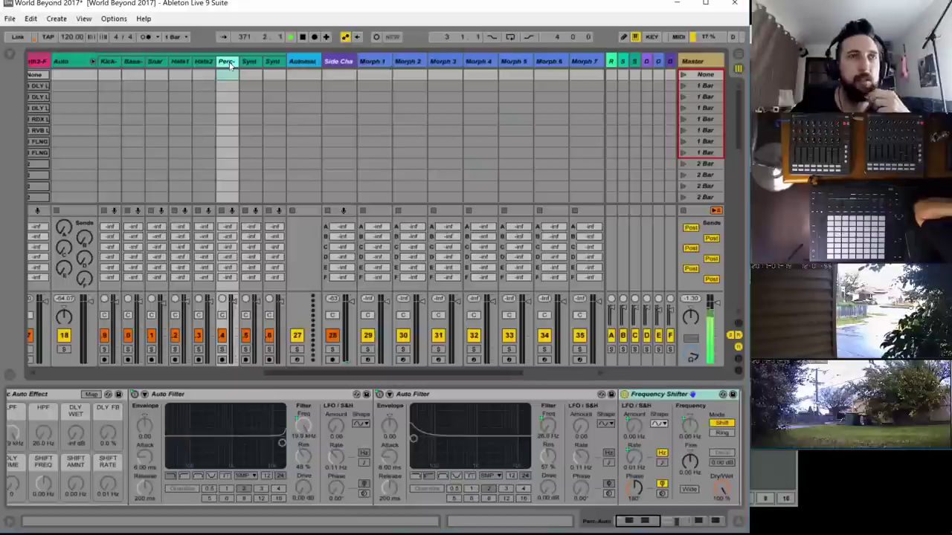
pyautogui.click(248, 63)
pyautogui.click(274, 63)
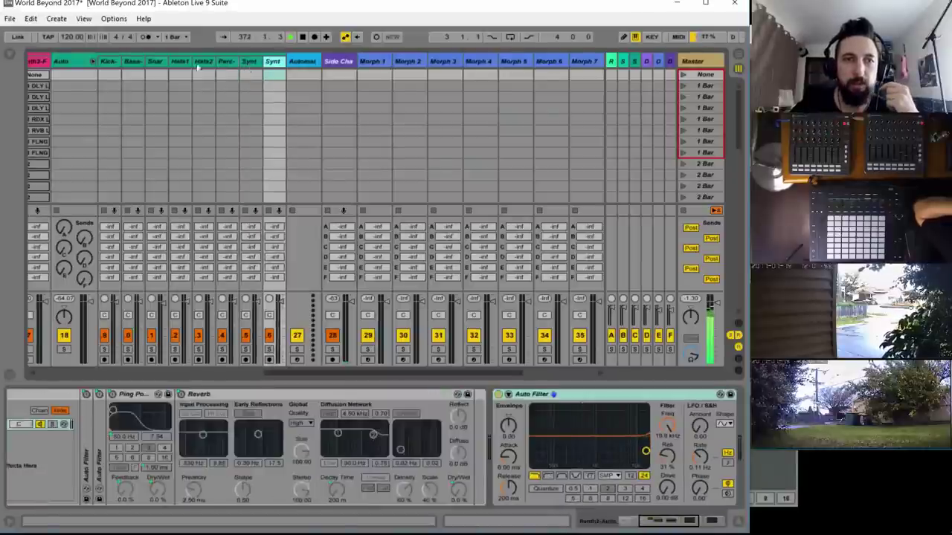
pyautogui.click(249, 63)
# - Examine the 1 Bar and 2 Bar effect clips across the Fills group's tracks
pyautogui.moveTo(311, 370); pyautogui.dragTo(175, 370)
pyautogui.scroll(-3, 191, 153)
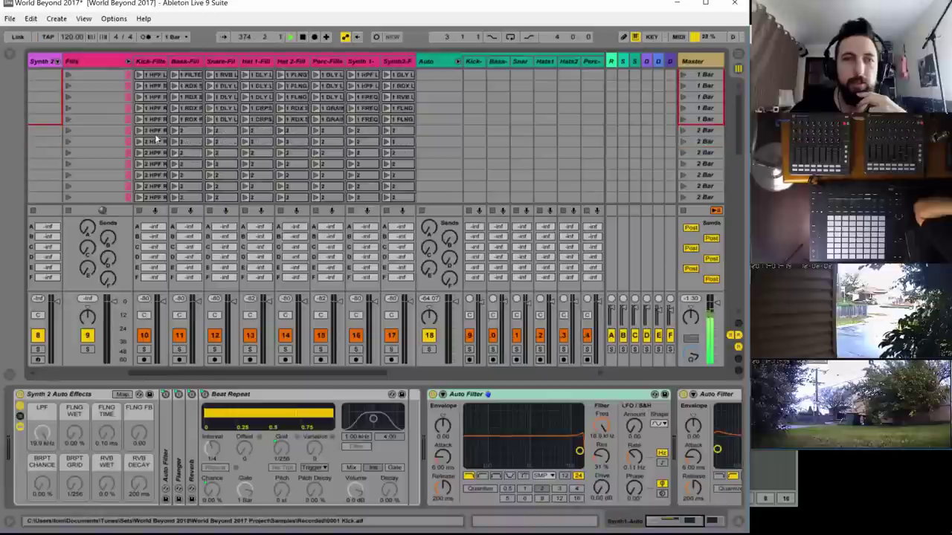
pyautogui.scroll(-2, 159, 133)
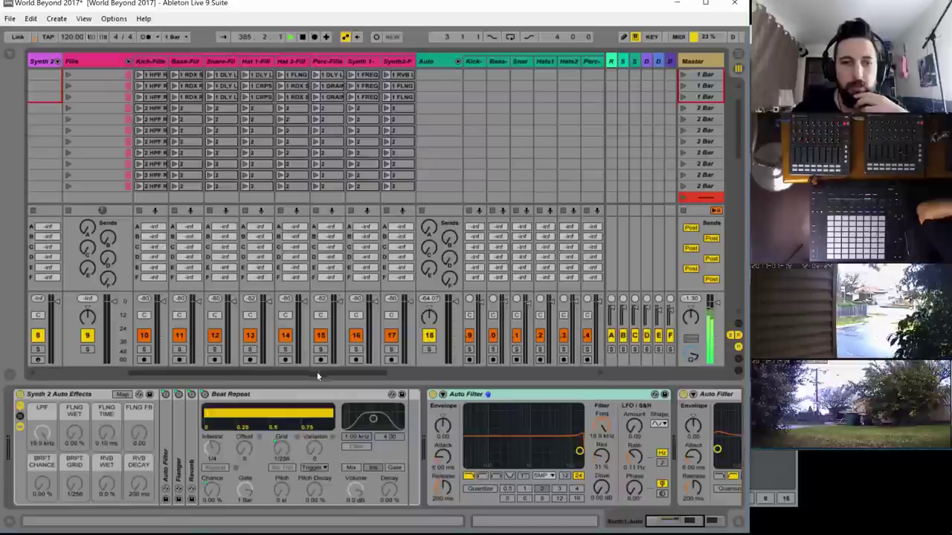
# - Examine the Kick track's drum rack, going through pads Kick 1 to Kick 4 and Kick 8
pyautogui.moveTo(317, 375); pyautogui.dragTo(21, 369)
pyautogui.click(44, 62)
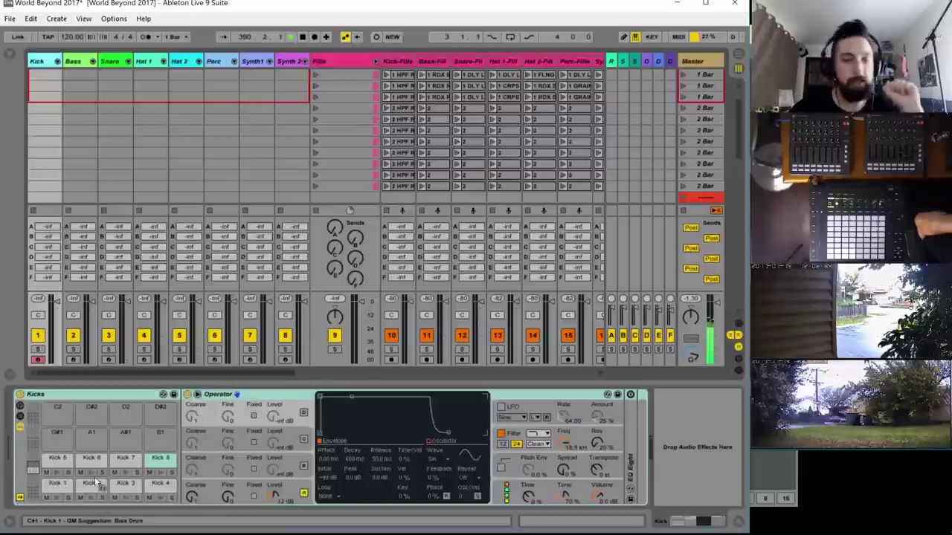
pyautogui.click(58, 485)
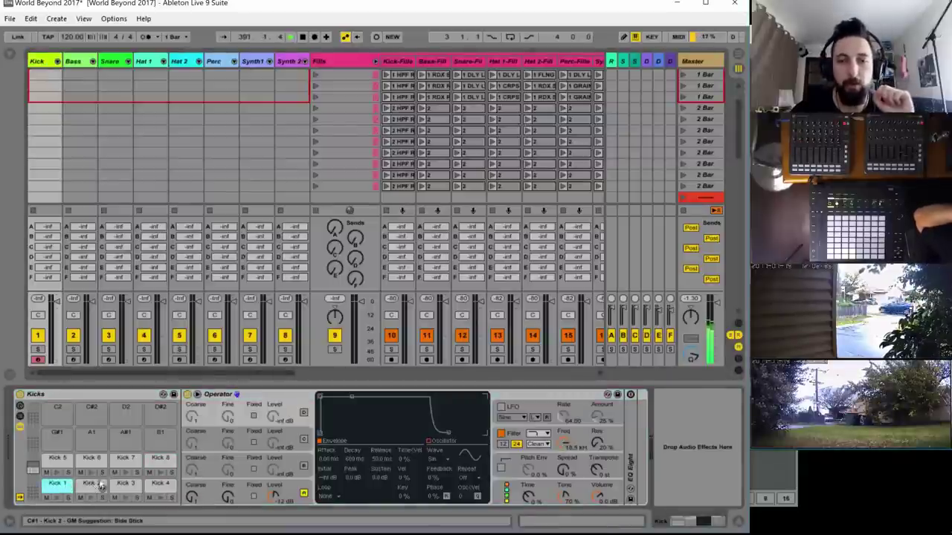
pyautogui.click(93, 485)
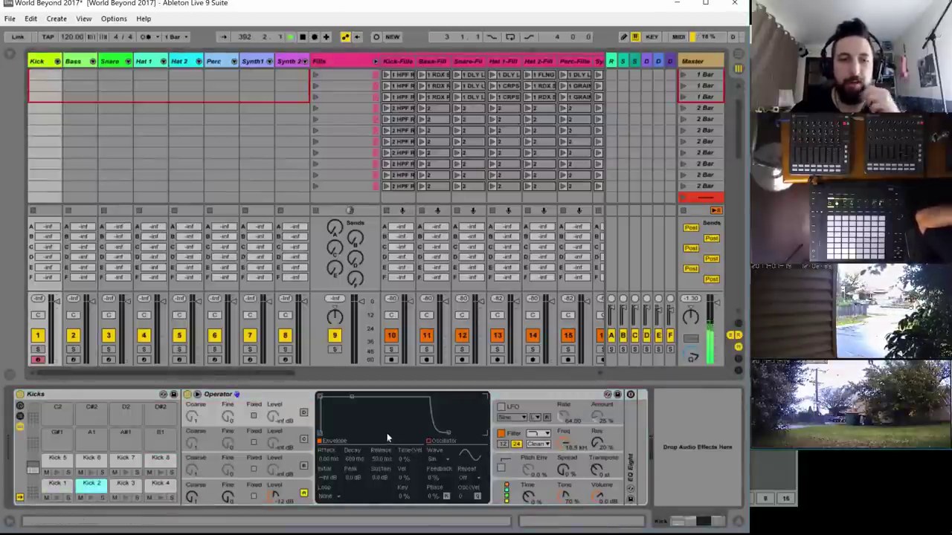
pyautogui.click(126, 486)
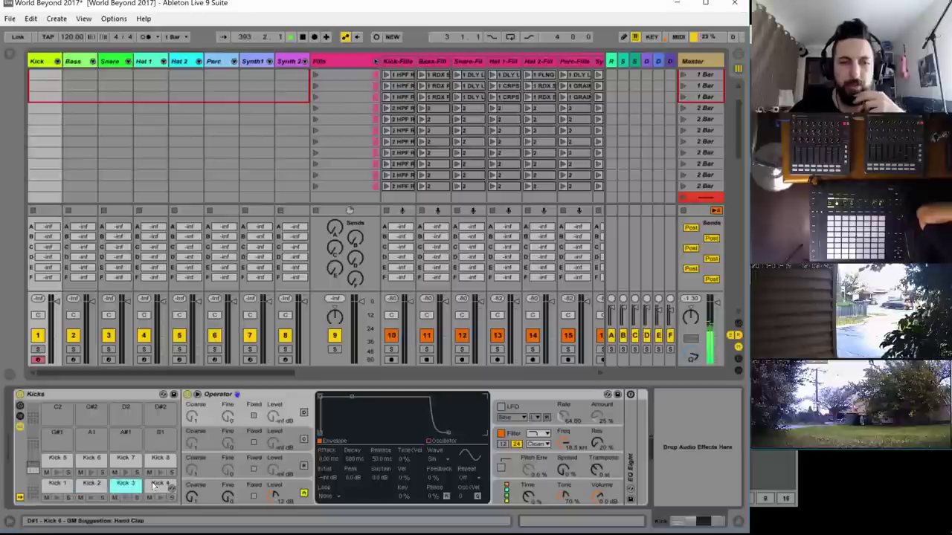
pyautogui.click(160, 485)
pyautogui.click(160, 458)
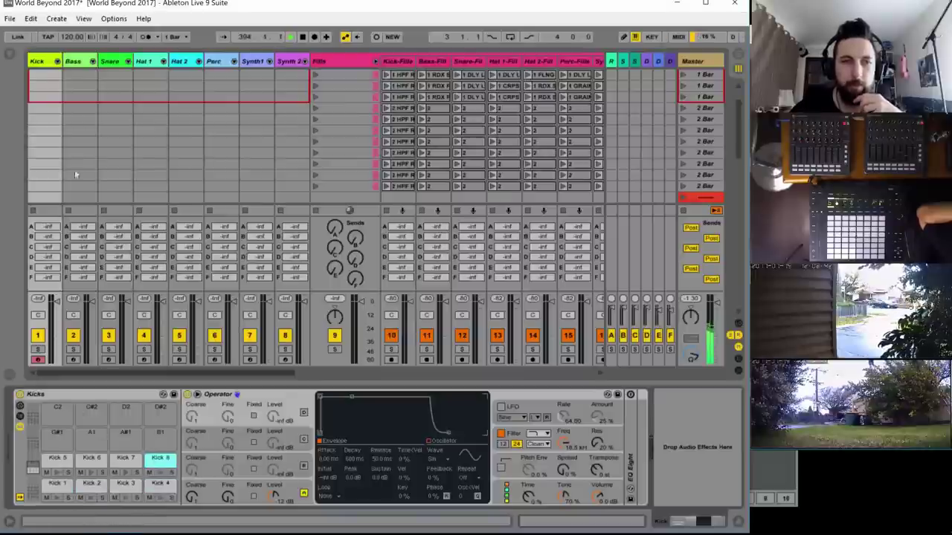
# - Examine the instrument racks on the Bass, Snare, Hat 1, Hat 2, Perc, Synth1 and Synth 2 tracks
pyautogui.click(86, 61)
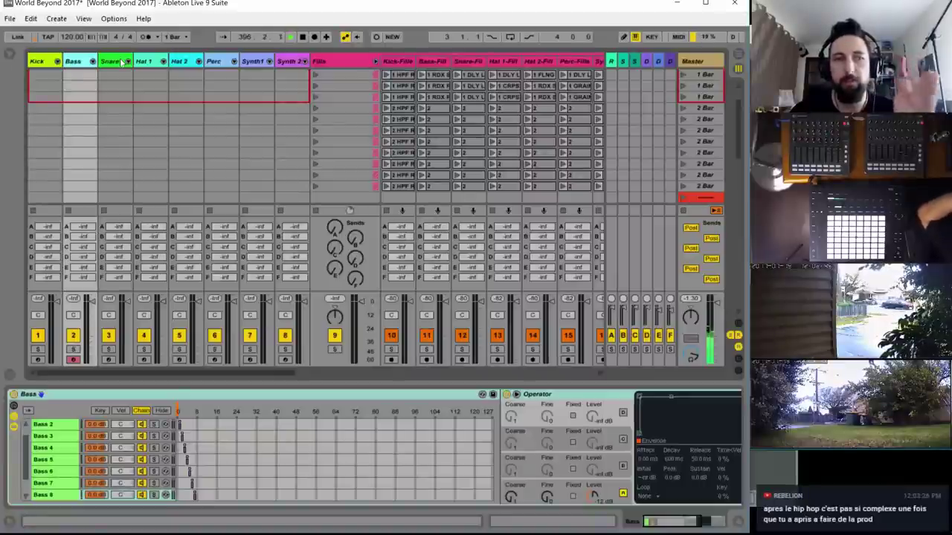
pyautogui.click(125, 63)
pyautogui.click(154, 62)
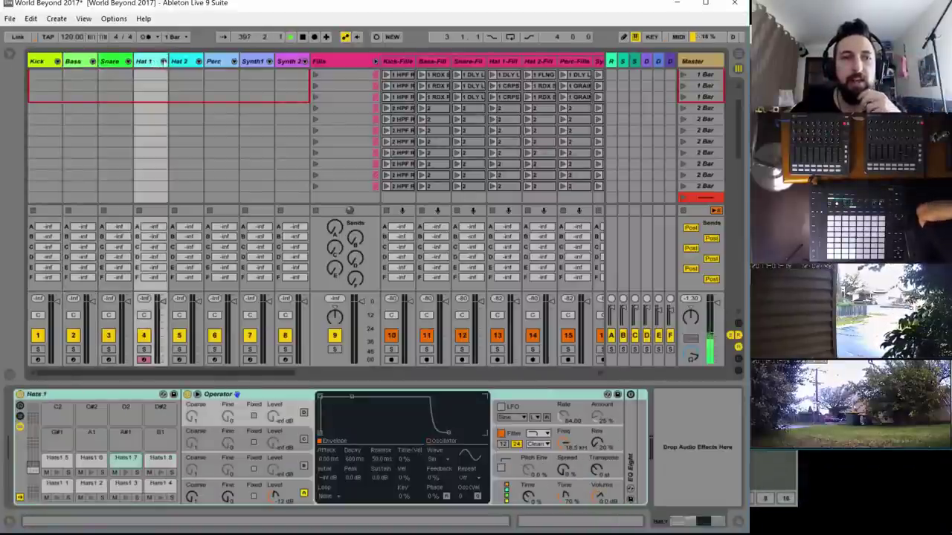
pyautogui.click(188, 62)
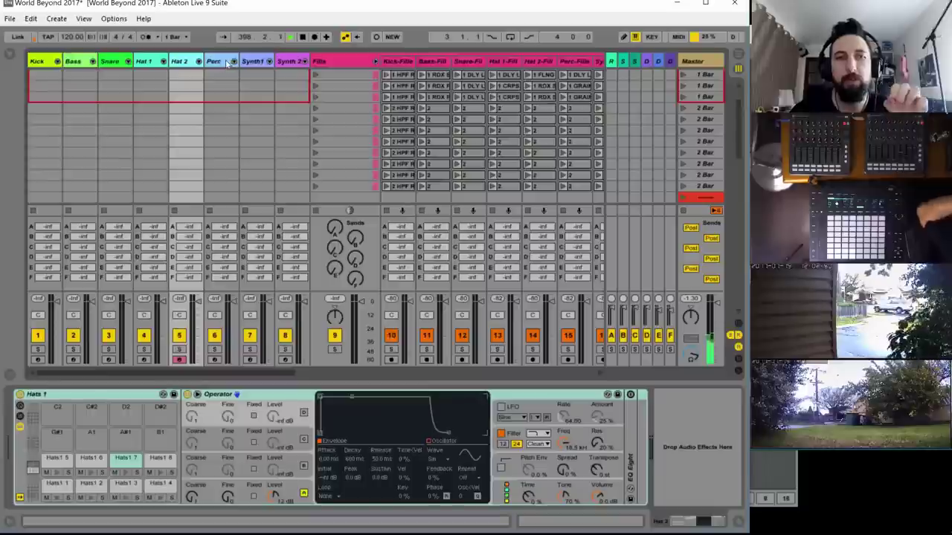
pyautogui.click(216, 63)
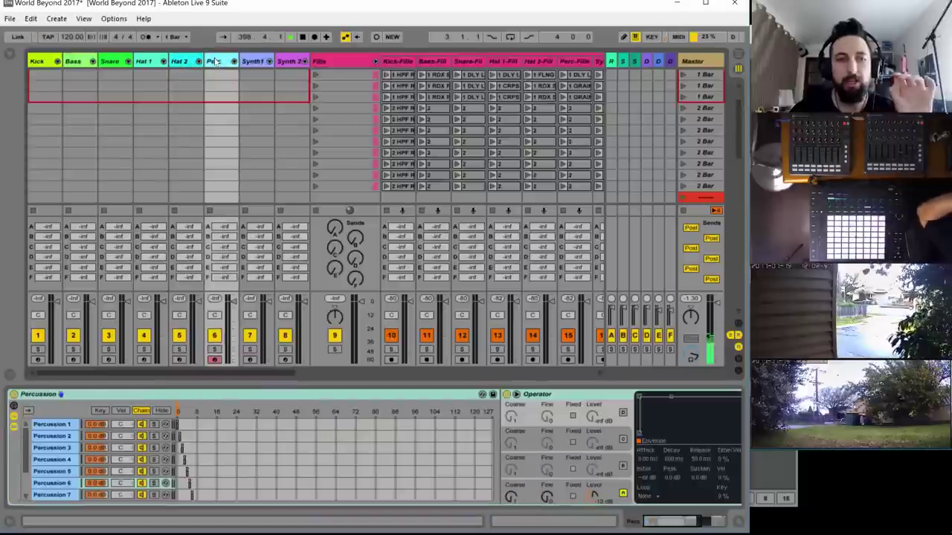
pyautogui.click(252, 61)
pyautogui.click(287, 63)
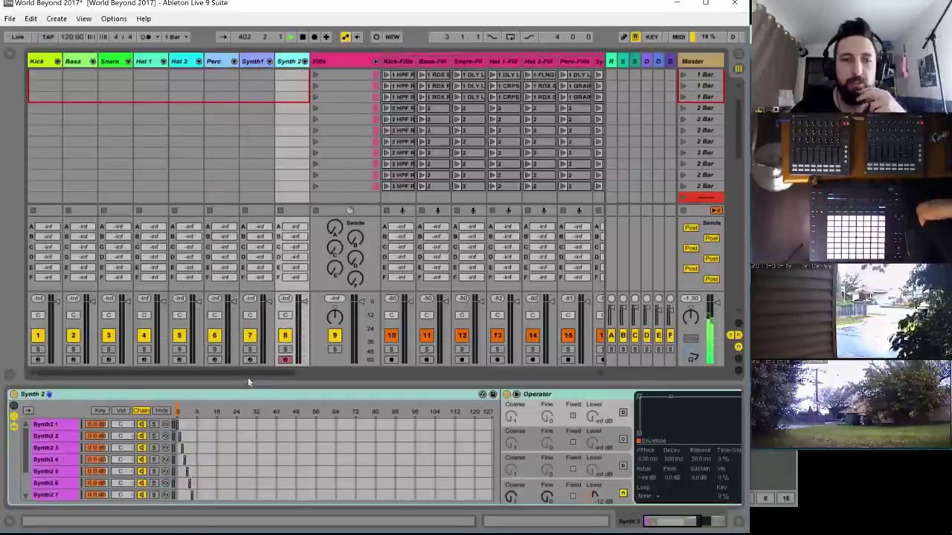
# - Select the whole block of scenes named Track 1 on the Master track
pyautogui.scroll(-5, 519, 137)
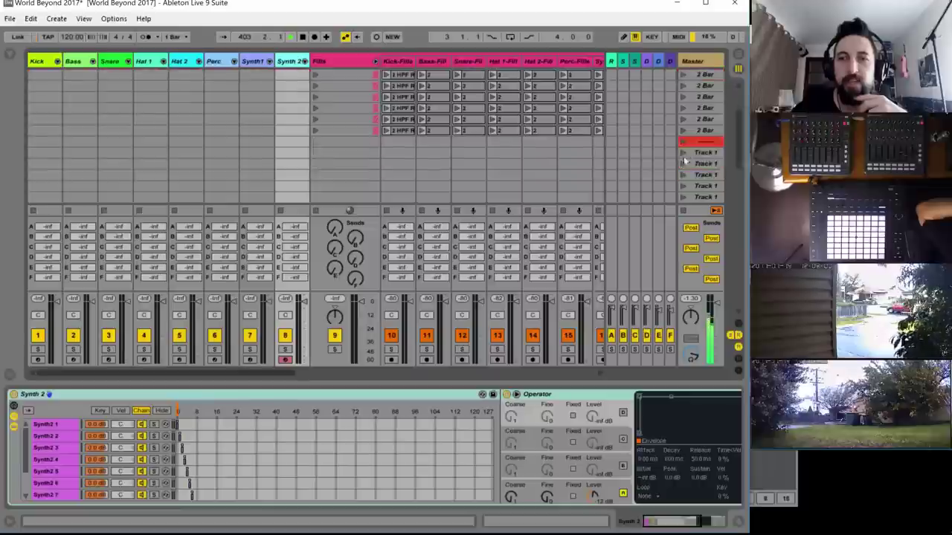
pyautogui.click(702, 150)
pyautogui.scroll(-4, 705, 149)
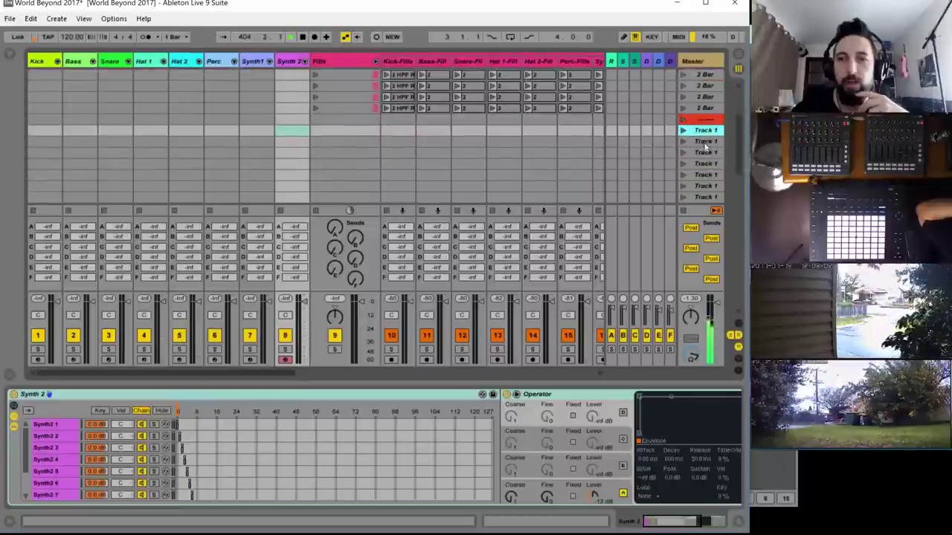
pyautogui.keyDown('shift'); pyautogui.click(705, 185); pyautogui.keyUp('shift')
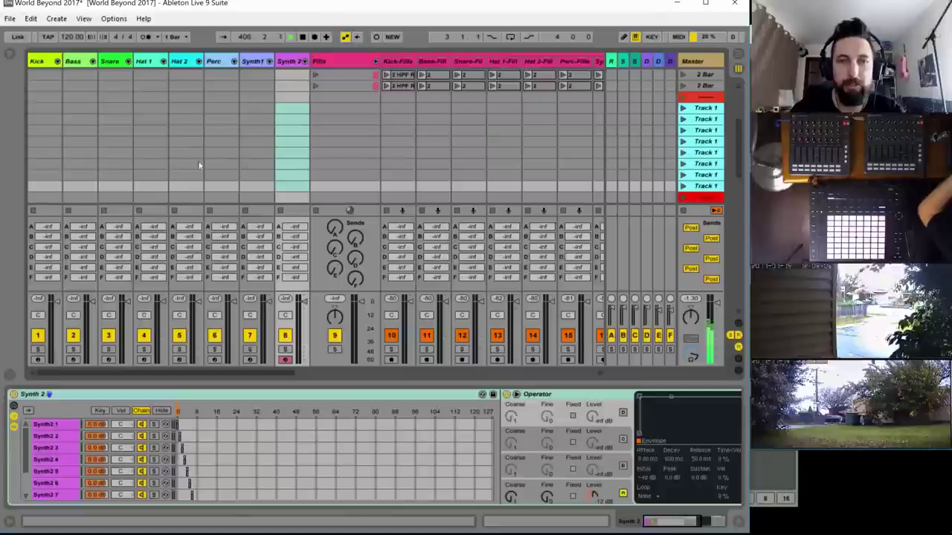
# - Look over the Track 3 and Track 4 scene area and the devices on the Morph 1 and Morph 2 tracks
pyautogui.scroll(-20, 606, 170)
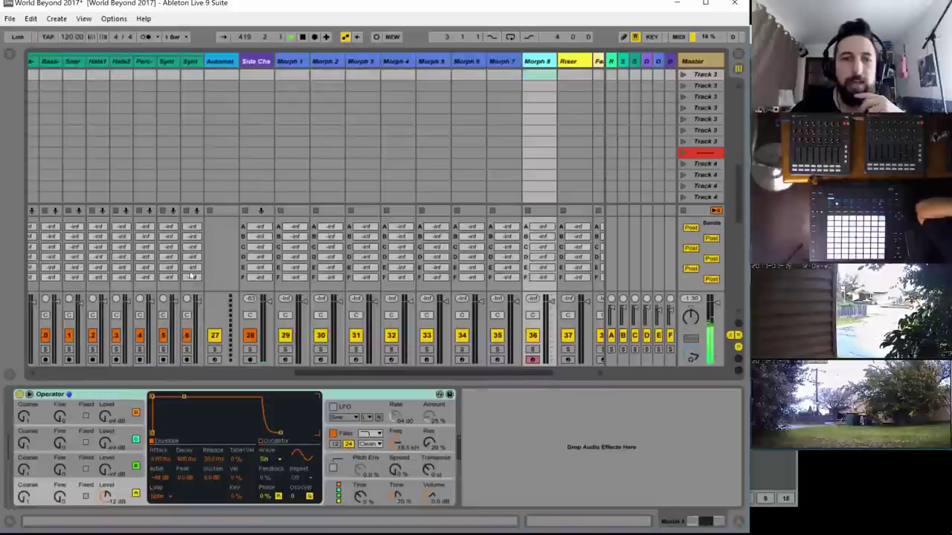
pyautogui.click(290, 58)
pyautogui.click(320, 64)
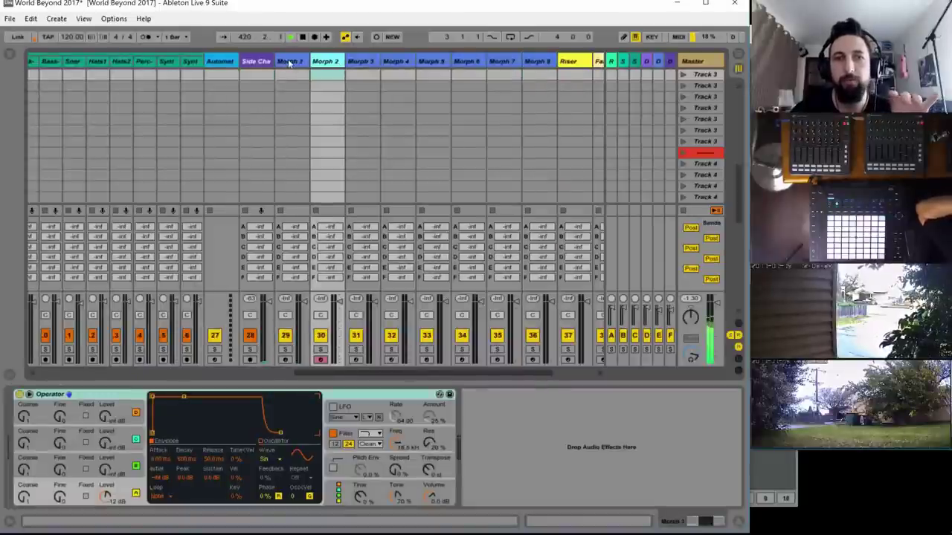
# - Examine the Operator instrument on each Morph track, going from Morph 1 through Morph 8
pyautogui.click(287, 61)
pyautogui.click(322, 62)
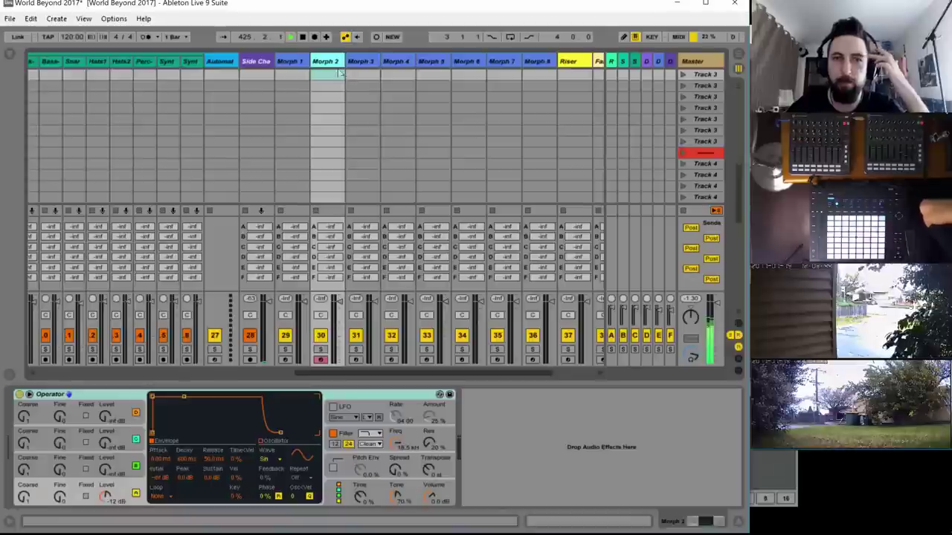
pyautogui.click(296, 60)
pyautogui.click(325, 60)
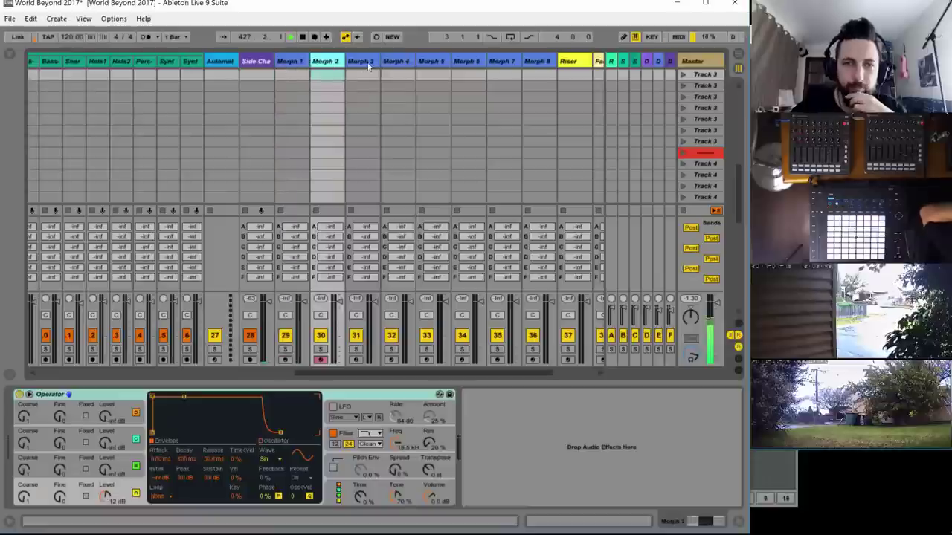
pyautogui.click(361, 61)
pyautogui.click(396, 61)
pyautogui.click(431, 61)
pyautogui.click(467, 63)
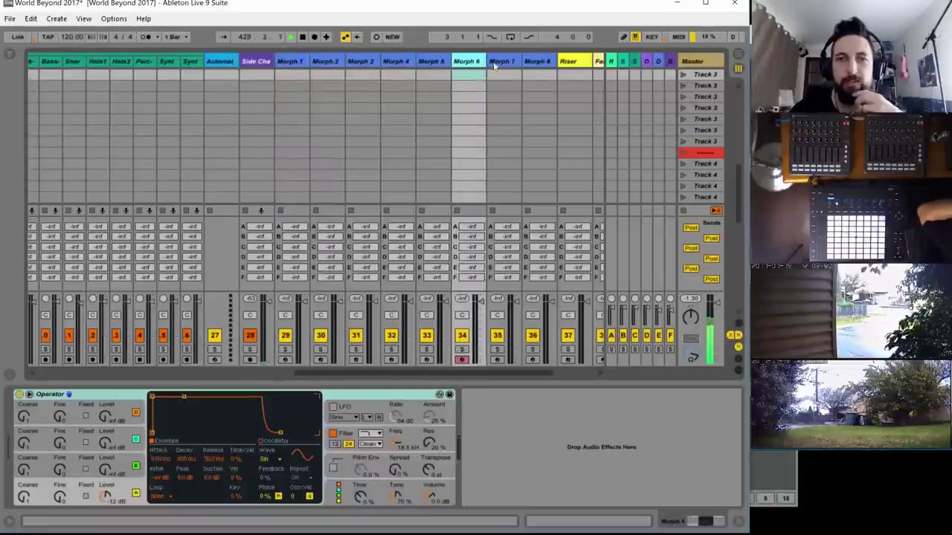
pyautogui.click(501, 62)
pyautogui.click(536, 61)
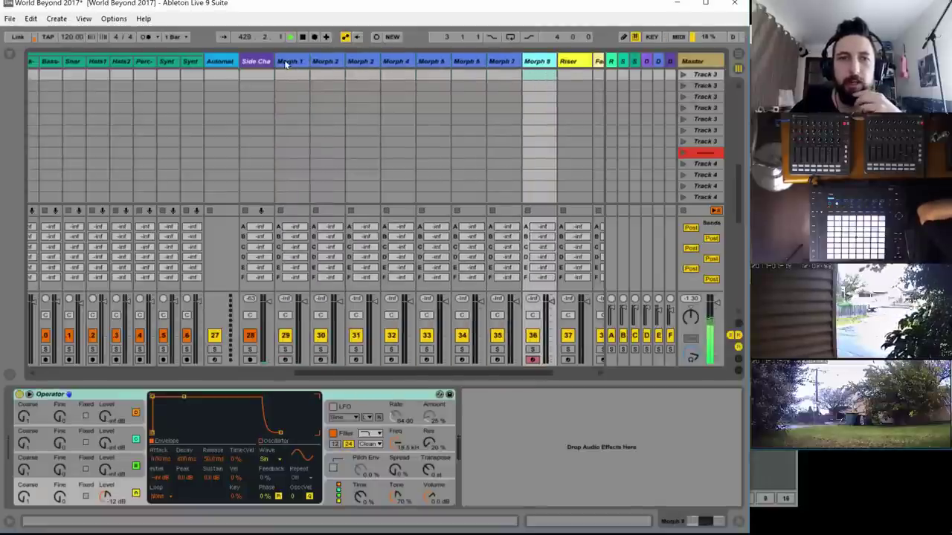
# - Compare the Operator settings across the Morph tracks once more, ending back on Morph 1
pyautogui.click(286, 62)
pyautogui.click(337, 60)
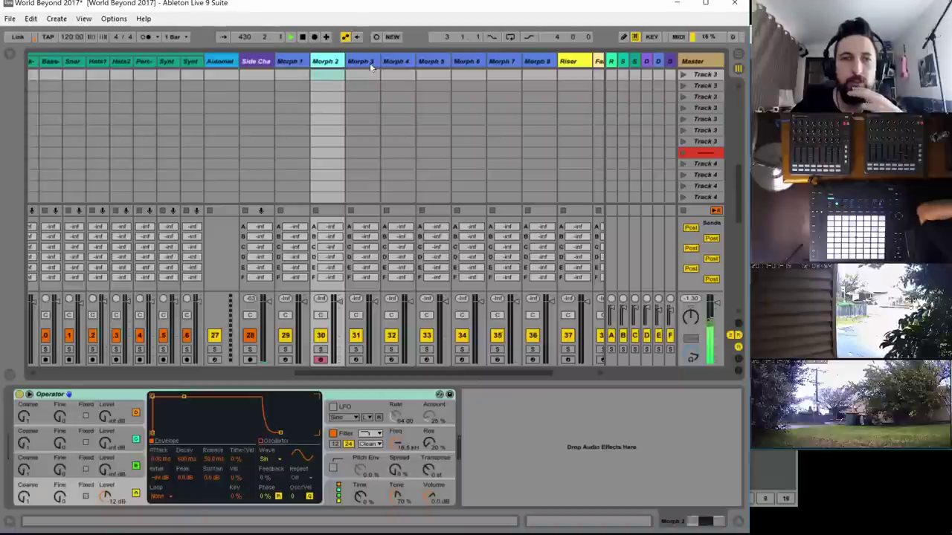
pyautogui.click(287, 63)
pyautogui.click(325, 62)
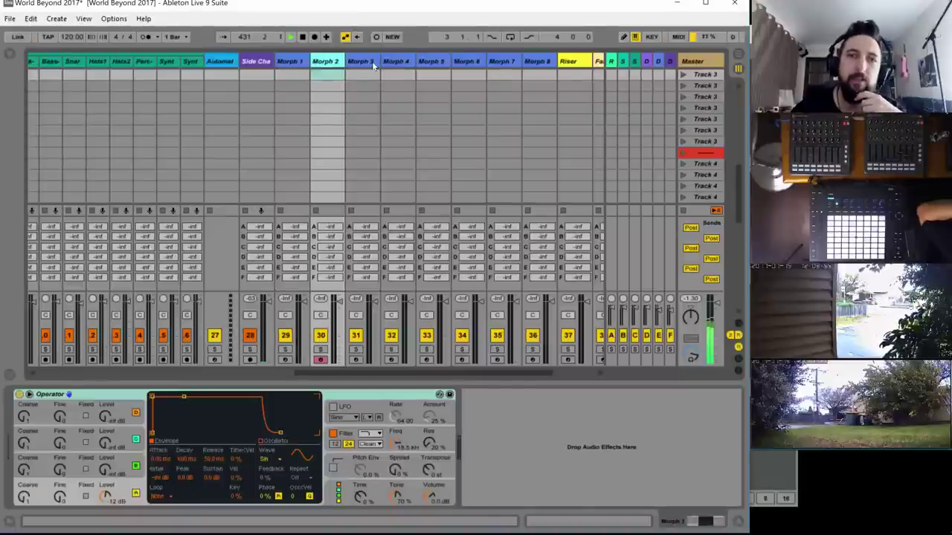
pyautogui.click(360, 61)
pyautogui.click(417, 66)
pyautogui.click(406, 62)
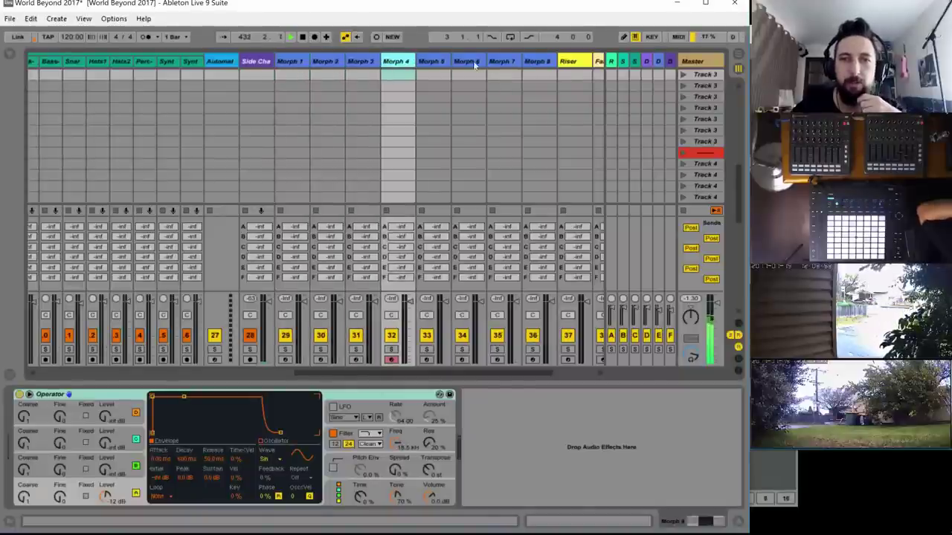
pyautogui.click(470, 62)
pyautogui.click(504, 63)
pyautogui.click(538, 63)
pyautogui.click(292, 63)
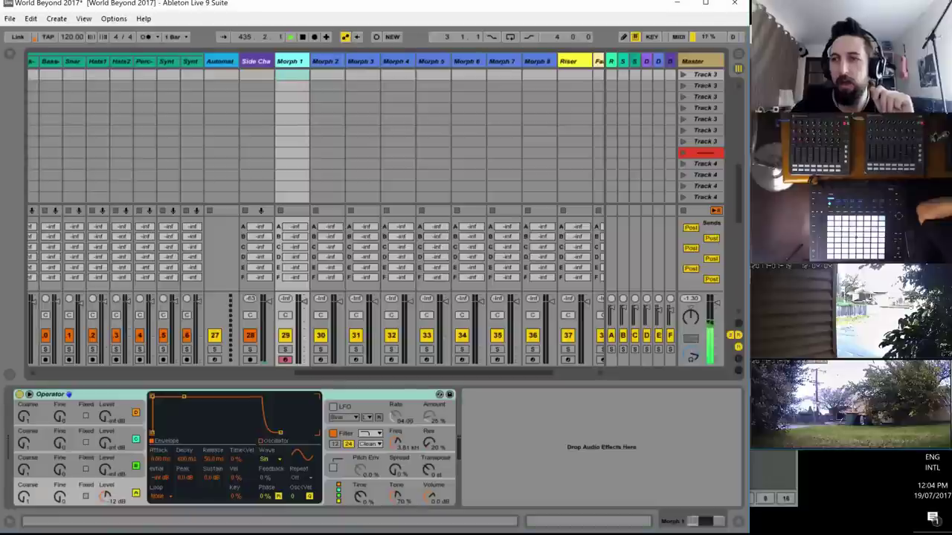
# - Switch to the World Beyond Sound Design spreadsheet in Google Sheets and look over the plan for Tracks 1 to 8
pyautogui.hotkey('alt', 'Tab')
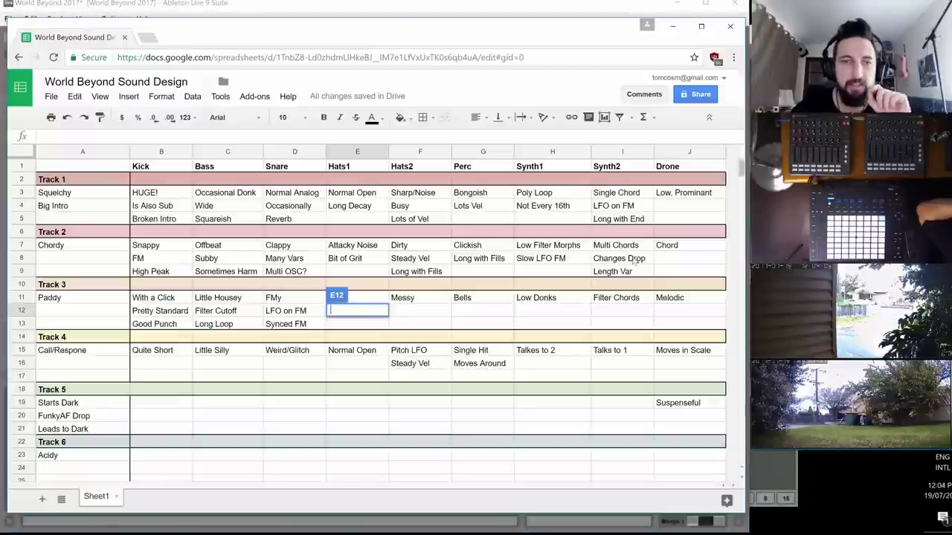
pyautogui.click(369, 301)
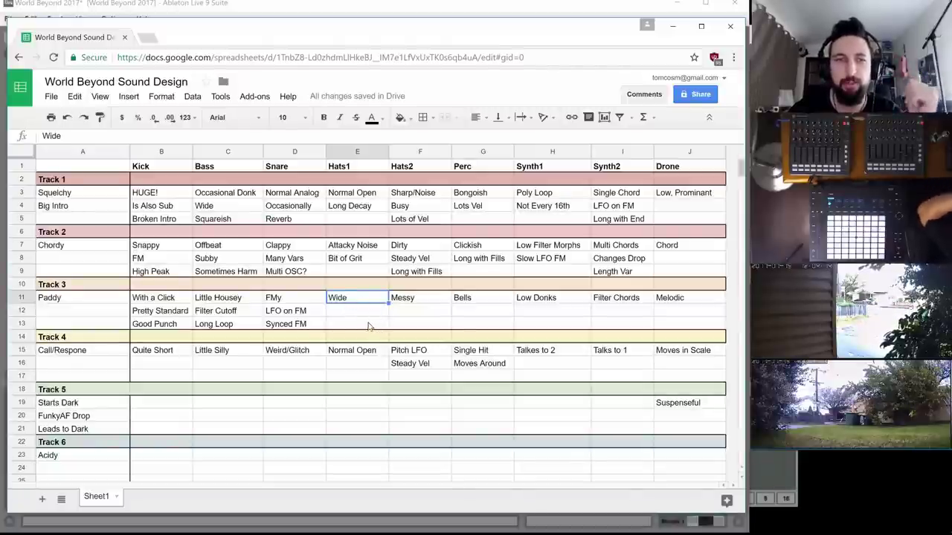
pyautogui.scroll(-3, 89, 230)
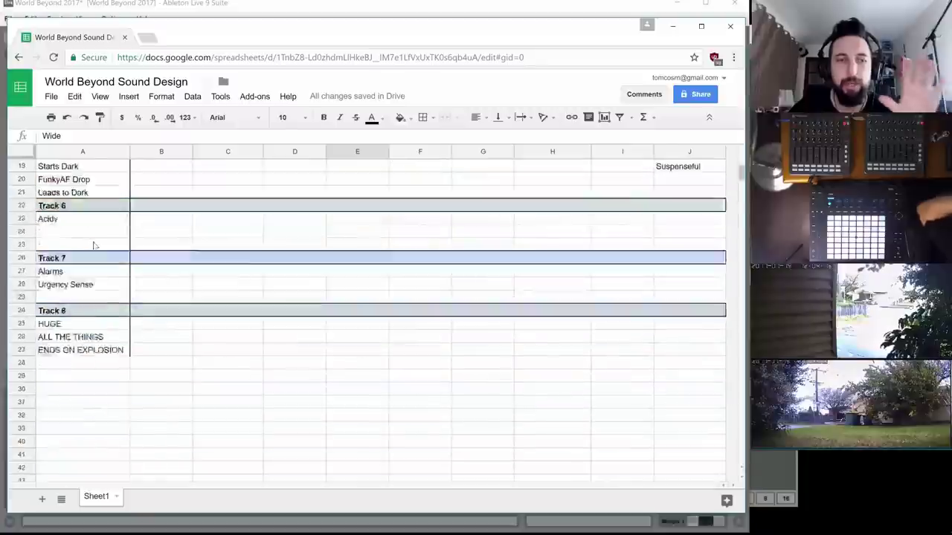
pyautogui.scroll(3, 94, 244)
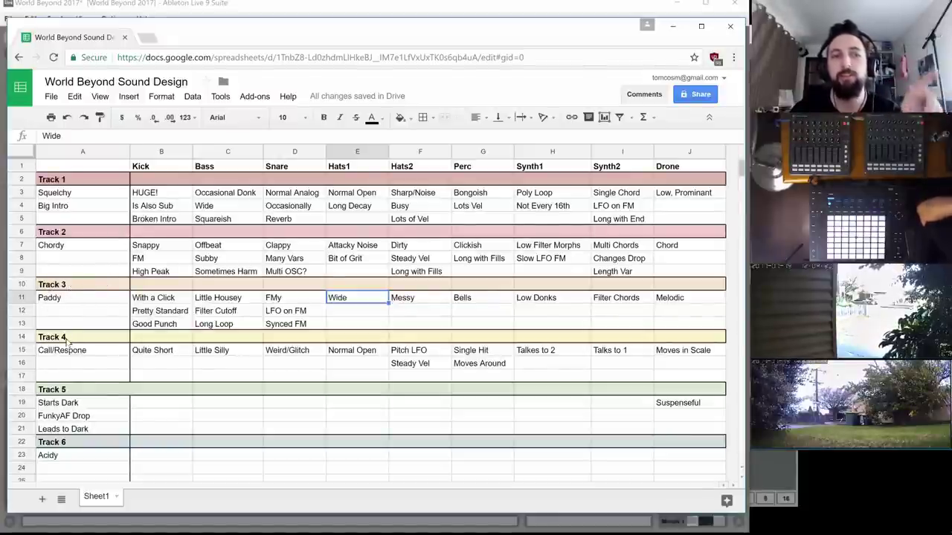
pyautogui.scroll(-4, 65, 339)
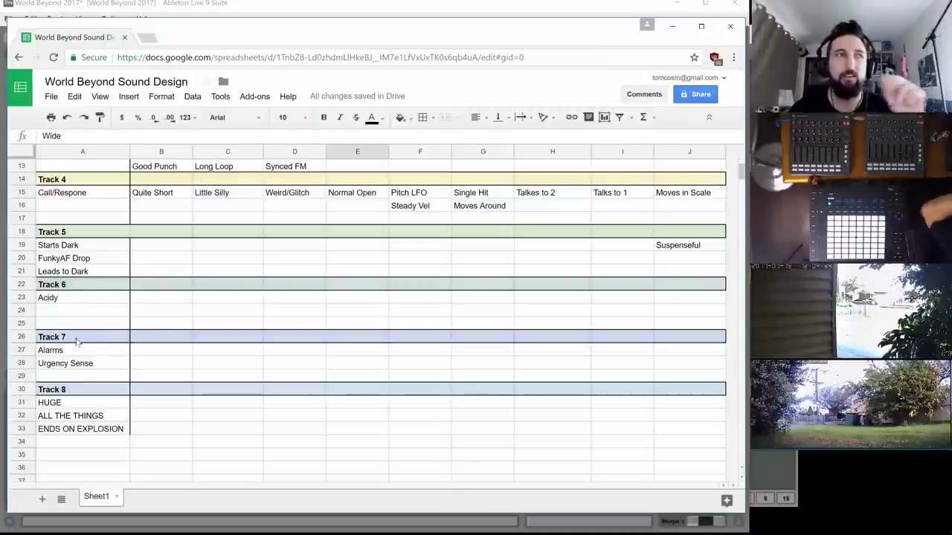
pyautogui.scroll(4, 69, 389)
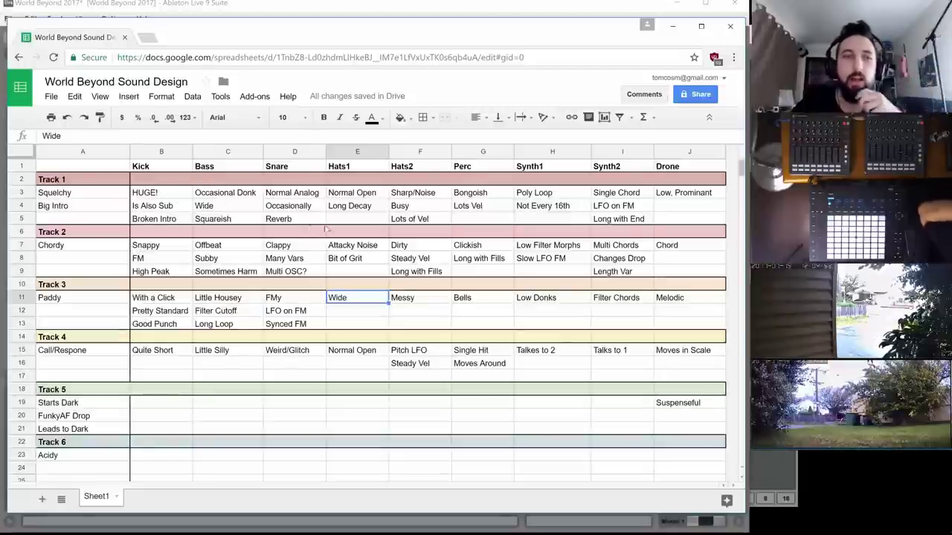
# - Review the Track 1 sound notes in row 3, from Bass, Snare and Hats1 across to Synth1, Synth2 and Drone
pyautogui.click(241, 198)
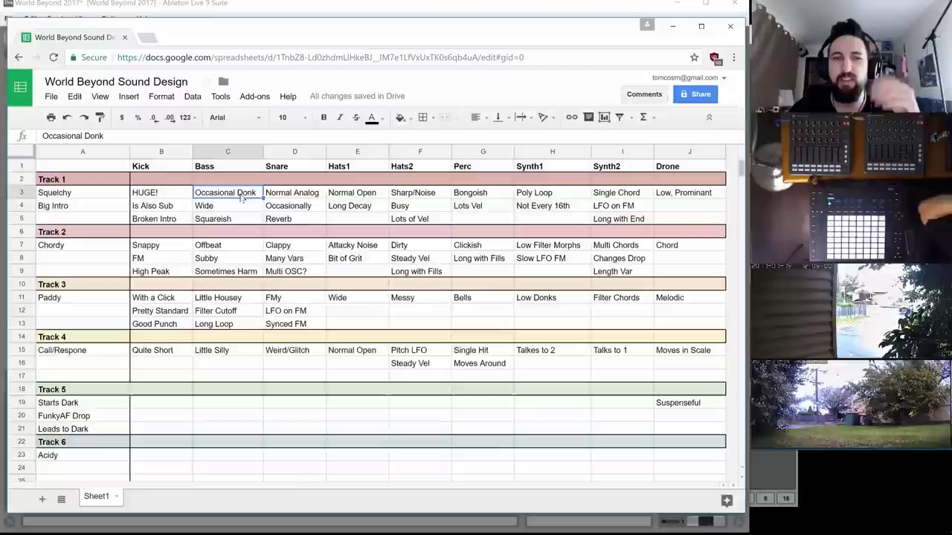
pyautogui.click(291, 194)
pyautogui.click(354, 195)
pyautogui.click(415, 199)
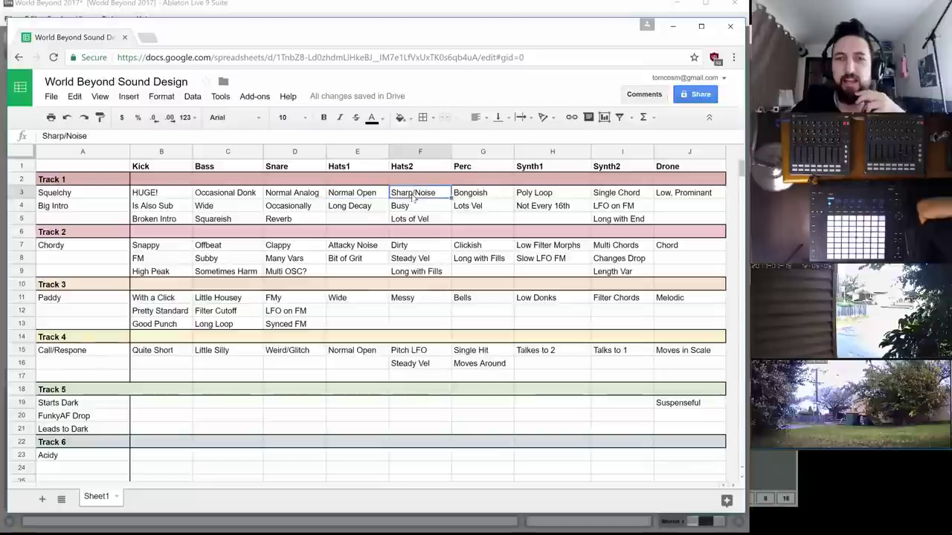
pyautogui.click(489, 199)
pyautogui.click(537, 197)
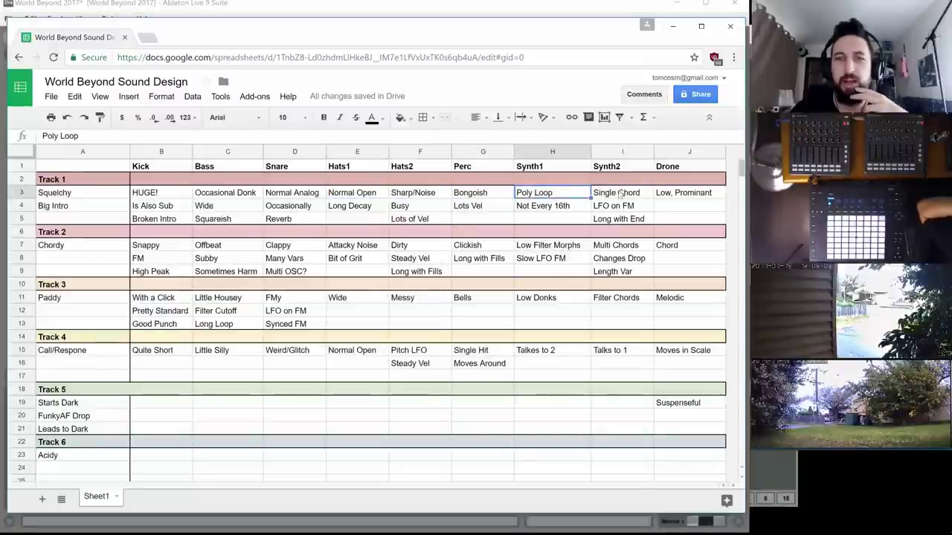
pyautogui.click(623, 195)
pyautogui.click(537, 191)
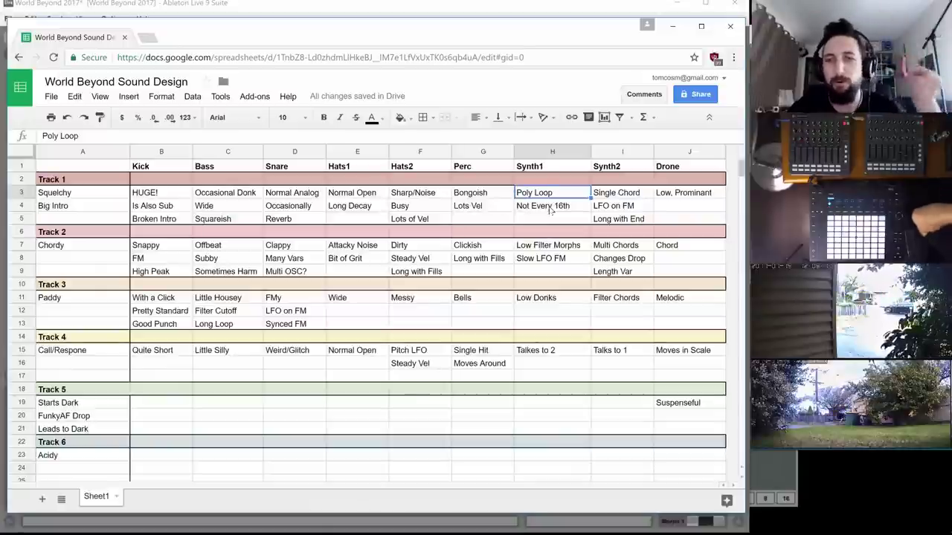
pyautogui.click(613, 193)
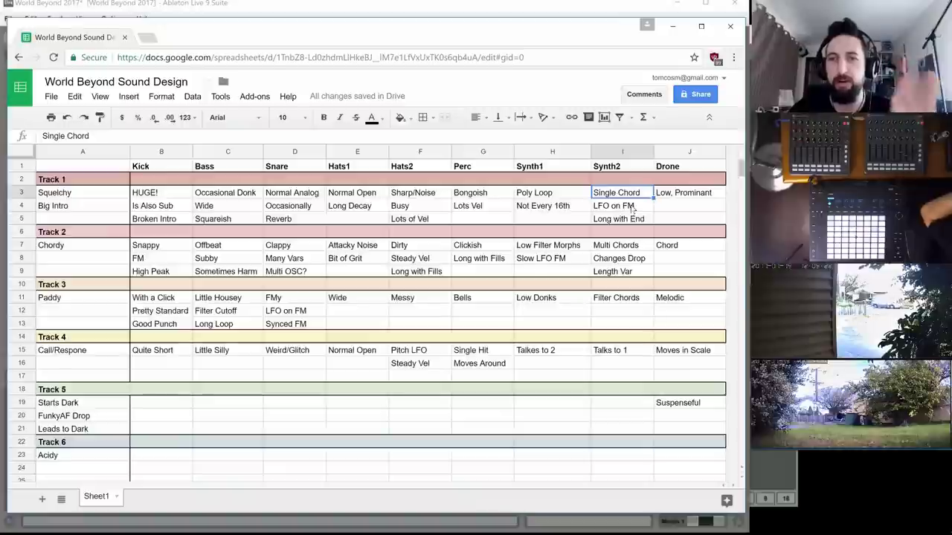
pyautogui.click(686, 195)
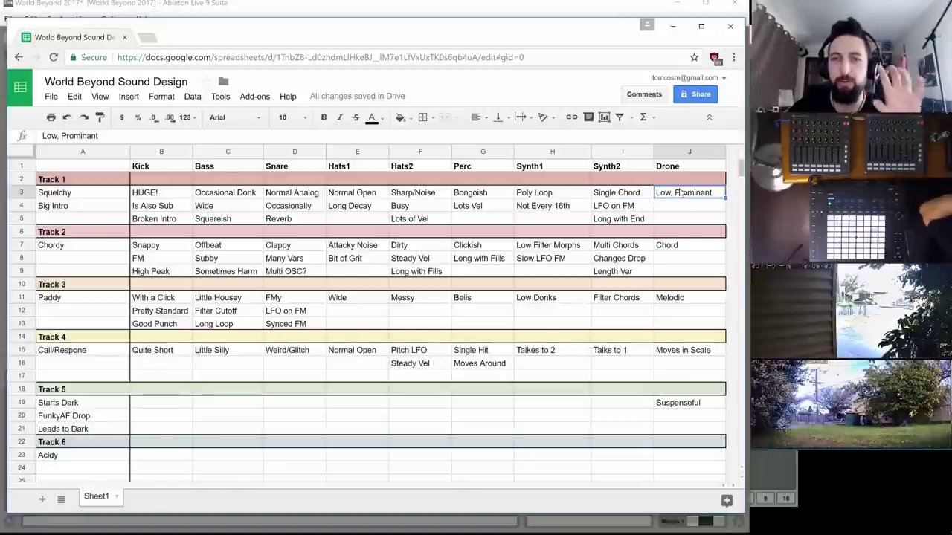
# - Compare the overall style notes in column A for Track 1, Track 2 and Track 3
pyautogui.click(64, 251)
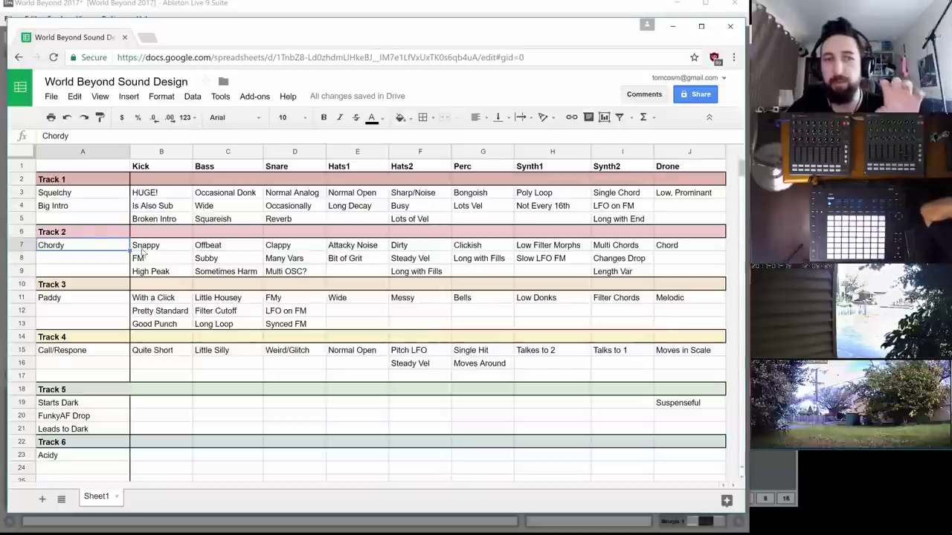
pyautogui.click(70, 196)
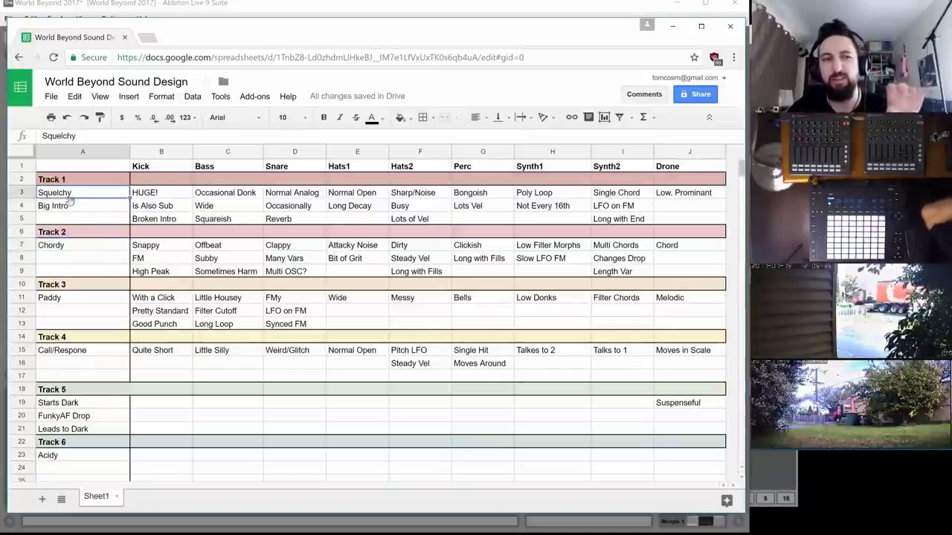
pyautogui.click(67, 251)
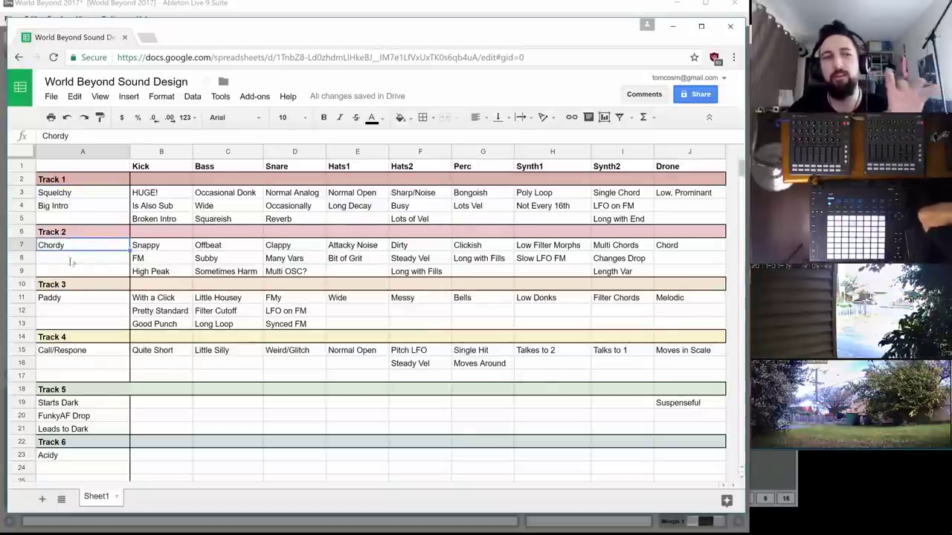
pyautogui.scroll(-2, 75, 272)
pyautogui.scroll(1, 75, 245)
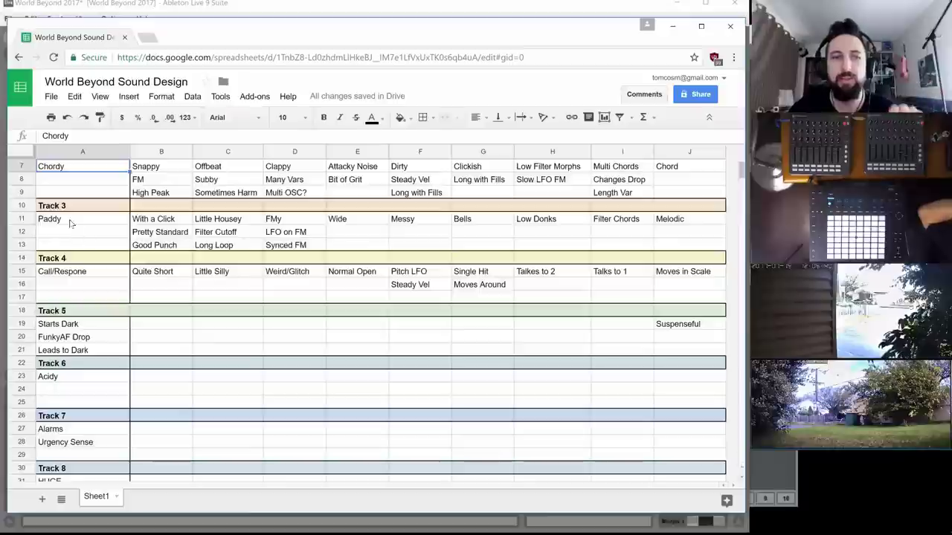
pyautogui.click(72, 223)
# - Review the Track 4 style note together with its Synth1 and Synth2 notes
pyautogui.click(83, 272)
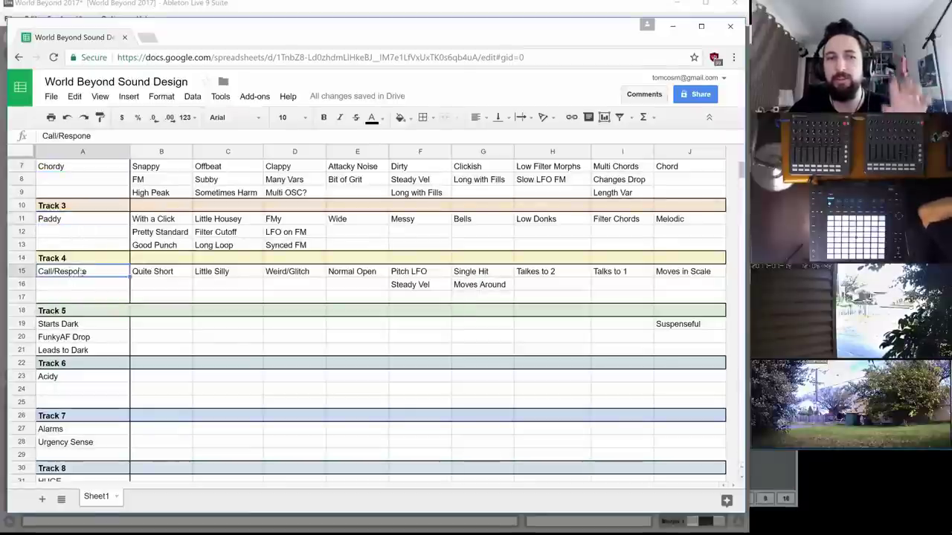
pyautogui.click(549, 272)
pyautogui.click(612, 271)
pyautogui.click(562, 274)
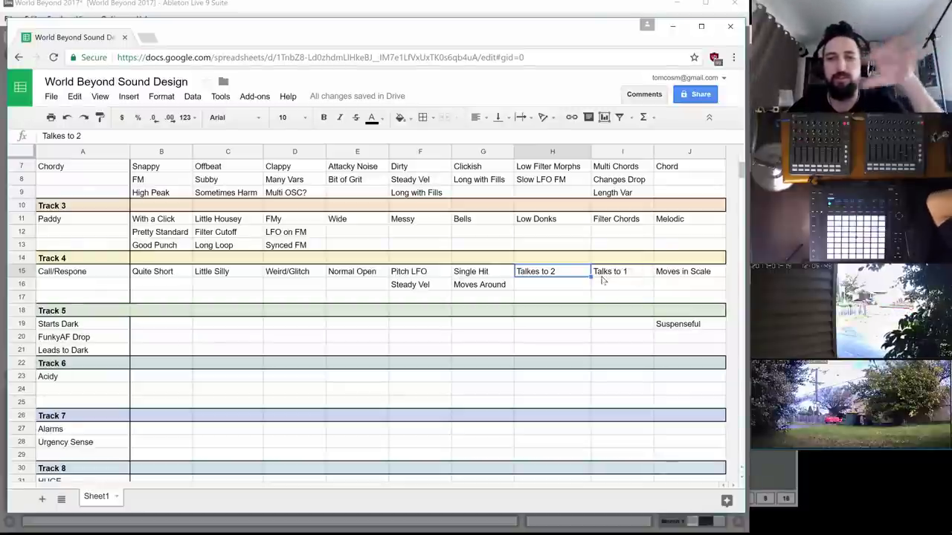
# - Read the style notes in column A for Track 5 and Track 6
pyautogui.click(84, 331)
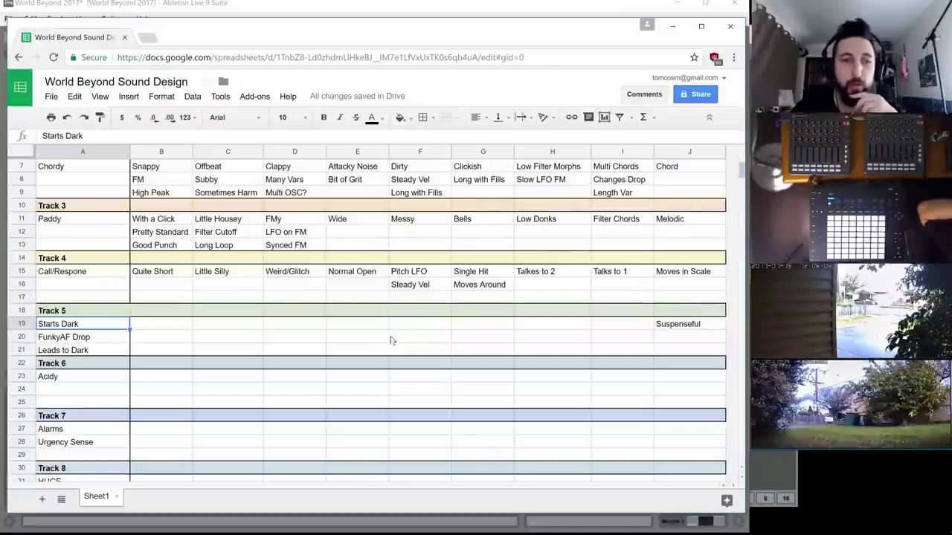
pyautogui.scroll(-4, 313, 329)
pyautogui.scroll(2, 81, 248)
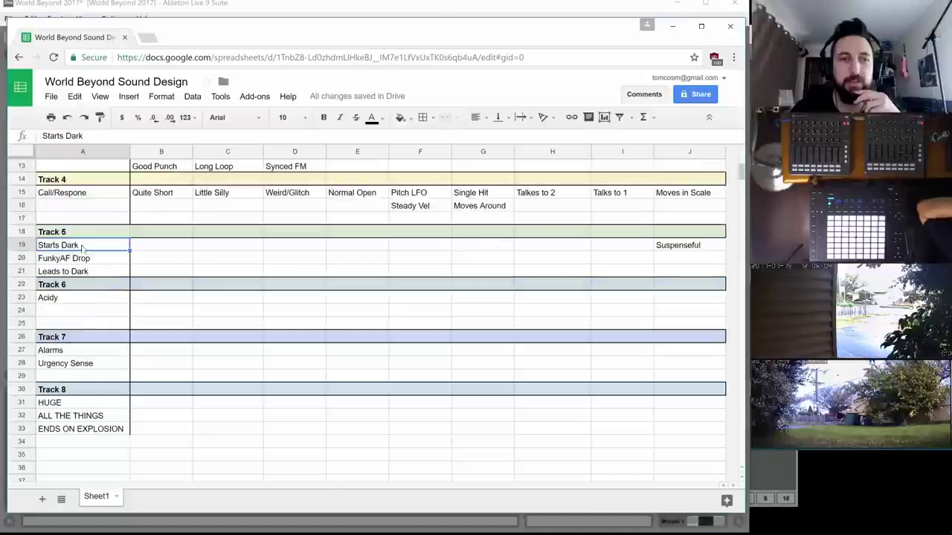
pyautogui.click(47, 300)
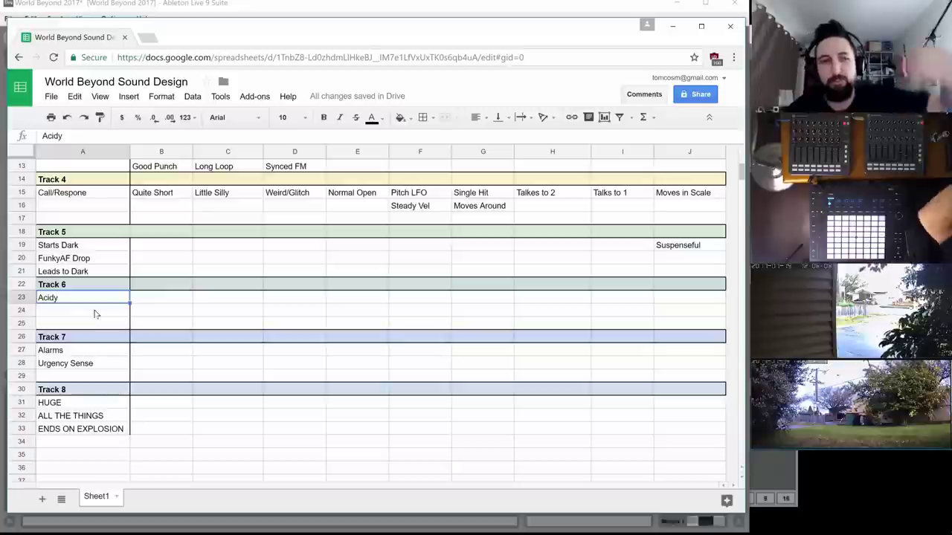
pyautogui.scroll(-2, 93, 308)
pyautogui.scroll(2, 85, 294)
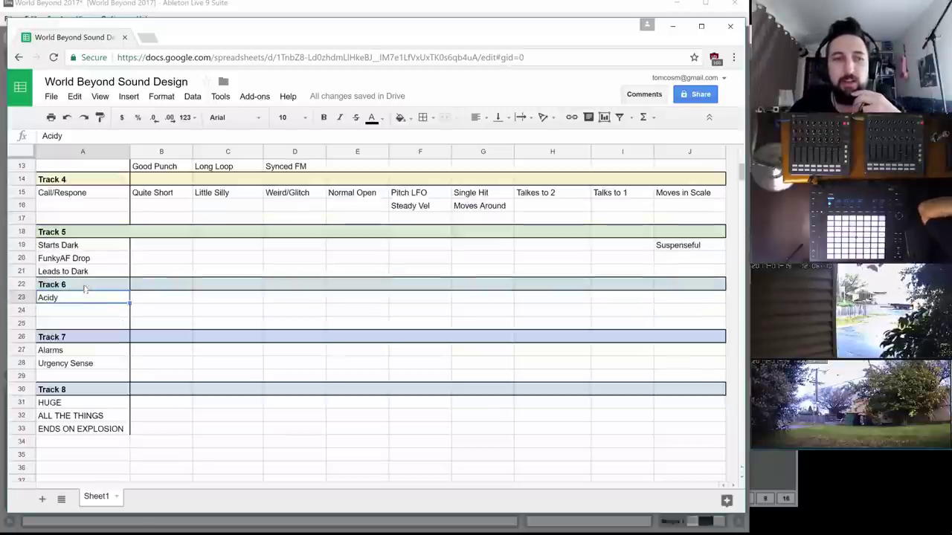
# - Go through the style notes in column A for Track 7 and Track 8
pyautogui.click(83, 355)
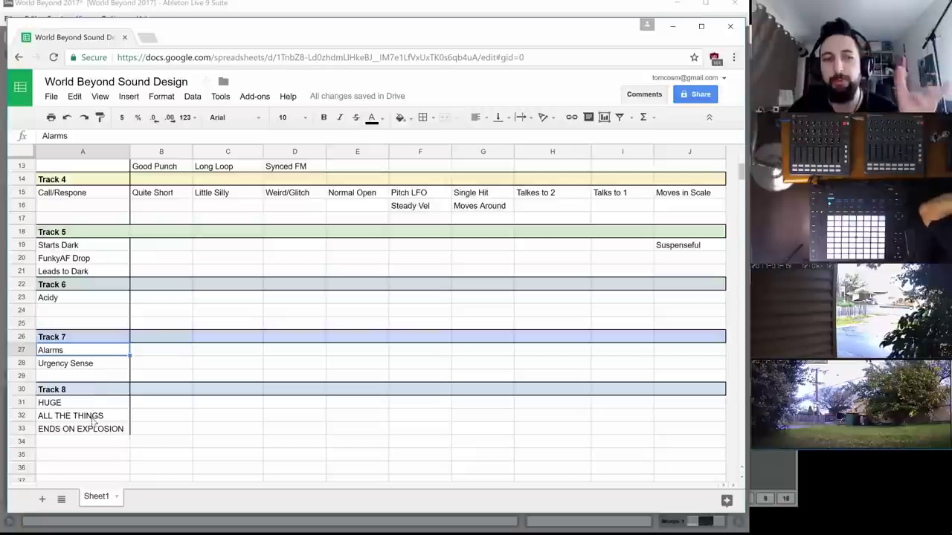
pyautogui.click(71, 402)
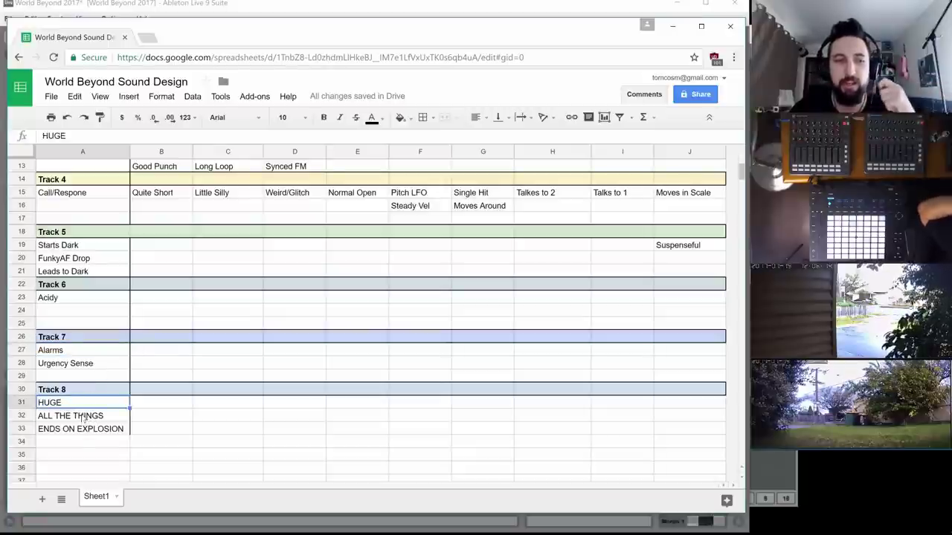
pyautogui.click(84, 417)
pyautogui.click(83, 429)
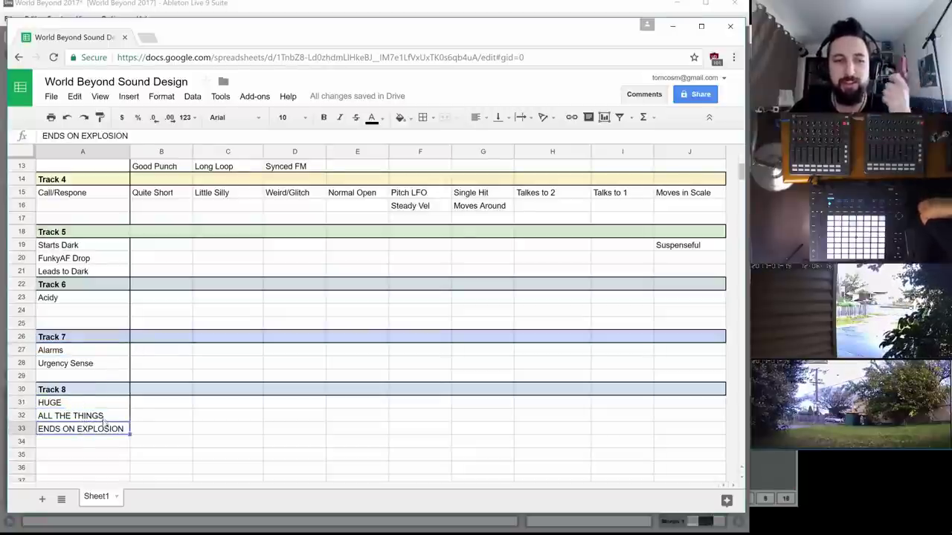
pyautogui.click(86, 405)
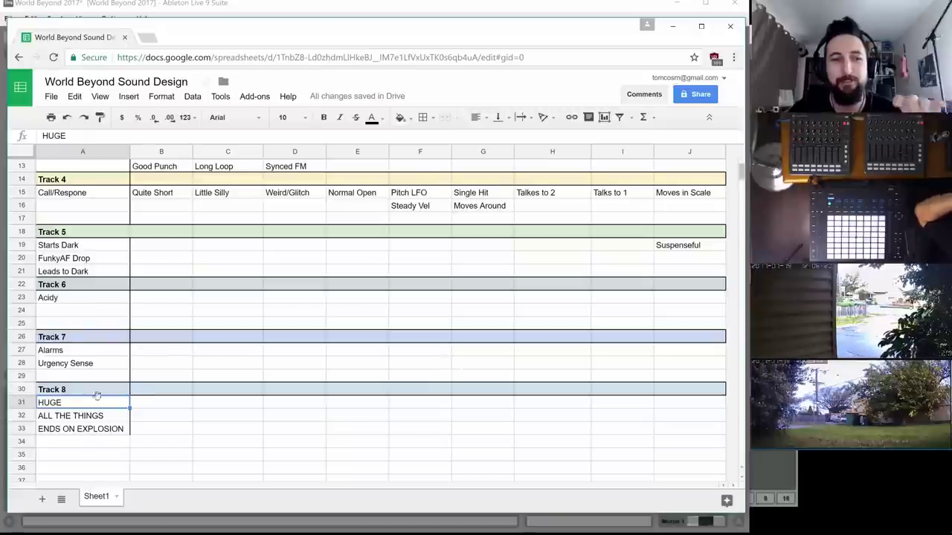
pyautogui.click(90, 352)
pyautogui.click(84, 366)
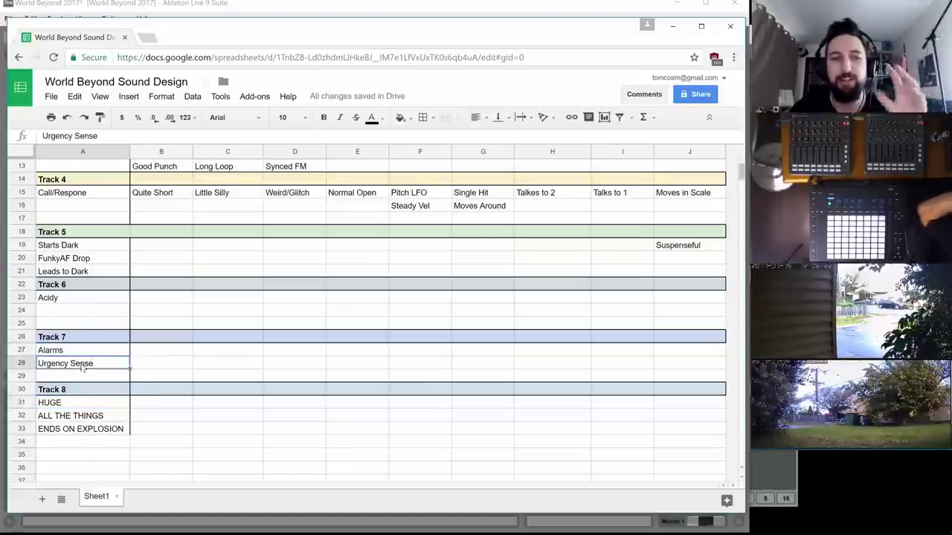
# - Compare the Track 7 style notes with the instrument notes of the tracks above and the Track 8 notes
pyautogui.click(87, 352)
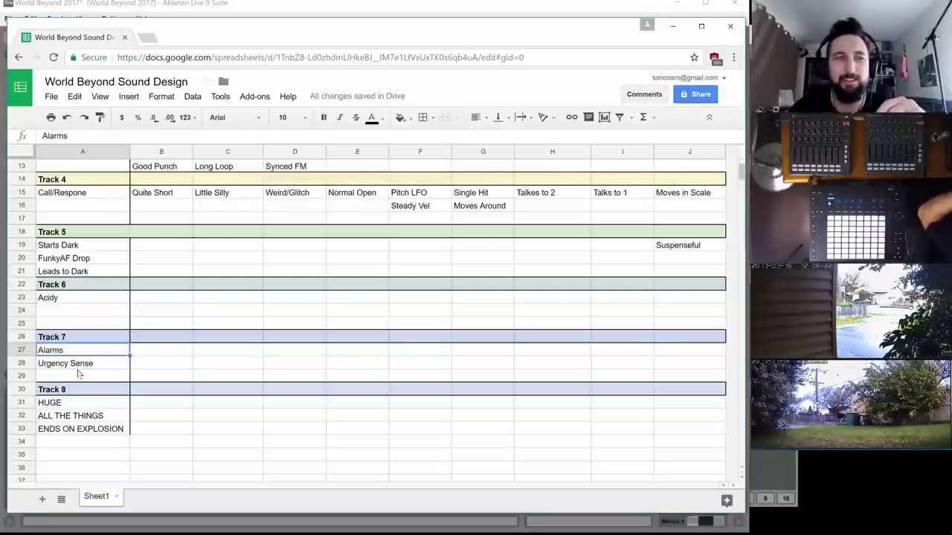
pyautogui.scroll(4, 220, 322)
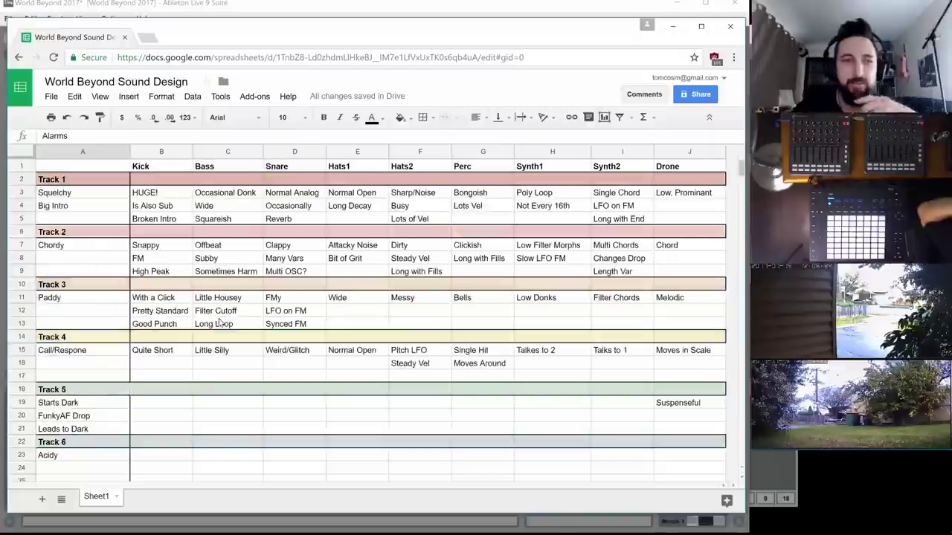
pyautogui.scroll(-6, 219, 322)
pyautogui.scroll(2, 219, 322)
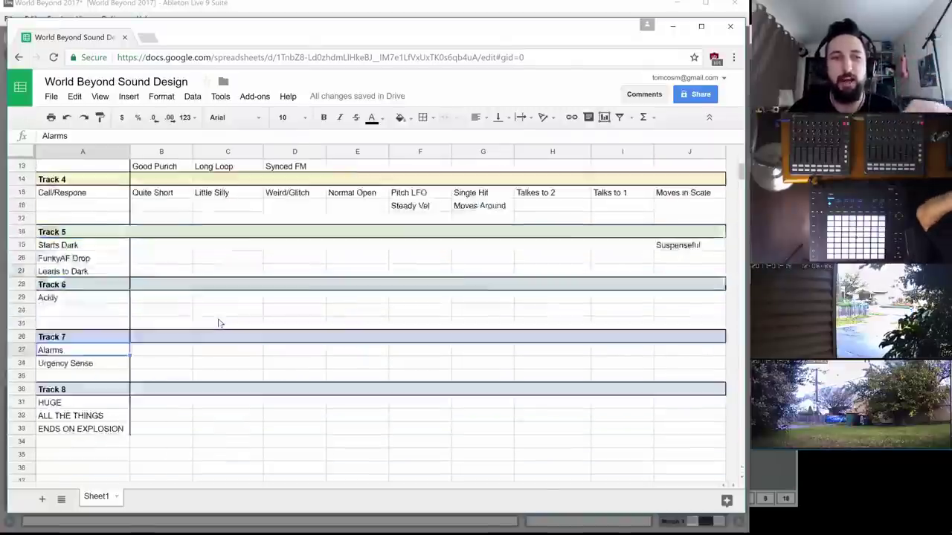
pyautogui.scroll(4, 219, 322)
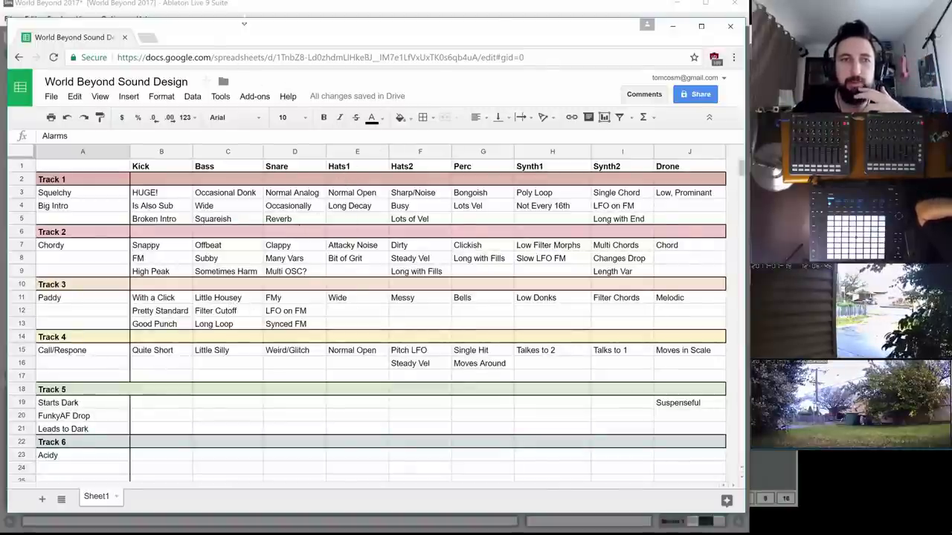
# - Switch to Ableton Live and look over the empty clip slots in the track scenes and the Fills clips
pyautogui.click(198, 7)
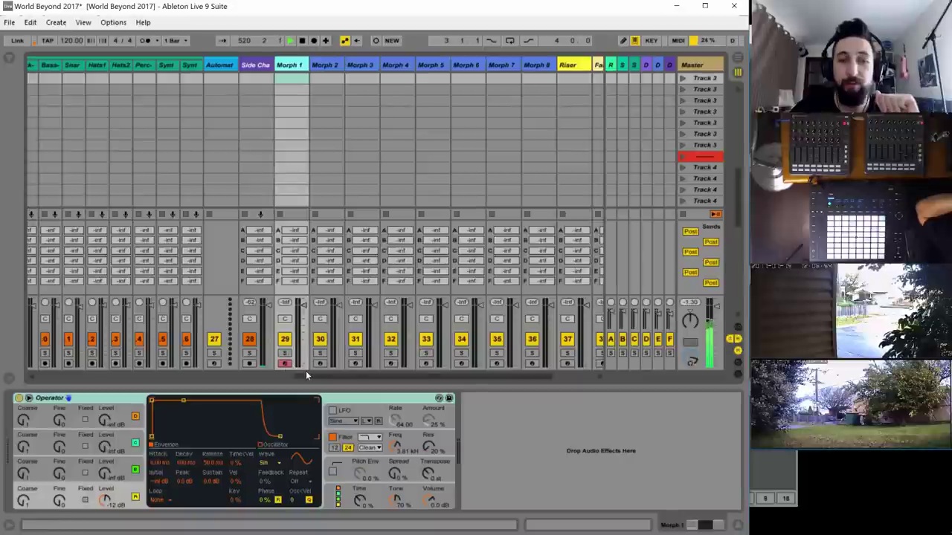
pyautogui.moveTo(305, 374); pyautogui.dragTo(56, 374)
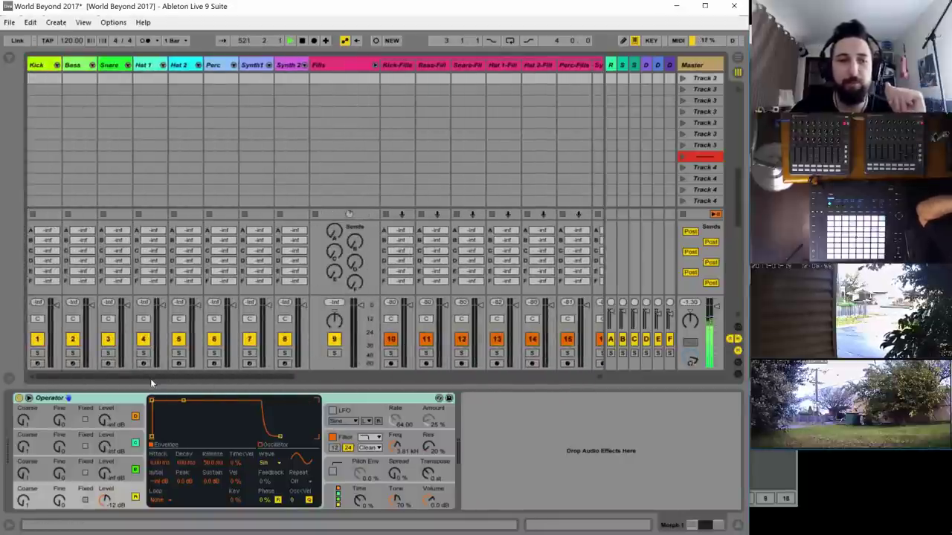
pyautogui.scroll(3, 245, 128)
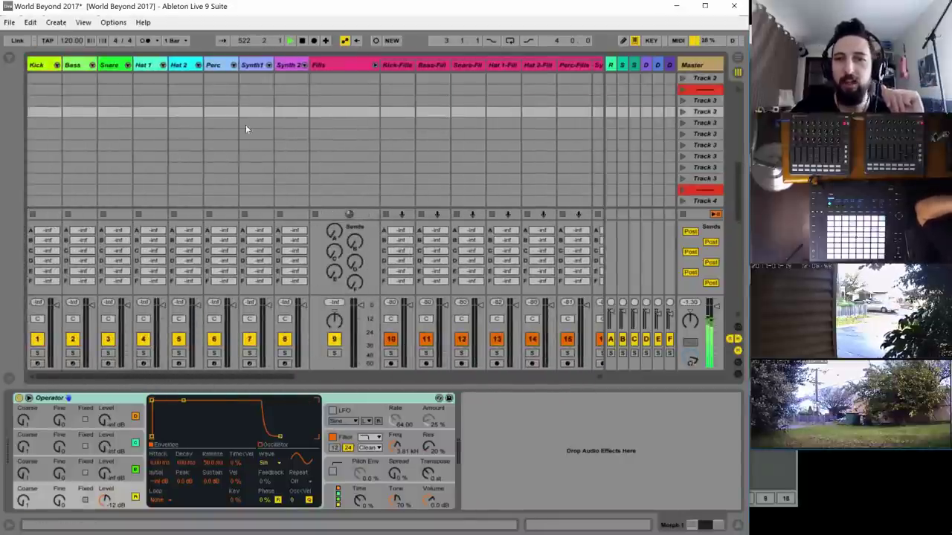
pyautogui.scroll(-4, 262, 146)
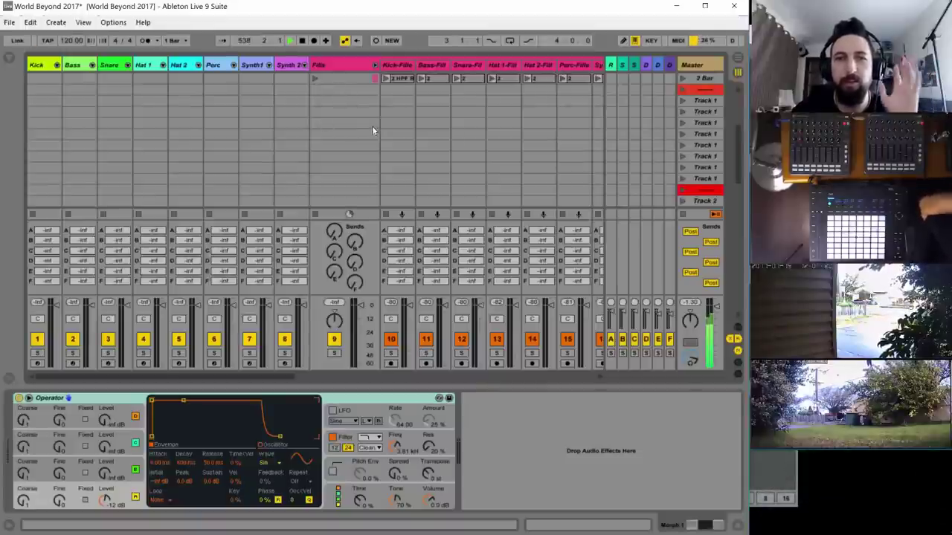
pyautogui.moveTo(272, 377); pyautogui.dragTo(250, 365)
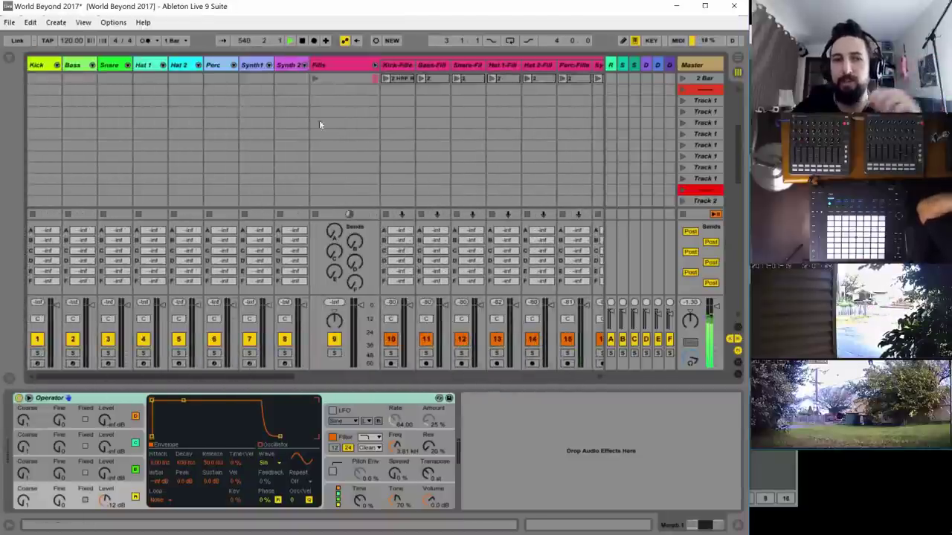
pyautogui.scroll(3, 240, 128)
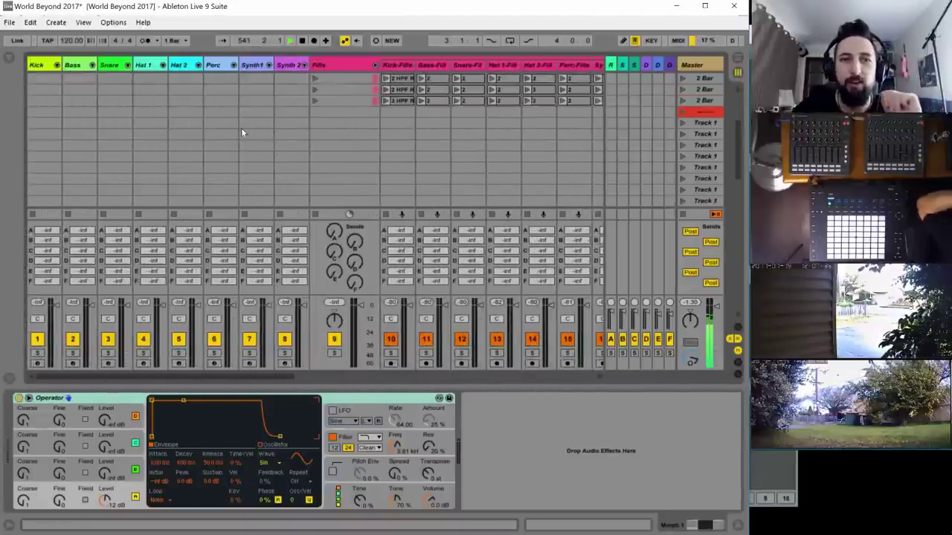
pyautogui.scroll(4, 241, 127)
pyautogui.scroll(-3, 241, 129)
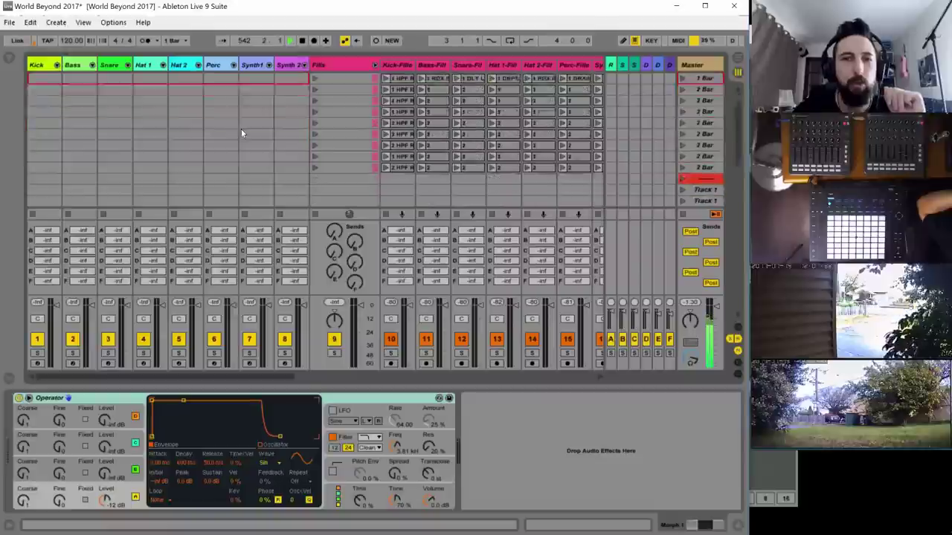
pyautogui.scroll(3, 241, 129)
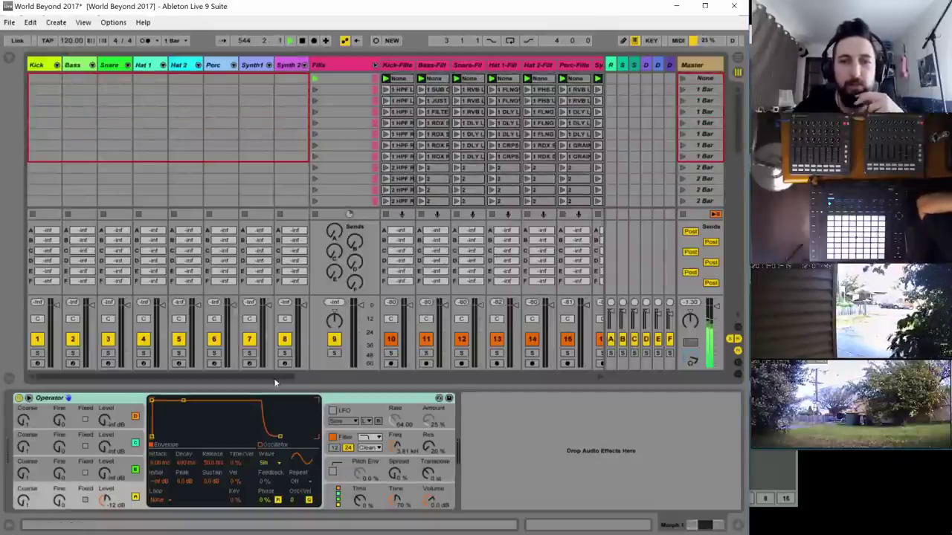
# - Stop the Recess clip playing on the 40 Audio track
pyautogui.moveTo(274, 378); pyautogui.dragTo(573, 377)
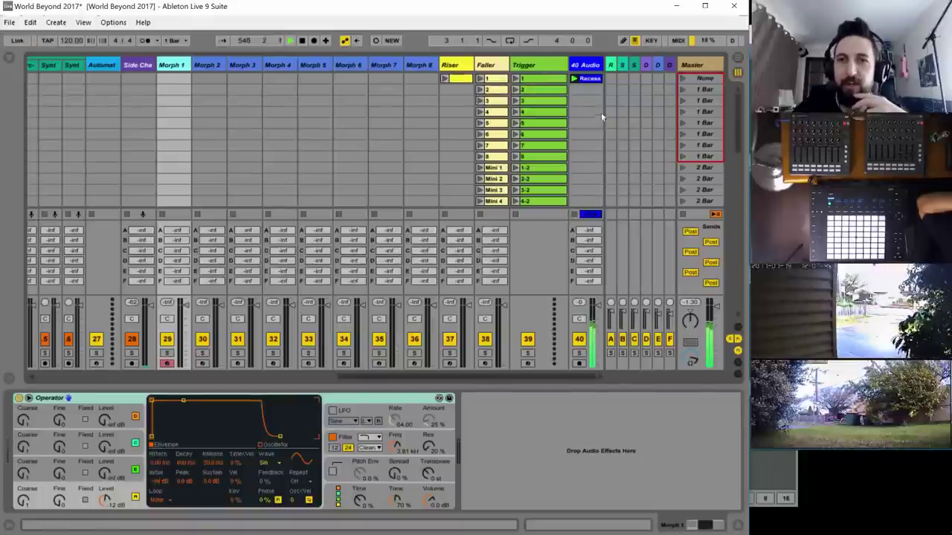
pyautogui.click(573, 214)
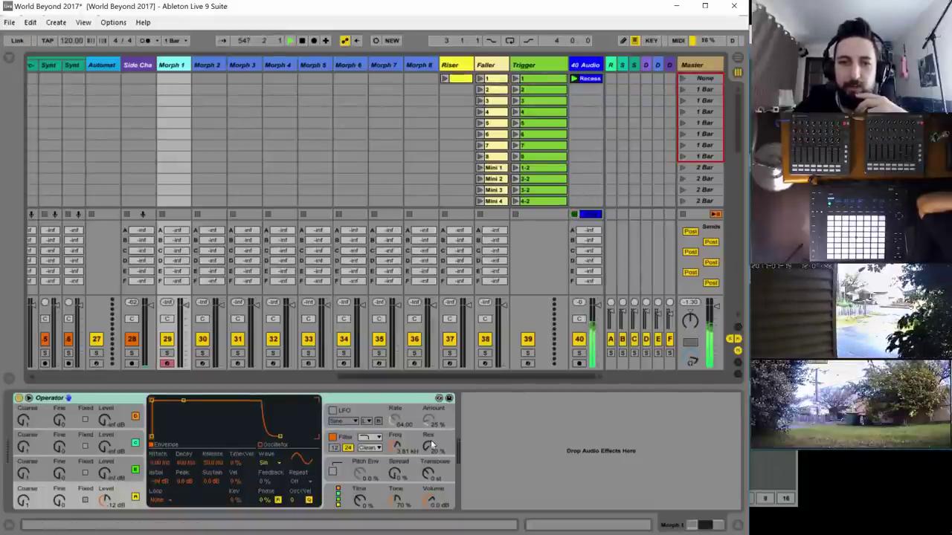
pyautogui.moveTo(472, 377); pyautogui.dragTo(163, 379)
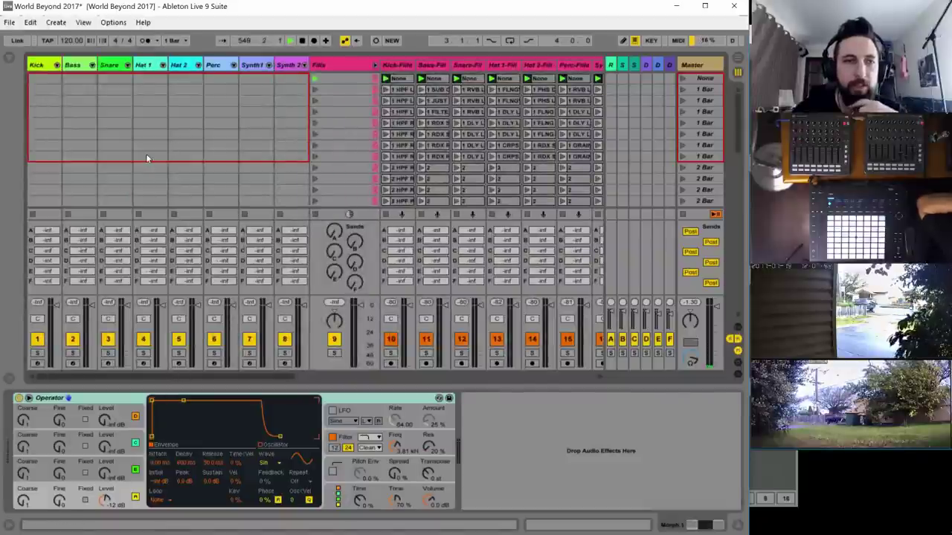
# - Color all eight Track 1 scenes light olive green
pyautogui.scroll(-5, 147, 150)
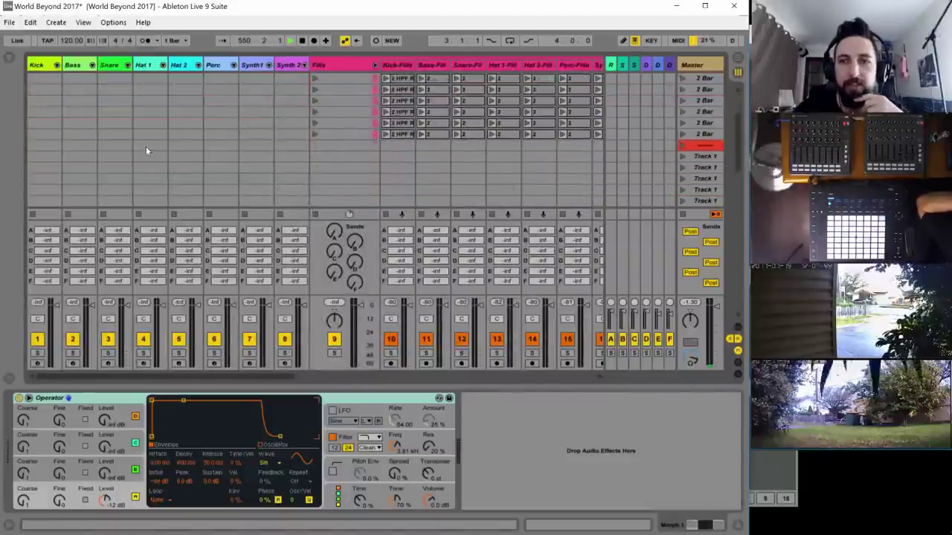
pyautogui.click(682, 153)
pyautogui.scroll(-2, 669, 148)
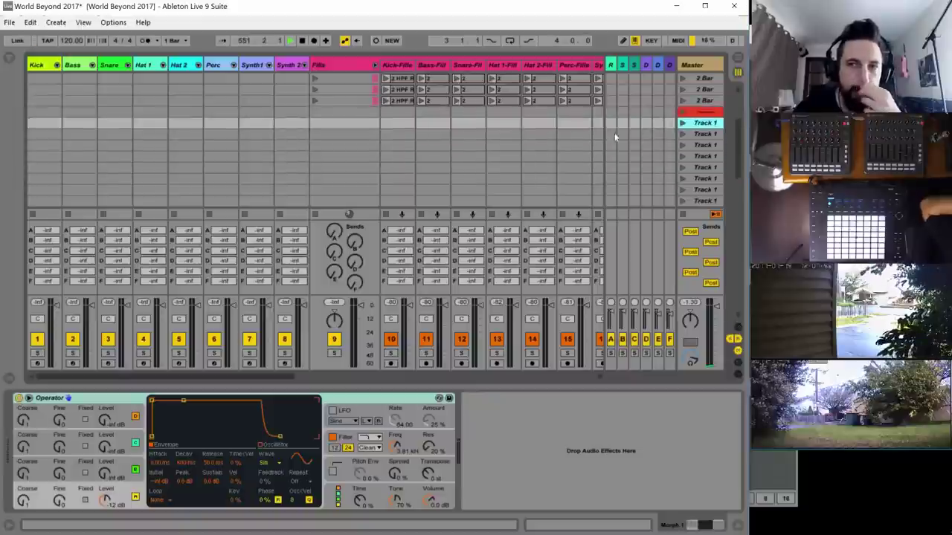
pyautogui.keyDown('shift'); pyautogui.click(703, 189); pyautogui.keyUp('shift')
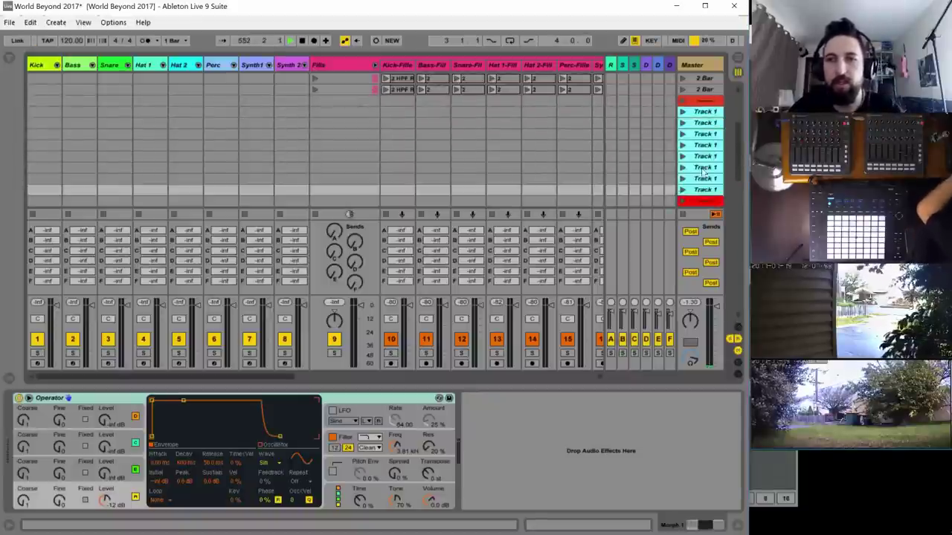
pyautogui.rightClick(703, 170)
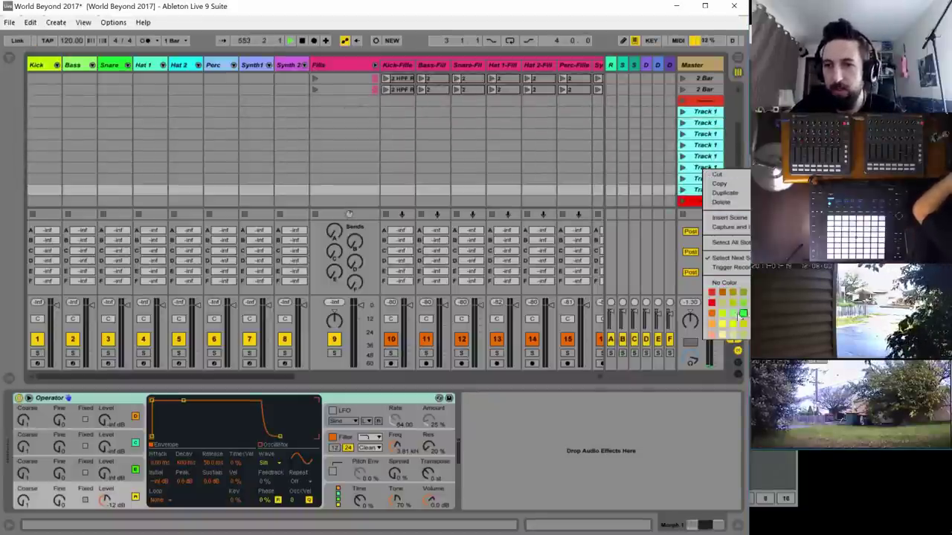
pyautogui.click(721, 313)
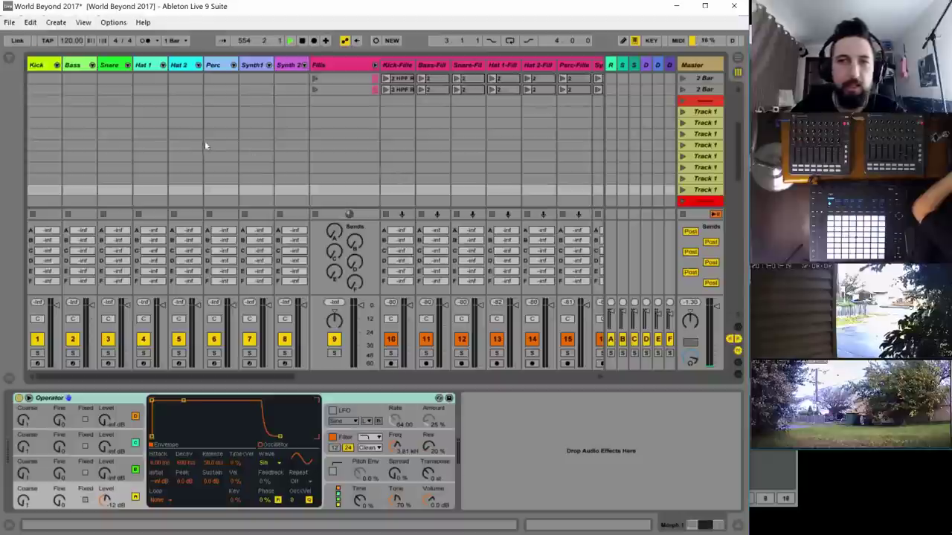
# - Create a clip on the Kick track in the first Track 1 scene with Kick 1 notes on all four beats, and launch it
pyautogui.click(42, 107)
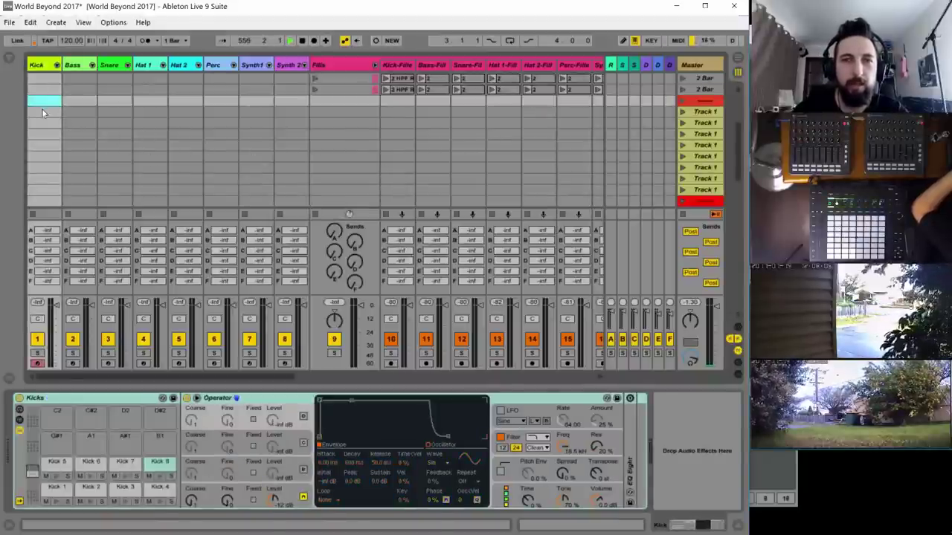
pyautogui.doubleClick(43, 113)
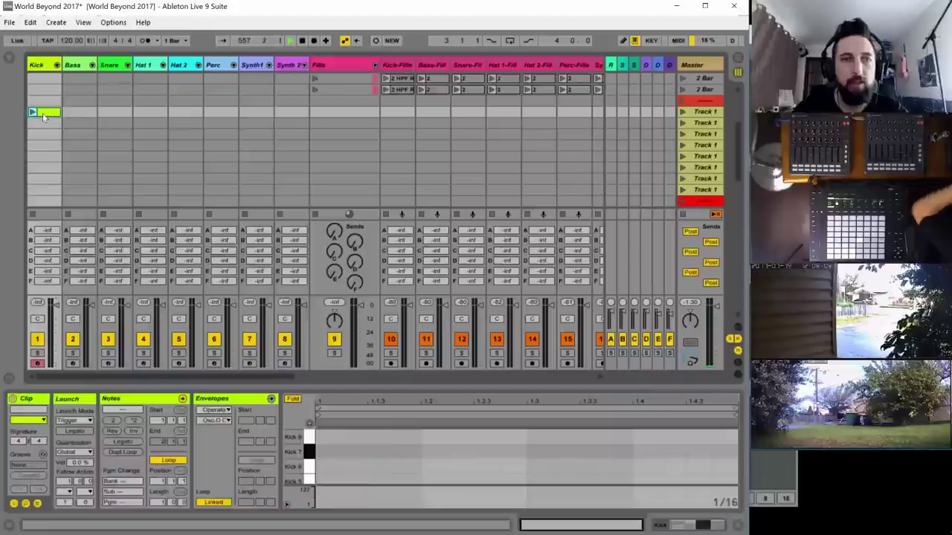
pyautogui.scroll(-4, 338, 466)
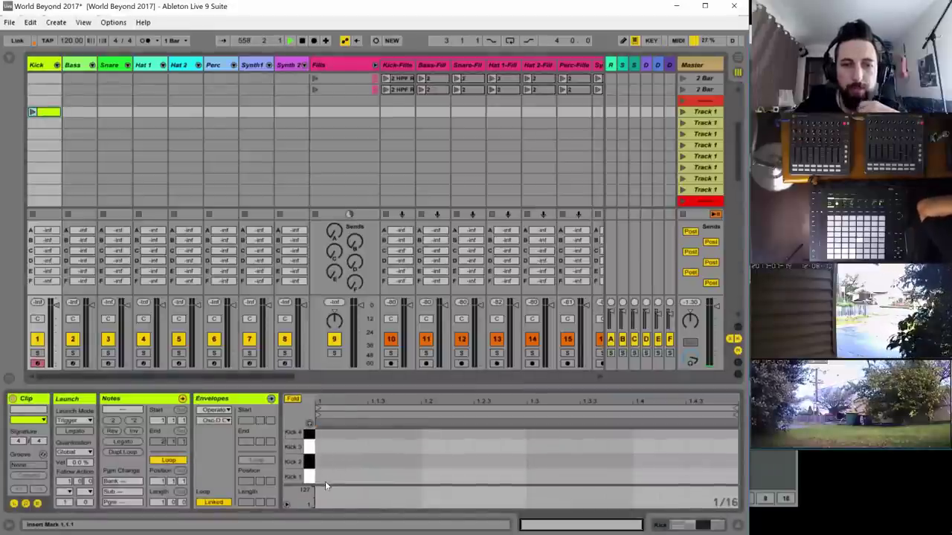
pyautogui.doubleClick(329, 477)
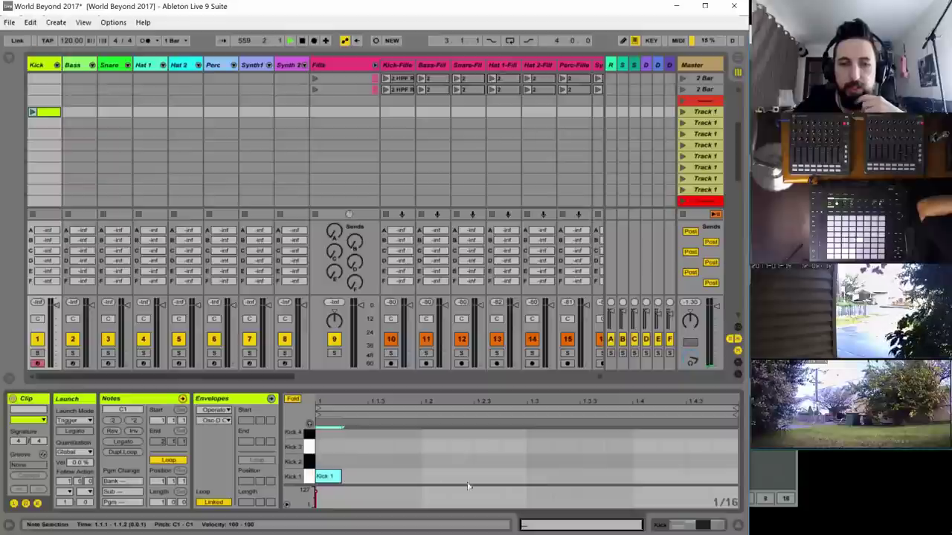
pyautogui.doubleClick(433, 477)
pyautogui.doubleClick(539, 475)
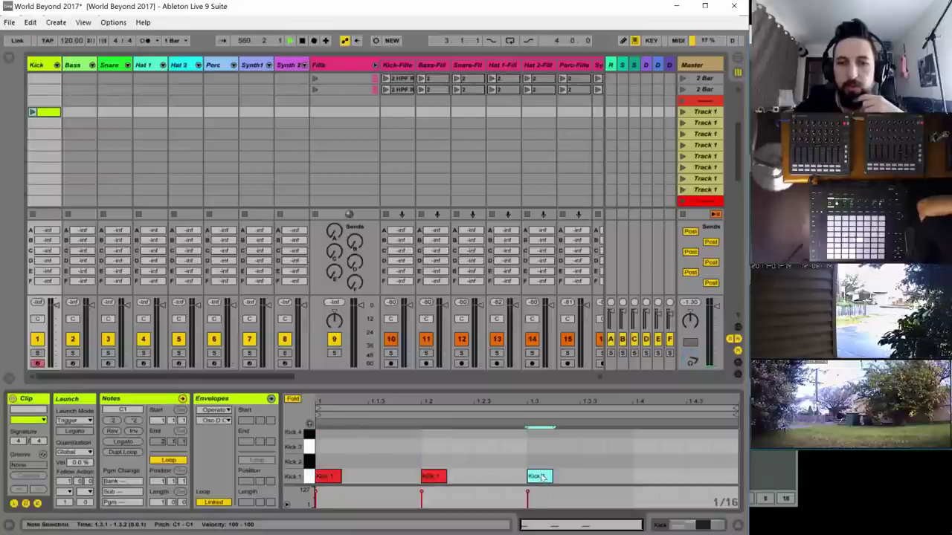
pyautogui.doubleClick(644, 476)
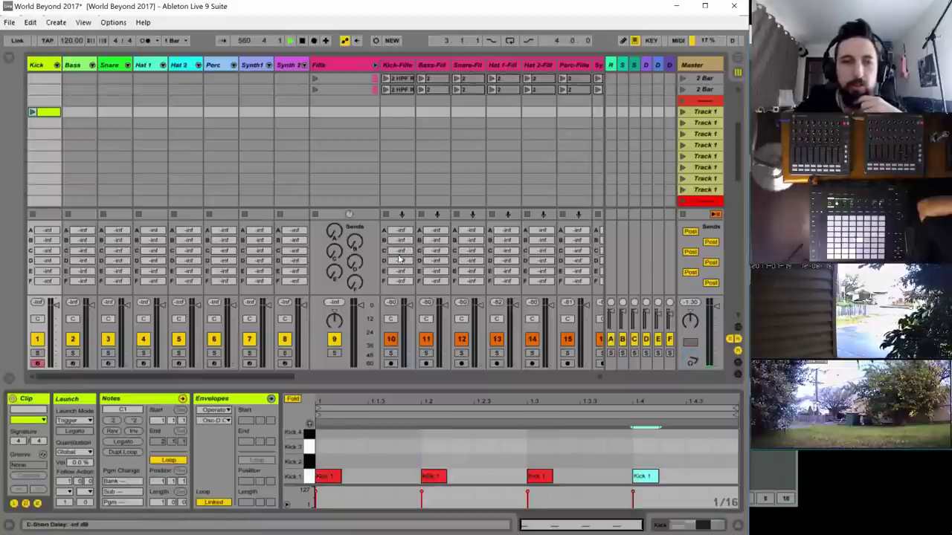
pyautogui.click(44, 67)
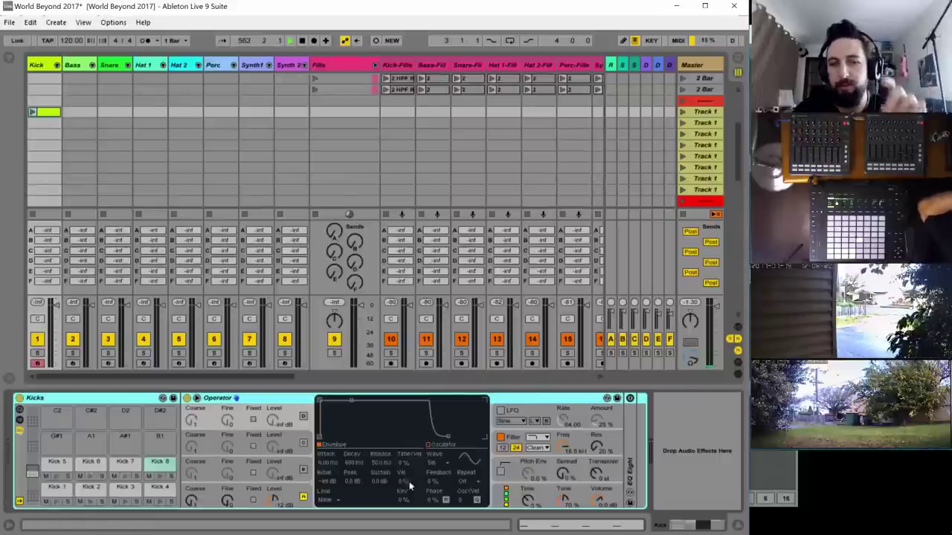
pyautogui.click(32, 113)
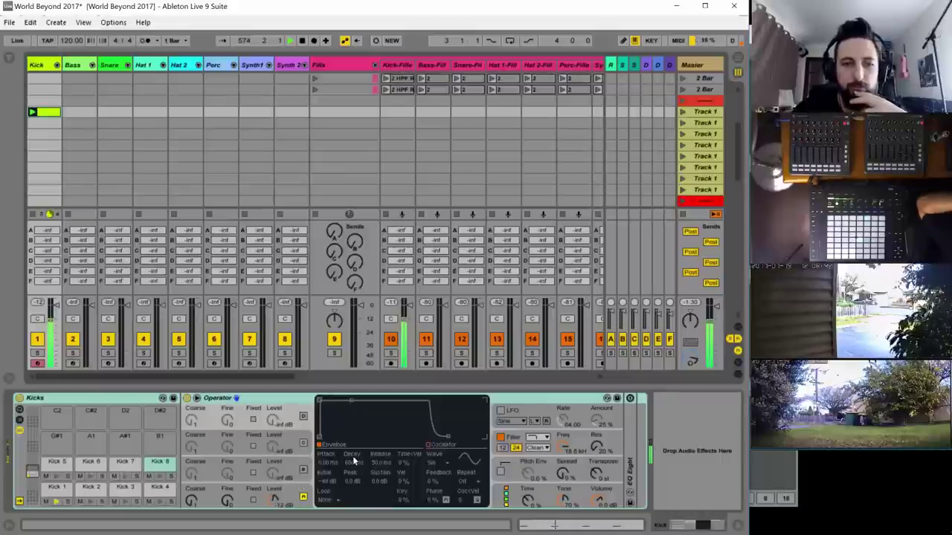
# - Try fixed frequency mode on Operator's oscillator A for the Kick 8 and Kick 1 pads while adjusting the frequency
pyautogui.click(254, 499)
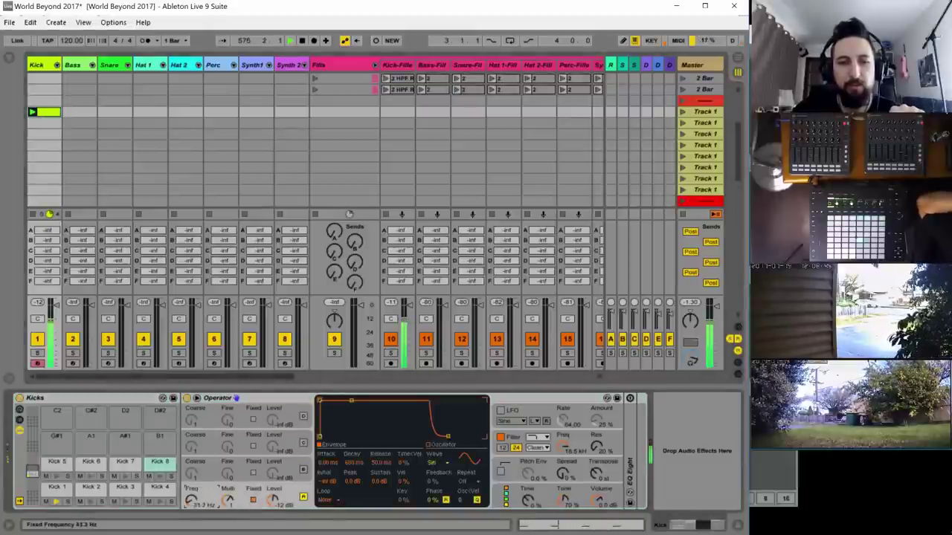
pyautogui.moveTo(191, 499); pyautogui.dragTo(191, 497)
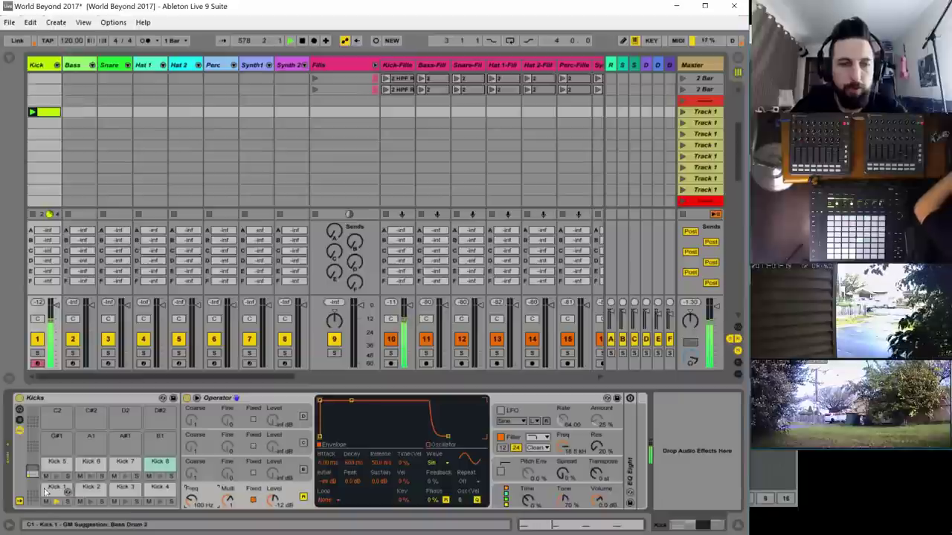
pyautogui.click(48, 489)
pyautogui.click(254, 501)
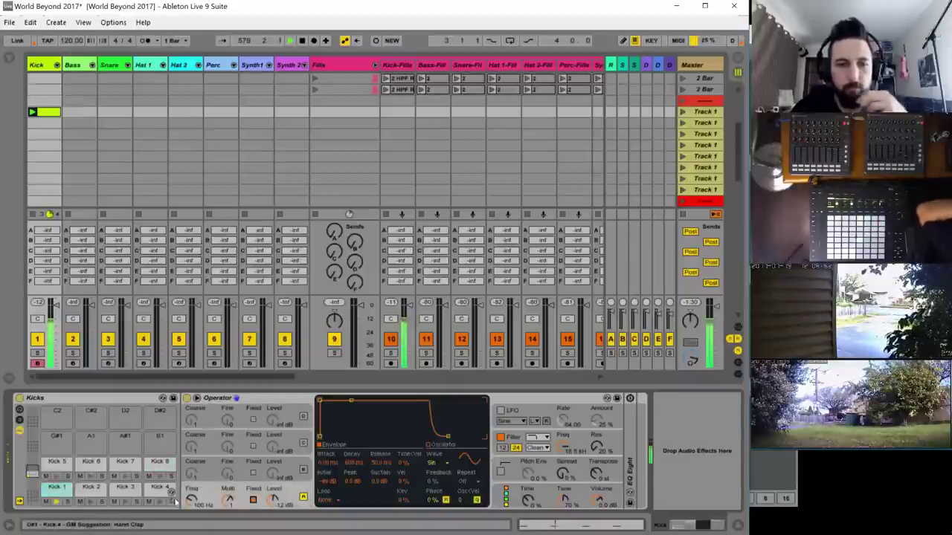
pyautogui.moveTo(191, 500)
pyautogui.mouseDown()
pyautogui.moveTo(191, 511)
pyautogui.moveTo(191, 486)
pyautogui.mouseUp()
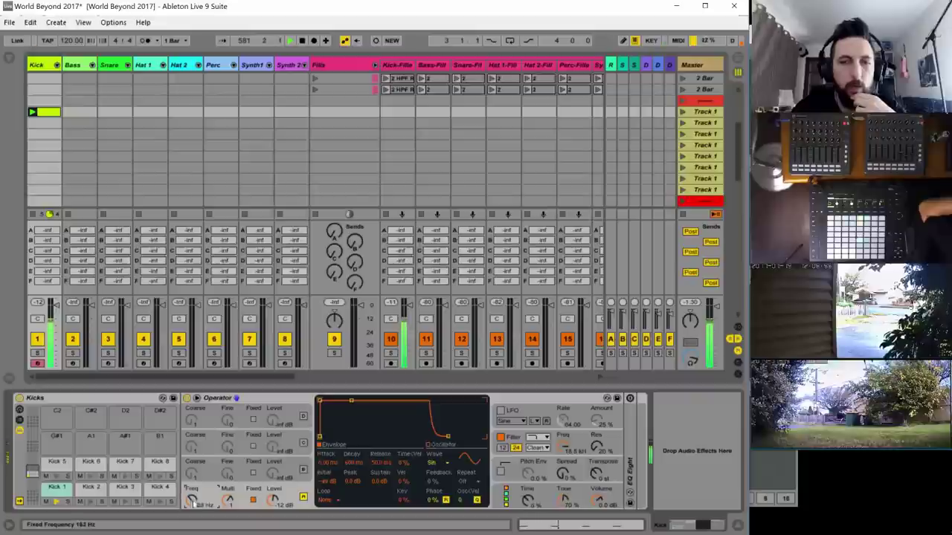
pyautogui.click(253, 500)
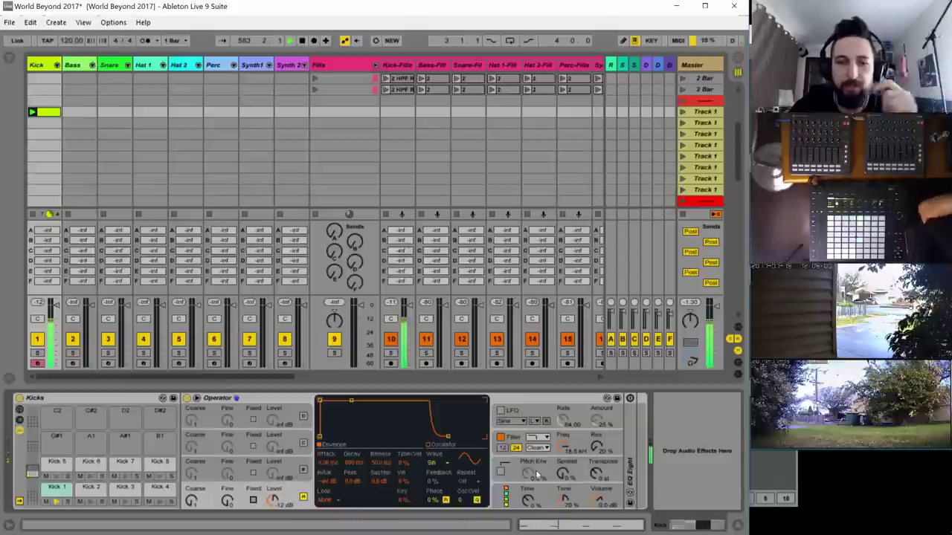
# - Set the Transpose of Kick 1's Operator to -32 st
pyautogui.moveTo(595, 473); pyautogui.dragTo(596, 477)
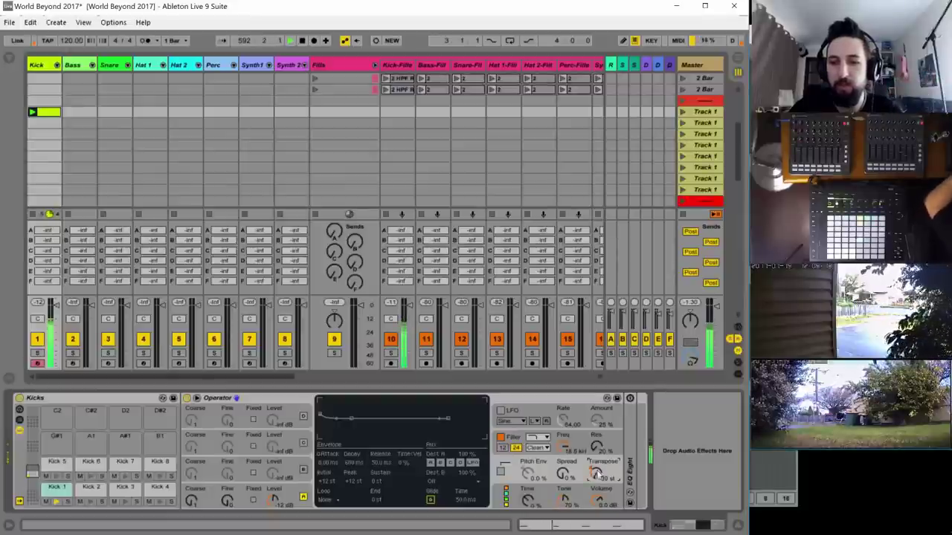
pyautogui.moveTo(597, 474); pyautogui.dragTo(597, 464)
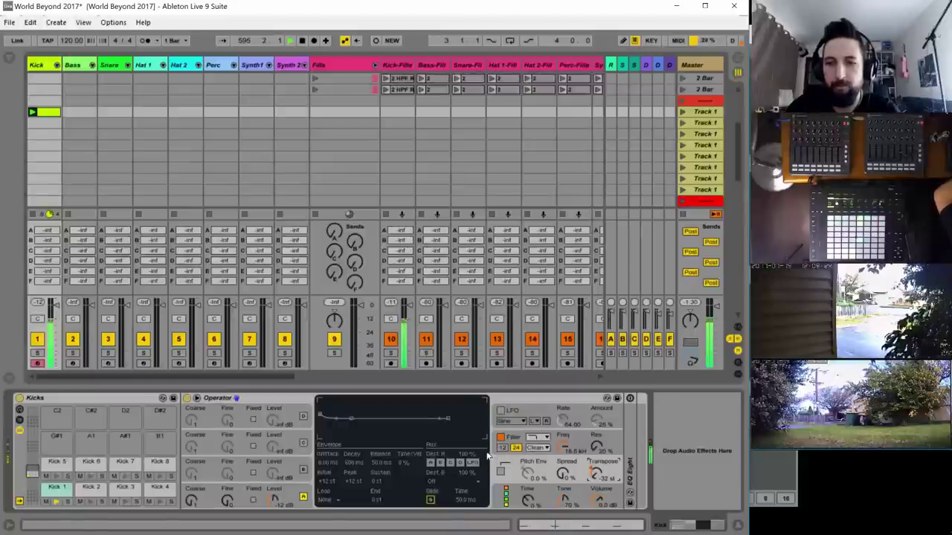
# - Set oscillator A's envelope to Trigger mode with a longer decay and fully lowered sustain, and raise its phase
pyautogui.click(291, 491)
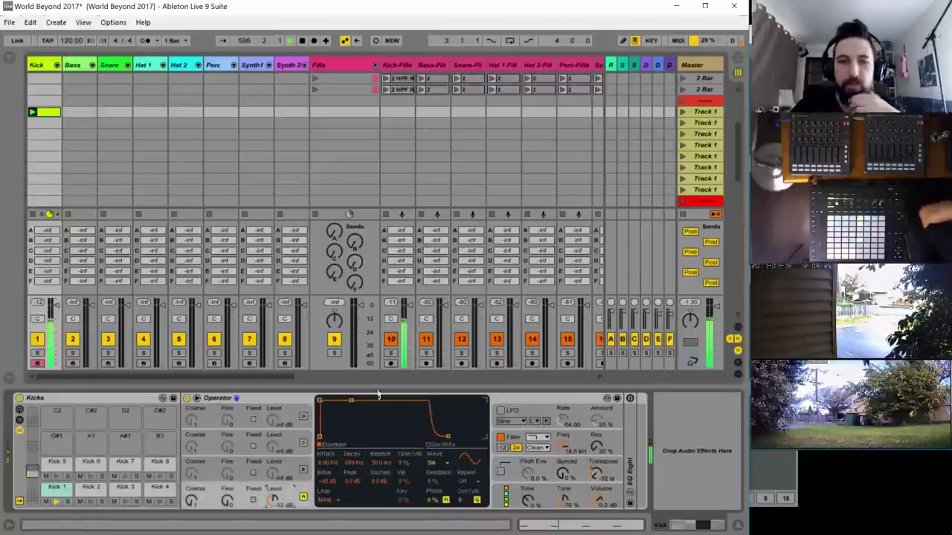
pyautogui.click(327, 499)
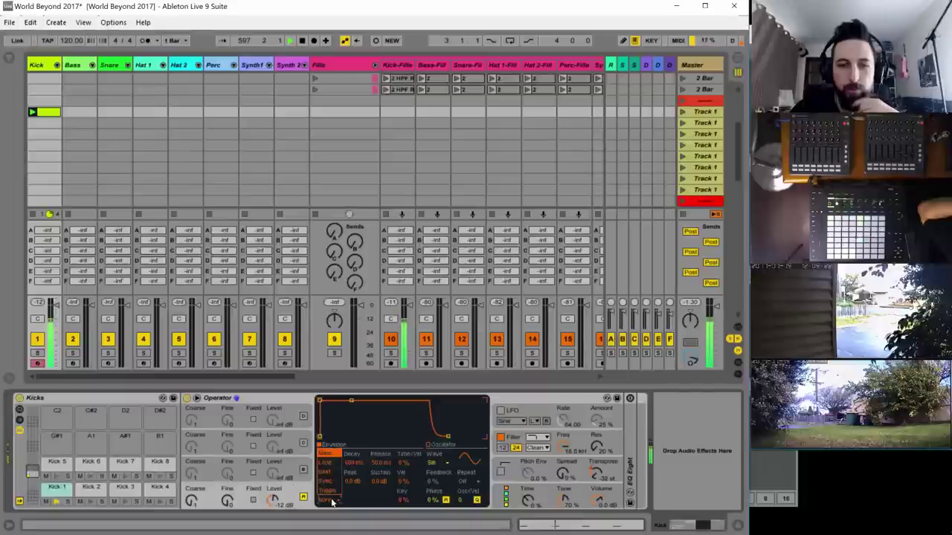
pyautogui.click(330, 496)
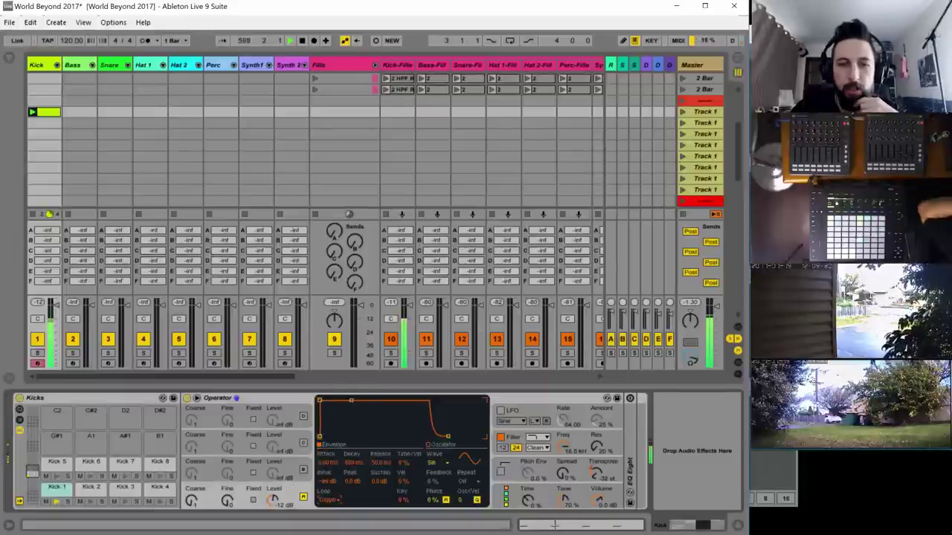
pyautogui.moveTo(350, 401); pyautogui.dragTo(354, 436)
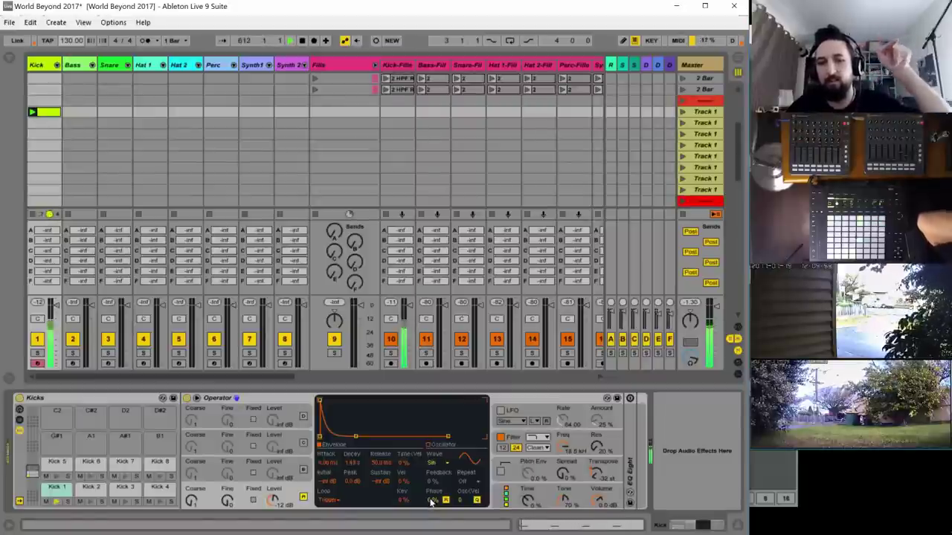
pyautogui.click(431, 502)
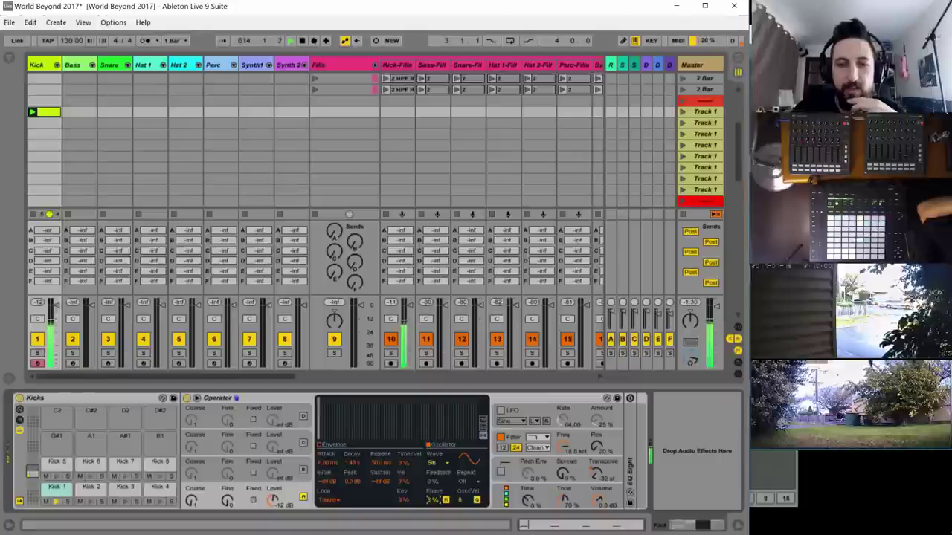
pyautogui.moveTo(432, 499); pyautogui.dragTo(431, 481)
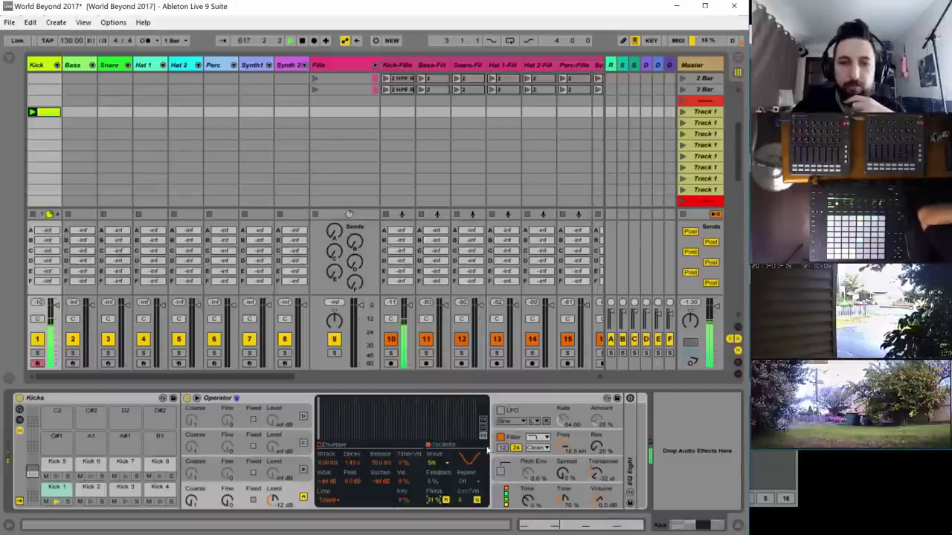
# - Enable the pitch envelope on Kick 1's Operator at 21 % and adjust its peak and decay
pyautogui.click(543, 457)
pyautogui.click(502, 472)
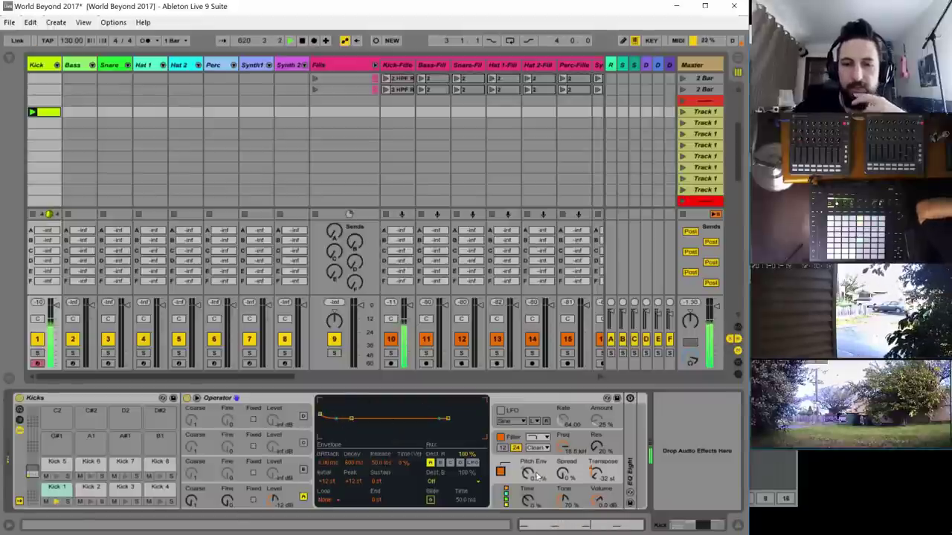
pyautogui.moveTo(528, 479); pyautogui.dragTo(528, 465)
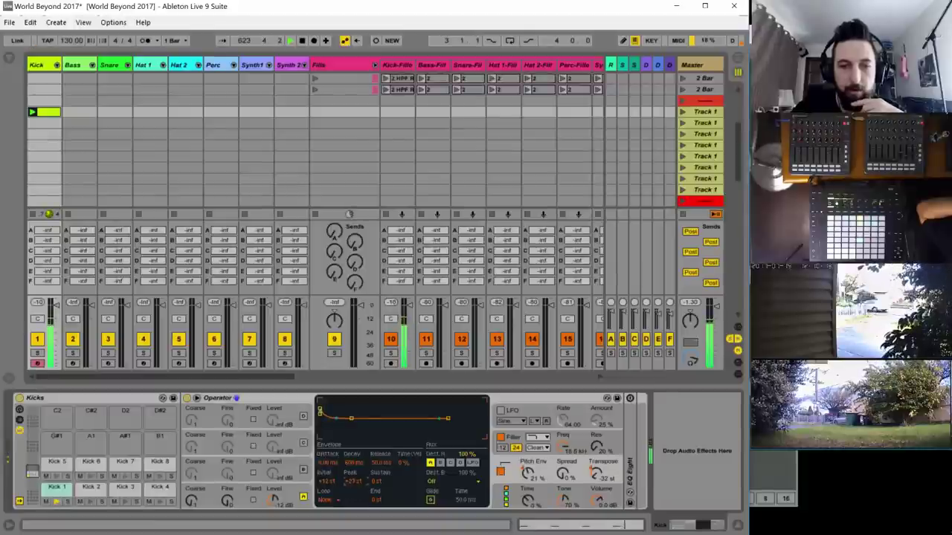
pyautogui.moveTo(353, 466); pyautogui.dragTo(353, 474)
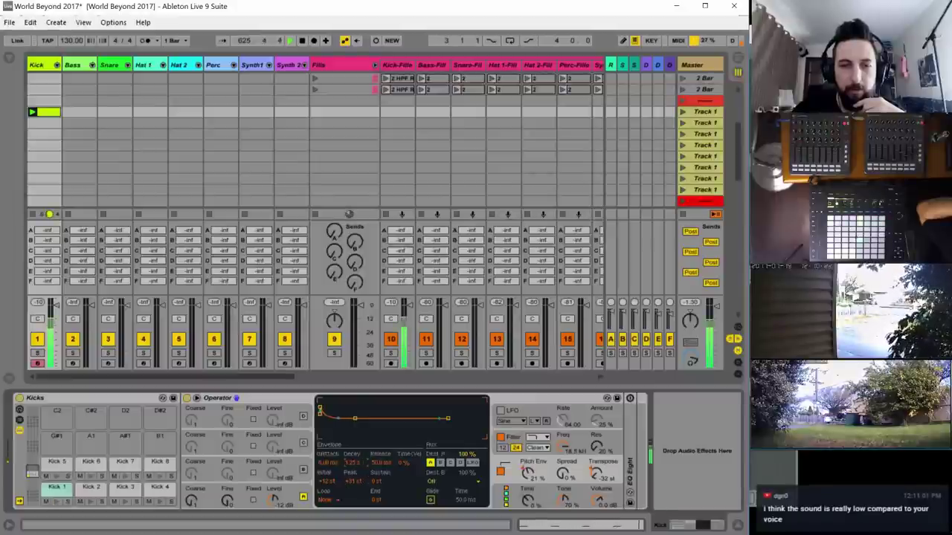
pyautogui.moveTo(352, 474); pyautogui.dragTo(354, 474)
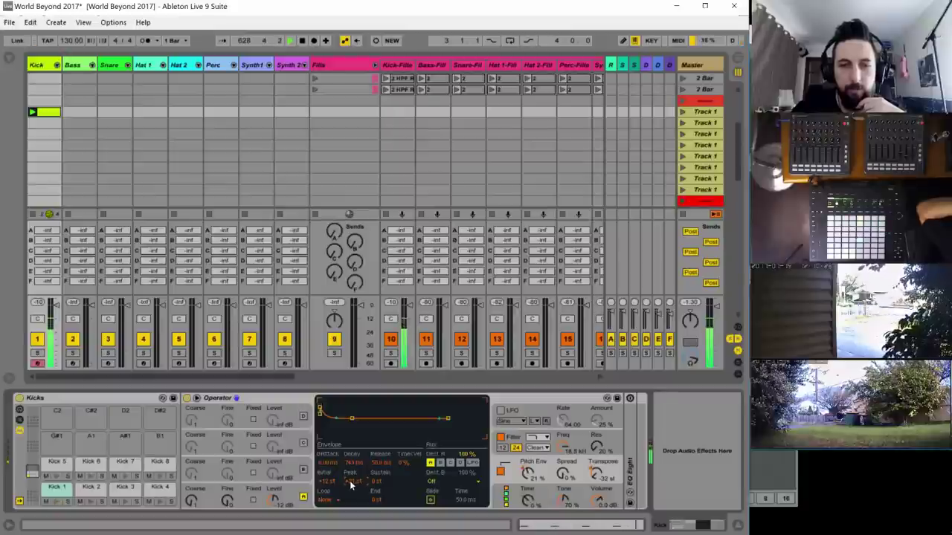
# - Choose the two-by-two oscillator algorithm and turn on oscillator B in fixed frequency mode at -16 dB
pyautogui.click(505, 498)
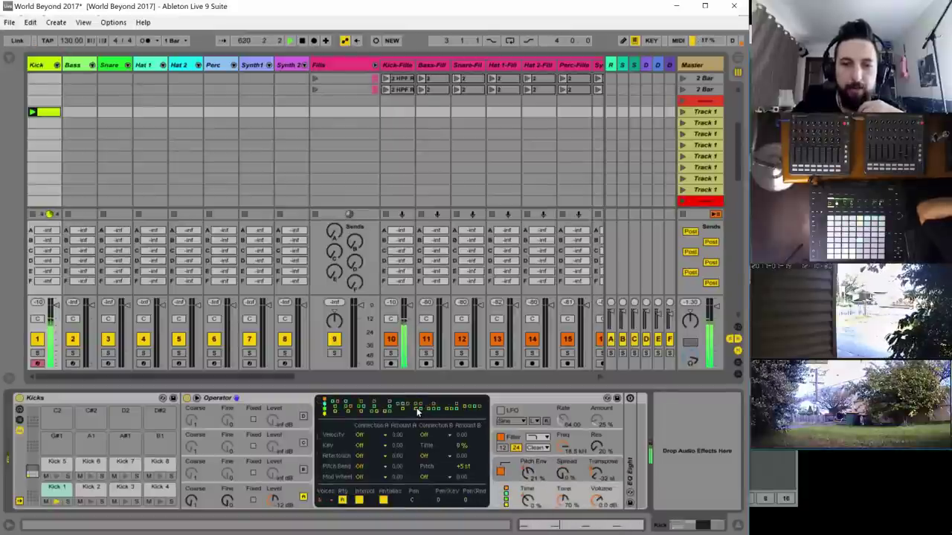
pyautogui.click(296, 494)
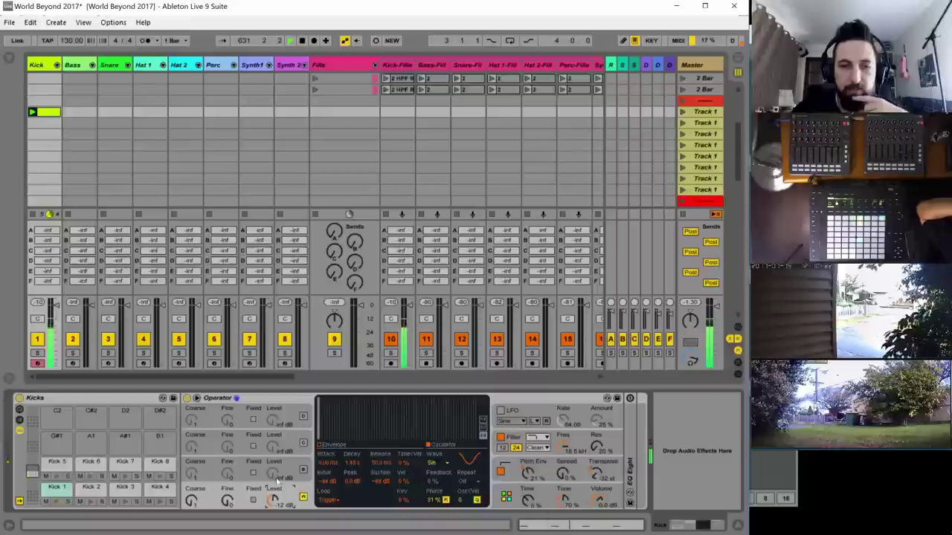
pyautogui.click(303, 470)
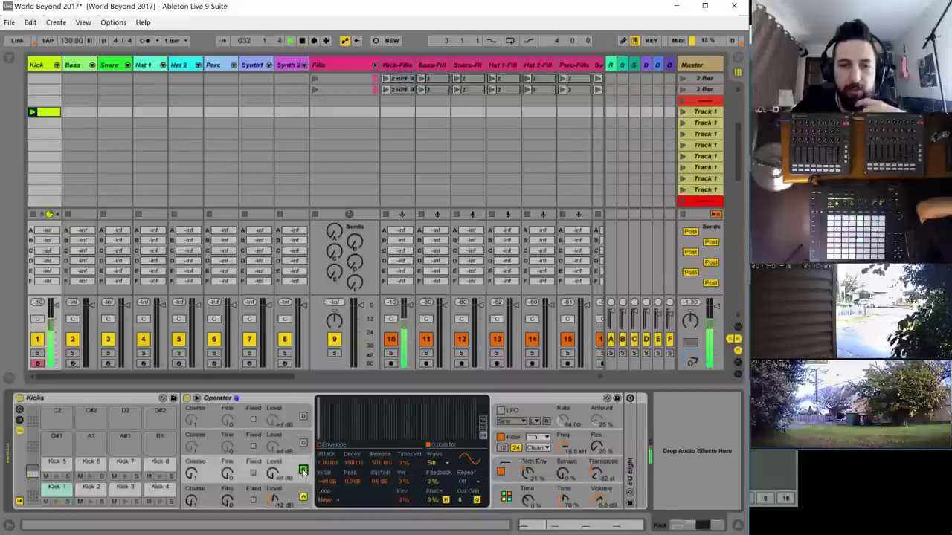
pyautogui.click(253, 474)
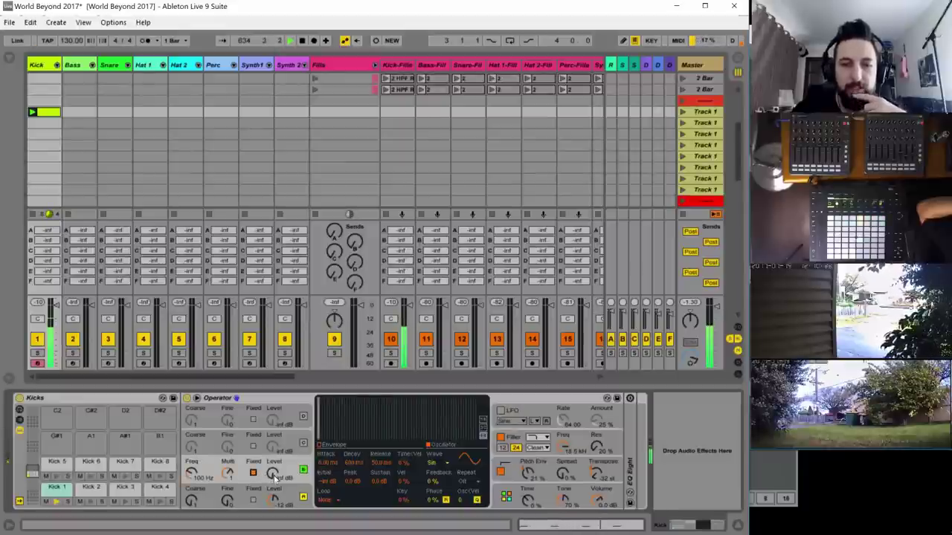
pyautogui.moveTo(272, 478); pyautogui.dragTo(272, 449)
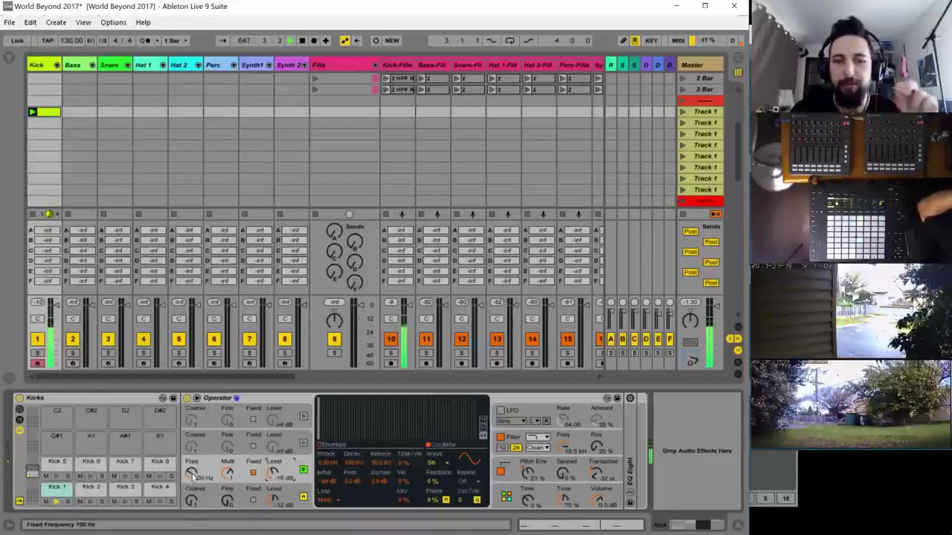
# - Adjust oscillator B's fixed frequency and give it a Trigger envelope with fully lowered sustain
pyautogui.moveTo(192, 474); pyautogui.dragTo(192, 469)
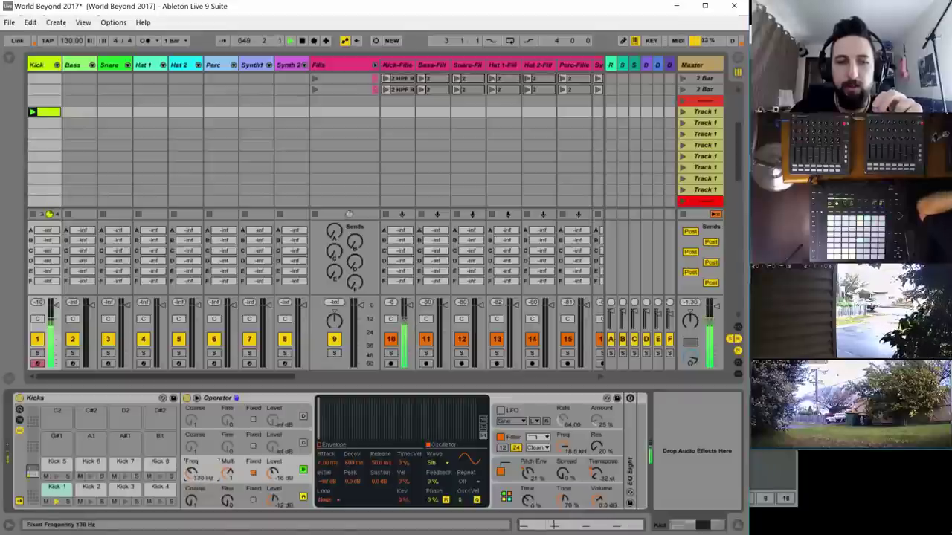
pyautogui.click(328, 499)
pyautogui.click(329, 493)
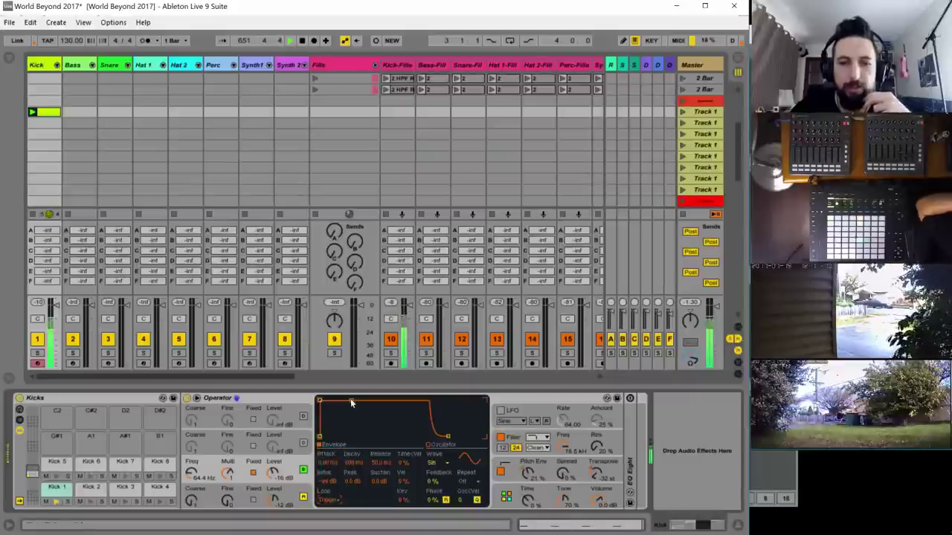
pyautogui.moveTo(350, 400); pyautogui.dragTo(350, 437)
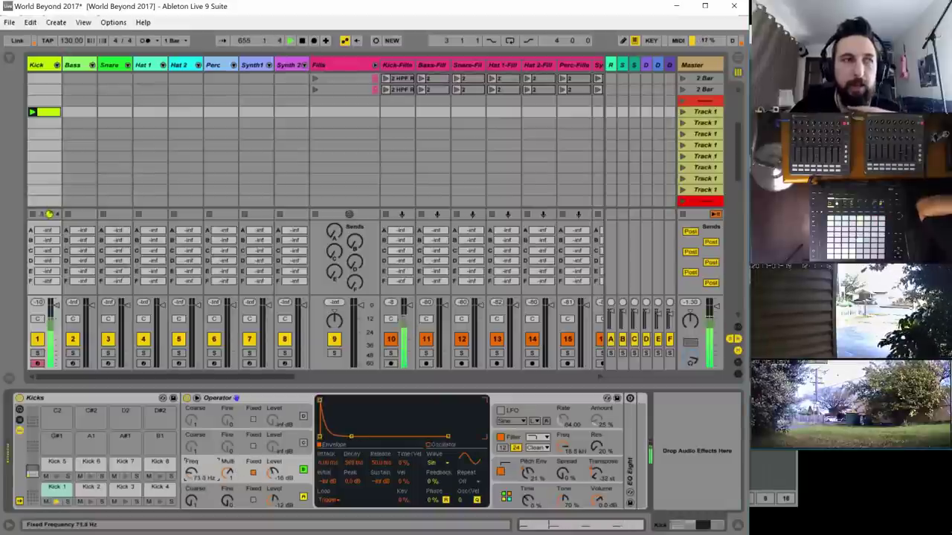
# - Set oscillator B's fixed frequency to 180 Hz and level to -29 dB, and shorten its envelope decay
pyautogui.moveTo(192, 473); pyautogui.dragTo(192, 424)
pyautogui.moveTo(351, 464)
pyautogui.mouseDown()
pyautogui.moveTo(351, 492)
pyautogui.moveTo(353, 471)
pyautogui.mouseUp()
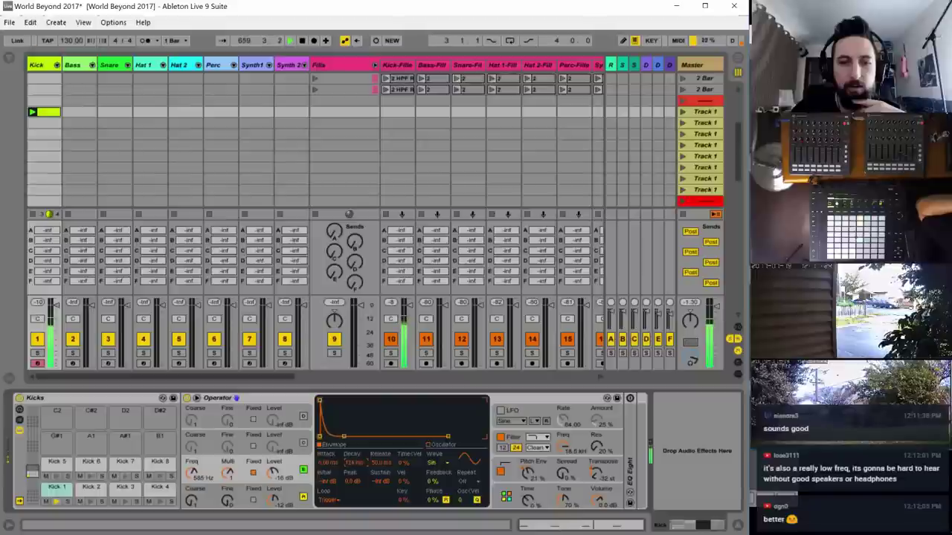
pyautogui.moveTo(192, 473); pyautogui.dragTo(191, 484)
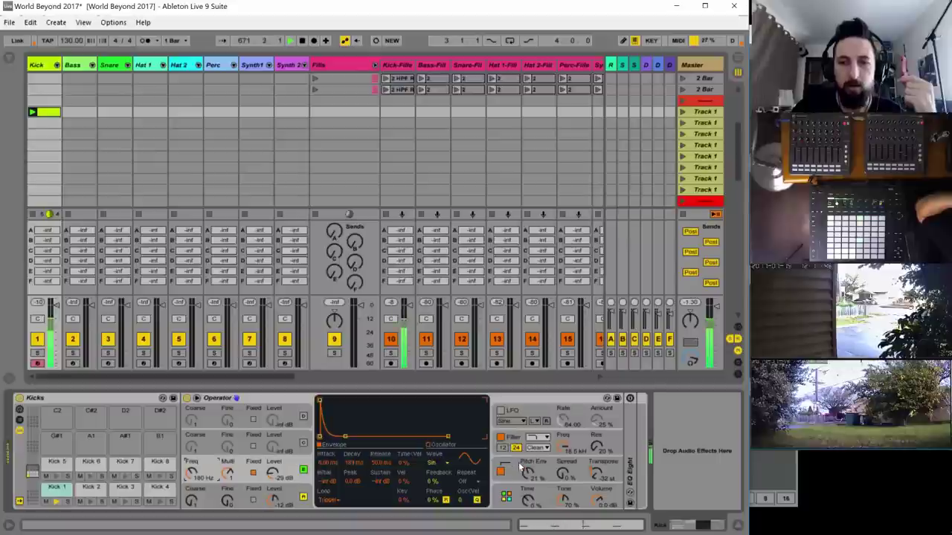
# - Apply the pitch envelope to oscillator B as well, raise its amount to 54 %, and adjust its peak and decay
pyautogui.click(545, 471)
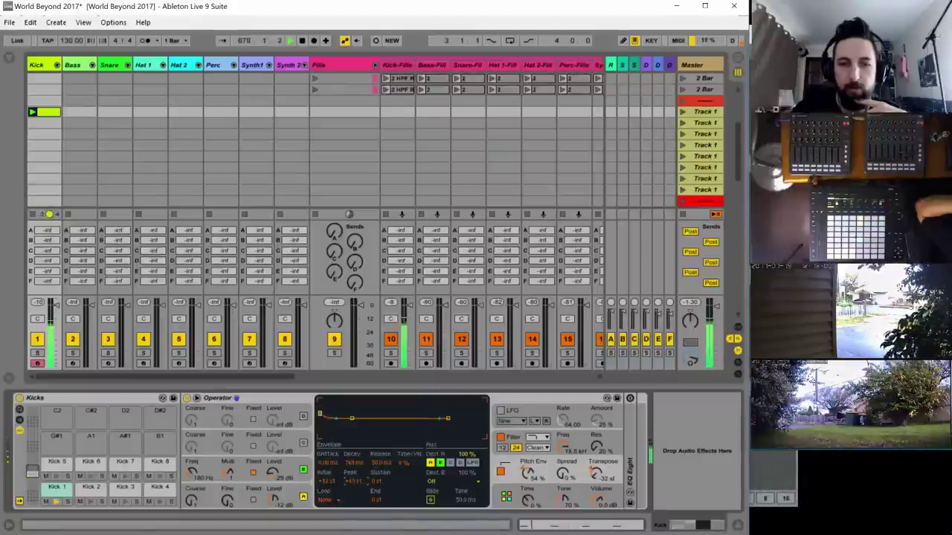
pyautogui.moveTo(354, 481); pyautogui.dragTo(346, 464)
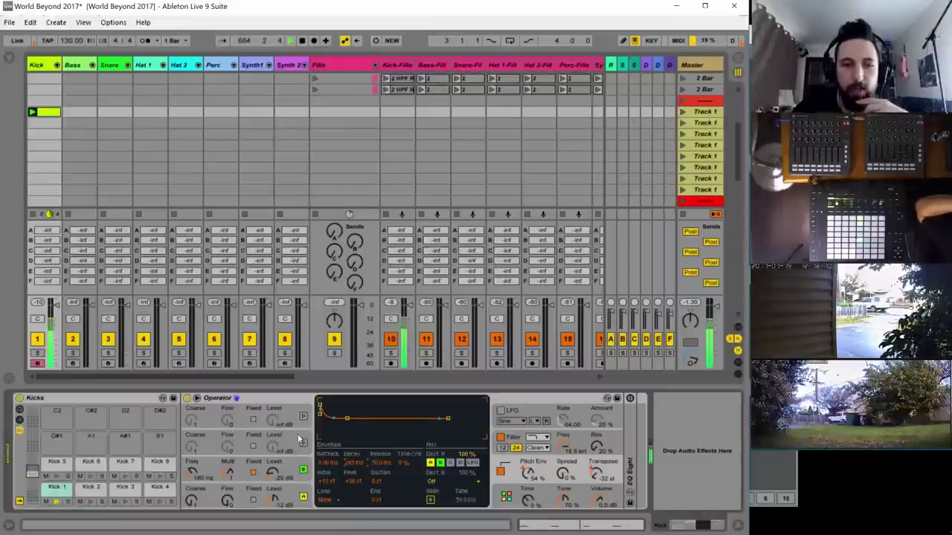
# - Turn on oscillator C in Kick 1's Operator
pyautogui.click(293, 494)
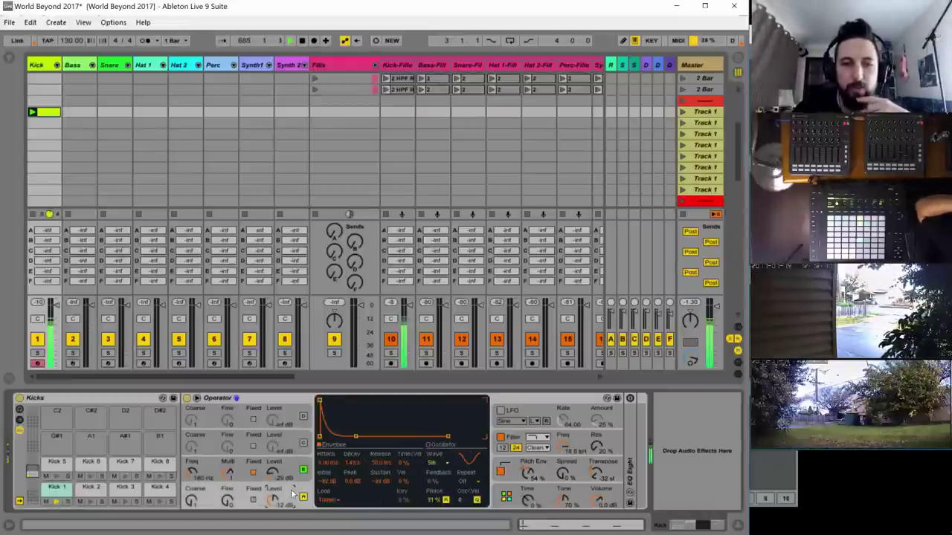
pyautogui.click(303, 444)
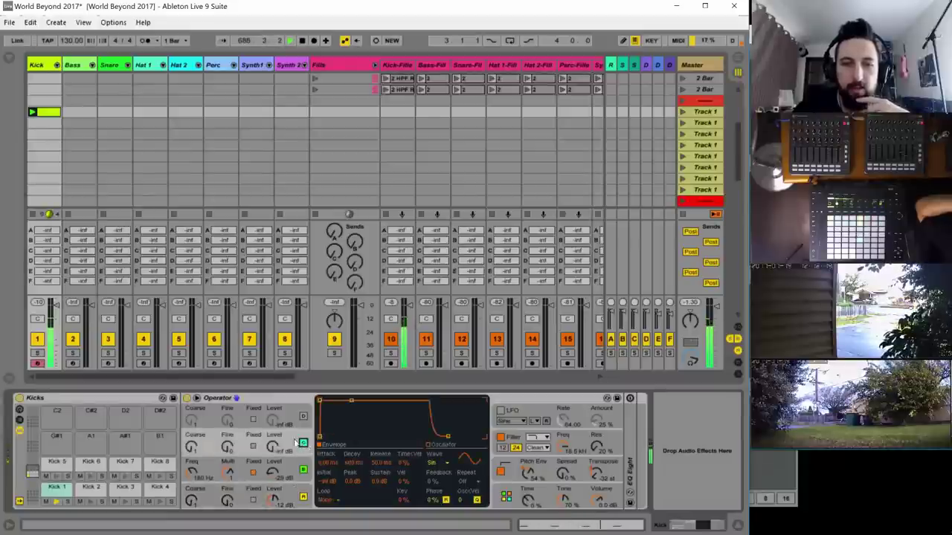
pyautogui.rightClick(292, 439)
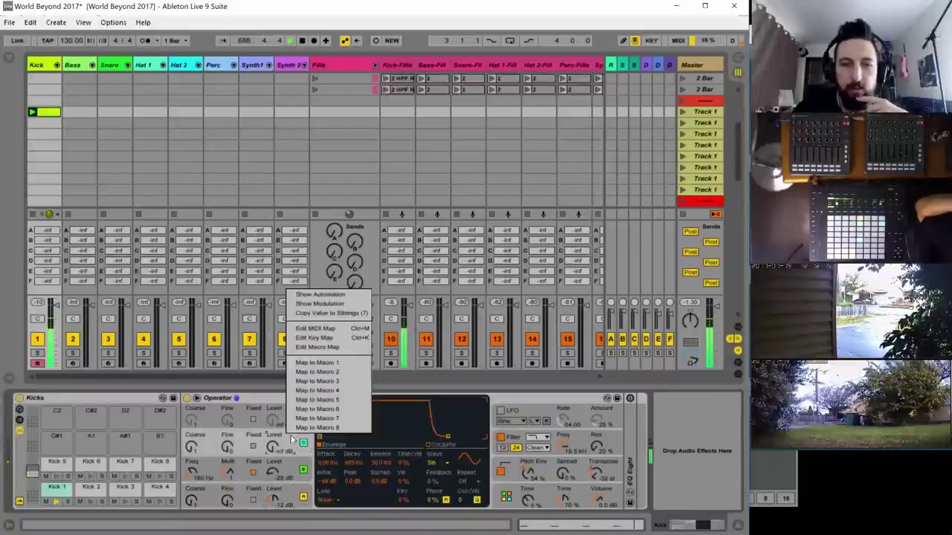
pyautogui.click(297, 489)
pyautogui.rightClick(295, 493)
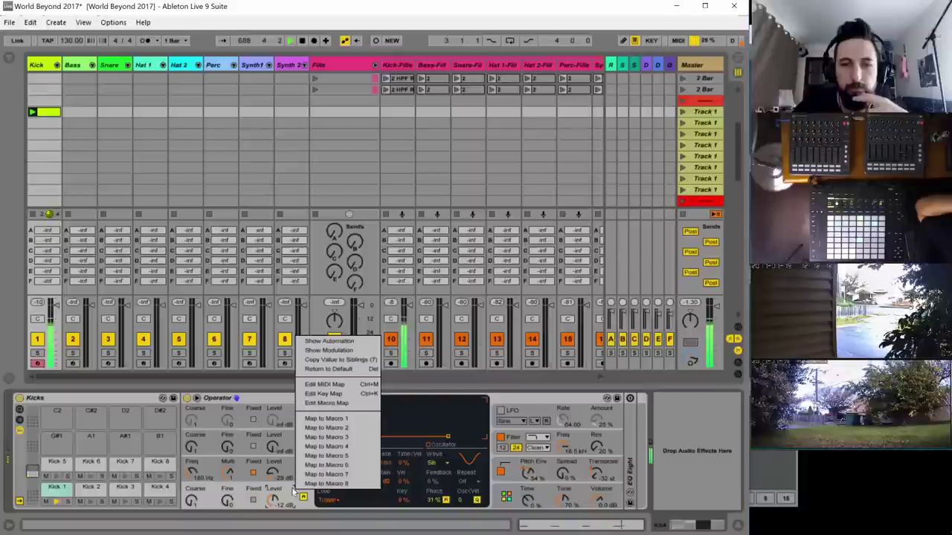
pyautogui.rightClick(307, 504)
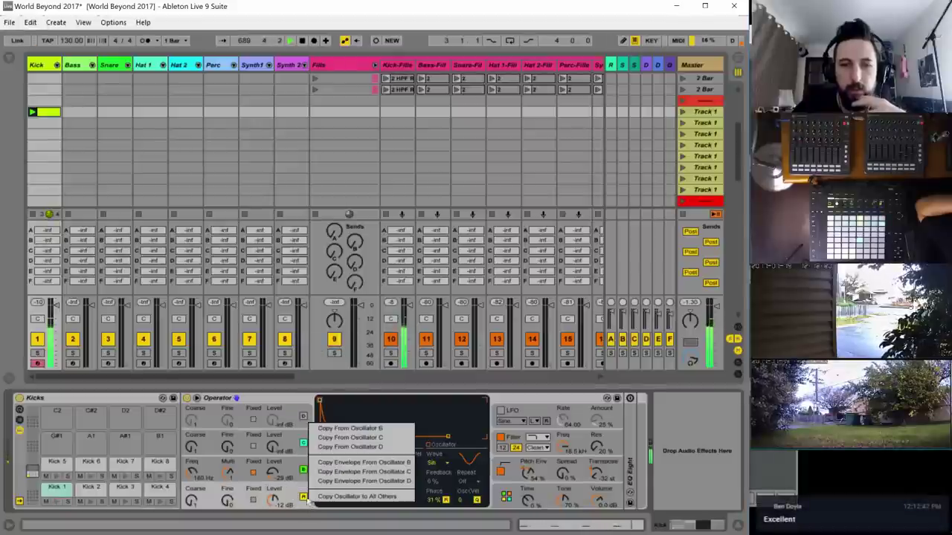
pyautogui.click(377, 438)
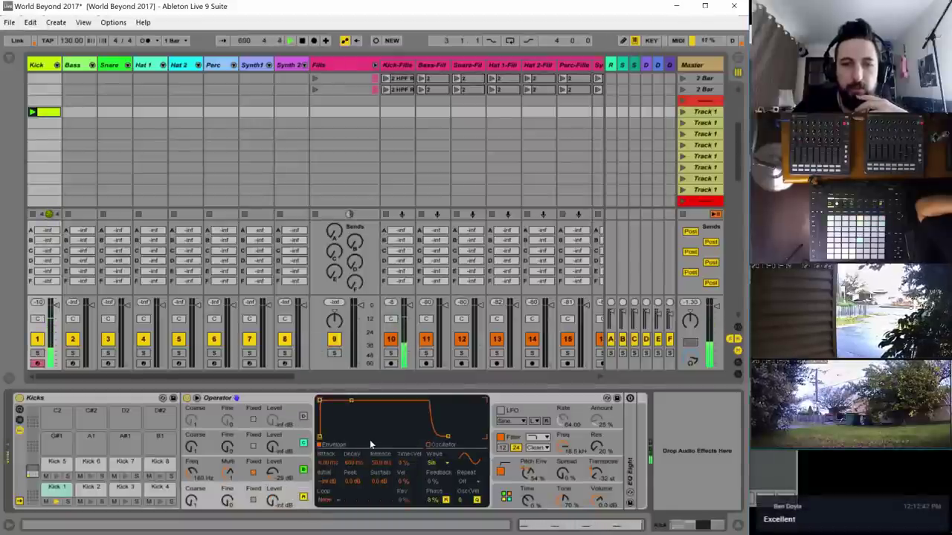
pyautogui.rightClick(297, 495)
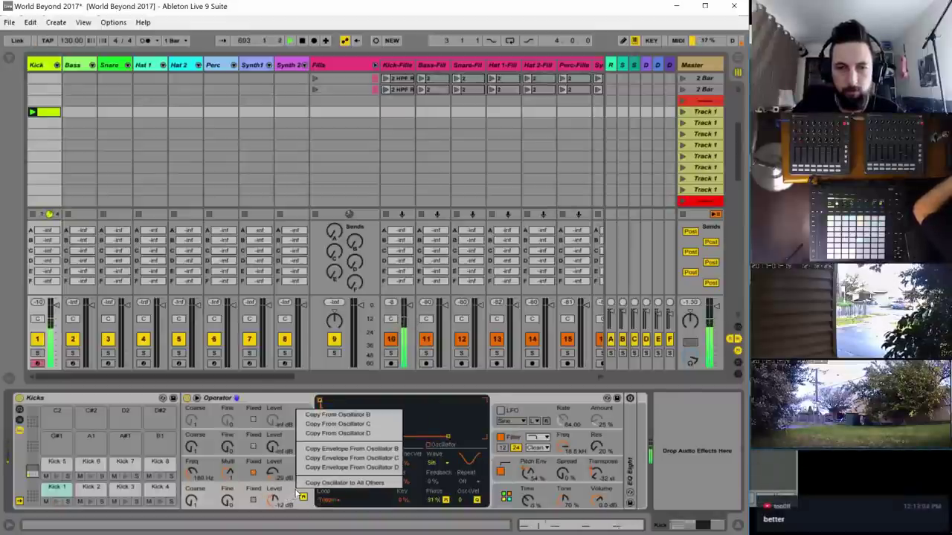
# - Copy oscillator A's settings to oscillator C, set its Fine tuning to 94, and adjust its phase
pyautogui.rightClick(290, 435)
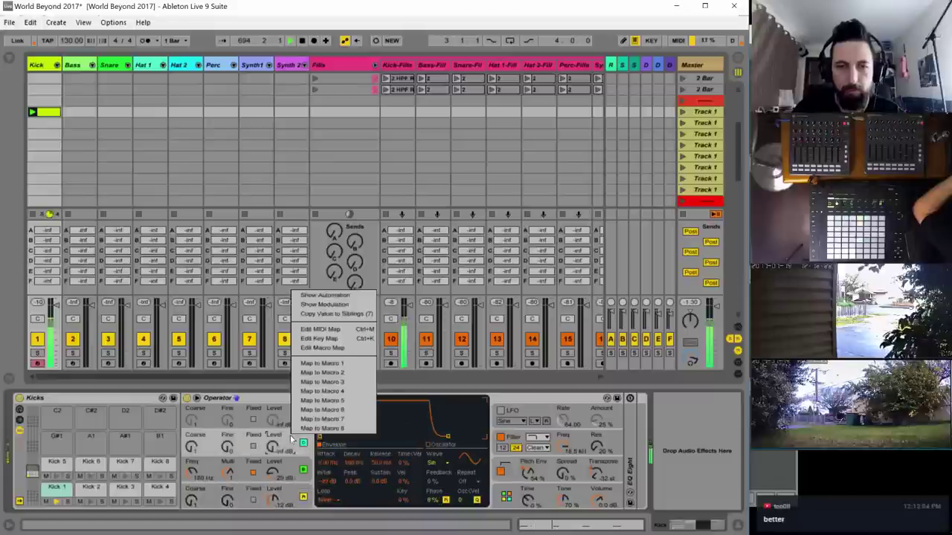
pyautogui.rightClick(299, 451)
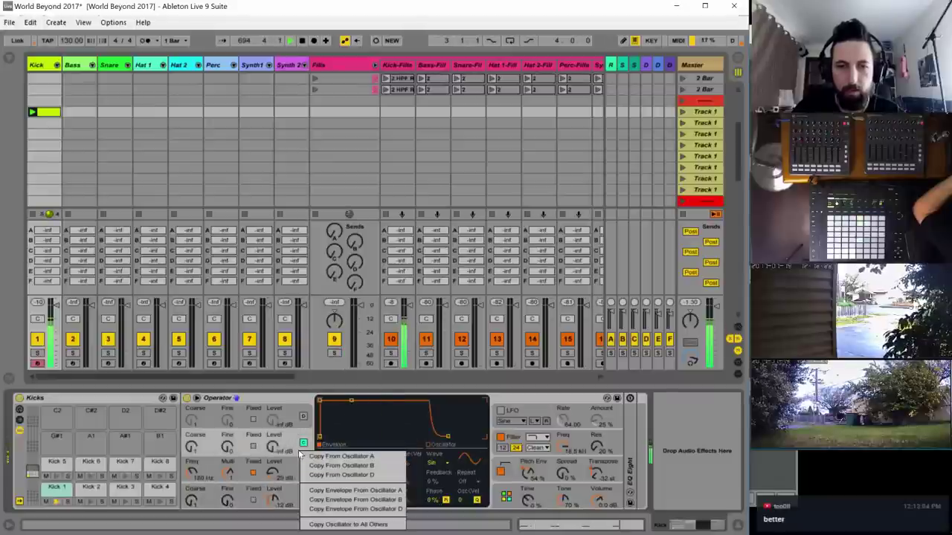
pyautogui.click(364, 459)
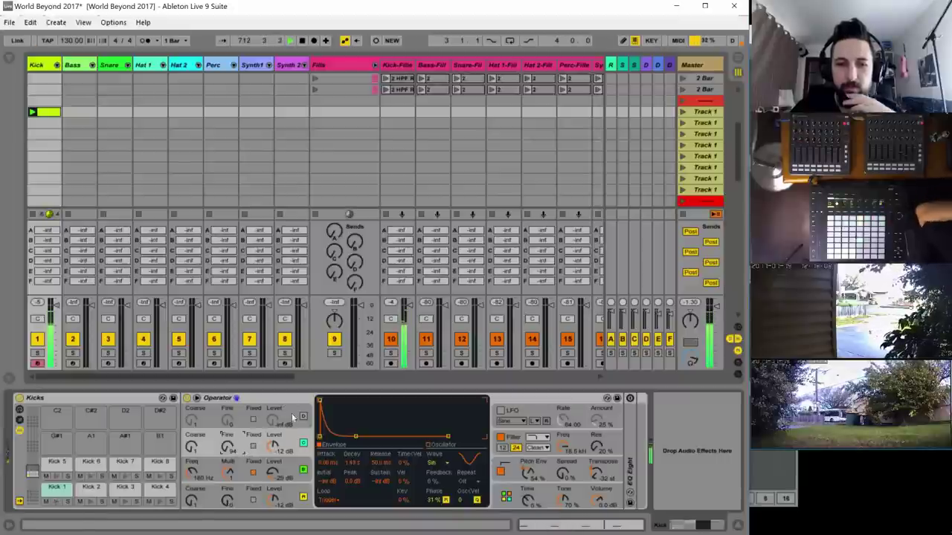
pyautogui.moveTo(430, 496); pyautogui.dragTo(432, 472)
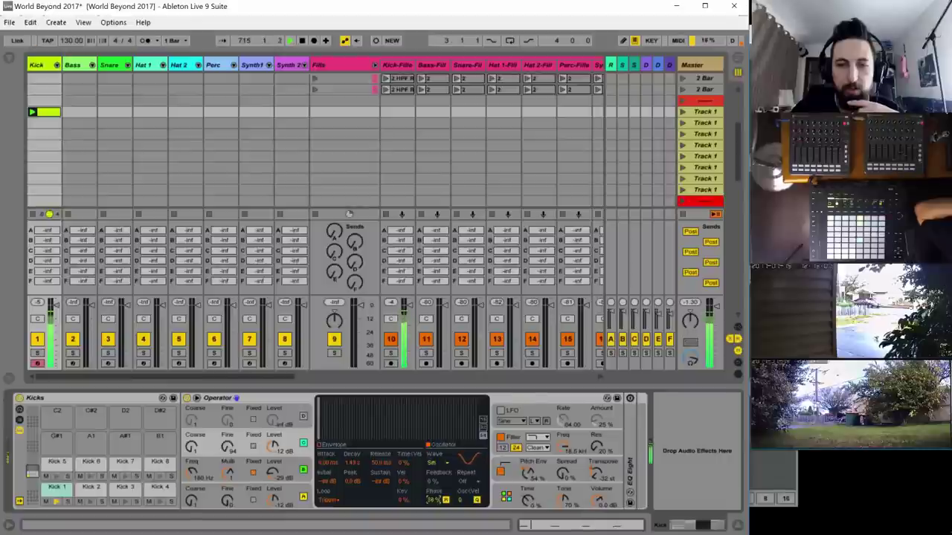
# - Turn on oscillator D in Kick 1's Operator with a 114 Hz fixed frequency and -12 dB level, and shorten its envelope to a quick decay
pyautogui.click(287, 408)
pyautogui.click(285, 446)
pyautogui.click(286, 411)
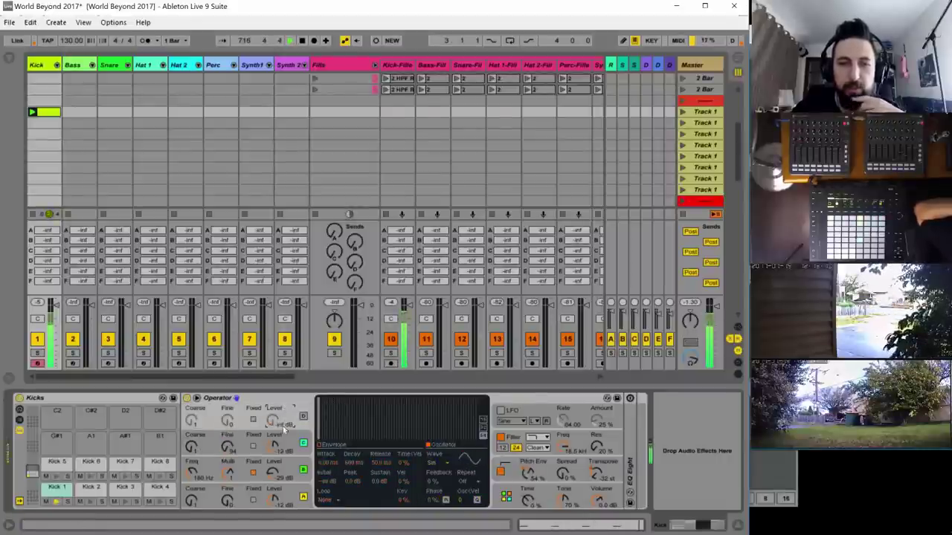
pyautogui.click(252, 419)
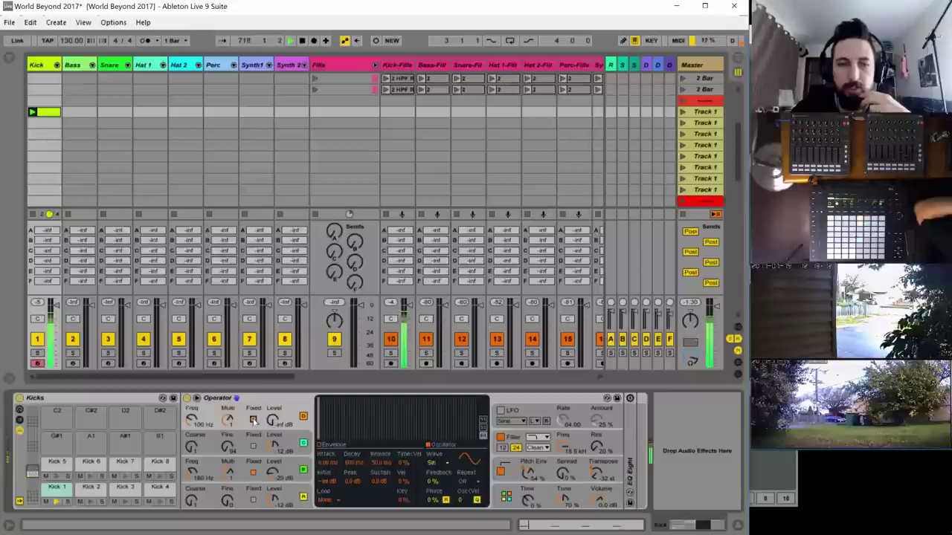
pyautogui.moveTo(273, 420); pyautogui.dragTo(273, 398)
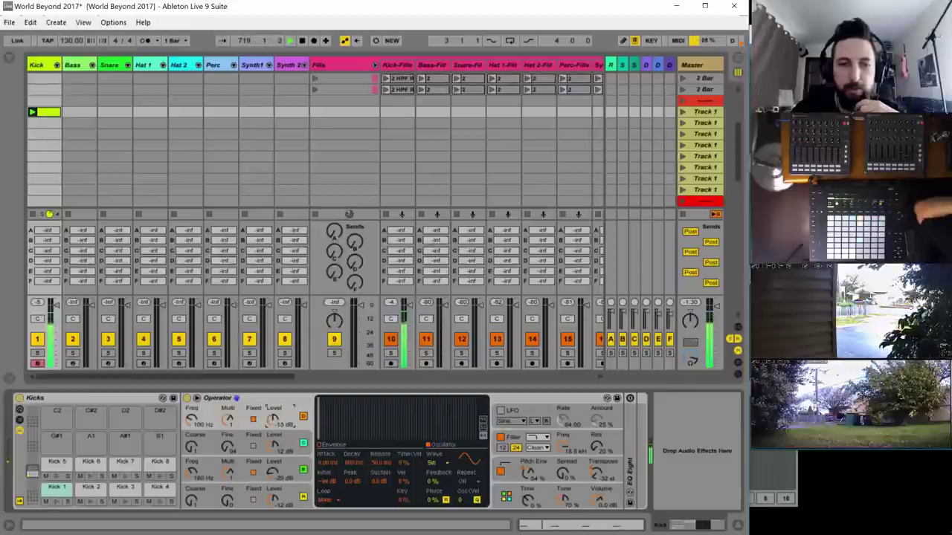
pyautogui.moveTo(192, 420); pyautogui.dragTo(191, 416)
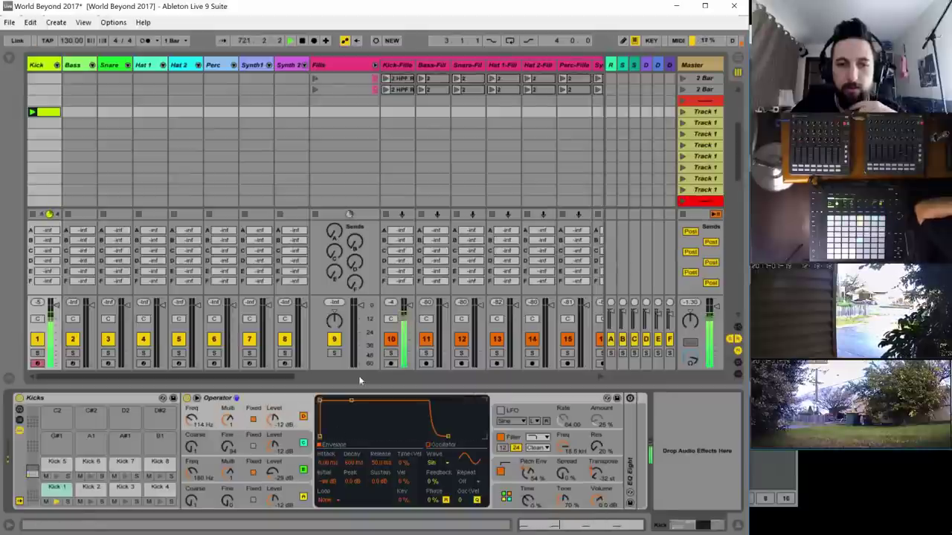
pyautogui.moveTo(351, 402); pyautogui.dragTo(345, 436)
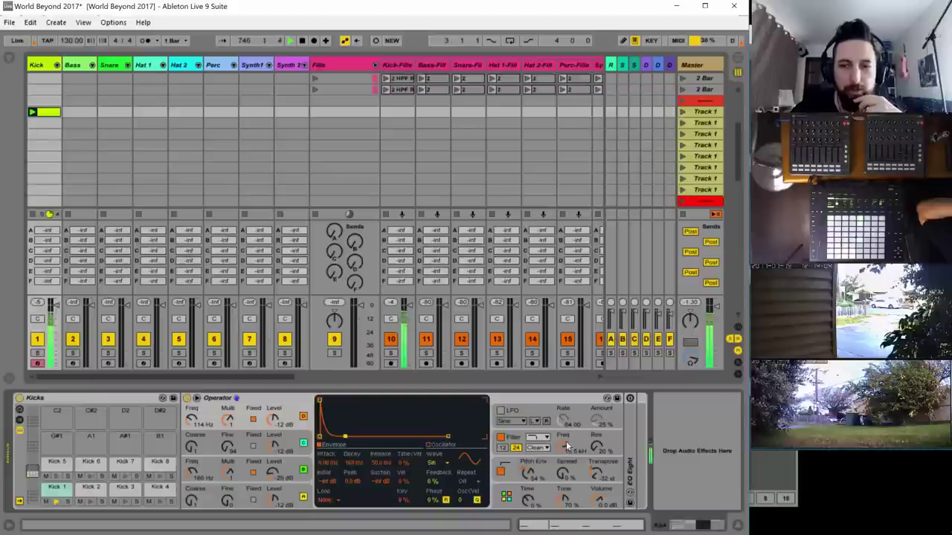
# - Lower Operator's filter resonance to about 4.9 % and set oscillator D's envelope loop mode to Trigger
pyautogui.moveTo(566, 445)
pyautogui.mouseDown()
pyautogui.moveTo(563, 476)
pyautogui.moveTo(563, 441)
pyautogui.moveTo(597, 444)
pyautogui.moveTo(596, 455)
pyautogui.moveTo(565, 439)
pyautogui.mouseUp()
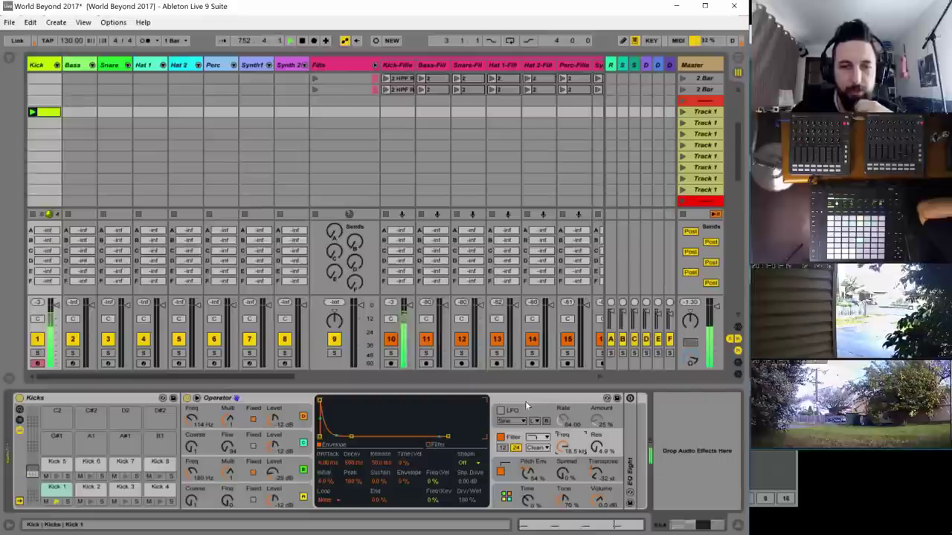
pyautogui.click(296, 415)
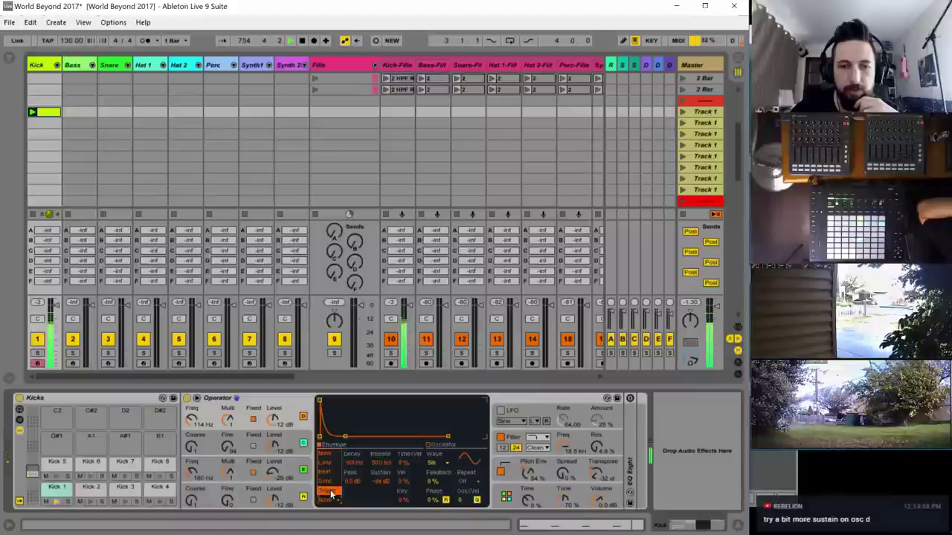
pyautogui.click(301, 471)
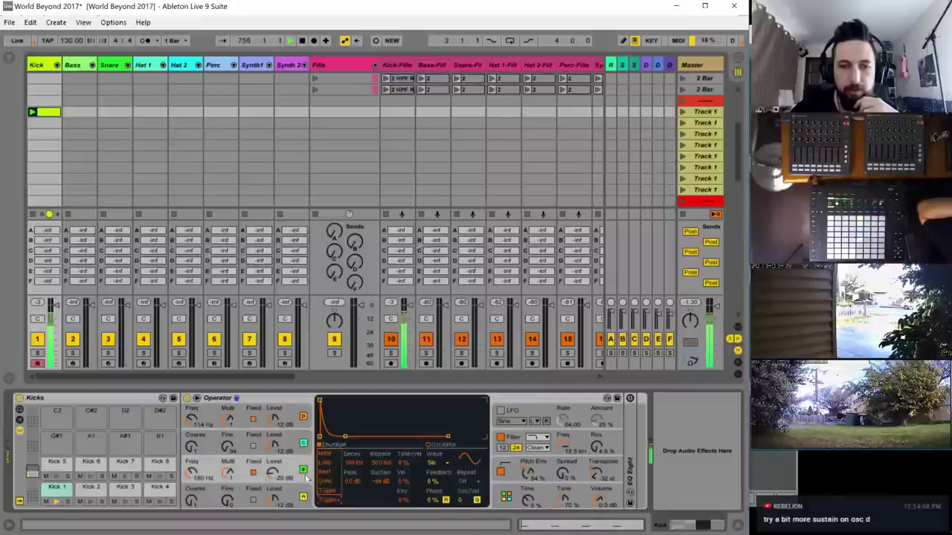
pyautogui.click(290, 449)
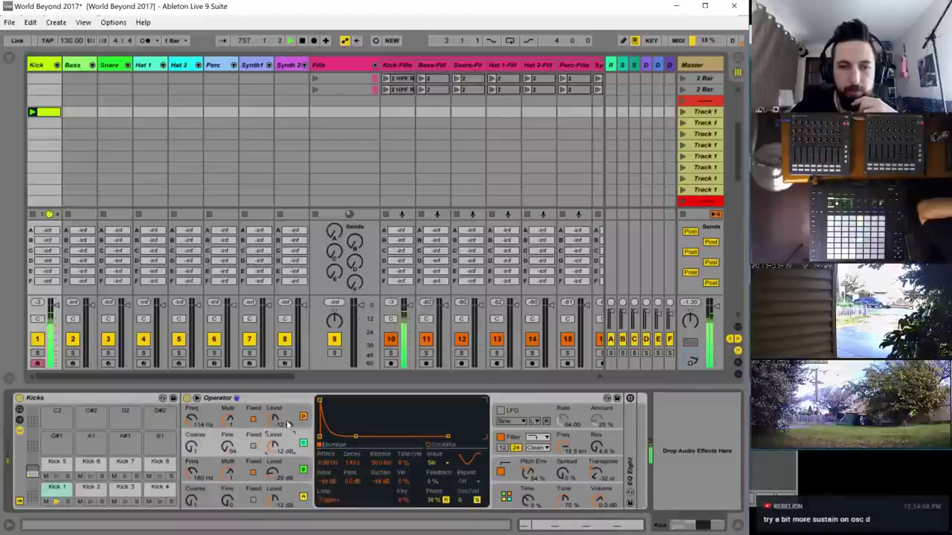
pyautogui.click(288, 423)
pyautogui.click(290, 446)
pyautogui.click(290, 466)
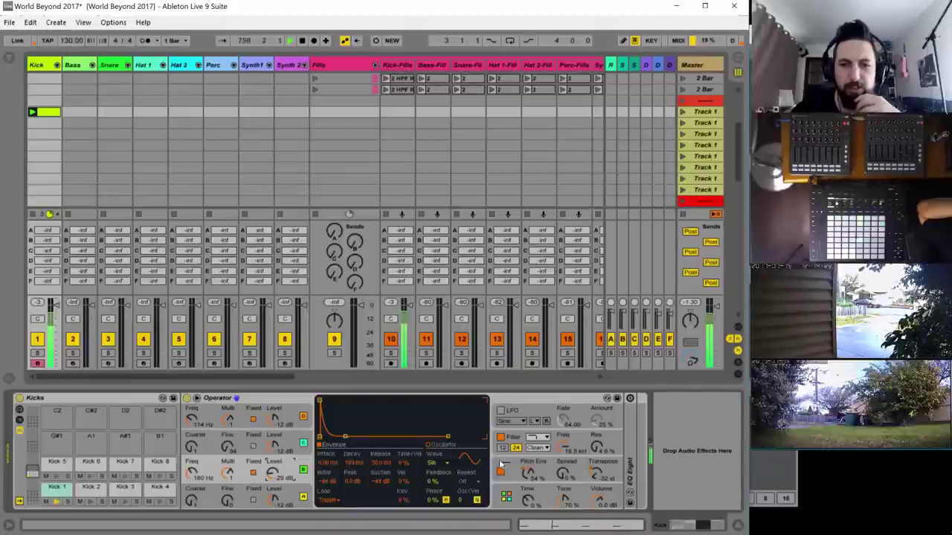
# - Switch Operator's filter circuit to SMP at 4.22 kHz, adjust its envelope decay, and raise the filter drive to about 9.56 dB
pyautogui.click(540, 448)
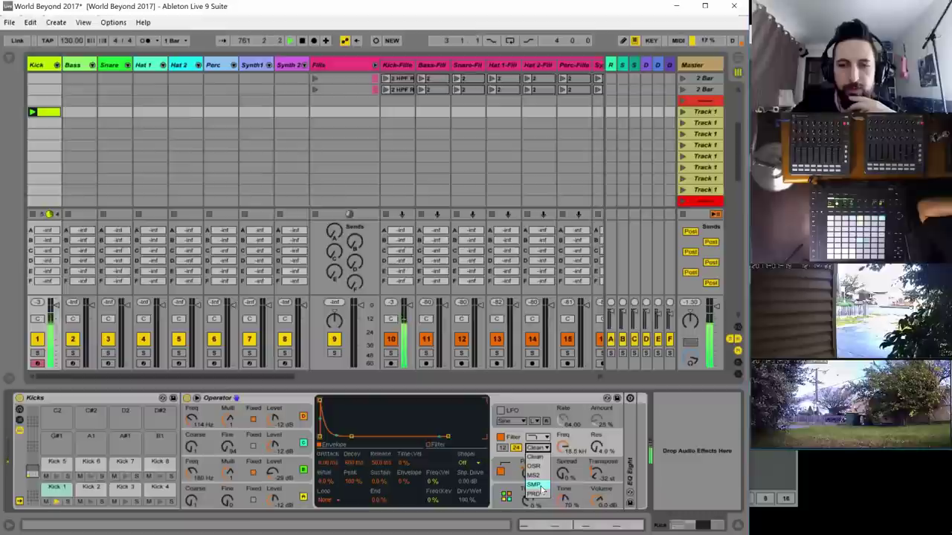
pyautogui.click(536, 484)
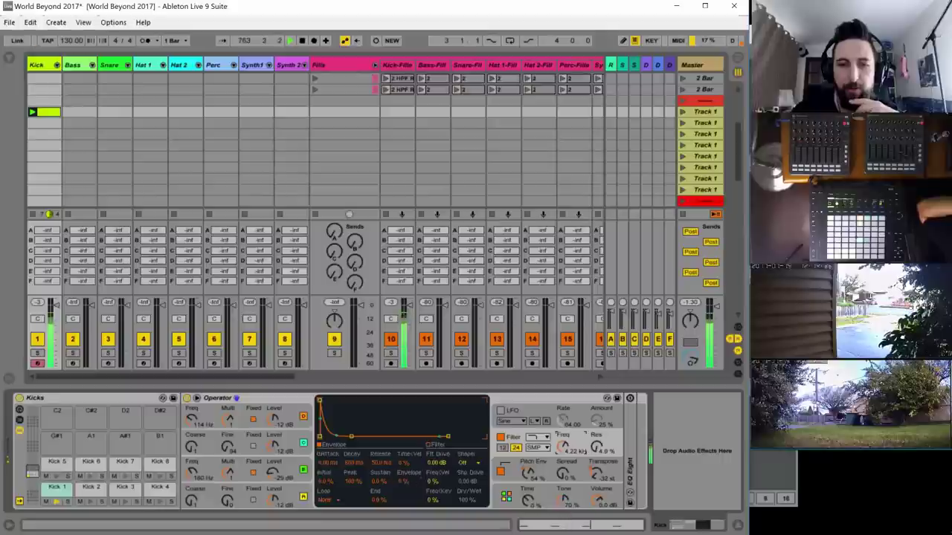
pyautogui.moveTo(353, 461); pyautogui.dragTo(354, 469)
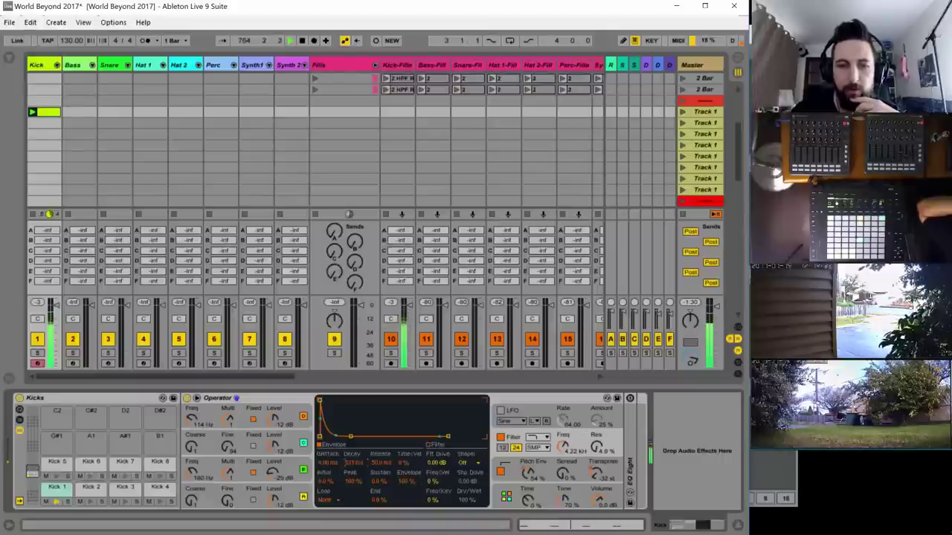
pyautogui.click(433, 462)
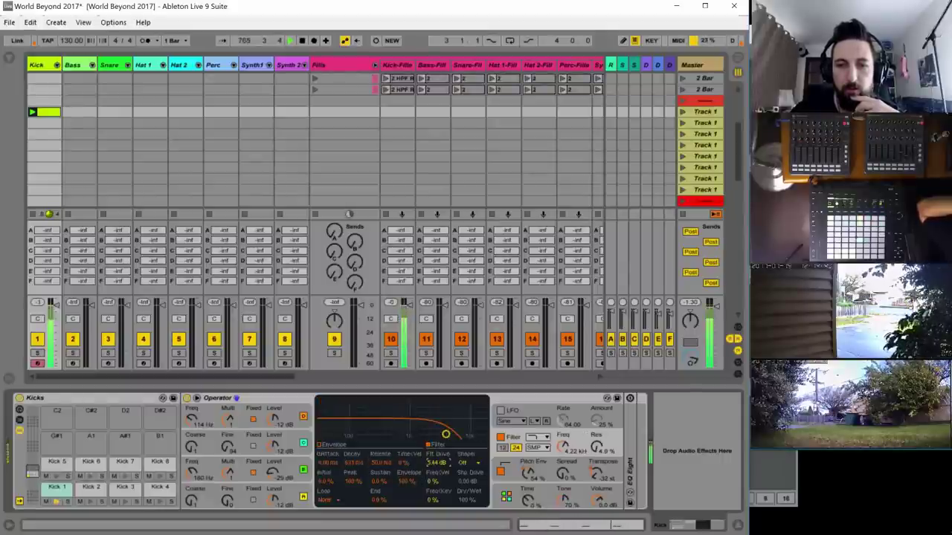
pyautogui.moveTo(437, 462); pyautogui.dragTo(437, 454)
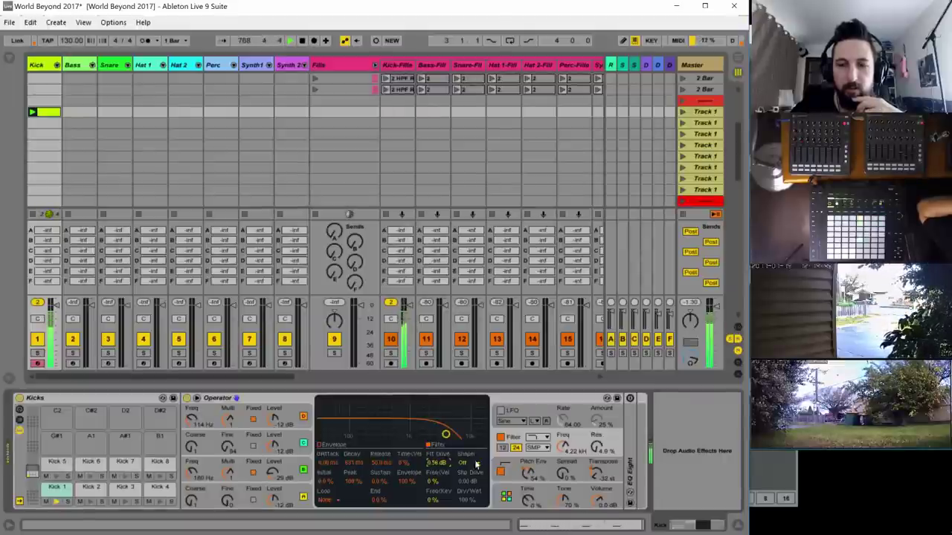
# - Enable EQ Eight on Kick 1 and shape its first four bands, with band 4 at 1.50 kHz and a gain of about 1.36 dB
pyautogui.doubleClick(629, 459)
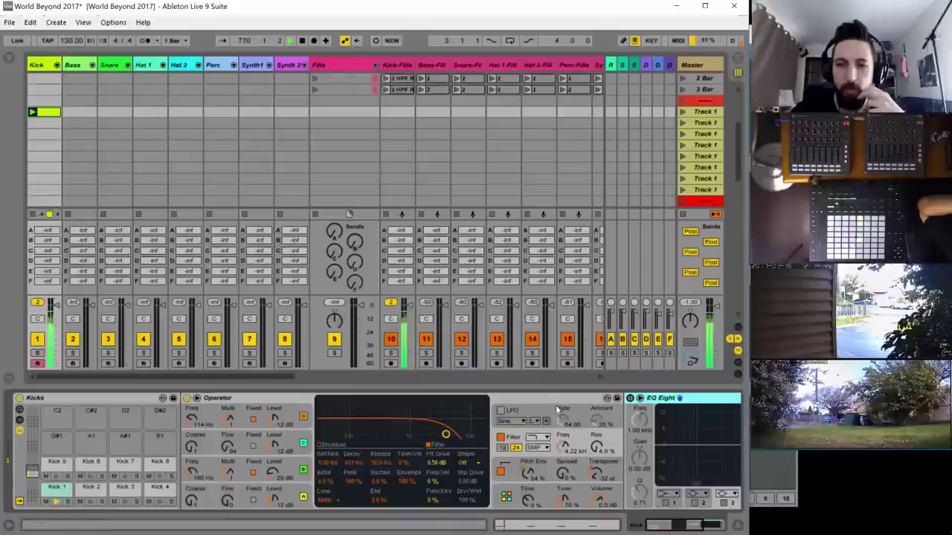
pyautogui.doubleClick(538, 400)
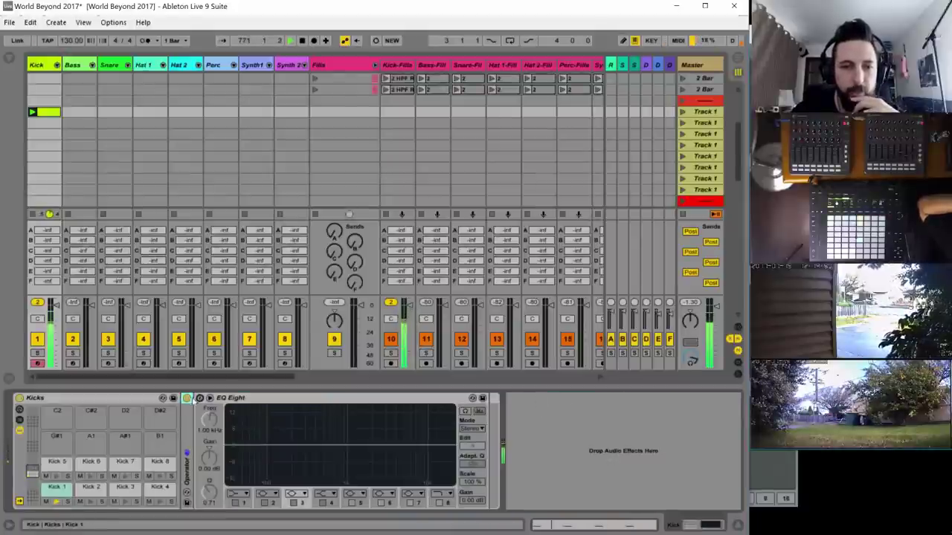
pyautogui.click(199, 398)
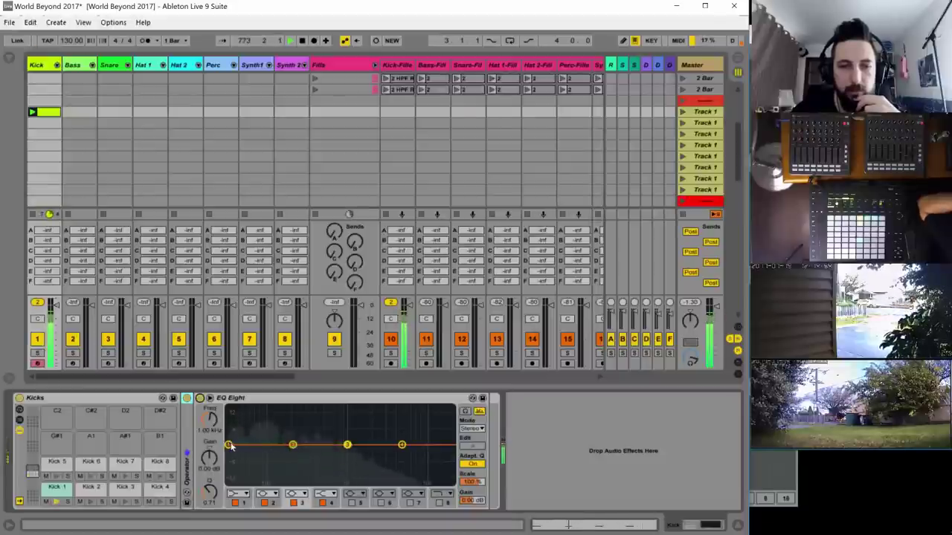
pyautogui.moveTo(229, 446); pyautogui.dragTo(362, 442)
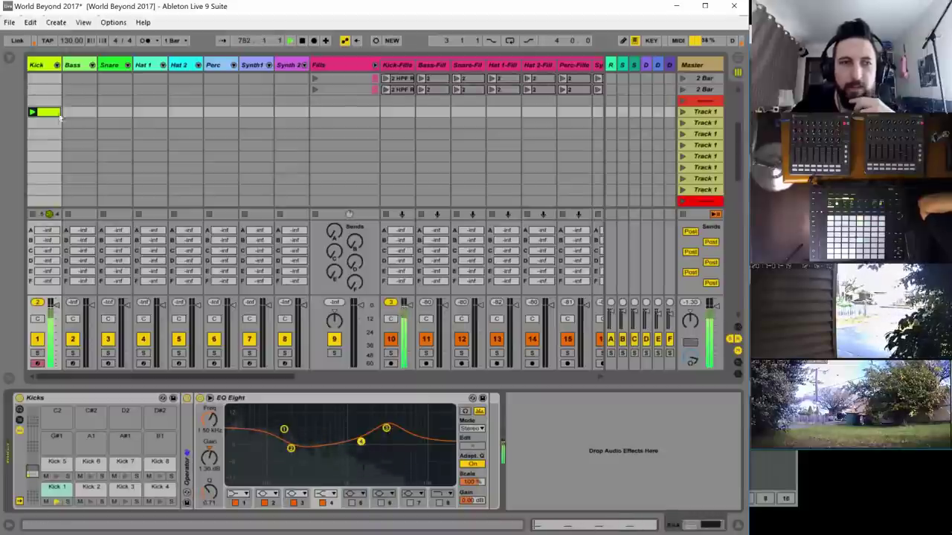
# - Set oscillator C's Fine tuning to 118, and lower oscillator B's level to -30 dB and oscillator D's to -17 dB
pyautogui.doubleClick(186, 427)
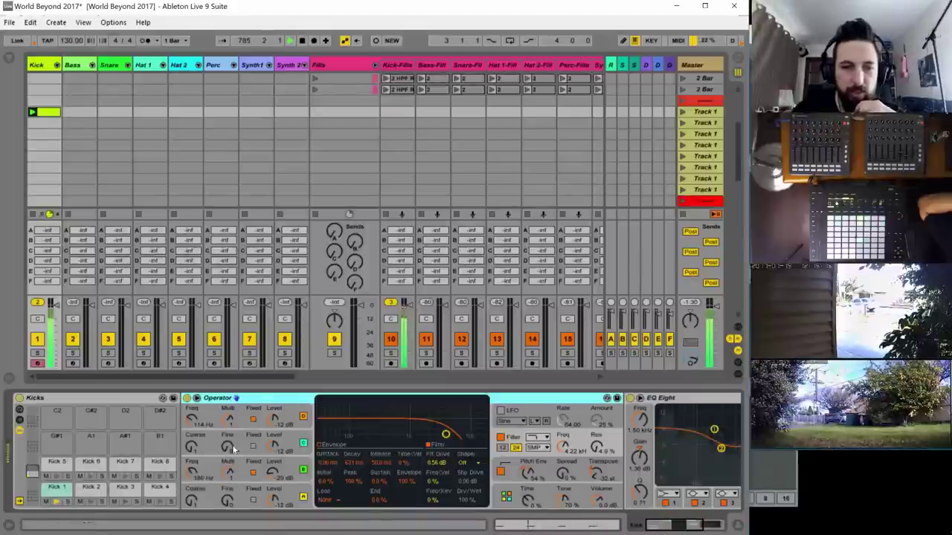
pyautogui.click(228, 447)
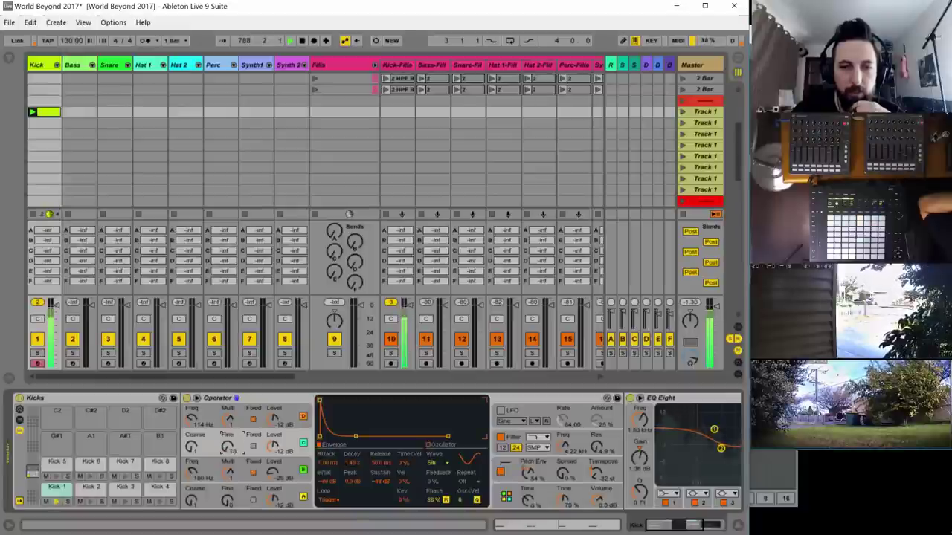
pyautogui.moveTo(228, 447); pyautogui.dragTo(228, 460)
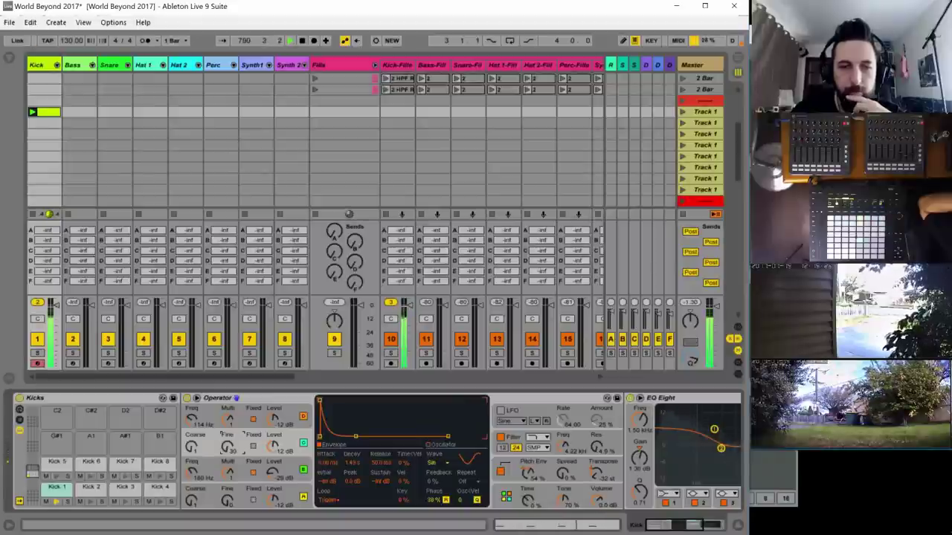
pyautogui.moveTo(228, 446); pyautogui.dragTo(227, 432)
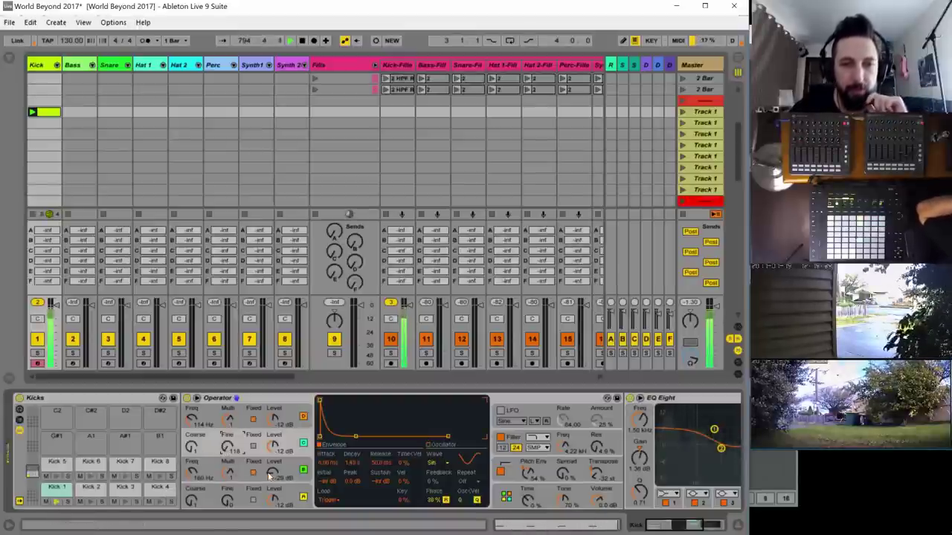
pyautogui.moveTo(274, 473); pyautogui.dragTo(274, 475)
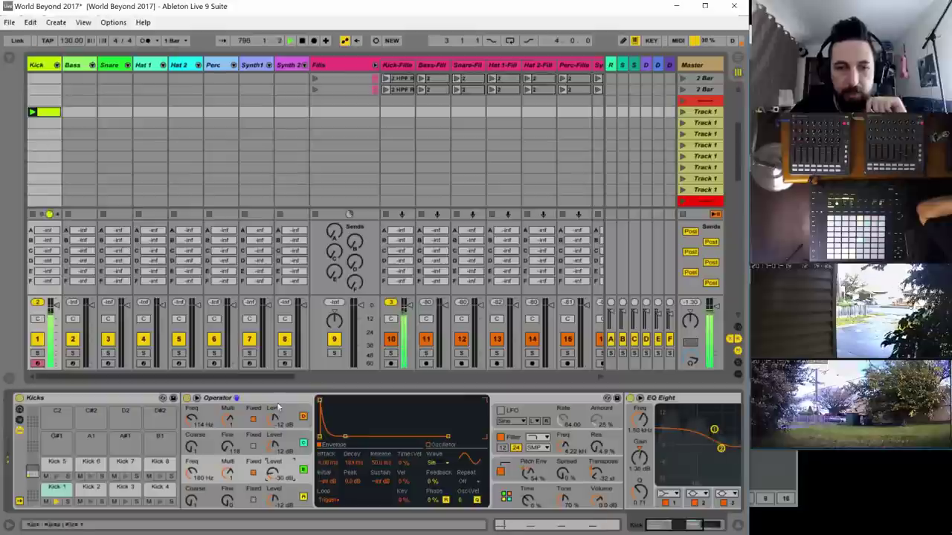
pyautogui.moveTo(274, 419)
pyautogui.mouseDown()
pyautogui.moveTo(274, 428)
pyautogui.moveTo(274, 418)
pyautogui.mouseUp()
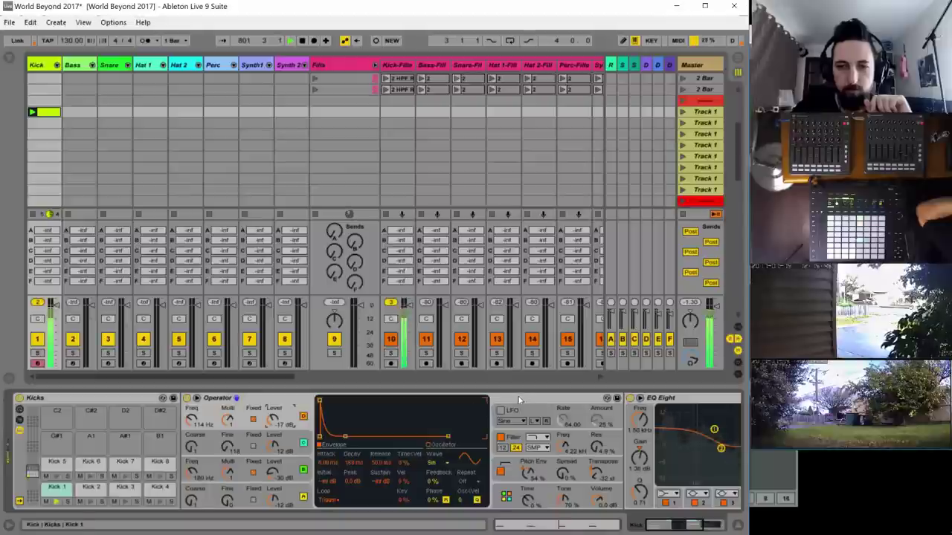
# - Deepen EQ Eight's band 2 cut, lower band 3, and set band 4 to 1.14 kHz with a gain of about 5.83 dB
pyautogui.doubleClick(474, 398)
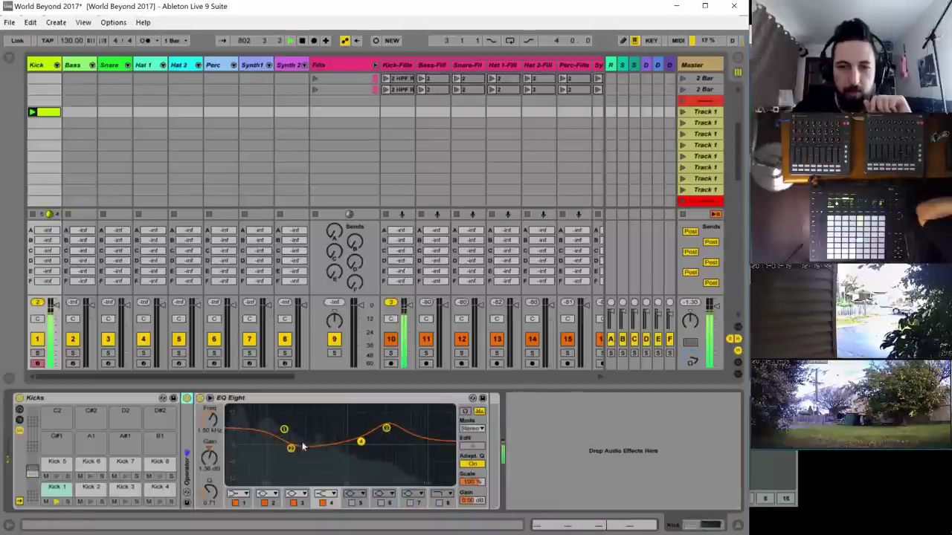
pyautogui.moveTo(288, 453); pyautogui.dragTo(310, 468)
pyautogui.moveTo(386, 429); pyautogui.dragTo(351, 431)
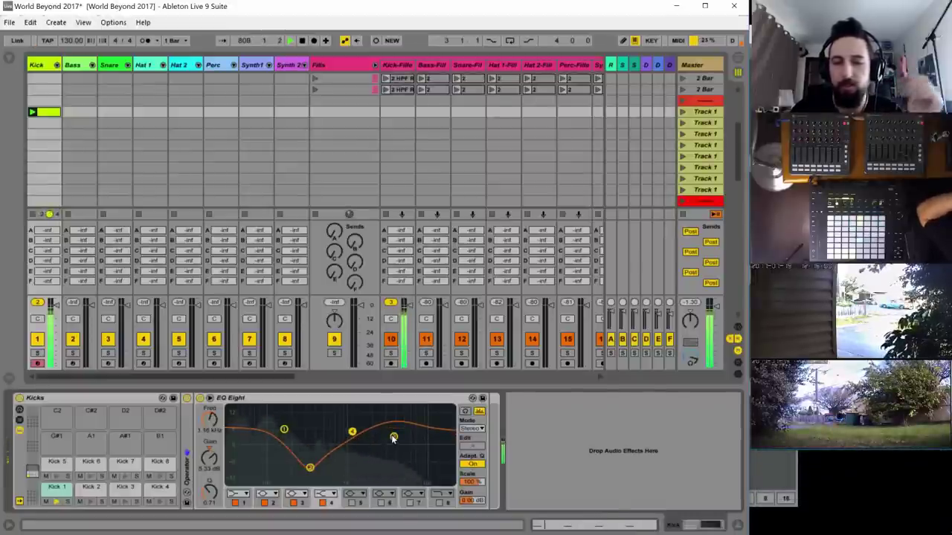
pyautogui.moveTo(394, 436); pyautogui.dragTo(351, 430)
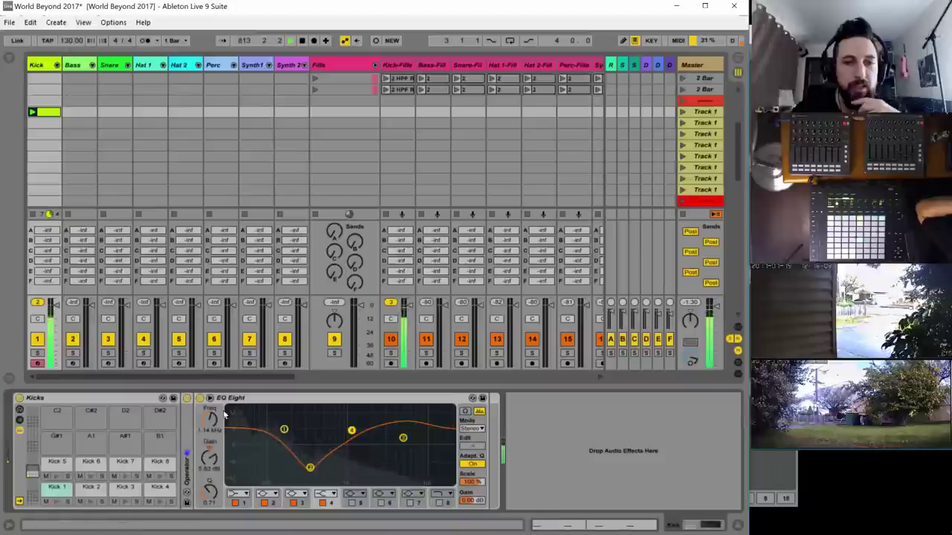
# - Raise the sustain of oscillator D's envelope and set Operator's global Time to 30 %
pyautogui.doubleClick(187, 437)
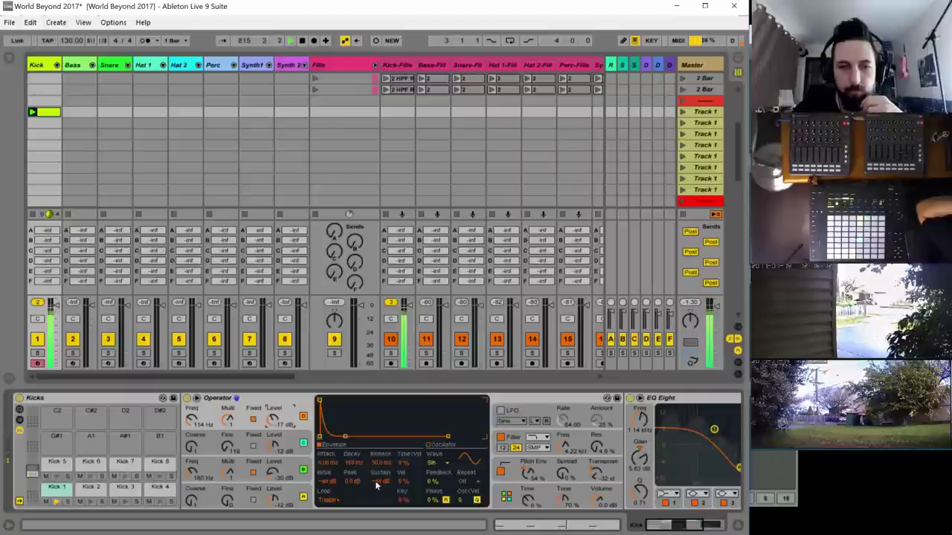
pyautogui.moveTo(374, 480); pyautogui.dragTo(374, 459)
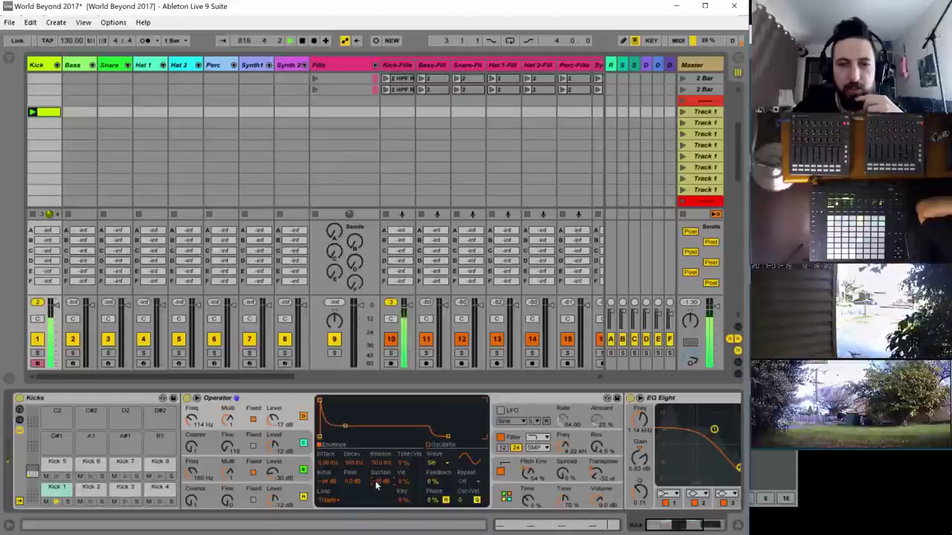
pyautogui.click(529, 497)
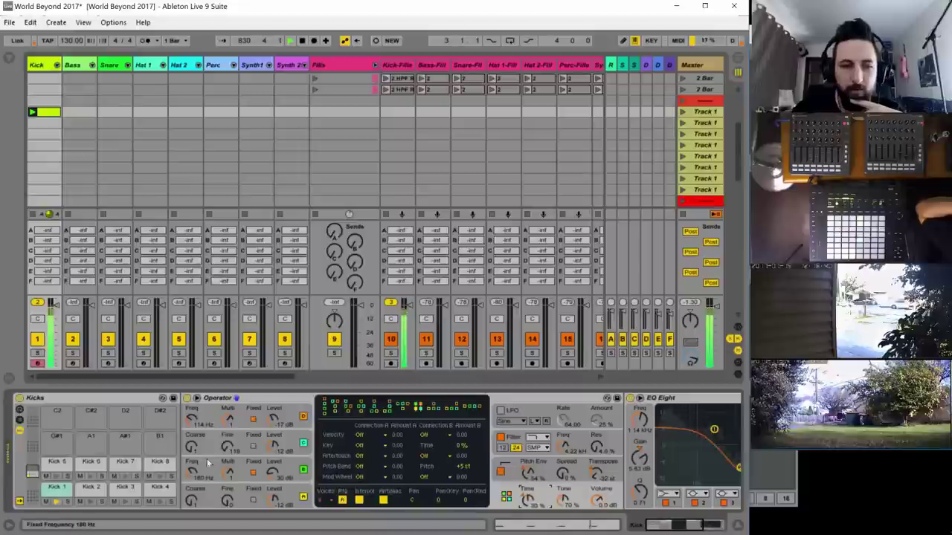
# - Lower oscillator B's fixed frequency slightly to about 179 Hz and set oscillator C's Fine tuning to 133
pyautogui.moveTo(191, 474); pyautogui.dragTo(228, 435)
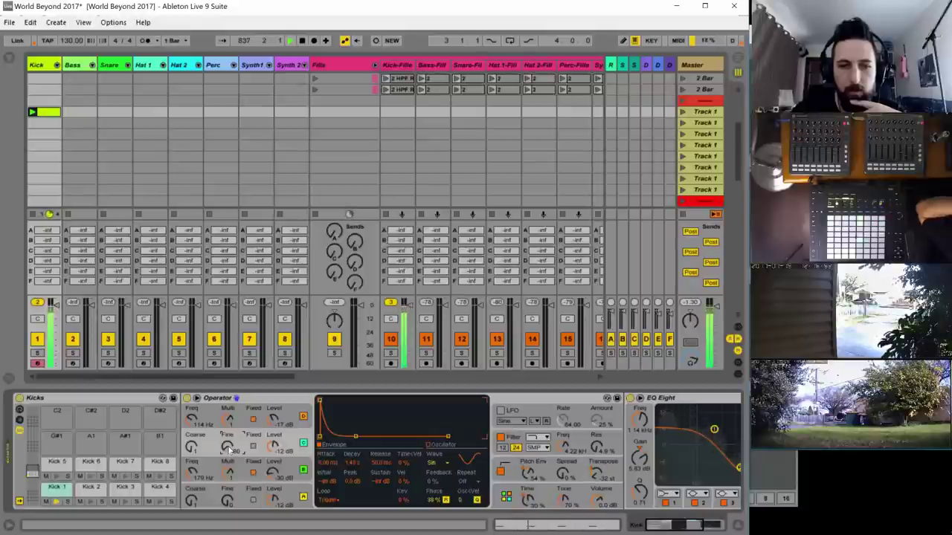
pyautogui.moveTo(228, 447); pyautogui.dragTo(228, 453)
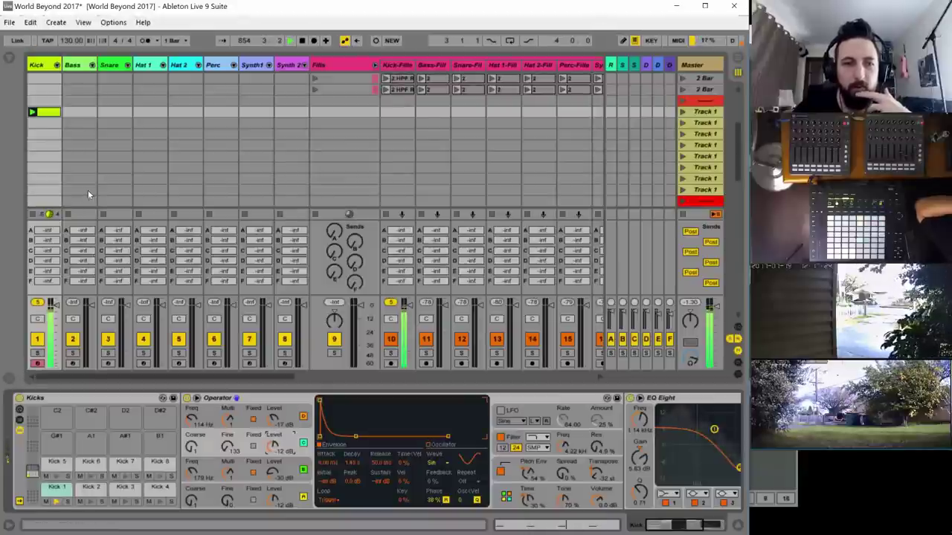
# - Create an empty Bass clip in the first Track 1 scene and set its loop length to 16 bars
pyautogui.doubleClick(73, 111)
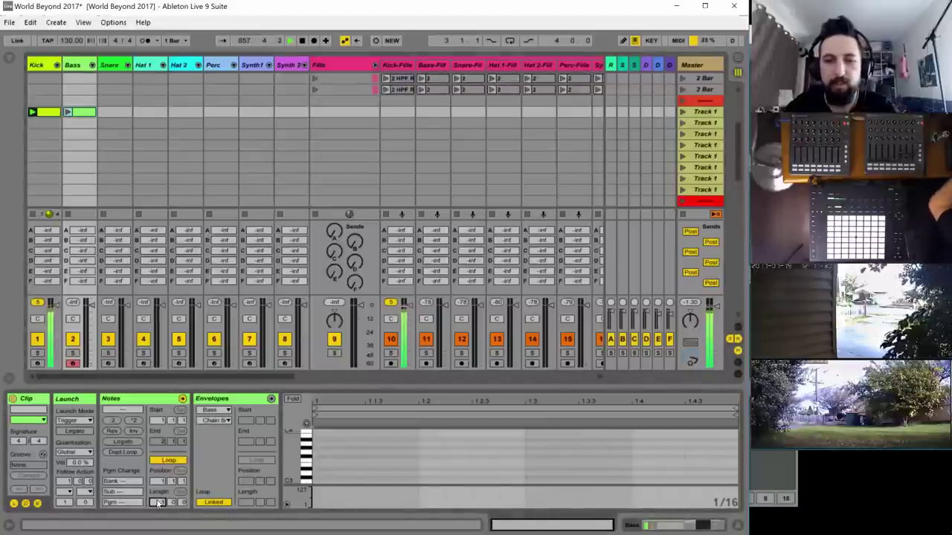
pyautogui.write('16')
pyautogui.press('Return')
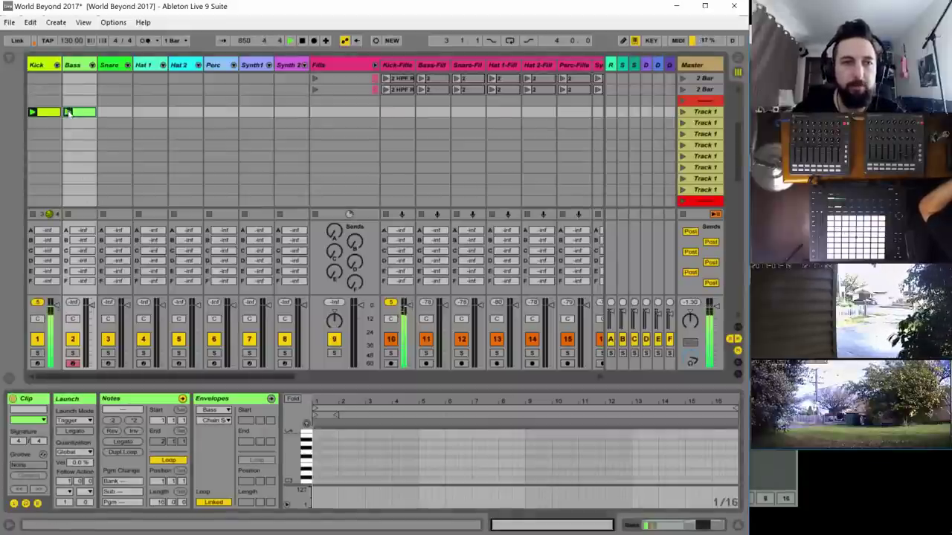
# - Launch the empty Bass clip in the first Track 1 scene and set its loop length to 2 bars
pyautogui.click(68, 112)
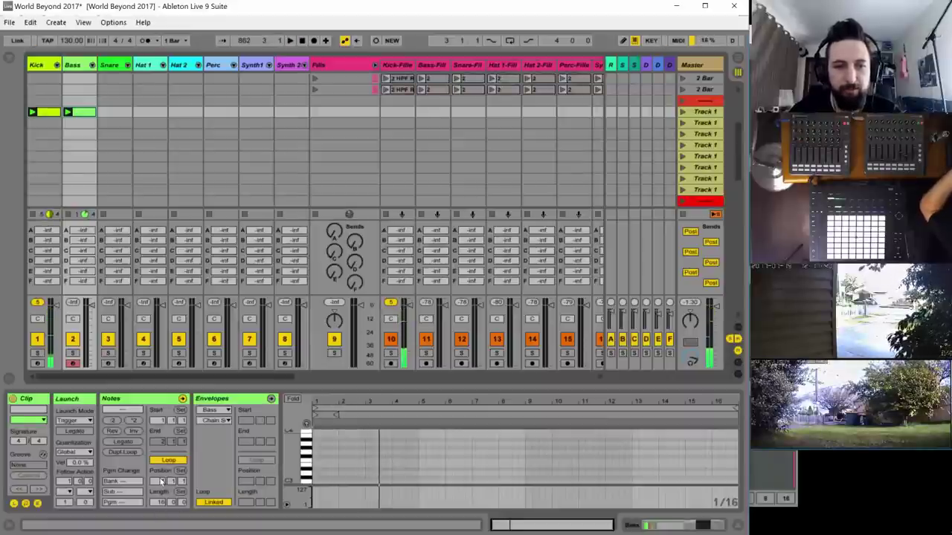
pyautogui.click(160, 502)
pyautogui.write('2')
pyautogui.press('Return')
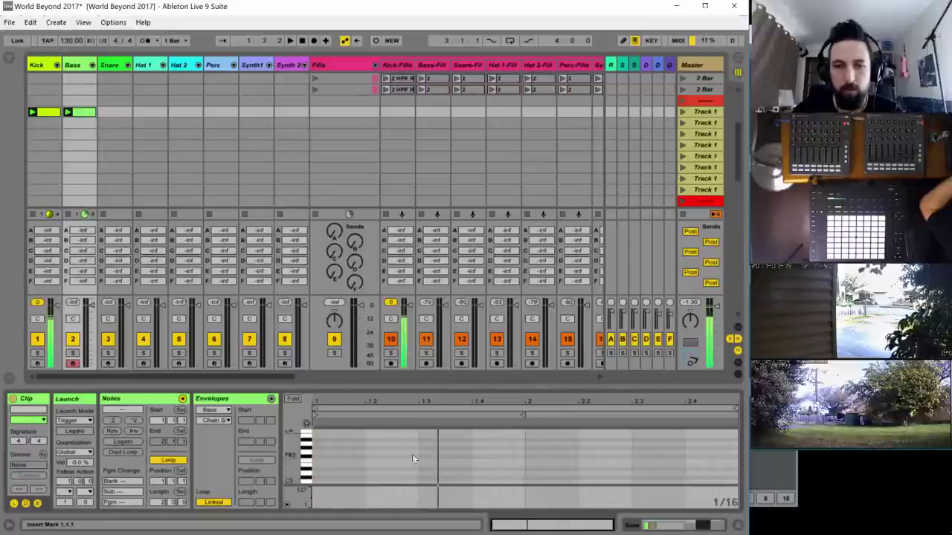
pyautogui.scroll(-1, 409, 458)
pyautogui.scroll(-5, 412, 465)
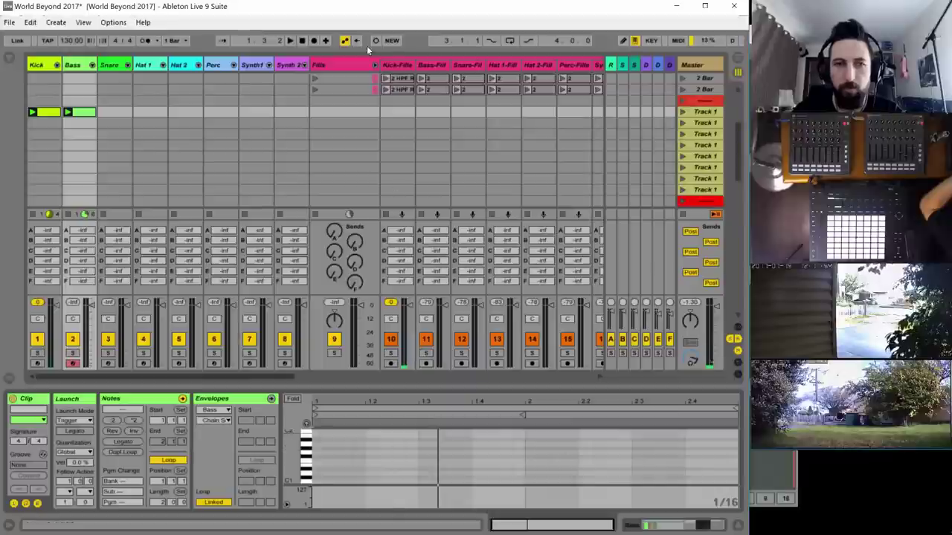
# - Select the Bass 1 chain in the Bass track's rack and hide the rack's chain zone editor
pyautogui.click(74, 145)
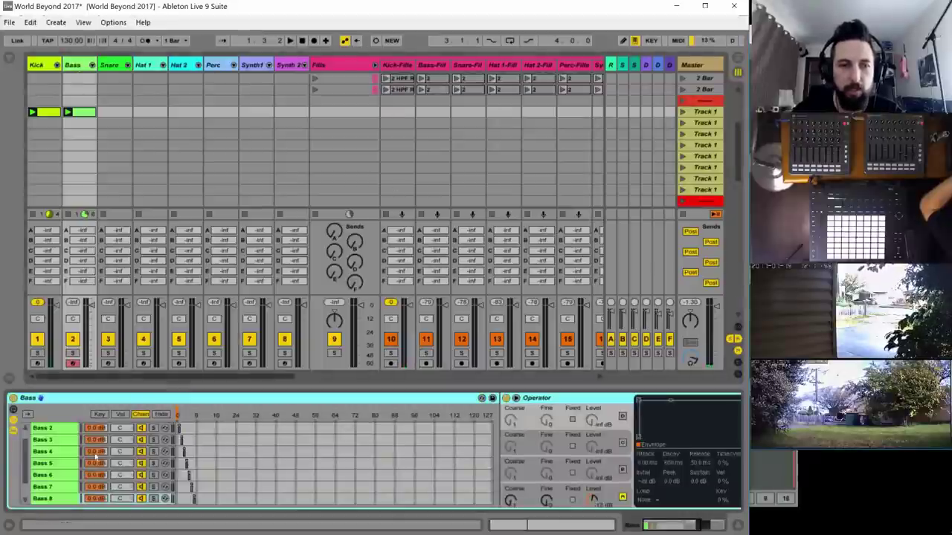
pyautogui.scroll(1, 54, 449)
pyautogui.click(51, 429)
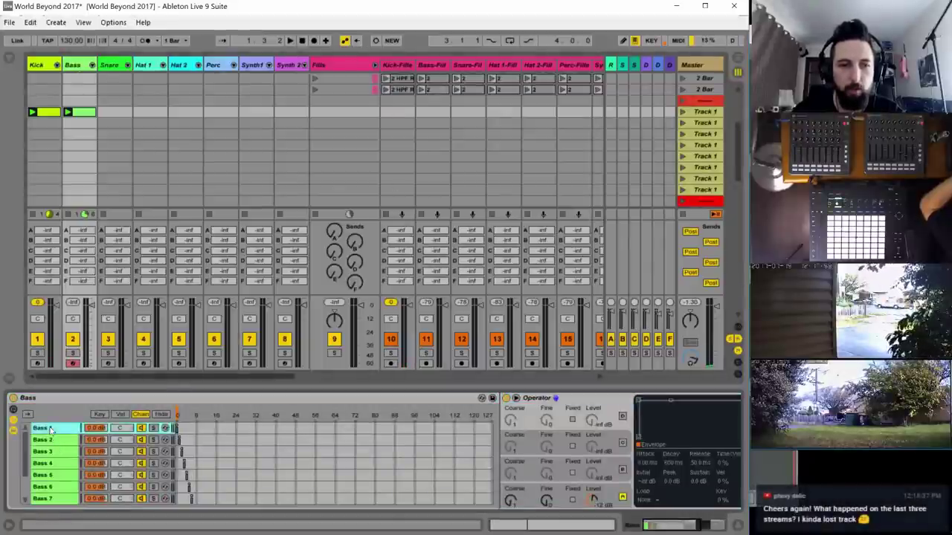
pyautogui.moveTo(178, 415); pyautogui.dragTo(209, 415)
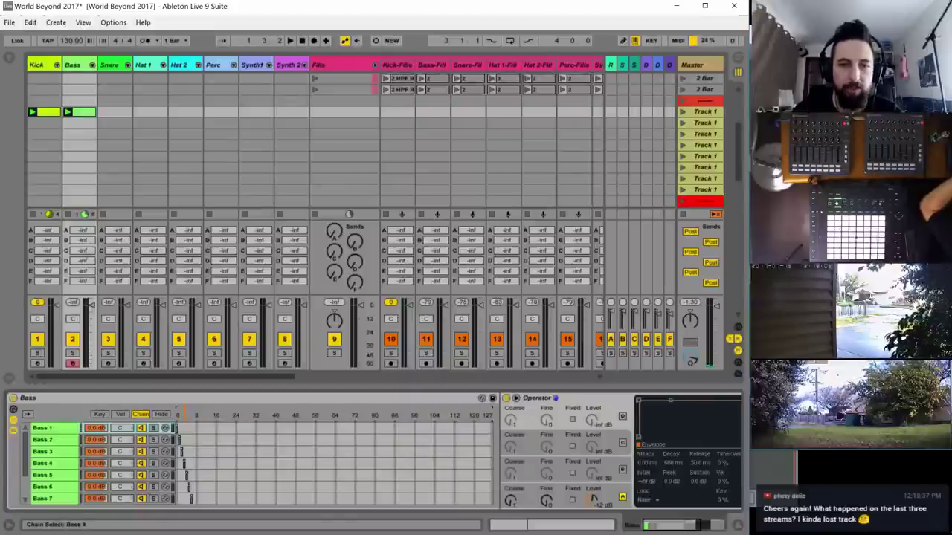
pyautogui.click(57, 429)
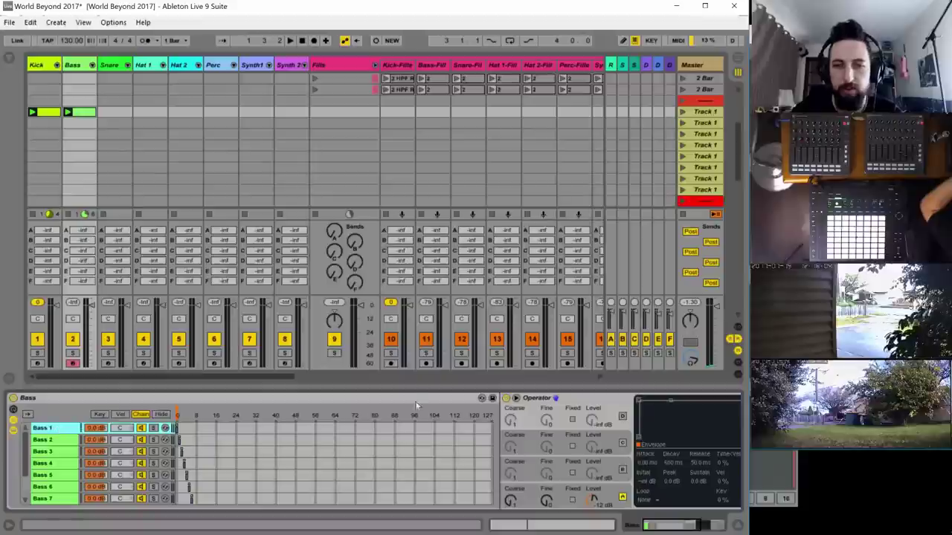
pyautogui.click(161, 414)
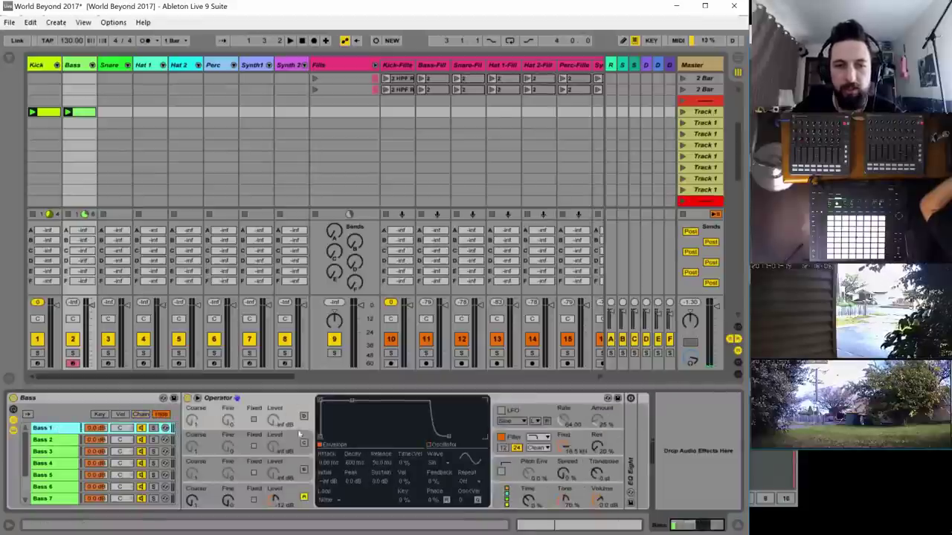
# - Set the waveform of oscillator A in Bass 1's Operator to SqD
pyautogui.click(299, 498)
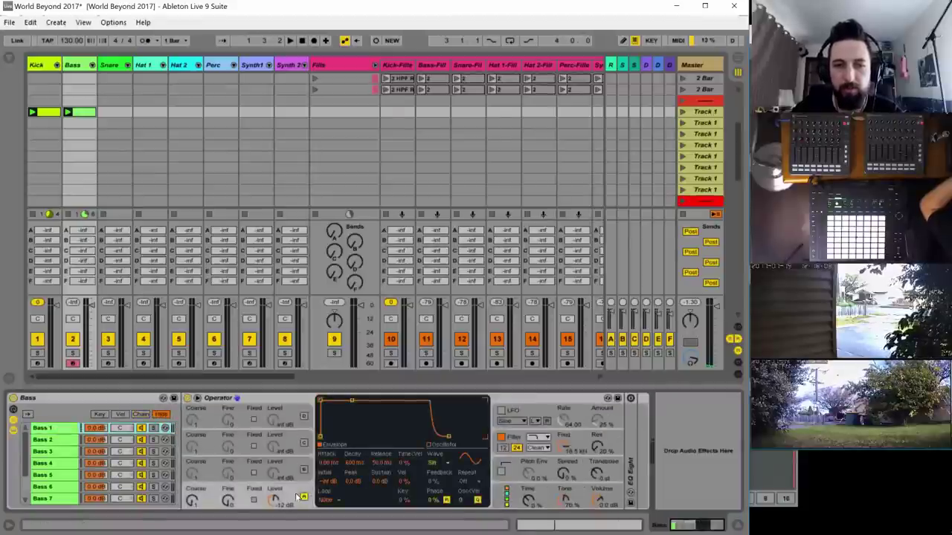
pyautogui.click(437, 466)
pyautogui.click(455, 418)
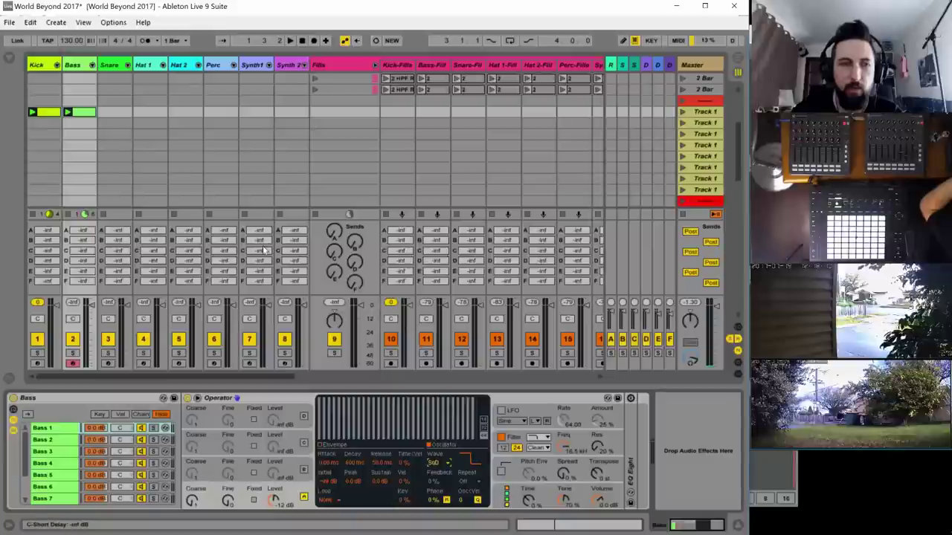
# - Add sixteenth G0 notes to the Bass clip at 1.2.3, 2.3.1, 2.3.2, 2.3.4, 2.4.1 and 2.4.3
pyautogui.click(83, 113)
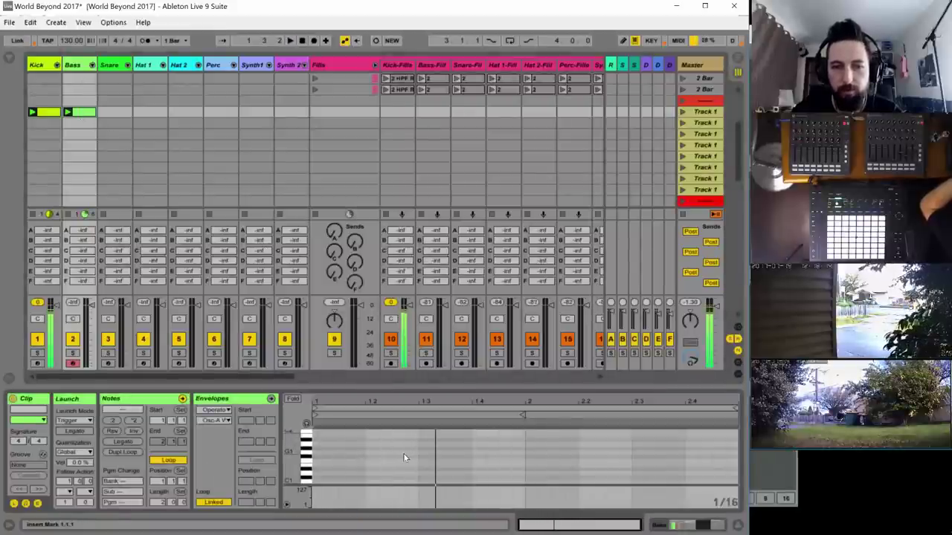
pyautogui.scroll(-2, 405, 463)
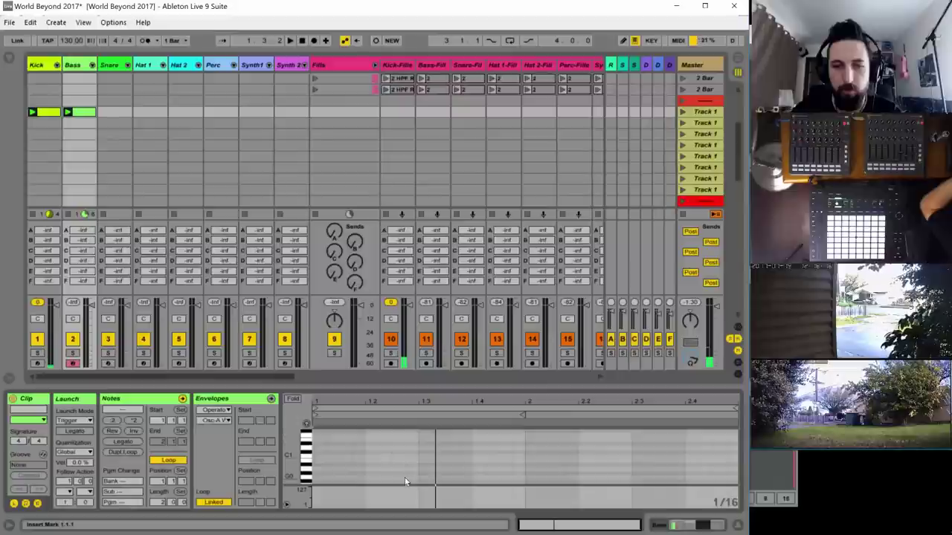
pyautogui.doubleClick(397, 478)
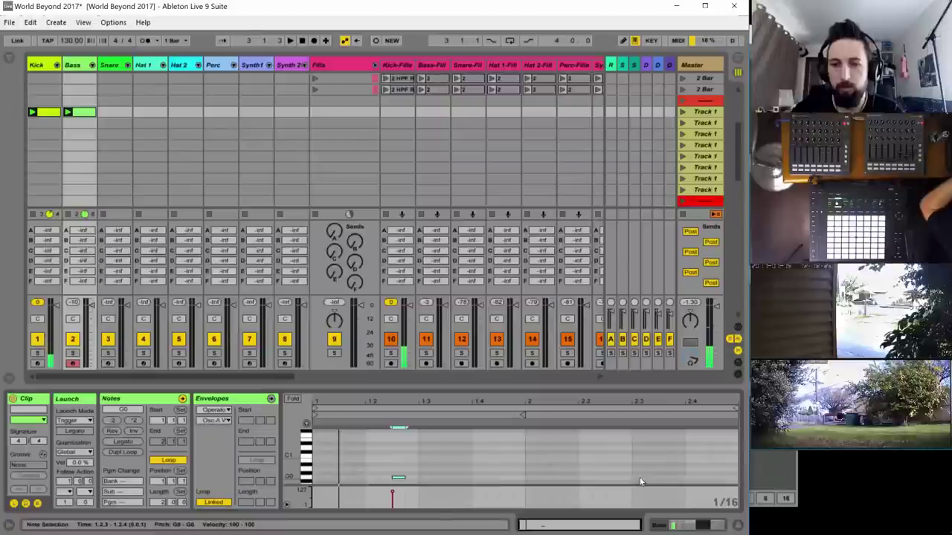
pyautogui.moveTo(641, 477); pyautogui.dragTo(651, 478)
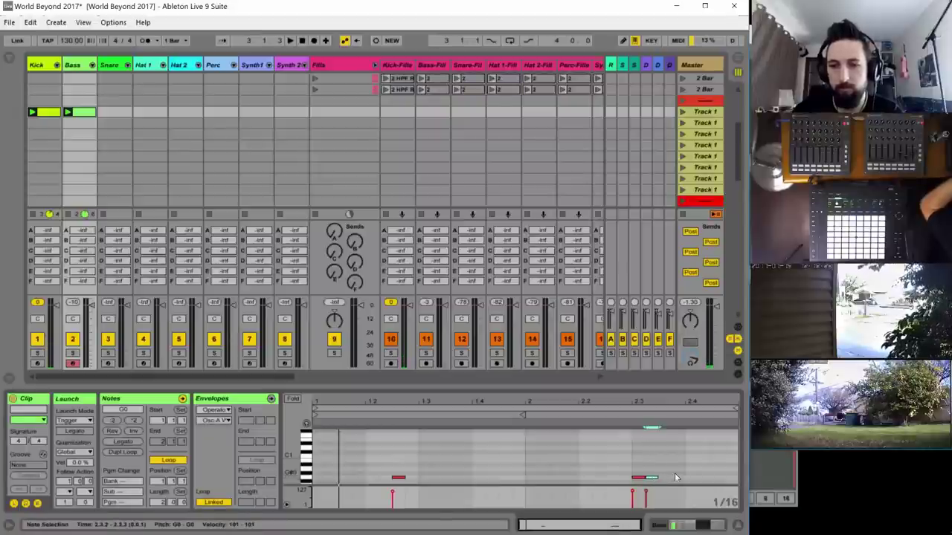
pyautogui.doubleClick(676, 477)
pyautogui.doubleClick(696, 477)
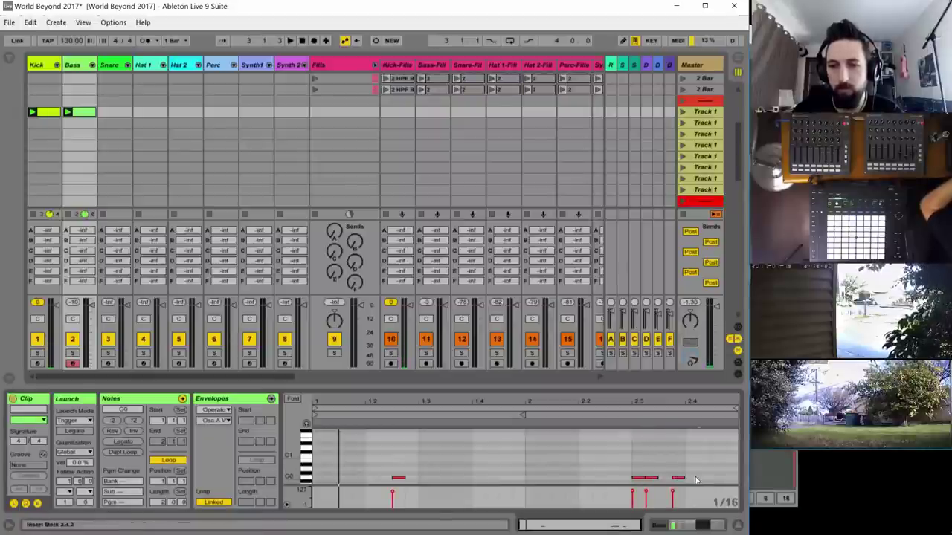
pyautogui.doubleClick(718, 477)
# - Shorten the five bar-2 notes to about half a sixteenth and trim the first-bar note slightly
pyautogui.moveTo(724, 461); pyautogui.dragTo(623, 490)
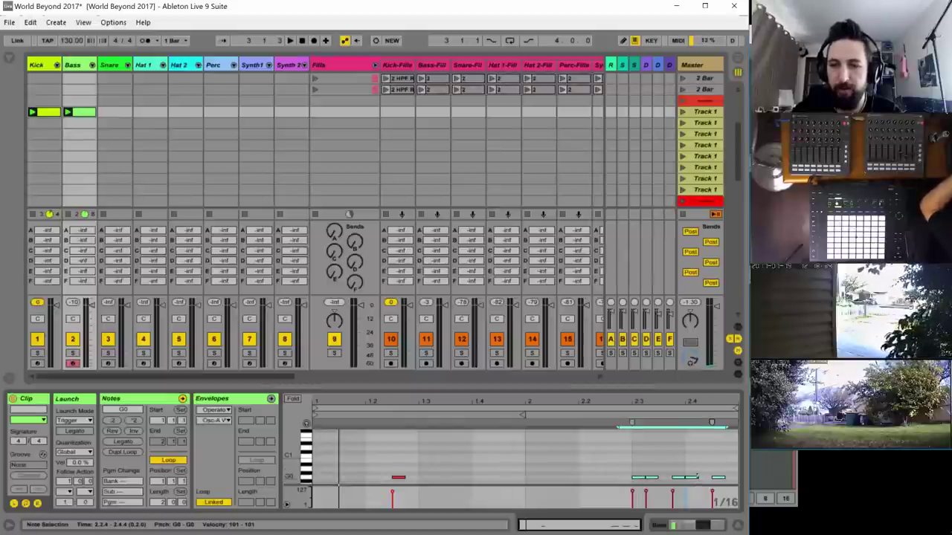
pyautogui.moveTo(697, 475); pyautogui.dragTo(694, 475)
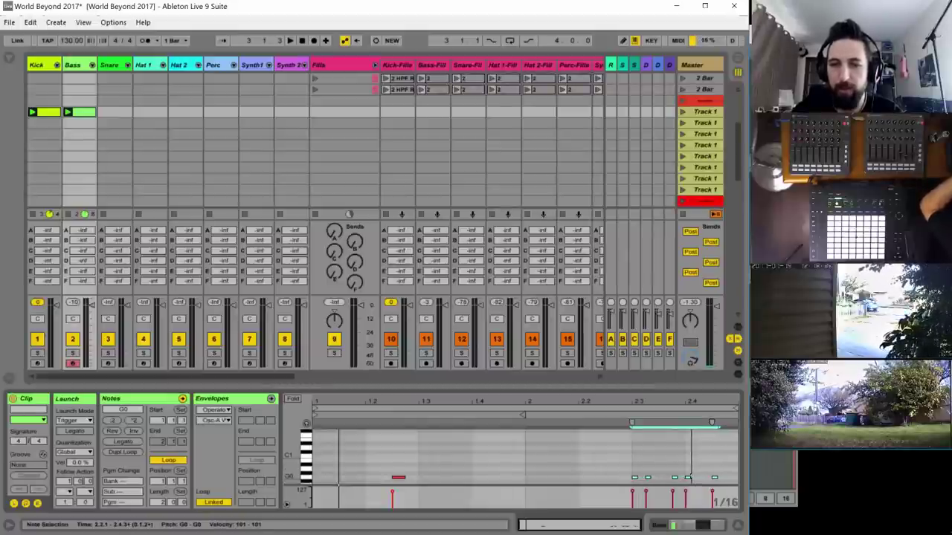
pyautogui.press('super')
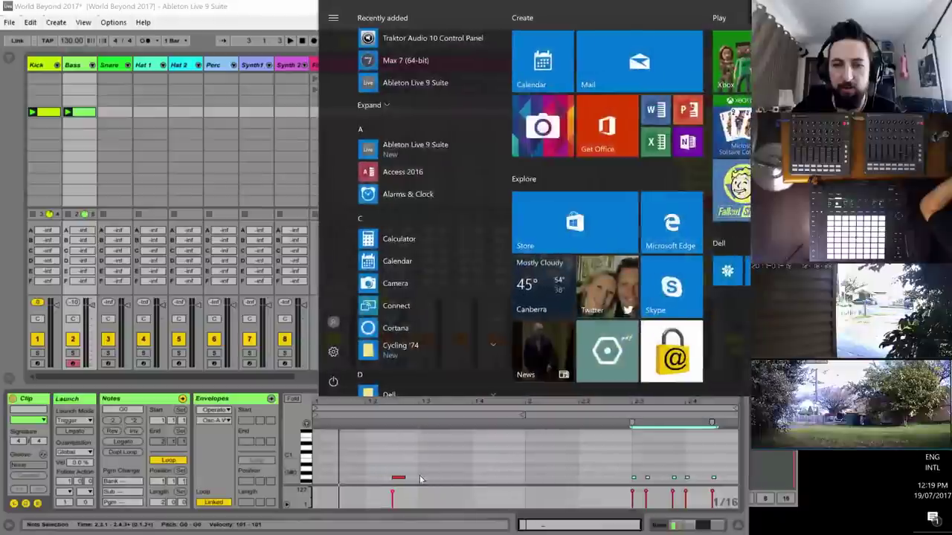
pyautogui.press('super')
pyautogui.click(421, 477)
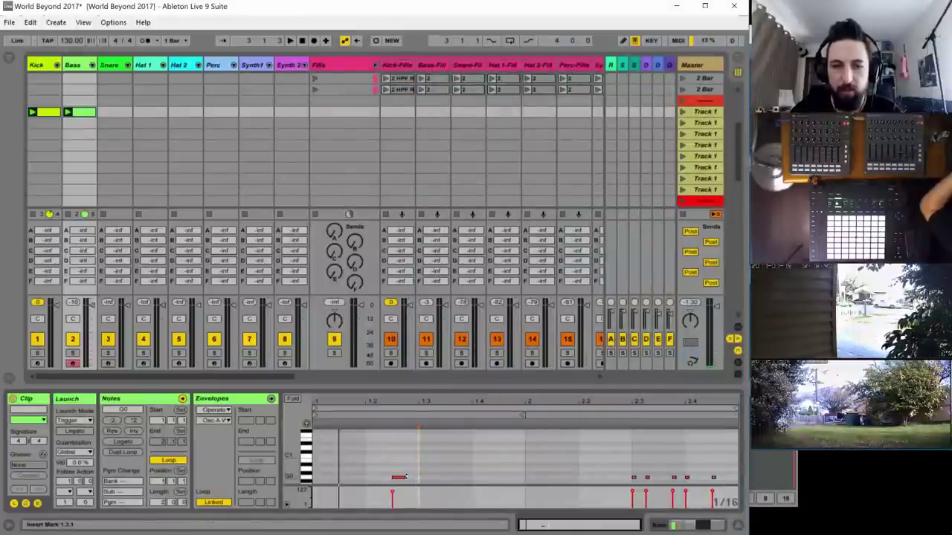
pyautogui.click(401, 477)
pyautogui.press('space')
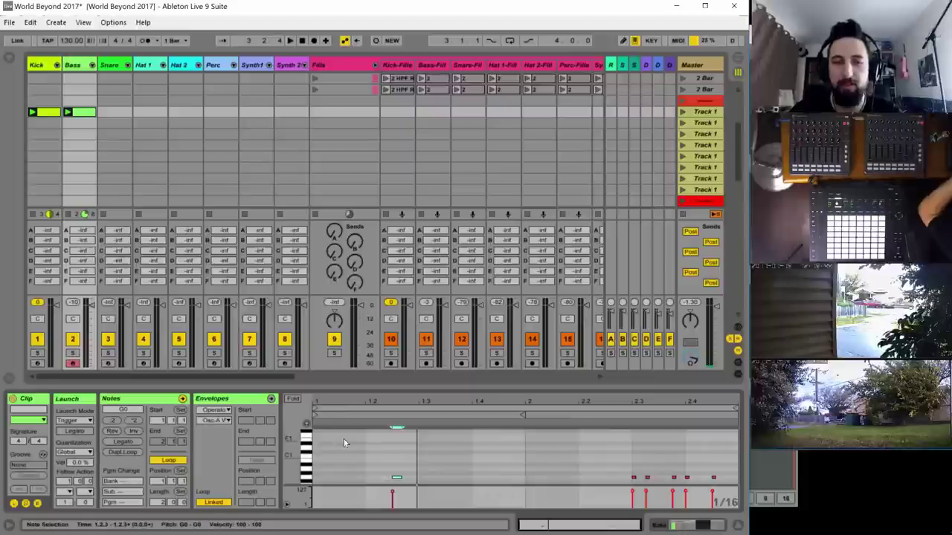
# - Play the pattern and move the G0 note at 2.4.1 one sixteenth later to 2.4.2
pyautogui.press('space')
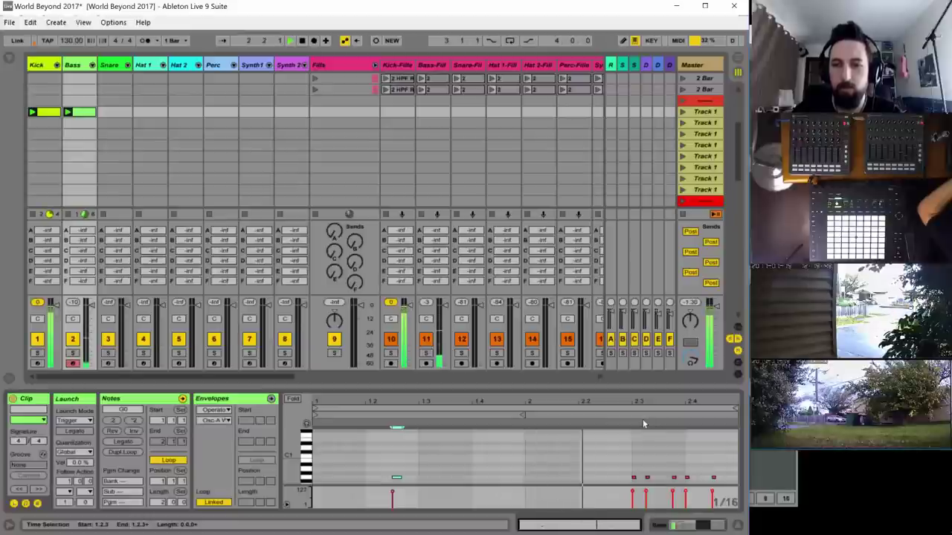
pyautogui.click(674, 475)
pyautogui.moveTo(672, 477); pyautogui.dragTo(701, 478)
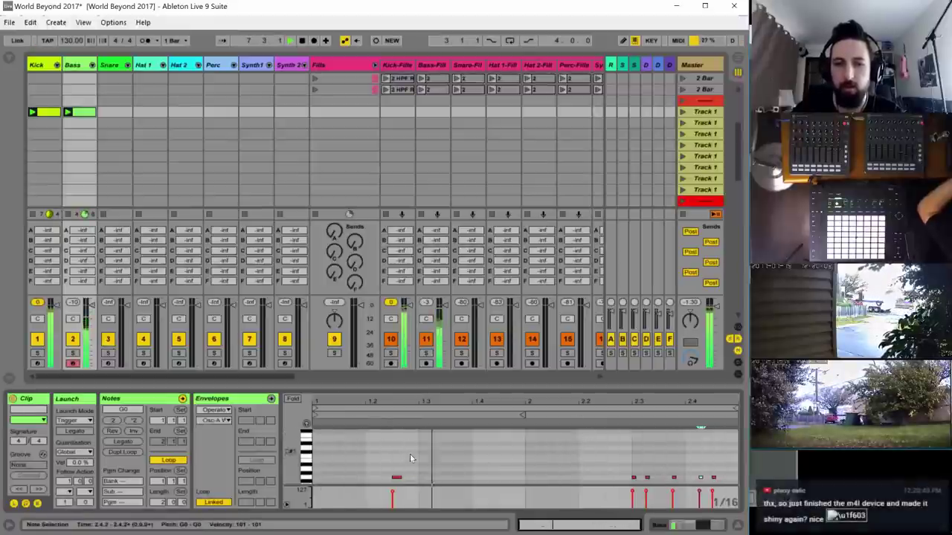
# - Transpose all notes in the Bass clip up one octave to G1
pyautogui.scroll(-1, 400, 470)
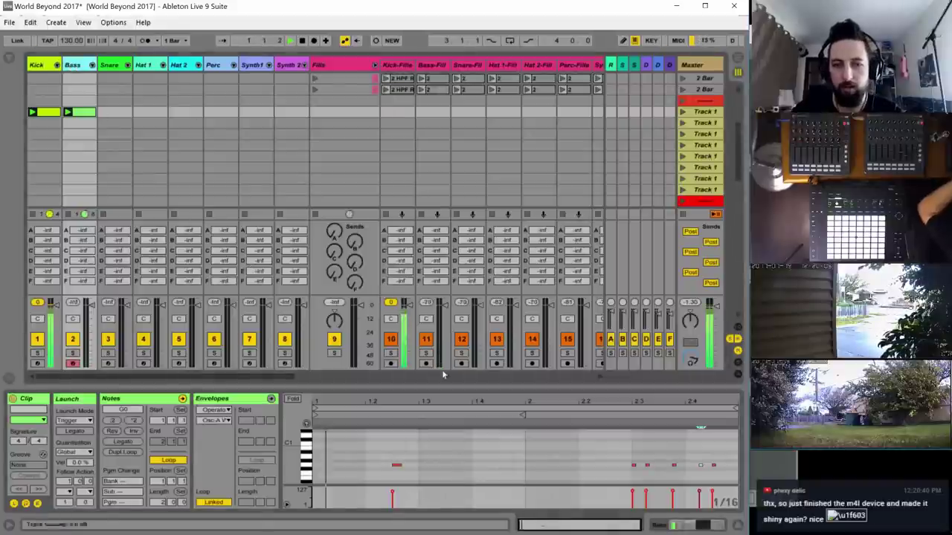
pyautogui.click(418, 446)
pyautogui.hotkey('ctrl', 'a')
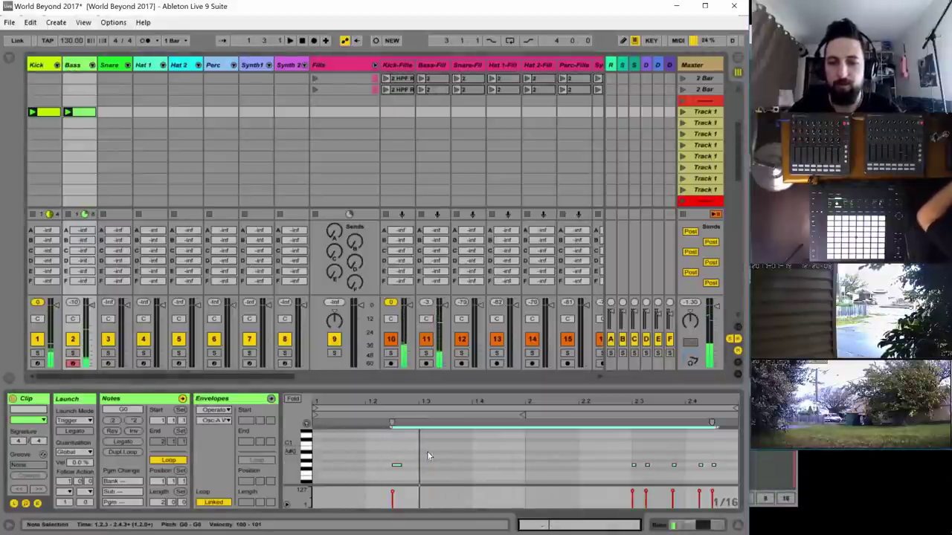
pyautogui.hotkey('shift', 'Up')
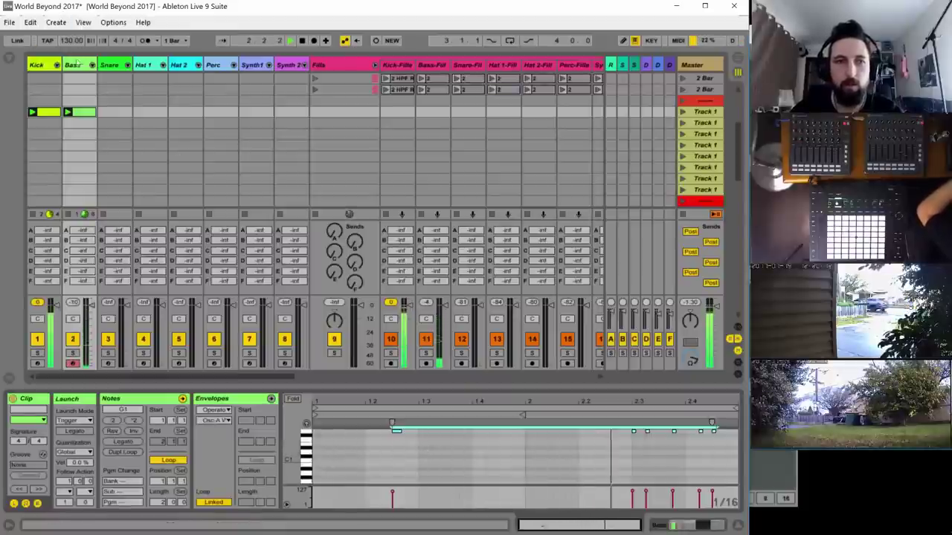
# - Set Operator's filter on Bass 1 to the SMP circuit with a 30 Hz cutoff and 100 % envelope amount
pyautogui.hotkey('shift', 'Tab')
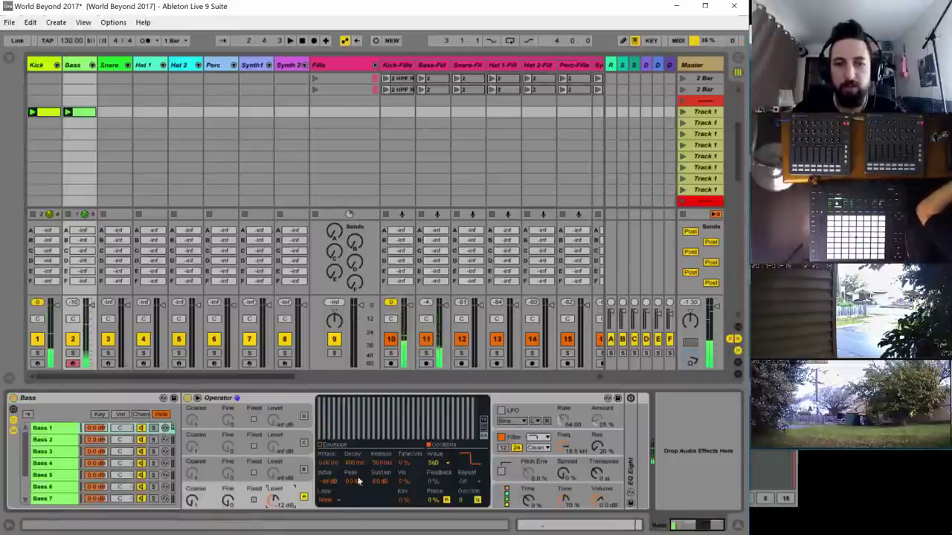
pyautogui.click(565, 450)
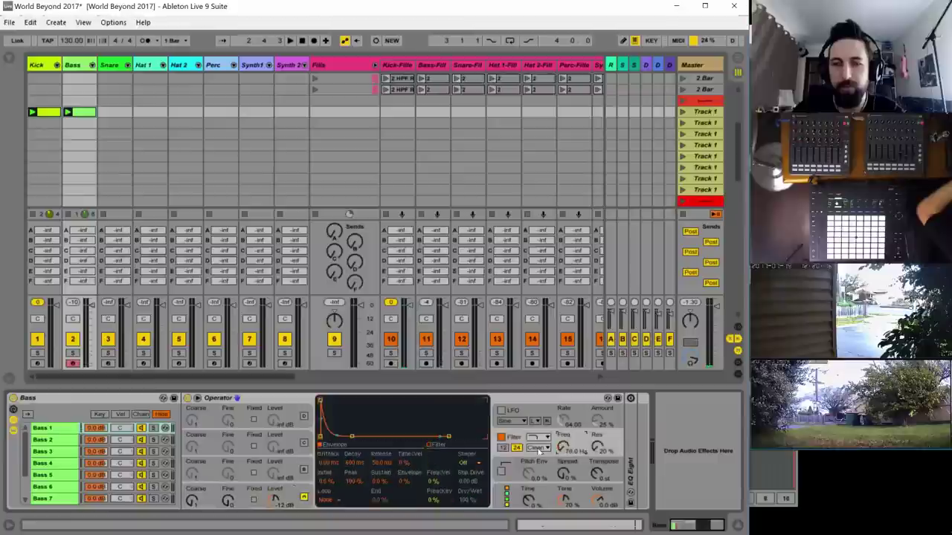
pyautogui.click(538, 448)
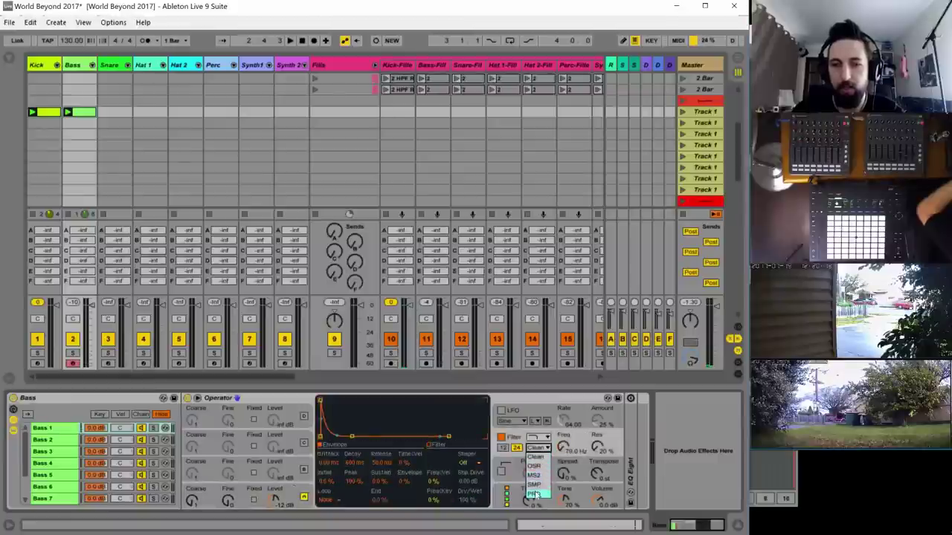
pyautogui.click(537, 484)
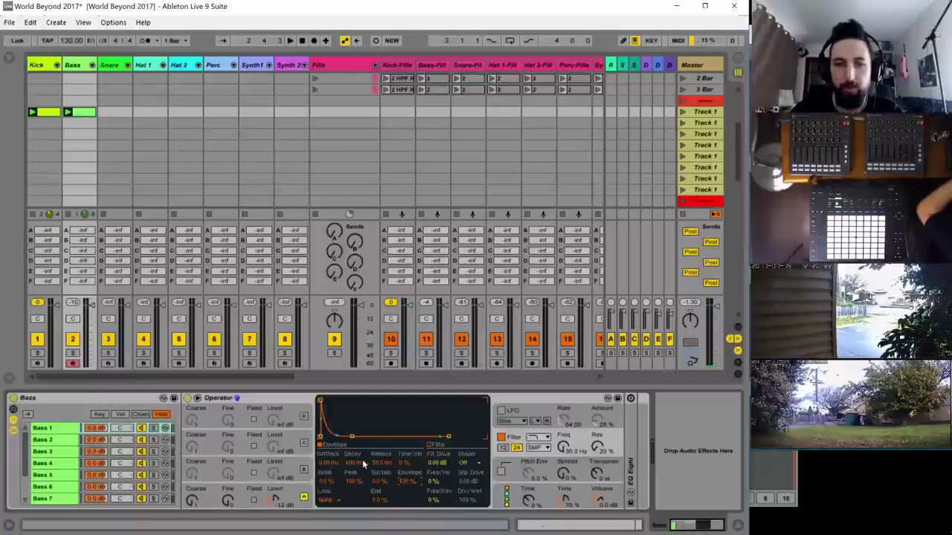
# - Lengthen the filter envelope's decay to about 1.15 s and reduce its envelope amount while the pattern plays
pyautogui.moveTo(363, 463); pyautogui.dragTo(363, 445)
pyautogui.press('space')
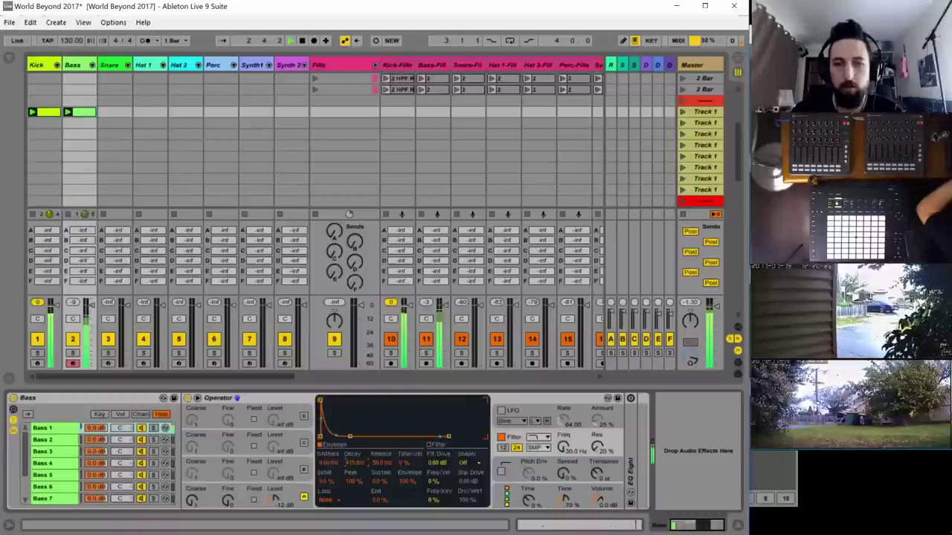
pyautogui.moveTo(353, 463); pyautogui.dragTo(354, 447)
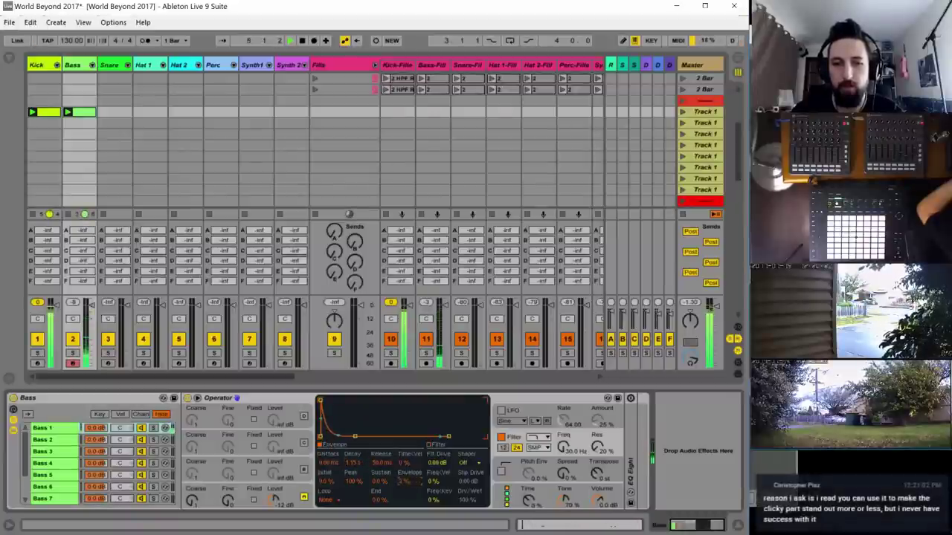
pyautogui.moveTo(408, 481); pyautogui.dragTo(408, 474)
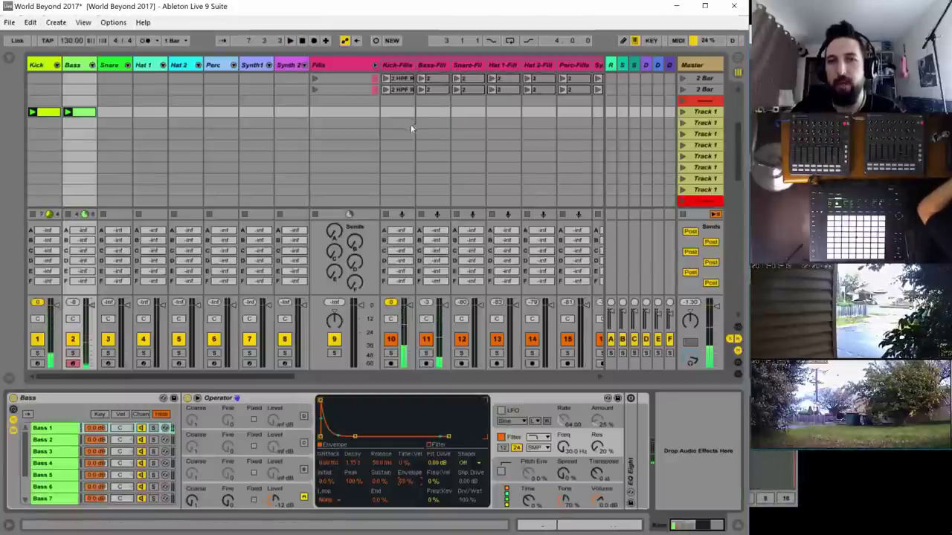
pyautogui.click(342, 63)
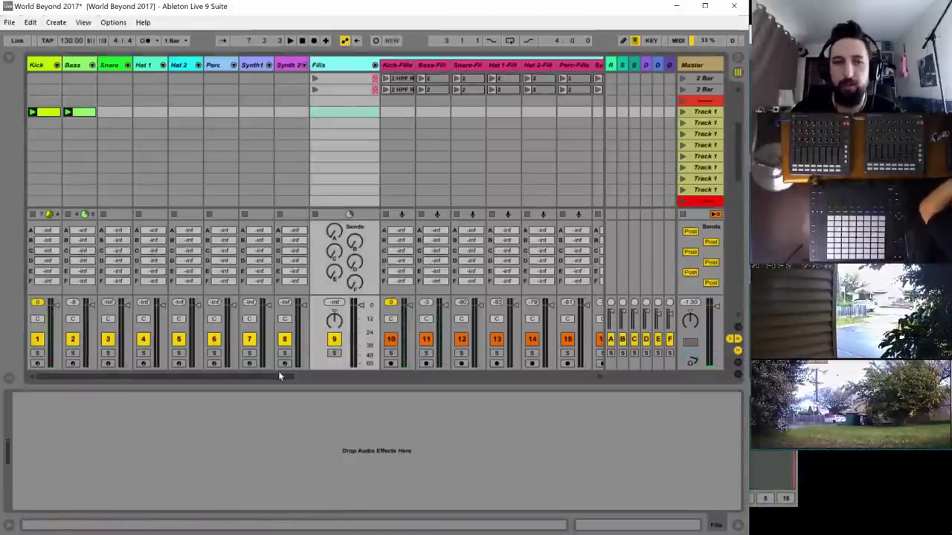
pyautogui.moveTo(278, 374); pyautogui.dragTo(331, 342)
pyautogui.click(550, 64)
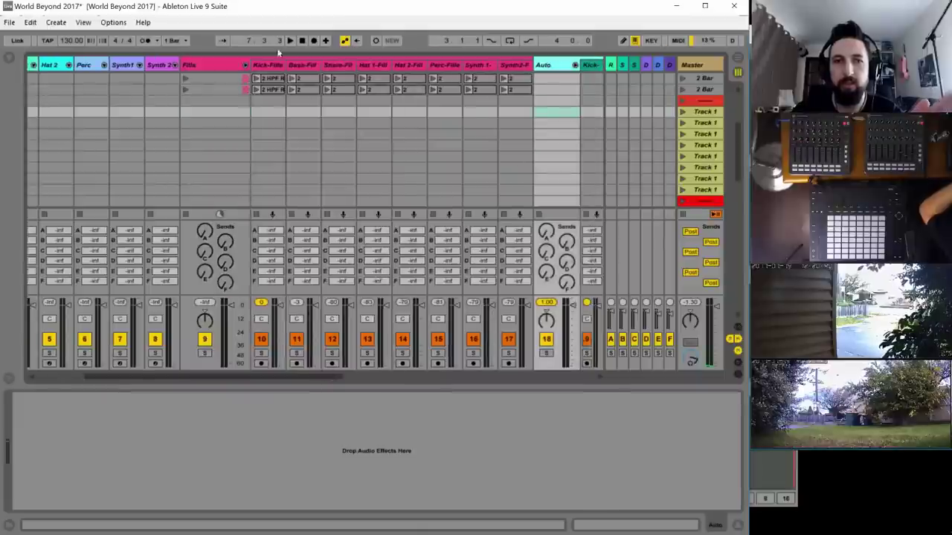
pyautogui.click(211, 65)
pyautogui.moveTo(274, 376); pyautogui.dragTo(174, 216)
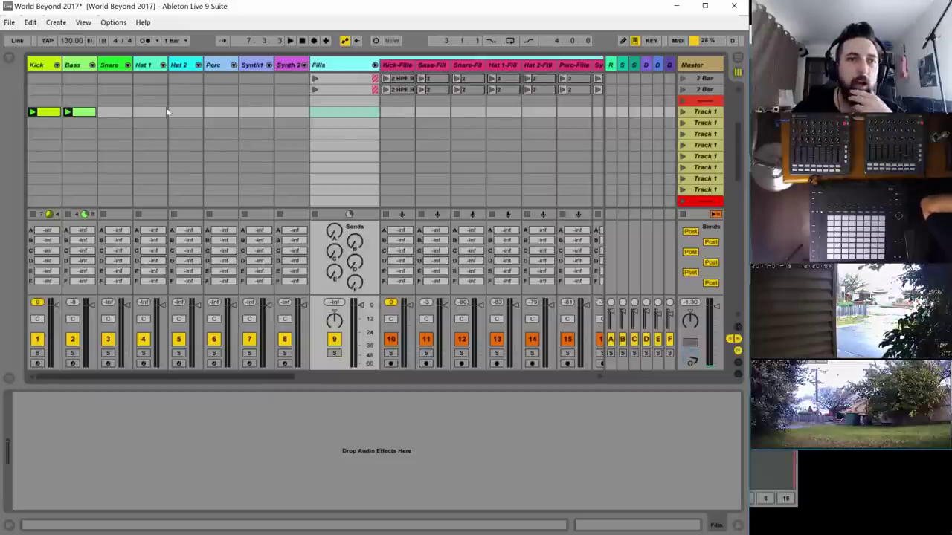
# - Compare Kick 1 with its EQ Eight bypassed and active, leaving the equaliser on
pyautogui.click(35, 66)
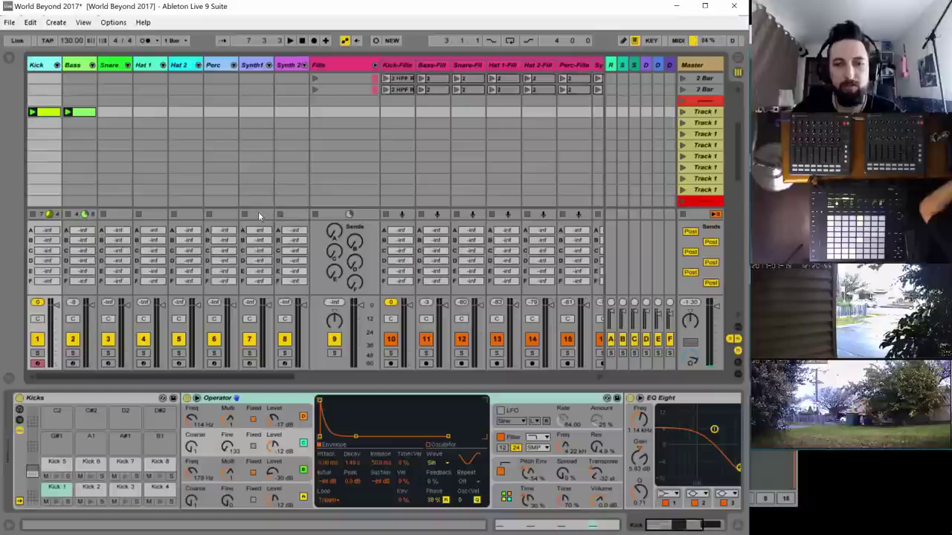
pyautogui.moveTo(688, 524); pyautogui.dragTo(739, 525)
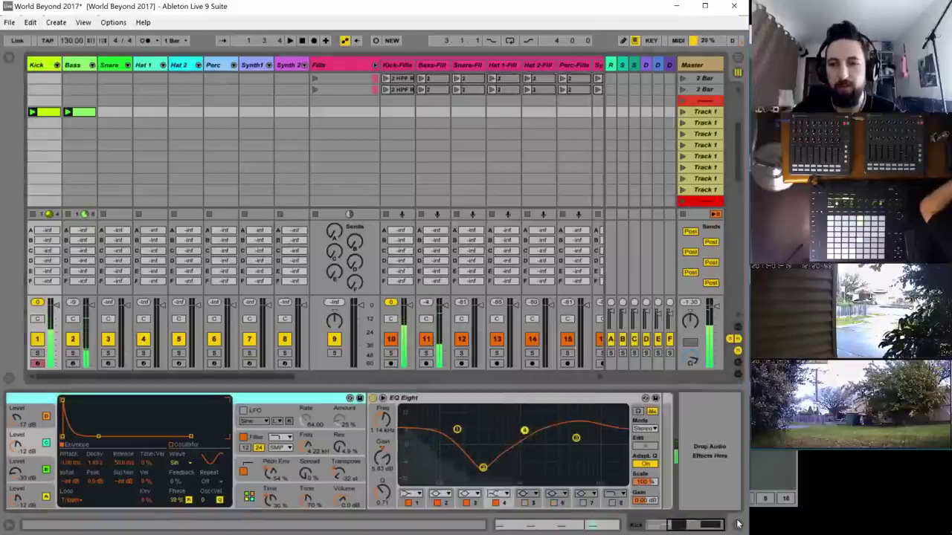
pyautogui.click(373, 398)
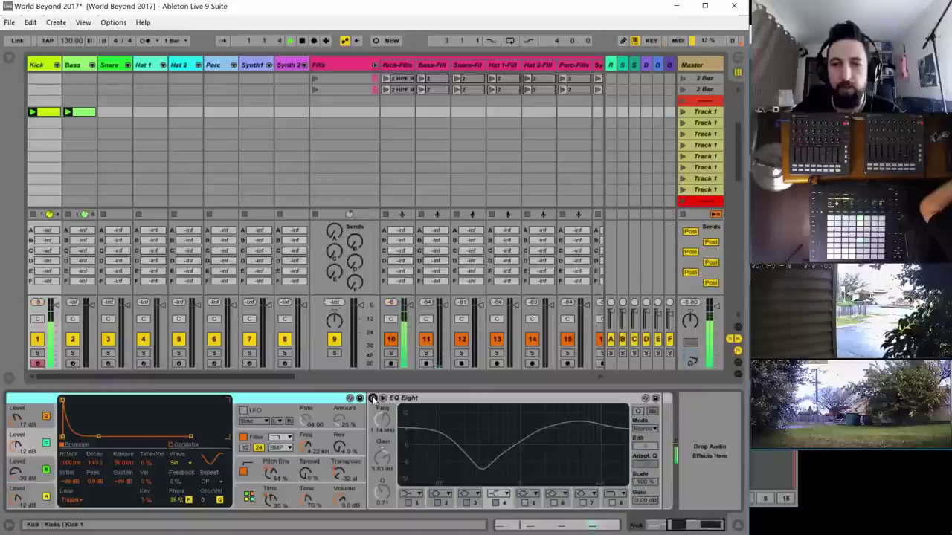
pyautogui.click(373, 398)
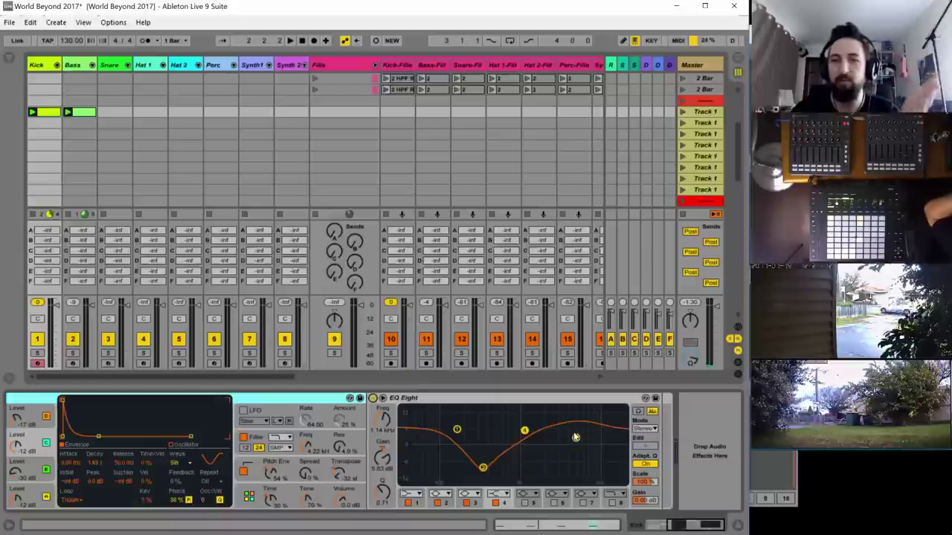
# - In Kick 1's EQ Eight, move band 3 to about 3.2 kHz and 3.1 dB, and enable band 5 at about 10.6 kHz, 4.6 dB, Q 0.10
pyautogui.press('space')
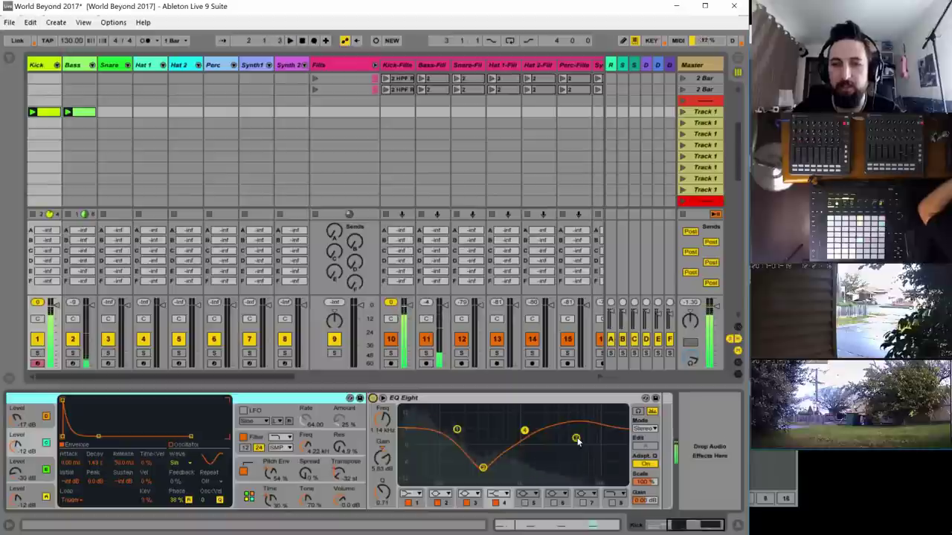
pyautogui.moveTo(576, 440)
pyautogui.mouseDown()
pyautogui.moveTo(572, 422)
pyautogui.moveTo(559, 436)
pyautogui.mouseUp()
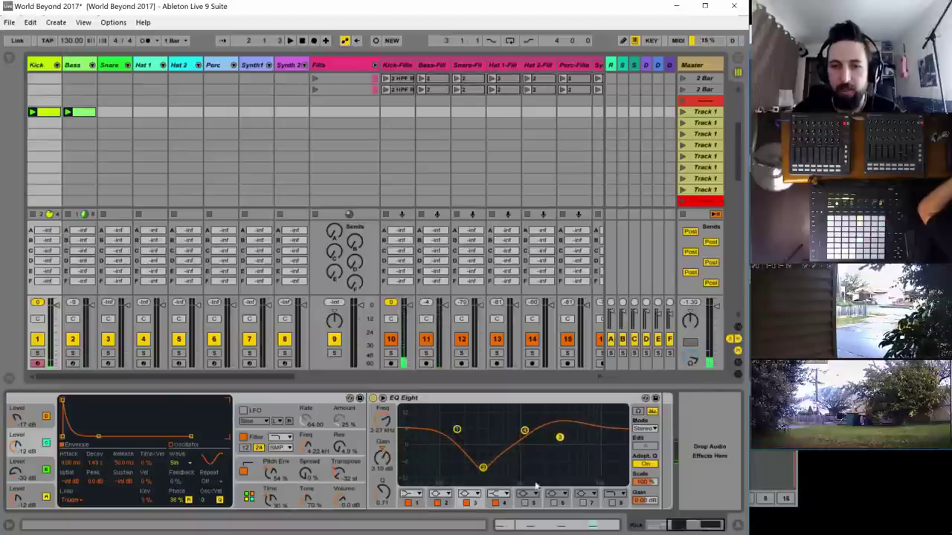
pyautogui.click(525, 506)
pyautogui.moveTo(441, 447); pyautogui.dragTo(587, 407)
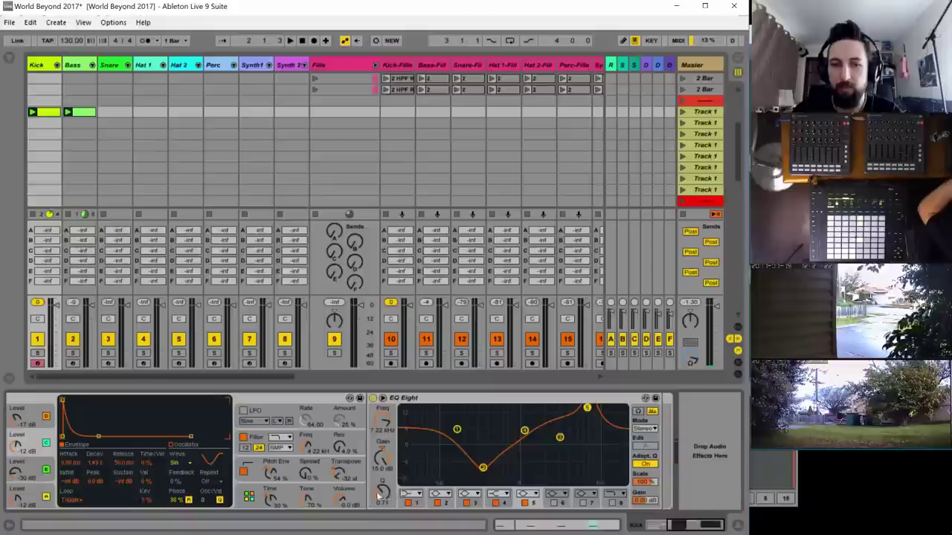
pyautogui.moveTo(377, 496); pyautogui.dragTo(377, 532)
pyautogui.press('space')
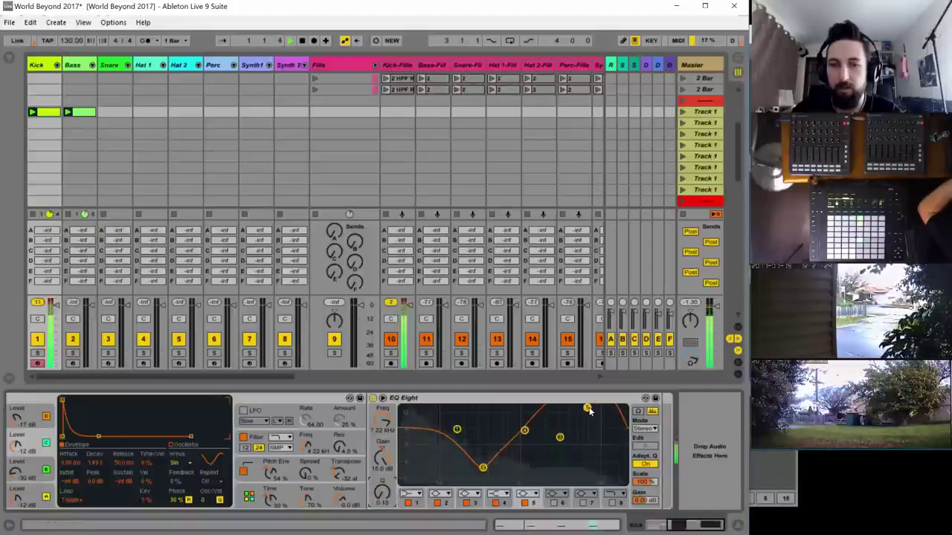
pyautogui.moveTo(587, 409); pyautogui.dragTo(600, 434)
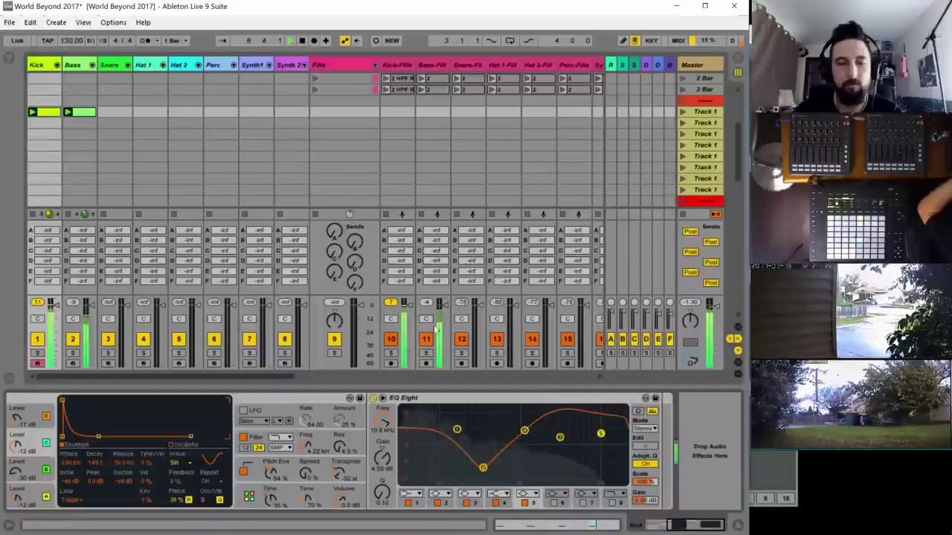
# - Enable Bass 1's oscillator B in Operator with the SqD wave, -12 dB level and fine tuning 18
pyautogui.click(96, 111)
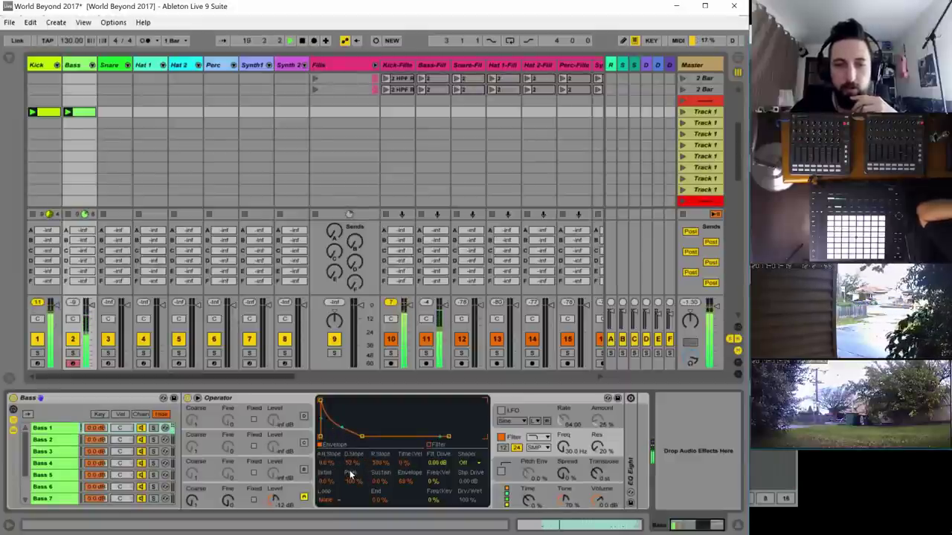
pyautogui.click(517, 492)
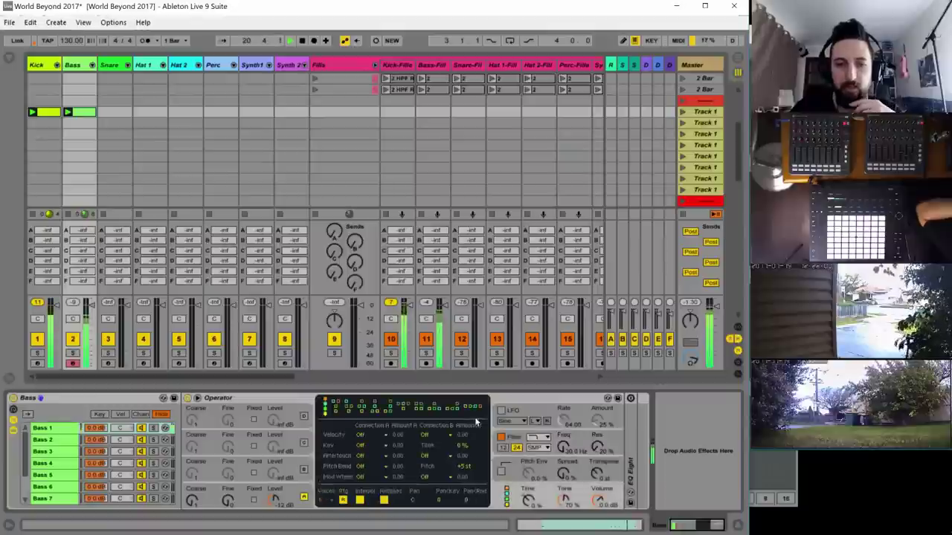
pyautogui.click(292, 470)
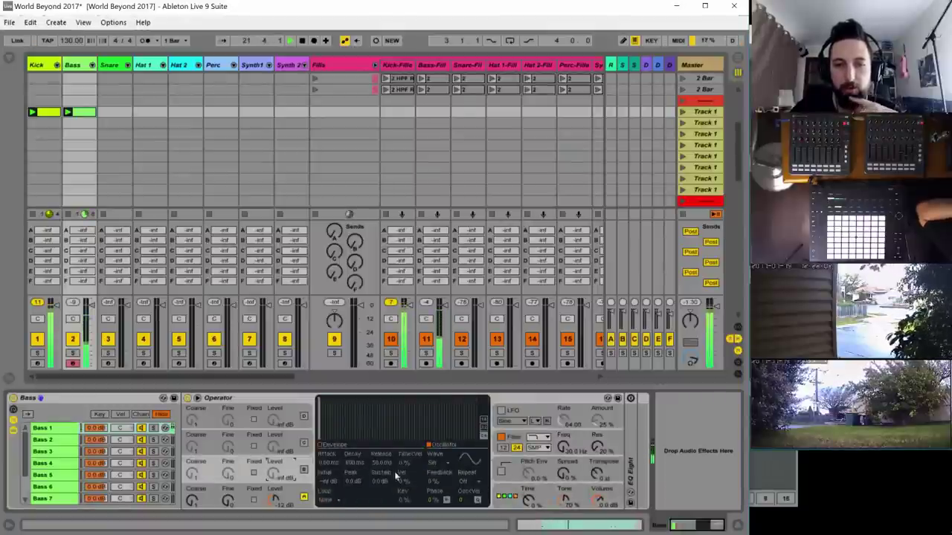
pyautogui.click(304, 471)
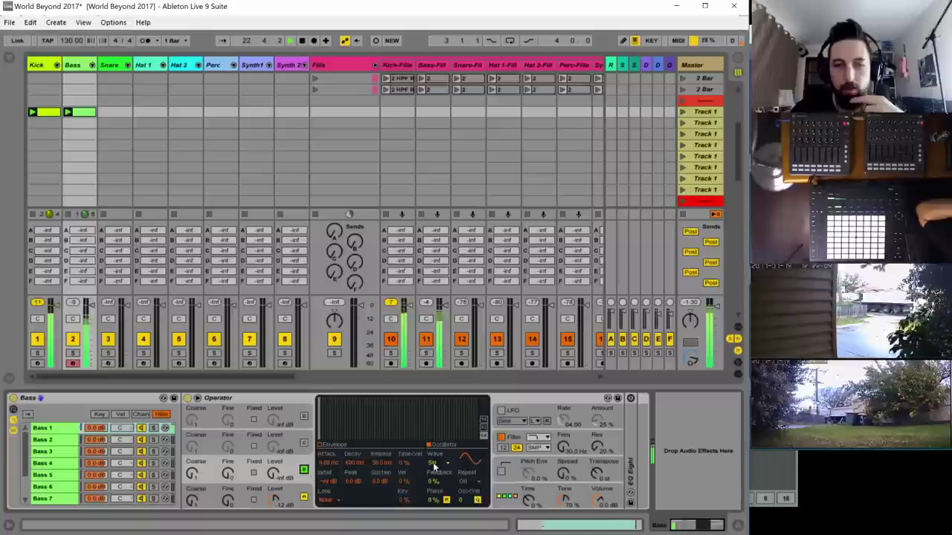
pyautogui.click(434, 464)
pyautogui.click(451, 411)
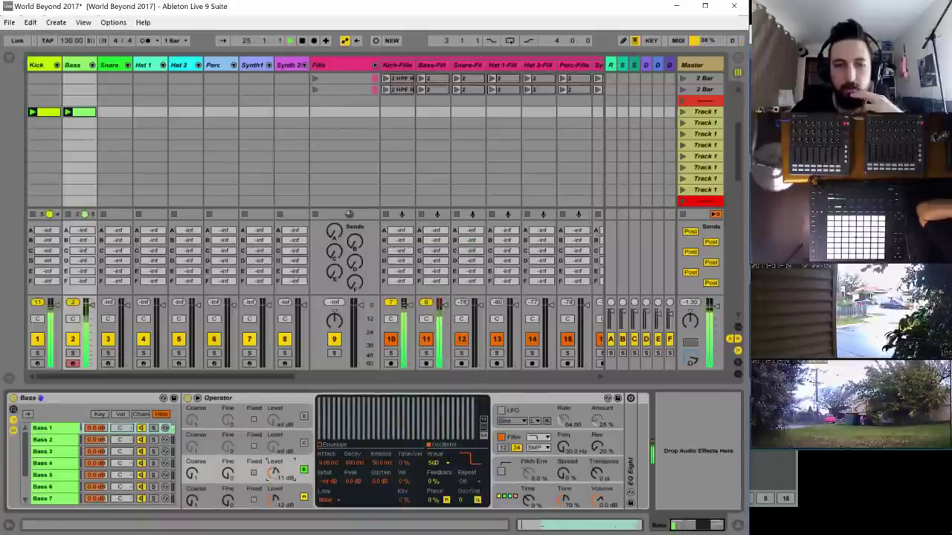
pyautogui.moveTo(226, 475); pyautogui.dragTo(227, 468)
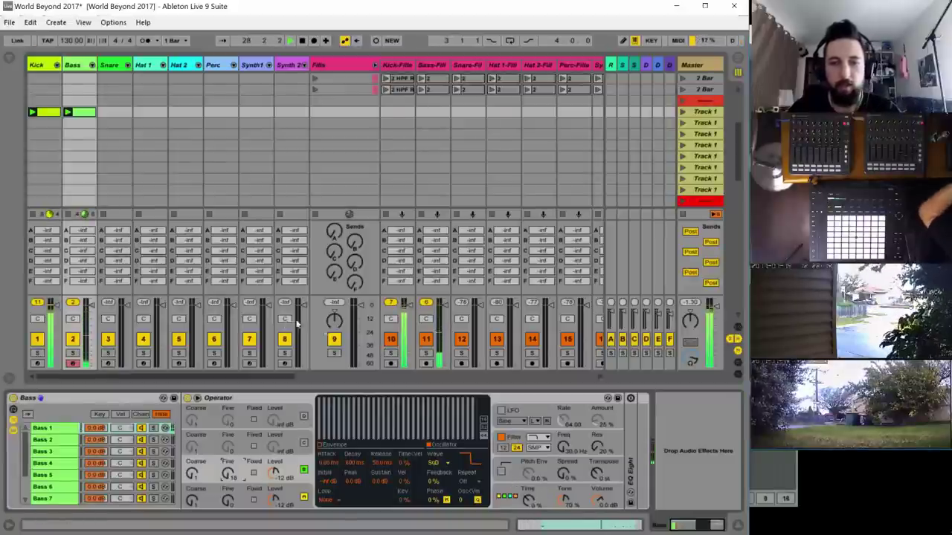
# - Unfold the Bass track's EQ Eight and make band 1 a steep low cut at about 110 Hz while the pattern plays
pyautogui.click(631, 398)
pyautogui.doubleClick(634, 424)
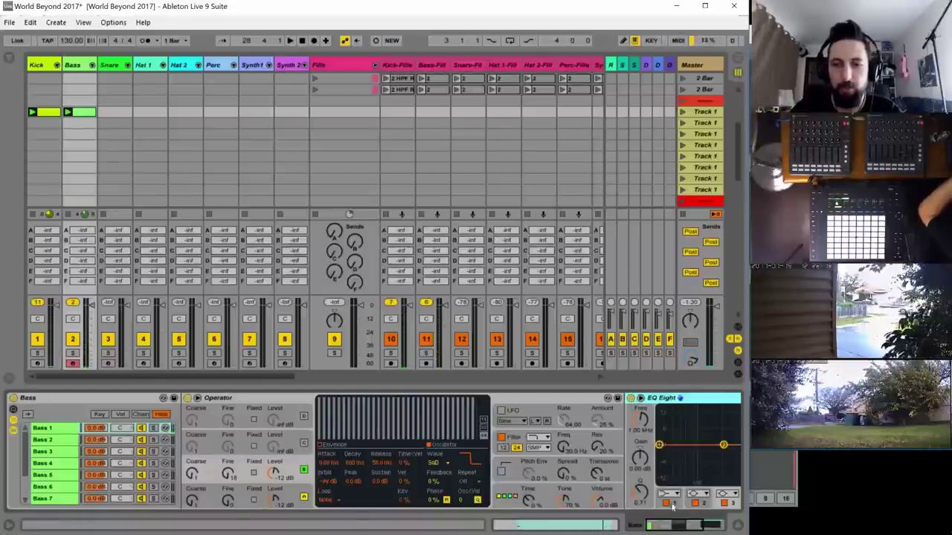
pyautogui.moveTo(673, 525); pyautogui.dragTo(686, 525)
pyautogui.click(518, 494)
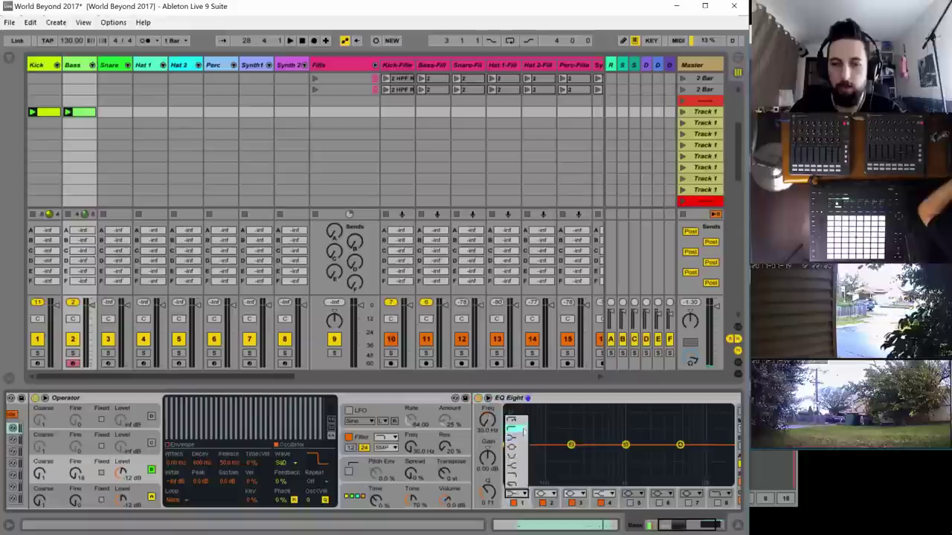
pyautogui.click(521, 425)
pyautogui.click(522, 494)
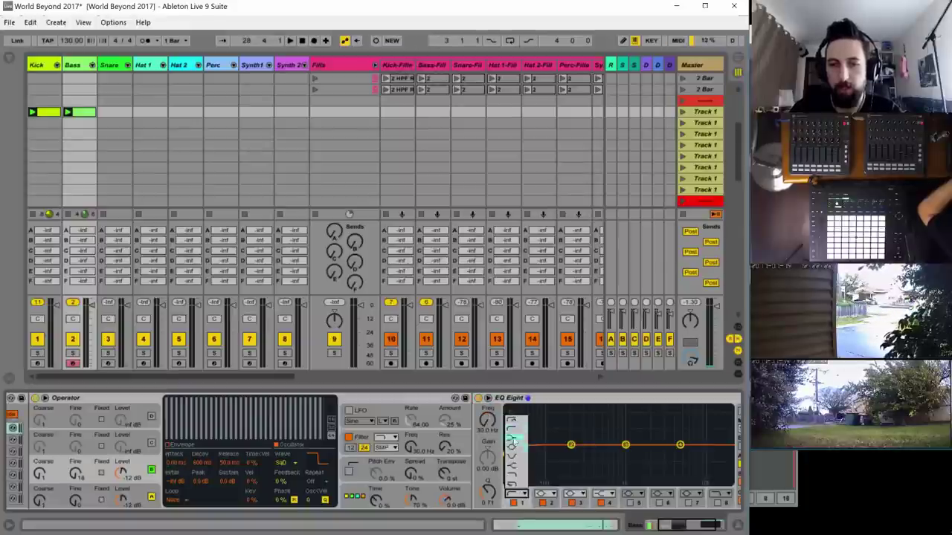
pyautogui.click(513, 421)
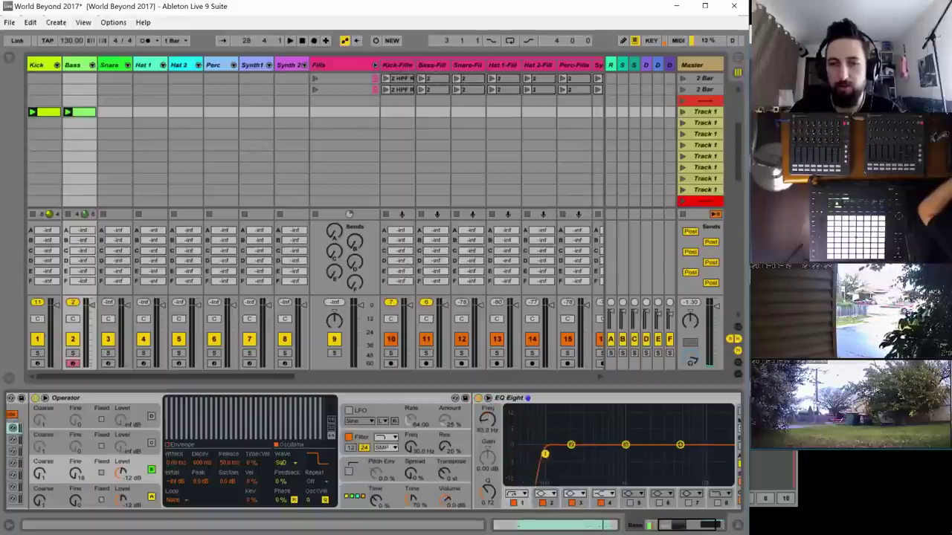
pyautogui.press('space')
pyautogui.moveTo(545, 454); pyautogui.dragTo(548, 453)
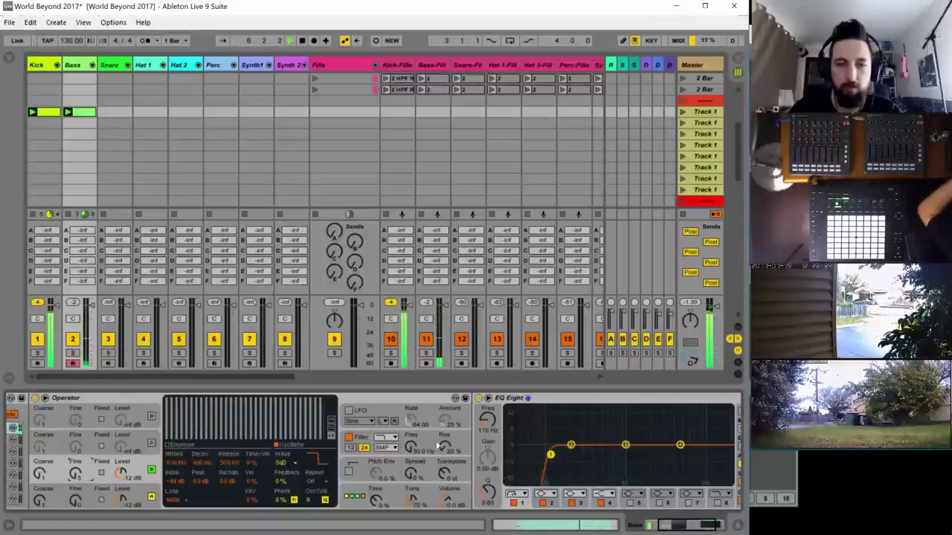
# - Set Operator's filter to about 116 Hz with 5 % resonance, and EQ Eight band 4 to a high cut at about 5.1 kHz, Q 0.41
pyautogui.click(439, 444)
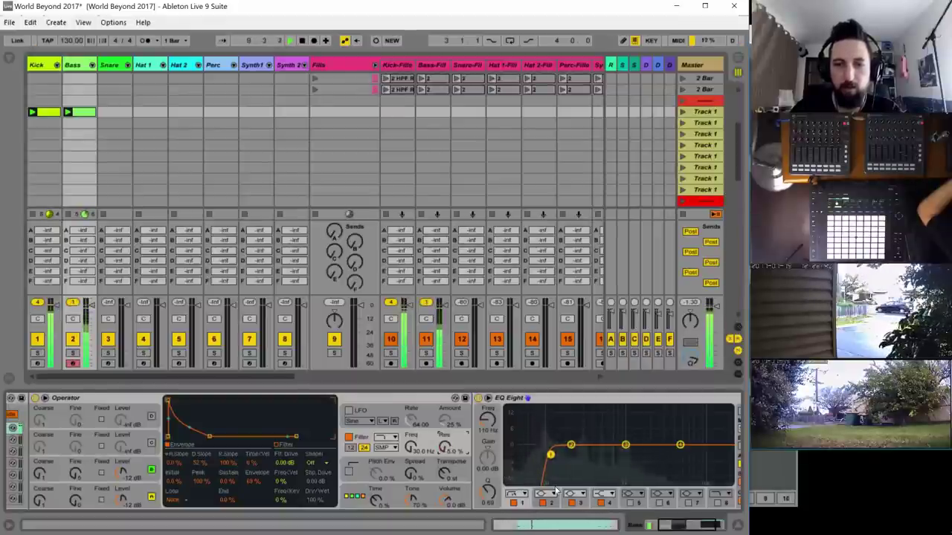
pyautogui.click(607, 495)
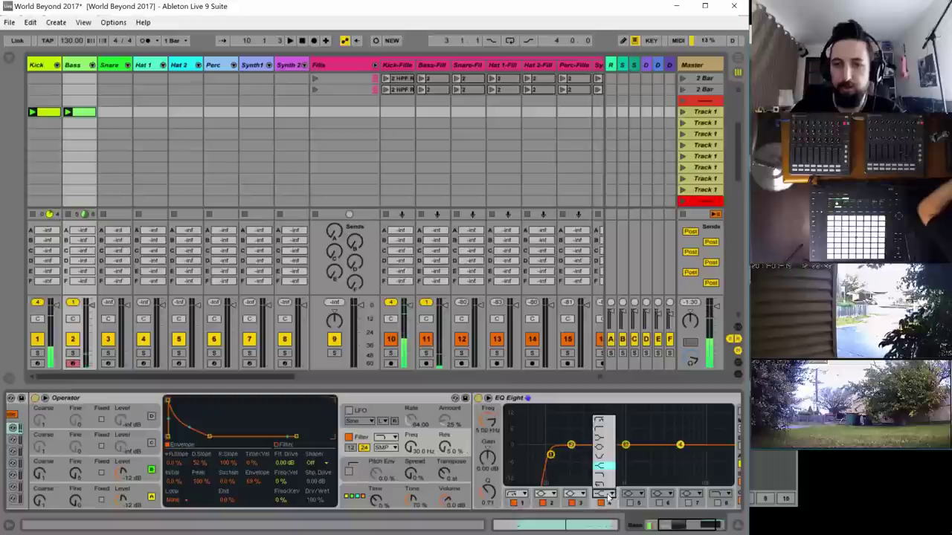
pyautogui.click(604, 477)
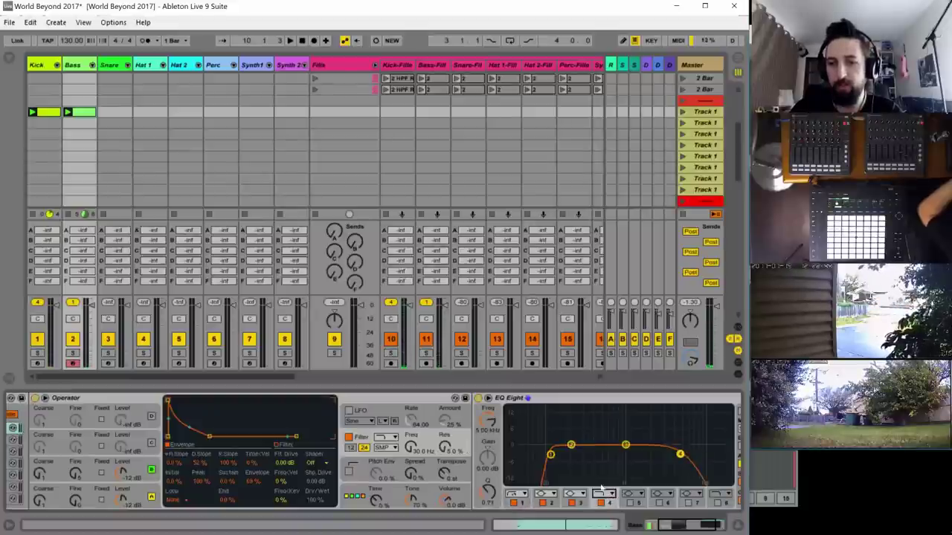
pyautogui.moveTo(679, 454); pyautogui.dragTo(671, 450)
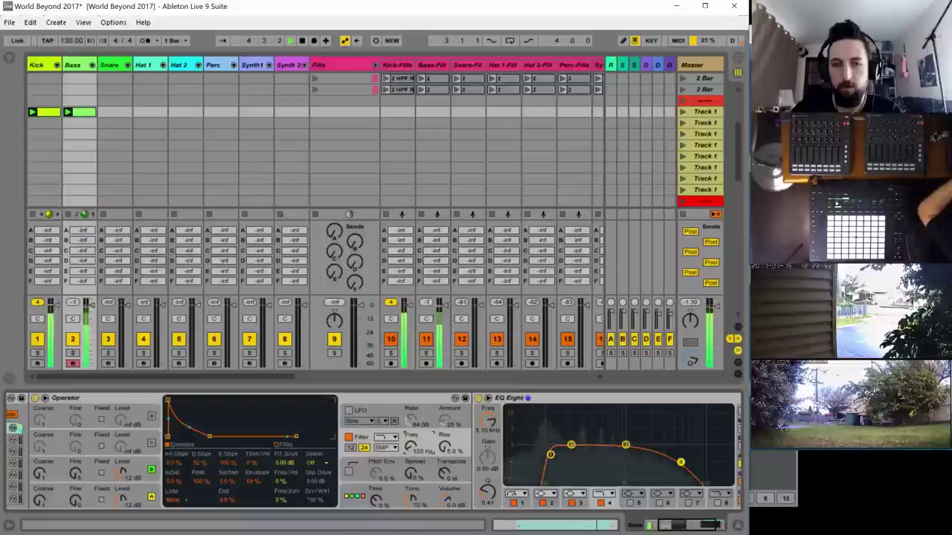
pyautogui.moveTo(410, 446); pyautogui.dragTo(411, 457)
# - Enable Operator's LFO, routed to oscillator B and the filter but not oscillator A, with rate about 21 and amount 41 %
pyautogui.click(348, 411)
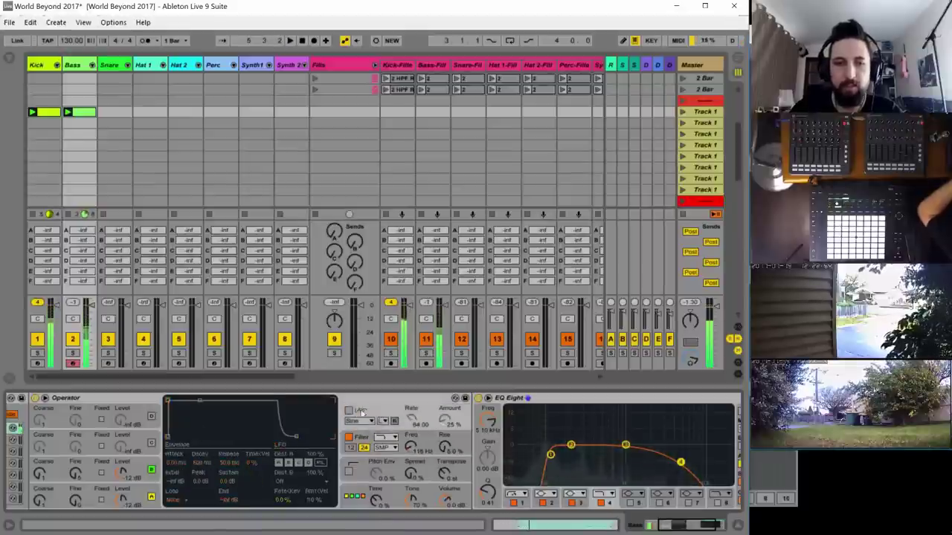
pyautogui.click(278, 462)
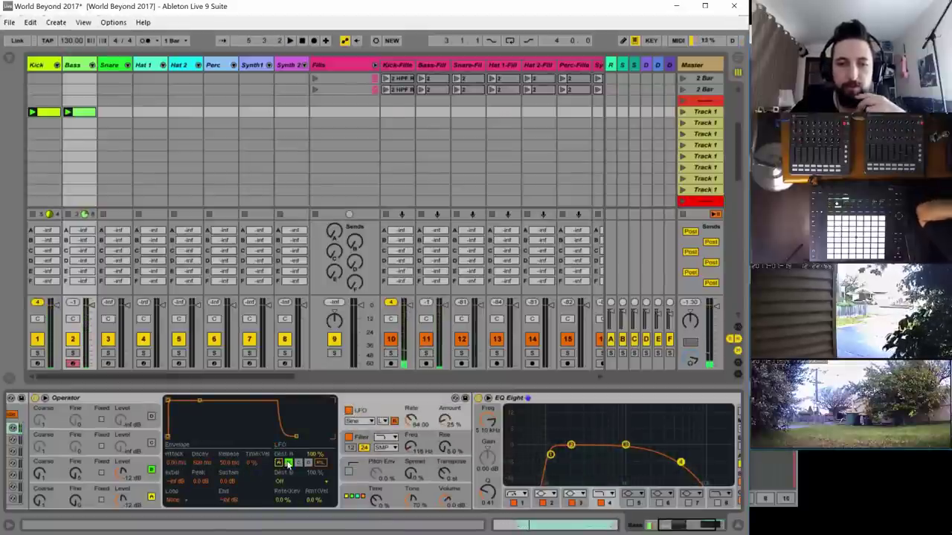
pyautogui.click(319, 464)
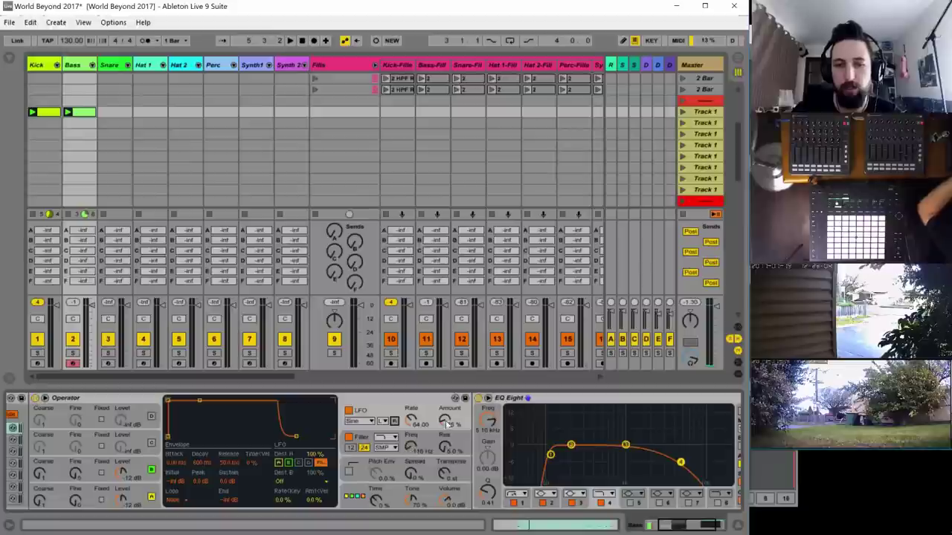
pyautogui.press('space')
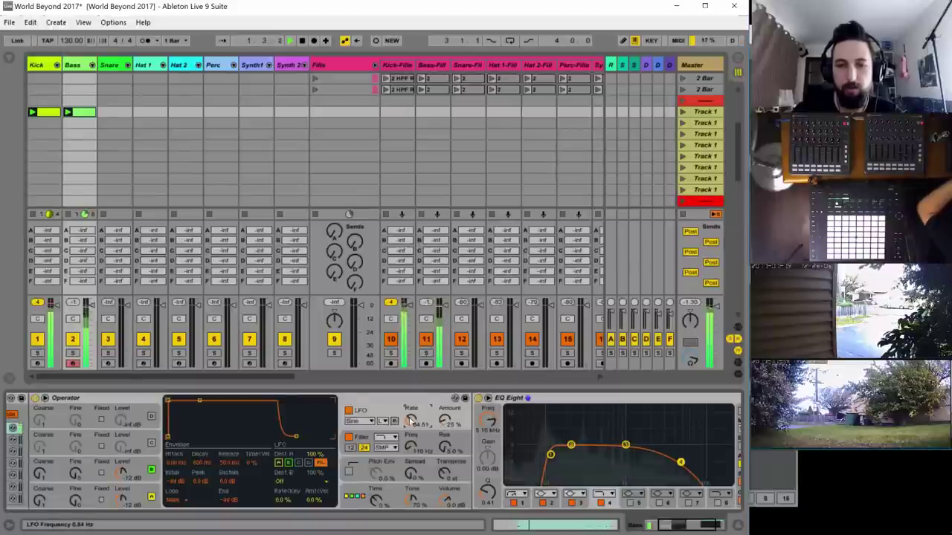
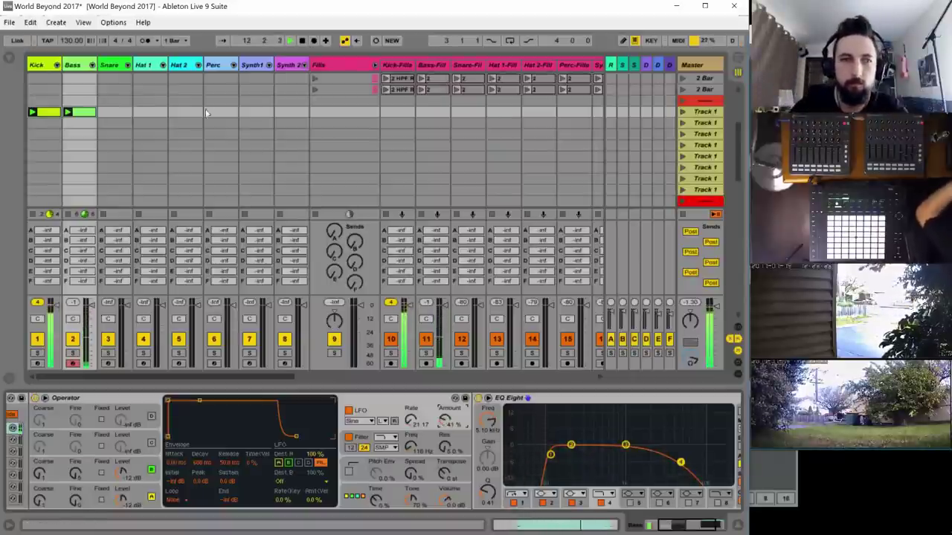
# - Transpose all notes in the Bass clip down one octave to G0 and play the pattern
pyautogui.doubleClick(87, 110)
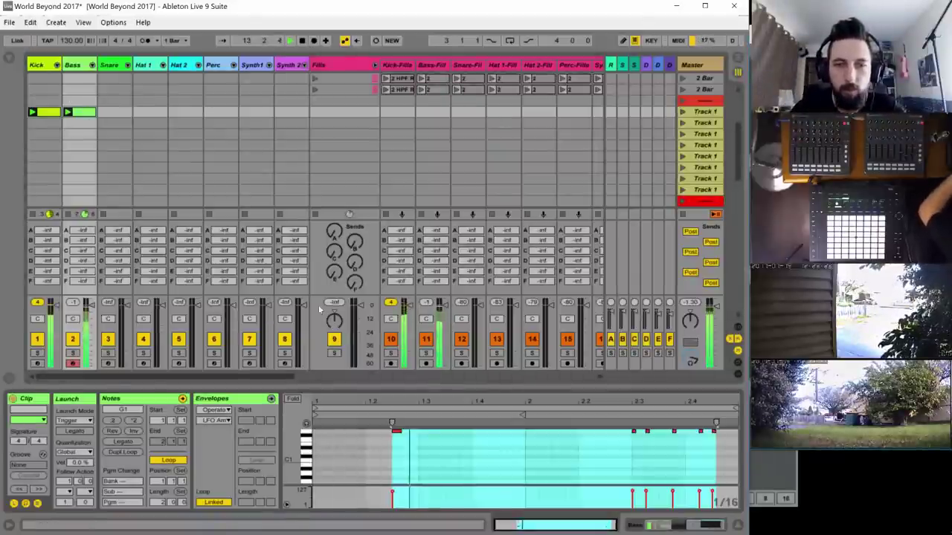
pyautogui.click(421, 454)
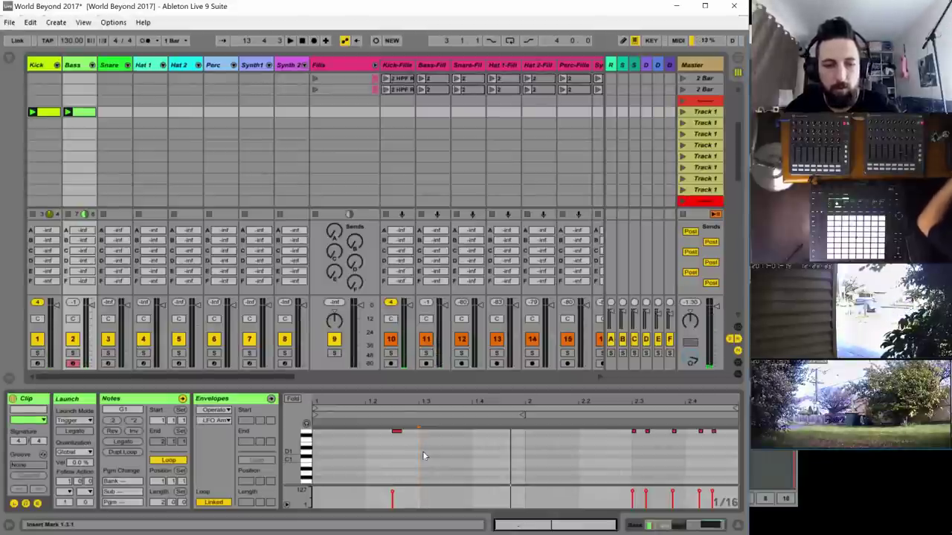
pyautogui.hotkey('ctrl', 'a')
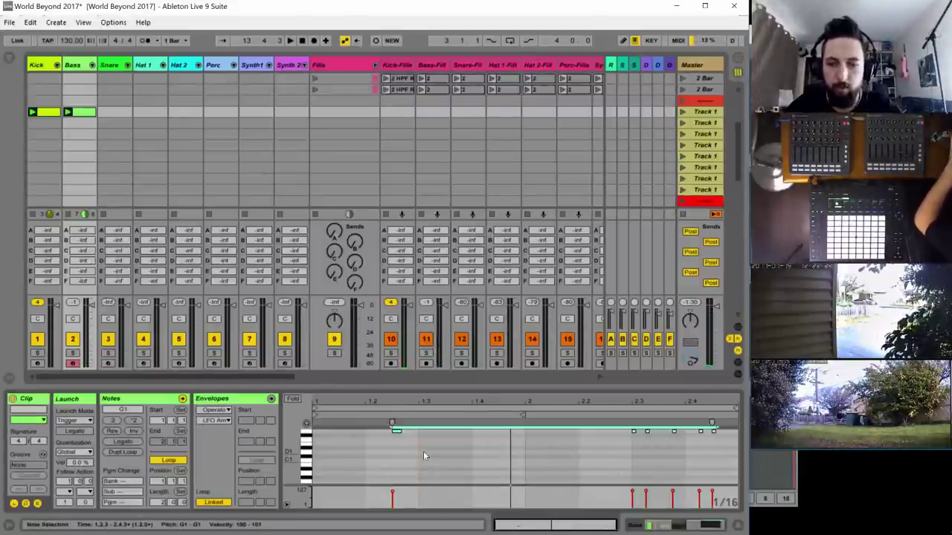
pyautogui.hotkey('shift', 'Down')
pyautogui.press('space')
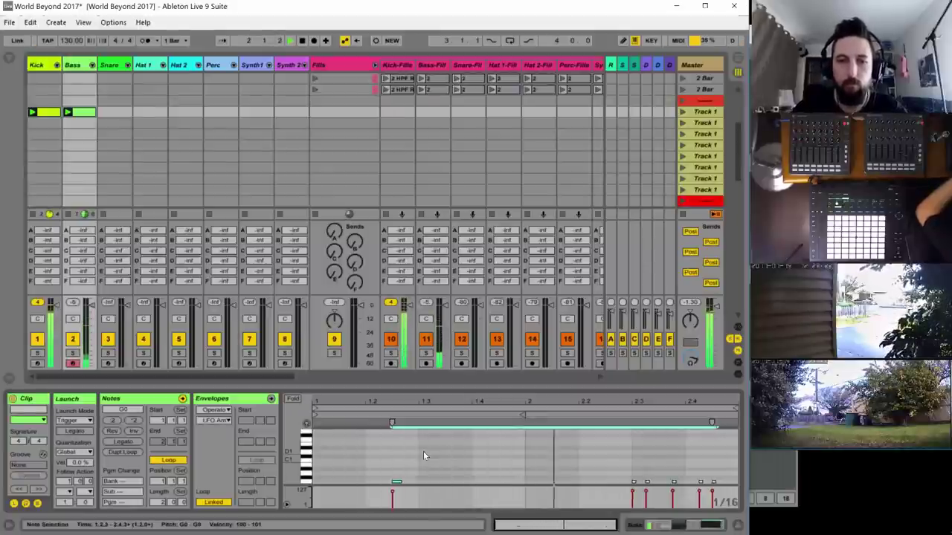
# - Raise the group of notes from 2.3.1 to the end of the Bass clip one octave to G1 and play it
pyautogui.moveTo(616, 463); pyautogui.dragTo(730, 491)
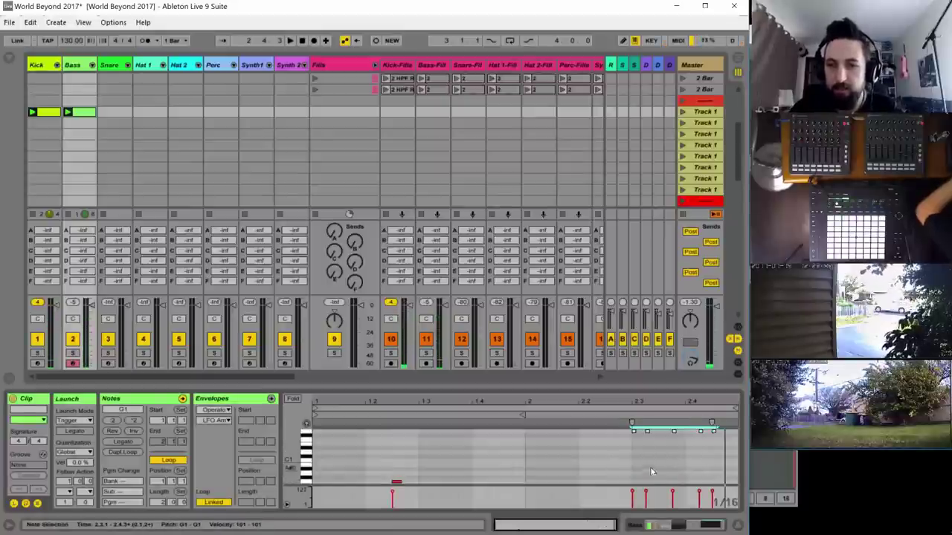
pyautogui.click(646, 446)
pyautogui.click(645, 431)
pyautogui.press('space')
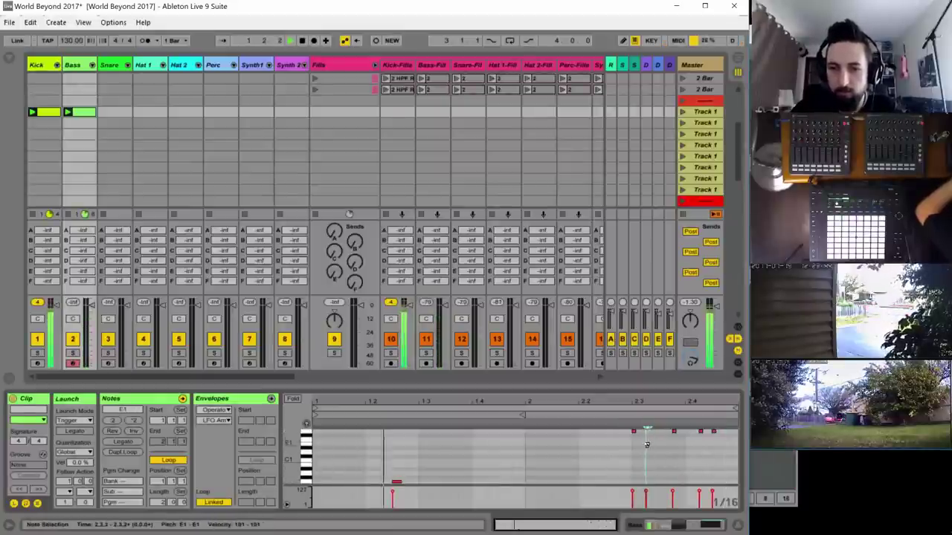
# - Lower the Bass clip's note at 2.3.2 to F#1 and the note at 2.3.4 to D1
pyautogui.press('Down')
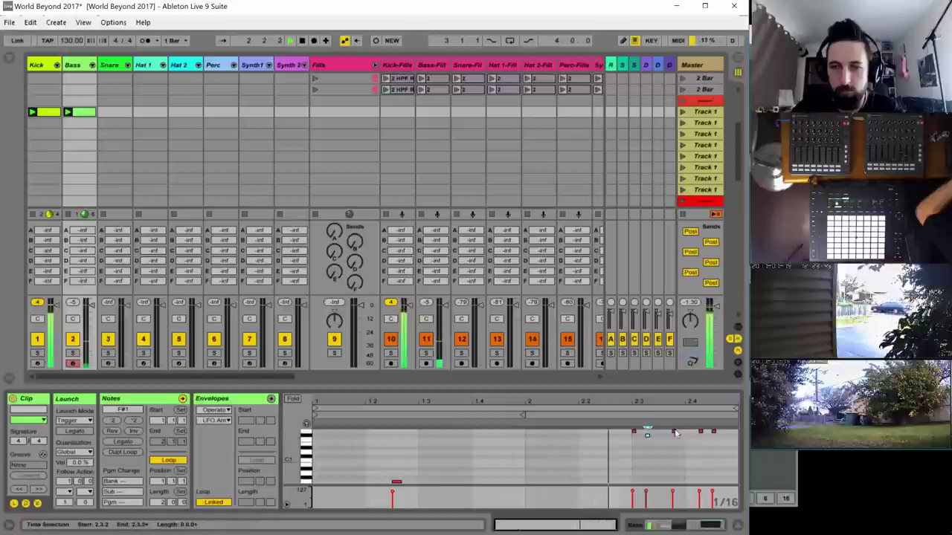
pyautogui.click(677, 463)
pyautogui.click(675, 441)
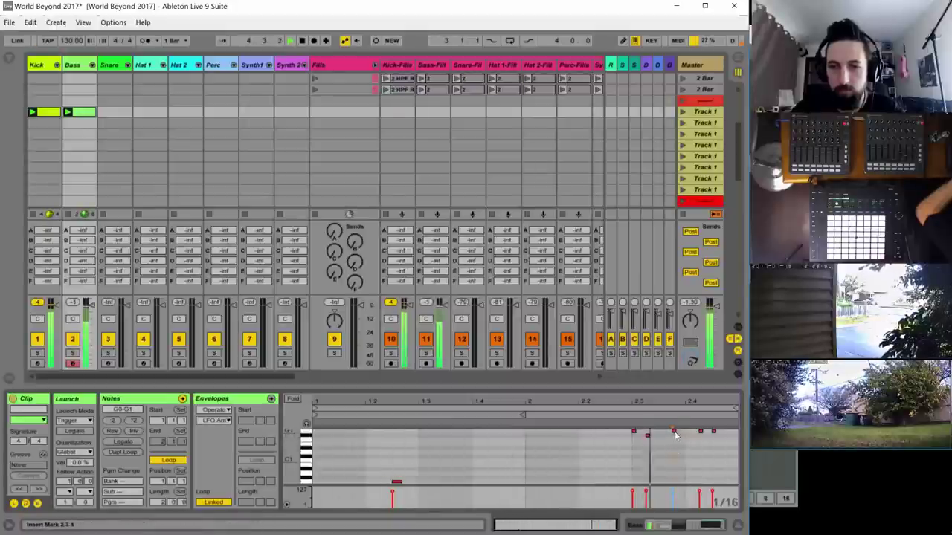
pyautogui.moveTo(673, 432); pyautogui.dragTo(676, 455)
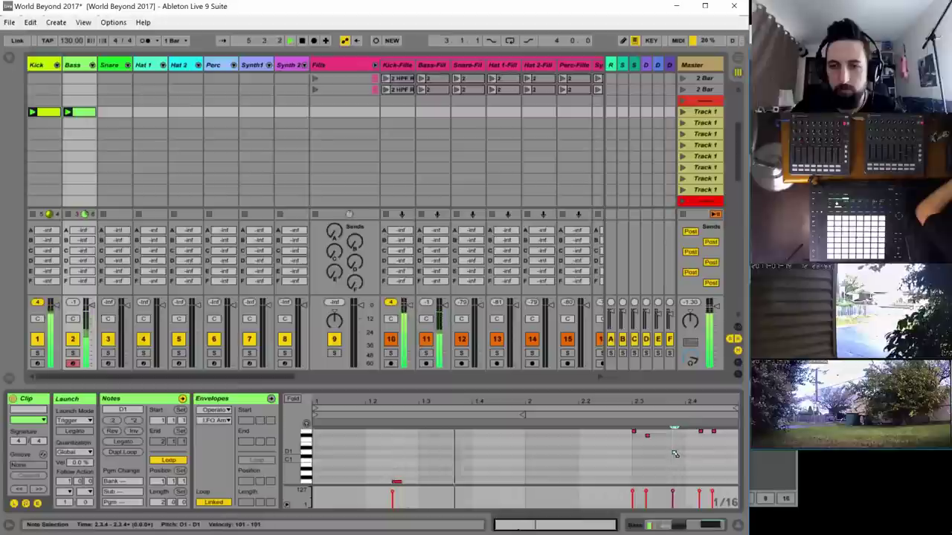
# - Lower the Bass clip's note at 2.4.2 to A#0 and the last note of the run to A0
pyautogui.click(701, 435)
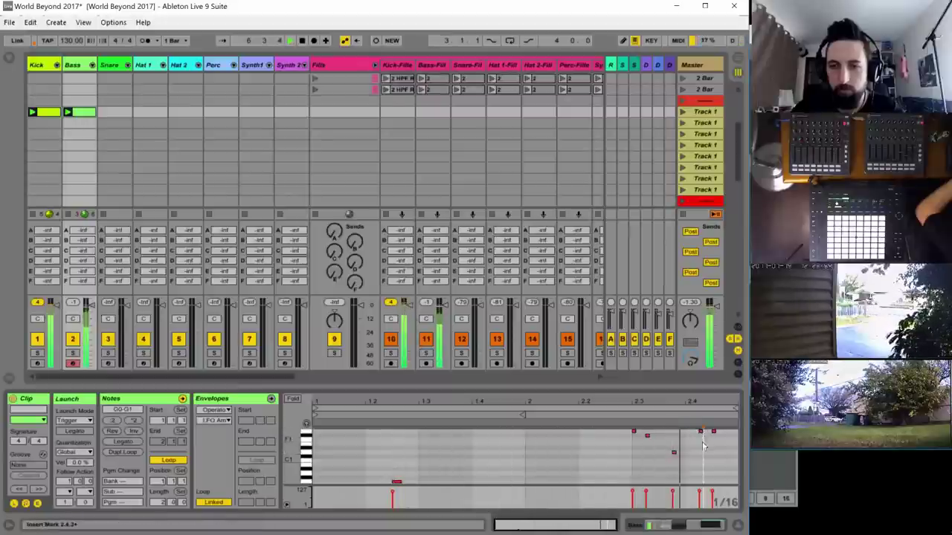
pyautogui.click(700, 431)
pyautogui.hotkey('shift', 'Down')
pyautogui.hotkey('shift', 'Down')
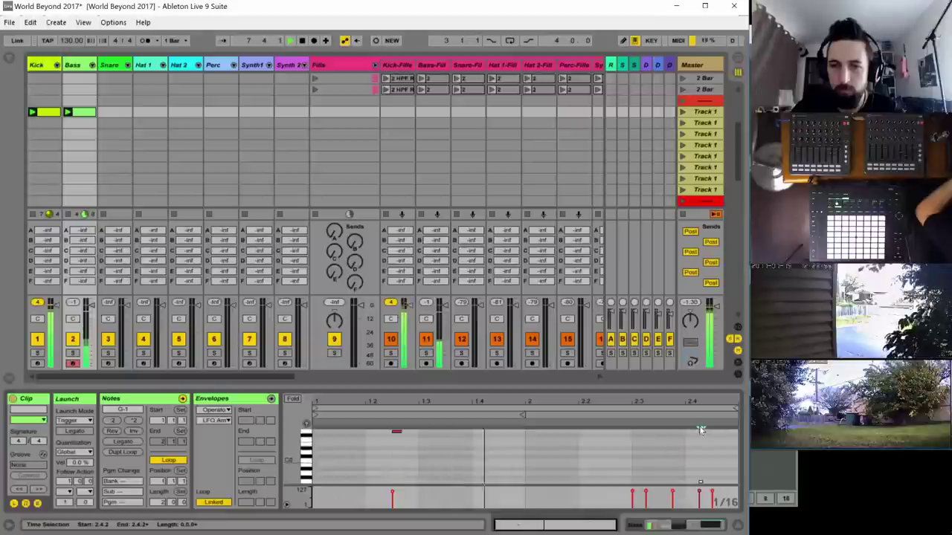
pyautogui.scroll(4, 700, 431)
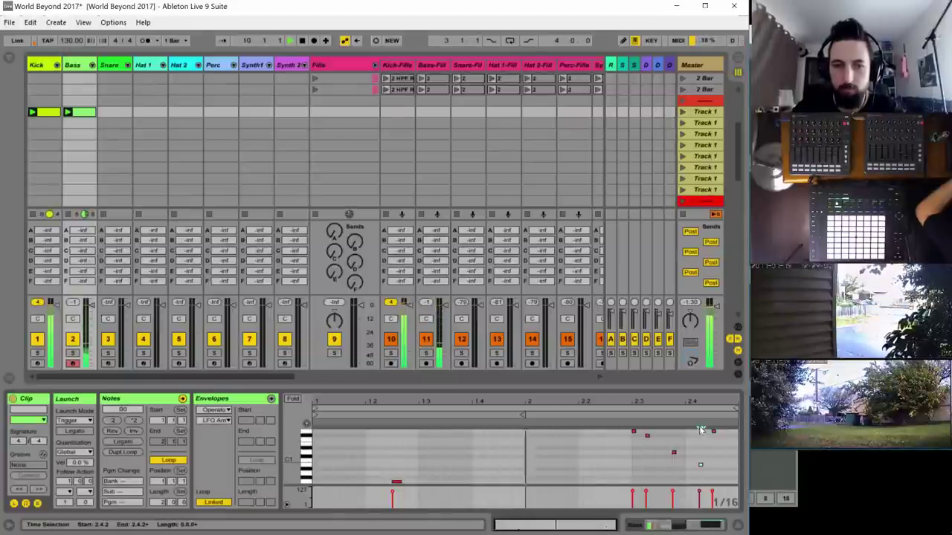
pyautogui.click(700, 430)
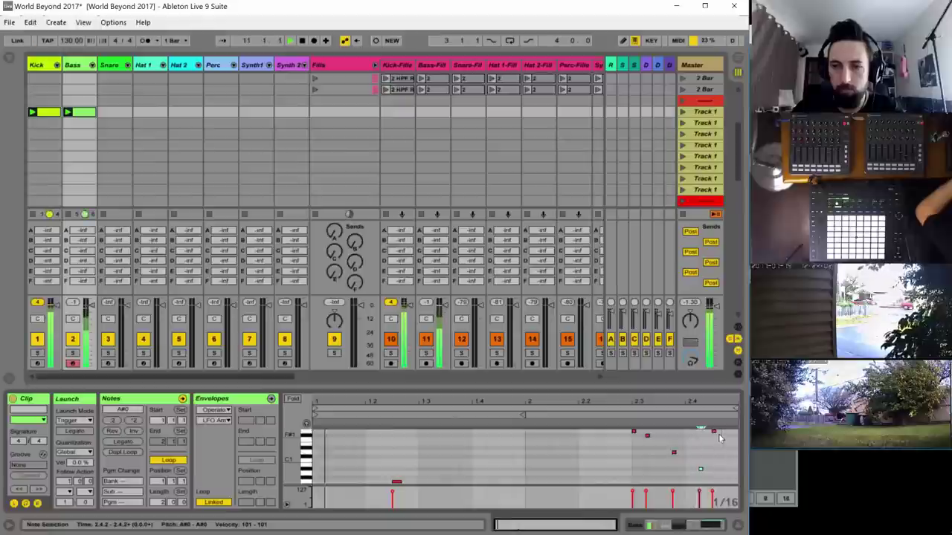
pyautogui.moveTo(712, 433); pyautogui.dragTo(713, 474)
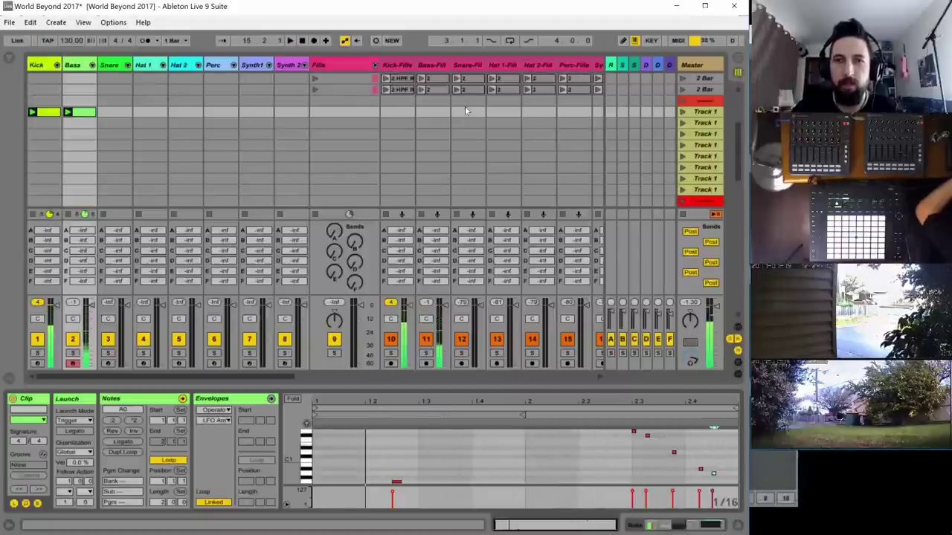
# - Enable oscillator C in the Bass track's Operator with the Noise Looped waveform, and set its level to about -24 dB while playing
pyautogui.scroll(3, 467, 111)
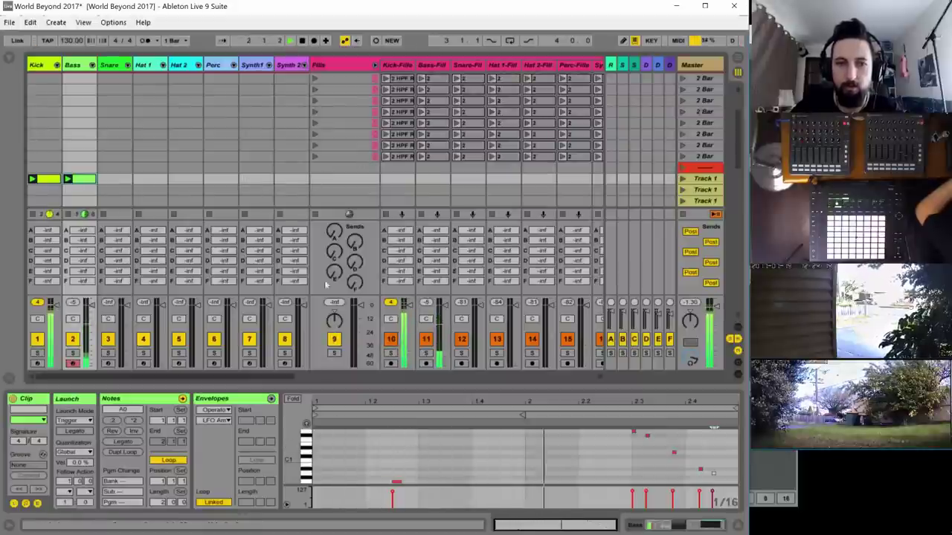
pyautogui.click(74, 68)
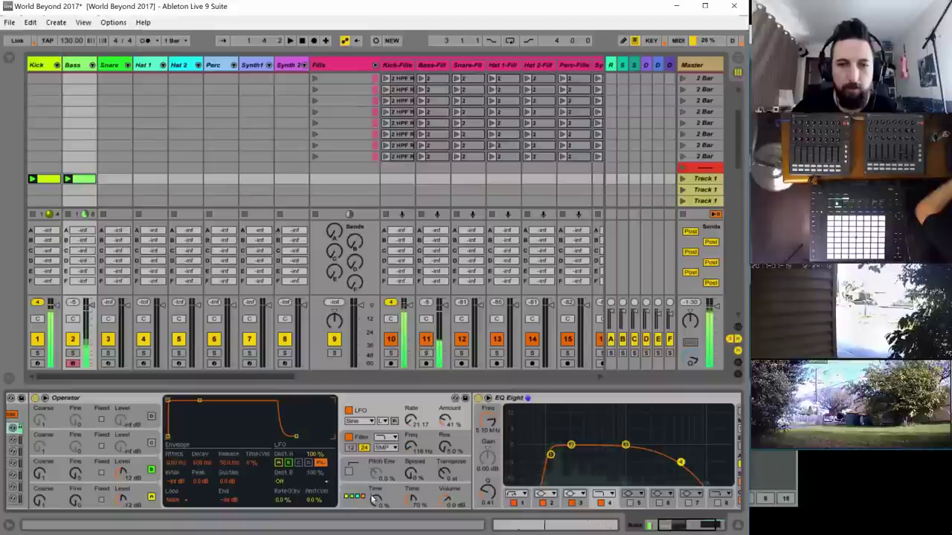
pyautogui.click(128, 443)
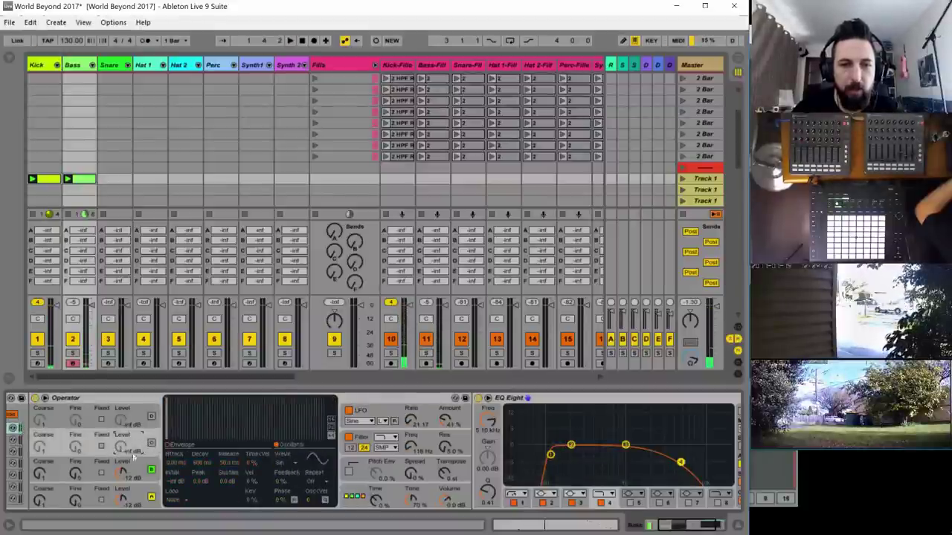
pyautogui.click(282, 464)
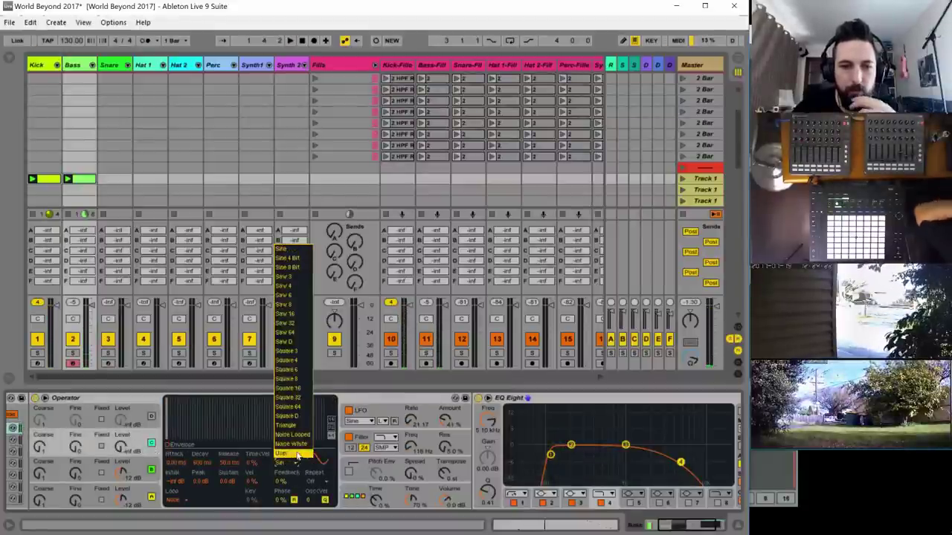
pyautogui.click(295, 435)
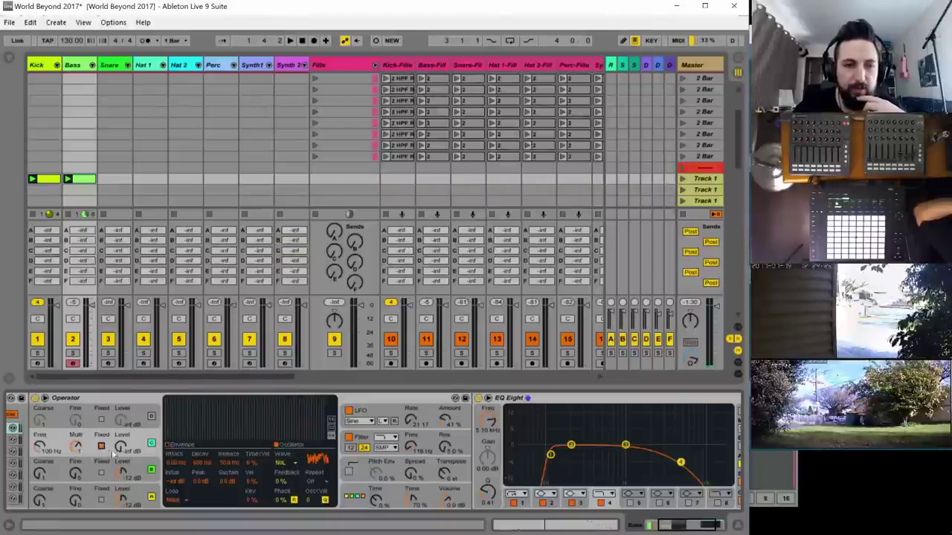
pyautogui.moveTo(121, 446); pyautogui.dragTo(142, 431)
pyautogui.press('space')
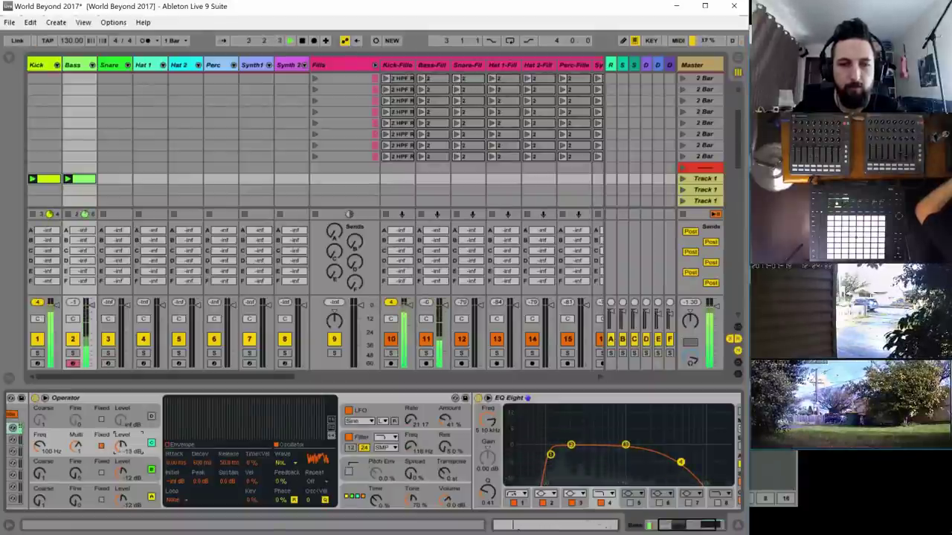
pyautogui.moveTo(121, 446); pyautogui.dragTo(121, 452)
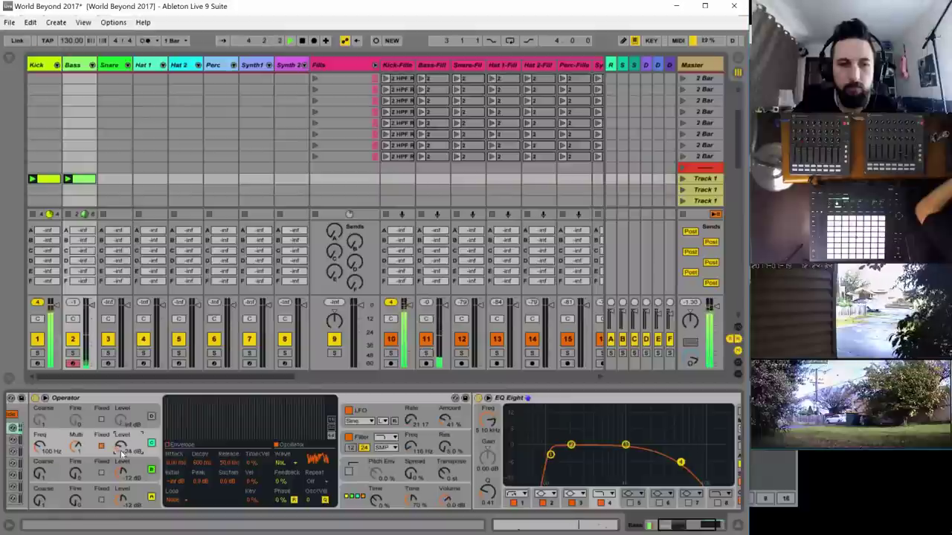
# - Tune oscillator C's fixed frequency to about 316 Hz, adjust its level to about -23 dB and play the pattern
pyautogui.moveTo(37, 455); pyautogui.dragTo(36, 448)
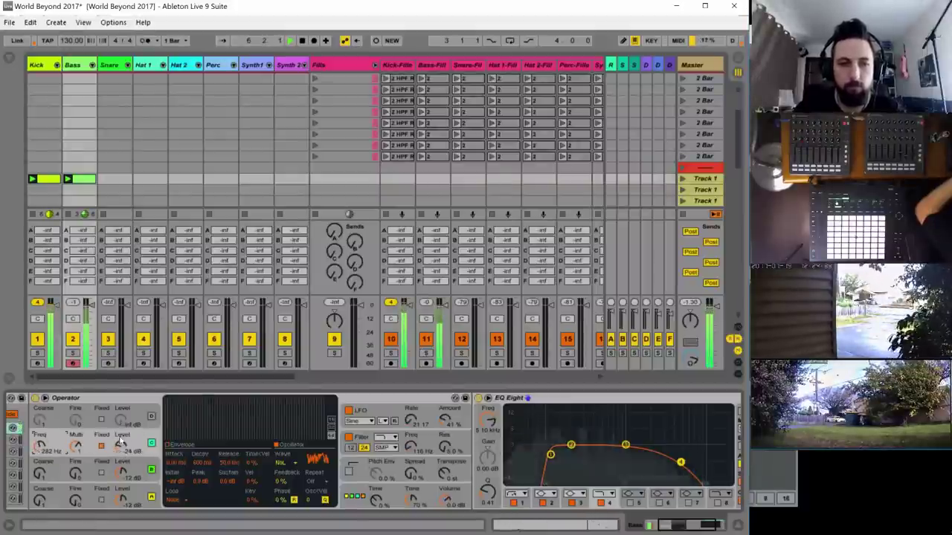
pyautogui.moveTo(39, 451); pyautogui.dragTo(38, 444)
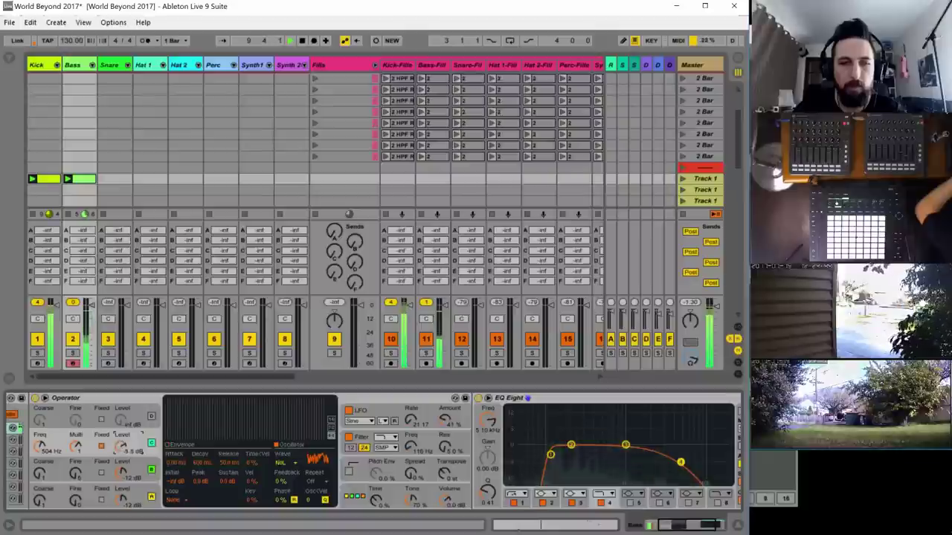
pyautogui.moveTo(42, 445); pyautogui.dragTo(42, 452)
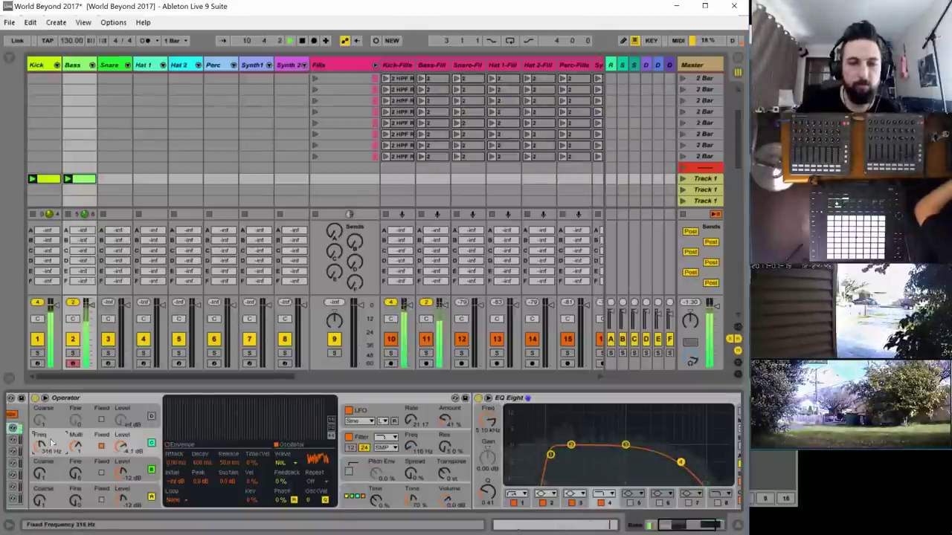
pyautogui.moveTo(121, 445); pyautogui.dragTo(121, 471)
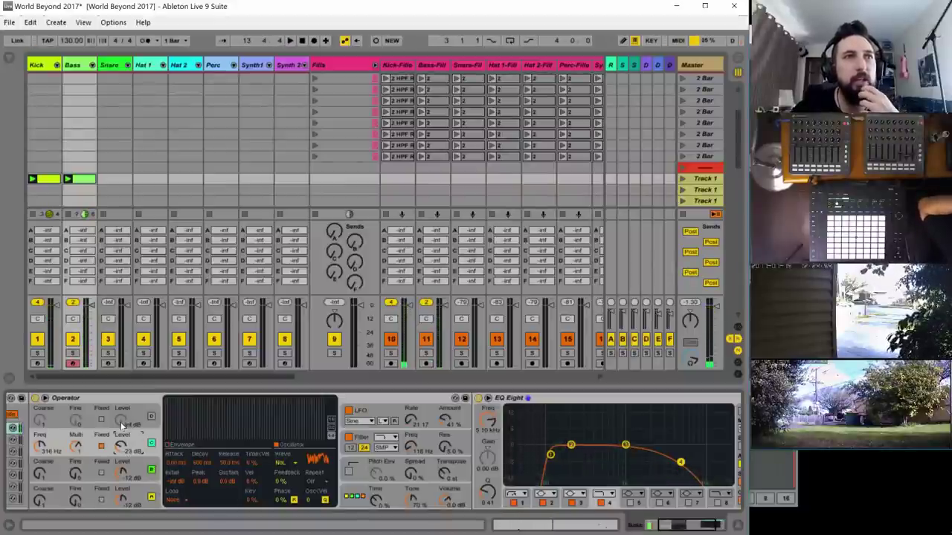
pyautogui.press('space')
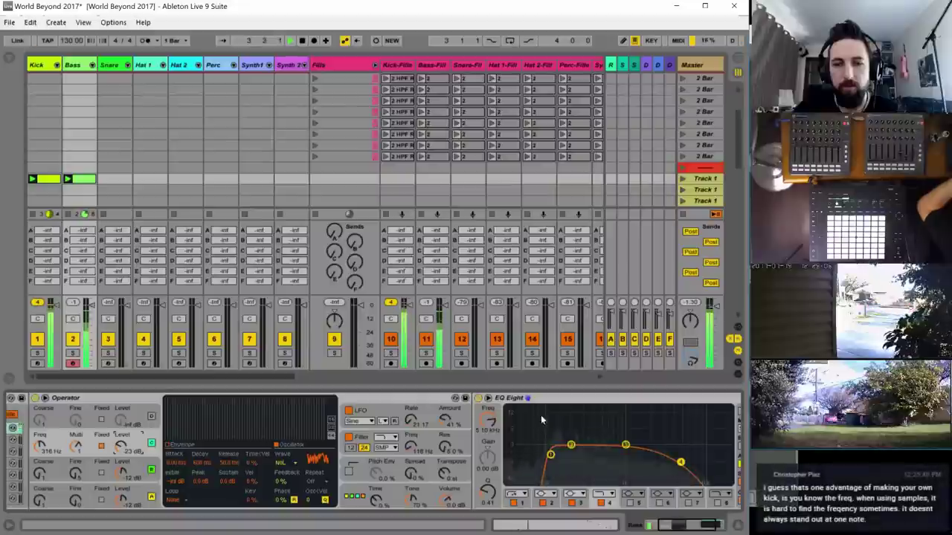
# - Set EQ Eight band 1 on the Bass to 30 Hz with Q 0.85
pyautogui.click(551, 454)
pyautogui.moveTo(554, 452); pyautogui.dragTo(556, 455)
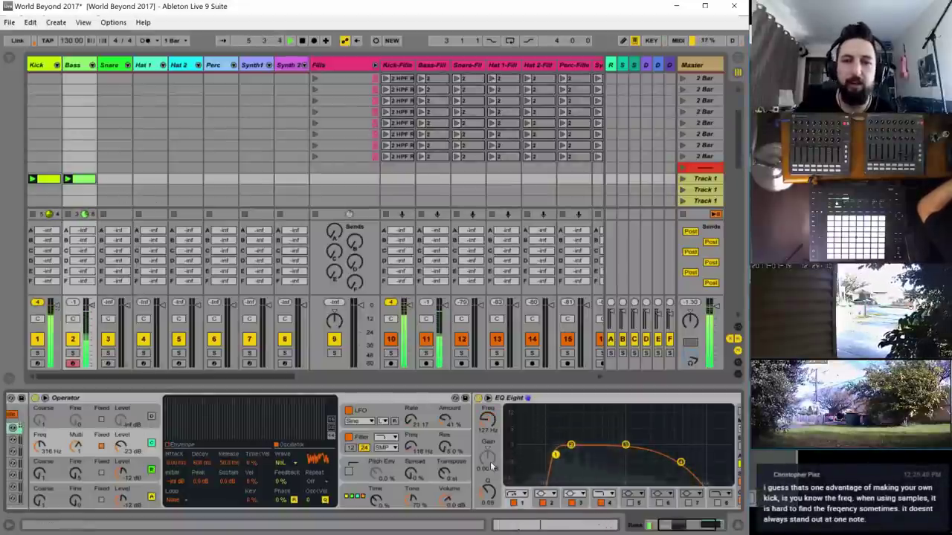
pyautogui.moveTo(555, 456); pyautogui.dragTo(506, 452)
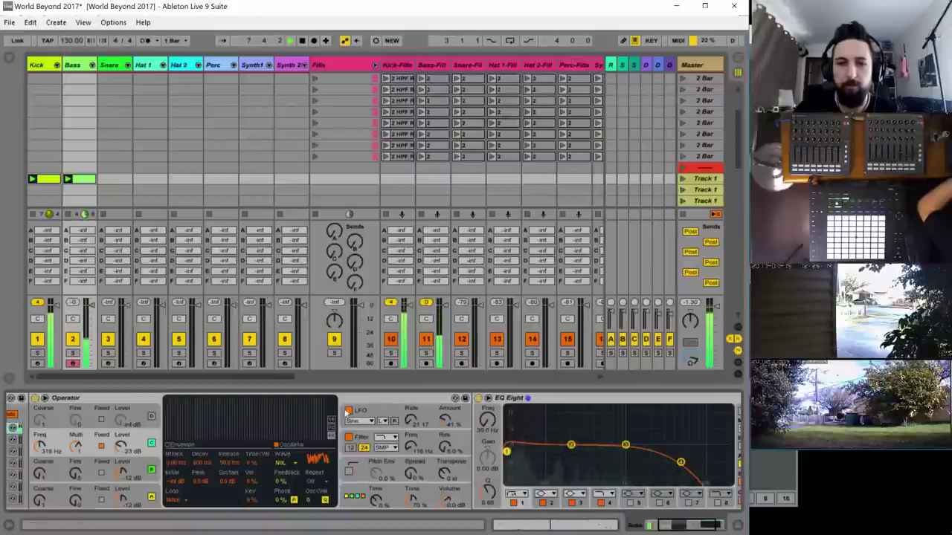
# - Raise the threshold of the Side Chain track's Compressor to about -20.1 dB while playing
pyautogui.moveTo(243, 375); pyautogui.dragTo(459, 378)
pyautogui.click(364, 66)
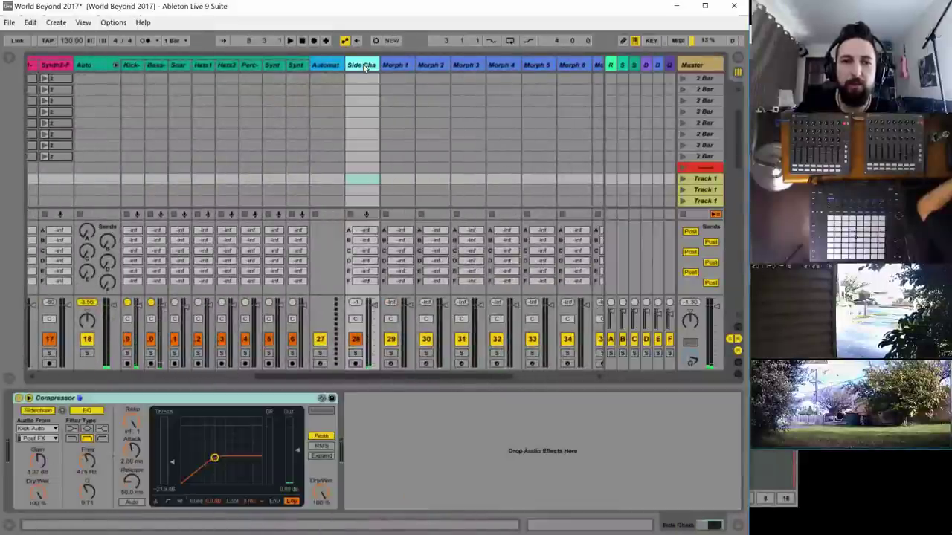
pyautogui.press('space')
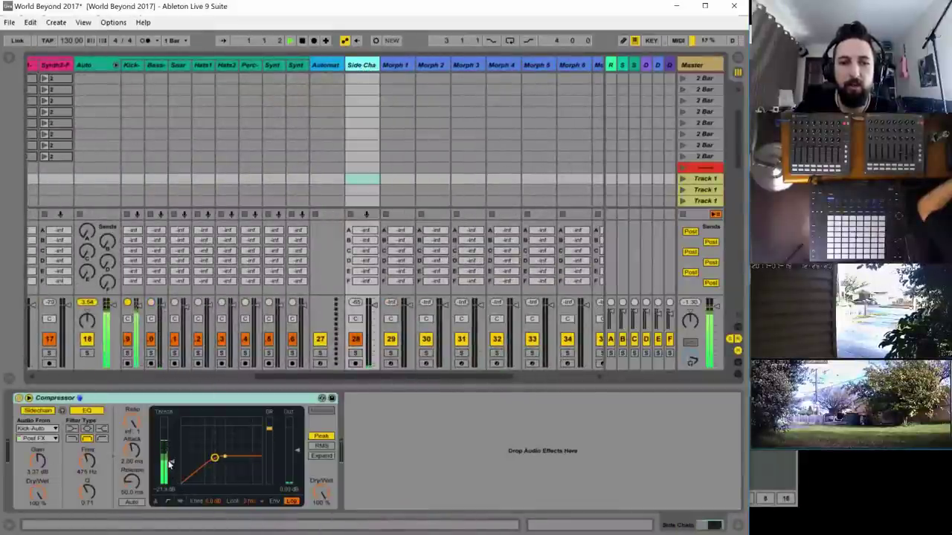
pyautogui.moveTo(170, 461)
pyautogui.mouseDown()
pyautogui.moveTo(170, 489)
pyautogui.moveTo(171, 462)
pyautogui.mouseUp()
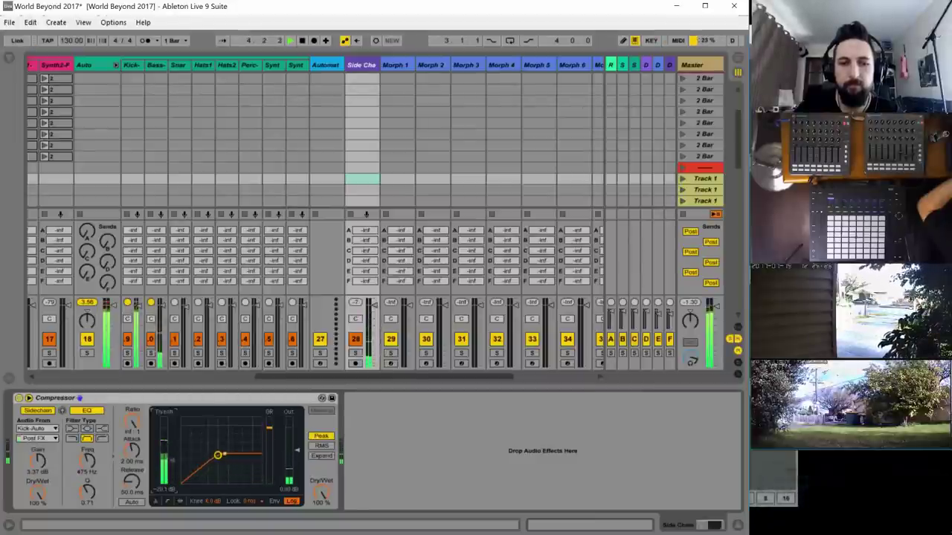
pyautogui.moveTo(332, 376); pyautogui.dragTo(62, 376)
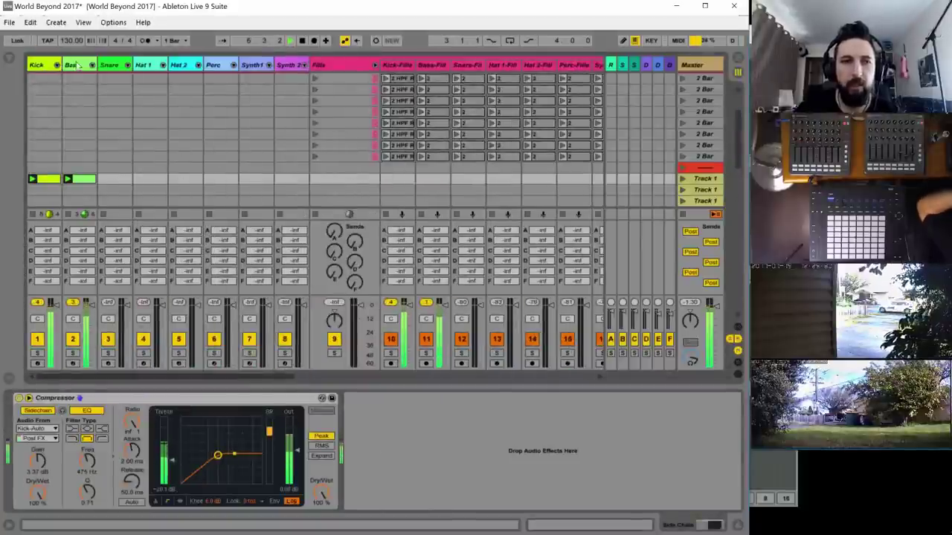
# - Set the Bass Operator's oscillator C to a fixed frequency of about 114 Hz and a level of about -22 dB
pyautogui.click(87, 146)
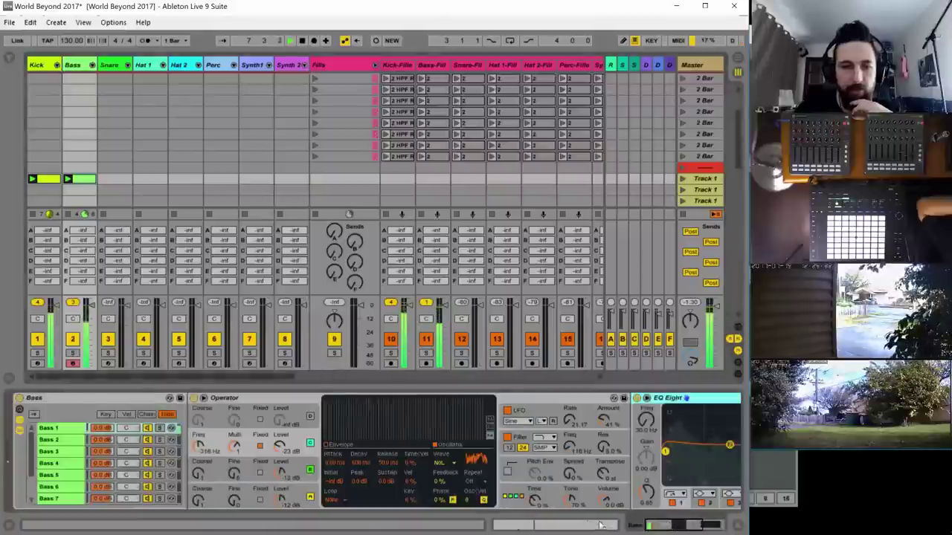
pyautogui.moveTo(667, 526); pyautogui.dragTo(648, 525)
pyautogui.moveTo(198, 445); pyautogui.dragTo(199, 450)
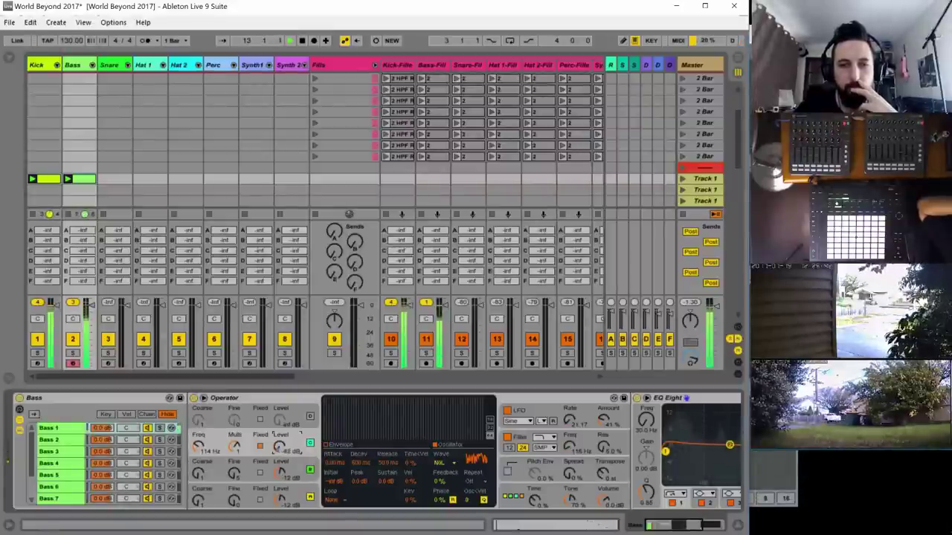
# - Enable Operator's pitch envelope at 100 % with decay about 15 ms and peak +17 st, and lower the global Time
pyautogui.click(529, 461)
pyautogui.click(507, 471)
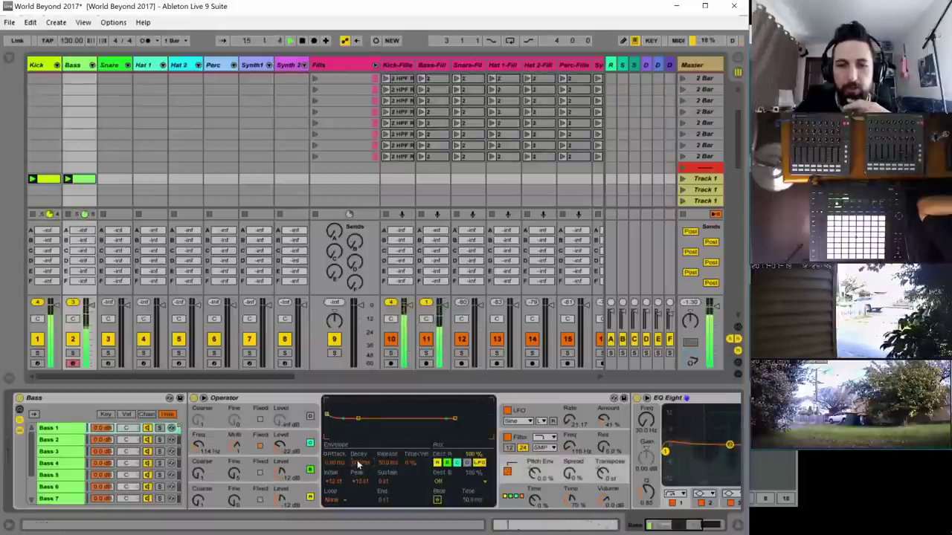
pyautogui.moveTo(358, 464); pyautogui.dragTo(361, 472)
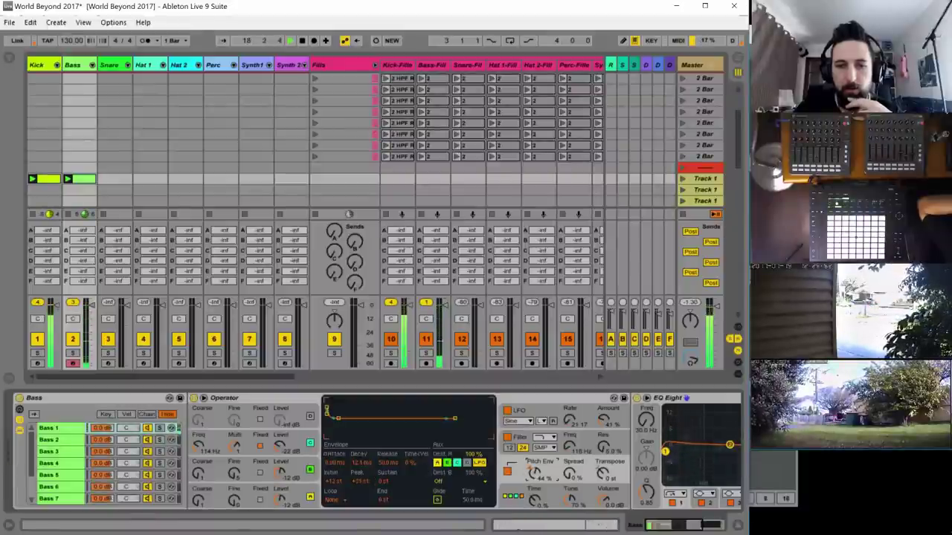
pyautogui.moveTo(535, 472); pyautogui.dragTo(534, 461)
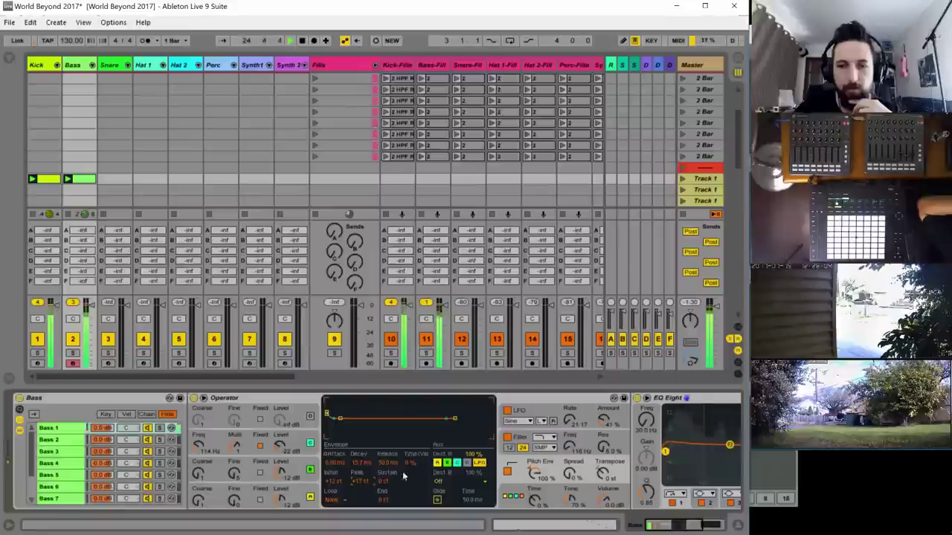
pyautogui.click(536, 493)
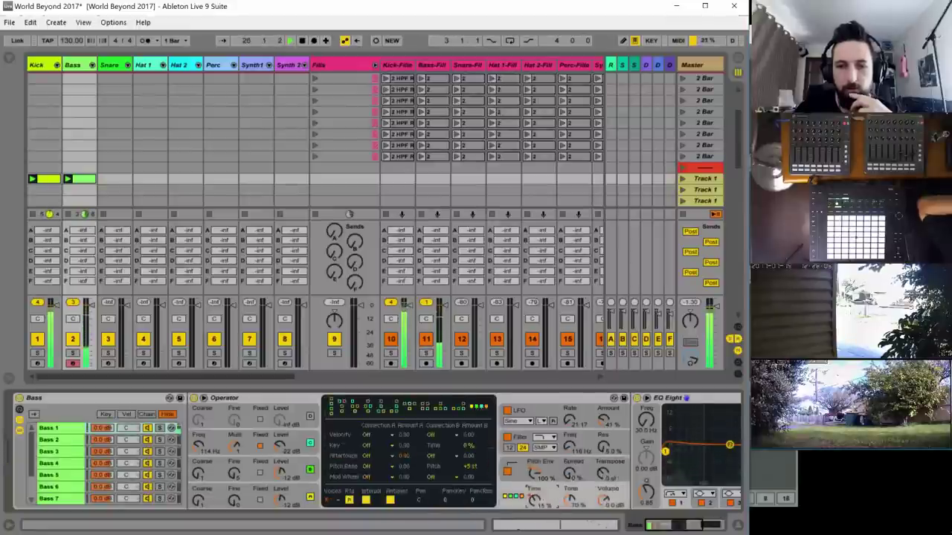
pyautogui.moveTo(534, 498); pyautogui.dragTo(533, 519)
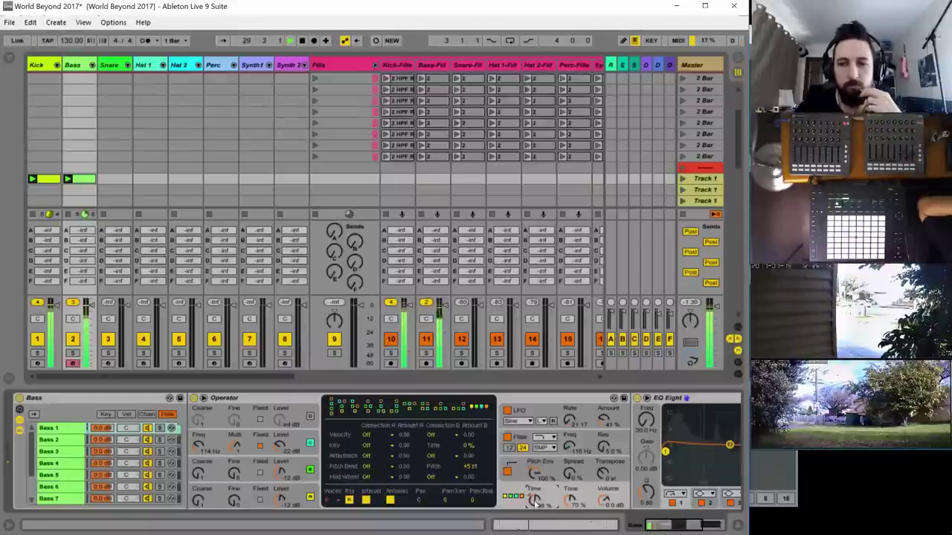
# - Set the Bass clip's loop length to 16 bars
pyautogui.click(81, 179)
pyautogui.doubleClick(84, 179)
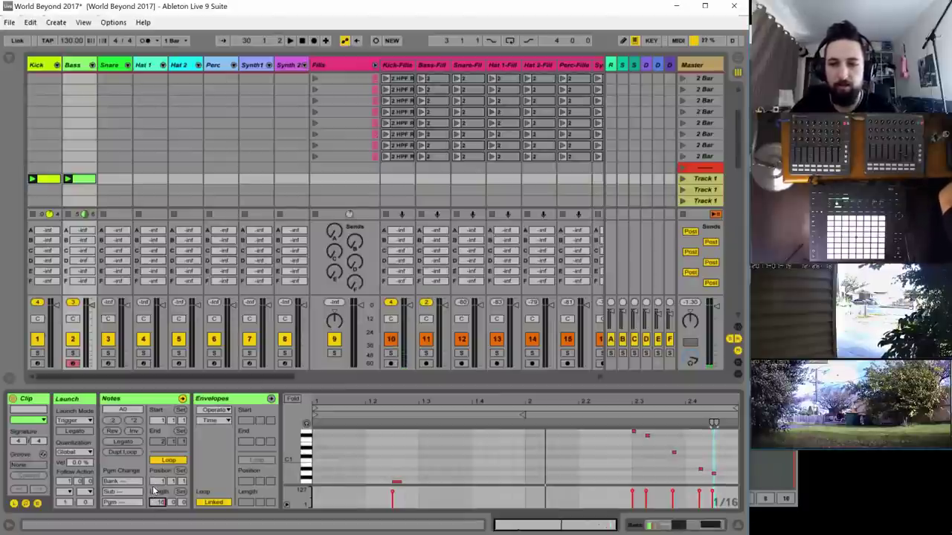
pyautogui.press('Return')
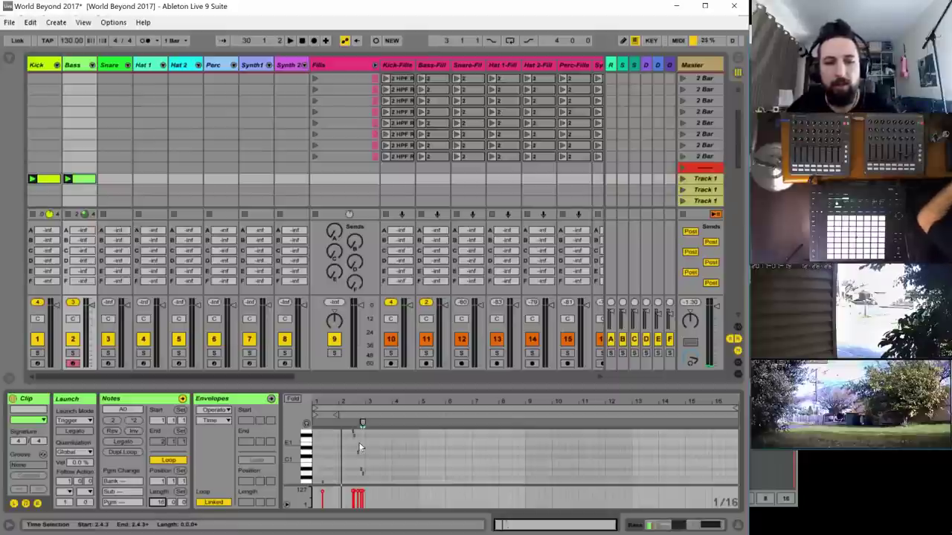
# - Undo the Bass clip's loop length change and play the clip
pyautogui.hotkey('ctrl', 'z')
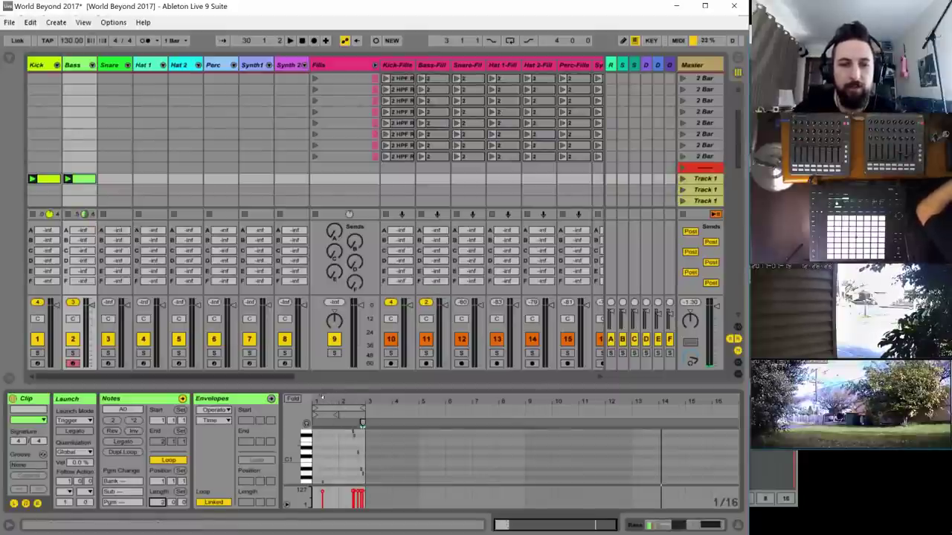
pyautogui.moveTo(331, 398); pyautogui.dragTo(455, 398)
pyautogui.press('space')
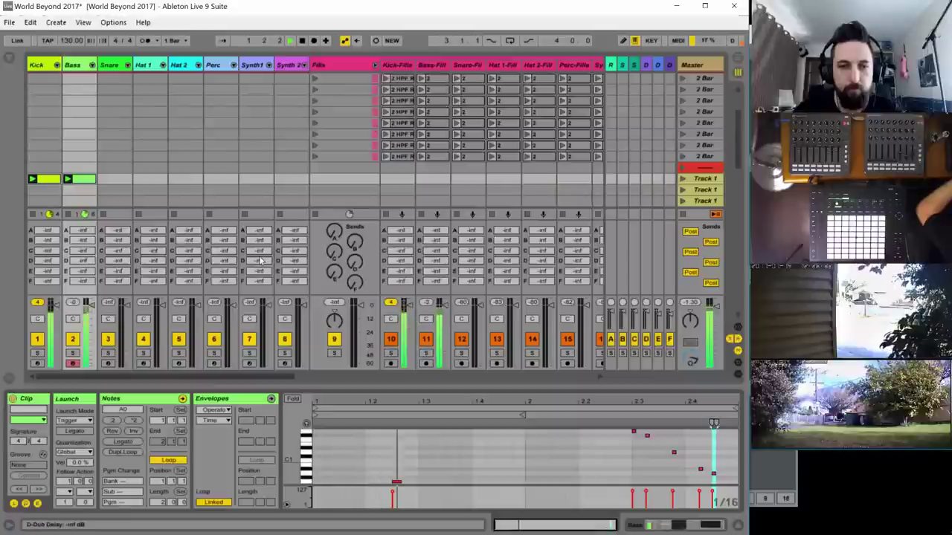
# - Turn off the LFO in the Bass track's Operator and set its filter frequency to 35 Hz
pyautogui.doubleClick(74, 65)
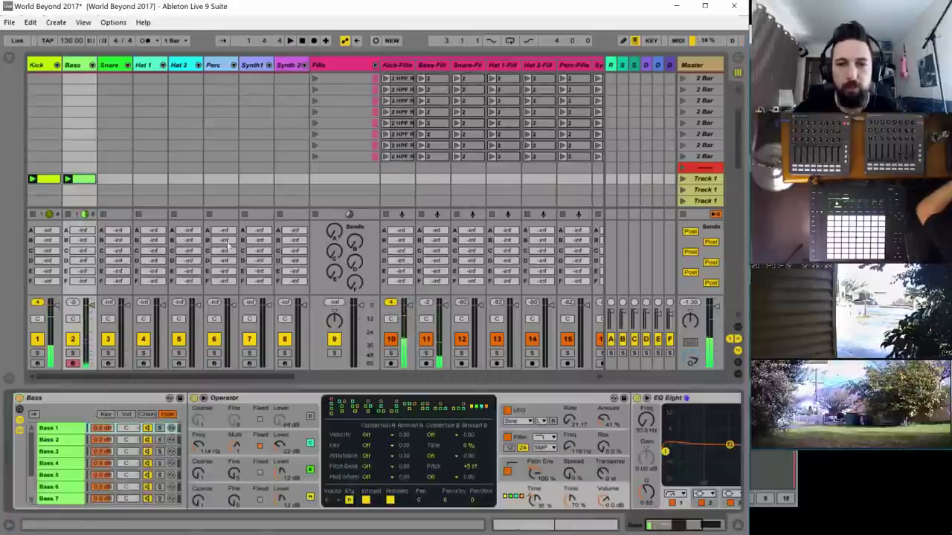
pyautogui.click(507, 410)
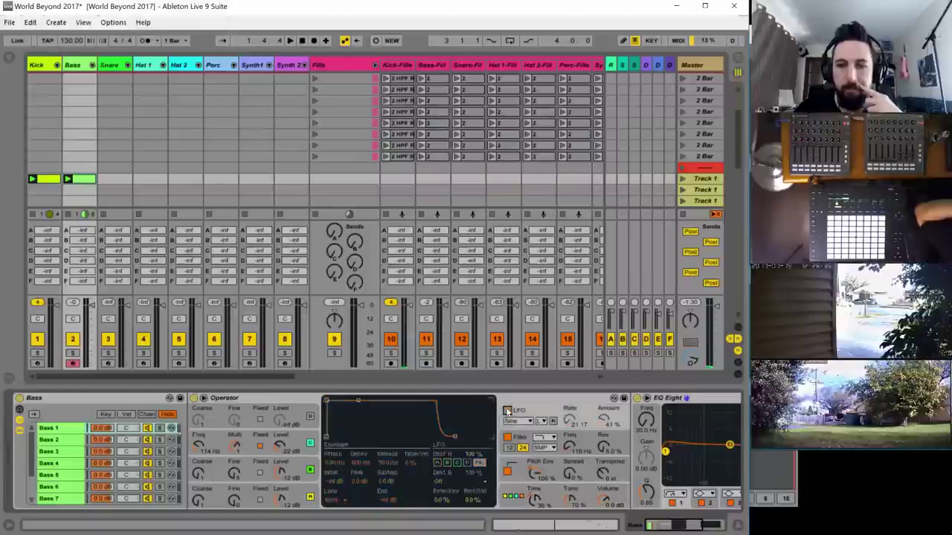
pyautogui.click(568, 446)
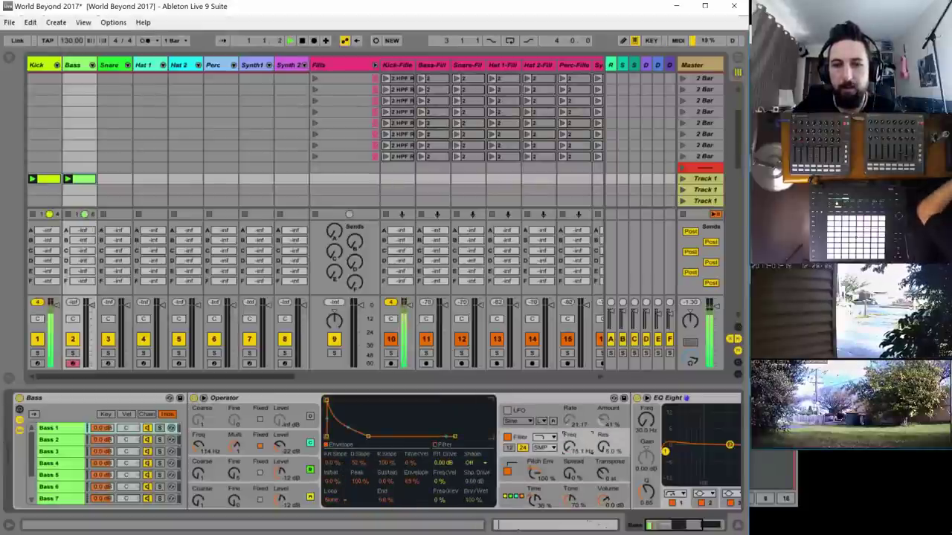
pyautogui.moveTo(568, 446); pyautogui.dragTo(566, 455)
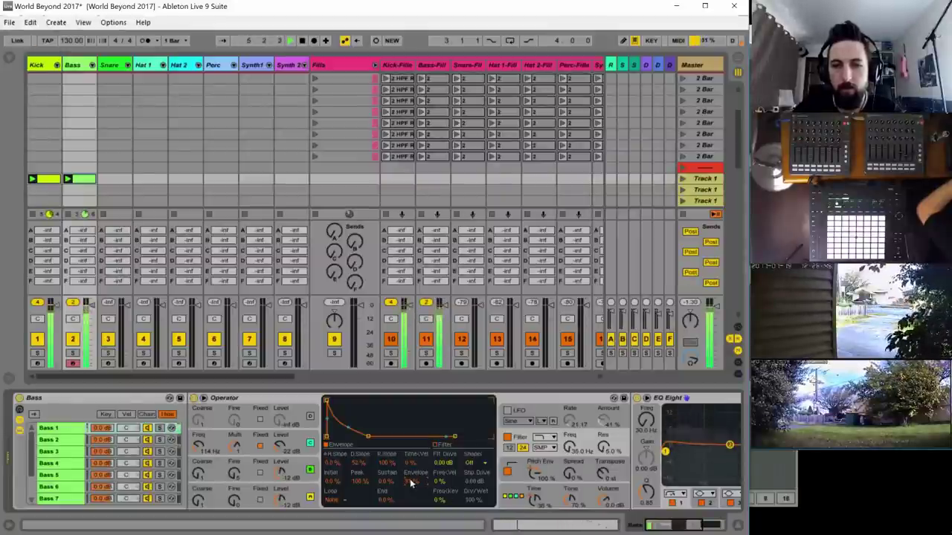
# - Route Operator's velocity modulation to Filter Envelope Amount with an amount of 100
pyautogui.click(534, 493)
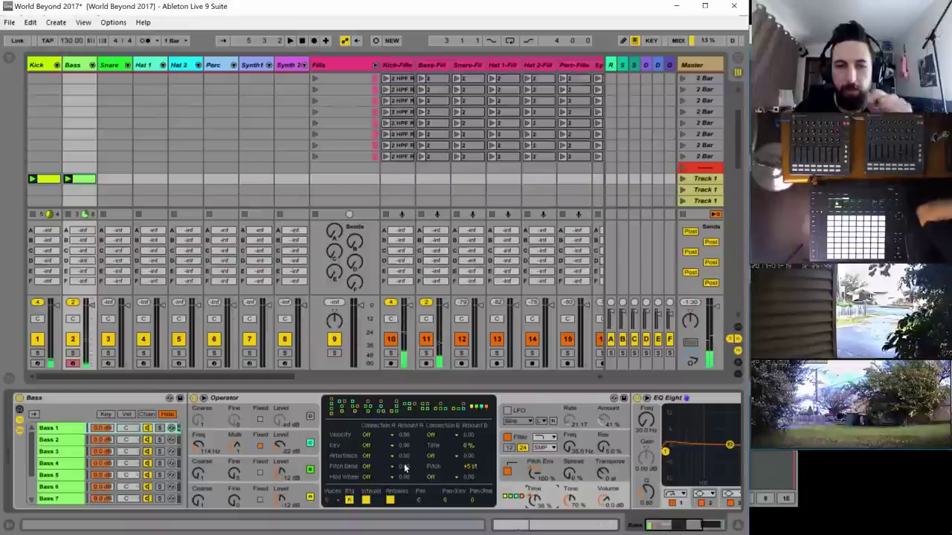
pyautogui.click(381, 435)
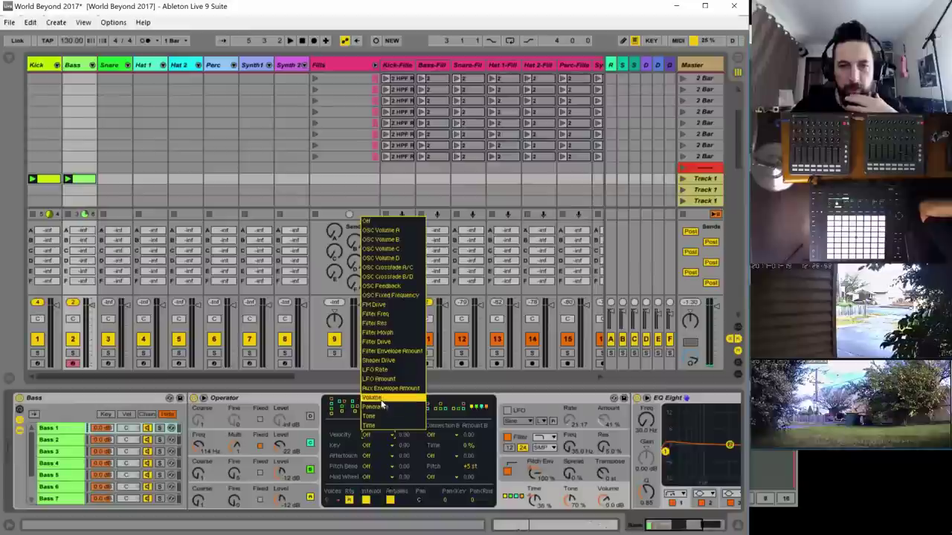
pyautogui.click(398, 352)
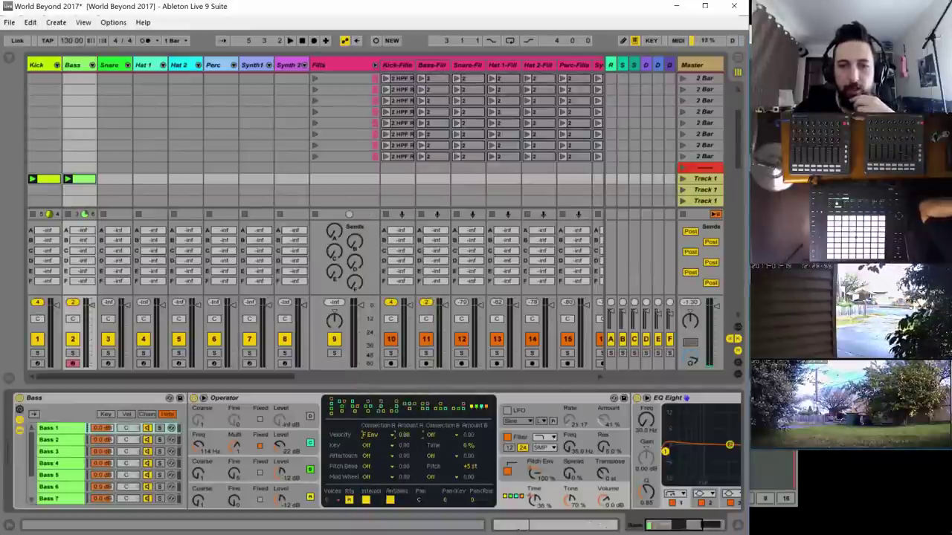
# - Set the Bass clip's first G0 note to velocity 127 and vary the velocities of the short notes in bar 2
pyautogui.doubleClick(84, 179)
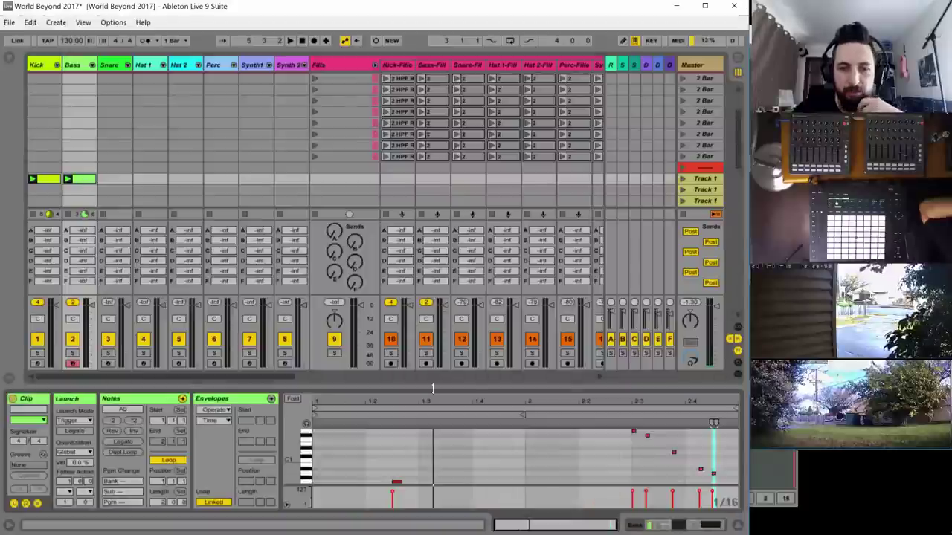
pyautogui.click(397, 482)
pyautogui.moveTo(392, 490); pyautogui.dragTo(392, 487)
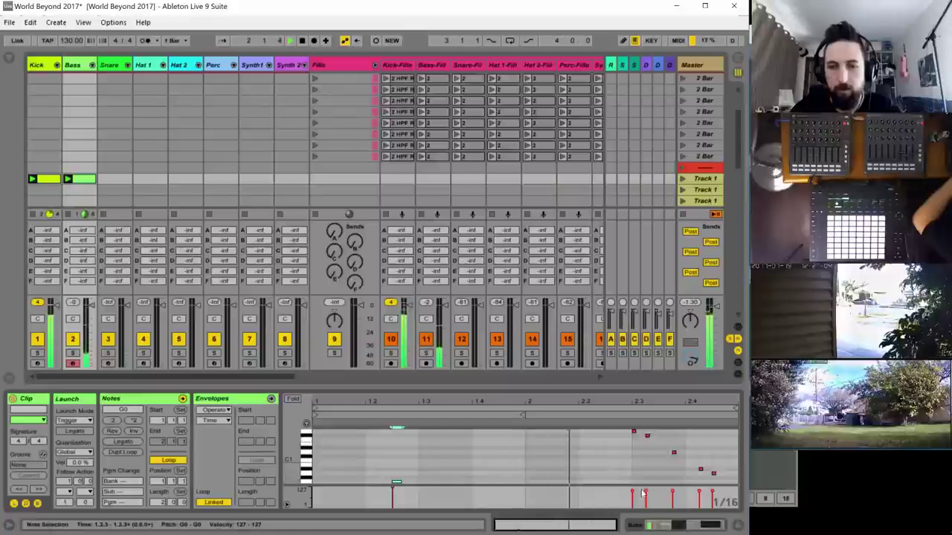
pyautogui.moveTo(645, 492); pyautogui.dragTo(645, 504)
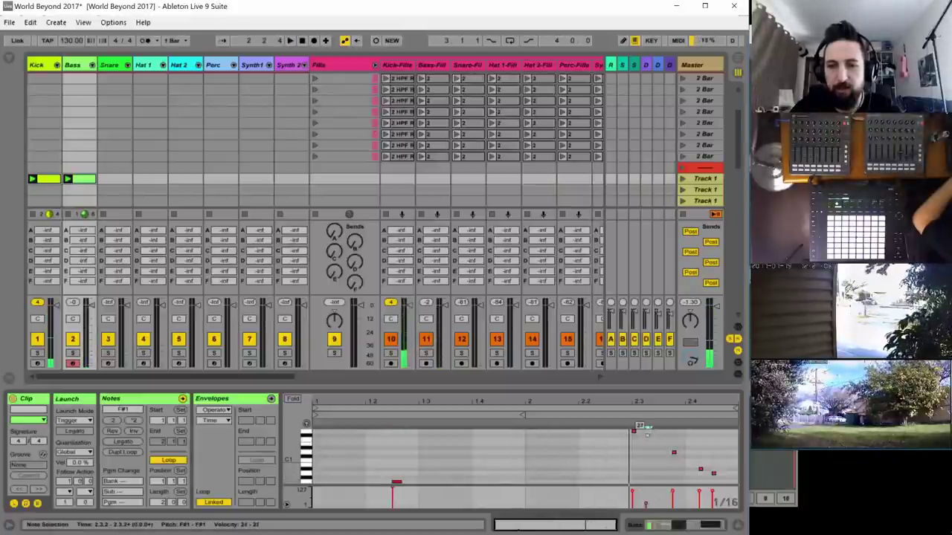
pyautogui.click(699, 495)
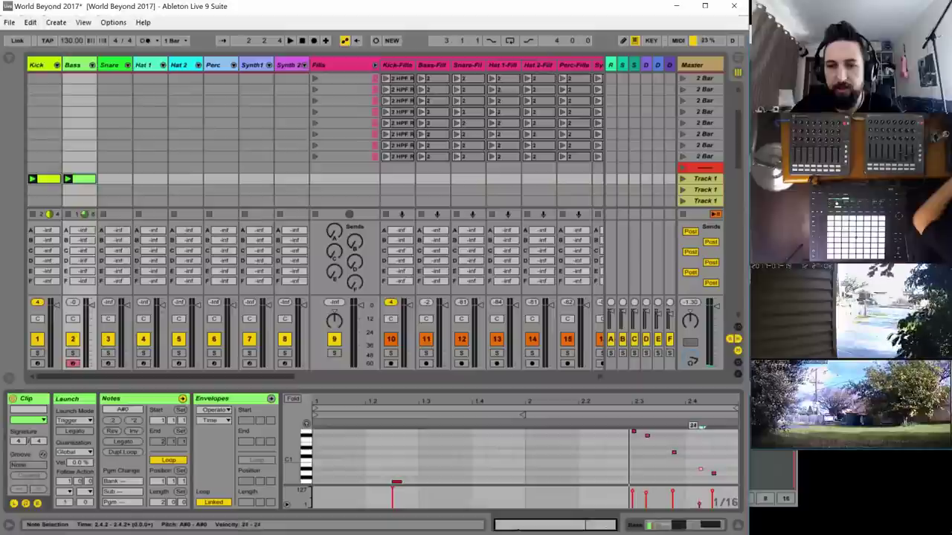
pyautogui.moveTo(672, 491); pyautogui.dragTo(632, 490)
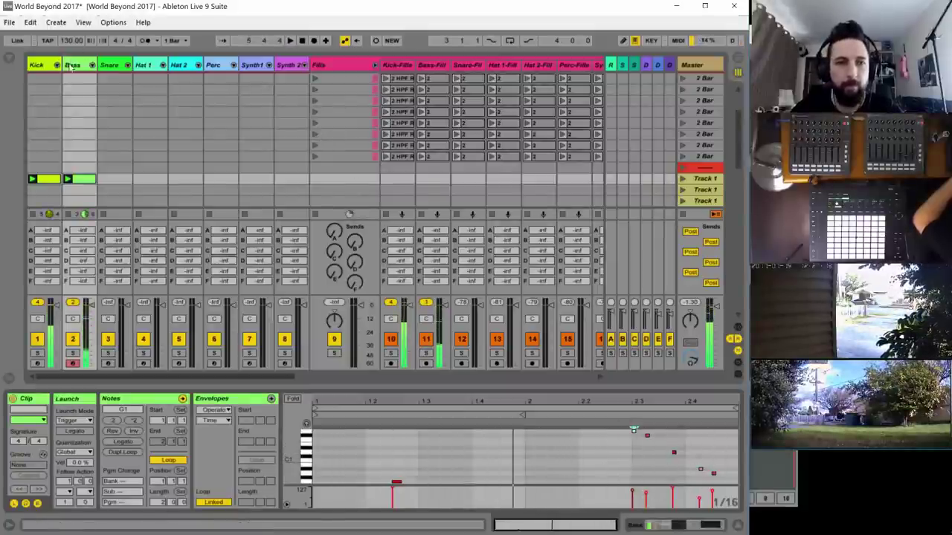
# - Raise the frequency of the low-cut band in the Bass track's EQ Eight to 150 Hz
pyautogui.hotkey('shift', 'Tab')
pyautogui.moveTo(665, 451); pyautogui.dragTo(714, 453)
pyautogui.press('space')
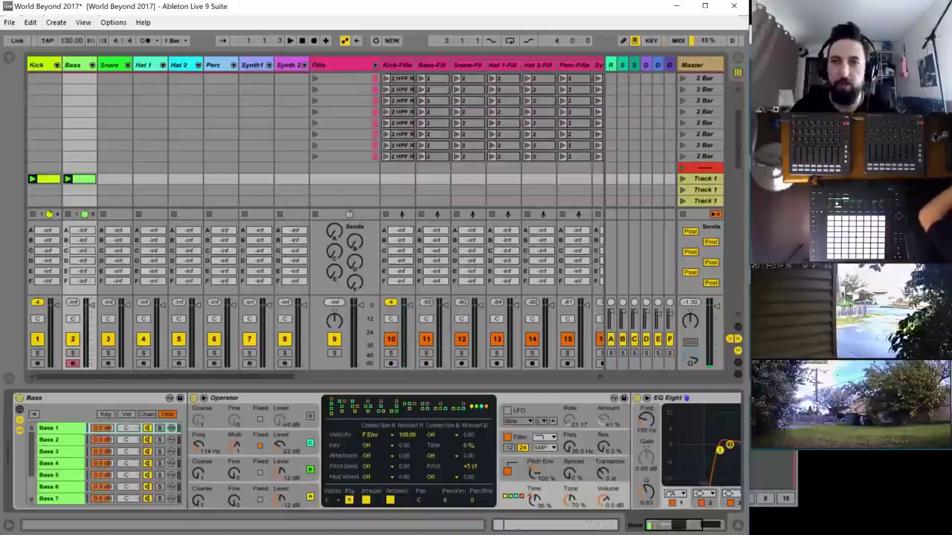
# - Look at the Automator window, return to the Live set and play the kick and bass together
pyautogui.hotkey('alt', 'Tab')
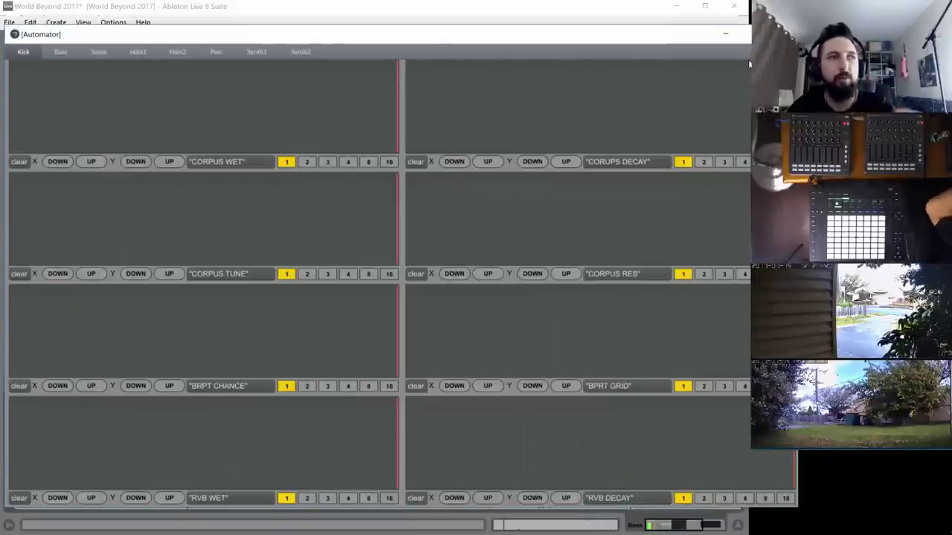
pyautogui.click(358, 10)
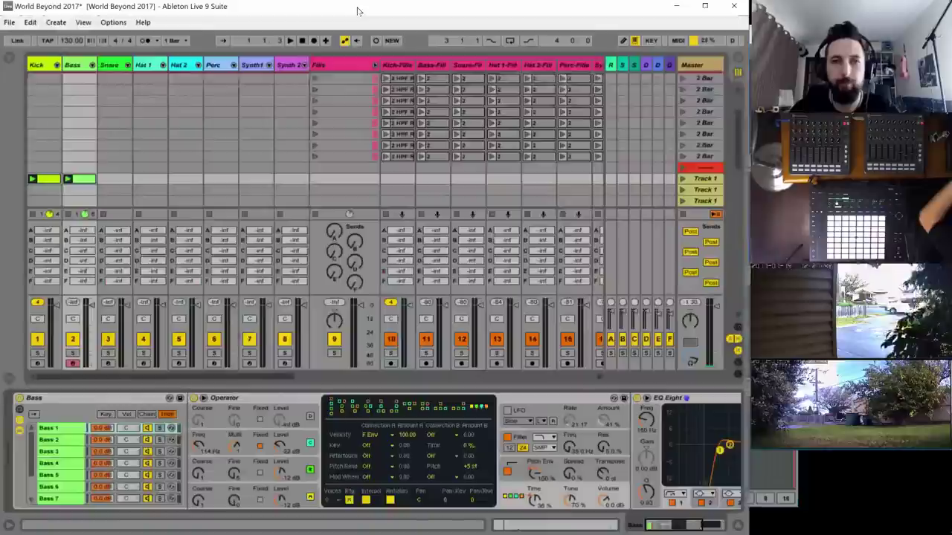
pyautogui.press('space')
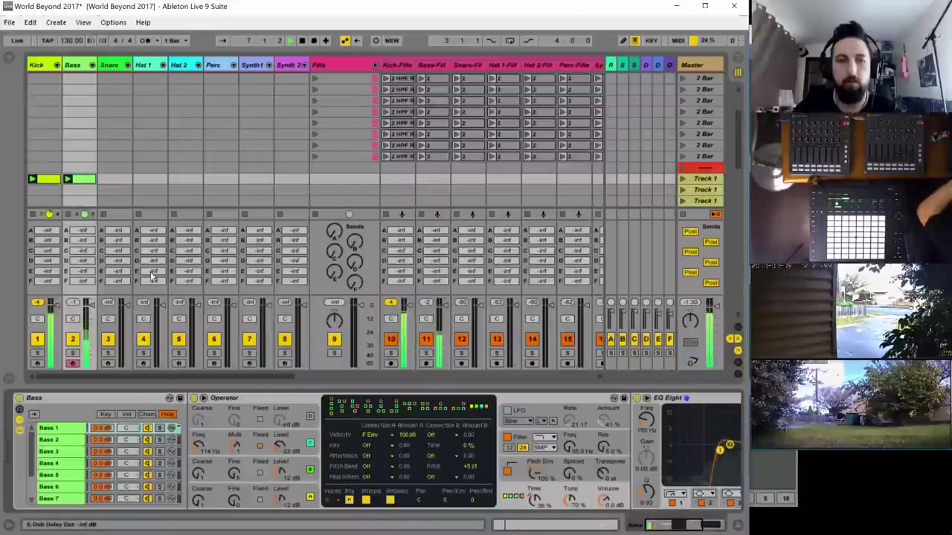
# - Set the Bass clip's loop length to 16 bars
pyautogui.doubleClick(79, 180)
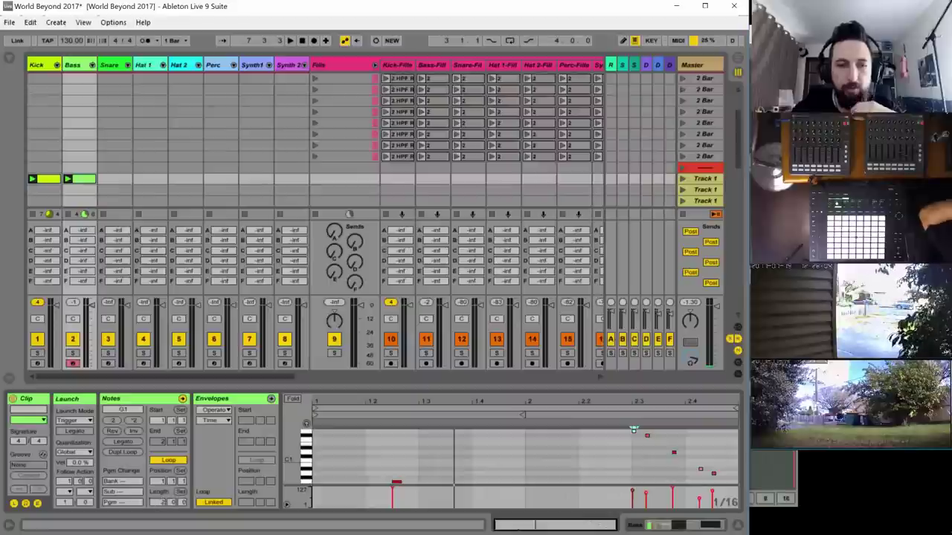
pyautogui.write('16')
pyautogui.press('Return')
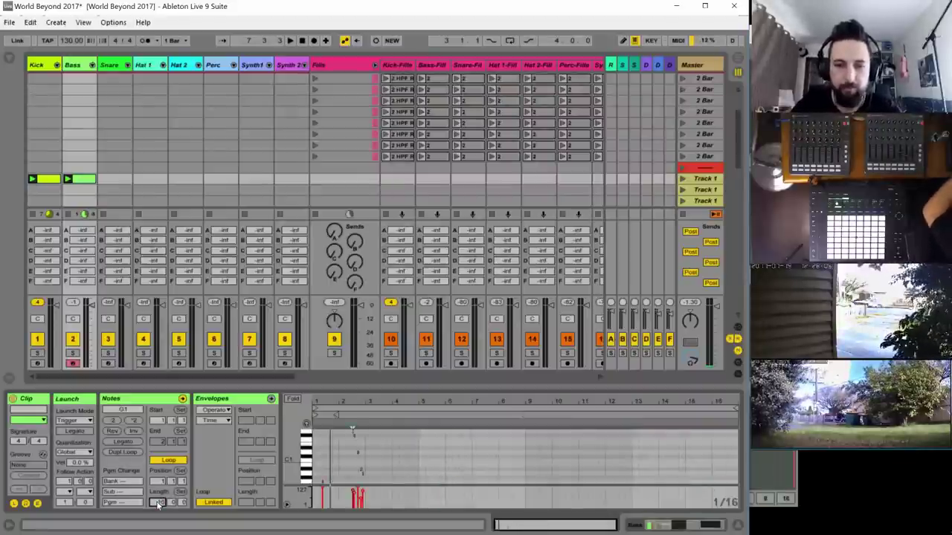
# - Duplicate the Bass clip's two-bar note pattern repeatedly until it fills all 16 bars
pyautogui.click(416, 457)
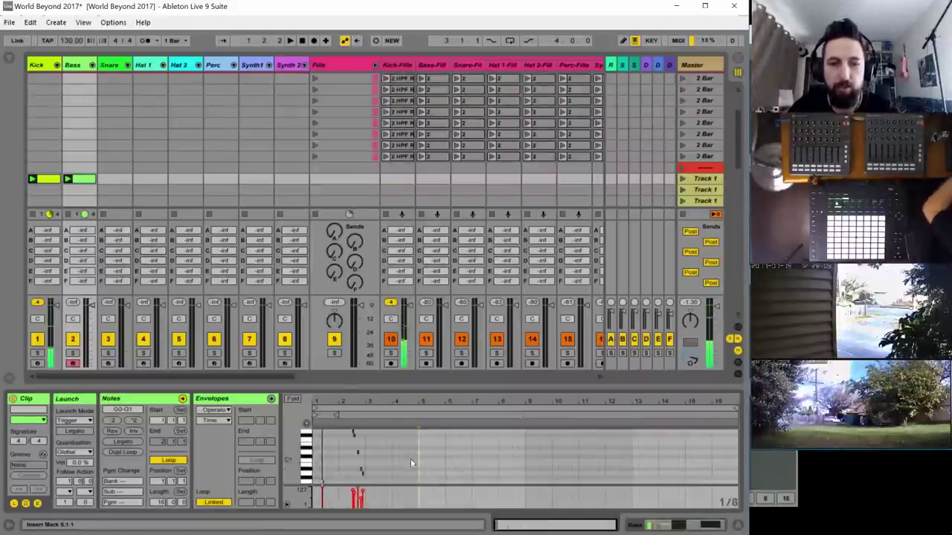
pyautogui.moveTo(365, 477); pyautogui.dragTo(324, 476)
pyautogui.hotkey('ctrl', 'd')
pyautogui.hotkey('ctrl', 'd')
pyautogui.hotkey('ctrl', 'd')
pyautogui.hotkey('ctrl', 'd')
pyautogui.hotkey('ctrl', 'd')
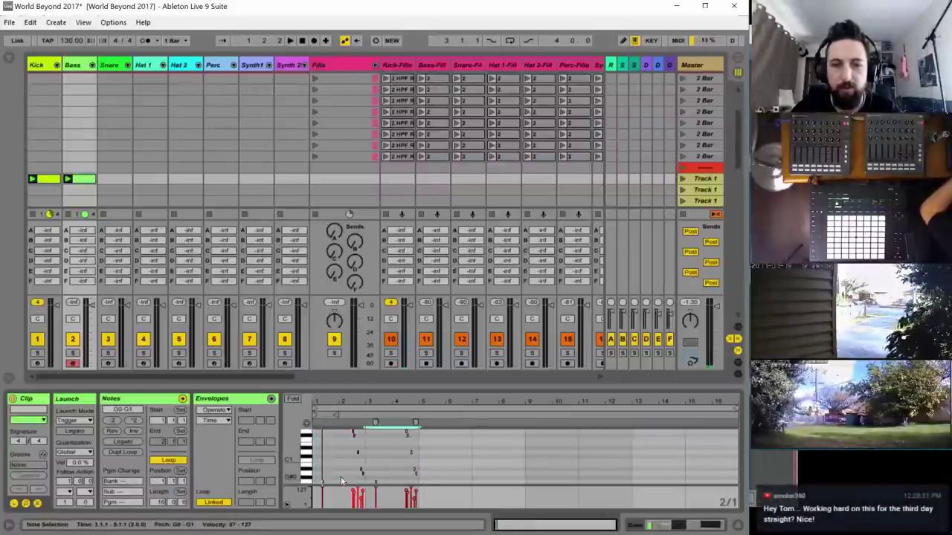
pyautogui.hotkey('ctrl', 'd')
pyautogui.hotkey('ctrl', 'd')
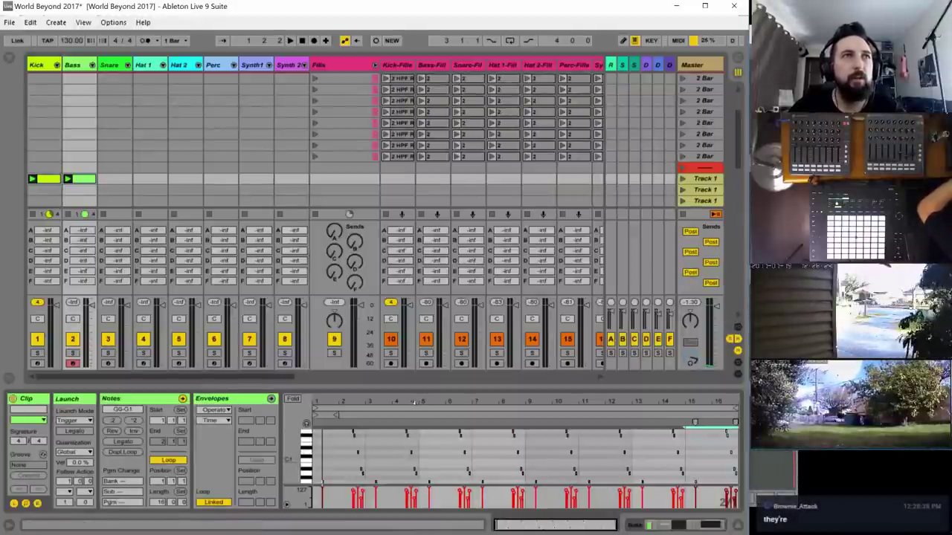
# - Audition the extended Bass clip and set its note grid to 1/16 around bars 2 to 5
pyautogui.press('space')
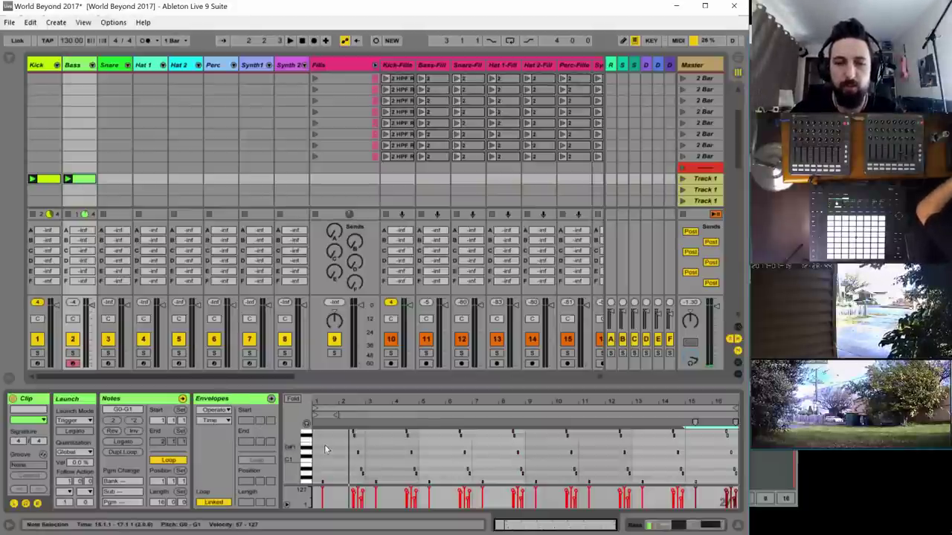
pyautogui.press('space')
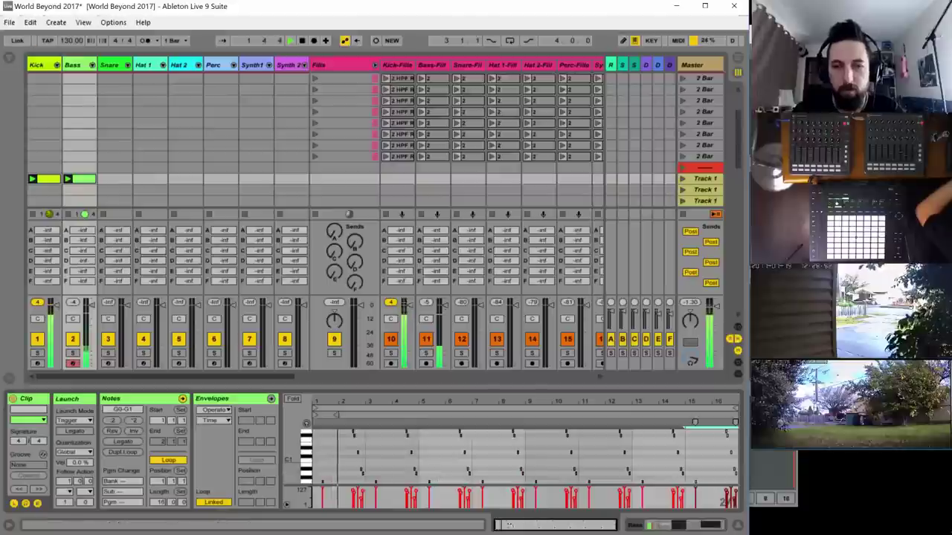
pyautogui.moveTo(510, 525)
pyautogui.mouseDown()
pyautogui.moveTo(510, 534)
pyautogui.moveTo(510, 515)
pyautogui.moveTo(514, 531)
pyautogui.mouseUp()
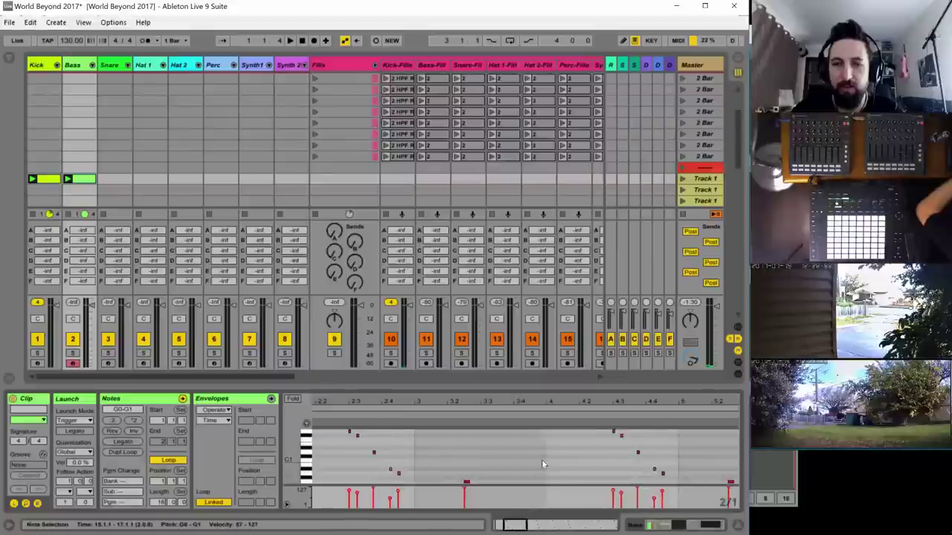
pyautogui.scroll(-2, 538, 451)
pyautogui.scroll(1, 537, 450)
pyautogui.scroll(1, 538, 454)
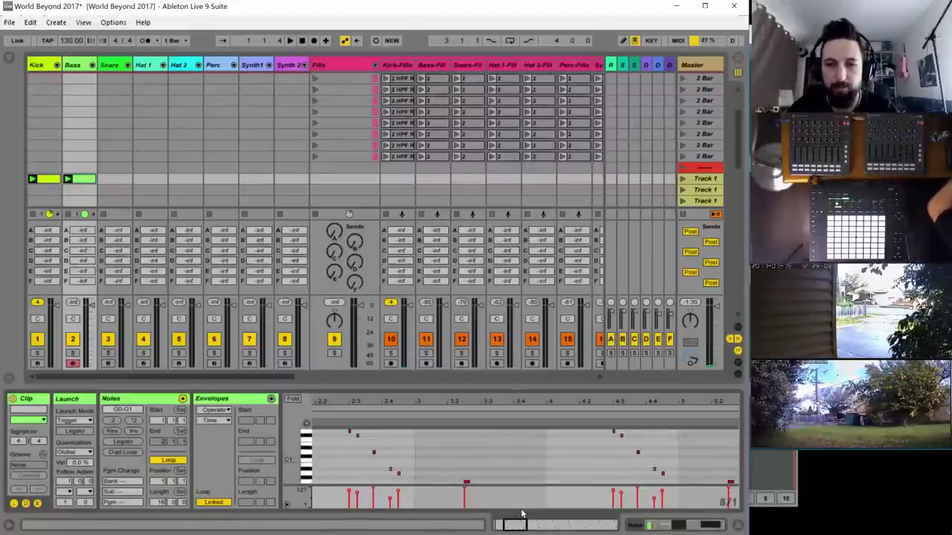
pyautogui.hotkey('ctrl', '1')
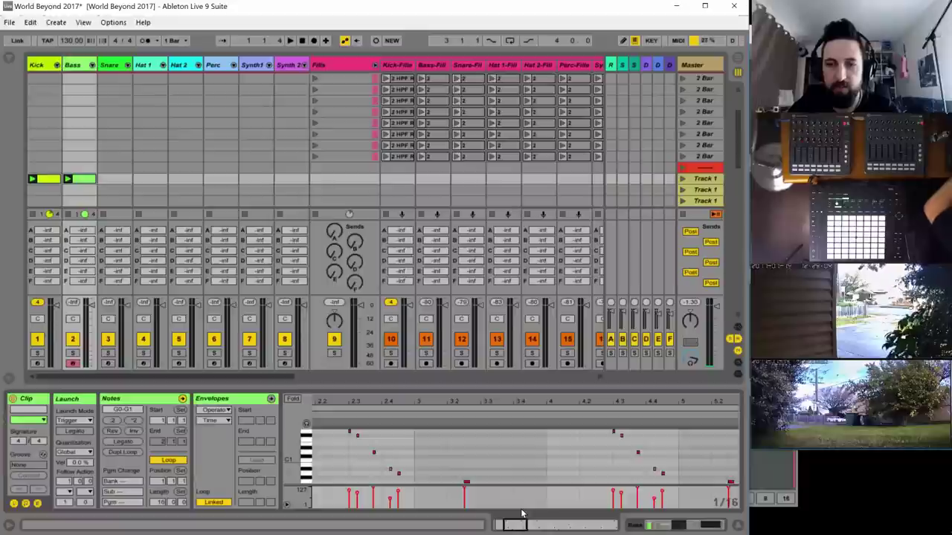
# - Lengthen the G0 note in bar 3 to about 0.1.1 and move its start to 3.1.3 while auditioning
pyautogui.press('space')
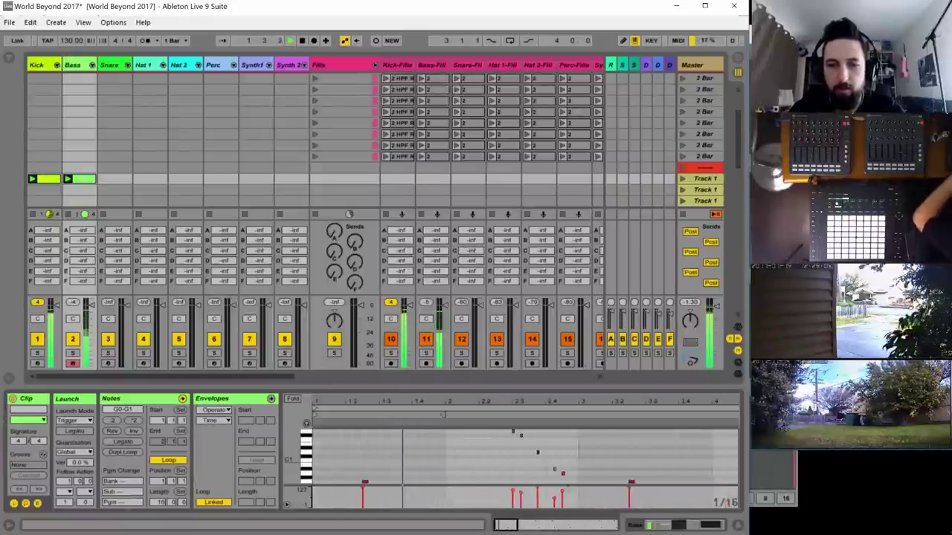
pyautogui.moveTo(506, 525); pyautogui.dragTo(514, 525)
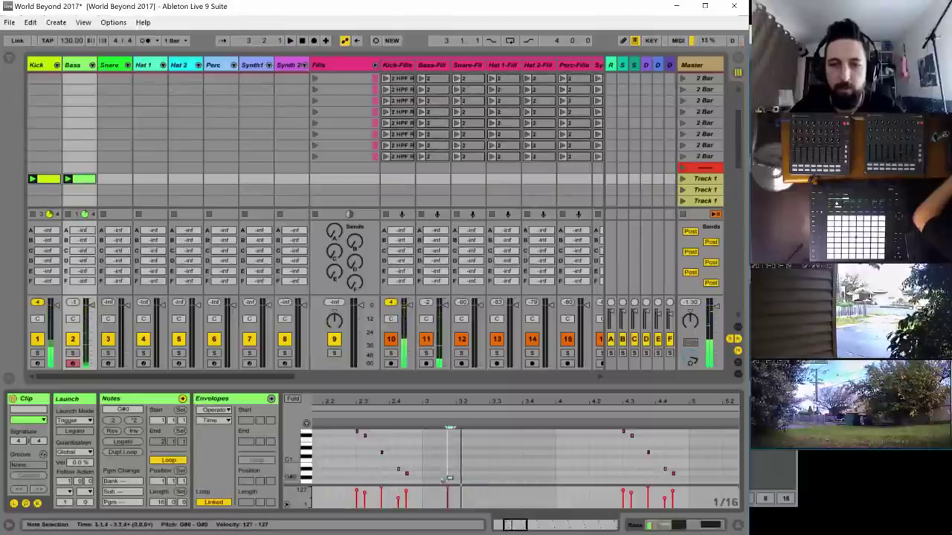
pyautogui.moveTo(476, 485)
pyautogui.mouseDown()
pyautogui.moveTo(433, 484)
pyautogui.moveTo(461, 478)
pyautogui.mouseUp()
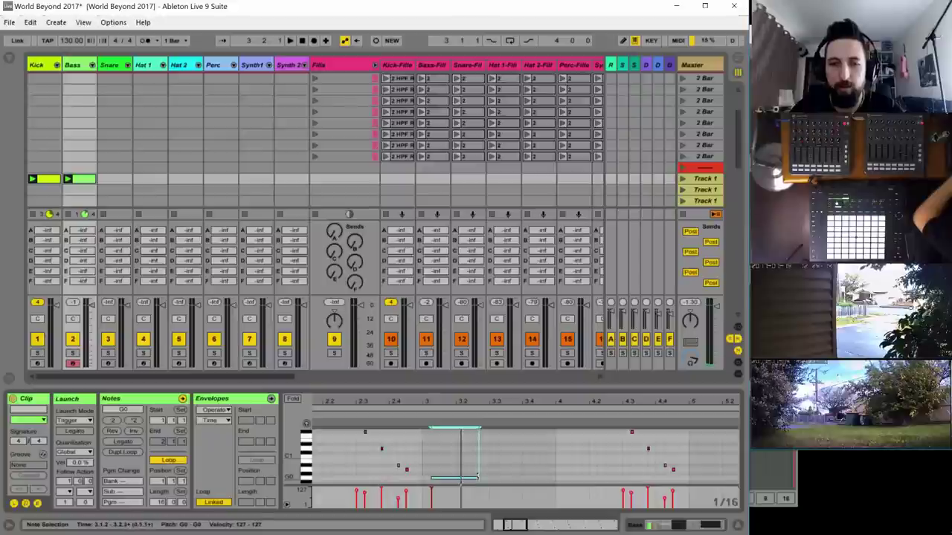
pyautogui.press('space')
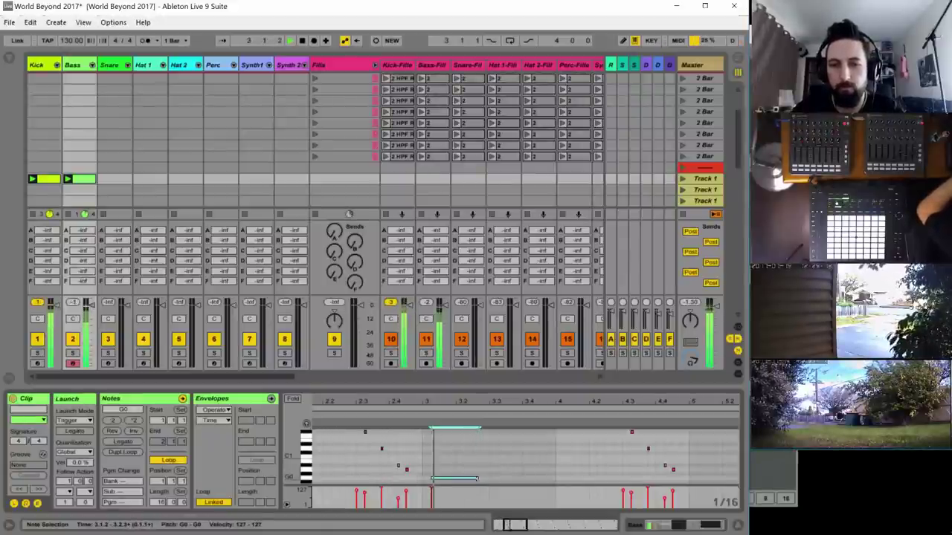
pyautogui.moveTo(442, 482); pyautogui.dragTo(450, 484)
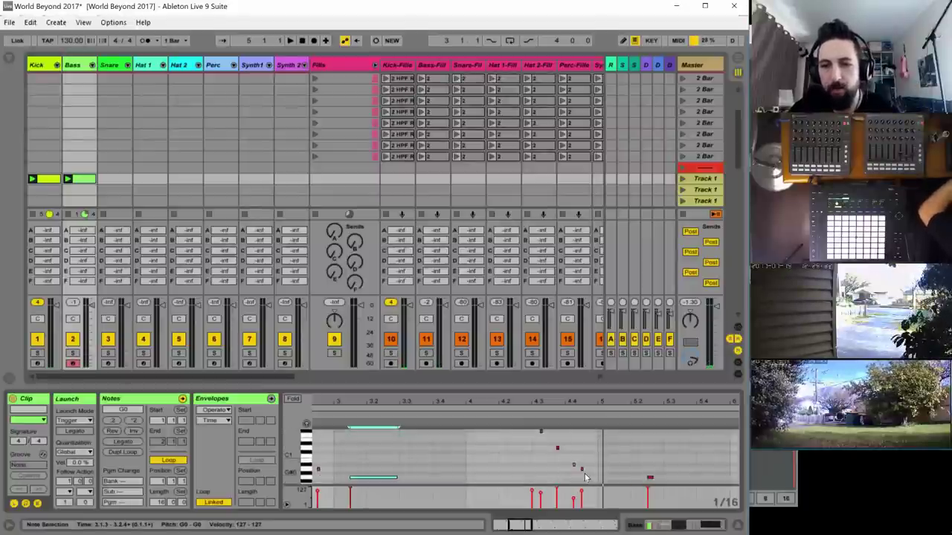
# - Delete the short descending notes after 4.3.1 in bar 4, leaving a single G0 note at 4.3.1
pyautogui.scroll(2, 585, 477)
pyautogui.scroll(-2, 585, 477)
pyautogui.moveTo(591, 476); pyautogui.dragTo(538, 430)
pyautogui.press('Delete')
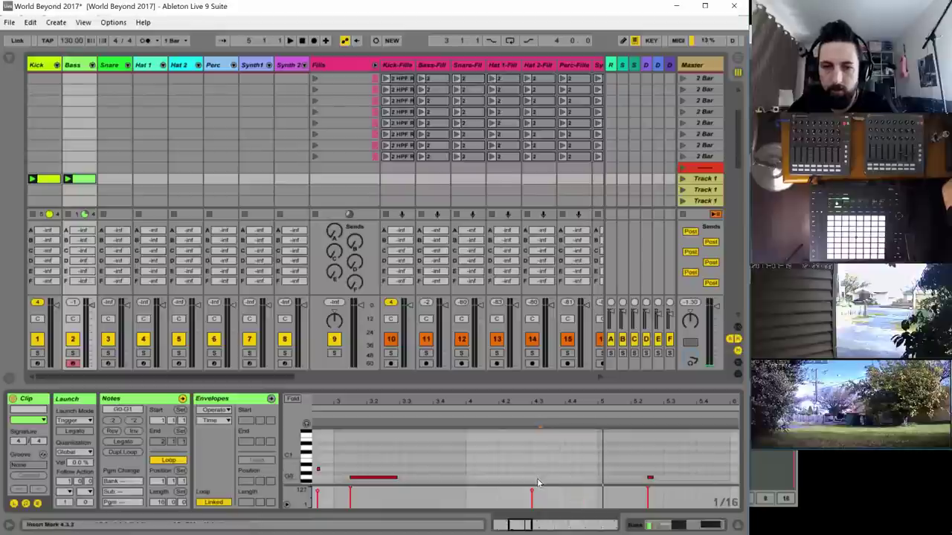
pyautogui.click(535, 478)
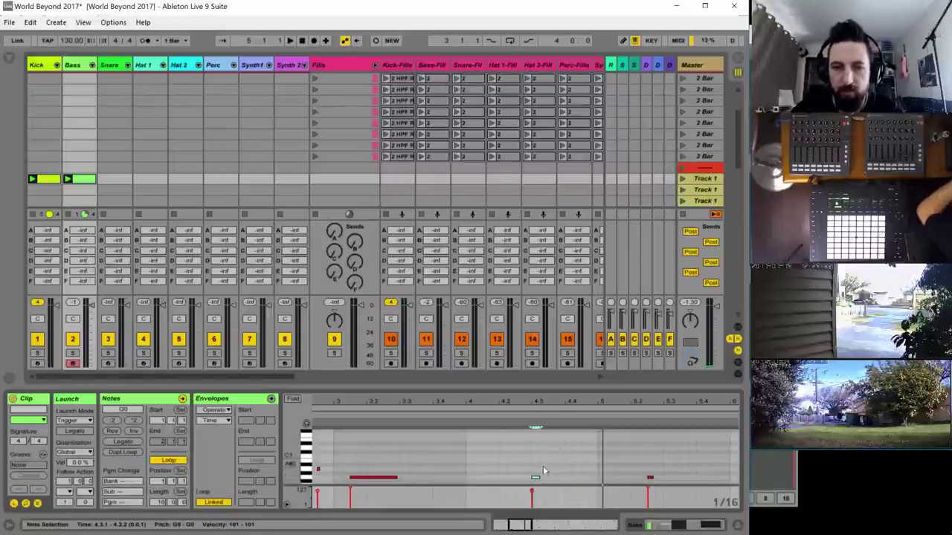
# - Add a rising run of 1/16 notes in bar 4: A#0 at 4.3.2, C1 at 4.3.3, D1 at 4.3.4 and G1 at 4.4.1
pyautogui.doubleClick(542, 464)
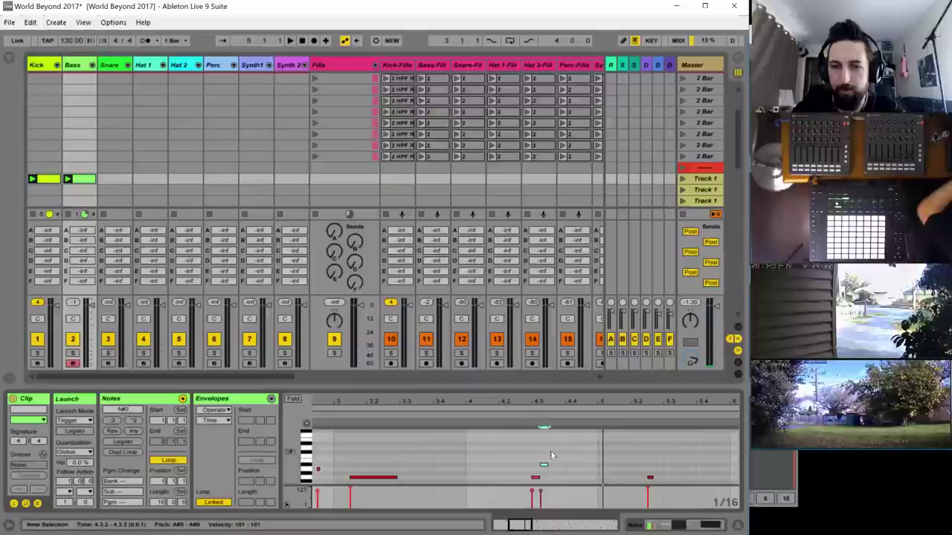
pyautogui.doubleClick(551, 455)
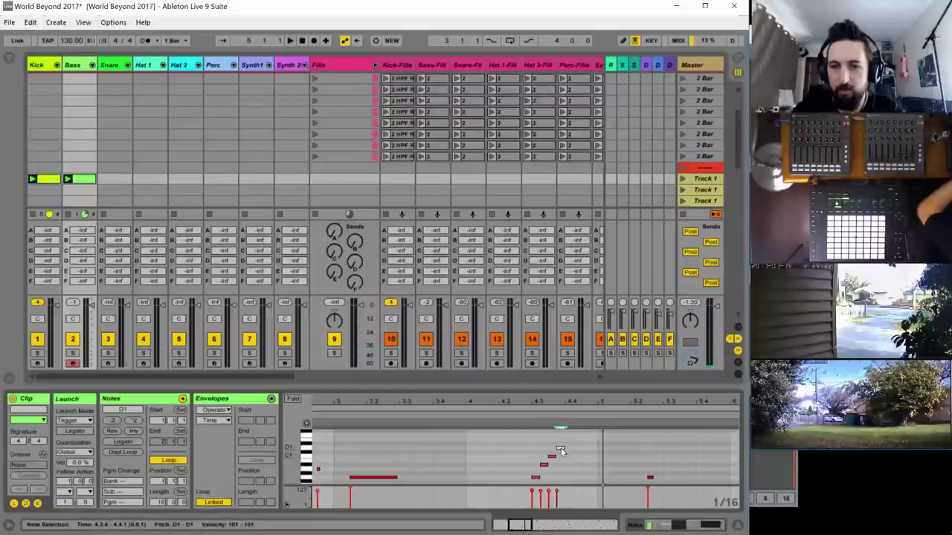
pyautogui.scroll(1, 560, 451)
pyautogui.doubleClick(568, 439)
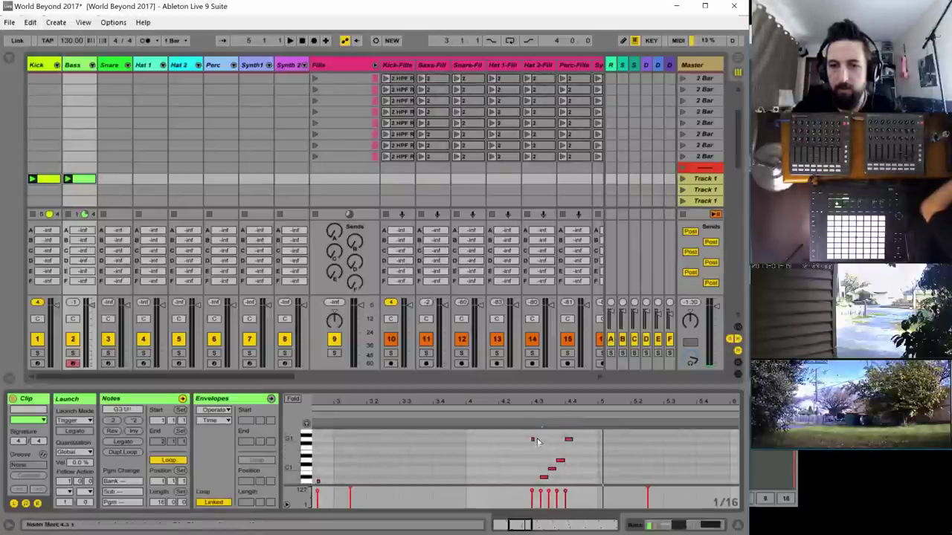
pyautogui.moveTo(536, 439); pyautogui.dragTo(528, 431)
pyautogui.press('Delete')
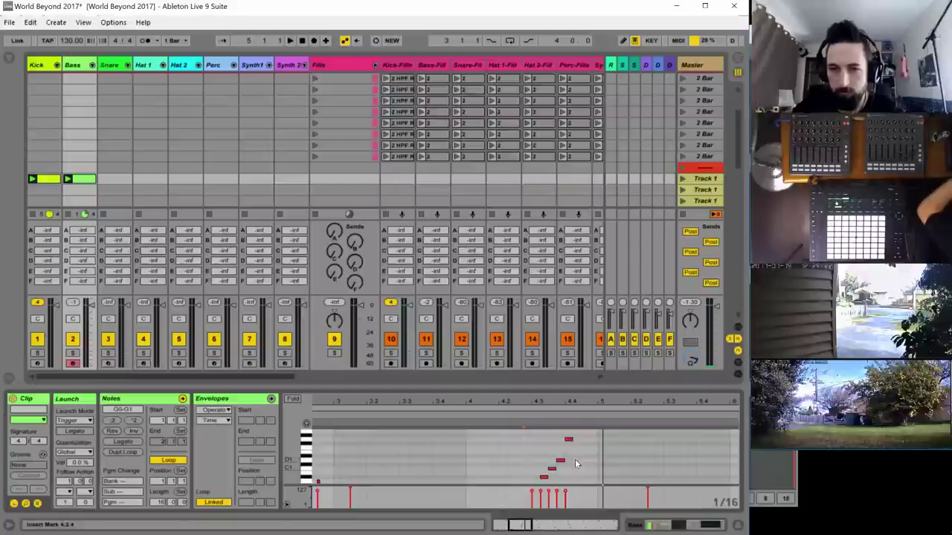
# - Continue the bar 4 run downward with D1 at 4.4.2, C1 at 4.4.3 and B0 at 4.4.4
pyautogui.doubleClick(575, 461)
pyautogui.scroll(-3, 585, 471)
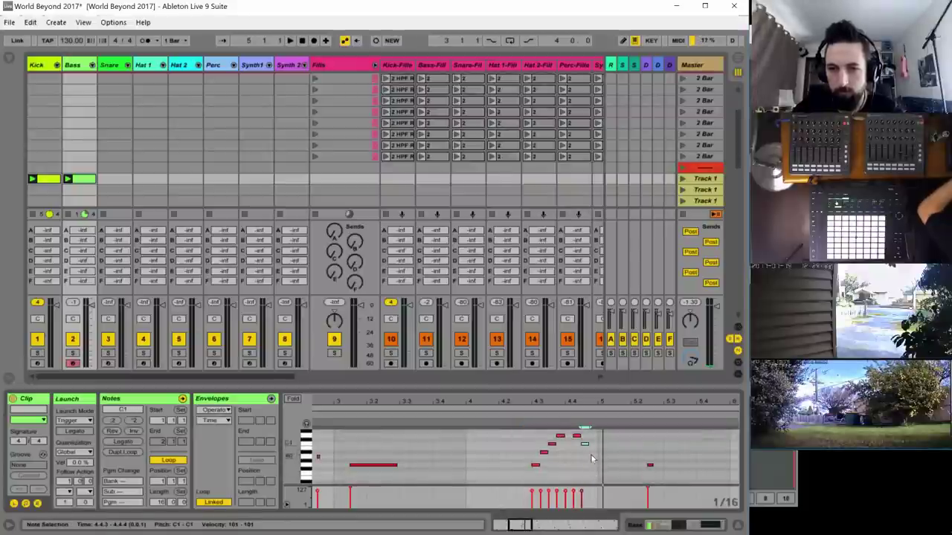
pyautogui.doubleClick(590, 449)
pyautogui.click(579, 455)
pyautogui.scroll(3, 579, 461)
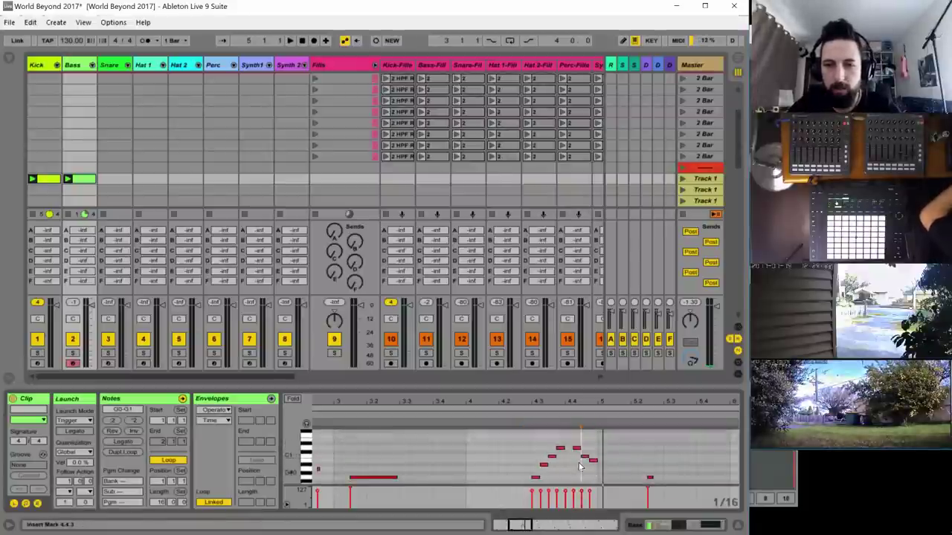
# - Select the whole note run at the end of bar 4 and shorten all its notes slightly
pyautogui.moveTo(576, 386); pyautogui.dragTo(577, 331)
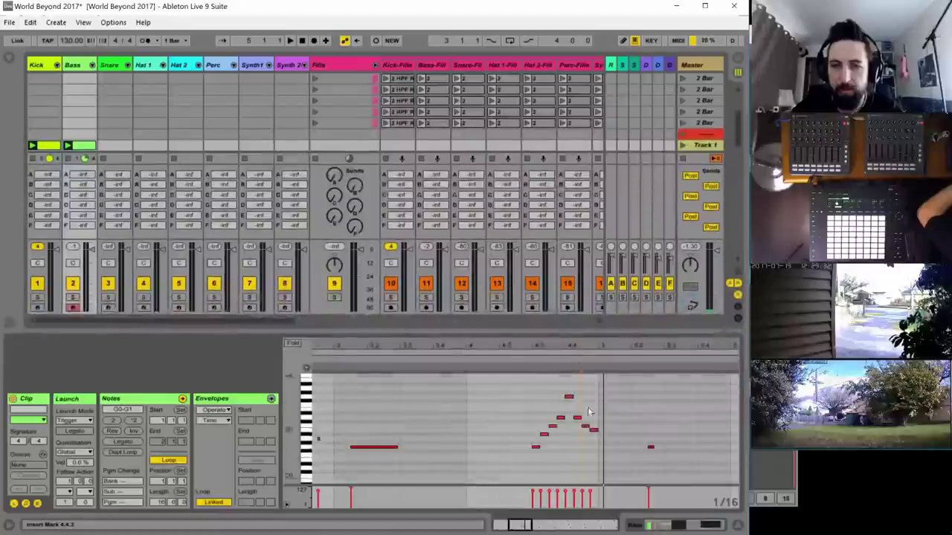
pyautogui.moveTo(599, 472); pyautogui.dragTo(497, 381)
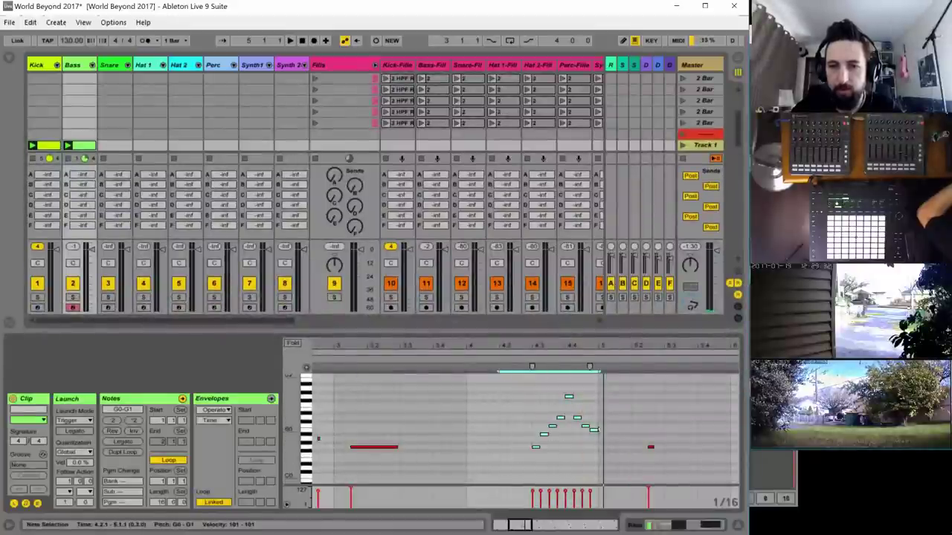
pyautogui.moveTo(597, 429); pyautogui.dragTo(594, 429)
pyautogui.click(556, 470)
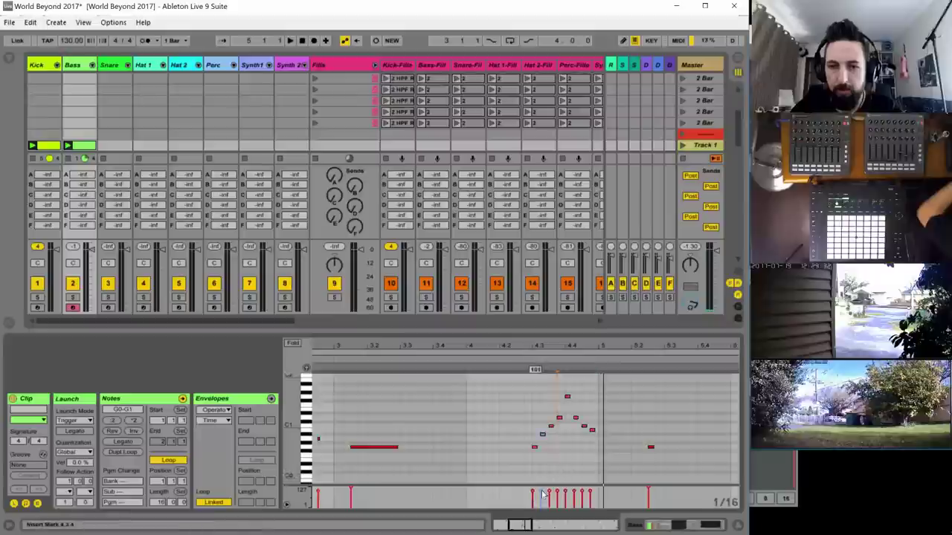
# - Vary the velocities across the bar 4 run, lowering A#0 and the D1 notes and setting G1 to 74 and B0 to about 104
pyautogui.moveTo(541, 491); pyautogui.dragTo(541, 498)
pyautogui.click(550, 495)
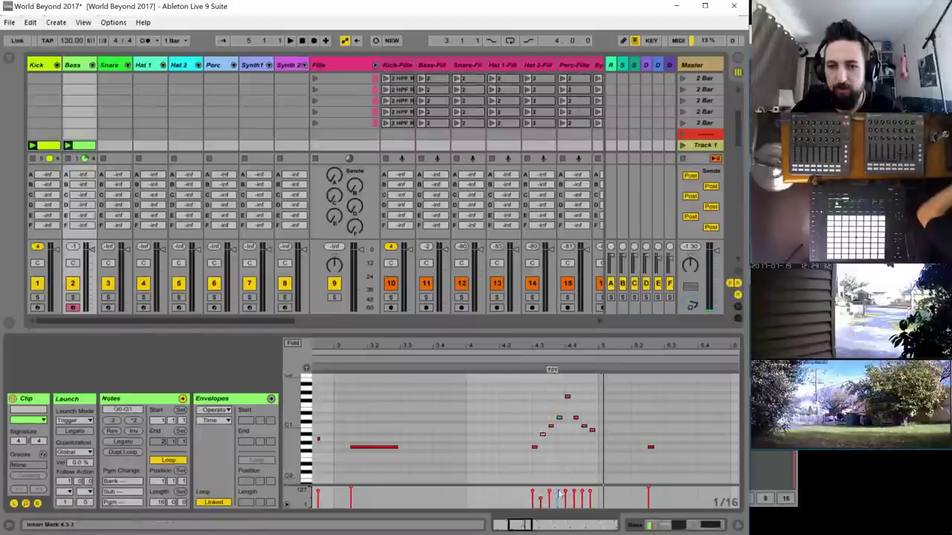
pyautogui.click(558, 494)
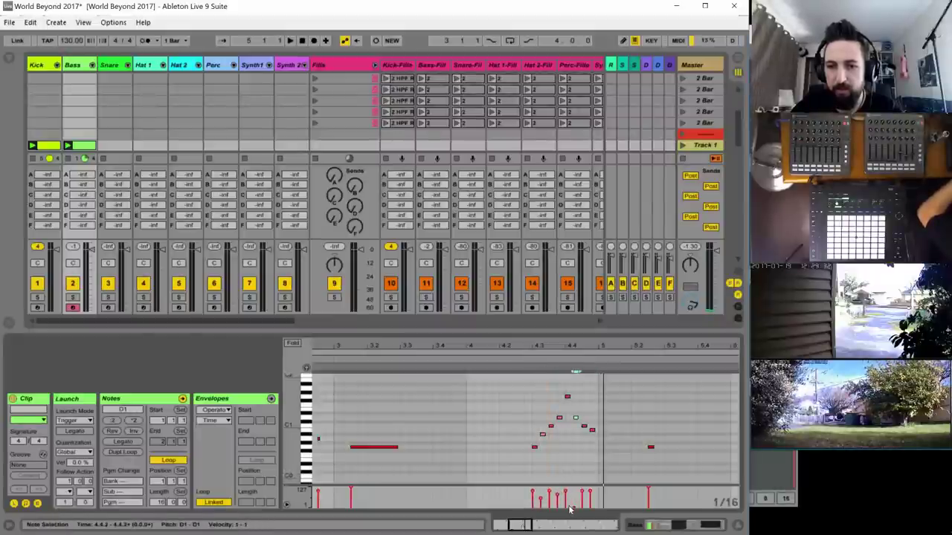
pyautogui.moveTo(573, 503); pyautogui.dragTo(574, 496)
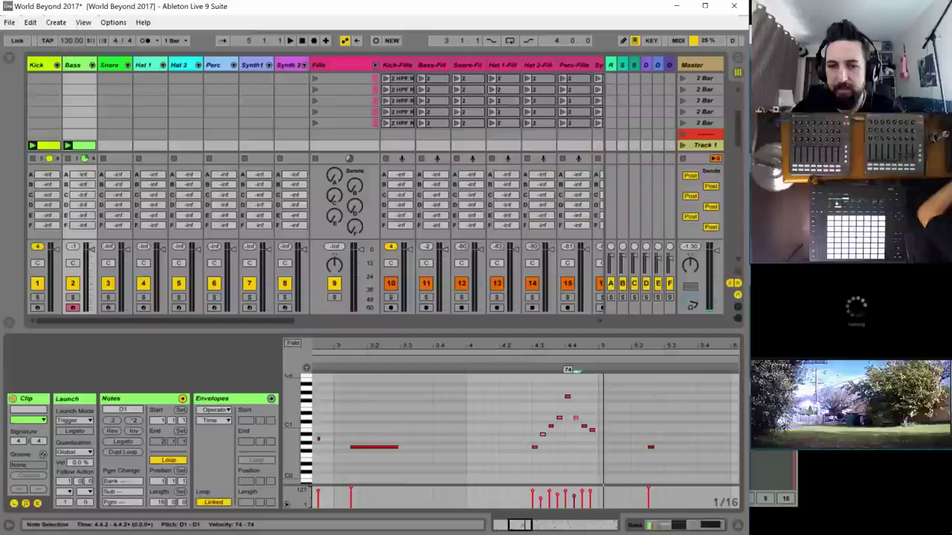
pyautogui.click(590, 494)
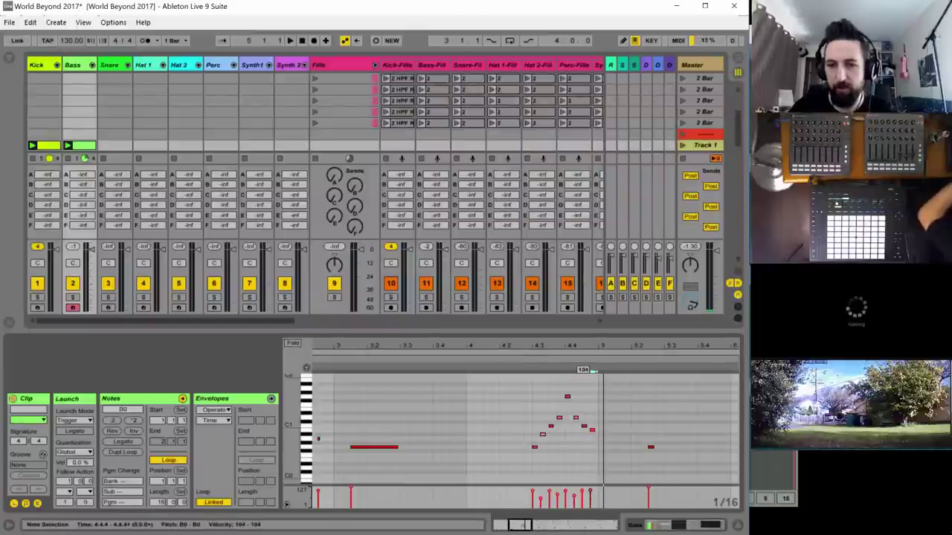
# - Play the Bass clip from the start to audition the new bar 4 run
pyautogui.click(533, 496)
pyautogui.press('space')
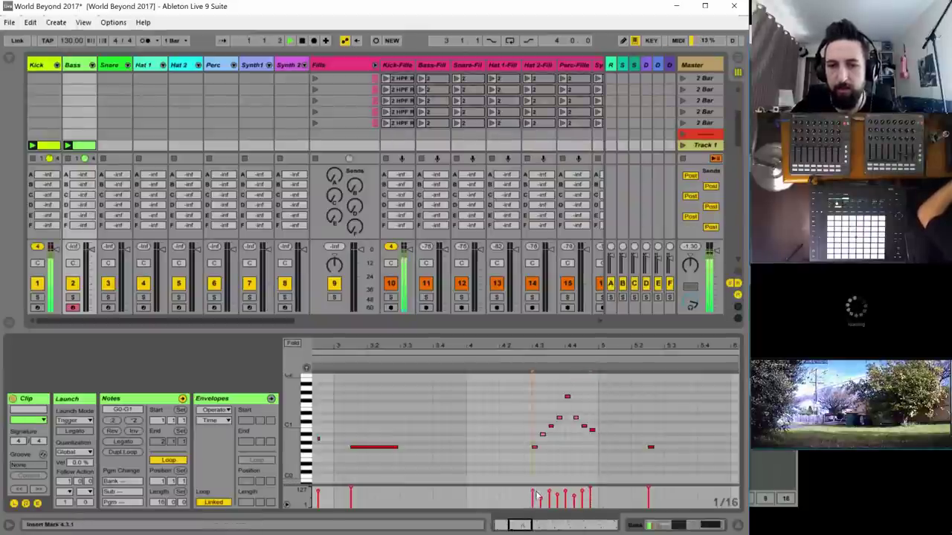
pyautogui.moveTo(520, 345); pyautogui.dragTo(521, 298)
pyautogui.press('-')
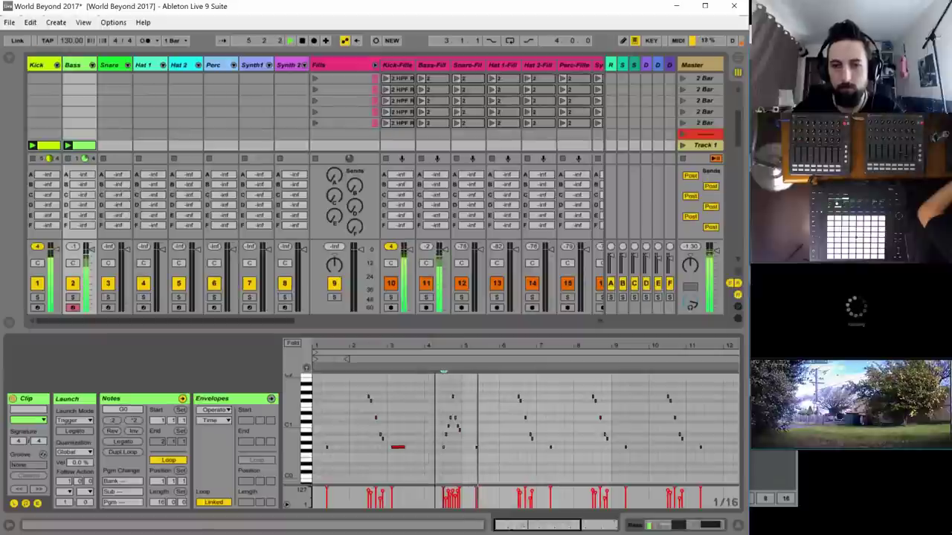
# - Move the G0 note in bar 7 to start at 7.1.3 and lengthen it to end at 7.3.1 while auditioning
pyautogui.press('+')
pyautogui.moveTo(616, 345); pyautogui.dragTo(616, 394)
pyautogui.click(548, 448)
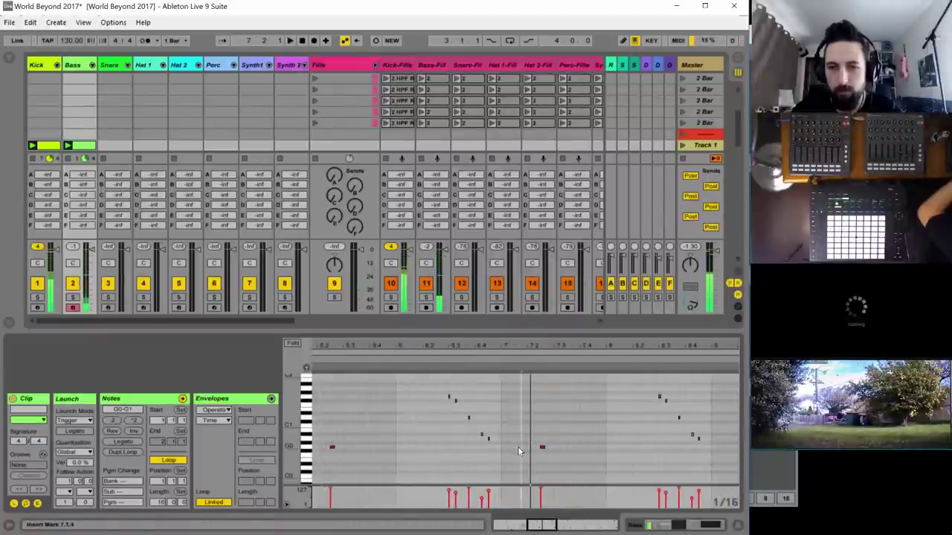
pyautogui.press('Delete')
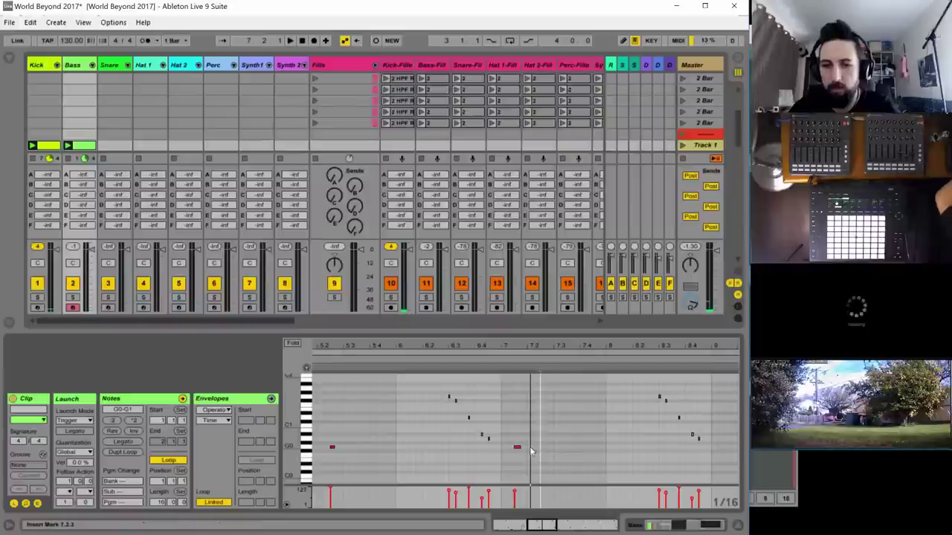
pyautogui.click(503, 435)
pyautogui.press('space')
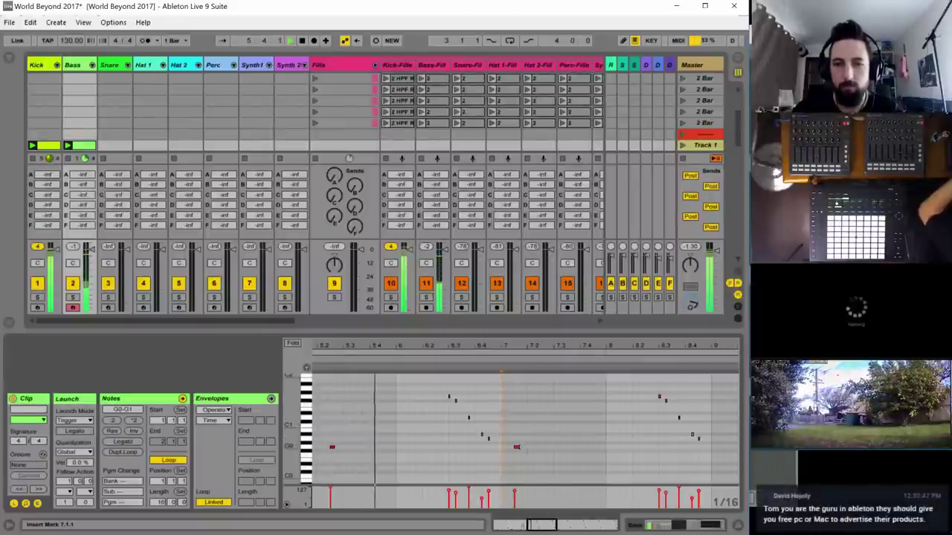
pyautogui.moveTo(518, 447); pyautogui.dragTo(554, 446)
pyautogui.press('space')
# - Add a low G-1 note from 7.3.1 to 8.1.1 in bar 7 and audition it
pyautogui.scroll(-3, 580, 459)
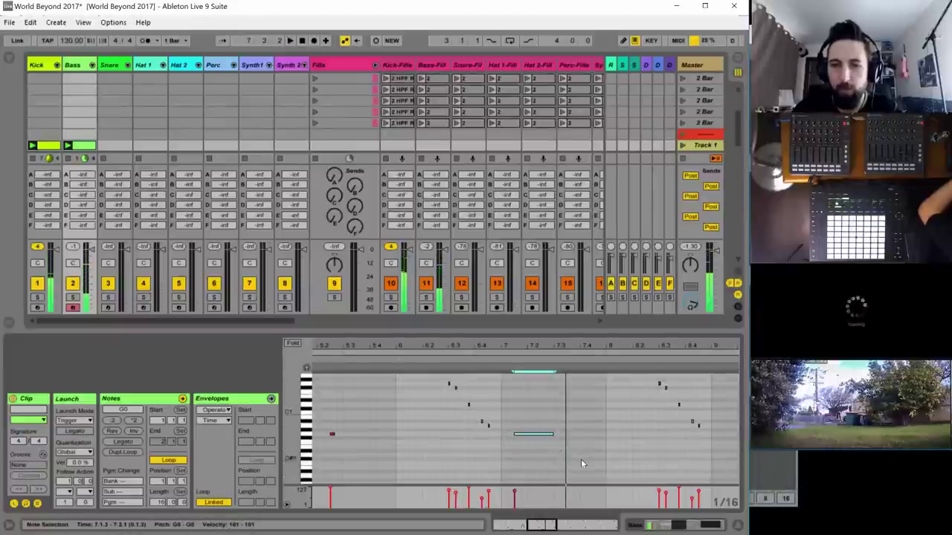
pyautogui.doubleClick(556, 458)
pyautogui.click(560, 459)
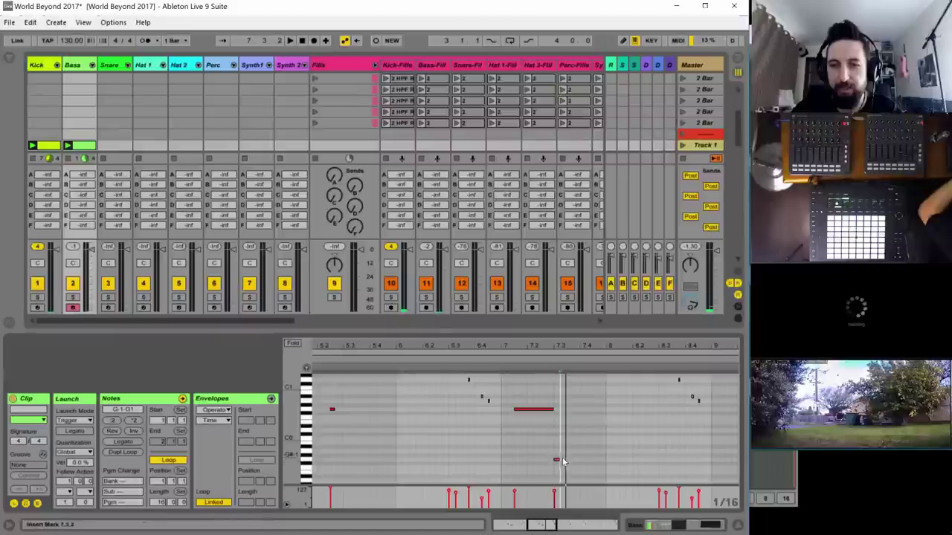
pyautogui.moveTo(559, 459); pyautogui.dragTo(595, 459)
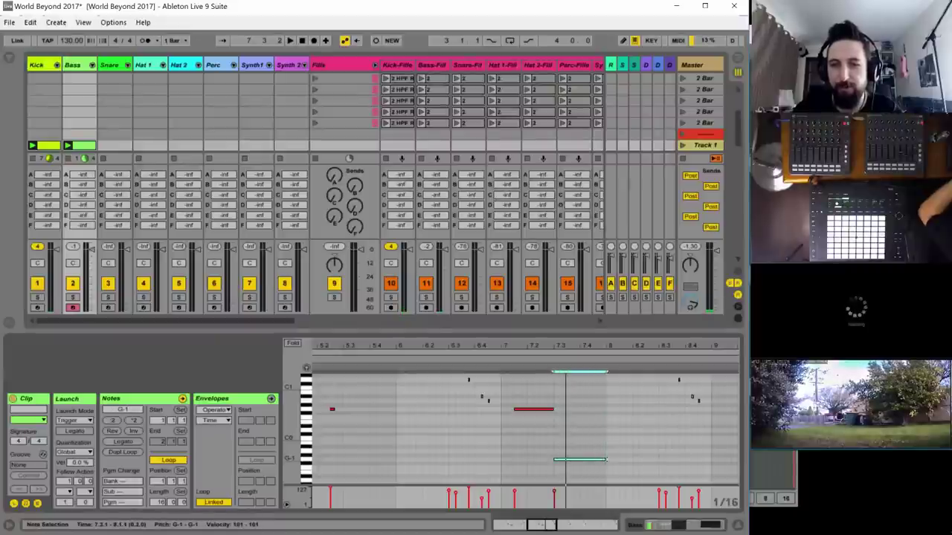
pyautogui.press('space')
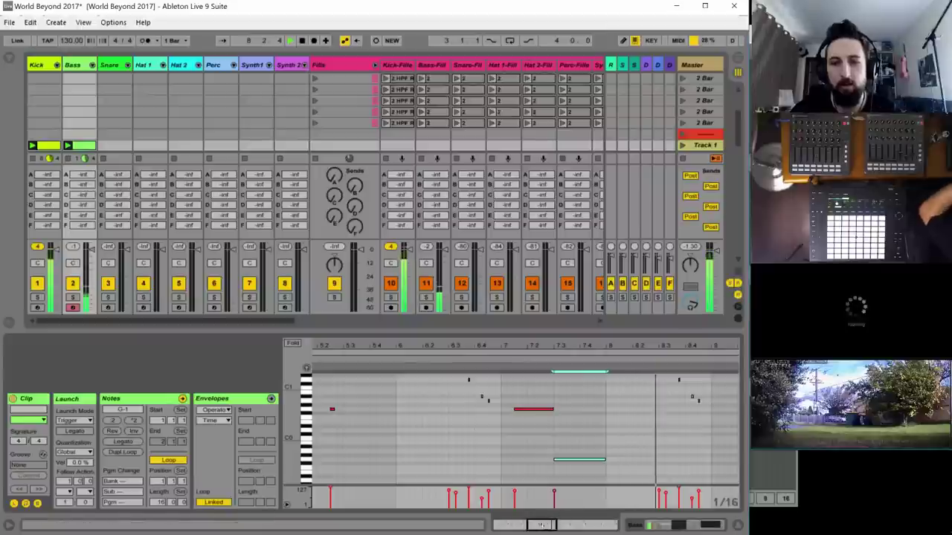
# - Move the F#1 note in bar 8 to 8.3.3
pyautogui.moveTo(559, 525); pyautogui.dragTo(570, 525)
pyautogui.scroll(2, 571, 440)
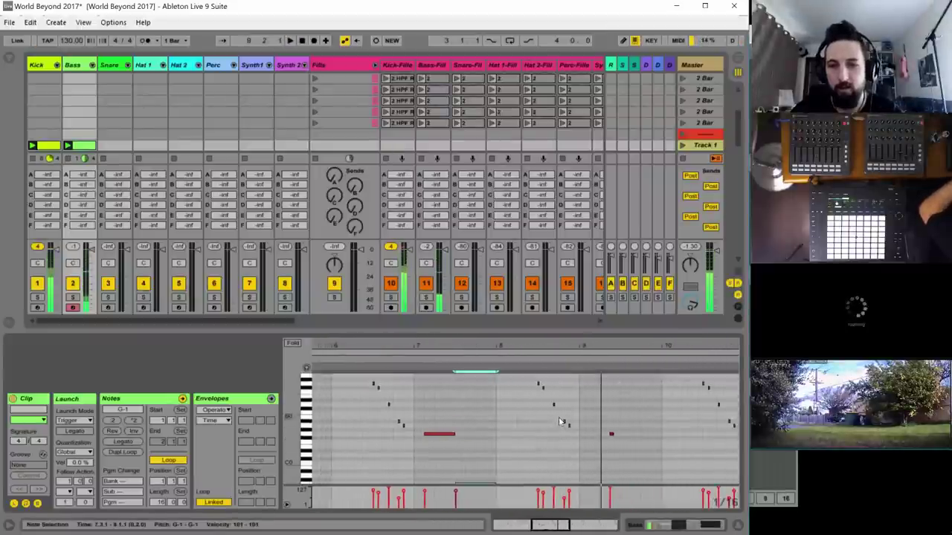
pyautogui.scroll(4, 558, 432)
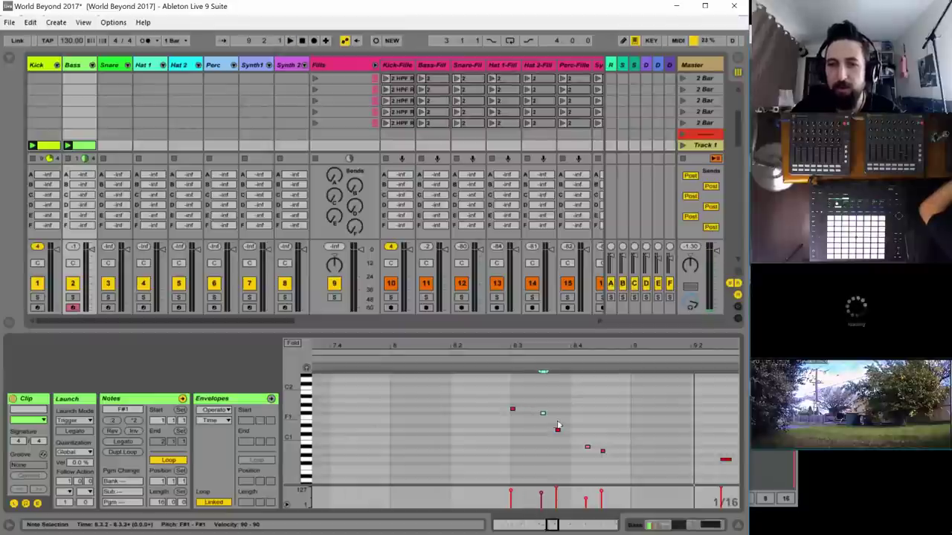
pyautogui.scroll(1, 469, 442)
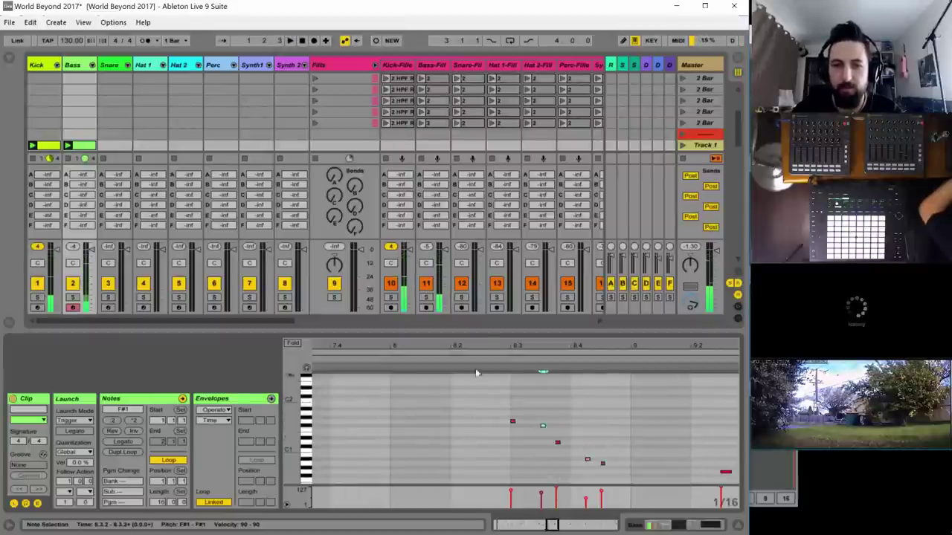
# - Play the Bass clip again and check the pattern from bar 6 to bar 12
pyautogui.moveTo(485, 346); pyautogui.dragTo(485, 290)
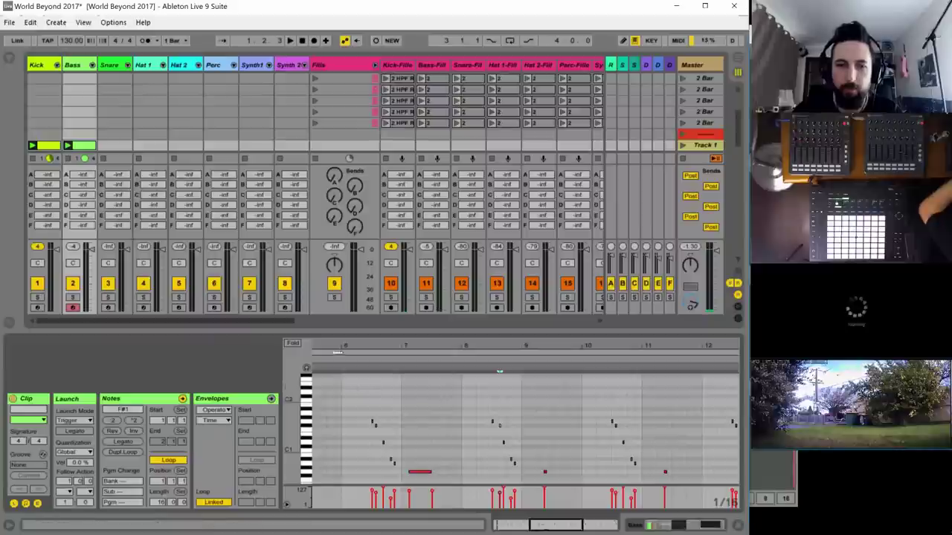
pyautogui.click(342, 360)
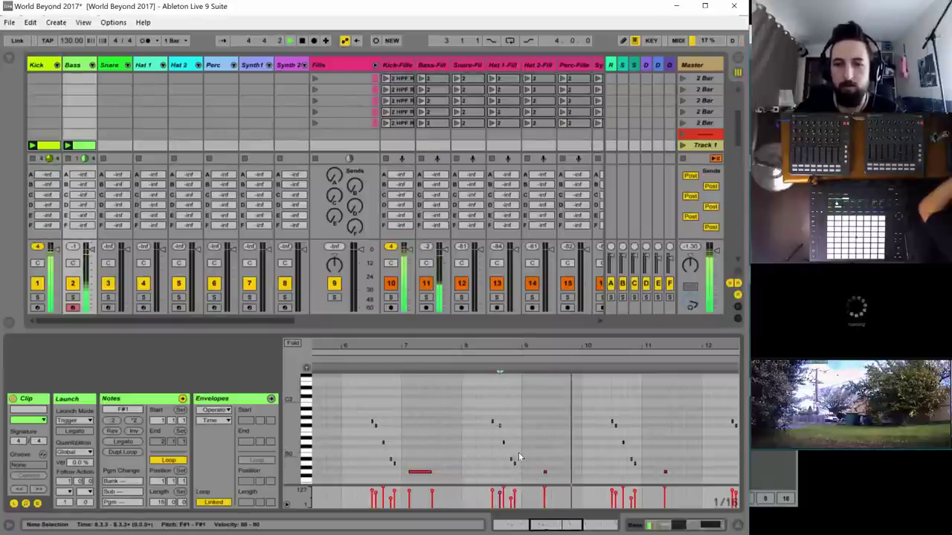
pyautogui.scroll(-2, 519, 452)
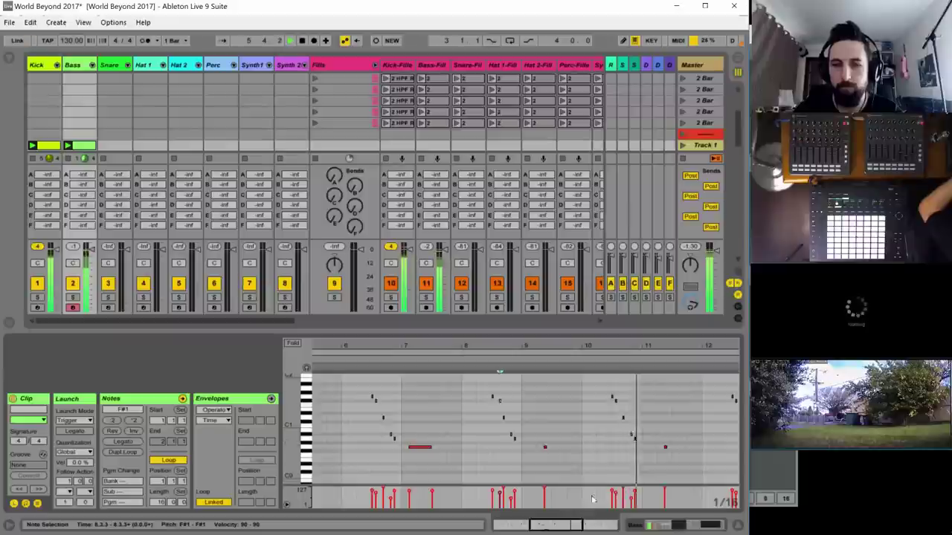
# - Set the Bass clip's loop length to 8 bars, then relaunch the clip and audition the shortened loop
pyautogui.doubleClick(557, 528)
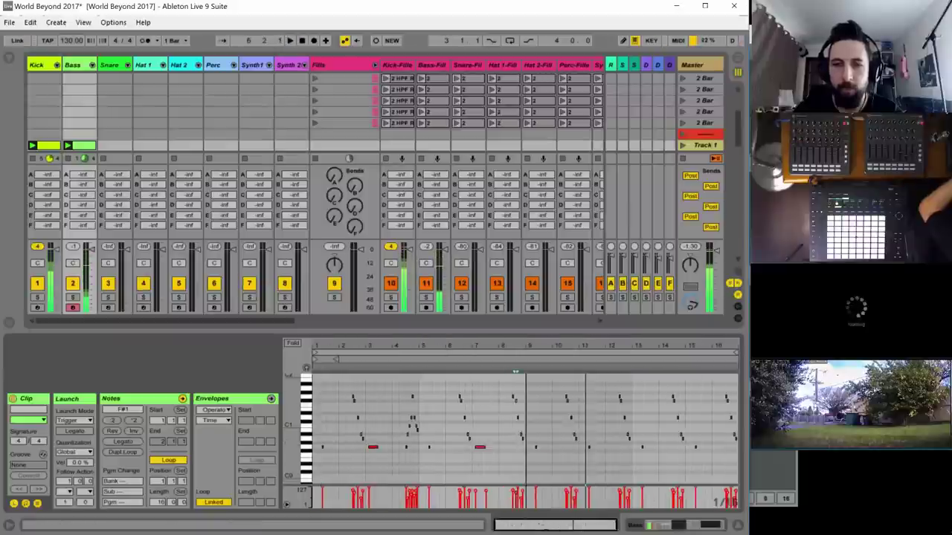
pyautogui.click(157, 502)
pyautogui.write('8')
pyautogui.press('Return')
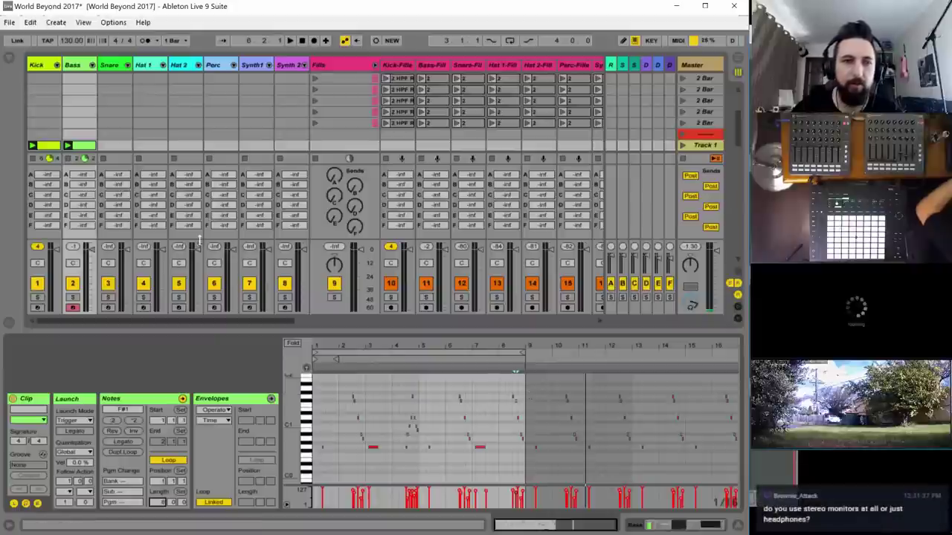
pyautogui.scroll(-2, 80, 122)
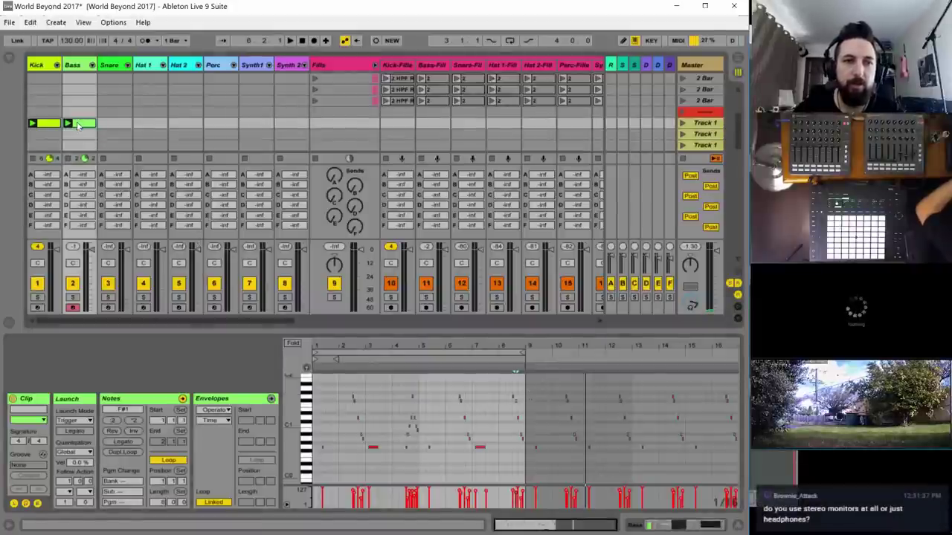
pyautogui.click(67, 124)
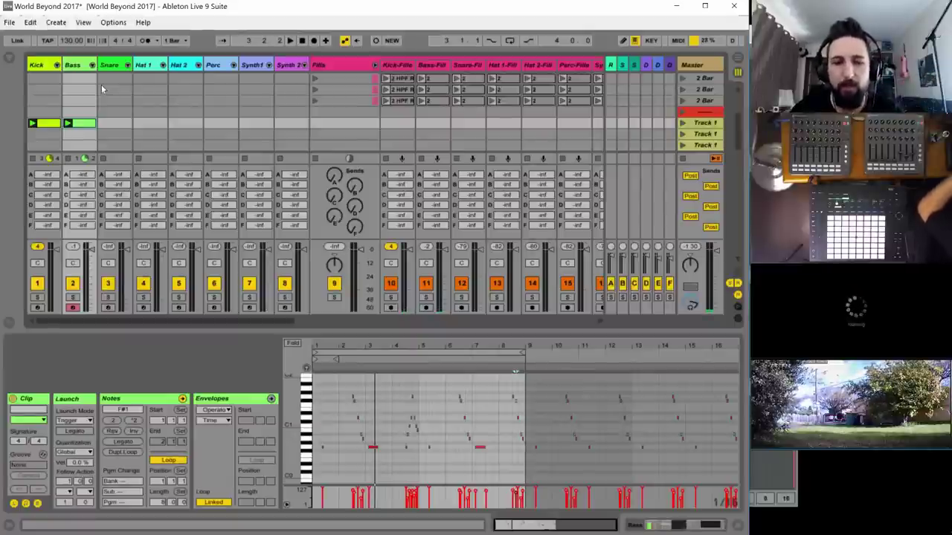
pyautogui.press('space')
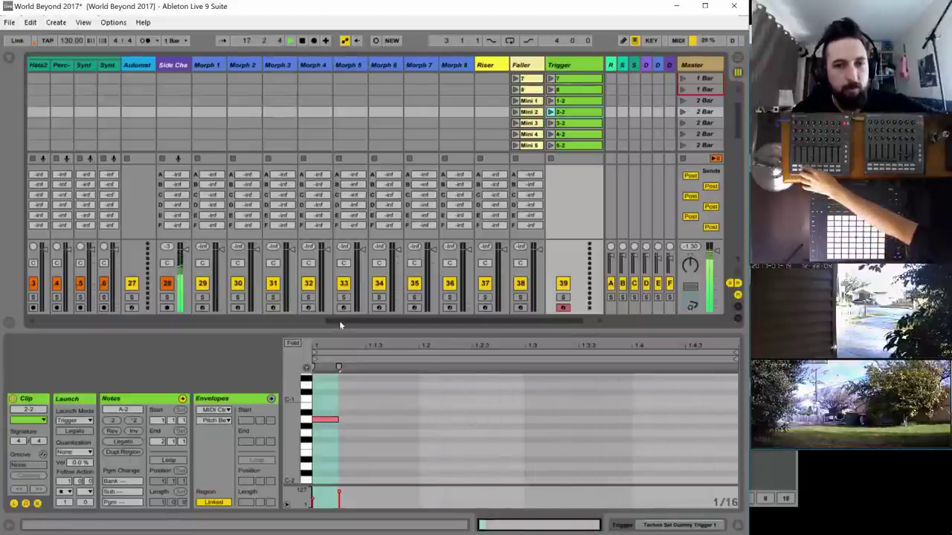
# - Return to the main instrument tracks and select the Snare track
pyautogui.moveTo(340, 322); pyautogui.dragTo(46, 329)
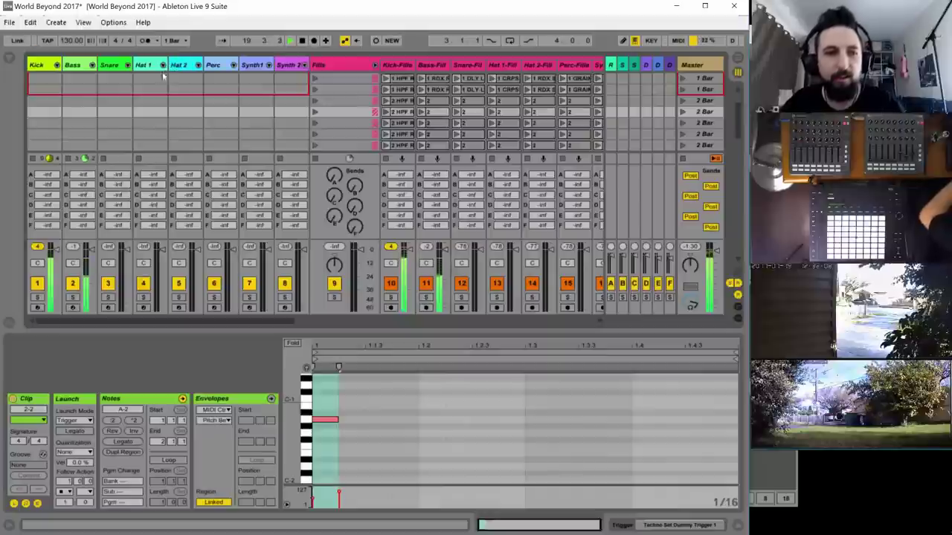
pyautogui.click(109, 66)
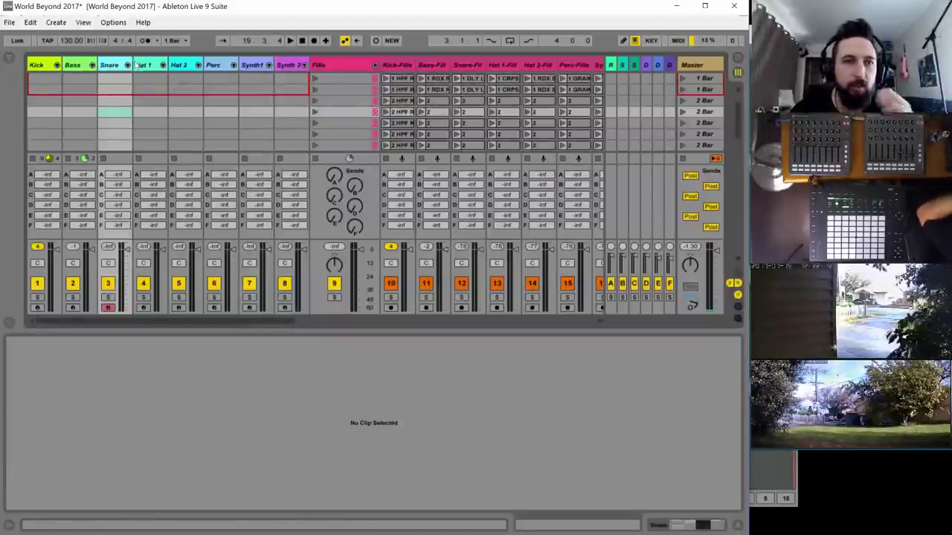
# - Create an empty MIDI clip on the Snare track in the first Track 1 scene
pyautogui.click(109, 66)
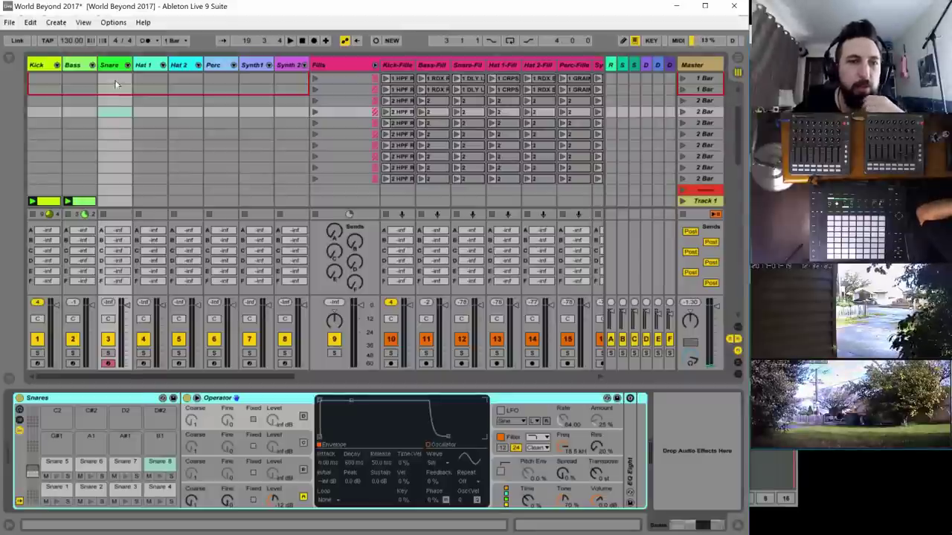
pyautogui.scroll(-3, 127, 110)
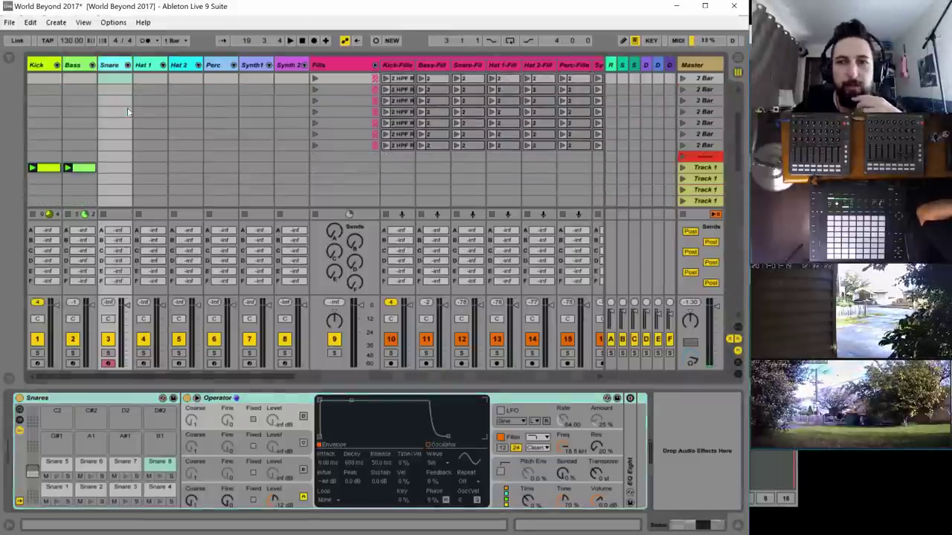
pyautogui.doubleClick(114, 172)
pyautogui.scroll(-1, 115, 141)
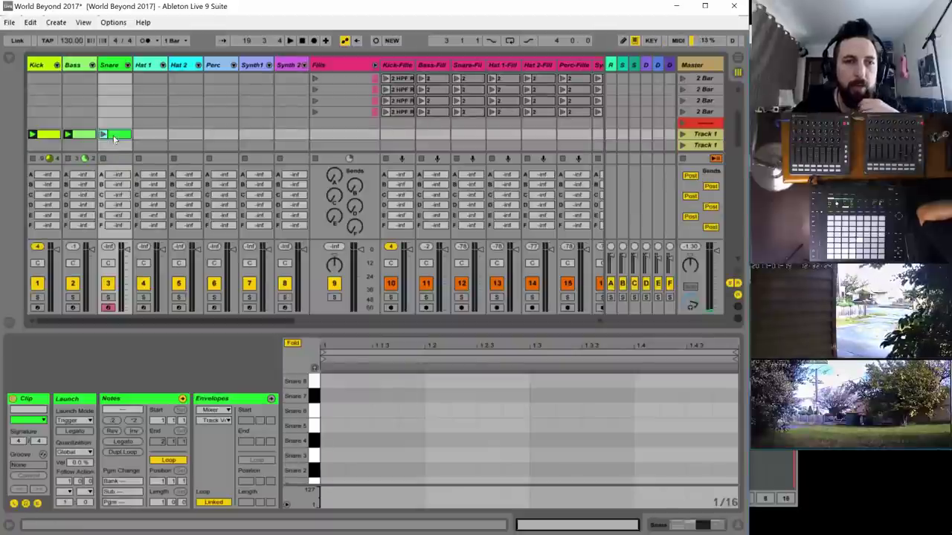
pyautogui.scroll(-1, 373, 405)
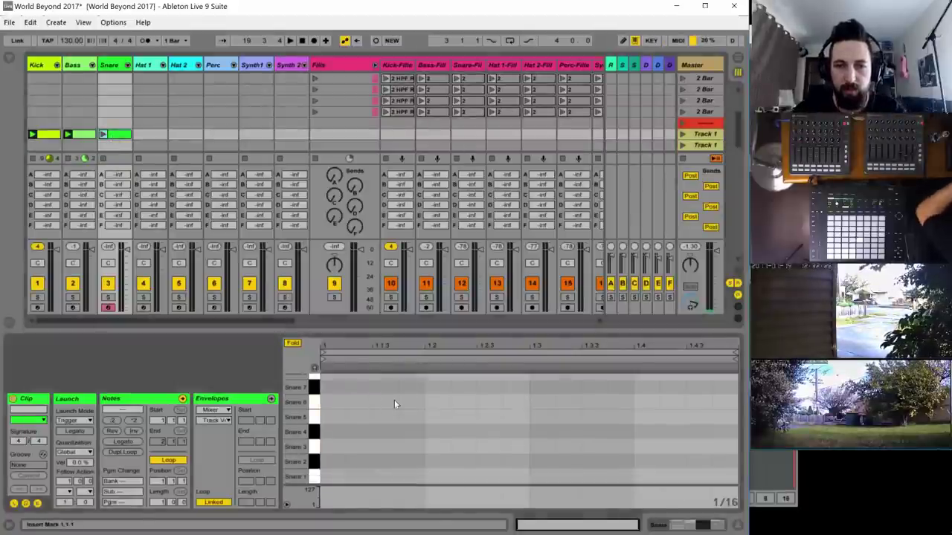
# - Add Snare 1 notes at 1.2 and 1.4 in the new clip and start playback
pyautogui.doubleClick(436, 476)
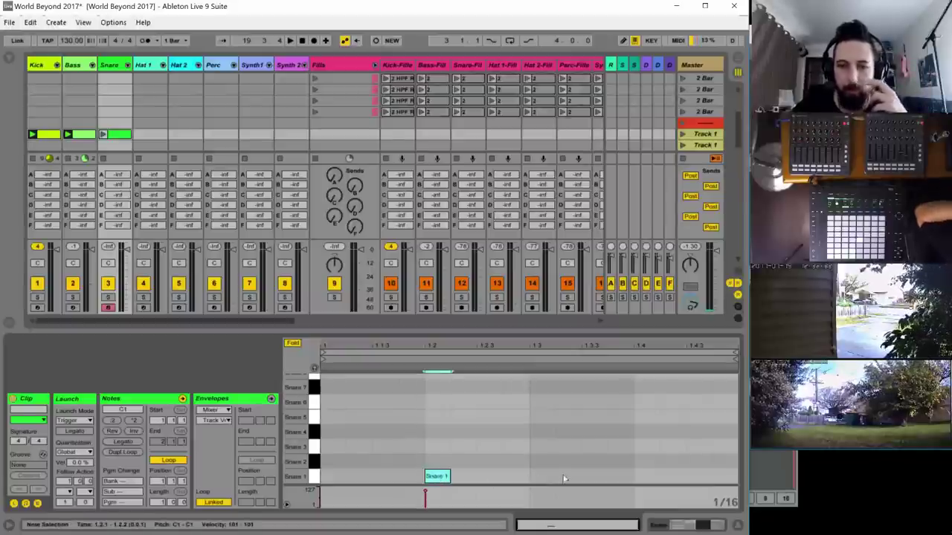
pyautogui.doubleClick(649, 479)
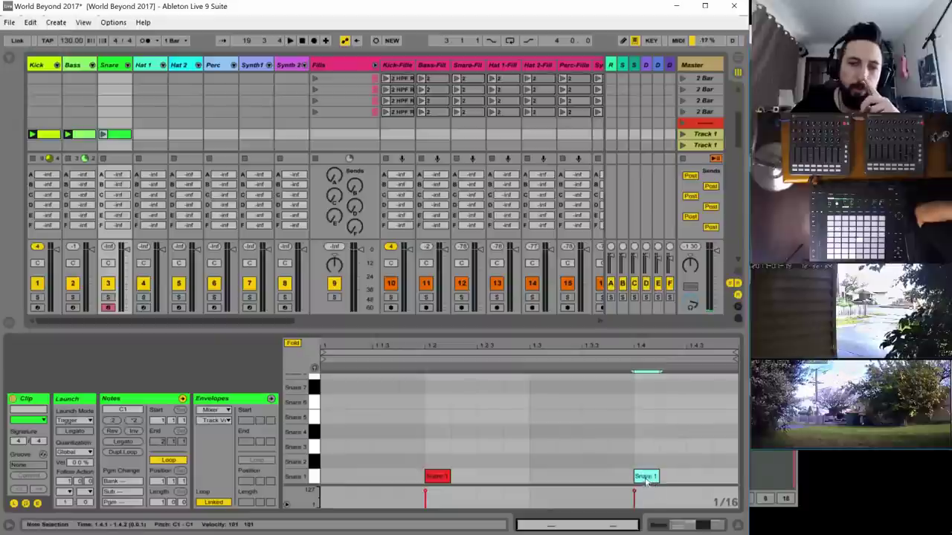
pyautogui.press('space')
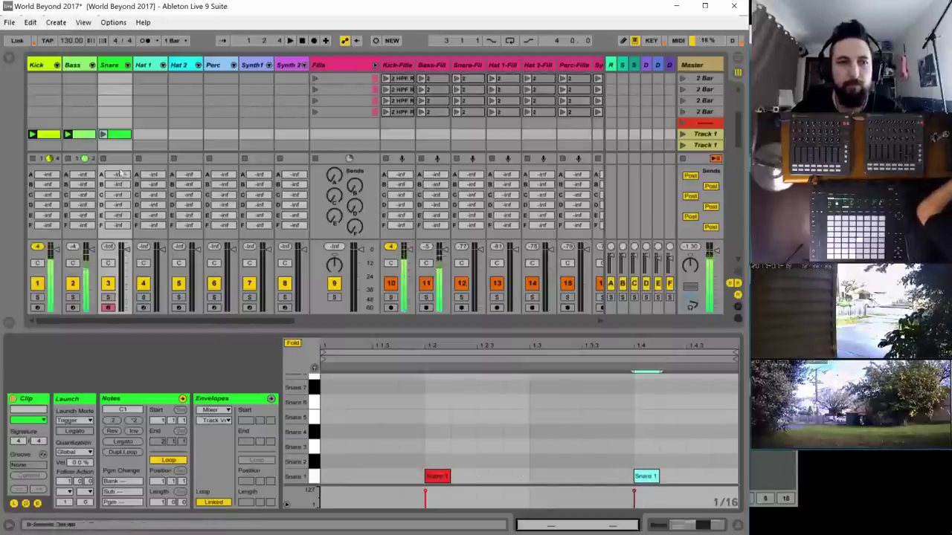
# - Bring up the Snare 1 pad's Operator, try its Transpose control and solo the Snare track
pyautogui.click(110, 65)
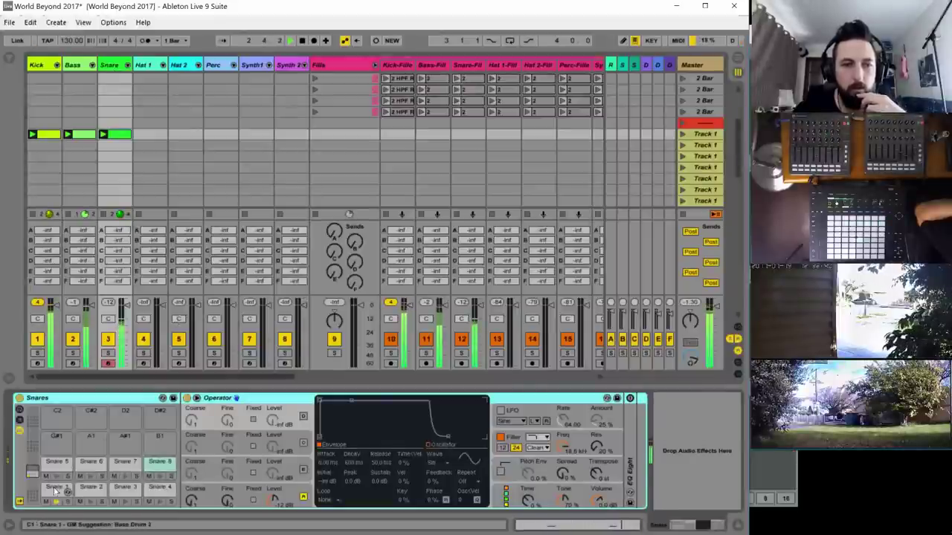
pyautogui.click(115, 134)
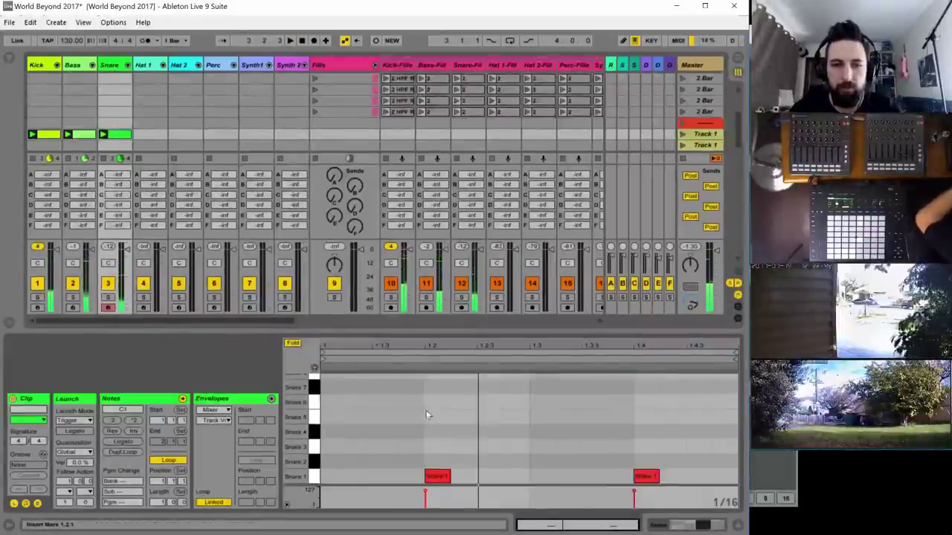
pyautogui.click(115, 64)
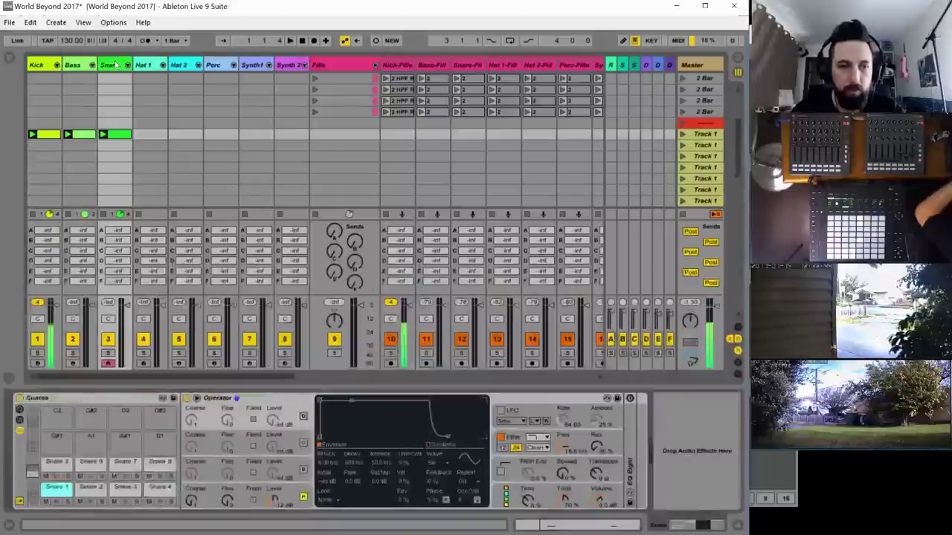
pyautogui.moveTo(597, 473)
pyautogui.mouseDown()
pyautogui.moveTo(597, 459)
pyautogui.moveTo(596, 469)
pyautogui.mouseUp()
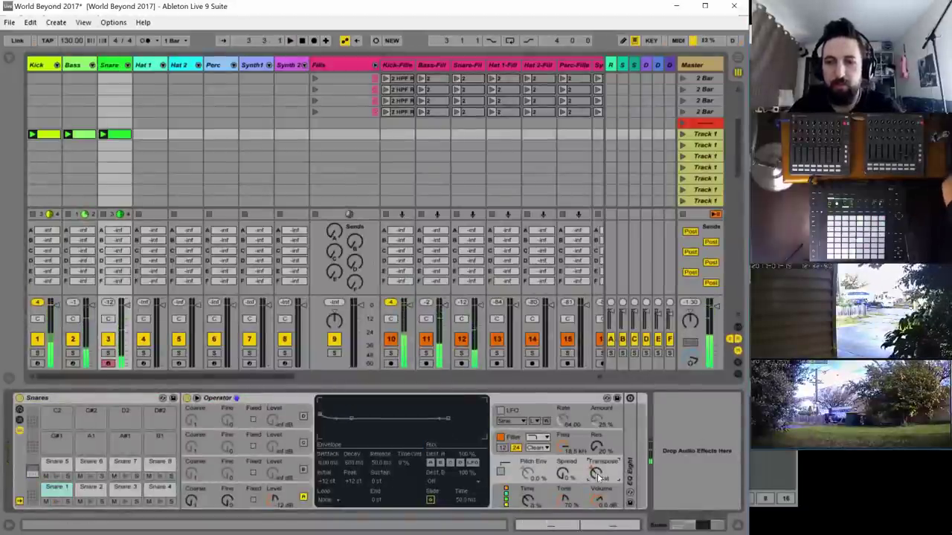
pyautogui.click(108, 352)
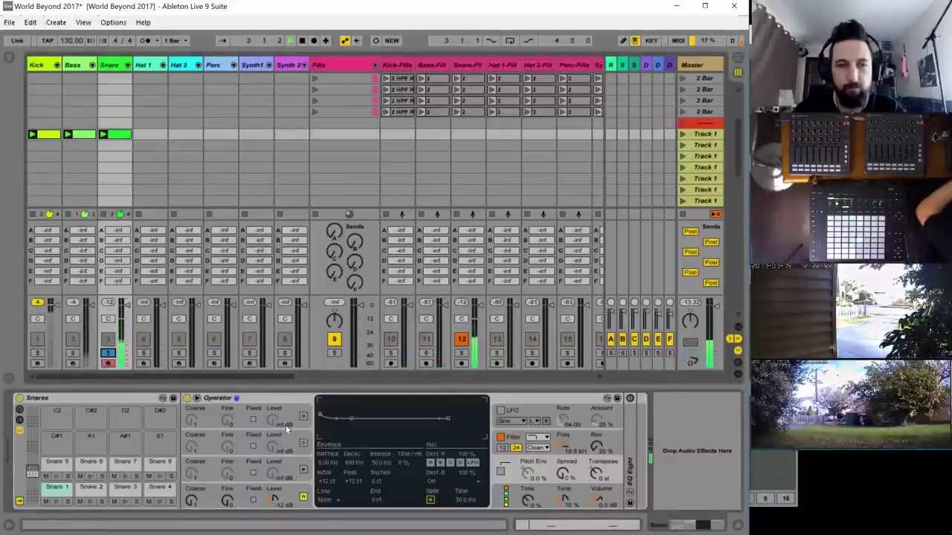
# - Switch Operator to the two-by-two oscillator algorithm and set oscillator B's wave to Noise Looped
pyautogui.click(506, 496)
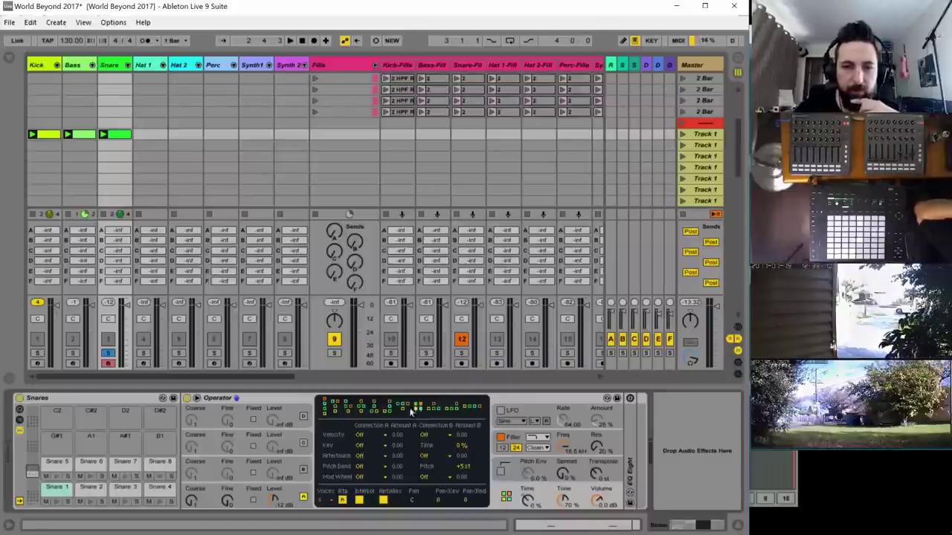
pyautogui.click(289, 463)
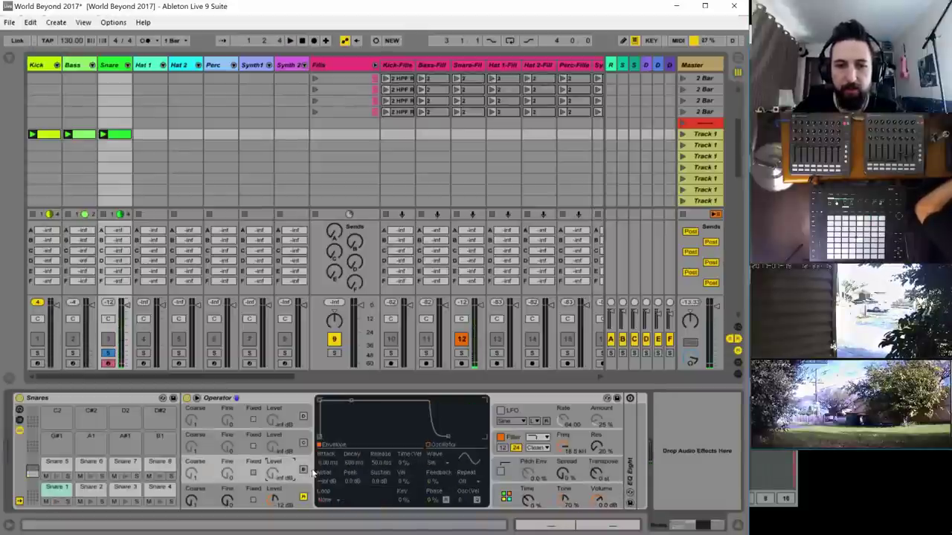
pyautogui.click(302, 469)
pyautogui.click(431, 463)
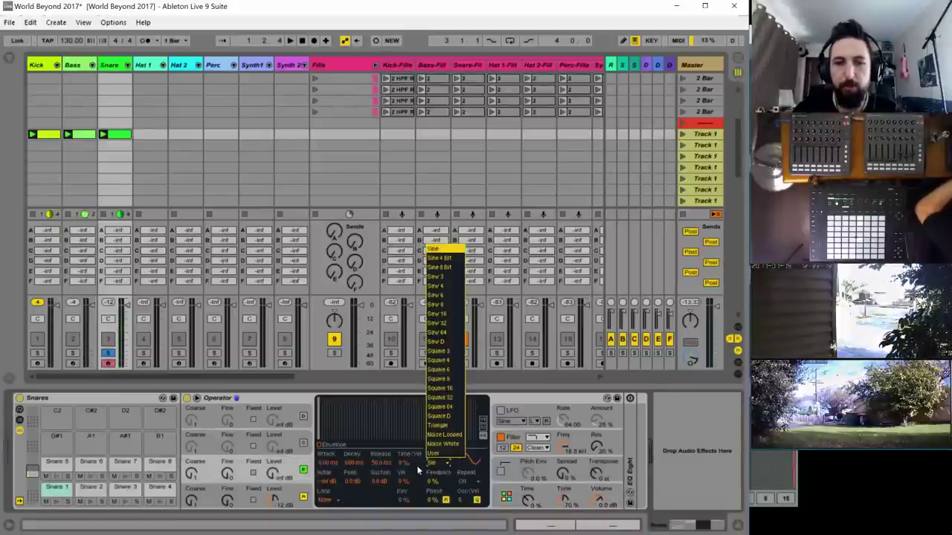
pyautogui.click(445, 436)
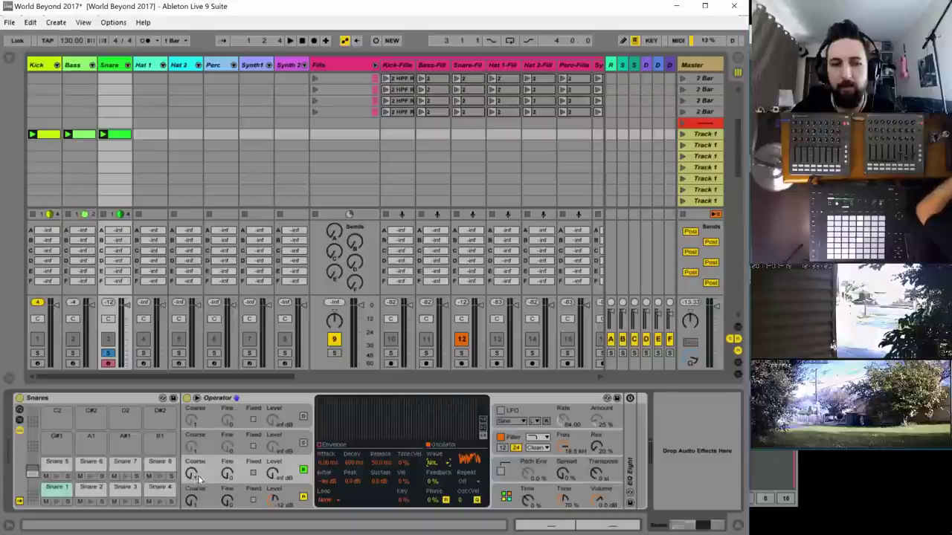
# - Set oscillator B to a fixed frequency of 100 Hz and raise its level to about -16 dB
pyautogui.click(253, 473)
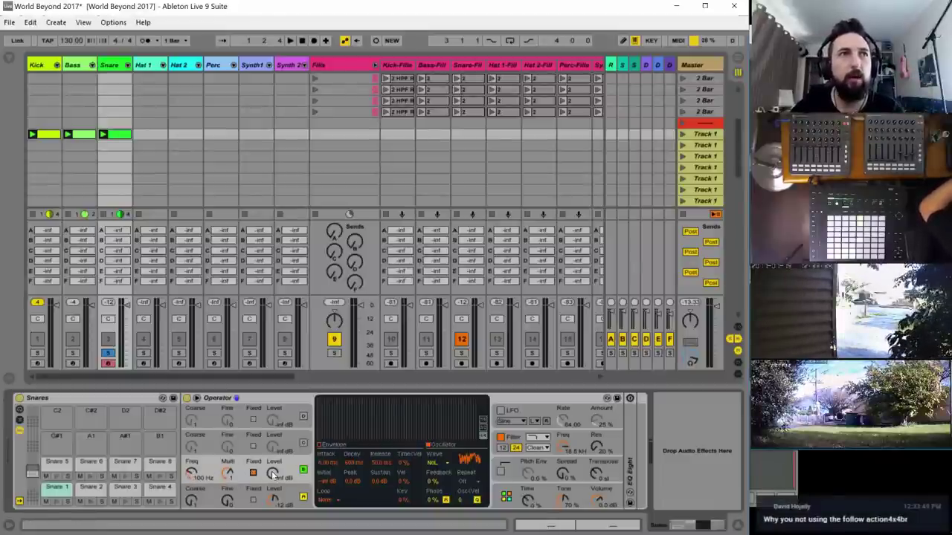
pyautogui.press('space')
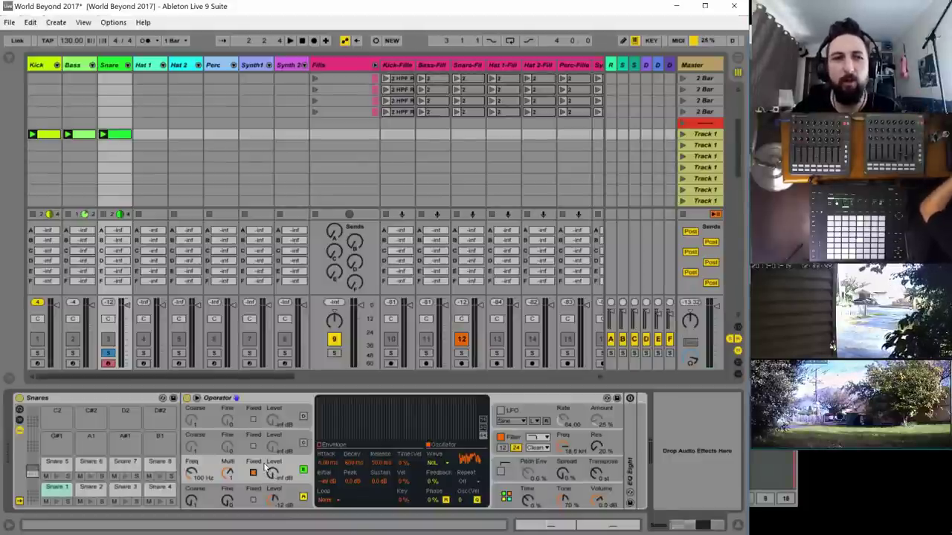
pyautogui.press('space')
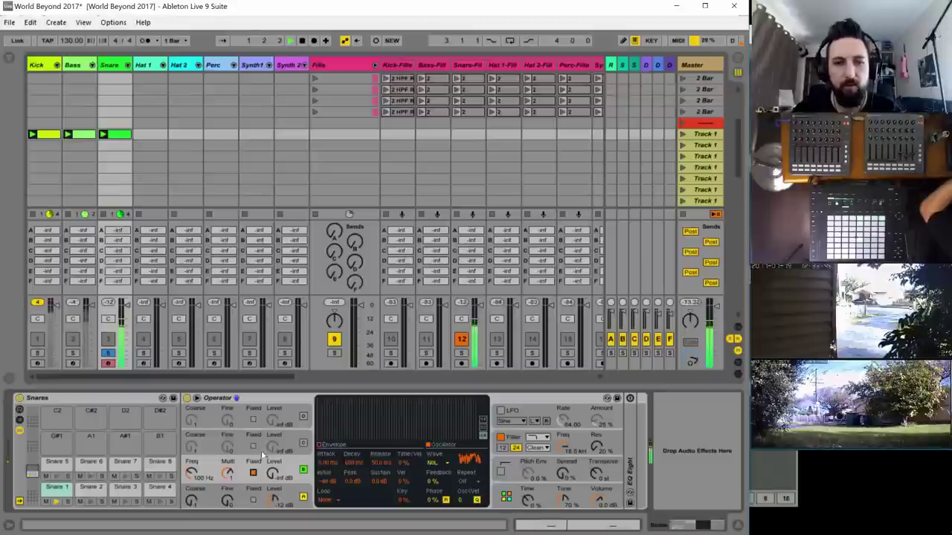
pyautogui.moveTo(274, 474); pyautogui.dragTo(274, 459)
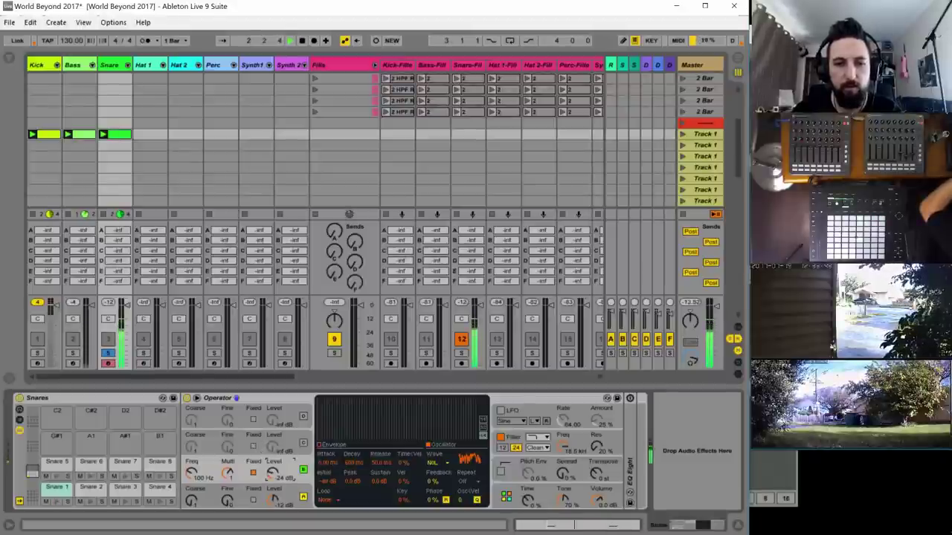
pyautogui.moveTo(273, 459); pyautogui.dragTo(274, 452)
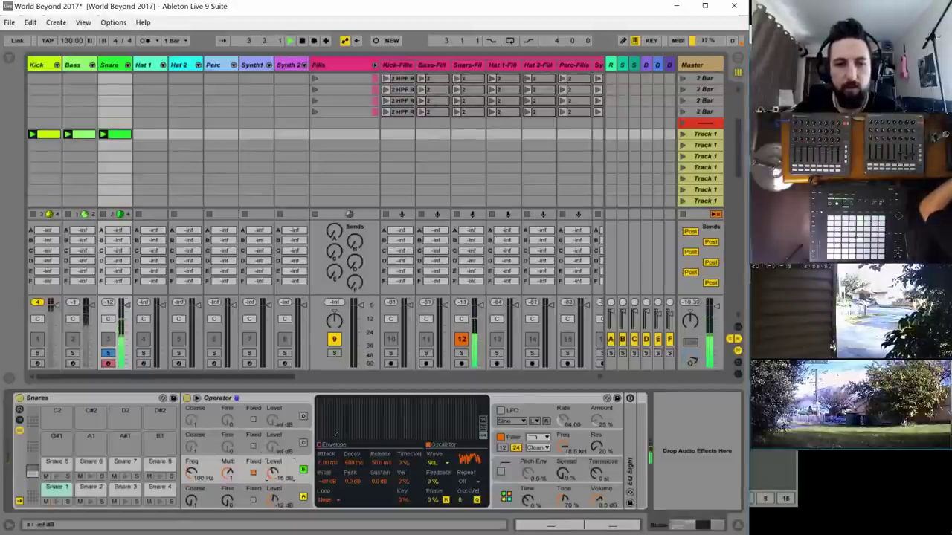
pyautogui.press('space')
pyautogui.hotkey('ctrl', 'z')
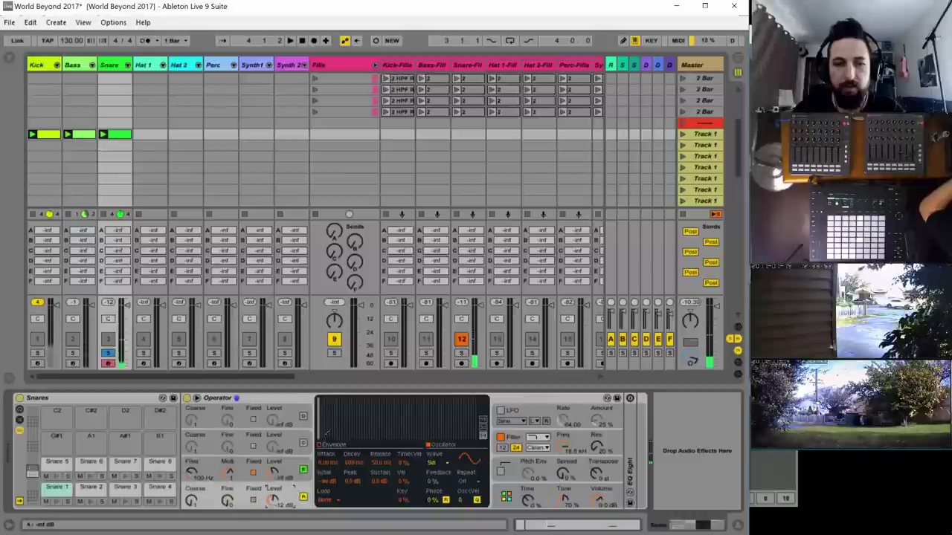
# - Shape oscillator A's envelope with sustain at -inf dB, a longer decay and the loop mode set to Trigger
pyautogui.click(321, 445)
pyautogui.moveTo(353, 402); pyautogui.dragTo(352, 436)
pyautogui.press('space')
pyautogui.click(338, 499)
pyautogui.click(331, 495)
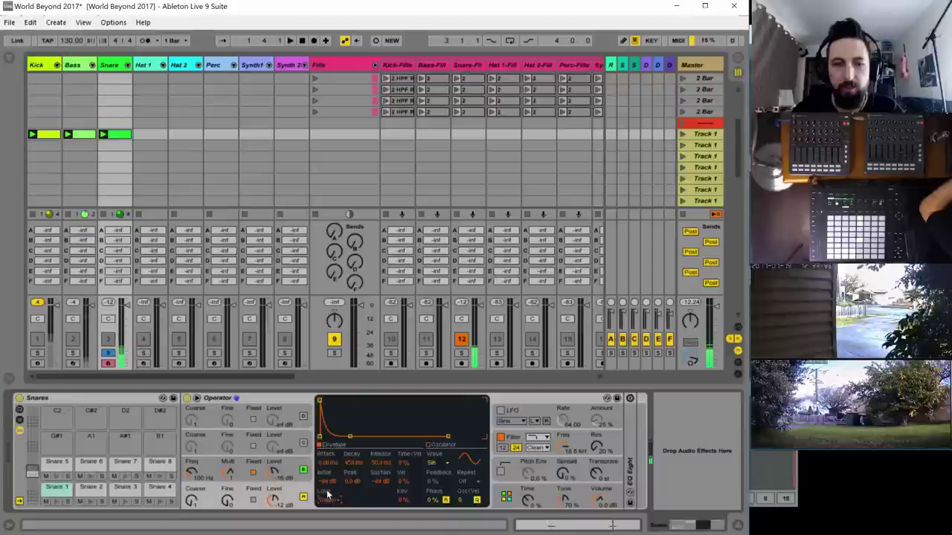
pyautogui.moveTo(347, 436); pyautogui.dragTo(357, 441)
# - Shape oscillator B's envelope with sustain at -inf dB and about 755 ms decay, and set its fixed frequency to 444 Hz
pyautogui.click(296, 464)
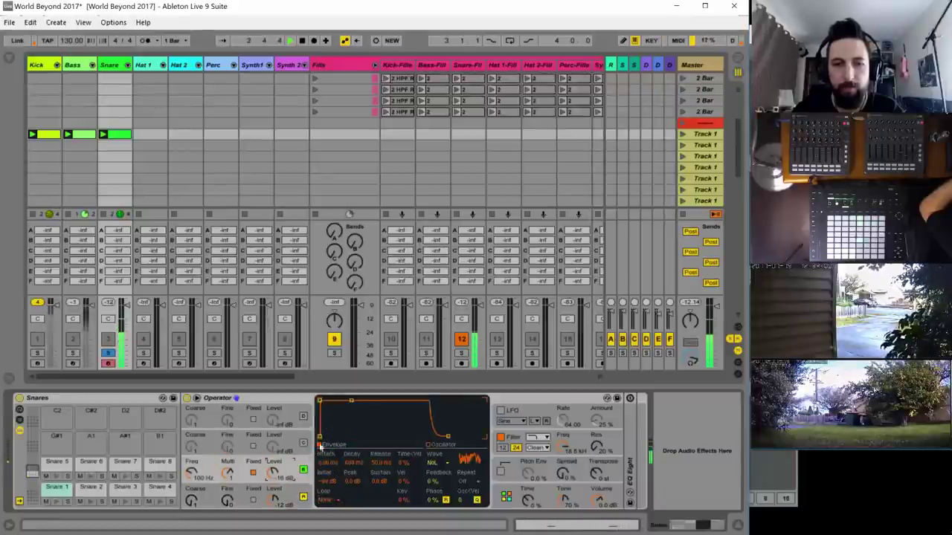
pyautogui.moveTo(351, 402); pyautogui.dragTo(353, 436)
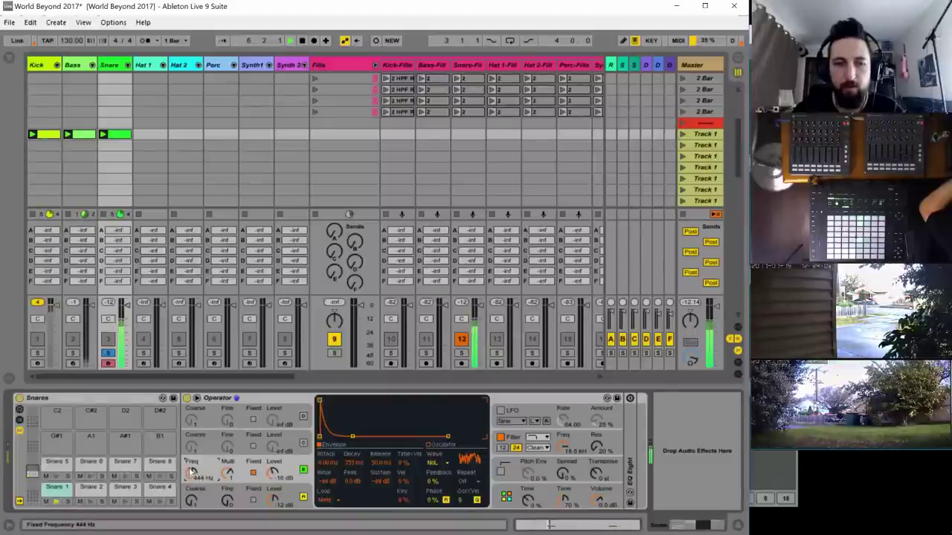
# - Transpose the Snare 1 Operator to -19 st and lower oscillator B's fixed frequency to 182 Hz
pyautogui.click(288, 490)
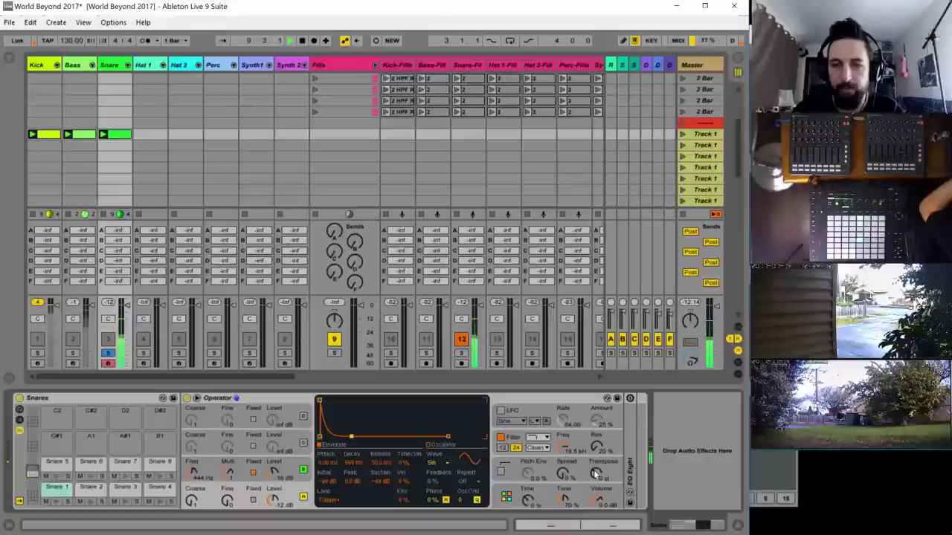
pyautogui.moveTo(594, 473); pyautogui.dragTo(595, 479)
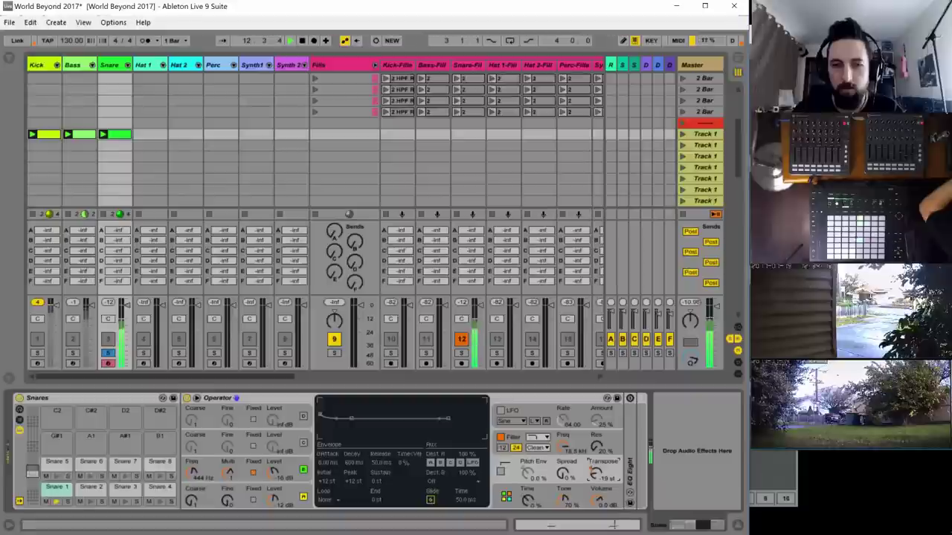
pyautogui.moveTo(194, 475)
pyautogui.mouseDown()
pyautogui.moveTo(193, 465)
pyautogui.moveTo(193, 476)
pyautogui.mouseUp()
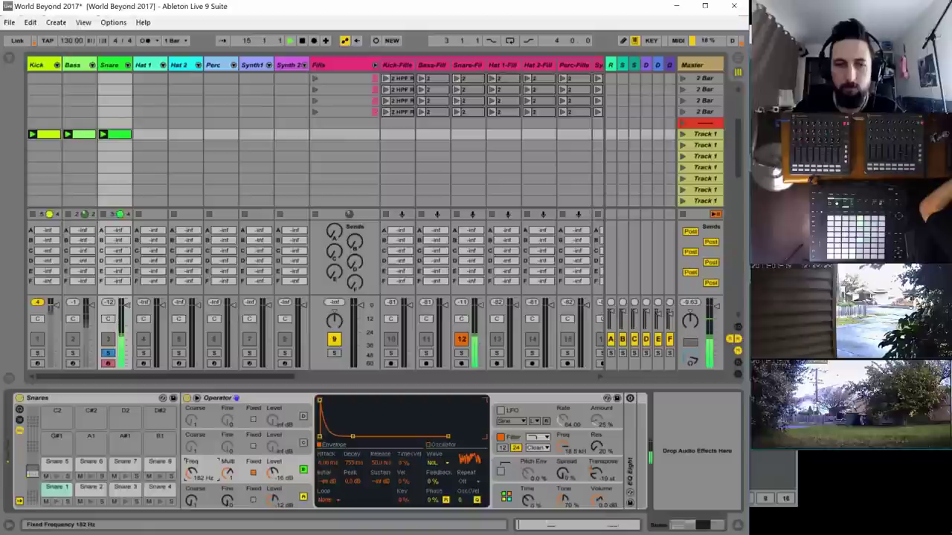
# - Enable oscillator C and set its wave to Noise White
pyautogui.click(287, 446)
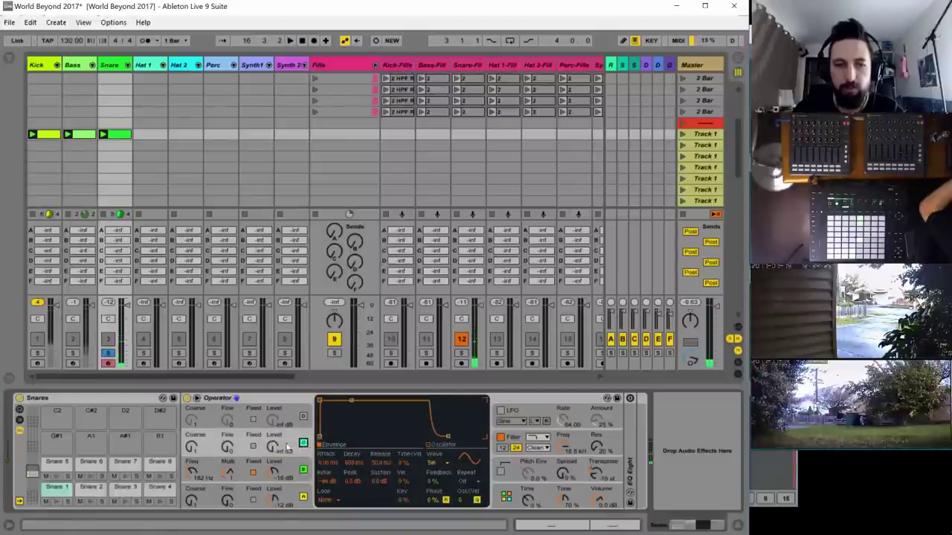
pyautogui.click(435, 463)
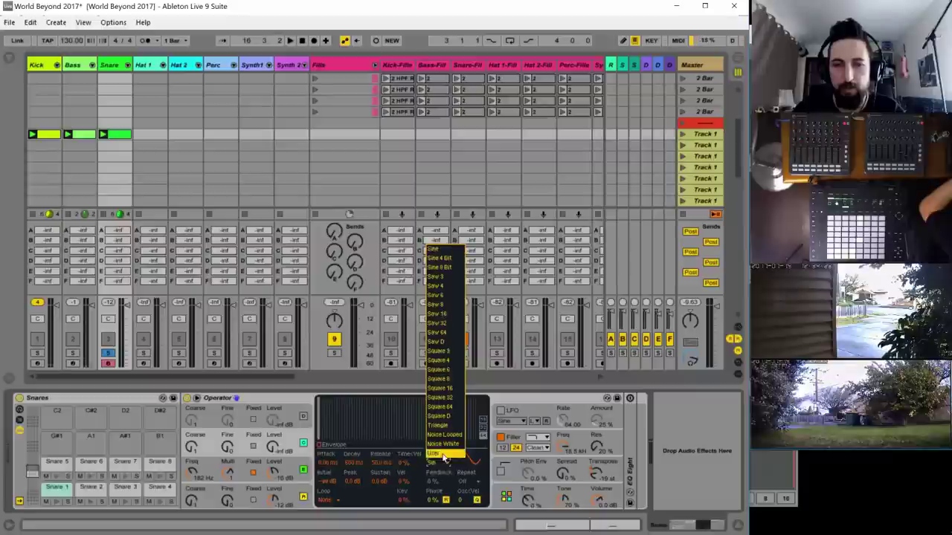
pyautogui.click(445, 443)
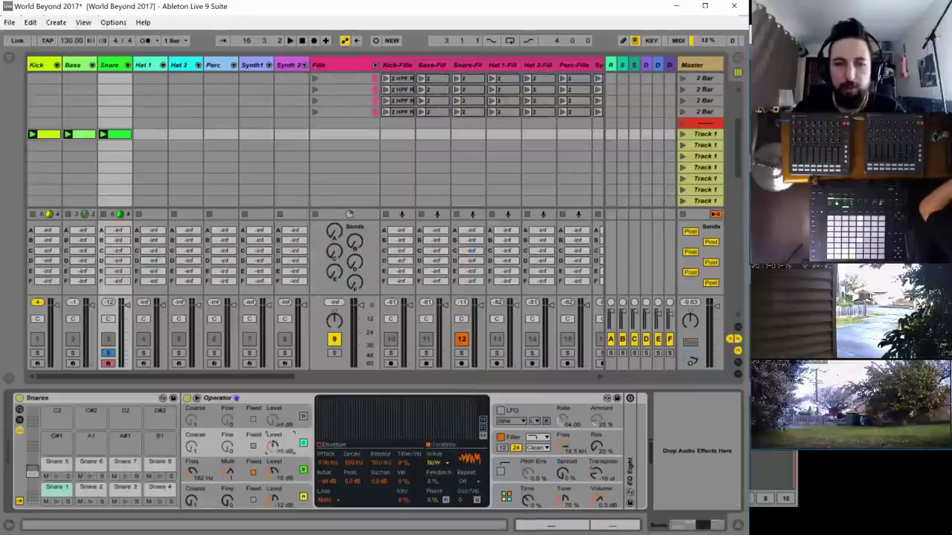
# - Shape oscillator C's envelope with sustain at -inf dB and about 279 ms decay, and set its level to about -10 dB
pyautogui.click(321, 443)
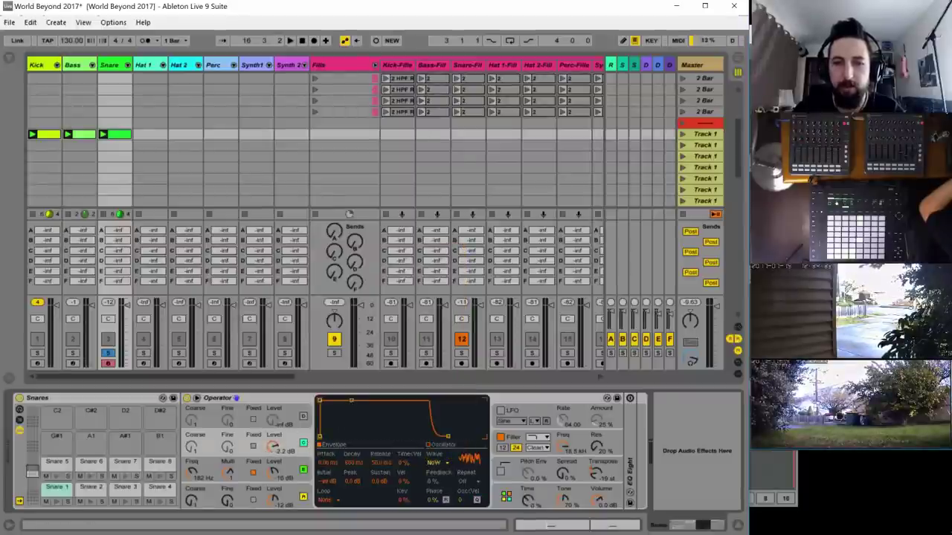
pyautogui.moveTo(351, 400); pyautogui.dragTo(342, 435)
pyautogui.press('space')
pyautogui.moveTo(274, 446); pyautogui.dragTo(274, 459)
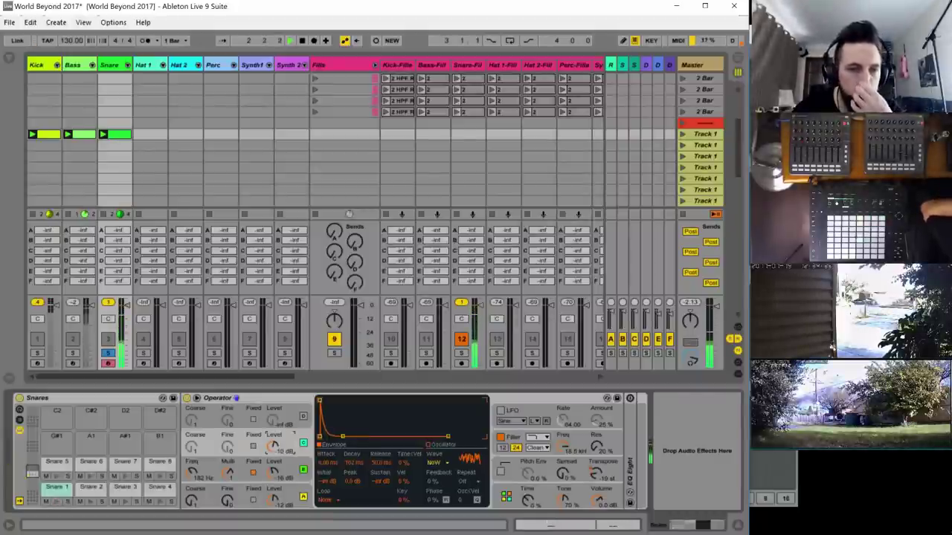
pyautogui.moveTo(343, 436); pyautogui.dragTo(348, 436)
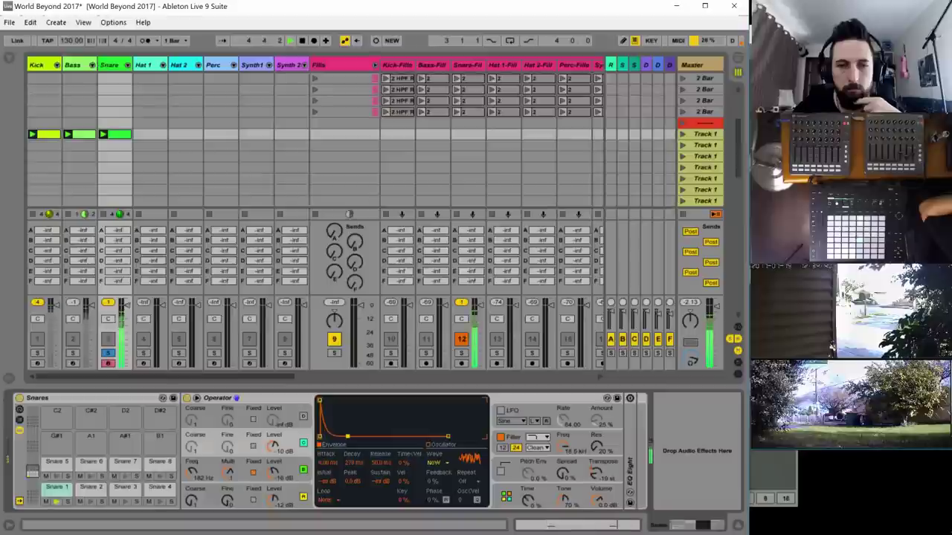
# - Enable the pitch envelope at about 41% and transpose the Snare 1 Operator to -24 st
pyautogui.click(500, 470)
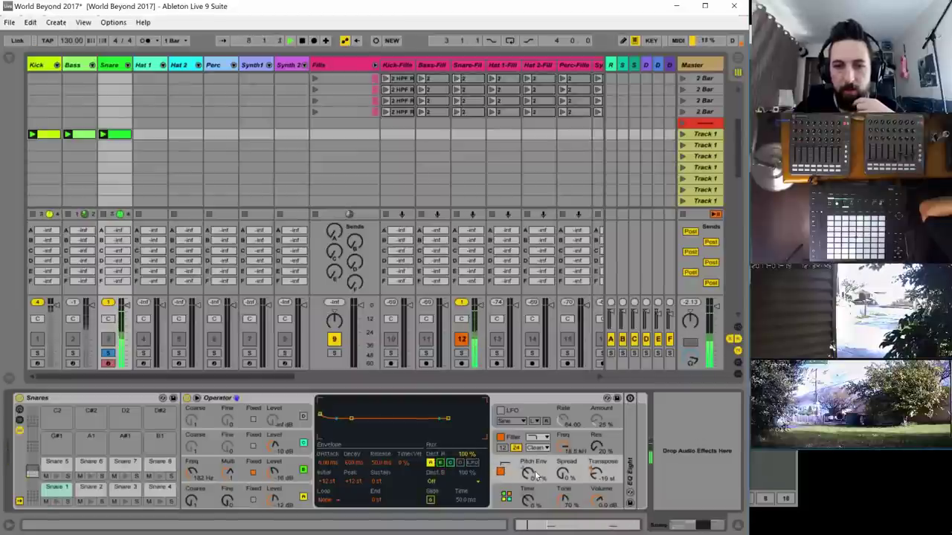
pyautogui.moveTo(527, 473)
pyautogui.mouseDown()
pyautogui.moveTo(527, 460)
pyautogui.moveTo(530, 479)
pyautogui.mouseUp()
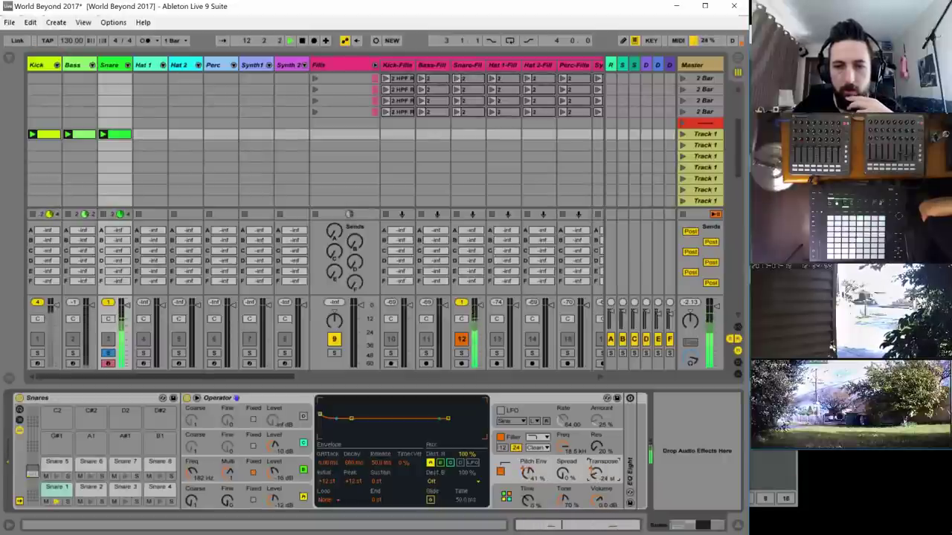
# - Set oscillator B to -17 dB and 47 Hz fixed frequency, and raise the pitch envelope to 60% with a +22 st peak
pyautogui.click(290, 478)
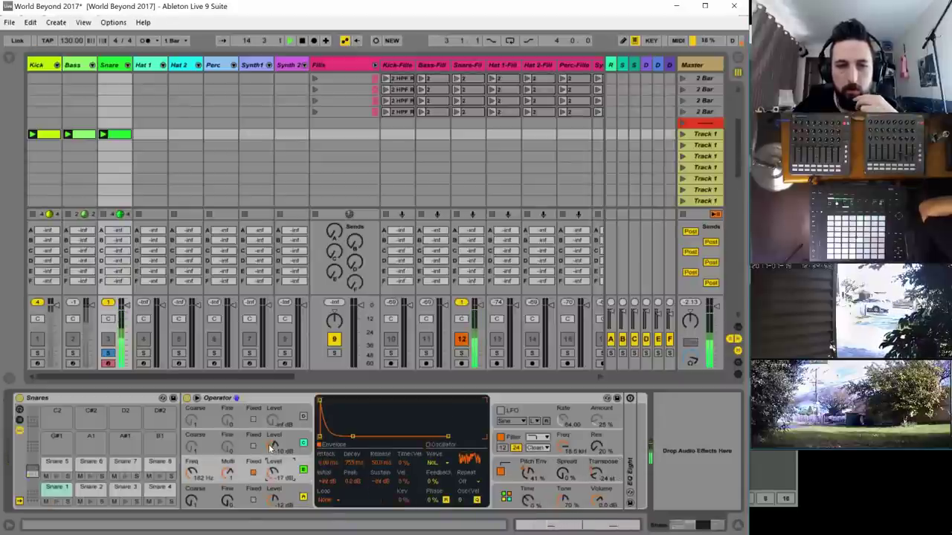
pyautogui.moveTo(193, 474); pyautogui.dragTo(192, 483)
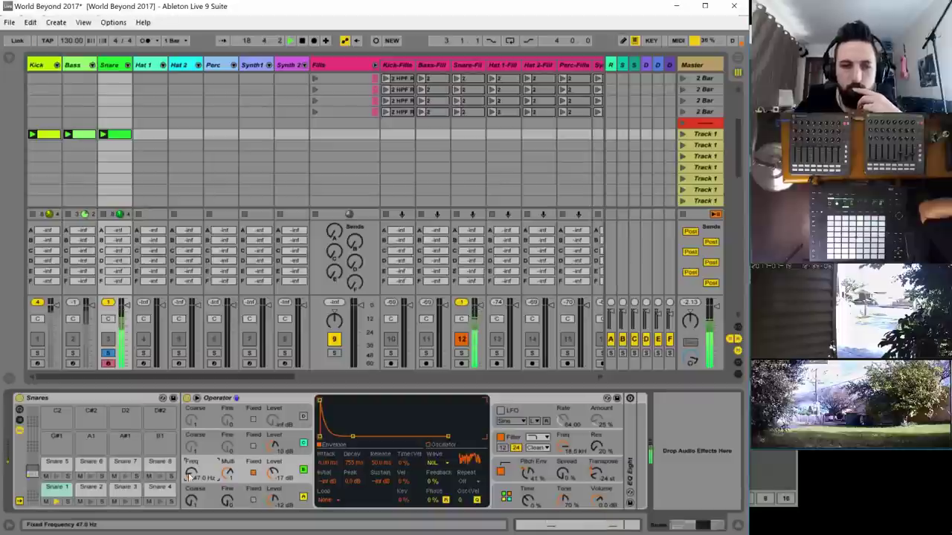
pyautogui.click(531, 474)
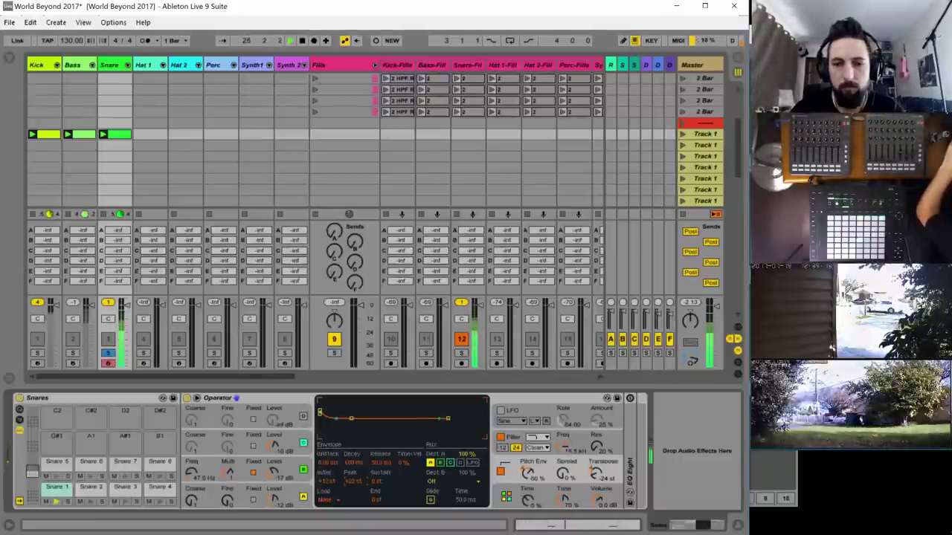
# - Lower the filter frequency to about 1.64 kHz and give its envelope about 94% amount with a shorter decay
pyautogui.moveTo(563, 440); pyautogui.dragTo(563, 447)
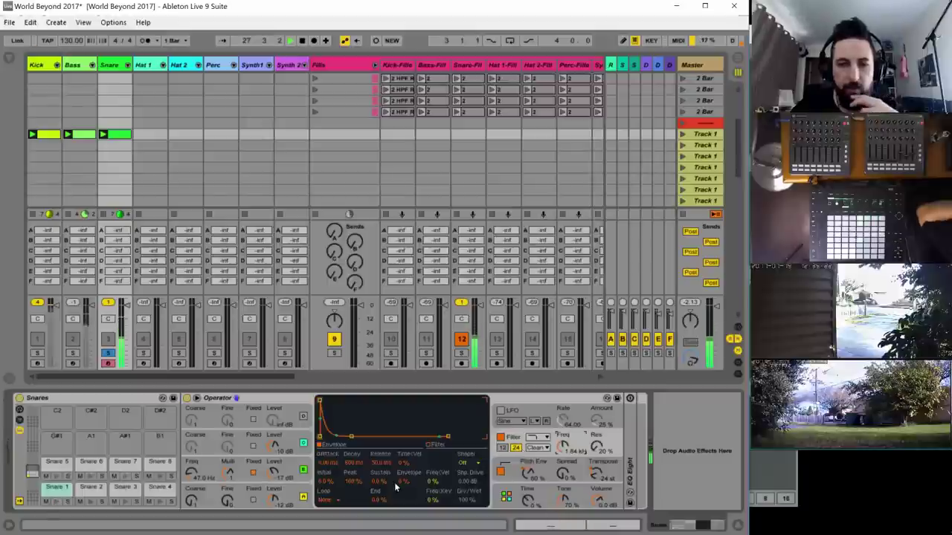
pyautogui.moveTo(403, 481); pyautogui.dragTo(419, 472)
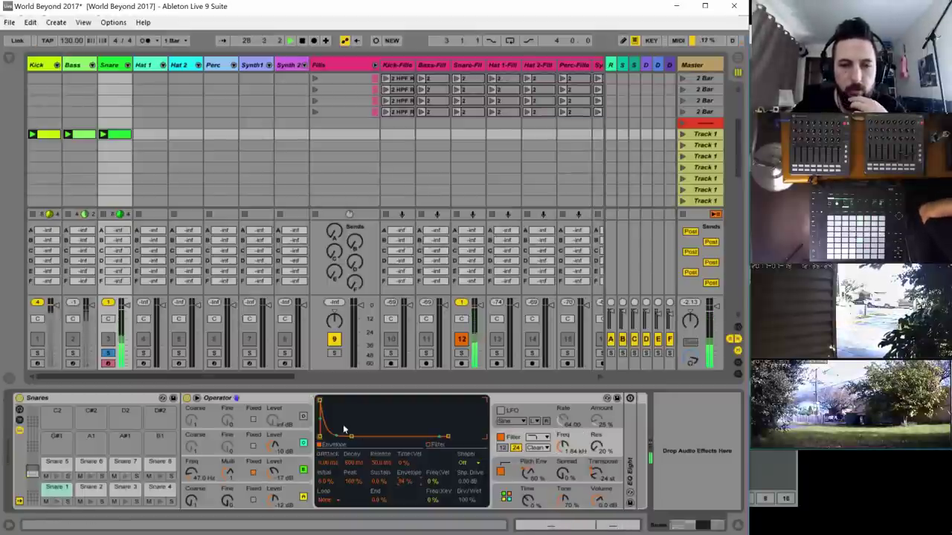
pyautogui.moveTo(351, 437)
pyautogui.mouseDown()
pyautogui.moveTo(337, 437)
pyautogui.moveTo(349, 438)
pyautogui.mouseUp()
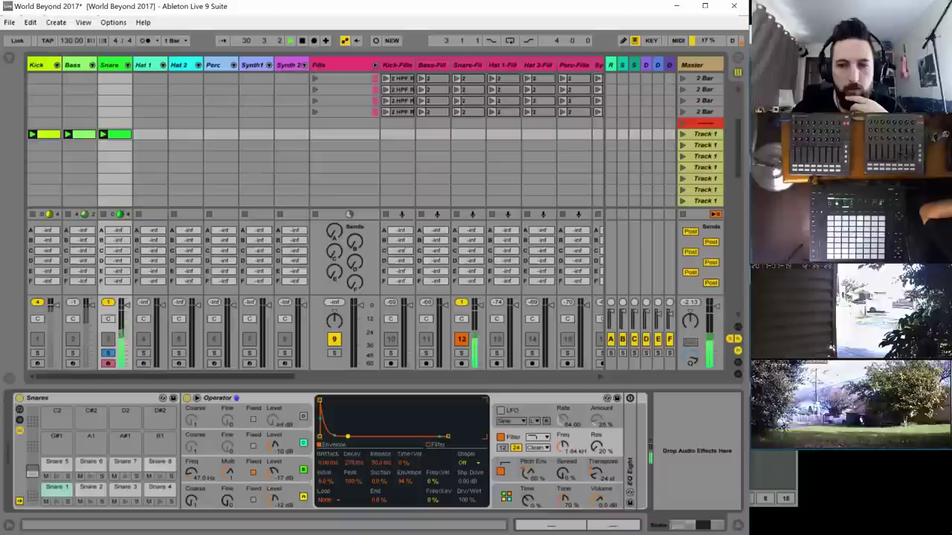
# - Switch the filter circuit to MS2 and set it to about 1.12 kHz with 5% resonance and 519 ms envelope decay
pyautogui.click(537, 447)
pyautogui.click(544, 478)
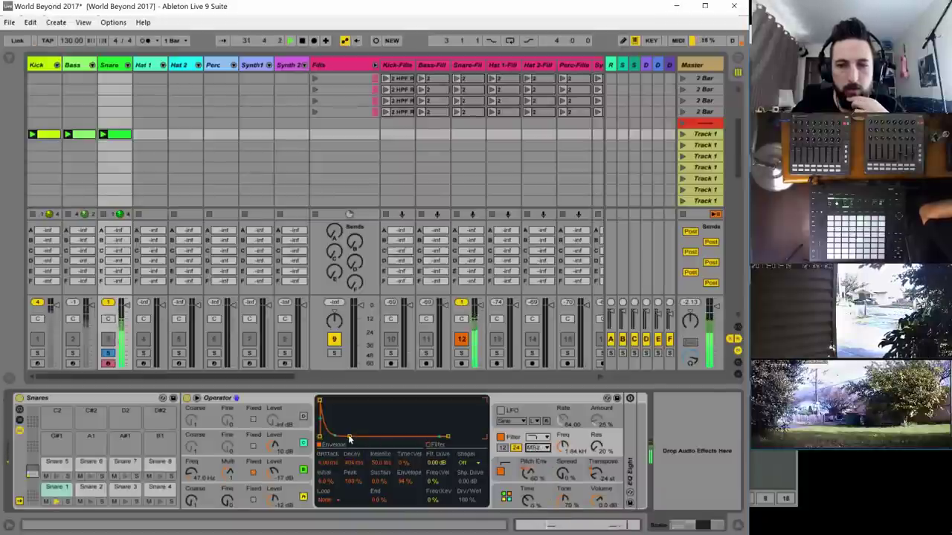
pyautogui.moveTo(587, 445); pyautogui.dragTo(563, 466)
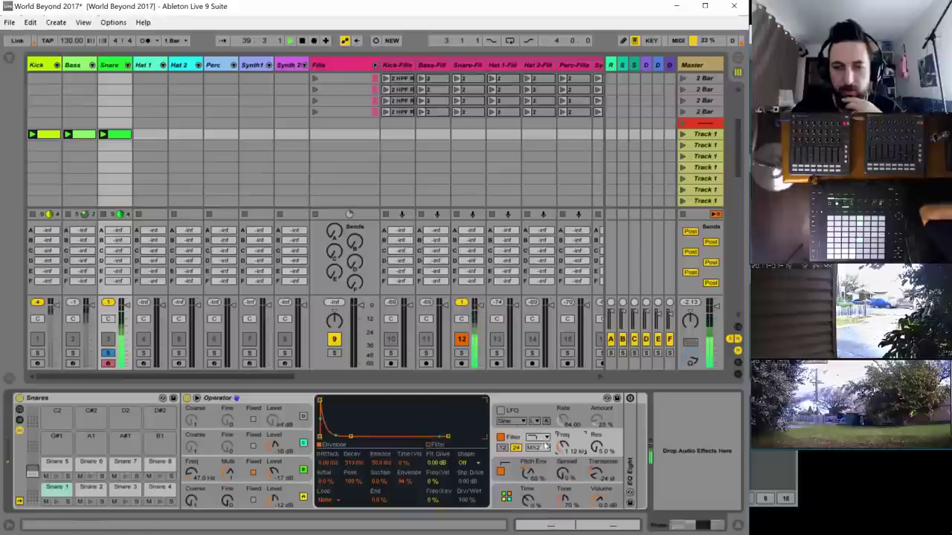
# - Set Operator's Time to -17% and briefly un-solo the Snare track to hear it in the full mix
pyautogui.click(529, 502)
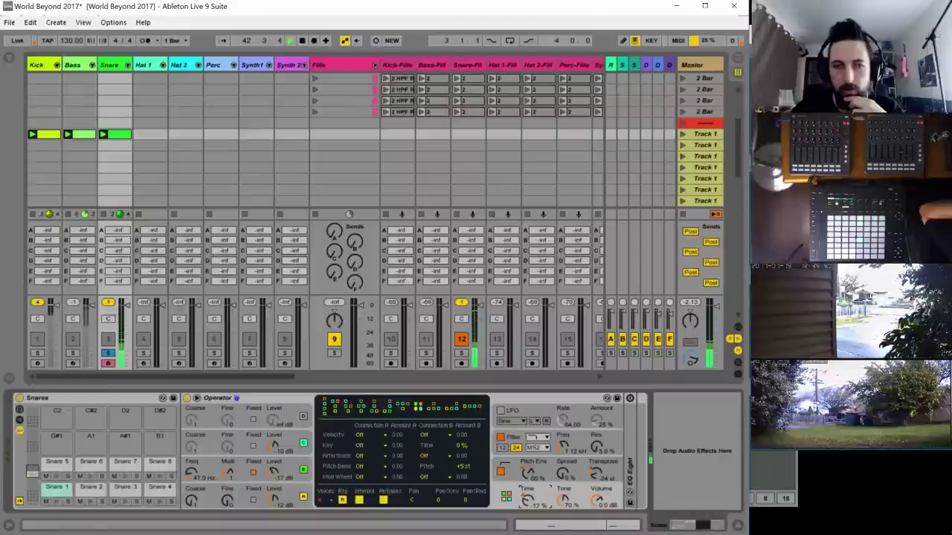
pyautogui.click(108, 354)
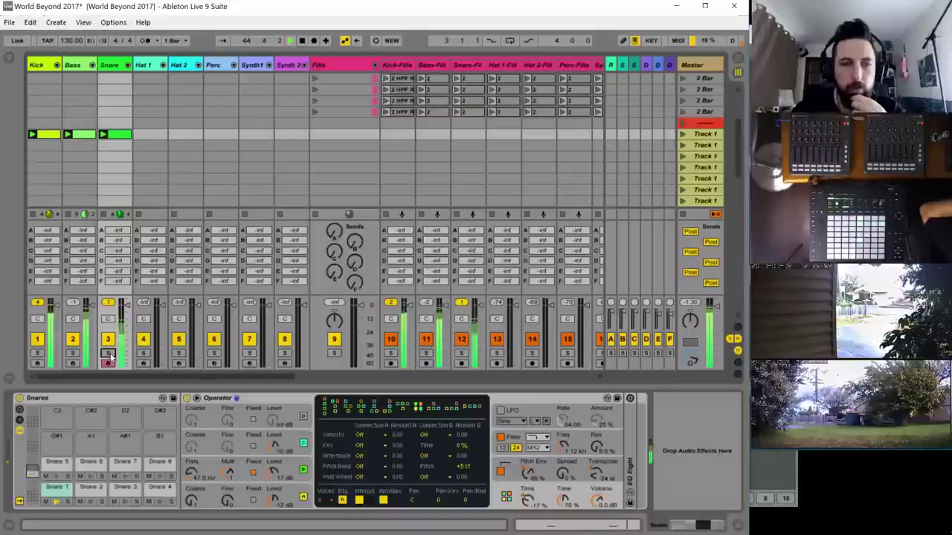
pyautogui.click(107, 354)
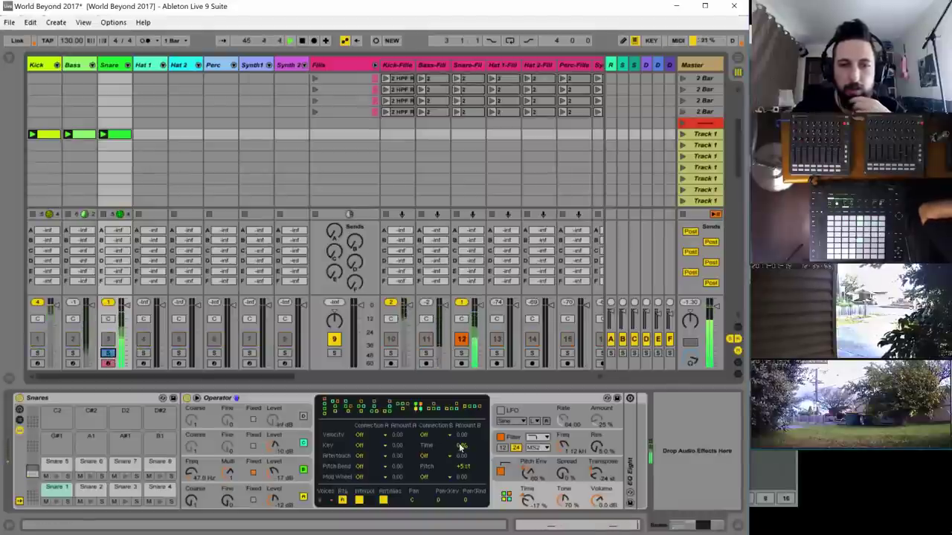
# - Review the filter circuit types, keep MS2, and set the filter drive to about 4 dB
pyautogui.click(512, 461)
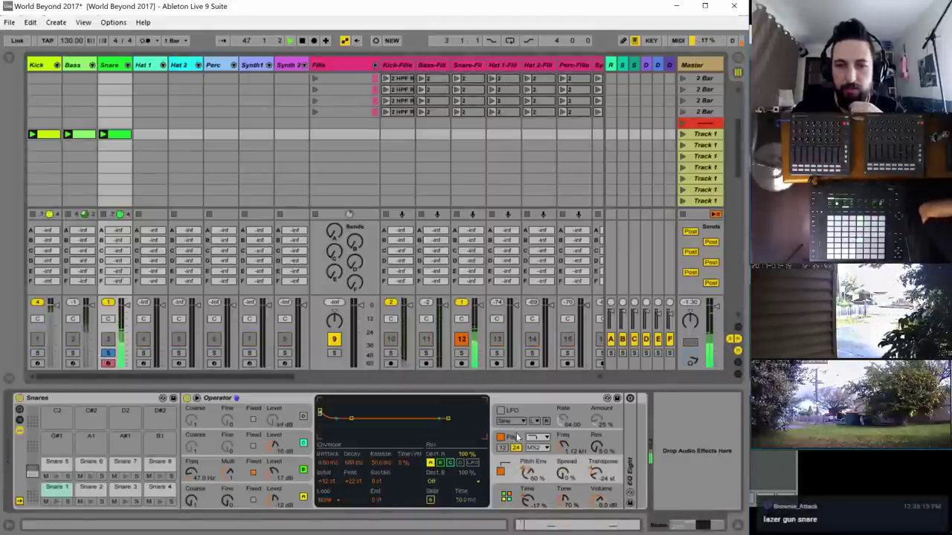
pyautogui.click(516, 437)
pyautogui.click(537, 448)
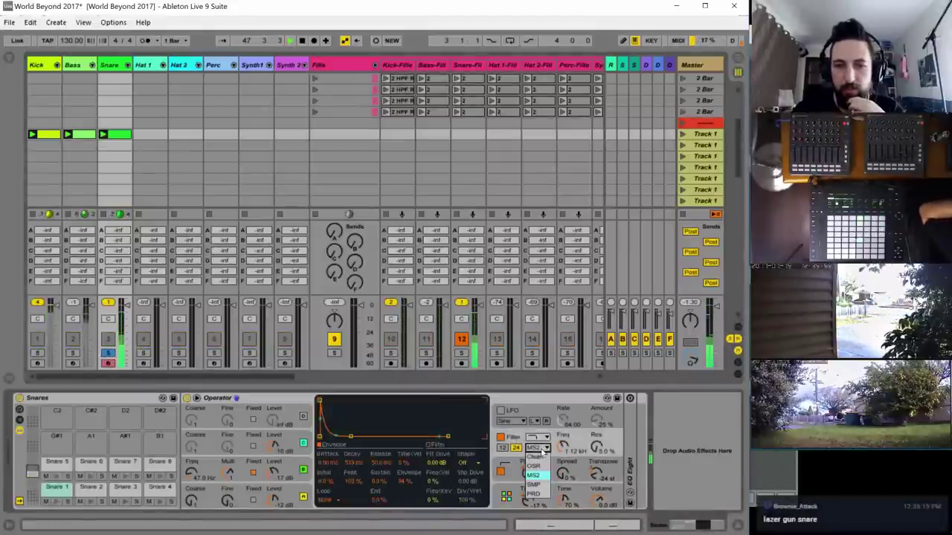
pyautogui.click(534, 485)
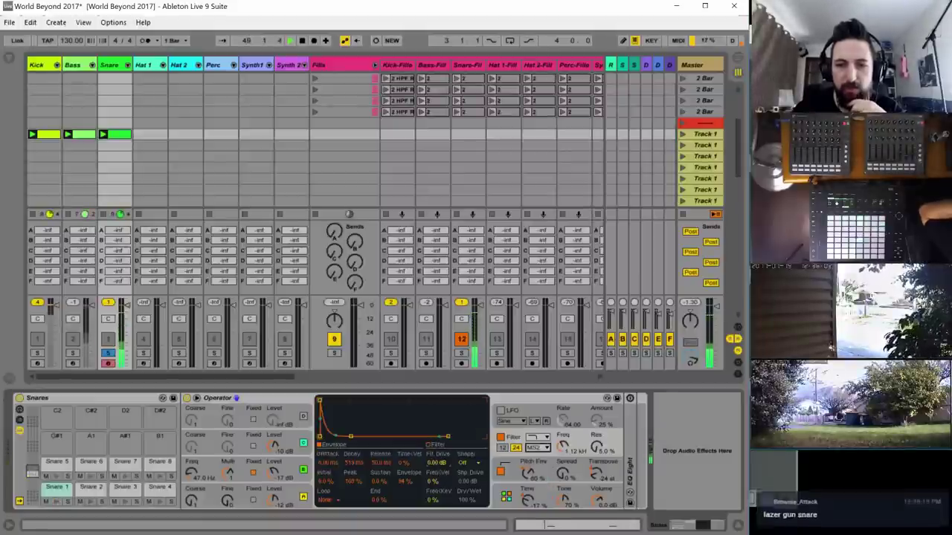
pyautogui.moveTo(438, 463); pyautogui.dragTo(437, 446)
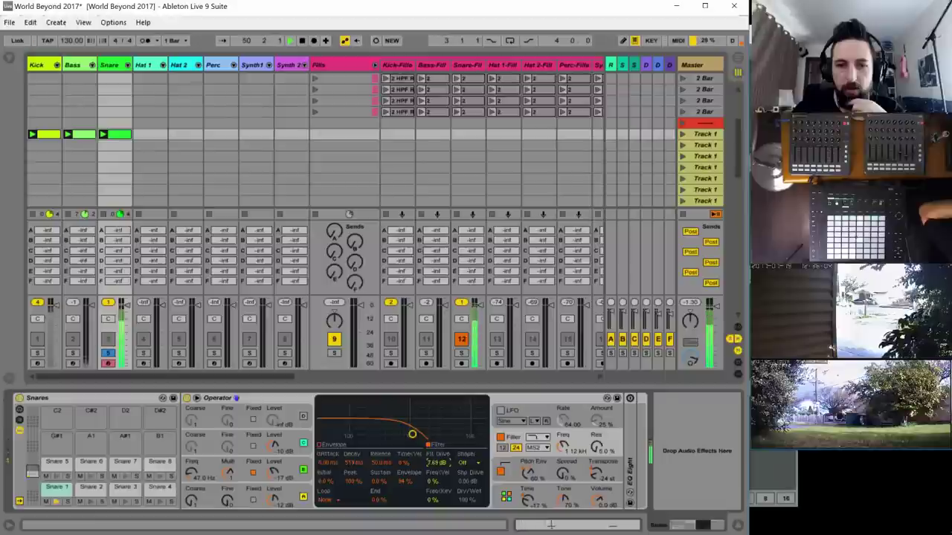
pyautogui.moveTo(436, 462); pyautogui.dragTo(436, 464)
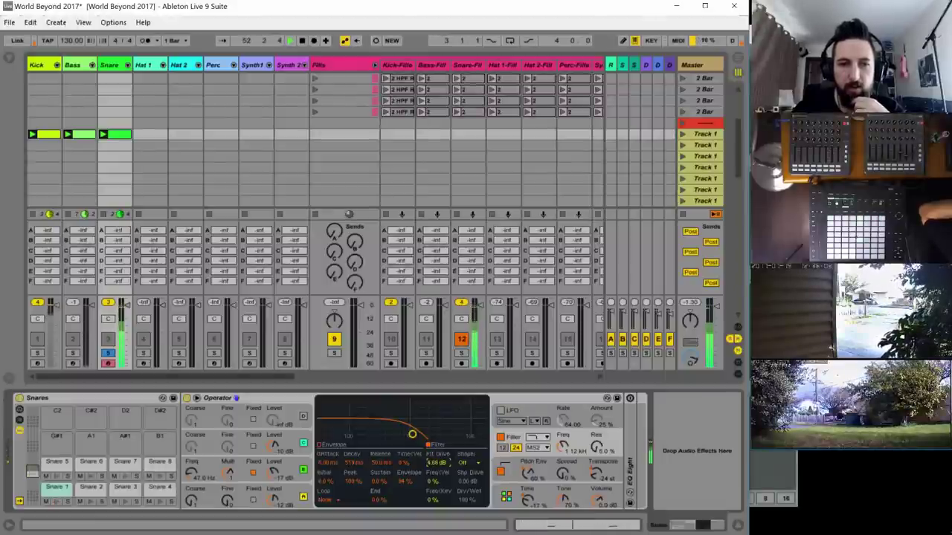
# - Collapse Operator, expand Snare 1's EQ Eight, and make band 1 a low cut at about 93 Hz
pyautogui.click(630, 398)
pyautogui.doubleClick(276, 398)
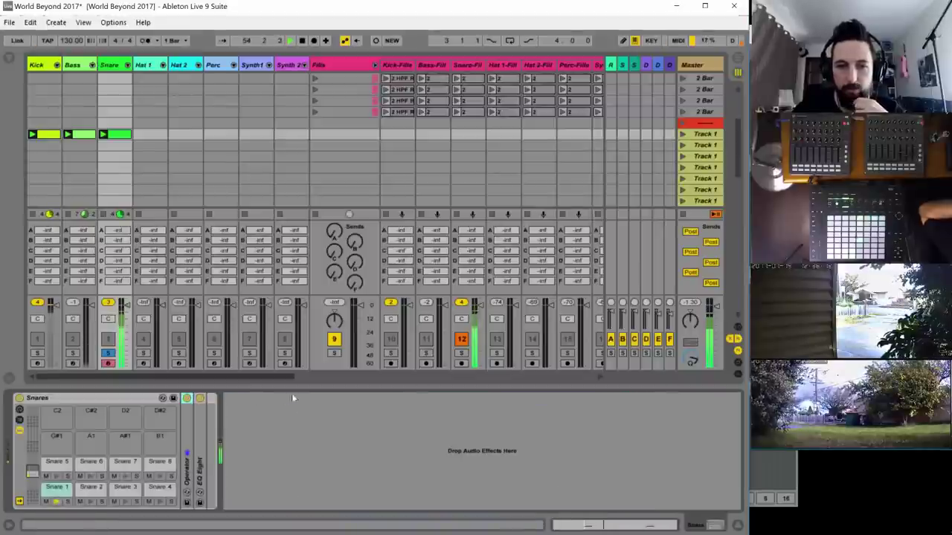
pyautogui.click(201, 442)
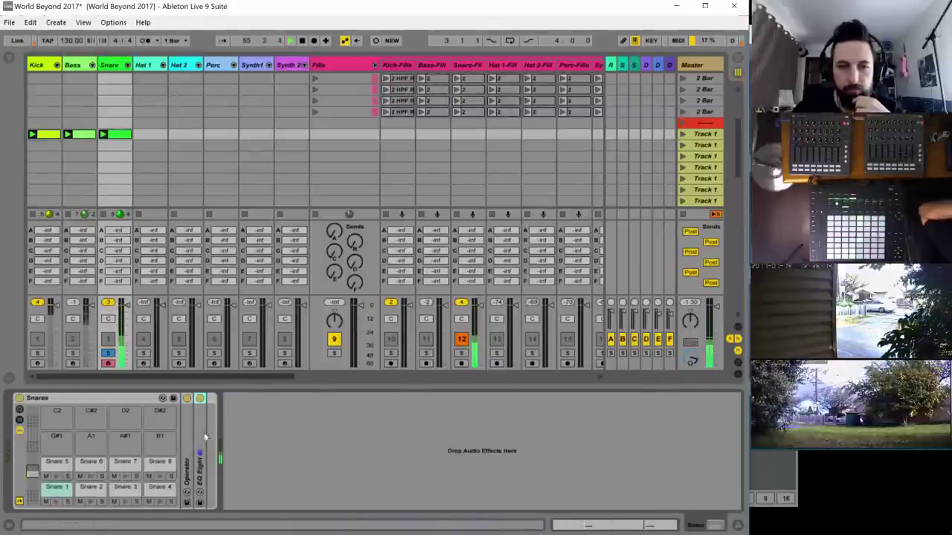
pyautogui.doubleClick(204, 438)
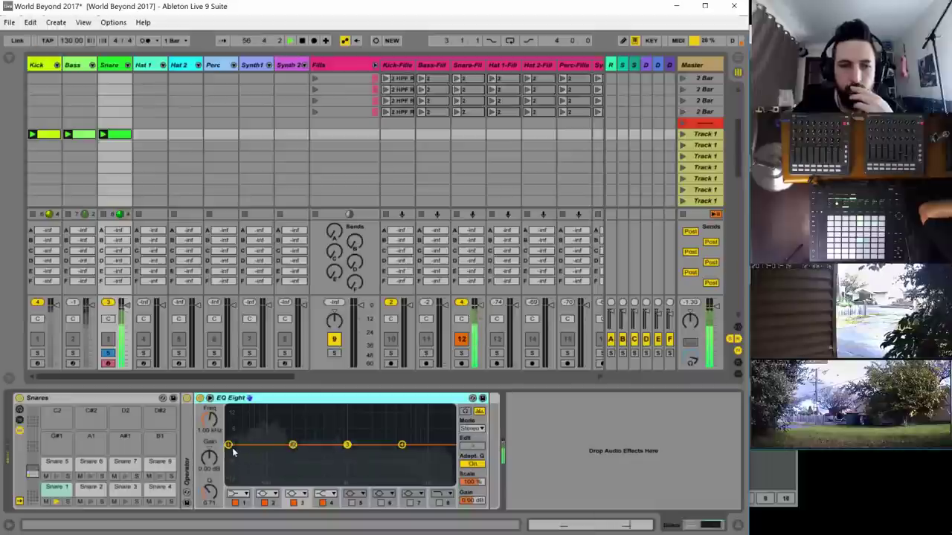
pyautogui.click(236, 493)
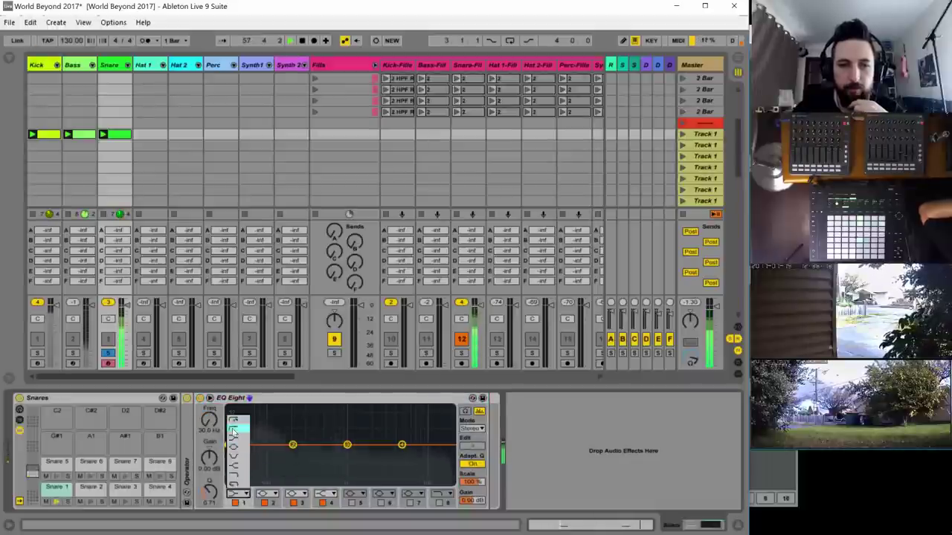
pyautogui.click(232, 431)
pyautogui.moveTo(229, 453); pyautogui.dragTo(267, 452)
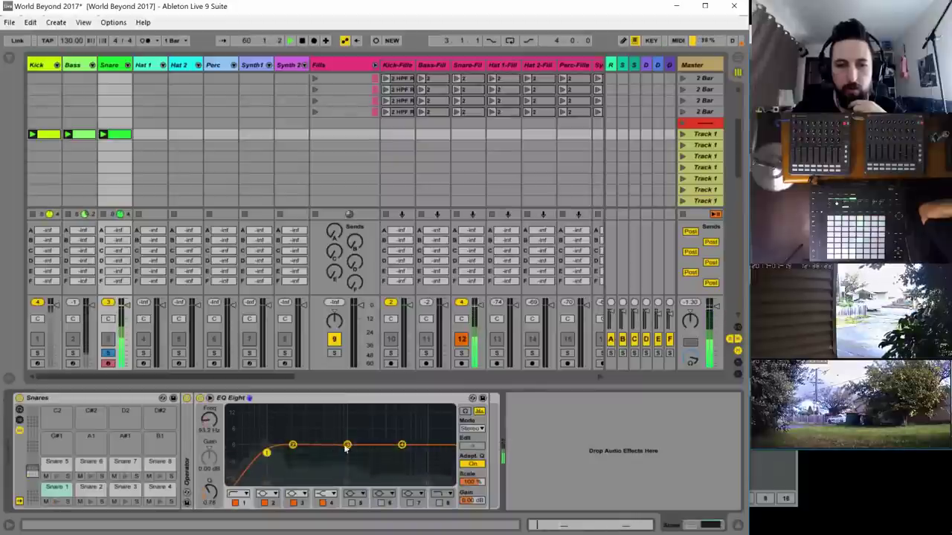
# - Cut EQ band 3 deeply just below 1 kHz and lower band 4 to about -1.1 dB at 10 kHz
pyautogui.moveTo(347, 445); pyautogui.dragTo(343, 474)
pyautogui.moveTo(401, 445); pyautogui.dragTo(424, 448)
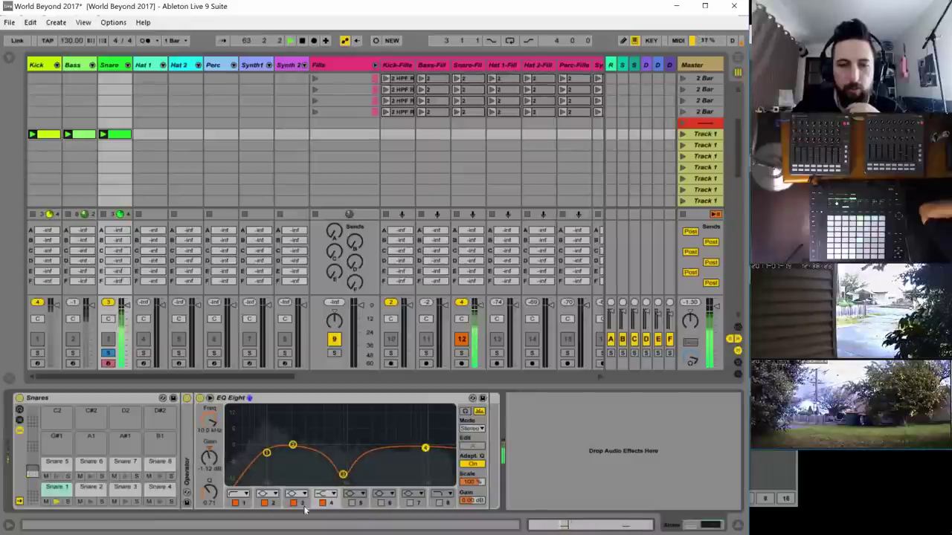
# - Enable EQ band 5 and boost it by about 9.6 dB at about 2.33 kHz
pyautogui.click(352, 502)
pyautogui.moveTo(268, 440); pyautogui.dragTo(380, 445)
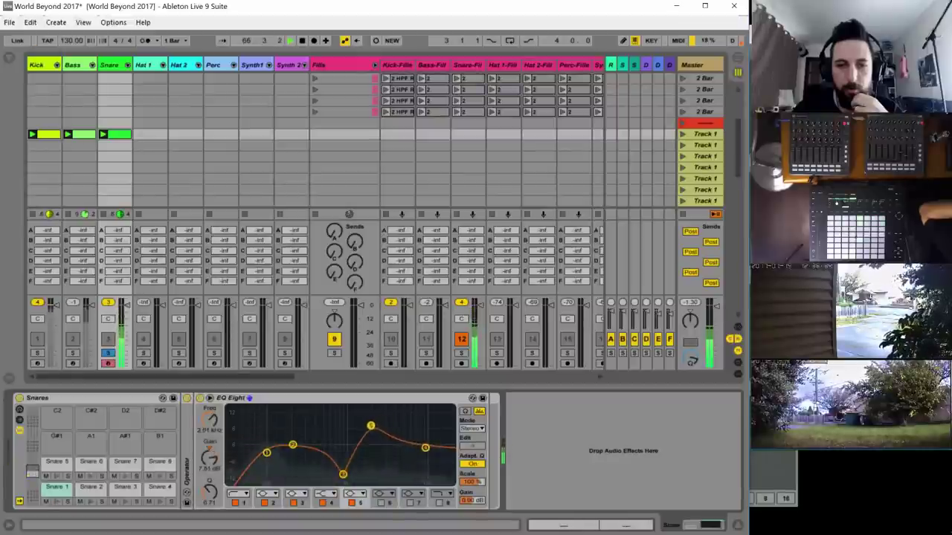
pyautogui.moveTo(370, 422); pyautogui.dragTo(373, 422)
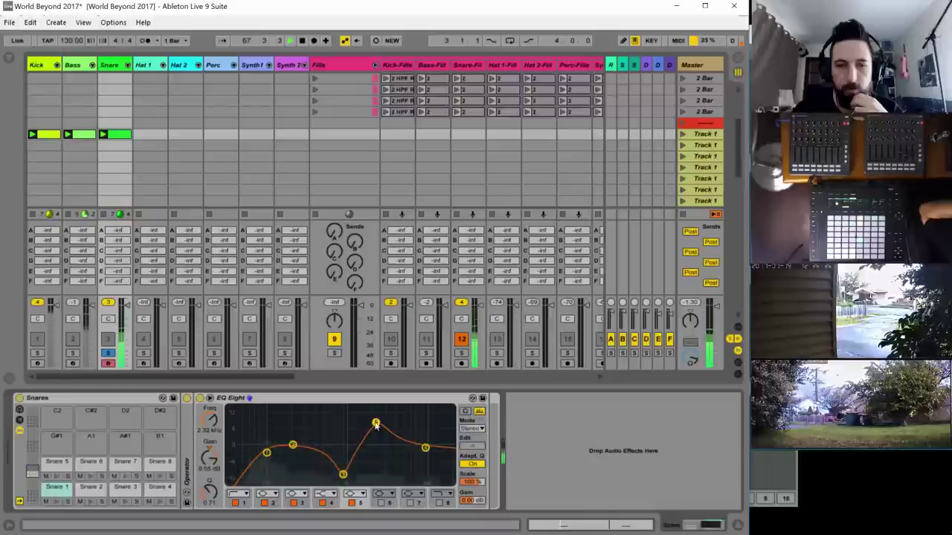
# - Boost EQ band 2 around 300 Hz and ease band 5 to about 7.6 dB at 2.55 kHz
pyautogui.moveTo(293, 445); pyautogui.dragTo(296, 443)
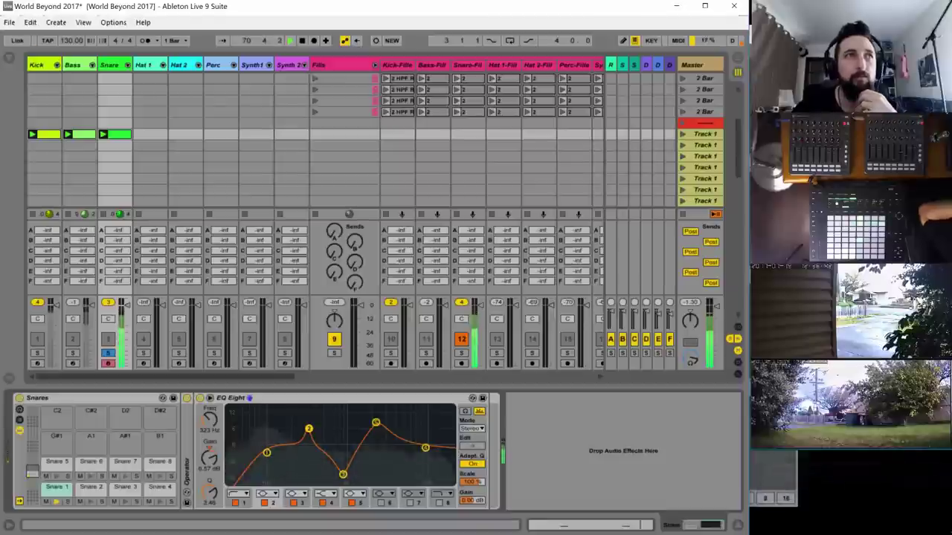
pyautogui.moveTo(309, 429); pyautogui.dragTo(306, 428)
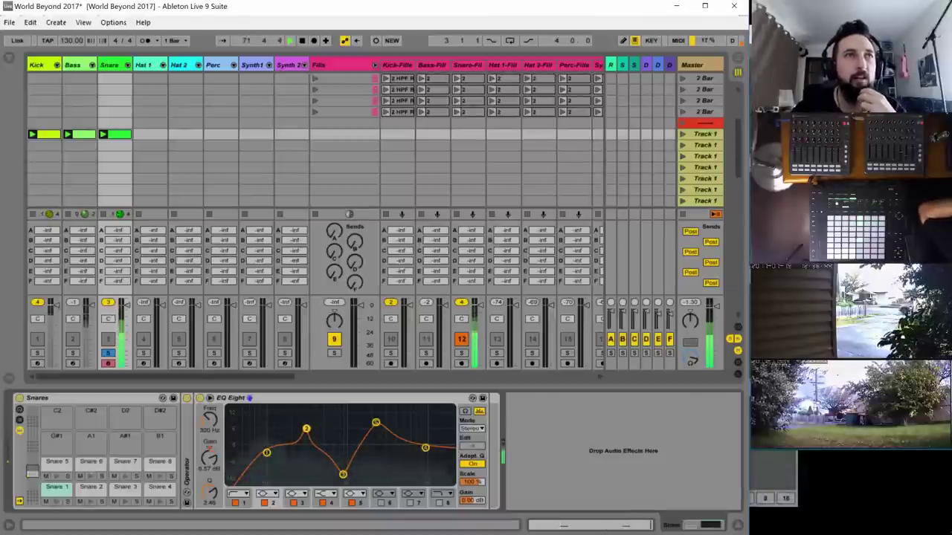
pyautogui.moveTo(304, 429); pyautogui.dragTo(302, 429)
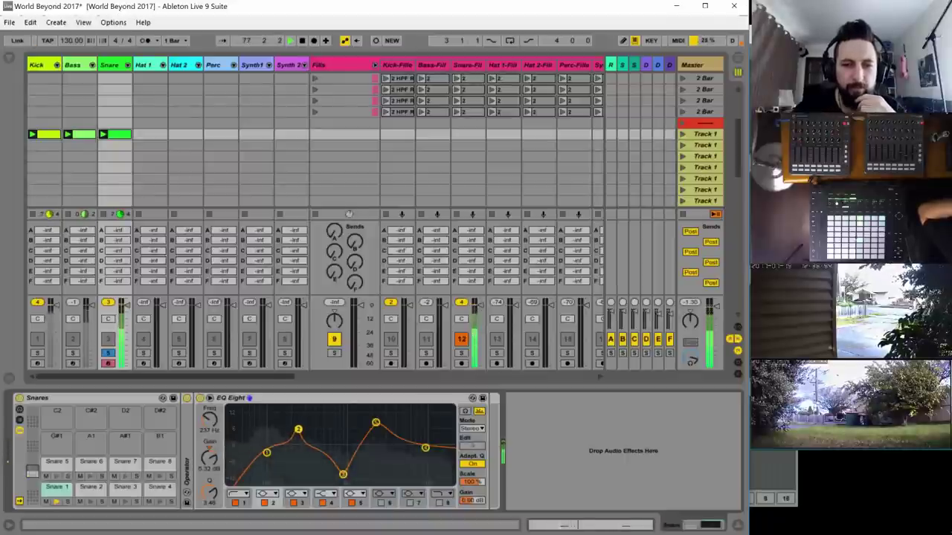
pyautogui.moveTo(375, 426); pyautogui.dragTo(375, 421)
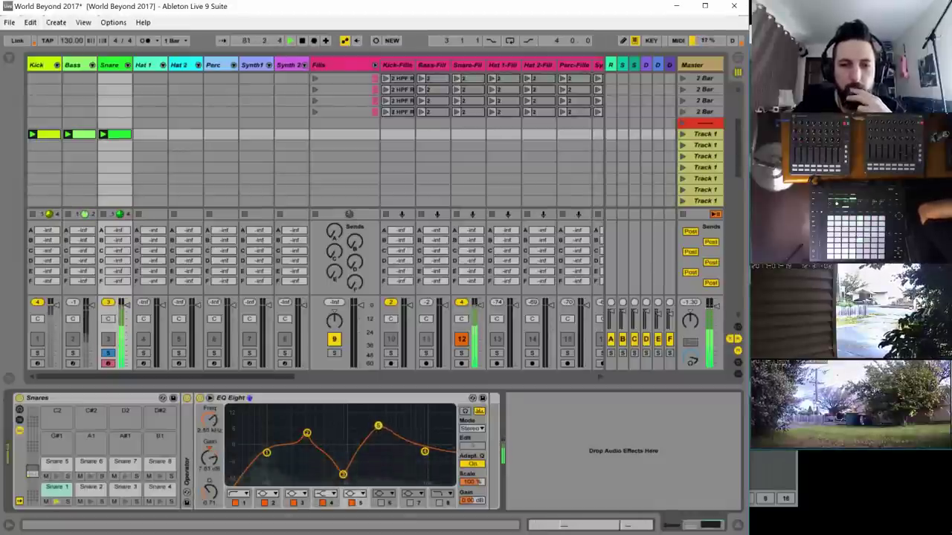
# - Expand Snare 1's Operator, shorten oscillator A's decay, and set oscillator C to -13 dB with a decay of about 1.41 s
pyautogui.doubleClick(190, 446)
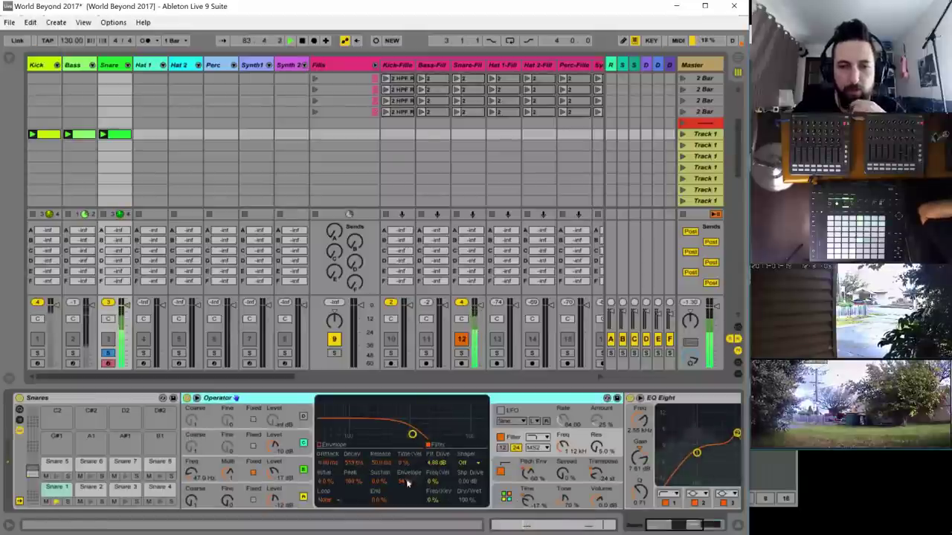
pyautogui.click(281, 496)
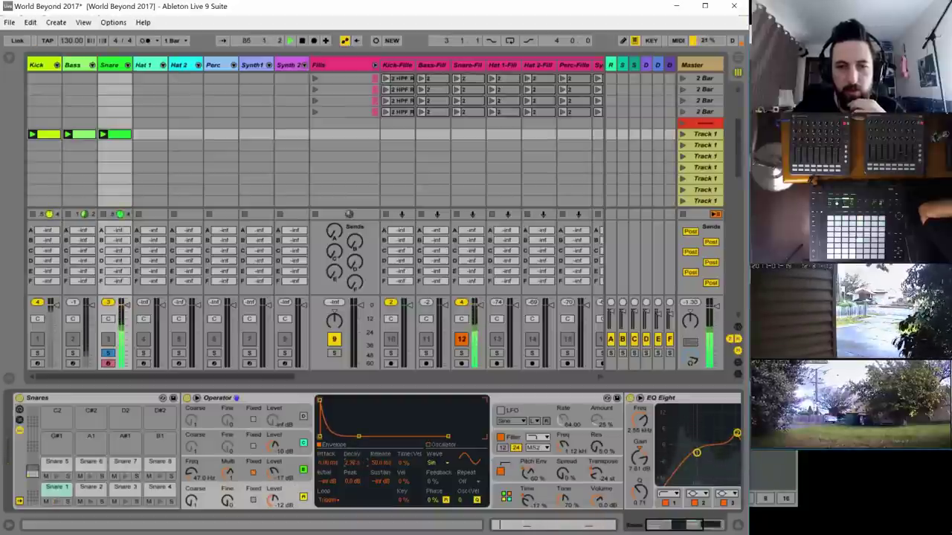
pyautogui.moveTo(352, 462); pyautogui.dragTo(353, 486)
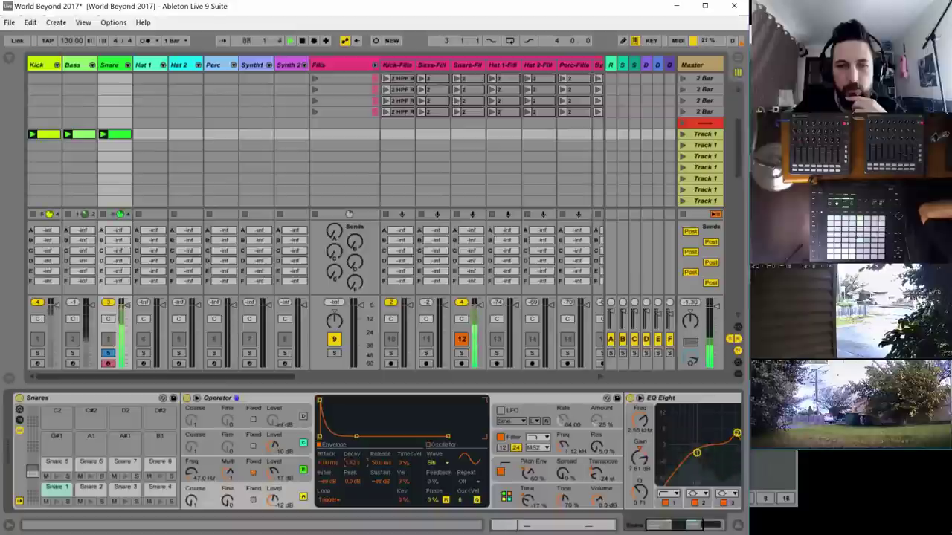
pyautogui.click(264, 475)
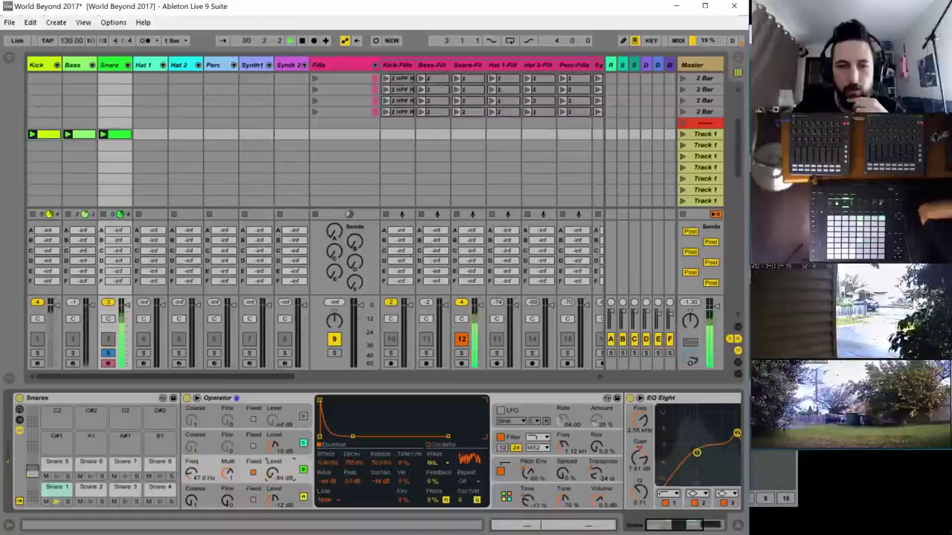
pyautogui.click(292, 436)
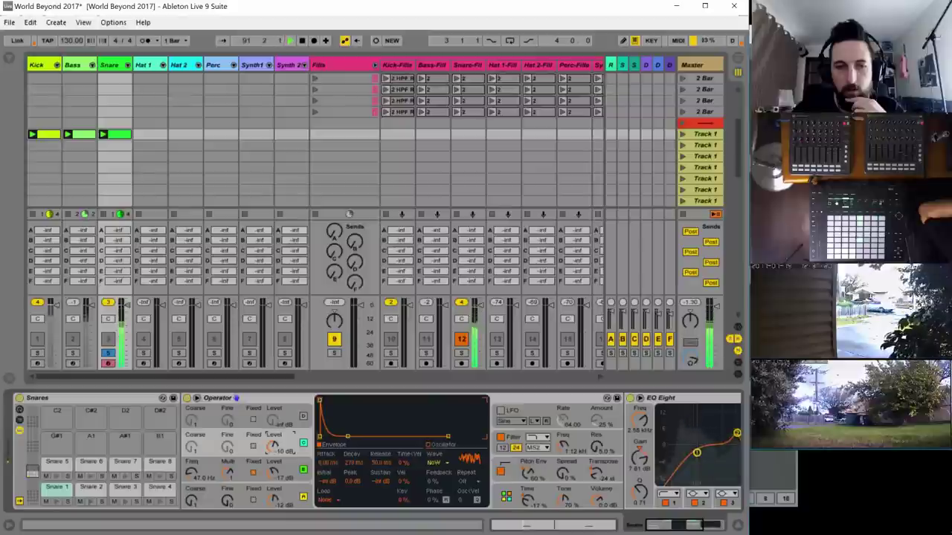
pyautogui.moveTo(346, 438); pyautogui.dragTo(356, 437)
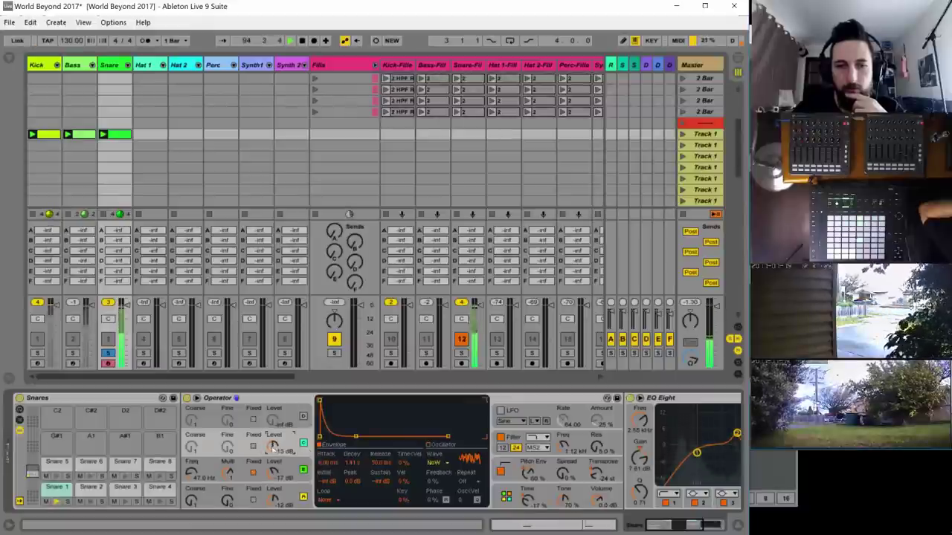
# - Change oscillator C's waveform to Noise Looped and give it a fixed frequency of about 435 Hz
pyautogui.click(435, 465)
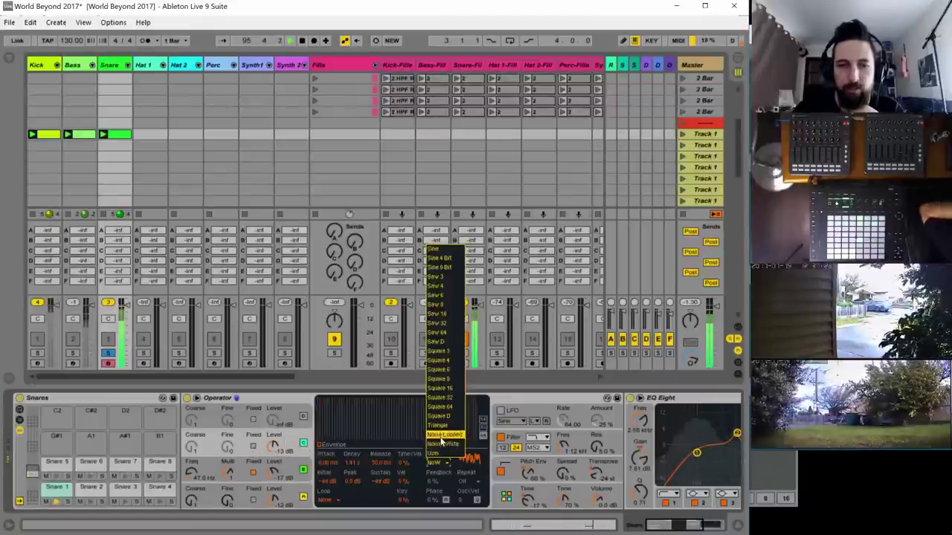
pyautogui.click(450, 444)
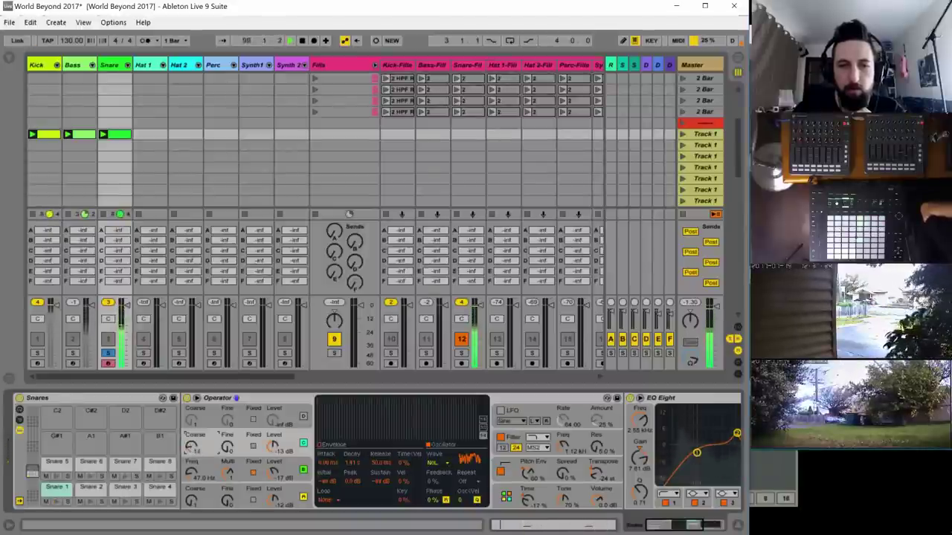
pyautogui.moveTo(191, 446); pyautogui.dragTo(191, 483)
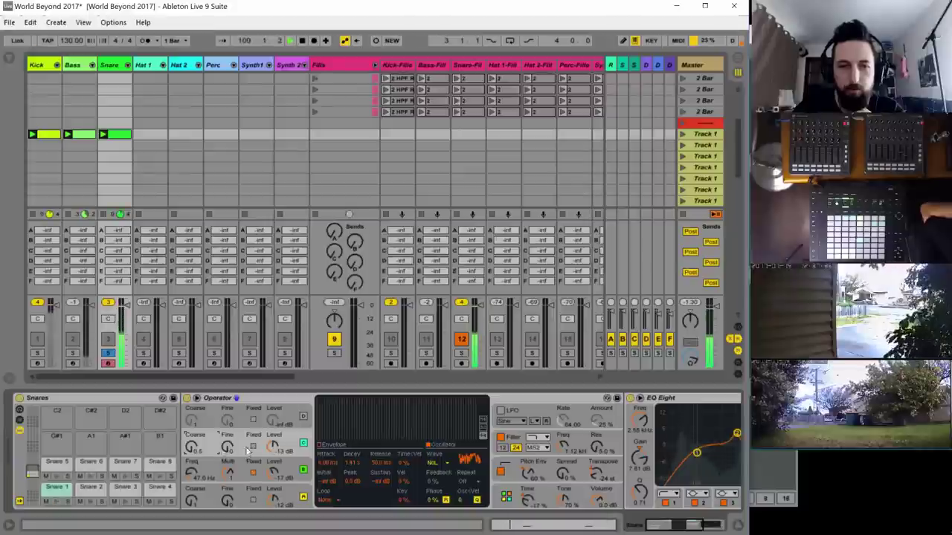
pyautogui.click(252, 447)
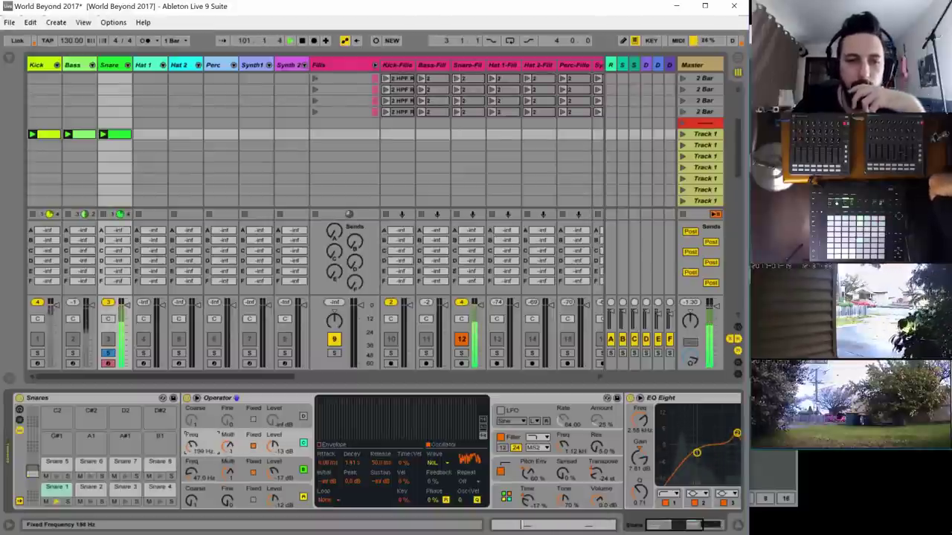
pyautogui.moveTo(192, 446); pyautogui.dragTo(191, 438)
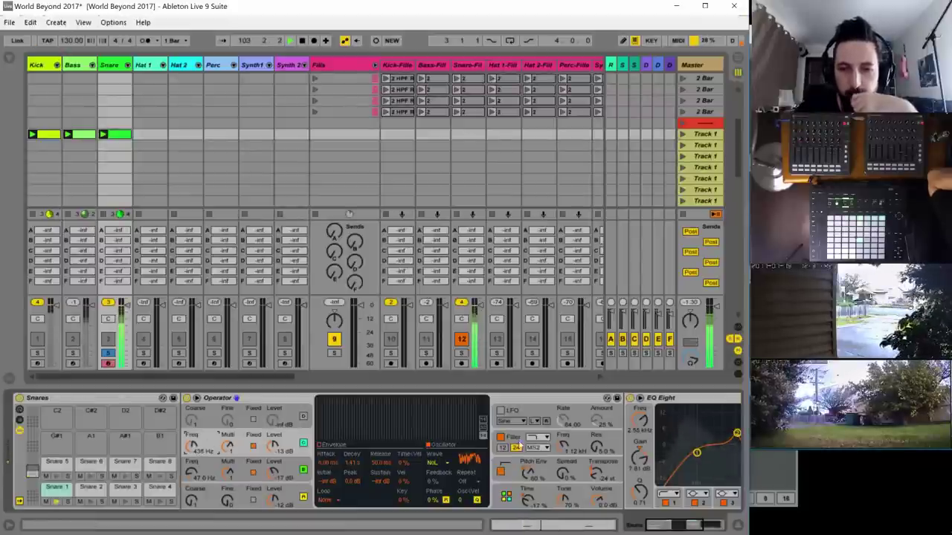
# - Raise Operator's transpose to -18 st, lower oscillator A to -15 dB, and shorten oscillator A's decay envelope
pyautogui.click(597, 476)
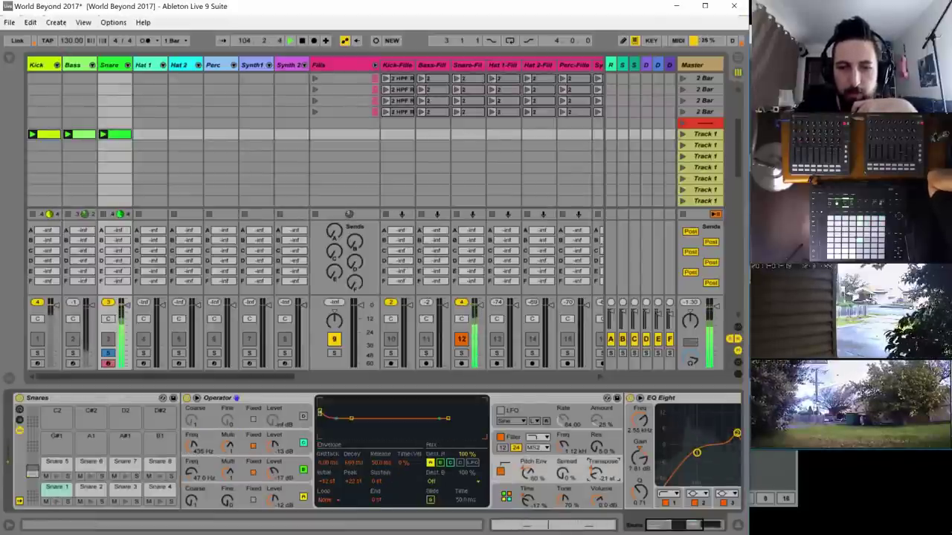
pyautogui.moveTo(595, 474); pyautogui.dragTo(596, 471)
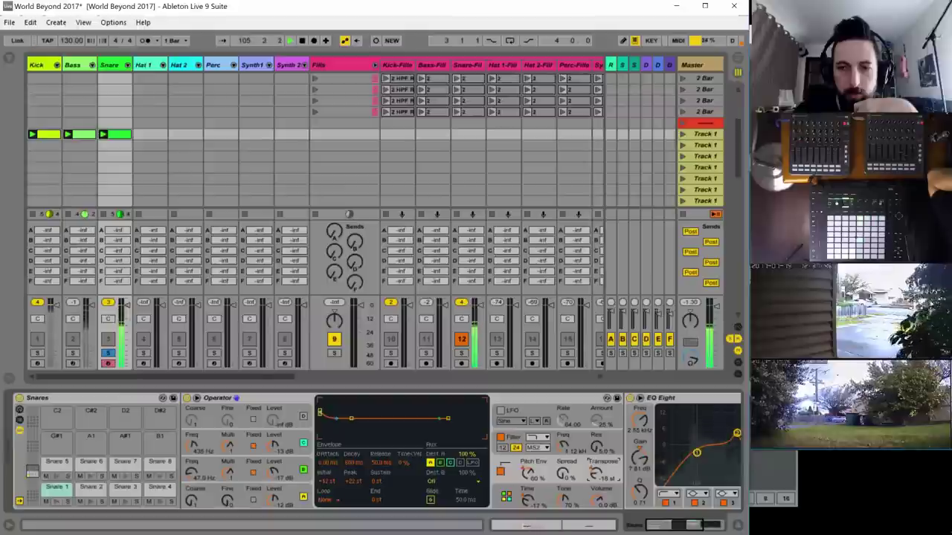
pyautogui.click(270, 492)
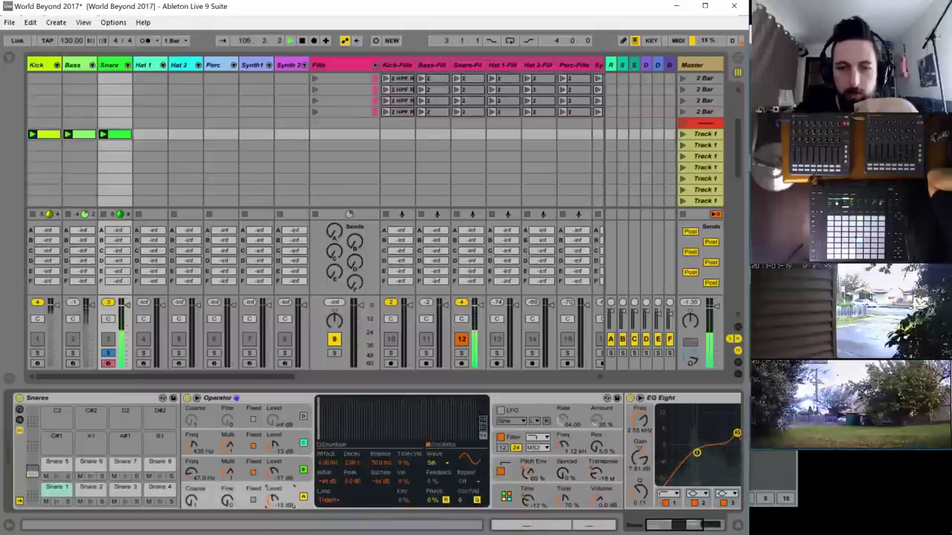
pyautogui.click(334, 445)
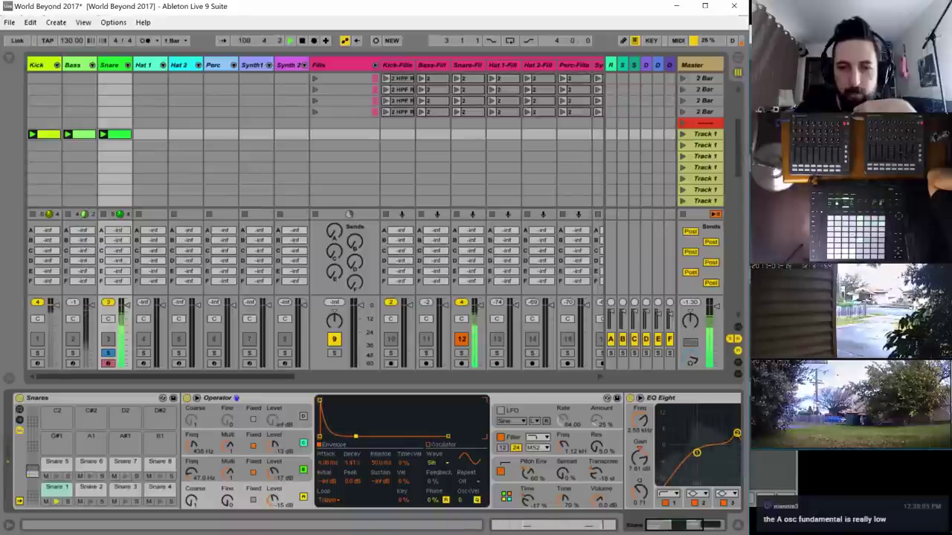
pyautogui.moveTo(355, 437); pyautogui.dragTo(350, 437)
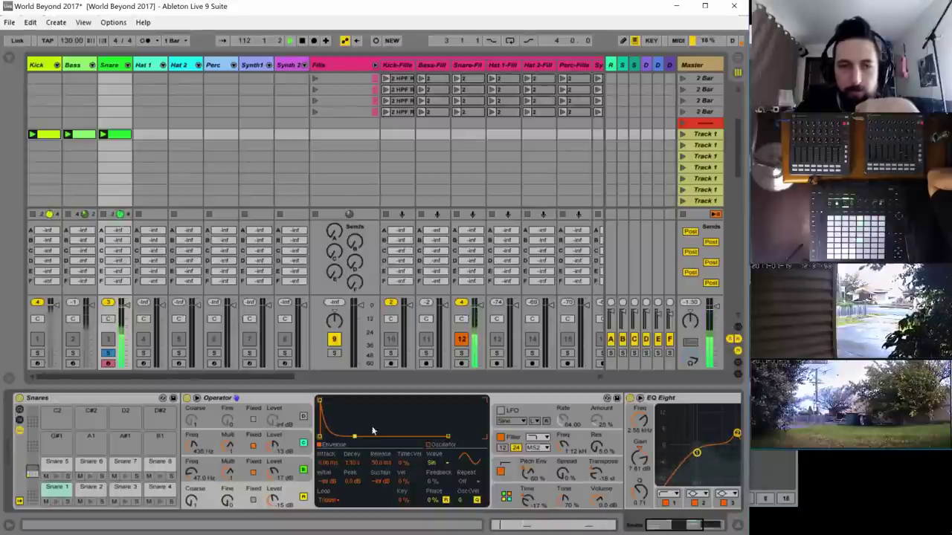
# - Unsolo Snare and adjust its EQ: band 3 about -7.6 dB, band 5 about 6.6 dB at 3.11 kHz, band 2 at 245 Hz
pyautogui.click(107, 354)
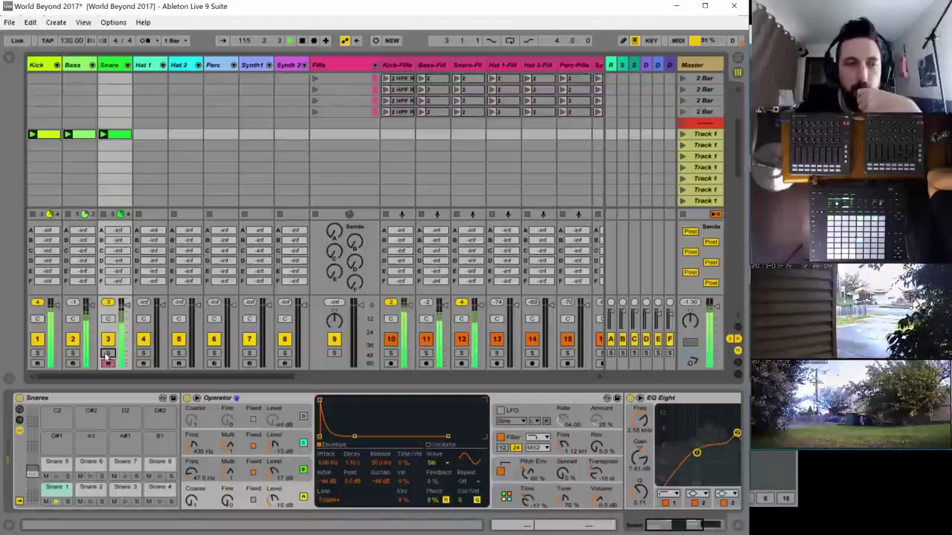
pyautogui.click(695, 525)
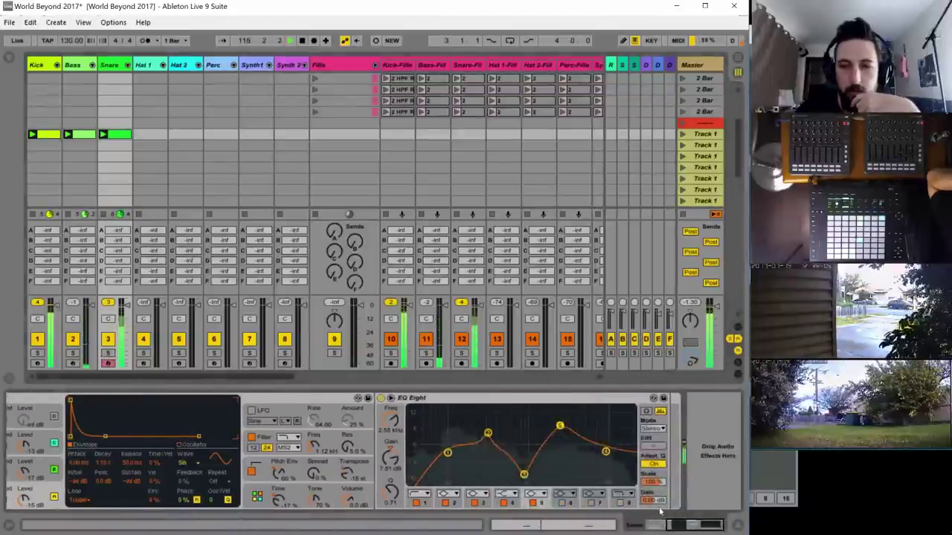
pyautogui.moveTo(524, 476); pyautogui.dragTo(523, 465)
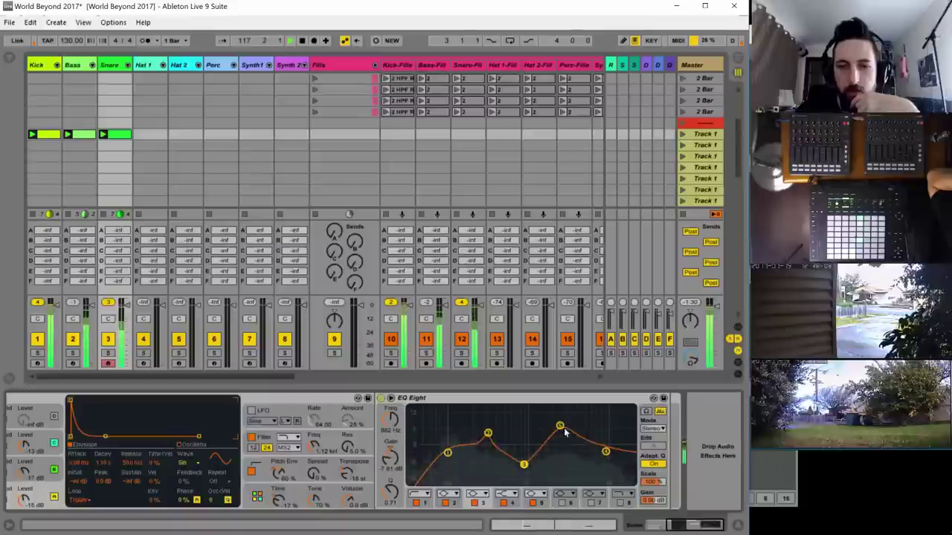
pyautogui.moveTo(564, 429)
pyautogui.mouseDown()
pyautogui.moveTo(591, 426)
pyautogui.moveTo(567, 428)
pyautogui.mouseUp()
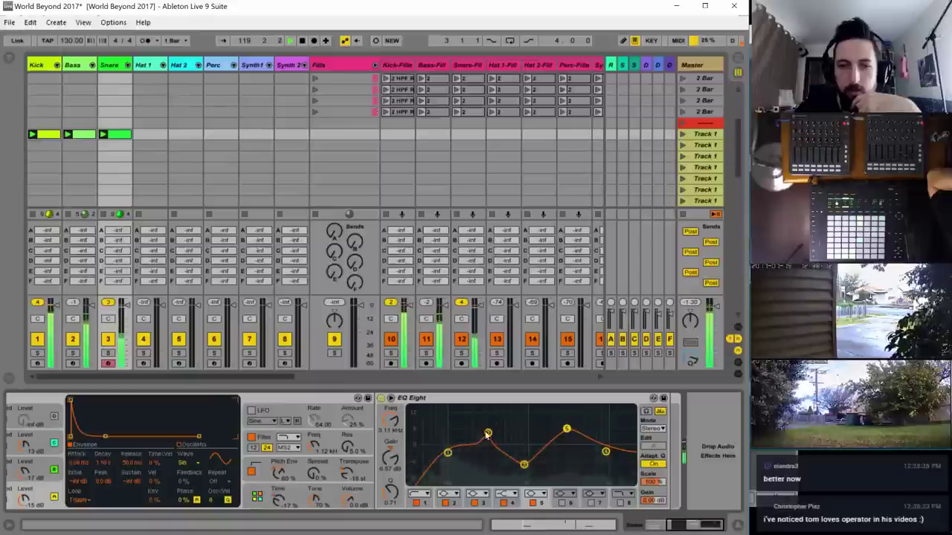
pyautogui.click(487, 433)
pyautogui.click(524, 465)
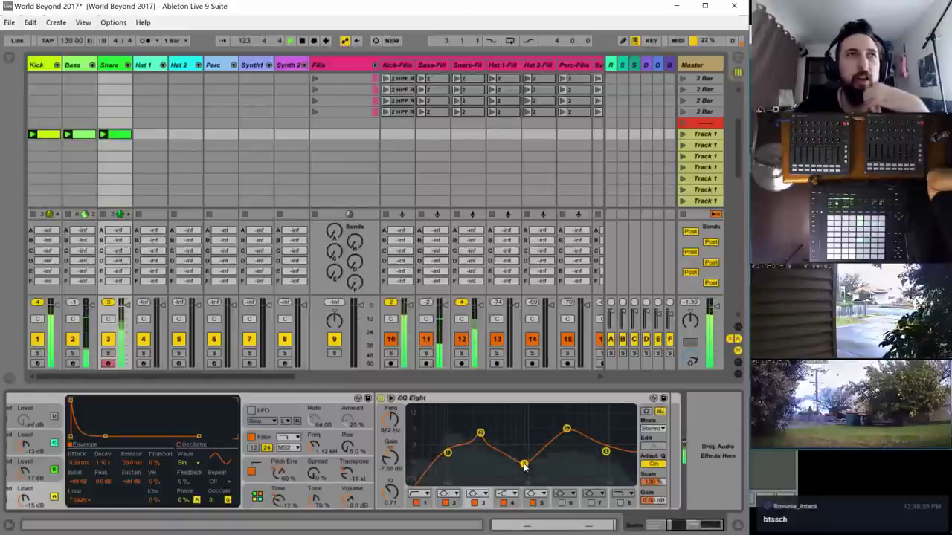
pyautogui.click(480, 433)
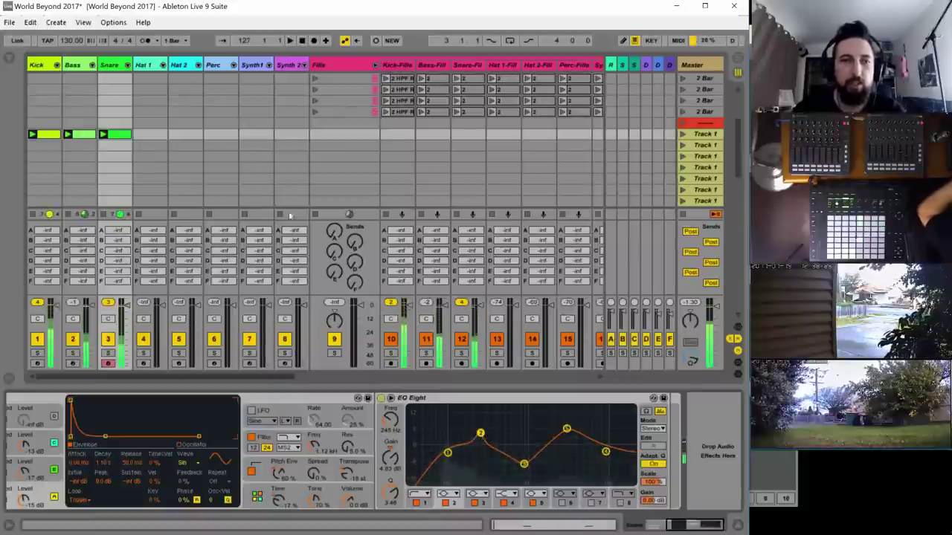
# - Create an empty MIDI clip on Hat 1 in the first Track 1 scene, launch it, and start playback
pyautogui.click(145, 119)
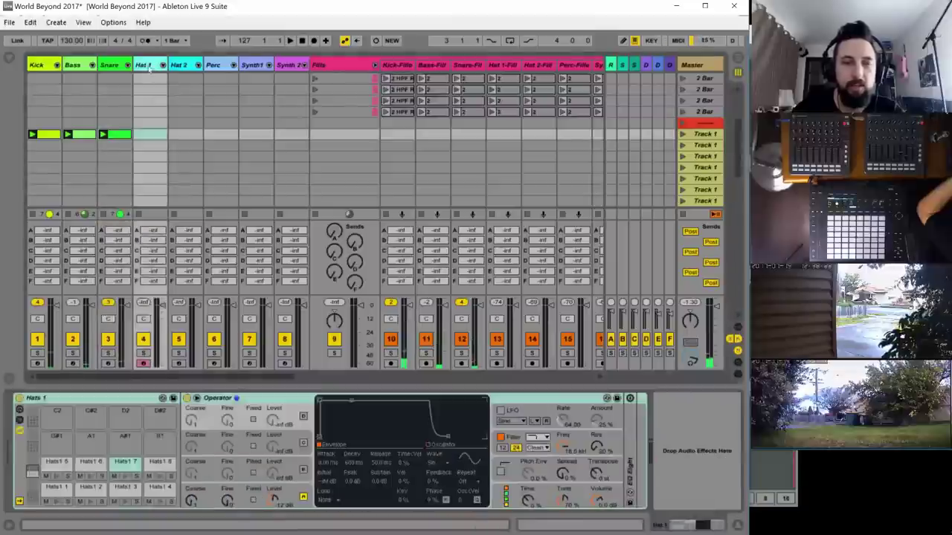
pyautogui.doubleClick(146, 135)
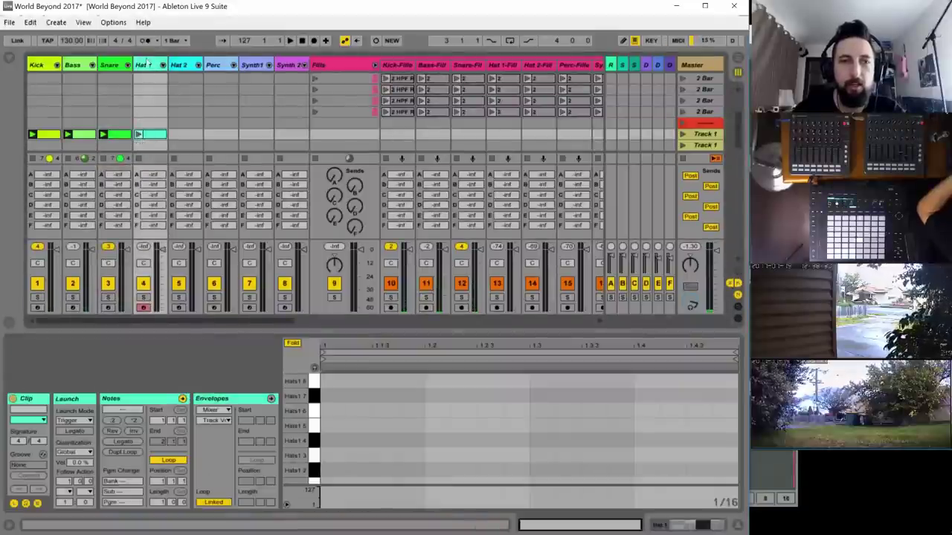
pyautogui.click(150, 135)
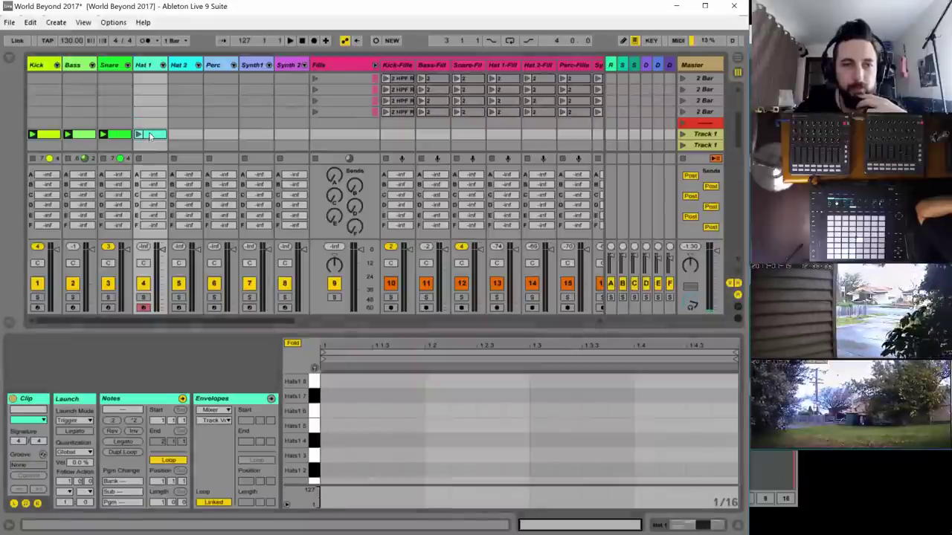
pyautogui.scroll(-1, 341, 452)
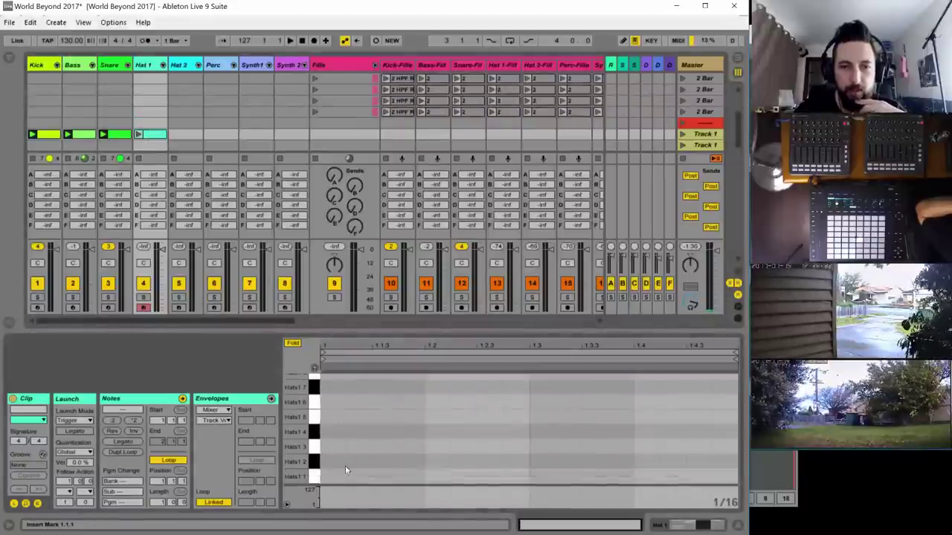
pyautogui.press('space')
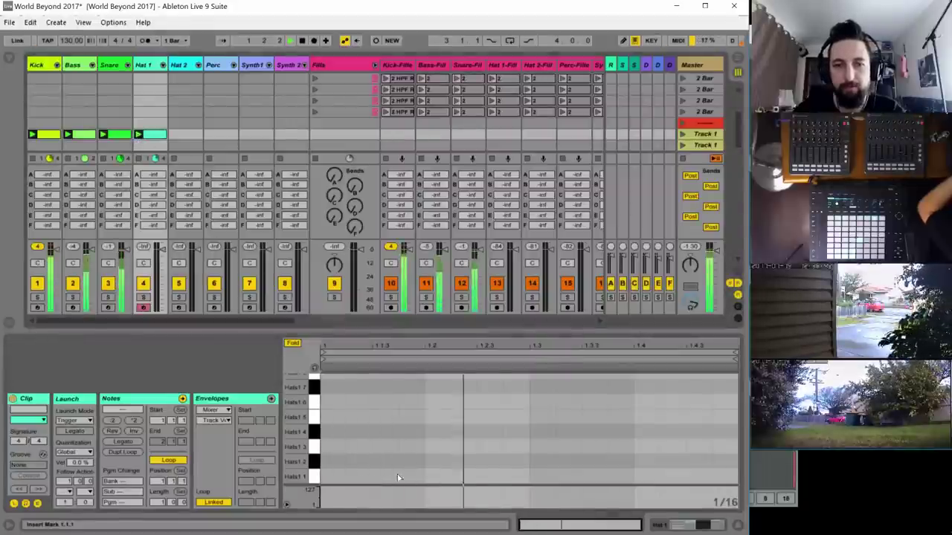
# - Add offbeat Hats1 1 notes at 1.1.3, 1.2.3, 1.3.3 and 1.4.3 in the Hat 1 clip
pyautogui.doubleClick(388, 476)
pyautogui.doubleClick(491, 477)
pyautogui.doubleClick(591, 477)
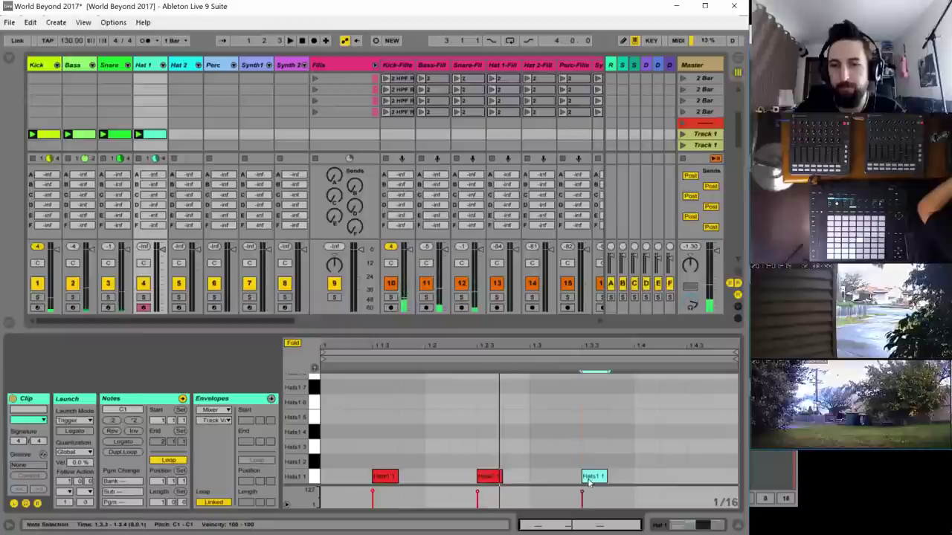
pyautogui.doubleClick(697, 477)
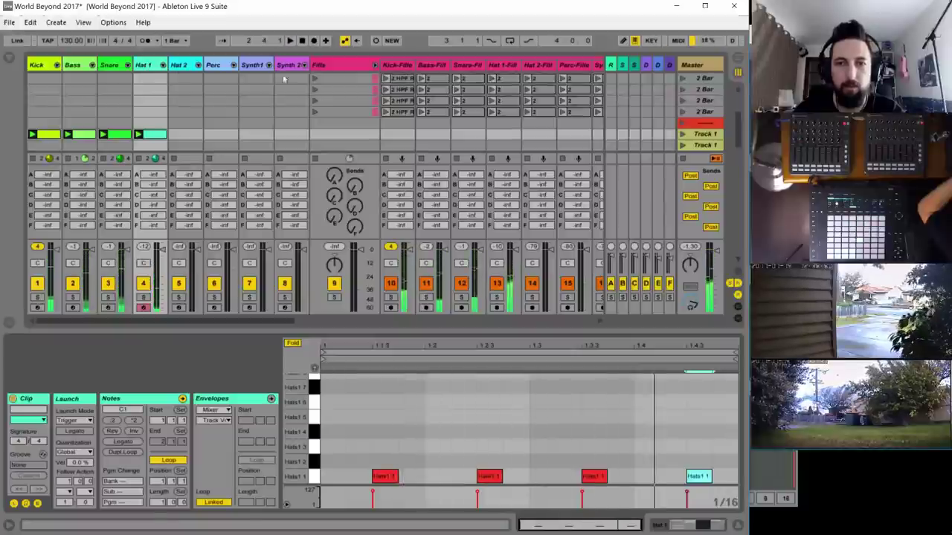
# - Pull the Reverb Dry/Wet envelope down to zero in the Hat 1 fill track's None clip and restart playback
pyautogui.scroll(3, 518, 100)
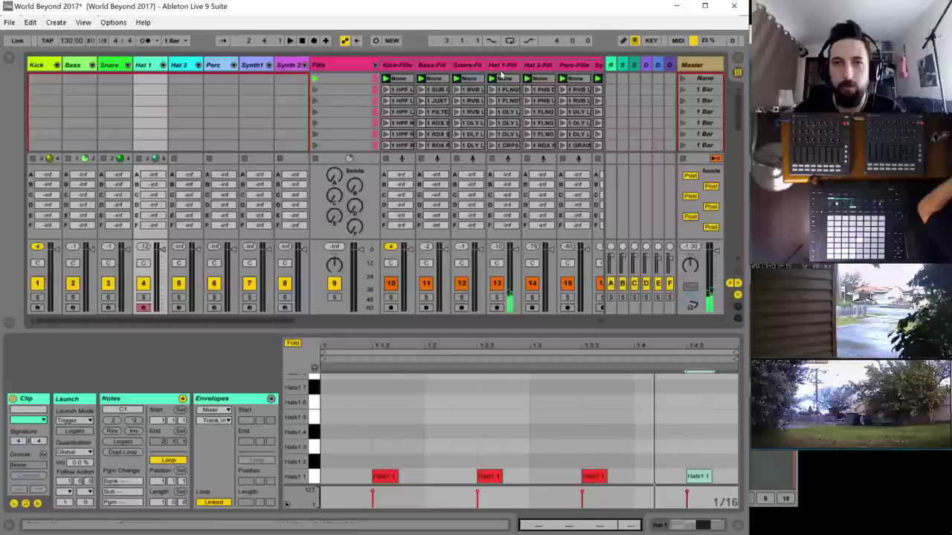
pyautogui.click(502, 67)
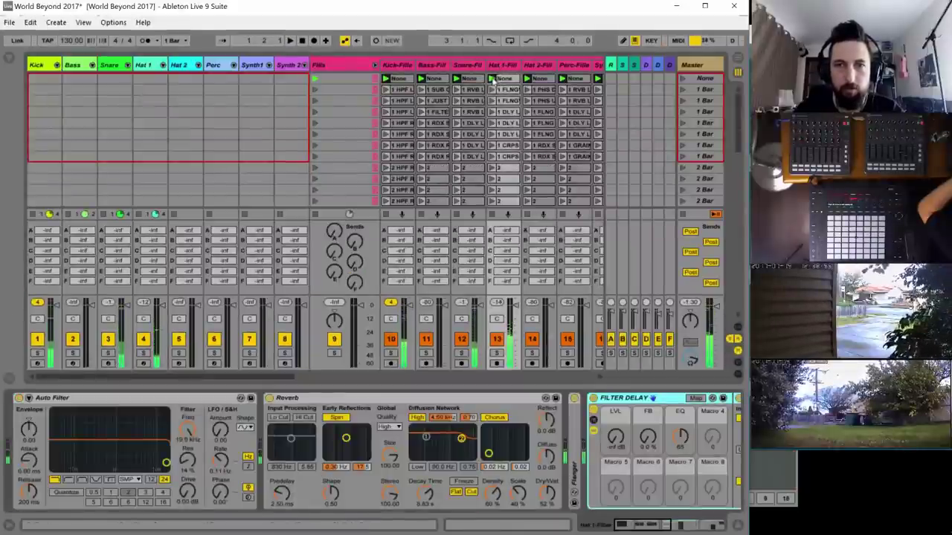
pyautogui.click(492, 79)
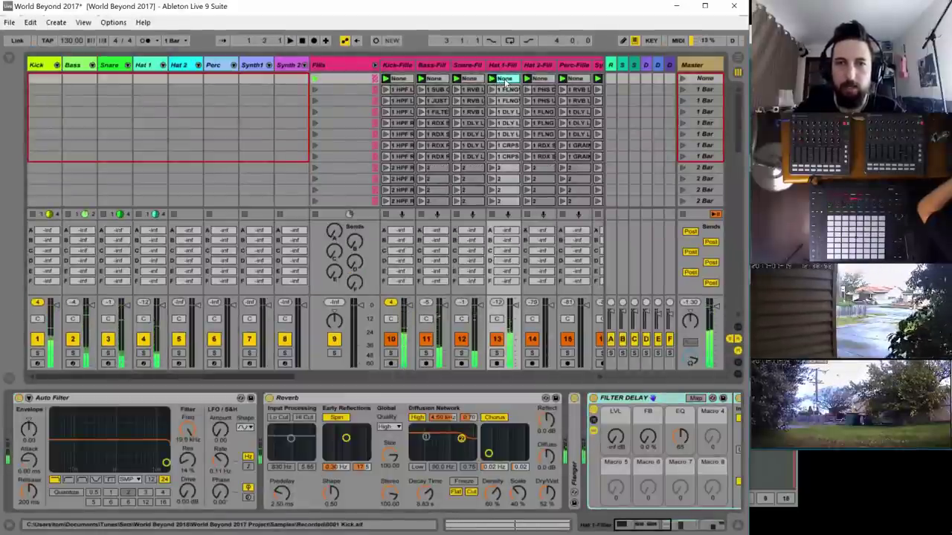
pyautogui.click(504, 79)
pyautogui.click(277, 411)
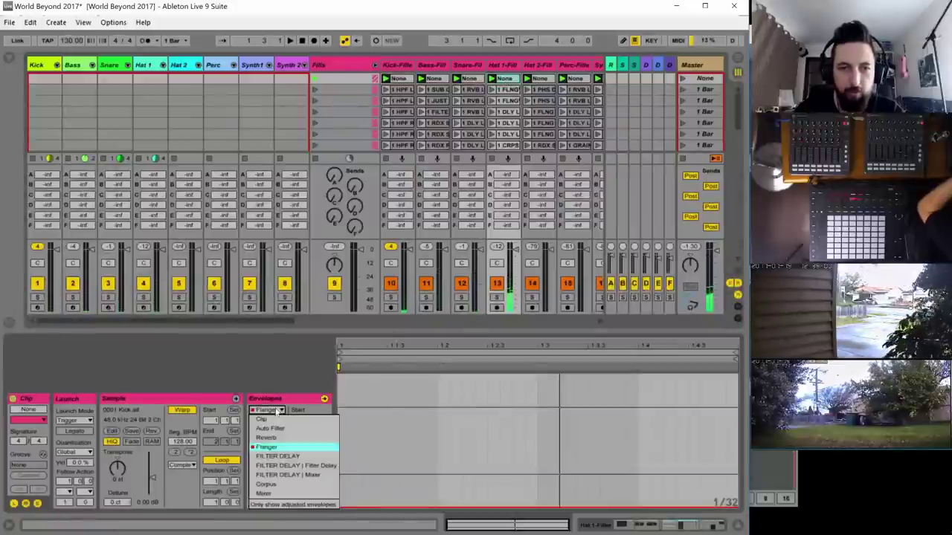
pyautogui.click(272, 437)
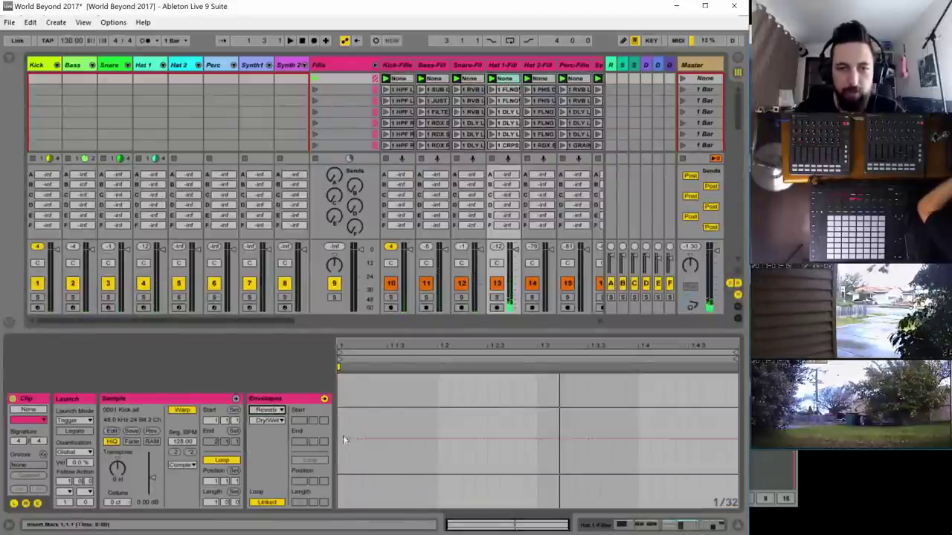
pyautogui.moveTo(343, 437); pyautogui.dragTo(338, 507)
pyautogui.click(353, 458)
pyautogui.press('space')
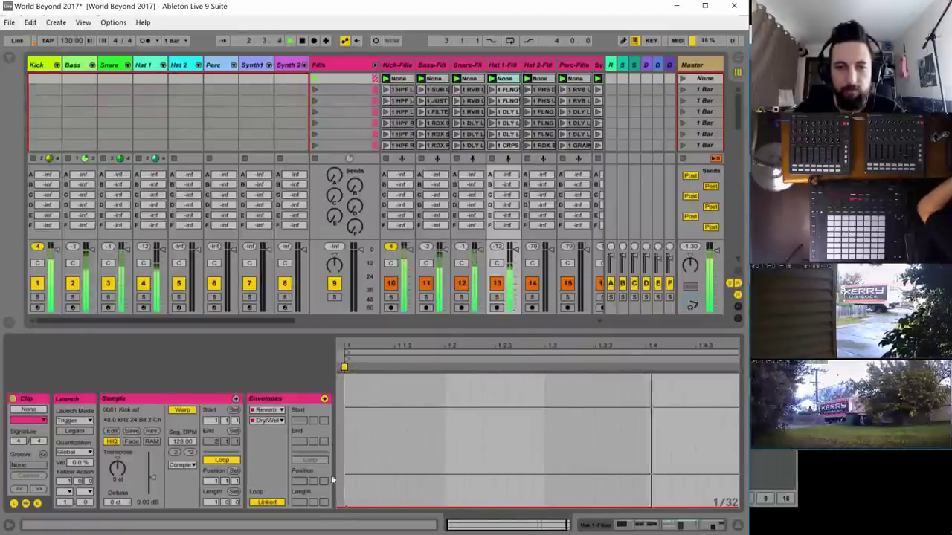
# - Solo the Hat 1 track and open the Operator of its Hats1 1 drum pad for editing
pyautogui.click(144, 296)
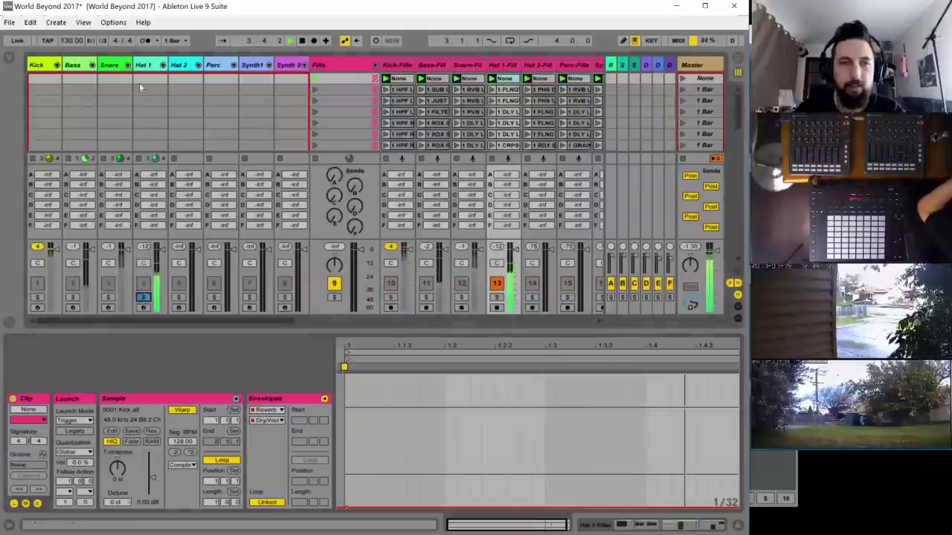
pyautogui.click(143, 66)
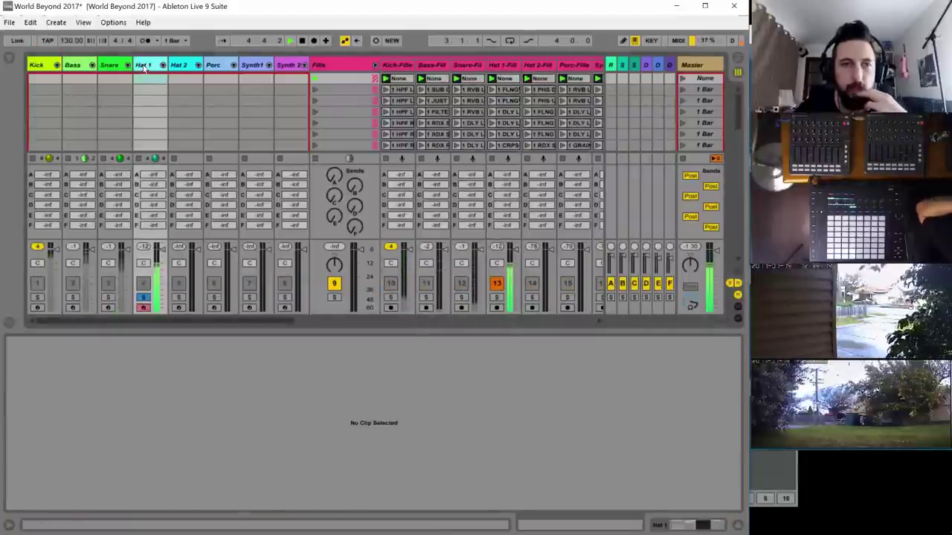
pyautogui.doubleClick(143, 65)
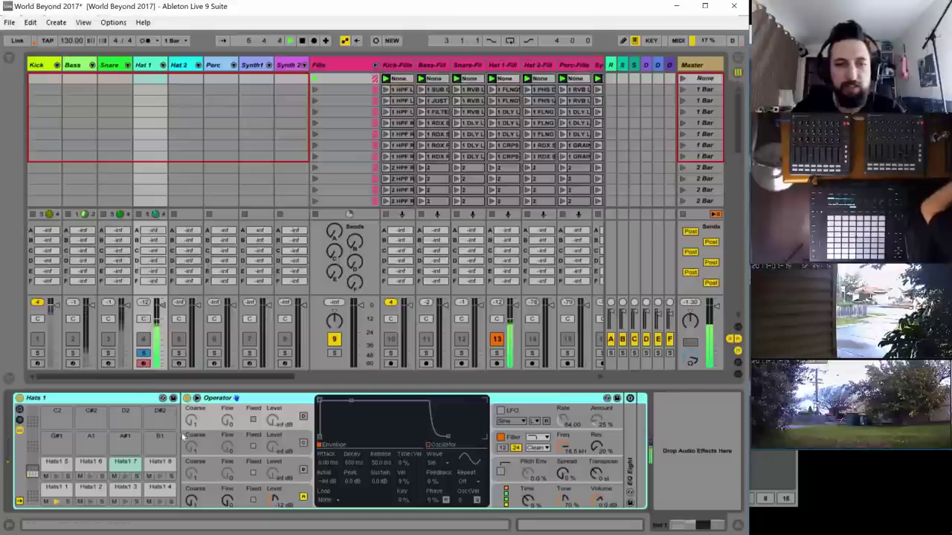
pyautogui.click(55, 490)
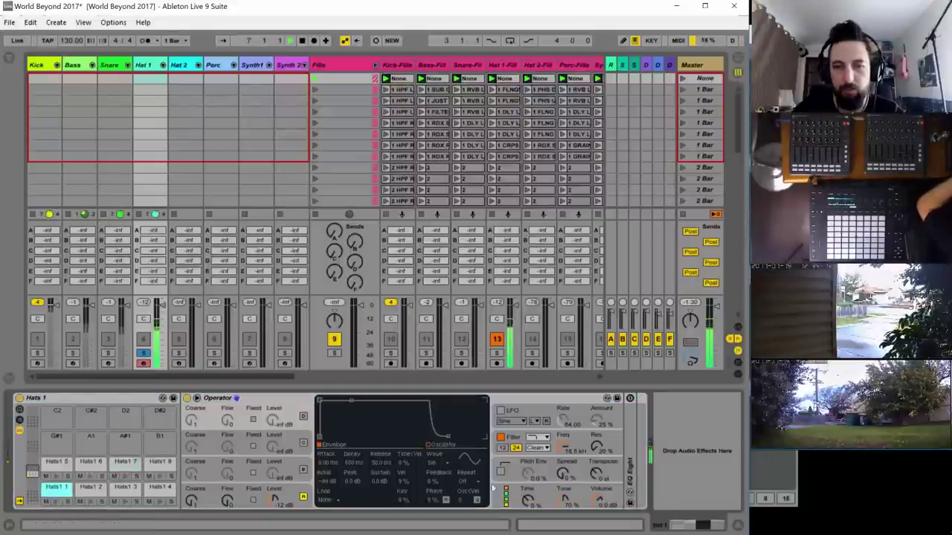
# - Set the Hats1 1 Operator to the algorithm with four parallel oscillators and change oscillator A's waveform to Square D
pyautogui.click(507, 497)
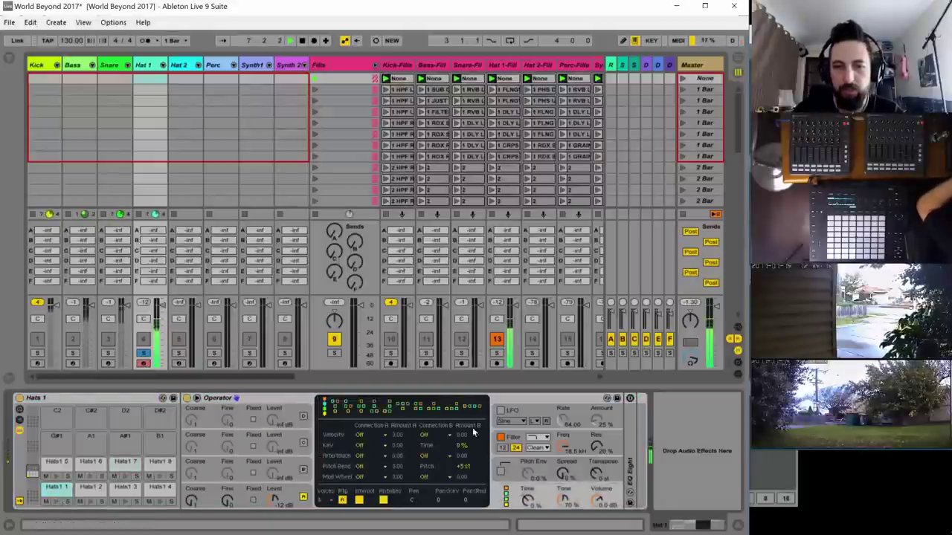
pyautogui.click(264, 493)
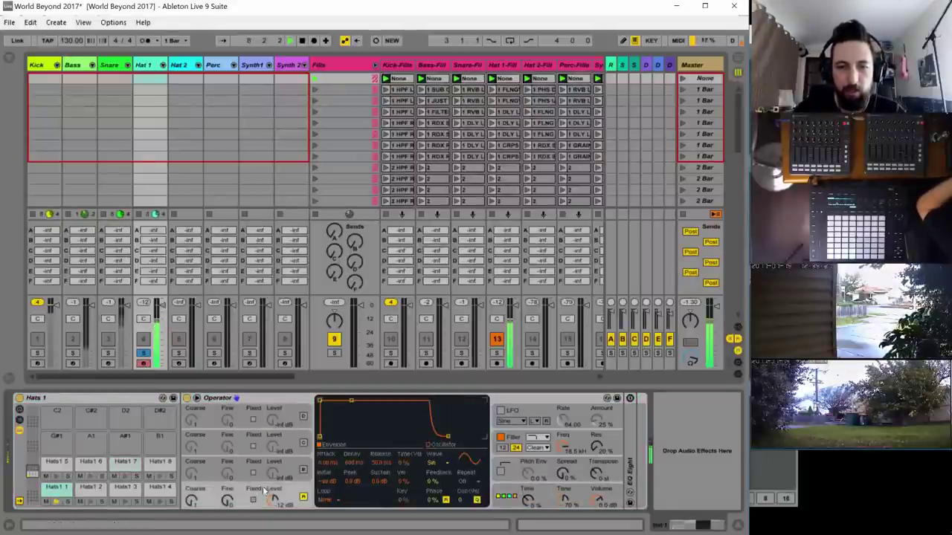
pyautogui.click(435, 463)
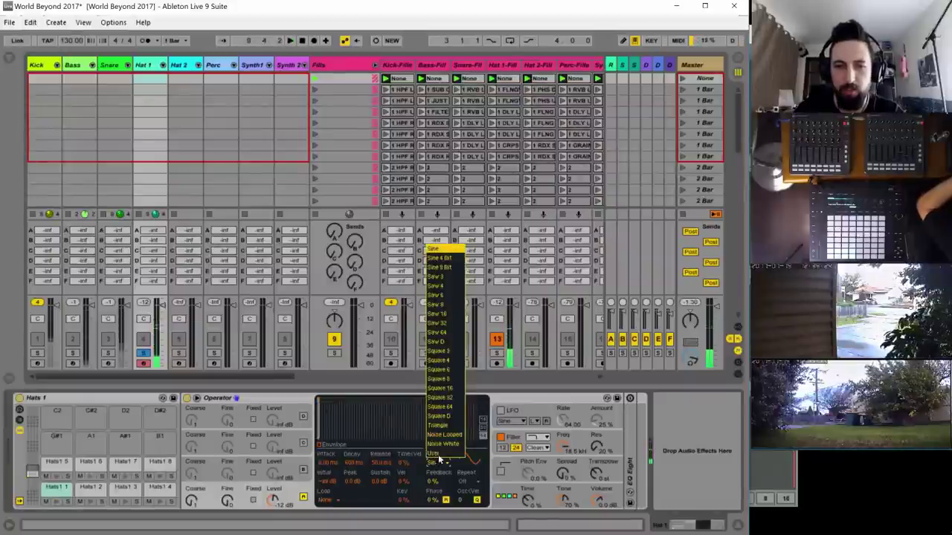
pyautogui.click(445, 417)
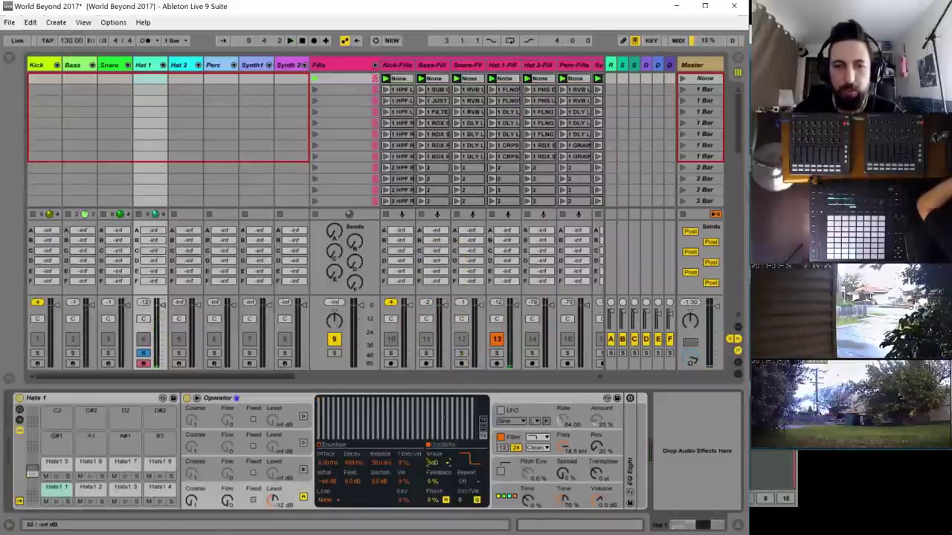
# - Give oscillator A a Trigger-looped envelope with about 216 ms decay and fully lowered sustain, and copy it to all other oscillators
pyautogui.click(304, 470)
pyautogui.click(280, 499)
pyautogui.press('space')
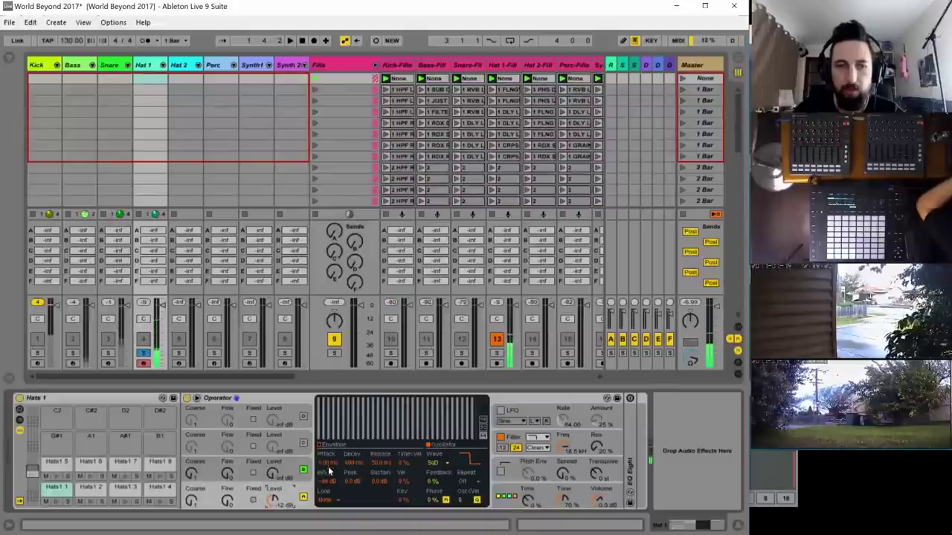
pyautogui.click(327, 500)
pyautogui.click(328, 494)
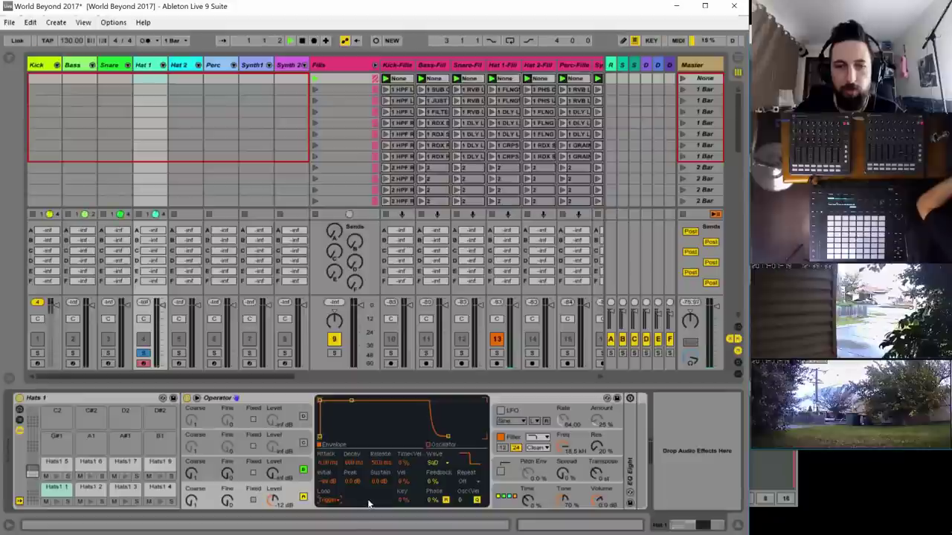
pyautogui.moveTo(350, 400); pyautogui.dragTo(347, 437)
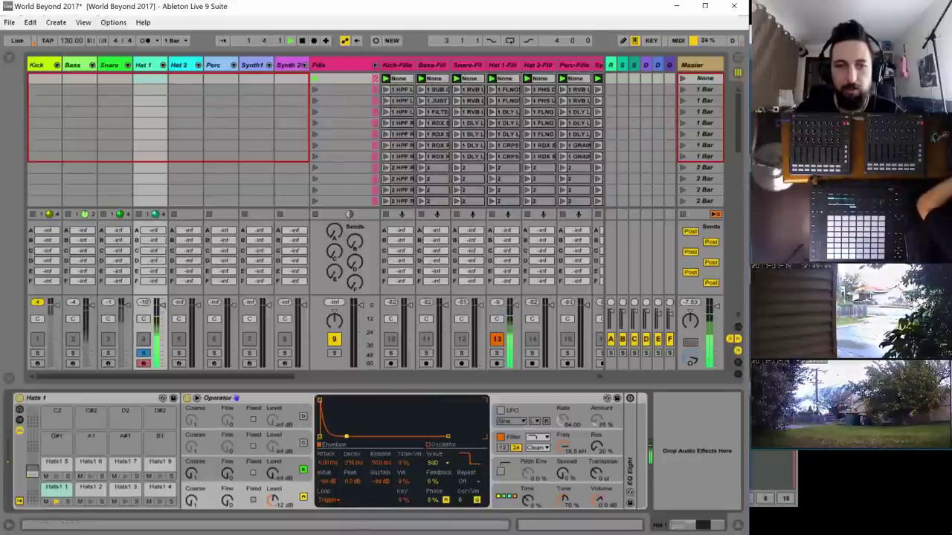
pyautogui.rightClick(296, 488)
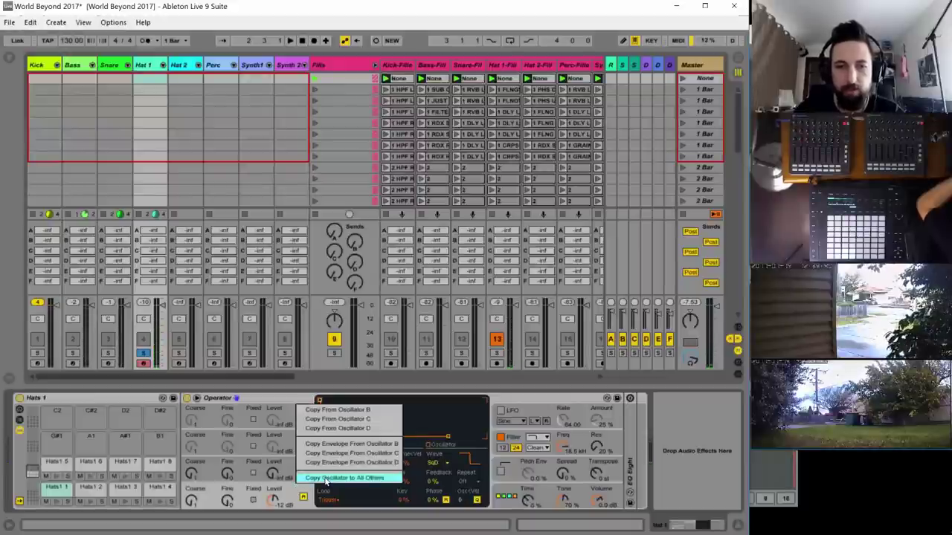
pyautogui.click(324, 478)
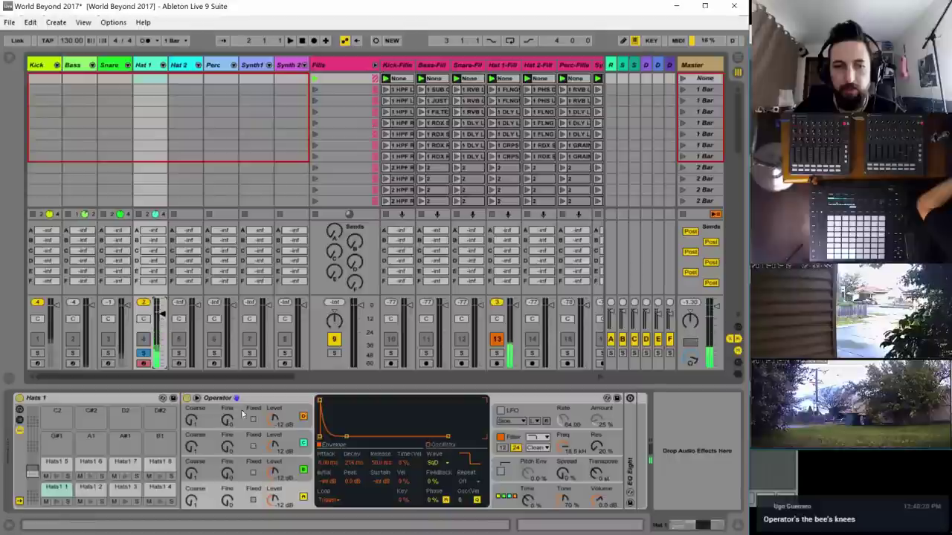
# - Enable Fixed frequency on oscillator A at 100 Hz and copy the oscillator to all others
pyautogui.click(252, 499)
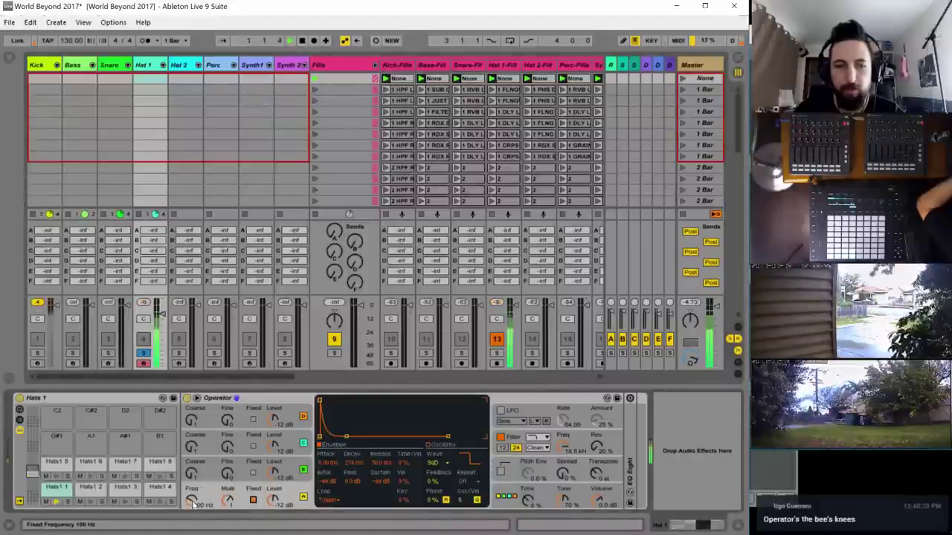
pyautogui.rightClick(295, 492)
pyautogui.press('Escape')
pyautogui.rightClick(313, 502)
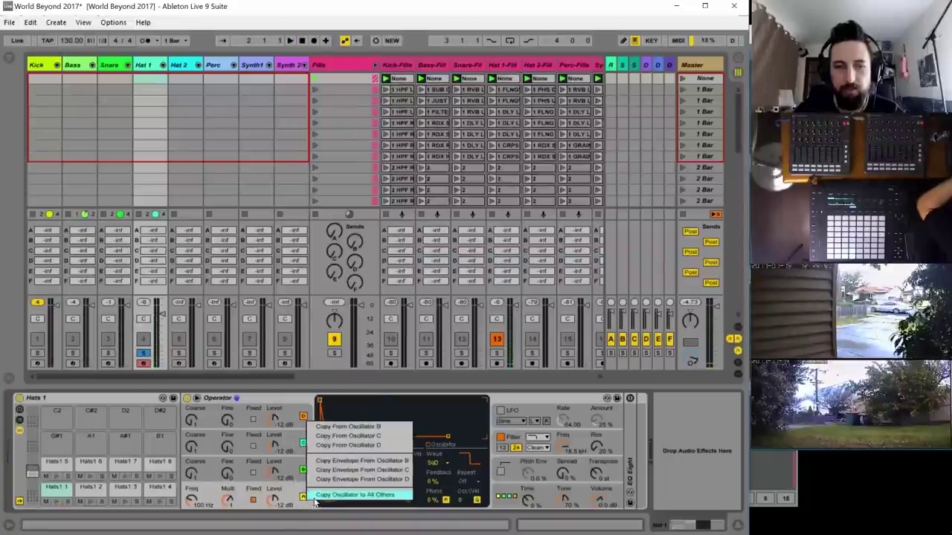
pyautogui.click(315, 496)
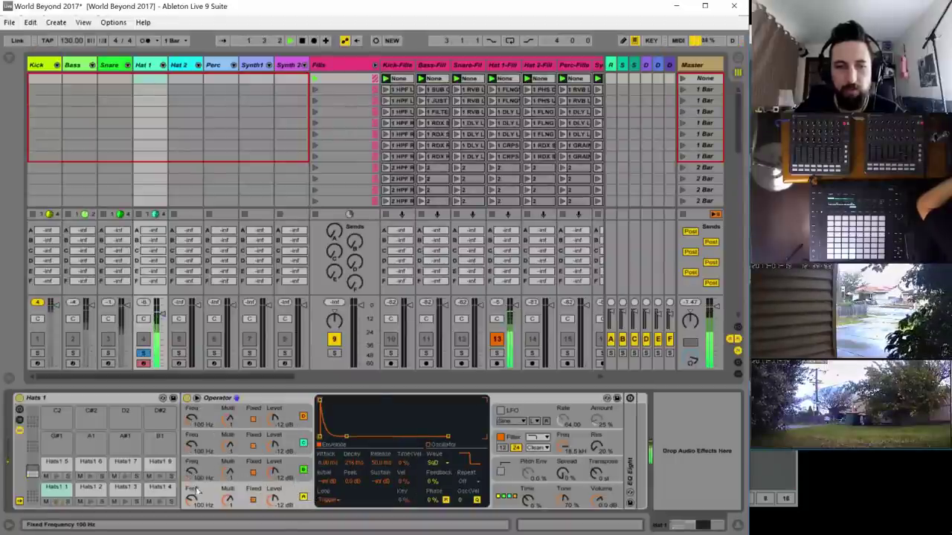
# - Detune the oscillators' fixed frequencies to about 330 Hz for A, 207 Hz for B, 201 Hz for C and 214 Hz for D
pyautogui.moveTo(191, 498); pyautogui.dragTo(192, 418)
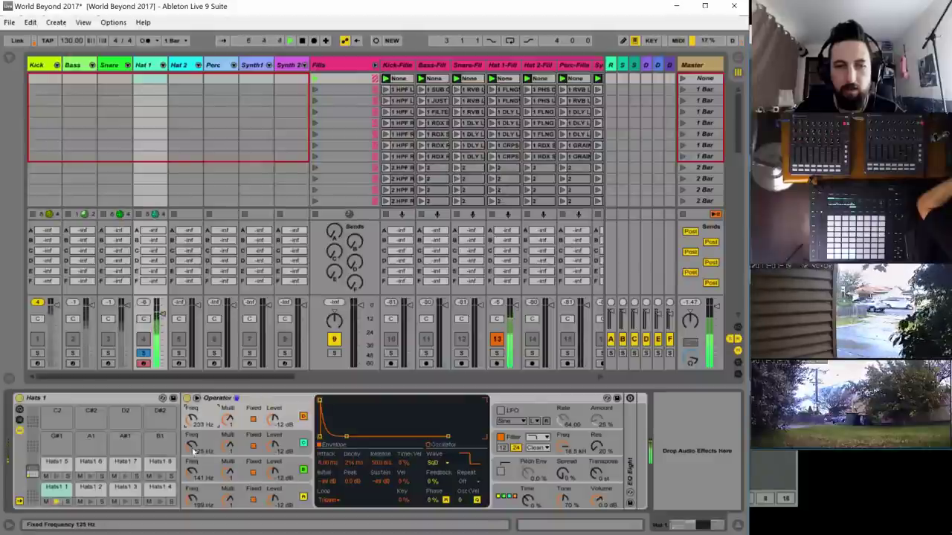
pyautogui.click(192, 449)
pyautogui.moveTo(192, 420); pyautogui.dragTo(191, 417)
pyautogui.click(192, 471)
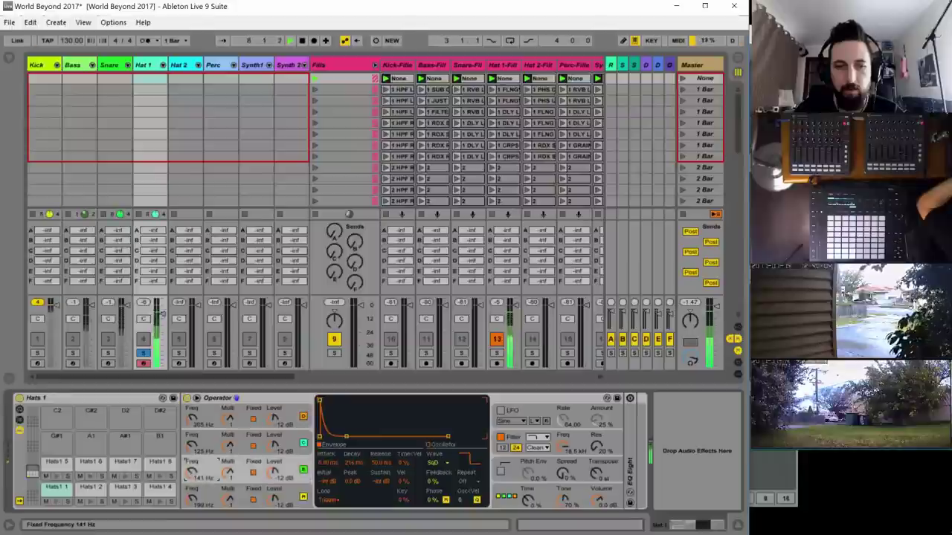
pyautogui.click(191, 446)
pyautogui.click(191, 422)
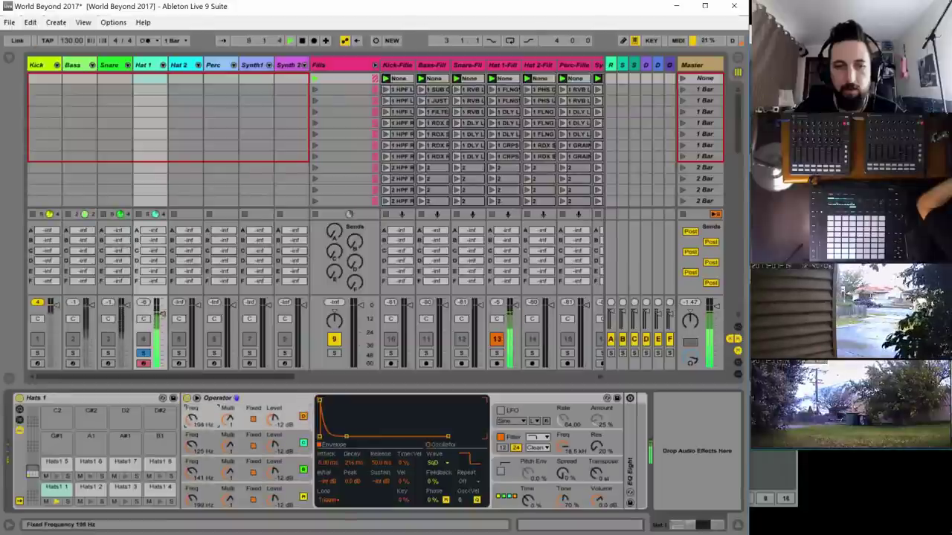
pyautogui.click(197, 473)
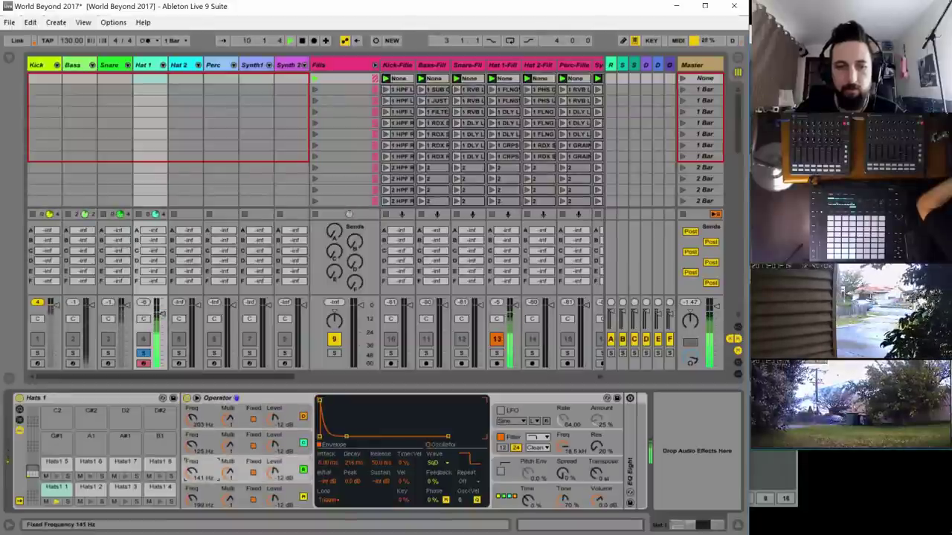
pyautogui.moveTo(192, 446); pyautogui.dragTo(192, 448)
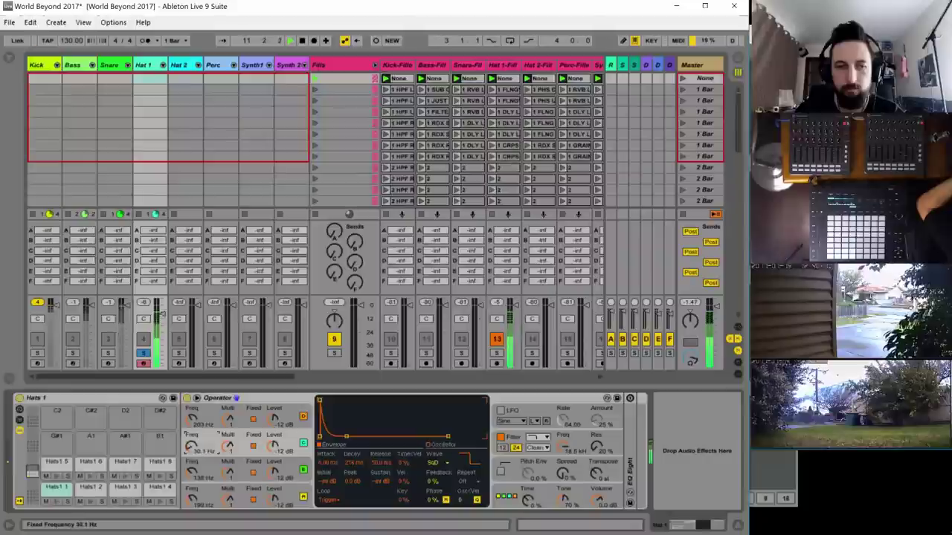
pyautogui.moveTo(199, 499); pyautogui.dragTo(187, 454)
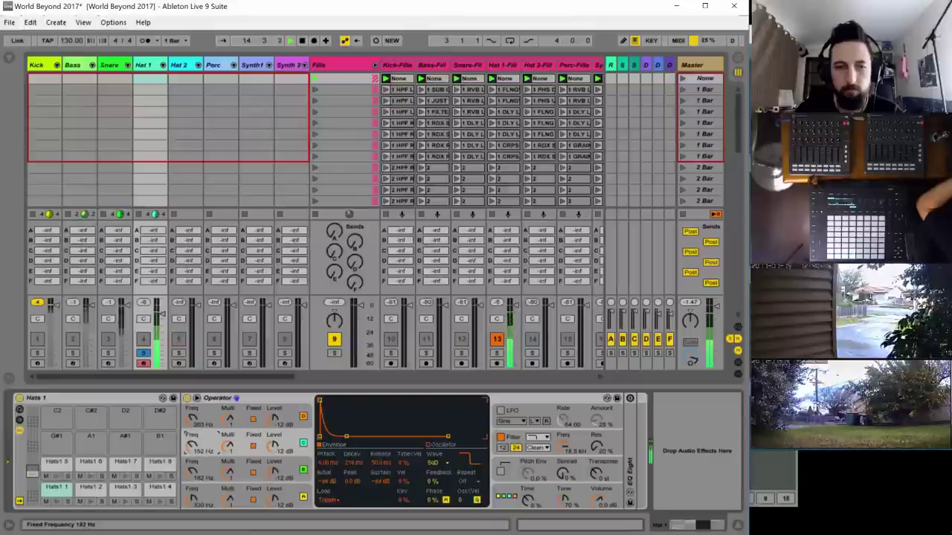
pyautogui.moveTo(192, 420); pyautogui.dragTo(192, 413)
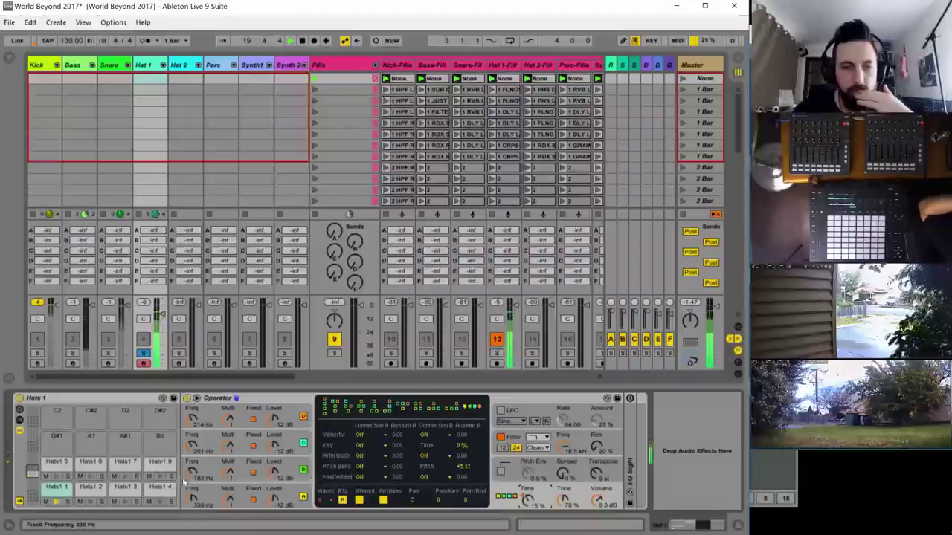
pyautogui.moveTo(191, 473)
pyautogui.mouseDown()
pyautogui.moveTo(191, 490)
pyautogui.moveTo(192, 461)
pyautogui.mouseUp()
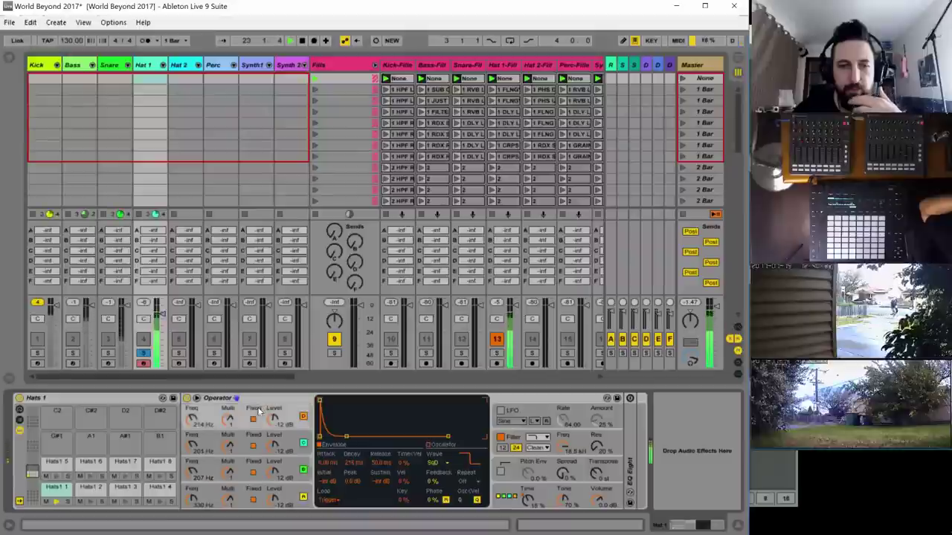
# - Change oscillator D to Noise White at -5.1 dB and lengthen its envelope attack to about 5.6 ms
pyautogui.click(433, 463)
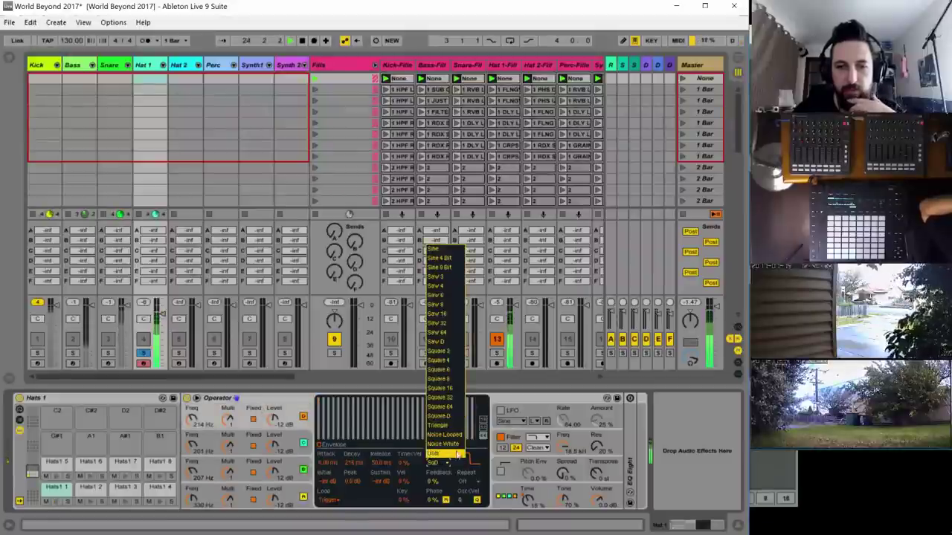
pyautogui.click(446, 448)
pyautogui.moveTo(274, 419)
pyautogui.mouseDown()
pyautogui.moveTo(275, 406)
pyautogui.moveTo(275, 422)
pyautogui.mouseUp()
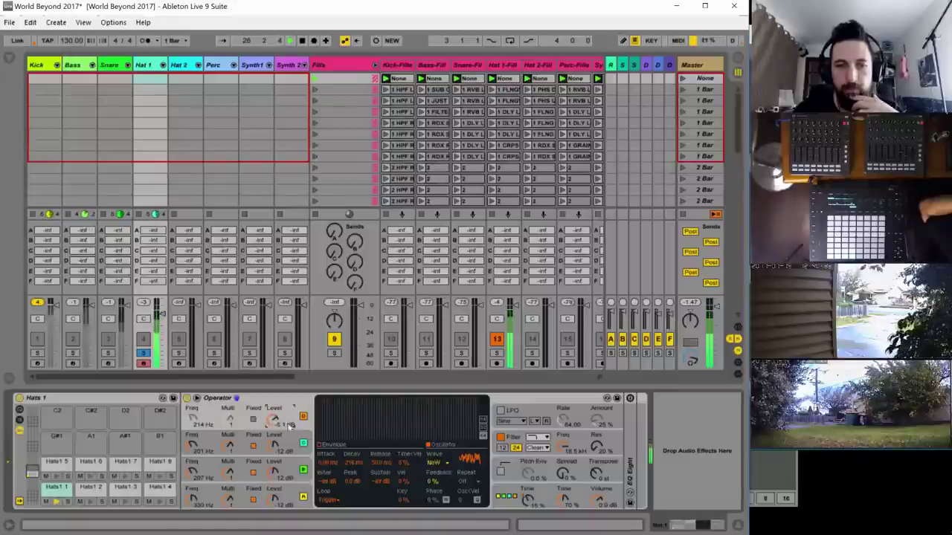
pyautogui.click(321, 445)
pyautogui.moveTo(319, 400); pyautogui.dragTo(337, 400)
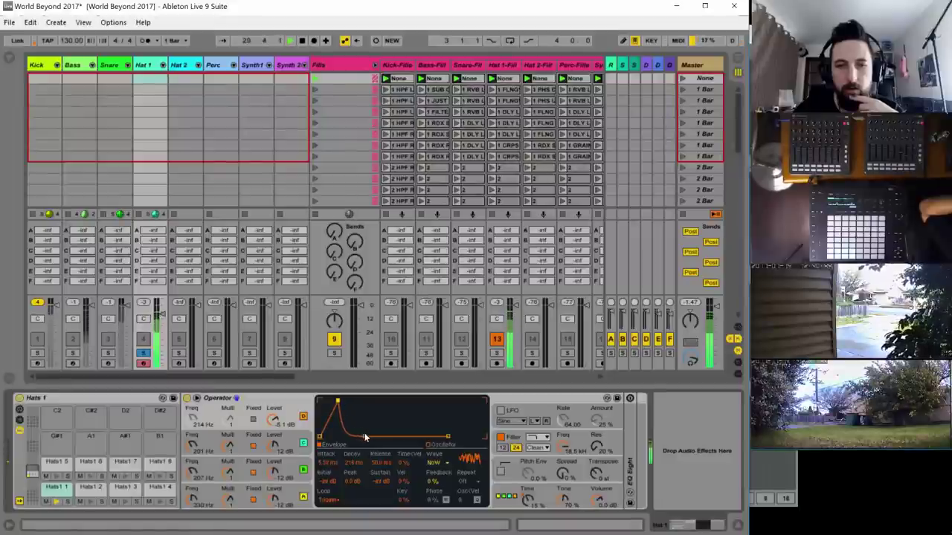
pyautogui.moveTo(365, 437); pyautogui.dragTo(368, 436)
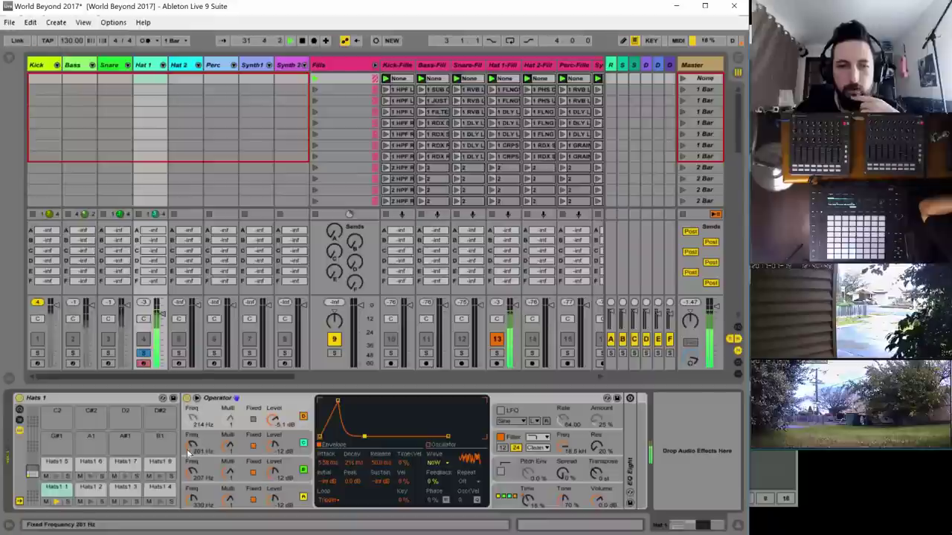
# - Retune oscillator A, set oscillator B to about 323 Hz and C to about 205 Hz, and lower Operator's global Time below zero
pyautogui.moveTo(190, 447); pyautogui.dragTo(190, 435)
pyautogui.moveTo(195, 477); pyautogui.dragTo(195, 458)
pyautogui.moveTo(193, 497); pyautogui.dragTo(195, 480)
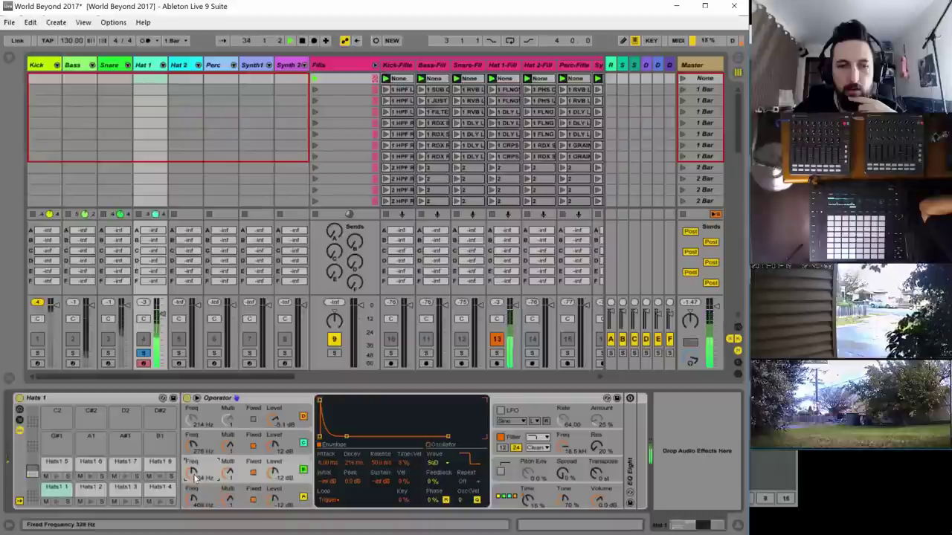
pyautogui.moveTo(193, 447); pyautogui.dragTo(193, 504)
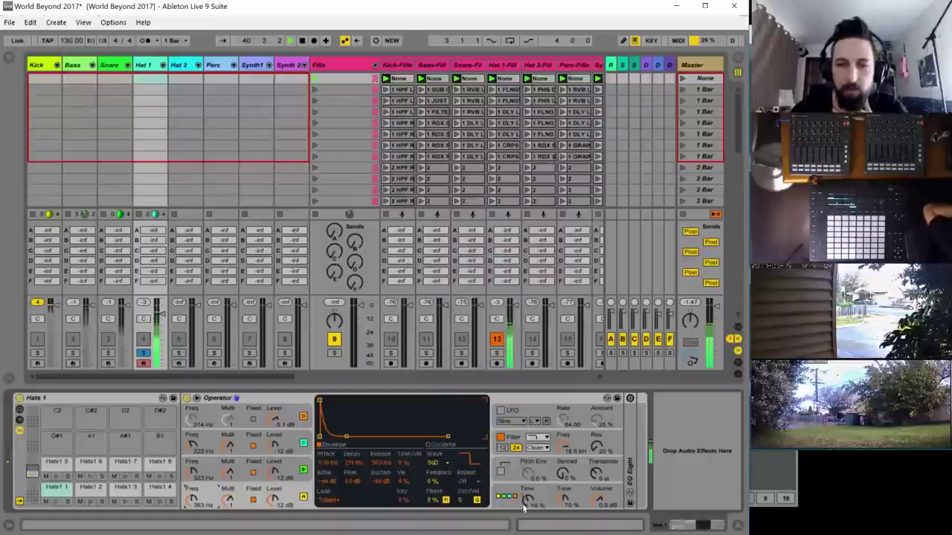
pyautogui.moveTo(528, 501)
pyautogui.mouseDown()
pyautogui.moveTo(527, 532)
pyautogui.moveTo(528, 504)
pyautogui.mouseUp()
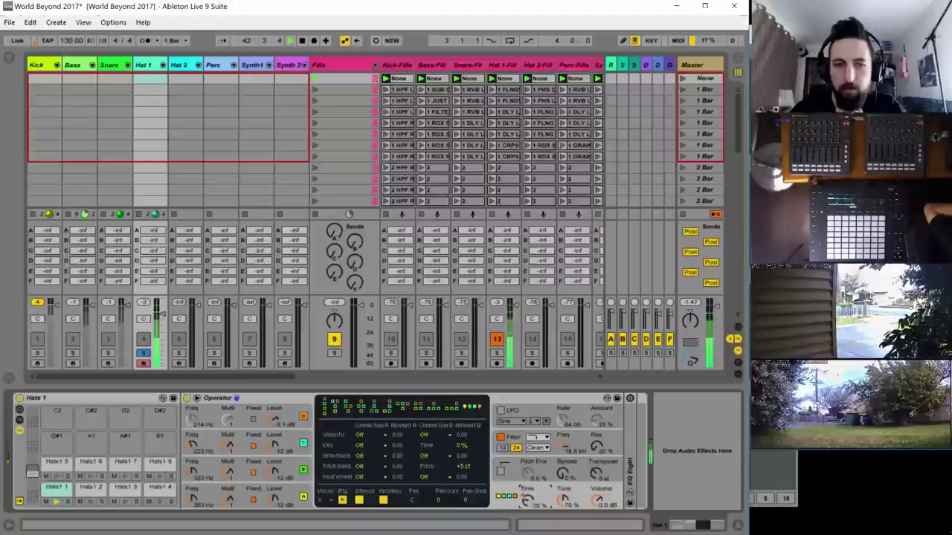
pyautogui.click(201, 449)
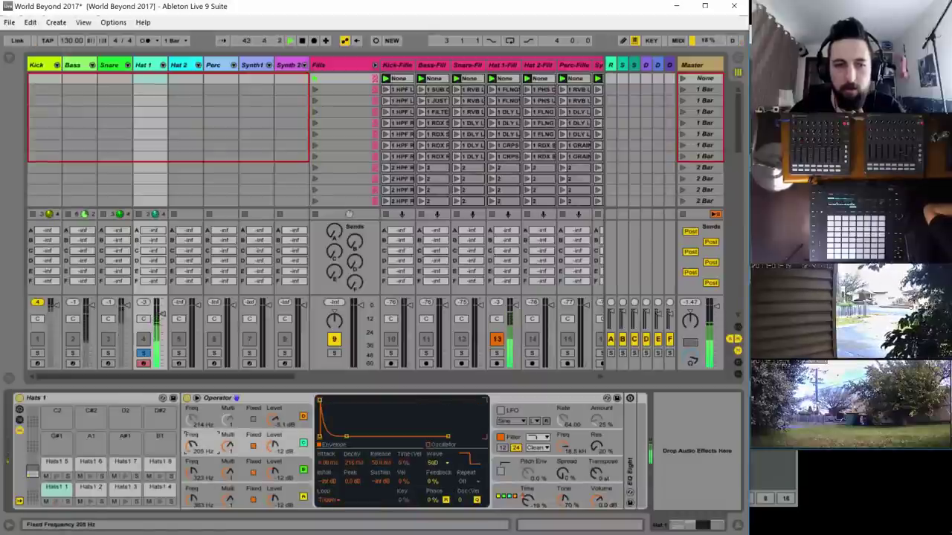
pyautogui.click(195, 474)
pyautogui.click(195, 504)
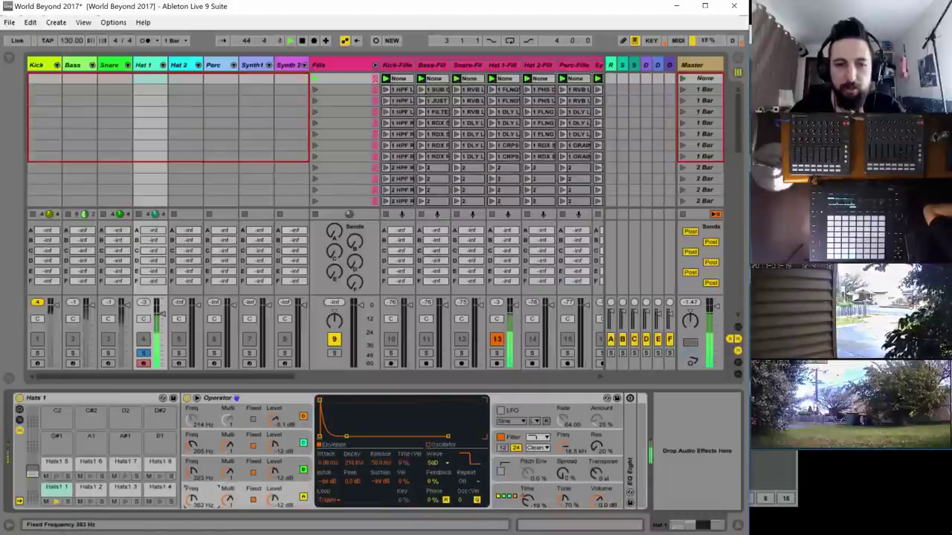
# - Raise the fixed frequencies of oscillator A to about 604 Hz, B to about 421 Hz and C to about 281 Hz
pyautogui.moveTo(192, 499); pyautogui.dragTo(191, 423)
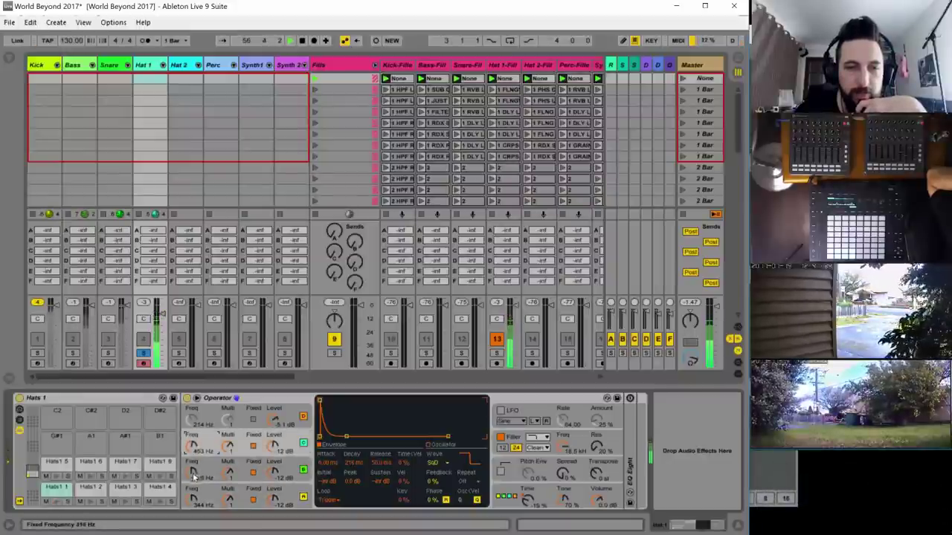
pyautogui.moveTo(193, 473); pyautogui.dragTo(193, 460)
pyautogui.moveTo(194, 504); pyautogui.dragTo(191, 475)
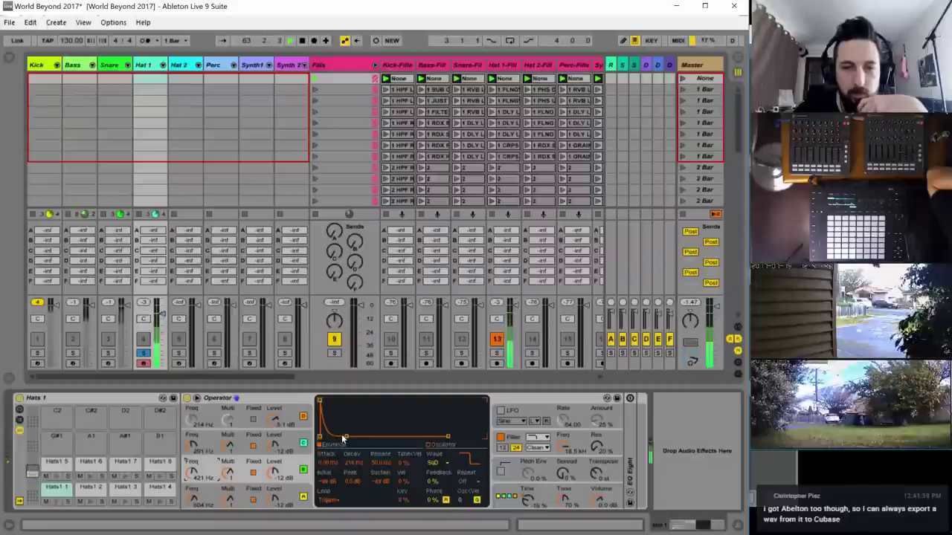
# - Set oscillator D to -6.0 dB with a slightly longer envelope decay, and lower the filter frequency to about 3.11 kHz
pyautogui.click(289, 406)
pyautogui.moveTo(365, 437); pyautogui.dragTo(367, 436)
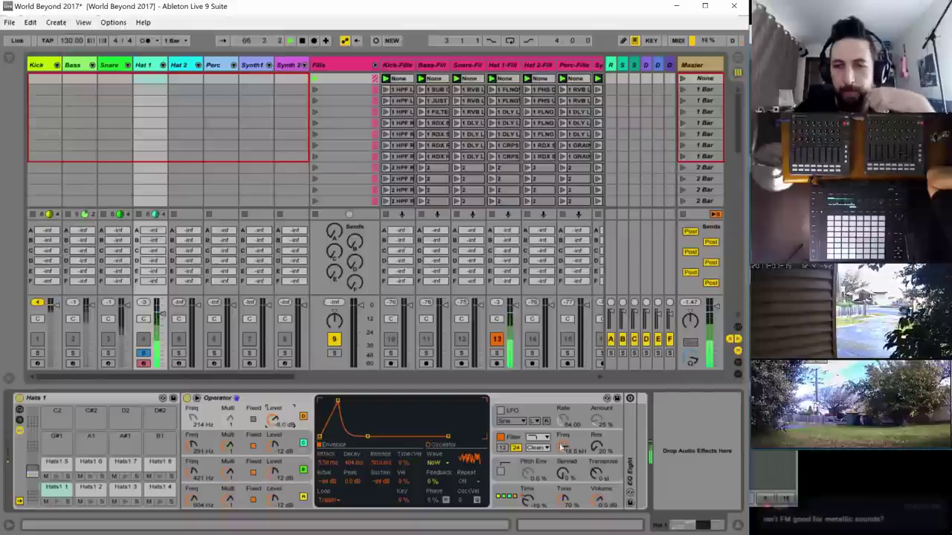
pyautogui.click(585, 434)
pyautogui.moveTo(564, 445); pyautogui.dragTo(564, 482)
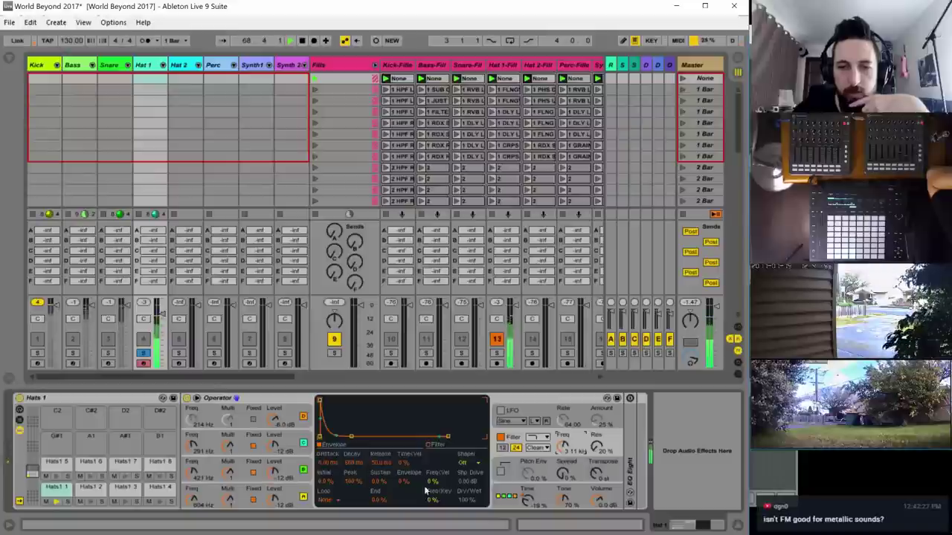
# - Set the filter's envelope amount to about 39 % and peak to about 79 %, with resonance 3.0 % and the SMP circuit
pyautogui.moveTo(409, 482); pyautogui.dragTo(409, 462)
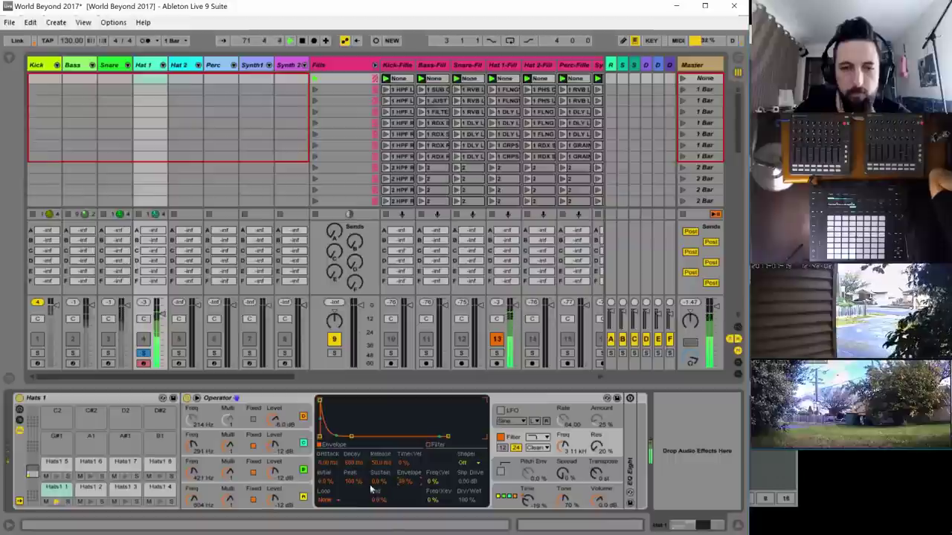
pyautogui.moveTo(352, 481); pyautogui.dragTo(330, 452)
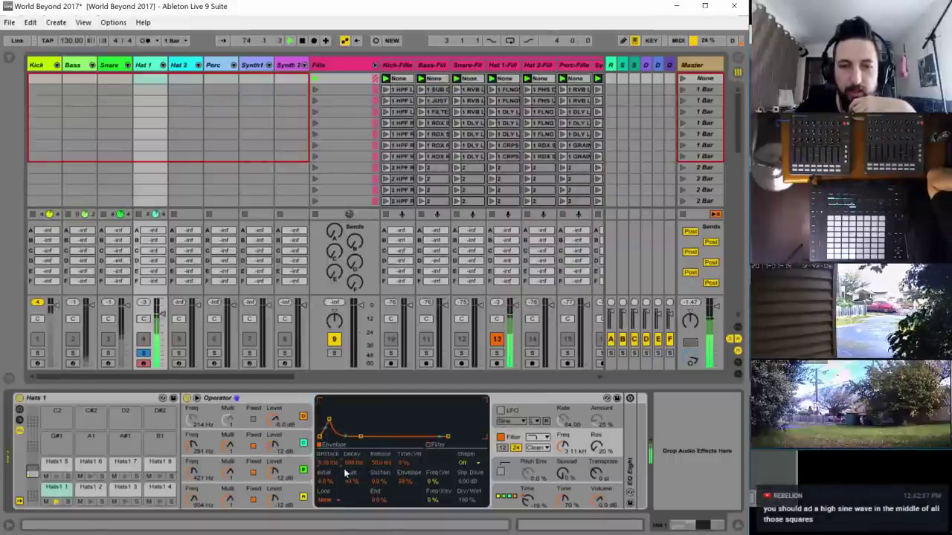
pyautogui.moveTo(609, 456); pyautogui.dragTo(610, 476)
pyautogui.click(536, 448)
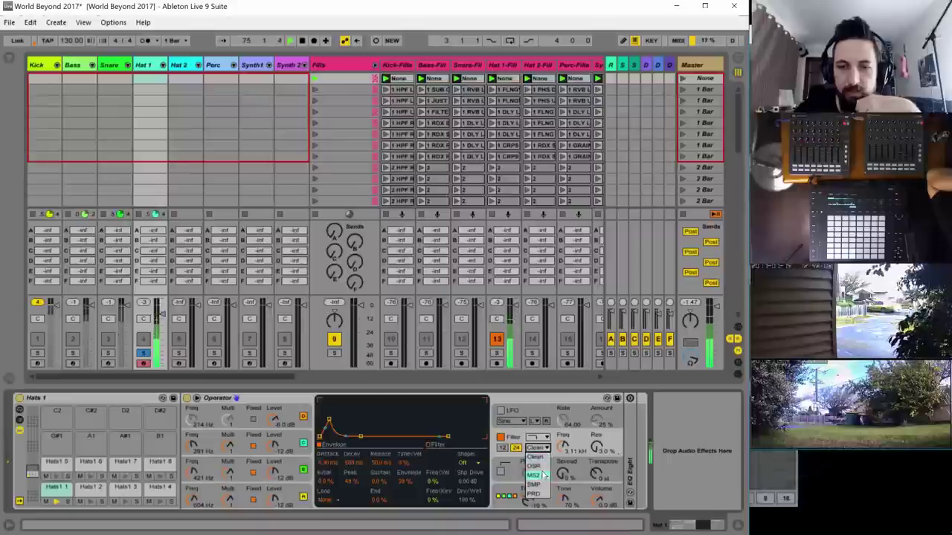
pyautogui.click(533, 485)
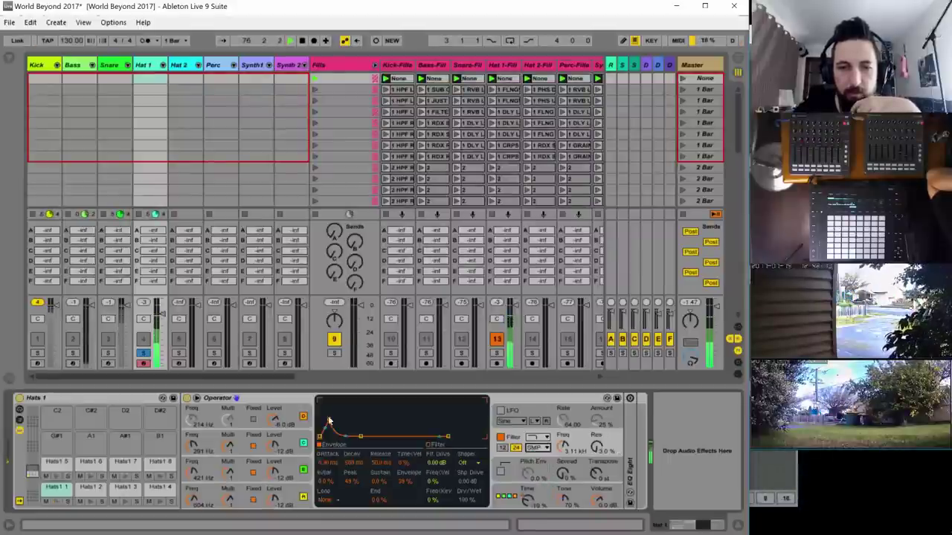
pyautogui.moveTo(327, 421); pyautogui.dragTo(324, 408)
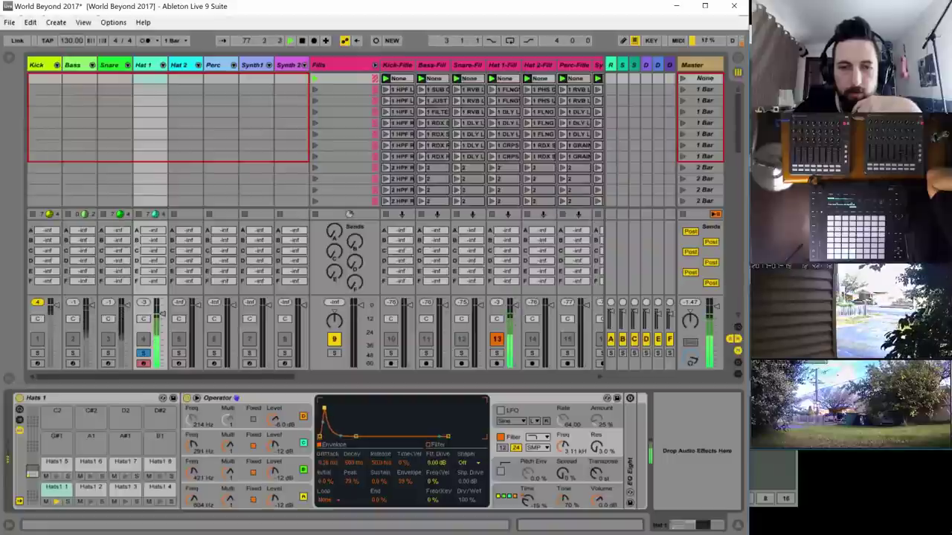
# - Unsolo Hat 1 and raise the fixed frequencies of oscillator C to about 623 Hz, B to about 628 Hz and A to about 664 Hz
pyautogui.click(144, 355)
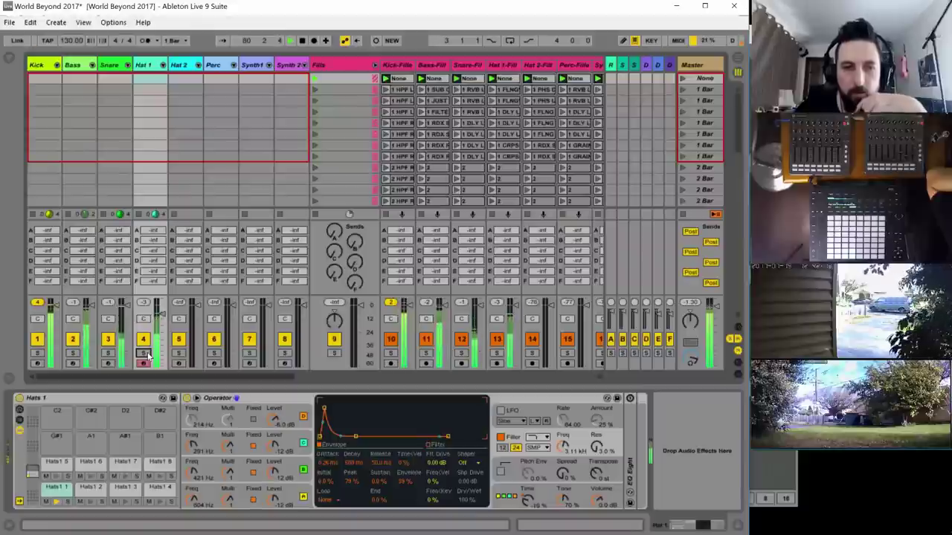
pyautogui.click(195, 446)
pyautogui.moveTo(192, 448); pyautogui.dragTo(192, 433)
pyautogui.moveTo(193, 473); pyautogui.dragTo(194, 463)
pyautogui.moveTo(192, 498); pyautogui.dragTo(192, 495)
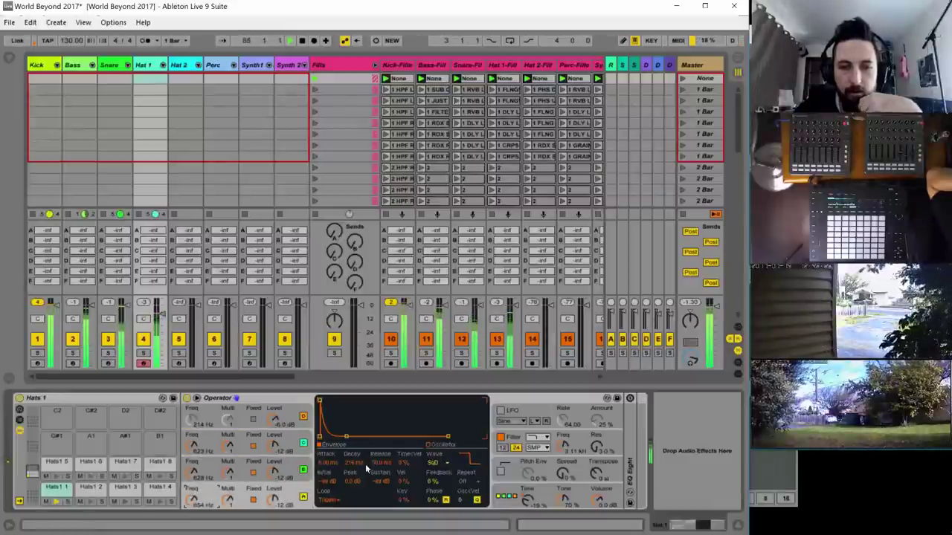
# - Lengthen the decay of the filter envelope
pyautogui.click(510, 440)
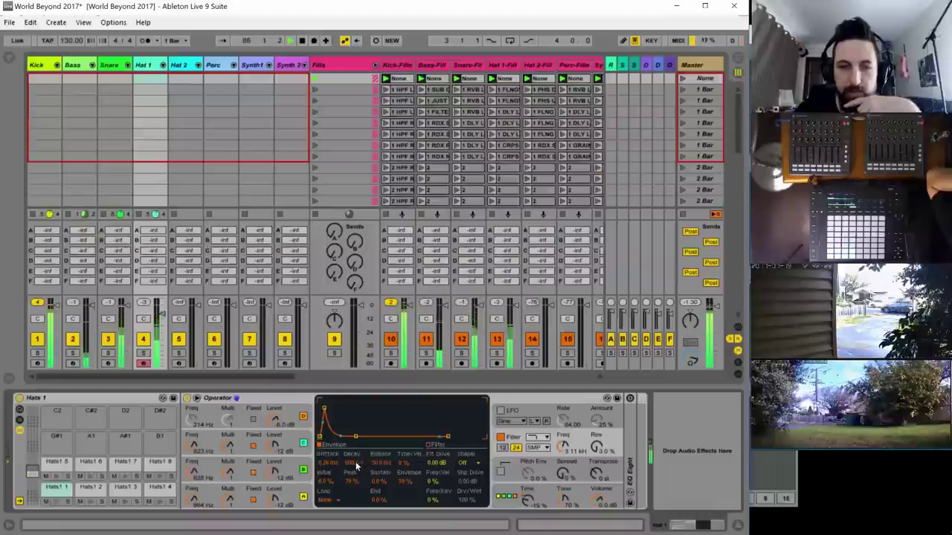
pyautogui.moveTo(359, 436); pyautogui.dragTo(364, 436)
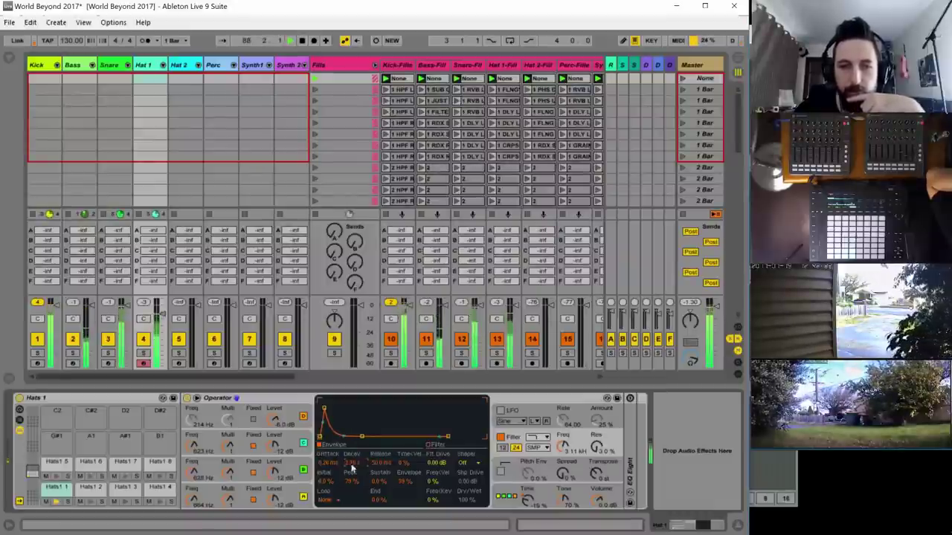
# - Shorten the envelope decays of oscillators C, B and A to about 79.5 ms
pyautogui.click(290, 446)
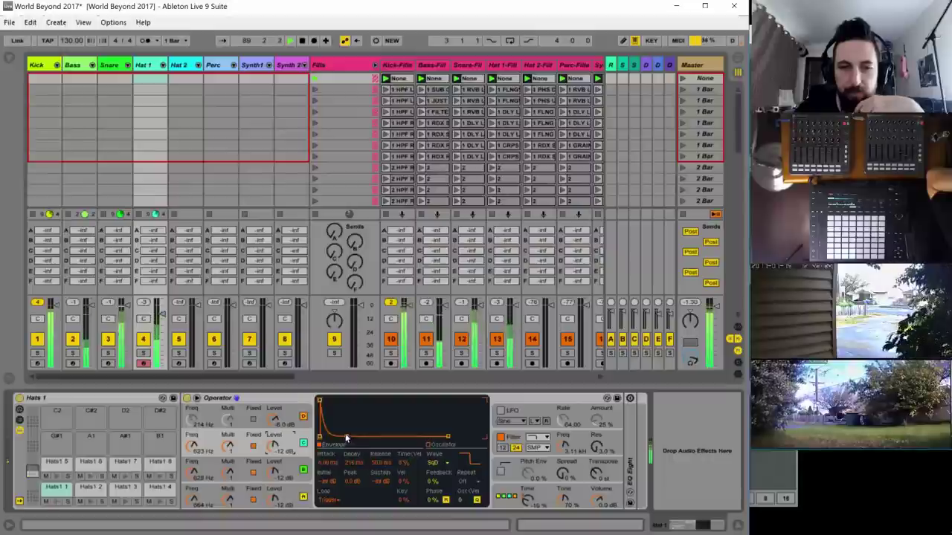
pyautogui.click(286, 469)
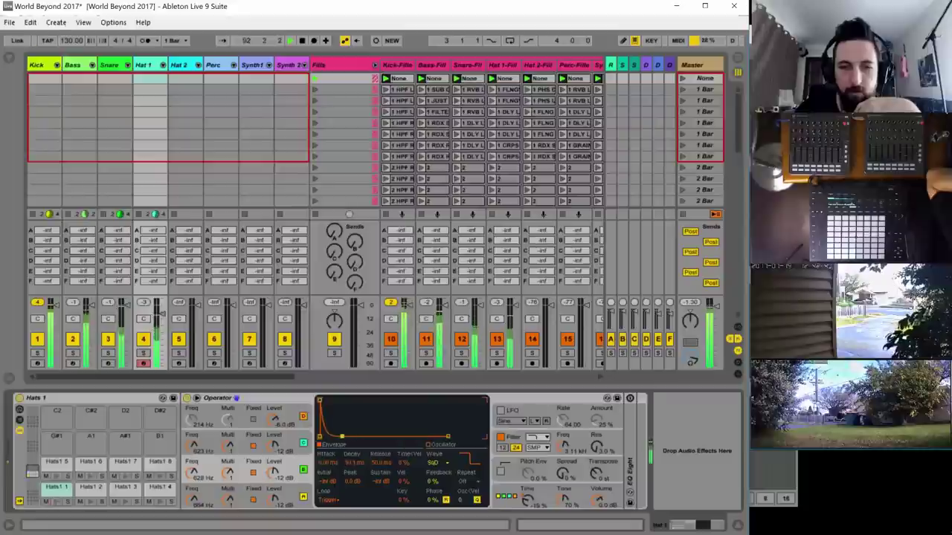
pyautogui.click(297, 491)
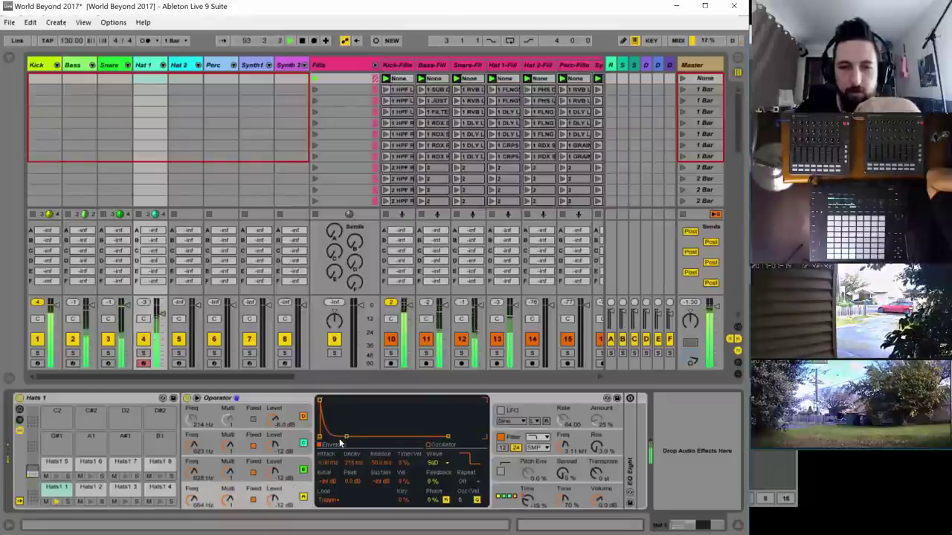
pyautogui.moveTo(345, 438); pyautogui.dragTo(341, 437)
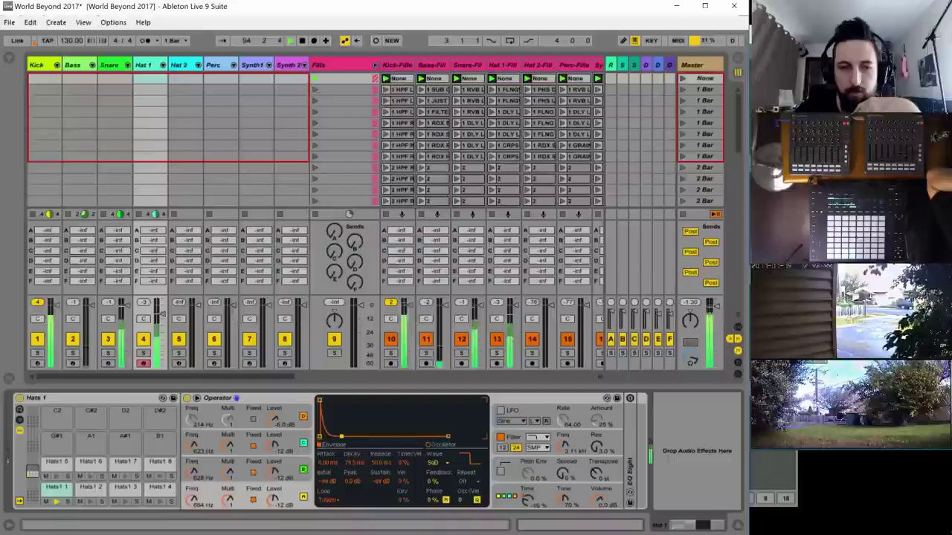
pyautogui.click(296, 470)
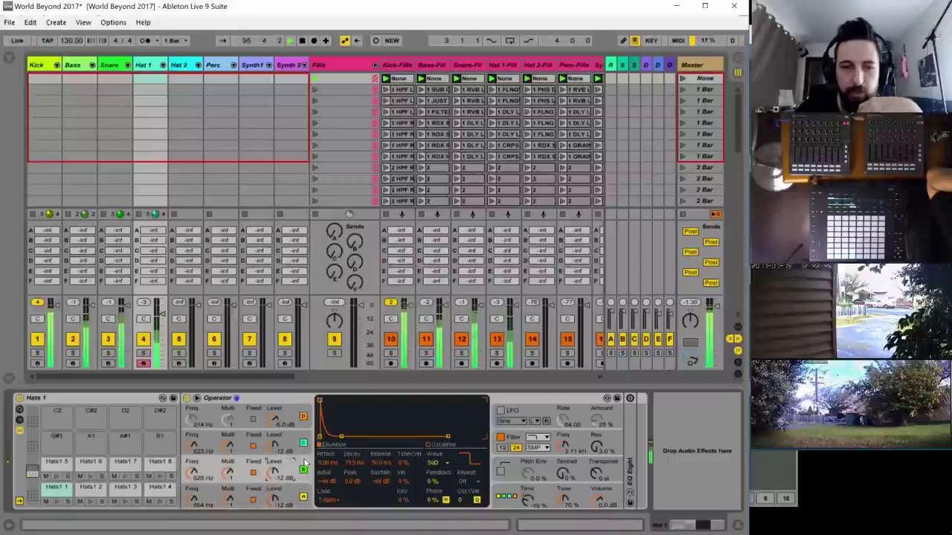
pyautogui.rightClick(308, 461)
pyautogui.click(347, 418)
pyautogui.click(304, 434)
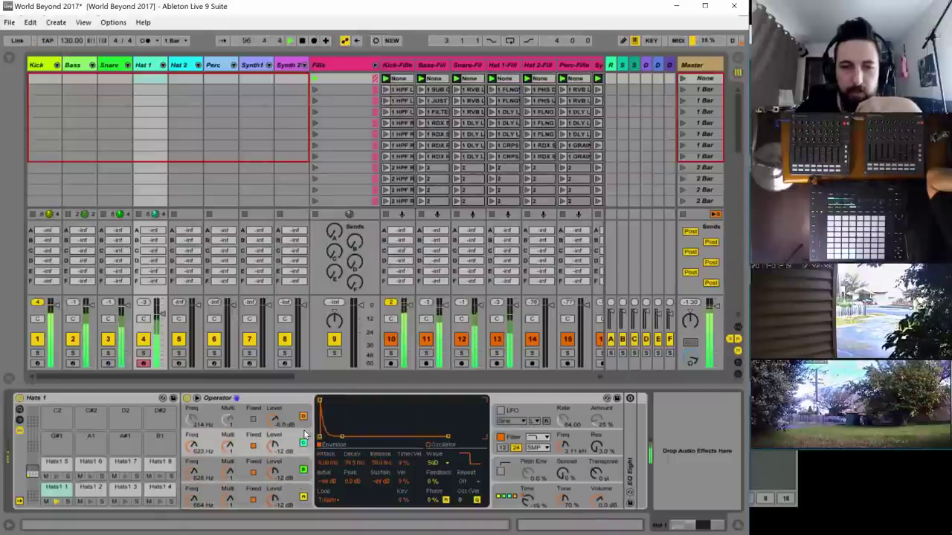
pyautogui.rightClick(304, 433)
pyautogui.click(324, 437)
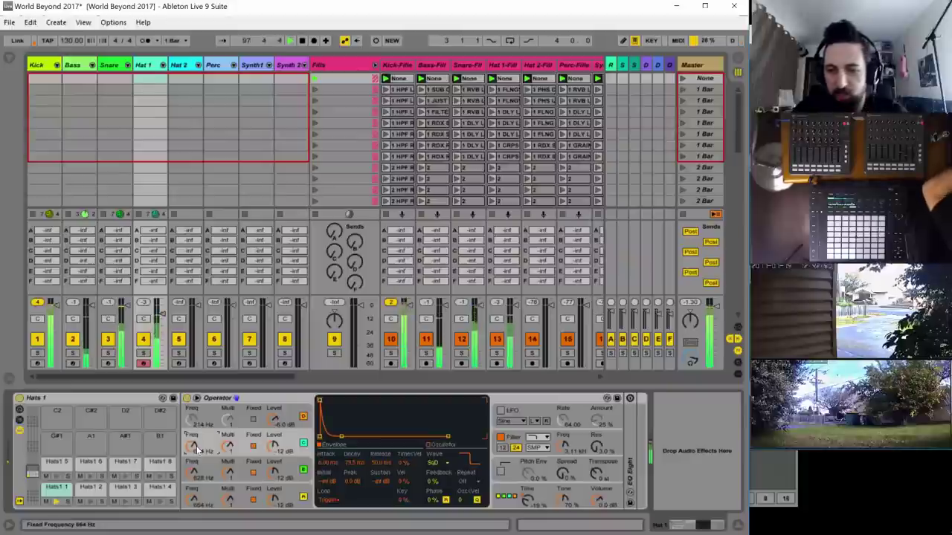
# - Retune oscillator C to about 458 Hz and B to about 1.03 kHz, and solo the Hat 1 track
pyautogui.moveTo(193, 469)
pyautogui.mouseDown()
pyautogui.moveTo(194, 479)
pyautogui.moveTo(195, 467)
pyautogui.mouseUp()
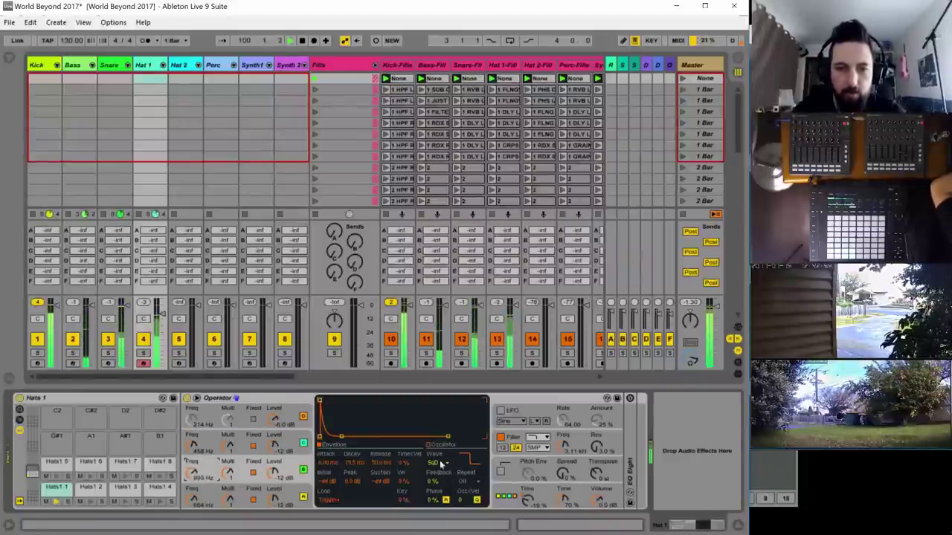
pyautogui.click(143, 352)
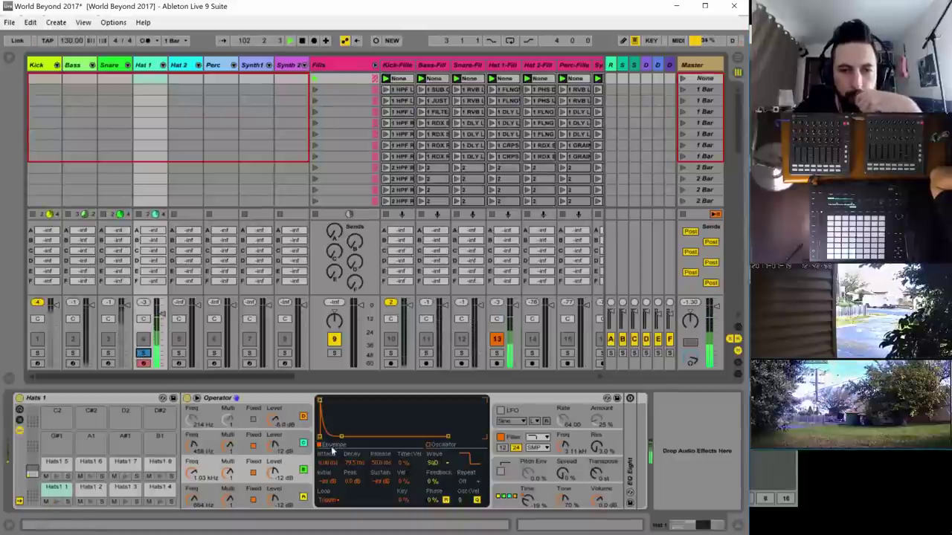
# - Lengthen the envelope decay of oscillator A to about 245 ms and of oscillator B to about 189 ms
pyautogui.click(296, 489)
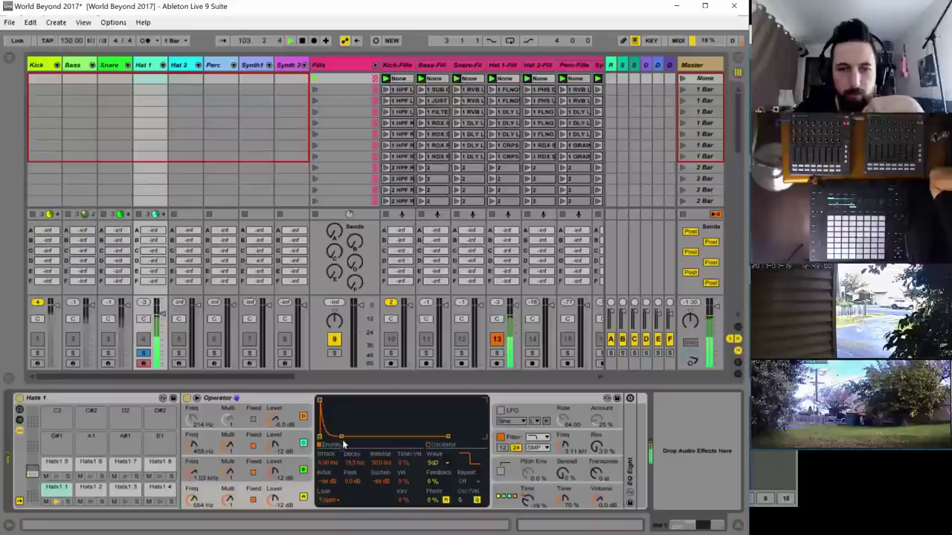
pyautogui.moveTo(352, 462)
pyautogui.mouseDown()
pyautogui.moveTo(352, 446)
pyautogui.moveTo(352, 468)
pyautogui.mouseUp()
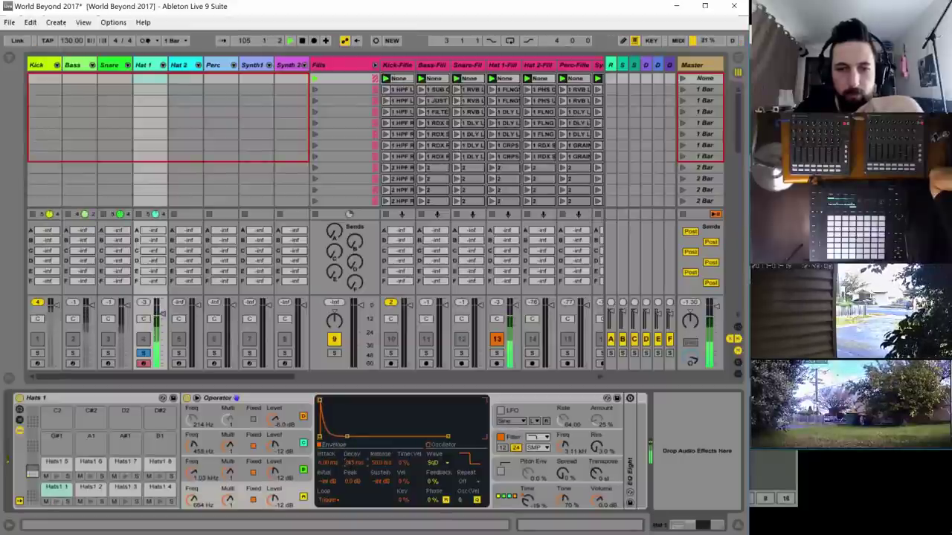
pyautogui.click(303, 470)
pyautogui.click(303, 469)
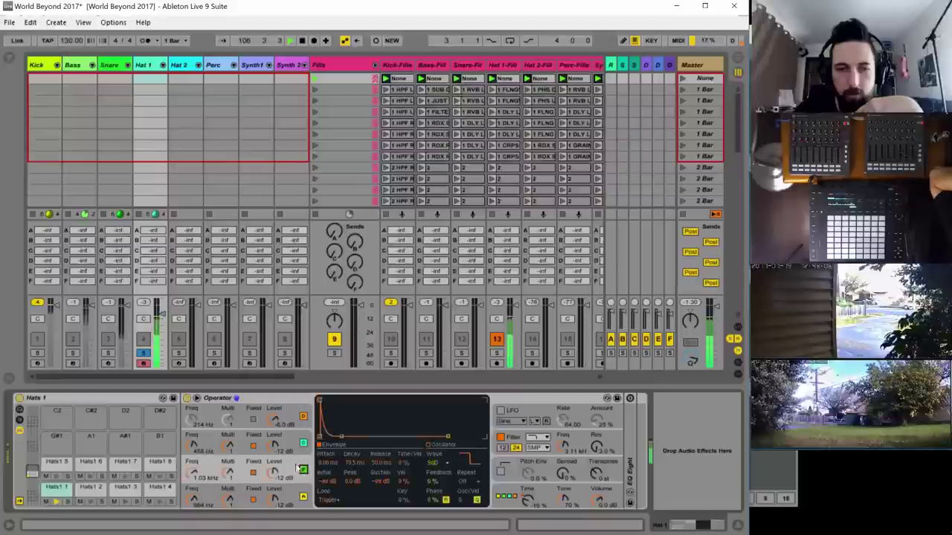
pyautogui.moveTo(352, 462); pyautogui.dragTo(351, 446)
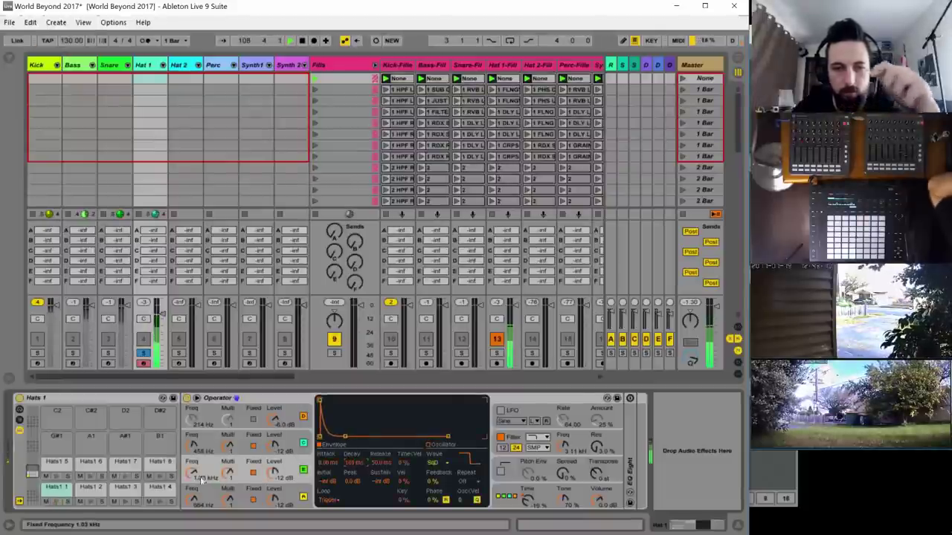
# - Lower oscillator B to about 805 Hz, and set oscillator C to about 563 Hz with an envelope decay of about 245 ms
pyautogui.moveTo(197, 476); pyautogui.dragTo(197, 481)
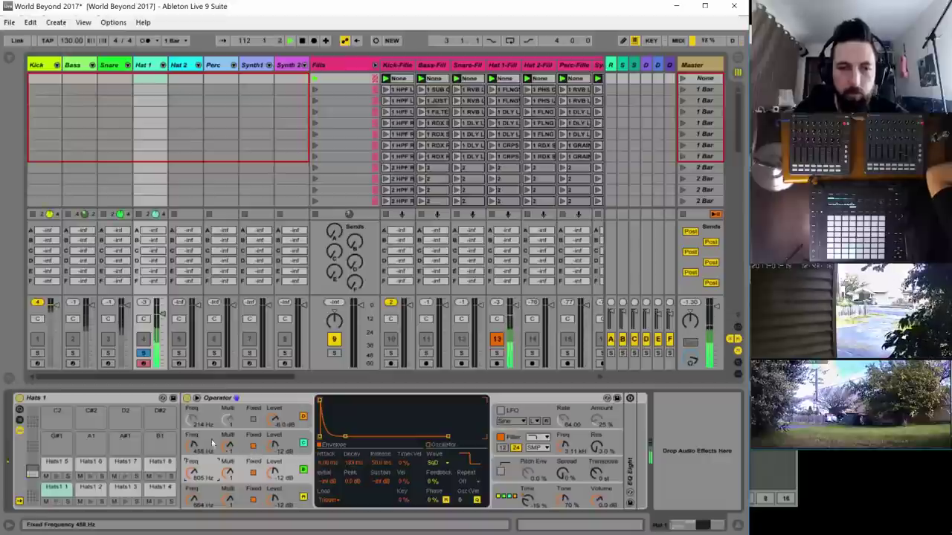
pyautogui.click(208, 438)
pyautogui.moveTo(343, 436); pyautogui.dragTo(346, 435)
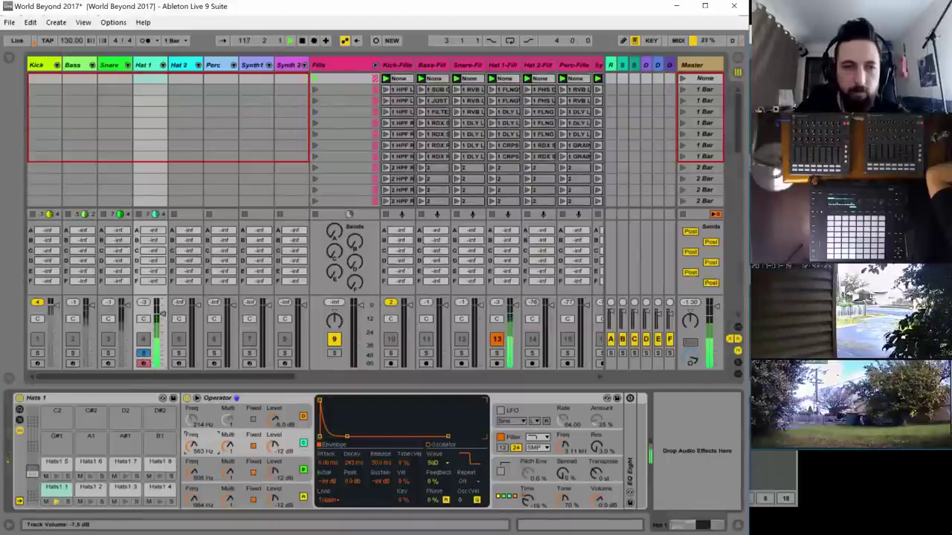
# - Raise the Hat 1 track volume to about -1.0 dB and unsolo the track
pyautogui.scroll(-1, 161, 305)
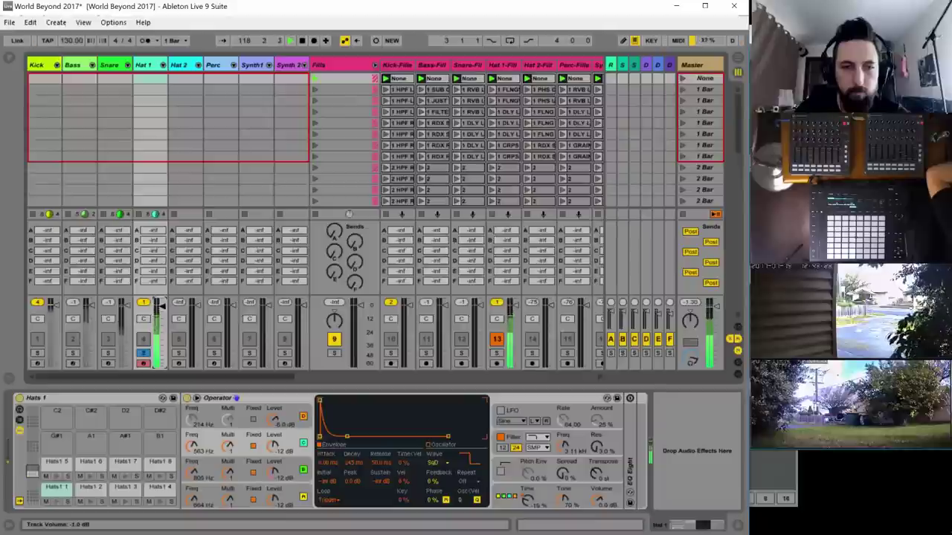
pyautogui.click(143, 352)
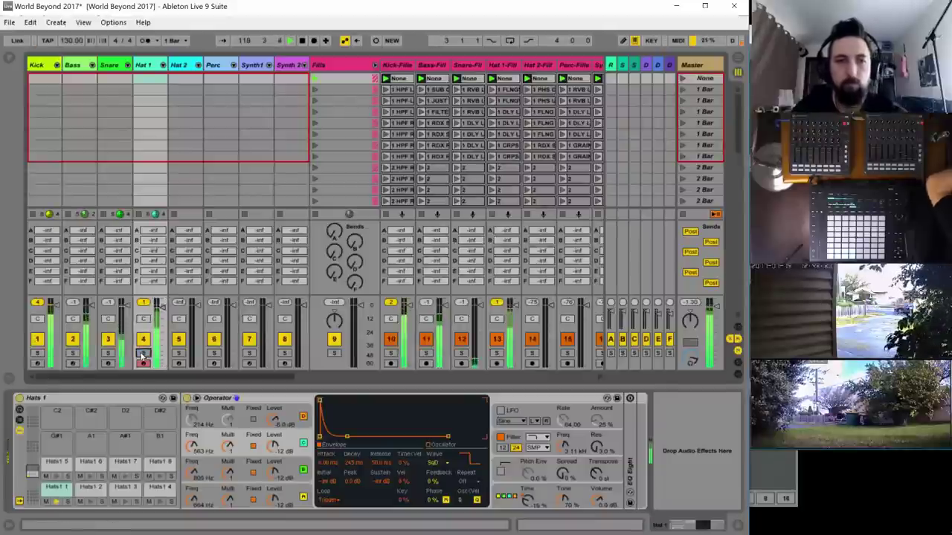
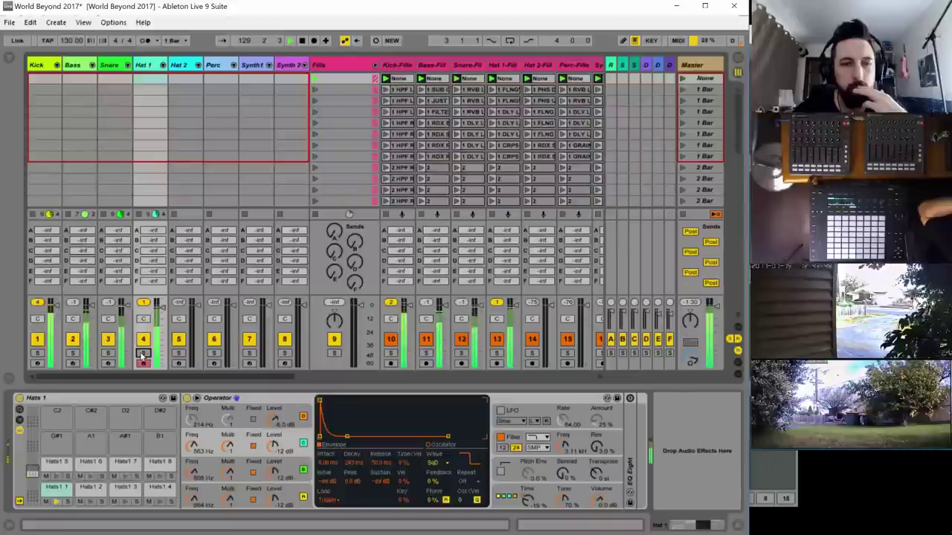
# - Solo Hat 1 and set the level of oscillator D to about -5.7 dB
pyautogui.click(142, 354)
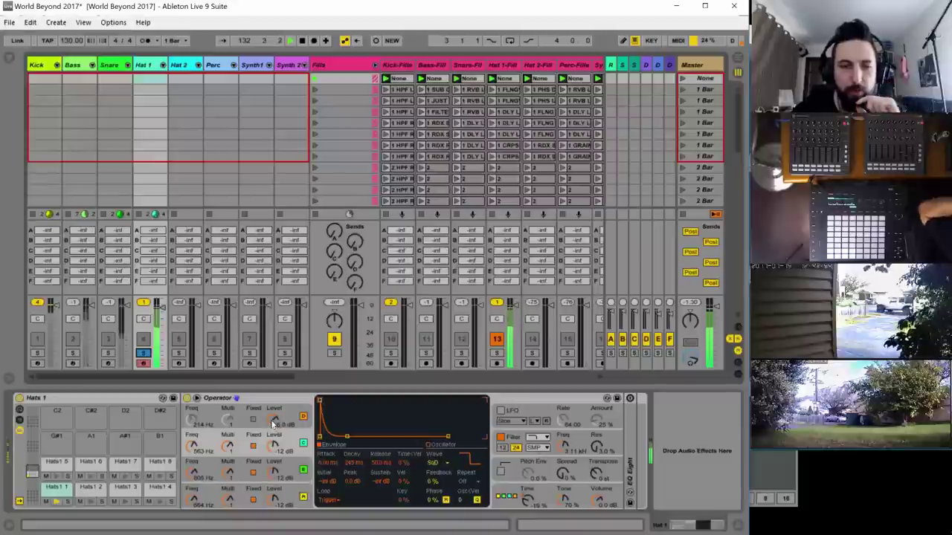
pyautogui.moveTo(274, 424); pyautogui.dragTo(272, 446)
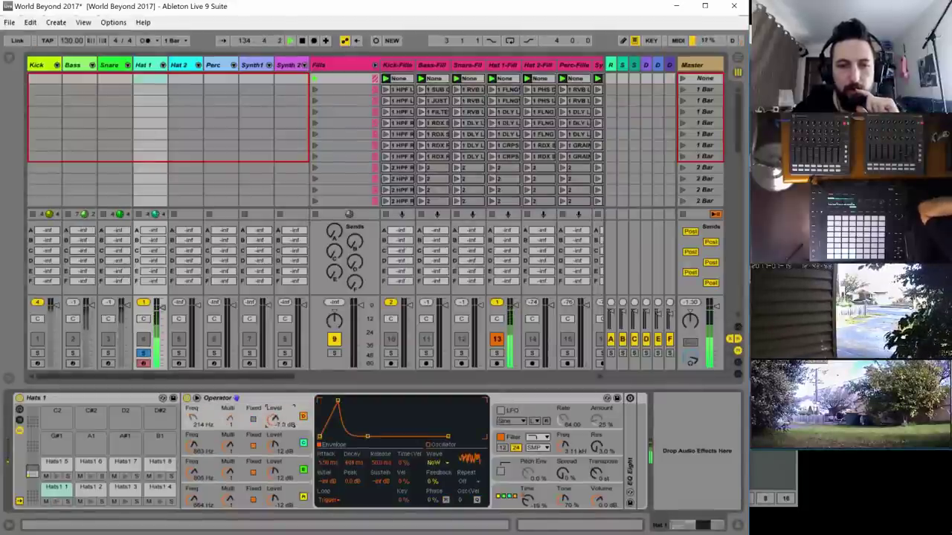
# - Lower the fixed frequencies of oscillator A to about 412 Hz, B to about 313 Hz and C to about 428 Hz
pyautogui.click(195, 507)
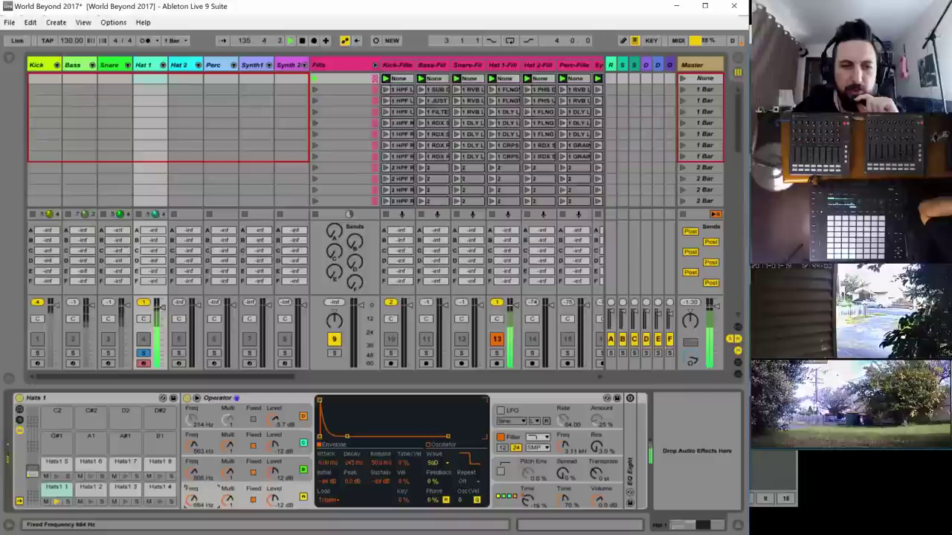
pyautogui.moveTo(195, 507); pyautogui.dragTo(196, 500)
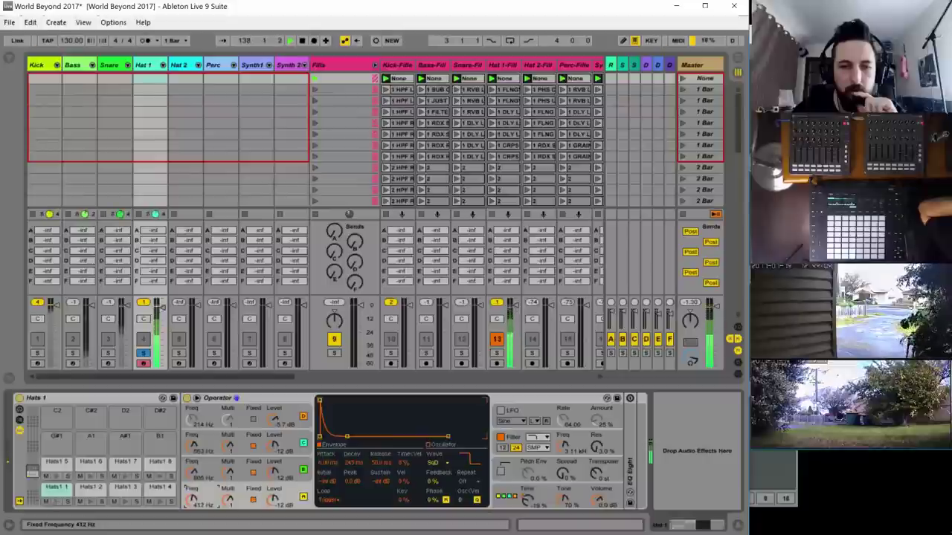
pyautogui.moveTo(194, 473); pyautogui.dragTo(192, 505)
pyautogui.moveTo(191, 473); pyautogui.dragTo(192, 459)
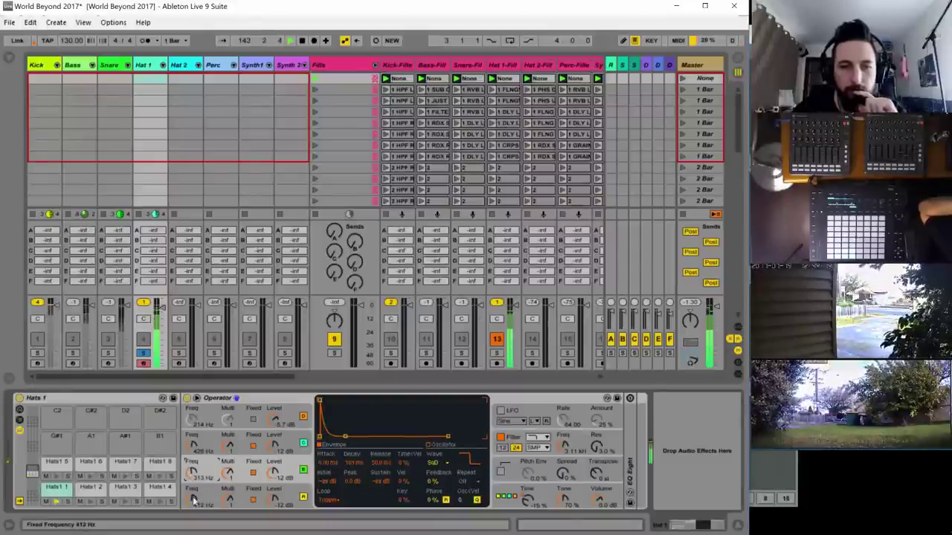
pyautogui.click(298, 493)
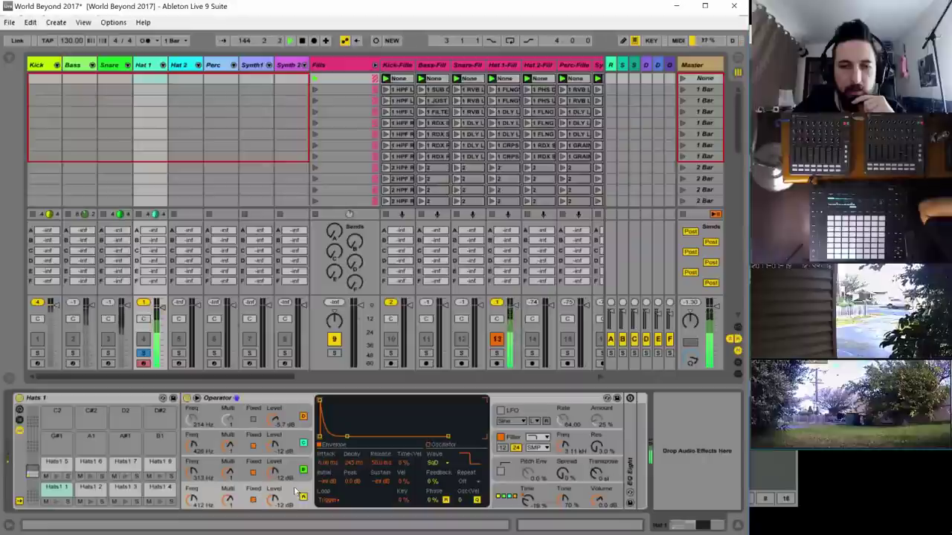
# - Copy all settings of oscillator A to oscillators B and C in the Hat 1 Operator
pyautogui.click(294, 467)
pyautogui.rightClick(298, 461)
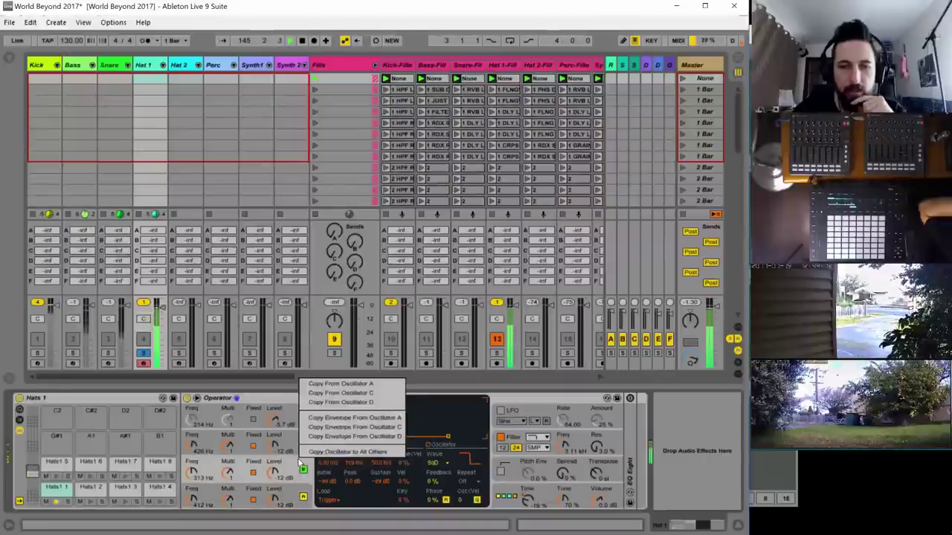
pyautogui.click(340, 383)
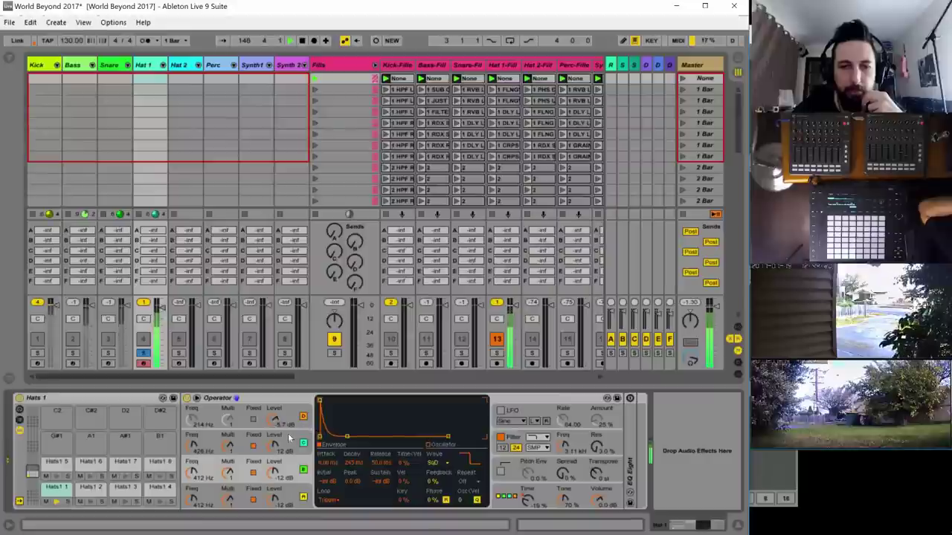
pyautogui.click(290, 438)
pyautogui.rightClick(293, 442)
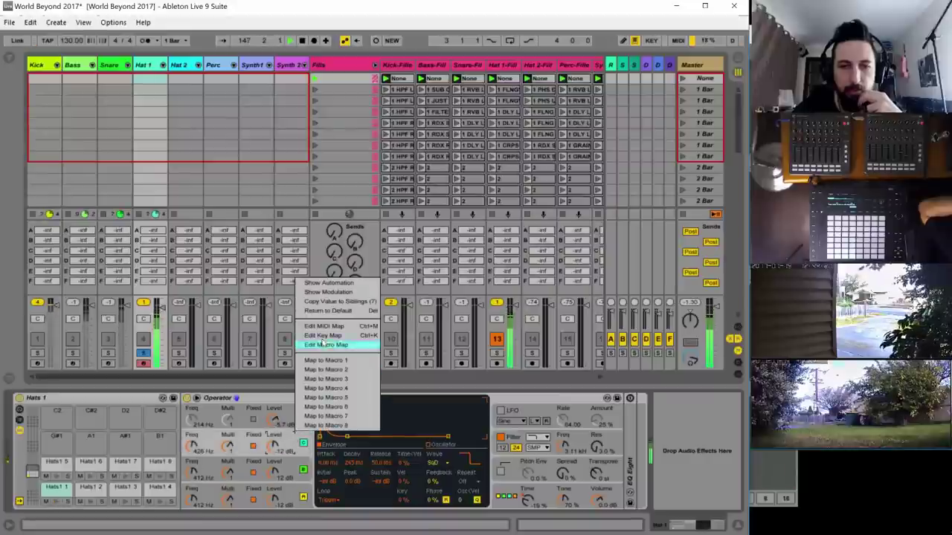
pyautogui.click(293, 439)
pyautogui.rightClick(304, 436)
pyautogui.click(322, 438)
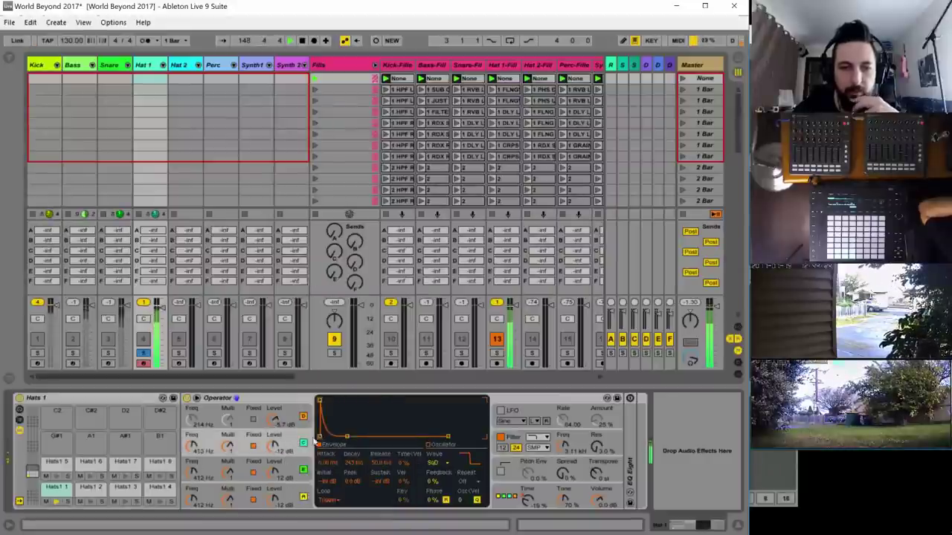
# - Detune the fixed frequencies of oscillator B to about 453 Hz and C to about 364 Hz, and set the global Time to 0 %
pyautogui.moveTo(194, 473); pyautogui.dragTo(195, 468)
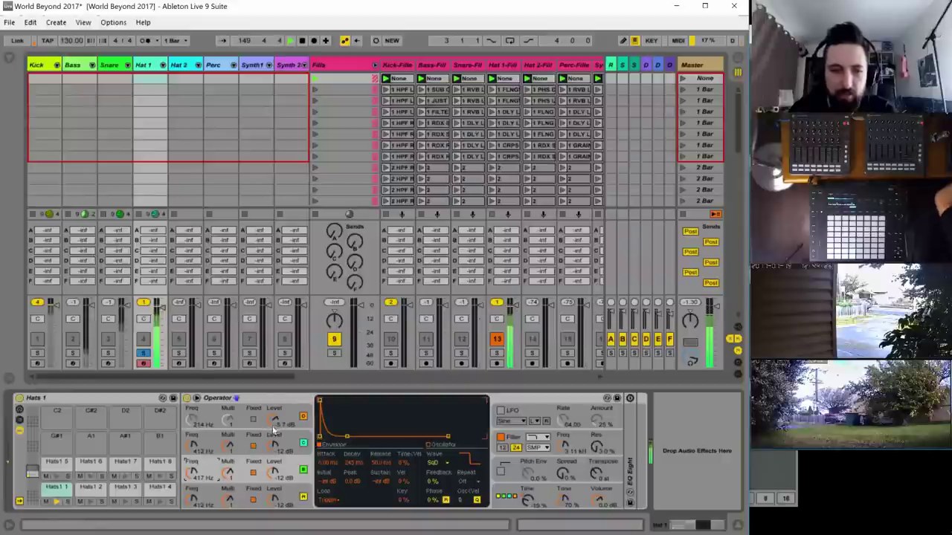
pyautogui.click(195, 451)
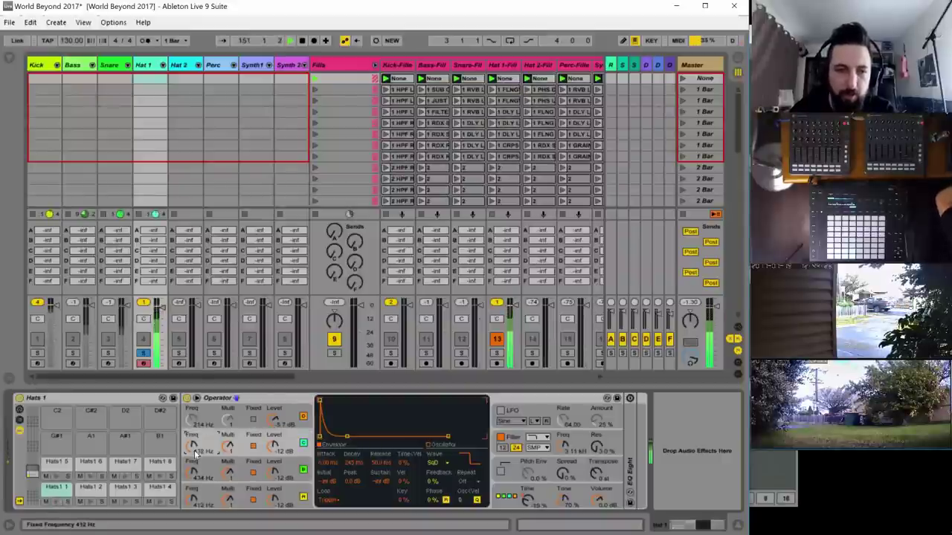
pyautogui.moveTo(195, 451); pyautogui.dragTo(195, 445)
pyautogui.write('440')
pyautogui.press('Return')
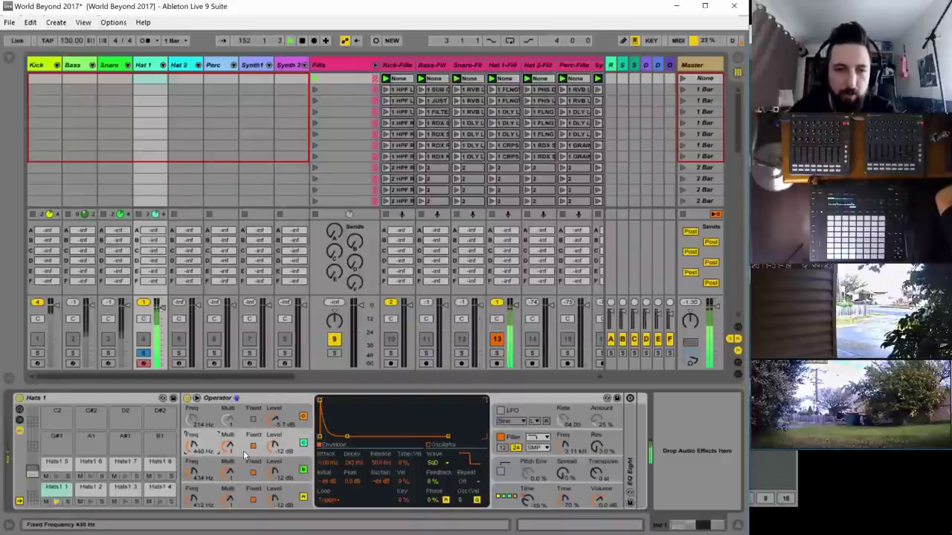
pyautogui.moveTo(199, 469); pyautogui.dragTo(201, 476)
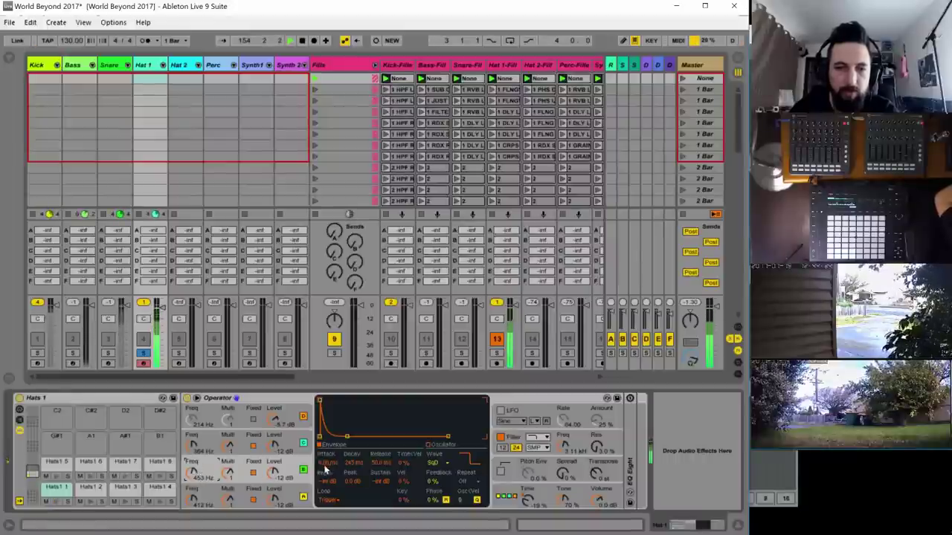
pyautogui.moveTo(529, 501); pyautogui.dragTo(529, 491)
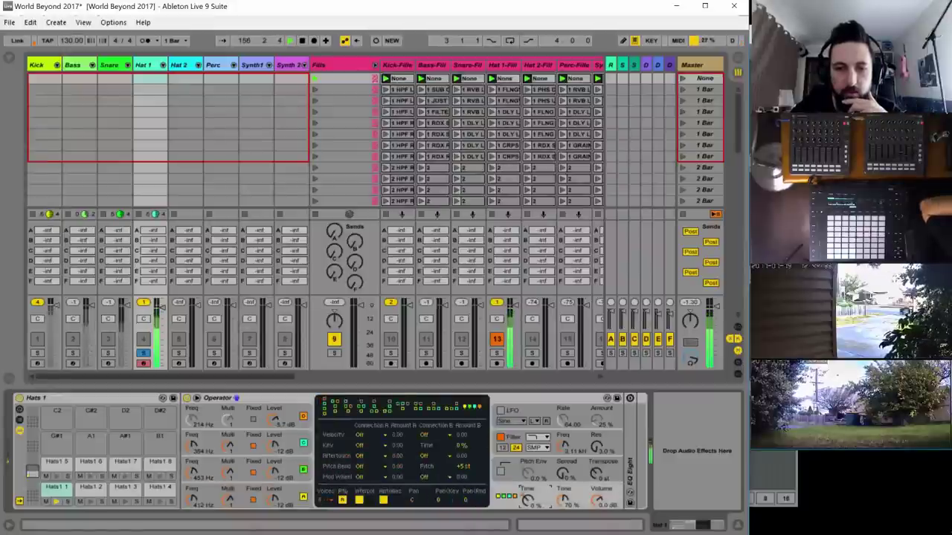
# - Switch oscillator D to the Noise Looped wave with a fixed frequency of about 134 Hz
pyautogui.click(295, 411)
pyautogui.click(437, 462)
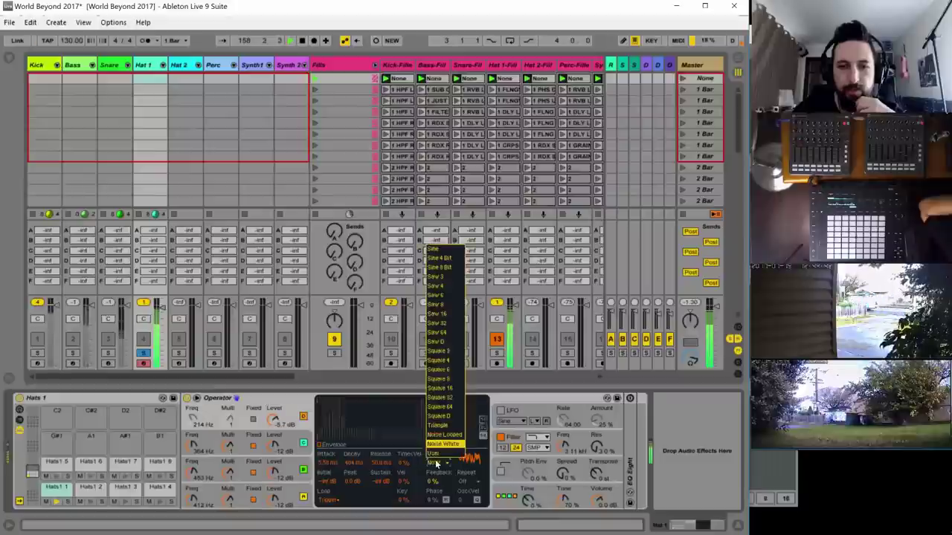
pyautogui.click(442, 435)
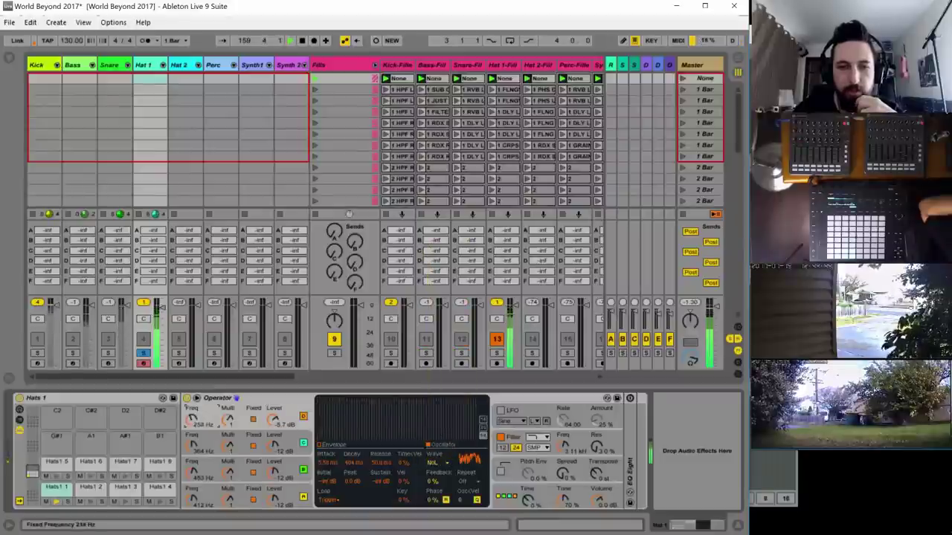
pyautogui.moveTo(193, 419)
pyautogui.mouseDown()
pyautogui.moveTo(193, 406)
pyautogui.moveTo(192, 428)
pyautogui.moveTo(192, 414)
pyautogui.mouseUp()
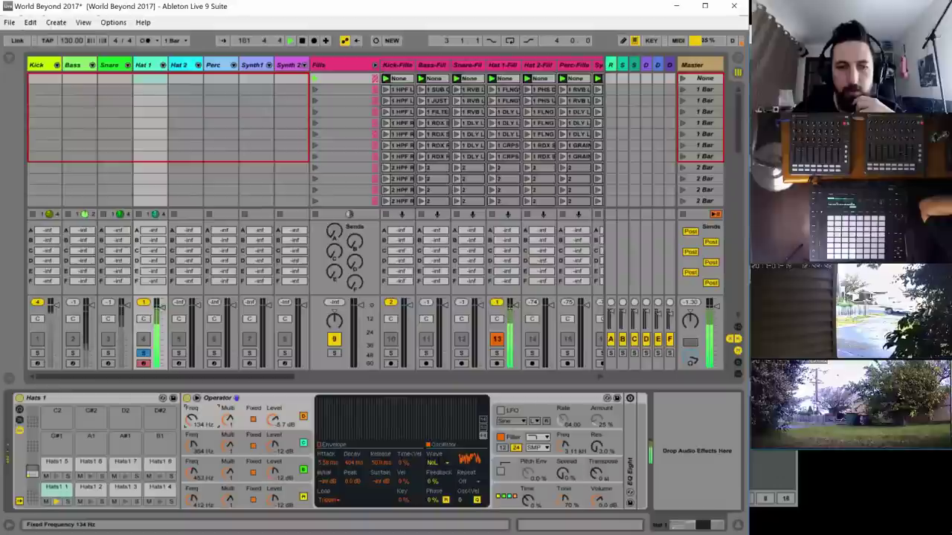
# - Unfold the EQ Eight after Operator, fold Operator away, and change EQ band 1 to a low-cut filter
pyautogui.click(630, 398)
pyautogui.doubleClick(630, 431)
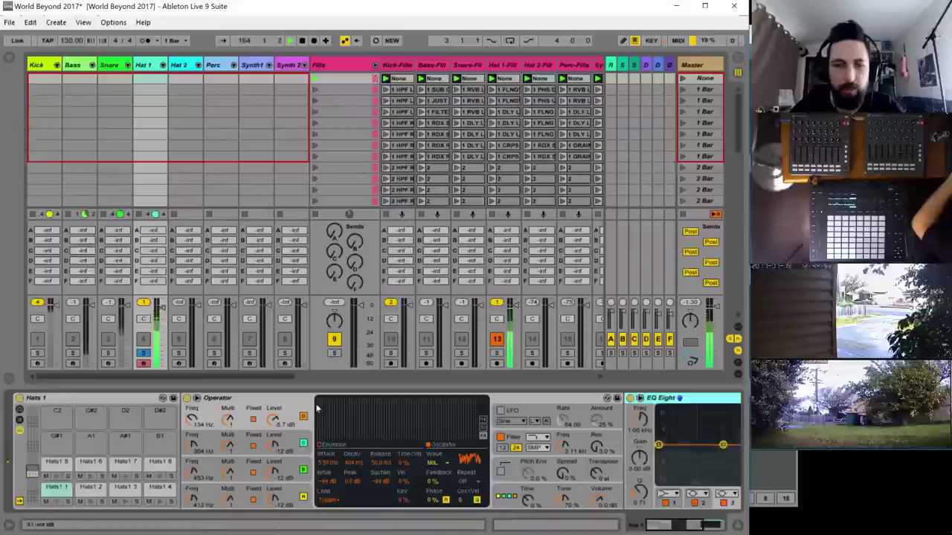
pyautogui.doubleClick(239, 398)
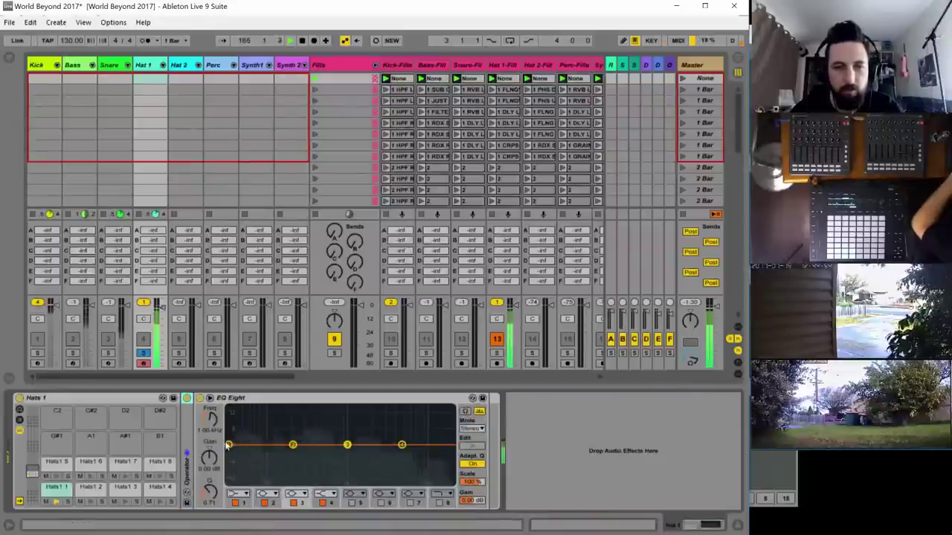
pyautogui.click(227, 446)
pyautogui.click(245, 496)
pyautogui.click(238, 429)
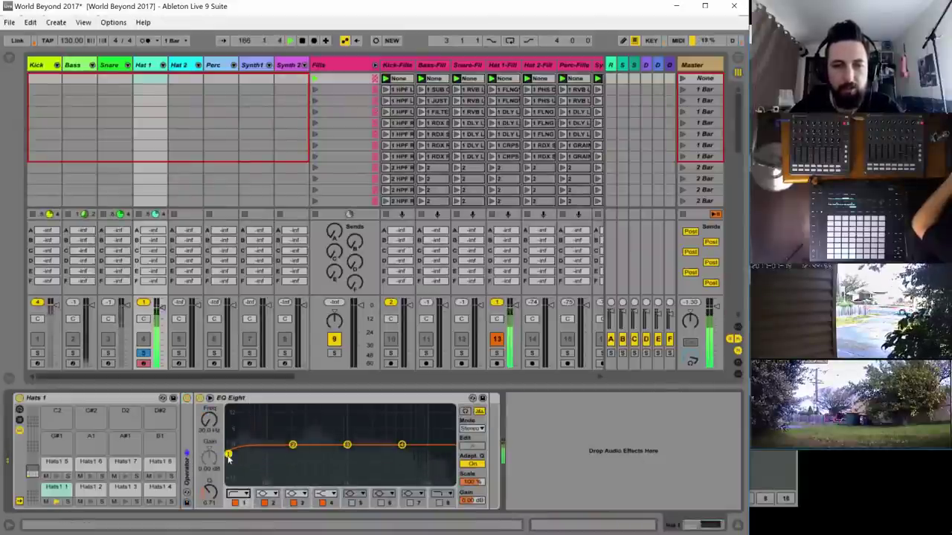
# - Raise the band 1 low cut to about 1.14 kHz and dip bands 3 and 4 slightly in the upper range
pyautogui.moveTo(228, 455); pyautogui.dragTo(276, 459)
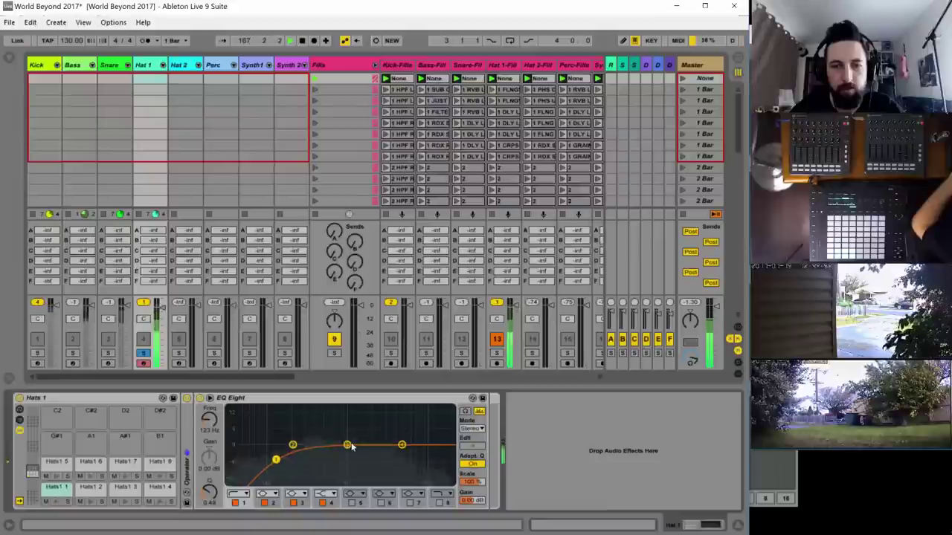
pyautogui.moveTo(351, 446); pyautogui.dragTo(358, 473)
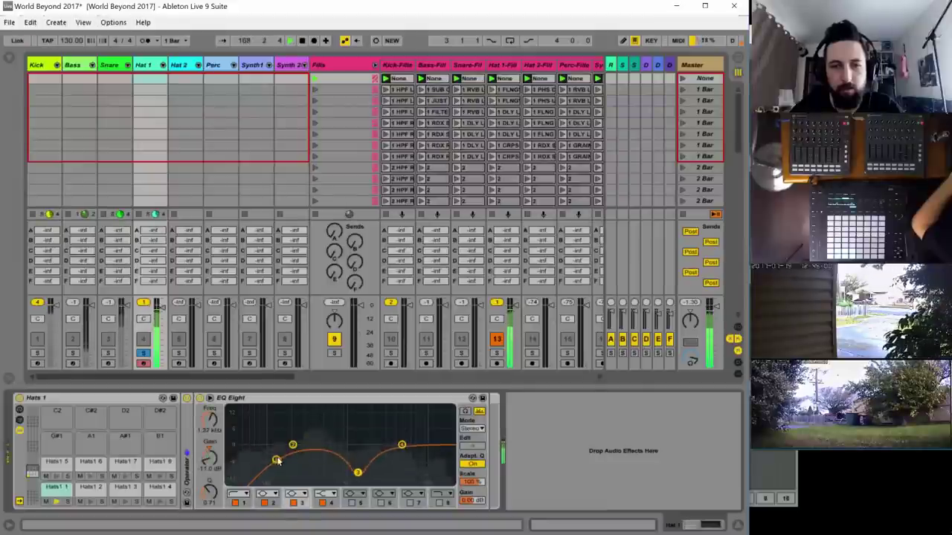
pyautogui.moveTo(277, 460); pyautogui.dragTo(436, 450)
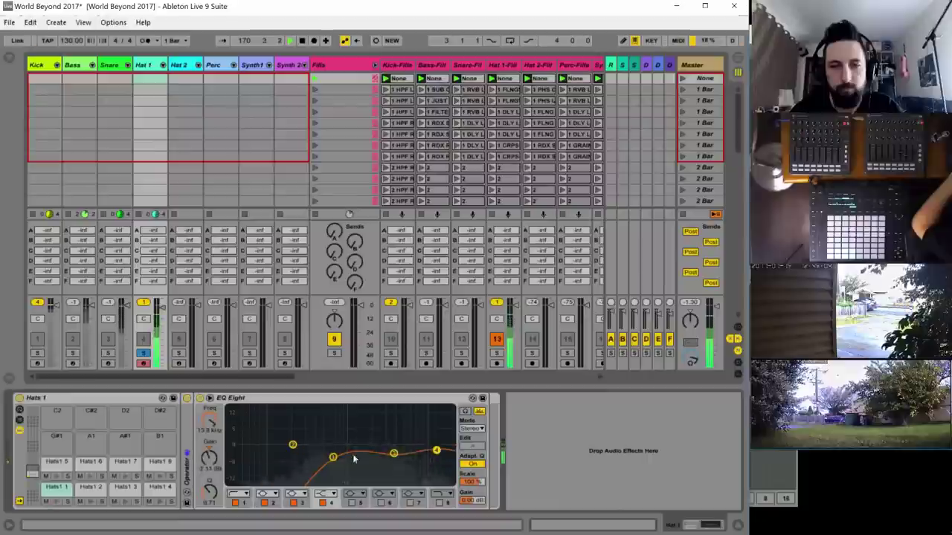
pyautogui.moveTo(333, 457); pyautogui.dragTo(354, 448)
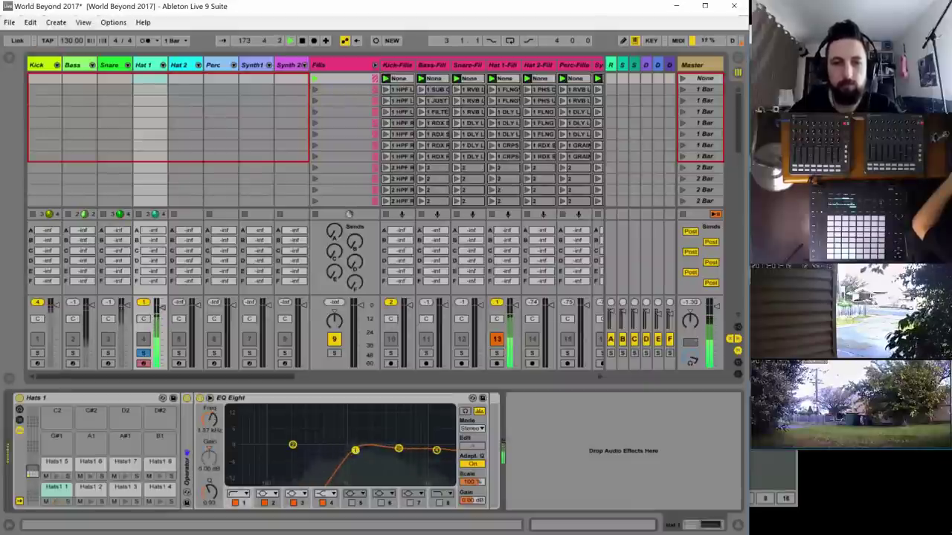
# - Unsolo Hat 1 and rebalance the levels of Operator's oscillators, with A at about -9.5 dB and D at about -11 dB
pyautogui.click(144, 354)
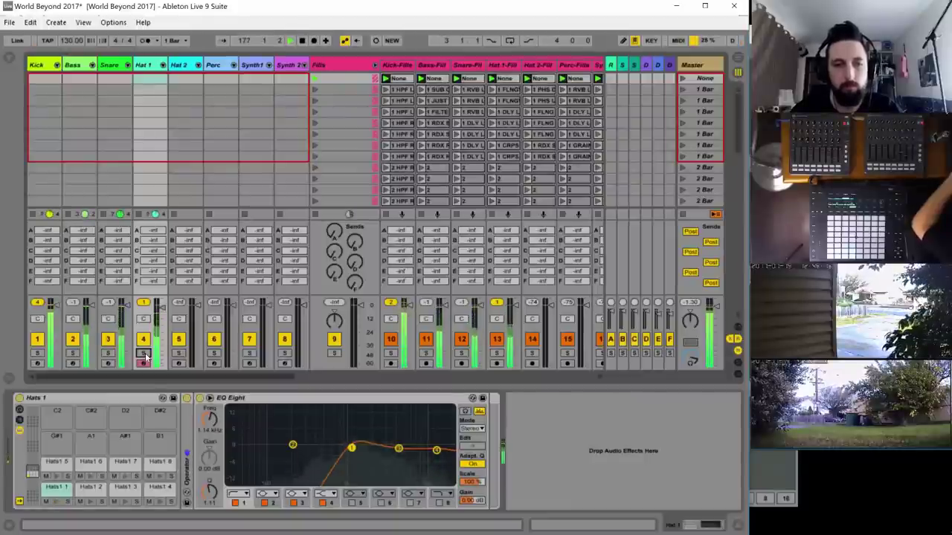
pyautogui.doubleClick(187, 425)
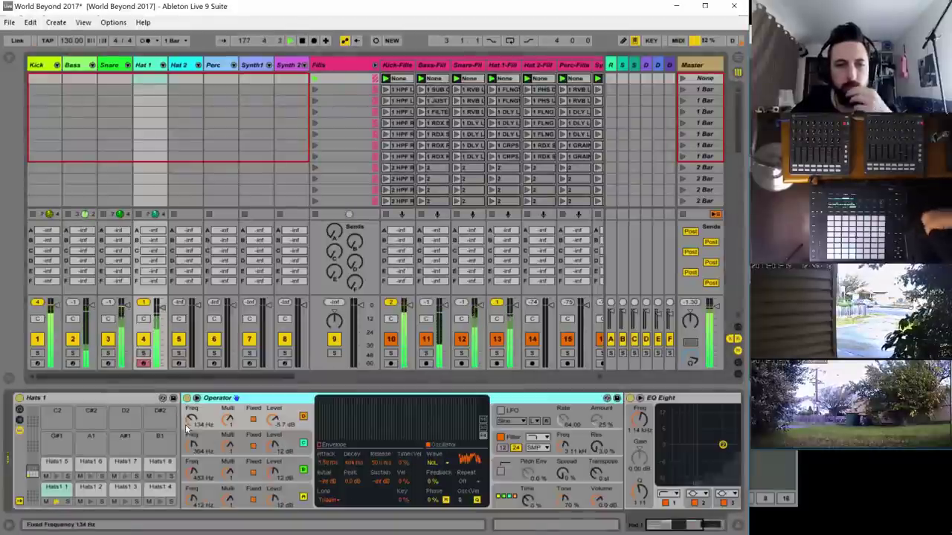
pyautogui.moveTo(274, 422); pyautogui.dragTo(274, 439)
pyautogui.click(274, 469)
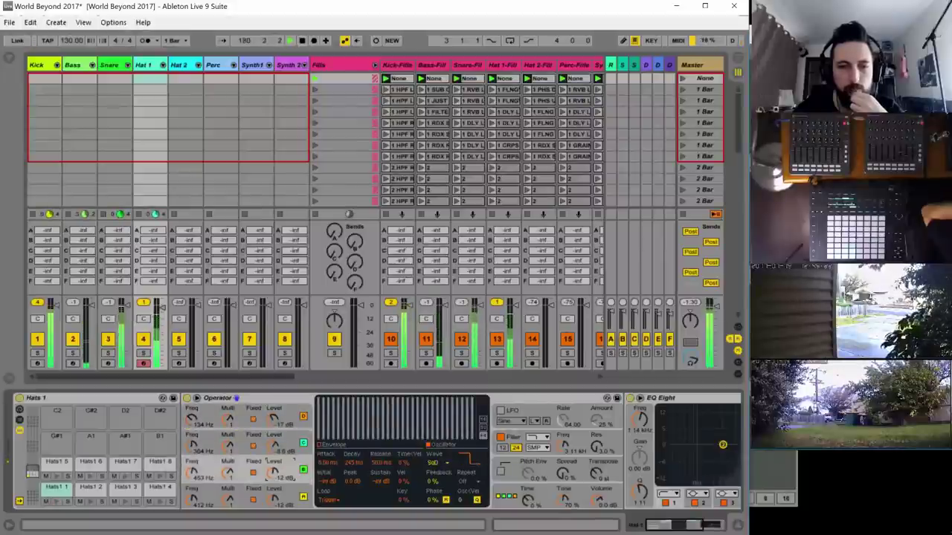
pyautogui.moveTo(274, 501); pyautogui.dragTo(273, 497)
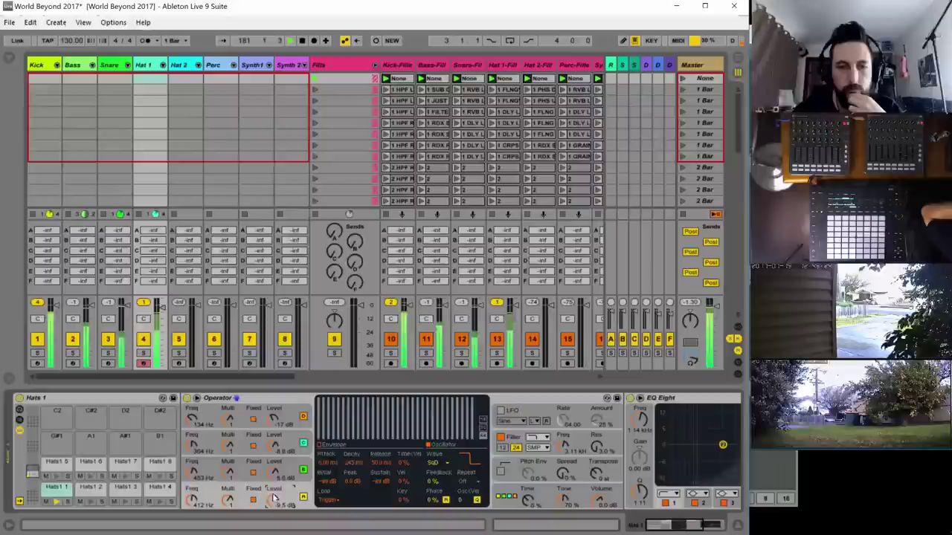
pyautogui.click(276, 446)
pyautogui.moveTo(274, 422); pyautogui.dragTo(275, 480)
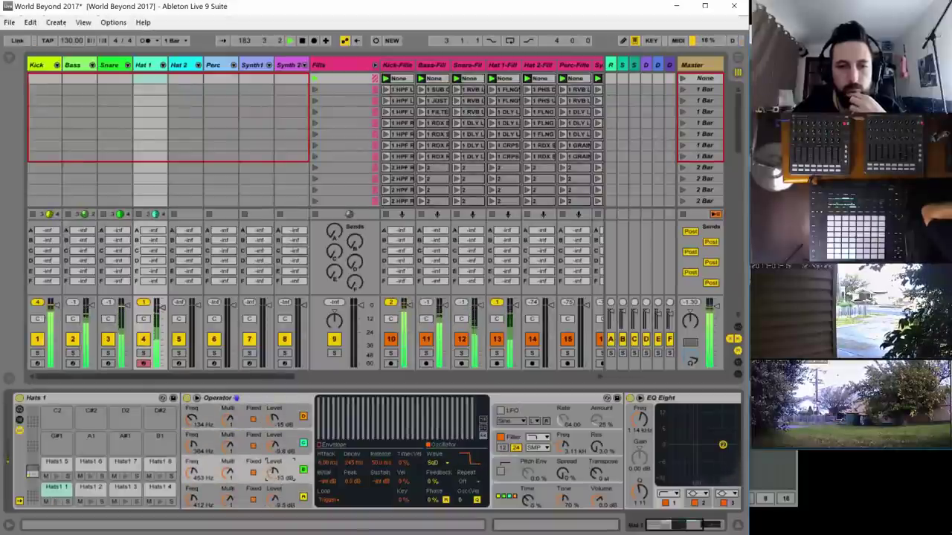
pyautogui.moveTo(273, 422); pyautogui.dragTo(274, 418)
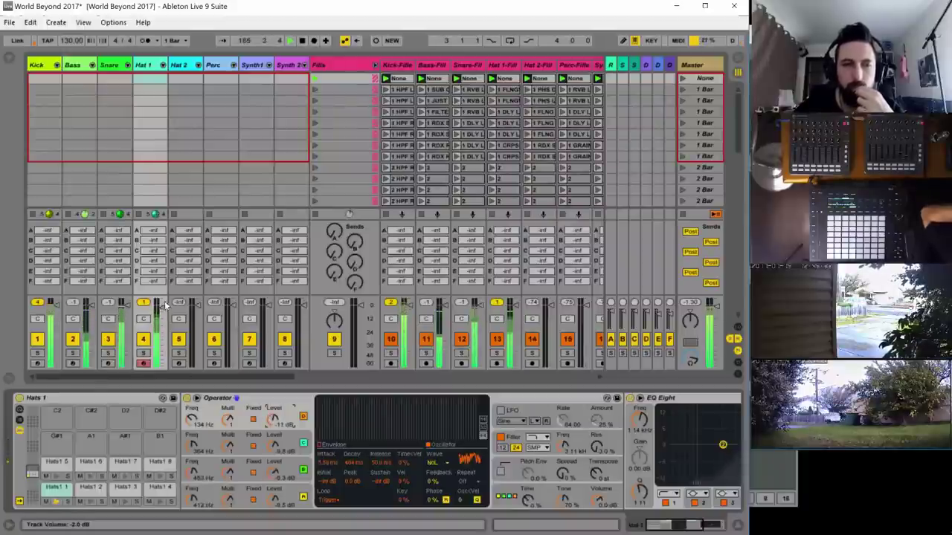
# - Raise the Hat 1 track volume slightly and move the EQ Eight low cut up to about 2.79 kHz
pyautogui.moveTo(161, 307); pyautogui.dragTo(161, 304)
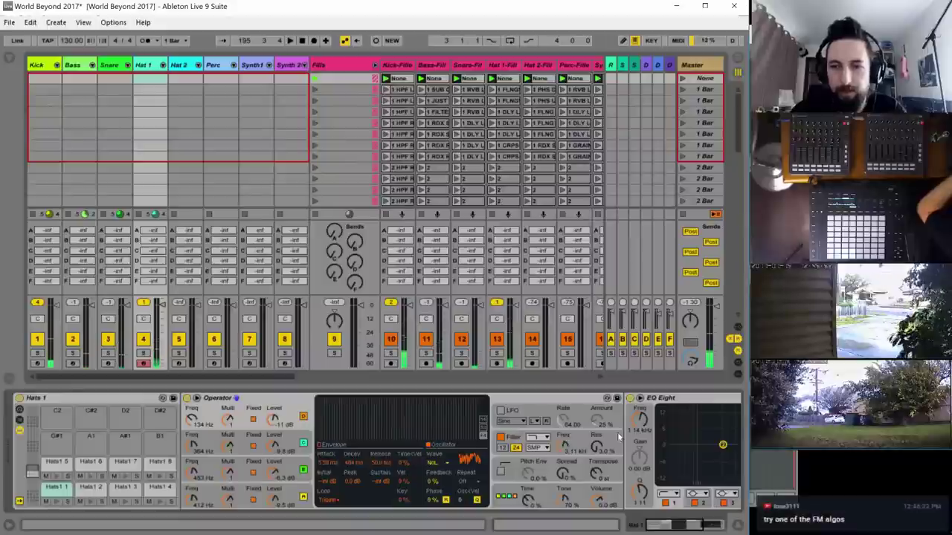
pyautogui.moveTo(673, 529); pyautogui.dragTo(695, 529)
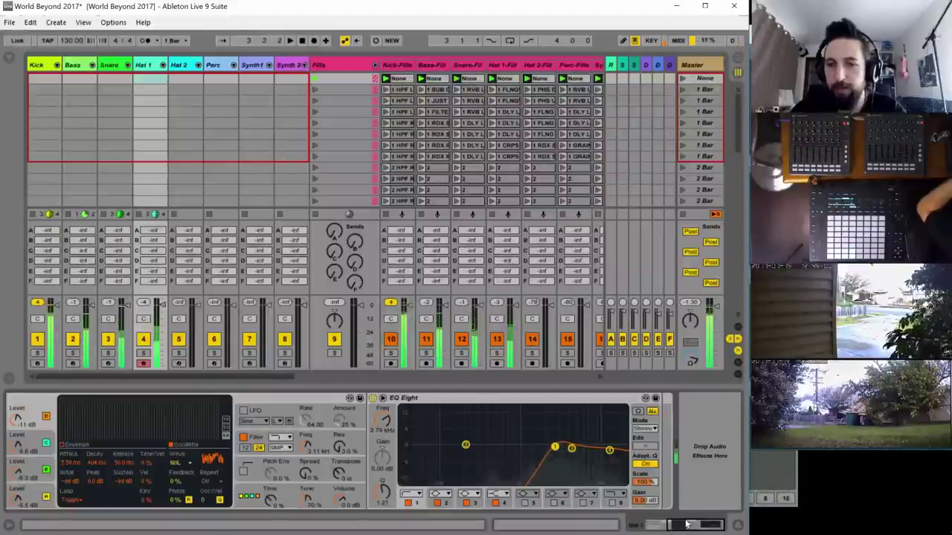
pyautogui.moveTo(677, 526); pyautogui.dragTo(648, 525)
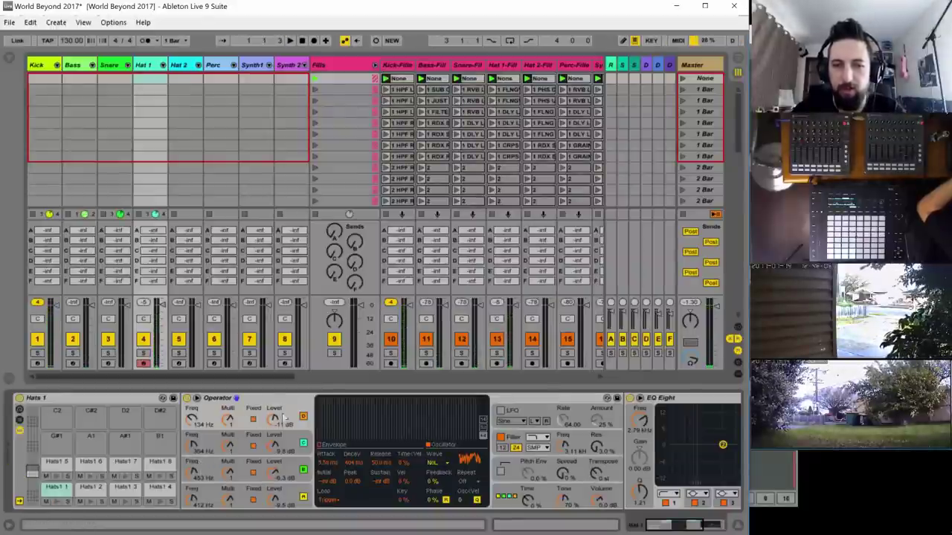
# - Try different Transpose values for the Operator hat sound, down to -48 st
pyautogui.click(594, 474)
pyautogui.moveTo(595, 474); pyautogui.dragTo(595, 427)
pyautogui.moveTo(595, 491); pyautogui.dragTo(595, 502)
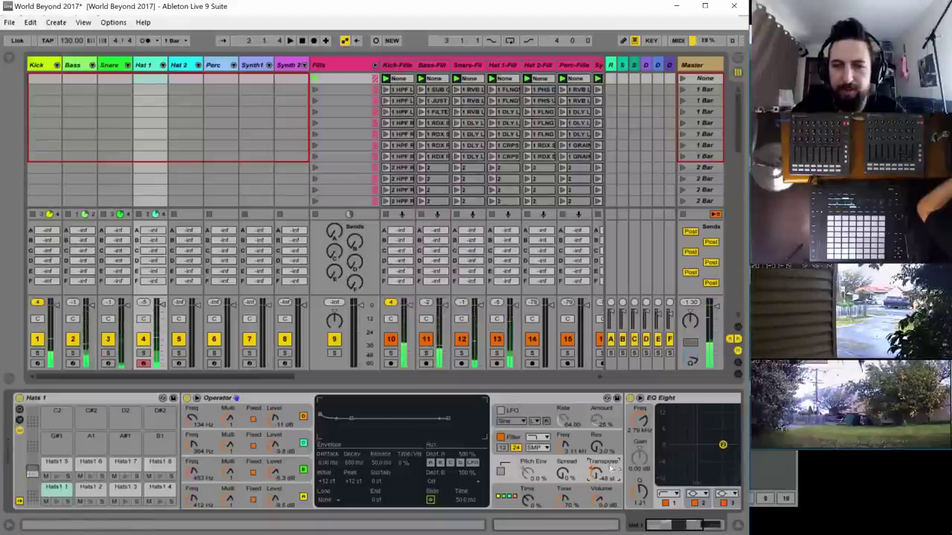
pyautogui.moveTo(591, 469); pyautogui.dragTo(591, 433)
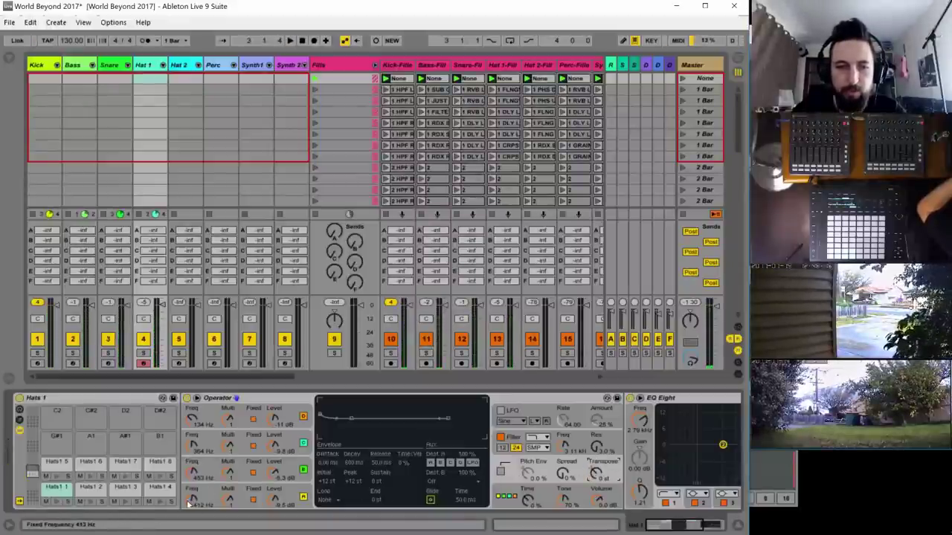
# - Raise oscillator A's fixed frequency to about 1.20 kHz and copy oscillator A's settings to oscillators B and C
pyautogui.moveTo(190, 504); pyautogui.dragTo(190, 479)
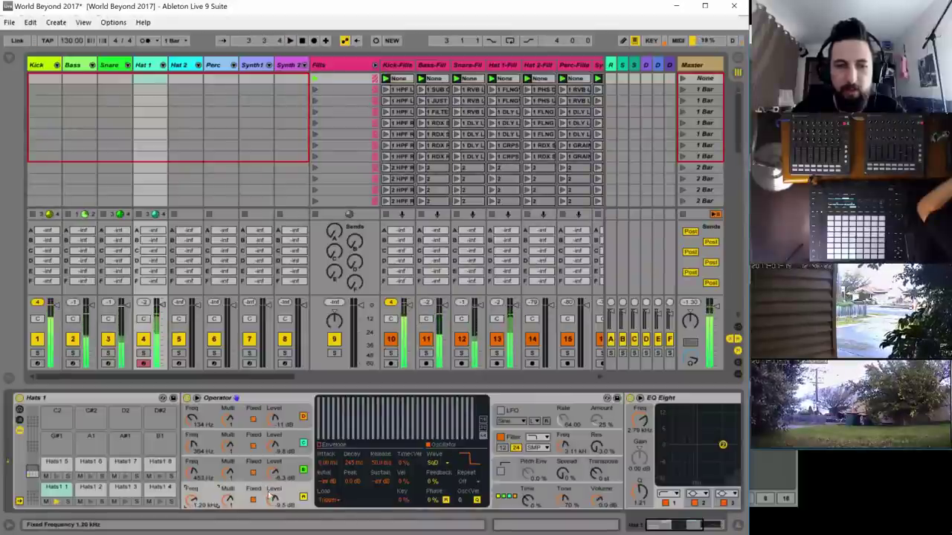
pyautogui.click(303, 467)
pyautogui.rightClick(302, 462)
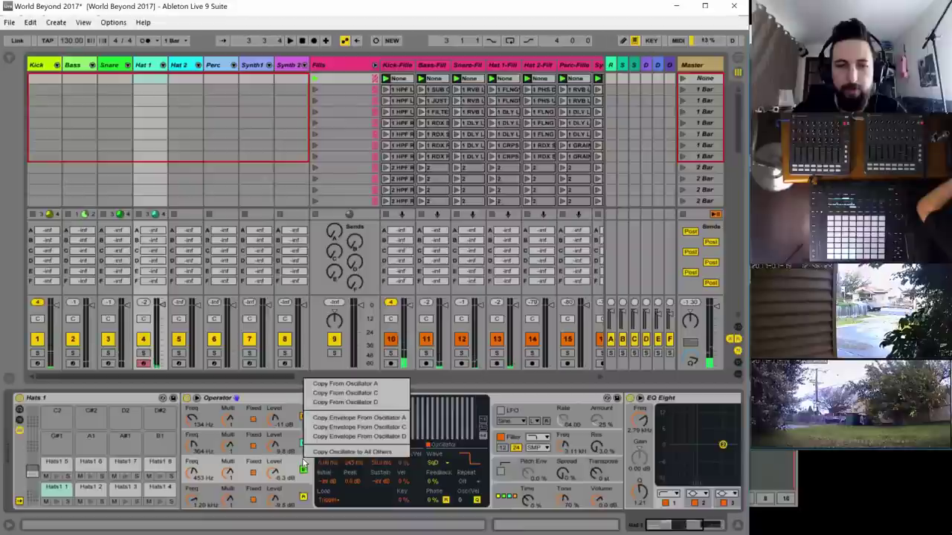
pyautogui.click(334, 420)
pyautogui.rightClick(306, 438)
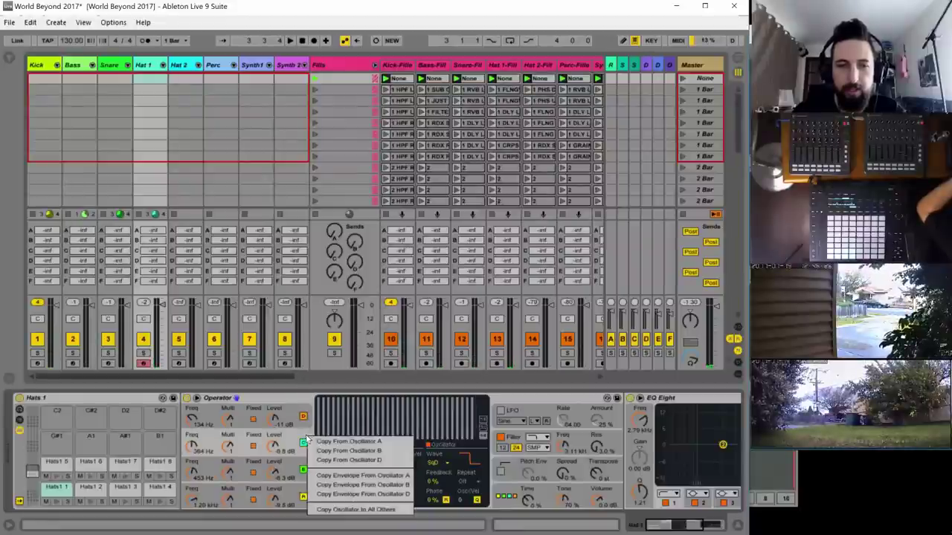
pyautogui.click(320, 440)
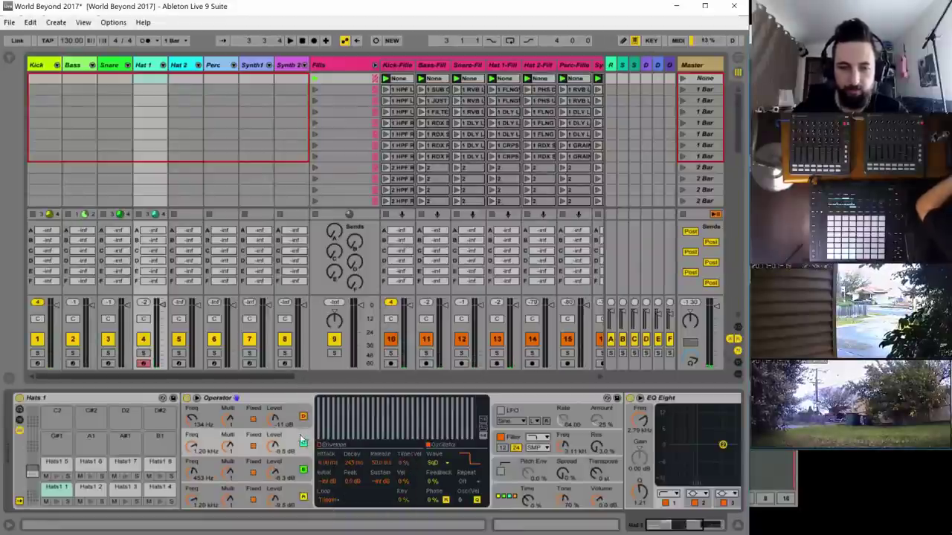
pyautogui.click(192, 467)
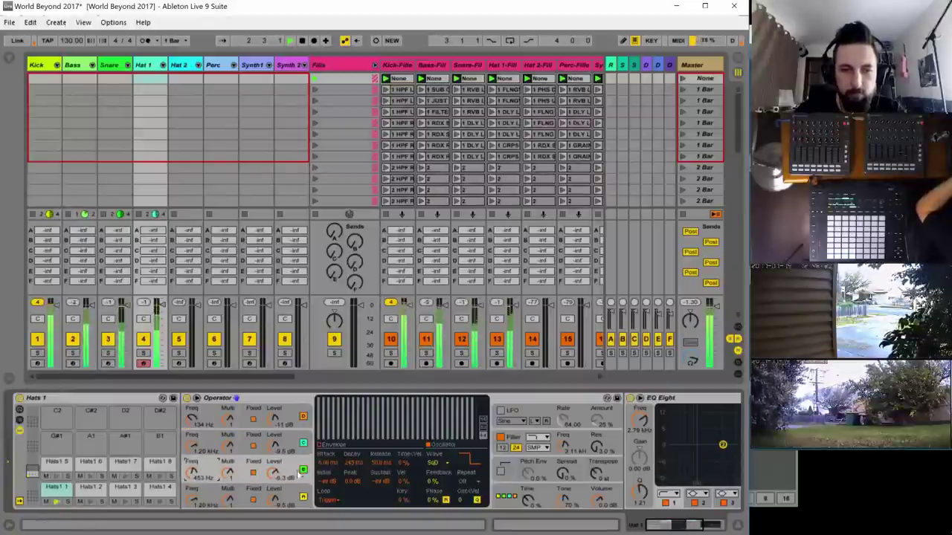
pyautogui.rightClick(306, 462)
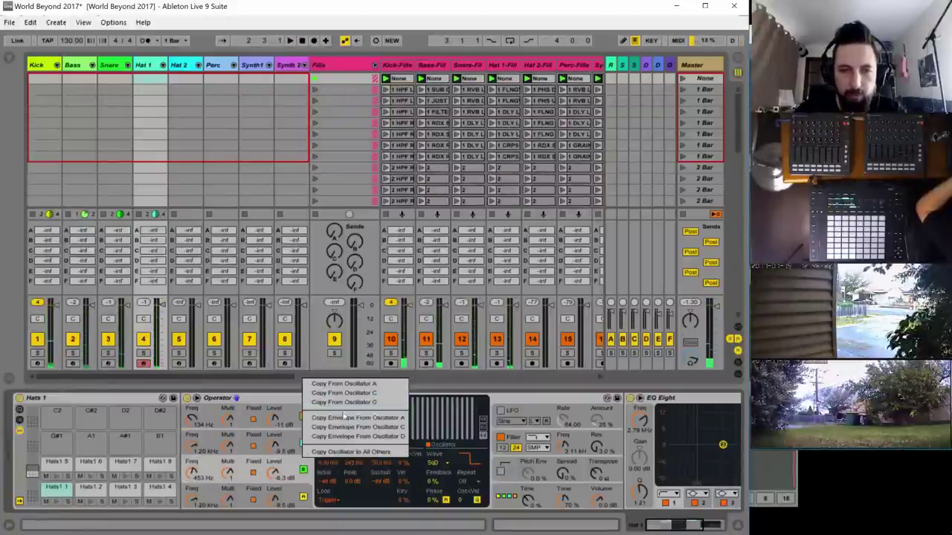
pyautogui.click(345, 385)
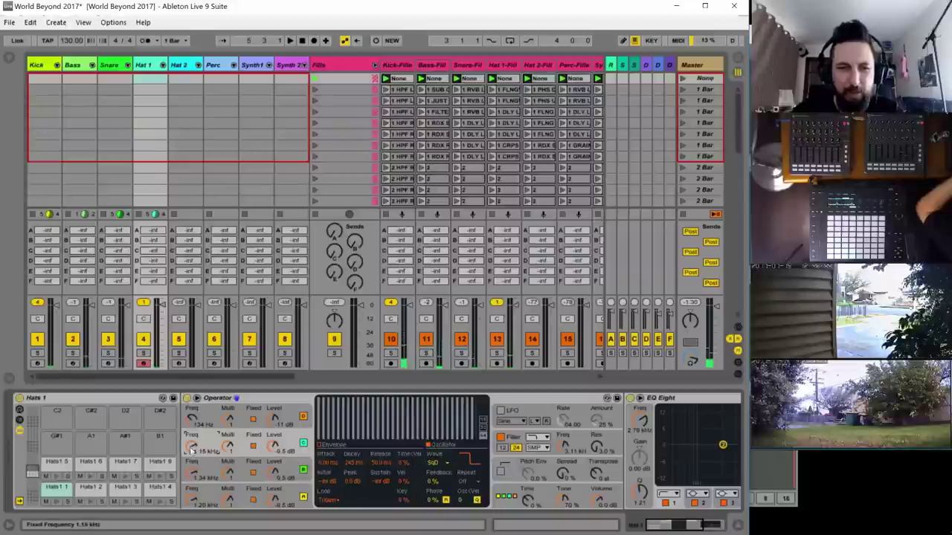
# - Retune the fixed frequencies during playback to about 779 Hz for oscillator A, 983 Hz for B and 630 Hz for C
pyautogui.press('space')
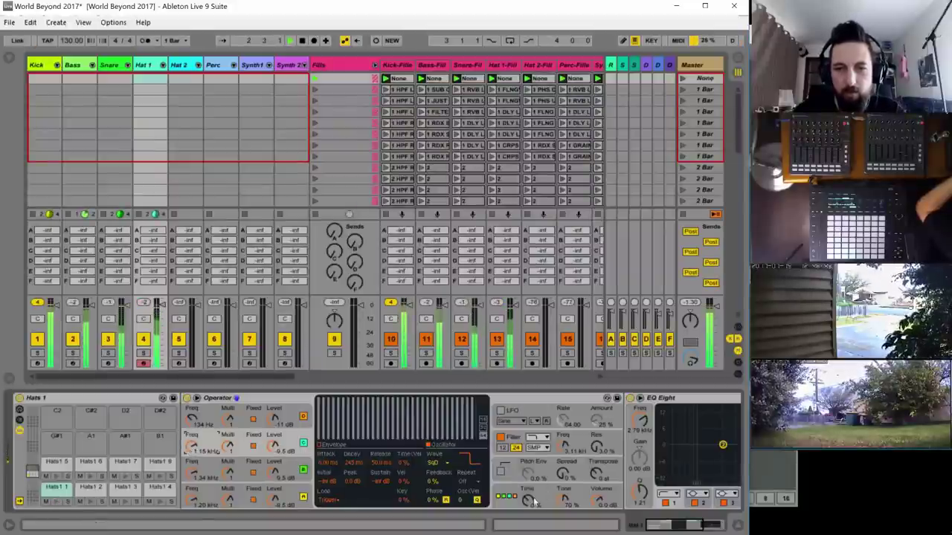
pyautogui.moveTo(530, 501)
pyautogui.mouseDown()
pyautogui.moveTo(529, 483)
pyautogui.moveTo(529, 502)
pyautogui.mouseUp()
pyautogui.moveTo(193, 499); pyautogui.dragTo(188, 531)
pyautogui.press('space')
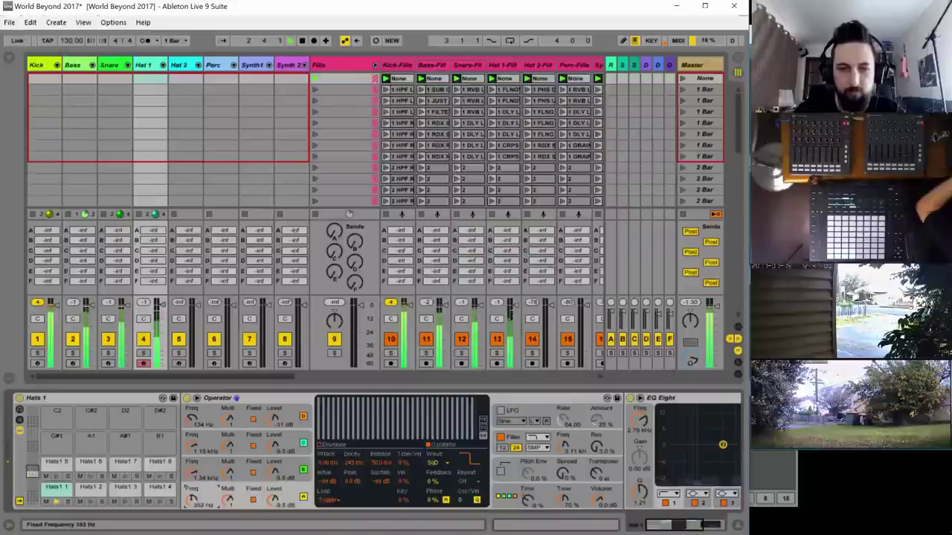
pyautogui.click(191, 473)
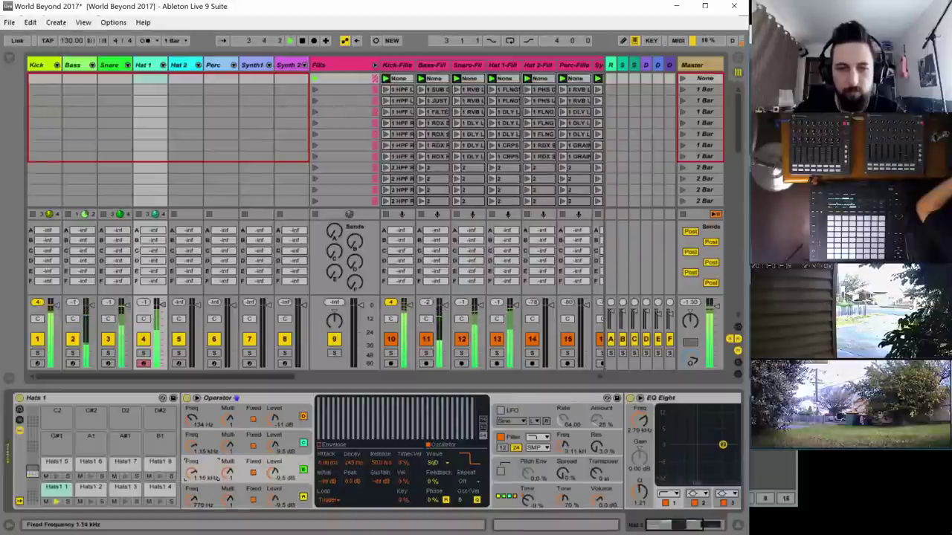
pyautogui.moveTo(192, 473); pyautogui.dragTo(191, 480)
pyautogui.moveTo(188, 440); pyautogui.dragTo(187, 450)
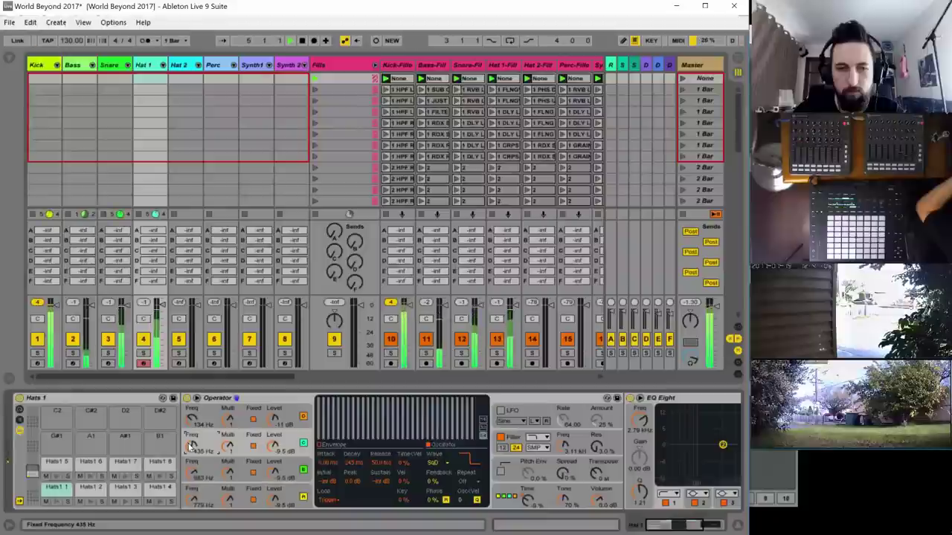
pyautogui.moveTo(191, 446); pyautogui.dragTo(192, 443)
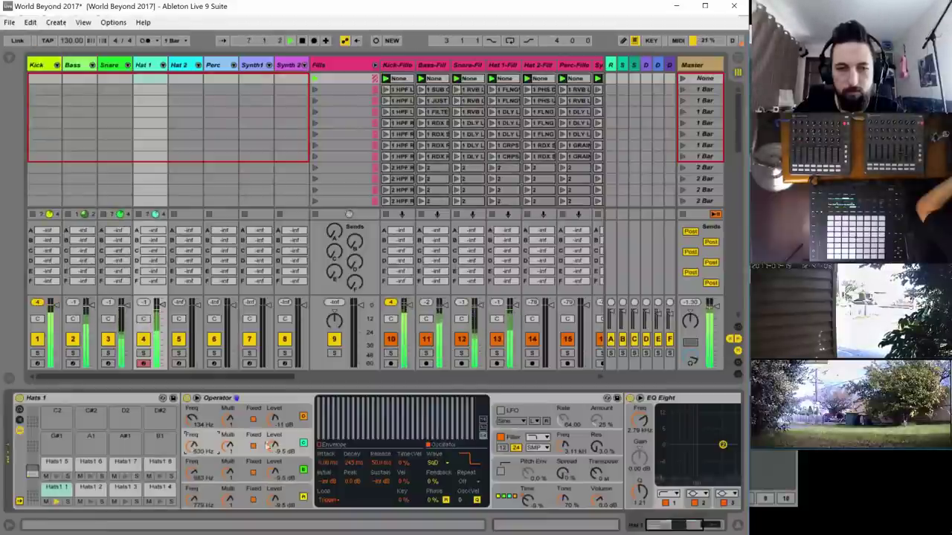
# - Raise the levels of oscillators C and D, with D at about -8.3 dB
pyautogui.moveTo(273, 447); pyautogui.dragTo(274, 453)
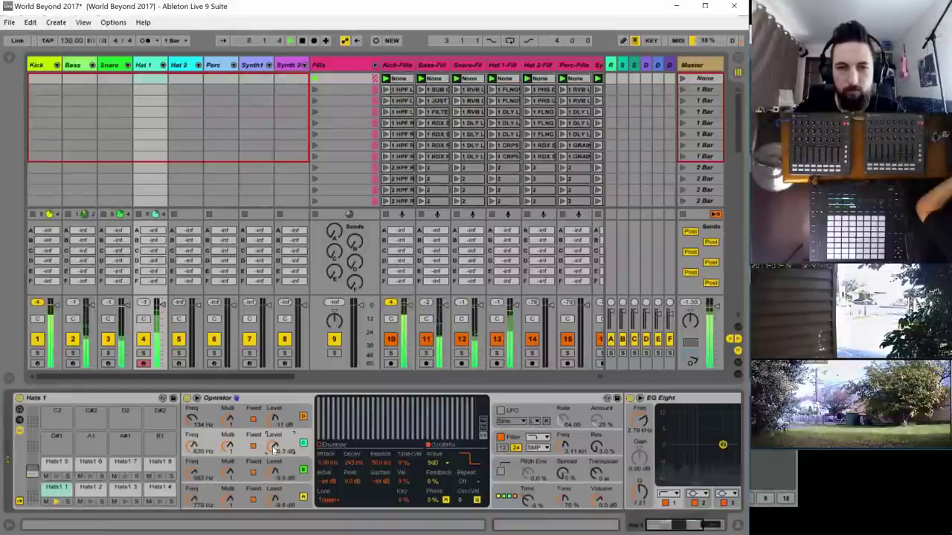
pyautogui.moveTo(271, 450); pyautogui.dragTo(272, 457)
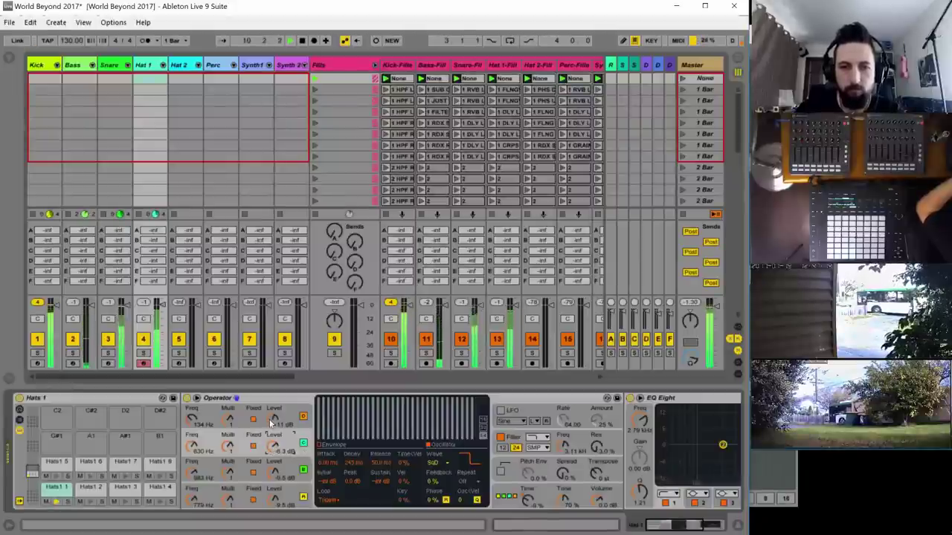
pyautogui.moveTo(273, 422); pyautogui.dragTo(274, 414)
# - Shape oscillator D's envelope with zero attack and about 755 ms decay, and lower its fixed frequency to about 102 Hz
pyautogui.click(323, 445)
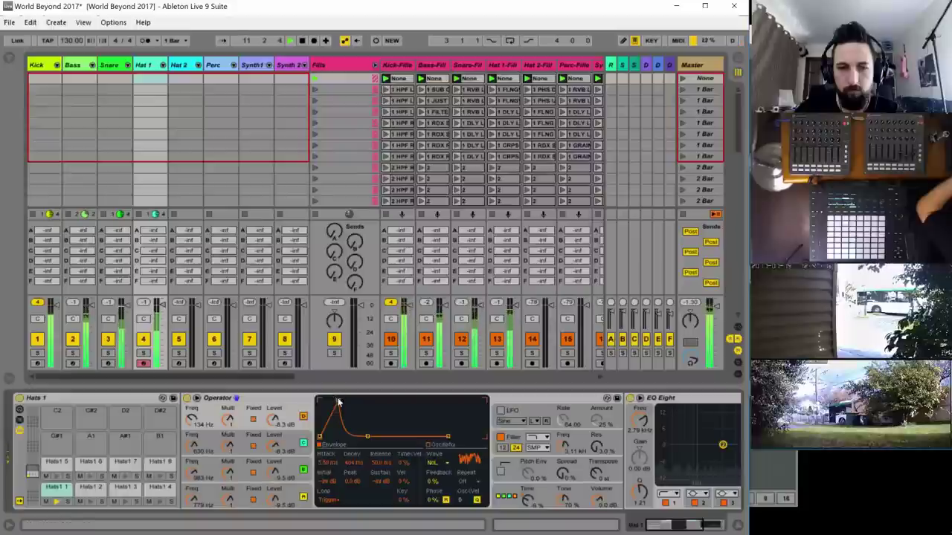
pyautogui.moveTo(338, 400); pyautogui.dragTo(319, 400)
pyautogui.moveTo(349, 435); pyautogui.dragTo(334, 435)
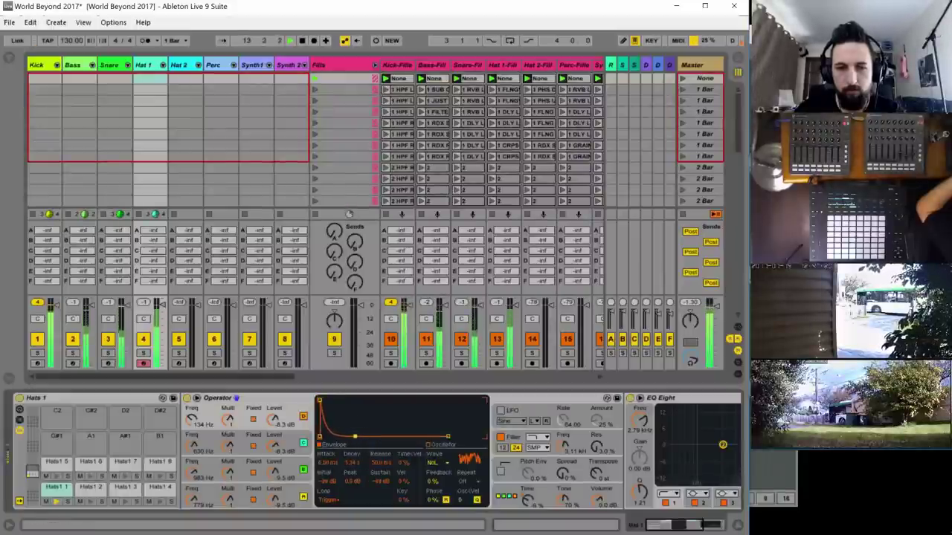
pyautogui.moveTo(355, 437); pyautogui.dragTo(353, 438)
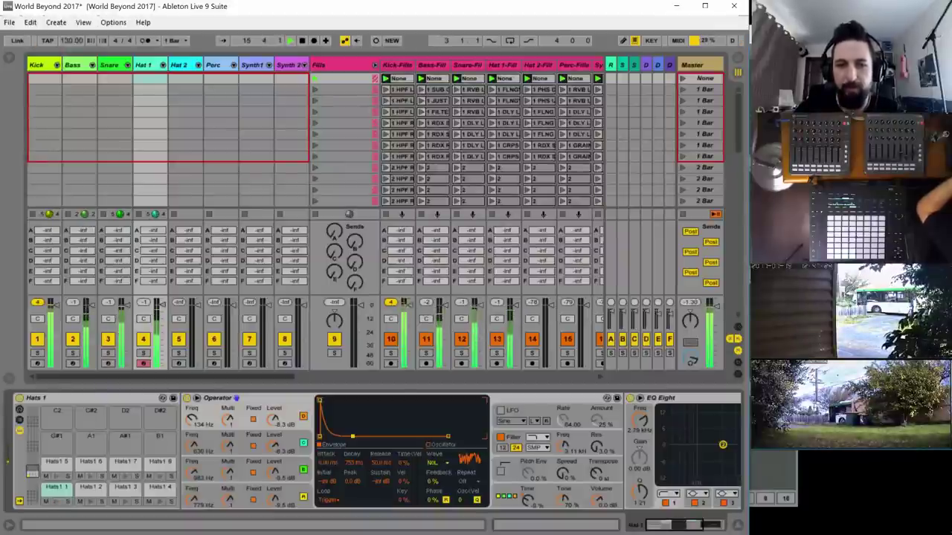
pyautogui.moveTo(192, 419); pyautogui.dragTo(202, 455)
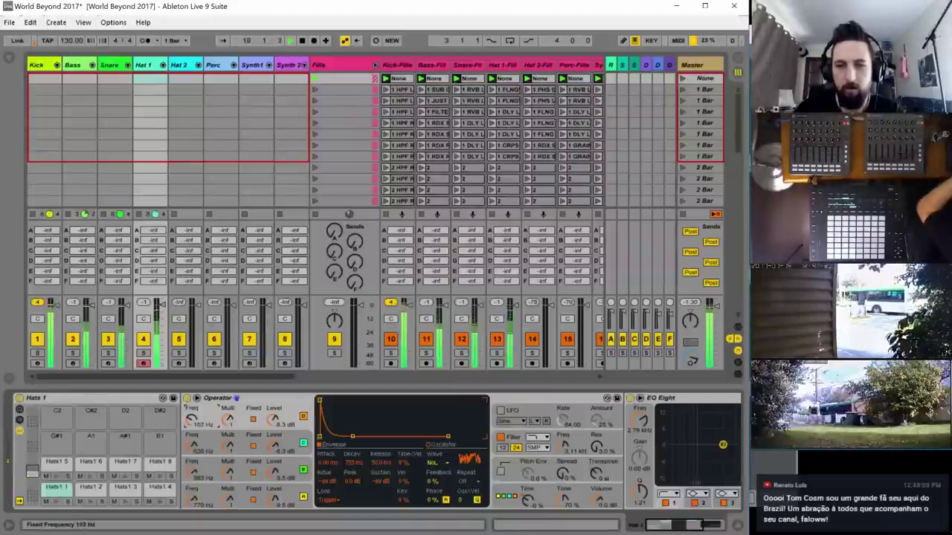
# - Raise Operator's filter frequency to about 10.6 kHz and display the global and algorithm settings
pyautogui.click(564, 446)
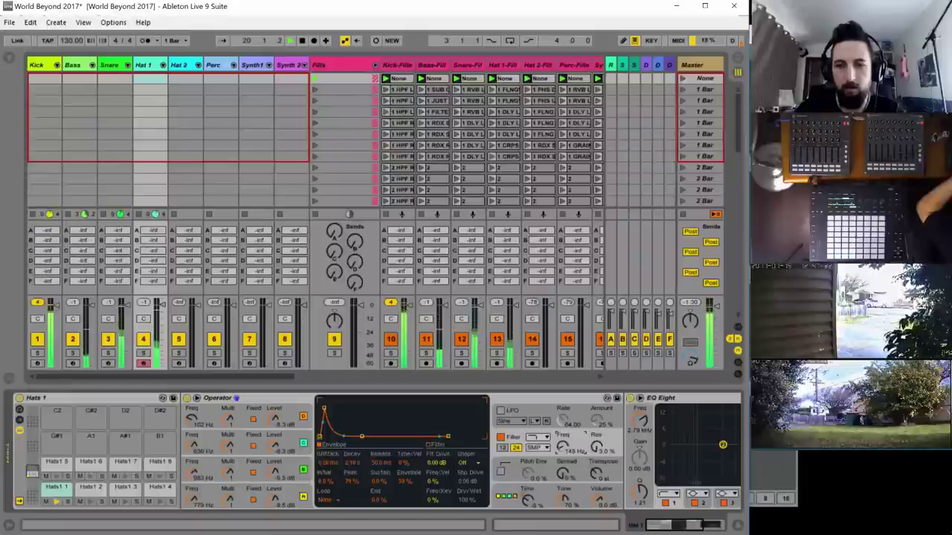
pyautogui.moveTo(563, 446)
pyautogui.mouseDown()
pyautogui.moveTo(562, 435)
pyautogui.moveTo(562, 457)
pyautogui.moveTo(564, 441)
pyautogui.mouseUp()
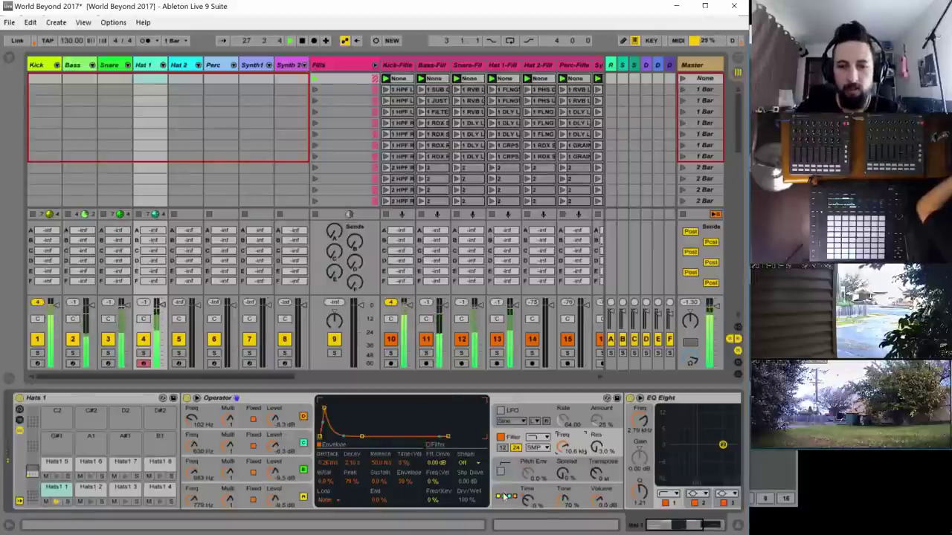
pyautogui.click(504, 497)
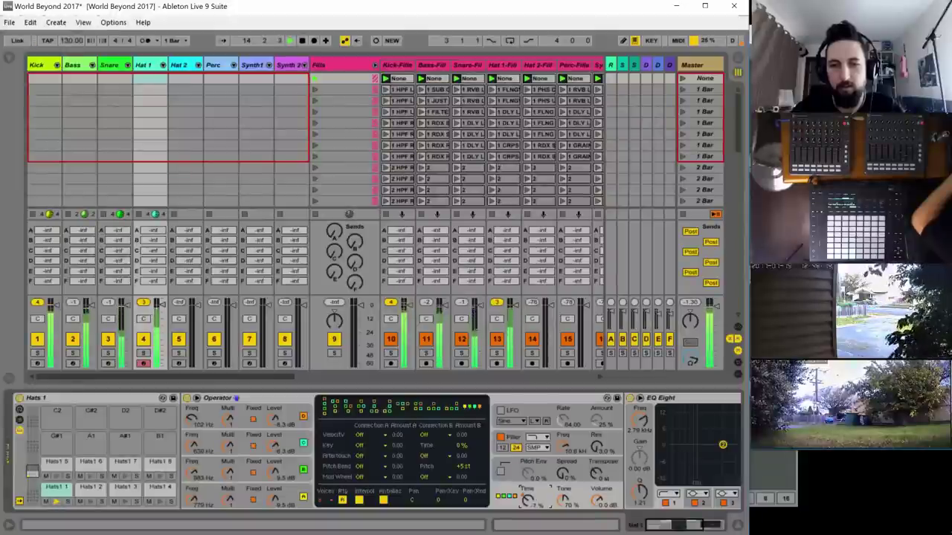
# - Lower the oscillator levels to about -12 dB for C, -11 dB for B and -10 dB for A
pyautogui.click(274, 452)
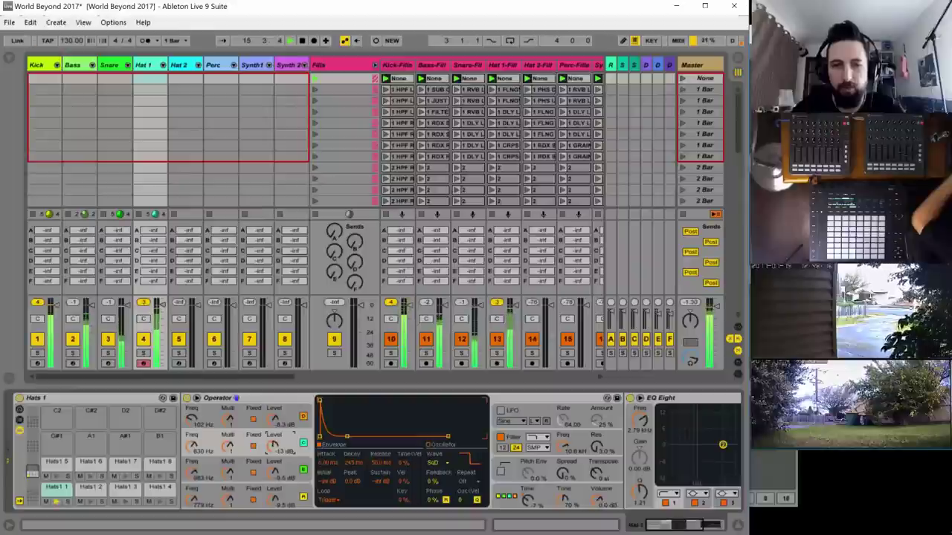
pyautogui.click(279, 478)
pyautogui.moveTo(272, 503); pyautogui.dragTo(272, 516)
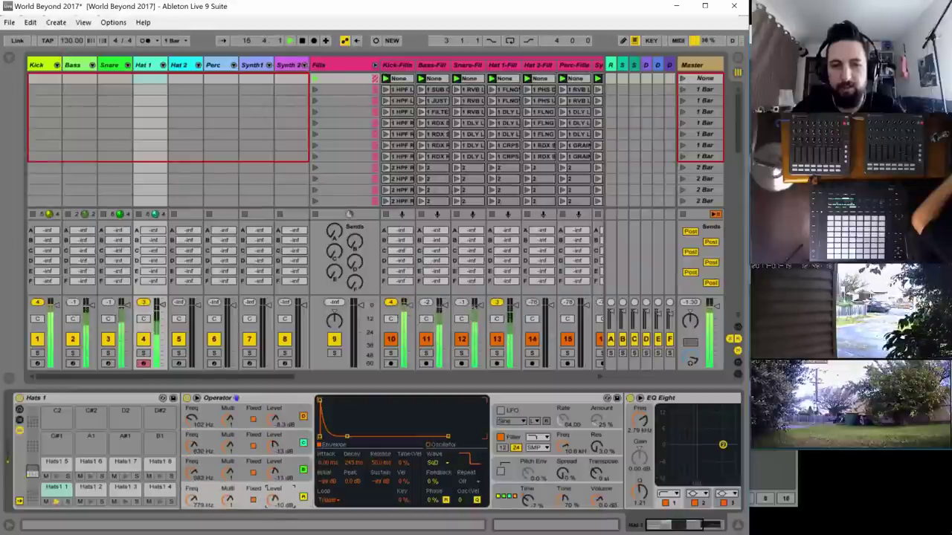
pyautogui.moveTo(273, 469); pyautogui.dragTo(273, 441)
pyautogui.click(274, 445)
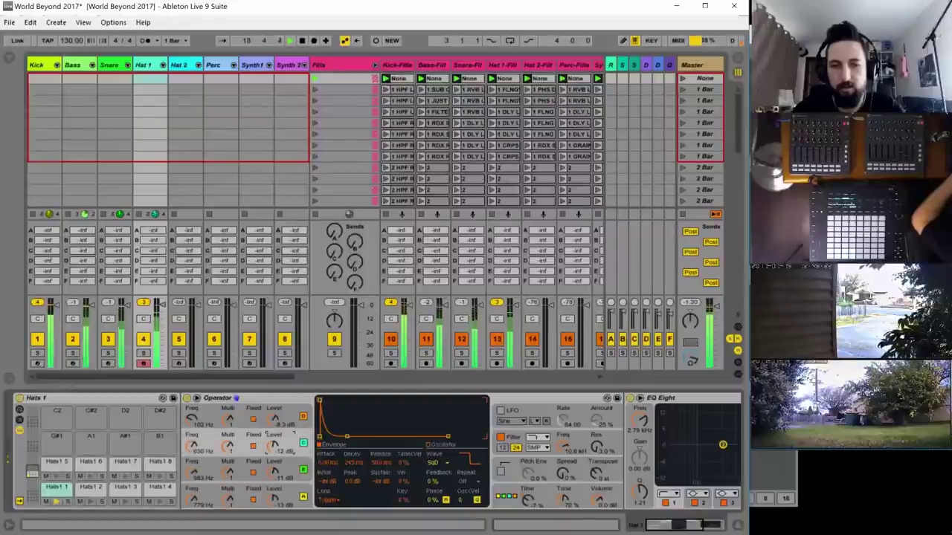
# - Switch Operator to the two-by-two algorithm with paired oscillators and raise oscillator A's level during playback
pyautogui.click(521, 497)
pyautogui.click(417, 408)
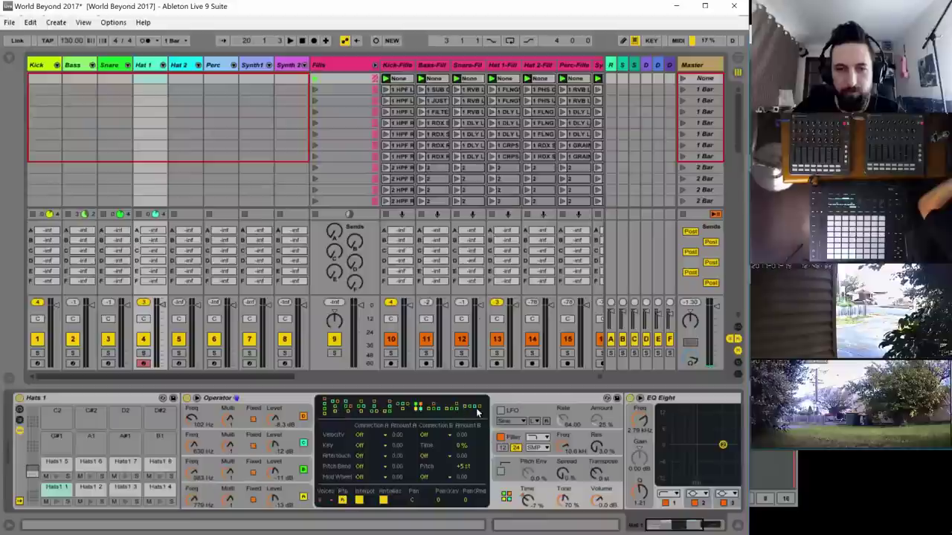
pyautogui.press('space')
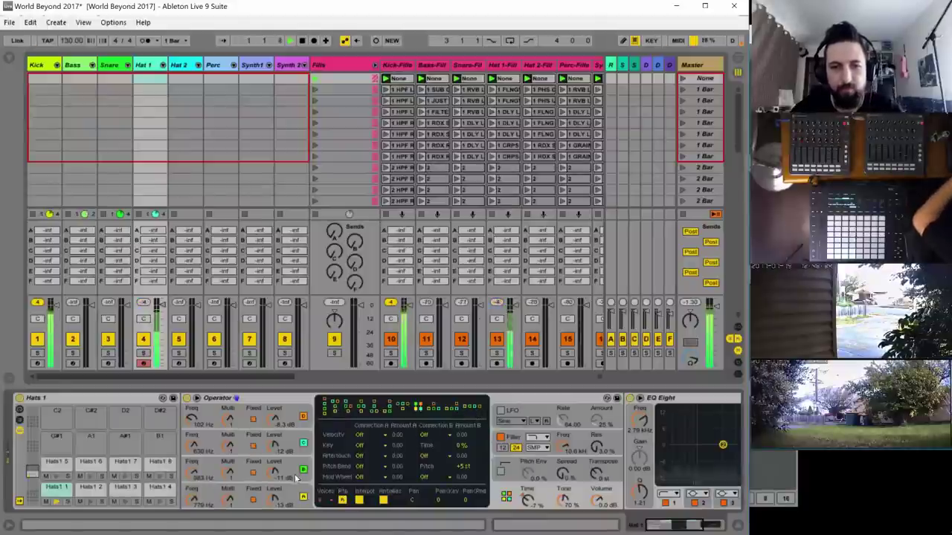
pyautogui.moveTo(274, 499); pyautogui.dragTo(274, 490)
pyautogui.click(274, 471)
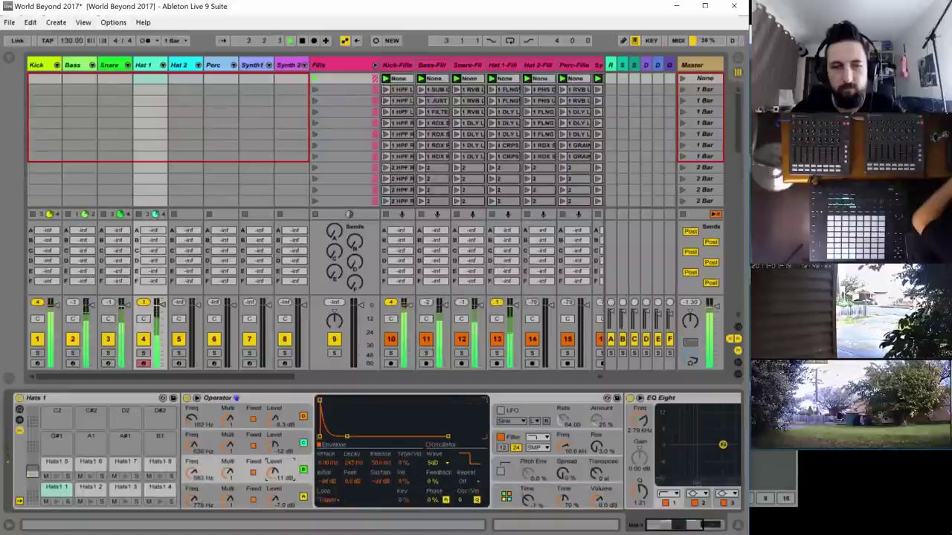
# - Change oscillator C's waveform to Noise White and set its level to about -5.4 dB
pyautogui.click(277, 446)
pyautogui.click(438, 463)
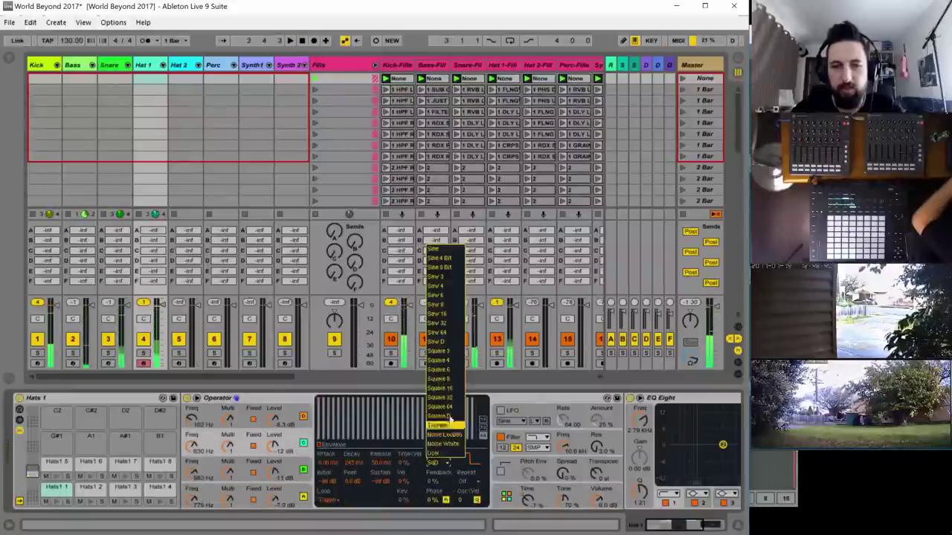
pyautogui.click(443, 443)
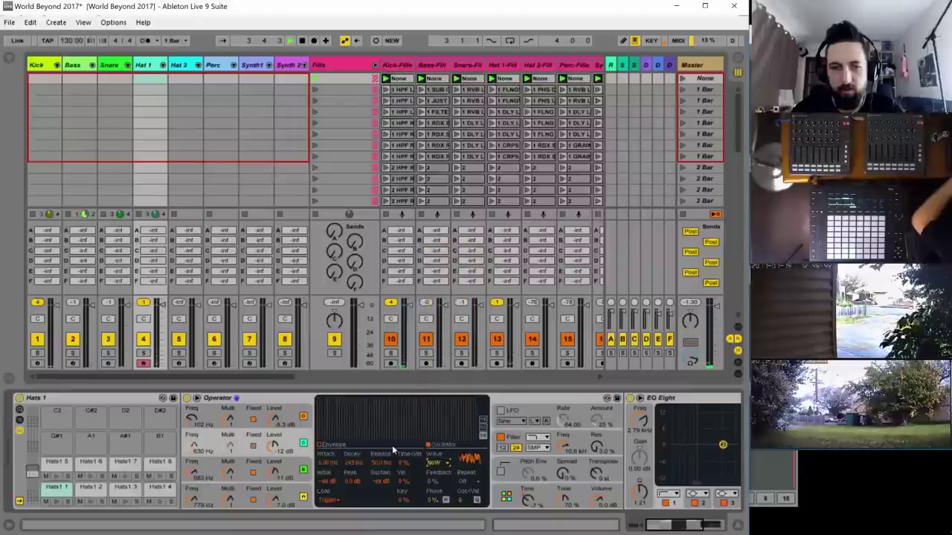
pyautogui.moveTo(274, 446)
pyautogui.mouseDown()
pyautogui.moveTo(274, 436)
pyautogui.moveTo(272, 465)
pyautogui.mouseUp()
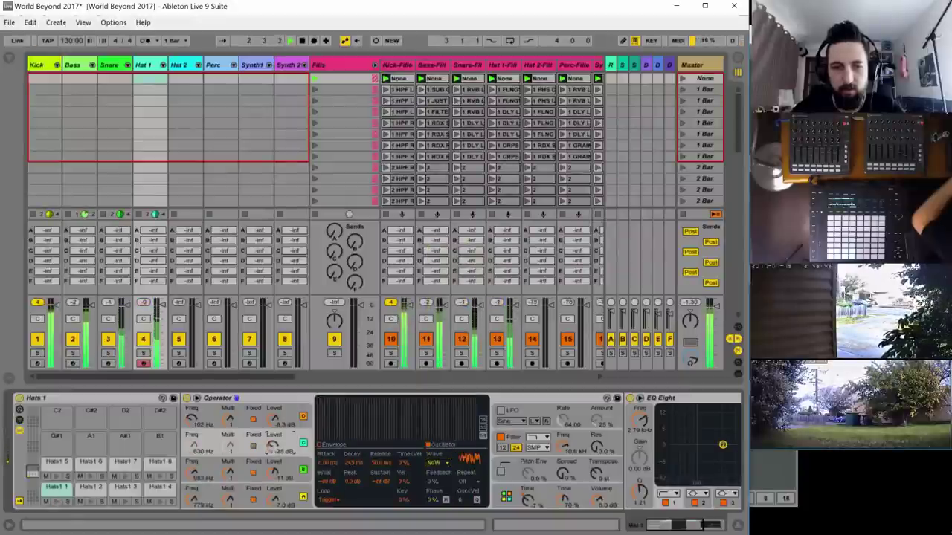
# - Lengthen the decay of oscillator C's envelope slightly
pyautogui.click(330, 445)
pyautogui.moveTo(348, 436); pyautogui.dragTo(362, 436)
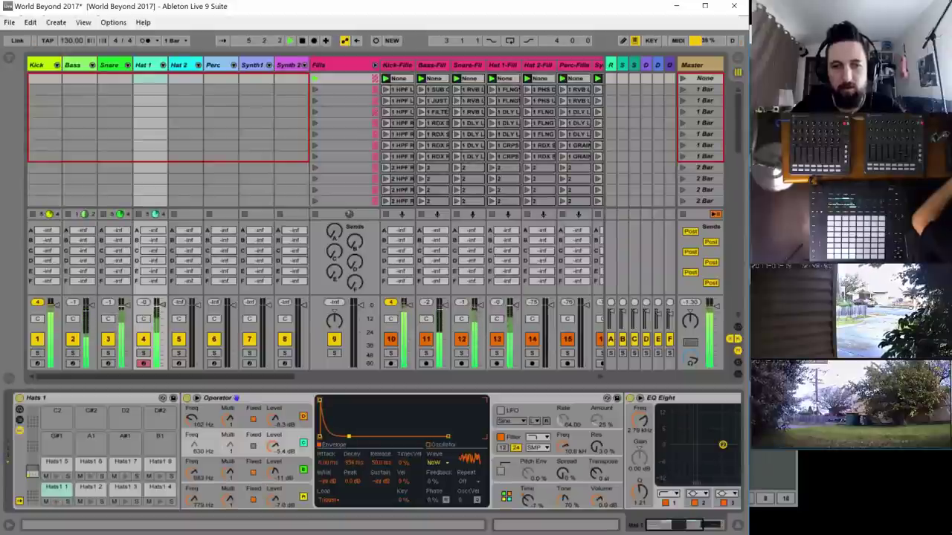
pyautogui.moveTo(349, 436); pyautogui.dragTo(348, 436)
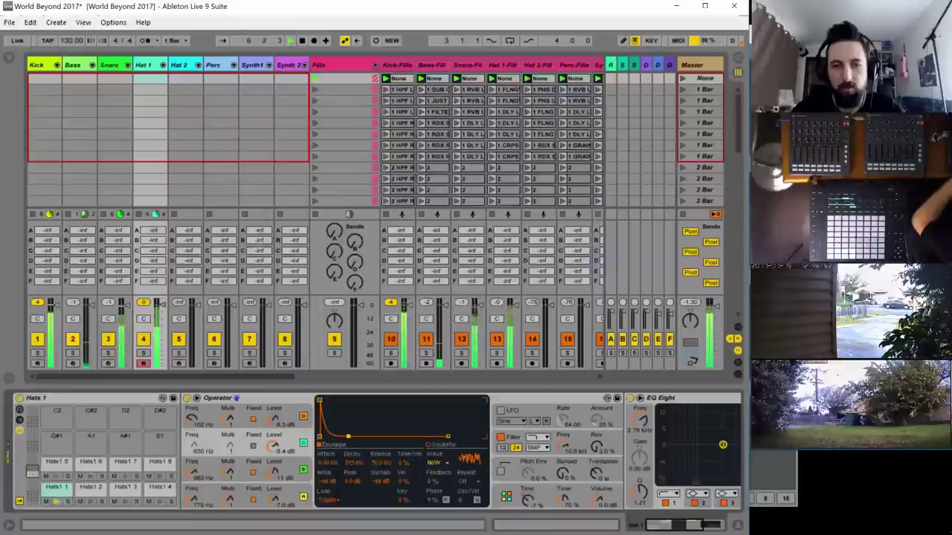
# - Change oscillator B's waveform to Sine and readjust its level
pyautogui.moveTo(276, 473); pyautogui.dragTo(276, 466)
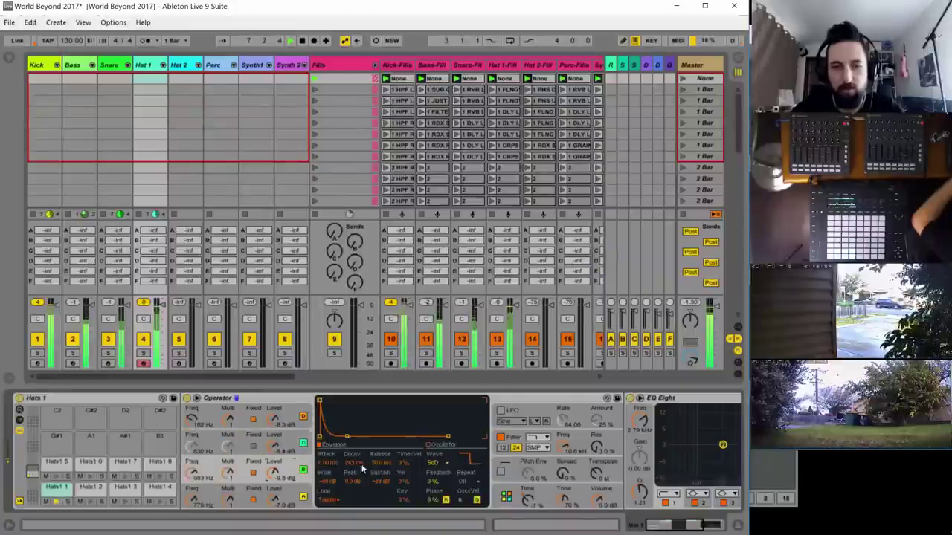
pyautogui.click(435, 463)
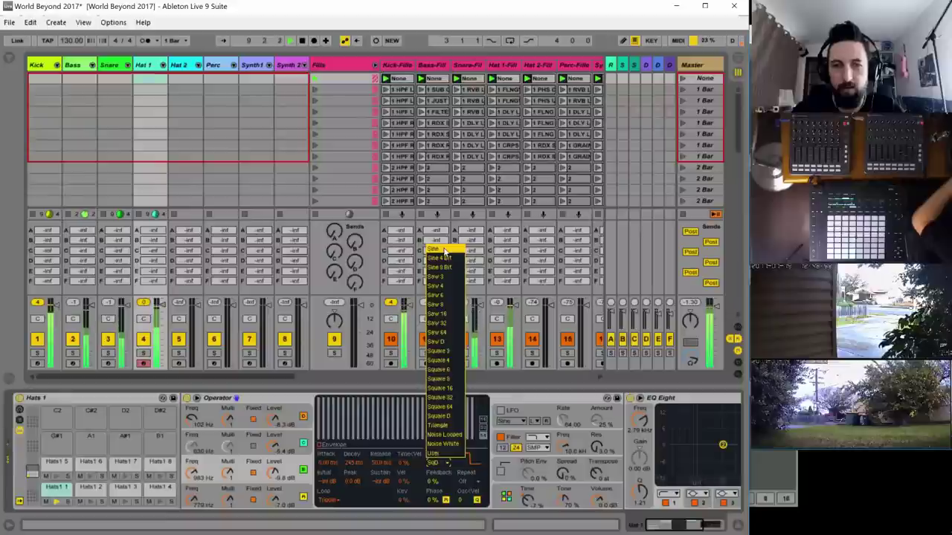
pyautogui.click(443, 251)
pyautogui.moveTo(274, 471); pyautogui.dragTo(273, 521)
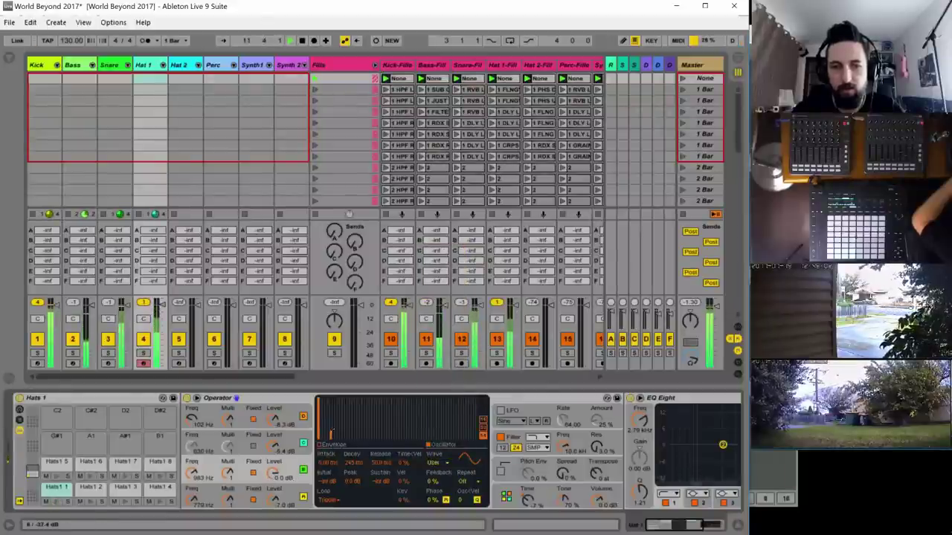
# - Set oscillator B's waveform to Sine and lower its fixed frequency to about 87.9 Hz
pyautogui.click(325, 444)
pyautogui.click(438, 445)
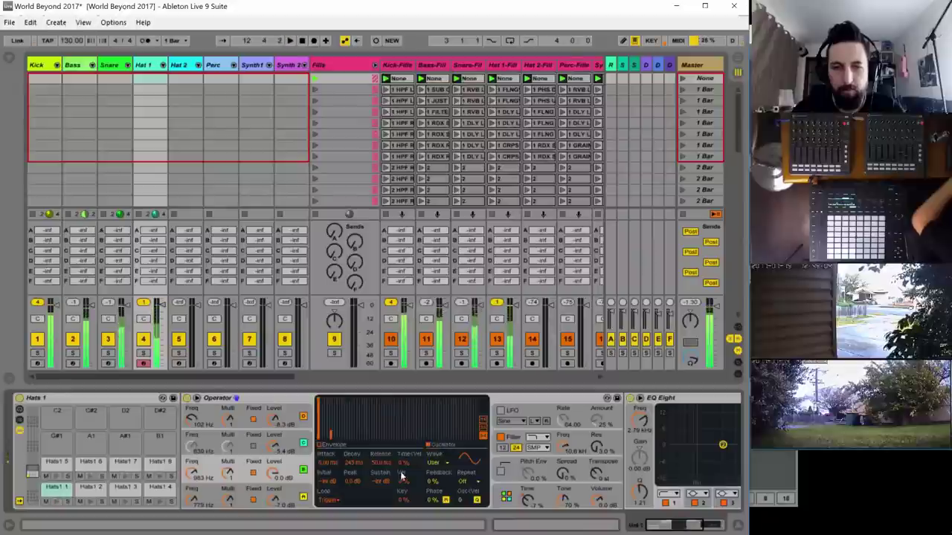
pyautogui.click(438, 463)
pyautogui.click(443, 251)
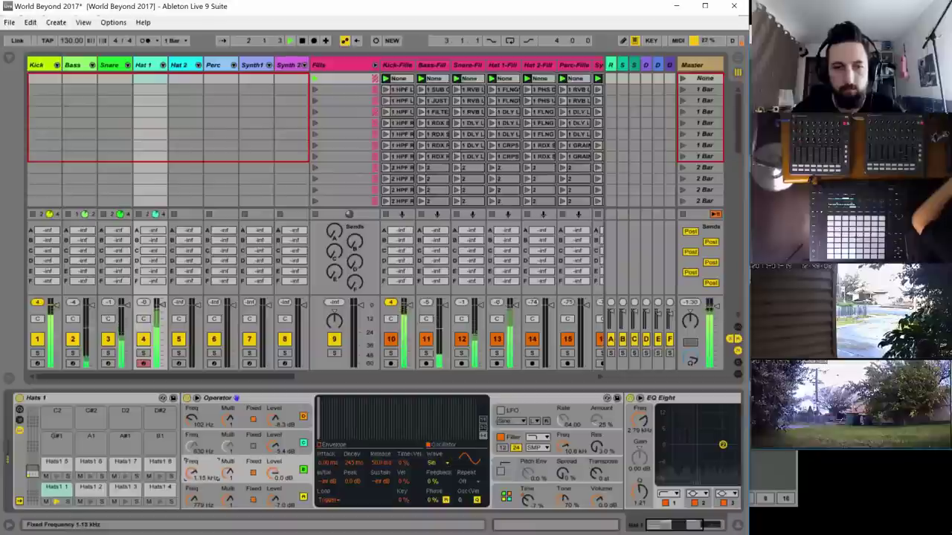
pyautogui.moveTo(195, 475); pyautogui.dragTo(195, 496)
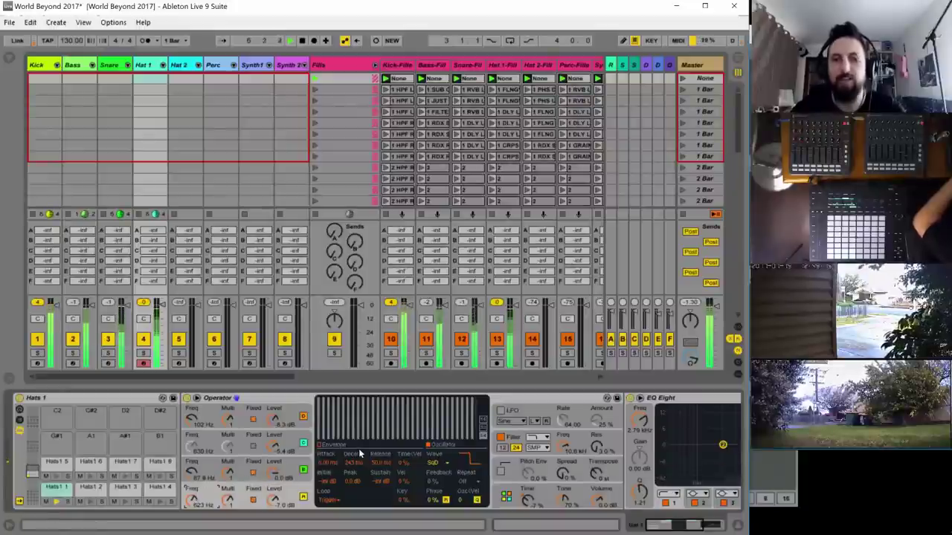
# - Solo the Hat 1 track and route velocity to Operator's Time parameter with an amount of 100
pyautogui.click(143, 353)
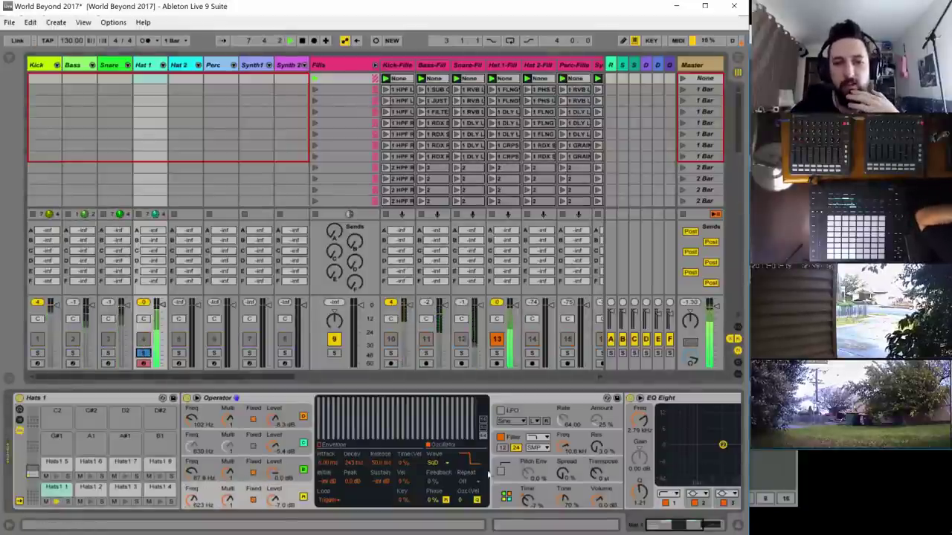
pyautogui.click(524, 505)
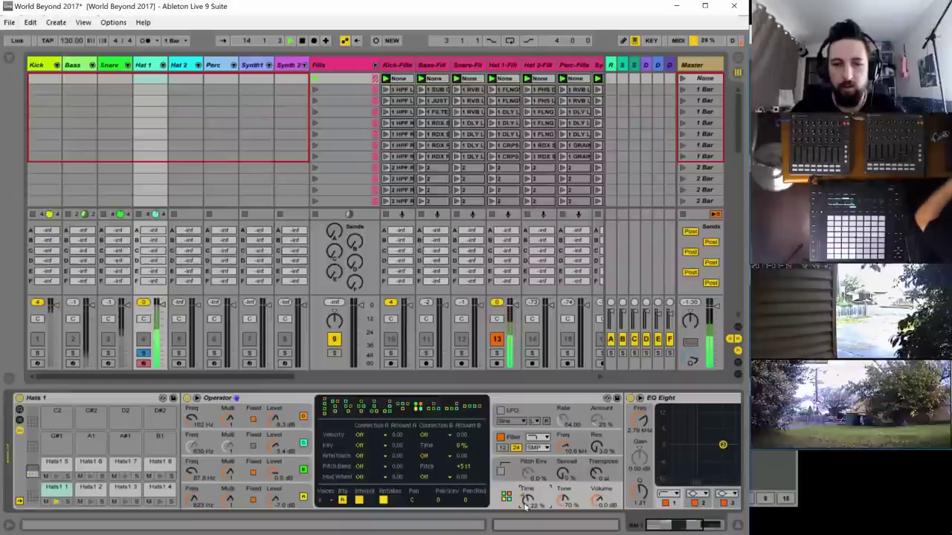
pyautogui.click(372, 431)
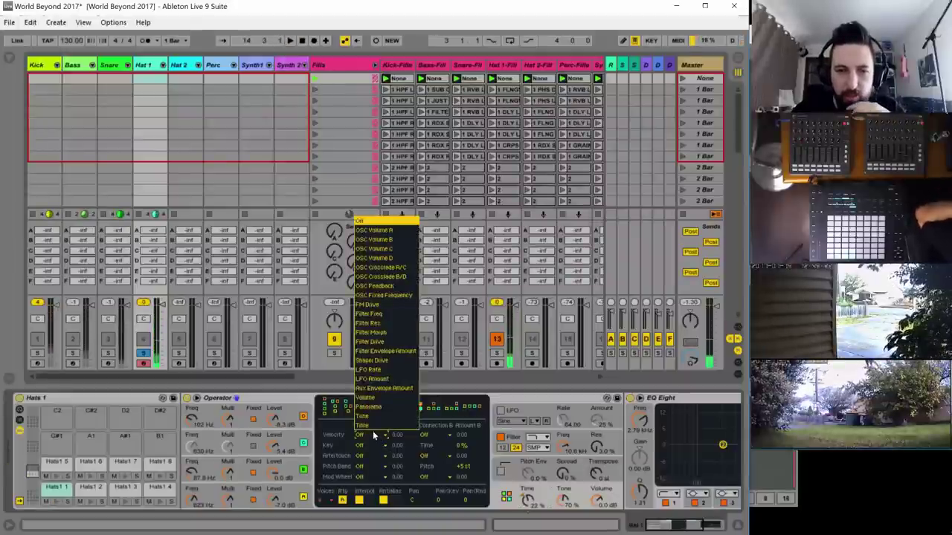
pyautogui.click(373, 431)
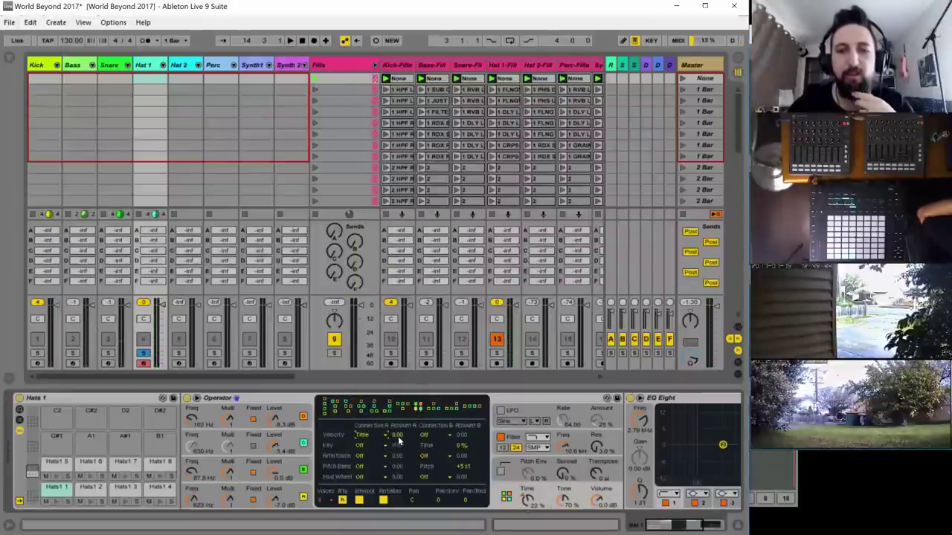
pyautogui.moveTo(395, 437); pyautogui.dragTo(406, 432)
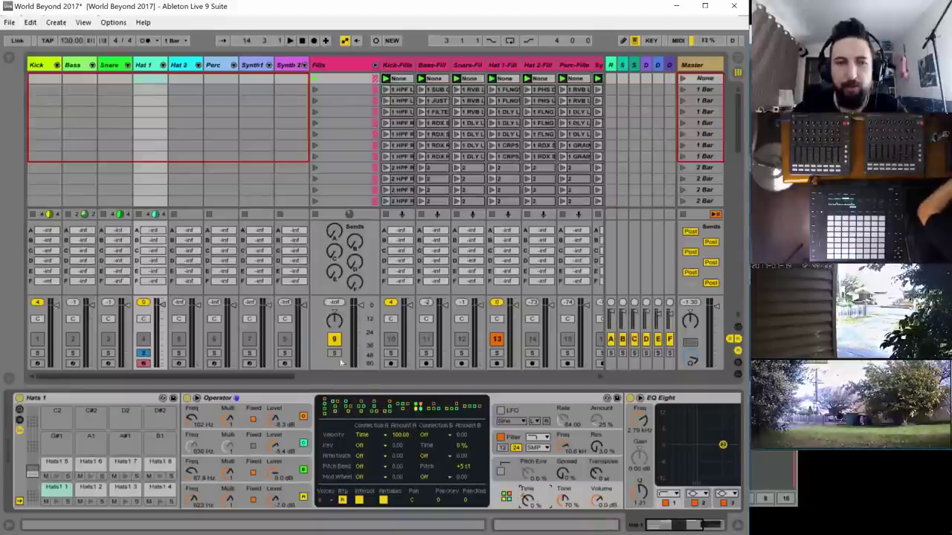
# - Resume playback and set all four hat notes in the Hat 1 clip to velocity 70
pyautogui.press('space')
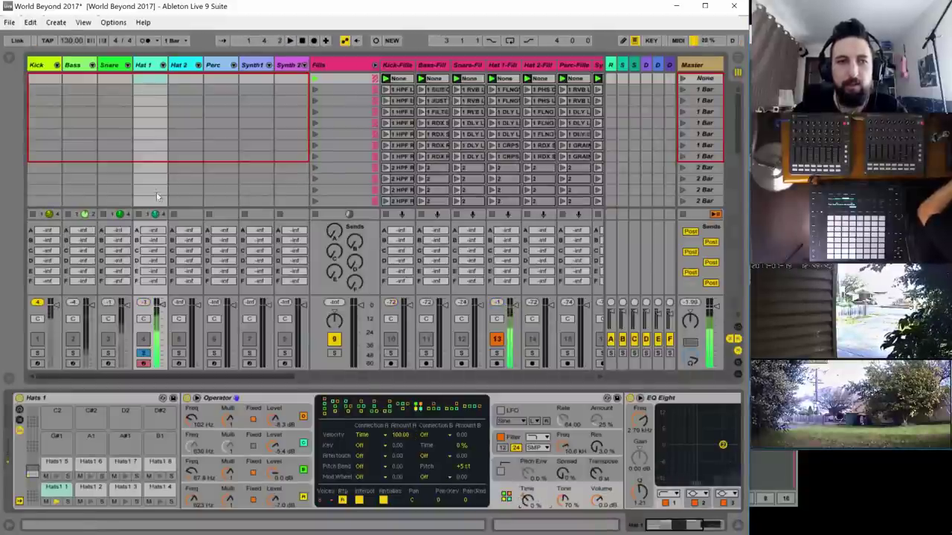
pyautogui.scroll(-5, 157, 196)
pyautogui.doubleClick(151, 158)
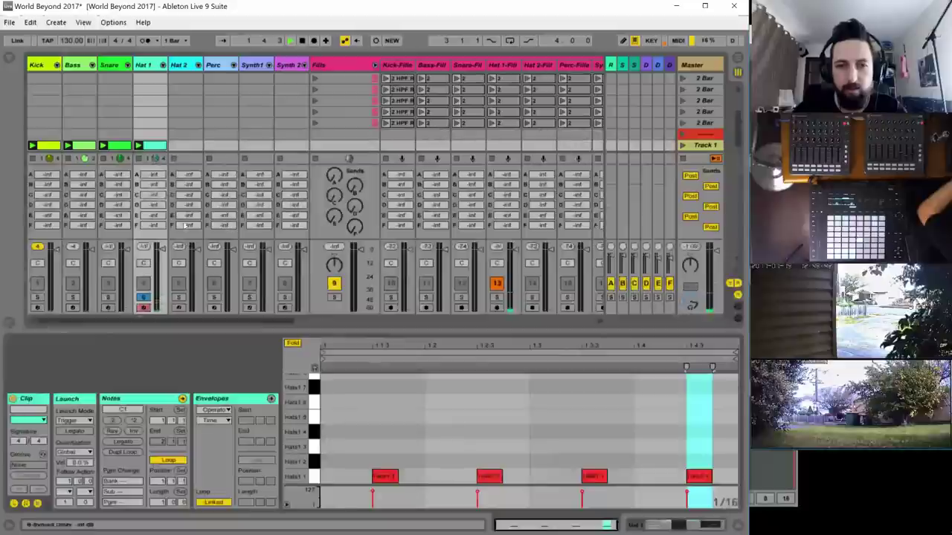
pyautogui.moveTo(372, 435)
pyautogui.mouseDown()
pyautogui.moveTo(687, 494)
pyautogui.moveTo(690, 504)
pyautogui.mouseUp()
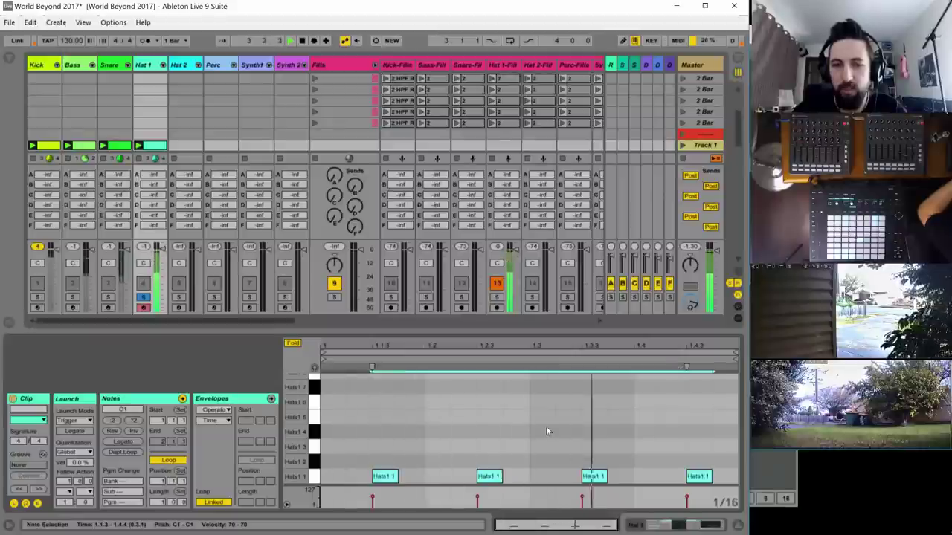
pyautogui.click(547, 431)
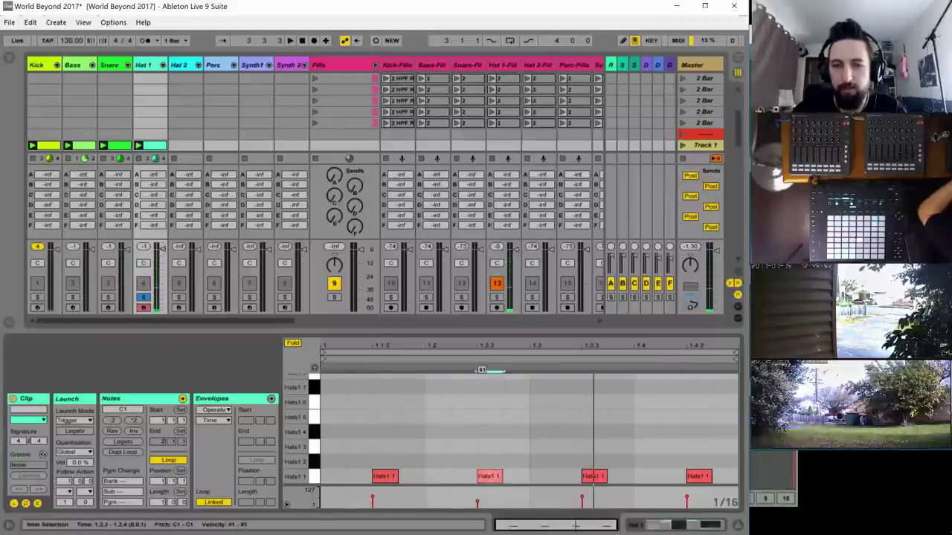
# - Lower the second hat note's velocity to 41 and the fourth's to 33, and play the result
pyautogui.click(481, 369)
pyautogui.click(686, 500)
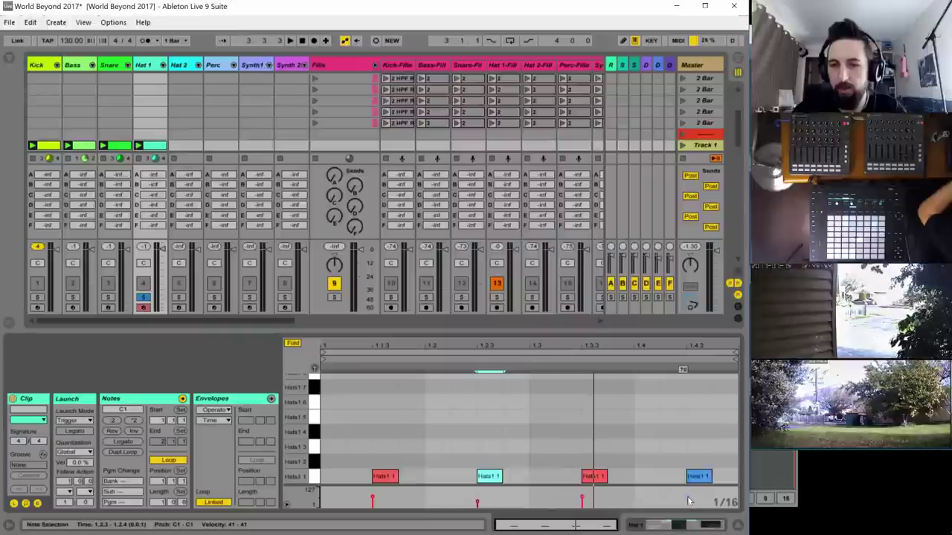
pyautogui.click(686, 498)
pyautogui.press('space')
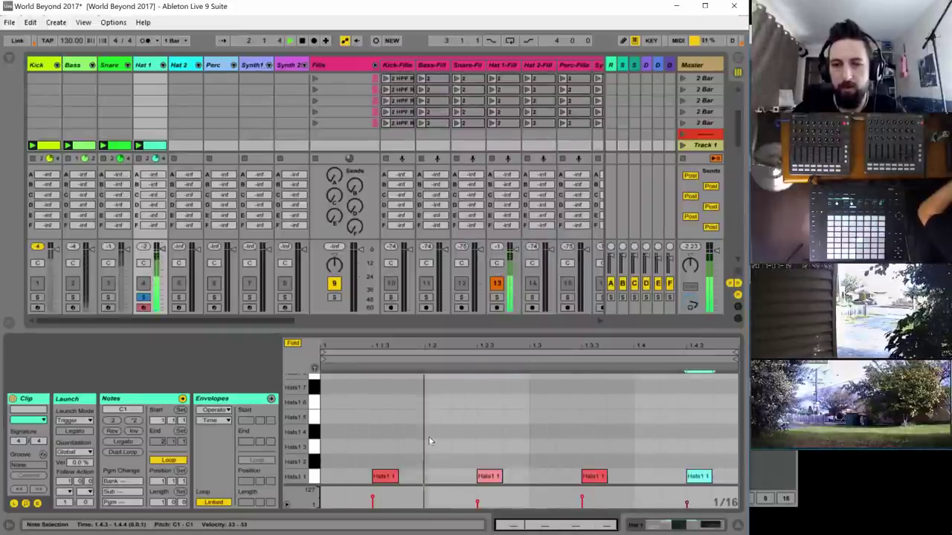
# - Duplicate the Hat 1 clip into the slot below it and launch the copy
pyautogui.scroll(-2, 126, 96)
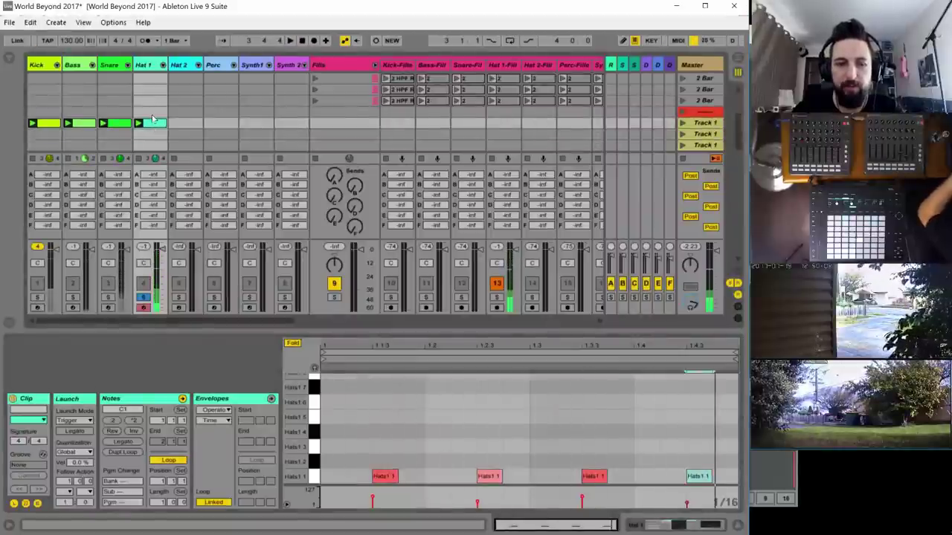
pyautogui.click(152, 138)
pyautogui.click(154, 124)
pyautogui.moveTo(155, 127); pyautogui.dragTo(155, 135)
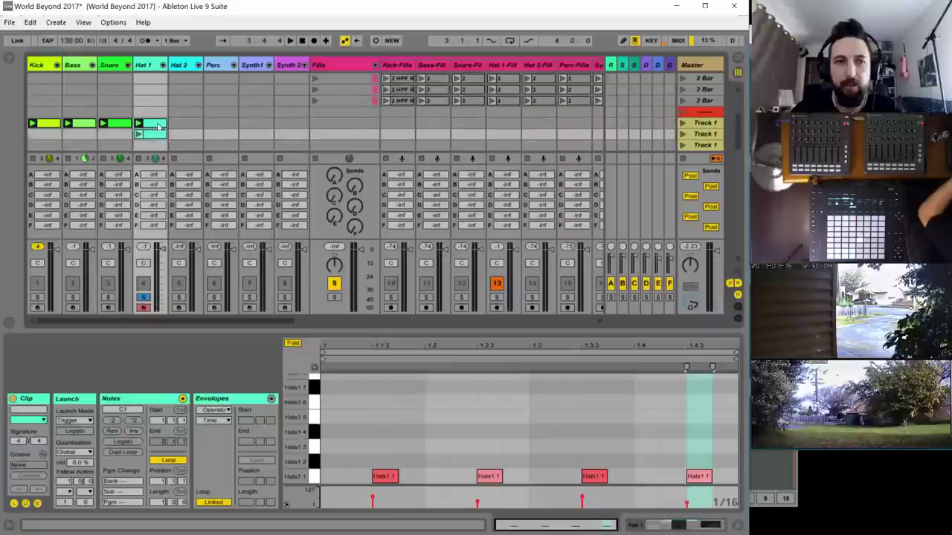
pyautogui.click(139, 136)
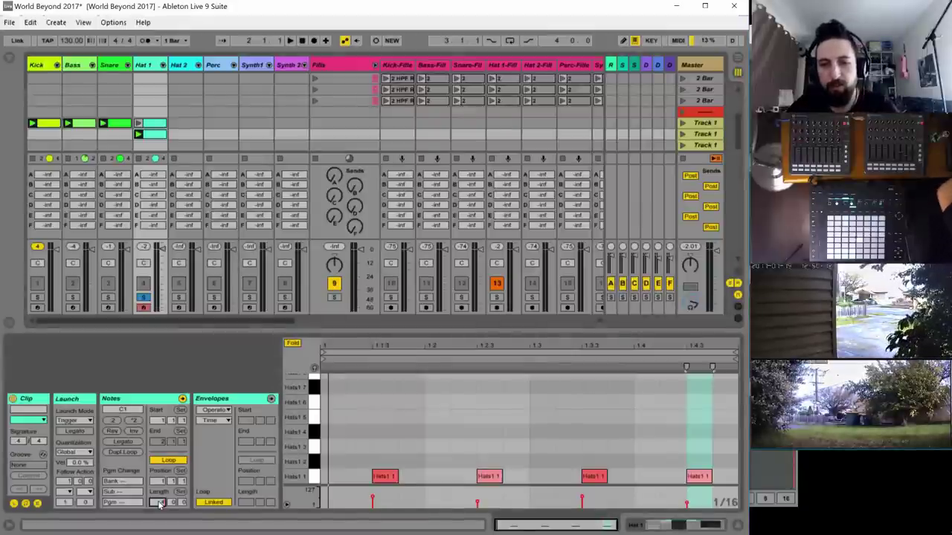
# - Extend the copied clip's loop length to 4 bars, repeat the first bar's notes through all four bars and start playback
pyautogui.press('Return')
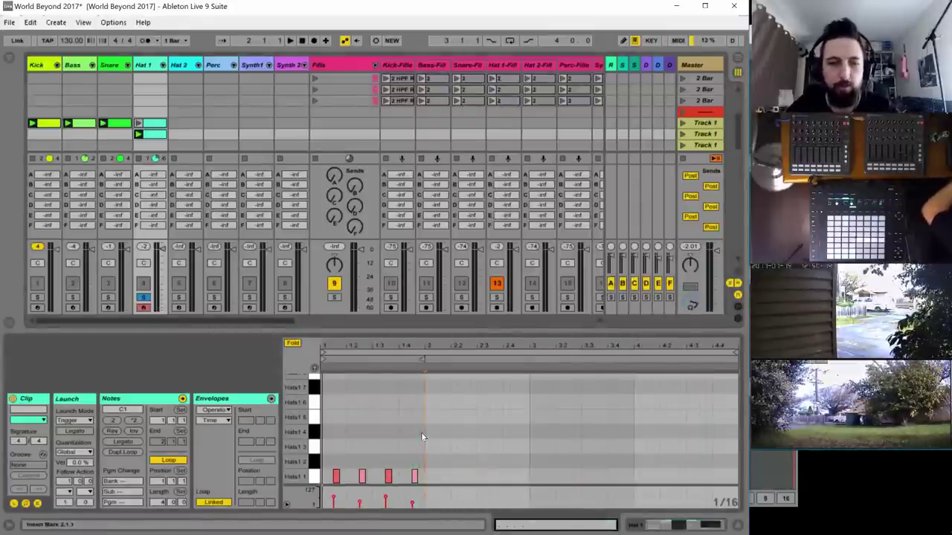
pyautogui.moveTo(420, 436); pyautogui.dragTo(325, 491)
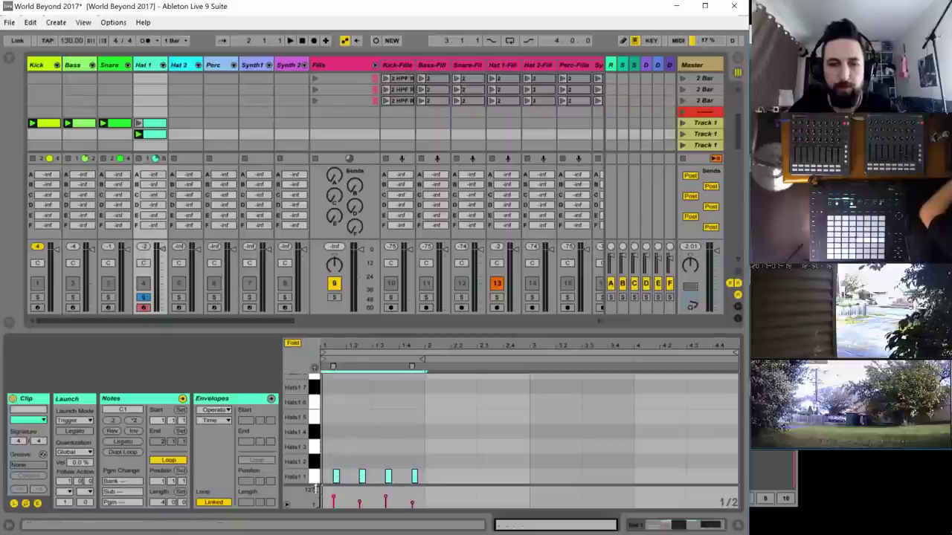
pyautogui.hotkey('ctrl', 'd')
pyautogui.hotkey('ctrl', 'd')
pyautogui.hotkey('ctrl', 'd')
pyautogui.press('space')
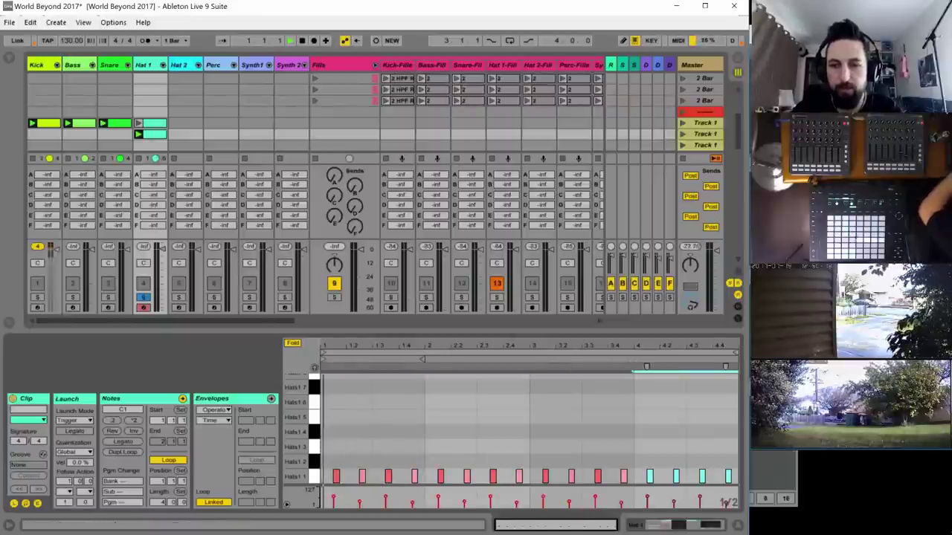
# - Add short extra hat notes at 2.4.1, 2.4.2 and 2.4.4 in the four-bar clip
pyautogui.moveTo(545, 524); pyautogui.dragTo(556, 505)
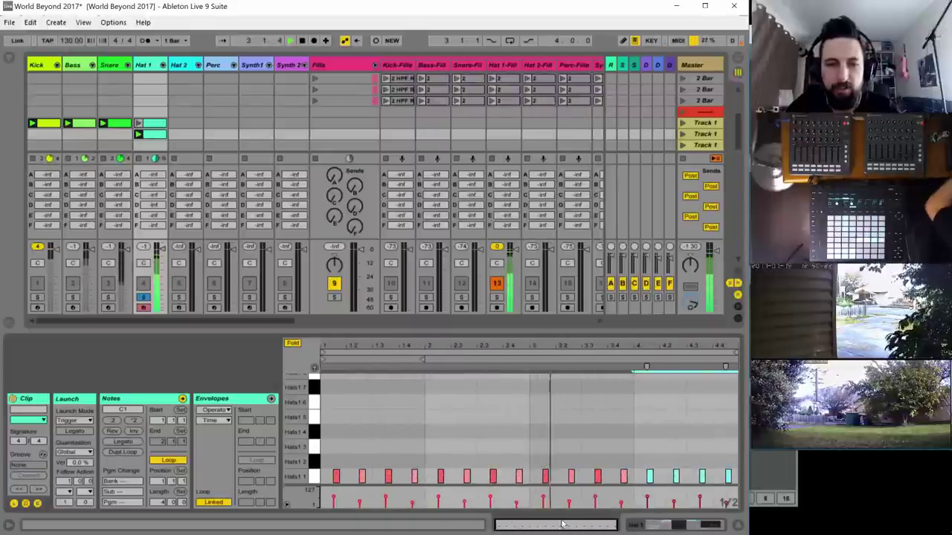
pyautogui.press('+')
pyautogui.press('+')
pyautogui.press('+')
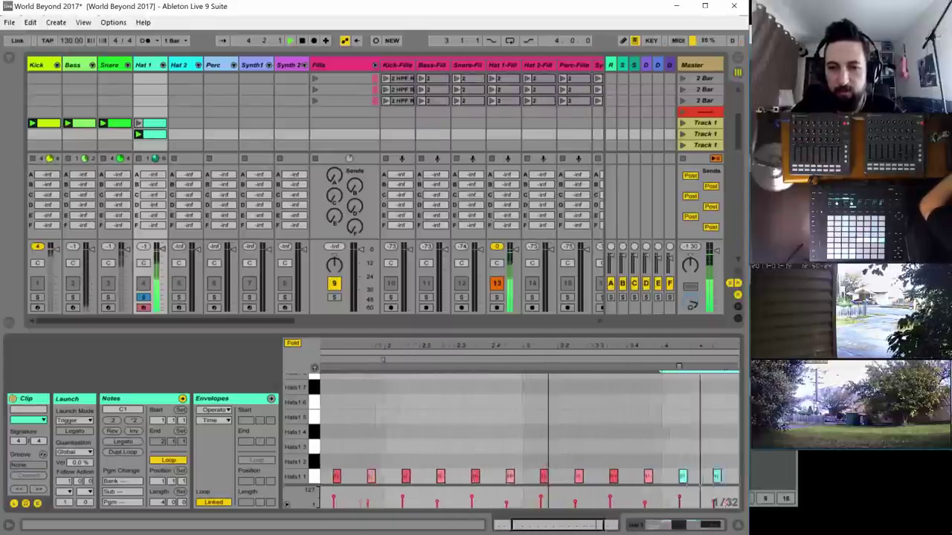
pyautogui.moveTo(545, 524); pyautogui.dragTo(545, 528)
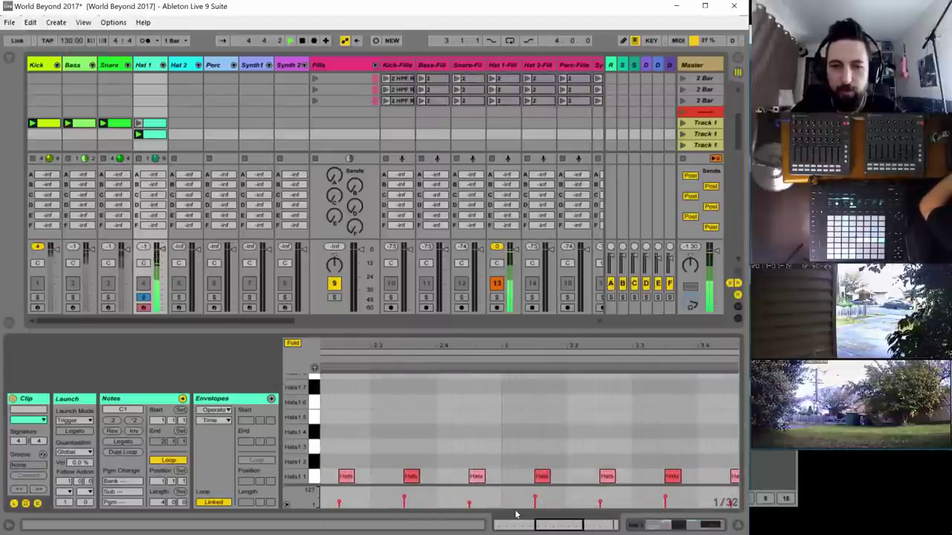
pyautogui.doubleClick(441, 478)
pyautogui.moveTo(450, 476); pyautogui.dragTo(446, 477)
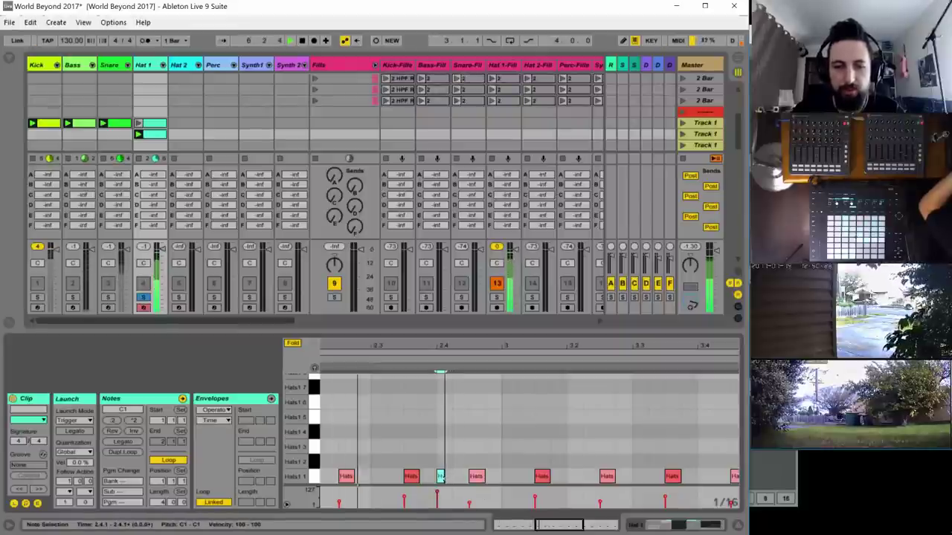
pyautogui.doubleClick(456, 477)
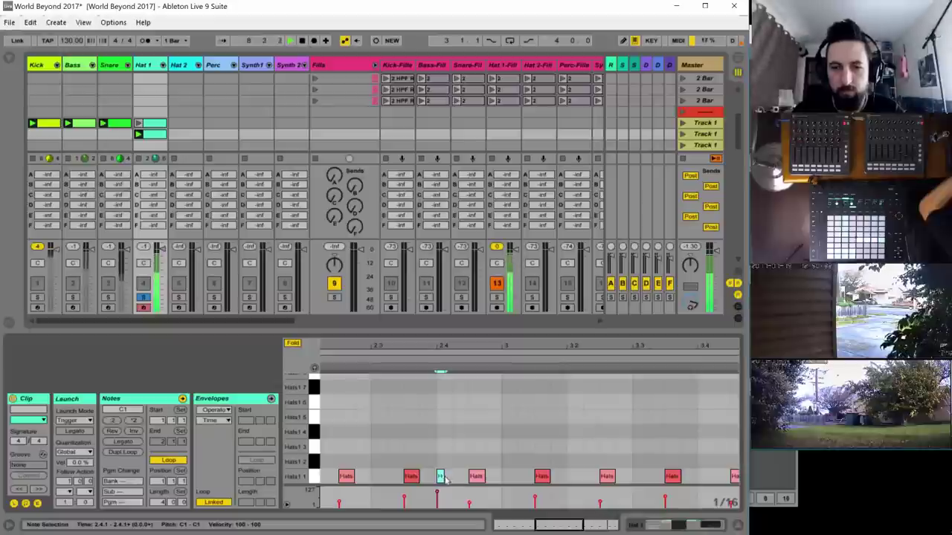
pyautogui.doubleClick(489, 477)
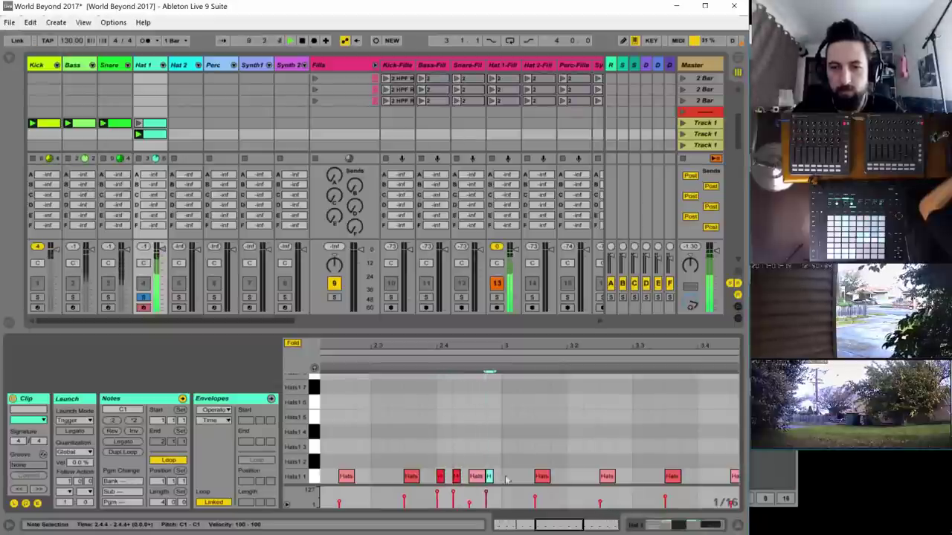
# - Lower the velocity of the added hat note at 2.4.2 to 34
pyautogui.moveTo(502, 479); pyautogui.dragTo(437, 470)
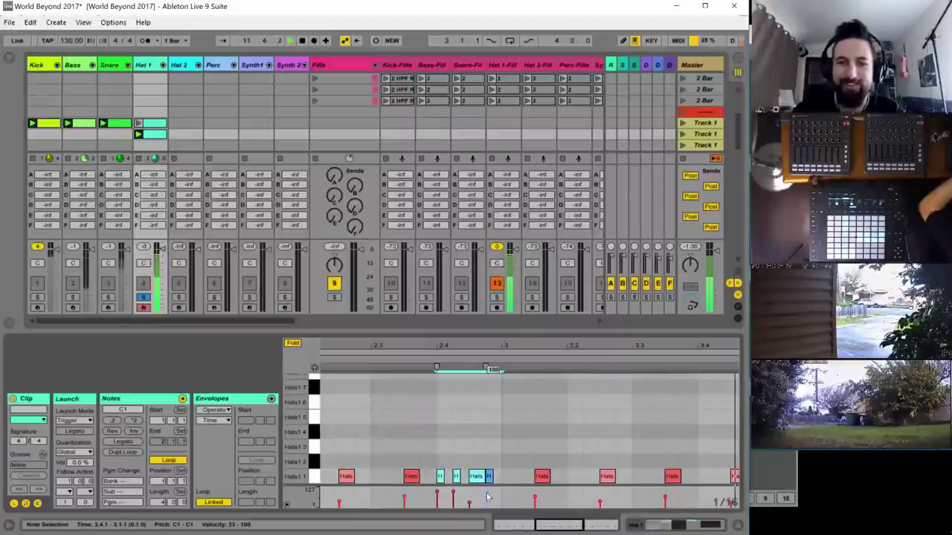
pyautogui.click(463, 496)
pyautogui.moveTo(453, 492); pyautogui.dragTo(452, 497)
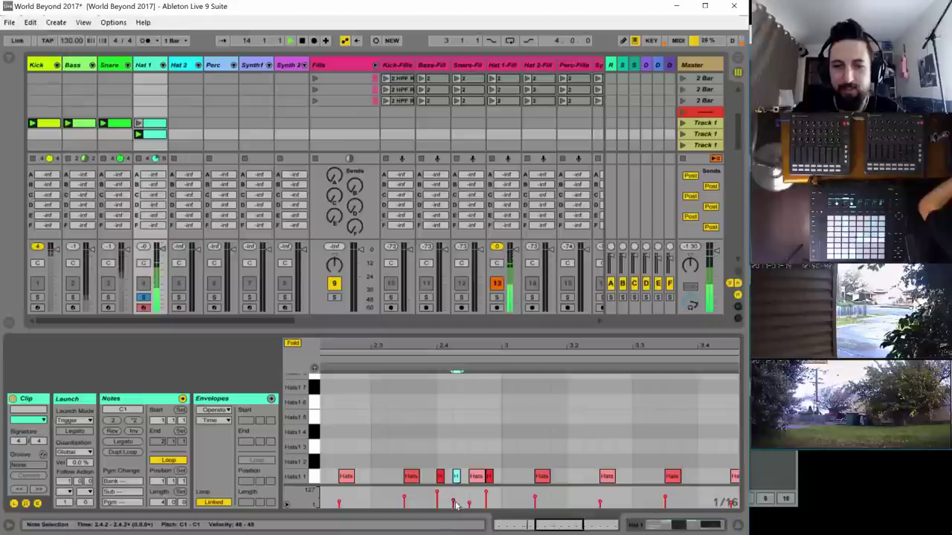
pyautogui.moveTo(454, 502); pyautogui.dragTo(453, 508)
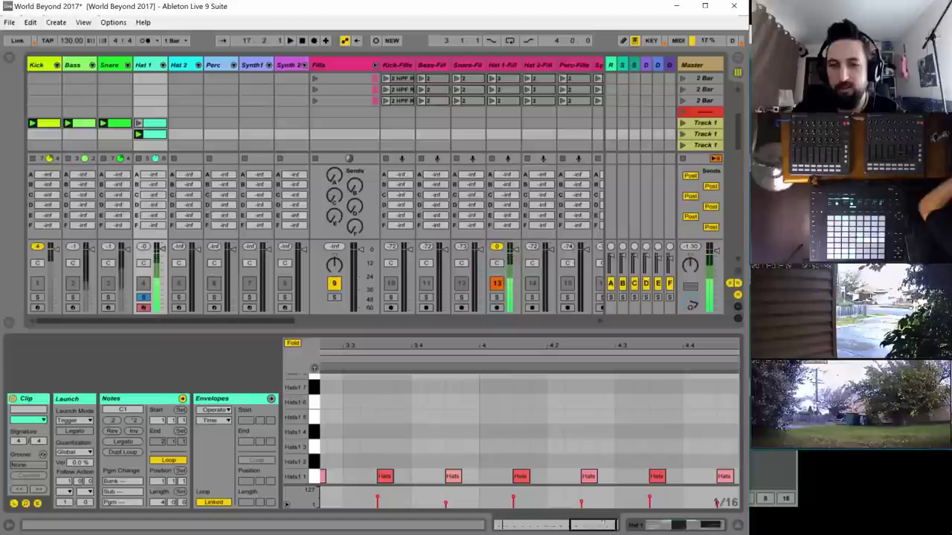
# - Narrow the grid to 1/64 and add a fast roll of short hat notes from 4.3.4 to the end of bar 4
pyautogui.moveTo(602, 522); pyautogui.dragTo(651, 522)
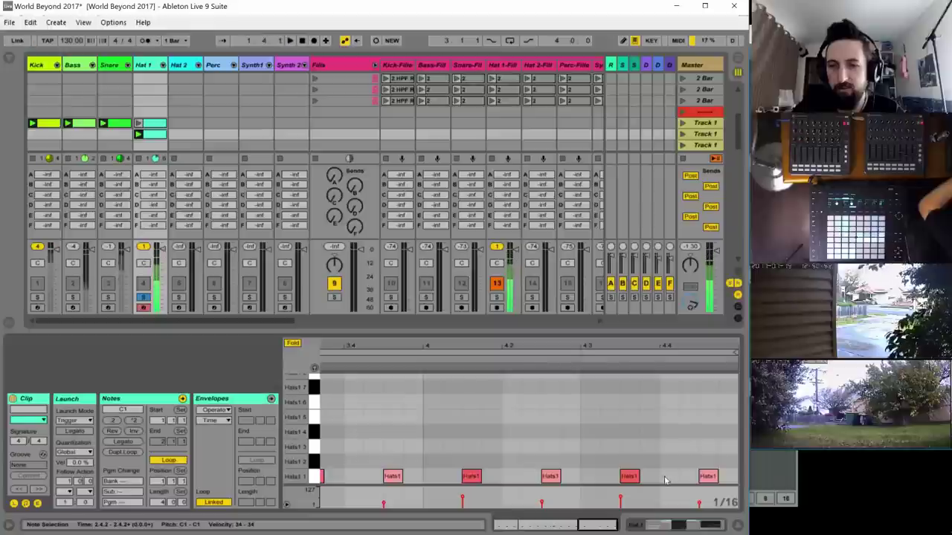
pyautogui.hotkey('ctrl', '1')
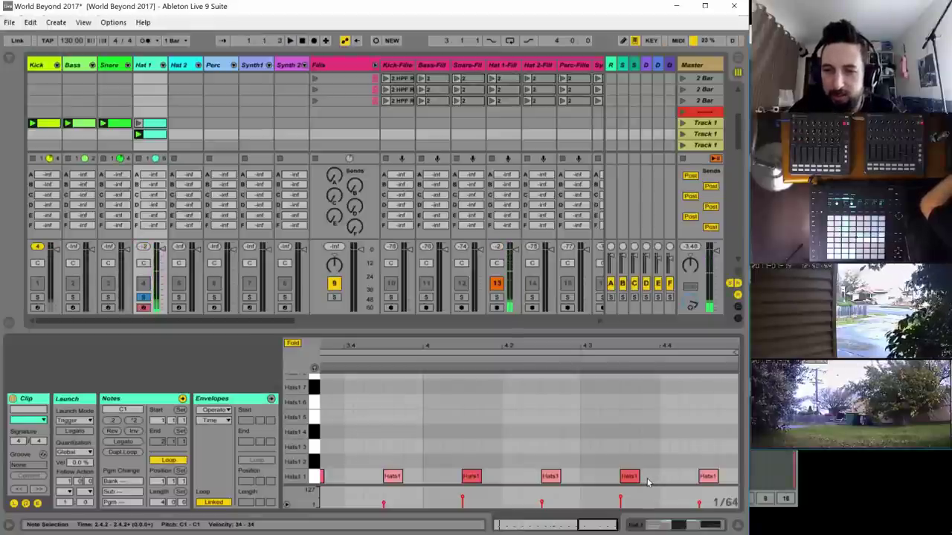
pyautogui.doubleClick(642, 477)
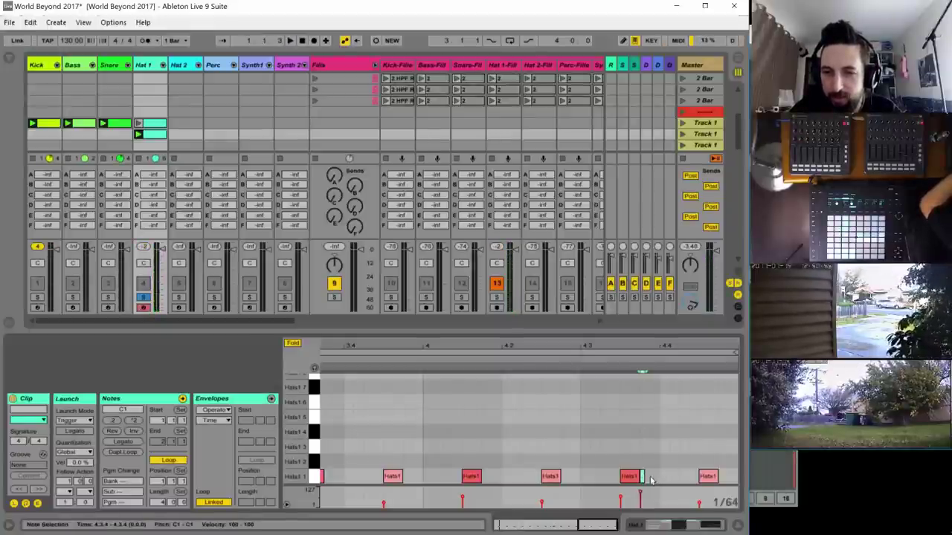
pyautogui.doubleClick(662, 478)
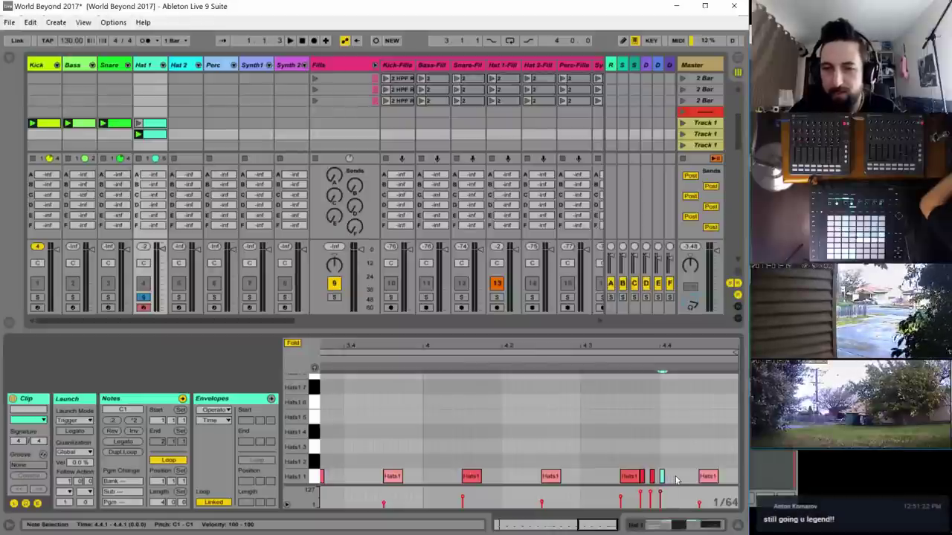
pyautogui.doubleClick(674, 477)
pyautogui.moveTo(678, 477); pyautogui.dragTo(673, 476)
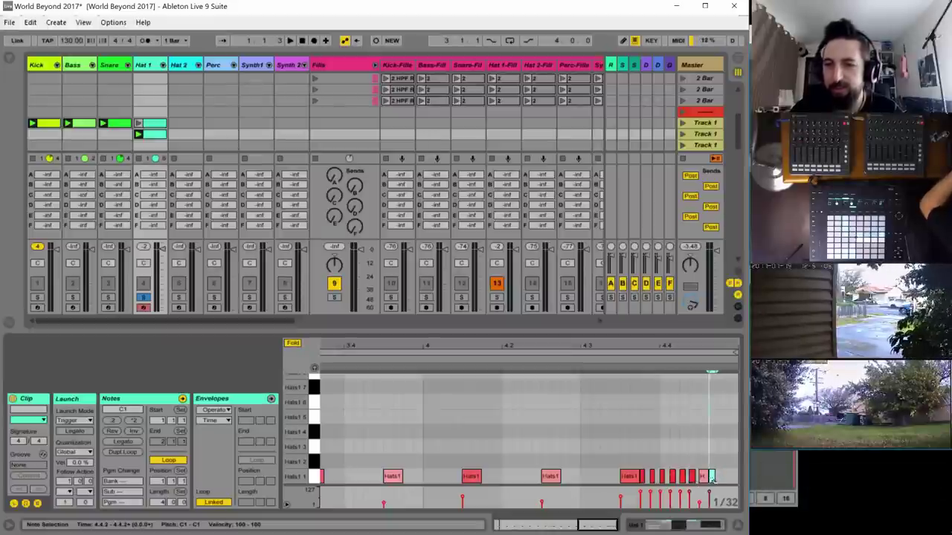
pyautogui.doubleClick(730, 477)
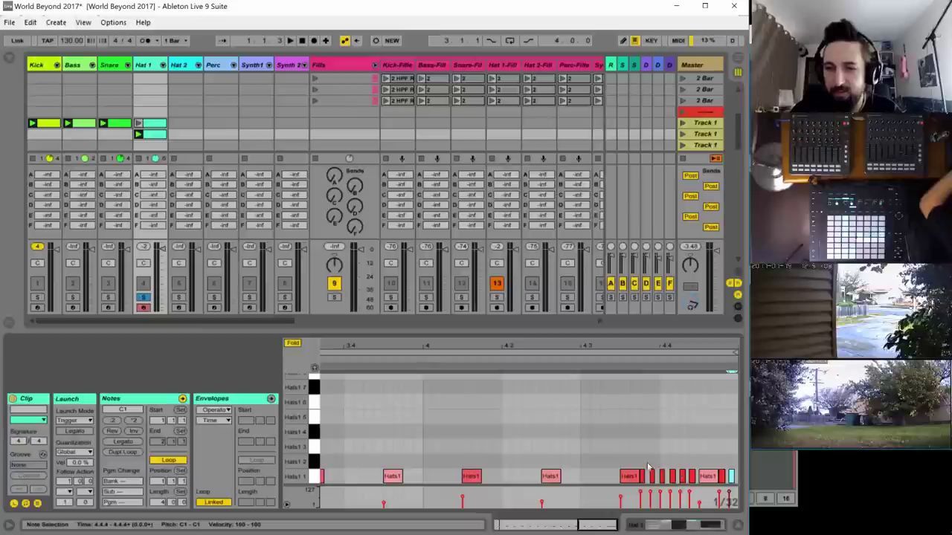
# - Ramp the roll's velocities from 31 up to 96 starting at 4.3.4, raise the following long note to 114, and play the clip
pyautogui.moveTo(691, 459)
pyautogui.mouseDown()
pyautogui.moveTo(644, 481)
pyautogui.moveTo(691, 492)
pyautogui.mouseUp()
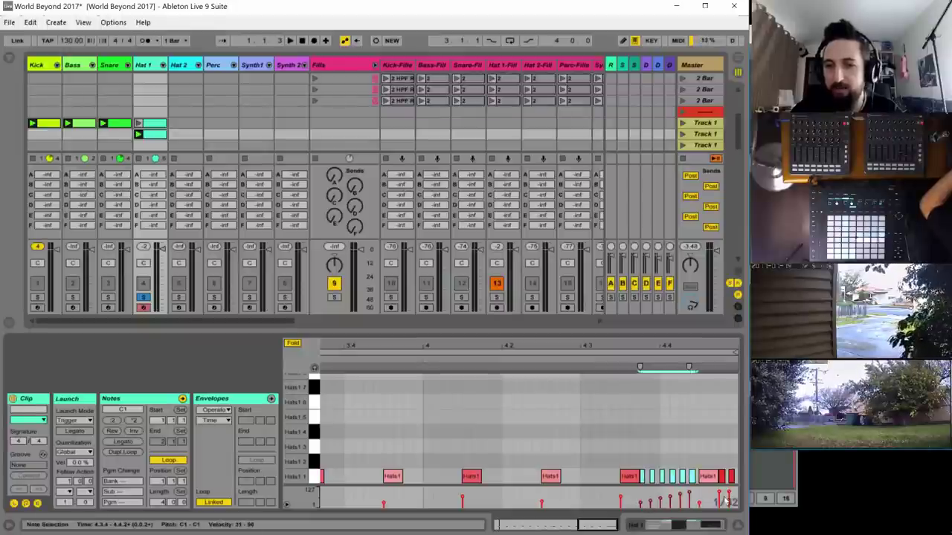
pyautogui.moveTo(699, 502)
pyautogui.mouseDown()
pyautogui.moveTo(699, 492)
pyautogui.moveTo(718, 500)
pyautogui.mouseUp()
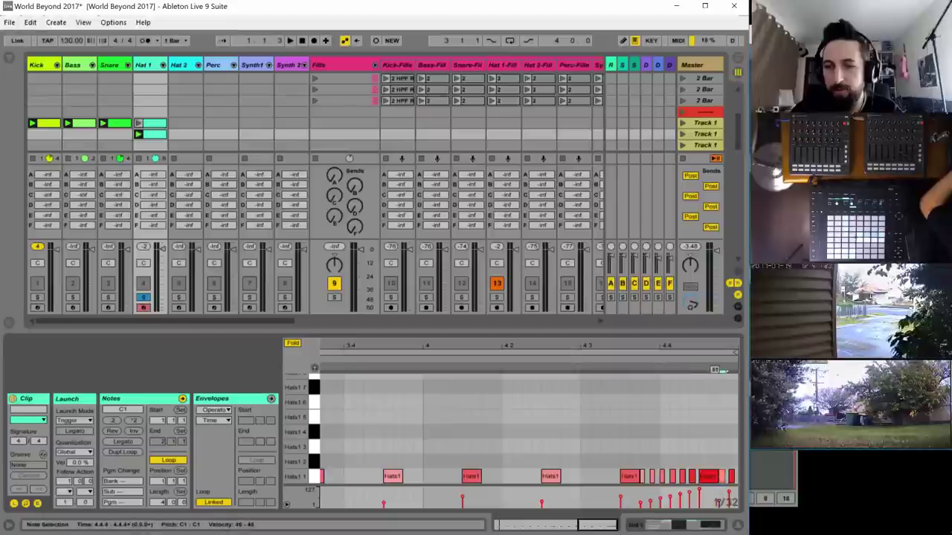
pyautogui.press('space')
pyautogui.doubleClick(571, 520)
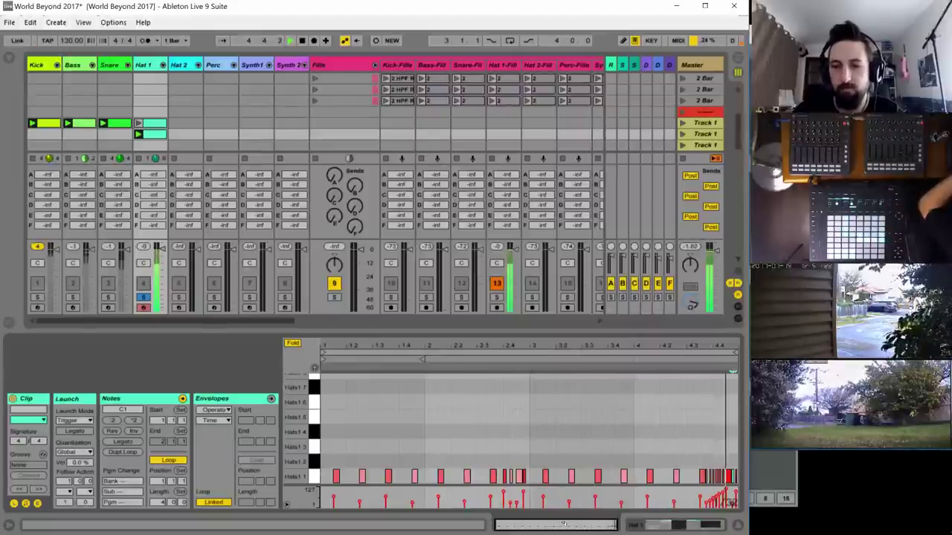
# - Lower the velocity of the very last note in bar 4 to 45 and start playback
pyautogui.moveTo(564, 523); pyautogui.dragTo(597, 525)
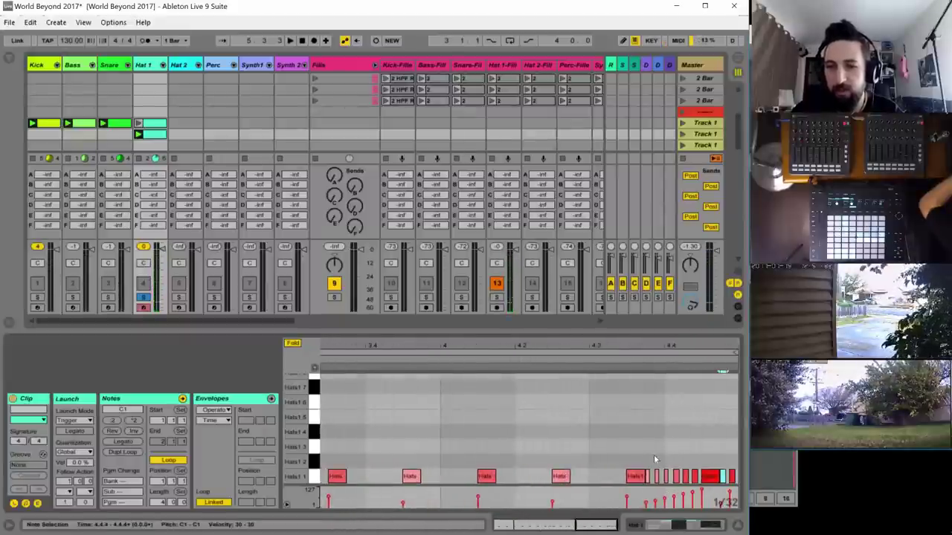
pyautogui.moveTo(646, 464)
pyautogui.mouseDown()
pyautogui.moveTo(699, 479)
pyautogui.moveTo(701, 503)
pyautogui.moveTo(692, 498)
pyautogui.moveTo(729, 495)
pyautogui.mouseUp()
pyautogui.click(728, 497)
pyautogui.press('space')
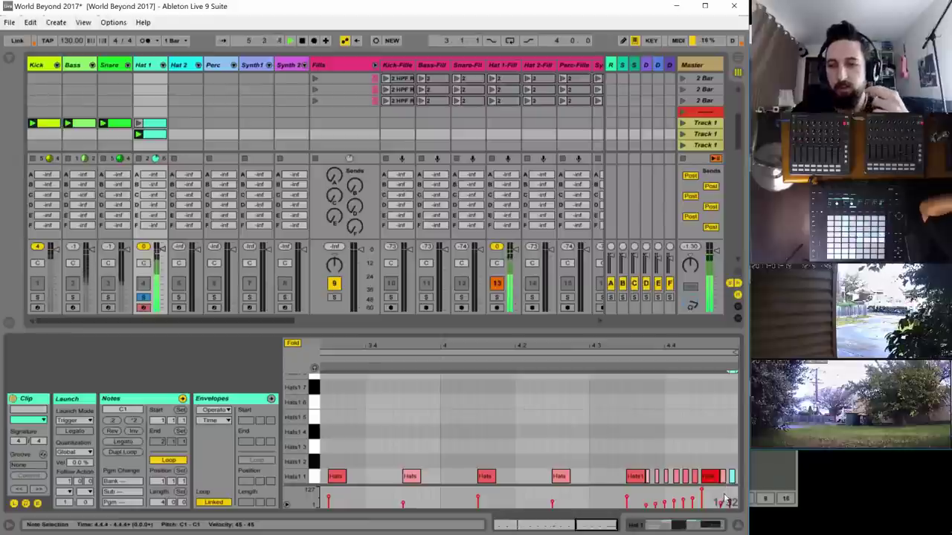
# - Replace the note at 4.4.4 with the clip's final note and shorten the long note before it
pyautogui.click(720, 374)
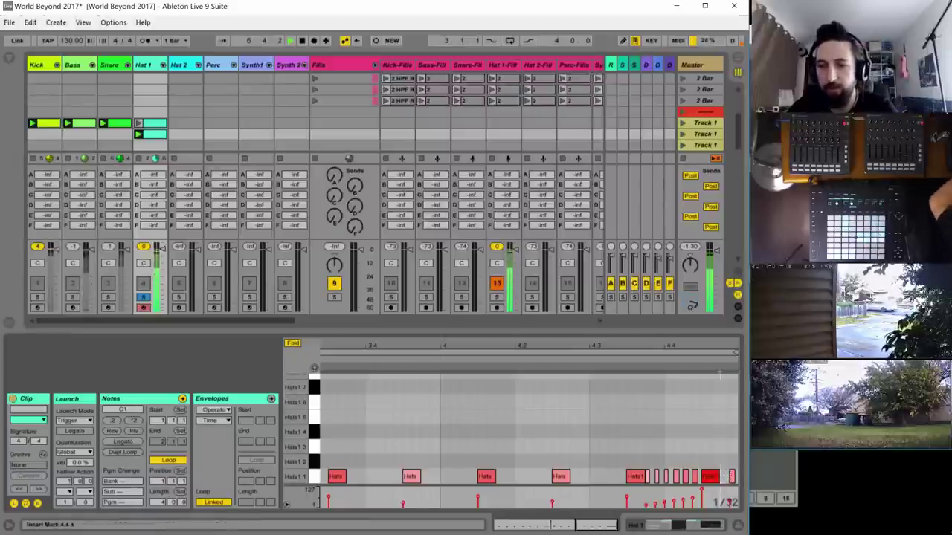
pyautogui.moveTo(732, 480); pyautogui.dragTo(721, 479)
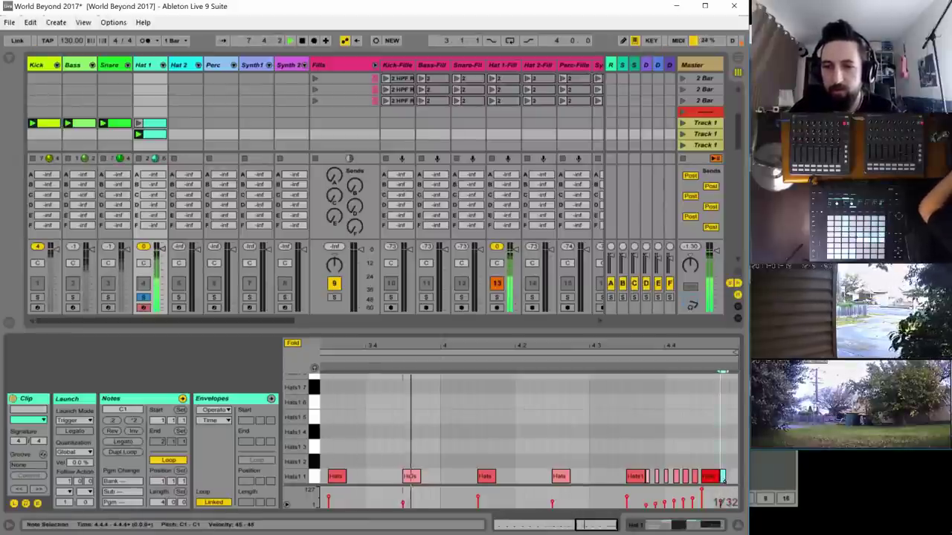
pyautogui.click(713, 477)
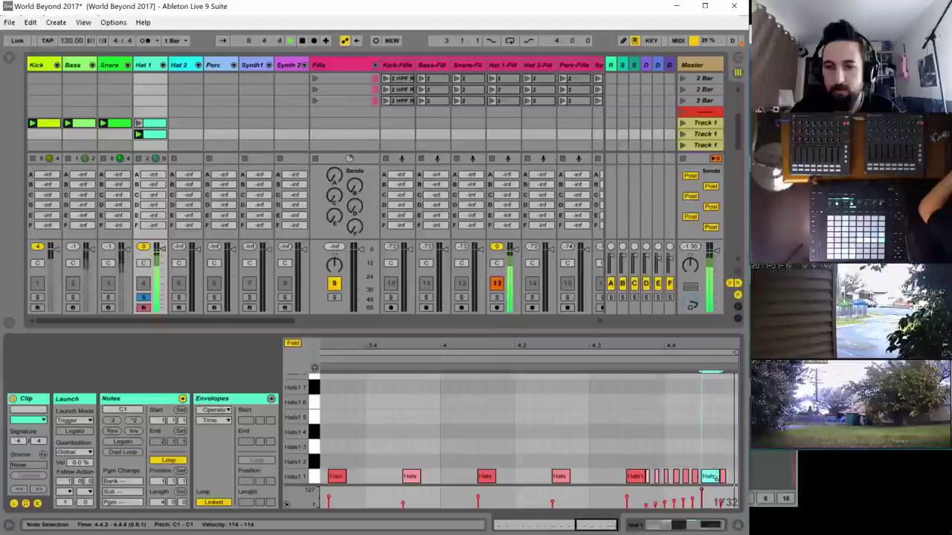
pyautogui.moveTo(718, 475); pyautogui.dragTo(709, 475)
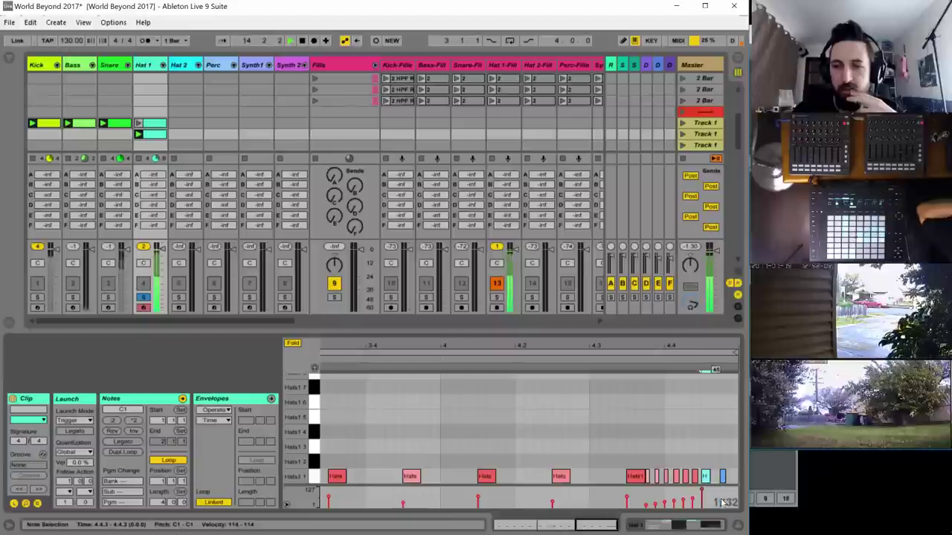
# - Raise the note at 4.4.4 to velocity 114, lower the one before it to continue the ramp, and unsolo Hat 1
pyautogui.moveTo(721, 503); pyautogui.dragTo(700, 499)
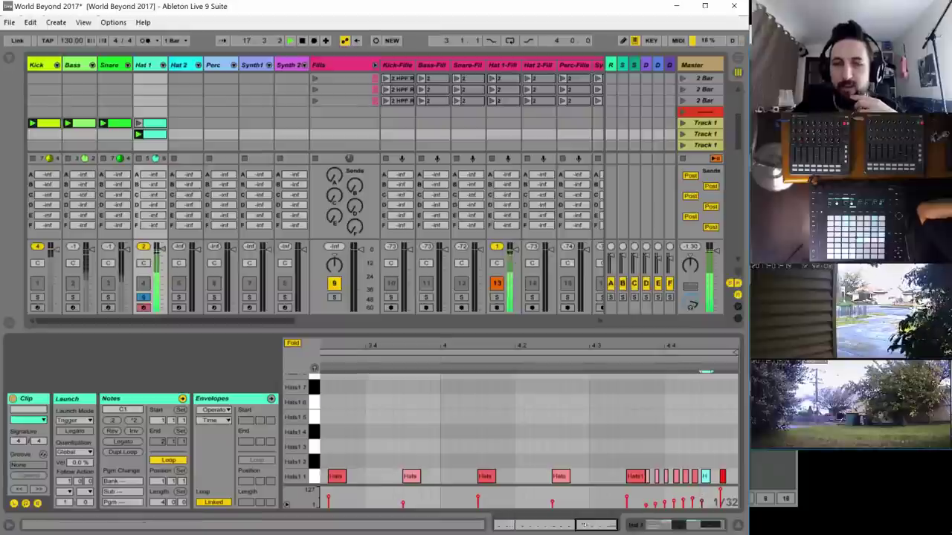
pyautogui.moveTo(543, 527); pyautogui.dragTo(555, 516)
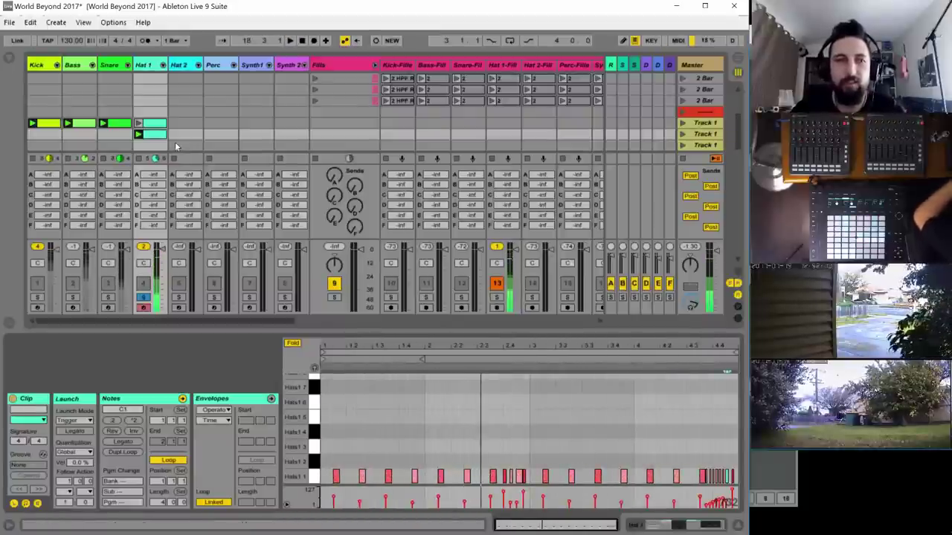
pyautogui.click(143, 297)
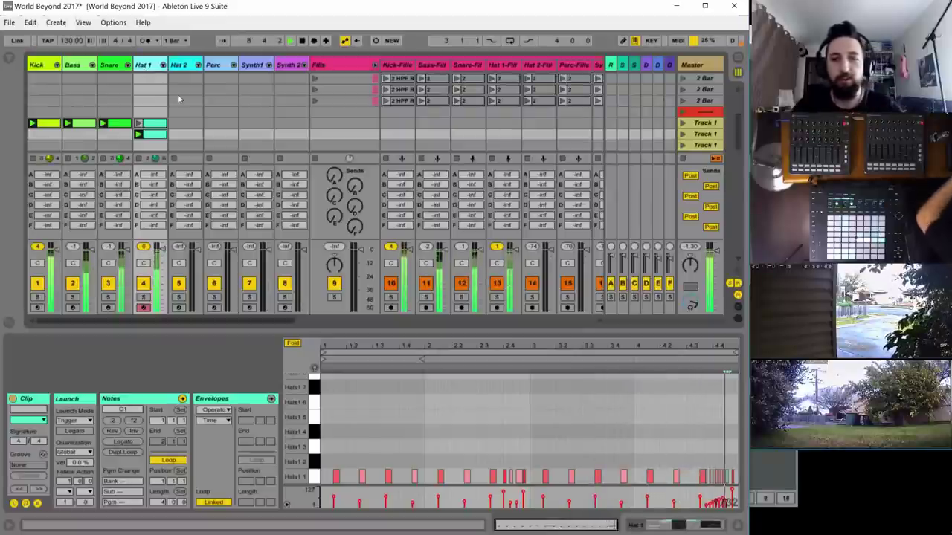
# - Create a MIDI clip on Hat 2 in the first Track 1 scene and add a C1 note on its first sixteenth
pyautogui.click(186, 124)
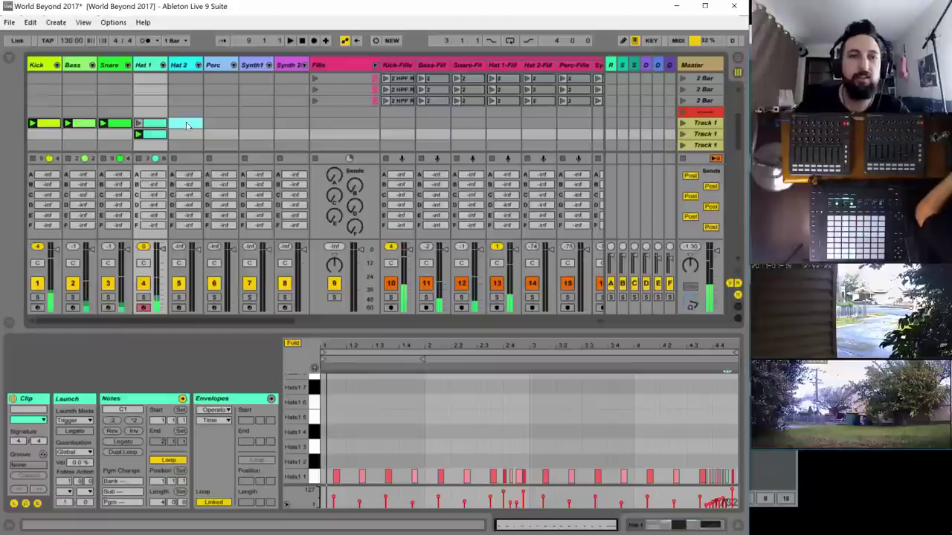
pyautogui.doubleClick(184, 128)
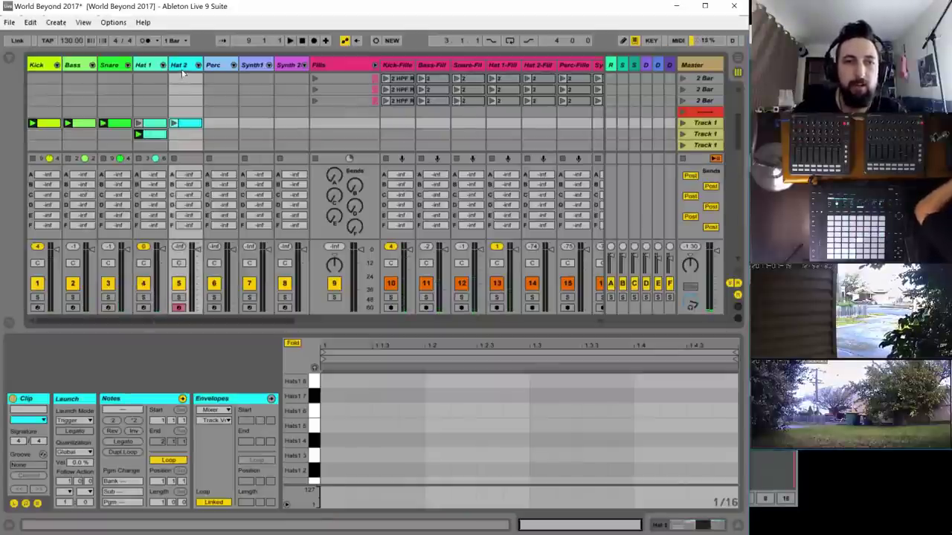
pyautogui.scroll(-1, 370, 452)
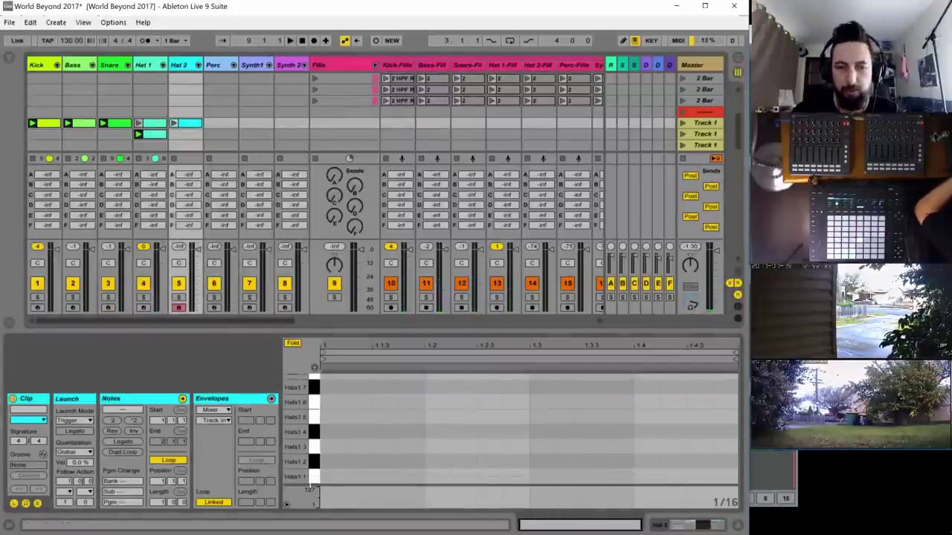
pyautogui.doubleClick(334, 476)
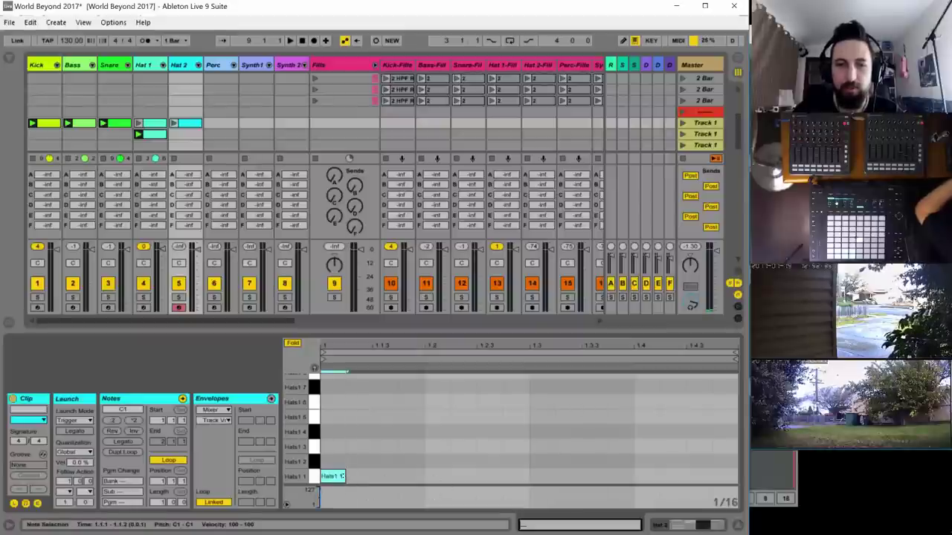
# - Launch the Hat 2 clip with the rest of the set and slightly shorten its C1 note
pyautogui.press('space')
pyautogui.press('space')
pyautogui.click(174, 123)
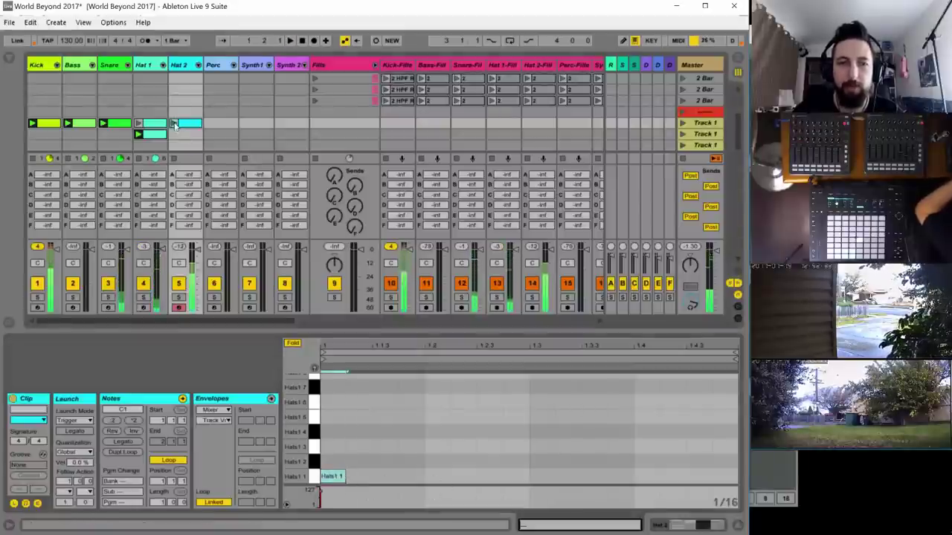
pyautogui.press('space')
pyautogui.moveTo(345, 476); pyautogui.dragTo(343, 475)
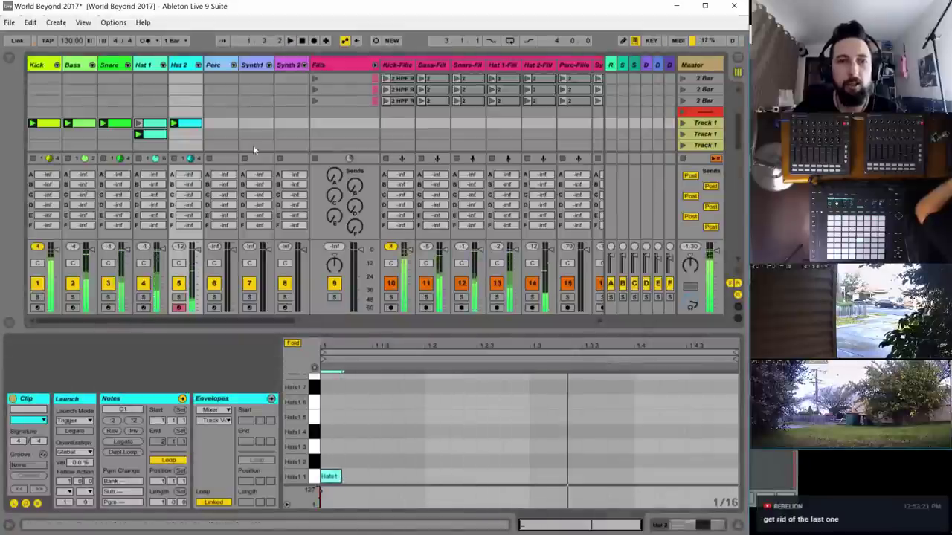
# - Delete the note at 4.4.4 from Hat 1's four-bar clip and raise the note at 4.4.3 to velocity 127
pyautogui.click(159, 134)
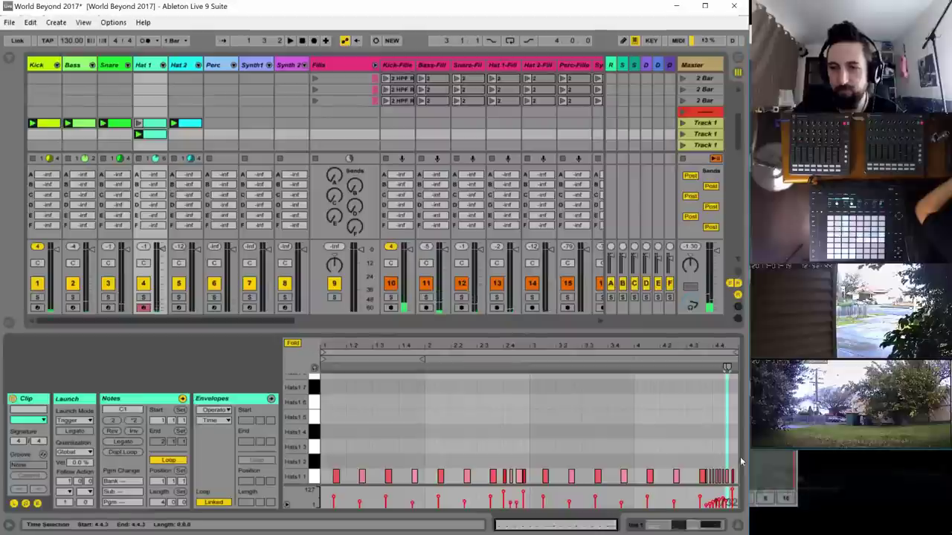
pyautogui.click(732, 475)
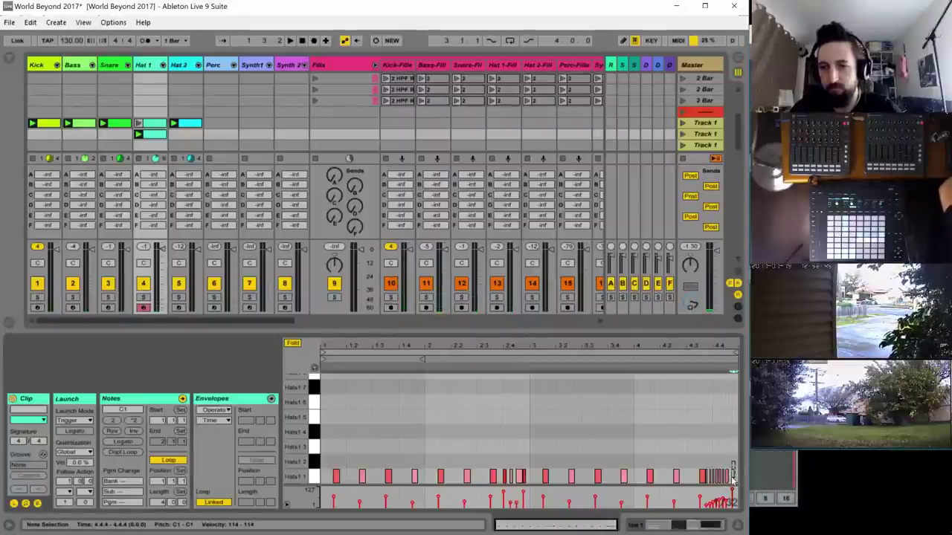
pyautogui.press('Delete')
pyautogui.moveTo(719, 345); pyautogui.dragTo(719, 391)
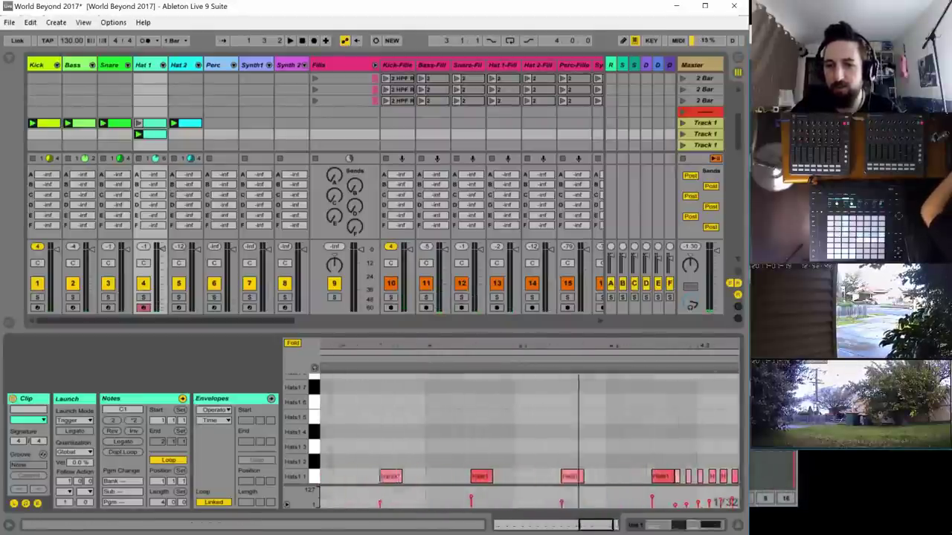
pyautogui.moveTo(595, 518); pyautogui.dragTo(601, 518)
pyautogui.doubleClick(697, 476)
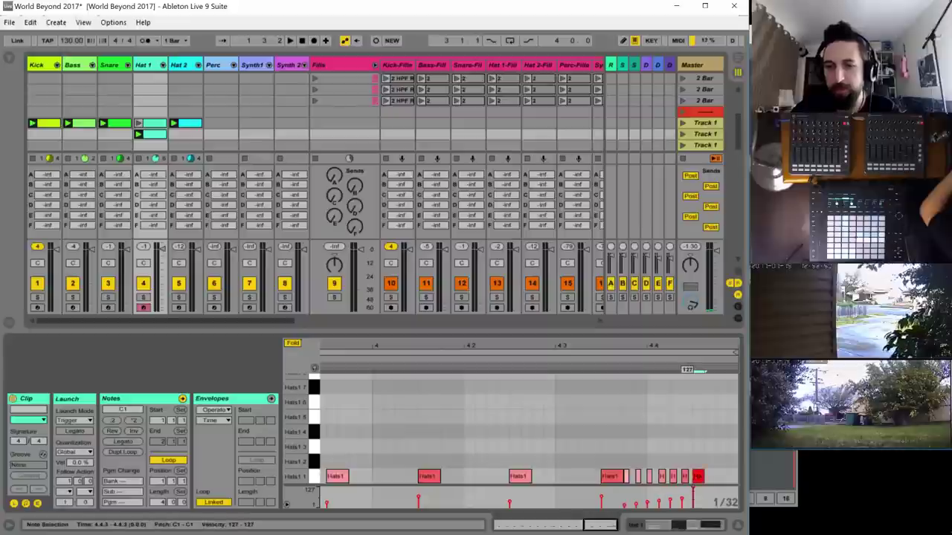
# - Play the set and reduce the velocity of the Hat 1 clip's final note at 4.4.3
pyautogui.click(539, 316)
pyautogui.press('space')
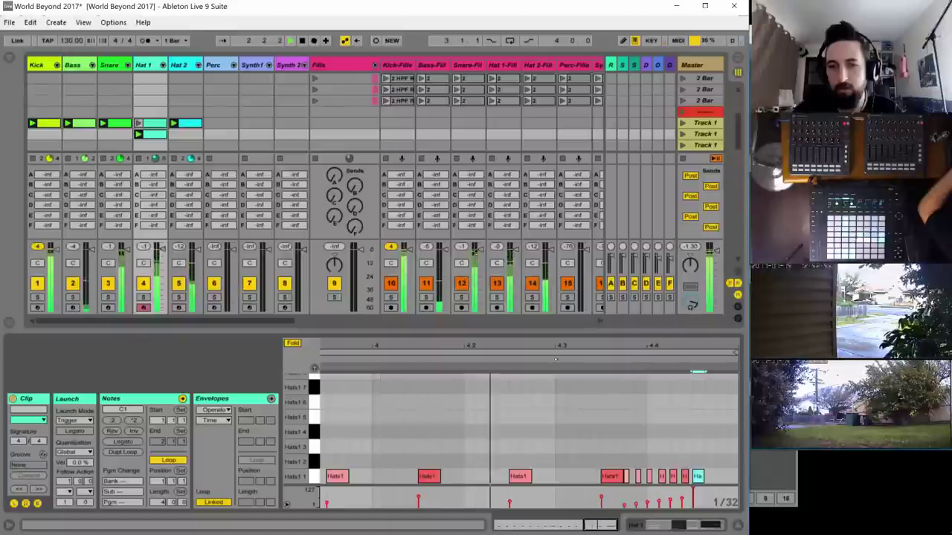
pyautogui.click(697, 476)
pyautogui.moveTo(692, 488); pyautogui.dragTo(692, 494)
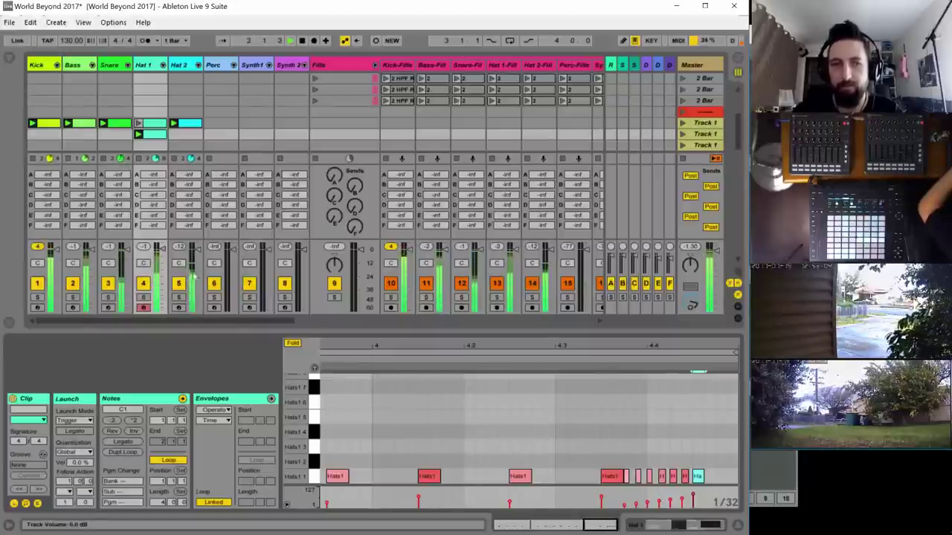
# - Reshape Hat 1's EQ Eight curve with a 2.60 dB boost at 6.47 kHz, a higher low cut and reduced top end
pyautogui.doubleClick(147, 65)
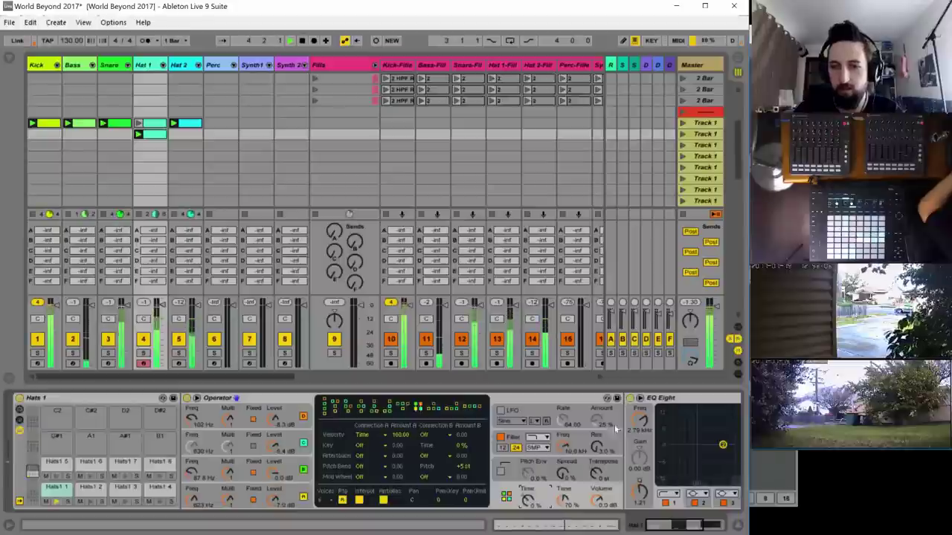
pyautogui.click(688, 524)
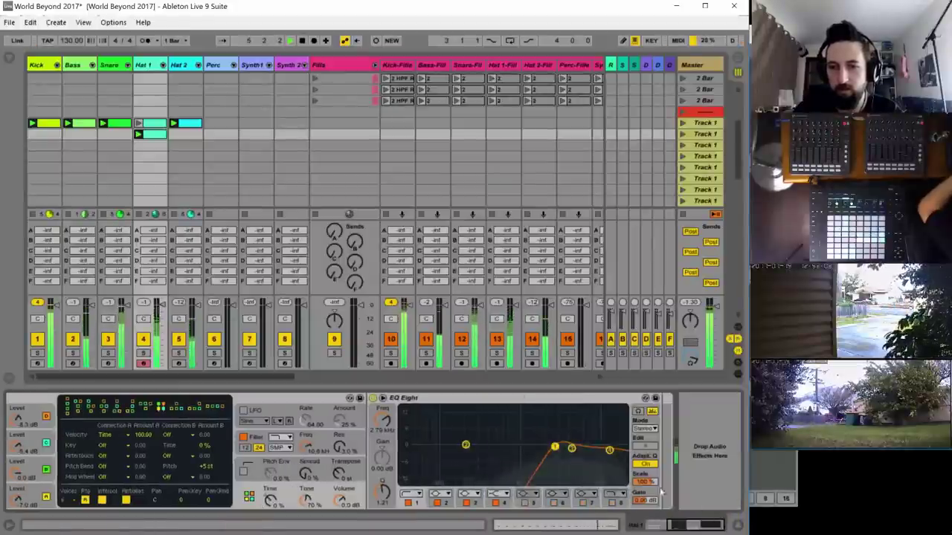
pyautogui.moveTo(557, 448); pyautogui.dragTo(584, 439)
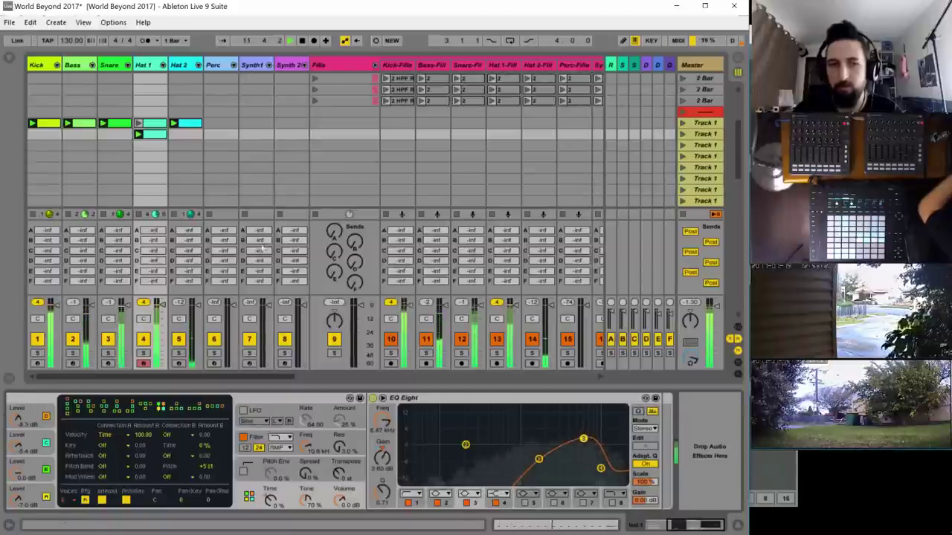
# - Solo Hat 2 and give pad Hats1 7's oscillator A a Noise White wave, a short decay without sustain and Trigger loop mode
pyautogui.click(178, 353)
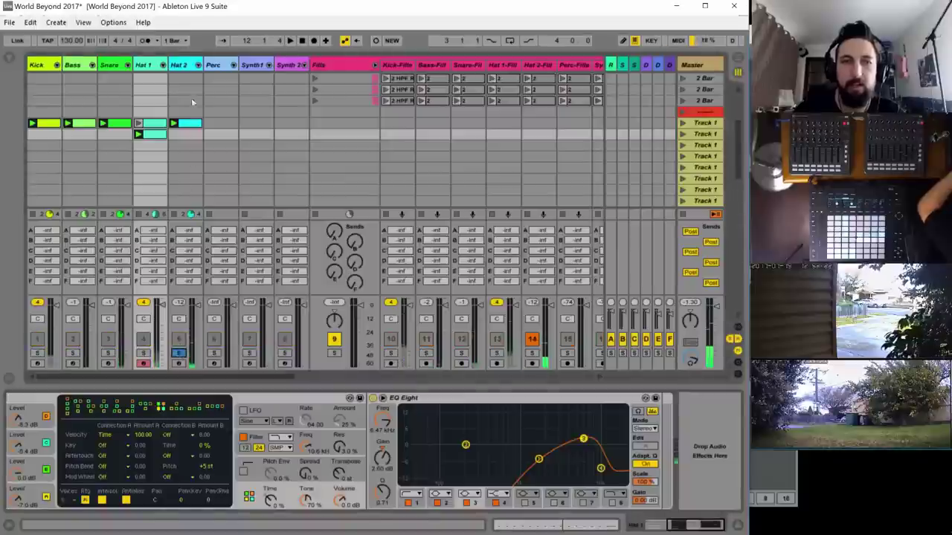
pyautogui.click(182, 70)
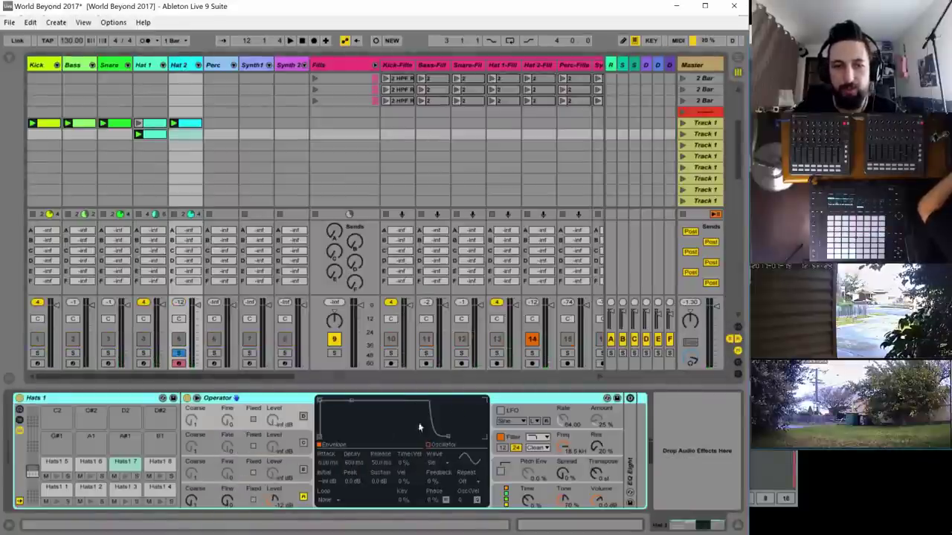
pyautogui.click(301, 491)
pyautogui.click(442, 463)
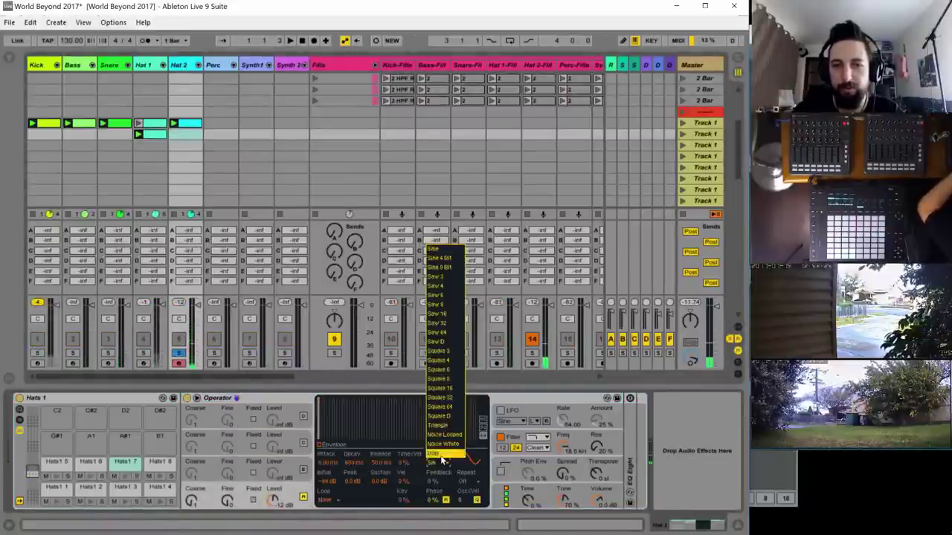
pyautogui.click(444, 454)
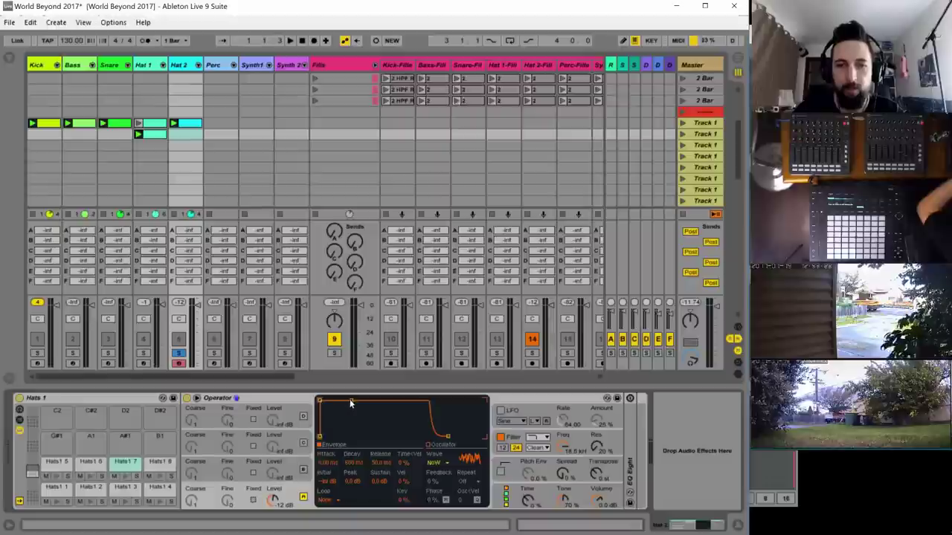
pyautogui.click(332, 501)
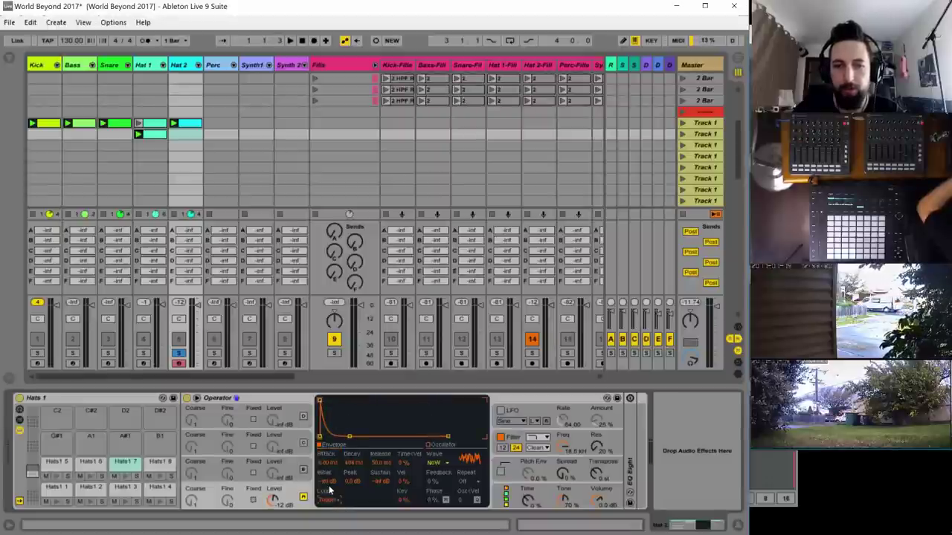
pyautogui.press('space')
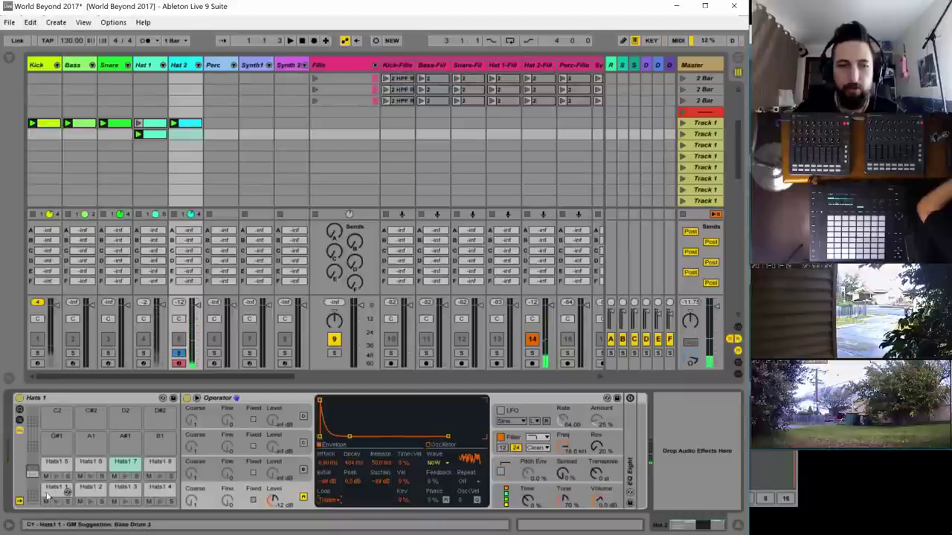
# - Select Hat 2's Hats1 1 pad and set its Operator's oscillator A wave to Noise White
pyautogui.click(53, 489)
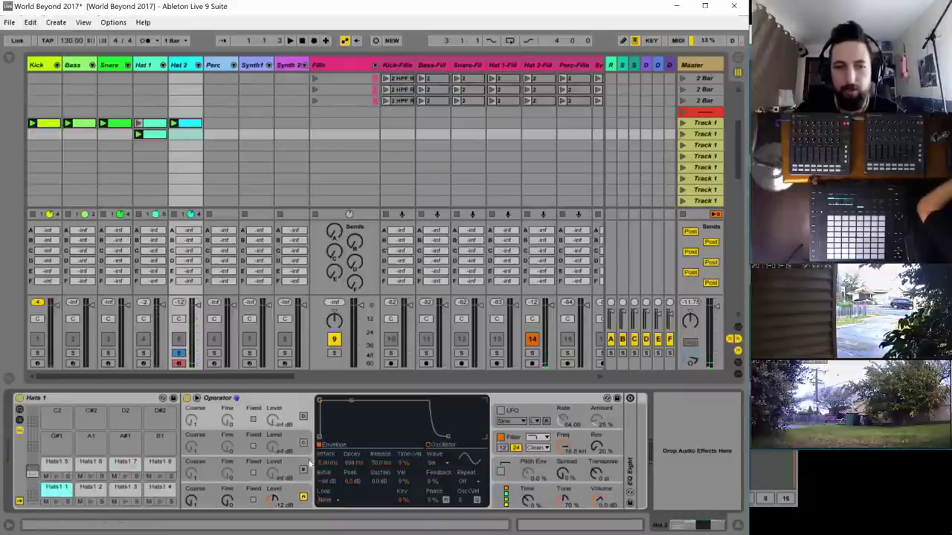
pyautogui.click(435, 462)
pyautogui.click(444, 440)
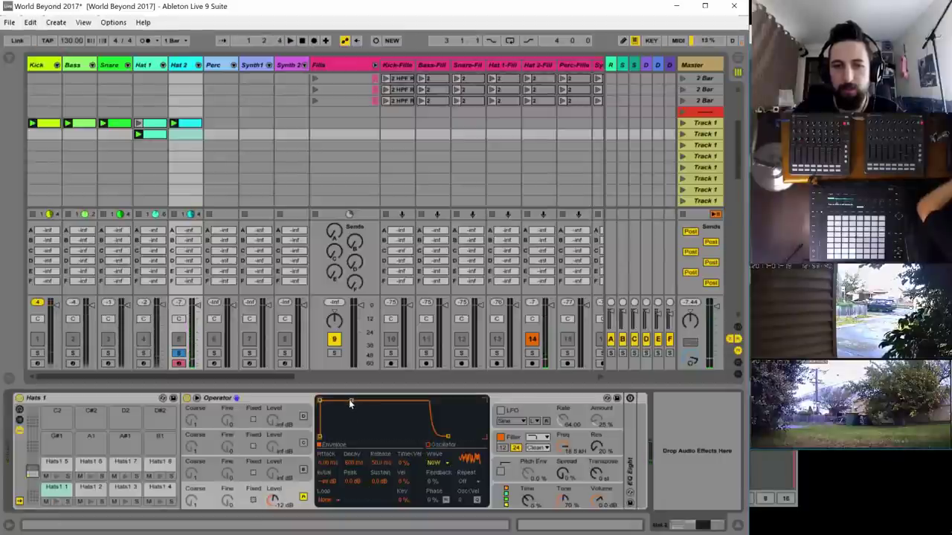
# - Play the set, give Hats1 1's oscillator A a short decay without sustain, and set its wave to Noise Looped
pyautogui.press('space')
pyautogui.moveTo(351, 402); pyautogui.dragTo(347, 437)
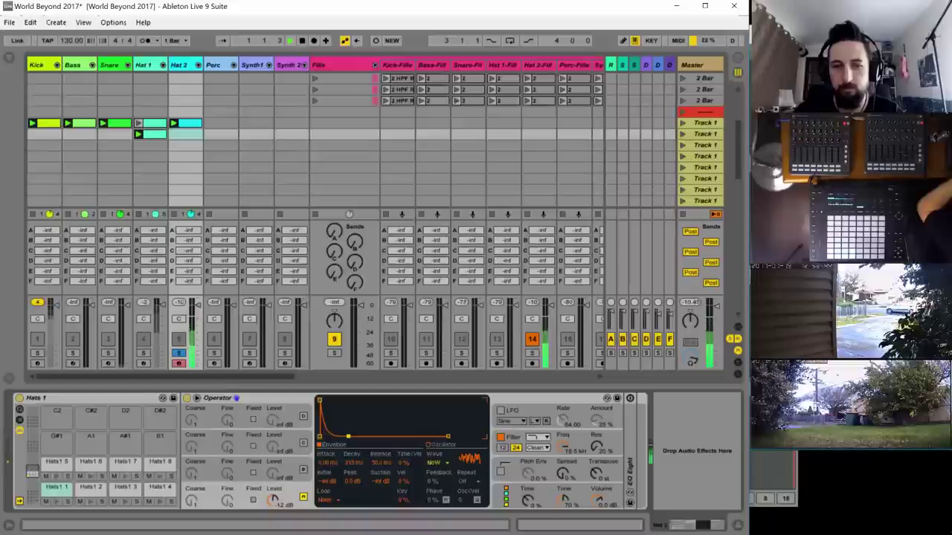
pyautogui.click(443, 465)
pyautogui.click(450, 430)
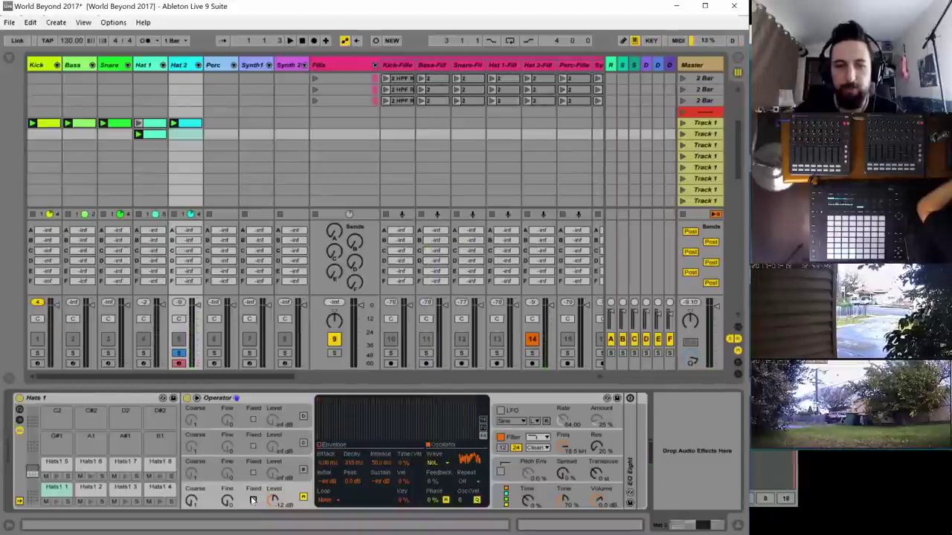
# - Switch oscillator A to fixed frequency, copy its settings to oscillator B, and play the sound
pyautogui.rightClick(286, 473)
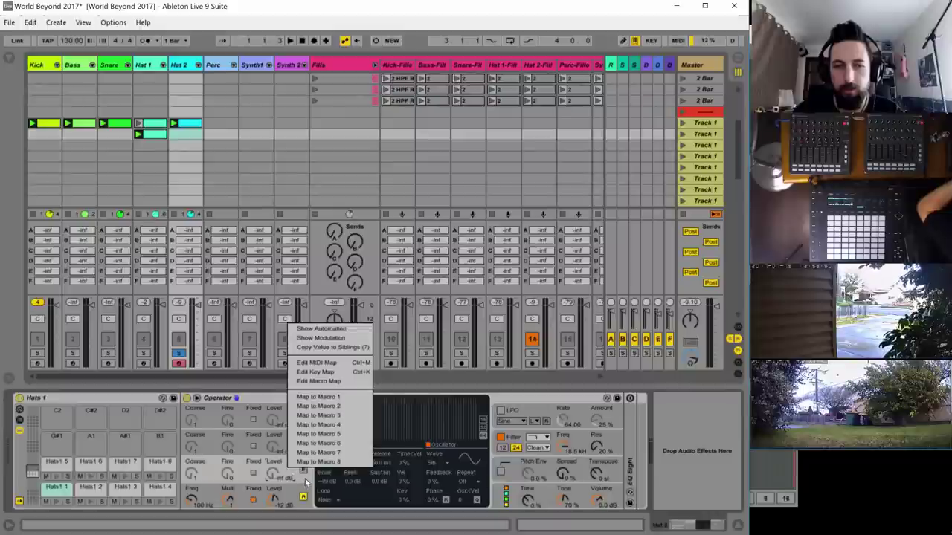
pyautogui.rightClick(305, 479)
pyautogui.click(374, 406)
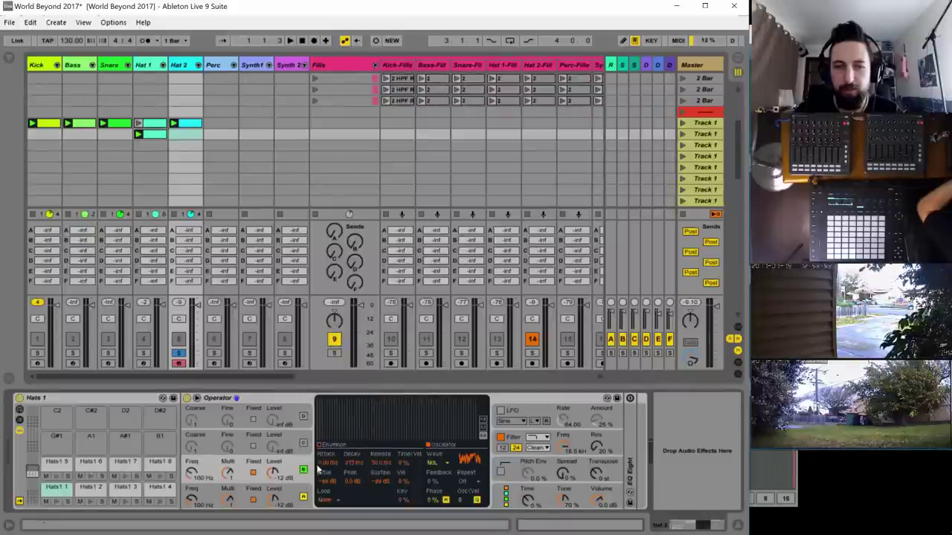
pyautogui.press('space')
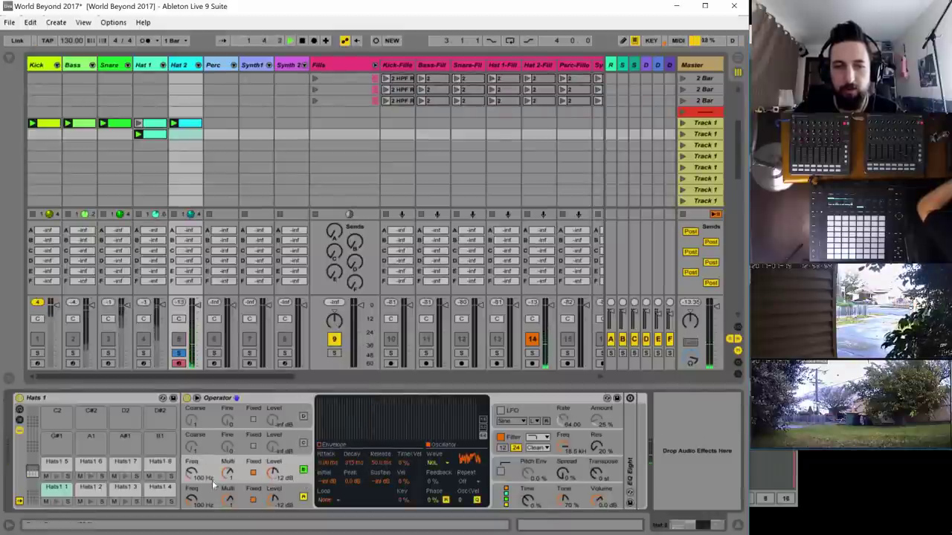
# - Fill the Hat 2 clip's one-bar loop with sixteenth notes on Hats1 1 by duplicating the first note
pyautogui.doubleClick(195, 123)
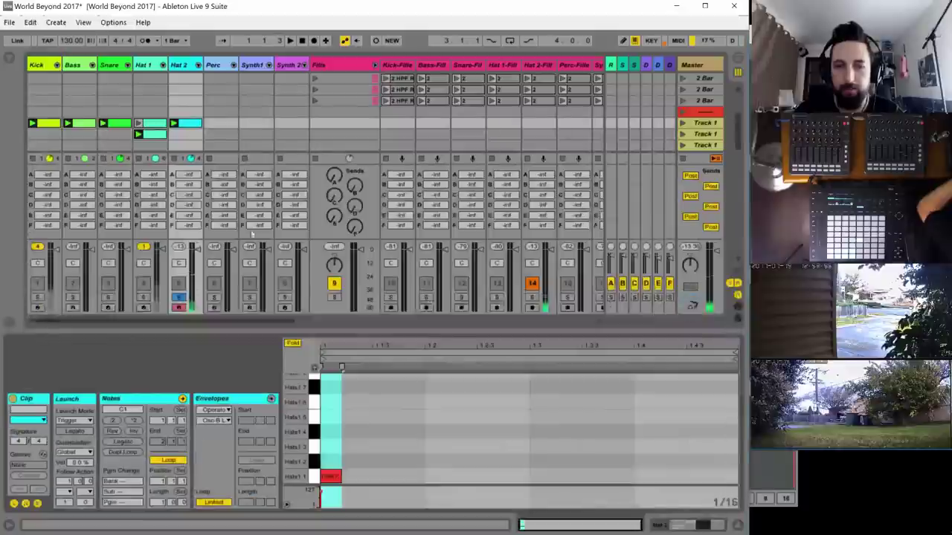
pyautogui.click(343, 461)
pyautogui.click(319, 480)
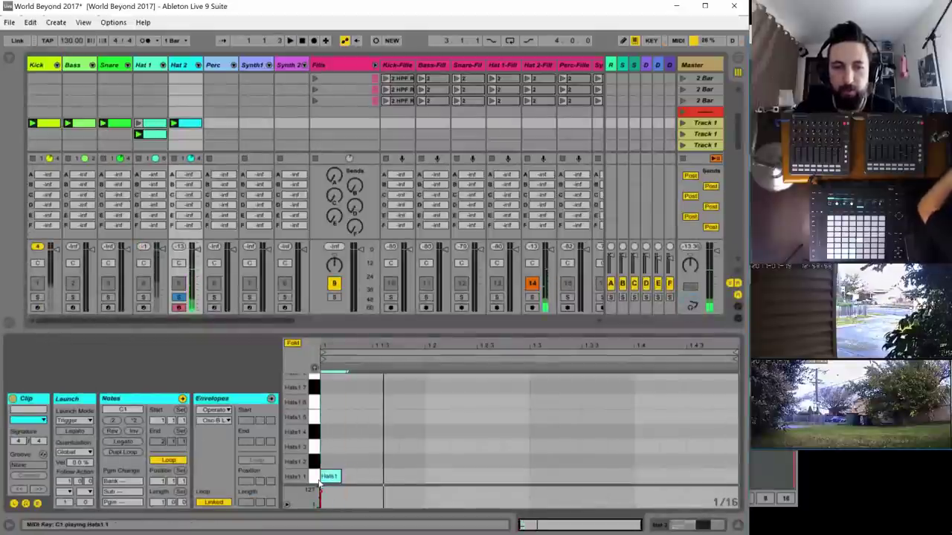
pyautogui.hotkey('ctrl', 'd')
pyautogui.hotkey('ctrl', 'd')
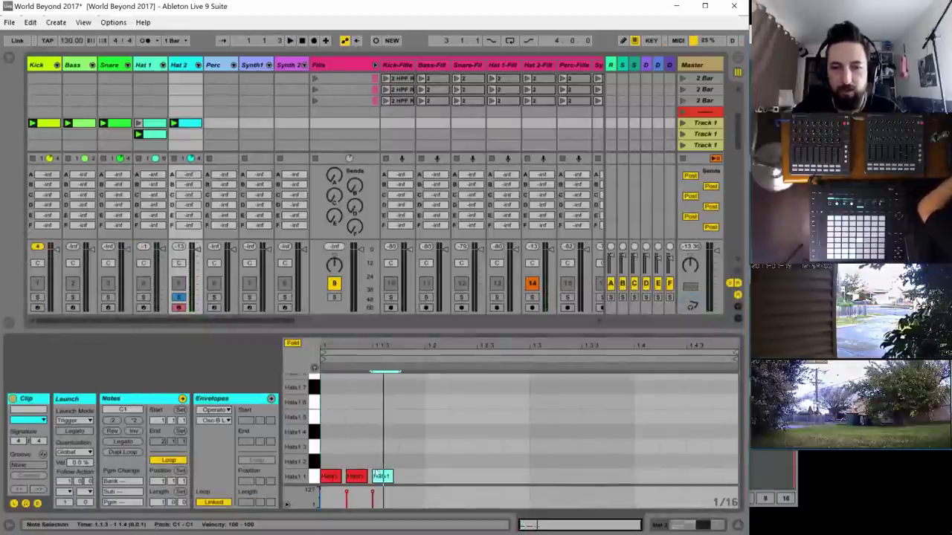
pyautogui.hotkey('ctrl', 'a')
pyautogui.hotkey('ctrl', 'd')
pyautogui.hotkey('ctrl', 'd')
pyautogui.hotkey('ctrl', 'd')
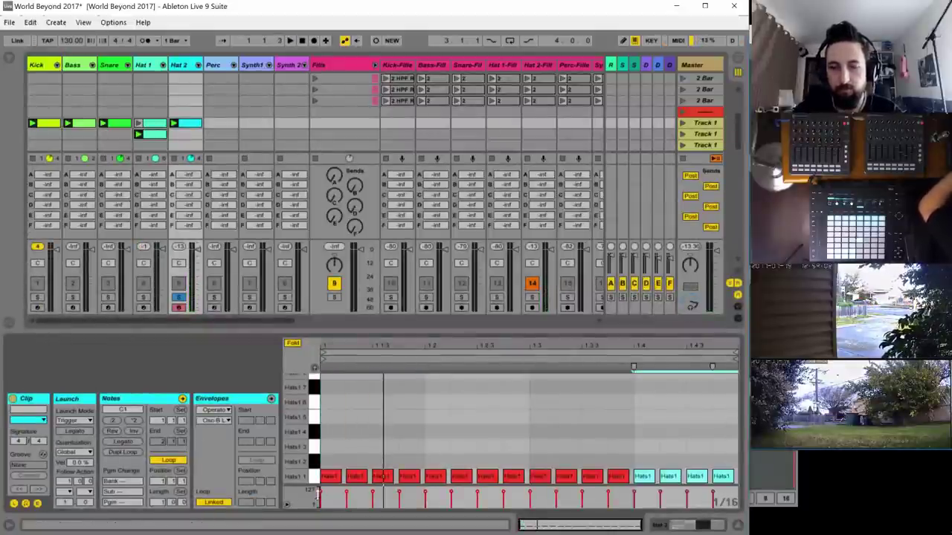
# - Play the Hat 2 pattern and shorten all its notes together to a fraction of a sixteenth
pyautogui.press('space')
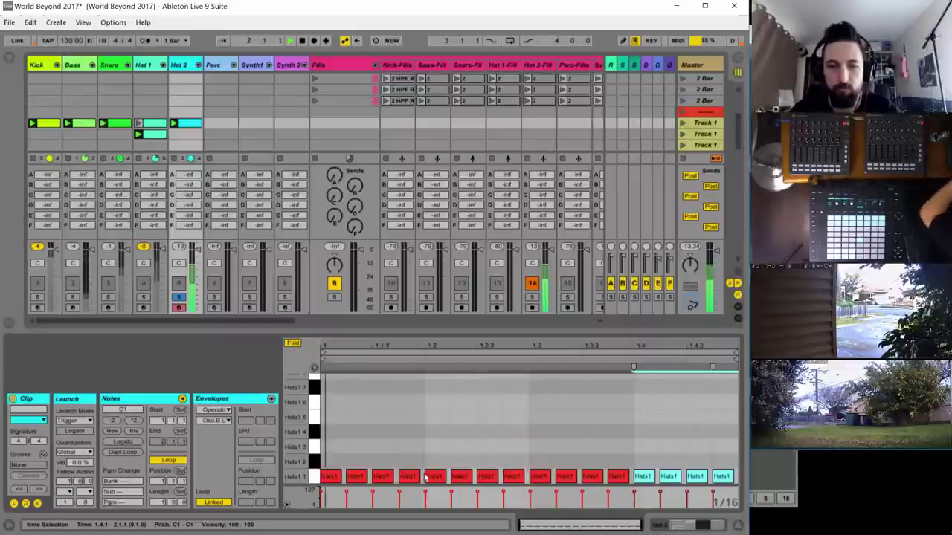
pyautogui.hotkey('ctrl', 'a')
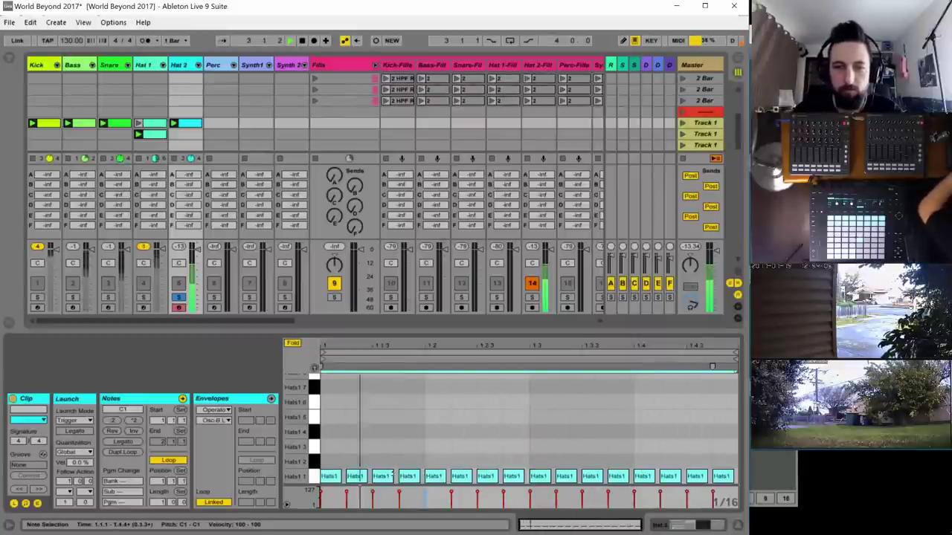
pyautogui.moveTo(394, 476); pyautogui.dragTo(376, 483)
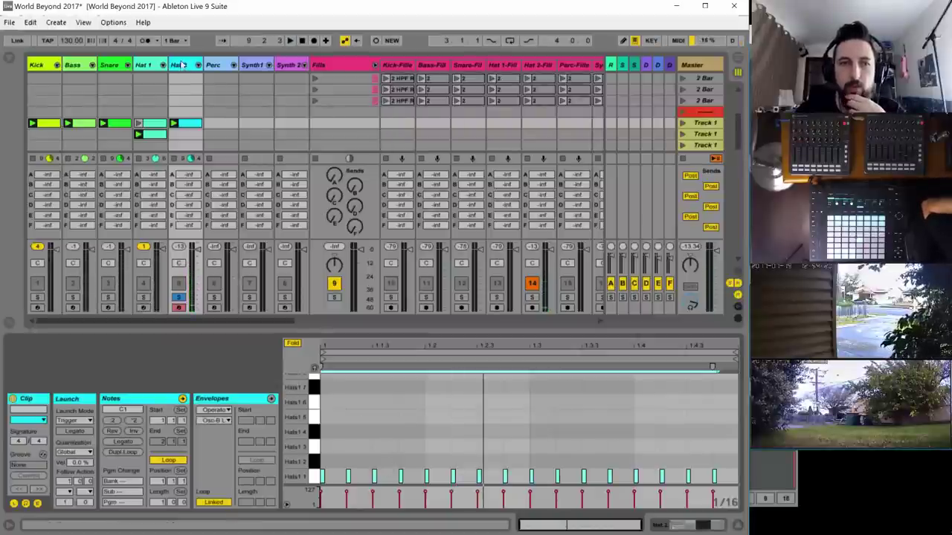
# - Lower the Hats1 1 Operator's filter frequency to 30 Hz and route Velocity's Connection A to Filter Freq
pyautogui.click(183, 65)
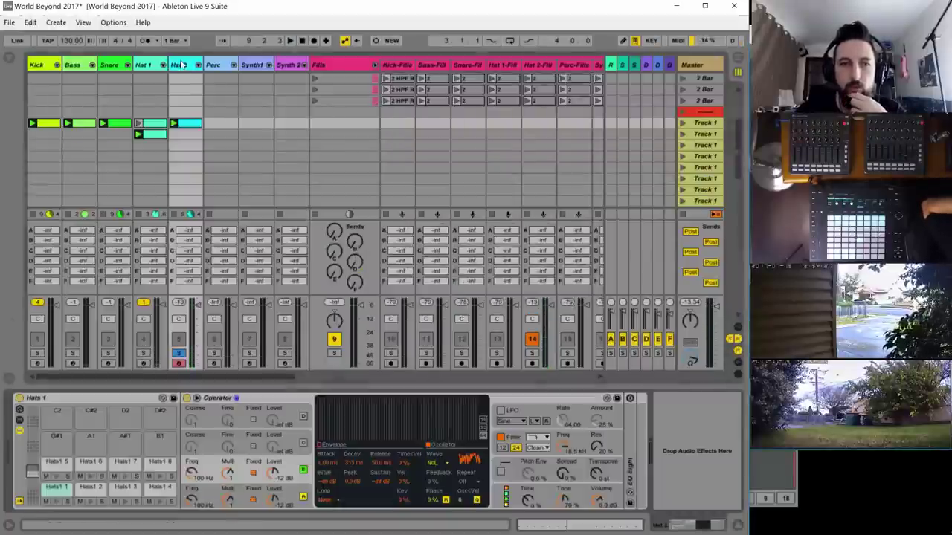
pyautogui.click(563, 446)
pyautogui.moveTo(562, 447); pyautogui.dragTo(563, 476)
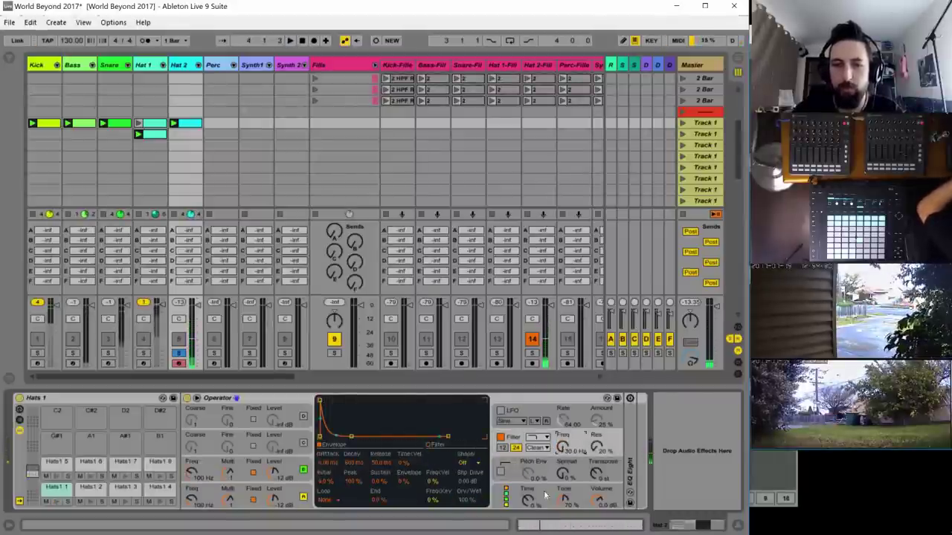
pyautogui.click(519, 494)
pyautogui.click(363, 435)
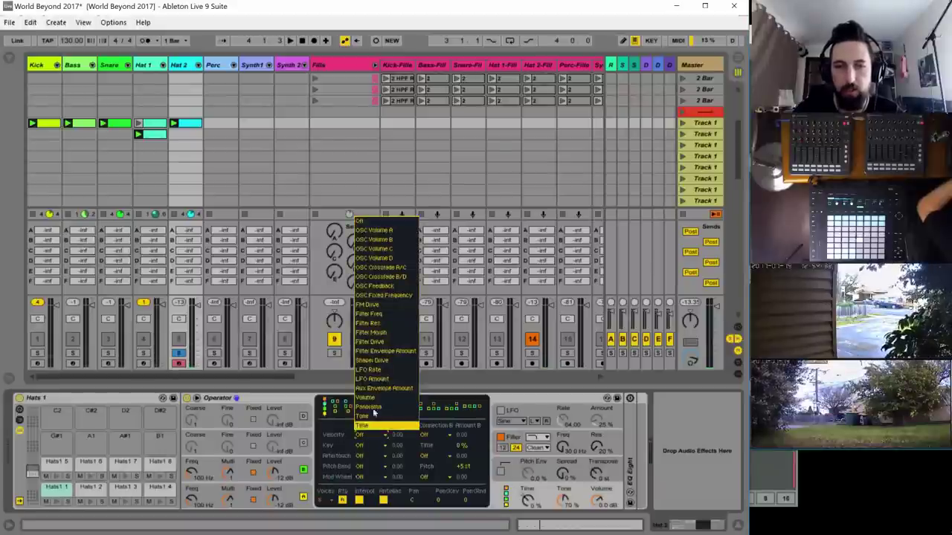
pyautogui.click(372, 319)
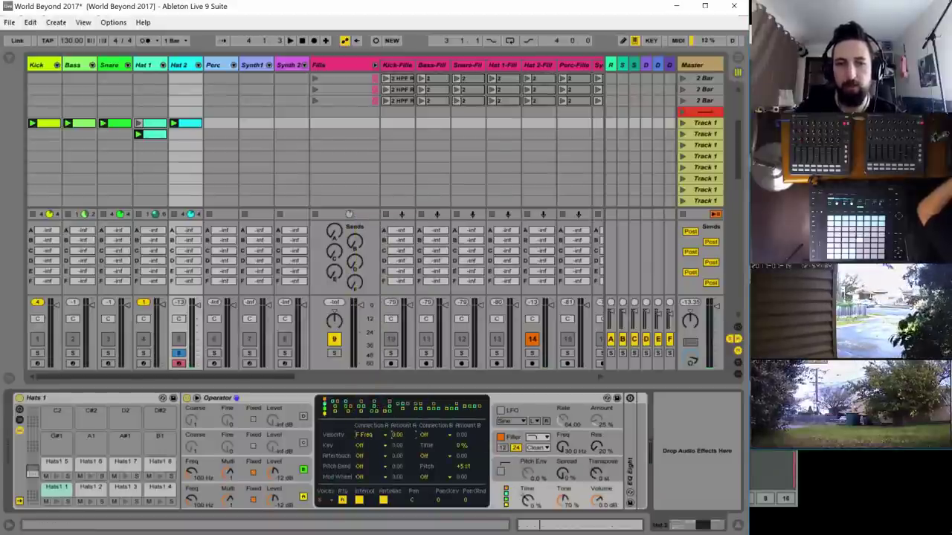
# - Play the Hat 2 clip and raise the velocities of its first two notes, the first to 127
pyautogui.doubleClick(190, 124)
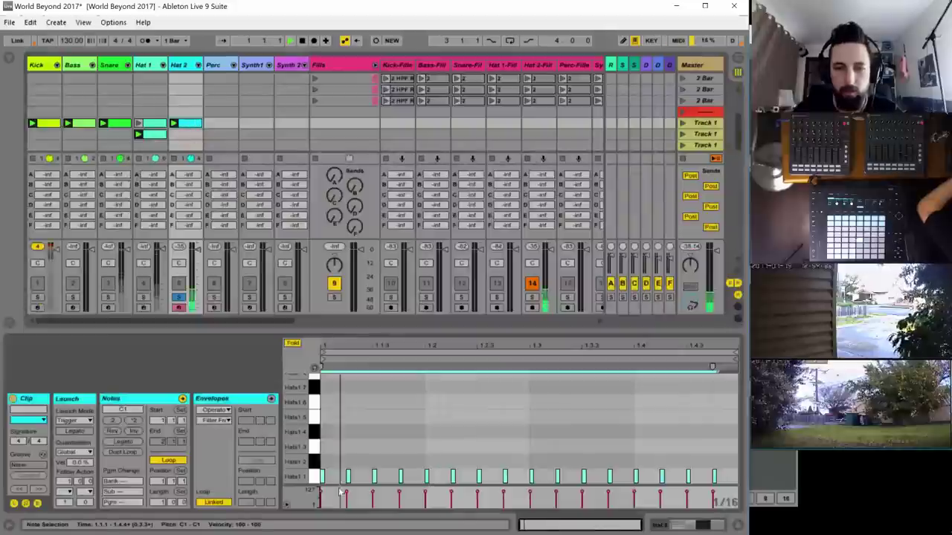
pyautogui.press('space')
pyautogui.press('space')
pyautogui.click(327, 499)
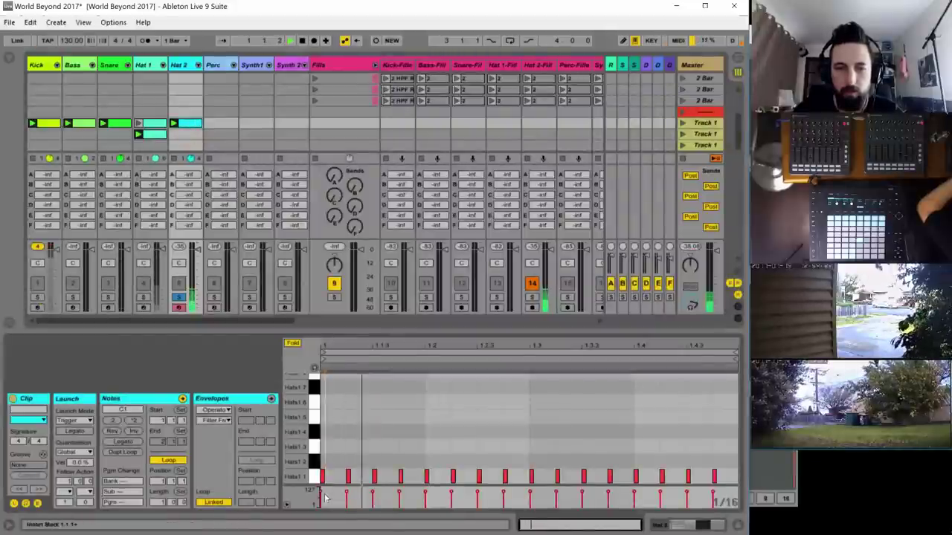
pyautogui.moveTo(321, 492); pyautogui.dragTo(321, 490)
pyautogui.click(347, 494)
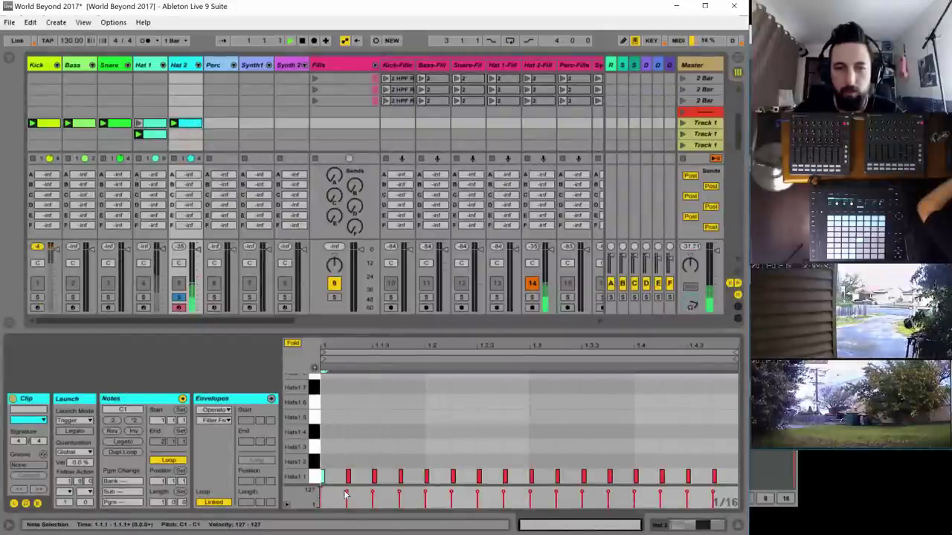
pyautogui.click(347, 495)
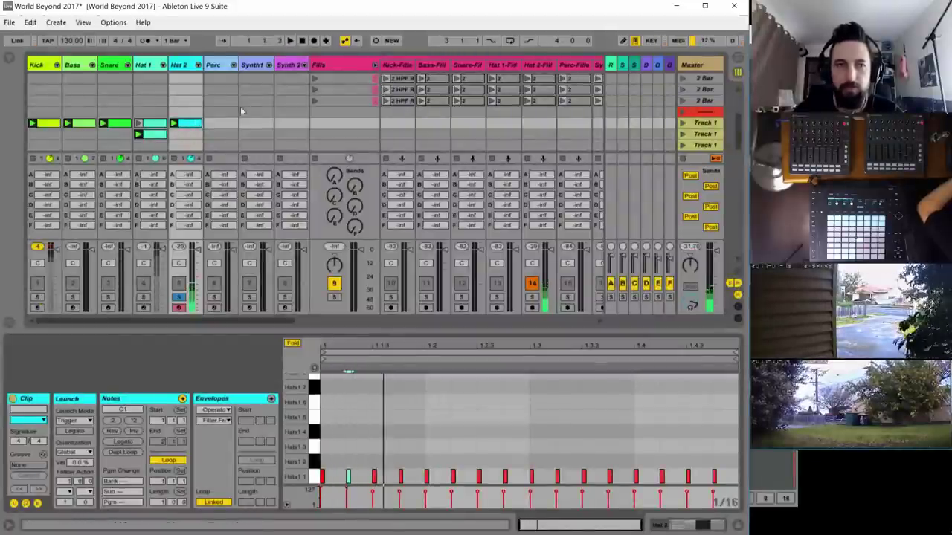
# - Raise the filter frequency of Hat 2's Hats1 1 Operator to 745 Hz
pyautogui.click(183, 68)
pyautogui.click(548, 450)
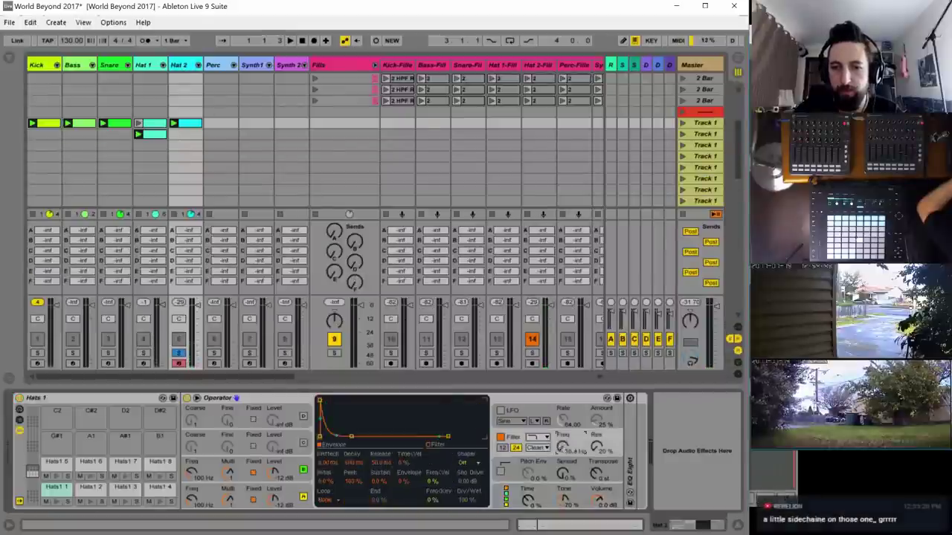
pyautogui.moveTo(562, 446); pyautogui.dragTo(563, 436)
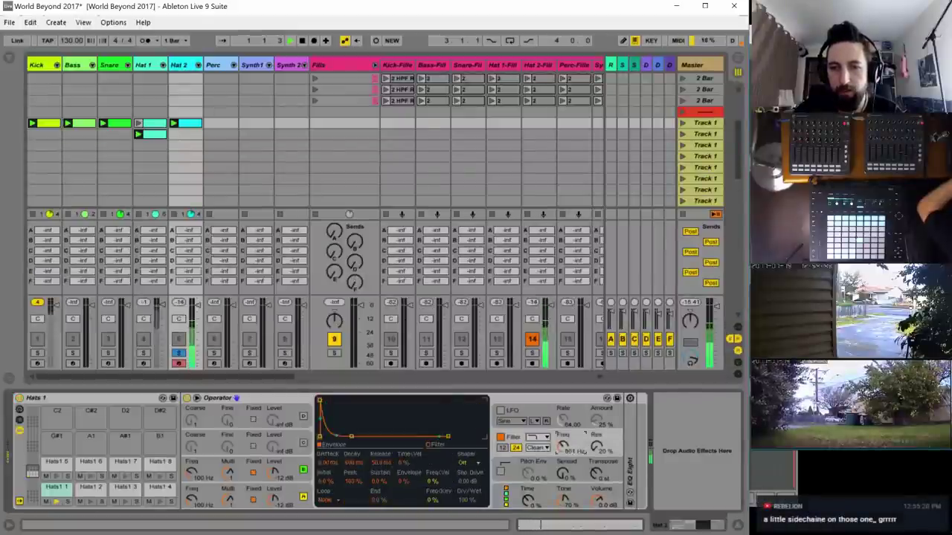
# - Draw a rising velocity ramp over the Hat 2 clip's first four notes, lower the fourth and set 1.1.3 to 94
pyautogui.doubleClick(191, 123)
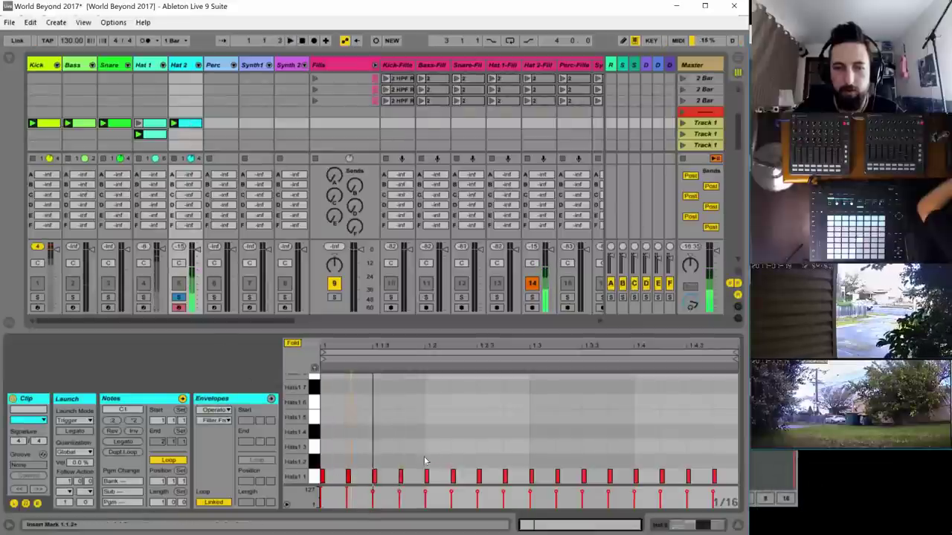
pyautogui.moveTo(418, 461); pyautogui.dragTo(285, 493)
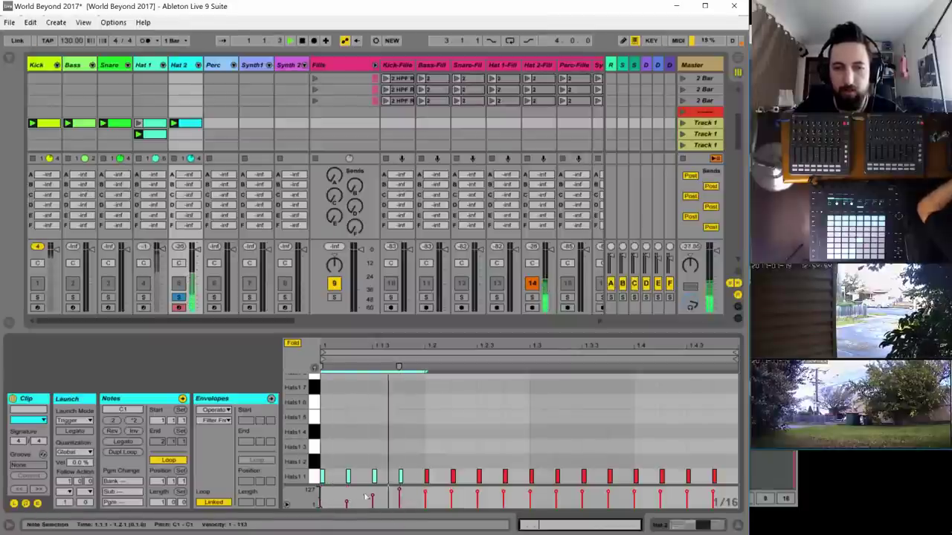
pyautogui.click(404, 492)
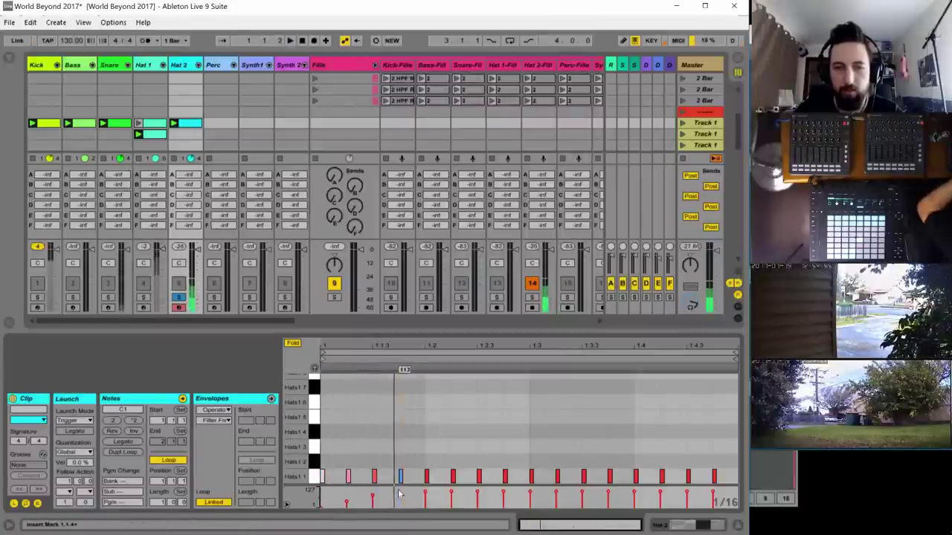
pyautogui.click(373, 500)
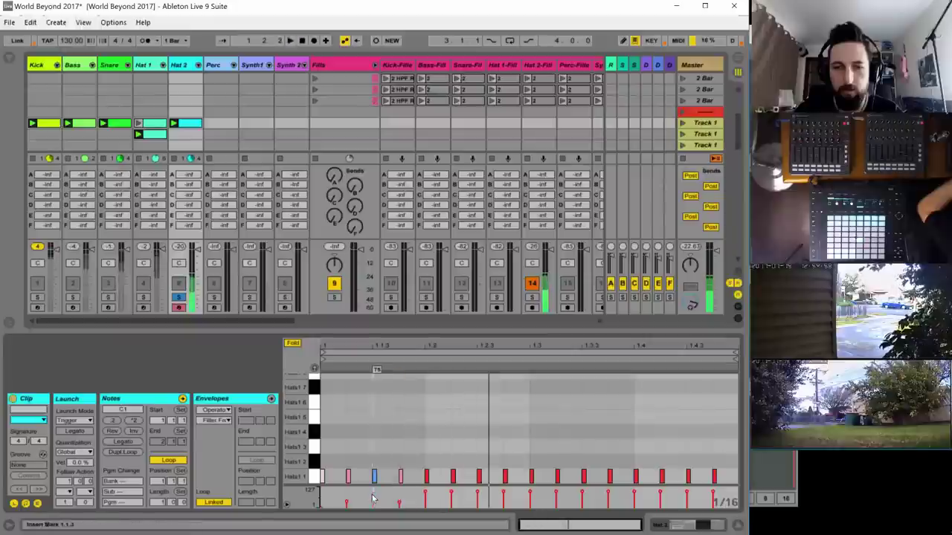
pyautogui.press('space')
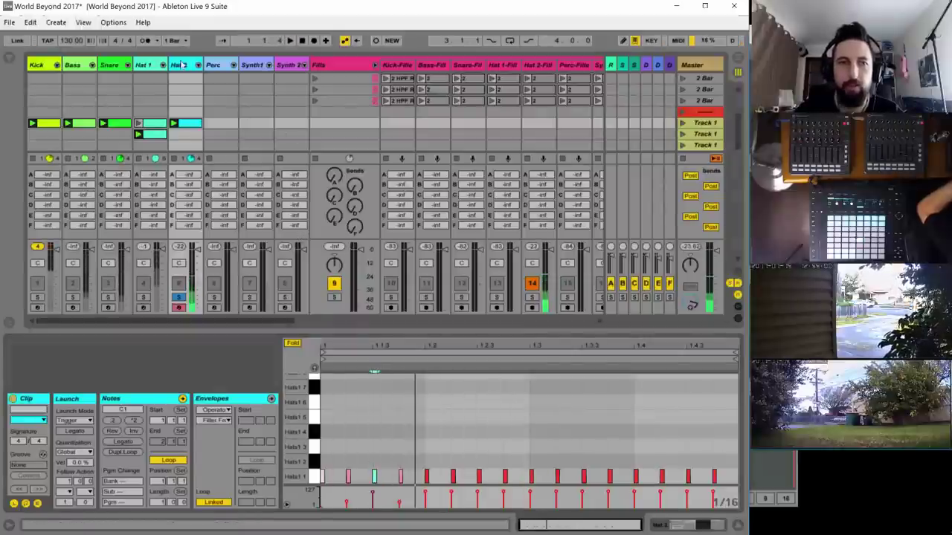
# - Change the Hats1 1 Operator's filter to high-pass with the MS2 circuit while listening to the pattern
pyautogui.doubleClick(182, 65)
pyautogui.click(537, 440)
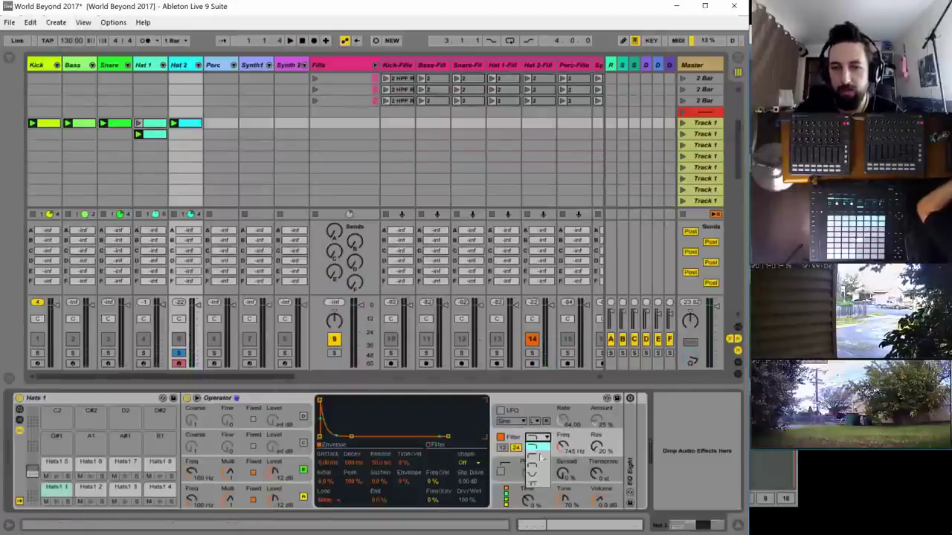
pyautogui.click(538, 461)
pyautogui.press('space')
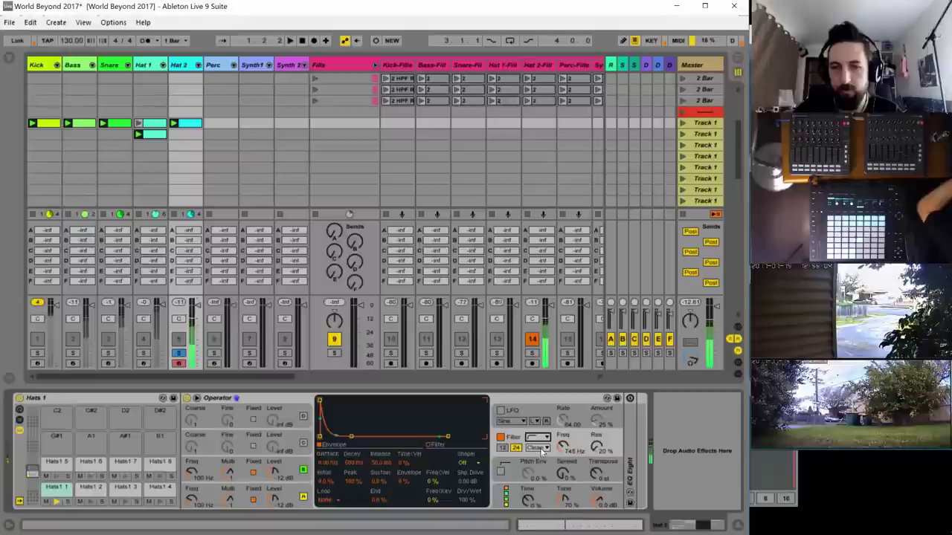
pyautogui.click(539, 447)
pyautogui.click(533, 476)
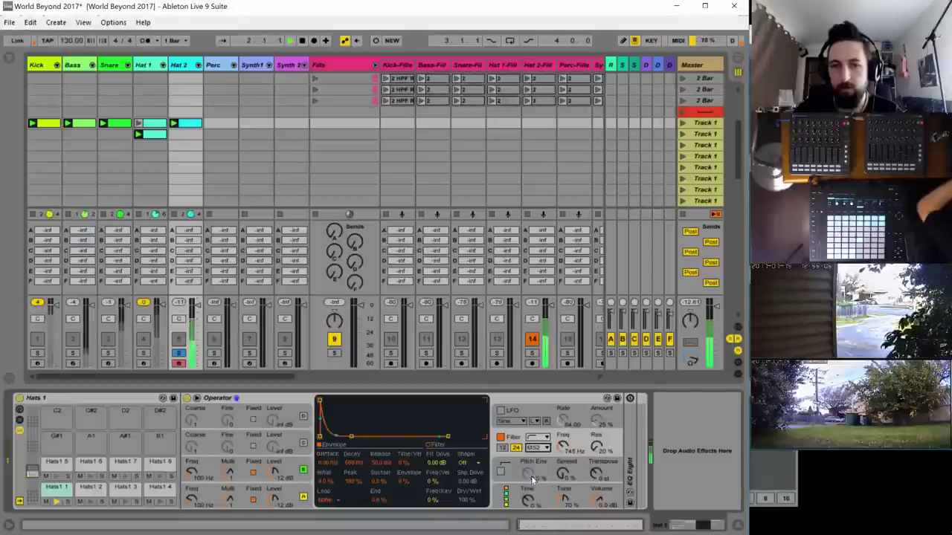
# - Lower the velocities of the Hat 2 notes at 1.3, 1.3.3 (to 48) and the last three sixteenths of the bar
pyautogui.doubleClick(190, 123)
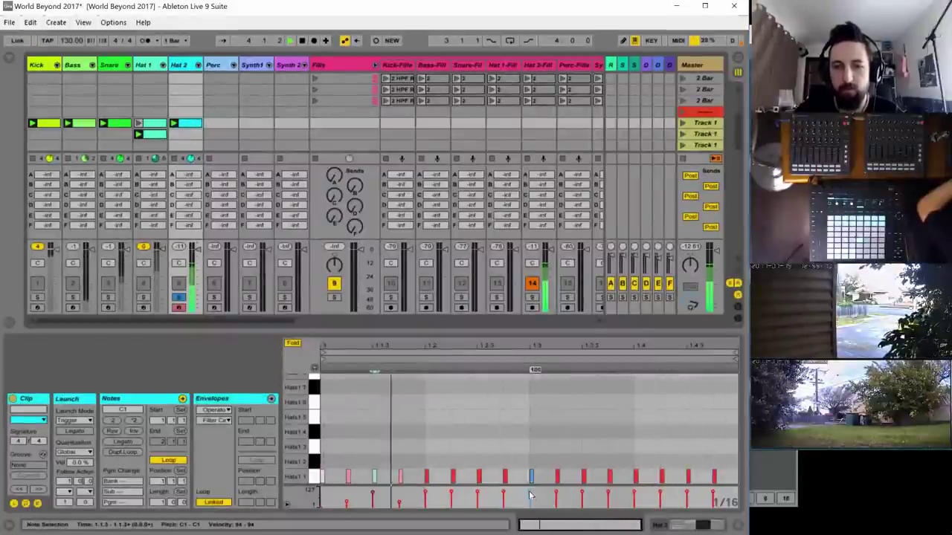
pyautogui.moveTo(530, 493)
pyautogui.mouseDown()
pyautogui.moveTo(530, 502)
pyautogui.moveTo(582, 501)
pyautogui.mouseUp()
pyautogui.click(583, 497)
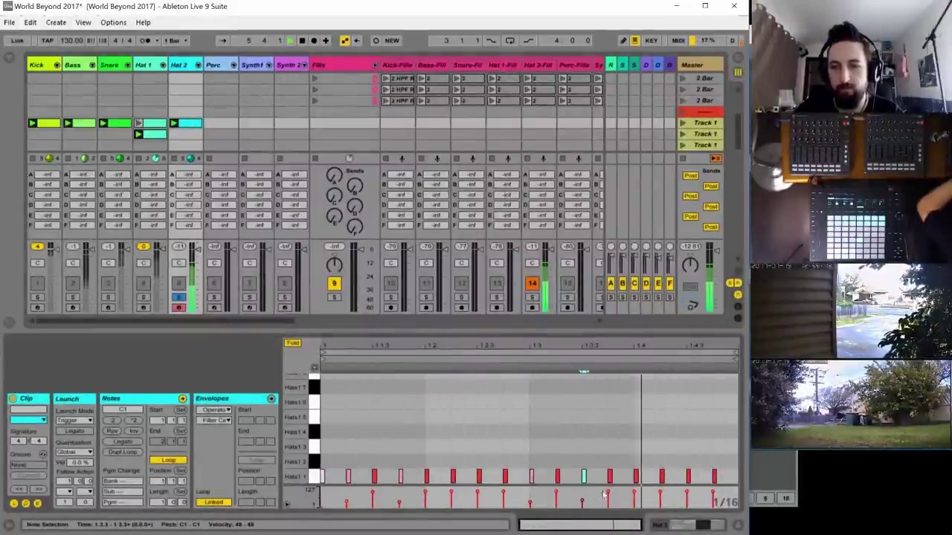
pyautogui.click(659, 495)
pyautogui.moveTo(686, 491); pyautogui.dragTo(712, 501)
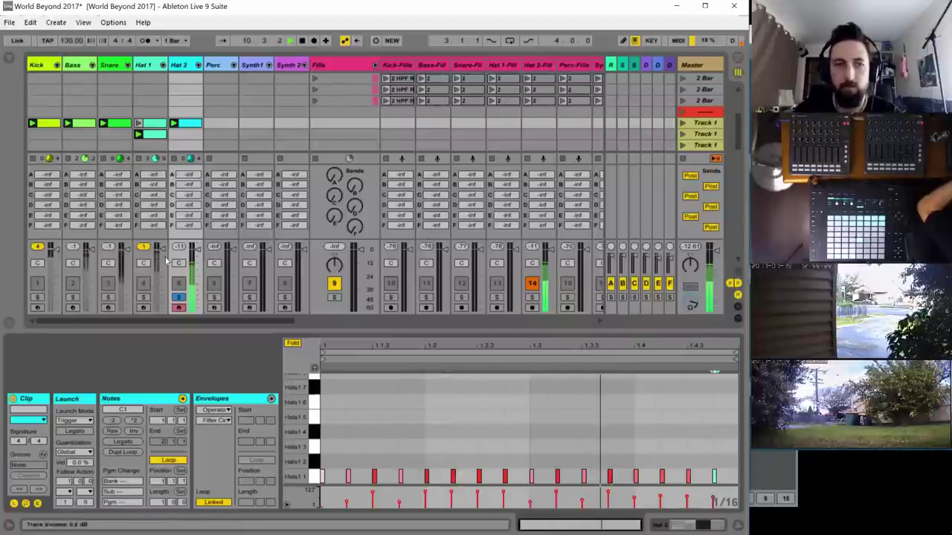
# - Unsolo Hat 2 to hear it in the full mix, and solo it again
pyautogui.click(178, 297)
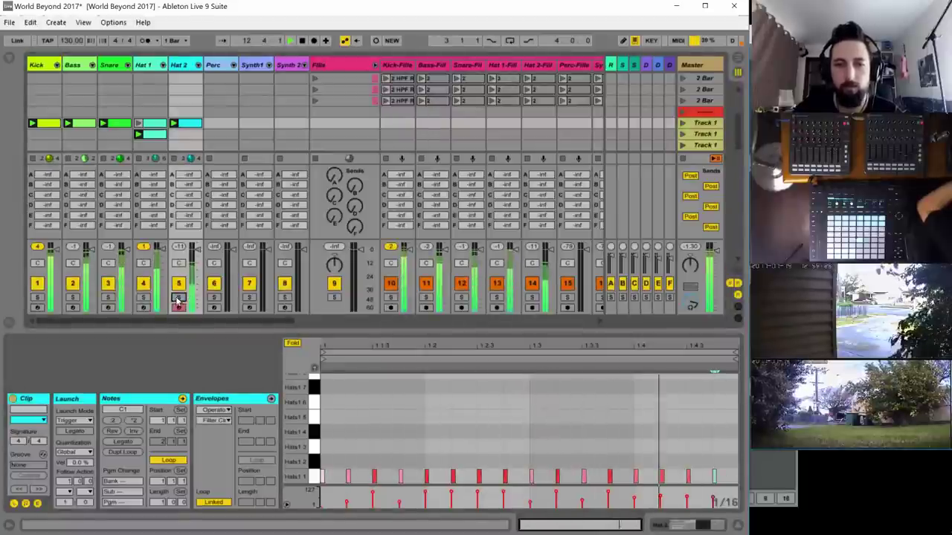
pyautogui.click(179, 298)
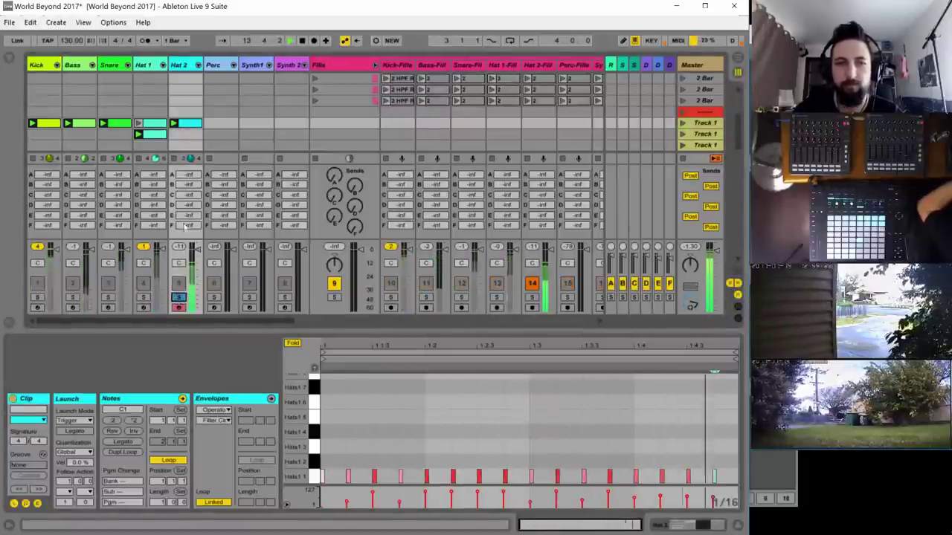
# - Show Hat 2's Operator, set oscillator B's fixed frequency to 104 Hz and shorten its envelope decay
pyautogui.click(182, 69)
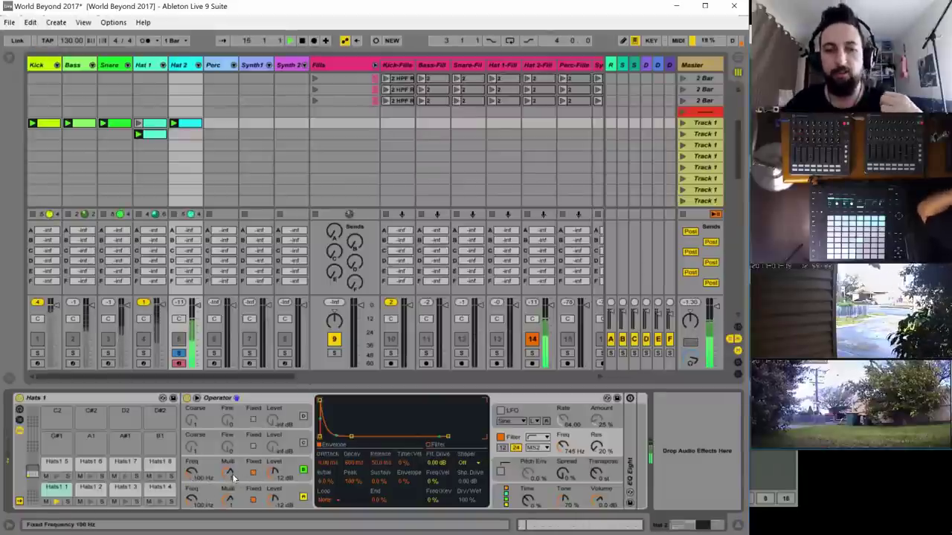
pyautogui.click(190, 472)
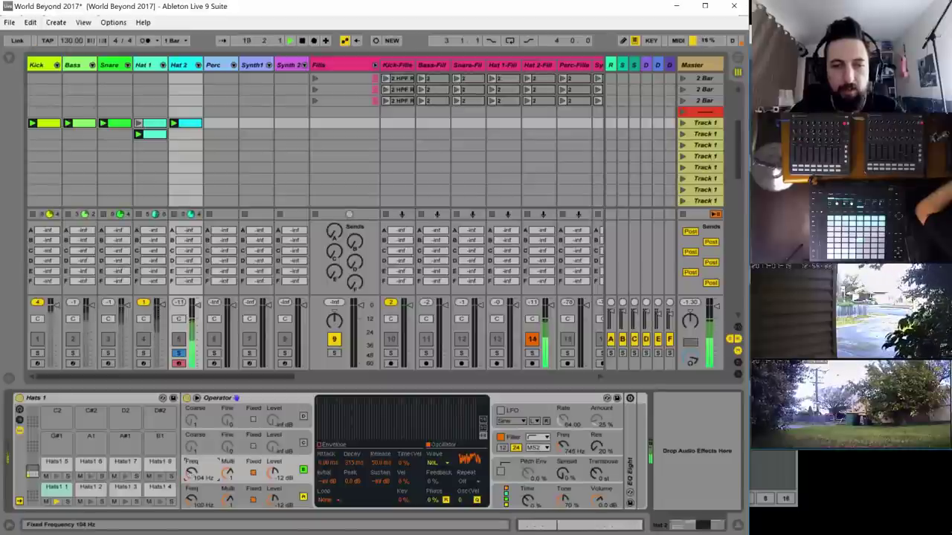
pyautogui.click(328, 451)
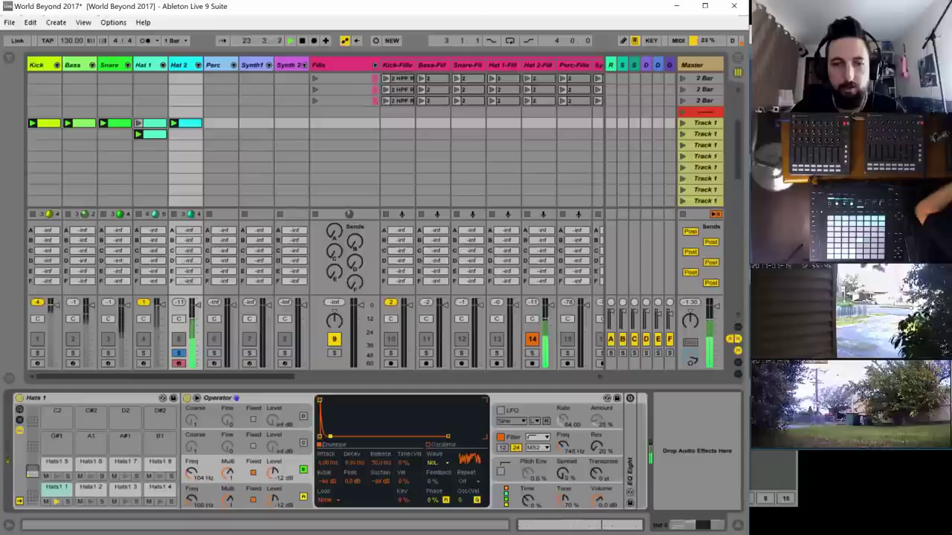
# - Raise the Operator's fixed frequencies to 483 Hz for oscillator A and 510 Hz for oscillator B
pyautogui.click(195, 506)
pyautogui.moveTo(192, 475); pyautogui.dragTo(192, 463)
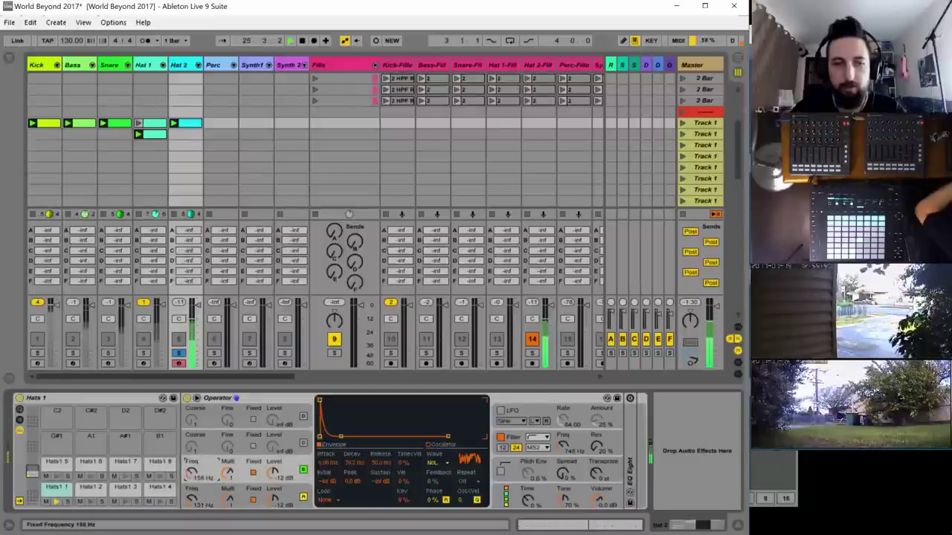
pyautogui.click(189, 491)
pyautogui.moveTo(192, 499); pyautogui.dragTo(192, 459)
pyautogui.moveTo(192, 498); pyautogui.dragTo(192, 506)
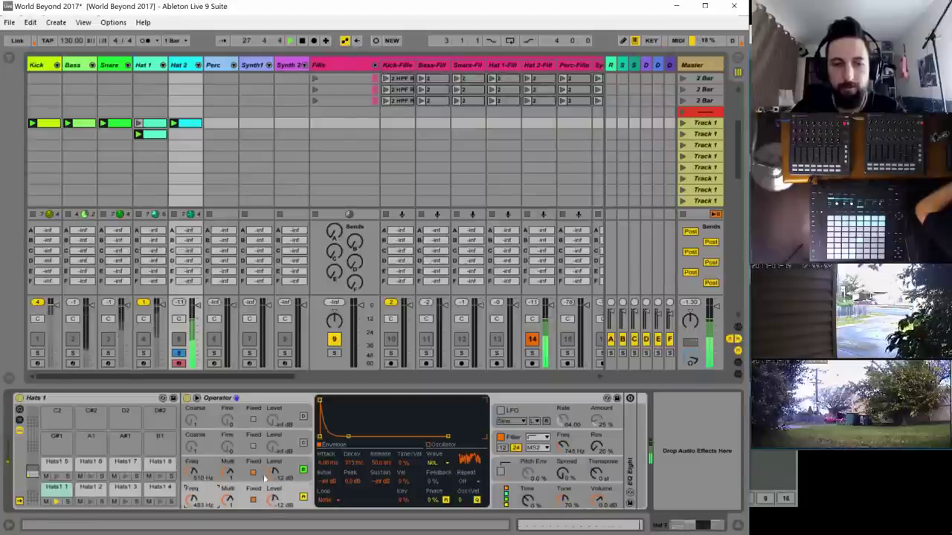
# - Change oscillator A's waveform to Noise White, then switch oscillator B off and restart playback
pyautogui.click(433, 464)
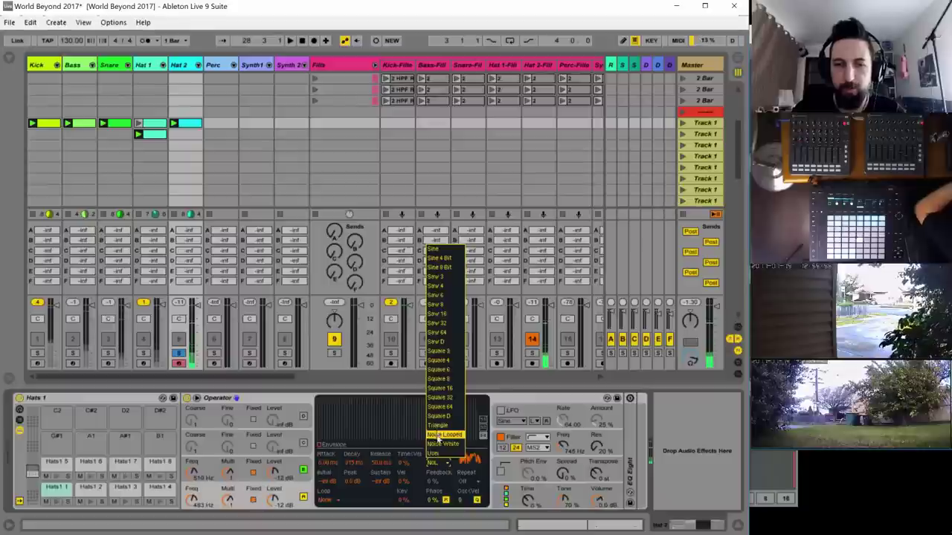
pyautogui.click(444, 446)
pyautogui.click(301, 466)
pyautogui.click(433, 463)
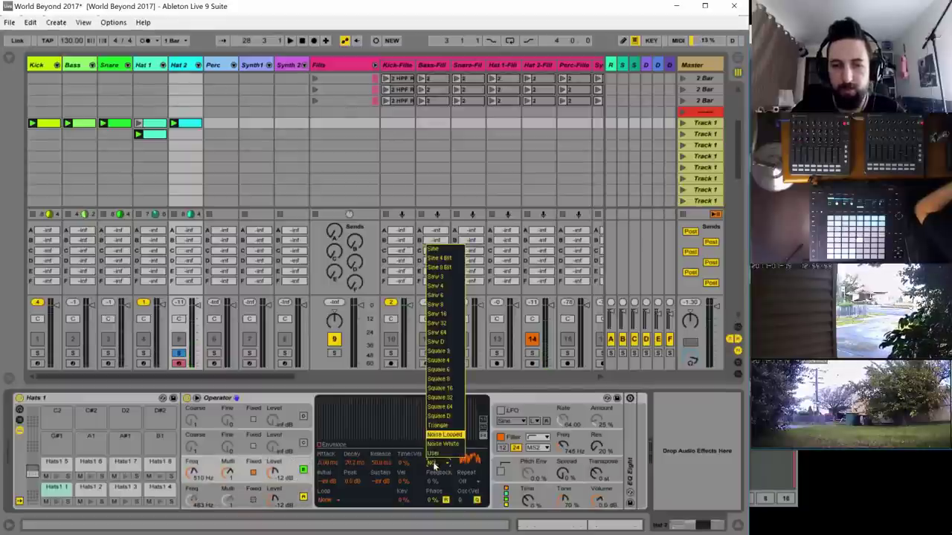
pyautogui.click(300, 465)
pyautogui.press('space')
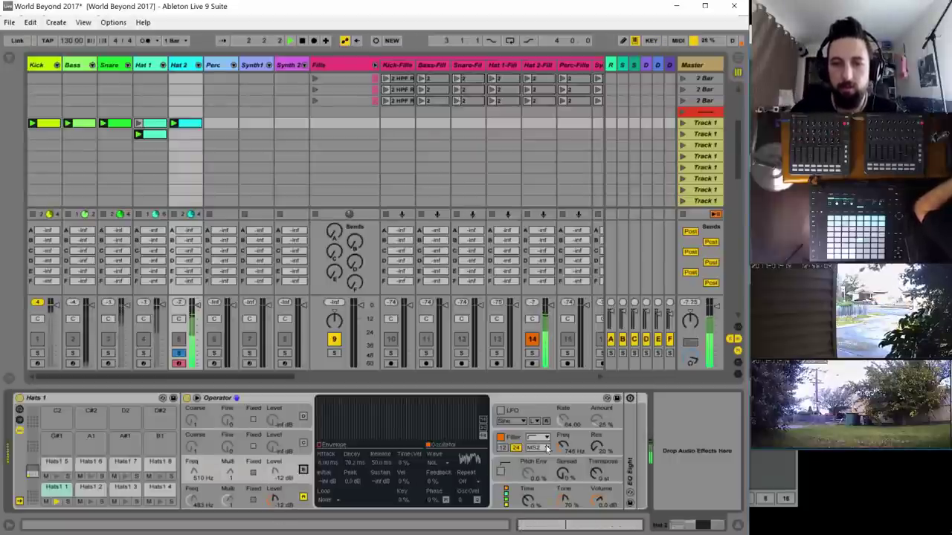
# - Set the Operator filter's resonance to 13 % and its cutoff frequency to about 1.6 kHz
pyautogui.click(595, 448)
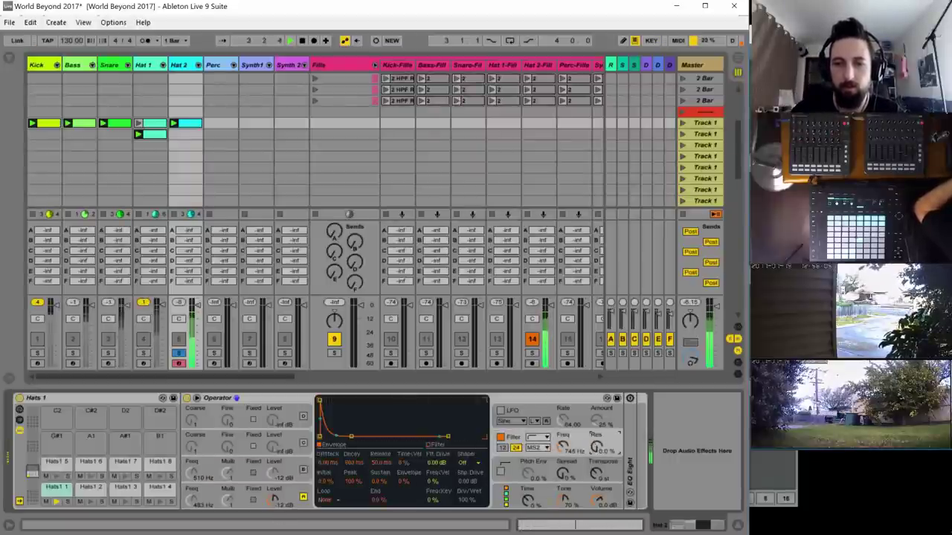
pyautogui.moveTo(596, 446); pyautogui.dragTo(596, 438)
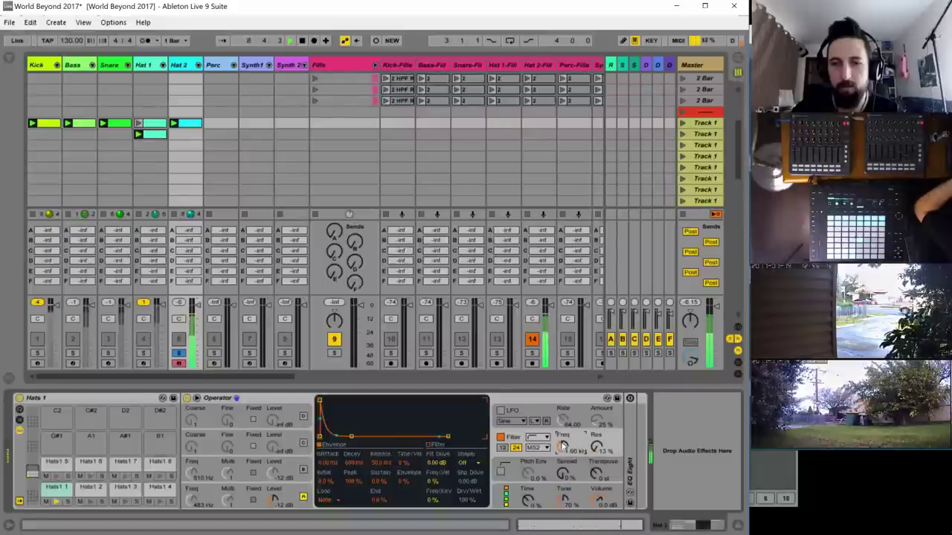
# - Open the Hat 2 clip, select all its hat notes and raise their velocities together towards the maximum
pyautogui.doubleClick(191, 124)
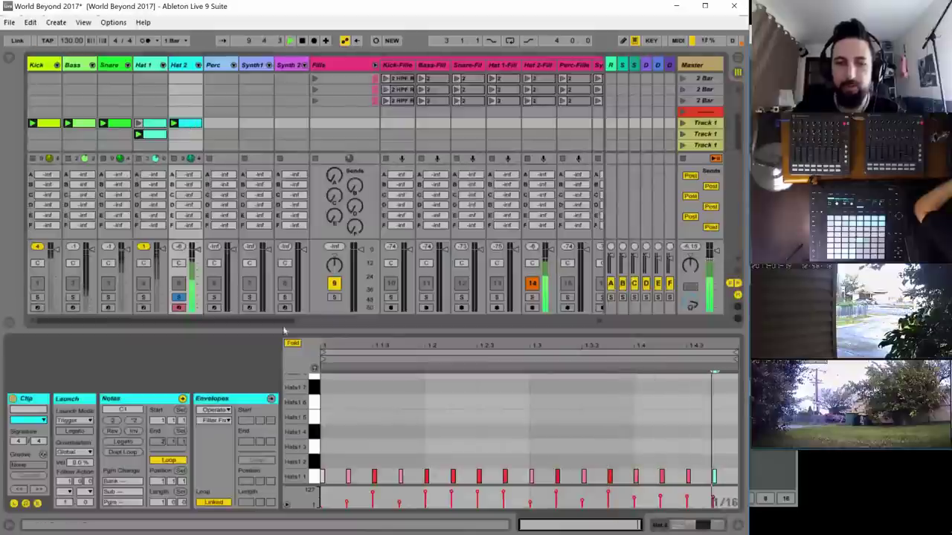
pyautogui.click(385, 447)
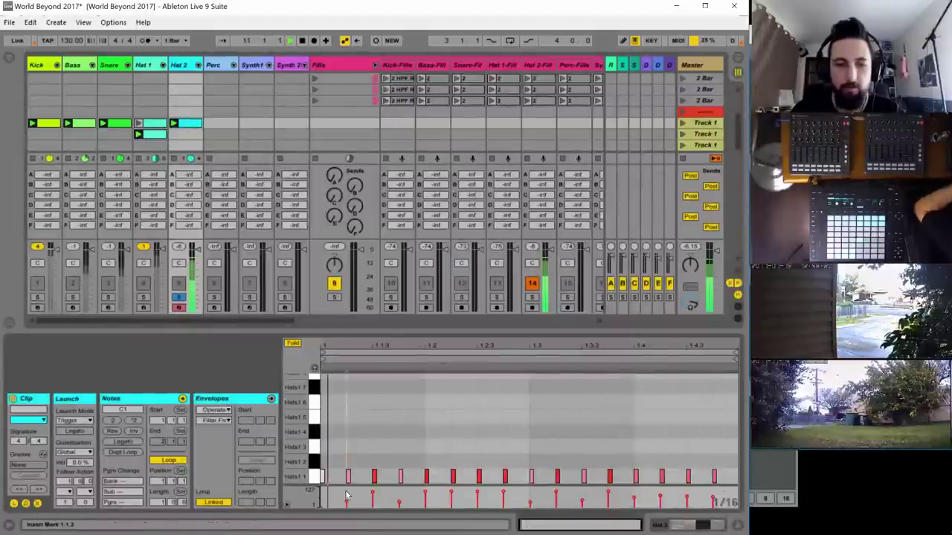
pyautogui.hotkey('ctrl', 'a')
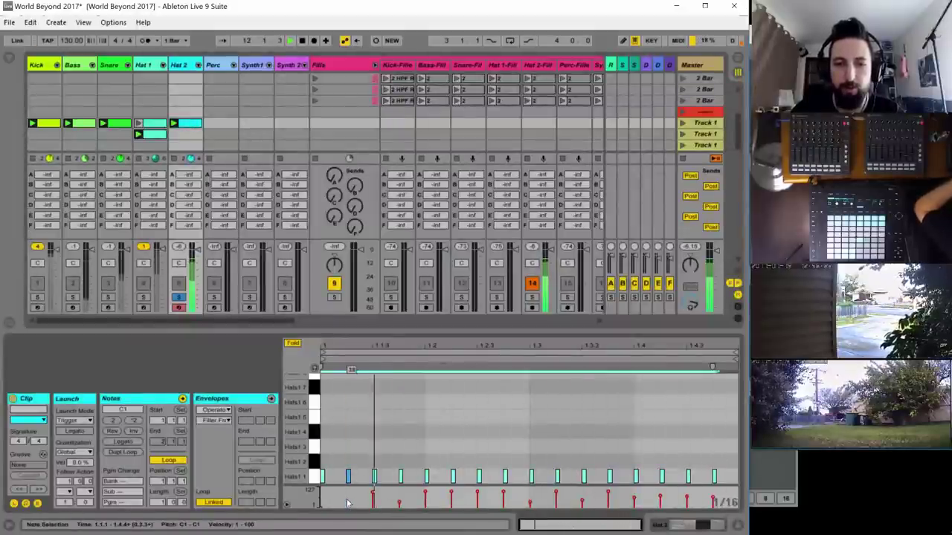
pyautogui.click(348, 492)
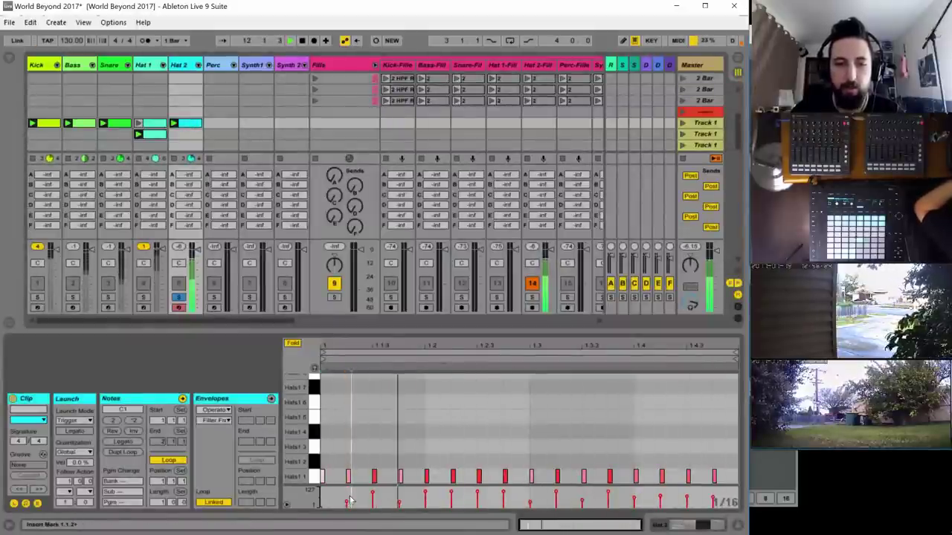
pyautogui.hotkey('ctrl', 'a')
pyautogui.moveTo(347, 506); pyautogui.dragTo(346, 484)
pyautogui.click(322, 504)
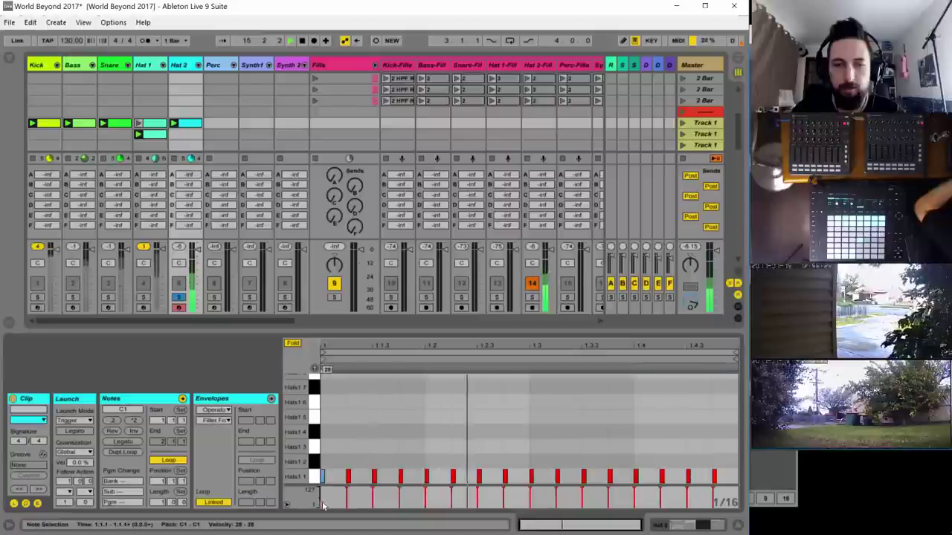
# - Even out all the hat note velocities at 127, including the first note, and lower them together to 103
pyautogui.click(352, 422)
pyautogui.hotkey('ctrl', 'a')
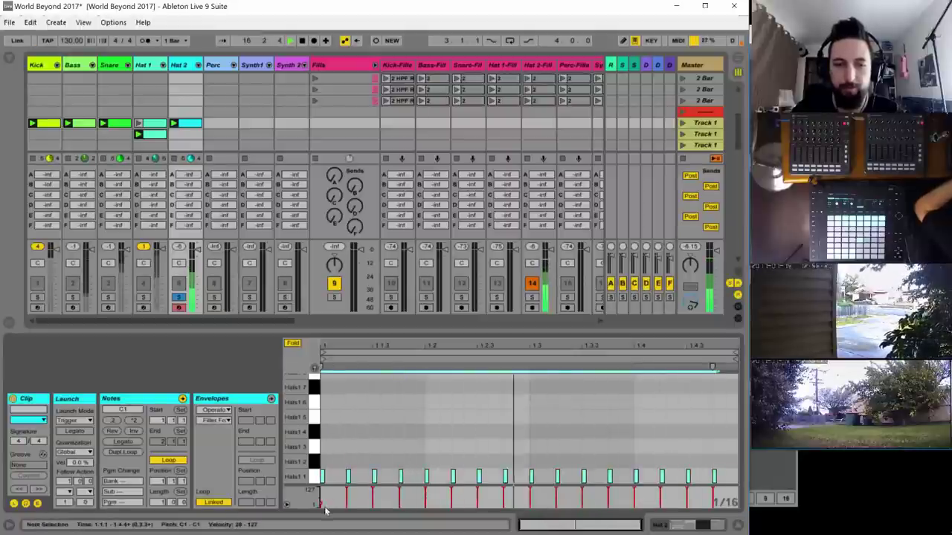
pyautogui.moveTo(321, 503); pyautogui.dragTo(318, 369)
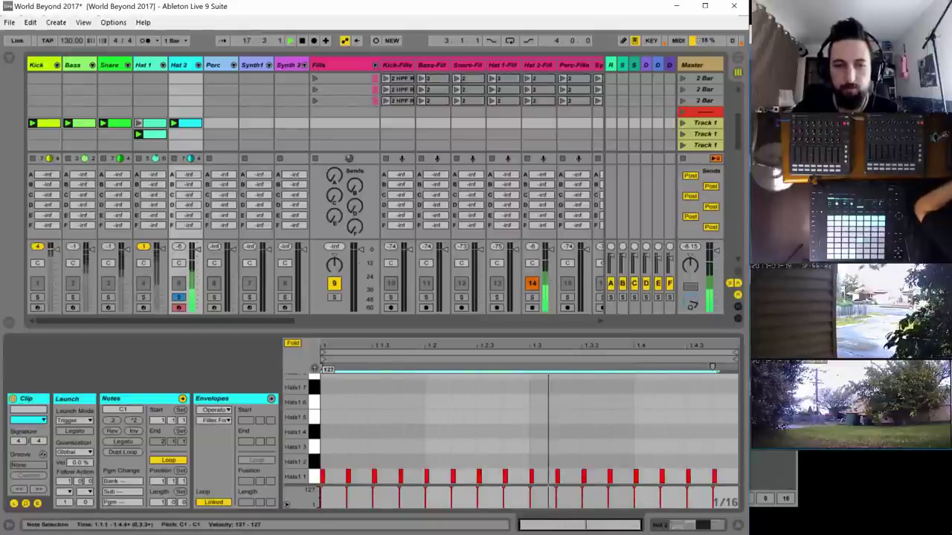
pyautogui.moveTo(322, 489)
pyautogui.mouseDown()
pyautogui.moveTo(322, 502)
pyautogui.moveTo(322, 490)
pyautogui.mouseUp()
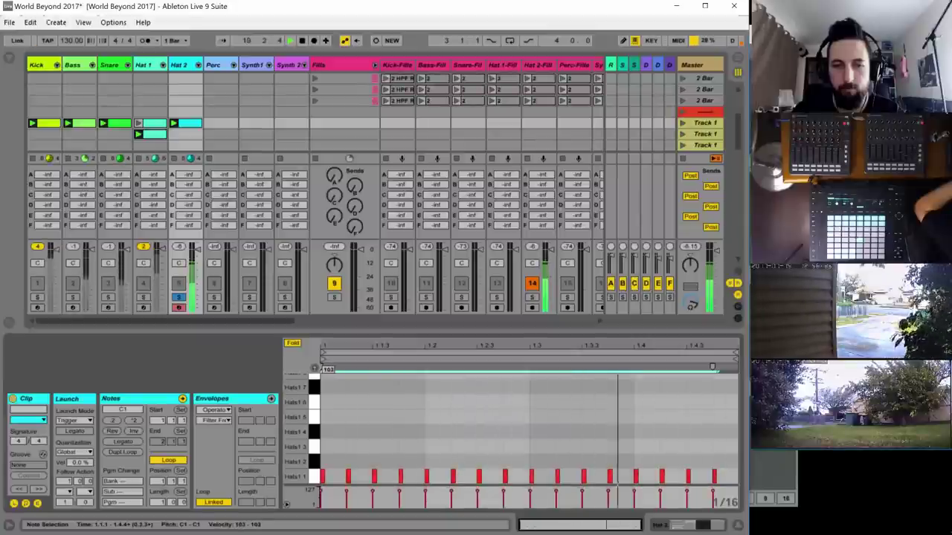
# - Lengthen the hat notes at 1.1.4 and 1.2.2 in the Hat 2 clip
pyautogui.click(383, 457)
pyautogui.click(399, 492)
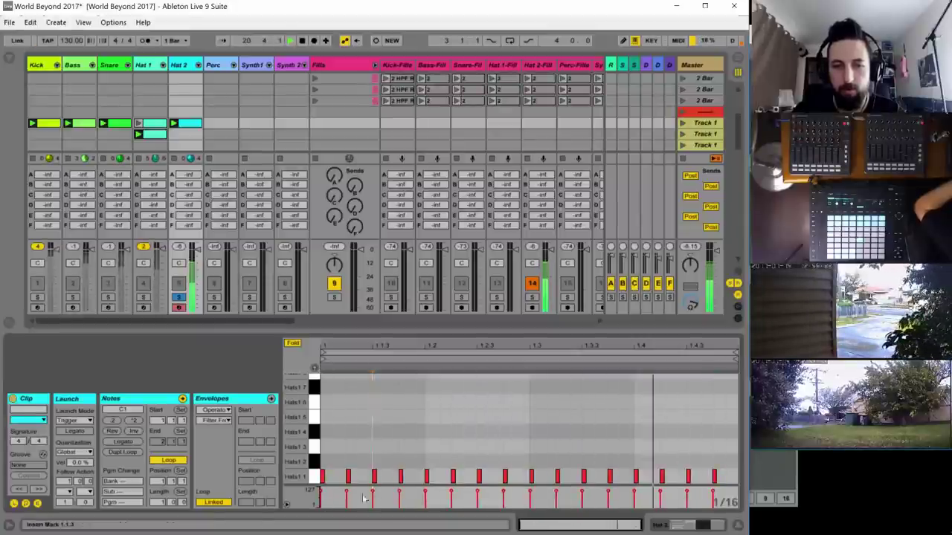
pyautogui.click(348, 477)
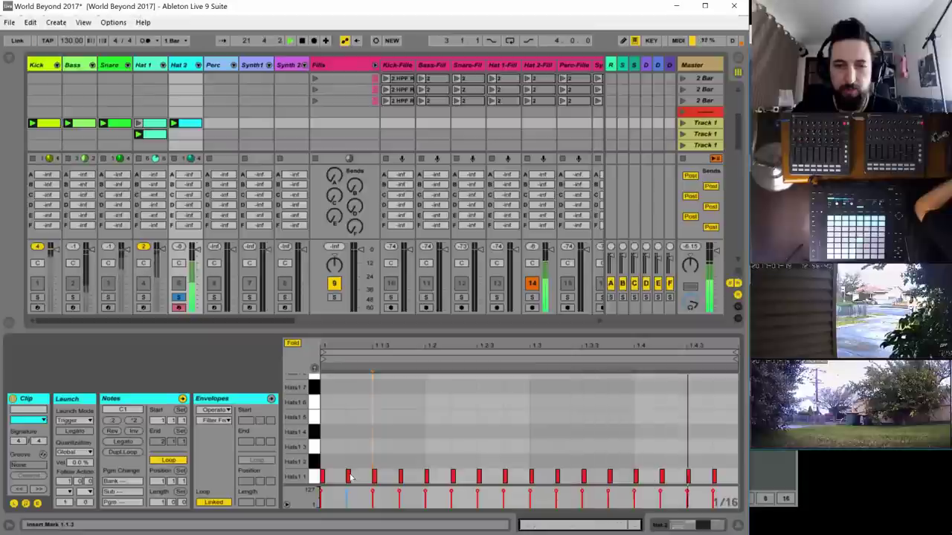
pyautogui.click(367, 459)
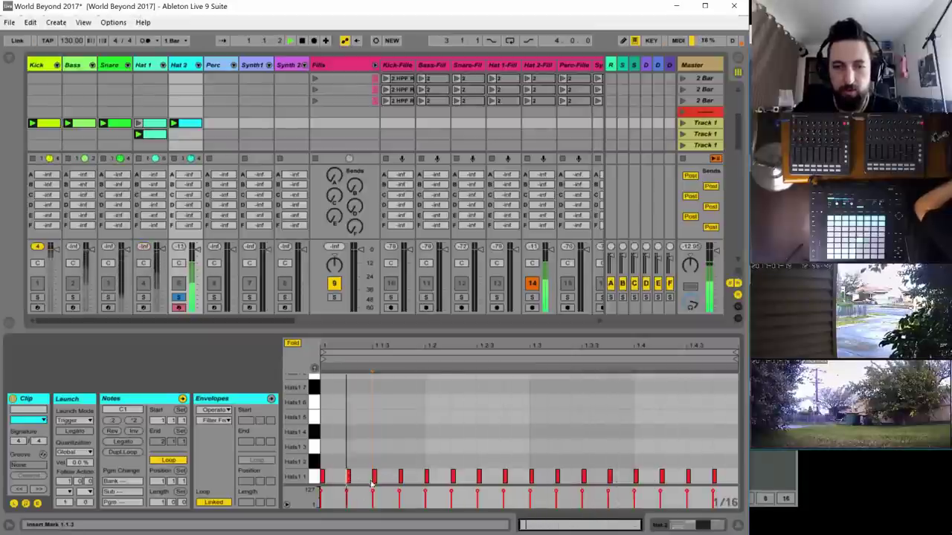
pyautogui.click(400, 480)
pyautogui.click(400, 476)
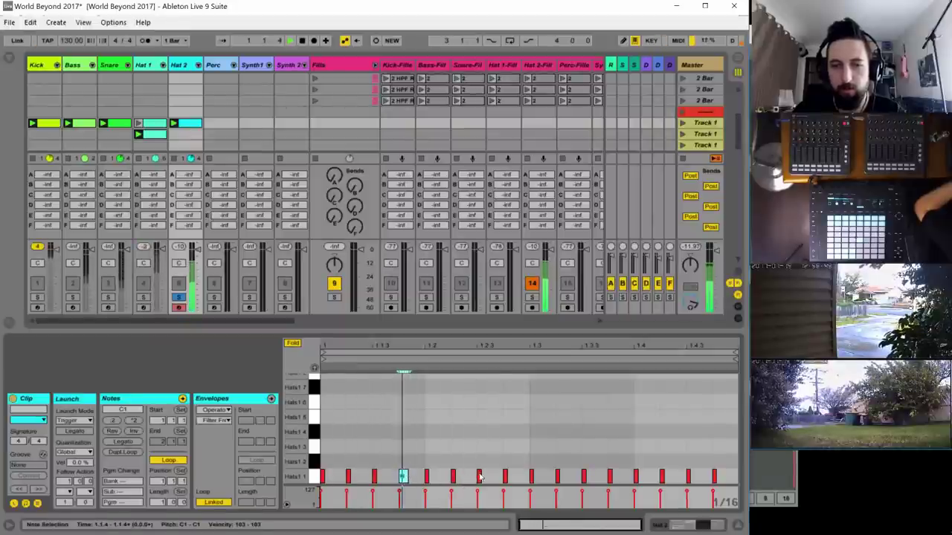
pyautogui.click(456, 476)
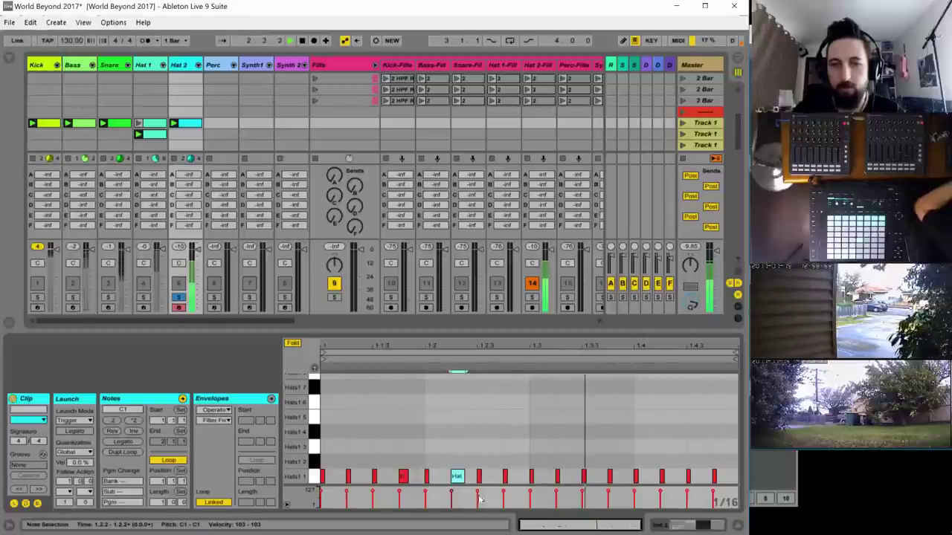
# - Lower the velocities of single hat notes: 1.1.2 to 92, 1.1.3 to 81 and 1.2.2 to 85
pyautogui.click(346, 495)
pyautogui.click(346, 495)
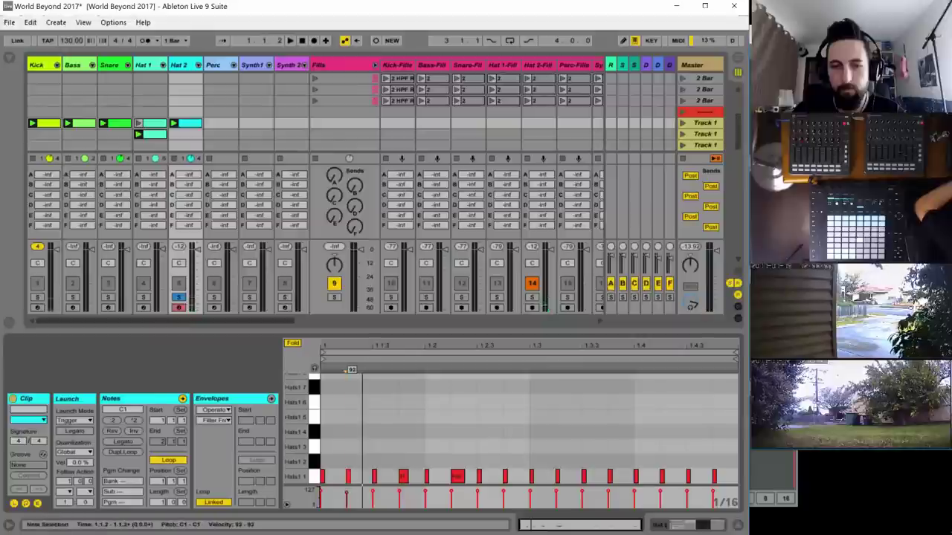
pyautogui.moveTo(372, 491); pyautogui.dragTo(372, 495)
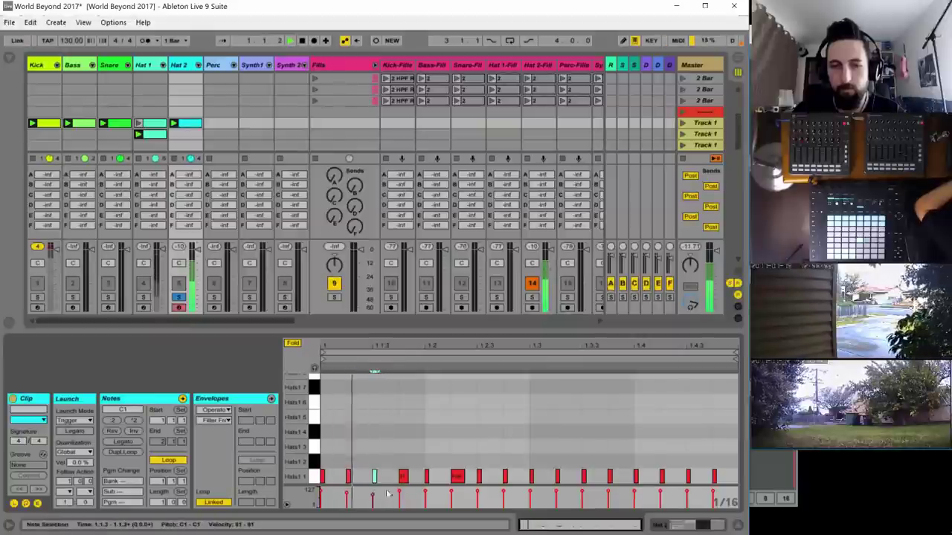
pyautogui.click(458, 476)
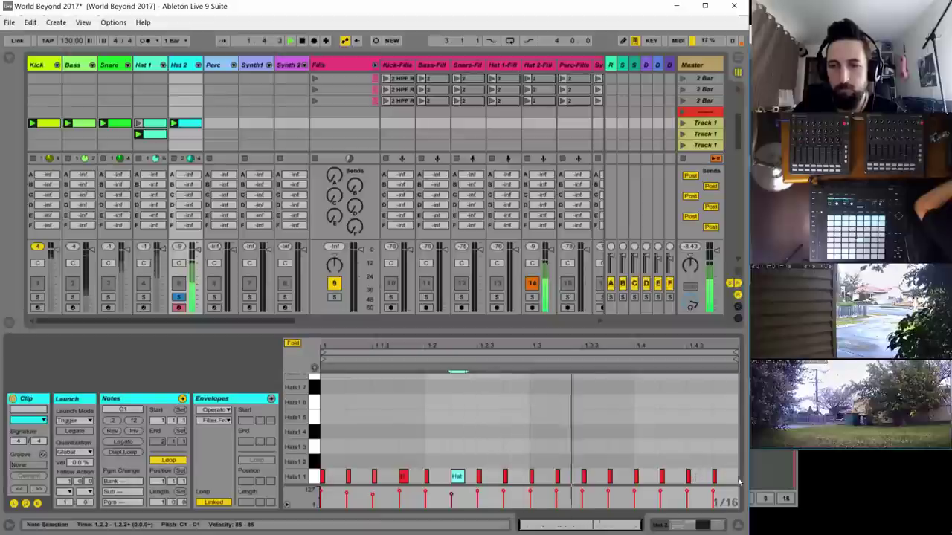
# - Narrow the note grid to 1/32, build a 32nd-note hat roll from 1.4.3 to the bar's end, and lower the 1.4.3 note's velocity
pyautogui.click(727, 470)
pyautogui.hotkey('ctrl', '1')
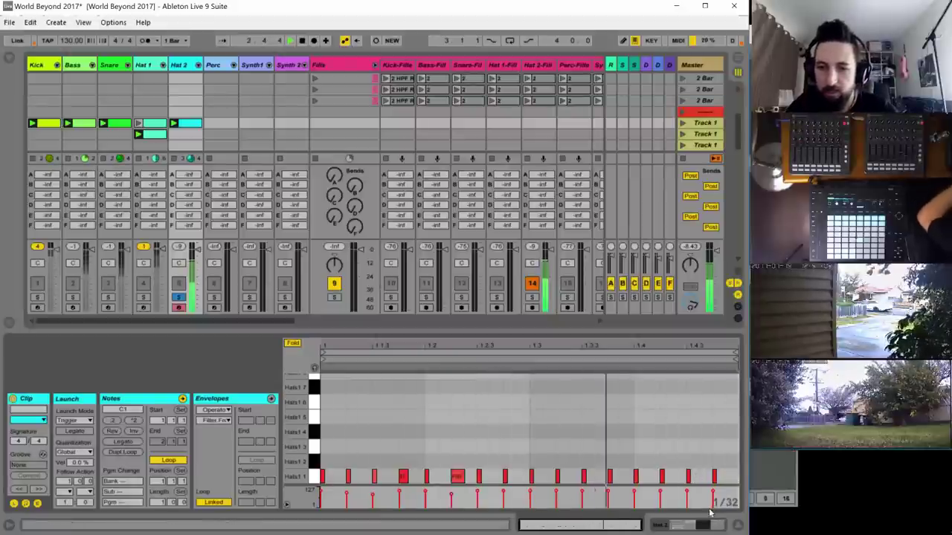
pyautogui.doubleClick(727, 476)
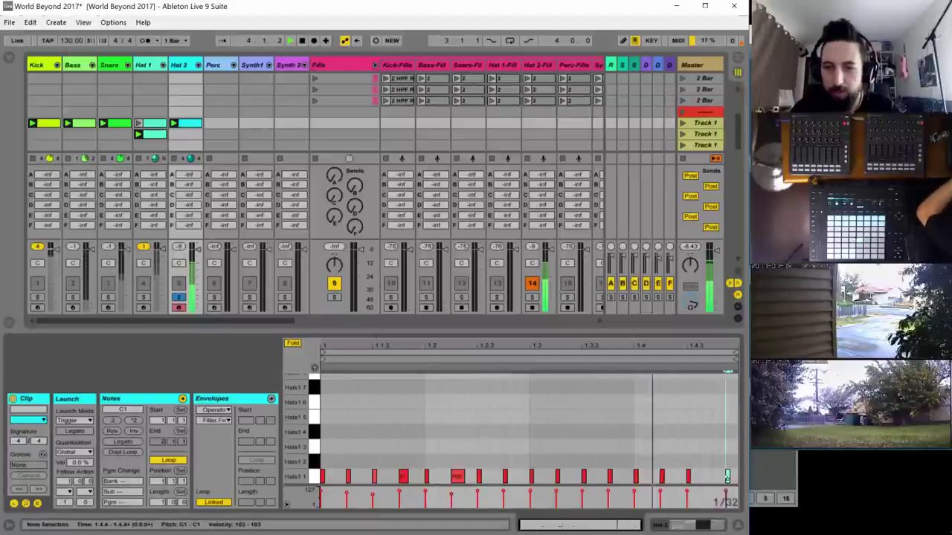
pyautogui.press('super')
pyautogui.press('super')
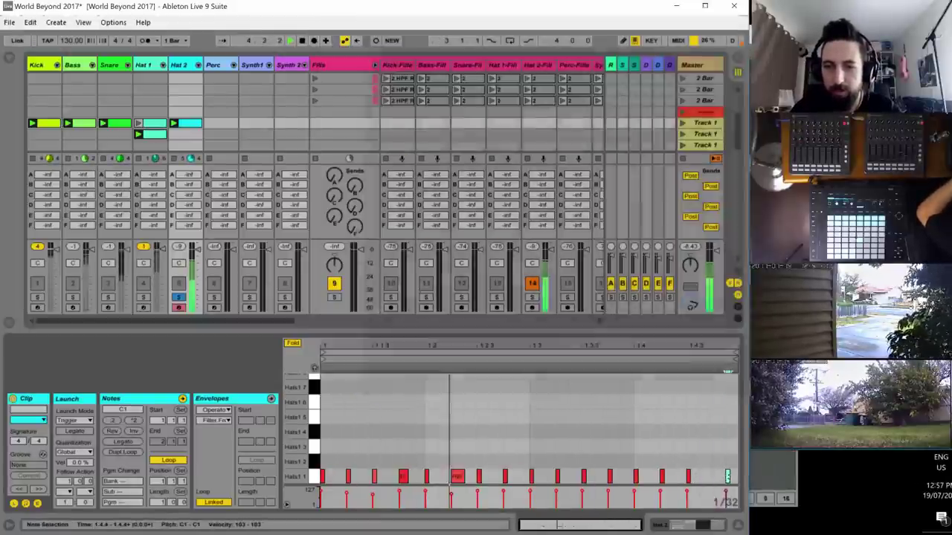
pyautogui.doubleClick(713, 476)
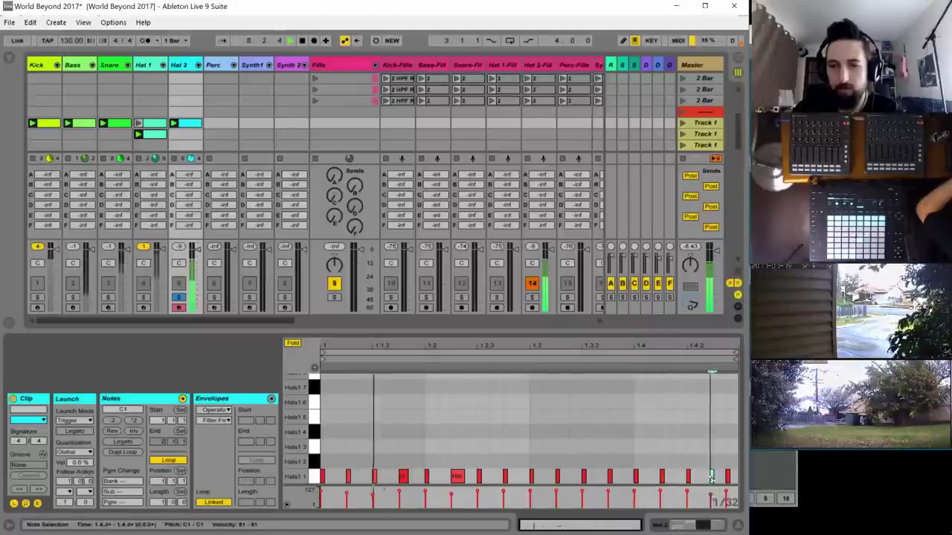
pyautogui.doubleClick(701, 477)
pyautogui.moveTo(687, 491); pyautogui.dragTo(687, 498)
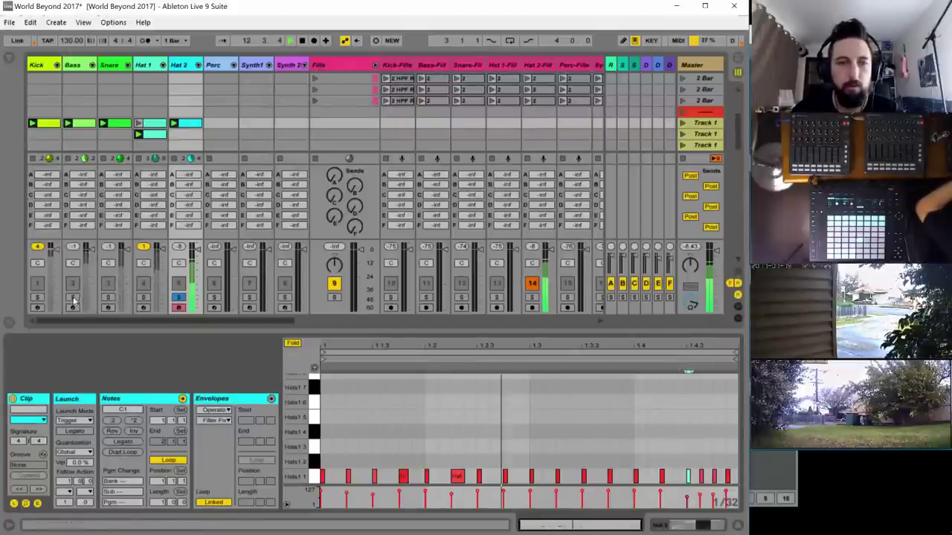
# - Solo the Kick and Bass tracks along with Hat 2, and set the volume of Hat 2's Operator to 4.1 dB
pyautogui.click(37, 297)
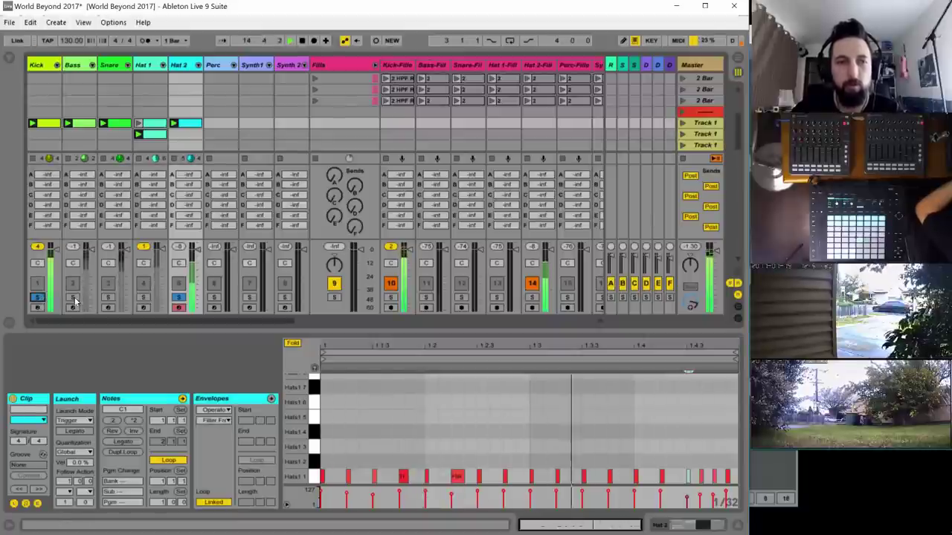
pyautogui.click(73, 297)
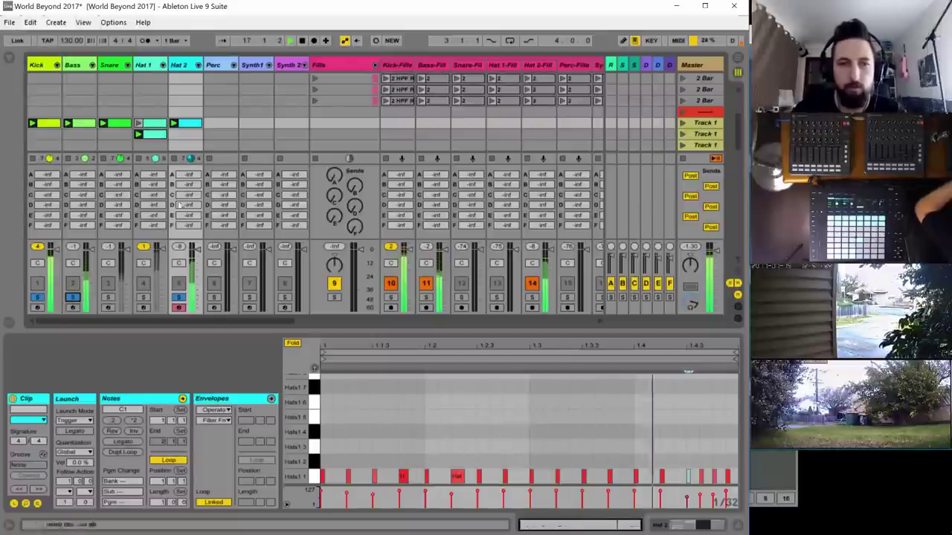
pyautogui.click(179, 65)
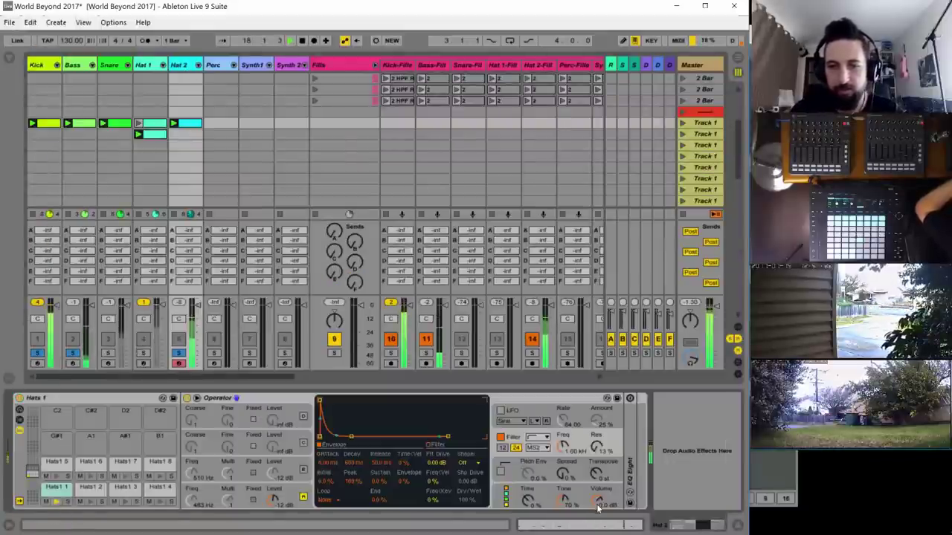
pyautogui.moveTo(599, 500)
pyautogui.mouseDown()
pyautogui.moveTo(598, 487)
pyautogui.moveTo(597, 507)
pyautogui.mouseUp()
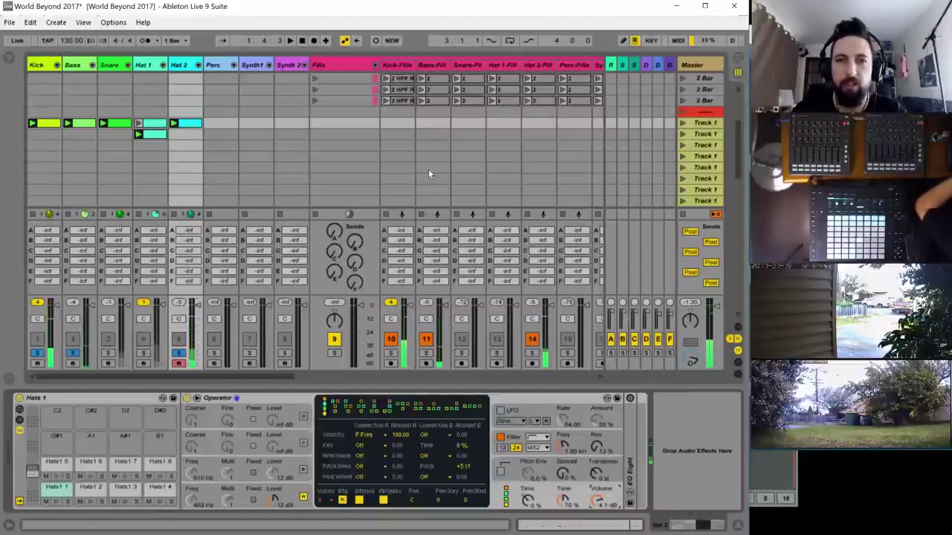
# - Adjust the compressor threshold on the Side Chain track to about -21 dB and play the set
pyautogui.scroll(3, 428, 163)
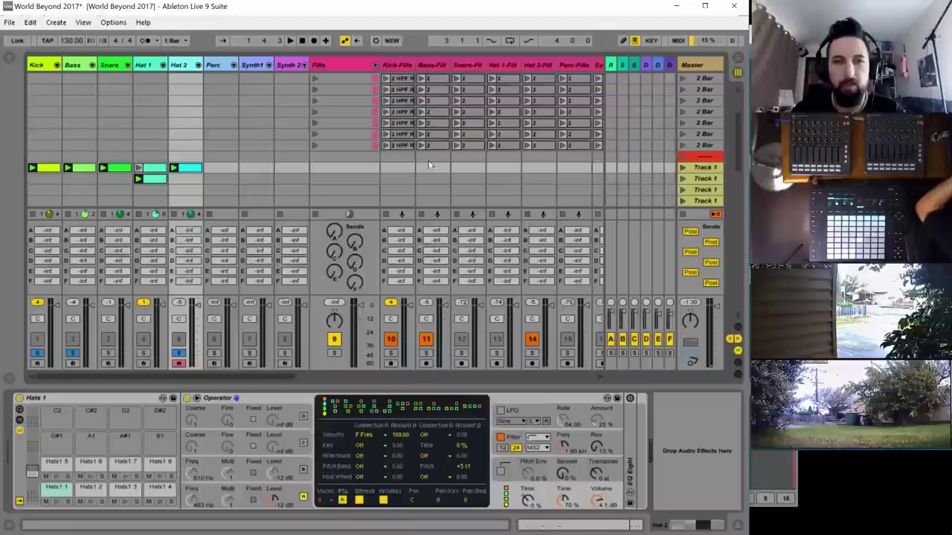
pyautogui.hscroll(5, 348, 372)
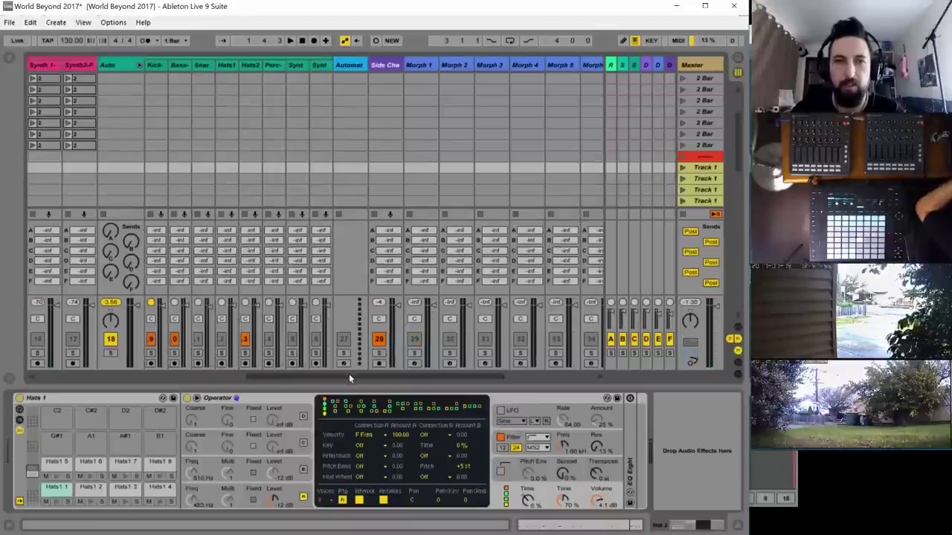
pyautogui.click(397, 67)
pyautogui.moveTo(173, 460)
pyautogui.mouseDown()
pyautogui.moveTo(172, 488)
pyautogui.moveTo(180, 460)
pyautogui.mouseUp()
pyautogui.press('space')
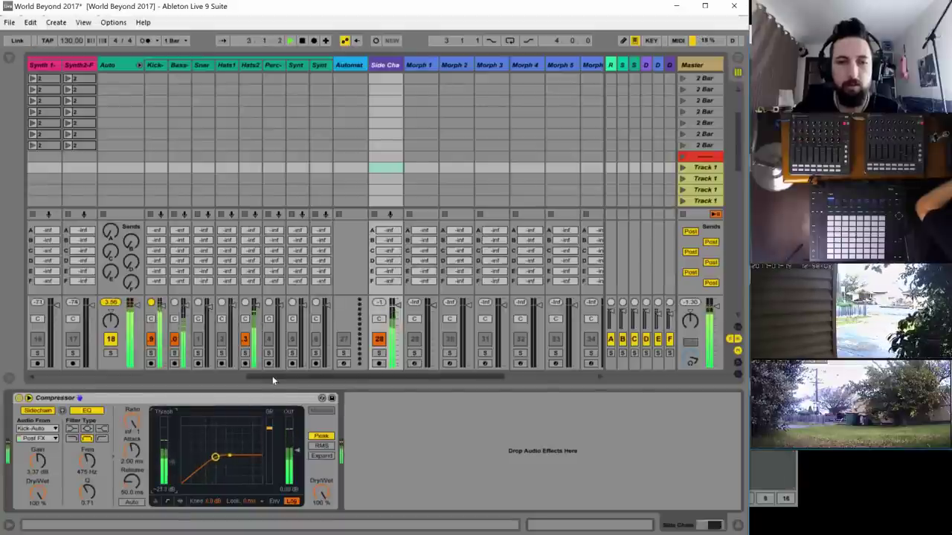
# - In Hat 2's Operator, map velocity to Volume as the second connection with an amount of 100, and play the set
pyautogui.moveTo(272, 377); pyautogui.dragTo(52, 370)
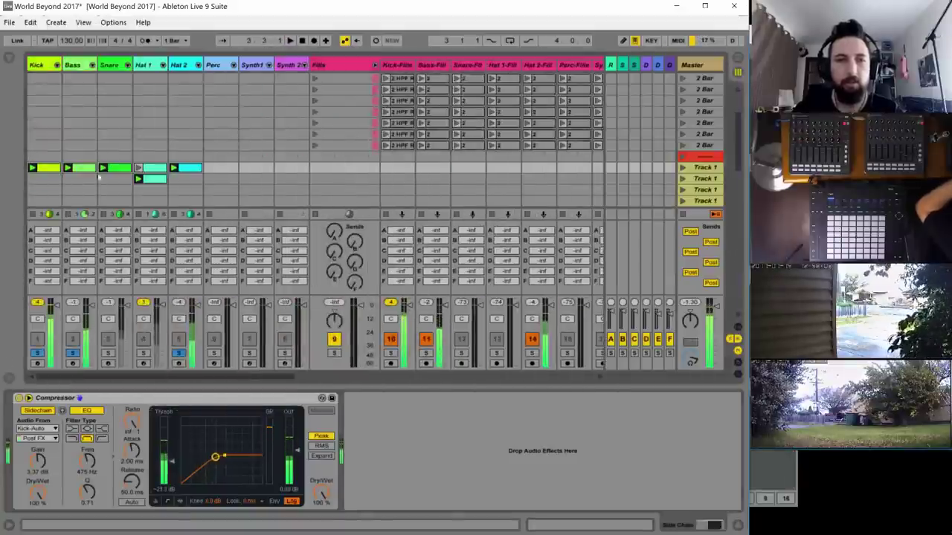
pyautogui.click(198, 182)
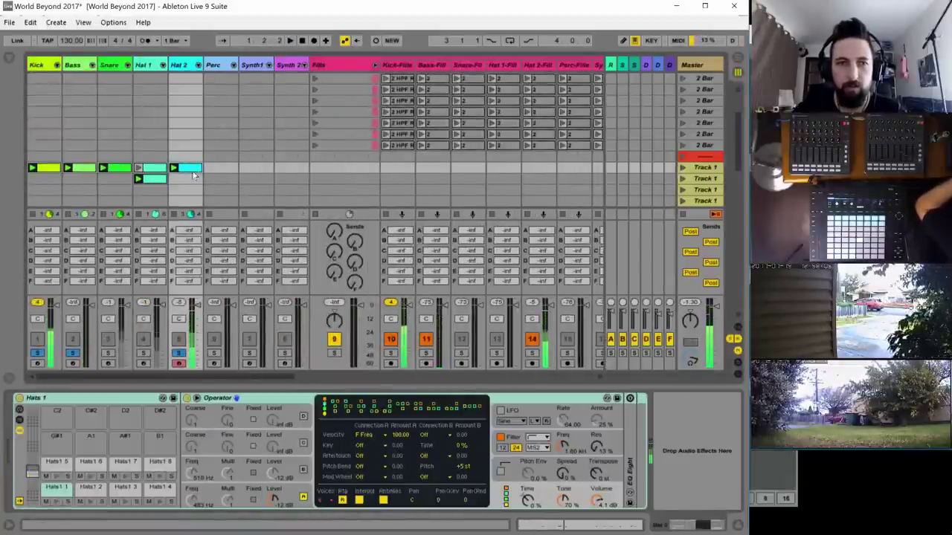
pyautogui.doubleClick(192, 169)
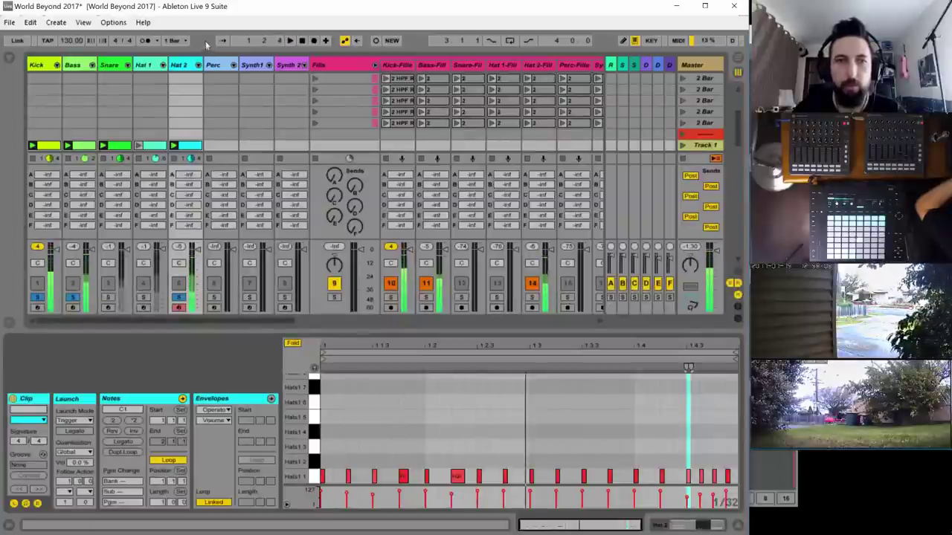
pyautogui.hotkey('shift', 'Tab')
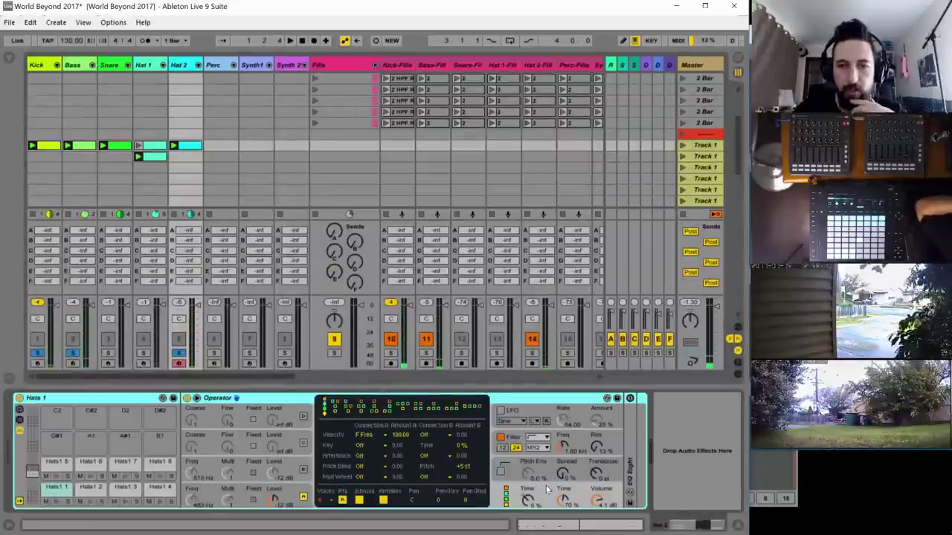
pyautogui.click(451, 434)
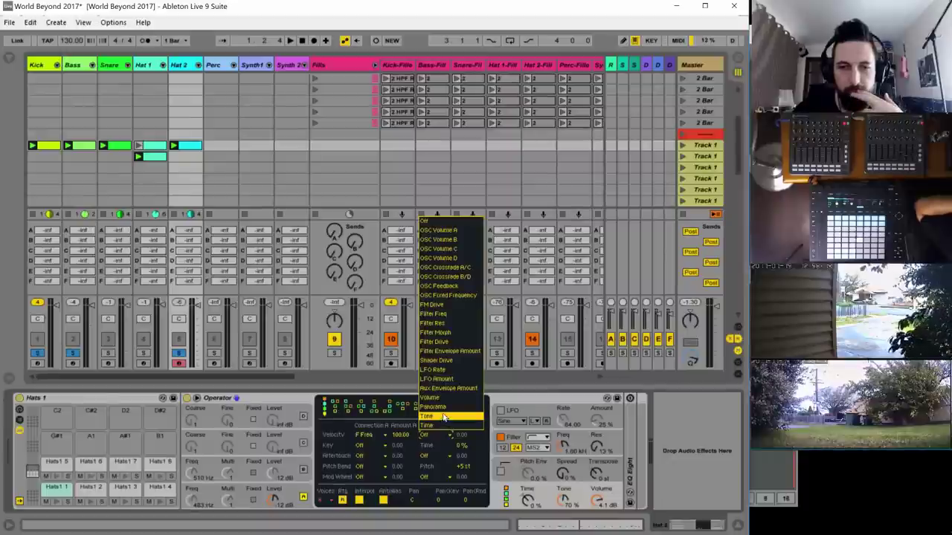
pyautogui.click(444, 397)
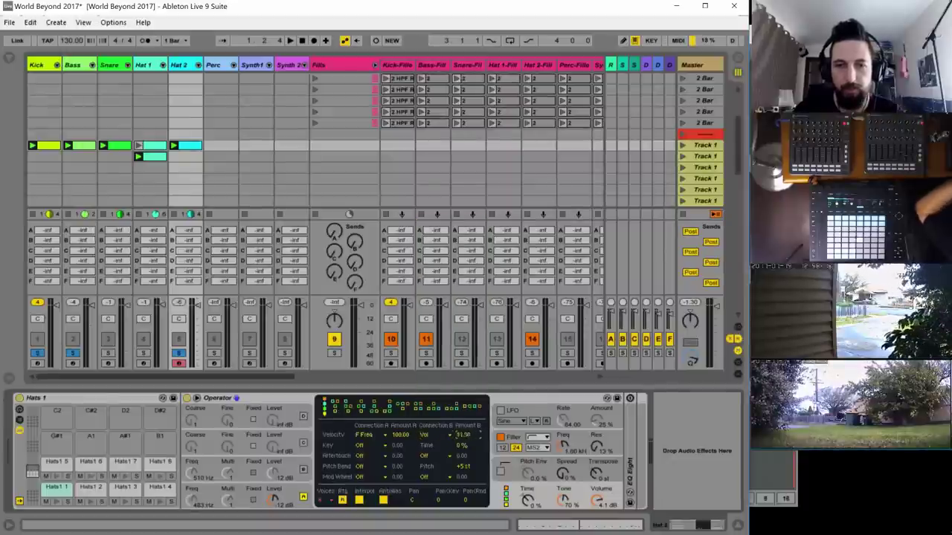
pyautogui.press('space')
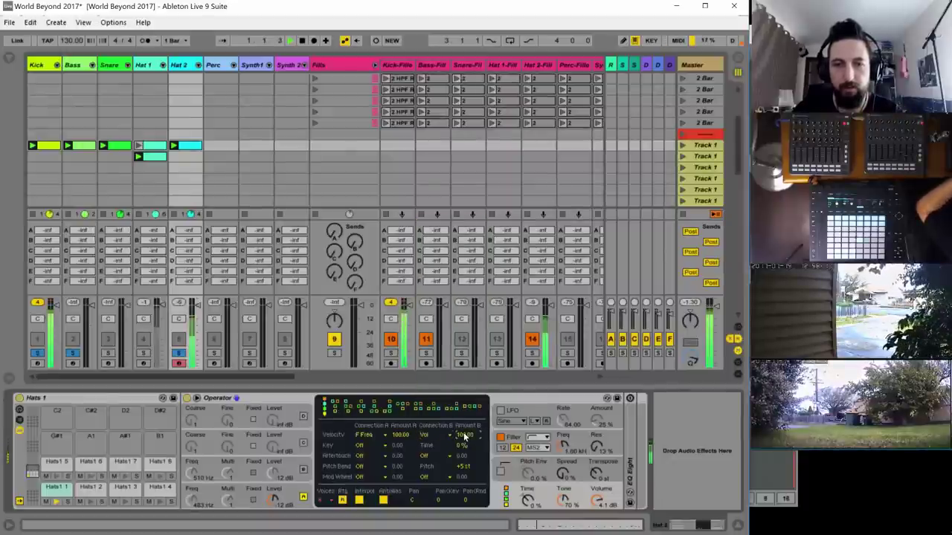
# - Lower the velocities of the Hat 2 notes at 1.2.1, 1.3.2 and 1.3.4 while the set plays
pyautogui.doubleClick(188, 146)
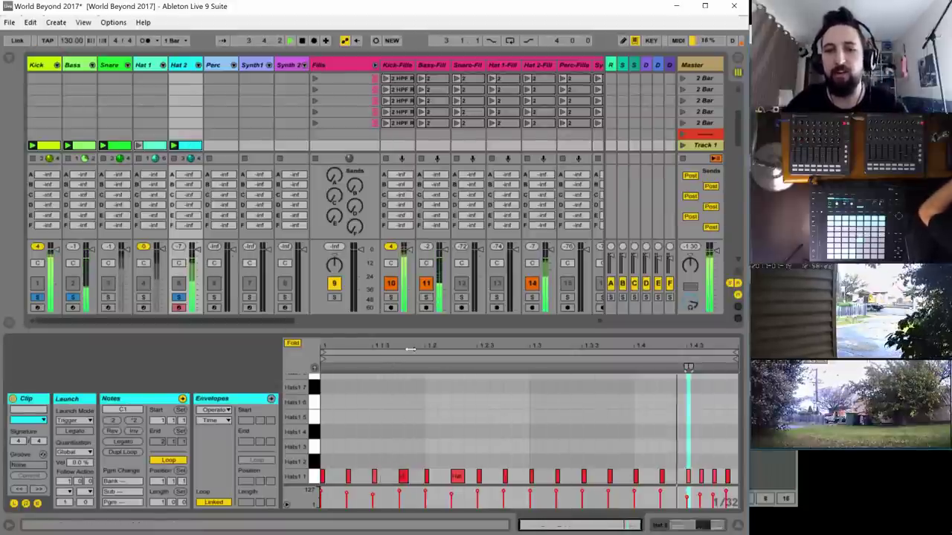
pyautogui.click(465, 452)
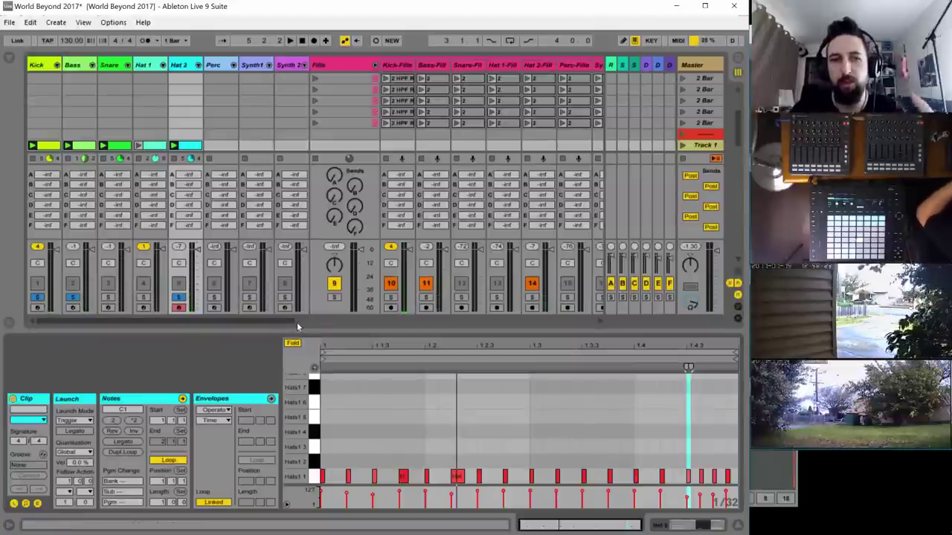
pyautogui.press('space')
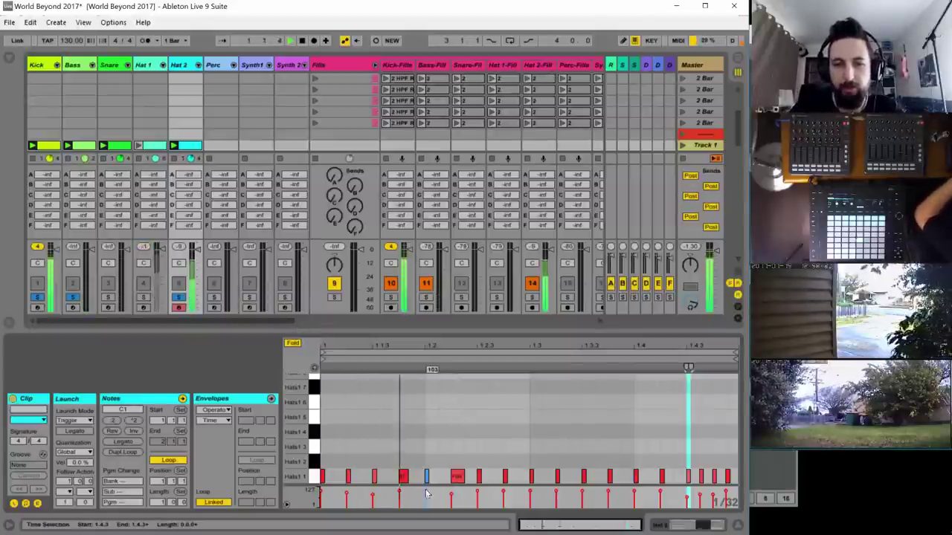
pyautogui.moveTo(425, 491); pyautogui.dragTo(426, 495)
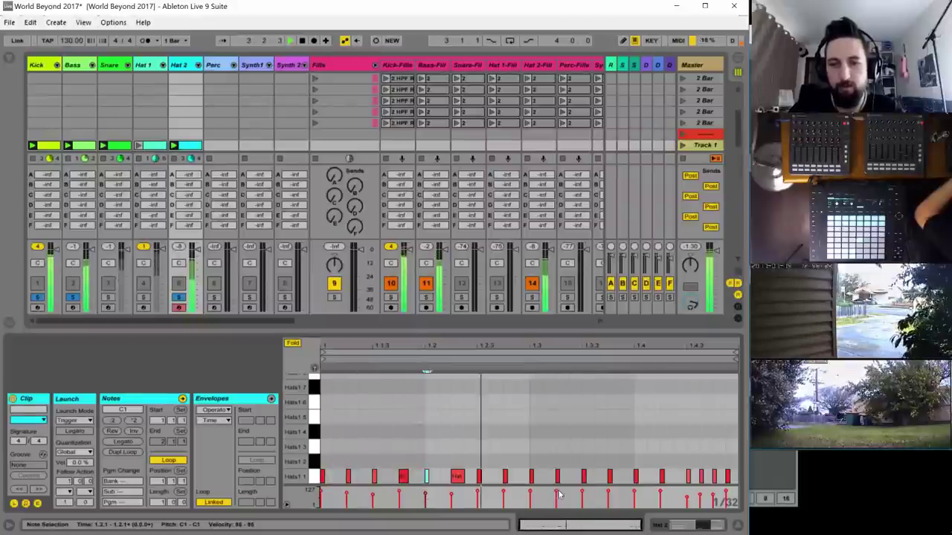
pyautogui.moveTo(558, 494); pyautogui.dragTo(609, 495)
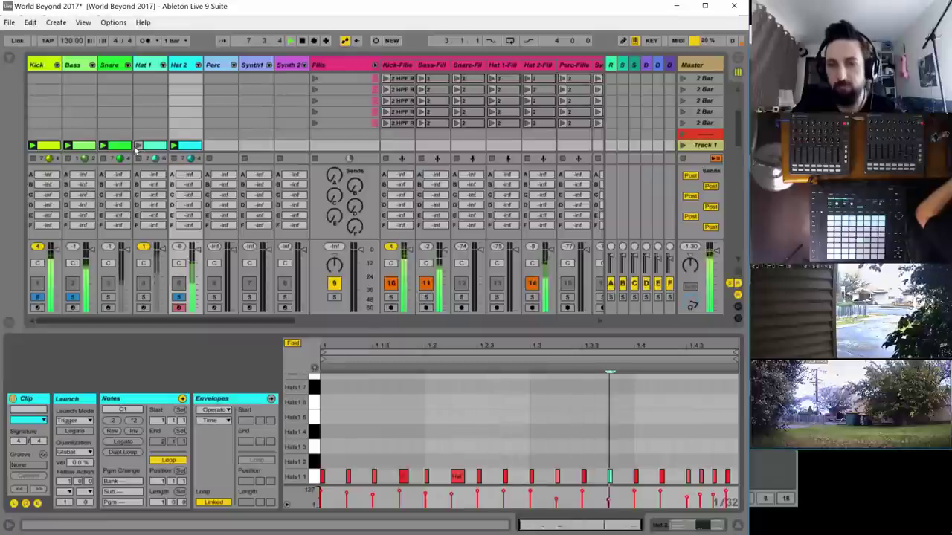
# - Set Hat 2's Operator Spread to 100% and its Time to about 14%
pyautogui.click(178, 65)
pyautogui.moveTo(563, 476); pyautogui.dragTo(563, 461)
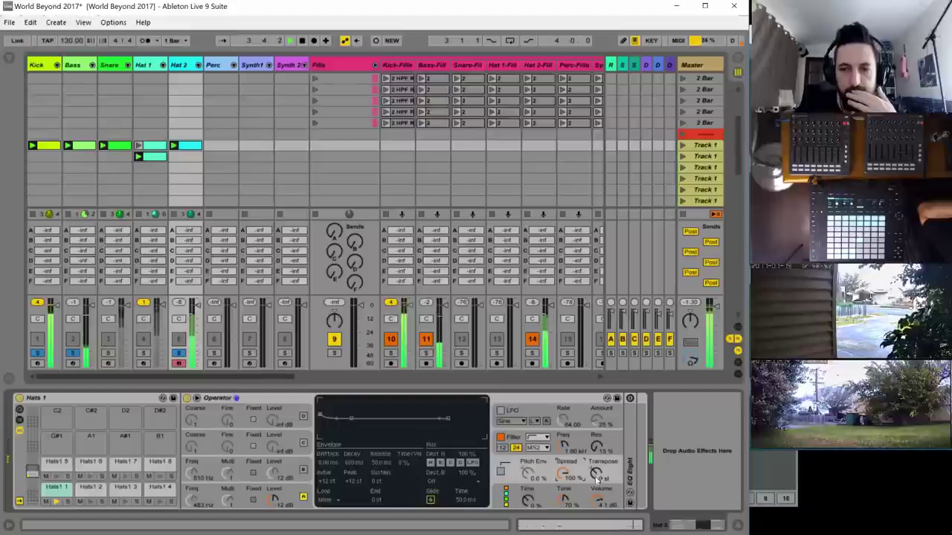
pyautogui.click(526, 503)
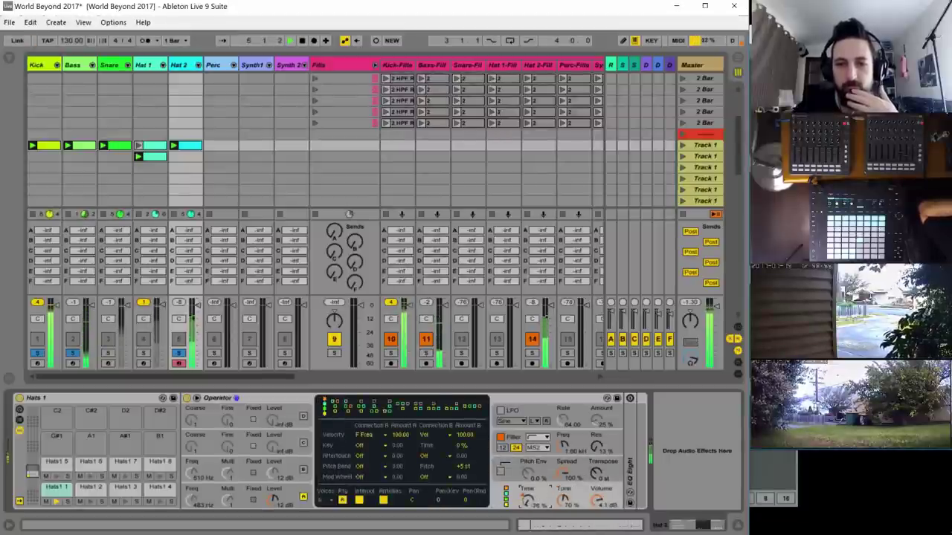
pyautogui.moveTo(526, 500); pyautogui.dragTo(527, 465)
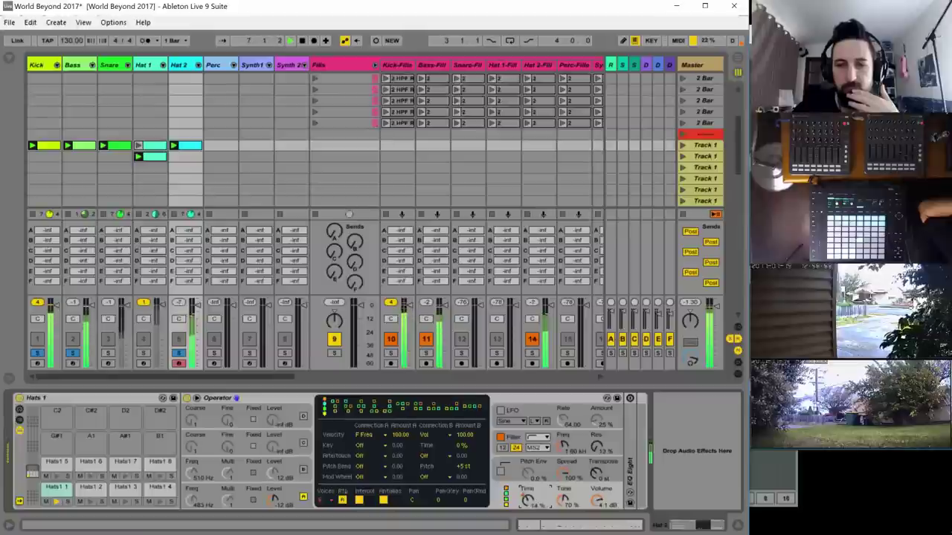
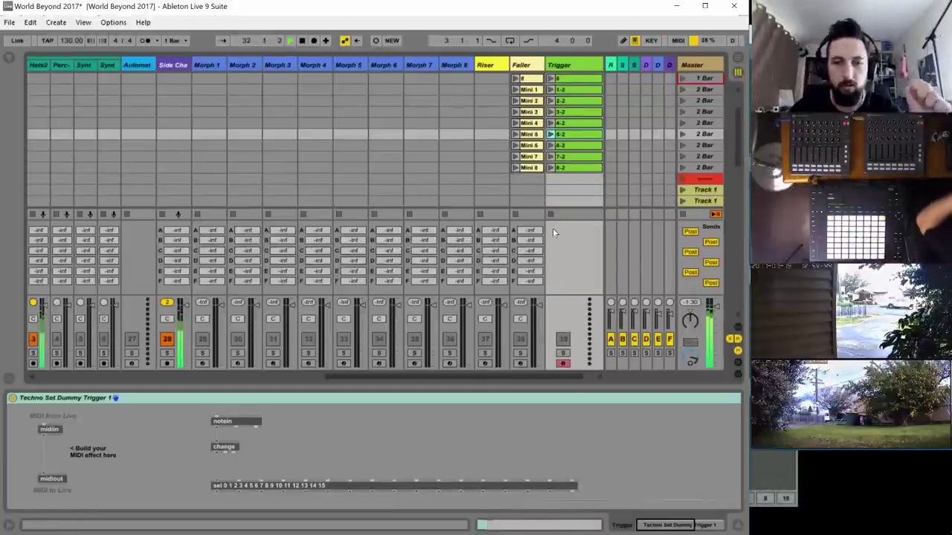
# - Solo the Snare and Hat 1 tracks along with Kick, Bass and Hat 2
pyautogui.moveTo(353, 376); pyautogui.dragTo(31, 375)
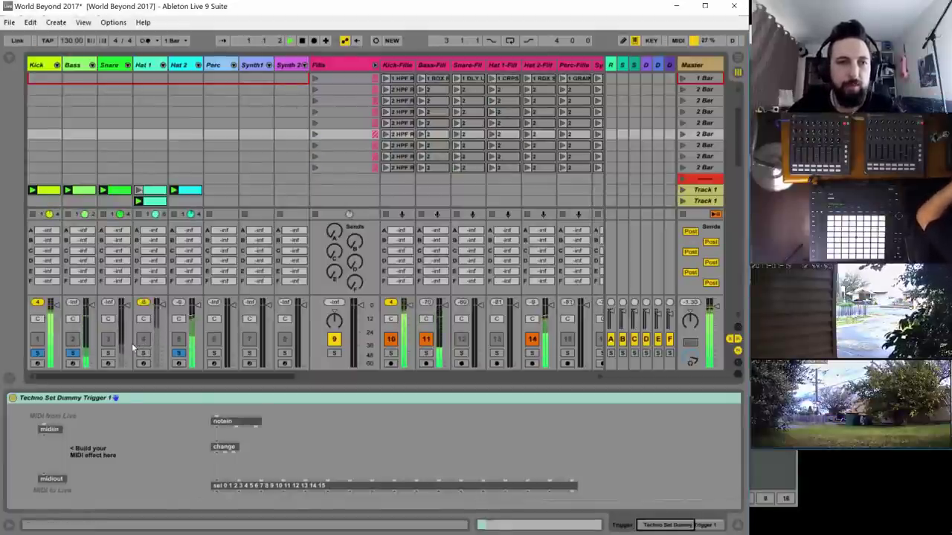
pyautogui.click(108, 352)
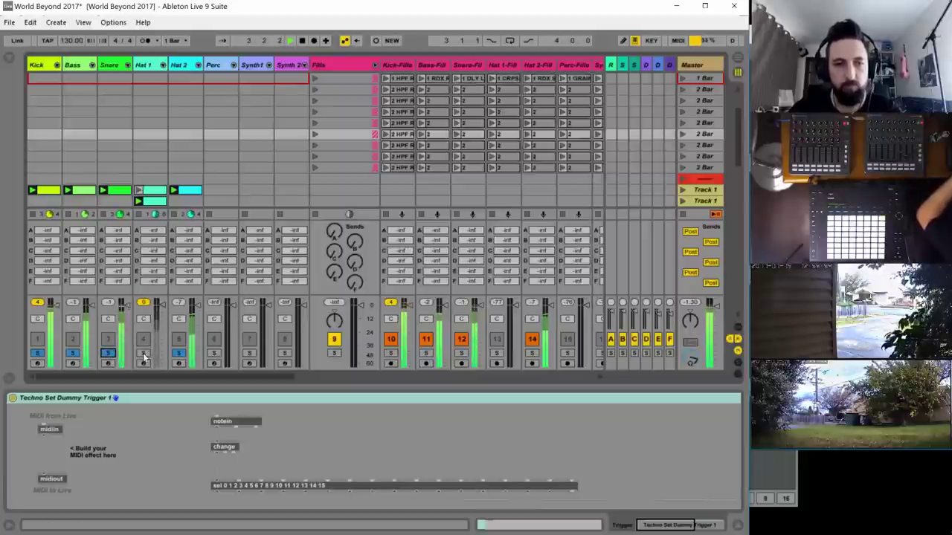
pyautogui.click(143, 352)
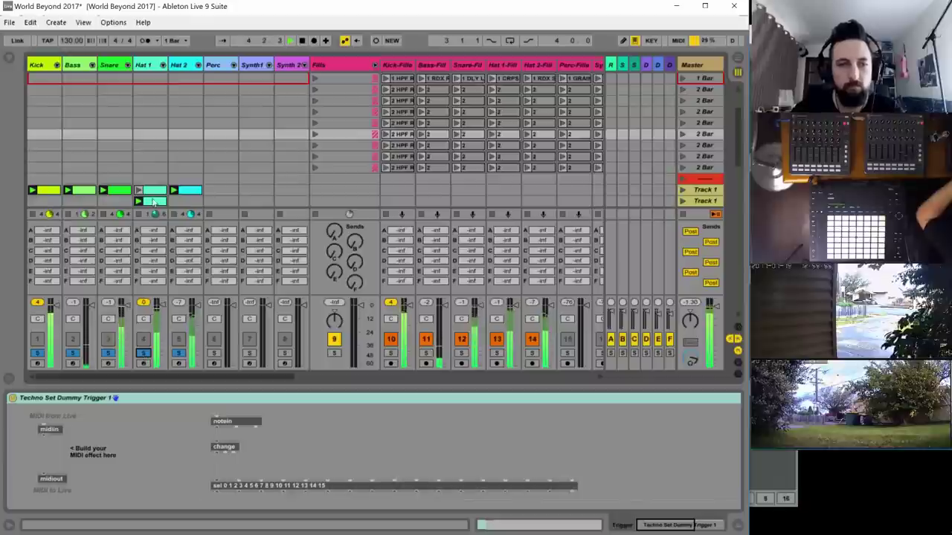
# - Play the set and lengthen the envelope attack and decay of oscillator C in Hat 1's Operator
pyautogui.click(146, 66)
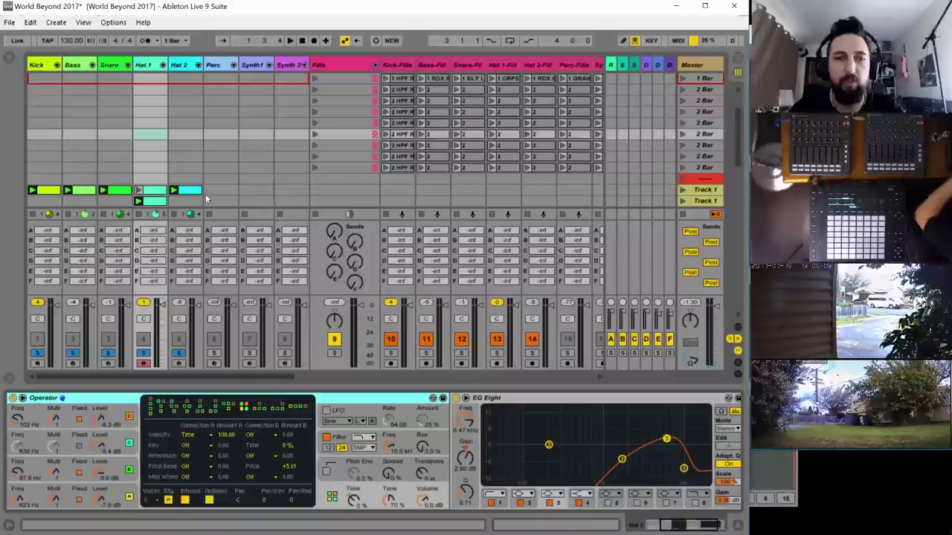
pyautogui.press('space')
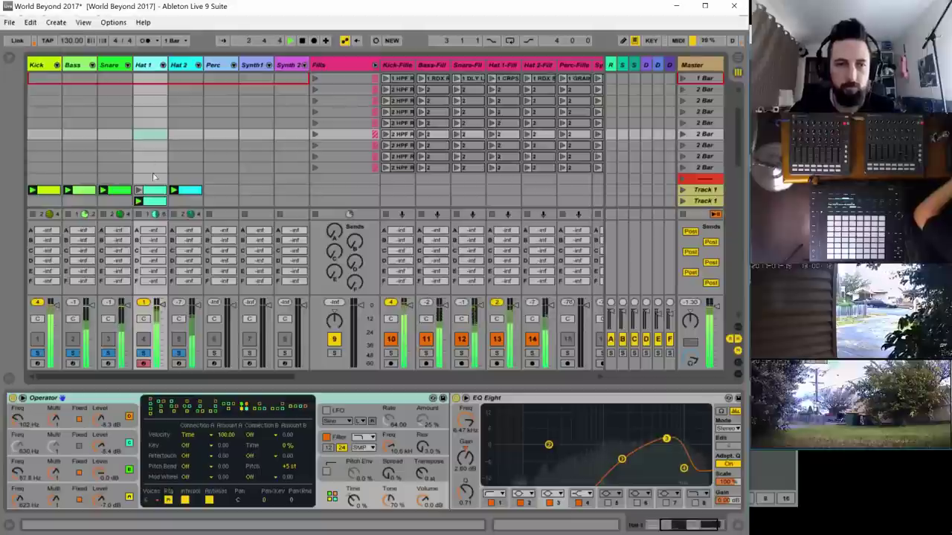
pyautogui.click(123, 448)
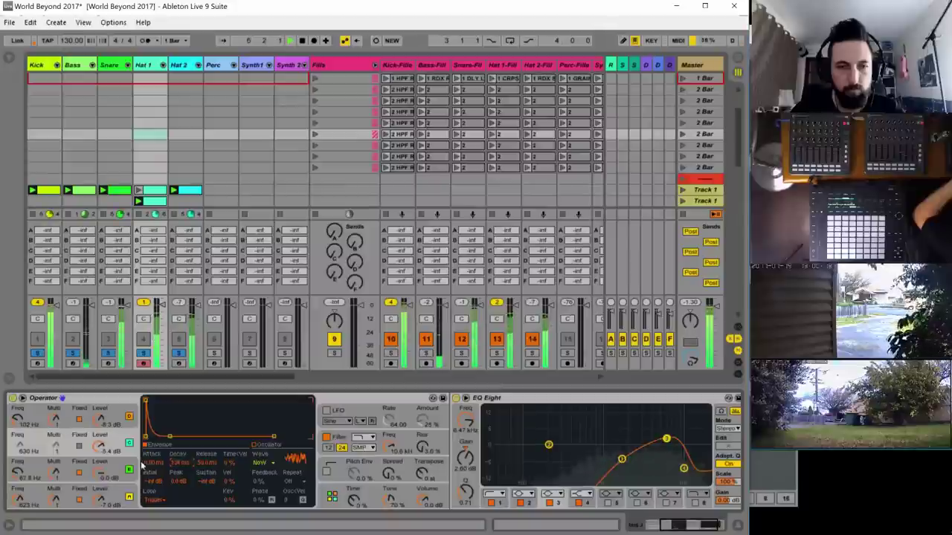
pyautogui.click(118, 466)
pyautogui.click(129, 443)
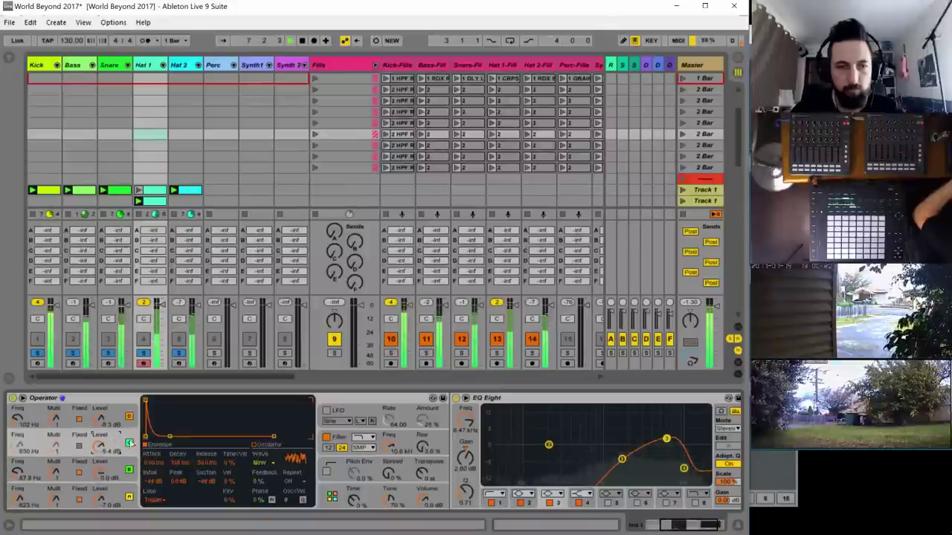
pyautogui.moveTo(180, 466); pyautogui.dragTo(153, 455)
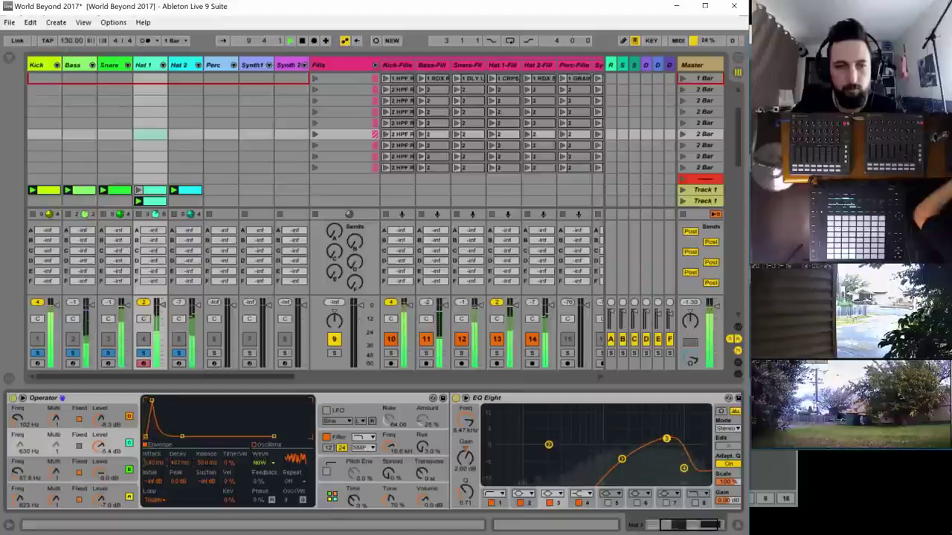
# - Shorten oscillator B's envelope decay in Hat 1's Operator and adjust the decay of oscillator A
pyautogui.click(117, 465)
pyautogui.moveTo(168, 462); pyautogui.dragTo(168, 471)
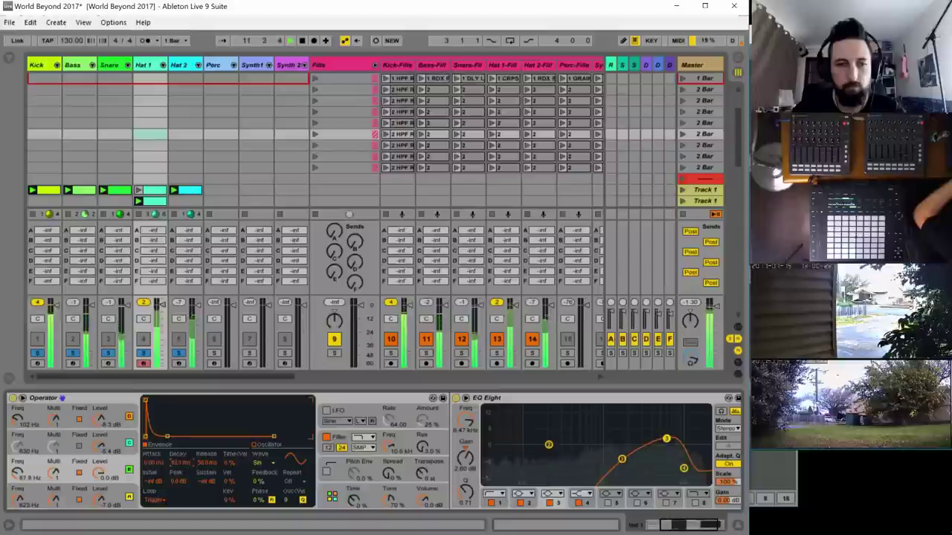
pyautogui.click(114, 496)
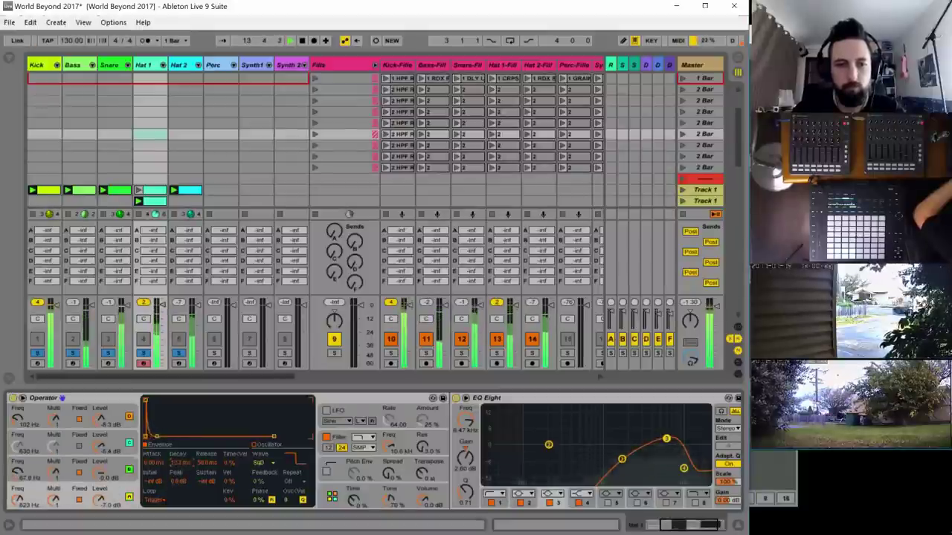
pyautogui.moveTo(179, 462); pyautogui.dragTo(180, 456)
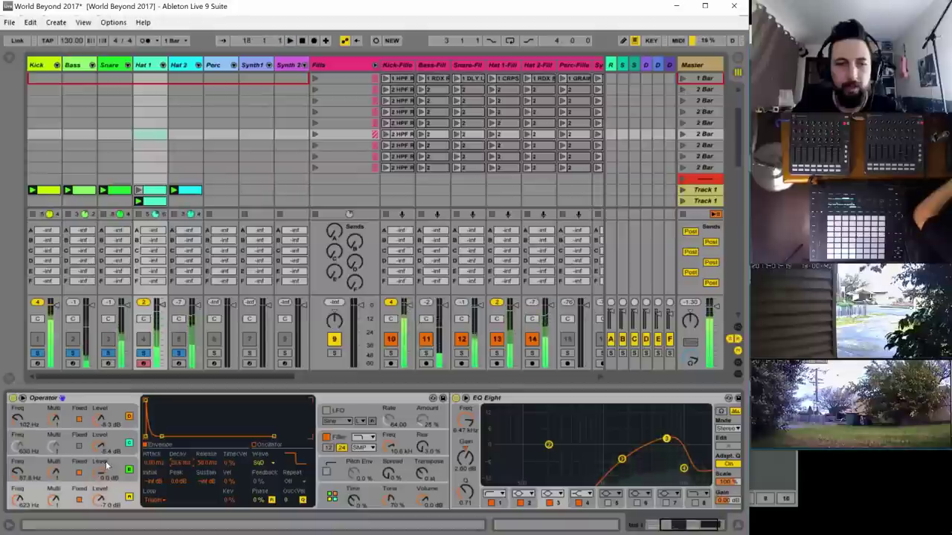
# - Compare Hat 1 without and with oscillator A, lengthen that oscillator's decay and set its fixed frequency to about 408 Hz
pyautogui.click(116, 492)
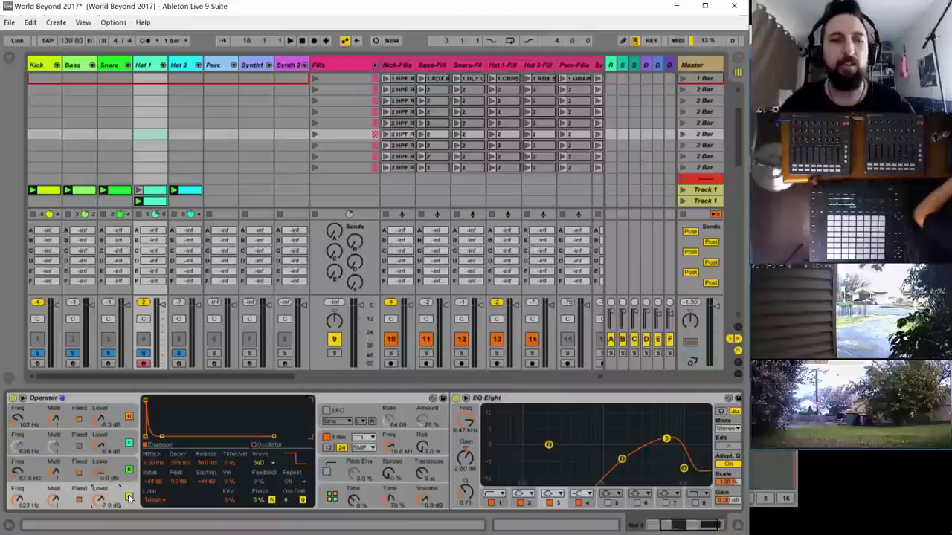
pyautogui.click(129, 497)
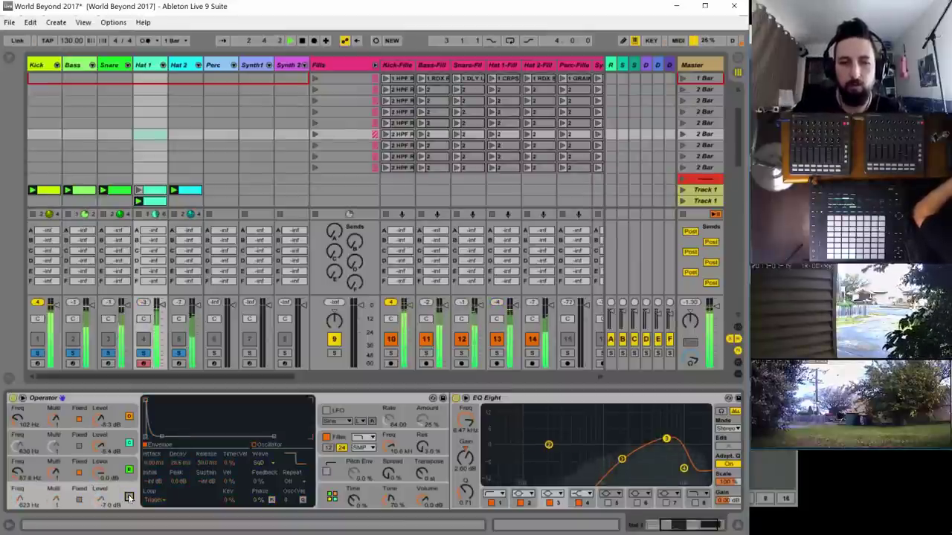
pyautogui.click(129, 497)
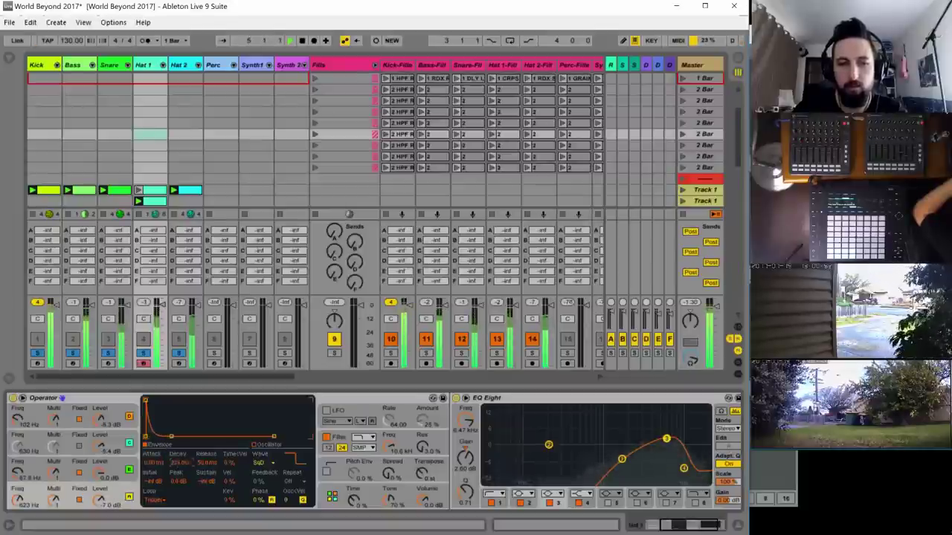
pyautogui.moveTo(171, 436); pyautogui.dragTo(178, 457)
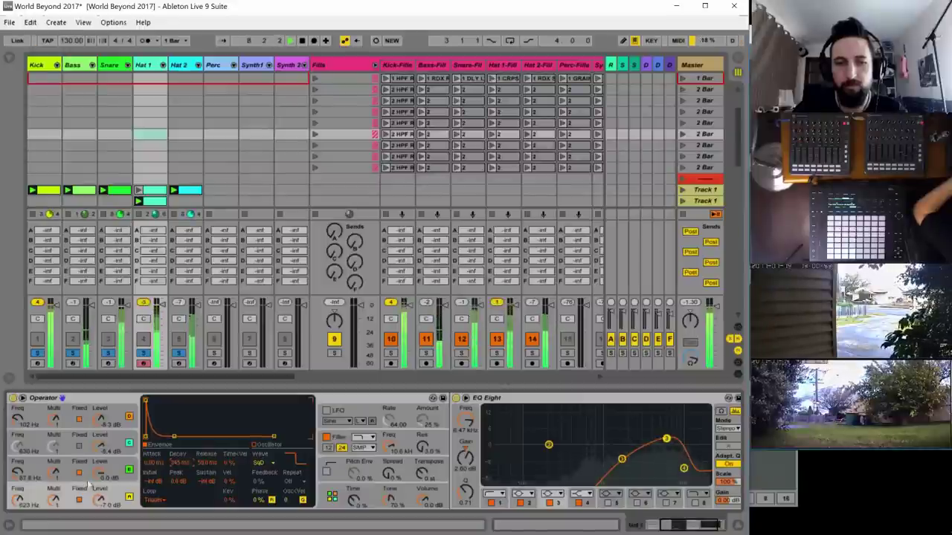
pyautogui.moveTo(18, 501); pyautogui.dragTo(18, 502)
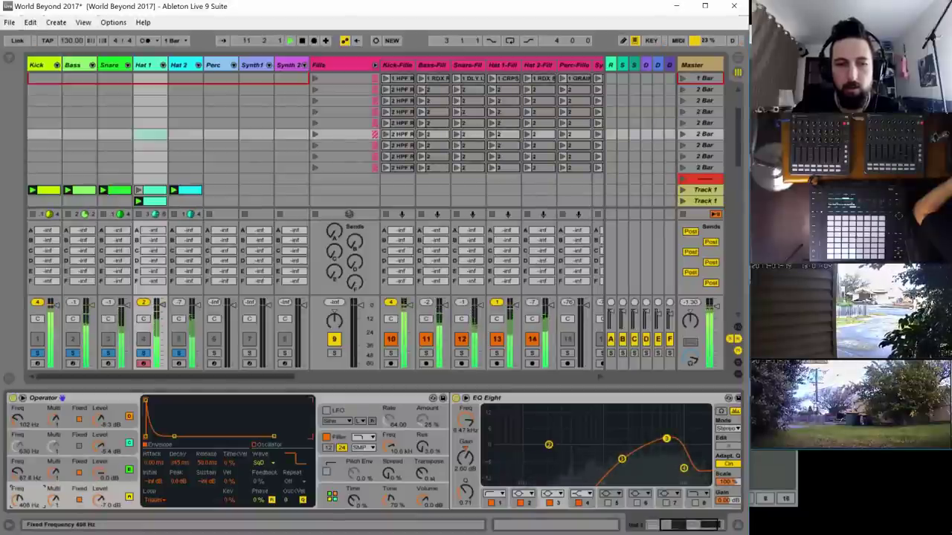
# - Enable the LFO in Hat 1's Operator, route it only to oscillator A at 100% amount and disable its retrigger
pyautogui.click(325, 410)
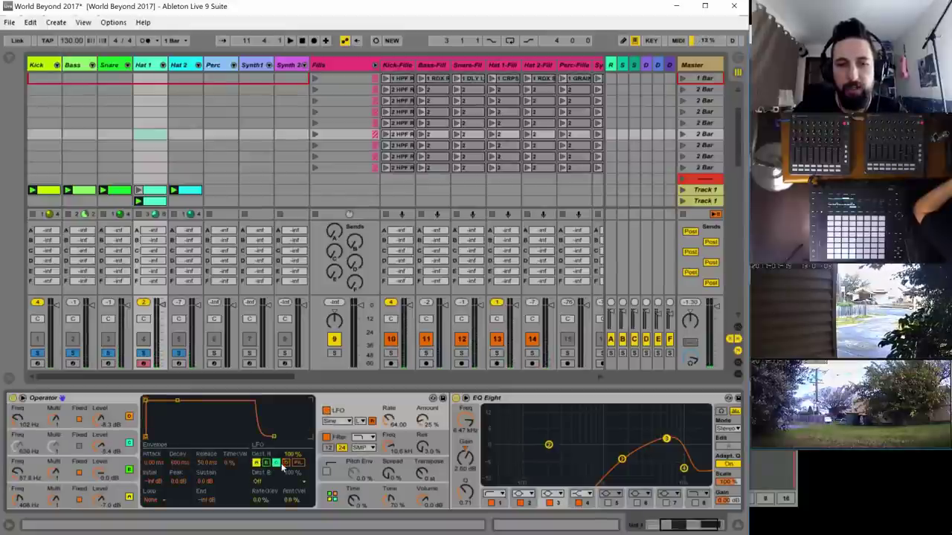
pyautogui.moveTo(422, 419); pyautogui.dragTo(423, 372)
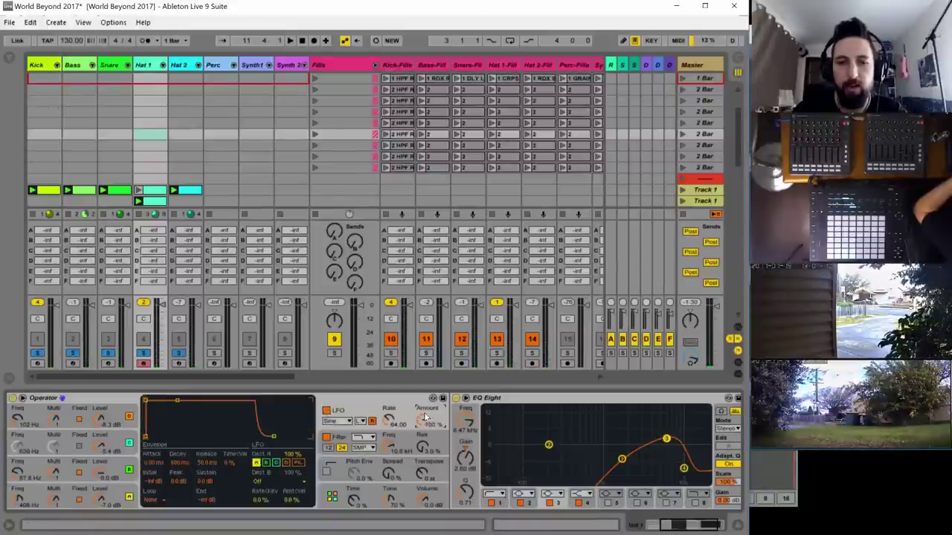
pyautogui.click(371, 422)
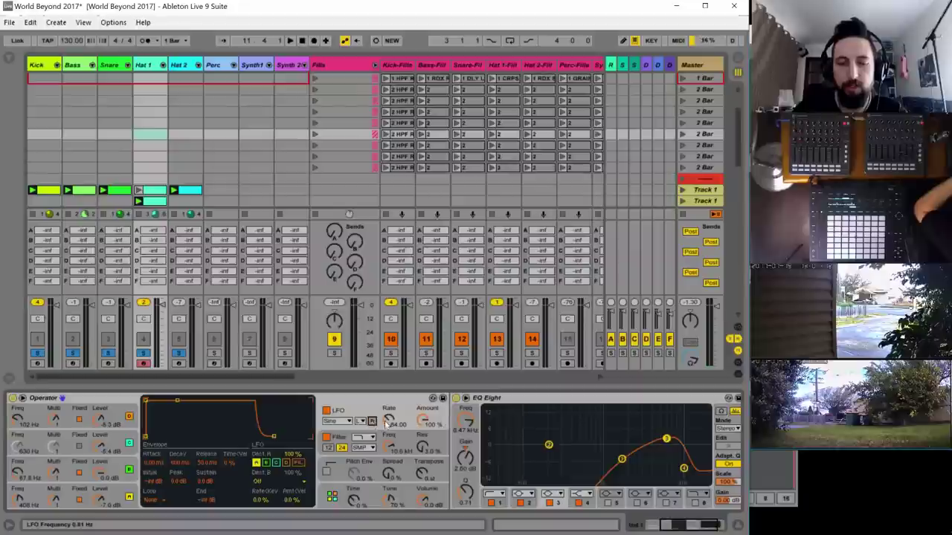
# - Play the set, raise the LFO rate in Hat 1's Operator to about 126 and set its waveform to SwDw
pyautogui.press('space')
pyautogui.moveTo(388, 421); pyautogui.dragTo(389, 375)
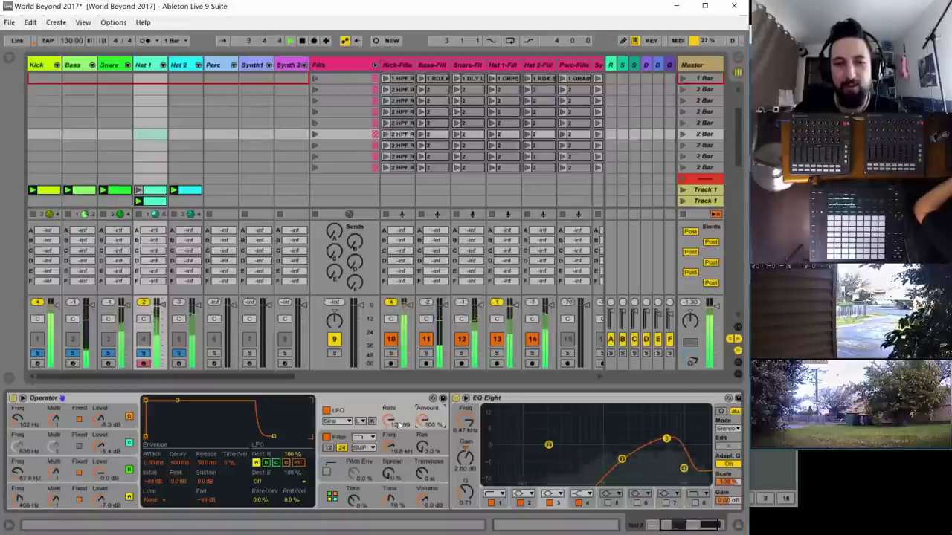
pyautogui.moveTo(399, 424); pyautogui.dragTo(388, 408)
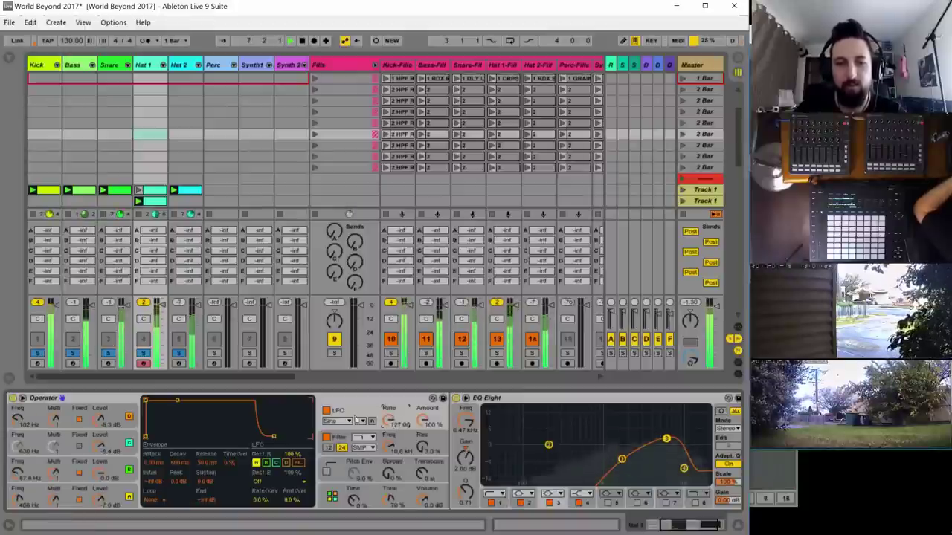
pyautogui.click(338, 421)
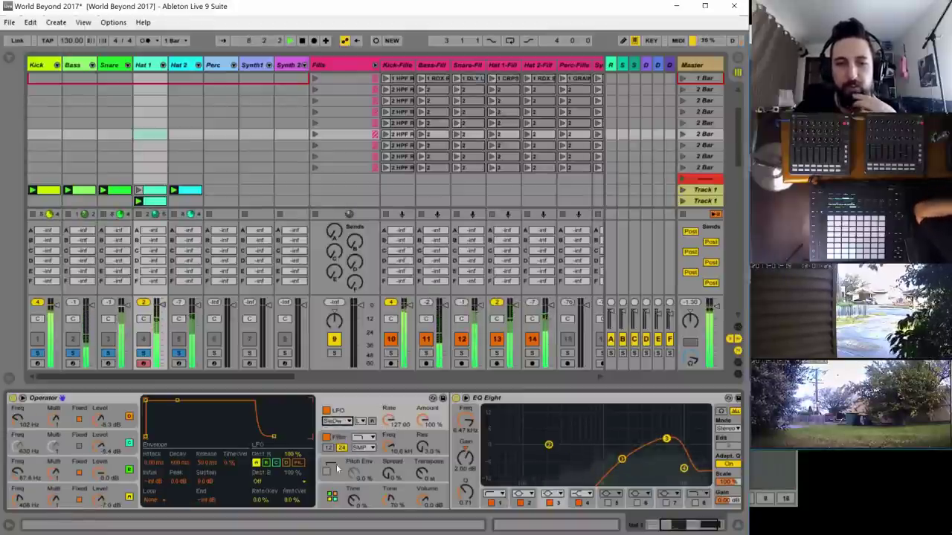
pyautogui.click(336, 458)
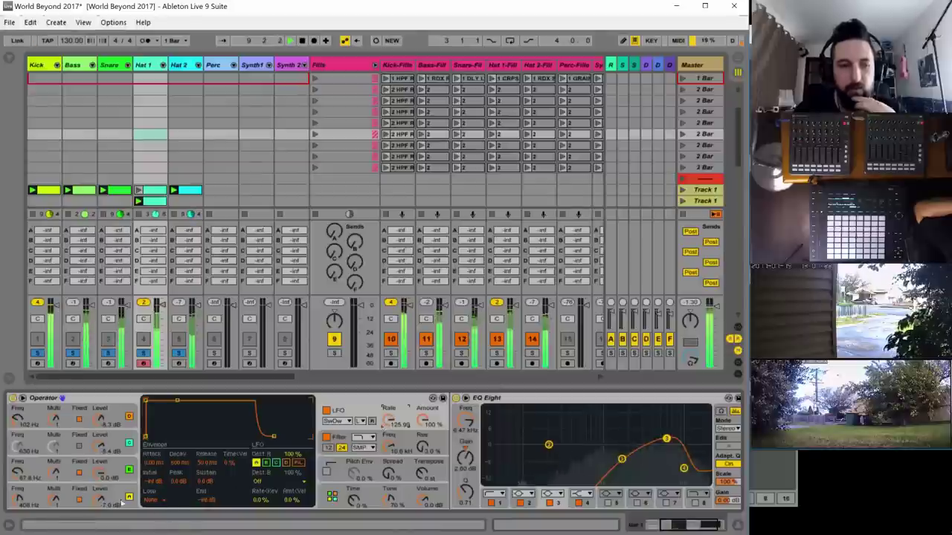
# - Set oscillator A in Hat 1 to -10 dB and 693 Hz with a shorter decay, audition Hat 1 alone and clear the solos
pyautogui.moveTo(99, 502); pyautogui.dragTo(99, 521)
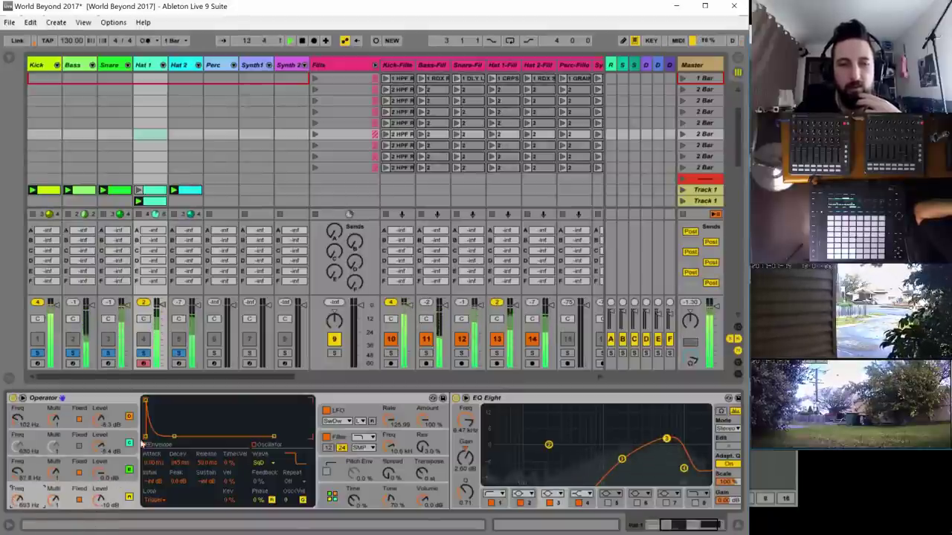
pyautogui.moveTo(174, 436); pyautogui.dragTo(170, 436)
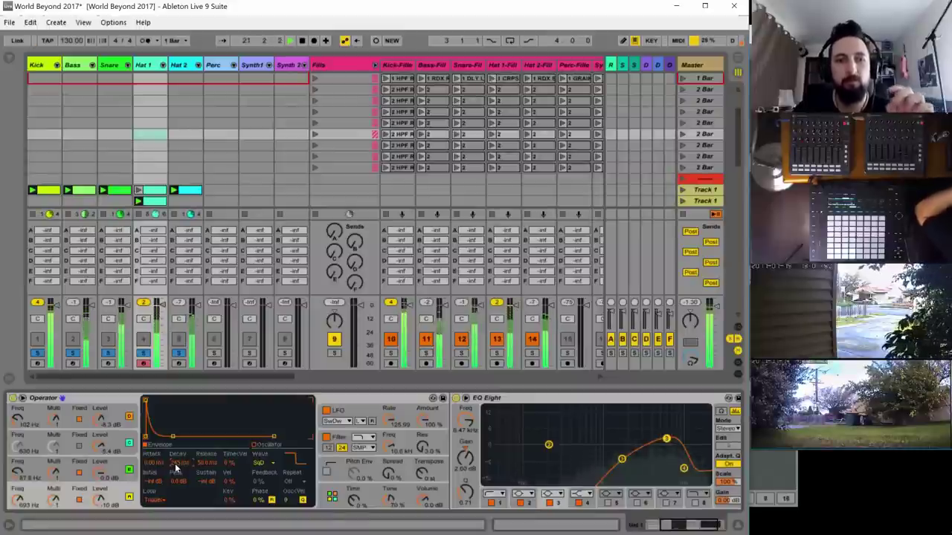
pyautogui.click(143, 353)
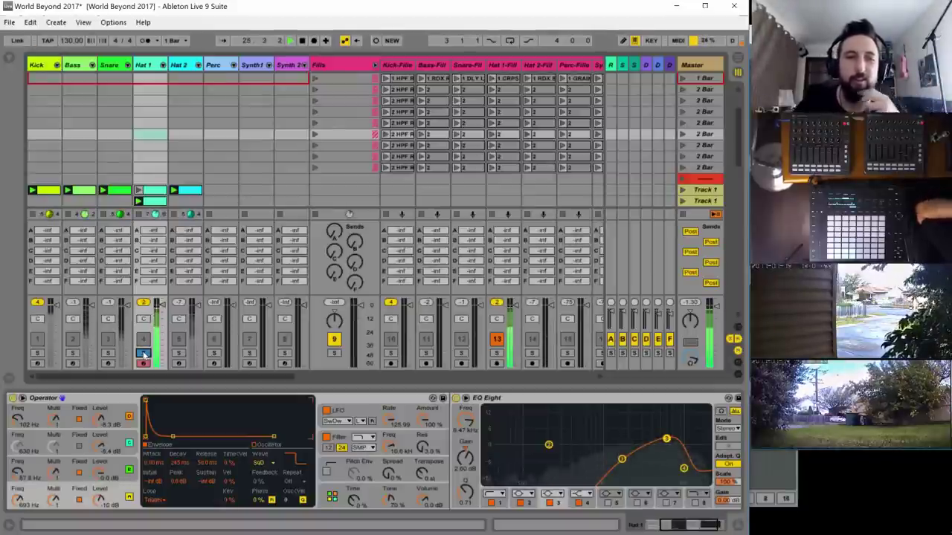
pyautogui.click(143, 353)
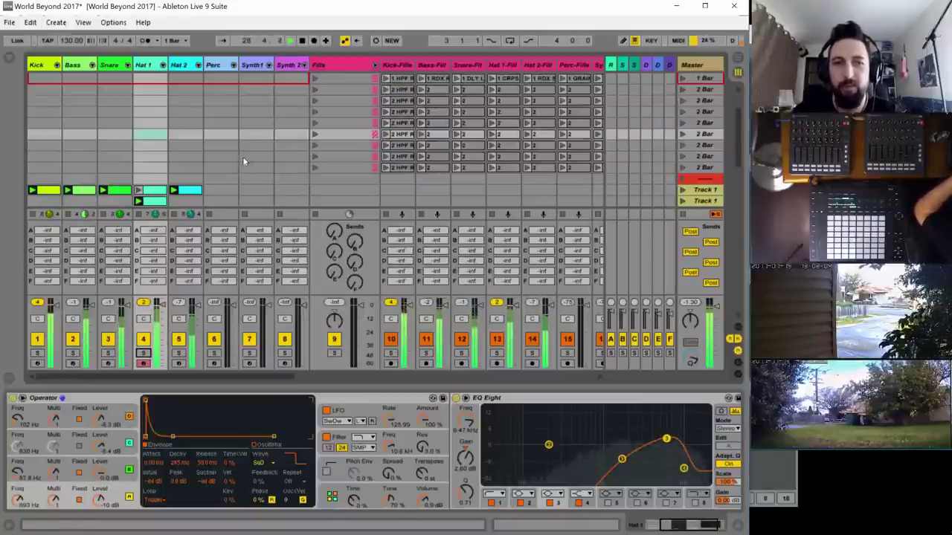
# - Create an empty clip on the Perc track in the Track 1 scene and select the Percussion 1 chain in its rack
pyautogui.doubleClick(211, 191)
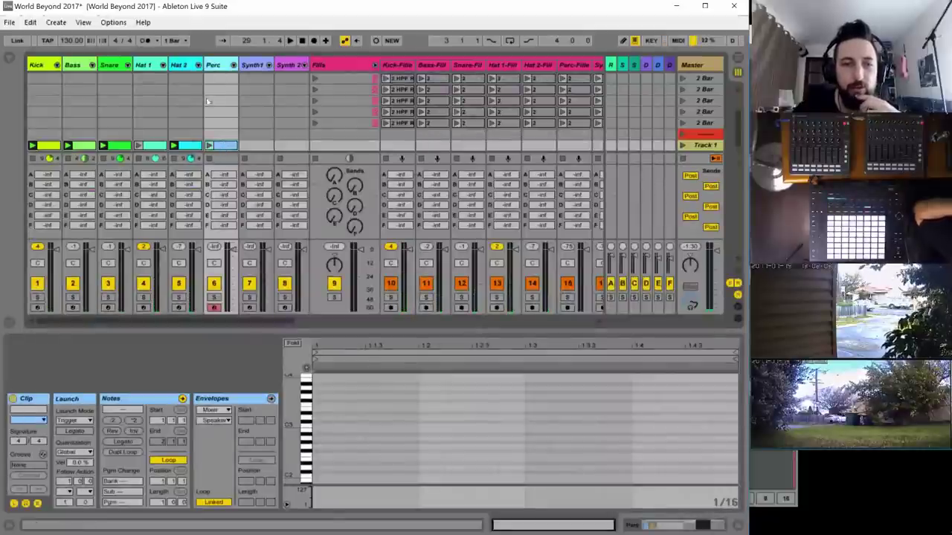
pyautogui.click(214, 64)
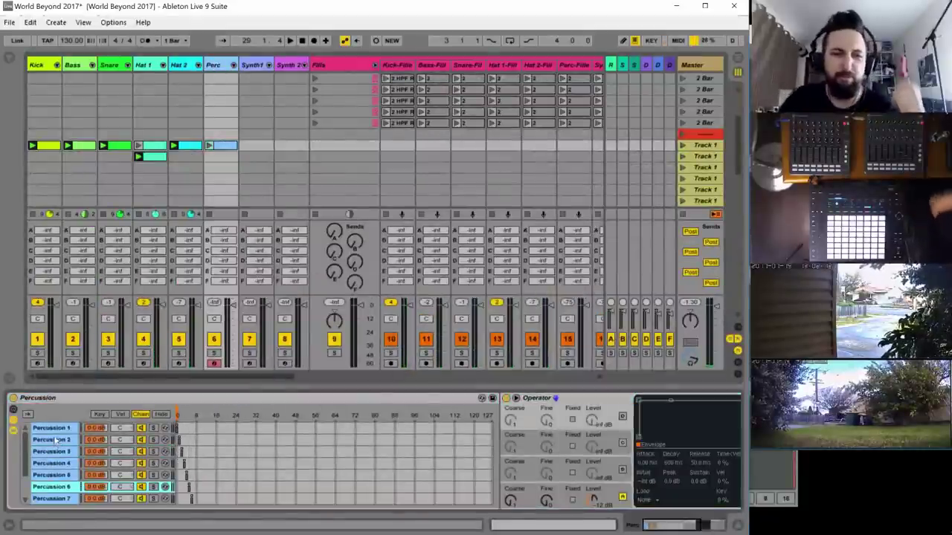
pyautogui.click(64, 429)
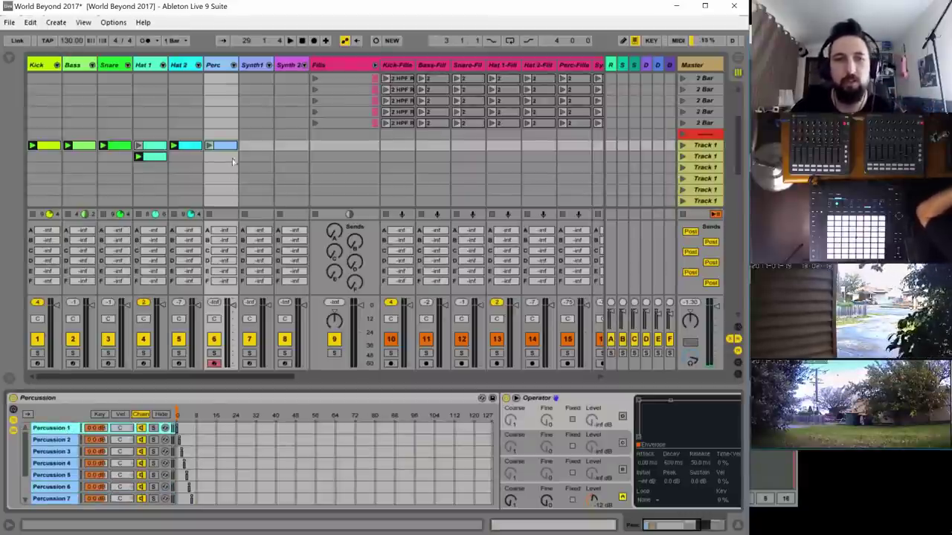
# - Add a C3 note at the start of the Perc clip, solo the Perc track and audition the note
pyautogui.click(229, 146)
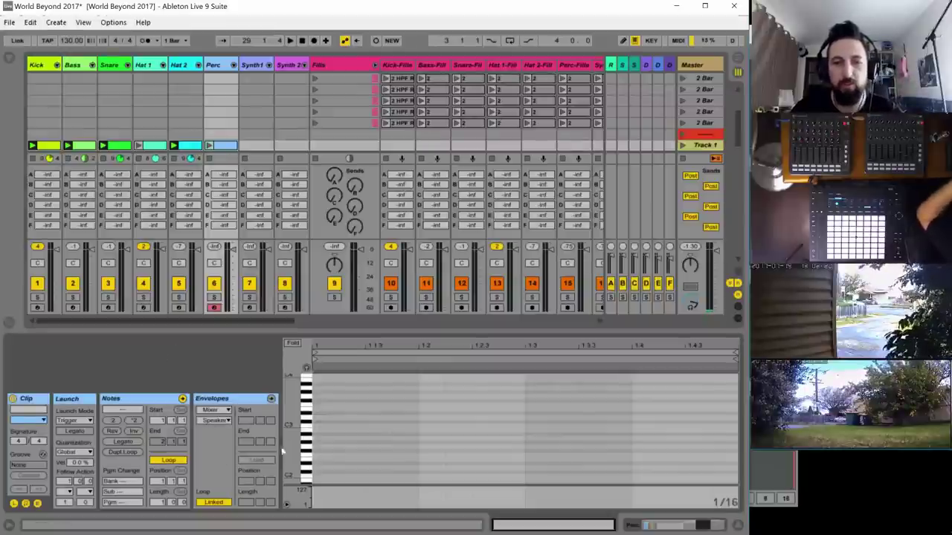
pyautogui.doubleClick(320, 424)
pyautogui.click(214, 297)
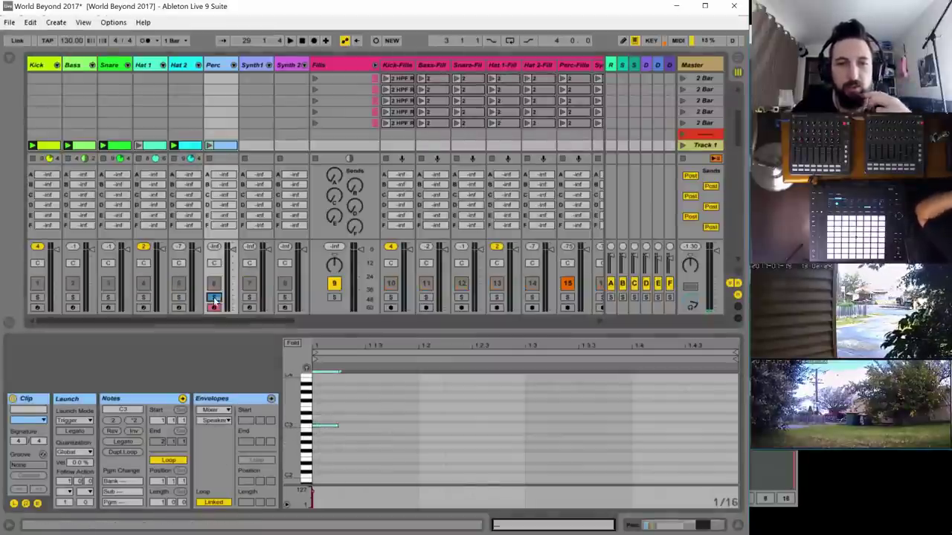
pyautogui.press('space')
pyautogui.press('space')
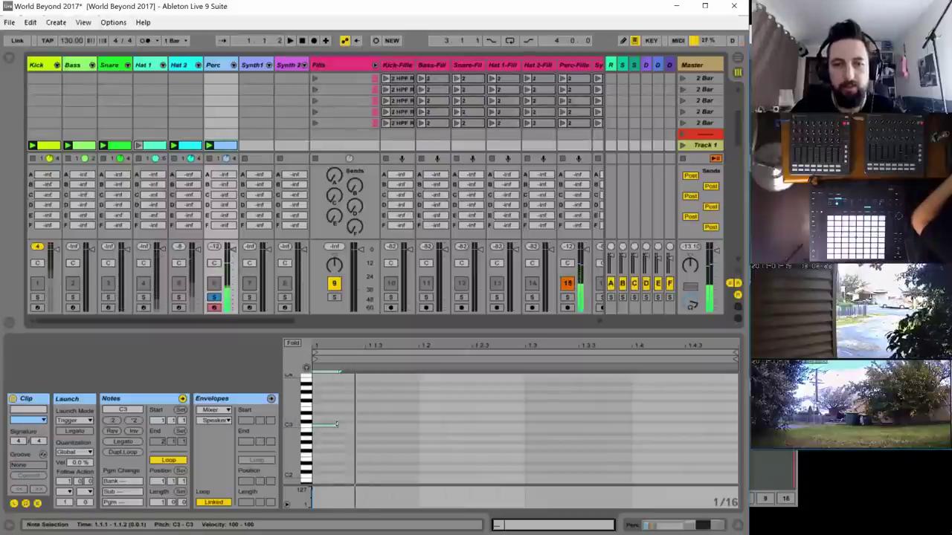
# - Shorten the C3 note and duplicate it on every sixteenth across the one-bar Perc clip, and play the pattern
pyautogui.moveTo(338, 423)
pyautogui.mouseDown()
pyautogui.moveTo(322, 421)
pyautogui.moveTo(355, 428)
pyautogui.mouseUp()
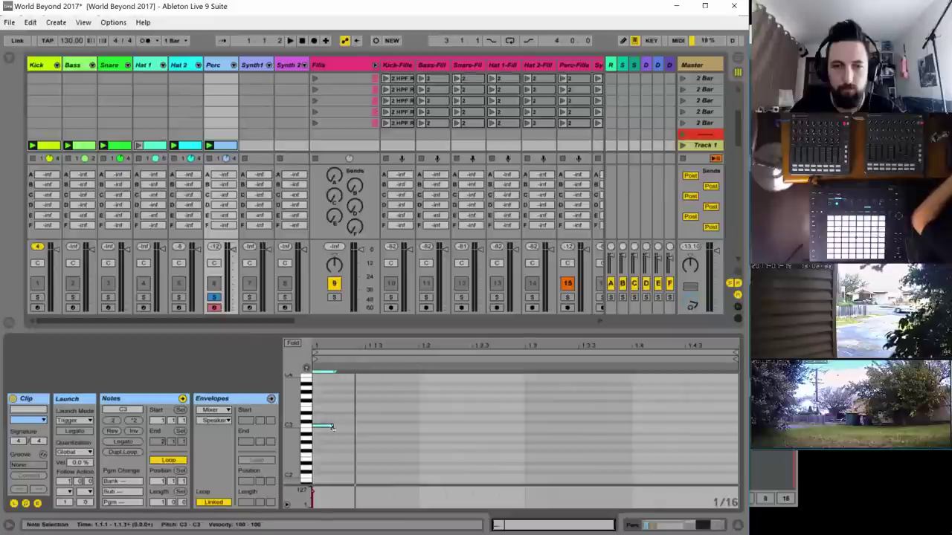
pyautogui.hotkey('ctrl', 'd')
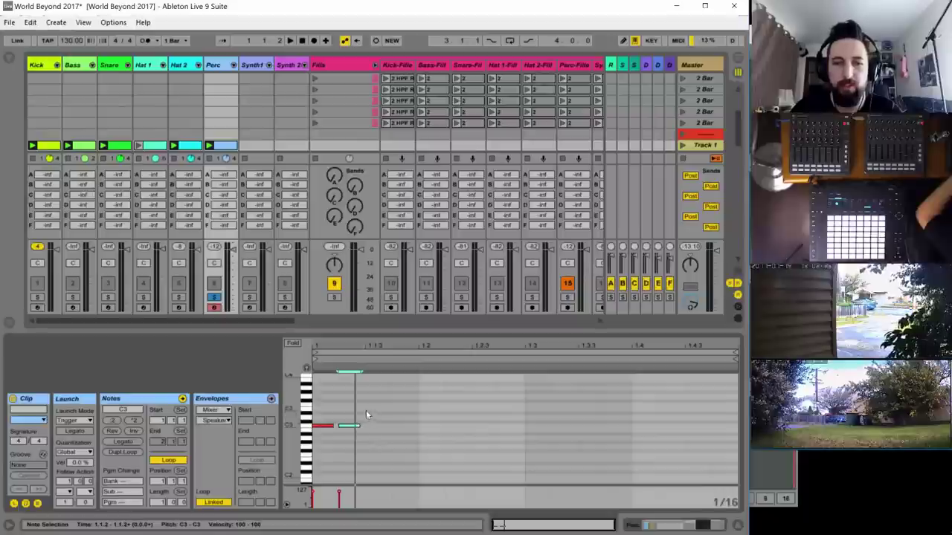
pyautogui.moveTo(362, 411); pyautogui.dragTo(315, 435)
pyautogui.hotkey('ctrl', 'd')
pyautogui.hotkey('ctrl', 'd')
pyautogui.hotkey('ctrl', 'd')
pyautogui.hotkey('ctrl', 'd')
pyautogui.hotkey('ctrl', 'd')
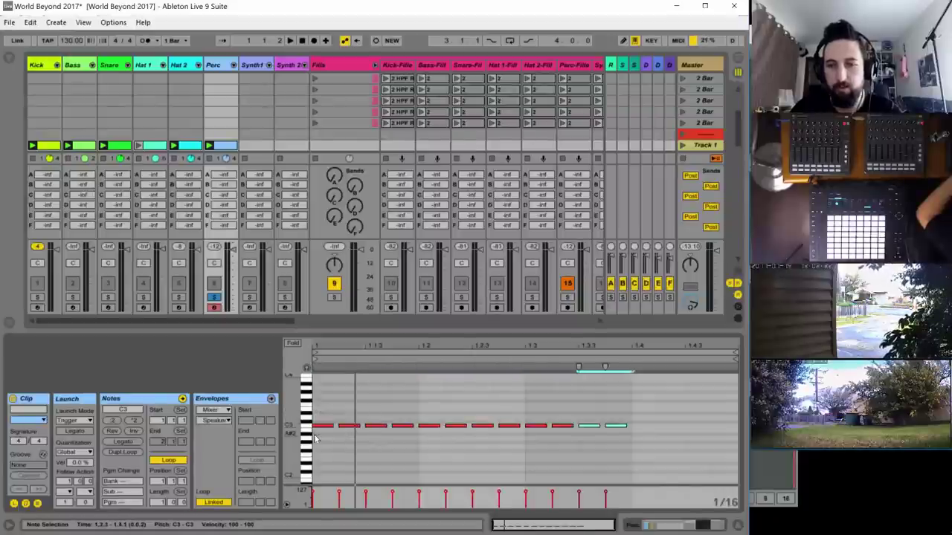
pyautogui.hotkey('ctrl', 'd')
pyautogui.hotkey('ctrl', 'd')
pyautogui.press('space')
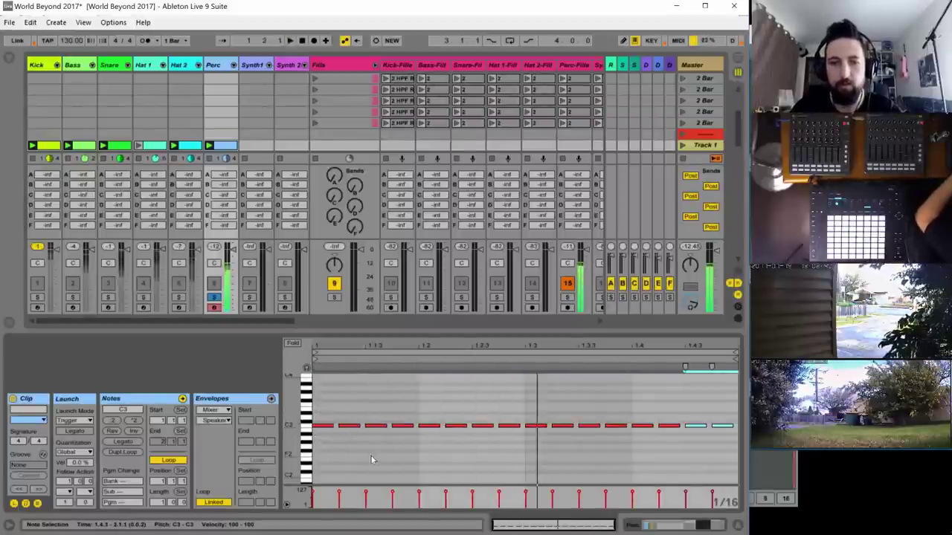
# - Hide the Percussion rack's chain zones and route velocity to volume in Percussion 1's Operator with an amount of 100
pyautogui.click(221, 99)
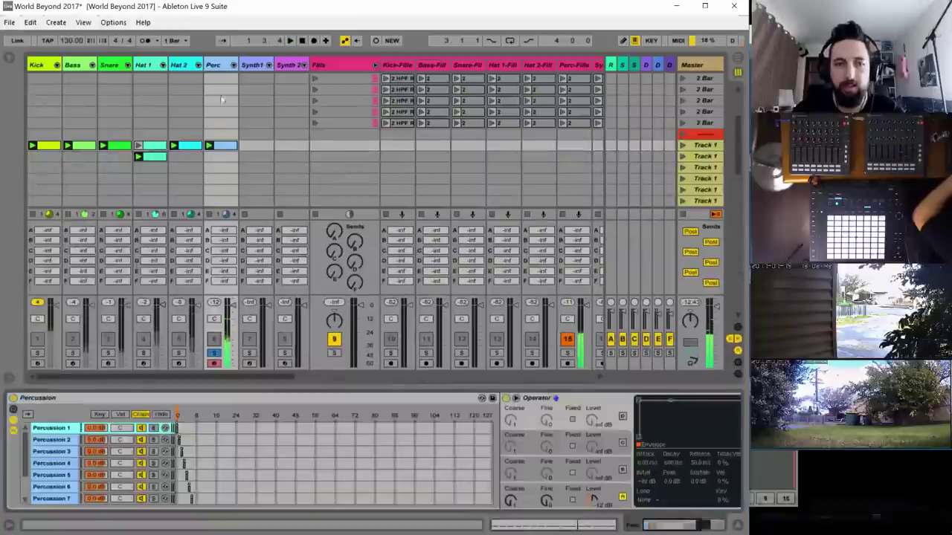
pyautogui.click(566, 398)
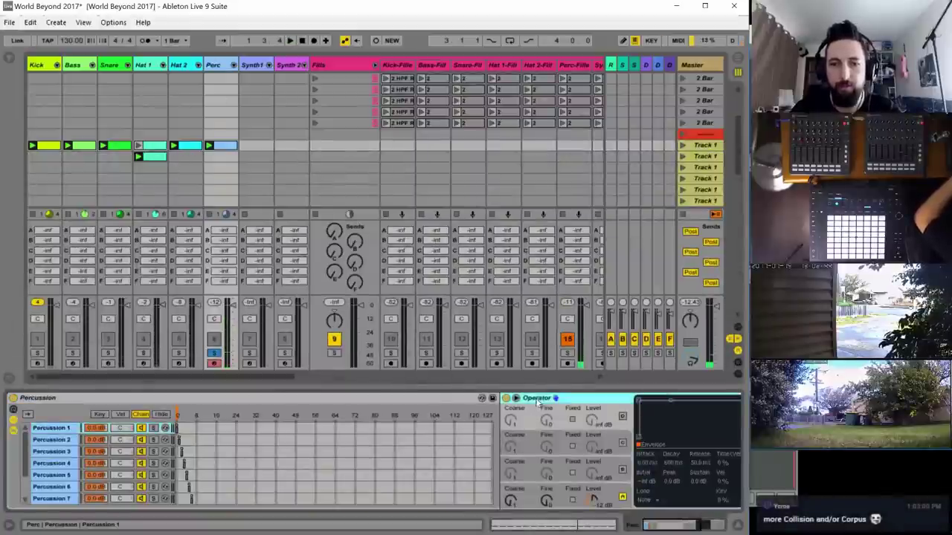
pyautogui.click(159, 414)
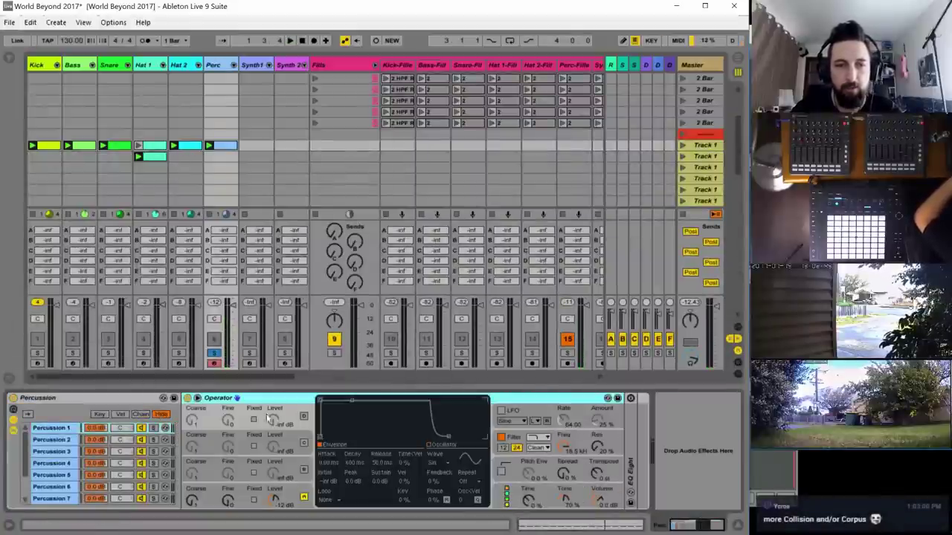
pyautogui.click(555, 486)
pyautogui.click(377, 431)
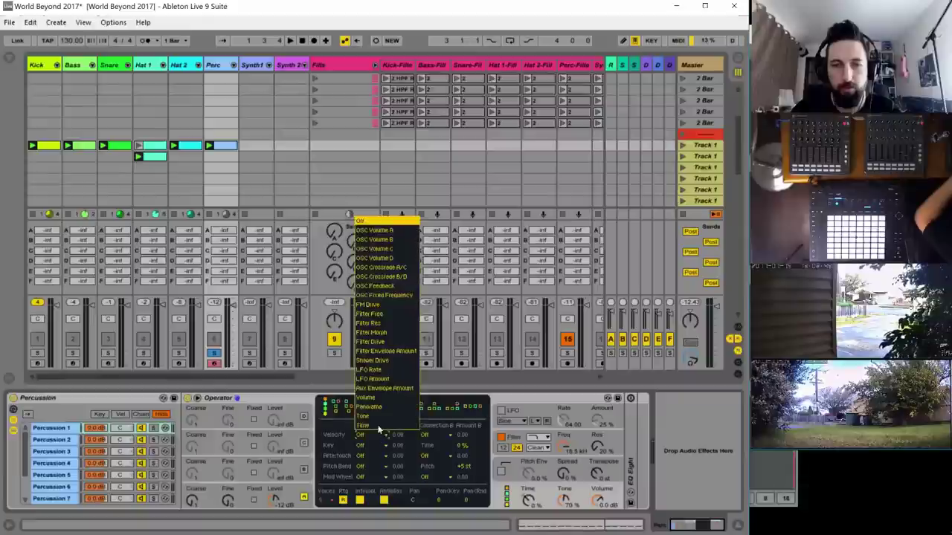
pyautogui.click(383, 399)
pyautogui.moveTo(400, 435); pyautogui.dragTo(401, 404)
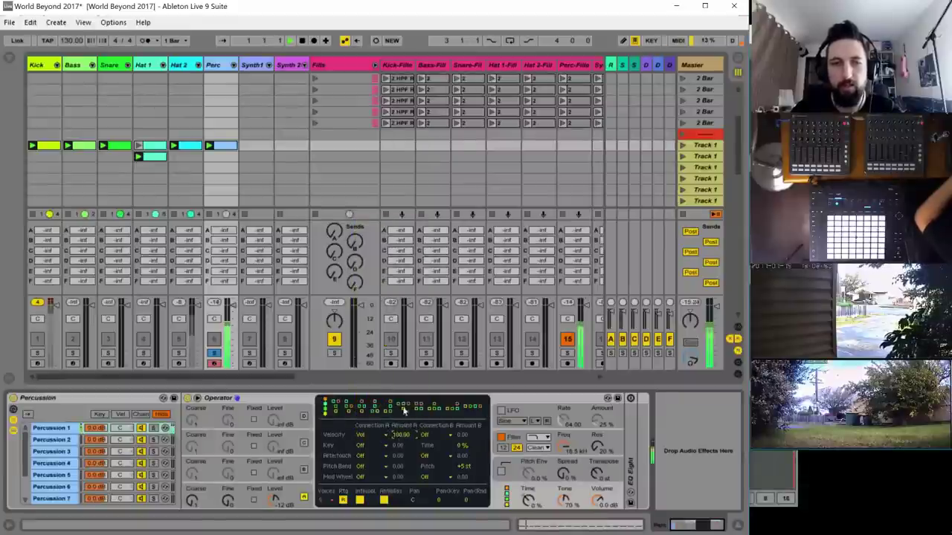
# - Lower the velocities of the second and third notes in the Perc clip
pyautogui.doubleClick(223, 145)
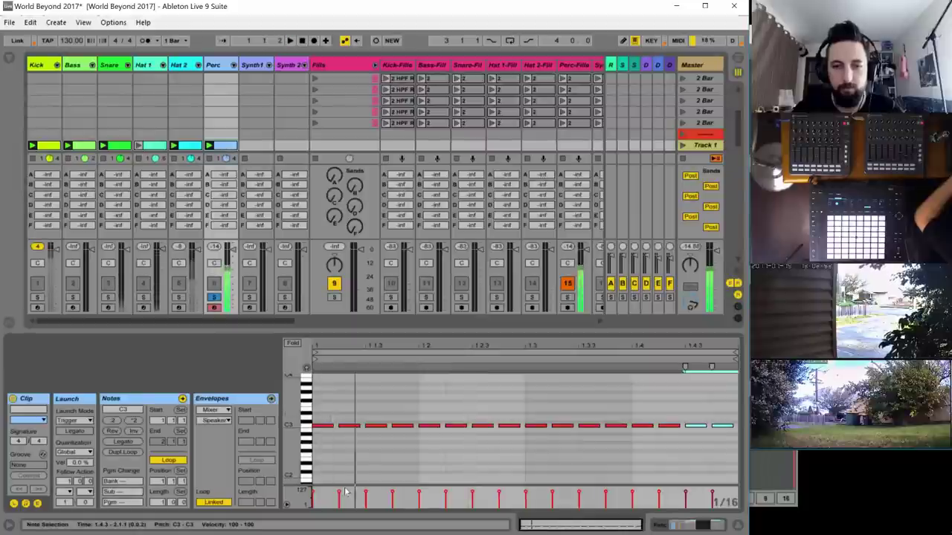
pyautogui.moveTo(339, 492)
pyautogui.mouseDown()
pyautogui.moveTo(339, 501)
pyautogui.moveTo(367, 498)
pyautogui.moveTo(339, 506)
pyautogui.mouseUp()
pyautogui.click(393, 491)
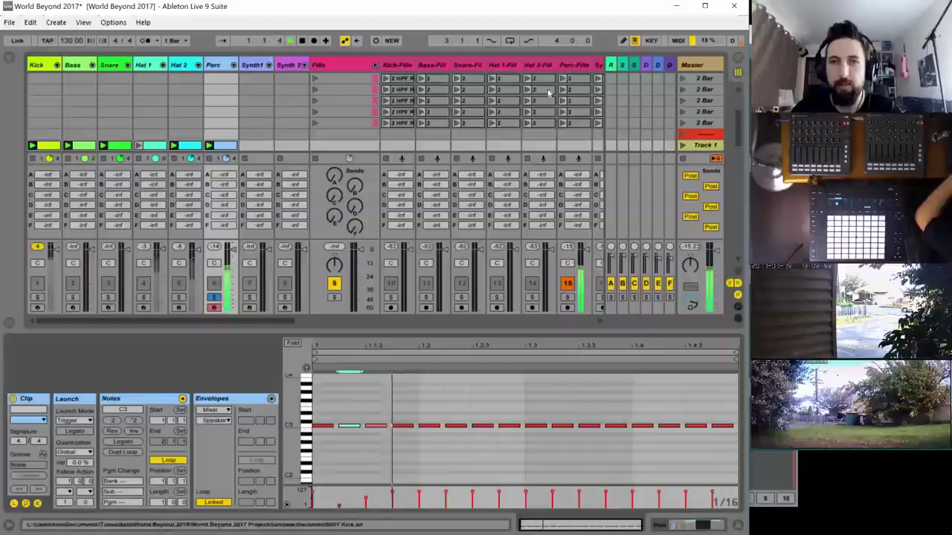
# - Set the RVB WET envelope of the None clip on the Perc-Fills track to 0% for the whole bar and play
pyautogui.click(578, 67)
pyautogui.scroll(2, 572, 83)
pyautogui.scroll(1, 572, 83)
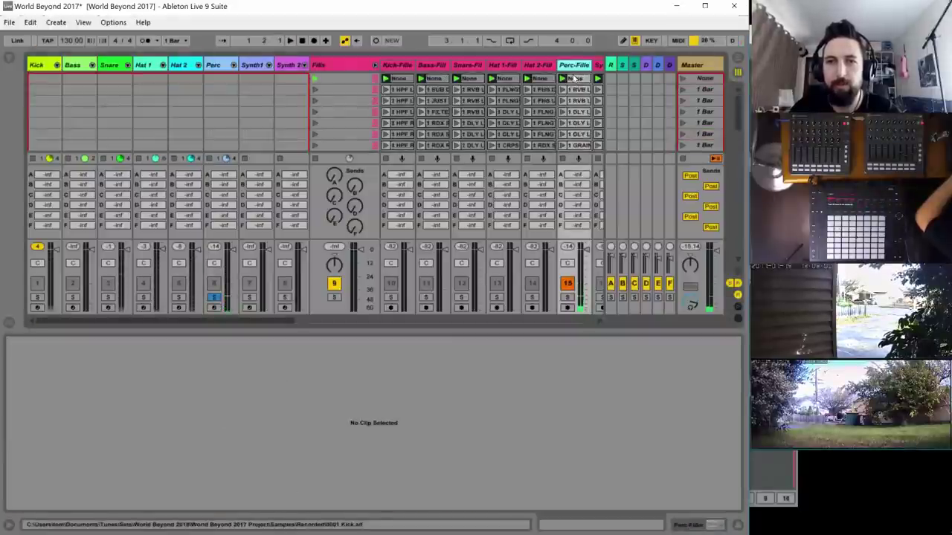
pyautogui.click(576, 79)
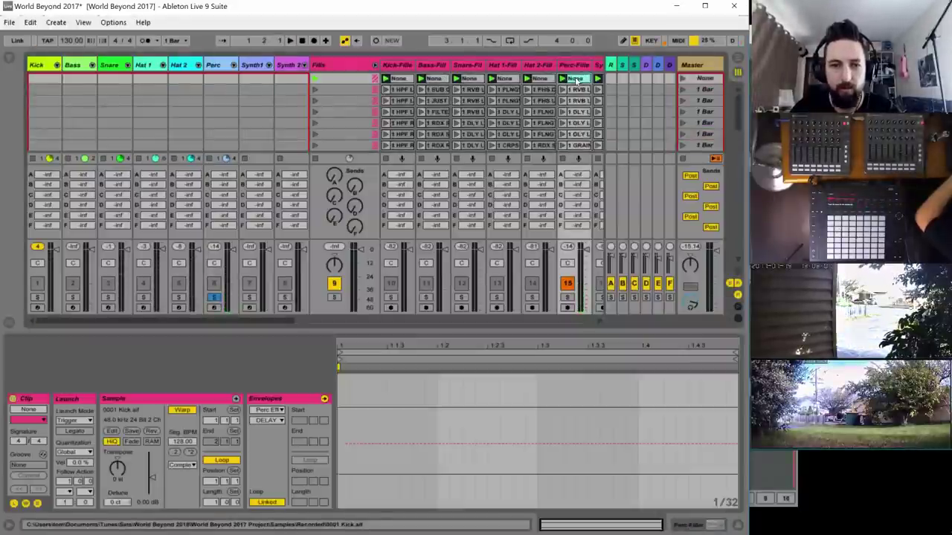
pyautogui.click(269, 421)
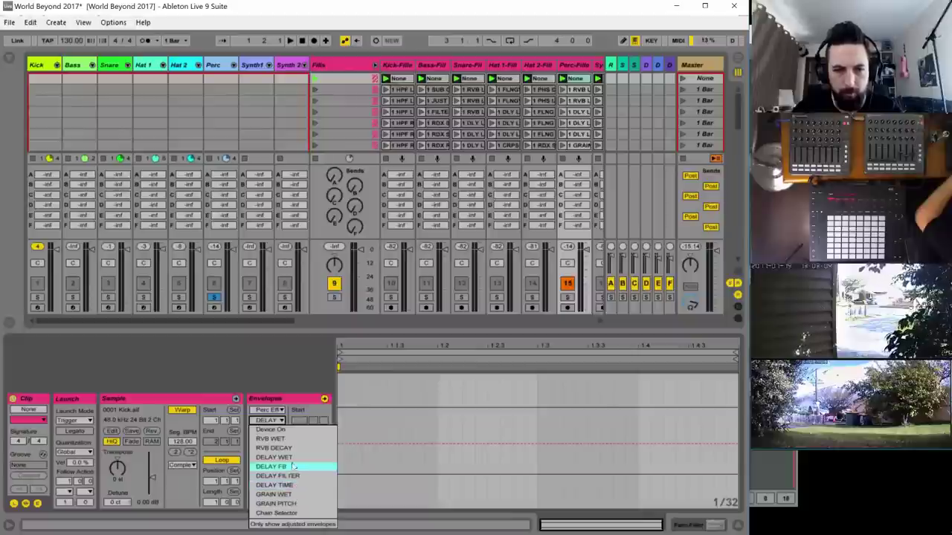
pyautogui.click(271, 438)
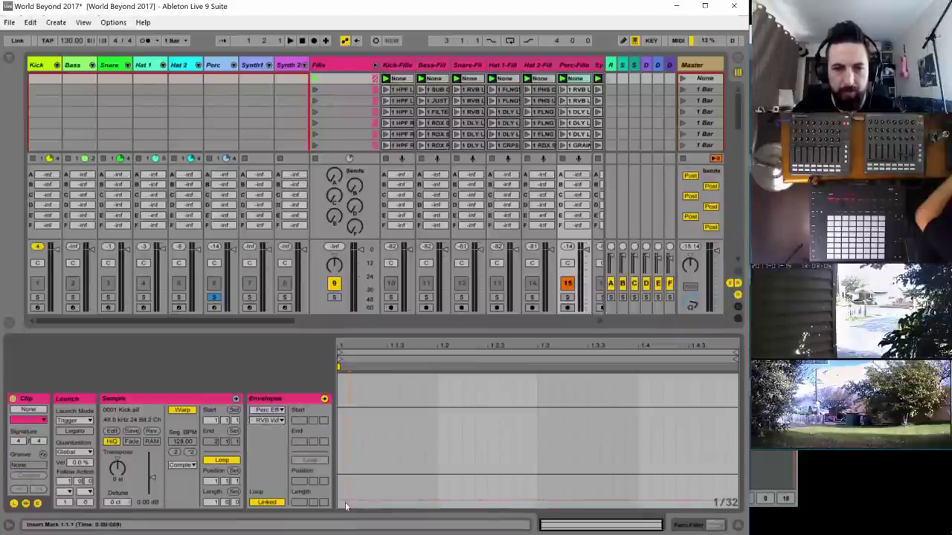
pyautogui.moveTo(343, 499); pyautogui.dragTo(343, 508)
pyautogui.press('space')
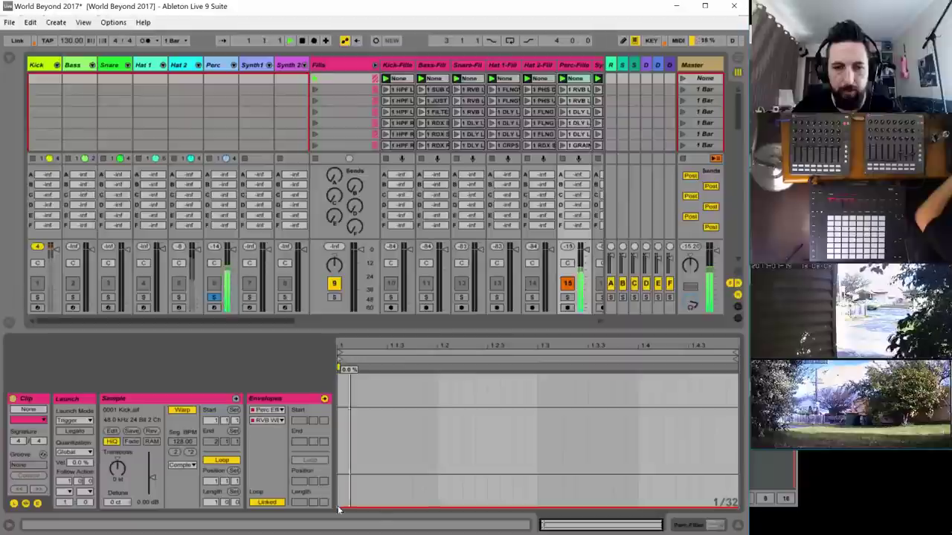
# - Vary the velocities of the C3 notes across beats two to four of the Perc clip
pyautogui.scroll(-5, 214, 110)
pyautogui.click(222, 103)
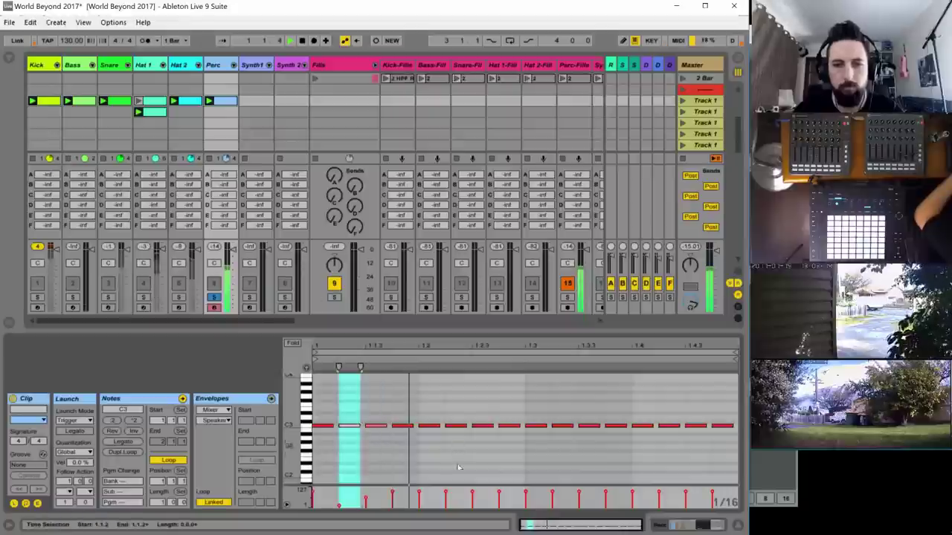
pyautogui.click(423, 369)
pyautogui.moveTo(420, 502); pyautogui.dragTo(605, 495)
pyautogui.click(482, 425)
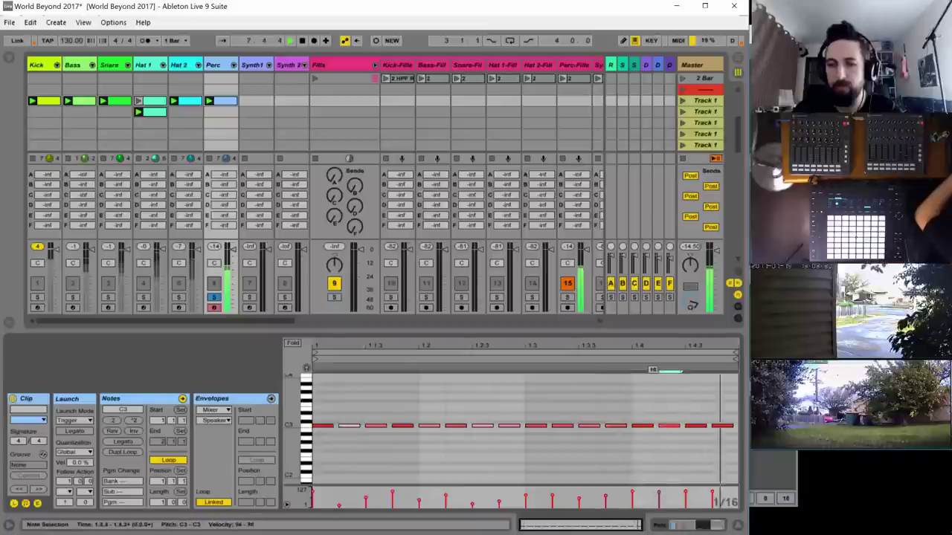
# - Lower the velocities of the second and last C3 notes in beat four of the Perc clip
pyautogui.click(685, 496)
pyautogui.click(711, 494)
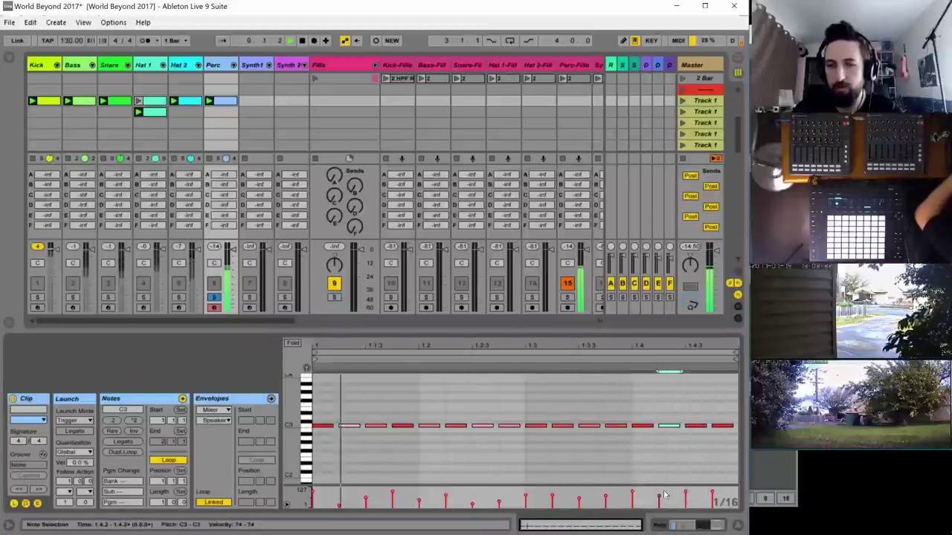
pyautogui.click(711, 494)
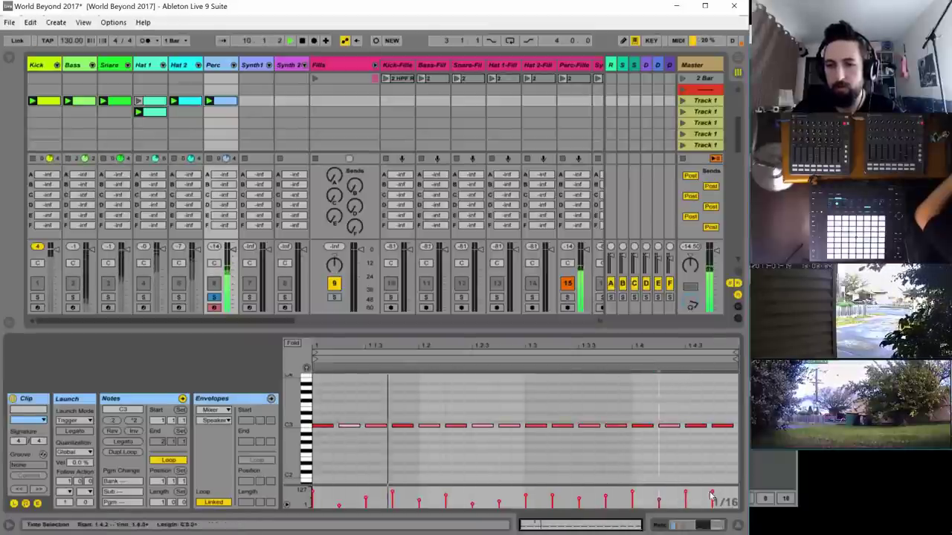
pyautogui.moveTo(712, 494); pyautogui.dragTo(713, 507)
# - Shorten several C3 notes across the Perc clip, including the second, fourth, seventh and eleventh
pyautogui.click(354, 415)
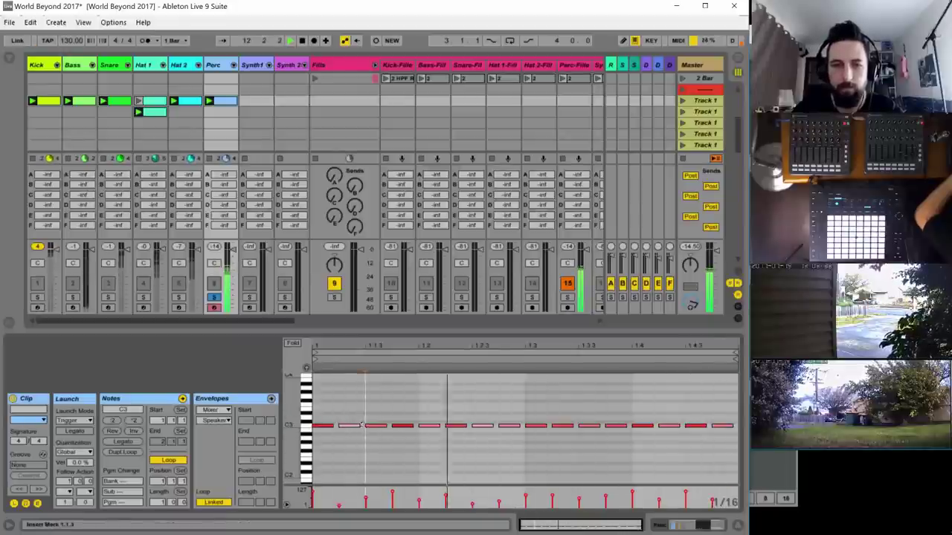
pyautogui.moveTo(357, 426); pyautogui.dragTo(354, 425)
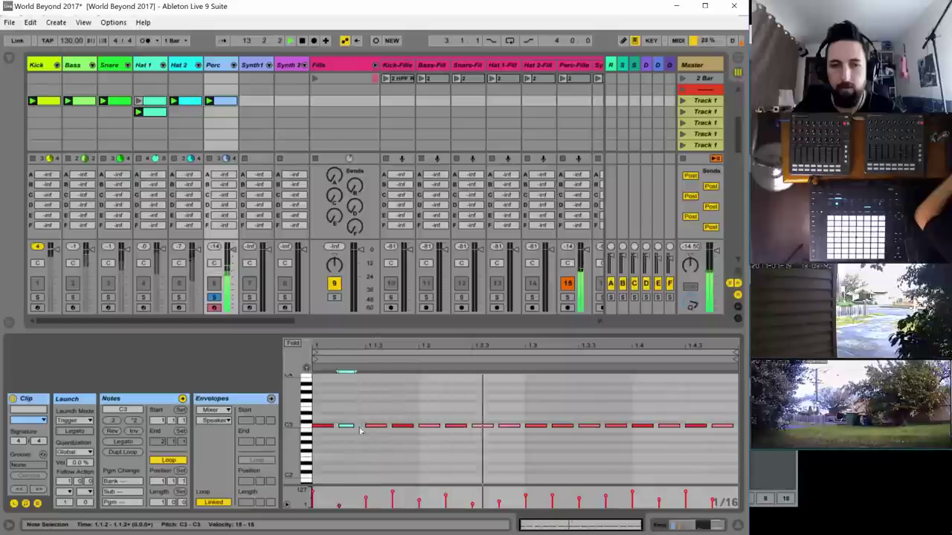
pyautogui.moveTo(413, 425); pyautogui.dragTo(406, 425)
pyautogui.moveTo(493, 425); pyautogui.dragTo(482, 425)
pyautogui.click(585, 425)
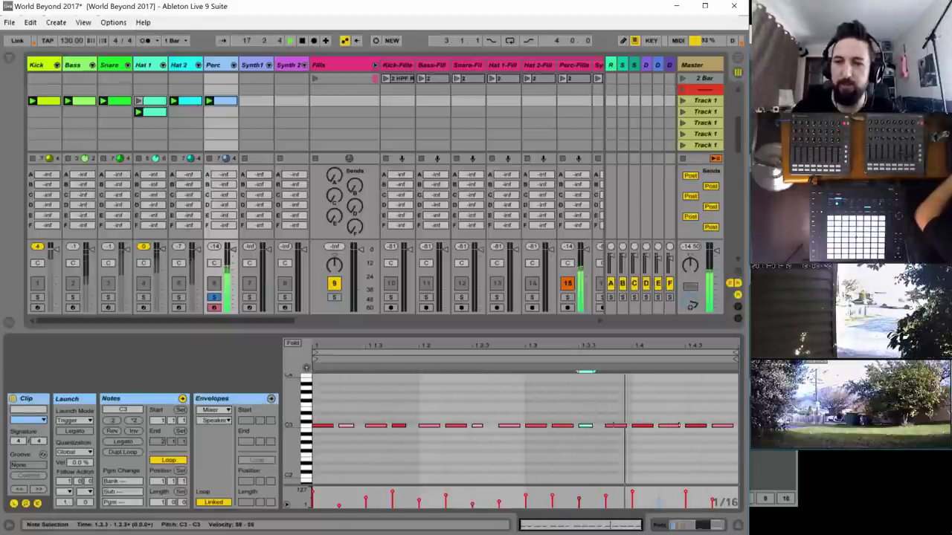
pyautogui.click(668, 426)
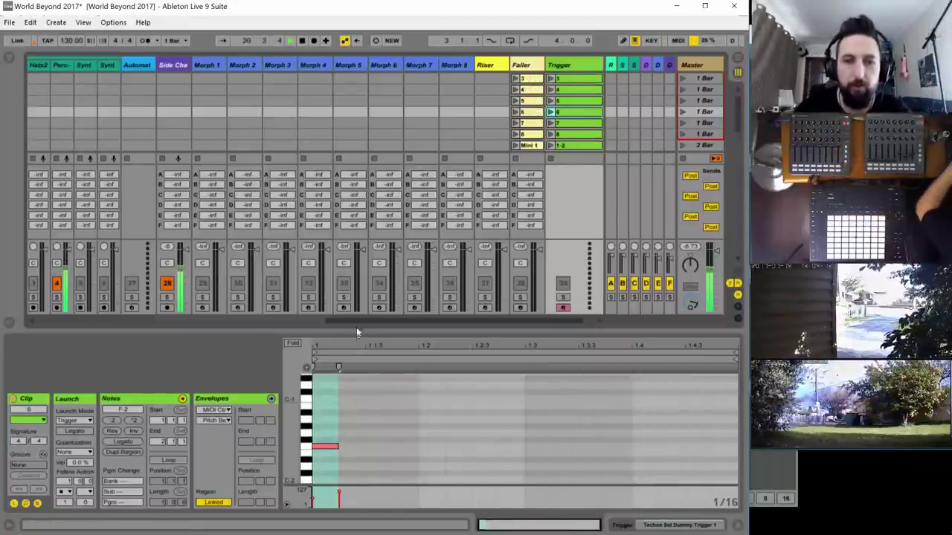
# - In Percussion 1's Operator on the Perc track, set oscillator B's level to -15 dB and give it a short decay with no sustain
pyautogui.hscroll(-10, 313, 314)
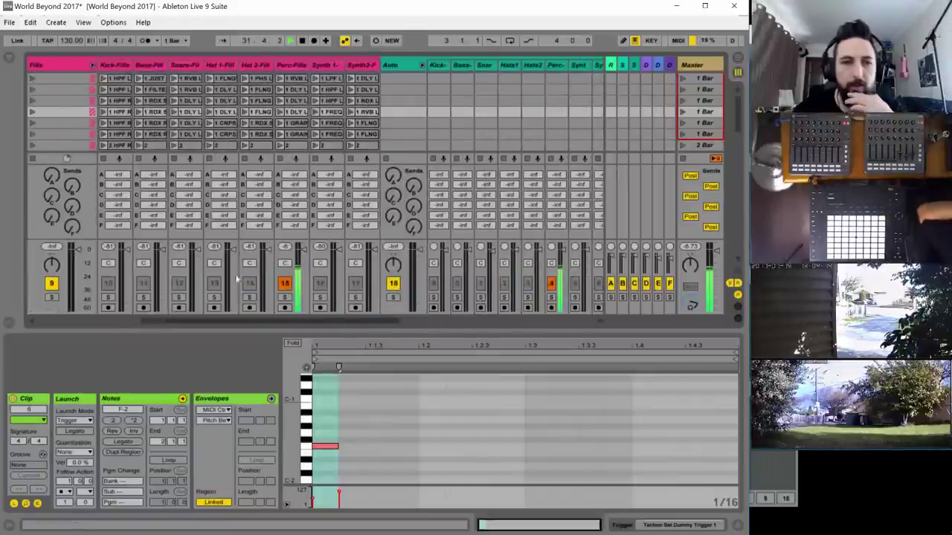
pyautogui.hscroll(-10, 108, 315)
pyautogui.click(214, 65)
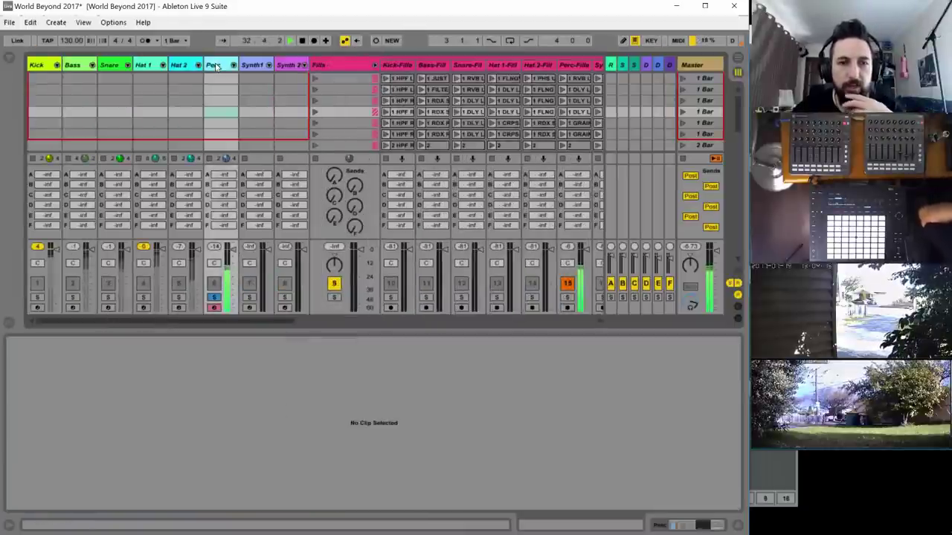
pyautogui.doubleClick(216, 66)
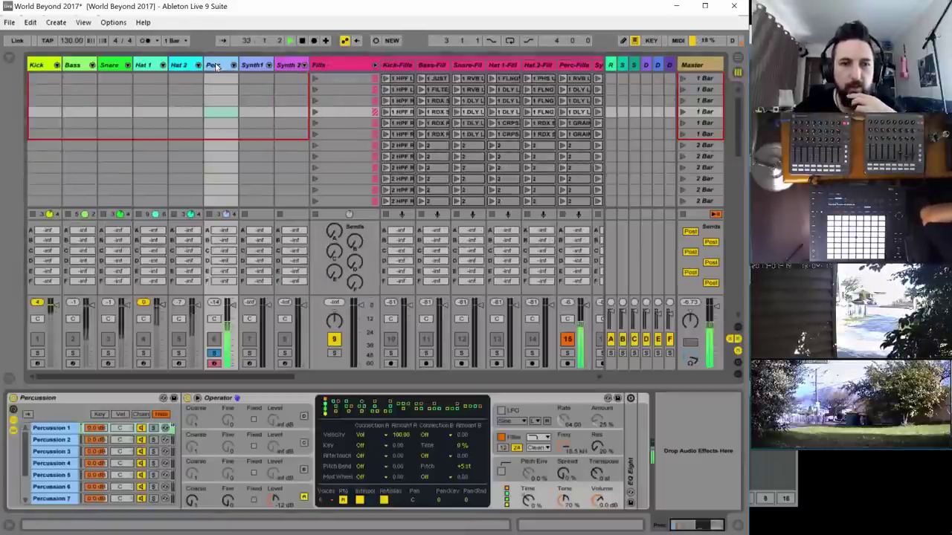
pyautogui.click(48, 429)
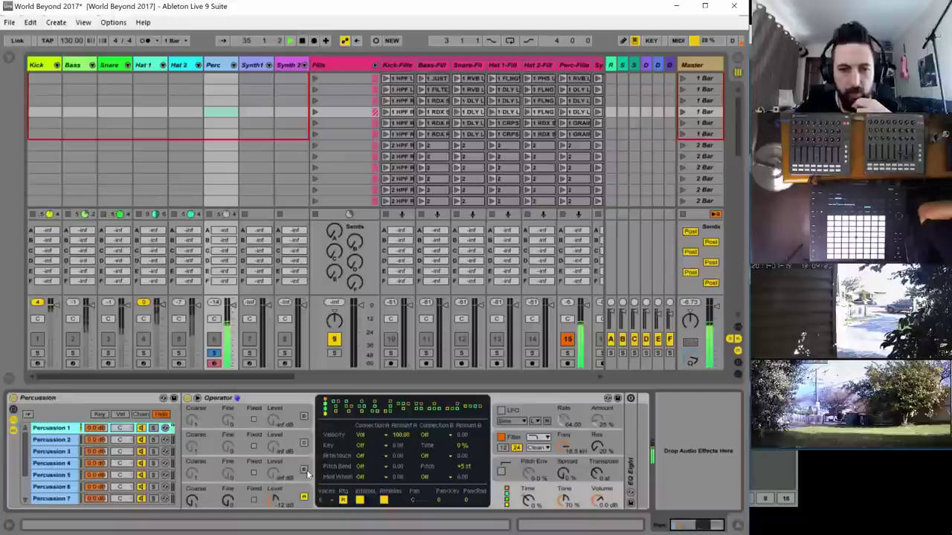
pyautogui.click(303, 469)
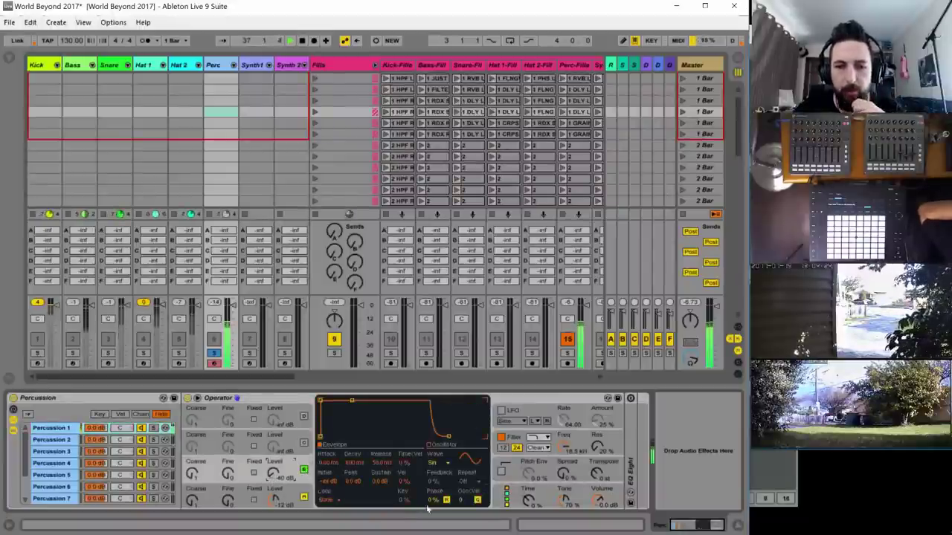
pyautogui.moveTo(274, 473); pyautogui.dragTo(274, 450)
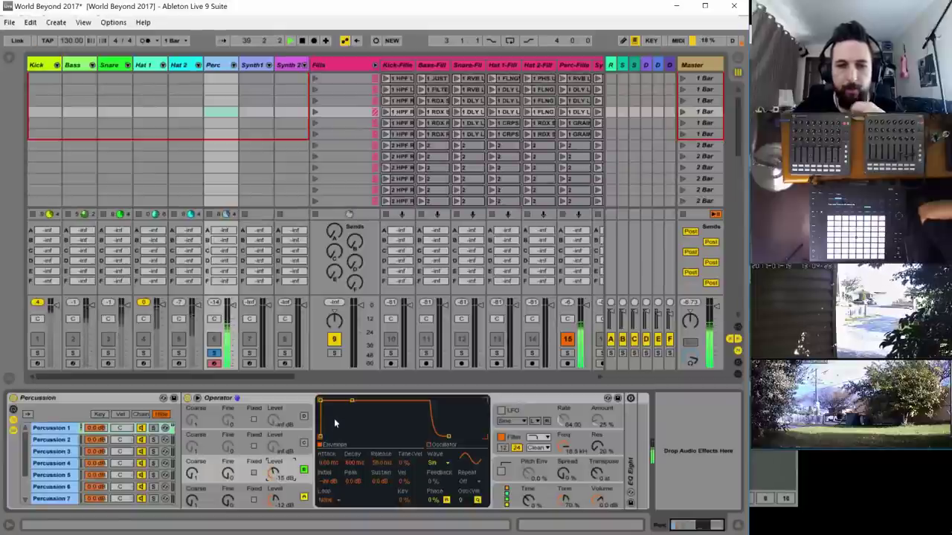
pyautogui.moveTo(352, 400); pyautogui.dragTo(343, 436)
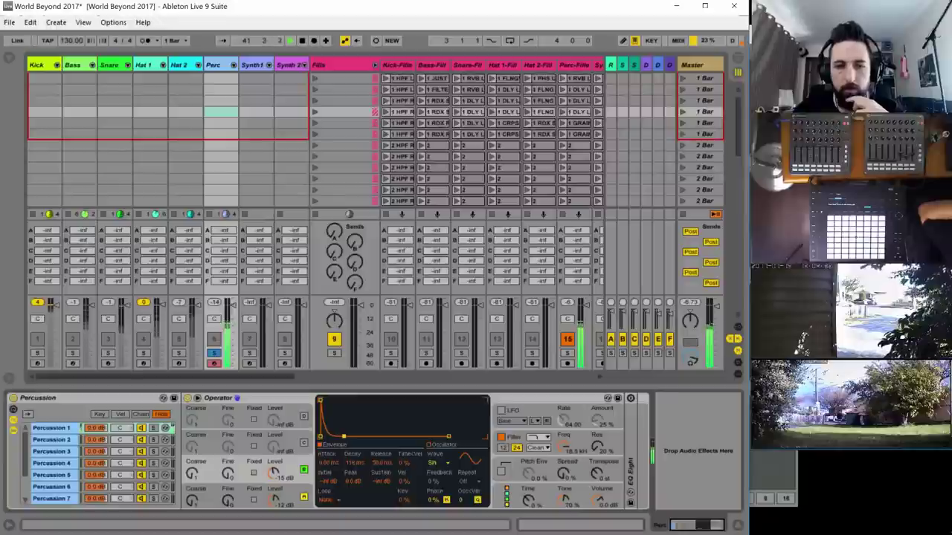
# - Give oscillator A a decay of about 250 ms with no sustain and set its envelope loop to Trigger
pyautogui.click(294, 491)
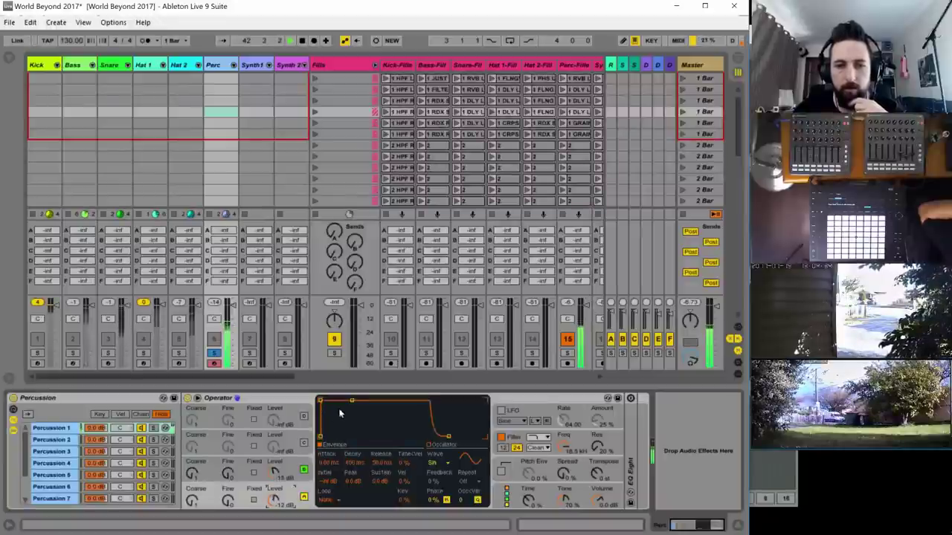
pyautogui.moveTo(352, 400); pyautogui.dragTo(344, 437)
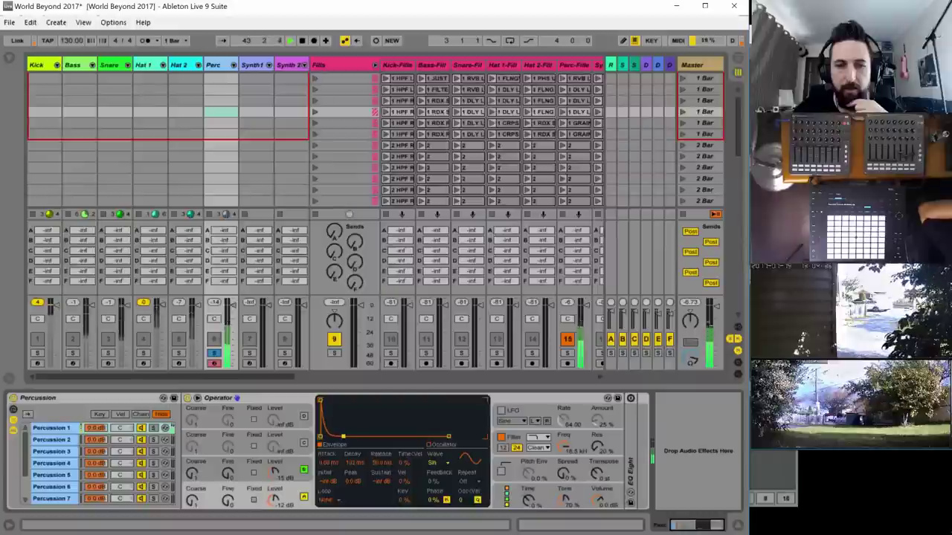
pyautogui.click(331, 499)
pyautogui.click(327, 493)
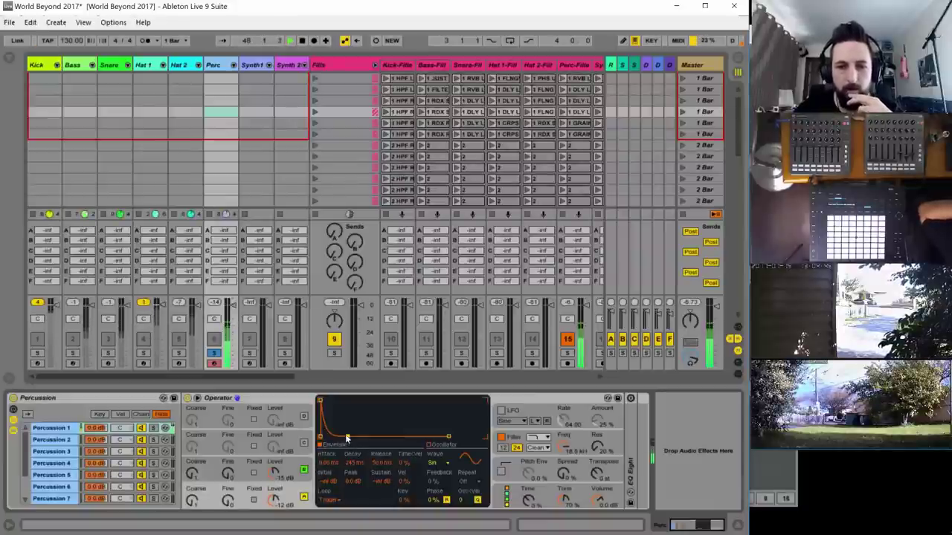
pyautogui.moveTo(348, 436); pyautogui.dragTo(349, 436)
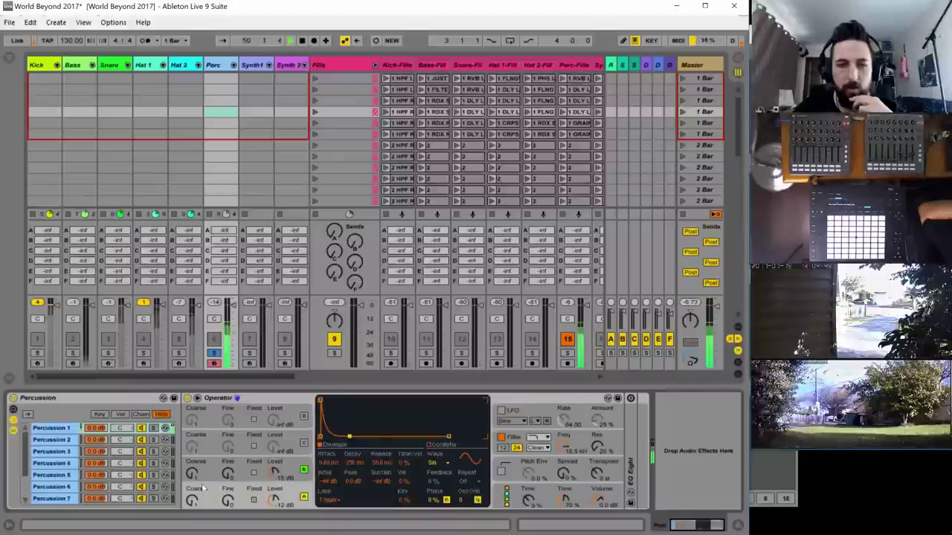
# - Set oscillator C to coarse 7 at -14 dB and shape its envelope into a short decay with no sustain
pyautogui.click(286, 446)
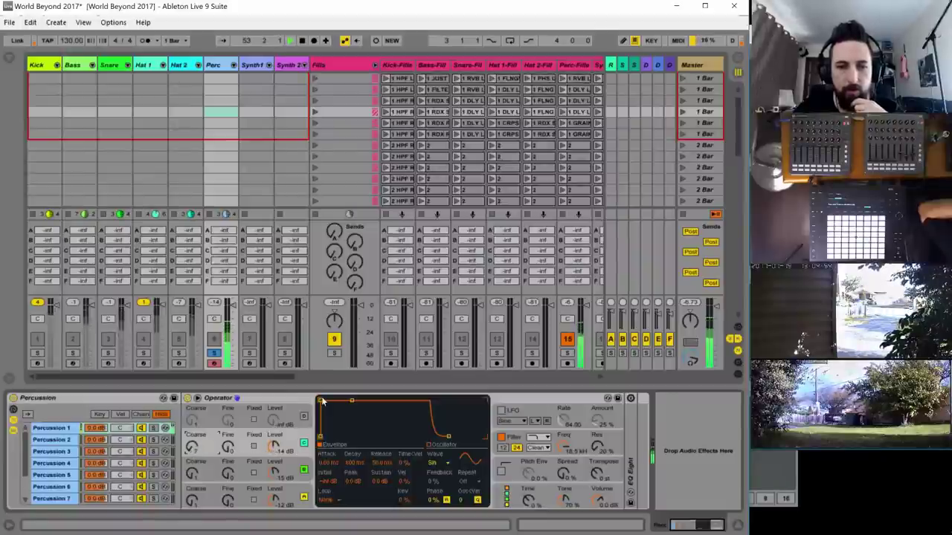
pyautogui.moveTo(351, 400); pyautogui.dragTo(343, 436)
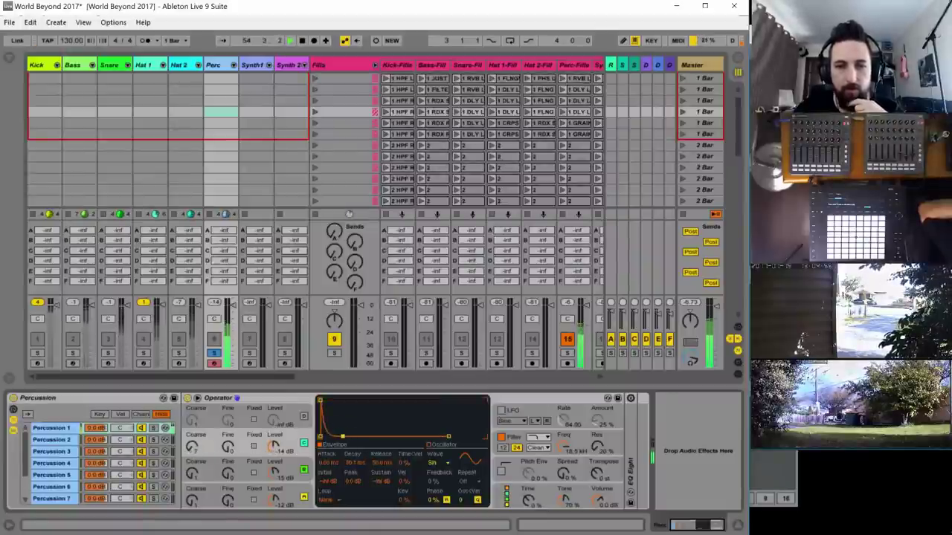
# - Route velocity to filter frequency as Operator's second velocity connection with an amount of 100
pyautogui.click(522, 494)
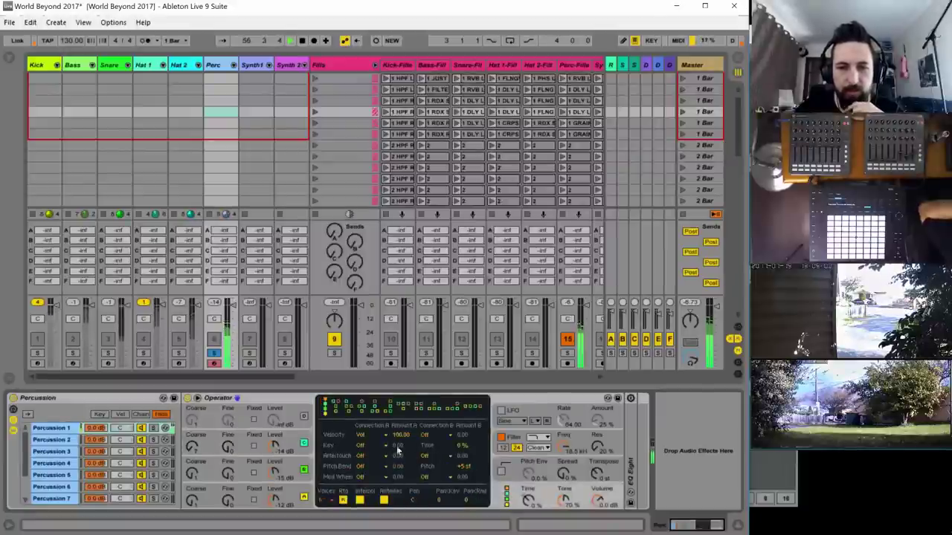
pyautogui.click(444, 437)
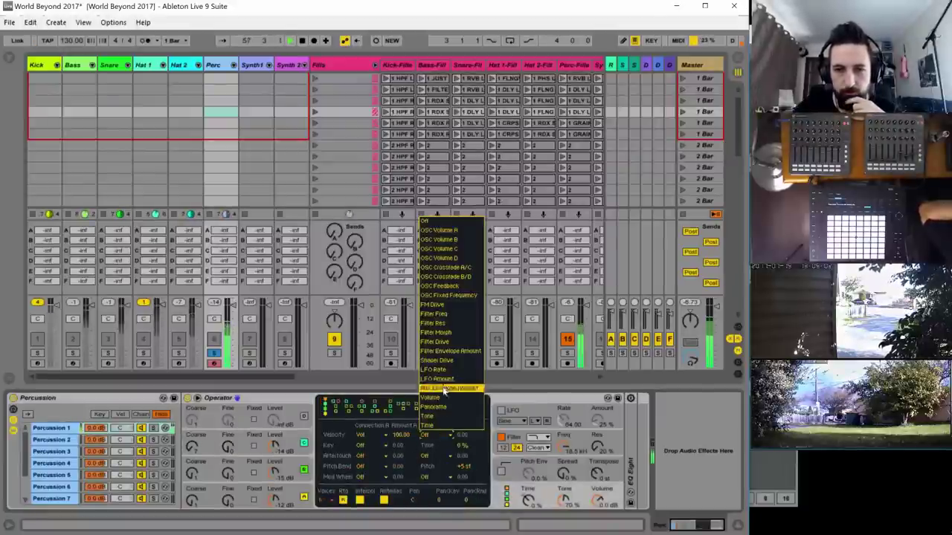
pyautogui.click(447, 321)
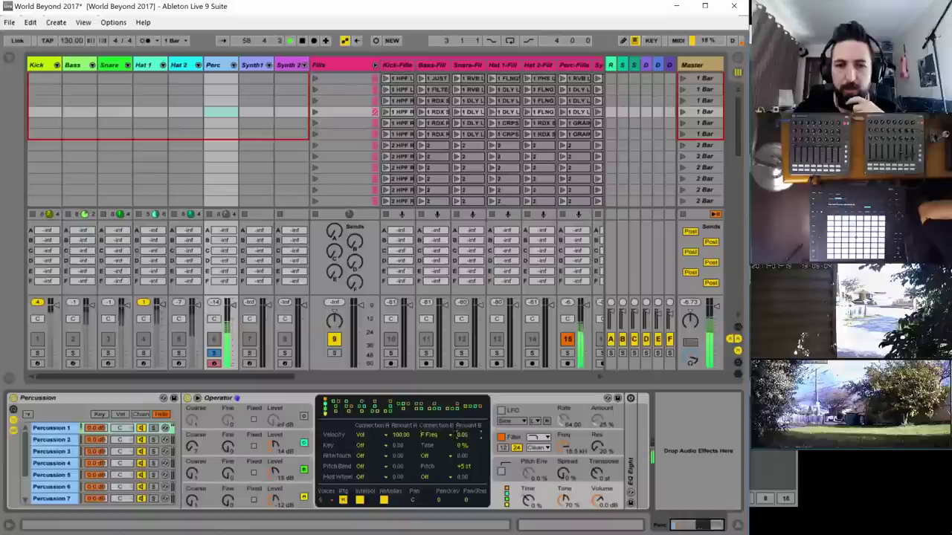
# - Set Operator's filter frequency to 404 Hz and its resonance to about 26%
pyautogui.click(565, 451)
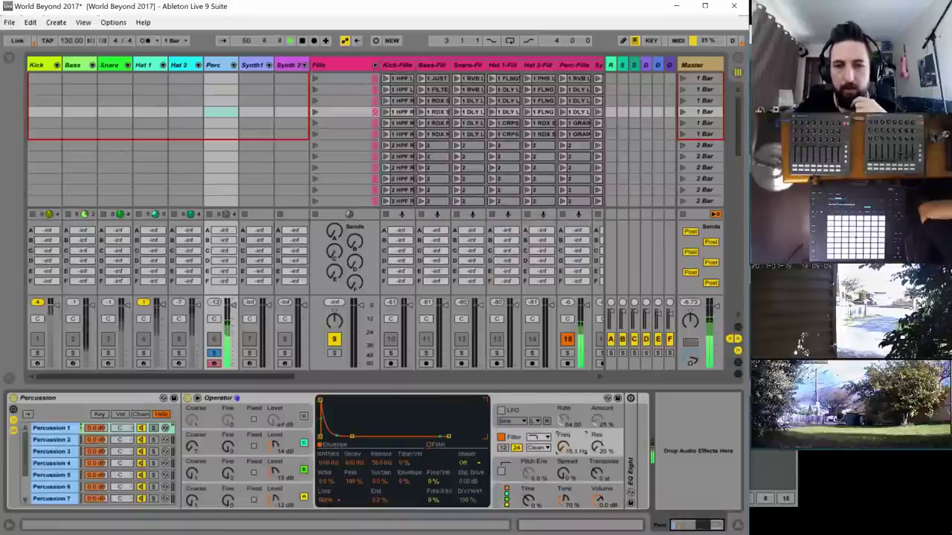
pyautogui.moveTo(564, 446); pyautogui.dragTo(564, 440)
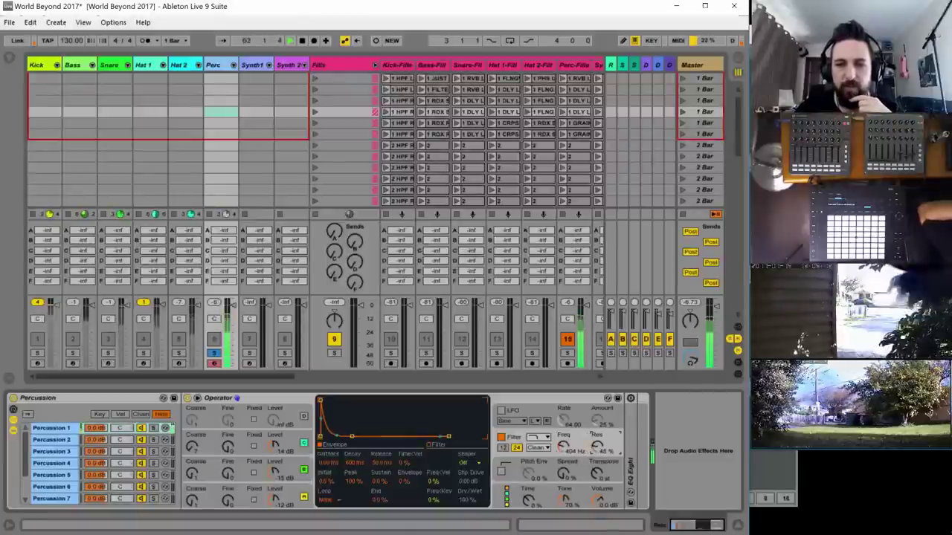
pyautogui.moveTo(597, 446); pyautogui.dragTo(597, 451)
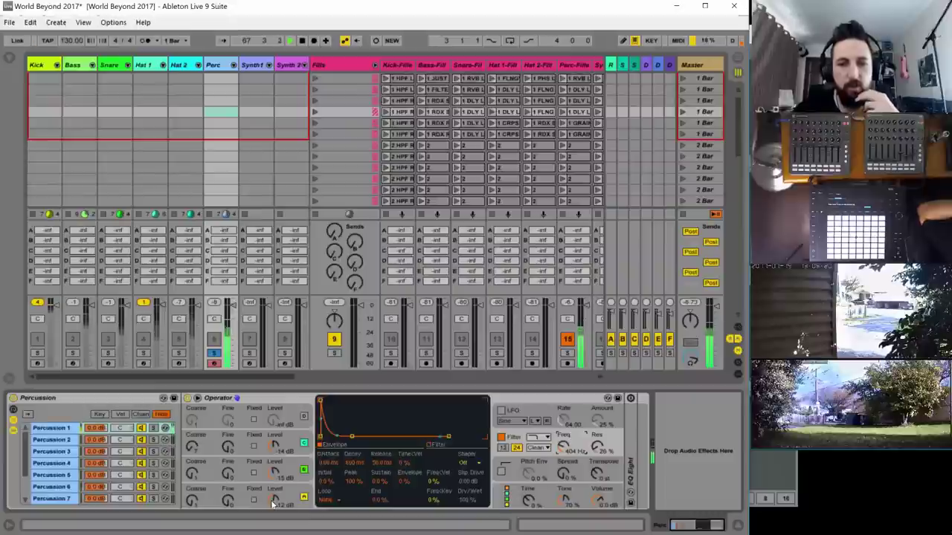
# - Set oscillator D to a fixed frequency of 747 Hz at 0.0 dB with a decay of about 149 ms and no sustain
pyautogui.click(274, 447)
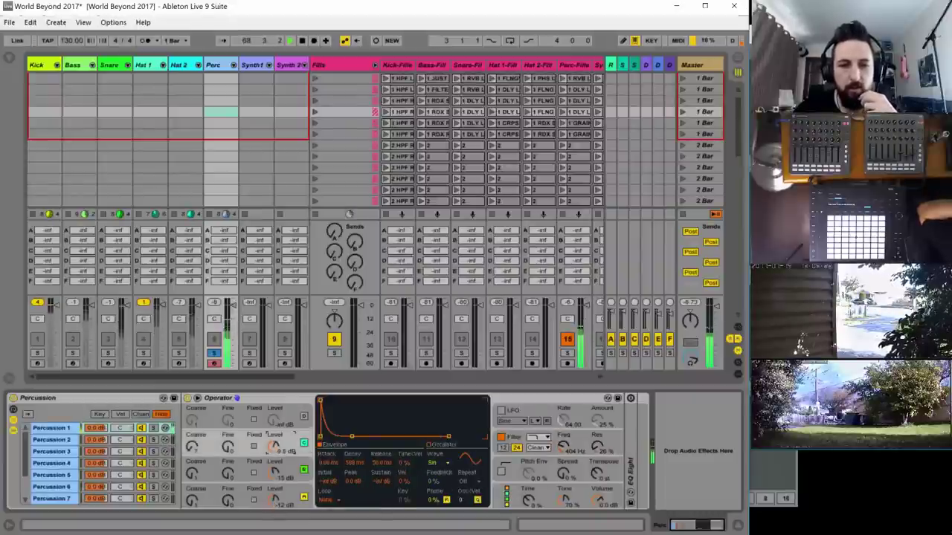
pyautogui.click(277, 423)
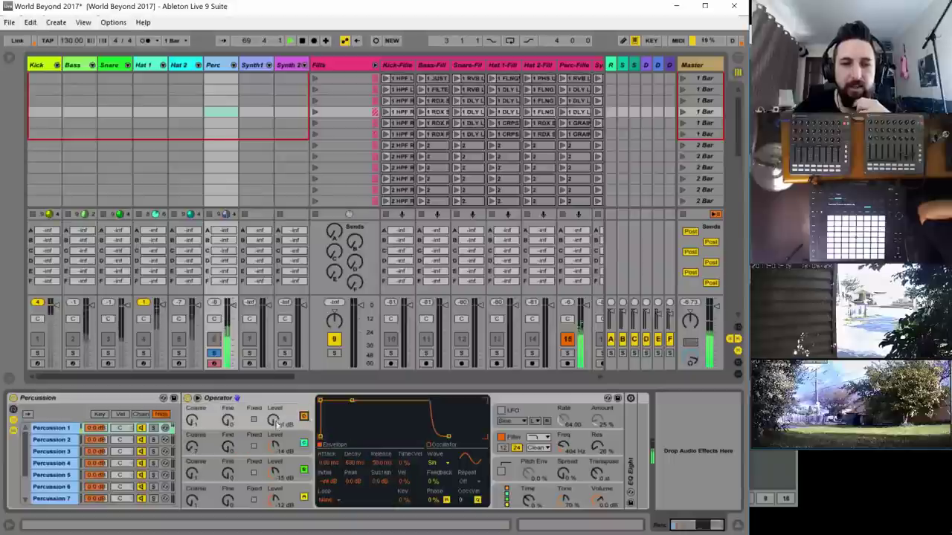
pyautogui.click(254, 420)
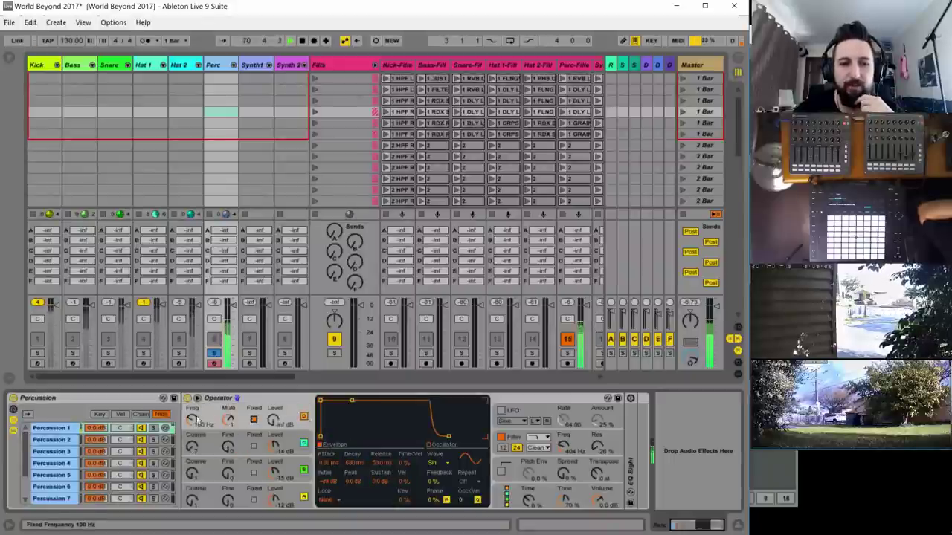
pyautogui.moveTo(192, 419); pyautogui.dragTo(192, 423)
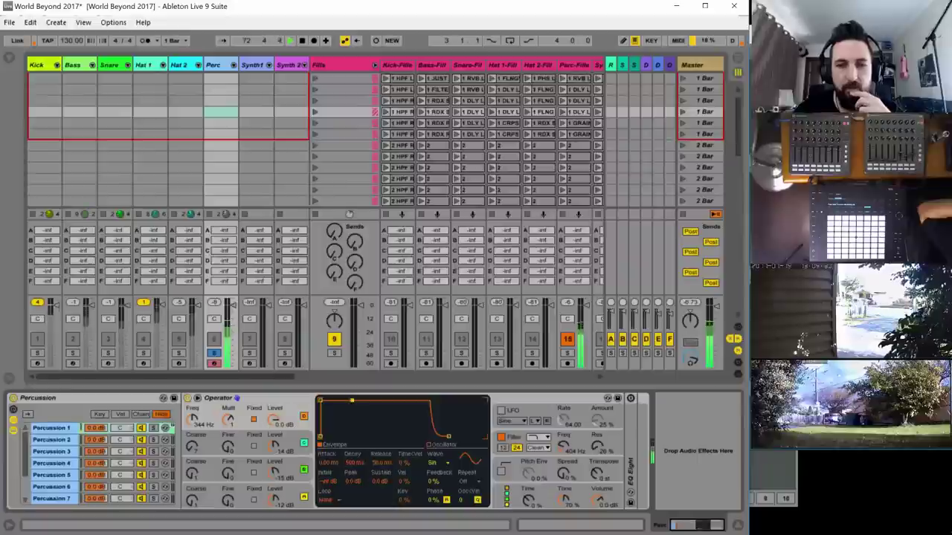
pyautogui.moveTo(352, 401); pyautogui.dragTo(345, 436)
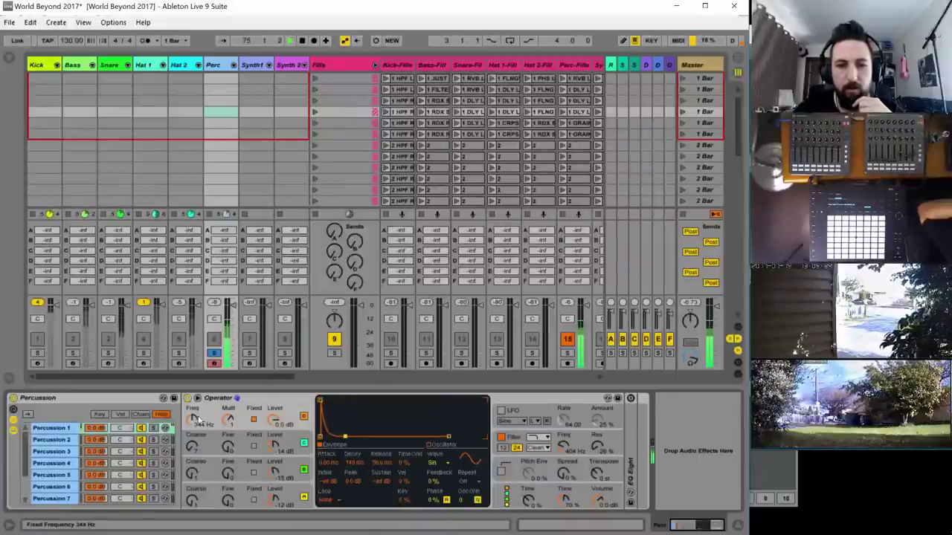
pyautogui.moveTo(229, 420); pyautogui.dragTo(228, 405)
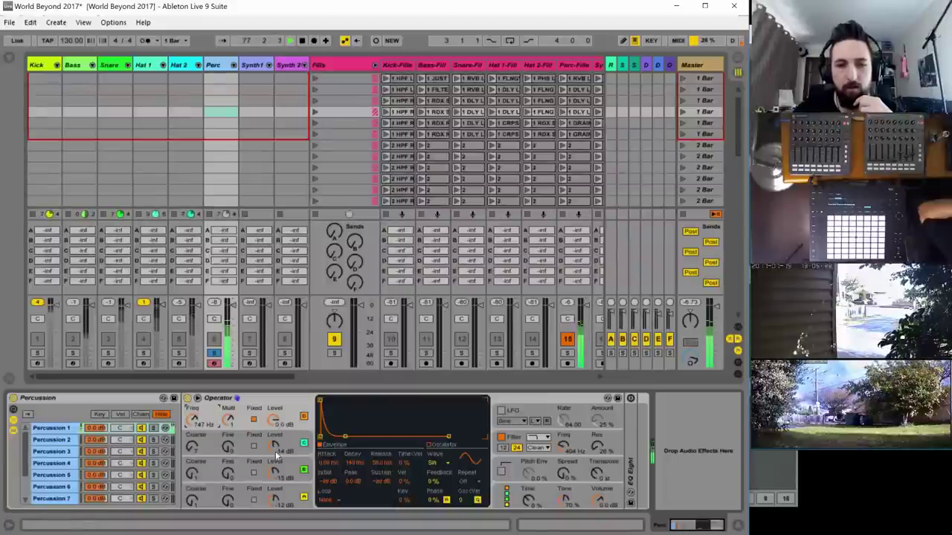
pyautogui.moveTo(275, 448); pyautogui.dragTo(275, 475)
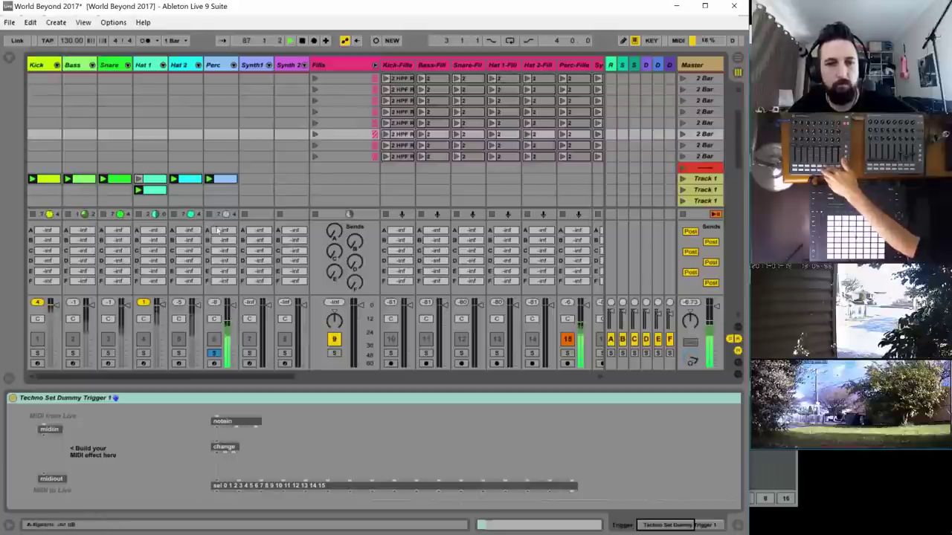
# - Solo the Kick, Bass, Snare, Hat 1 and Hat 2 tracks alongside Perc and show the Hat 2 track's devices
pyautogui.click(39, 354)
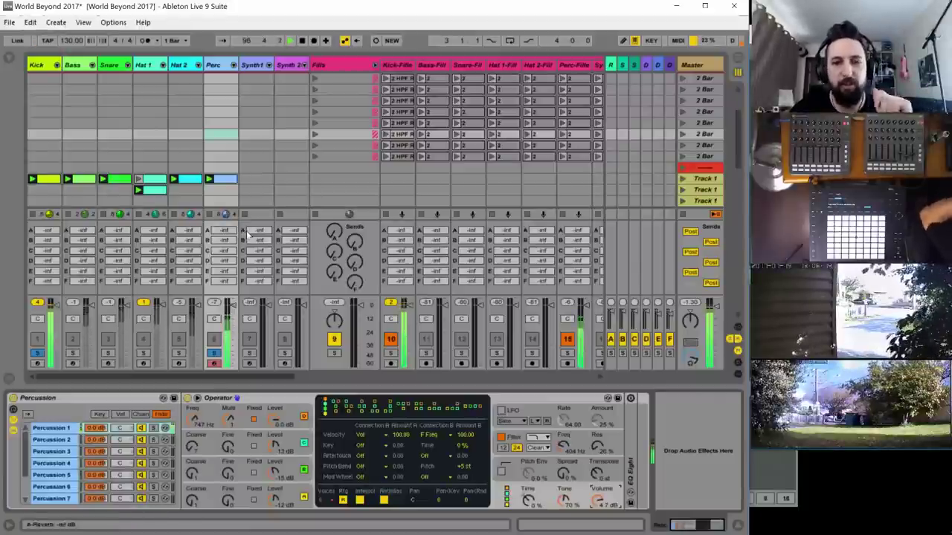
pyautogui.click(72, 353)
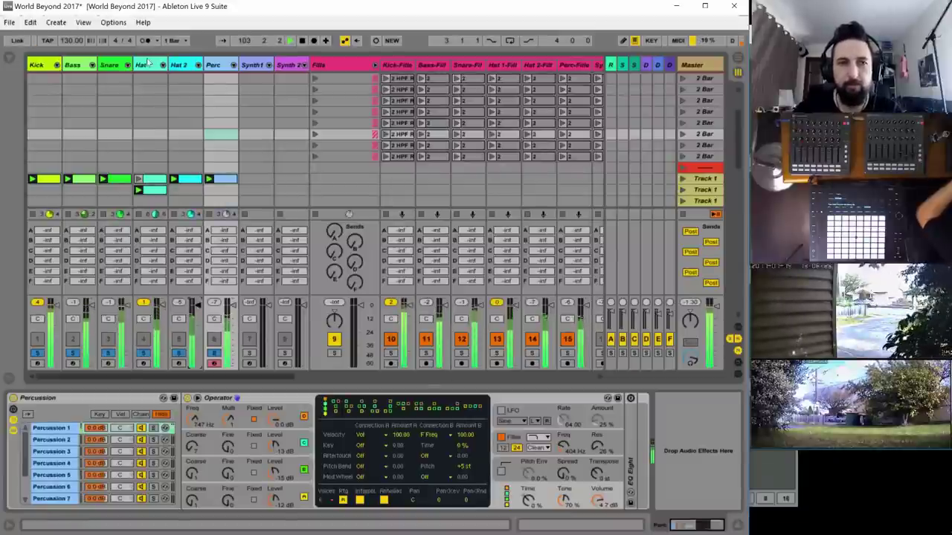
pyautogui.click(183, 65)
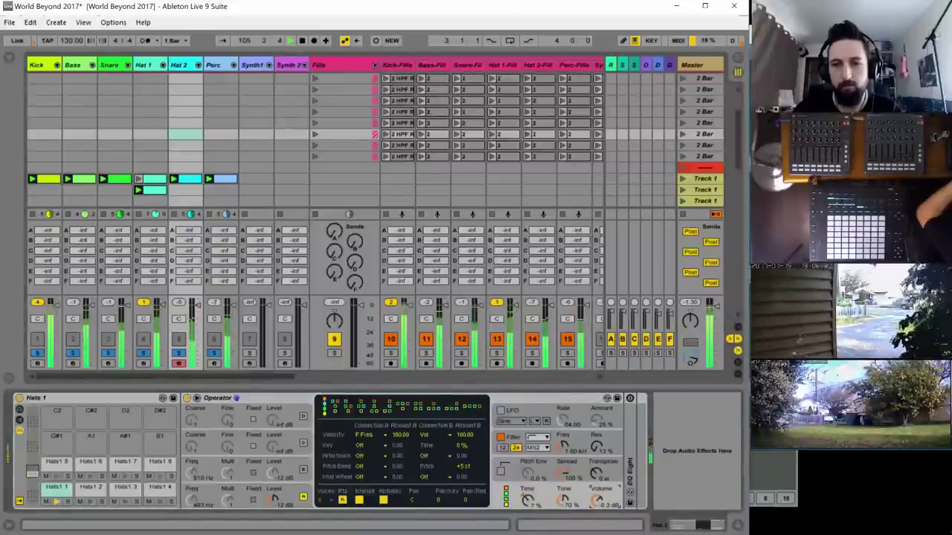
# - Set the transpose to -12 st and the filter frequency to 1.31 kHz in the Perc track's Operator
pyautogui.click(147, 65)
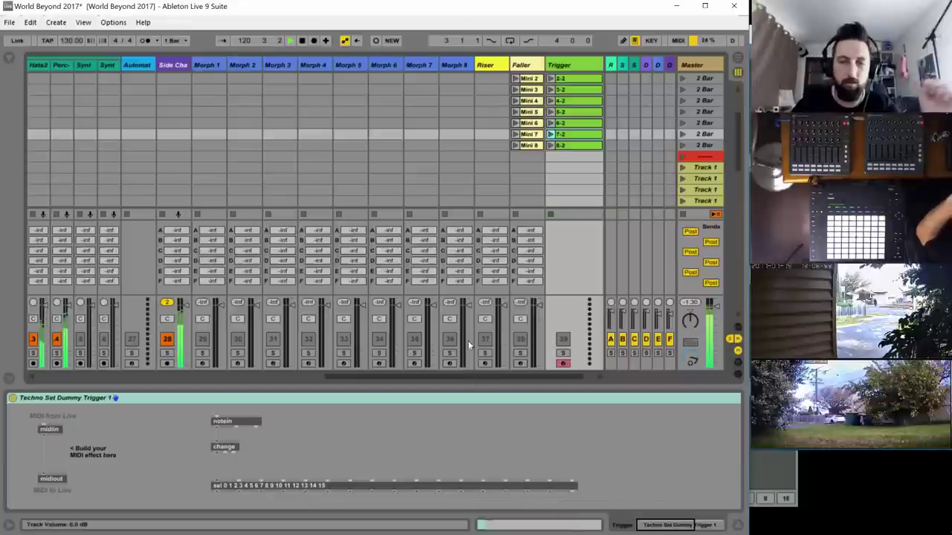
pyautogui.hscroll(-5, 241, 377)
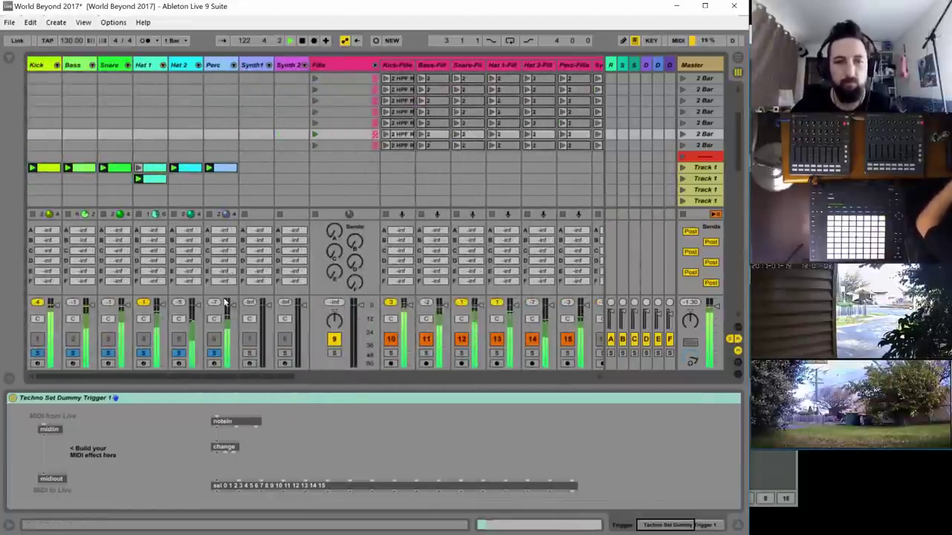
pyautogui.click(214, 363)
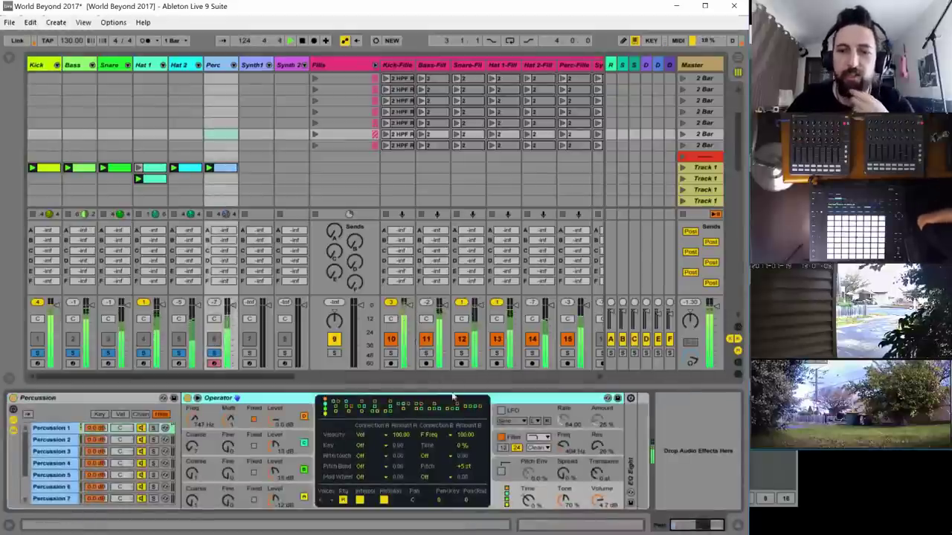
pyautogui.click(597, 475)
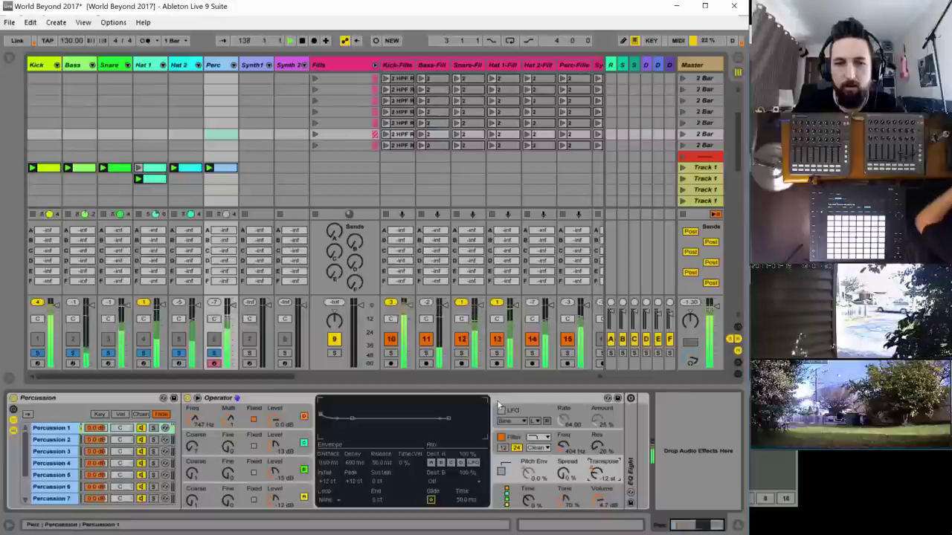
pyautogui.click(554, 443)
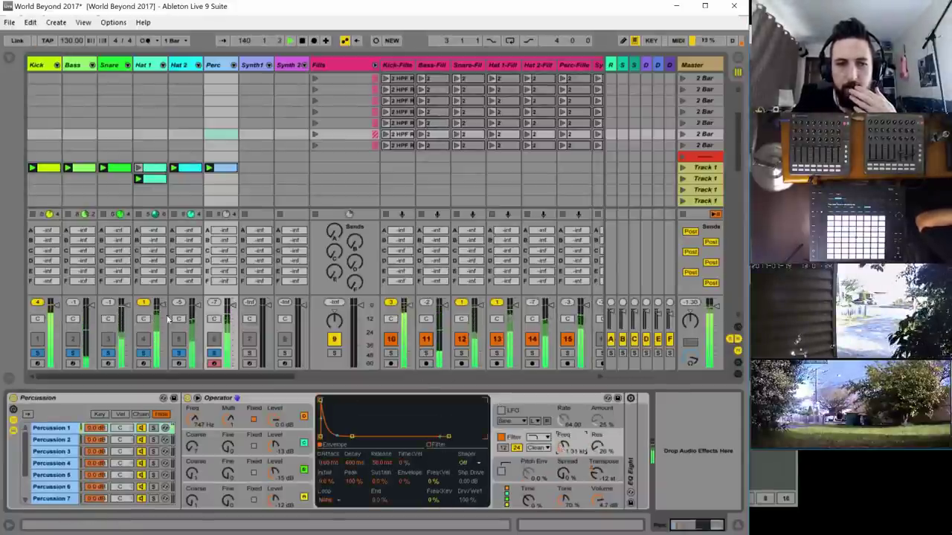
# - Lower the Hat 1 track's volume, and set the transpose of the Perc track's Operator to 0 st
pyautogui.moveTo(165, 307)
pyautogui.mouseDown()
pyautogui.moveTo(163, 343)
pyautogui.moveTo(163, 320)
pyautogui.mouseUp()
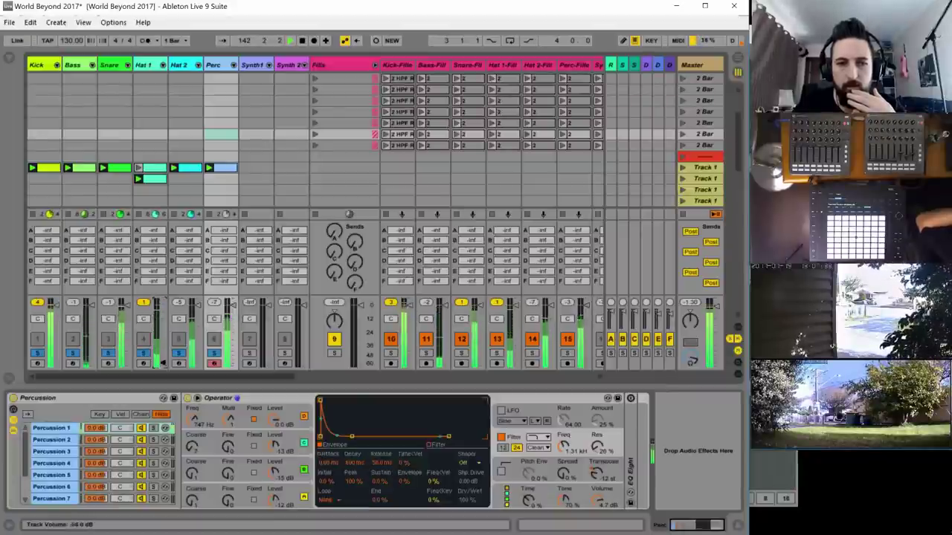
pyautogui.click(594, 471)
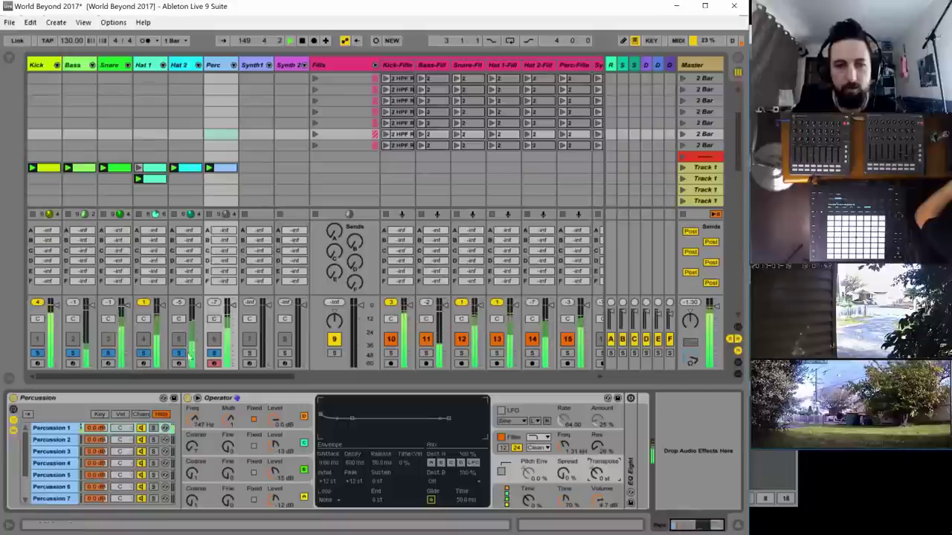
pyautogui.press('space')
# - Solo the Synth1 track alone and create an empty MIDI clip in its first Track 1 slot
pyautogui.click(250, 354)
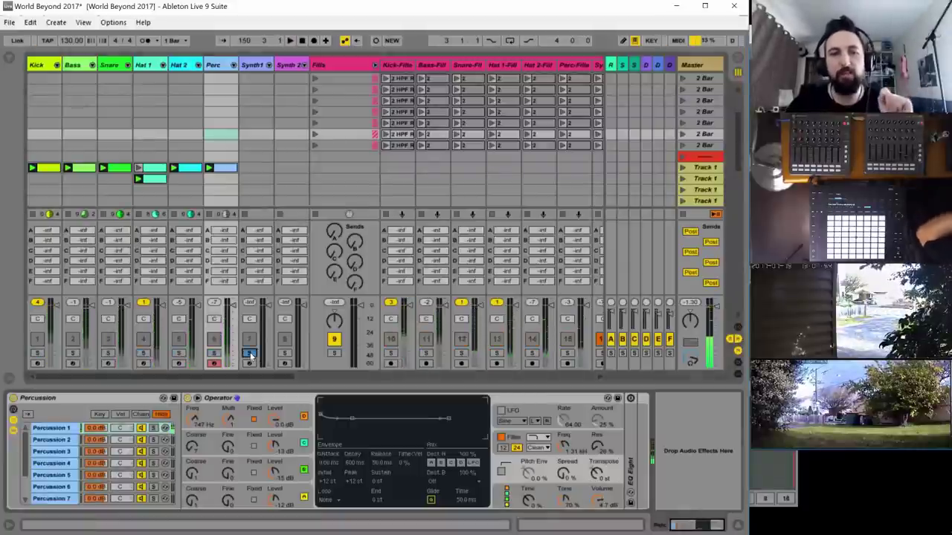
pyautogui.click(250, 353)
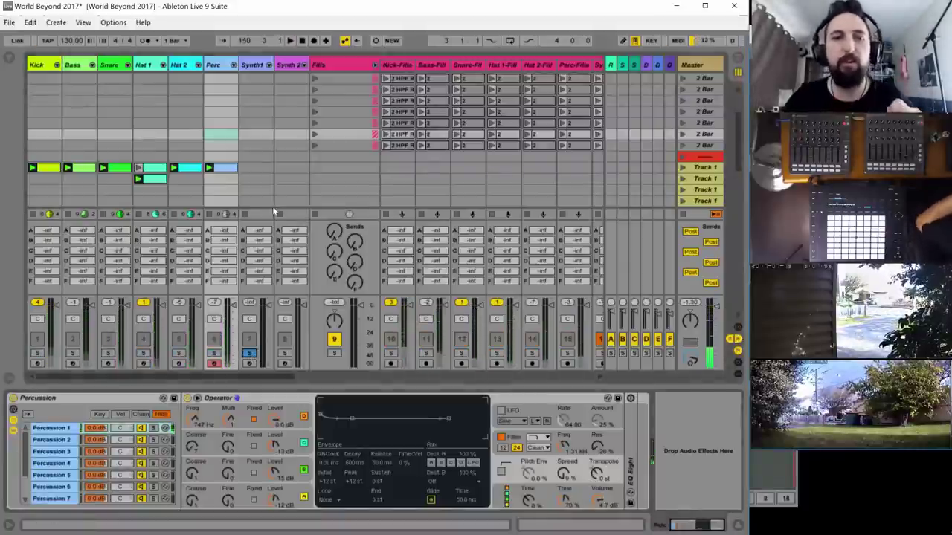
pyautogui.doubleClick(260, 170)
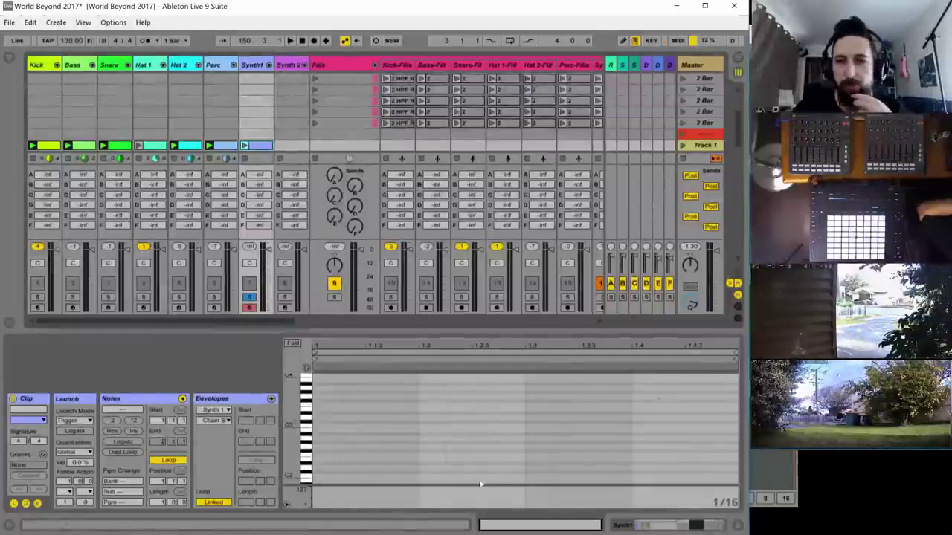
# - Consult the Synth1 notes for Track 1 in the World Beyond Sound Design spreadsheet and select the Synth1 1 chain in Ableton Live
pyautogui.hotkey('alt', 'Tab')
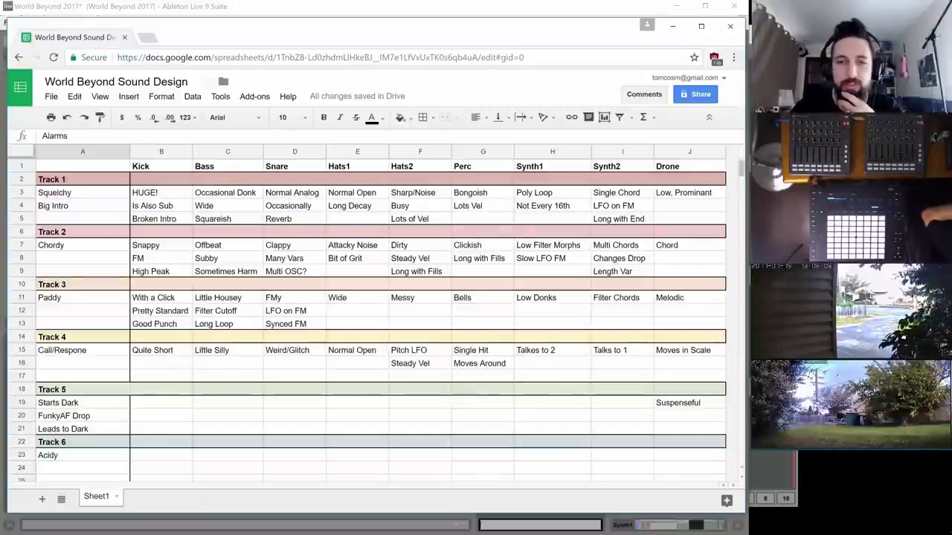
pyautogui.click(400, 525)
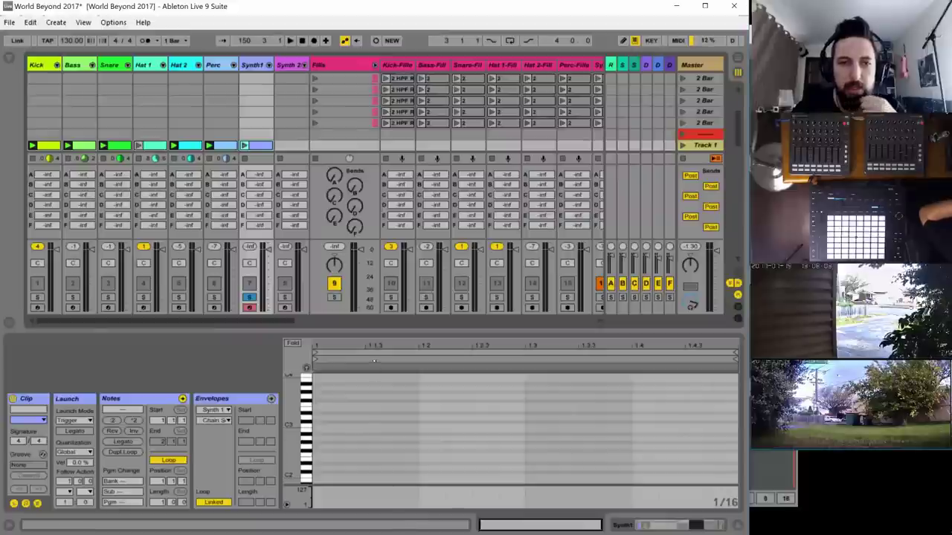
pyautogui.click(257, 65)
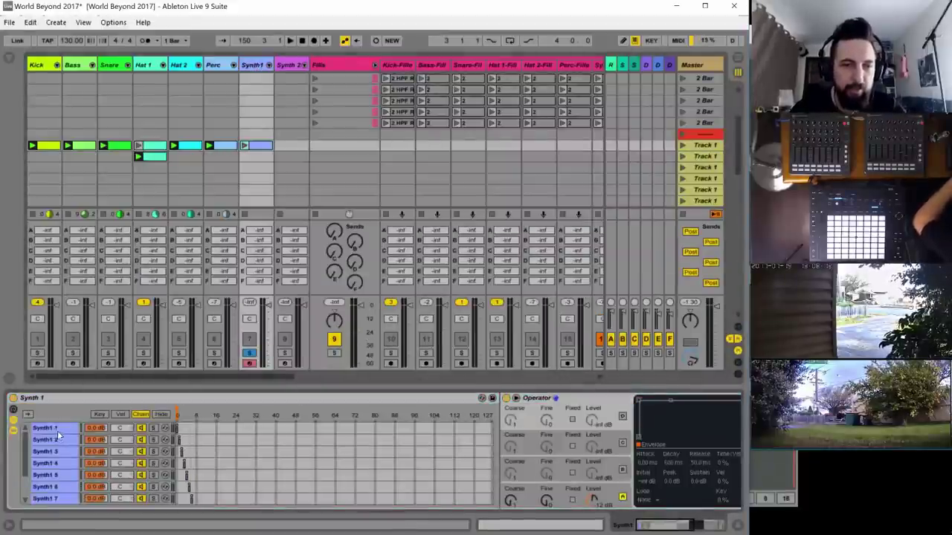
pyautogui.click(57, 429)
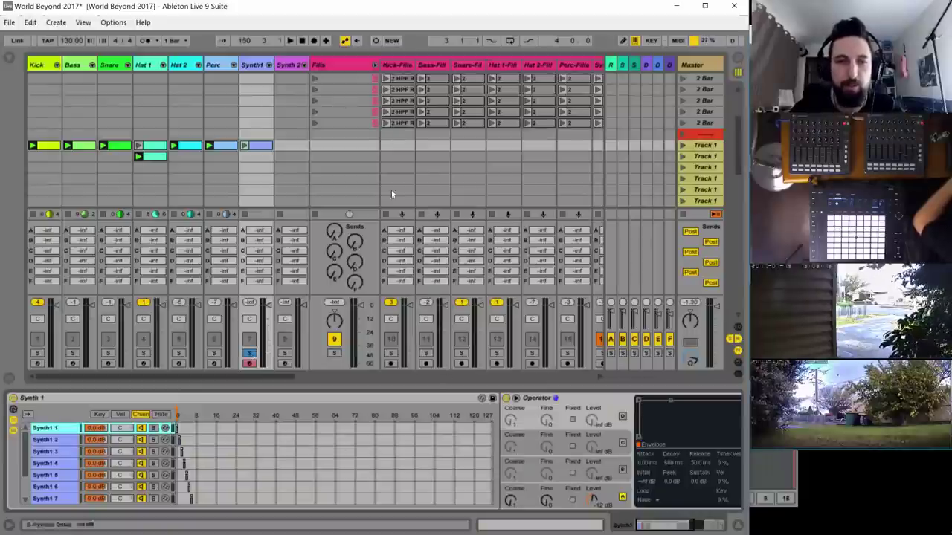
# - Write sixteenth notes in the Synth1 clip: G2 at 1.1.1, C3 at 1.1.4, B2 at 1.2.3, A#2 at 1.3.2, A2 at 1.4.1 and G#2 at 1.4.4
pyautogui.click(253, 145)
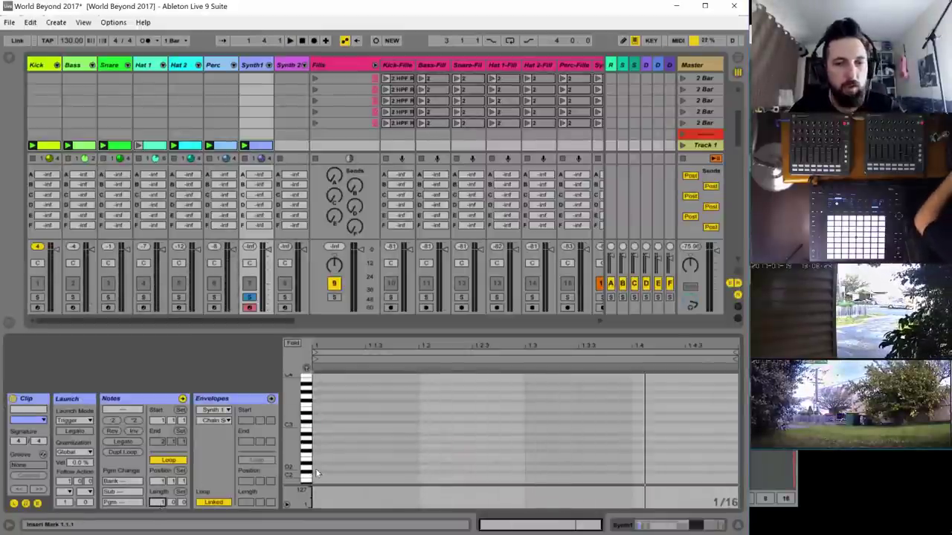
pyautogui.hotkey('ctrl', 'v')
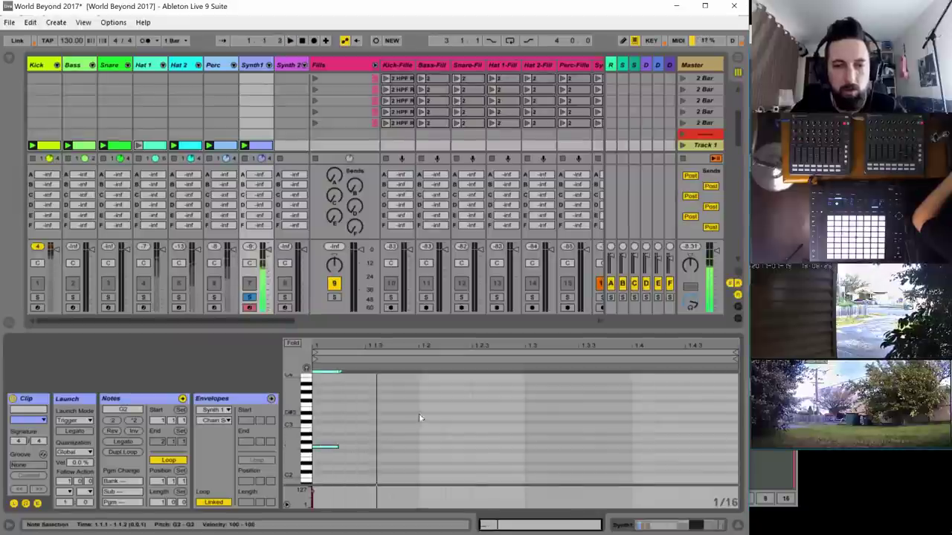
pyautogui.doubleClick(398, 425)
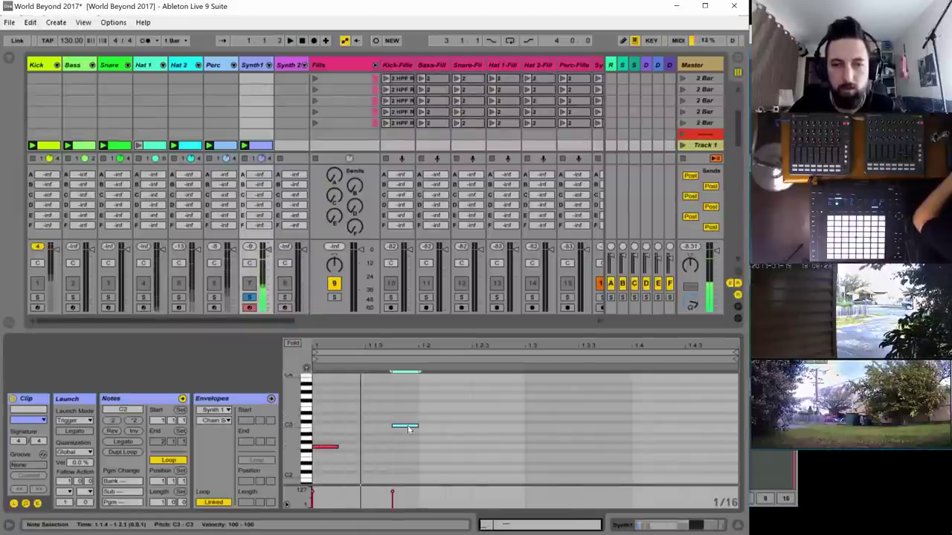
pyautogui.doubleClick(479, 431)
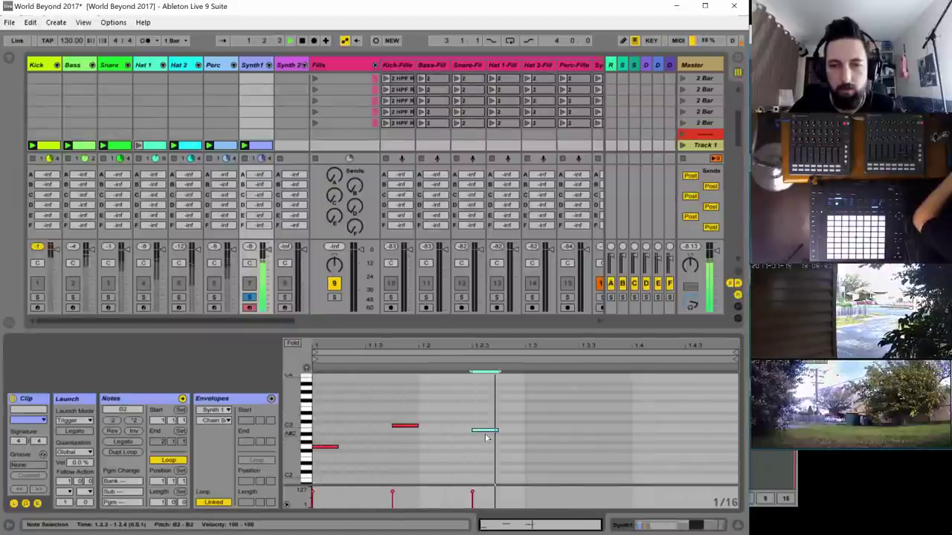
pyautogui.doubleClick(558, 434)
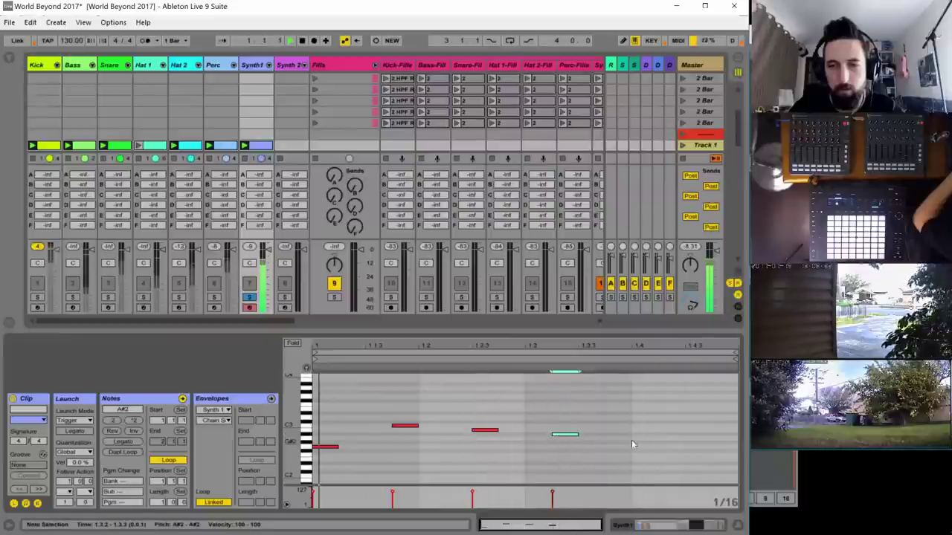
pyautogui.doubleClick(638, 438)
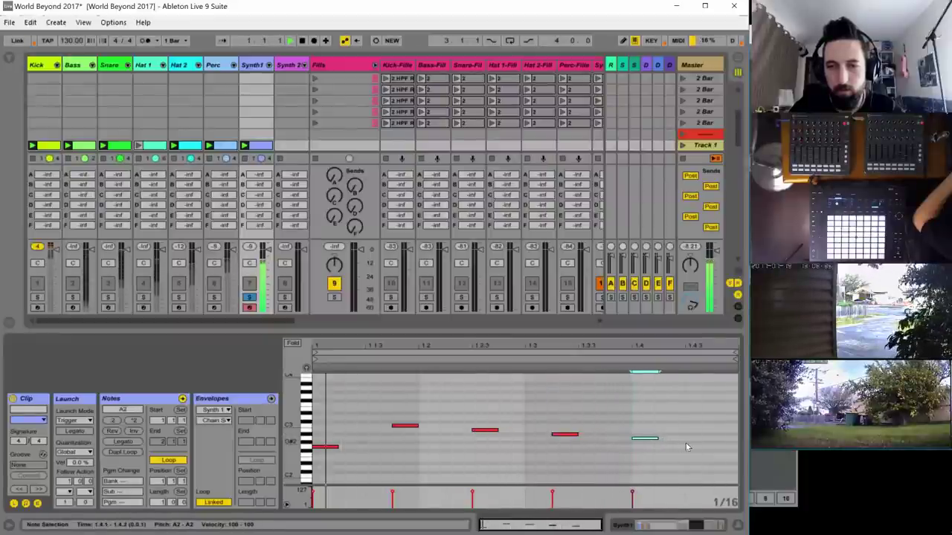
pyautogui.doubleClick(724, 442)
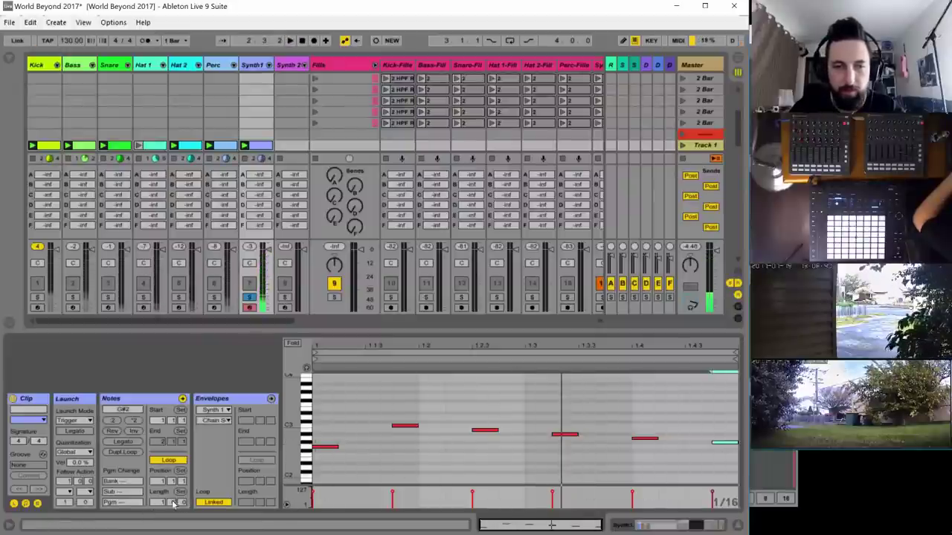
# - Set the Synth1 clip's loop length to 1 bar and 2 sixteenths, and unsolo the track
pyautogui.moveTo(551, 524); pyautogui.dragTo(552, 513)
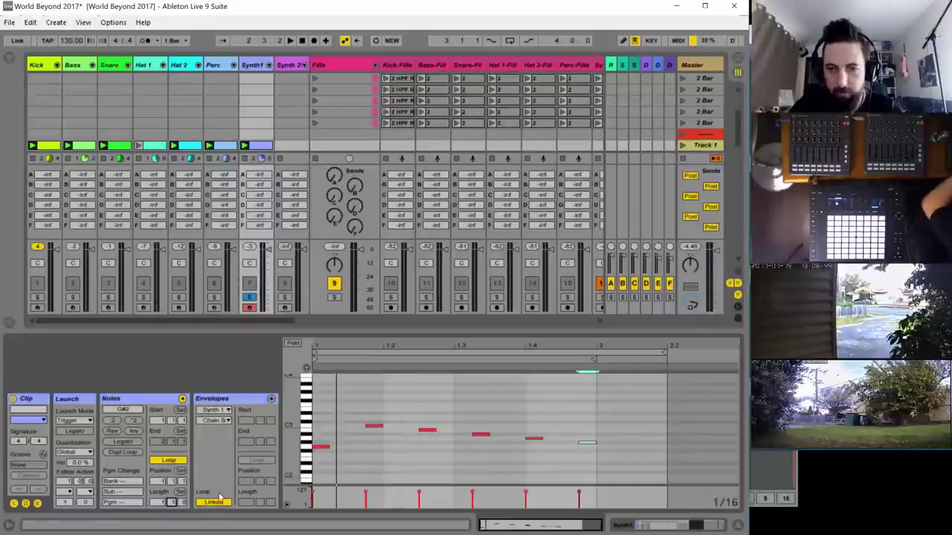
pyautogui.scroll(-2, 181, 502)
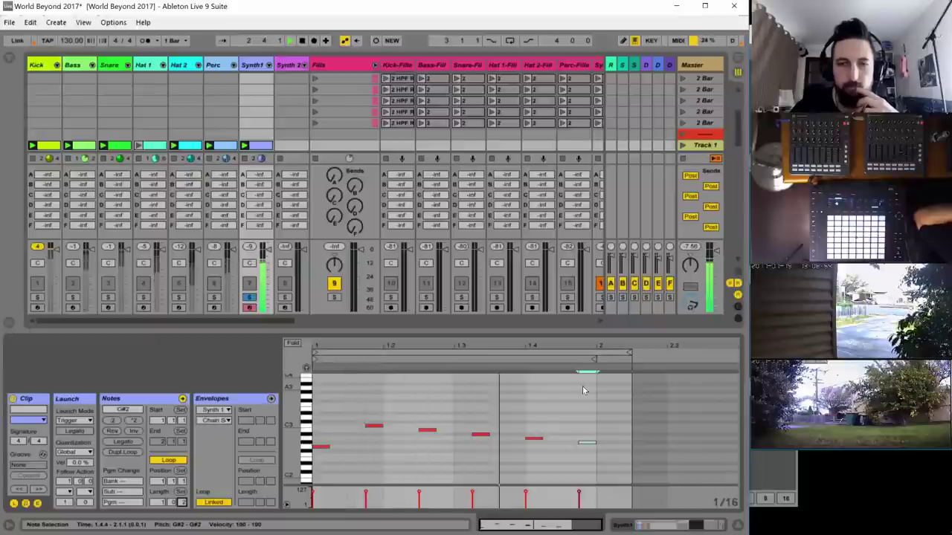
pyautogui.click(249, 297)
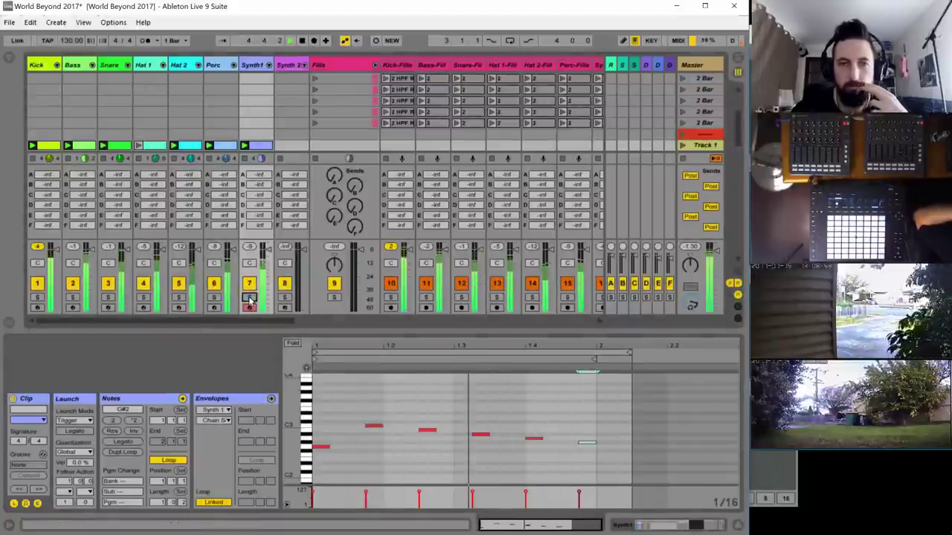
# - Transpose all notes in the Synth1 clip up one octave
pyautogui.click(368, 452)
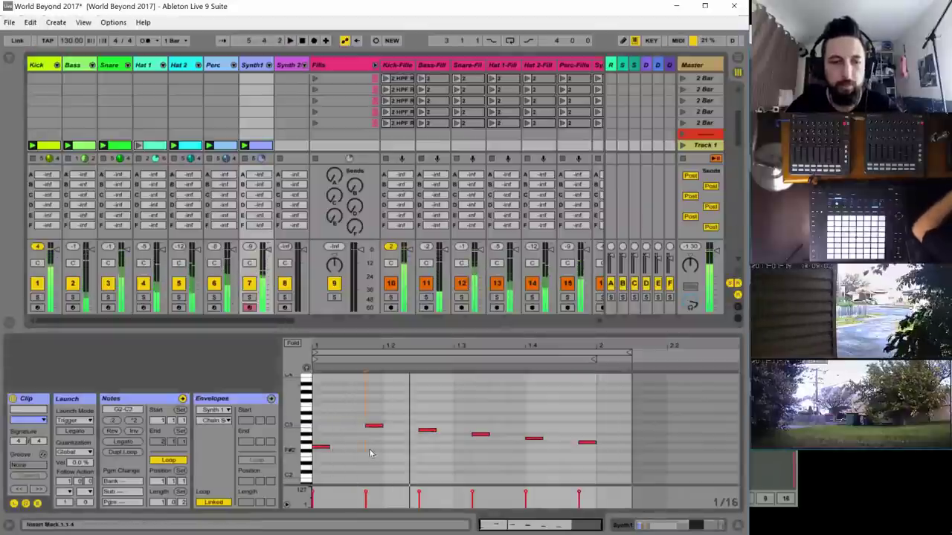
pyautogui.hotkey('ctrl', 'a')
pyautogui.hotkey('shift', 'Up')
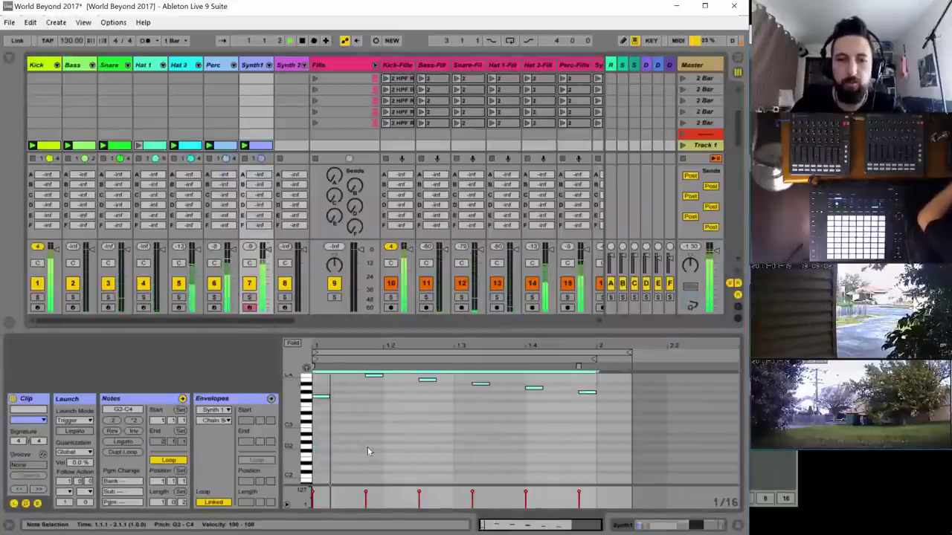
# - Solo the Synth1 track and bring its Operator device fully into view
pyautogui.click(257, 65)
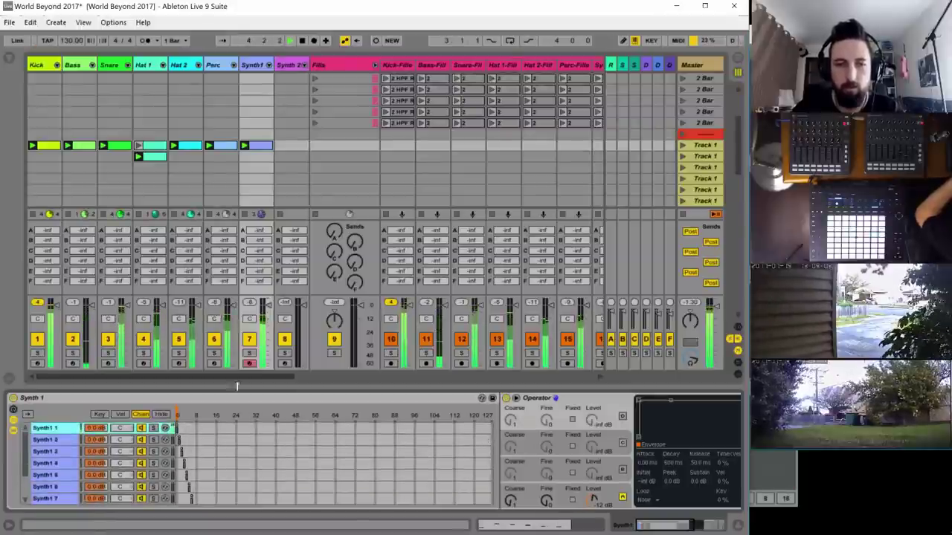
pyautogui.click(250, 352)
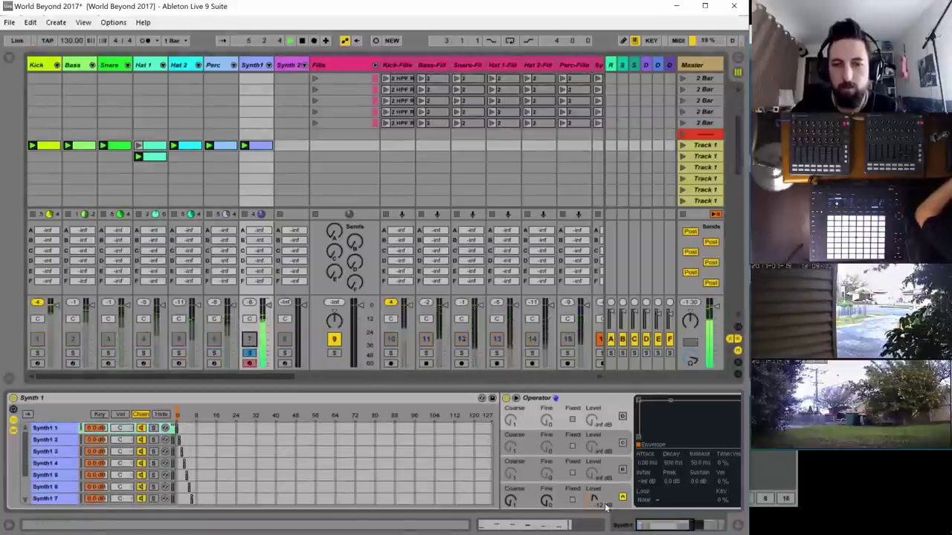
pyautogui.moveTo(653, 529); pyautogui.dragTo(678, 527)
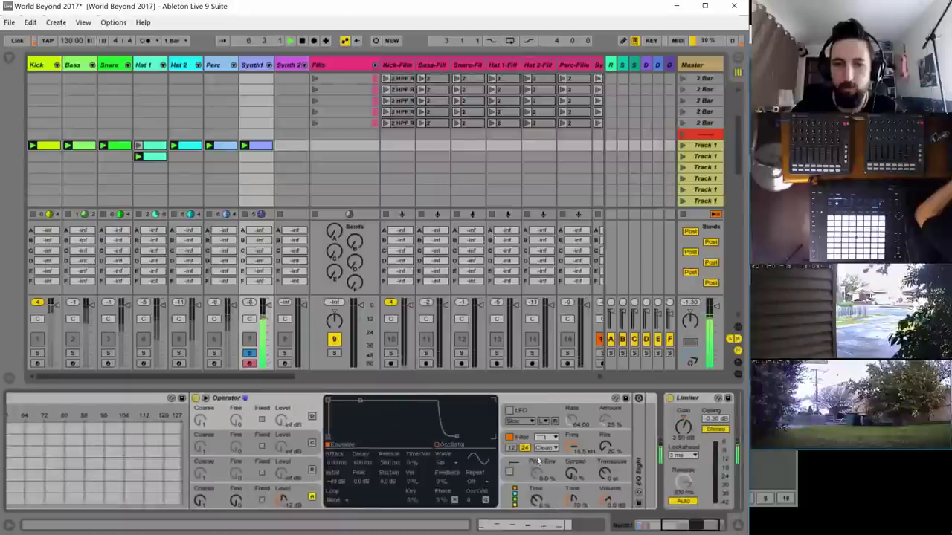
# - Turn on oscillator B in the Synth1 Operator and set its waveform to Sine 8 Bit
pyautogui.click(304, 489)
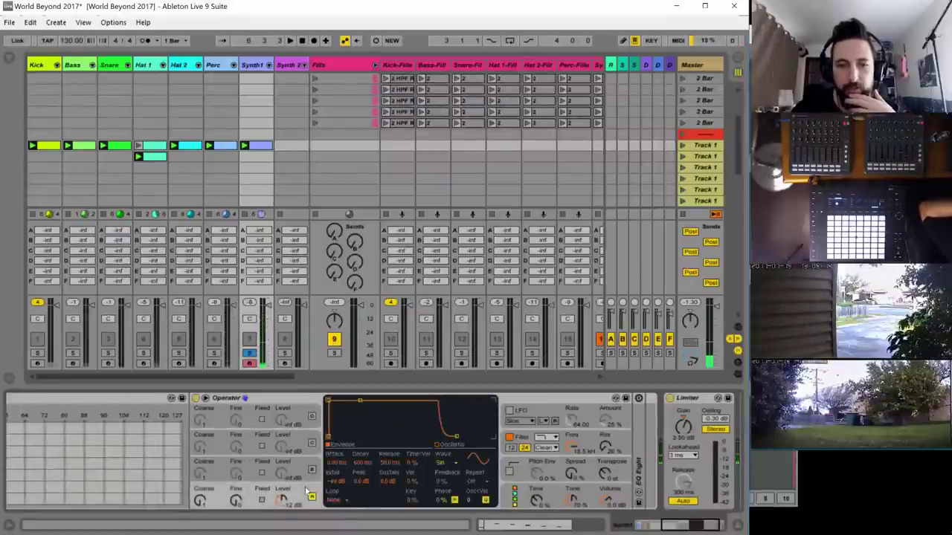
pyautogui.click(300, 467)
pyautogui.click(443, 463)
pyautogui.click(311, 469)
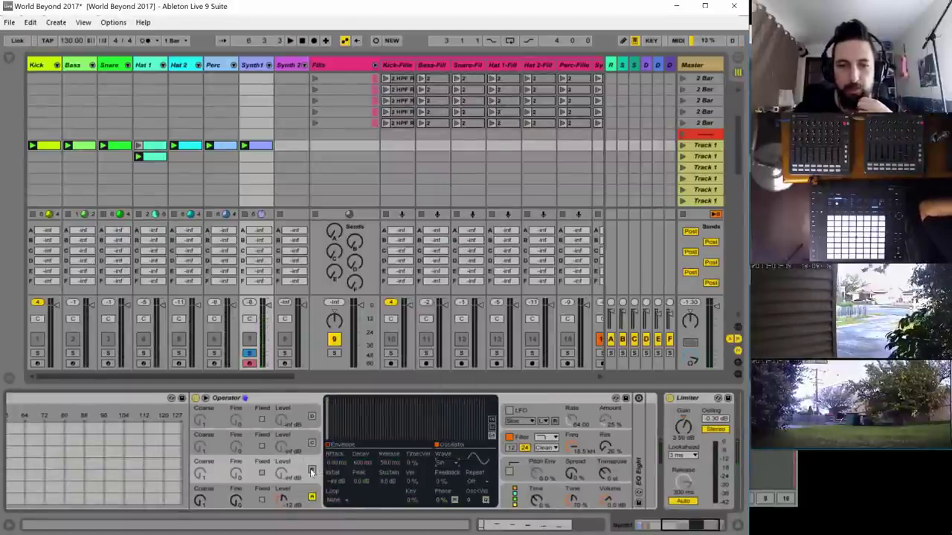
pyautogui.click(312, 470)
pyautogui.click(440, 464)
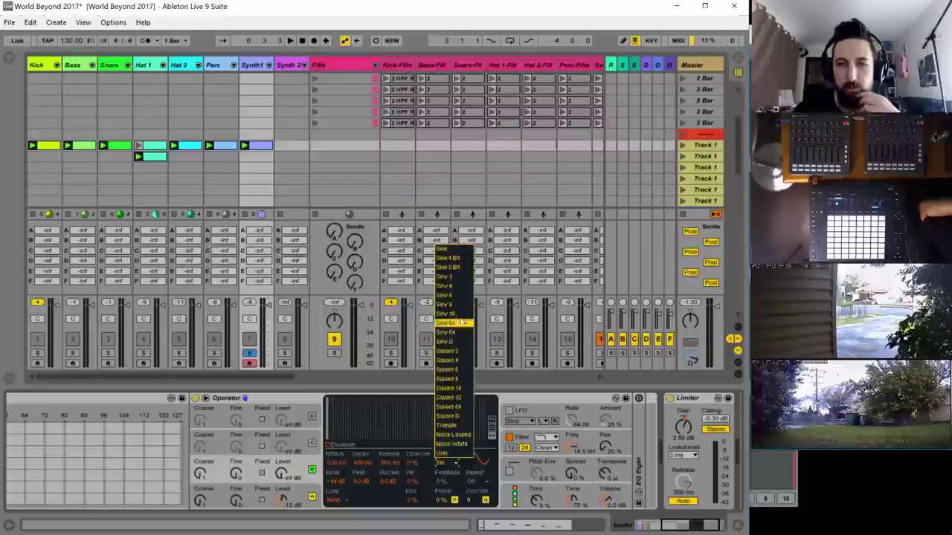
pyautogui.click(451, 266)
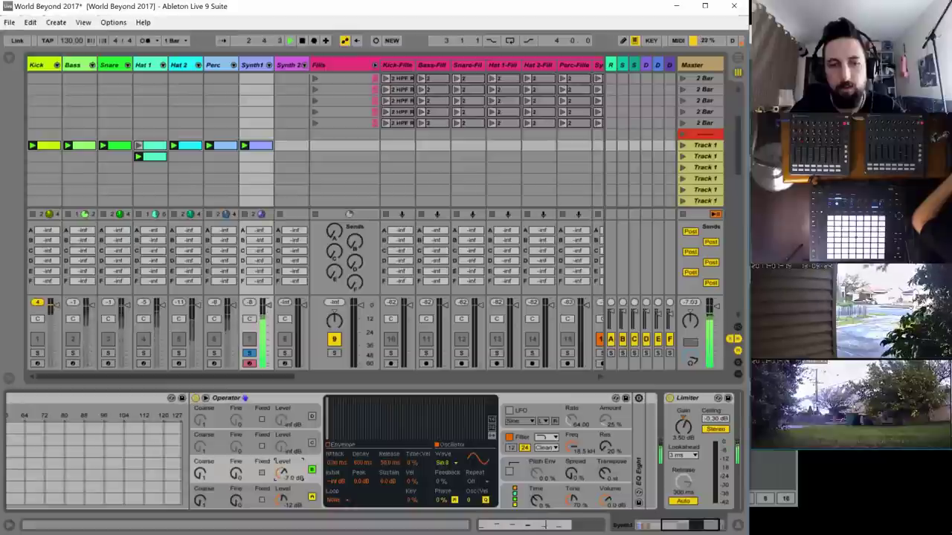
# - Stop playback, lower the Synth1 Operator's filter frequency to 608 Hz, and switch to the algorithm with all four oscillators in parallel
pyautogui.press('space')
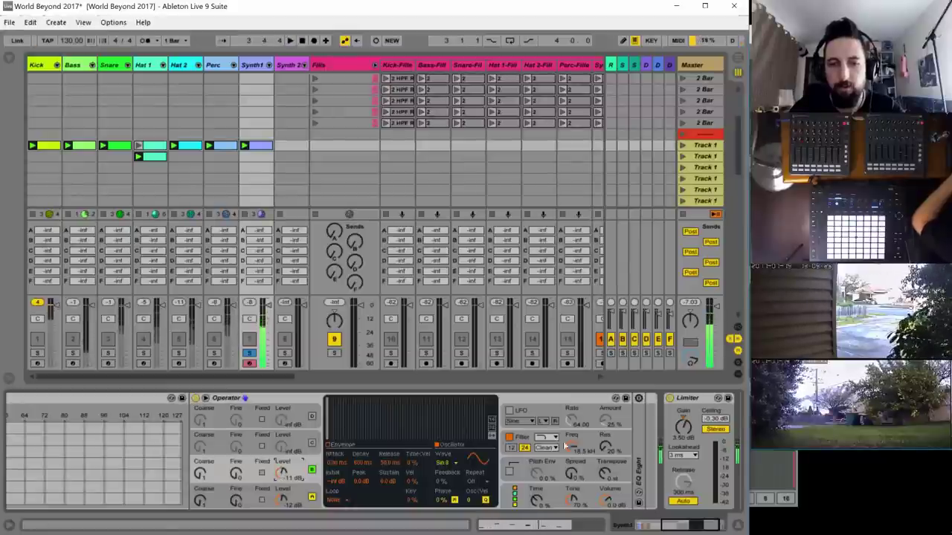
pyautogui.moveTo(571, 446); pyautogui.dragTo(571, 491)
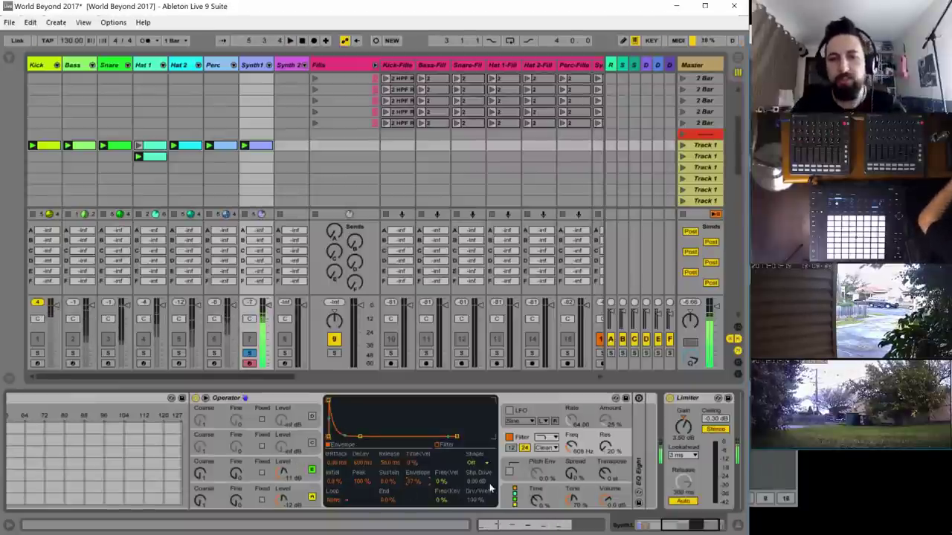
pyautogui.click(528, 495)
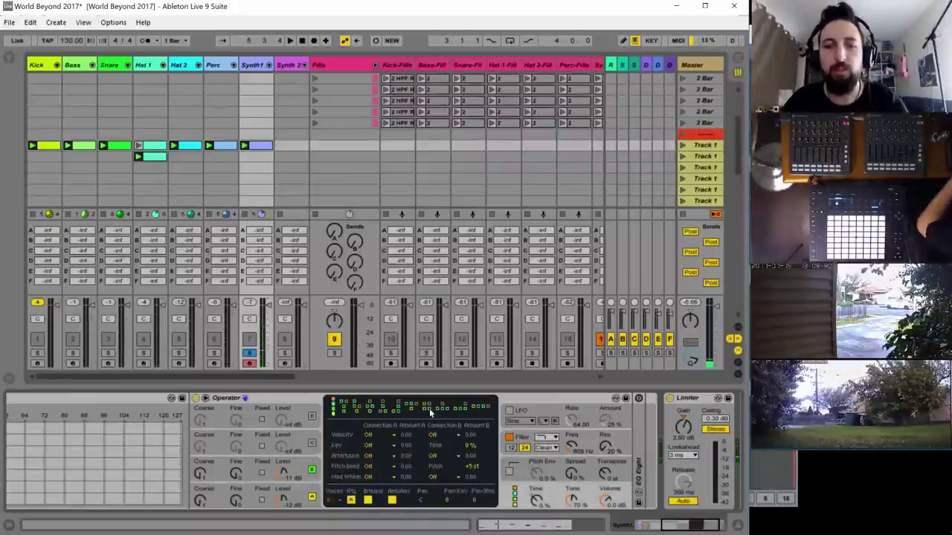
# - Copy oscillator A's settings to oscillator C and oscillator B's settings to oscillator D in the Operator
pyautogui.click(298, 439)
pyautogui.rightClick(312, 431)
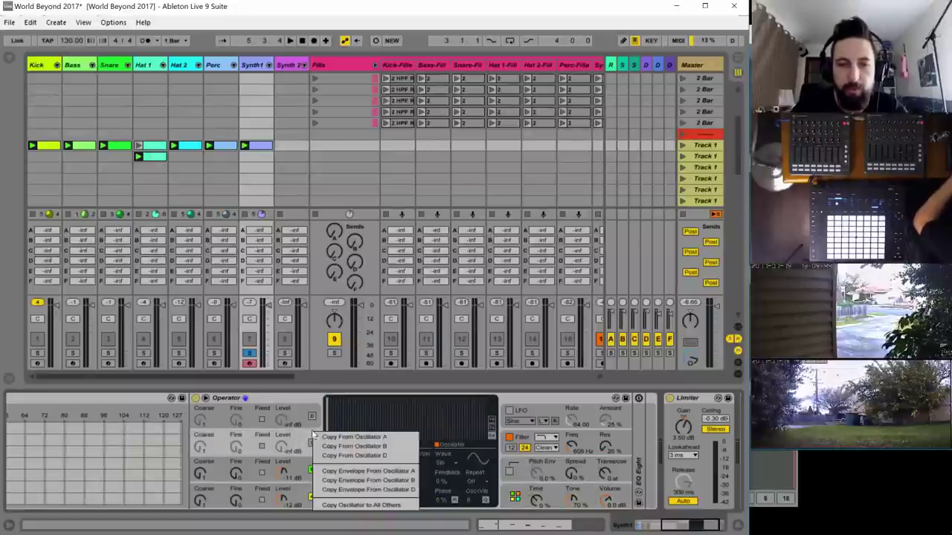
pyautogui.click(334, 437)
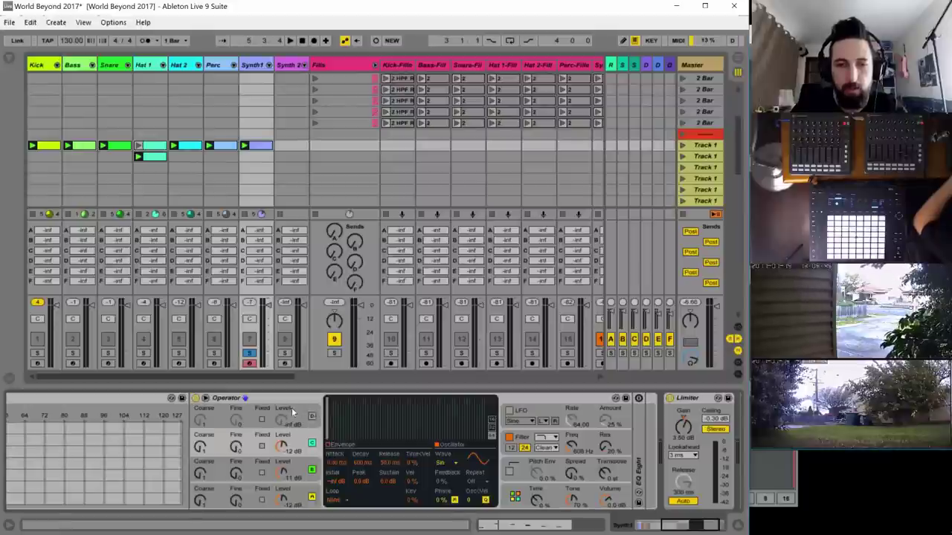
pyautogui.rightClick(306, 414)
pyautogui.click(326, 449)
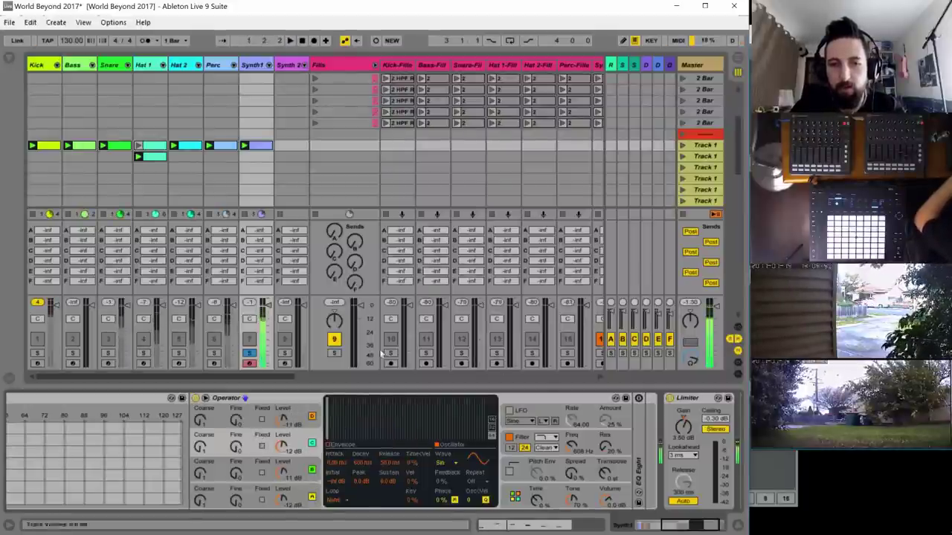
# - Lower the Synth1 track volume, and reshape oscillator C's envelope with a longer attack and a minimal decay
pyautogui.moveTo(268, 318); pyautogui.dragTo(267, 322)
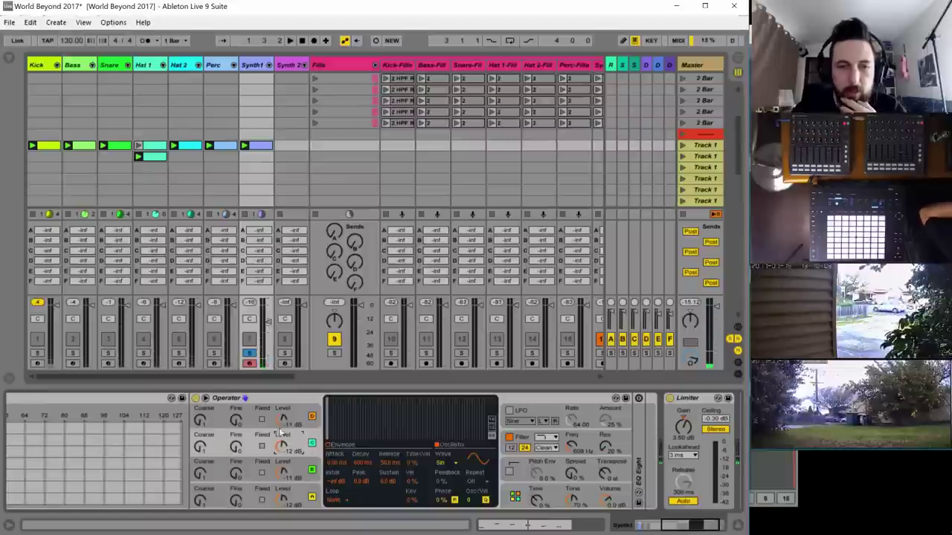
pyautogui.click(336, 446)
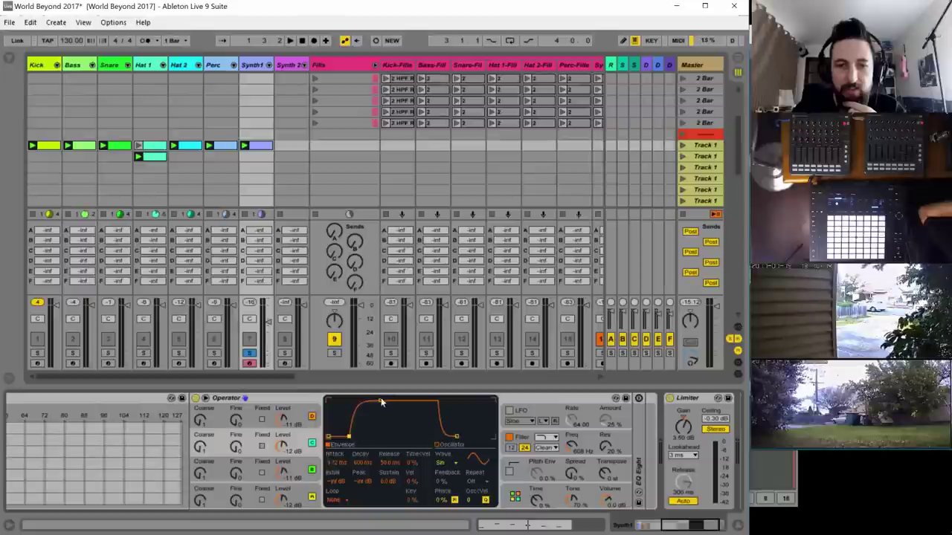
pyautogui.moveTo(381, 399); pyautogui.dragTo(347, 402)
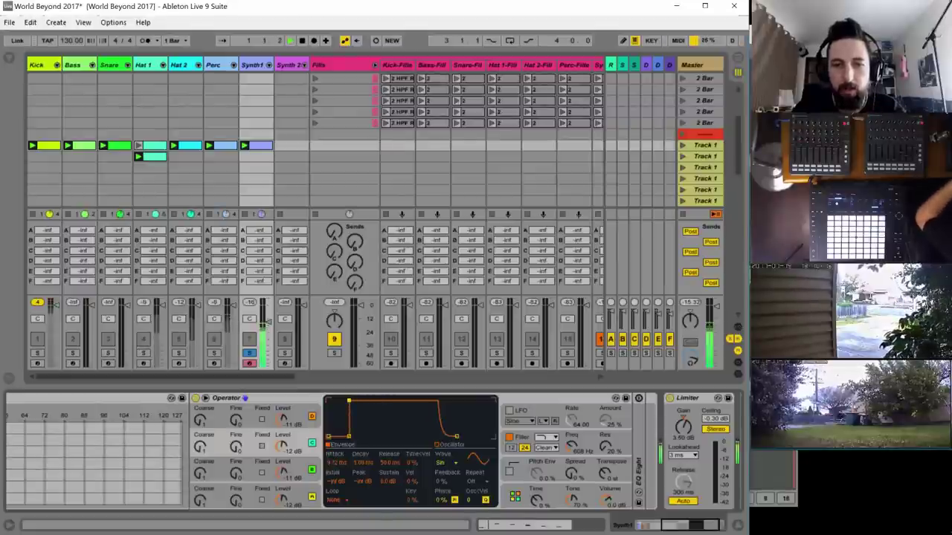
pyautogui.moveTo(349, 437); pyautogui.dragTo(353, 436)
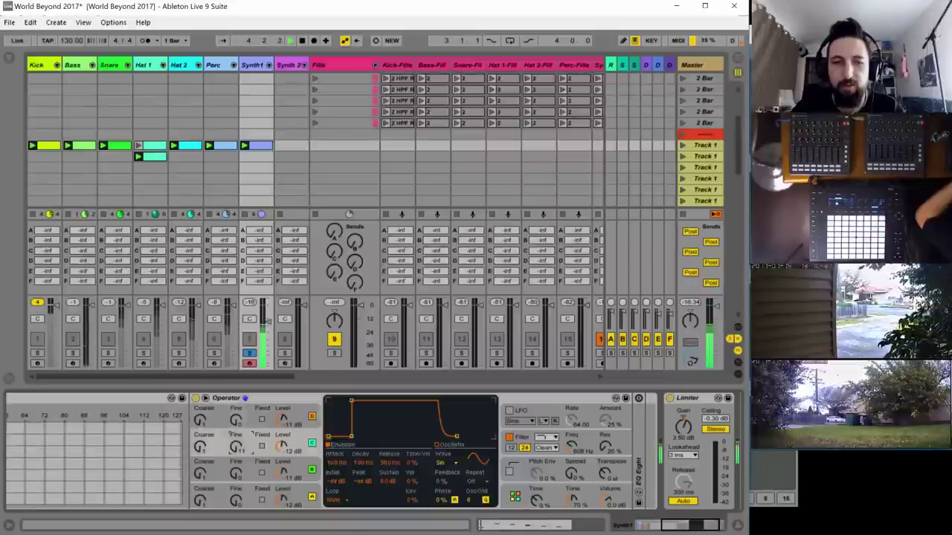
# - Set Operator's filter to 40.7 Hz with a 91% envelope amount and longer decay, and the coarse tuning of oscillators B and D to 2
pyautogui.click(206, 476)
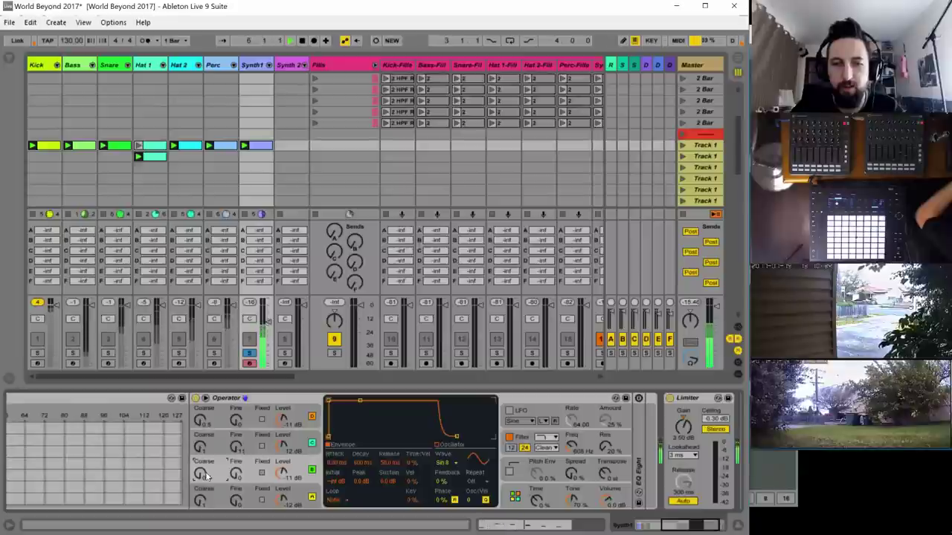
pyautogui.click(571, 446)
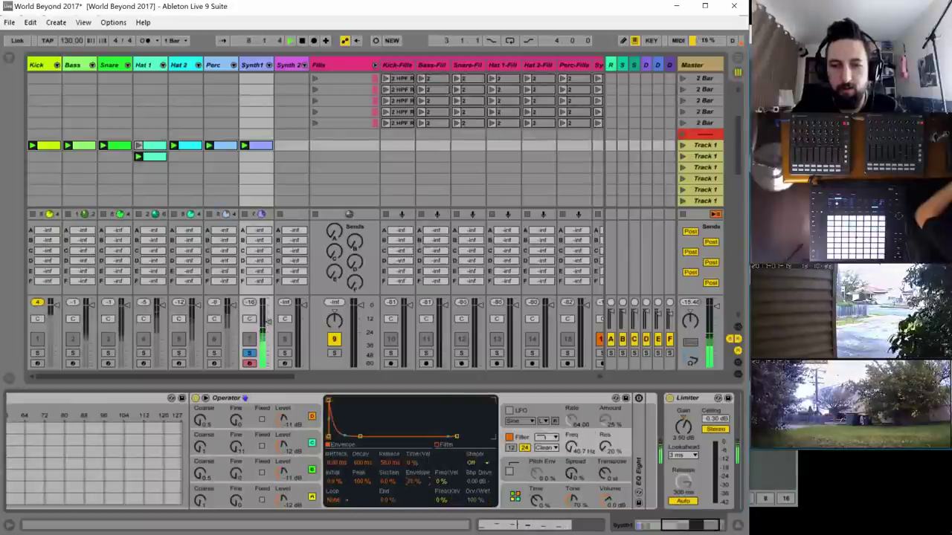
pyautogui.moveTo(358, 467); pyautogui.dragTo(361, 446)
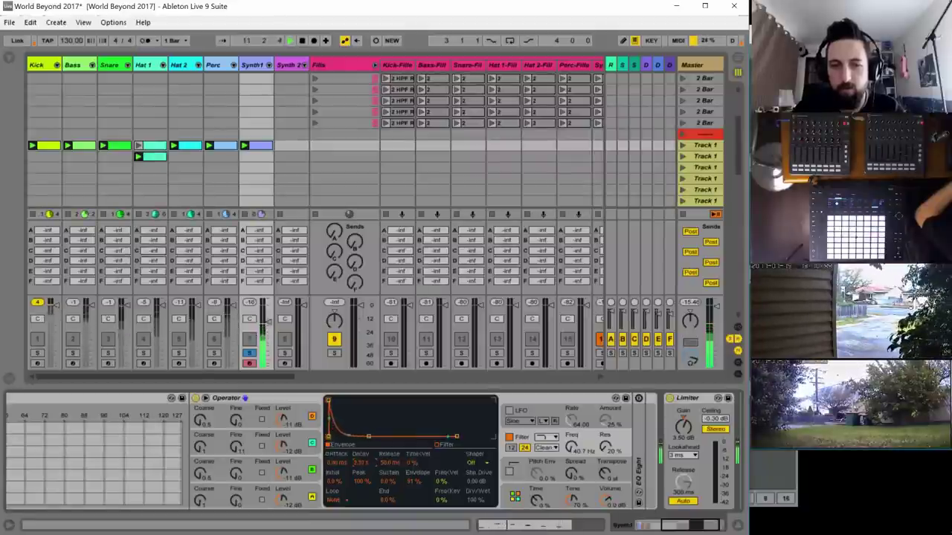
pyautogui.click(291, 464)
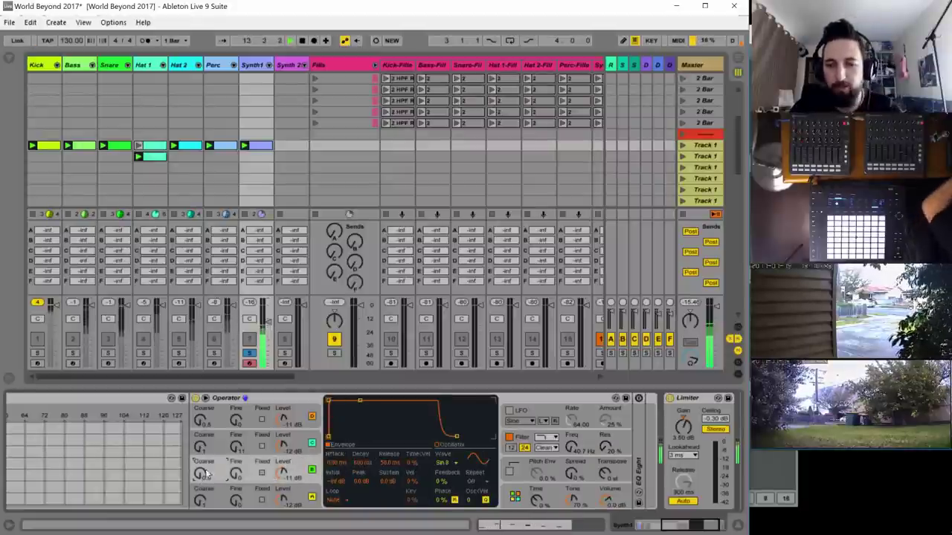
pyautogui.click(203, 426)
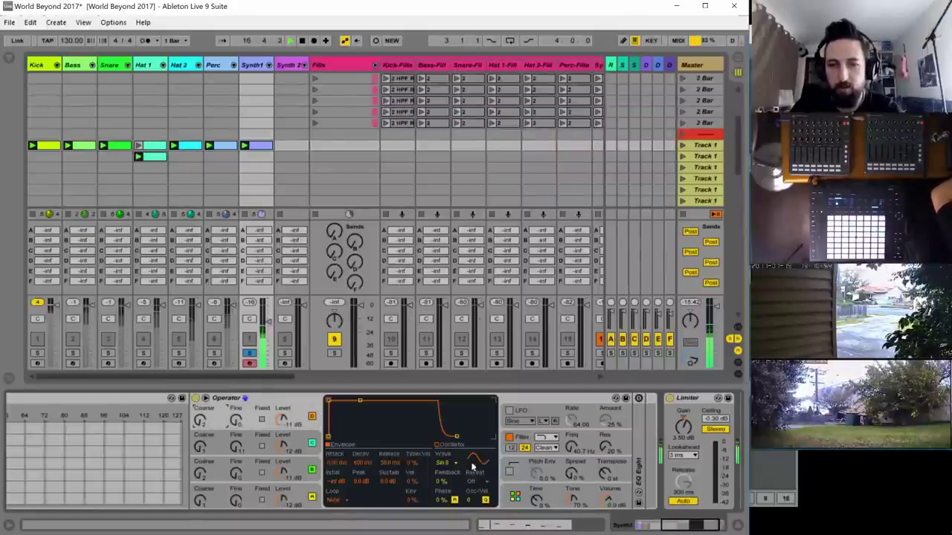
# - Switch Operator's filter circuit to MS2 with about 22 dB drive and 54% resonance, and set the device volume to -20 dB
pyautogui.click(546, 448)
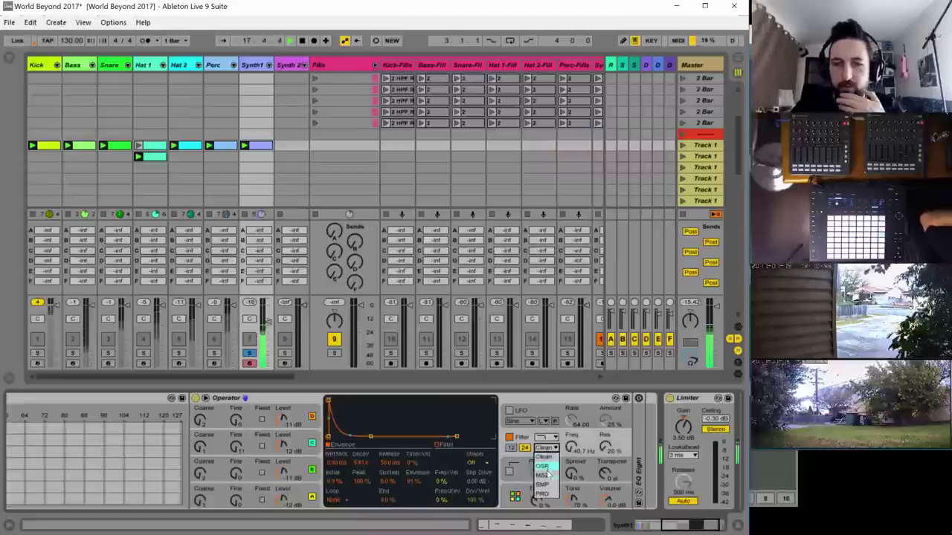
pyautogui.click(545, 475)
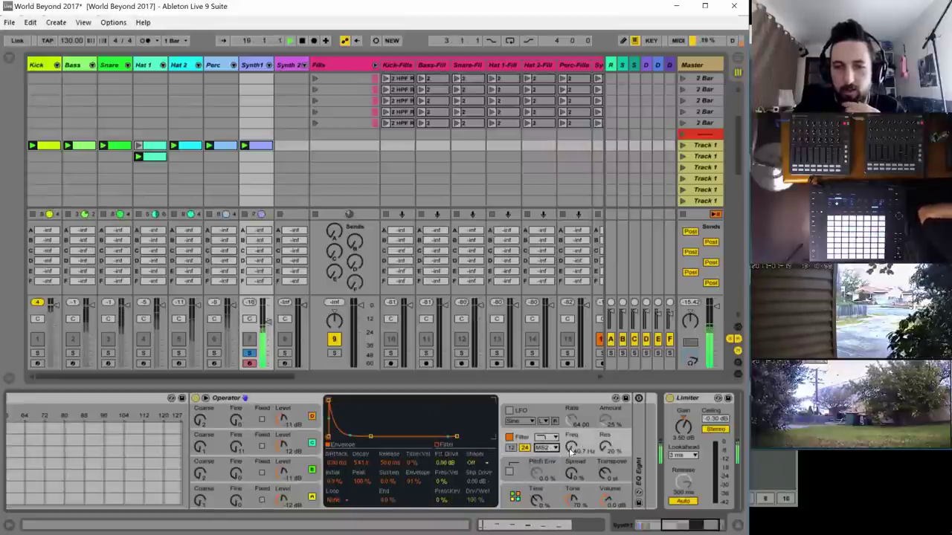
pyautogui.click(578, 484)
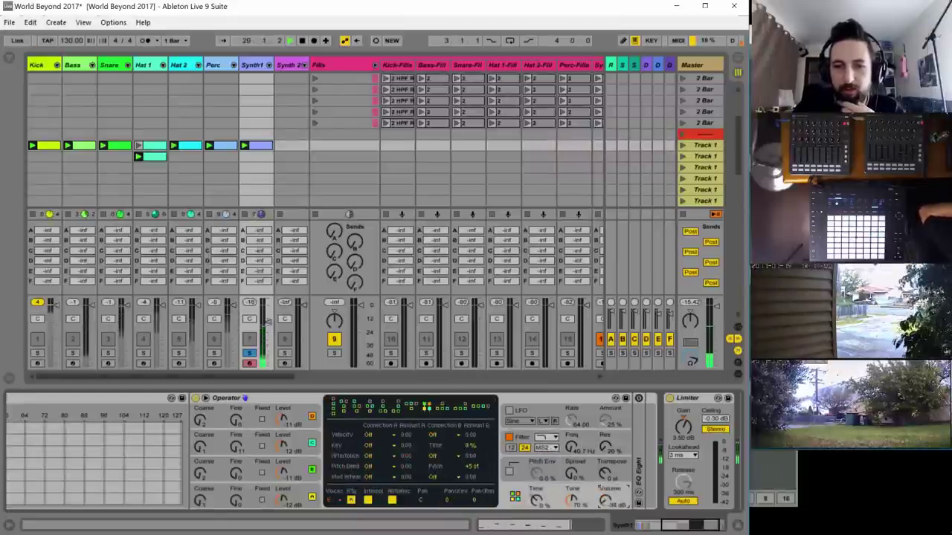
pyautogui.click(585, 435)
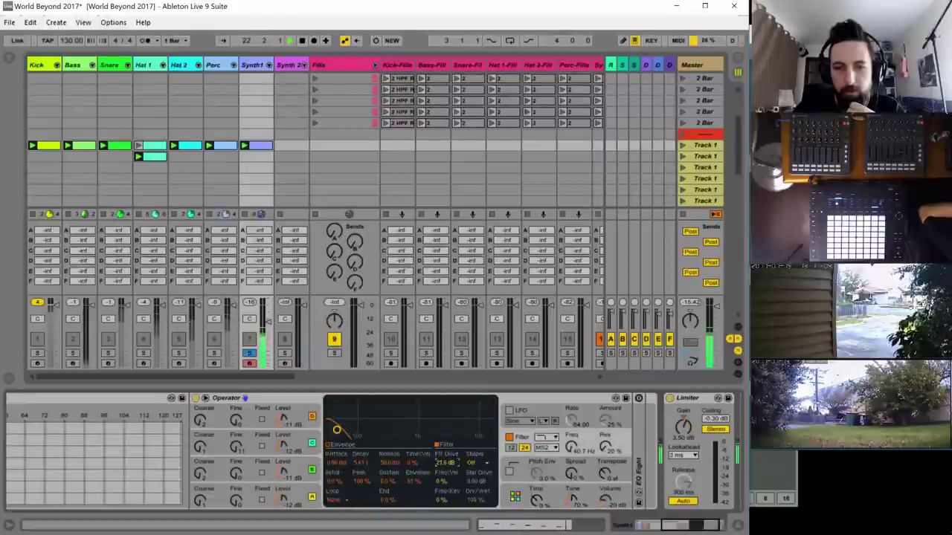
pyautogui.moveTo(604, 445); pyautogui.dragTo(604, 435)
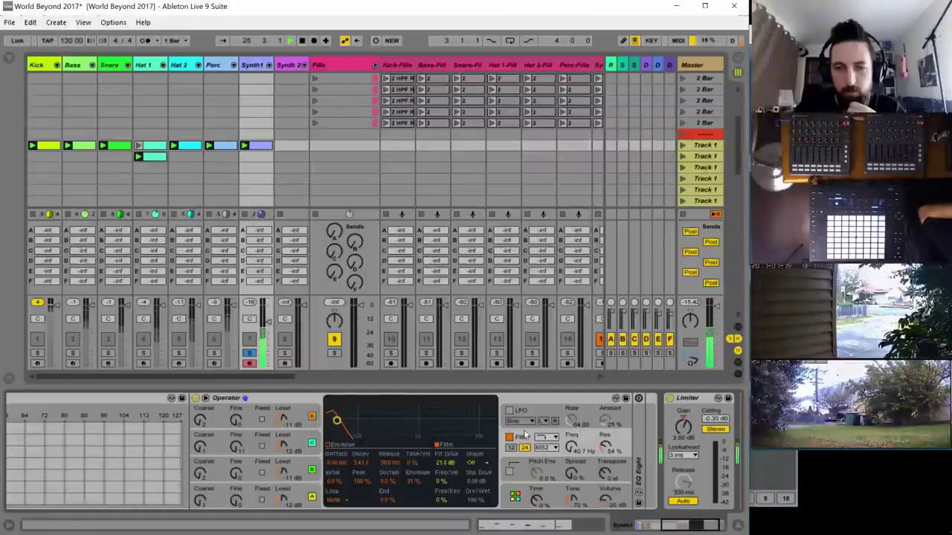
# - Lengthen the filter envelope's release and decay in the Synth1 Operator, and show the device's global settings
pyautogui.click(386, 463)
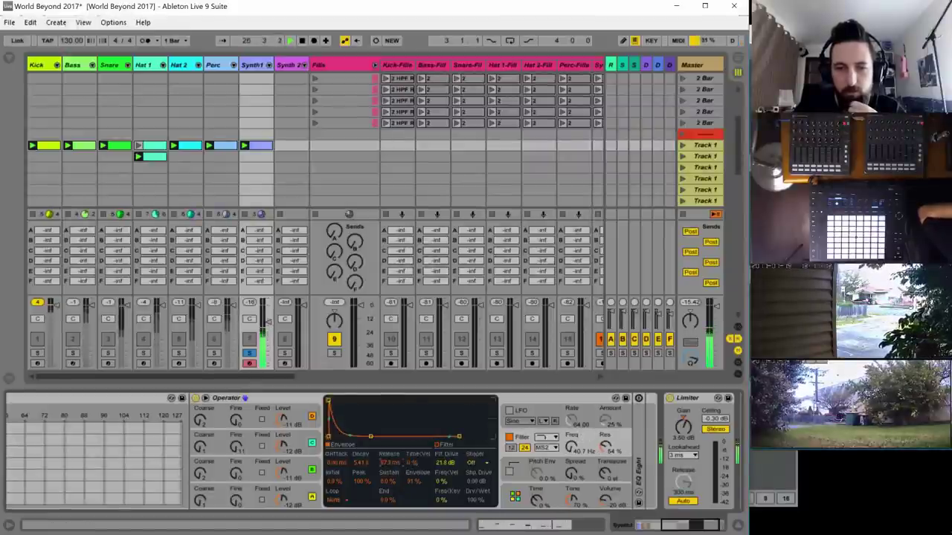
pyautogui.moveTo(362, 463); pyautogui.dragTo(386, 451)
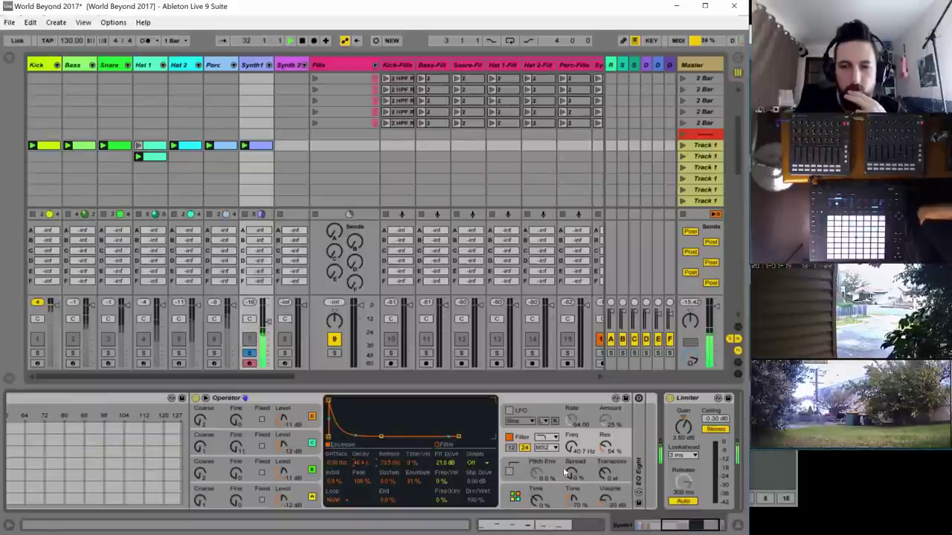
pyautogui.click(528, 498)
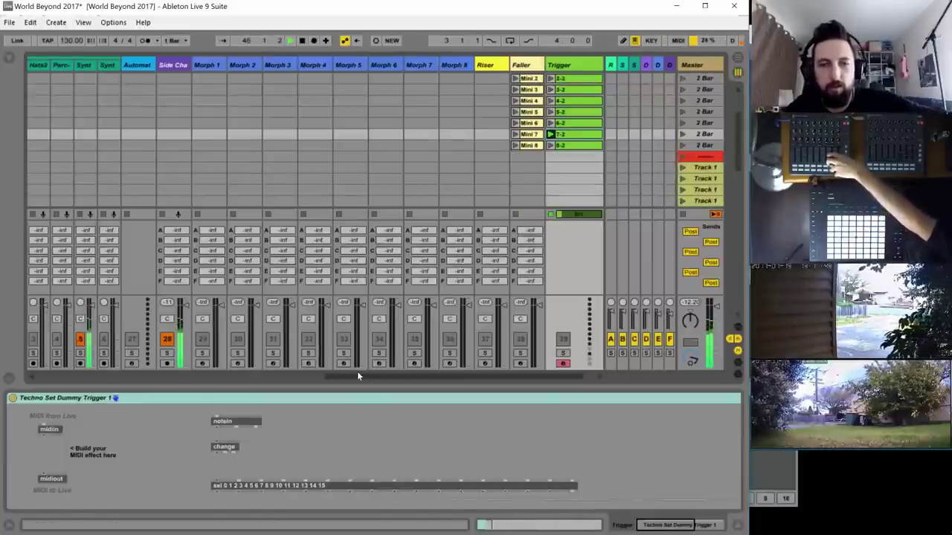
# - Return to the Synth1 track, raise its fader to about 0 dB, and stop playback
pyautogui.moveTo(352, 377); pyautogui.dragTo(52, 378)
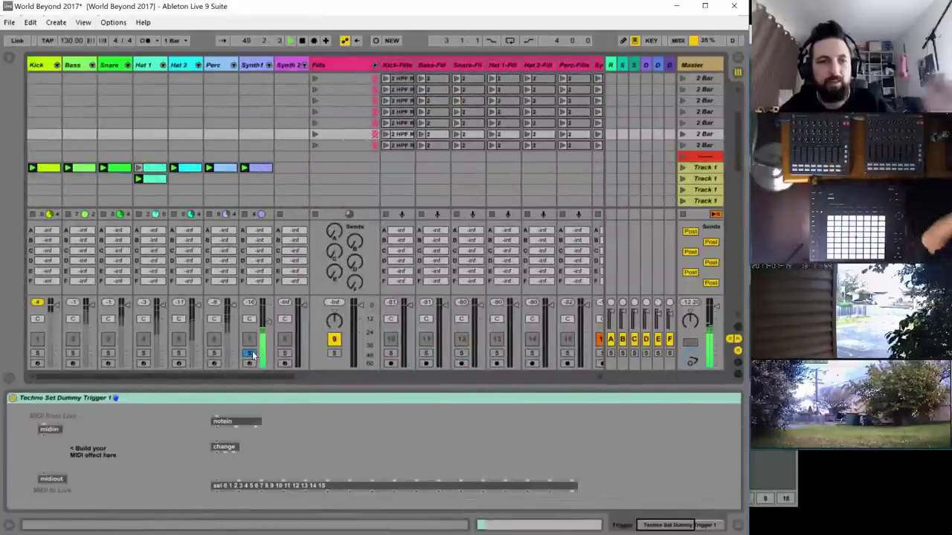
pyautogui.moveTo(268, 322); pyautogui.dragTo(268, 306)
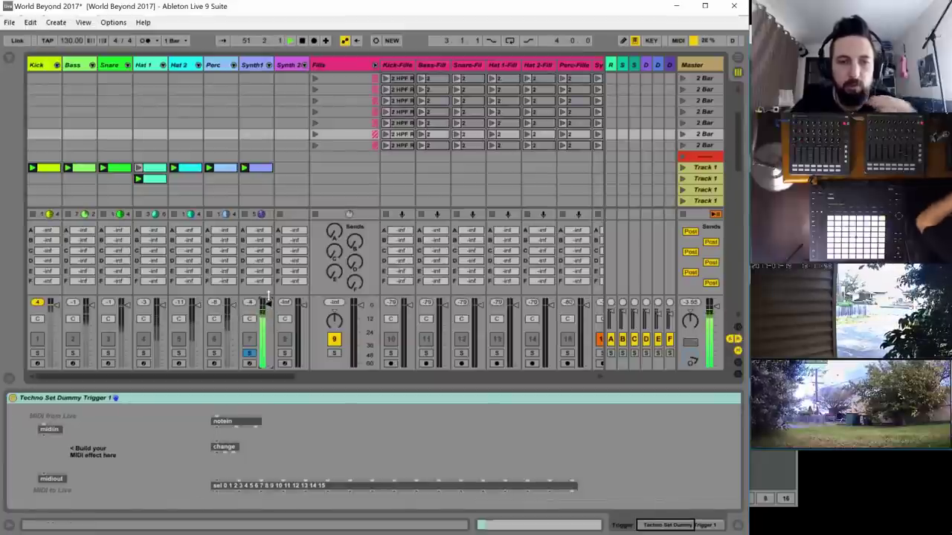
pyautogui.press('space')
# - Hide the Synth 1 rack's chain zones, lower the Operator's volume to -33 dB, and unsolo the Synth1 track
pyautogui.click(251, 64)
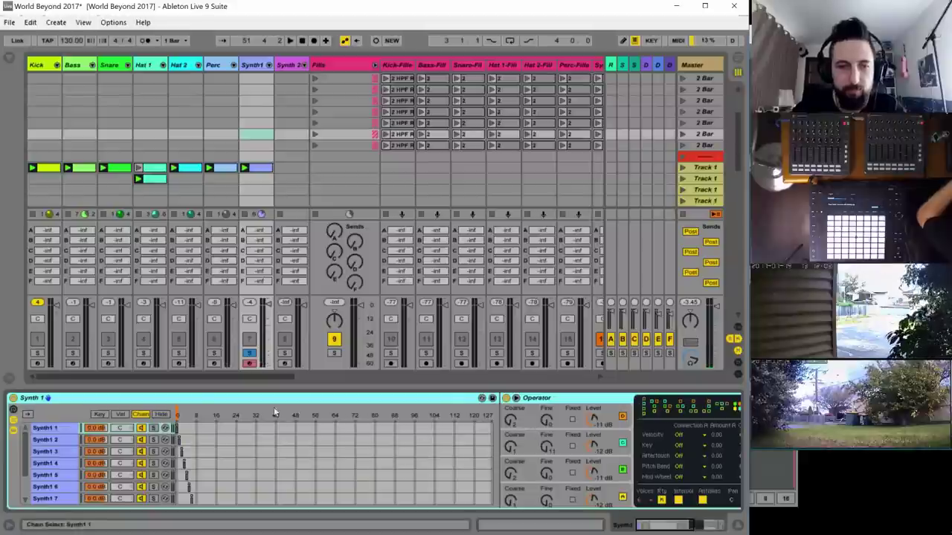
pyautogui.click(161, 414)
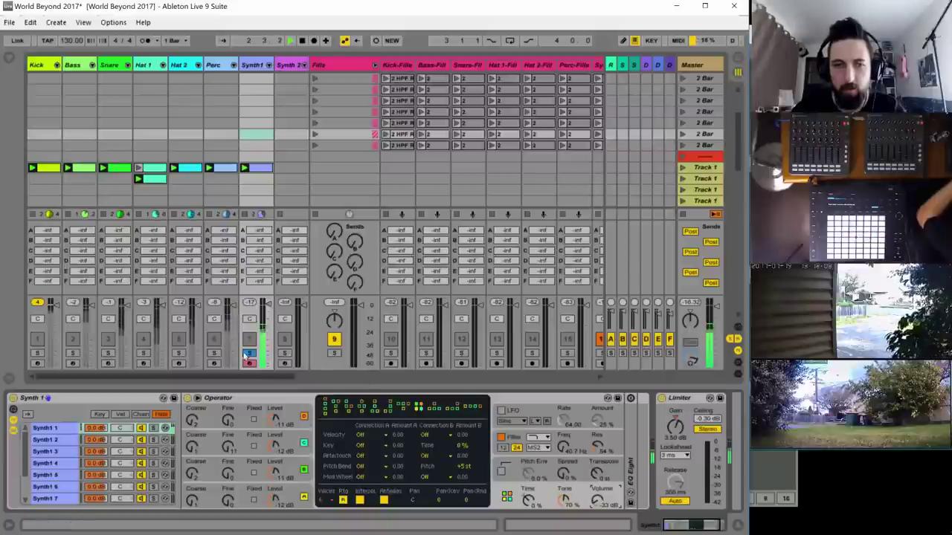
pyautogui.click(249, 353)
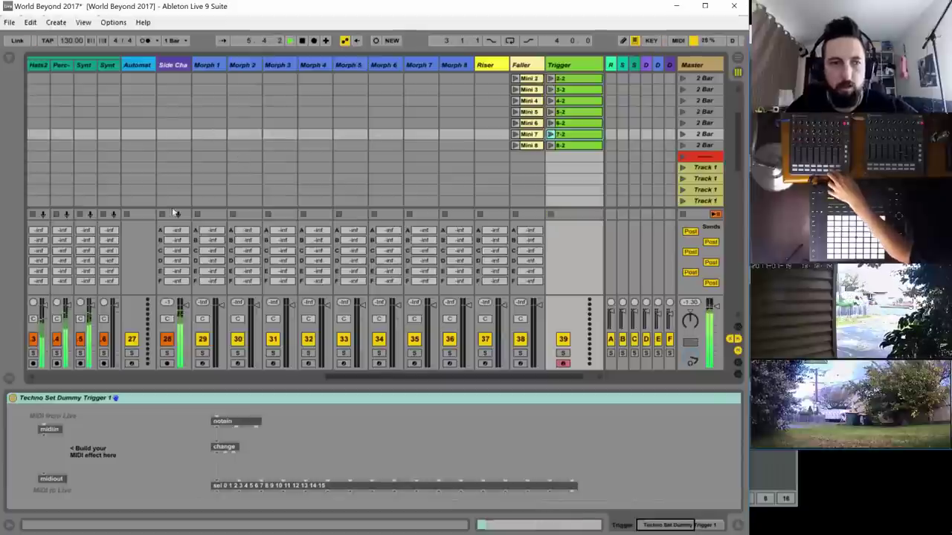
# - Examine the effect device chains on the two synth tracks beside the automation track while the set plays, and return to the main tracks
pyautogui.click(85, 65)
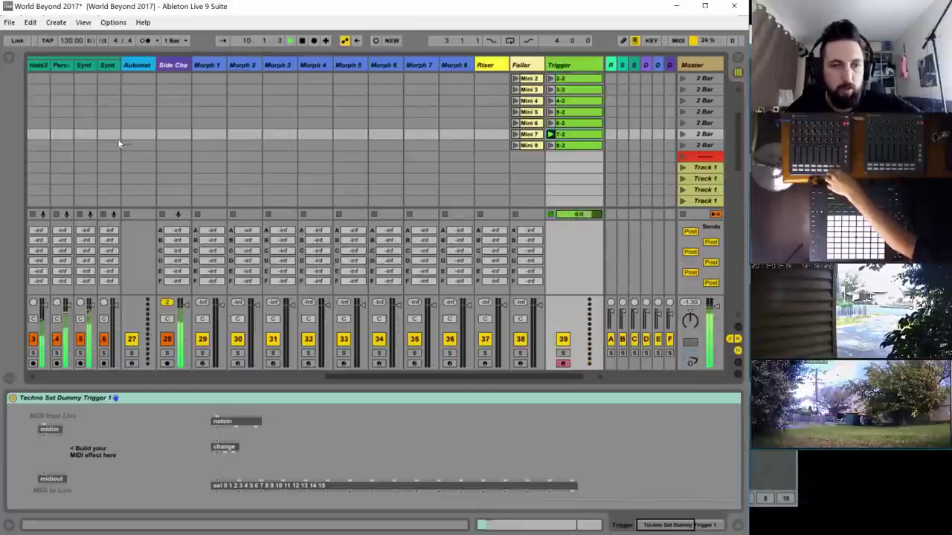
pyautogui.click(106, 66)
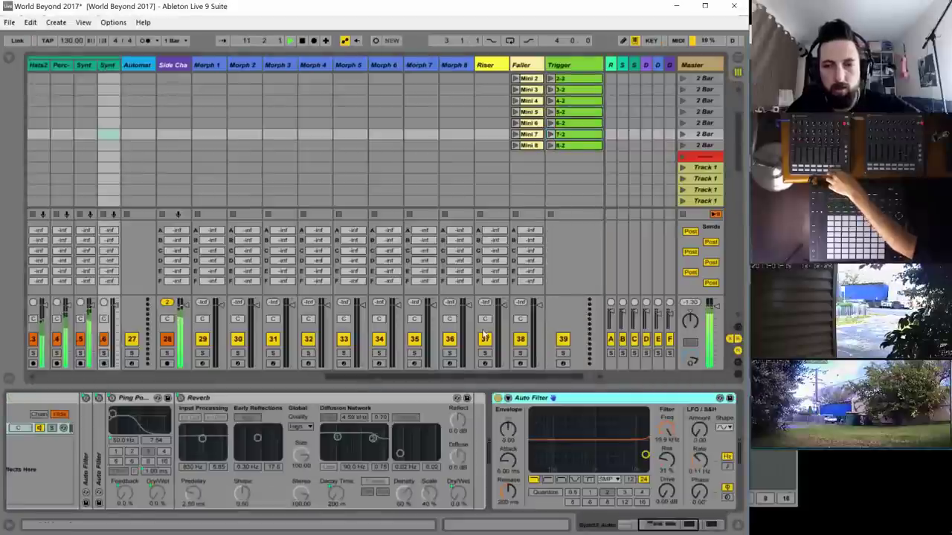
pyautogui.moveTo(650, 523); pyautogui.dragTo(595, 526)
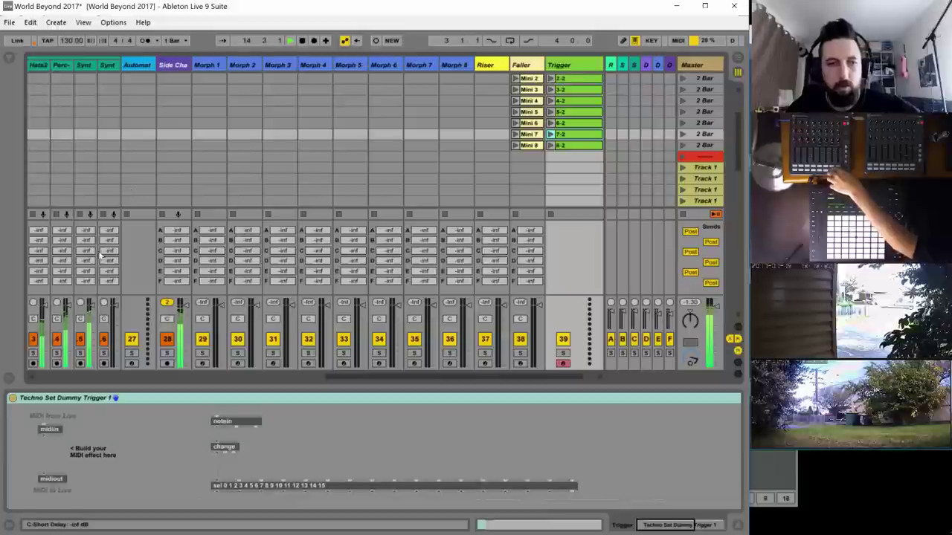
pyautogui.moveTo(322, 374); pyautogui.dragTo(29, 381)
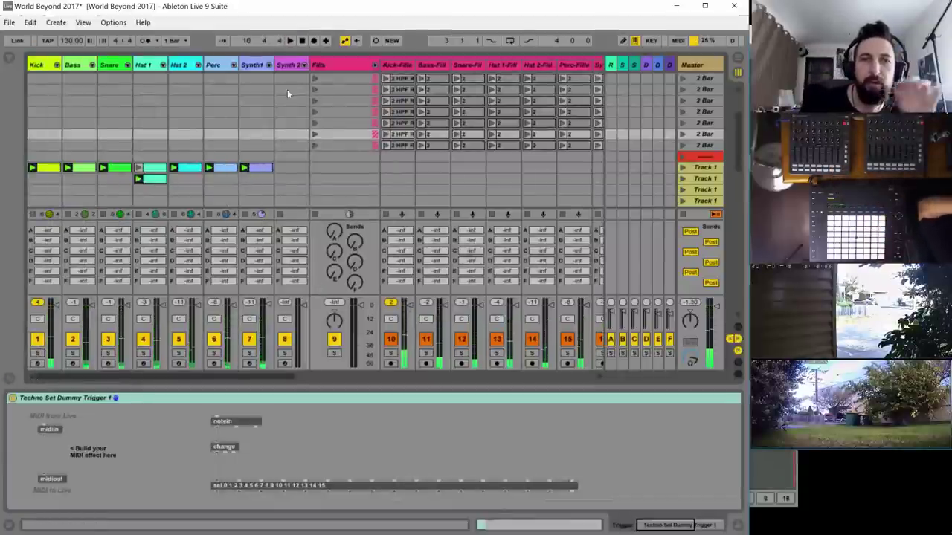
# - Open the Synth1 melody clip and raise its second note to D4 and its third note to C4
pyautogui.click(290, 65)
pyautogui.click(258, 168)
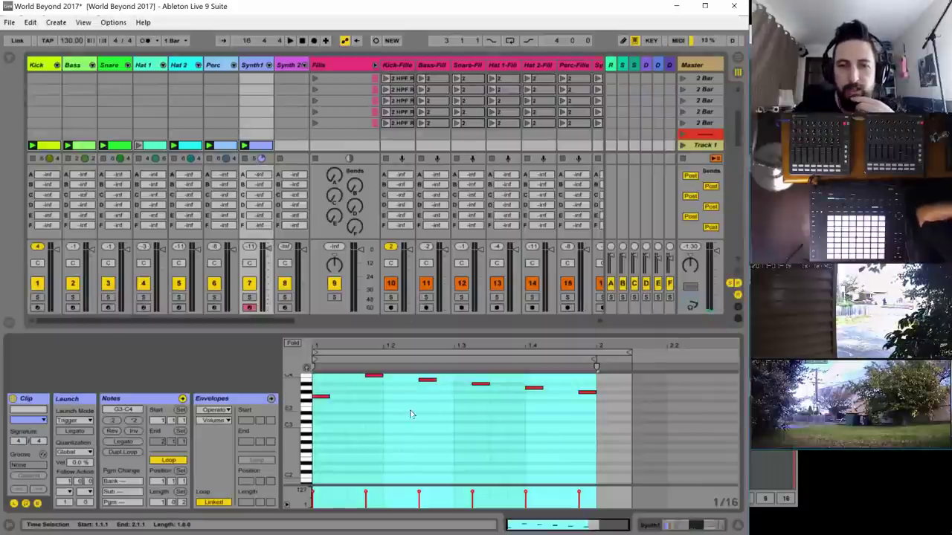
pyautogui.scroll(3, 410, 414)
pyautogui.click(383, 435)
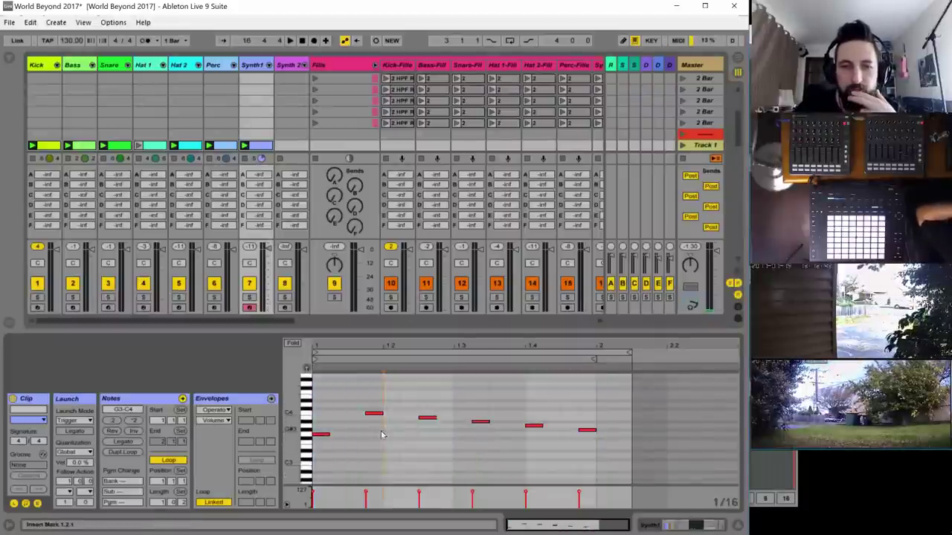
pyautogui.moveTo(373, 414)
pyautogui.mouseDown()
pyautogui.moveTo(374, 424)
pyautogui.moveTo(370, 408)
pyautogui.mouseUp()
pyautogui.click(428, 420)
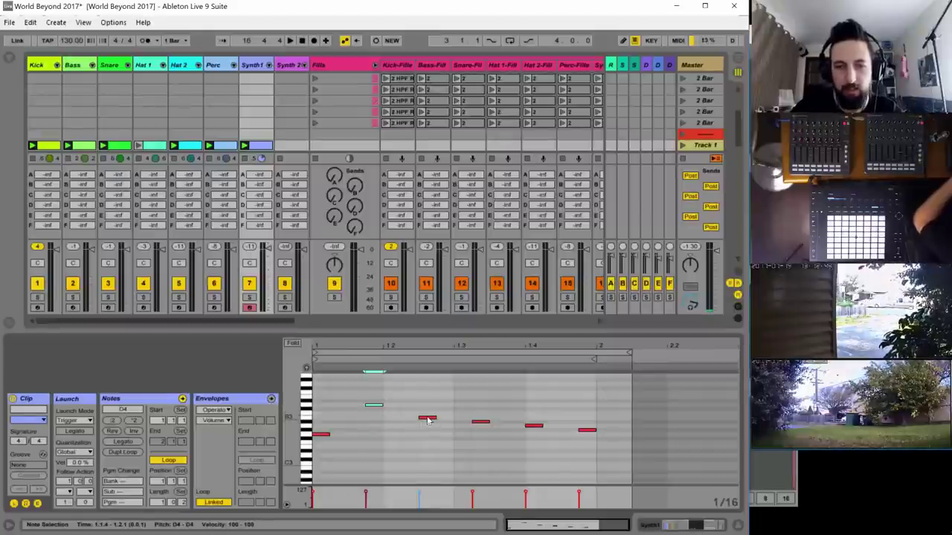
pyautogui.moveTo(427, 419); pyautogui.dragTo(428, 414)
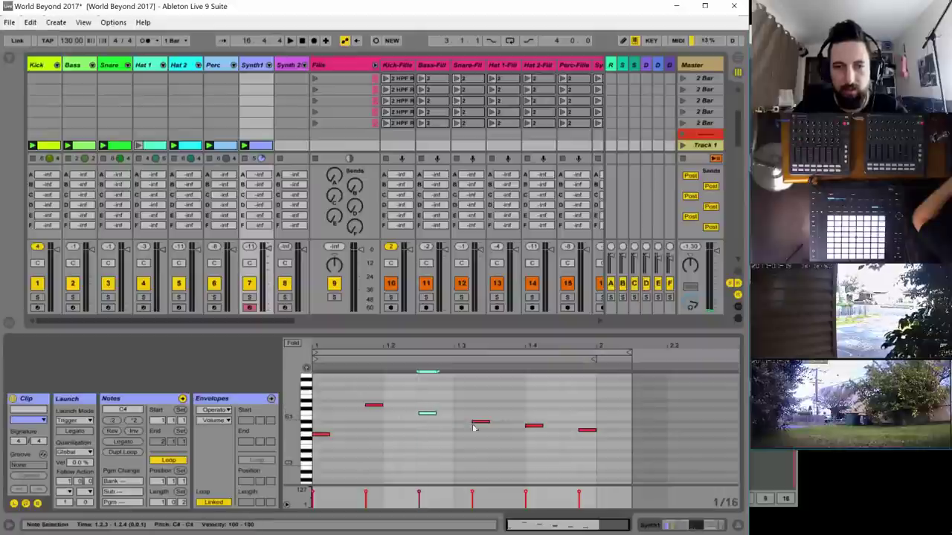
# - Lower the clip's last note to F3 and play the set
pyautogui.click(531, 427)
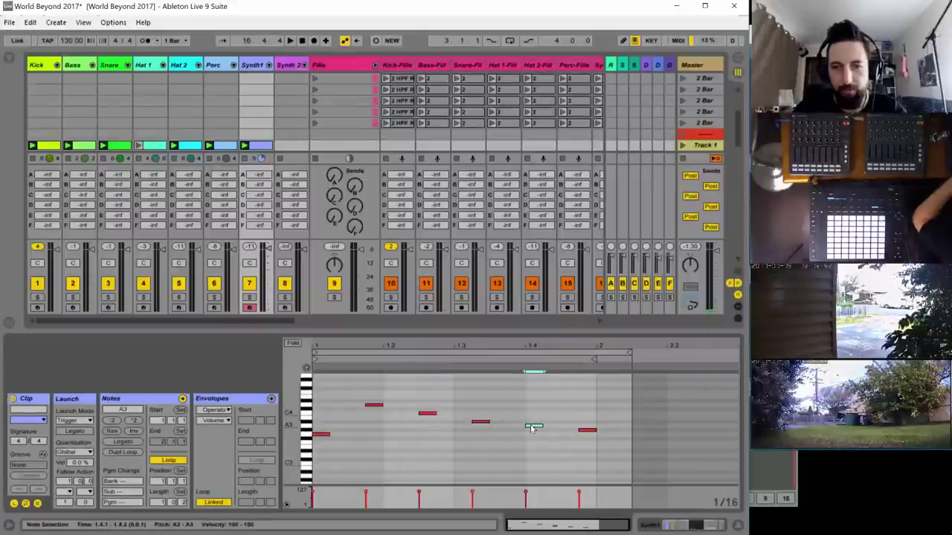
pyautogui.click(590, 431)
pyautogui.moveTo(585, 436); pyautogui.dragTo(585, 448)
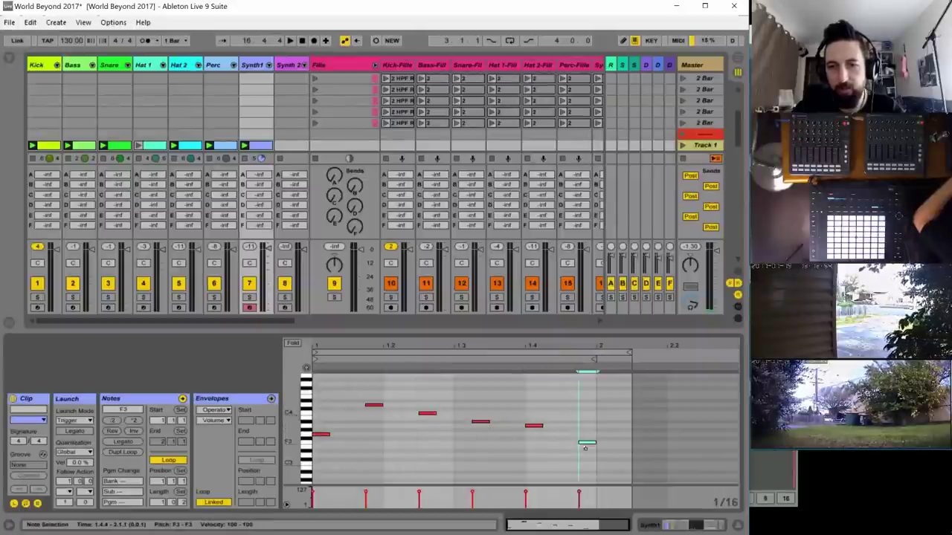
pyautogui.press('space')
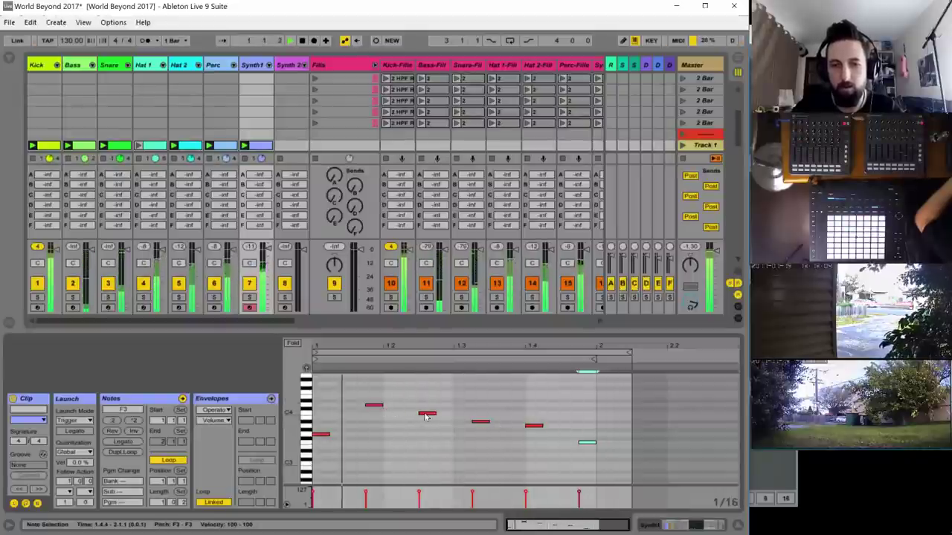
# - Swap the pitches of the second and third notes to C4 and D4, and lower the fifth note to G3 during playback
pyautogui.click(372, 409)
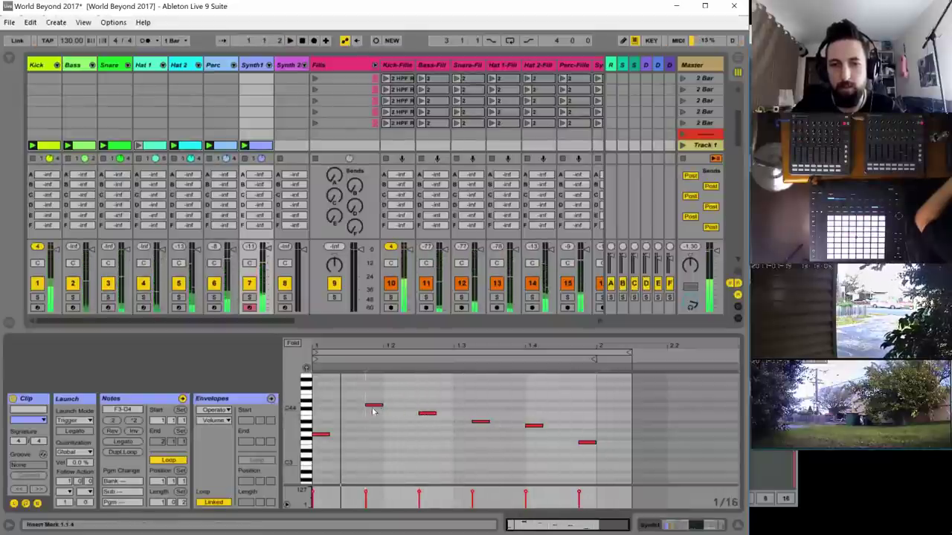
pyautogui.moveTo(373, 405); pyautogui.dragTo(425, 409)
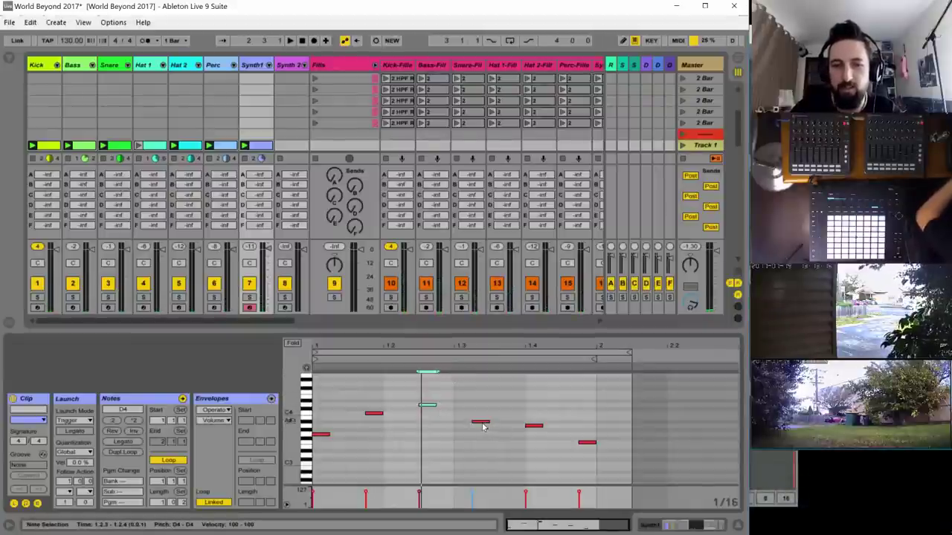
pyautogui.press('space')
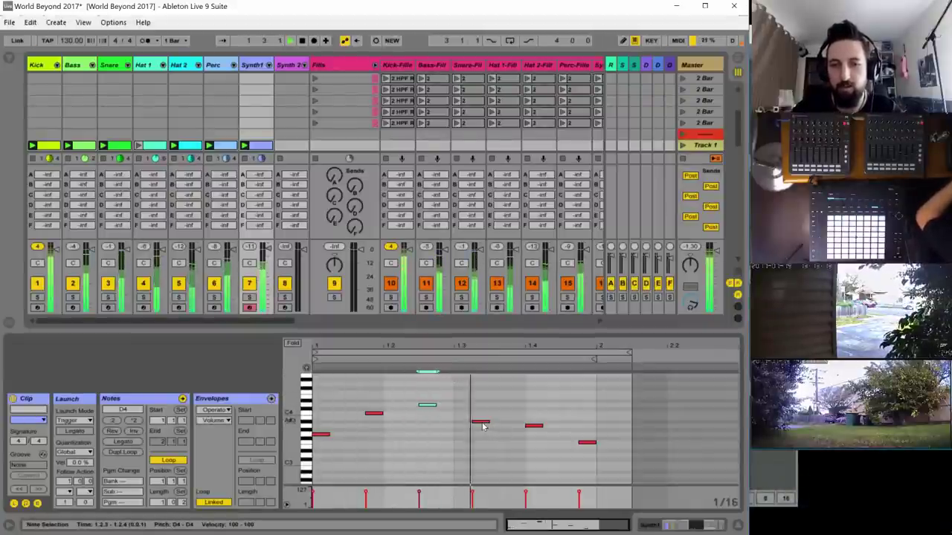
pyautogui.moveTo(525, 427); pyautogui.dragTo(527, 434)
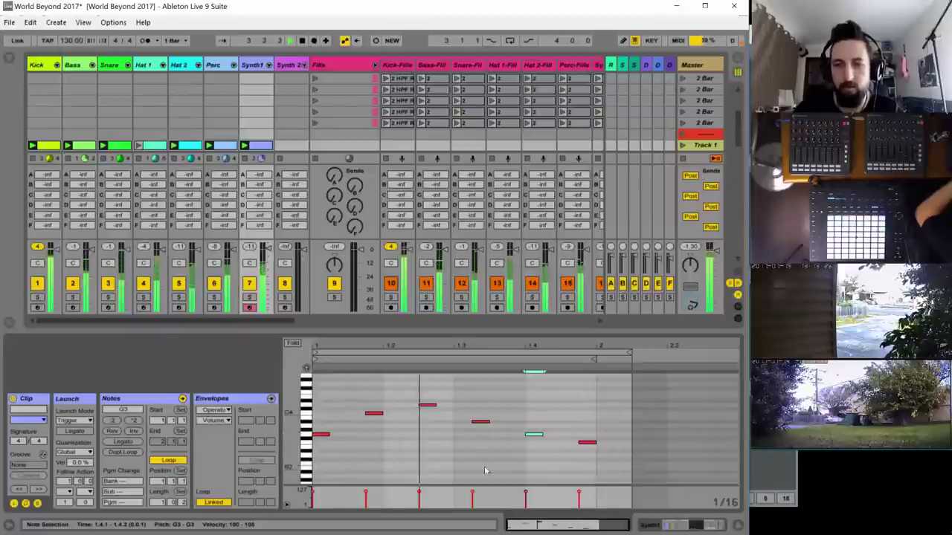
# - Double the length of the melody's second, fourth and last notes to two sixteenths, and play the set
pyautogui.click(449, 458)
pyautogui.moveTo(382, 413); pyautogui.dragTo(400, 413)
pyautogui.moveTo(488, 422); pyautogui.dragTo(507, 421)
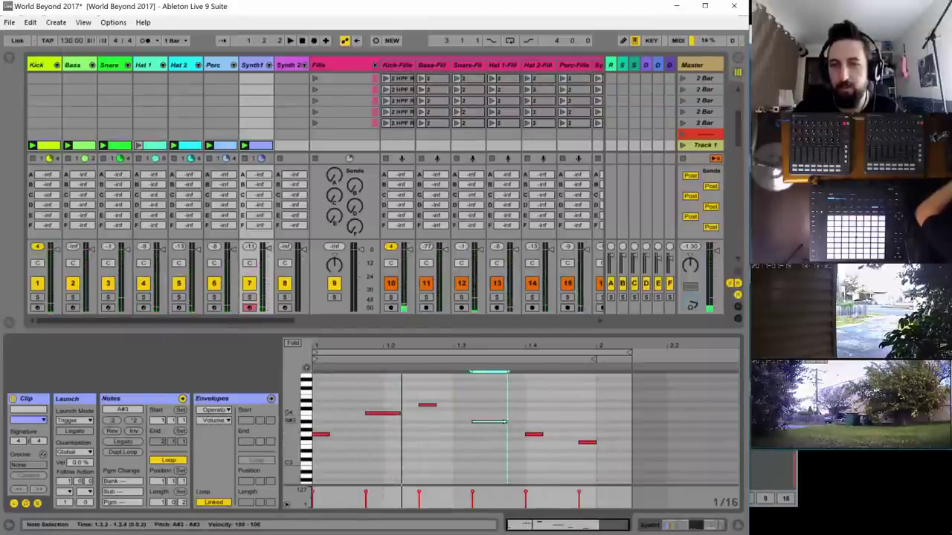
pyautogui.moveTo(595, 443); pyautogui.dragTo(613, 443)
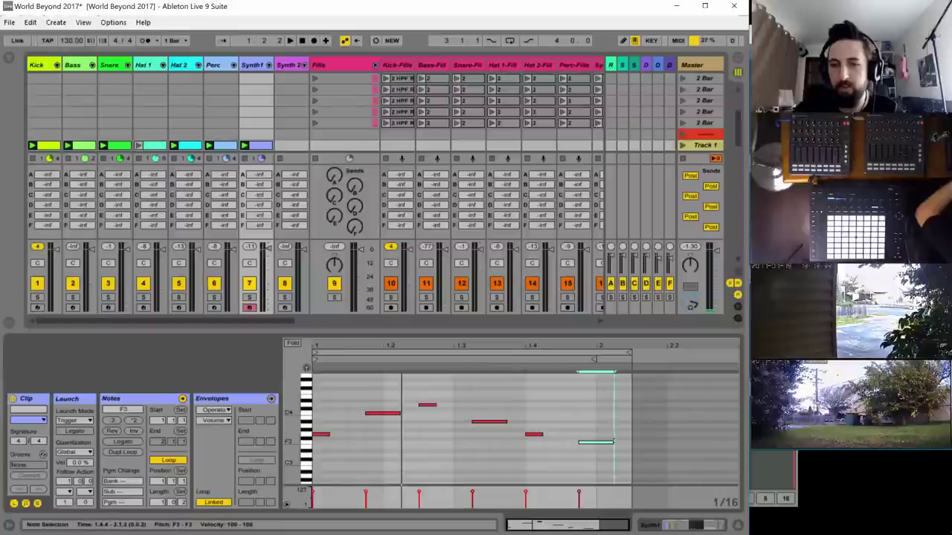
pyautogui.press('space')
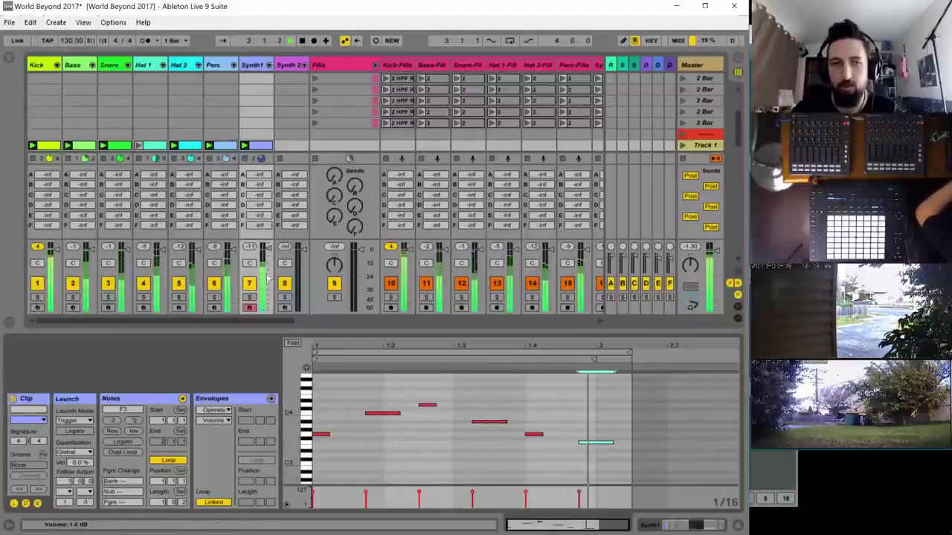
# - Show the Synth1 devices and lower the Operator's overall volume to about -35 dB
pyautogui.click(248, 67)
pyautogui.doubleClick(248, 68)
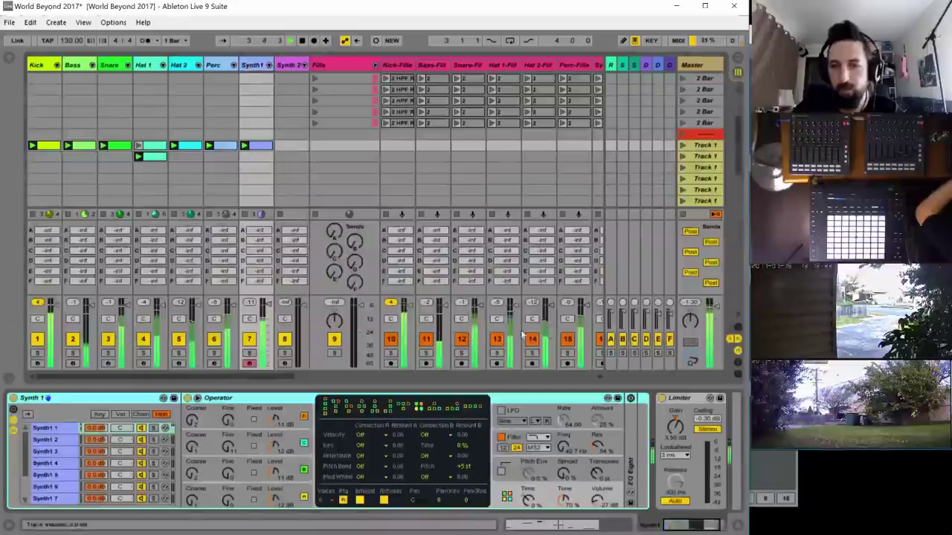
pyautogui.click(598, 498)
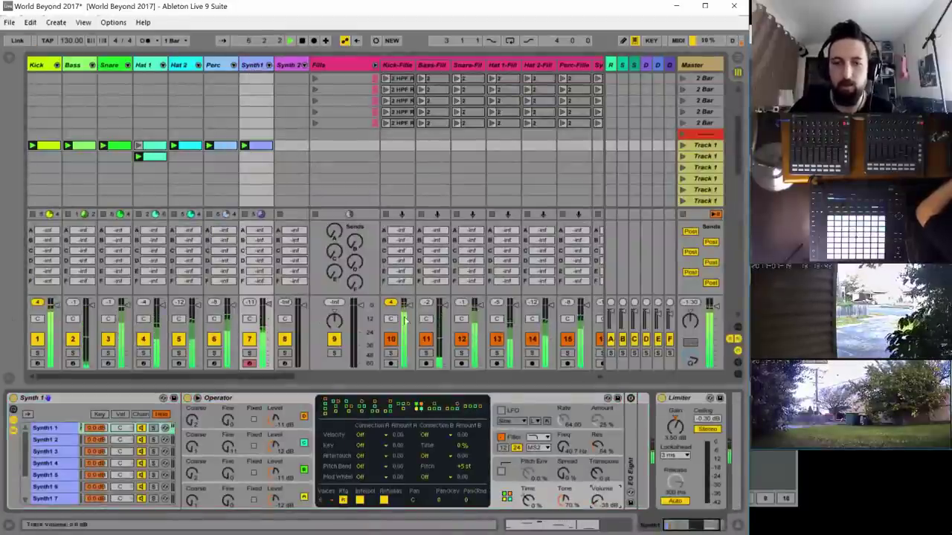
# - Try all notes of the Synth1 clip an octave lower during playback, and transpose them back up
pyautogui.doubleClick(255, 147)
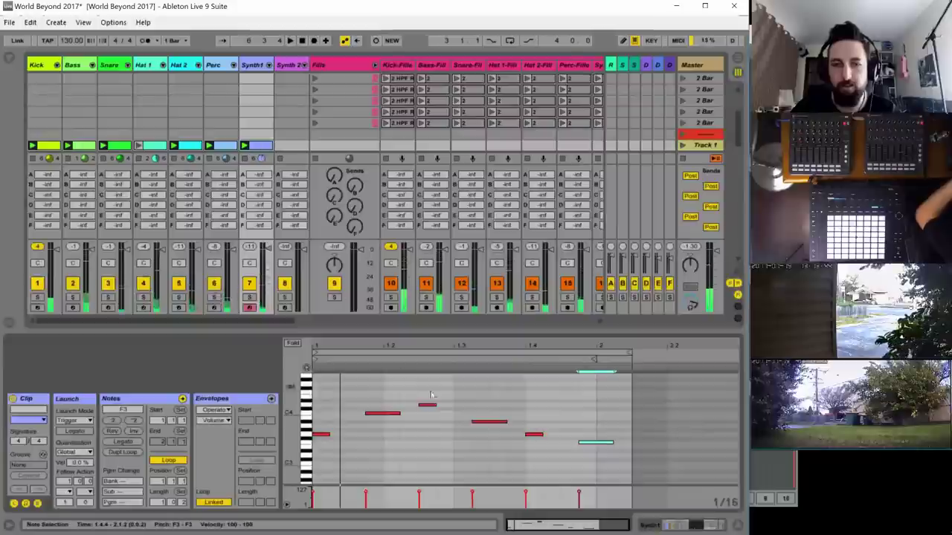
pyautogui.hotkey('ctrl', 'a')
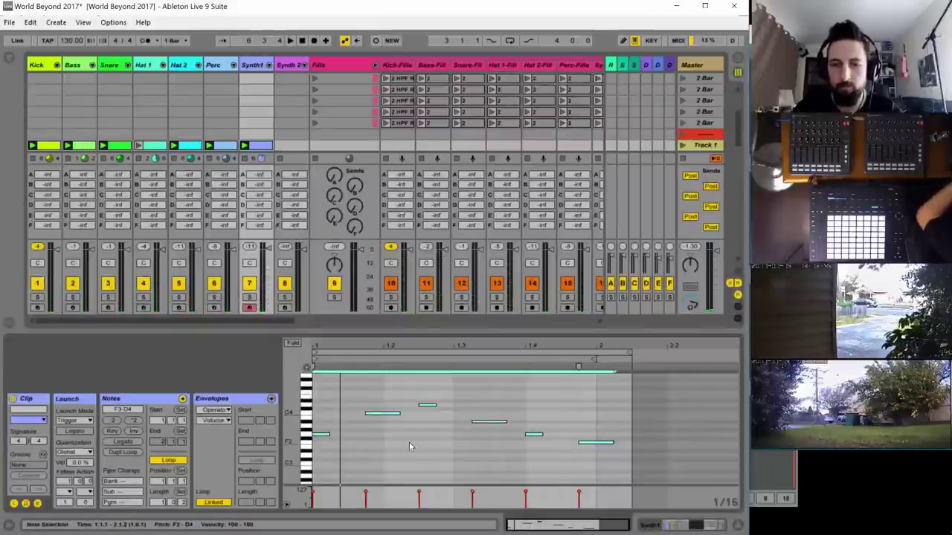
pyautogui.hotkey('shift', 'Down')
pyautogui.press('space')
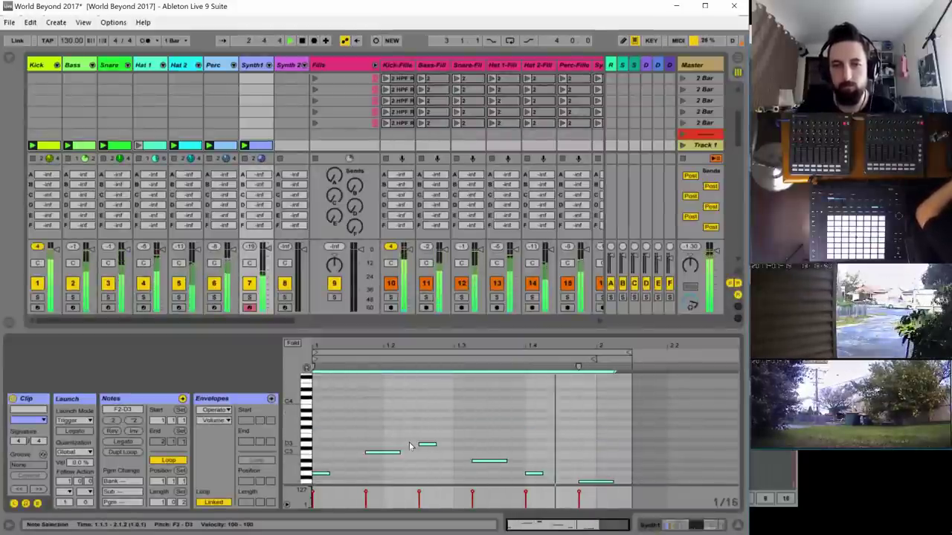
pyautogui.hotkey('shift', 'Up')
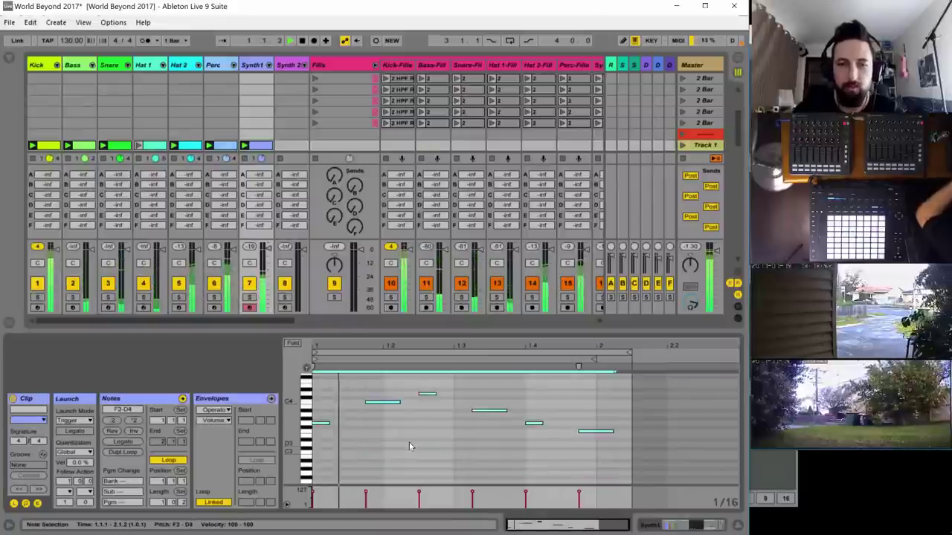
# - Return to the Synth1 Operator and set the waveform of oscillators B and D to Sine 4 Bit
pyautogui.doubleClick(249, 67)
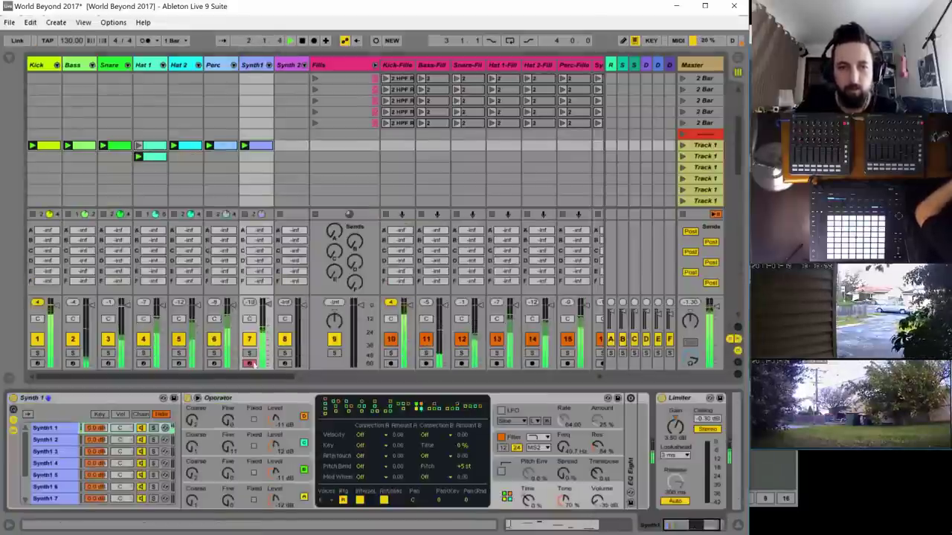
pyautogui.click(294, 487)
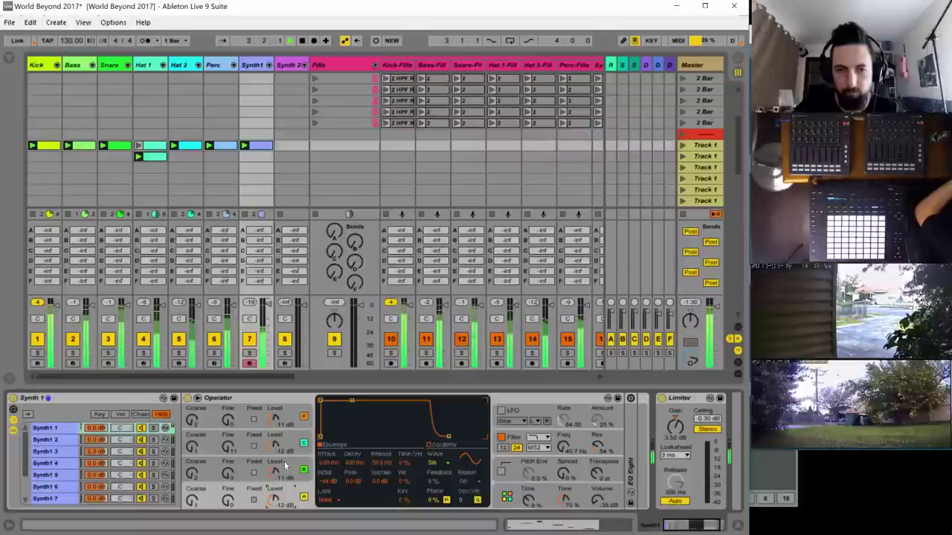
pyautogui.click(285, 464)
pyautogui.click(437, 464)
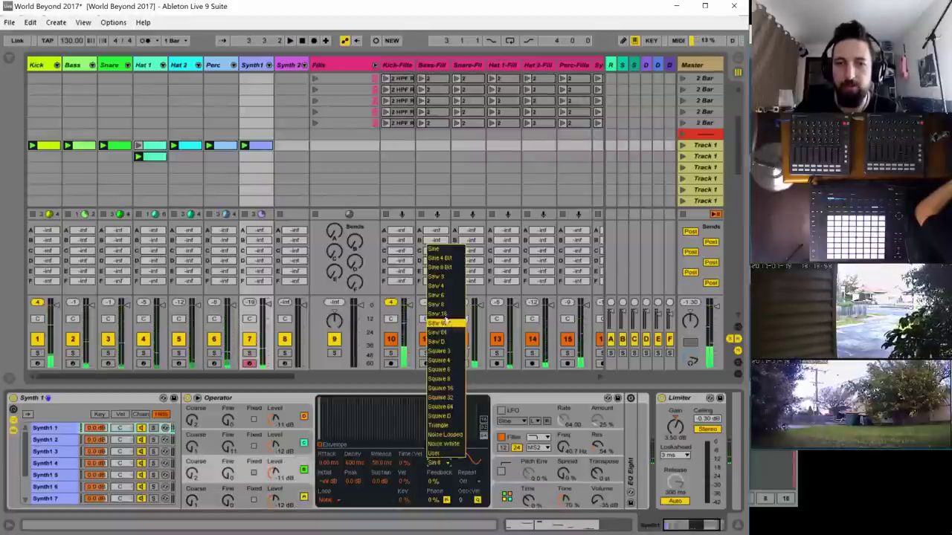
pyautogui.click(446, 258)
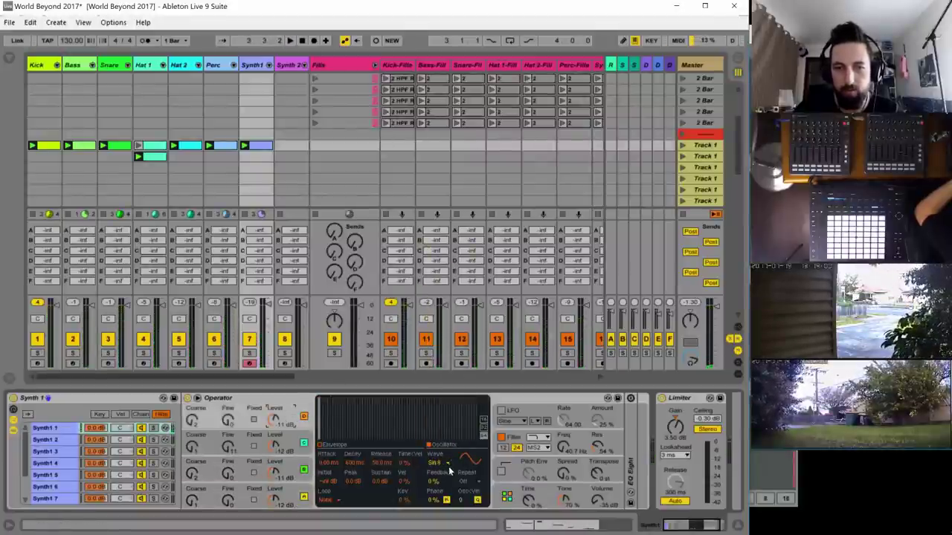
pyautogui.click(446, 463)
pyautogui.click(444, 258)
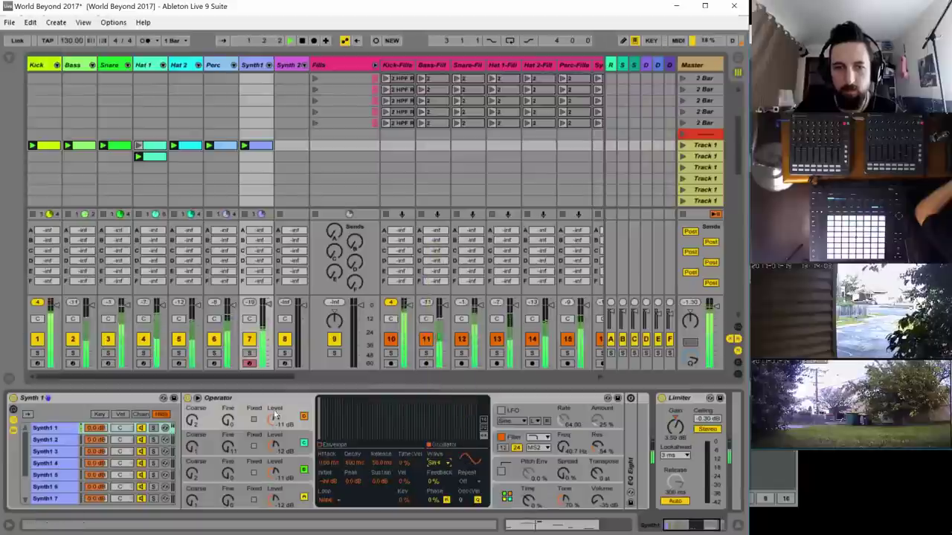
# - Raise the Operator's oscillator D level to about -5.1 dB and oscillator B level to about -6.7 dB
pyautogui.click(333, 443)
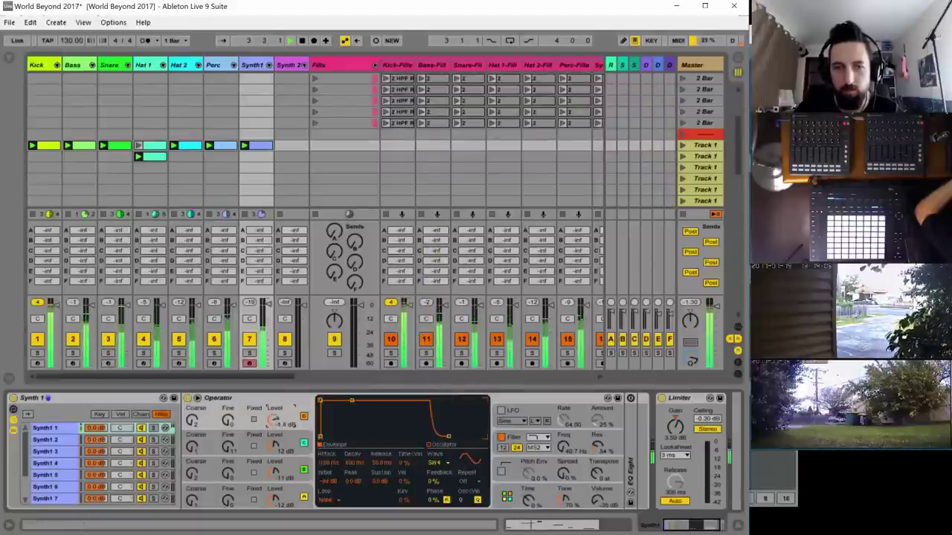
pyautogui.click(280, 476)
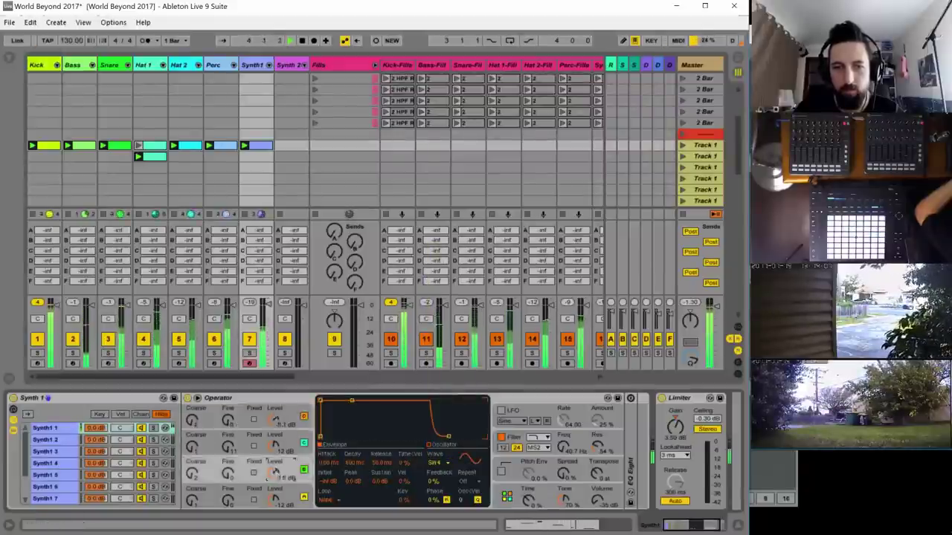
# - Switch the Operator's filter circuit to SMP with its frequency at 30 Hz, and show the device's global settings
pyautogui.click(565, 446)
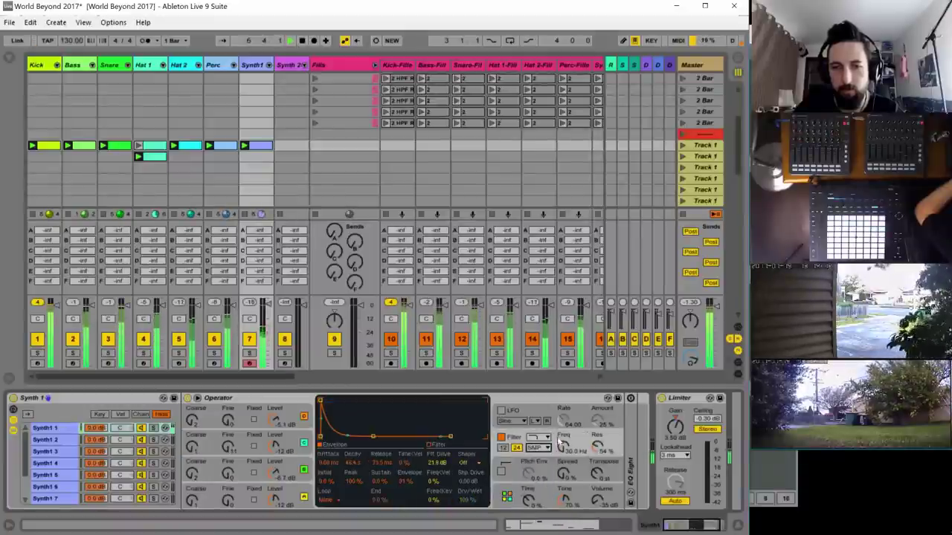
pyautogui.click(525, 498)
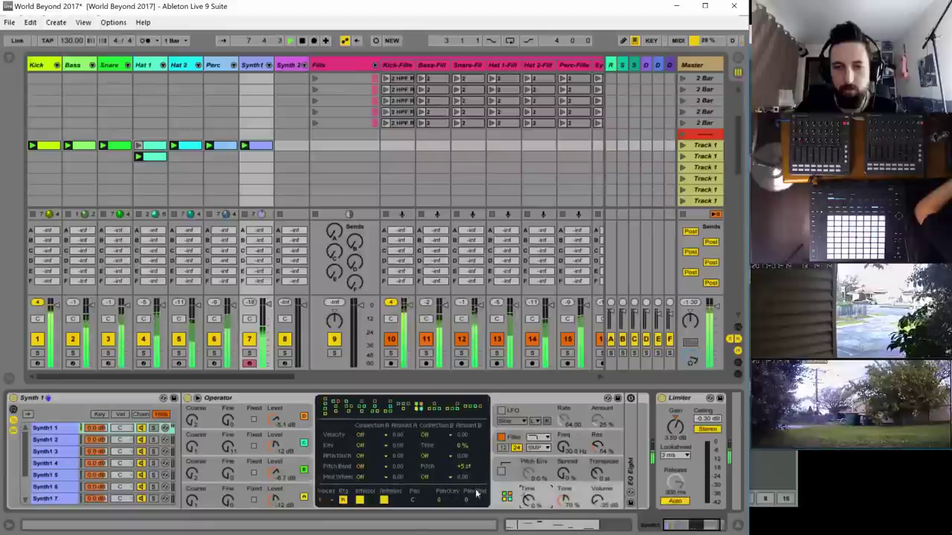
pyautogui.click(520, 443)
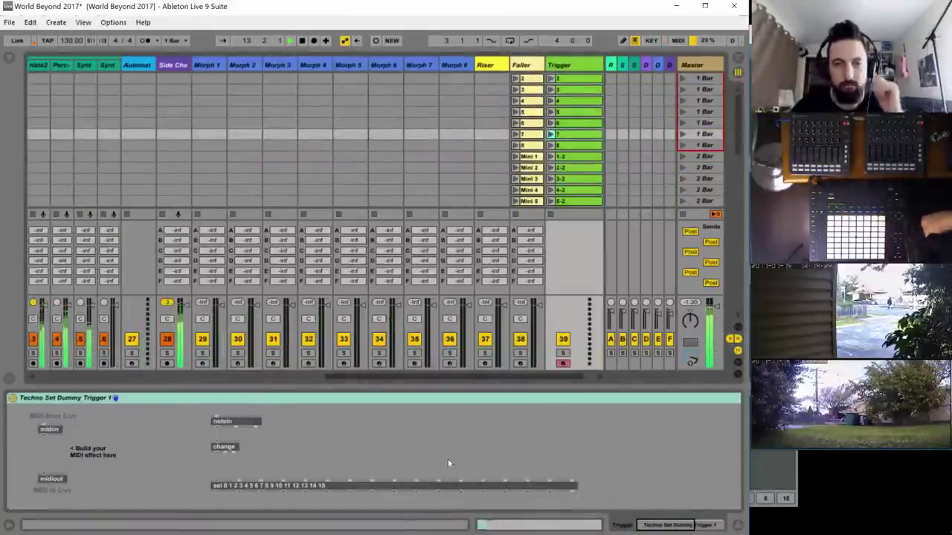
# - Reopen the Synth1 clip from the main tracks, shorten its second note to half a sixteenth, and add a one-sixteenth C4 just before the D4 note
pyautogui.moveTo(407, 372); pyautogui.dragTo(73, 373)
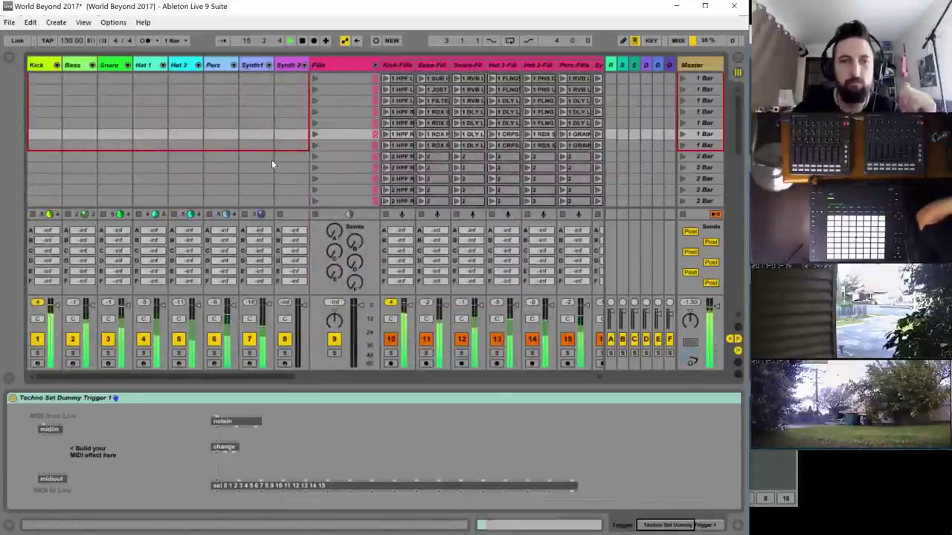
pyautogui.scroll(1, 271, 160)
pyautogui.scroll(-10, 264, 189)
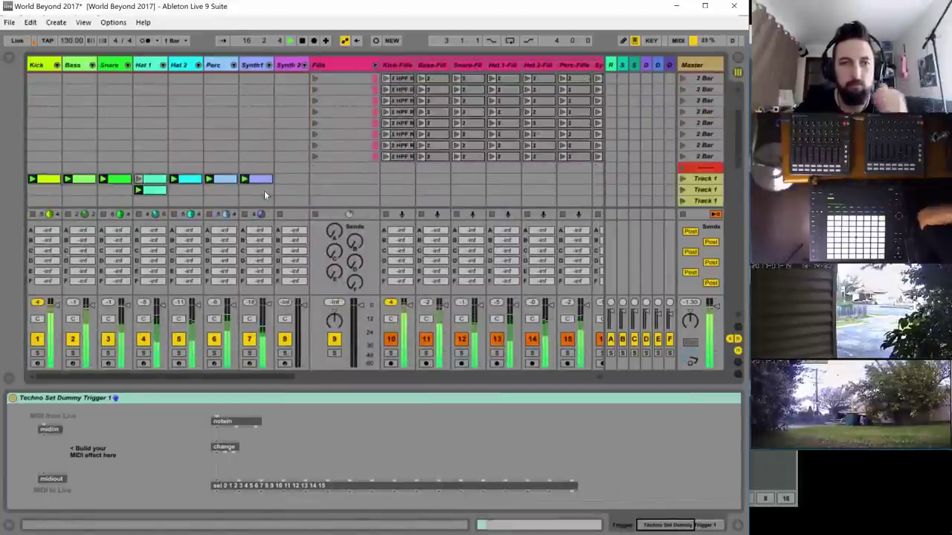
pyautogui.doubleClick(257, 156)
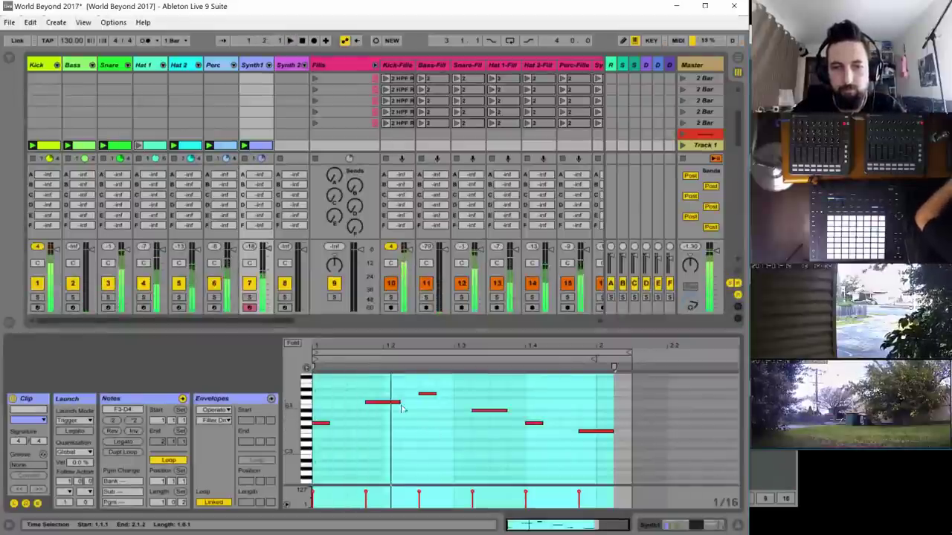
pyautogui.moveTo(402, 401); pyautogui.dragTo(373, 403)
pyautogui.press('space')
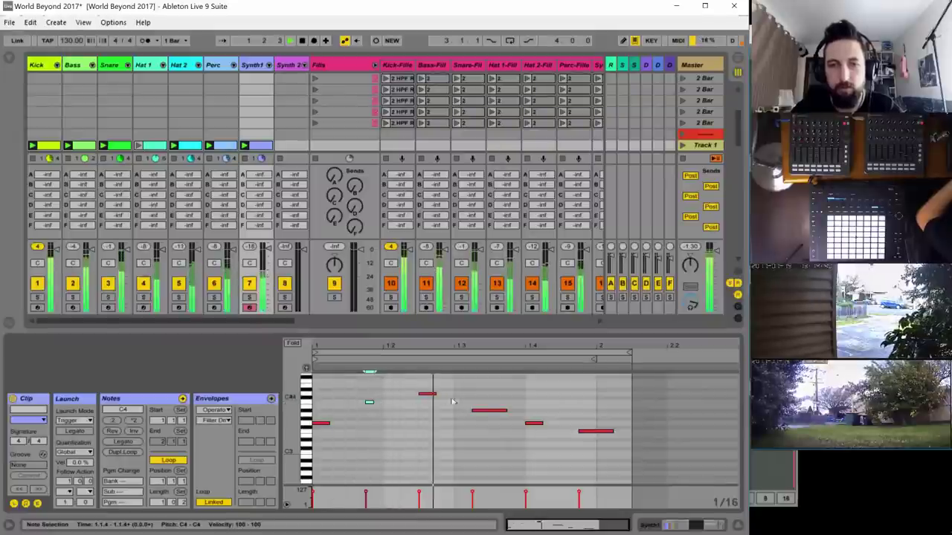
pyautogui.doubleClick(404, 403)
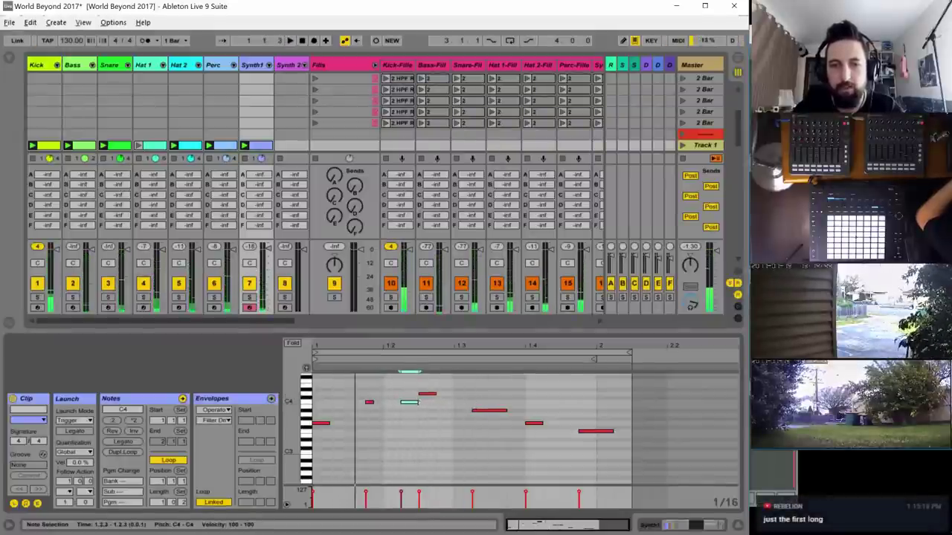
# - Shorten the Synth1 clip's C4 note just before D4 to half a sixteenth and its last F3 note to one sixteenth
pyautogui.press('space')
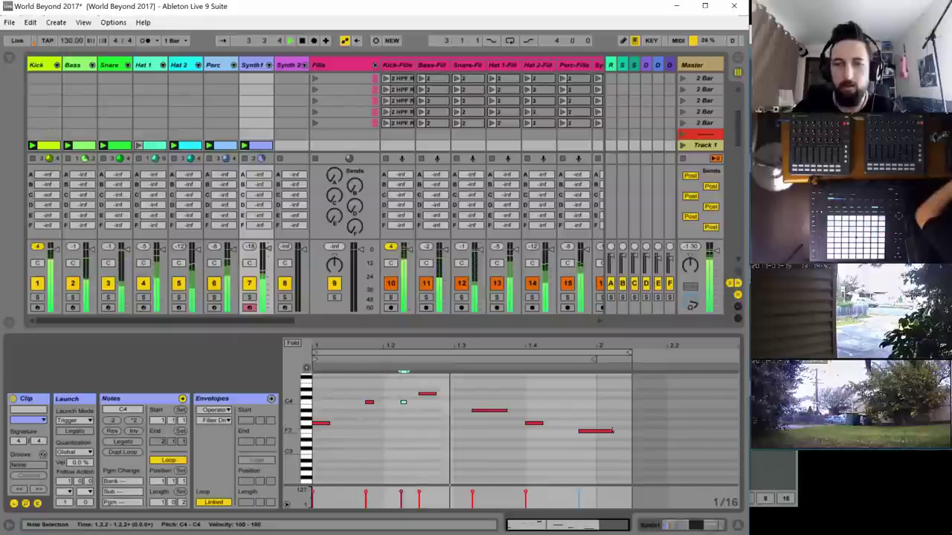
pyautogui.moveTo(612, 431); pyautogui.dragTo(596, 430)
# - Try a duplicate of the last F3 note an octave lower at F2 and at A#3, and delete it
pyautogui.hotkey('ctrl', 'd')
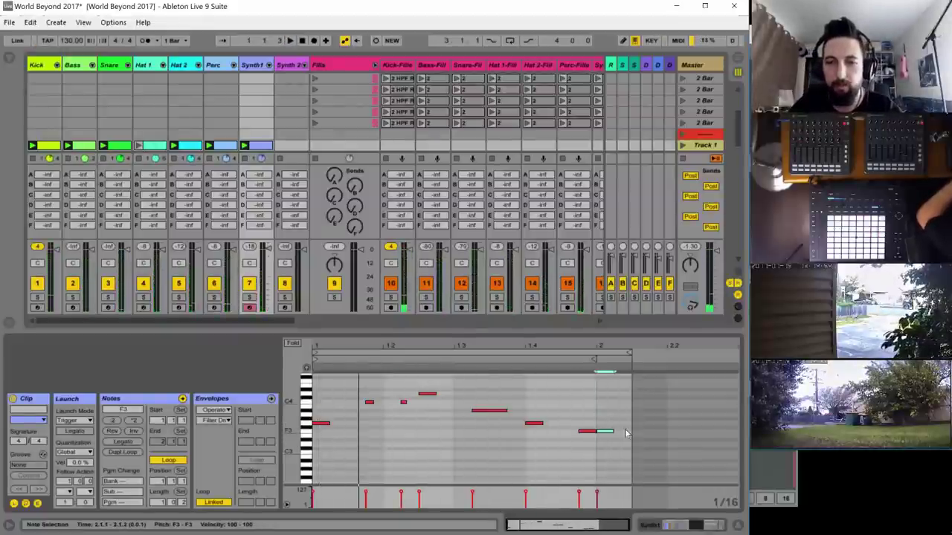
pyautogui.hotkey('shift', 'Down')
pyautogui.press('space')
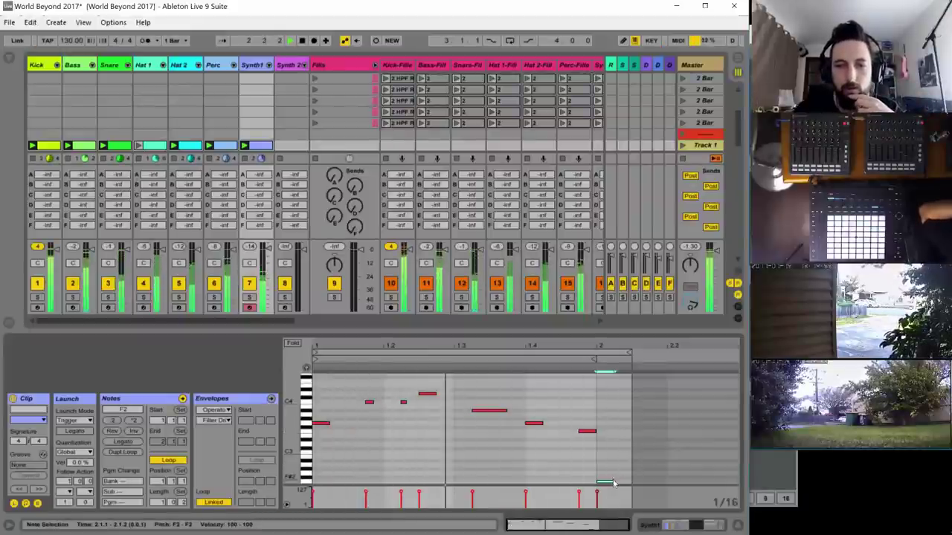
pyautogui.moveTo(604, 485); pyautogui.dragTo(605, 415)
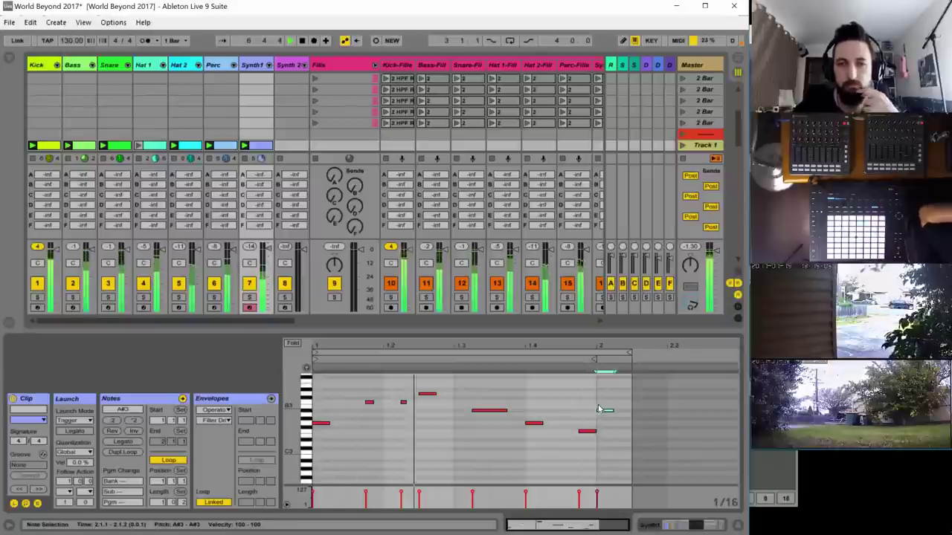
pyautogui.doubleClick(603, 407)
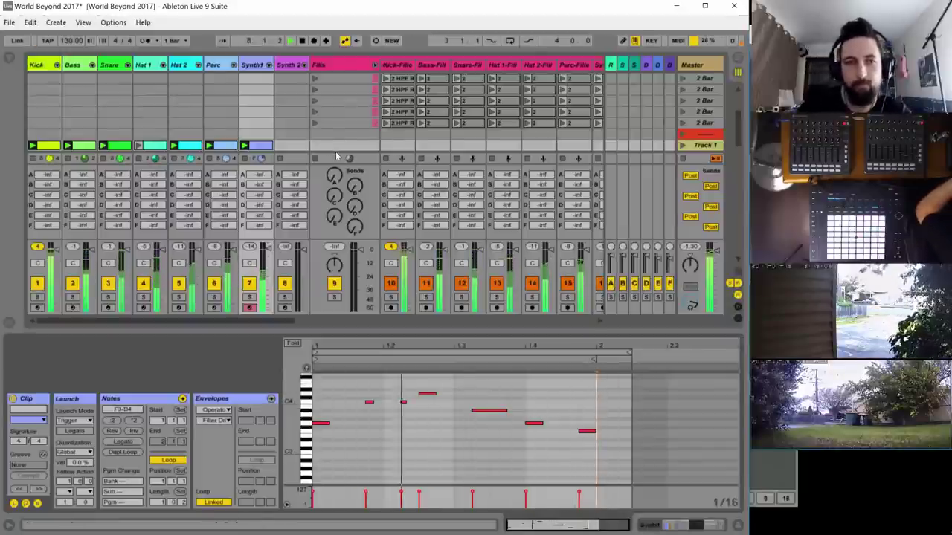
# - Create an empty clip for Synth 2 in the first Track 1 scene, open it, and solo the Synth 2 and Kick tracks
pyautogui.doubleClick(283, 146)
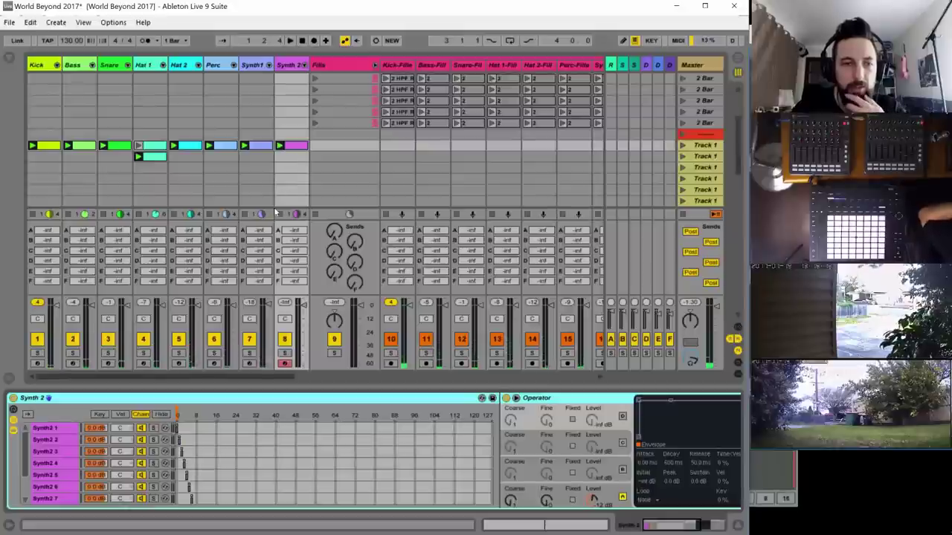
pyautogui.click(47, 427)
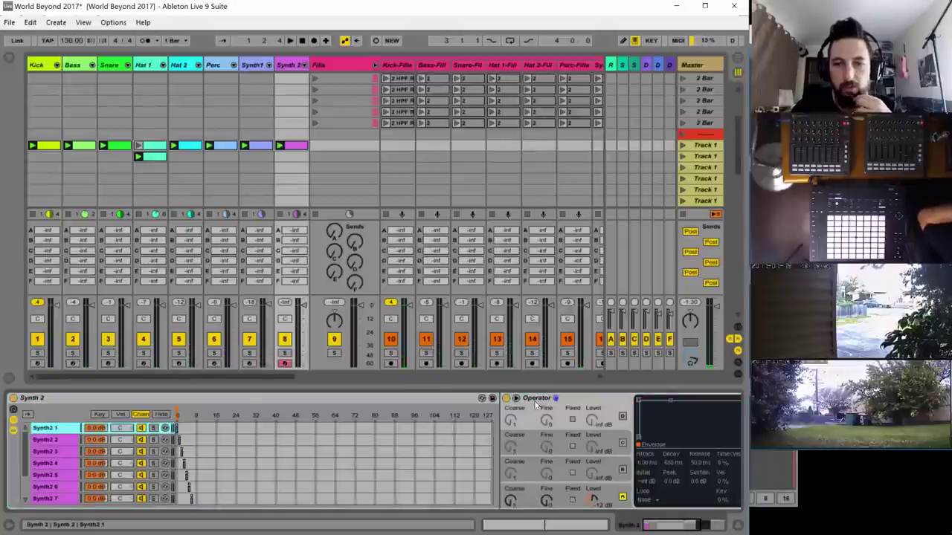
pyautogui.click(284, 353)
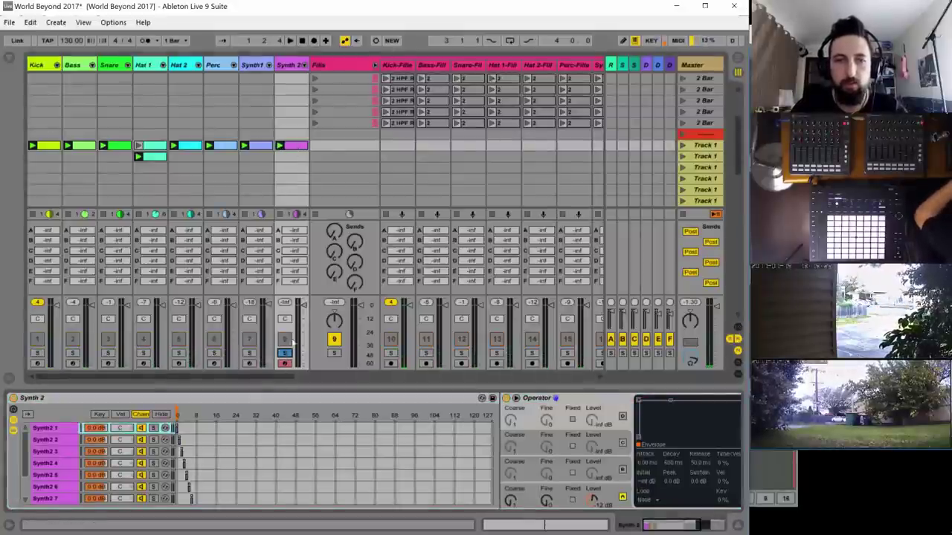
pyautogui.click(298, 145)
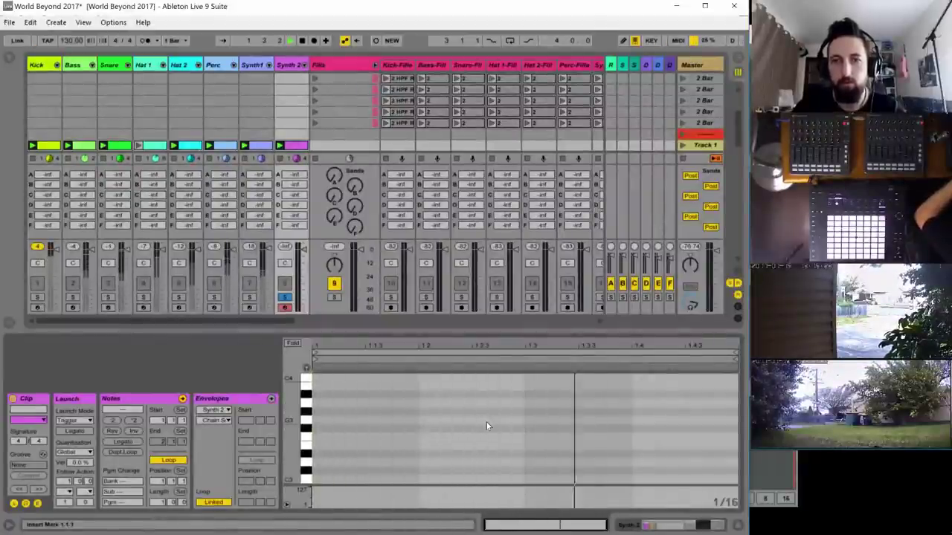
pyautogui.click(37, 296)
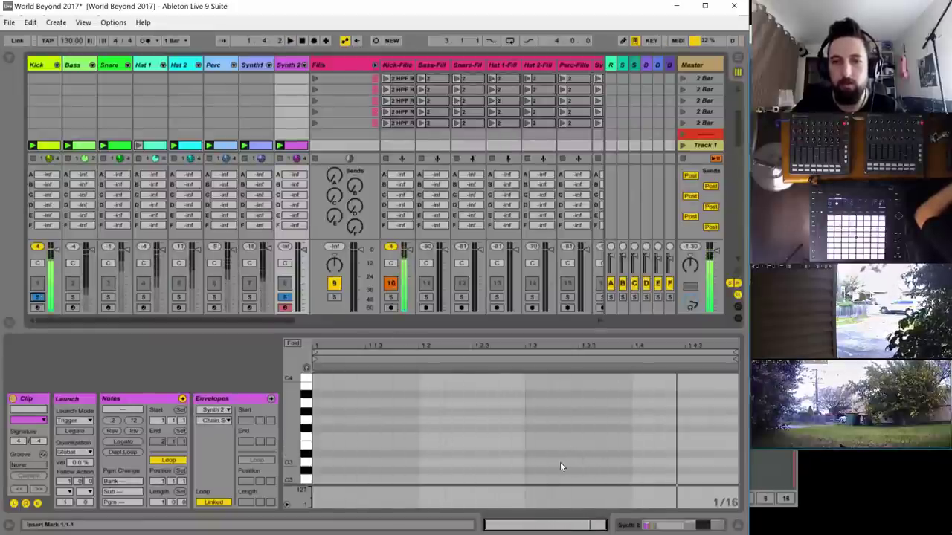
# - Build a one-sixteenth G3, A#3 and D4 chord in the Synth 2 clip, place it at 1.3.4, and transpose it down an octave
pyautogui.doubleClick(561, 420)
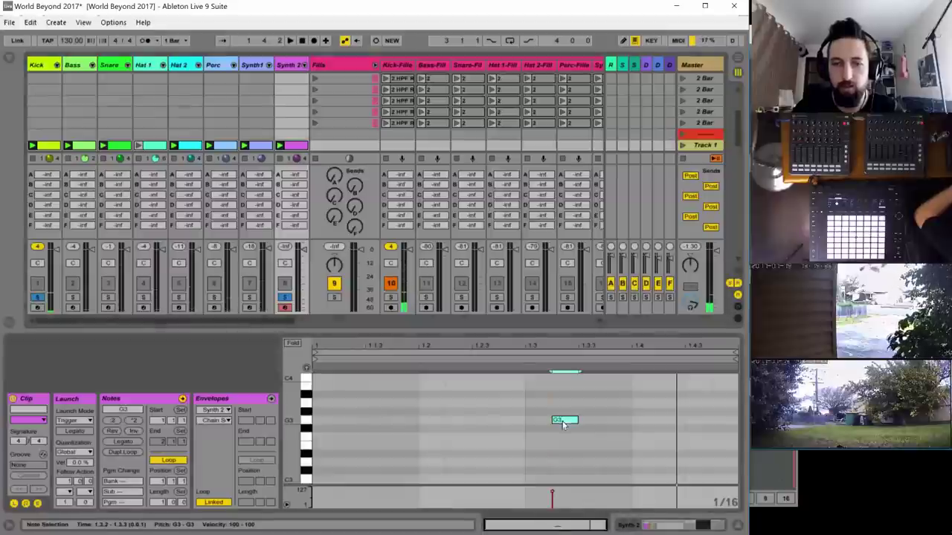
pyautogui.moveTo(562, 420)
pyautogui.mouseDown()
pyautogui.moveTo(562, 437)
pyautogui.moveTo(563, 369)
pyautogui.moveTo(566, 508)
pyautogui.moveTo(565, 371)
pyautogui.moveTo(562, 438)
pyautogui.mouseUp()
pyautogui.scroll(3, 580, 422)
pyautogui.press('Up')
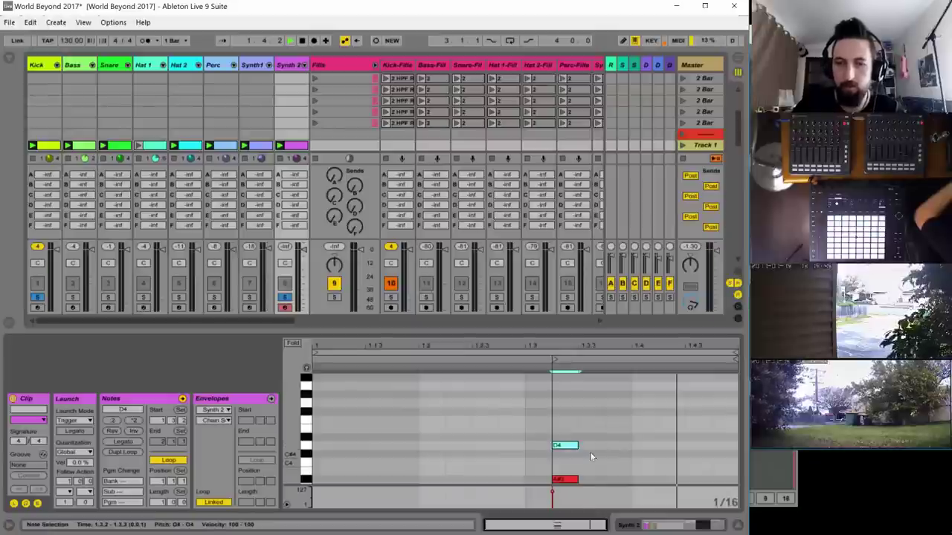
pyautogui.scroll(-2, 590, 453)
pyautogui.press('space')
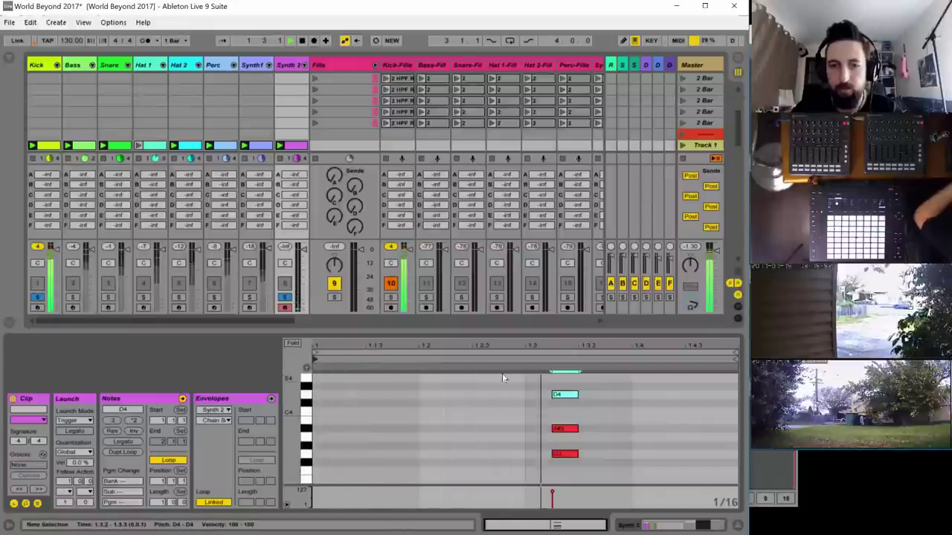
pyautogui.moveTo(573, 481); pyautogui.dragTo(616, 399)
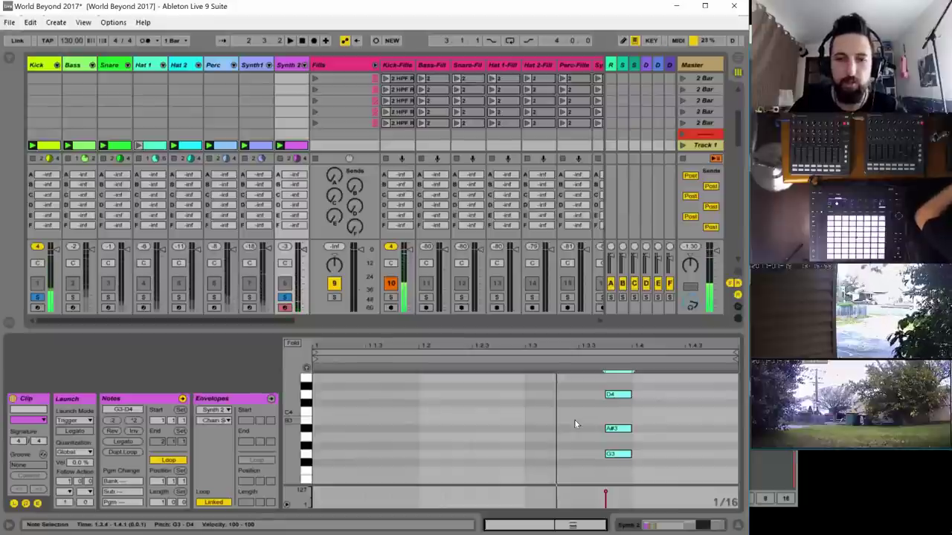
pyautogui.hotkey('shift', 'Down')
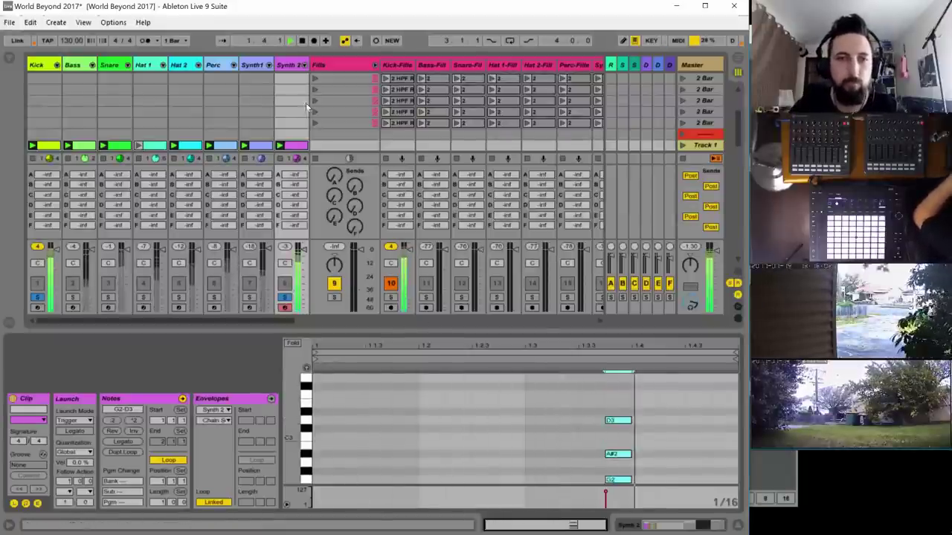
# - Show the Synth 2 rack with its chain zones hidden and set the Operator's oscillator A to a saw waveform
pyautogui.doubleClick(287, 65)
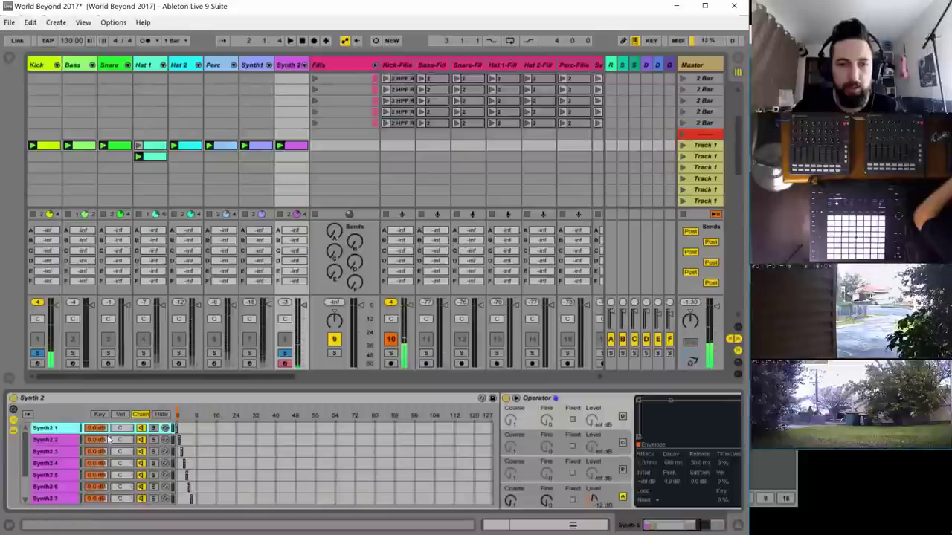
pyautogui.click(160, 414)
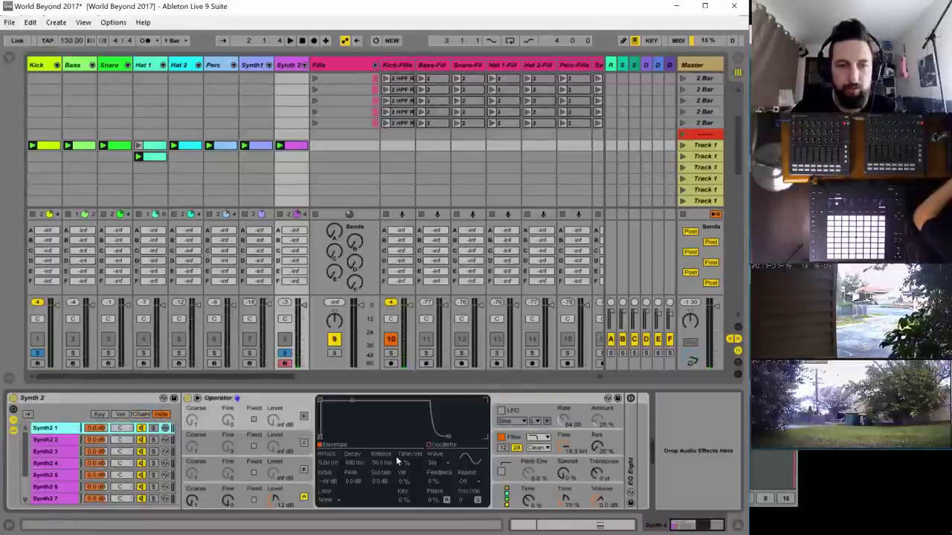
pyautogui.click(303, 498)
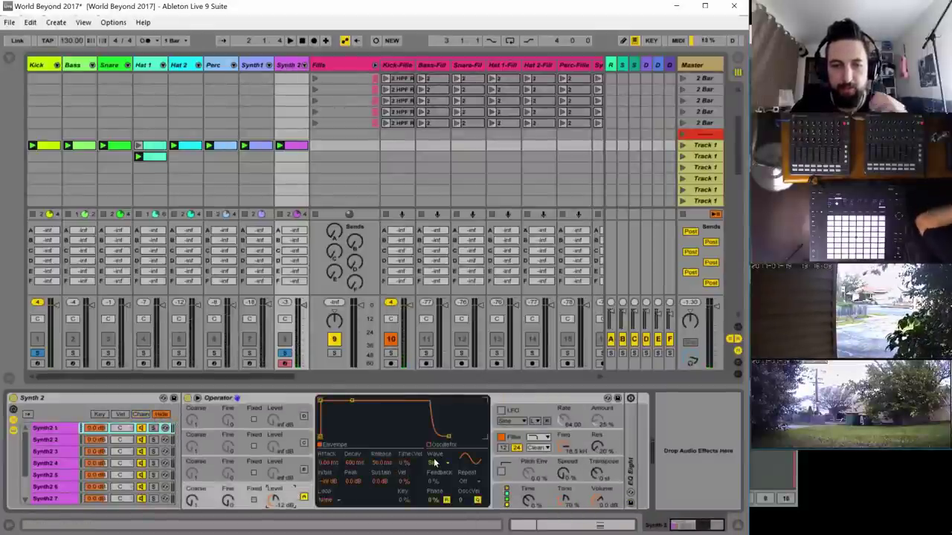
pyautogui.click(435, 463)
pyautogui.click(444, 341)
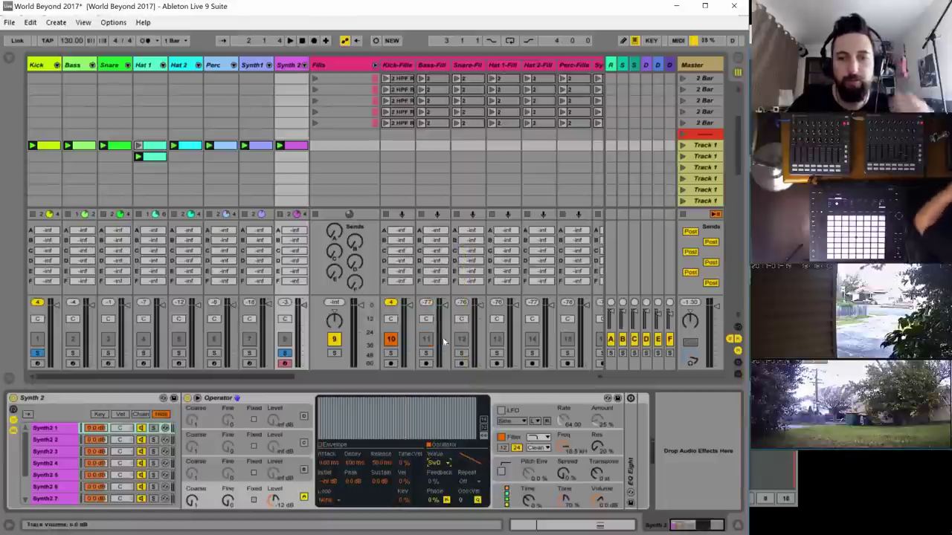
# - Set the Synth 2 Operator's filter frequency to 30 Hz, its filter envelope amount to 100% and the envelope decay to about 2.72 s
pyautogui.moveTo(564, 440); pyautogui.dragTo(564, 450)
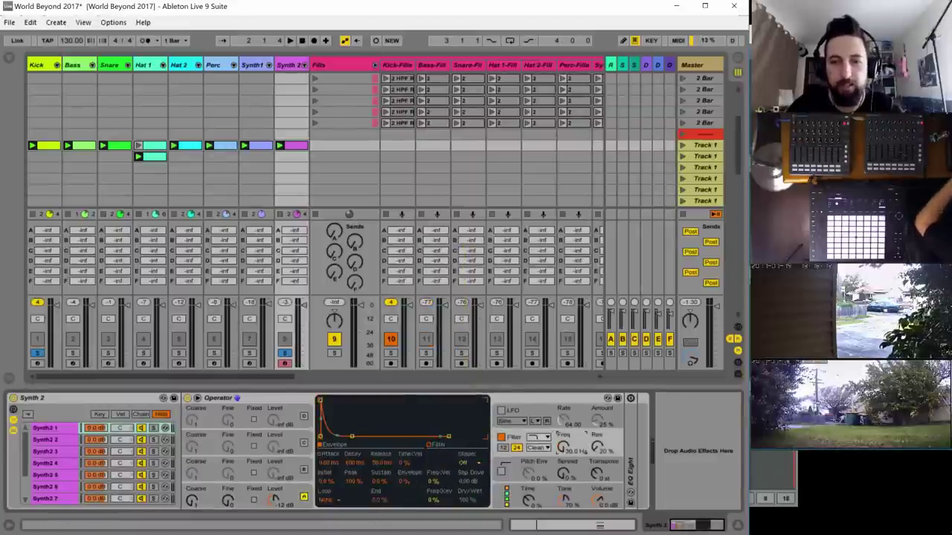
pyautogui.press('space')
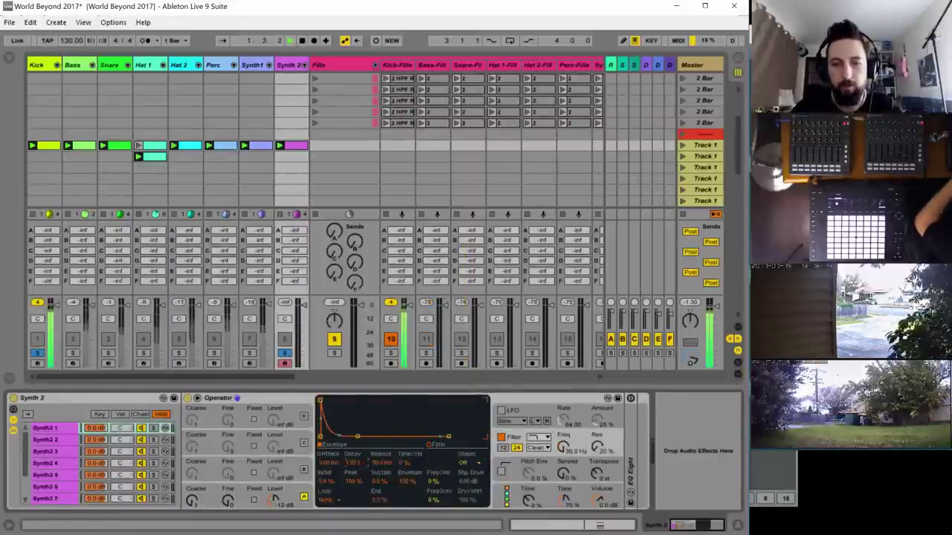
pyautogui.moveTo(352, 466); pyautogui.dragTo(351, 460)
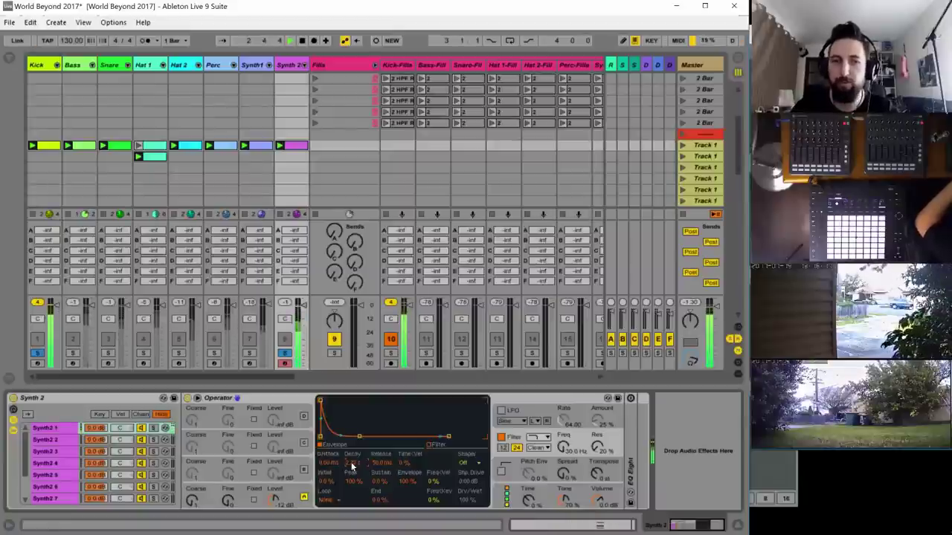
# - Extend the Synth 2 clip's loop length to two bars
pyautogui.doubleClick(294, 145)
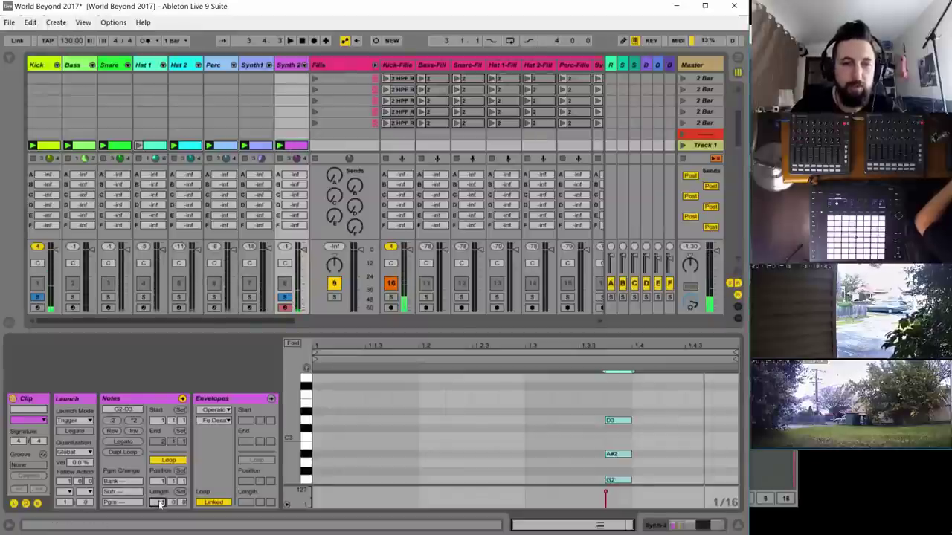
pyautogui.press('Up')
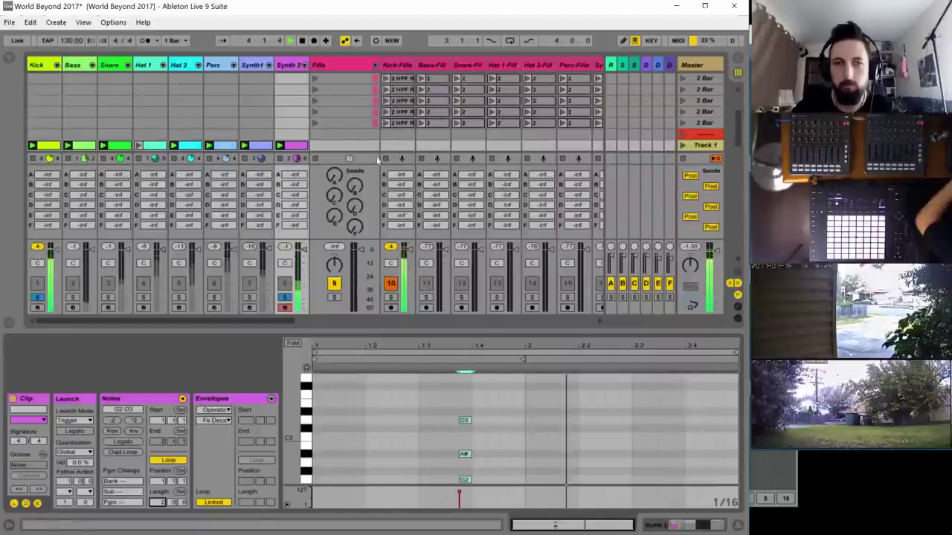
# - Switch the Synth 2 Operator's filter circuit to SMP, raise its resonance to 38%, and shorten the filter envelope decay
pyautogui.doubleClick(289, 65)
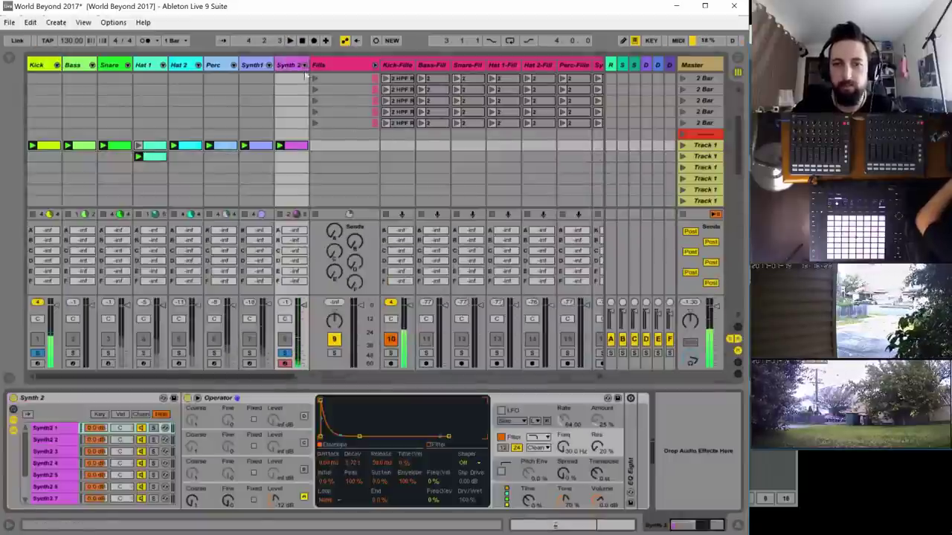
pyautogui.click(538, 448)
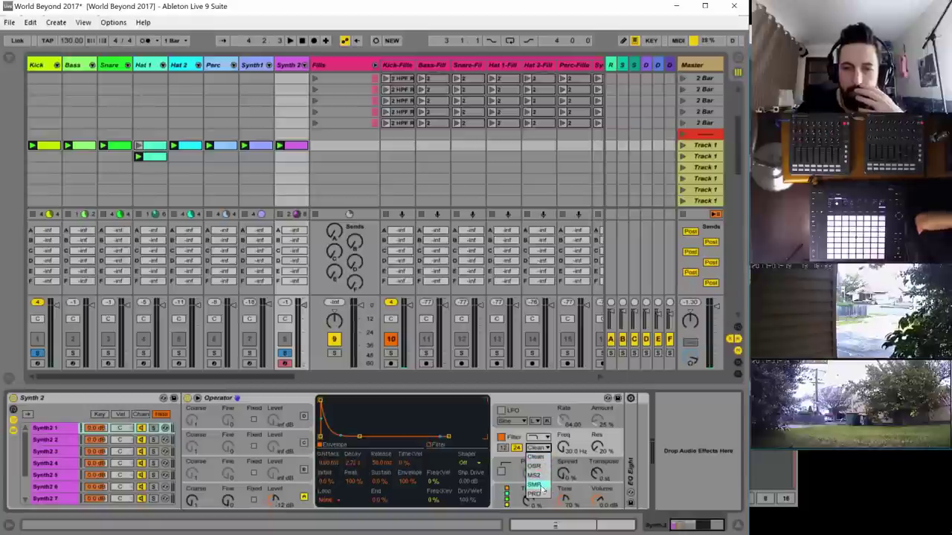
pyautogui.click(535, 485)
pyautogui.press('space')
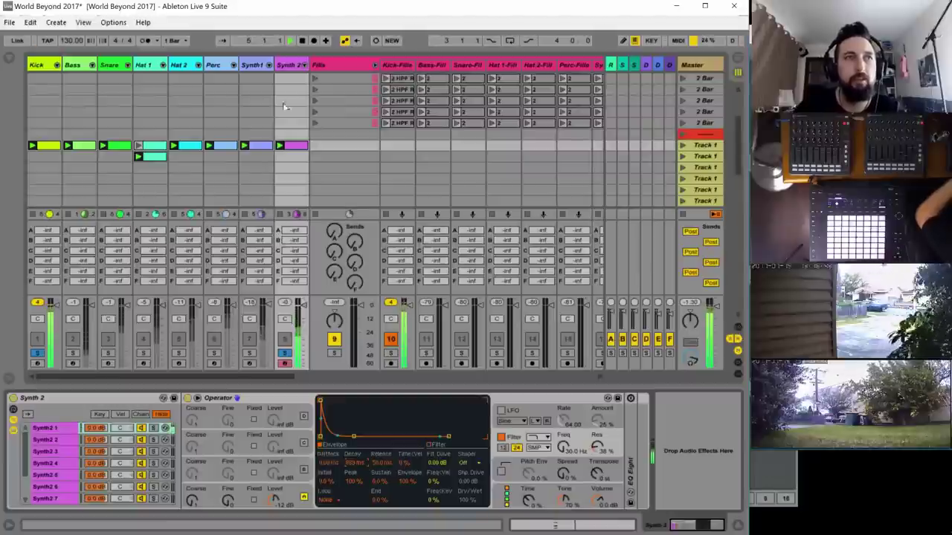
# - Solo Synth1 as well, and in its clip lengthen the first G3 note to three sixteenths and shorten the A#3 note to one sixteenth
pyautogui.click(250, 353)
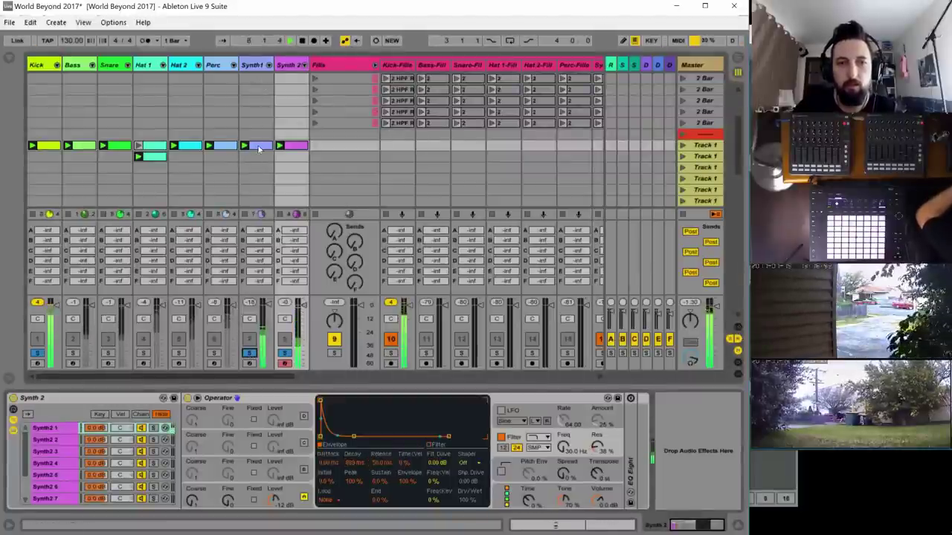
pyautogui.doubleClick(259, 146)
pyautogui.press('space')
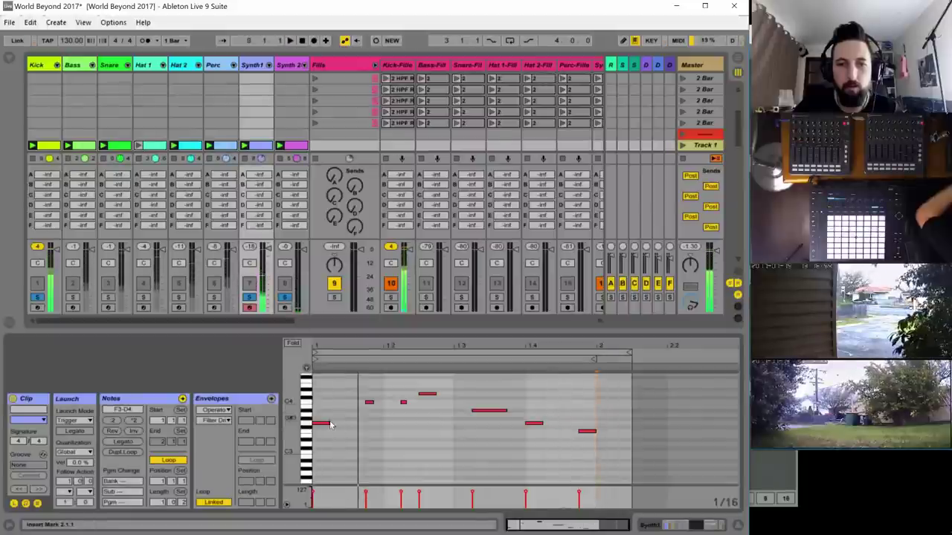
pyautogui.moveTo(328, 423); pyautogui.dragTo(365, 425)
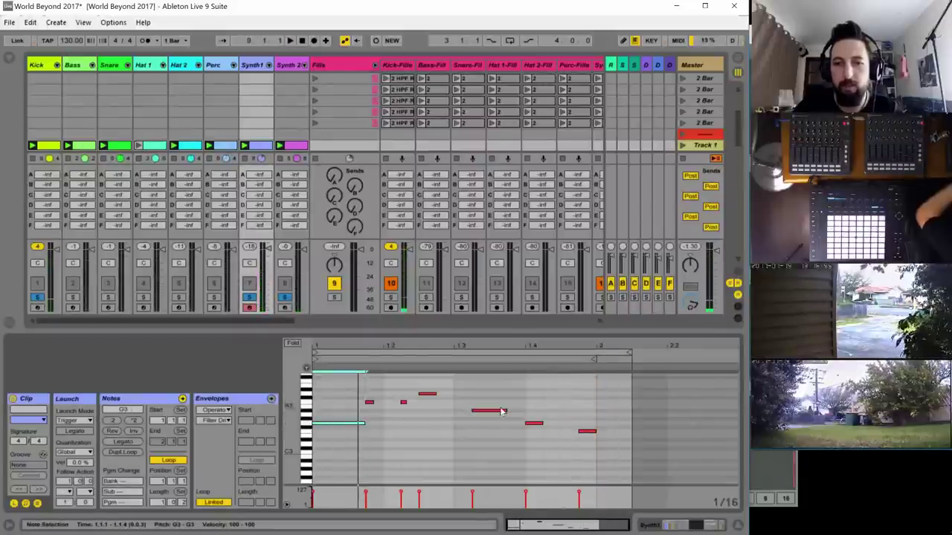
pyautogui.moveTo(506, 411); pyautogui.dragTo(490, 412)
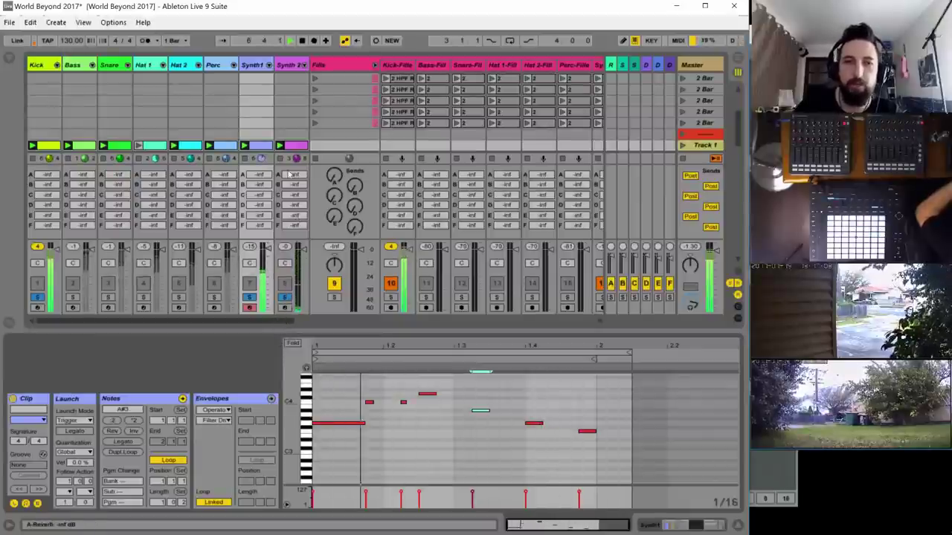
# - Audition Synth 2 with its Reverb send raised to 0 dB, and return the send to -inf
pyautogui.moveTo(295, 174); pyautogui.dragTo(295, 126)
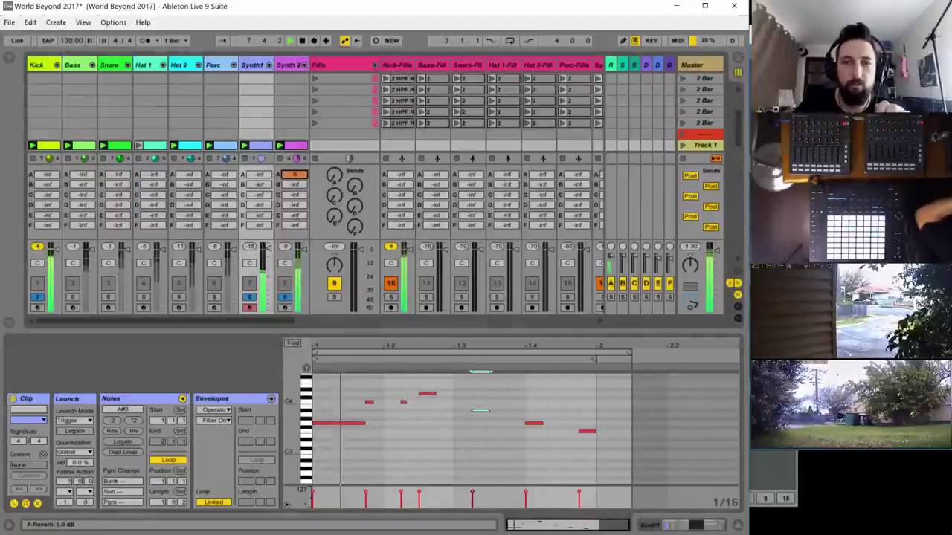
pyautogui.moveTo(295, 174); pyautogui.dragTo(294, 222)
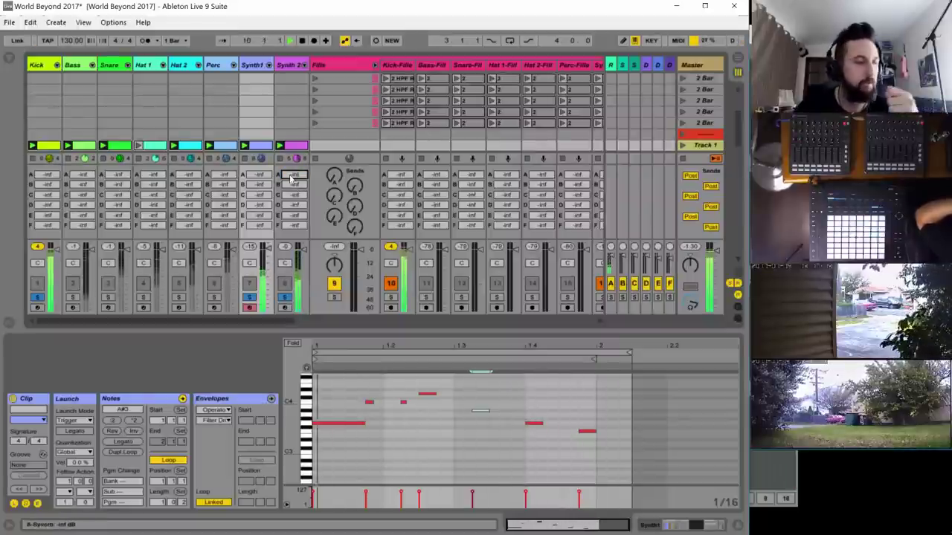
pyautogui.moveTo(294, 174); pyautogui.dragTo(295, 127)
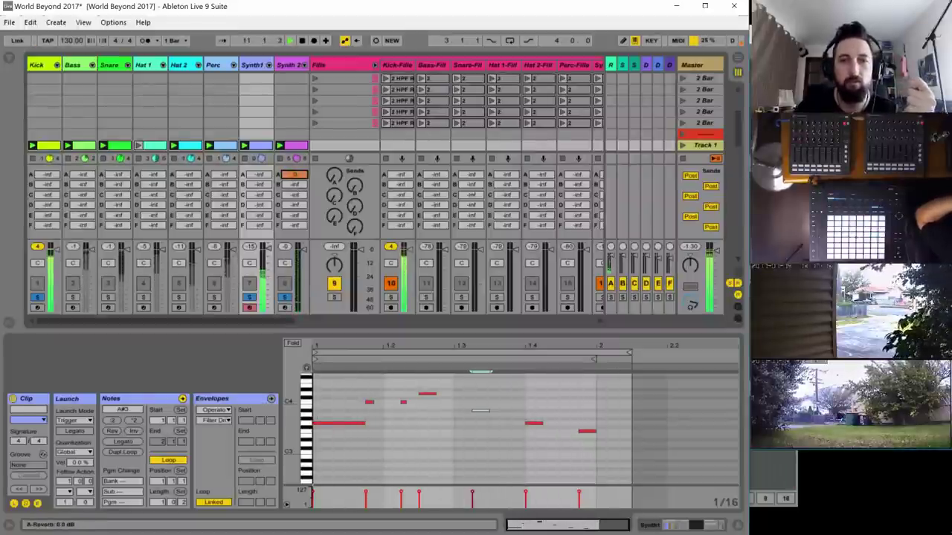
pyautogui.moveTo(295, 174); pyautogui.dragTo(294, 204)
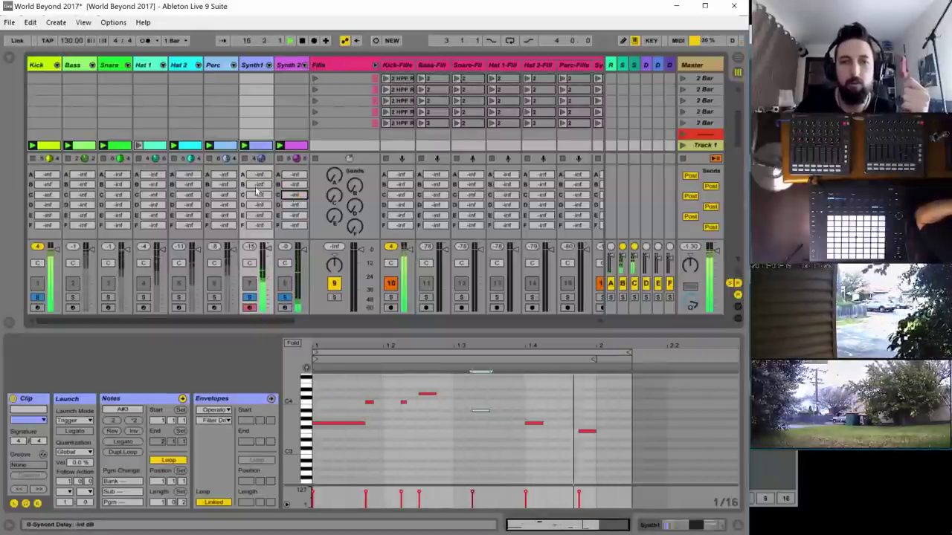
# - Audition Synth1 with its Reverb send raised, and return the send to -inf
pyautogui.moveTo(257, 175); pyautogui.dragTo(254, 174)
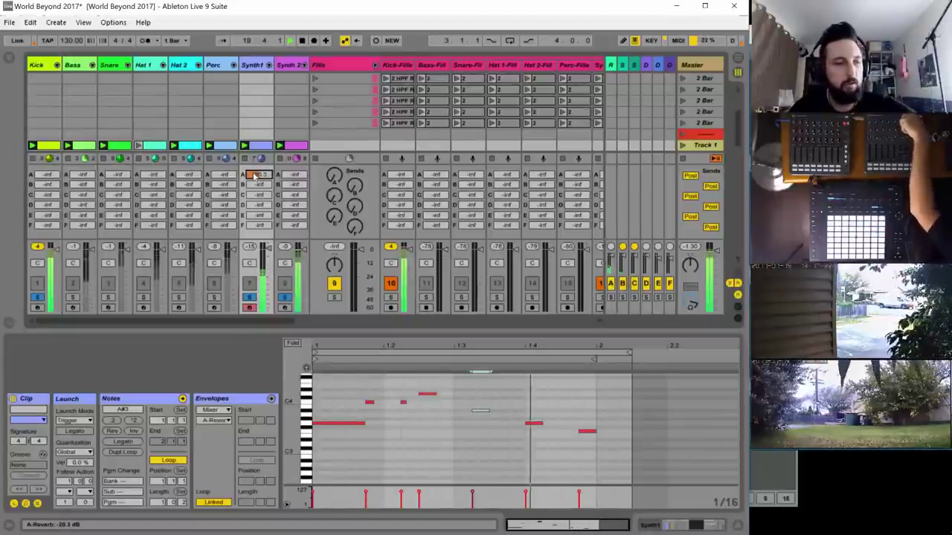
pyautogui.moveTo(254, 175); pyautogui.dragTo(259, 223)
pyautogui.moveTo(255, 175); pyautogui.dragTo(255, 224)
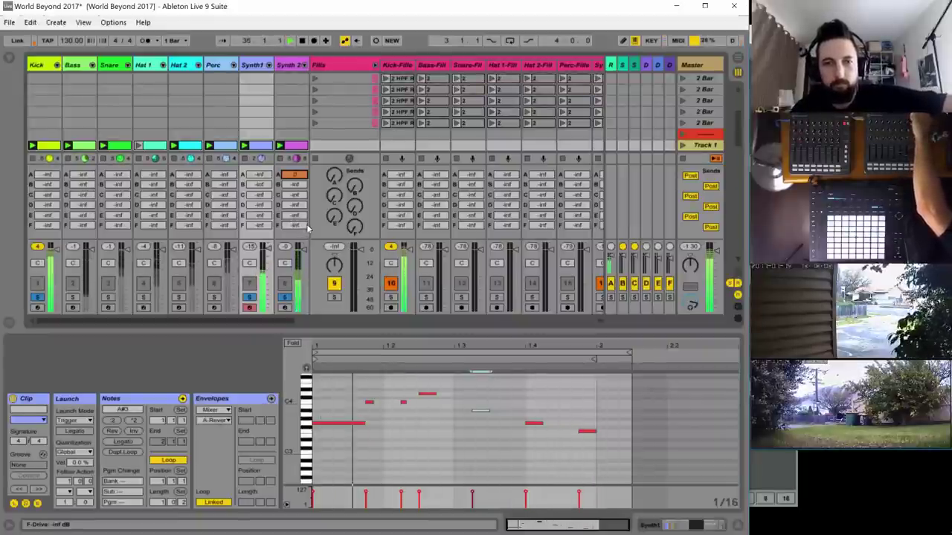
# - Switch all six return sends, A to F, from Post to Pre
pyautogui.click(690, 176)
pyautogui.click(709, 187)
pyautogui.click(690, 197)
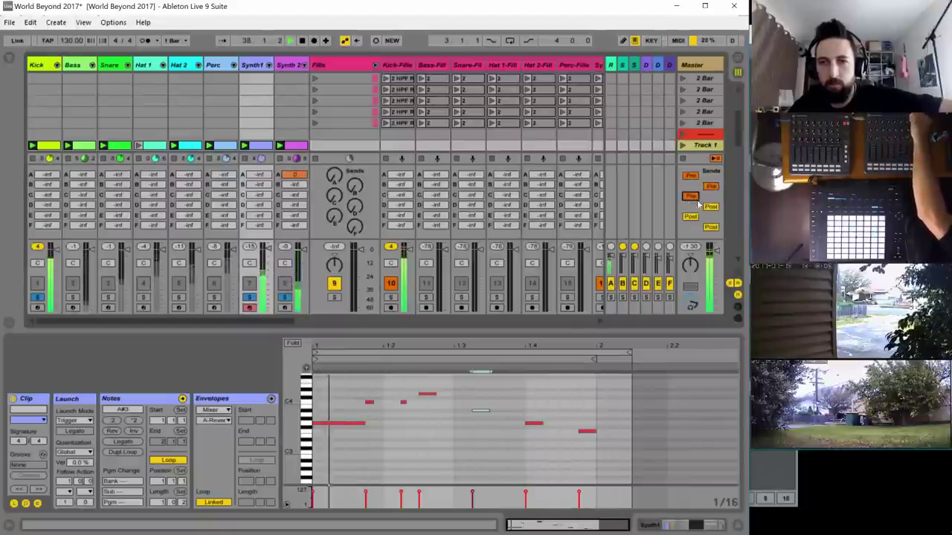
pyautogui.click(710, 206)
pyautogui.click(690, 217)
pyautogui.click(712, 228)
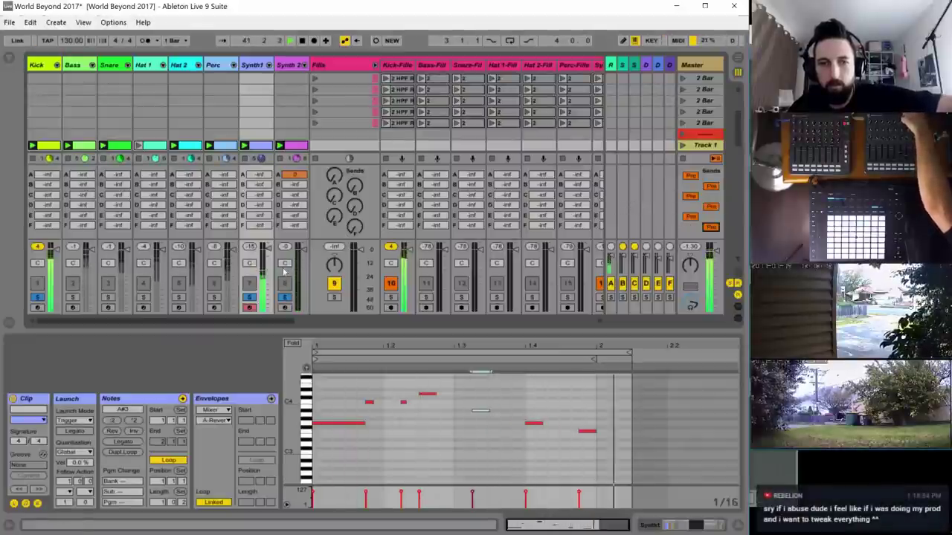
# - Unsolo Synth1 and Synth 2 to play them with the full mix
pyautogui.click(249, 297)
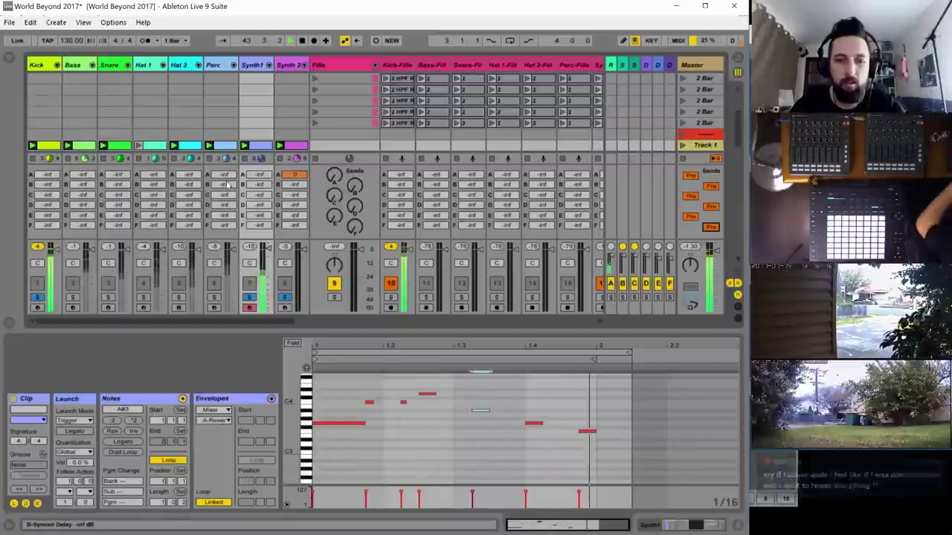
pyautogui.click(249, 297)
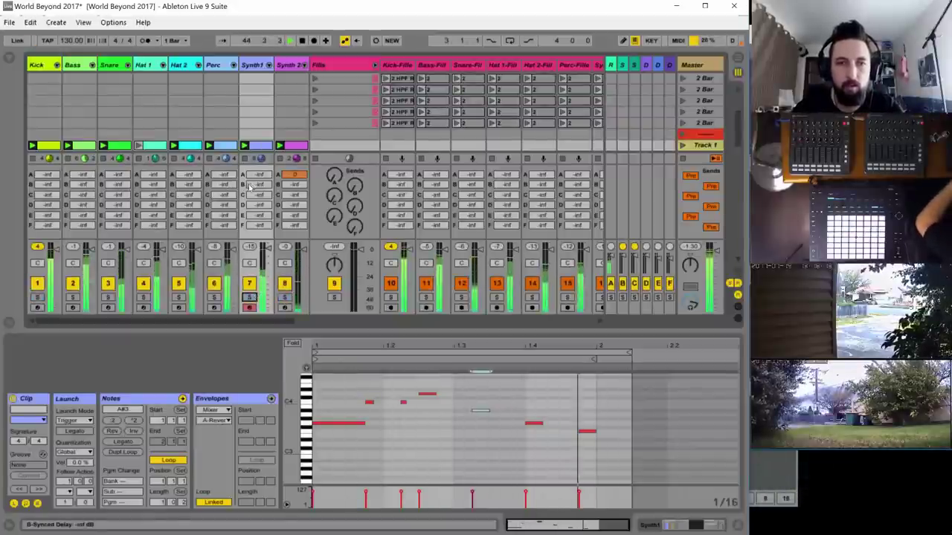
pyautogui.scroll(-3, 253, 119)
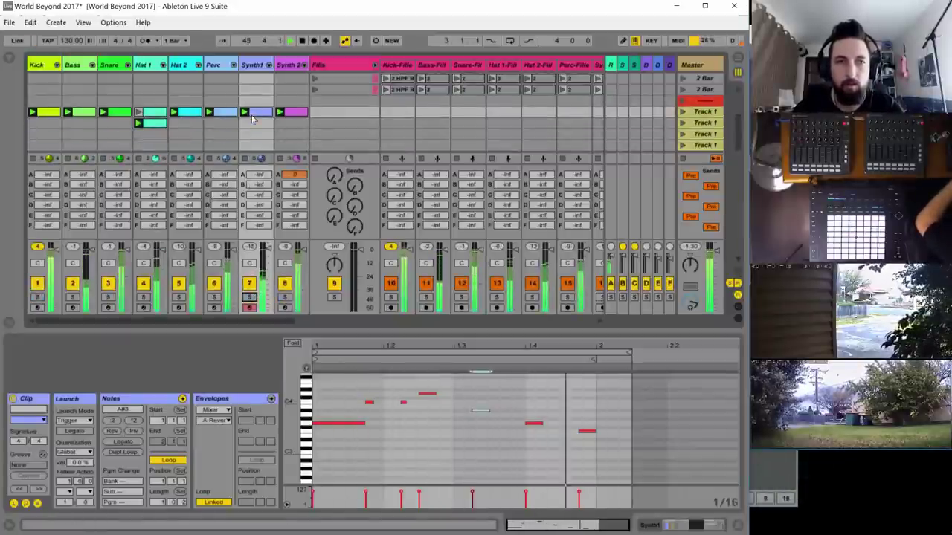
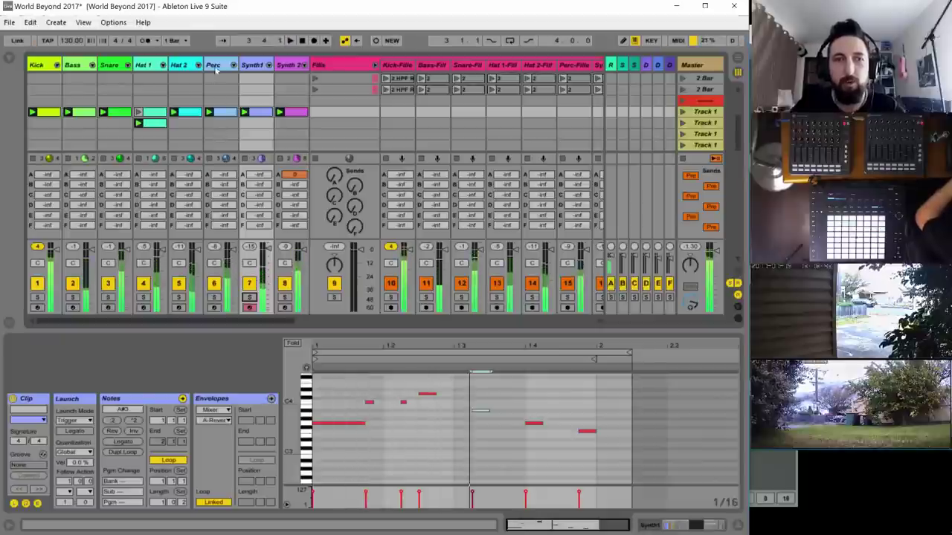
# - Solo Synth1 and set the filter envelope amount of its Operator to 85%
pyautogui.click(249, 297)
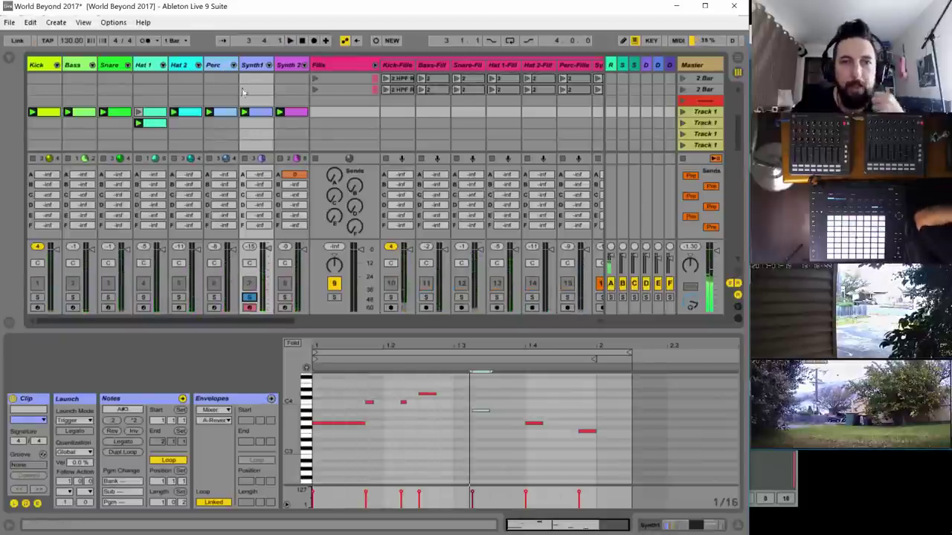
pyautogui.click(255, 63)
pyautogui.click(256, 64)
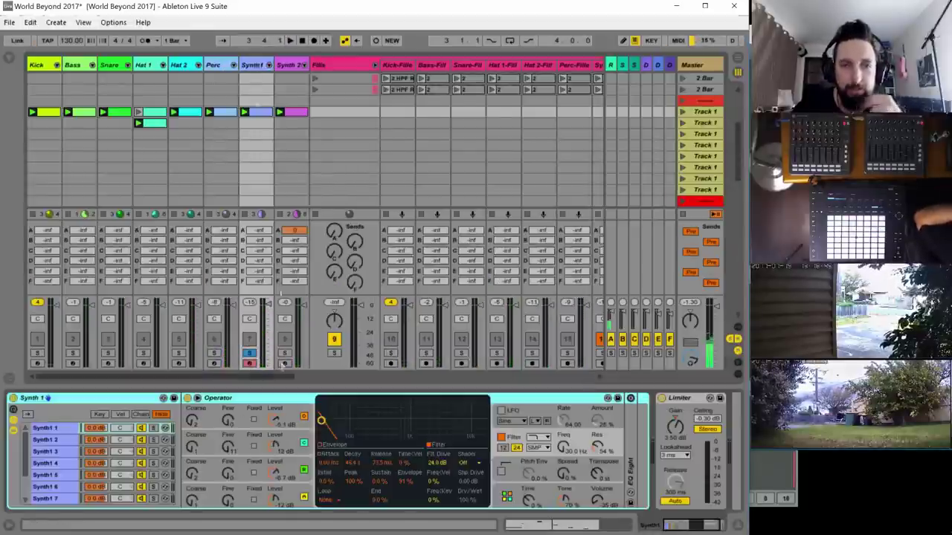
pyautogui.click(193, 449)
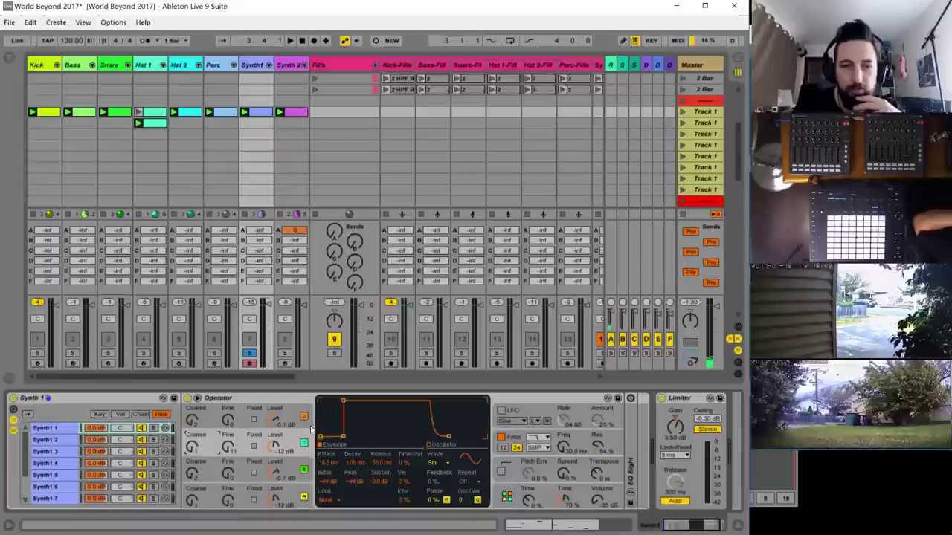
pyautogui.press('space')
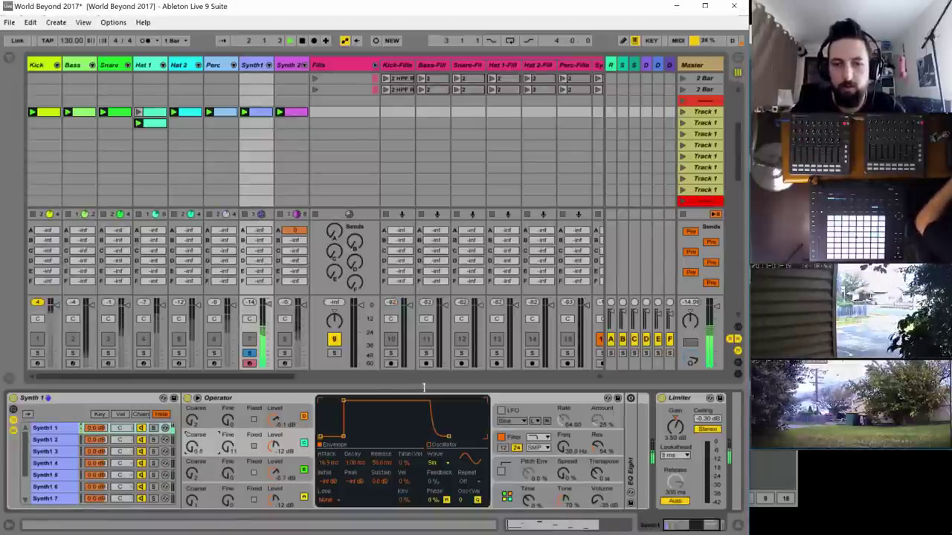
pyautogui.click(575, 437)
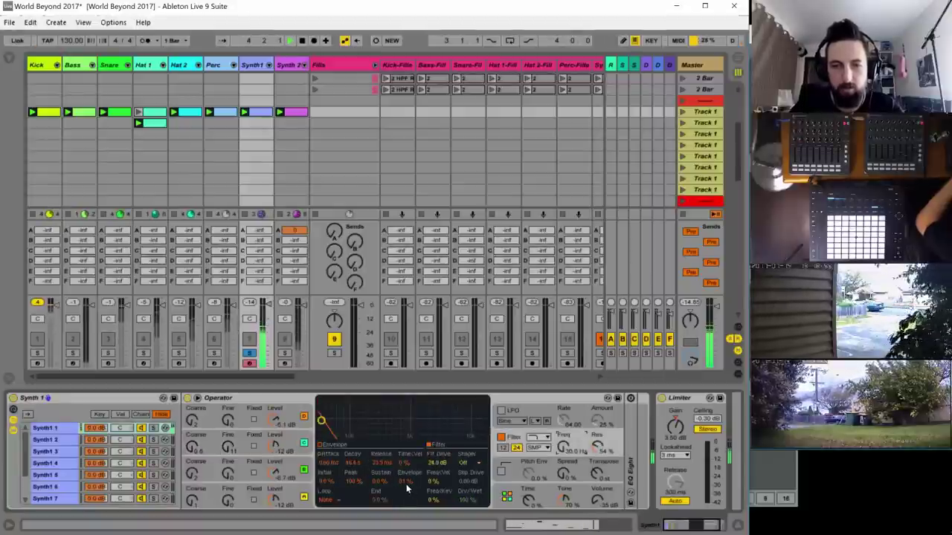
pyautogui.moveTo(406, 482); pyautogui.dragTo(405, 475)
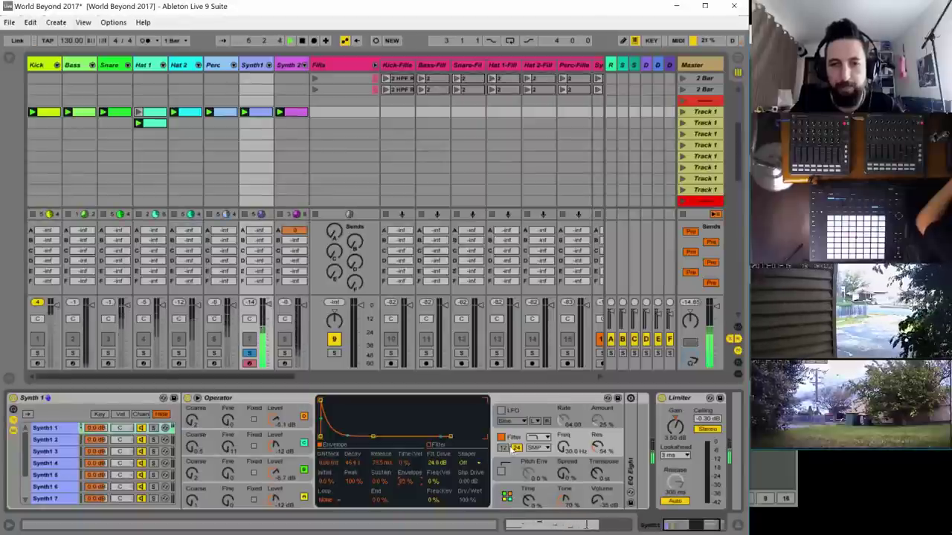
# - Try the band-pass filter type in Synth1's Operator, and return to the low-pass type with the SMP circuit
pyautogui.click(541, 446)
pyautogui.click(539, 440)
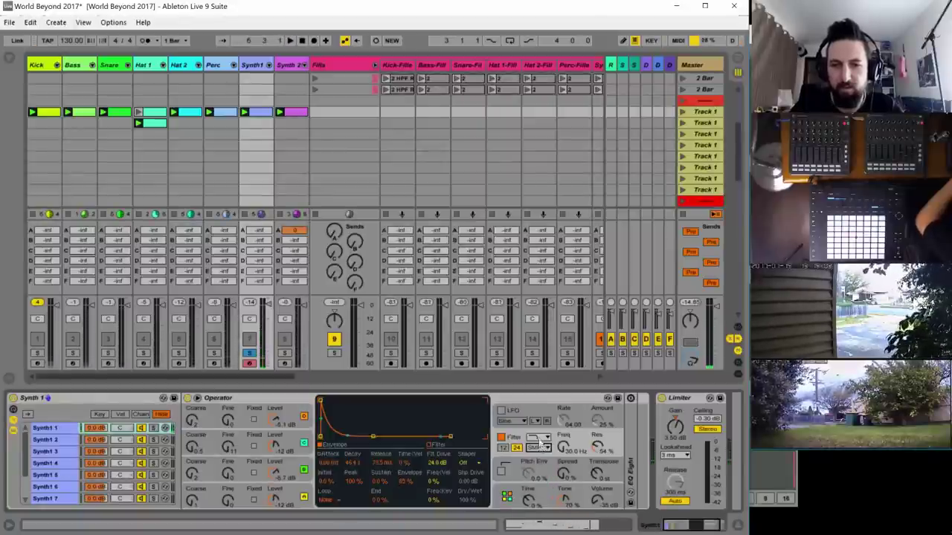
pyautogui.click(538, 439)
pyautogui.click(532, 465)
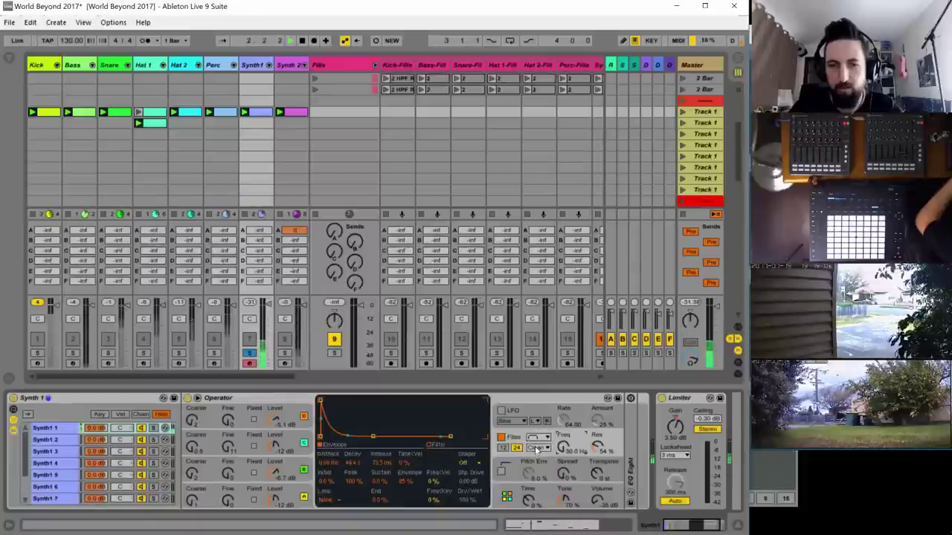
pyautogui.click(553, 488)
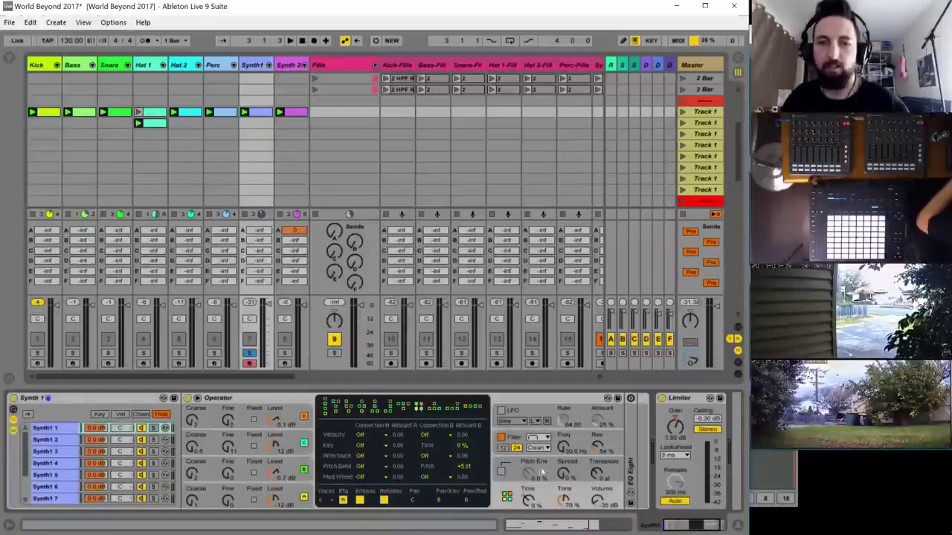
pyautogui.press('space')
pyautogui.click(564, 445)
pyautogui.moveTo(563, 445); pyautogui.dragTo(564, 520)
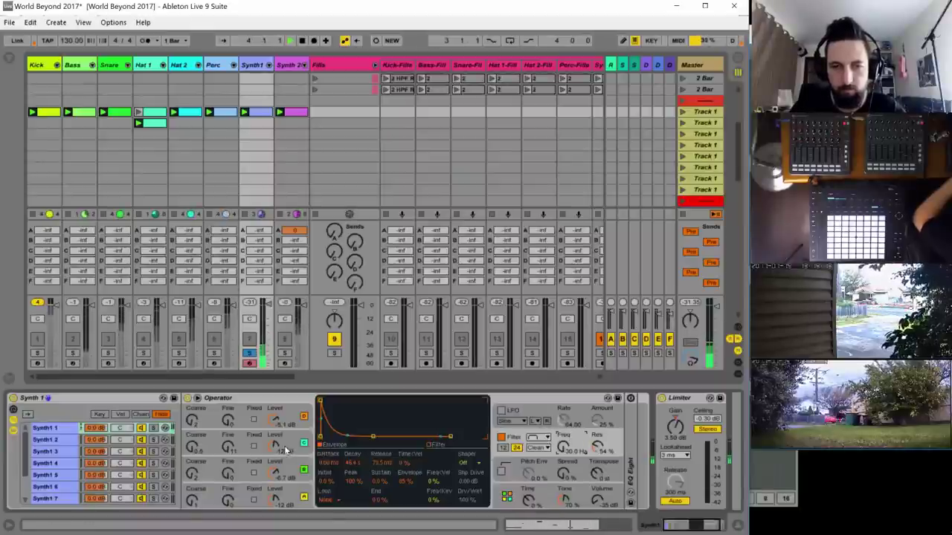
pyautogui.click(543, 448)
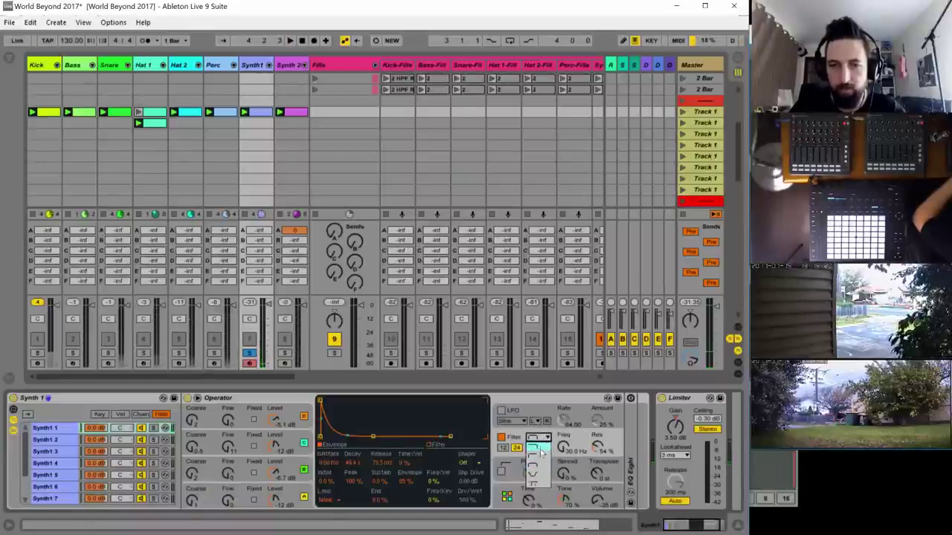
pyautogui.click(538, 479)
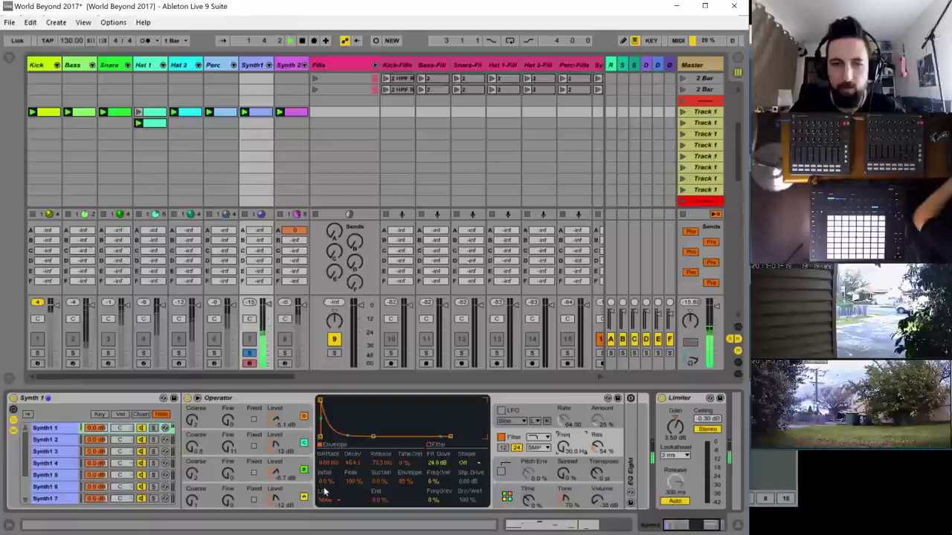
# - Set the waveform of oscillators A and C in Synth1's Operator to Triangle
pyautogui.click(280, 473)
pyautogui.click(289, 495)
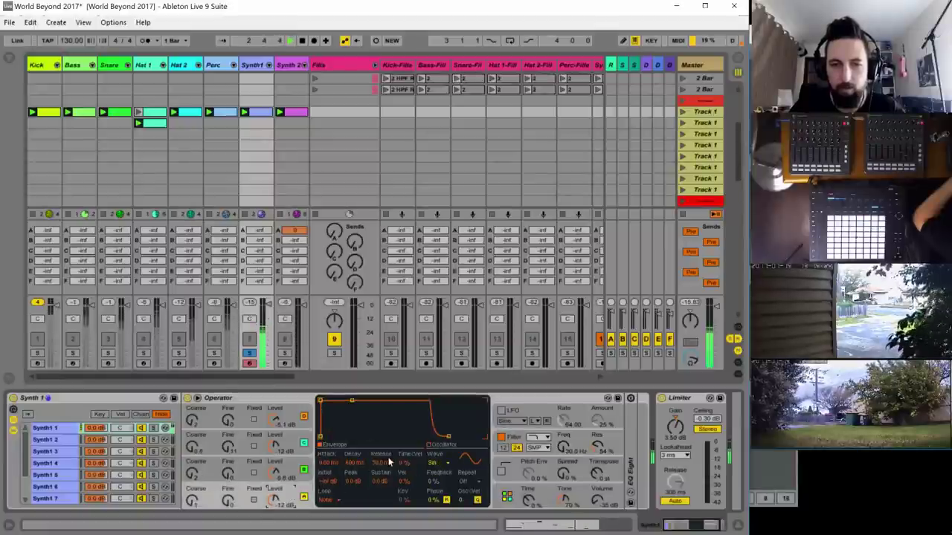
pyautogui.click(437, 463)
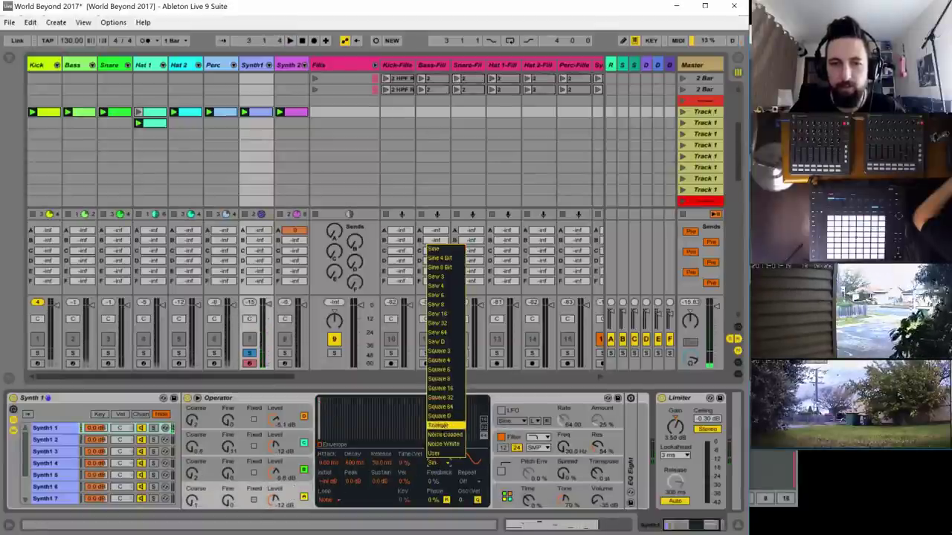
pyautogui.click(439, 425)
pyautogui.click(435, 463)
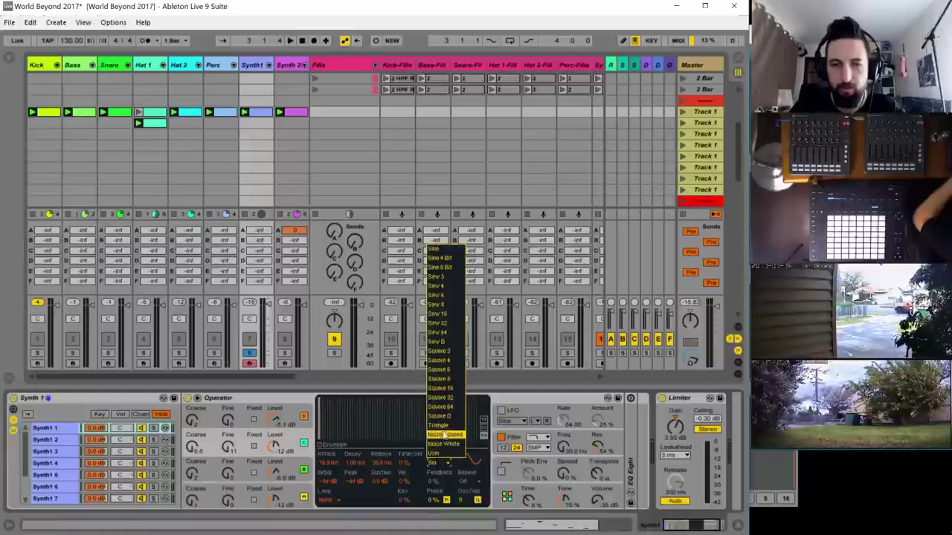
pyautogui.click(440, 425)
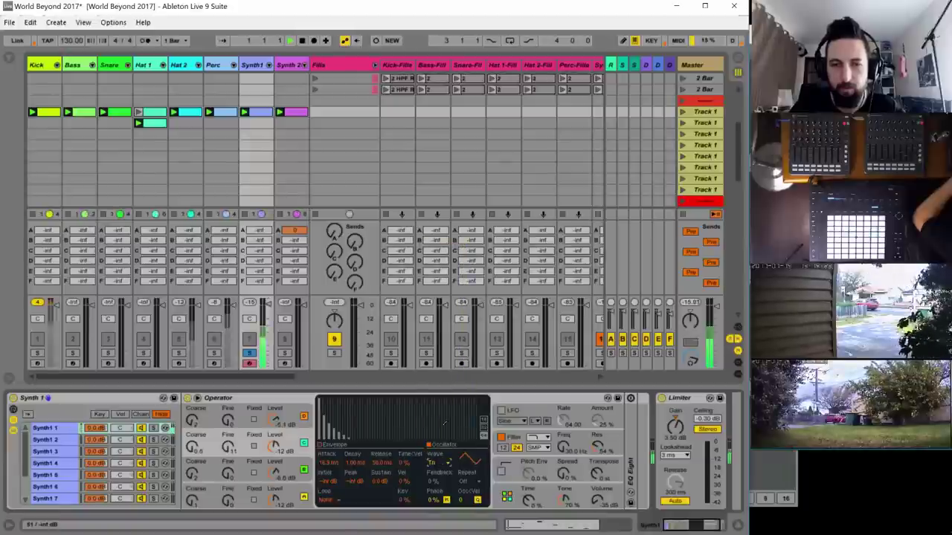
# - Lower Synth1's Operator oscillator D level to -16 dB and oscillator B level to -34 dB, and unsolo the track
pyautogui.click(272, 421)
pyautogui.moveTo(274, 473)
pyautogui.mouseDown()
pyautogui.moveTo(274, 498)
pyautogui.moveTo(273, 467)
pyautogui.mouseUp()
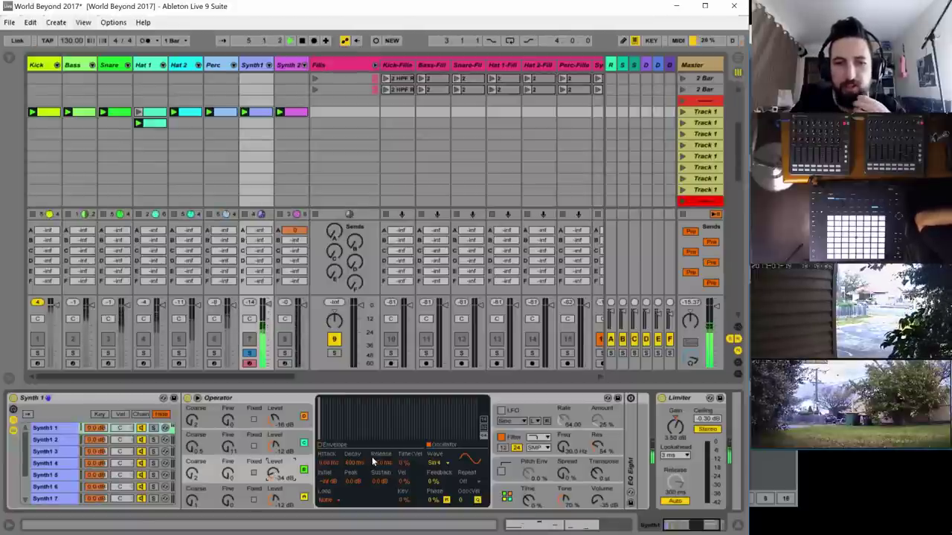
pyautogui.click(249, 353)
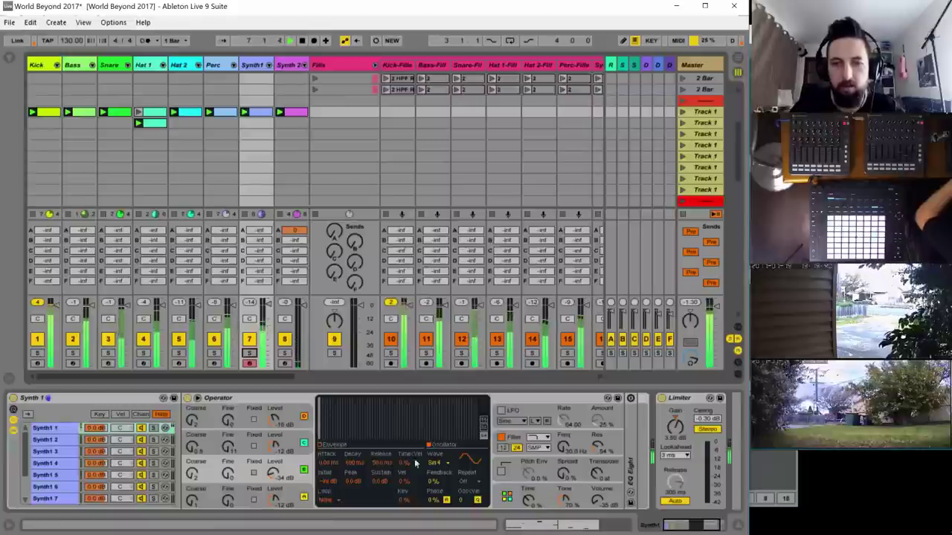
# - Shorten the filter envelope decay in Synth1's Operator
pyautogui.click(563, 446)
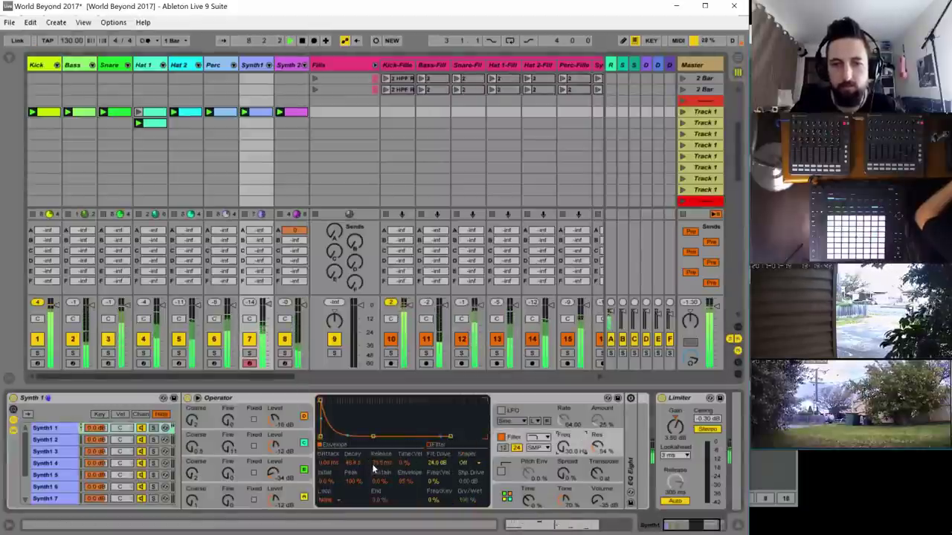
pyautogui.moveTo(353, 462); pyautogui.dragTo(353, 496)
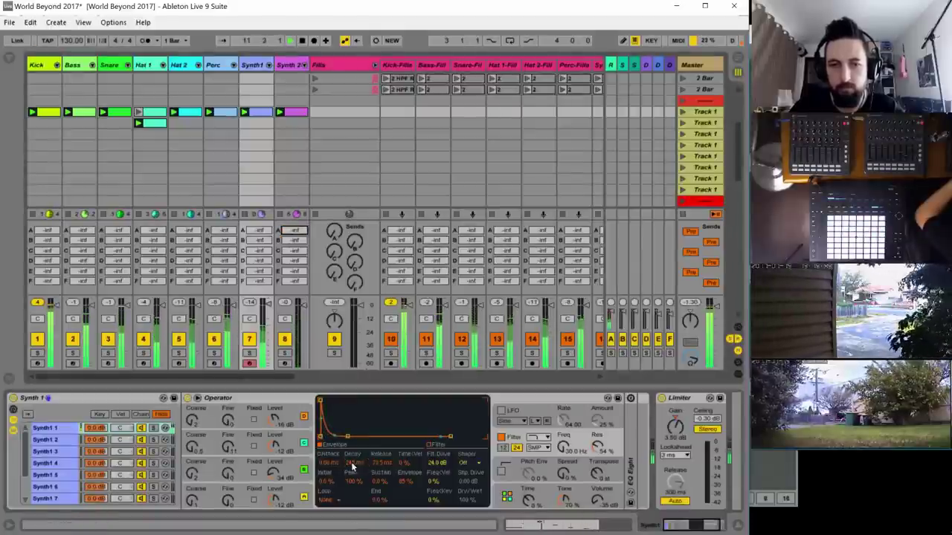
pyautogui.moveTo(352, 466)
pyautogui.mouseDown()
pyautogui.moveTo(352, 475)
pyautogui.moveTo(353, 453)
pyautogui.mouseUp()
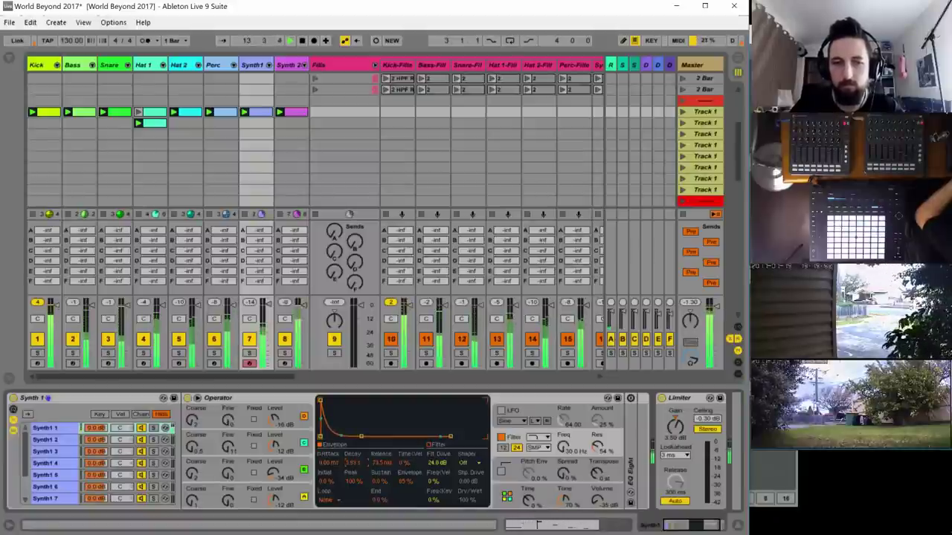
# - In the Synth1 clip, shorten the first G3 note to two sixteenths
pyautogui.doubleClick(255, 111)
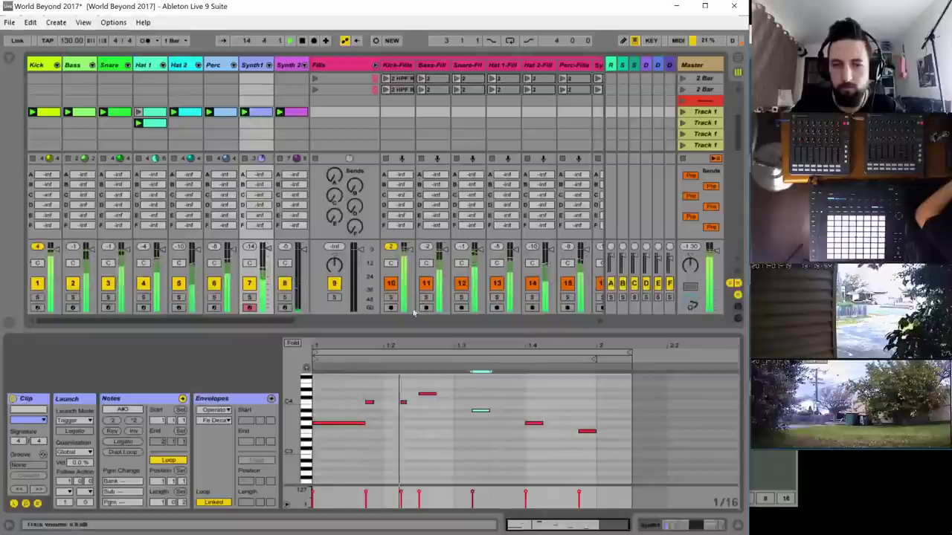
pyautogui.click(436, 438)
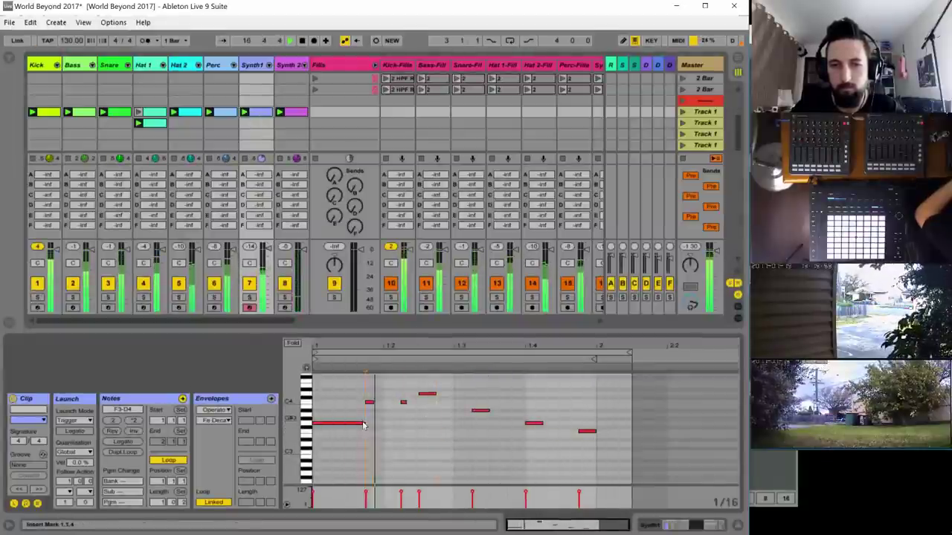
pyautogui.moveTo(365, 424); pyautogui.dragTo(347, 423)
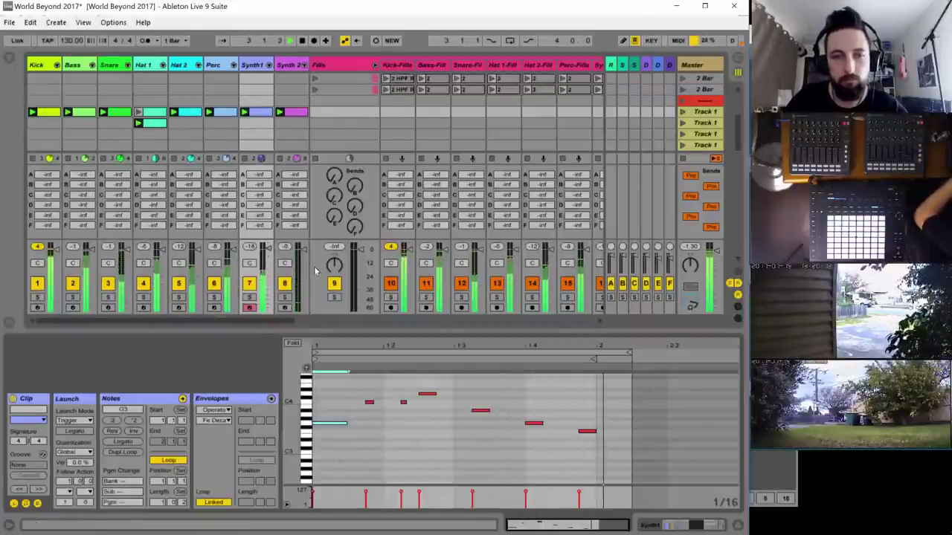
# - Set the Spread of Synth 2's Operator to 14%
pyautogui.click(290, 65)
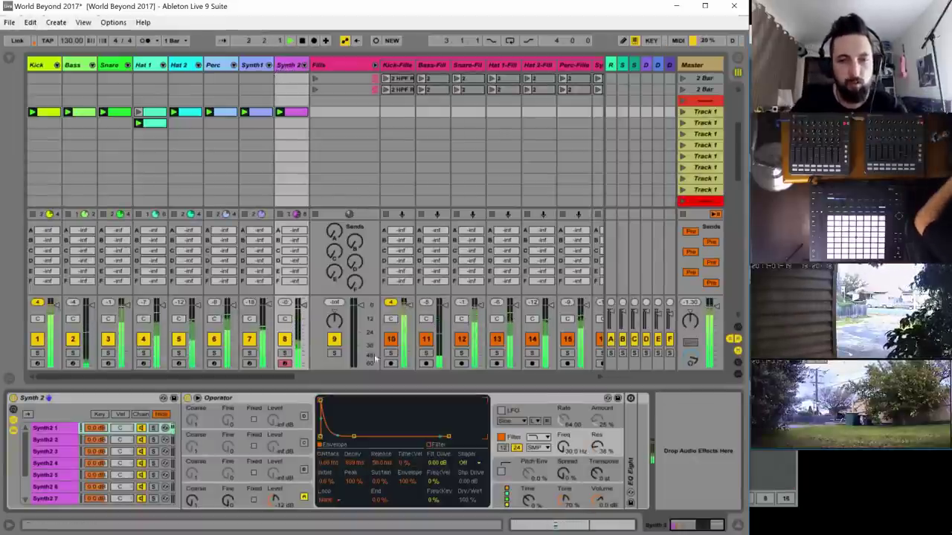
pyautogui.click(294, 492)
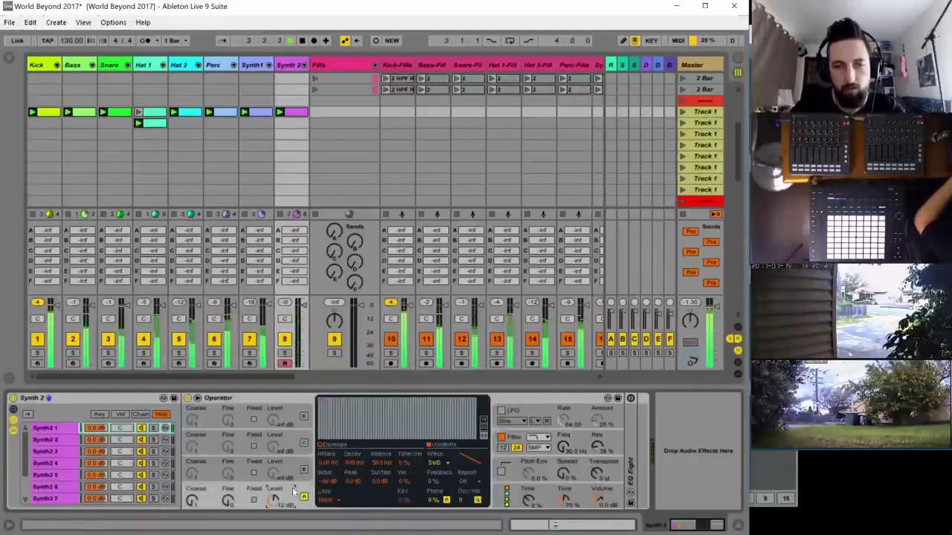
pyautogui.click(559, 479)
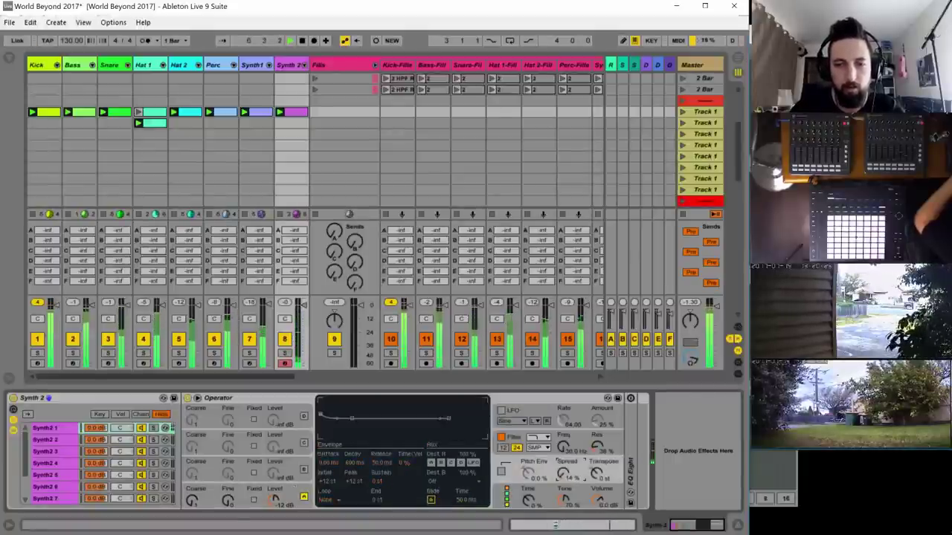
# - In Synth 2's Operator, set the Spread to 100% and lower the volume to -18 dB
pyautogui.click(570, 436)
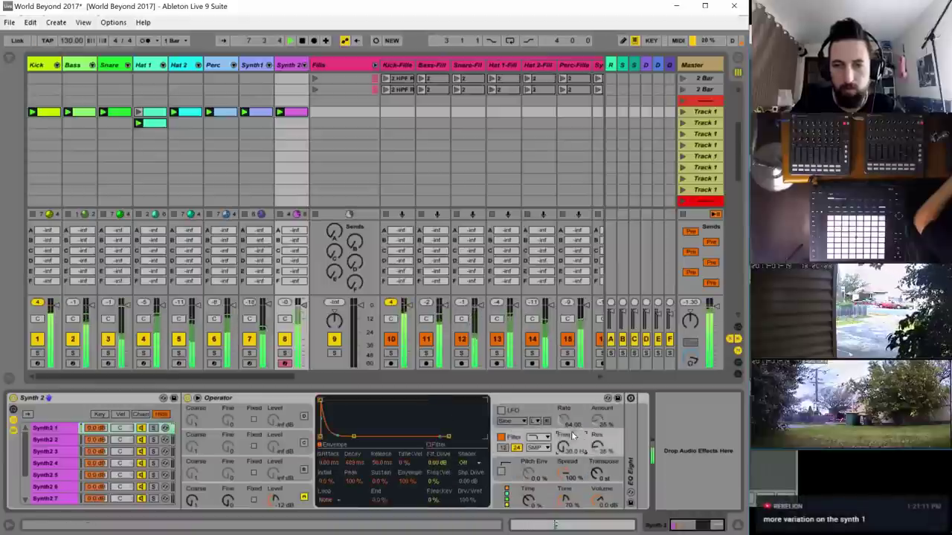
pyautogui.click(603, 502)
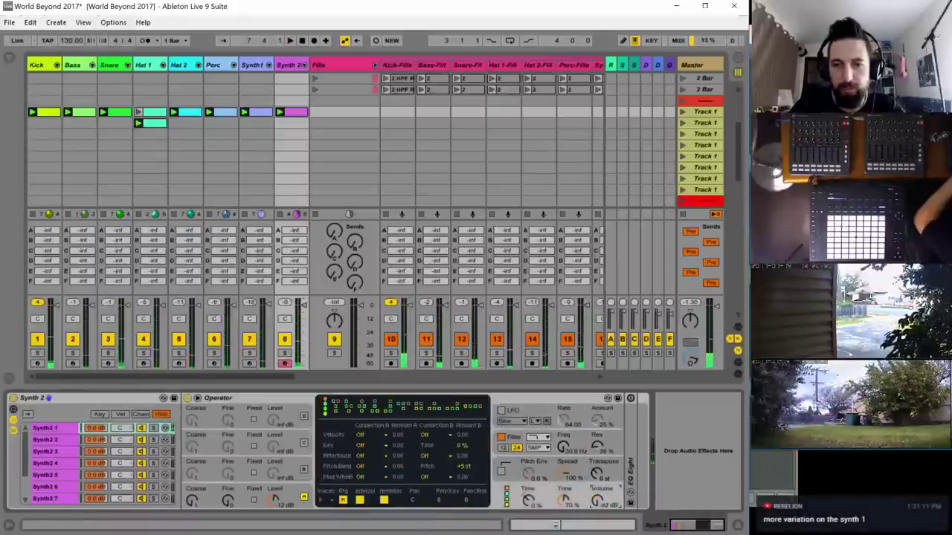
# - Give Synth 2's Operator filter a Soft shaper with 14.6 dB of drive, soloing the track while adjusting
pyautogui.click(551, 443)
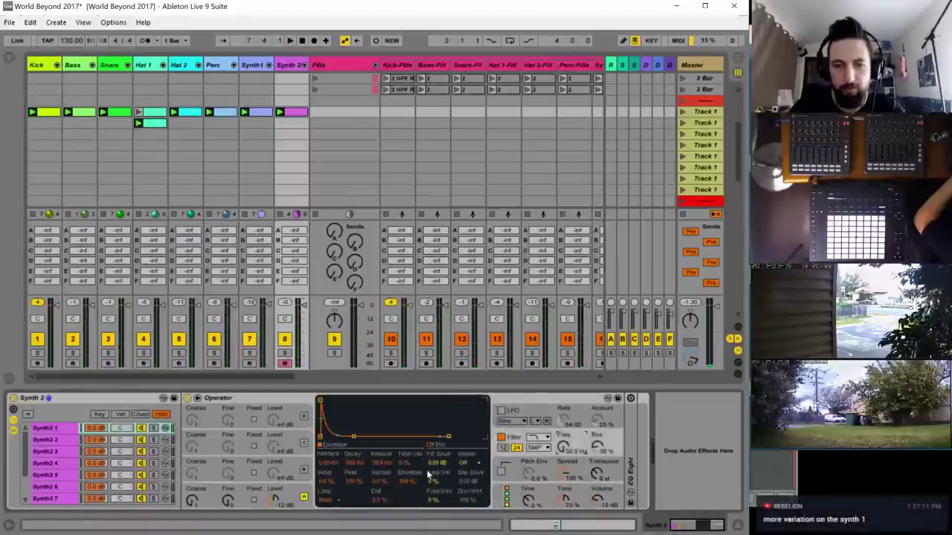
pyautogui.moveTo(438, 462); pyautogui.dragTo(437, 435)
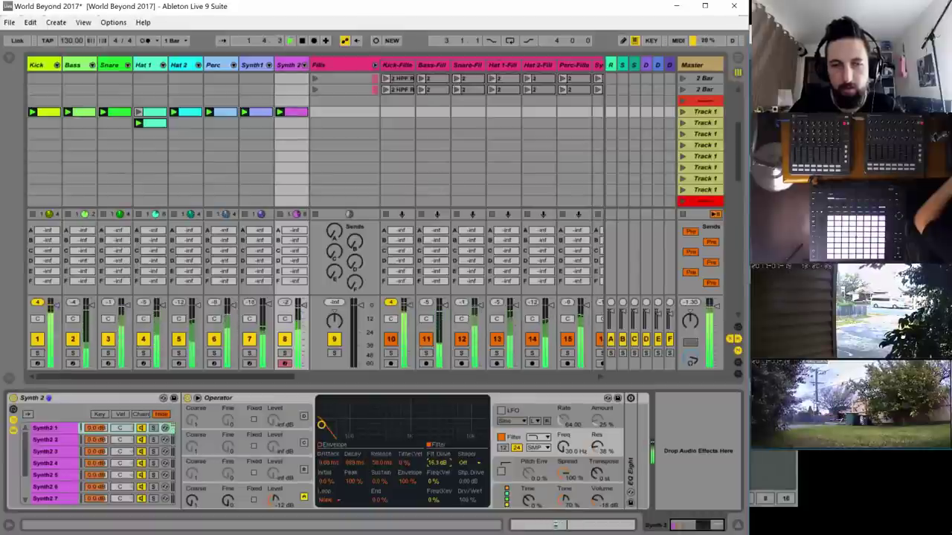
pyautogui.moveTo(438, 462); pyautogui.dragTo(438, 467)
pyautogui.click(472, 462)
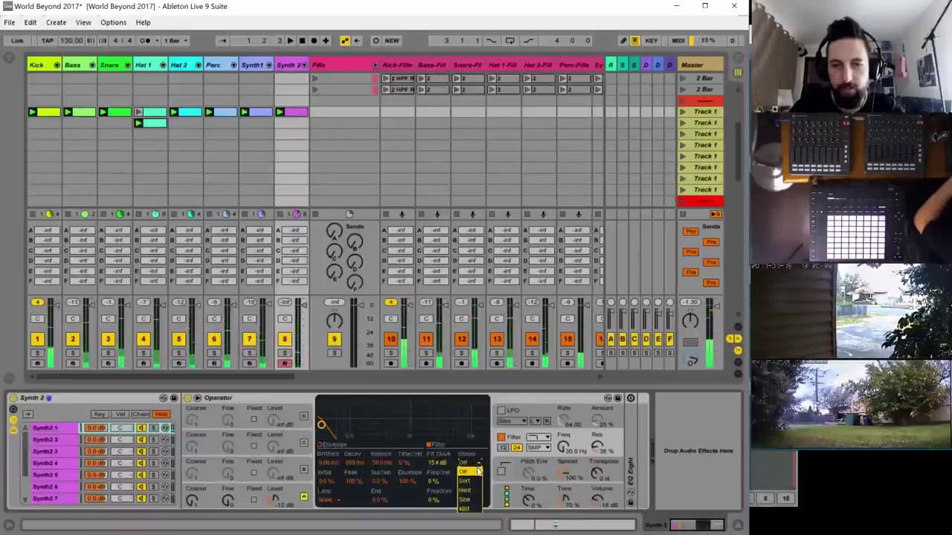
pyautogui.click(474, 481)
pyautogui.press('space')
pyautogui.moveTo(435, 462); pyautogui.dragTo(435, 490)
pyautogui.click(284, 352)
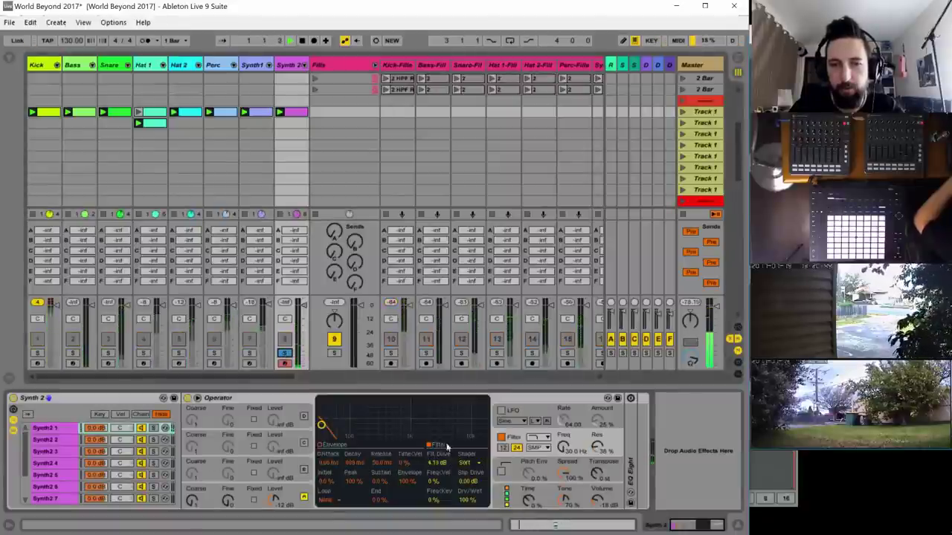
pyautogui.moveTo(445, 466); pyautogui.dragTo(444, 457)
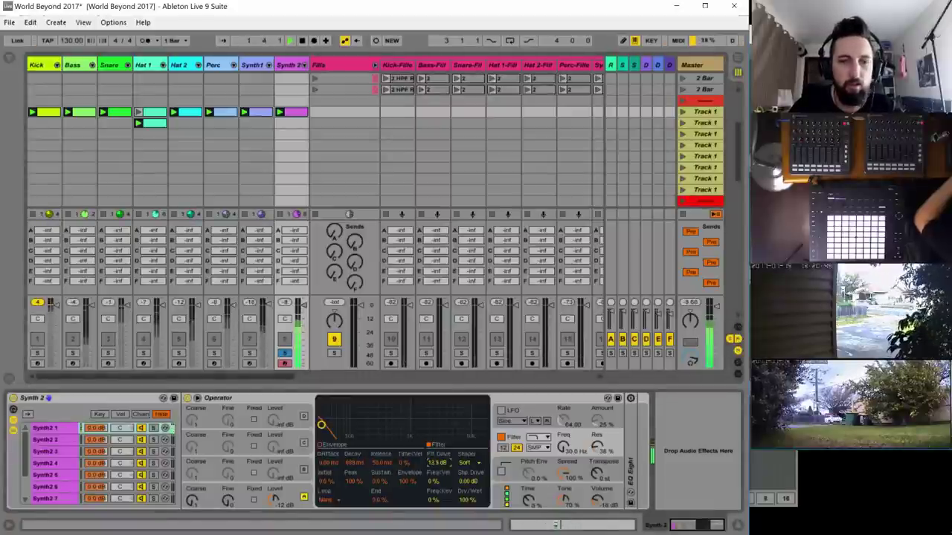
pyautogui.moveTo(431, 462); pyautogui.dragTo(431, 459)
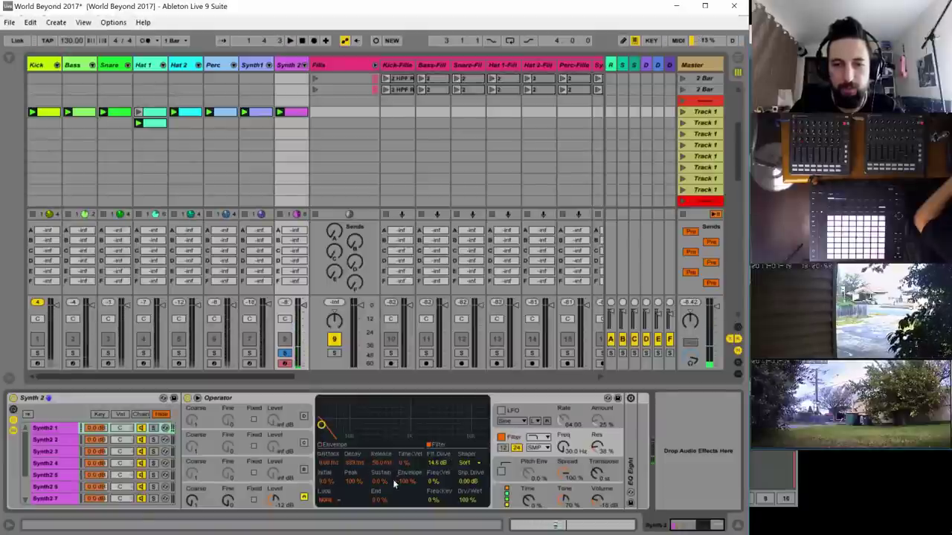
# - Lengthen the filter envelope decay and oscillator A's release in Synth 2's Operator
pyautogui.moveTo(353, 465); pyautogui.dragTo(353, 453)
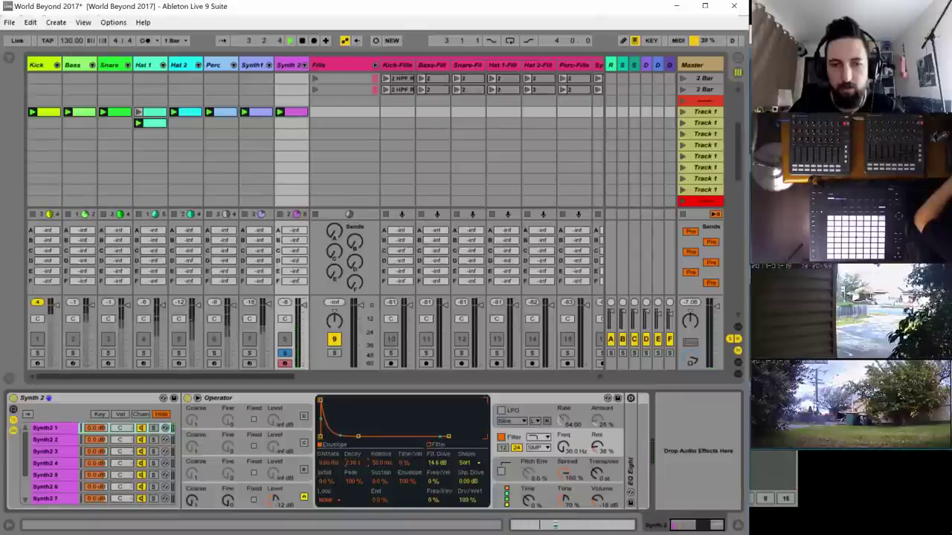
pyautogui.click(289, 493)
pyautogui.click(334, 444)
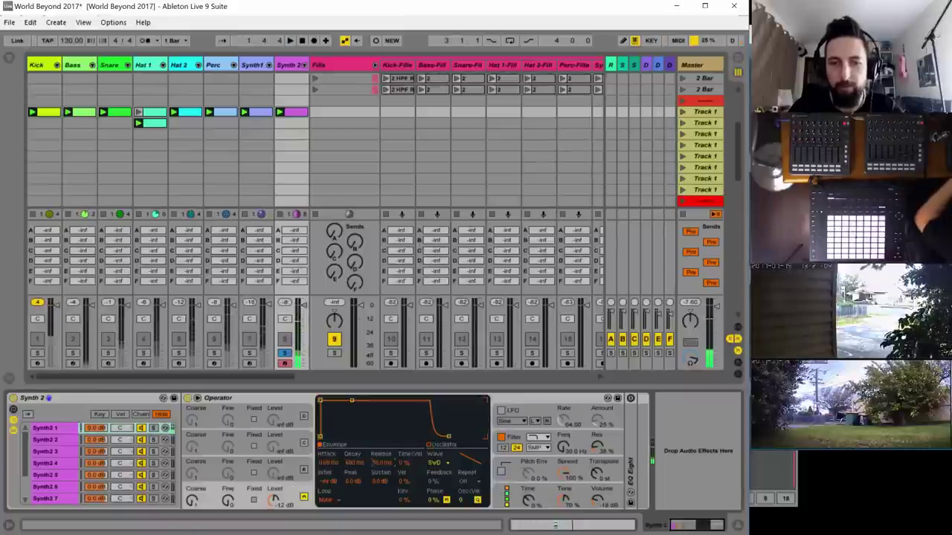
pyautogui.moveTo(381, 463); pyautogui.dragTo(382, 435)
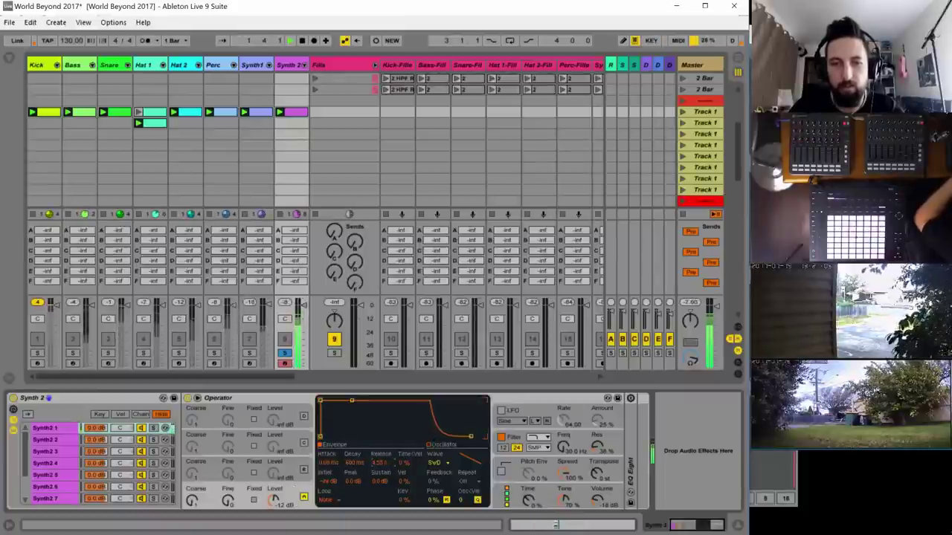
# - Shorten Synth 2's filter envelope decay, raise its sustain to 22% and lengthen its release
pyautogui.click(520, 437)
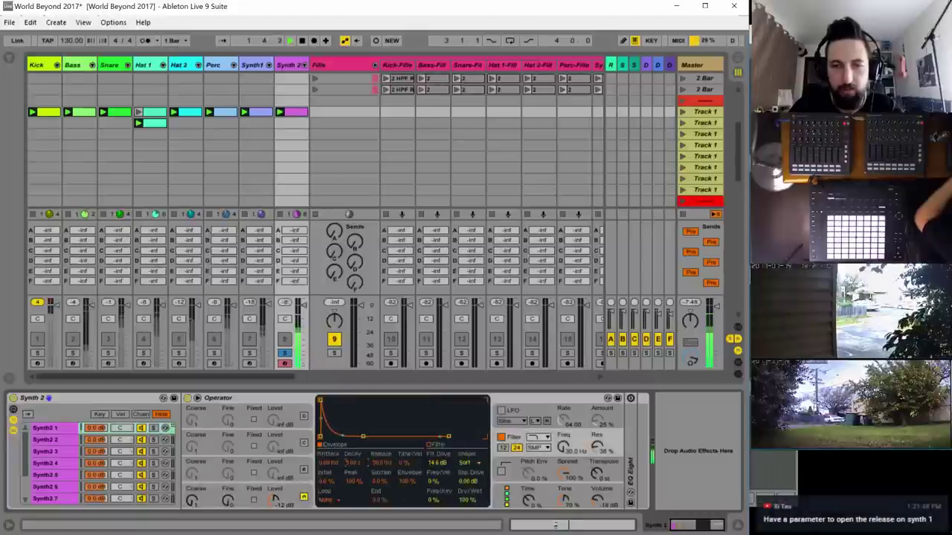
pyautogui.moveTo(354, 462); pyautogui.dragTo(354, 446)
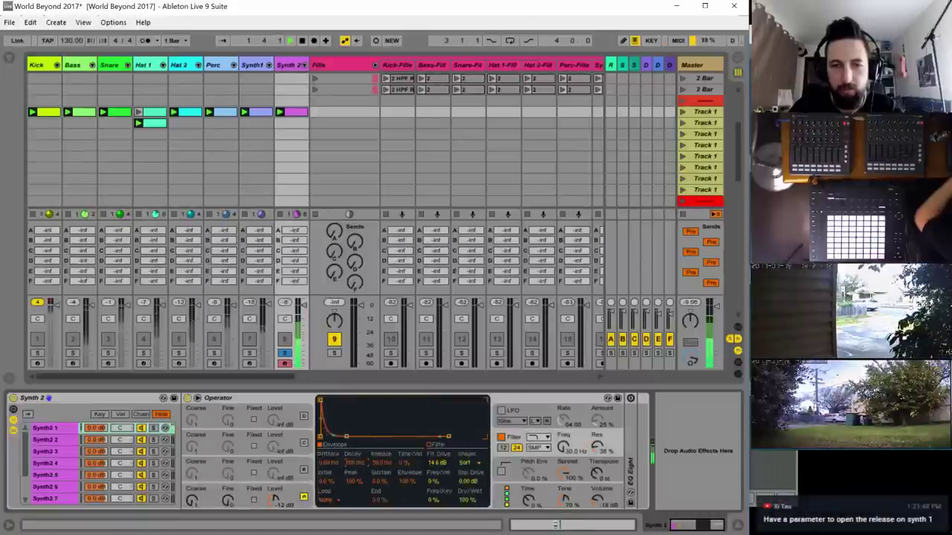
pyautogui.moveTo(379, 481); pyautogui.dragTo(380, 445)
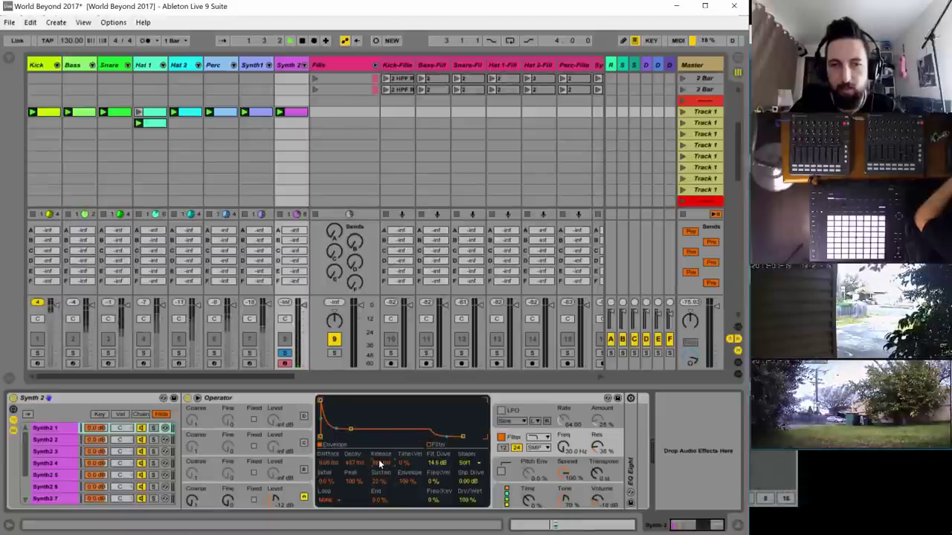
# - Raise the filter frequency in Synth 2's Operator and set oscillator A's release to about 1.25 s
pyautogui.click(284, 483)
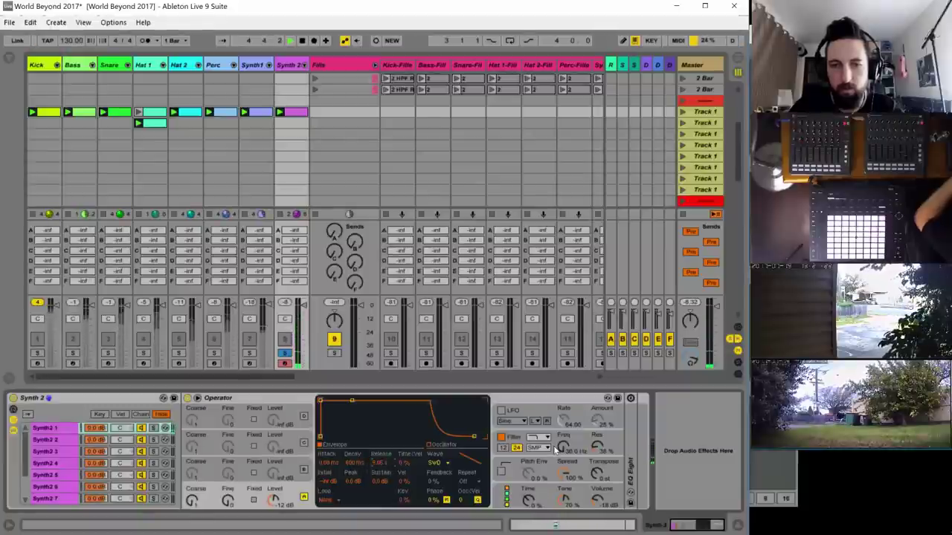
pyautogui.click(584, 434)
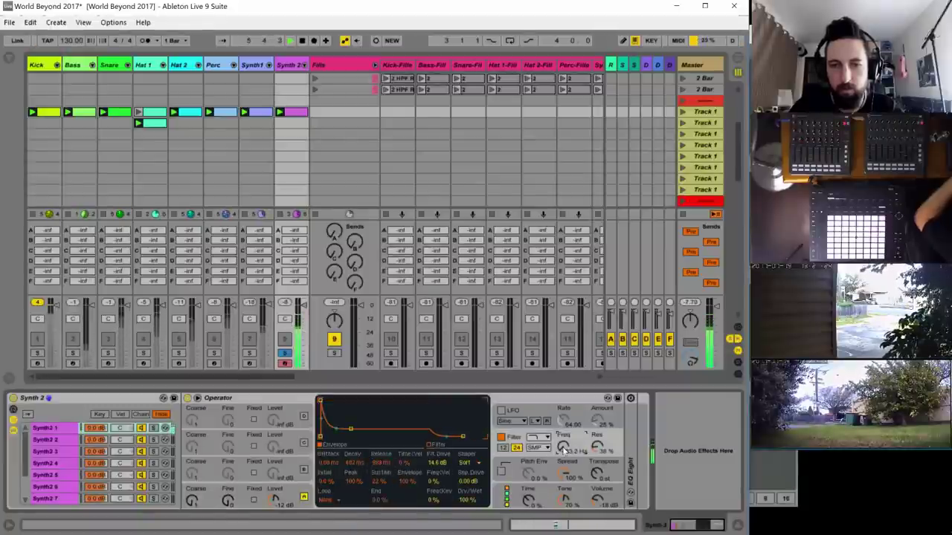
pyautogui.moveTo(563, 449); pyautogui.dragTo(563, 444)
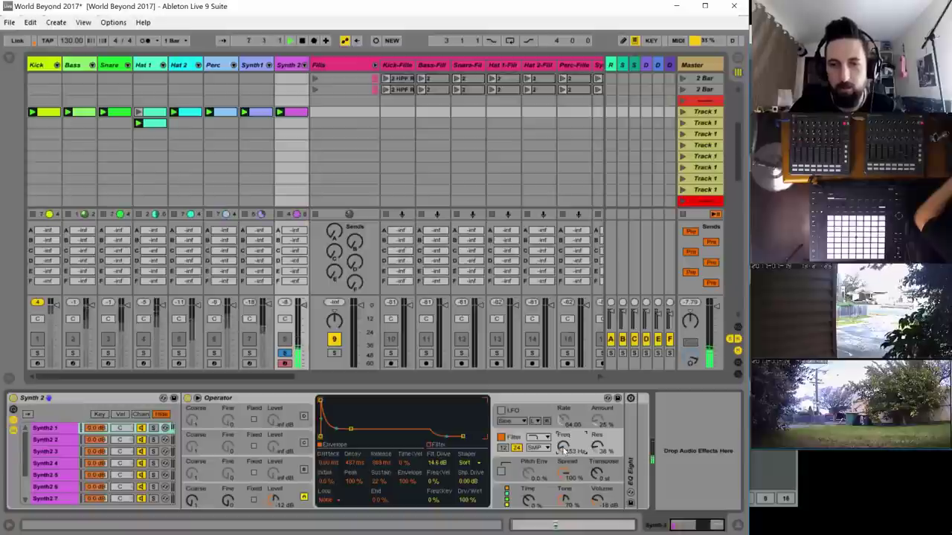
pyautogui.click(303, 492)
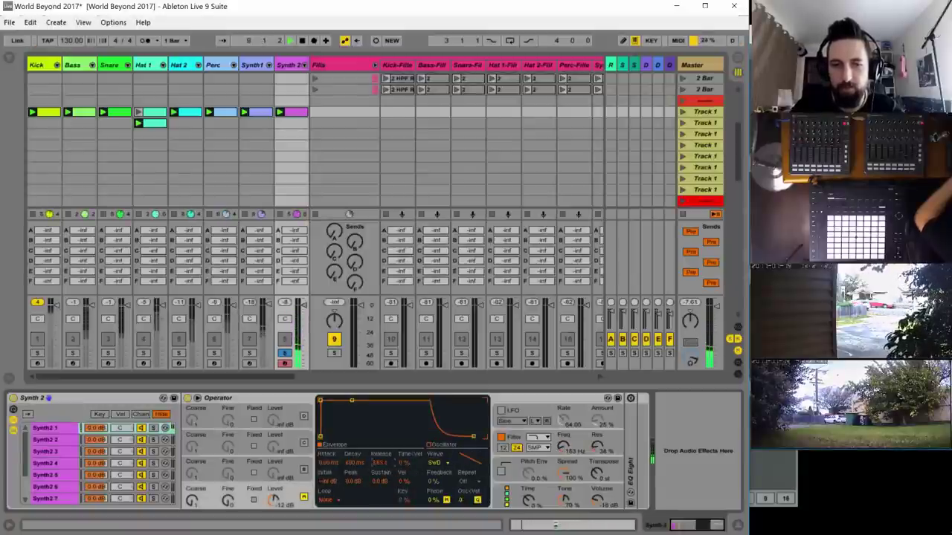
pyautogui.moveTo(380, 463); pyautogui.dragTo(379, 468)
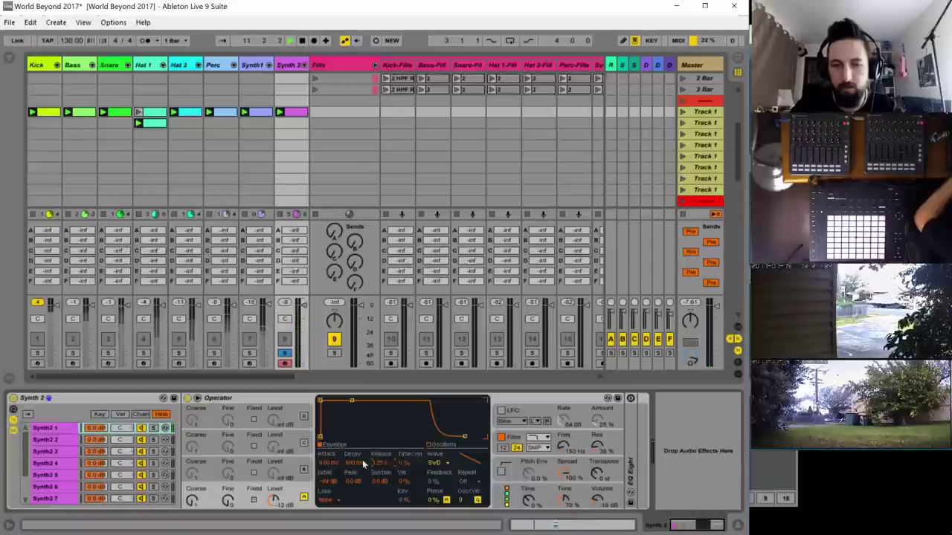
# - Add Operator's oscillator B to Synth 2 with coarse 2, level -4.8 dB and a short decay envelope without sustain
pyautogui.click(289, 462)
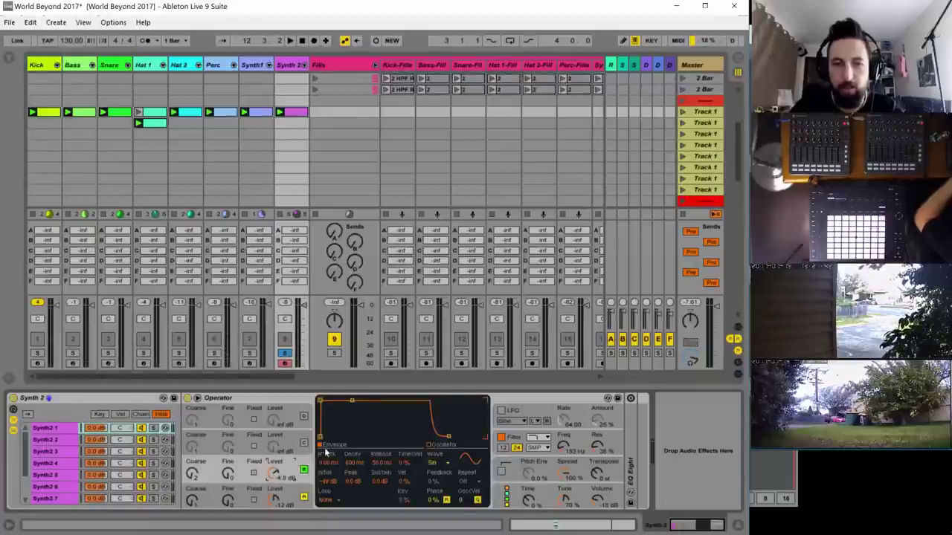
pyautogui.moveTo(352, 401); pyautogui.dragTo(333, 437)
pyautogui.press('space')
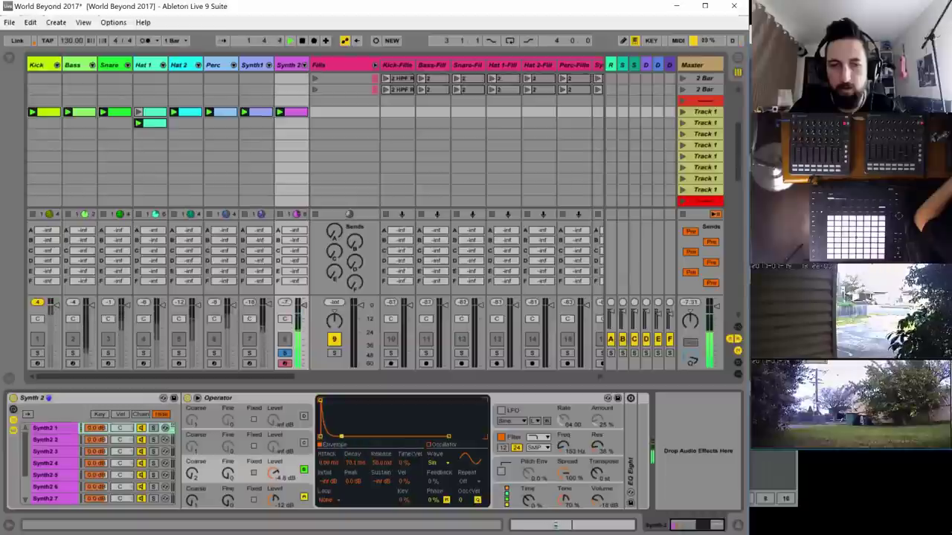
# - Lower Synth 2's filter resonance to 11% and unsolo the track
pyautogui.click(563, 447)
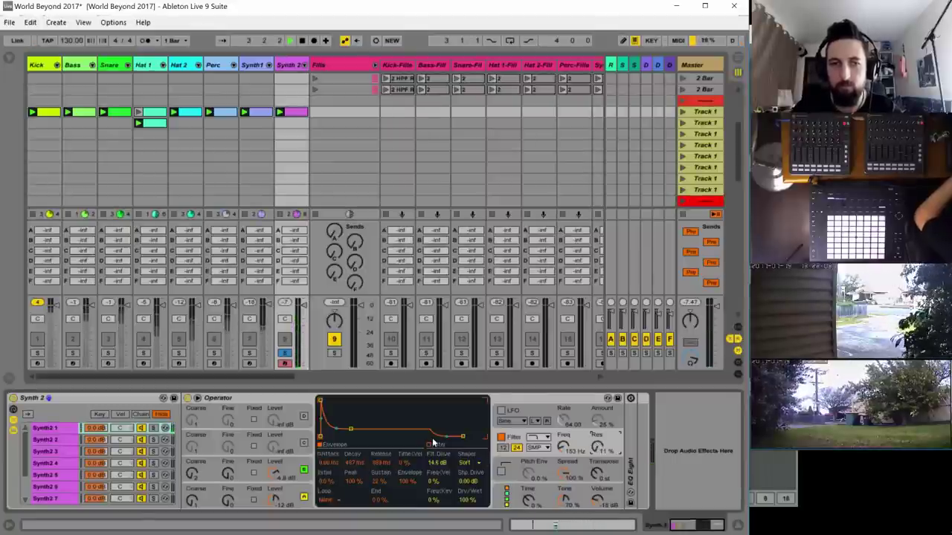
pyautogui.click(285, 353)
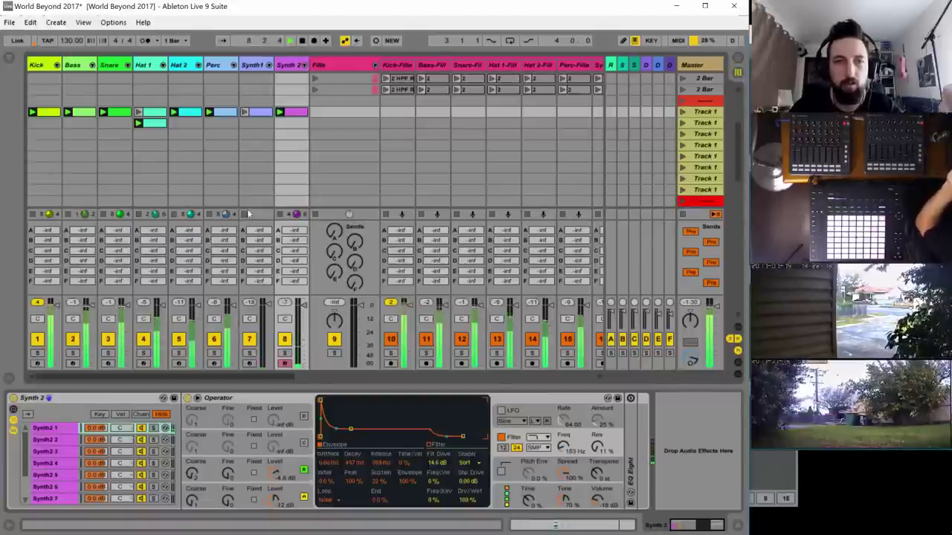
# - Relaunch the Synth1 clip in the first Track 1 scene and open its notes for editing
pyautogui.click(216, 65)
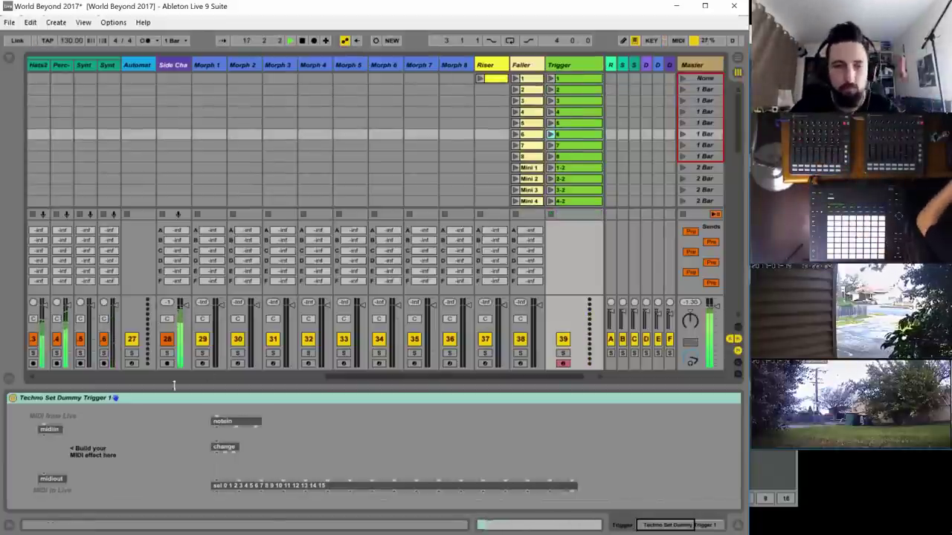
pyautogui.moveTo(335, 379); pyautogui.dragTo(50, 368)
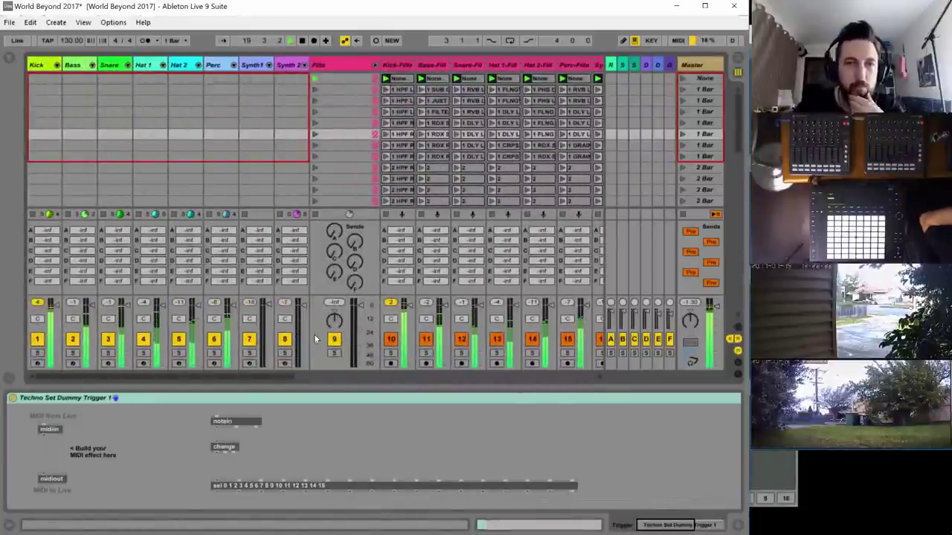
pyautogui.scroll(-3, 251, 169)
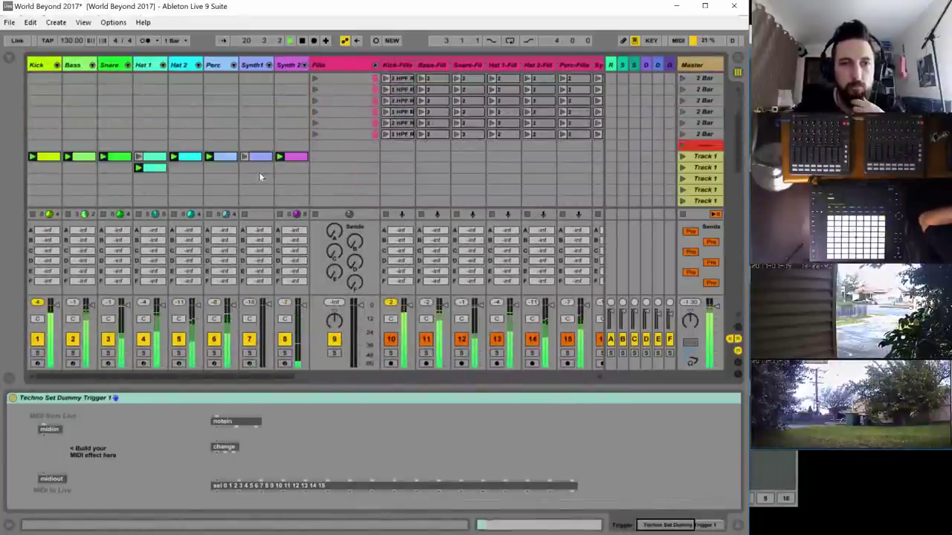
pyautogui.click(211, 157)
pyautogui.click(245, 157)
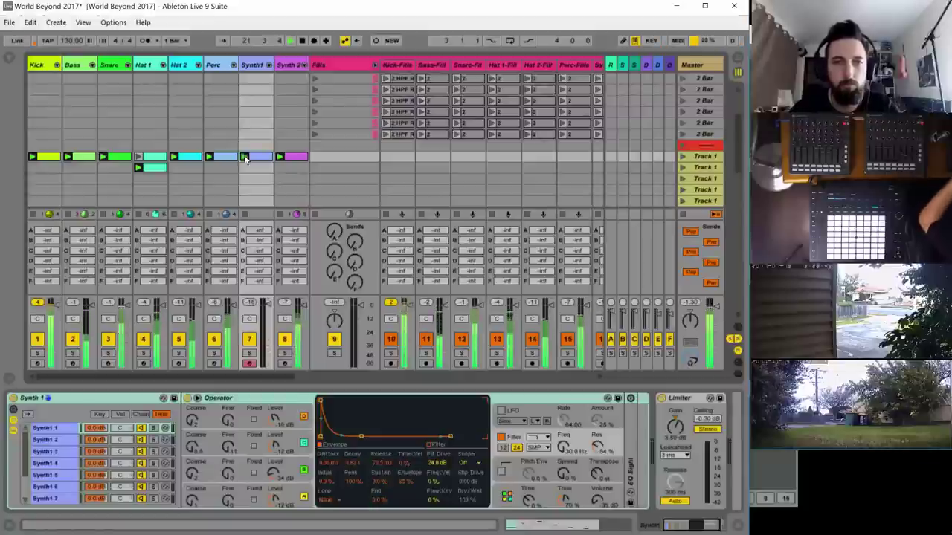
pyautogui.doubleClick(246, 158)
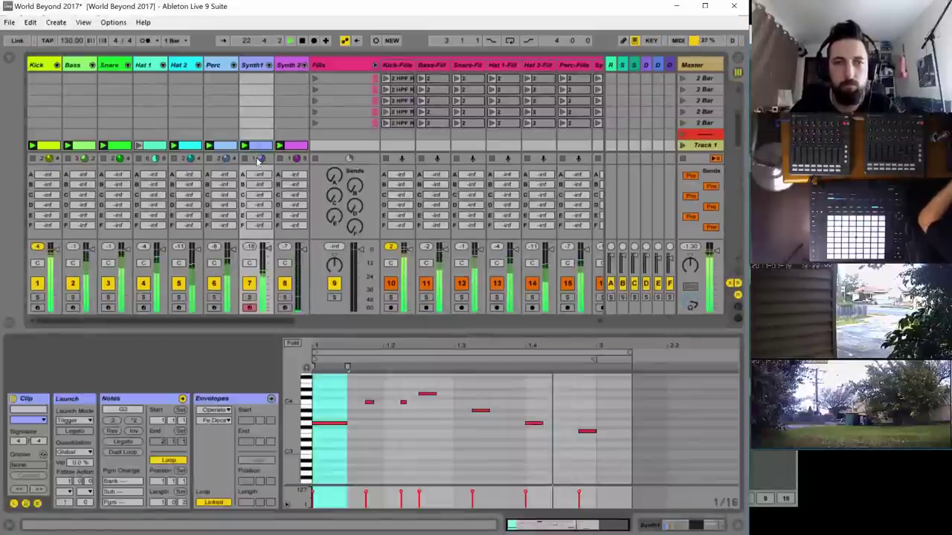
# - Shorten the Synth1 clip's loop to a length of 0.3.2
pyautogui.click(421, 433)
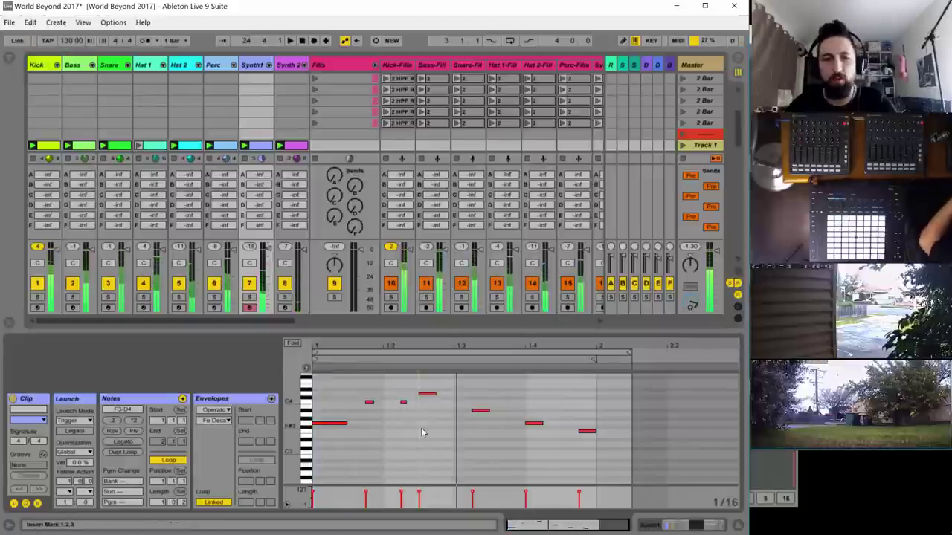
pyautogui.press('space')
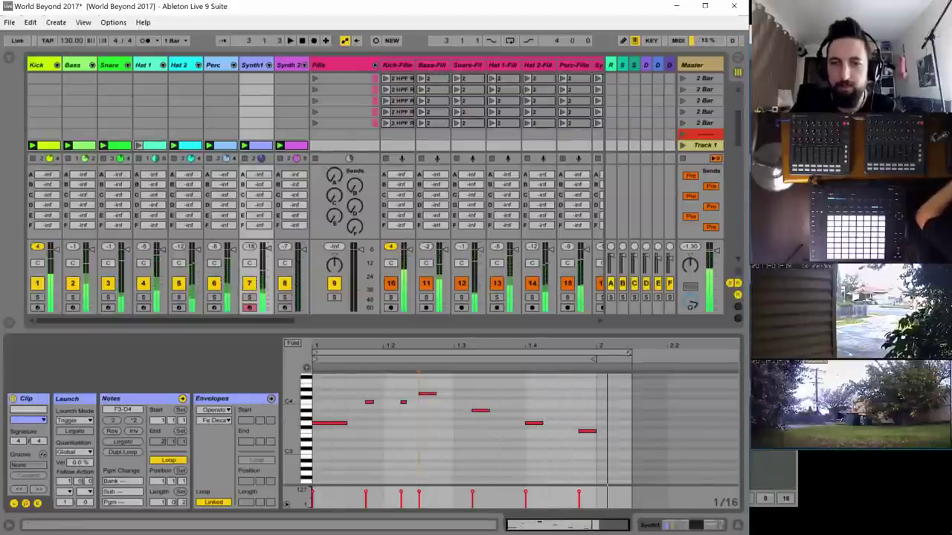
pyautogui.moveTo(630, 355); pyautogui.dragTo(561, 355)
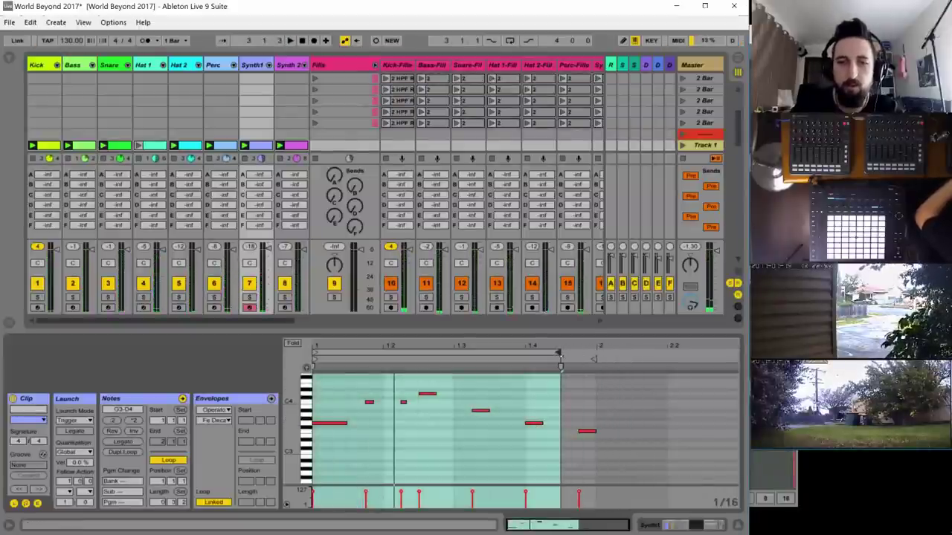
pyautogui.press('space')
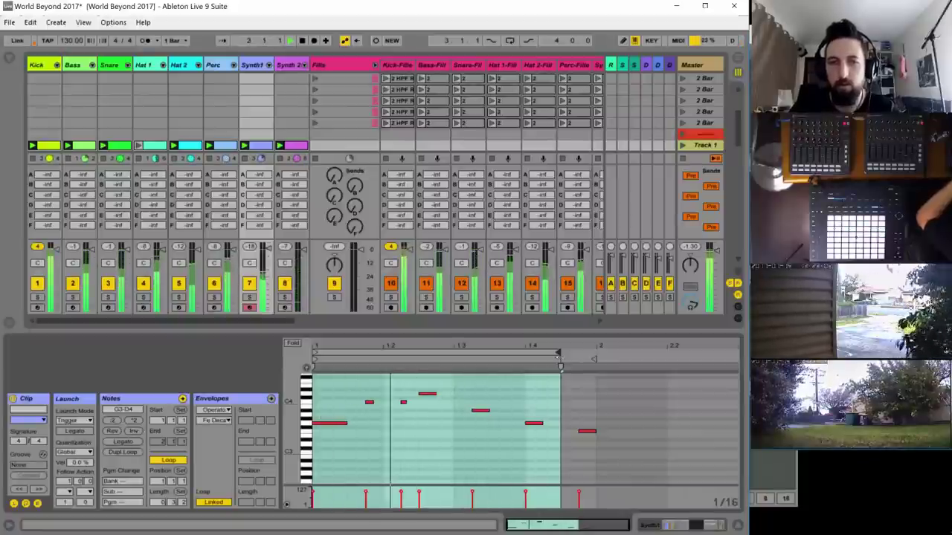
# - In the Synth1 clip, shorten the first G3 note to one sixteenth and raise the note at 1.4.1 to A3
pyautogui.click(349, 429)
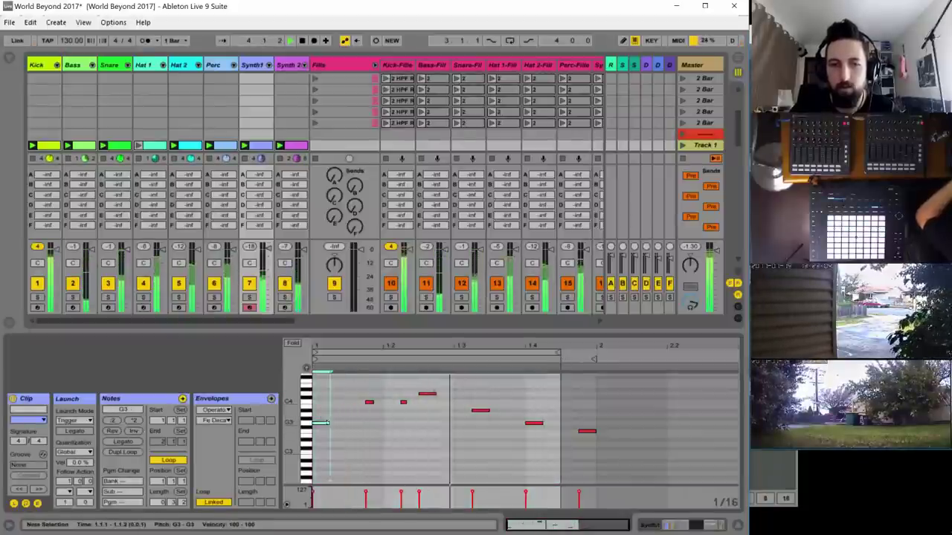
pyautogui.click(533, 423)
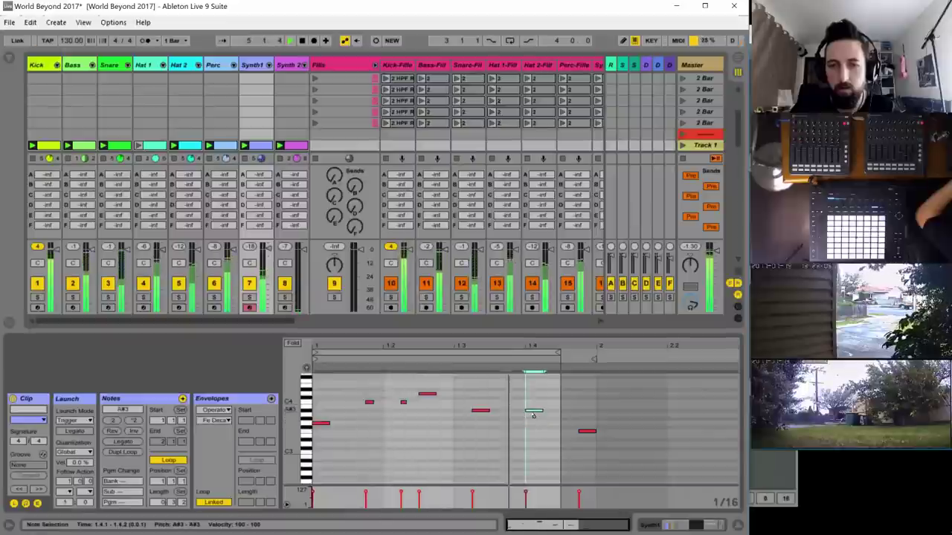
pyautogui.press('Up')
pyautogui.press('Up')
pyautogui.scroll(1, 422, 415)
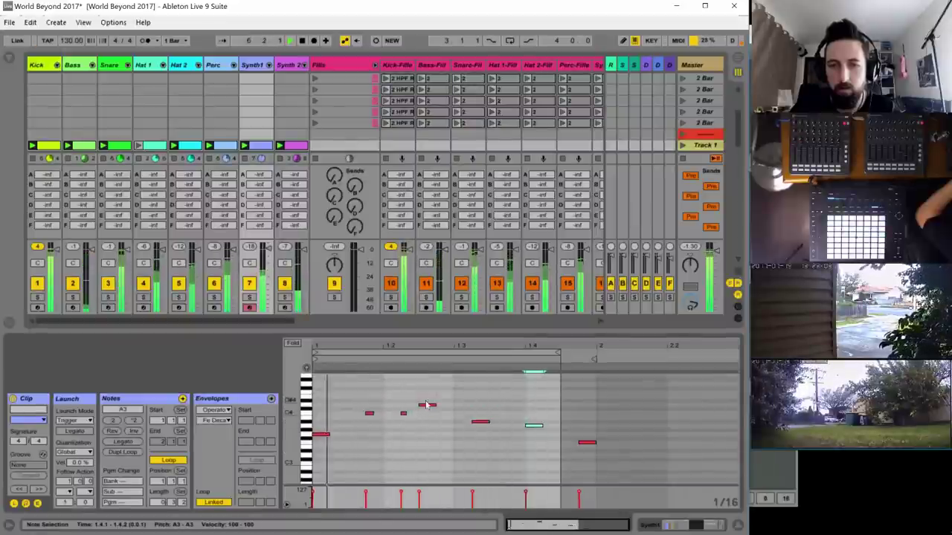
# - Try raising the note at 1.2.3 in the Synth1 clip to G4
pyautogui.click(432, 407)
pyautogui.moveTo(428, 405); pyautogui.dragTo(427, 384)
pyautogui.click(402, 412)
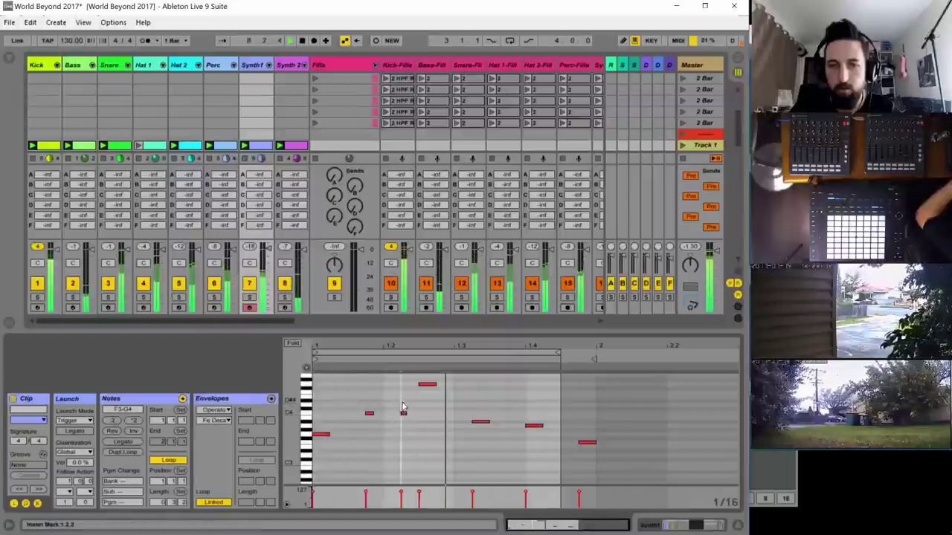
# - Lower the Synth1 clip's note at 1.2.3 to F3 and the short note at 1.2.2 to G3
pyautogui.click(428, 384)
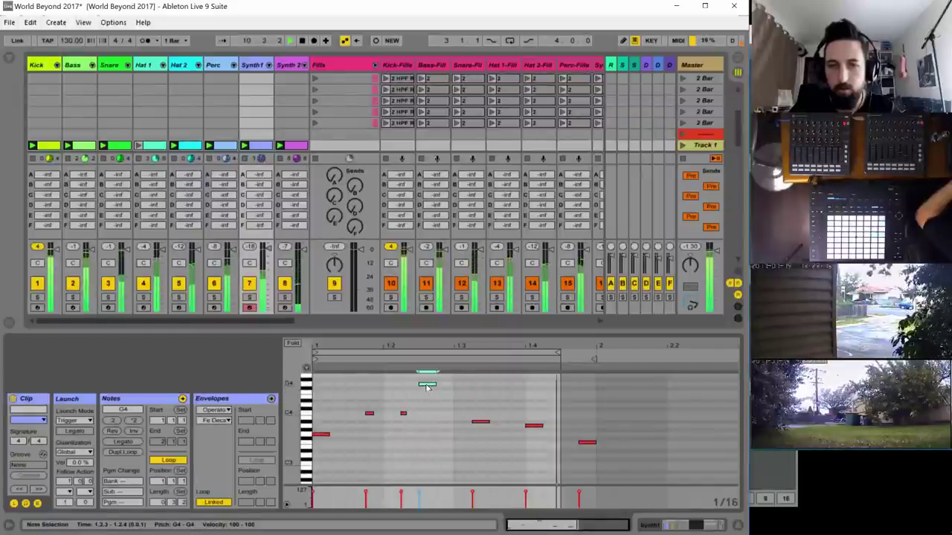
pyautogui.moveTo(426, 384); pyautogui.dragTo(426, 443)
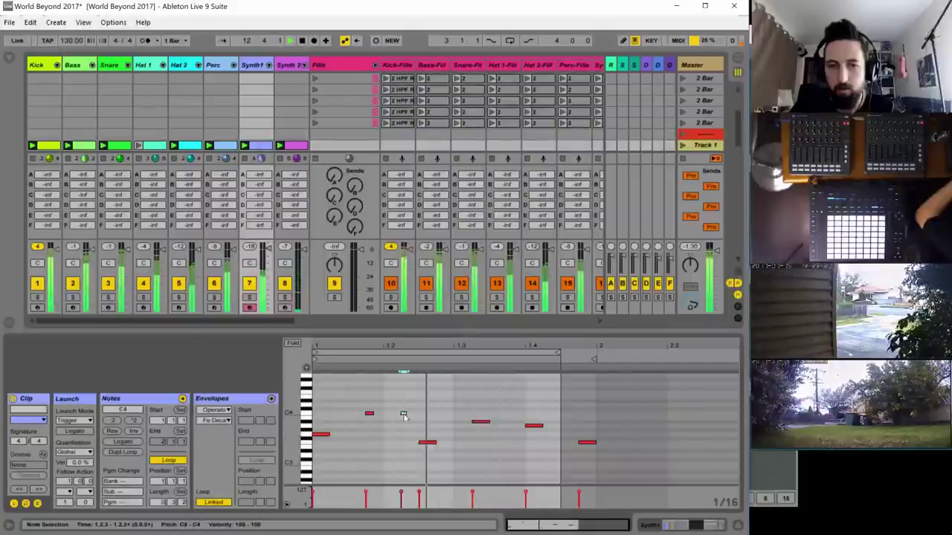
pyautogui.moveTo(403, 414); pyautogui.dragTo(404, 435)
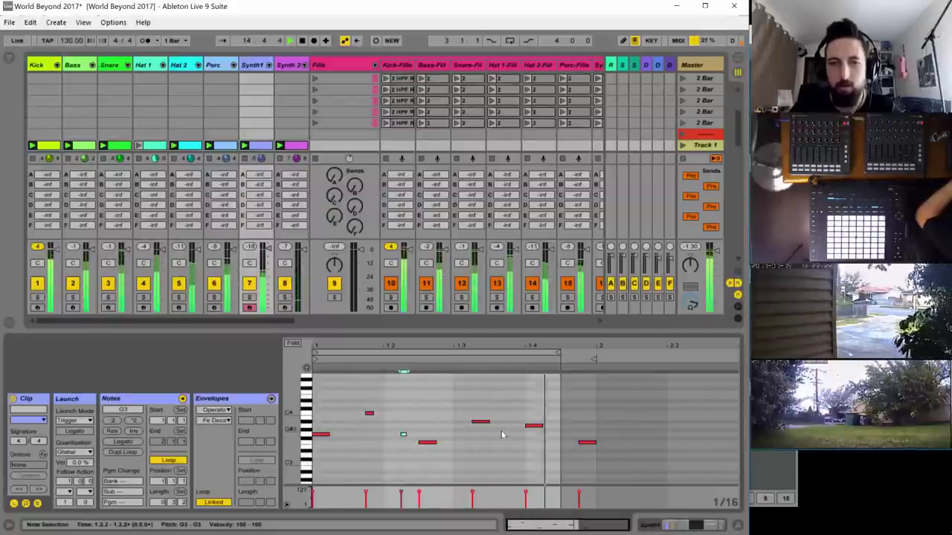
# - Solo the Synth1 track and open the Automator device's window on its Synth1 page
pyautogui.click(249, 297)
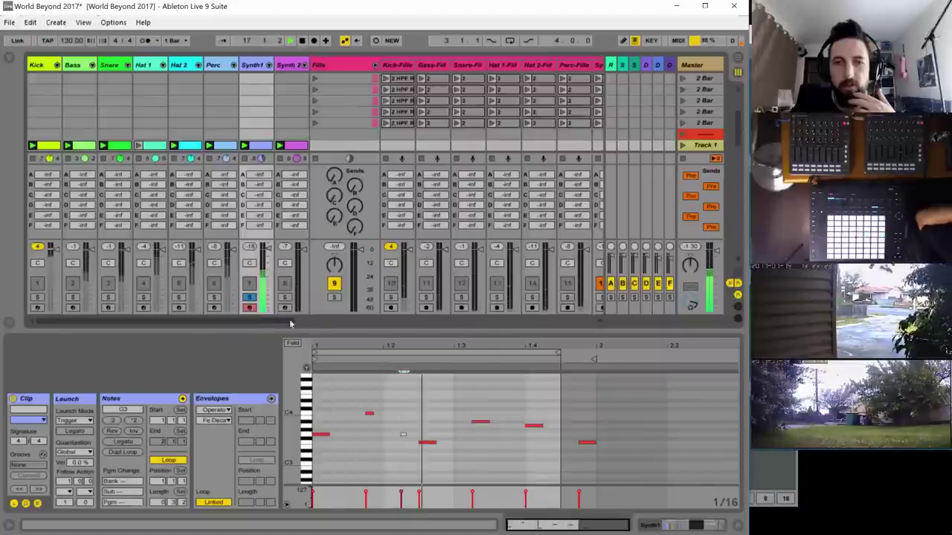
pyautogui.moveTo(286, 321); pyautogui.dragTo(494, 321)
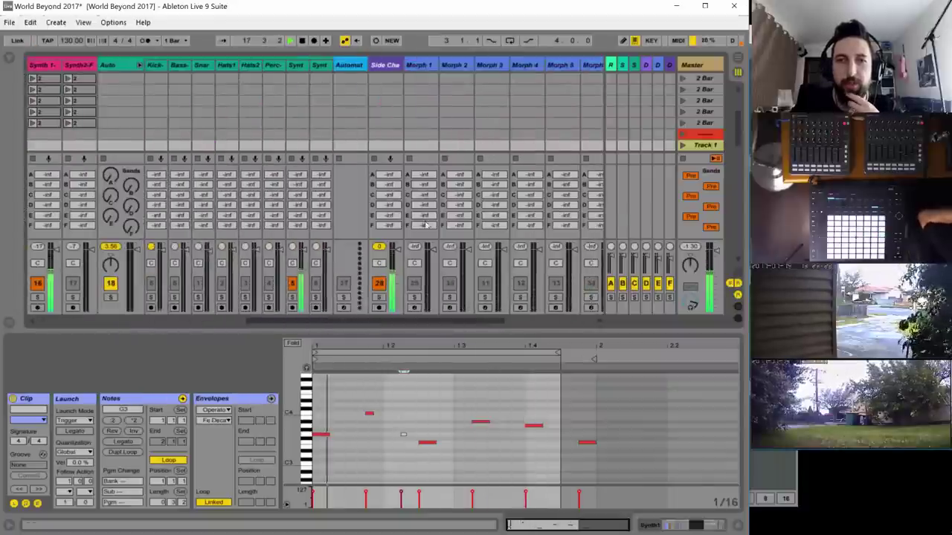
pyautogui.click(347, 85)
pyautogui.click(349, 66)
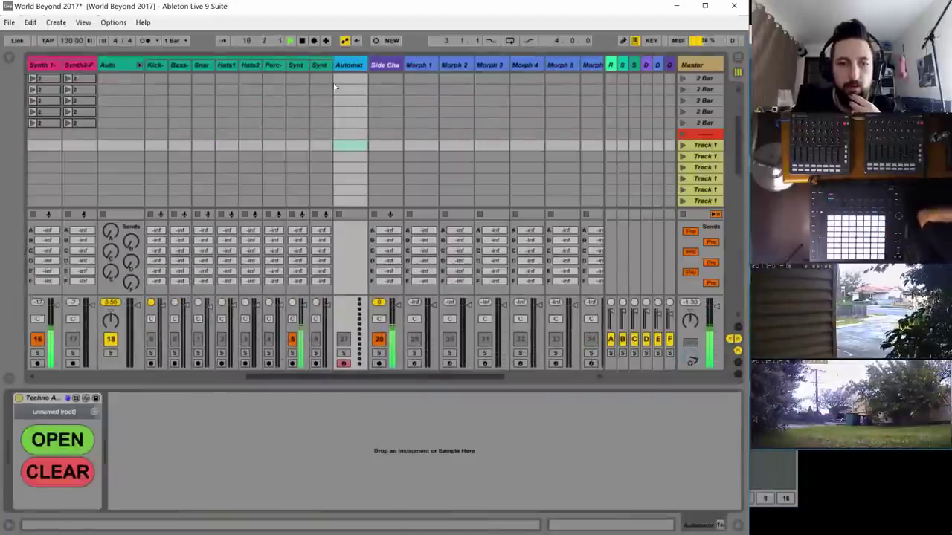
pyautogui.click(72, 440)
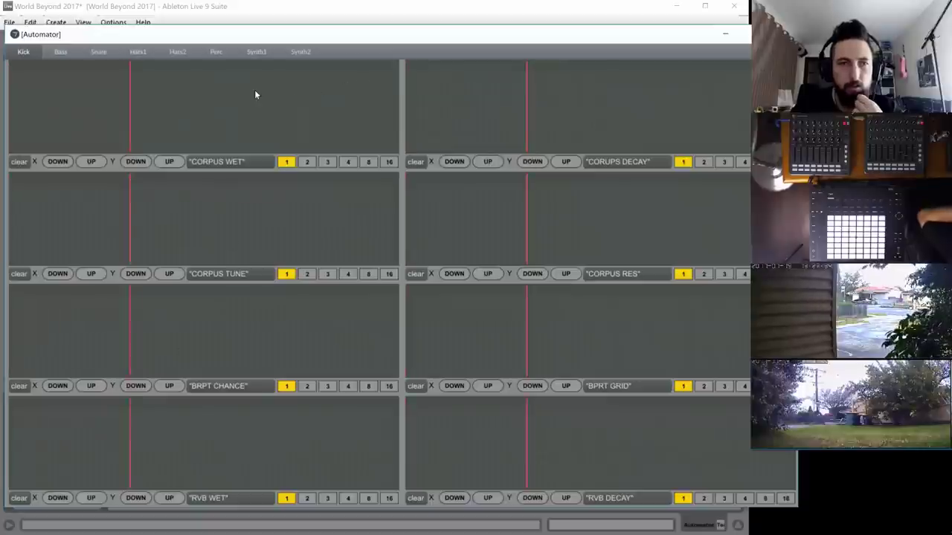
pyautogui.click(257, 52)
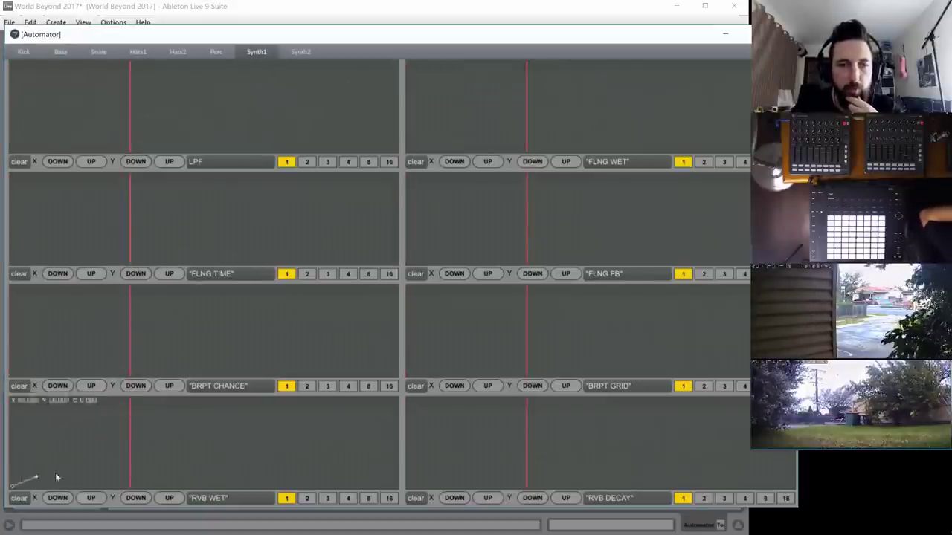
# - Draw a gradually rising RVB WET envelope and a nearly flat, mid-level RVB DECAY envelope for Synth1
pyautogui.moveTo(55, 478); pyautogui.dragTo(403, 451)
pyautogui.click(409, 445)
pyautogui.moveTo(600, 446); pyautogui.dragTo(747, 447)
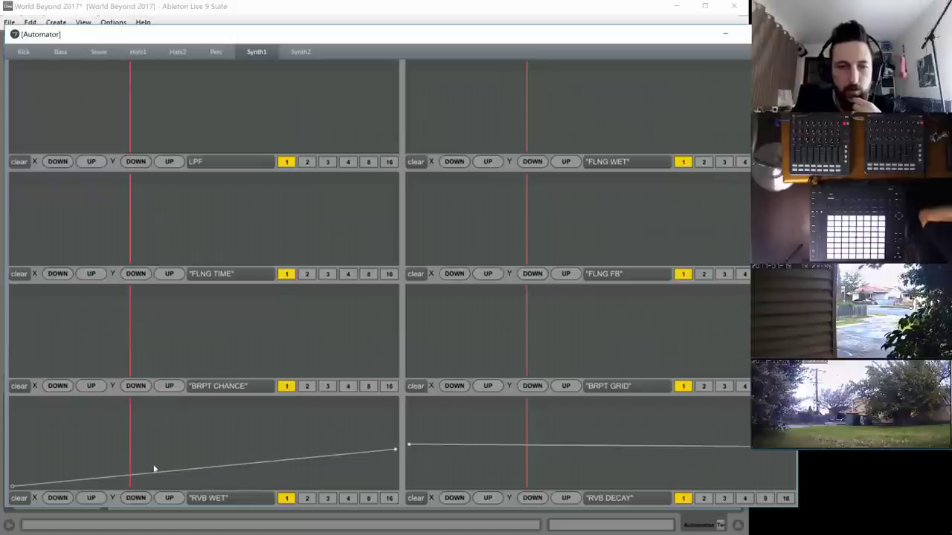
# - Reshape Synth1's RVB WET envelope with a peak about a quarter of the way in and a dip to 0 at X 512
pyautogui.moveTo(109, 464); pyautogui.dragTo(101, 437)
pyautogui.moveTo(200, 461); pyautogui.dragTo(200, 476)
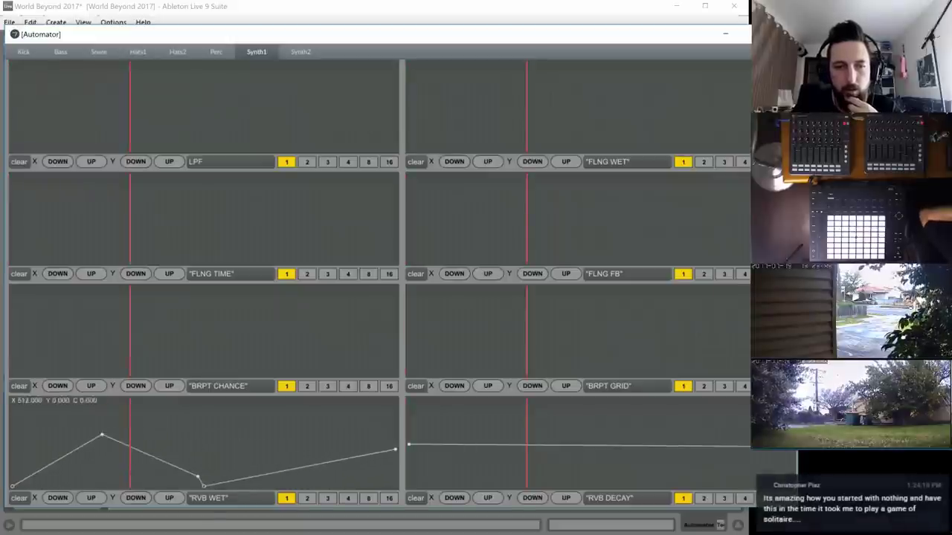
# - Reshape the second half of Synth1's RVB WET curve with a drop to zero followed by a peak near the end
pyautogui.moveTo(297, 470); pyautogui.dragTo(312, 491)
pyautogui.moveTo(333, 455); pyautogui.dragTo(342, 430)
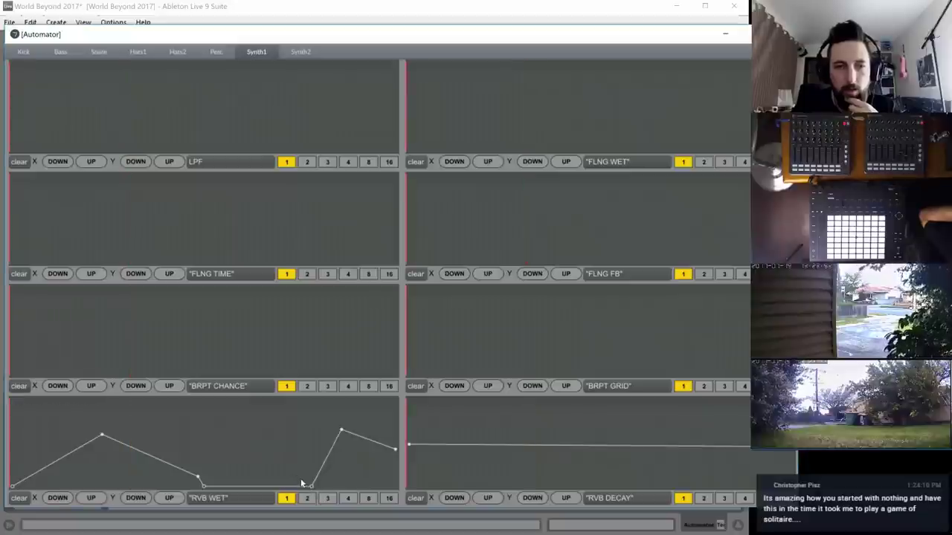
pyautogui.moveTo(309, 485); pyautogui.dragTo(297, 484)
# - Draw a slowly rising FLNG TIME curve from zero and a FLNG WET curve that jumps from zero to high about halfway
pyautogui.click(11, 263)
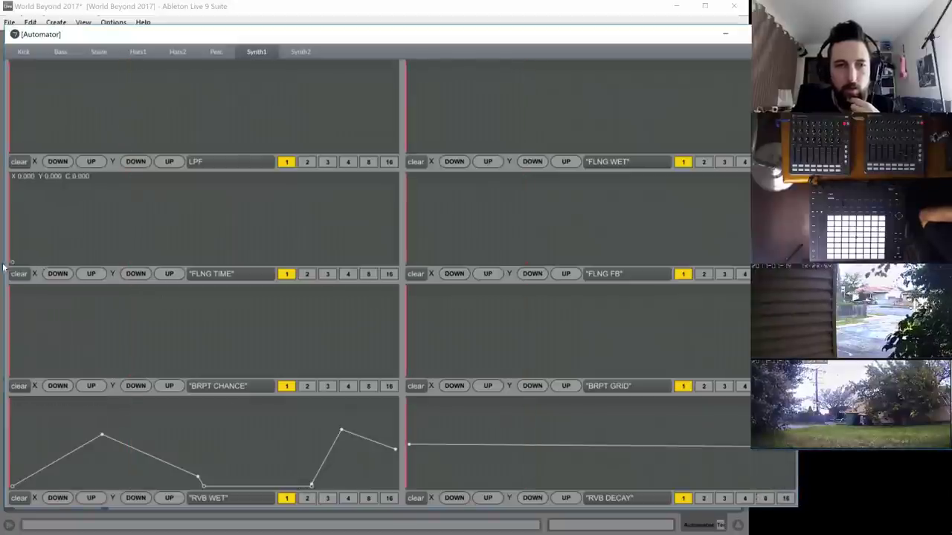
pyautogui.moveTo(126, 246); pyautogui.dragTo(257, 237)
pyautogui.moveTo(424, 142)
pyautogui.mouseDown()
pyautogui.moveTo(610, 133)
pyautogui.moveTo(615, 166)
pyautogui.mouseUp()
pyautogui.moveTo(596, 55); pyautogui.dragTo(606, 61)
pyautogui.moveTo(662, 76); pyautogui.dragTo(792, 70)
# - Draw a falling FLNG FB curve starting at 76, and lower the upper breakpoint of the FLNG WET jump slightly
pyautogui.click(408, 215)
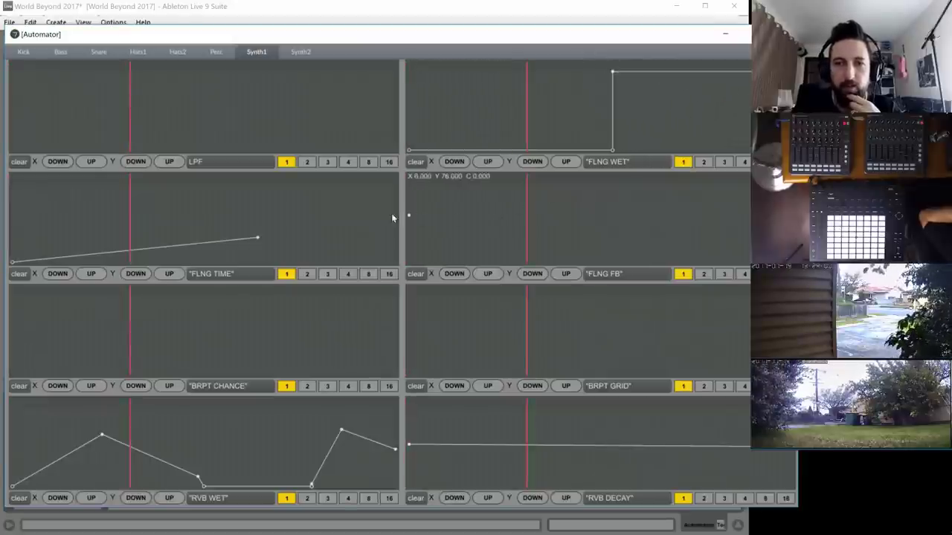
pyautogui.moveTo(446, 216); pyautogui.dragTo(793, 254)
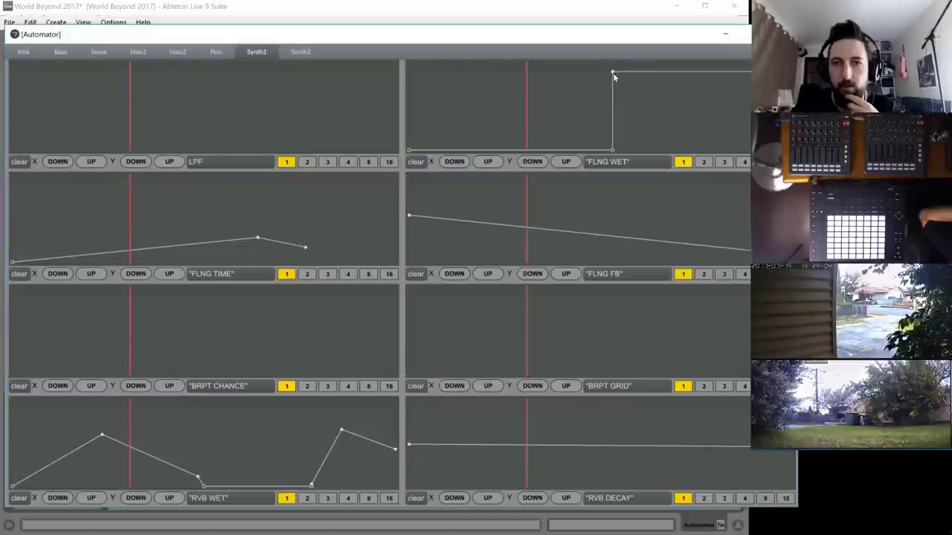
pyautogui.moveTo(613, 73); pyautogui.dragTo(612, 90)
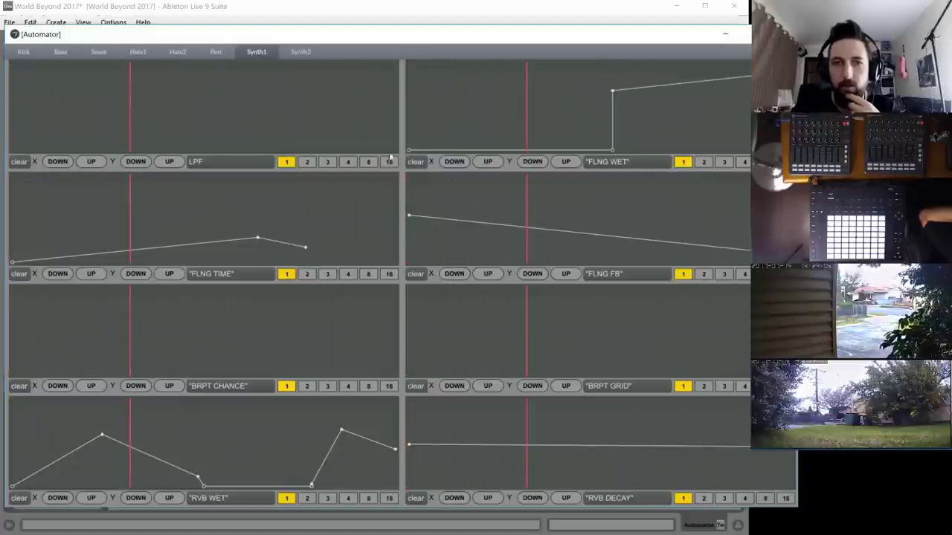
# - Set Synth1's LPF automation length to 4 and draw a zigzag curve of dips and peaks across its whole length
pyautogui.click(346, 162)
pyautogui.click(13, 71)
pyautogui.moveTo(79, 95)
pyautogui.mouseDown()
pyautogui.moveTo(103, 106)
pyautogui.moveTo(89, 149)
pyautogui.moveTo(176, 71)
pyautogui.moveTo(216, 97)
pyautogui.mouseUp()
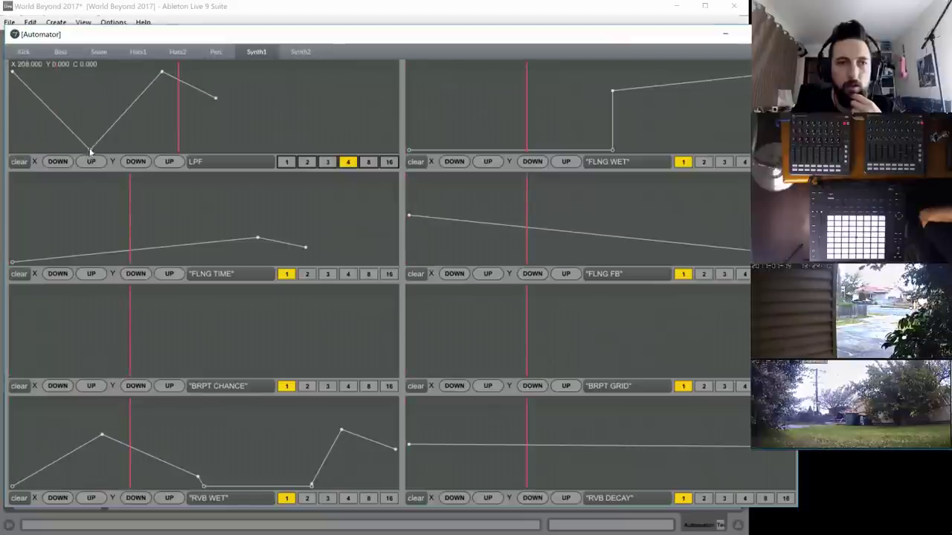
pyautogui.moveTo(88, 146); pyautogui.dragTo(84, 127)
pyautogui.click(311, 70)
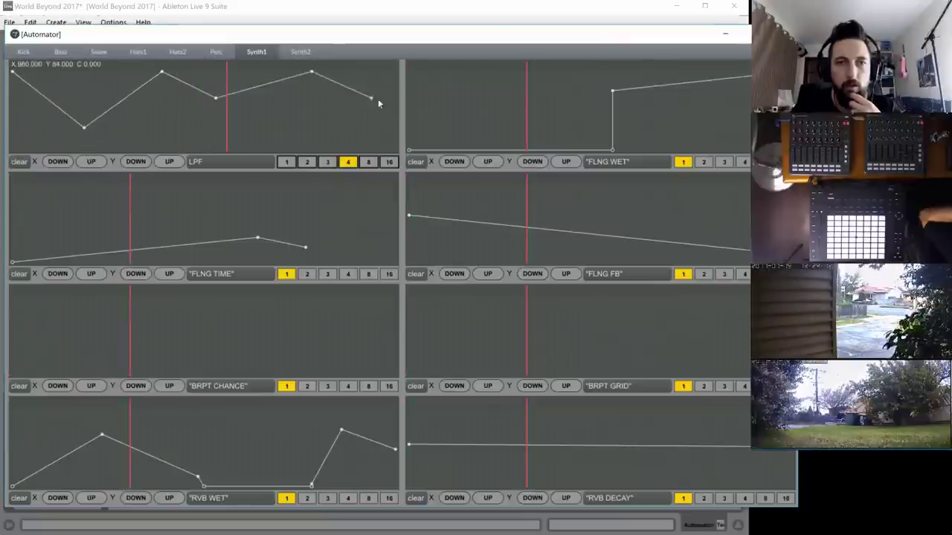
pyautogui.moveTo(377, 104); pyautogui.dragTo(404, 108)
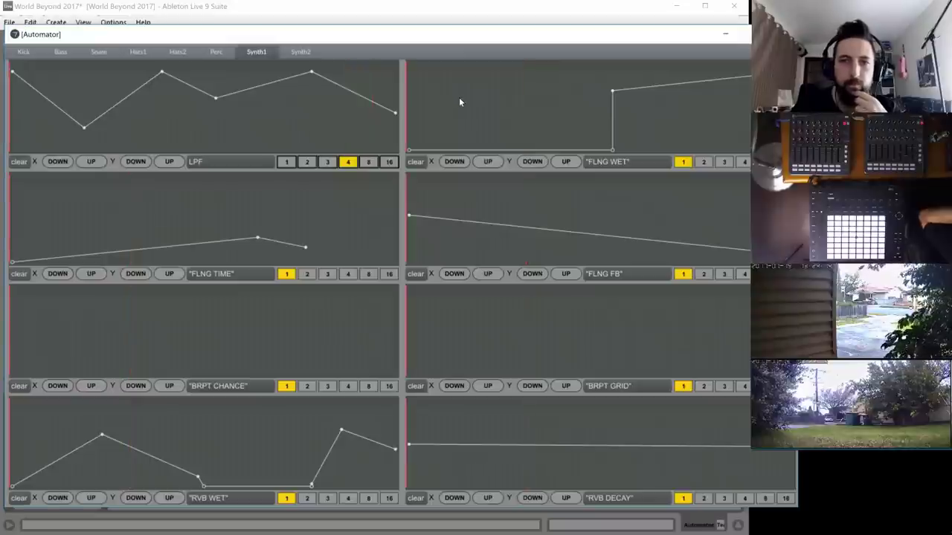
# - Add a peak in the first half of the FLNG WET curve and extend the FLNG TIME curve to its end
pyautogui.click(492, 96)
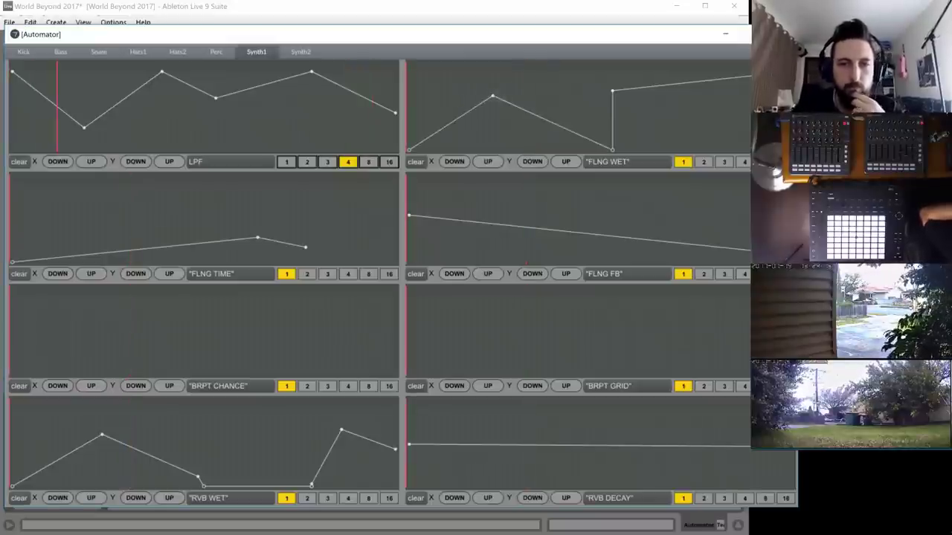
pyautogui.moveTo(338, 252); pyautogui.dragTo(412, 253)
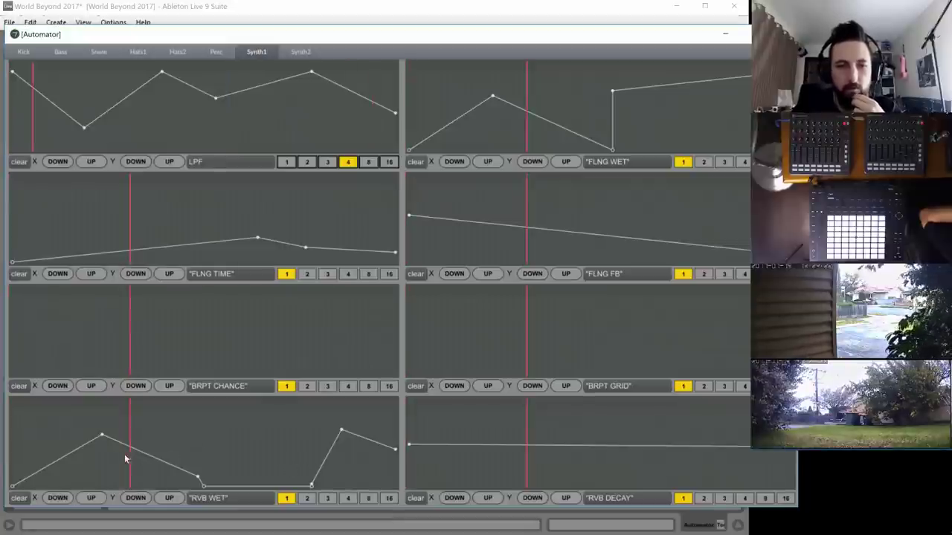
# - Add breakpoints to the middle of the RVB WET curve, forming a steeper fall and a sharp spike at 640
pyautogui.click(91, 500)
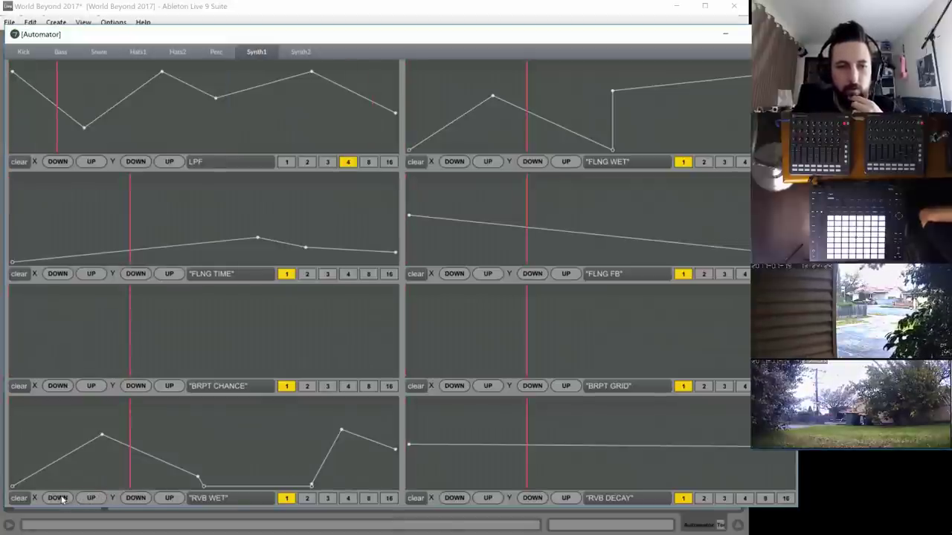
pyautogui.click(172, 501)
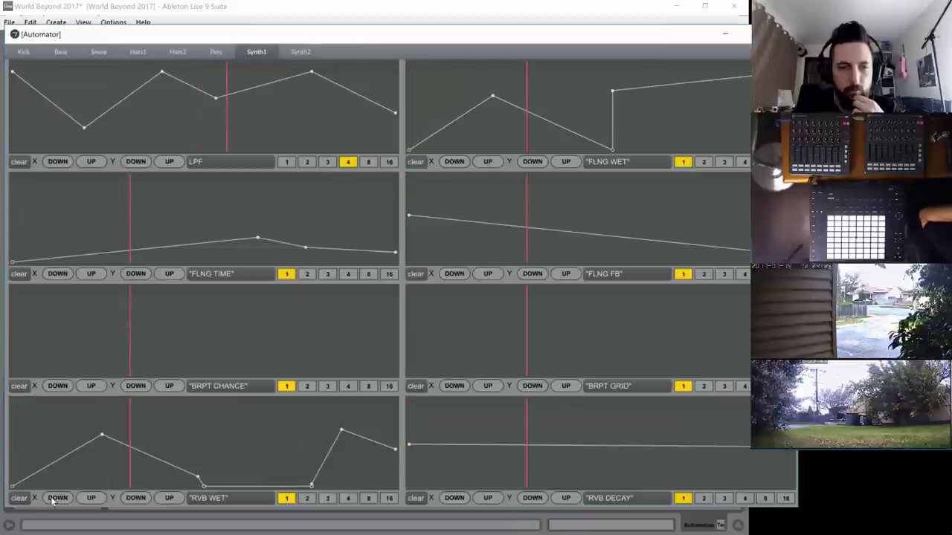
pyautogui.moveTo(158, 454); pyautogui.dragTo(155, 466)
pyautogui.moveTo(252, 460); pyautogui.dragTo(252, 409)
pyautogui.moveTo(229, 462); pyautogui.dragTo(255, 467)
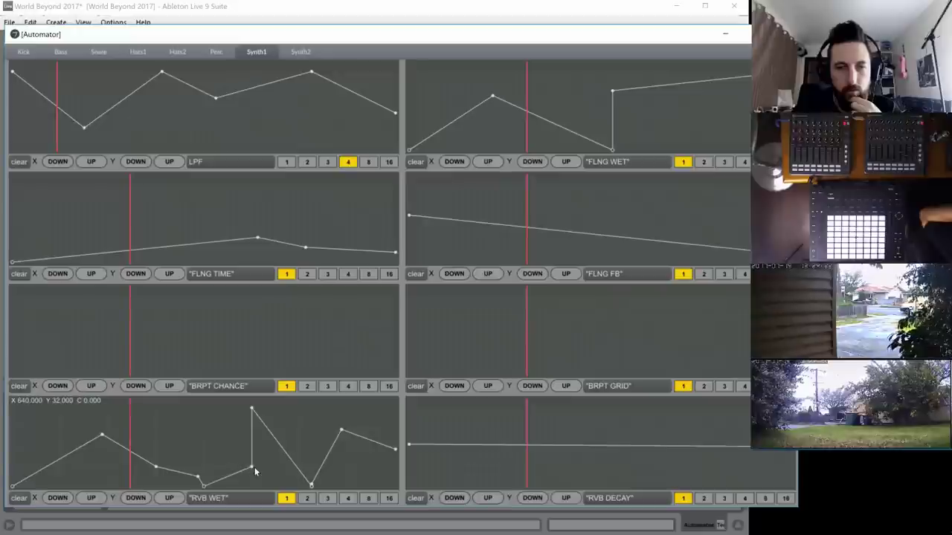
pyautogui.click(297, 464)
# - Lower the RVB DECAY curve's start point and add a plateau at 64 from 128 to 256, rising to 112 at 384
pyautogui.moveTo(410, 444); pyautogui.dragTo(408, 471)
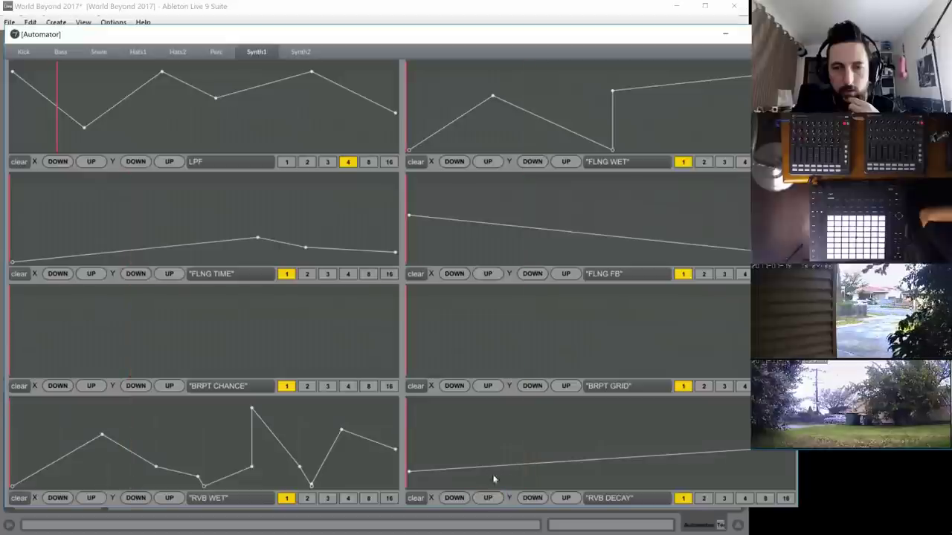
pyautogui.click(454, 498)
pyautogui.click(457, 447)
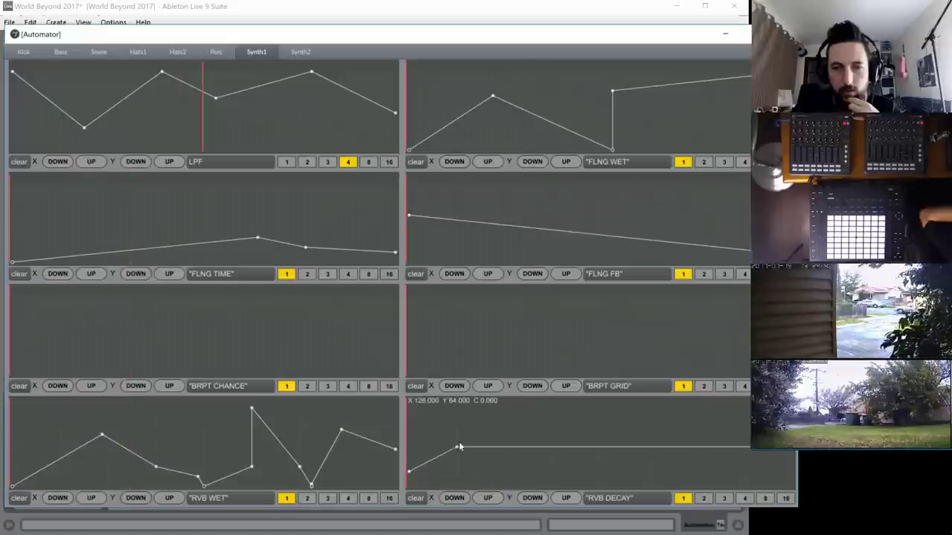
pyautogui.click(504, 447)
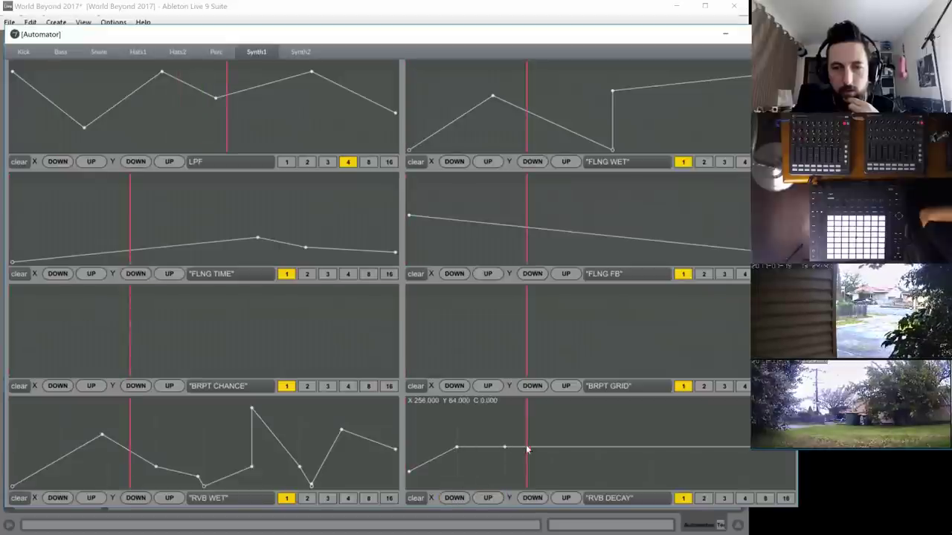
pyautogui.click(543, 498)
pyautogui.click(552, 418)
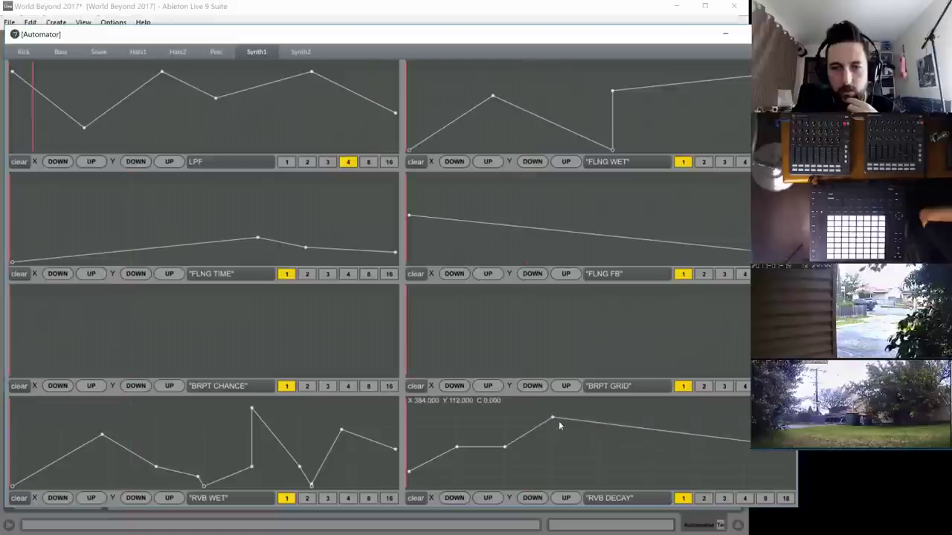
# - Continue the RVB DECAY curve with a plateau to 512, a vertical drop, a lower plateau and a second drop to zero
pyautogui.click(599, 418)
pyautogui.click(600, 476)
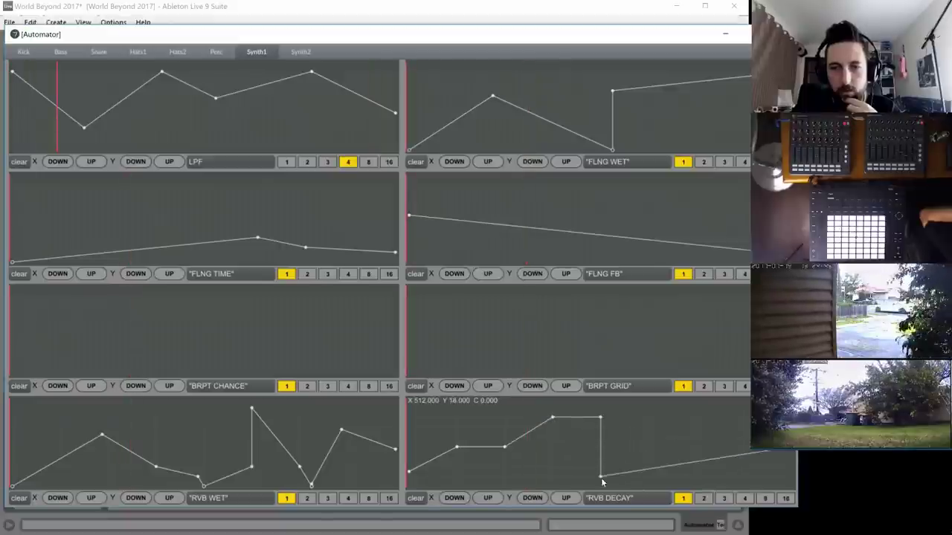
pyautogui.click(647, 437)
pyautogui.click(696, 437)
pyautogui.click(695, 476)
pyautogui.moveTo(692, 492); pyautogui.dragTo(696, 492)
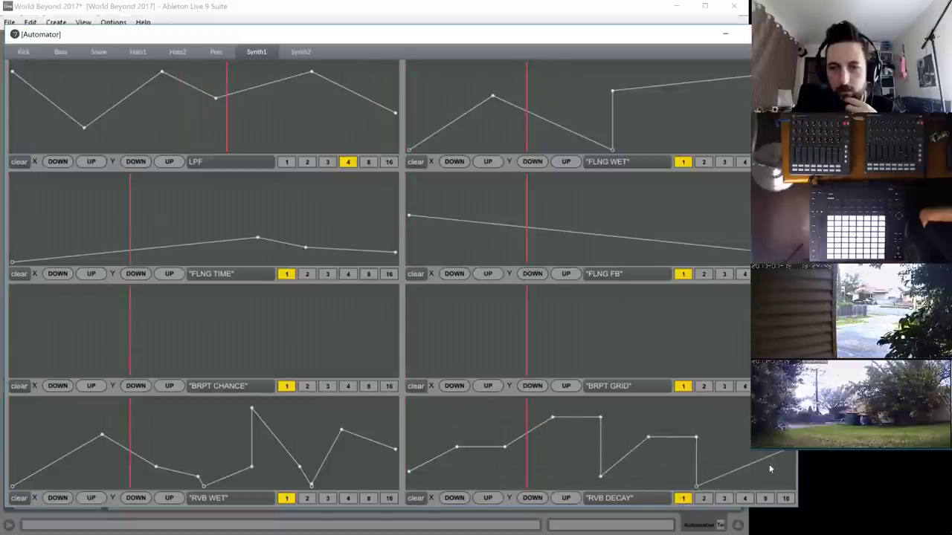
# - Return to the Session View mixer and turn off solo on the Synth1 track
pyautogui.click(381, 6)
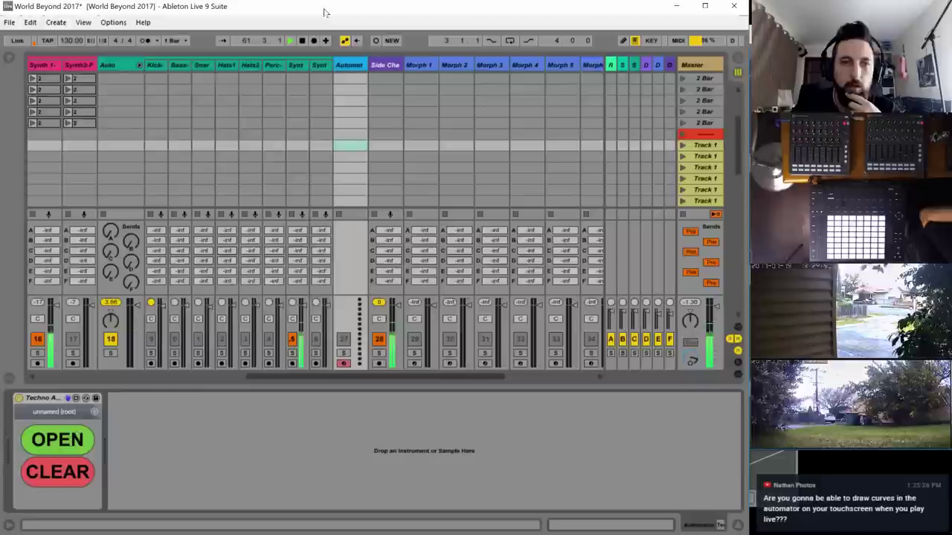
pyautogui.moveTo(269, 379); pyautogui.dragTo(57, 379)
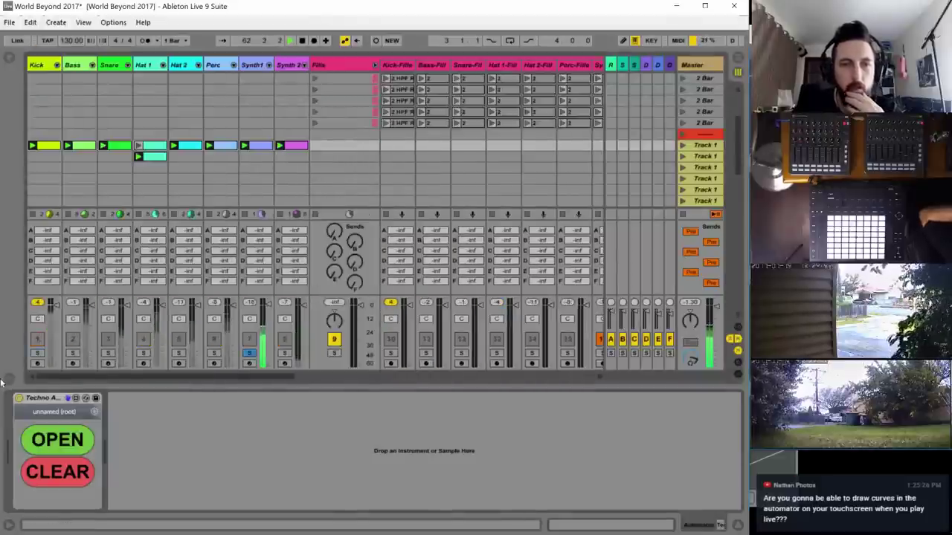
pyautogui.click(248, 354)
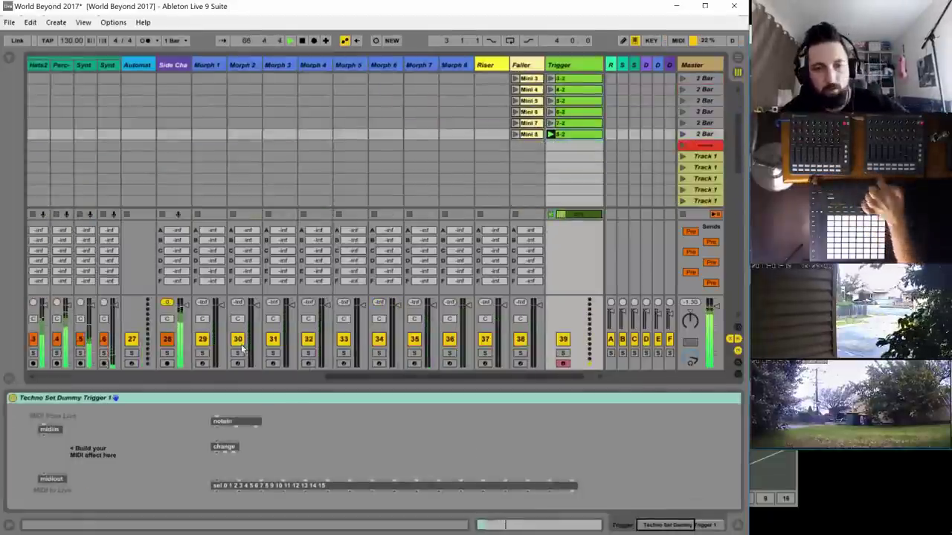
# - Map the ! character to selecting the Automator track in key mapping mode, and leave mapping mode
pyautogui.moveTo(359, 374); pyautogui.dragTo(9, 376)
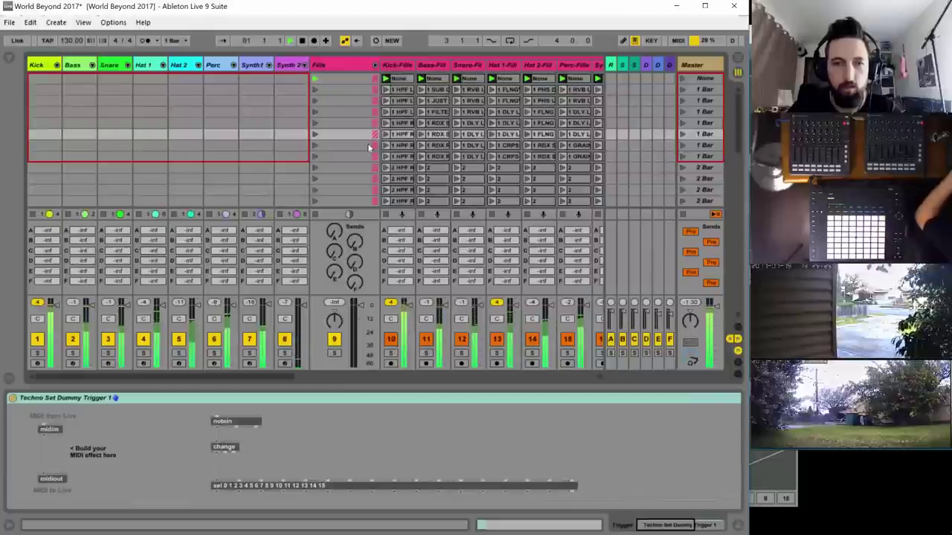
pyautogui.moveTo(272, 380); pyautogui.dragTo(459, 377)
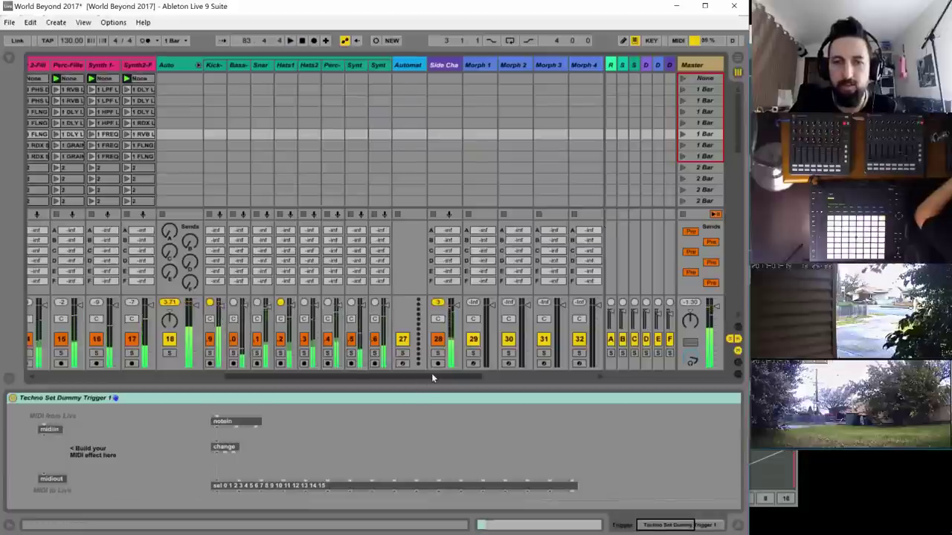
pyautogui.moveTo(431, 375); pyautogui.dragTo(530, 291)
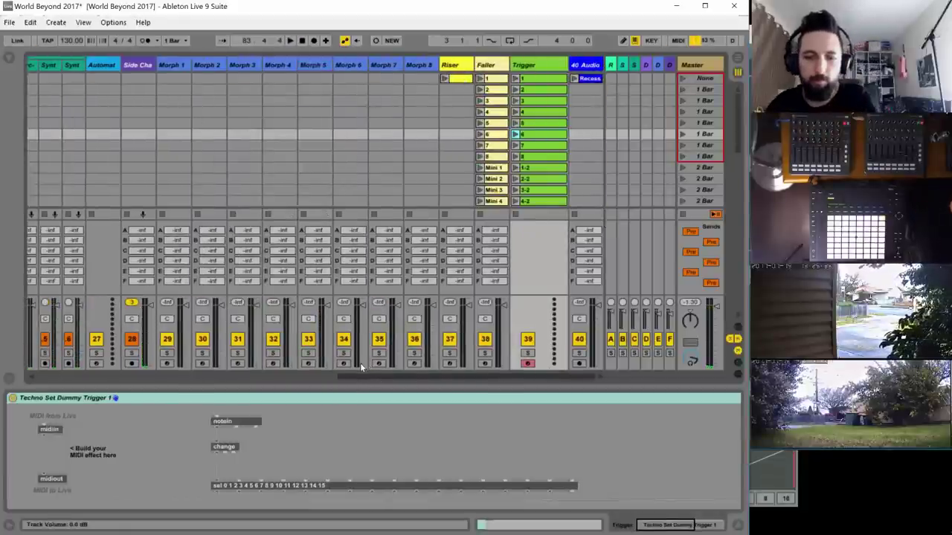
pyautogui.hotkey('ctrl', 'k')
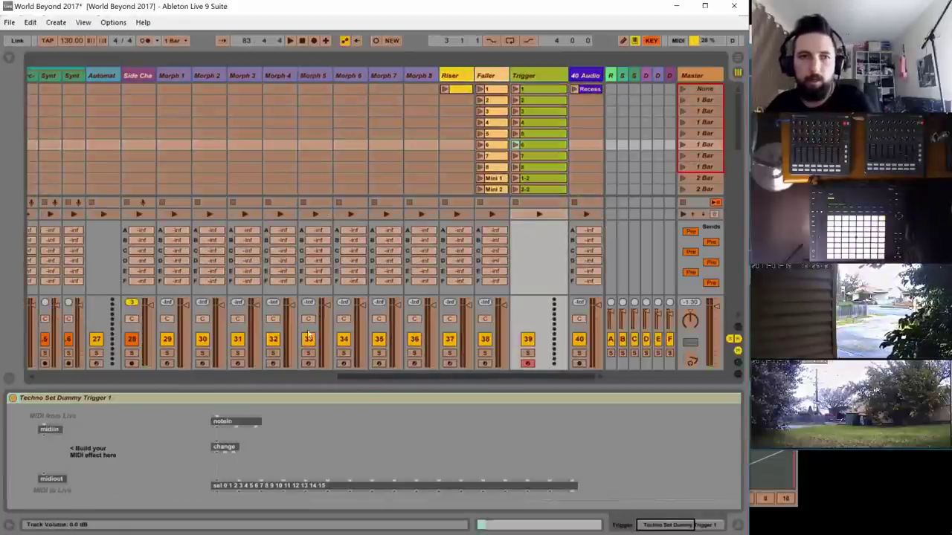
pyautogui.click(98, 73)
pyautogui.hotkey('shift', '1')
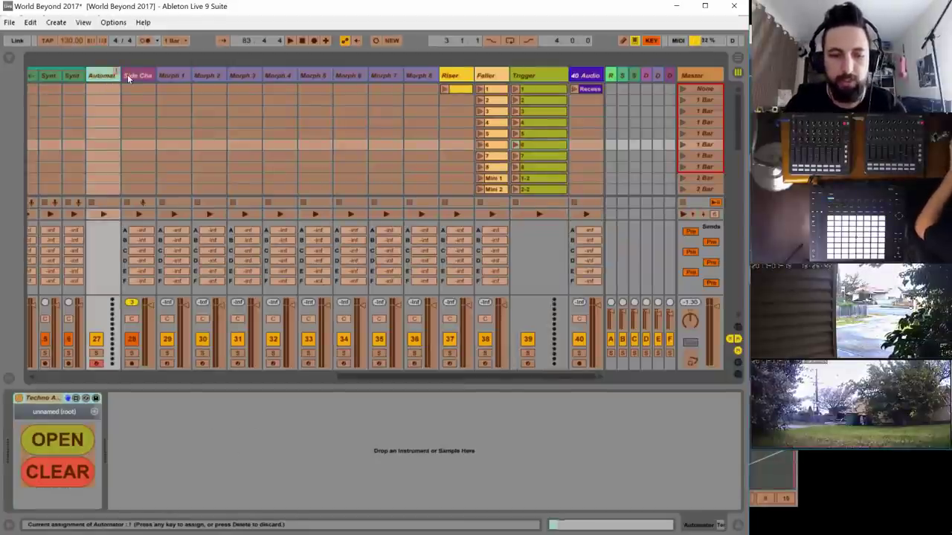
pyautogui.hotkey('ctrl', 'k')
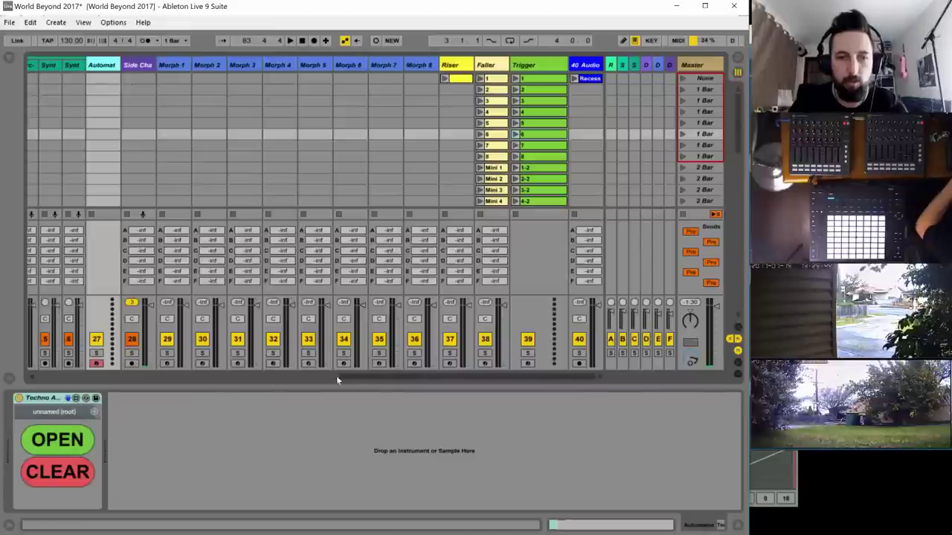
# - Test the new shortcut by selecting the Kick track and jumping to the Automator track, and clear all automation there
pyautogui.moveTo(336, 375); pyautogui.dragTo(5, 371)
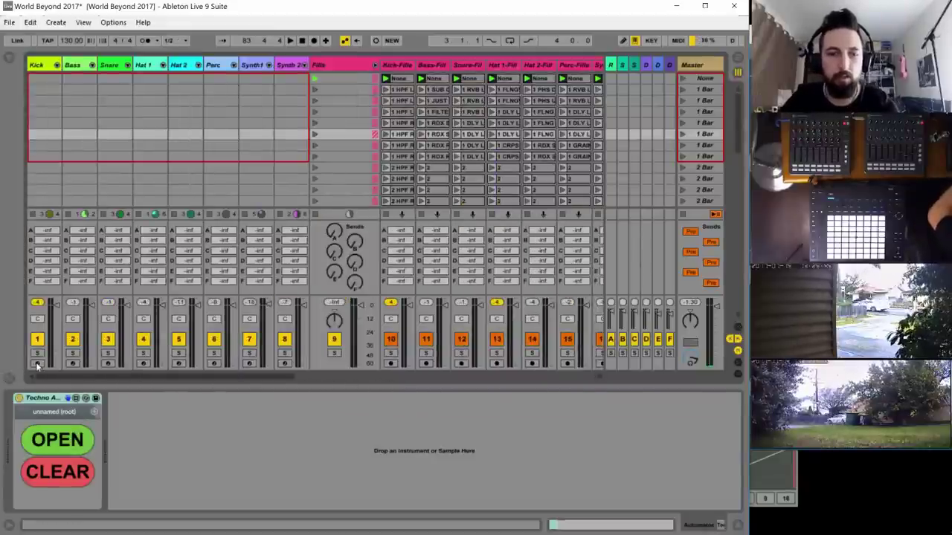
pyautogui.click(49, 66)
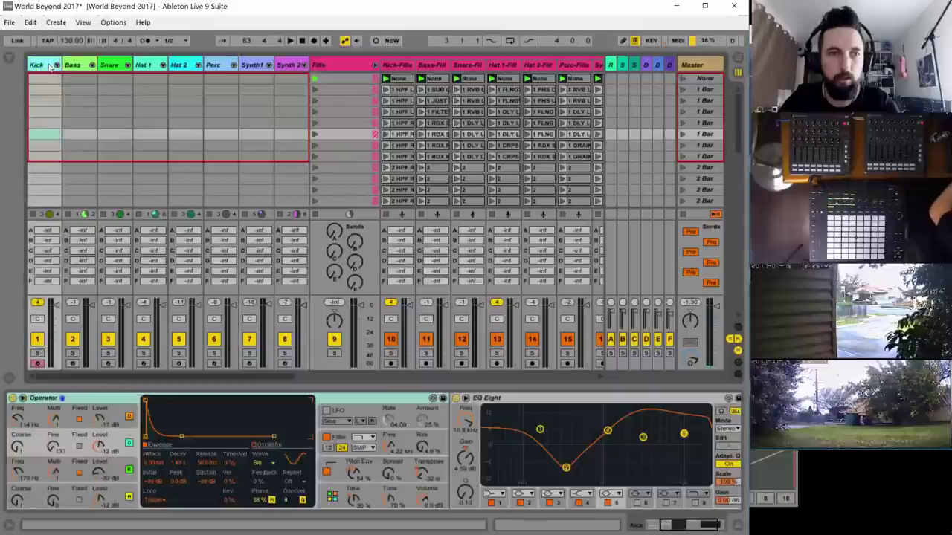
pyautogui.press('End')
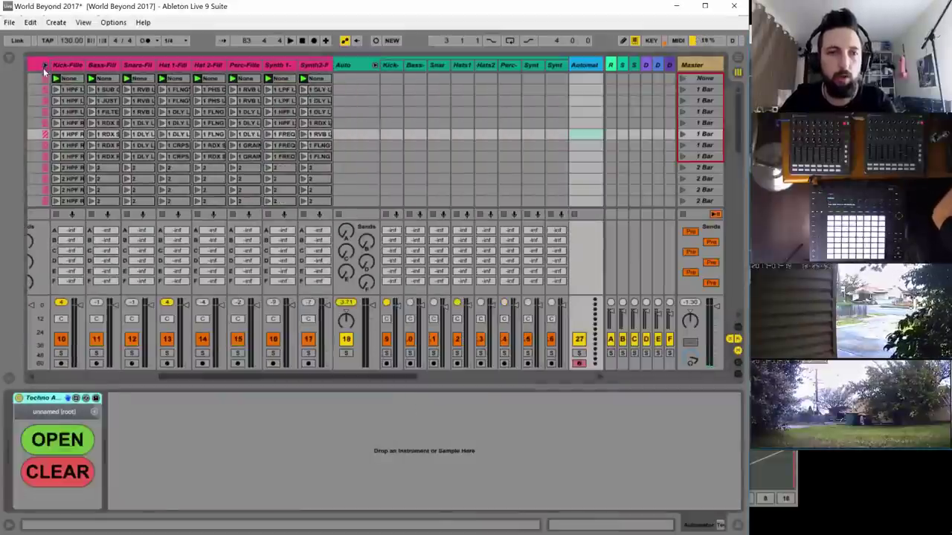
pyautogui.click(47, 468)
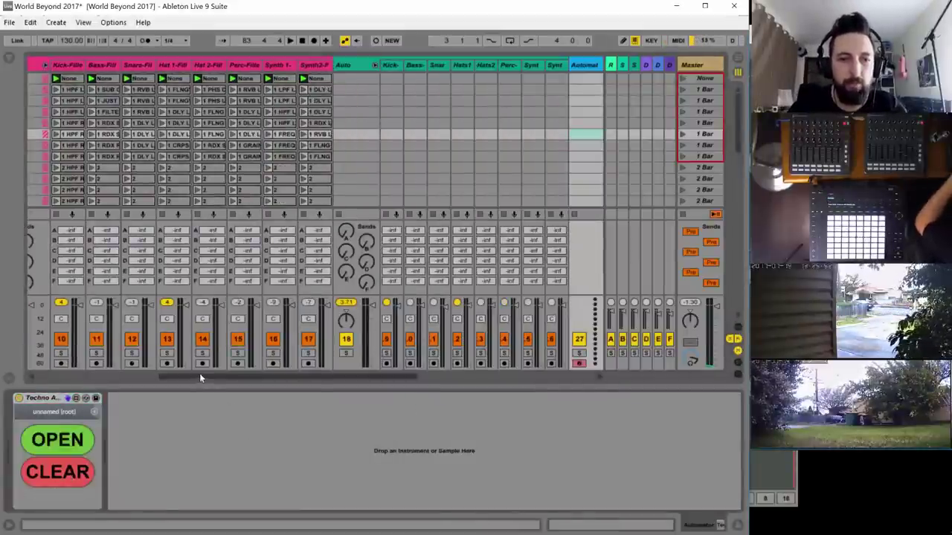
# - Play the set back from the main tracks and reopen the Automator device's window
pyautogui.moveTo(199, 378); pyautogui.dragTo(10, 340)
pyautogui.press('space')
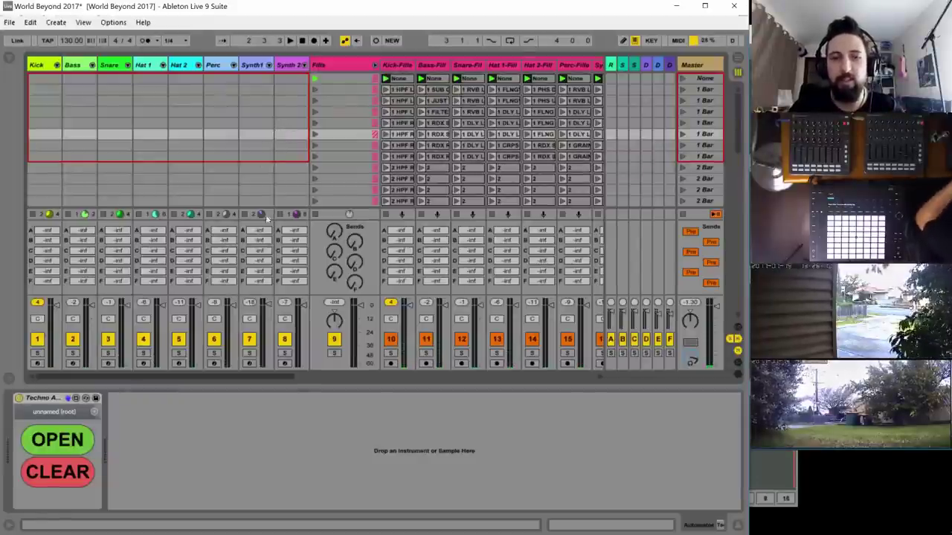
pyautogui.moveTo(234, 380); pyautogui.dragTo(298, 390)
pyautogui.click(72, 437)
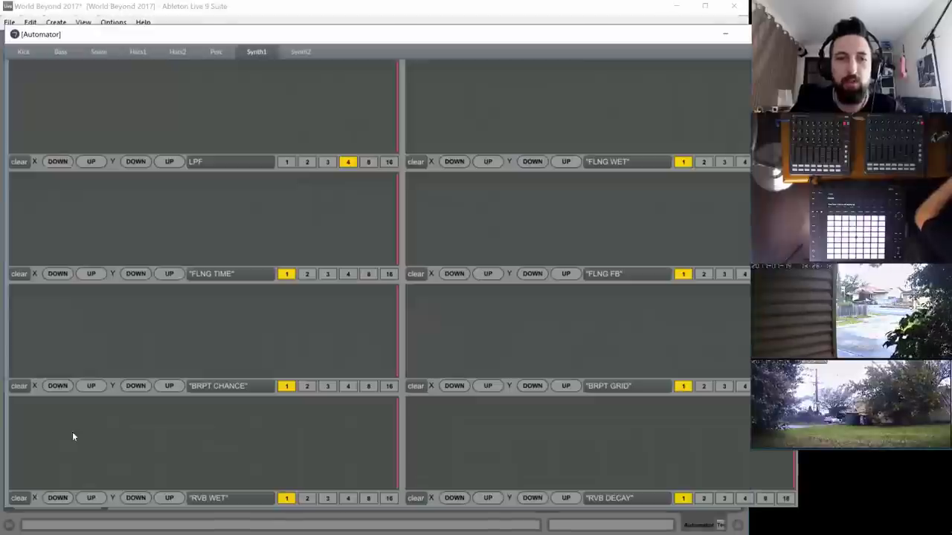
# - Look through the automation lanes of every track page in the Automator, from Bass to Synth2, ending on Kick
pyautogui.click(33, 52)
pyautogui.click(60, 52)
pyautogui.click(98, 52)
pyautogui.click(138, 52)
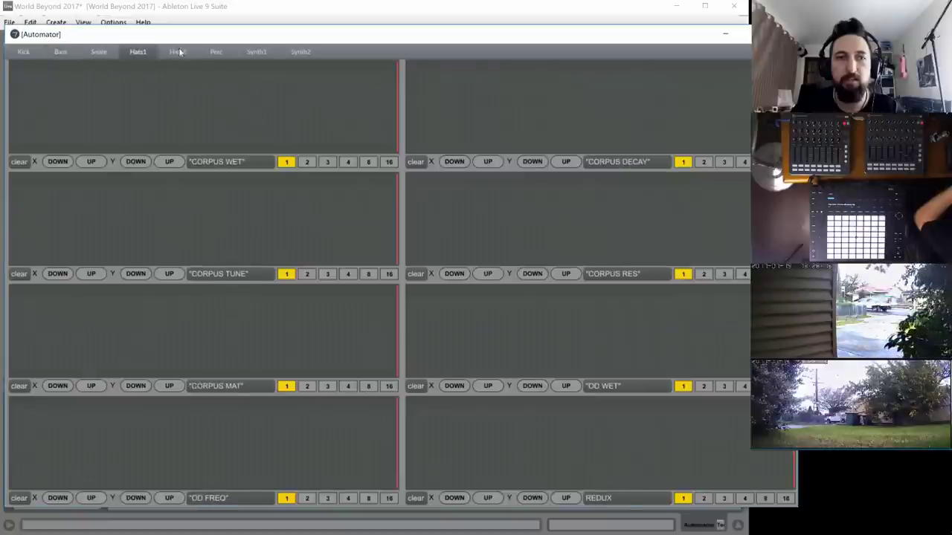
pyautogui.click(177, 52)
pyautogui.click(215, 52)
pyautogui.click(256, 52)
pyautogui.click(300, 52)
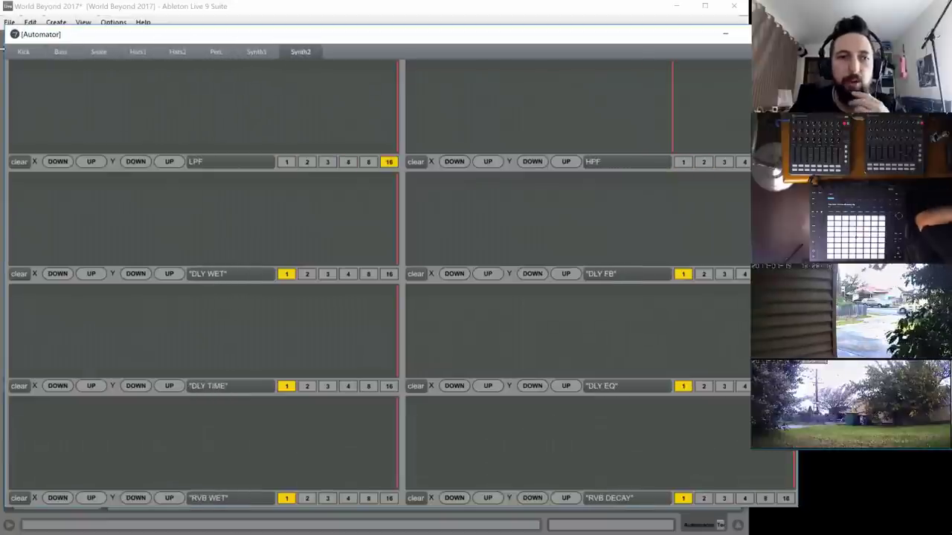
pyautogui.click(22, 52)
pyautogui.moveTo(104, 37); pyautogui.dragTo(103, 30)
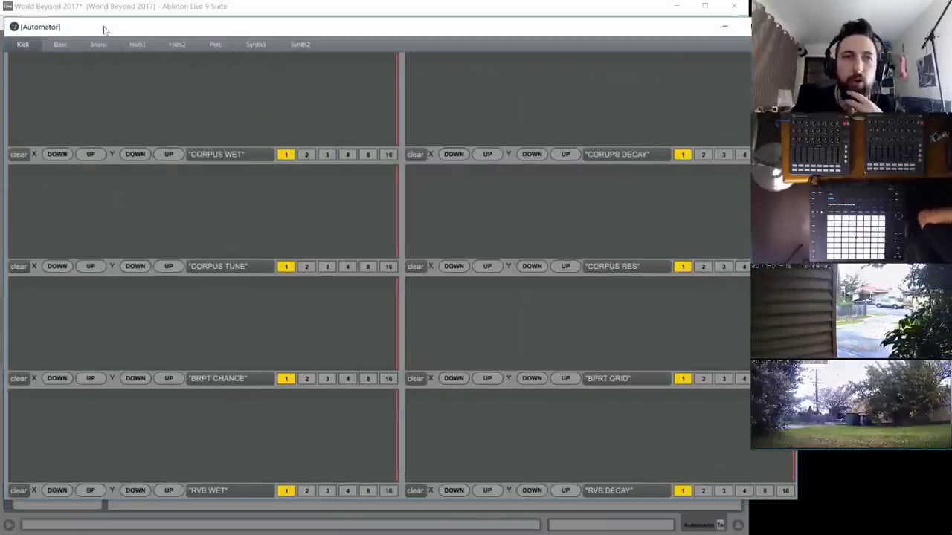
# - Return to the Session View and go through the main tracks from Bass to Synth 2 to view their devices
pyautogui.click(132, 5)
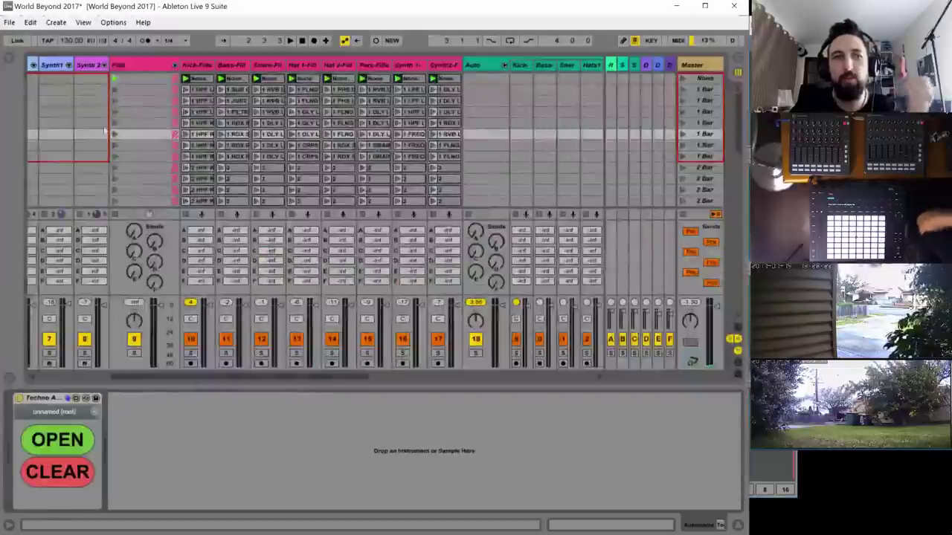
pyautogui.moveTo(176, 381); pyautogui.dragTo(70, 373)
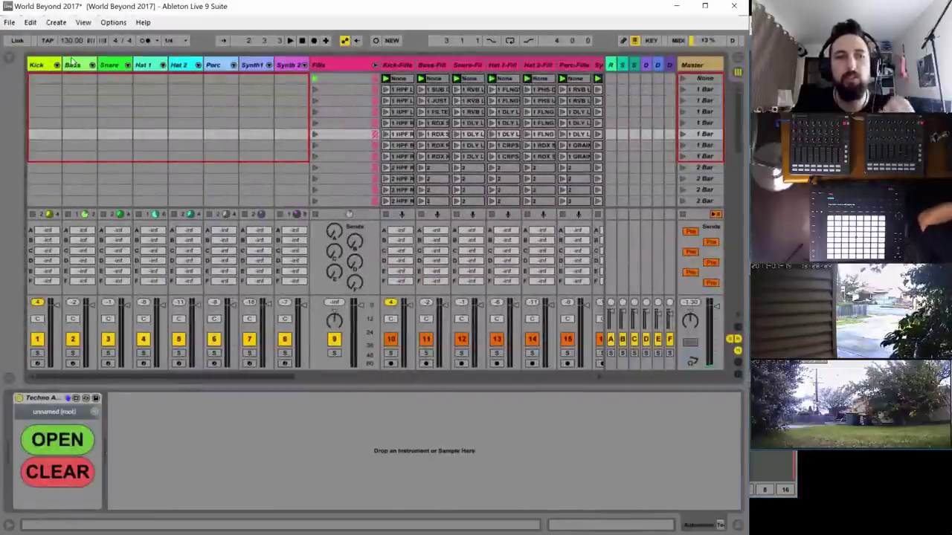
pyautogui.click(72, 65)
pyautogui.click(119, 64)
pyautogui.click(148, 65)
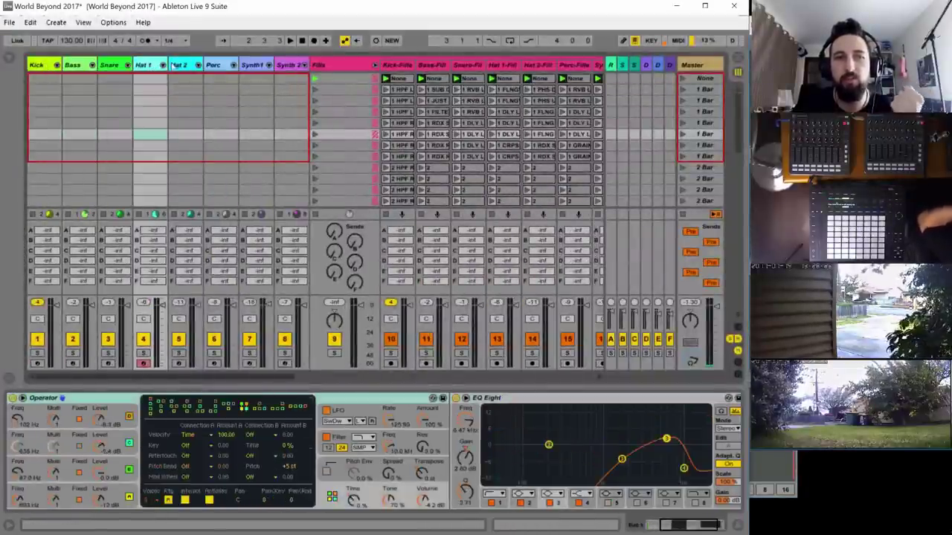
pyautogui.click(177, 65)
pyautogui.click(223, 65)
pyautogui.click(253, 65)
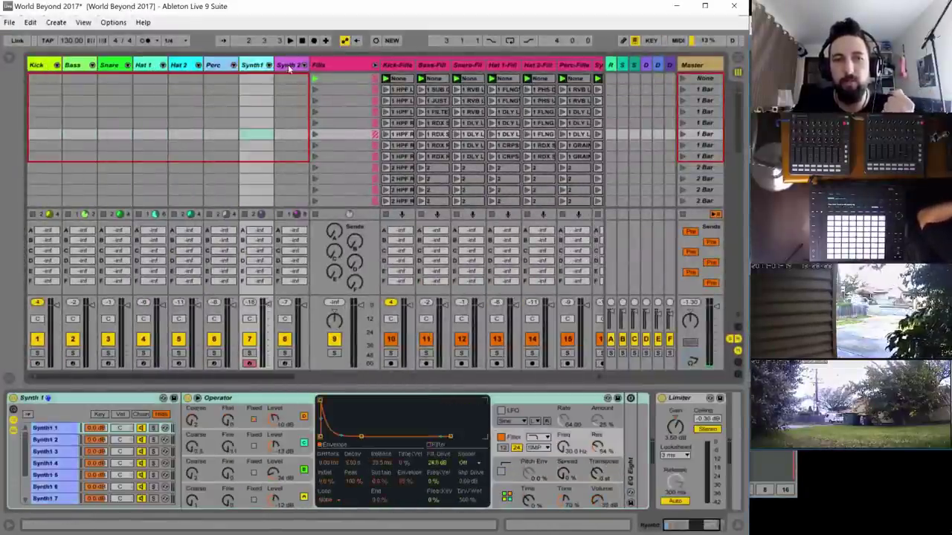
pyautogui.click(289, 65)
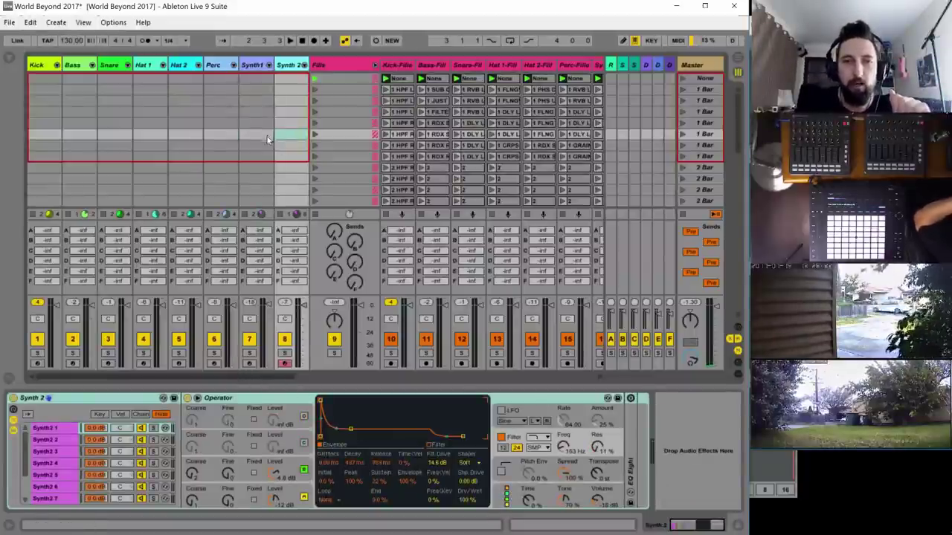
# - Play the Track 1 clips in the set and reopen the Automator device's window
pyautogui.scroll(-4, 266, 138)
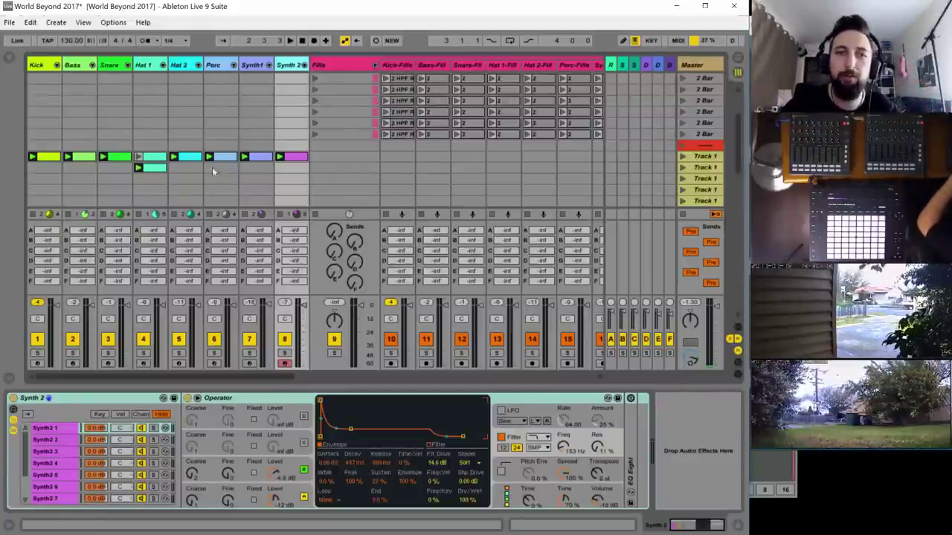
pyautogui.press('space')
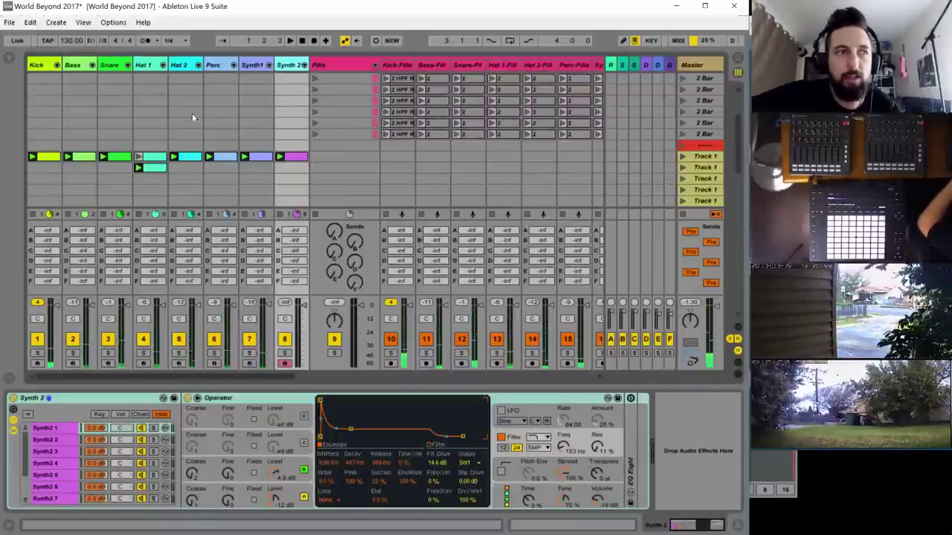
pyautogui.press('space')
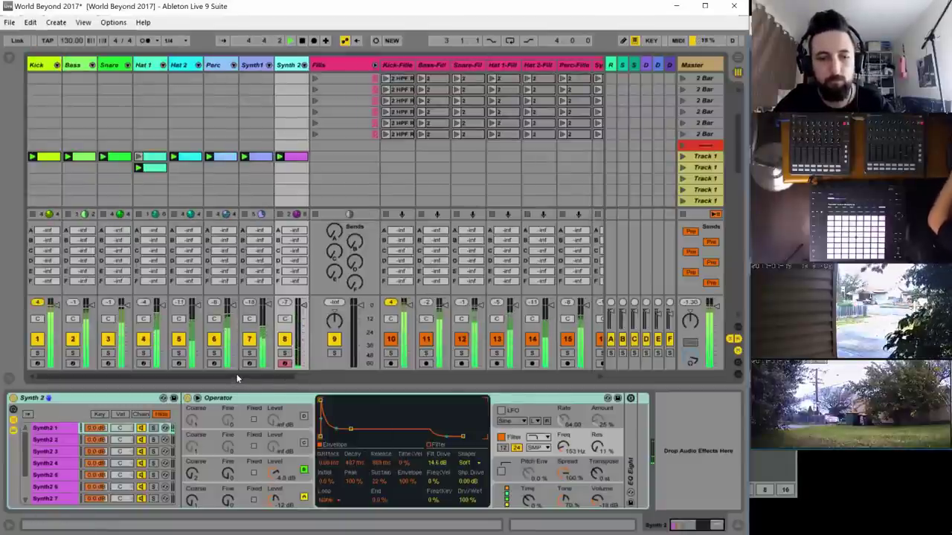
pyautogui.press('End')
pyautogui.click(69, 437)
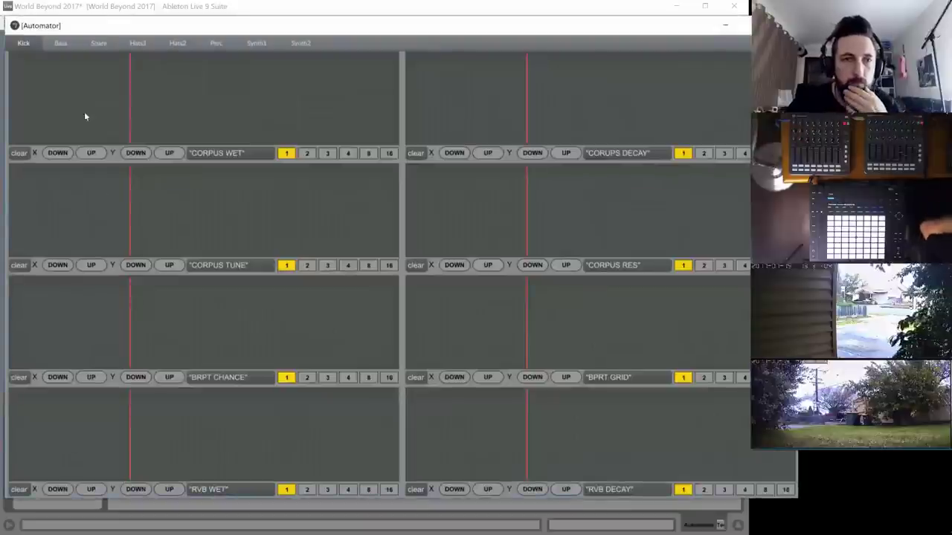
# - On the Synth1 page, draw a V-shaped LPF curve that dips midway and set its length to 2
pyautogui.click(296, 43)
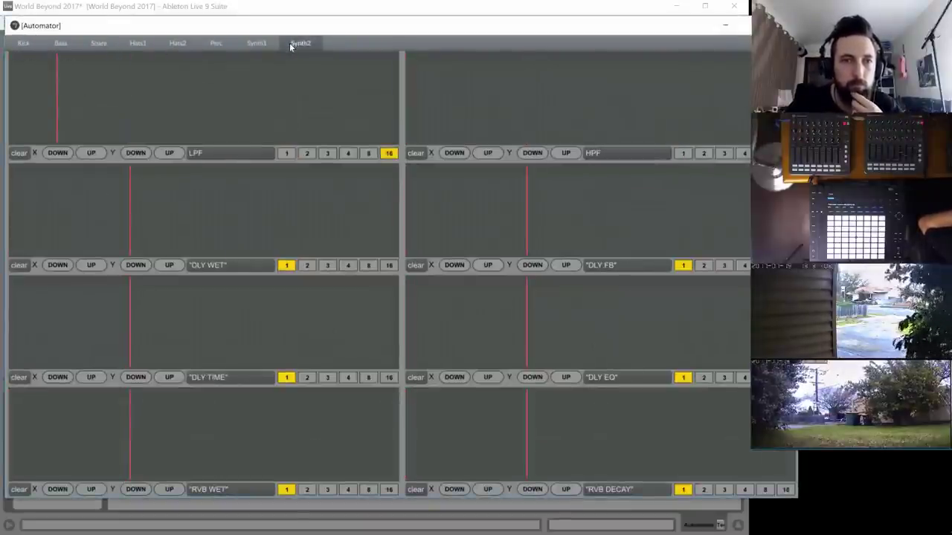
pyautogui.click(244, 44)
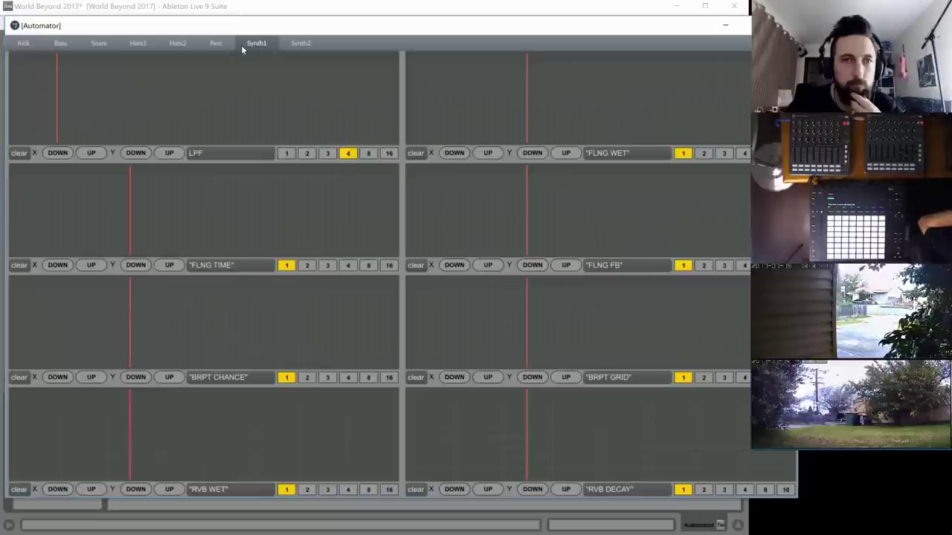
pyautogui.click(287, 152)
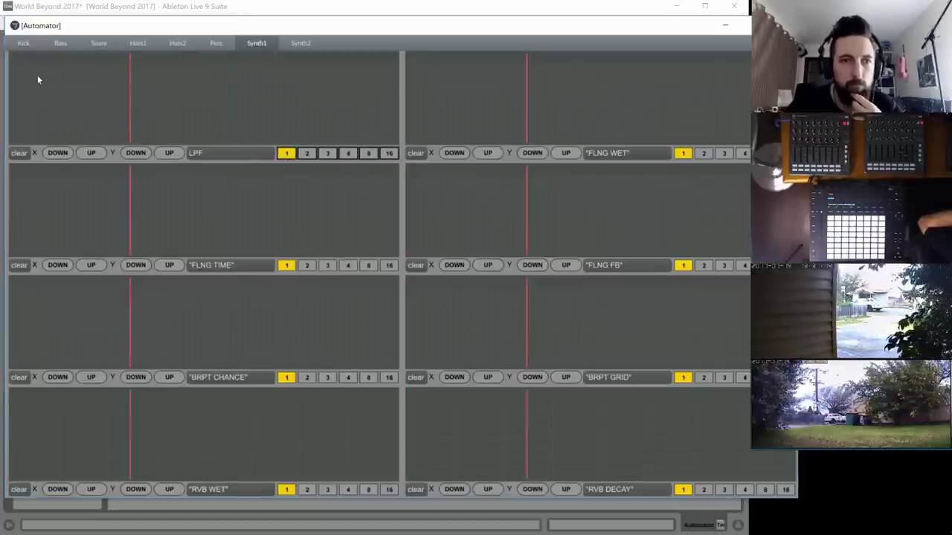
pyautogui.moveTo(22, 69)
pyautogui.mouseDown()
pyautogui.moveTo(154, 88)
pyautogui.moveTo(385, 90)
pyautogui.moveTo(395, 99)
pyautogui.moveTo(214, 103)
pyautogui.moveTo(411, 56)
pyautogui.mouseUp()
pyautogui.click(307, 154)
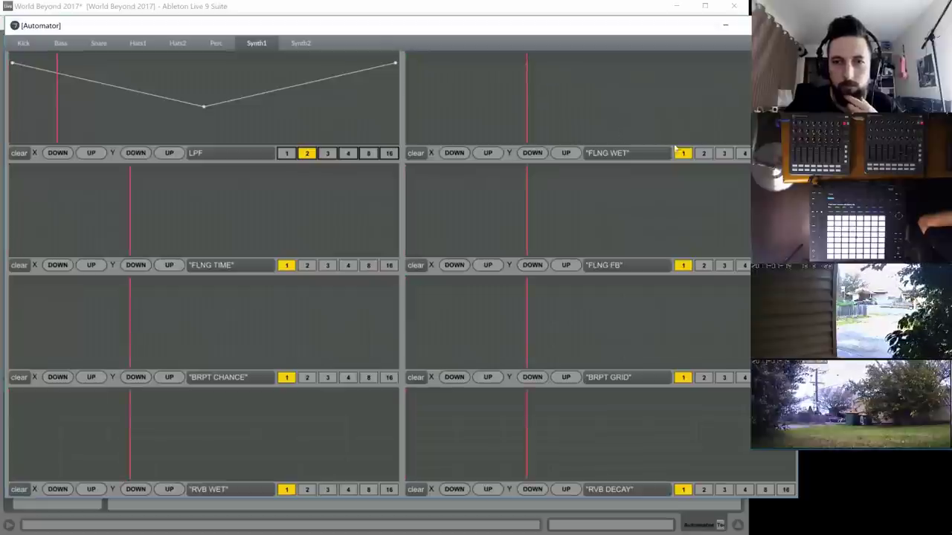
# - Set the Synth1 FLNG WET length to 4 and draw a low hump followed by a rise to a plateau at about 108
pyautogui.click(744, 153)
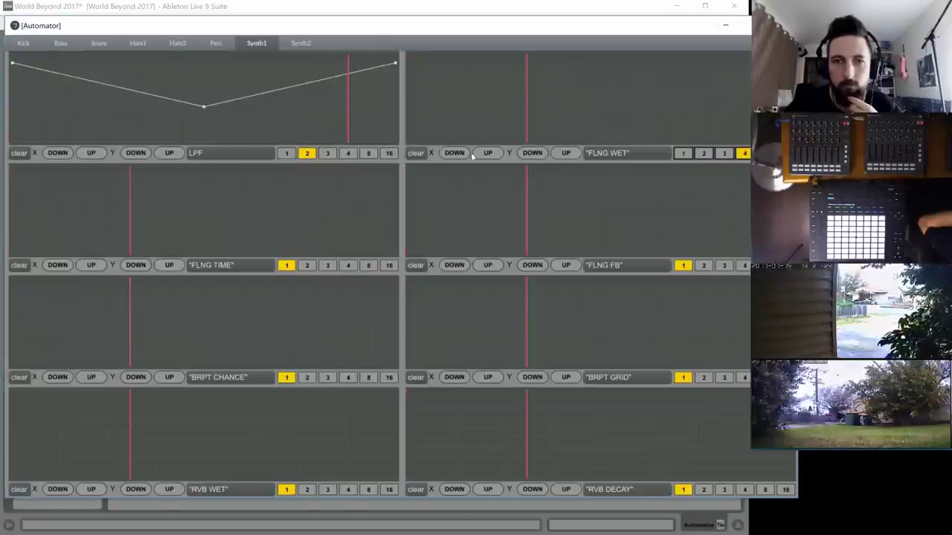
pyautogui.moveTo(455, 120)
pyautogui.mouseDown()
pyautogui.moveTo(531, 114)
pyautogui.moveTo(497, 98)
pyautogui.moveTo(528, 97)
pyautogui.mouseUp()
pyautogui.moveTo(557, 96); pyautogui.dragTo(667, 119)
pyautogui.click(648, 119)
pyautogui.click(719, 107)
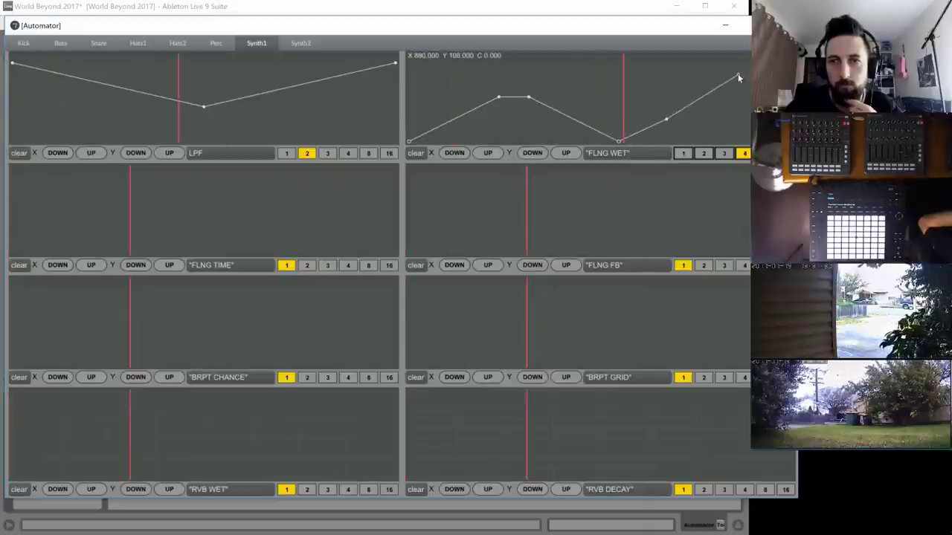
pyautogui.click(791, 75)
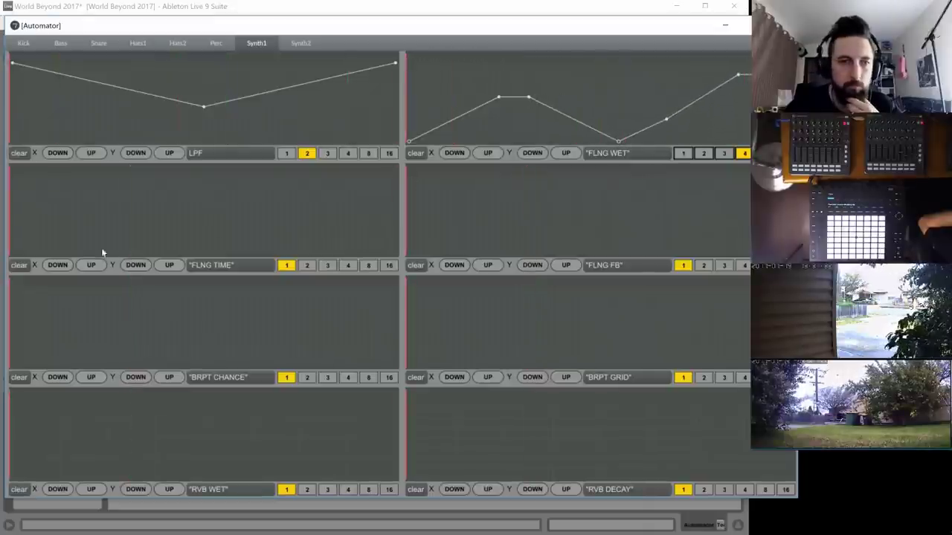
# - Draw a Synth1 FLNG TIME curve that holds nearly flat at about 72 and rises toward the end
pyautogui.click(25, 209)
pyautogui.click(10, 210)
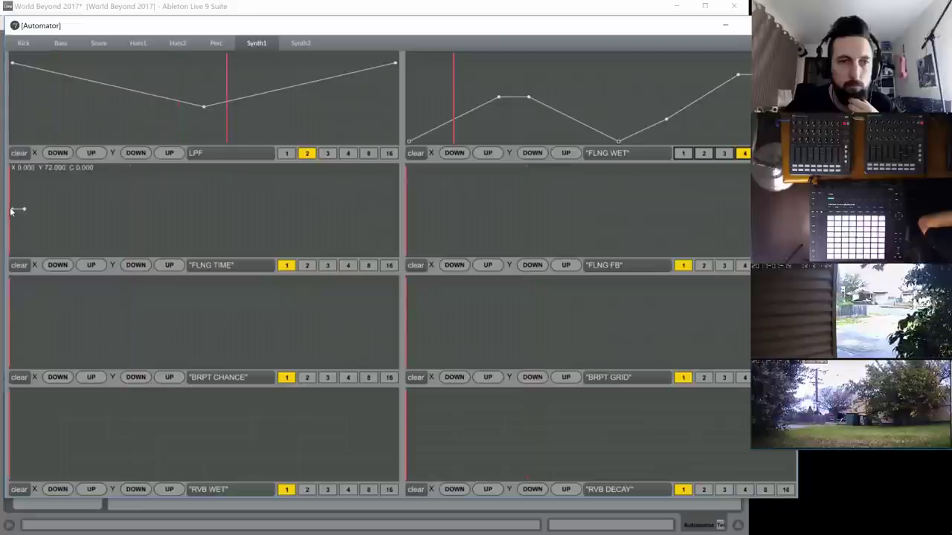
pyautogui.click(185, 207)
pyautogui.moveTo(298, 210); pyautogui.dragTo(258, 214)
pyautogui.click(395, 175)
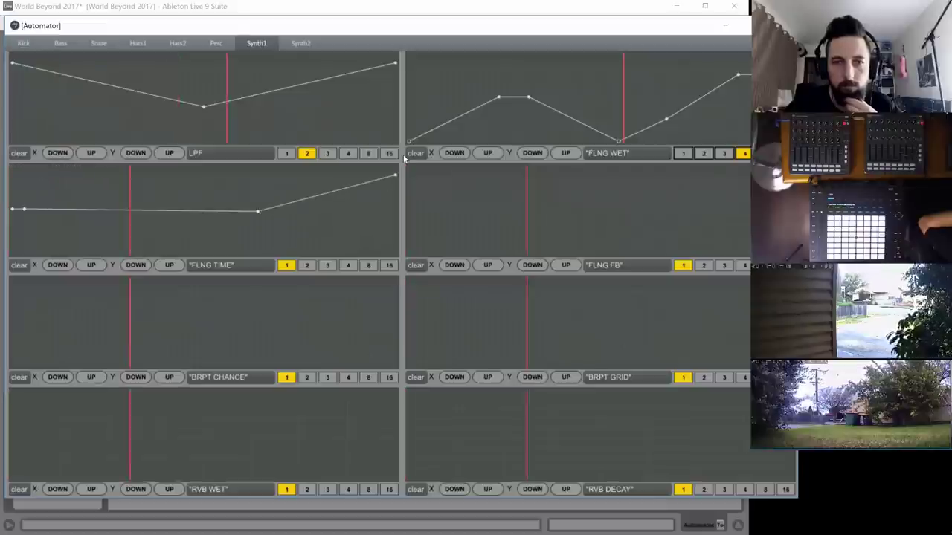
# - Draw a Synth1 FLNG FB curve that climbs over the first third and continues with a slight rise to the end
pyautogui.moveTo(435, 227); pyautogui.dragTo(377, 236)
pyautogui.moveTo(451, 226); pyautogui.dragTo(538, 157)
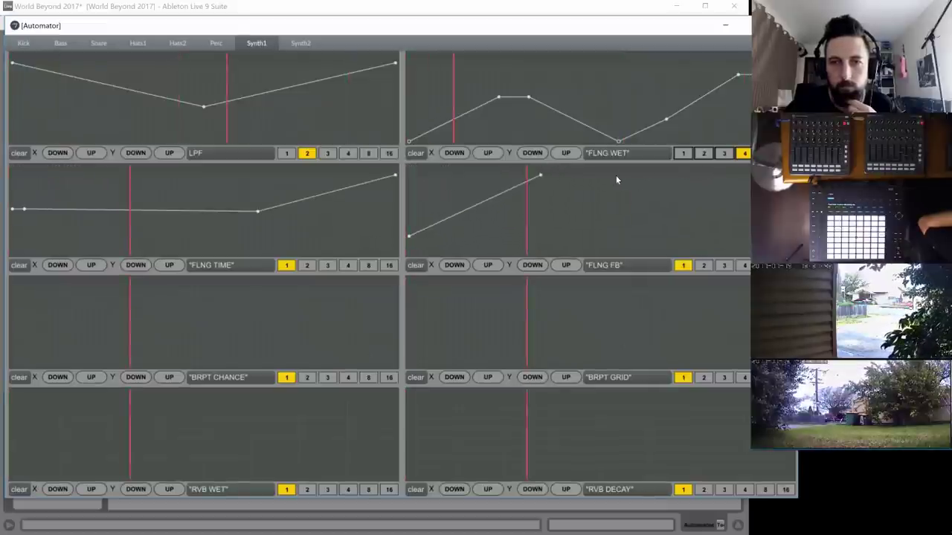
pyautogui.click(731, 179)
pyautogui.moveTo(731, 180); pyautogui.dragTo(791, 181)
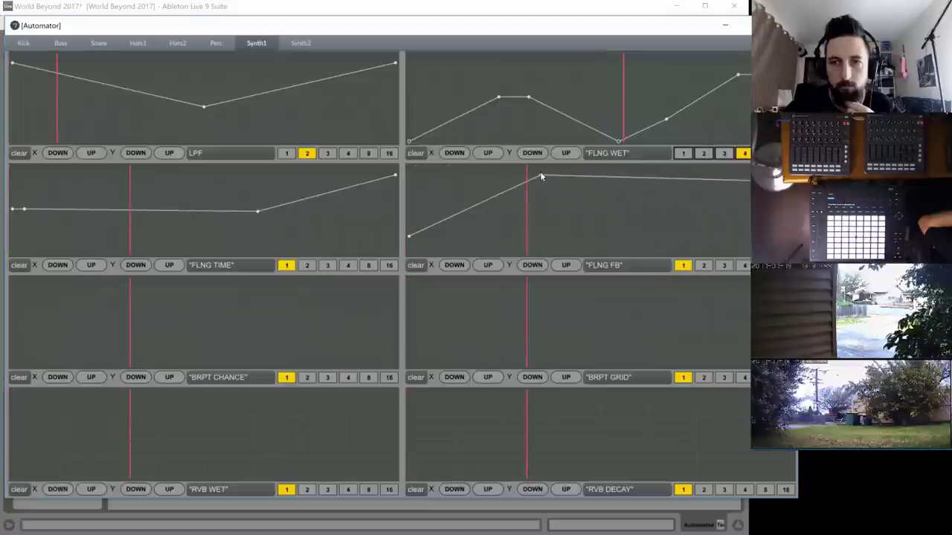
pyautogui.moveTo(540, 176); pyautogui.dragTo(541, 192)
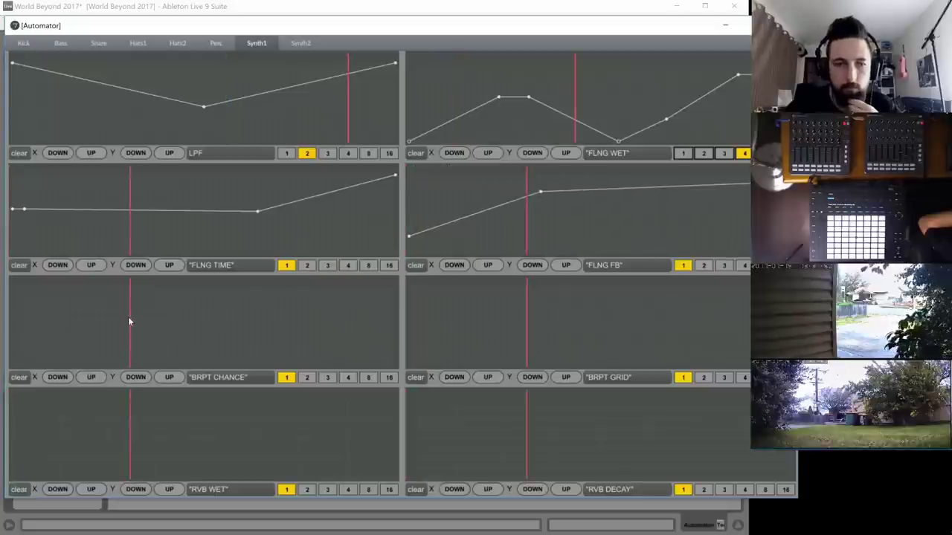
# - Set the Synth1 BRPT CHANCE length to 4 and draw four evenly spaced low square pulses rising from 0
pyautogui.click(347, 378)
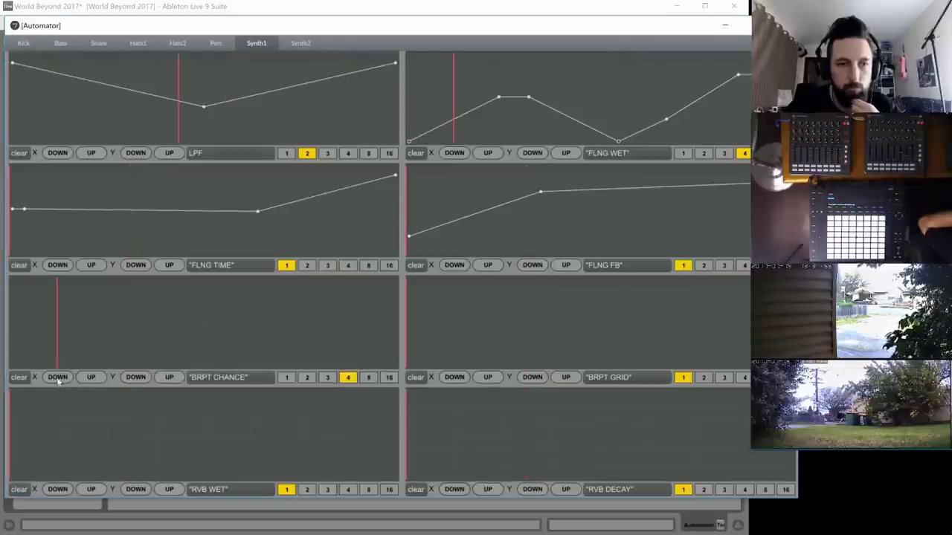
pyautogui.click(13, 366)
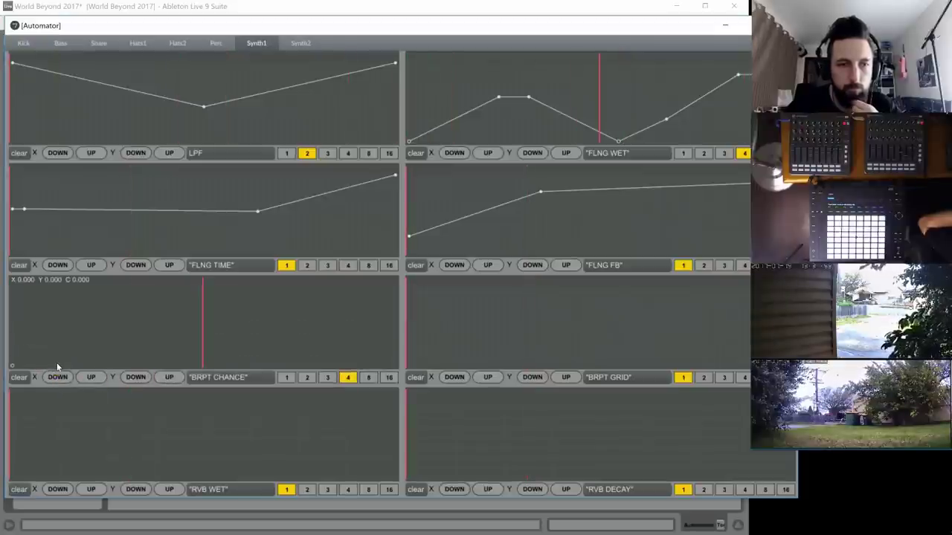
pyautogui.moveTo(40, 365); pyautogui.dragTo(60, 365)
pyautogui.click(107, 346)
pyautogui.click(59, 347)
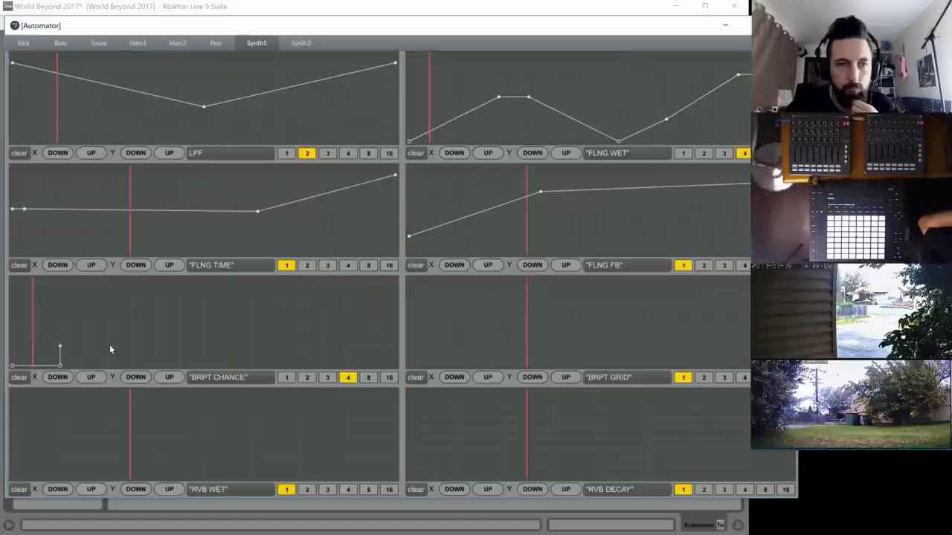
pyautogui.click(108, 366)
pyautogui.click(156, 366)
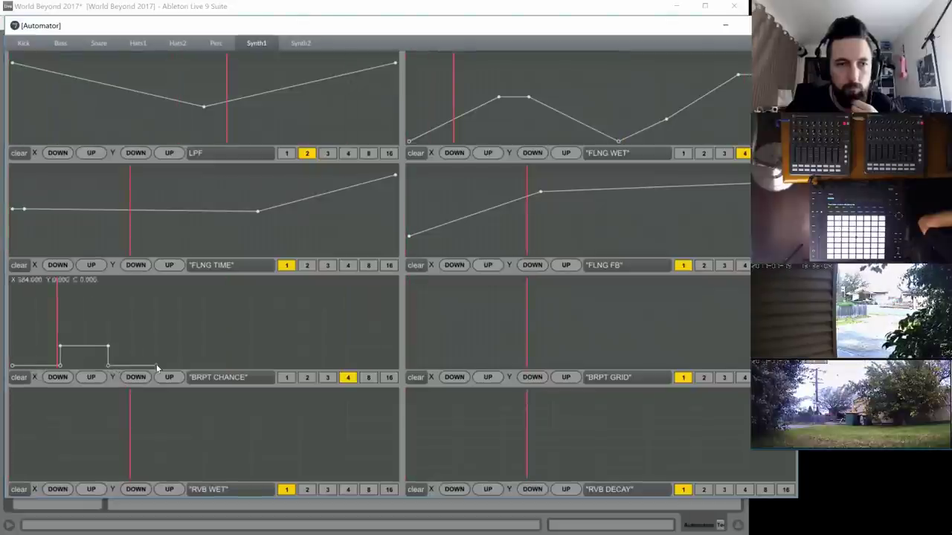
pyautogui.click(156, 347)
pyautogui.click(203, 348)
pyautogui.click(203, 366)
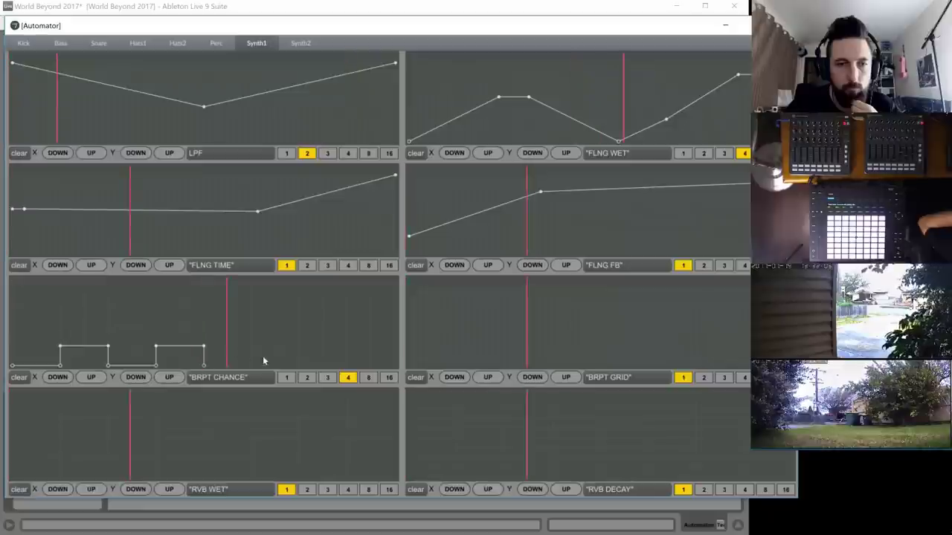
pyautogui.click(252, 366)
pyautogui.click(251, 347)
pyautogui.click(299, 347)
pyautogui.click(298, 366)
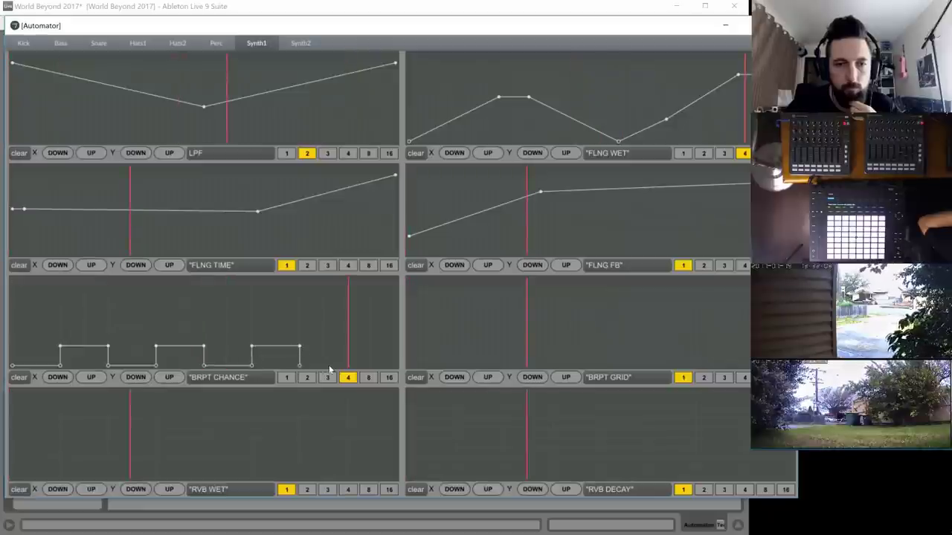
pyautogui.click(348, 365)
pyautogui.click(347, 347)
pyautogui.click(395, 347)
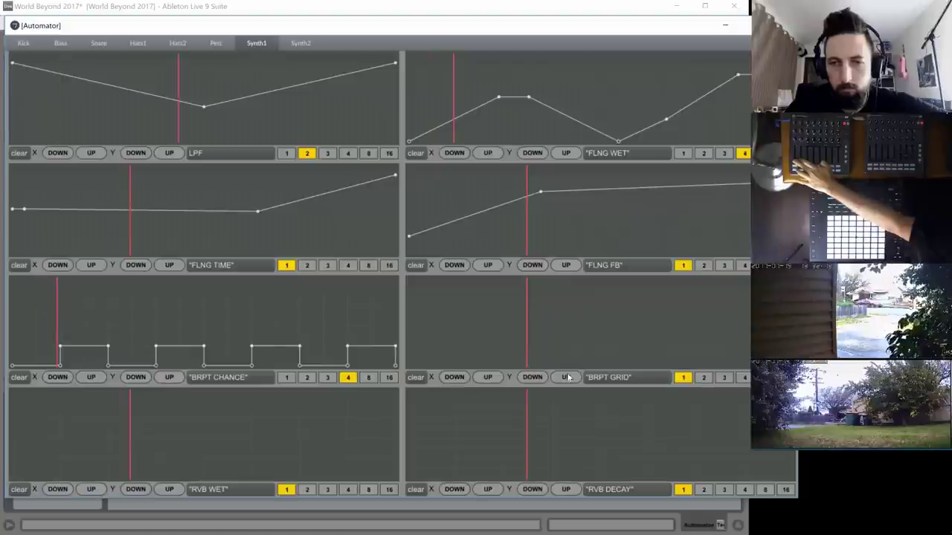
# - Draw a Synth1 BRPT GRID curve on a baseline of 32 with a short square pulse, a triangular hump and a ramp into a brief plateau
pyautogui.click(432, 347)
pyautogui.click(409, 346)
pyautogui.moveTo(432, 346); pyautogui.dragTo(759, 346)
pyautogui.click(527, 325)
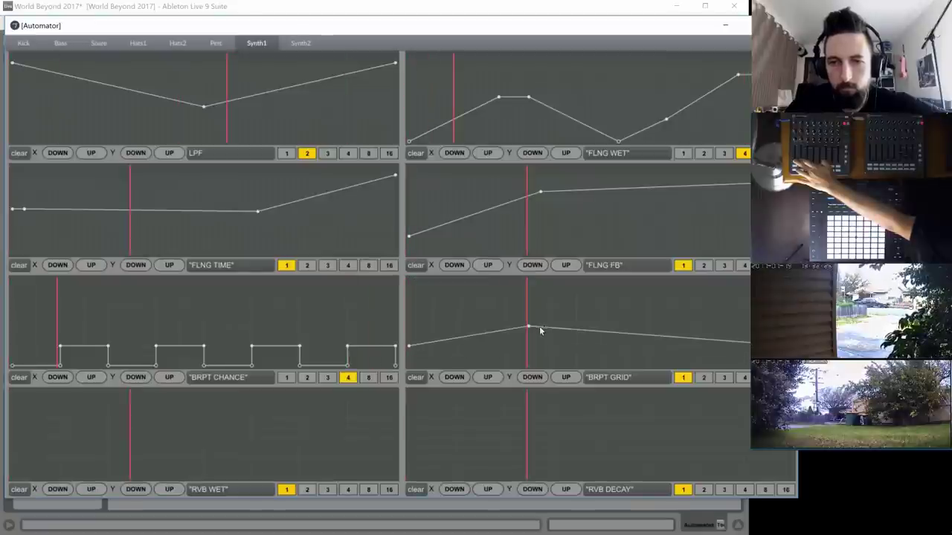
pyautogui.click(527, 346)
pyautogui.click(505, 344)
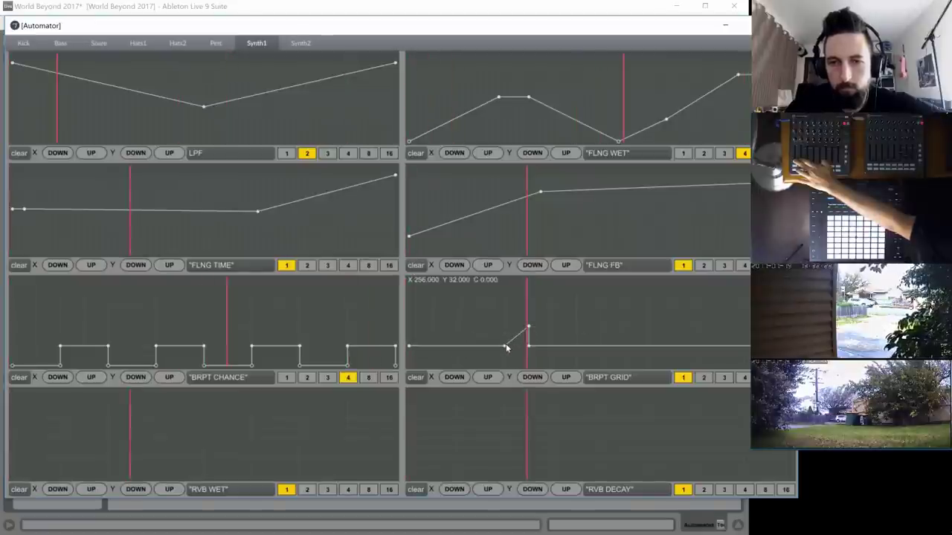
pyautogui.click(504, 326)
pyautogui.click(576, 327)
pyautogui.click(648, 346)
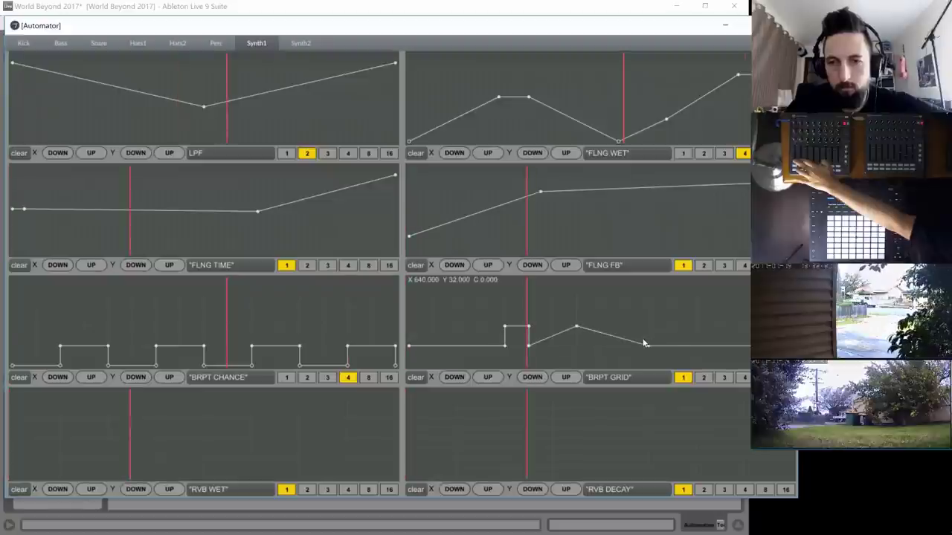
pyautogui.click(695, 328)
pyautogui.click(671, 327)
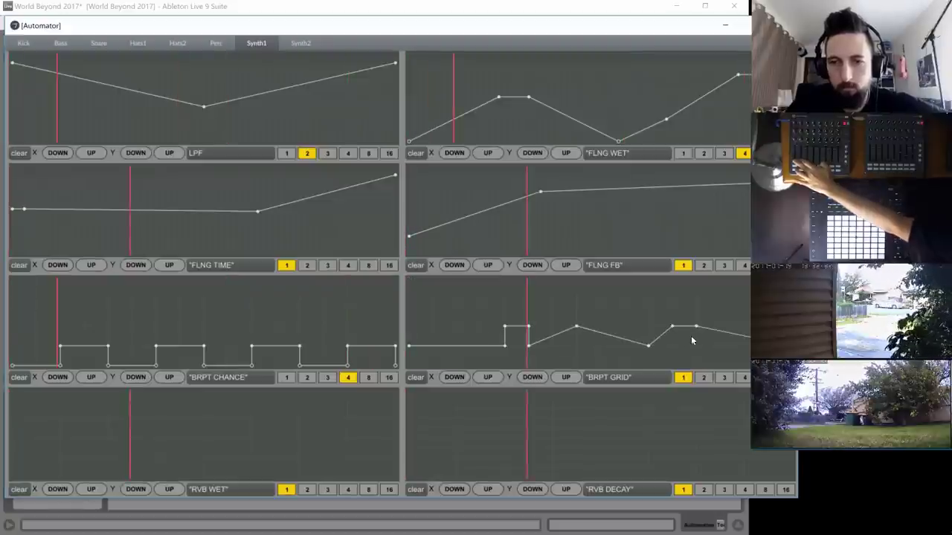
pyautogui.click(694, 346)
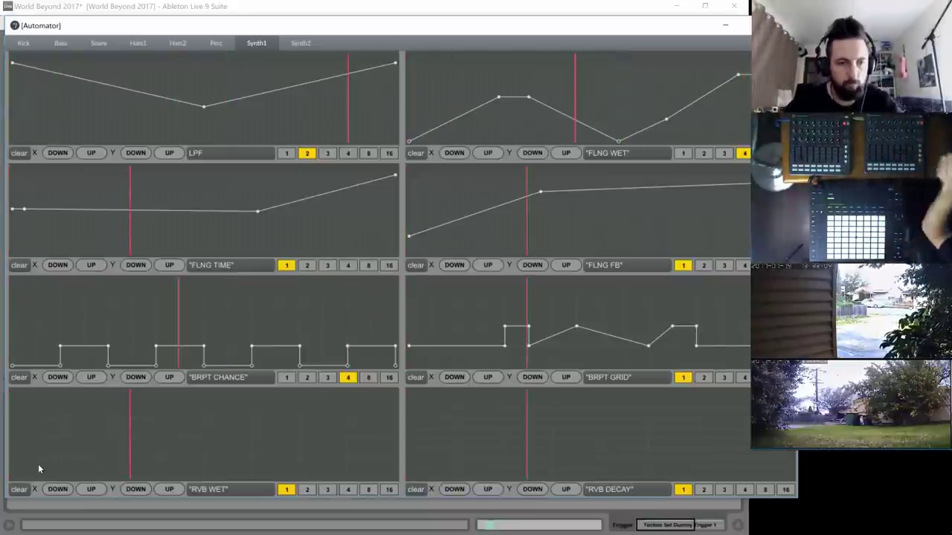
# - Draw four evenly spaced sawtooth ramps from 0 to 32 in Synth1 RVB WET, keeping the length at 1
pyautogui.click(106, 459)
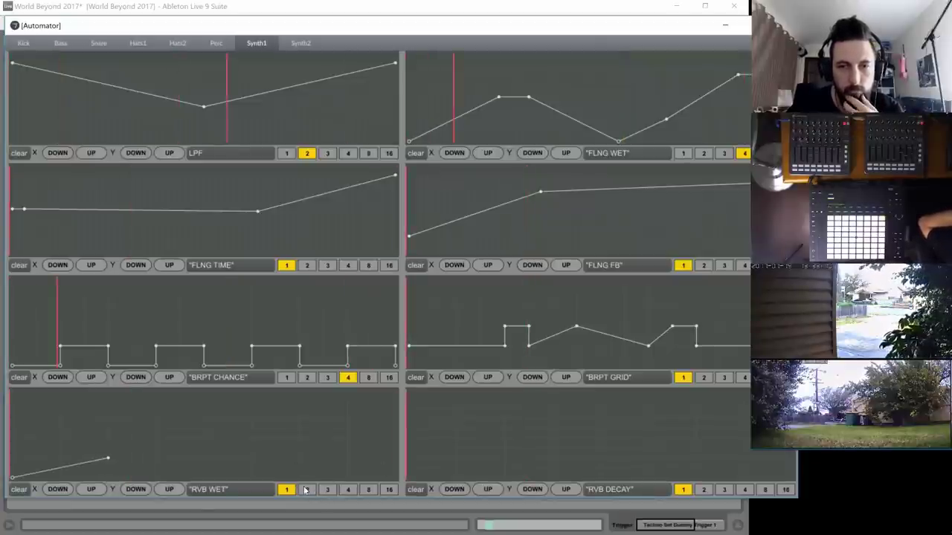
pyautogui.click(327, 489)
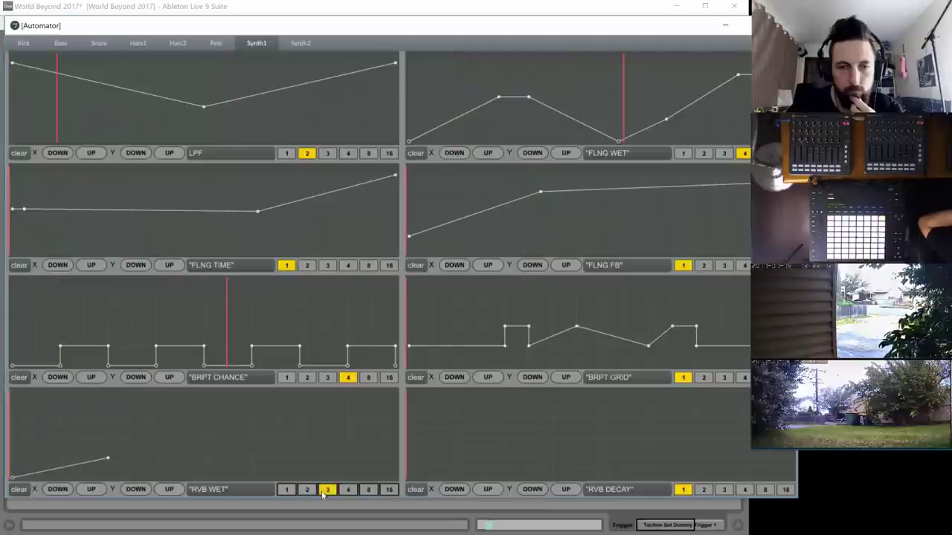
pyautogui.click(348, 490)
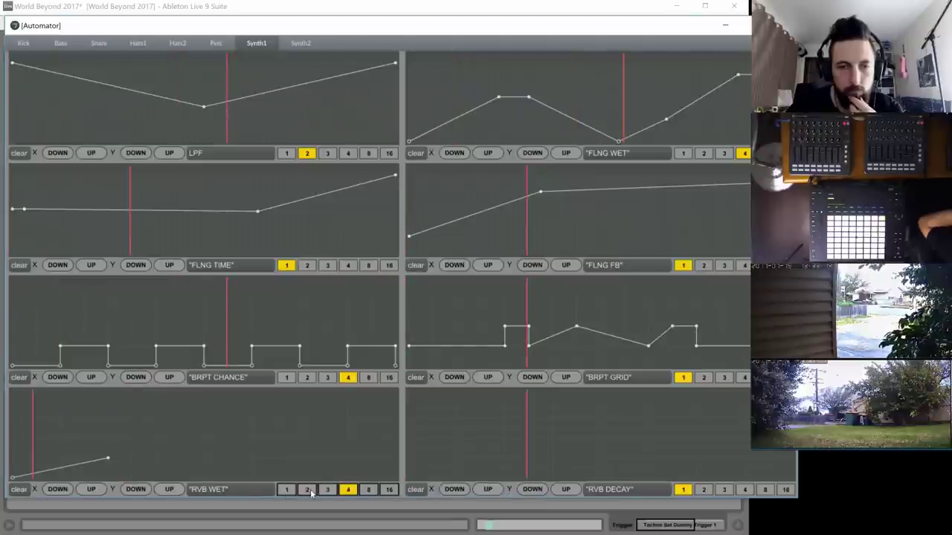
pyautogui.click(288, 491)
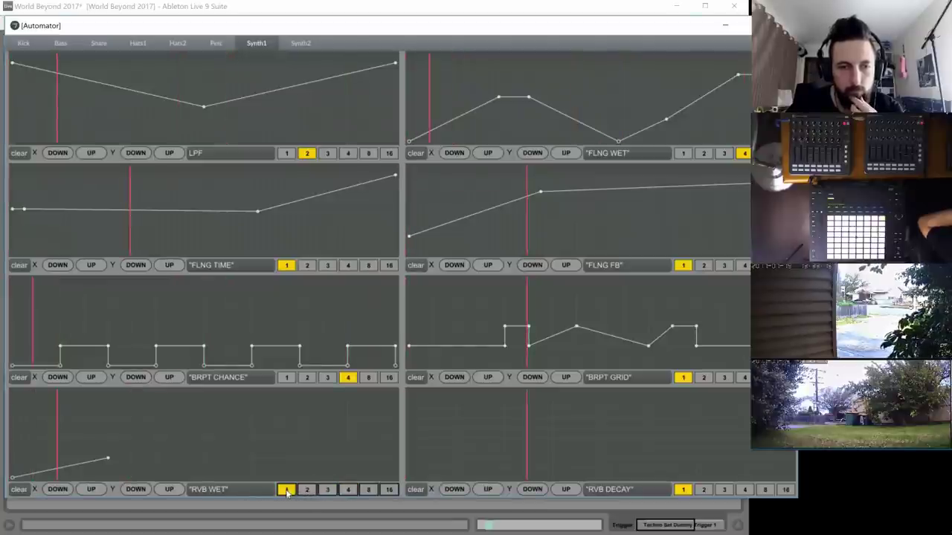
pyautogui.click(205, 461)
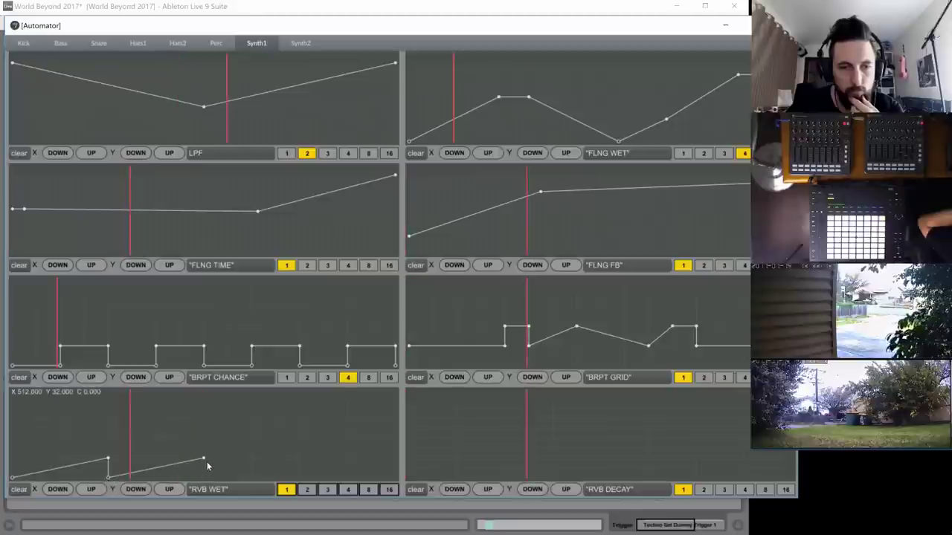
pyautogui.click(296, 460)
pyautogui.click(299, 476)
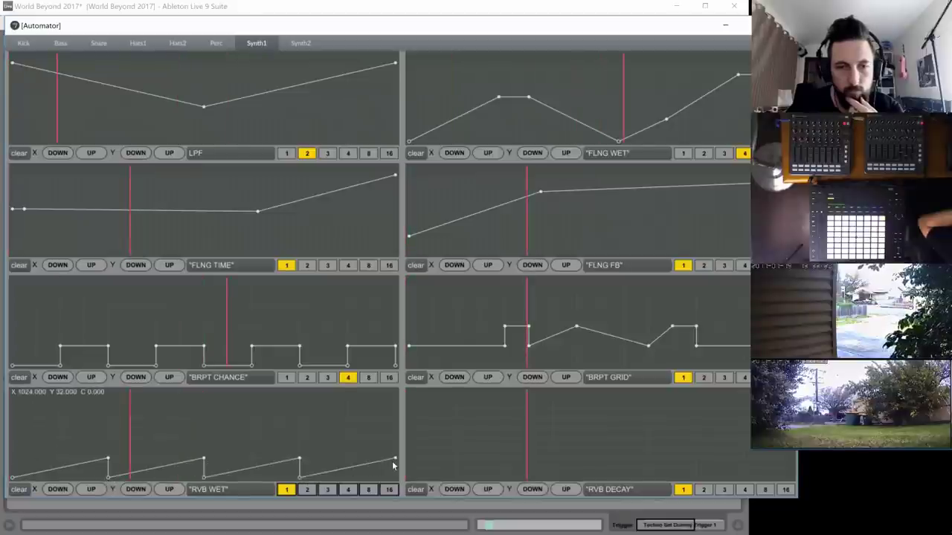
# - Raise the four Synth1 RVB WET sawtooth peaks to double height and draw a flat RVB DECAY line just above the middle
pyautogui.click(108, 439)
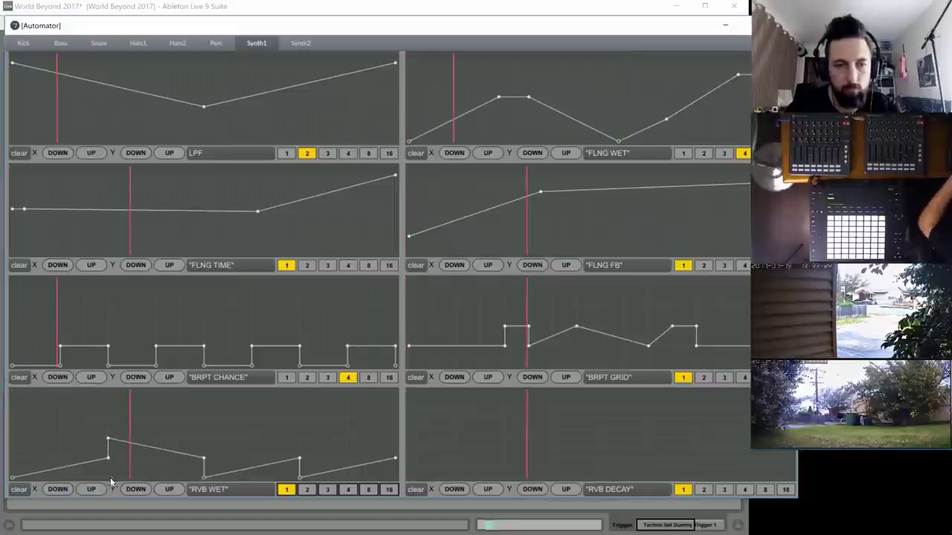
pyautogui.keyDown('shift'); pyautogui.click(108, 458); pyautogui.keyUp('shift')
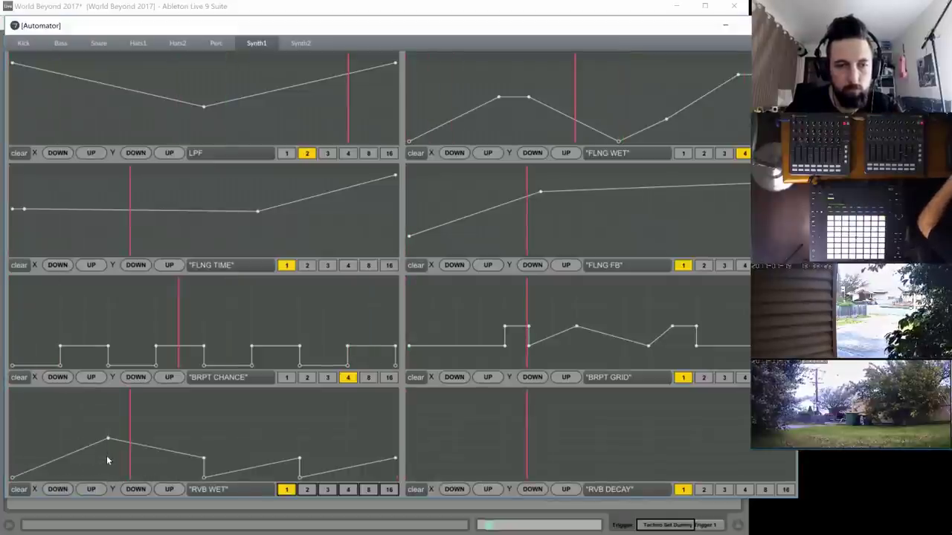
pyautogui.click(108, 477)
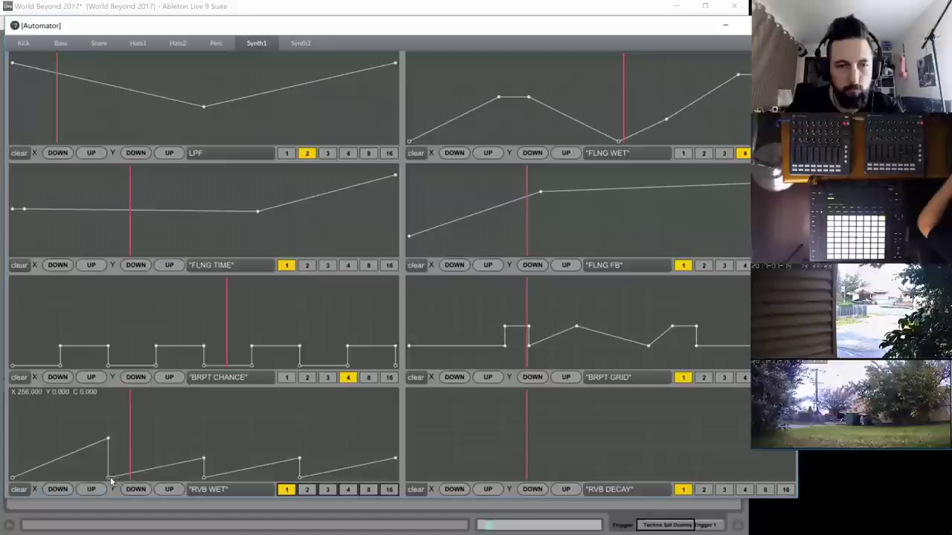
pyautogui.click(205, 446)
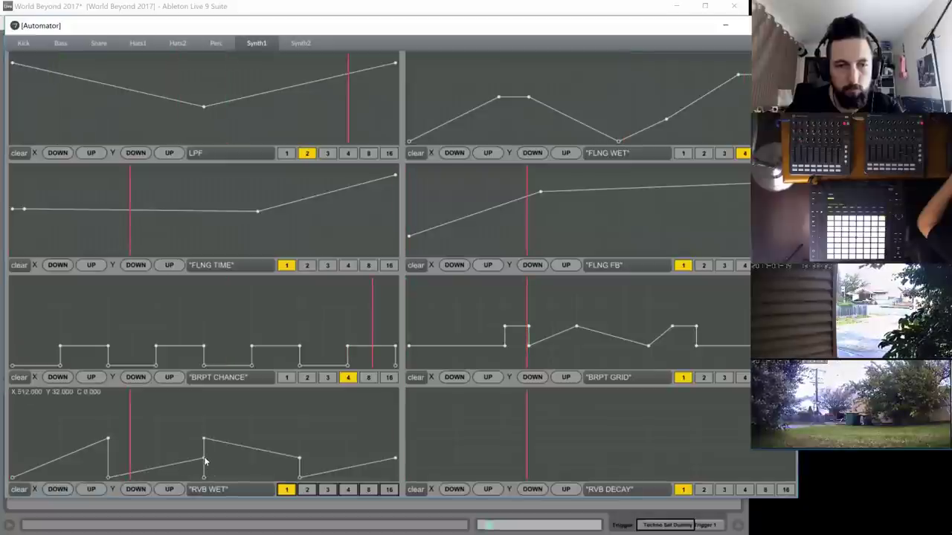
pyautogui.keyDown('shift'); pyautogui.click(205, 458); pyautogui.keyUp('shift')
pyautogui.click(204, 477)
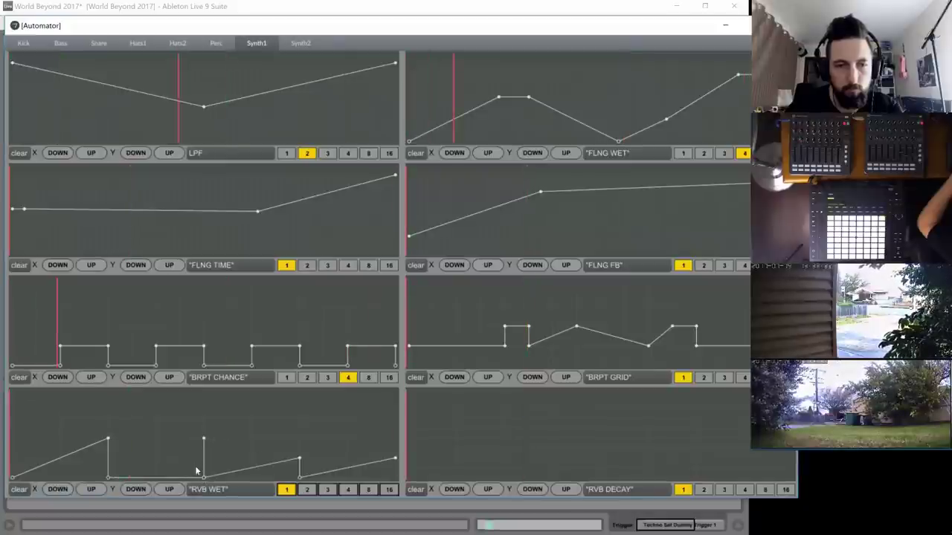
pyautogui.click(202, 475)
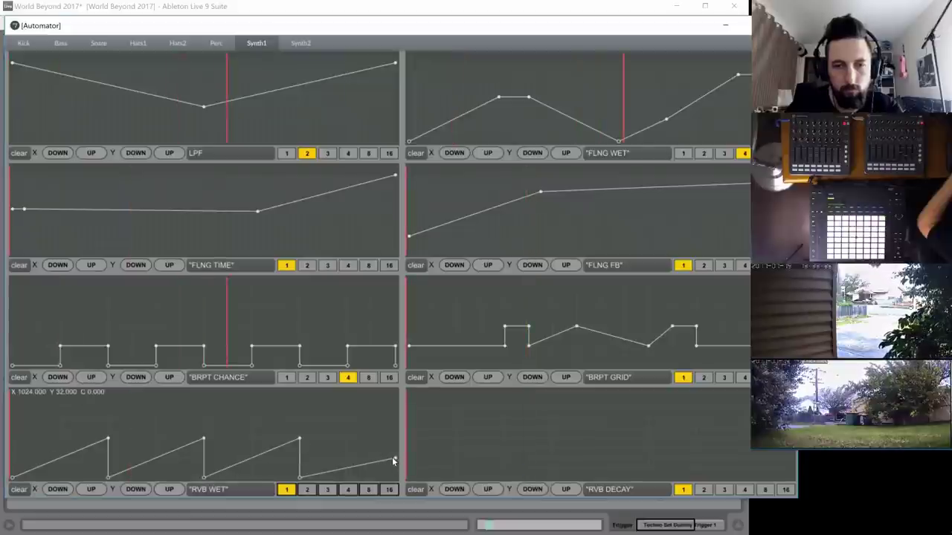
pyautogui.moveTo(393, 452); pyautogui.dragTo(696, 429)
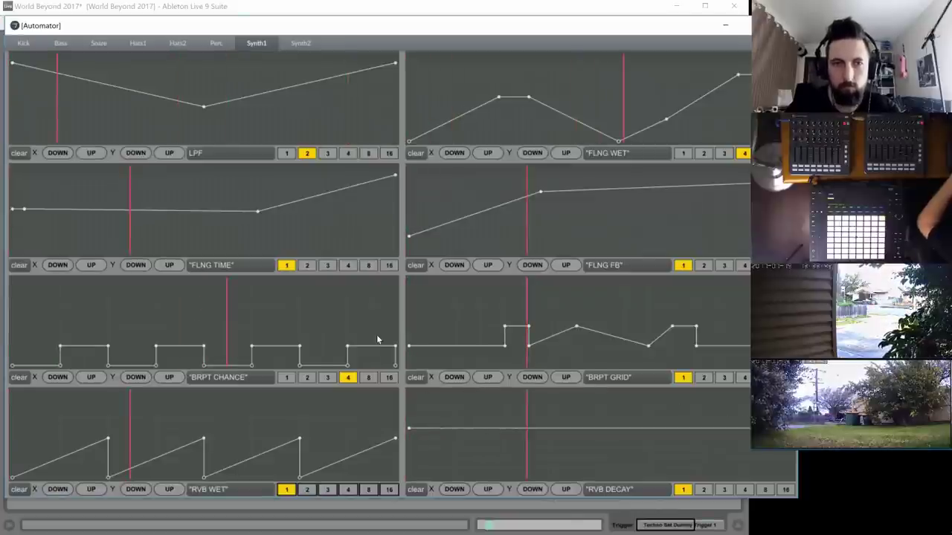
# - Reshape the Synth1 LPF curve with an early dip level with the middle one, a peak after each dip, and downward-bowed second fall and final rise
pyautogui.click(72, 140)
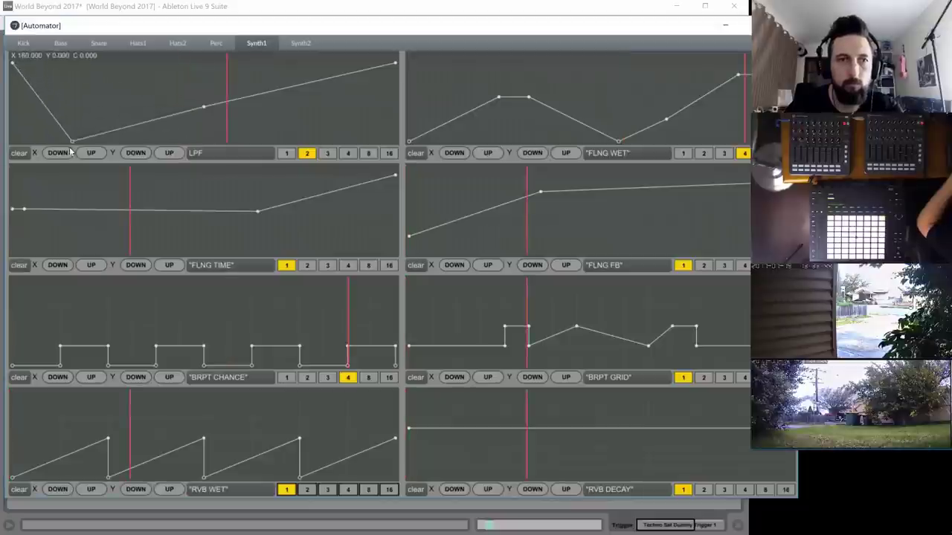
pyautogui.click(109, 77)
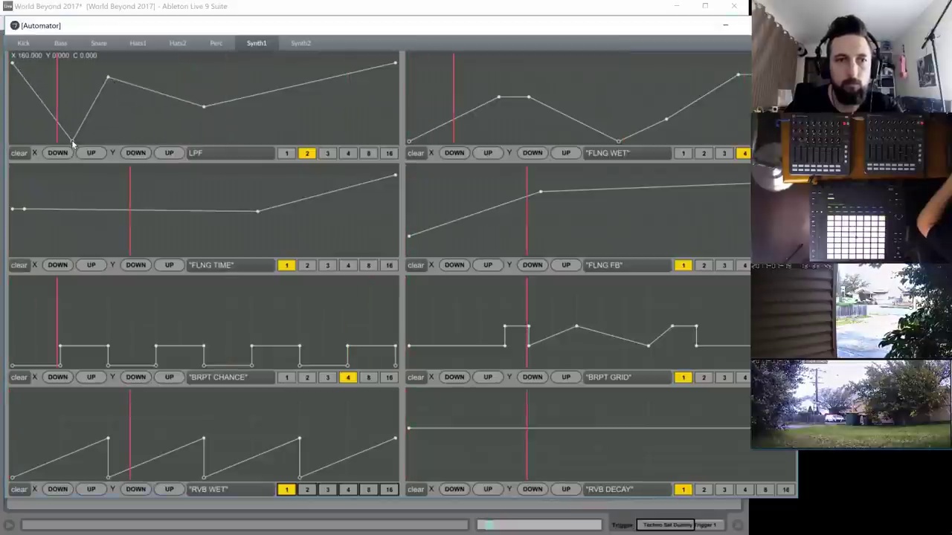
pyautogui.moveTo(69, 111); pyautogui.dragTo(69, 102)
pyautogui.click(264, 76)
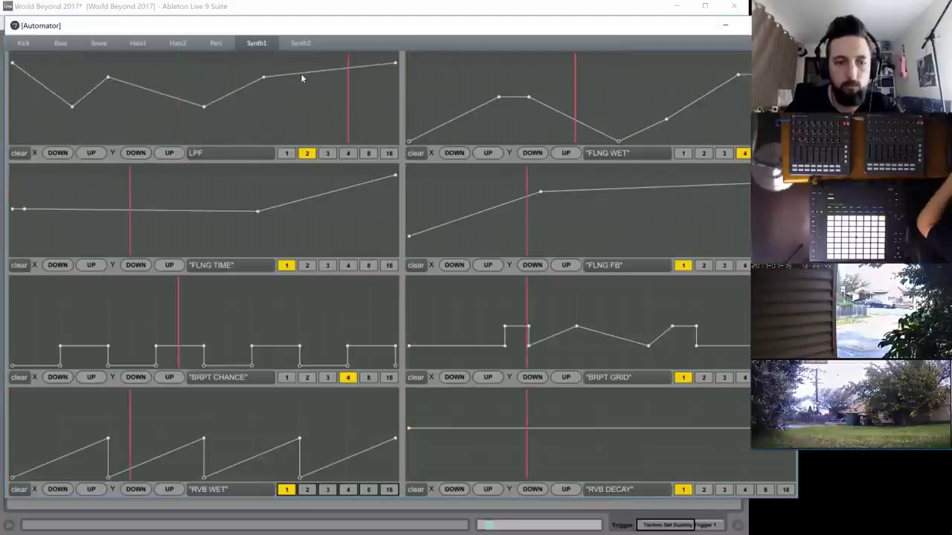
pyautogui.moveTo(302, 74); pyautogui.dragTo(301, 83)
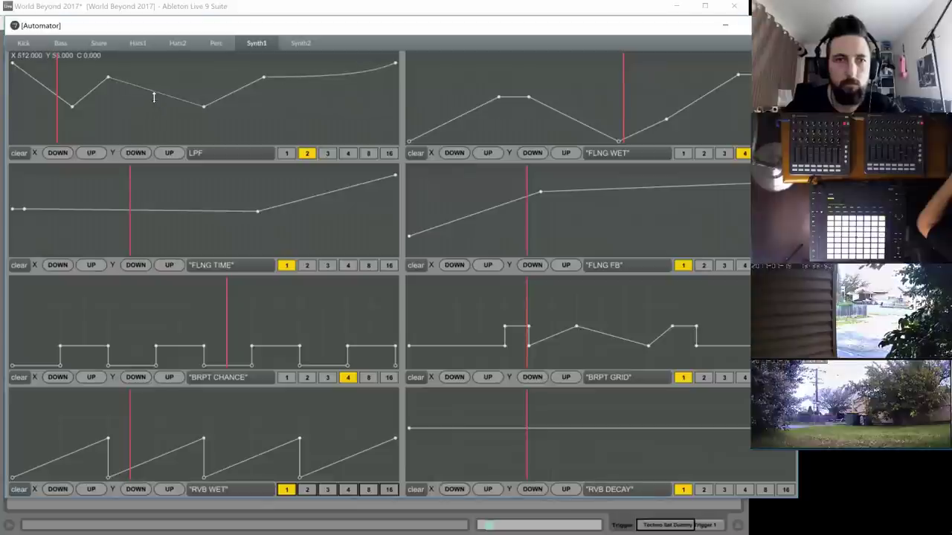
pyautogui.moveTo(154, 97); pyautogui.dragTo(154, 113)
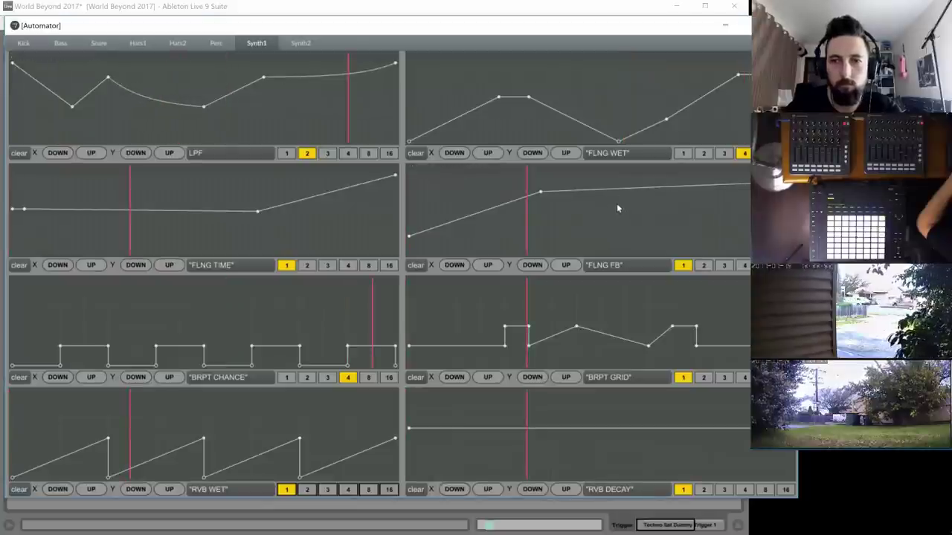
# - Lower the middle point of the Synth1 FLNG FB curve and bend the following segment into an accelerating rise
pyautogui.moveTo(539, 191); pyautogui.dragTo(534, 229)
pyautogui.moveTo(601, 221); pyautogui.dragTo(601, 235)
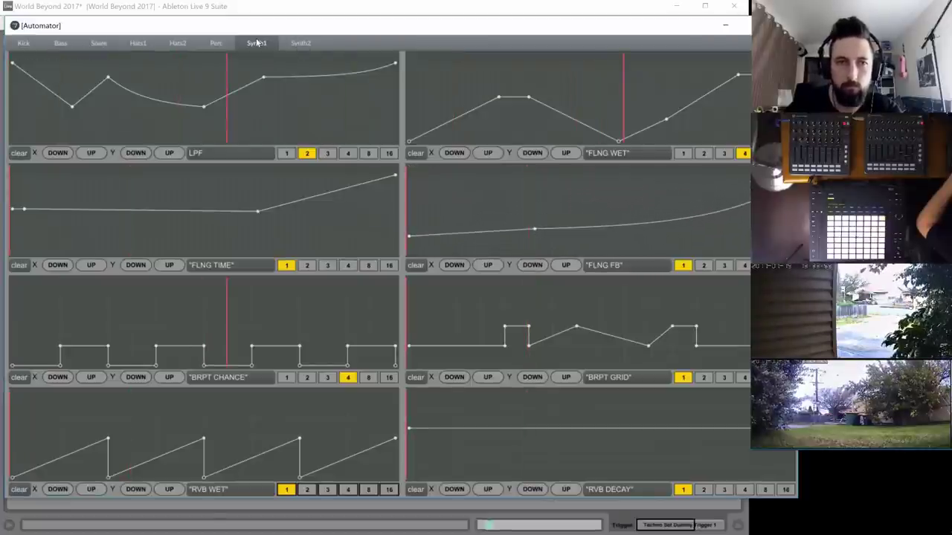
# - For Hats2, draw a full rising ramp in PHASE WET and a high PHASE FREQ curve with a shallow dip before the middle
pyautogui.click(170, 43)
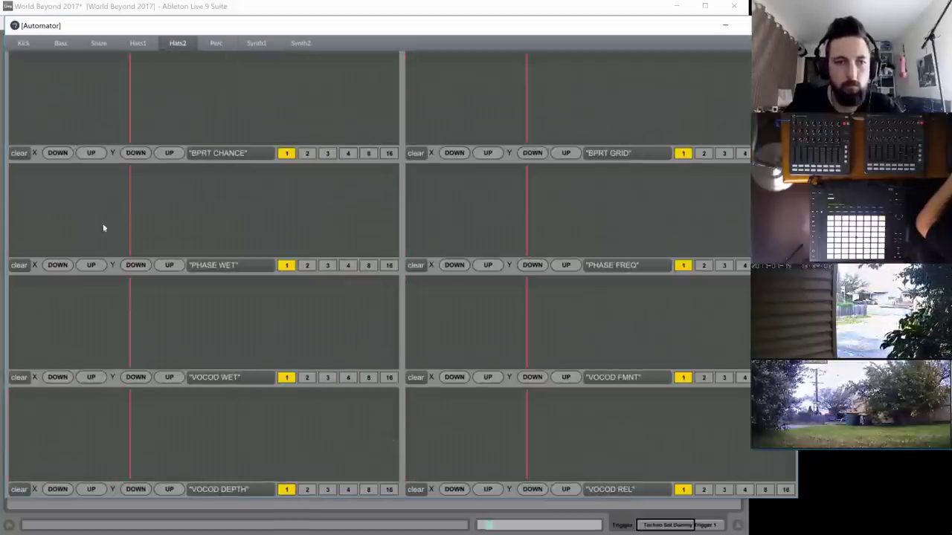
pyautogui.moveTo(11, 255); pyautogui.dragTo(414, 155)
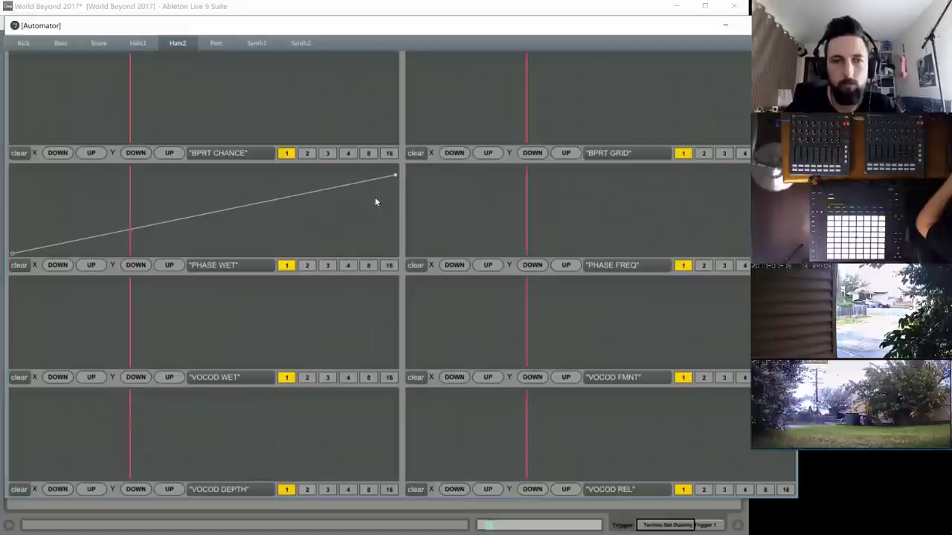
pyautogui.moveTo(409, 254); pyautogui.dragTo(402, 261)
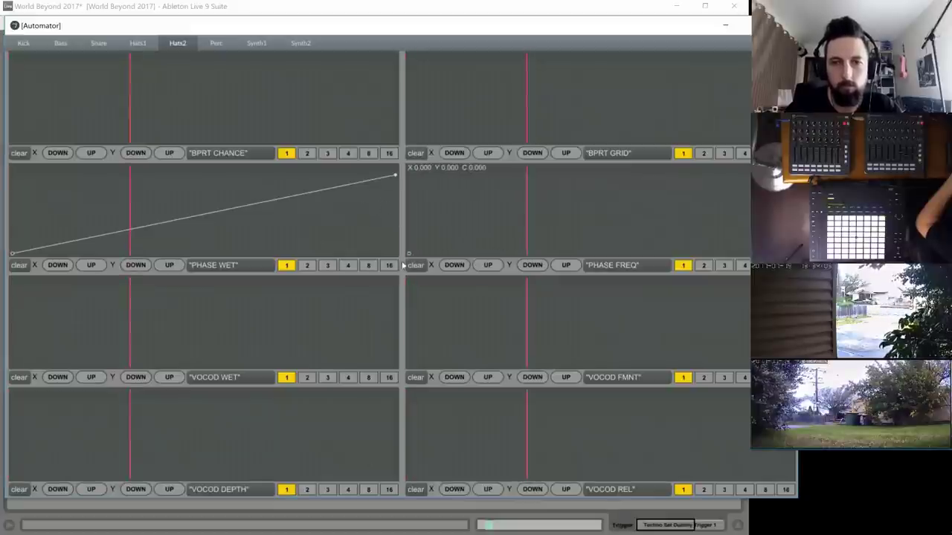
pyautogui.moveTo(383, 226); pyautogui.dragTo(570, 207)
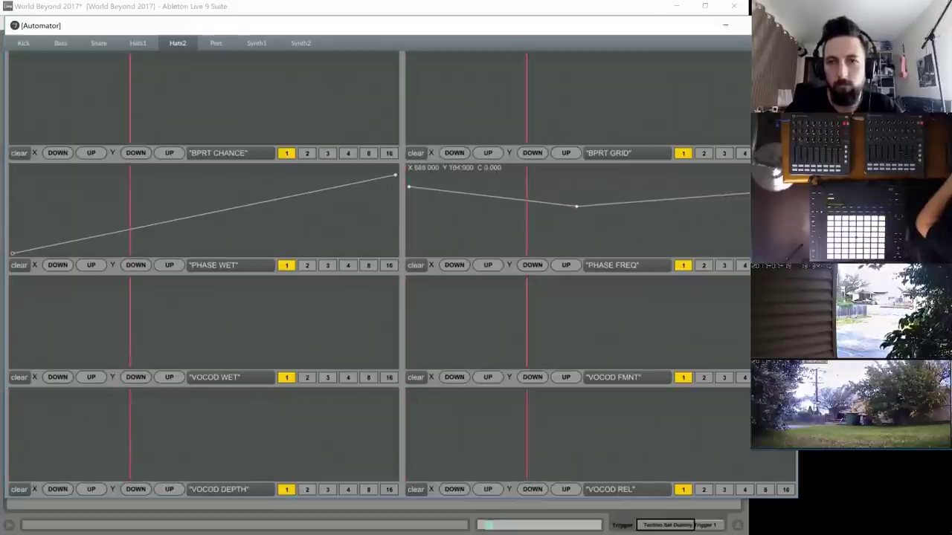
pyautogui.moveTo(773, 191); pyautogui.dragTo(792, 176)
# - Draw a Hats2 VOCOD WET ramp from 0 to the maximum and a VOCOD FMNT ramp rising from a low starting value
pyautogui.moveTo(12, 331); pyautogui.dragTo(1, 336)
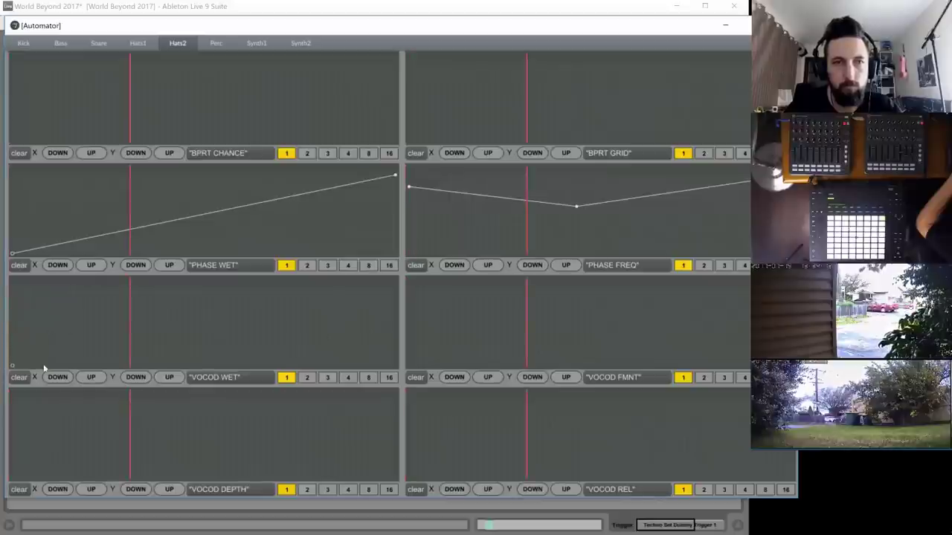
pyautogui.moveTo(43, 368)
pyautogui.mouseDown()
pyautogui.moveTo(374, 312)
pyautogui.moveTo(413, 275)
pyautogui.moveTo(402, 270)
pyautogui.mouseUp()
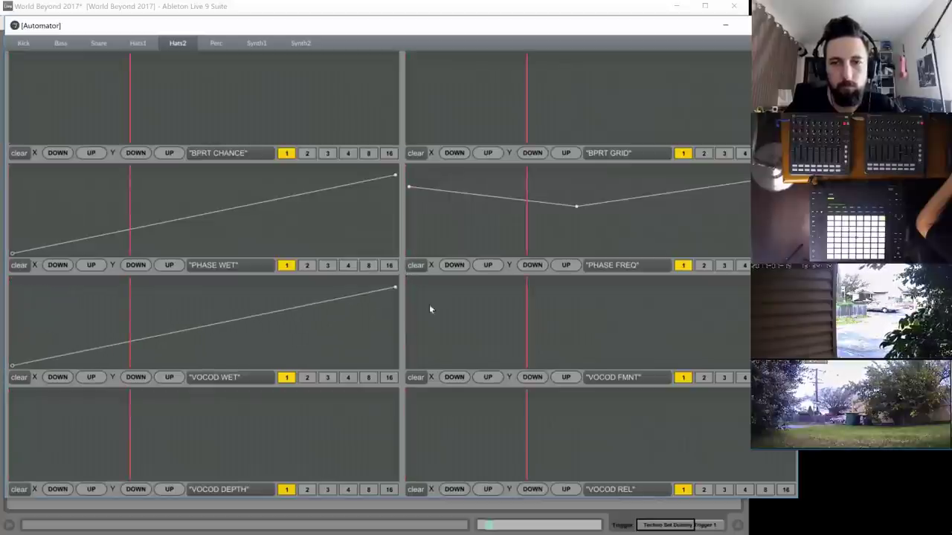
pyautogui.moveTo(441, 333)
pyautogui.mouseDown()
pyautogui.moveTo(744, 298)
pyautogui.moveTo(753, 279)
pyautogui.mouseUp()
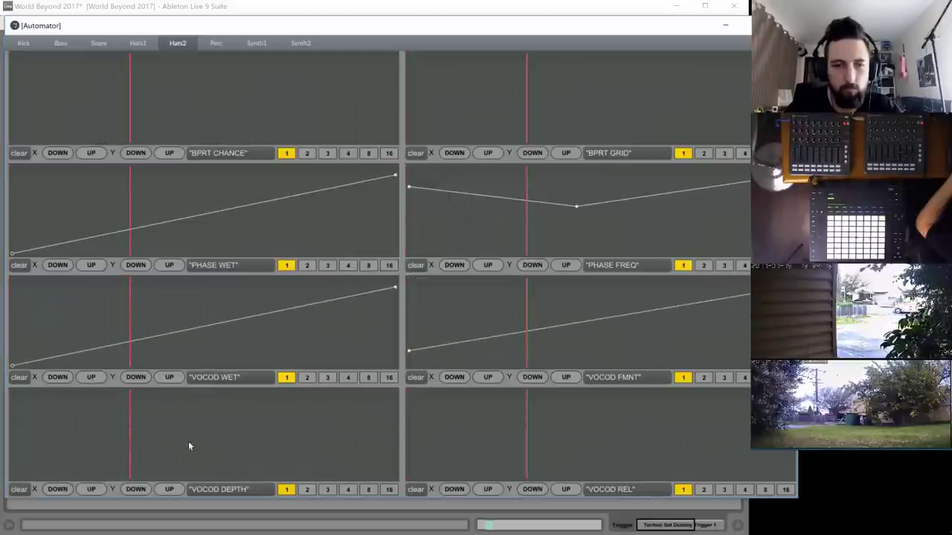
# - Draw a Hats2 VOCOD DEPTH curve that drops vertically at the start and ramps up steadily to near the maximum
pyautogui.moveTo(188, 446); pyautogui.dragTo(3, 424)
pyautogui.moveTo(64, 429)
pyautogui.mouseDown()
pyautogui.moveTo(406, 412)
pyautogui.moveTo(422, 407)
pyautogui.moveTo(416, 402)
pyautogui.mouseUp()
pyautogui.moveTo(119, 447); pyautogui.dragTo(3, 467)
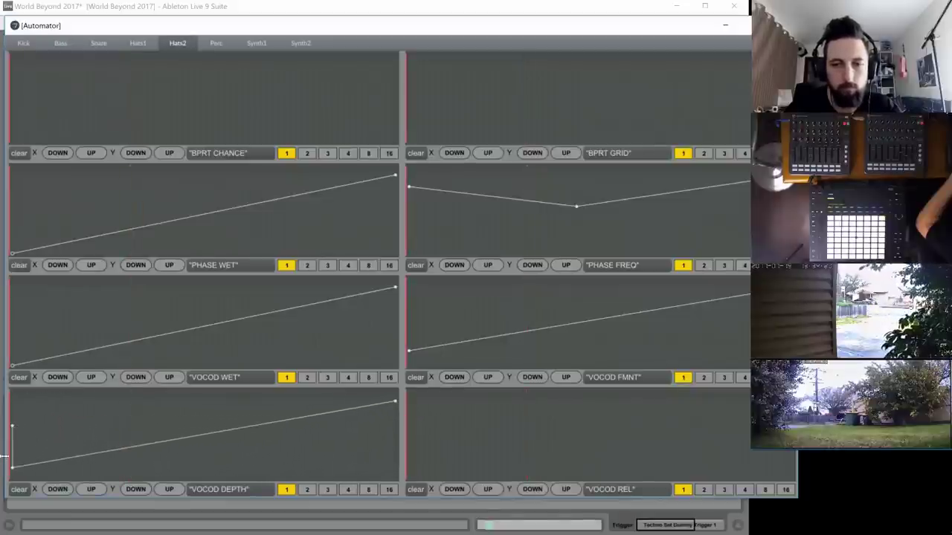
# - Set the Hats2 VOCOD REL length to 2 and draw a zigzag with an initial drop, a small peak, a tall peak and a final rise
pyautogui.moveTo(461, 424); pyautogui.dragTo(754, 419)
pyautogui.moveTo(468, 444); pyautogui.dragTo(376, 501)
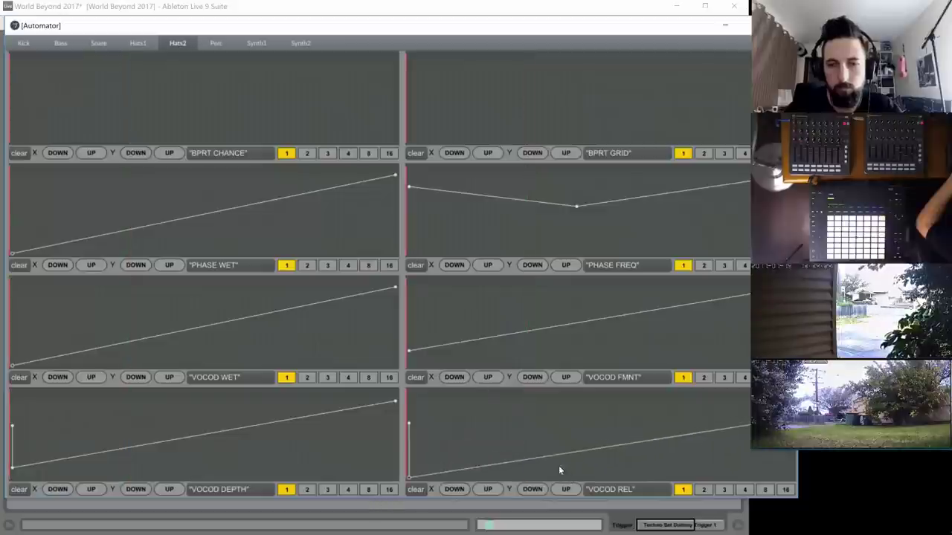
pyautogui.click(558, 474)
pyautogui.click(618, 406)
pyautogui.moveTo(684, 448); pyautogui.dragTo(718, 492)
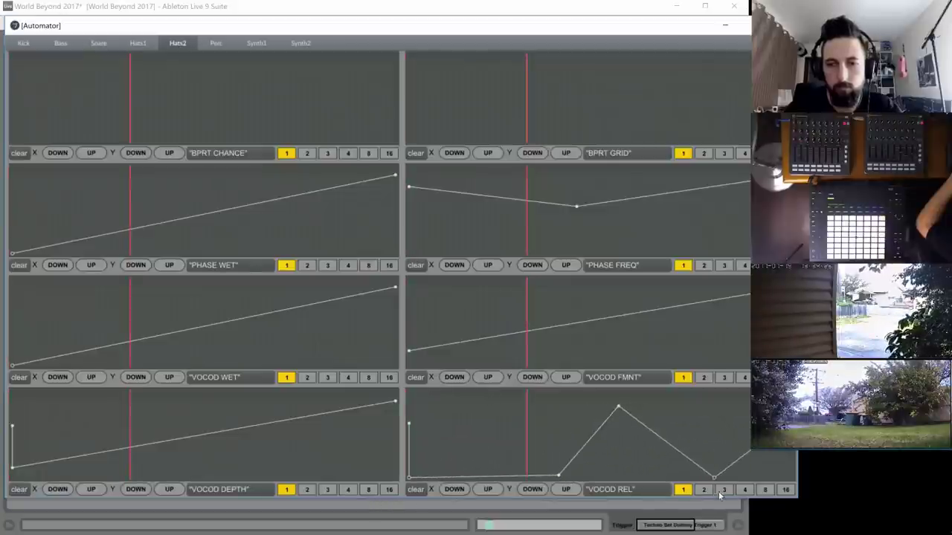
pyautogui.click(703, 490)
pyautogui.moveTo(473, 447); pyautogui.dragTo(476, 443)
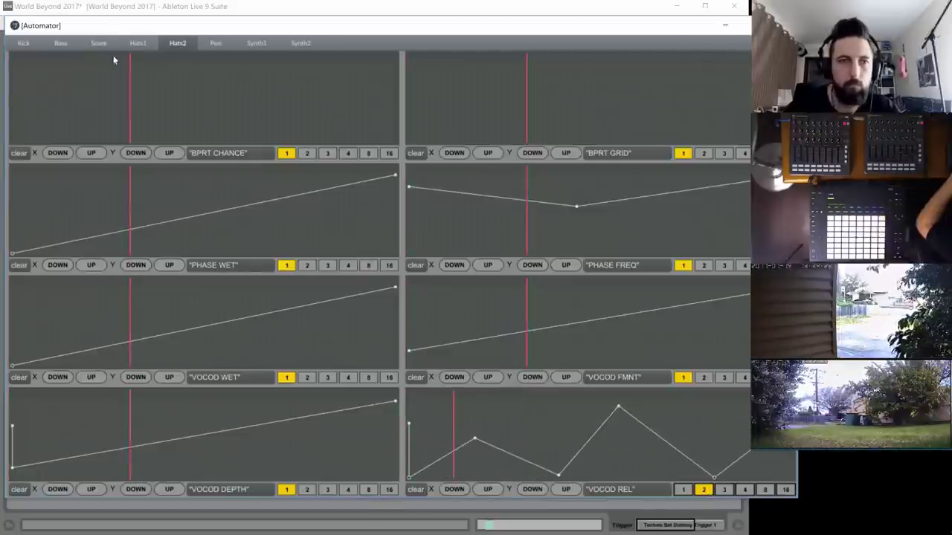
# - For Hats1, draw gently rising CORPUS WET and CORPUS TUNE lines and nearly flat mid-level CORPUS DECAY and CORPUS RES lines
pyautogui.click(141, 44)
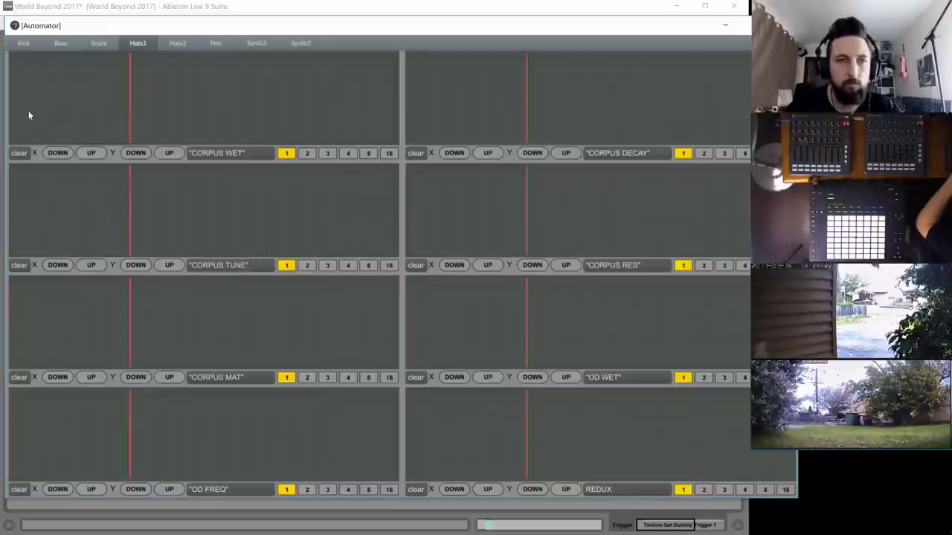
pyautogui.moveTo(12, 121)
pyautogui.mouseDown()
pyautogui.moveTo(315, 141)
pyautogui.moveTo(409, 106)
pyautogui.mouseUp()
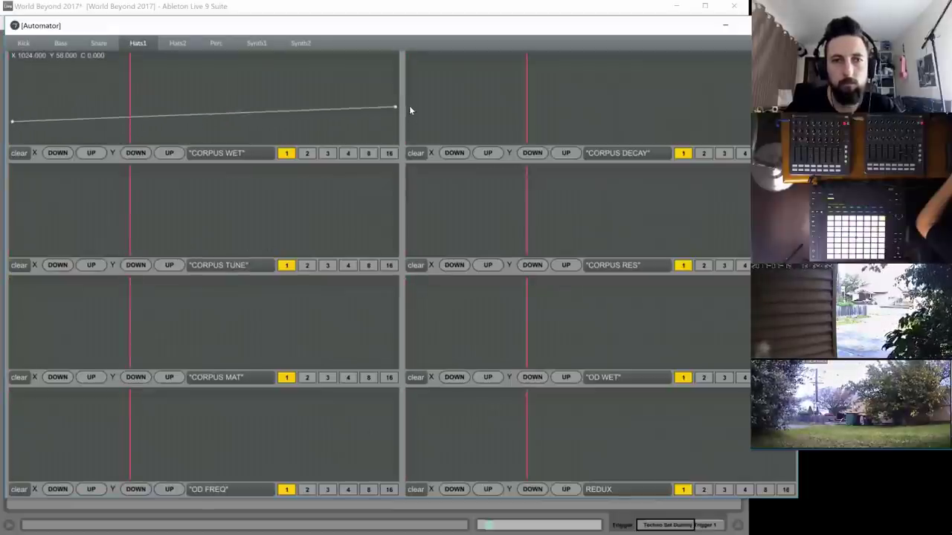
pyautogui.click(408, 107)
pyautogui.moveTo(791, 113); pyautogui.dragTo(791, 104)
pyautogui.moveTo(108, 211)
pyautogui.mouseDown()
pyautogui.moveTo(441, 199)
pyautogui.moveTo(759, 219)
pyautogui.mouseUp()
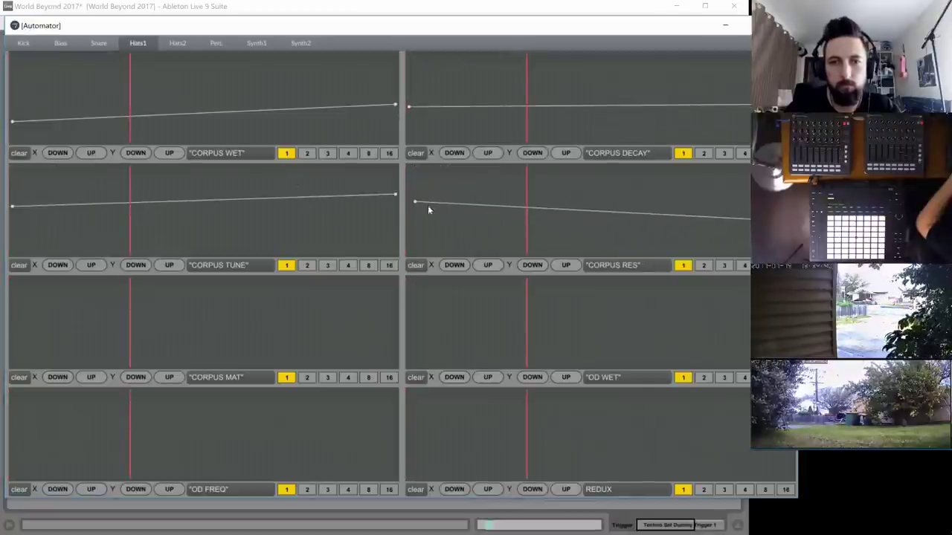
pyautogui.moveTo(414, 201); pyautogui.dragTo(407, 216)
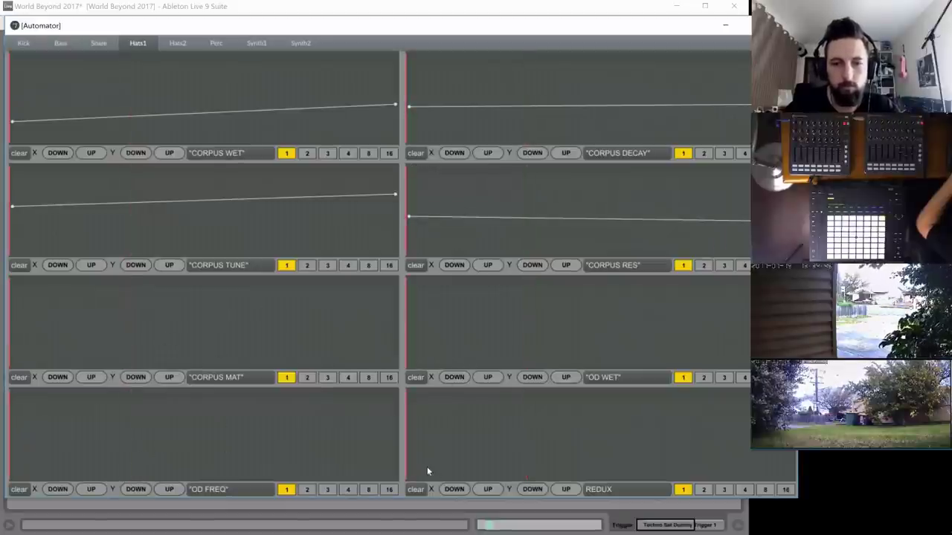
# - Draw a Hats1 REDUX ramp rising from 0 at the start to about 44 at the end
pyautogui.click(409, 477)
pyautogui.moveTo(527, 468); pyautogui.dragTo(805, 453)
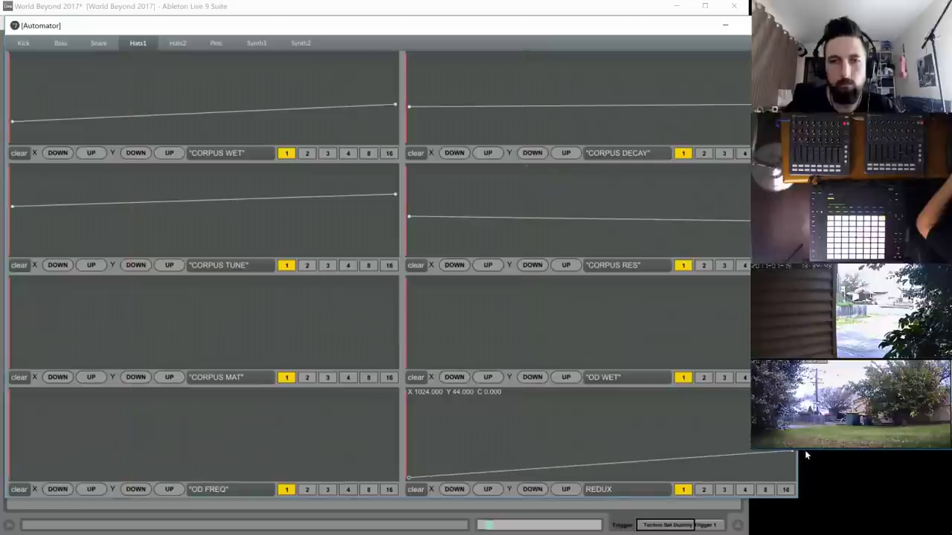
# - For Bass, draw a FLNG WET curve peaking at the middle and a FLNG TIME curve with a high peak, deep dip and final rise
pyautogui.click(61, 46)
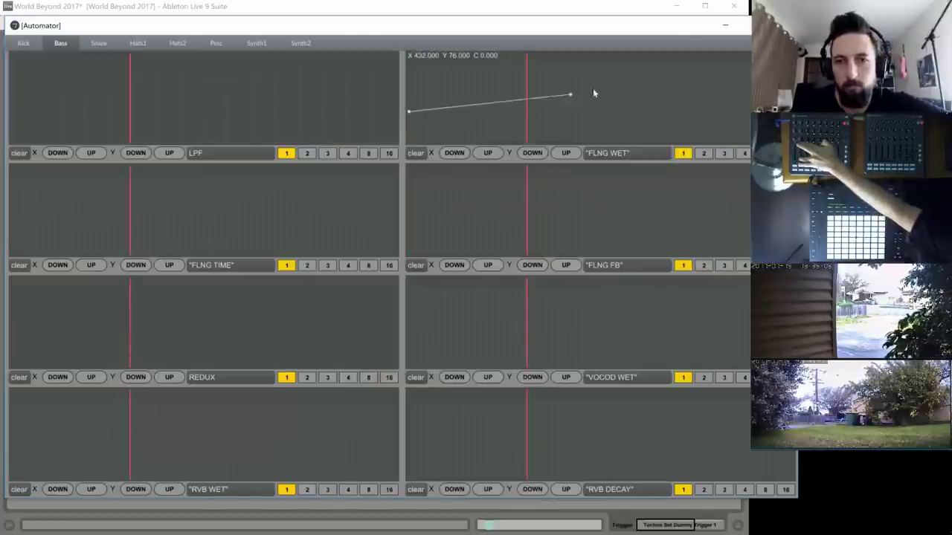
pyautogui.moveTo(594, 93); pyautogui.dragTo(607, 70)
pyautogui.moveTo(728, 92); pyautogui.dragTo(792, 105)
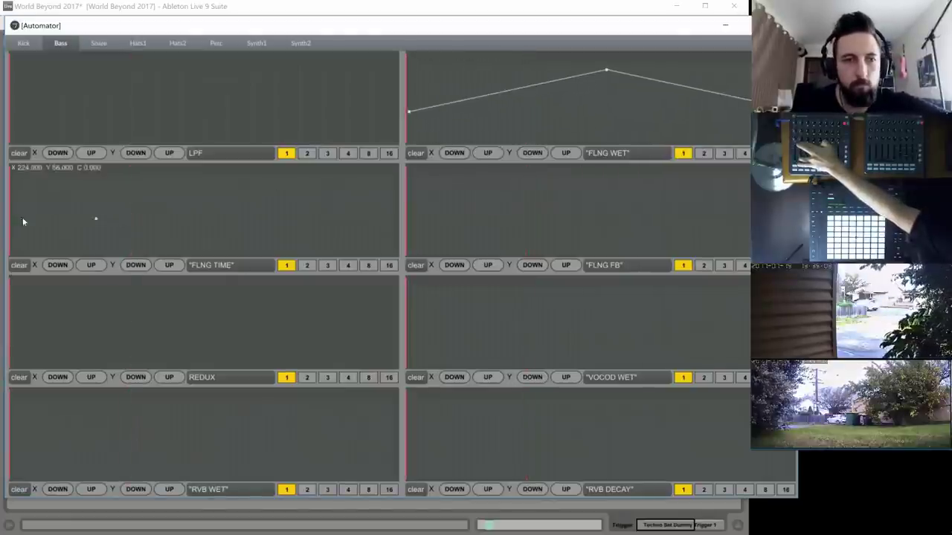
pyautogui.moveTo(22, 217); pyautogui.dragTo(169, 191)
pyautogui.moveTo(210, 217); pyautogui.dragTo(245, 243)
pyautogui.moveTo(280, 224); pyautogui.dragTo(371, 181)
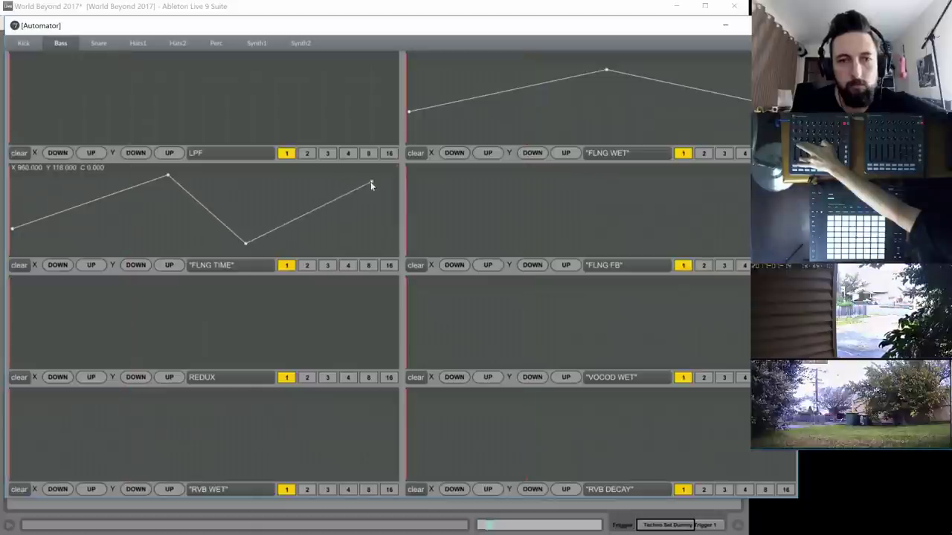
# - Draw a Bass FLNG FB curve that stays level until mid-way, rises to a high plateau, and set its length to 2
pyautogui.moveTo(663, 200); pyautogui.dragTo(703, 186)
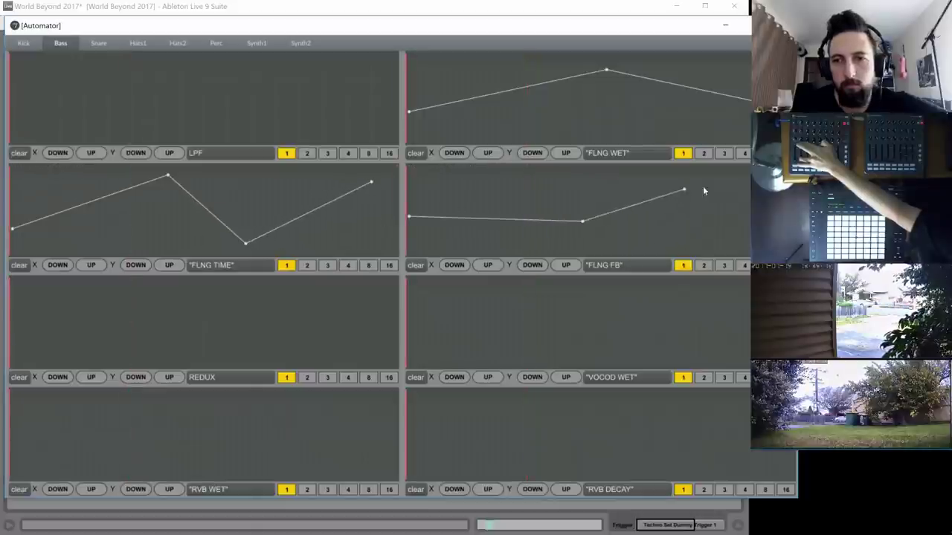
pyautogui.click(791, 189)
pyautogui.click(704, 268)
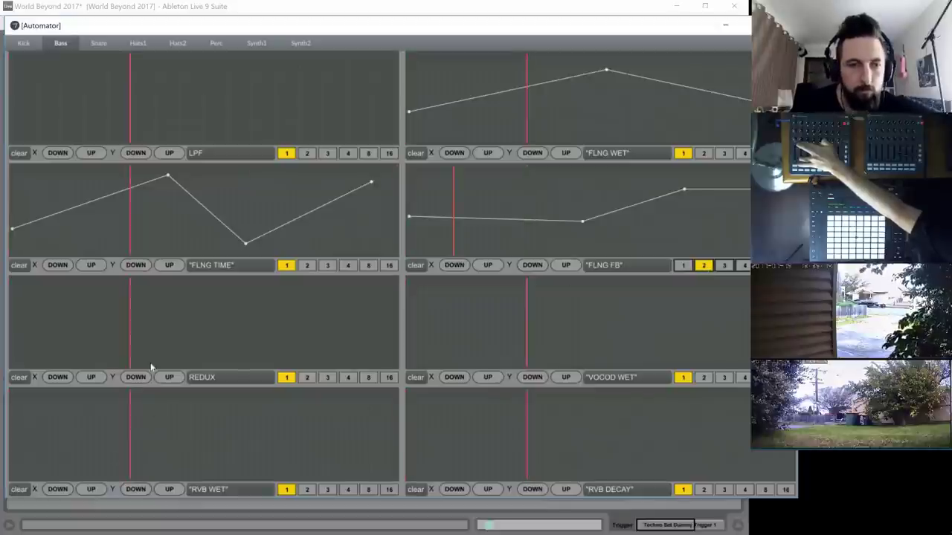
# - With length 4 for both, draw a Bass REDUX triangle peaking at about 64 and a VOCOD WET curve that rises from 0 in the last quarter
pyautogui.click(204, 326)
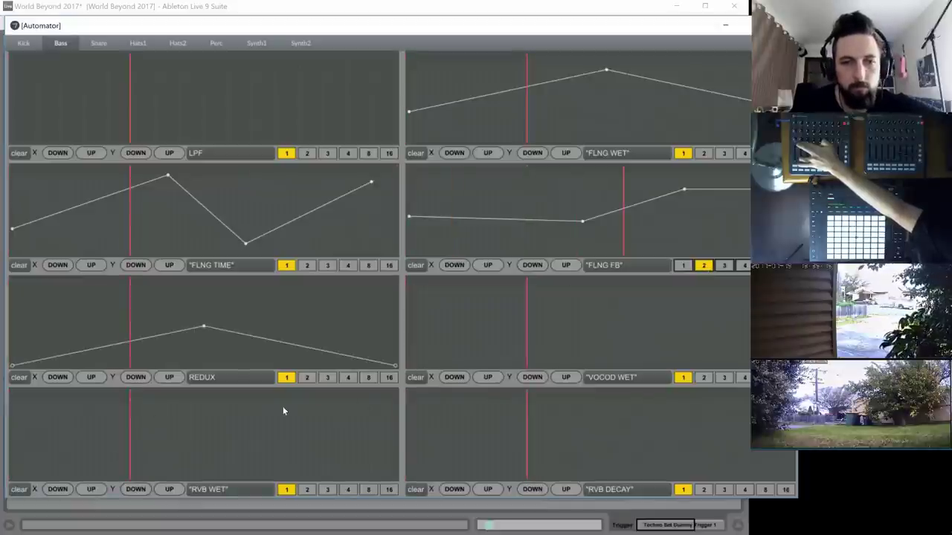
pyautogui.click(348, 377)
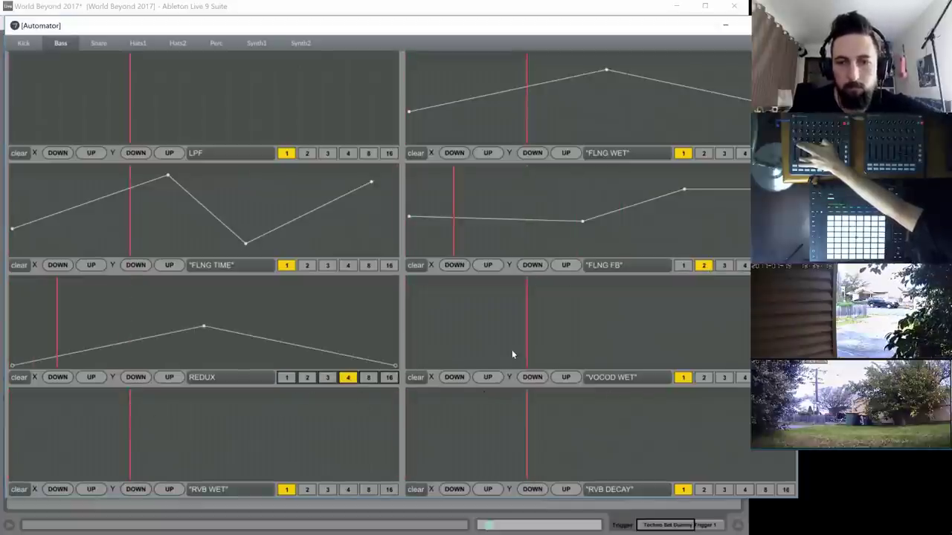
pyautogui.moveTo(414, 363); pyautogui.dragTo(401, 369)
pyautogui.click(742, 377)
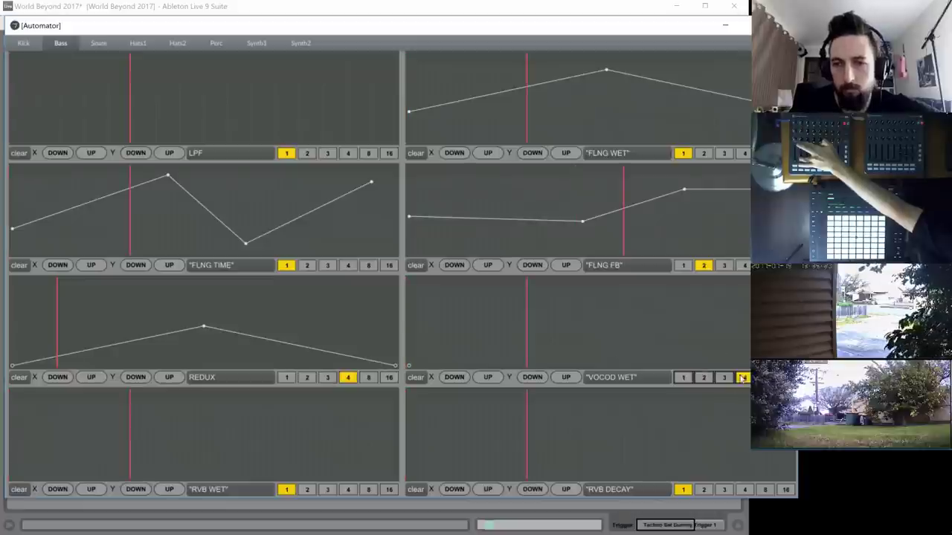
pyautogui.click(754, 363)
pyautogui.moveTo(755, 363); pyautogui.dragTo(758, 325)
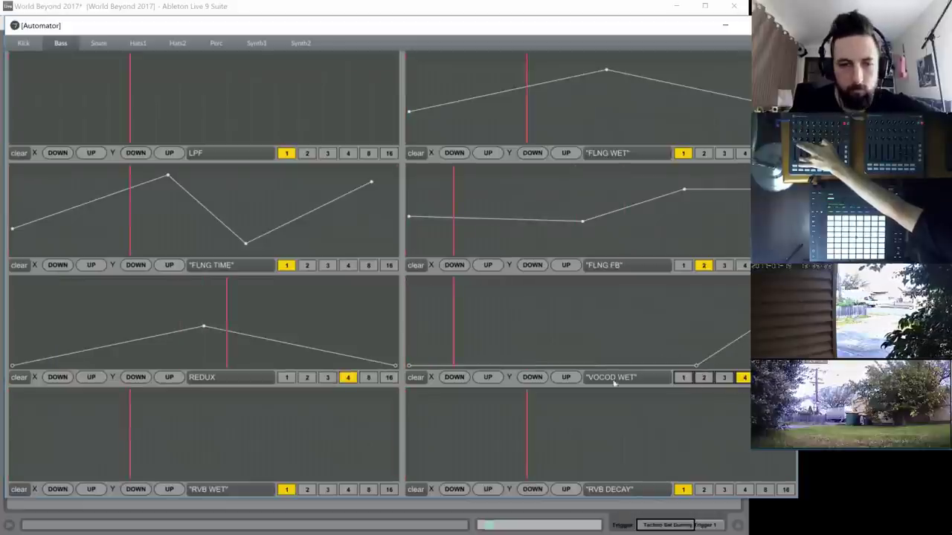
# - Draw a Bass RVB WET ramp to a plateau of about 64 with length 2, and a flat RVB DECAY line at about 76
pyautogui.moveTo(128, 465)
pyautogui.mouseDown()
pyautogui.moveTo(216, 452)
pyautogui.moveTo(221, 438)
pyautogui.mouseUp()
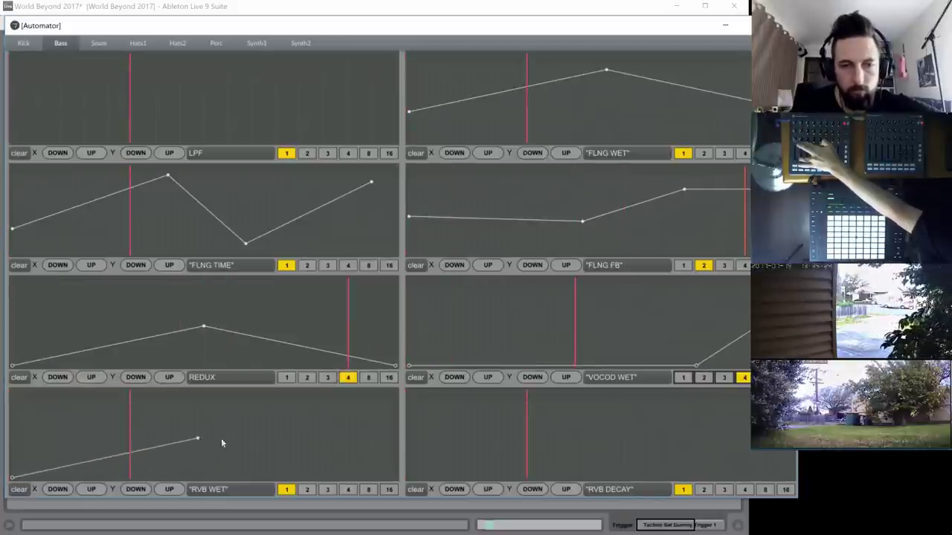
pyautogui.click(308, 490)
pyautogui.moveTo(409, 425); pyautogui.dragTo(408, 431)
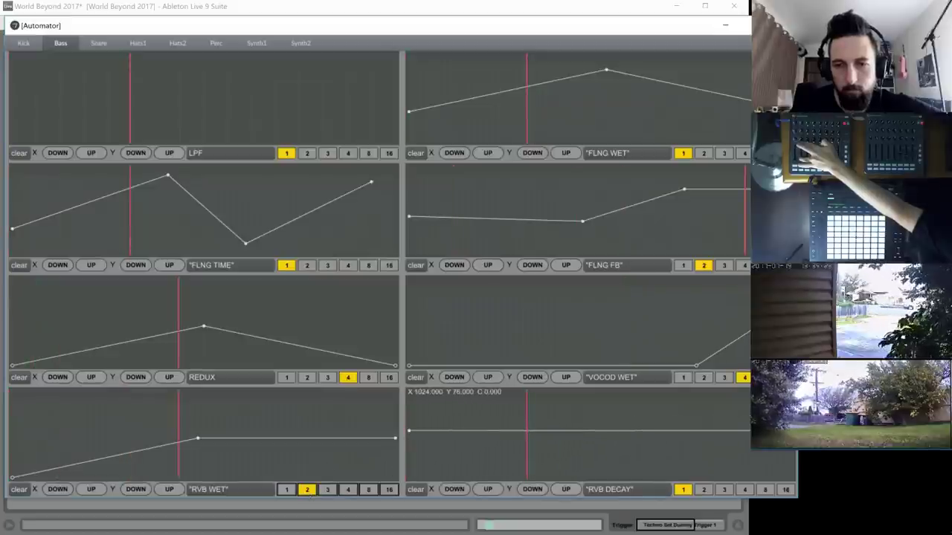
# - Lower the middle and end points of the Bass RVB WET curve equally to form a low plateau
pyautogui.moveTo(195, 437); pyautogui.dragTo(197, 462)
pyautogui.keyDown('shift'); pyautogui.click(198, 438); pyautogui.keyUp('shift')
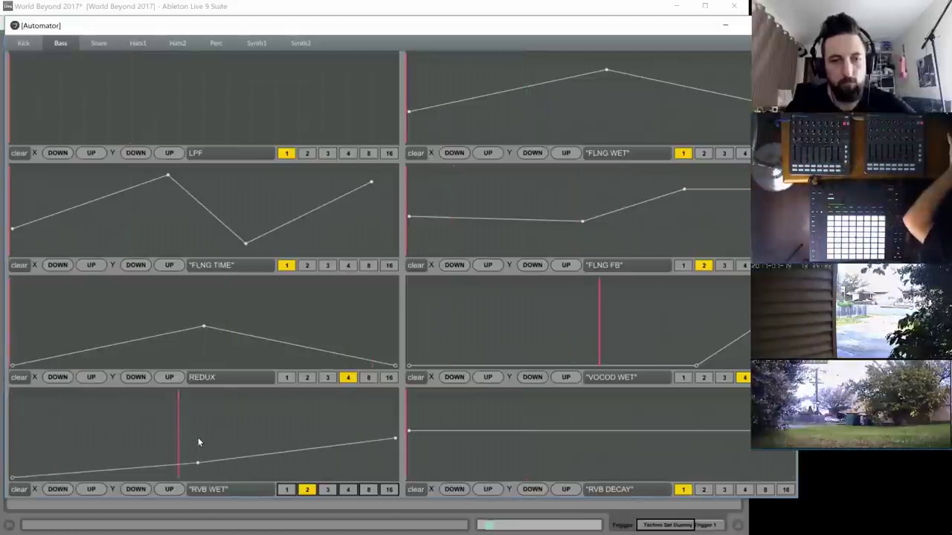
pyautogui.click(393, 439)
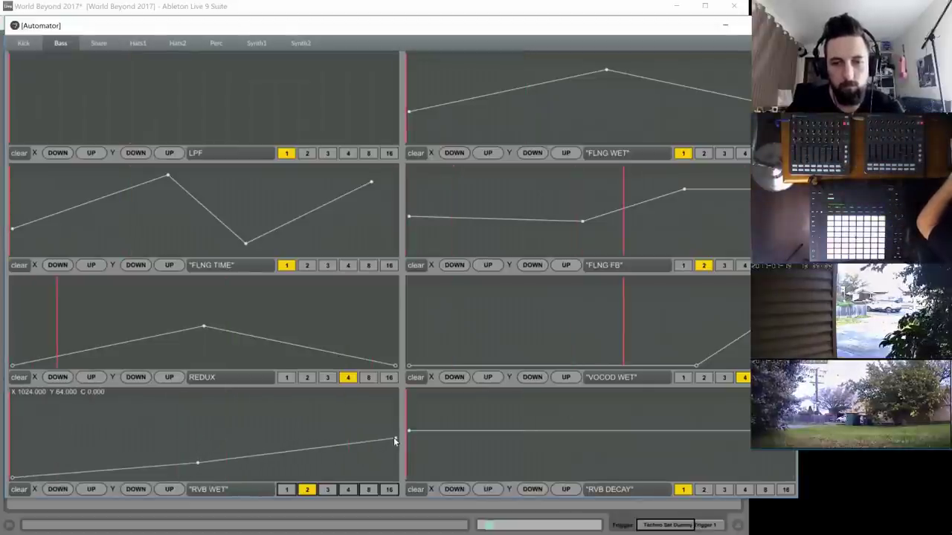
pyautogui.moveTo(393, 437); pyautogui.dragTo(394, 463)
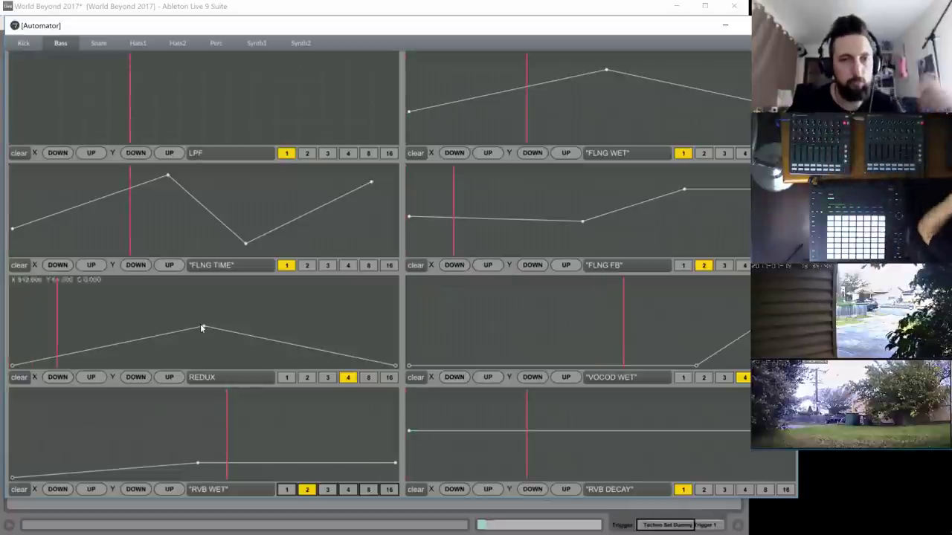
# - Reshape Bass REDUX into a low ramp that drops to 0 at the middle, and make the VOCOD WET rise start earlier
pyautogui.click(60, 377)
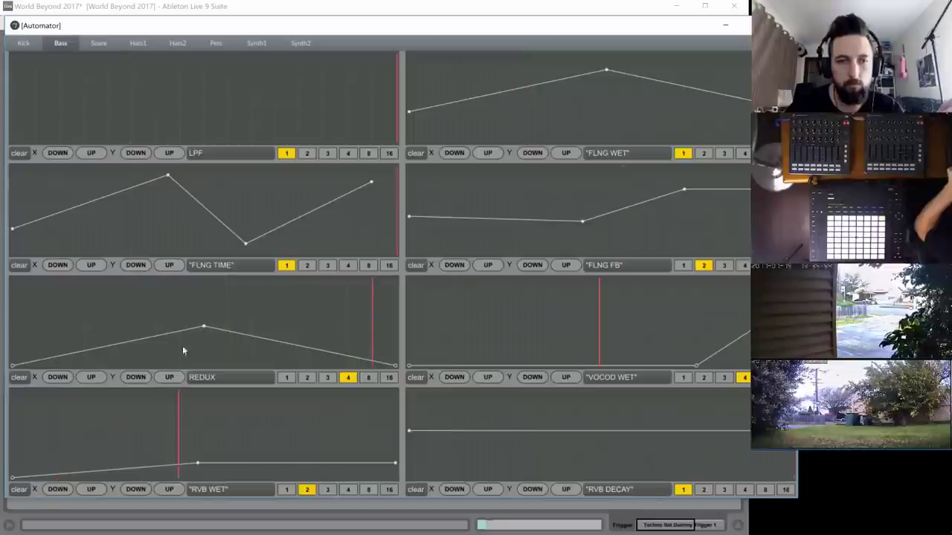
pyautogui.click(130, 379)
pyautogui.click(203, 345)
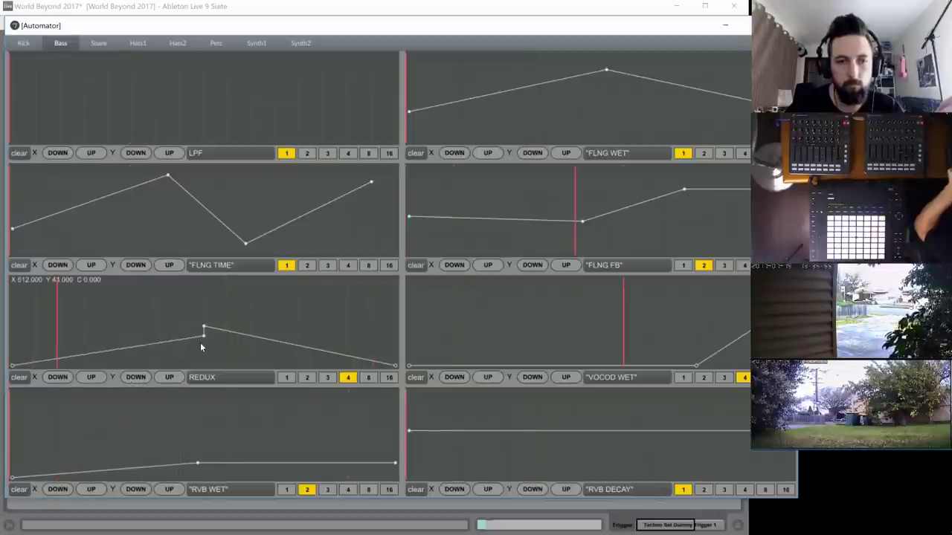
pyautogui.moveTo(207, 326); pyautogui.dragTo(203, 359)
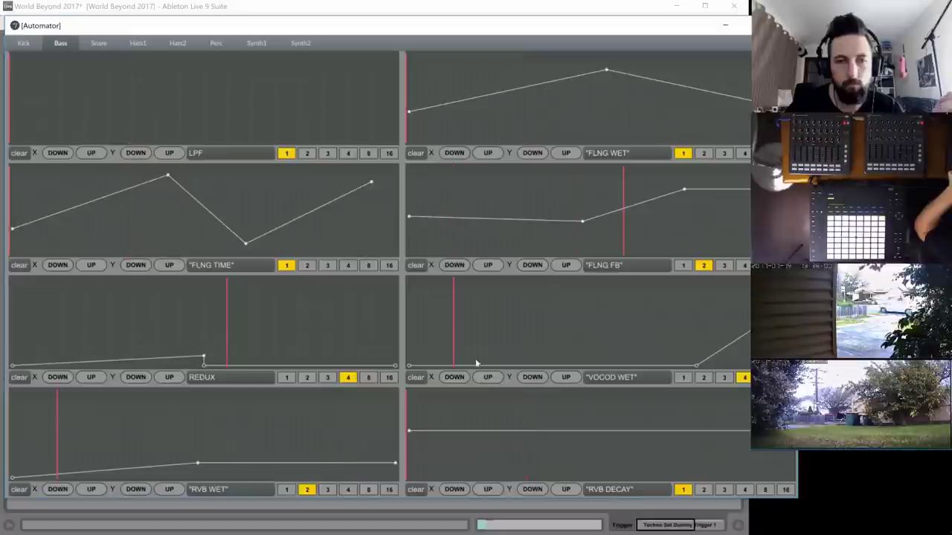
pyautogui.moveTo(696, 365); pyautogui.dragTo(561, 381)
# - Clear the Synth1 LPF curve, draw a triangle peaking near the middle, and set its length to 1
pyautogui.click(23, 43)
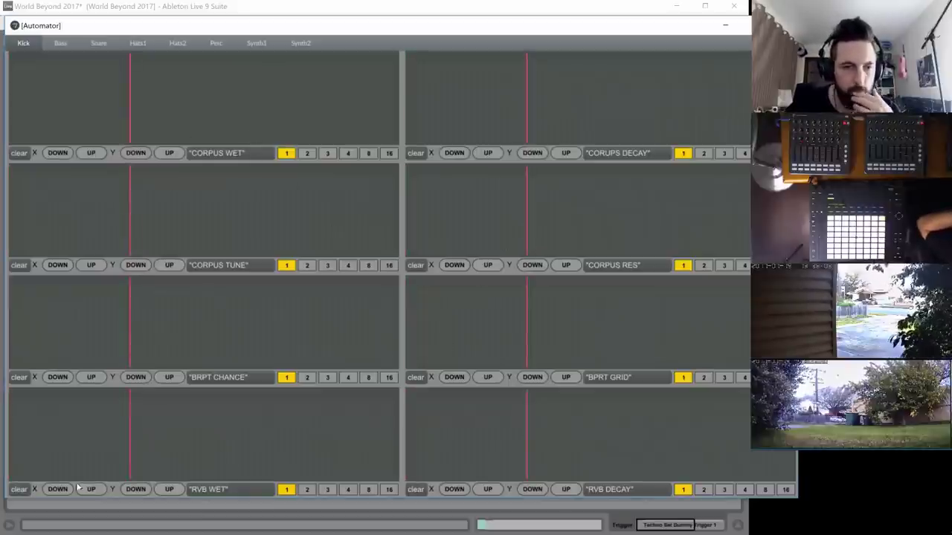
pyautogui.click(260, 44)
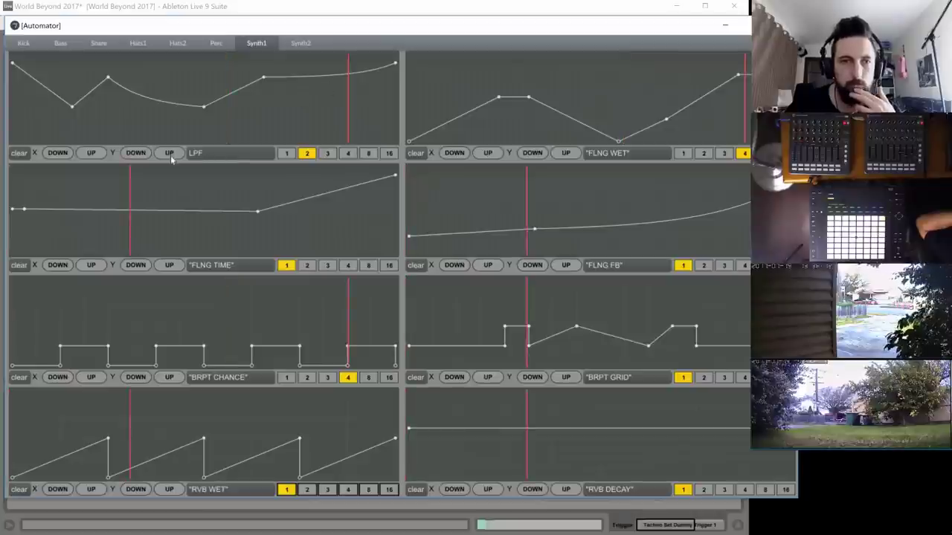
pyautogui.click(18, 152)
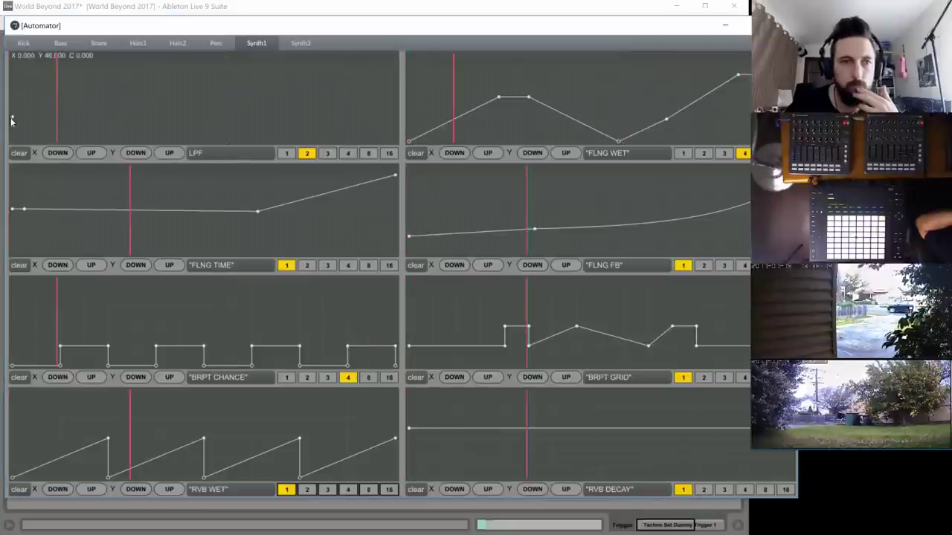
pyautogui.moveTo(11, 120)
pyautogui.mouseDown()
pyautogui.moveTo(371, 122)
pyautogui.moveTo(416, 113)
pyautogui.mouseUp()
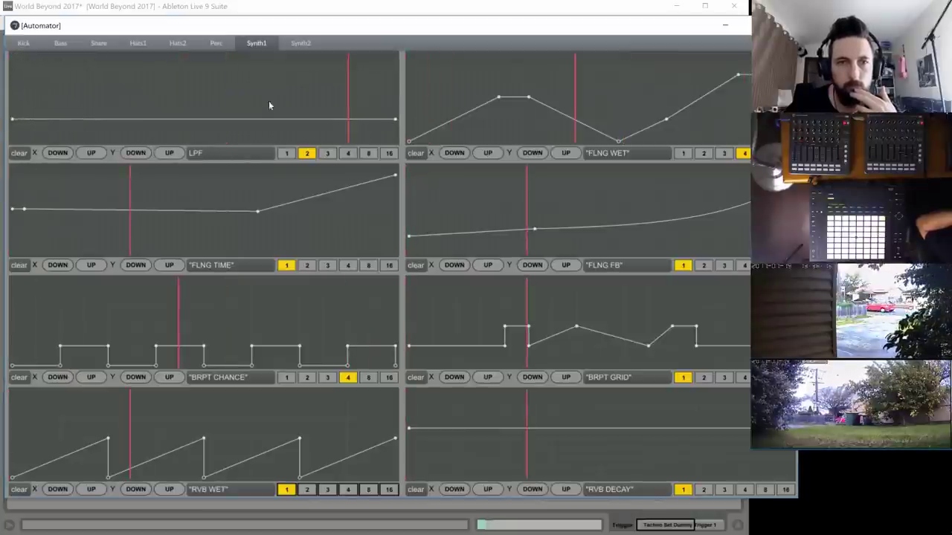
pyautogui.moveTo(189, 105); pyautogui.dragTo(192, 85)
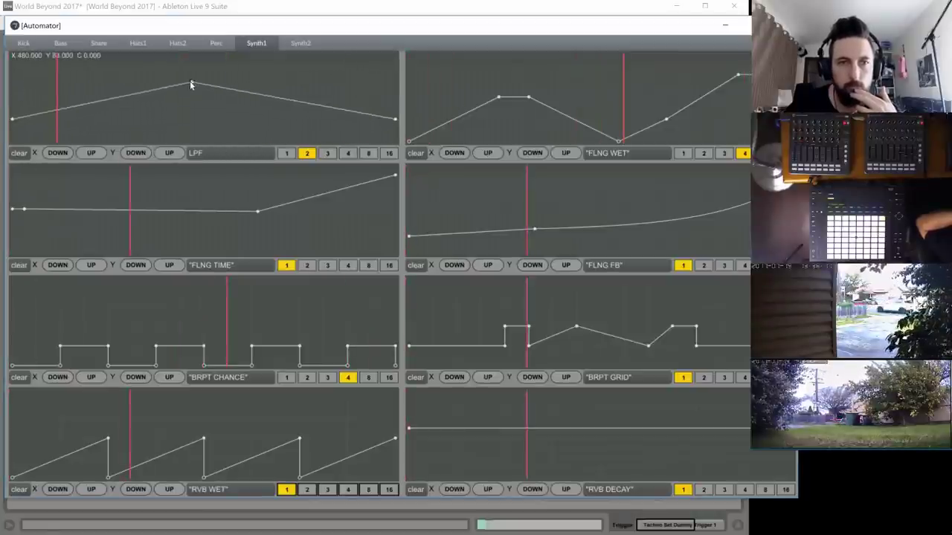
pyautogui.click(286, 153)
# - Try a more jagged Synth1 LPF curve with two drops to 0, a tall peak between them and a high plateau after
pyautogui.moveTo(121, 111); pyautogui.dragTo(95, 140)
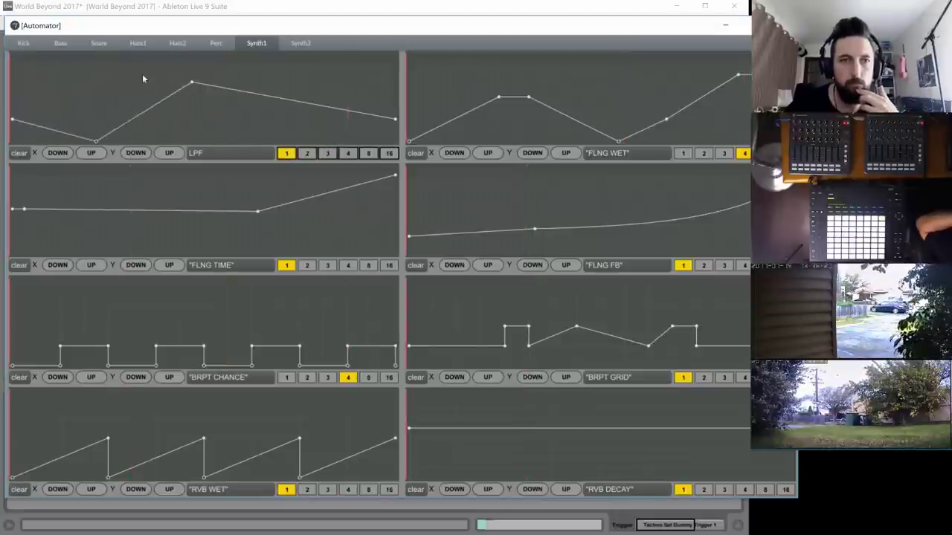
pyautogui.moveTo(144, 79); pyautogui.dragTo(144, 63)
pyautogui.moveTo(191, 90); pyautogui.dragTo(193, 167)
pyautogui.moveTo(259, 96); pyautogui.dragTo(269, 75)
pyautogui.click(311, 75)
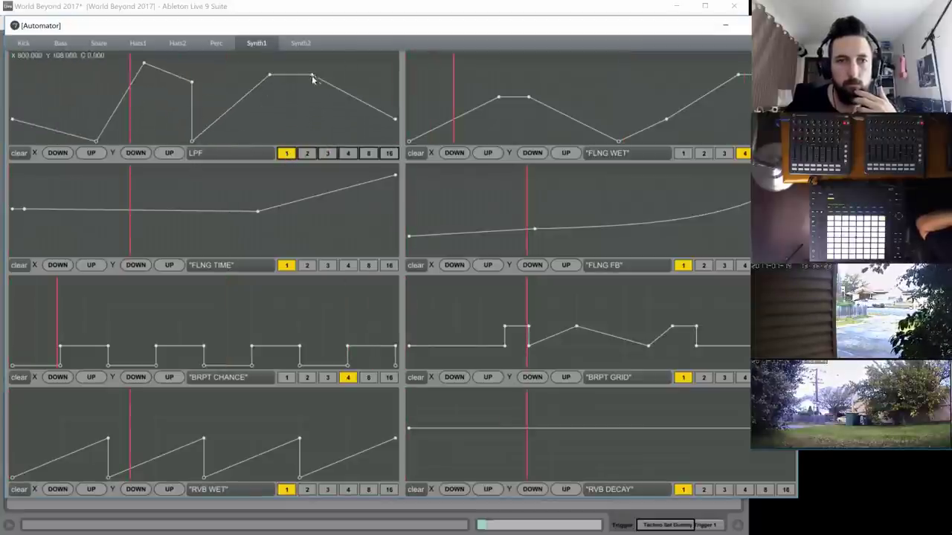
# - Clear the Synth1 LPF curve and draw a zigzag with high ends, two high inner peaks and three dips between them
pyautogui.click(18, 153)
pyautogui.click(72, 107)
pyautogui.click(132, 64)
pyautogui.click(179, 111)
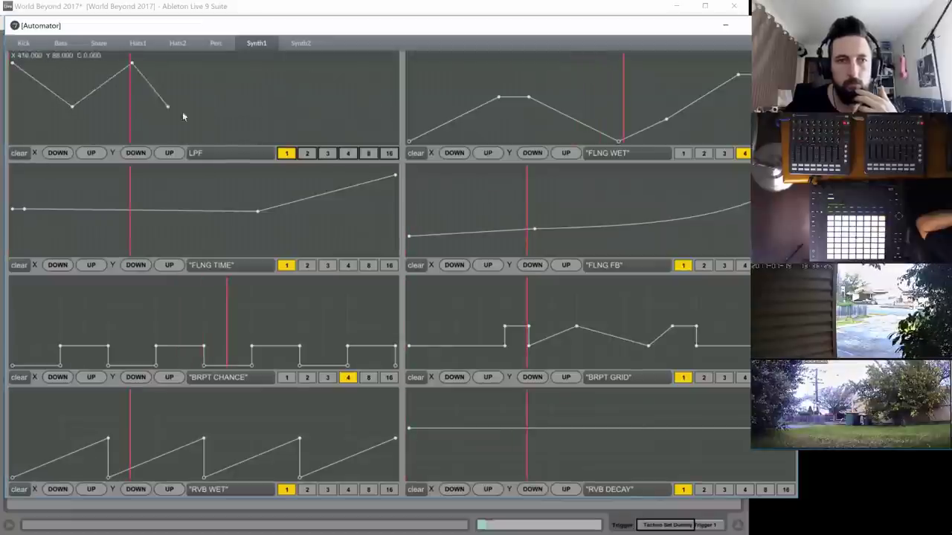
pyautogui.click(275, 63)
pyautogui.click(305, 92)
pyautogui.click(395, 63)
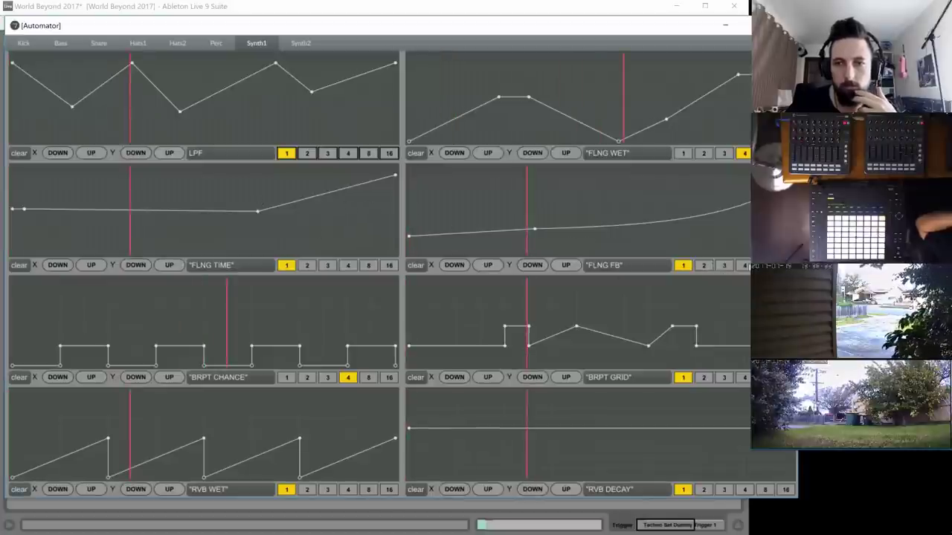
# - Set the Synth1 FLNG TIME length to 4 and the BRPT CHANCE and BRPT GRID lengths to 16
pyautogui.click(348, 266)
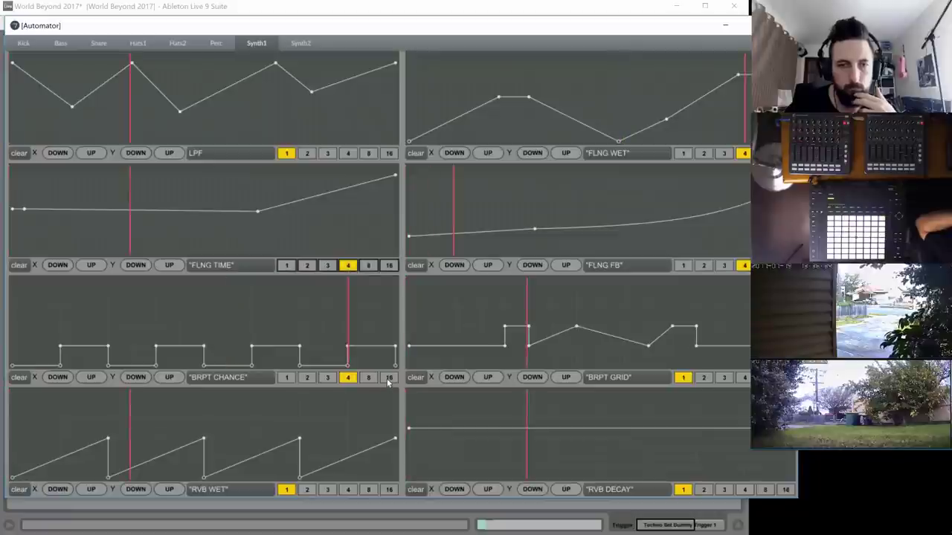
pyautogui.click(388, 377)
pyautogui.click(785, 377)
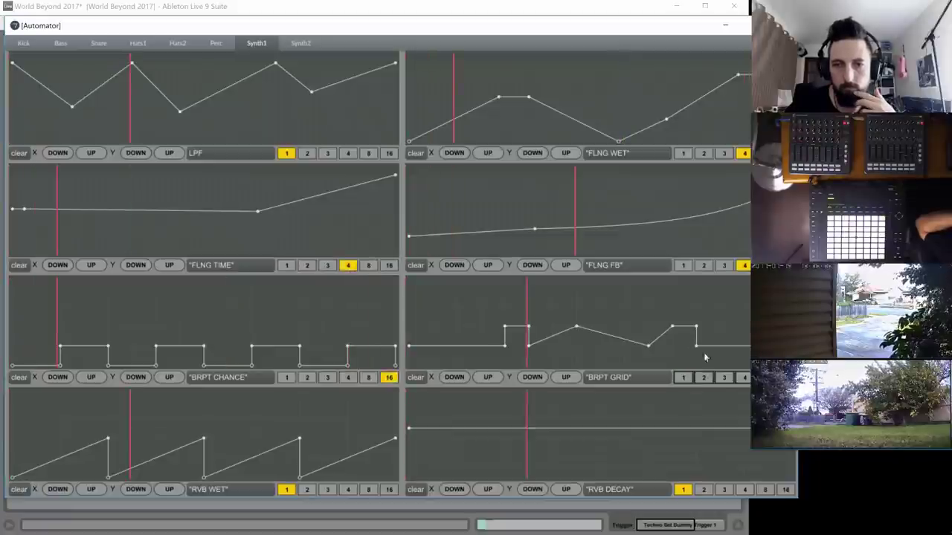
# - Add higher points to the Synth1 BRPT GRID curve, with a tall peak past the middle and another near the end, and close the Automator window
pyautogui.click(519, 303)
pyautogui.moveTo(622, 308); pyautogui.dragTo(648, 287)
pyautogui.click(744, 308)
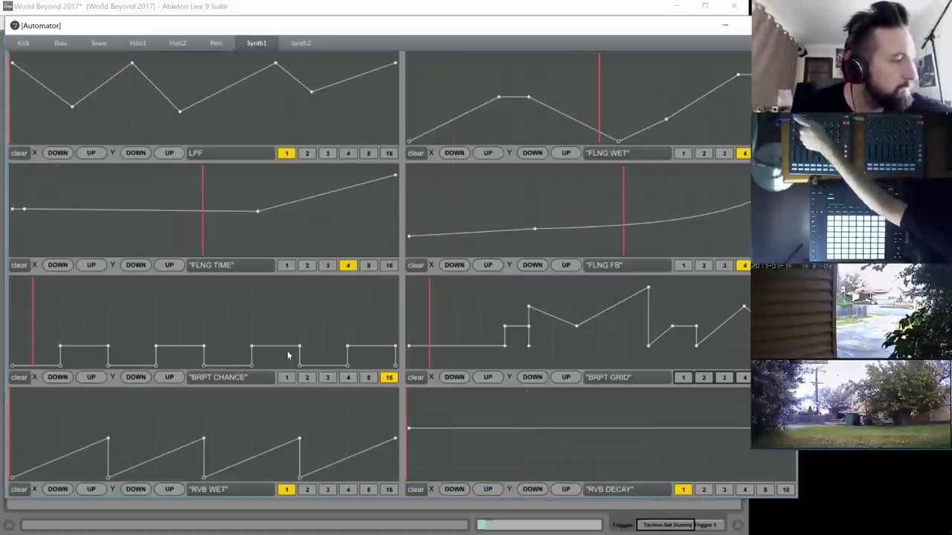
pyautogui.click(733, 6)
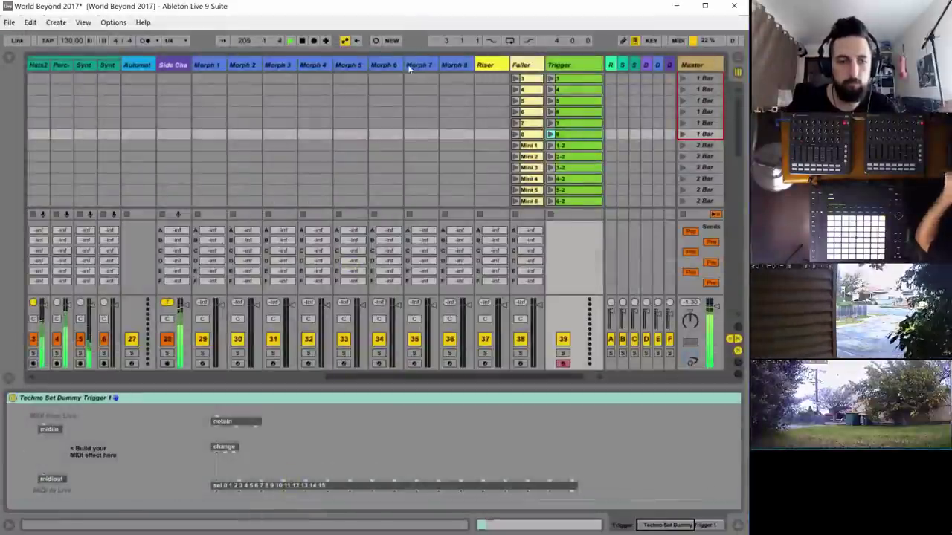
# - Clear the automation in the Automator device and restart playback of the Track 1 clips
pyautogui.click(137, 65)
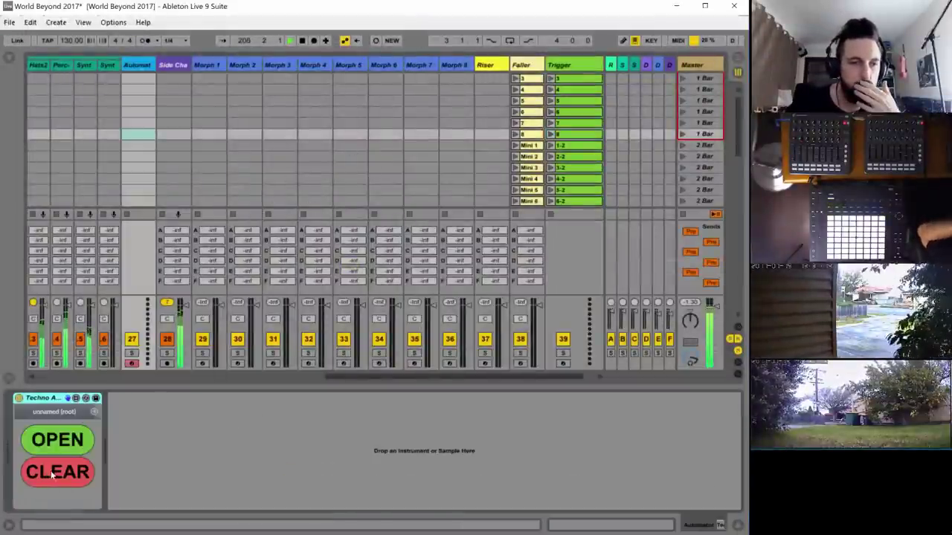
pyautogui.click(62, 478)
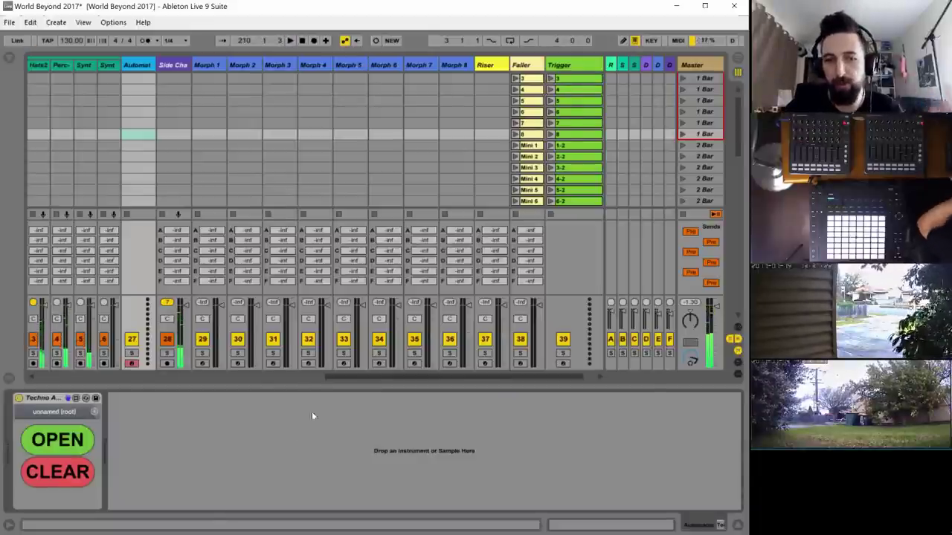
pyautogui.moveTo(340, 379); pyautogui.dragTo(2, 377)
pyautogui.scroll(-3, 167, 142)
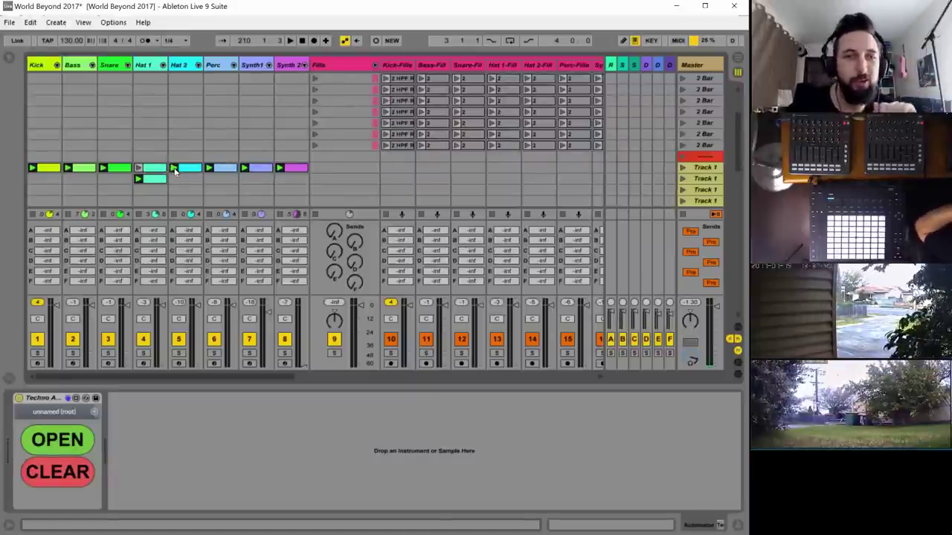
pyautogui.scroll(-3, 159, 156)
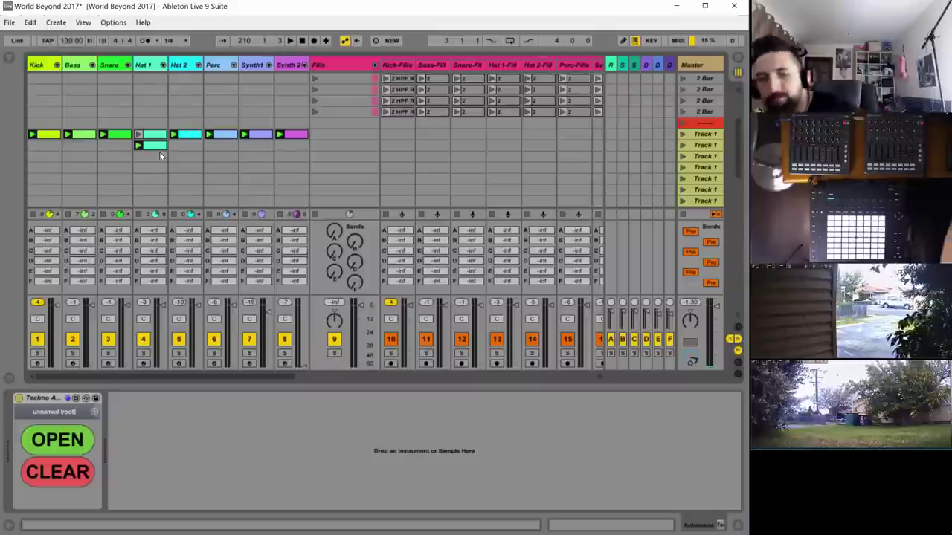
pyautogui.press('space')
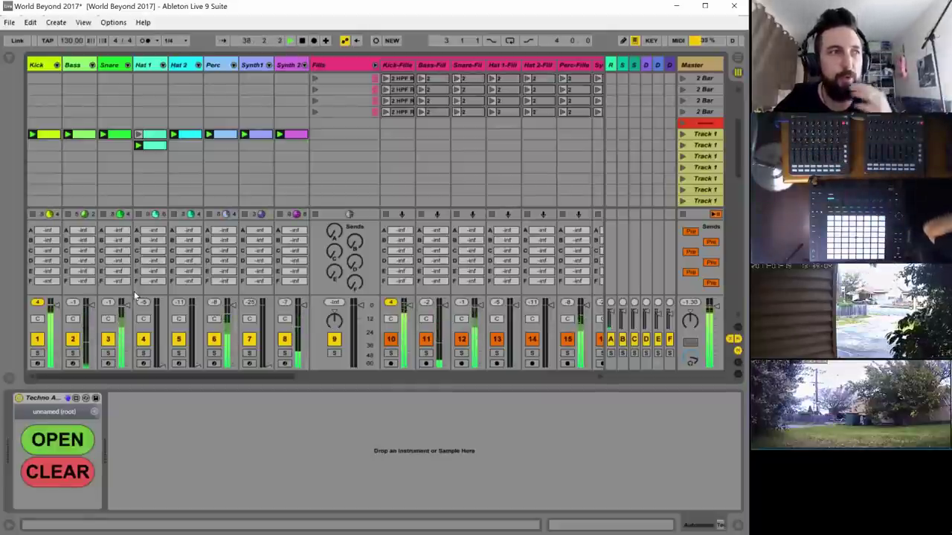
# - Solo the Snare track and set its Operator Transpose to -20 st
pyautogui.click(106, 216)
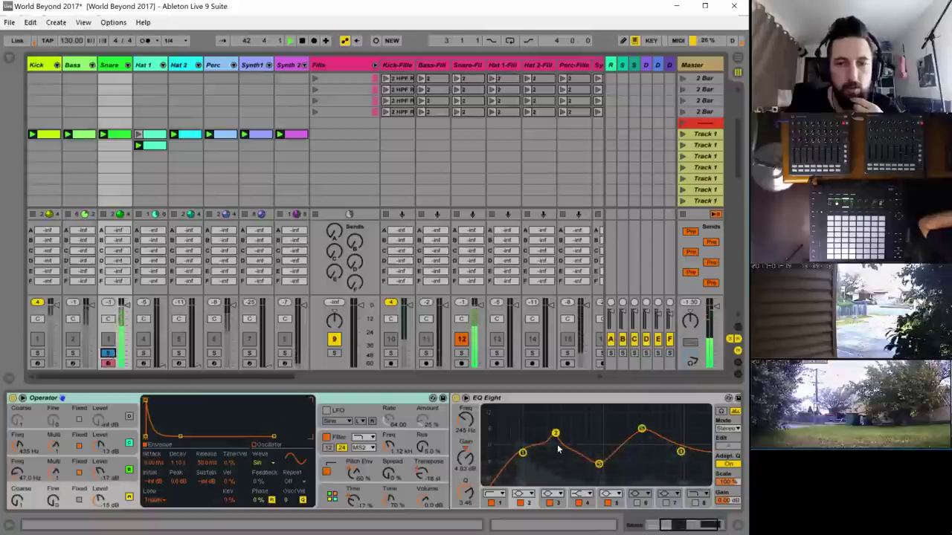
pyautogui.click(418, 476)
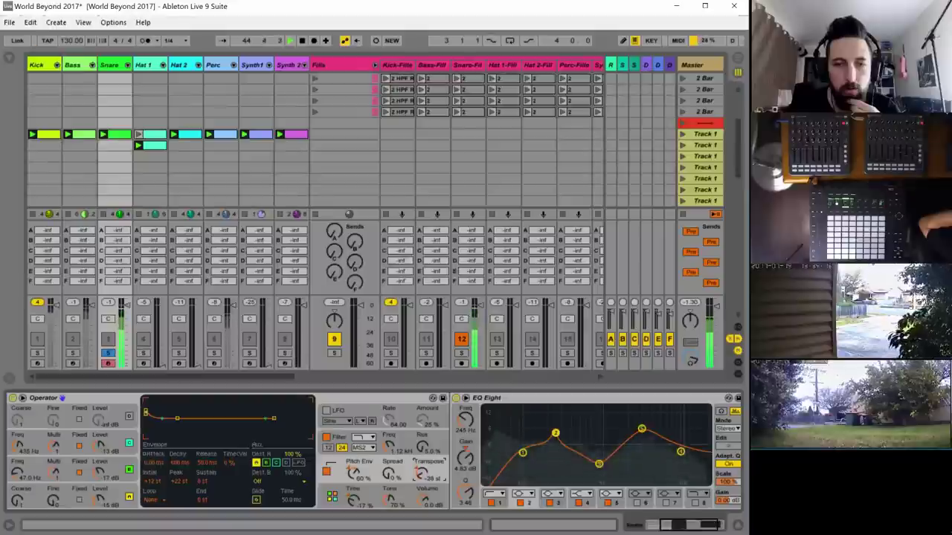
pyautogui.moveTo(420, 474); pyautogui.dragTo(421, 460)
# - Set the snare's Pitch Env to 76 % with a short decay and +31 st peak, and EQ Eight band 2 to 7.07 dB
pyautogui.moveTo(522, 452); pyautogui.dragTo(543, 423)
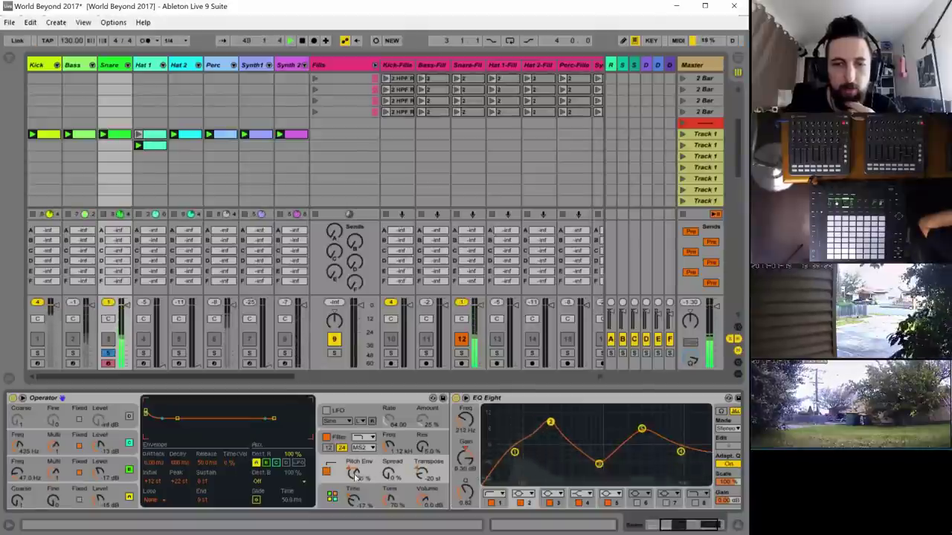
pyautogui.moveTo(174, 461); pyautogui.dragTo(178, 500)
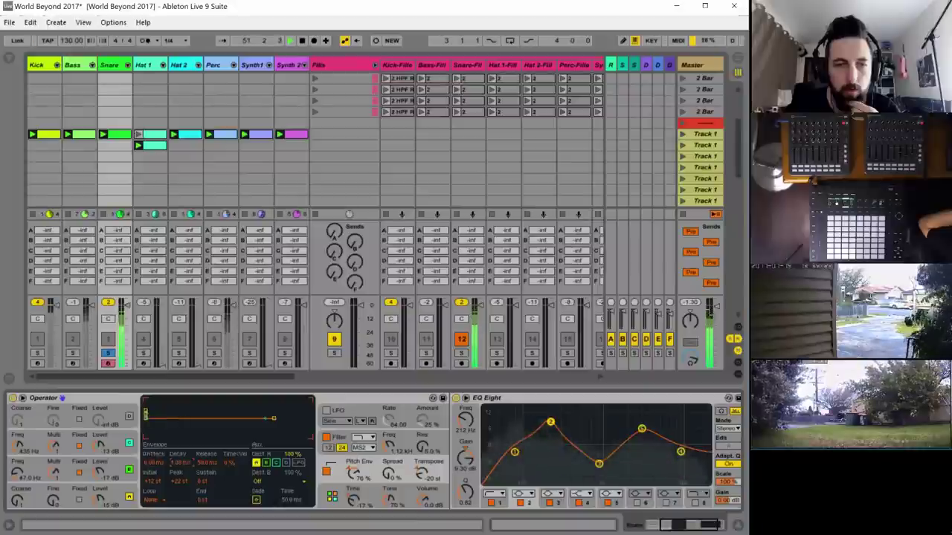
pyautogui.moveTo(178, 463); pyautogui.dragTo(178, 452)
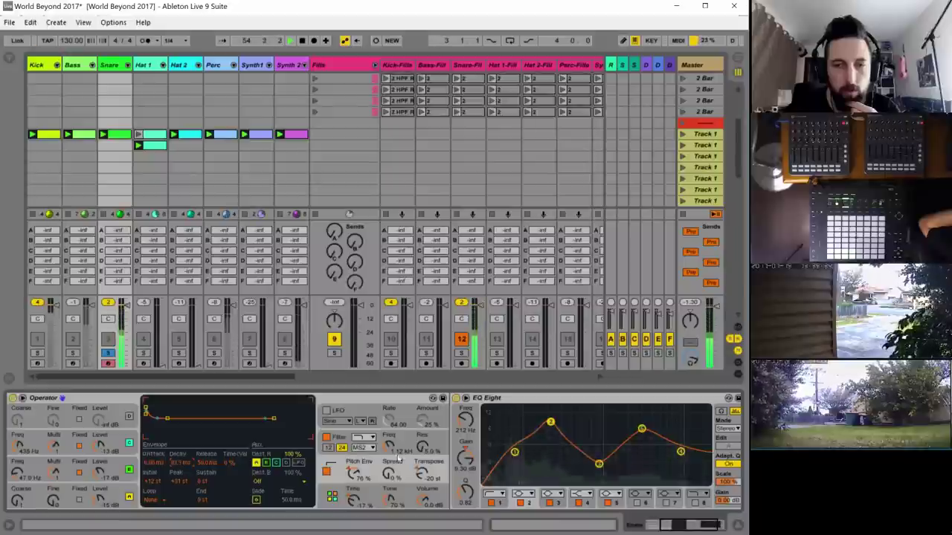
pyautogui.moveTo(550, 423); pyautogui.dragTo(545, 428)
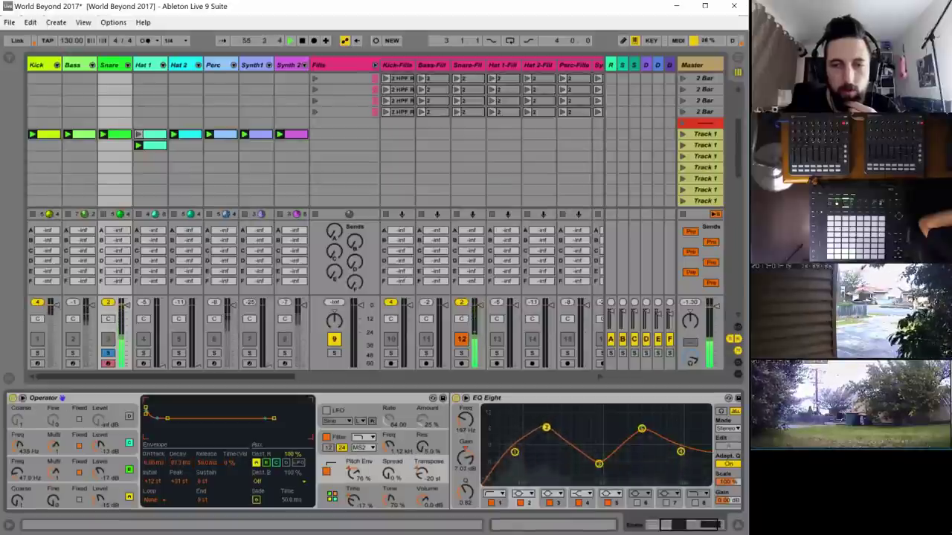
# - Set the snare Operator's Time to 23 % and shorten the envelope decay of oscillator A
pyautogui.click(115, 496)
pyautogui.click(394, 488)
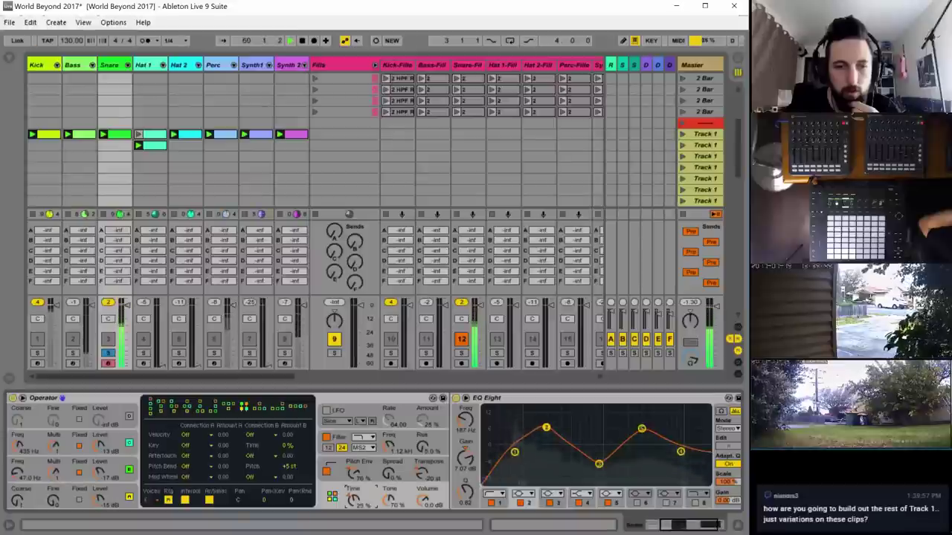
pyautogui.click(119, 495)
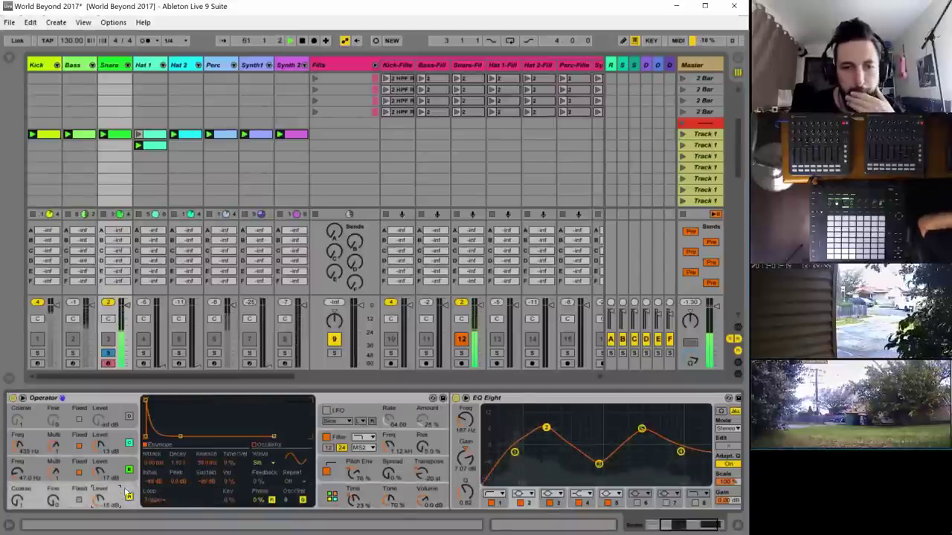
pyautogui.moveTo(177, 463); pyautogui.dragTo(178, 480)
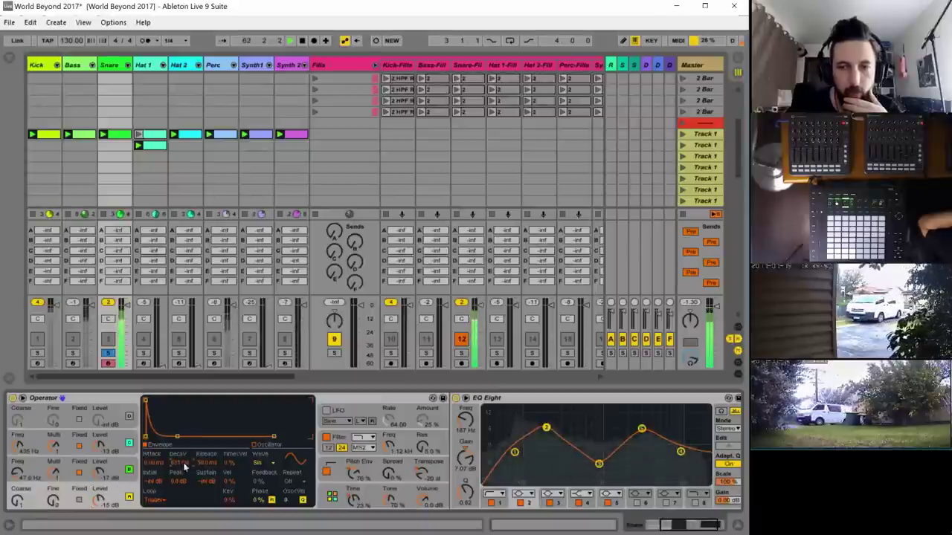
# - Move the snare's EQ Eight band 3 down to the low mids and flatten band 5 to -1.36 dB at 2.65 kHz
pyautogui.moveTo(598, 463); pyautogui.dragTo(538, 426)
pyautogui.moveTo(640, 431); pyautogui.dragTo(632, 430)
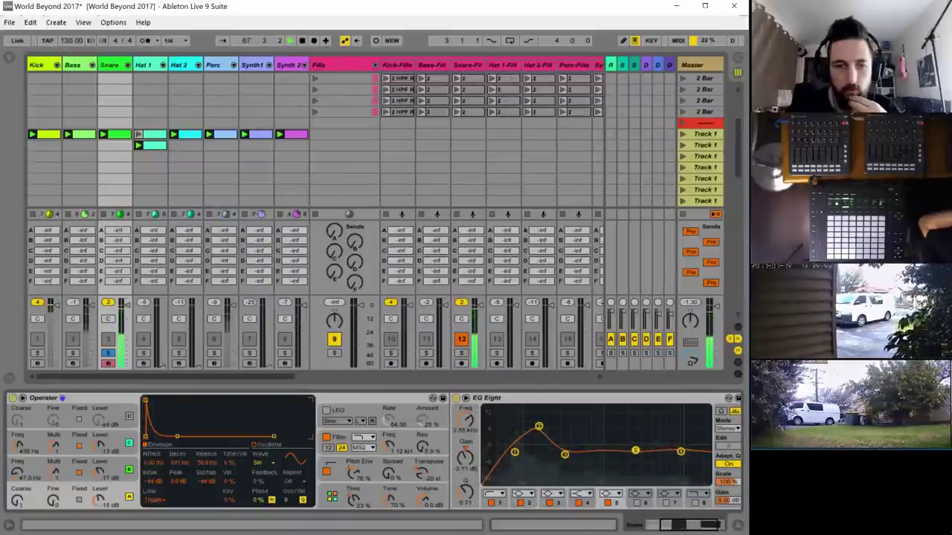
# - Lower the snare Operator's filter frequency and set Transpose to -25 st
pyautogui.moveTo(389, 447); pyautogui.dragTo(388, 509)
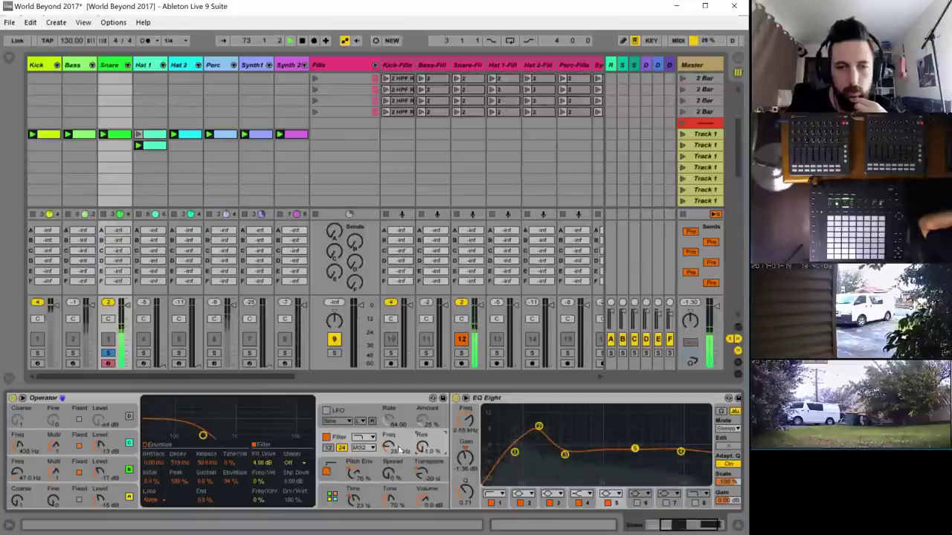
pyautogui.click(425, 477)
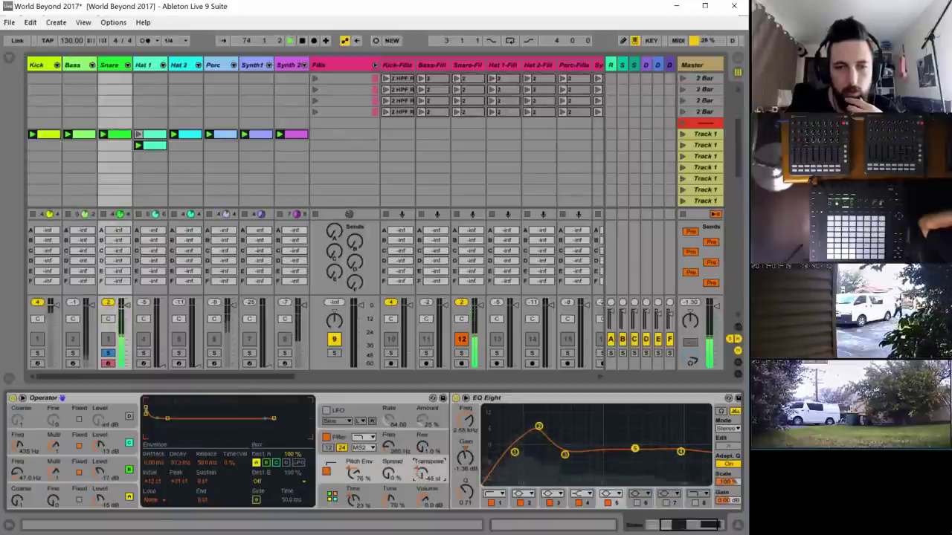
pyautogui.moveTo(423, 473); pyautogui.dragTo(423, 481)
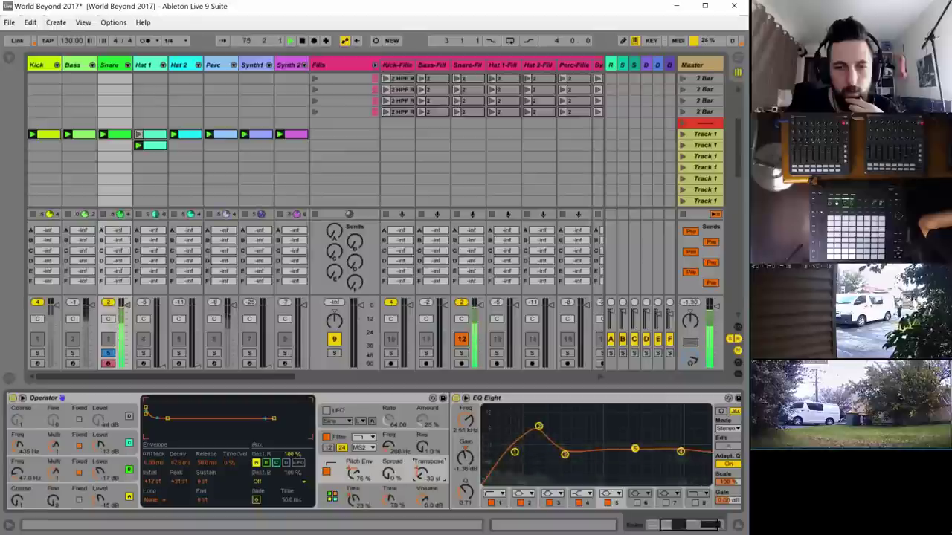
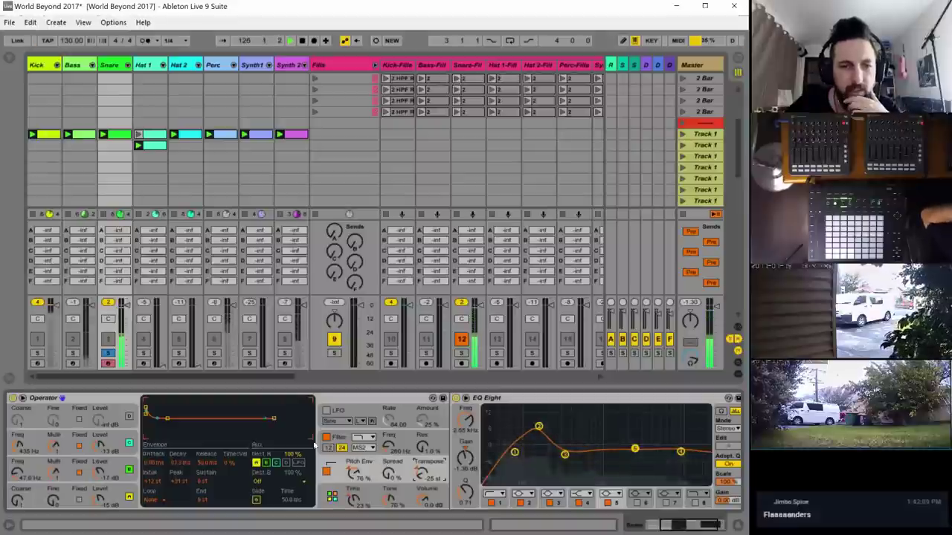
# - Set the snare Operator's oscillator levels to -15 dB for B and -7.9 dB for A
pyautogui.click(99, 476)
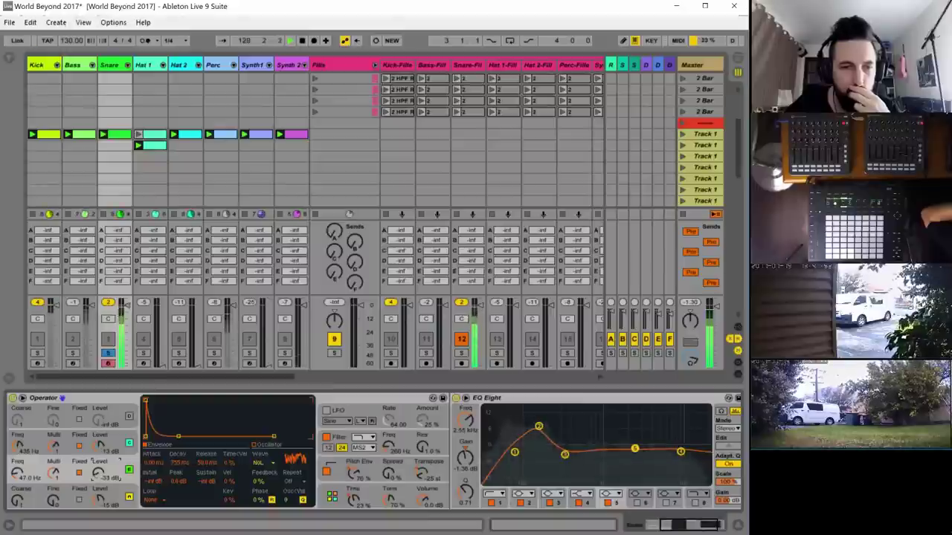
pyautogui.moveTo(99, 473)
pyautogui.mouseDown()
pyautogui.moveTo(98, 451)
pyautogui.moveTo(96, 467)
pyautogui.mouseUp()
pyautogui.moveTo(98, 501); pyautogui.dragTo(98, 483)
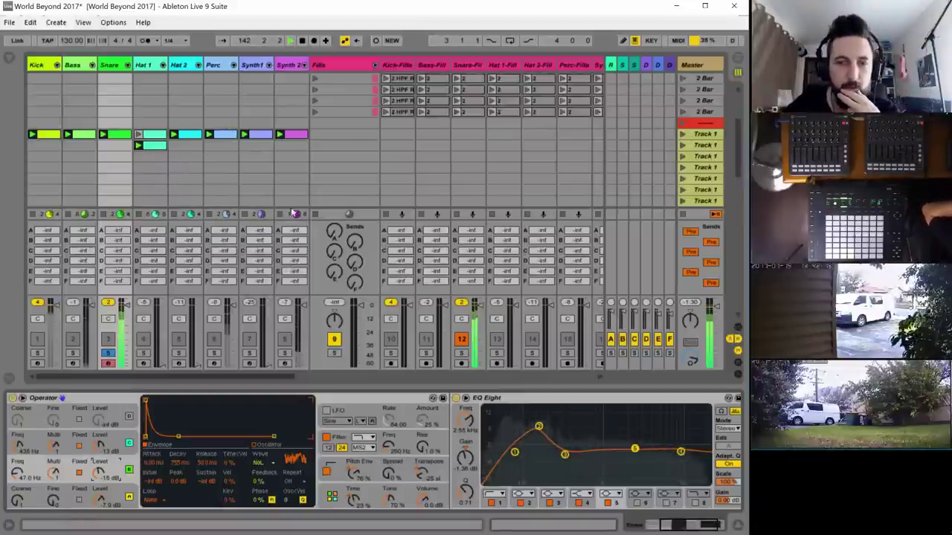
# - Set the snare filter's envelope amount to 100 %, lengthen its envelope decay and set the filter frequency to 71.4 Hz
pyautogui.click(388, 447)
pyautogui.moveTo(388, 447)
pyautogui.mouseDown()
pyautogui.moveTo(388, 434)
pyautogui.moveTo(388, 464)
pyautogui.mouseUp()
pyautogui.click(231, 482)
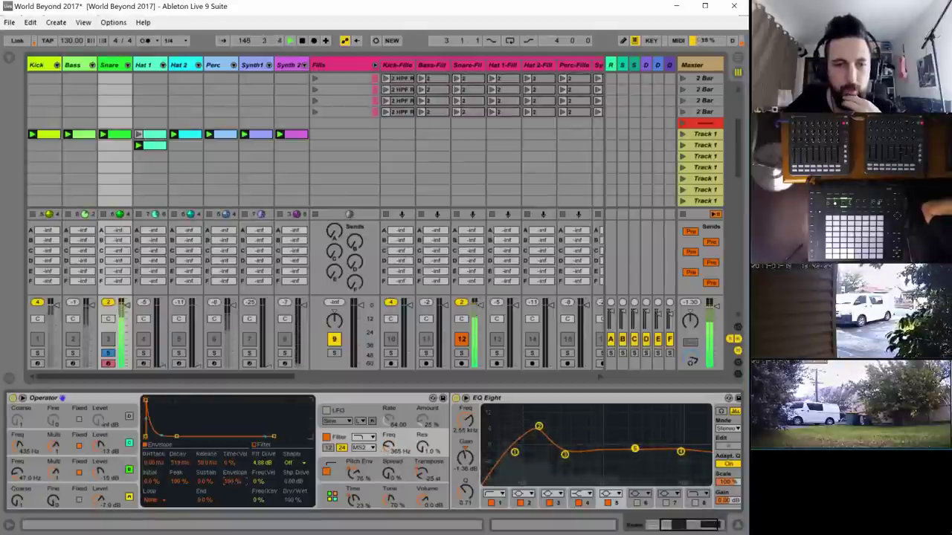
pyautogui.click(162, 459)
pyautogui.moveTo(178, 462); pyautogui.dragTo(179, 445)
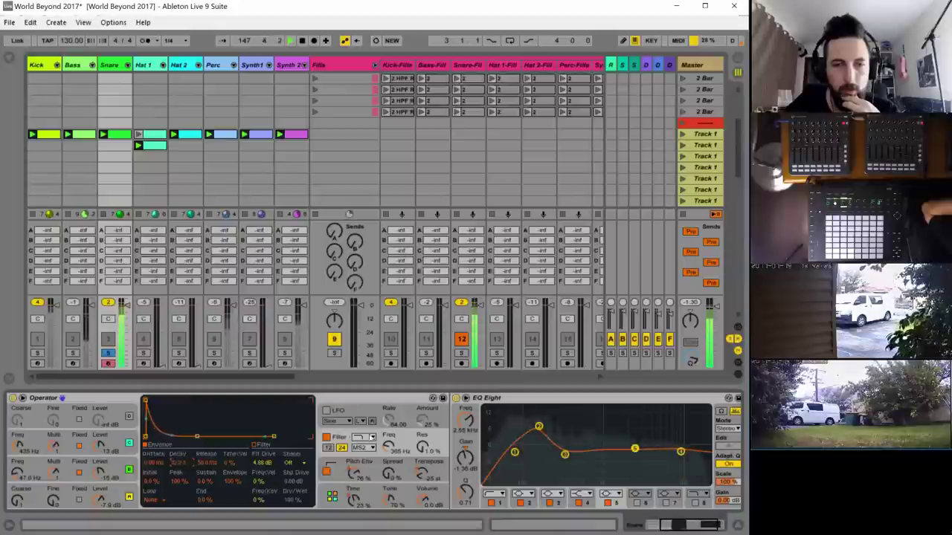
pyautogui.moveTo(388, 446); pyautogui.dragTo(388, 463)
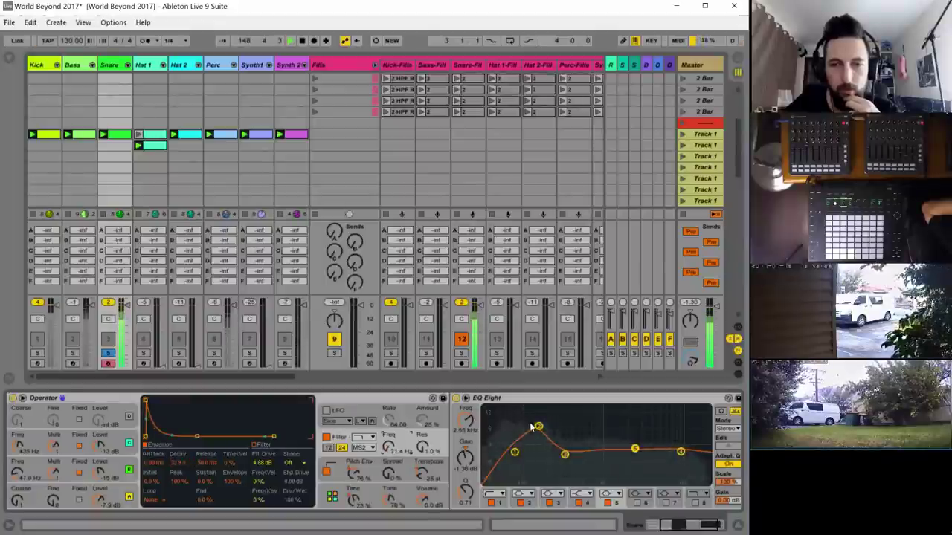
# - Unsolo the Snare track and shape its EQ Eight with a higher low cut and a 12.0 dB band 2 peak at 335 Hz
pyautogui.moveTo(532, 427); pyautogui.dragTo(563, 411)
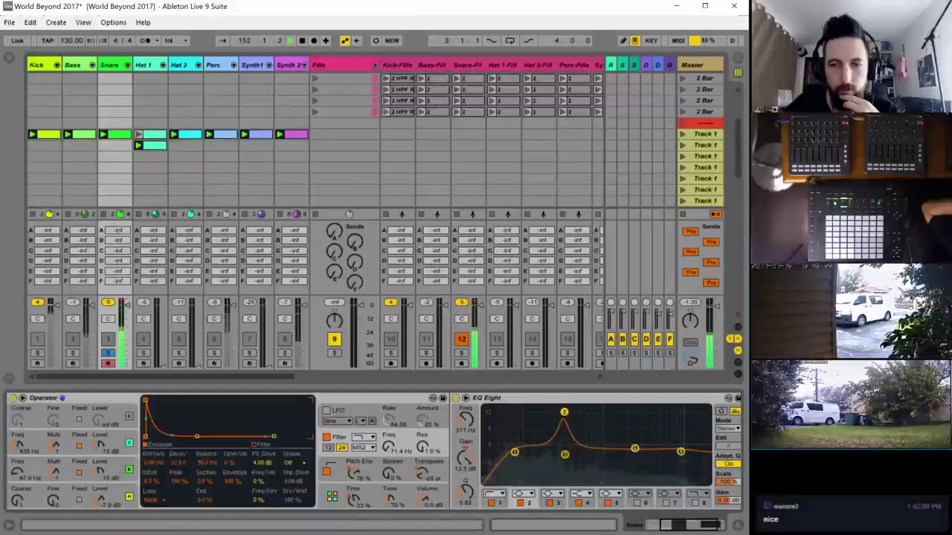
pyautogui.click(108, 354)
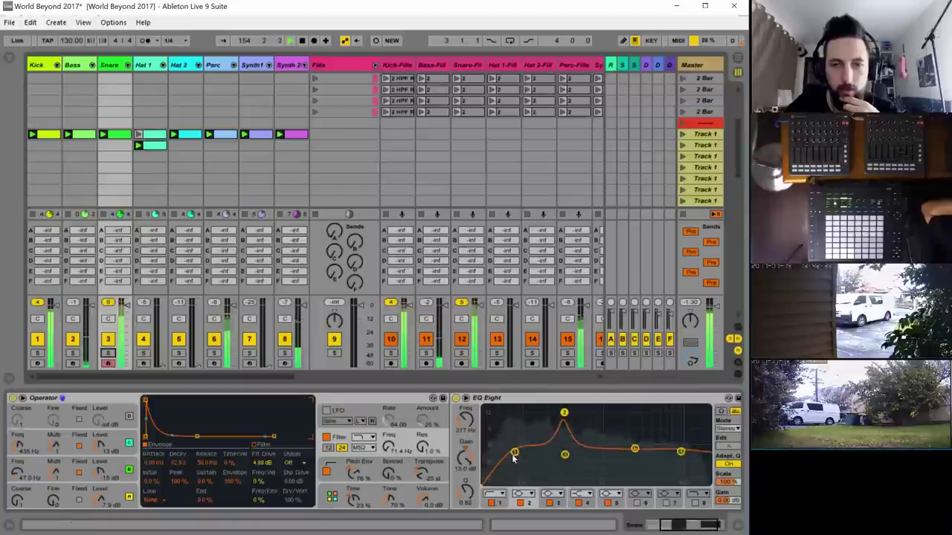
pyautogui.moveTo(514, 453); pyautogui.dragTo(517, 453)
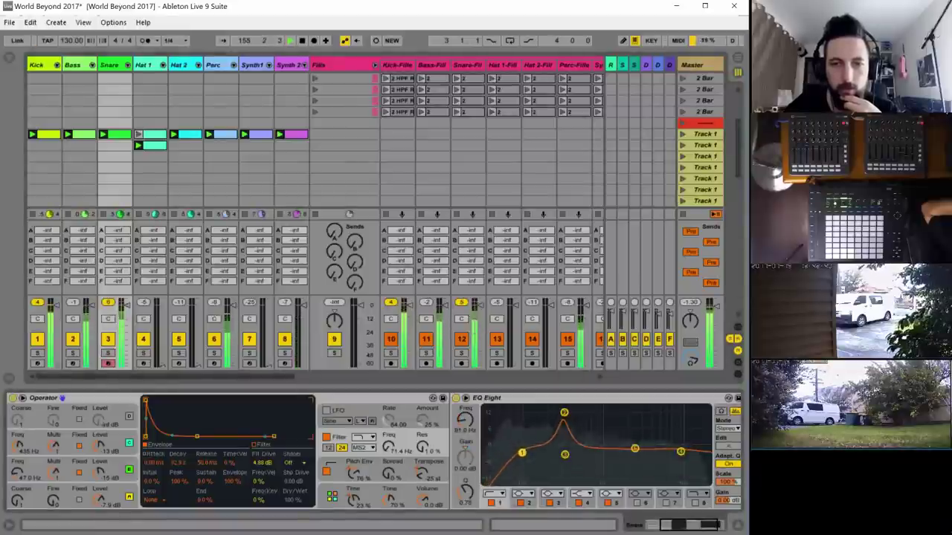
pyautogui.moveTo(564, 414); pyautogui.dragTo(567, 415)
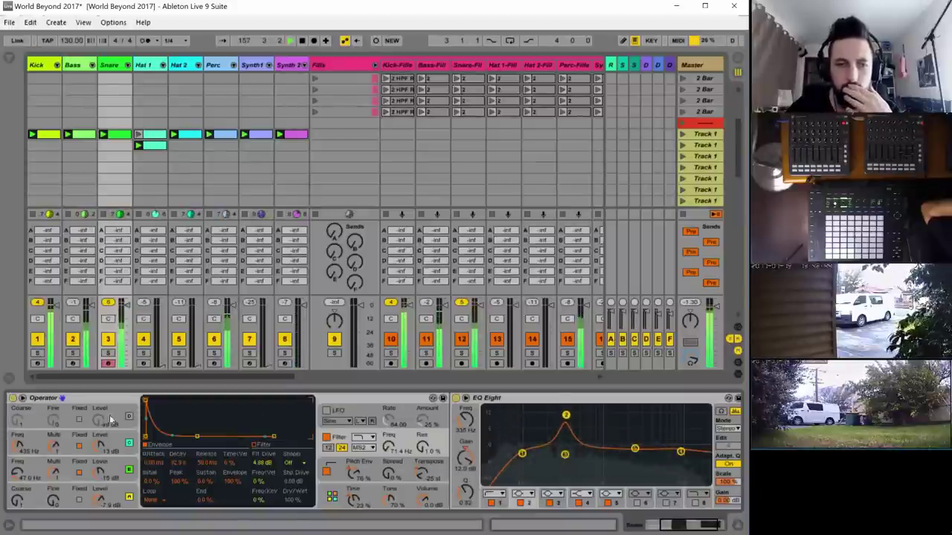
# - Shorten the decay of the snare's oscillator C, rebalance its level, and raise EQ Eight band 4 to 4.09 dB at 7.48 kHz
pyautogui.moveTo(99, 446); pyautogui.dragTo(100, 465)
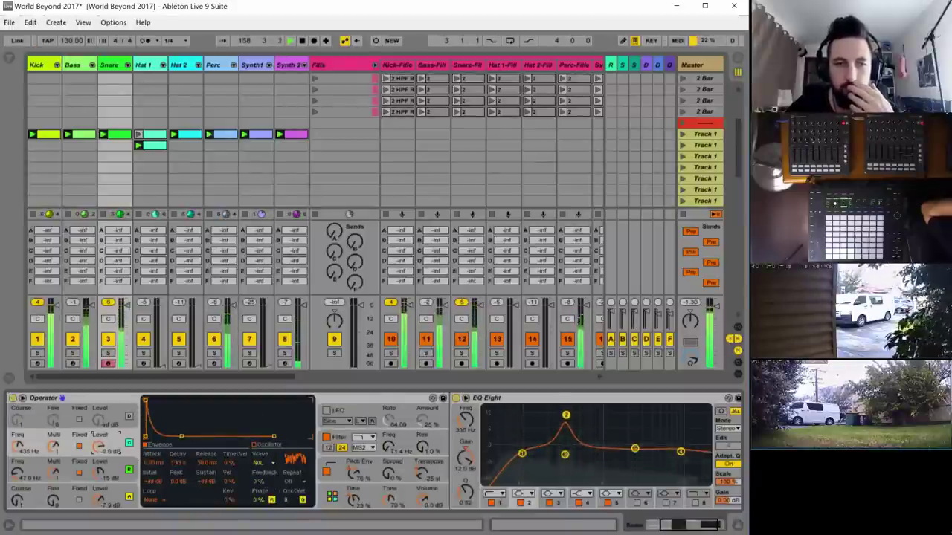
pyautogui.moveTo(204, 462); pyautogui.dragTo(184, 477)
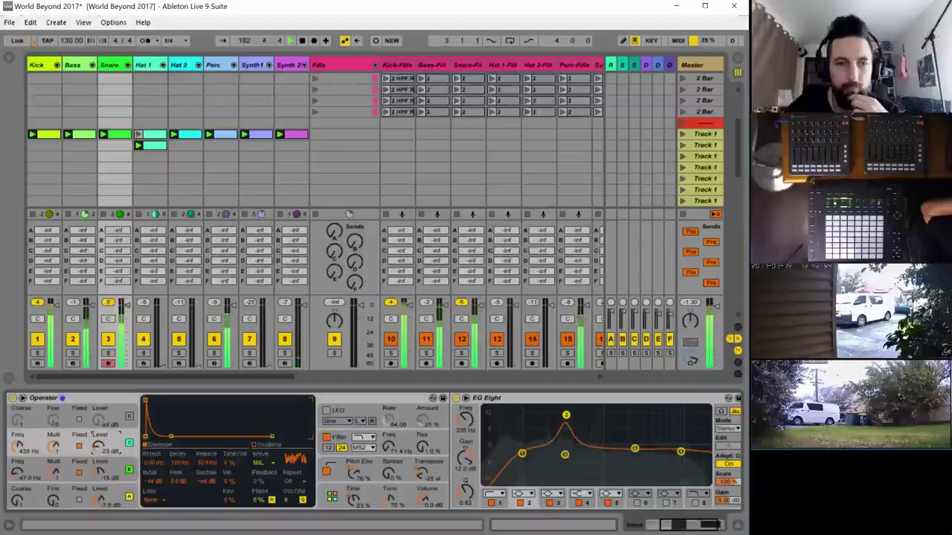
pyautogui.moveTo(98, 446); pyautogui.dragTo(98, 443)
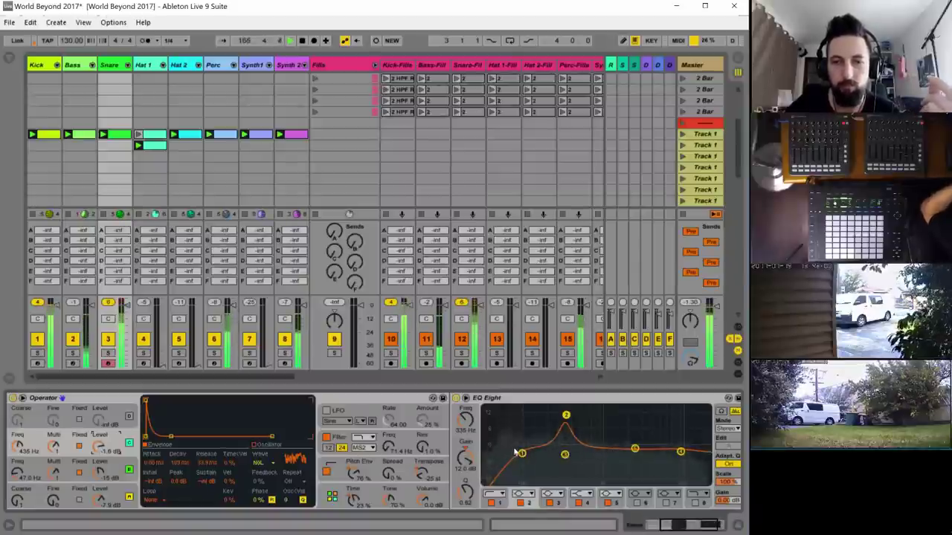
pyautogui.click(681, 451)
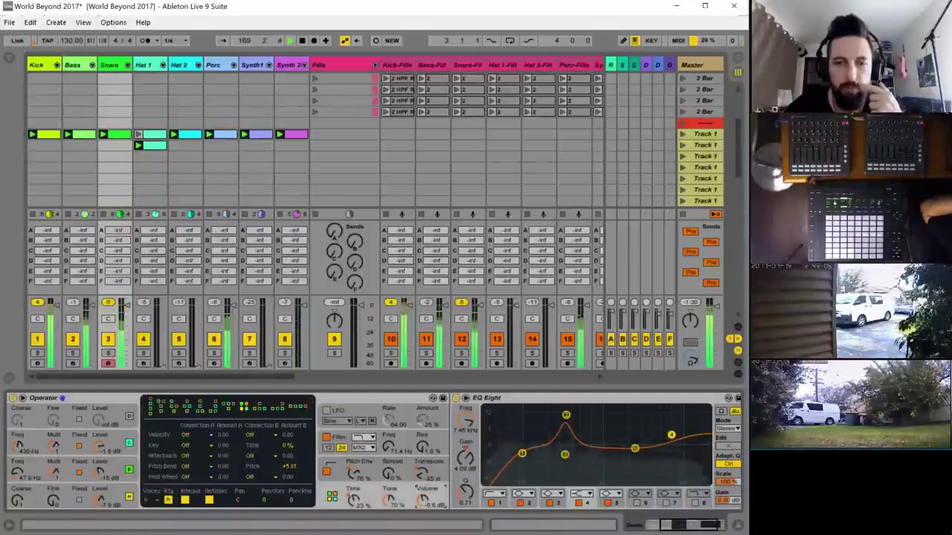
# - Set the snare Operator's filter drive to 17.1 dB and solo the Snare track
pyautogui.click(386, 437)
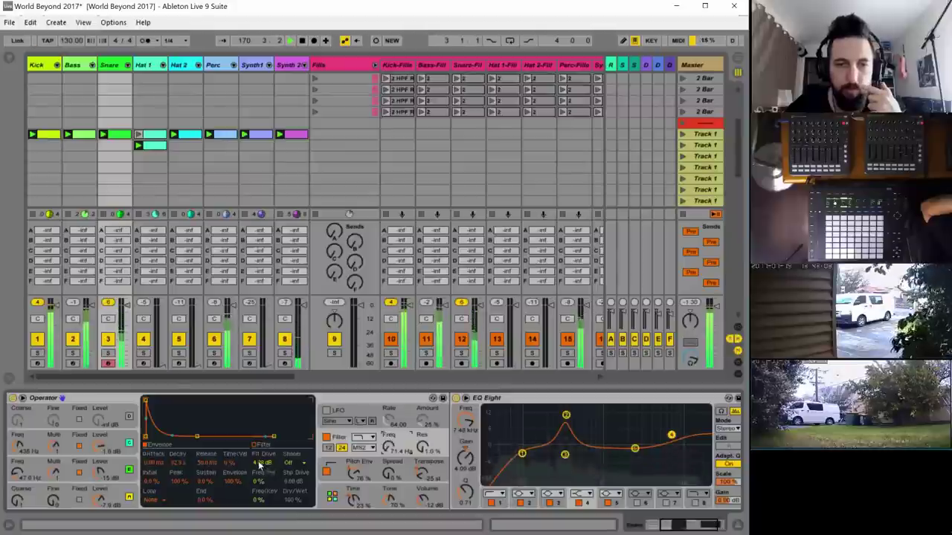
pyautogui.moveTo(259, 463); pyautogui.dragTo(260, 450)
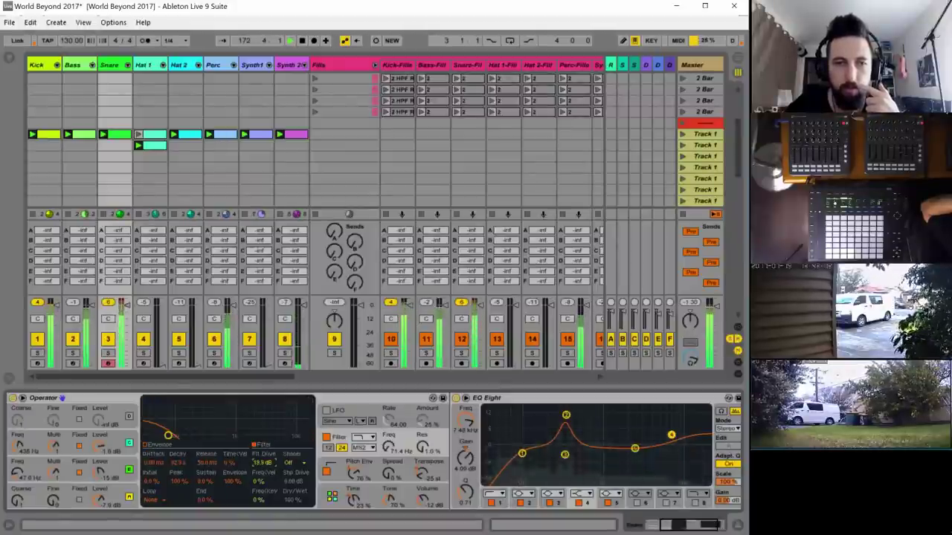
pyautogui.press('s')
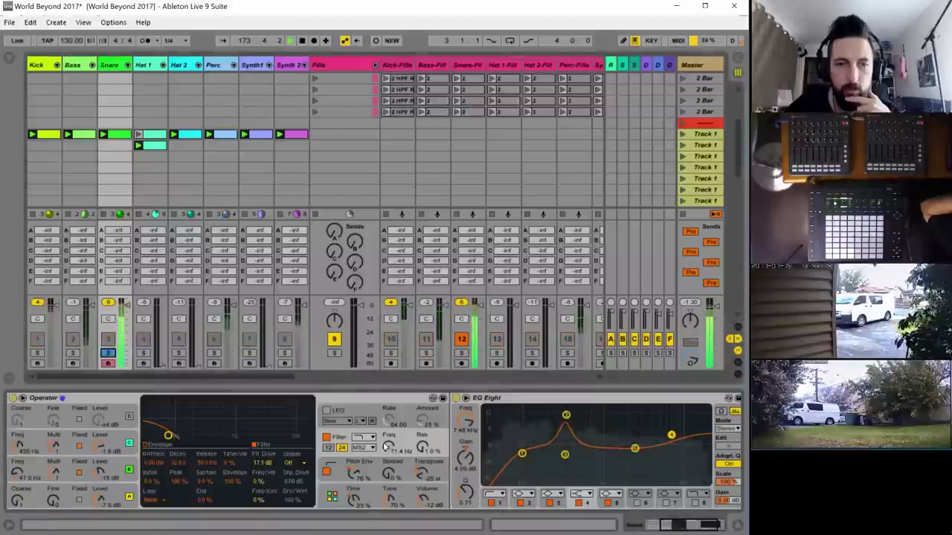
# - Lower the snare Operator's volume to -17 dB and set its transpose to -17 st
pyautogui.moveTo(426, 506)
pyautogui.mouseDown()
pyautogui.moveTo(426, 521)
pyautogui.moveTo(426, 507)
pyautogui.mouseUp()
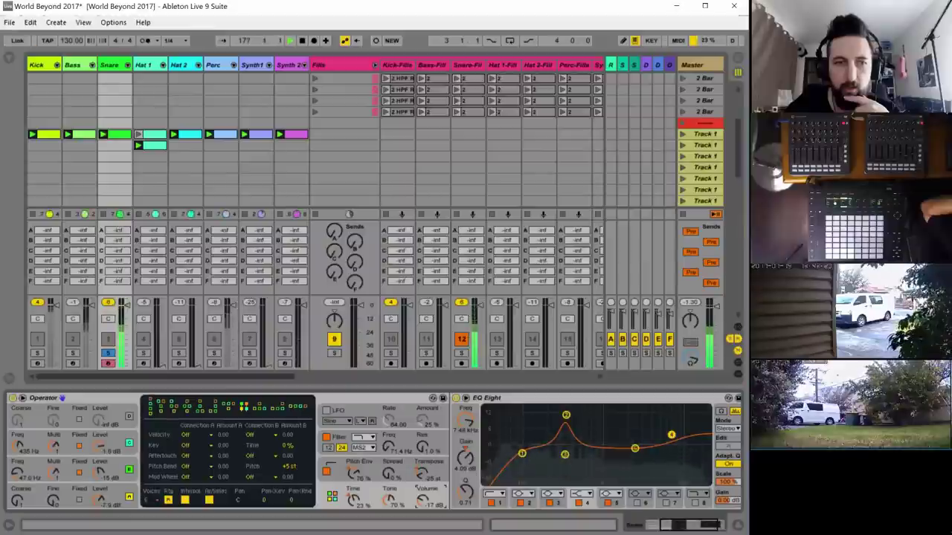
pyautogui.moveTo(425, 478); pyautogui.dragTo(421, 474)
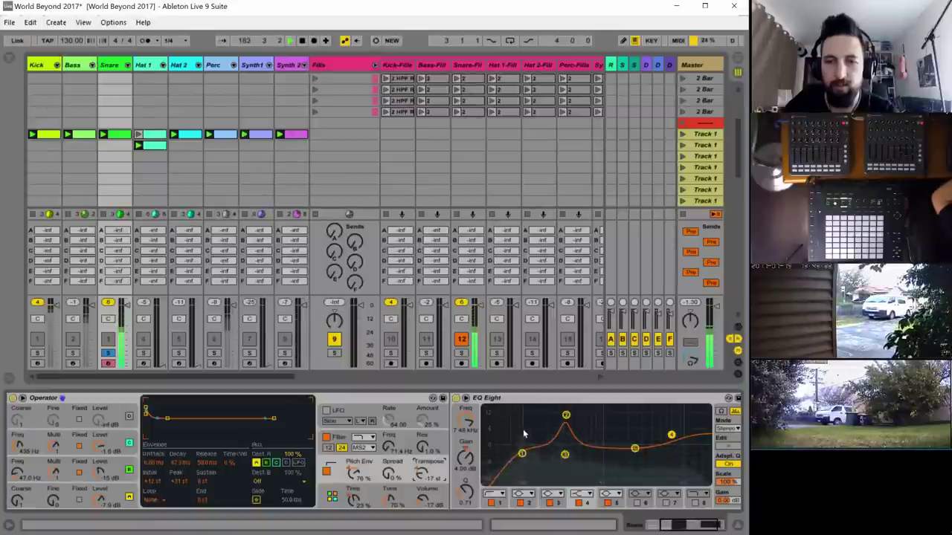
# - Reshape the snare's EQ Eight curve by reducing the band 2 peak, moving band 3 lower in frequency and setting band 5 to 0.62 dB at 1.50 kHz
pyautogui.click(522, 452)
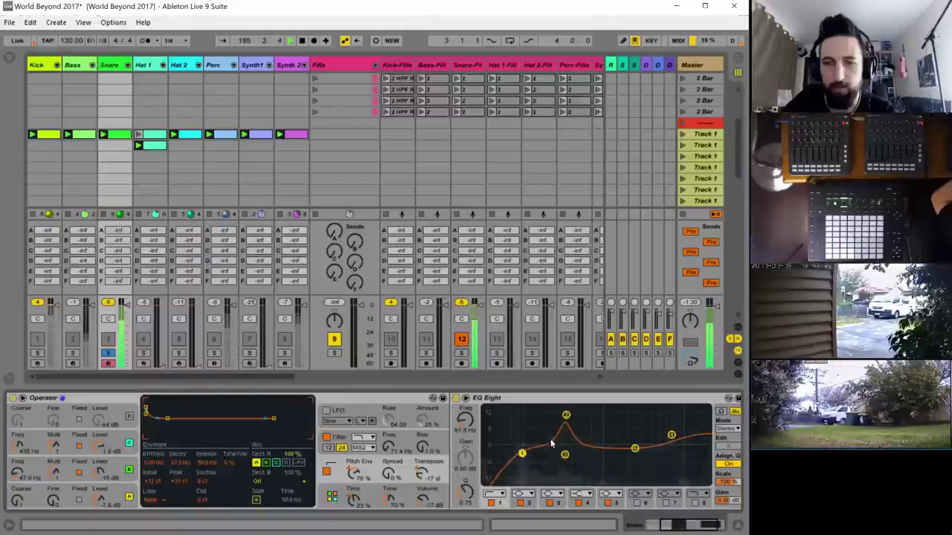
pyautogui.moveTo(565, 455); pyautogui.dragTo(534, 440)
pyautogui.moveTo(565, 414); pyautogui.dragTo(543, 453)
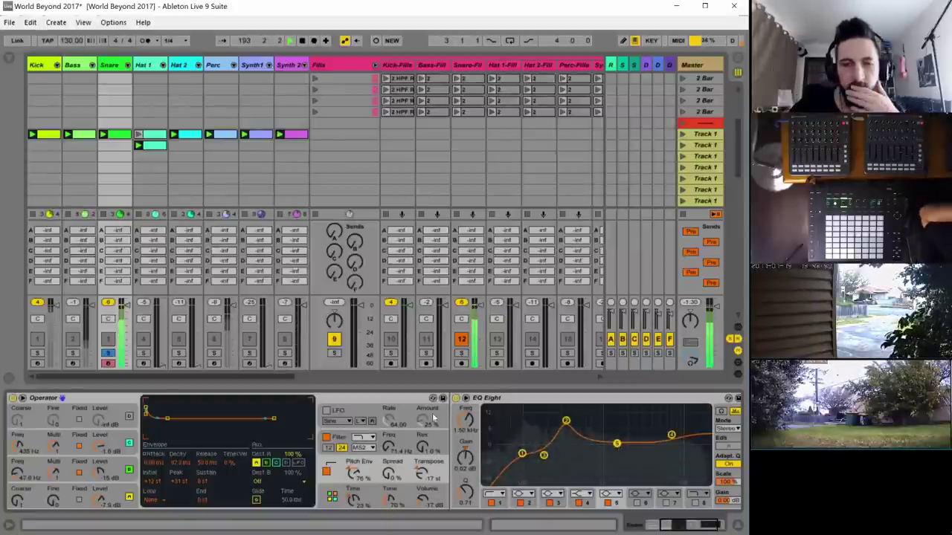
# - Shorten the decay of the snare Operator's filter envelope
pyautogui.click(413, 436)
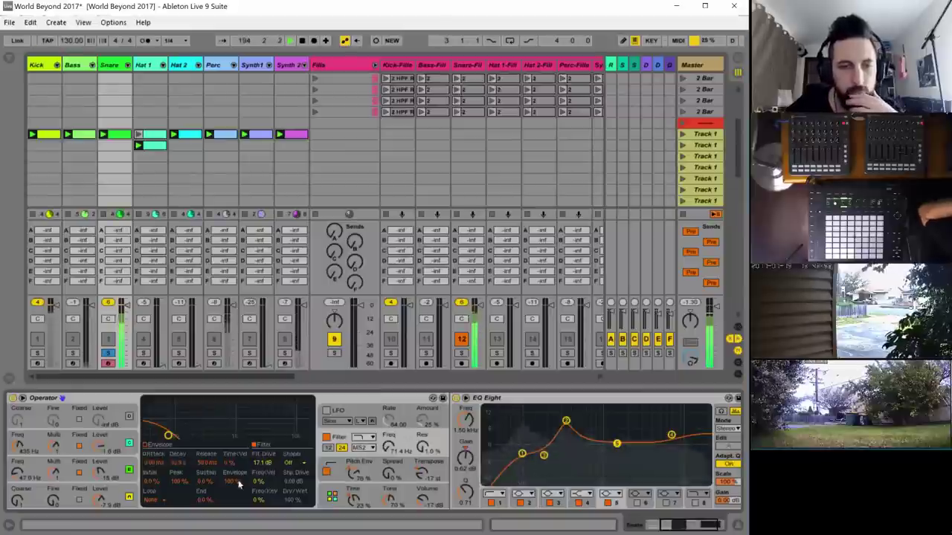
pyautogui.click(152, 446)
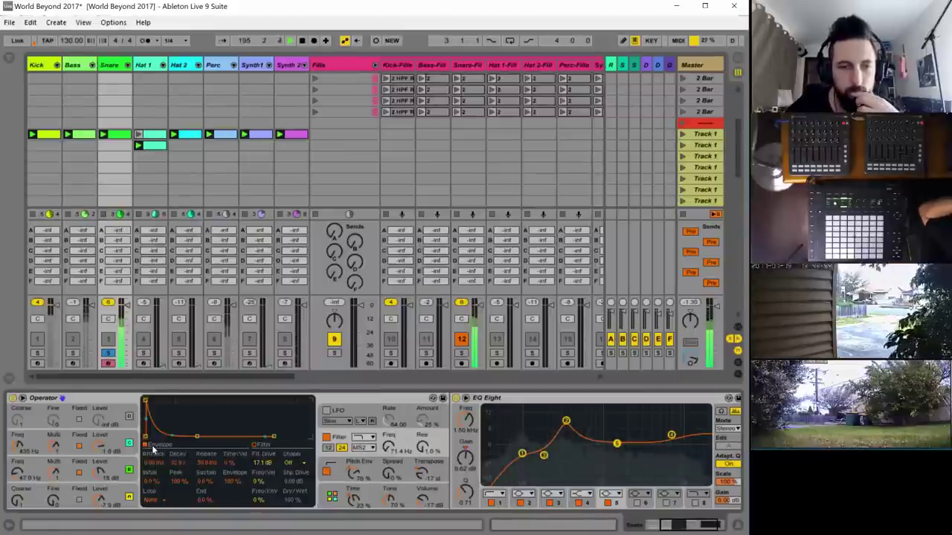
pyautogui.moveTo(178, 463); pyautogui.dragTo(178, 481)
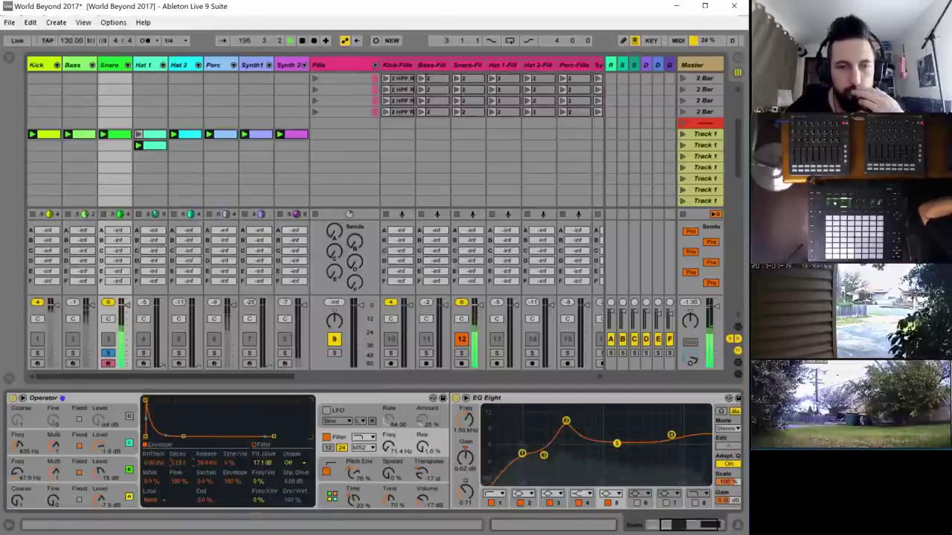
pyautogui.moveTo(183, 435); pyautogui.dragTo(178, 458)
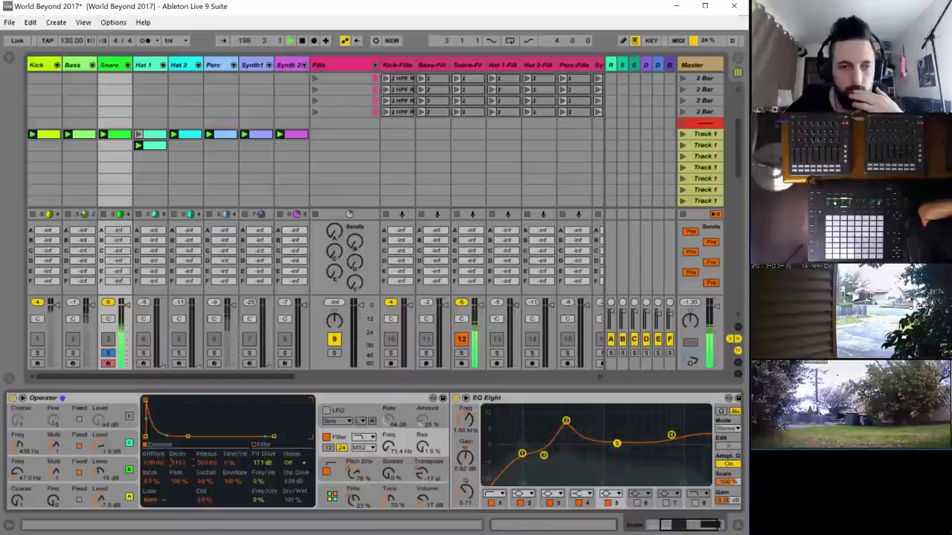
# - Try the Noise White wave on the snare's oscillator C and return it to Noise Looped
pyautogui.click(115, 440)
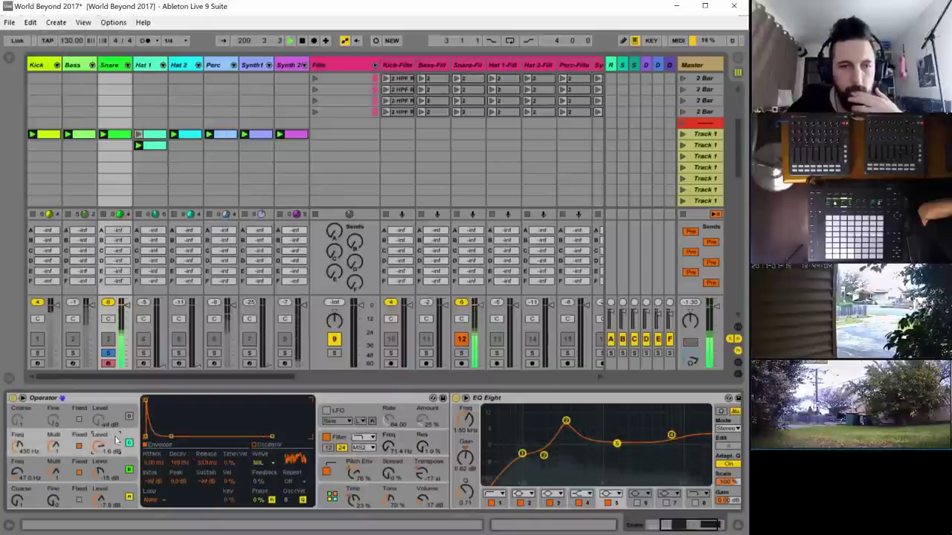
pyautogui.click(258, 465)
pyautogui.click(259, 455)
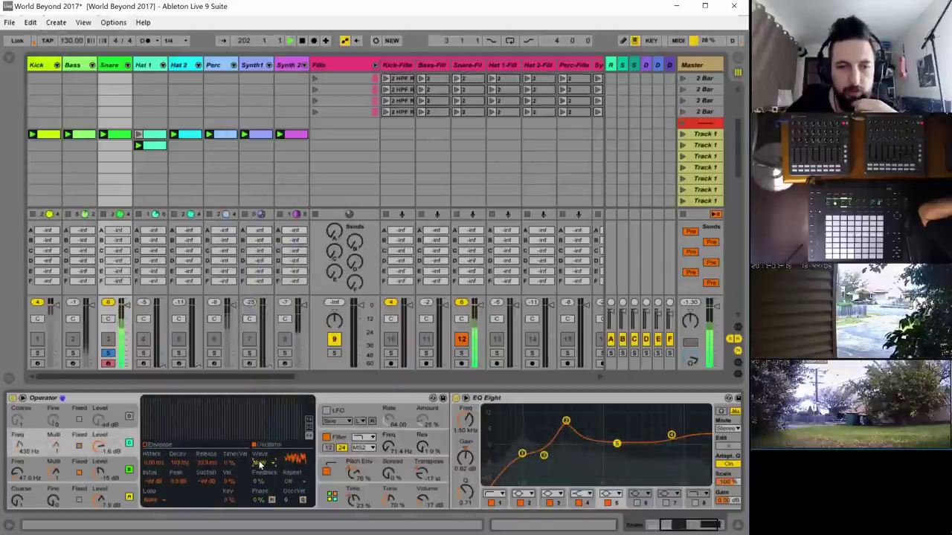
pyautogui.click(259, 464)
pyautogui.click(267, 437)
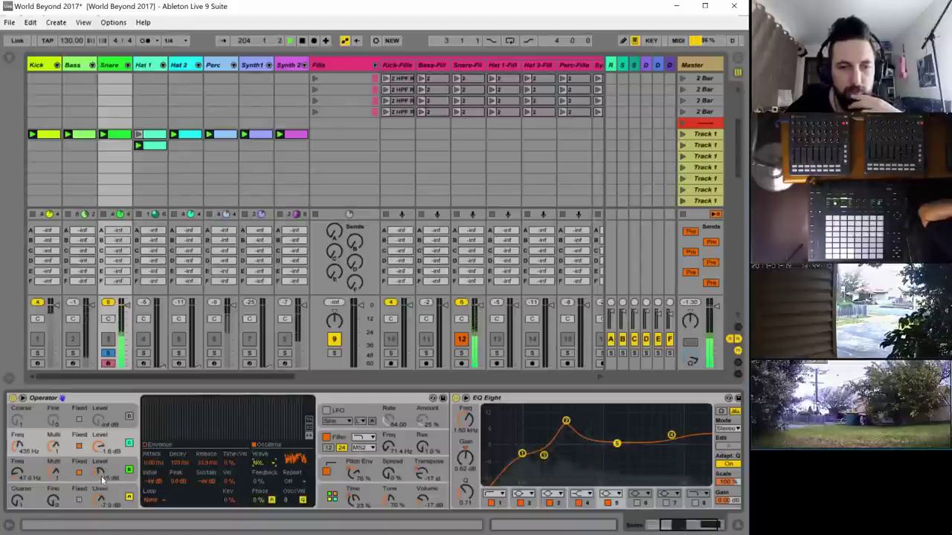
# - Set the wave of the snare's oscillator B to Noise White
pyautogui.click(123, 468)
pyautogui.click(254, 463)
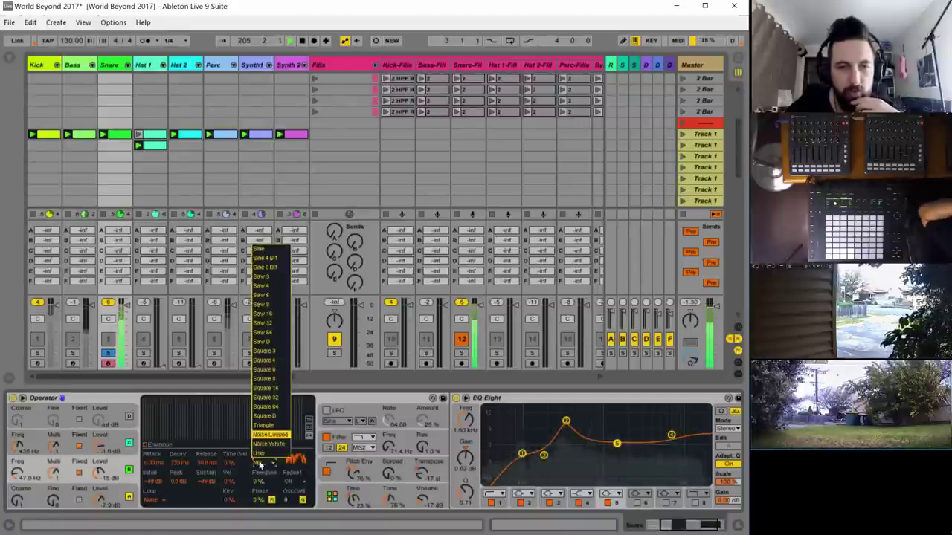
pyautogui.click(264, 452)
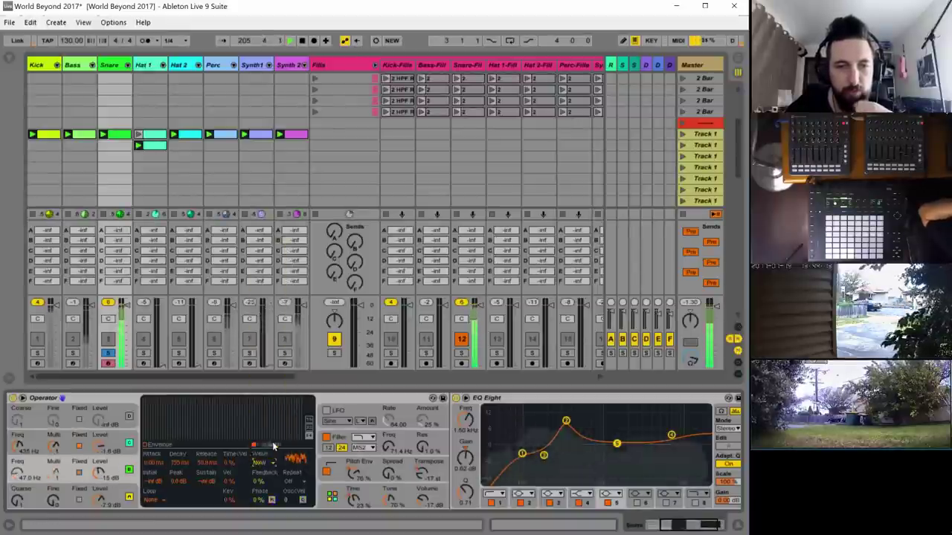
# - Set the envelope of the snare's oscillator A to a 2.05 s decay and a 1.00 ms release
pyautogui.click(117, 487)
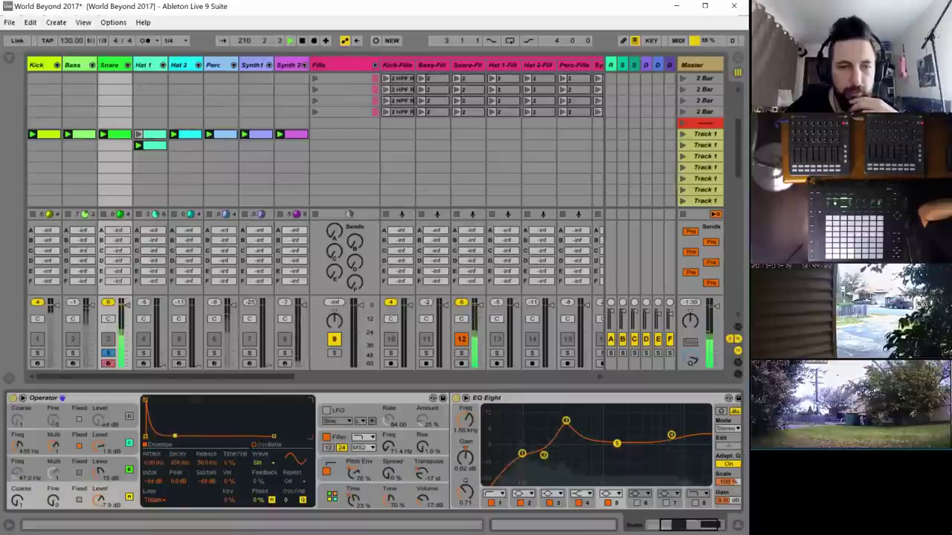
pyautogui.moveTo(174, 437); pyautogui.dragTo(195, 476)
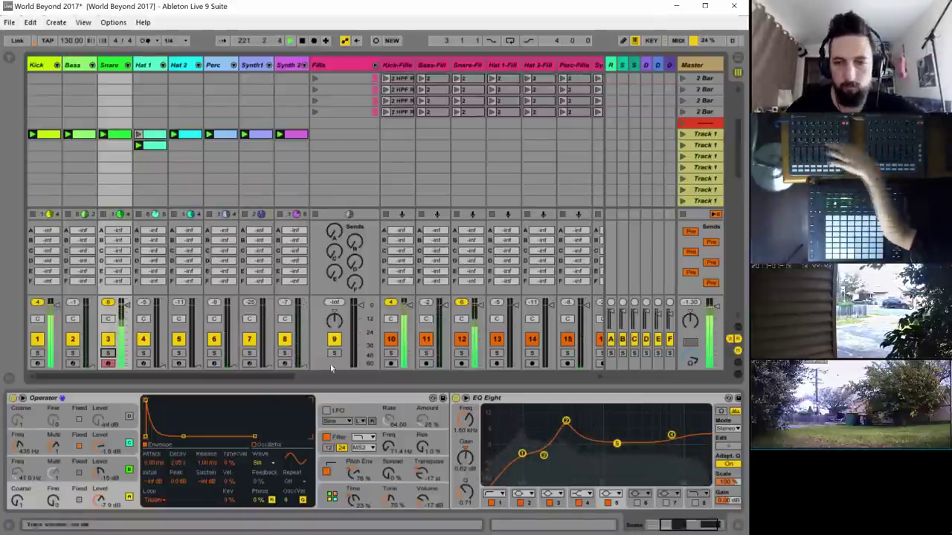
# - Reduce the drive of the snare Operator's filter and raise the Operator's volume to compensate
pyautogui.click(341, 438)
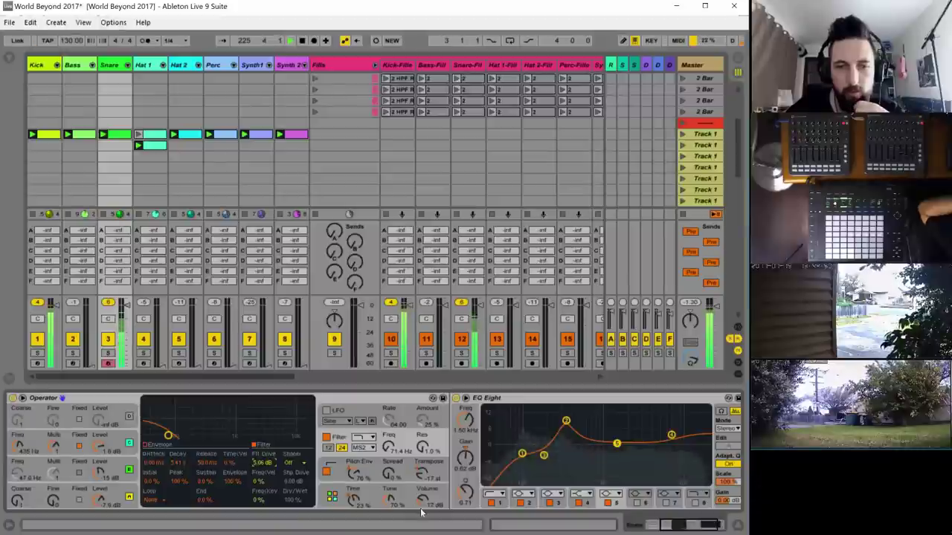
pyautogui.moveTo(422, 500)
pyautogui.mouseDown()
pyautogui.moveTo(423, 476)
pyautogui.moveTo(422, 493)
pyautogui.mouseUp()
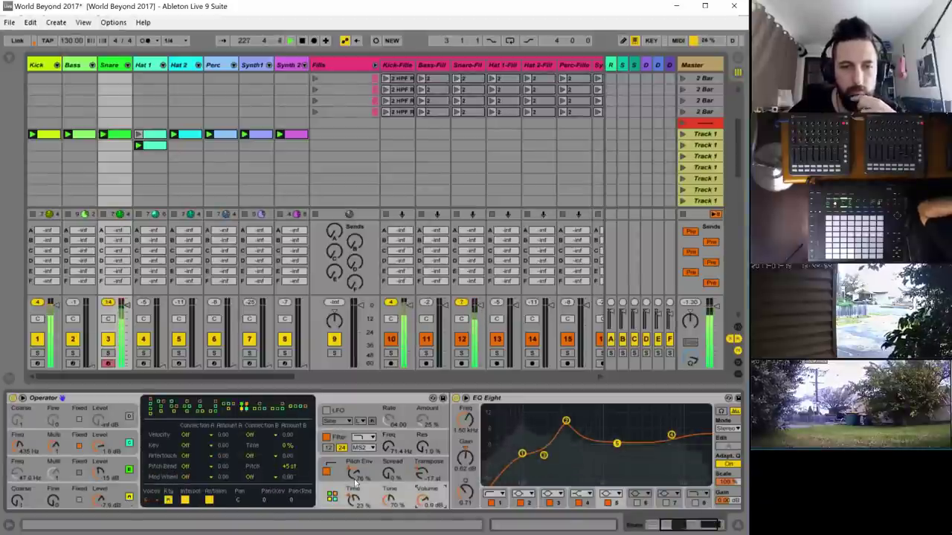
# - Compare the snare with EQ Eight bypassed and enabled, and set the band 1 low cut to 70.9 Hz with a Q of 1.43
pyautogui.click(657, 527)
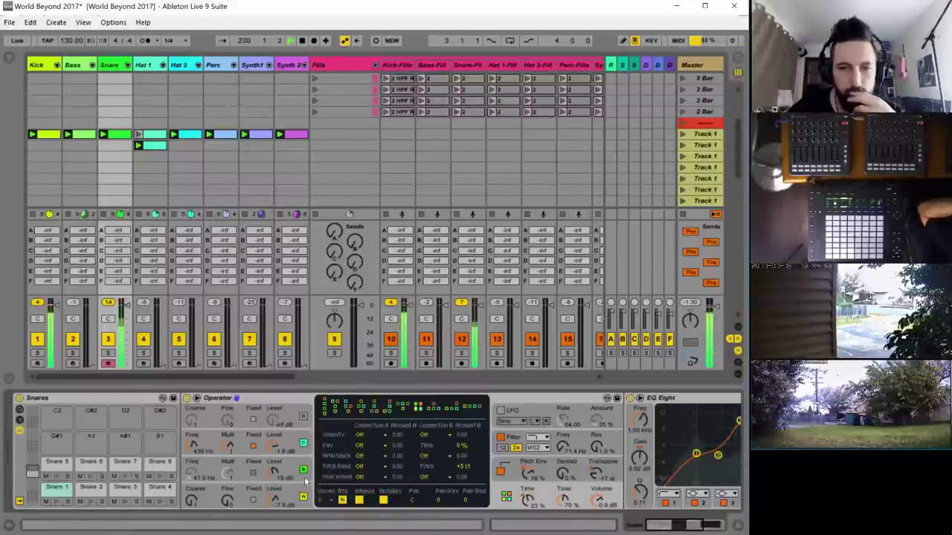
pyautogui.click(630, 398)
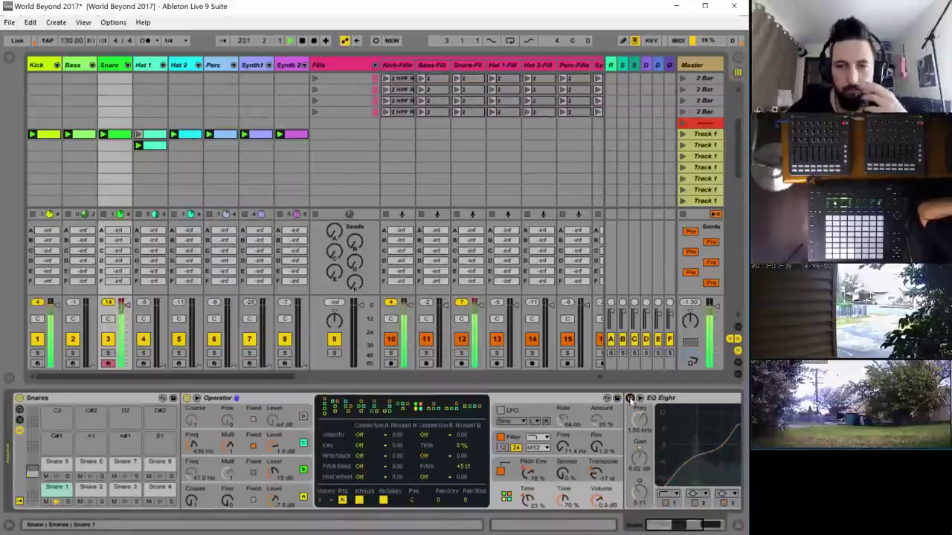
pyautogui.click(629, 398)
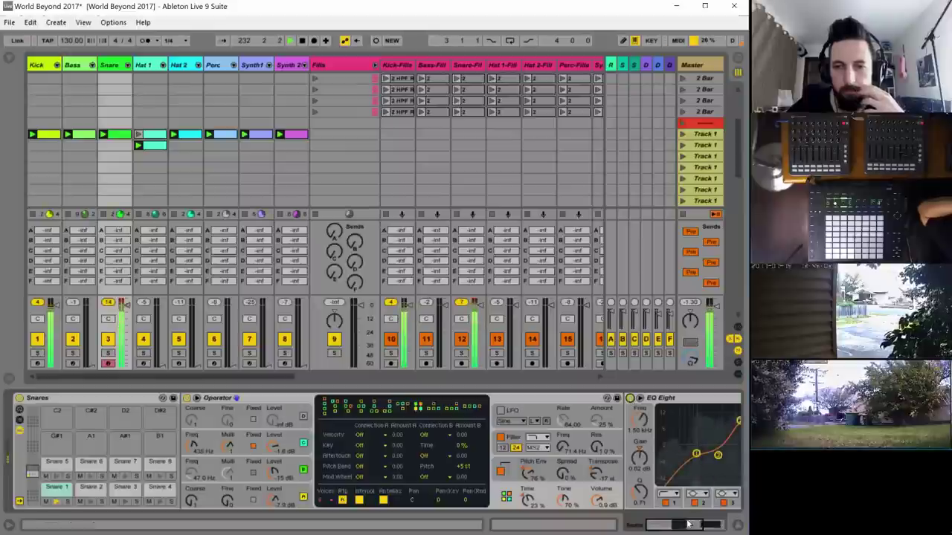
pyautogui.hscroll(3, 646, 482)
pyautogui.moveTo(604, 454); pyautogui.dragTo(573, 450)
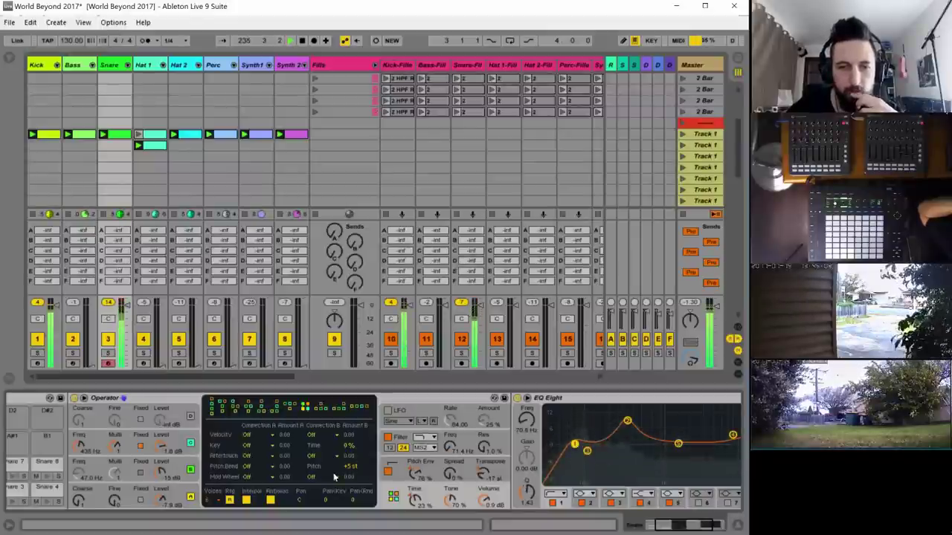
# - Try the Noise White and Square D waves on the snare's oscillator A and return it to Sine
pyautogui.click(179, 496)
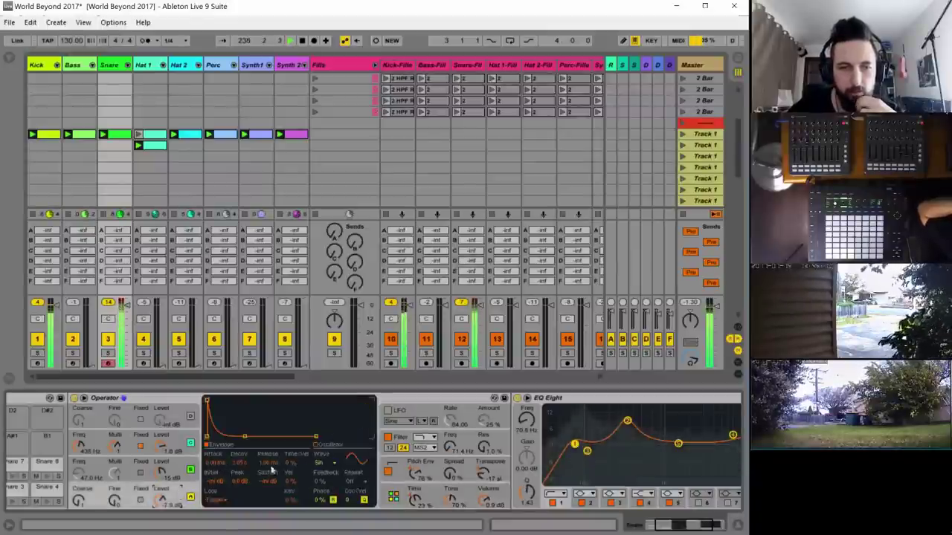
pyautogui.click(322, 464)
pyautogui.click(330, 444)
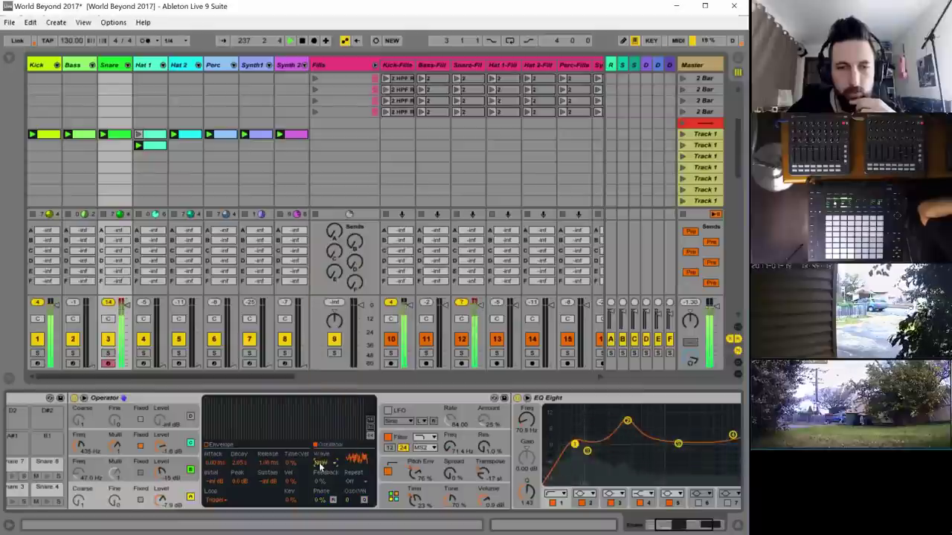
pyautogui.click(325, 465)
pyautogui.click(333, 417)
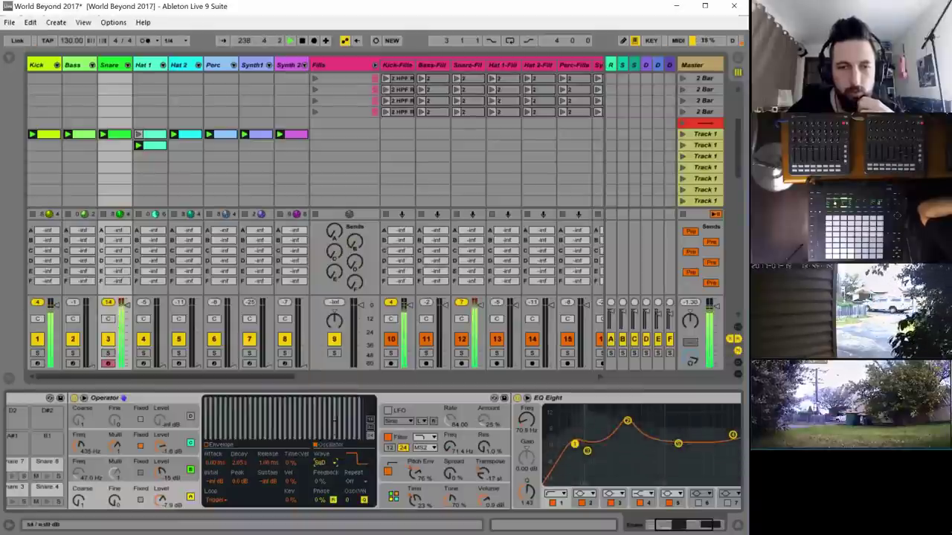
pyautogui.click(331, 464)
pyautogui.click(322, 249)
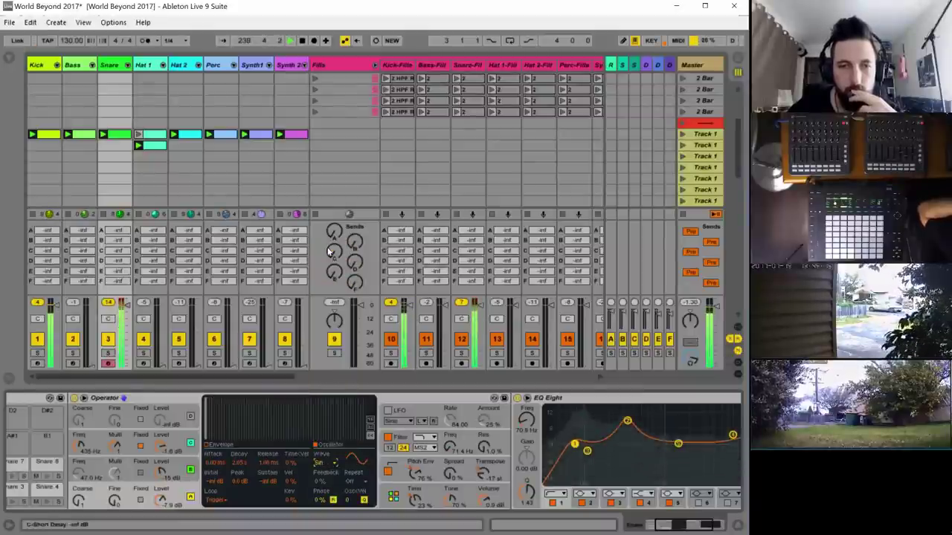
# - Raise oscillator B to 0.0 dB with a shorter decay, and set EQ Eight band 1 to 144 Hz and band 2 to 9.79 dB at 329 Hz
pyautogui.moveTo(159, 478); pyautogui.dragTo(159, 467)
pyautogui.click(216, 448)
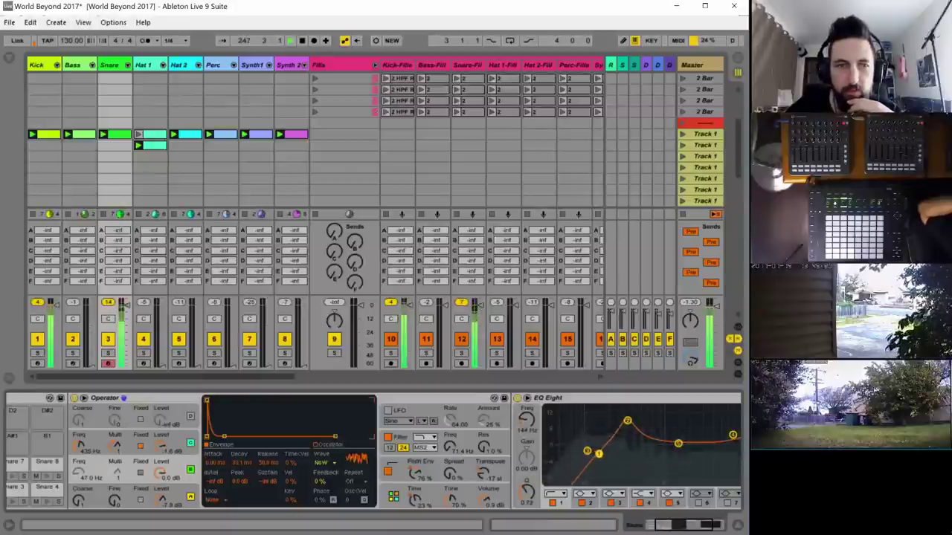
pyautogui.click(626, 421)
# - Set oscillator C to -1.9 dB with a 358 ms decay and oscillator B to -10 dB, and lower the snare Operator's volume
pyautogui.moveTo(673, 524); pyautogui.dragTo(597, 530)
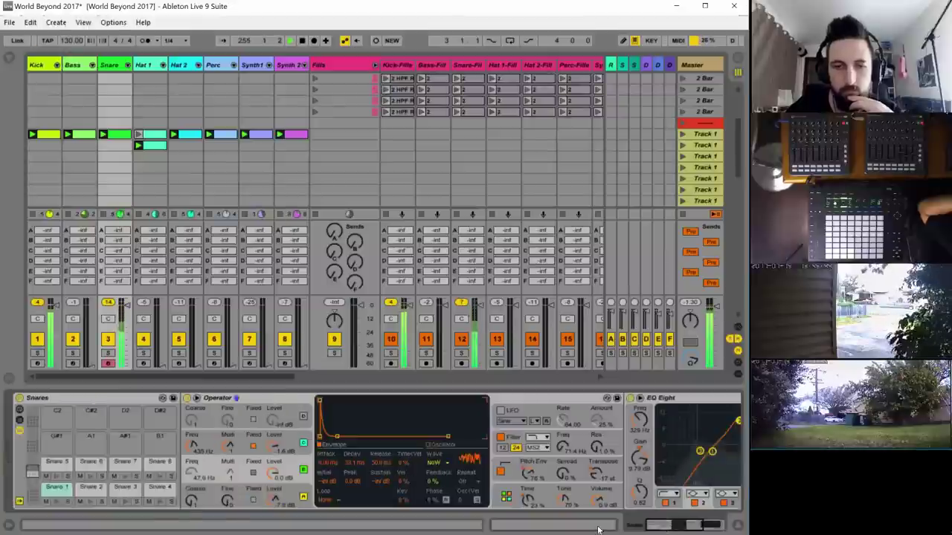
pyautogui.moveTo(275, 446)
pyautogui.mouseDown()
pyautogui.moveTo(274, 472)
pyautogui.moveTo(273, 438)
pyautogui.mouseUp()
pyautogui.click(275, 477)
pyautogui.moveTo(337, 431); pyautogui.dragTo(349, 436)
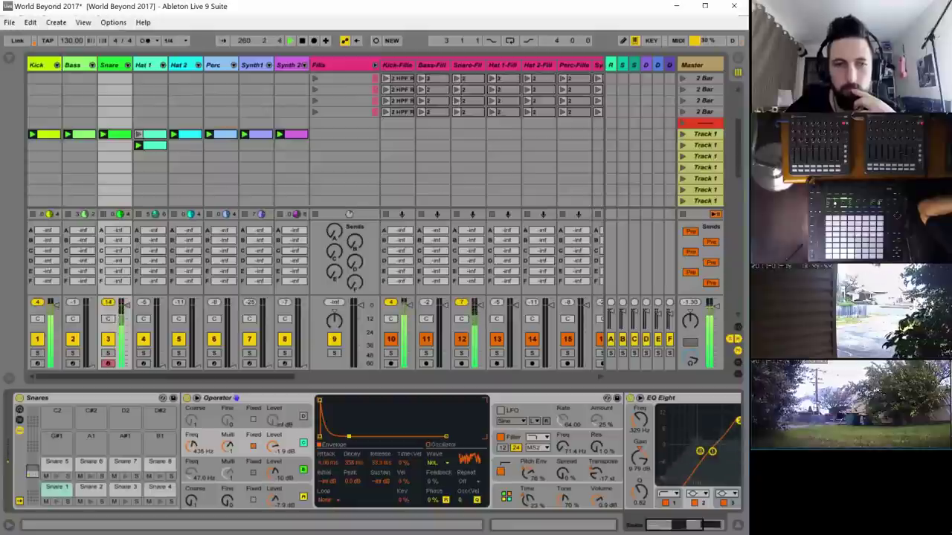
pyautogui.click(589, 496)
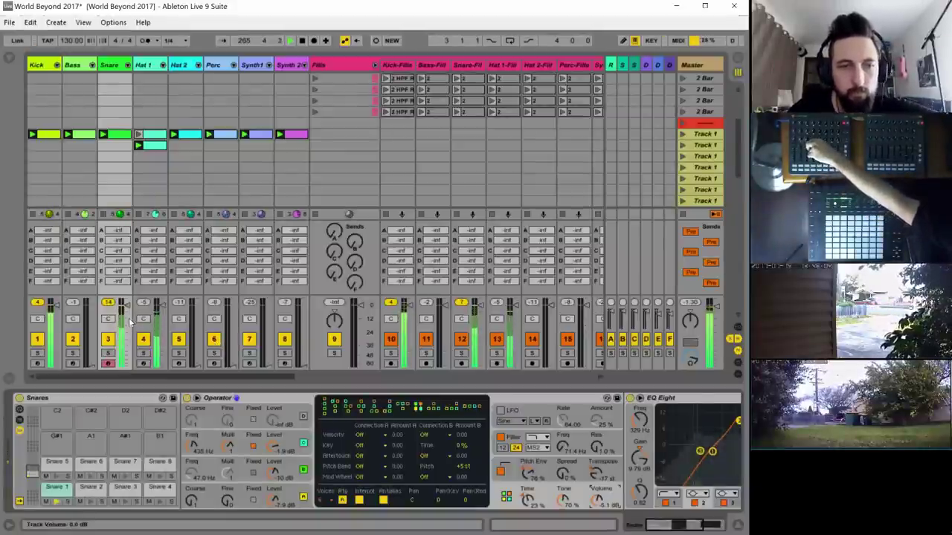
# - Open the Automator window from the Automator track and examine the Perc effect lanes
pyautogui.click(38, 64)
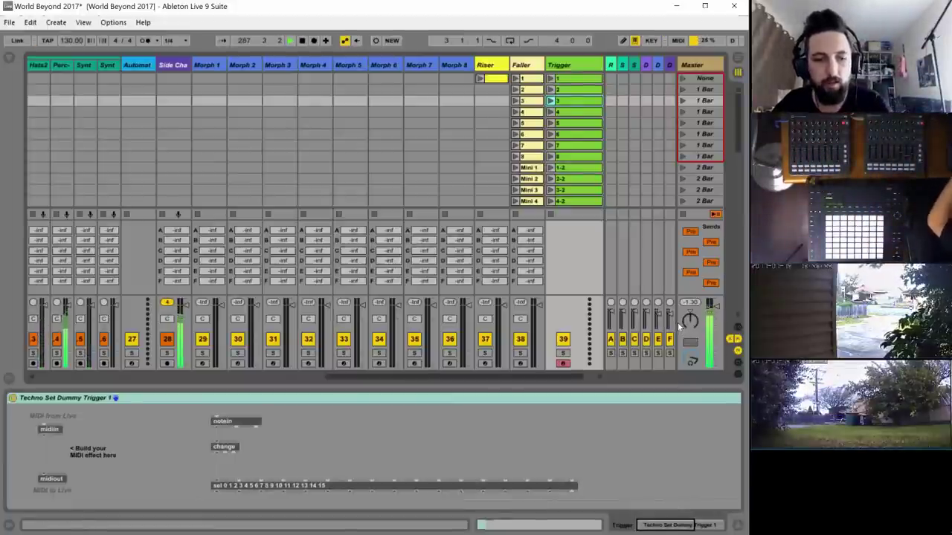
pyautogui.click(136, 65)
pyautogui.click(57, 438)
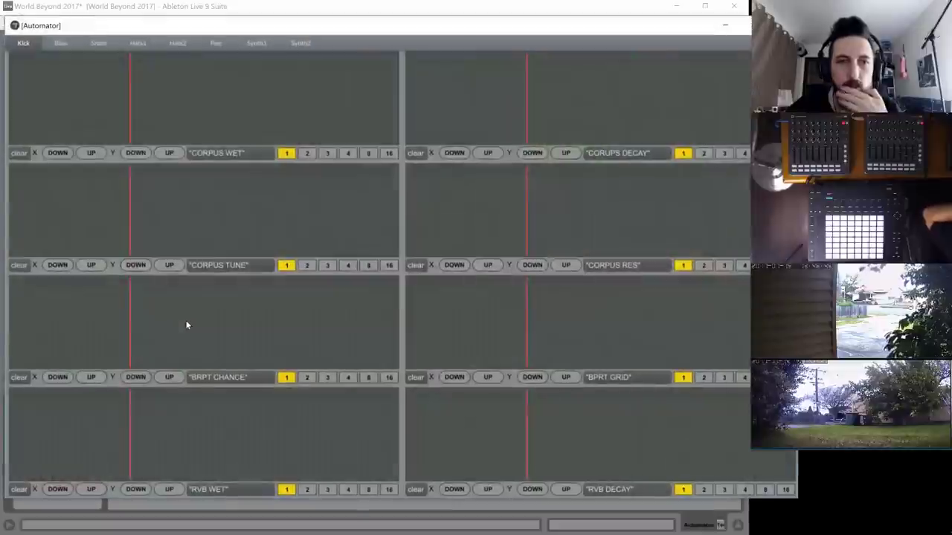
pyautogui.click(216, 42)
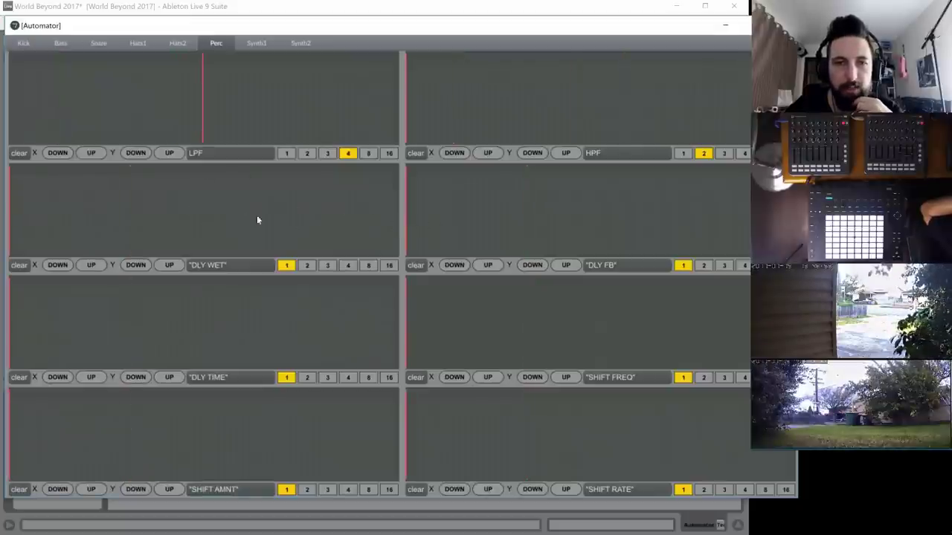
# - Return to the live set, stop playback and save the set
pyautogui.click(209, 6)
pyautogui.click(302, 41)
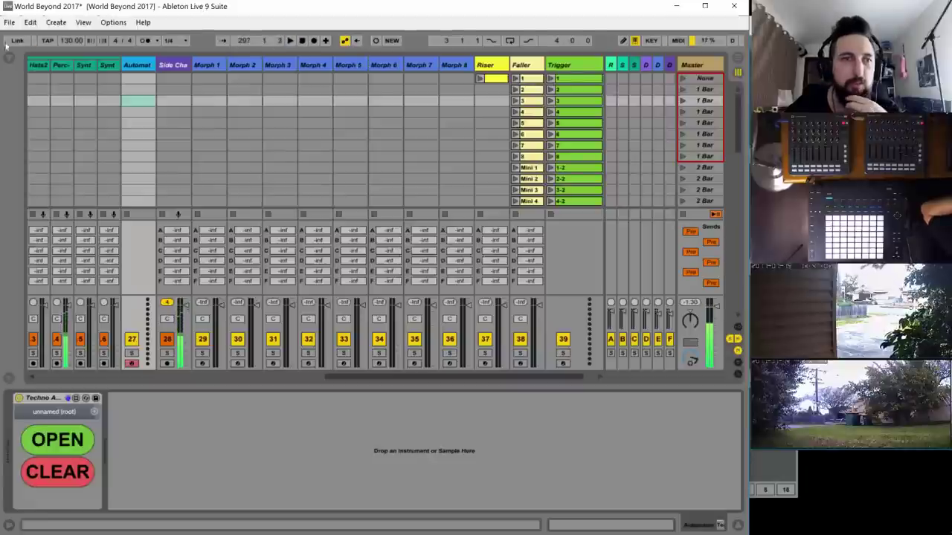
pyautogui.click(10, 22)
pyautogui.click(56, 133)
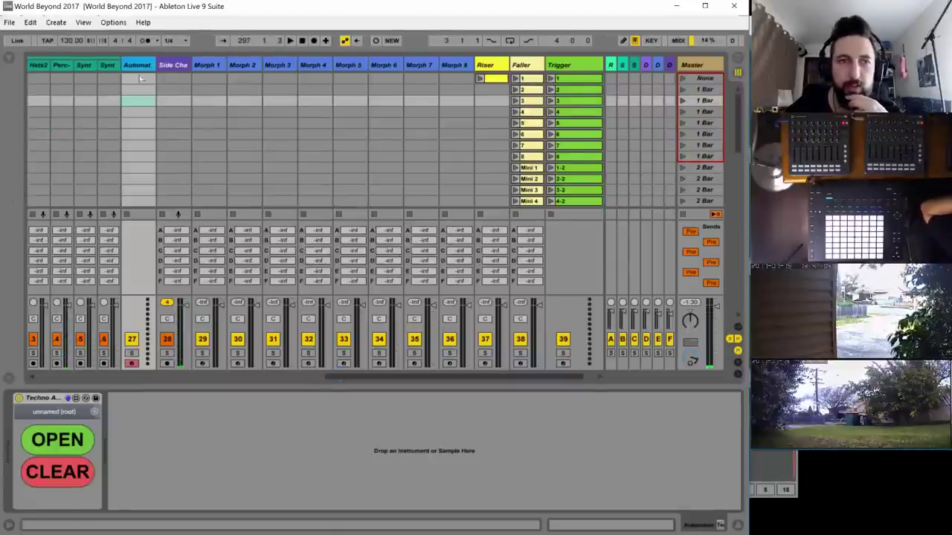
# - Open the Techno Automator device in the Max editor
pyautogui.click(76, 398)
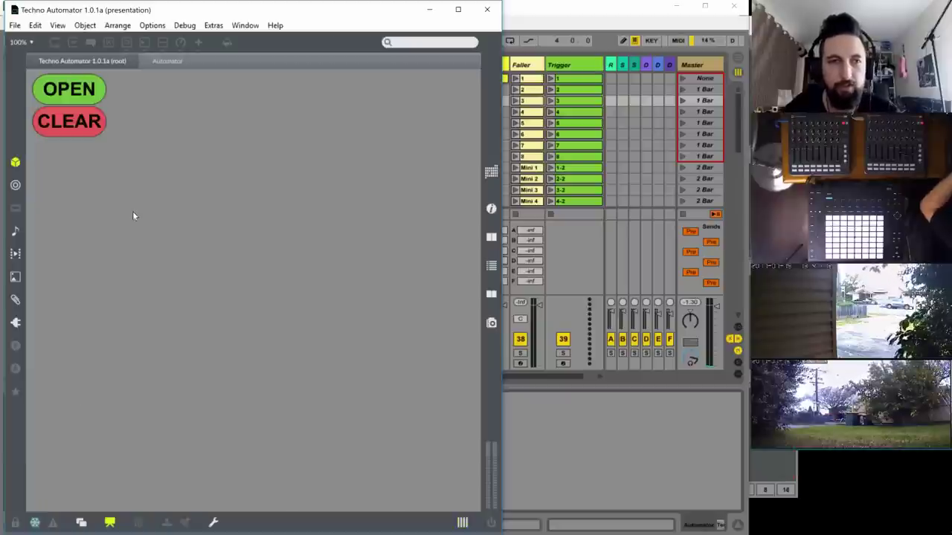
# - Unfreeze the Techno Automator device and open the AutomatorFunction1 patcher behind the first Kick lane of the p Automator subpatcher
pyautogui.hotkey('ctrl', 'alt', 'e')
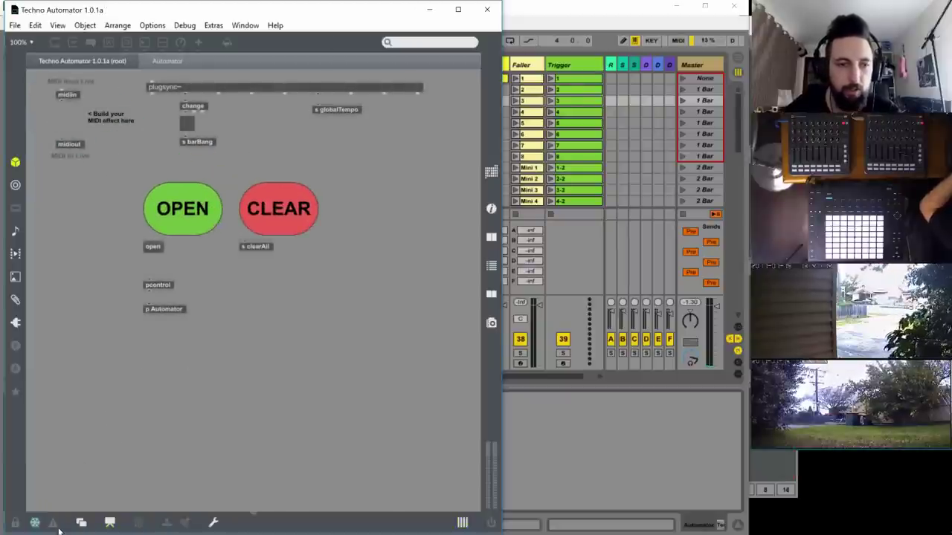
pyautogui.click(34, 523)
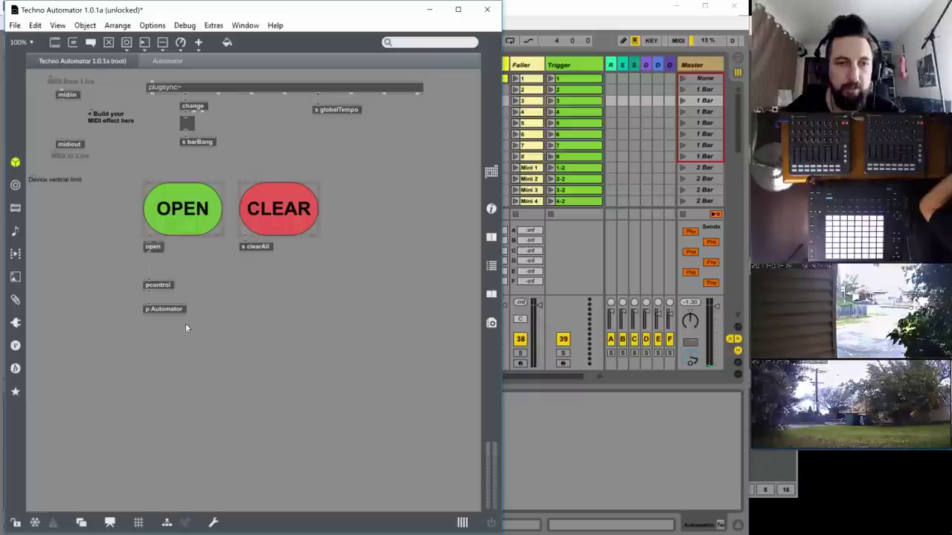
pyautogui.doubleClick(164, 309)
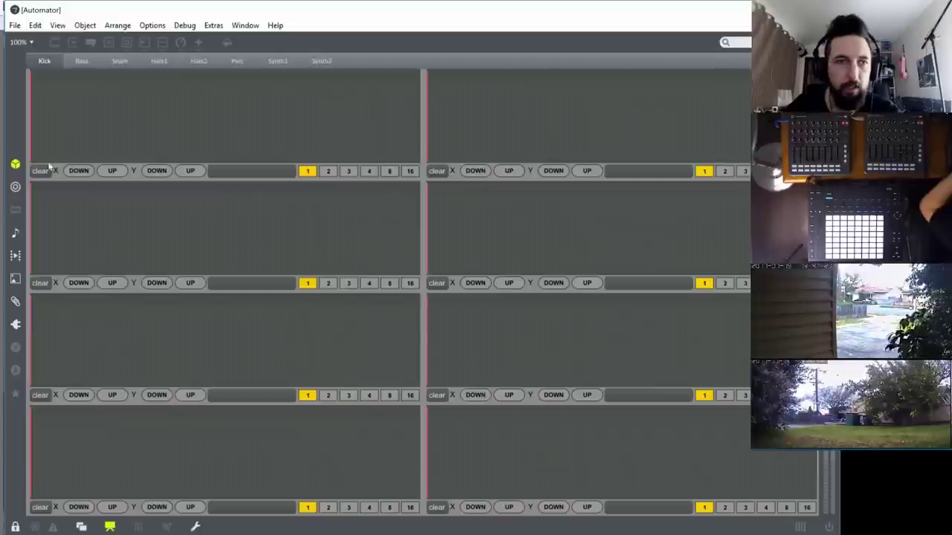
pyautogui.click(109, 526)
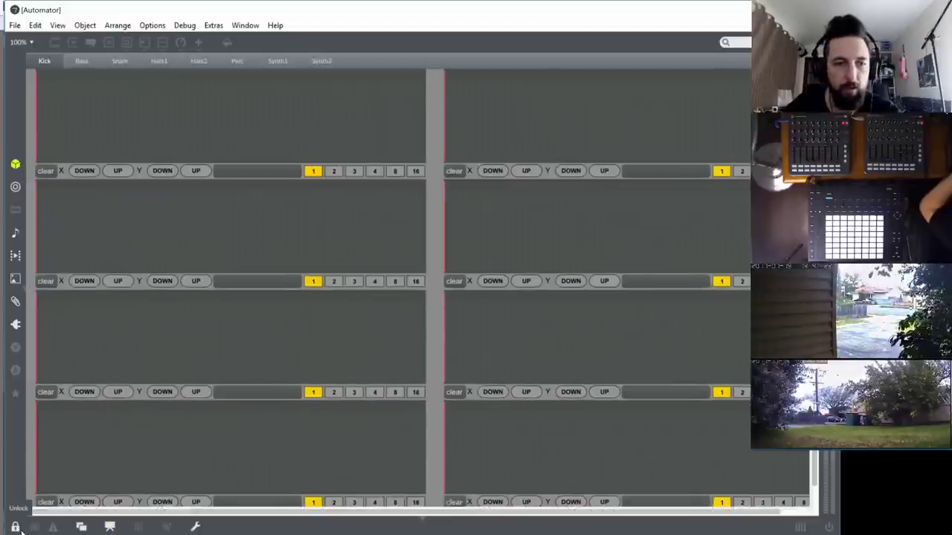
pyautogui.hotkey('ctrl', 'e')
pyautogui.rightClick(154, 126)
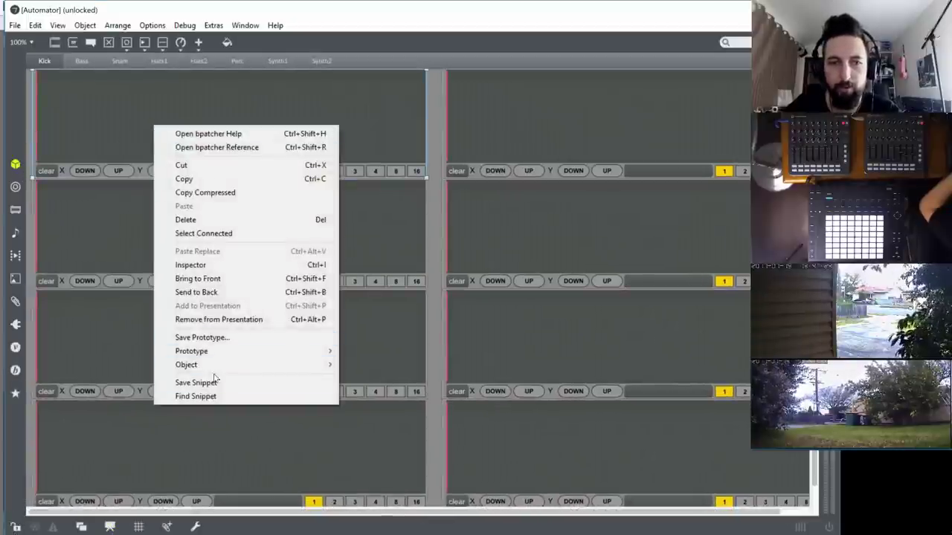
pyautogui.moveTo(215, 364)
pyautogui.click(393, 366)
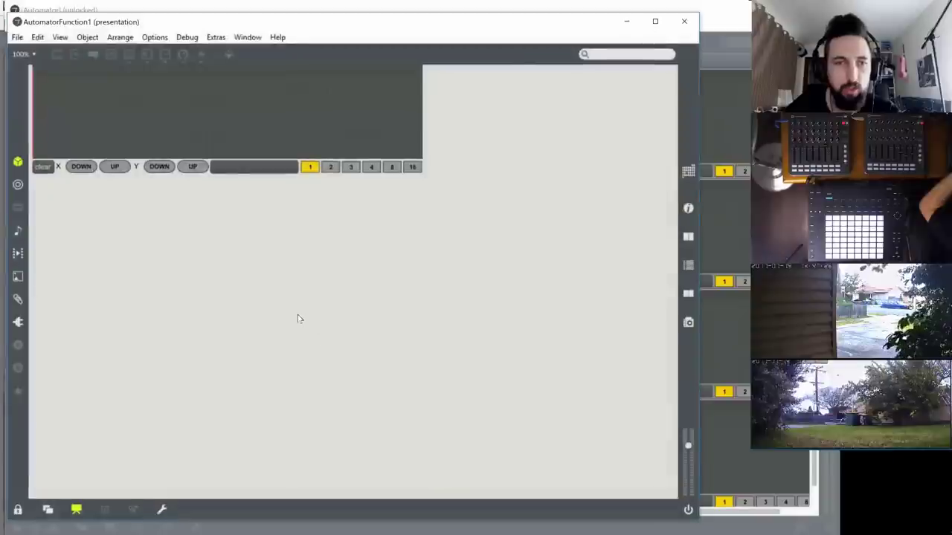
# - Delete the routepass object and the red playhead object below it from the AutomatorFunction1 patch
pyautogui.hotkey('ctrl', 'alt', 'e')
pyautogui.scroll(-5, 380, 308)
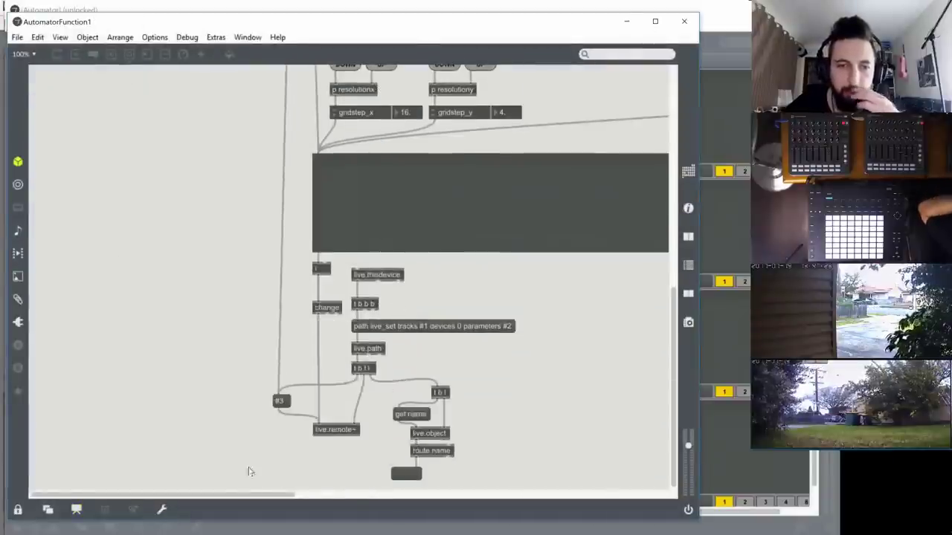
pyautogui.moveTo(273, 503); pyautogui.dragTo(478, 490)
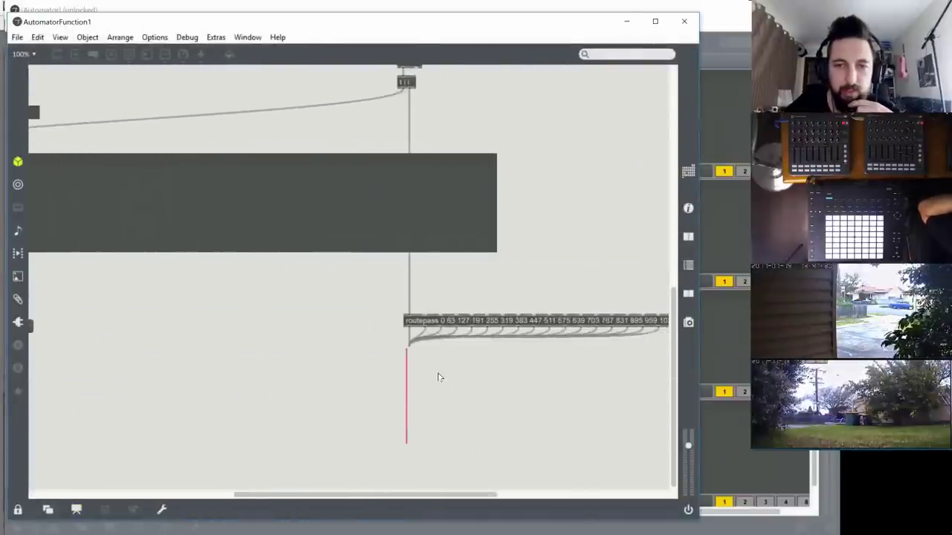
pyautogui.hotkey('ctrl', 'e')
pyautogui.click(472, 385)
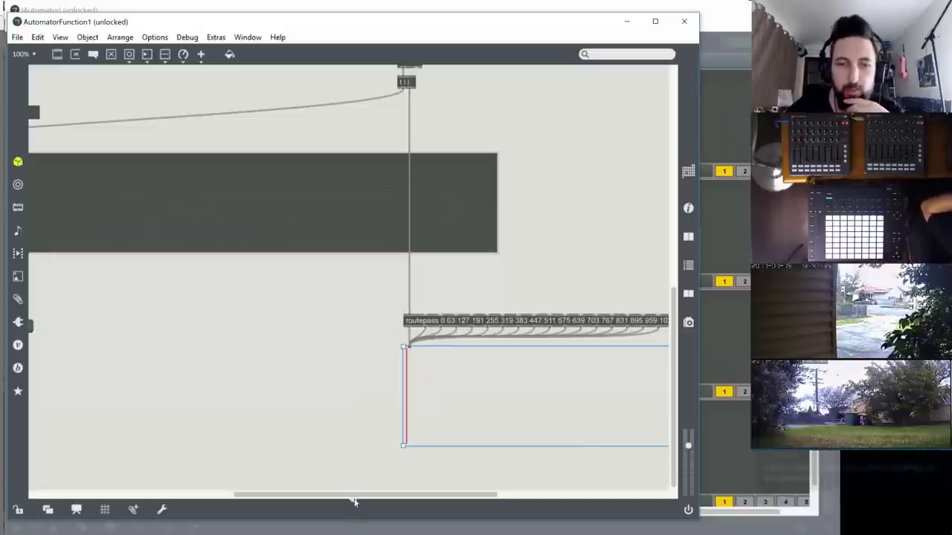
pyautogui.moveTo(364, 494); pyautogui.dragTo(382, 487)
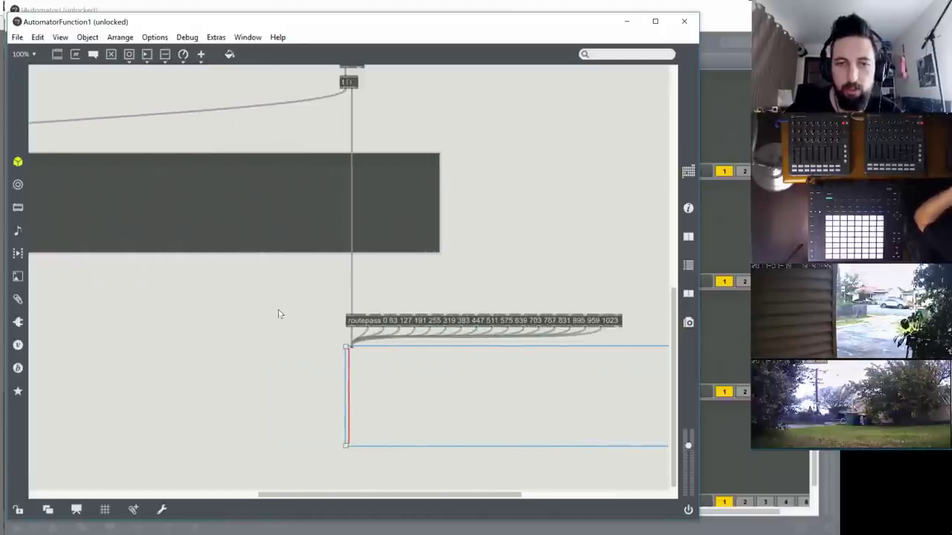
pyautogui.moveTo(280, 300); pyautogui.dragTo(402, 379)
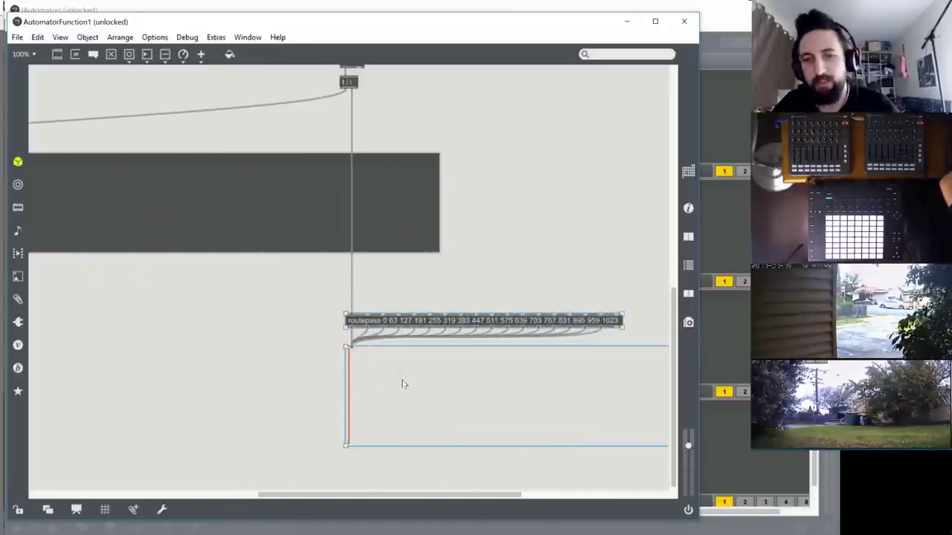
pyautogui.press('Delete')
pyautogui.moveTo(304, 492); pyautogui.dragTo(161, 499)
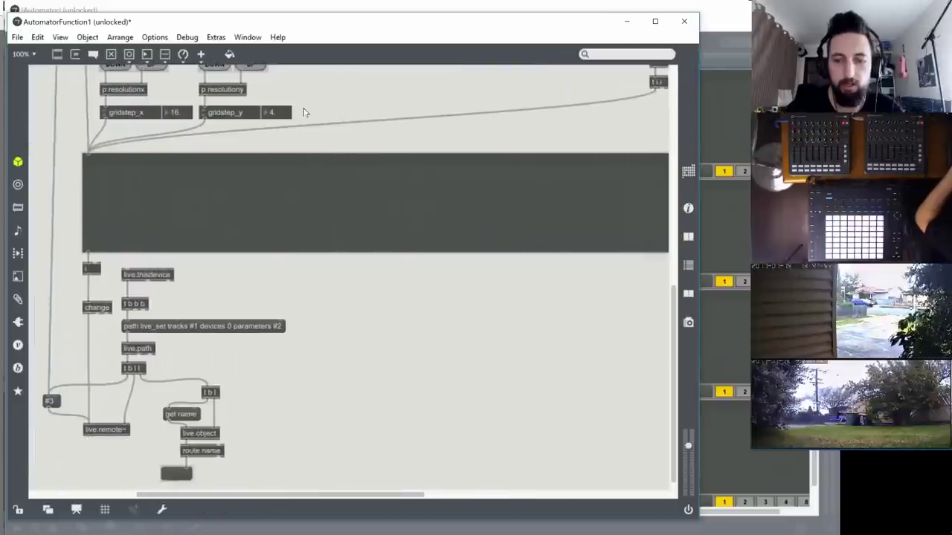
pyautogui.press('n')
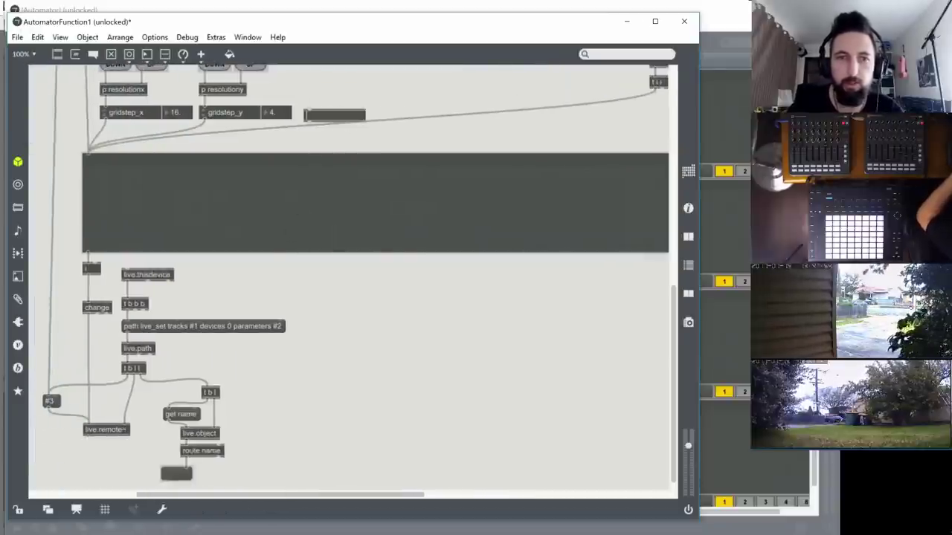
pyautogui.click(329, 116)
pyautogui.press('Delete')
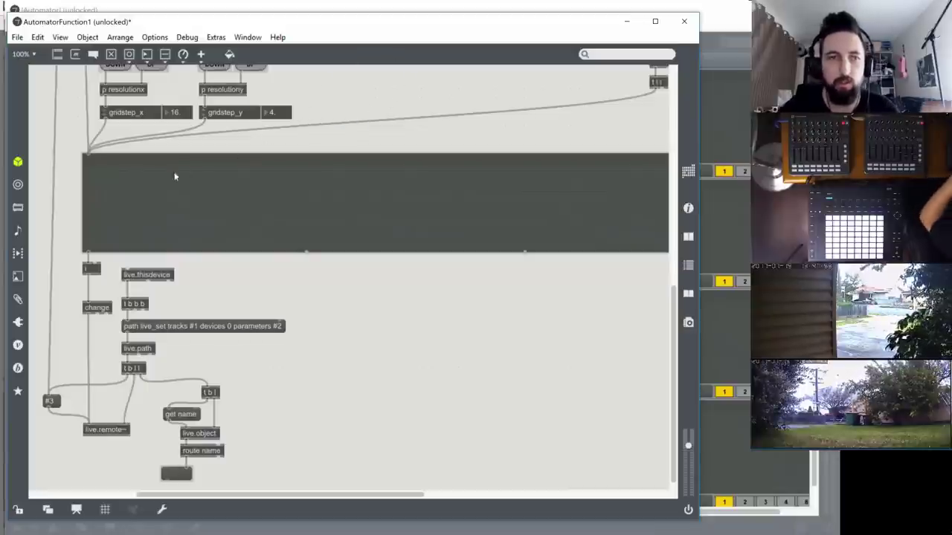
# - Add a cursor attribute box for the function object, place it beside gridstep_y and test it with values up to 702
pyautogui.rightClick(80, 203)
pyautogui.moveTo(111, 112)
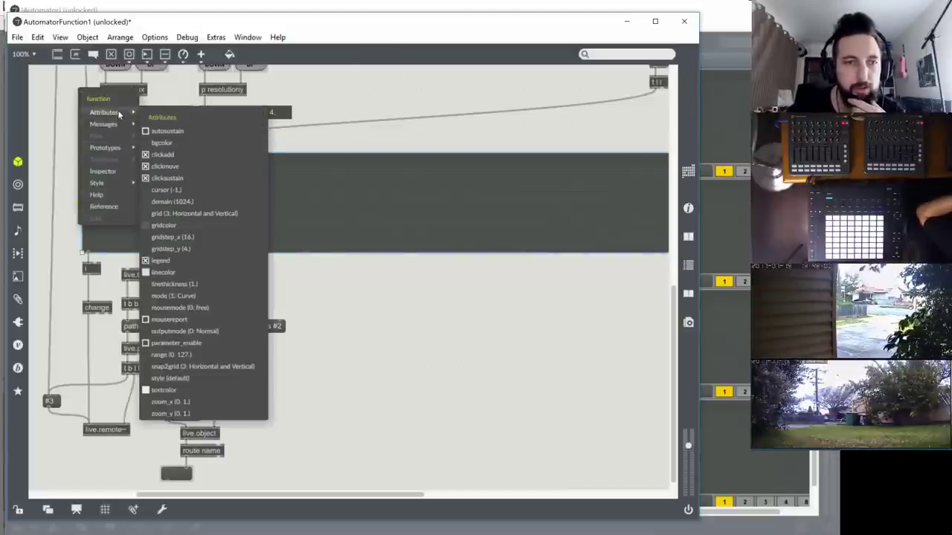
pyautogui.click(160, 190)
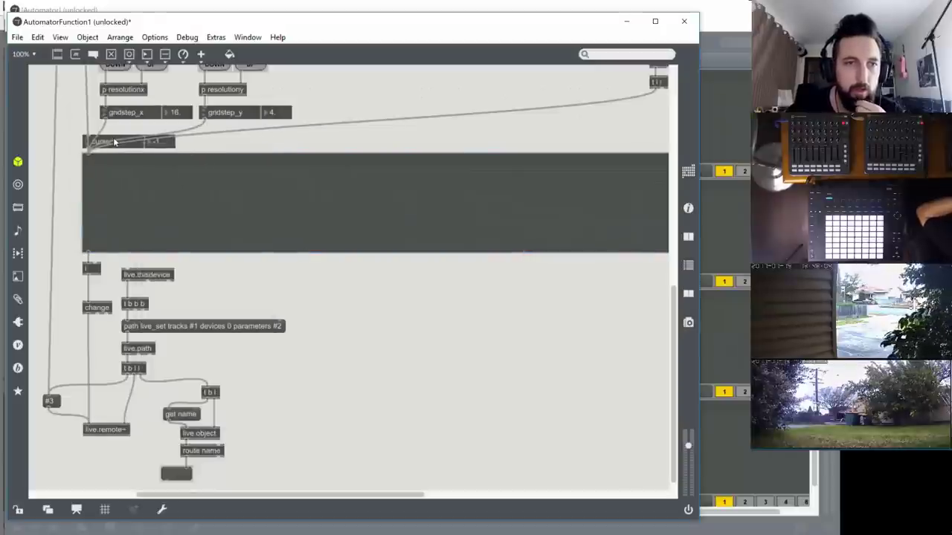
pyautogui.moveTo(109, 139); pyautogui.dragTo(325, 113)
pyautogui.hotkey('ctrl', 'e')
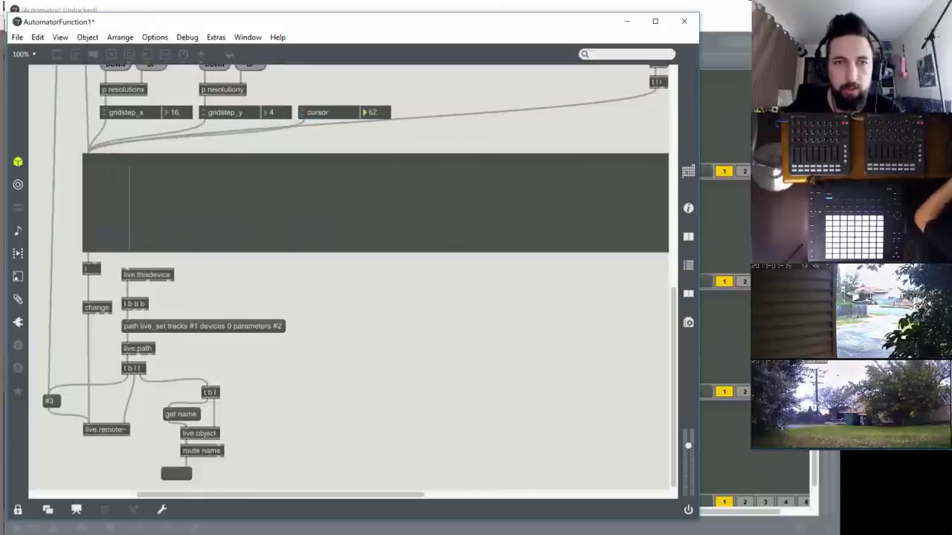
pyautogui.moveTo(375, 112); pyautogui.dragTo(376, 44)
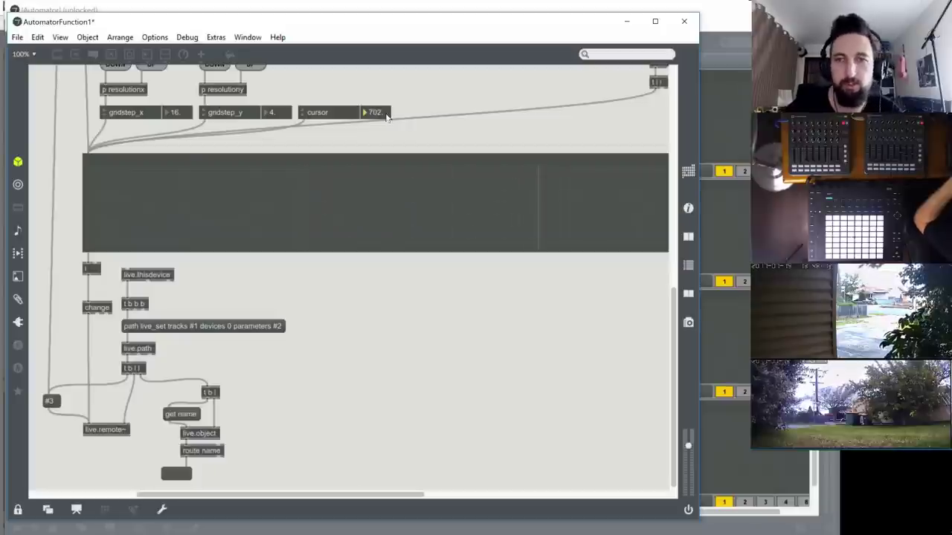
# - Connect the trigger object to the cursor attribute box, close the AutomatorFunction1 and Automator patchers and save the device
pyautogui.moveTo(656, 87); pyautogui.dragTo(306, 104)
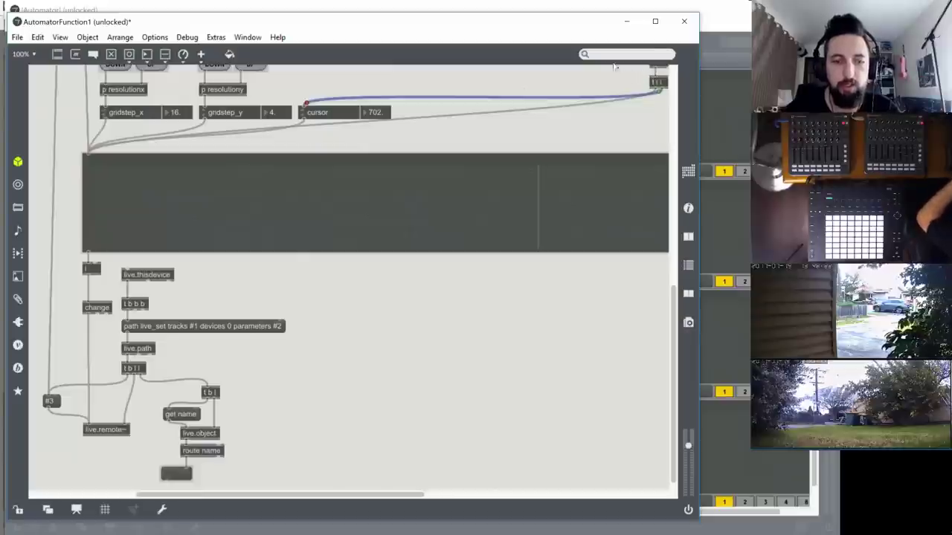
pyautogui.click(683, 26)
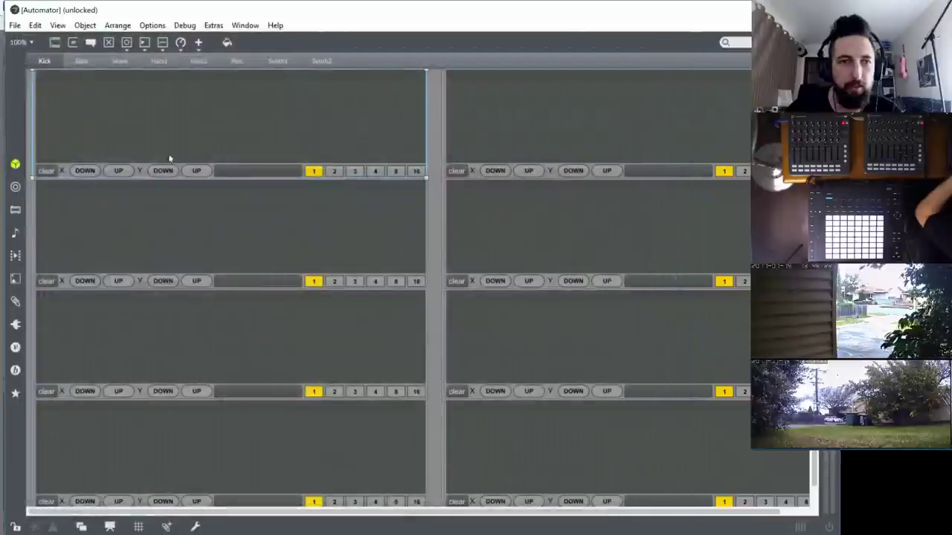
pyautogui.hotkey('ctrl', 'w')
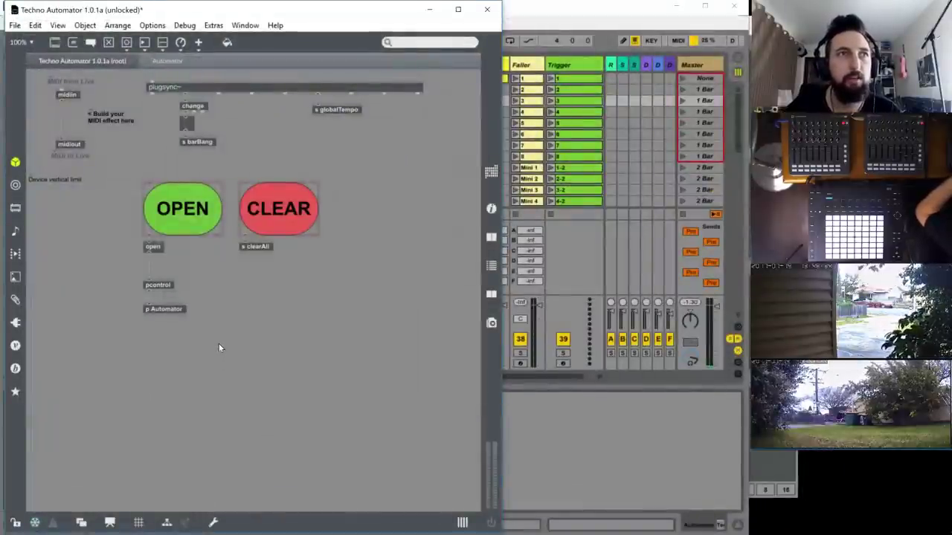
pyautogui.hotkey('ctrl', 's')
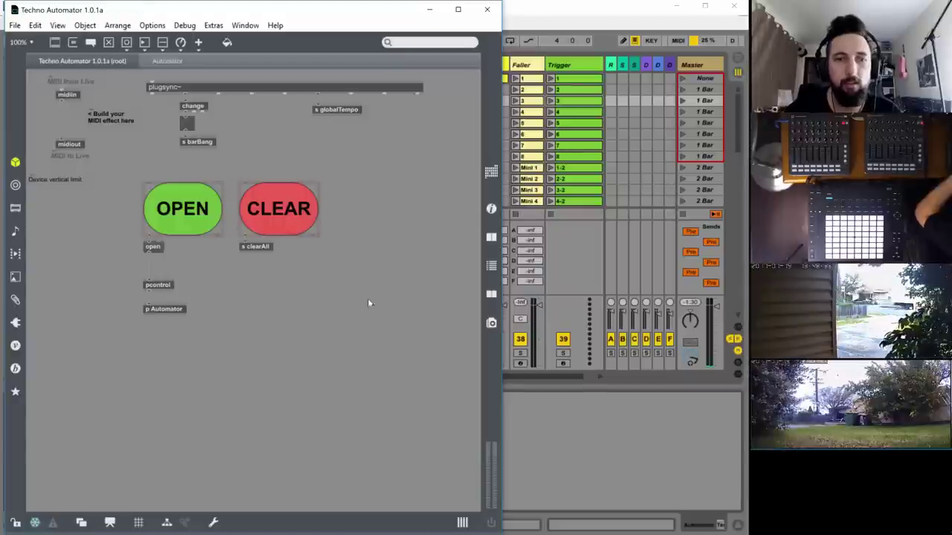
# - Return the Techno Automator patcher to presentation mode, save the device and close its editor
pyautogui.hotkey('ctrl', 'e')
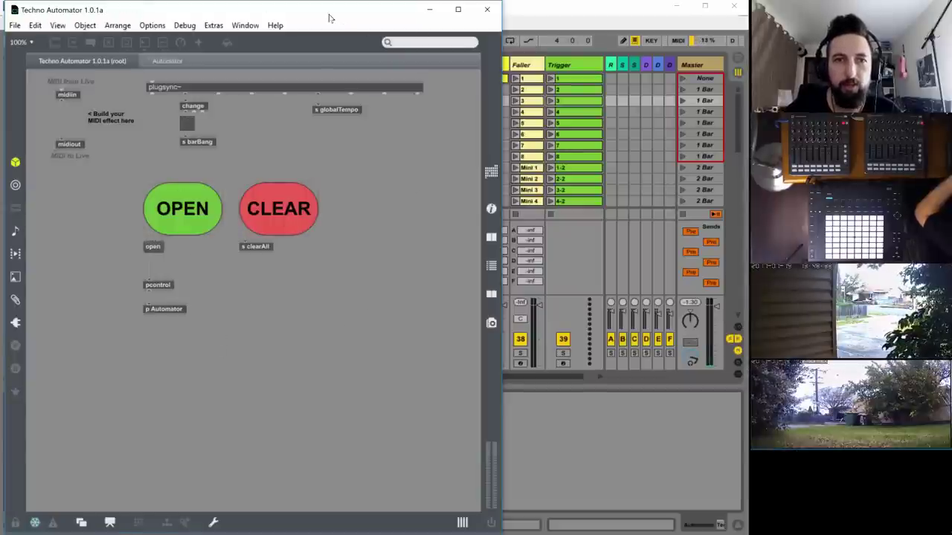
pyautogui.moveTo(326, 29); pyautogui.dragTo(315, 30)
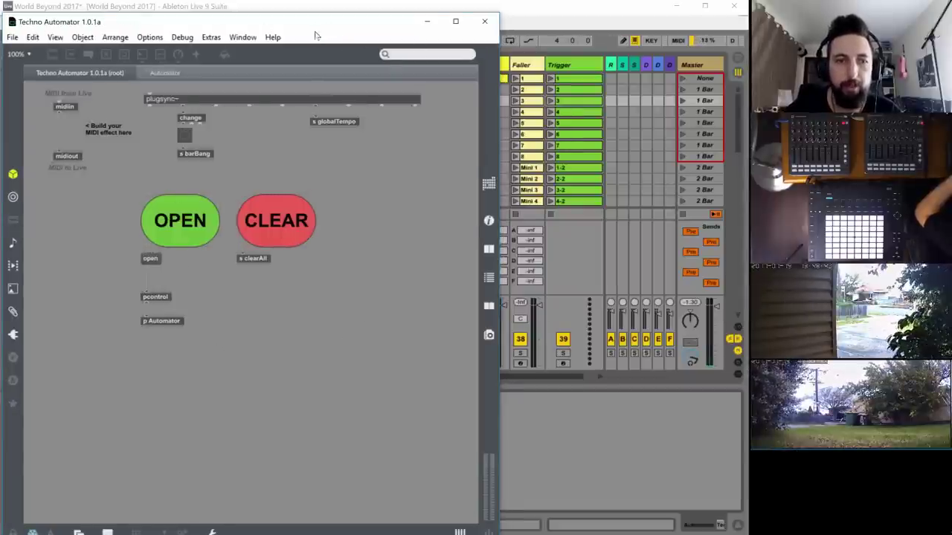
pyautogui.moveTo(247, 24); pyautogui.dragTo(251, 12)
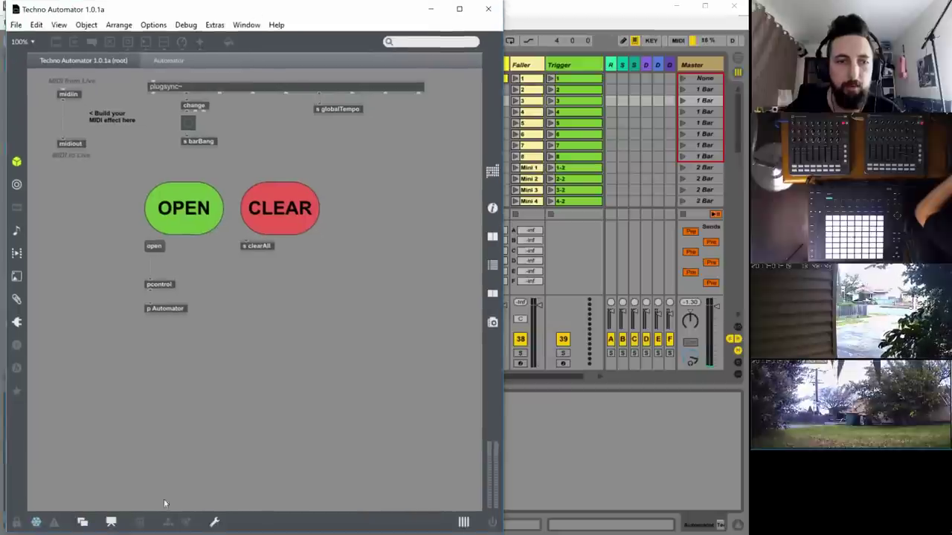
pyautogui.click(110, 522)
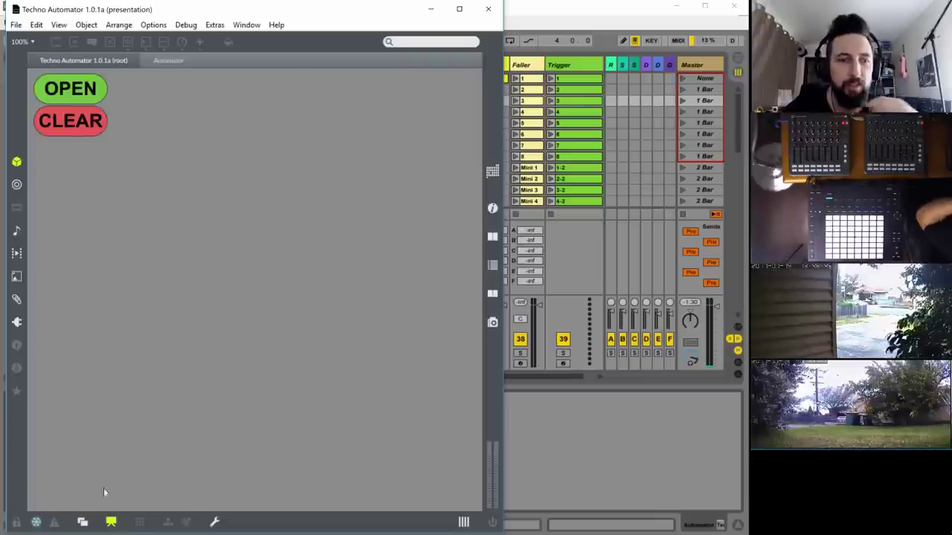
pyautogui.click(34, 523)
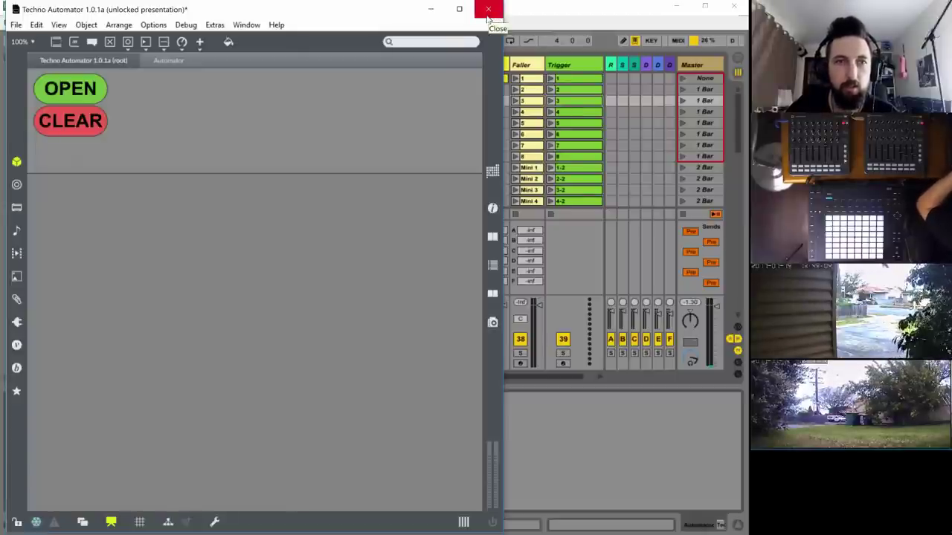
pyautogui.hotkey('ctrl', 's')
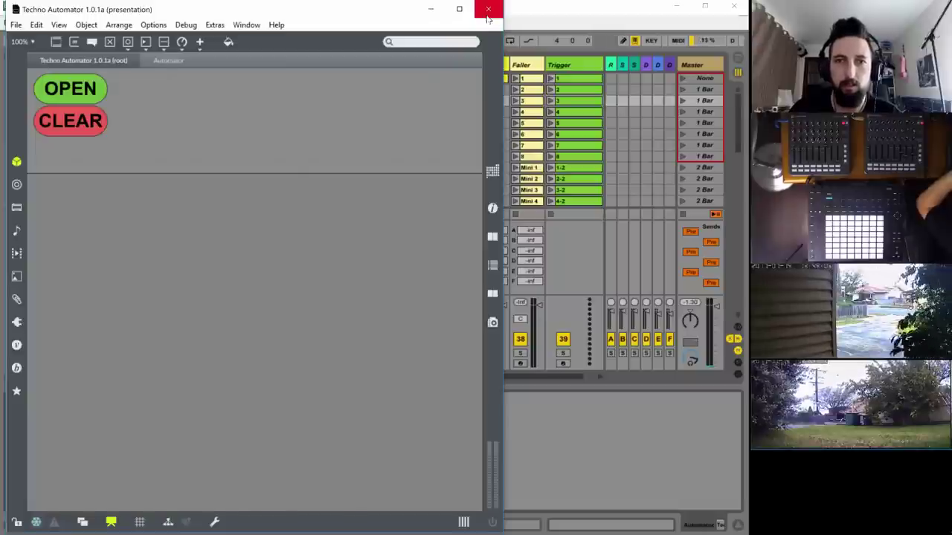
pyautogui.click(487, 11)
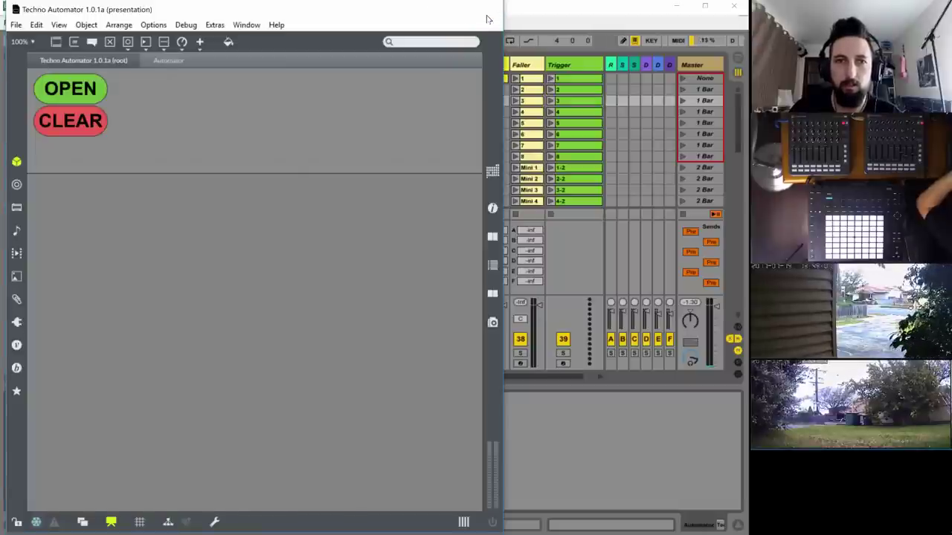
pyautogui.click(488, 19)
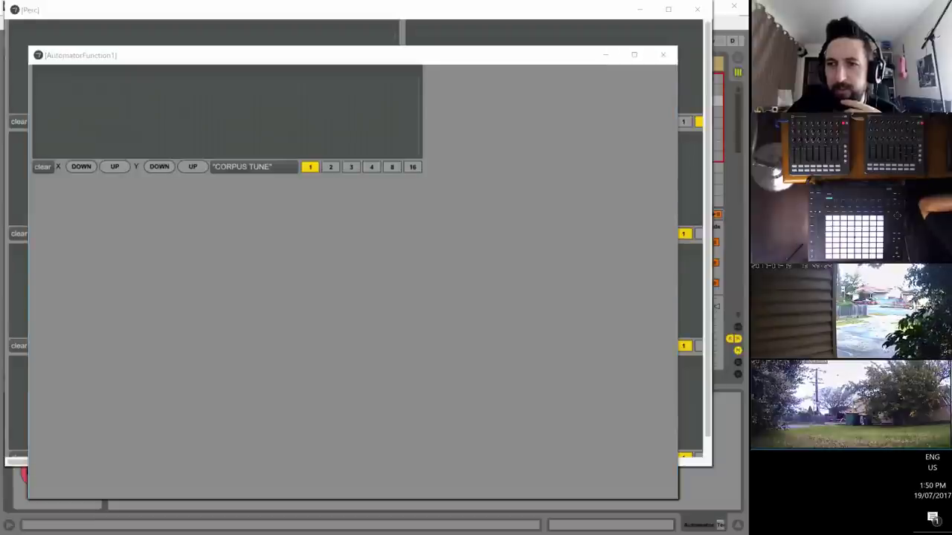
# - Close the leftover Perc, Kick and AutomatorFunction1 windows and reopen the Automator window from the Techno Automator device
pyautogui.click(662, 54)
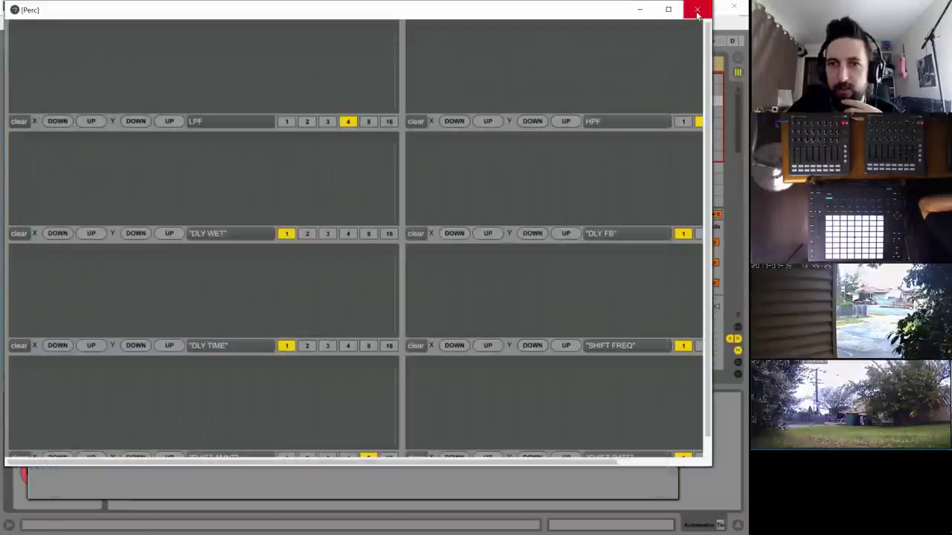
pyautogui.click(697, 9)
pyautogui.click(663, 54)
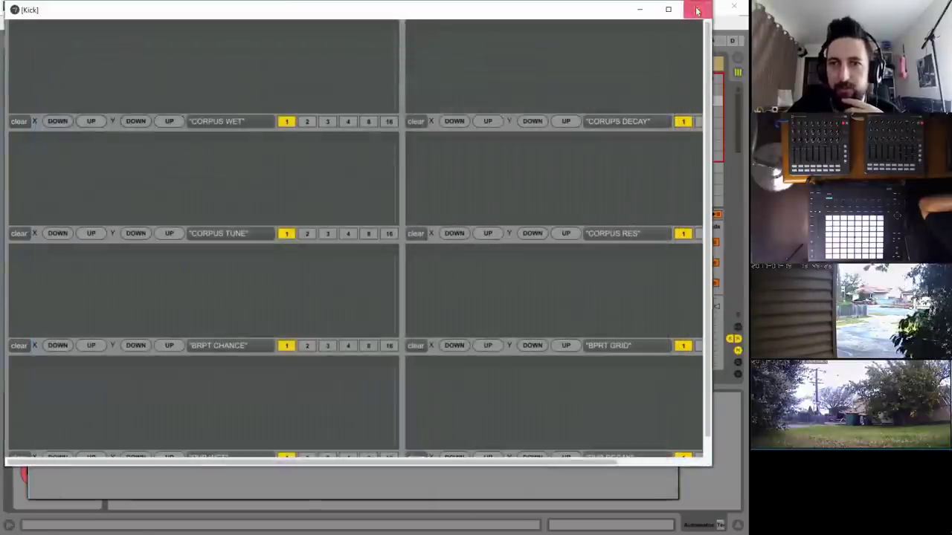
pyautogui.click(696, 9)
pyautogui.click(660, 60)
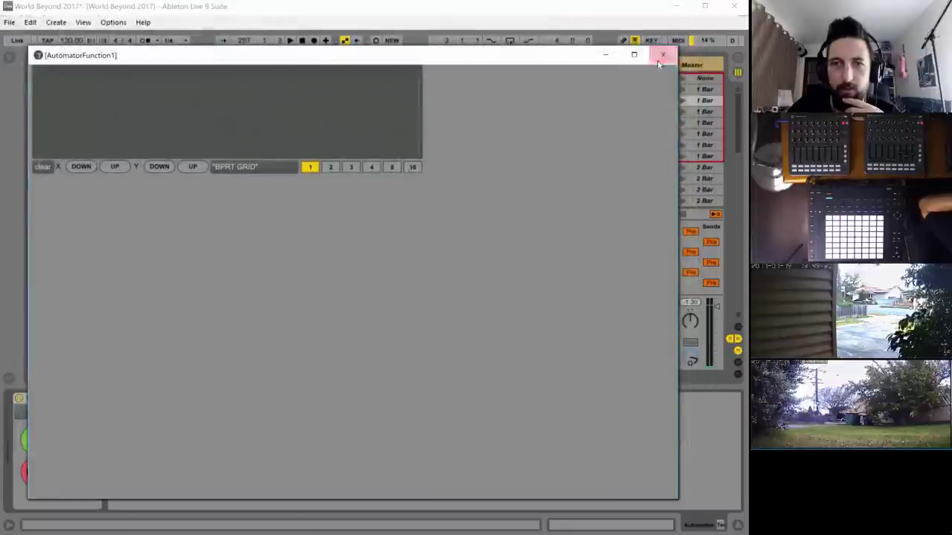
pyautogui.click(657, 59)
pyautogui.click(657, 60)
pyautogui.click(663, 54)
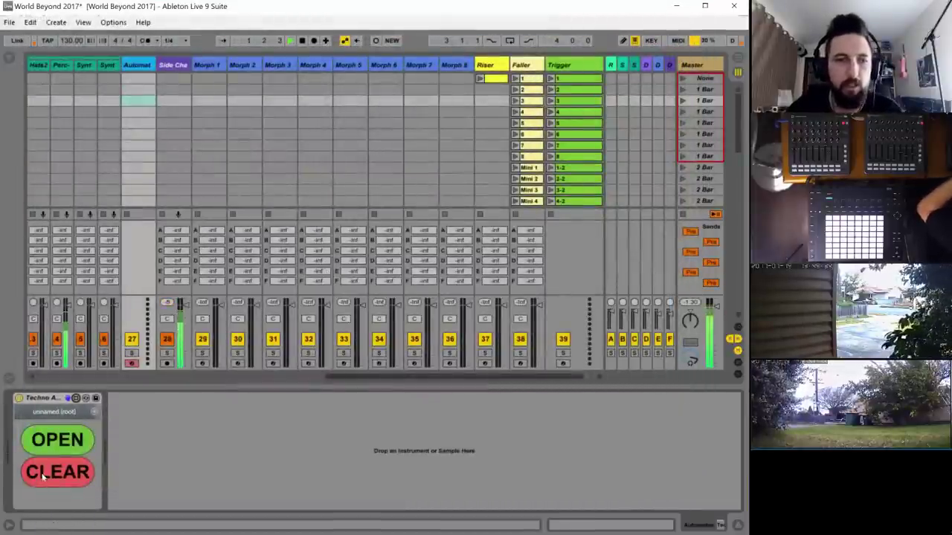
pyautogui.click(57, 440)
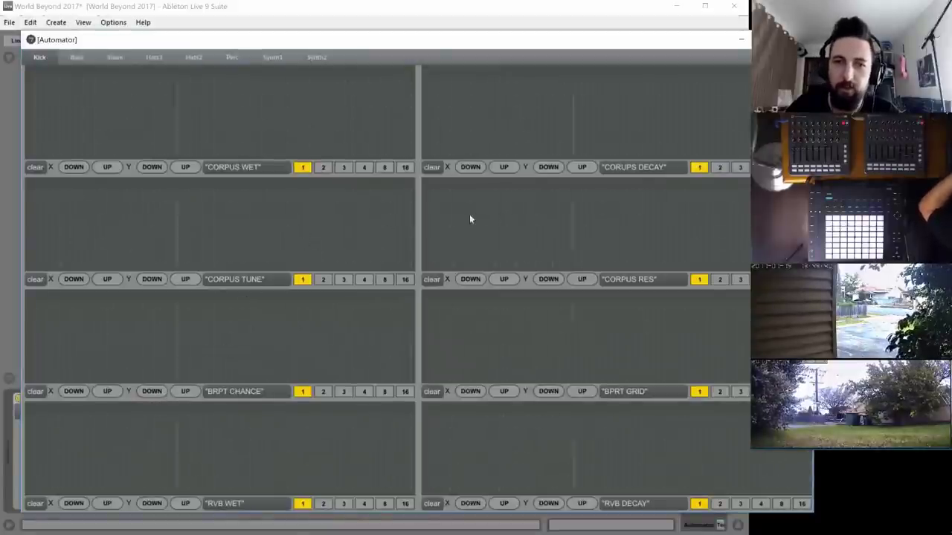
# - Show the Perc lanes and draw two half-height sawtooth ramps in the first half of DLY WET, peaking at one quarter and mid-lane
pyautogui.click(230, 58)
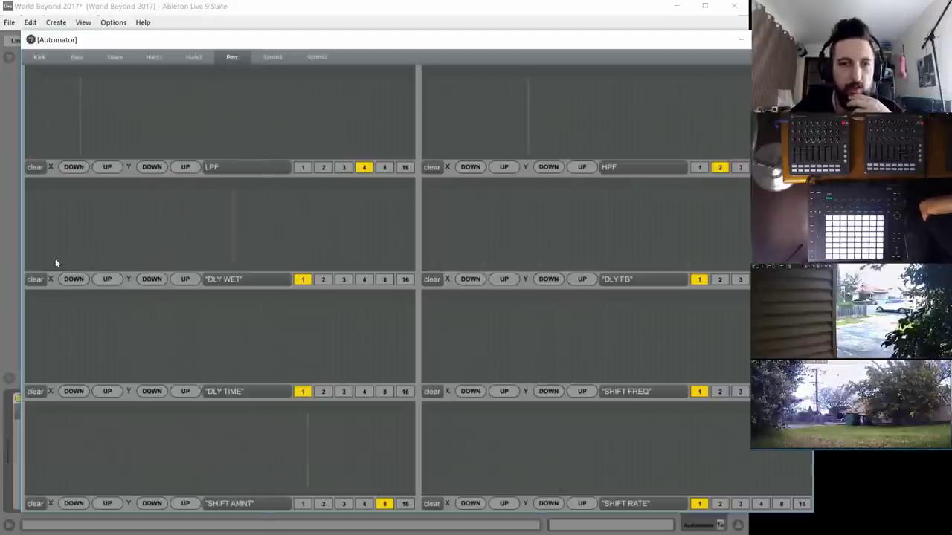
pyautogui.click(107, 279)
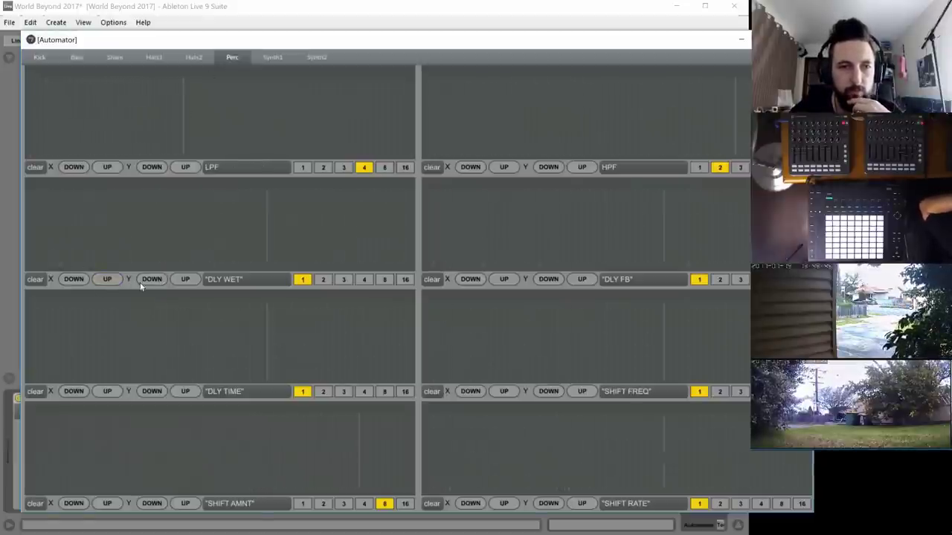
pyautogui.click(73, 279)
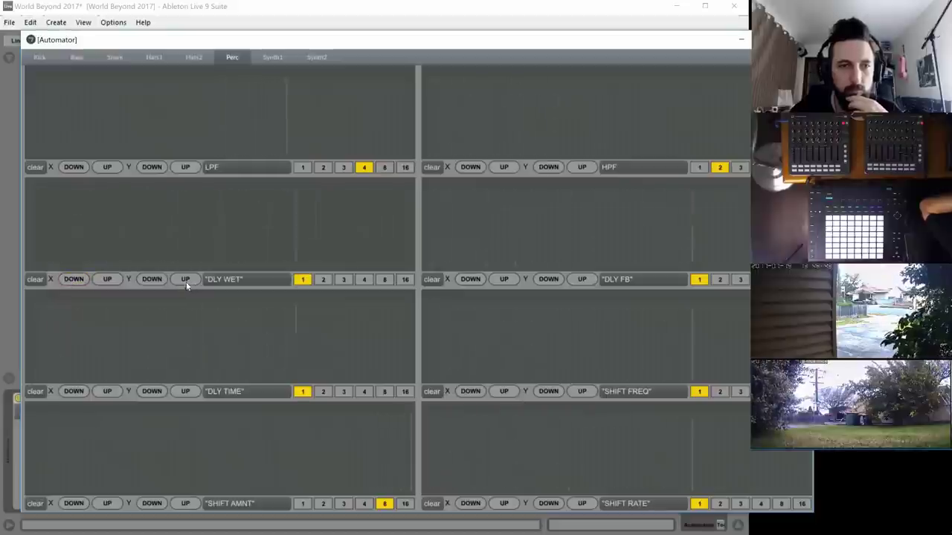
pyautogui.click(77, 266)
pyautogui.click(123, 229)
pyautogui.click(123, 267)
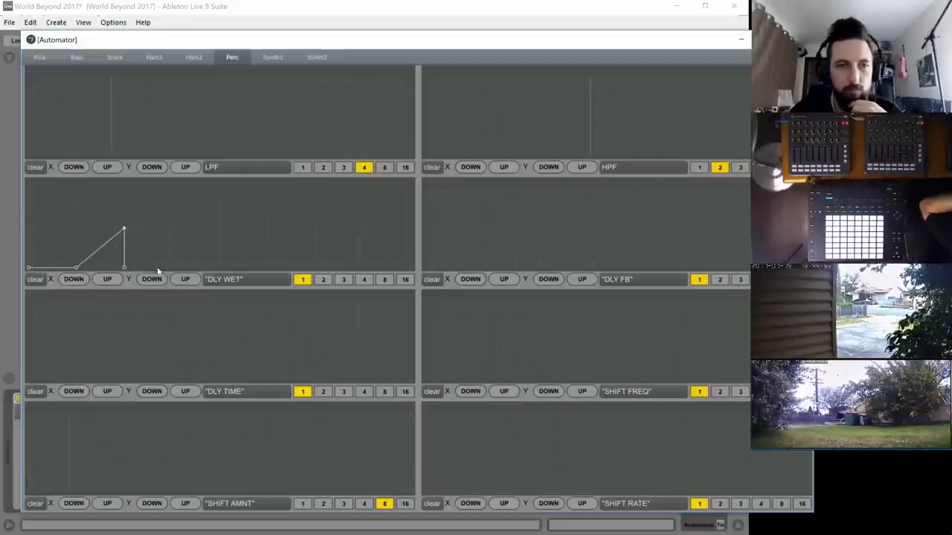
pyautogui.click(171, 267)
pyautogui.click(219, 228)
pyautogui.click(219, 267)
# - Add two more half-height sawtooth ramps to the second half of the DLY WET lane and finish it flat at zero
pyautogui.click(267, 229)
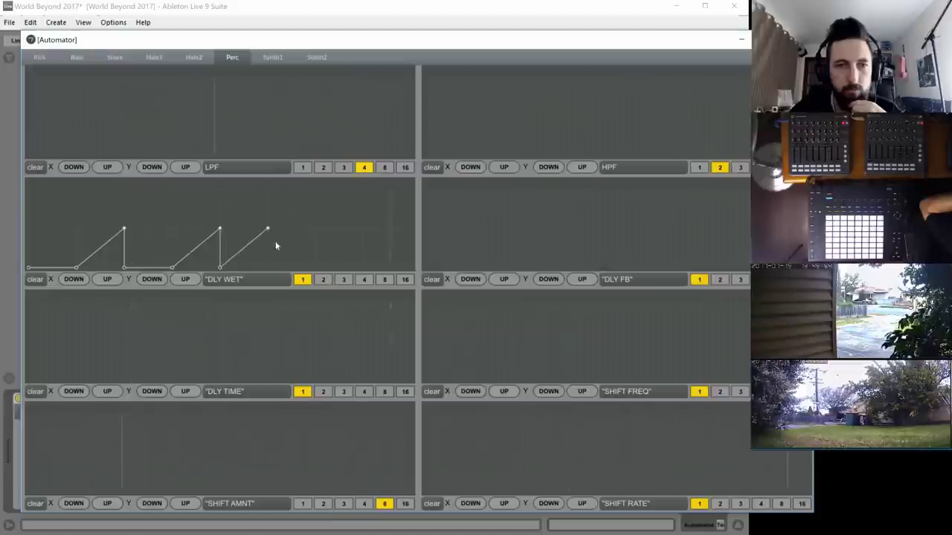
pyautogui.click(268, 267)
pyautogui.click(315, 267)
pyautogui.click(363, 228)
pyautogui.click(363, 267)
pyautogui.click(411, 267)
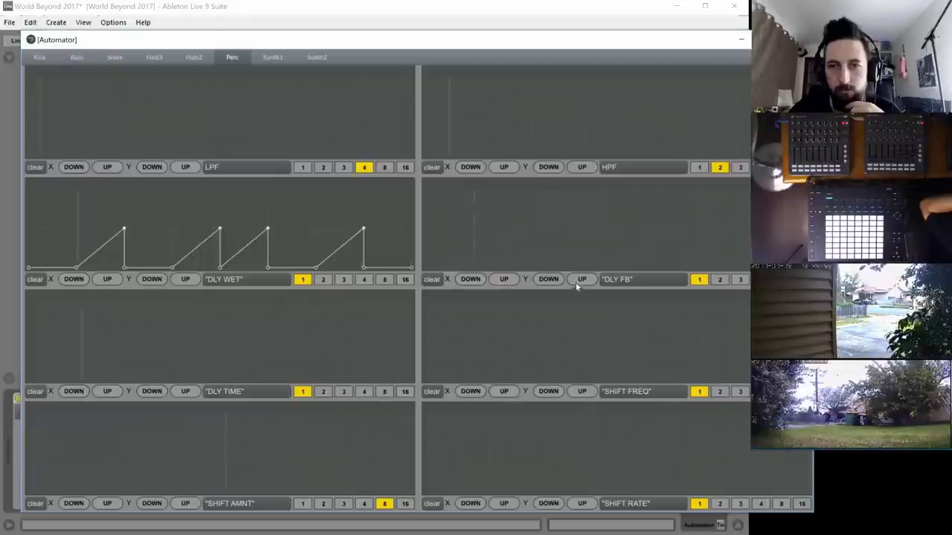
# - Draw a flat half-height line across the DLY FB lane and a gently rising ramp from zero across the DLY TIME lane
pyautogui.click(520, 228)
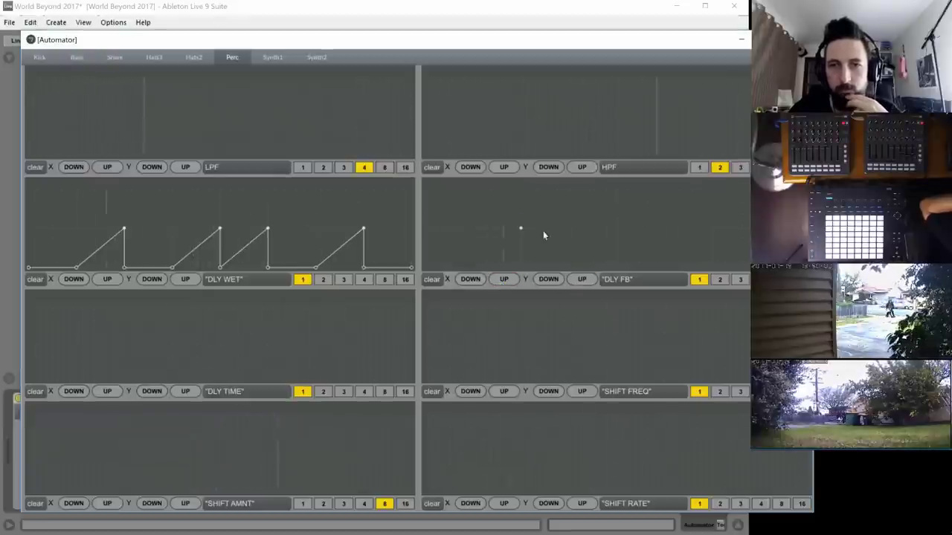
pyautogui.click(424, 229)
pyautogui.click(807, 227)
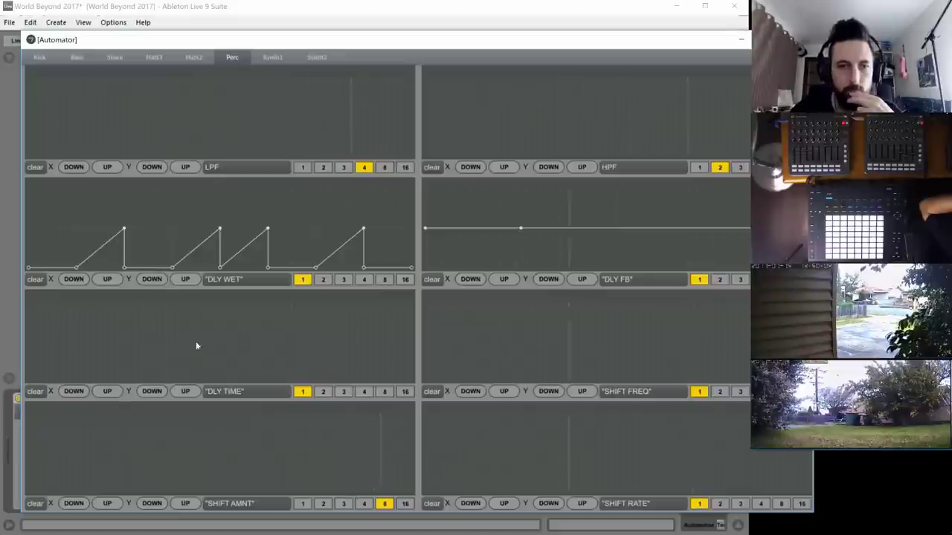
pyautogui.moveTo(28, 381); pyautogui.dragTo(421, 360)
# - Add full-height points at the start and three-quarter mark of DLY FB and above the first two DLY WET peaks
pyautogui.click(424, 189)
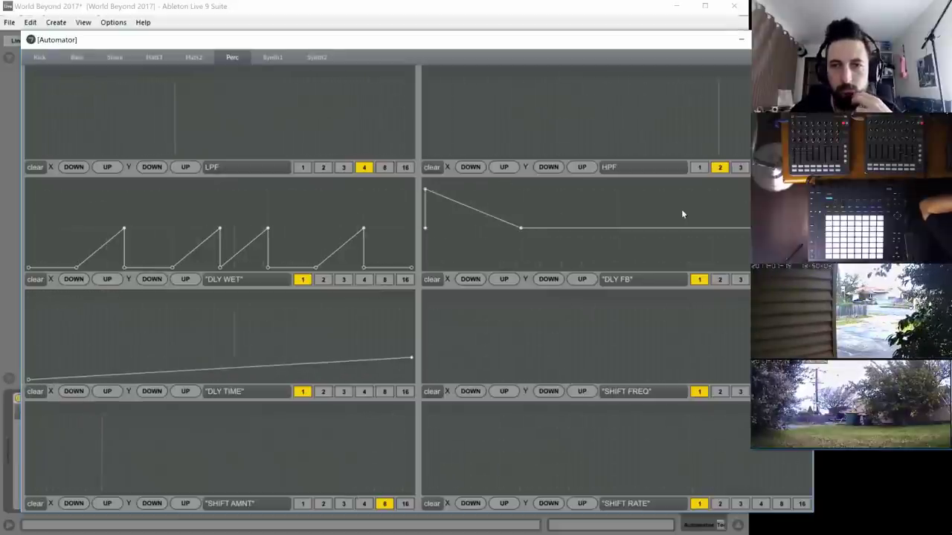
pyautogui.click(712, 190)
pyautogui.click(124, 189)
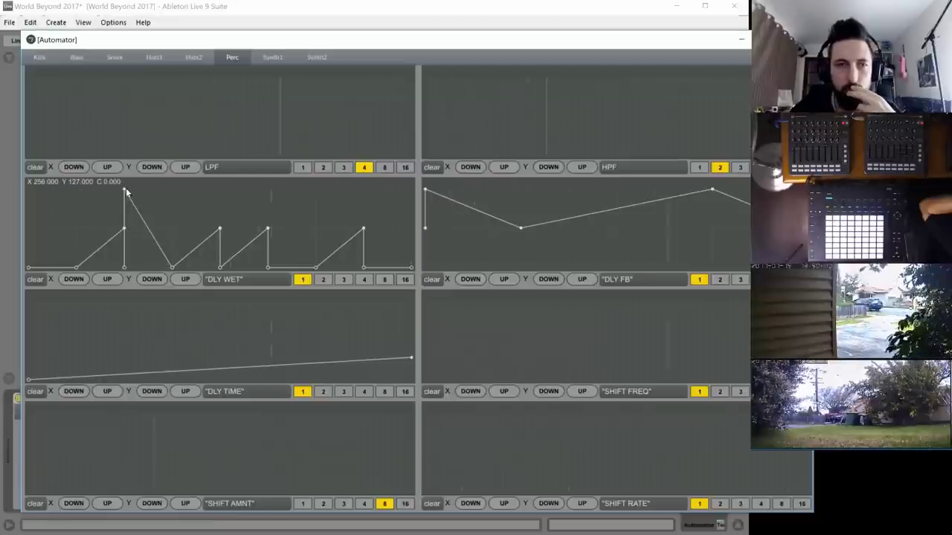
pyautogui.click(220, 189)
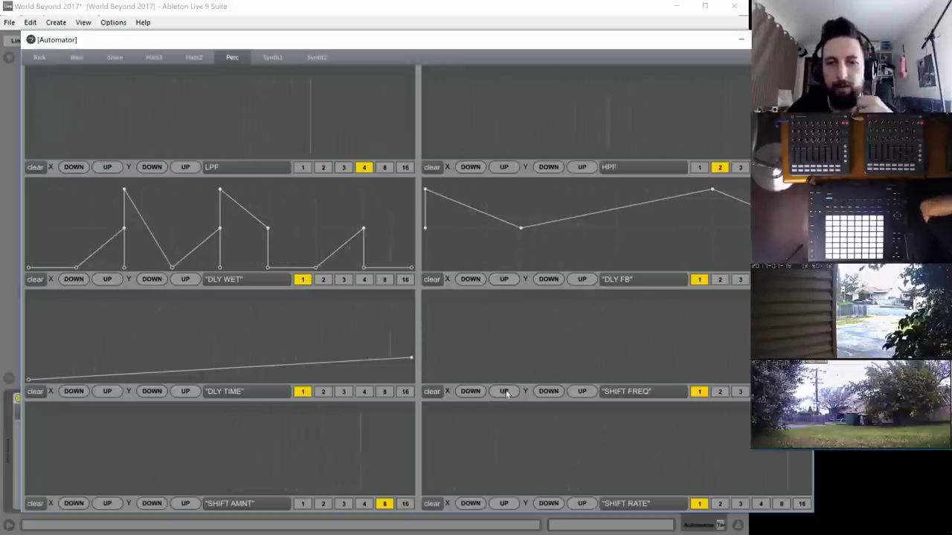
# - Draw a line at Y 64 across the SHIFT FREQ lane, adjust its vertical grid and raise the end point slightly
pyautogui.click(581, 392)
pyautogui.click(424, 341)
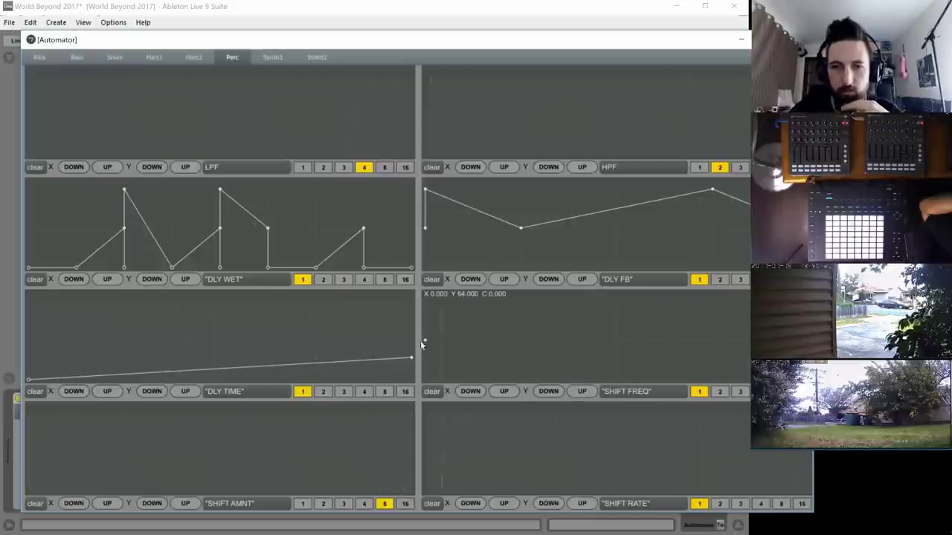
pyautogui.click(807, 340)
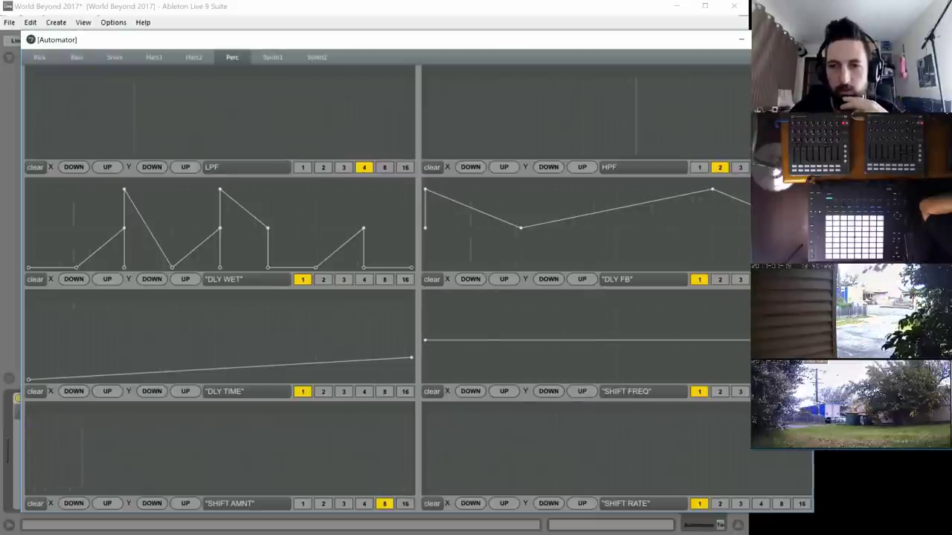
pyautogui.click(548, 391)
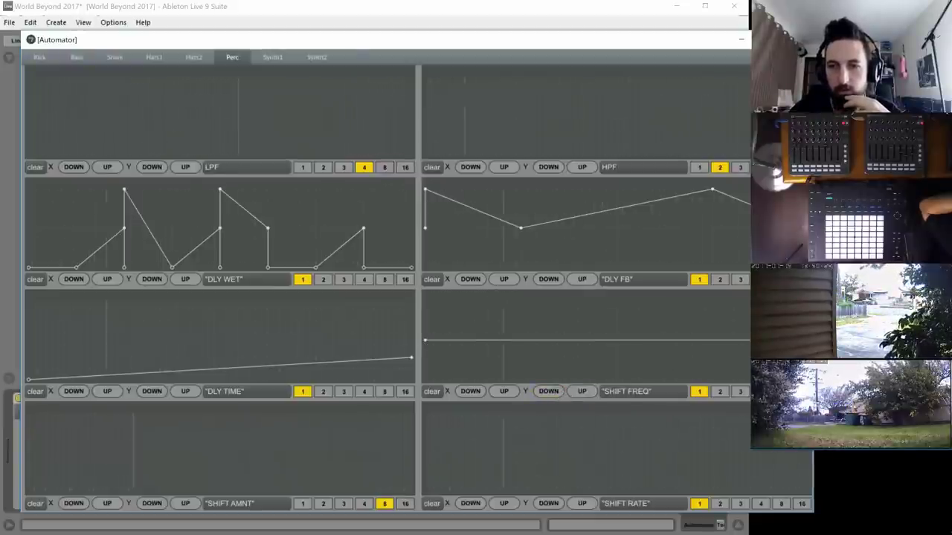
pyautogui.moveTo(807, 341); pyautogui.dragTo(807, 350)
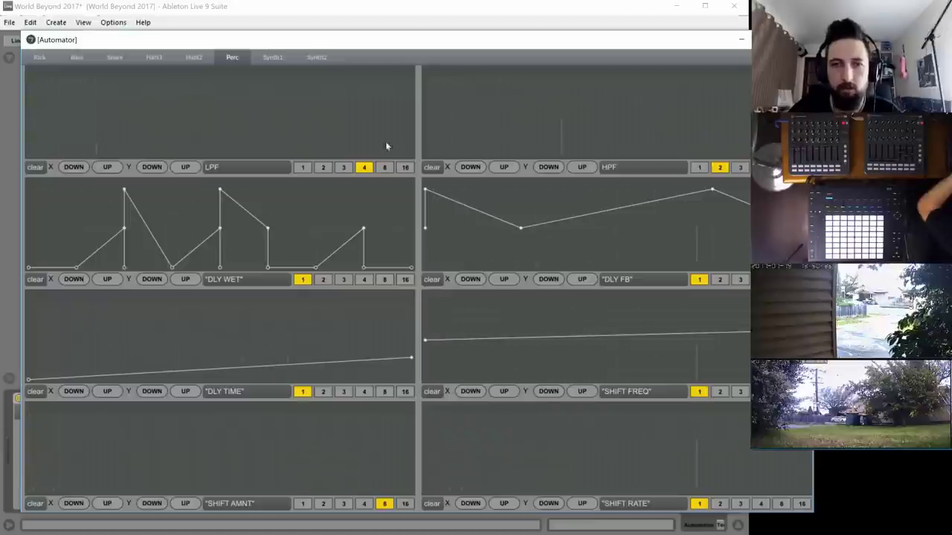
# - Rebuild the first DLY WET spike as one straight ramp to full height that drops to zero at X 256
pyautogui.click(123, 267)
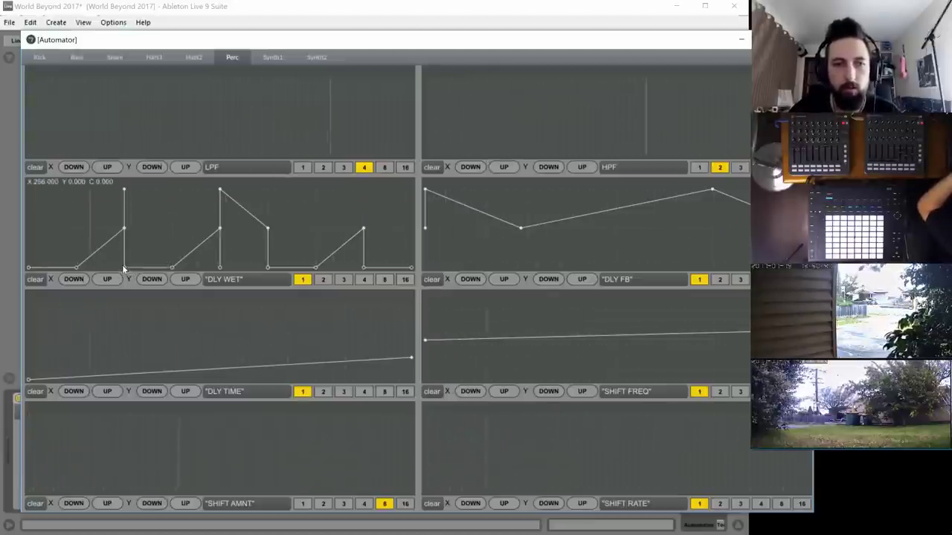
pyautogui.keyDown('shift'); pyautogui.click(124, 189); pyautogui.keyUp('shift')
pyautogui.moveTo(123, 227); pyautogui.dragTo(123, 201)
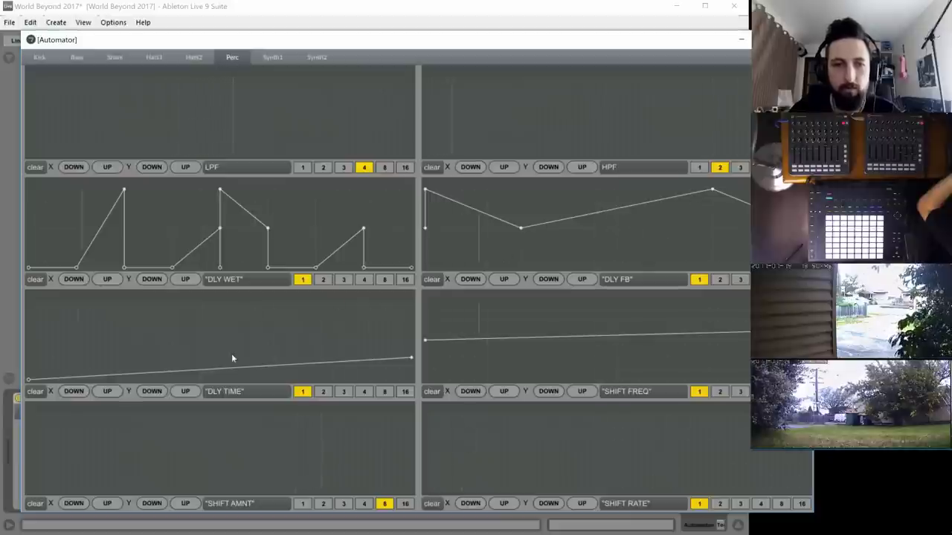
# - Reshape DLY TIME into a full-height triangle peaking before mid-lane, and hold DLY FB at full height by removing its middle dip and end point
pyautogui.moveTo(410, 358); pyautogui.dragTo(178, 301)
pyautogui.moveTo(346, 376); pyautogui.dragTo(420, 413)
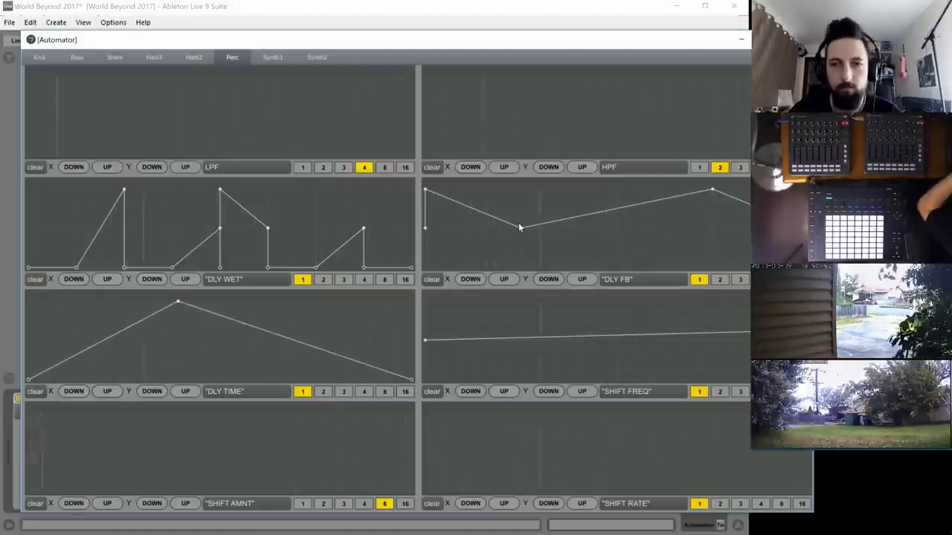
pyautogui.moveTo(519, 225); pyautogui.dragTo(588, 212)
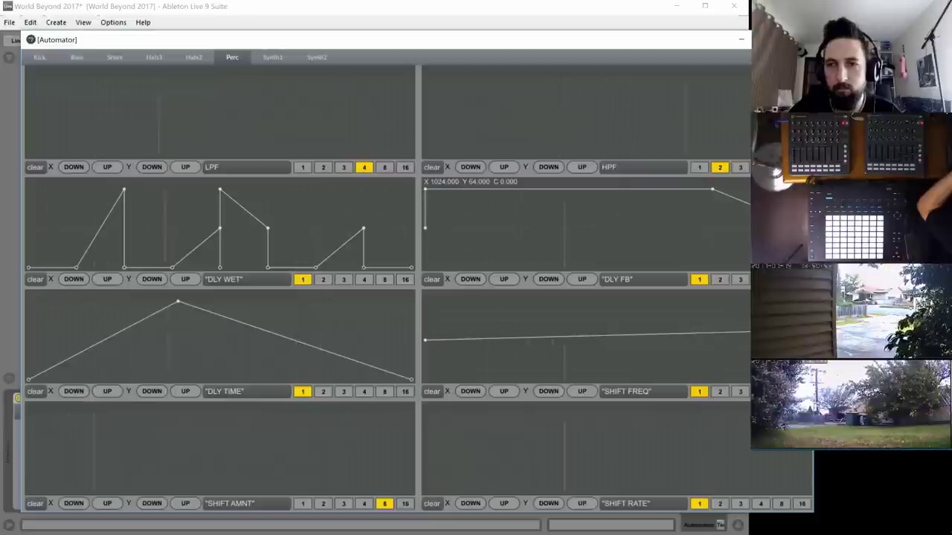
pyautogui.keyDown('shift'); pyautogui.click(807, 228); pyautogui.keyUp('shift')
# - Raise the last DLY WET ramp to full height held to the lane's end at rate 4, and clear the SHIFT FREQ lane
pyautogui.moveTo(364, 231); pyautogui.dragTo(365, 188)
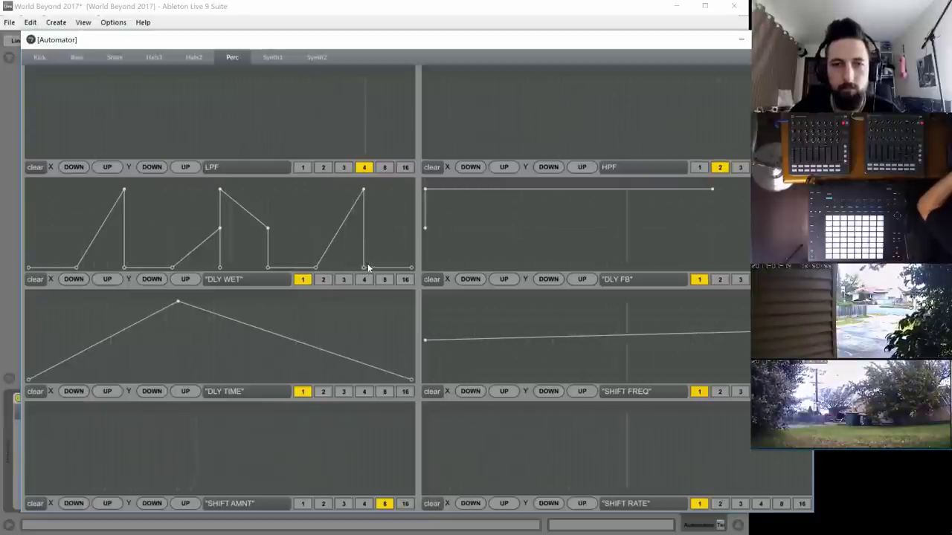
pyautogui.moveTo(363, 267); pyautogui.dragTo(398, 195)
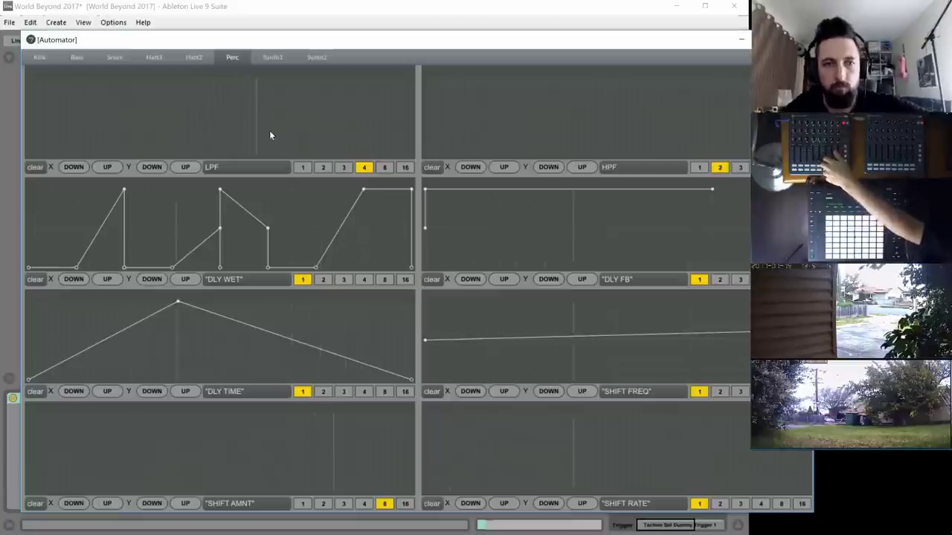
pyautogui.click(364, 280)
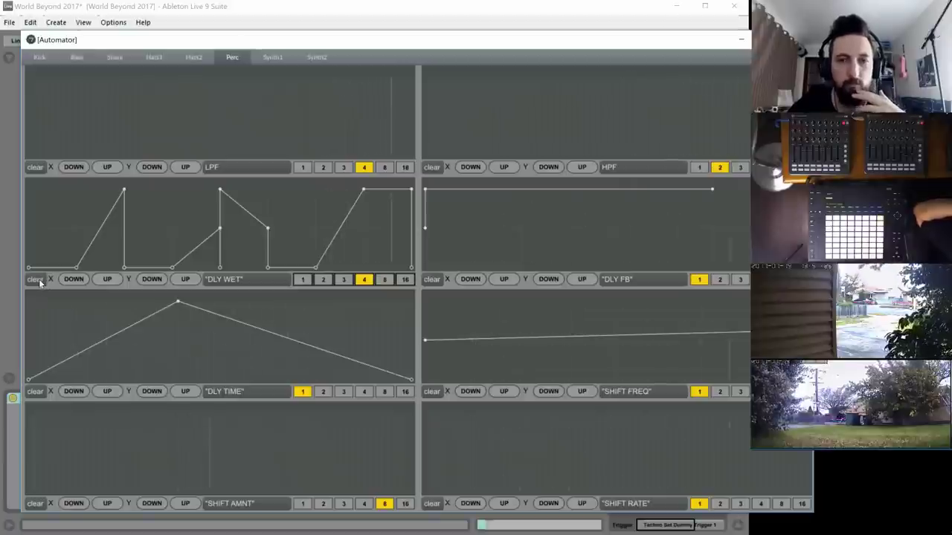
pyautogui.click(432, 392)
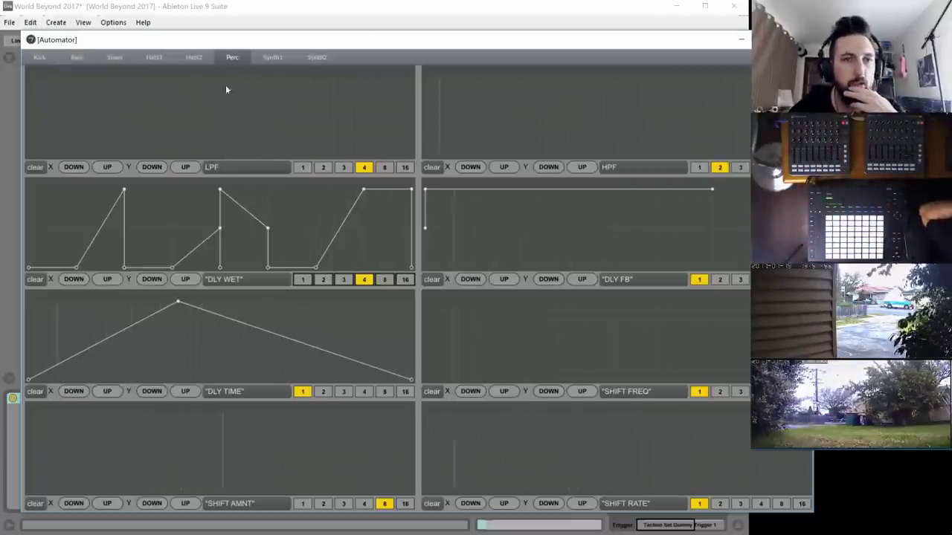
# - Return to the Live session, select the Synth1 track and show the devices of its Synth1 1 chain
pyautogui.hotkey('alt', 'Tab')
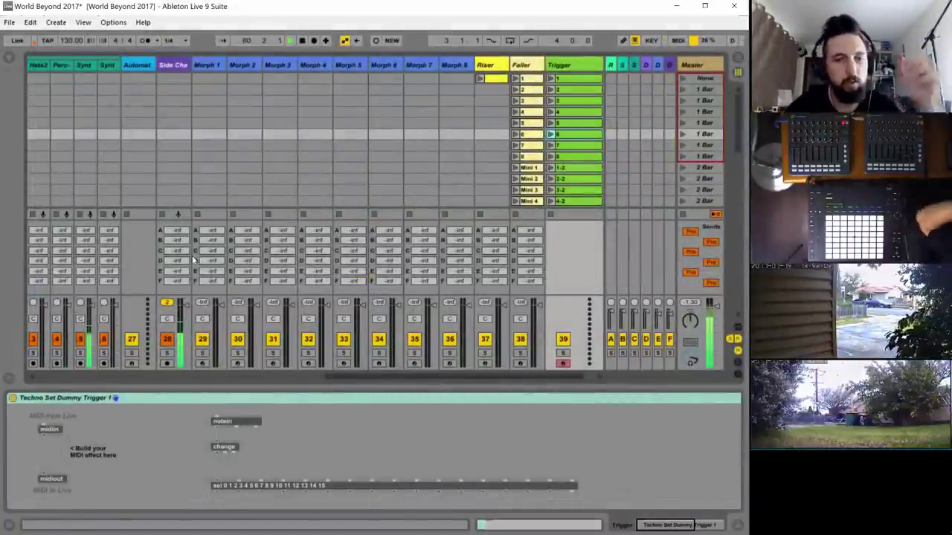
pyautogui.moveTo(370, 377); pyautogui.dragTo(76, 396)
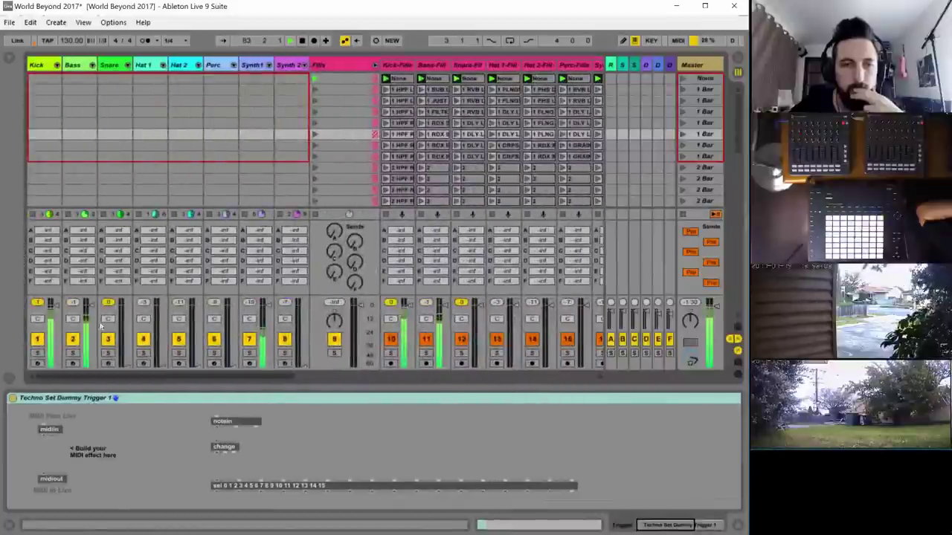
pyautogui.click(251, 65)
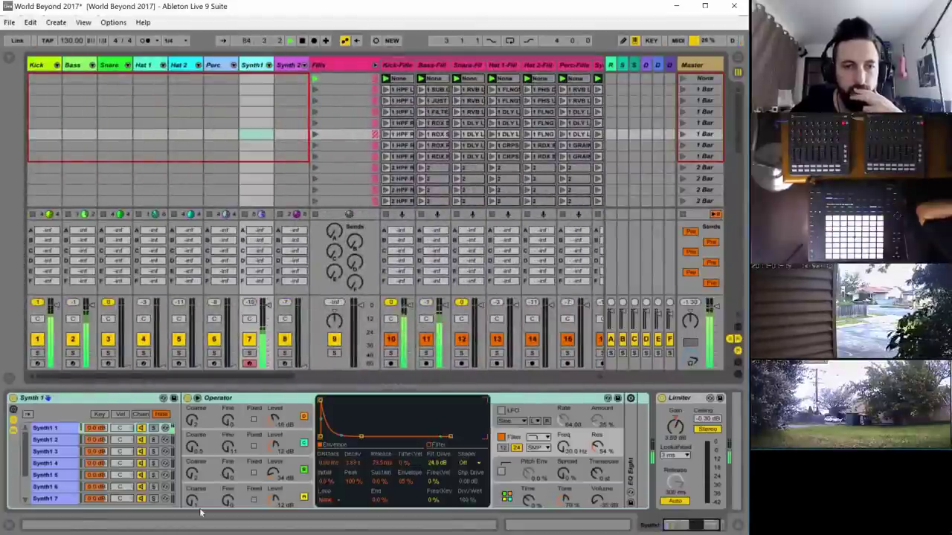
pyautogui.click(53, 431)
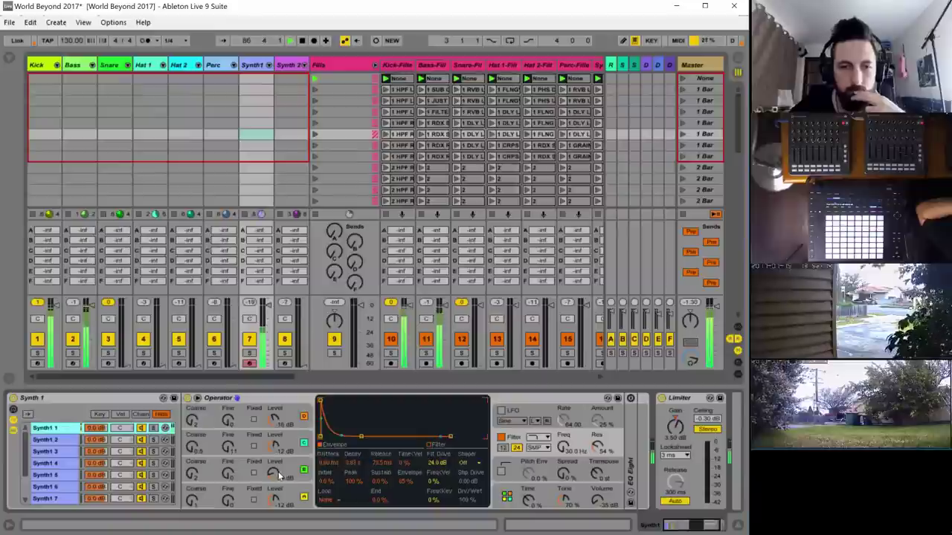
# - Replace the Synth1 1 chain's Operator with a copy of the plain one from Synth1 2 and start playback
pyautogui.click(44, 440)
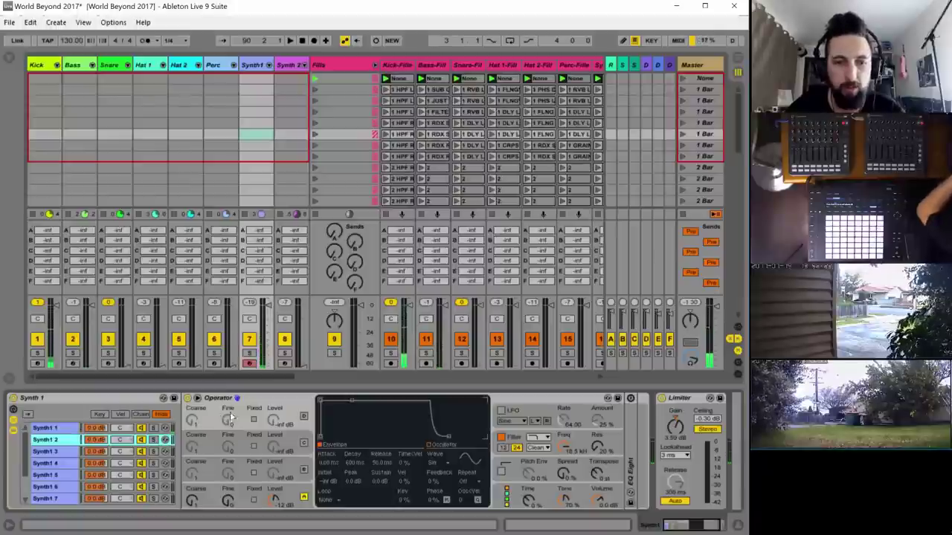
pyautogui.click(211, 397)
pyautogui.click(45, 429)
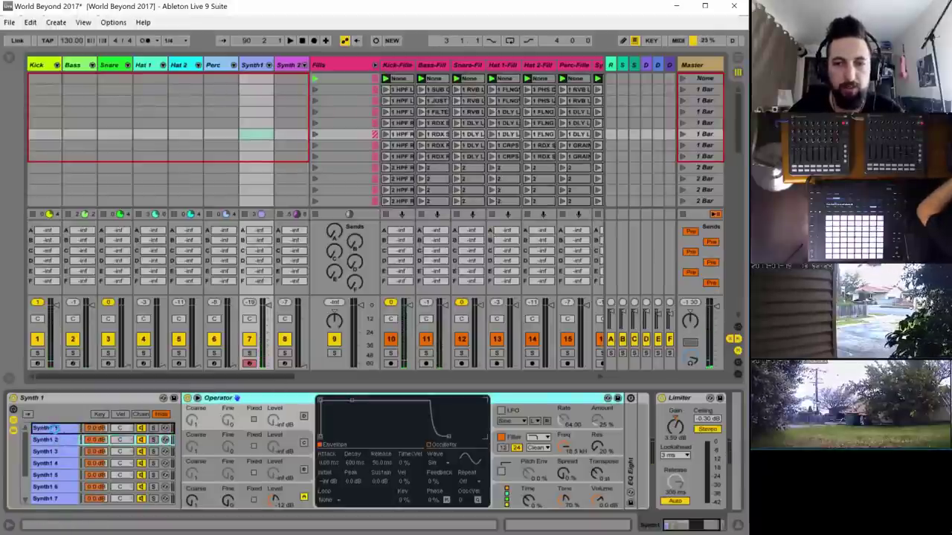
pyautogui.click(57, 434)
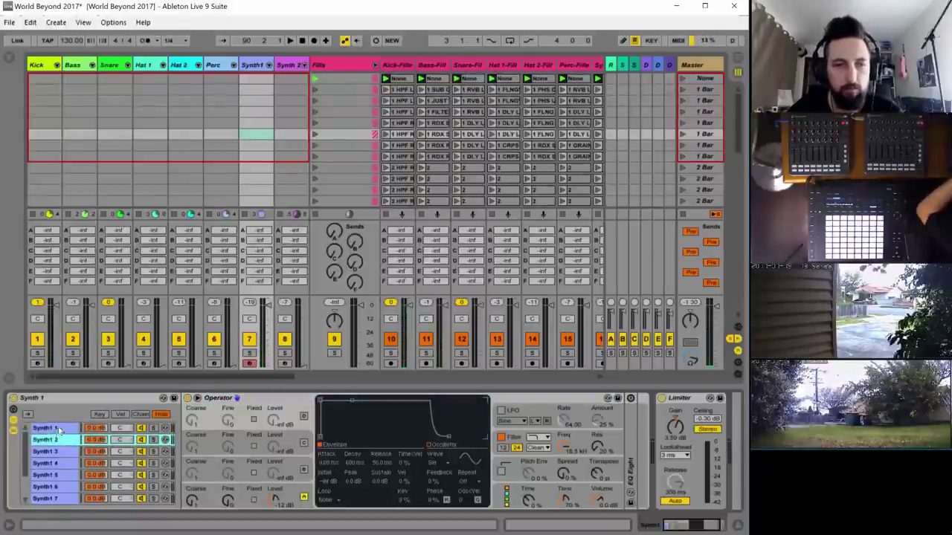
pyautogui.click(59, 429)
pyautogui.press('space')
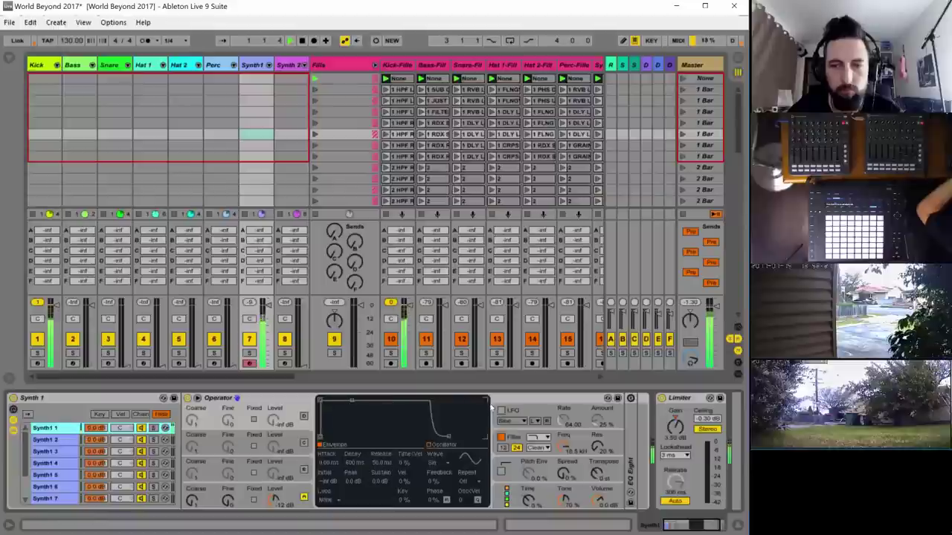
# - Unfold the EQ Eight in the Synth1 1 chain and set the waveform of Operator's oscillator A to Saw D
pyautogui.doubleClick(631, 472)
pyautogui.click(281, 498)
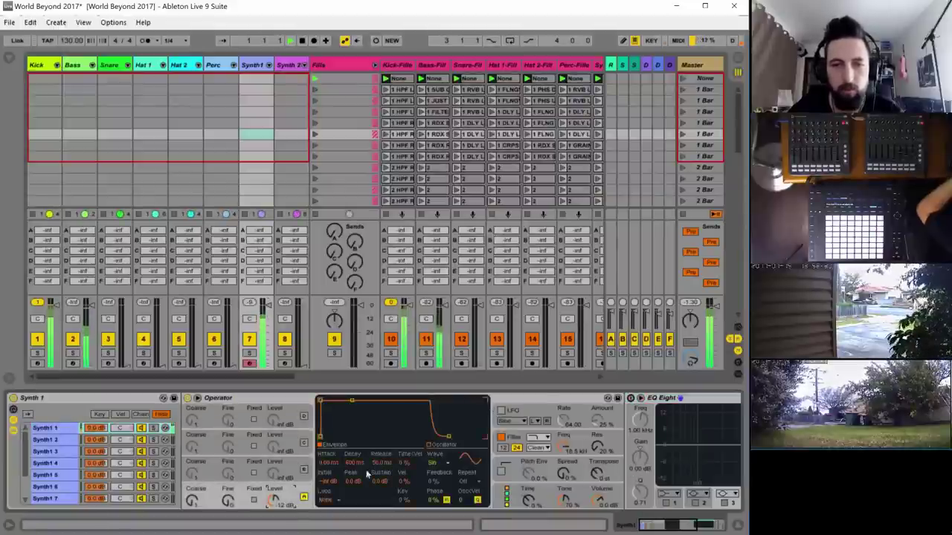
pyautogui.press('space')
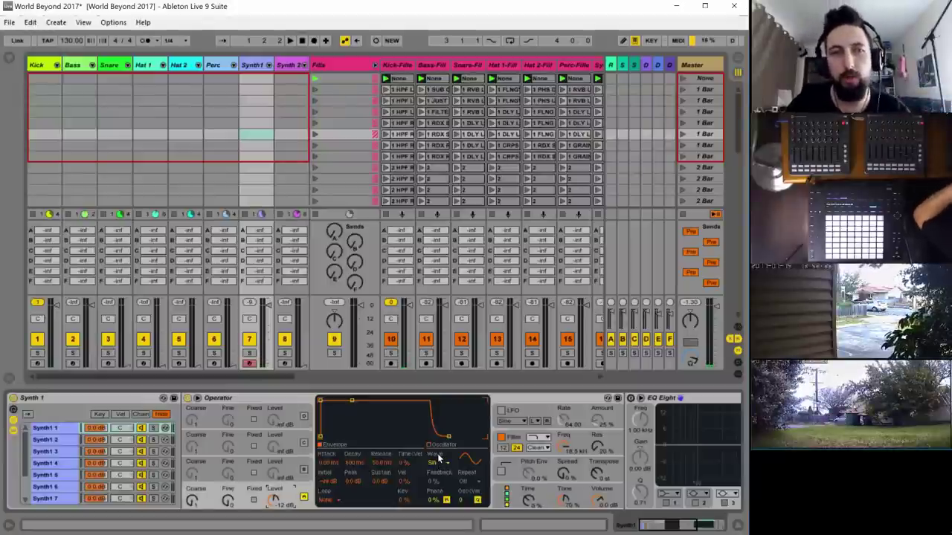
pyautogui.click(435, 462)
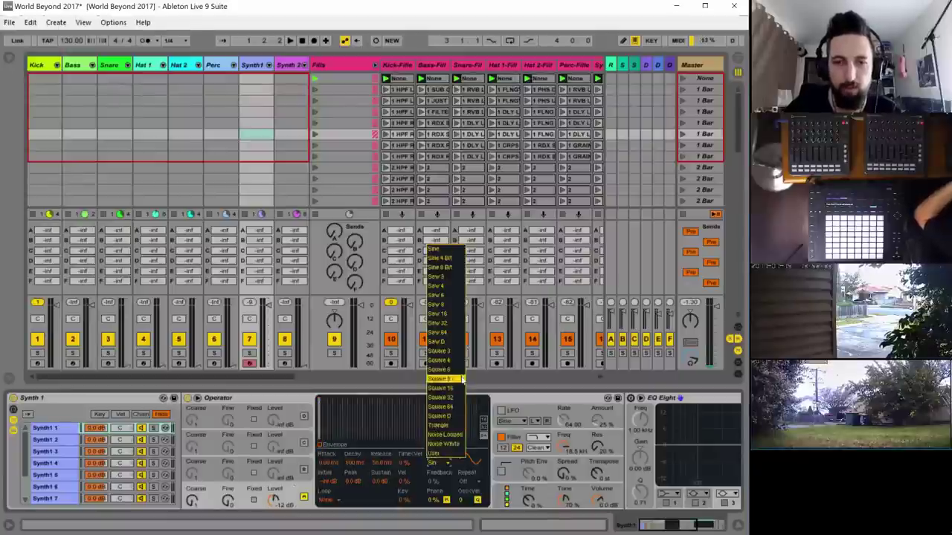
pyautogui.click(448, 347)
# - Lower Operator's filter frequency to 138 Hz and set the filter envelope amount to just under 50 %
pyautogui.click(563, 446)
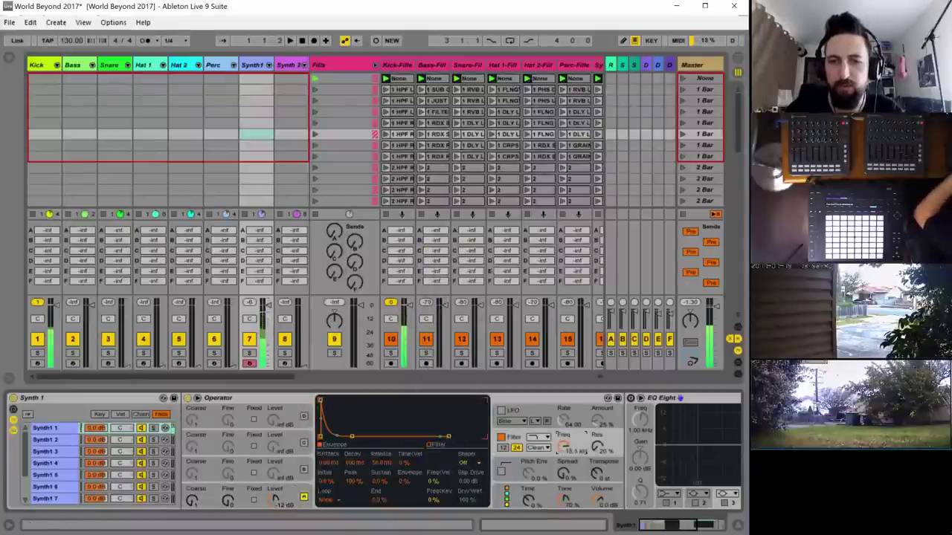
pyautogui.moveTo(563, 446); pyautogui.dragTo(563, 444)
pyautogui.moveTo(408, 482); pyautogui.dragTo(407, 502)
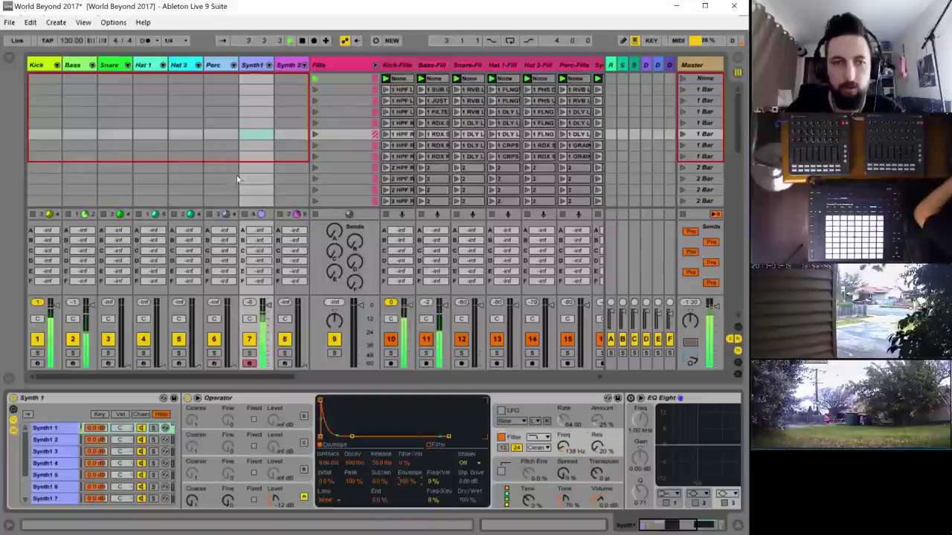
pyautogui.scroll(-3, 236, 178)
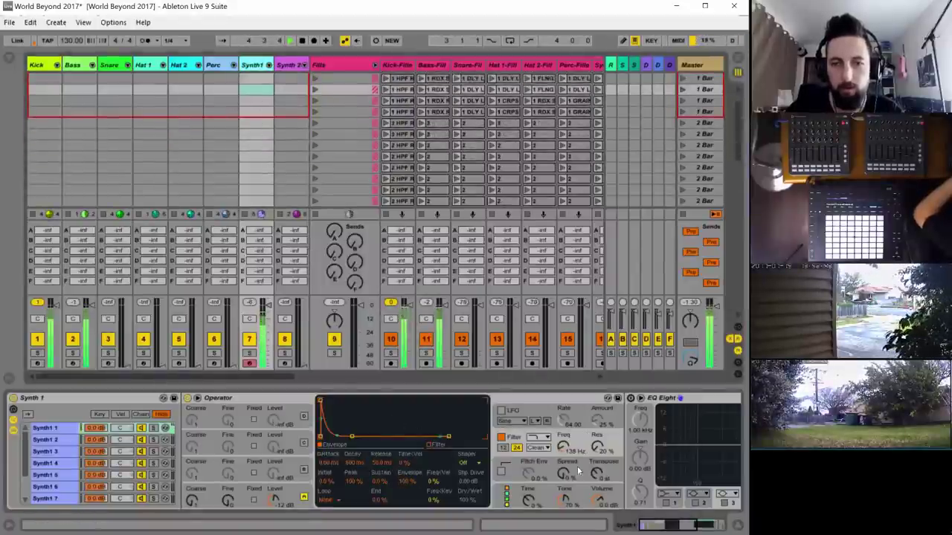
pyautogui.moveTo(402, 484); pyautogui.dragTo(401, 509)
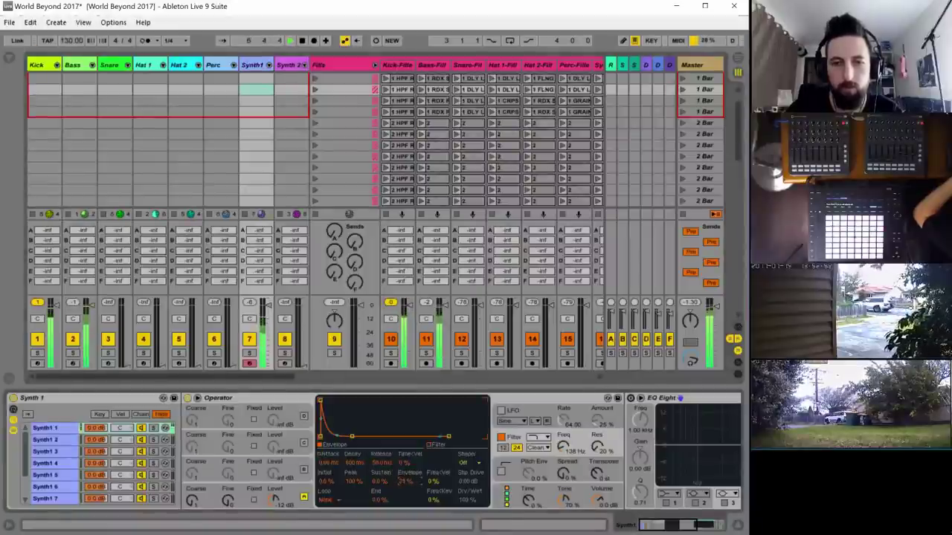
pyautogui.moveTo(405, 481); pyautogui.dragTo(406, 477)
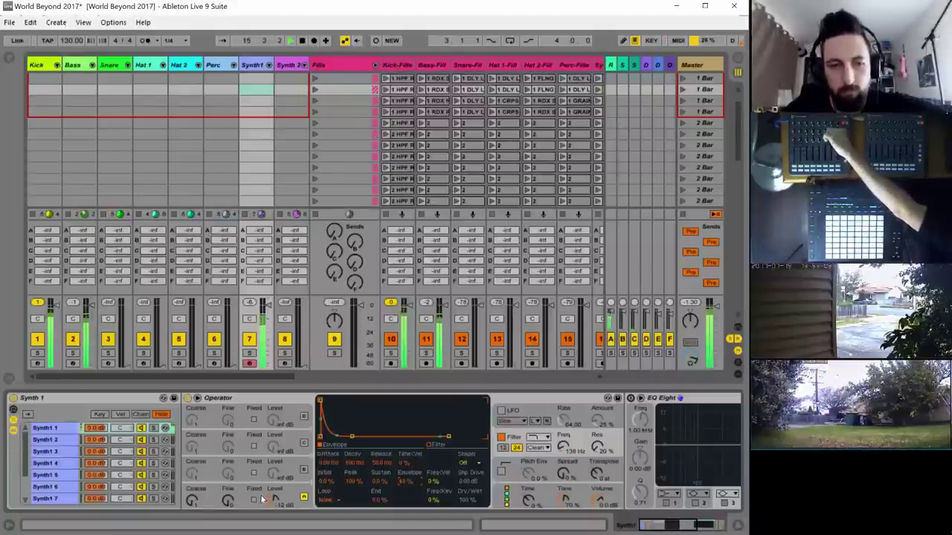
pyautogui.click(190, 502)
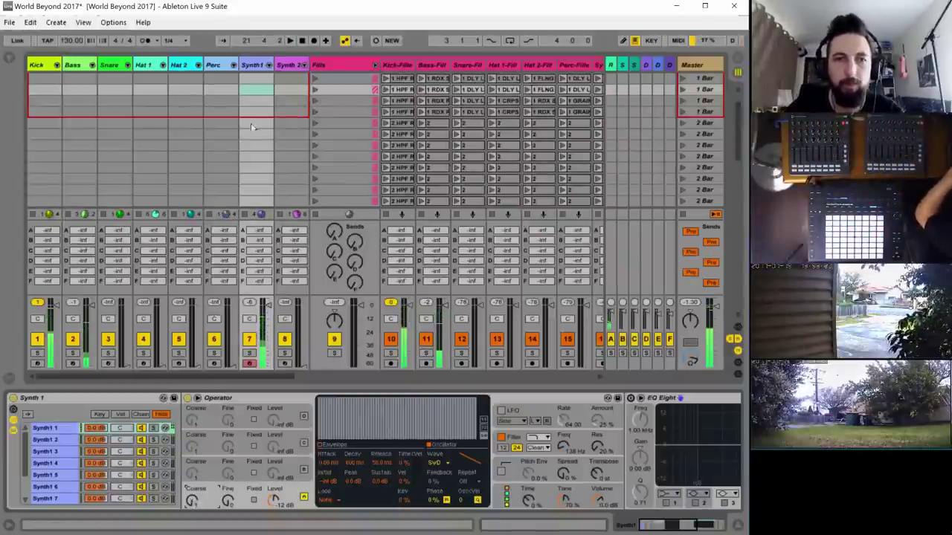
# - Open the Synth1 clip of the first Track 1 scene and transpose all its notes down one octave
pyautogui.scroll(-3, 253, 127)
pyautogui.doubleClick(258, 179)
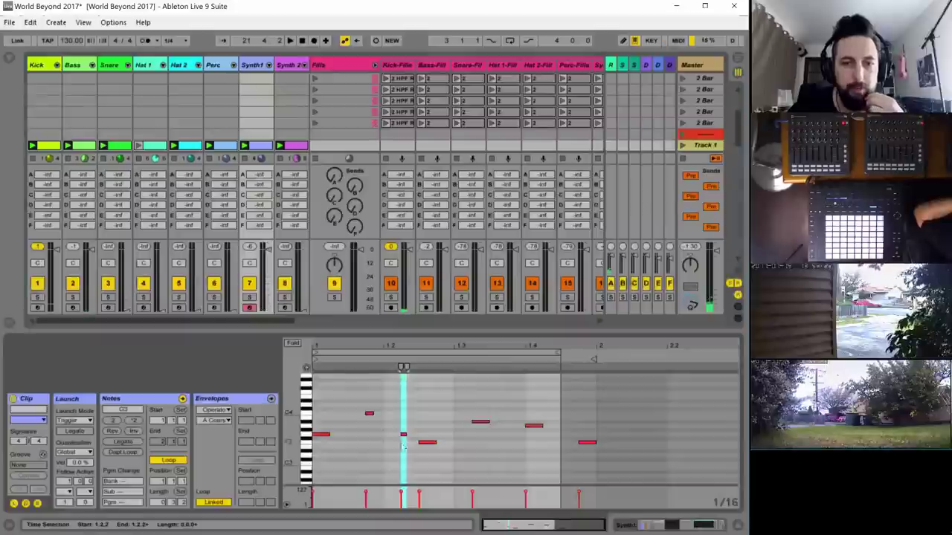
pyautogui.click(429, 416)
pyautogui.hotkey('ctrl', 'a')
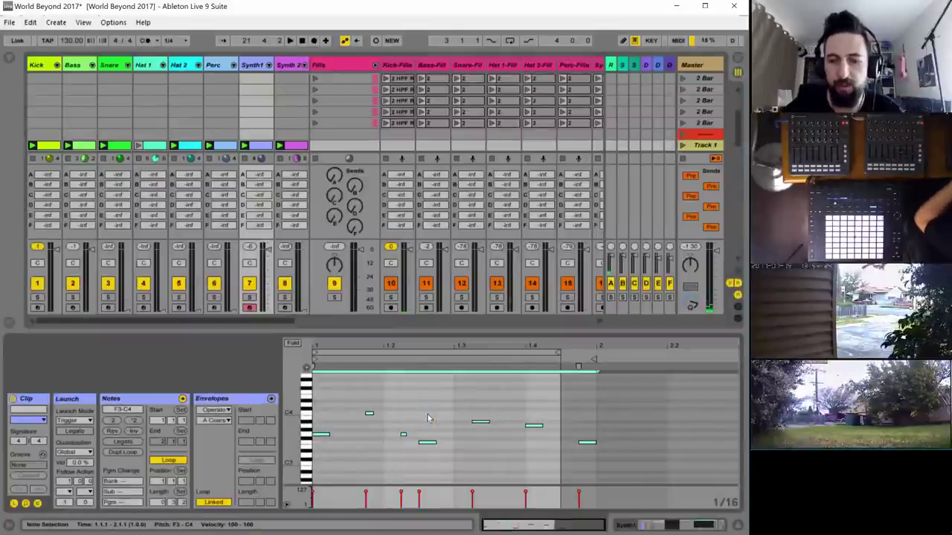
pyautogui.hotkey('shift', 'Down')
pyautogui.scroll(-5, 403, 436)
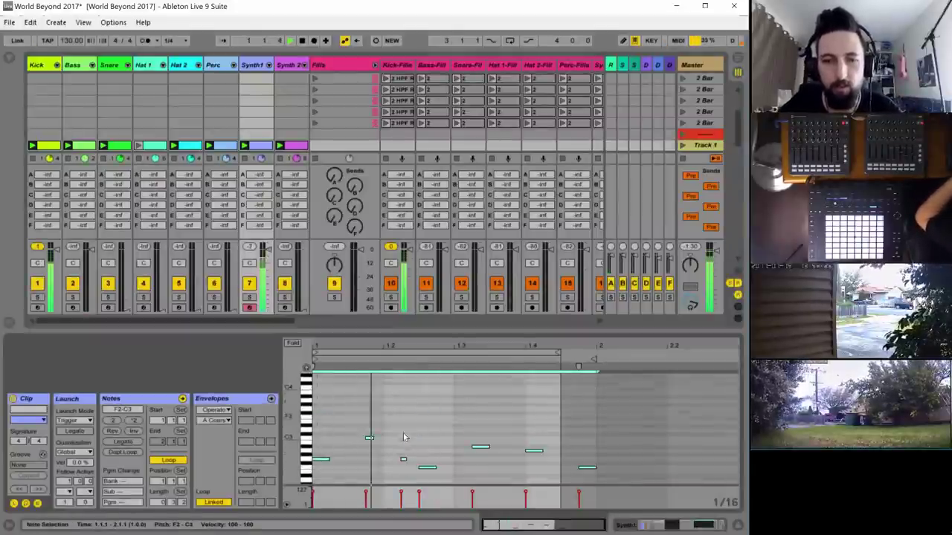
pyautogui.scroll(3, 382, 438)
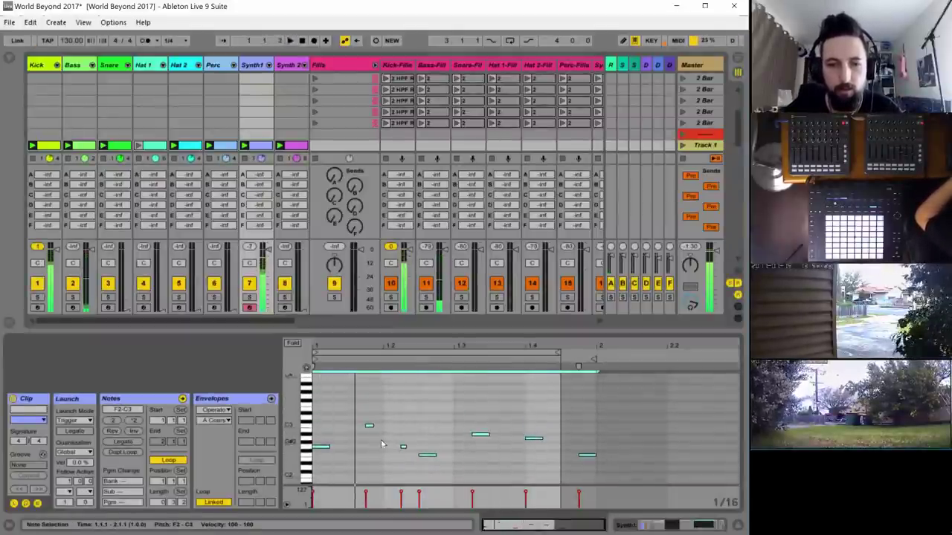
# - Flatten the looped notes of the Synth1 clip to G2, with the notes at 1.2.3 and 1.4.1 on G#2
pyautogui.click(370, 436)
pyautogui.moveTo(370, 428); pyautogui.dragTo(370, 447)
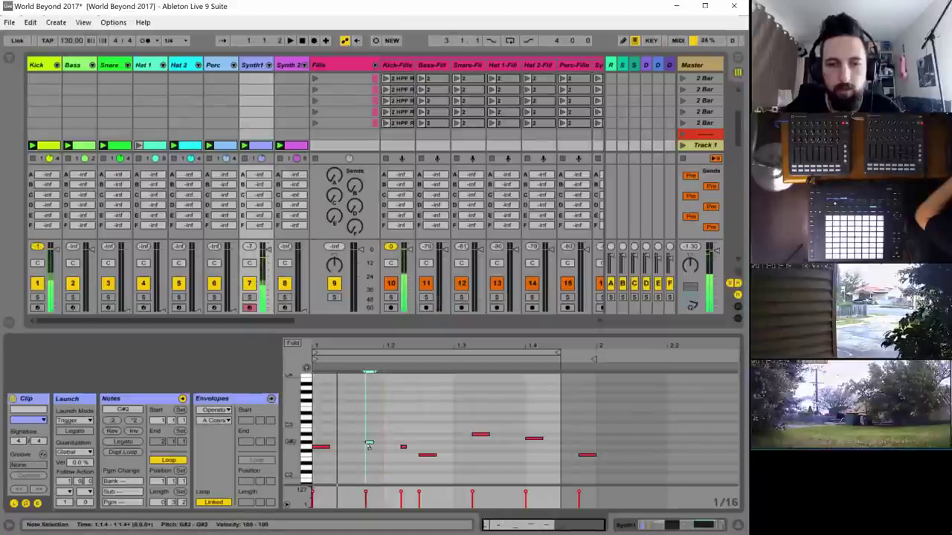
pyautogui.click(426, 452)
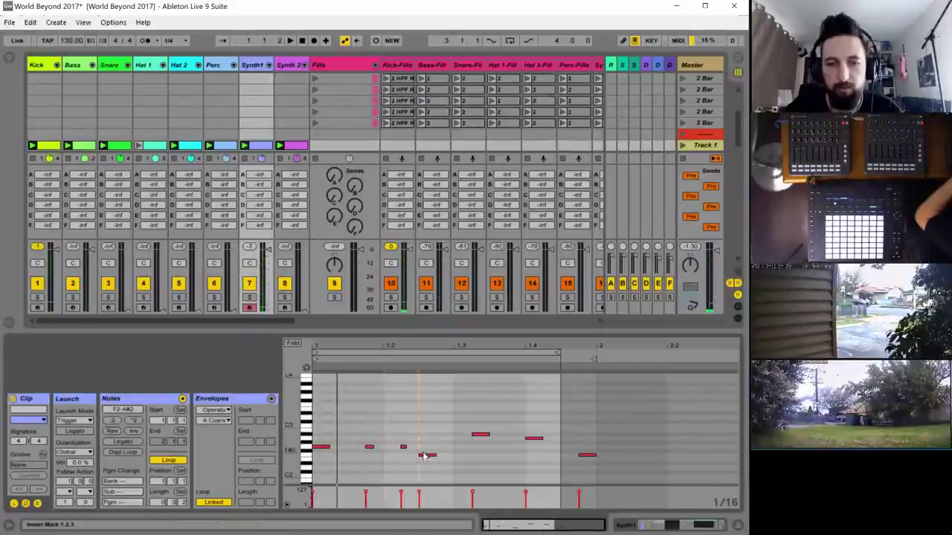
pyautogui.moveTo(420, 451); pyautogui.dragTo(478, 447)
pyautogui.press('space')
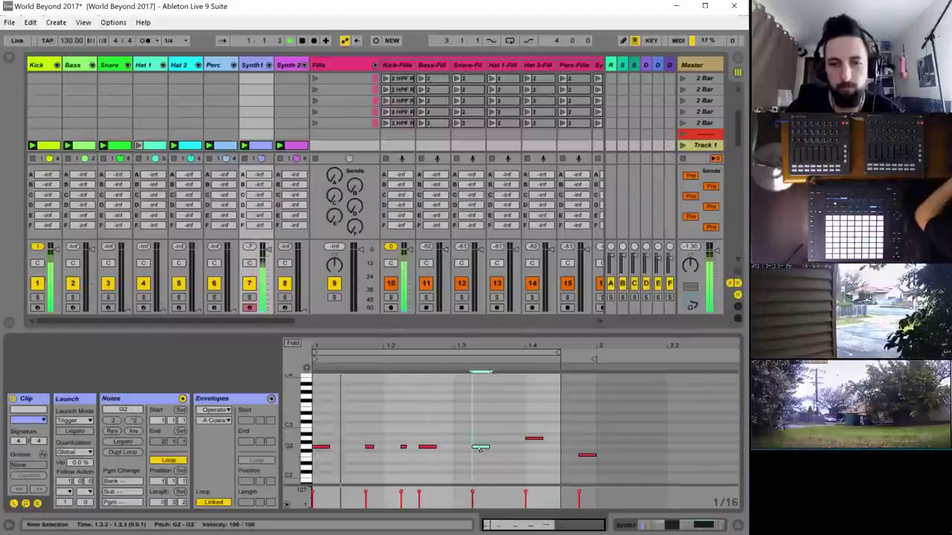
pyautogui.click(532, 440)
pyautogui.press('Down')
pyautogui.press('Down')
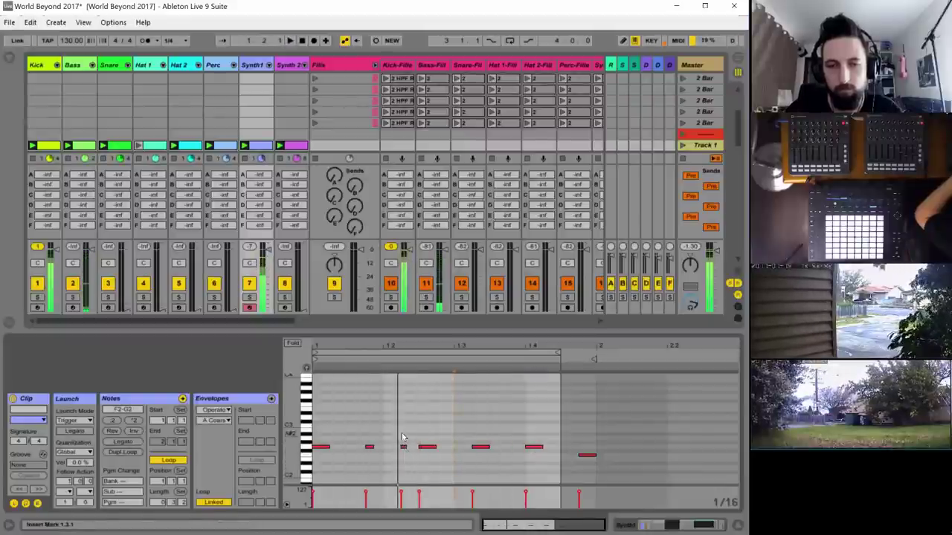
pyautogui.click(426, 444)
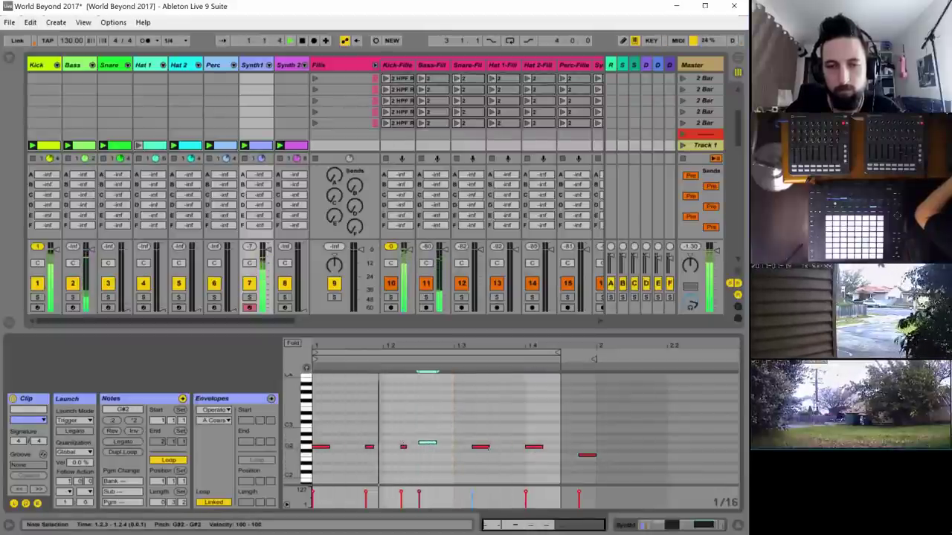
pyautogui.moveTo(533, 448); pyautogui.dragTo(530, 443)
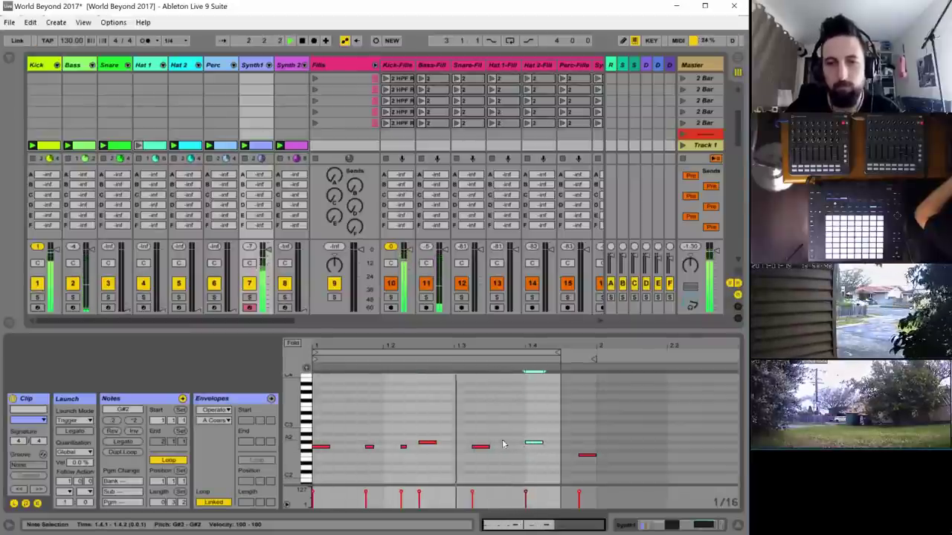
# - Return to the Synth1 track's devices and raise Operator's filter frequency to 2.25 kHz
pyautogui.doubleClick(251, 66)
pyautogui.click(566, 433)
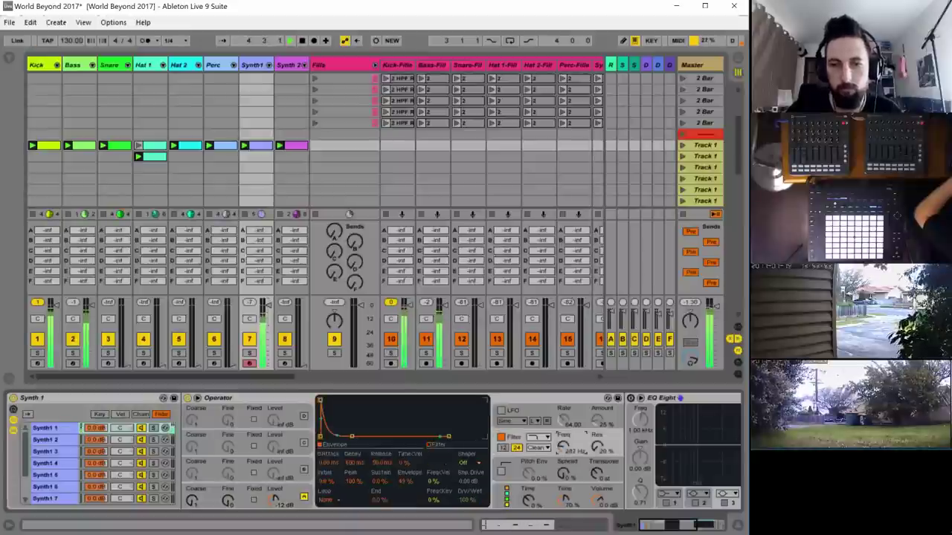
pyautogui.moveTo(564, 446); pyautogui.dragTo(564, 428)
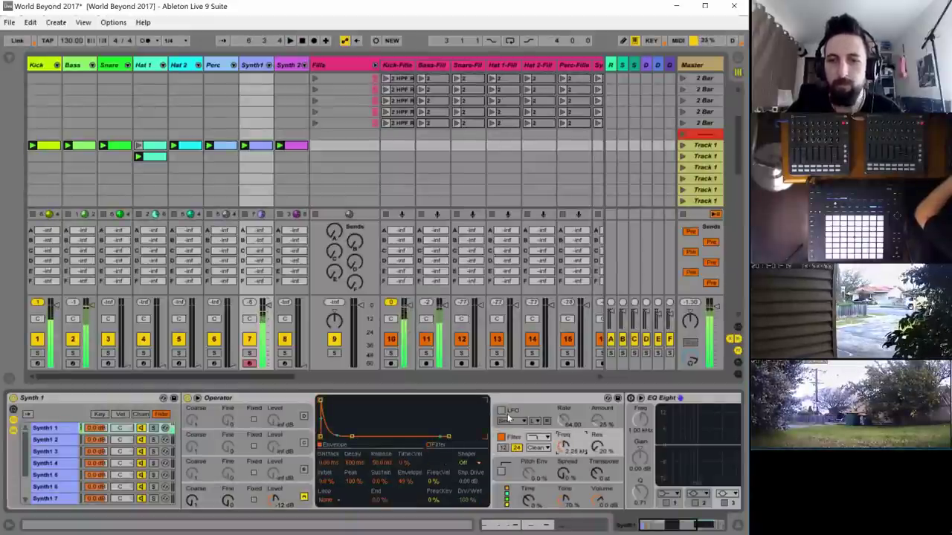
# - Turn on Operator's LFO with a rate of about 113 and an amount of about 29 %, auditioning it during playback
pyautogui.click(502, 411)
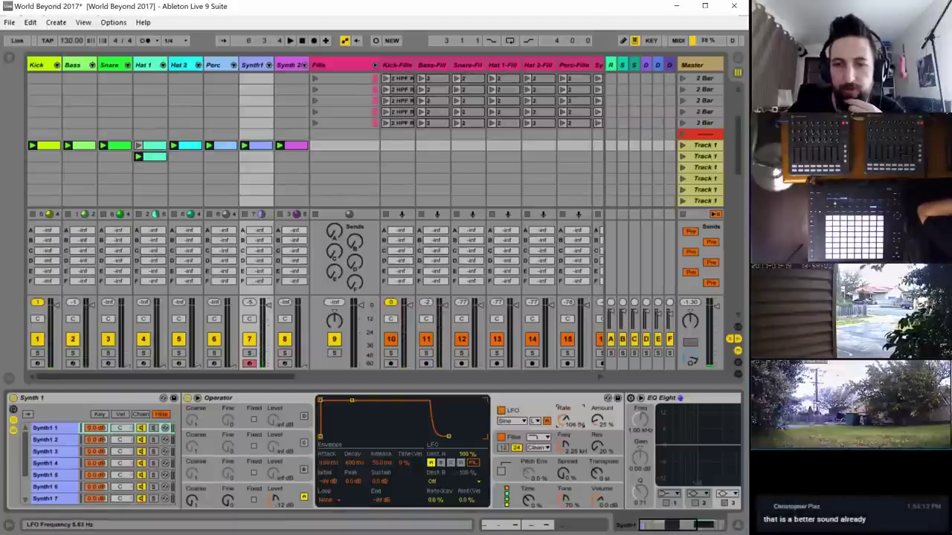
pyautogui.press('space')
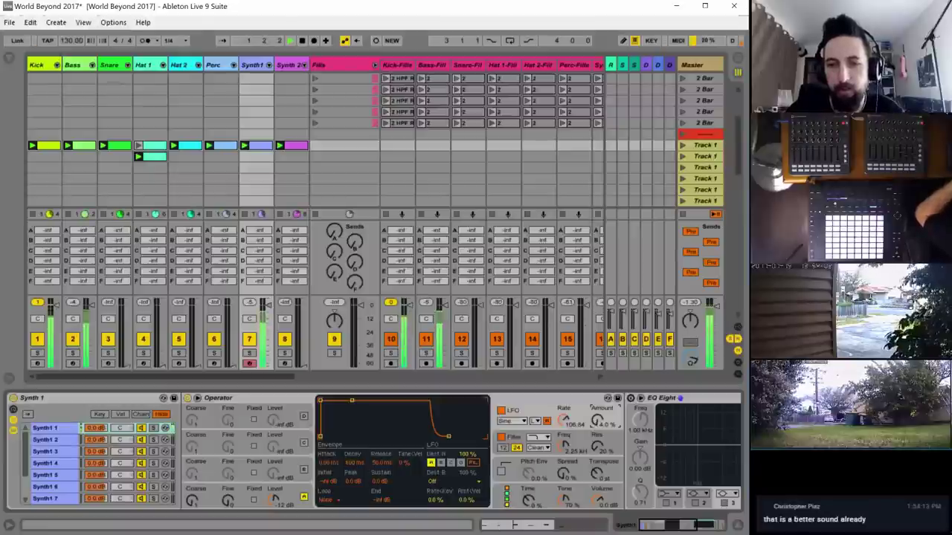
pyautogui.moveTo(597, 420); pyautogui.dragTo(597, 407)
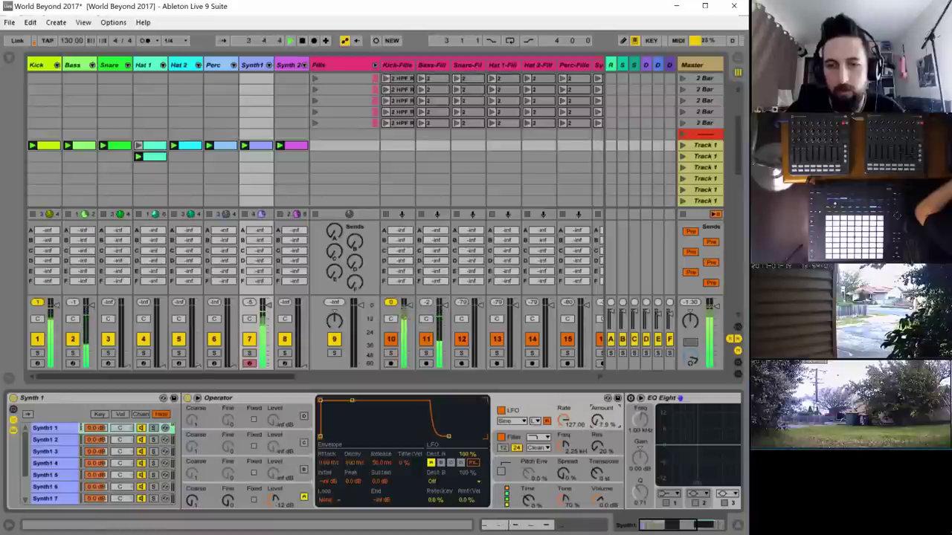
pyautogui.moveTo(597, 420); pyautogui.dragTo(597, 417)
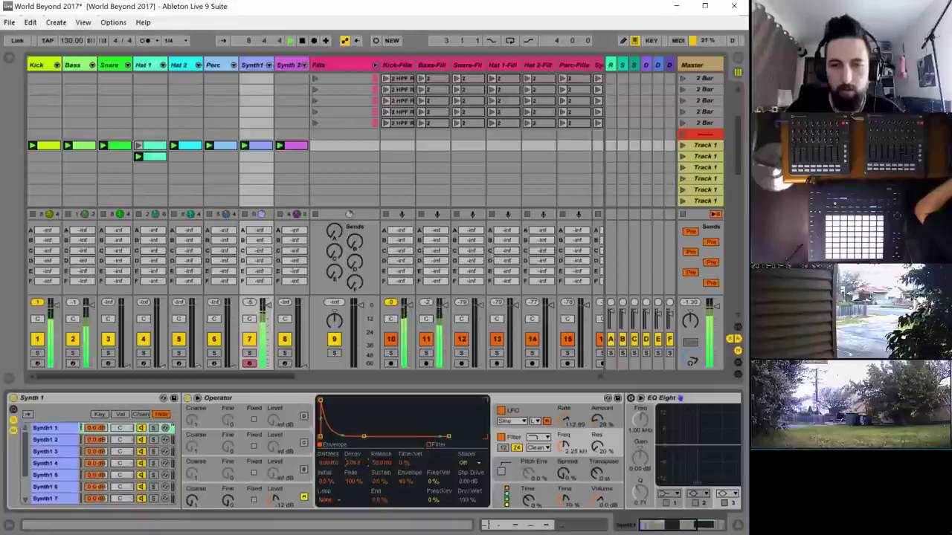
# - Lengthen the envelope release of oscillator A and raise Operator's Spread to about 68 %
pyautogui.click(295, 490)
pyautogui.click(336, 445)
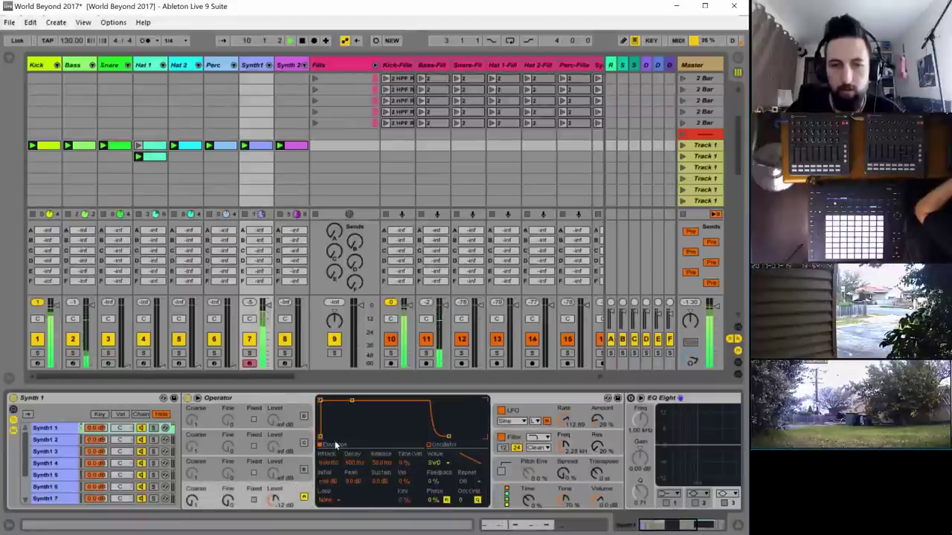
pyautogui.moveTo(382, 462)
pyautogui.mouseDown()
pyautogui.moveTo(381, 451)
pyautogui.moveTo(381, 465)
pyautogui.mouseUp()
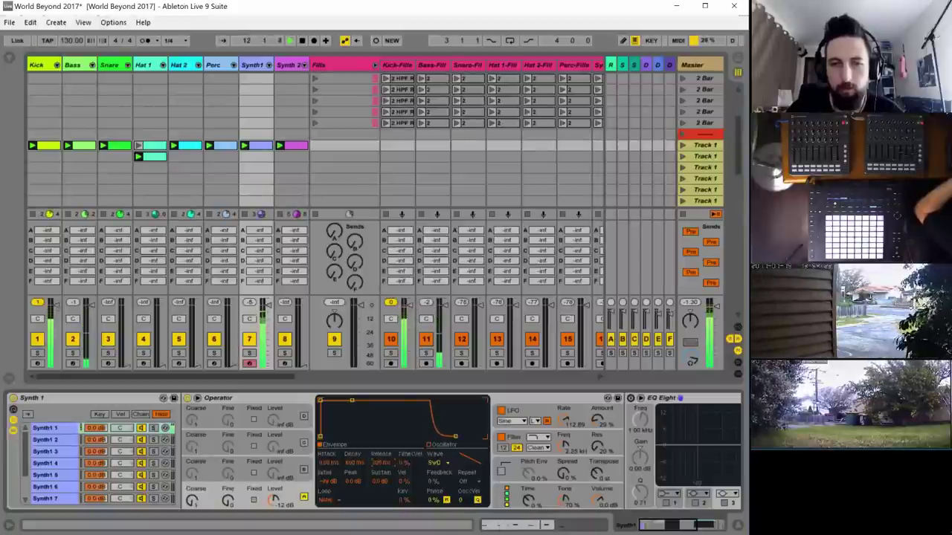
pyautogui.click(565, 478)
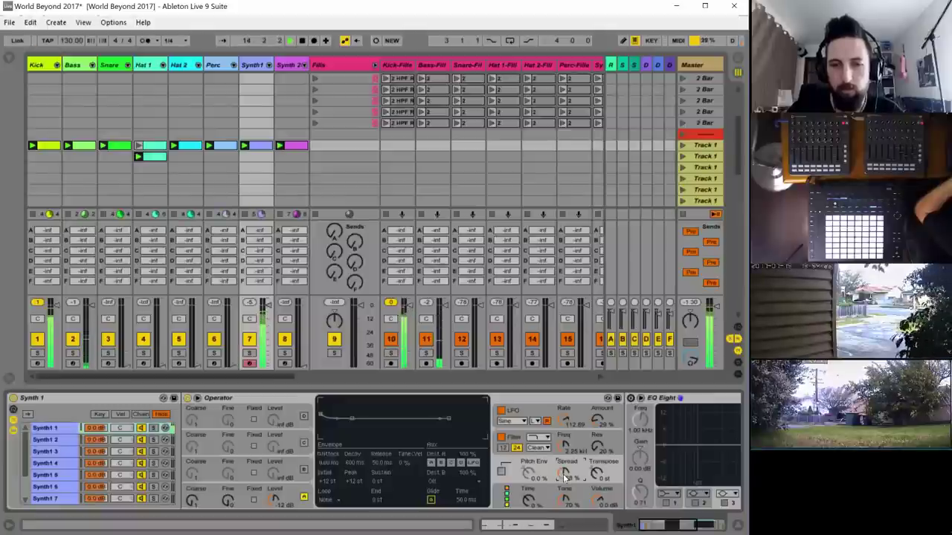
# - Enable Operator's oscillator B as a sine with Coarse at 0.5 and Level at -17 dB
pyautogui.click(294, 466)
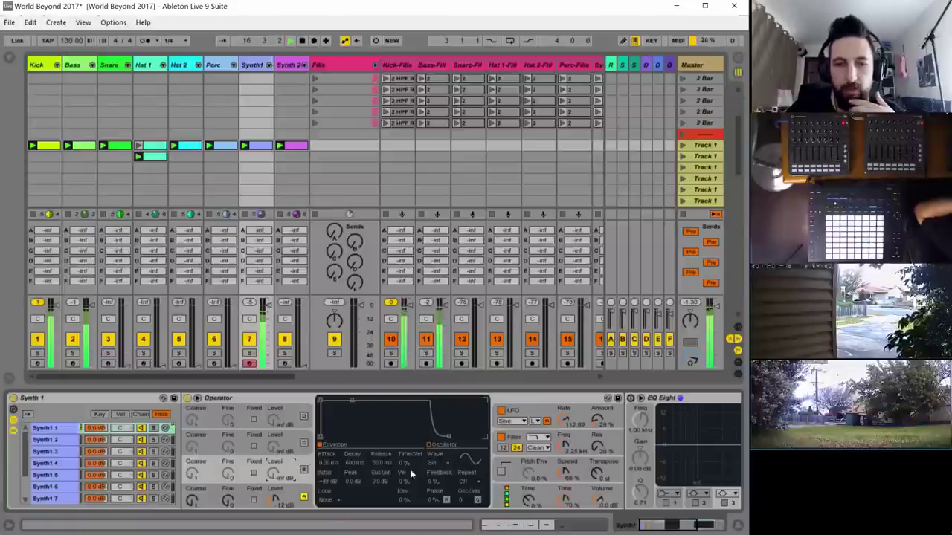
pyautogui.click(303, 470)
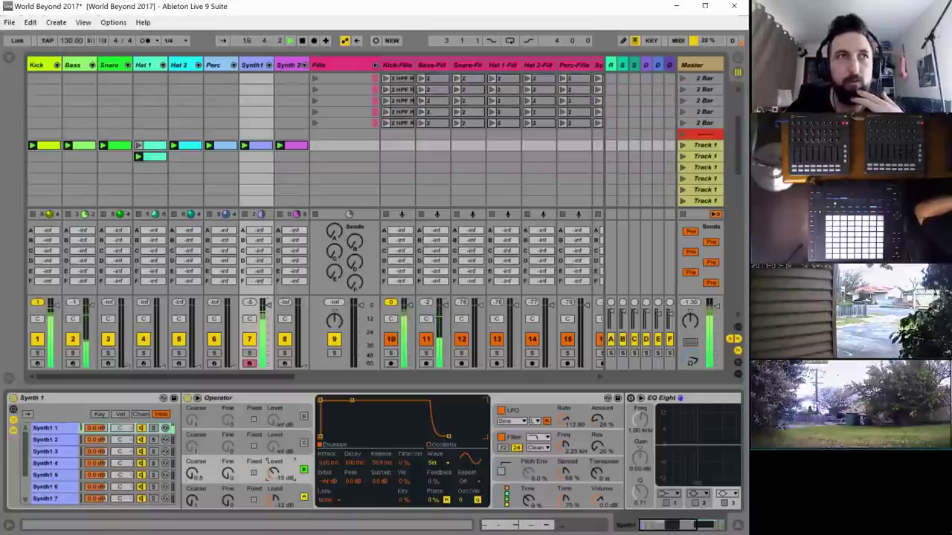
pyautogui.moveTo(273, 473); pyautogui.dragTo(272, 476)
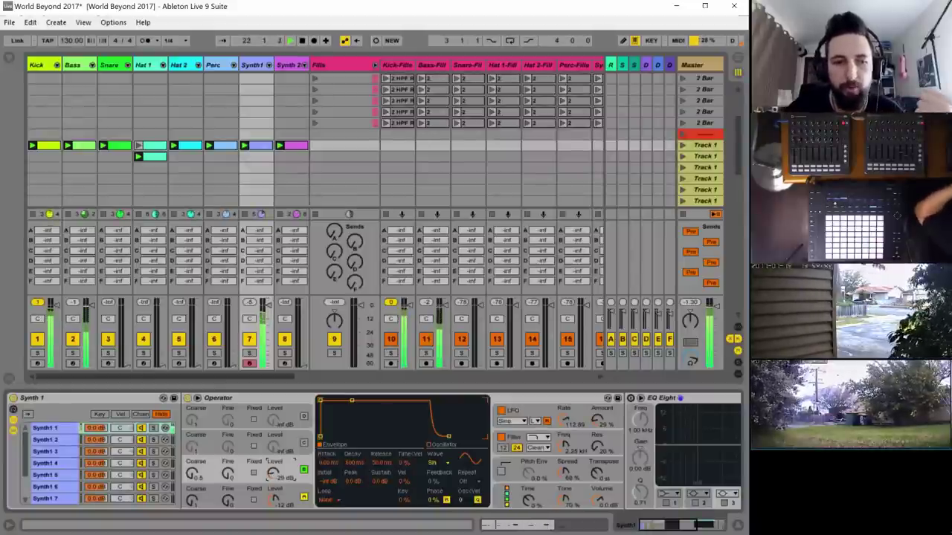
pyautogui.moveTo(272, 473); pyautogui.dragTo(273, 464)
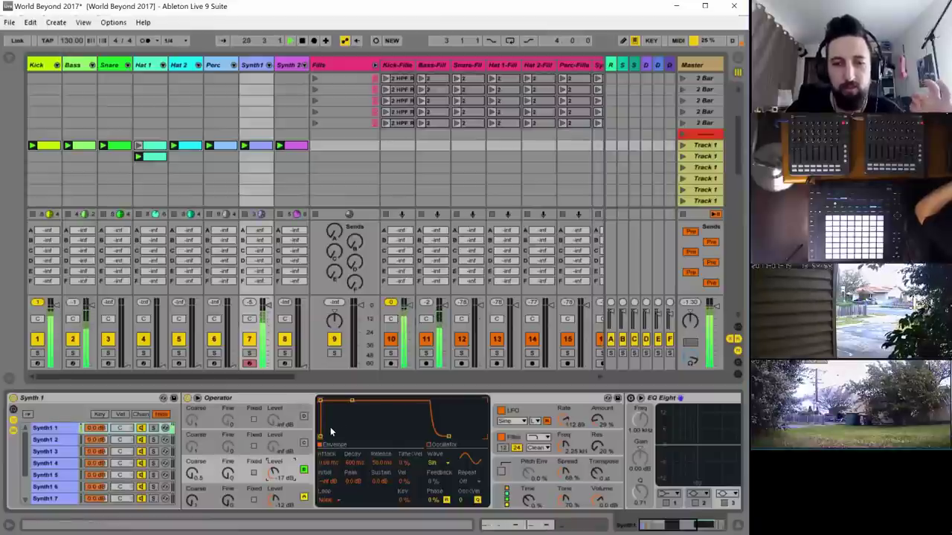
# - Try Operator's global Time control and inspect the modulation connections in its global settings
pyautogui.moveTo(527, 499); pyautogui.dragTo(527, 528)
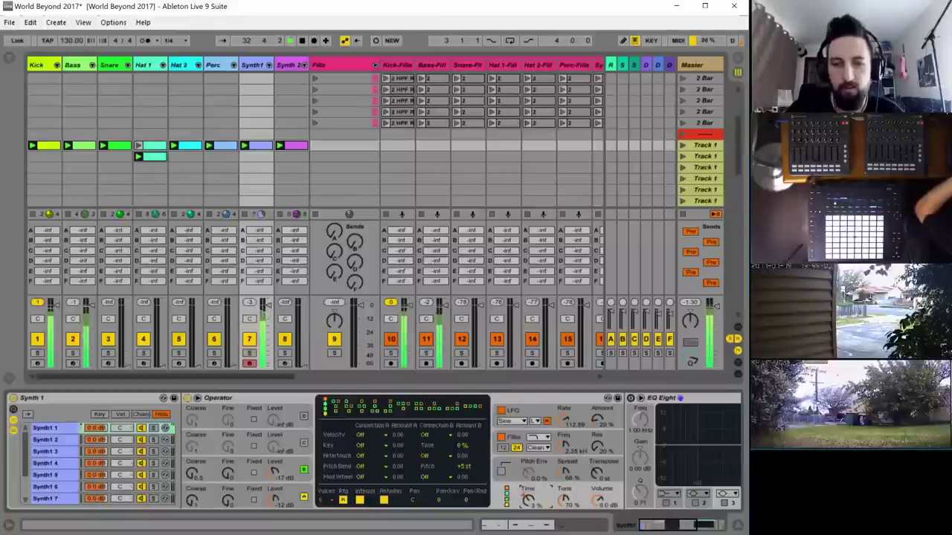
pyautogui.click(507, 473)
pyautogui.click(522, 502)
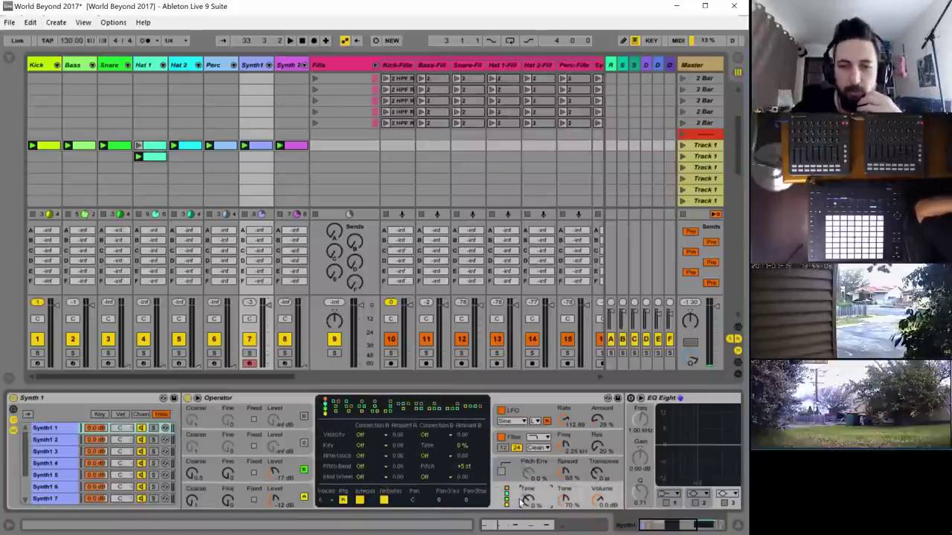
pyautogui.click(372, 433)
pyautogui.click(376, 423)
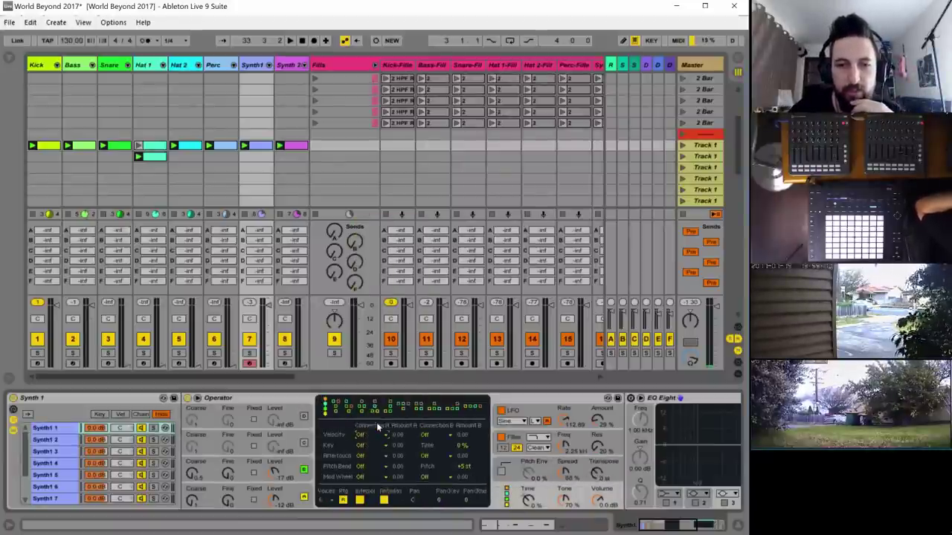
# - Map Operator's velocity to Time at 100 and lower the looped notes' velocities in the Synth1 clip to about 88 during playback
pyautogui.press('space')
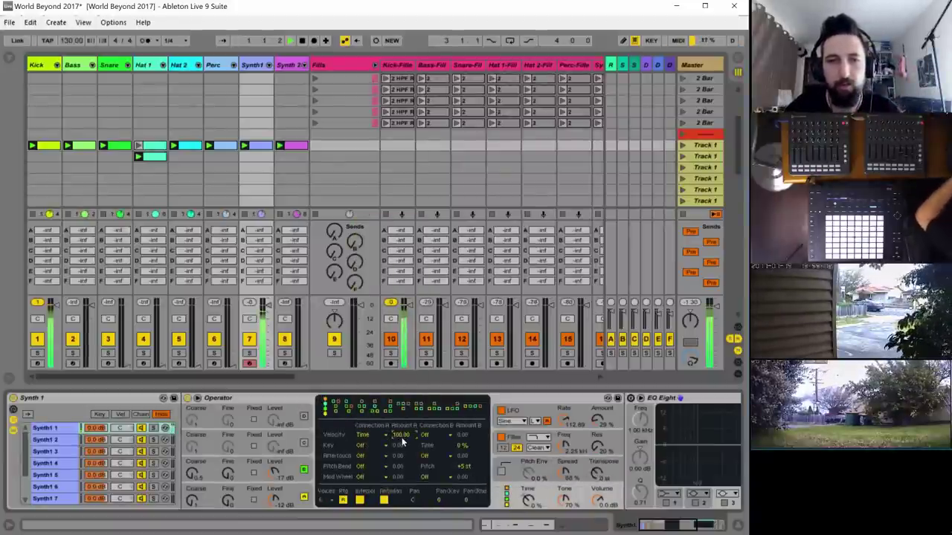
pyautogui.doubleClick(253, 146)
pyautogui.click(509, 477)
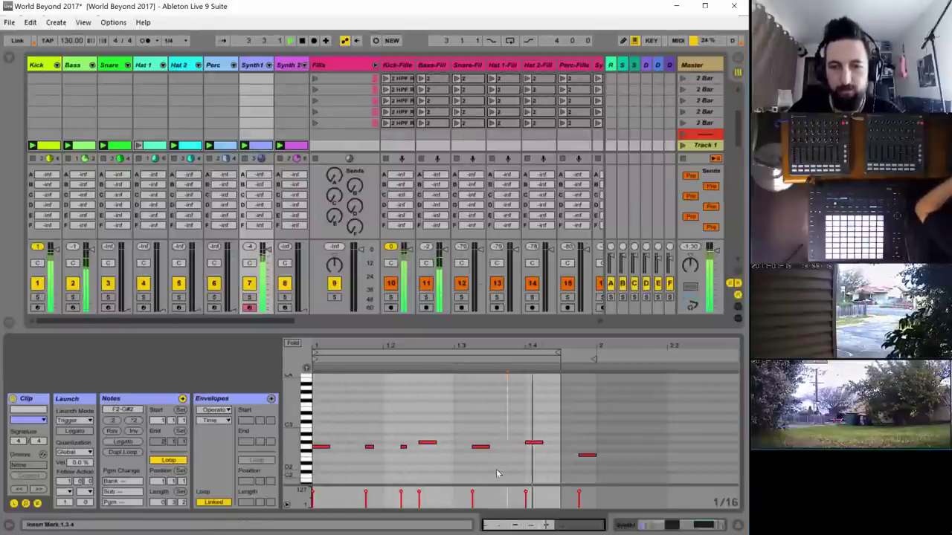
pyautogui.moveTo(546, 429); pyautogui.dragTo(319, 459)
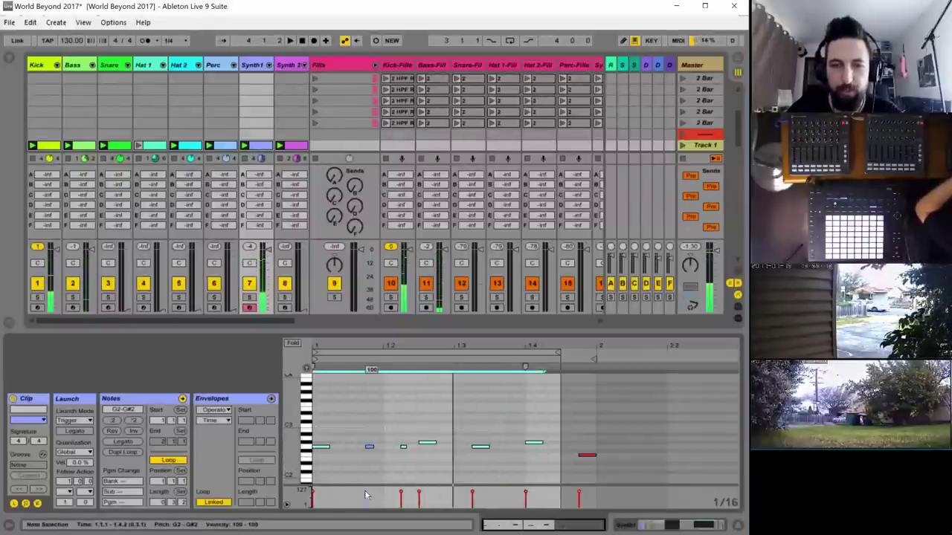
pyautogui.moveTo(365, 494)
pyautogui.mouseDown()
pyautogui.moveTo(365, 513)
pyautogui.moveTo(365, 494)
pyautogui.mouseUp()
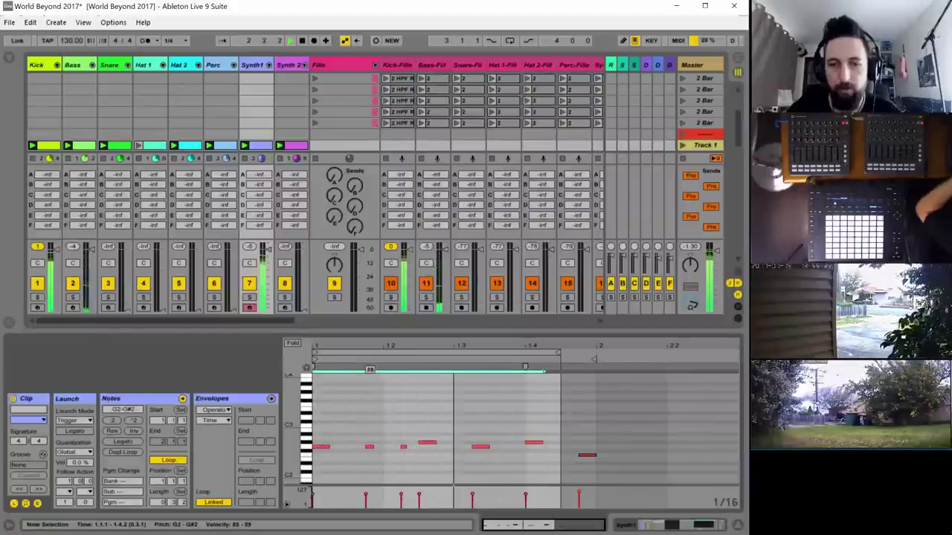
pyautogui.click(353, 475)
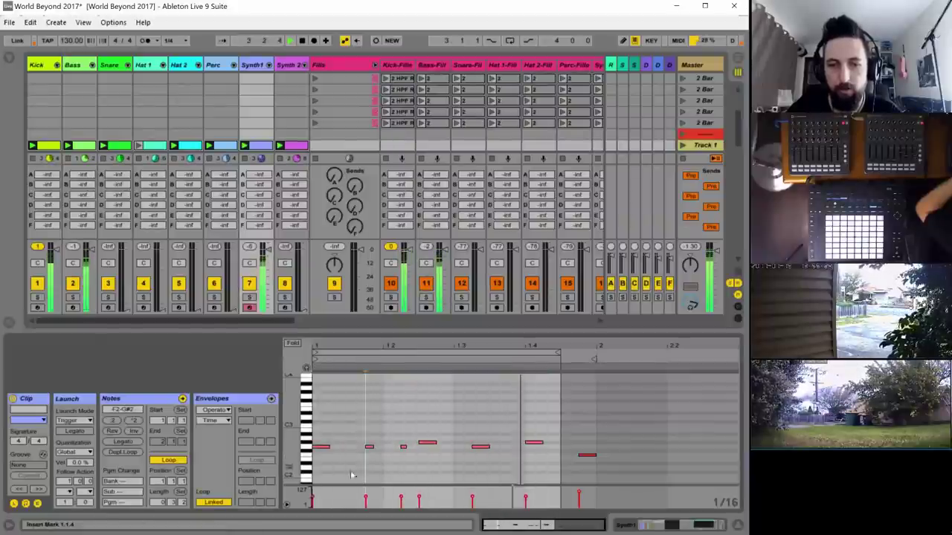
# - Raise the Synth1 clip's first note velocity, setting the short note after 1.2.2 to 23 and the note near 1.3.2 very low
pyautogui.moveTo(315, 499); pyautogui.dragTo(315, 489)
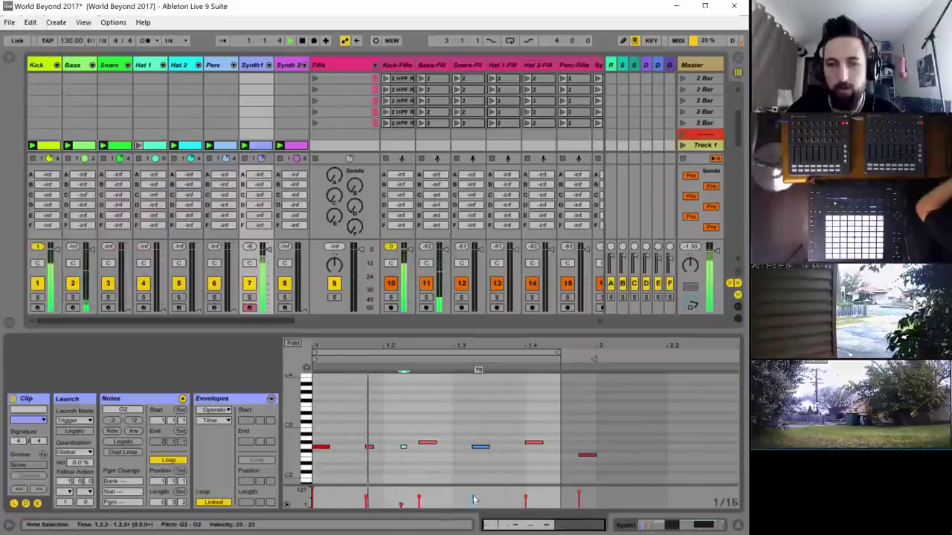
pyautogui.moveTo(472, 497); pyautogui.dragTo(472, 509)
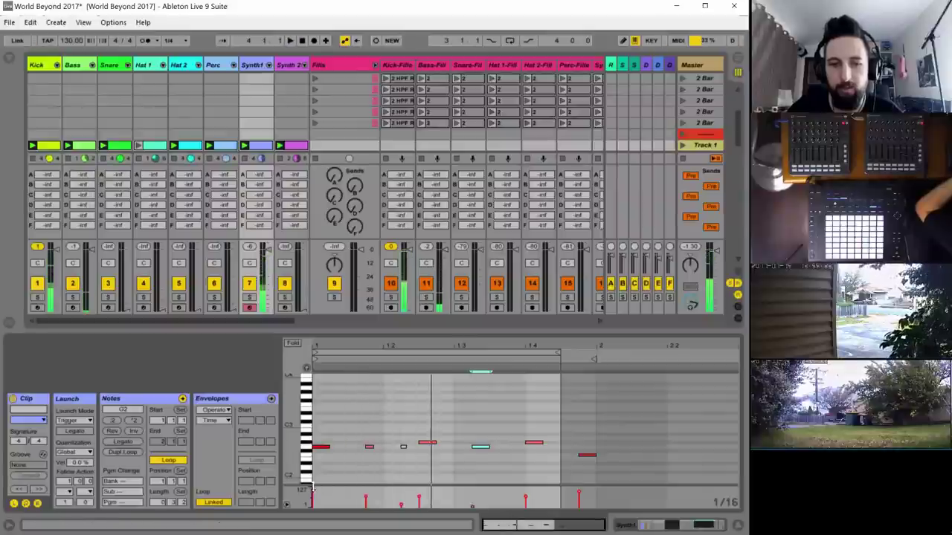
pyautogui.moveTo(313, 490); pyautogui.dragTo(313, 492)
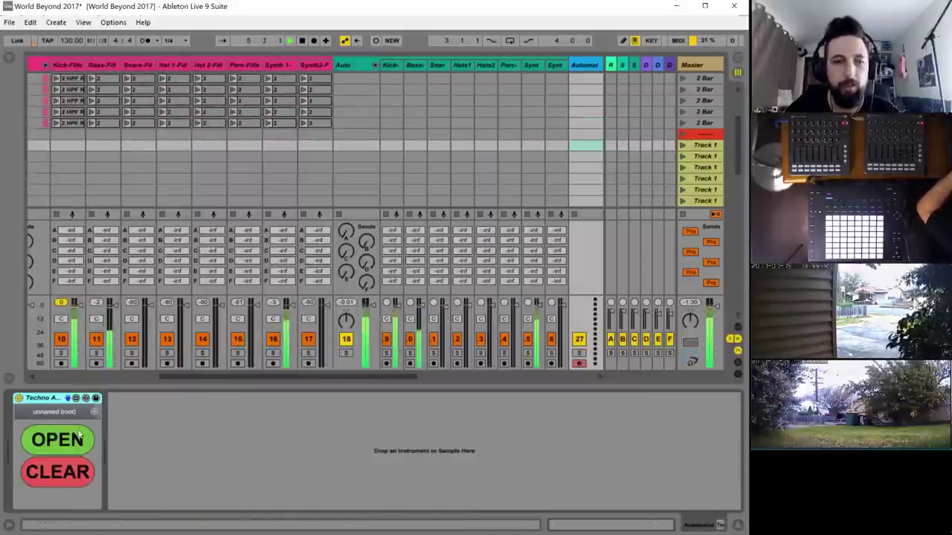
# - Review the Perc curves in the Automator, clear its automation and reopen the editor on the Perc page
pyautogui.click(55, 439)
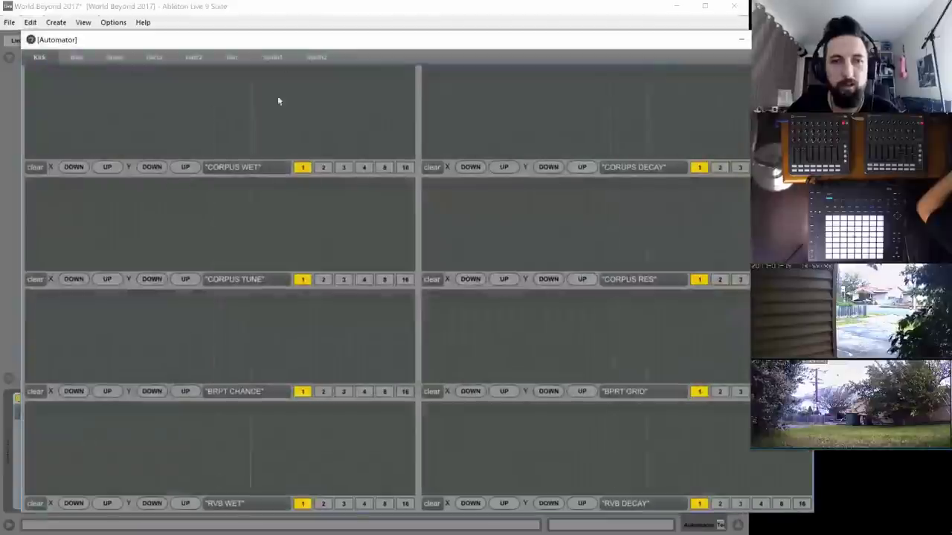
pyautogui.click(231, 58)
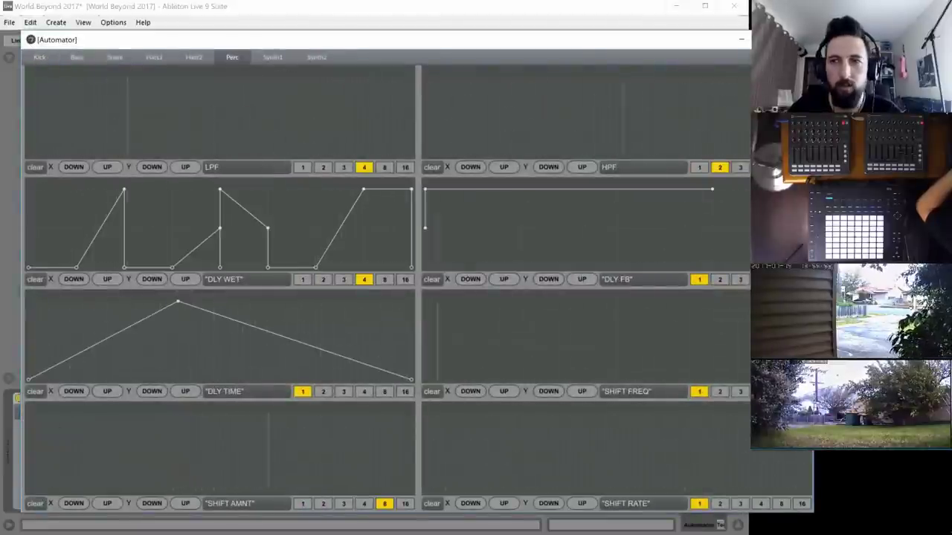
pyautogui.click(799, 39)
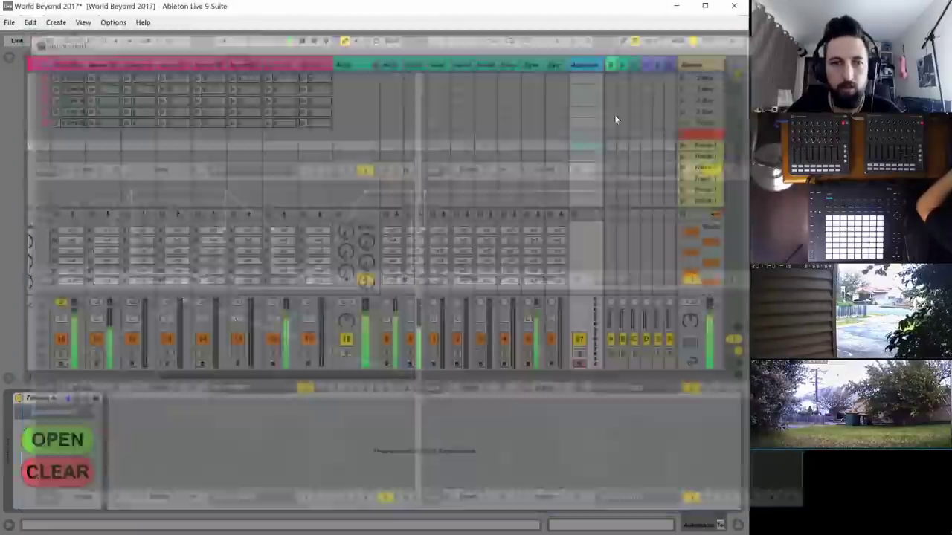
pyautogui.click(65, 440)
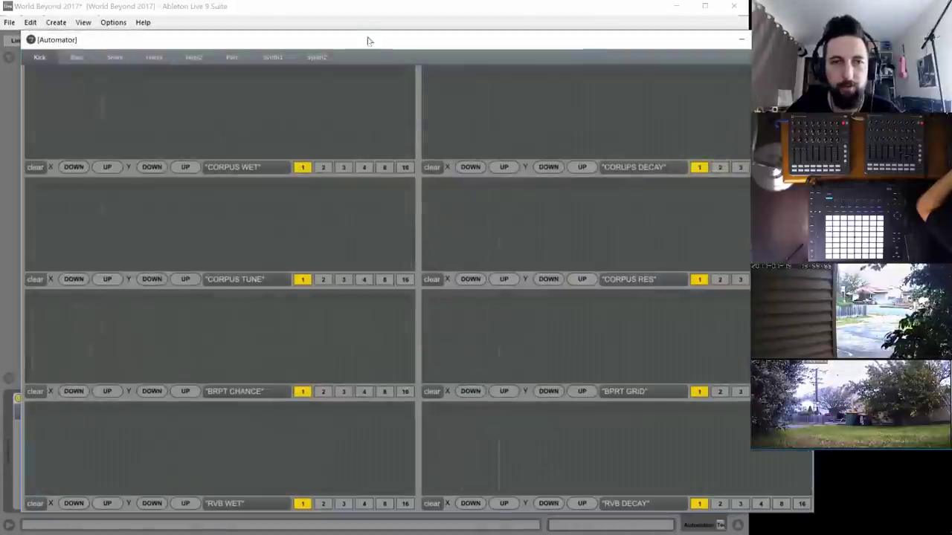
pyautogui.click(237, 57)
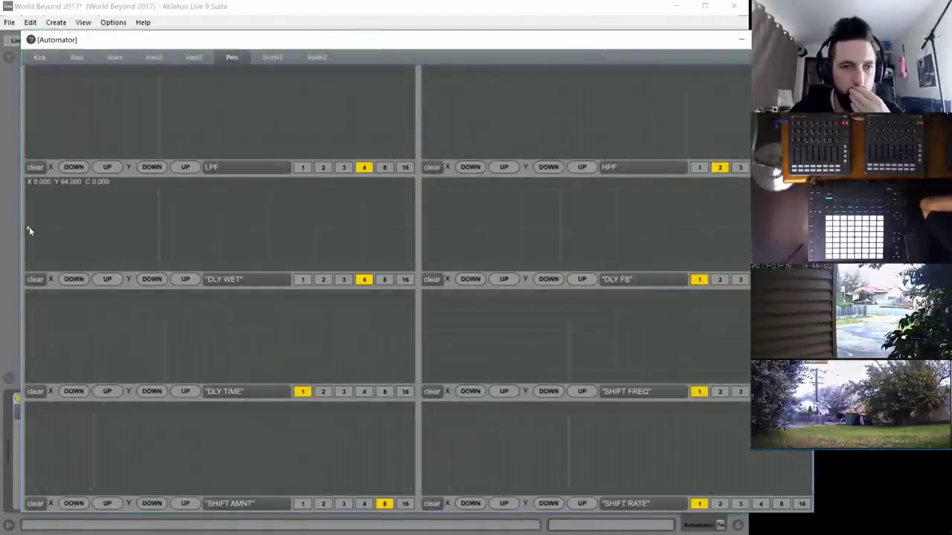
# - Draw Perc delay curves: flat DLY WET at 64, flat high DLY FB and a low, slightly falling DLY TIME
pyautogui.moveTo(28, 226); pyautogui.dragTo(443, 230)
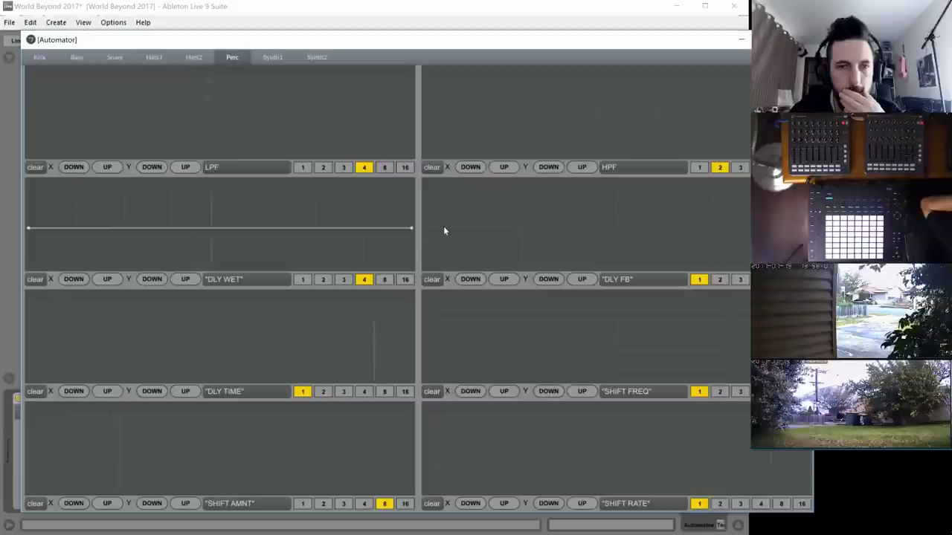
pyautogui.click(425, 189)
pyautogui.moveTo(540, 202); pyautogui.dragTo(744, 190)
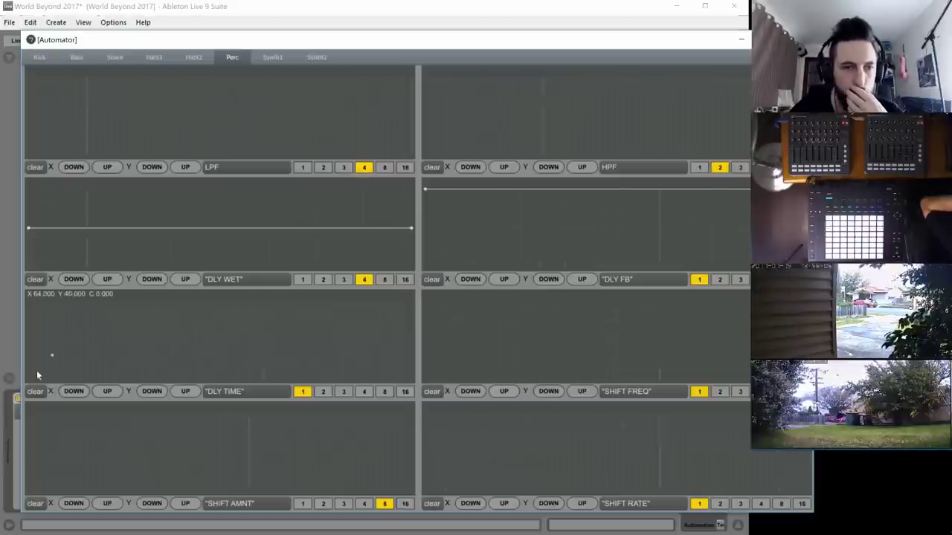
pyautogui.moveTo(31, 365); pyautogui.dragTo(413, 380)
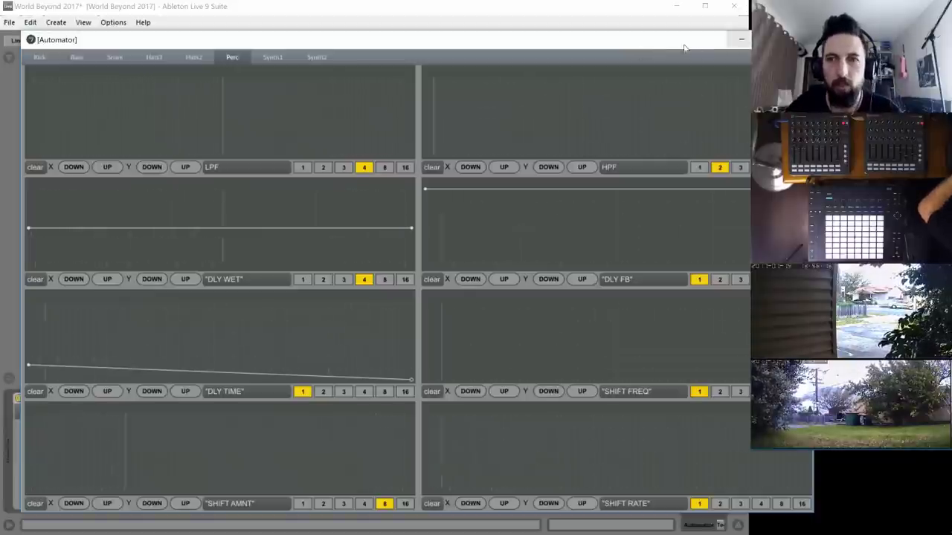
pyautogui.click(545, 15)
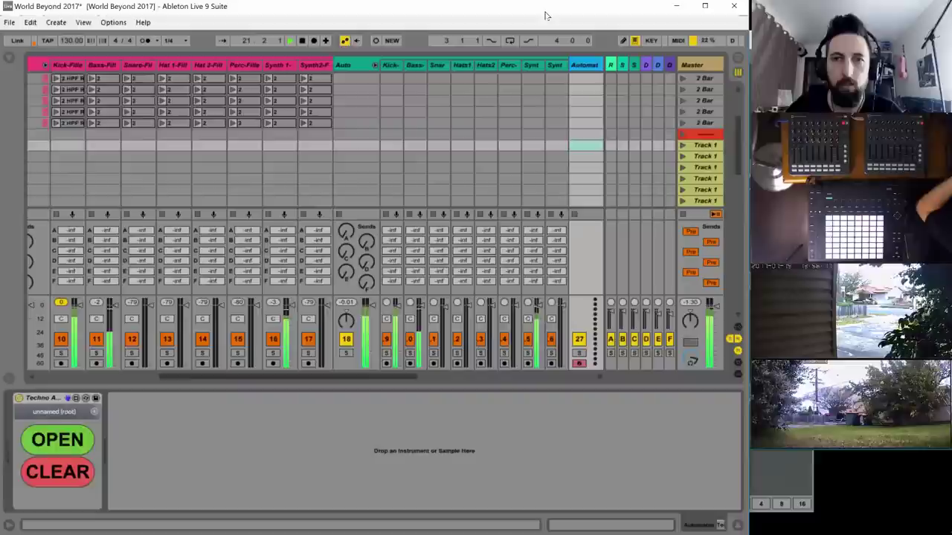
# - Check the effects on the Synth1 automation track and reopen the Automator on the Synth1 page
pyautogui.click(530, 65)
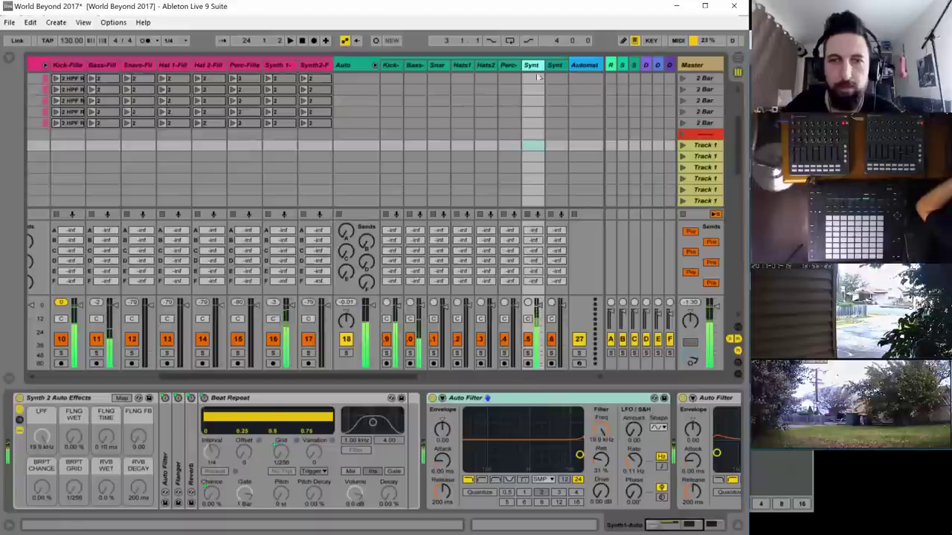
pyautogui.press('Right')
pyautogui.press('Right')
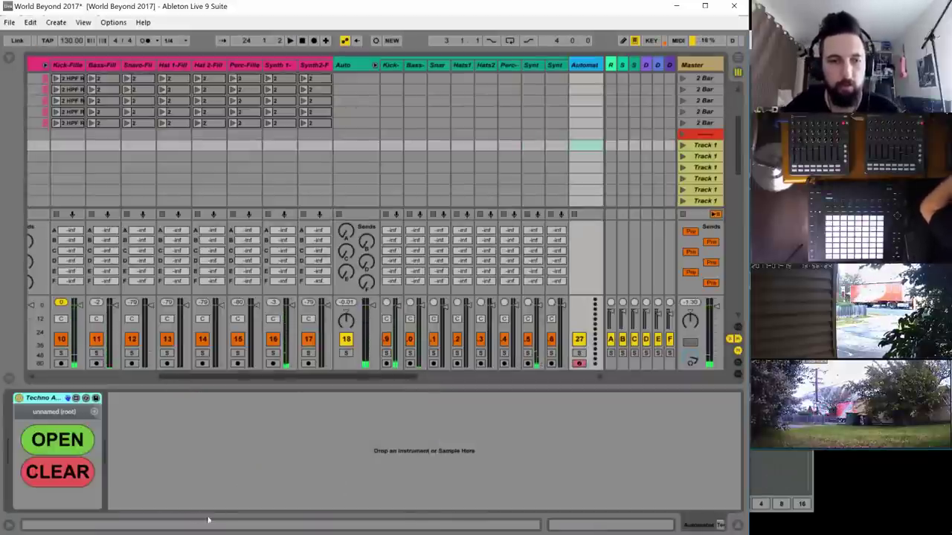
pyautogui.click(79, 442)
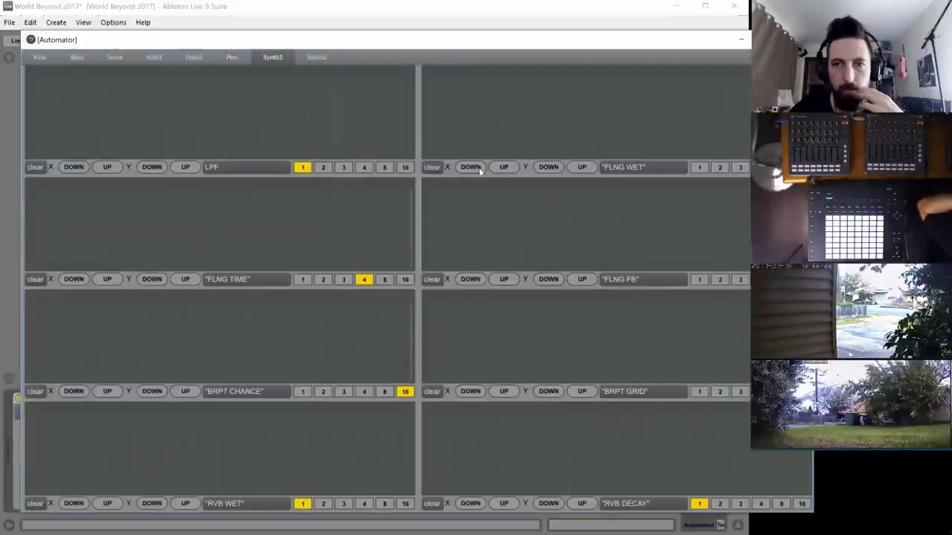
# - Draw Synth1 curves: rising FLNG WET, falling FLNG TIME and FLNG FB at length 2, and a nearly flat mid-level RVB DECAY
pyautogui.click(424, 156)
pyautogui.moveTo(520, 137); pyautogui.dragTo(747, 90)
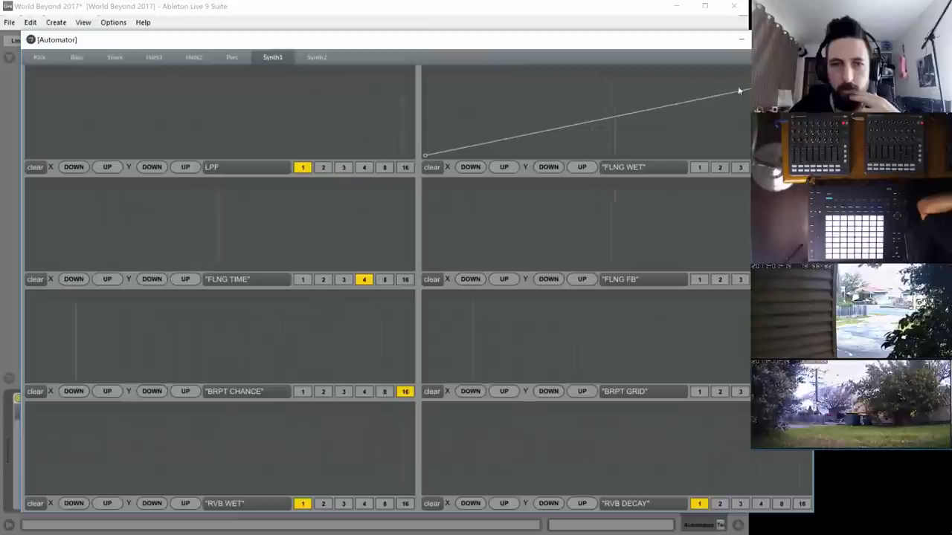
pyautogui.moveTo(31, 226); pyautogui.dragTo(747, 245)
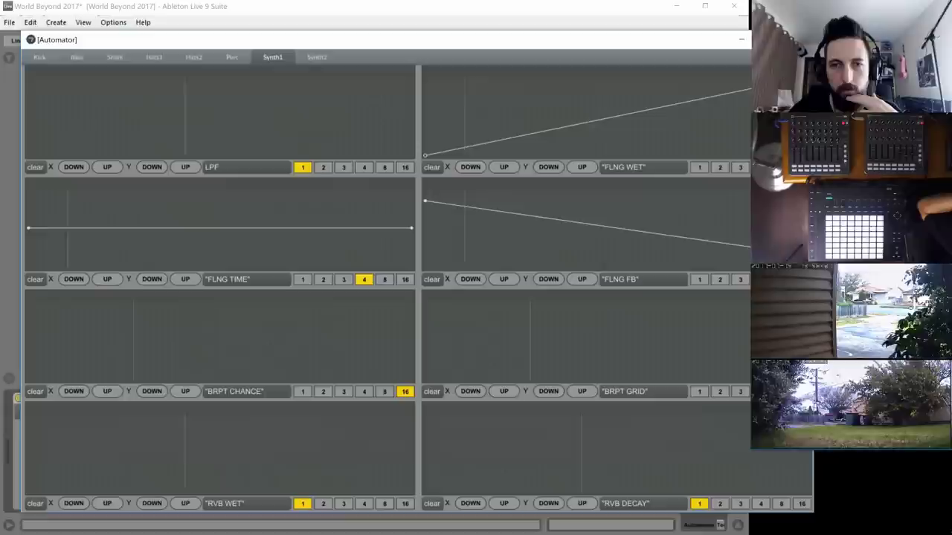
pyautogui.click(322, 279)
pyautogui.click(720, 280)
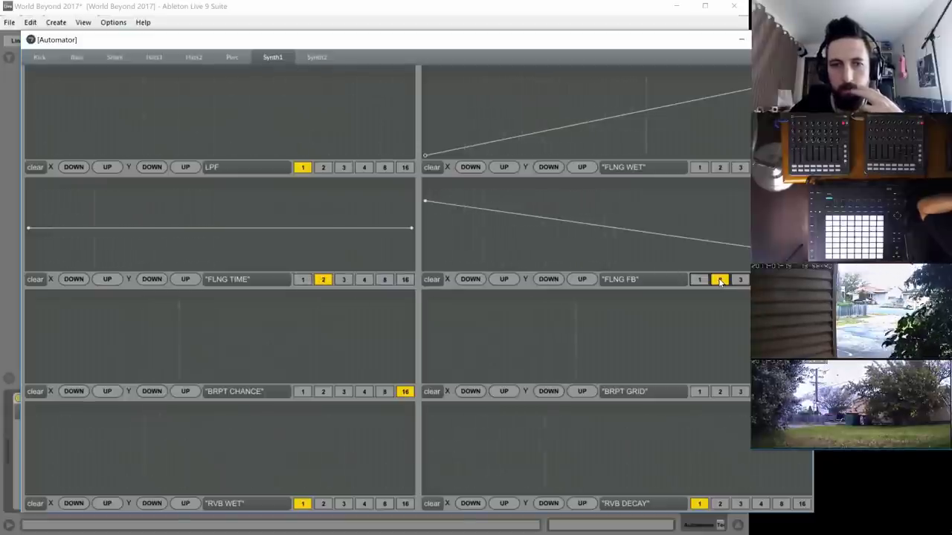
pyautogui.moveTo(412, 228); pyautogui.dragTo(416, 249)
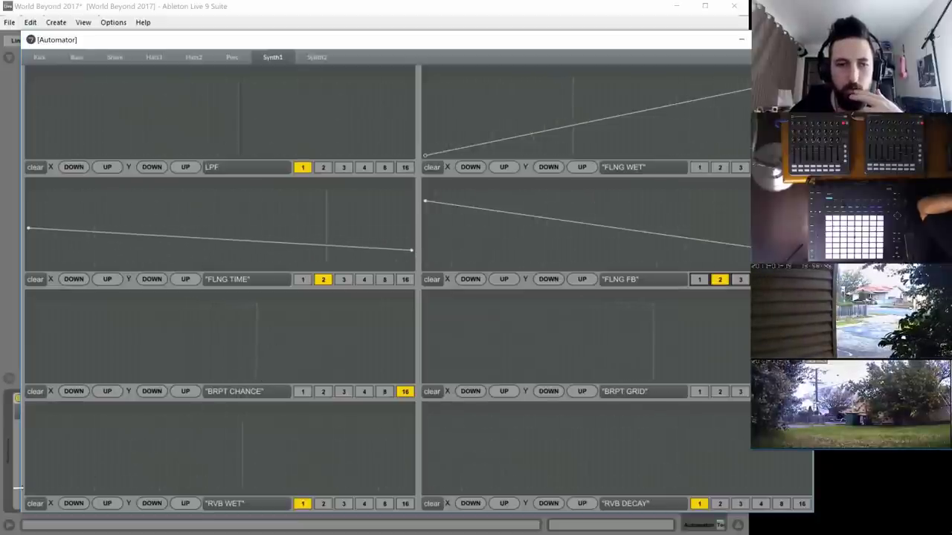
pyautogui.moveTo(32, 491)
pyautogui.mouseDown()
pyautogui.moveTo(11, 506)
pyautogui.moveTo(297, 495)
pyautogui.moveTo(467, 456)
pyautogui.moveTo(415, 455)
pyautogui.moveTo(857, 449)
pyautogui.mouseUp()
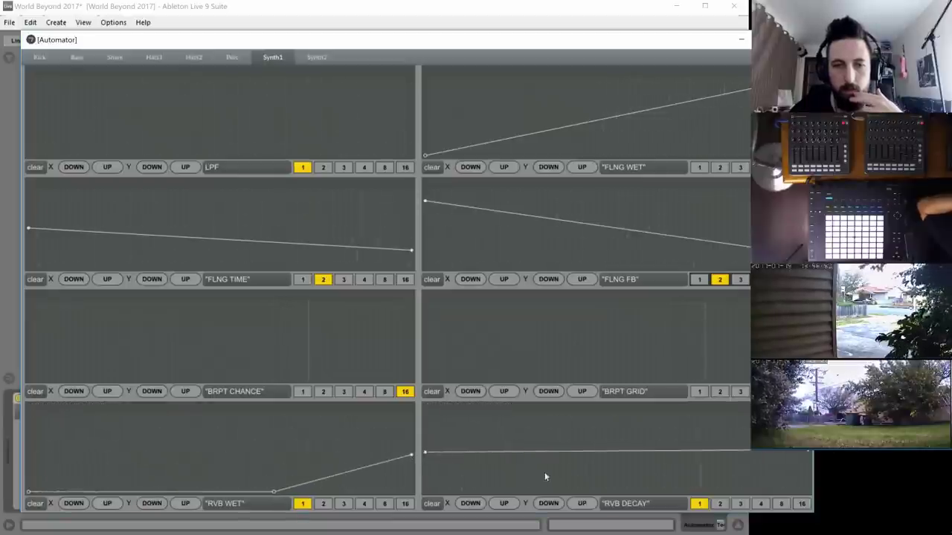
# - Try to reshape the Synth1 RVB WET curve with an early peak and a sharp vertical drop
pyautogui.moveTo(105, 467); pyautogui.dragTo(42, 525)
pyautogui.click(107, 503)
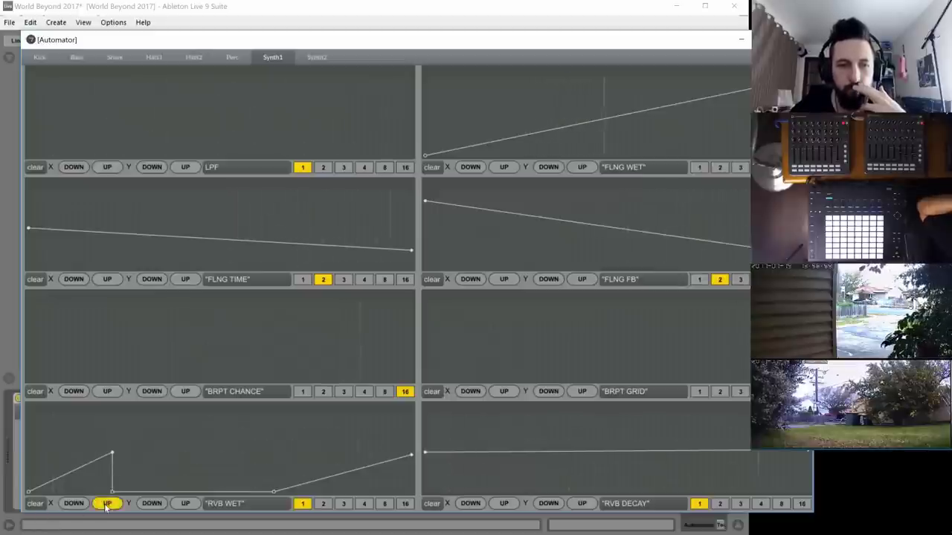
pyautogui.click(124, 452)
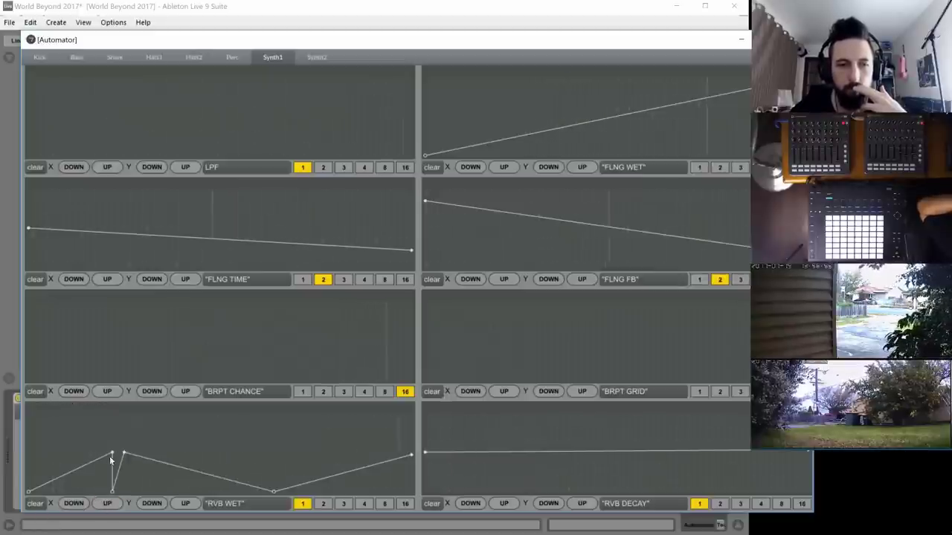
pyautogui.moveTo(113, 455); pyautogui.dragTo(99, 496)
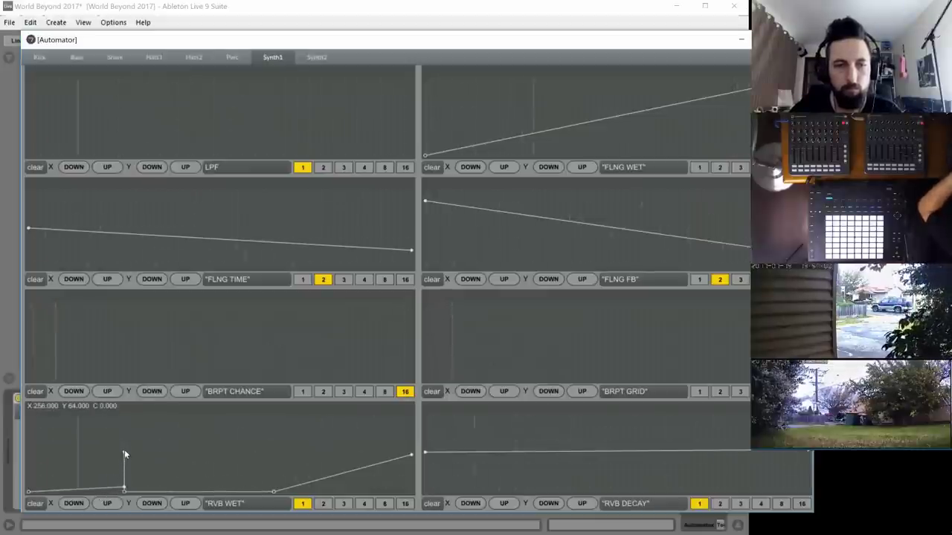
pyautogui.keyDown('shift'); pyautogui.click(124, 452); pyautogui.keyUp('shift')
pyautogui.click(123, 451)
pyautogui.click(124, 491)
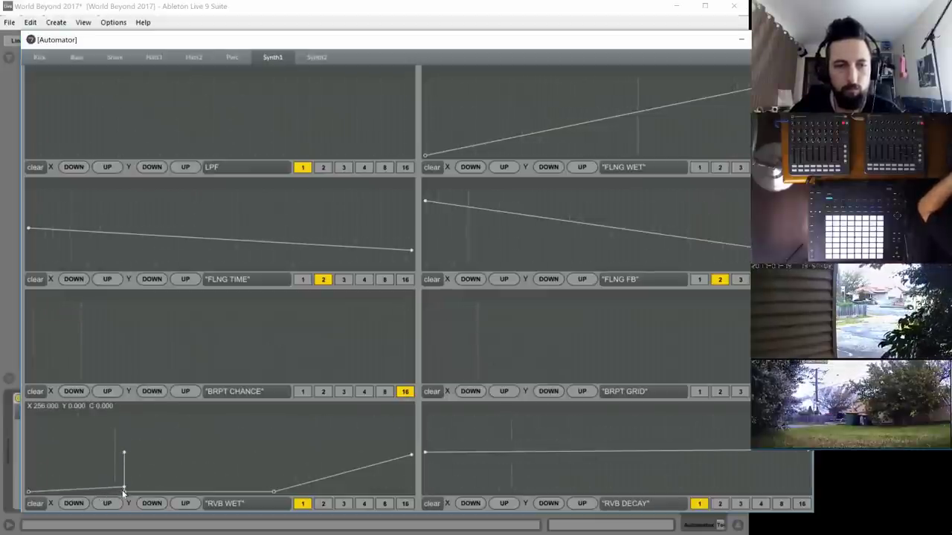
pyautogui.click(124, 487)
pyautogui.keyDown('shift'); pyautogui.click(123, 487); pyautogui.keyUp('shift')
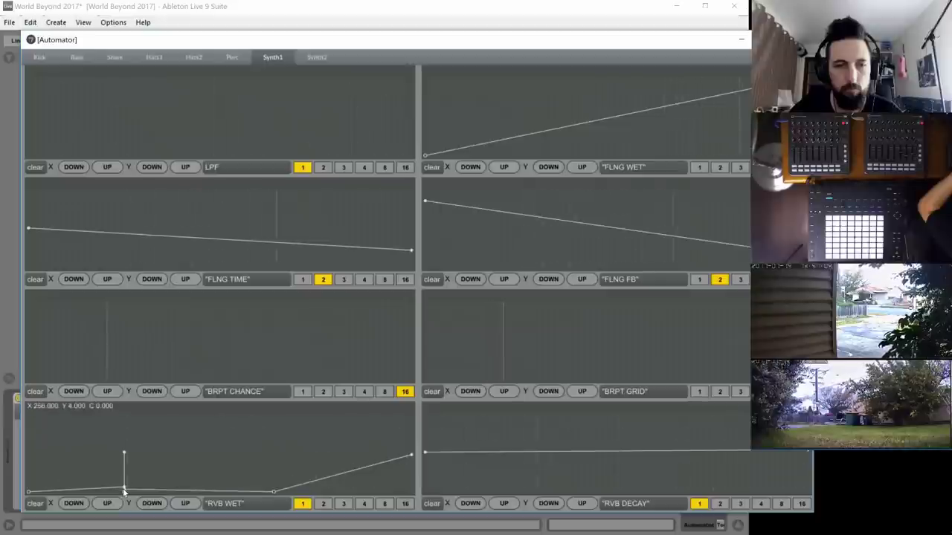
pyautogui.click(124, 452)
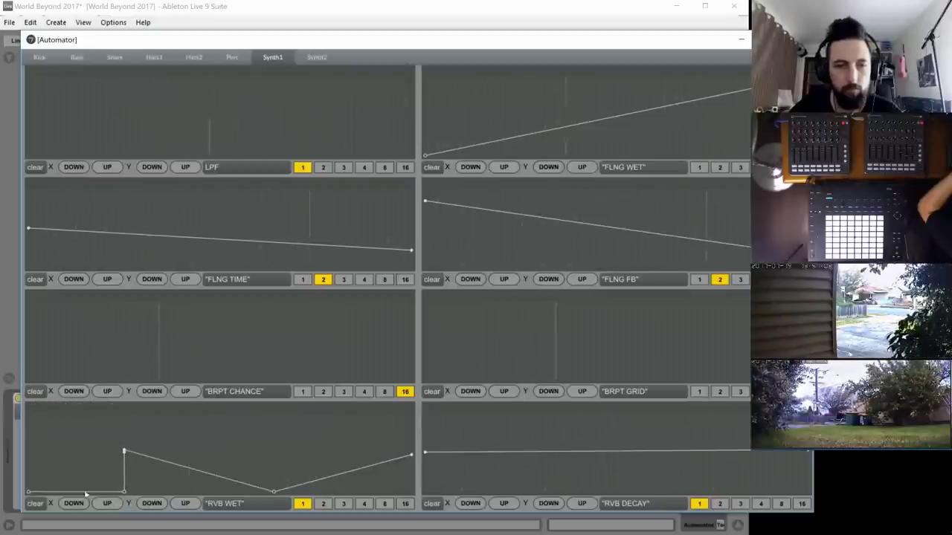
# - Clear the Synth1 RVB WET curve and redraw it as two sawtooth ramps, a flat stretch at zero and a final rise
pyautogui.click(30, 503)
pyautogui.moveTo(94, 468); pyautogui.dragTo(123, 447)
pyautogui.click(123, 491)
pyautogui.click(218, 446)
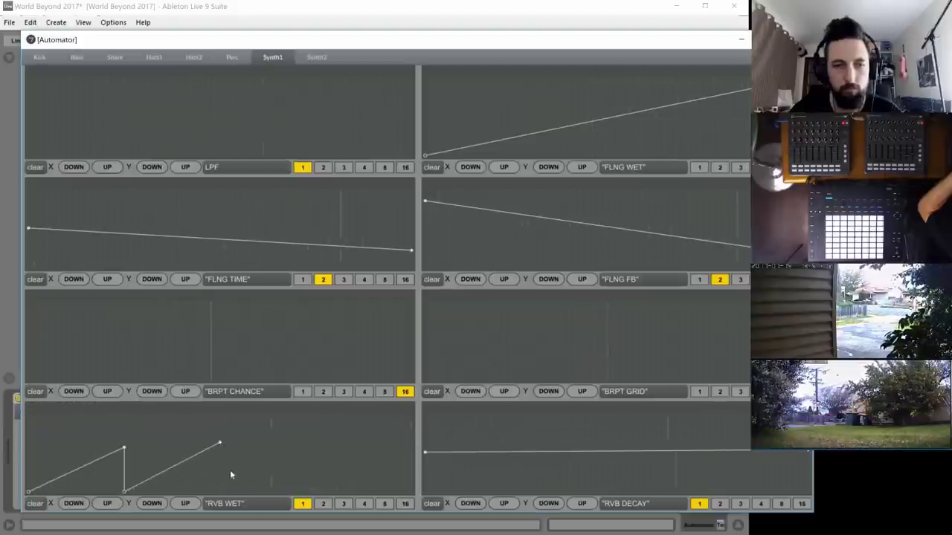
pyautogui.moveTo(267, 487); pyautogui.dragTo(434, 449)
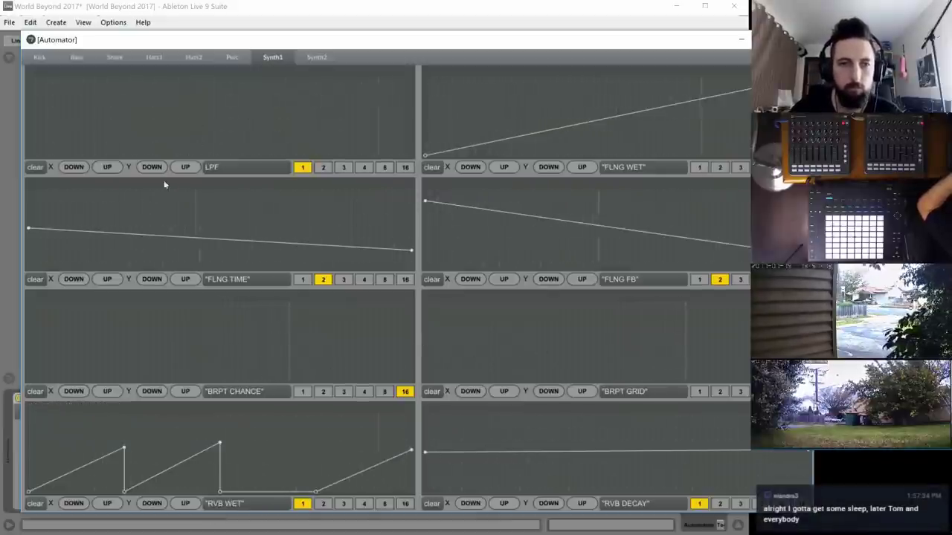
# - Raise the start of the Synth1 FLNG TIME curve and draw a V-shaped LPF curve dipping to about mid-level
pyautogui.moveTo(27, 226); pyautogui.dragTo(27, 210)
pyautogui.moveTo(37, 85); pyautogui.dragTo(25, 80)
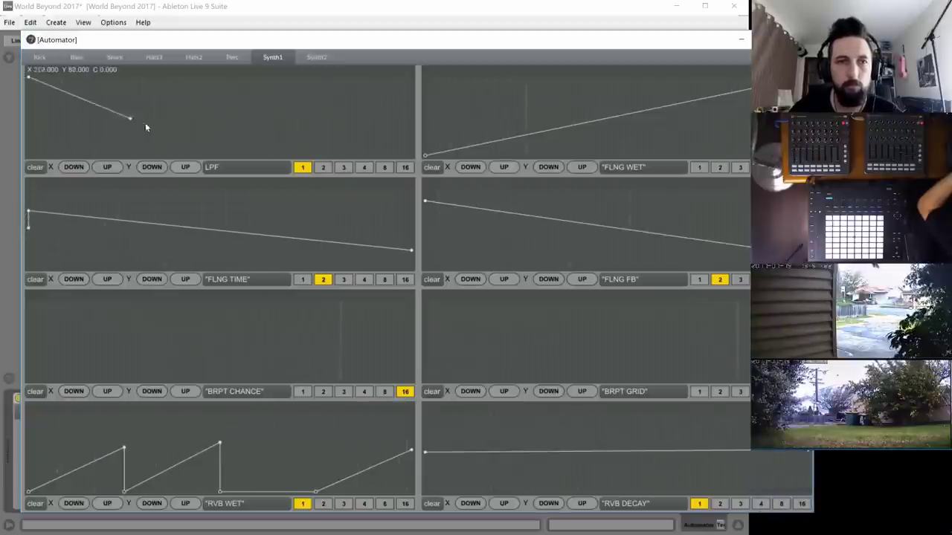
pyautogui.moveTo(145, 124); pyautogui.dragTo(166, 123)
pyautogui.moveTo(282, 100); pyautogui.dragTo(405, 76)
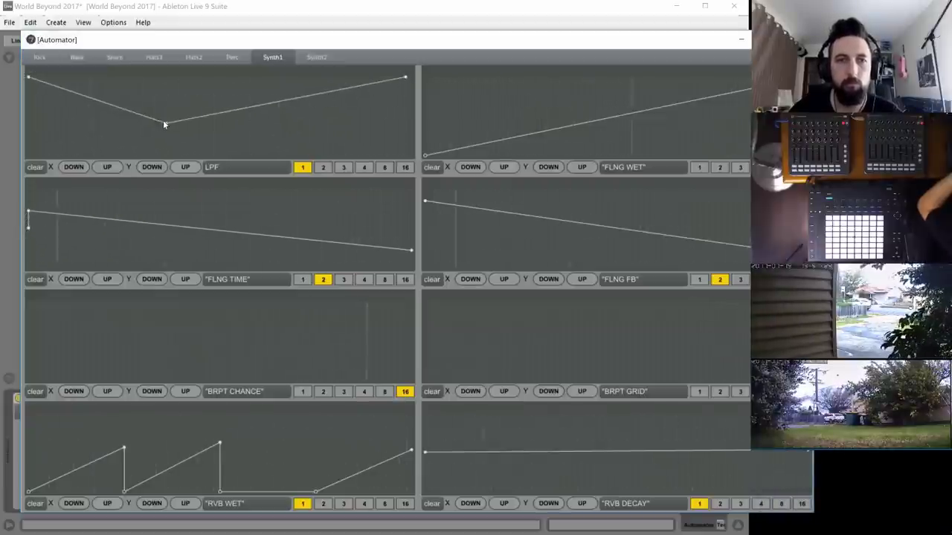
# - Widen the Synth1 LPF dip into a flat-bottomed valley, set its length to 16 and add a bend point on the falling slope
pyautogui.moveTo(164, 124); pyautogui.dragTo(237, 123)
pyautogui.click(403, 167)
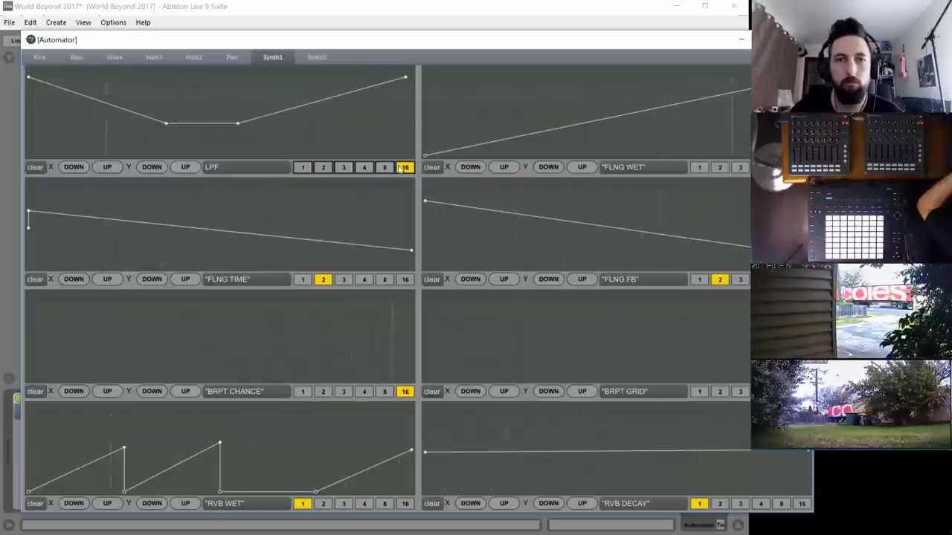
pyautogui.moveTo(99, 101); pyautogui.dragTo(100, 113)
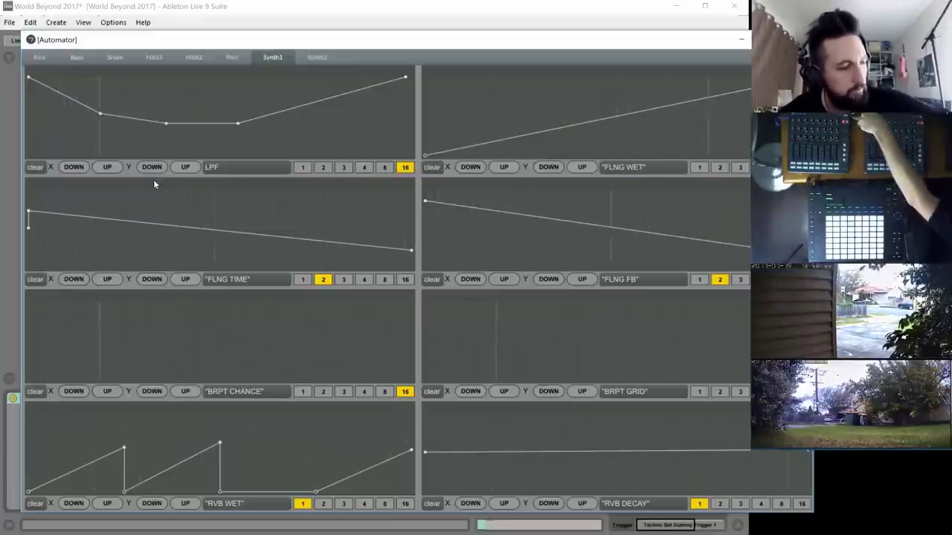
# - Reshape the Perc DLY TIME curve into a rise to the maximum by mid-length, followed by zigzag dips to zero and peaks near the top
pyautogui.click(232, 56)
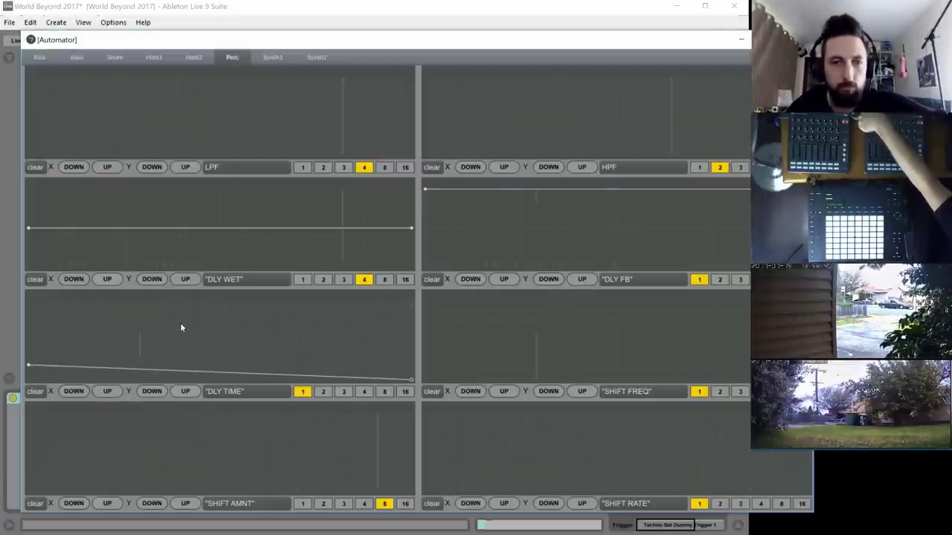
pyautogui.moveTo(303, 312); pyautogui.dragTo(411, 302)
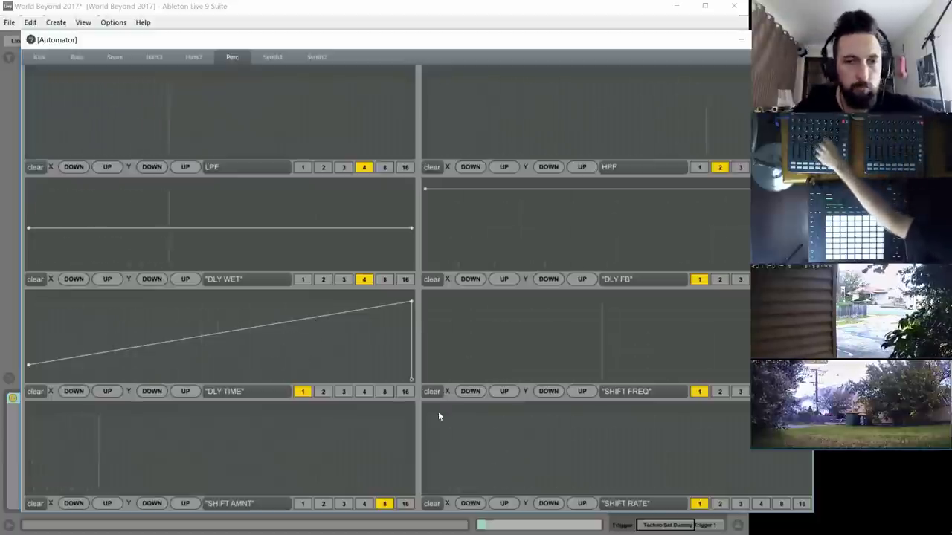
pyautogui.moveTo(298, 305); pyautogui.dragTo(209, 298)
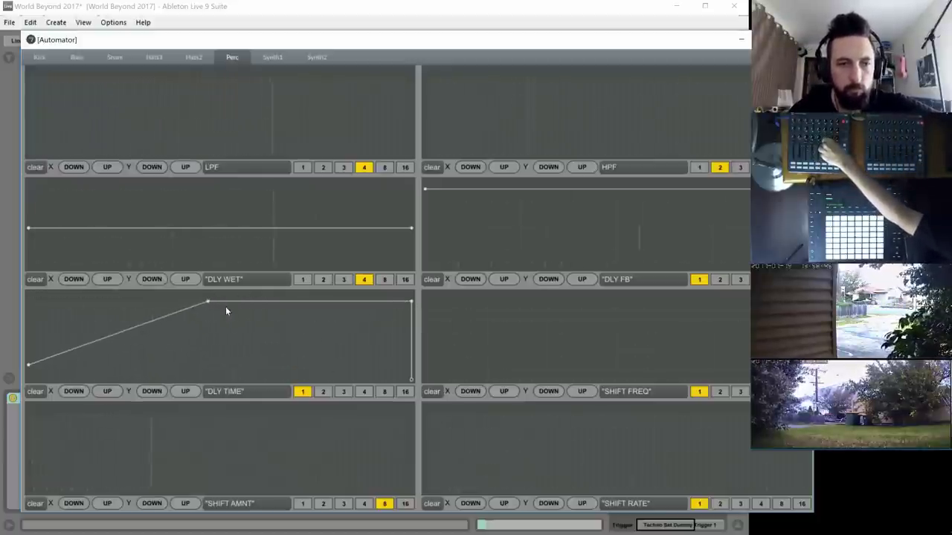
pyautogui.moveTo(233, 335); pyautogui.dragTo(245, 403)
pyautogui.moveTo(276, 338); pyautogui.dragTo(285, 310)
pyautogui.moveTo(318, 338); pyautogui.dragTo(328, 380)
pyautogui.click(369, 301)
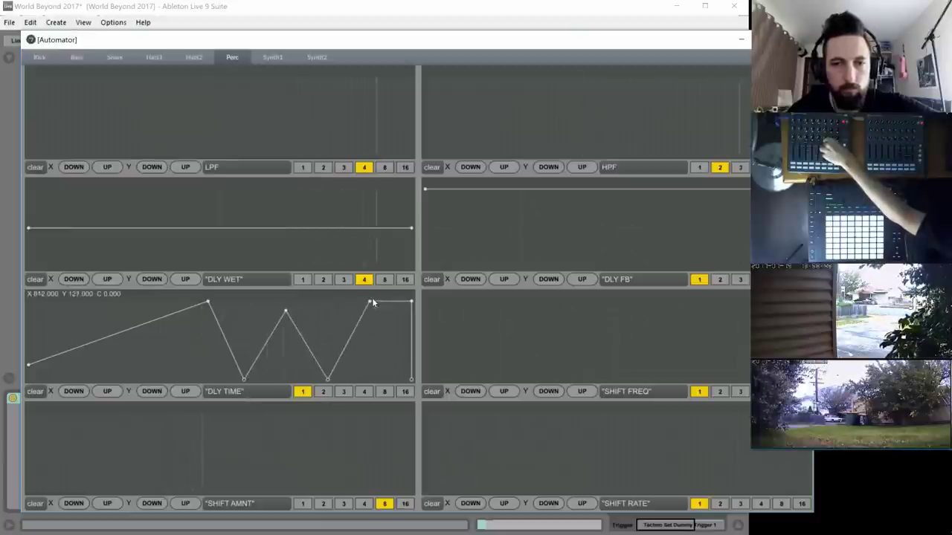
# - Add a peak early in Perc's DLY WET envelope and draw full-length rising ramps in the SHIFT AMNT and SHIFT RATE envelopes
pyautogui.moveTo(363, 228); pyautogui.dragTo(123, 191)
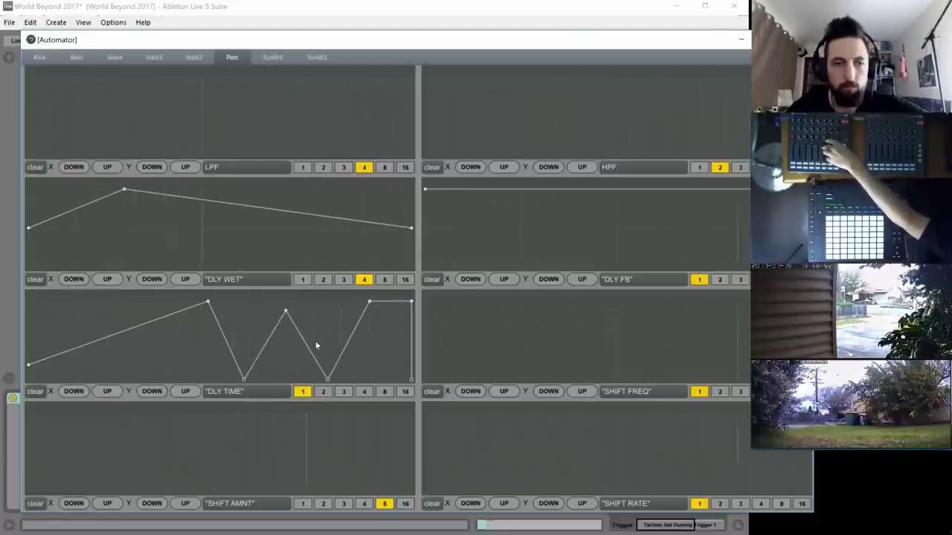
pyautogui.moveTo(59, 477)
pyautogui.mouseDown()
pyautogui.moveTo(19, 482)
pyautogui.moveTo(273, 431)
pyautogui.moveTo(427, 413)
pyautogui.mouseUp()
pyautogui.moveTo(449, 489)
pyautogui.mouseDown()
pyautogui.moveTo(456, 451)
pyautogui.moveTo(448, 461)
pyautogui.moveTo(753, 424)
pyautogui.mouseUp()
pyautogui.click(430, 505)
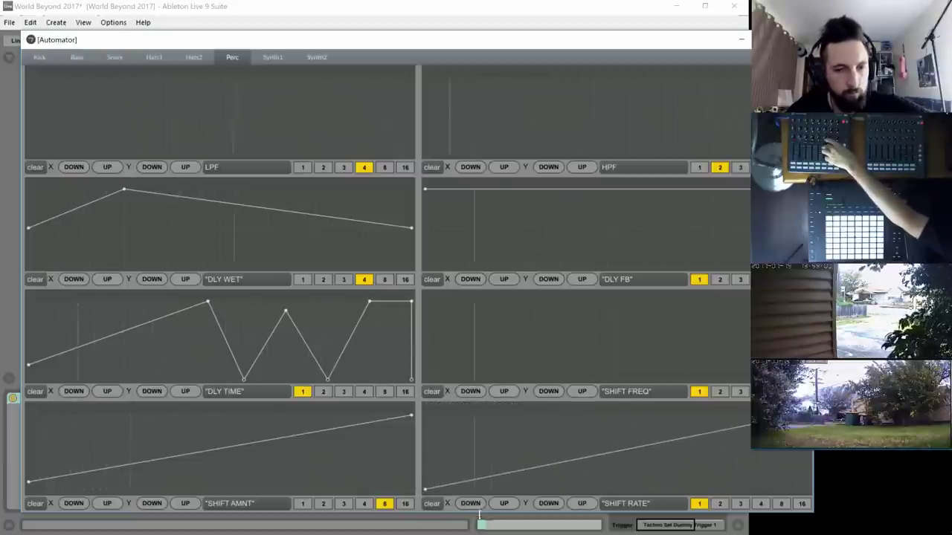
# - Set the length of Perc's SHIFT AMNT envelope to 1 and its SHIFT RATE envelope to 4
pyautogui.click(343, 503)
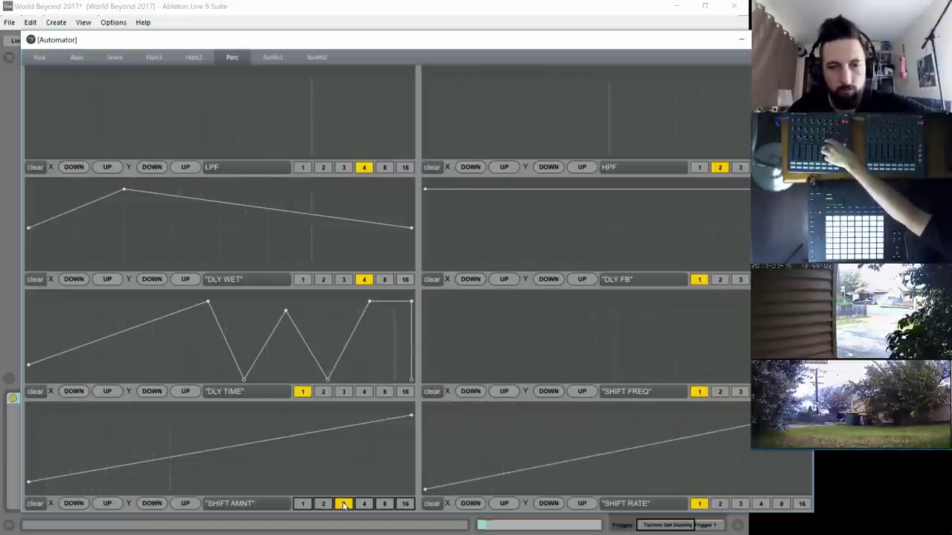
pyautogui.click(303, 504)
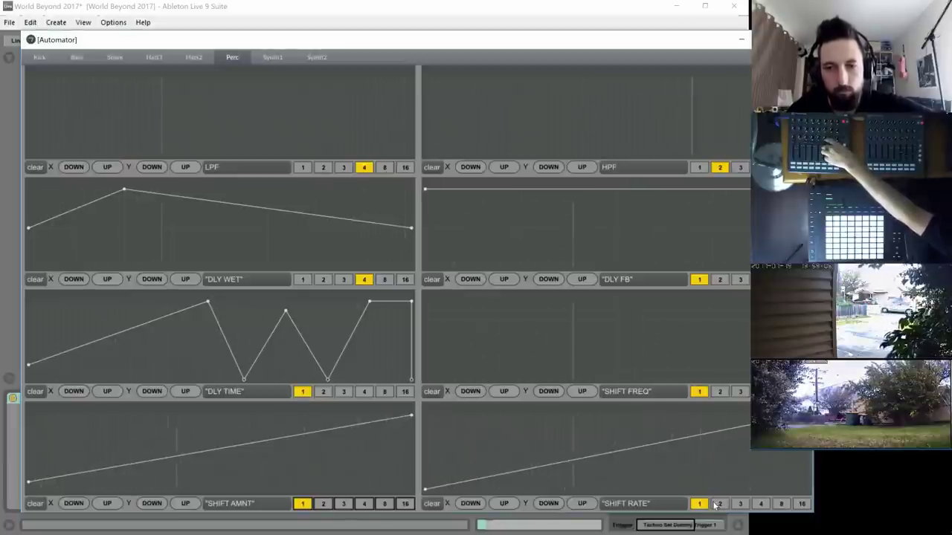
pyautogui.click(740, 504)
pyautogui.click(759, 504)
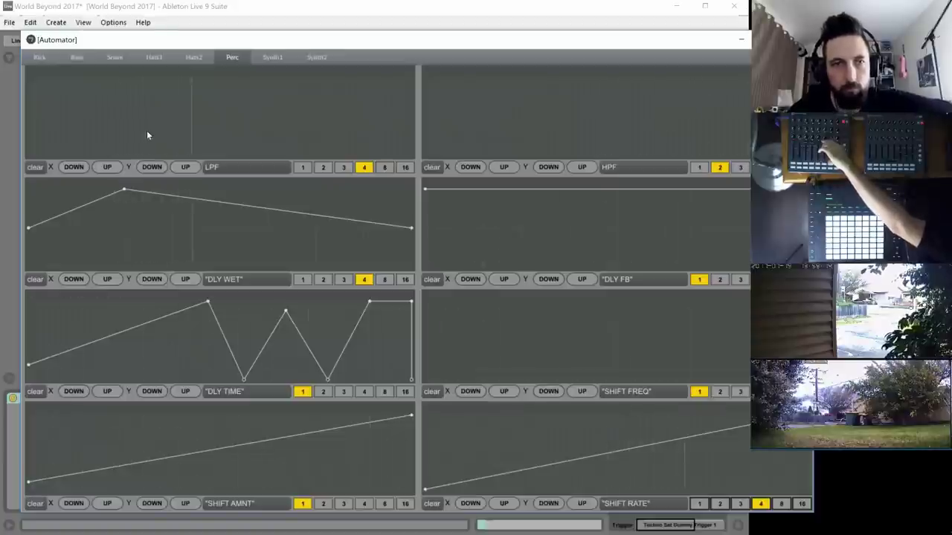
# - Draw a gently falling LPF envelope for Perc ending at a Y value of about 72, and set its length to 1
pyautogui.moveTo(62, 93)
pyautogui.mouseDown()
pyautogui.moveTo(261, 121)
pyautogui.moveTo(464, 110)
pyautogui.mouseUp()
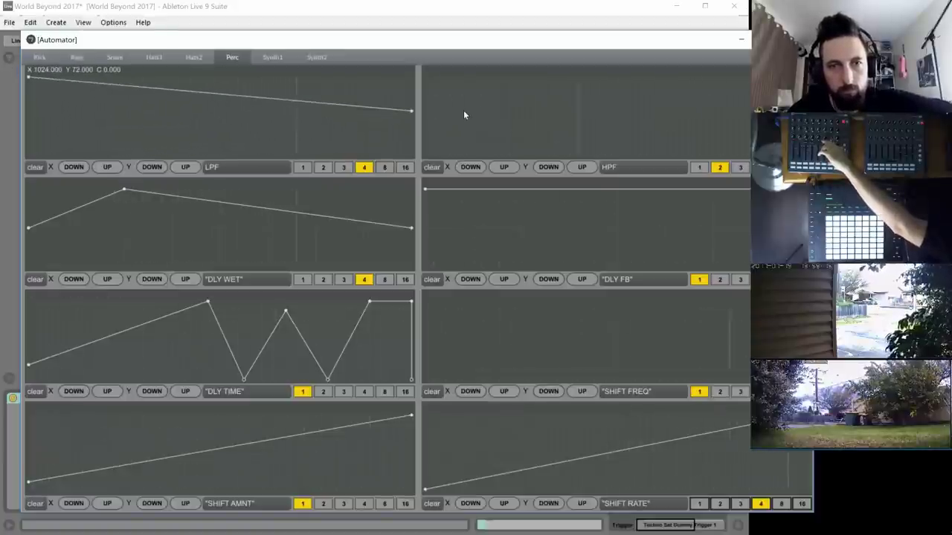
pyautogui.click(303, 167)
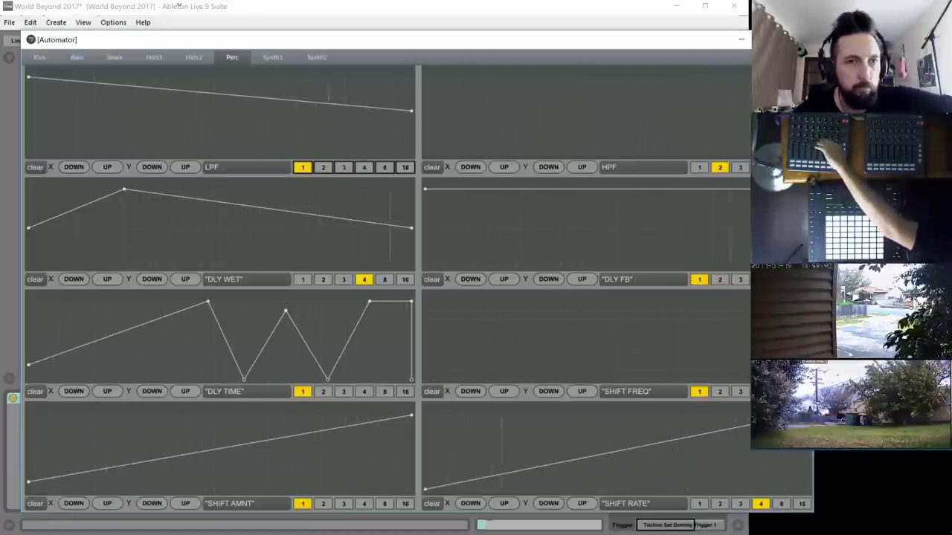
# - For Bass, hold RVB DECAY at 127 and shape RVB WET to drop at the start and rise from the middle, with length 1
pyautogui.click(75, 58)
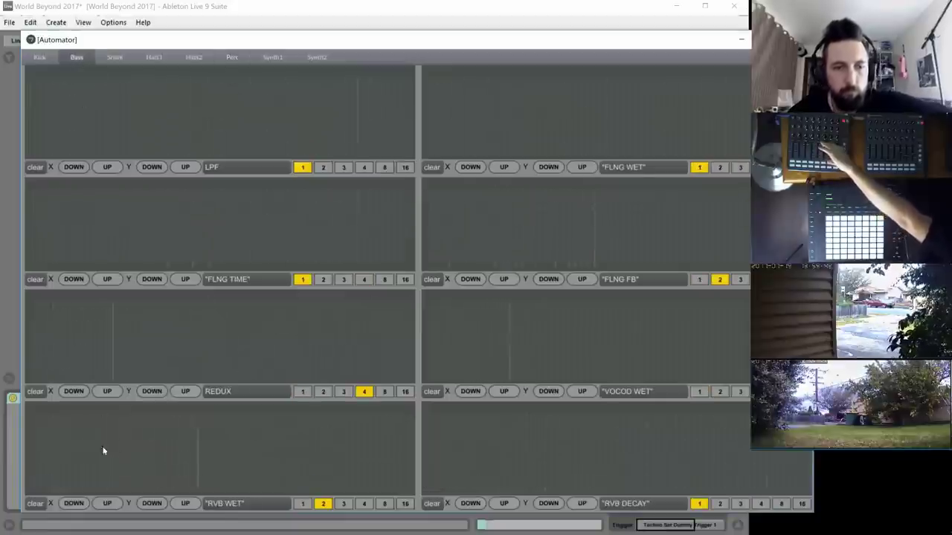
pyautogui.moveTo(30, 451)
pyautogui.mouseDown()
pyautogui.moveTo(396, 457)
pyautogui.moveTo(458, 434)
pyautogui.mouseUp()
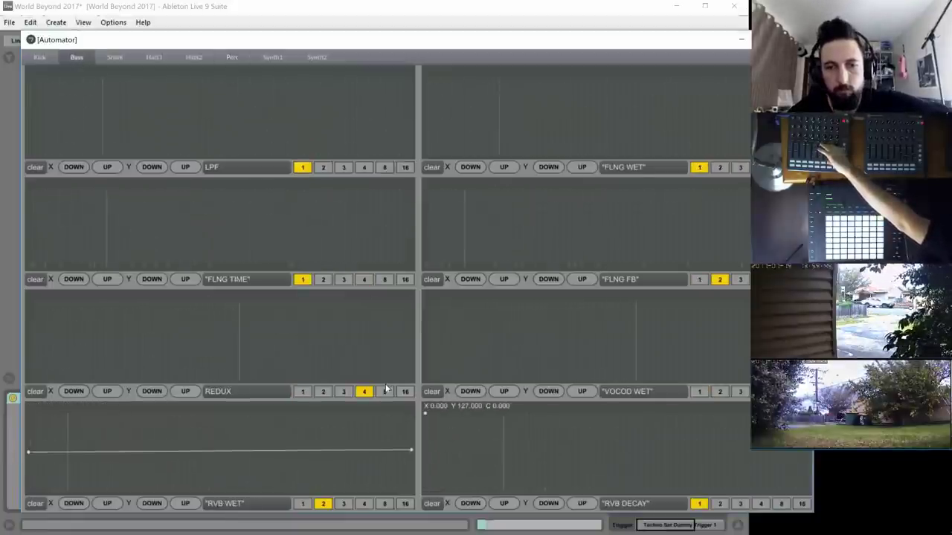
pyautogui.moveTo(209, 451); pyautogui.dragTo(214, 491)
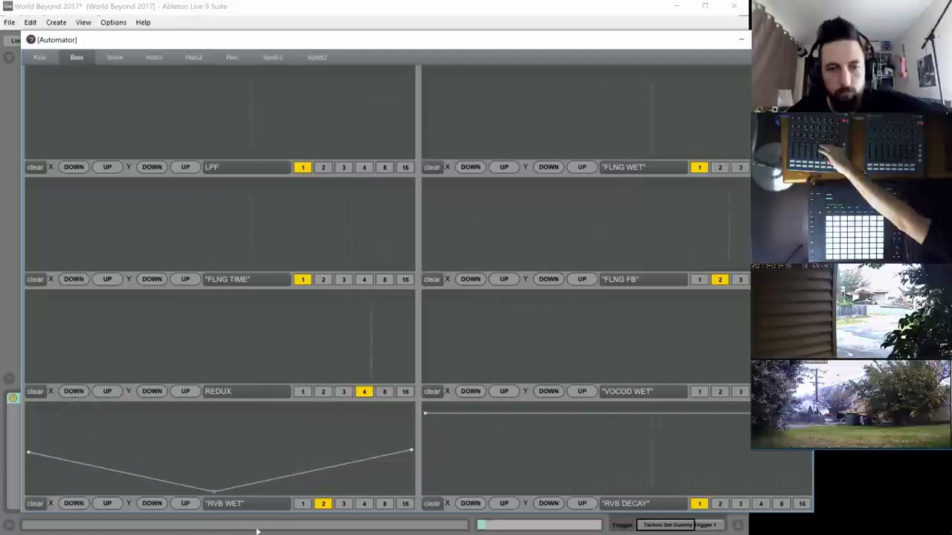
pyautogui.click(302, 504)
pyautogui.moveTo(78, 474); pyautogui.dragTo(13, 504)
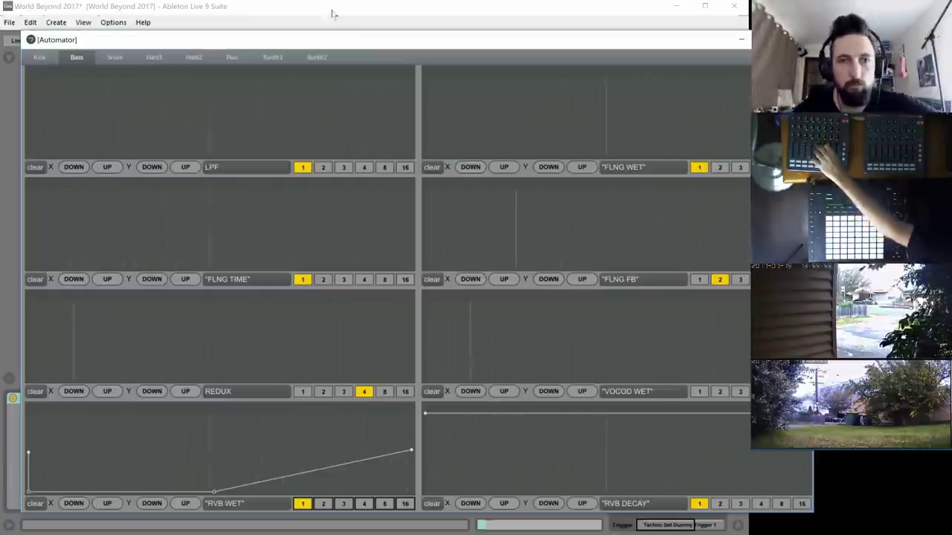
# - Return to the Perc automation and clear its SHIFT AMNT and SHIFT RATE envelopes
pyautogui.click(232, 60)
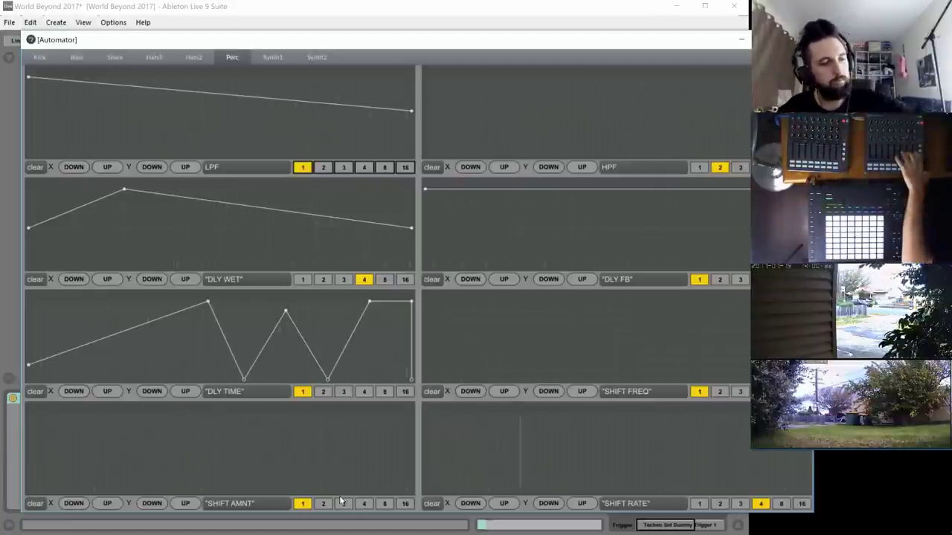
# - Bring the Live set to the front, launch the Riser track's clip, and activate the track's Instrument Rack
pyautogui.click(325, 11)
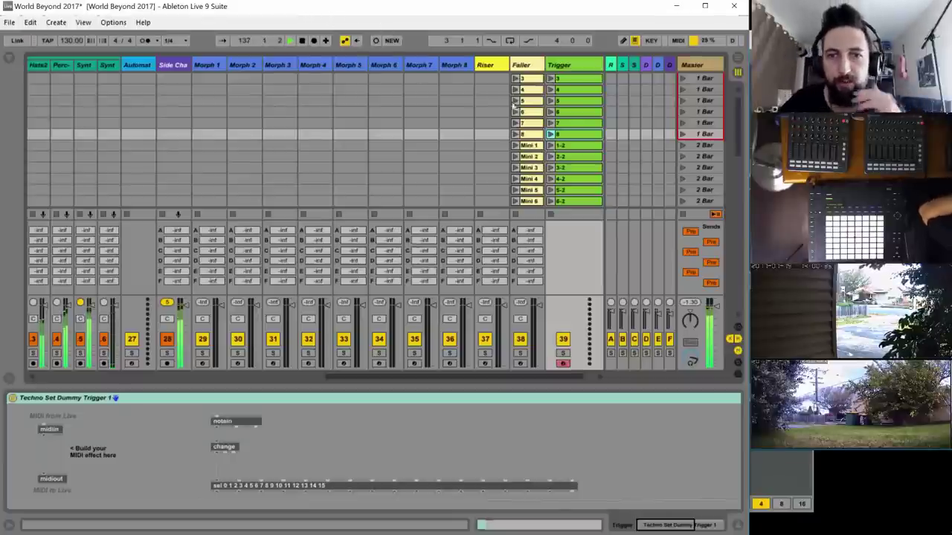
pyautogui.scroll(2, 498, 93)
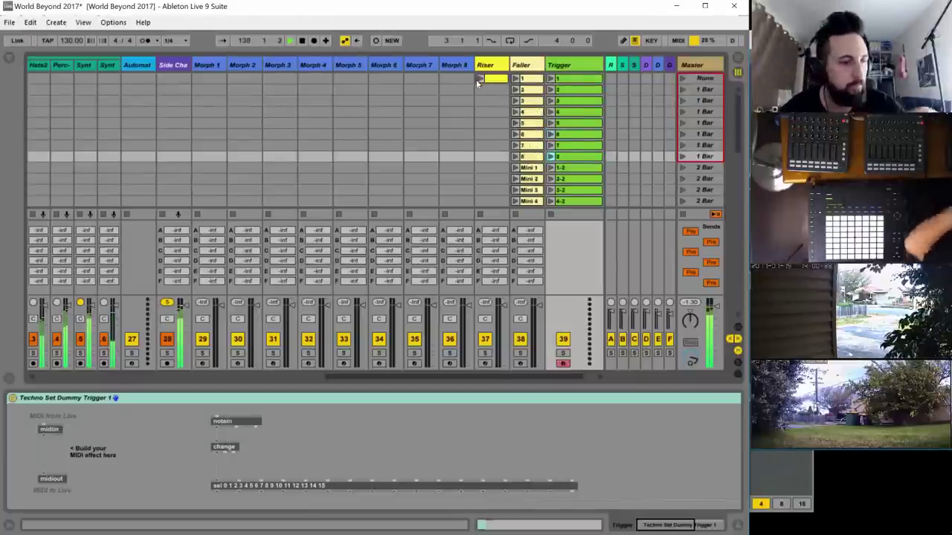
pyautogui.click(478, 79)
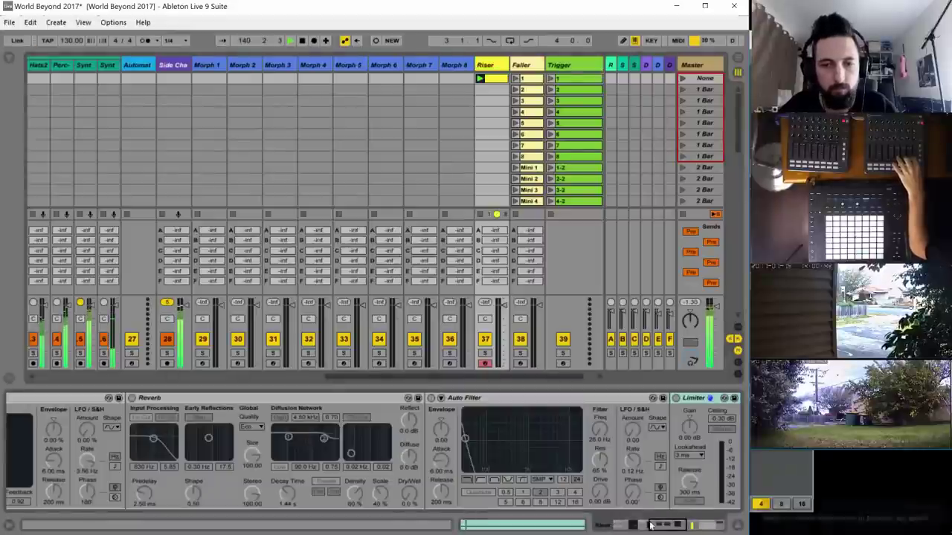
pyautogui.moveTo(652, 525); pyautogui.dragTo(598, 528)
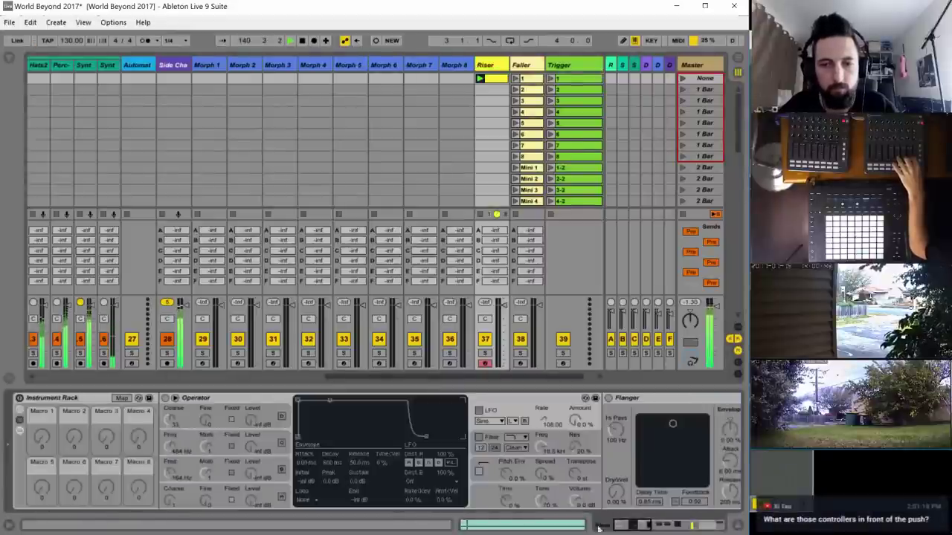
pyautogui.click(19, 398)
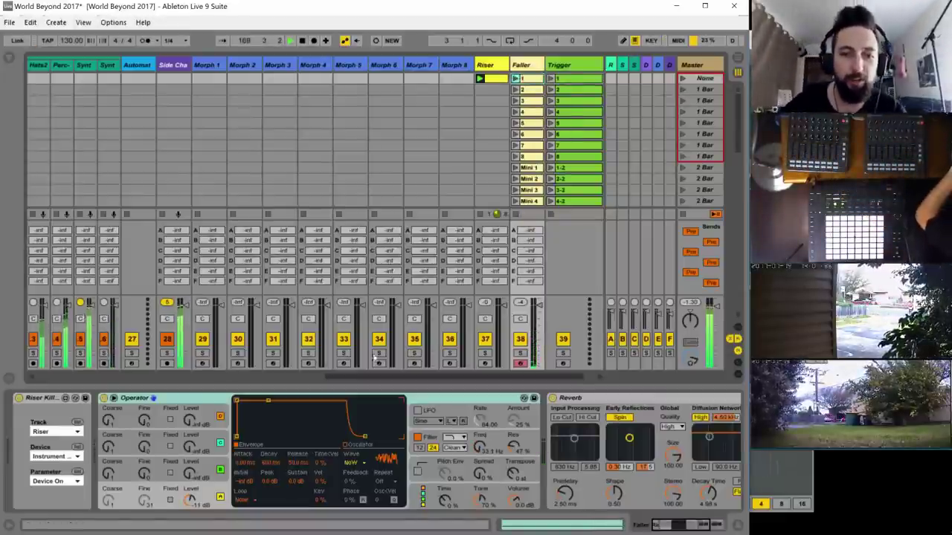
# - Show the Track 1 clips in Session View, play them briefly and stop playback
pyautogui.moveTo(347, 376); pyautogui.dragTo(1, 362)
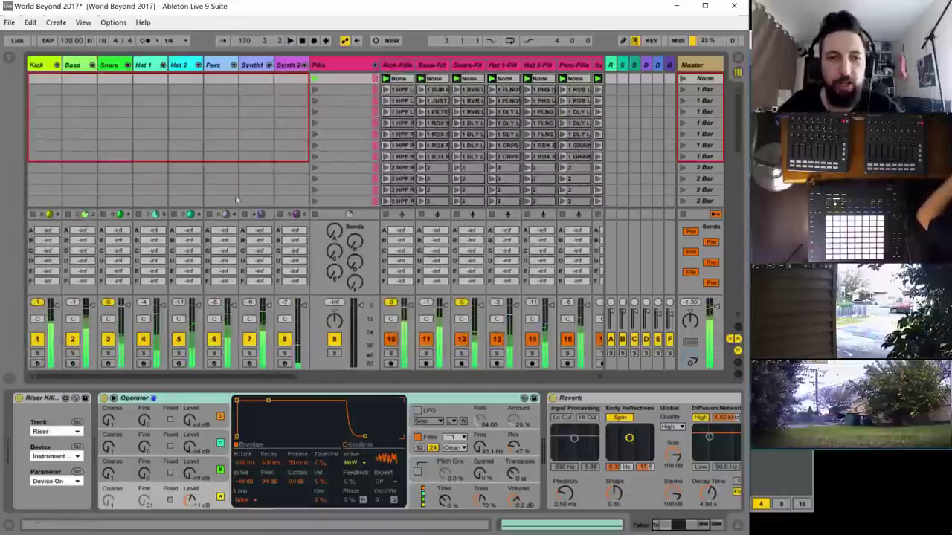
pyautogui.scroll(-4, 219, 105)
pyautogui.scroll(-7, 226, 114)
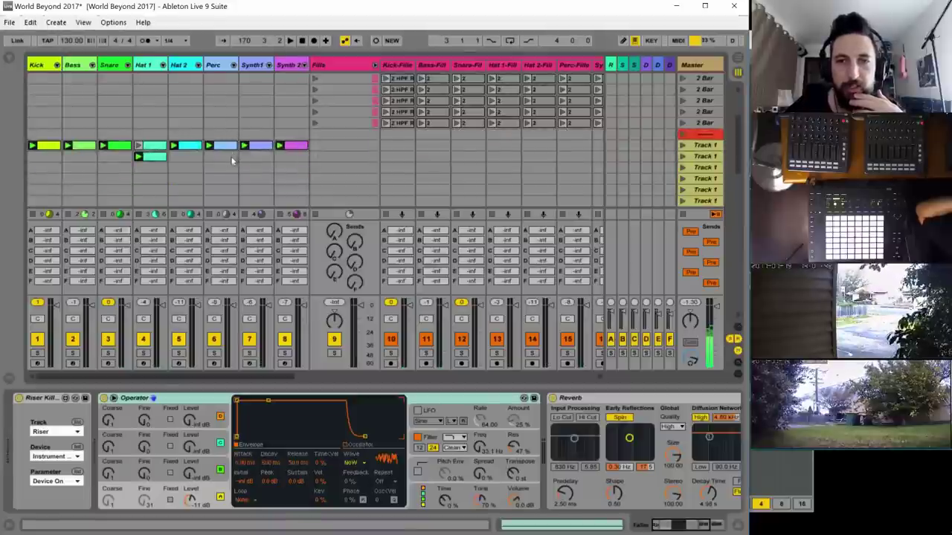
pyautogui.scroll(-4, 185, 158)
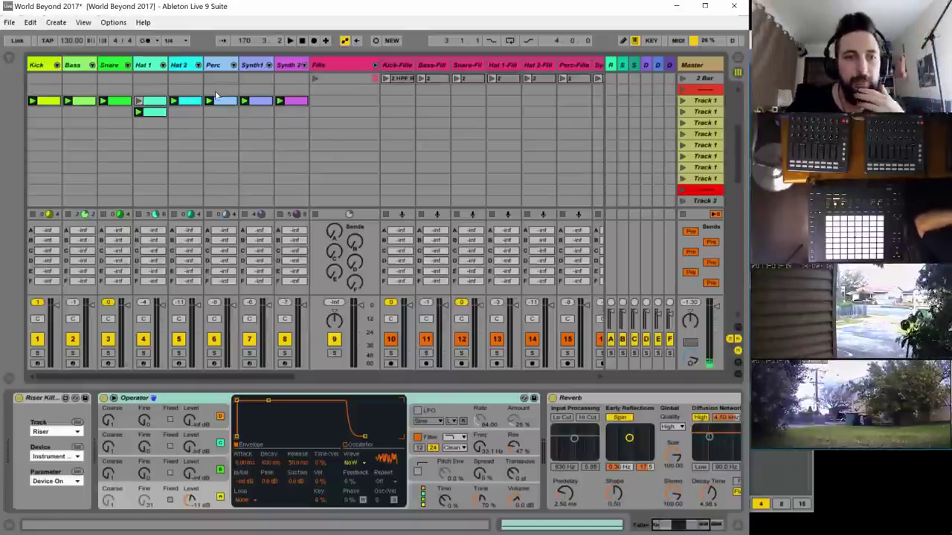
pyautogui.press('space')
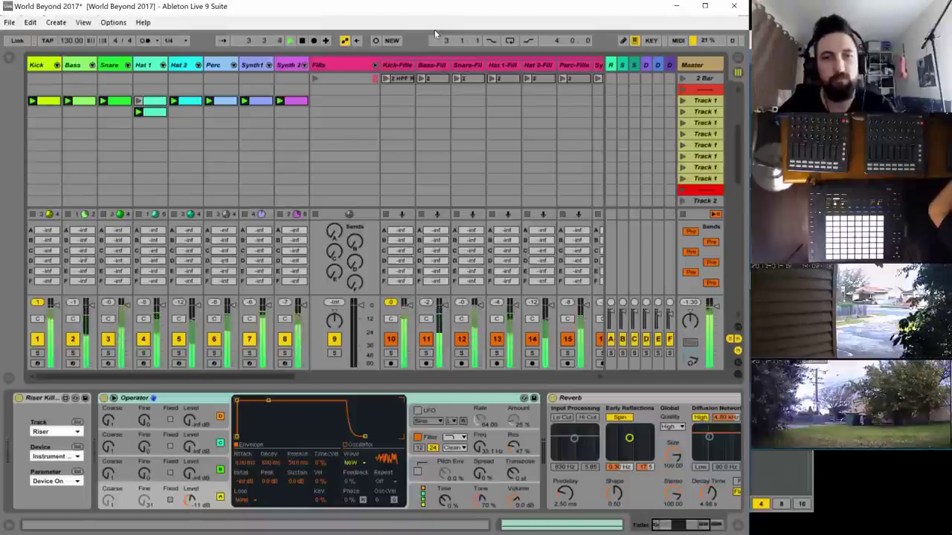
pyautogui.press('space')
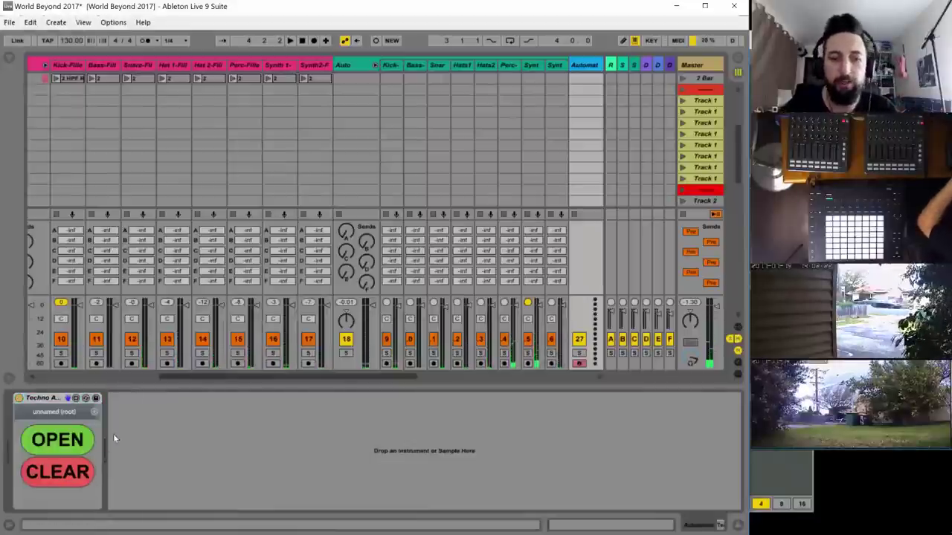
pyautogui.moveTo(204, 374); pyautogui.dragTo(2, 365)
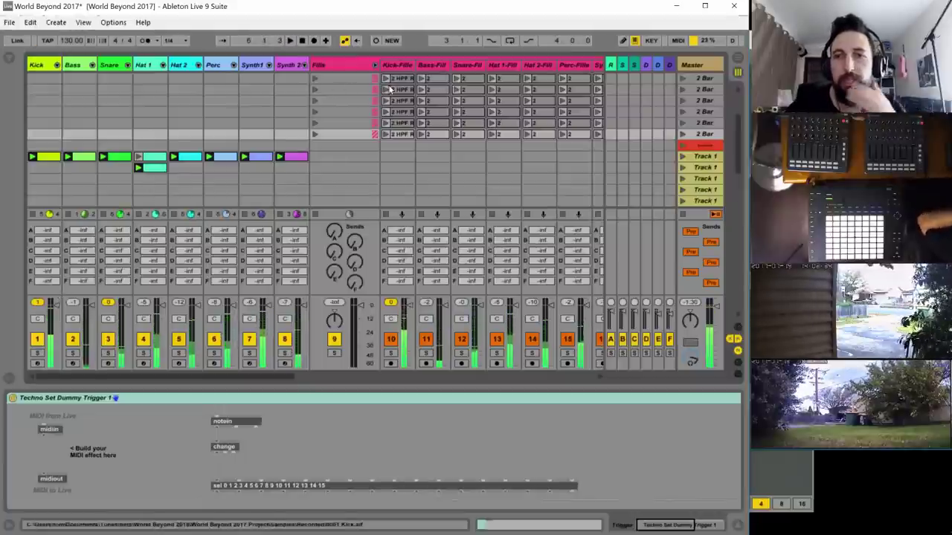
pyautogui.scroll(-5, 373, 153)
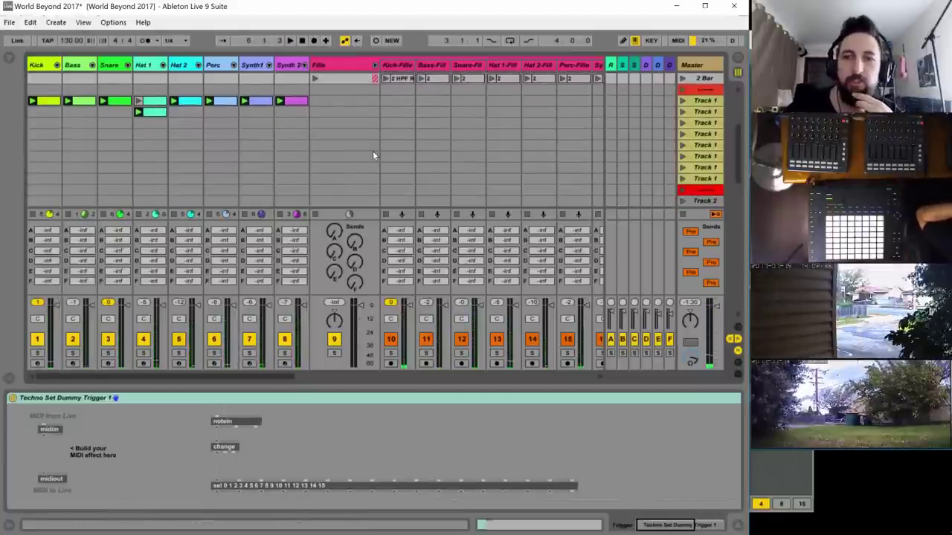
pyautogui.scroll(-1, 364, 156)
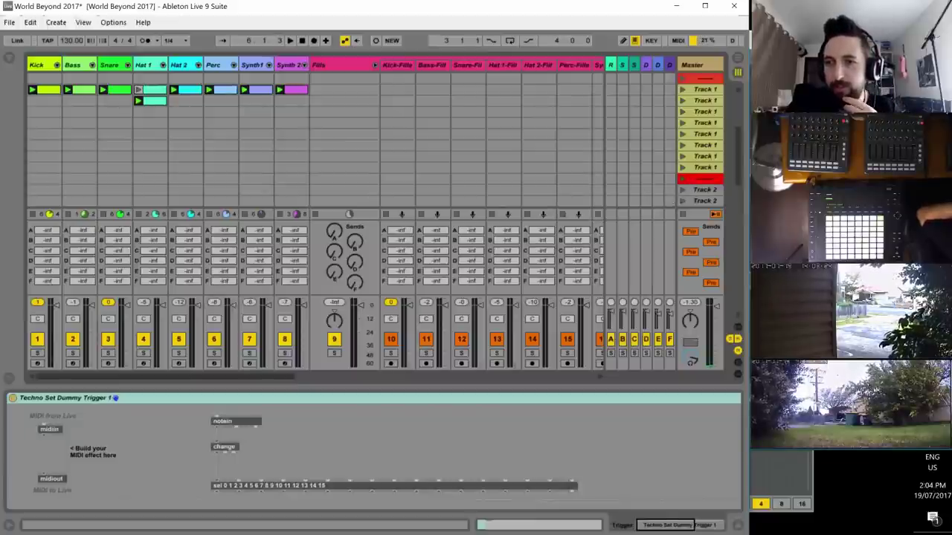
# - Switch to the World Beyond Sound Design spreadsheet in Google Sheets and examine Track 1's Synth2, Synth1 and Perc notes
pyautogui.hotkey('alt', 'Tab')
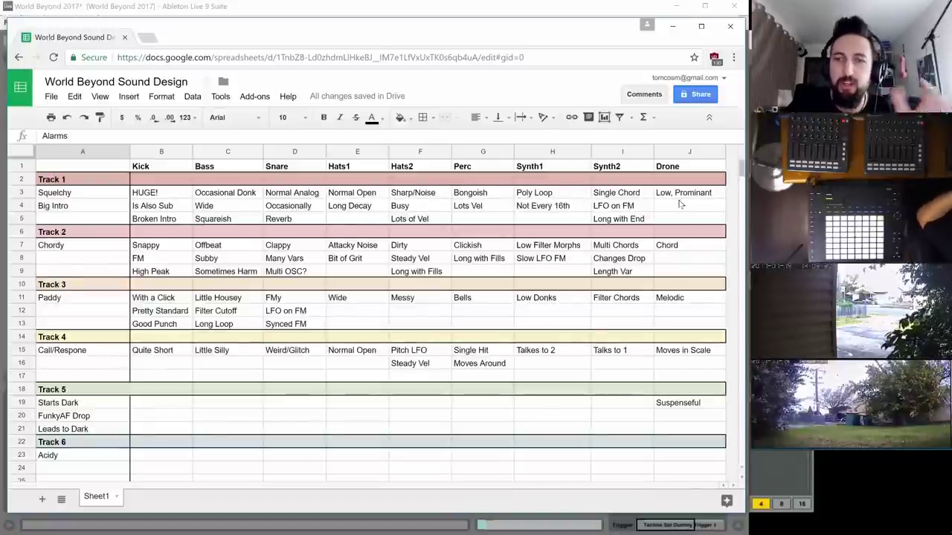
pyautogui.click(611, 195)
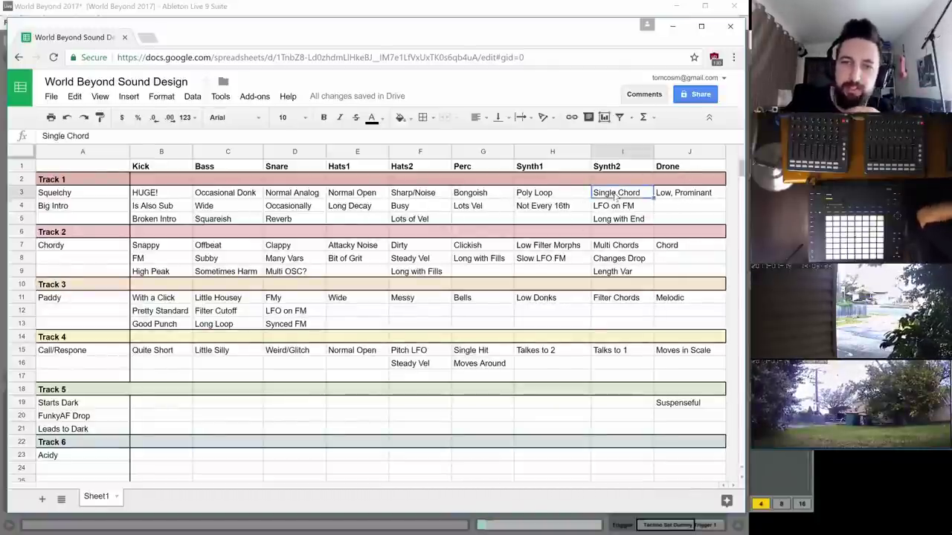
pyautogui.click(545, 198)
pyautogui.click(462, 197)
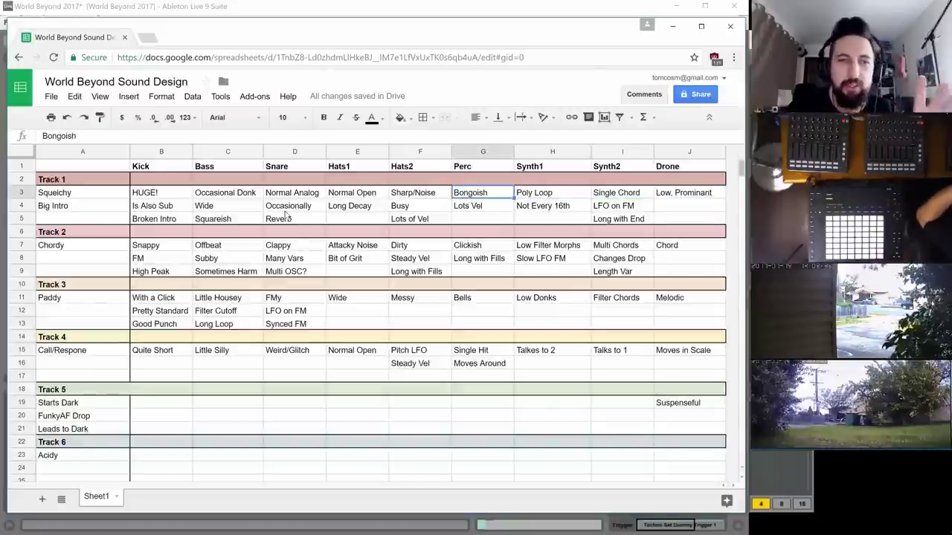
pyautogui.scroll(-2, 153, 260)
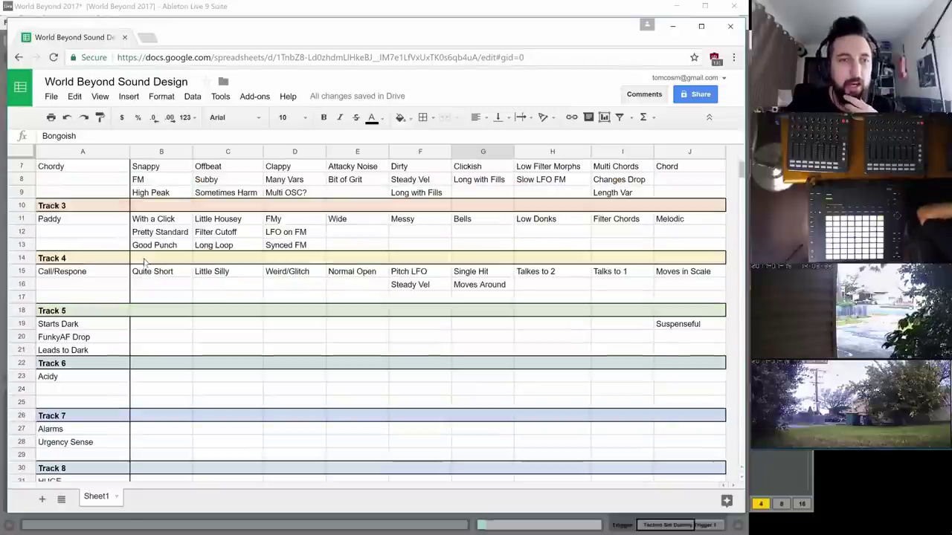
pyautogui.scroll(2, 112, 234)
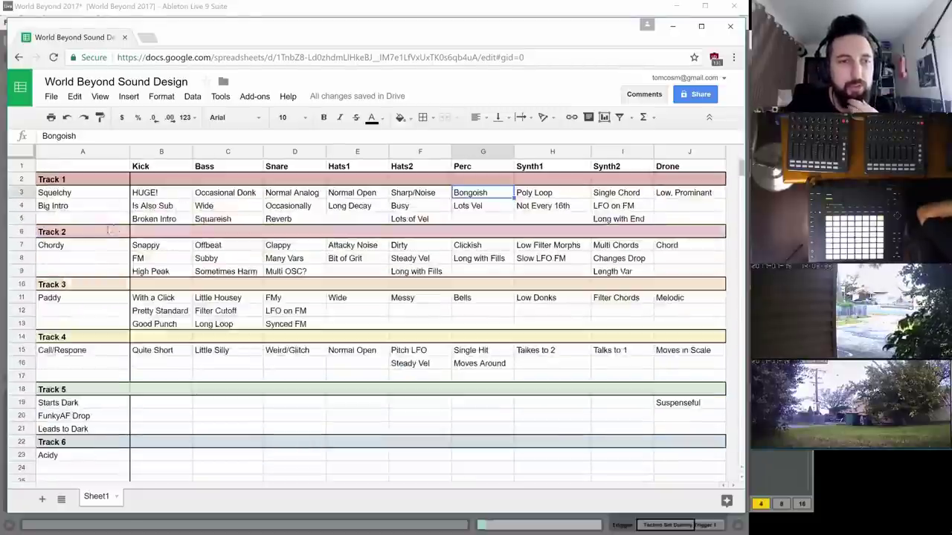
# - Examine Track 2's style, Kick and Bass notes, comparing its Kick note with the one for Track 1
pyautogui.click(77, 248)
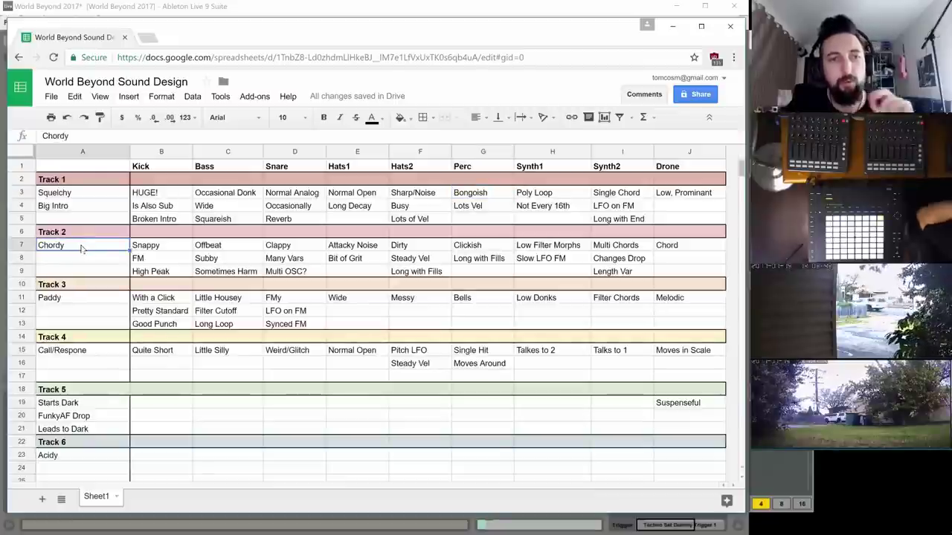
pyautogui.click(168, 252)
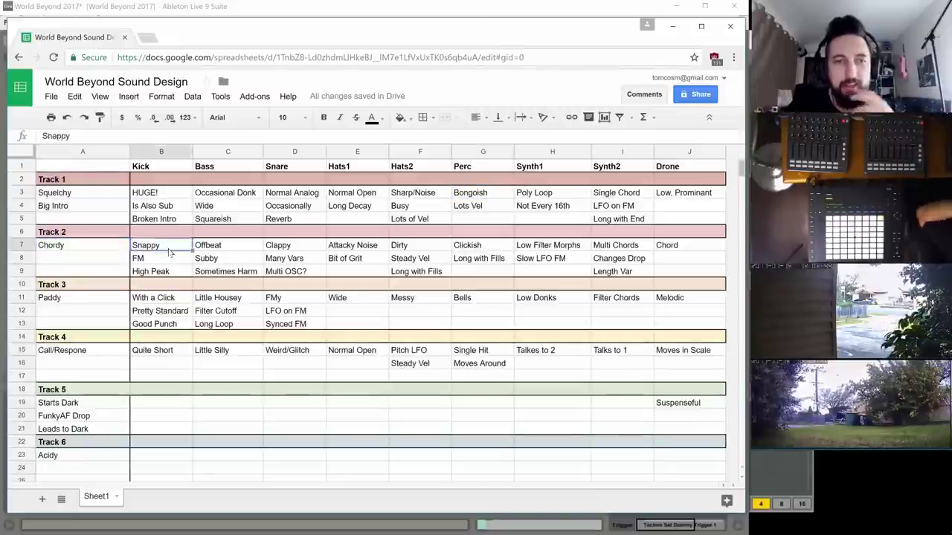
pyautogui.click(142, 194)
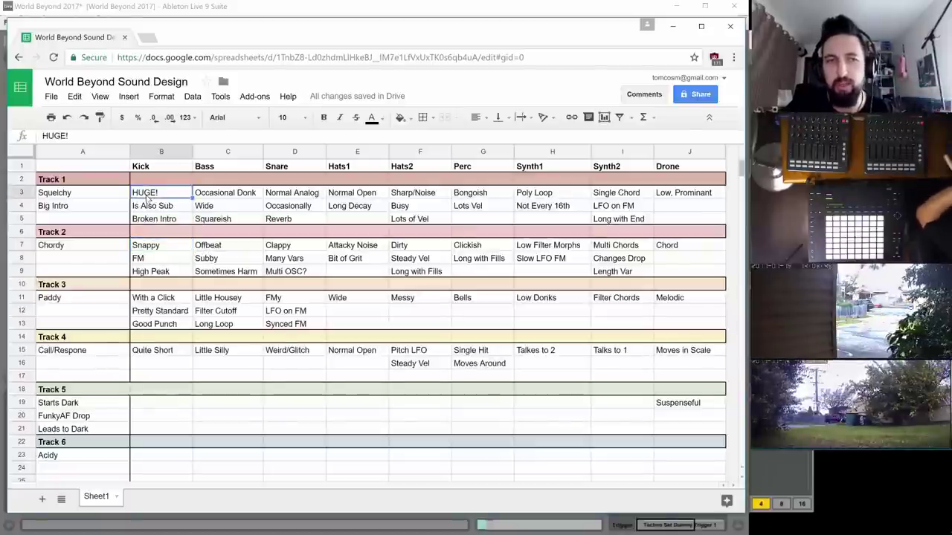
pyautogui.click(154, 250)
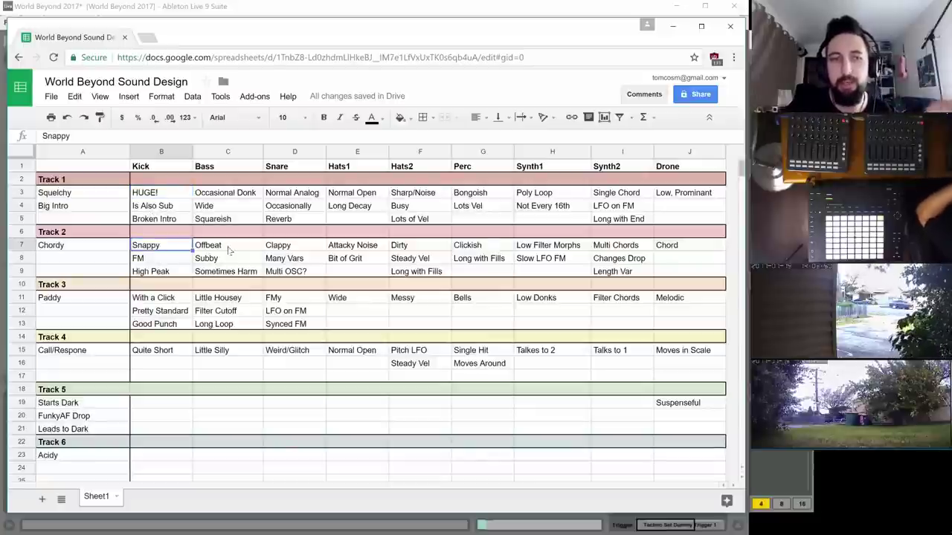
pyautogui.click(231, 252)
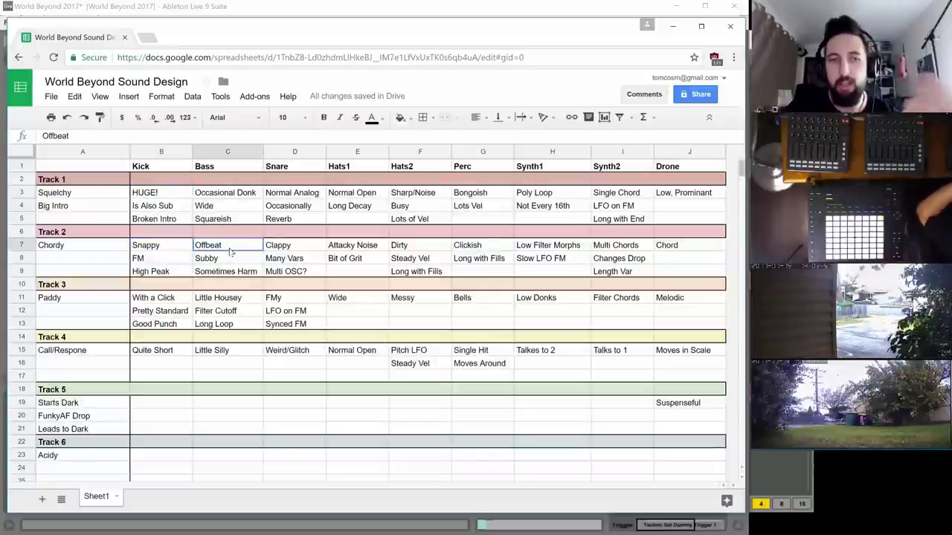
# - Examine Track 2's Snare, Hats1, Hats2, Perc, Synth1 and Synth2 notes in the sound design spreadsheet
pyautogui.click(288, 250)
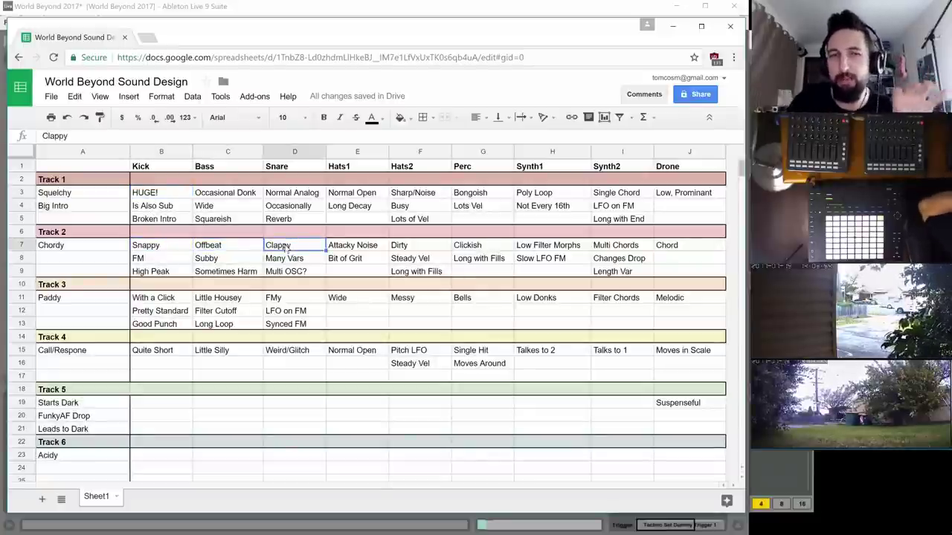
pyautogui.click(351, 250)
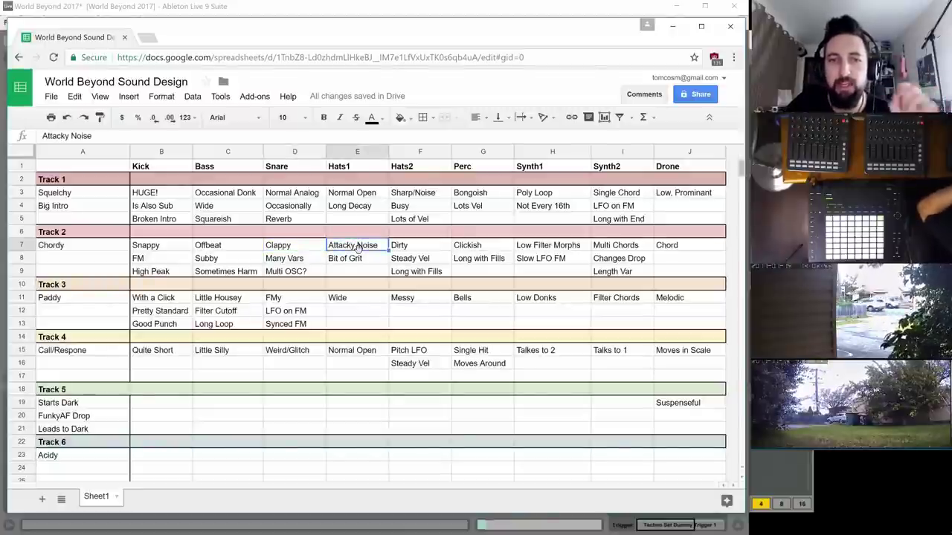
pyautogui.click(404, 247)
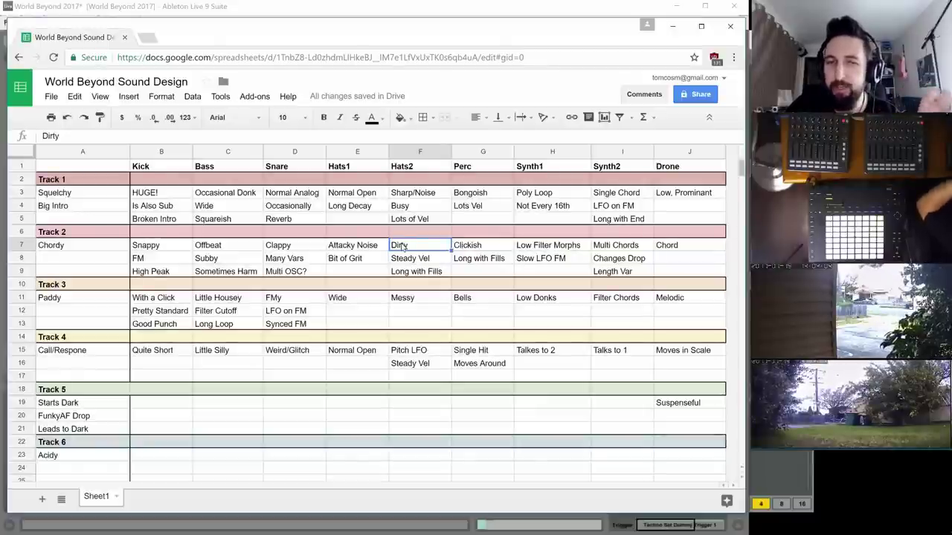
pyautogui.click(480, 247)
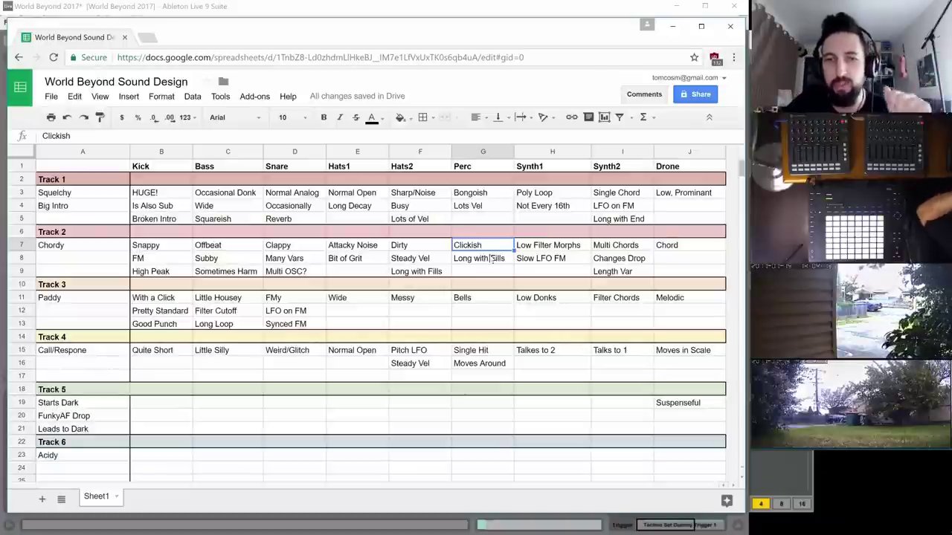
pyautogui.click(553, 248)
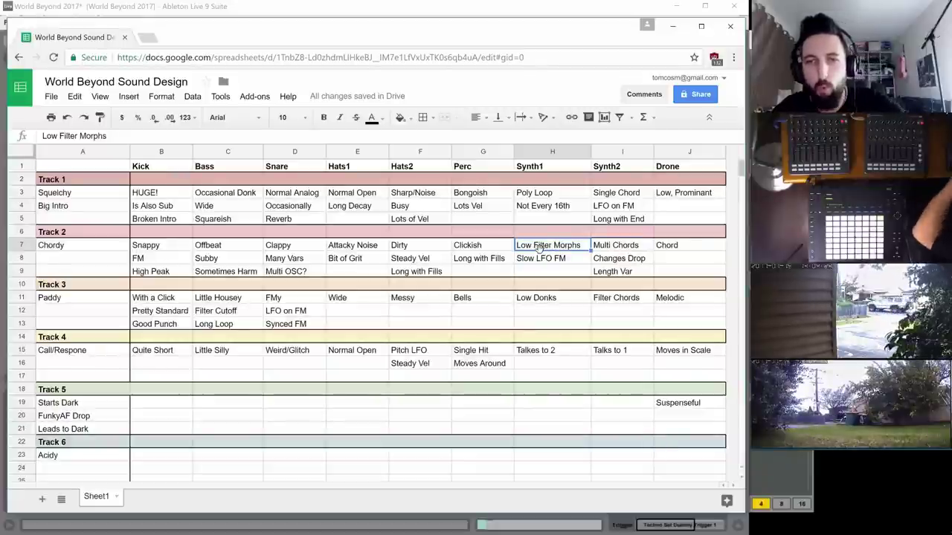
pyautogui.click(614, 250)
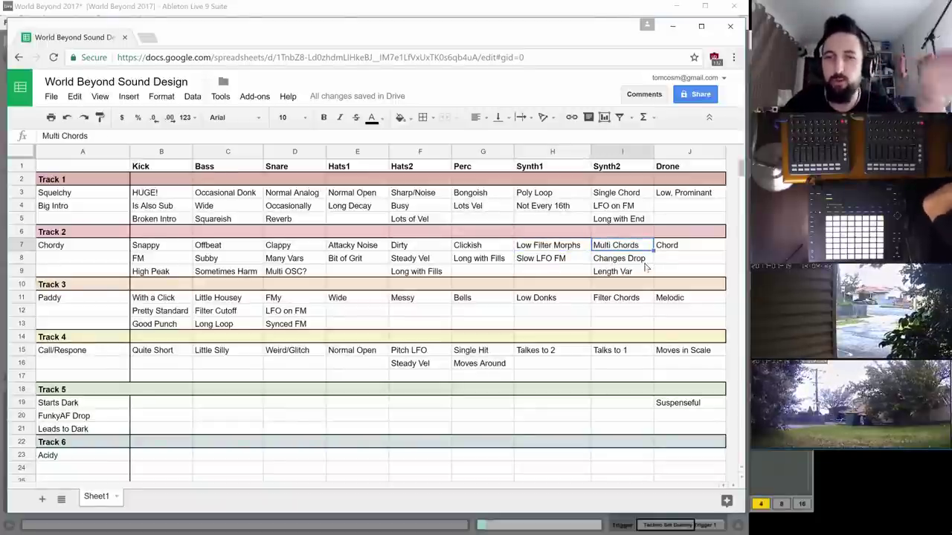
pyautogui.click(617, 261)
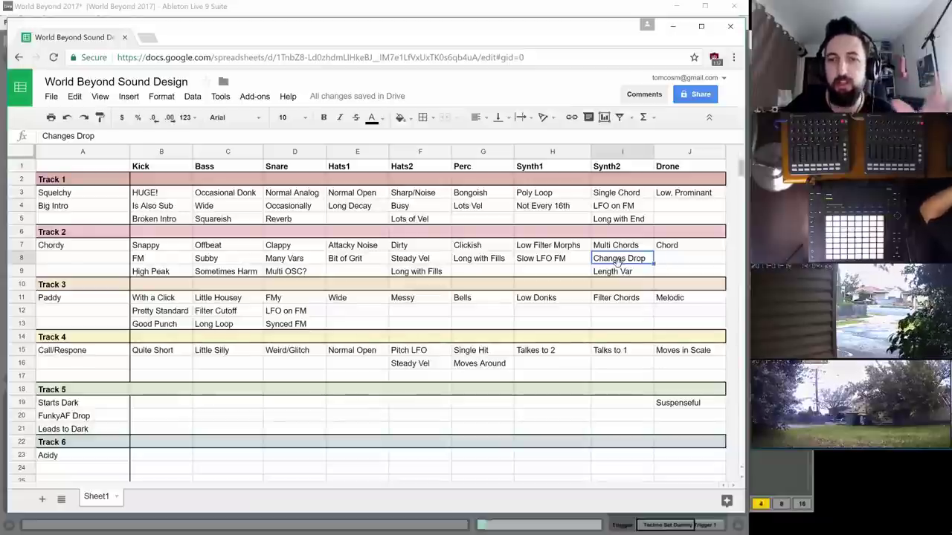
pyautogui.click(619, 251)
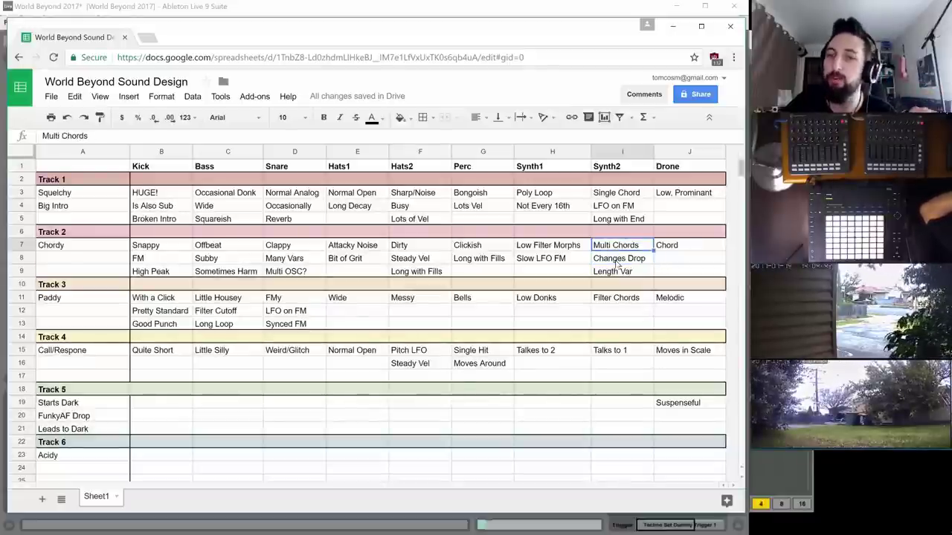
pyautogui.click(616, 263)
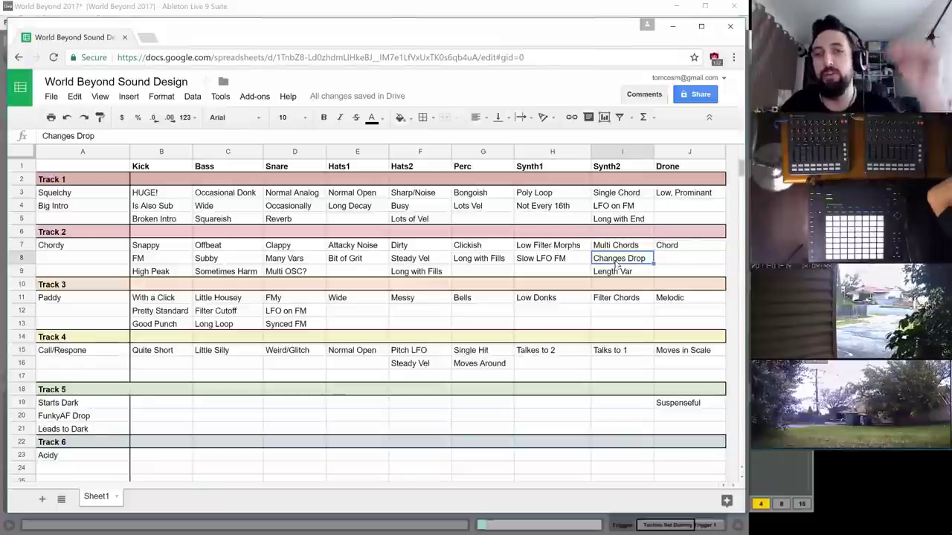
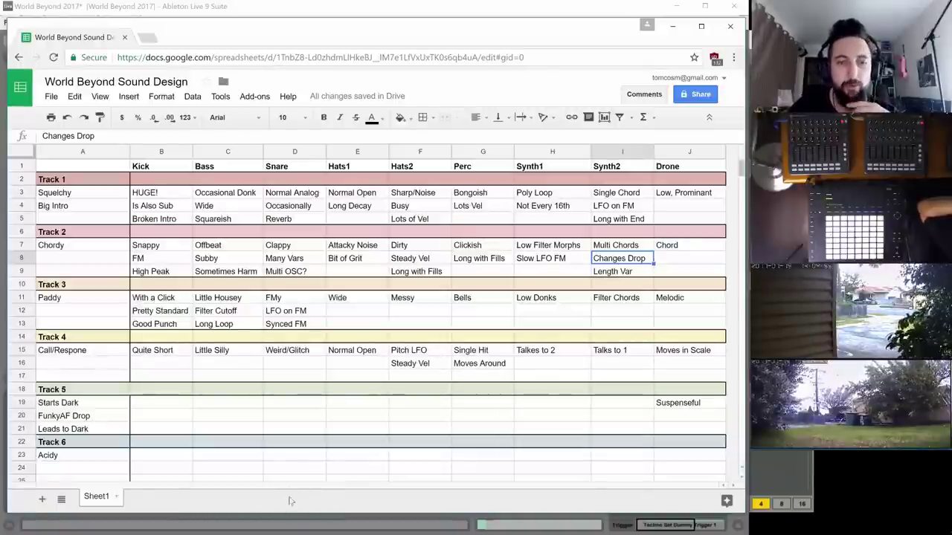
# - Switch to Ableton Live, create an empty Kick clip in the first Track 2 scene, and save the Live set
pyautogui.click(241, 528)
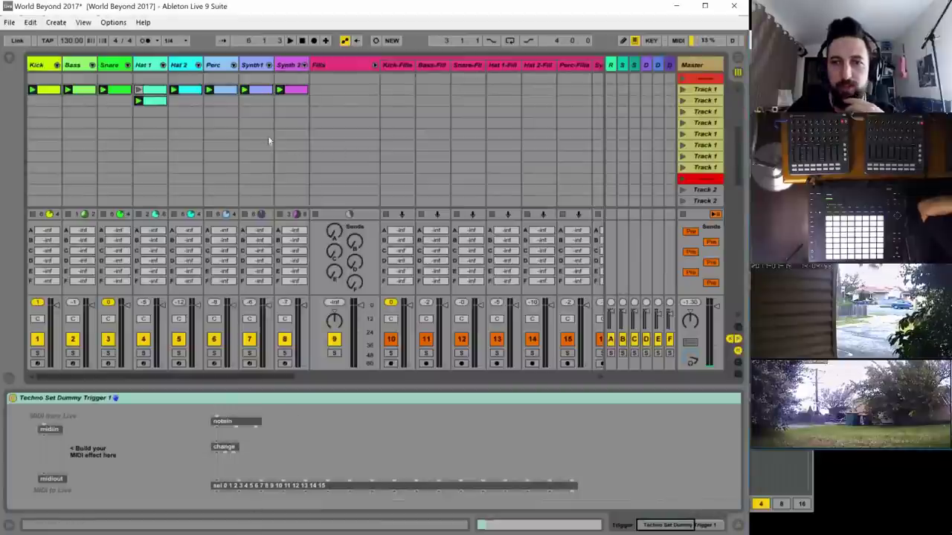
pyautogui.scroll(-1, 261, 137)
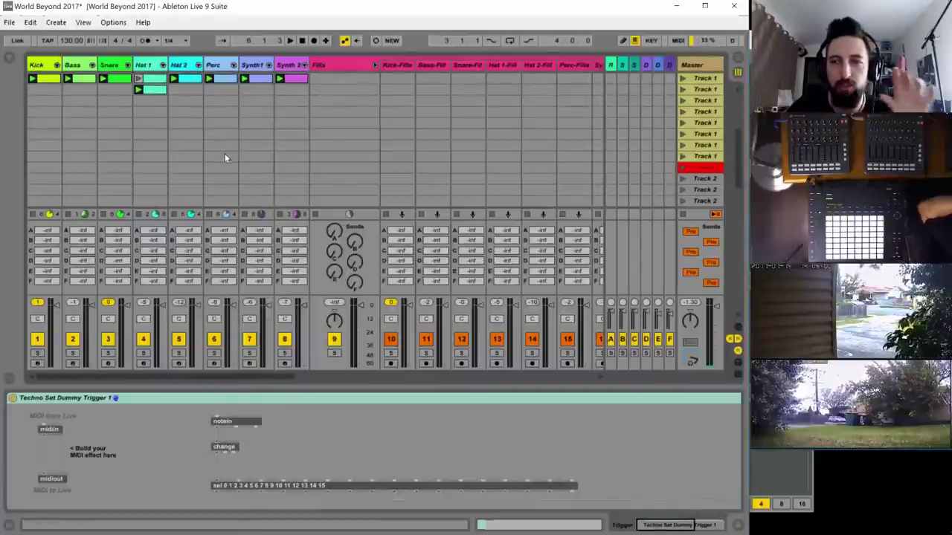
pyautogui.scroll(-1, 206, 161)
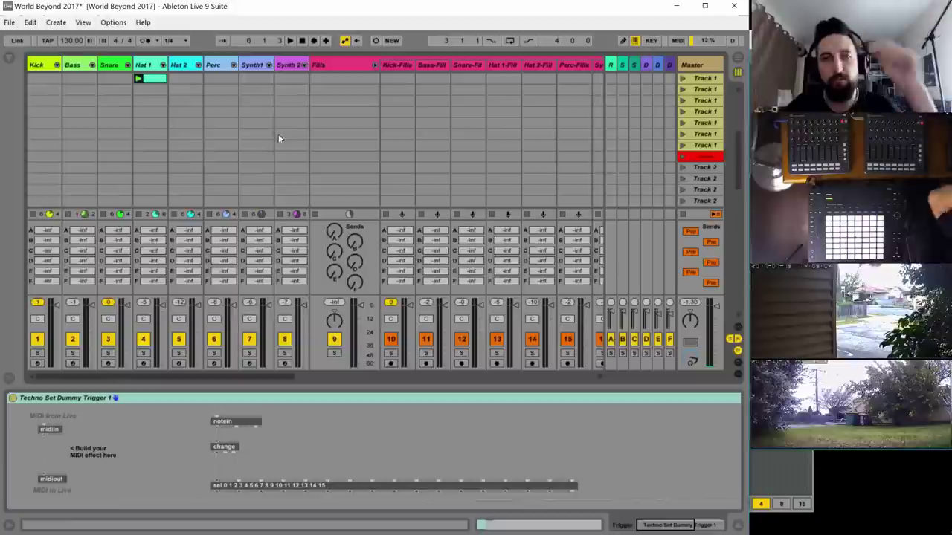
pyautogui.click(699, 171)
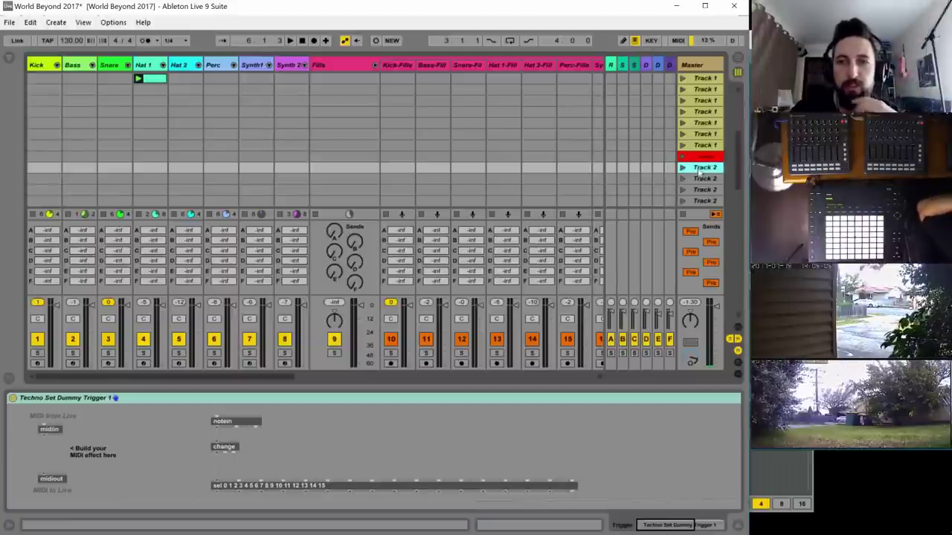
pyautogui.click(42, 170)
pyautogui.doubleClick(43, 169)
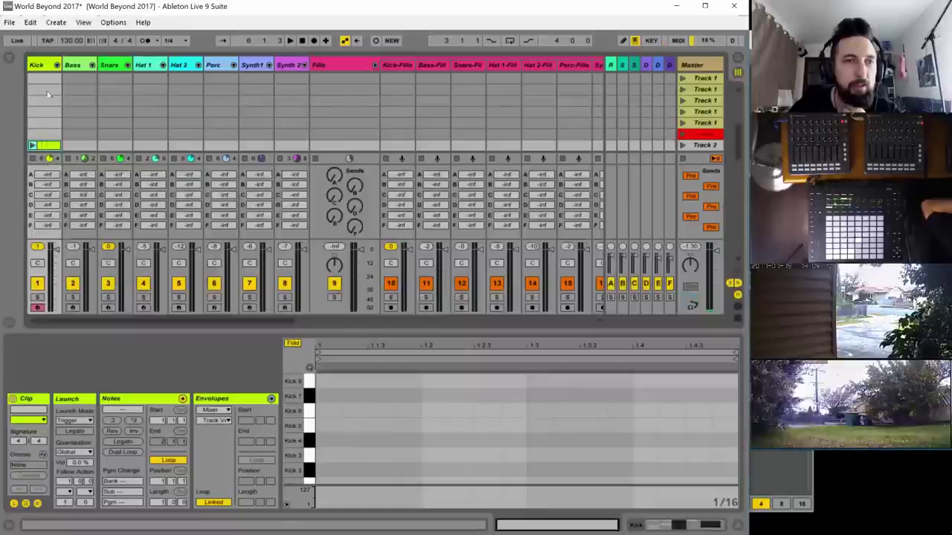
pyautogui.click(9, 23)
pyautogui.click(49, 134)
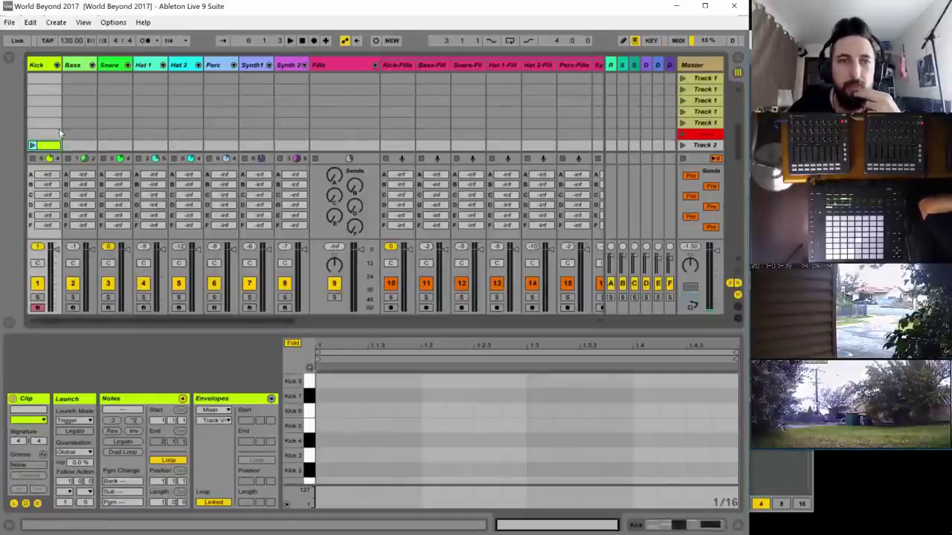
# - Play the Track 1 clips briefly, and stop all clips and playback
pyautogui.scroll(3, 151, 111)
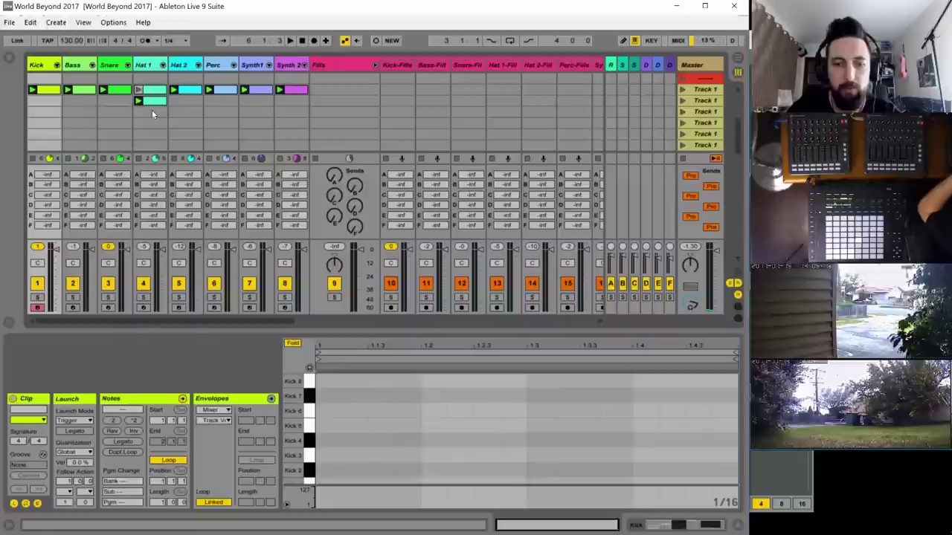
pyautogui.press('space')
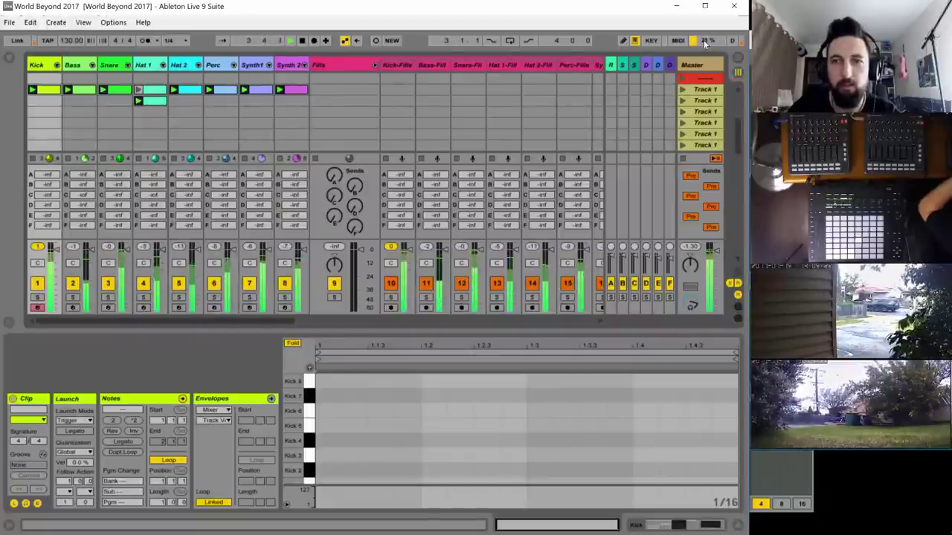
pyautogui.scroll(-1, 104, 123)
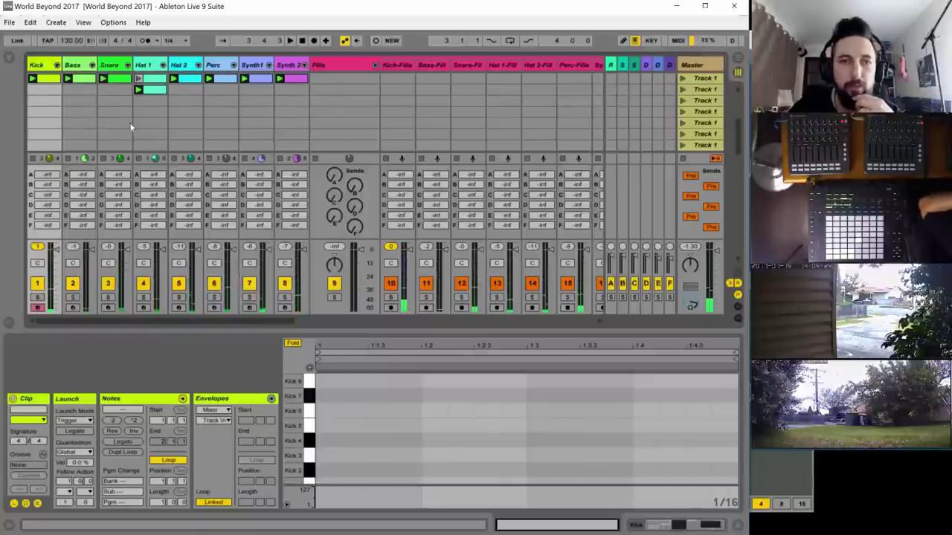
pyautogui.click(683, 158)
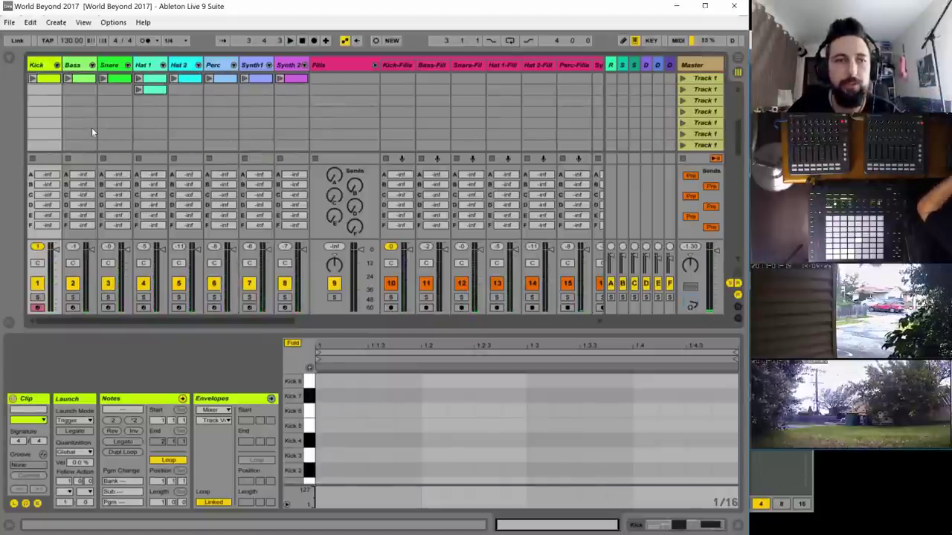
pyautogui.scroll(-2, 81, 133)
pyautogui.press('space')
pyautogui.press('space')
# - Launch the Track 2 Kick clip and add Kick 2 notes on all four beats of the bar
pyautogui.scroll(-4, 62, 132)
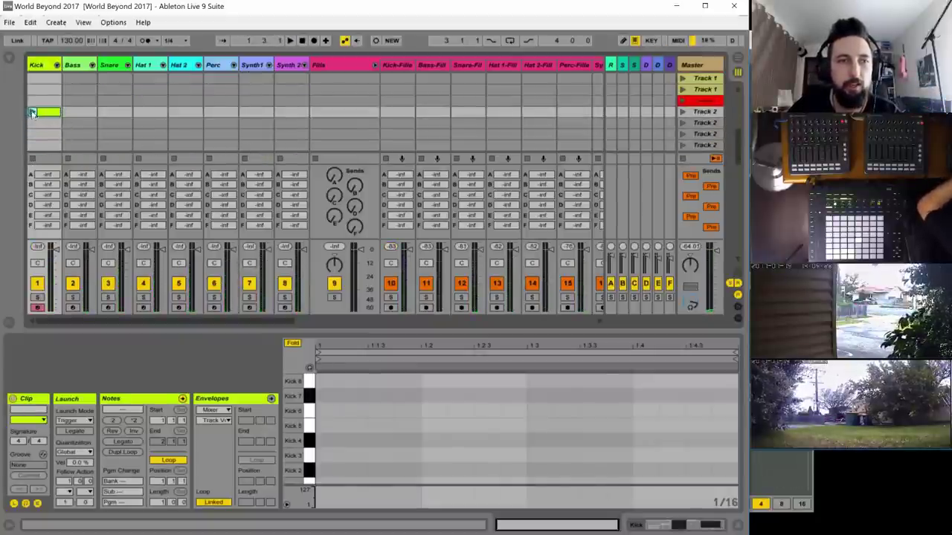
pyautogui.click(33, 113)
pyautogui.scroll(-1, 352, 433)
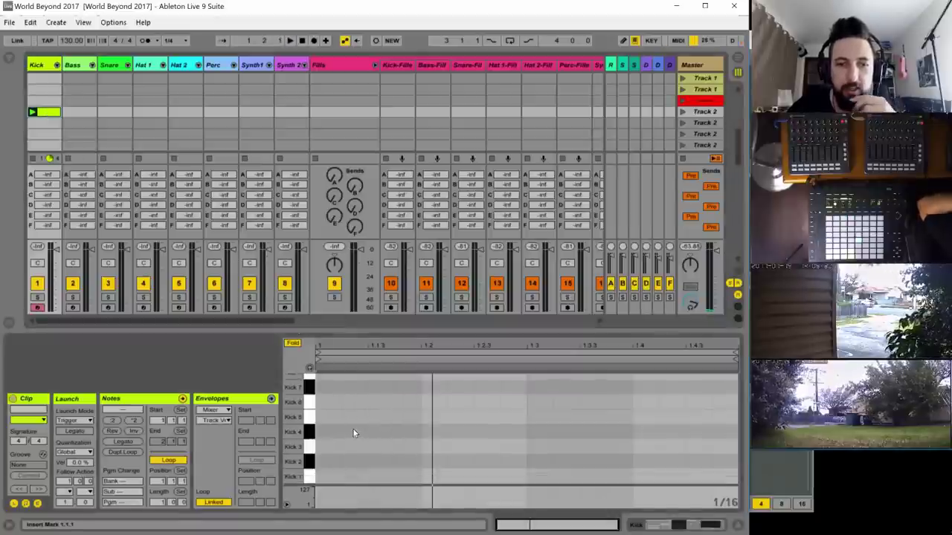
pyautogui.doubleClick(326, 462)
pyautogui.doubleClick(427, 462)
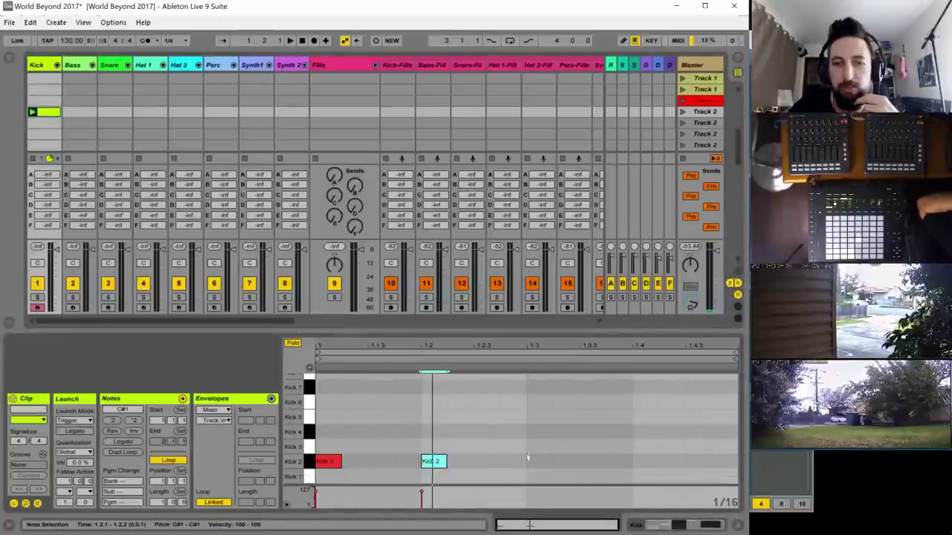
pyautogui.doubleClick(532, 462)
pyautogui.doubleClick(644, 462)
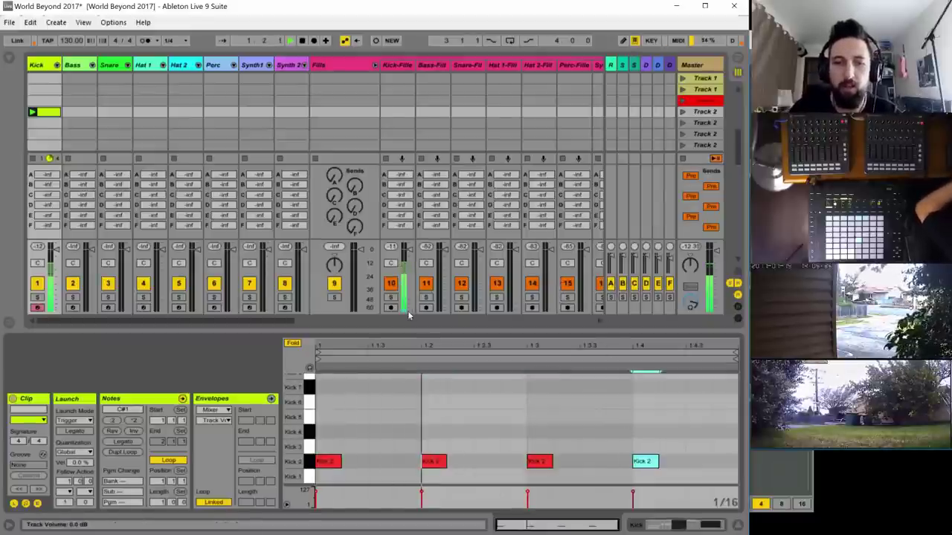
# - Show the Kick track's devices and copy the Kick 1 sound onto the C#1 pad of the Kicks drum rack
pyautogui.click(39, 65)
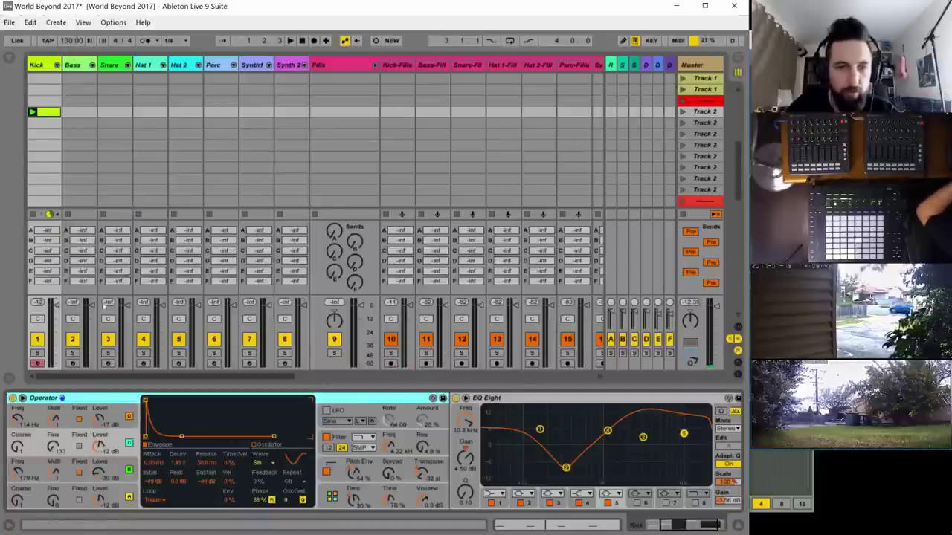
pyautogui.moveTo(682, 524); pyautogui.dragTo(213, 527)
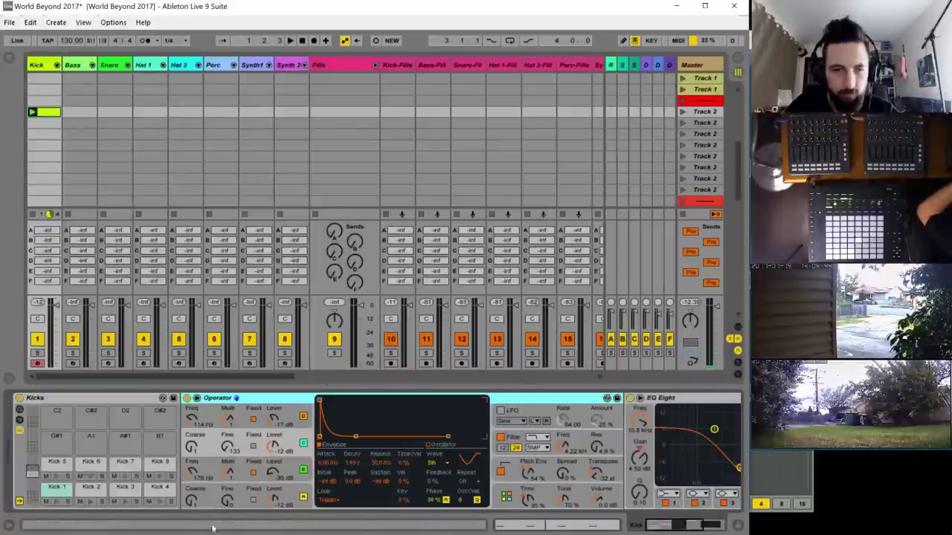
pyautogui.click(97, 491)
pyautogui.click(66, 491)
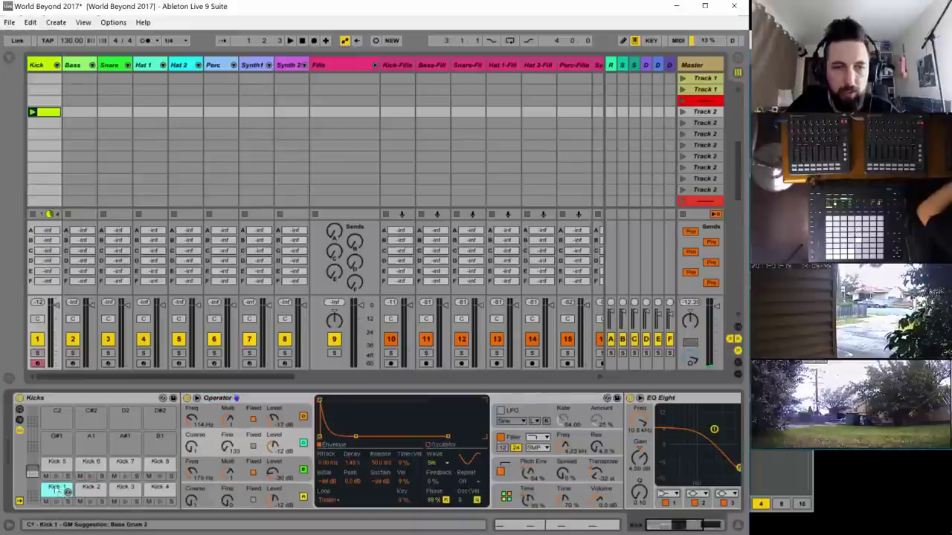
pyautogui.click(95, 491)
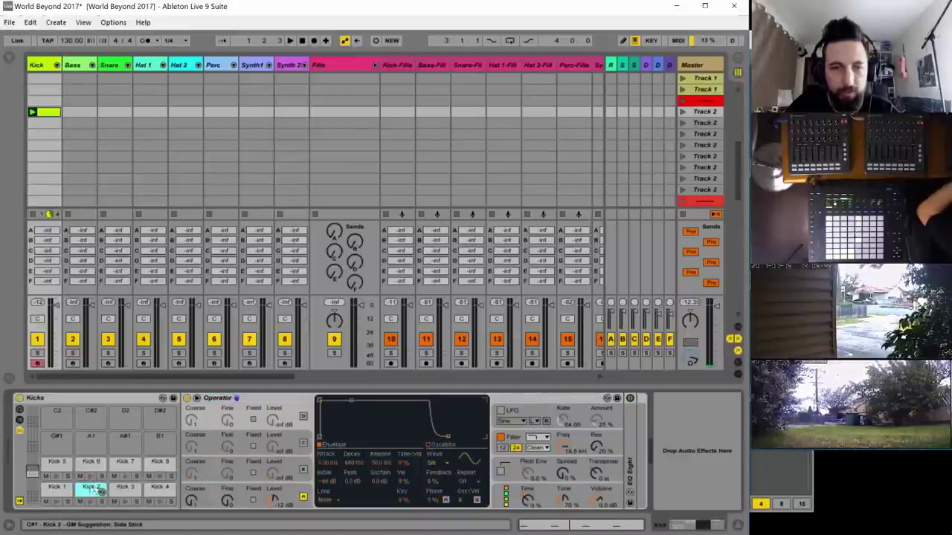
pyautogui.click(65, 491)
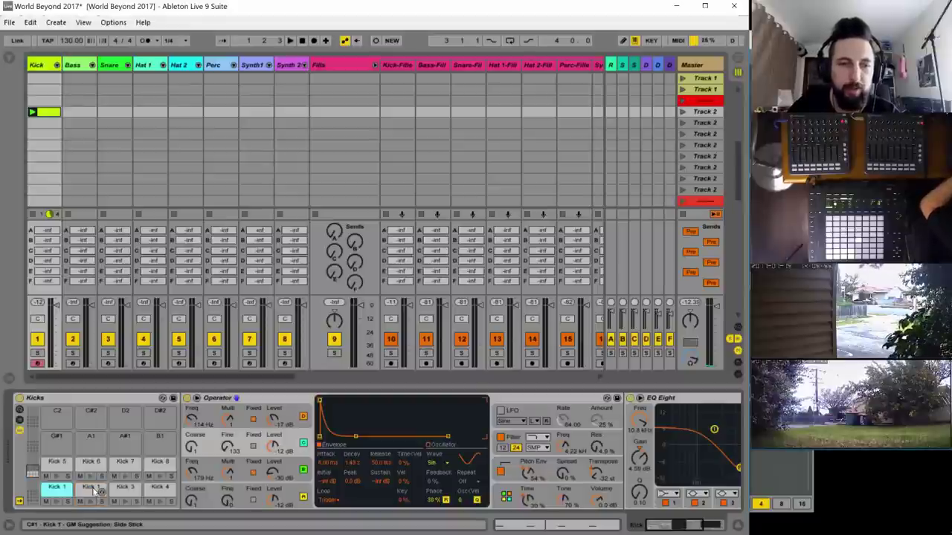
# - Rename the copied kick on the C#1 pad as Kick 2, leaving hot-swap mode
pyautogui.click(90, 490)
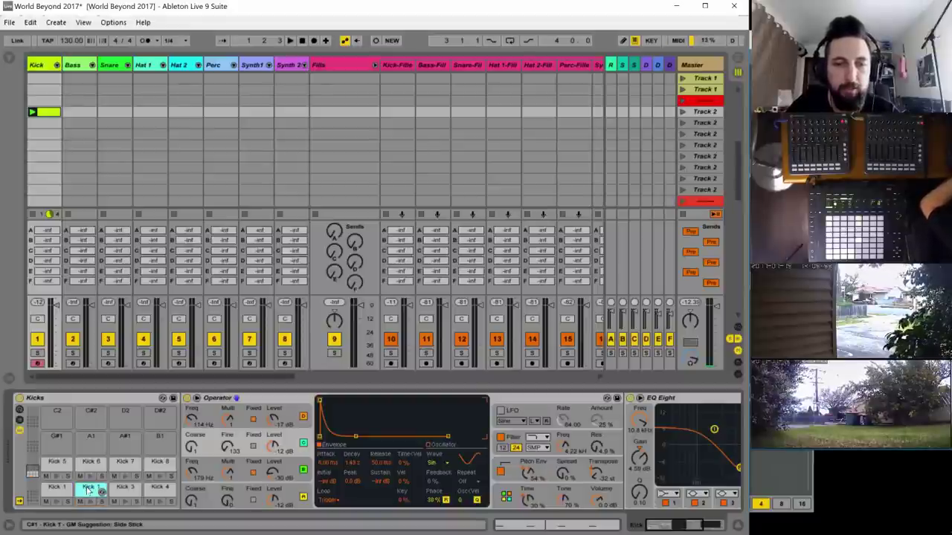
pyautogui.click(100, 492)
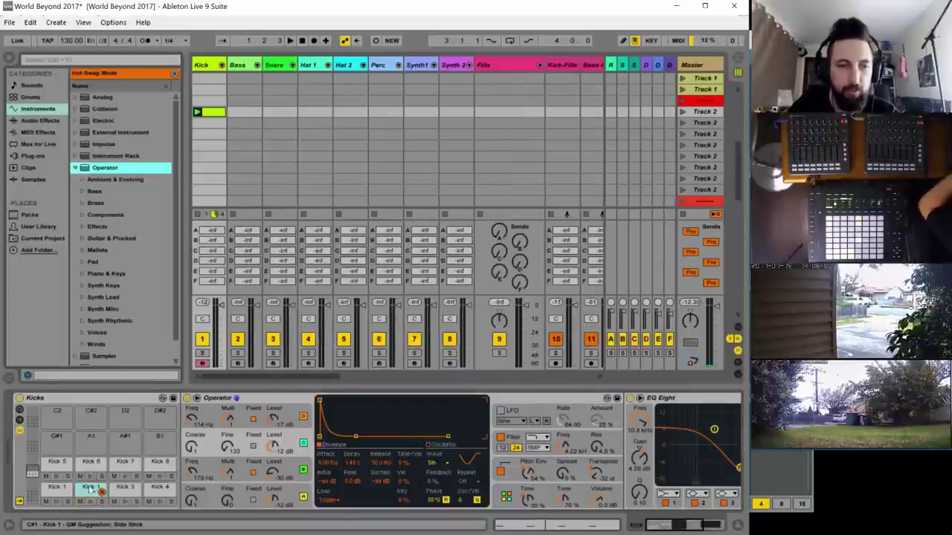
pyautogui.click(99, 491)
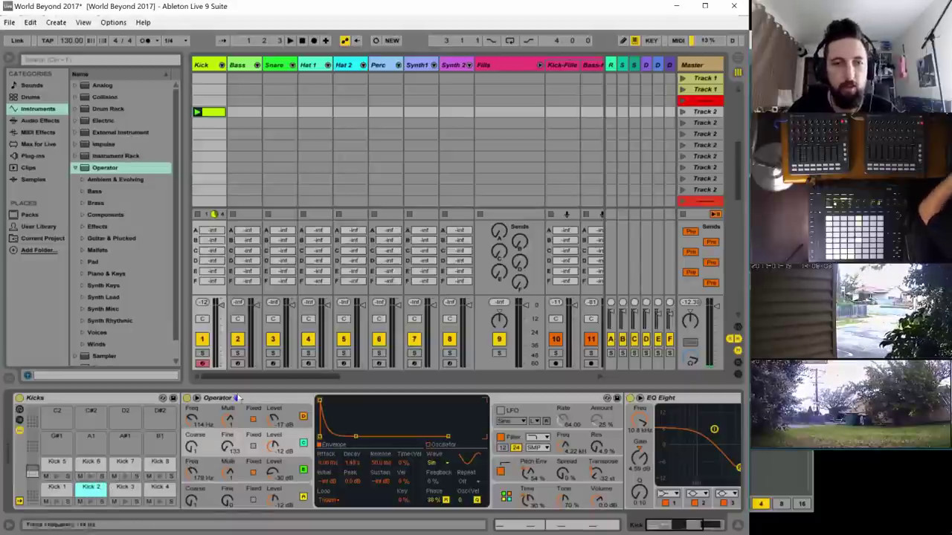
# - Play the Kick 2 pattern and set the kick Operator's global Time to -36%
pyautogui.press('space')
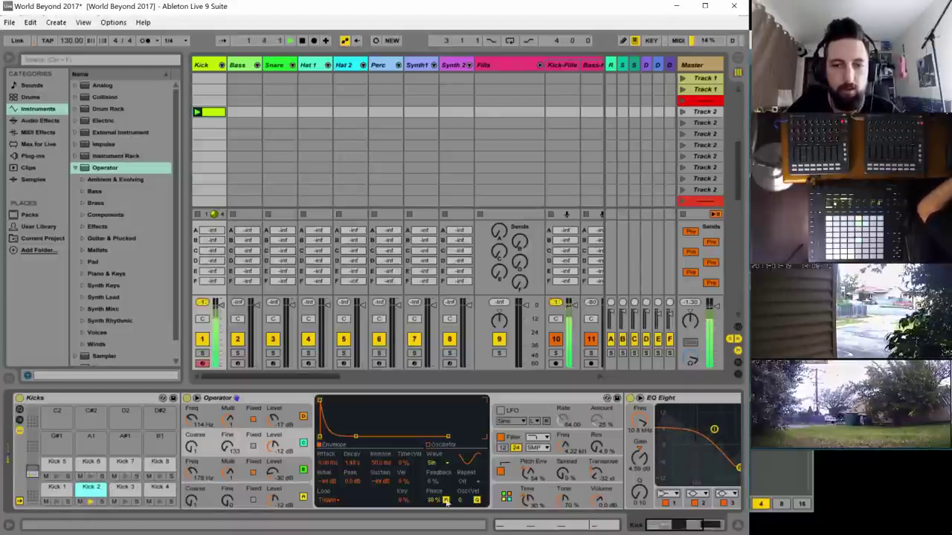
pyautogui.click(289, 494)
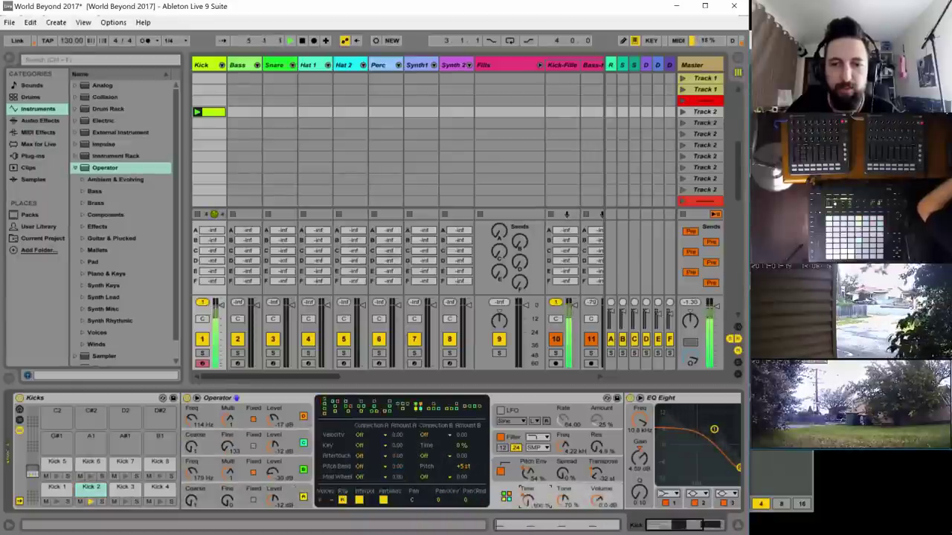
pyautogui.click(529, 500)
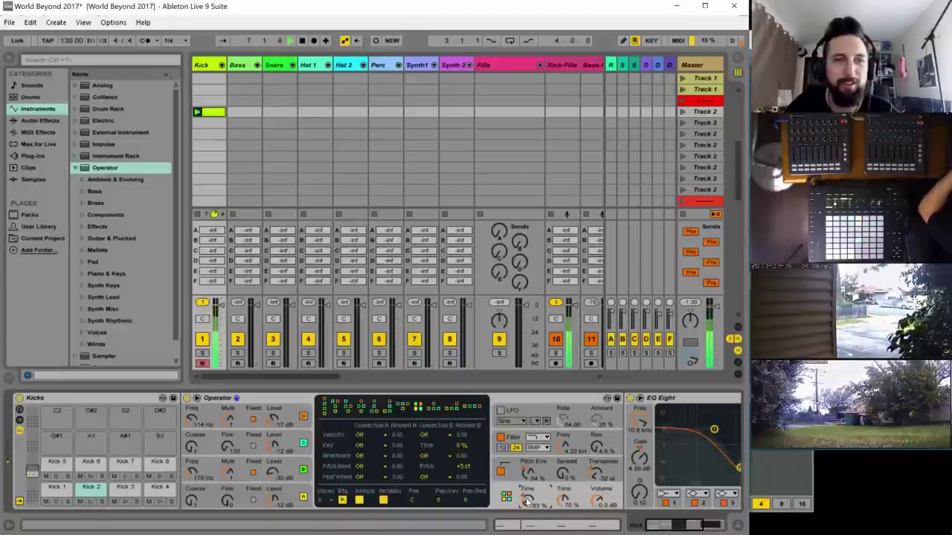
pyautogui.moveTo(526, 502); pyautogui.dragTo(526, 484)
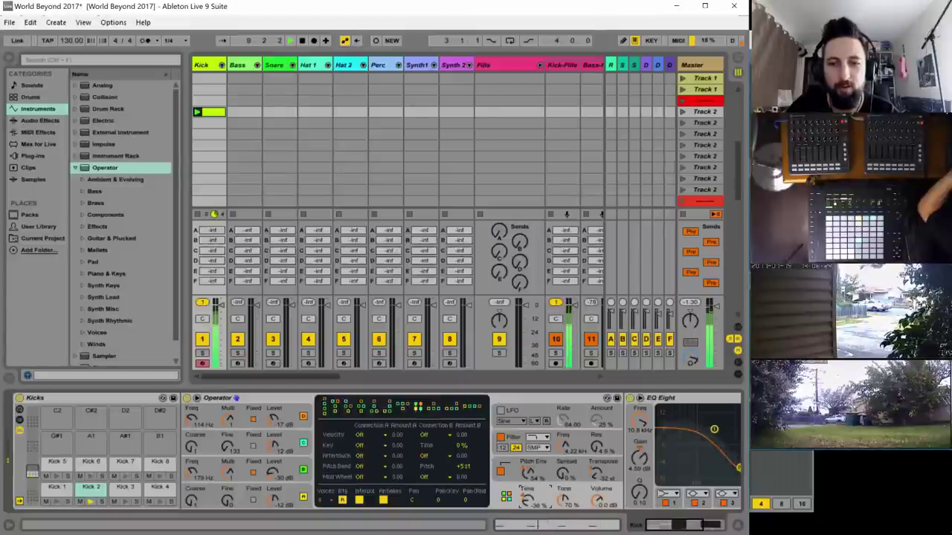
# - Adjust oscillator C's fine tuning, and raise oscillator D's level to -12 dB and oscillator B's to -11 dB
pyautogui.moveTo(228, 447); pyautogui.dragTo(227, 456)
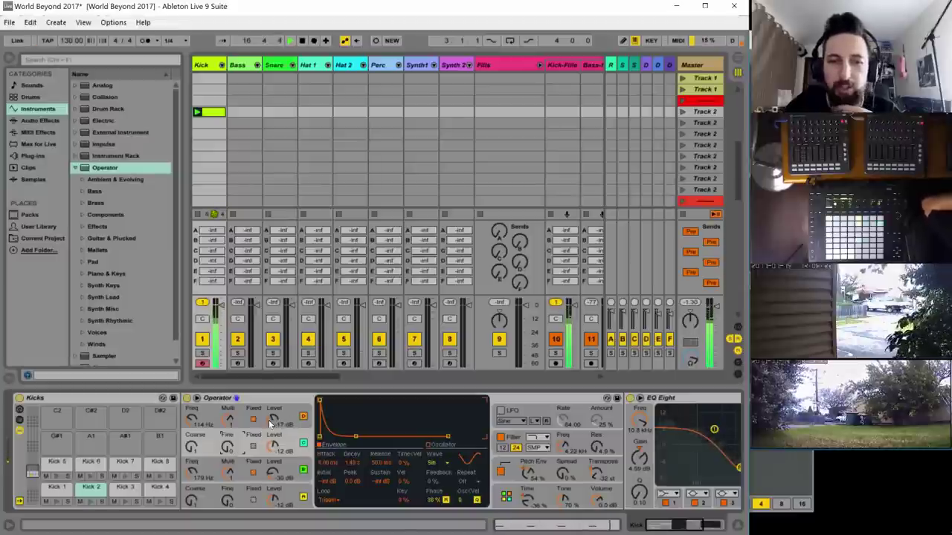
pyautogui.moveTo(271, 423); pyautogui.dragTo(272, 421)
pyautogui.moveTo(273, 473); pyautogui.dragTo(273, 461)
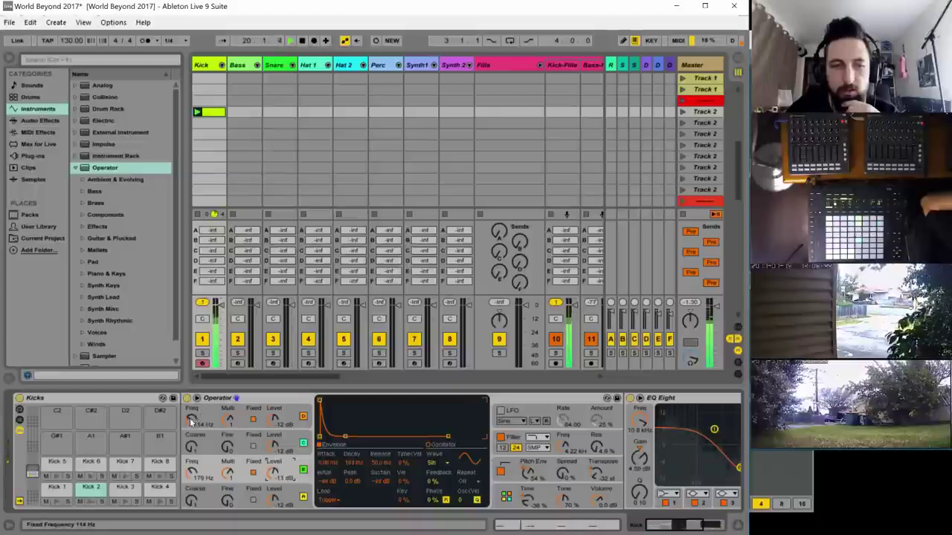
# - Turn off fixed frequency for oscillators D and B, retune B's coarse ratio and set D's coarse ratio to 0.5
pyautogui.moveTo(192, 420)
pyautogui.mouseDown()
pyautogui.moveTo(192, 398)
pyautogui.moveTo(192, 428)
pyautogui.mouseUp()
pyautogui.click(253, 420)
pyautogui.click(253, 470)
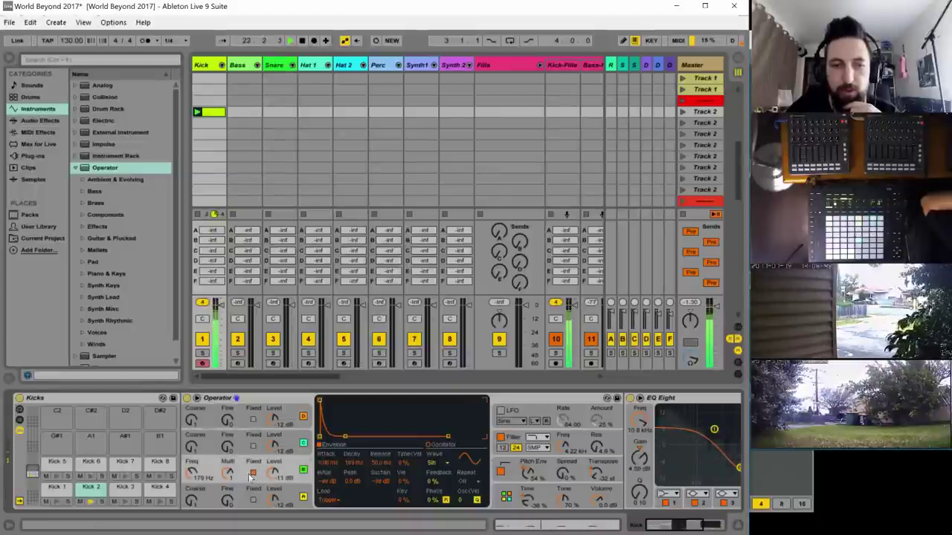
pyautogui.click(253, 473)
pyautogui.moveTo(192, 474); pyautogui.dragTo(193, 454)
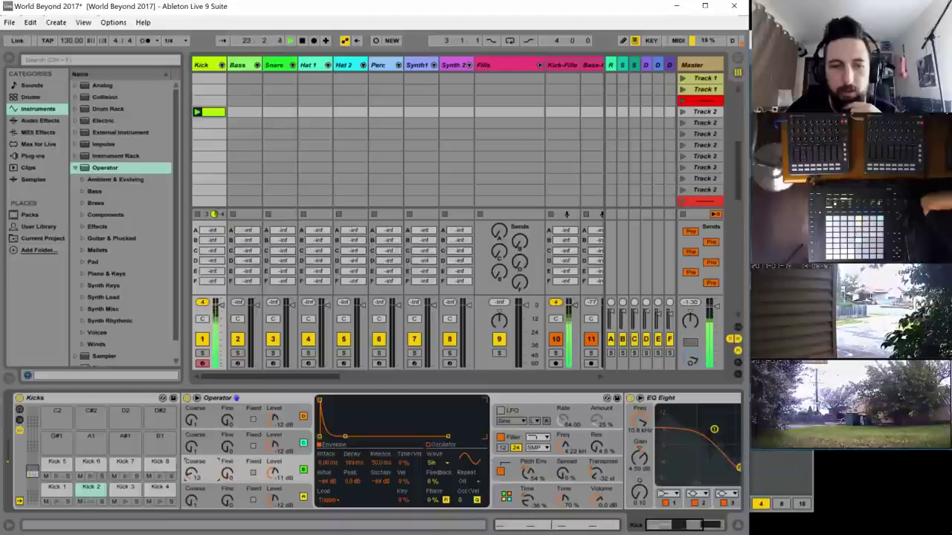
pyautogui.click(192, 421)
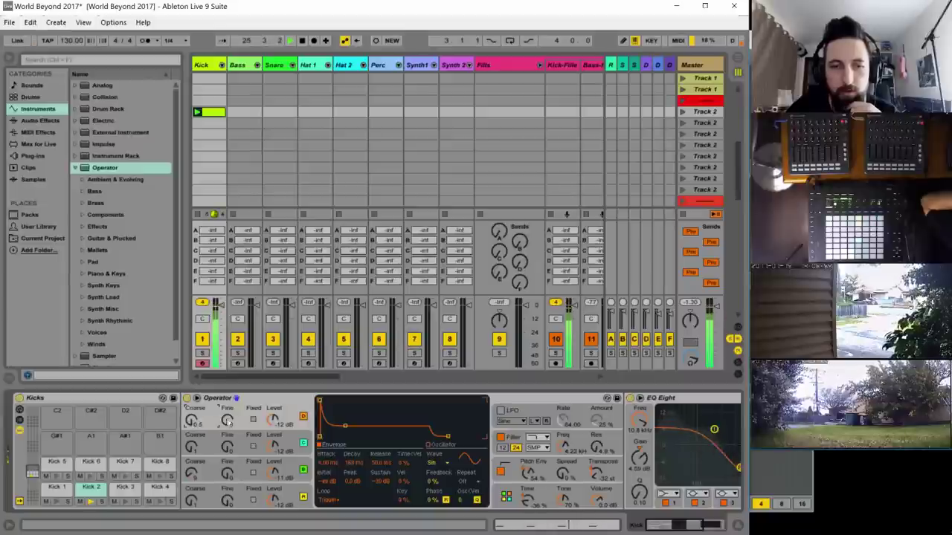
# - Shorten the envelope decay of oscillator D to about 23 ms and of oscillator B to about 90 ms
pyautogui.moveTo(345, 429); pyautogui.dragTo(337, 437)
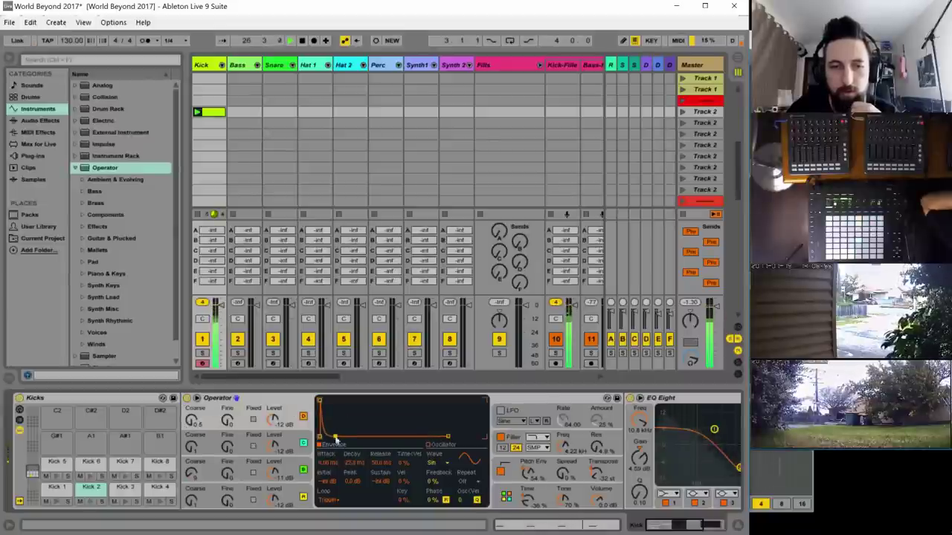
pyautogui.click(207, 463)
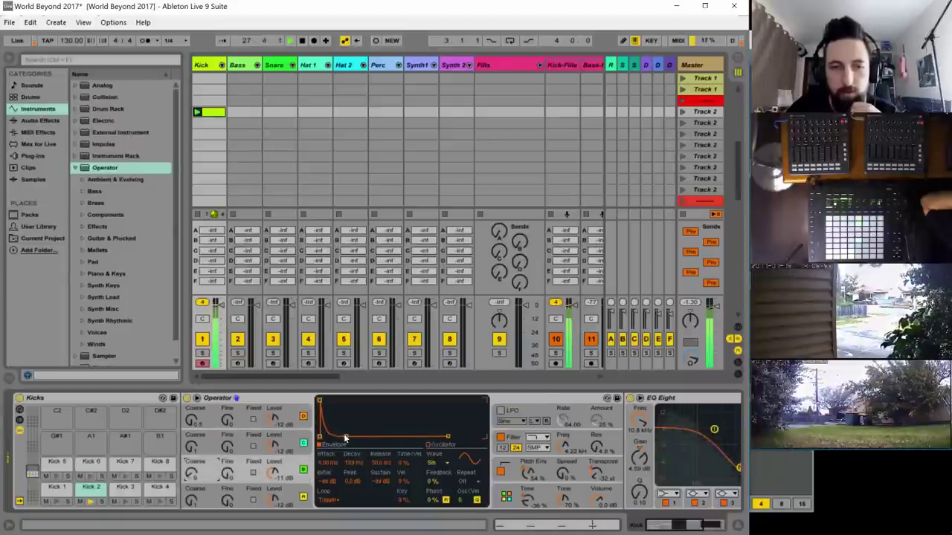
pyautogui.moveTo(345, 439); pyautogui.dragTo(337, 436)
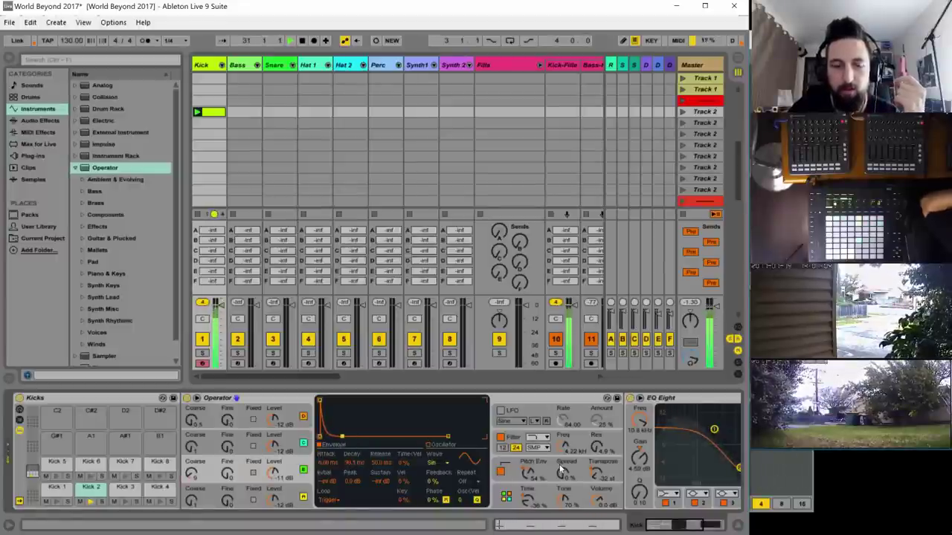
# - Try a different transpose for the kick's pitch and adjust the pitch envelope's decay to about 417 ms
pyautogui.click(599, 478)
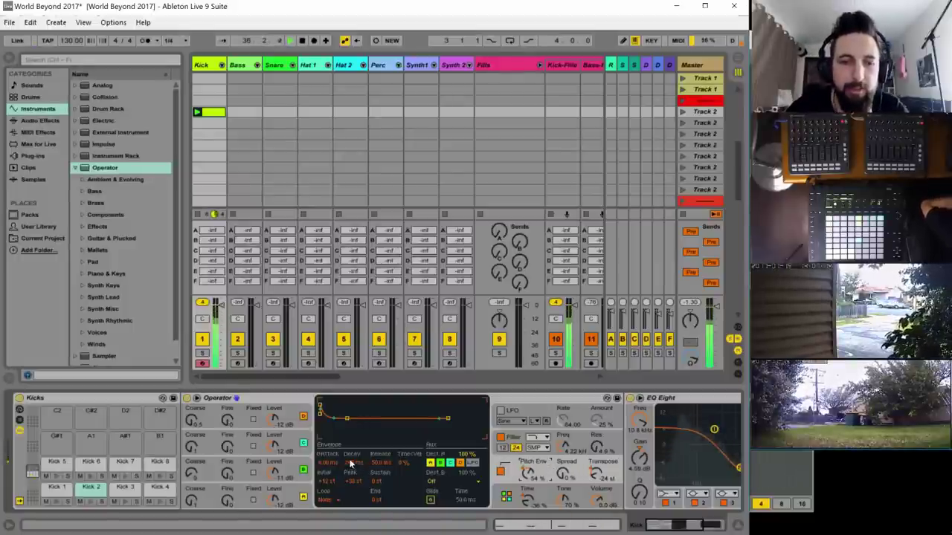
pyautogui.moveTo(346, 419); pyautogui.dragTo(342, 418)
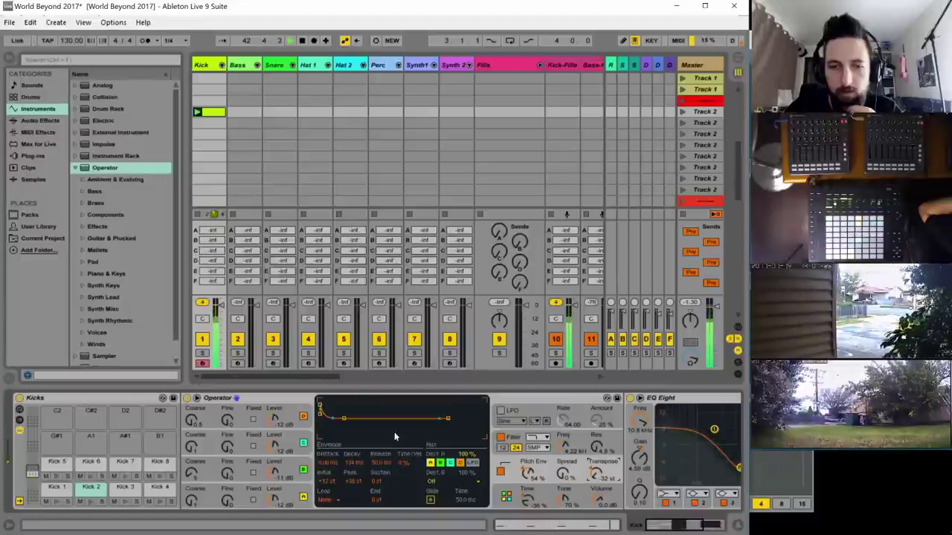
pyautogui.moveTo(355, 464)
pyautogui.mouseDown()
pyautogui.moveTo(355, 455)
pyautogui.moveTo(354, 480)
pyautogui.moveTo(355, 456)
pyautogui.mouseUp()
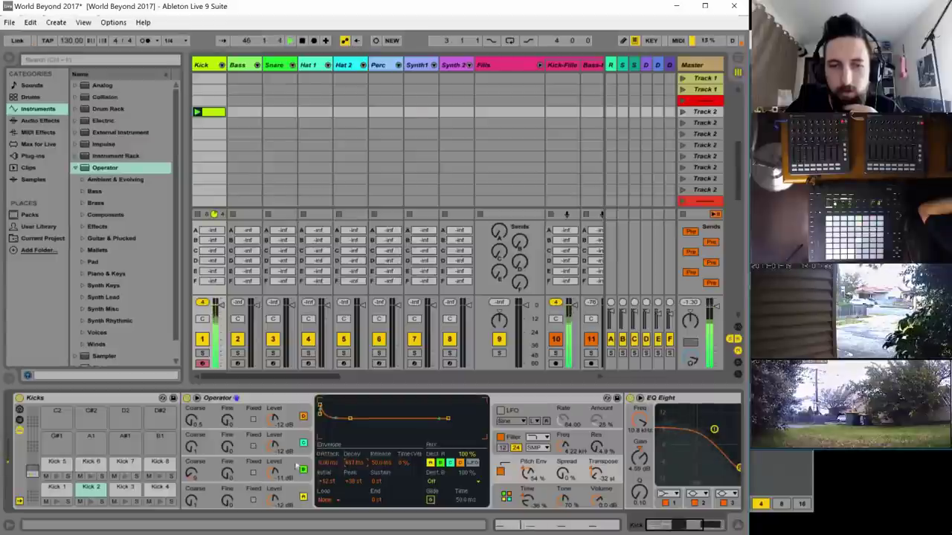
# - Lower oscillator D's level to -17 dB and oscillator B's level to -16 dB
pyautogui.click(274, 474)
pyautogui.moveTo(276, 421); pyautogui.dragTo(277, 431)
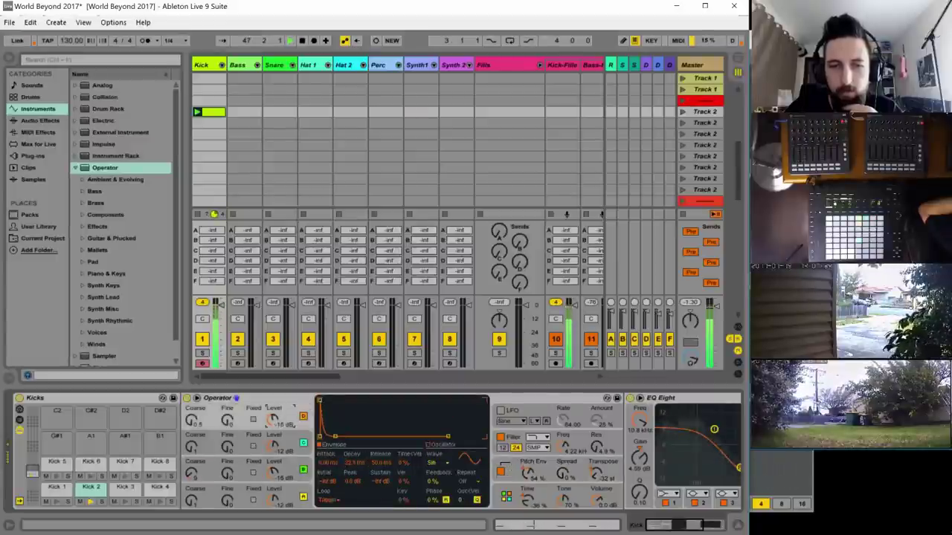
pyautogui.moveTo(275, 470); pyautogui.dragTo(275, 473)
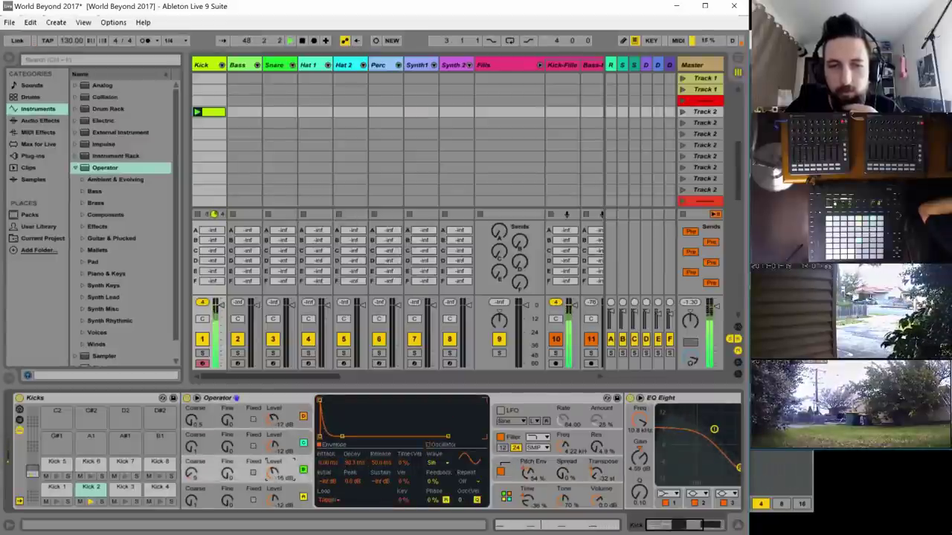
# - Review oscillator A's envelope and set the kick Operator's global Time to -46%
pyautogui.click(300, 496)
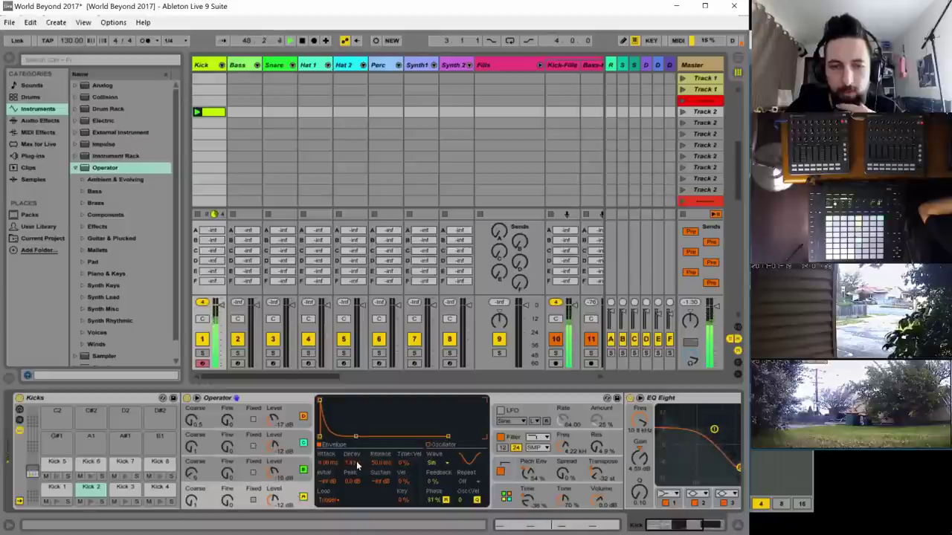
pyautogui.moveTo(526, 503); pyautogui.dragTo(525, 508)
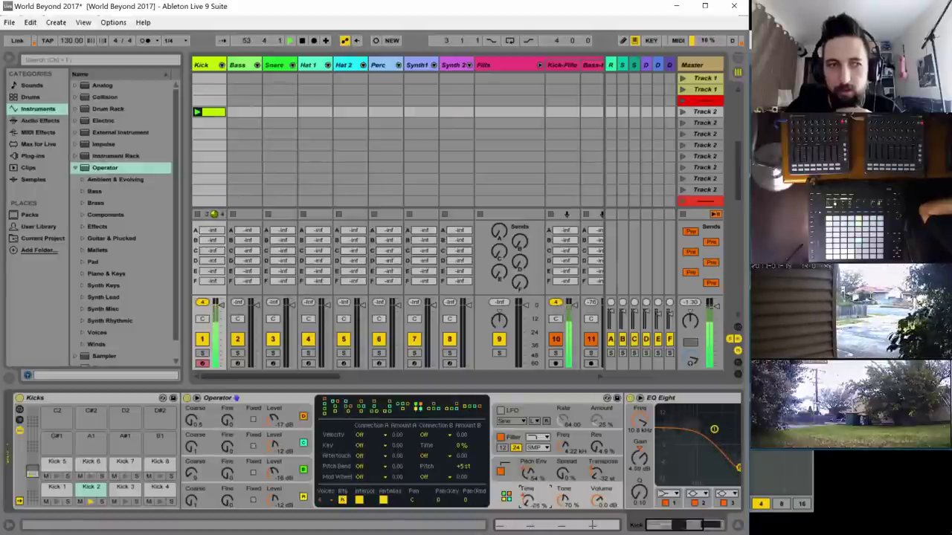
pyautogui.moveTo(527, 502); pyautogui.dragTo(527, 498)
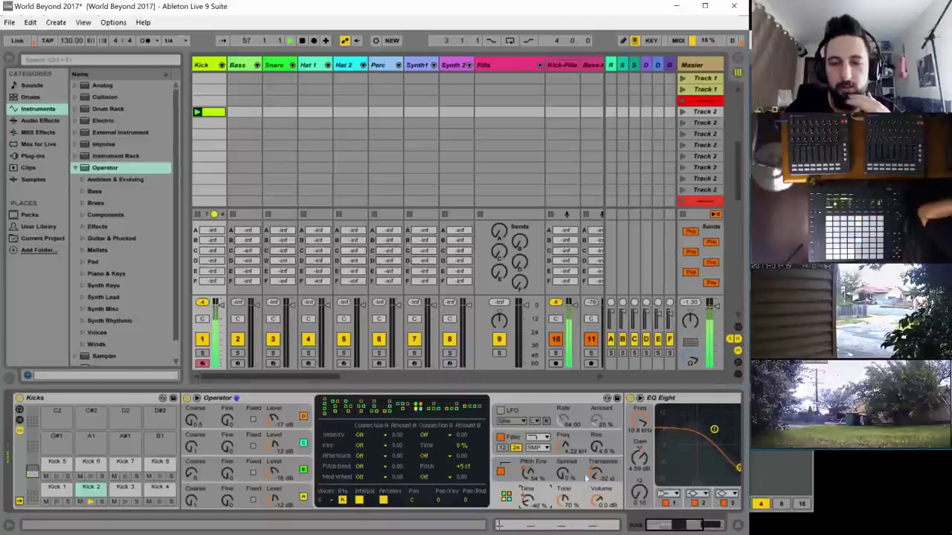
# - Reshape the kick's EQ Eight curve, moving the upper bands, softening the low-mid cut and boosting band 4 by 10.5 dB near 696 Hz
pyautogui.click(716, 527)
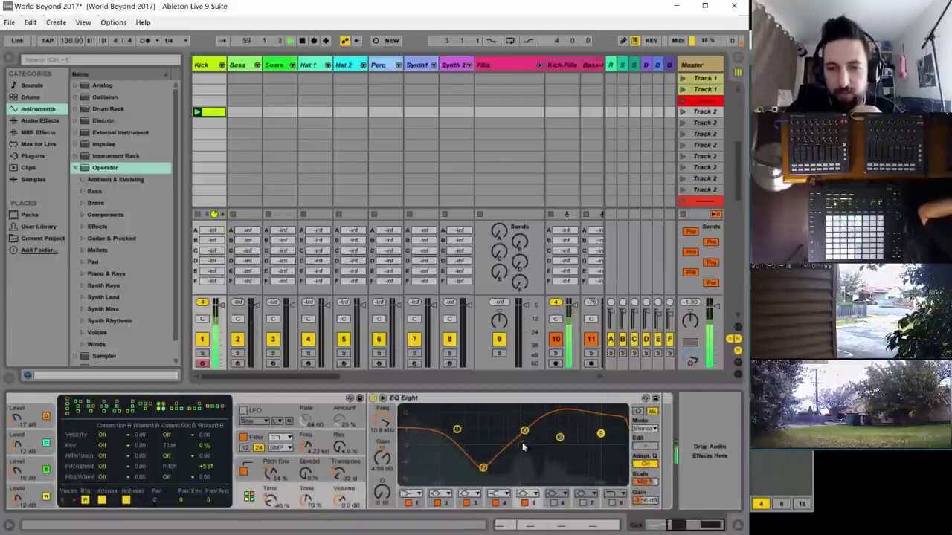
pyautogui.moveTo(559, 437); pyautogui.dragTo(549, 477)
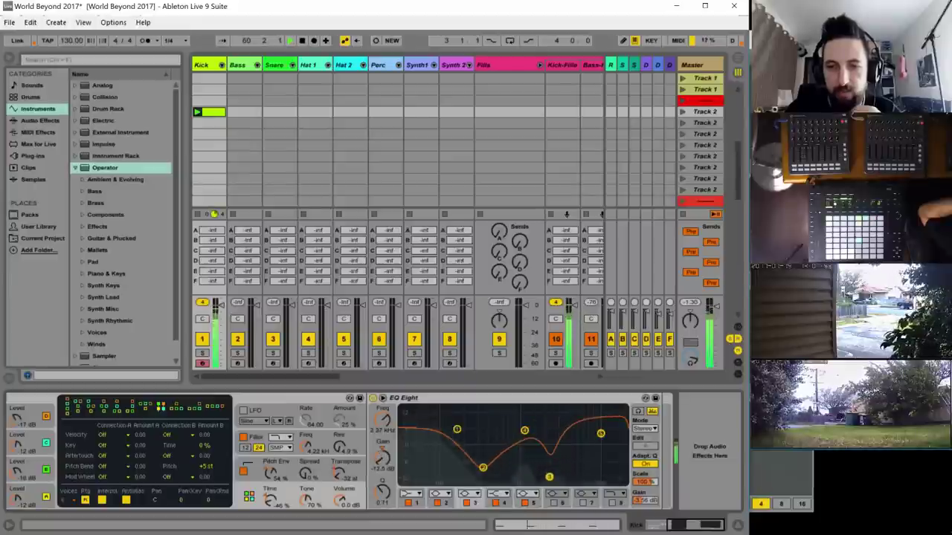
pyautogui.moveTo(524, 431)
pyautogui.mouseDown()
pyautogui.moveTo(520, 422)
pyautogui.moveTo(520, 431)
pyautogui.mouseUp()
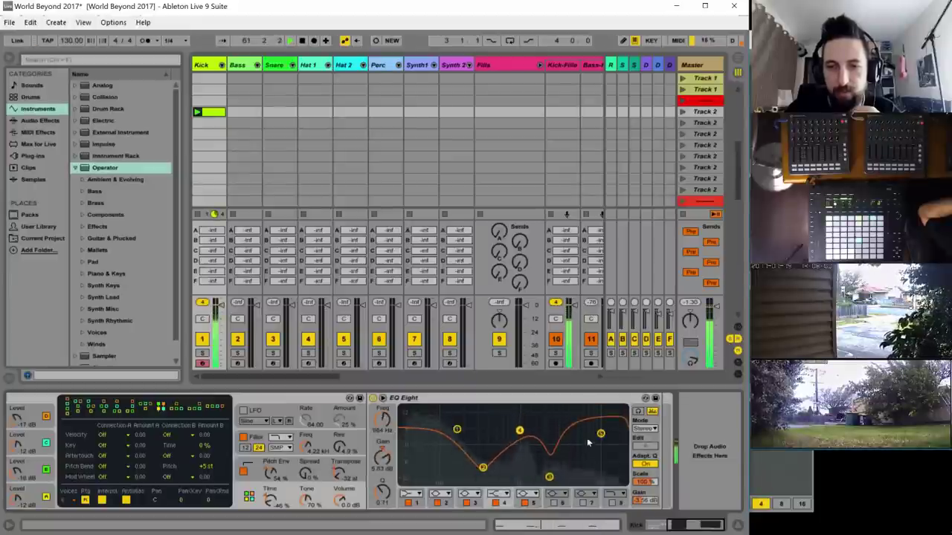
pyautogui.moveTo(600, 433); pyautogui.dragTo(519, 425)
pyautogui.moveTo(482, 468)
pyautogui.mouseDown()
pyautogui.moveTo(487, 433)
pyautogui.moveTo(424, 433)
pyautogui.moveTo(430, 418)
pyautogui.moveTo(478, 455)
pyautogui.mouseUp()
pyautogui.click(454, 428)
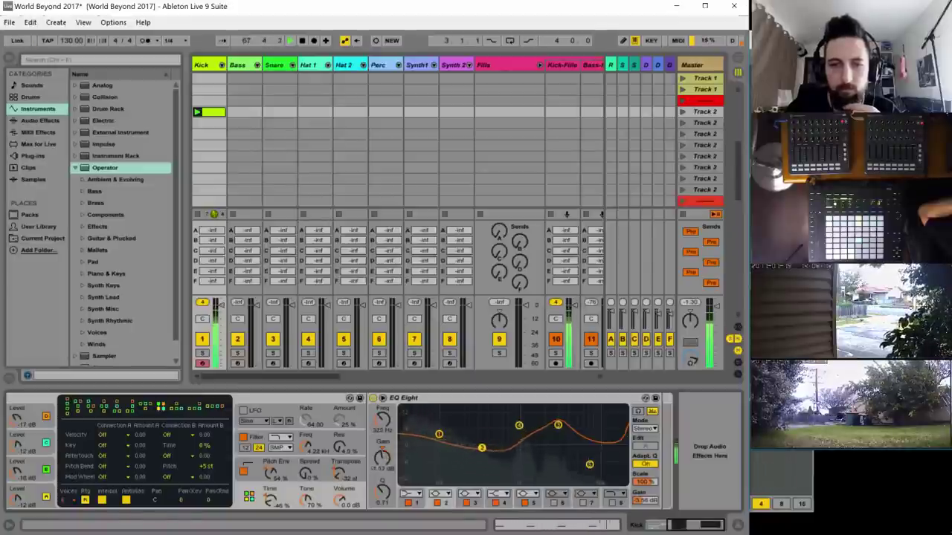
pyautogui.moveTo(518, 426); pyautogui.dragTo(508, 418)
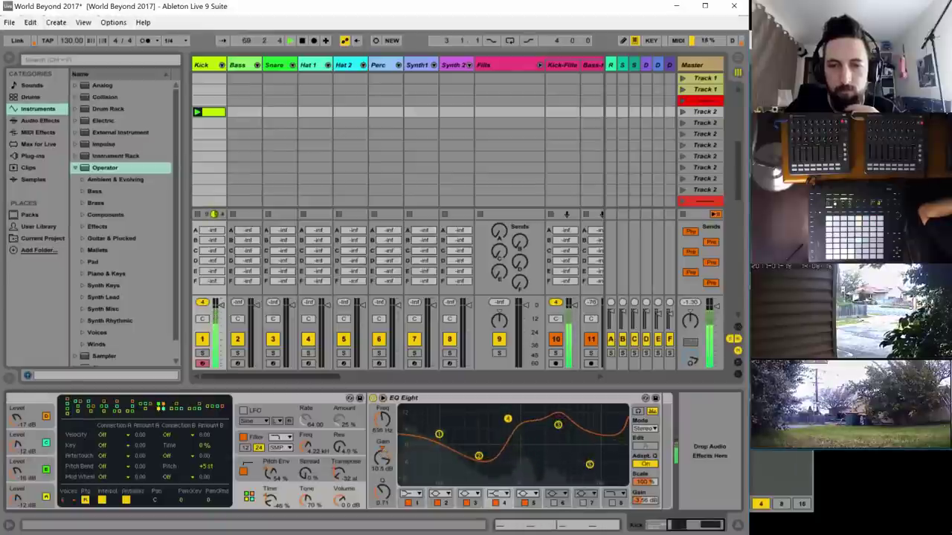
# - Set the kick's Pitch Env amount to 57% and the pitch envelope's decay to about 749 ms
pyautogui.click(275, 465)
pyautogui.moveTo(270, 473); pyautogui.dragTo(271, 431)
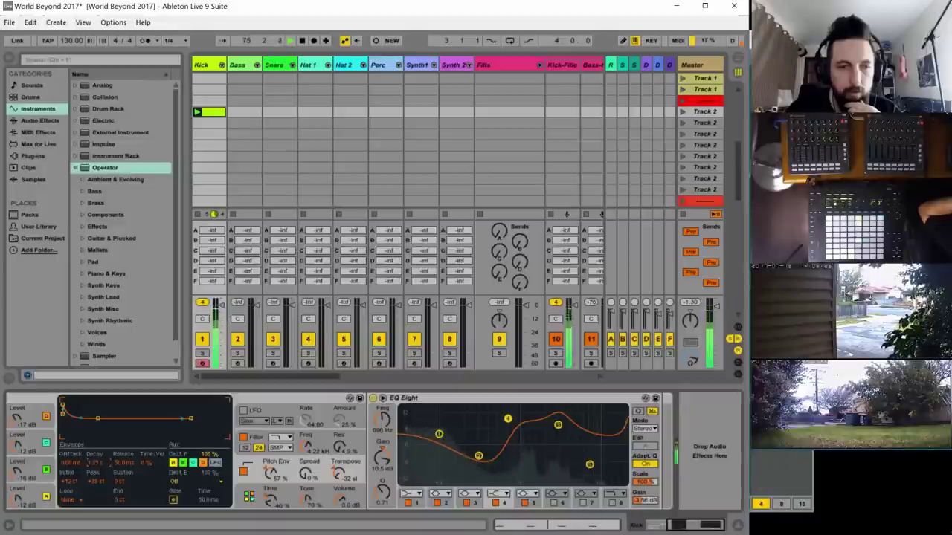
pyautogui.hscroll(-6, 257, 422)
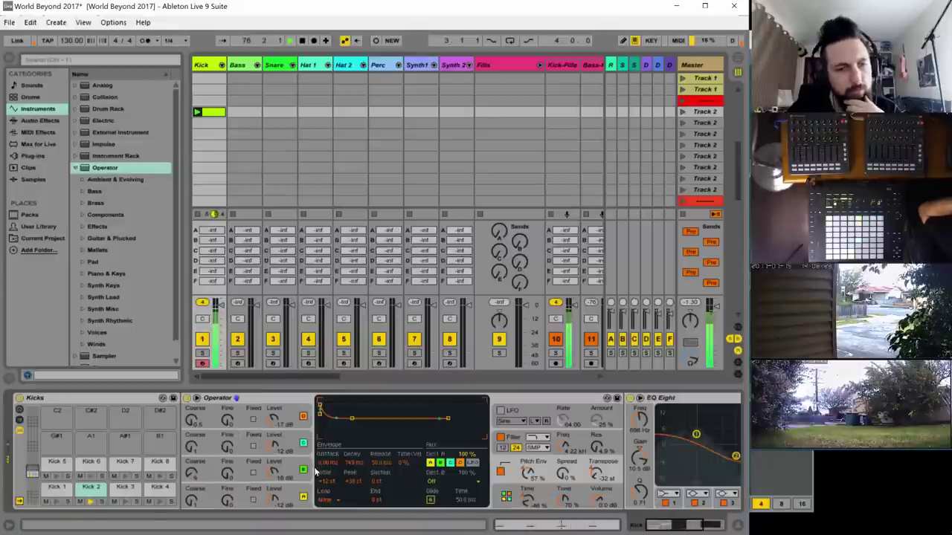
# - Raise oscillator D's level to 0.0 dB, retune oscillator C to fine 43 with a higher level, and touch up oscillator B
pyautogui.click(272, 420)
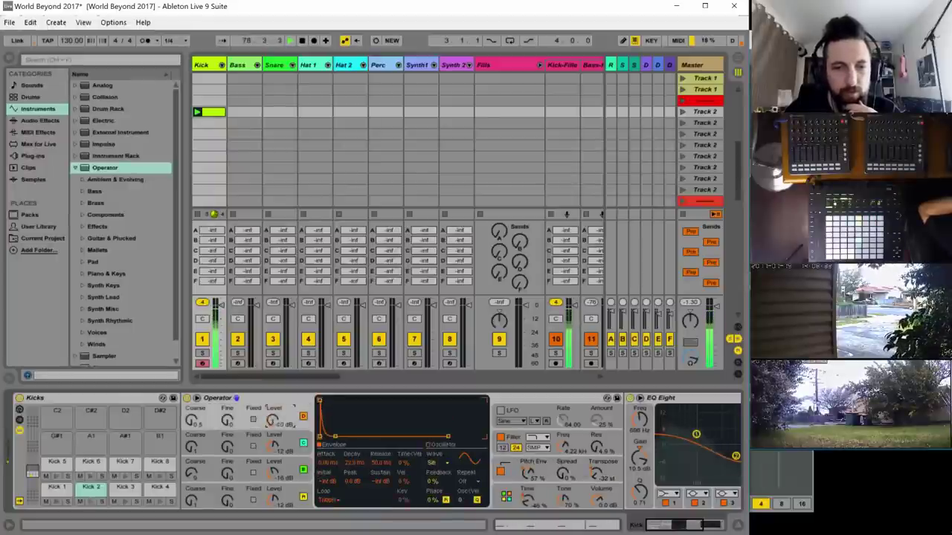
pyautogui.moveTo(272, 420); pyautogui.dragTo(273, 394)
pyautogui.moveTo(271, 451); pyautogui.dragTo(227, 441)
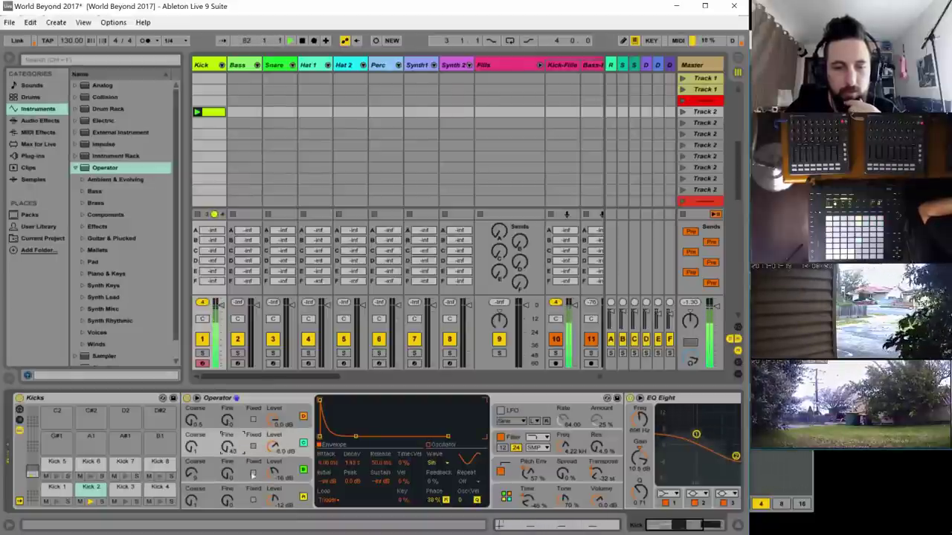
pyautogui.moveTo(274, 476); pyautogui.dragTo(274, 477)
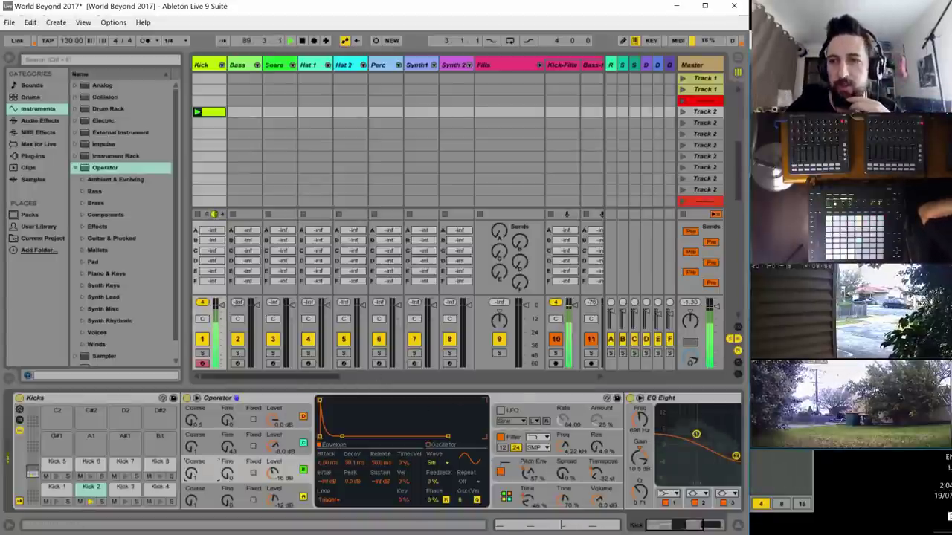
# - Check the Track 2 plan in the World Beyond Sound Design spreadsheet and return to Ableton Live
pyautogui.hotkey('alt', 'Tab')
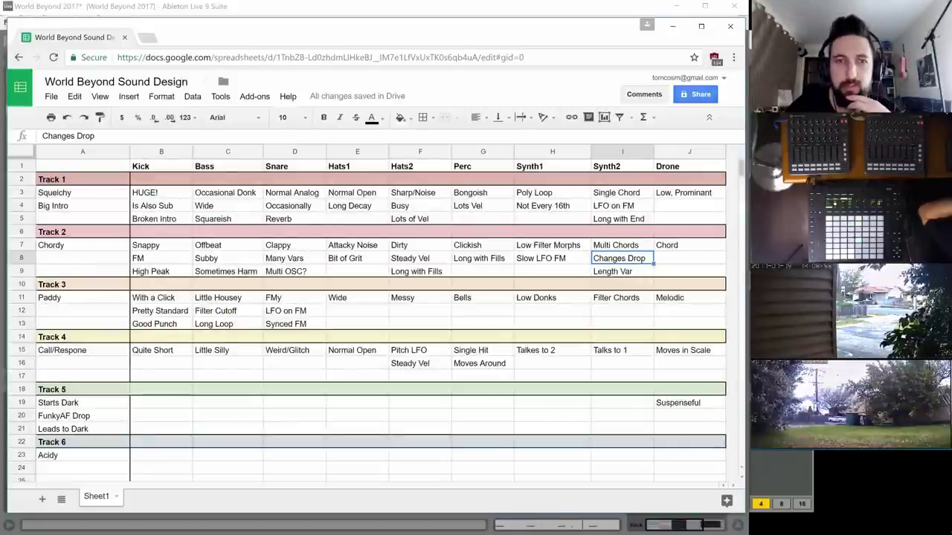
pyautogui.click(248, 8)
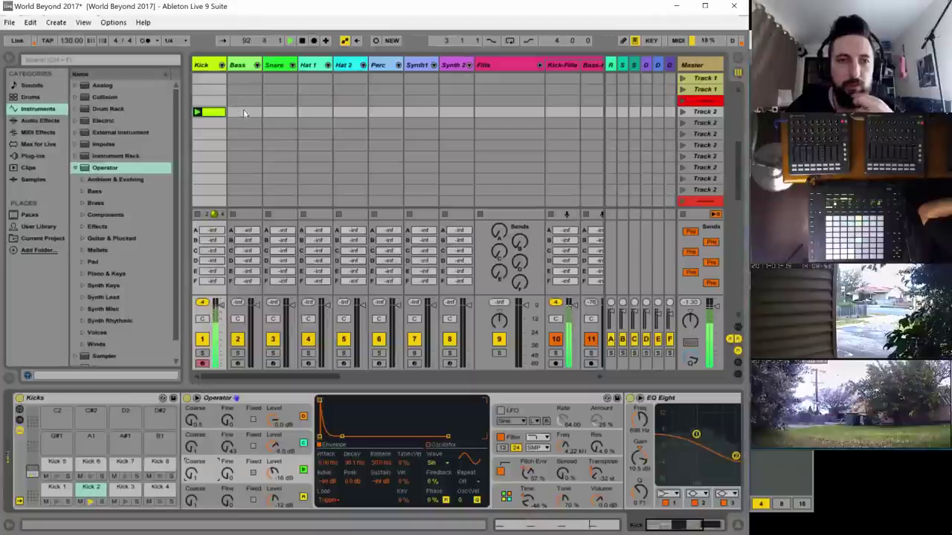
# - Create and launch an empty clip on the Bass track in the first Track 2 scene, and show the track's Bass rack chains
pyautogui.doubleClick(243, 111)
pyautogui.click(233, 112)
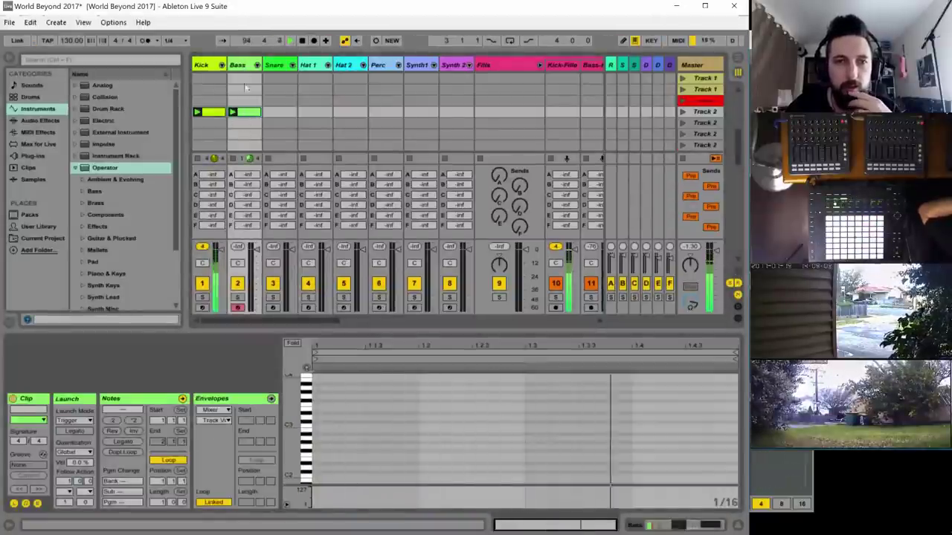
pyautogui.click(240, 65)
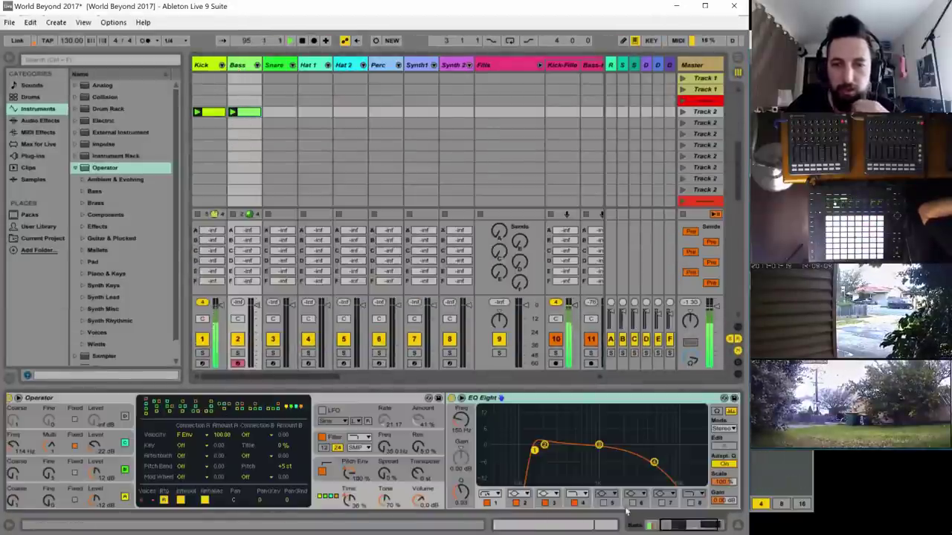
pyautogui.moveTo(676, 524); pyautogui.dragTo(651, 525)
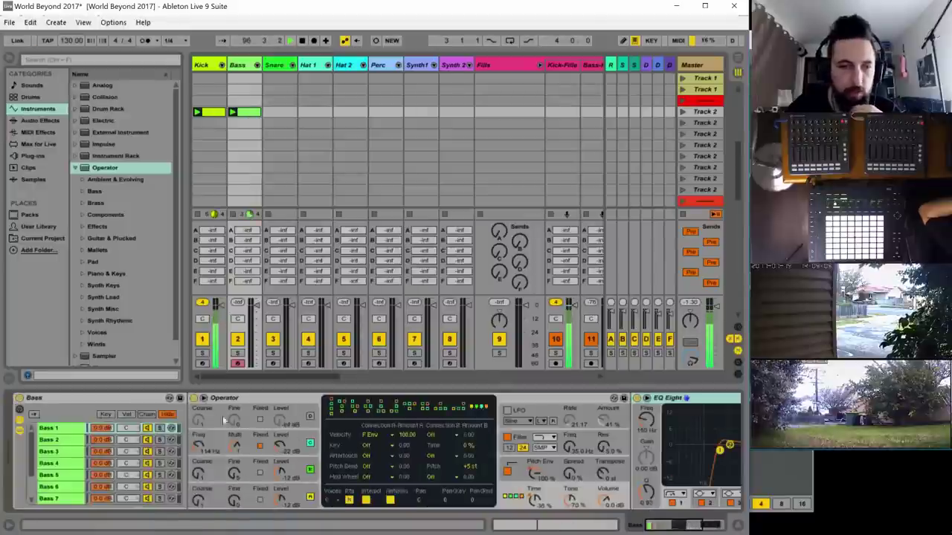
# - Select the Bass 2 chain and write four off-beat sixteenth notes in the first Track 2 Bass clip, transposed down an octave to G0
pyautogui.click(145, 414)
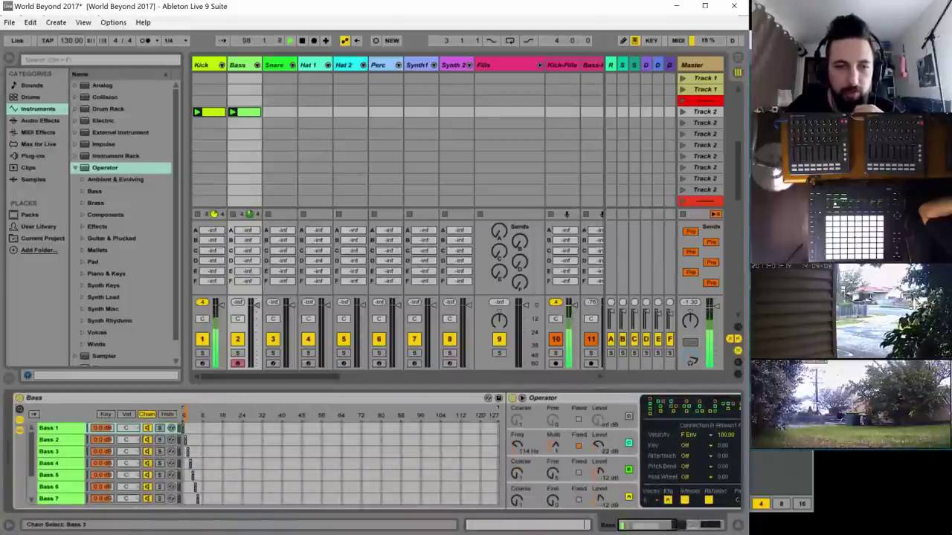
pyautogui.click(61, 440)
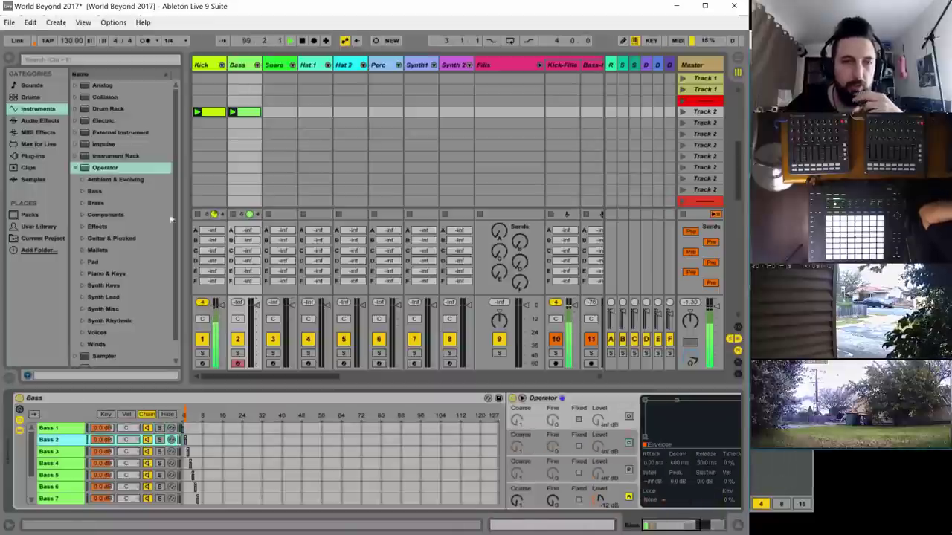
pyautogui.doubleClick(247, 112)
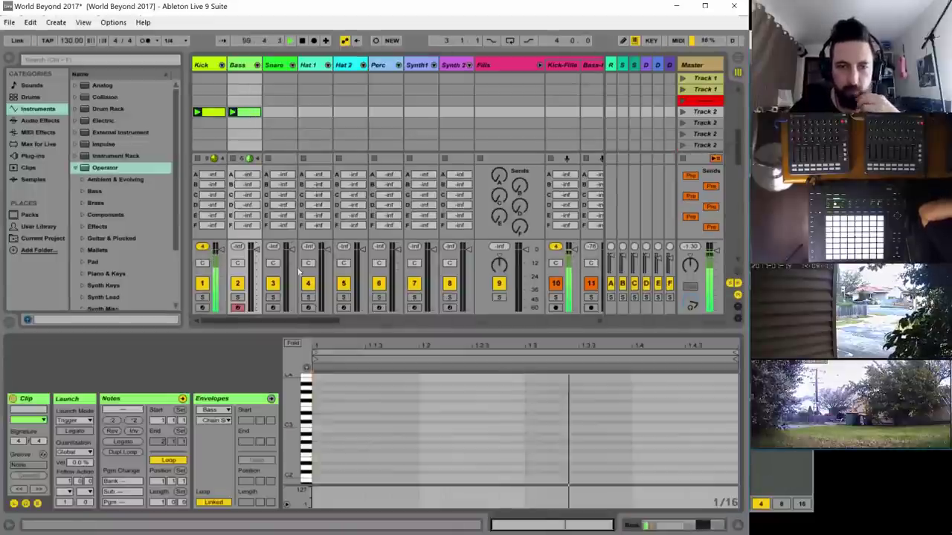
pyautogui.doubleClick(382, 447)
pyautogui.doubleClick(484, 447)
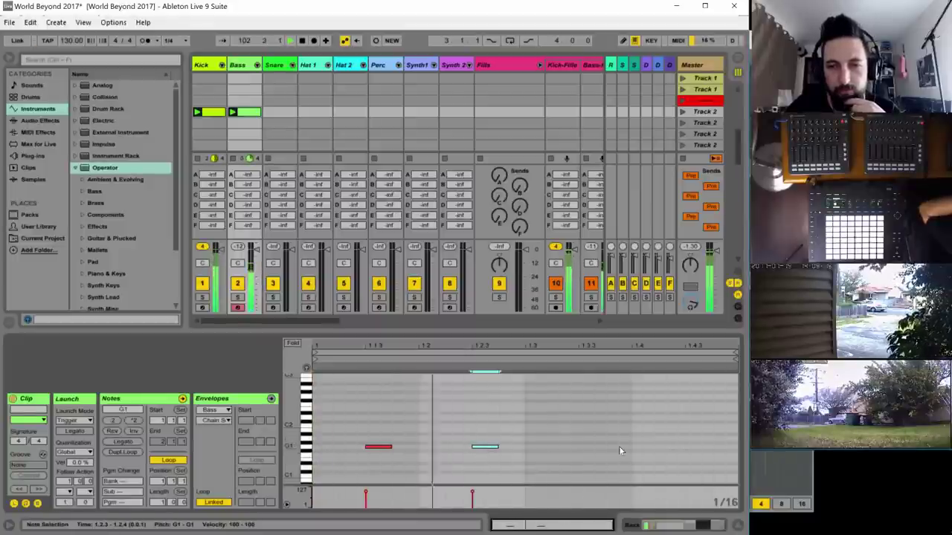
pyautogui.doubleClick(591, 447)
pyautogui.doubleClick(691, 446)
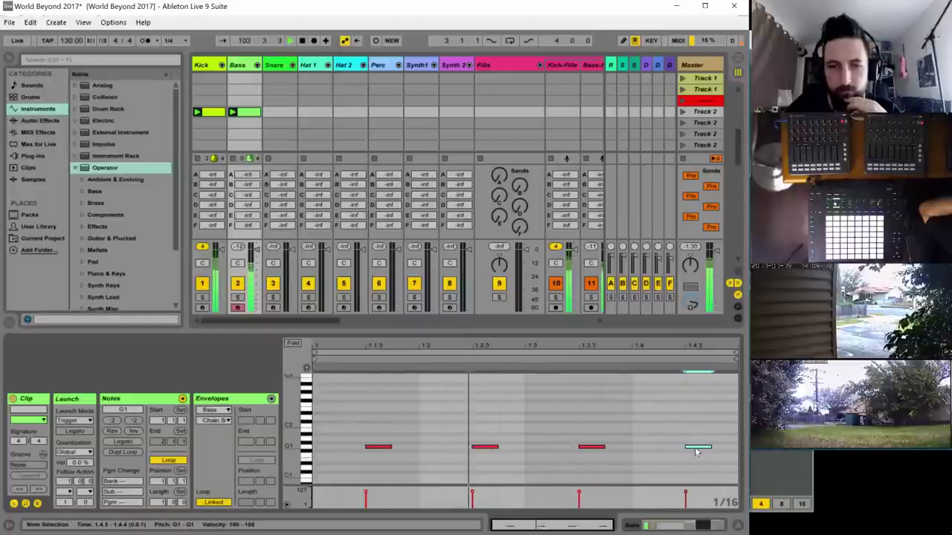
pyautogui.moveTo(719, 437); pyautogui.dragTo(350, 451)
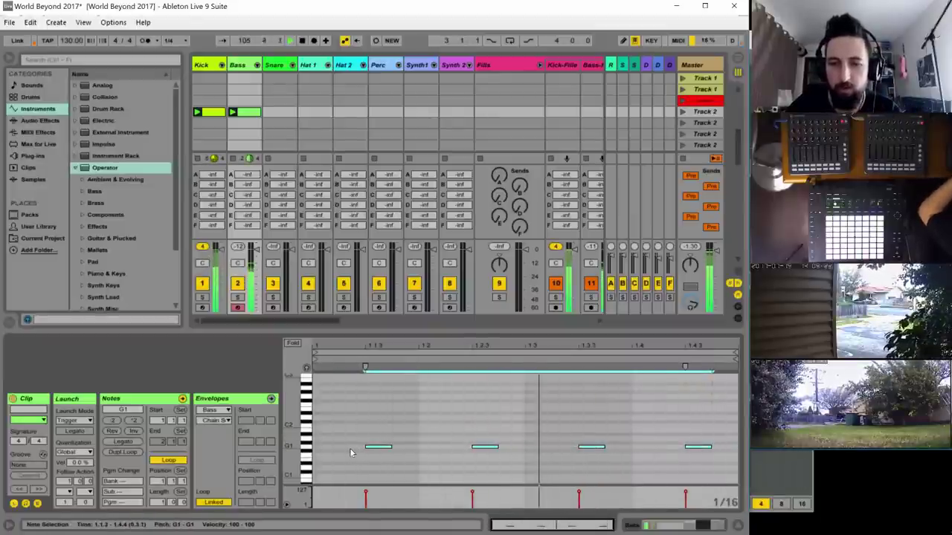
pyautogui.hotkey('shift', 'Down')
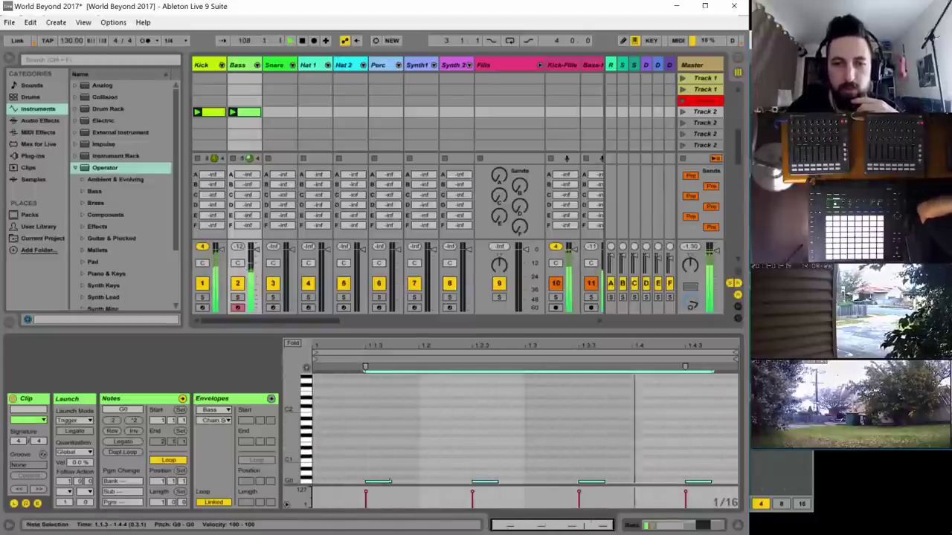
# - On Bass 2's Operator, set oscillator A's release to about 375 ms, shorten its decay, lower its sustain, and raise the volume to 6.0 dB
pyautogui.doubleClick(239, 64)
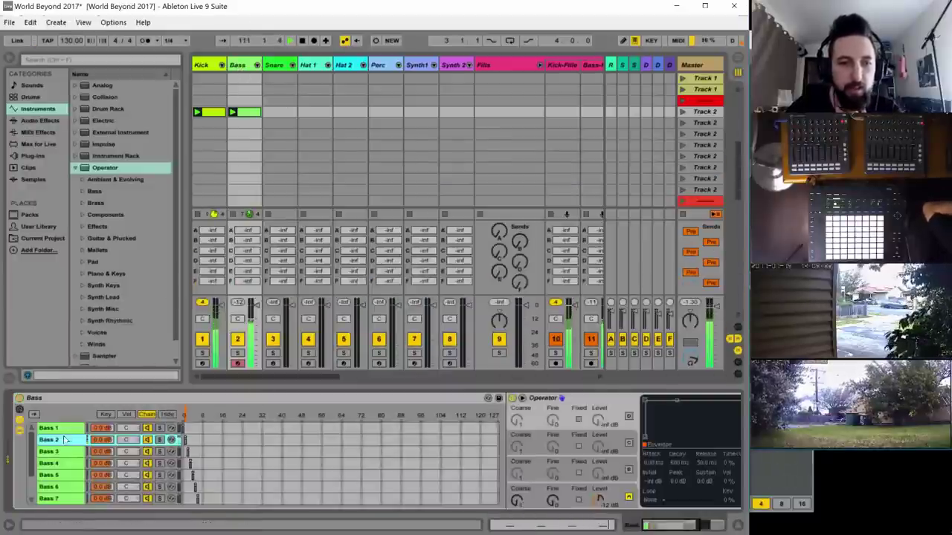
pyautogui.click(175, 414)
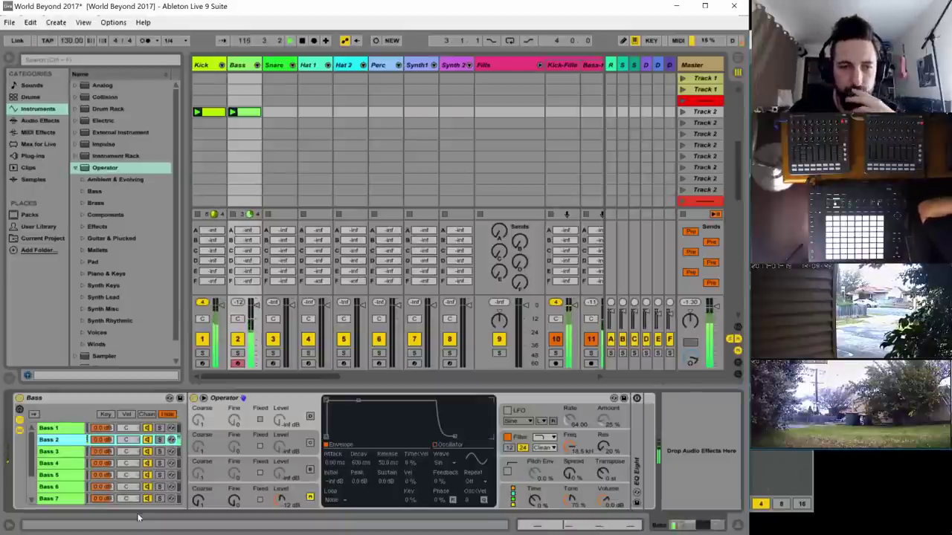
pyautogui.click(536, 489)
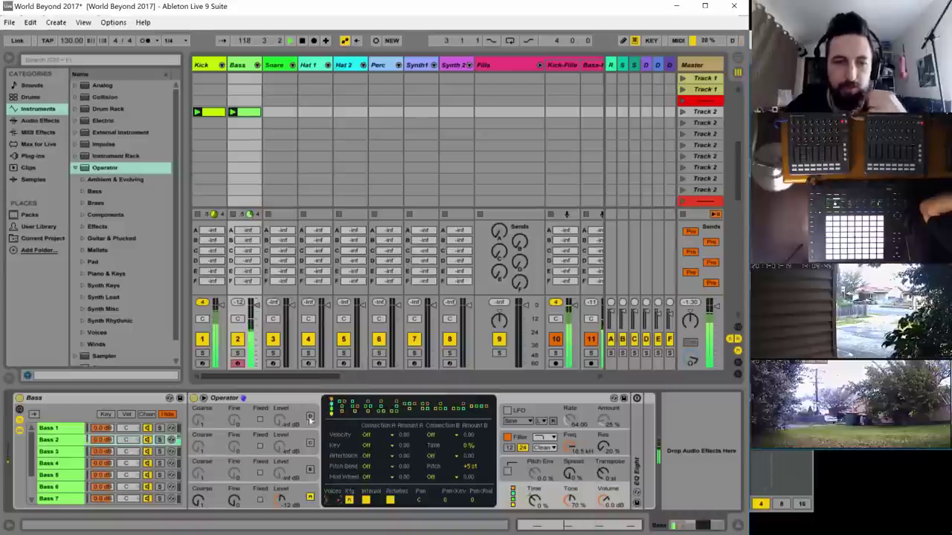
pyautogui.click(294, 496)
pyautogui.moveTo(385, 466)
pyautogui.mouseDown()
pyautogui.moveTo(385, 449)
pyautogui.moveTo(384, 462)
pyautogui.mouseUp()
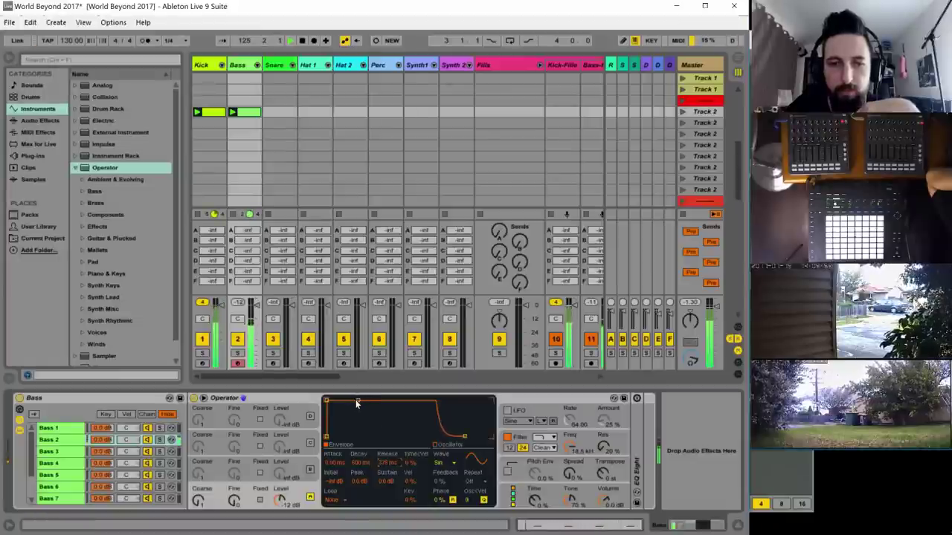
pyautogui.moveTo(386, 483); pyautogui.dragTo(386, 493)
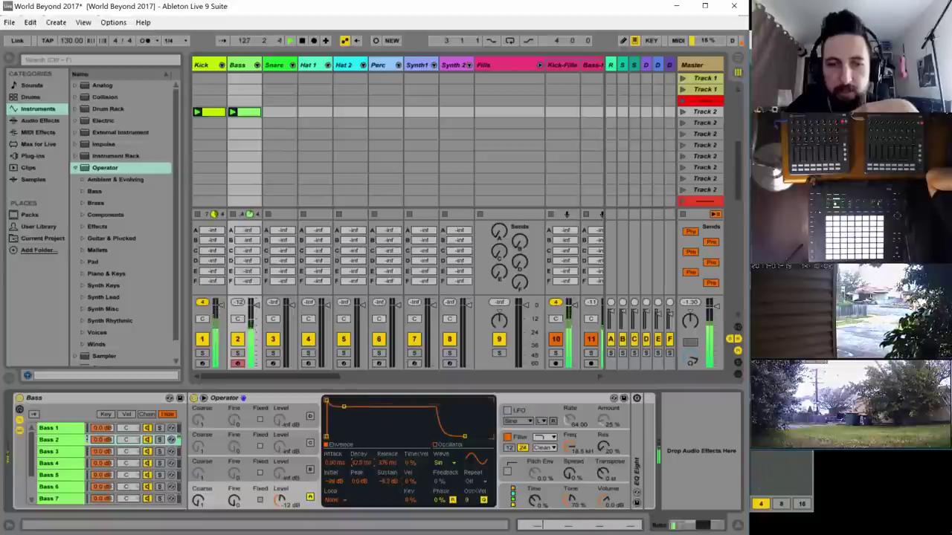
pyautogui.click(601, 505)
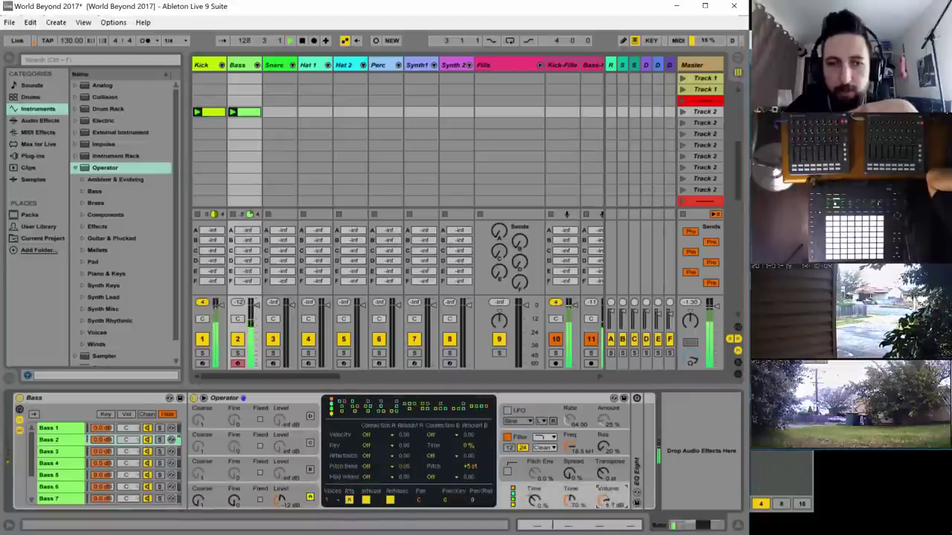
pyautogui.moveTo(602, 503); pyautogui.dragTo(602, 498)
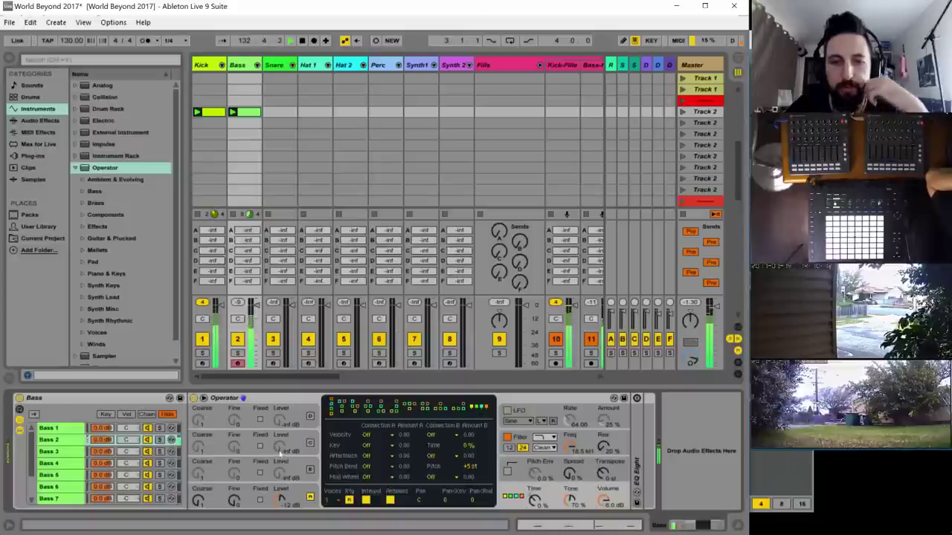
# - Bring in oscillators B at about -25 dB and C at about -22 dB with a decay-only envelope, and enable a short 38% pitch envelope
pyautogui.click(227, 478)
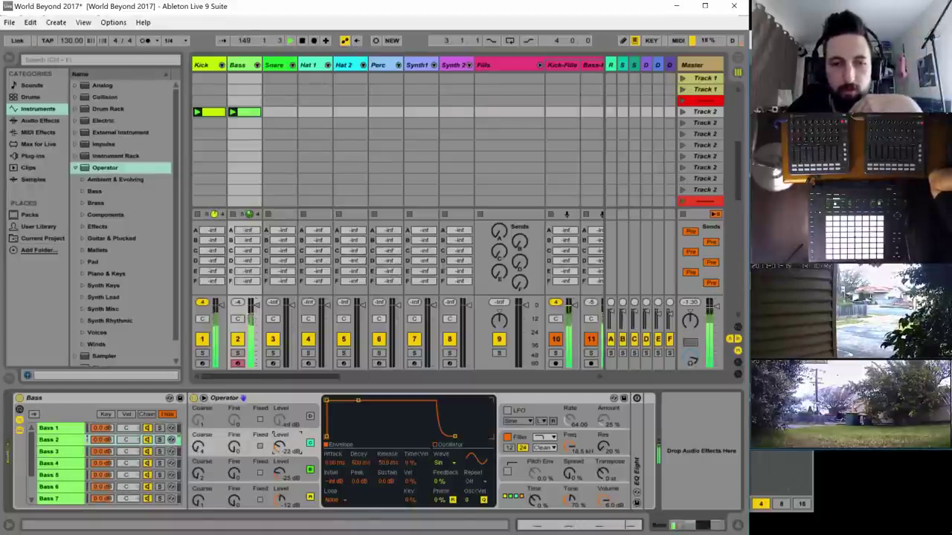
pyautogui.moveTo(358, 401); pyautogui.dragTo(353, 436)
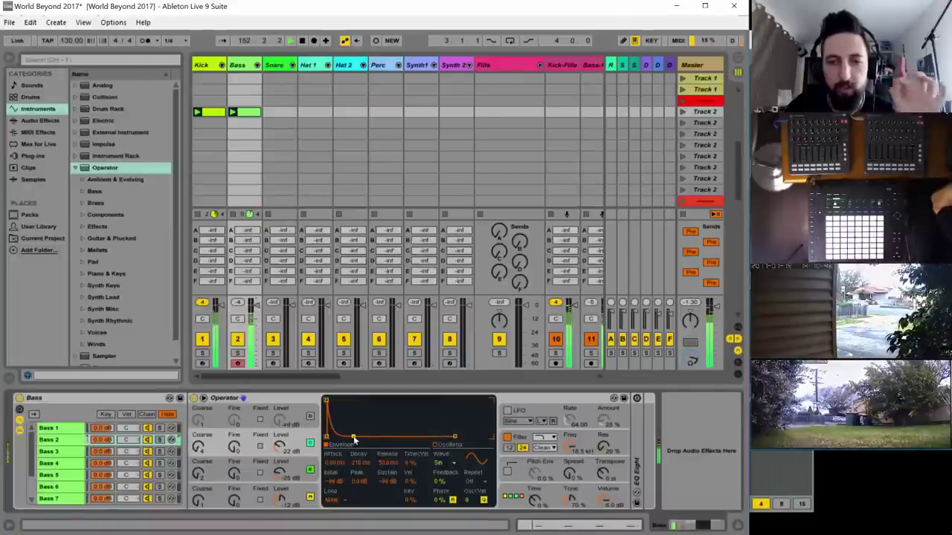
pyautogui.click(508, 470)
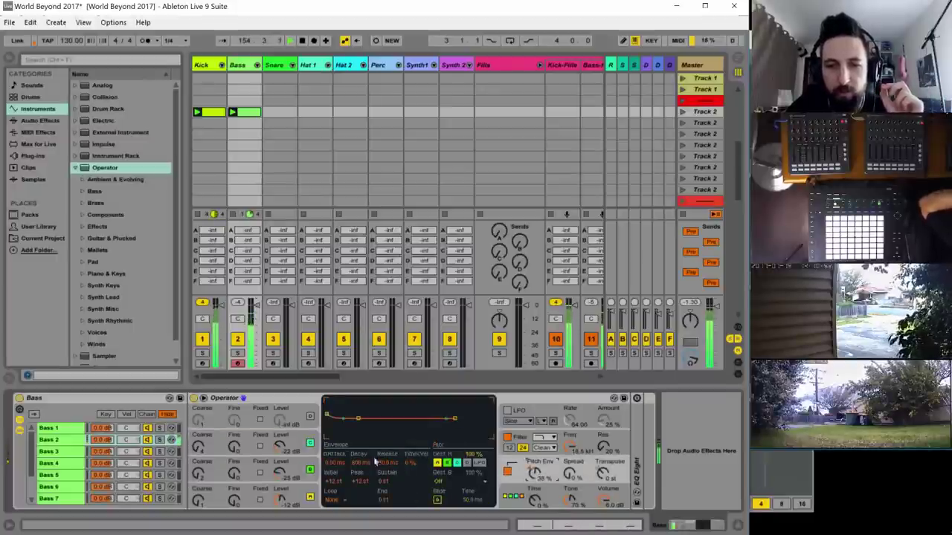
pyautogui.moveTo(375, 462); pyautogui.dragTo(376, 472)
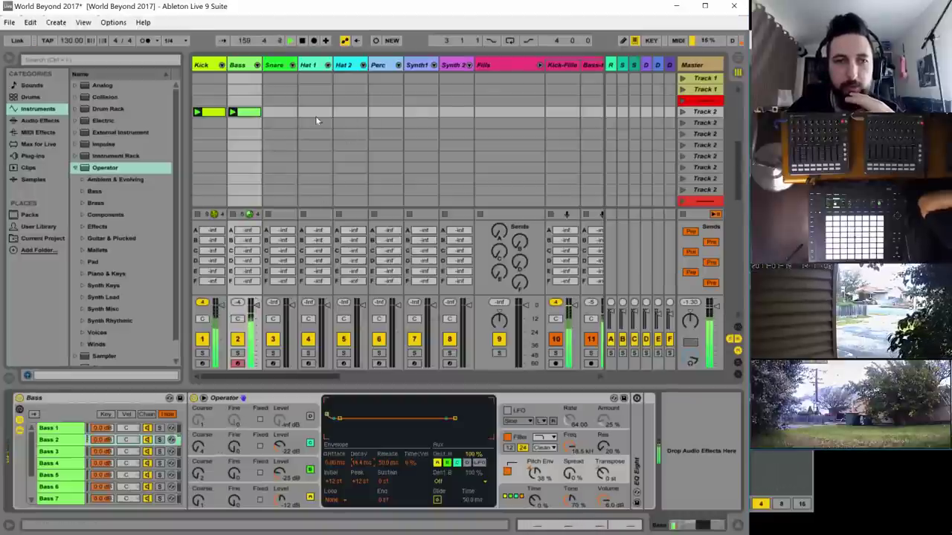
# - Duplicate the Bass clip into the next Track 2 slot and fill its whole bar with continuous sixteenth notes on G0
pyautogui.click(247, 113)
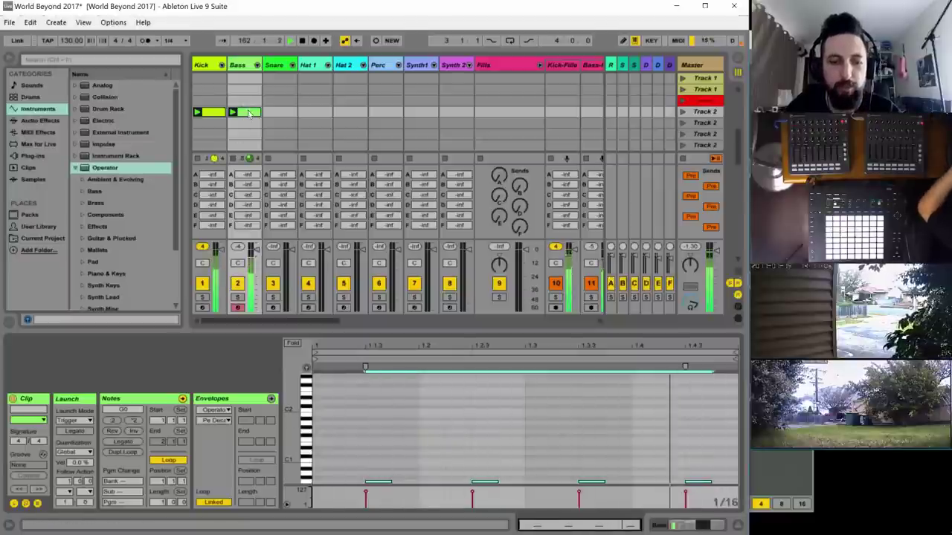
pyautogui.moveTo(248, 113); pyautogui.dragTo(248, 124)
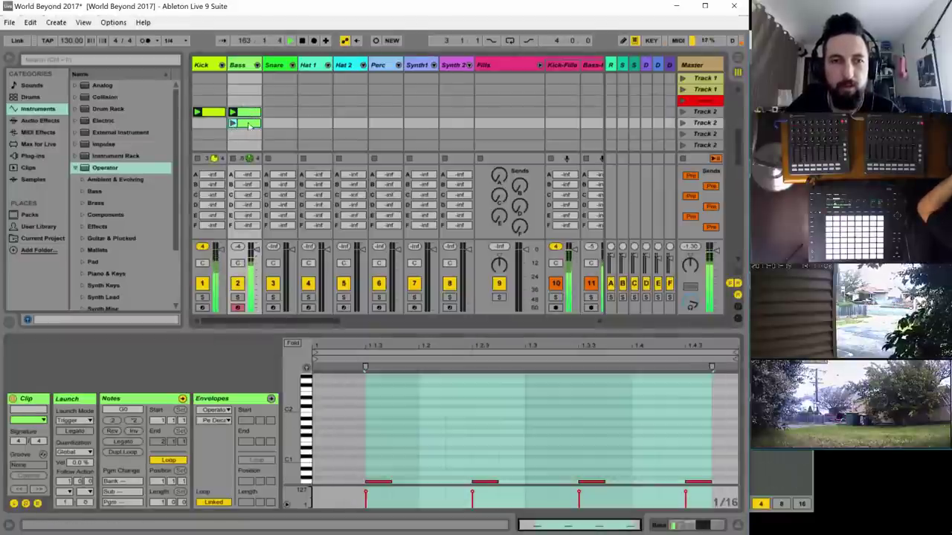
pyautogui.click(320, 479)
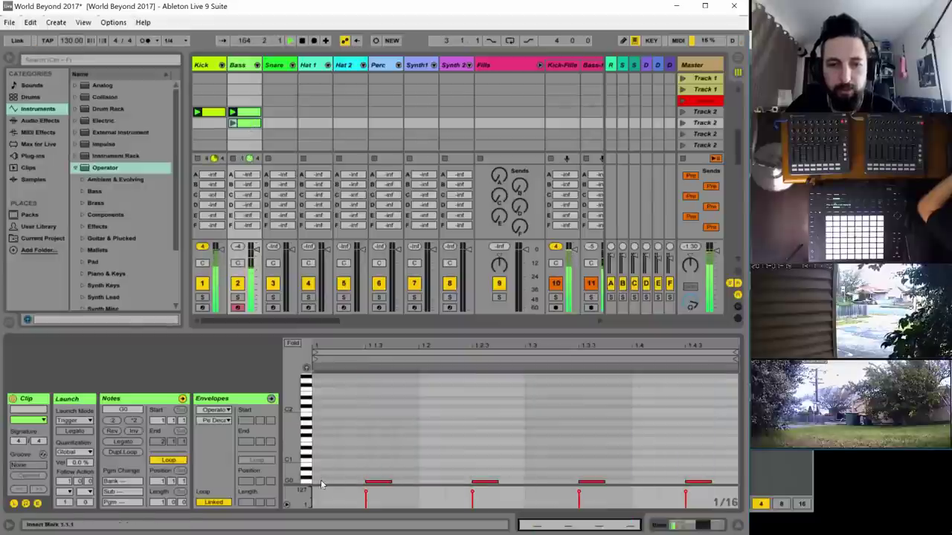
pyautogui.doubleClick(320, 481)
pyautogui.hotkey('ctrl', 'd')
pyautogui.hotkey('ctrl', 'd')
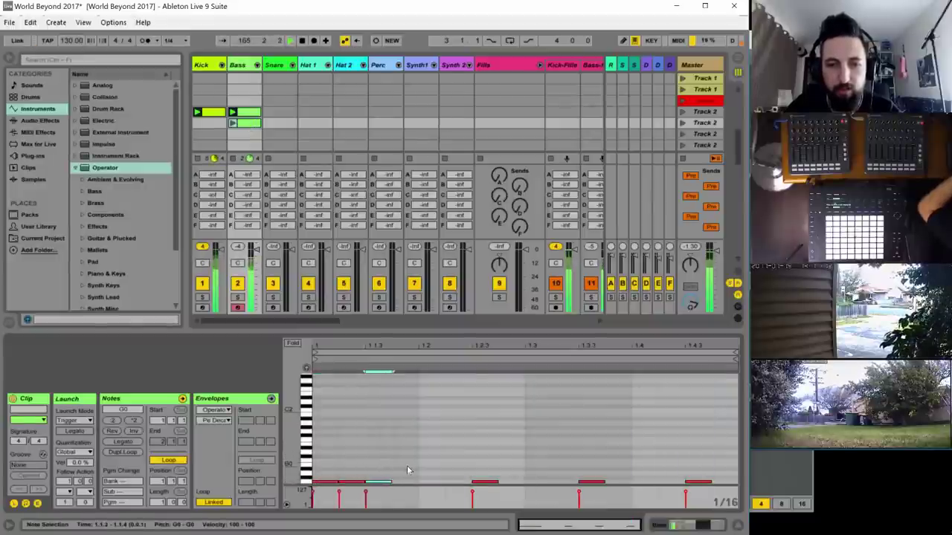
pyautogui.moveTo(406, 469); pyautogui.dragTo(304, 487)
pyautogui.hotkey('ctrl', 'd')
pyautogui.hotkey('ctrl', 'd')
pyautogui.hotkey('ctrl', 'd')
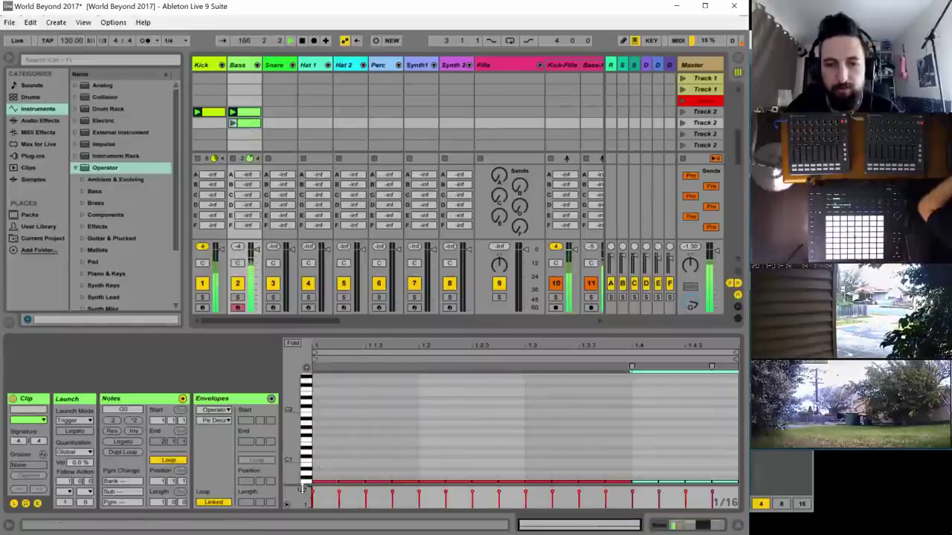
# - Audition the sixteenth-note Bass clip and switch playback back to the off-beat clip
pyautogui.click(233, 123)
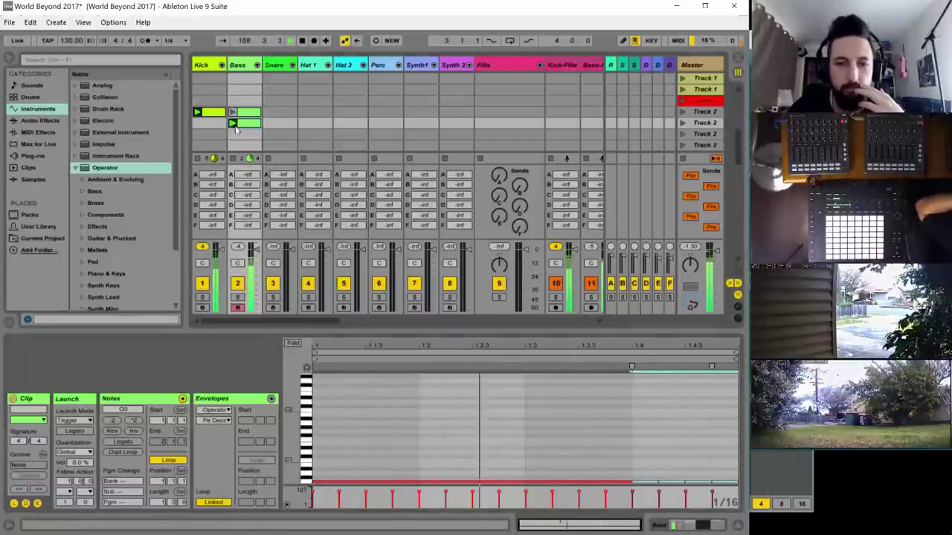
pyautogui.click(232, 111)
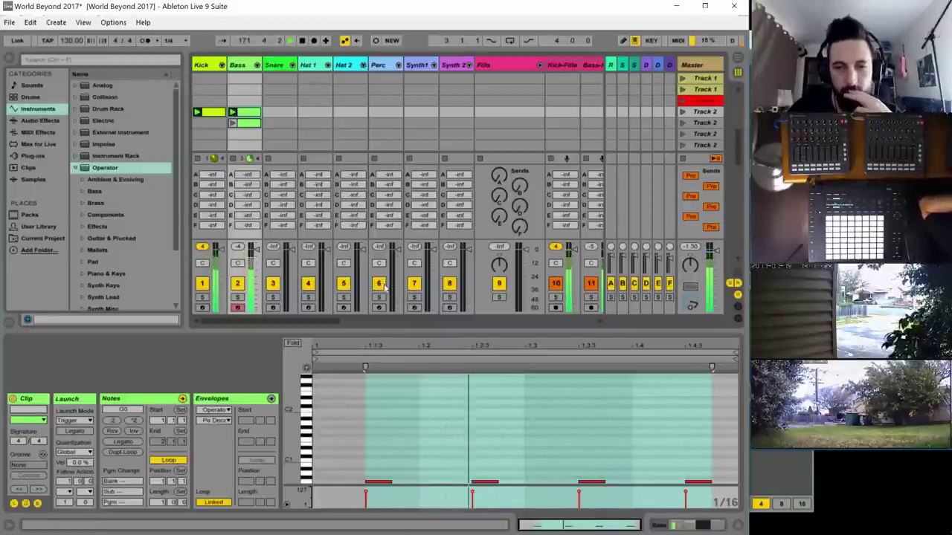
# - Try a shorter length for the G0 note at 1.2.3 in the off-beat Bass clip
pyautogui.click(494, 482)
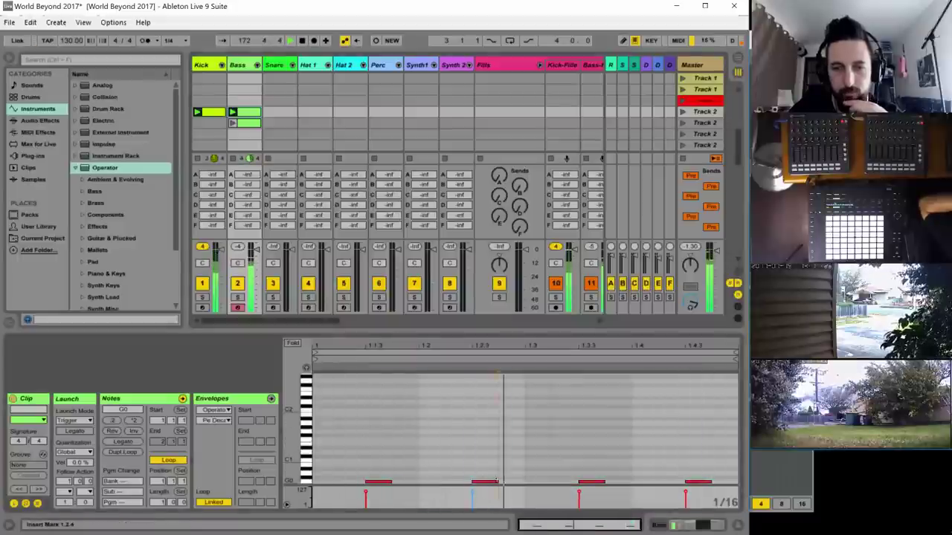
pyautogui.moveTo(497, 482); pyautogui.dragTo(480, 482)
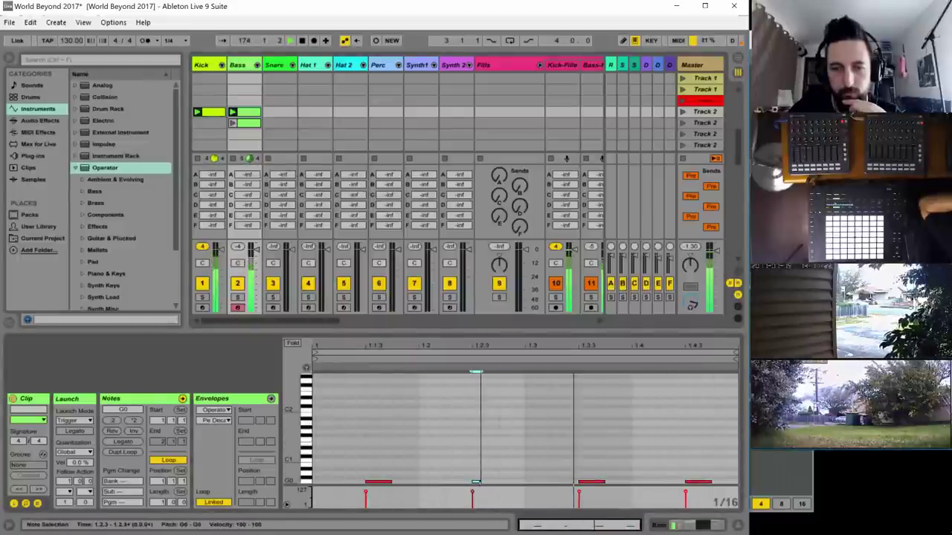
pyautogui.moveTo(480, 482); pyautogui.dragTo(498, 482)
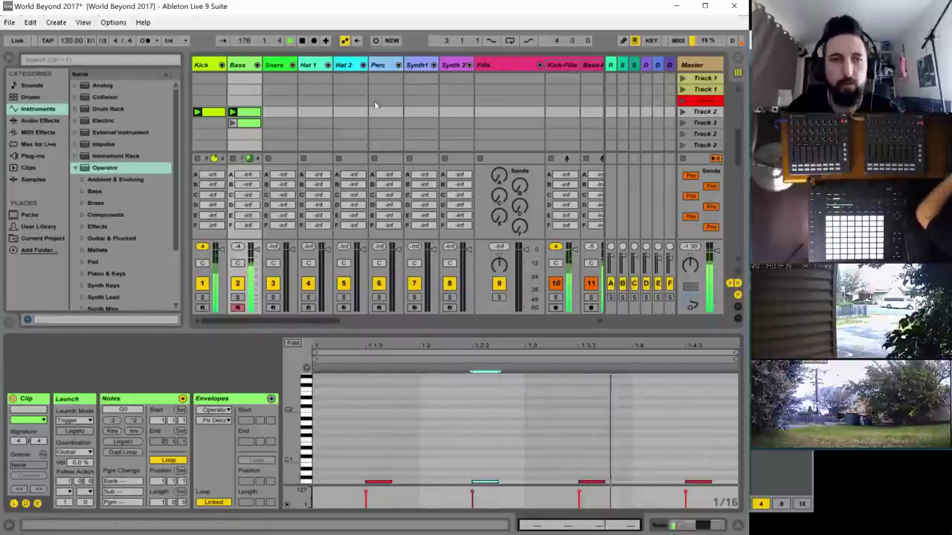
# - Create a Snare clip in the first Track 2 scene with Snare 2 hits on beats 2 and 4, and show the Snares rack
pyautogui.click(275, 113)
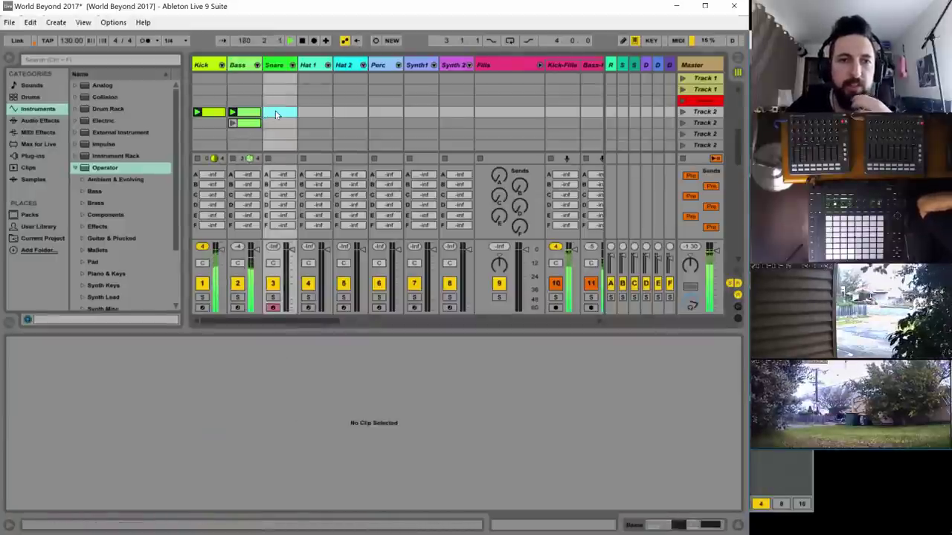
pyautogui.click(275, 66)
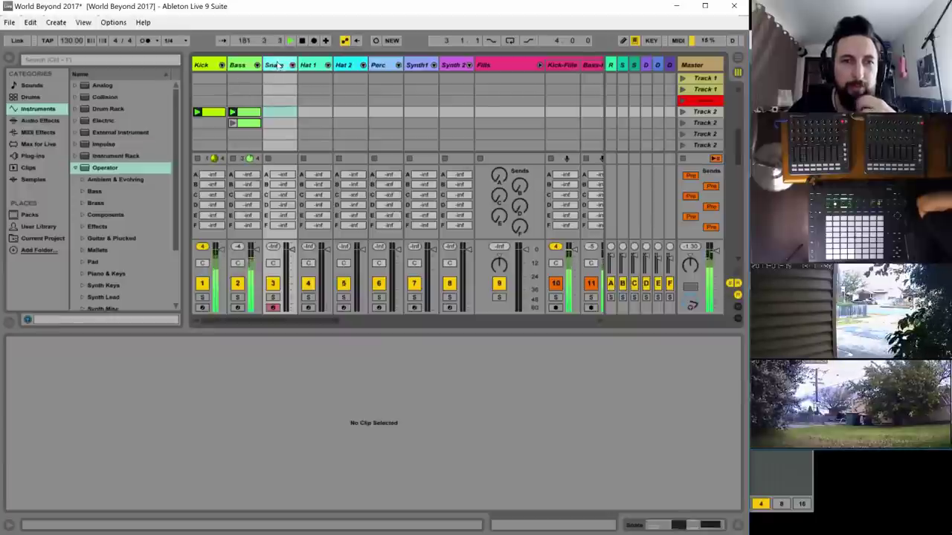
pyautogui.doubleClick(278, 66)
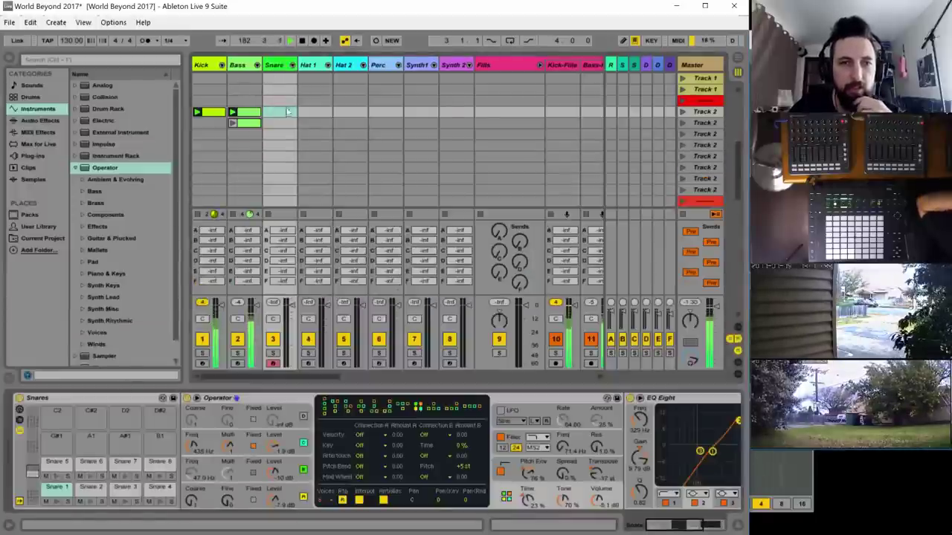
pyautogui.doubleClick(288, 111)
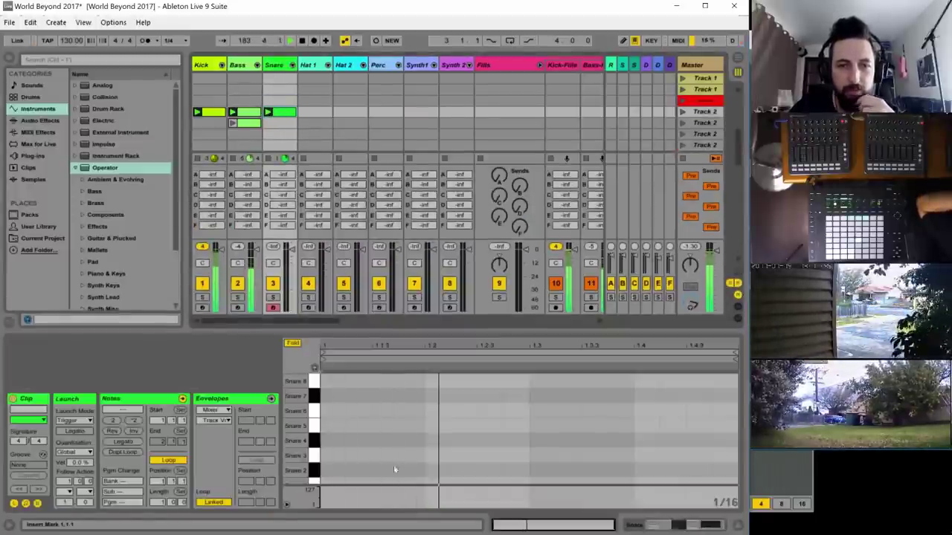
pyautogui.doubleClick(435, 461)
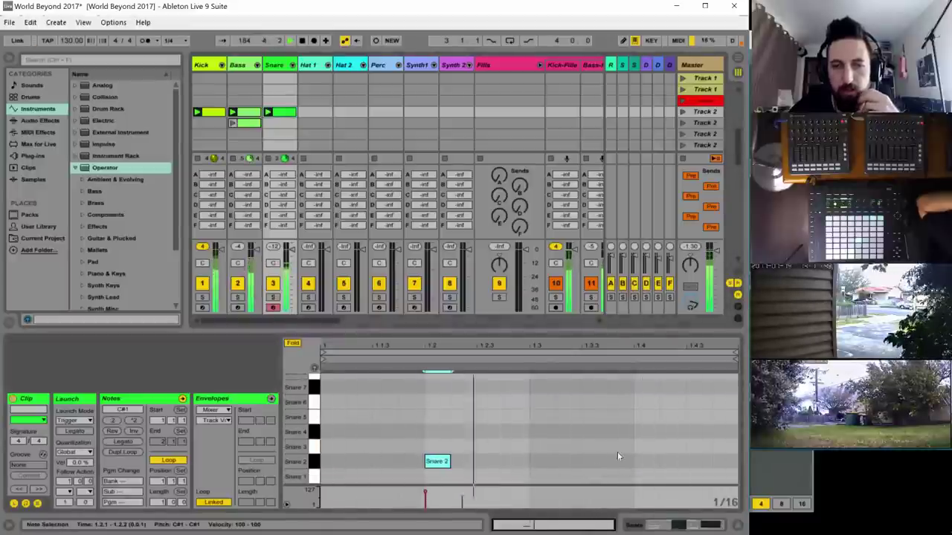
pyautogui.doubleClick(646, 461)
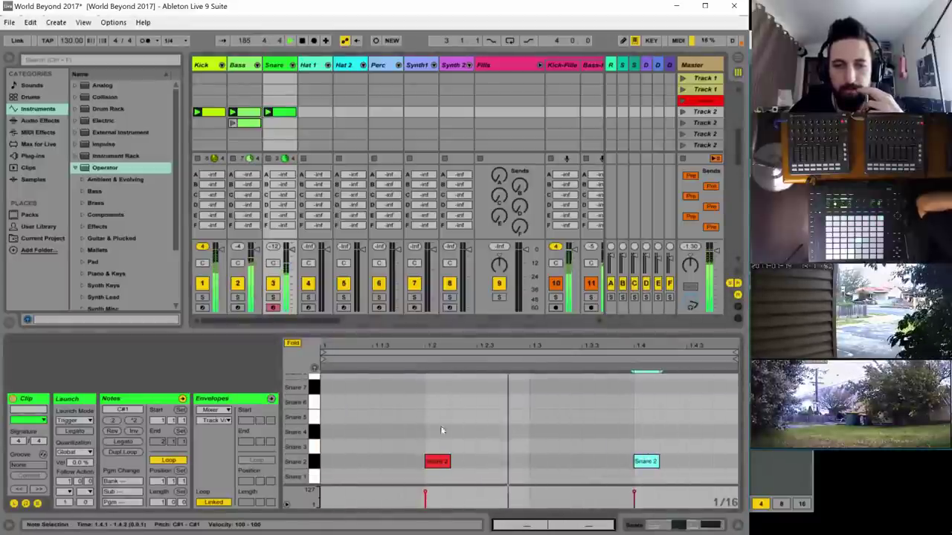
pyautogui.hotkey('shift', 'Tab')
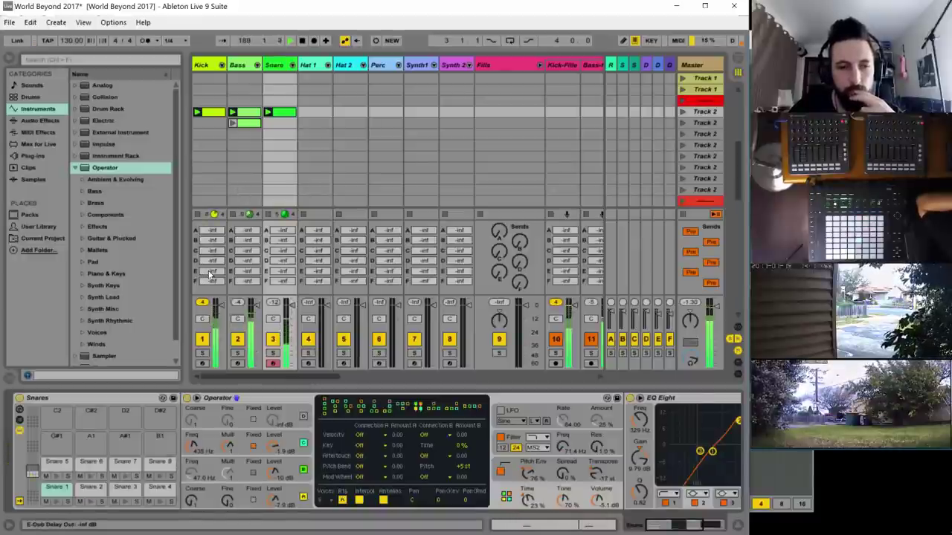
# - Set Snare 2's Operator to the algorithm with all four oscillators in parallel and oscillator A's waveform to Noise White
pyautogui.click(88, 493)
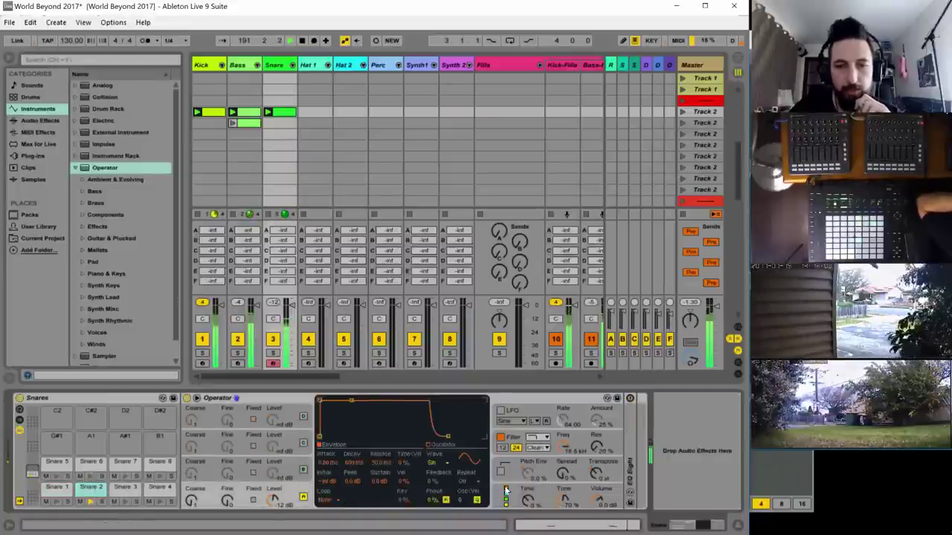
pyautogui.click(505, 491)
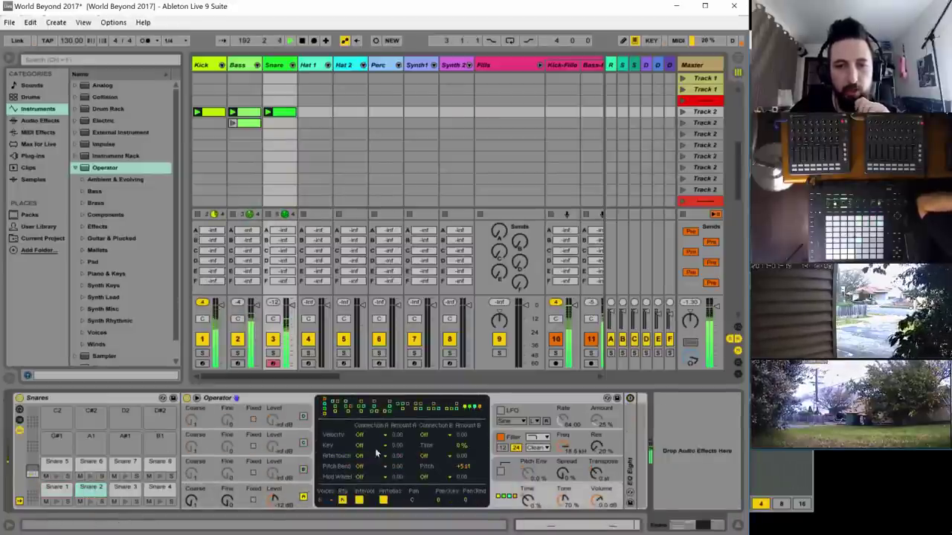
pyautogui.click(291, 490)
pyautogui.click(444, 464)
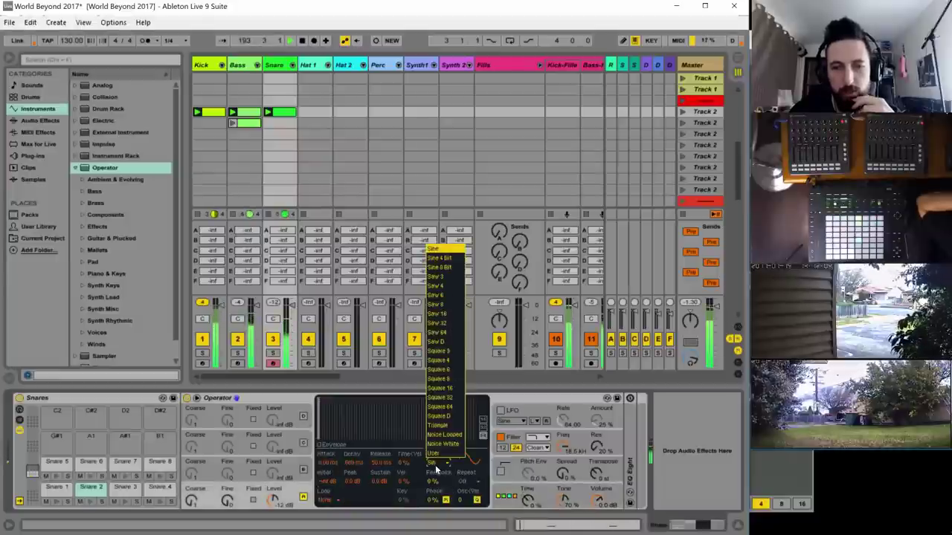
pyautogui.click(427, 453)
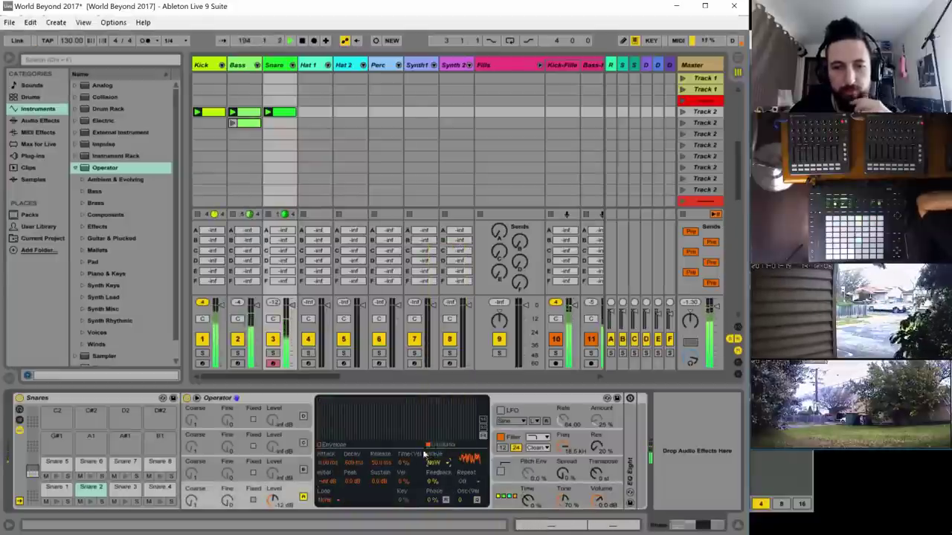
# - Shape oscillator A's envelope with a decay of about 350 ms and no sustain, and copy oscillator A's settings to all other oscillators
pyautogui.click(331, 443)
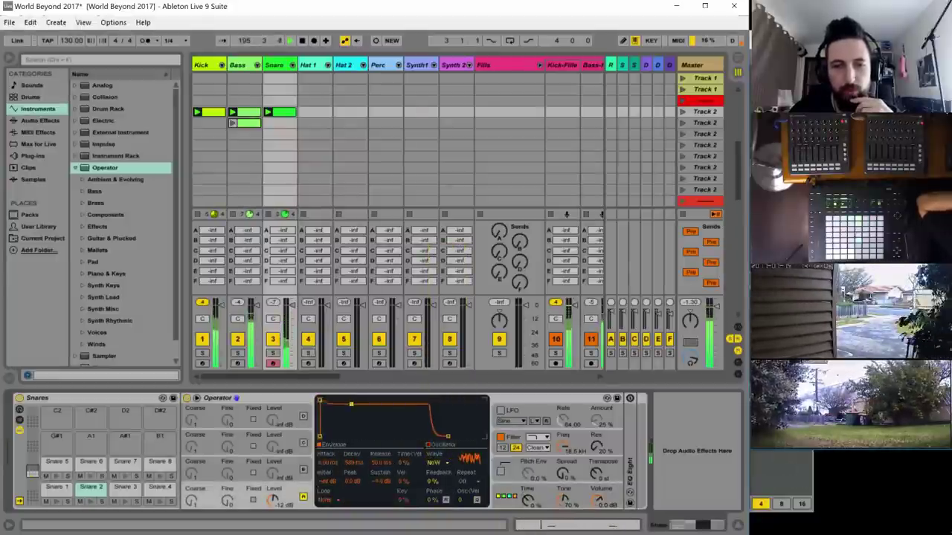
pyautogui.moveTo(349, 402); pyautogui.dragTo(348, 437)
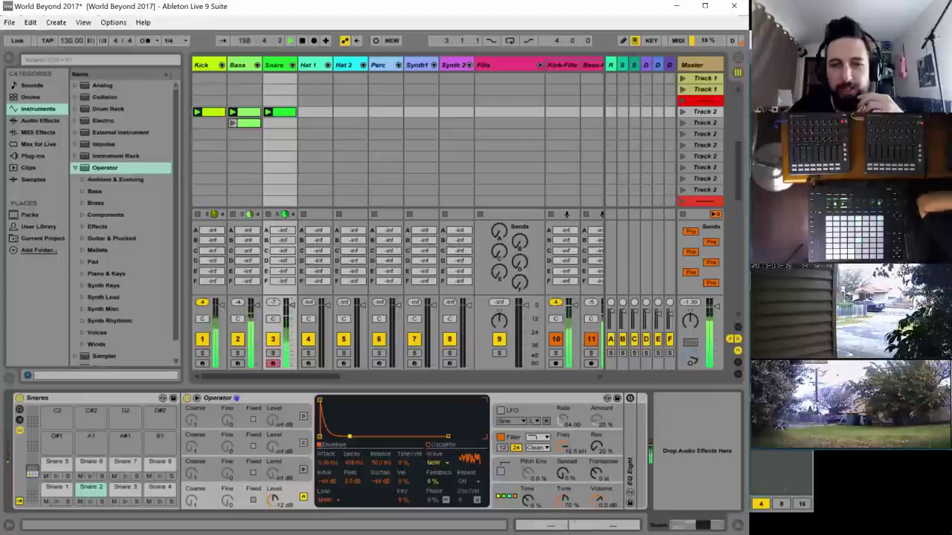
pyautogui.rightClick(300, 485)
pyautogui.click(309, 481)
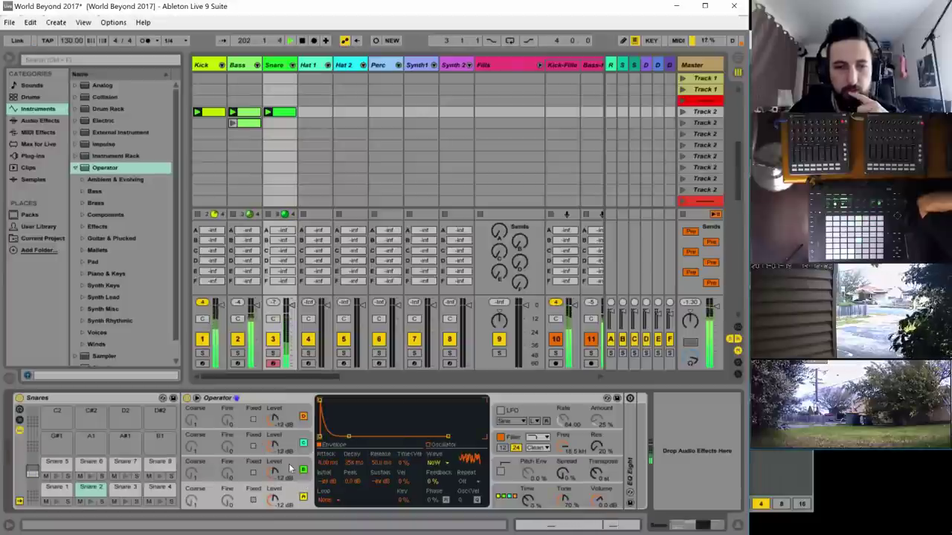
# - Give oscillator B's envelope an attack of about 4 ms with full sustain, and shorten its release
pyautogui.click(275, 469)
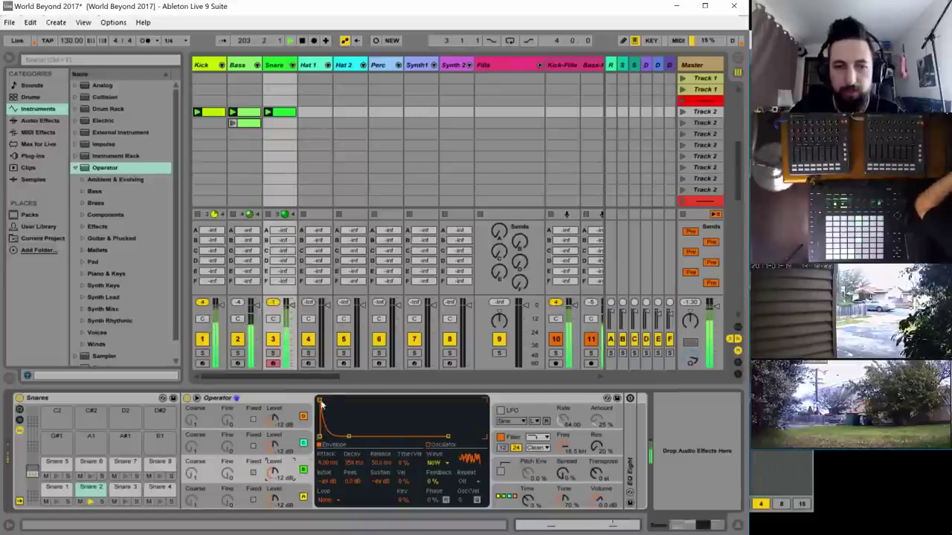
pyautogui.moveTo(318, 401); pyautogui.dragTo(337, 403)
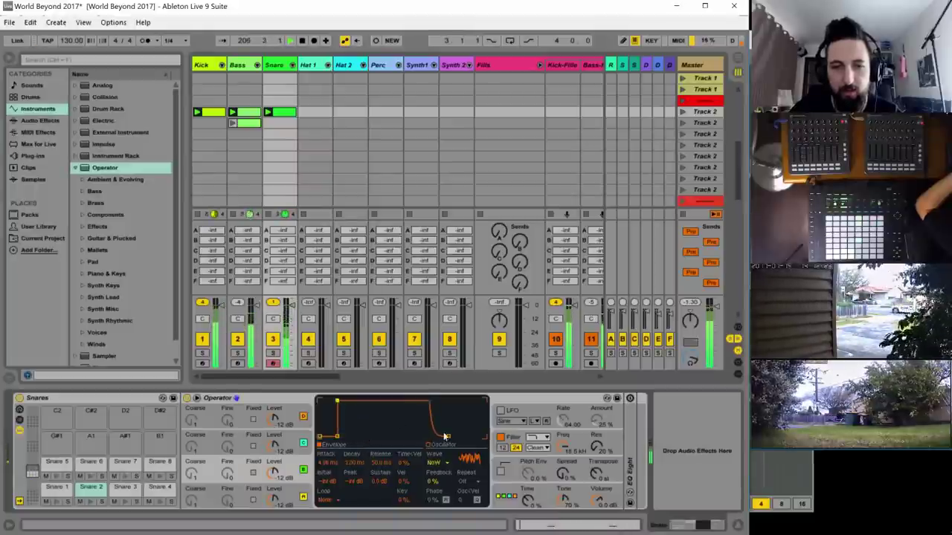
pyautogui.moveTo(446, 438); pyautogui.dragTo(440, 437)
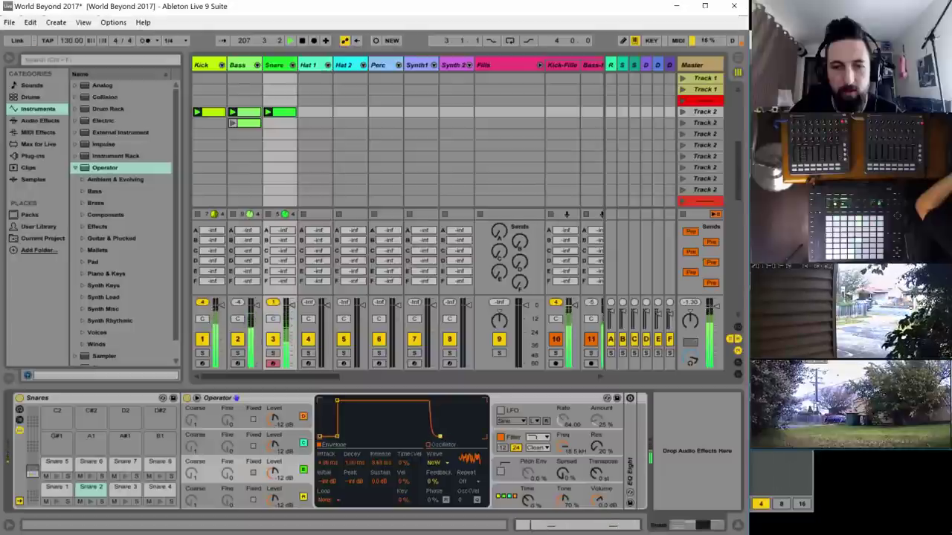
# - Audition oscillator B alone with oscillators A, C and D switched off, and switch all three back on
pyautogui.click(303, 496)
pyautogui.click(303, 443)
pyautogui.click(302, 417)
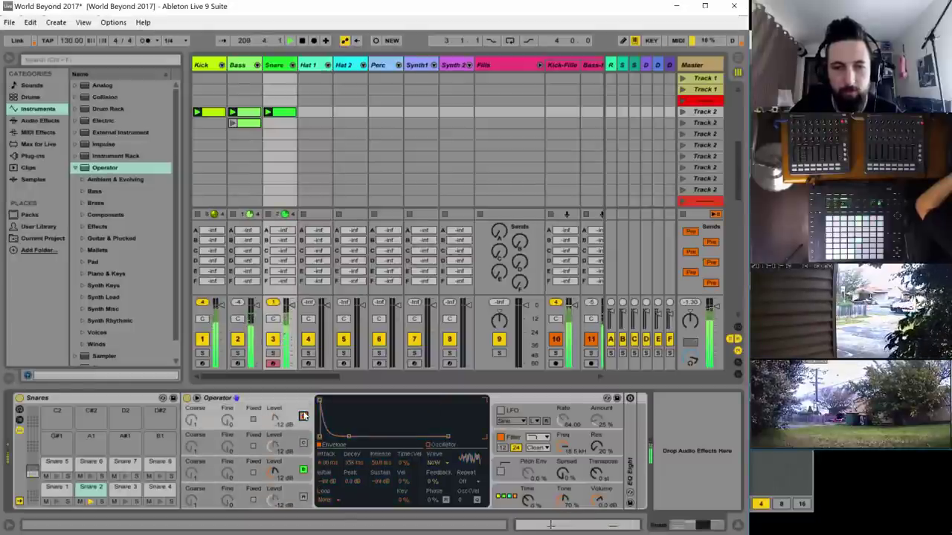
pyautogui.click(302, 416)
pyautogui.click(303, 496)
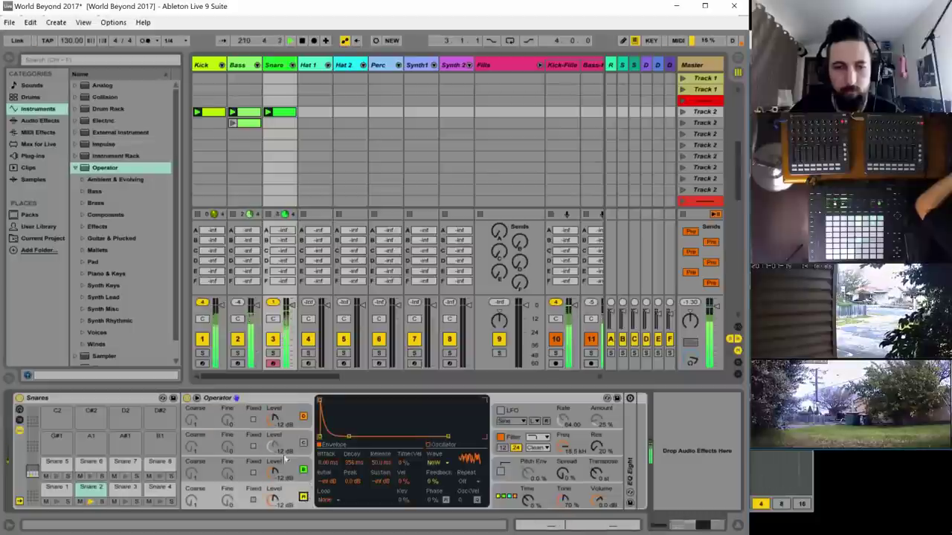
pyautogui.click(302, 444)
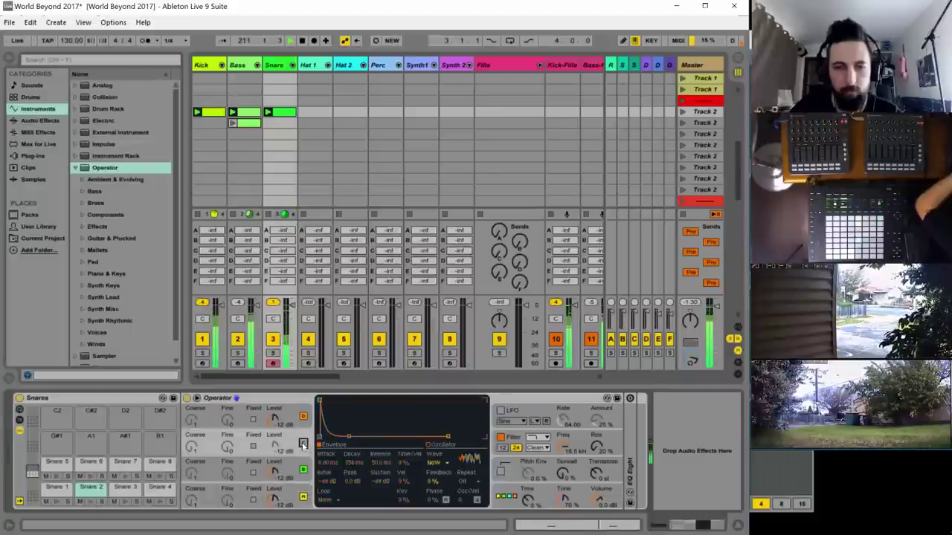
# - Shorten oscillator B's release further so its noise burst cuts off almost instantly
pyautogui.click(286, 502)
pyautogui.click(290, 468)
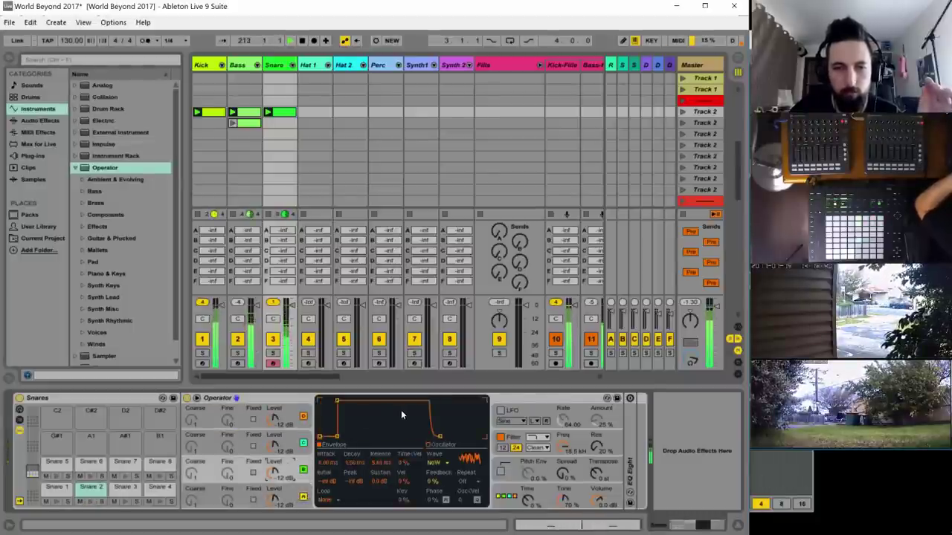
pyautogui.moveTo(380, 462)
pyautogui.mouseDown()
pyautogui.moveTo(380, 446)
pyautogui.moveTo(379, 463)
pyautogui.mouseUp()
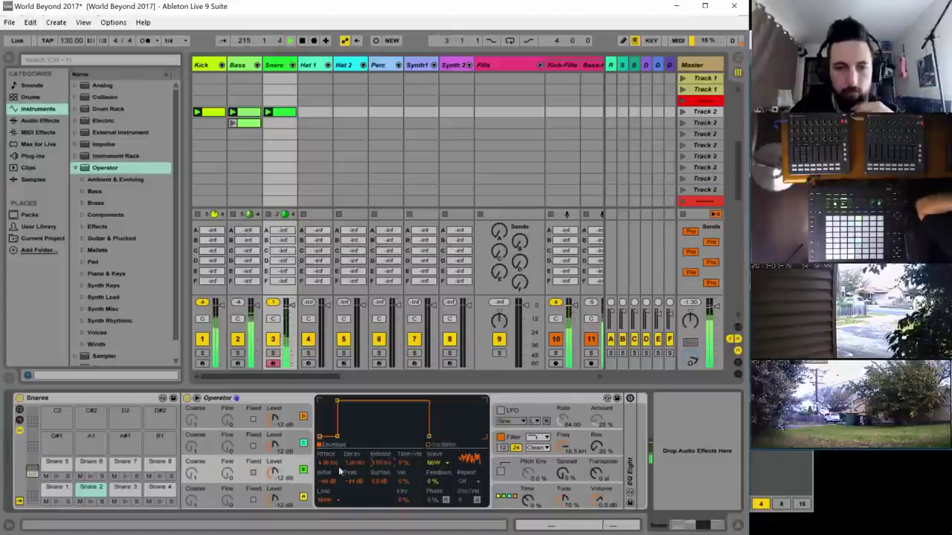
# - Give oscillator C's envelope full sustain and a longer attack than oscillator B's, placing its noise burst after B's
pyautogui.click(289, 440)
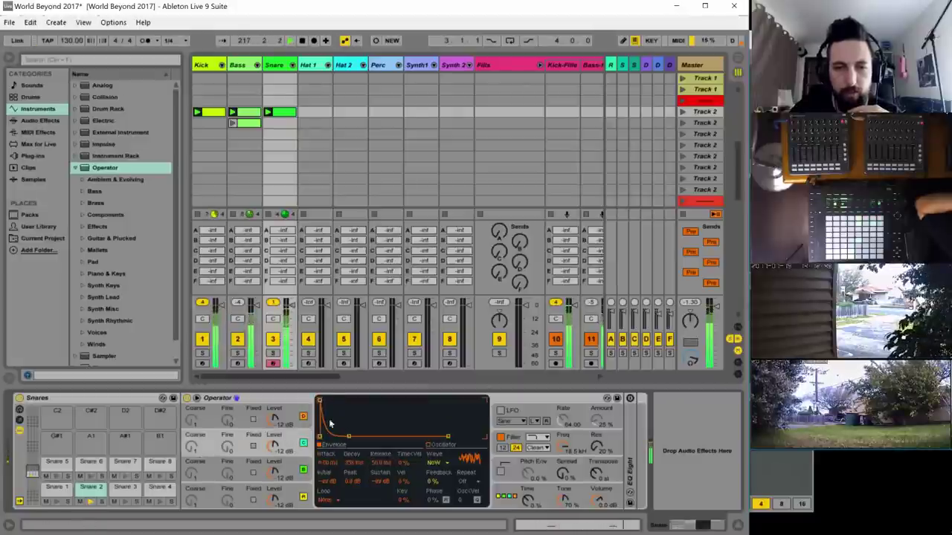
pyautogui.moveTo(319, 400); pyautogui.dragTo(392, 402)
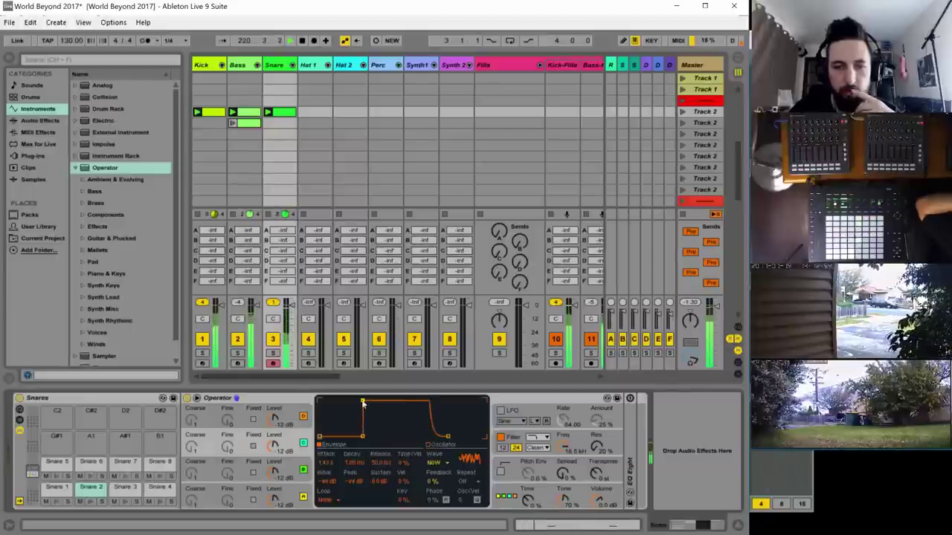
pyautogui.moveTo(362, 402); pyautogui.dragTo(349, 436)
# - Set the envelope loop mode to Trigger on oscillators A, B and C, and give C a -8.6 dB level and about 6.5 ms release
pyautogui.click(329, 500)
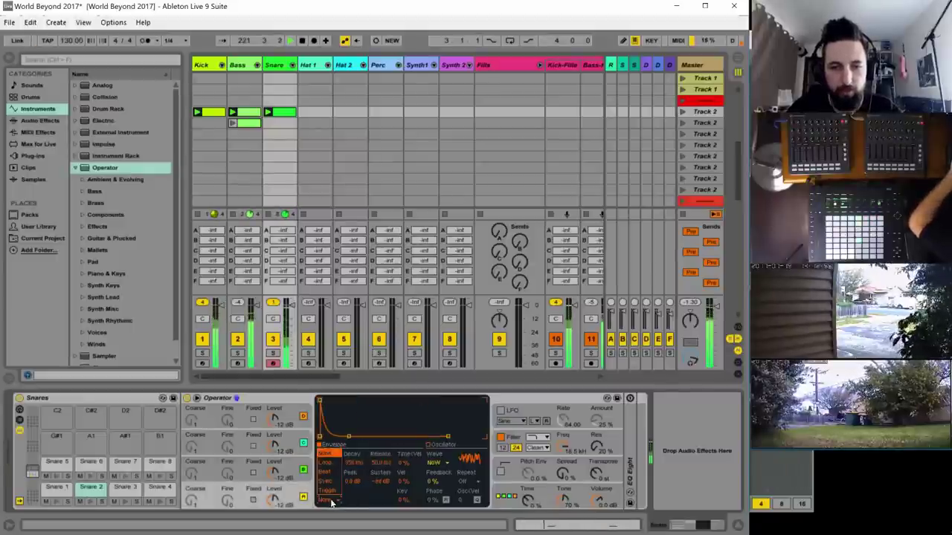
pyautogui.click(329, 490)
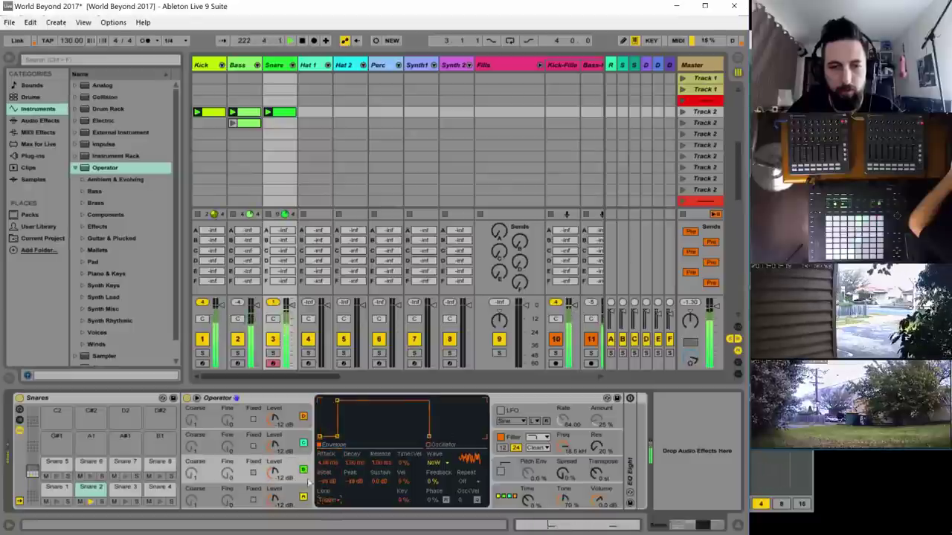
pyautogui.click(292, 446)
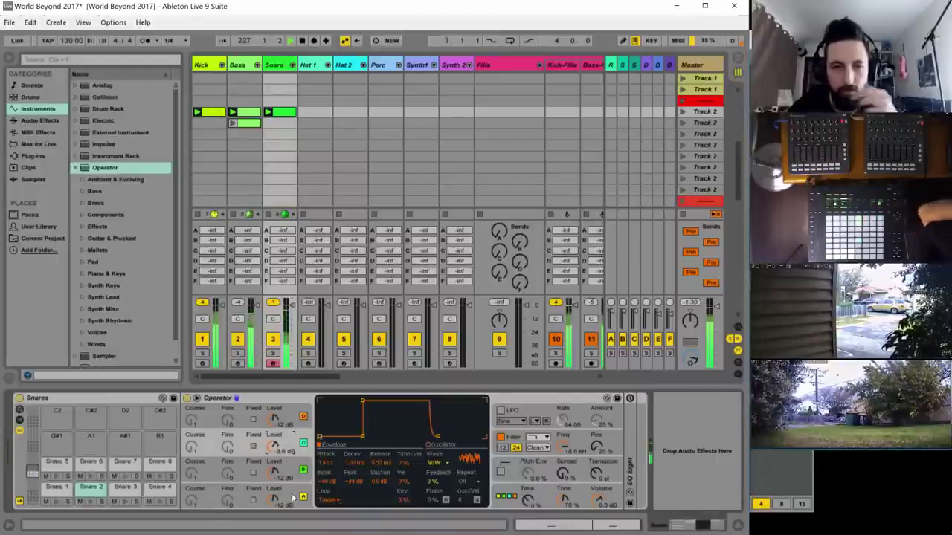
# - Tighten oscillator A's envelope with a shorter release and a shorter decay that falls to no sustain
pyautogui.click(290, 465)
pyautogui.click(288, 492)
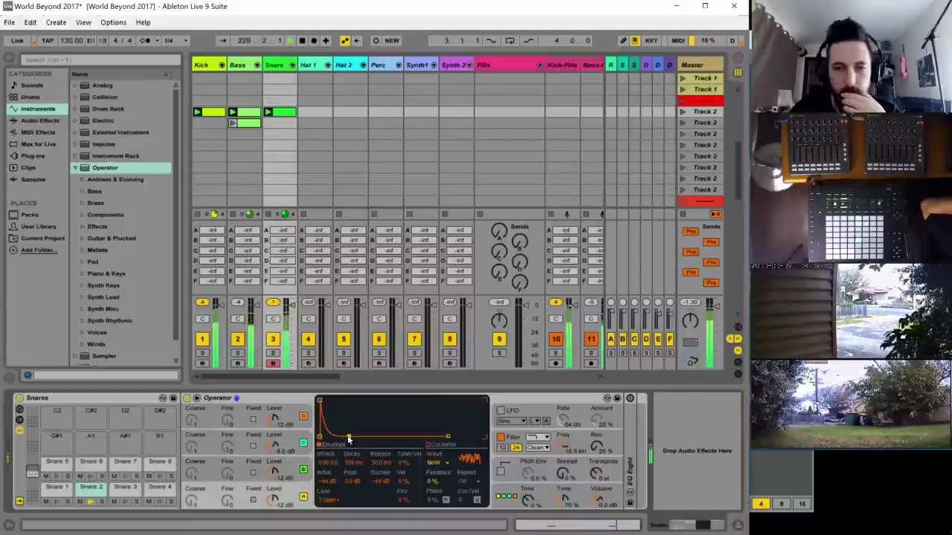
pyautogui.moveTo(348, 438); pyautogui.dragTo(351, 401)
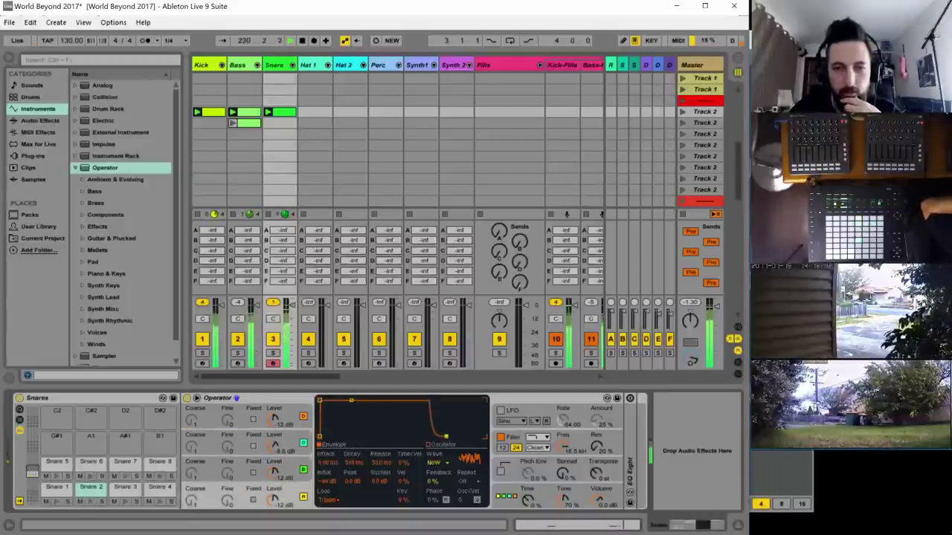
pyautogui.moveTo(445, 437); pyautogui.dragTo(429, 437)
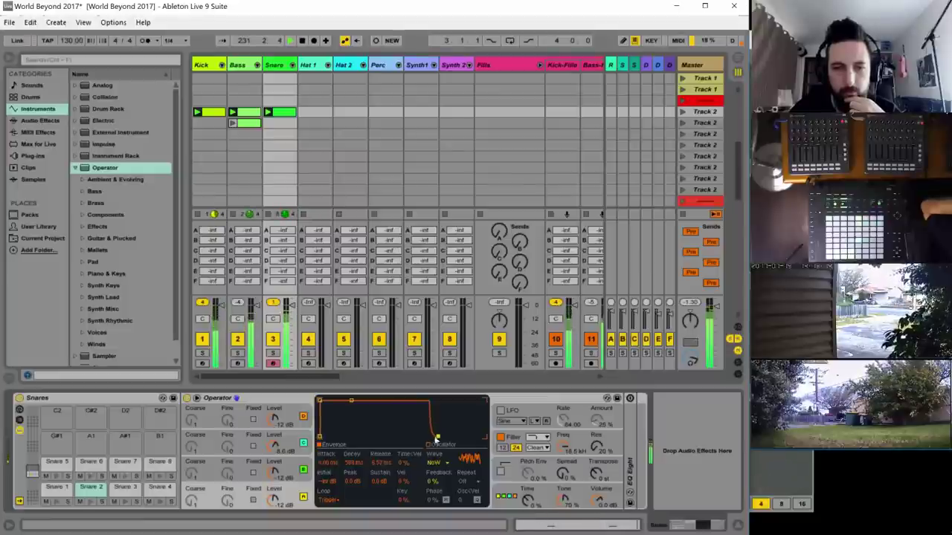
pyautogui.moveTo(349, 402); pyautogui.dragTo(351, 437)
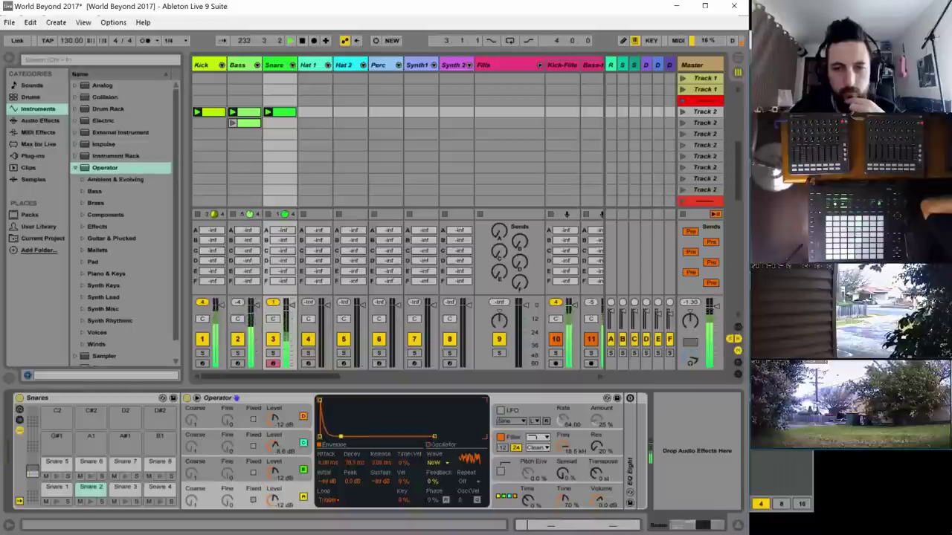
# - Shorten oscillator C's attack to about 16 ms and solo the Snare track
pyautogui.click(290, 438)
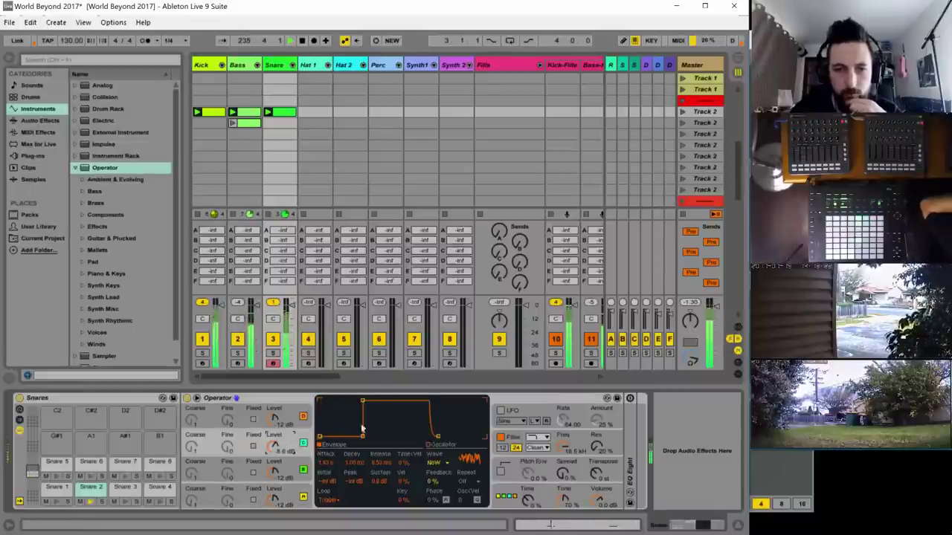
pyautogui.moveTo(362, 429)
pyautogui.mouseDown()
pyautogui.moveTo(375, 429)
pyautogui.moveTo(334, 429)
pyautogui.moveTo(344, 429)
pyautogui.mouseUp()
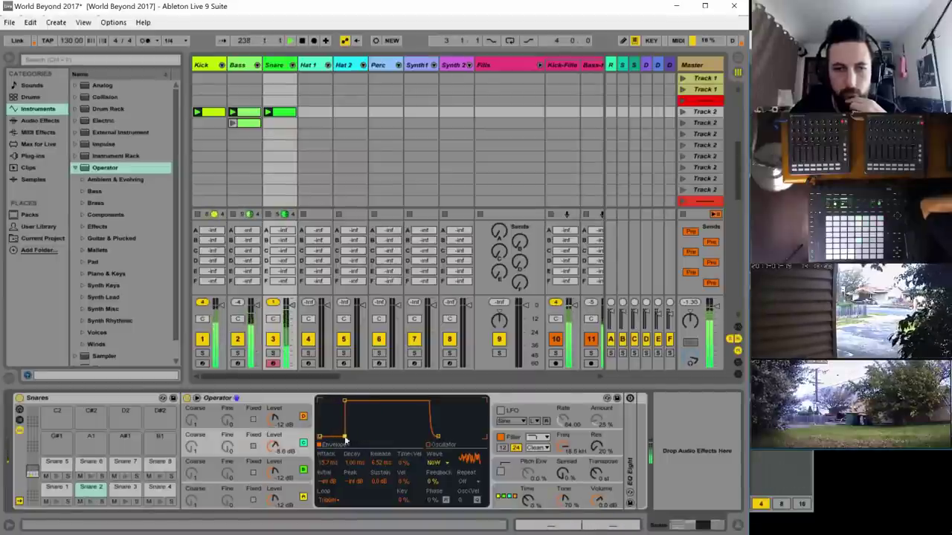
pyautogui.click(273, 353)
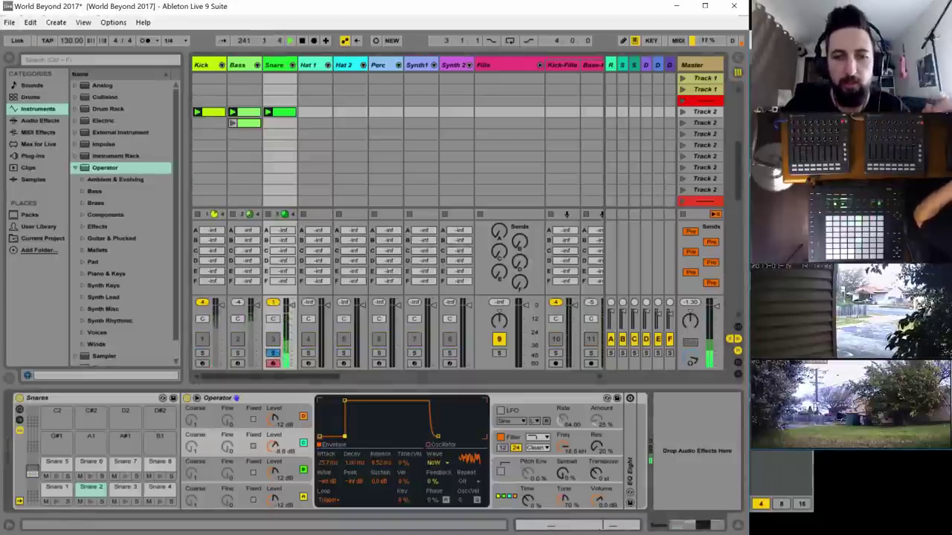
# - Fine-tune the burst timing with attacks of about 27 ms on oscillator C and about 4 ms on oscillator B
pyautogui.click(295, 467)
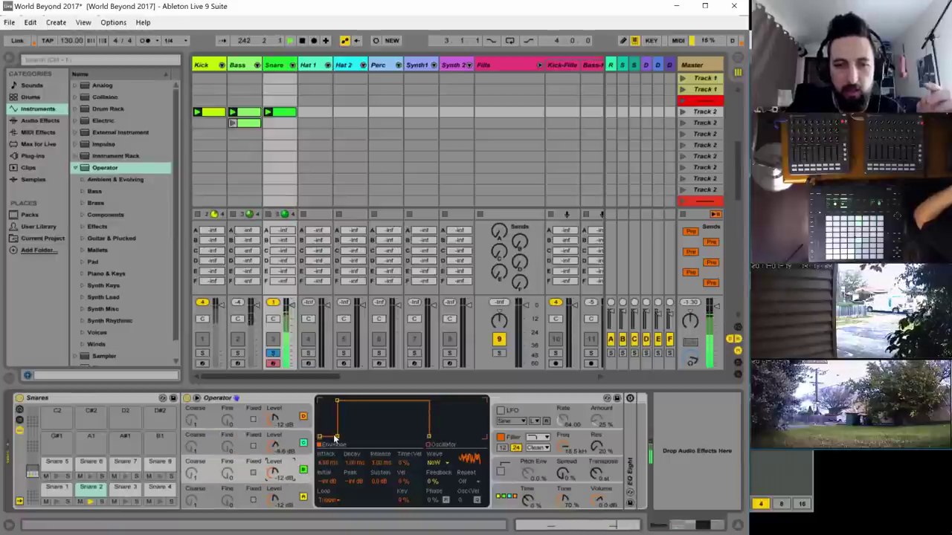
pyautogui.click(298, 436)
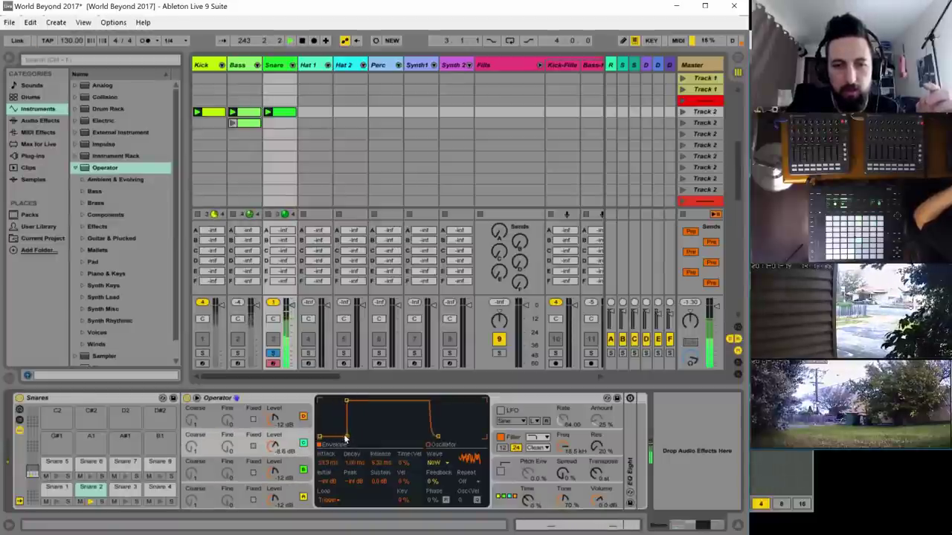
pyautogui.moveTo(345, 437); pyautogui.dragTo(348, 437)
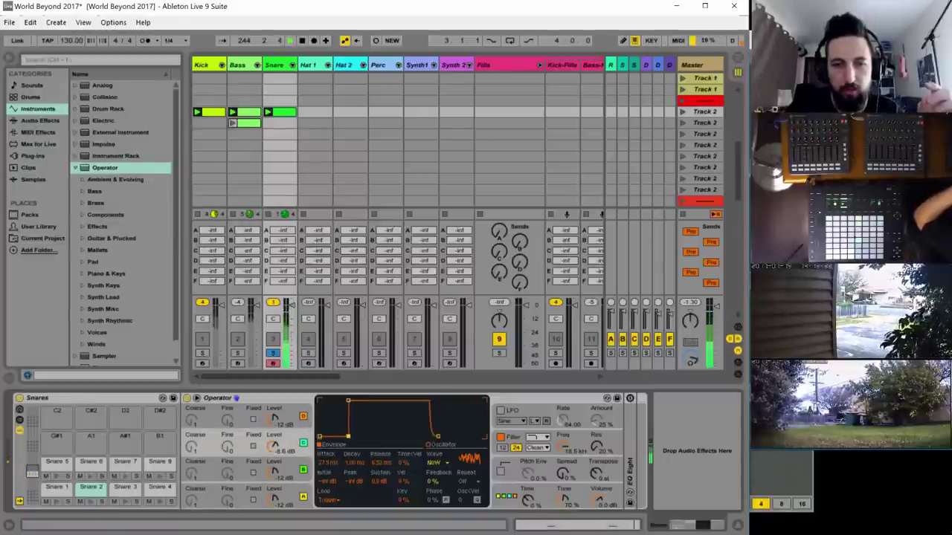
pyautogui.click(277, 470)
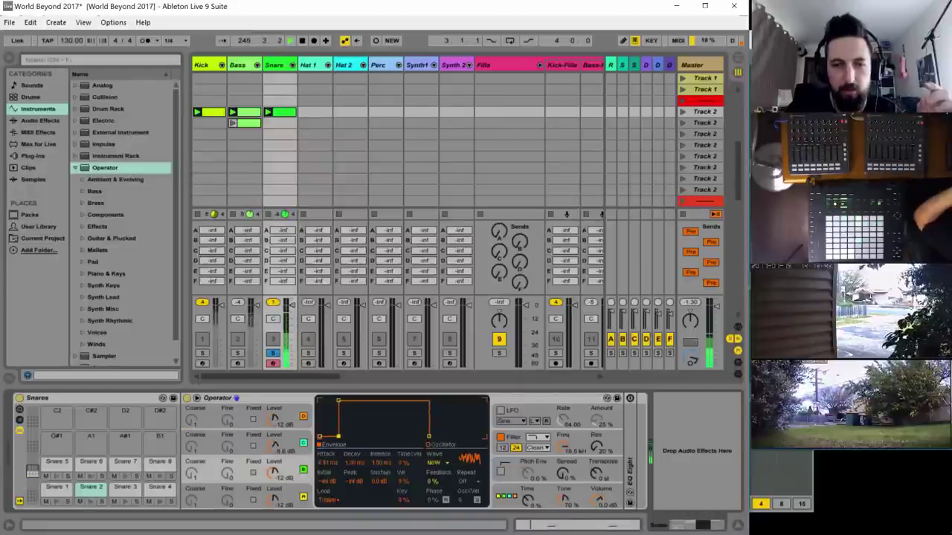
pyautogui.moveTo(338, 436); pyautogui.dragTo(337, 435)
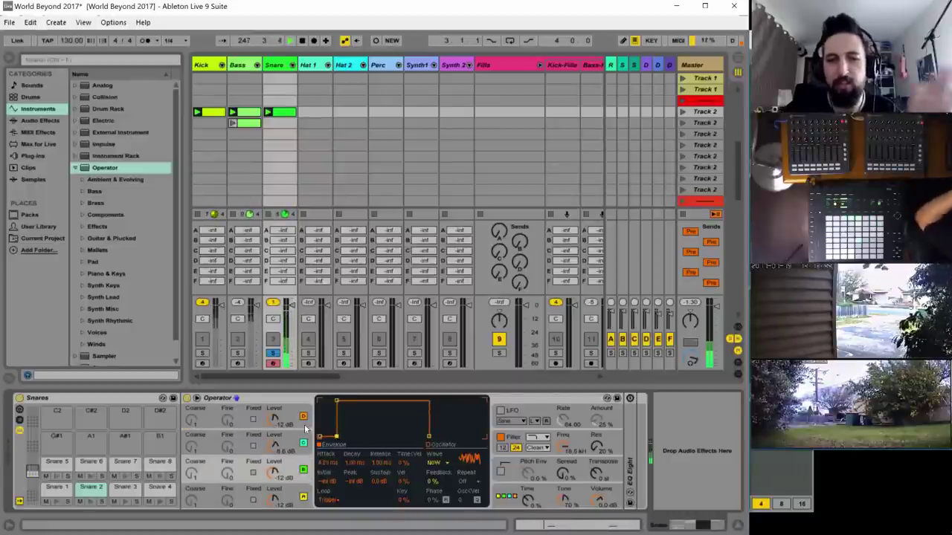
# - Give oscillator D's envelope full sustain, an attack longer than oscillator C's and a release of about 116 ms
pyautogui.click(298, 419)
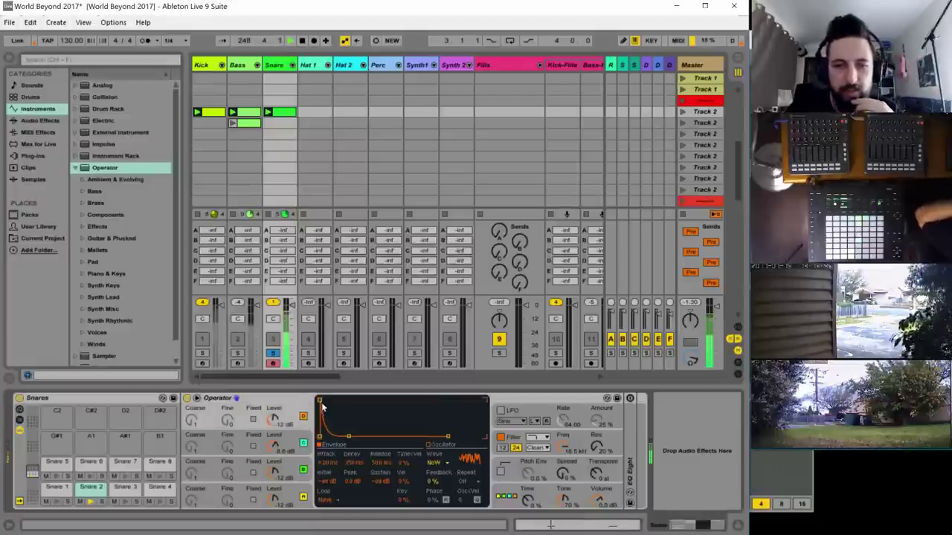
pyautogui.moveTo(321, 406); pyautogui.dragTo(352, 401)
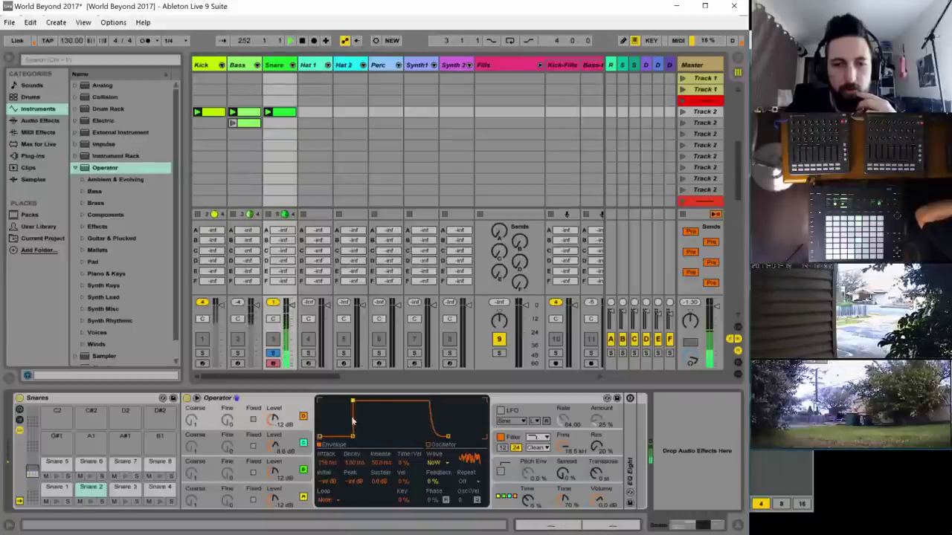
pyautogui.moveTo(354, 439); pyautogui.dragTo(361, 436)
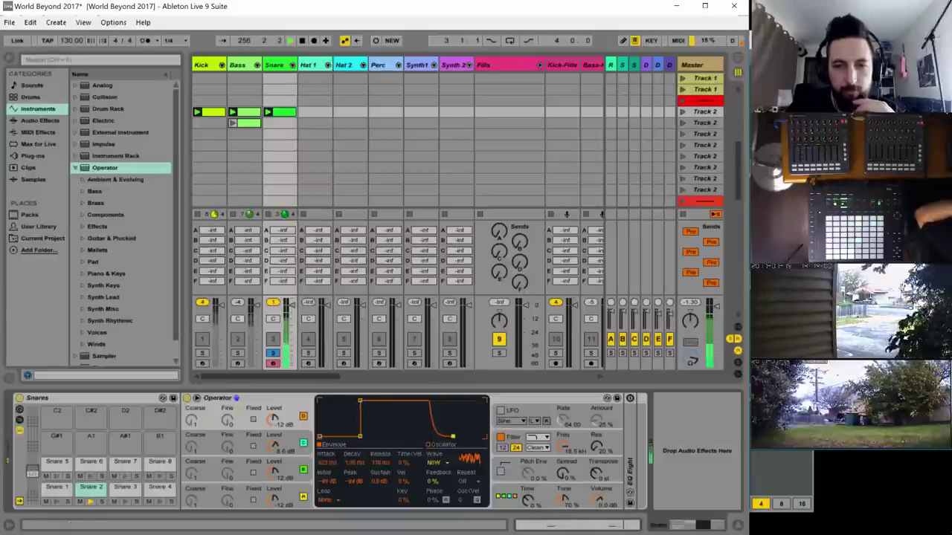
# - Set oscillator D's envelope loop mode to Trigger, lengthen its release and shorten its attack to about 47 ms
pyautogui.moveTo(452, 437); pyautogui.dragTo(464, 436)
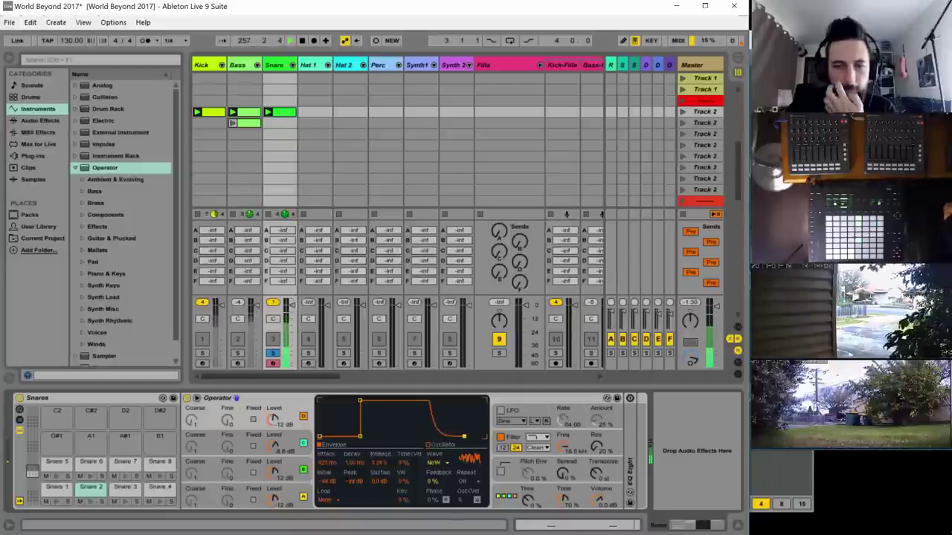
pyautogui.click(328, 499)
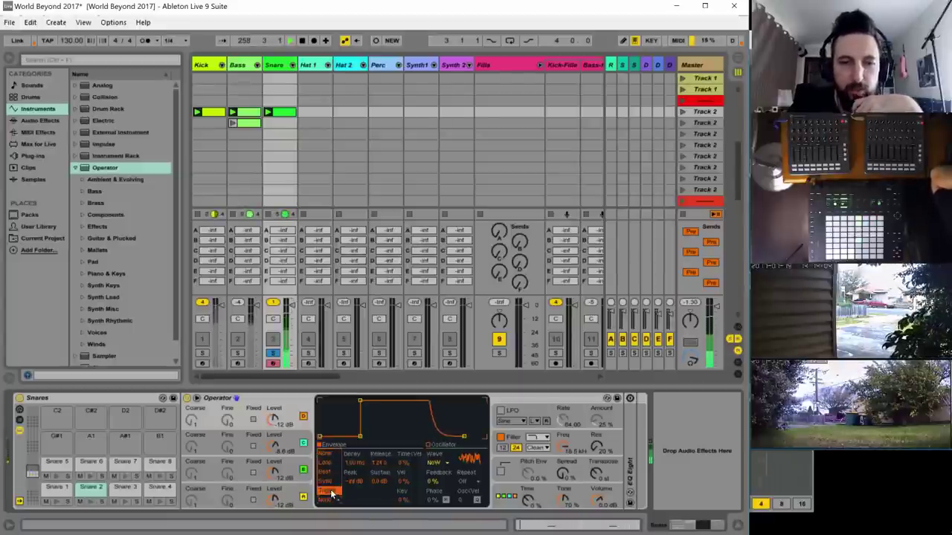
pyautogui.click(329, 502)
pyautogui.moveTo(463, 436); pyautogui.dragTo(454, 437)
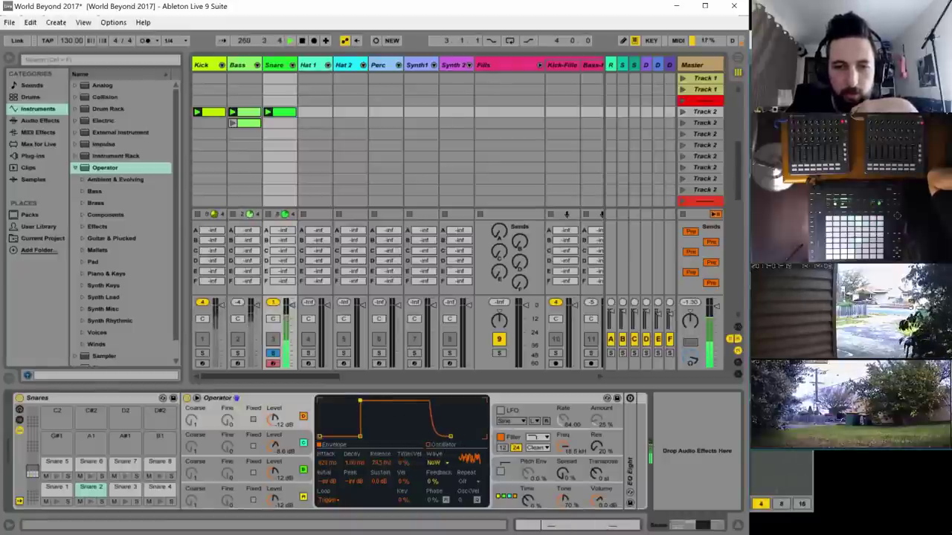
pyautogui.moveTo(358, 435); pyautogui.dragTo(349, 437)
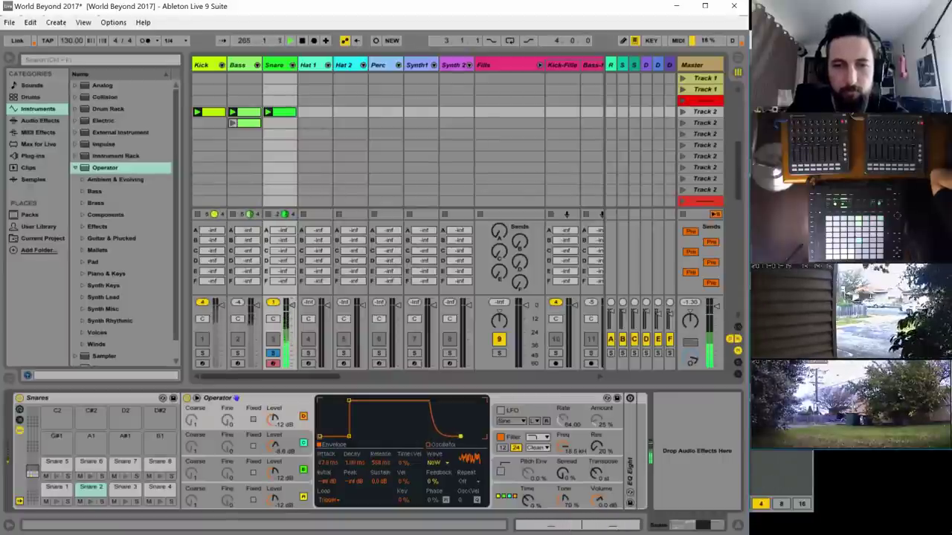
# - Shorten the envelope attacks of oscillators C and B, and briefly check the snare against the full mix
pyautogui.click(298, 444)
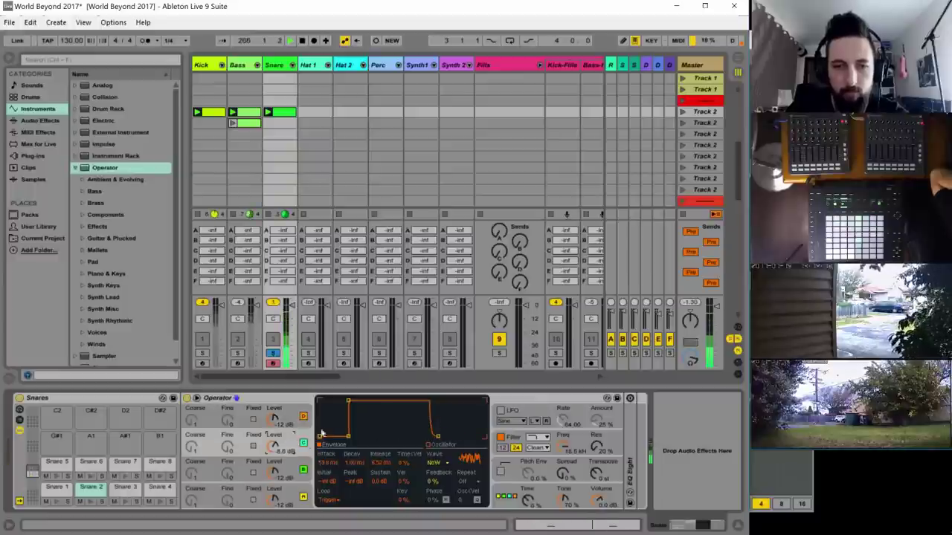
pyautogui.moveTo(351, 439); pyautogui.dragTo(339, 436)
pyautogui.click(301, 459)
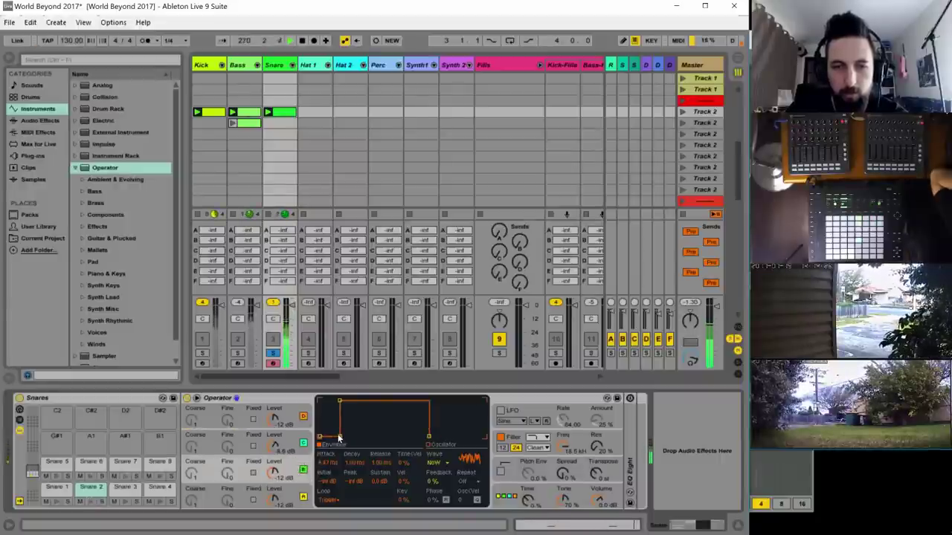
pyautogui.moveTo(338, 439); pyautogui.dragTo(335, 438)
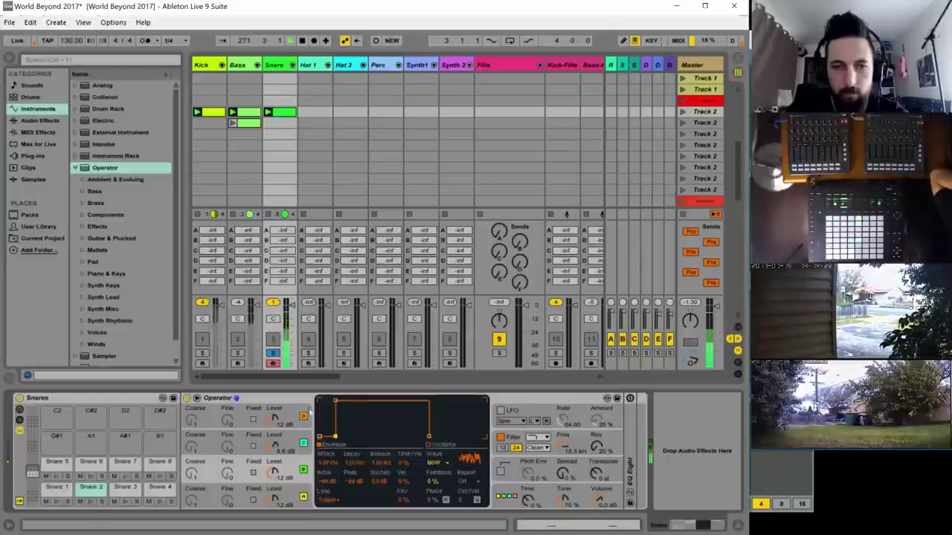
pyautogui.click(273, 355)
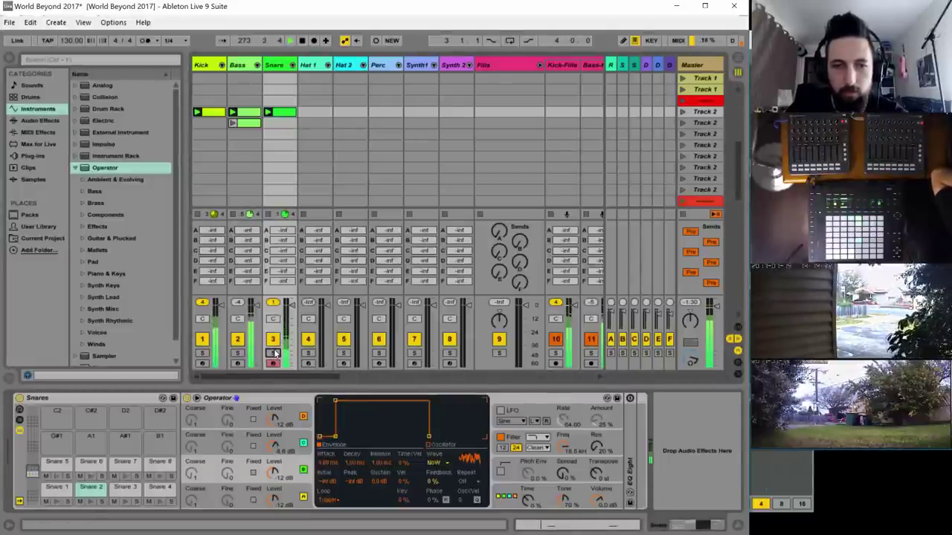
pyautogui.click(274, 354)
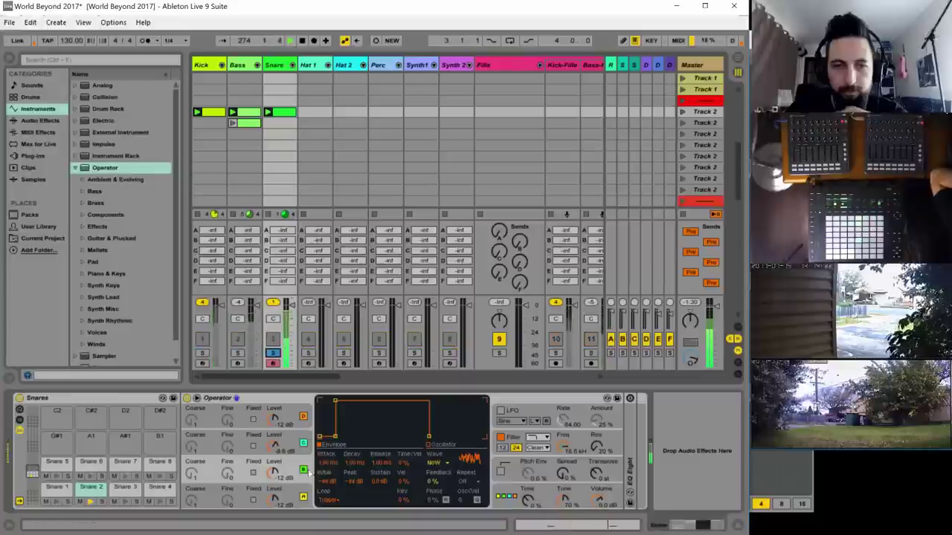
# - Lengthen oscillator A's decay slightly to about 213 ms and unsolo the Snare track
pyautogui.click(276, 498)
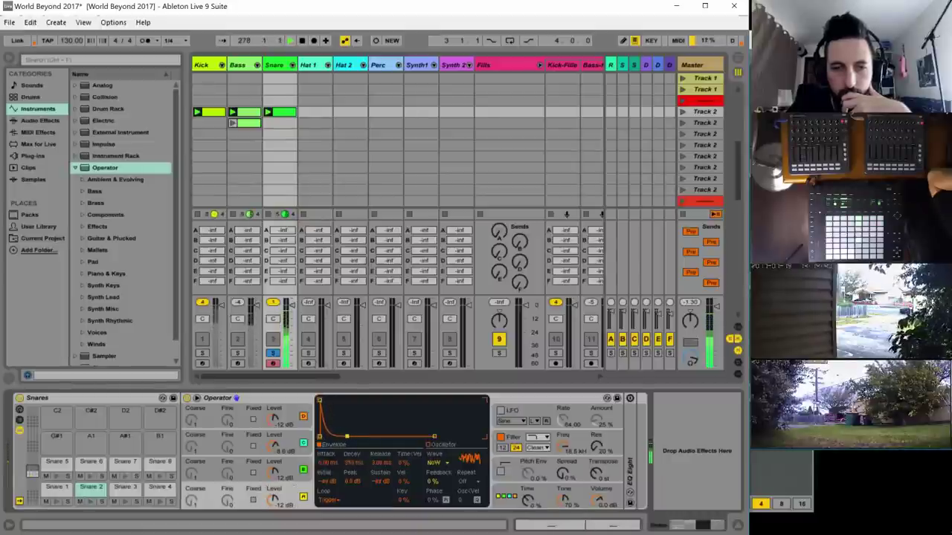
pyautogui.moveTo(346, 436); pyautogui.dragTo(348, 436)
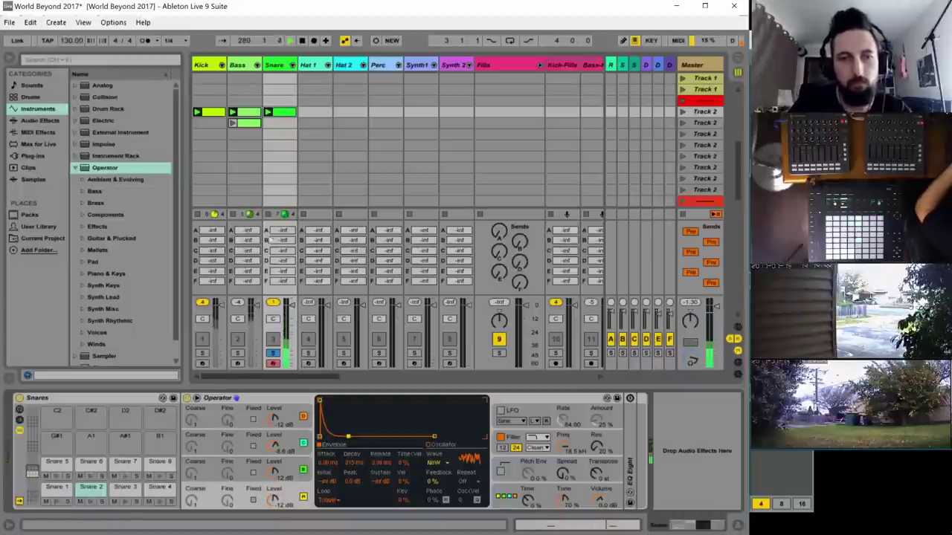
pyautogui.click(274, 354)
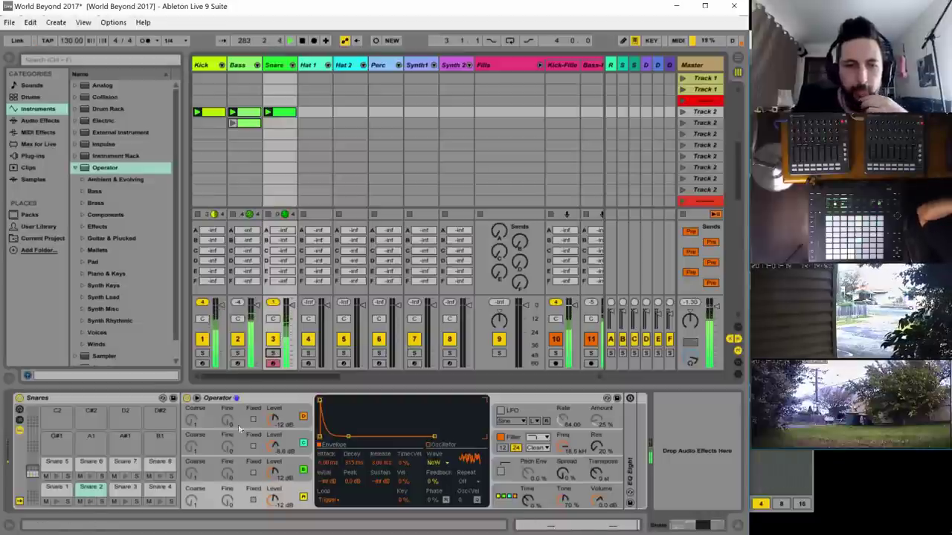
# - Lower oscillator C's level to -13 dB and shorten its envelope release to the minimum
pyautogui.click(292, 436)
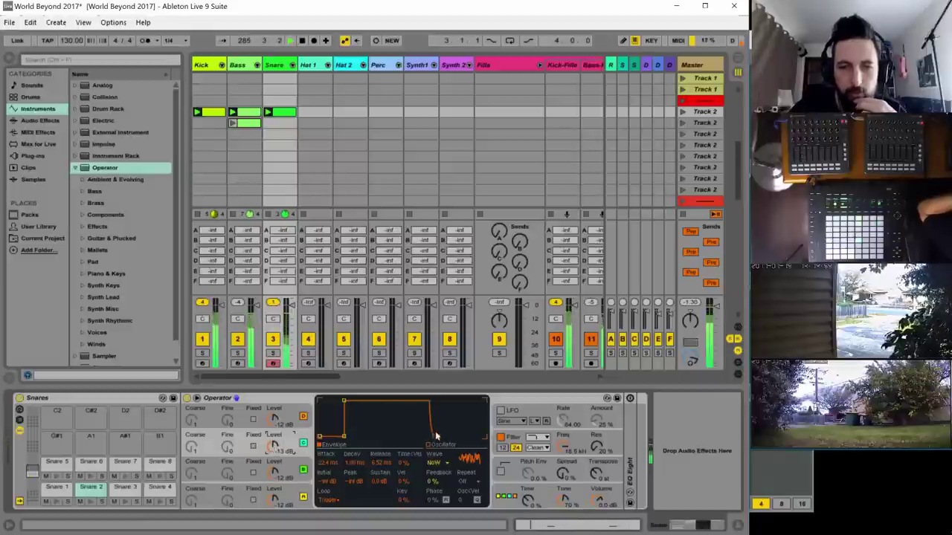
pyautogui.moveTo(379, 470); pyautogui.dragTo(378, 490)
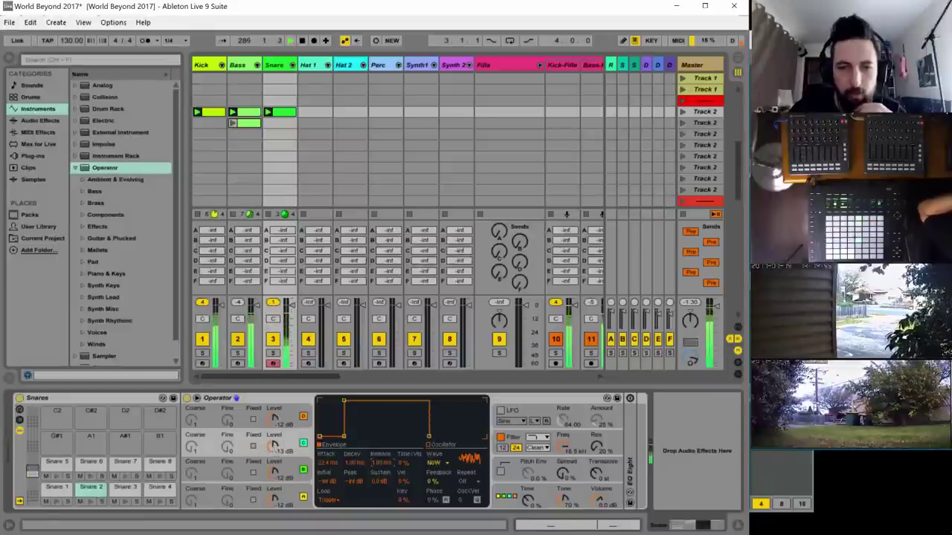
pyautogui.click(298, 468)
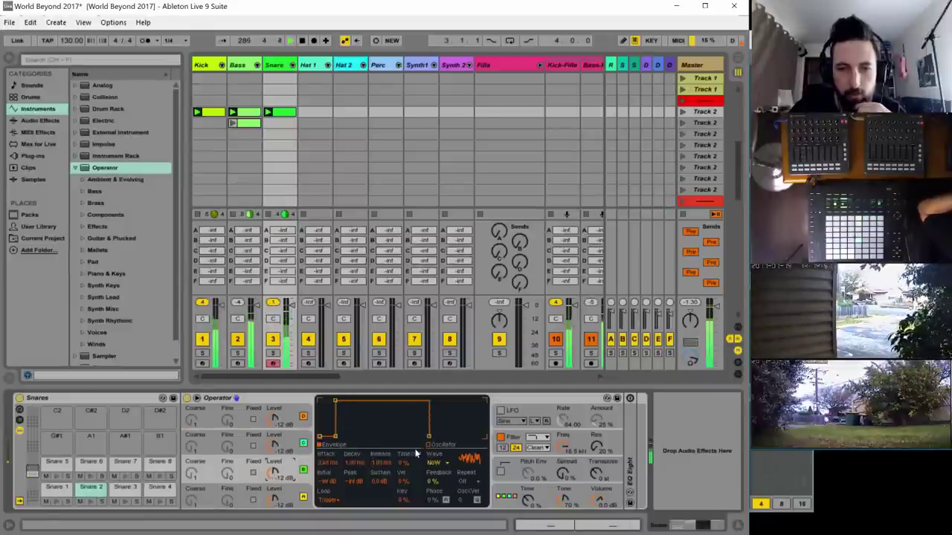
# - Go through the oscillator levels and raise oscillator A to -11 dB
pyautogui.click(289, 418)
pyautogui.click(289, 440)
pyautogui.click(288, 465)
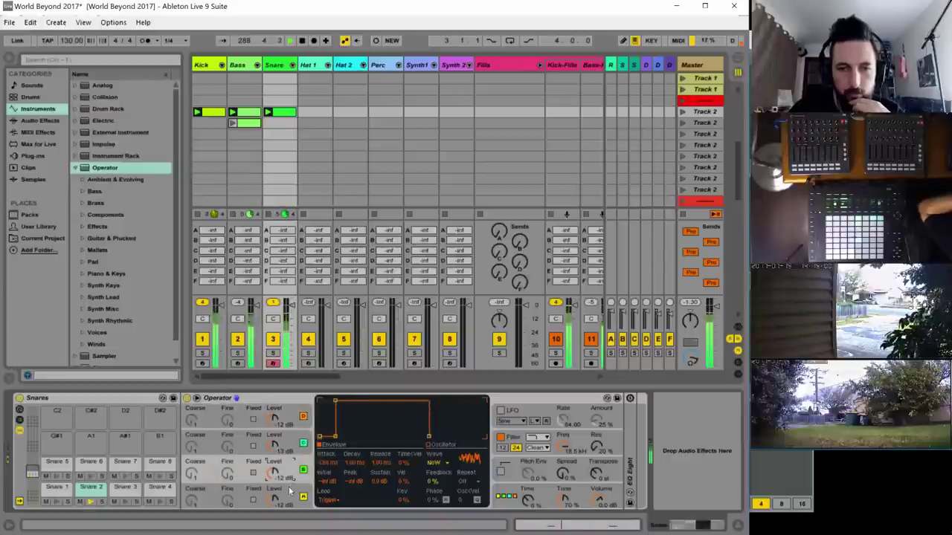
pyautogui.click(287, 492)
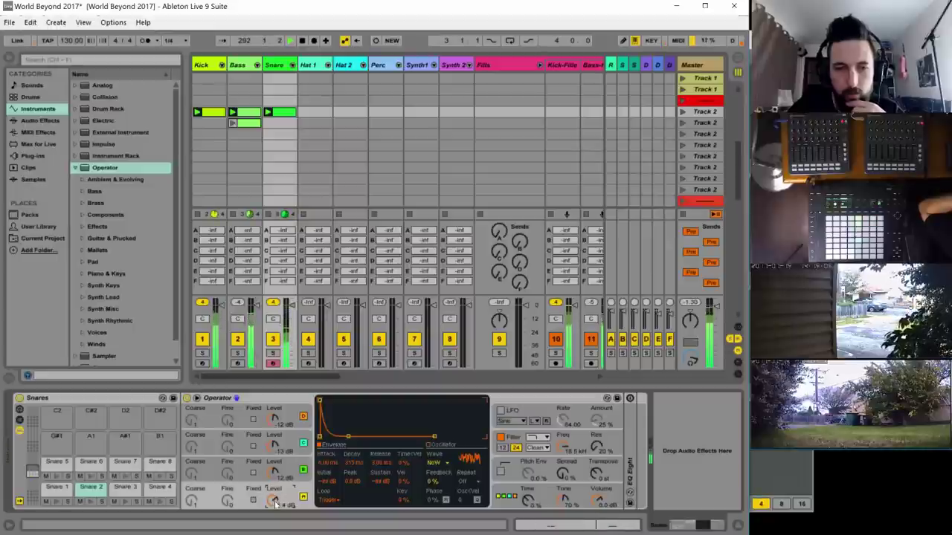
# - Shorten oscillator C's attack to about 3 ms and solo the Snare track
pyautogui.click(283, 414)
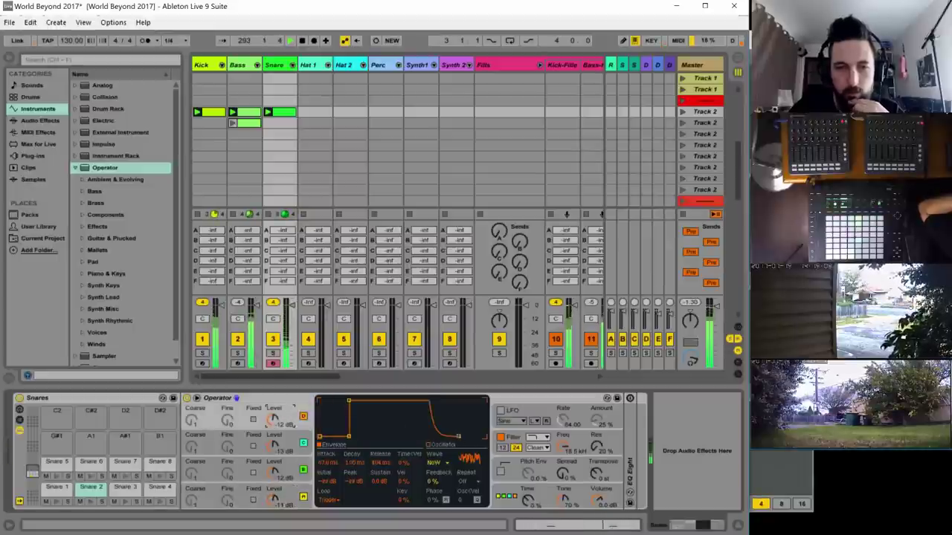
pyautogui.moveTo(458, 436); pyautogui.dragTo(463, 437)
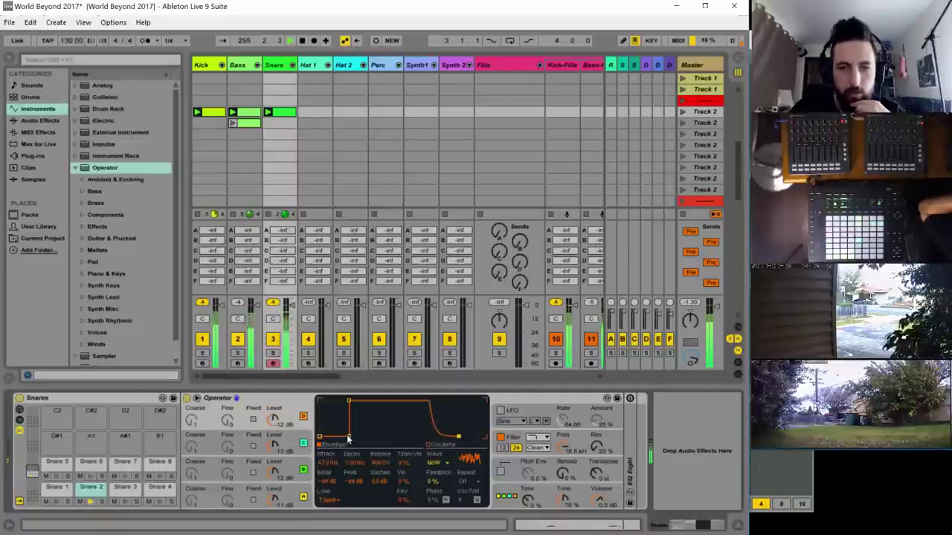
pyautogui.click(298, 443)
pyautogui.moveTo(343, 436); pyautogui.dragTo(336, 437)
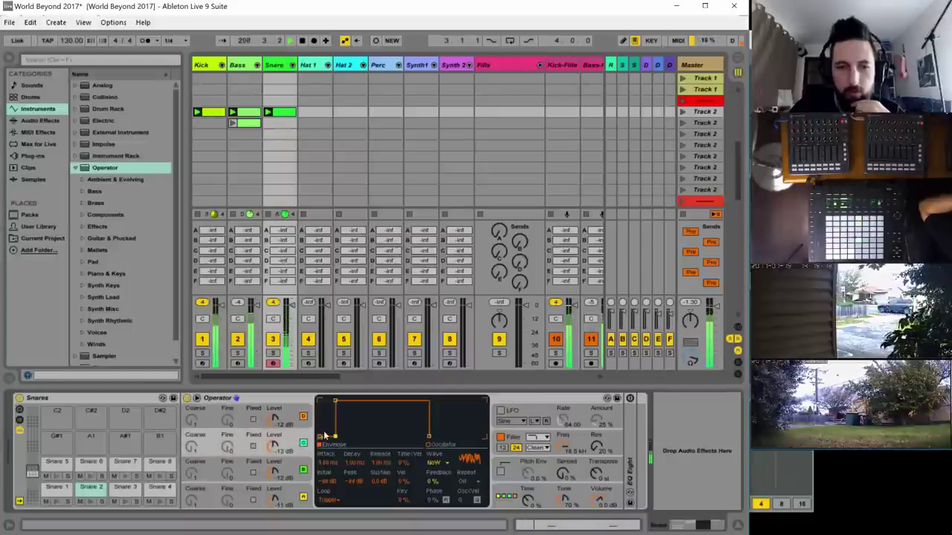
pyautogui.click(273, 353)
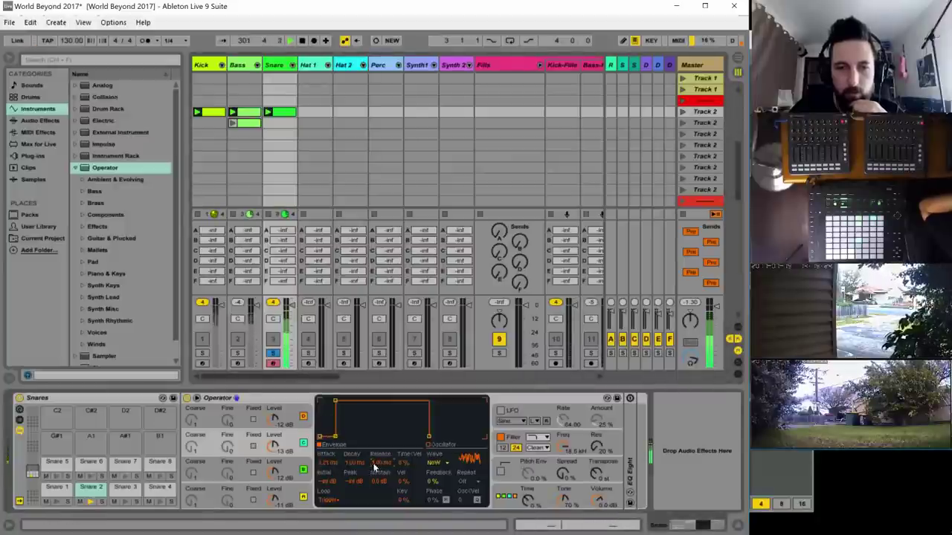
pyautogui.moveTo(379, 480)
pyautogui.mouseDown()
pyautogui.moveTo(379, 496)
pyautogui.moveTo(379, 476)
pyautogui.mouseUp()
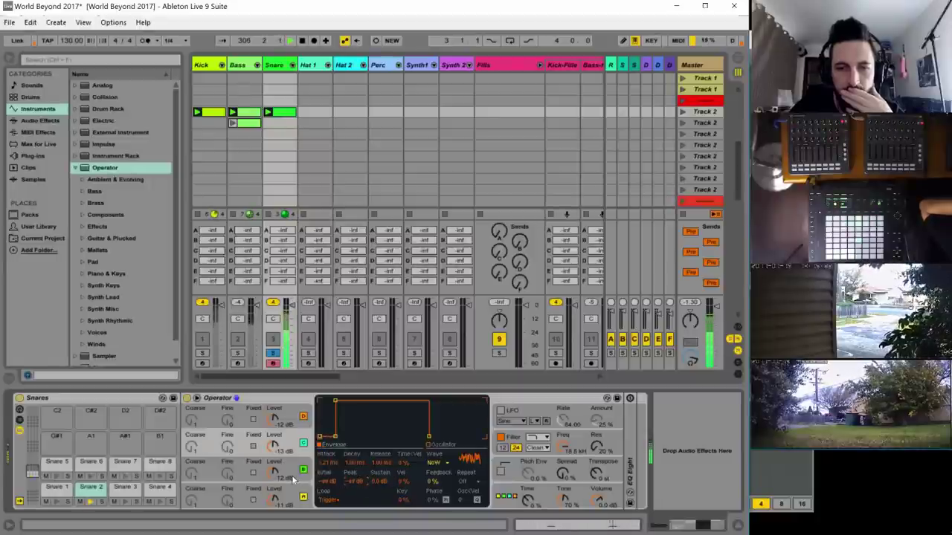
# - Respace the noise bursts with longer attacks on oscillators B and C and a shorter attack on oscillator D
pyautogui.moveTo(335, 400); pyautogui.dragTo(338, 401)
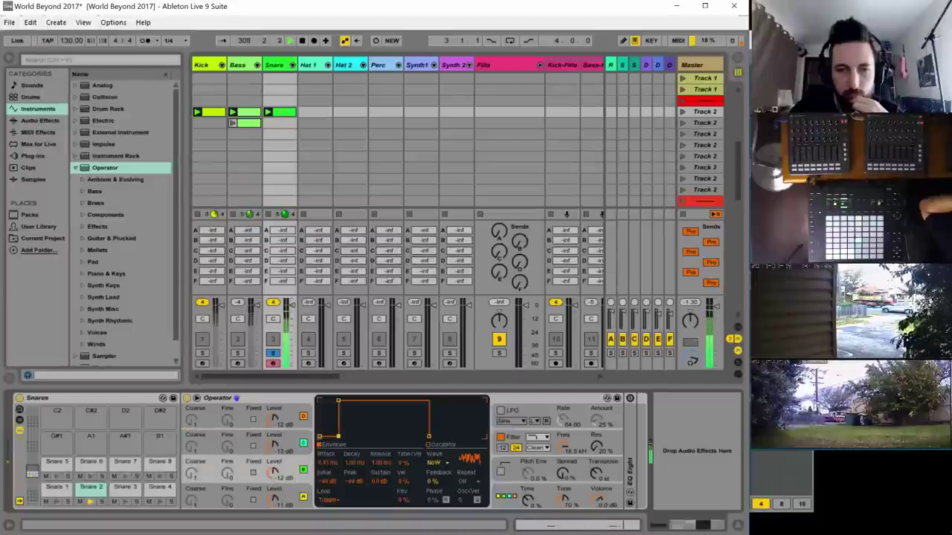
pyautogui.click(295, 437)
pyautogui.moveTo(336, 436); pyautogui.dragTo(345, 437)
pyautogui.click(294, 412)
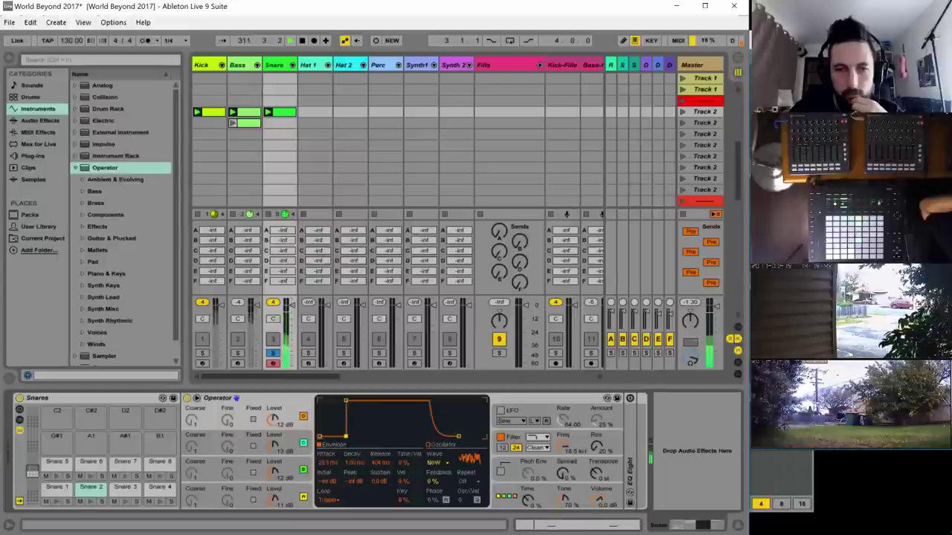
pyautogui.moveTo(459, 437); pyautogui.dragTo(458, 436)
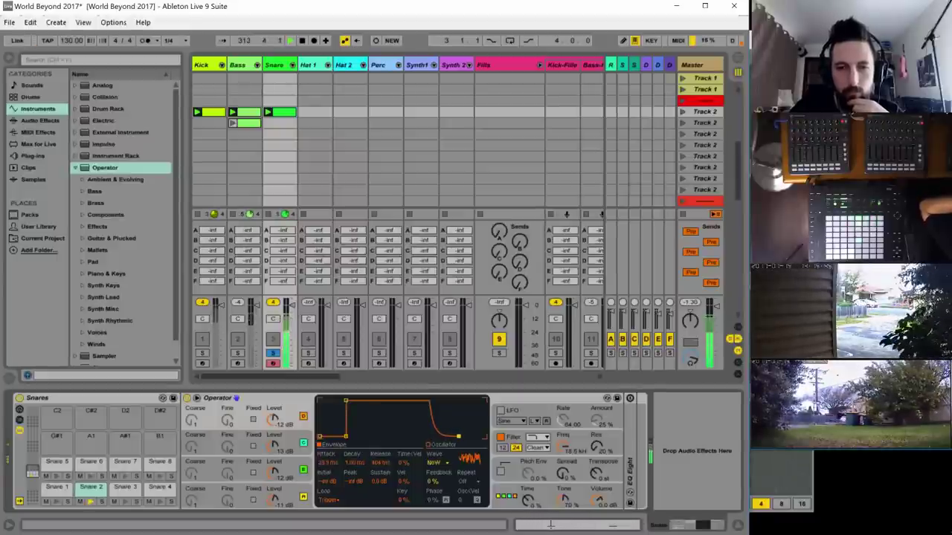
# - Unfold the EQ Eight after Operator and make band 1 a 12 dB low cut at about 1.1 kHz with a resonant peak
pyautogui.doubleClick(629, 397)
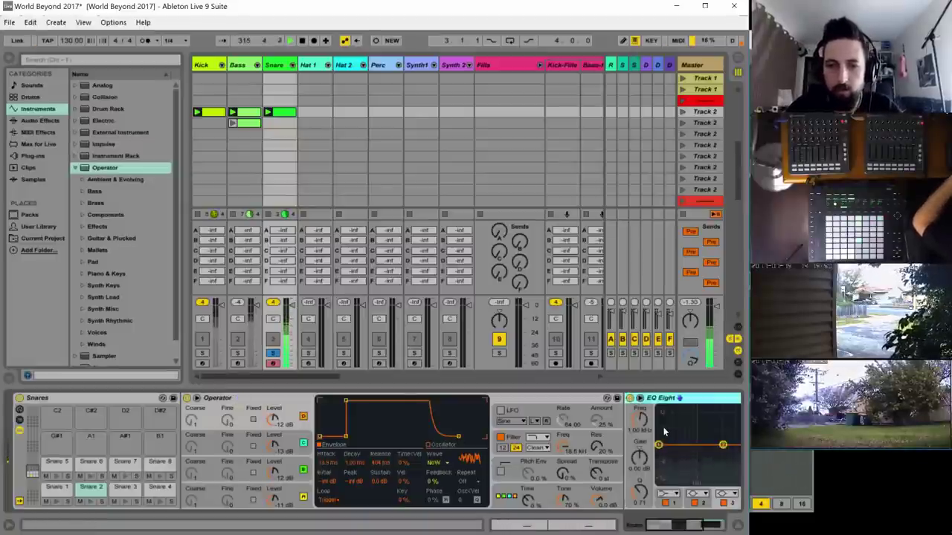
pyautogui.hscroll(3, 663, 430)
pyautogui.click(401, 445)
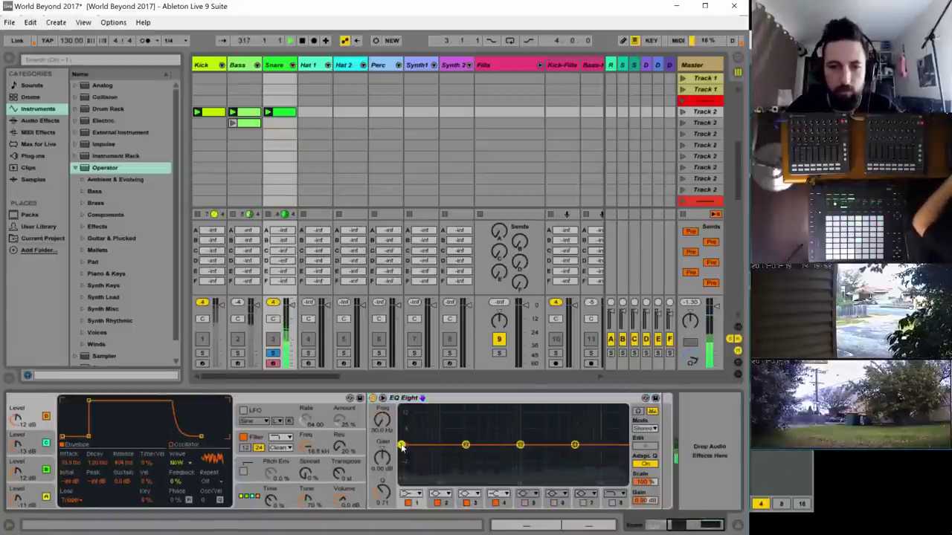
pyautogui.click(409, 493)
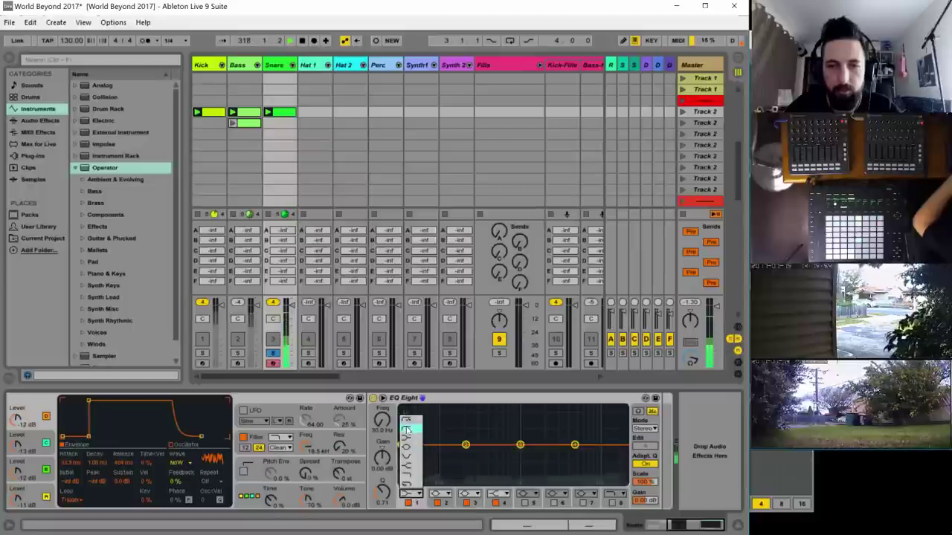
pyautogui.click(406, 430)
pyautogui.moveTo(403, 445); pyautogui.dragTo(524, 434)
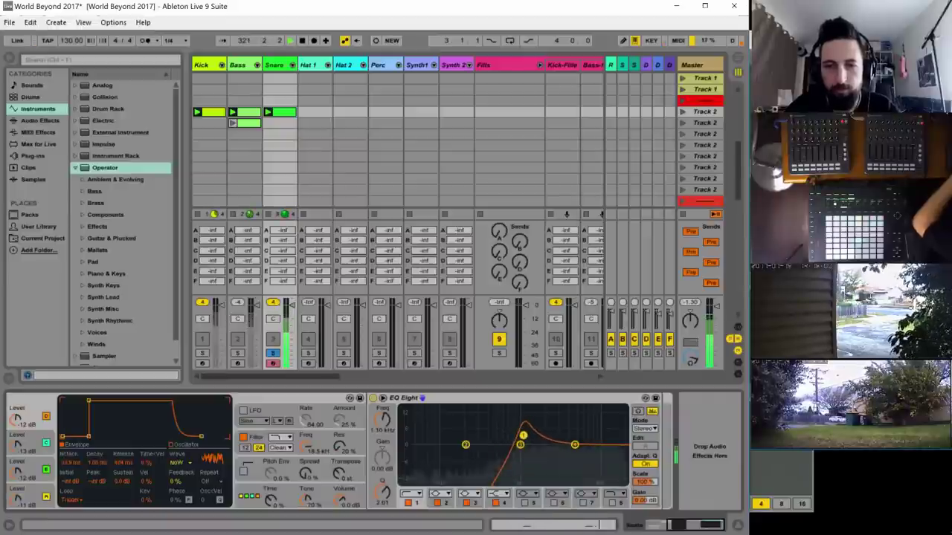
# - Make EQ Eight band 4 a 12 dB high cut at about 9.67 kHz with a Q of about 0.47
pyautogui.click(498, 494)
pyautogui.click(498, 475)
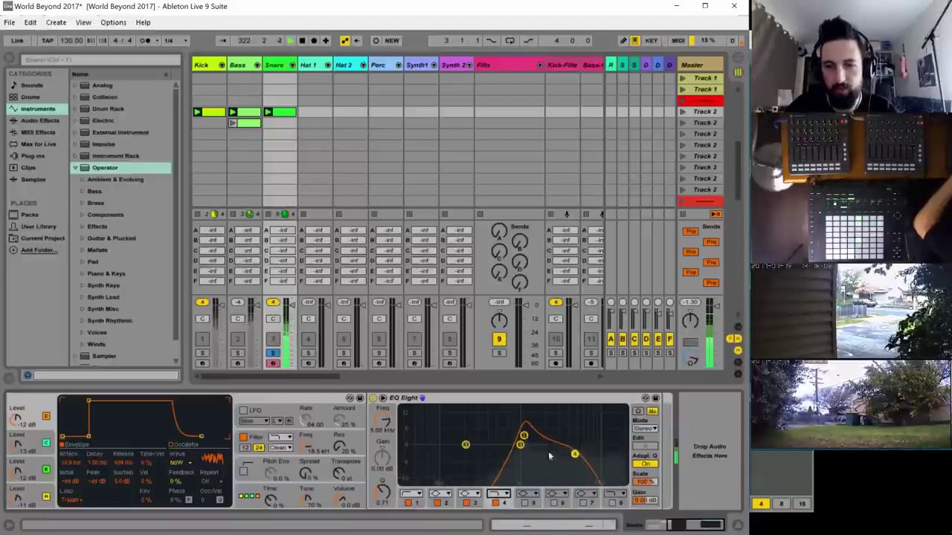
pyautogui.moveTo(573, 454); pyautogui.dragTo(597, 458)
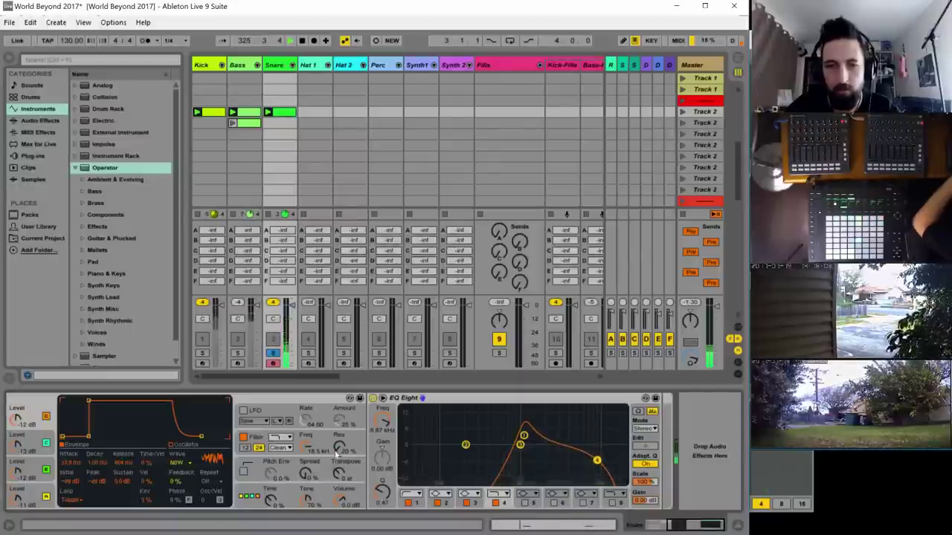
# - Lower the snare Operator's filter cutoff to about 1.52 kHz and reshape the filter envelope with longer attack and decay
pyautogui.moveTo(699, 524); pyautogui.dragTo(679, 524)
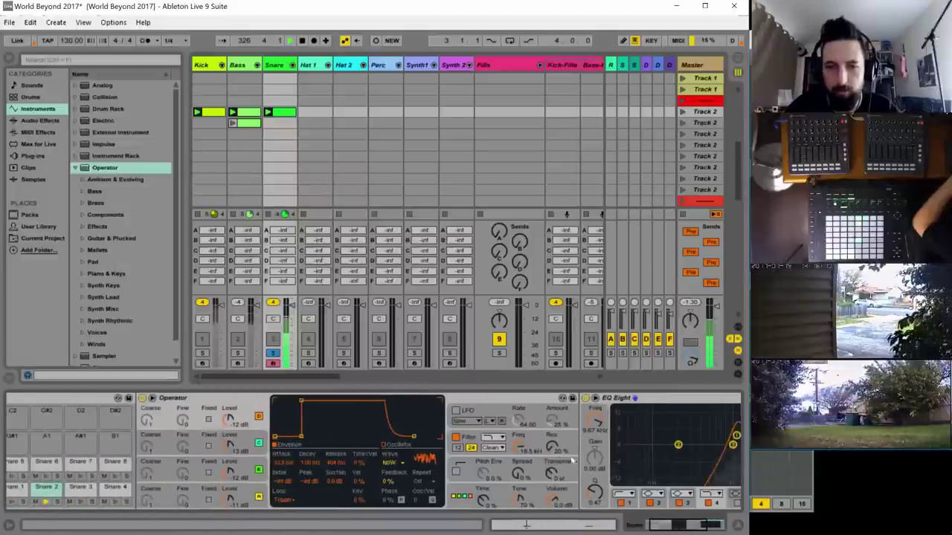
pyautogui.moveTo(519, 445); pyautogui.dragTo(518, 497)
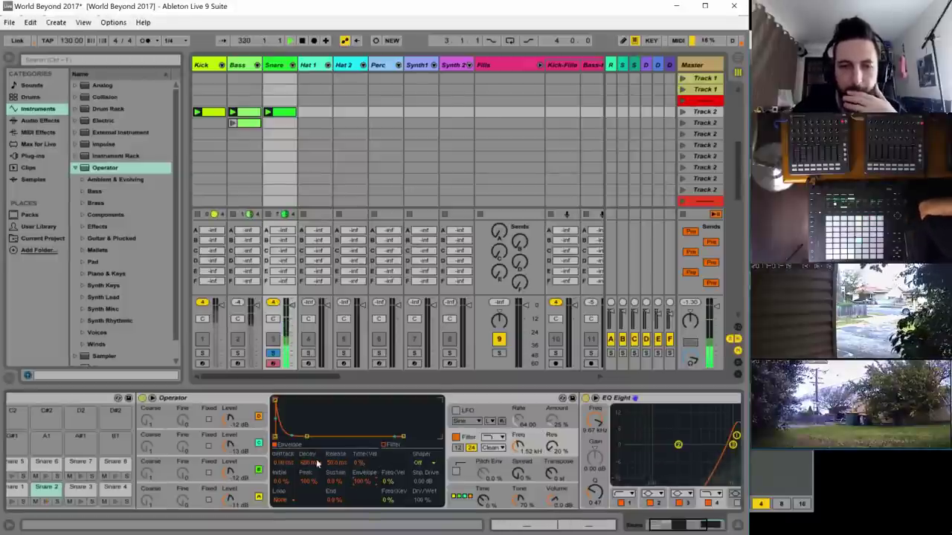
pyautogui.moveTo(310, 463); pyautogui.dragTo(273, 469)
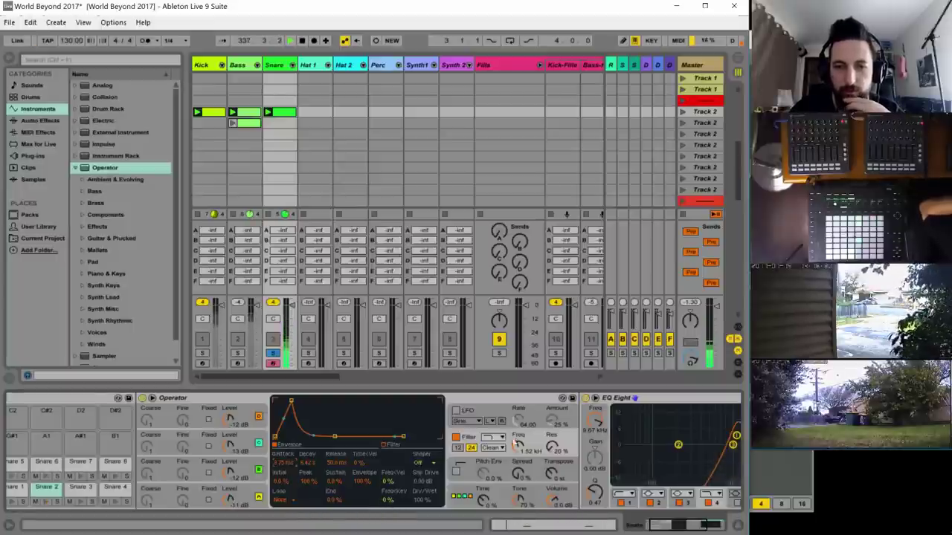
# - Switch the filter circuit to MS2 with added drive, cutoff at about 6.67 kHz and resonance at 37%
pyautogui.click(493, 448)
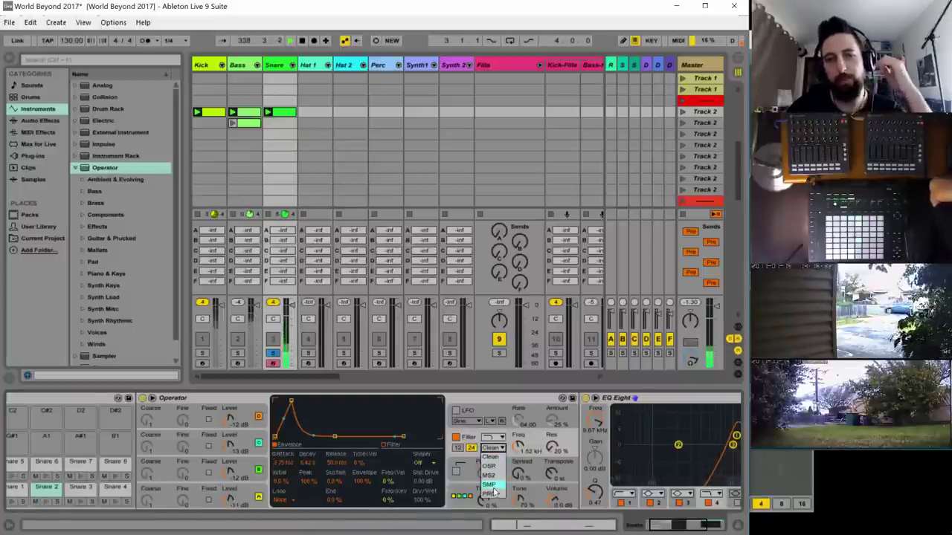
pyautogui.click(501, 462)
pyautogui.click(394, 462)
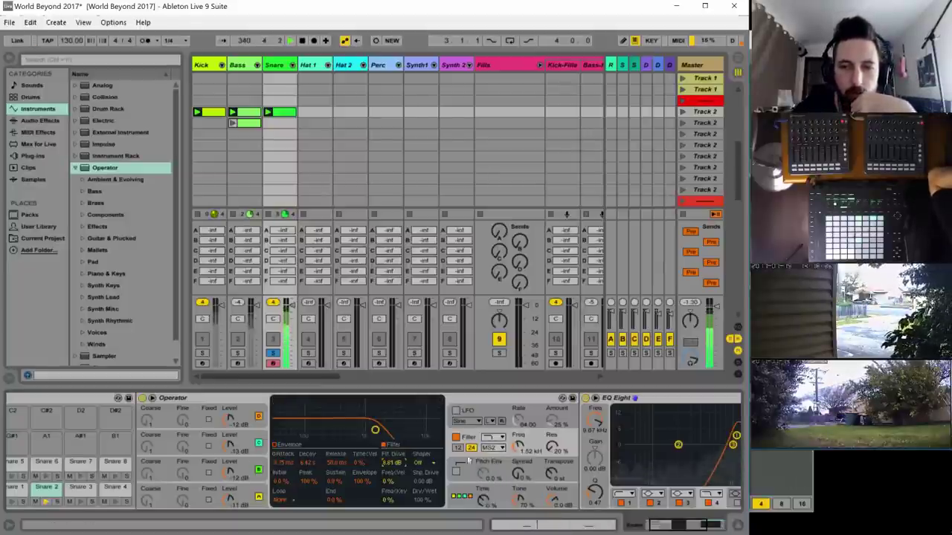
pyautogui.moveTo(518, 446)
pyautogui.mouseDown()
pyautogui.moveTo(518, 423)
pyautogui.moveTo(523, 447)
pyautogui.moveTo(552, 434)
pyautogui.moveTo(518, 513)
pyautogui.moveTo(518, 428)
pyautogui.mouseUp()
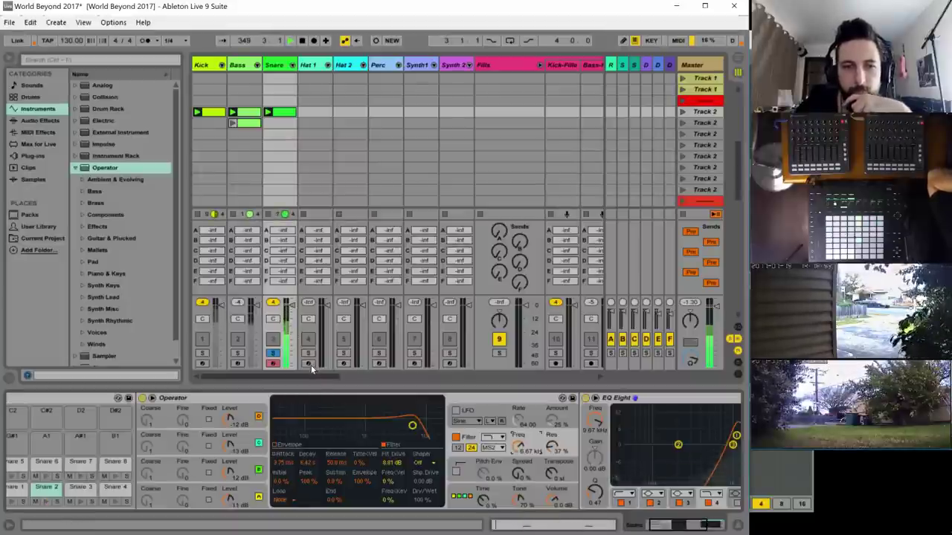
# - Adjust the release of oscillator D's envelope and unsolo the Snare track
pyautogui.click(244, 405)
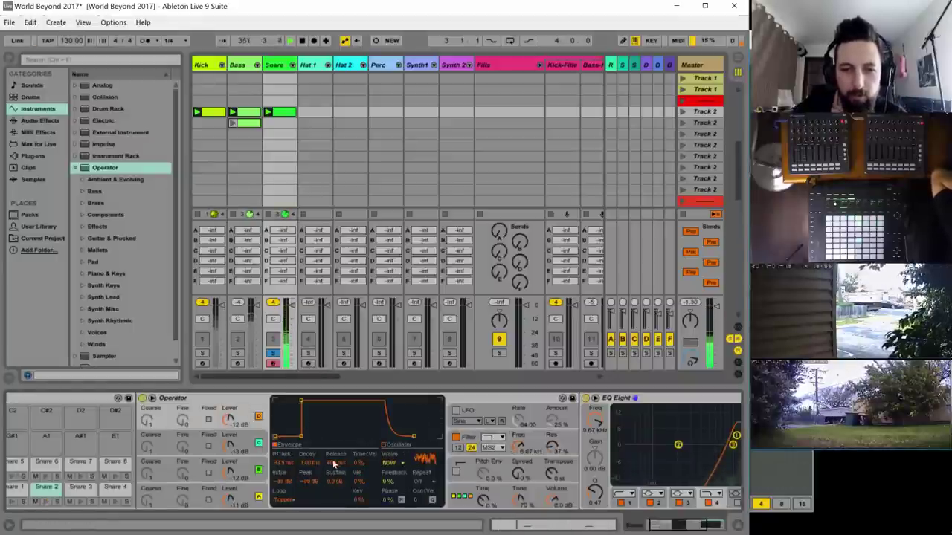
pyautogui.moveTo(335, 462); pyautogui.dragTo(335, 439)
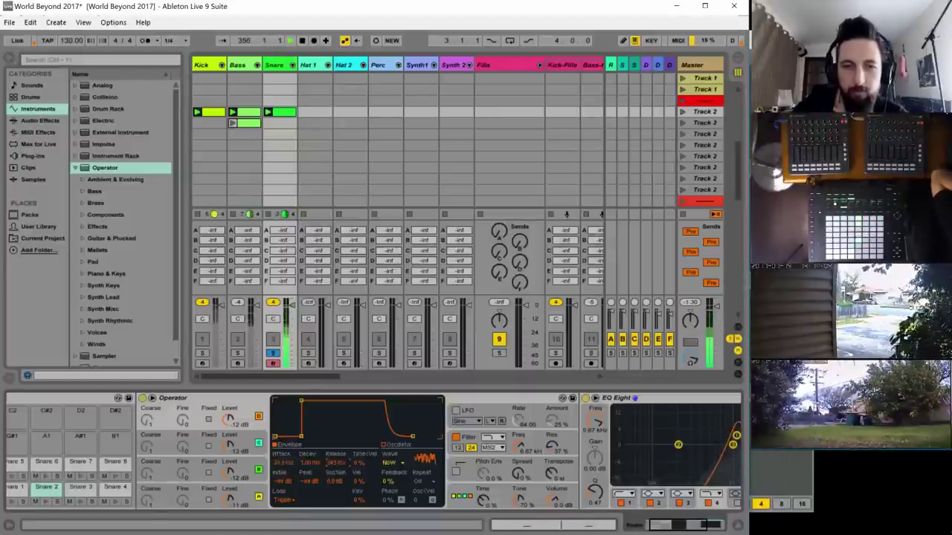
pyautogui.click(273, 354)
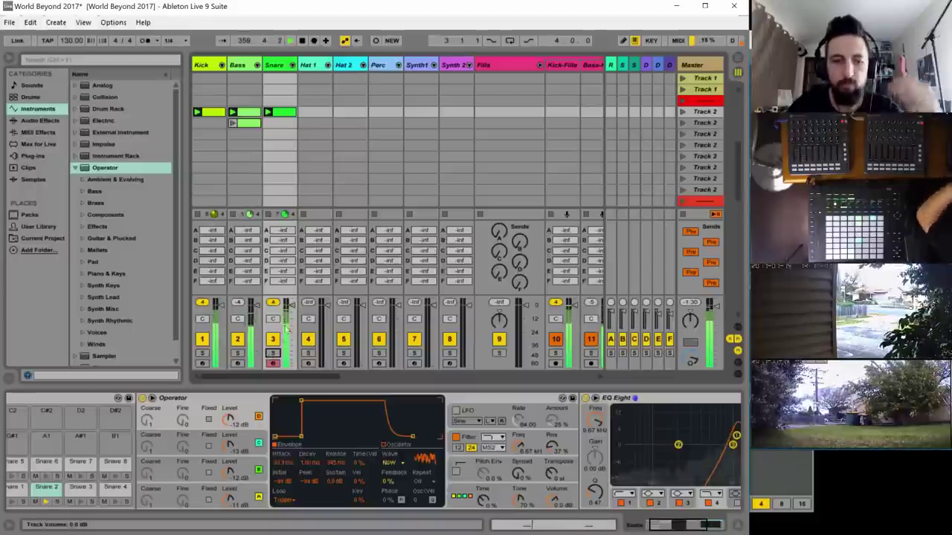
# - Turn off grid snapping in the Snare clip, shift both Snare 2 notes slightly earlier, and restart playback
pyautogui.doubleClick(281, 112)
pyautogui.moveTo(429, 429); pyautogui.dragTo(654, 470)
pyautogui.hotkey('ctrl', '4')
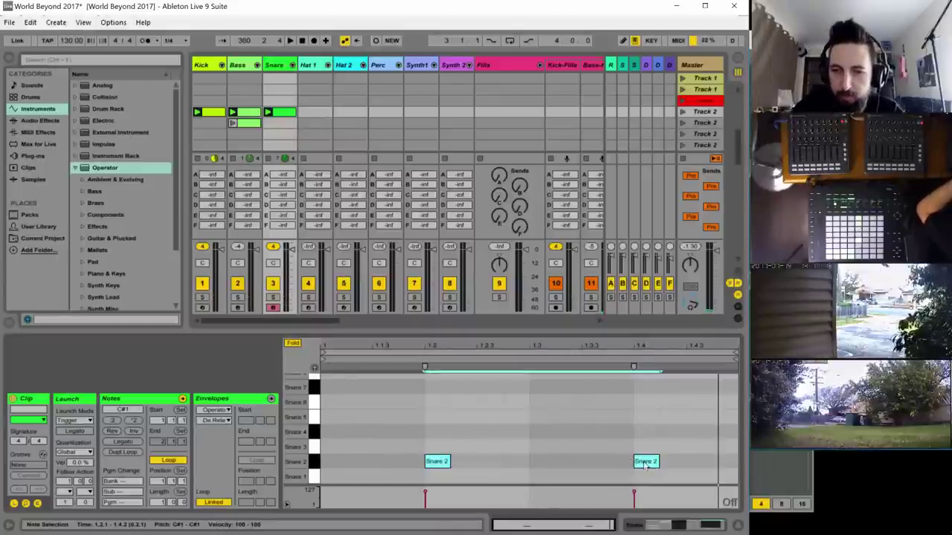
pyautogui.moveTo(645, 464); pyautogui.dragTo(641, 466)
pyautogui.press('space')
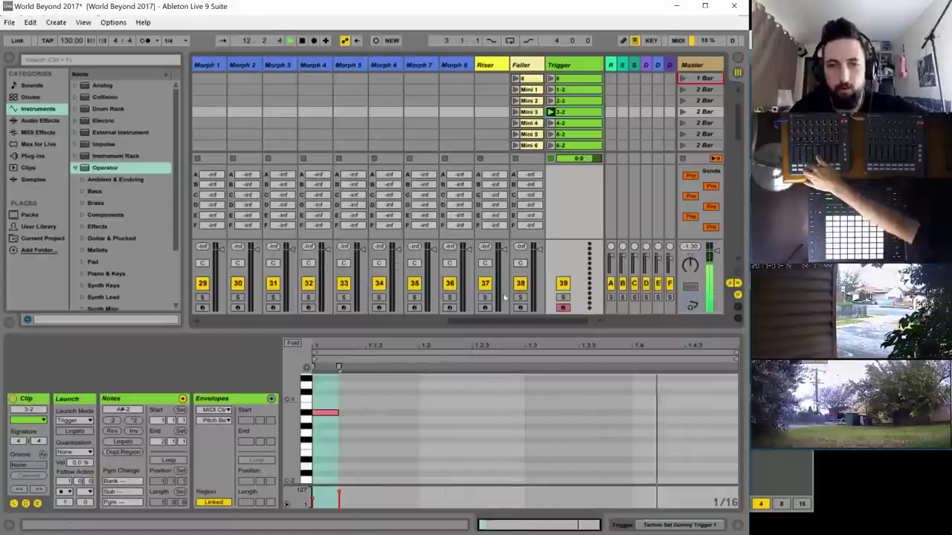
# - Retune band 1 of the Snare track's EQ Eight to about 835 Hz with a Q of about 4.62
pyautogui.moveTo(480, 320); pyautogui.dragTo(139, 331)
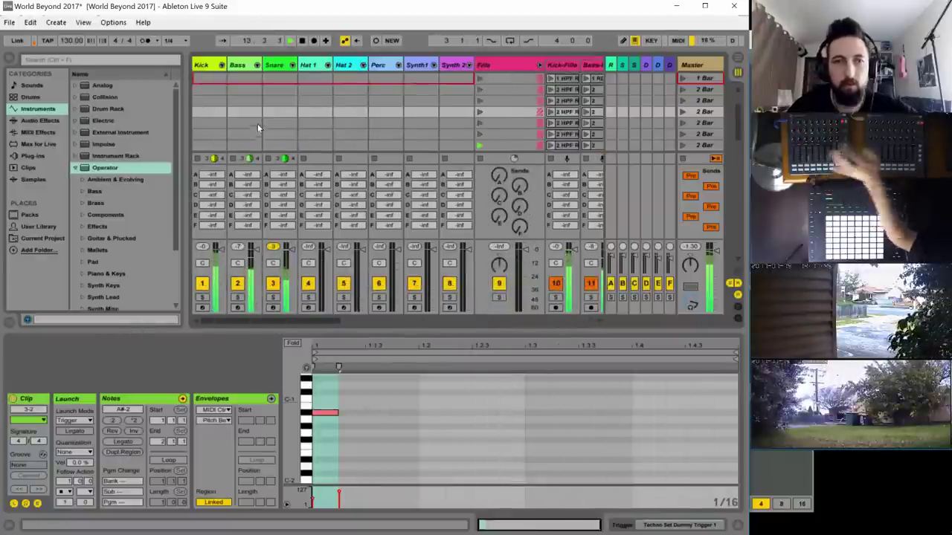
pyautogui.scroll(-2, 293, 112)
pyautogui.scroll(-3, 293, 111)
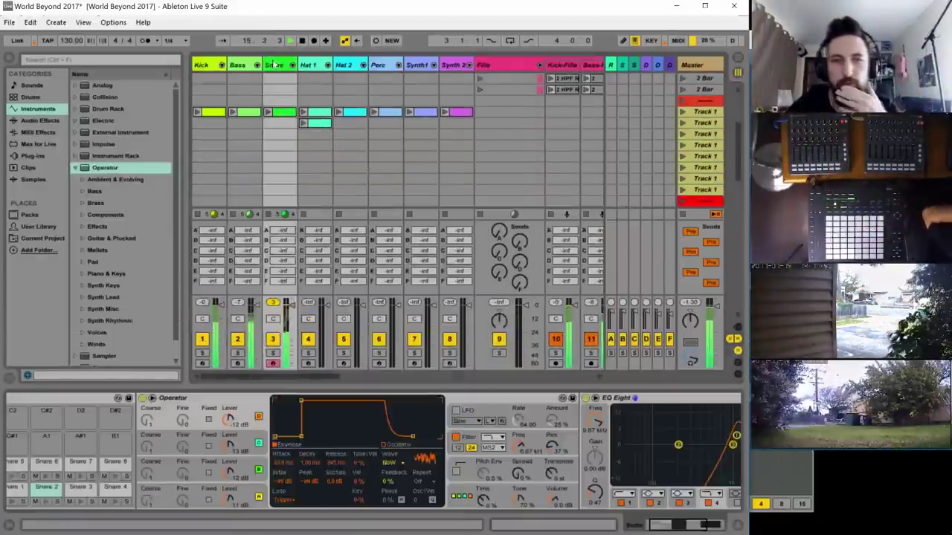
pyautogui.click(273, 65)
pyautogui.hscroll(3, 651, 476)
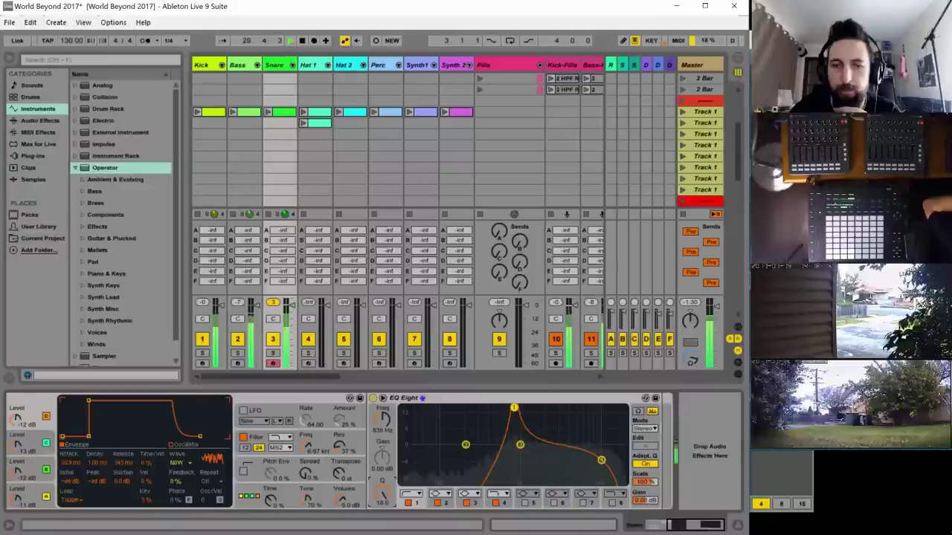
pyautogui.moveTo(513, 407); pyautogui.dragTo(510, 408)
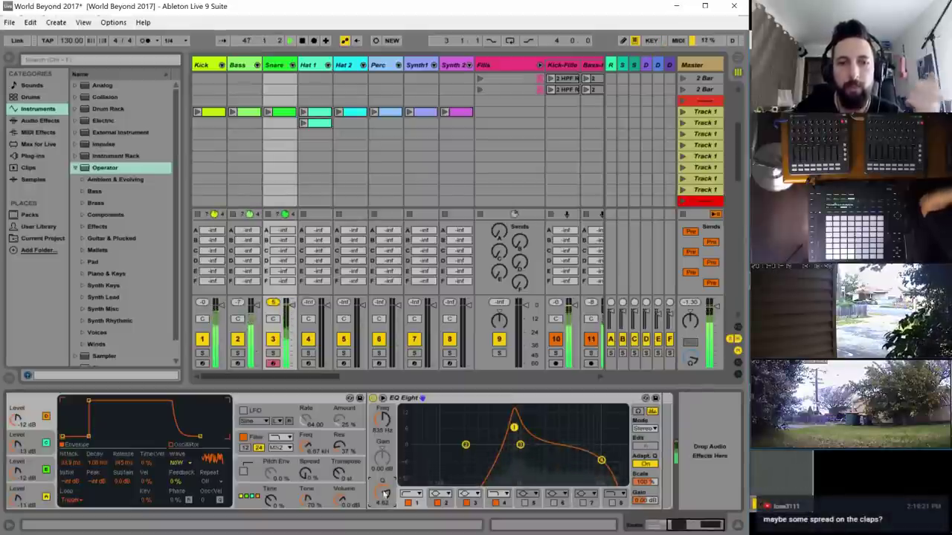
# - Raise the snare Operator's Spread to 100%
pyautogui.click(304, 473)
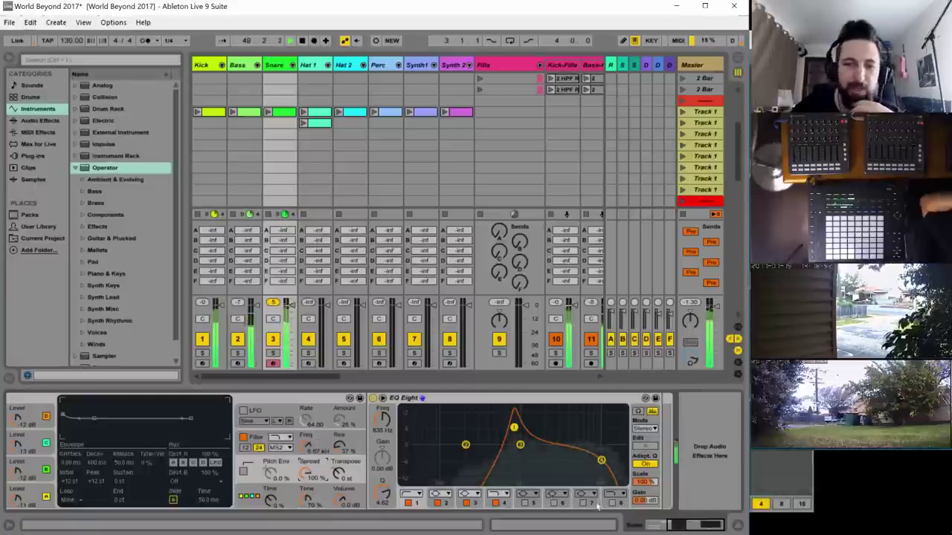
pyautogui.moveTo(691, 525); pyautogui.dragTo(656, 525)
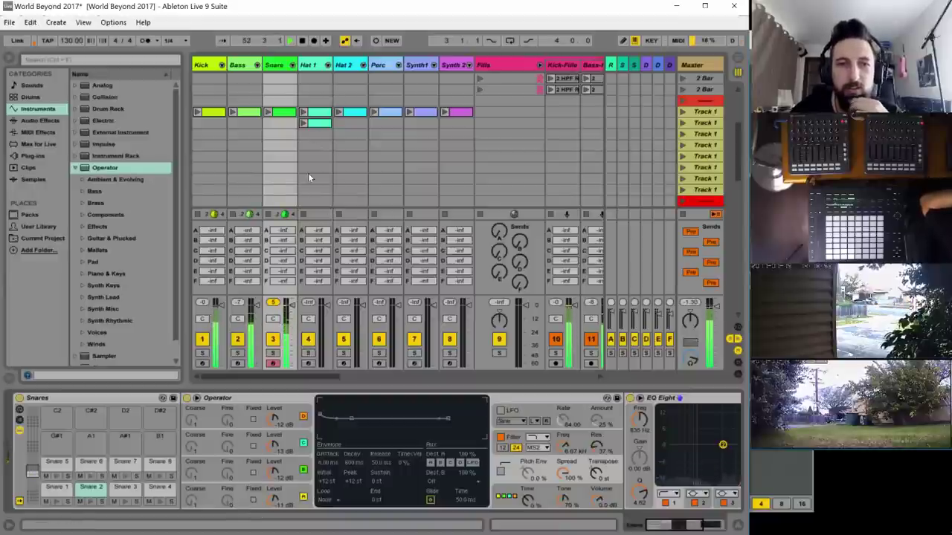
# - Check the Track 2 plan in the World Beyond Sound Design spreadsheet and return to Ableton Live
pyautogui.scroll(-2, 308, 172)
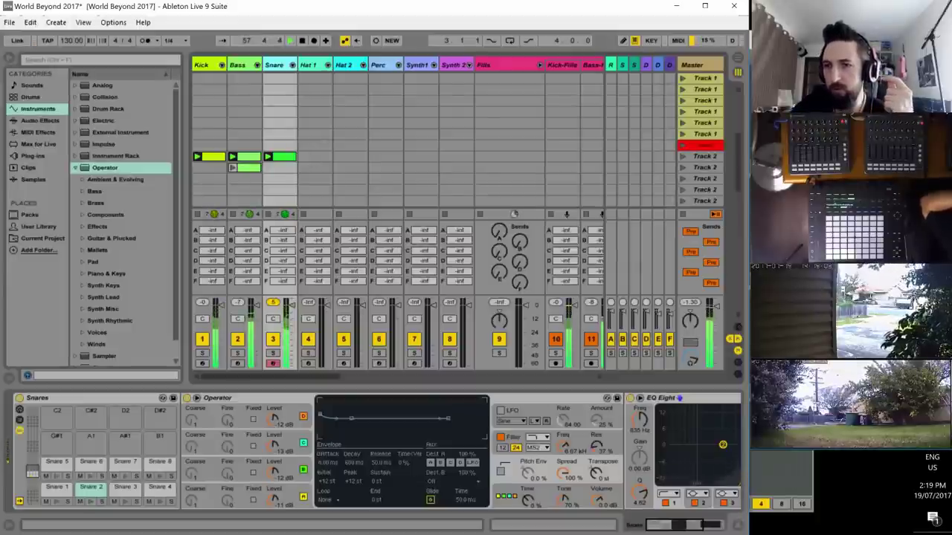
pyautogui.hotkey('alt', 'Tab')
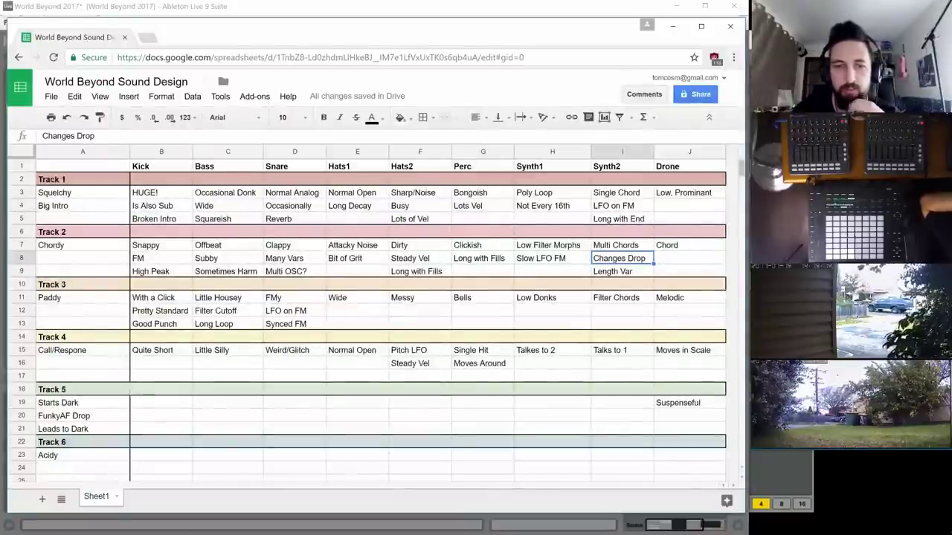
pyautogui.click(418, 517)
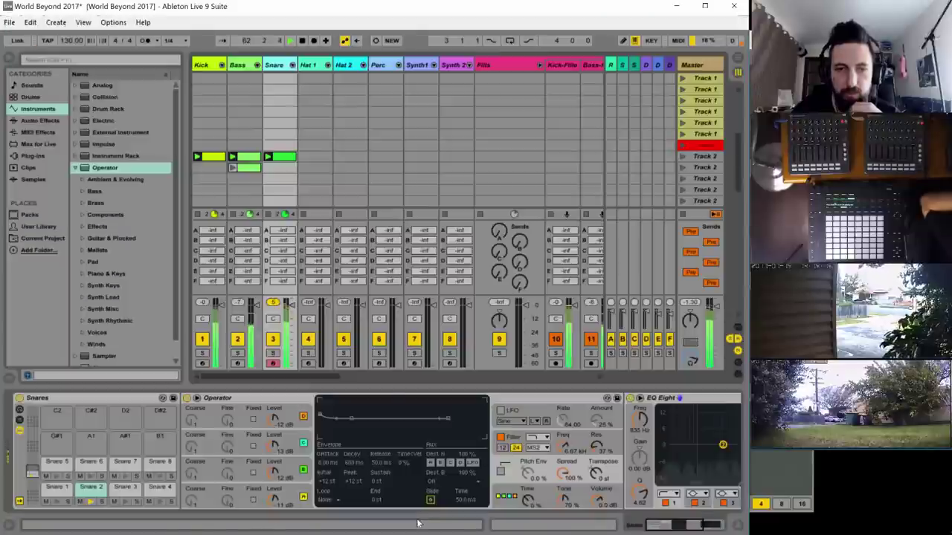
# - Create a Hat 1 clip in the first Track 2 scene with off-beat Hats1 2 notes at 1.1.3, 1.2.3, 1.3.3 and 1.4.3
pyautogui.click(310, 157)
pyautogui.doubleClick(309, 158)
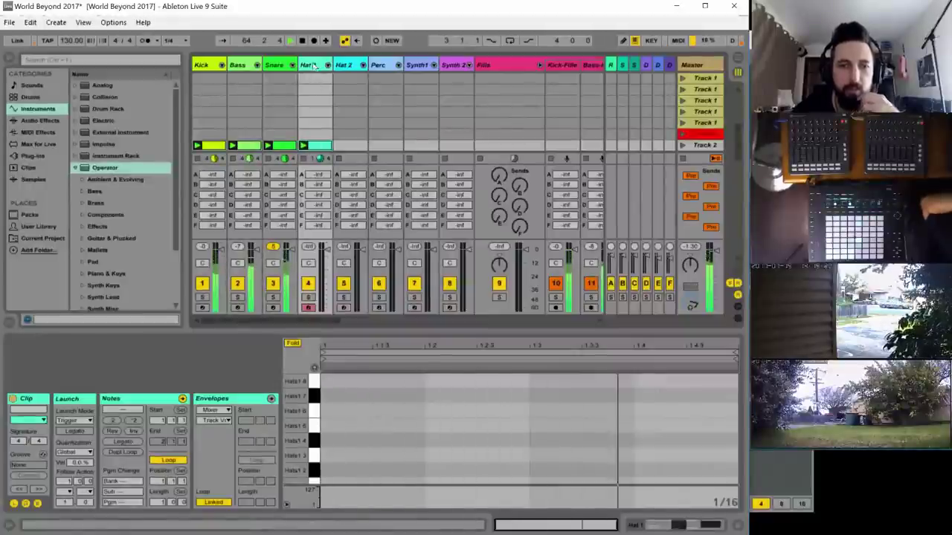
pyautogui.scroll(-1, 349, 446)
pyautogui.doubleClick(384, 462)
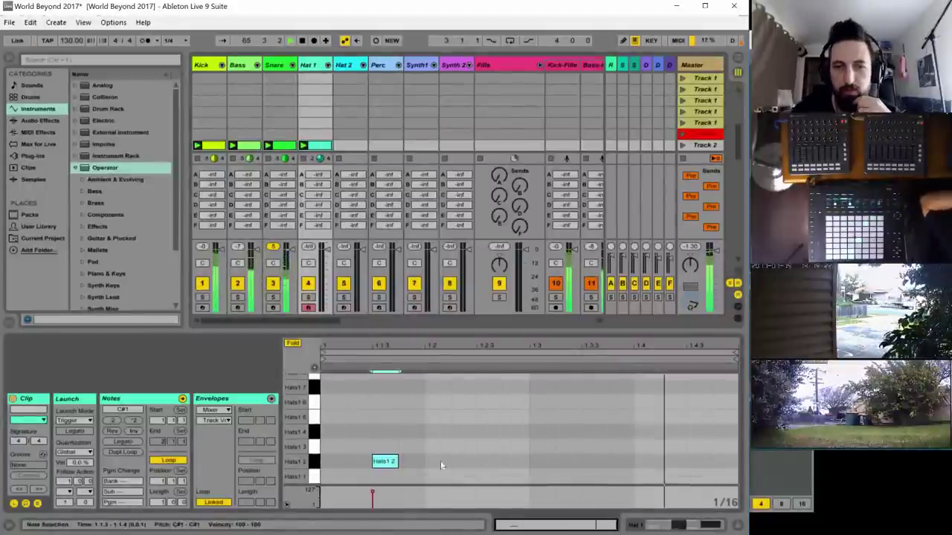
pyautogui.doubleClick(489, 462)
pyautogui.doubleClick(586, 462)
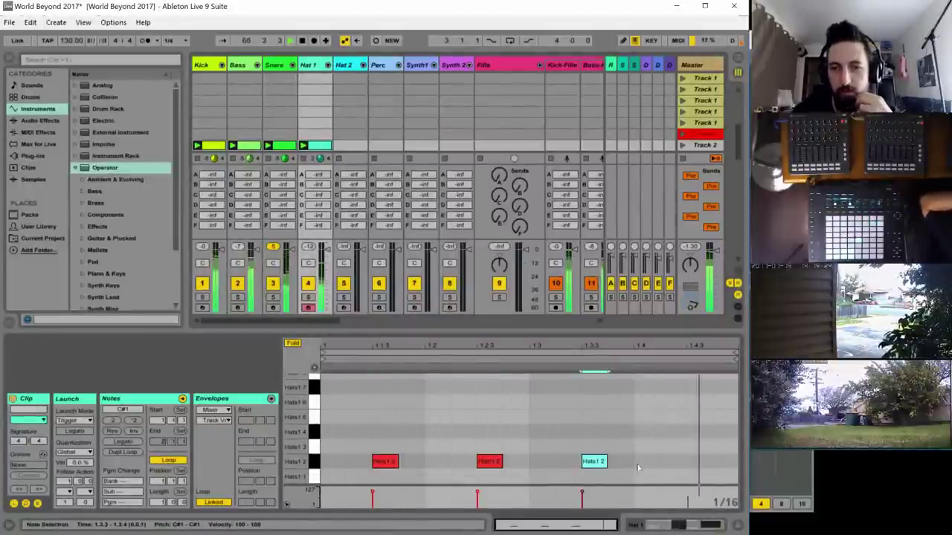
pyautogui.doubleClick(703, 460)
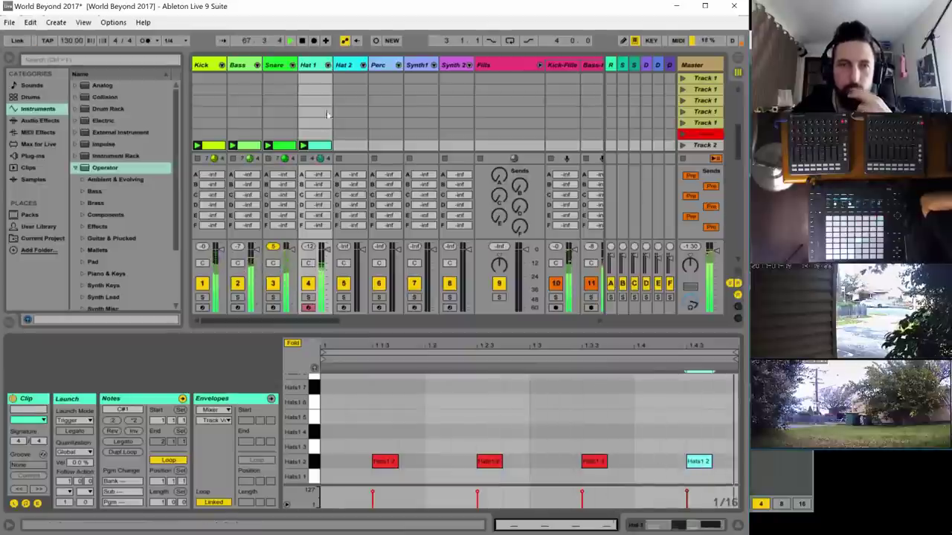
# - Show the Hat 1 track's devices and select the Hats1 2 pad in the Hats 1 drum rack
pyautogui.doubleClick(314, 65)
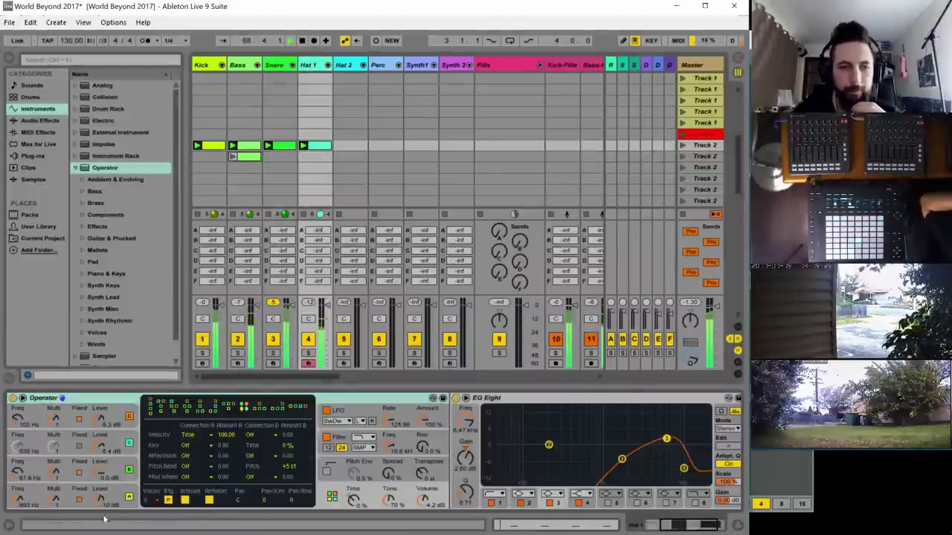
pyautogui.click(653, 524)
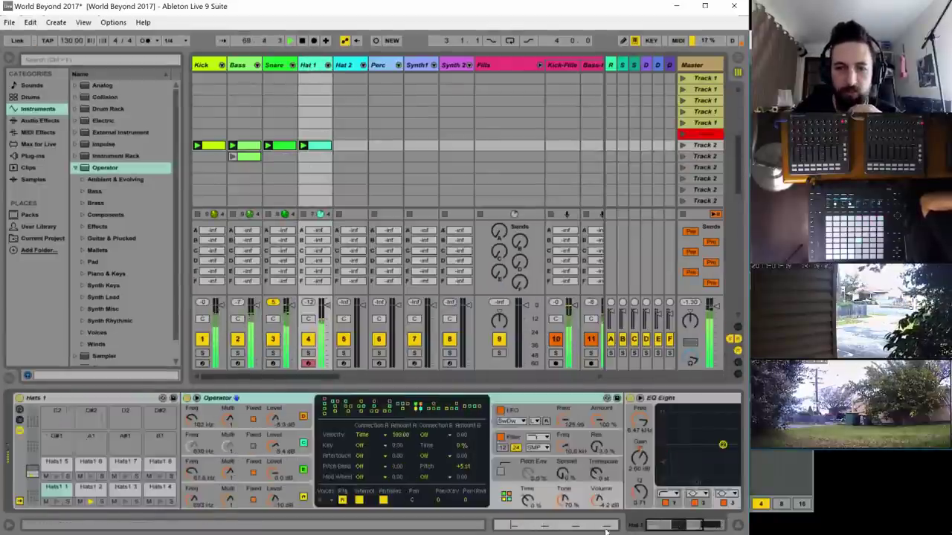
pyautogui.click(85, 490)
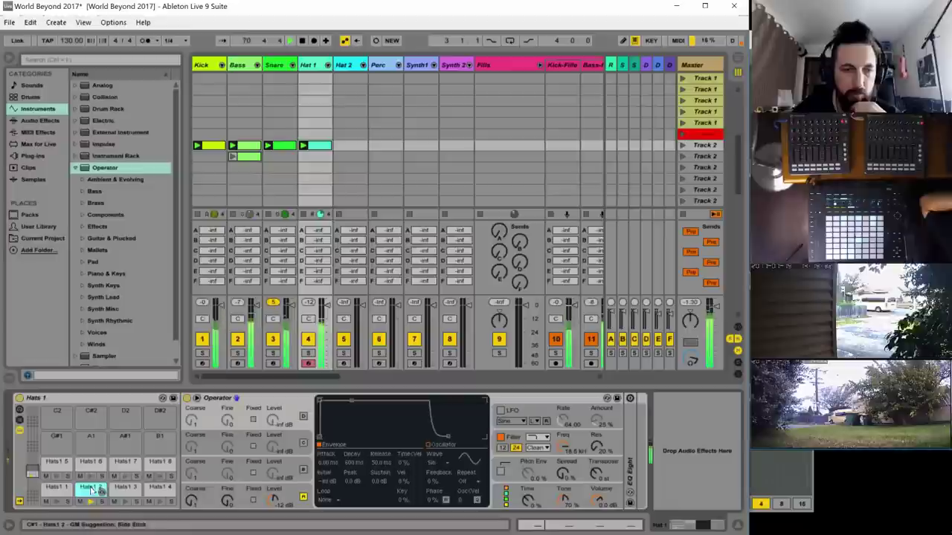
# - Set the hat Operator's oscillator A to white noise with an attack of about 45 ms and a release of about 17 ms
pyautogui.click(433, 462)
pyautogui.click(448, 449)
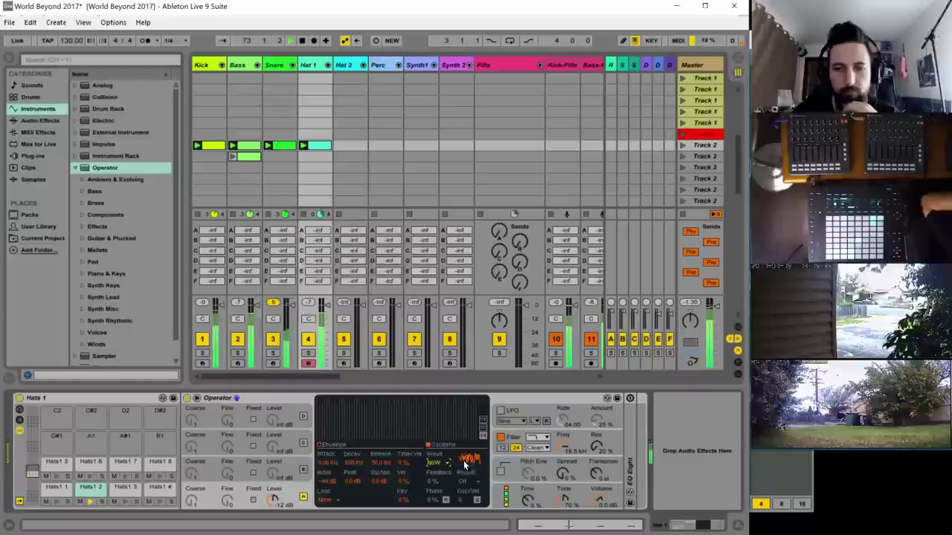
pyautogui.click(337, 445)
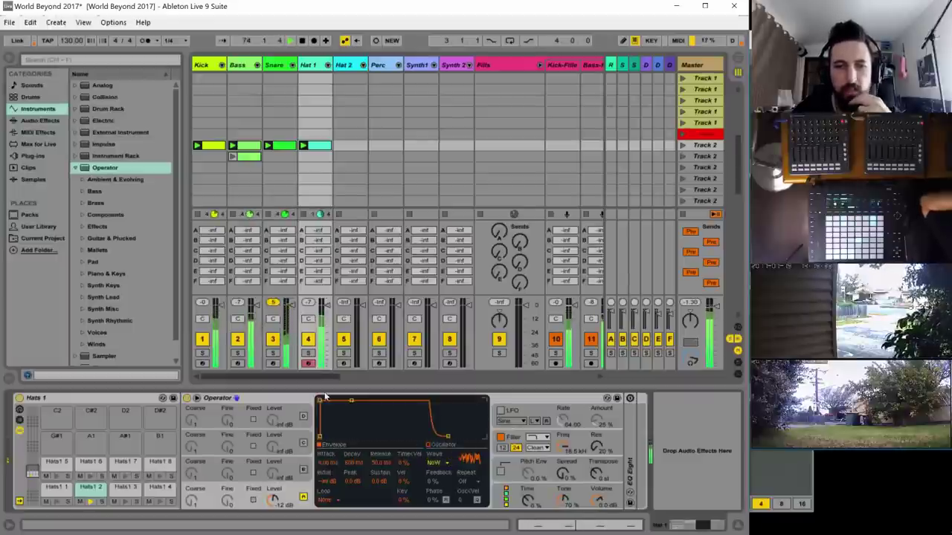
pyautogui.moveTo(320, 402); pyautogui.dragTo(345, 402)
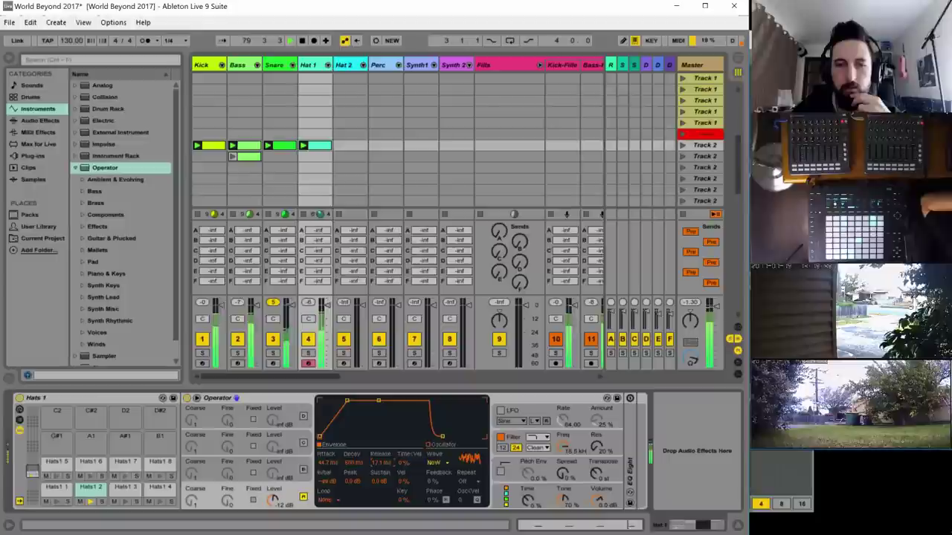
# - Change the hat Operator's filter type to high-pass and sweep its cutoff down to about 783 Hz
pyautogui.click(542, 444)
pyautogui.click(538, 438)
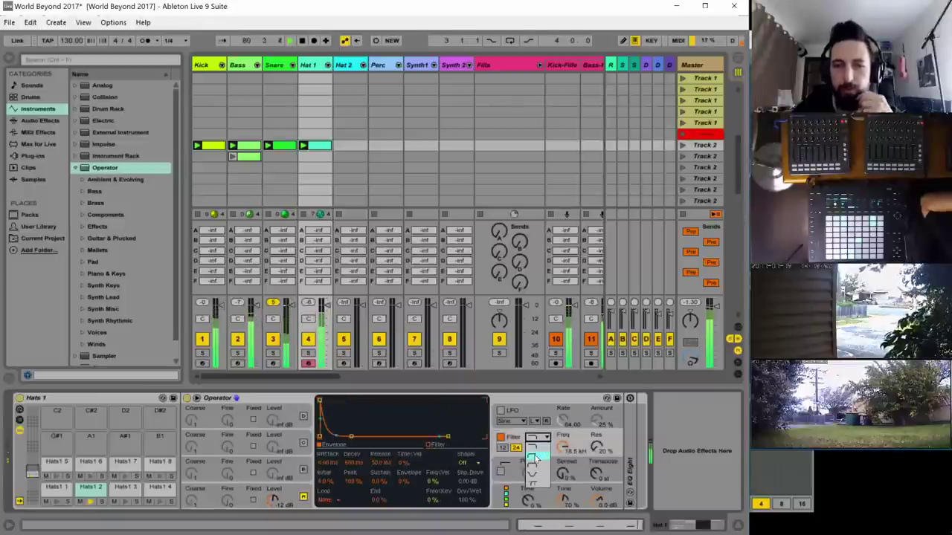
pyautogui.click(538, 455)
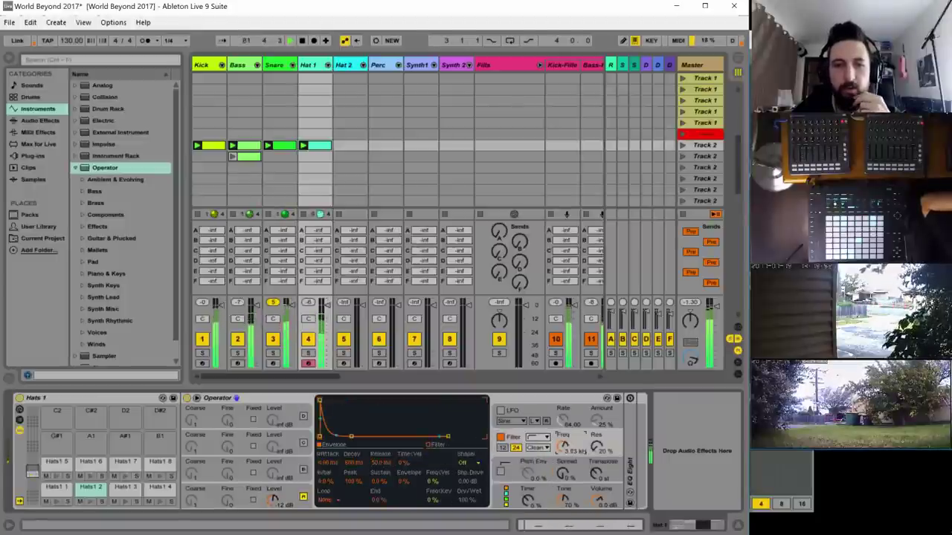
# - Try a band-pass filter on the hat with the cutoff at about 3.44 kHz
pyautogui.click(534, 438)
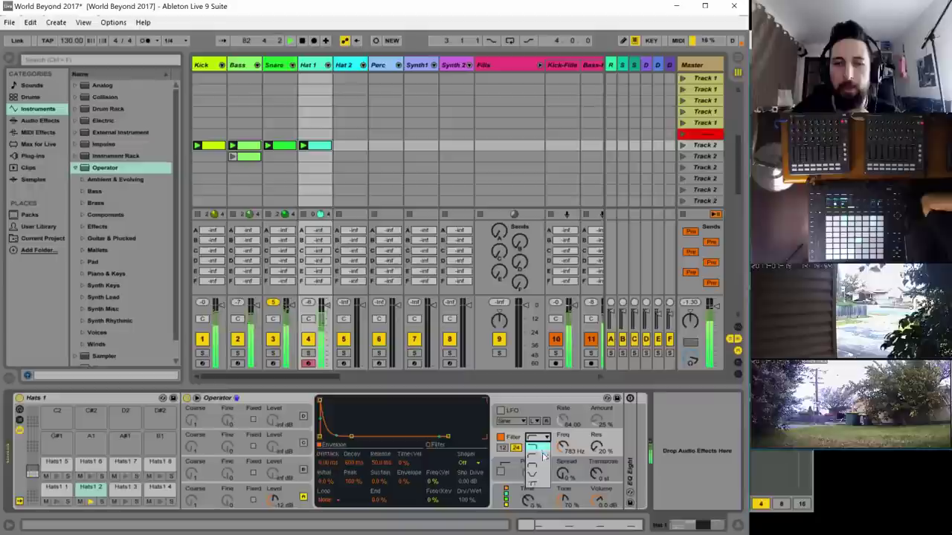
pyautogui.click(538, 464)
pyautogui.moveTo(564, 447); pyautogui.dragTo(564, 441)
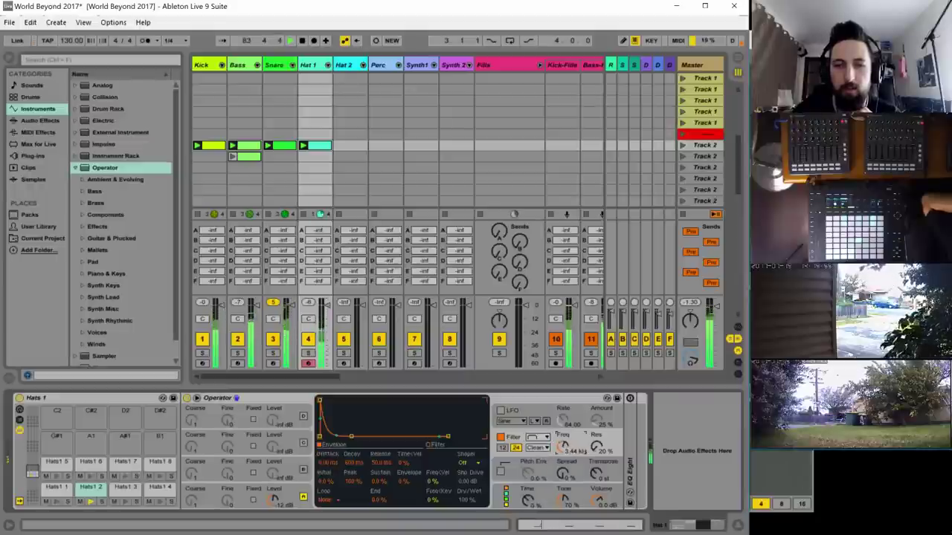
# - Set the hat's filter back to high-pass with a cutoff of about 2.53 kHz
pyautogui.click(530, 437)
pyautogui.click(536, 461)
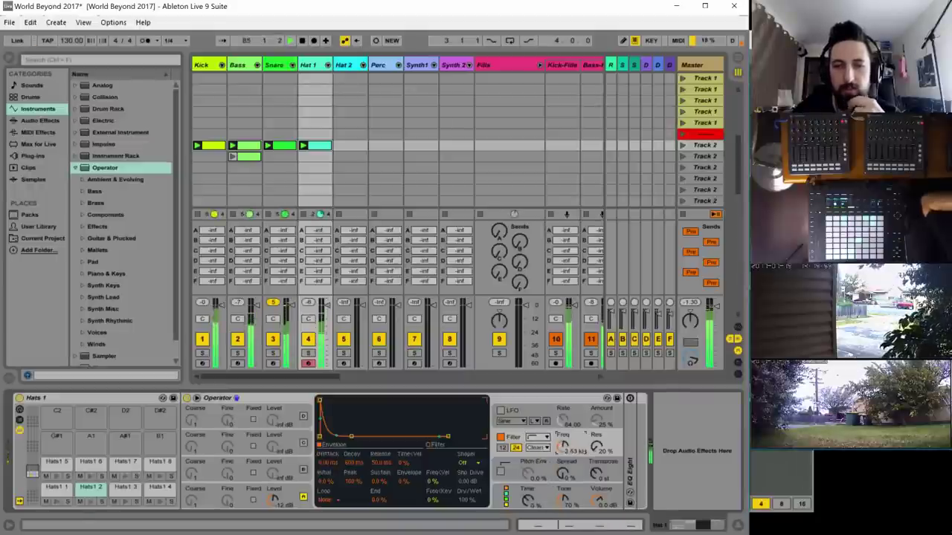
# - Set the hat Operator's filter circuit to SMP with a cutoff of about 2.41 kHz and lower its volume to about -29 dB
pyautogui.click(539, 448)
pyautogui.click(537, 483)
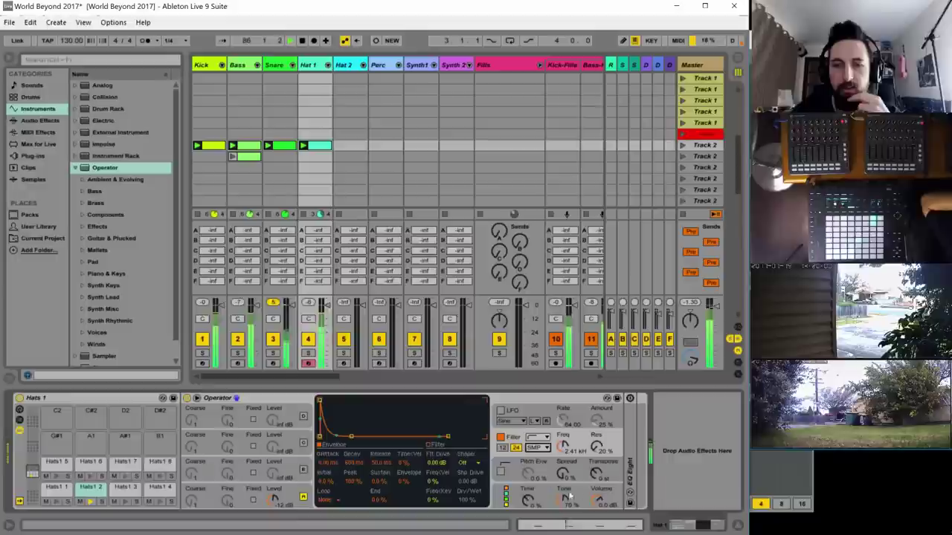
pyautogui.moveTo(595, 500)
pyautogui.mouseDown()
pyautogui.moveTo(595, 491)
pyautogui.moveTo(597, 517)
pyautogui.mouseUp()
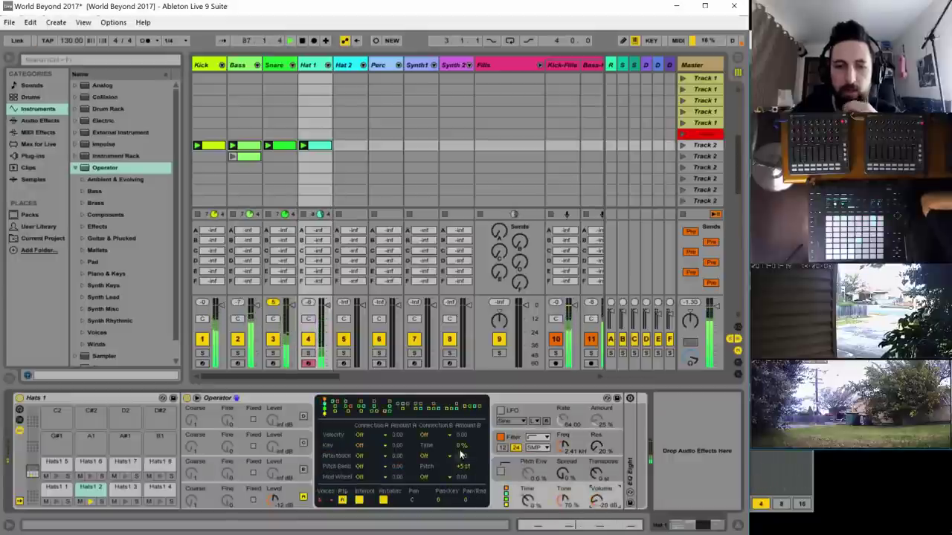
# - Try the 4Bit filter shaper on the hat with the filter drive at 24 dB and the volume at about -17 dB
pyautogui.click(564, 440)
pyautogui.click(467, 463)
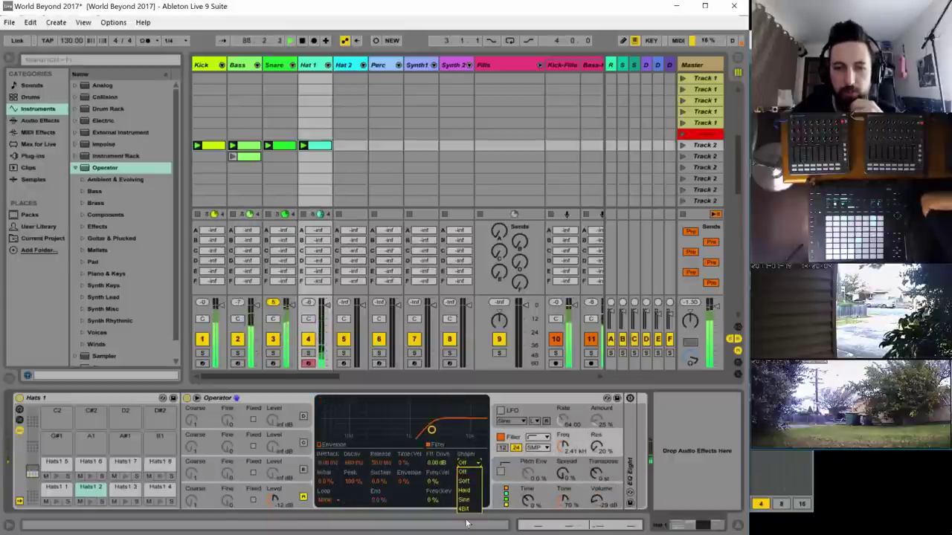
pyautogui.click(467, 511)
pyautogui.moveTo(438, 462); pyautogui.dragTo(438, 450)
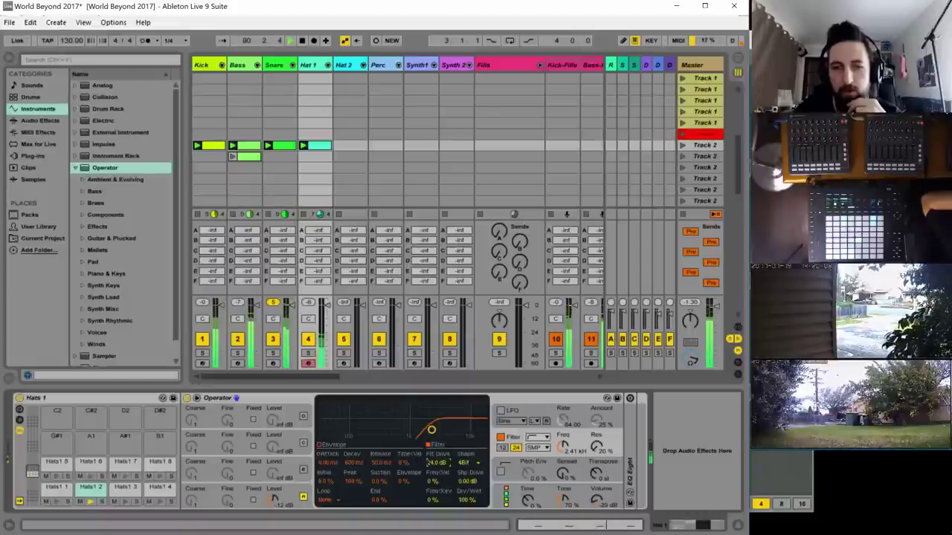
pyautogui.moveTo(595, 501); pyautogui.dragTo(595, 496)
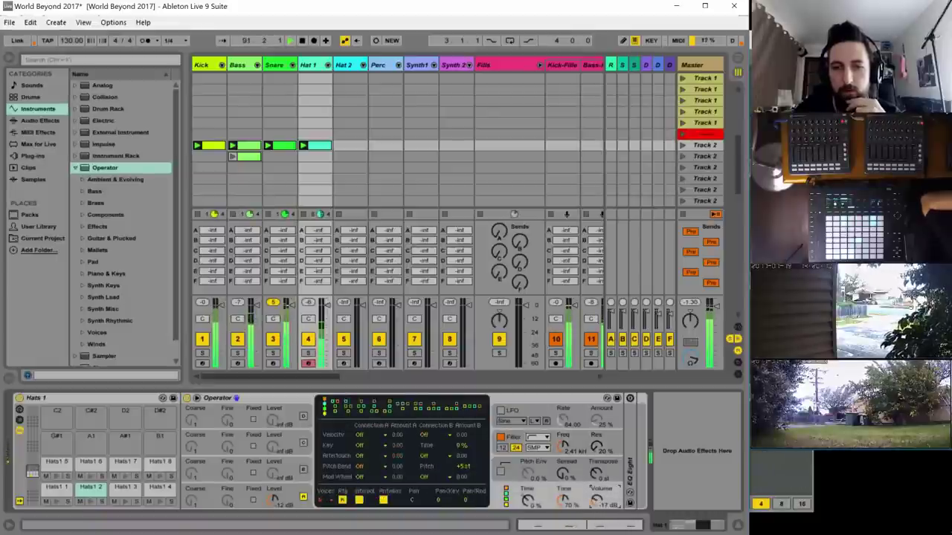
# - Switch the hat's filter to low-pass with a cutoff of about 2.80 kHz and a resonance of 30%
pyautogui.moveTo(563, 445)
pyautogui.mouseDown()
pyautogui.moveTo(562, 455)
pyautogui.moveTo(563, 443)
pyautogui.mouseUp()
pyautogui.click(533, 436)
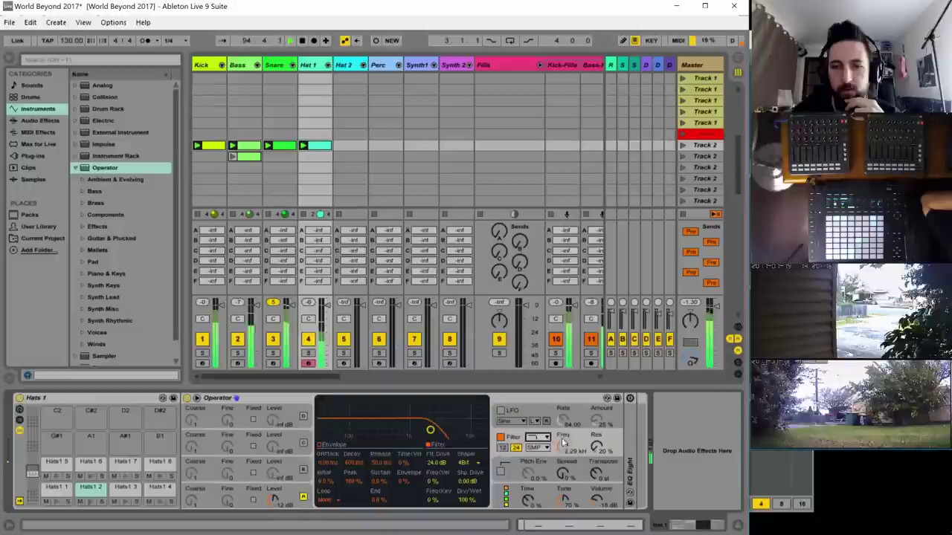
pyautogui.click(536, 447)
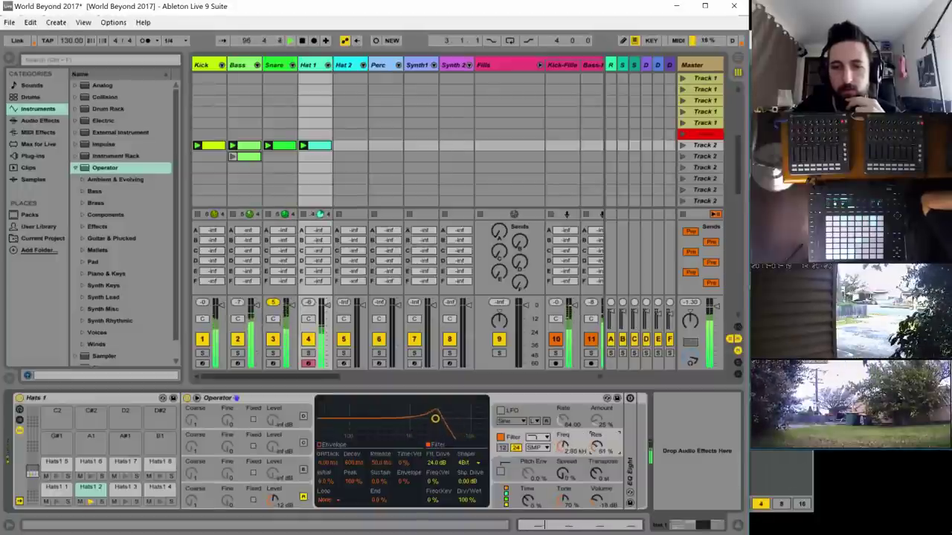
# - Change the hat's filter shaper to Hard and set the Operator volume to about -19 dB
pyautogui.click(468, 462)
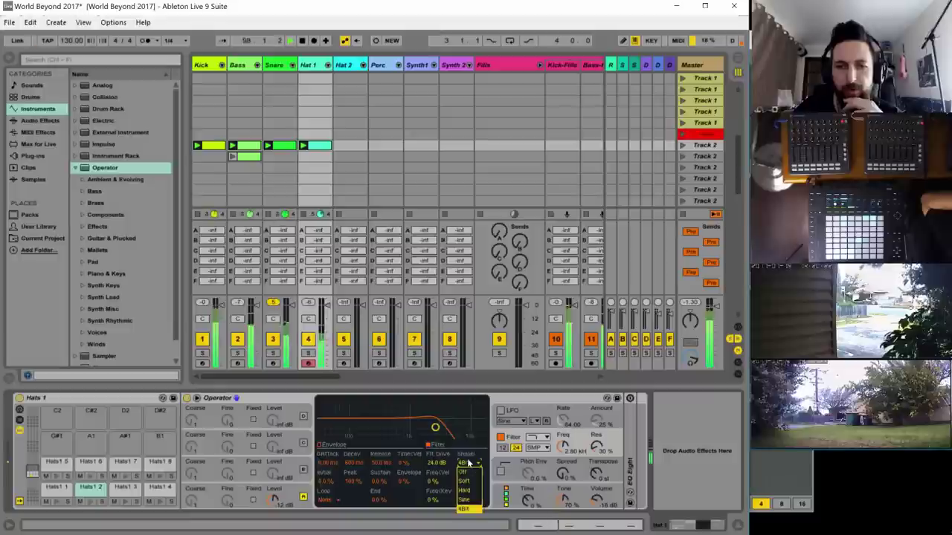
pyautogui.click(471, 493)
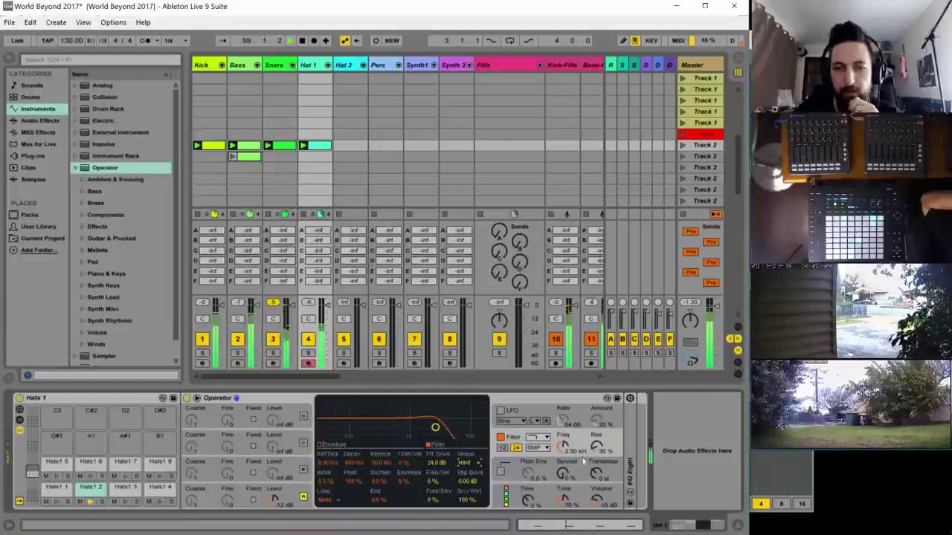
pyautogui.click(593, 498)
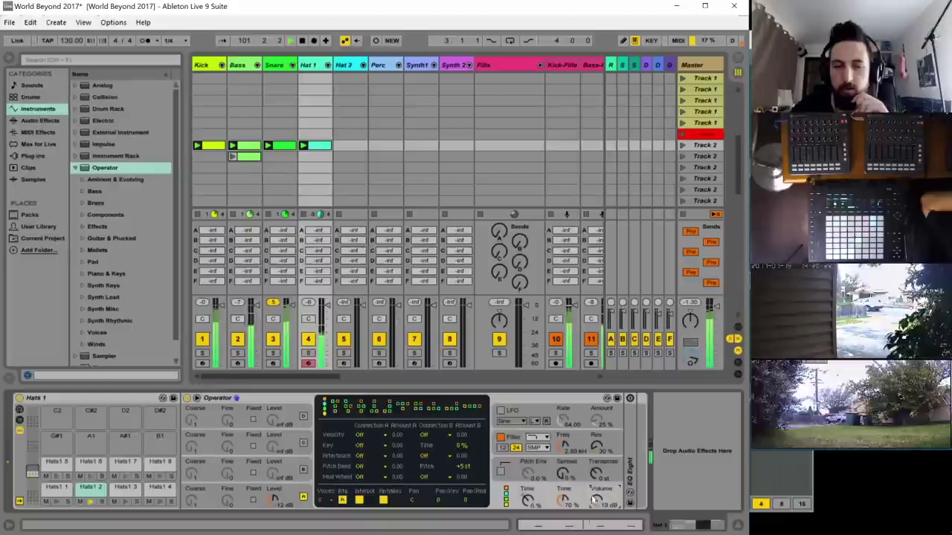
# - Unfold the hat's EQ Eight and turn band 1 into a low cut at about 259 Hz
pyautogui.doubleClick(629, 455)
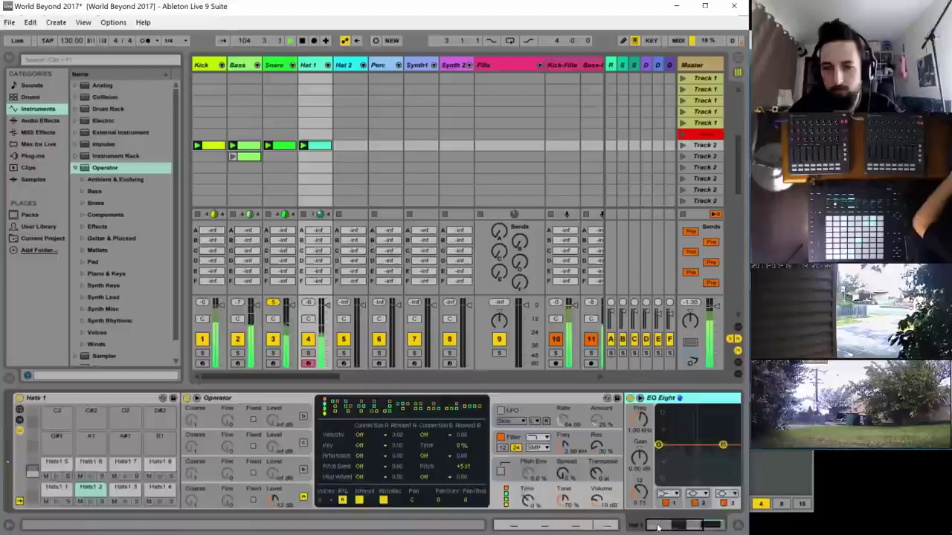
pyautogui.moveTo(658, 525); pyautogui.dragTo(691, 524)
pyautogui.click(402, 444)
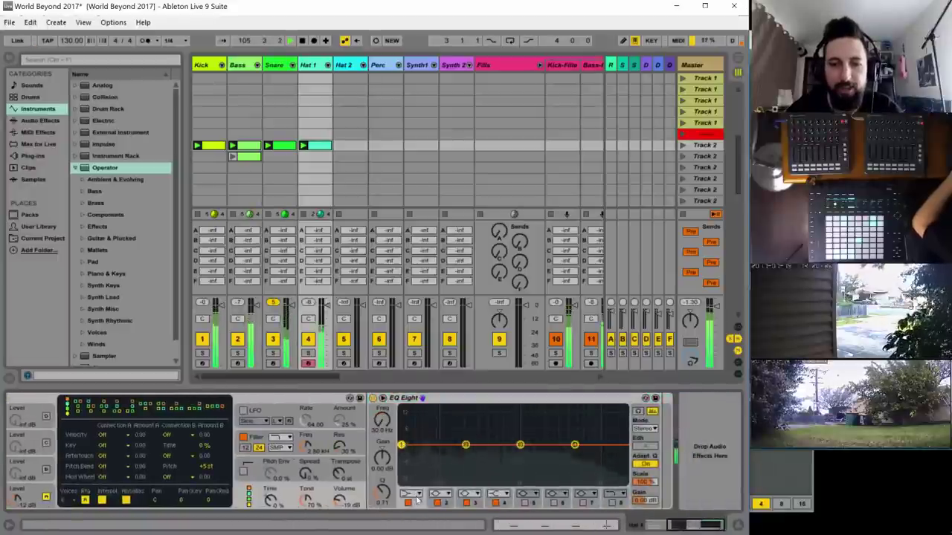
pyautogui.click(414, 493)
pyautogui.click(403, 452)
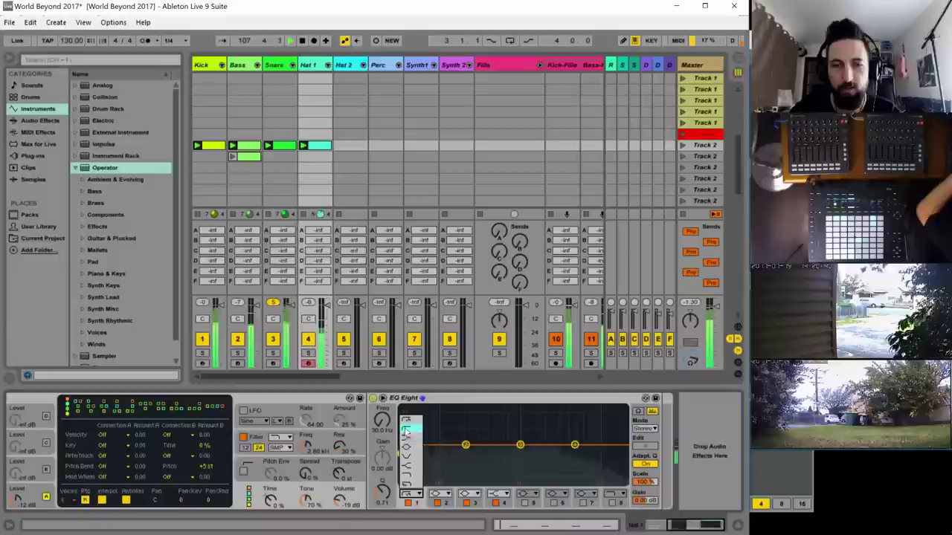
pyautogui.moveTo(404, 445); pyautogui.dragTo(473, 453)
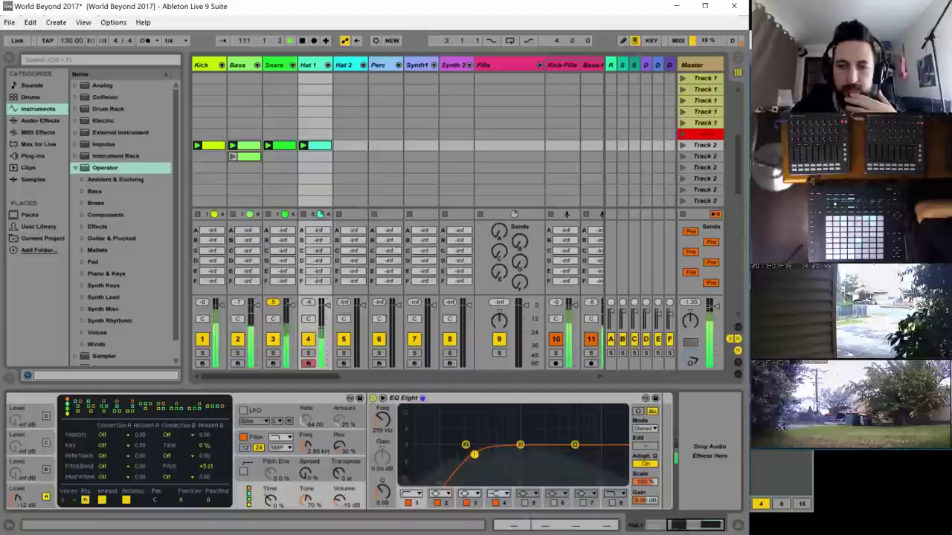
# - Set the hat's oscillator A to looped noise with a fixed frequency of about 189 Hz
pyautogui.moveTo(675, 528); pyautogui.dragTo(633, 527)
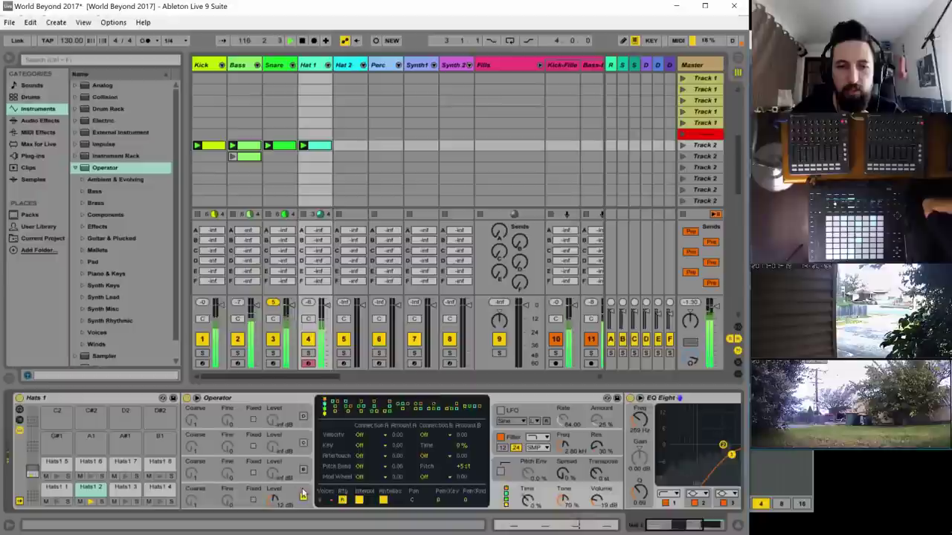
pyautogui.click(296, 491)
pyautogui.click(432, 463)
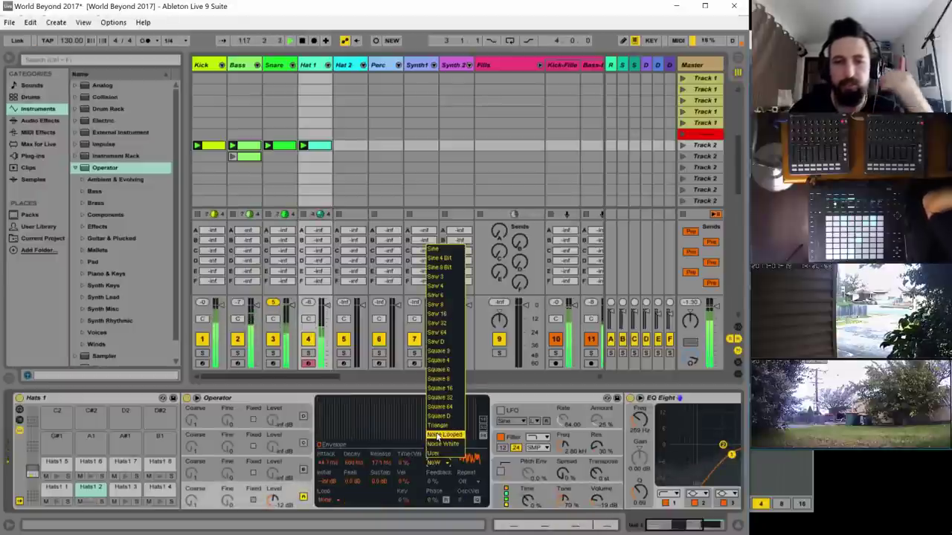
pyautogui.click(442, 444)
pyautogui.click(253, 499)
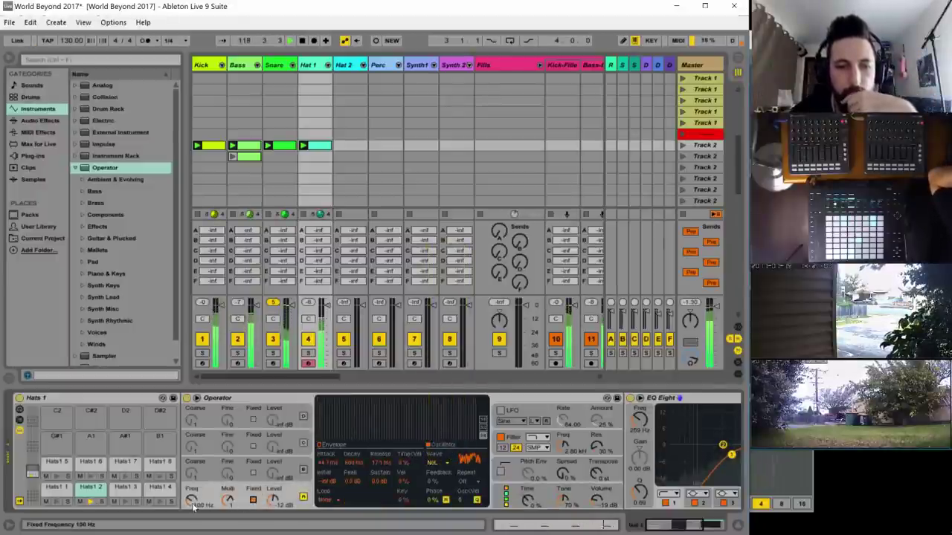
pyautogui.moveTo(195, 502); pyautogui.dragTo(195, 528)
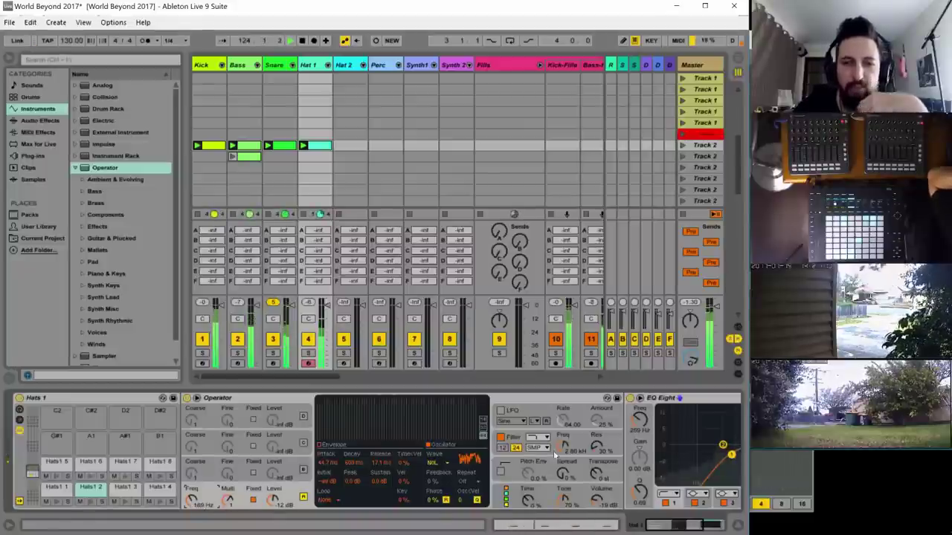
# - Set the hat's filter envelope amount to 60% with a decay of about 1.62 s and the cutoff at about 1.60 kHz
pyautogui.click(584, 435)
pyautogui.moveTo(563, 446); pyautogui.dragTo(563, 454)
pyautogui.moveTo(402, 483); pyautogui.dragTo(402, 465)
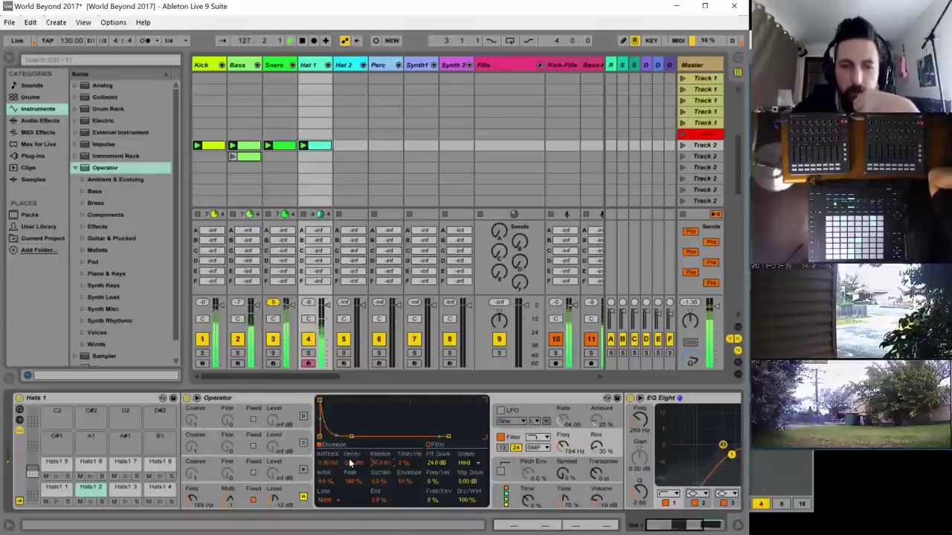
pyautogui.moveTo(352, 462); pyautogui.dragTo(353, 437)
pyautogui.moveTo(563, 446); pyautogui.dragTo(563, 491)
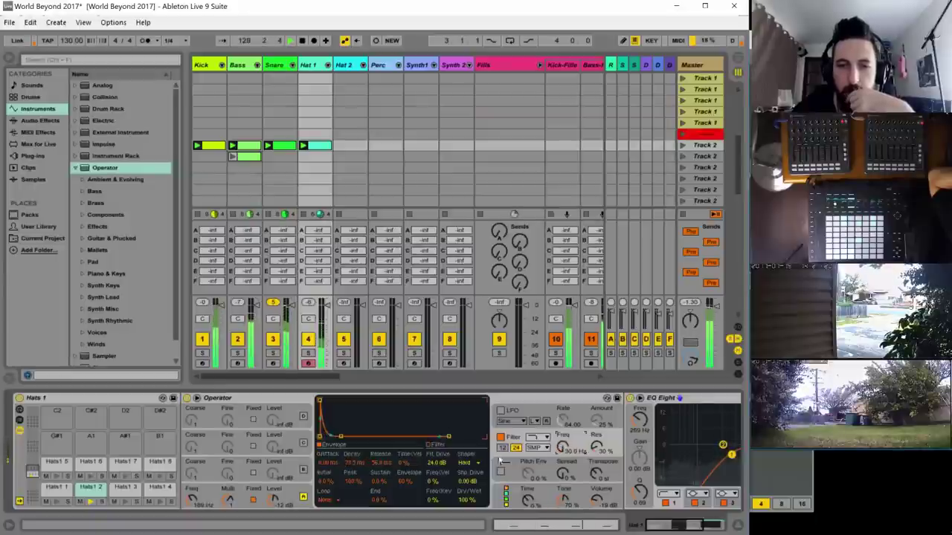
pyautogui.moveTo(355, 459)
pyautogui.mouseDown()
pyautogui.moveTo(357, 445)
pyautogui.moveTo(357, 458)
pyautogui.mouseUp()
pyautogui.moveTo(563, 445); pyautogui.dragTo(563, 394)
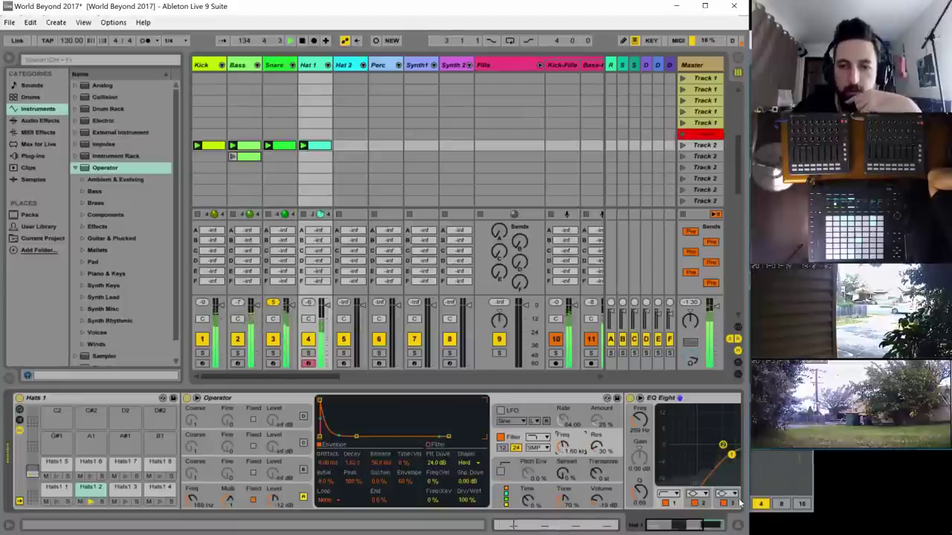
# - Raise the hat's EQ Eight low cut to about 440 Hz with a Q of about 1.77
pyautogui.moveTo(681, 525); pyautogui.dragTo(711, 527)
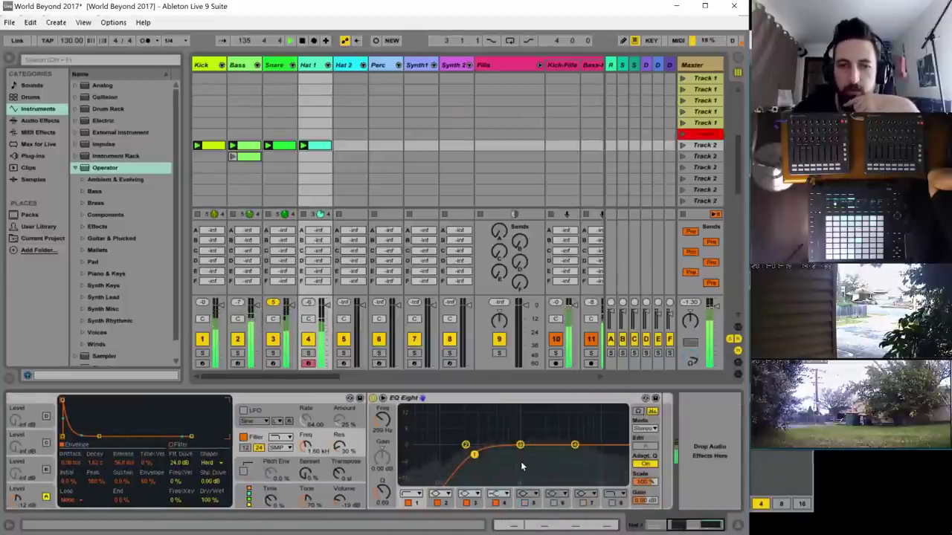
pyautogui.moveTo(475, 454); pyautogui.dragTo(492, 438)
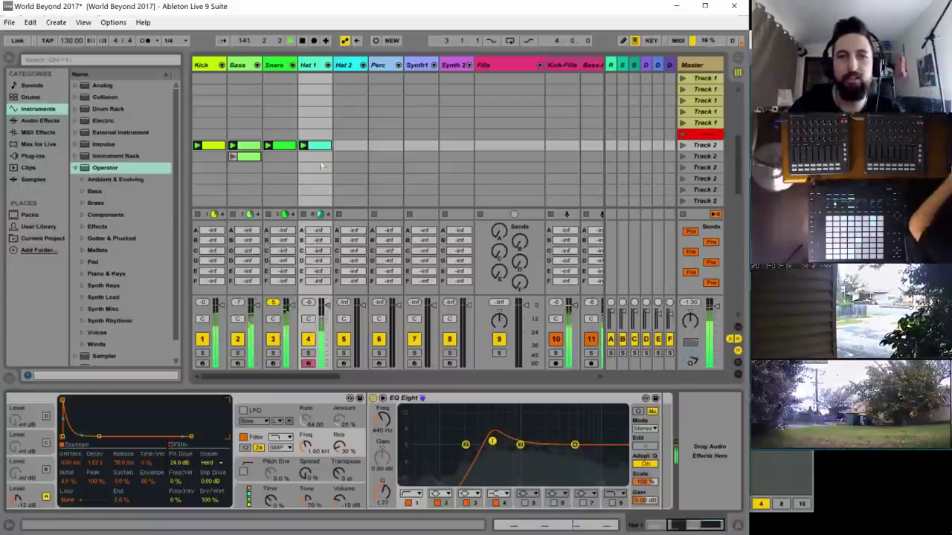
# - Shorten all four off-beat notes in the Hat 1 clip of Track 2, removing the empty clip created above it
pyautogui.doubleClick(314, 134)
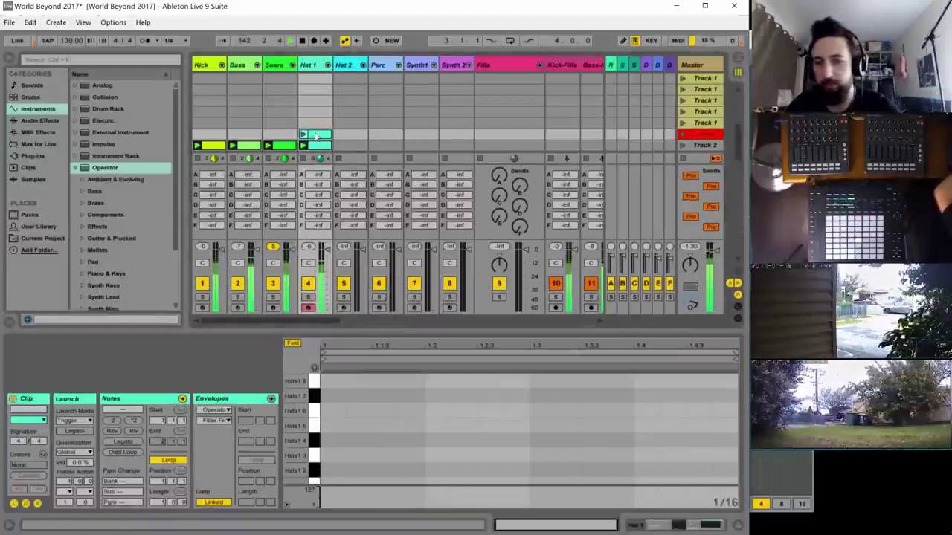
pyautogui.press('Delete')
pyautogui.scroll(-1, 321, 137)
pyautogui.click(320, 134)
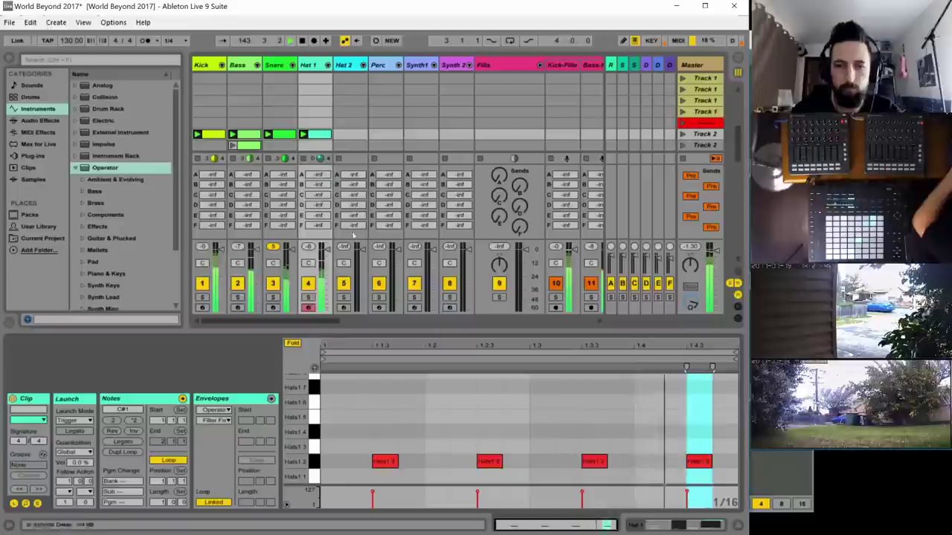
pyautogui.hotkey('ctrl', 'a')
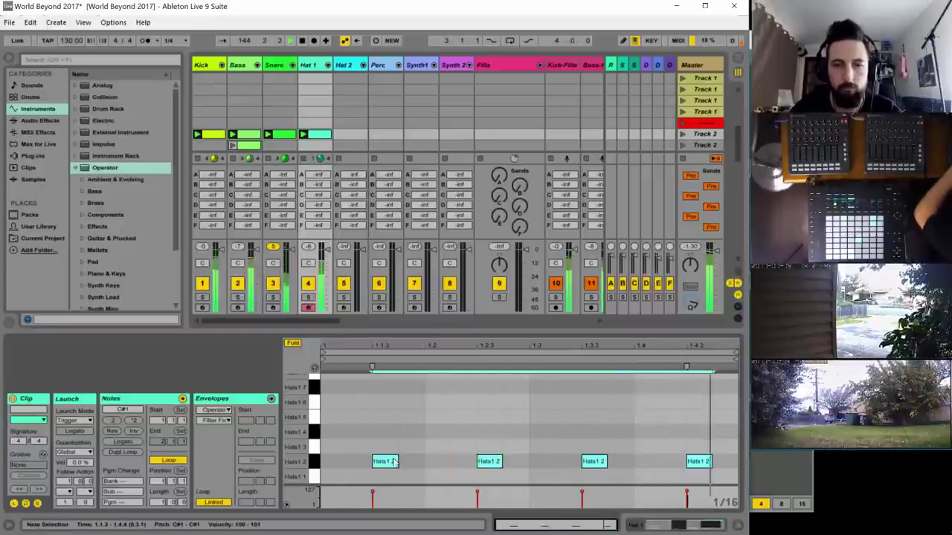
pyautogui.moveTo(395, 462)
pyautogui.mouseDown()
pyautogui.moveTo(374, 462)
pyautogui.moveTo(446, 461)
pyautogui.moveTo(384, 461)
pyautogui.mouseUp()
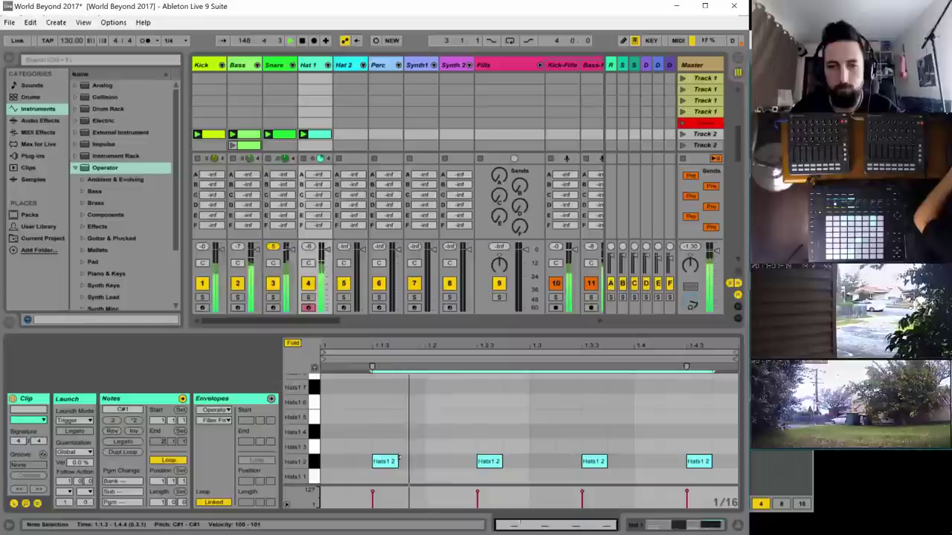
pyautogui.moveTo(398, 459); pyautogui.dragTo(390, 461)
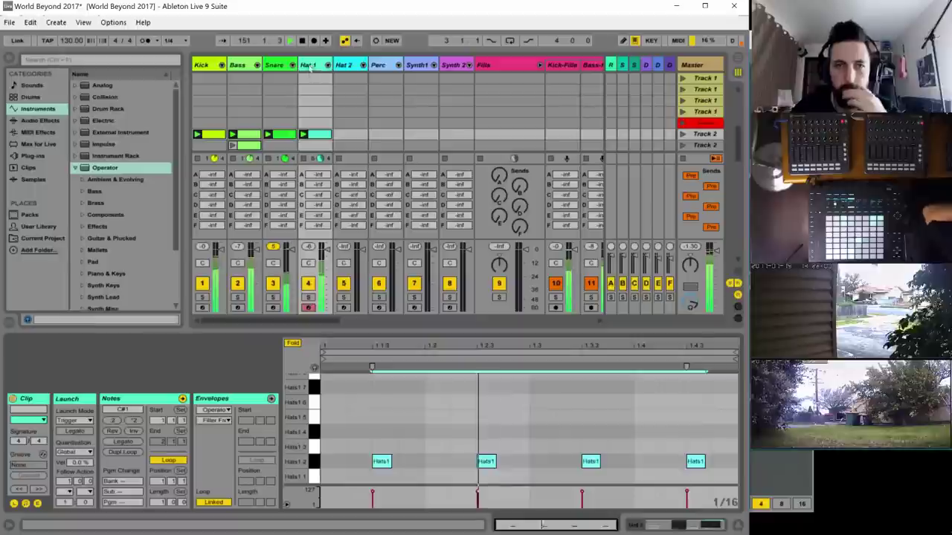
# - Choose a different oscillator algorithm for the hat's Operator and enable oscillator B with its level at about -7.0 dB
pyautogui.hotkey('shift', 'Tab')
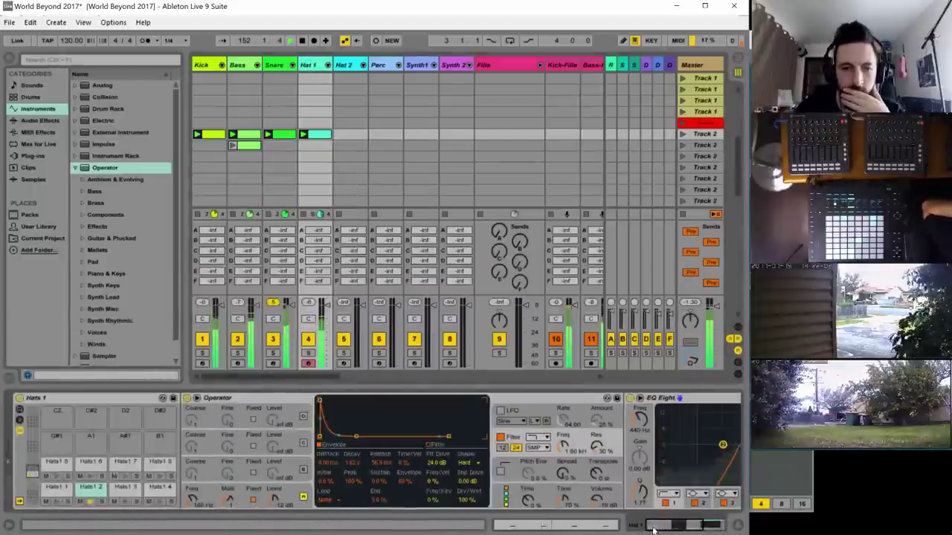
pyautogui.hscroll(-5, 305, 470)
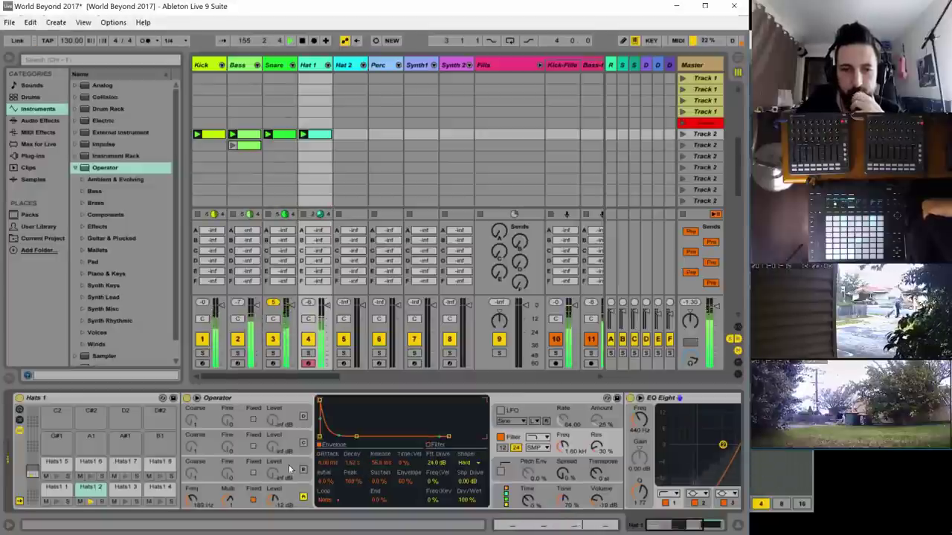
pyautogui.click(503, 497)
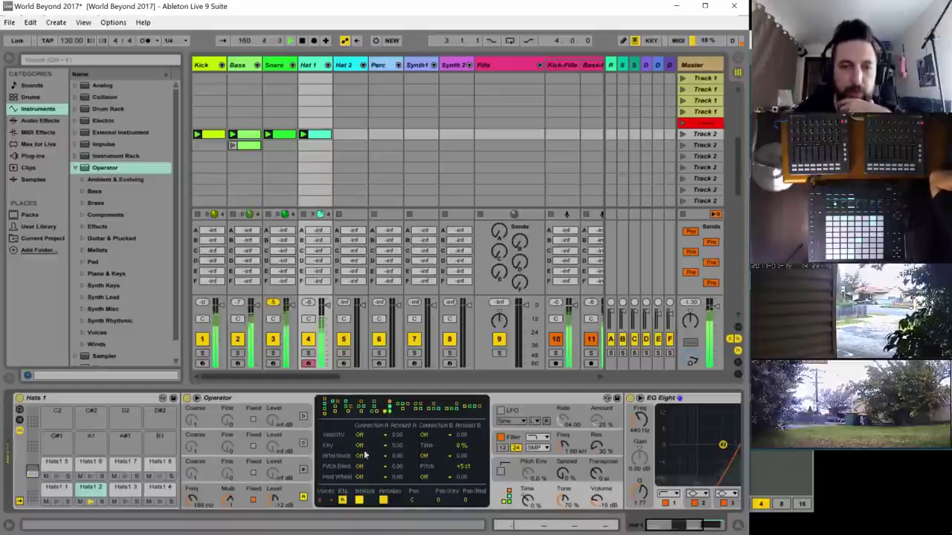
pyautogui.click(289, 453)
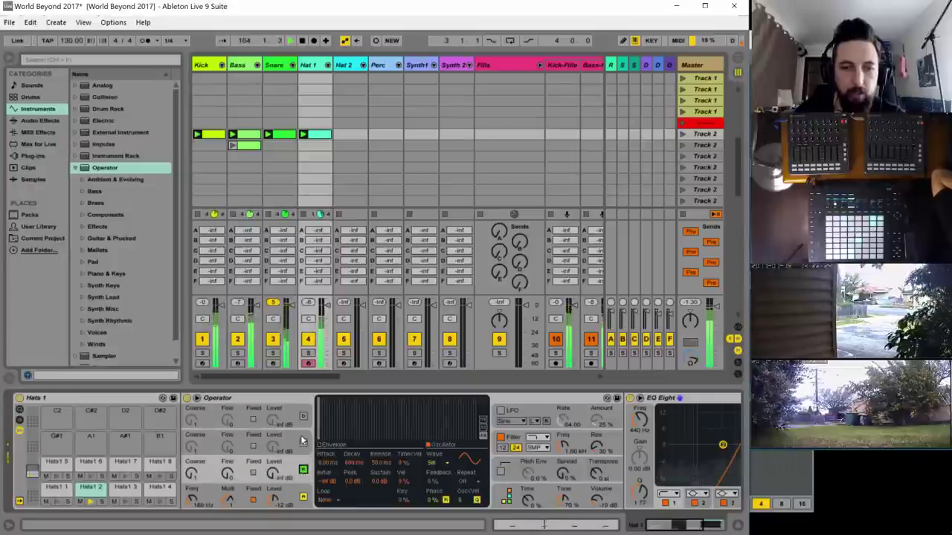
pyautogui.click(274, 474)
# - Solo Hat 1, transpose the hat's Operator to -4 st and raise oscillator B's level to about -3.2 dB
pyautogui.click(308, 352)
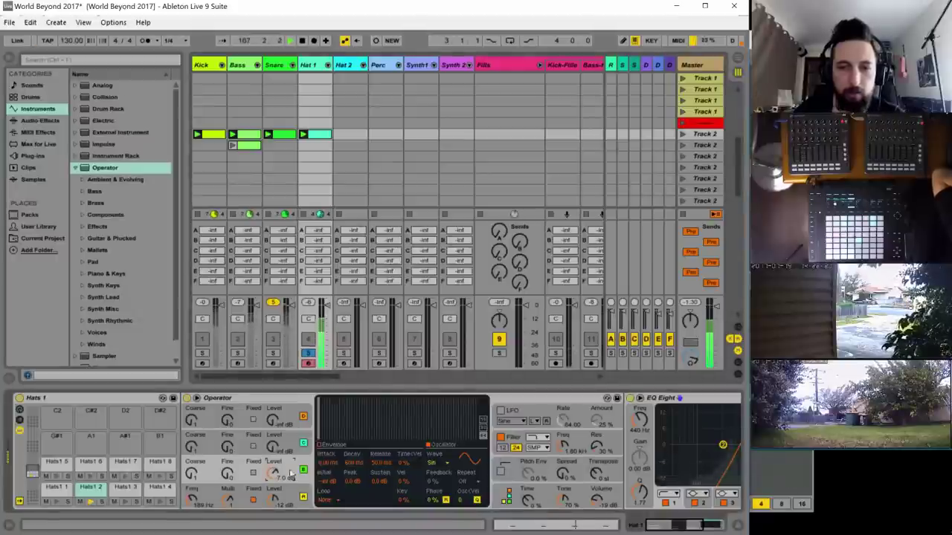
pyautogui.click(602, 473)
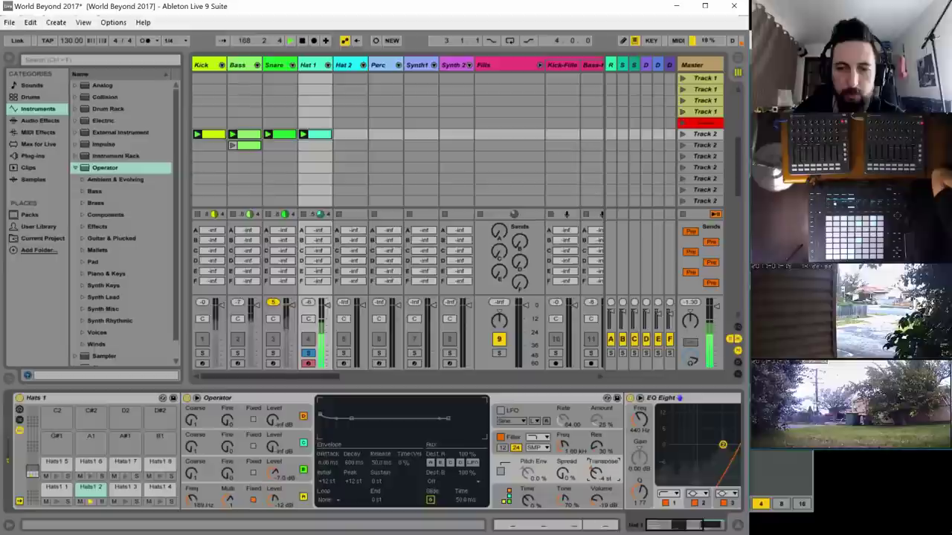
pyautogui.click(273, 473)
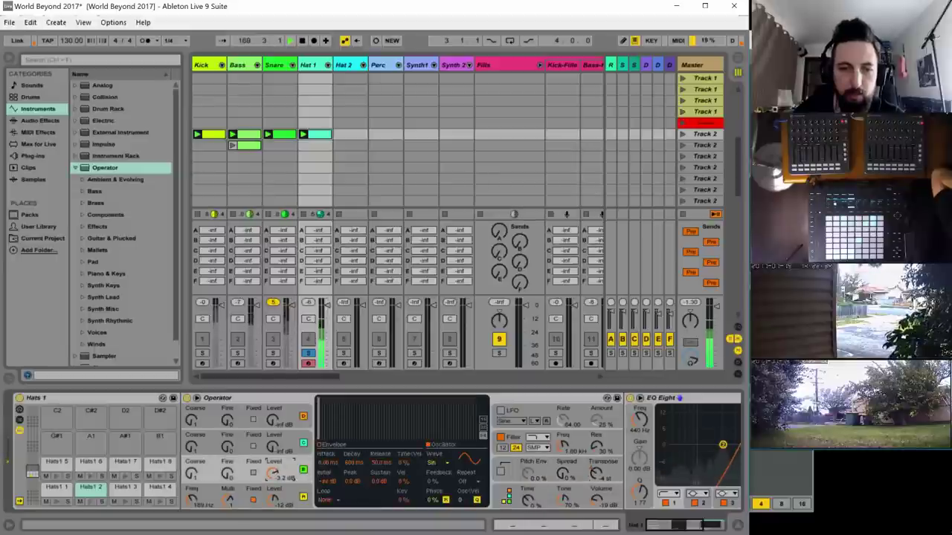
# - Raise oscillator D's level to about -4.4 dB and pull down the envelope sustain of oscillators D and C for a quick decay
pyautogui.moveTo(272, 451); pyautogui.dragTo(272, 409)
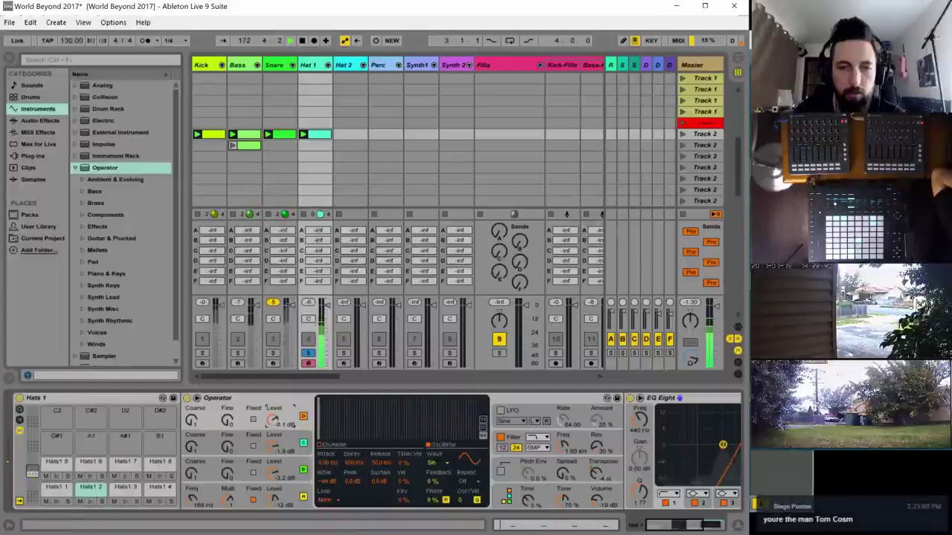
pyautogui.click(327, 445)
pyautogui.moveTo(353, 404); pyautogui.dragTo(346, 437)
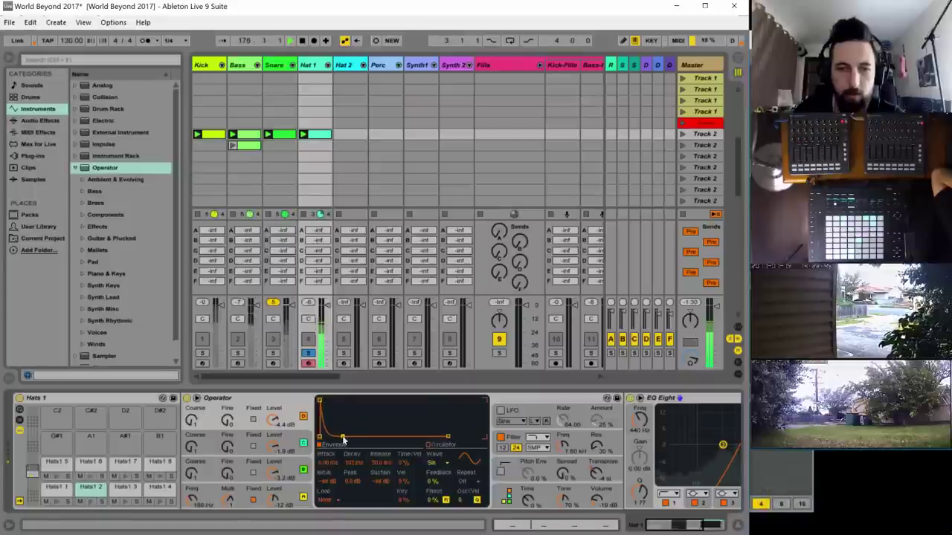
pyautogui.hotkey('ctrl', 'z')
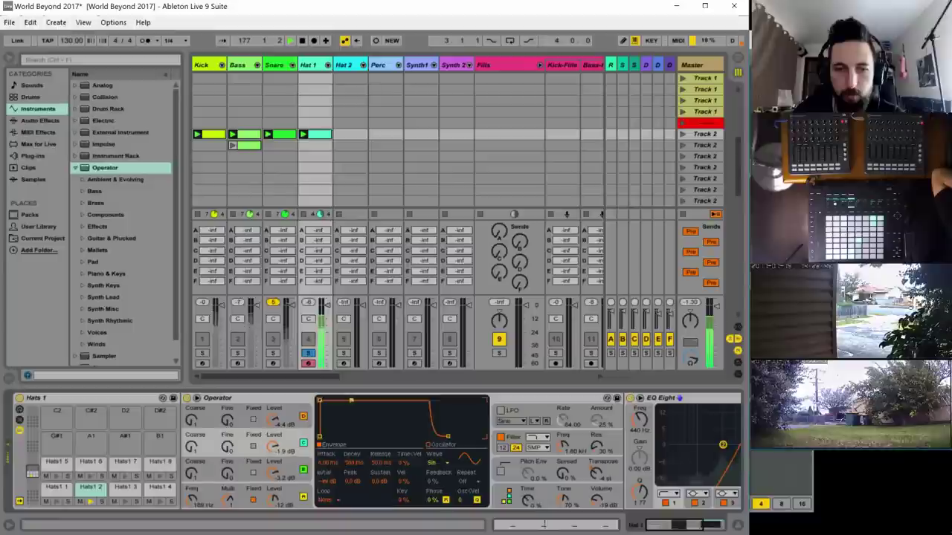
pyautogui.moveTo(351, 401); pyautogui.dragTo(344, 436)
# - Restore full sustain in the envelopes of oscillators D and C, with decays of about 3.5 ms and 7.9 ms
pyautogui.click(193, 473)
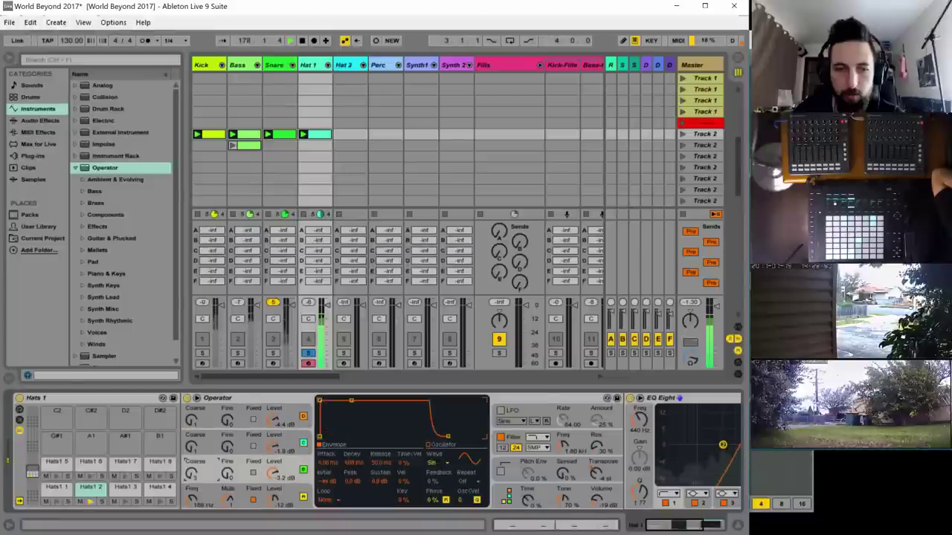
pyautogui.click(193, 446)
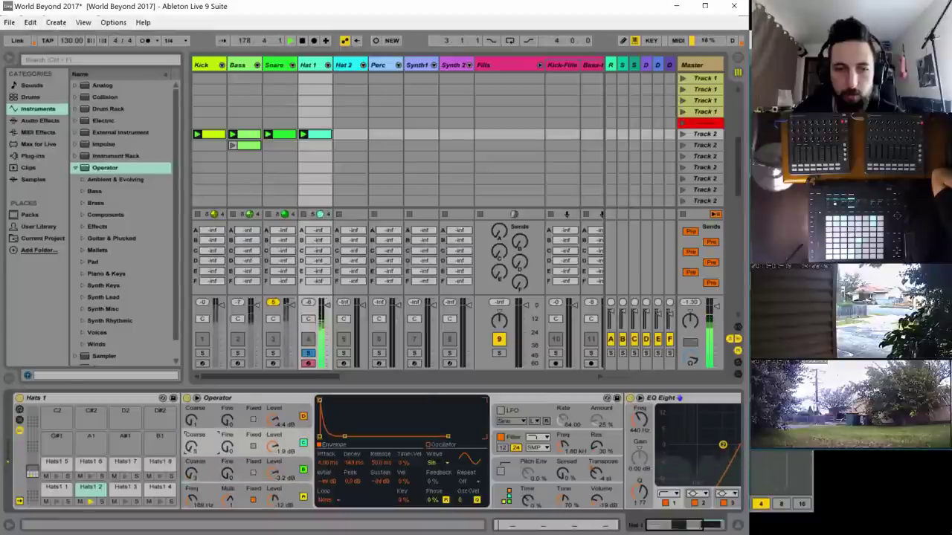
pyautogui.click(193, 420)
pyautogui.moveTo(343, 437); pyautogui.dragTo(371, 401)
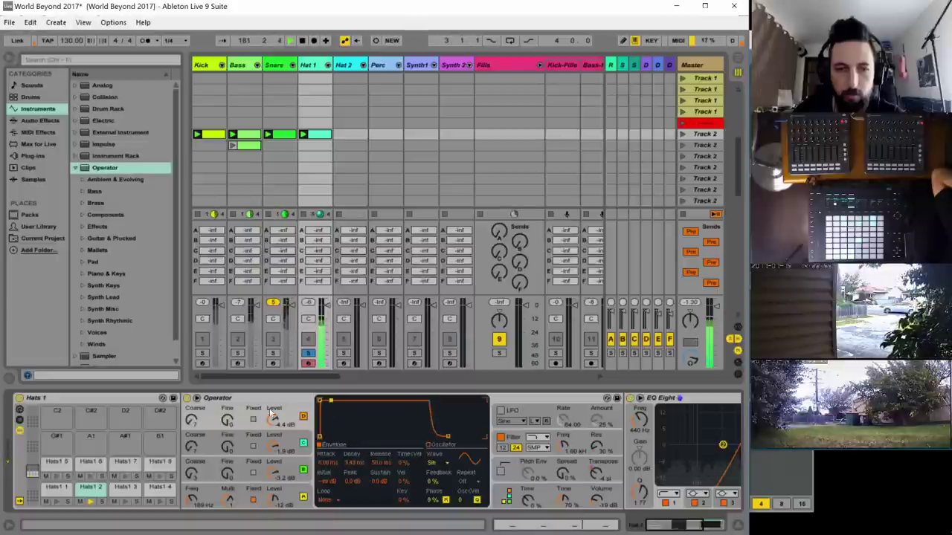
pyautogui.click(312, 439)
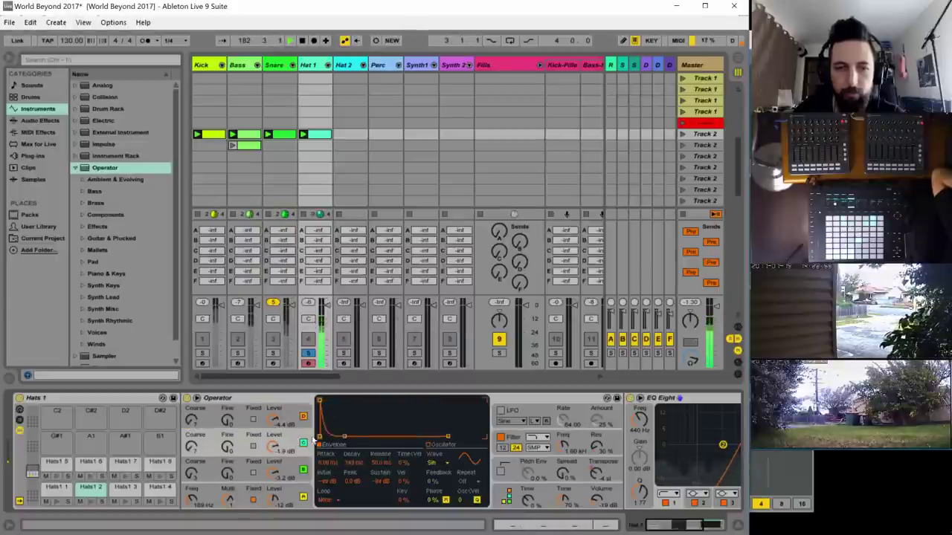
pyautogui.moveTo(352, 462); pyautogui.dragTo(381, 458)
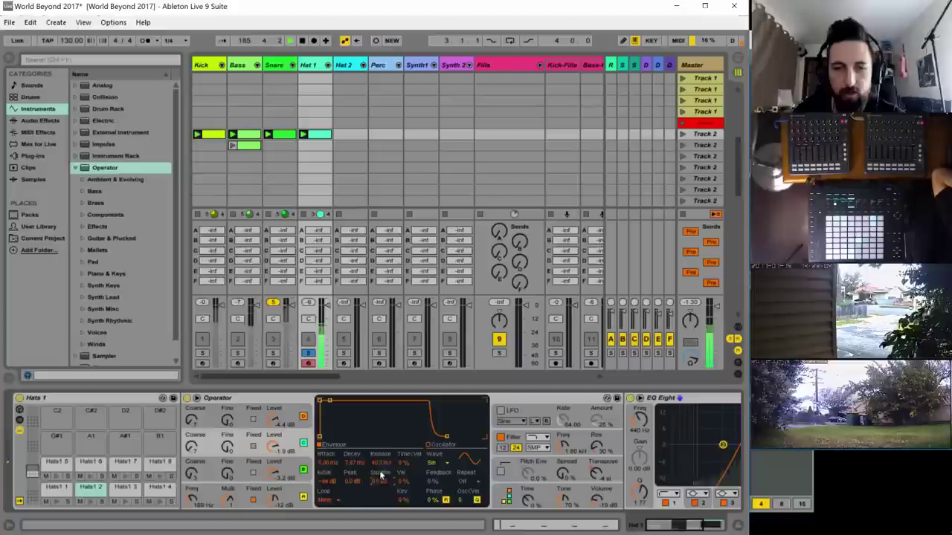
# - Lengthen the envelope release of oscillators D and B, setting B's to about 345 ms
pyautogui.click(292, 409)
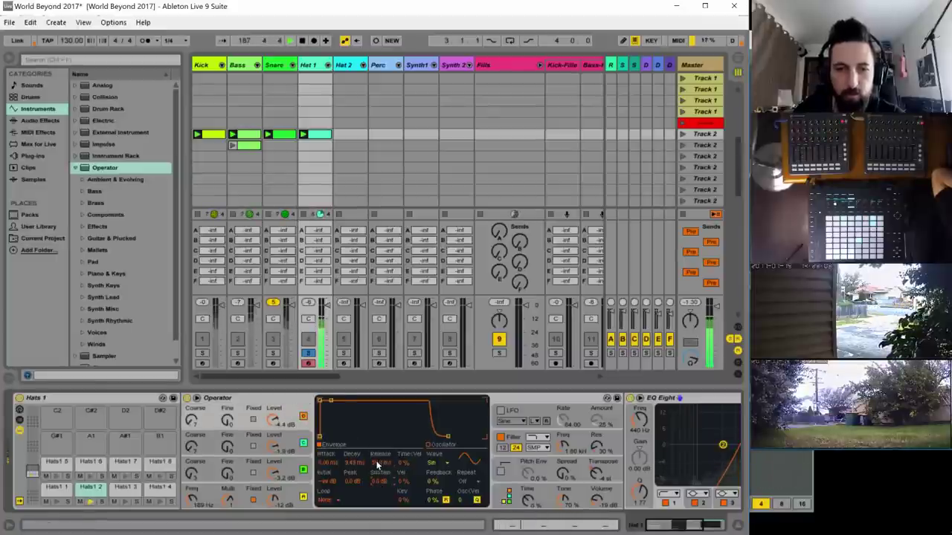
pyautogui.moveTo(378, 464); pyautogui.dragTo(378, 457)
pyautogui.click(305, 470)
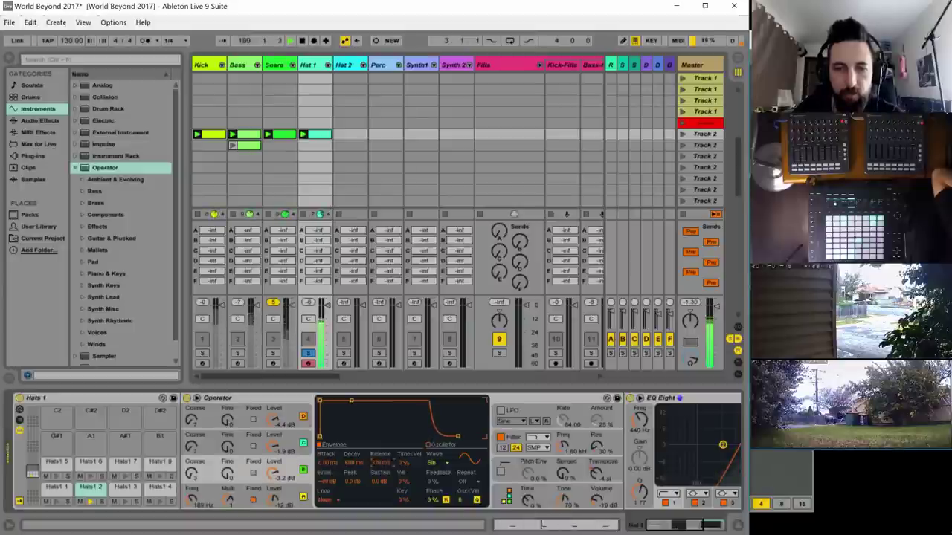
# - Set oscillator B's coarse tuning to 2 and its level to about -33 dB, with oscillator C's fine tuning at 143
pyautogui.moveTo(274, 471); pyautogui.dragTo(273, 482)
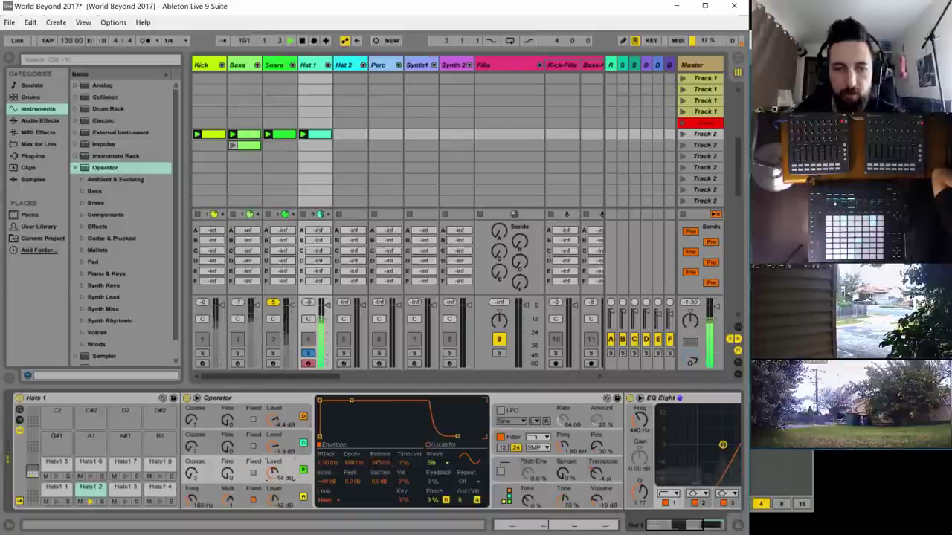
pyautogui.moveTo(192, 473); pyautogui.dragTo(192, 455)
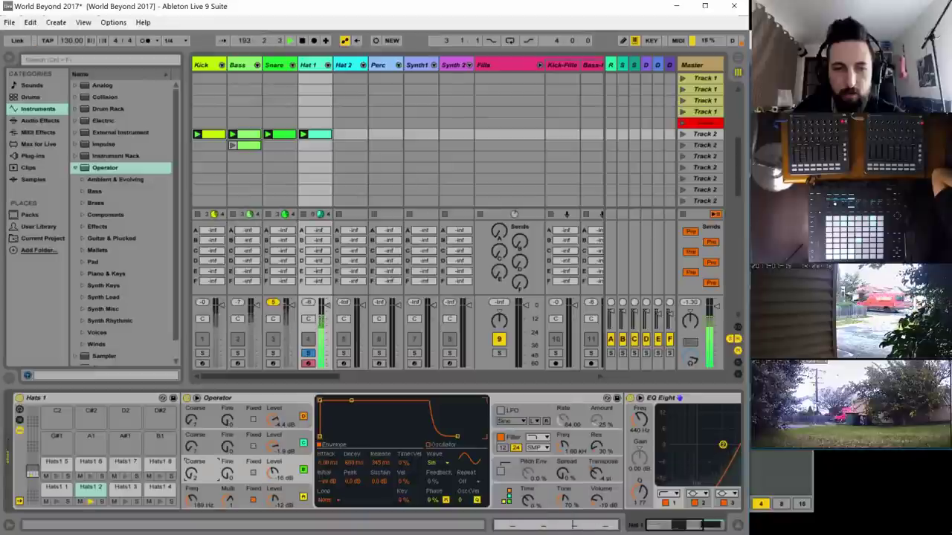
pyautogui.click(227, 447)
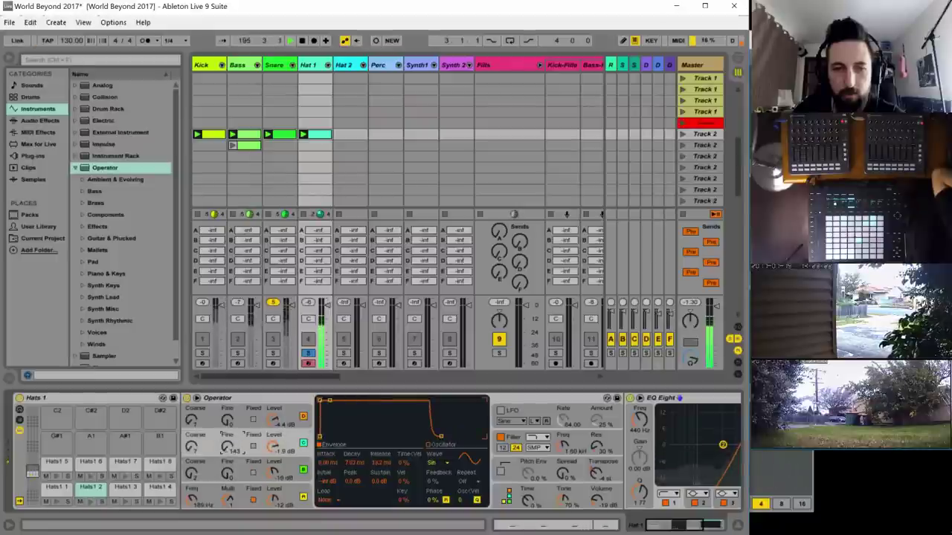
pyautogui.moveTo(272, 470); pyautogui.dragTo(272, 474)
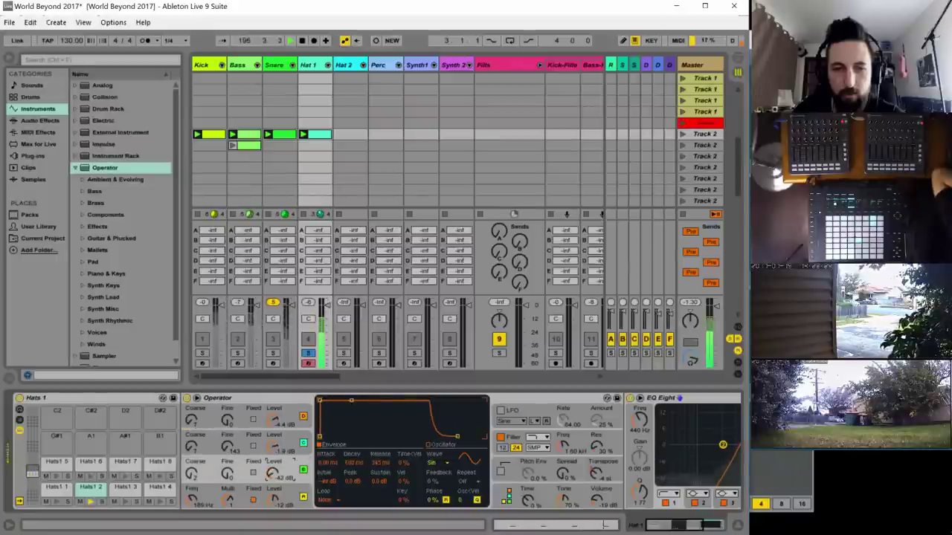
pyautogui.moveTo(272, 474); pyautogui.dragTo(273, 474)
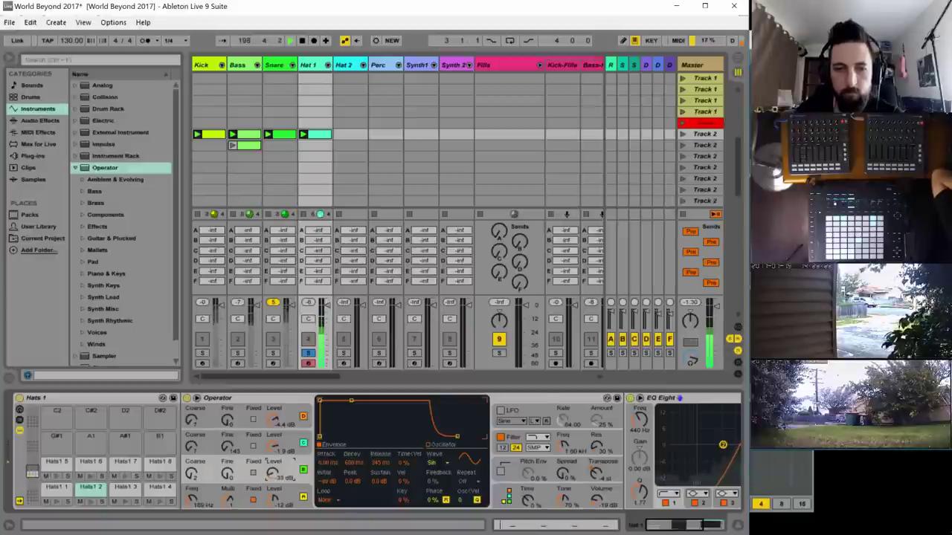
# - Change oscillator D's waveform to Noise White
pyautogui.click(280, 427)
pyautogui.click(437, 462)
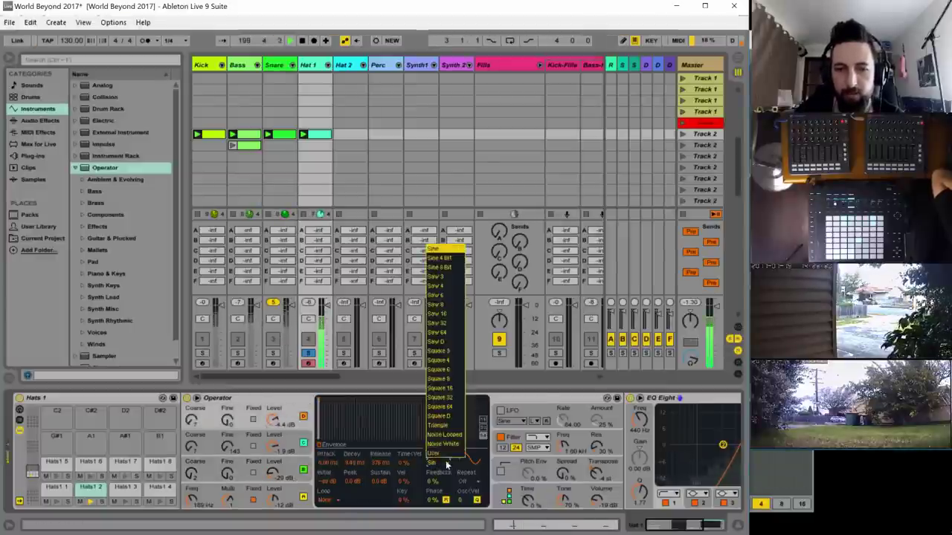
pyautogui.click(449, 443)
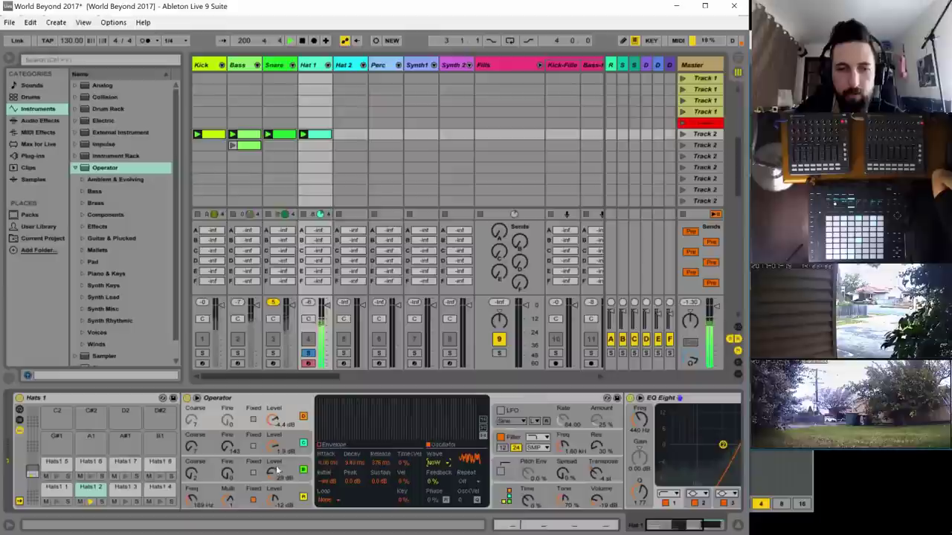
# - Rebalance the modulating oscillators, setting oscillator B's level to about -20 dB and oscillator C's to 0.0 dB
pyautogui.moveTo(274, 446); pyautogui.dragTo(273, 444)
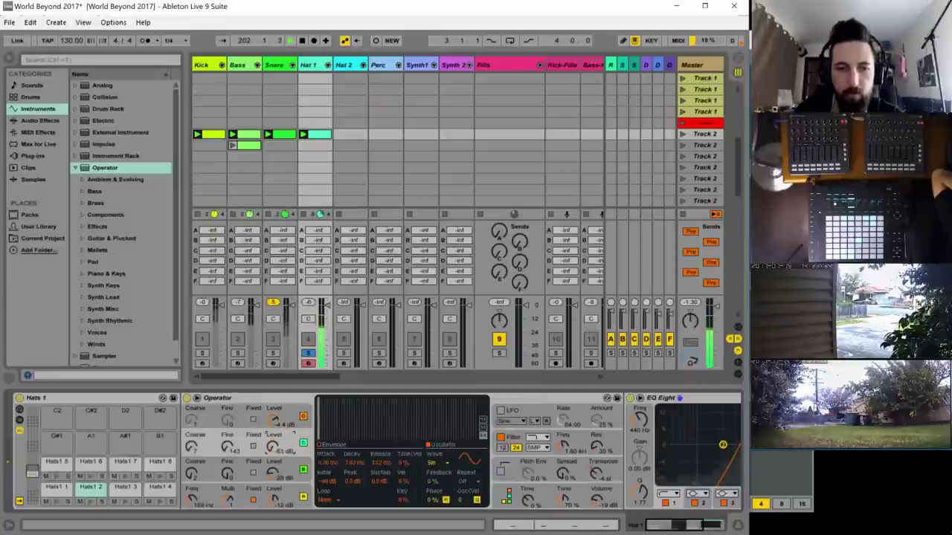
pyautogui.click(272, 473)
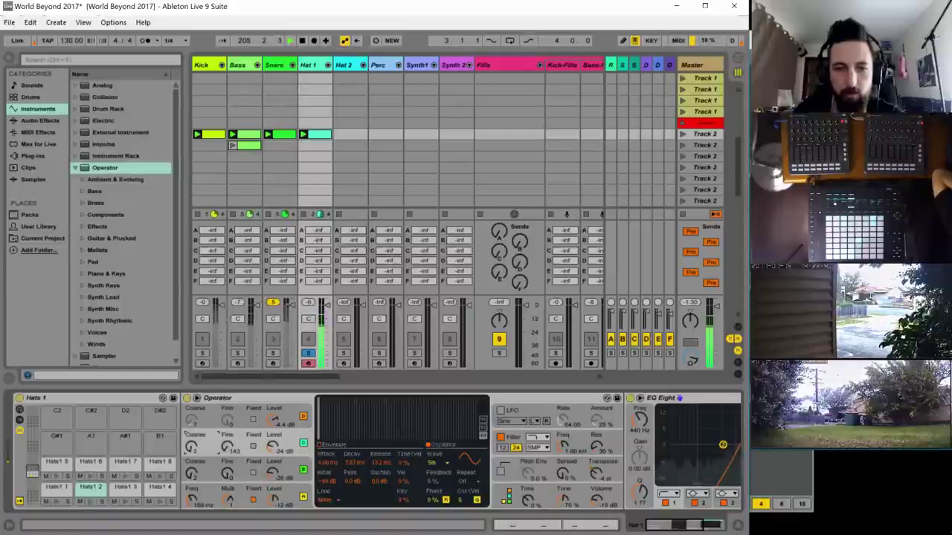
pyautogui.moveTo(291, 434); pyautogui.dragTo(291, 394)
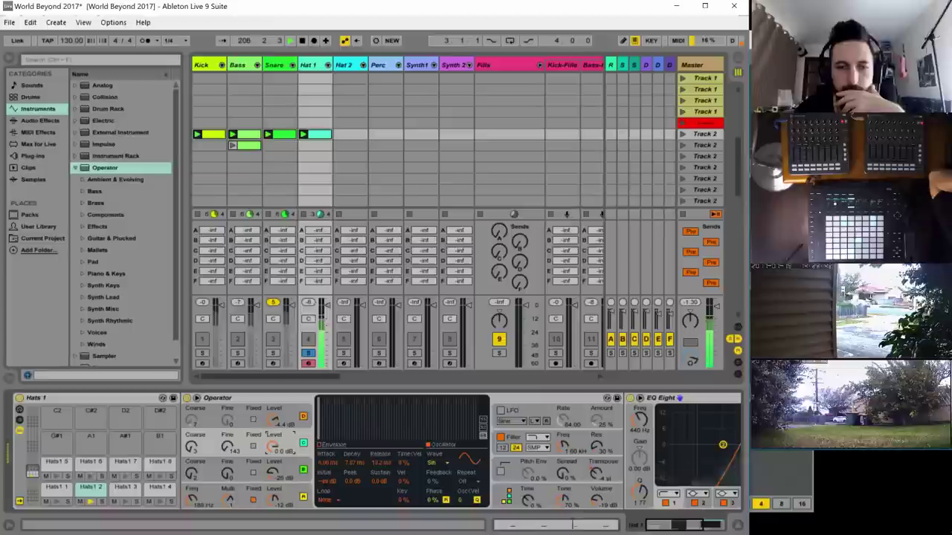
# - Switch off oscillator A and lower the levels of oscillators C and D, with D at about -23 dB
pyautogui.click(303, 497)
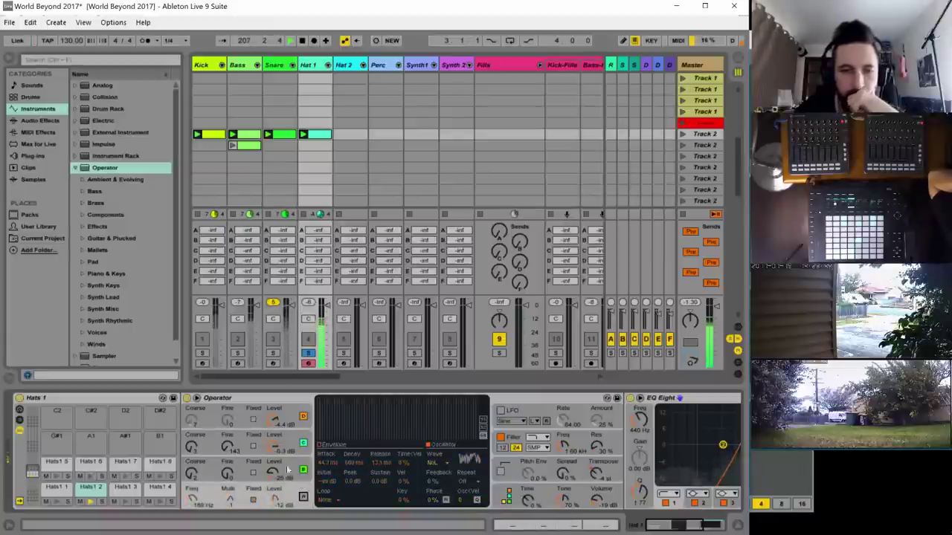
pyautogui.moveTo(273, 421); pyautogui.dragTo(274, 453)
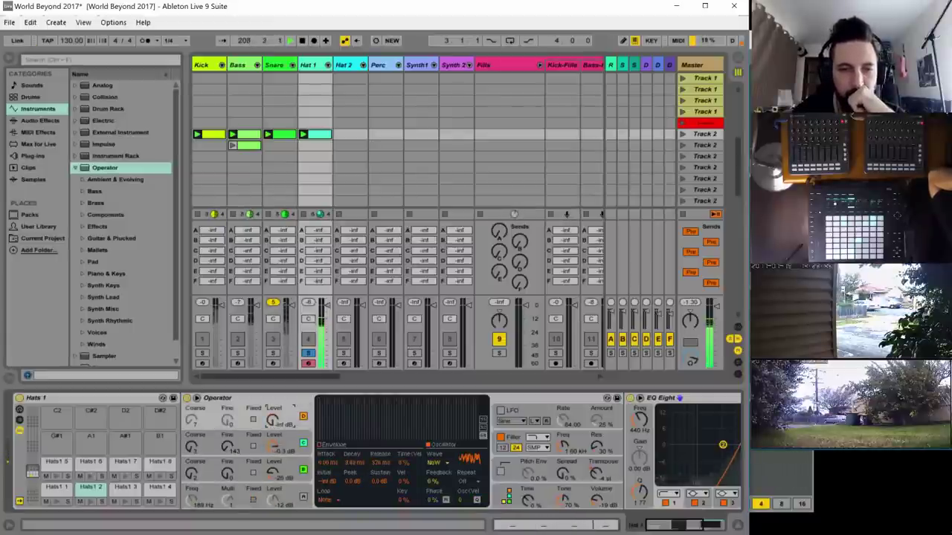
pyautogui.moveTo(274, 421); pyautogui.dragTo(274, 413)
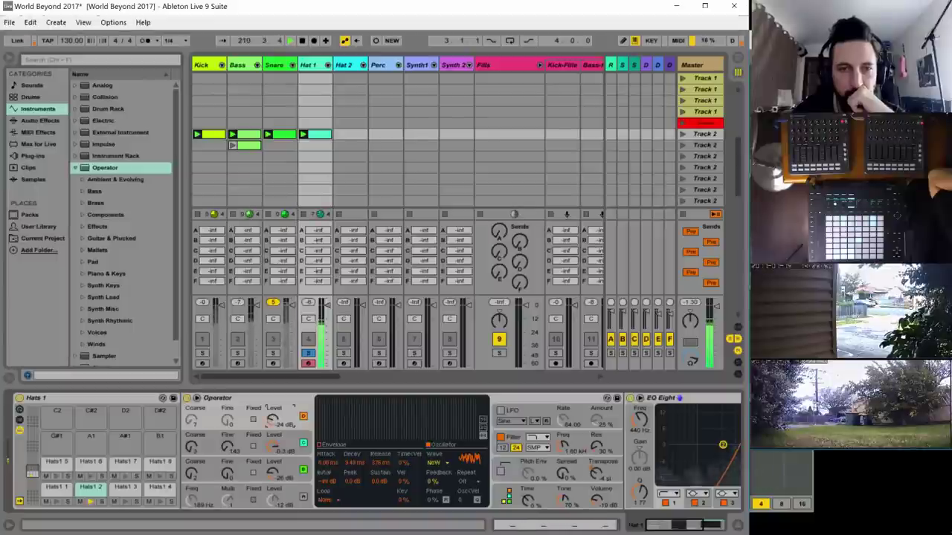
pyautogui.moveTo(276, 455); pyautogui.dragTo(273, 451)
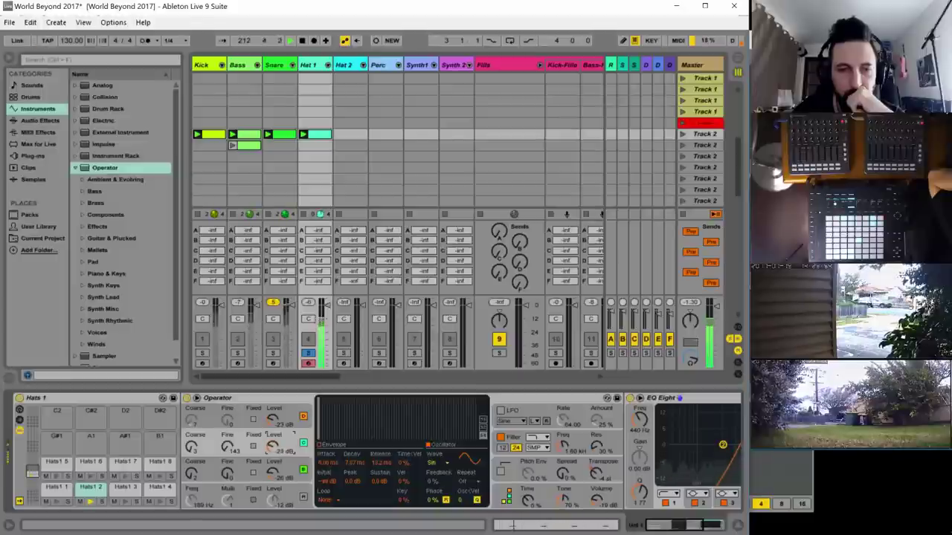
# - Switch oscillators B, C and D of the hat's Operator to fixed frequency
pyautogui.click(255, 479)
pyautogui.click(253, 472)
pyautogui.click(253, 448)
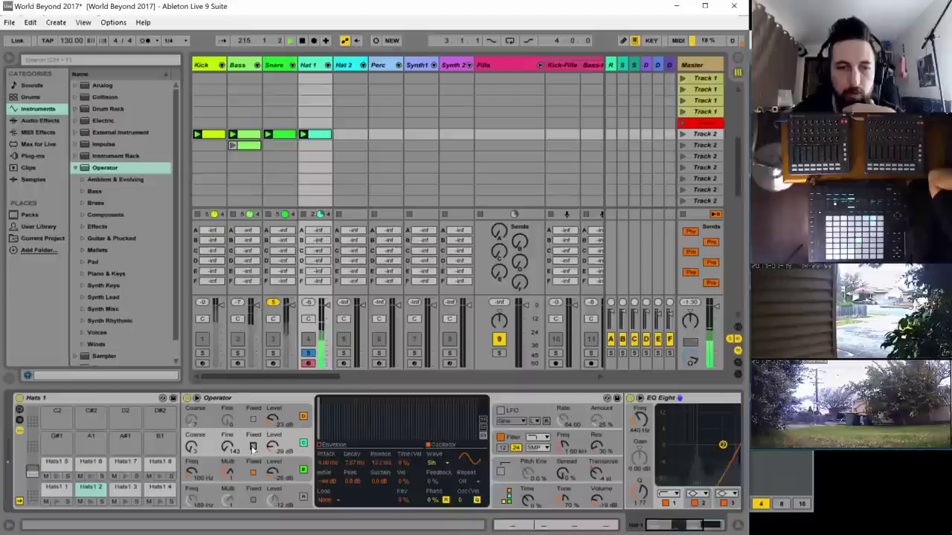
pyautogui.click(253, 448)
pyautogui.click(253, 420)
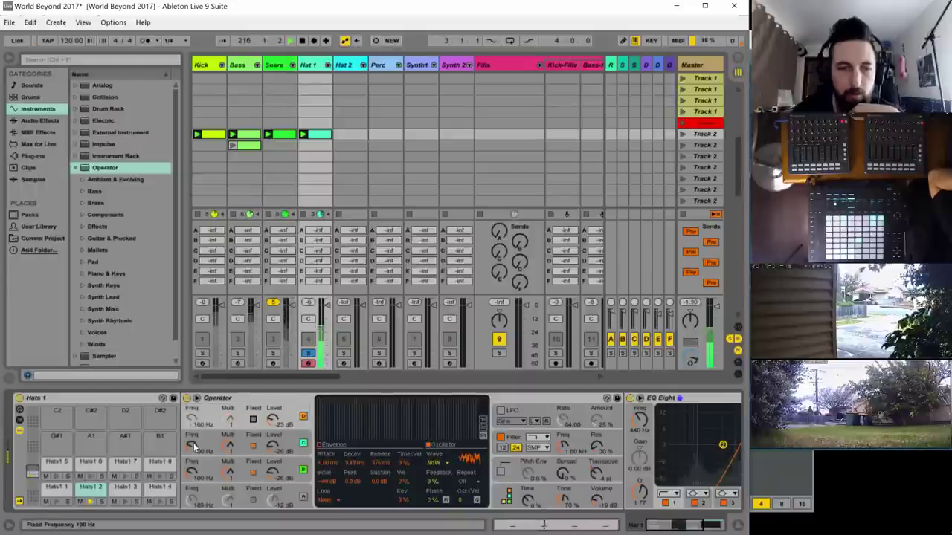
# - Set oscillator C to about 671 Hz at -11 dB and oscillator B to about 320 Hz at -46 dB
pyautogui.moveTo(194, 446); pyautogui.dragTo(194, 438)
pyautogui.click(194, 472)
pyautogui.moveTo(194, 472); pyautogui.dragTo(190, 416)
pyautogui.moveTo(192, 473)
pyautogui.mouseDown()
pyautogui.moveTo(192, 464)
pyautogui.moveTo(192, 479)
pyautogui.mouseUp()
pyautogui.moveTo(192, 446); pyautogui.dragTo(191, 442)
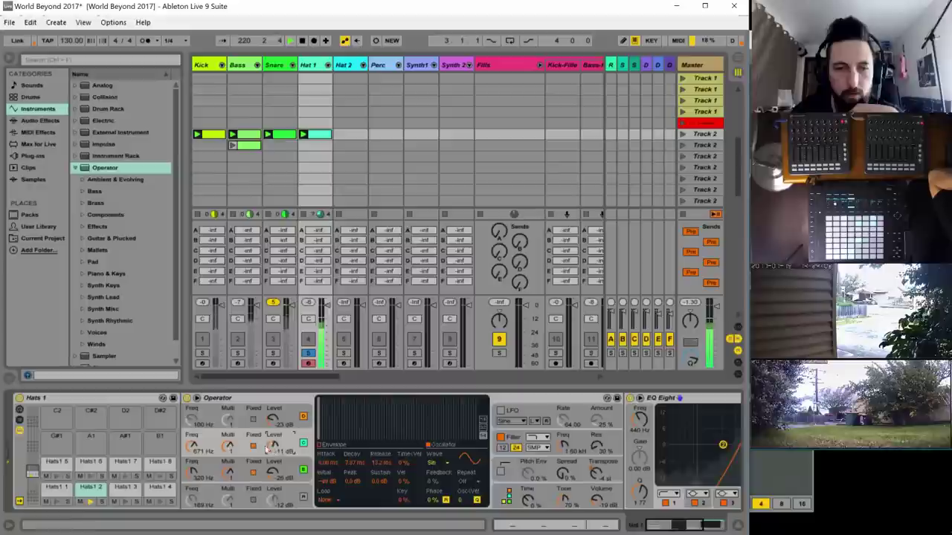
pyautogui.moveTo(273, 473)
pyautogui.mouseDown()
pyautogui.moveTo(272, 492)
pyautogui.moveTo(273, 465)
pyautogui.mouseUp()
# - Turn oscillator A back on, unsolo Hat 1 and shorten oscillator A's envelope attack to about 16 ms
pyautogui.click(305, 496)
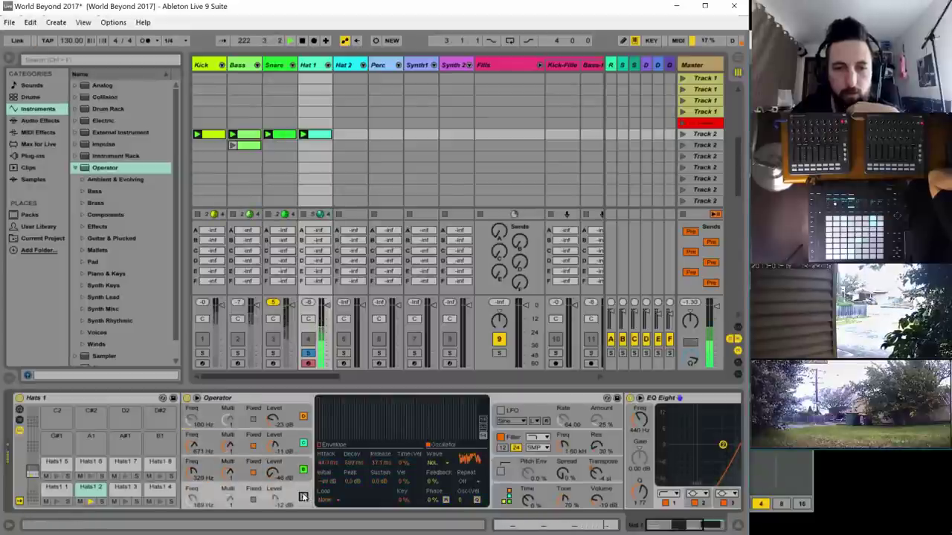
pyautogui.click(333, 446)
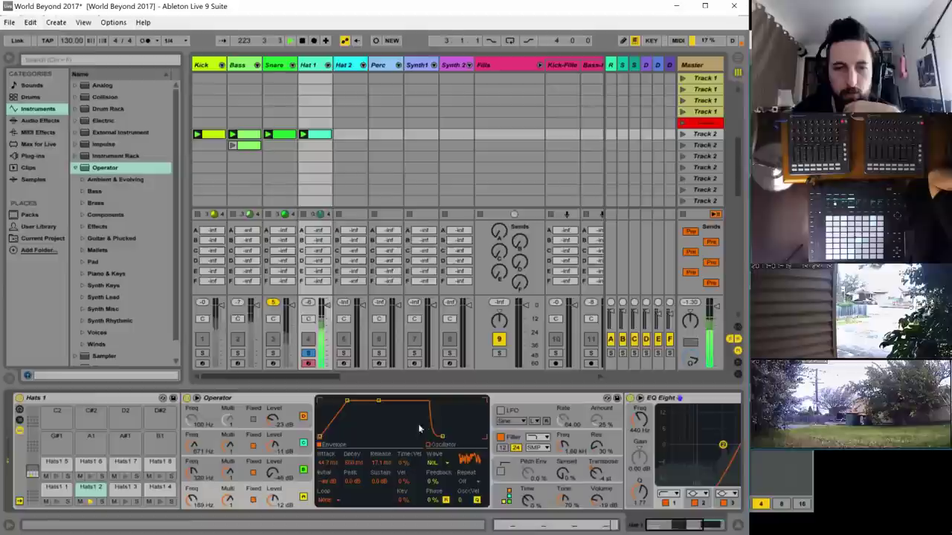
pyautogui.click(308, 353)
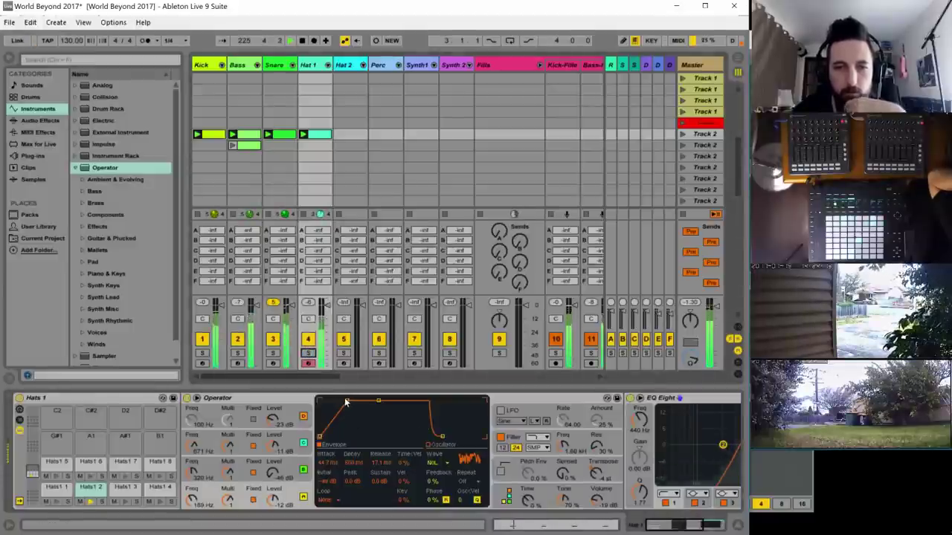
pyautogui.moveTo(345, 402); pyautogui.dragTo(343, 401)
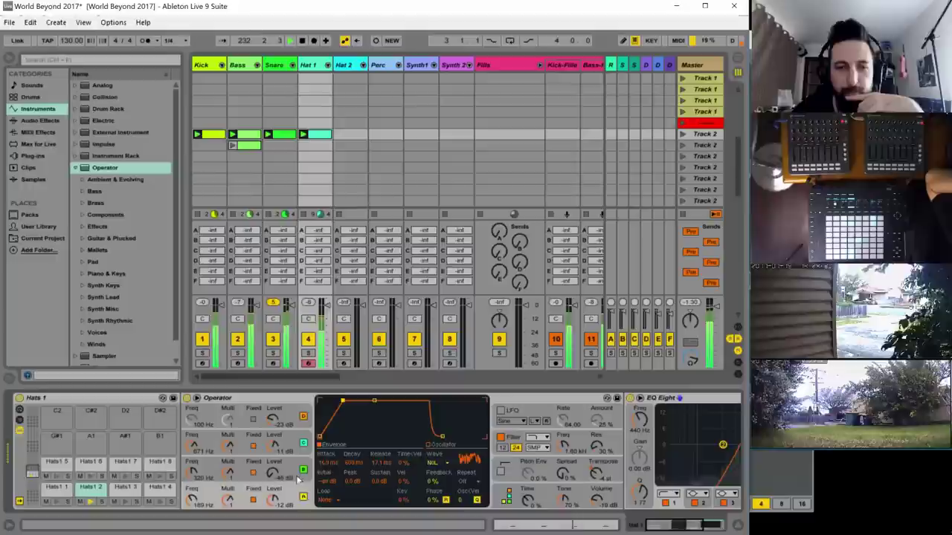
# - Solo Hat 1 with oscillator A off, raise oscillator C to about 921 Hz at -10 dB and raise oscillator B's fixed frequency
pyautogui.click(307, 352)
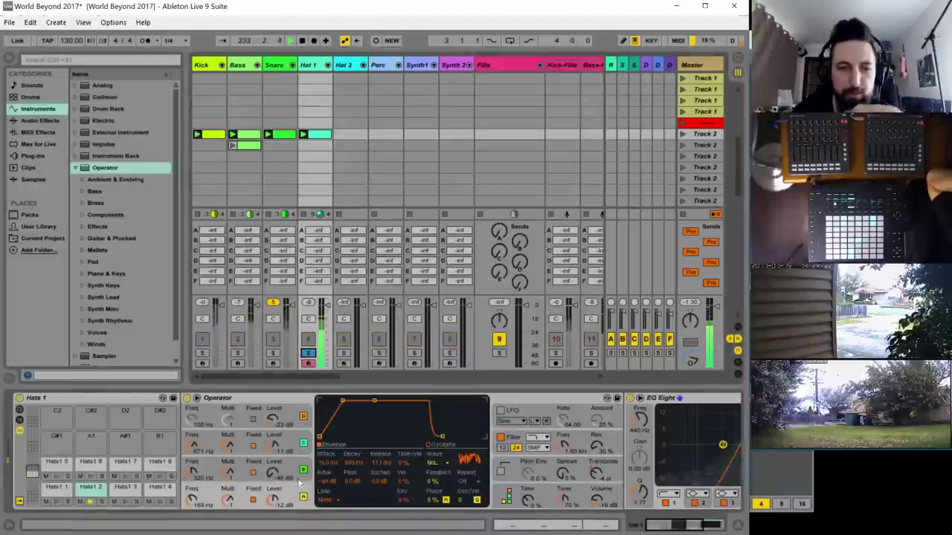
pyautogui.click(303, 497)
pyautogui.click(273, 470)
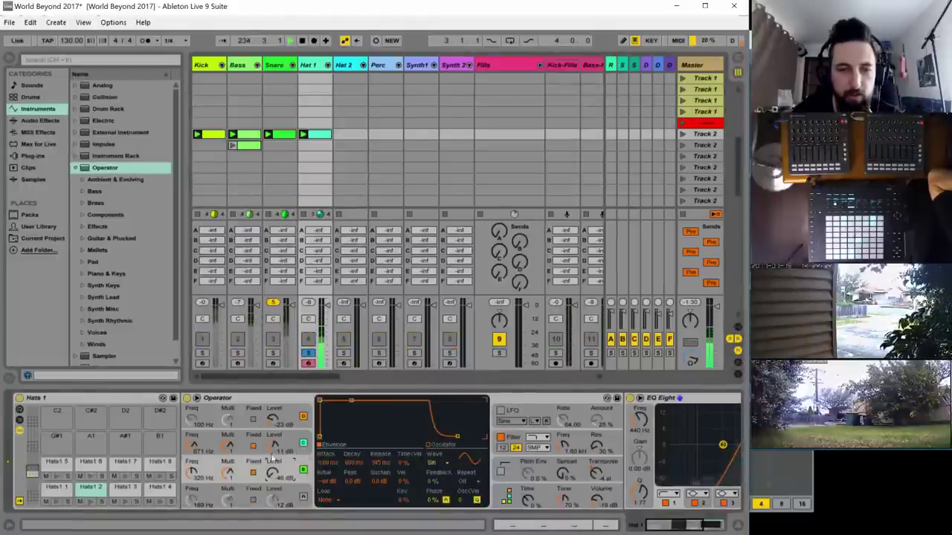
pyautogui.moveTo(272, 449); pyautogui.dragTo(273, 445)
pyautogui.moveTo(192, 445); pyautogui.dragTo(194, 462)
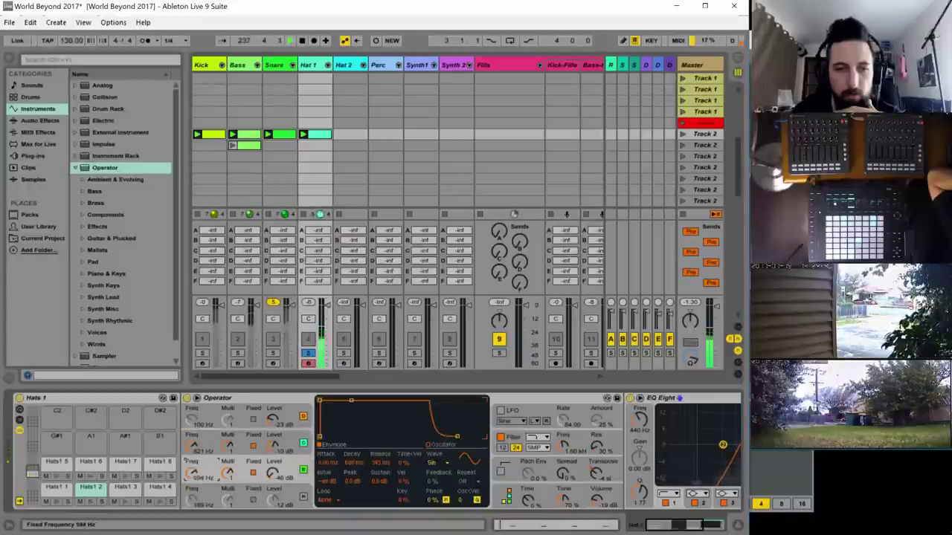
pyautogui.click(269, 433)
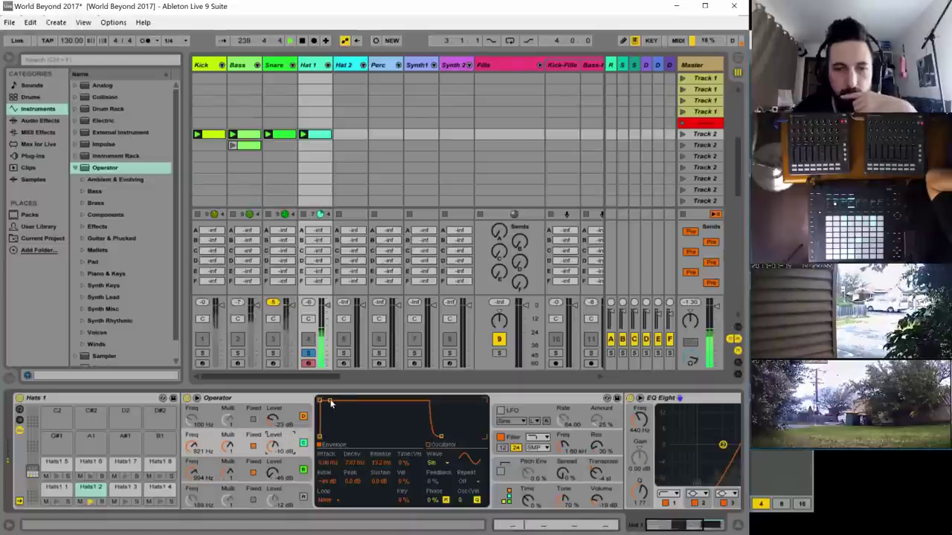
# - Lengthen the decay and release of oscillator C's envelope, and set oscillator B's envelope release to about 90 ms
pyautogui.moveTo(330, 401); pyautogui.dragTo(342, 401)
pyautogui.moveTo(440, 437); pyautogui.dragTo(468, 436)
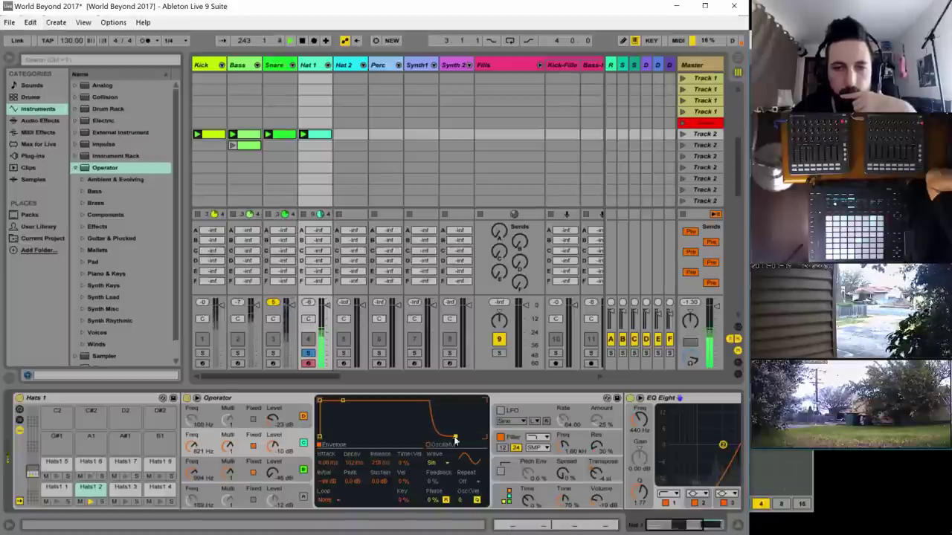
pyautogui.click(289, 464)
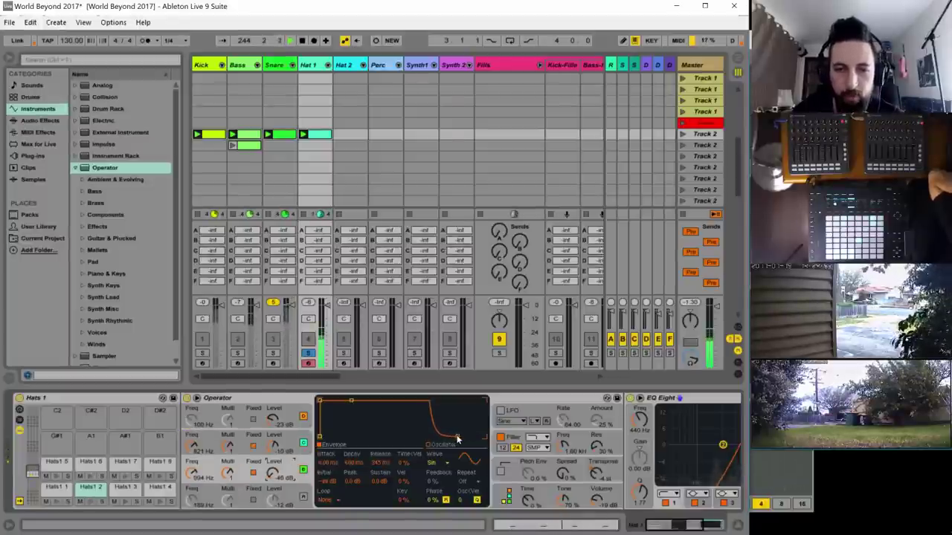
pyautogui.moveTo(450, 436); pyautogui.dragTo(451, 436)
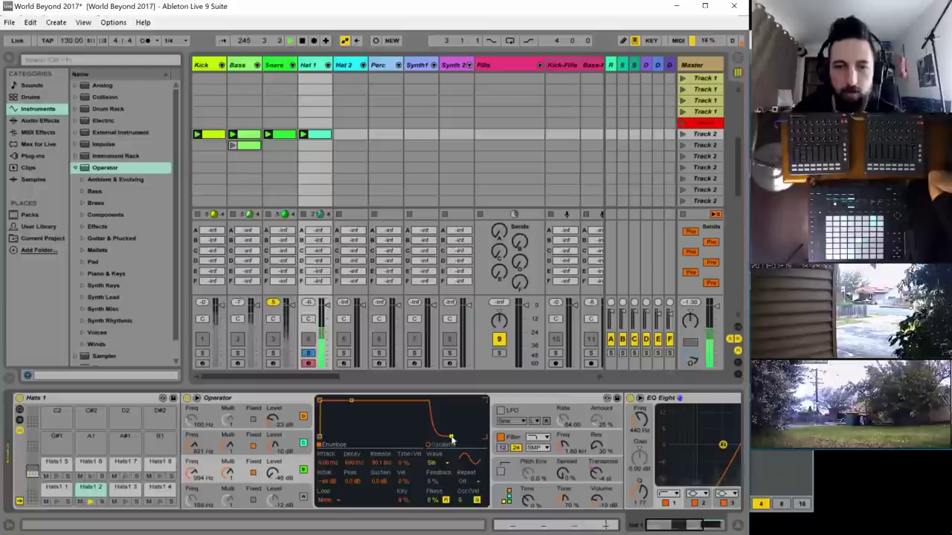
# - Turn oscillator A back on, raise oscillator B's level to -31 dB and unsolo Hat 1
pyautogui.click(303, 498)
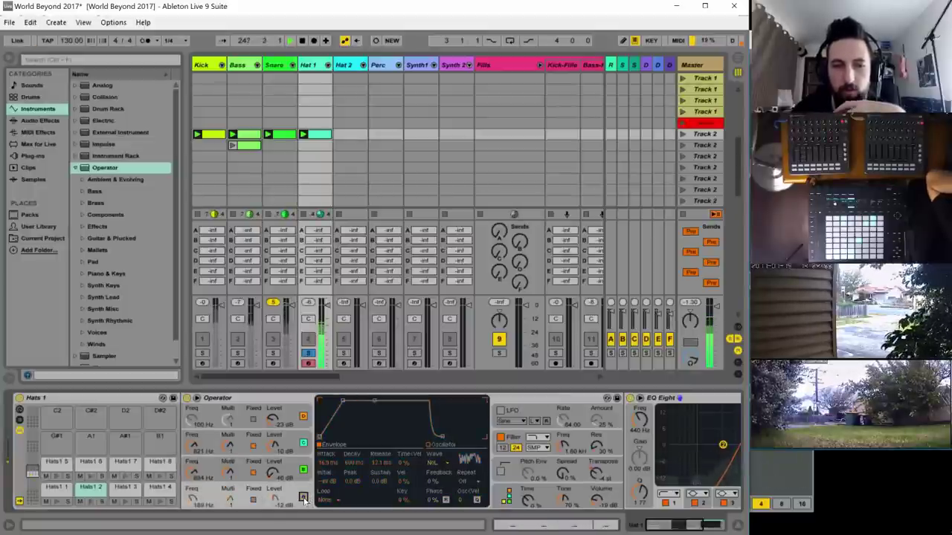
pyautogui.moveTo(272, 477); pyautogui.dragTo(273, 462)
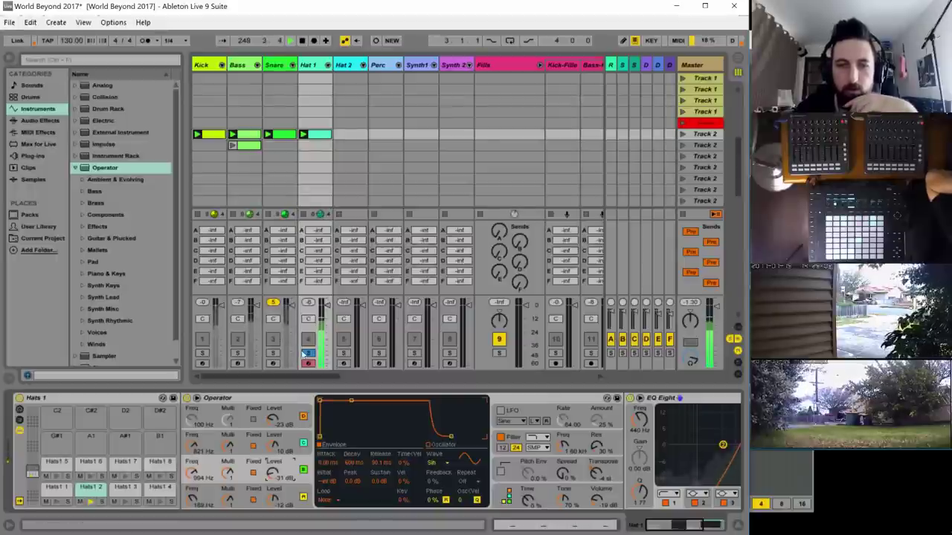
pyautogui.click(308, 353)
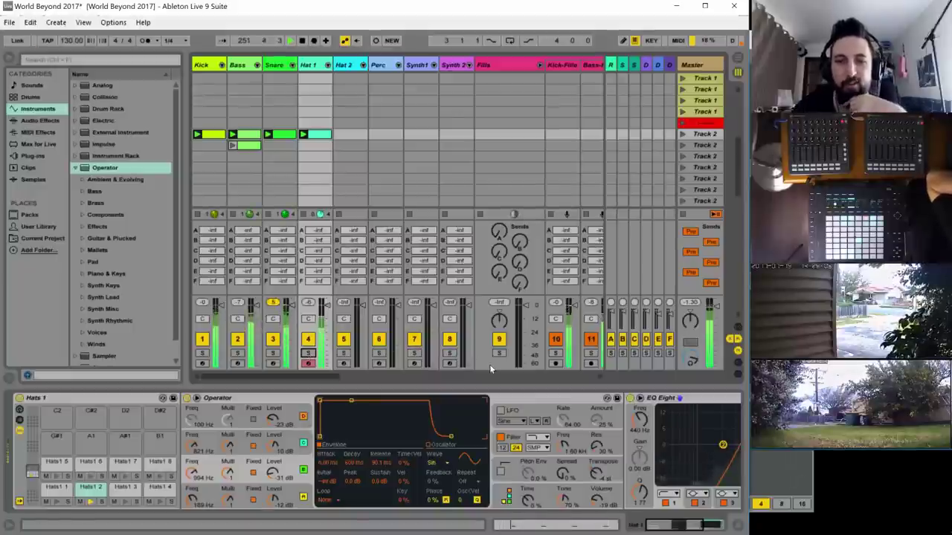
# - Sweep band 2 of Hat 1's EQ Eight upward and shape it into a broad boost around 1.67 kHz
pyautogui.moveTo(687, 526); pyautogui.dragTo(710, 525)
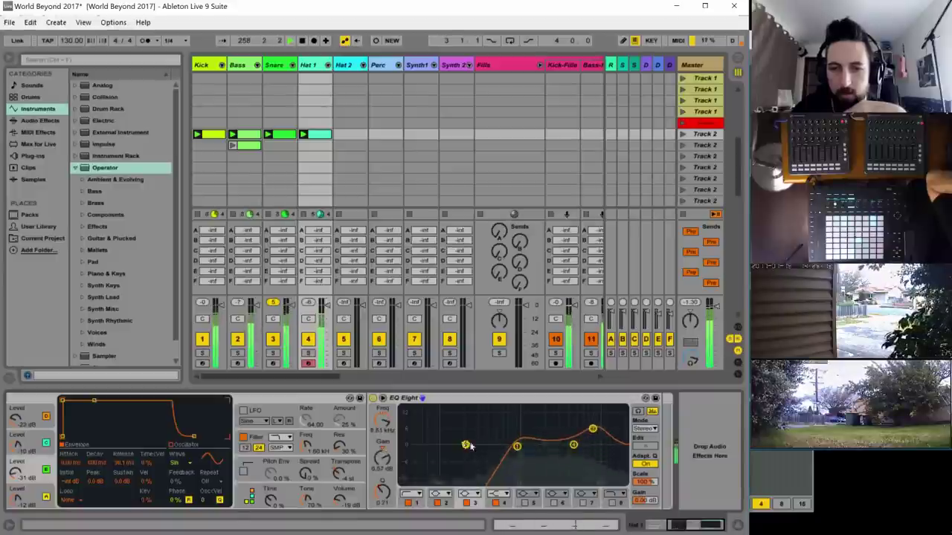
pyautogui.moveTo(467, 446); pyautogui.dragTo(540, 428)
pyautogui.moveTo(465, 445); pyautogui.dragTo(548, 428)
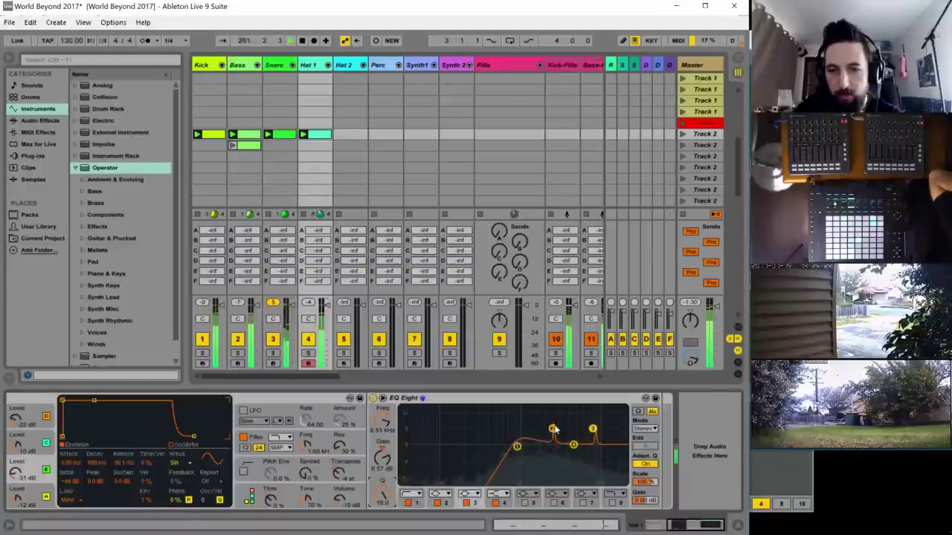
pyautogui.moveTo(553, 429); pyautogui.dragTo(568, 408)
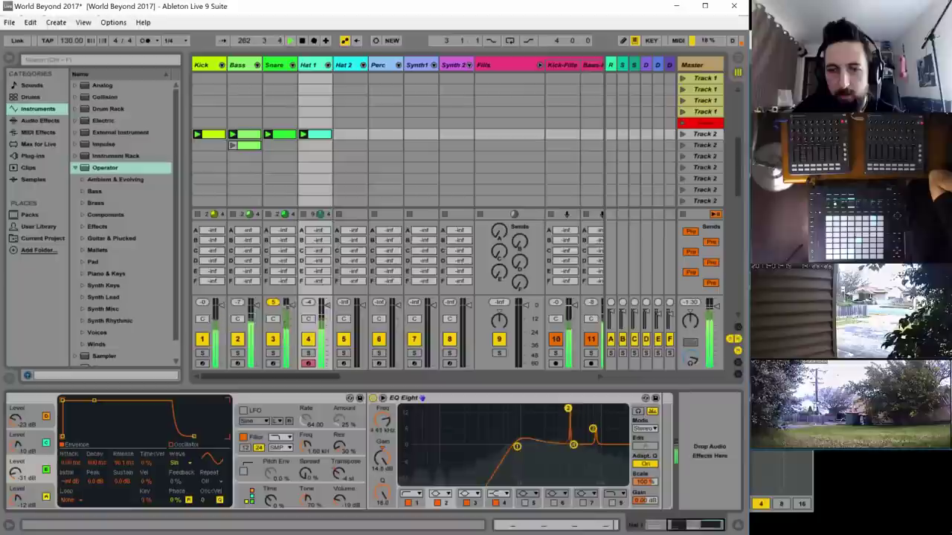
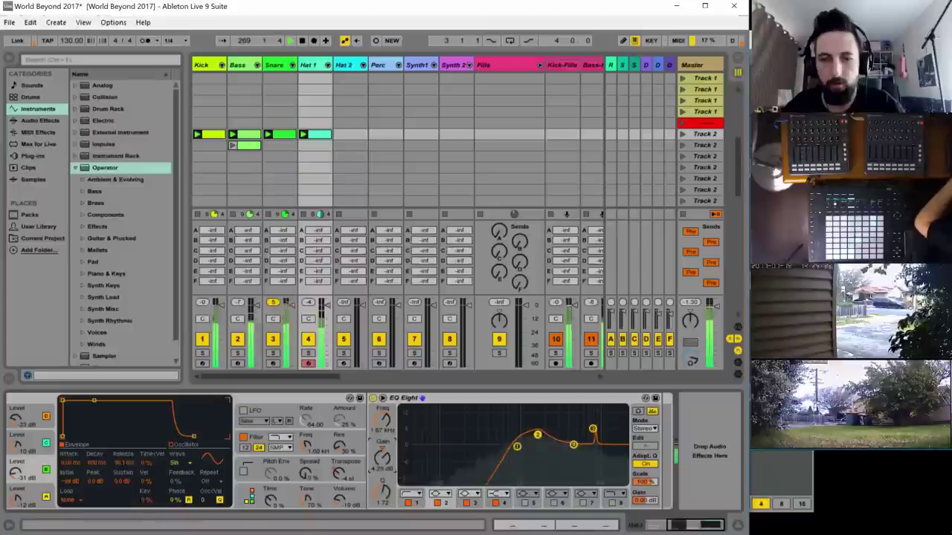
# - Set EQ band 3 to about 6.96 kHz at 2.38 dB, lower the low cut to about 483 Hz and stop playback
pyautogui.click(592, 429)
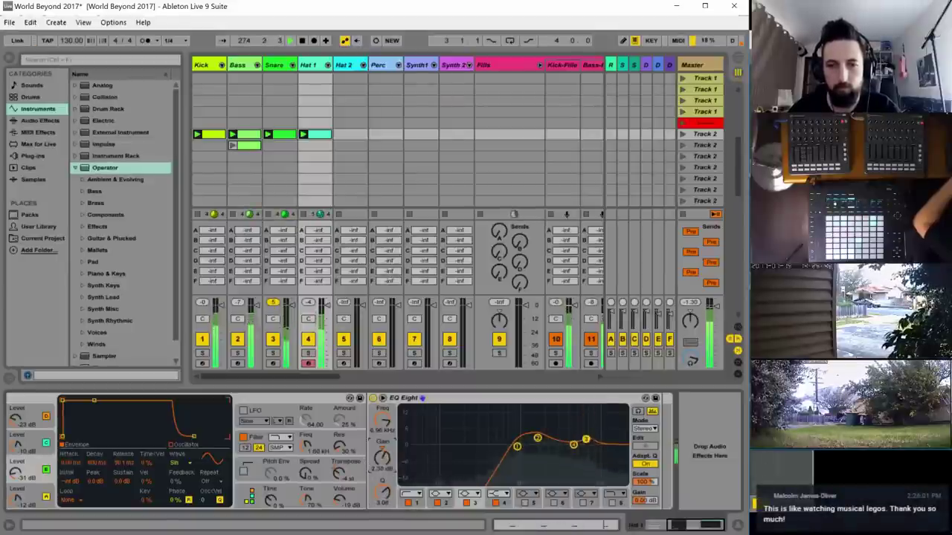
pyautogui.moveTo(516, 446); pyautogui.dragTo(502, 455)
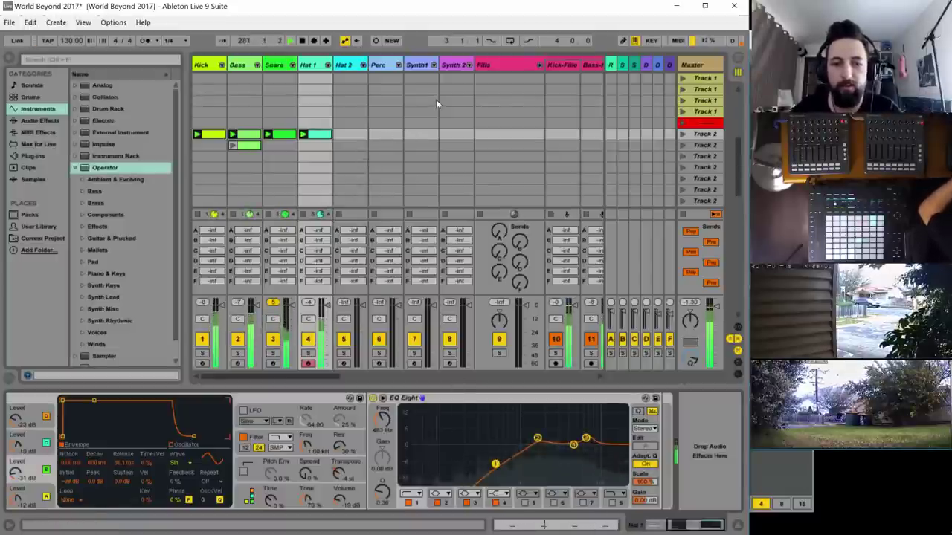
pyautogui.press('space')
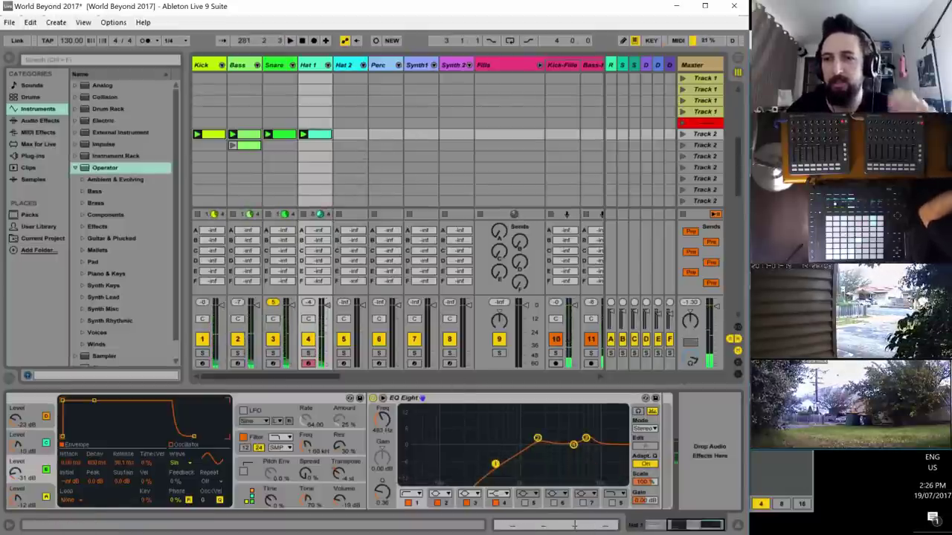
# - Switch to the World Beyond Sound Design spreadsheet, review Track 2's Hats2 notes, and return to Ableton Live
pyautogui.hotkey('alt', 'Tab')
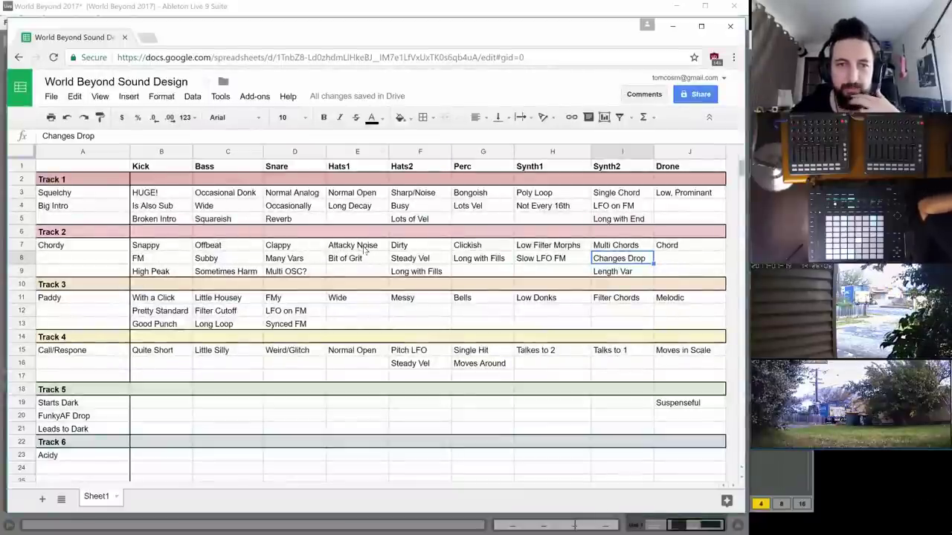
pyautogui.click(429, 249)
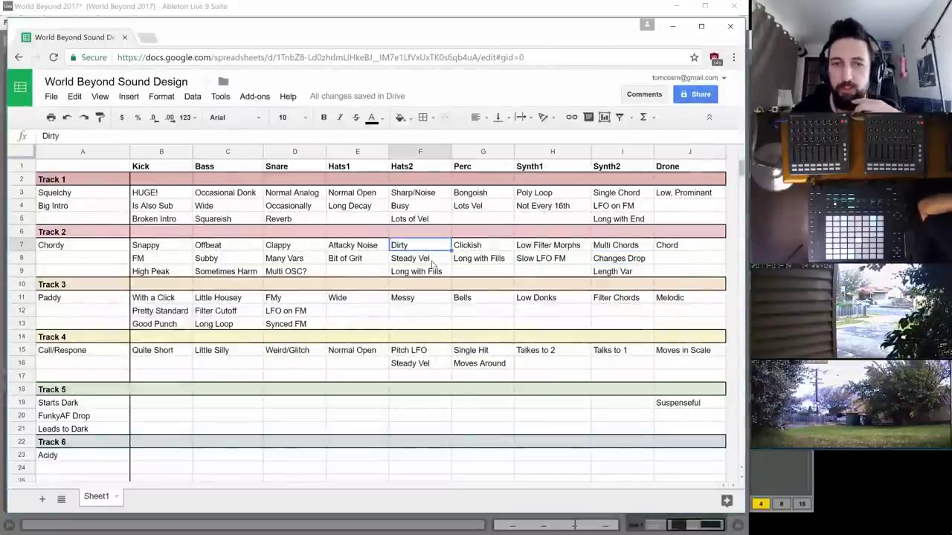
pyautogui.click(431, 260)
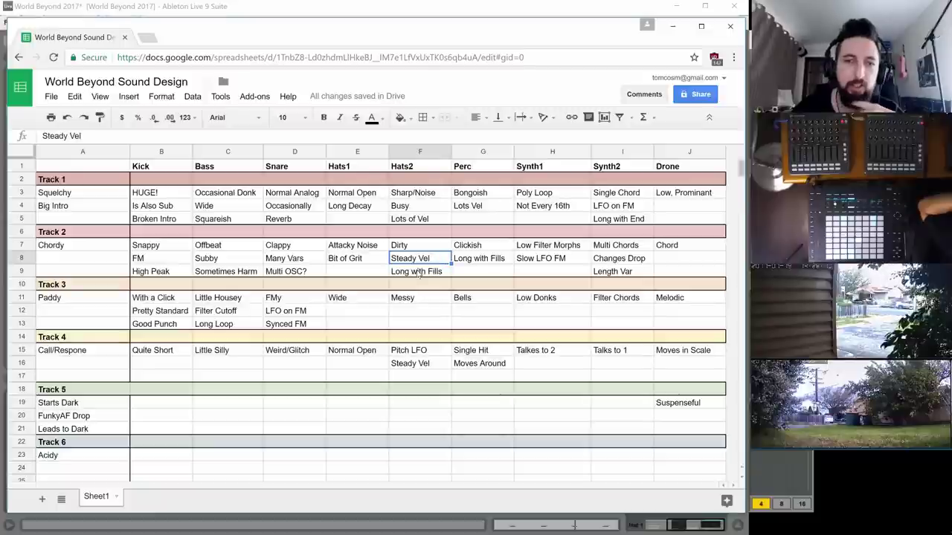
pyautogui.click(420, 273)
pyautogui.click(419, 258)
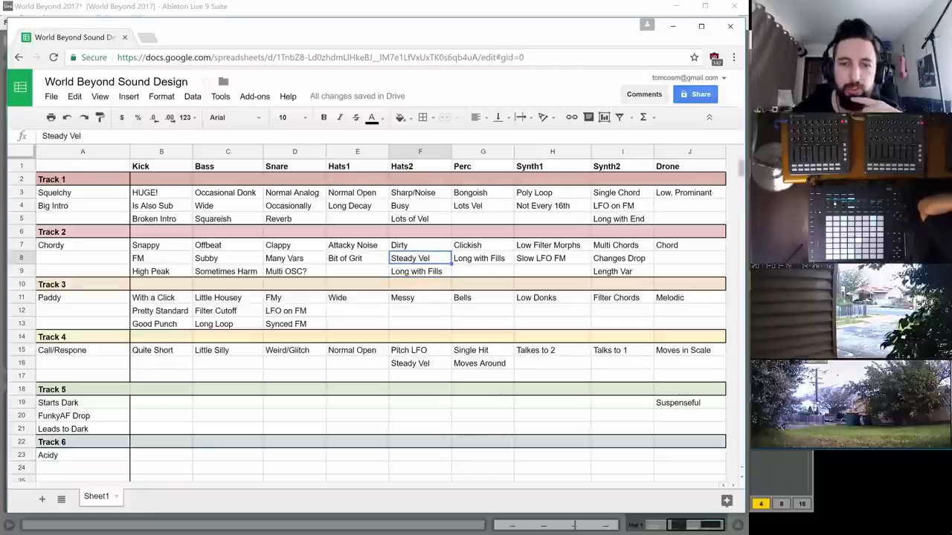
pyautogui.click(374, 527)
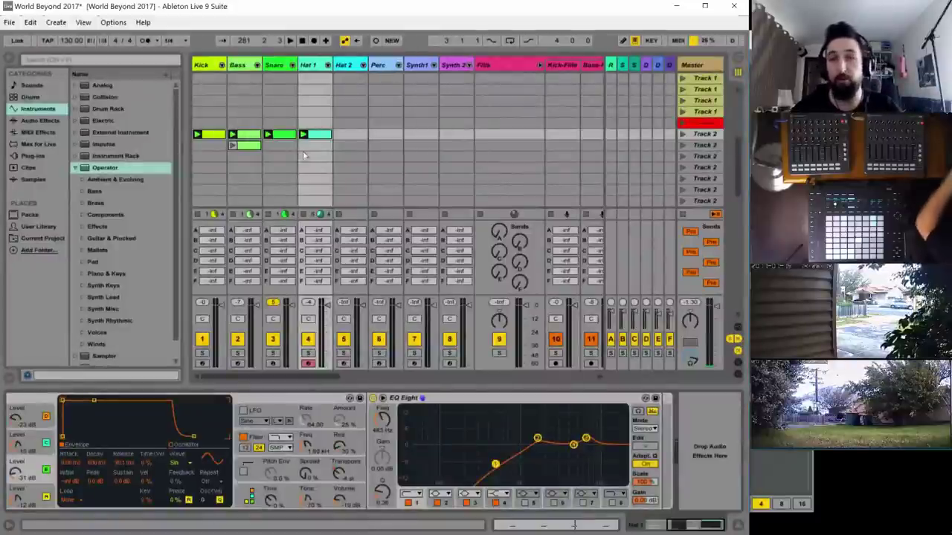
# - Create an empty MIDI clip for Hat 2 in the first Track 2 scene, solo the track and launch the clip
pyautogui.click(347, 65)
pyautogui.doubleClick(348, 135)
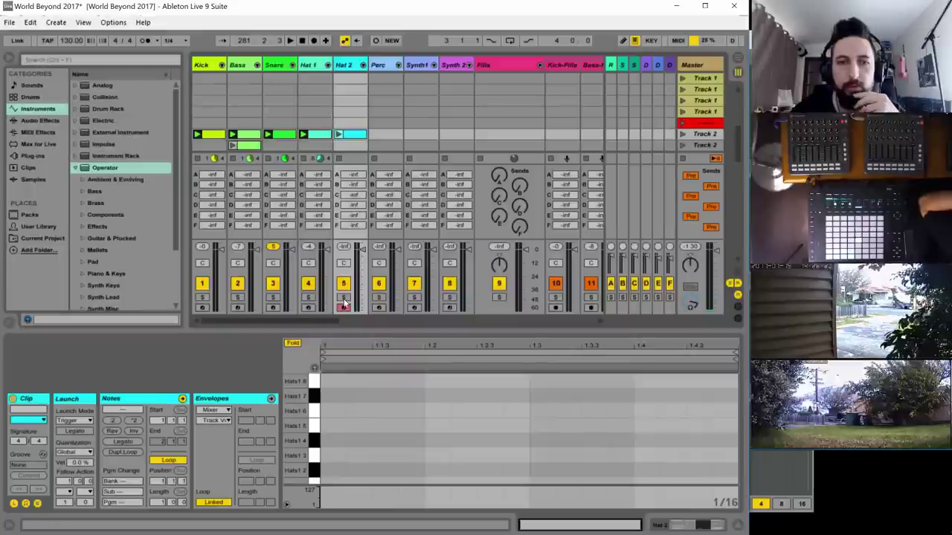
pyautogui.click(343, 298)
pyautogui.click(340, 134)
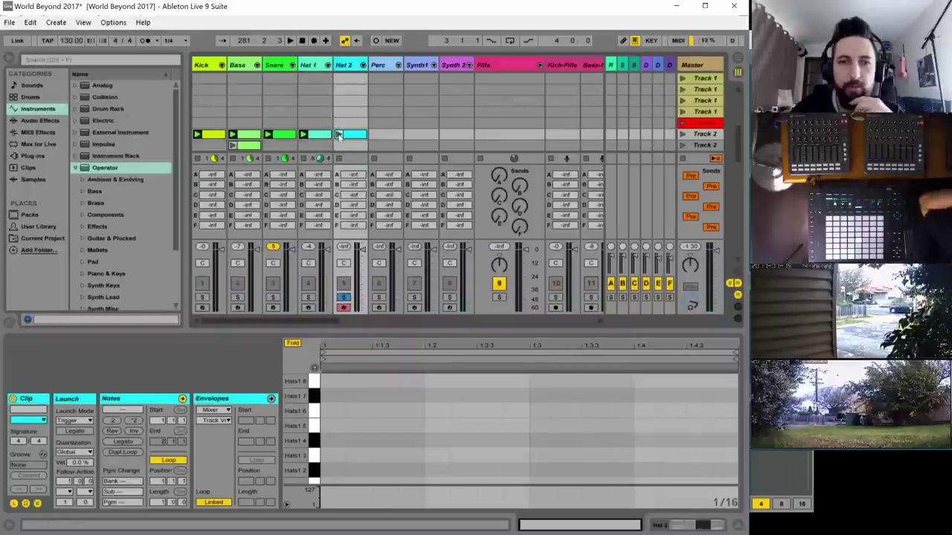
# - Fill Hat 2's one-bar clip with steady 1/16 notes on the Hats1 2 row
pyautogui.scroll(-1, 340, 467)
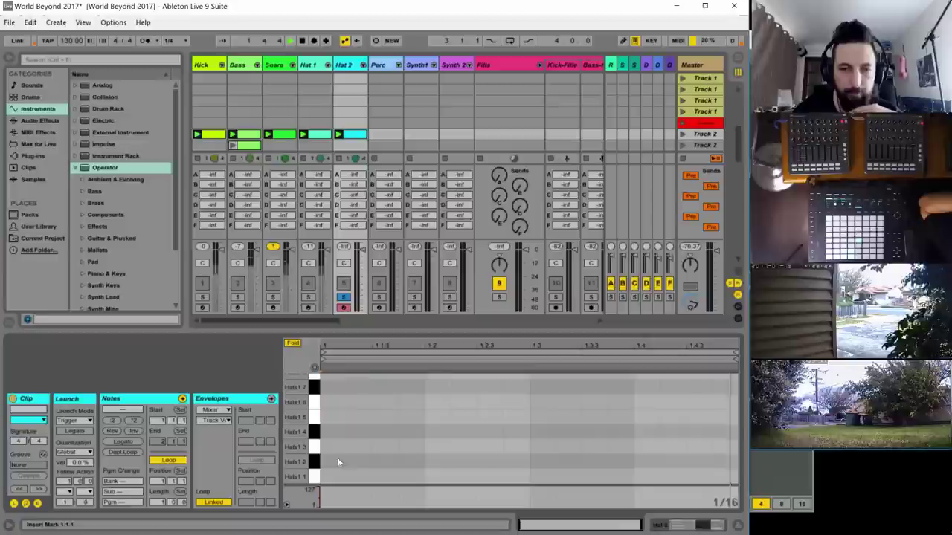
pyautogui.doubleClick(334, 461)
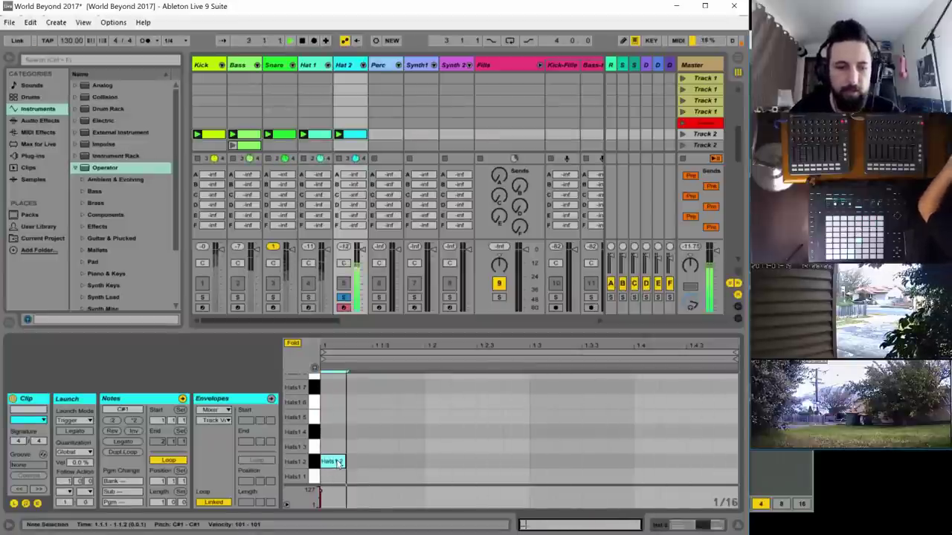
pyautogui.hotkey('ctrl', 'd')
pyautogui.hotkey('ctrl', 'd')
pyautogui.hotkey('ctrl', 'd')
pyautogui.hotkey('ctrl', 'a')
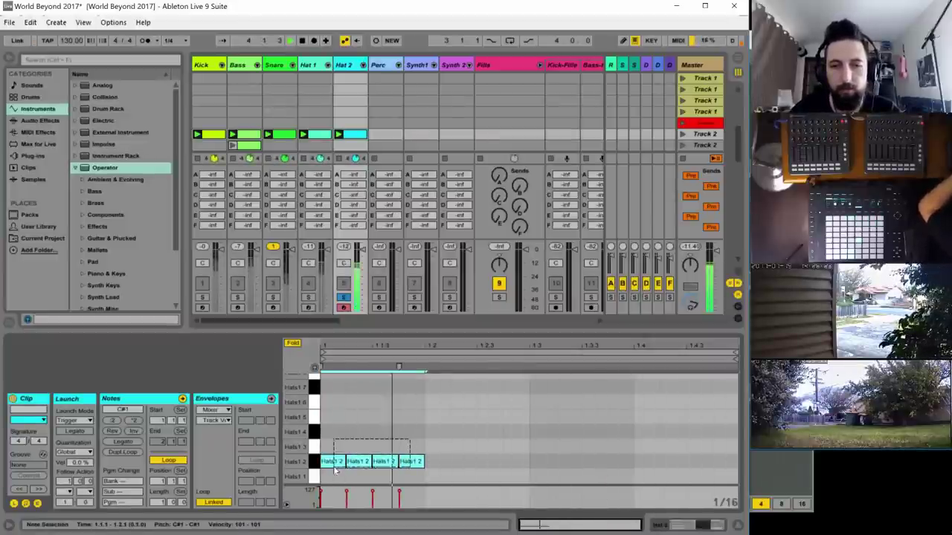
pyautogui.hotkey('ctrl', 'd')
pyautogui.hotkey('ctrl', 'd')
pyautogui.hotkey('ctrl', 'd')
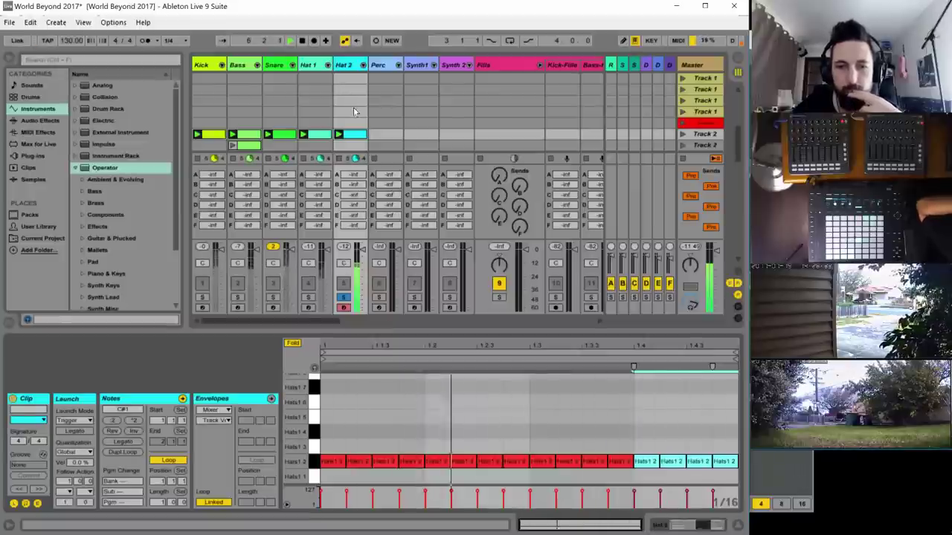
# - On Hat 2's Hats1 2 pad, set Operator's oscillator A to white noise and give its envelope a short decay with no sustain
pyautogui.click(349, 66)
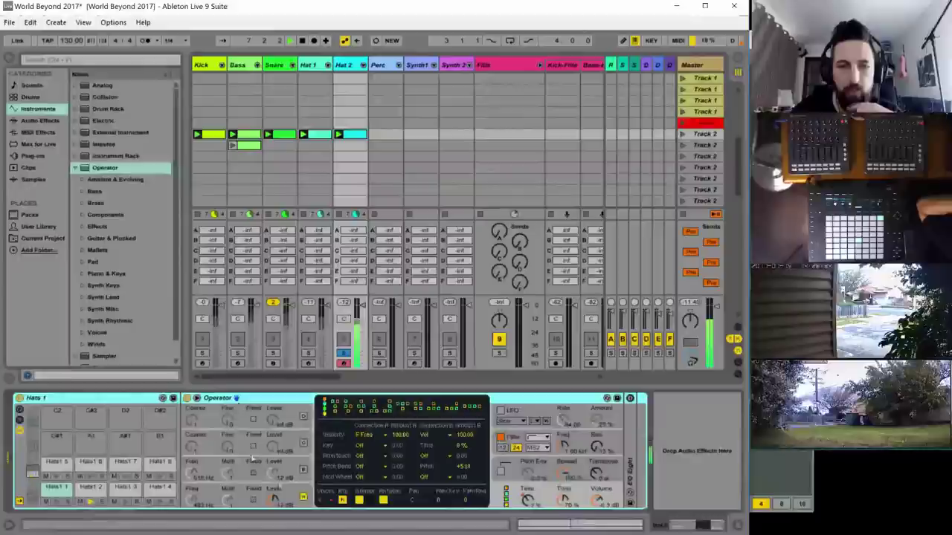
pyautogui.click(292, 492)
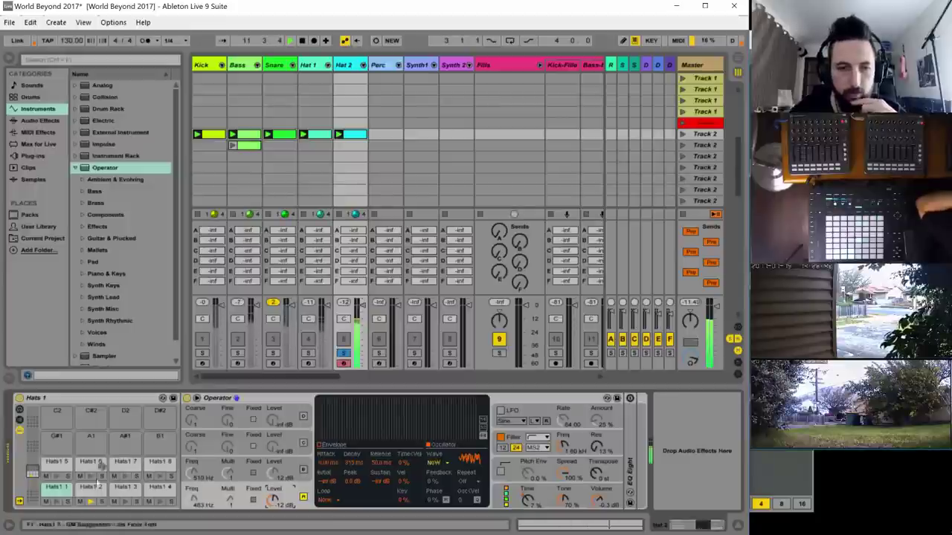
pyautogui.click(90, 490)
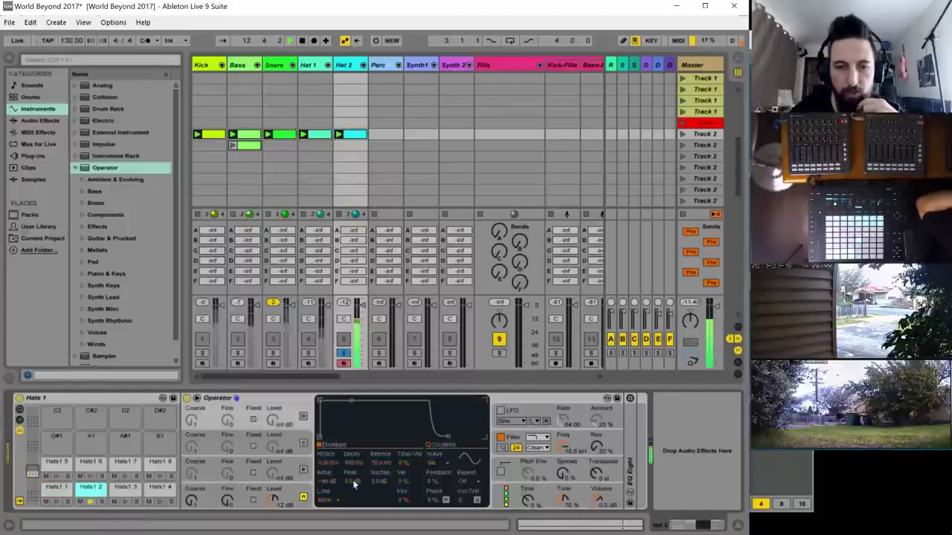
pyautogui.click(297, 493)
pyautogui.click(436, 463)
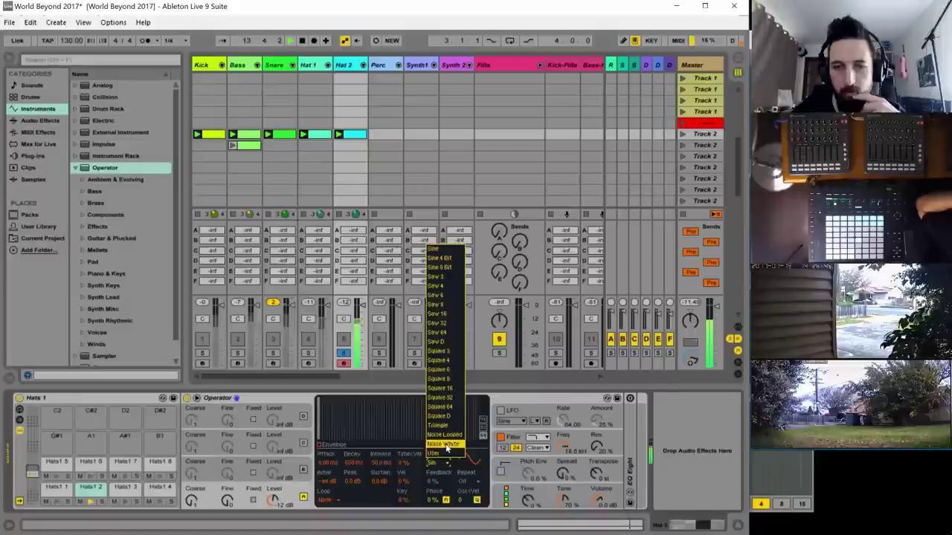
pyautogui.click(446, 445)
pyautogui.click(331, 454)
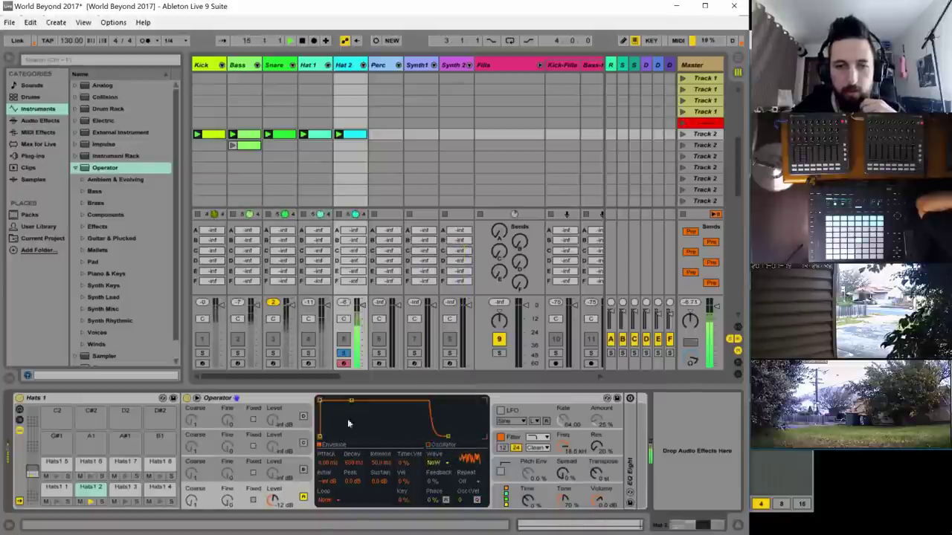
pyautogui.moveTo(350, 402); pyautogui.dragTo(337, 438)
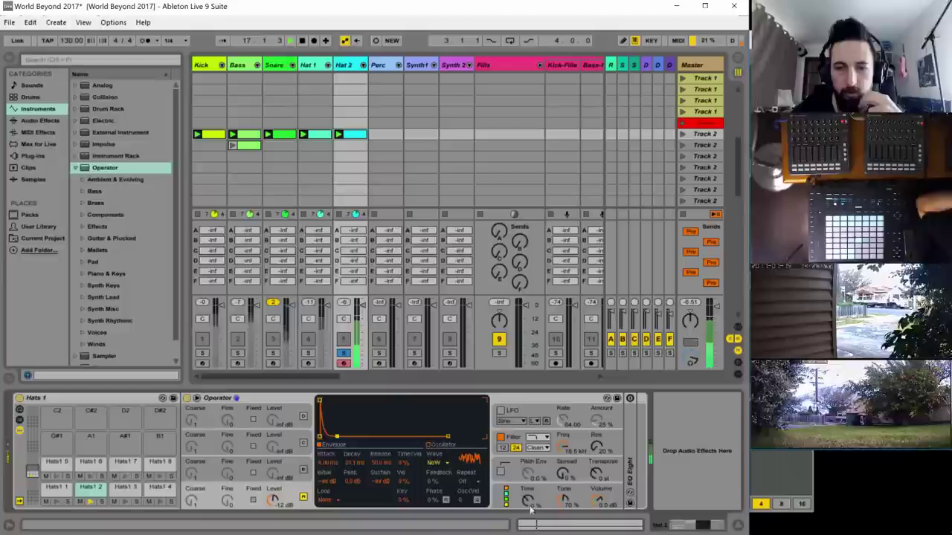
# - Try different Time settings in Hat 2's Operator, and briefly unsolo the track to audition it in the full mix
pyautogui.click(529, 504)
pyautogui.moveTo(527, 500); pyautogui.dragTo(527, 427)
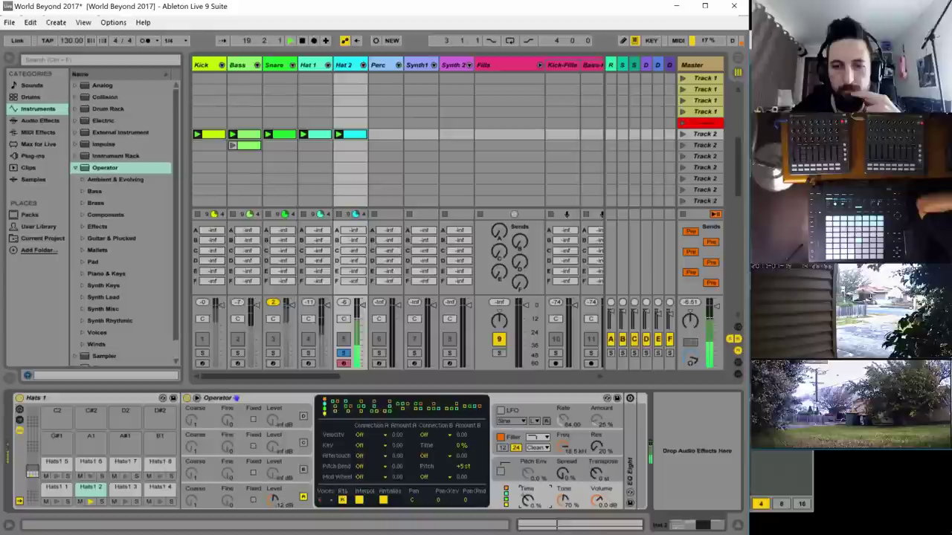
pyautogui.moveTo(528, 505); pyautogui.dragTo(529, 494)
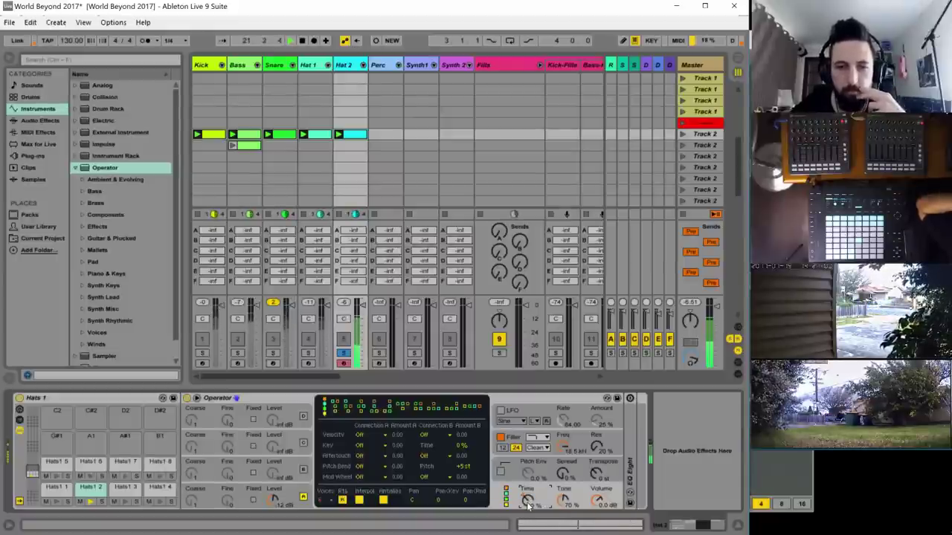
pyautogui.click(342, 355)
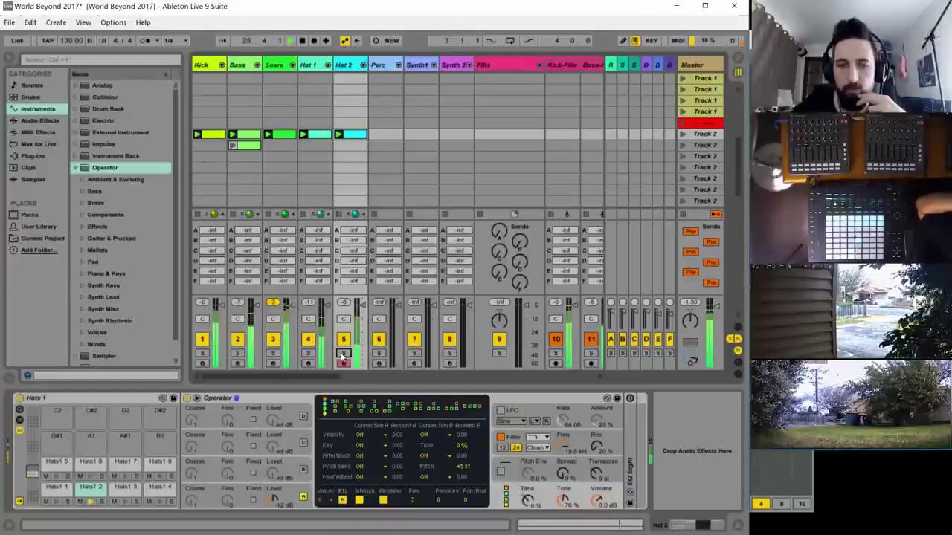
pyautogui.click(342, 354)
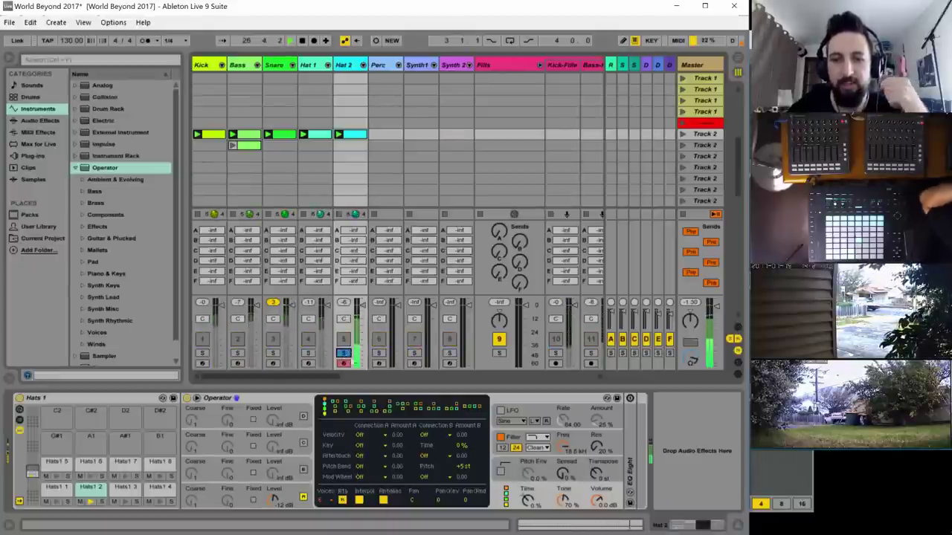
# - Set the filter to SMP at about 287 Hz with 71% envelope, 245 ms decay and 15 dB drive
pyautogui.click(536, 455)
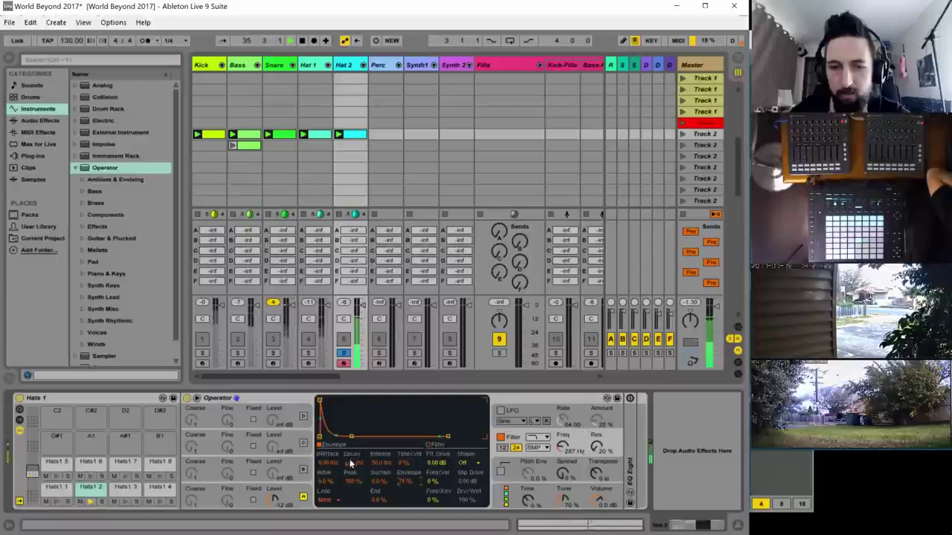
pyautogui.moveTo(354, 463); pyautogui.dragTo(354, 476)
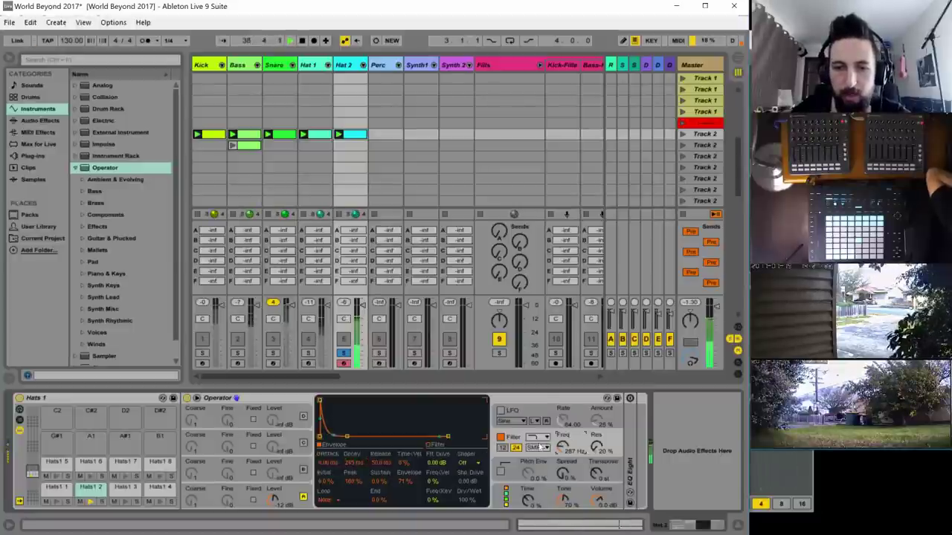
pyautogui.moveTo(437, 463); pyautogui.dragTo(437, 446)
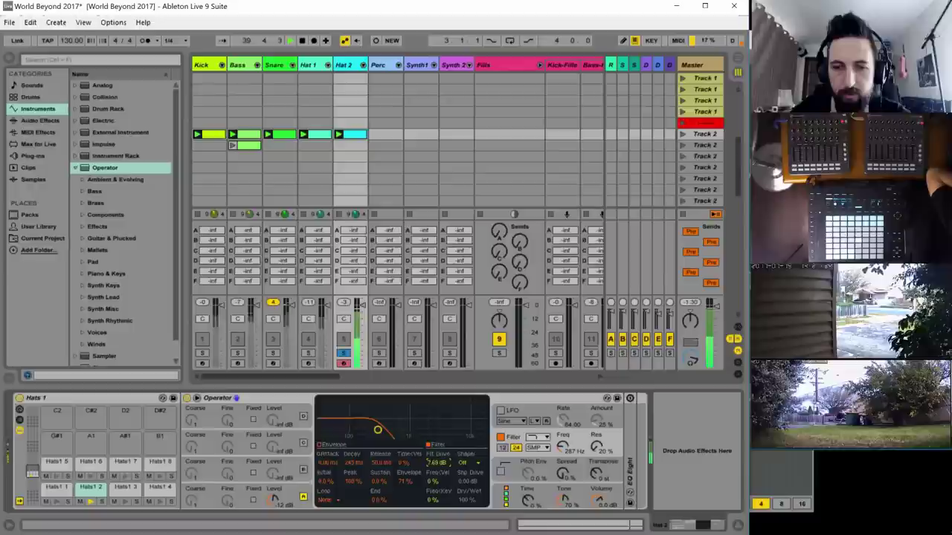
# - Audition the Hard, 4bit and Sine shaper types on the Operator filter
pyautogui.click(462, 462)
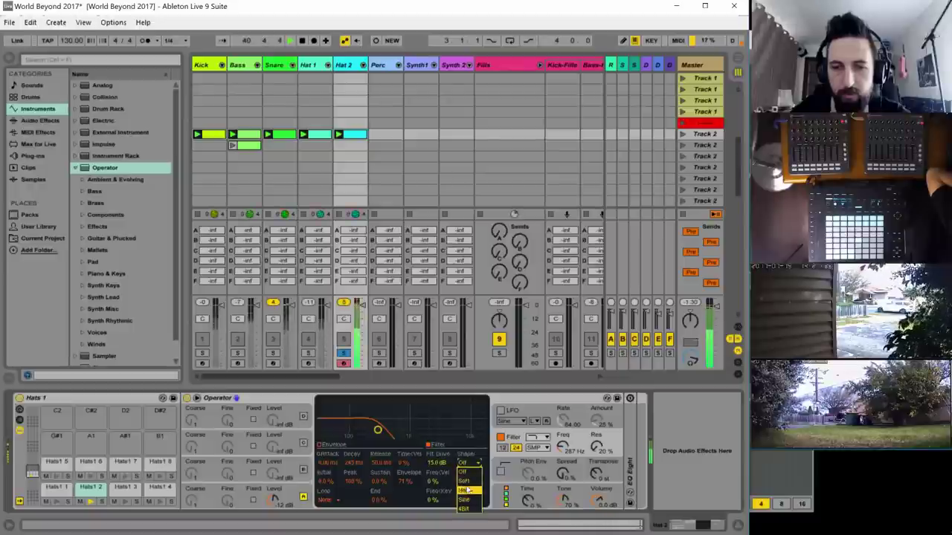
pyautogui.click(467, 490)
pyautogui.click(463, 463)
pyautogui.click(467, 508)
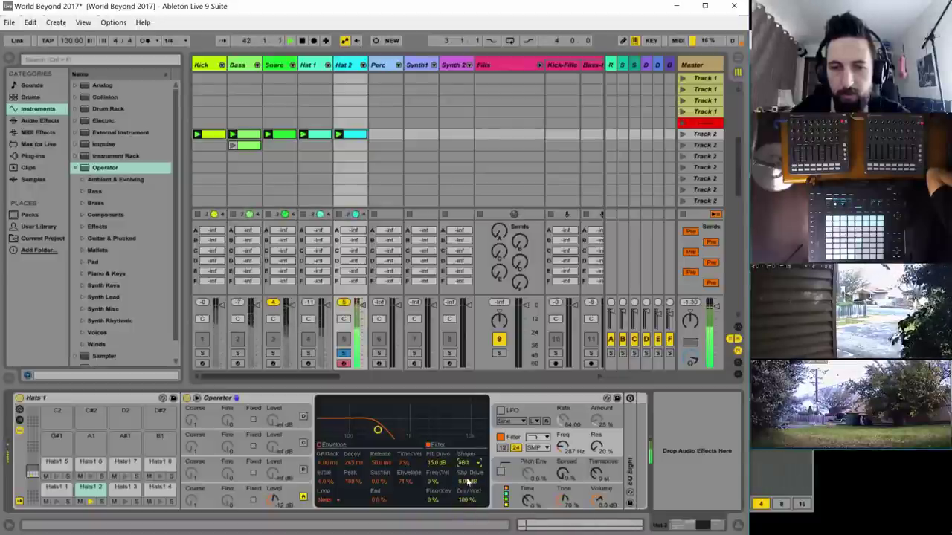
pyautogui.click(464, 463)
pyautogui.click(466, 500)
pyautogui.click(469, 464)
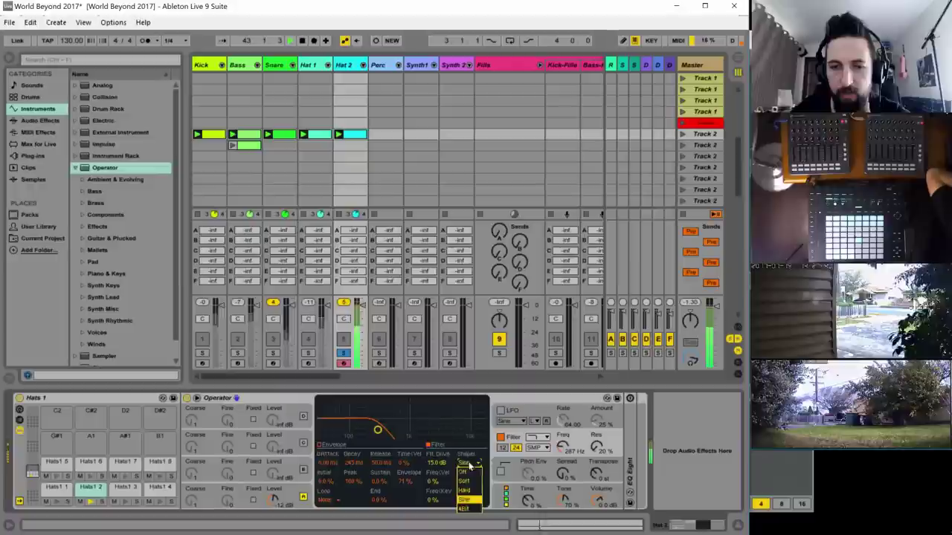
# - Set Operator's filter shaper to Hard, resonance to 0% and frequency to about 609 Hz, and adjust the output volume
pyautogui.click(464, 491)
pyautogui.click(600, 499)
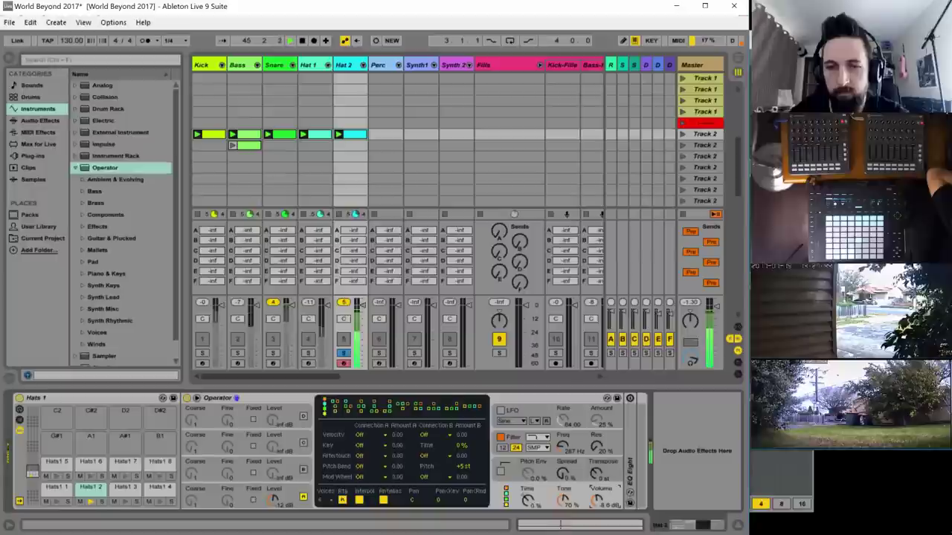
pyautogui.click(597, 448)
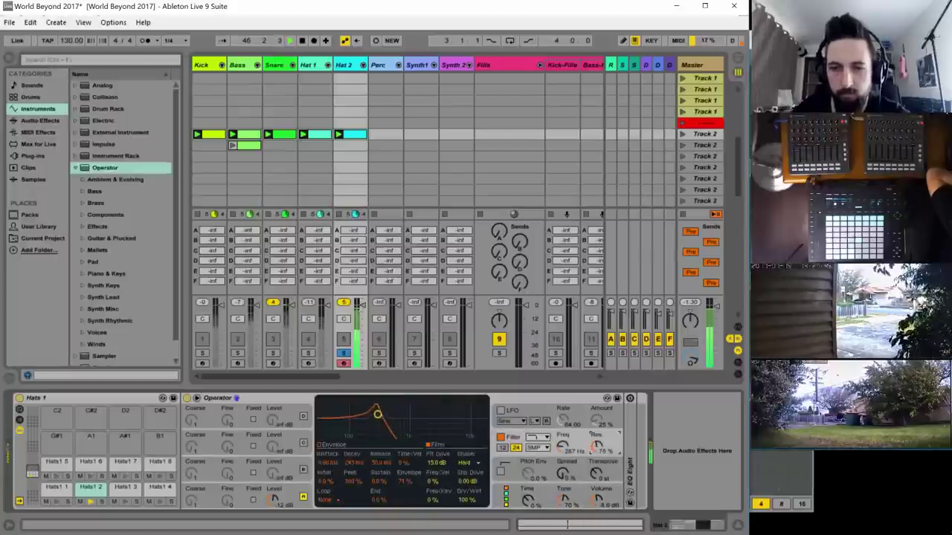
pyautogui.moveTo(597, 448); pyautogui.dragTo(597, 483)
pyautogui.moveTo(565, 452); pyautogui.dragTo(565, 496)
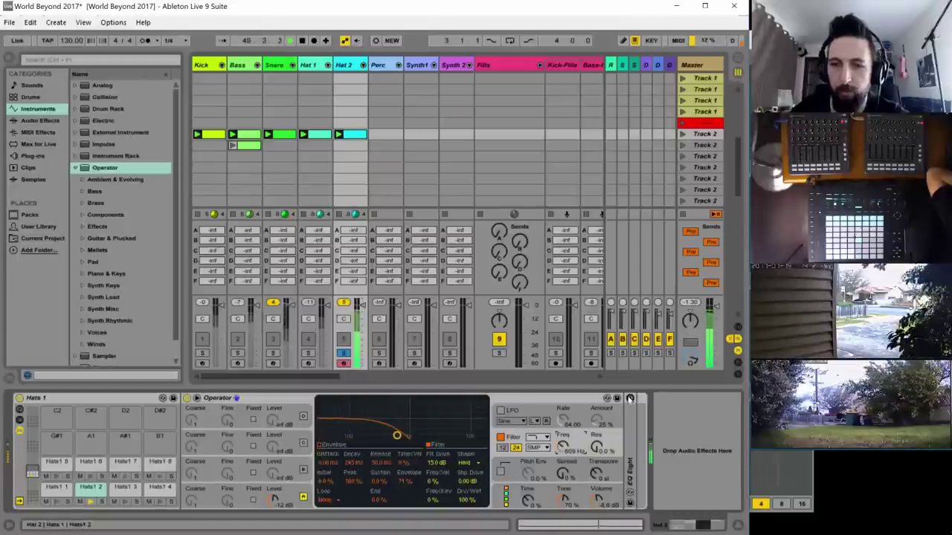
# - Unfold EQ Eight on the hat and turn band 1 into a low cut at about 5.79 kHz
pyautogui.doubleClick(629, 475)
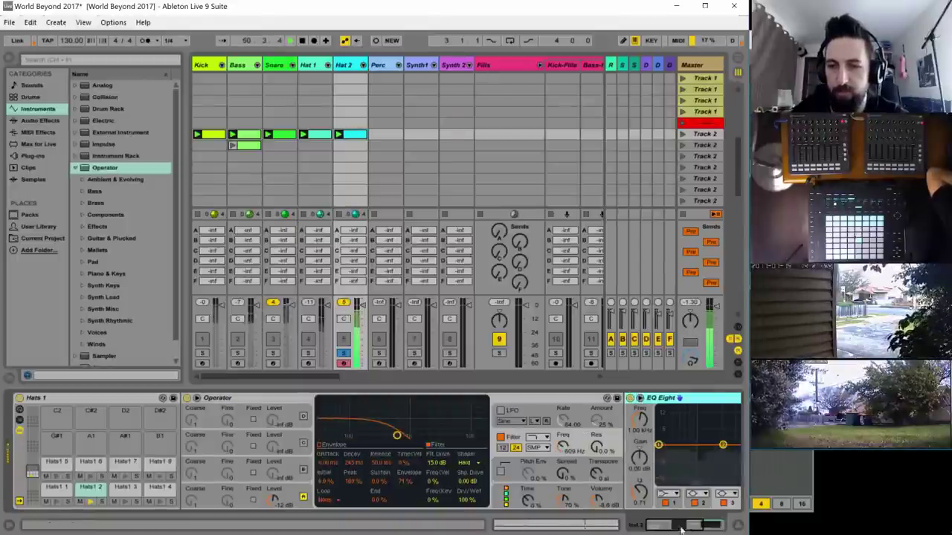
pyautogui.moveTo(672, 528); pyautogui.dragTo(696, 525)
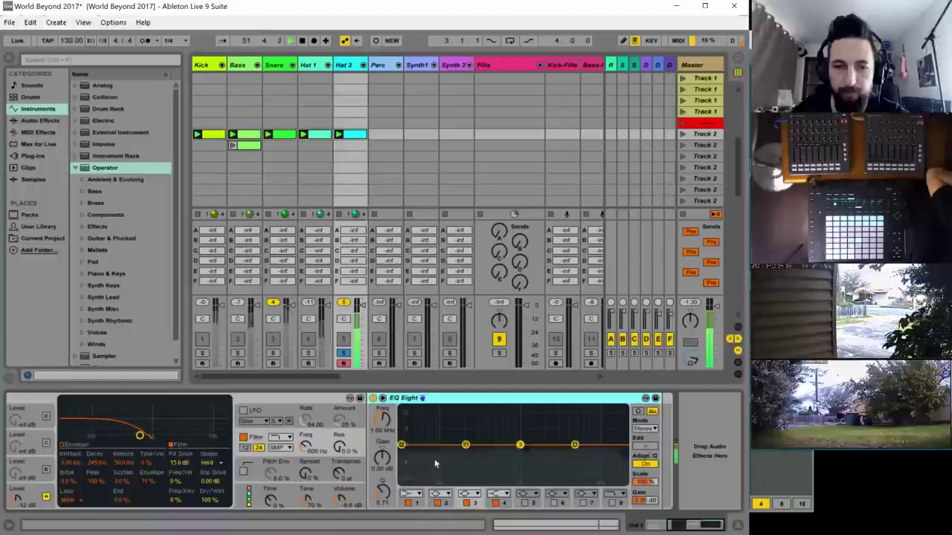
pyautogui.click(409, 493)
pyautogui.click(409, 429)
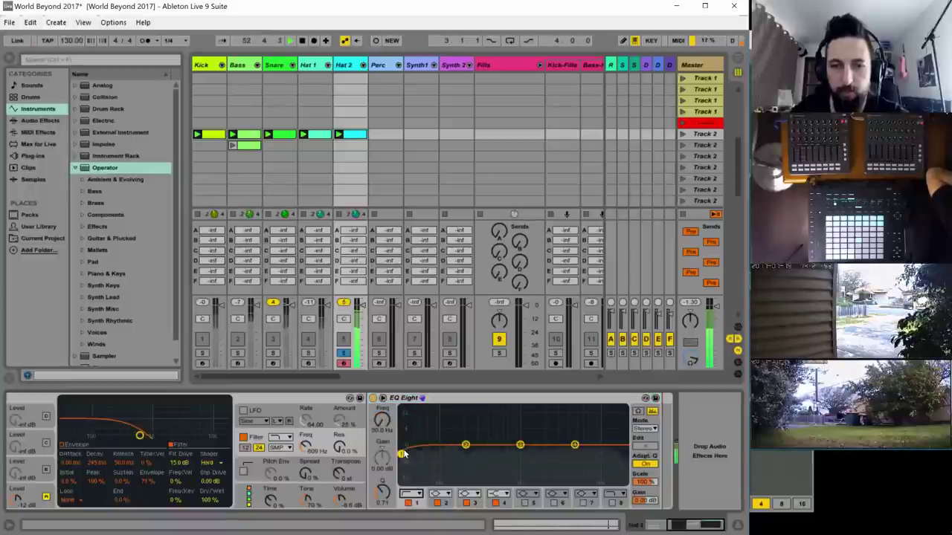
pyautogui.moveTo(405, 456); pyautogui.dragTo(567, 456)
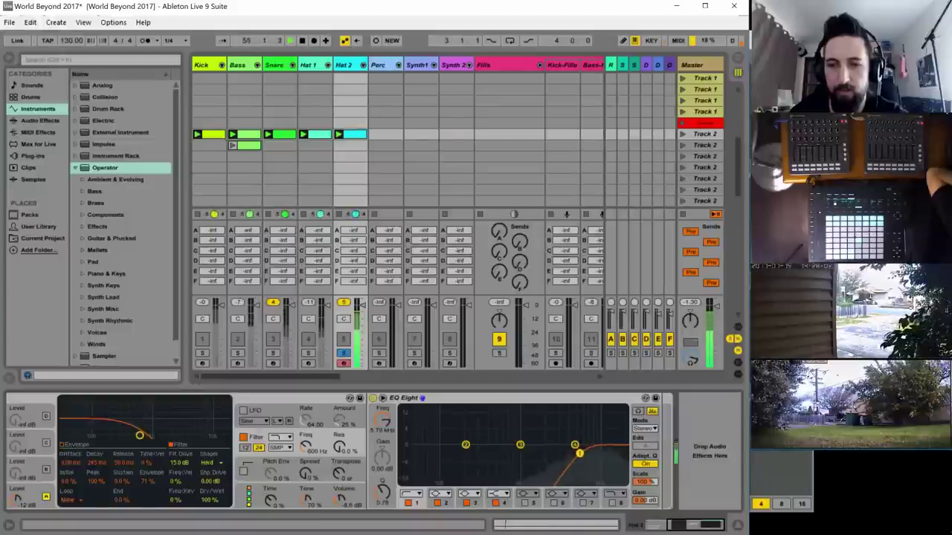
# - Try a different Time value in Operator, restore it to 0%, and assign velocity to Time with an amount of 100
pyautogui.moveTo(275, 506); pyautogui.dragTo(274, 521)
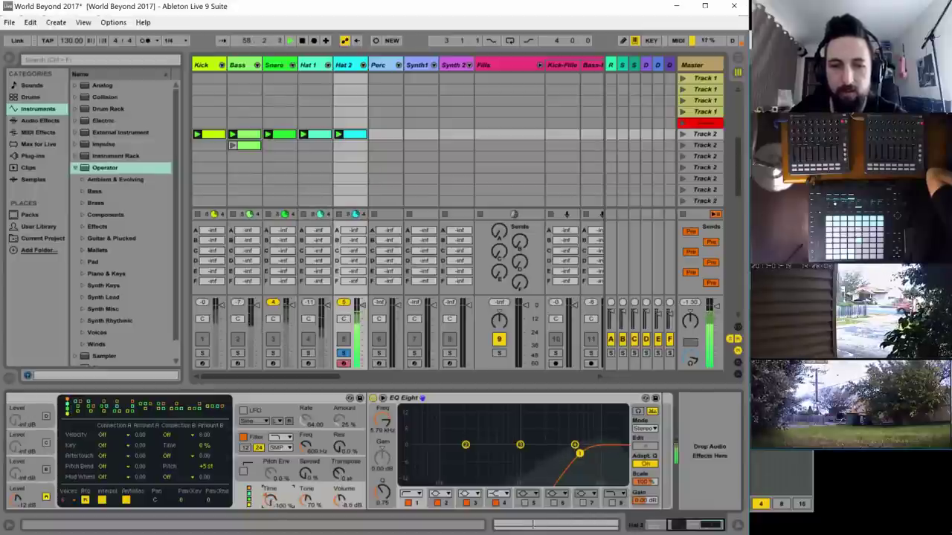
pyautogui.moveTo(264, 496); pyautogui.dragTo(264, 478)
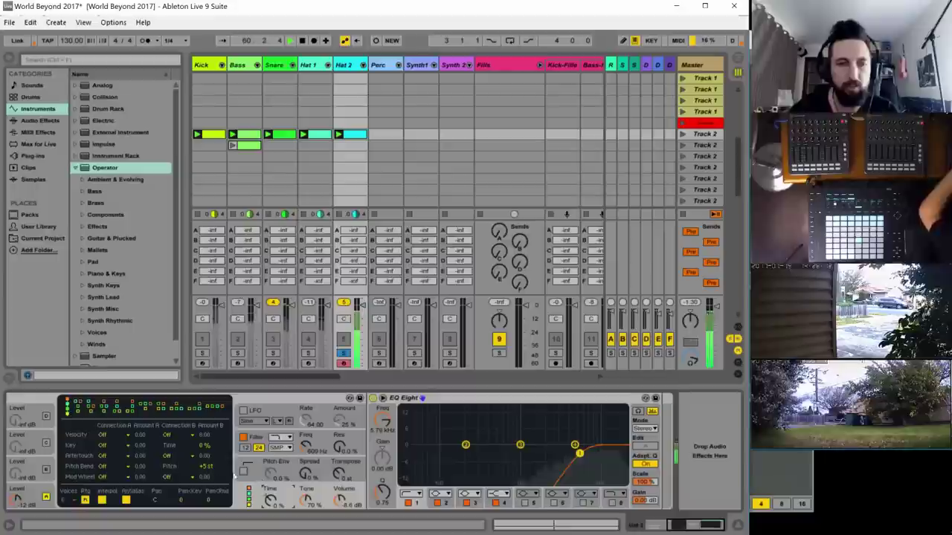
pyautogui.click(121, 437)
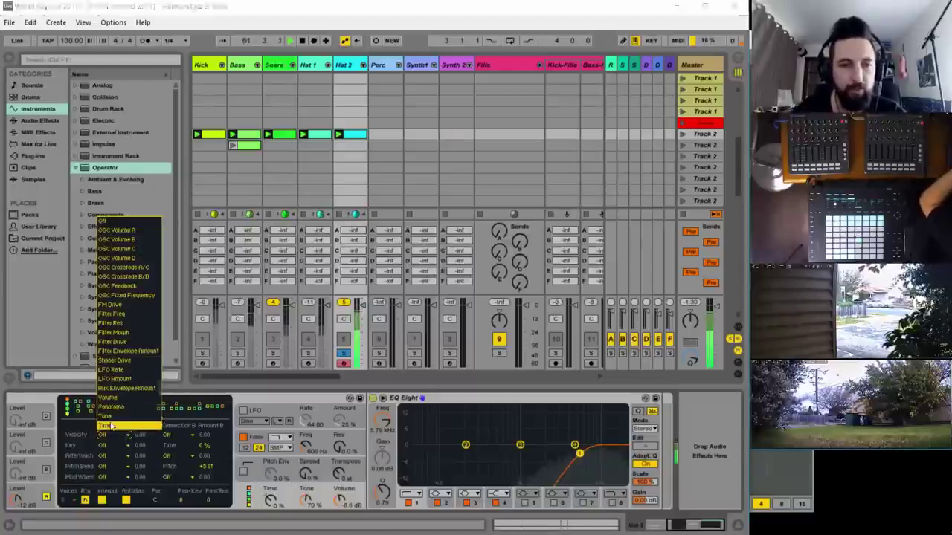
pyautogui.click(122, 418)
pyautogui.moveTo(140, 437); pyautogui.dragTo(160, 426)
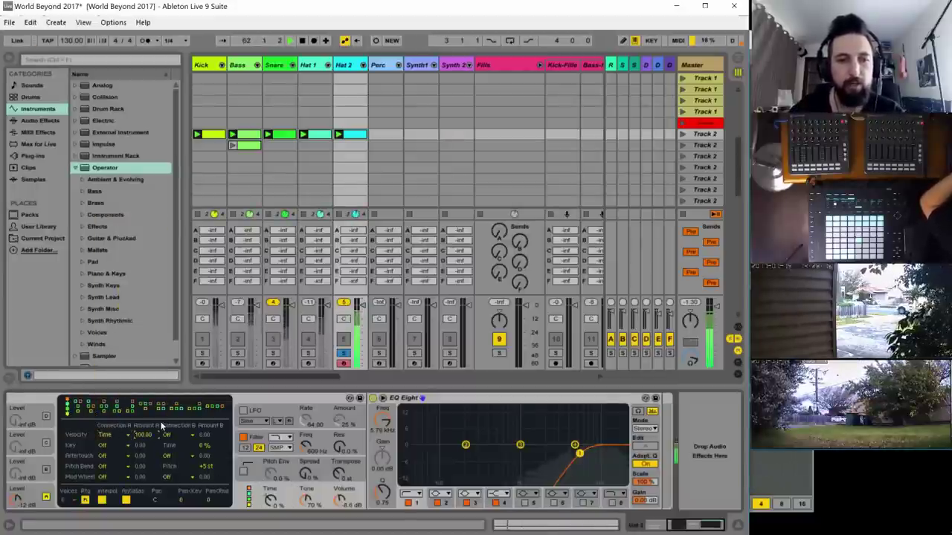
# - Lower the velocity of all notes in the Hat 2 clip to about 75
pyautogui.click(351, 135)
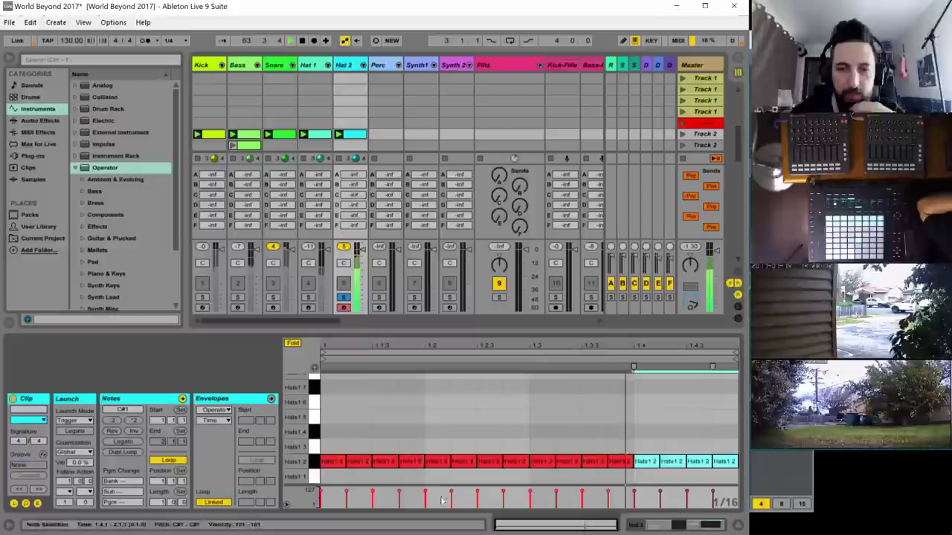
pyautogui.click(389, 476)
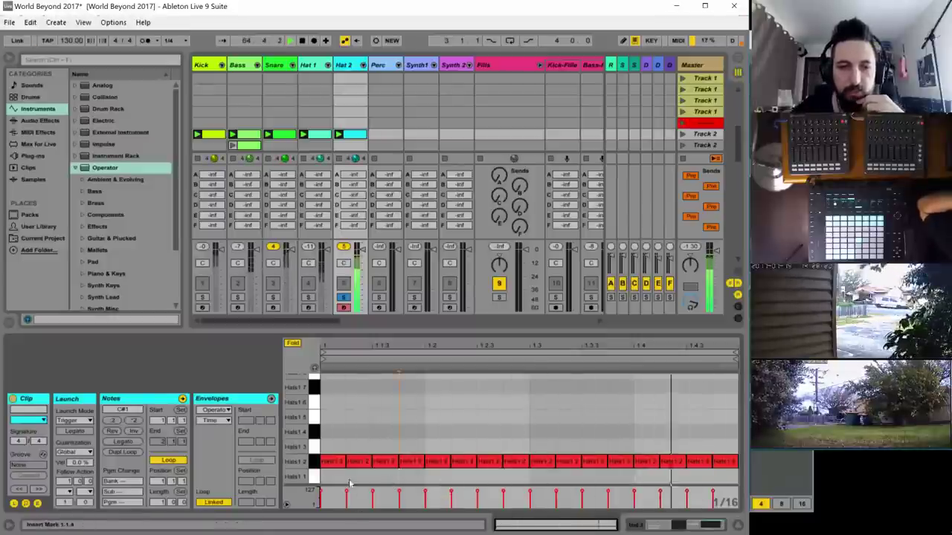
pyautogui.hotkey('ctrl', 'a')
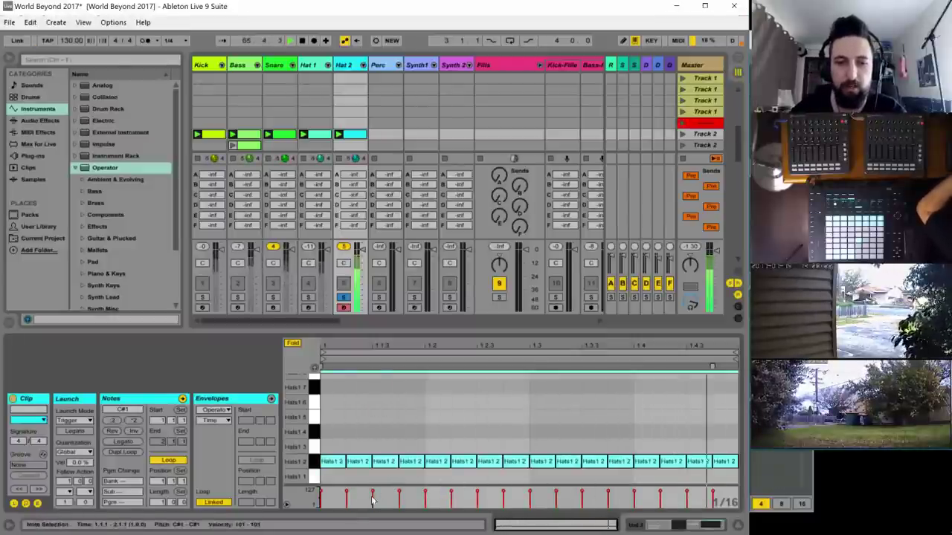
pyautogui.moveTo(372, 494)
pyautogui.mouseDown()
pyautogui.moveTo(372, 520)
pyautogui.moveTo(372, 499)
pyautogui.mouseUp()
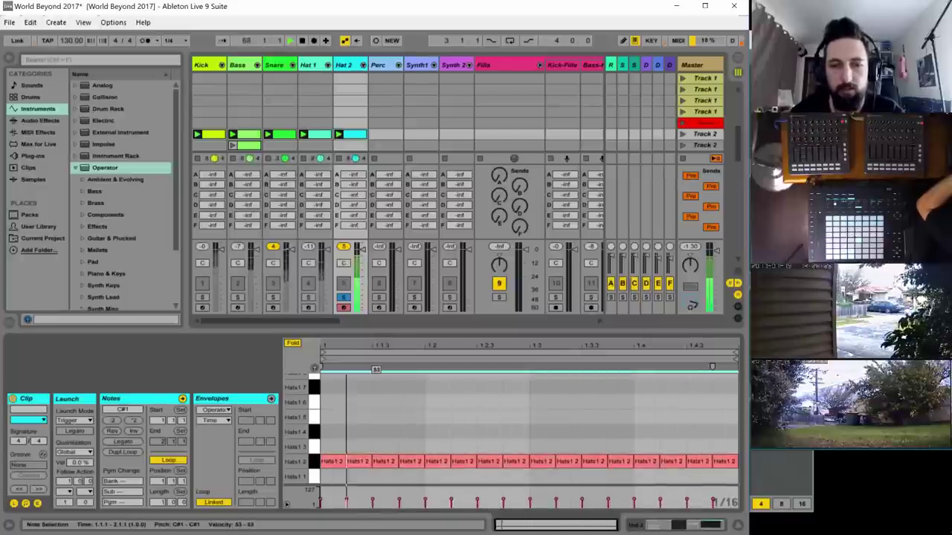
pyautogui.click(414, 433)
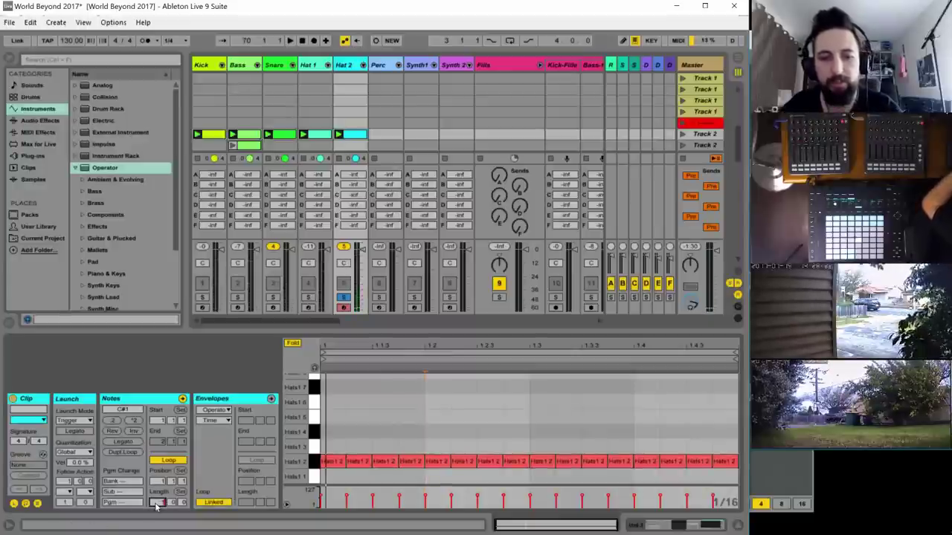
# - Set the Hat 2 clip's loop length to 2 bars and duplicate the one-bar hat pattern into the second bar
pyautogui.press('Return')
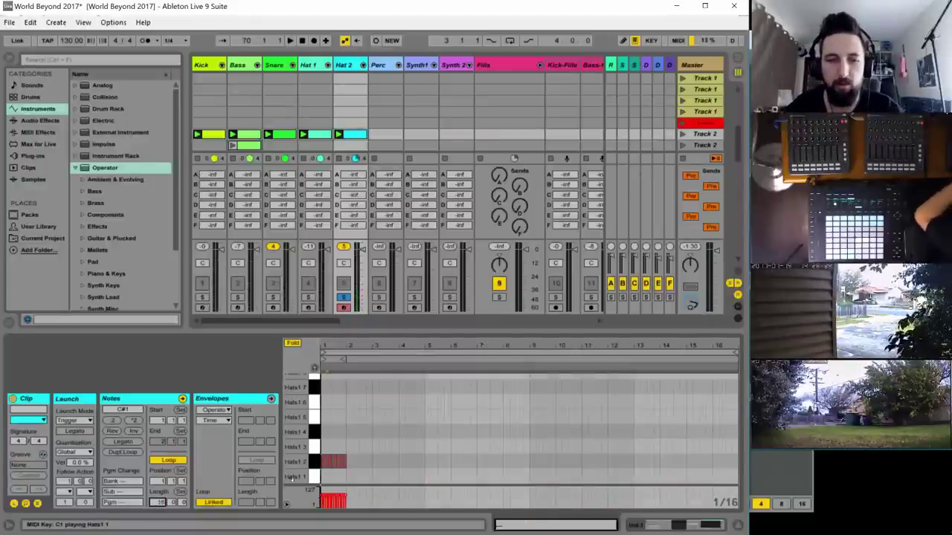
pyautogui.hotkey('ctrl', 'z')
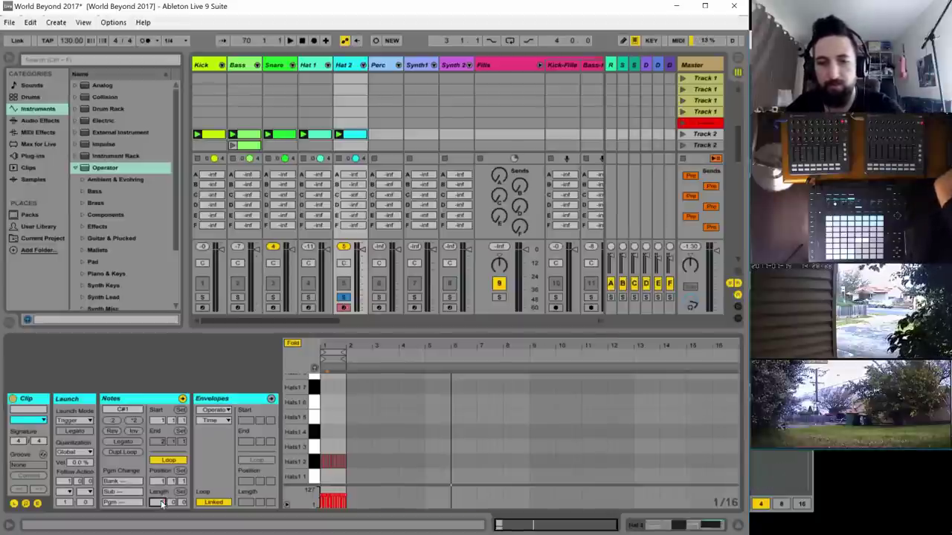
pyautogui.write('2')
pyautogui.press('Return')
pyautogui.moveTo(497, 442); pyautogui.dragTo(316, 476)
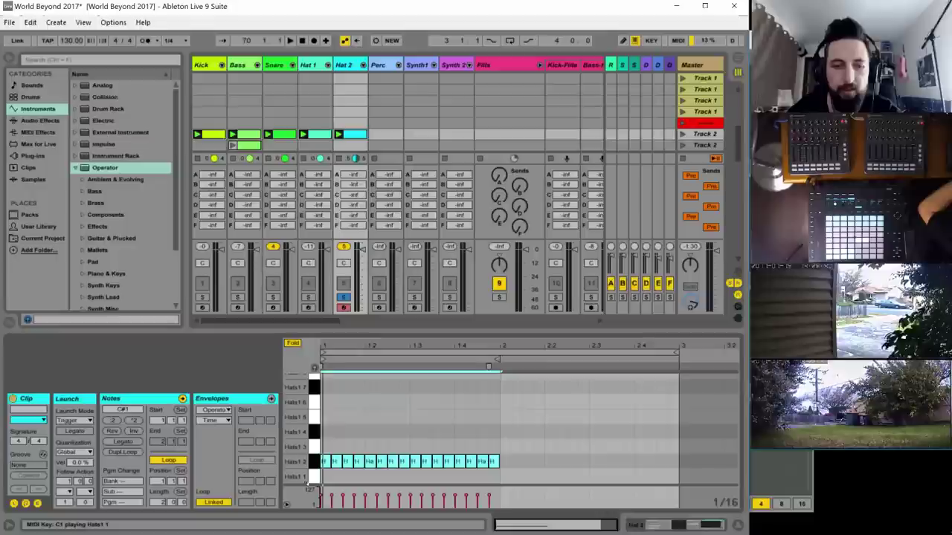
pyautogui.hotkey('ctrl', 'd')
pyautogui.click(392, 419)
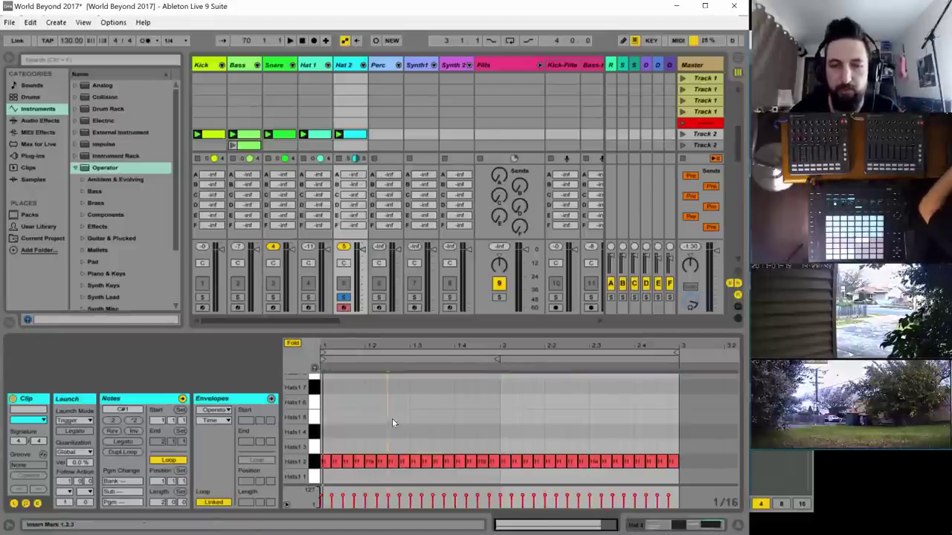
# - Start playback and vary the velocities of individual hat notes in the first bar
pyautogui.press('space')
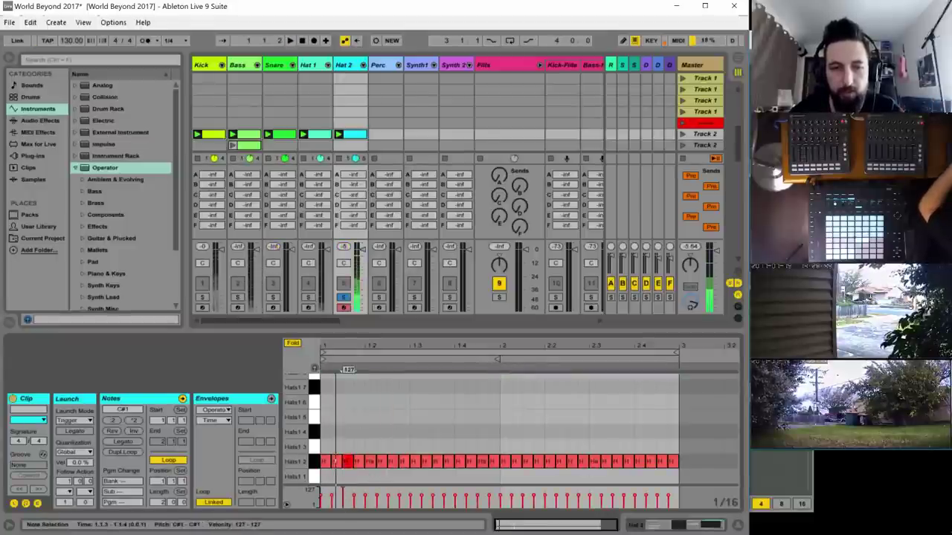
pyautogui.moveTo(342, 496)
pyautogui.mouseDown()
pyautogui.moveTo(332, 504)
pyautogui.moveTo(376, 493)
pyautogui.mouseUp()
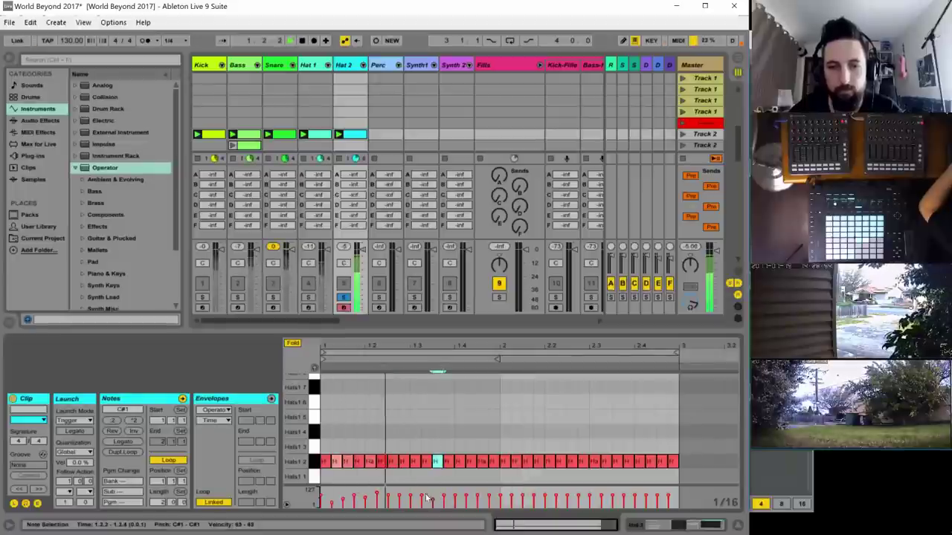
pyautogui.click(427, 370)
pyautogui.click(524, 495)
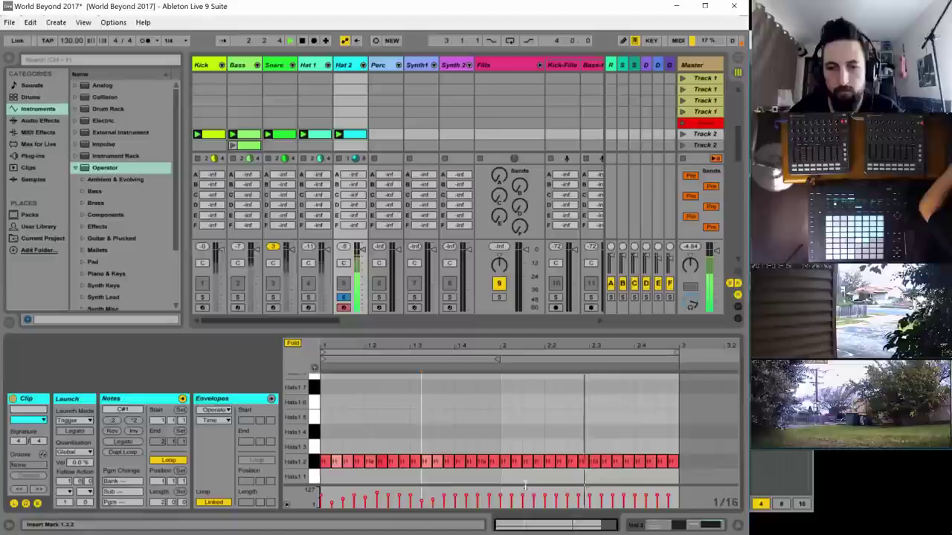
# - Solo the Kick track along with the hats and lower the velocity of the hat note at 2.2.3
pyautogui.click(203, 299)
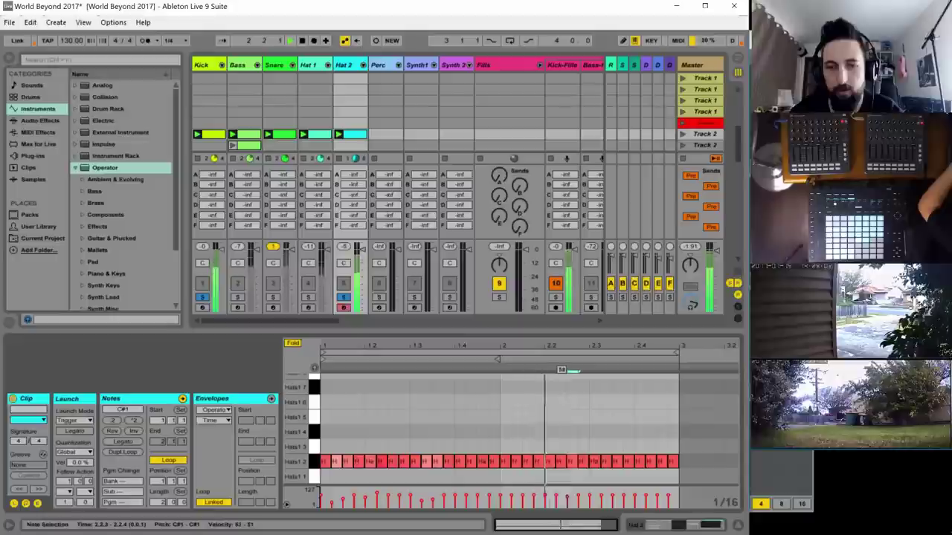
pyautogui.click(567, 496)
pyautogui.click(581, 500)
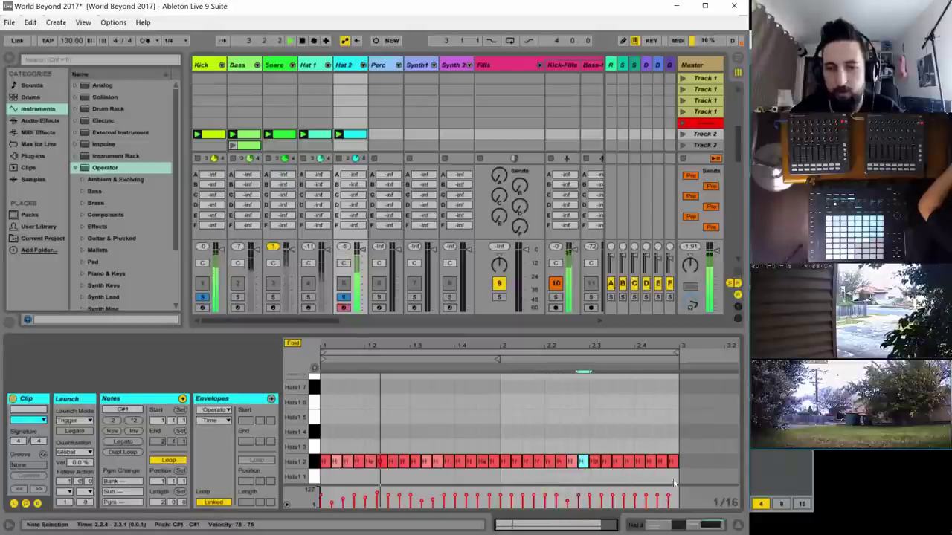
# - Narrow the grid to 1/32 and split the hat note at 2.3.4 into two 1/32 notes
pyautogui.scroll(3, 668, 487)
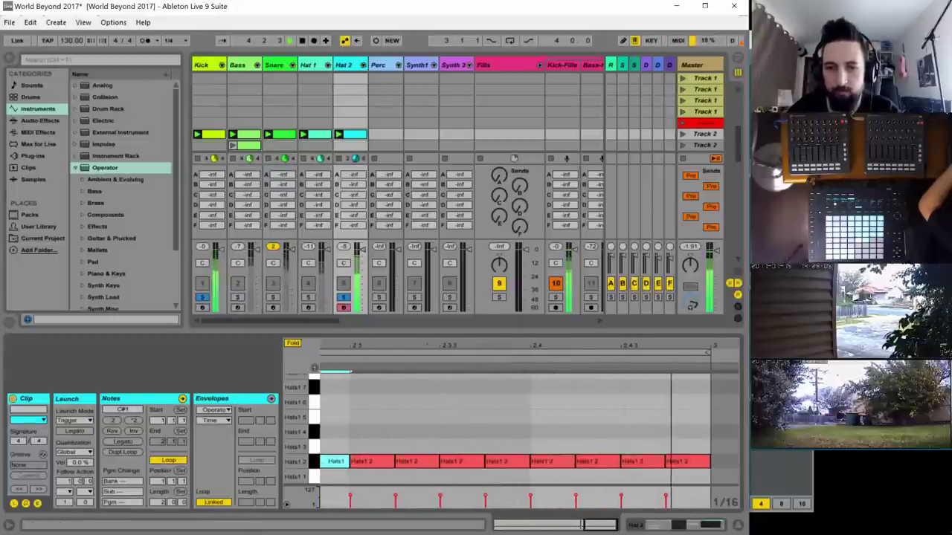
pyautogui.hotkey('ctrl', '1')
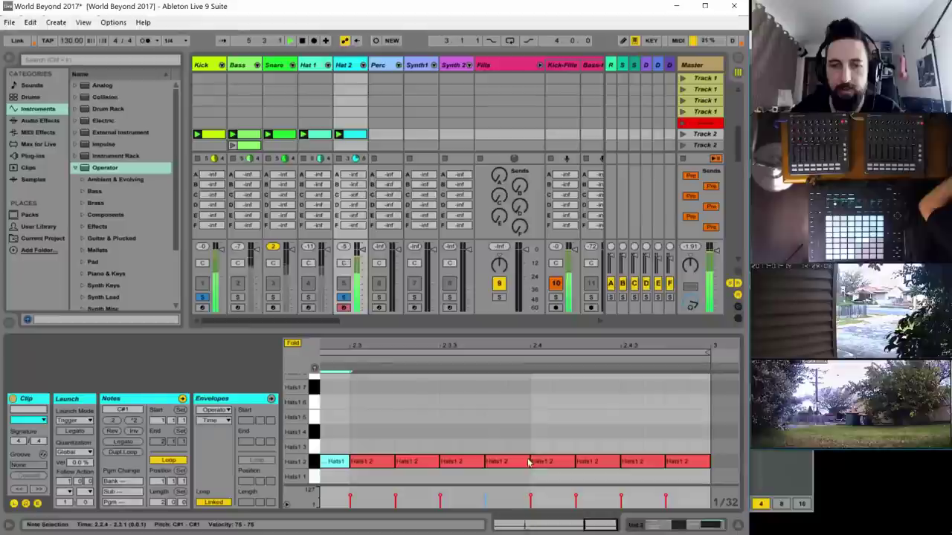
pyautogui.moveTo(529, 461); pyautogui.dragTo(506, 462)
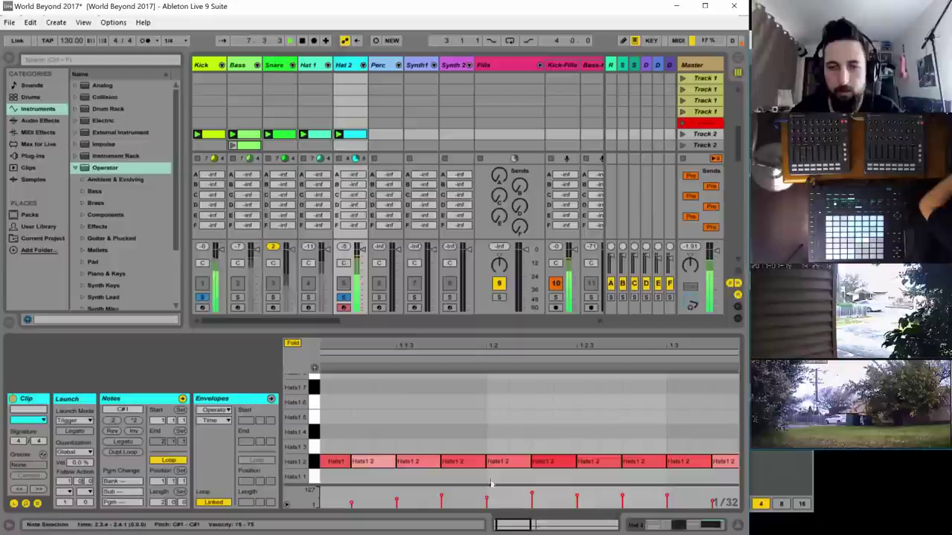
# - Shorten the hat note at 1.2.2 to 1/32 and duplicate it repeatedly to form a roll leading up to 1.3
pyautogui.moveTo(575, 461); pyautogui.dragTo(553, 462)
pyautogui.hotkey('ctrl', 'd')
pyautogui.hotkey('ctrl', 'd')
pyautogui.hotkey('ctrl', 'd')
pyautogui.hotkey('ctrl', 'd')
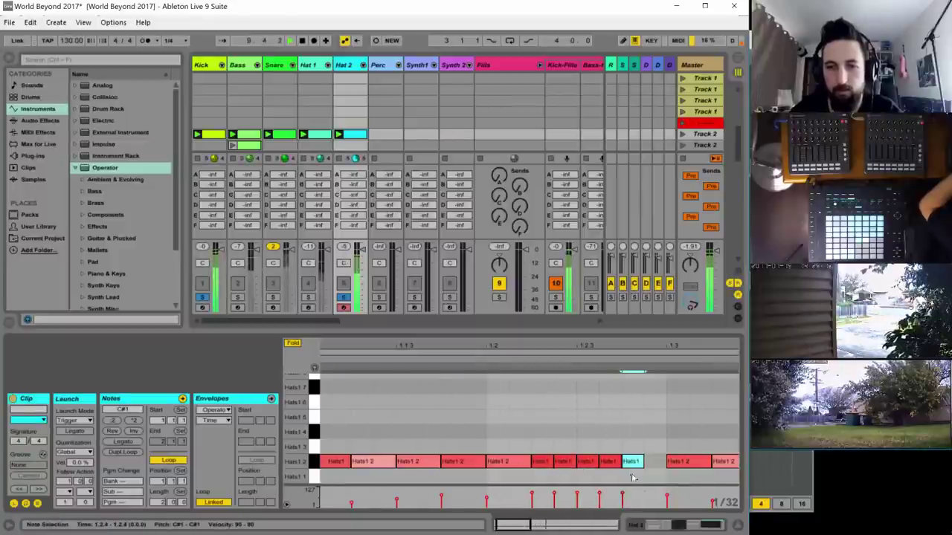
# - Select the 1/32 hat roll before 1.3 and give its notes a rising velocity ramp
pyautogui.moveTo(660, 453); pyautogui.dragTo(527, 493)
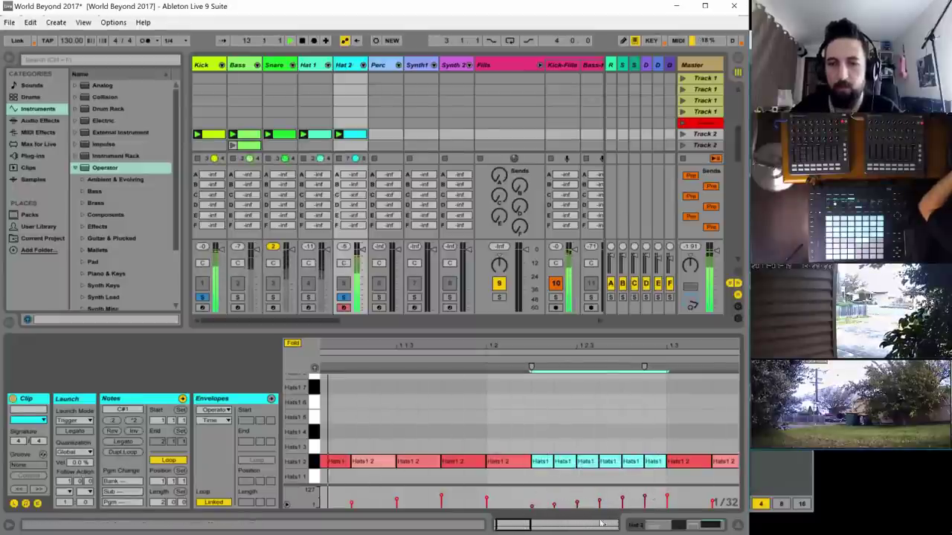
pyautogui.moveTo(599, 345); pyautogui.dragTo(371, 320)
pyautogui.press('+')
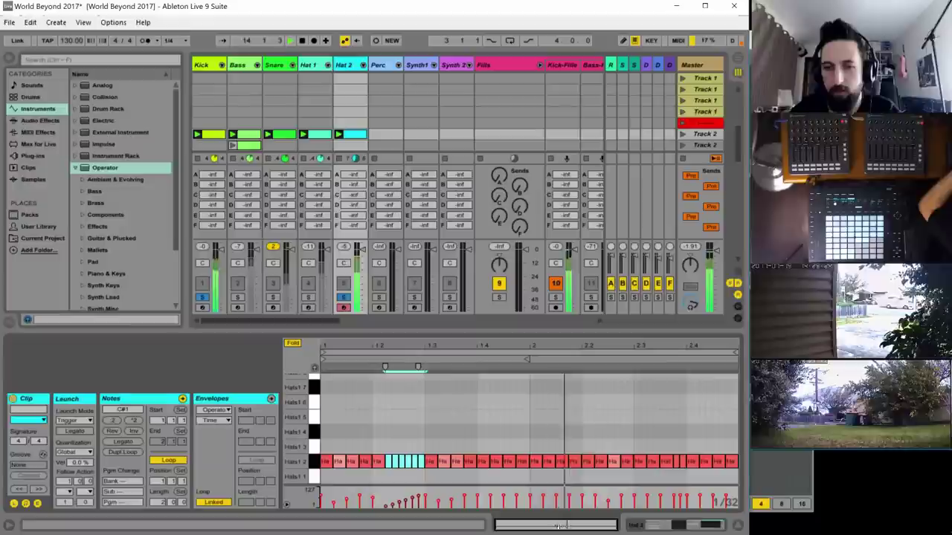
# - Vary the hat velocities in bar 2, raising the note at 2.1.4 to 127 and lowering those at 2.4 and 2.4.4
pyautogui.click(690, 498)
pyautogui.click(674, 497)
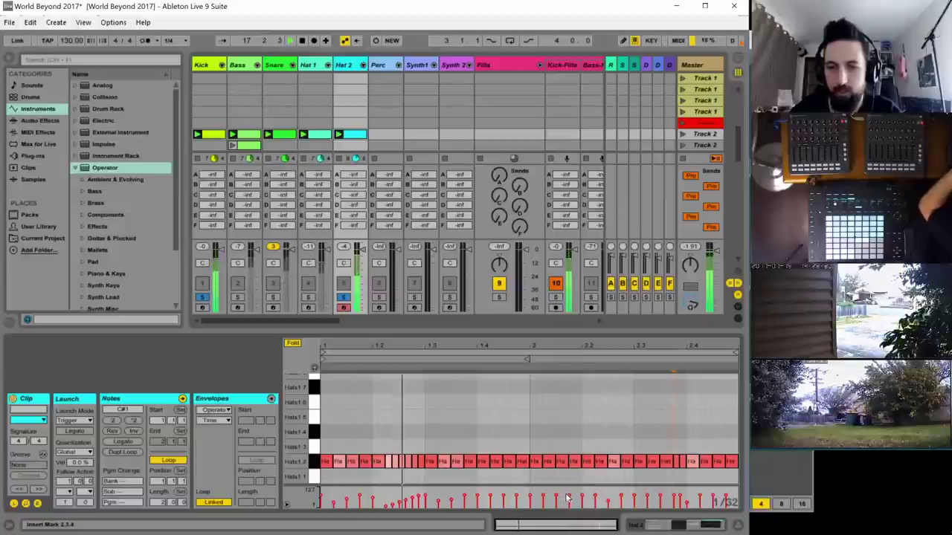
pyautogui.click(570, 497)
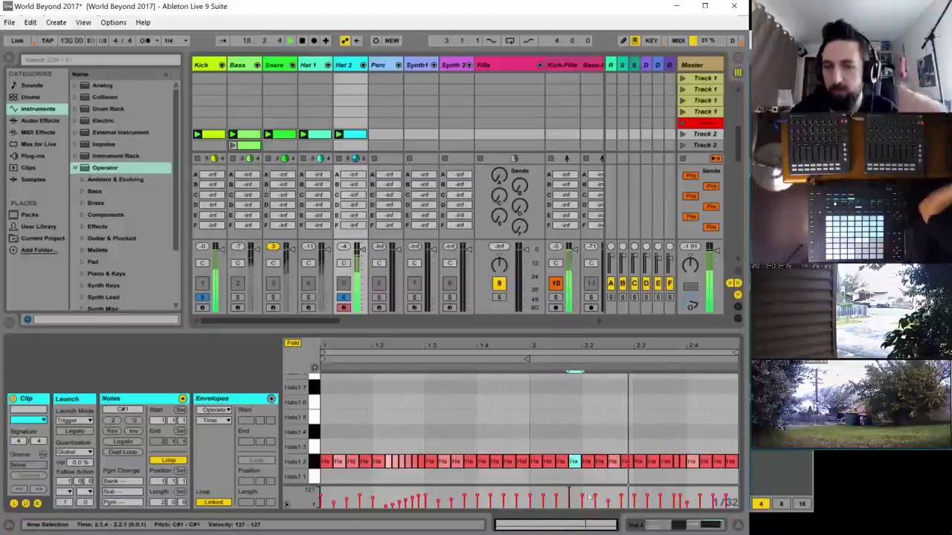
pyautogui.click(712, 495)
pyautogui.click(726, 498)
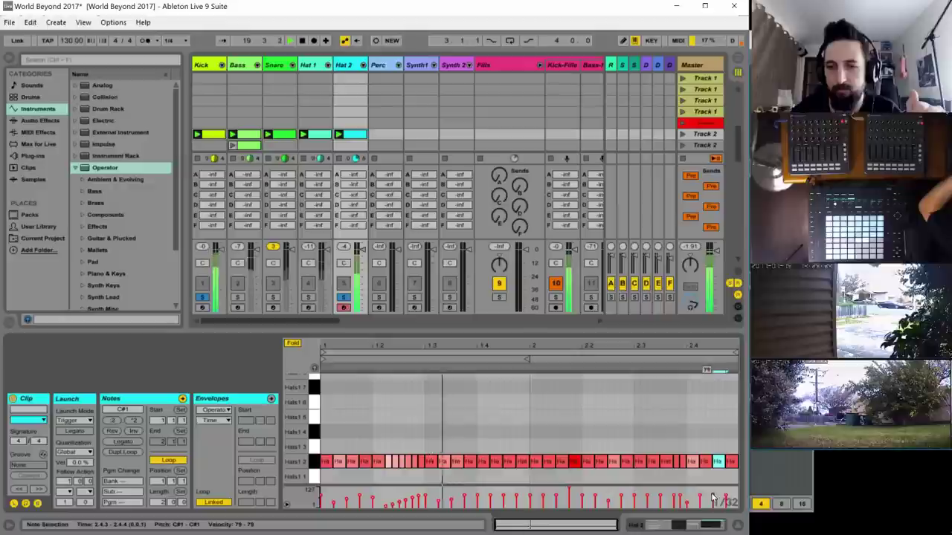
pyautogui.moveTo(726, 495); pyautogui.dragTo(726, 502)
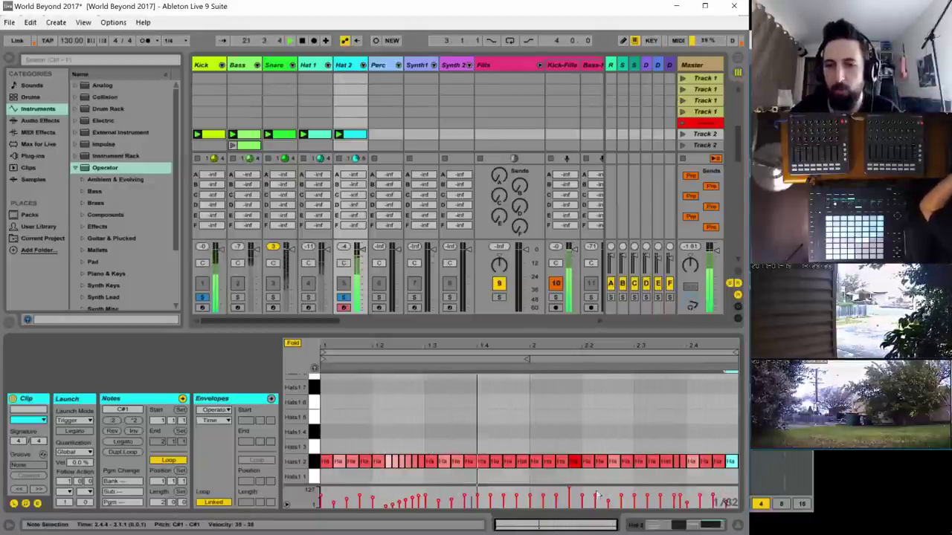
# - Accent the Hat 2 notes at 2.2.2 and around 2.4 with velocity 127, and lower the short note at 2.3.4 to 20
pyautogui.click(597, 498)
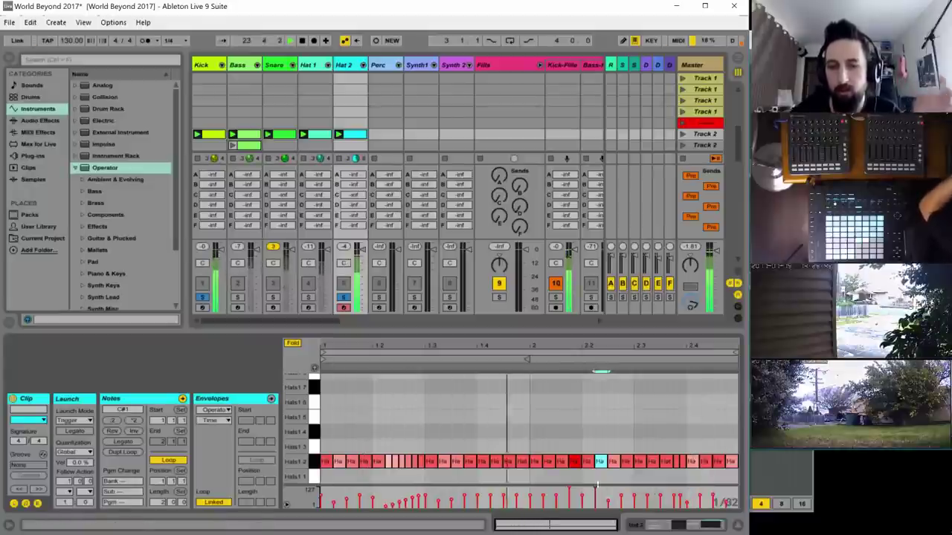
pyautogui.click(686, 500)
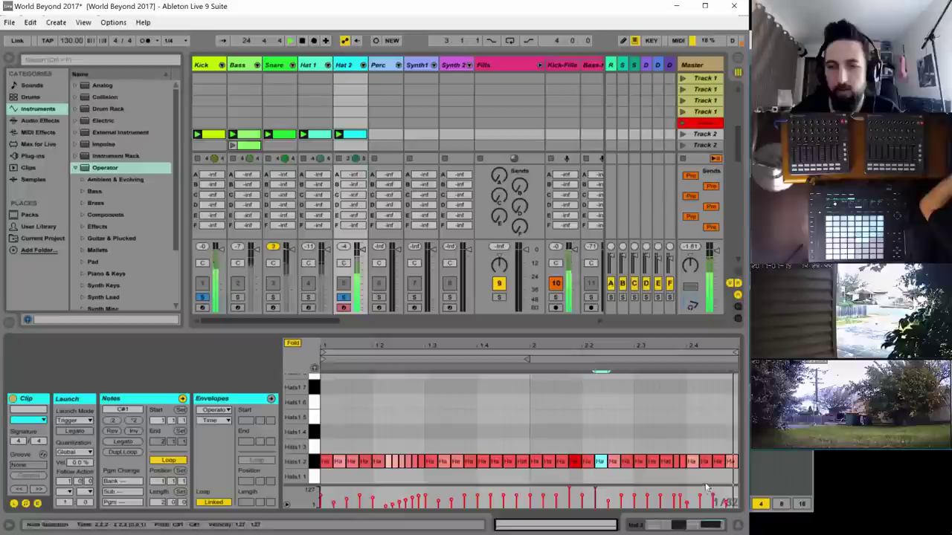
pyautogui.moveTo(686, 506); pyautogui.dragTo(687, 488)
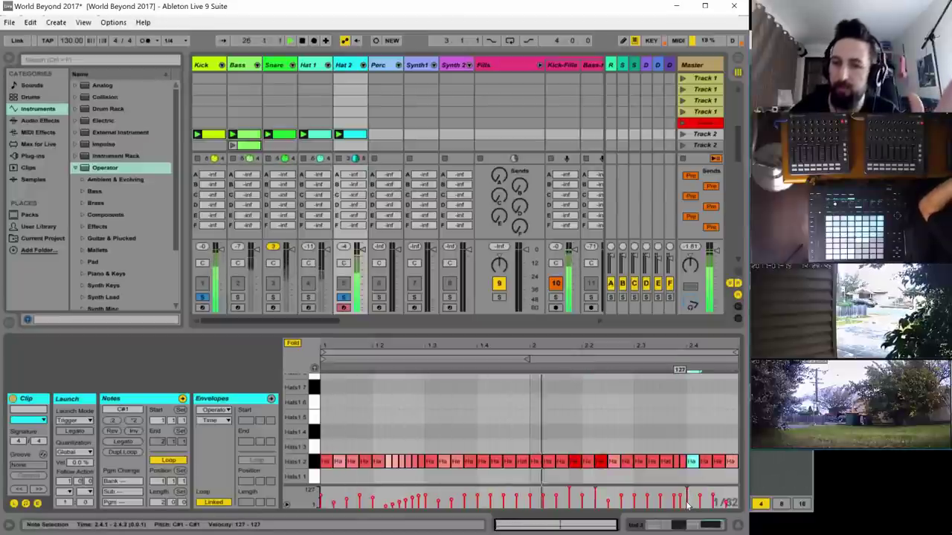
pyautogui.click(672, 497)
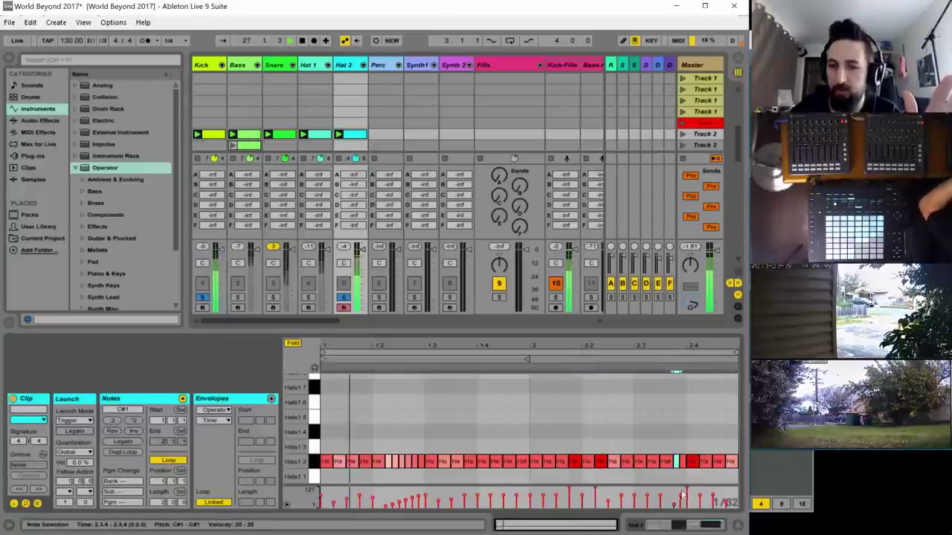
pyautogui.click(691, 462)
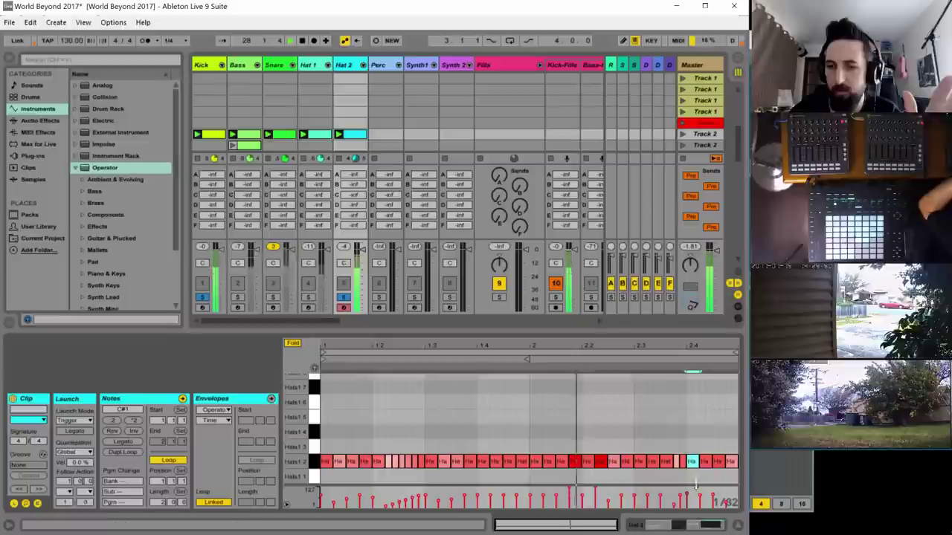
pyautogui.click(697, 494)
pyautogui.click(688, 499)
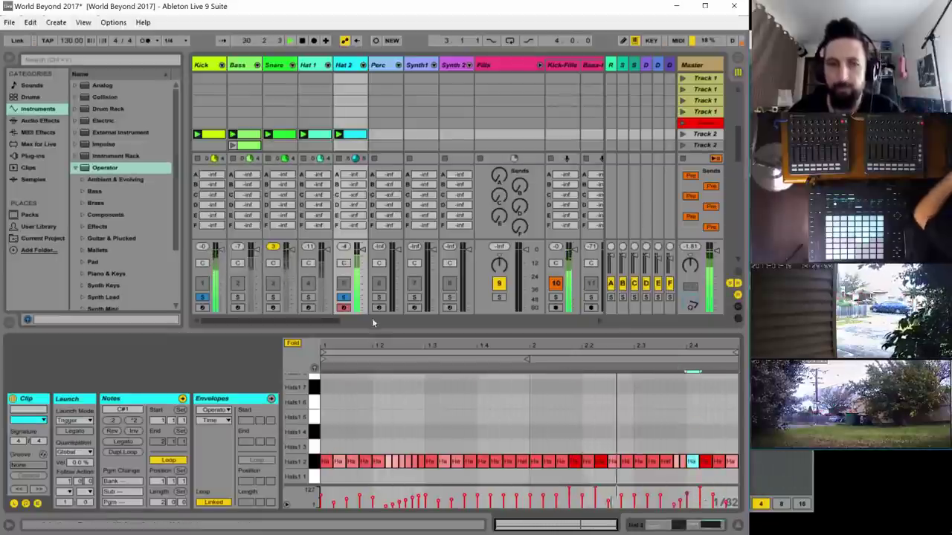
# - Add Hat 1, Snare and Bass to the soloed tracks, and raise Hat 1's EQ Eight output gain to 2.44 dB
pyautogui.click(310, 297)
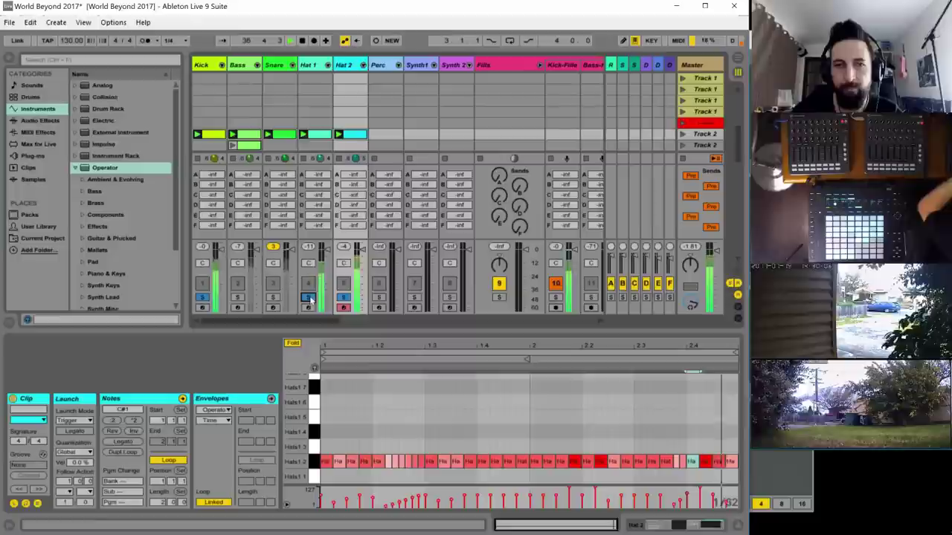
pyautogui.click(303, 66)
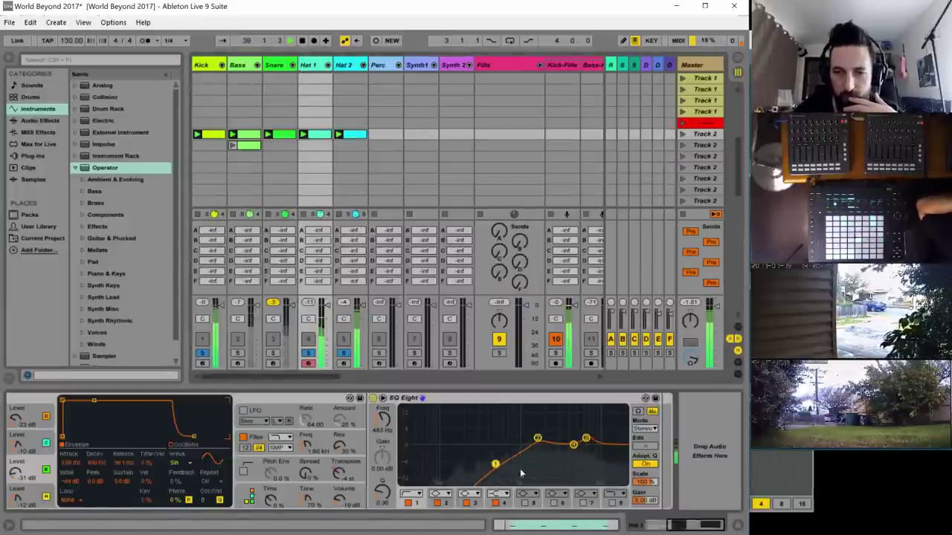
pyautogui.moveTo(644, 500); pyautogui.dragTo(644, 483)
pyautogui.click(273, 353)
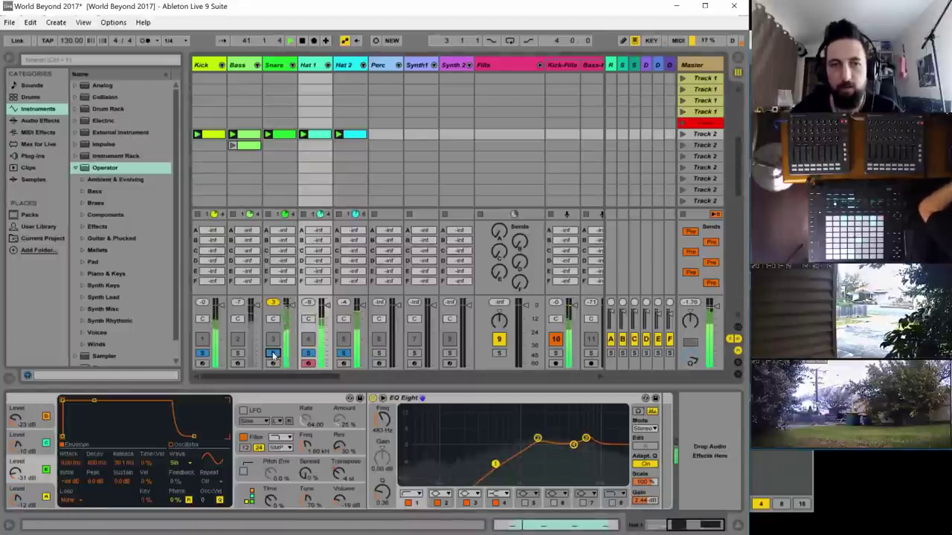
pyautogui.click(237, 353)
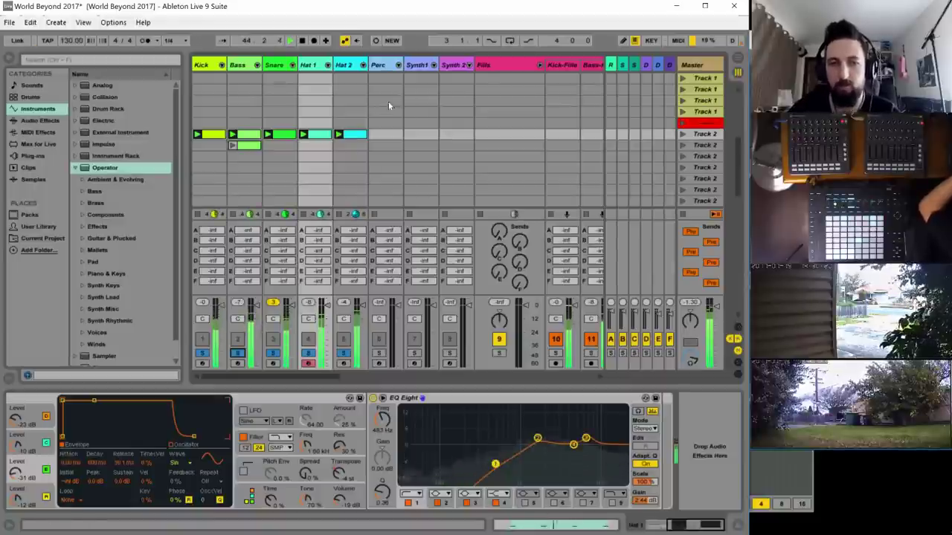
# - Extend the Hat 2 clip's loop length to 4 bars, save the set, and duplicate all notes into bars 3 and 4
pyautogui.doubleClick(350, 135)
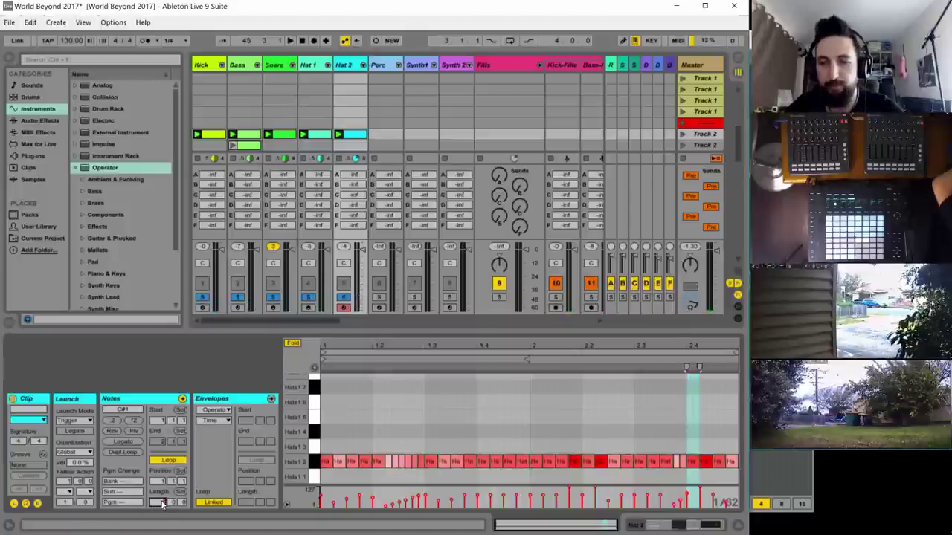
pyautogui.moveTo(162, 503); pyautogui.dragTo(162, 491)
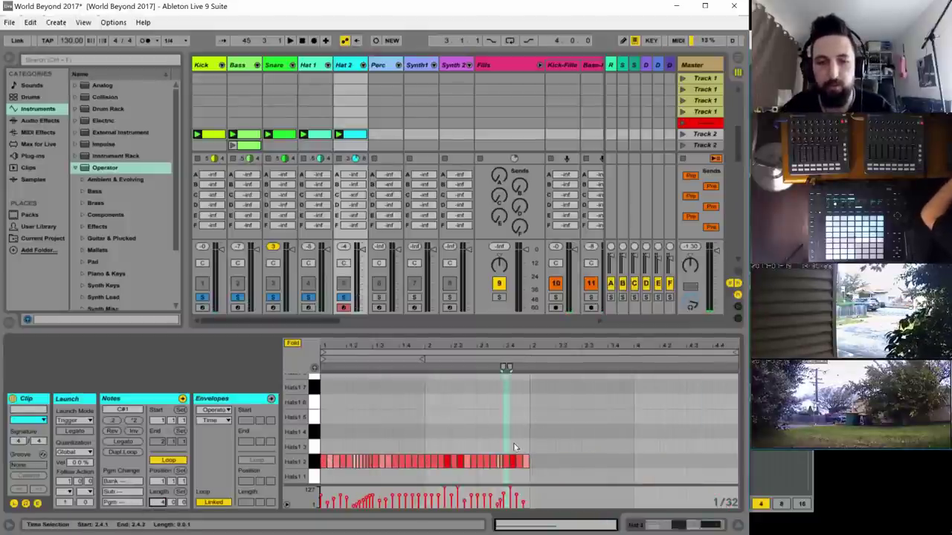
pyautogui.hotkey('ctrl', 'a')
pyautogui.hotkey('ctrl', 's')
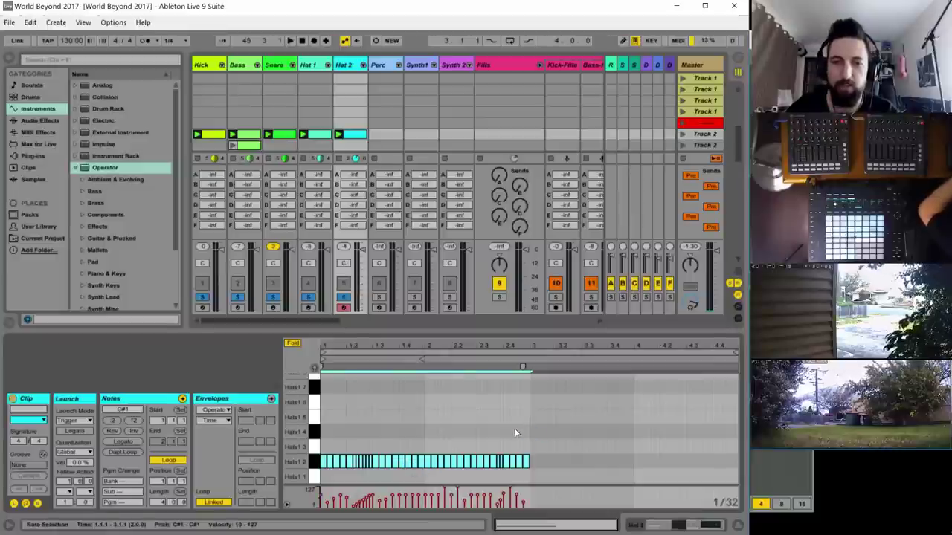
pyautogui.hotkey('ctrl', 'd')
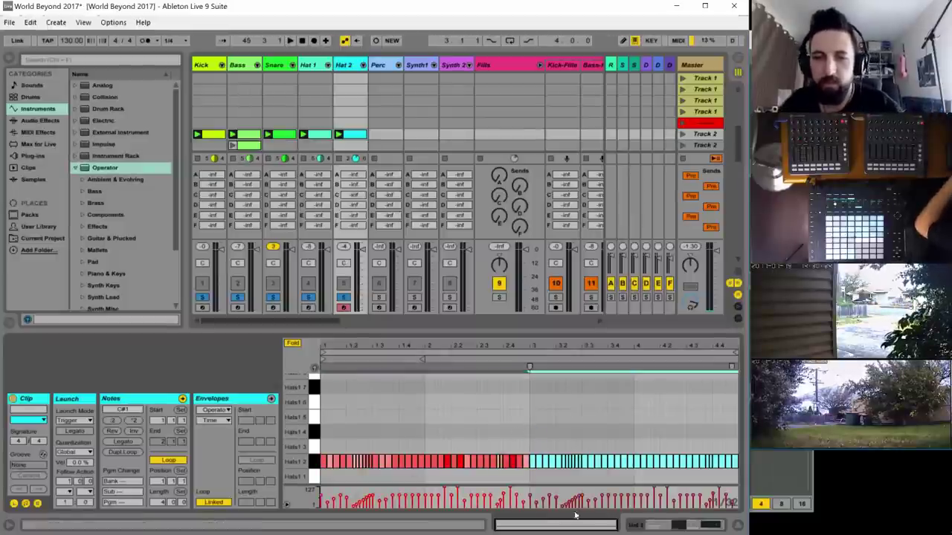
# - Split the hat notes at 3.1.1 and 3.1.2 into 1/32 notes and give them a rising velocity ramp up to 3.1.3
pyautogui.moveTo(550, 524); pyautogui.dragTo(543, 482)
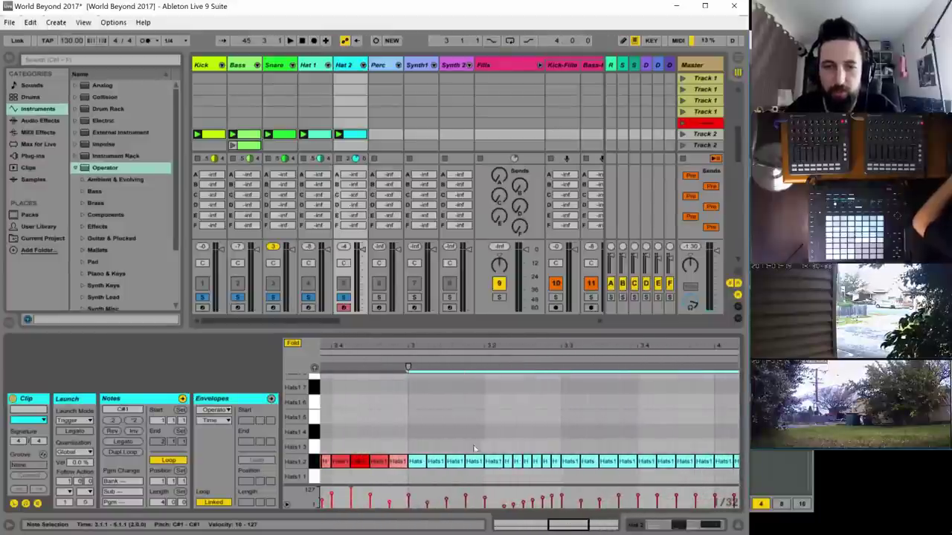
pyautogui.moveTo(413, 444)
pyautogui.mouseDown()
pyautogui.moveTo(430, 465)
pyautogui.moveTo(410, 462)
pyautogui.mouseUp()
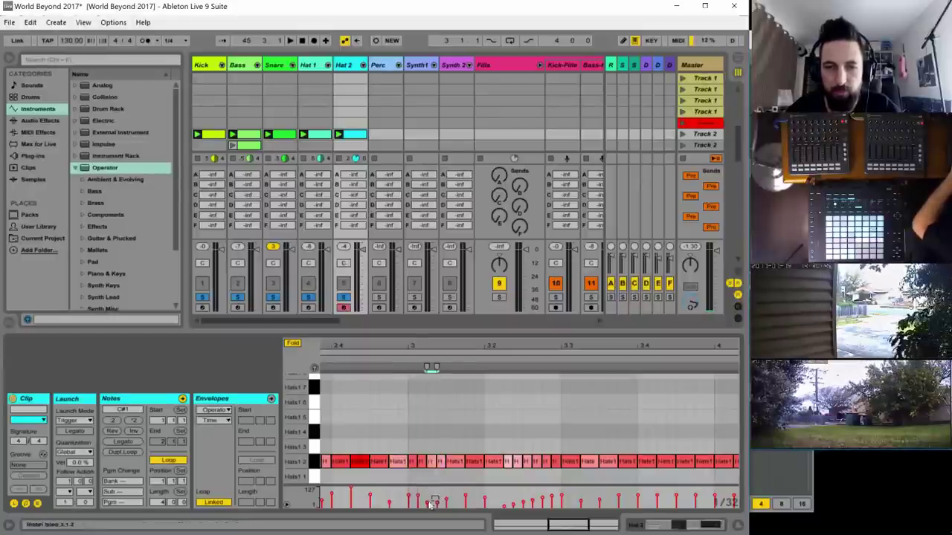
pyautogui.press('super')
pyautogui.press('super')
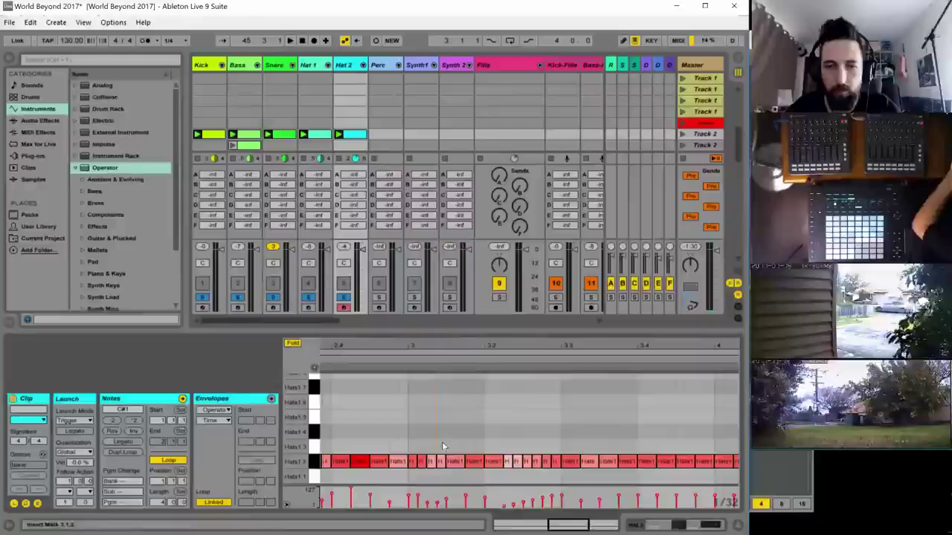
pyautogui.moveTo(407, 511); pyautogui.dragTo(446, 492)
pyautogui.click(446, 493)
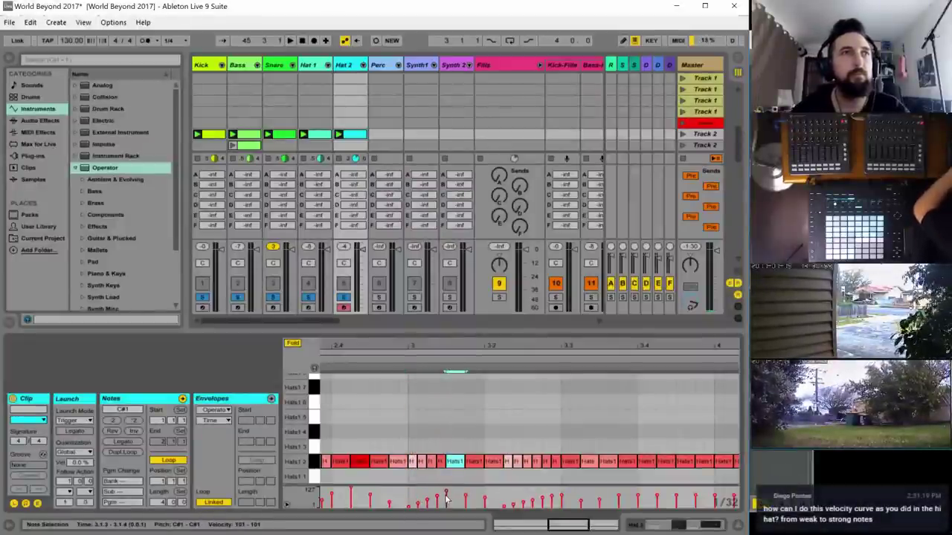
pyautogui.press('space')
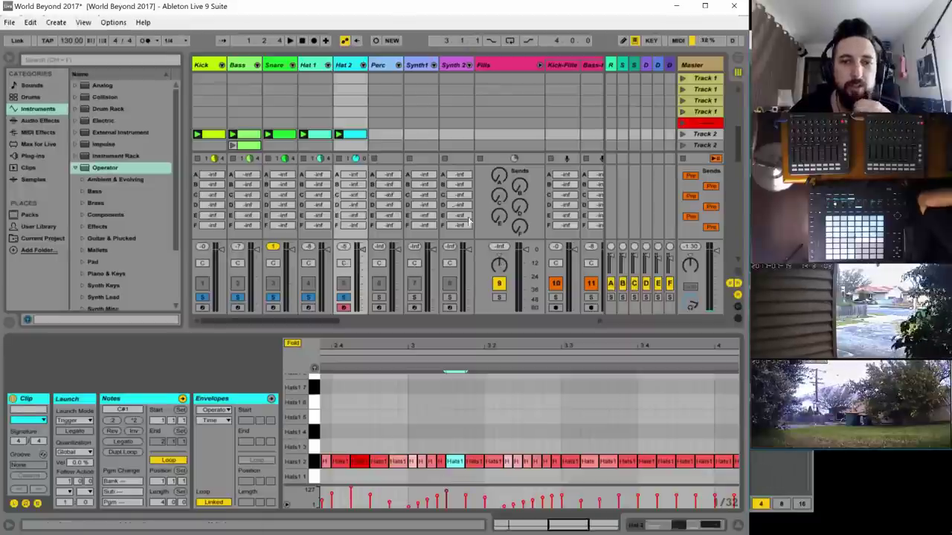
# - In Hat 2's EQ Eight, lower the low cut to about 1.9 kHz and make band 4 a steep high cut at 11.6 kHz
pyautogui.doubleClick(342, 64)
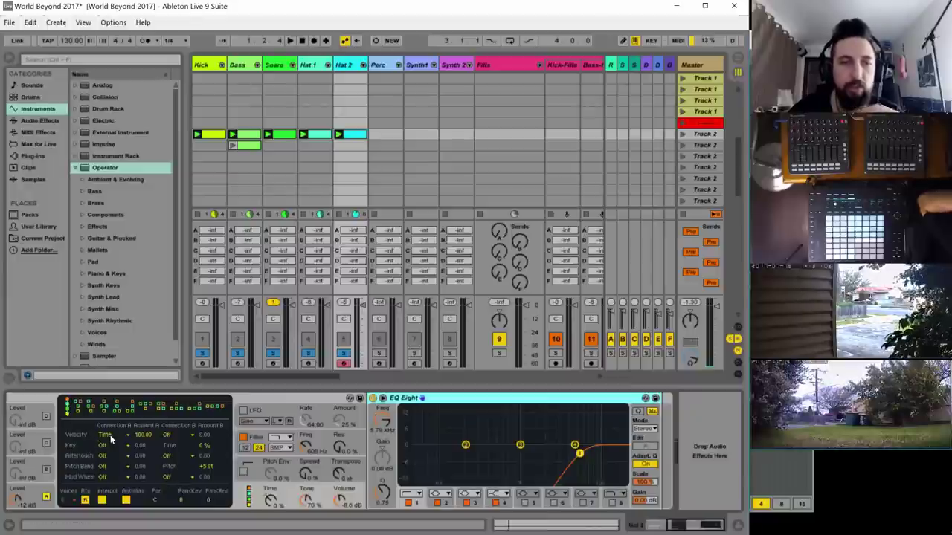
pyautogui.click(270, 504)
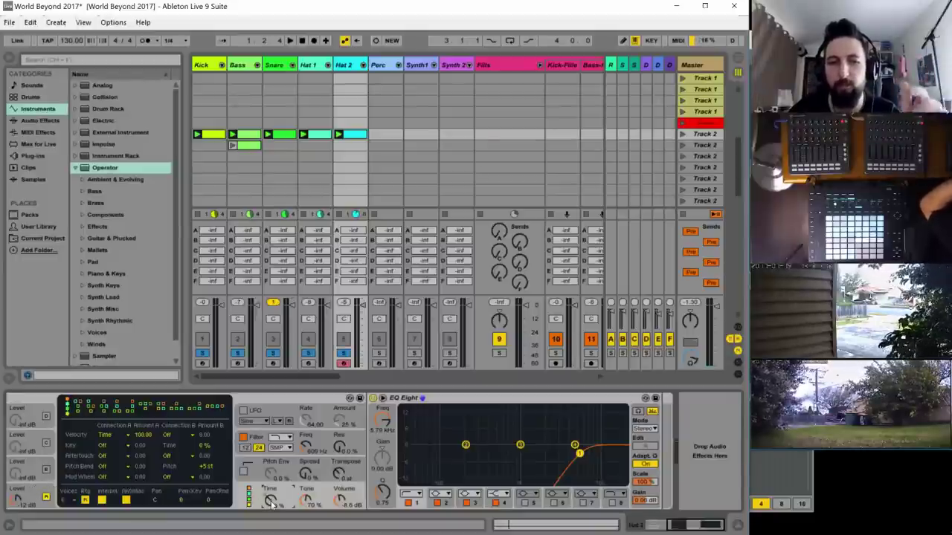
pyautogui.press('space')
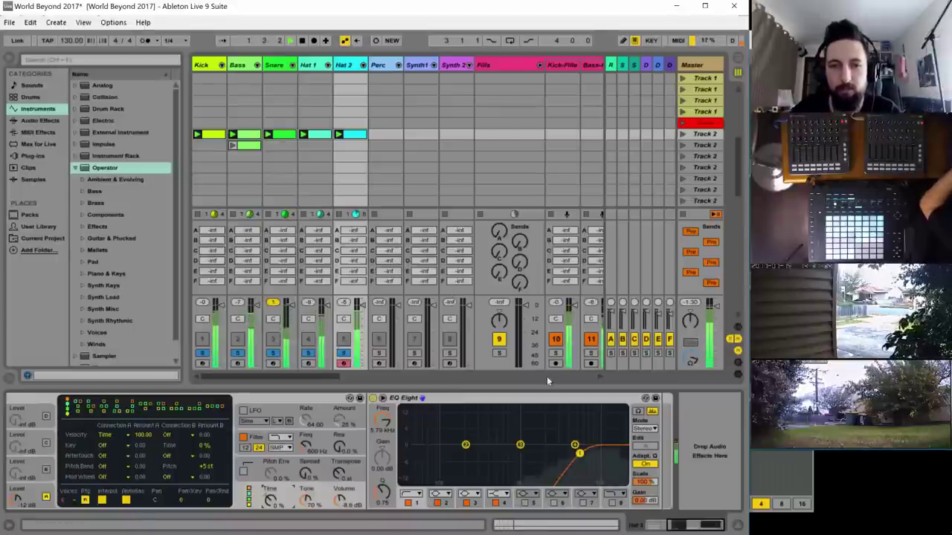
pyautogui.moveTo(580, 454); pyautogui.dragTo(543, 455)
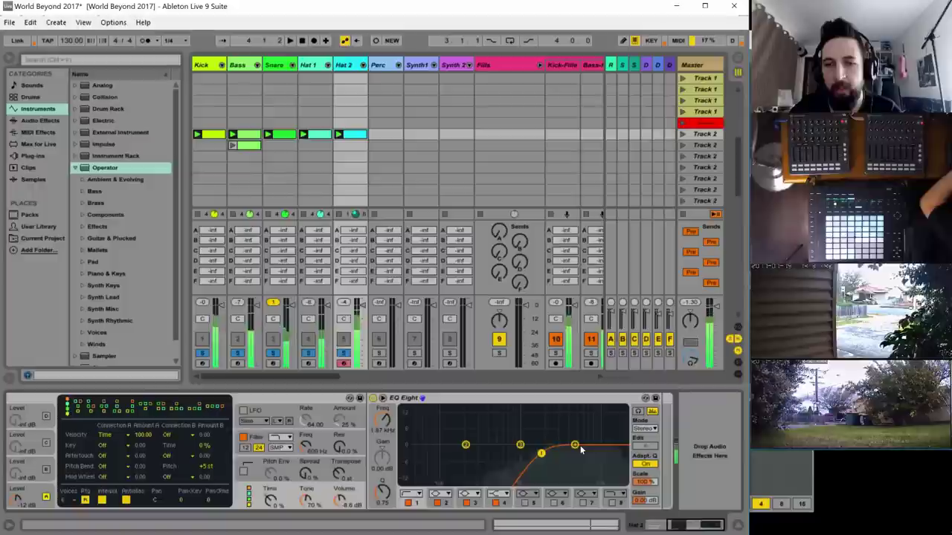
pyautogui.click(502, 493)
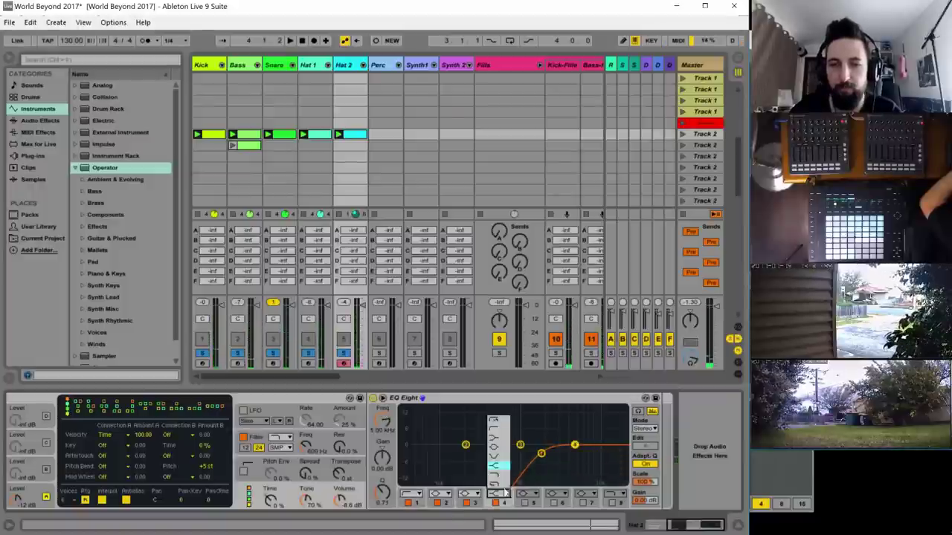
pyautogui.click(499, 488)
pyautogui.moveTo(574, 455); pyautogui.dragTo(603, 463)
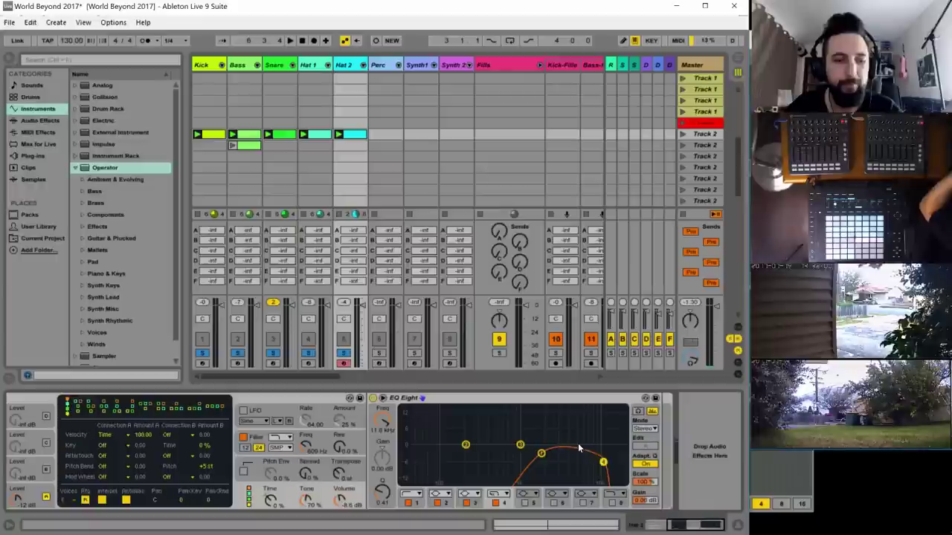
# - Raise the velocities of the Hat 2 notes at 3.1.4 and 3.2.1 to 127 and play the clip from bar 3
pyautogui.click(353, 134)
pyautogui.press('space')
pyautogui.moveTo(552, 346); pyautogui.dragTo(661, 357)
pyautogui.moveTo(506, 354); pyautogui.dragTo(455, 355)
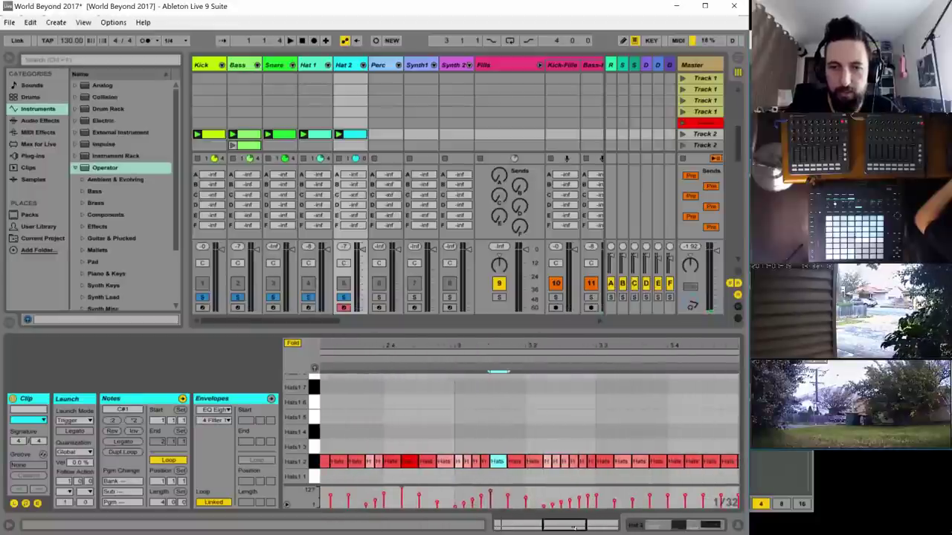
pyautogui.press('space')
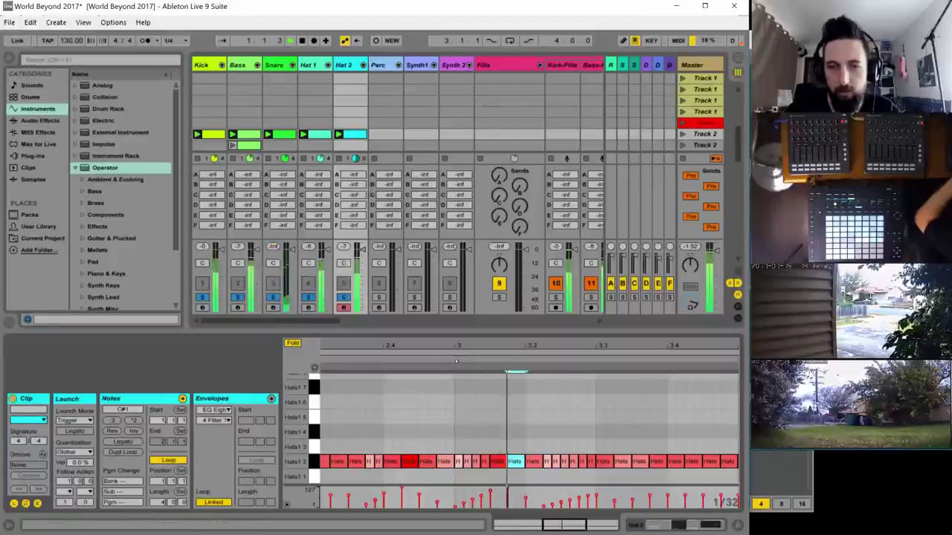
pyautogui.click(520, 405)
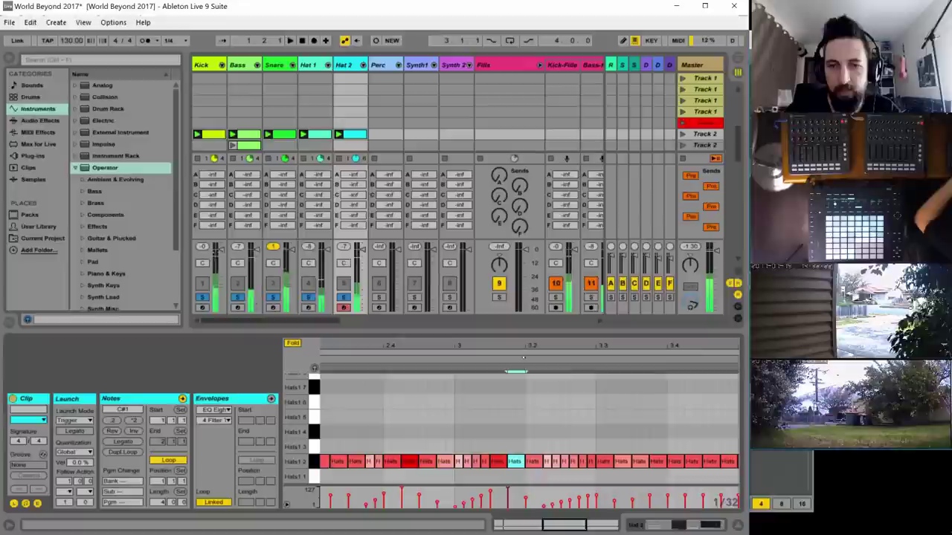
pyautogui.click(524, 498)
pyautogui.moveTo(525, 500); pyautogui.dragTo(525, 487)
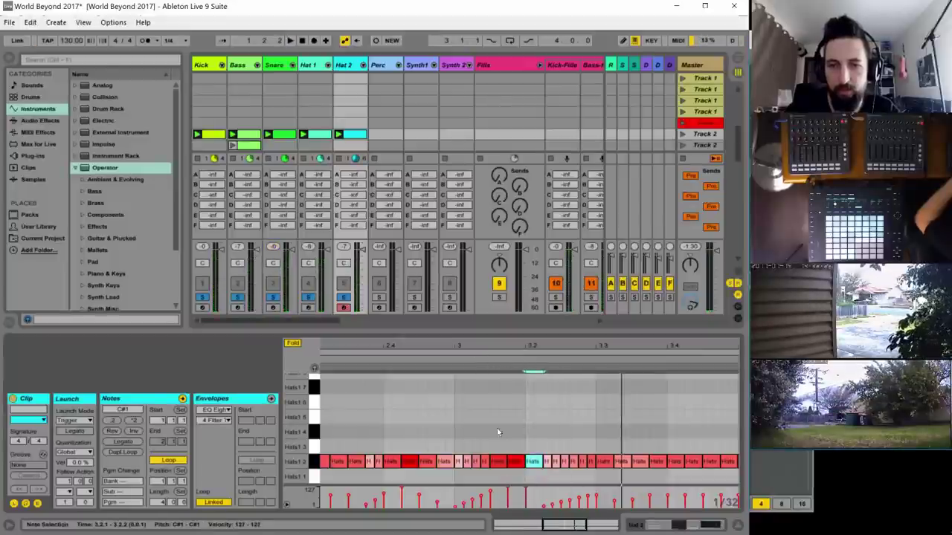
pyautogui.click(456, 360)
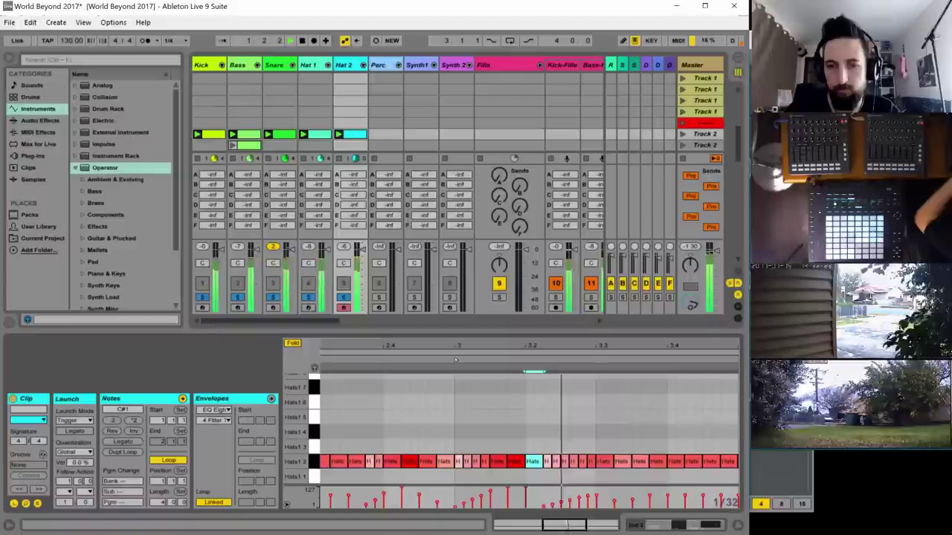
# - Thin the 1/32 hat roll between 3.2.2 and 3.3 by deleting every second note
pyautogui.moveTo(567, 525); pyautogui.dragTo(583, 498)
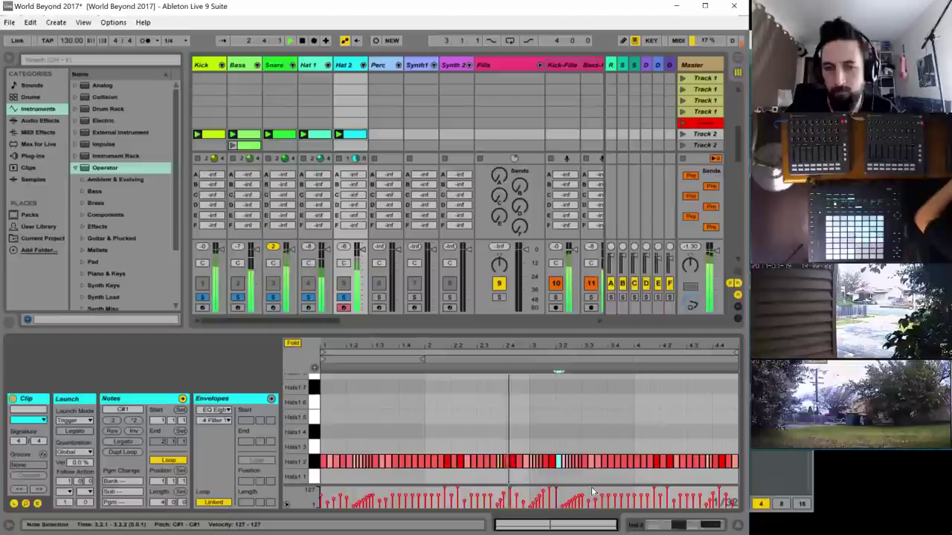
pyautogui.moveTo(580, 525); pyautogui.dragTo(578, 534)
pyautogui.press('space')
pyautogui.click(489, 461)
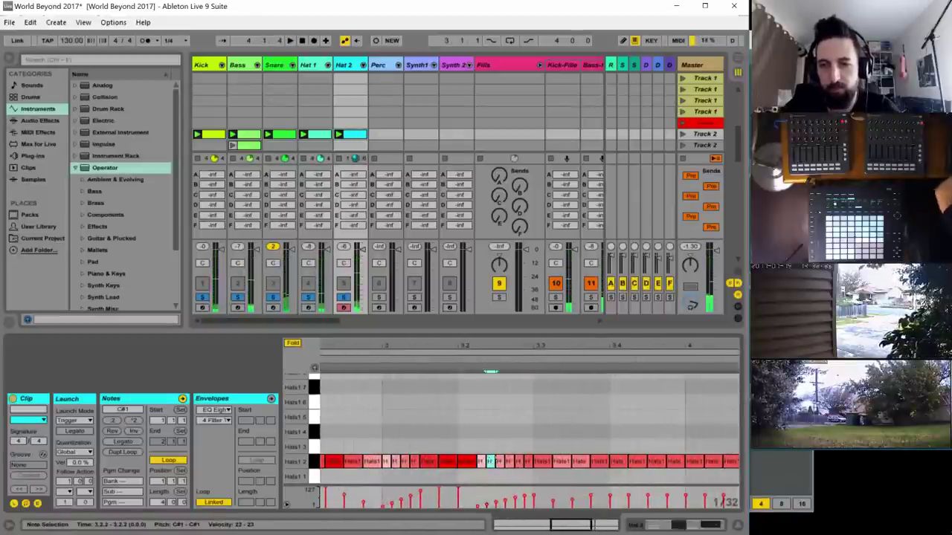
pyautogui.press('Delete')
pyautogui.click(509, 462)
pyautogui.press('Delete')
pyautogui.doubleClick(519, 462)
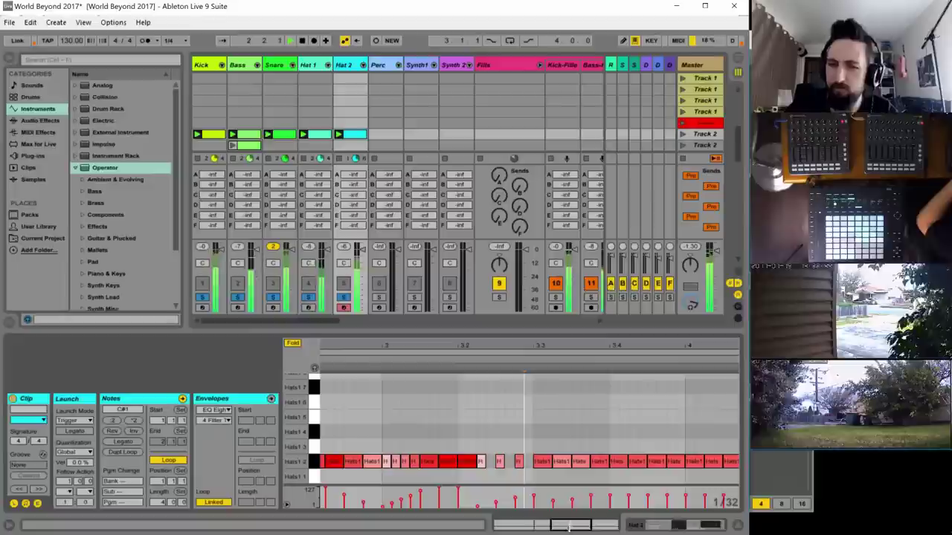
# - Split the Hat 2 note at 3.4.4 into two 1/32 notes by shortening and duplicating it, and play the clip
pyautogui.moveTo(570, 528); pyautogui.dragTo(583, 527)
pyautogui.click(511, 461)
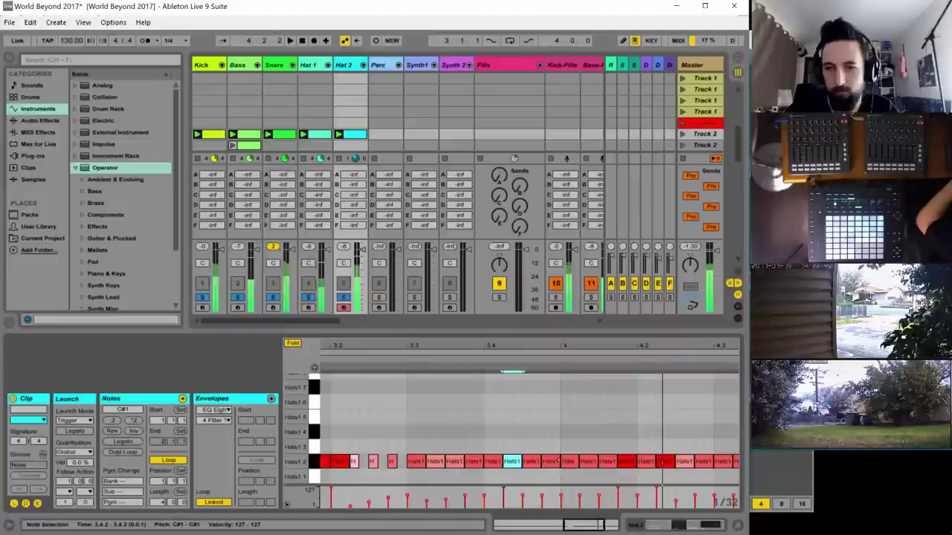
pyautogui.moveTo(559, 462); pyautogui.dragTo(547, 461)
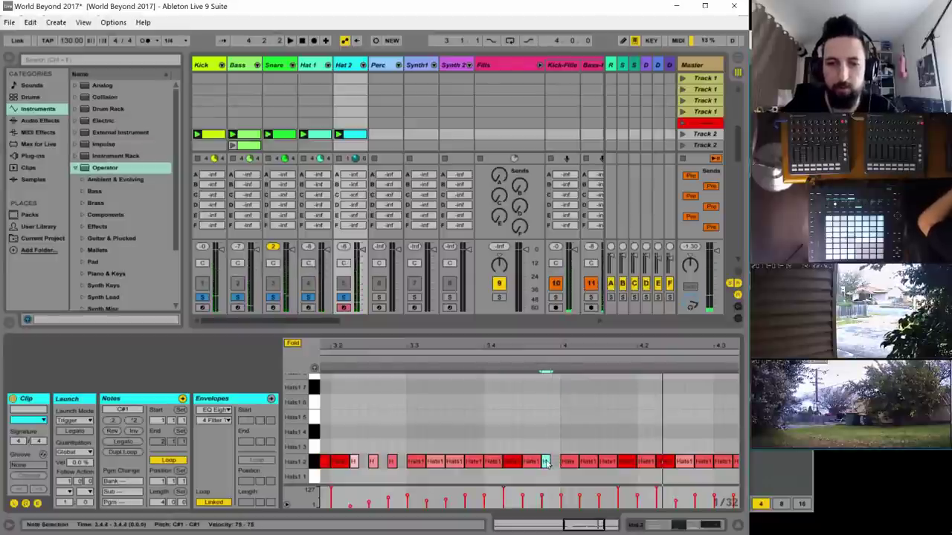
pyautogui.hotkey('ctrl', 'd')
pyautogui.press('space')
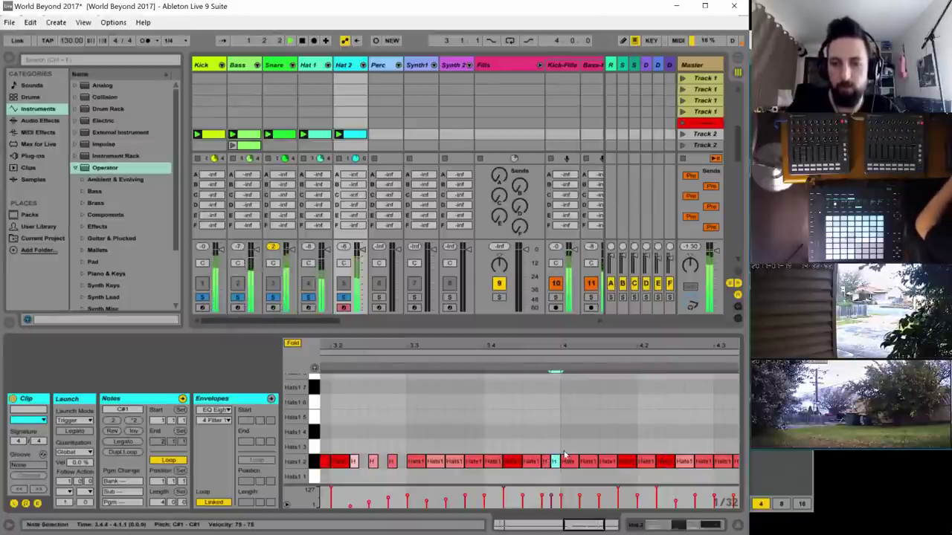
# - Raise the last Hat 2 note's velocity to 127 and split the notes from 4.4.3 to 5.1.1 into 1/32 notes
pyautogui.moveTo(459, 345); pyautogui.dragTo(458, 321)
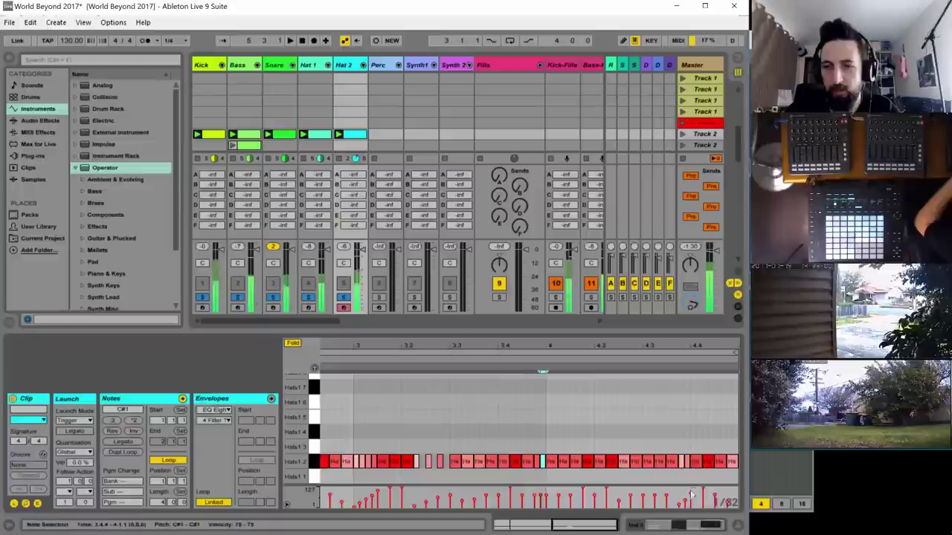
pyautogui.moveTo(727, 502); pyautogui.dragTo(727, 488)
pyautogui.keyDown('shift'); pyautogui.click(719, 462); pyautogui.keyUp('shift')
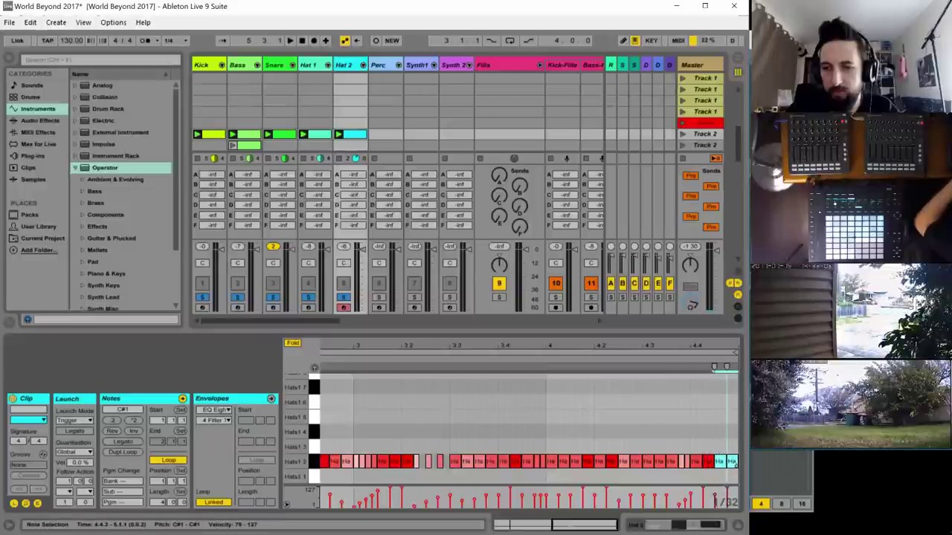
pyautogui.press('super')
pyautogui.press('super')
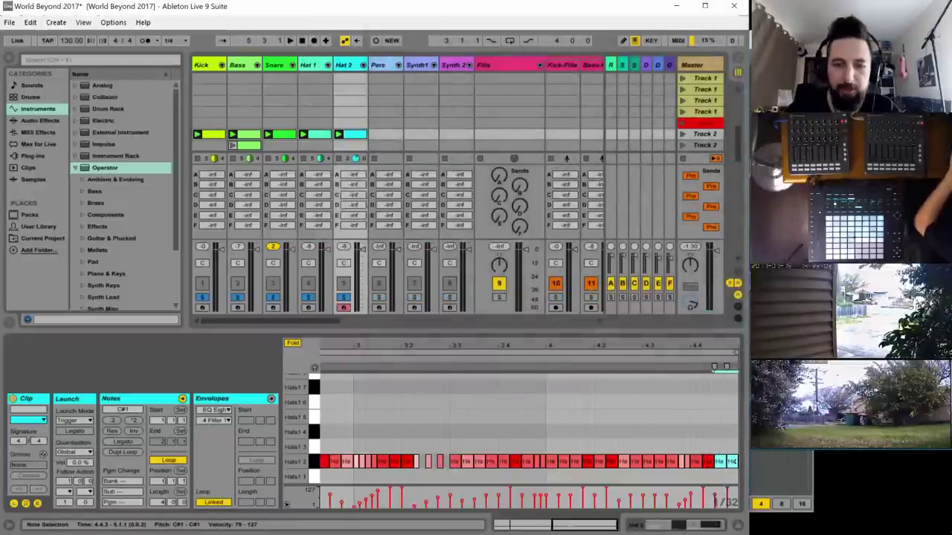
pyautogui.moveTo(725, 462); pyautogui.dragTo(718, 461)
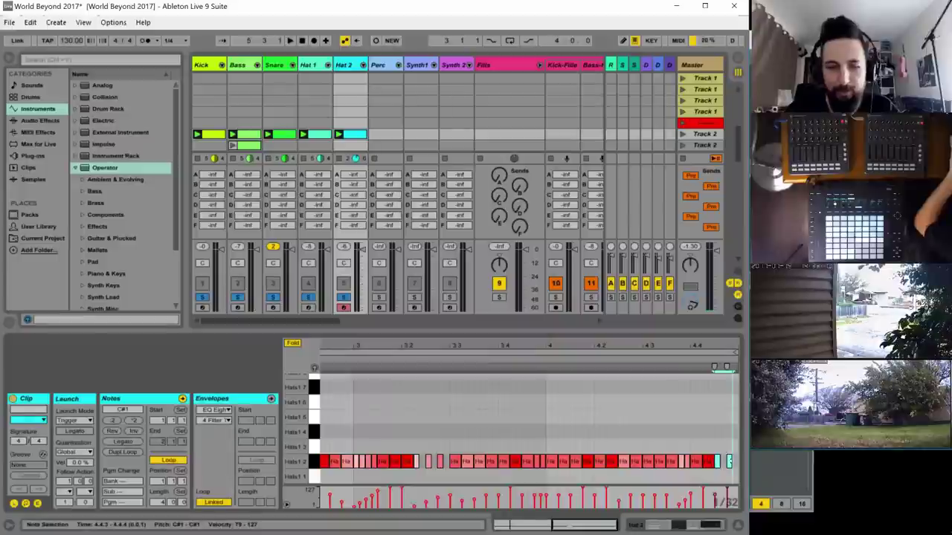
pyautogui.hotkey('shift', 'Right')
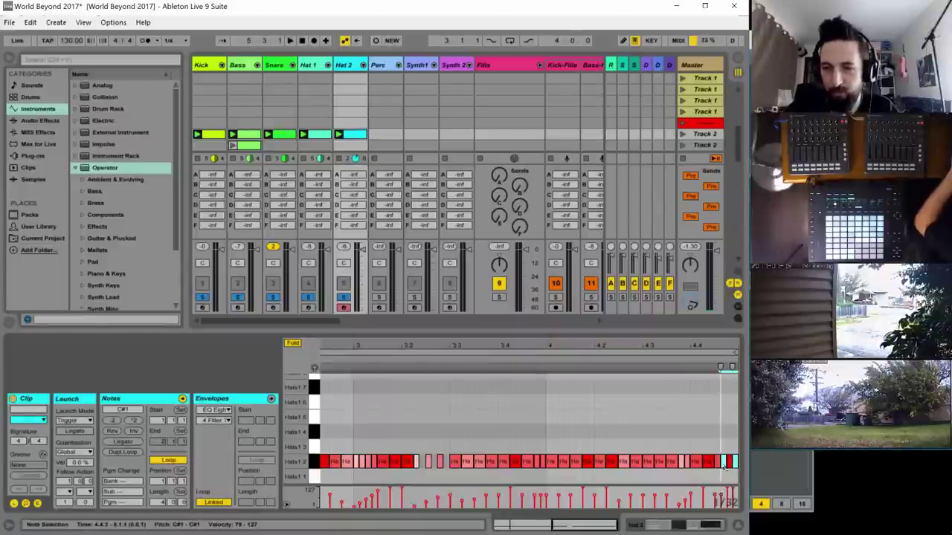
pyautogui.press('space')
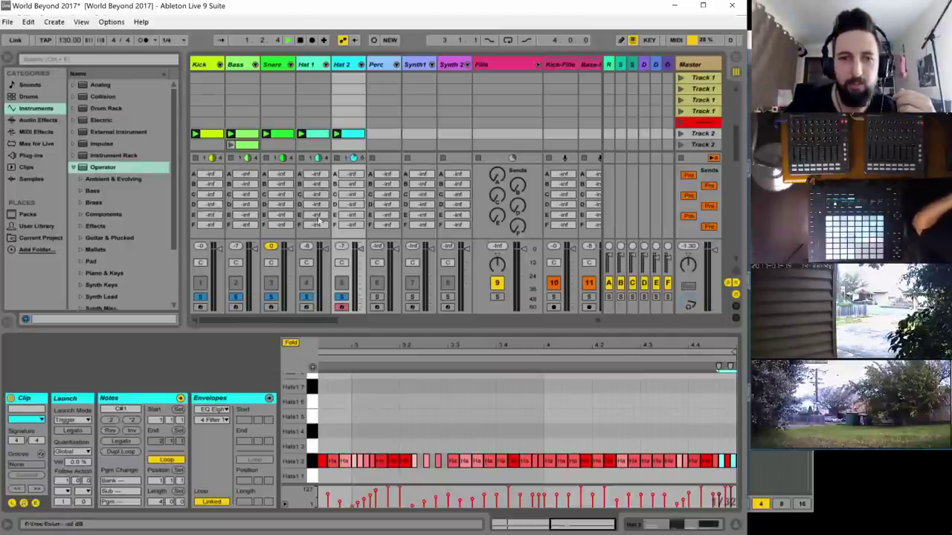
# - Examine the audio settings and the Traktor Audio 10 drop-out diagnostics
pyautogui.moveTo(292, 319)
pyautogui.mouseDown()
pyautogui.moveTo(337, 318)
pyautogui.moveTo(292, 320)
pyautogui.mouseUp()
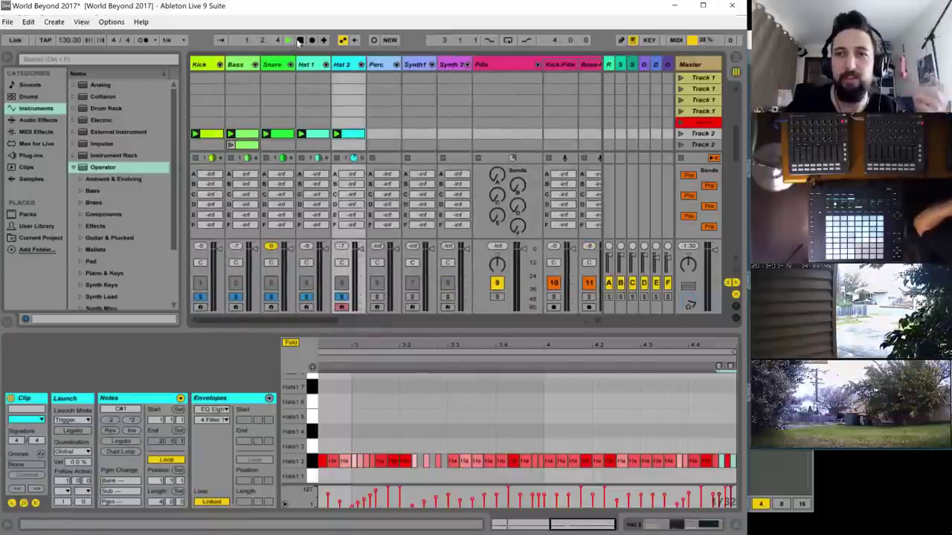
pyautogui.click(8, 21)
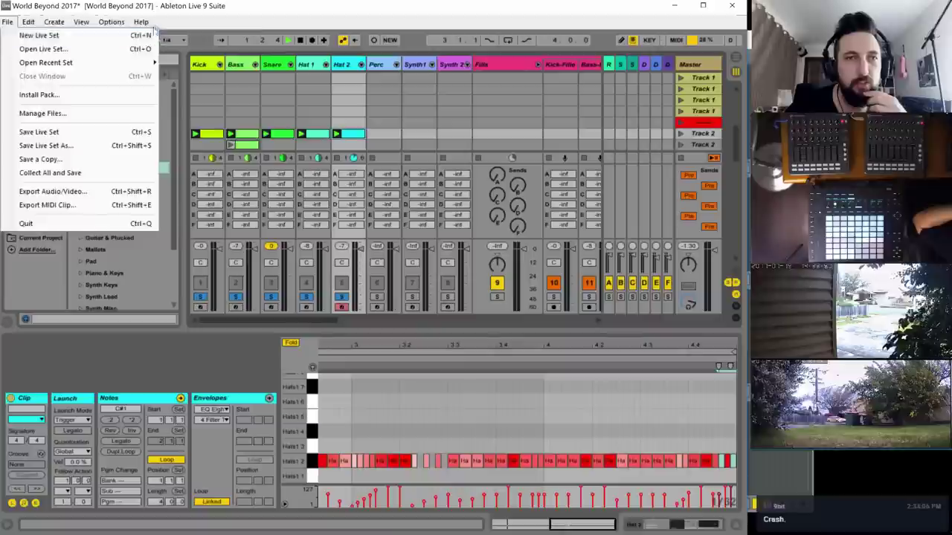
pyautogui.moveTo(119, 22)
pyautogui.click(136, 334)
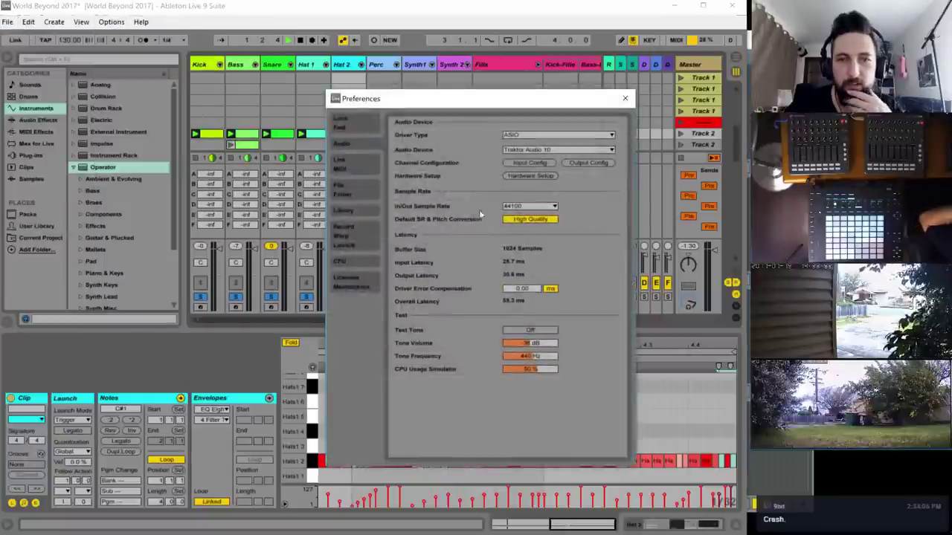
pyautogui.click(516, 174)
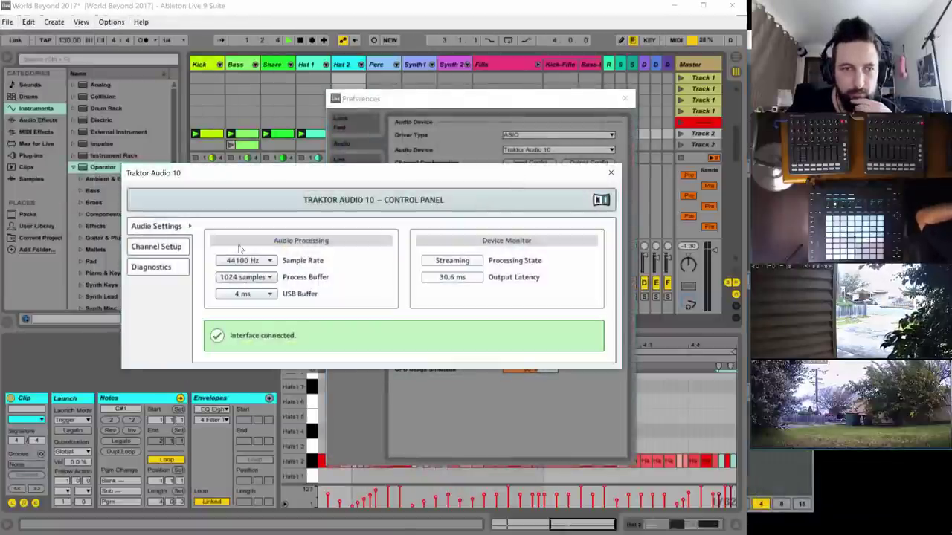
pyautogui.click(151, 268)
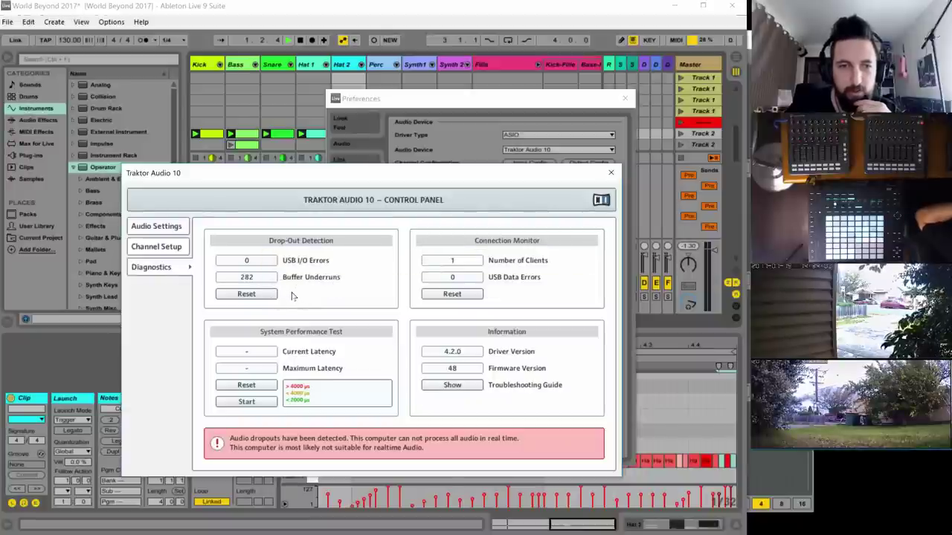
pyautogui.click(610, 173)
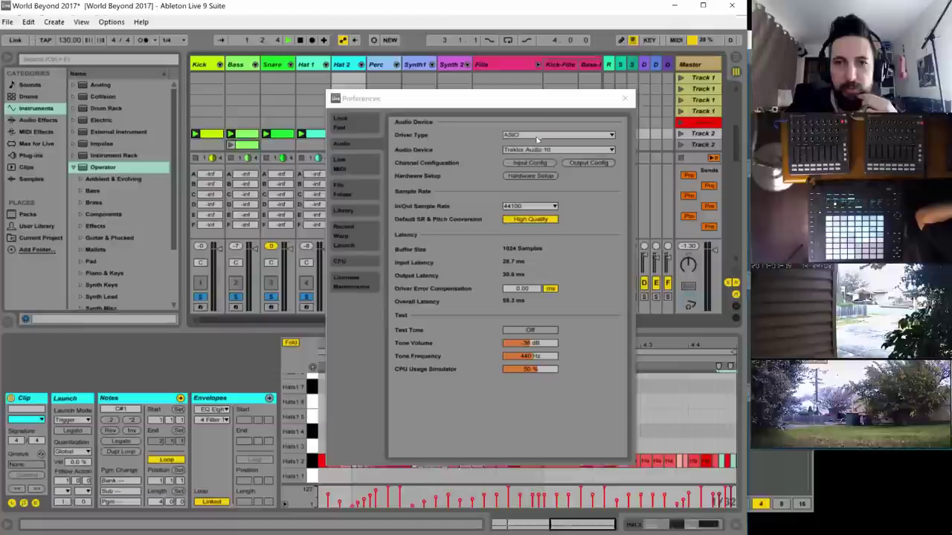
# - Restart the audio engine by switching the driver type to No Audio and back to ASIO
pyautogui.click(522, 136)
pyautogui.click(523, 136)
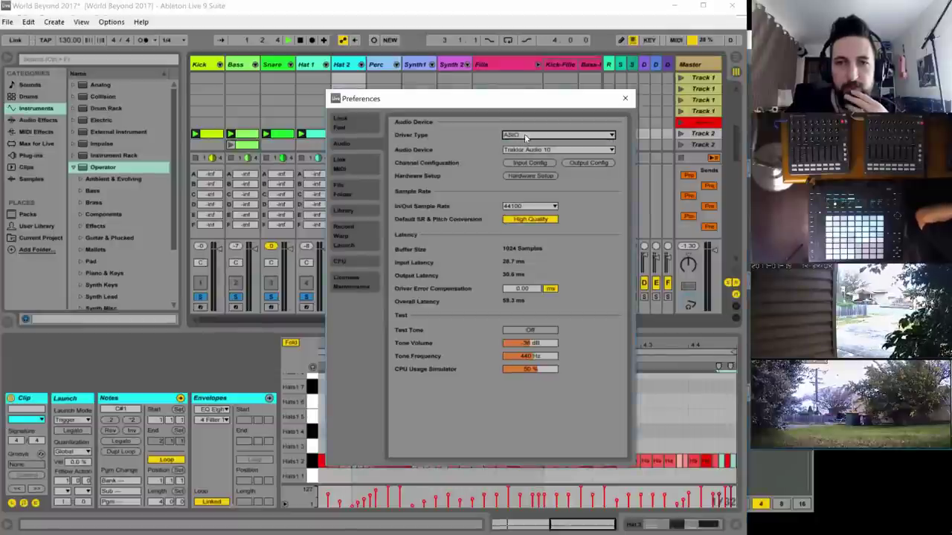
pyautogui.click(523, 134)
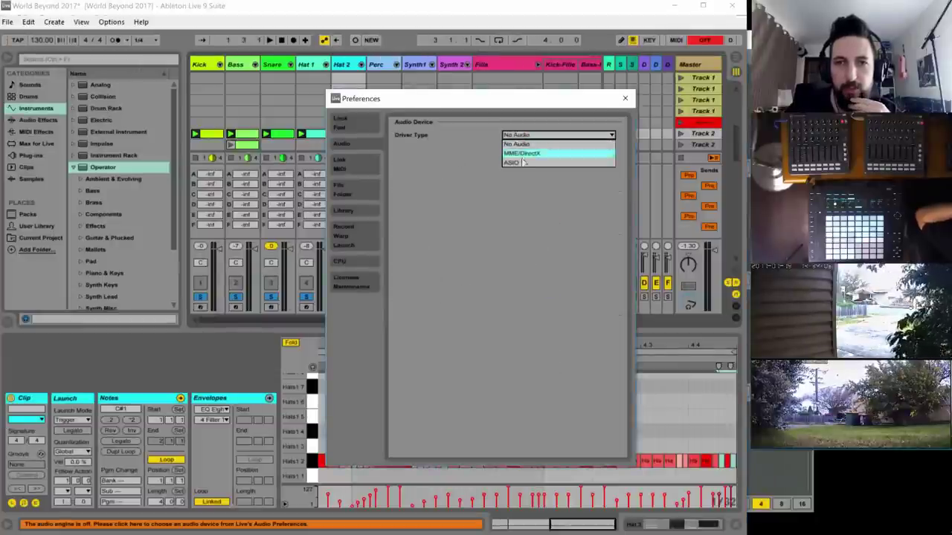
pyautogui.click(519, 164)
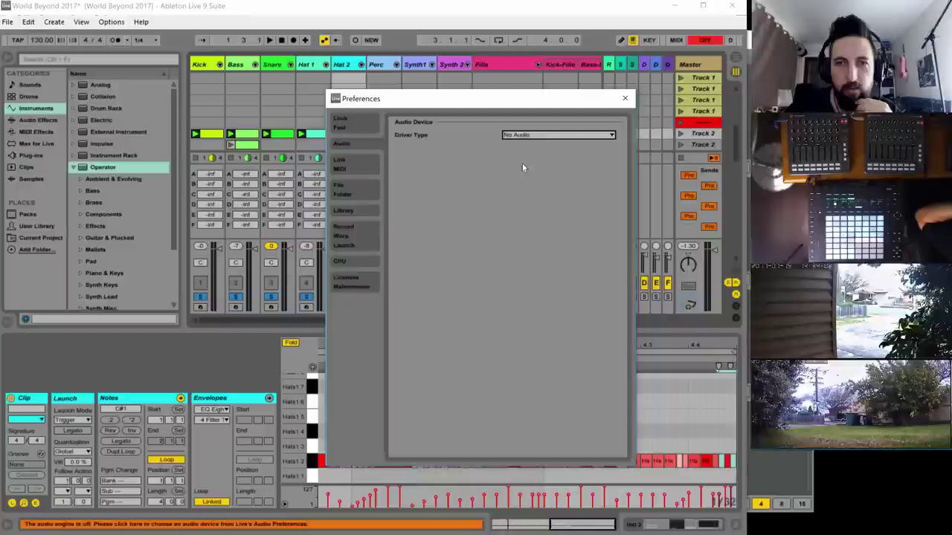
pyautogui.press('Up')
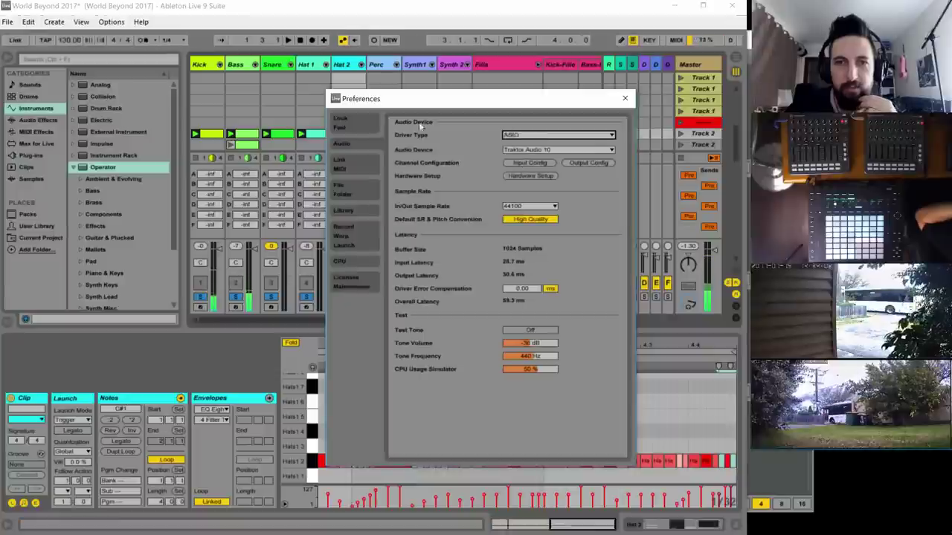
pyautogui.click(624, 98)
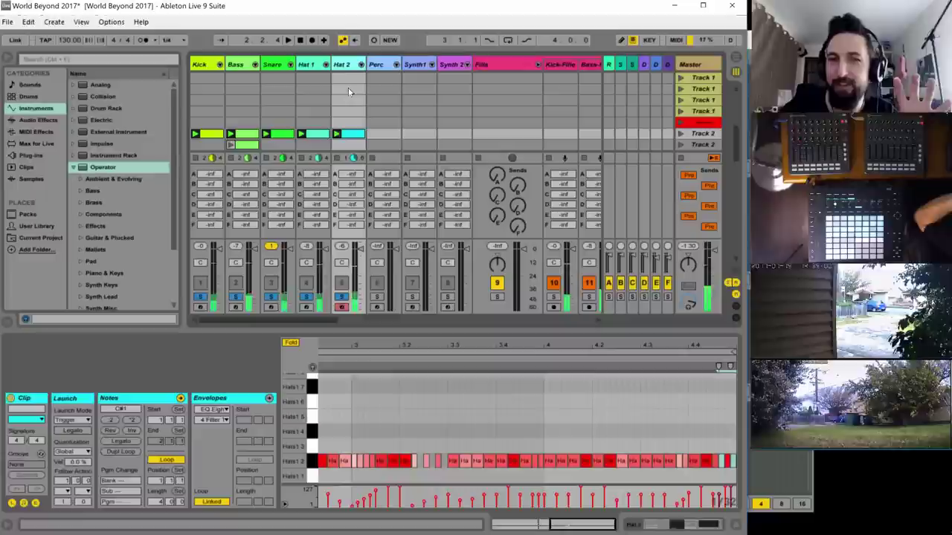
# - Save the Live set and play back the beat
pyautogui.moveTo(305, 322); pyautogui.dragTo(277, 321)
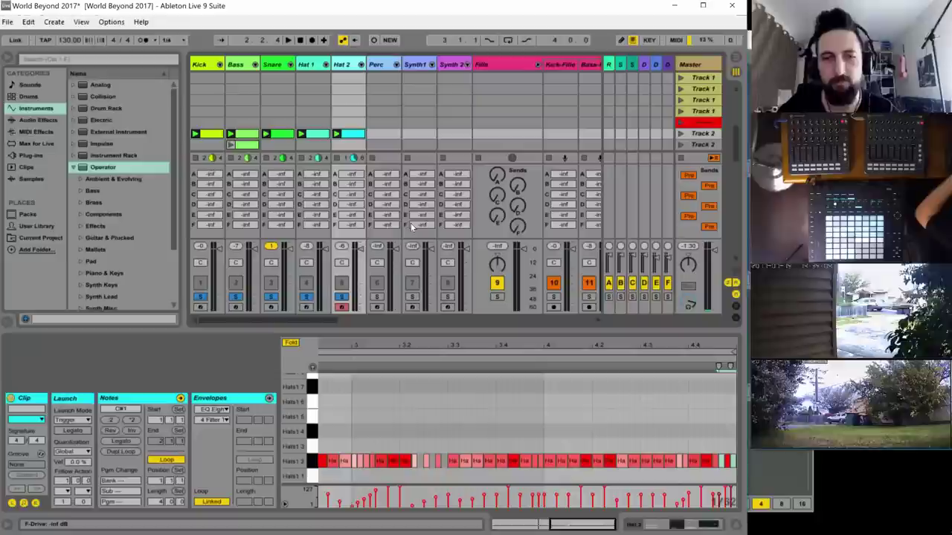
pyautogui.press('space')
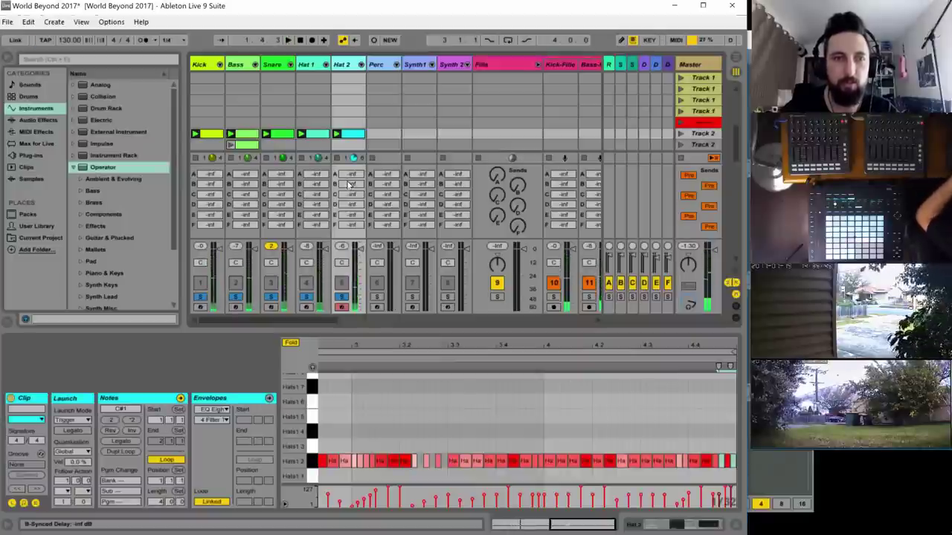
pyautogui.hotkey('ctrl', 's')
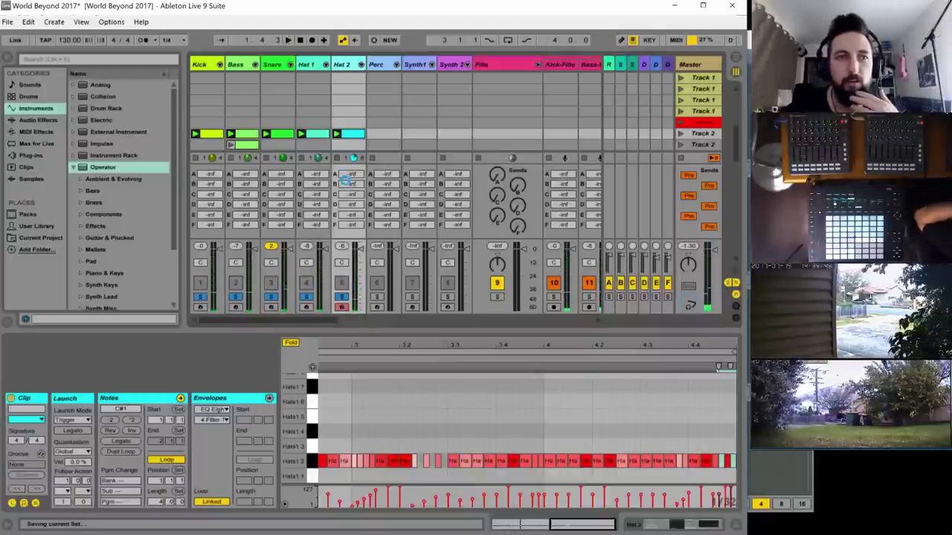
pyautogui.press('space')
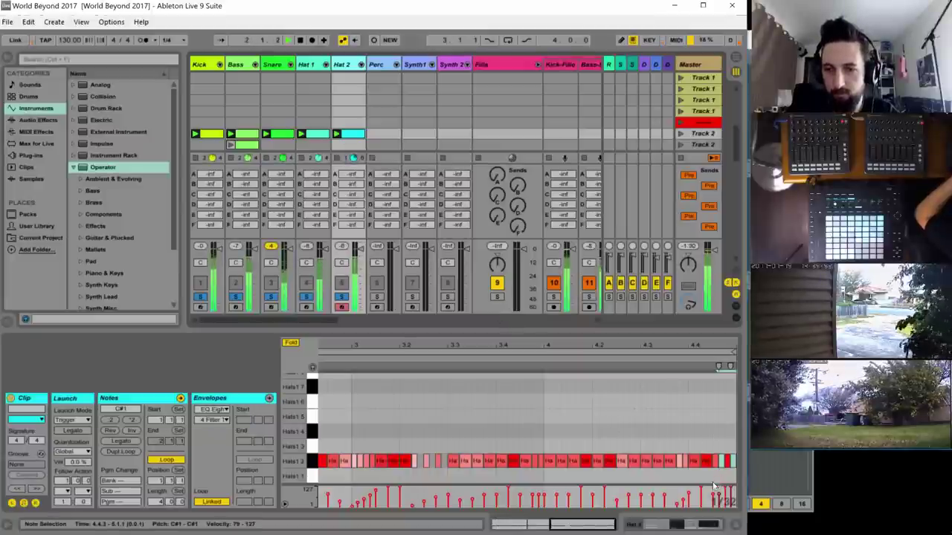
# - Ramp the velocities of the 1/32 hats at 4.4.3 from 45 to 102 and copy the group back to fill the bar from 4.3.1
pyautogui.moveTo(710, 441); pyautogui.dragTo(737, 463)
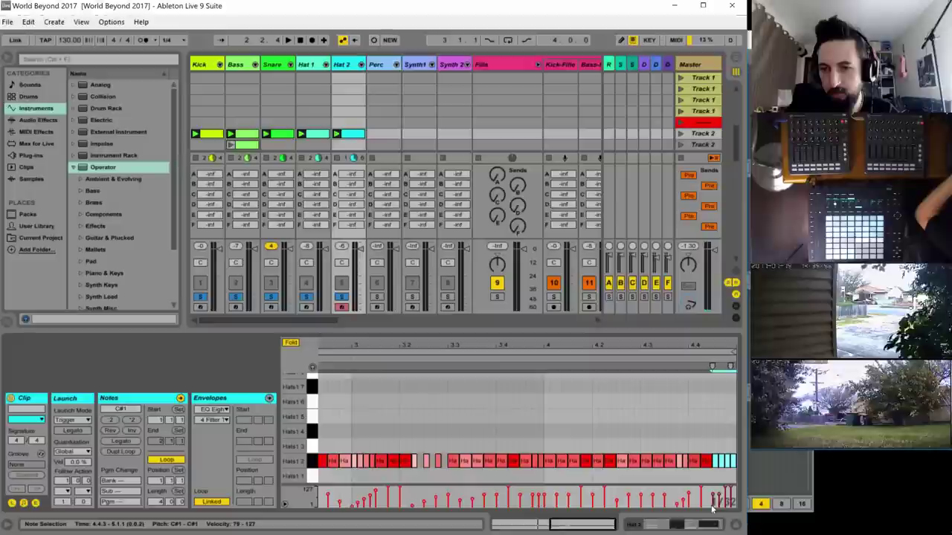
pyautogui.moveTo(713, 502); pyautogui.dragTo(736, 492)
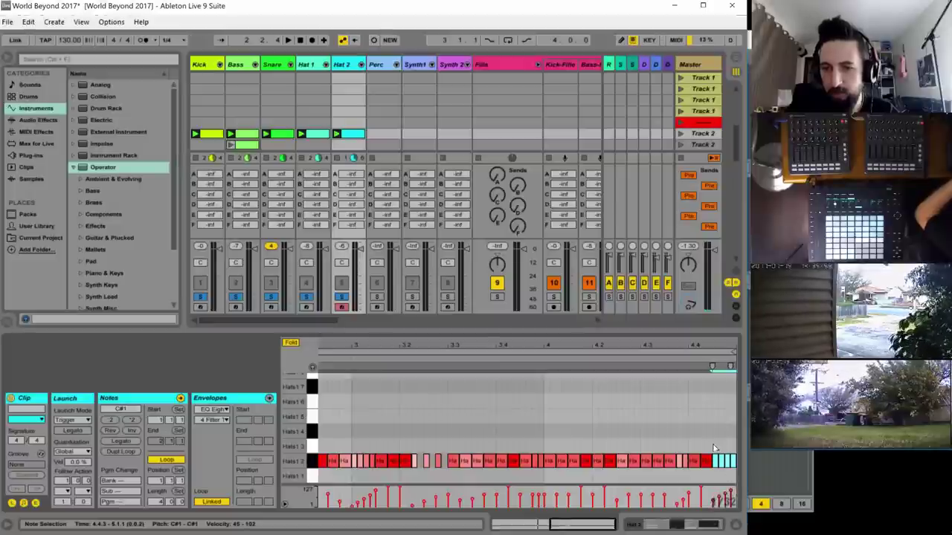
pyautogui.moveTo(713, 447); pyautogui.dragTo(732, 461)
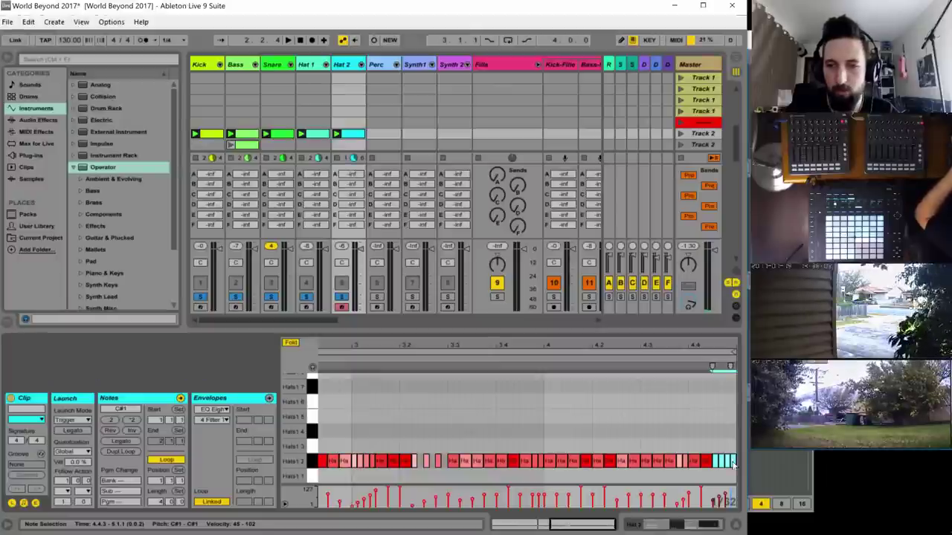
pyautogui.moveTo(733, 464); pyautogui.dragTo(664, 468)
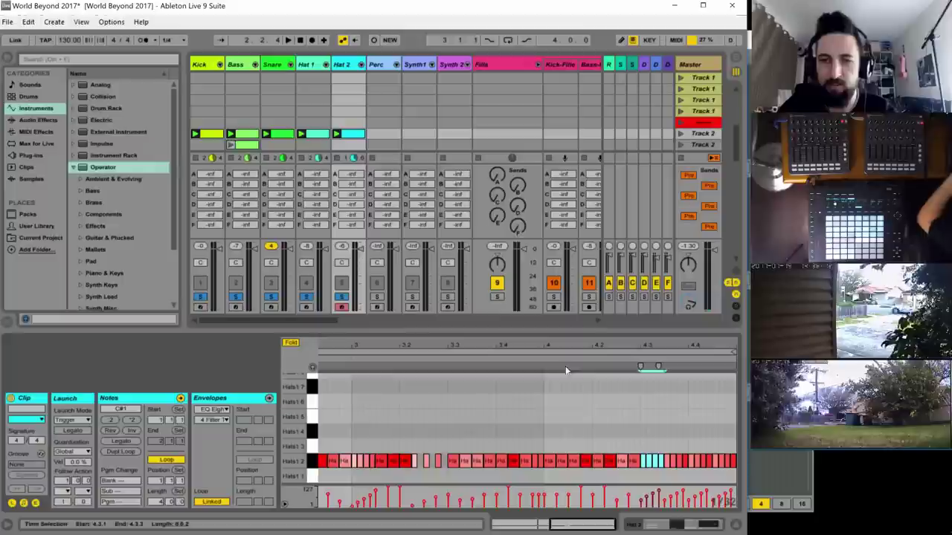
pyautogui.click(543, 359)
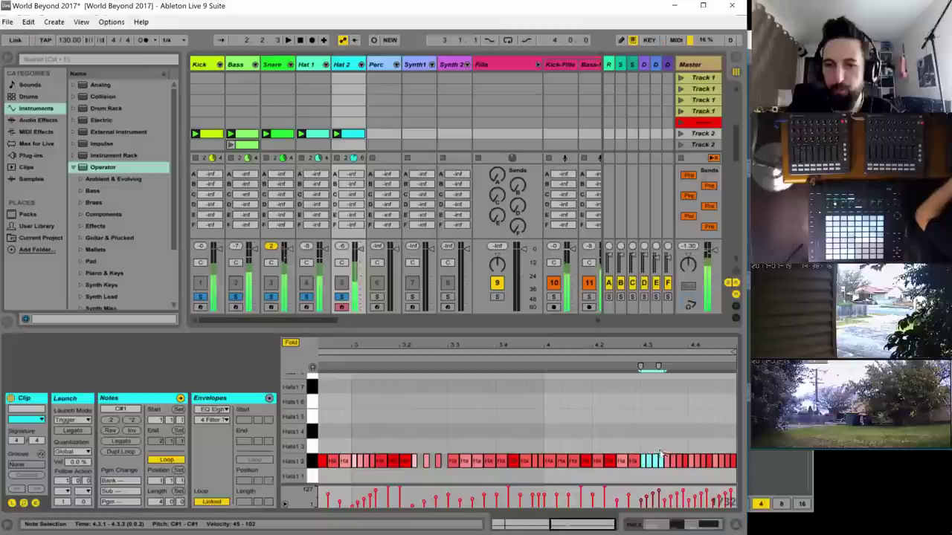
# - Draw one rising velocity ramp from 21 to about 126 across the 1/32 hats from 4.3.1 to 5.1.1 and audition the roll
pyautogui.moveTo(641, 446); pyautogui.dragTo(735, 460)
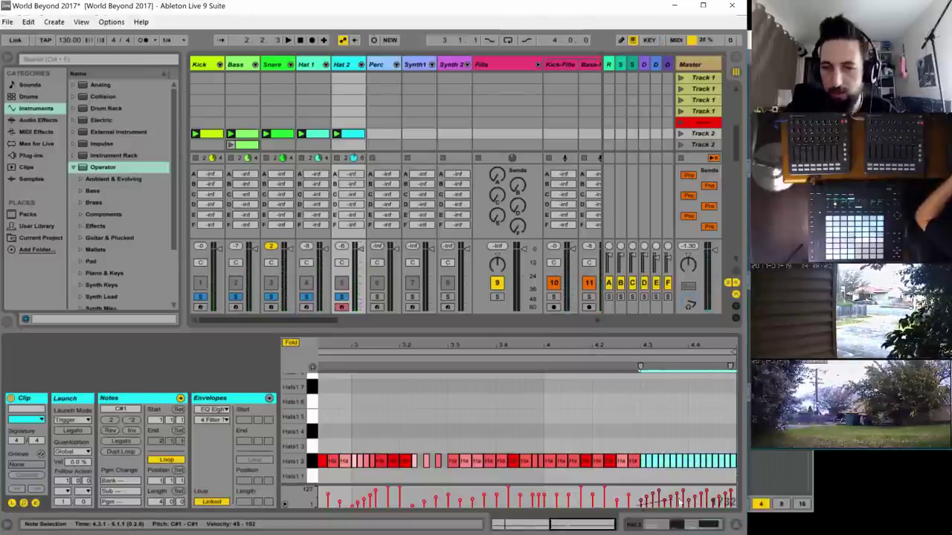
pyautogui.moveTo(734, 490); pyautogui.dragTo(736, 488)
pyautogui.press('space')
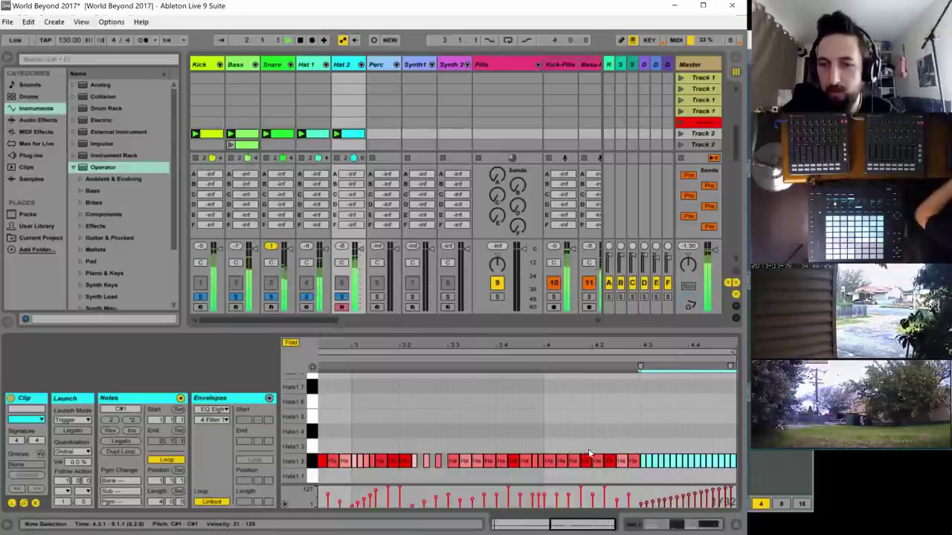
pyautogui.press('space')
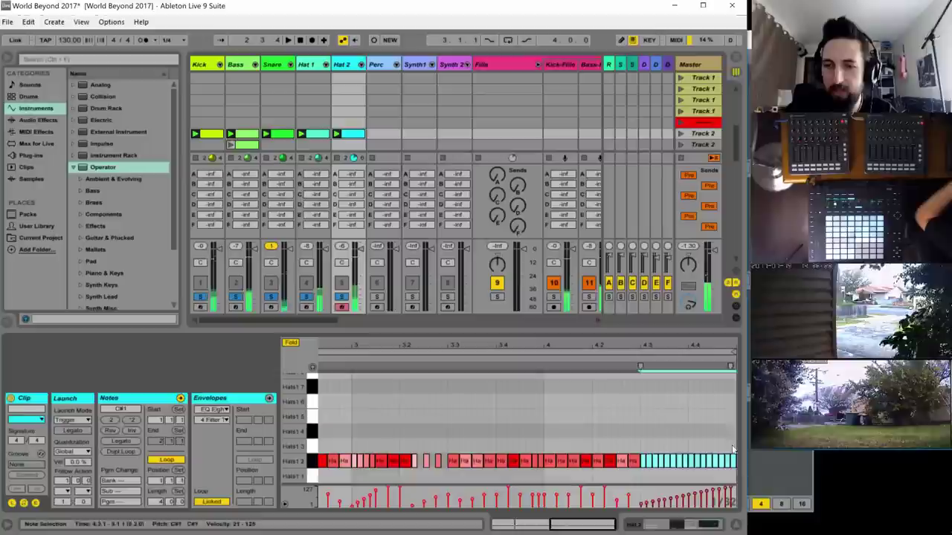
pyautogui.moveTo(732, 445); pyautogui.dragTo(644, 467)
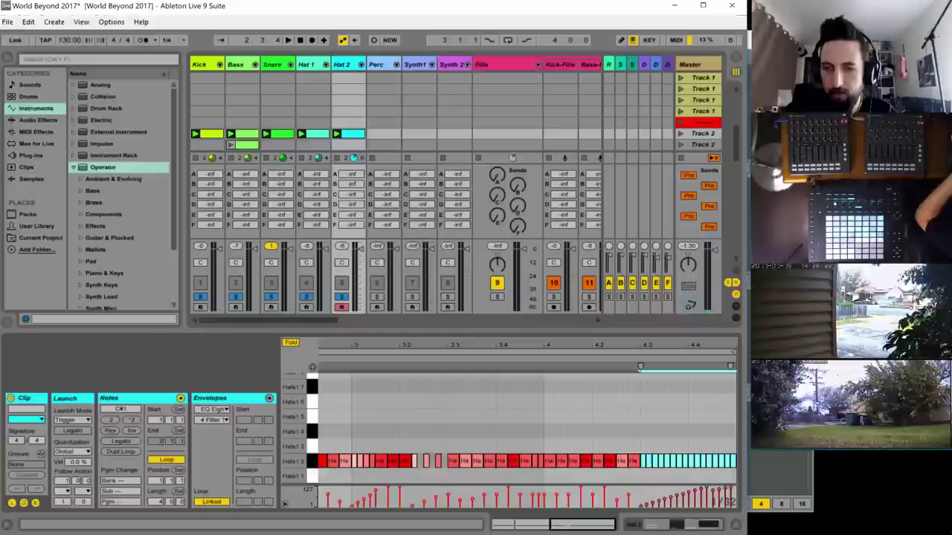
pyautogui.press('space')
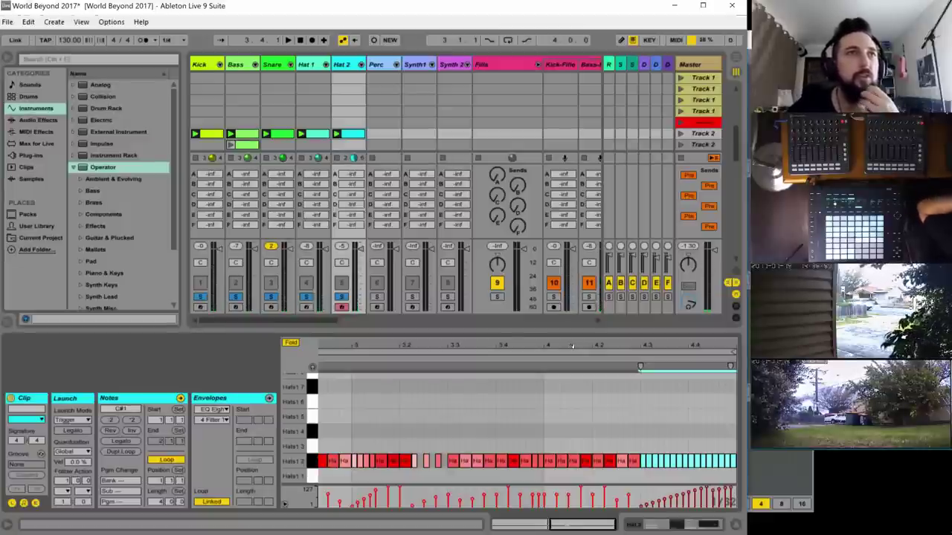
pyautogui.click(658, 367)
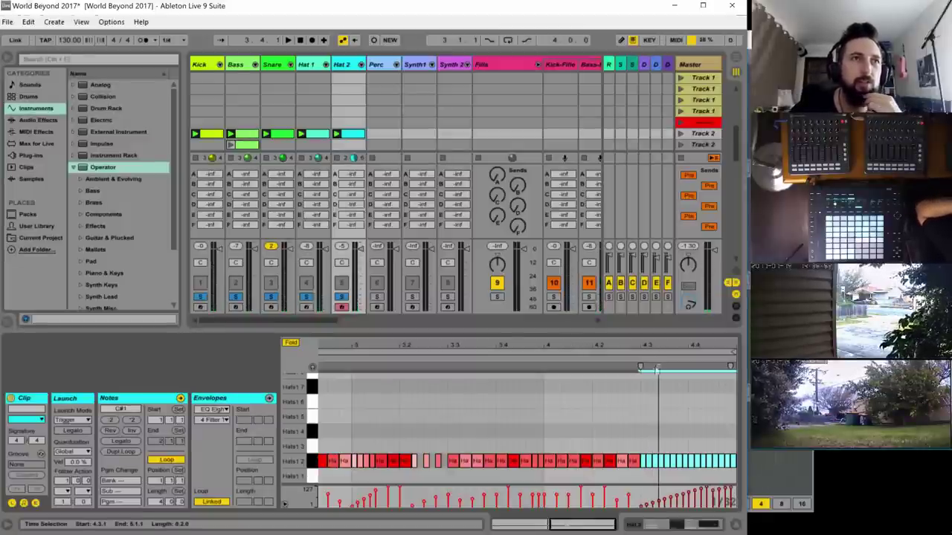
# - Look over the whole Hat 2 clip and examine the devices on the Reverb and Synced Delay return tracks
pyautogui.click(645, 366)
pyautogui.click(630, 348)
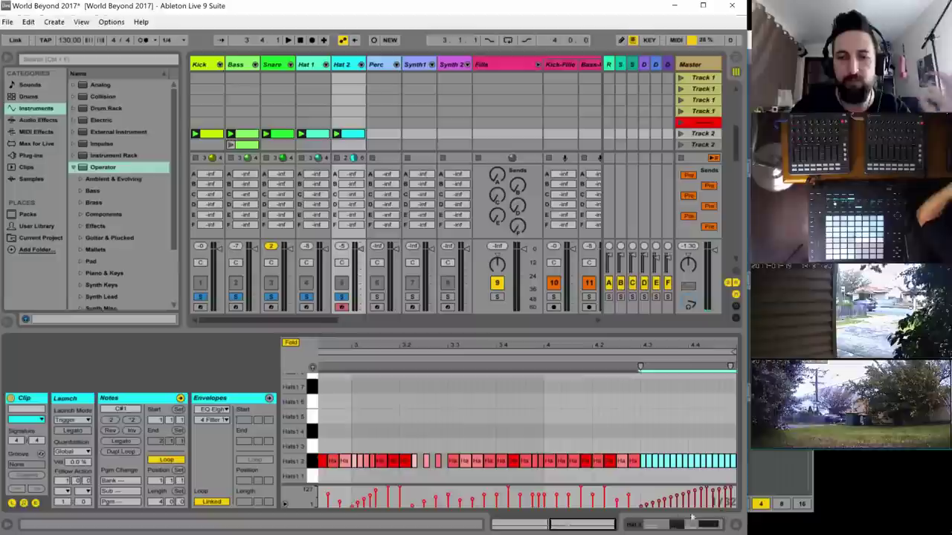
pyautogui.moveTo(596, 525); pyautogui.dragTo(577, 526)
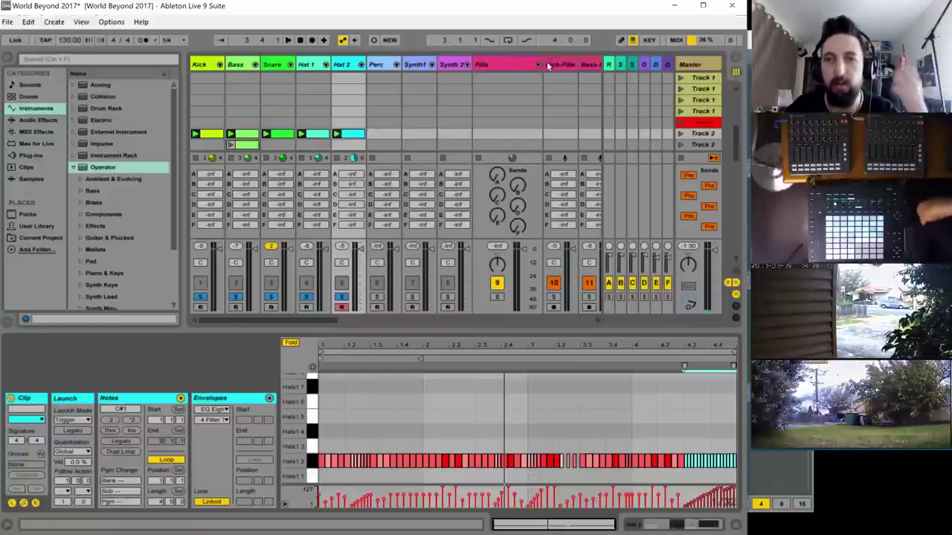
pyautogui.click(609, 68)
pyautogui.doubleClick(609, 68)
pyautogui.click(3, 403)
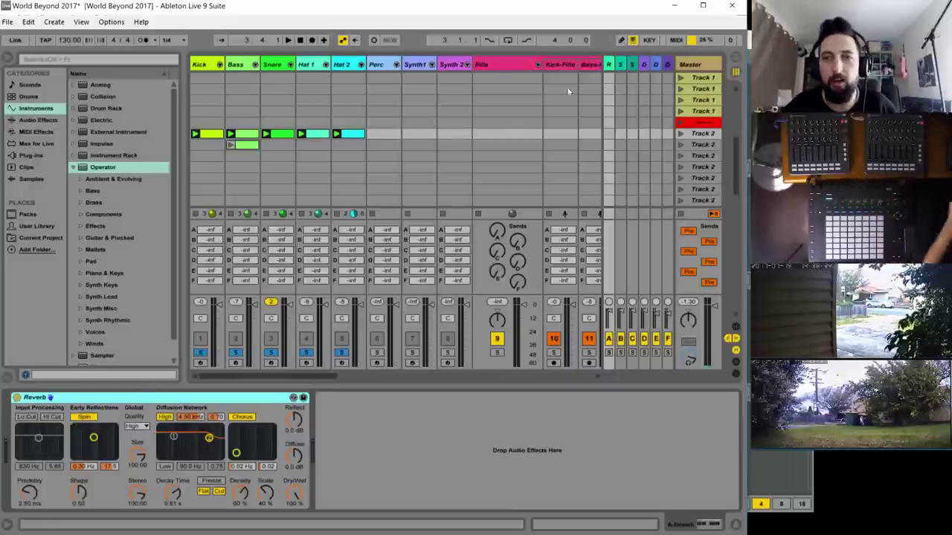
pyautogui.click(621, 64)
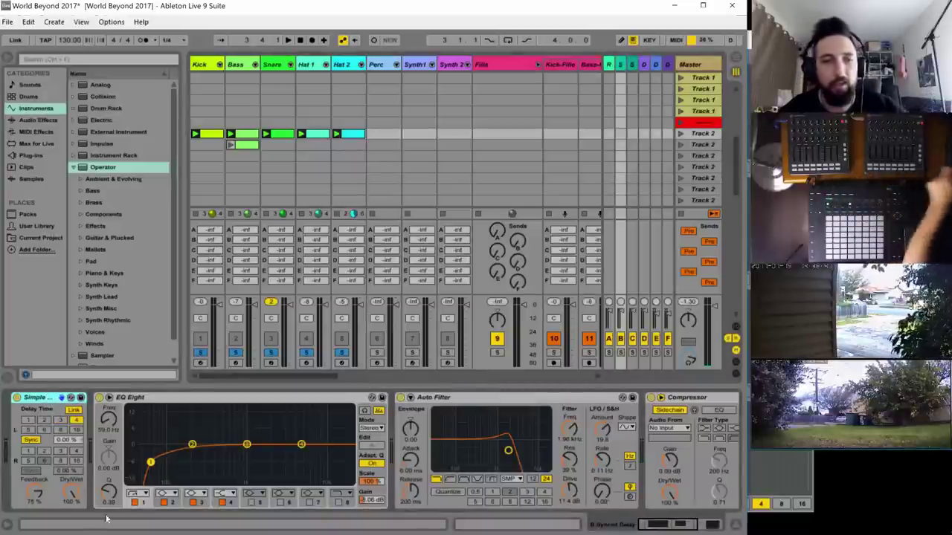
pyautogui.click(147, 397)
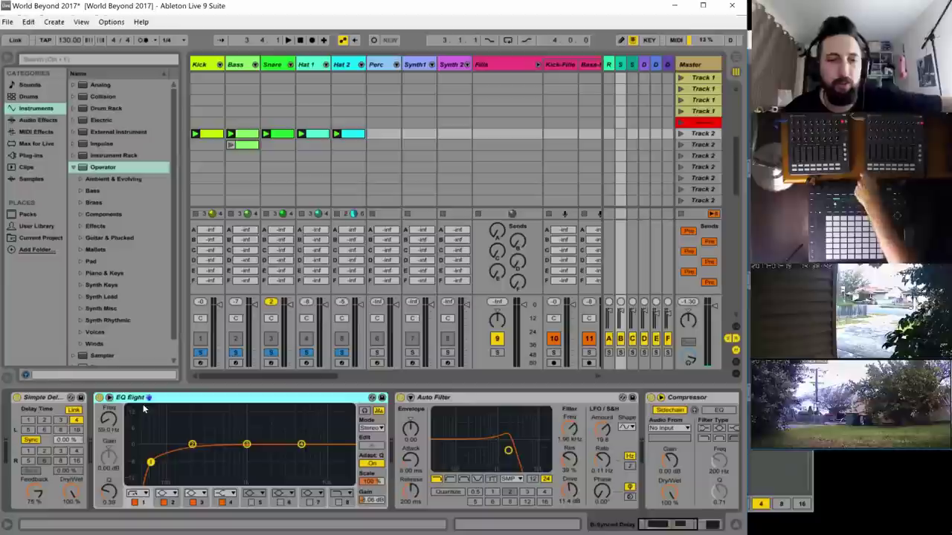
pyautogui.click(44, 397)
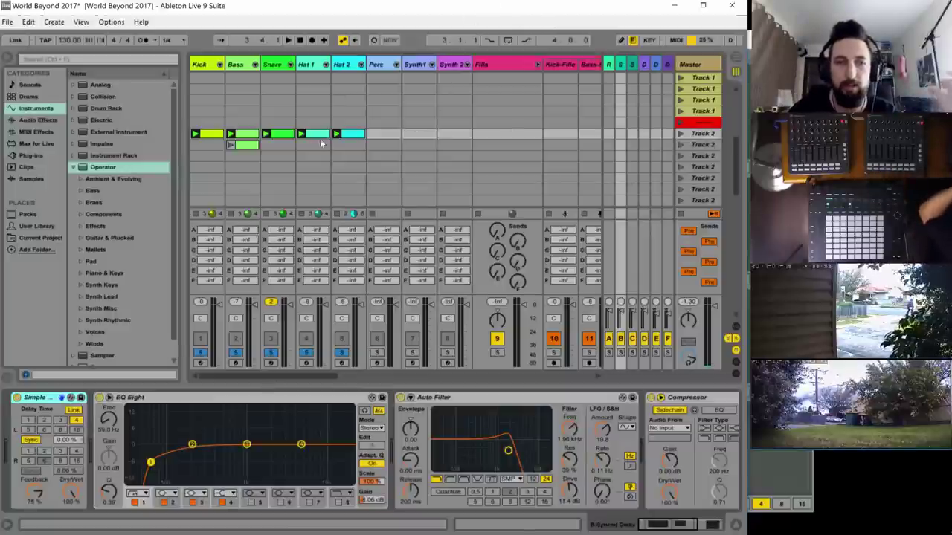
# - Play back the Hat 2 clip with the beat and solo the Hat 2 track
pyautogui.click(343, 66)
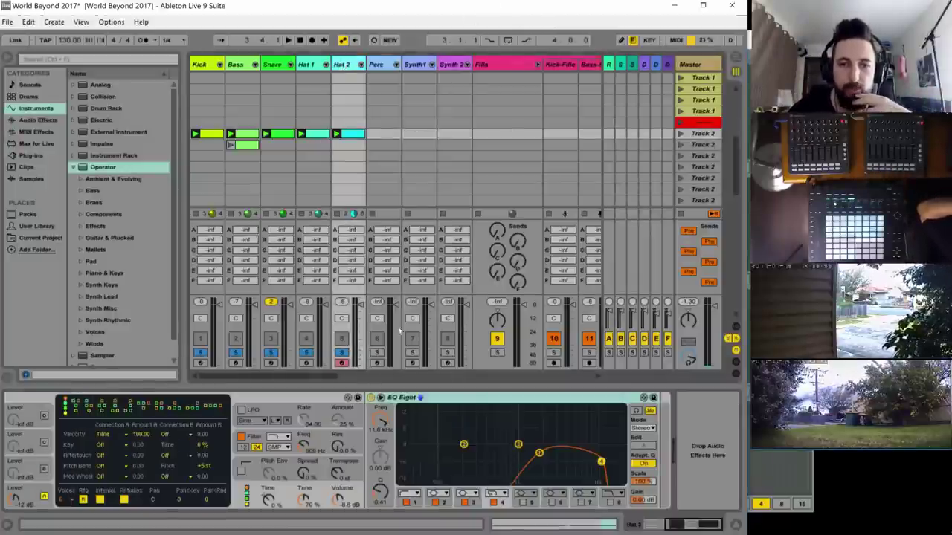
pyautogui.moveTo(684, 525); pyautogui.dragTo(675, 530)
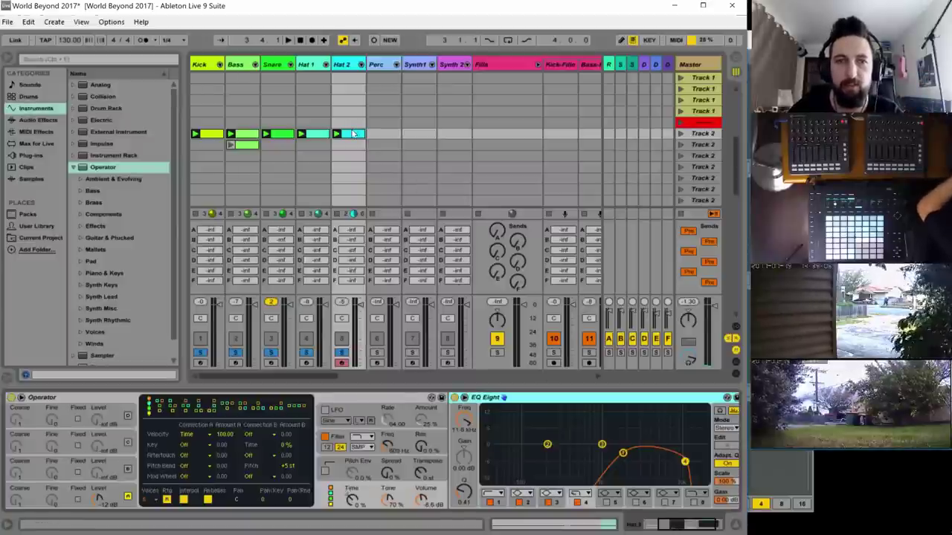
pyautogui.doubleClick(351, 133)
pyautogui.press('space')
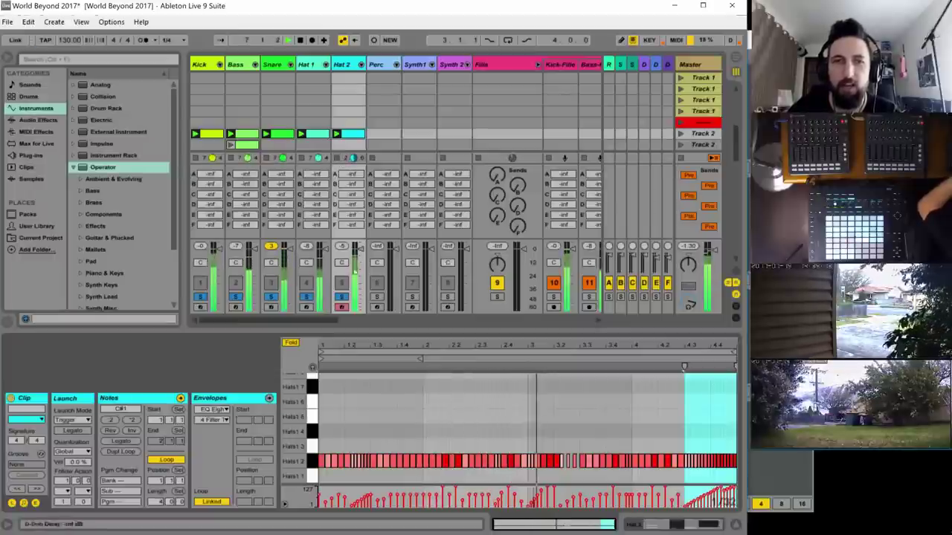
pyautogui.click(341, 296)
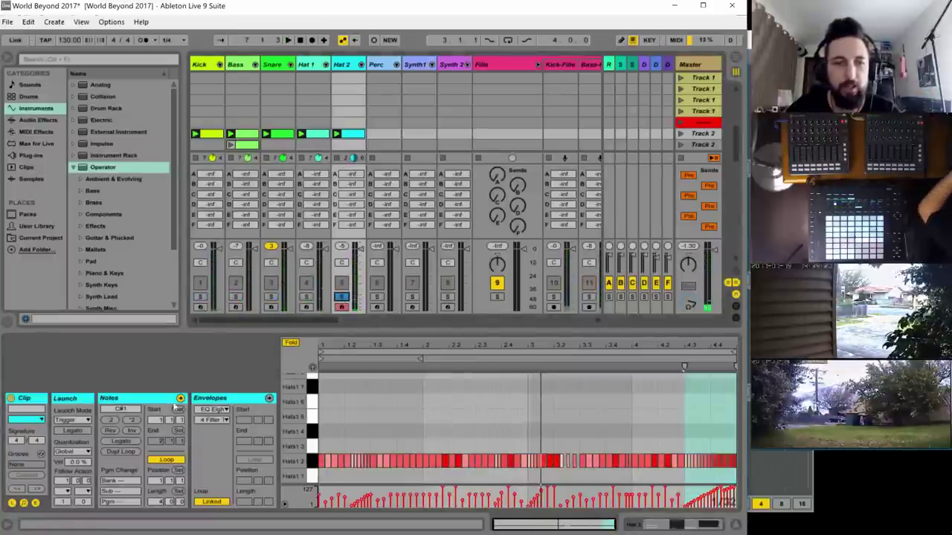
# - Try Operator's LFO on Hat 2 with a High range and a rate of 127, and audition it
pyautogui.click(342, 66)
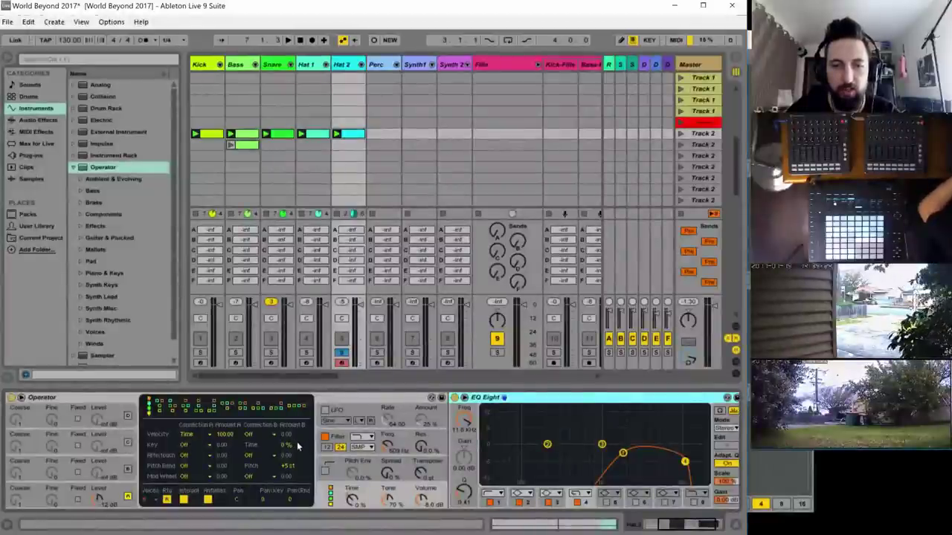
pyautogui.click(326, 410)
pyautogui.click(359, 421)
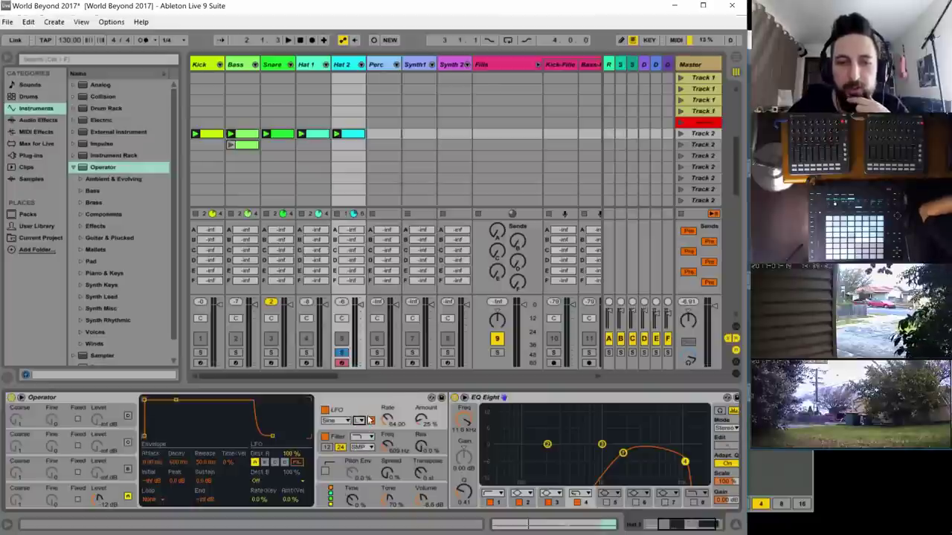
pyautogui.click(361, 439)
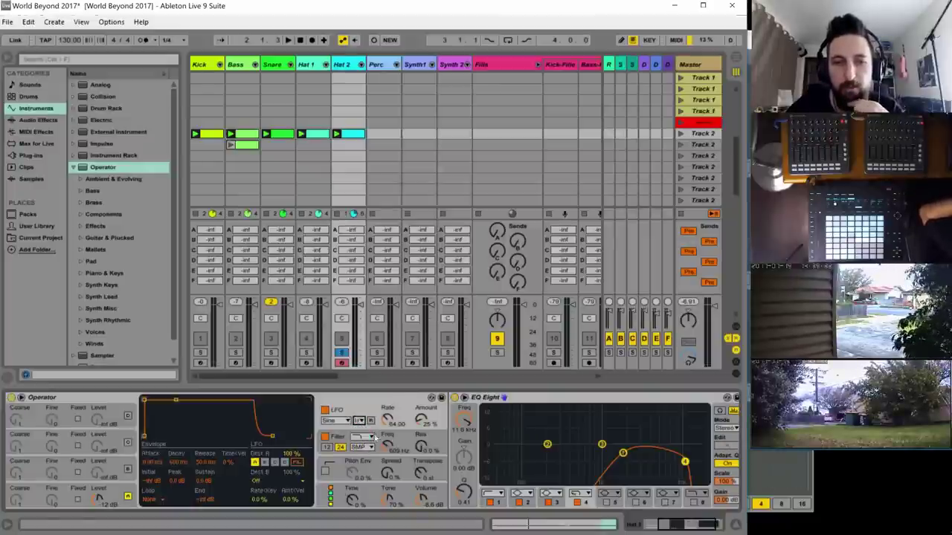
pyautogui.moveTo(389, 422); pyautogui.dragTo(414, 465)
pyautogui.press('space')
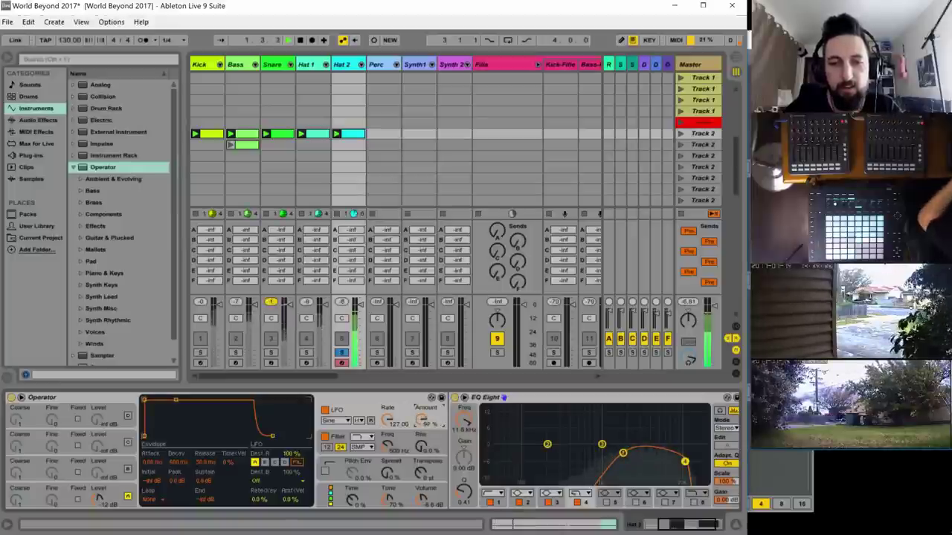
# - Try an LFO amount of 100% with the filter as its only first destination while auditioning the hat
pyautogui.moveTo(386, 418)
pyautogui.mouseDown()
pyautogui.moveTo(386, 494)
pyautogui.moveTo(386, 418)
pyautogui.mouseUp()
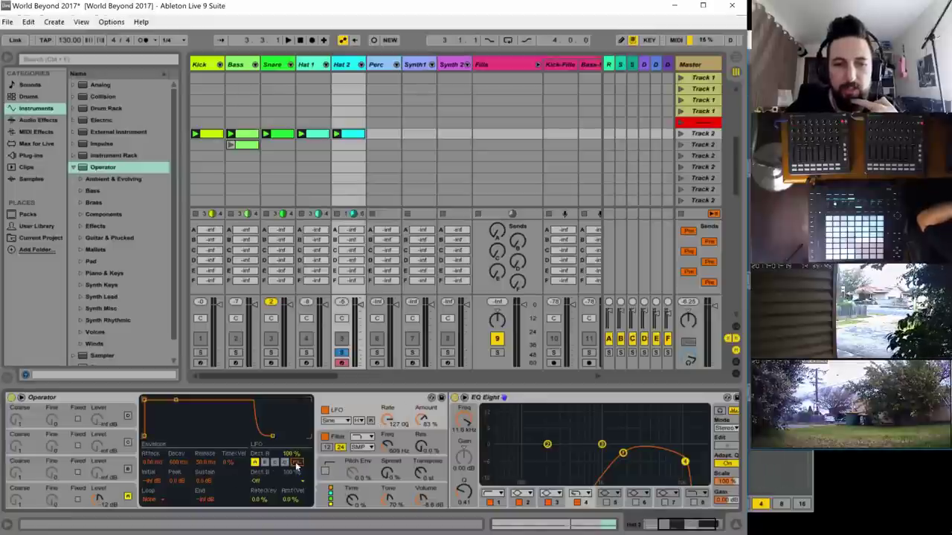
pyautogui.press('space')
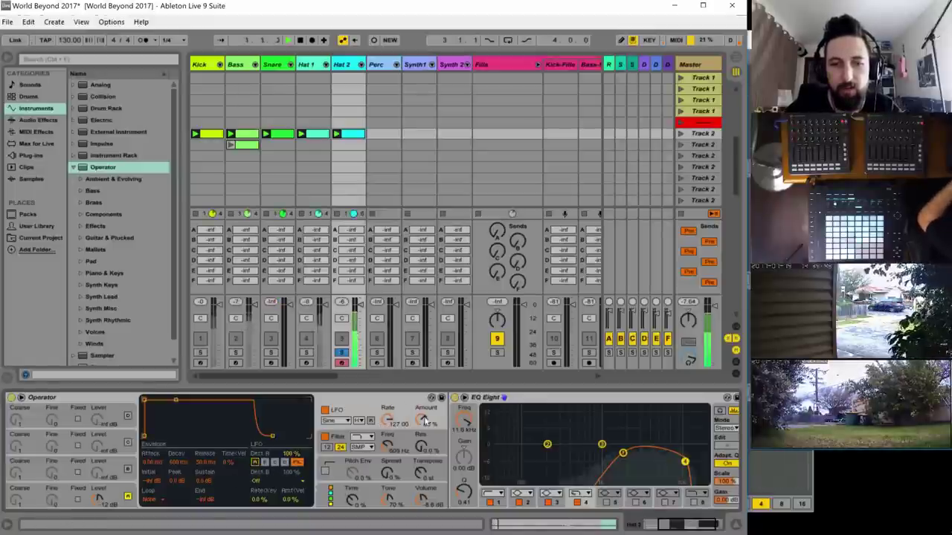
pyautogui.moveTo(389, 419)
pyautogui.mouseDown()
pyautogui.moveTo(389, 427)
pyautogui.moveTo(389, 411)
pyautogui.mouseUp()
pyautogui.press('space')
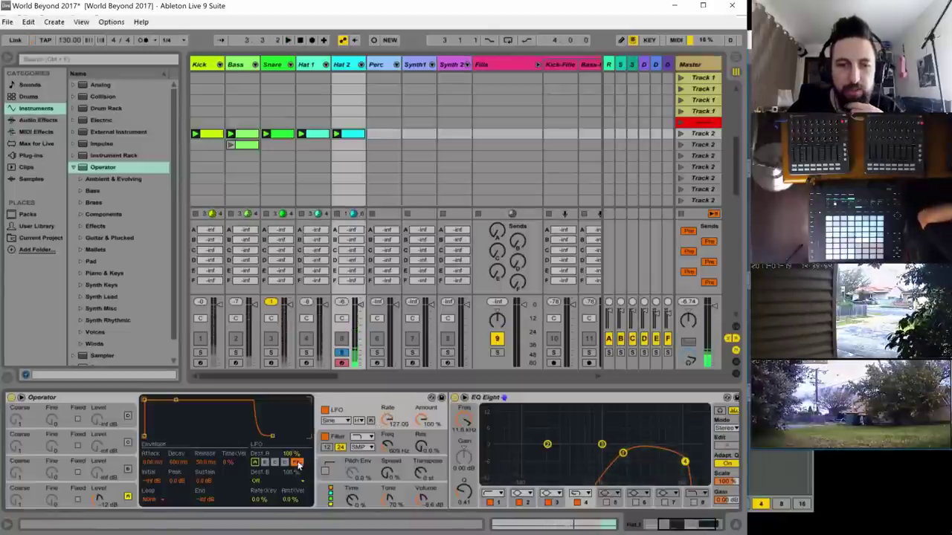
# - Try Time as the LFO's destination B and lower the LFO rate to about 61.5 during playback
pyautogui.click(256, 481)
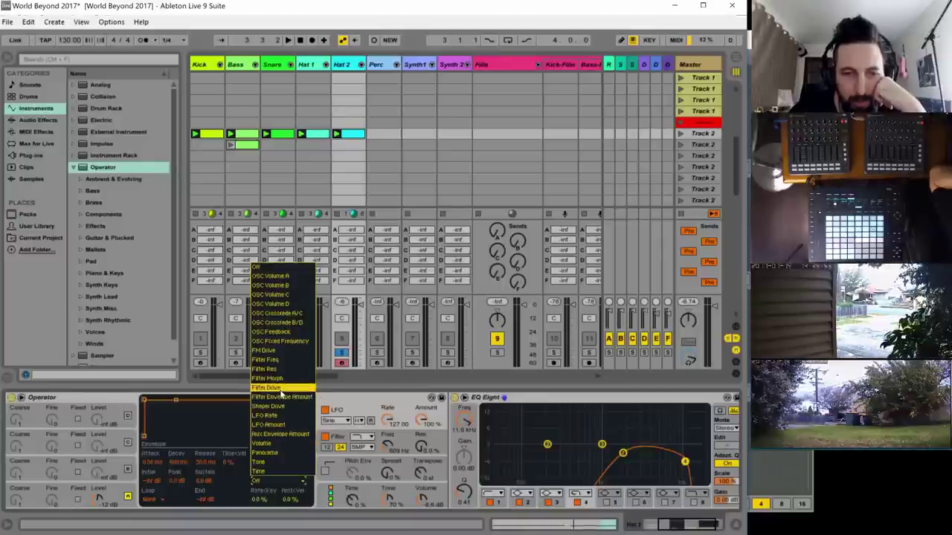
pyautogui.click(266, 472)
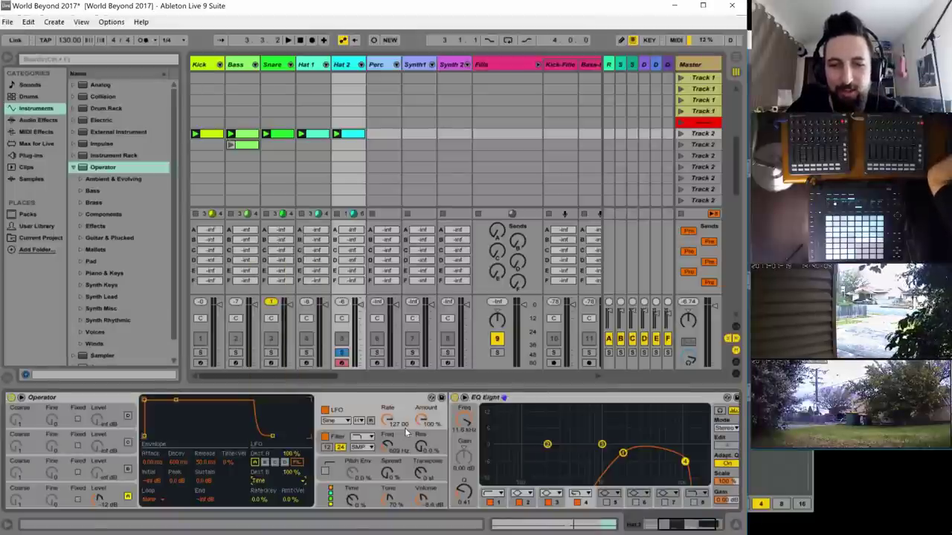
pyautogui.press('space')
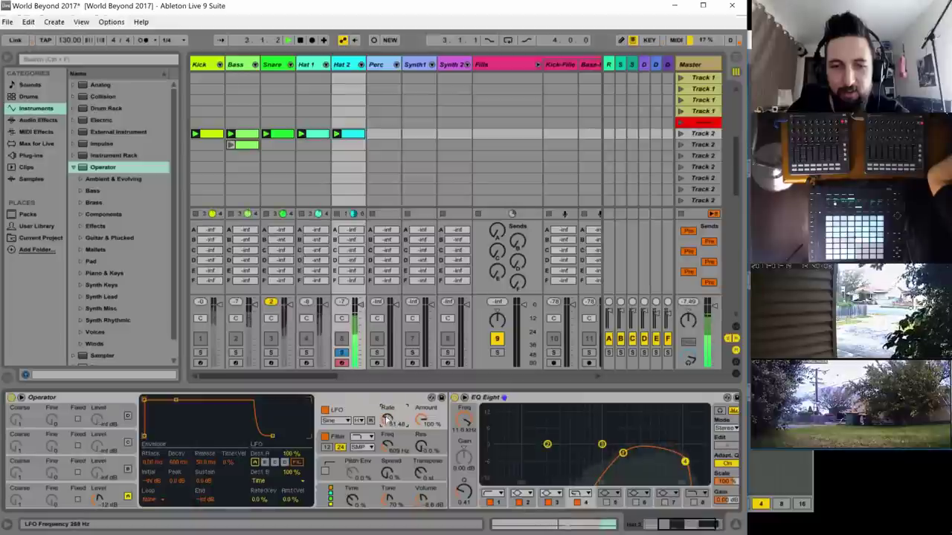
# - Try Filter Drive as the LFO's destination B with a Low range and a rate of about 113.9, and switch the LFO off
pyautogui.click(257, 482)
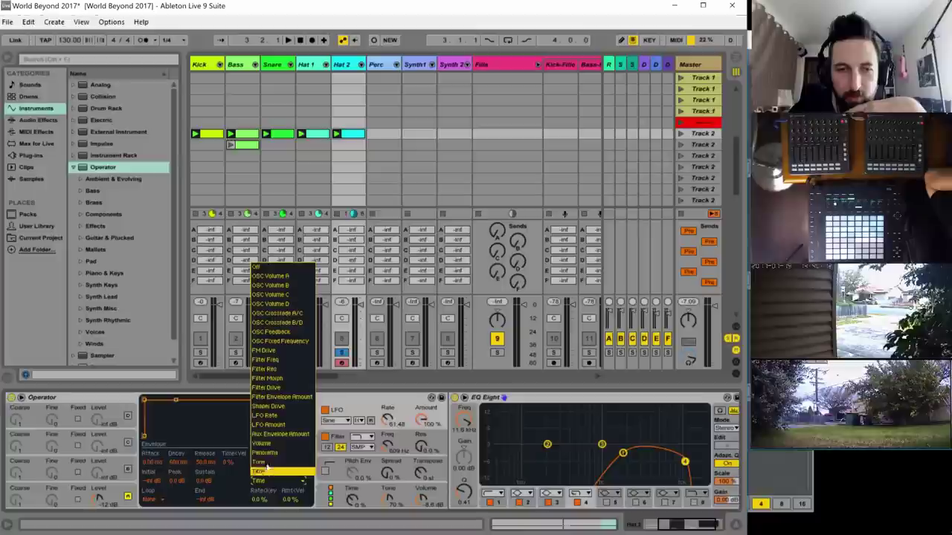
pyautogui.click(267, 387)
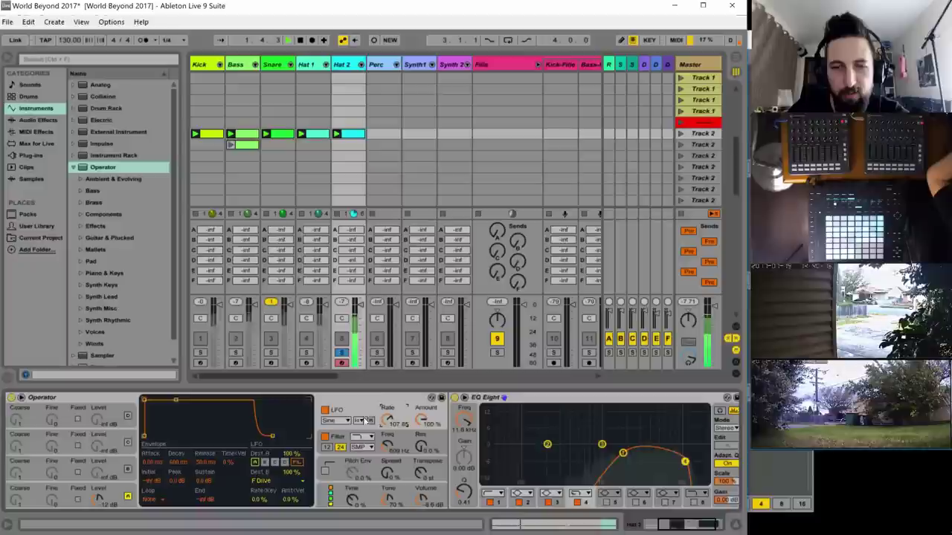
pyautogui.click(359, 421)
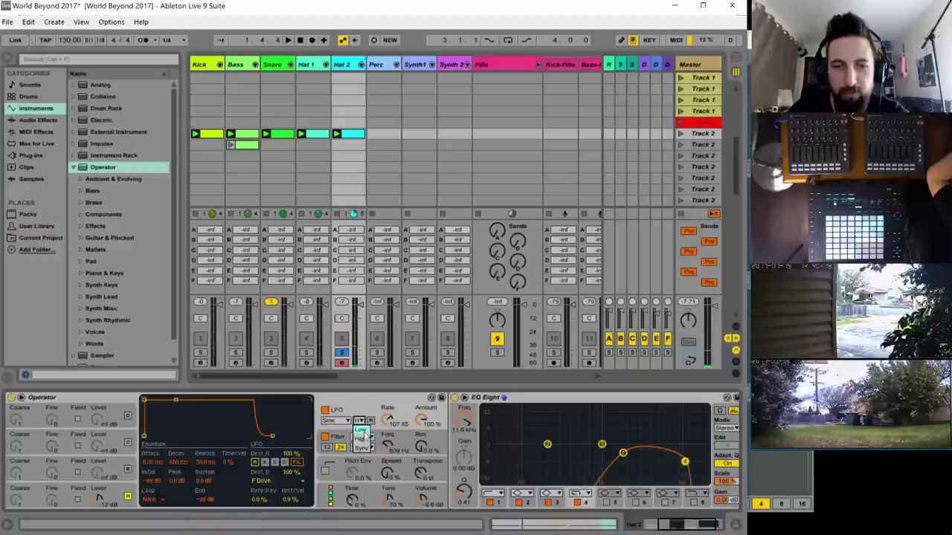
pyautogui.click(362, 443)
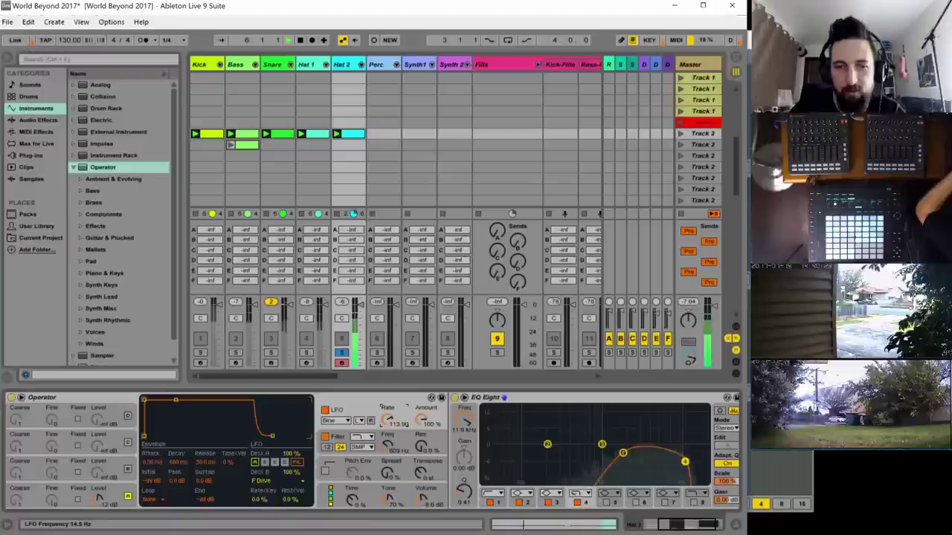
pyautogui.click(324, 410)
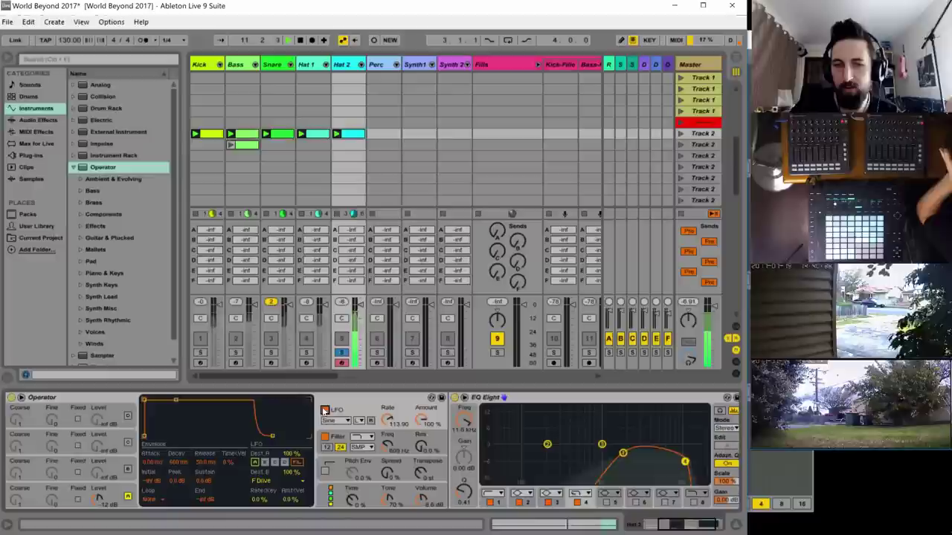
pyautogui.click(324, 410)
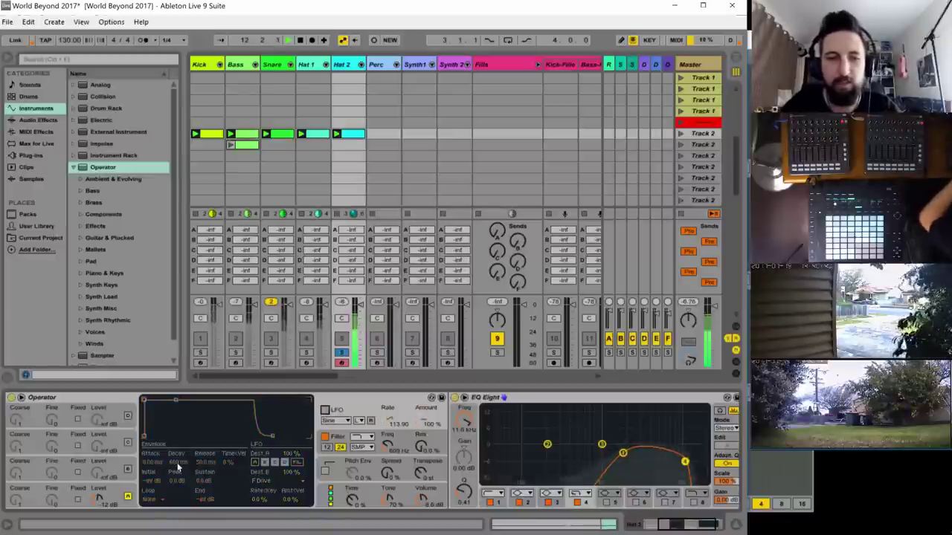
# - Change Operator's algorithm and bring in oscillator B at a fixed 1.76 kHz and about -35 dB, with a decay of about 42 ms
pyautogui.click(353, 497)
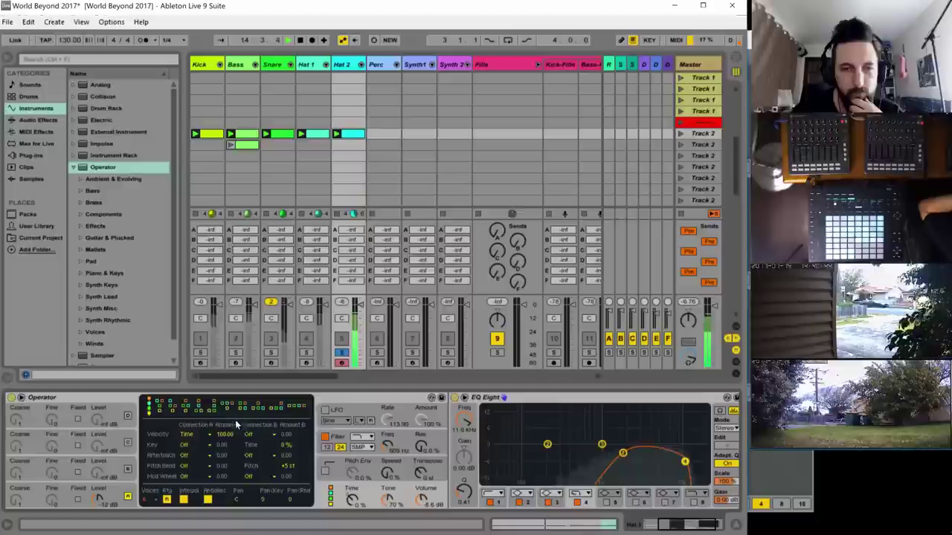
pyautogui.click(128, 469)
pyautogui.moveTo(97, 471); pyautogui.dragTo(97, 460)
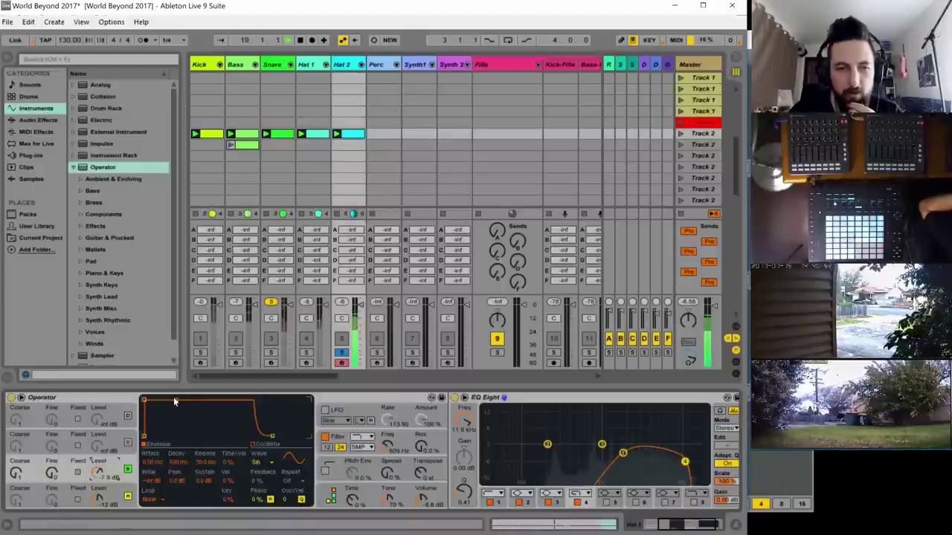
pyautogui.moveTo(174, 402); pyautogui.dragTo(162, 433)
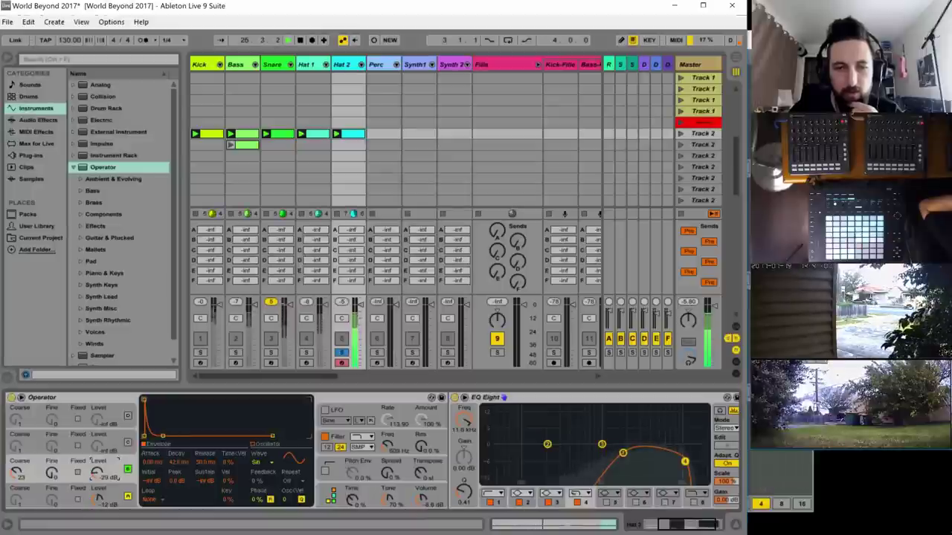
pyautogui.click(77, 473)
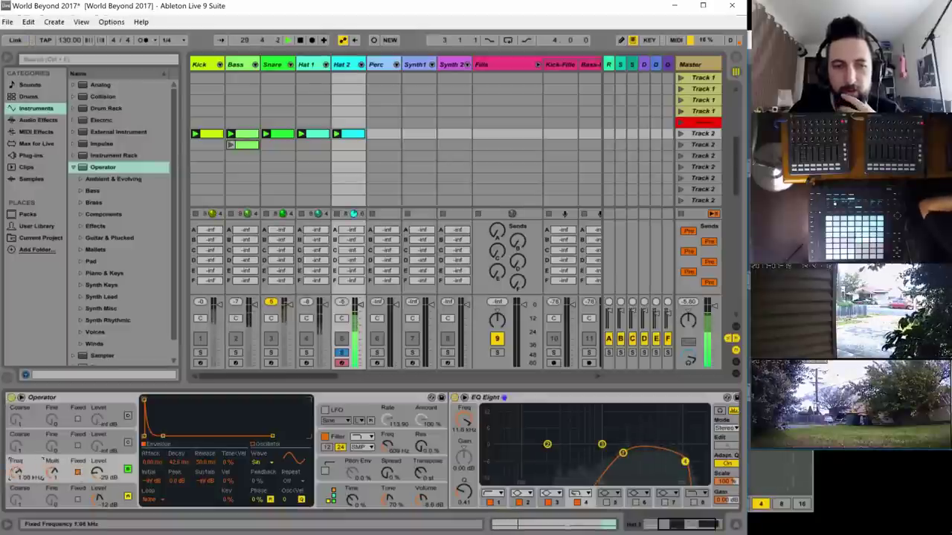
pyautogui.moveTo(16, 473); pyautogui.dragTo(18, 474)
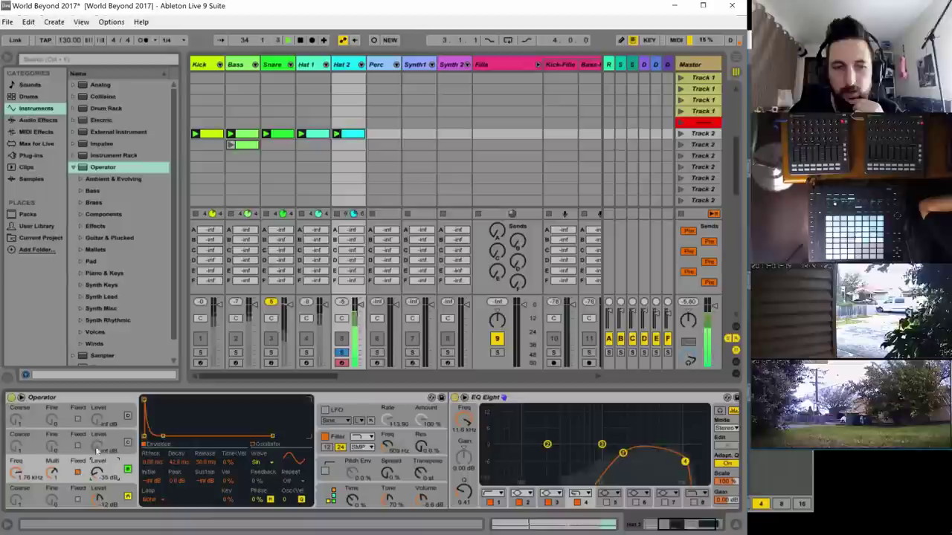
# - Bring in oscillator C at about -16 dB and shape its envelope into a short decay with no sustain
pyautogui.click(127, 443)
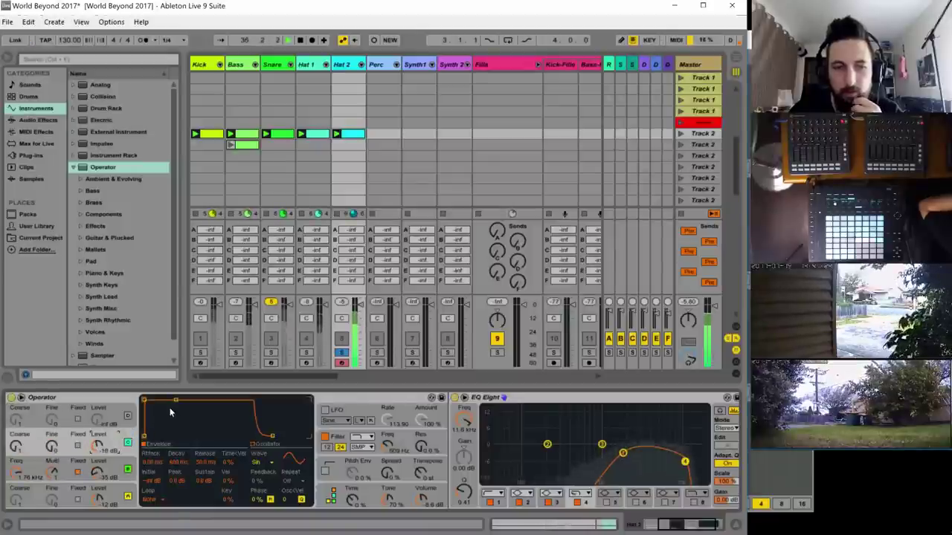
pyautogui.moveTo(173, 403); pyautogui.dragTo(163, 436)
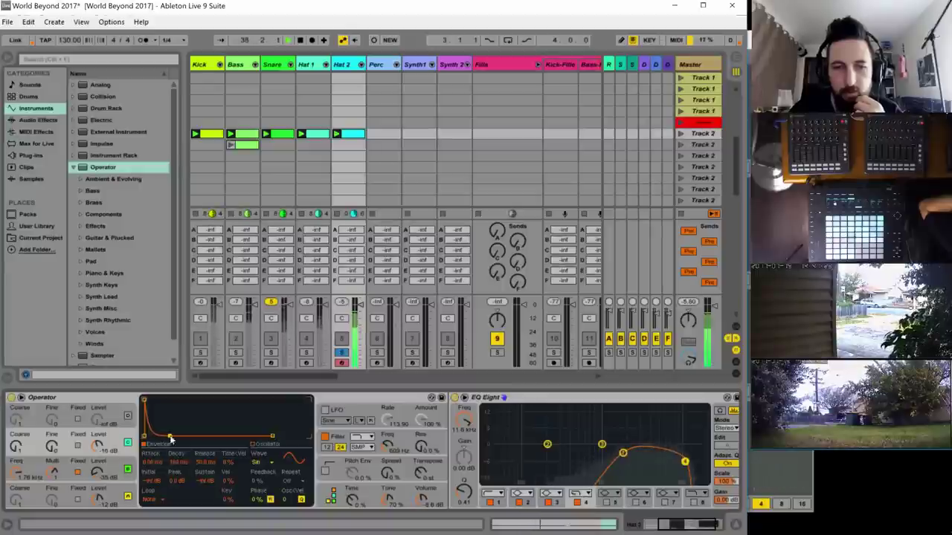
# - Add the Hat 1, Bass and Kick tracks to the solo to hear Hat 2 in context
pyautogui.click(305, 351)
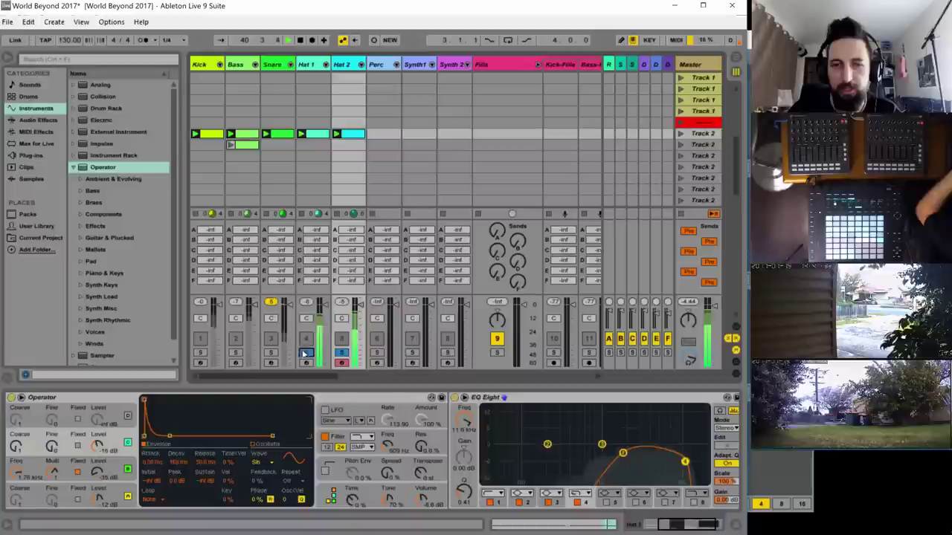
pyautogui.click(232, 353)
pyautogui.click(200, 353)
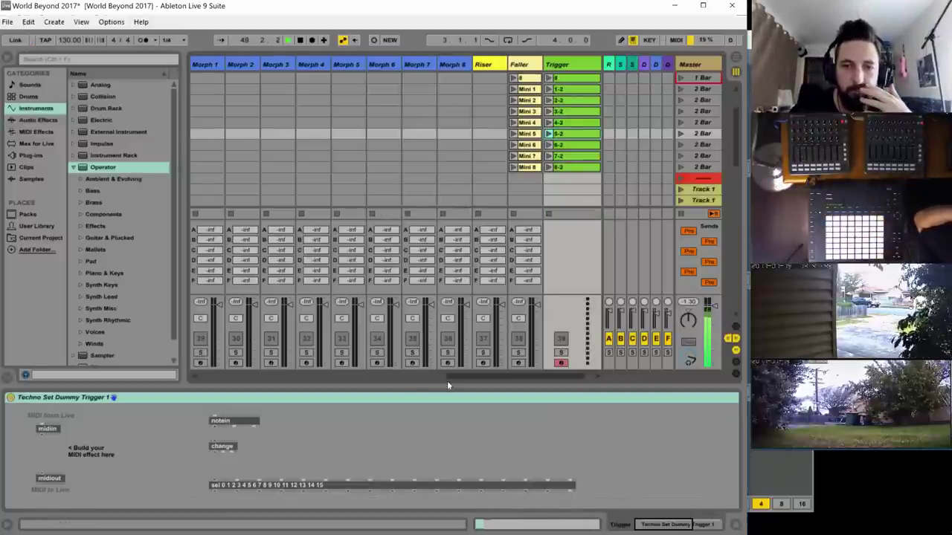
# - Return to the Hat 2 track, compare its Operator sound with and without oscillator B, and leave oscillators B and C switched off
pyautogui.moveTo(446, 378); pyautogui.dragTo(192, 377)
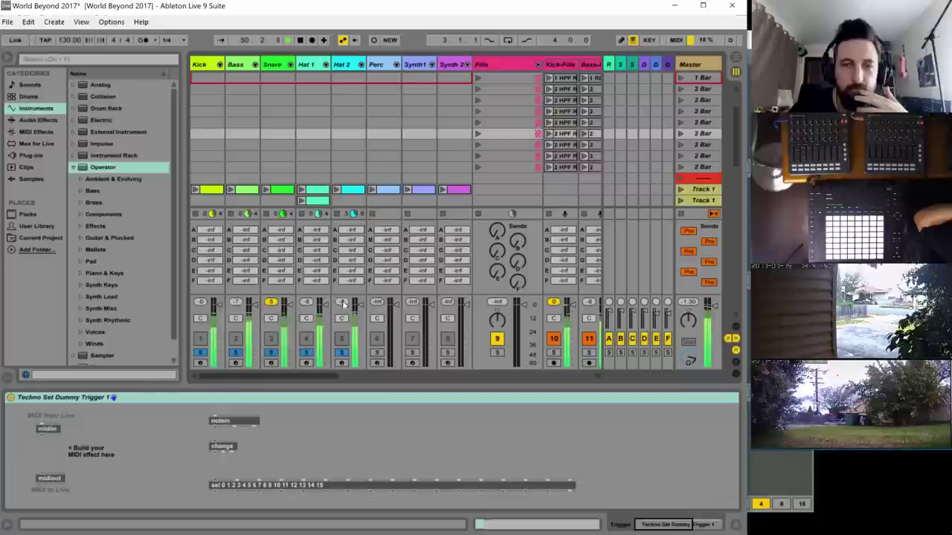
pyautogui.click(340, 65)
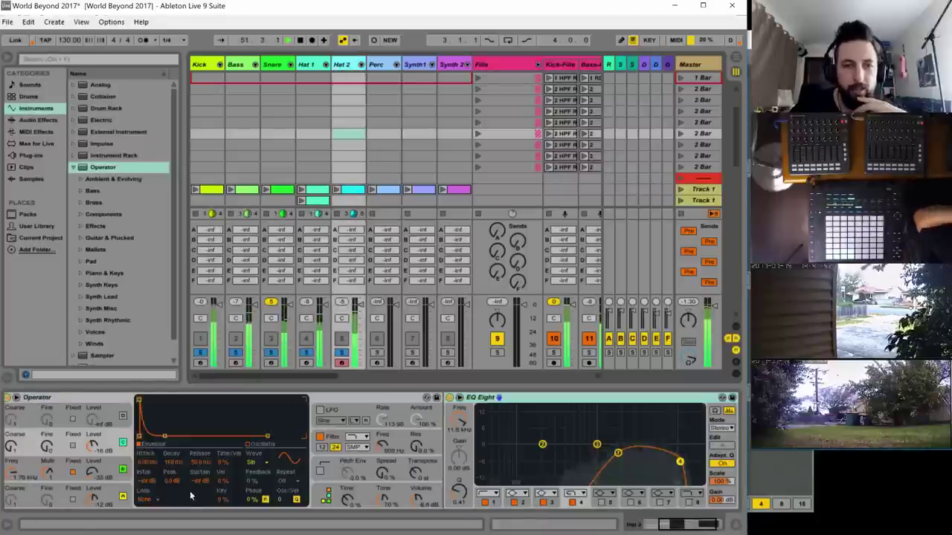
pyautogui.click(123, 469)
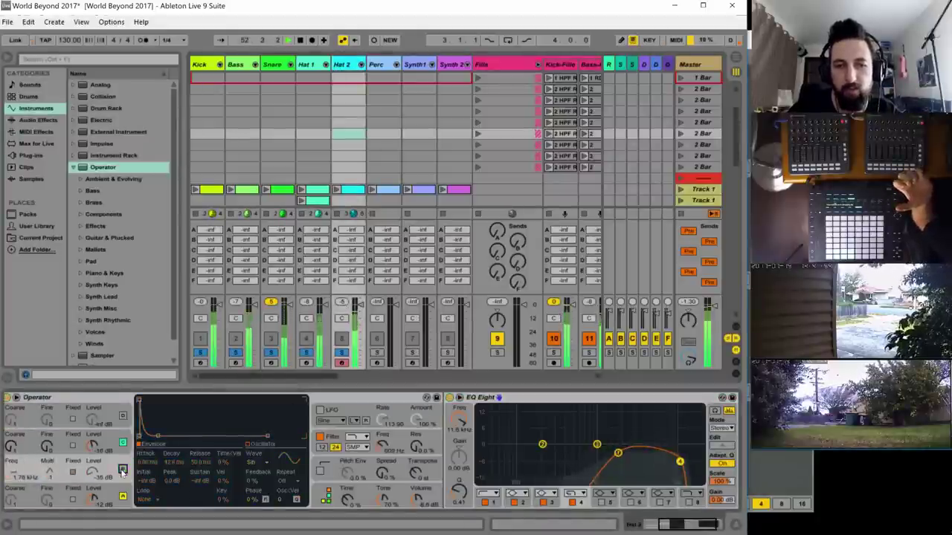
pyautogui.click(123, 470)
pyautogui.click(123, 470)
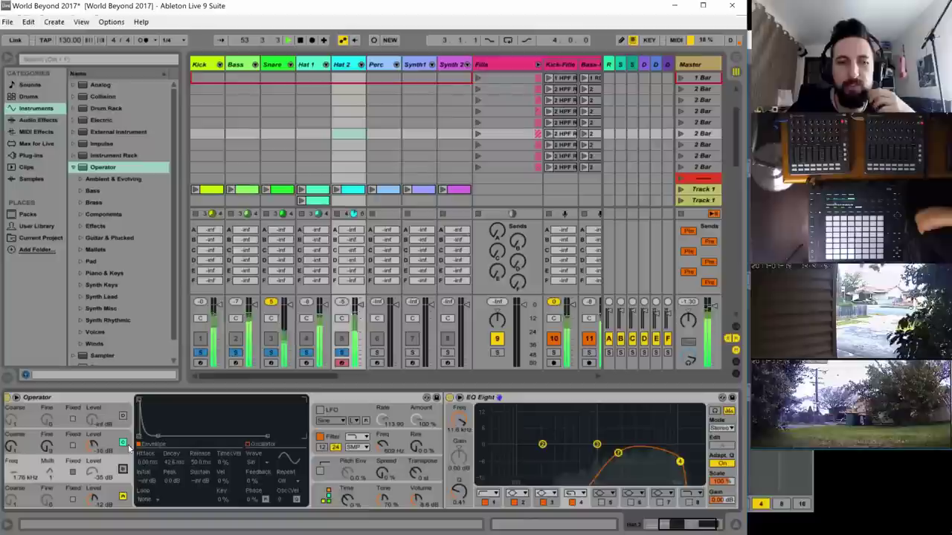
pyautogui.click(123, 442)
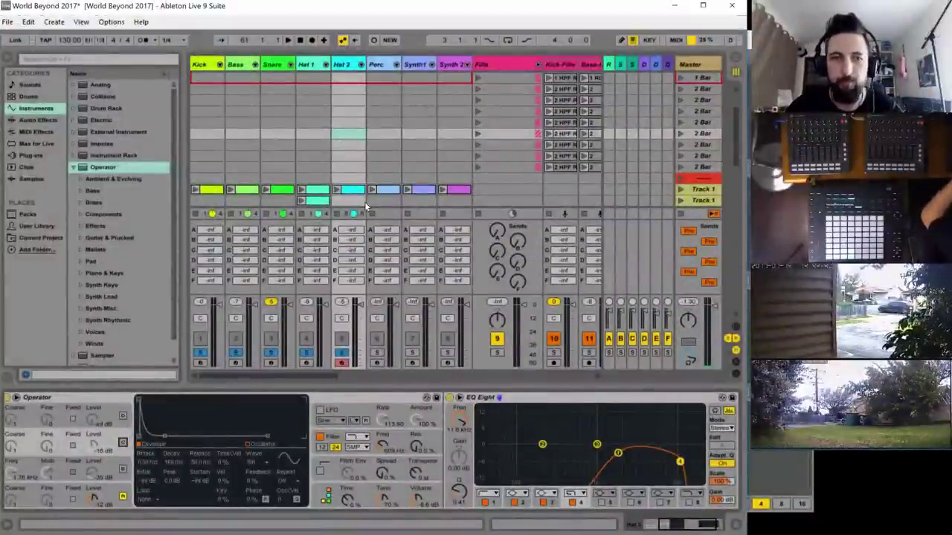
# - Play the Track 2 beat and adjust the frequency and Q of the resonant low-cut band in the Snare's EQ Eight
pyautogui.scroll(-3, 281, 142)
pyautogui.scroll(-5, 282, 147)
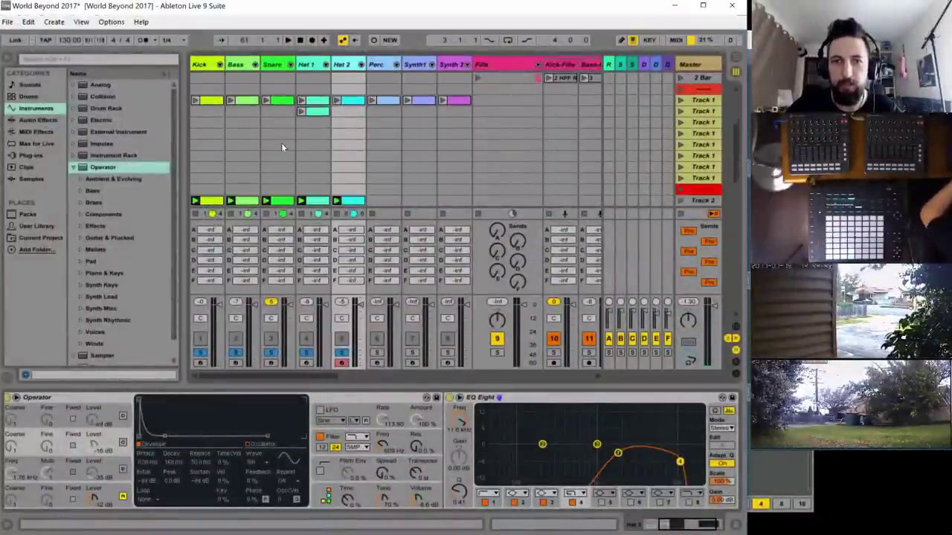
pyautogui.press('space')
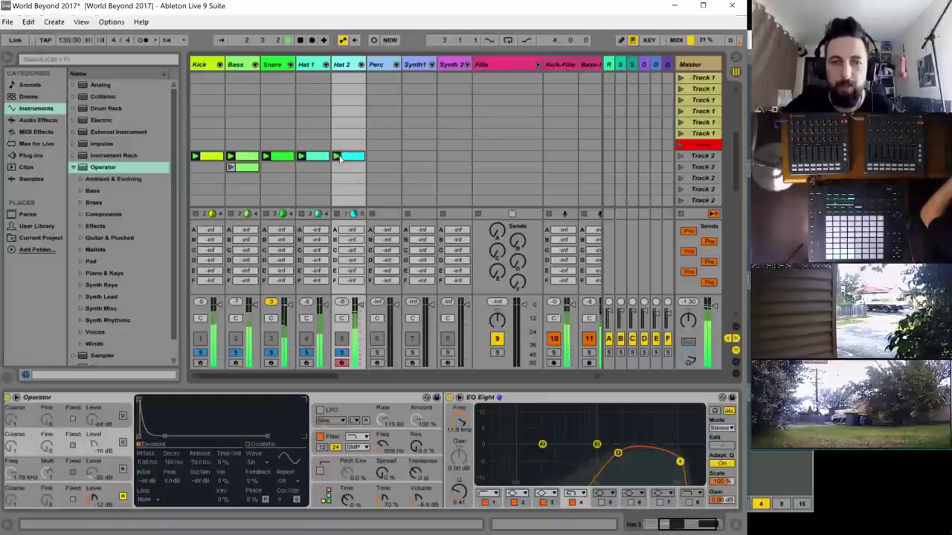
pyautogui.click(273, 64)
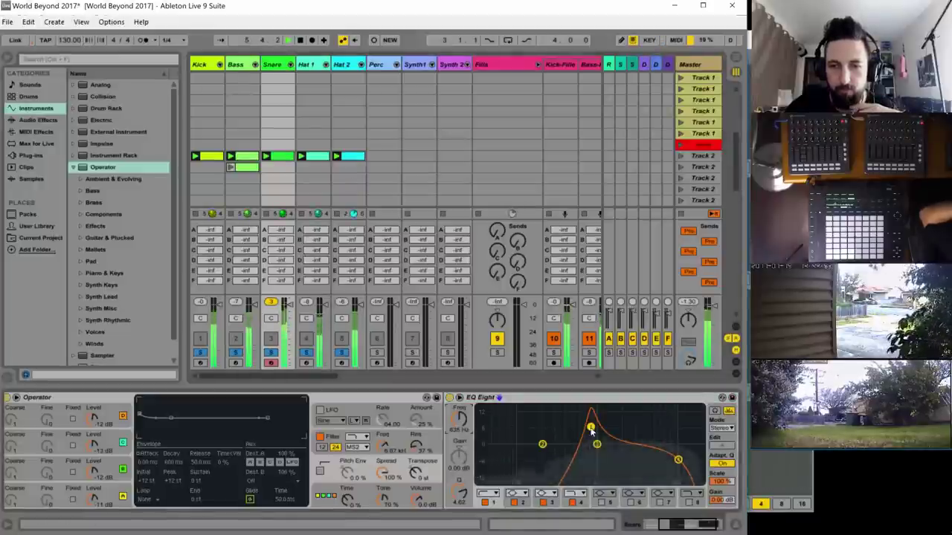
pyautogui.moveTo(591, 429); pyautogui.dragTo(594, 440)
pyautogui.moveTo(457, 492); pyautogui.dragTo(457, 487)
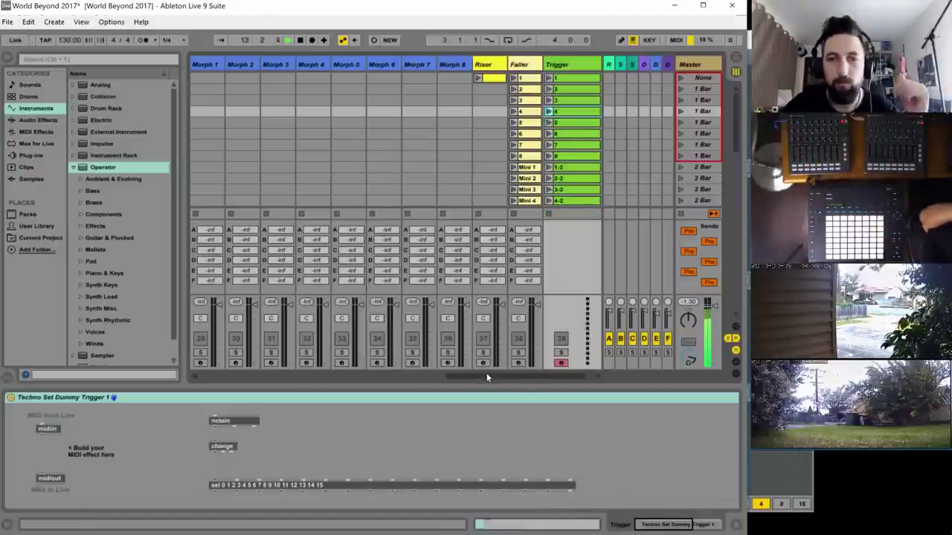
# - Switch to the World Beyond Sound Design spreadsheet, check the Track 2 sound notes, and return to Ableton Live
pyautogui.moveTo(486, 374); pyautogui.dragTo(180, 364)
pyautogui.click(174, 361)
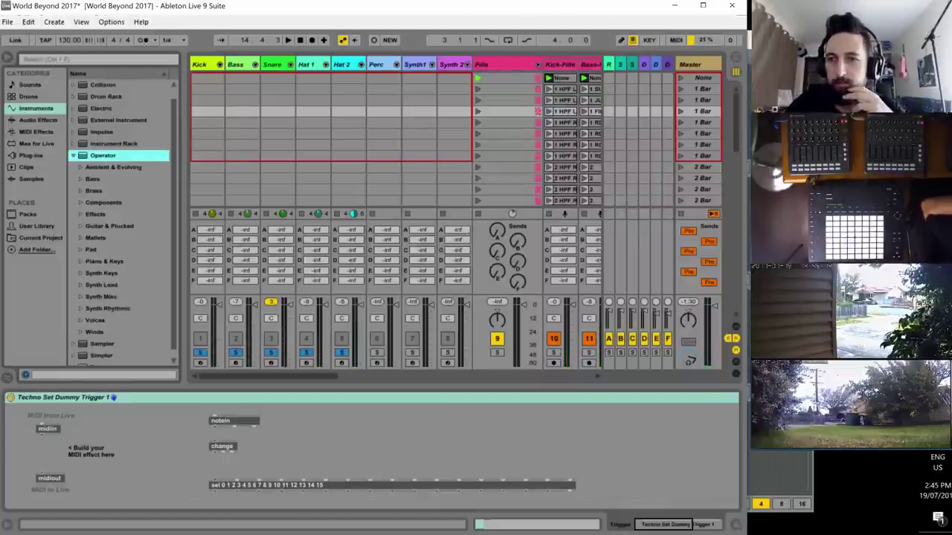
pyautogui.hotkey('alt', 'Tab')
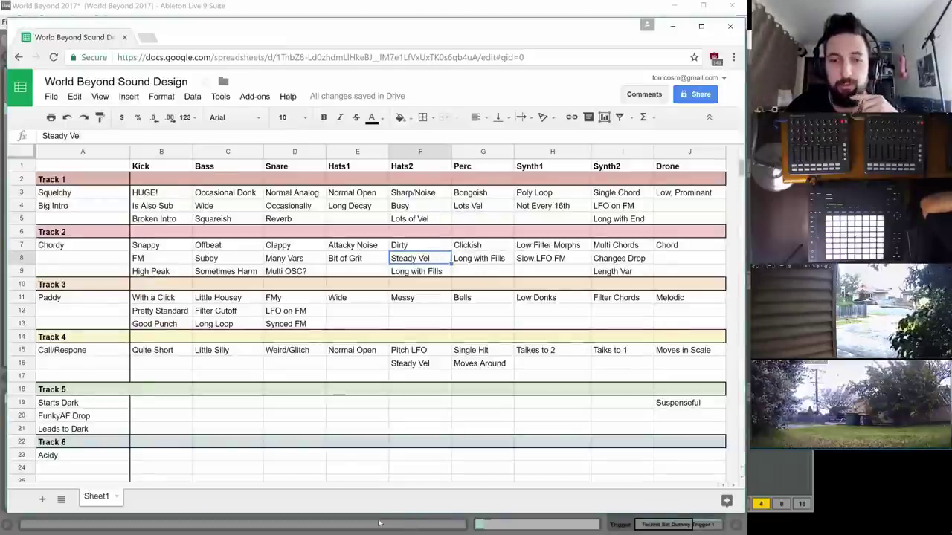
pyautogui.click(334, 529)
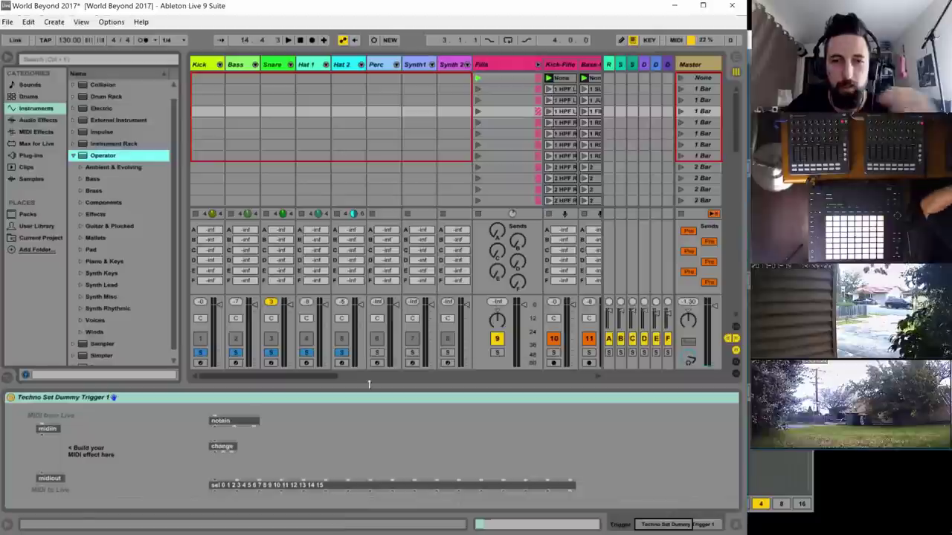
# - Select the Percussion 2 chain on the Perc track and inspect the rack's chain selector zones
pyautogui.click(378, 65)
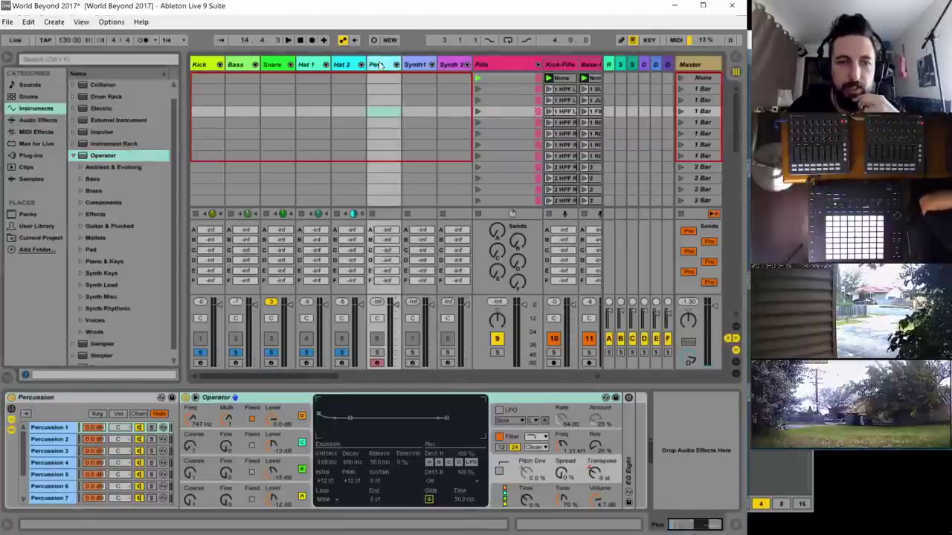
pyautogui.click(65, 440)
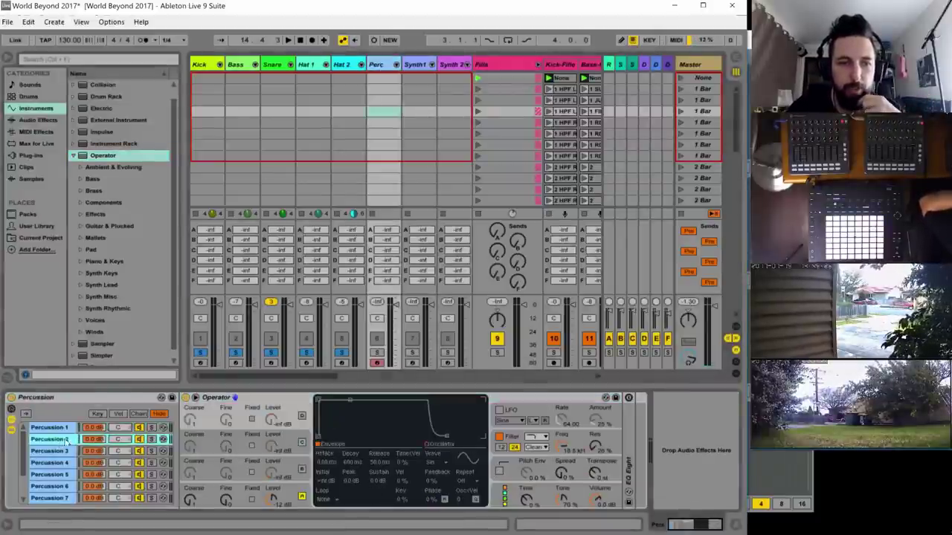
pyautogui.click(138, 414)
pyautogui.click(175, 416)
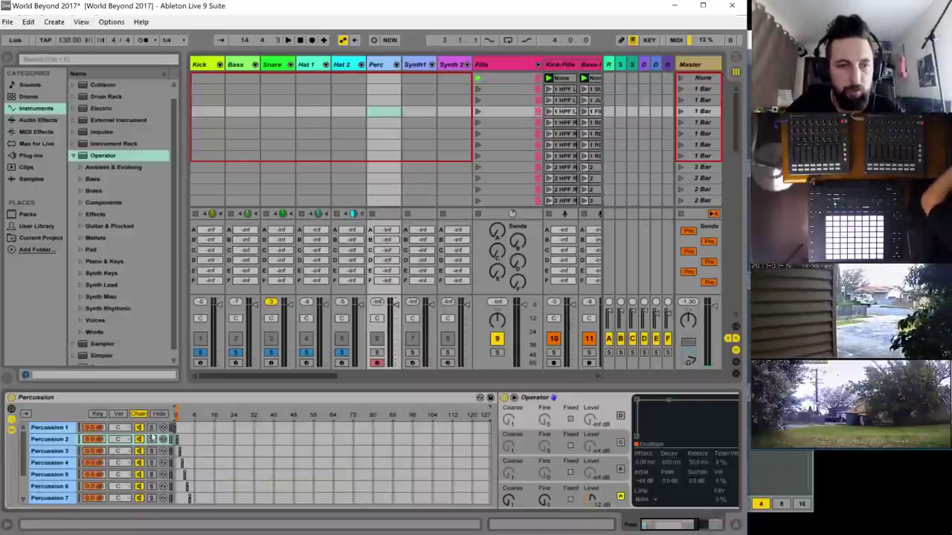
pyautogui.scroll(-1, 337, 159)
pyautogui.scroll(1, 338, 160)
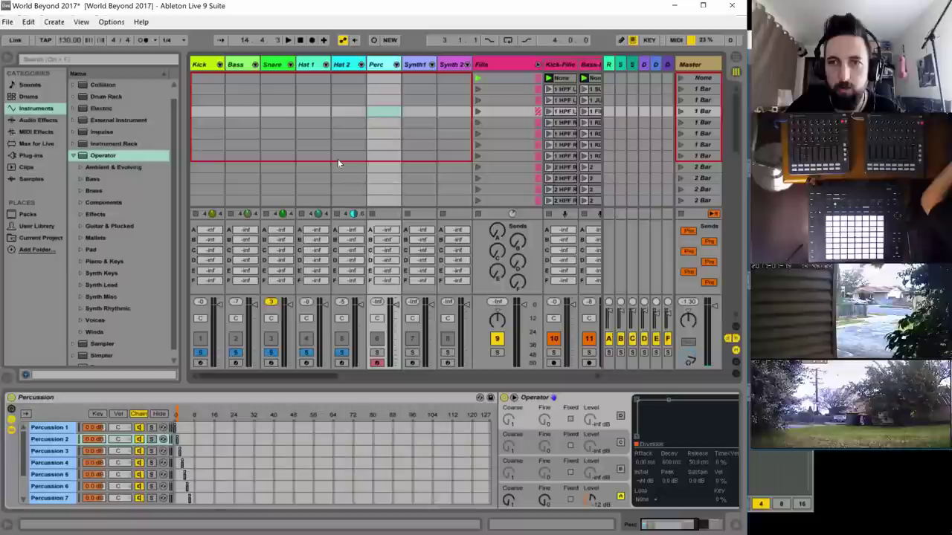
# - Create an empty MIDI clip in the Perc track's first Track 2 slot and start playback
pyautogui.scroll(-3, 338, 159)
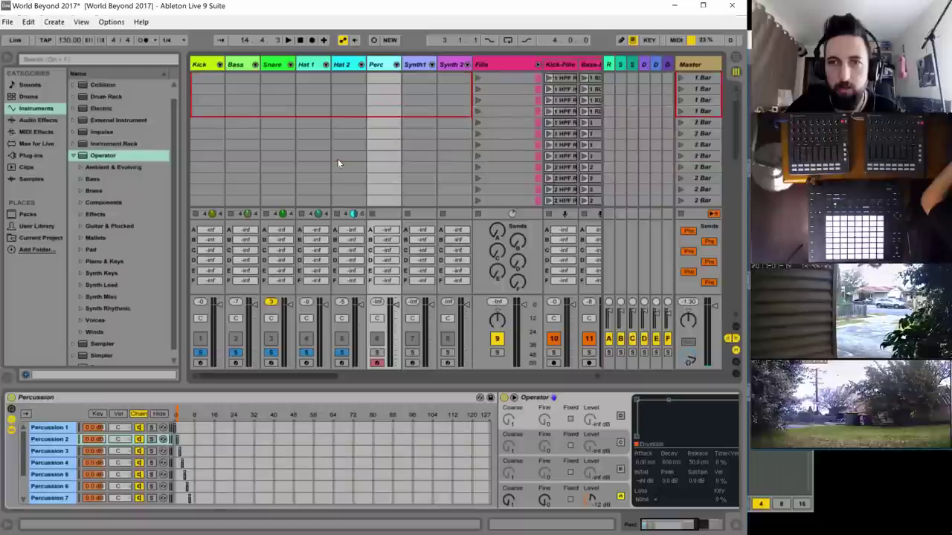
pyautogui.scroll(-5, 383, 176)
pyautogui.scroll(7, 383, 176)
pyautogui.click(382, 176)
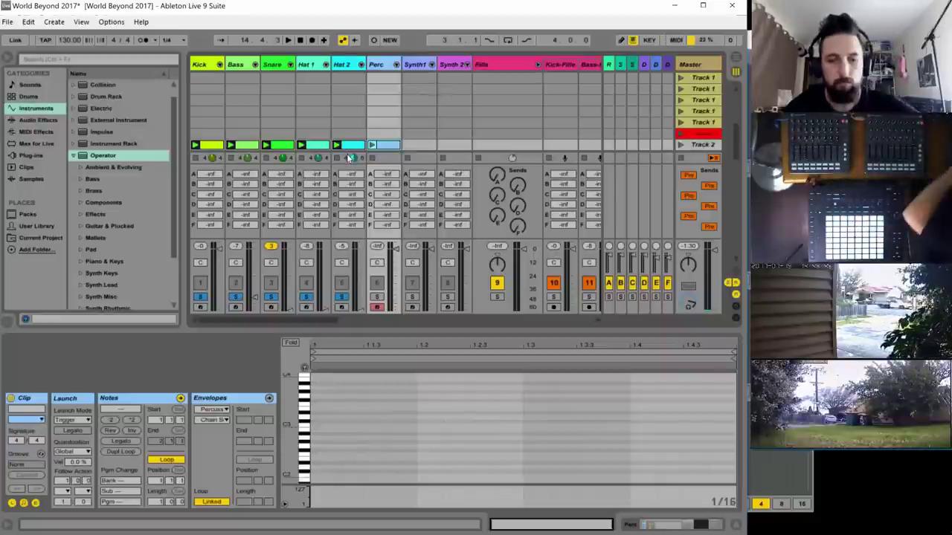
pyautogui.press('space')
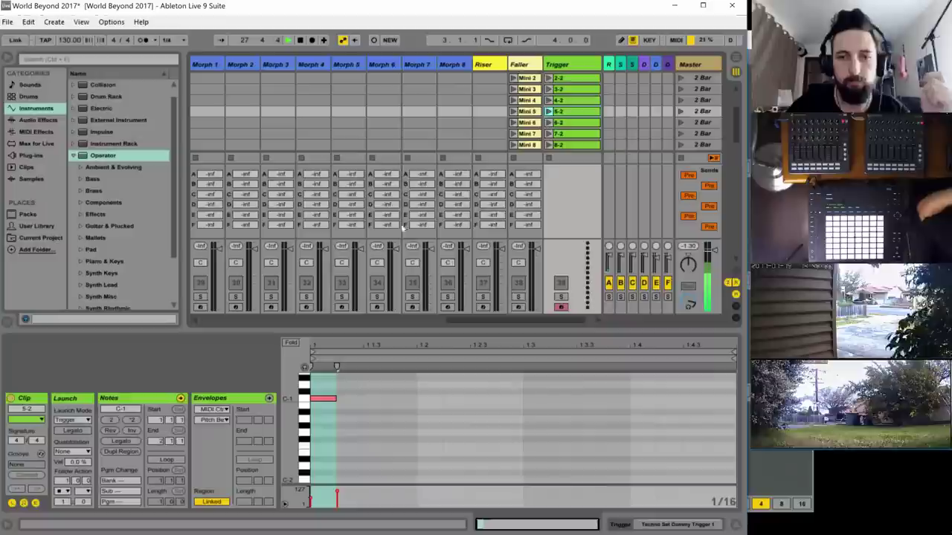
# - Add a sixteenth G2 note at 1.2.3 in the new Perc clip, and take the soloed tracks out of solo
pyautogui.moveTo(475, 323); pyautogui.dragTo(153, 329)
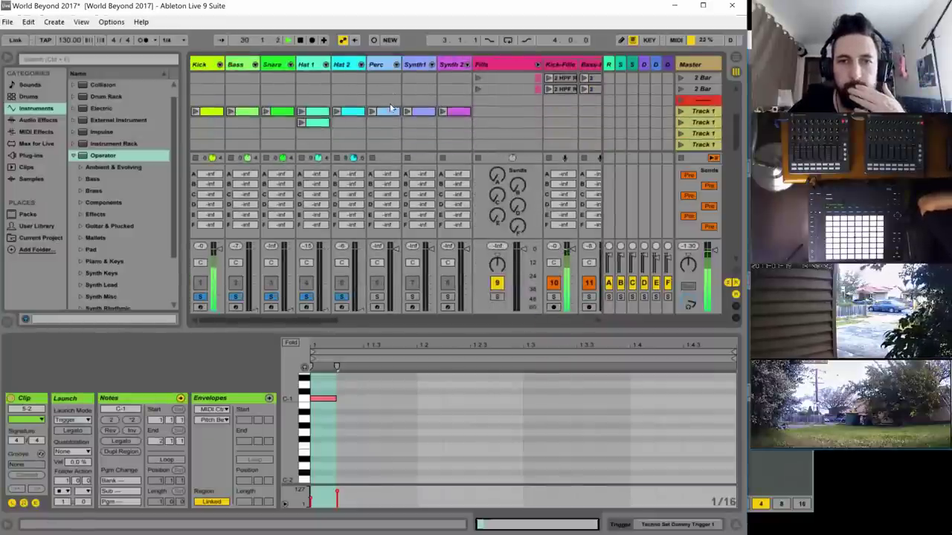
pyautogui.click(384, 113)
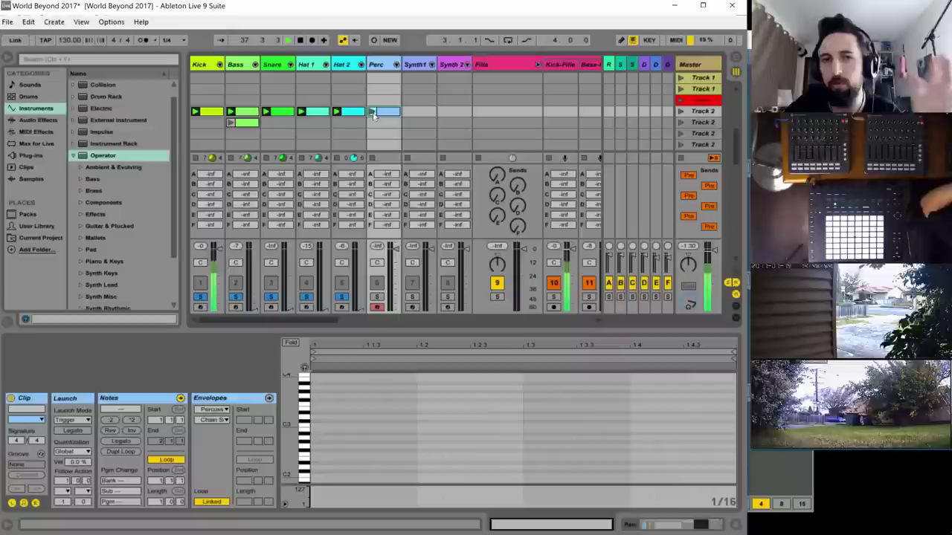
pyautogui.doubleClick(408, 447)
pyautogui.moveTo(405, 450); pyautogui.dragTo(485, 449)
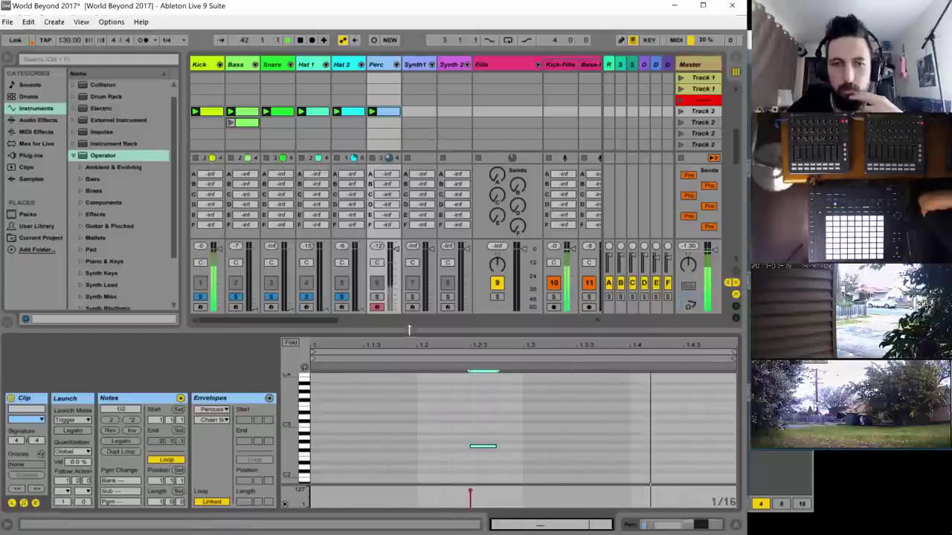
pyautogui.click(341, 297)
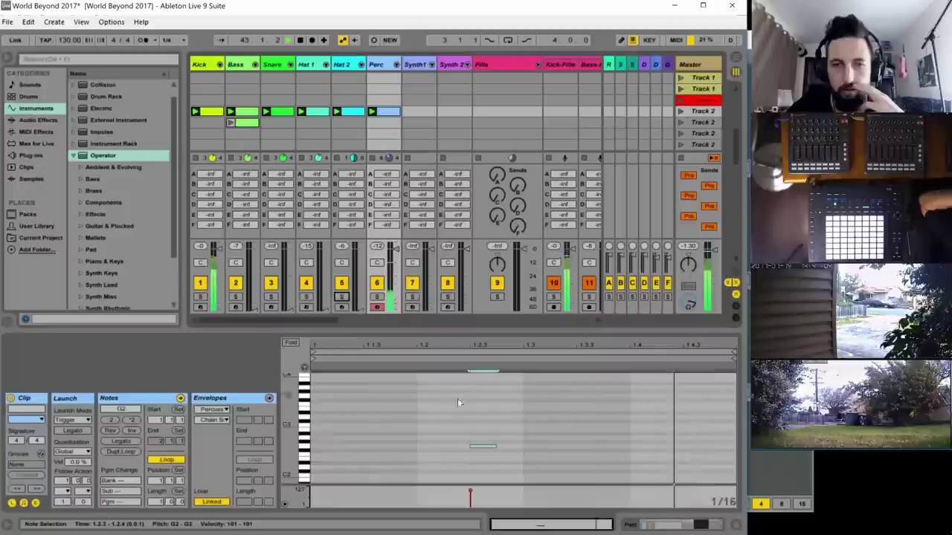
# - Add a second G2 note at 1.4.3 in the Perc clip and move the first note to 1.1.4
pyautogui.moveTo(488, 450); pyautogui.dragTo(513, 449)
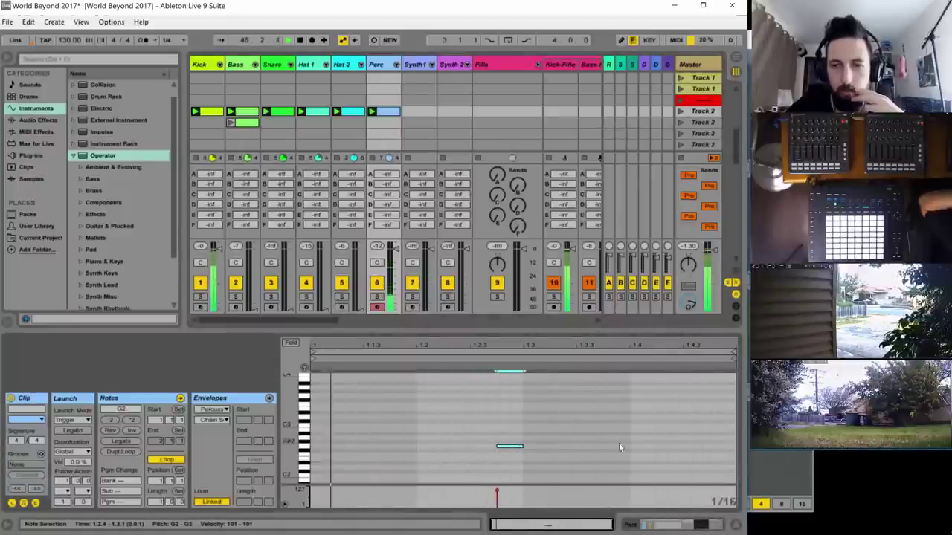
pyautogui.doubleClick(699, 446)
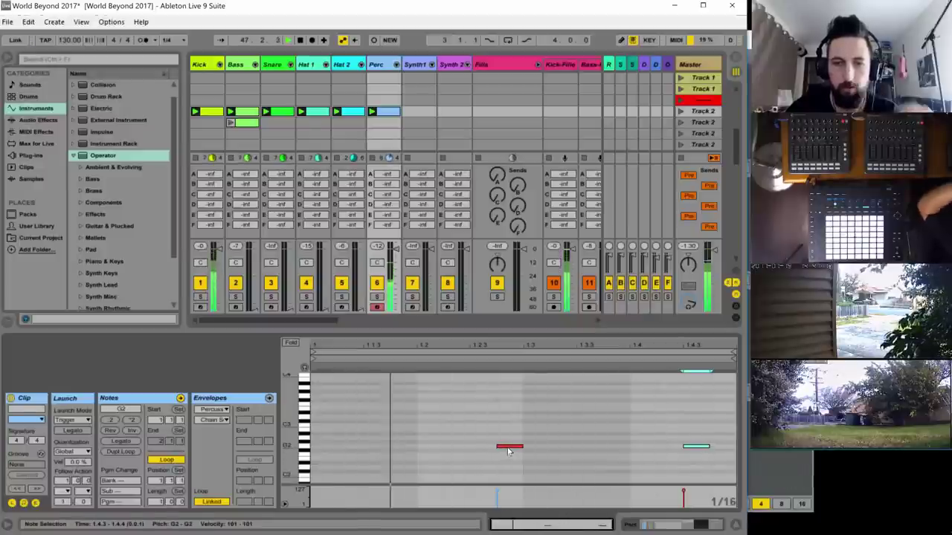
pyautogui.moveTo(509, 448); pyautogui.dragTo(402, 447)
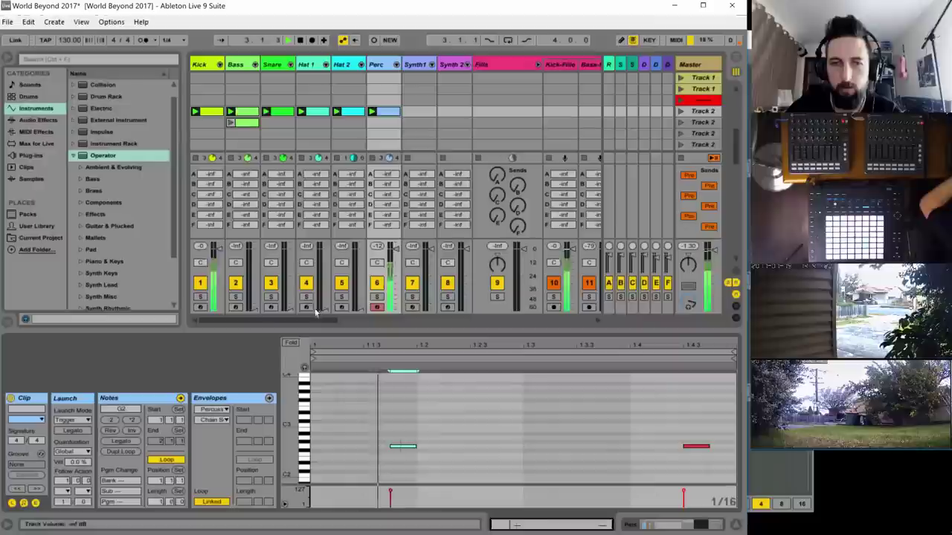
# - Open the None clip on the percussion fill track and set its Perc Effects DELAY WET envelope to -inf dB
pyautogui.moveTo(301, 321); pyautogui.dragTo(425, 323)
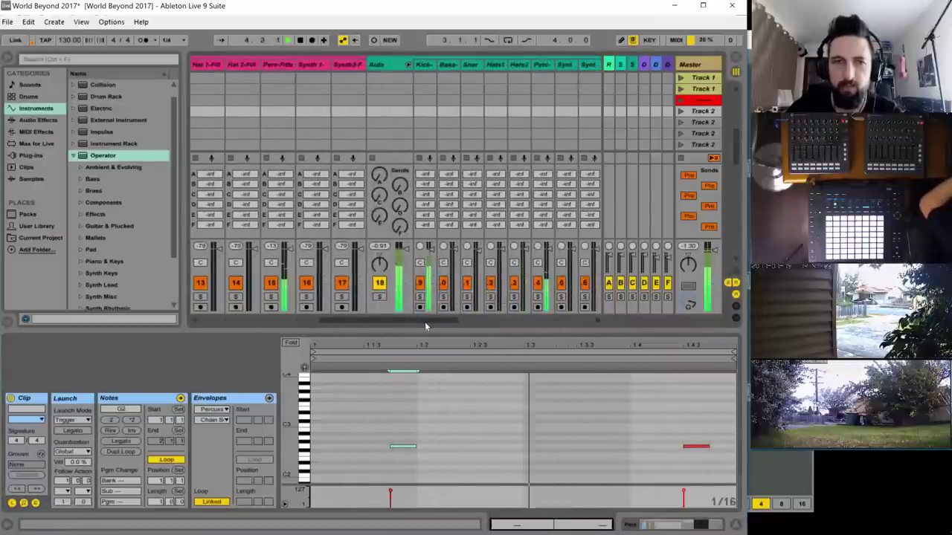
pyautogui.doubleClick(275, 63)
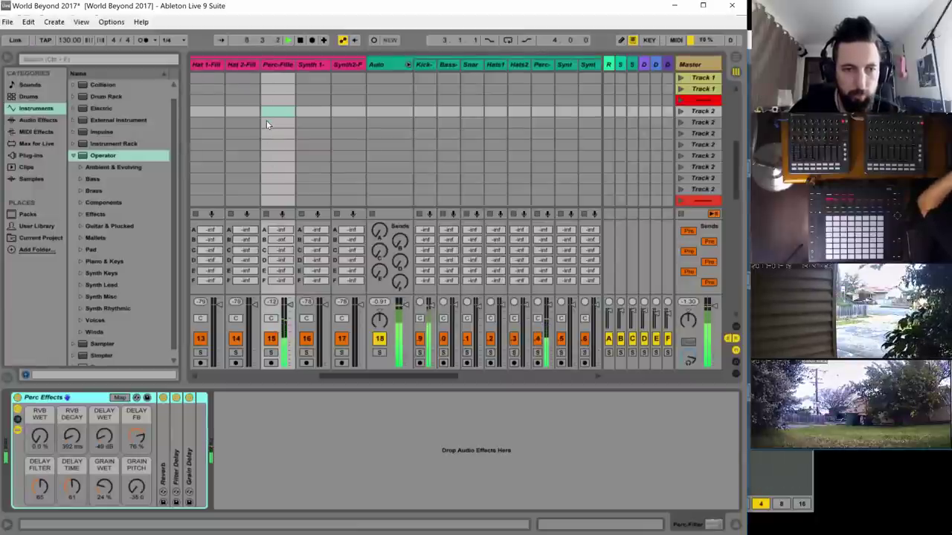
pyautogui.scroll(5, 266, 121)
pyautogui.scroll(5, 266, 125)
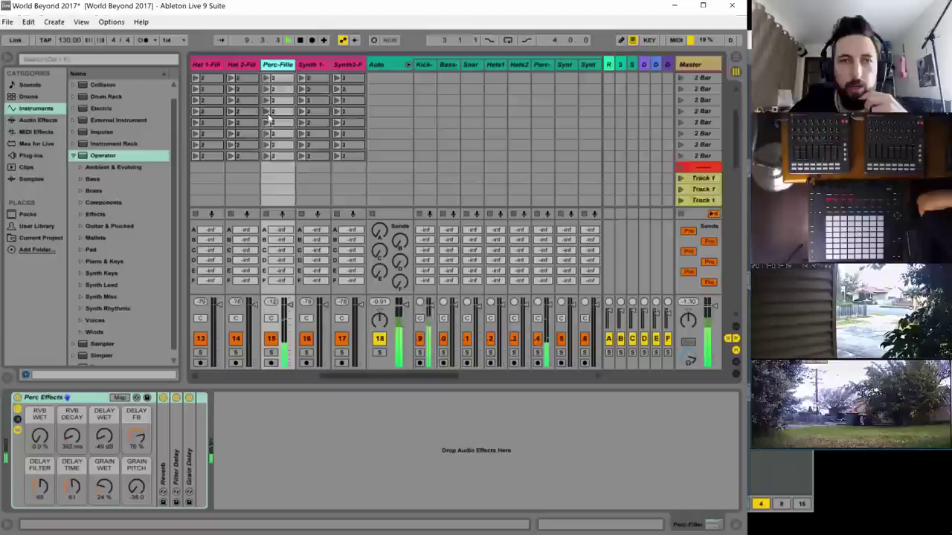
pyautogui.click(266, 79)
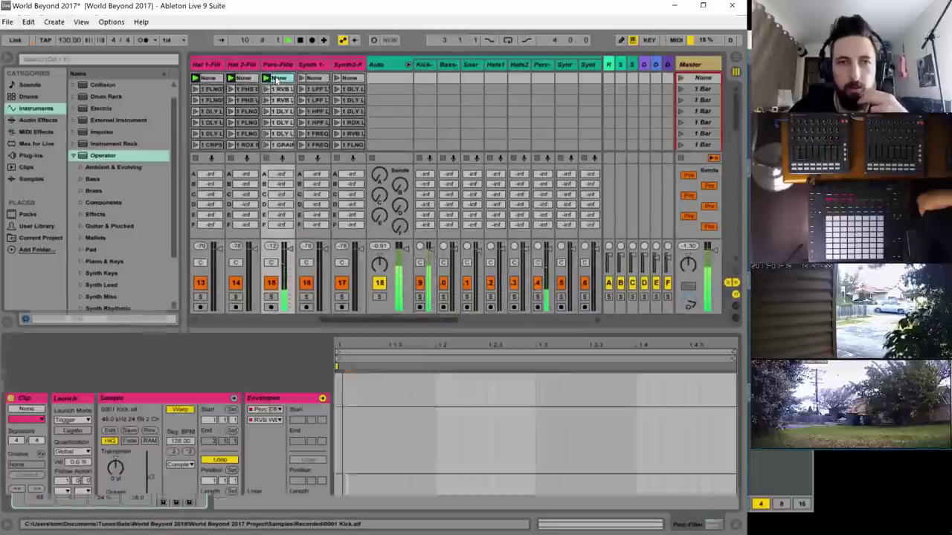
pyautogui.click(262, 421)
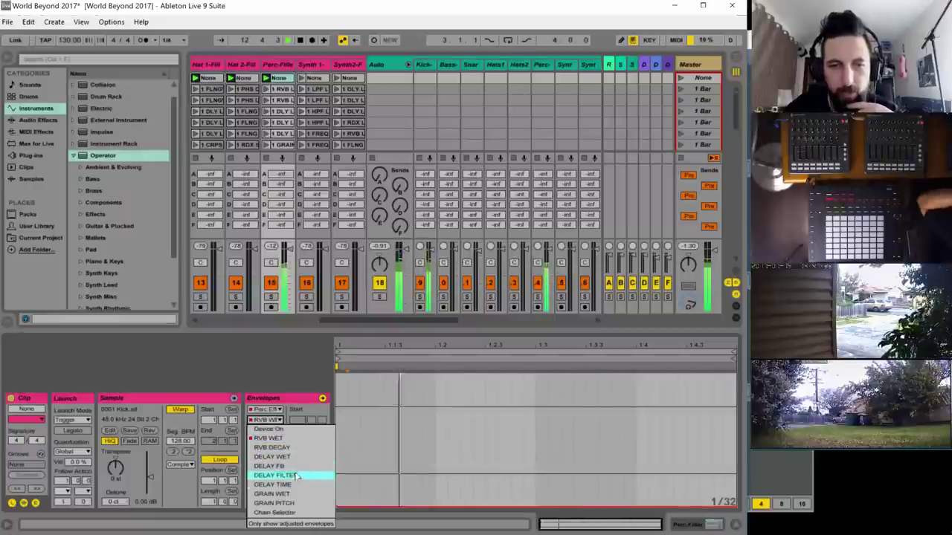
pyautogui.click(302, 457)
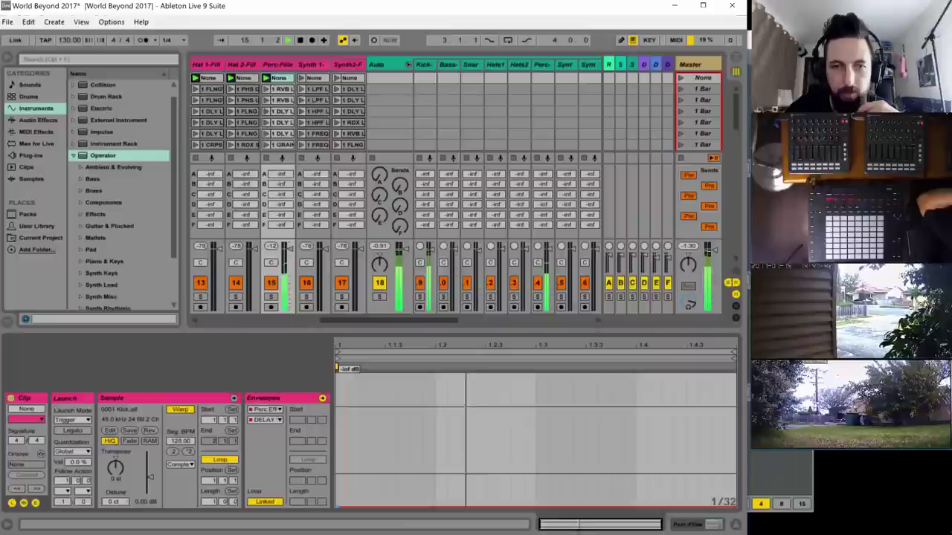
# - Return to the Perc track's Percussion rack and select the Percussion 2 chain for editing
pyautogui.moveTo(344, 320); pyautogui.dragTo(219, 320)
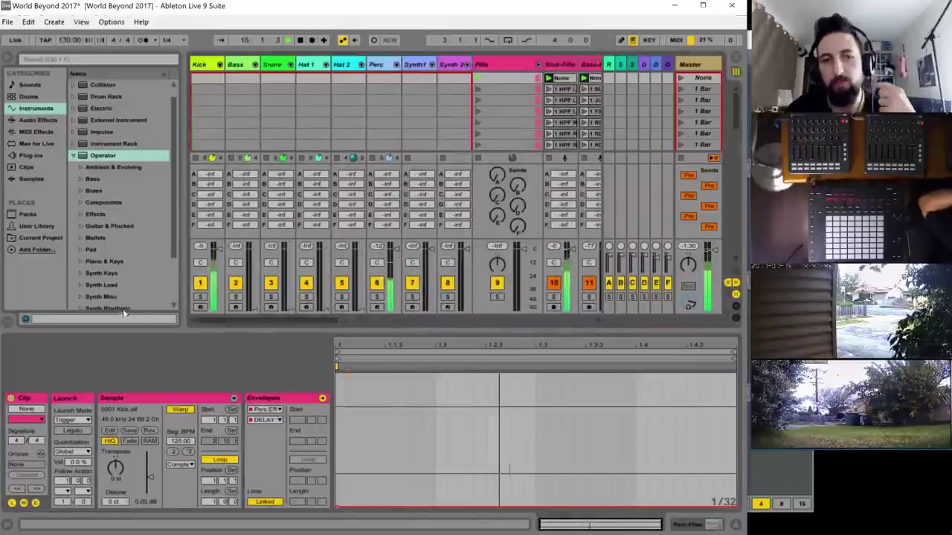
pyautogui.click(375, 65)
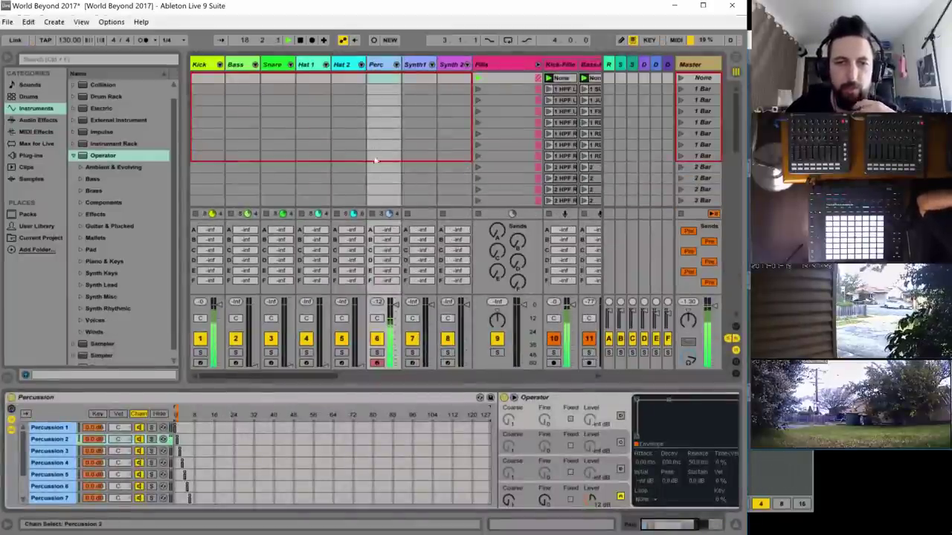
pyautogui.click(52, 439)
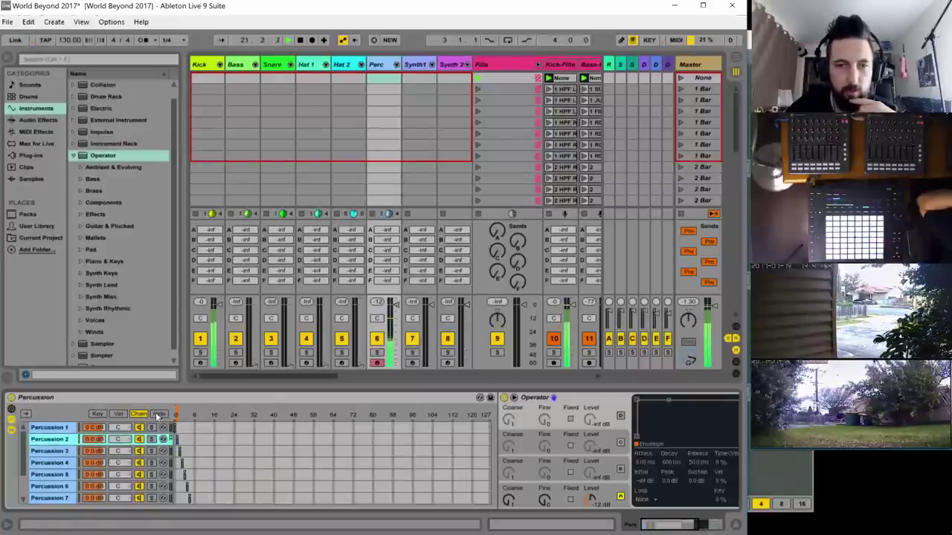
# - Mute the Kick track and inspect the effect devices on the percussion auto track
pyautogui.moveTo(310, 374)
pyautogui.mouseDown()
pyautogui.moveTo(437, 377)
pyautogui.moveTo(306, 376)
pyautogui.mouseUp()
pyautogui.click(200, 339)
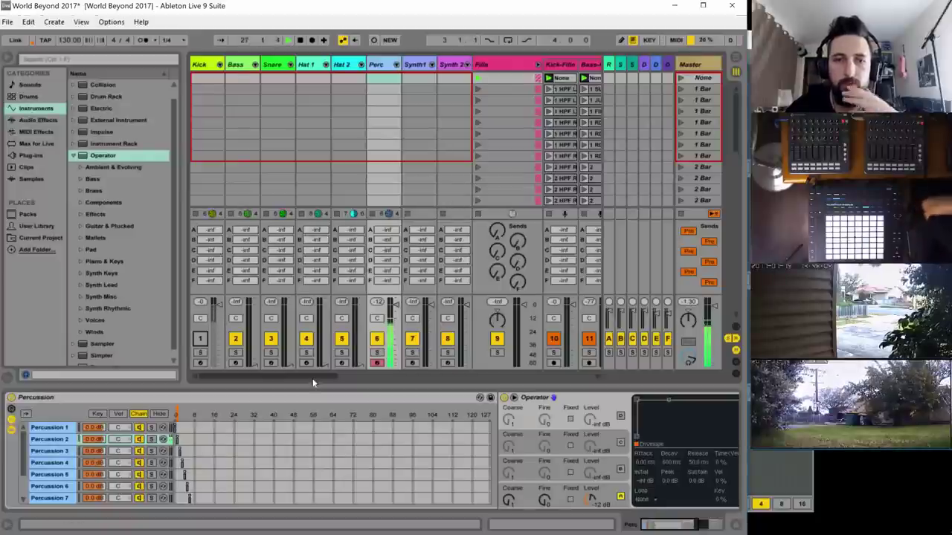
pyautogui.moveTo(315, 375); pyautogui.dragTo(475, 366)
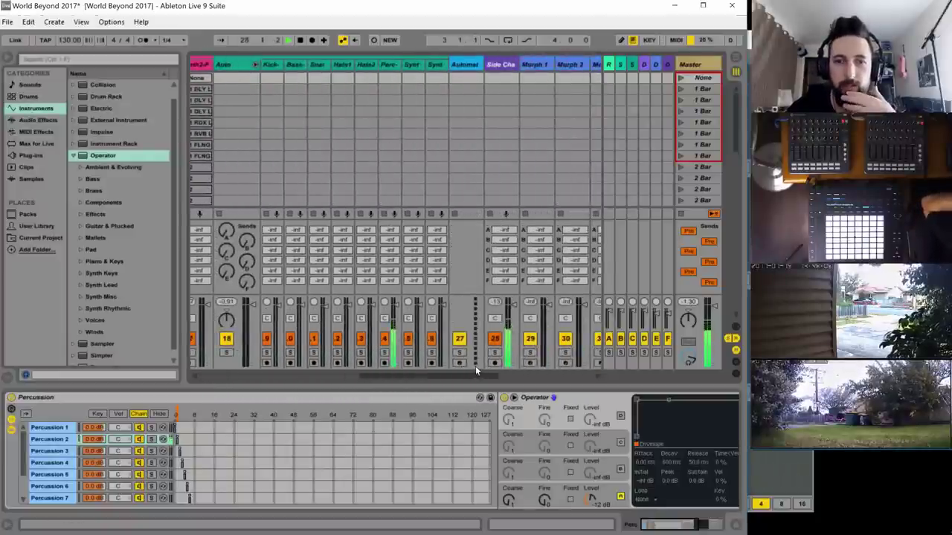
pyautogui.click(387, 66)
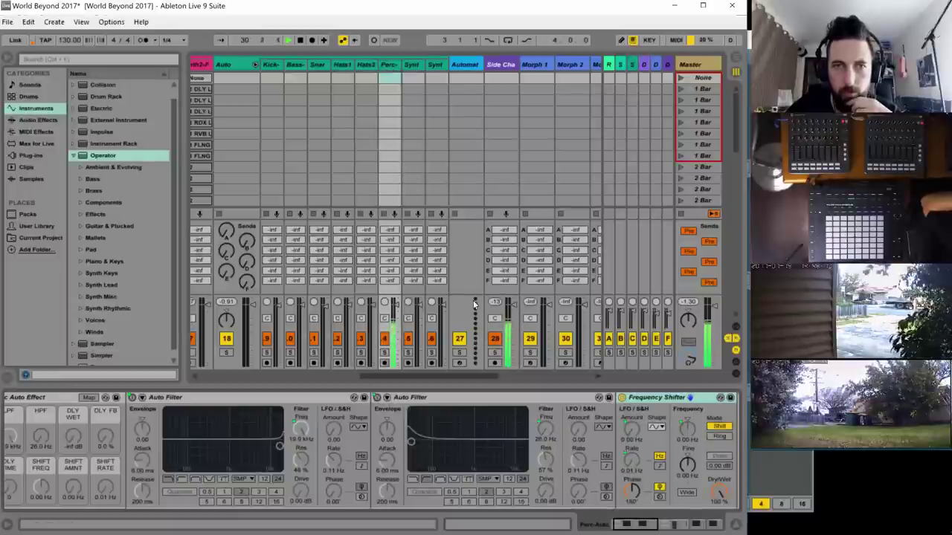
pyautogui.moveTo(488, 379); pyautogui.dragTo(426, 375)
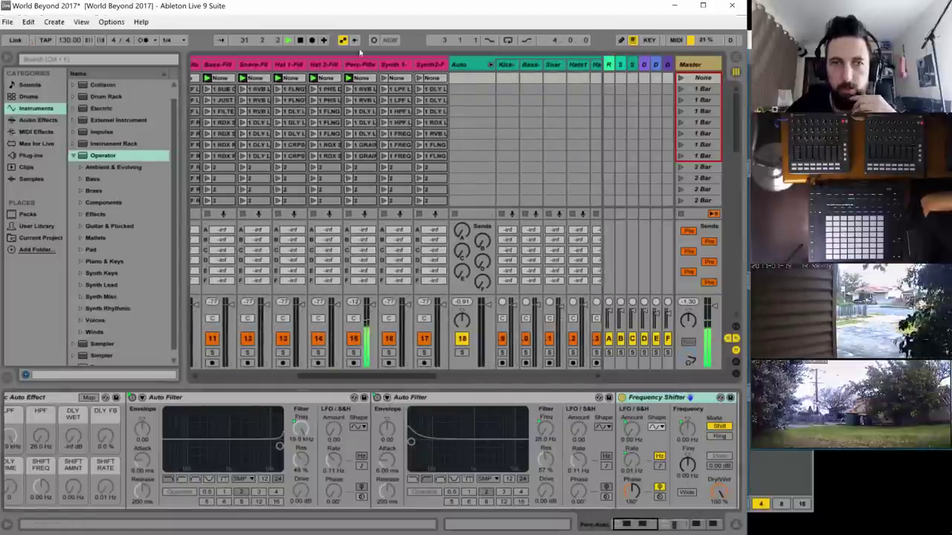
# - Open the None clip on the percussion fill track and set its Perc Effects GRAIN WET envelope to 0%
pyautogui.click(356, 64)
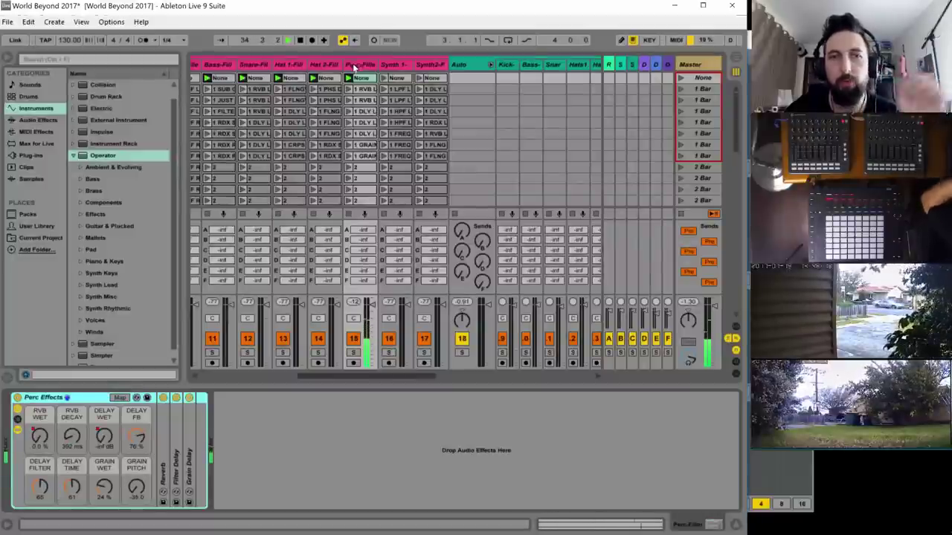
pyautogui.click(359, 78)
pyautogui.click(266, 420)
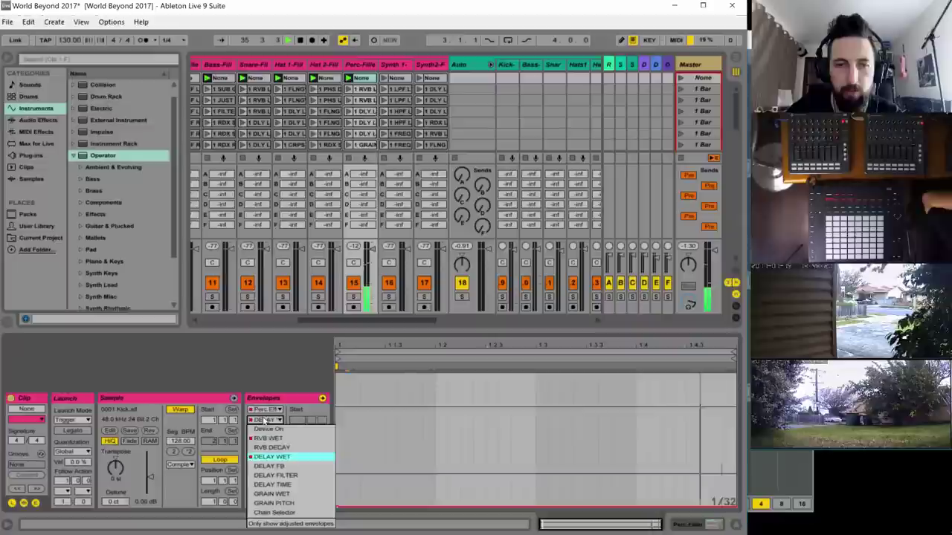
pyautogui.click(286, 492)
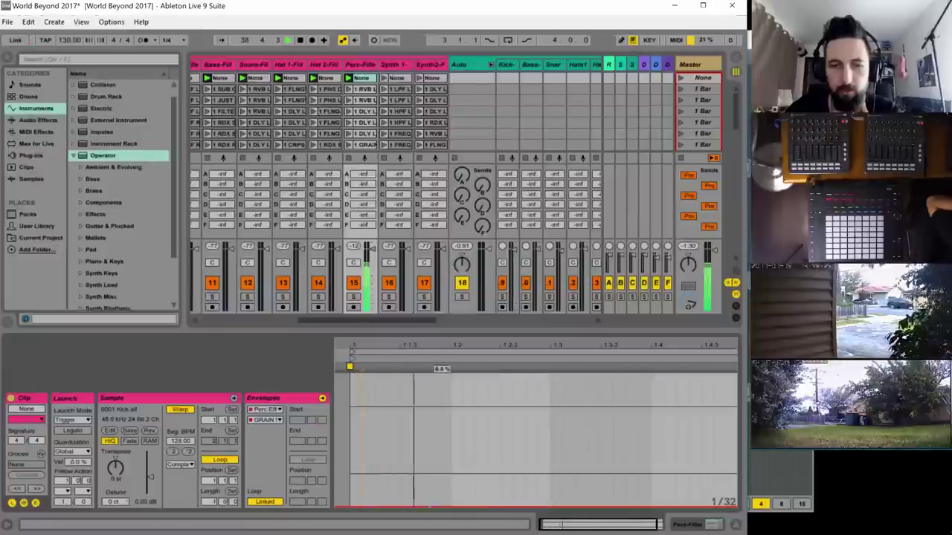
pyautogui.moveTo(428, 506); pyautogui.dragTo(385, 506)
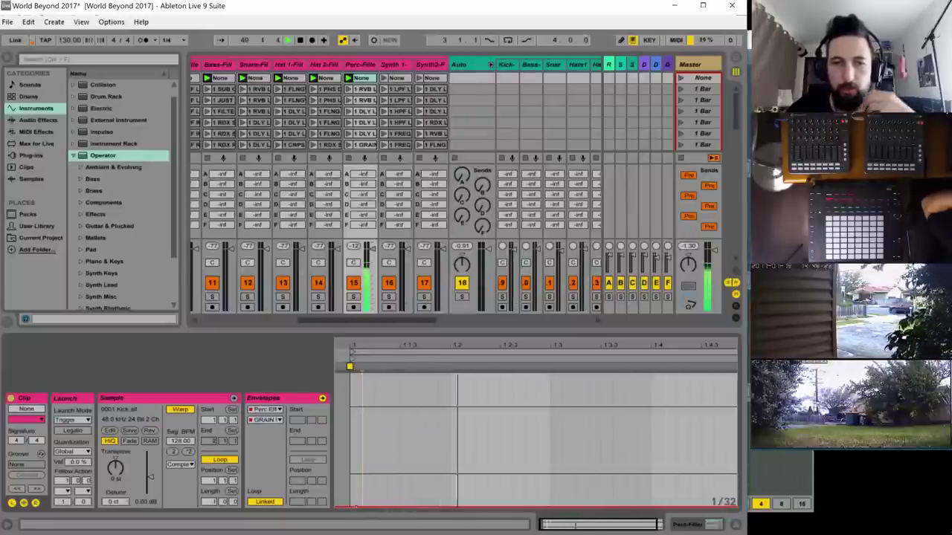
# - Return to the Perc track's Percussion rack and hide its zone editor so the full Operator is shown
pyautogui.moveTo(312, 319); pyautogui.dragTo(122, 326)
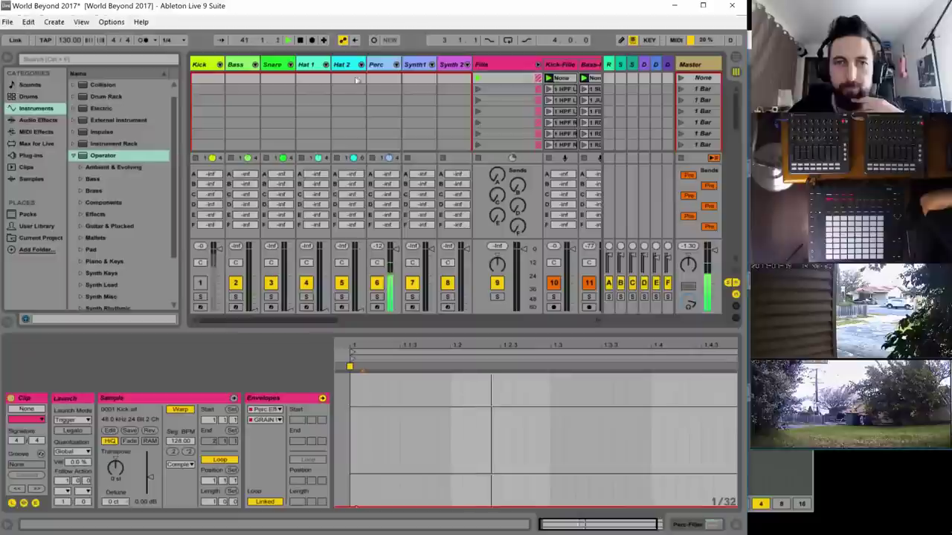
pyautogui.click(376, 65)
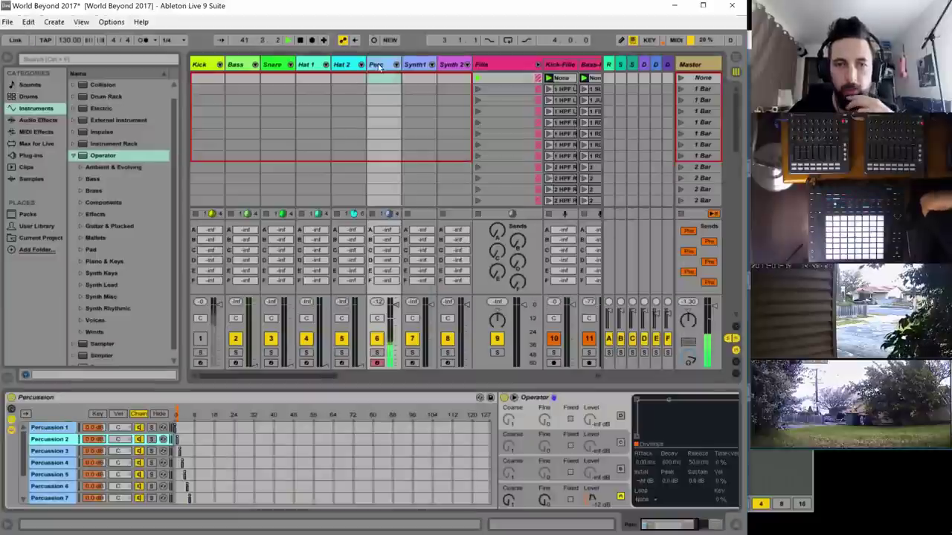
pyautogui.click(156, 414)
pyautogui.click(225, 446)
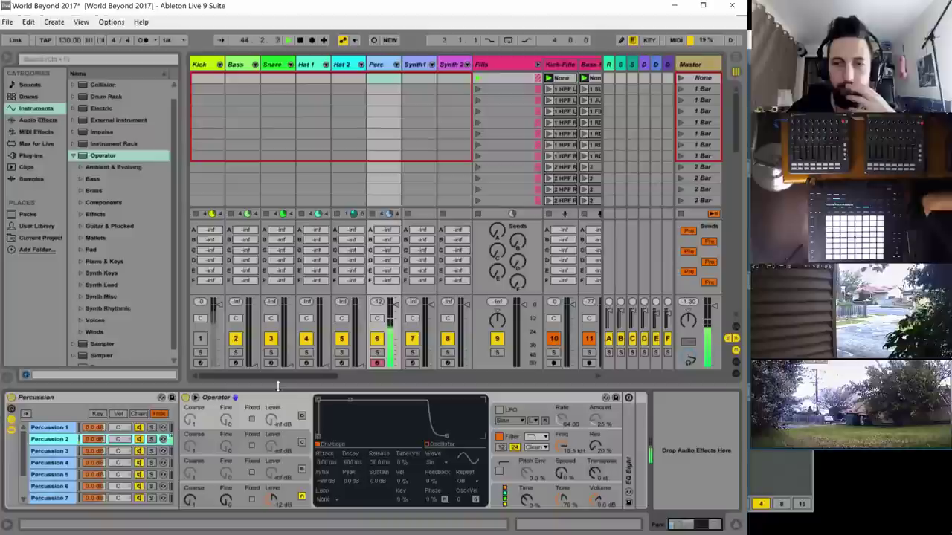
# - Enable Operator's oscillator B with the Noise Looped waveform, a fixed 100 Hz frequency and a level of about -15 dB
pyautogui.click(282, 488)
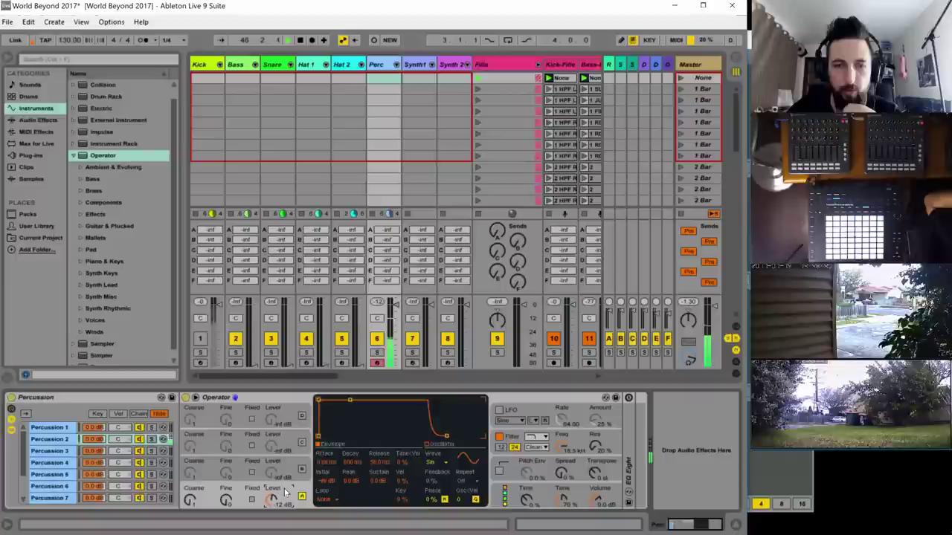
pyautogui.click(301, 471)
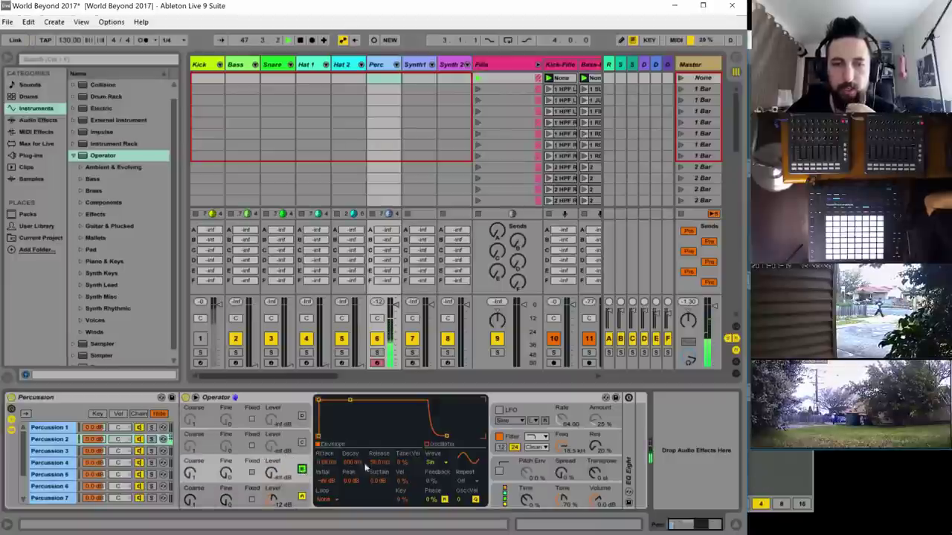
pyautogui.click(430, 463)
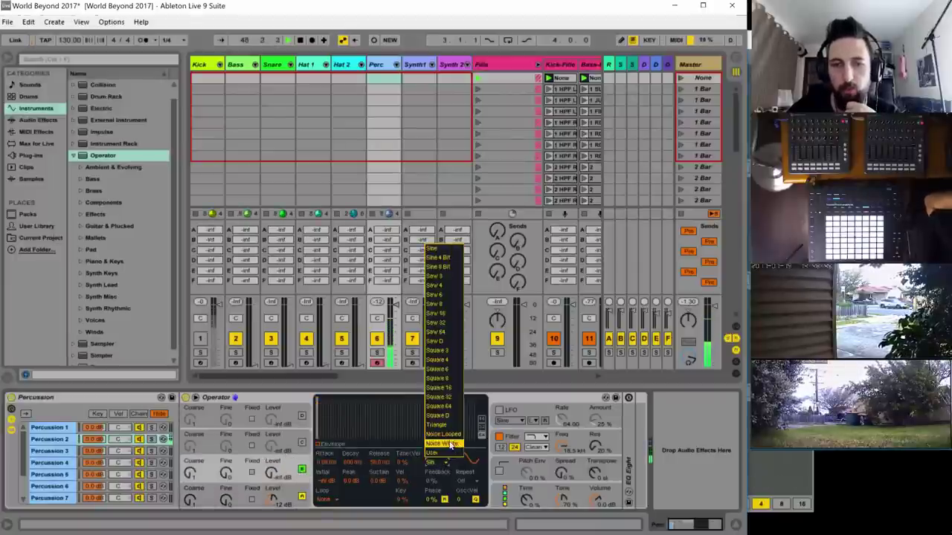
pyautogui.click(450, 444)
pyautogui.click(252, 473)
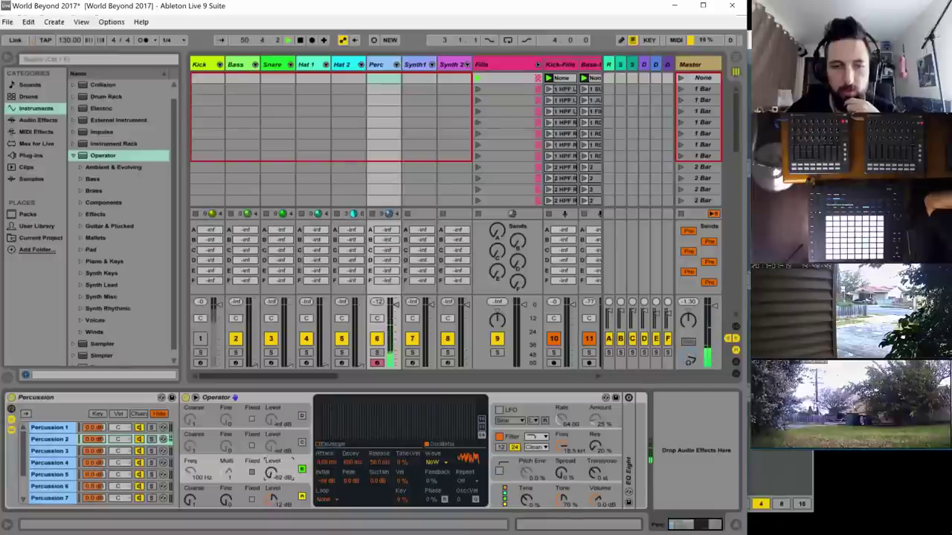
pyautogui.click(438, 462)
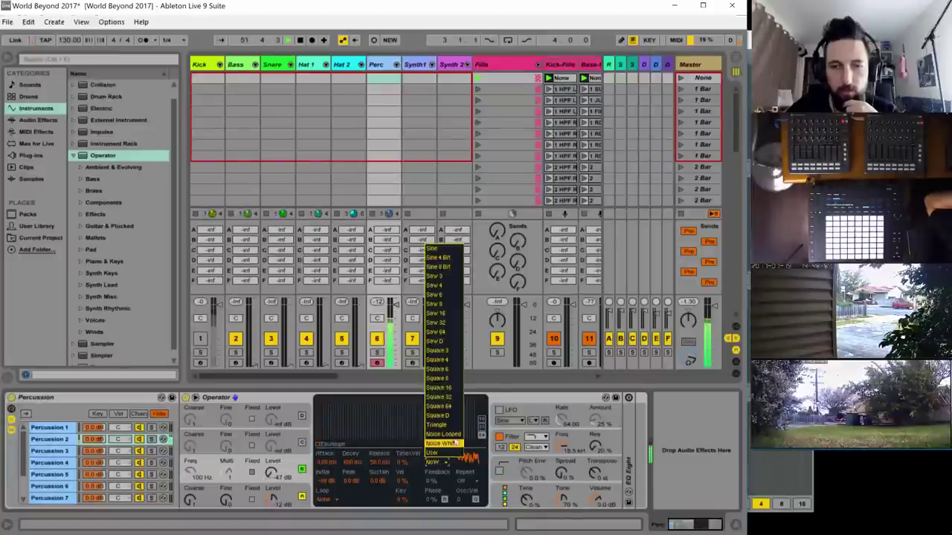
pyautogui.click(455, 443)
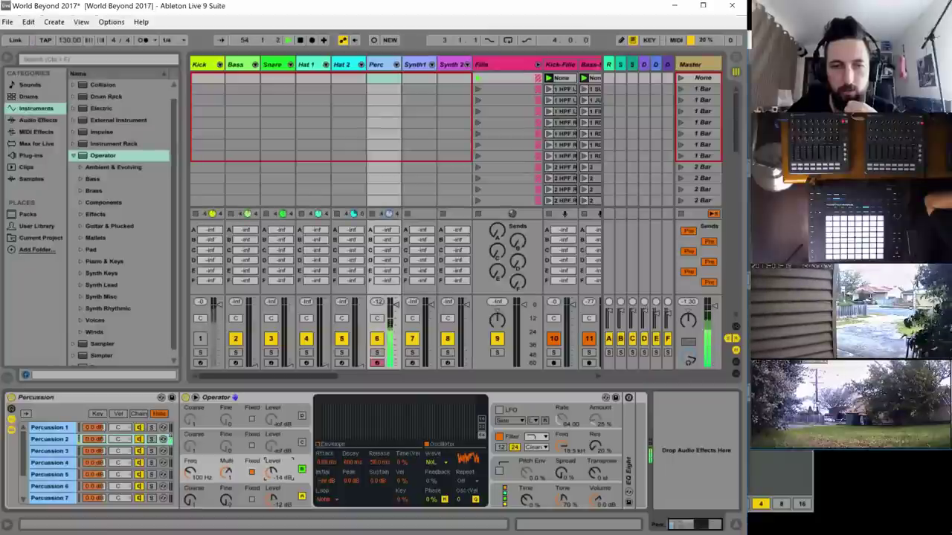
# - Shape short envelopes with sustain at -inf dB: decay about 79.5 ms on oscillator B and about 102 ms on oscillator A
pyautogui.click(326, 444)
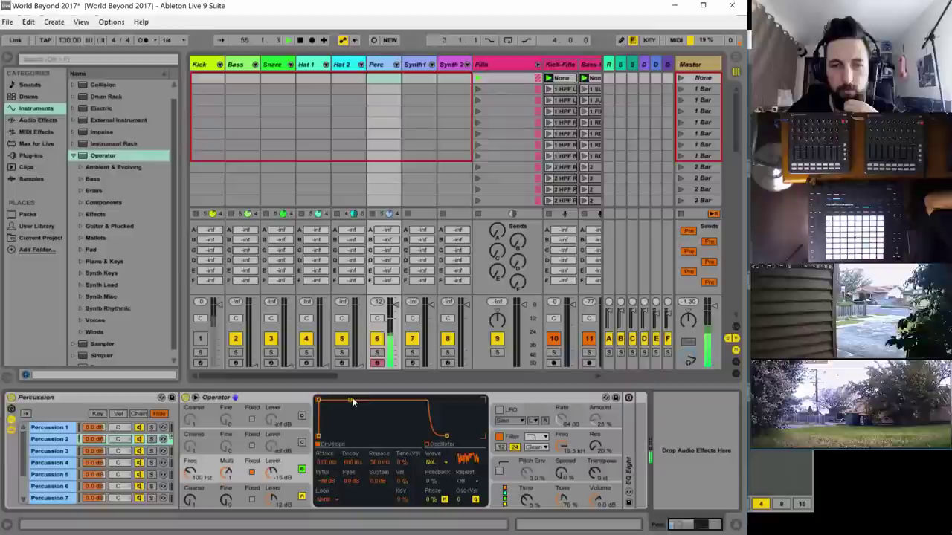
pyautogui.moveTo(349, 400); pyautogui.dragTo(336, 436)
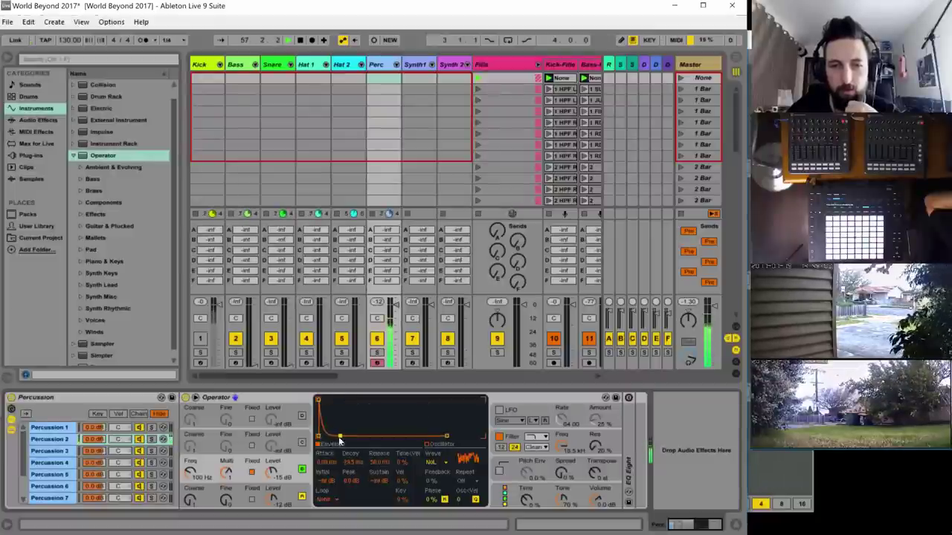
pyautogui.click(300, 496)
pyautogui.moveTo(340, 402); pyautogui.dragTo(340, 436)
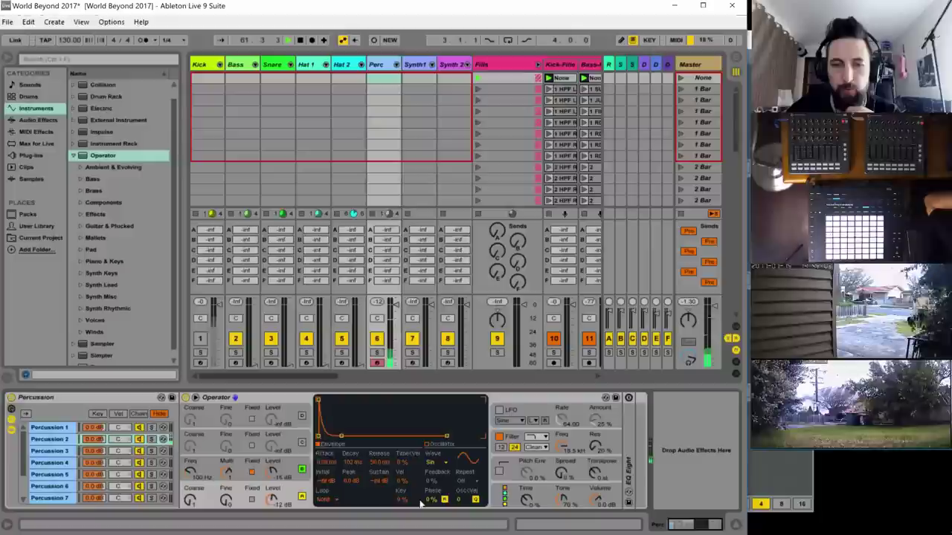
# - Try other phase amounts on oscillator A, and switch Operator's algorithm to the two-by-two oscillator routing
pyautogui.moveTo(432, 501); pyautogui.dragTo(432, 487)
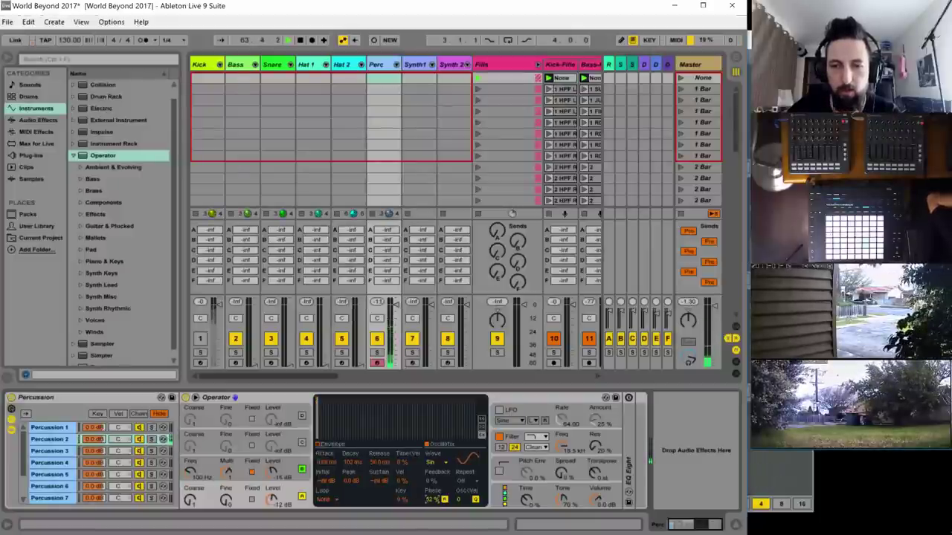
pyautogui.moveTo(432, 500); pyautogui.dragTo(432, 495)
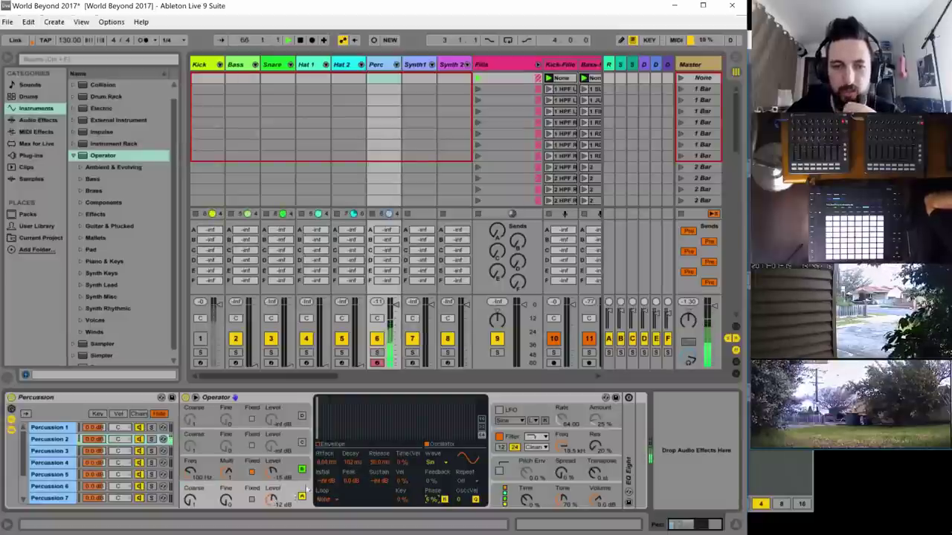
pyautogui.click(492, 479)
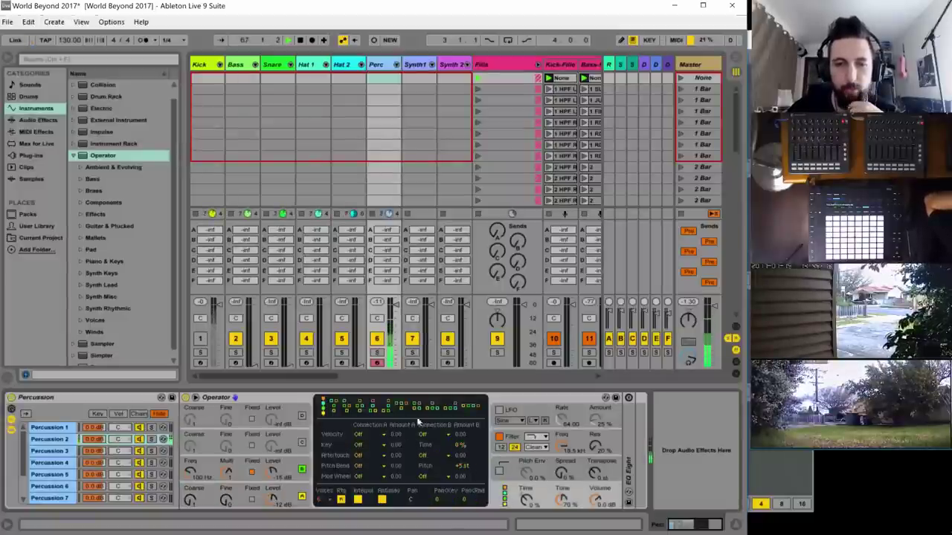
# - Enable oscillator C with Noise Looped at about -15 dB, and shorten its envelope to about 79.5 ms decay with sustain at -inf dB
pyautogui.click(283, 447)
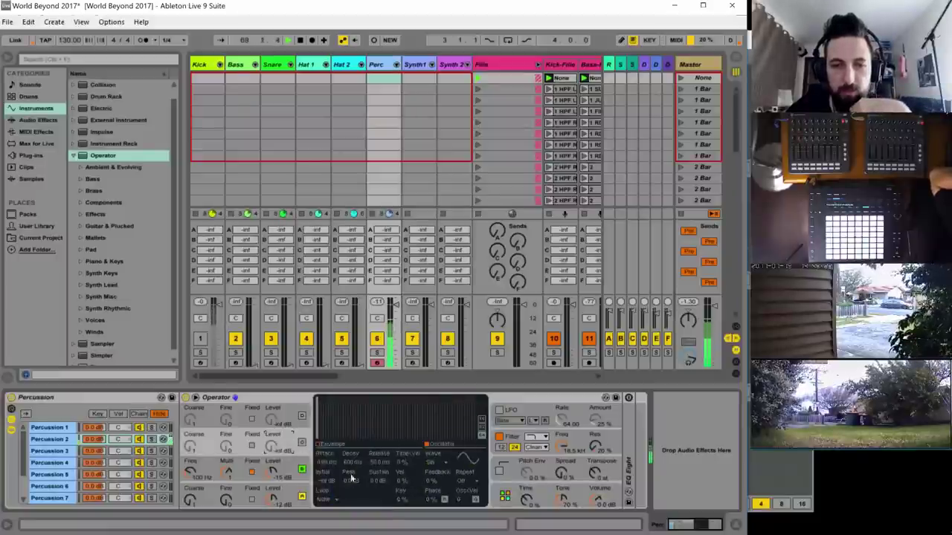
pyautogui.click(301, 443)
pyautogui.click(428, 463)
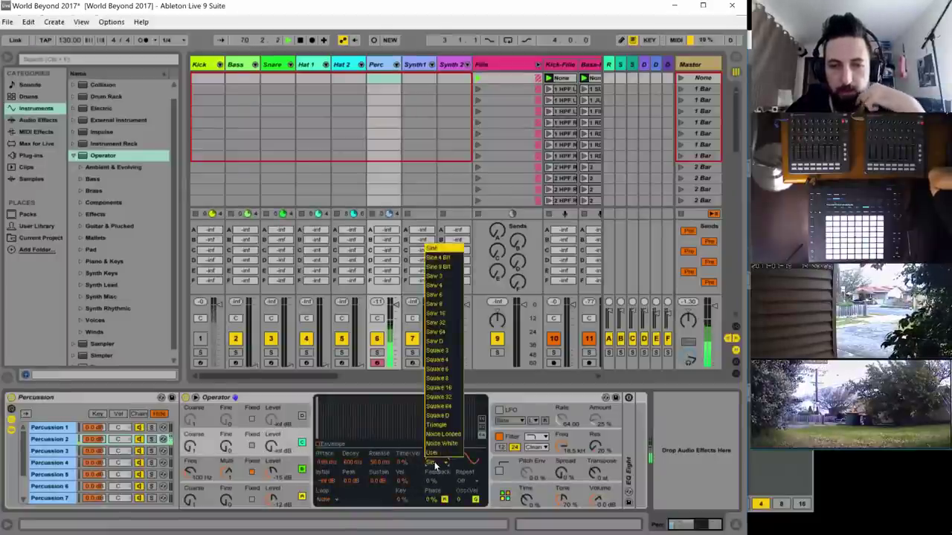
pyautogui.click(443, 434)
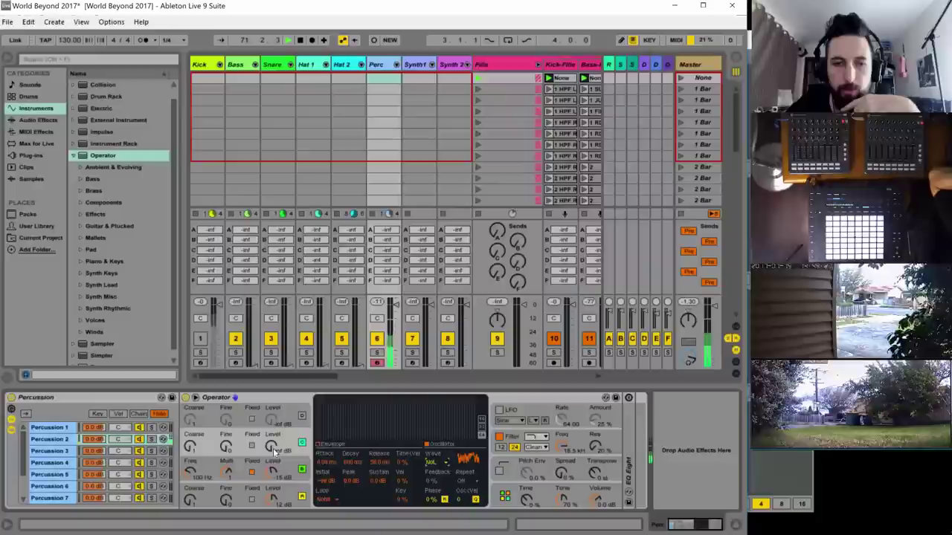
pyautogui.moveTo(270, 446); pyautogui.dragTo(271, 416)
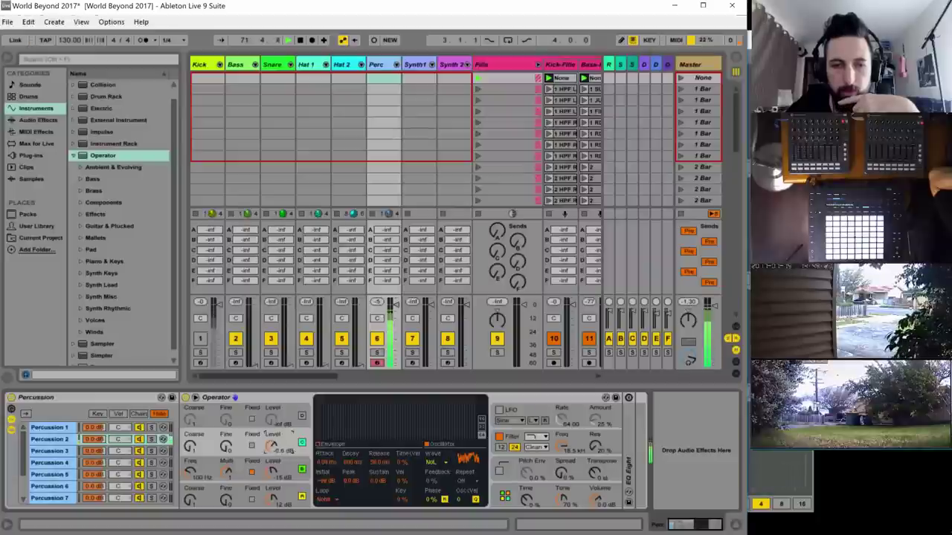
pyautogui.click(325, 450)
pyautogui.moveTo(350, 402); pyautogui.dragTo(343, 436)
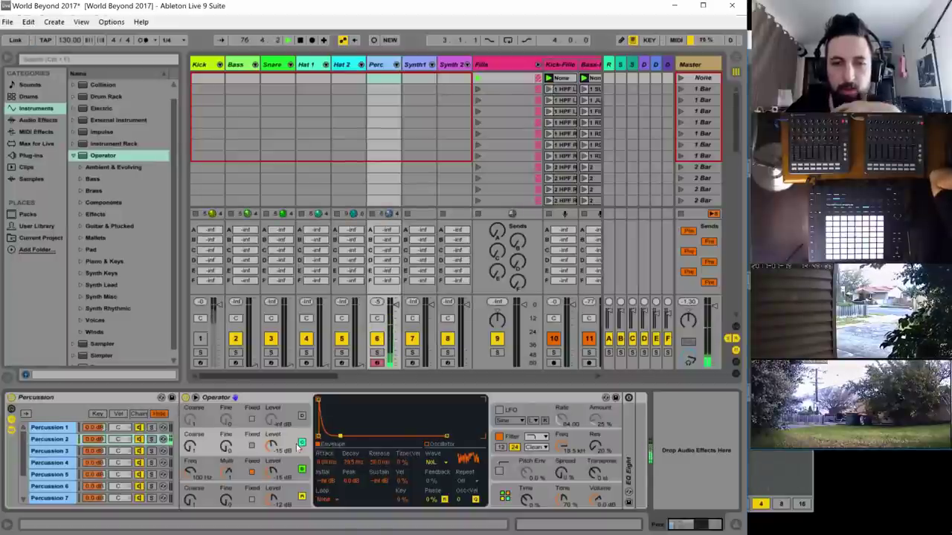
# - Change oscillator C to a sine wave at about -7.3 dB and enable oscillator D at about -4.8 dB
pyautogui.click(437, 461)
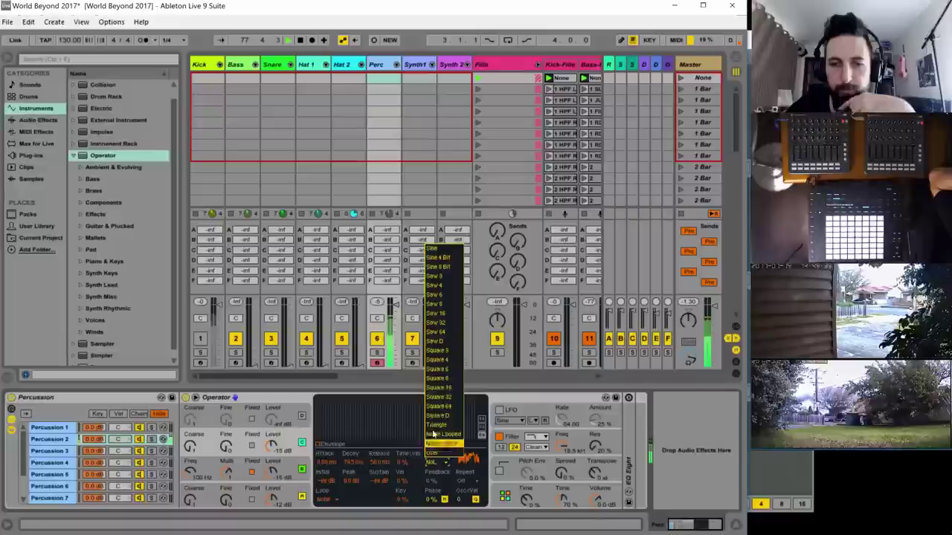
pyautogui.click(443, 257)
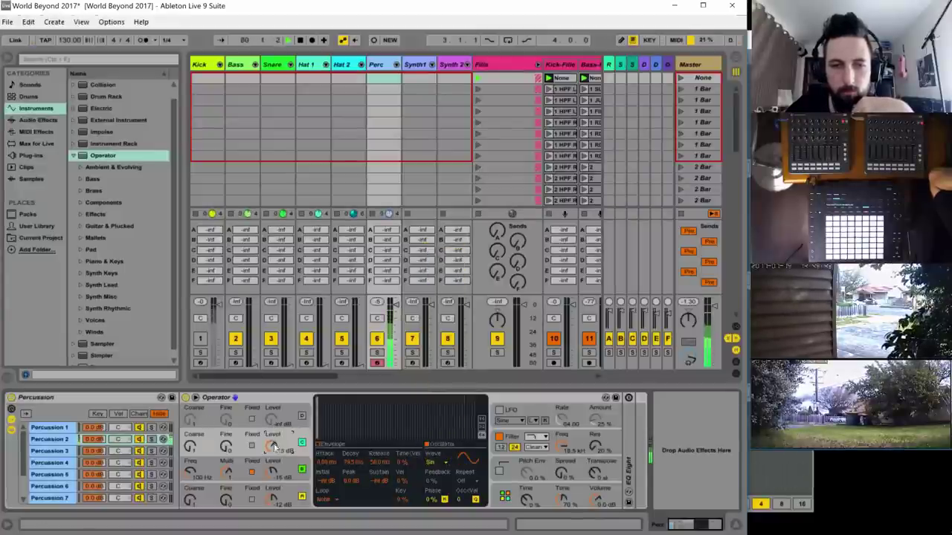
pyautogui.click(301, 416)
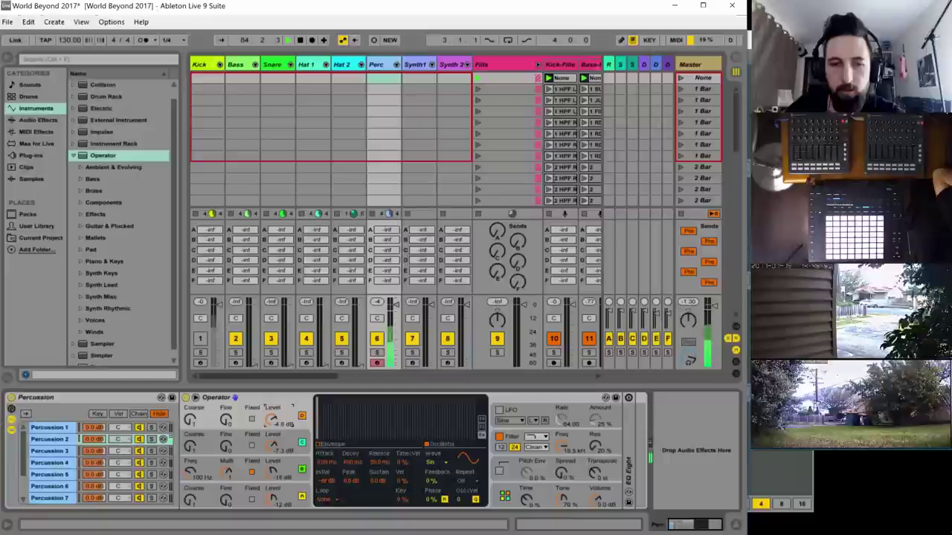
# - Turn on Operator's LFO and assign its Dest. B to OSC Volume D
pyautogui.click(514, 410)
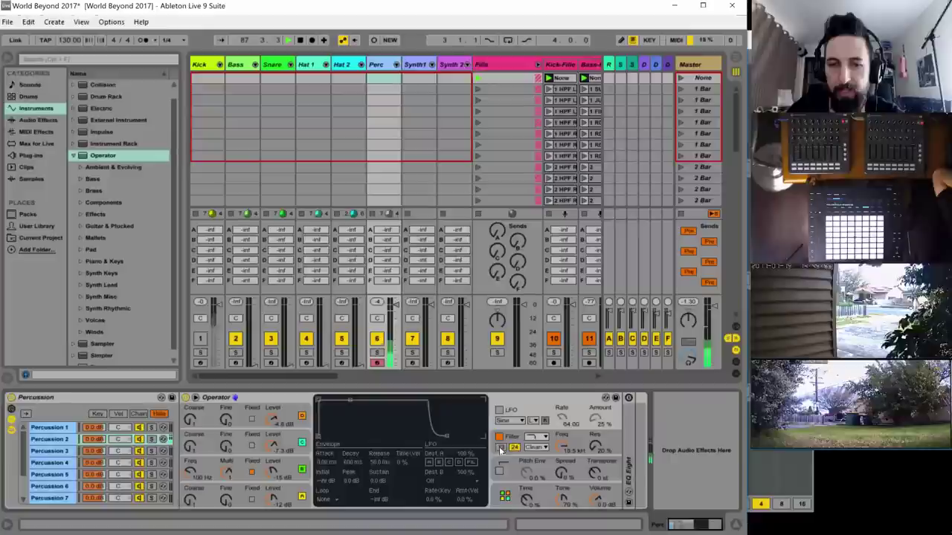
pyautogui.click(435, 484)
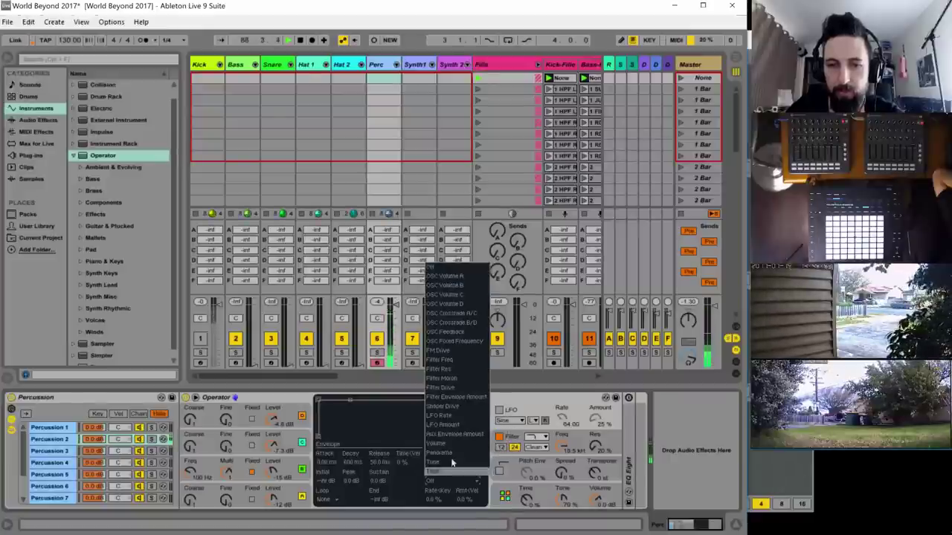
pyautogui.click(465, 305)
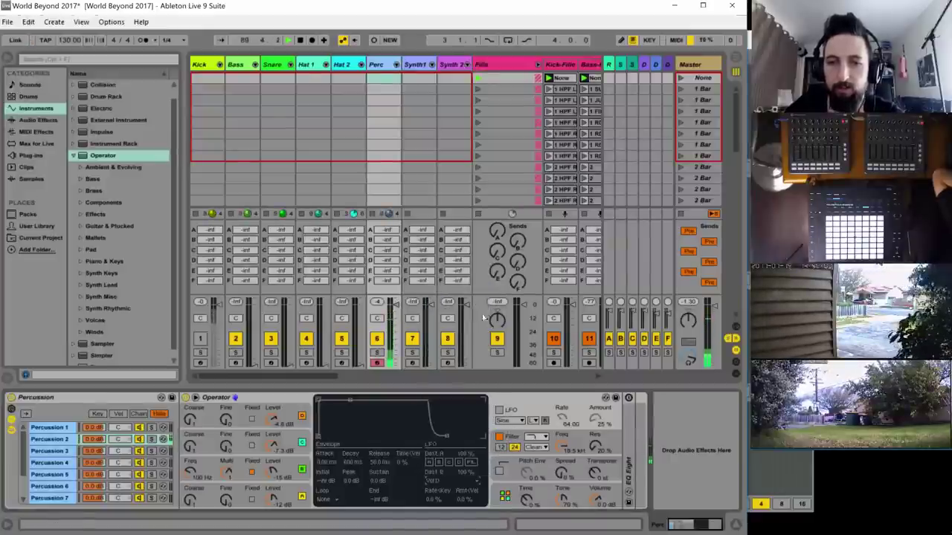
pyautogui.click(499, 410)
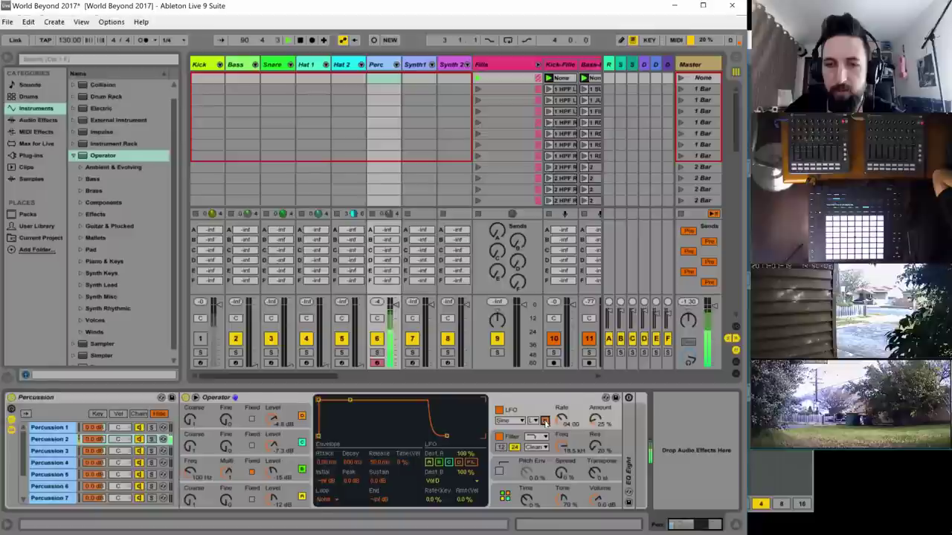
# - Set the LFO's range to Sync and raise its amount to about 69%
pyautogui.click(510, 421)
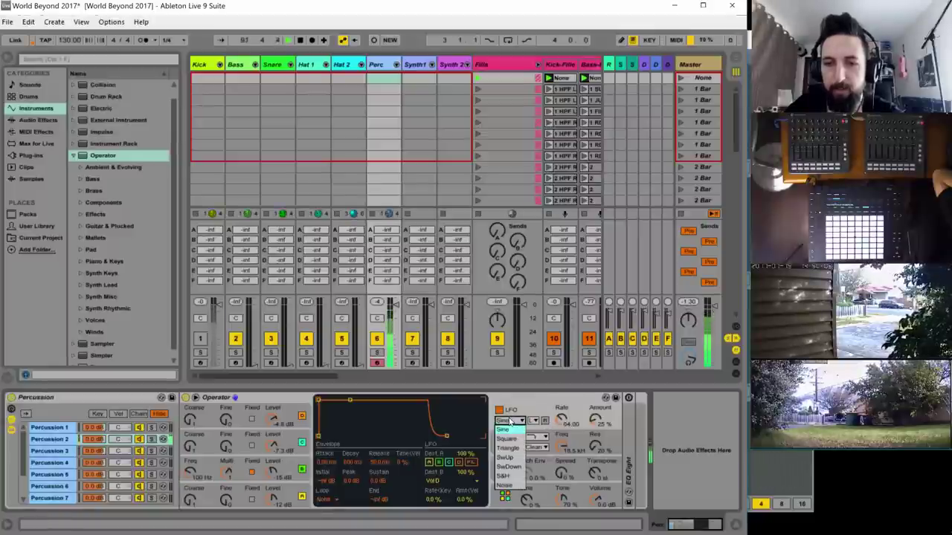
pyautogui.click(510, 421)
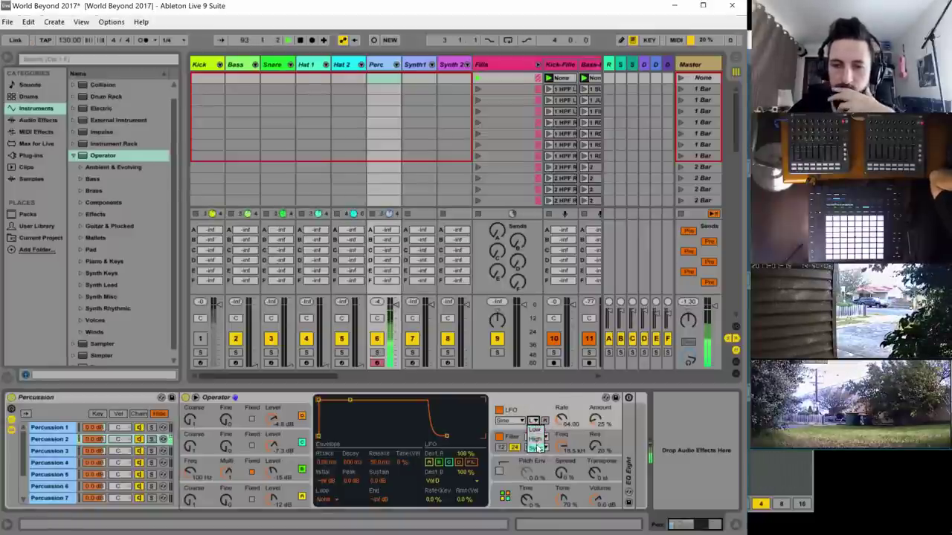
pyautogui.click(533, 421)
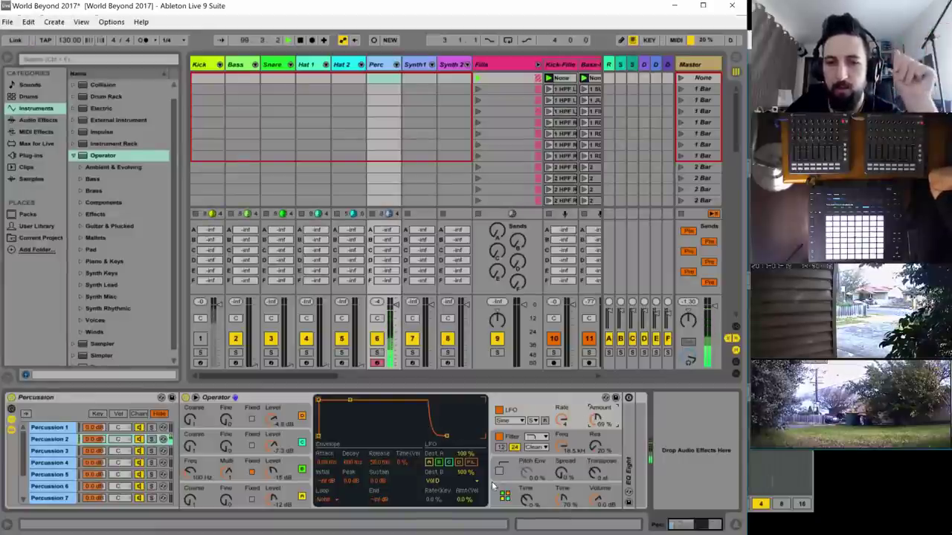
# - Lengthen oscillator C's envelope decay to about 174 ms and set Operator's global Time to 3%
pyautogui.click(276, 445)
pyautogui.click(331, 443)
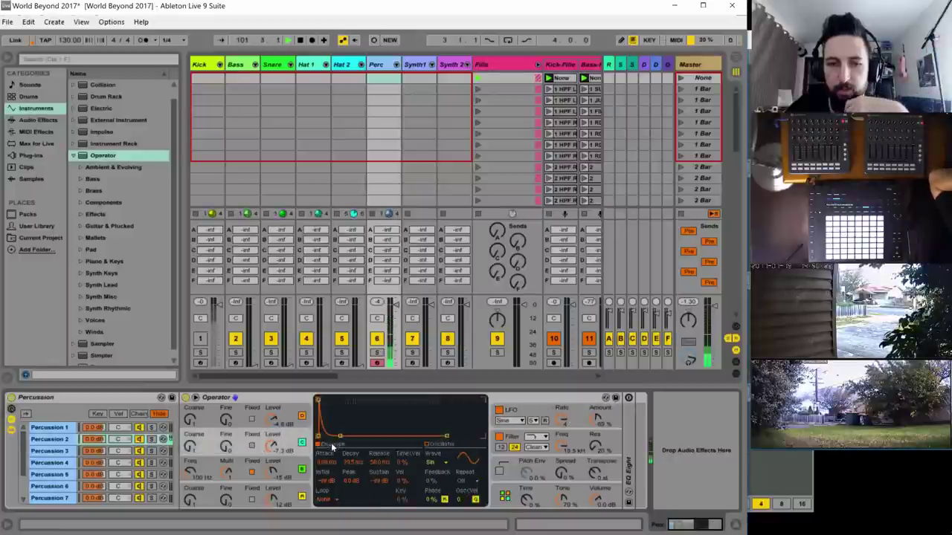
pyautogui.moveTo(351, 465)
pyautogui.mouseDown()
pyautogui.moveTo(351, 451)
pyautogui.moveTo(351, 490)
pyautogui.moveTo(352, 458)
pyautogui.mouseUp()
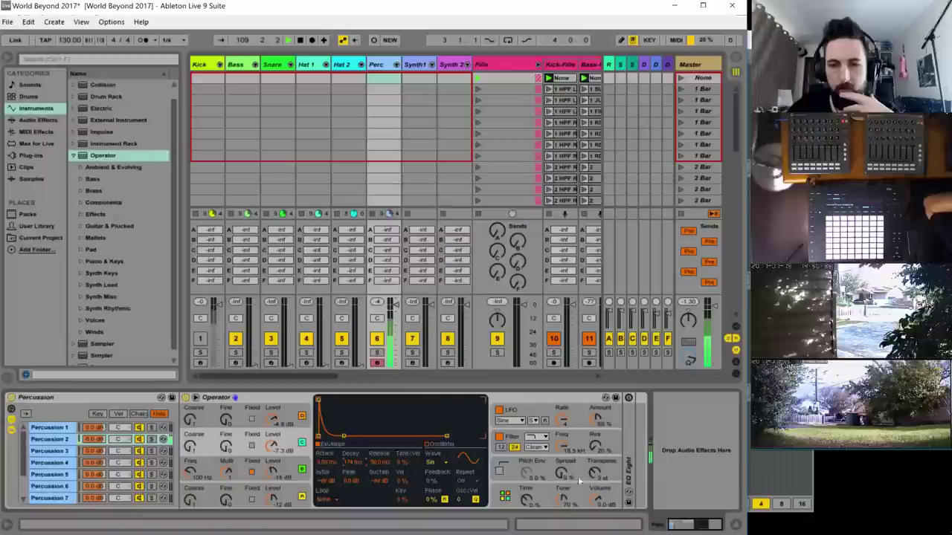
pyautogui.click(526, 499)
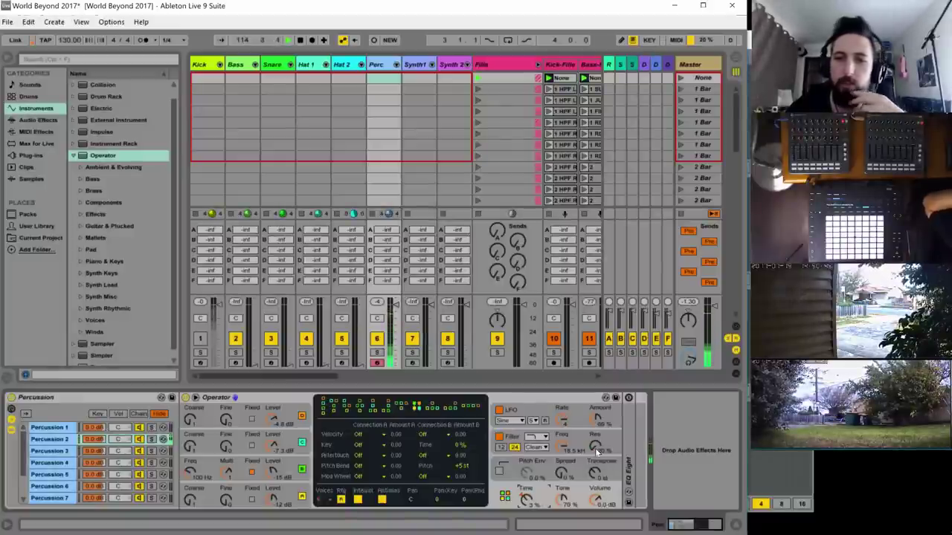
# - Switch Operator's filter circuit to SMP, with the frequency at about 2.29 kHz and the resonance at about 18%
pyautogui.moveTo(595, 451); pyautogui.dragTo(563, 473)
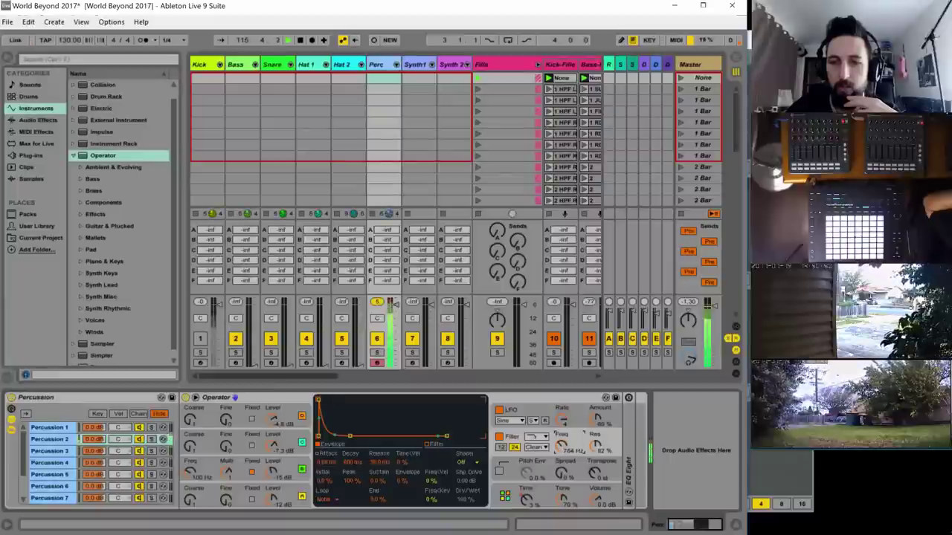
pyautogui.click(536, 446)
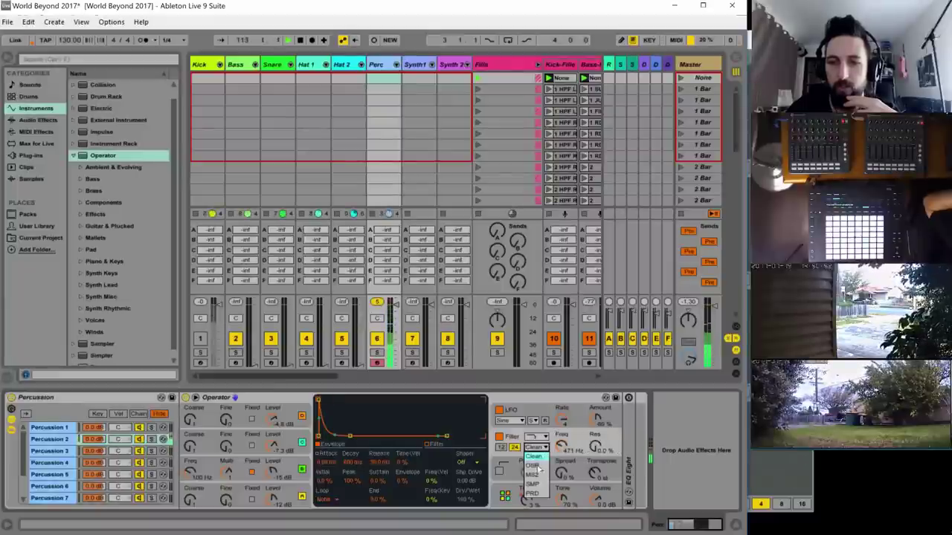
pyautogui.click(540, 485)
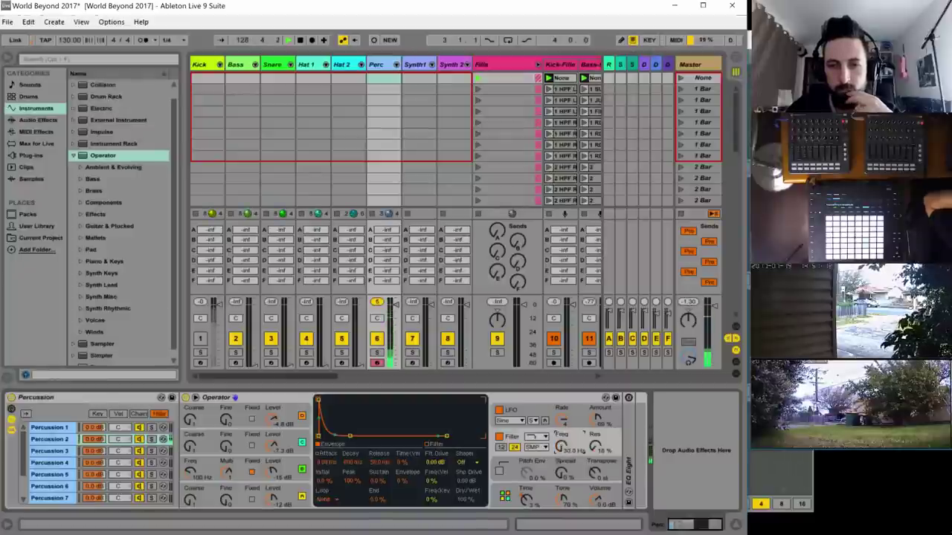
pyautogui.click(554, 421)
pyautogui.click(562, 449)
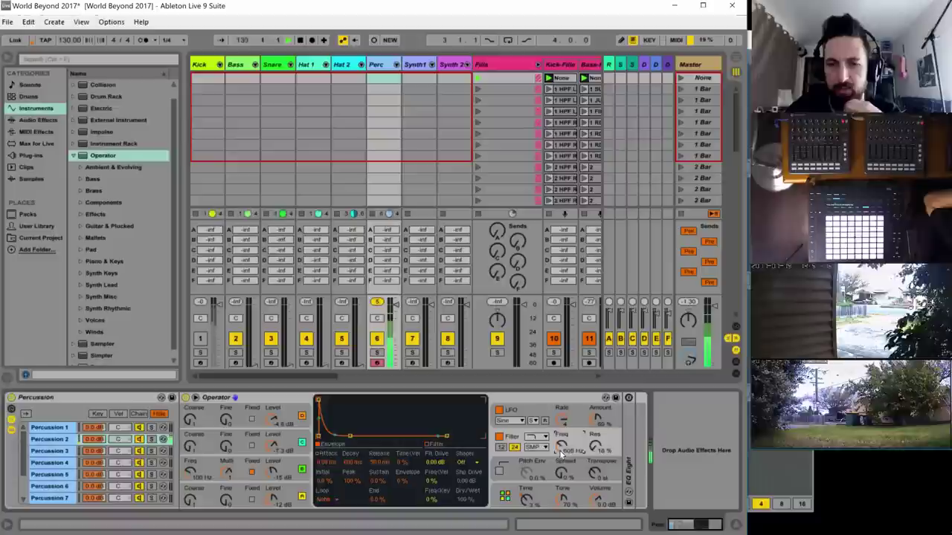
pyautogui.moveTo(562, 444); pyautogui.dragTo(562, 430)
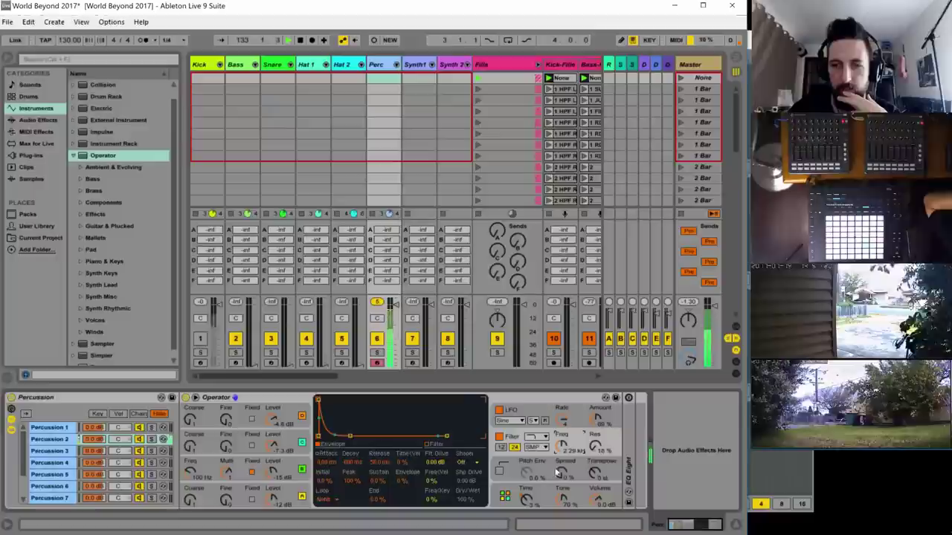
# - Raise the filter drive to about 17.6 dB and lower Operator's volume to about -11 dB
pyautogui.click(439, 462)
pyautogui.moveTo(437, 463); pyautogui.dragTo(437, 438)
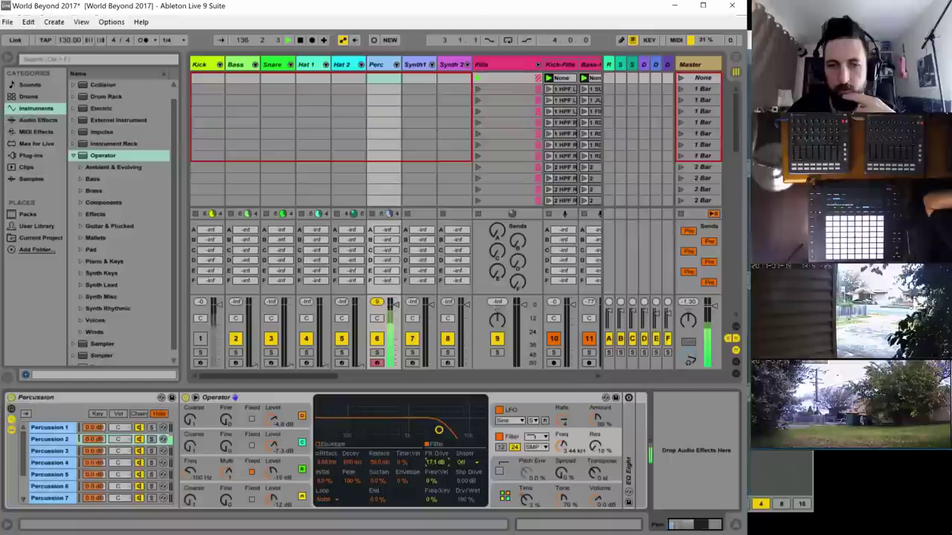
pyautogui.moveTo(590, 494); pyautogui.dragTo(590, 521)
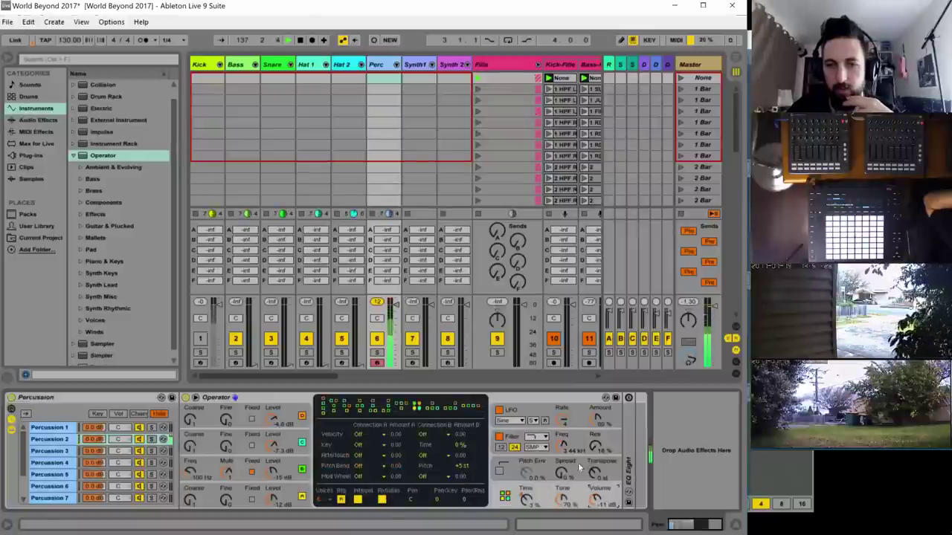
# - Sweep the filter cutoff, and settle on a frequency of about 18.5 kHz with resonance at about 35%
pyautogui.click(559, 448)
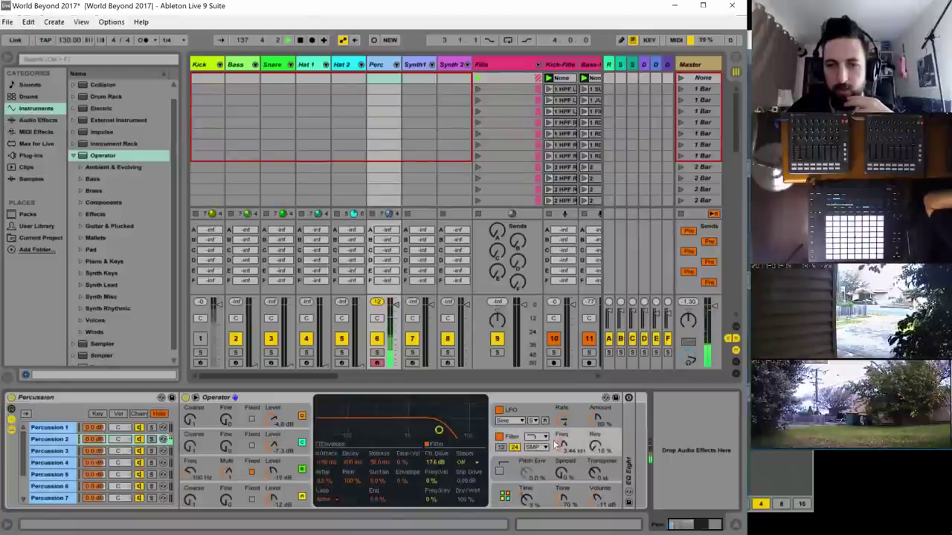
pyautogui.click(465, 462)
pyautogui.click(465, 468)
pyautogui.moveTo(439, 429); pyautogui.dragTo(403, 430)
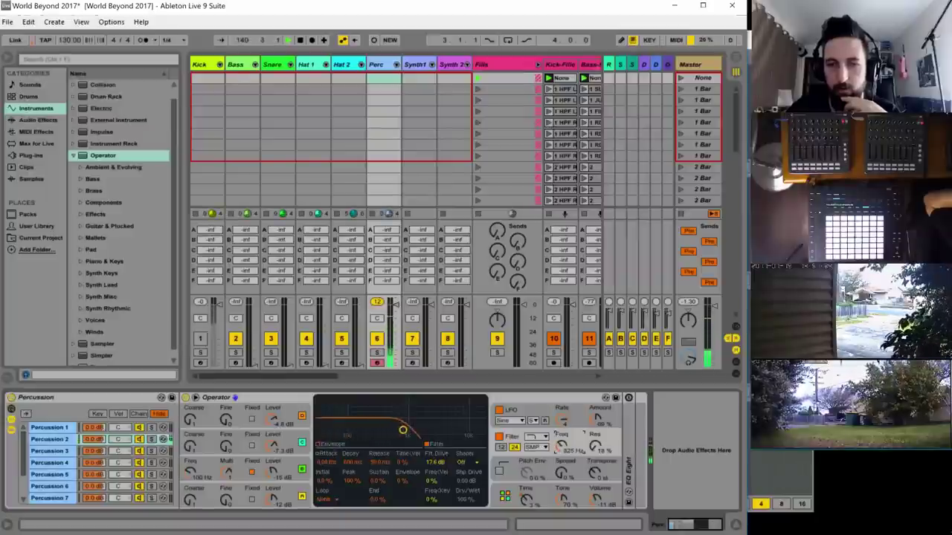
pyautogui.moveTo(596, 447); pyautogui.dragTo(561, 386)
# - Route velocity to Filter Freq in Operator's modulation settings with an amount of 100
pyautogui.click(525, 496)
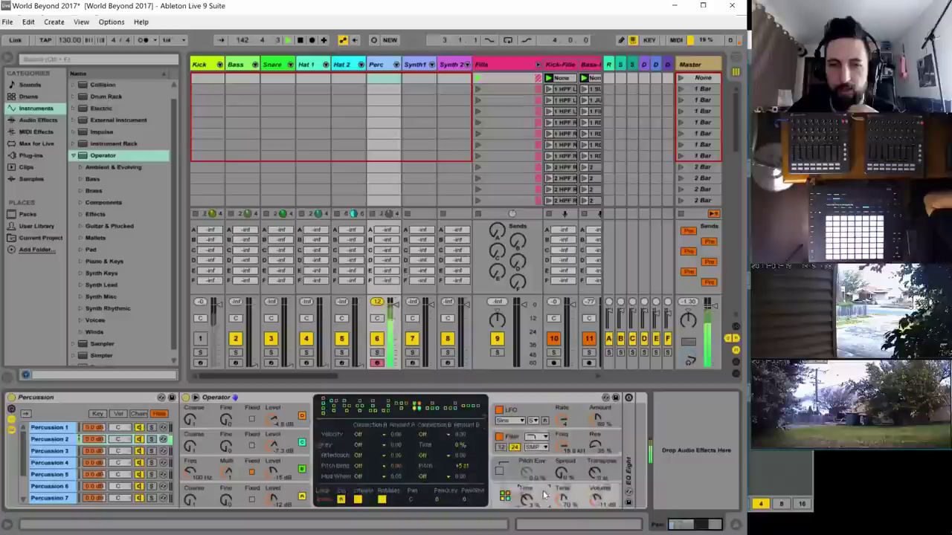
pyautogui.click(357, 434)
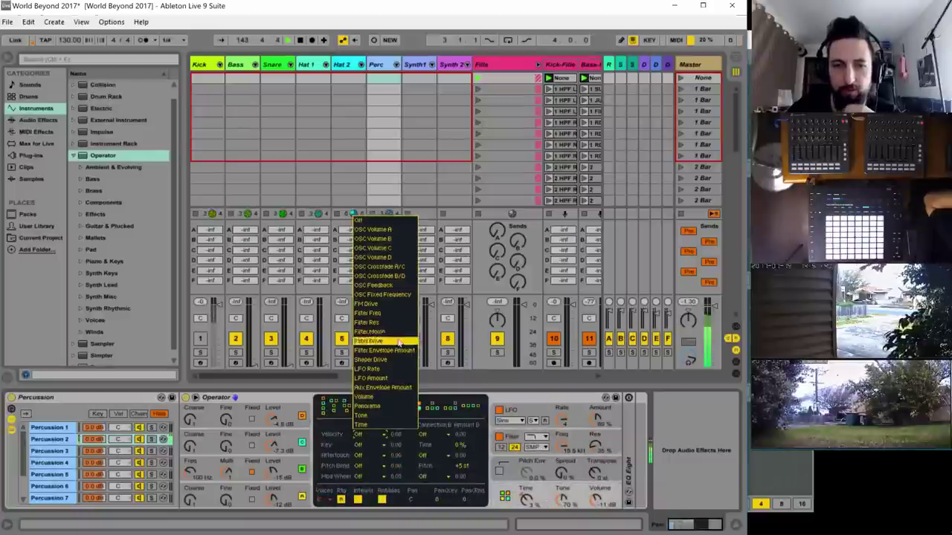
pyautogui.click(383, 316)
pyautogui.moveTo(395, 435); pyautogui.dragTo(396, 409)
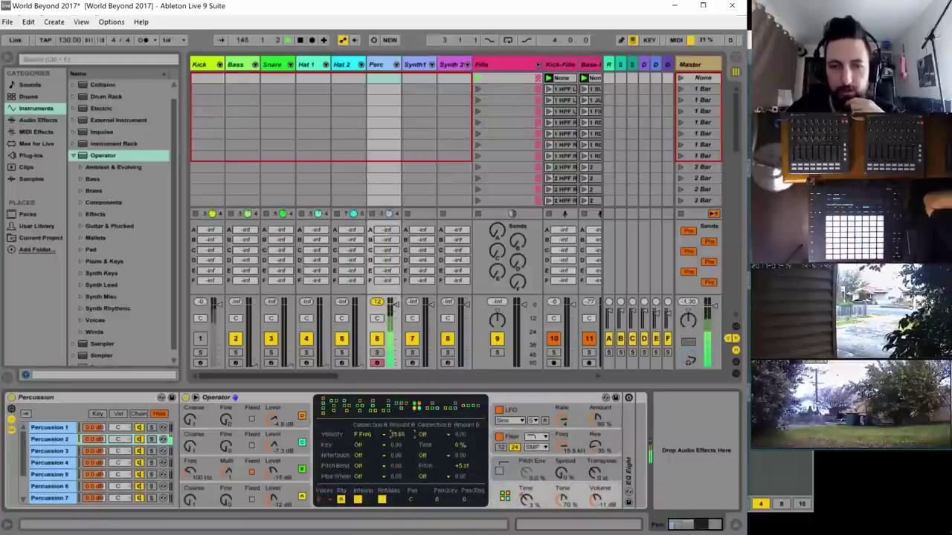
# - Open the Perc clip in the Track 2 scene and repeat its two-note pattern across all four bars
pyautogui.scroll(-5, 372, 122)
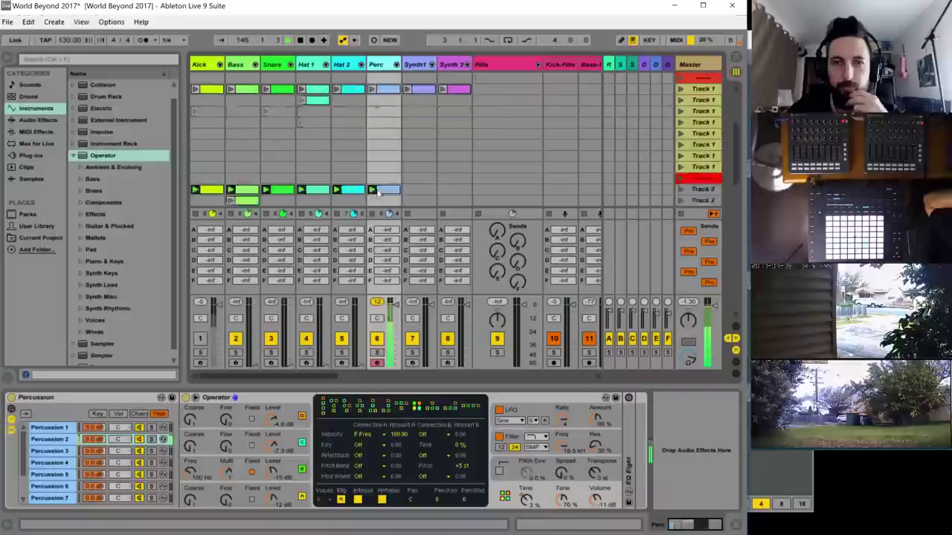
pyautogui.doubleClick(379, 134)
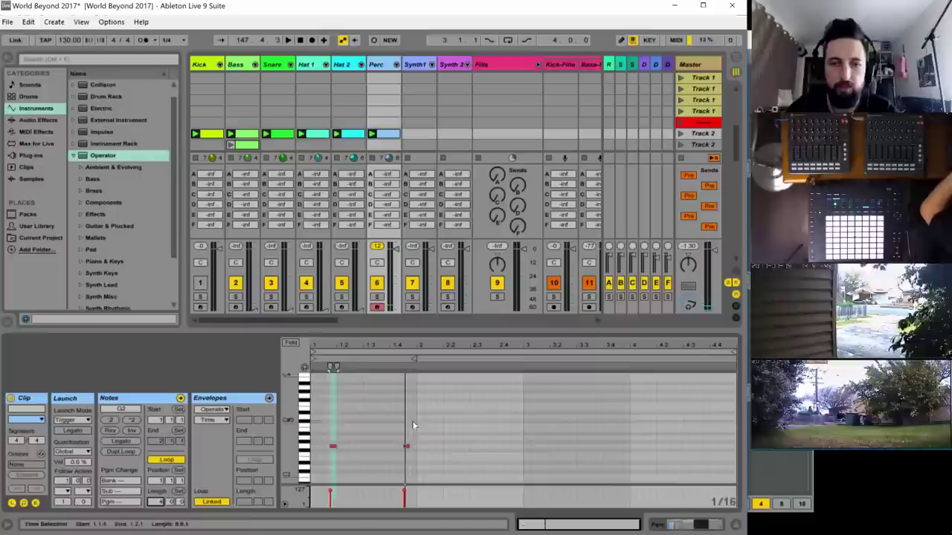
pyautogui.moveTo(414, 421); pyautogui.dragTo(270, 472)
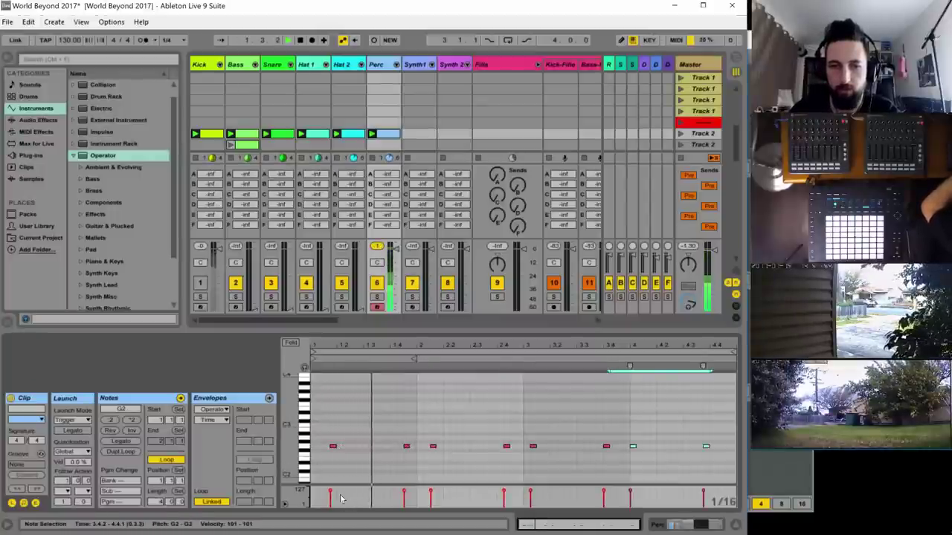
# - Vary the Perc notes' velocities, raising bar 2's first note to 127 and lowering both bar 3 notes and the last note of bars 1, 2 and 4
pyautogui.click(397, 479)
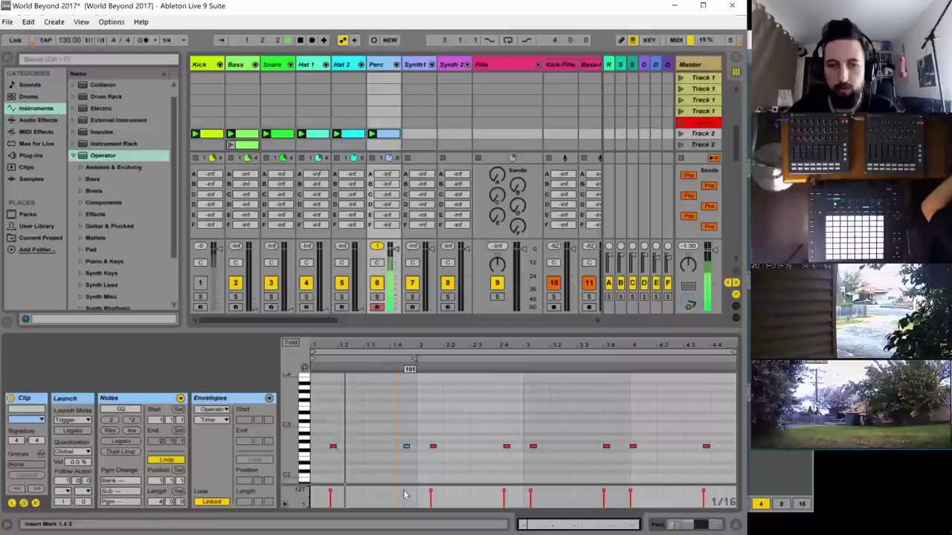
pyautogui.press('space')
pyautogui.moveTo(404, 491); pyautogui.dragTo(404, 499)
pyautogui.click(429, 493)
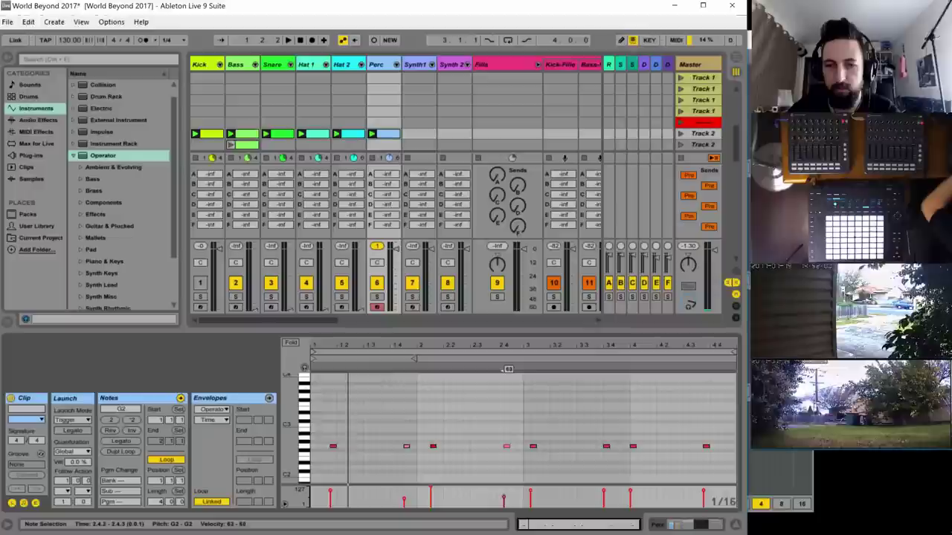
pyautogui.click(504, 495)
pyautogui.moveTo(530, 491); pyautogui.dragTo(531, 504)
pyautogui.click(531, 505)
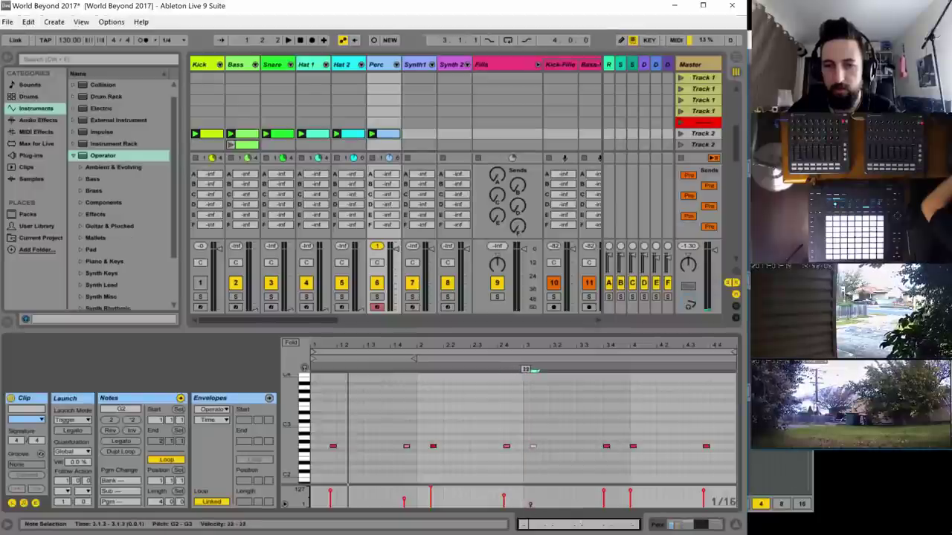
pyautogui.click(602, 500)
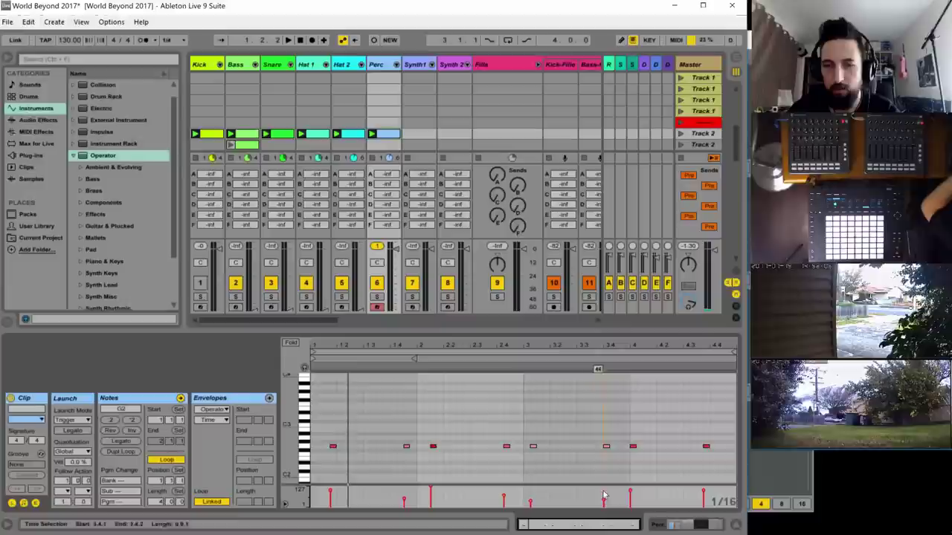
pyautogui.click(694, 495)
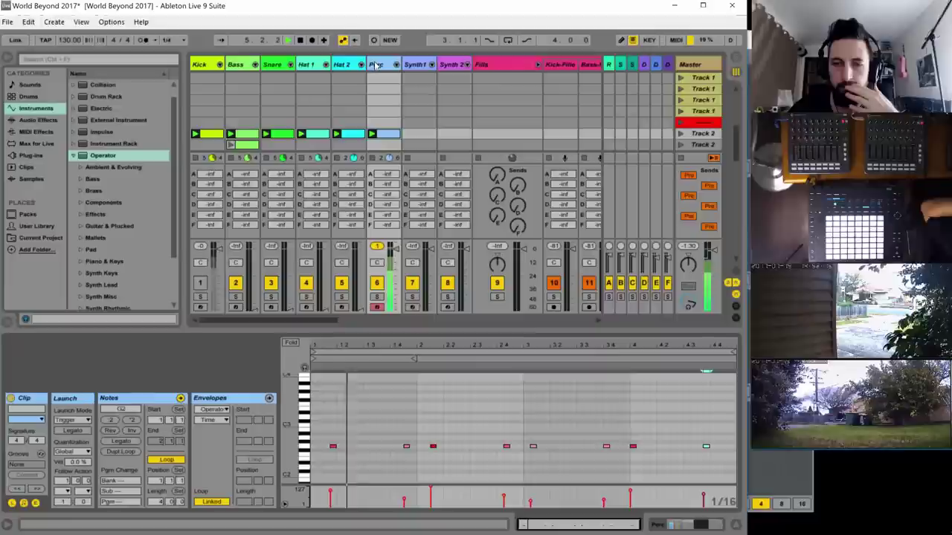
# - Activate the Kick track and shift all Perc notes in bars 2 to 4 one sixteenth later
pyautogui.click(199, 284)
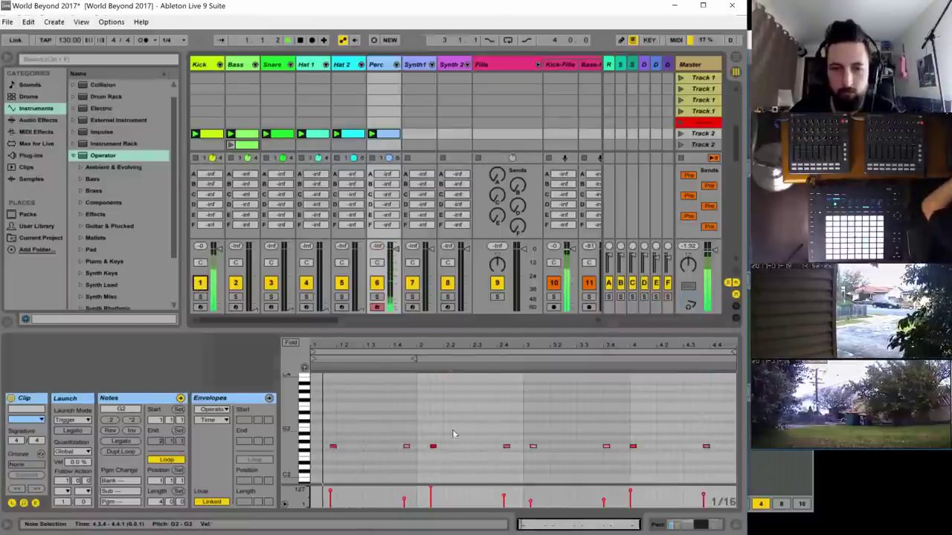
pyautogui.click(431, 447)
pyautogui.press('space')
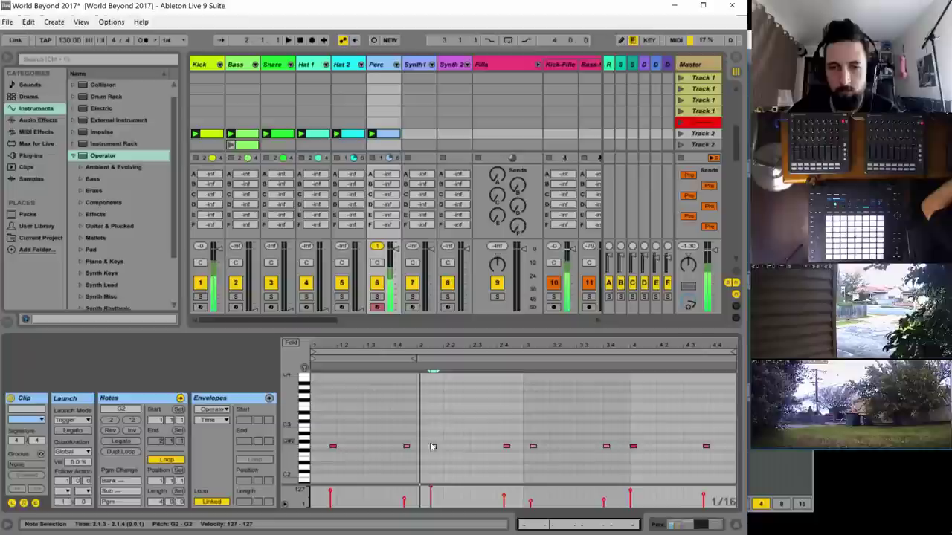
pyautogui.moveTo(427, 426); pyautogui.dragTo(728, 454)
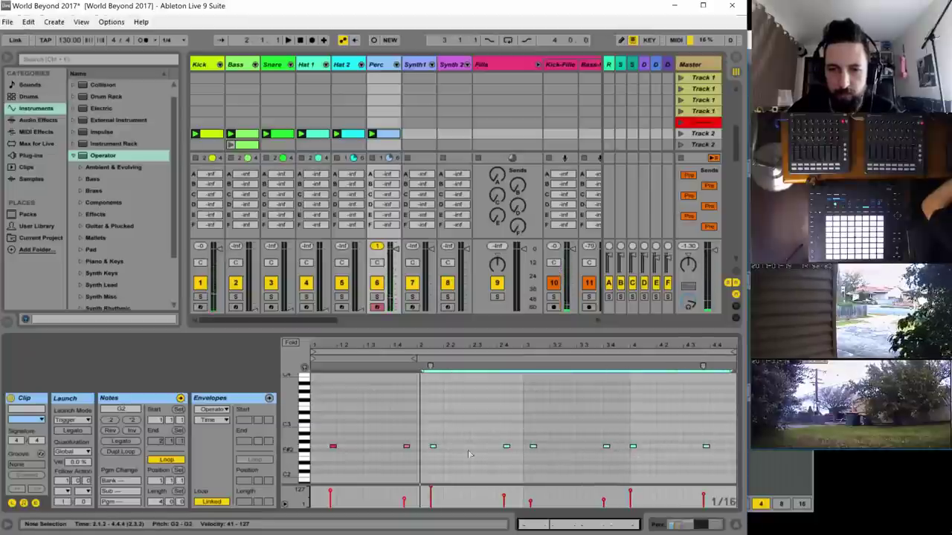
pyautogui.moveTo(427, 448); pyautogui.dragTo(433, 448)
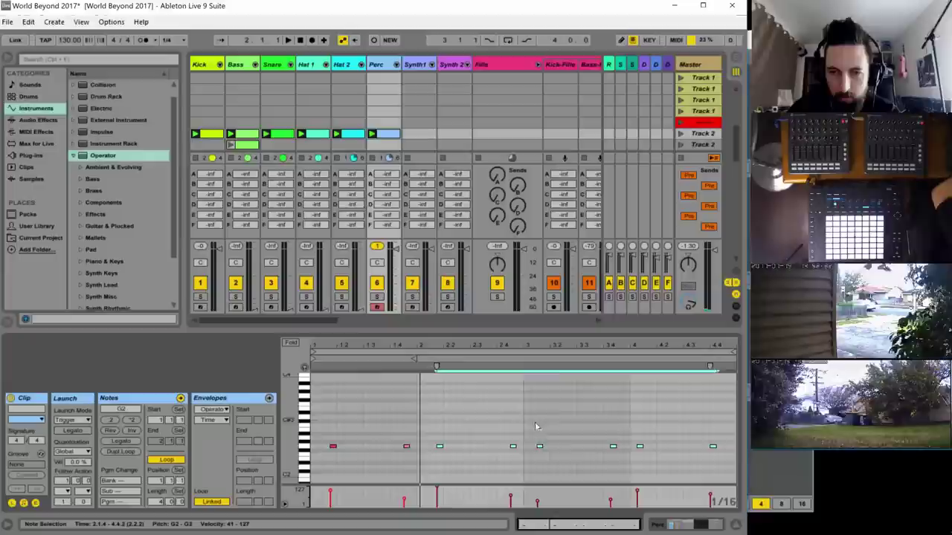
# - Shift the notes in bars 3 and 4 another sixteenth later, move bar 4's notes one more sixteenth, and play the result
pyautogui.moveTo(533, 439); pyautogui.dragTo(718, 455)
pyautogui.press('Right')
pyautogui.moveTo(637, 430); pyautogui.dragTo(731, 456)
pyautogui.press('Right')
pyautogui.press('space')
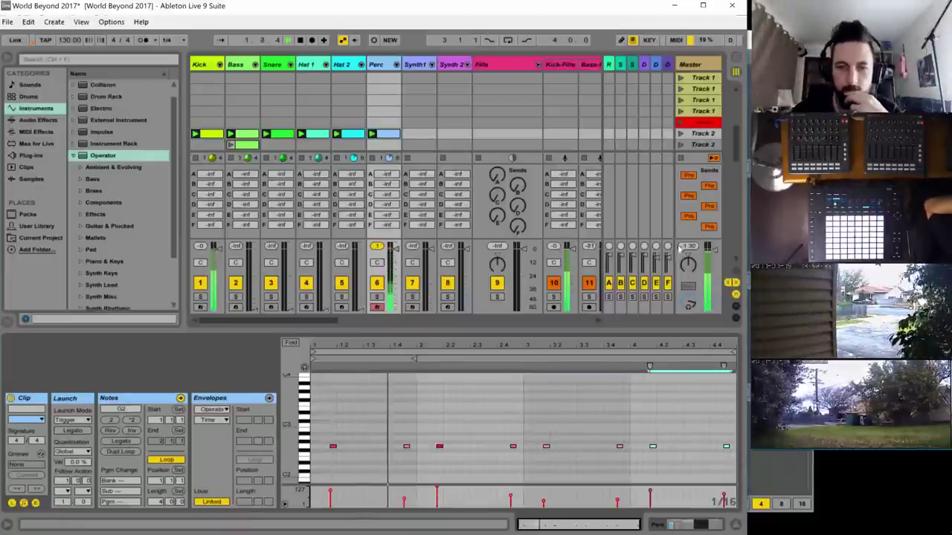
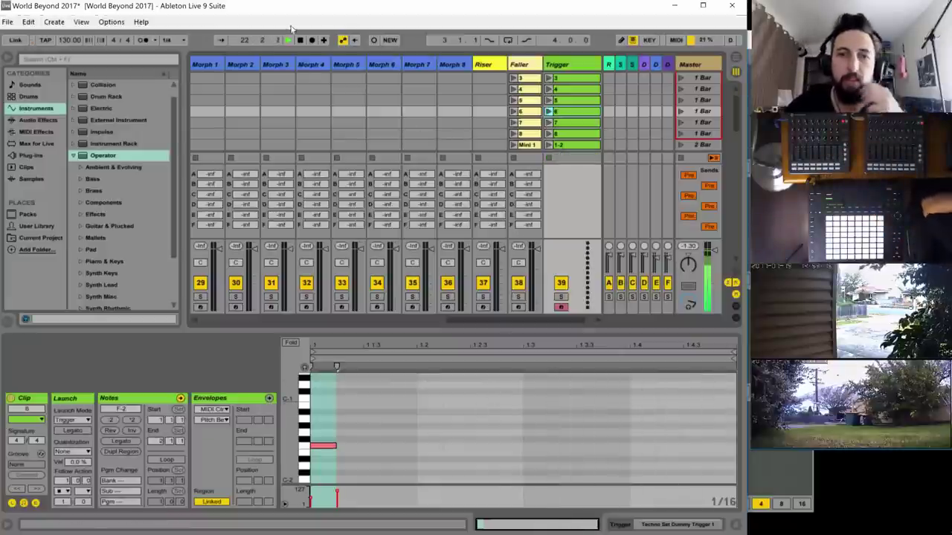
# - Return to the first tracks and show the device chains of the Synced Delay and Short Delay return tracks
pyautogui.moveTo(467, 322); pyautogui.dragTo(219, 321)
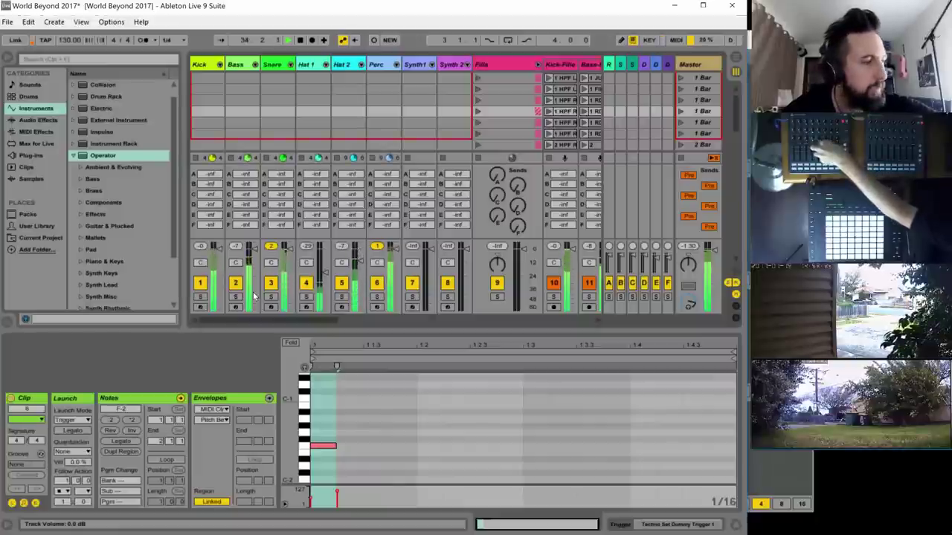
pyautogui.click(622, 65)
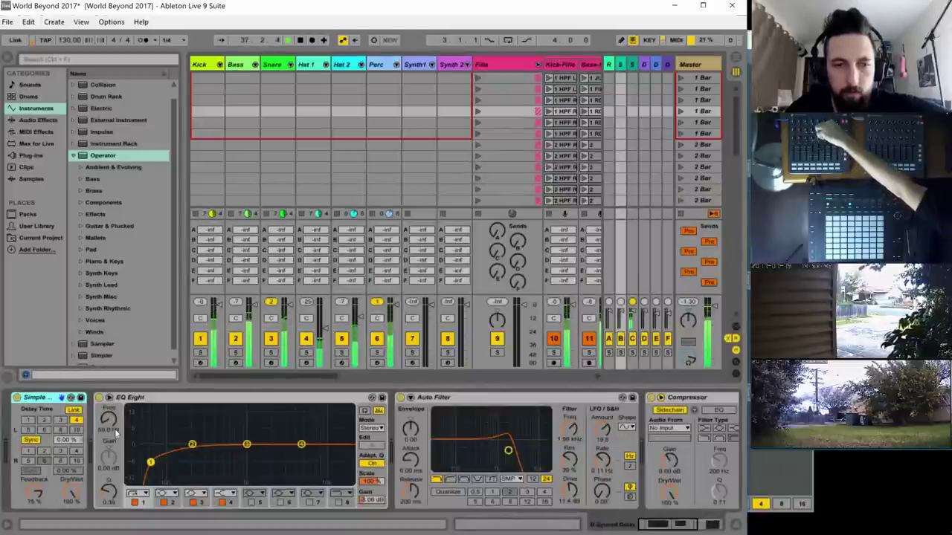
pyautogui.click(631, 64)
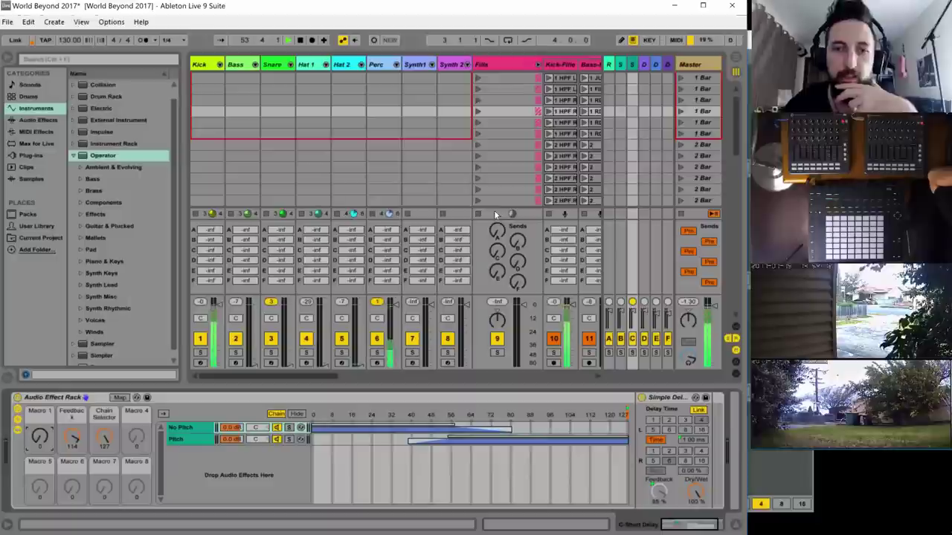
# - Open the Perc track's clip in the Track 2 scene and set its loop length to 16 bars
pyautogui.click(382, 65)
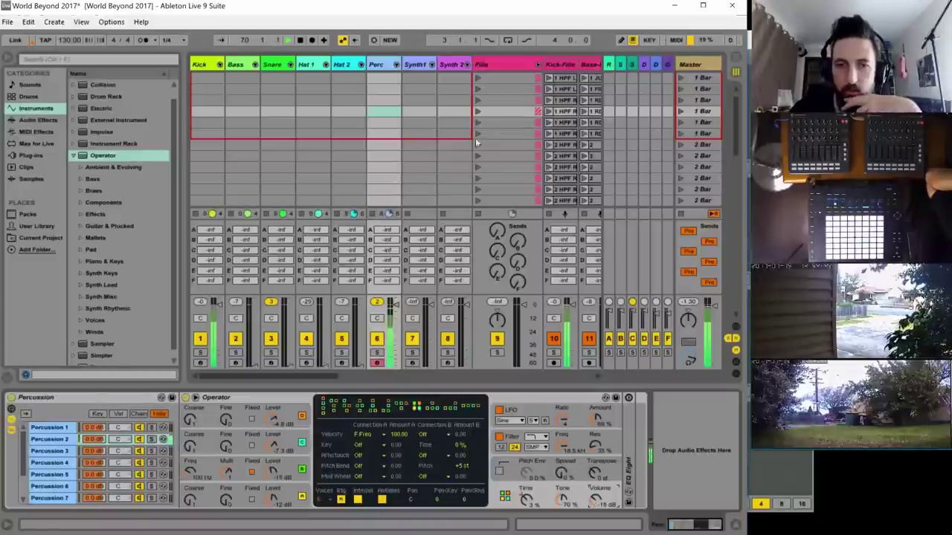
pyautogui.press('Delete')
pyautogui.scroll(-5, 387, 144)
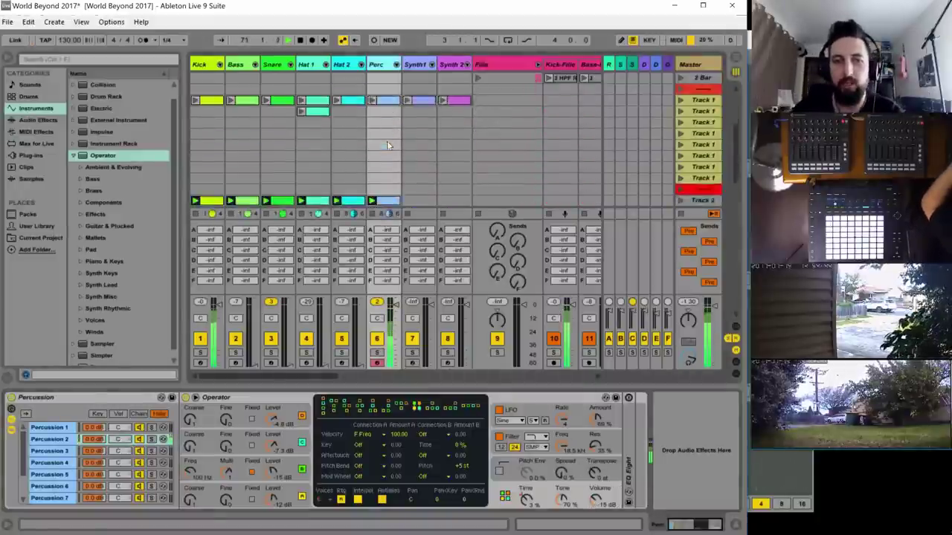
pyautogui.doubleClick(386, 144)
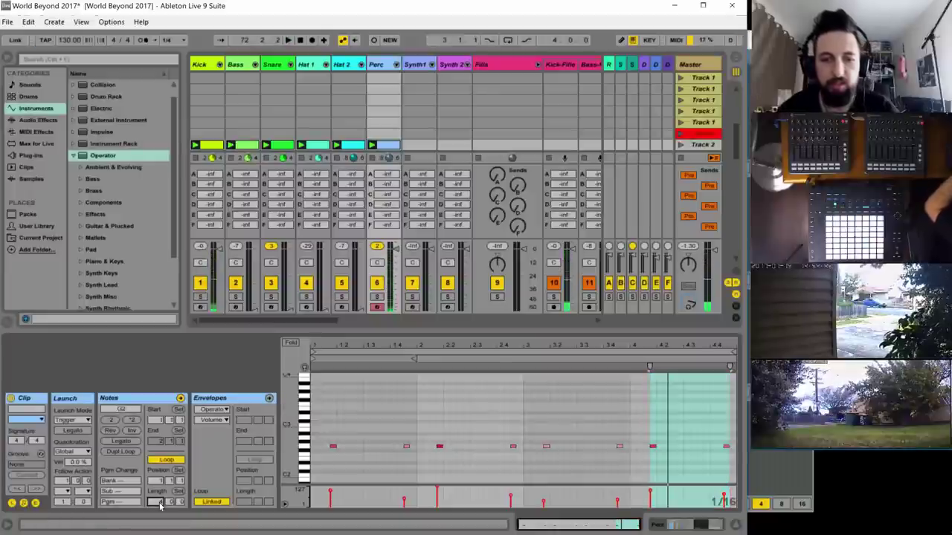
pyautogui.press('Return')
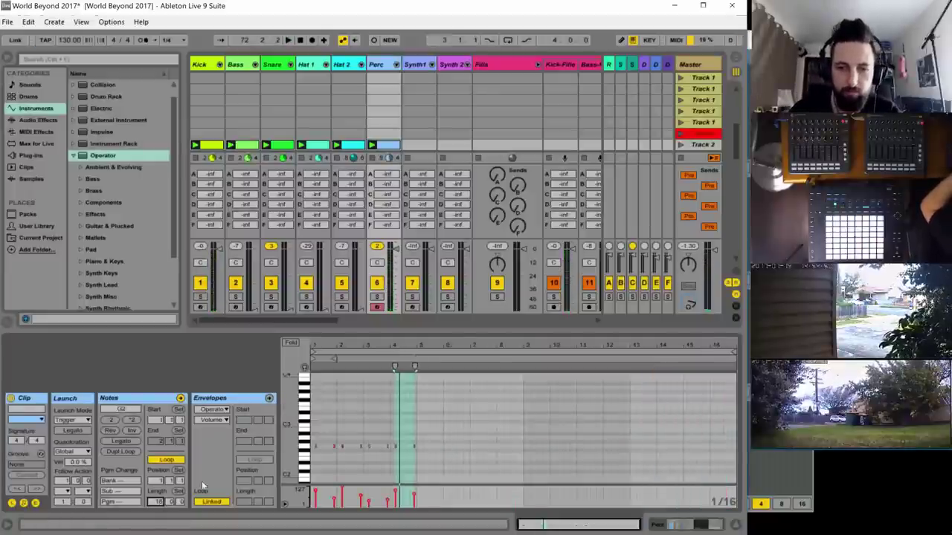
# - Duplicate the four-bar Perc note pattern three times to fill all 16 bars and play it
pyautogui.click(391, 407)
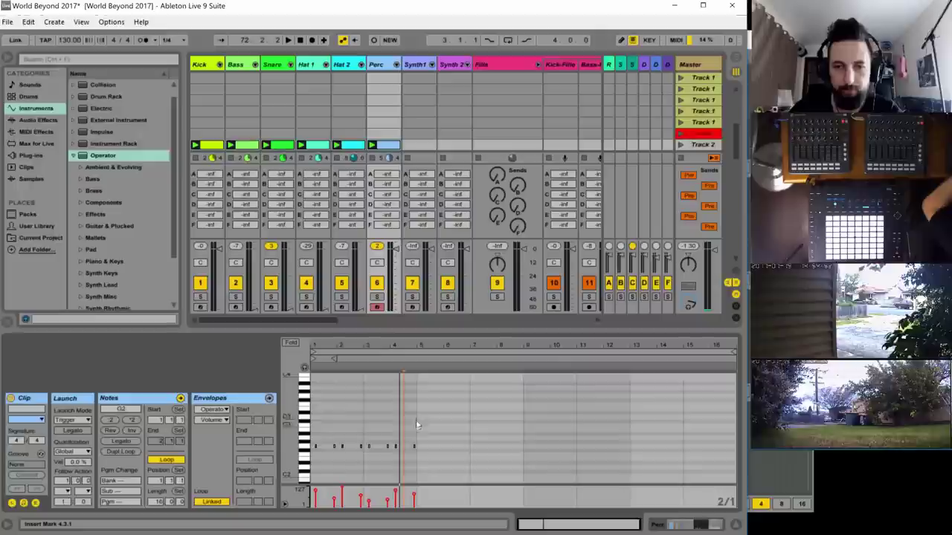
pyautogui.moveTo(416, 428); pyautogui.dragTo(311, 468)
pyautogui.hotkey('ctrl', 'd')
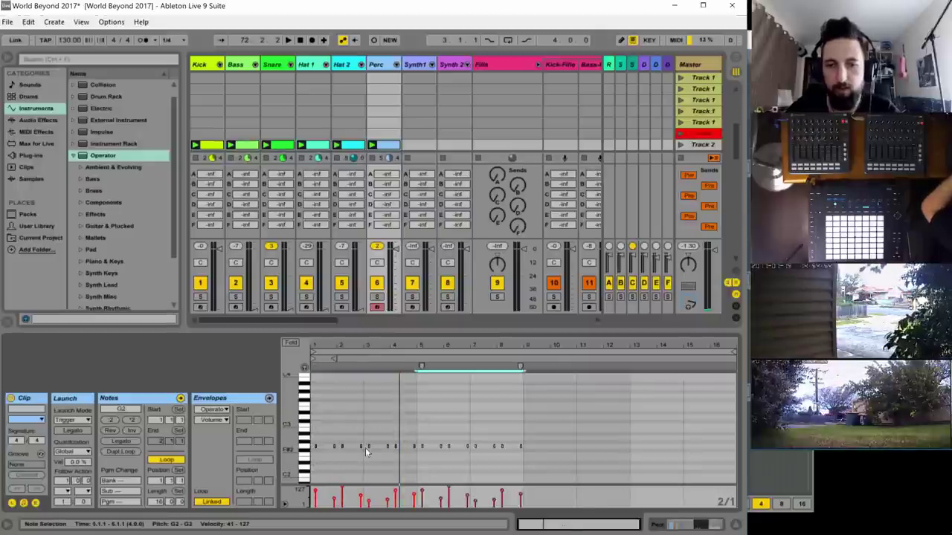
pyautogui.hotkey('ctrl', 'd')
pyautogui.hotkey('ctrl', 'd')
pyautogui.press('space')
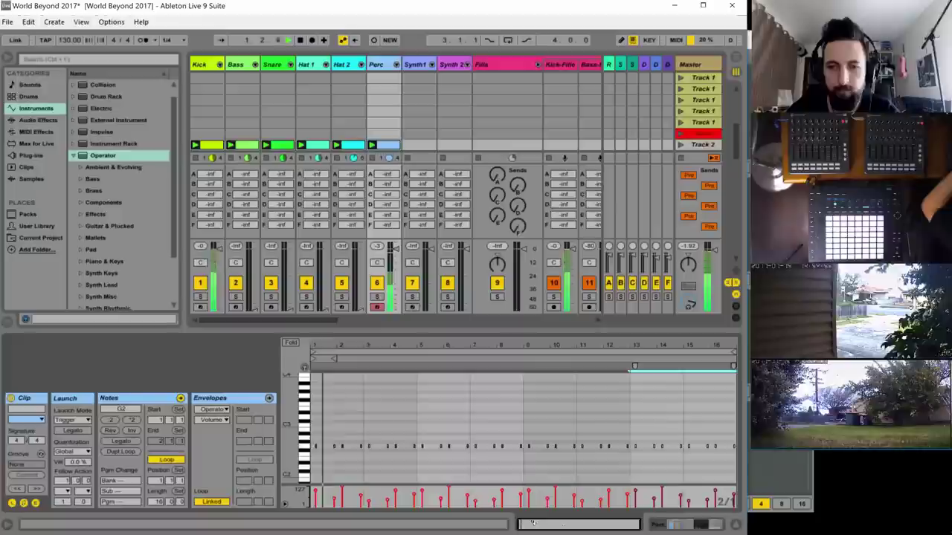
# - Add an eighth-long G2 note at 4.3.3 and a sixteenth at 4.4.4, setting the 4.4.3 and 4.4.4 velocities to 27 and 68
pyautogui.moveTo(555, 528); pyautogui.dragTo(537, 534)
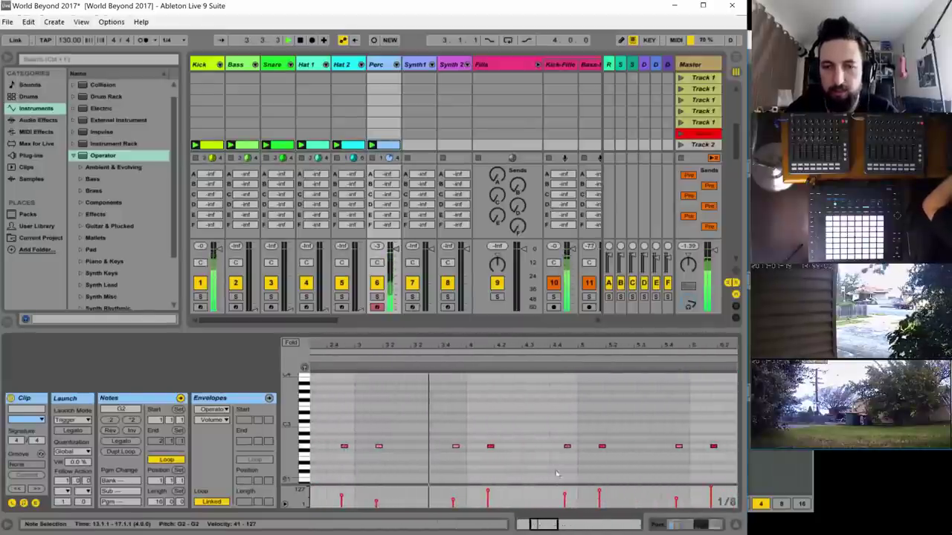
pyautogui.click(542, 447)
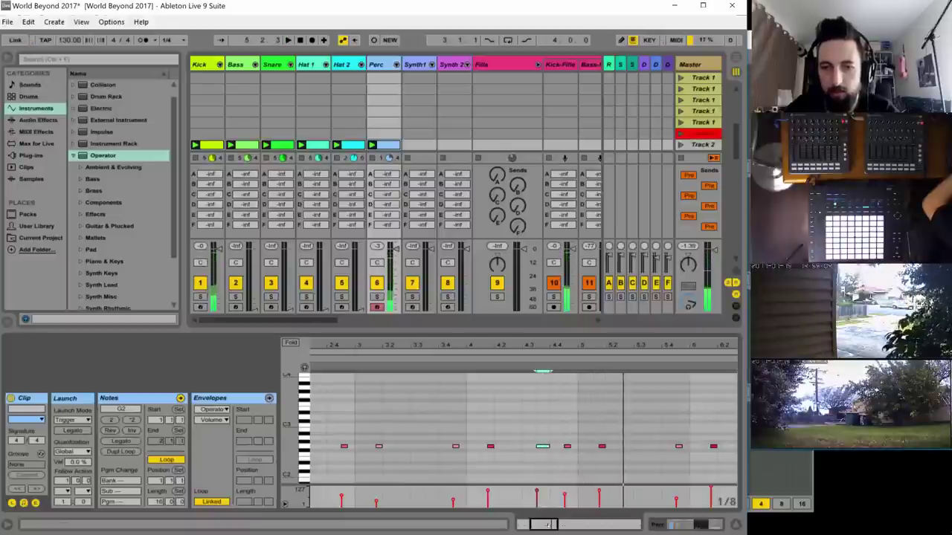
pyautogui.press('+')
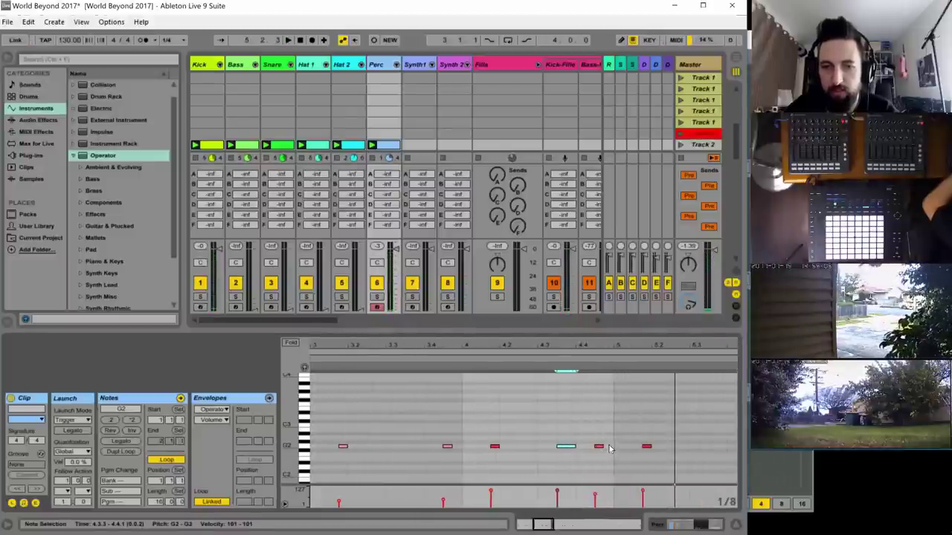
pyautogui.doubleClick(607, 447)
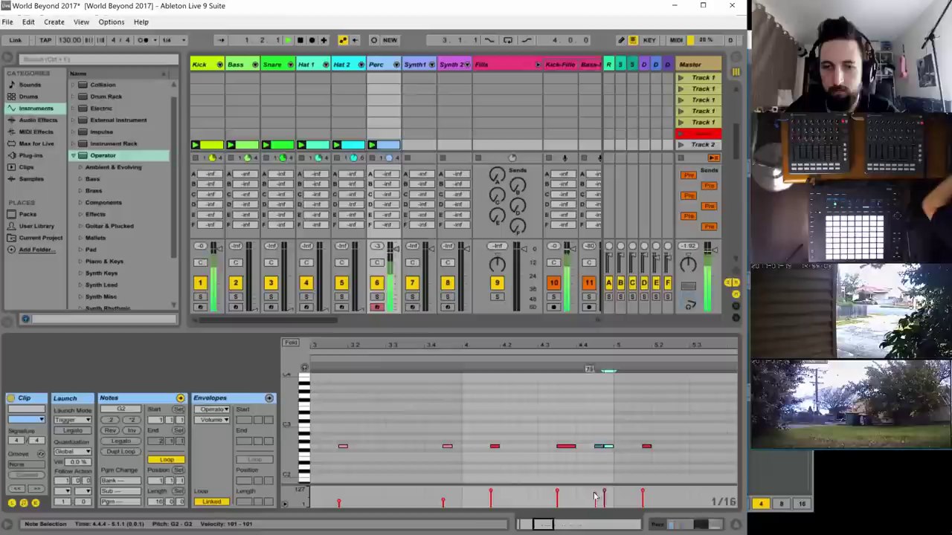
pyautogui.moveTo(597, 496); pyautogui.dragTo(603, 497)
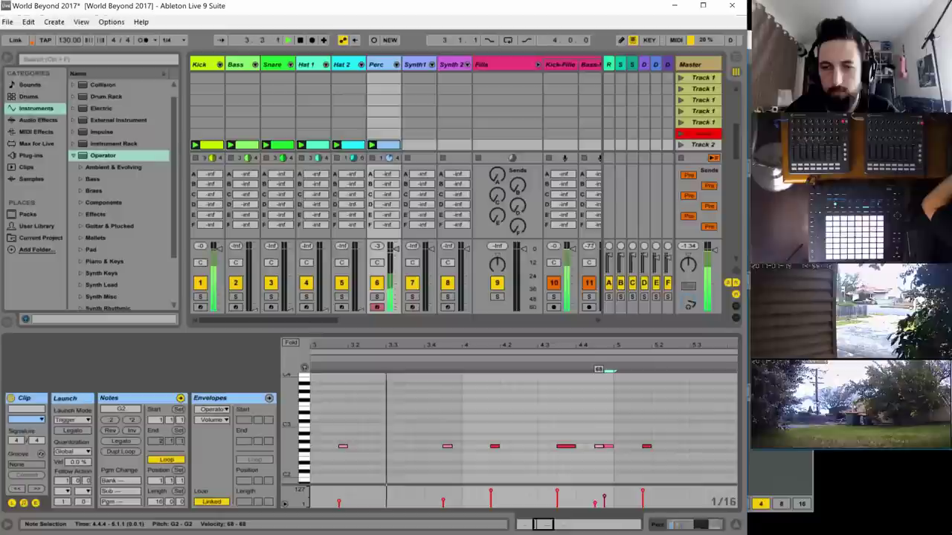
# - Add sixteenth notes in bar 7 at 7.2.3 on G2 and 7.3.2 on G#2, lowering the G#2 note's velocity to 27
pyautogui.hscroll(2, 604, 469)
pyautogui.hscroll(1, 602, 470)
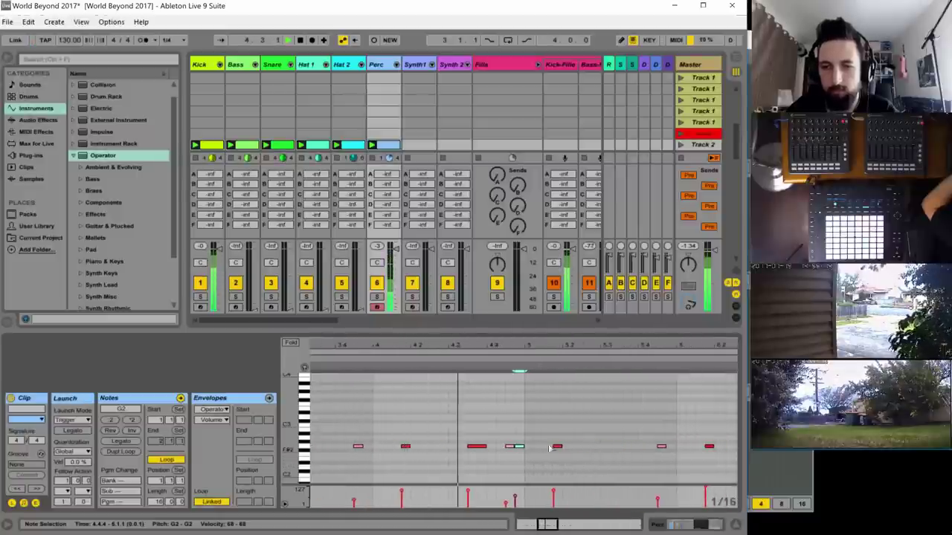
pyautogui.hscroll(1, 529, 410)
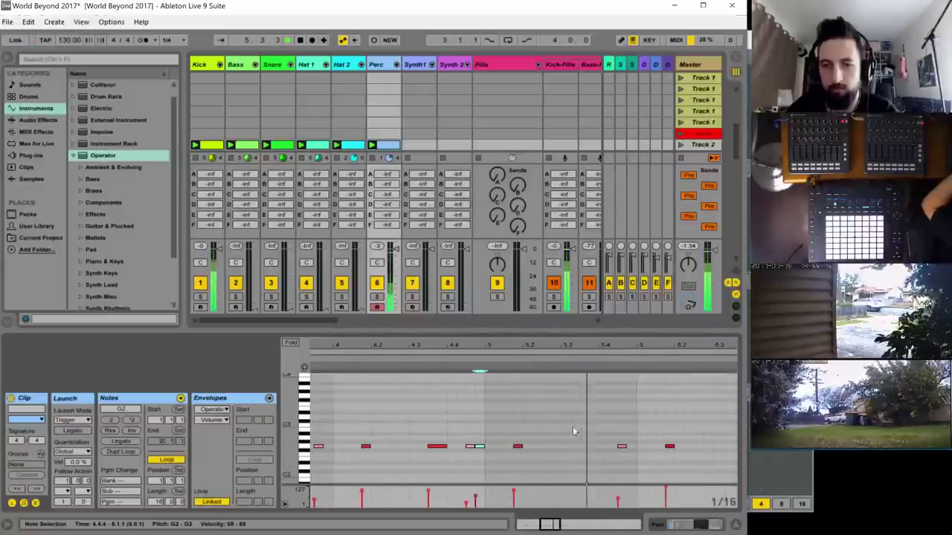
pyautogui.hscroll(6, 567, 441)
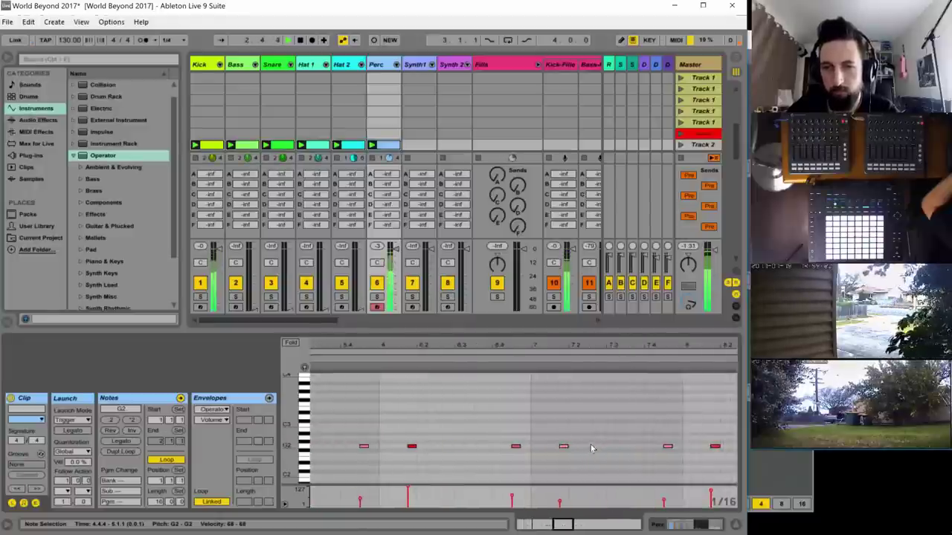
pyautogui.doubleClick(620, 444)
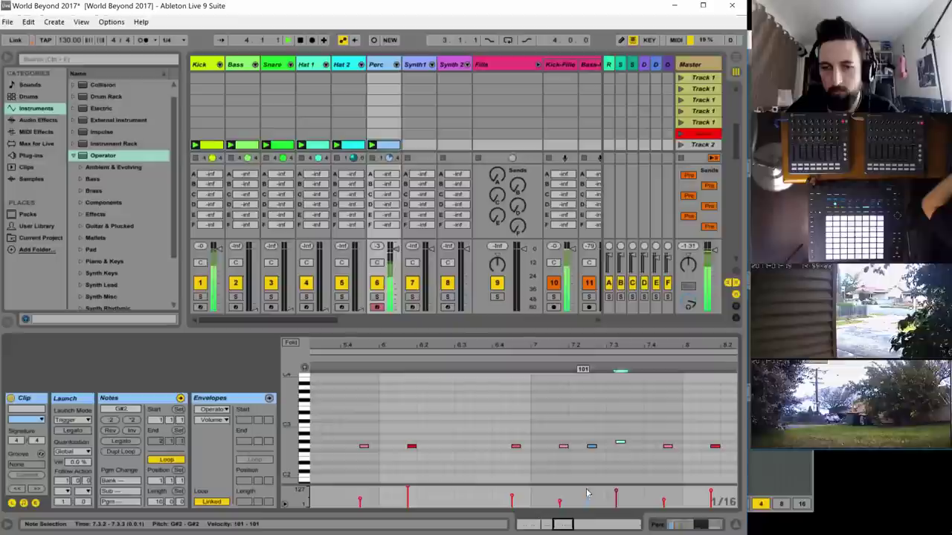
pyautogui.moveTo(616, 490); pyautogui.dragTo(616, 504)
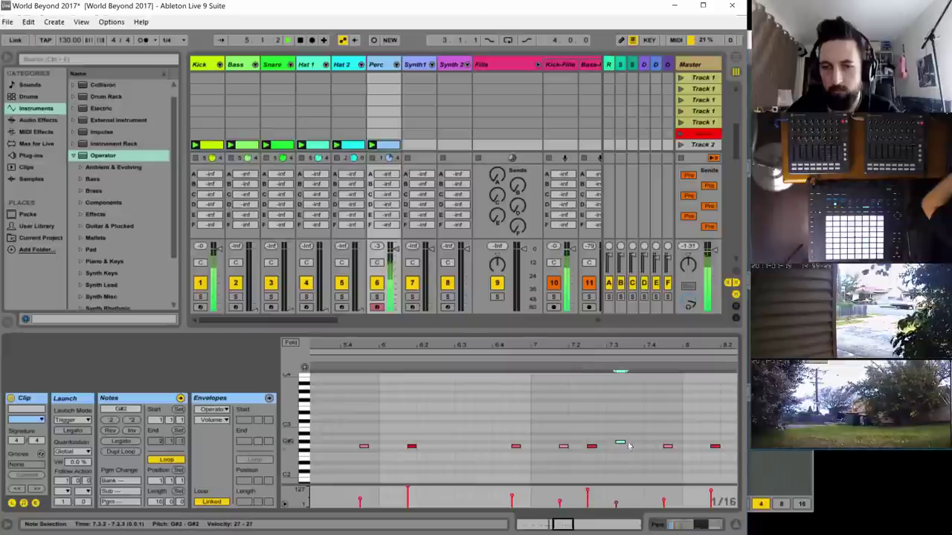
# - Transpose bar 1's last note and the 4.4.3 note down an octave to G1, and bar 2's last note up to G3
pyautogui.hscroll(1, 626, 445)
pyautogui.doubleClick(557, 523)
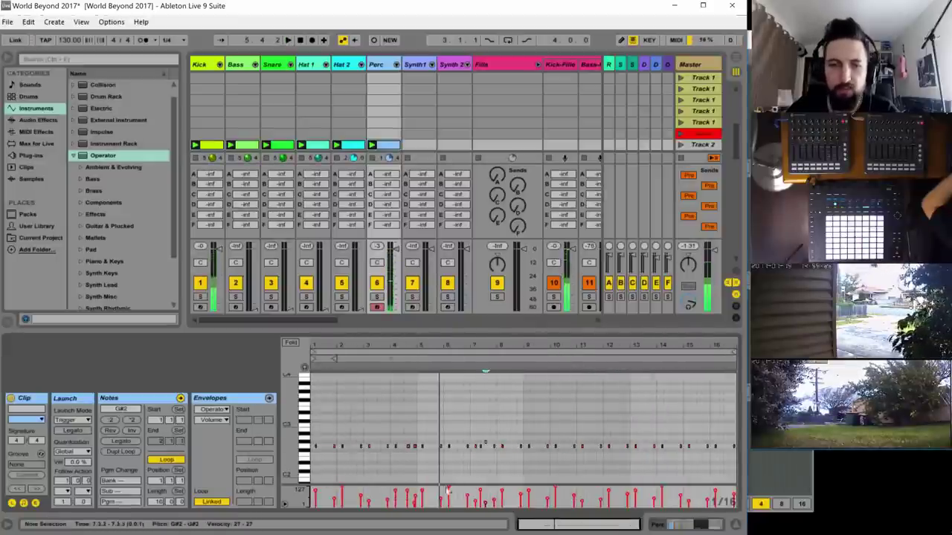
pyautogui.scroll(3, 446, 461)
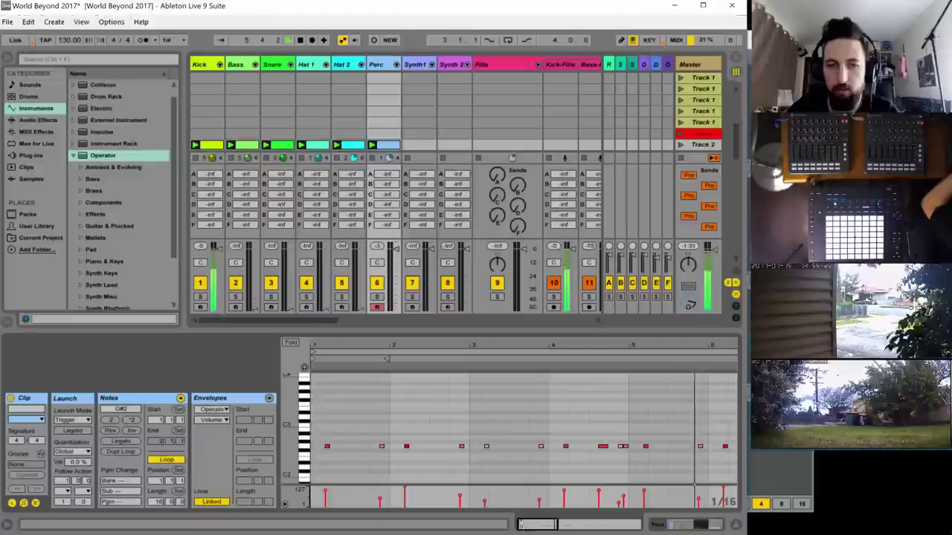
pyautogui.click(381, 446)
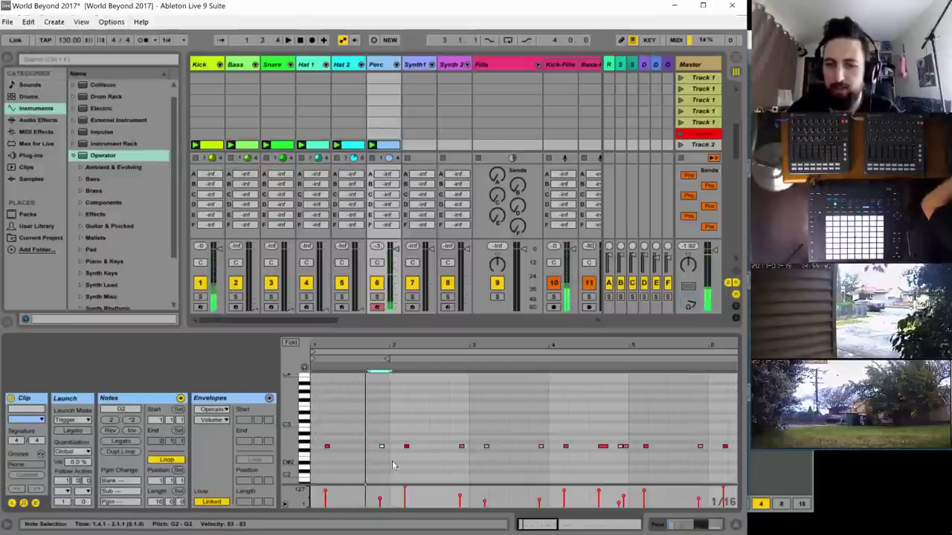
pyautogui.hotkey('shift', 'Down')
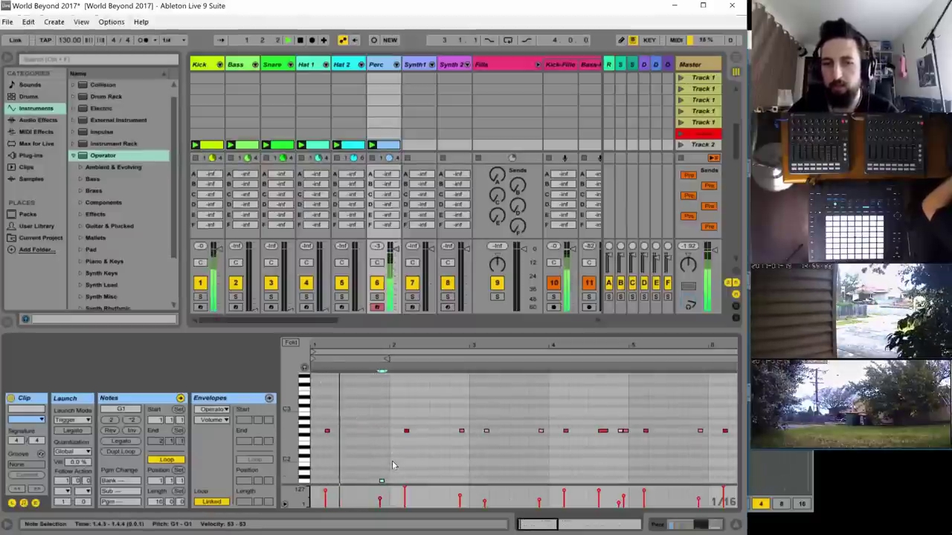
pyautogui.click(617, 429)
pyautogui.click(620, 434)
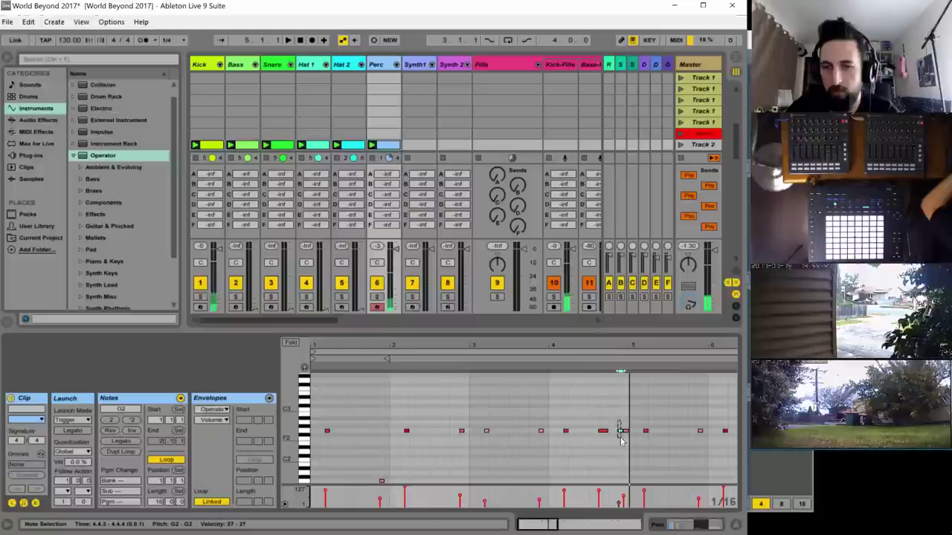
pyautogui.press('space')
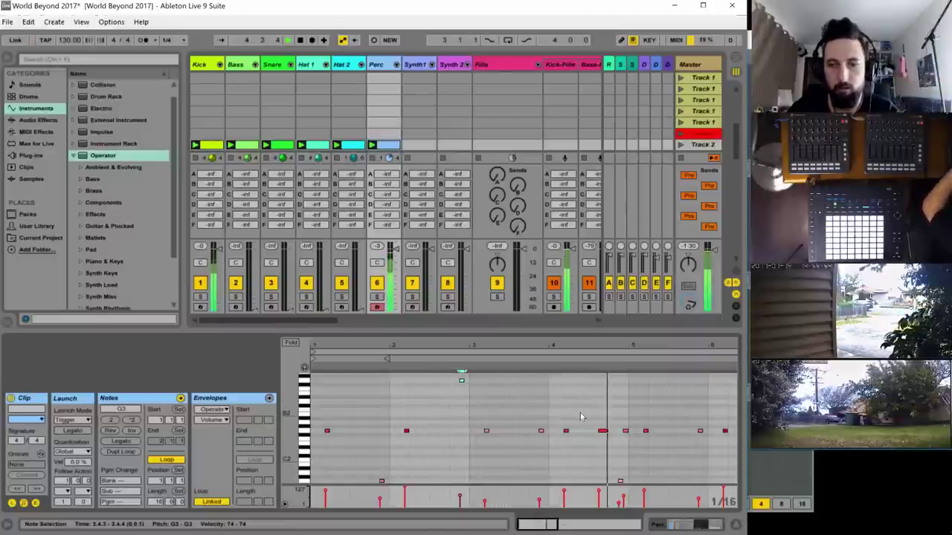
# - Transpose bar 3's last note down an octave to G1 and the long note at 4.3.3 up to G3
pyautogui.click(541, 431)
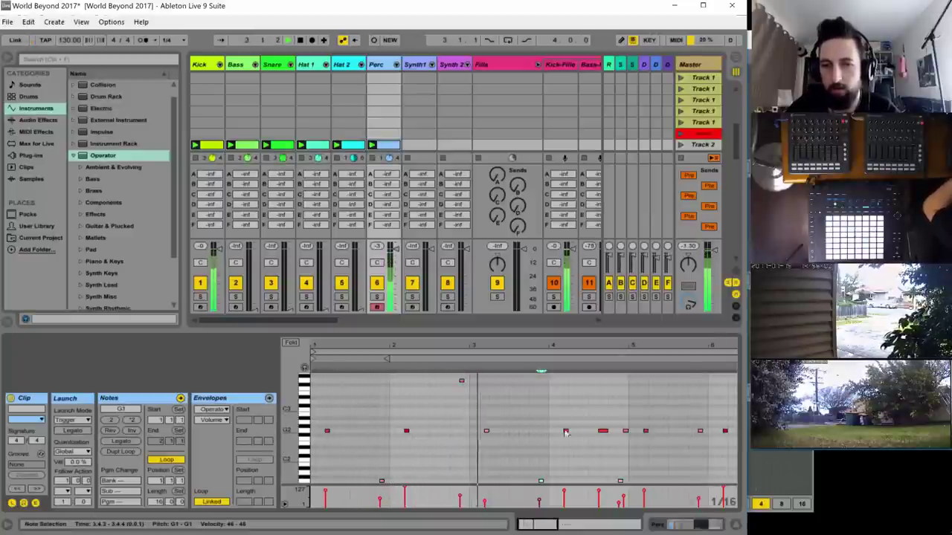
pyautogui.click(603, 431)
pyautogui.hotkey('shift', 'Up')
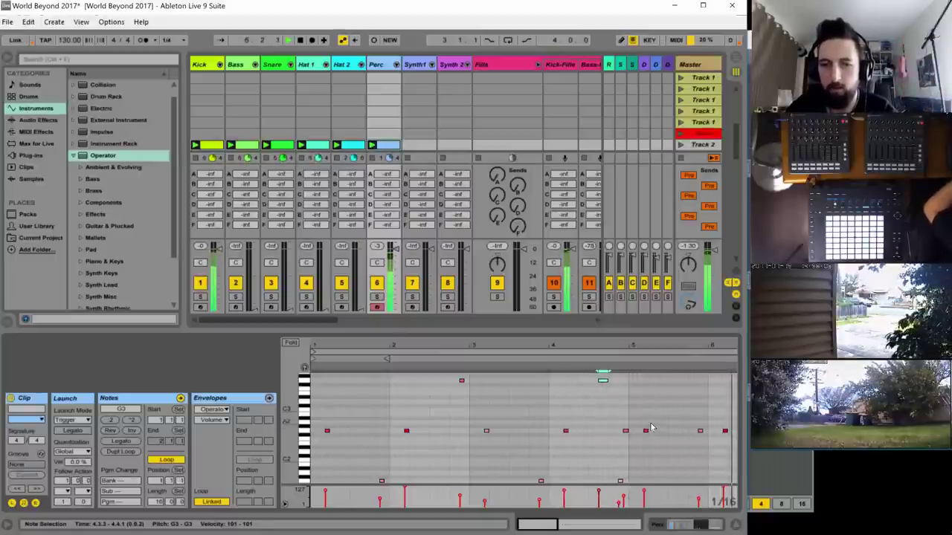
# - Delete the Perc notes after bar 4, refill the 16 bars with three duplicates of the first four bars' G1–G2 notes, and play the clip
pyautogui.press('space')
pyautogui.scroll(-1, 650, 427)
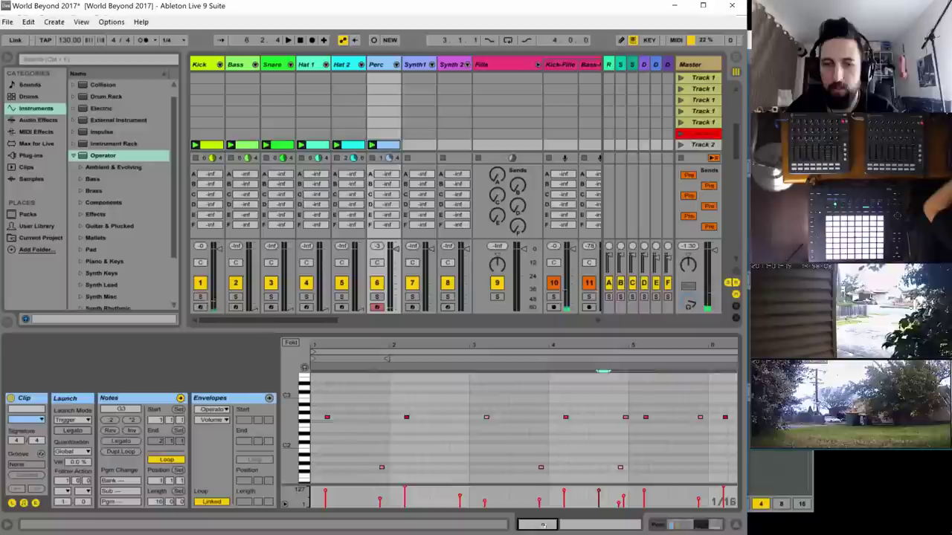
pyautogui.scroll(-5, 526, 450)
pyautogui.moveTo(417, 391); pyautogui.dragTo(790, 486)
pyautogui.press('Delete')
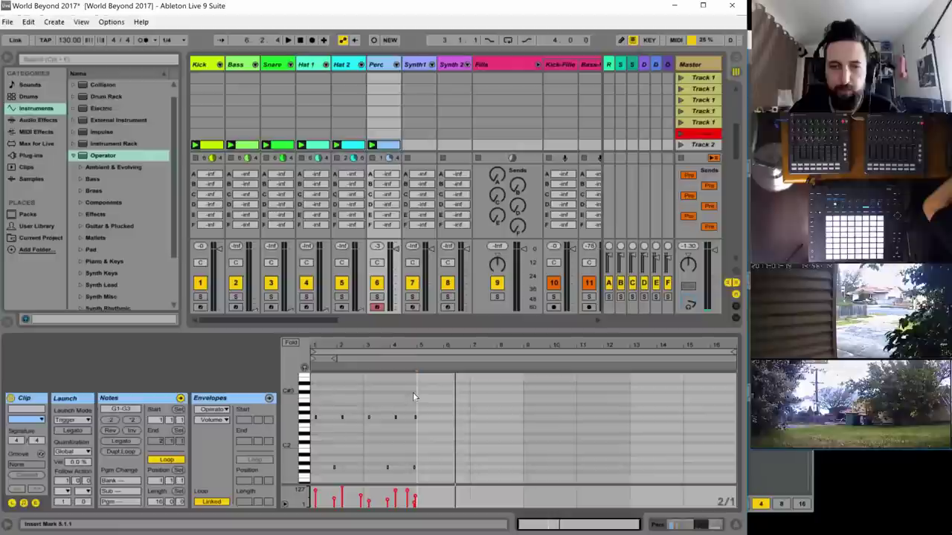
pyautogui.moveTo(413, 392); pyautogui.dragTo(312, 482)
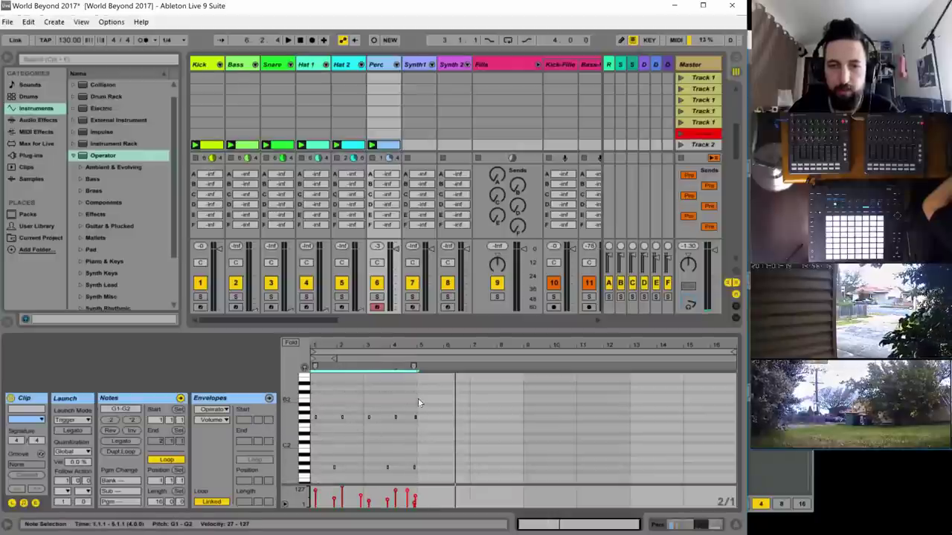
pyautogui.moveTo(418, 399)
pyautogui.mouseDown()
pyautogui.moveTo(318, 449)
pyautogui.moveTo(310, 480)
pyautogui.mouseUp()
pyautogui.hotkey('ctrl', 'd')
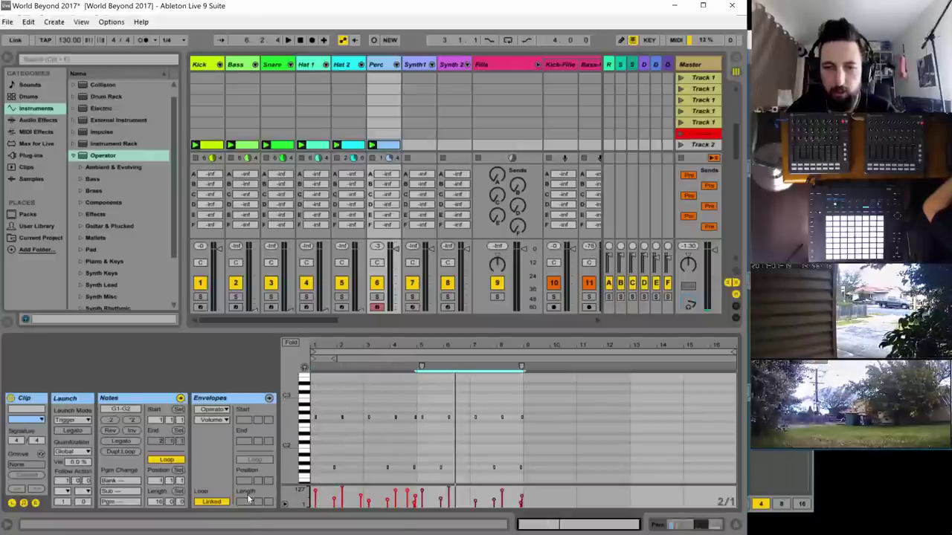
pyautogui.hotkey('ctrl', 'd')
pyautogui.hotkey('ctrl', 'd')
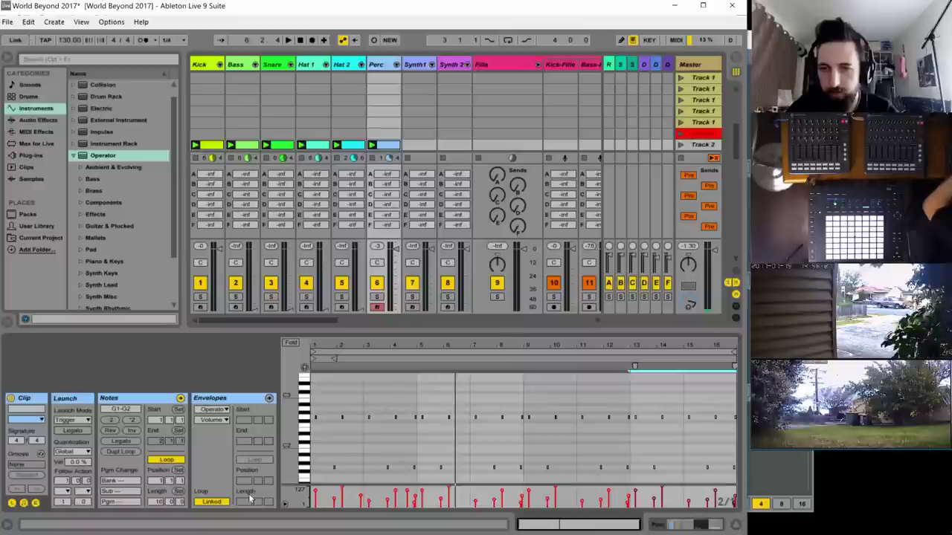
pyautogui.press('space')
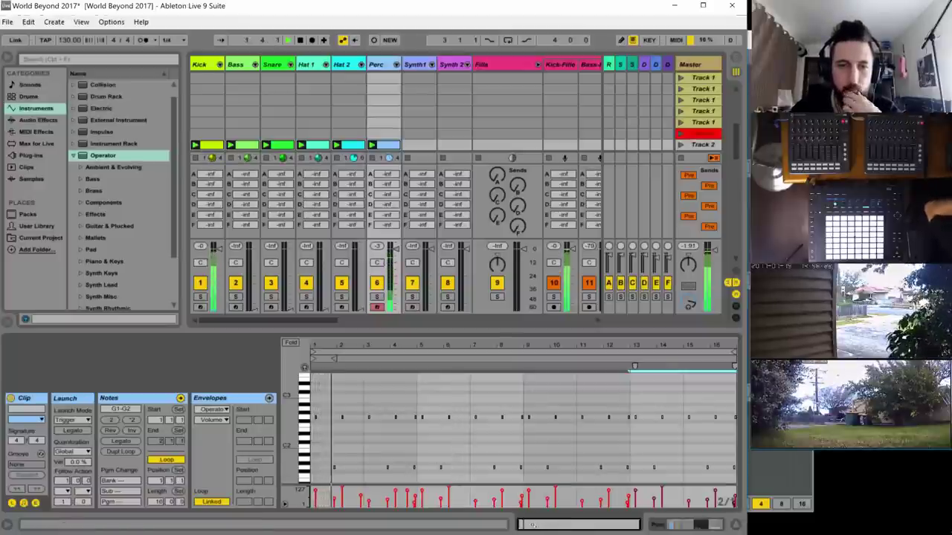
# - Add an eighth-long F#2 note at 6.3.1 in the Perc clip
pyautogui.moveTo(534, 523); pyautogui.dragTo(534, 534)
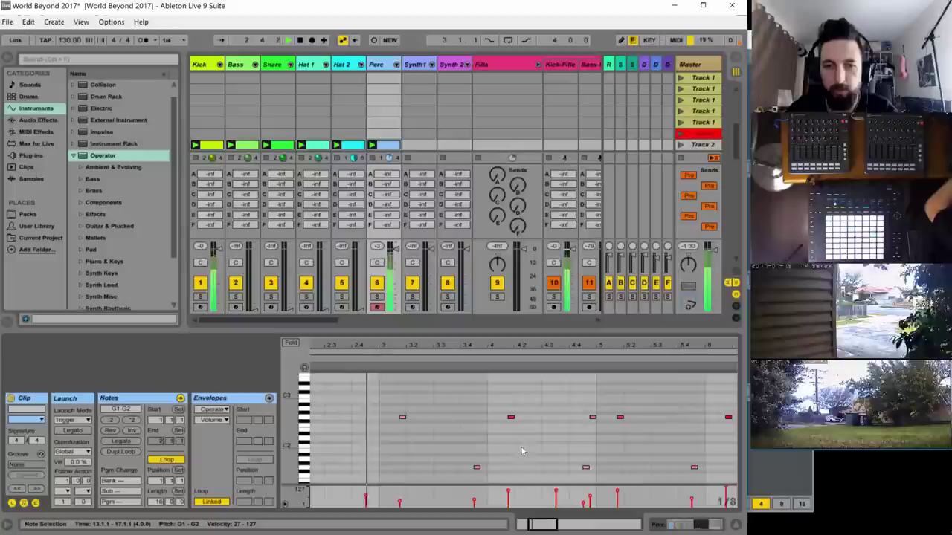
pyautogui.scroll(-1, 536, 430)
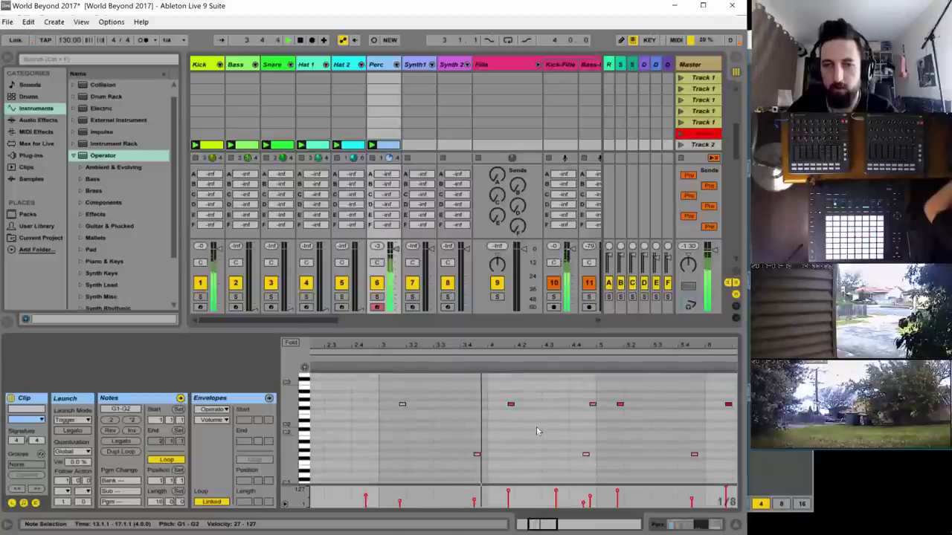
pyautogui.moveTo(542, 524); pyautogui.dragTo(542, 428)
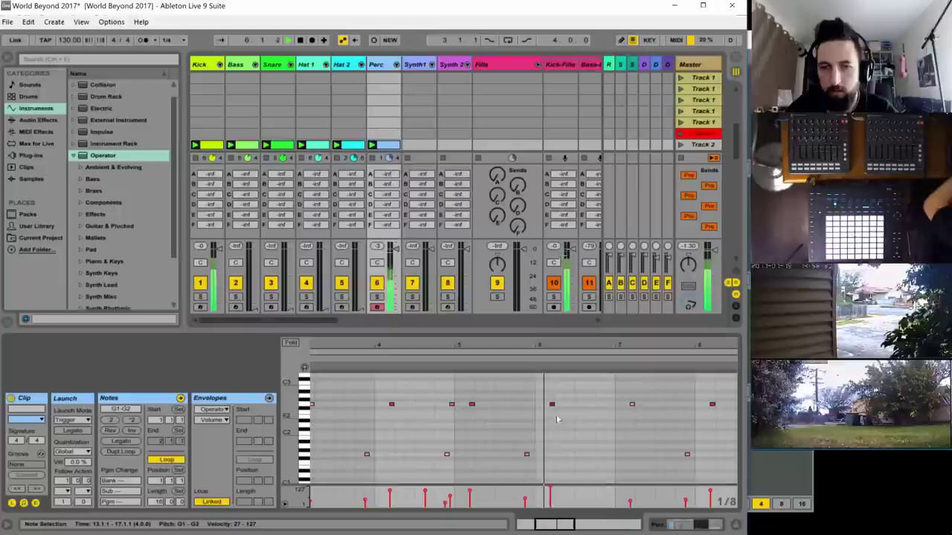
pyautogui.doubleClick(584, 414)
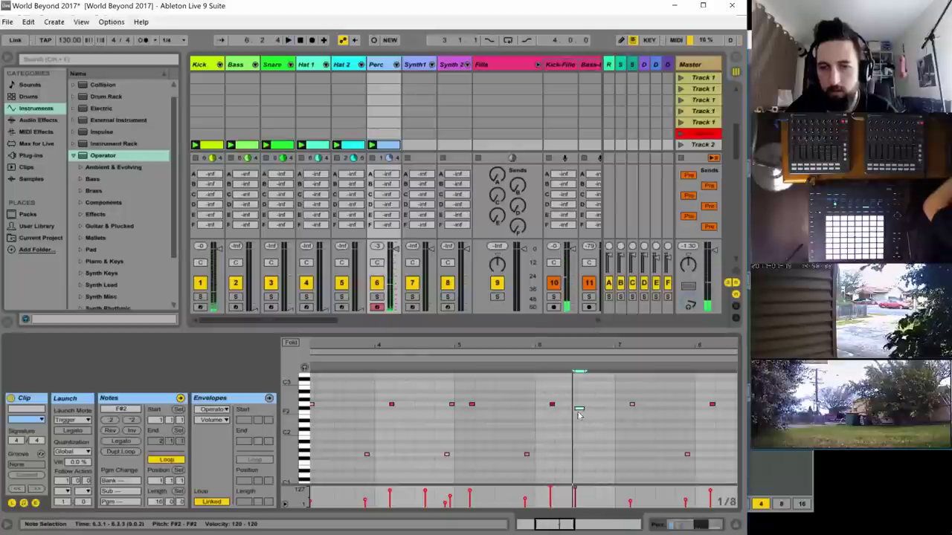
# - Lower the 6.3.1 note in the Perc clip to F2 and add another eighth-long F2 note at 6.3.3
pyautogui.moveTo(579, 411); pyautogui.dragTo(581, 415)
pyautogui.doubleClick(598, 413)
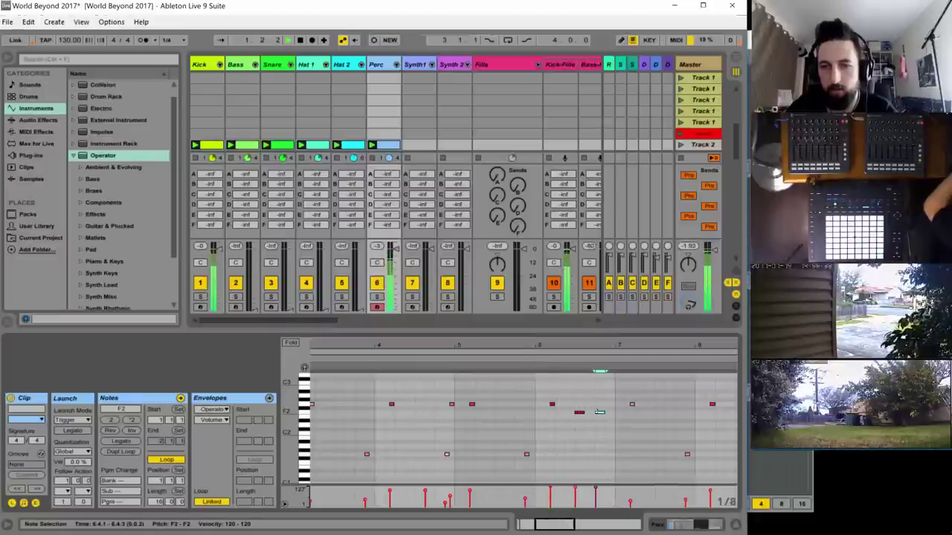
pyautogui.moveTo(600, 414); pyautogui.dragTo(589, 413)
# - Add eighth-long notes in the Perc clip: G2 at 6.4.3 and G1 at 7.1.1
pyautogui.doubleClick(608, 413)
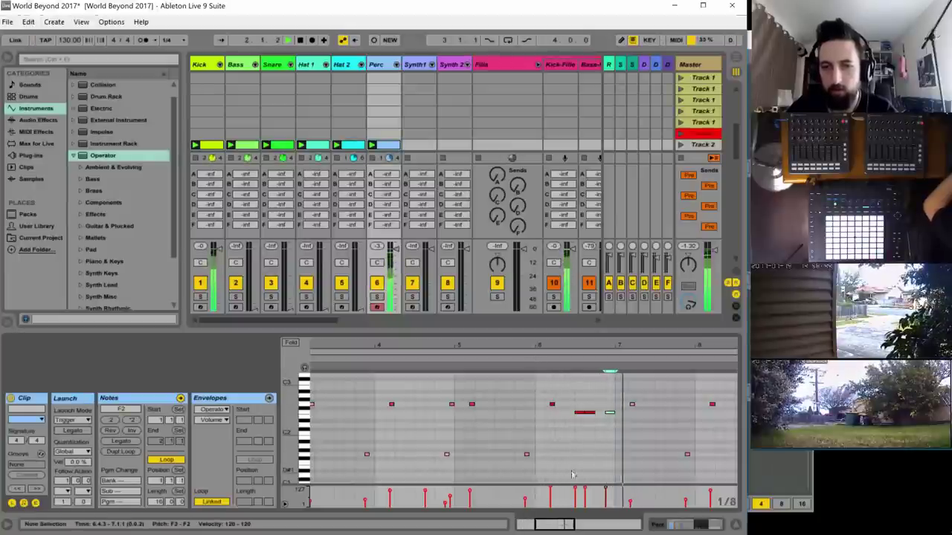
pyautogui.moveTo(608, 414); pyautogui.dragTo(609, 405)
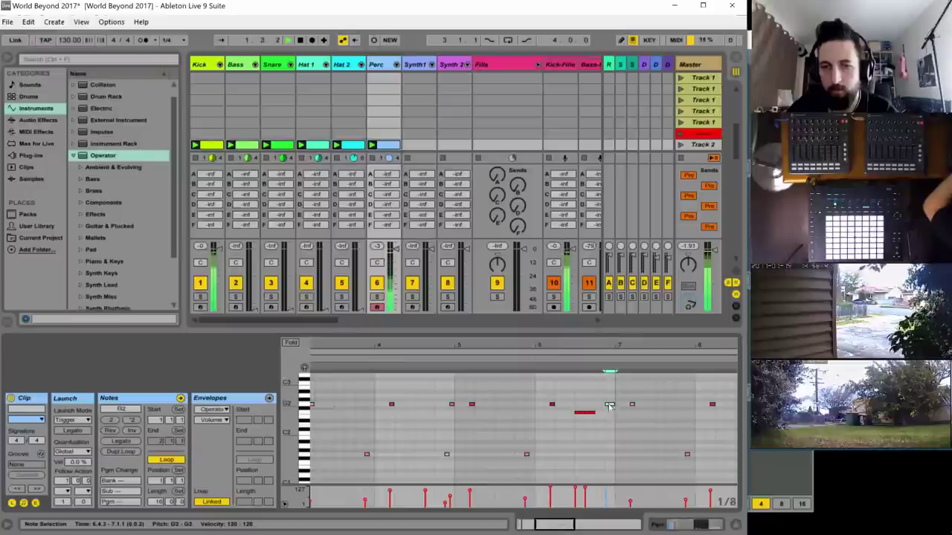
pyautogui.doubleClick(618, 455)
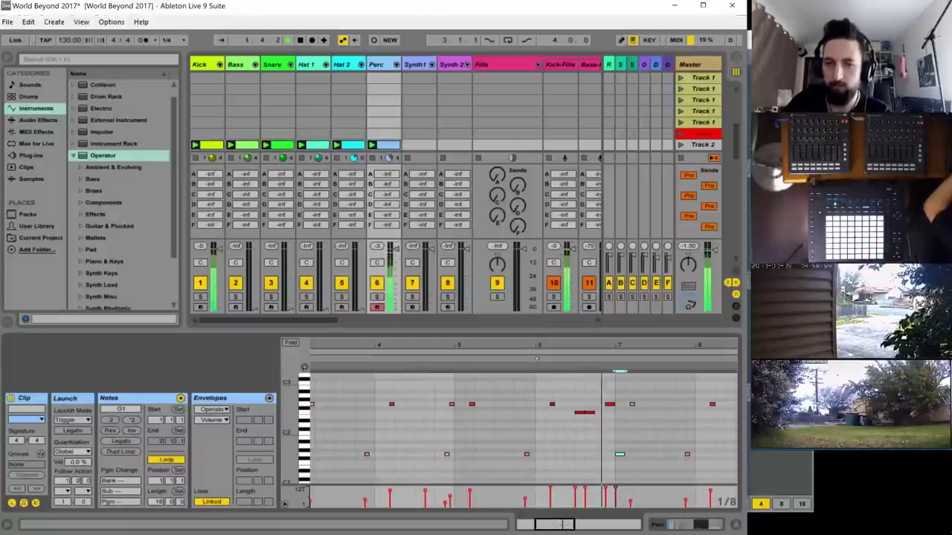
# - Add a G2 note at 10.4.1 and shorten it to a sixteenth on a 1/16 grid
pyautogui.scroll(-2, 630, 420)
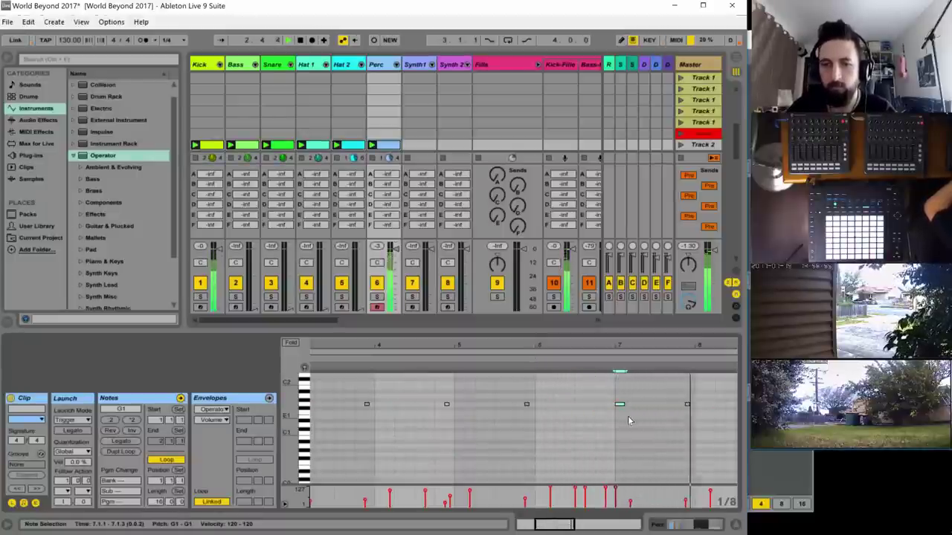
pyautogui.moveTo(561, 521); pyautogui.dragTo(560, 484)
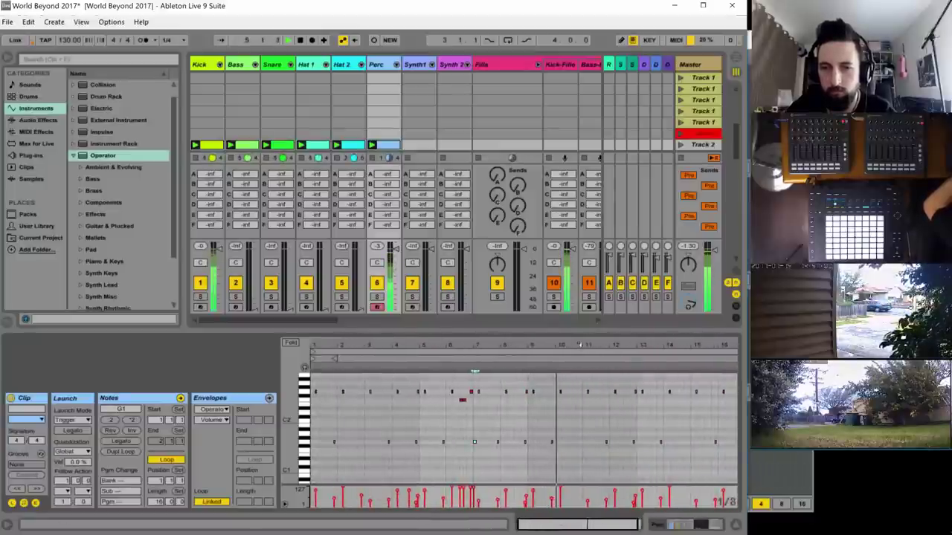
pyautogui.moveTo(605, 347); pyautogui.dragTo(592, 408)
pyautogui.scroll(2, 606, 437)
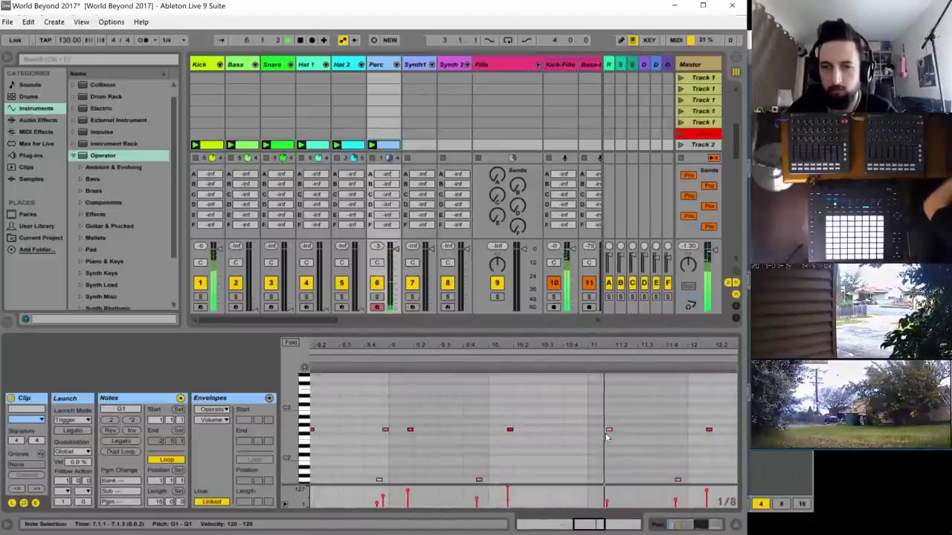
pyautogui.doubleClick(567, 429)
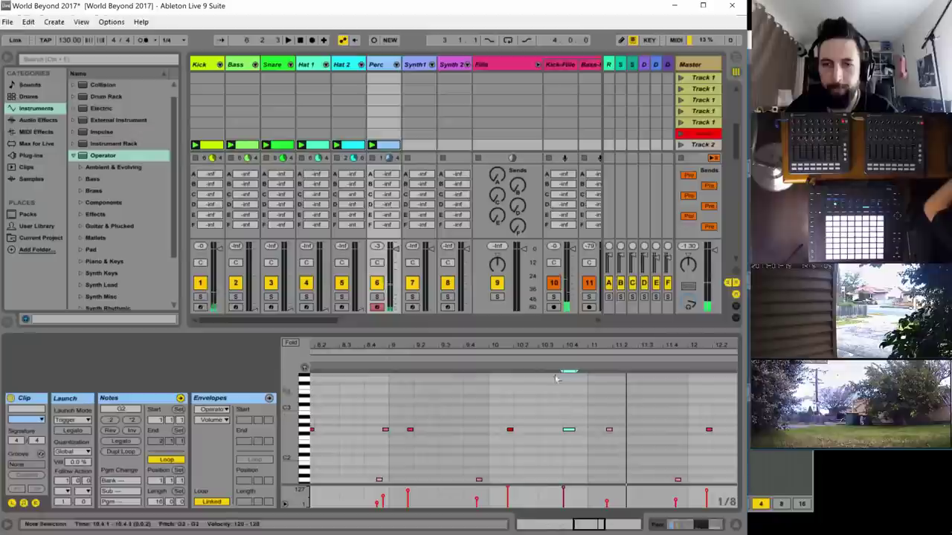
pyautogui.scroll(3, 585, 345)
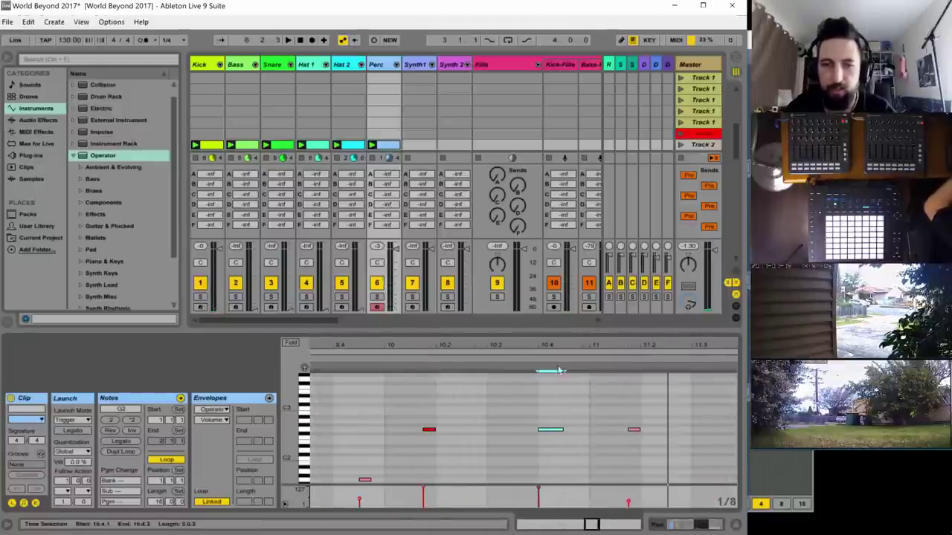
pyautogui.hotkey('ctrl', '1')
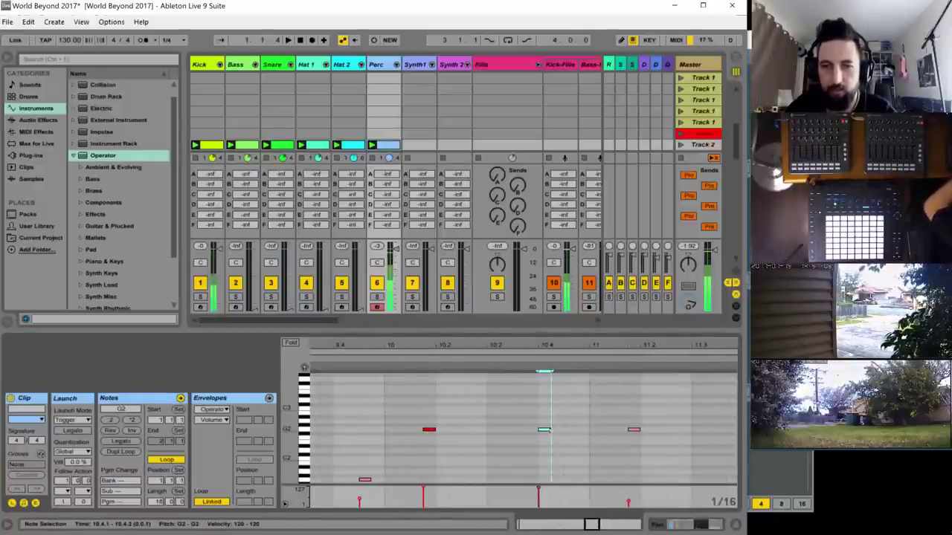
pyautogui.moveTo(562, 429); pyautogui.dragTo(550, 431)
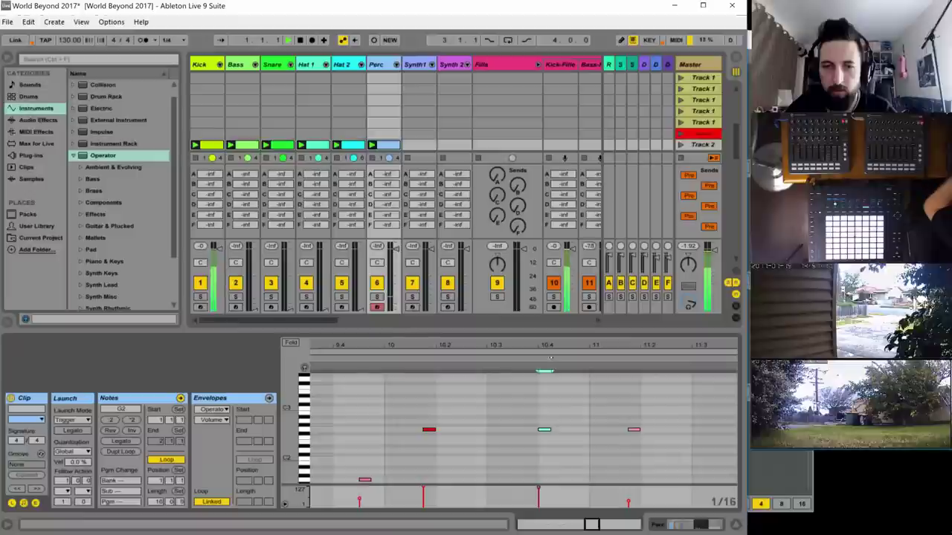
# - Play the clip from 10.4 to audition the added G2 note
pyautogui.click(538, 356)
pyautogui.press('space')
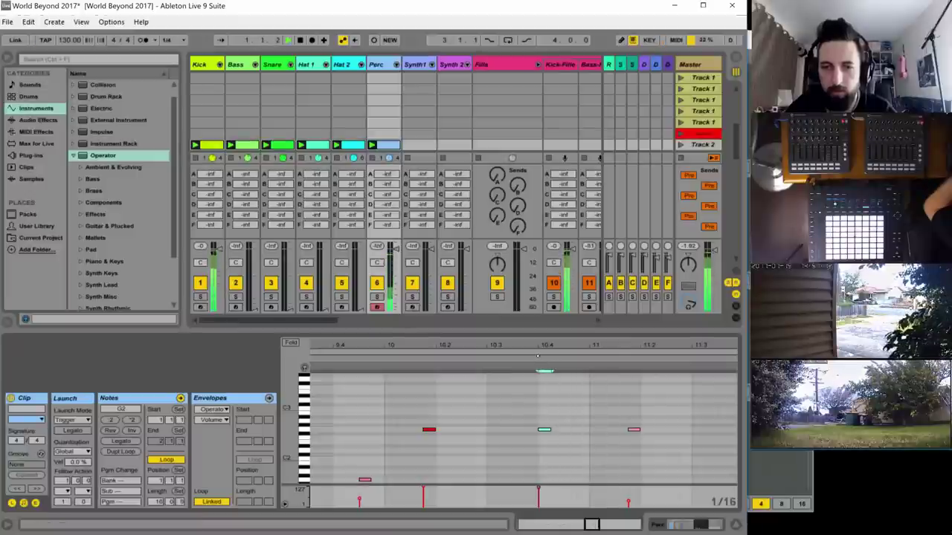
pyautogui.click(538, 356)
pyautogui.click(537, 356)
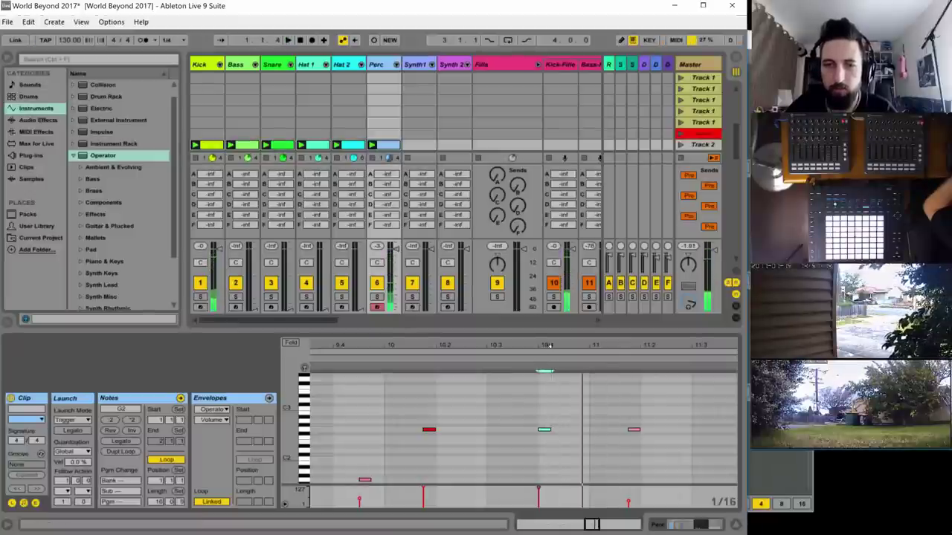
# - Shorten the 10.4.1 G2 note to 1/32, save the set, and duplicate the note seven times to fill up to 11.1.1
pyautogui.moveTo(547, 345); pyautogui.dragTo(540, 429)
pyautogui.hotkey('ctrl', '1')
pyautogui.hotkey('ctrl', 's')
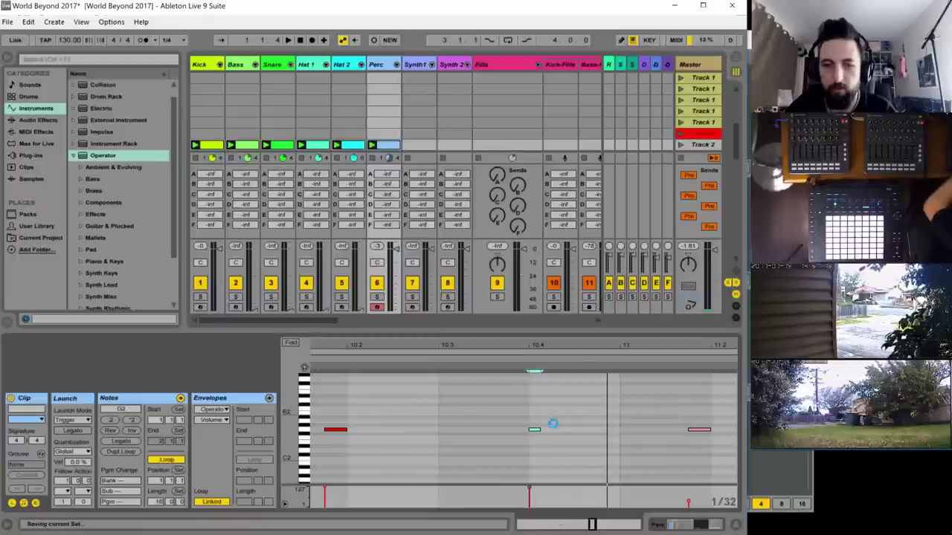
pyautogui.hotkey('ctrl', 'd')
pyautogui.hotkey('ctrl', 'd')
pyautogui.hotkey('ctrl', 'd')
pyautogui.hotkey('ctrl', 'd')
pyautogui.hotkey('ctrl', 'd')
pyautogui.hotkey('ctrl', 'd')
pyautogui.hotkey('ctrl', 'd')
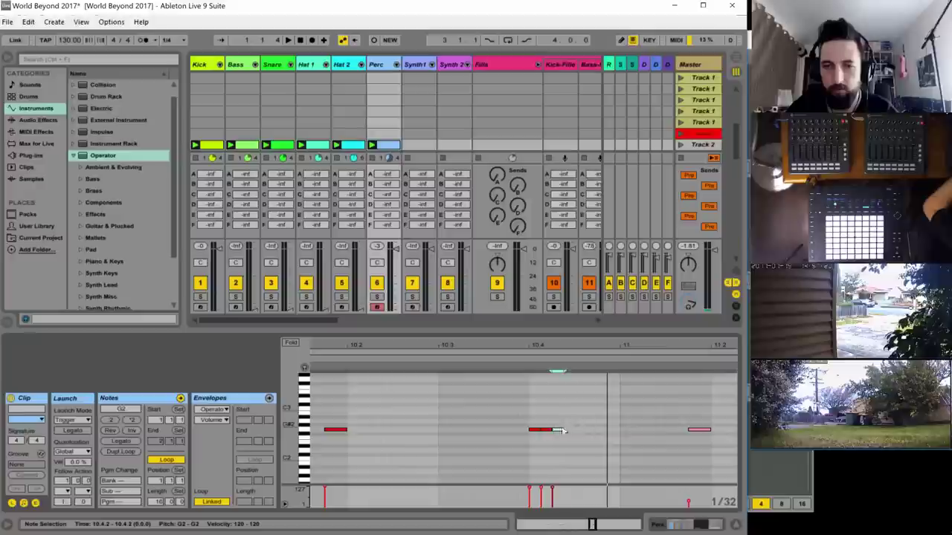
# - Select the eight 1/32 G2 notes and ramp their velocities upward from 7 to 119, auditioning the roll
pyautogui.moveTo(618, 419); pyautogui.dragTo(520, 435)
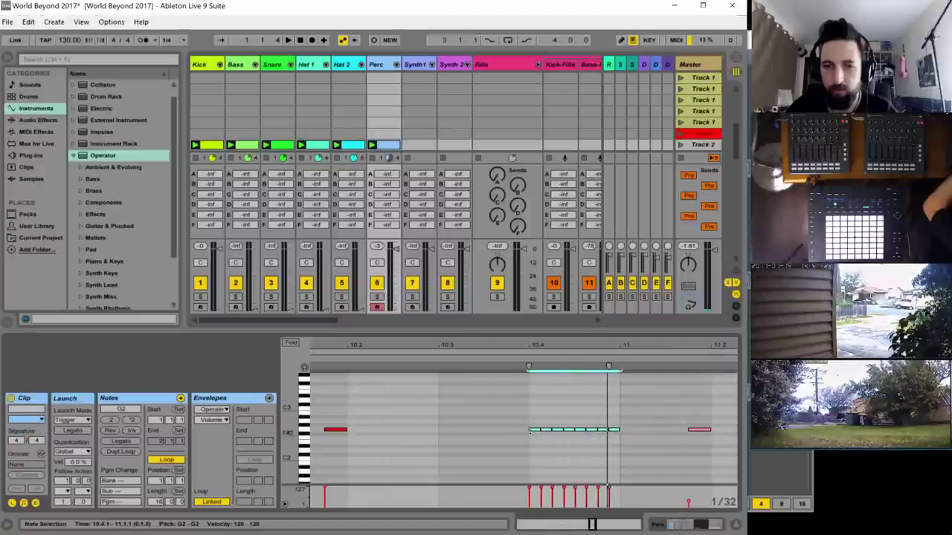
pyautogui.moveTo(525, 509); pyautogui.dragTo(611, 492)
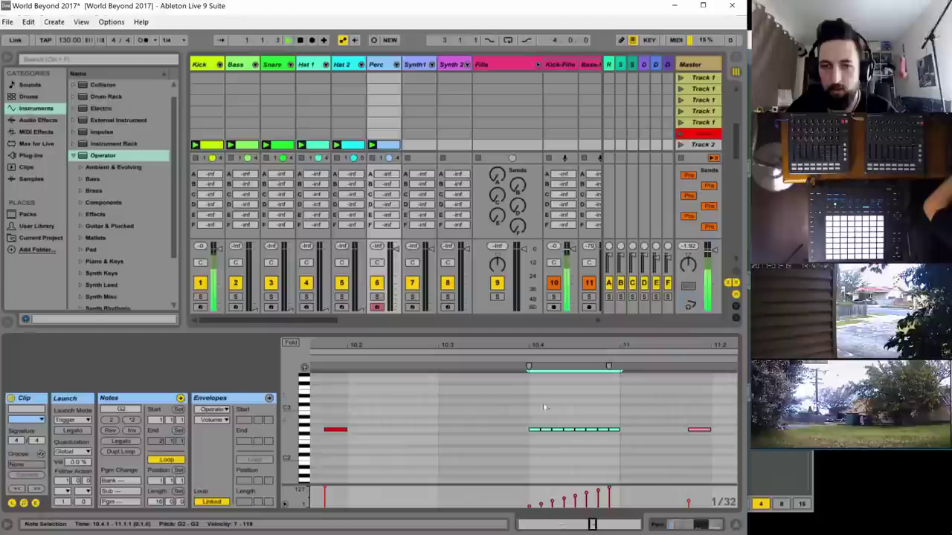
pyautogui.press('space')
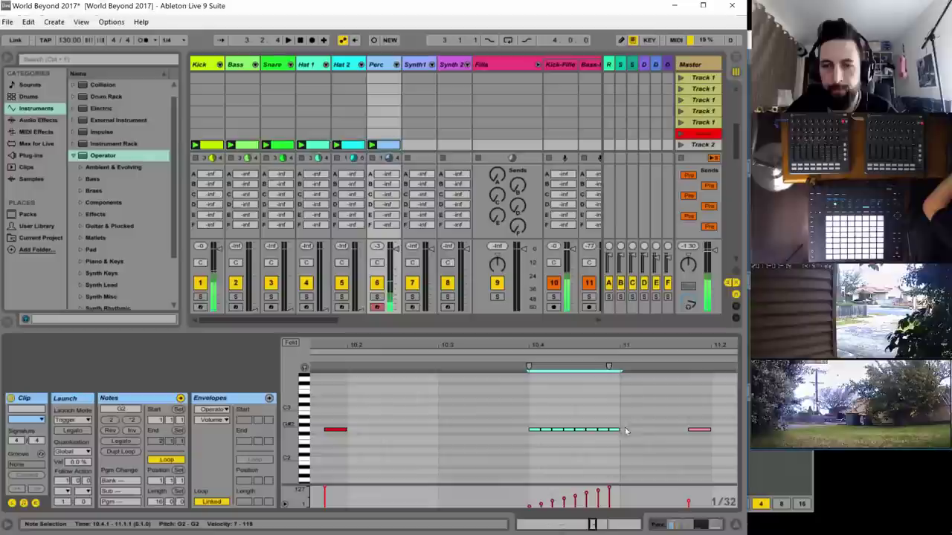
# - Shorten the eight roll notes to leave gaps between them and add a sixteenth-long G2 note at 11.1.1
pyautogui.moveTo(619, 429); pyautogui.dragTo(614, 429)
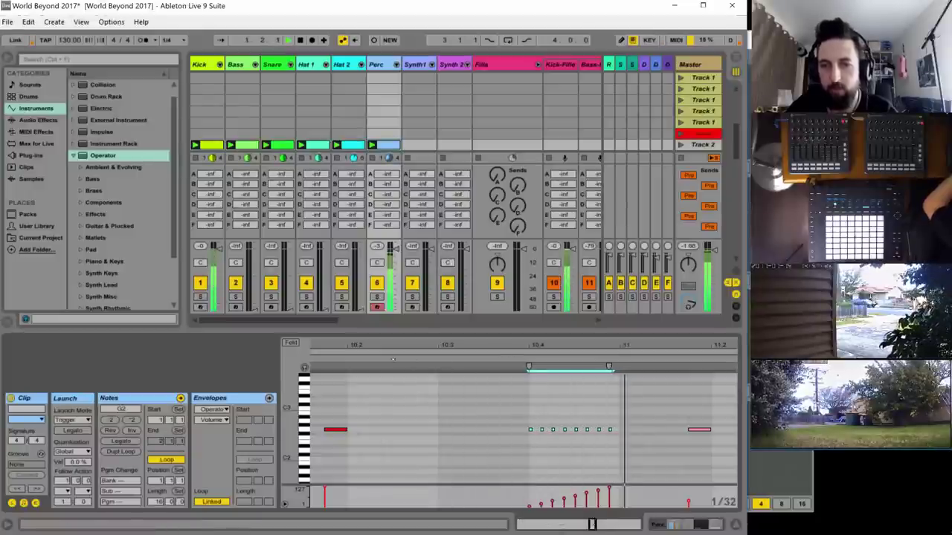
pyautogui.doubleClick(623, 429)
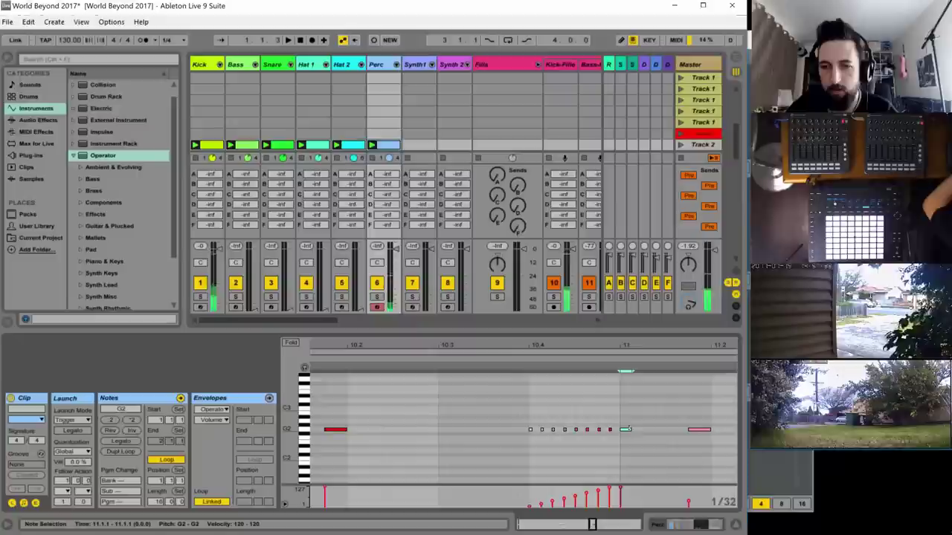
pyautogui.moveTo(634, 429)
pyautogui.mouseDown()
pyautogui.moveTo(653, 430)
pyautogui.moveTo(637, 430)
pyautogui.mouseUp()
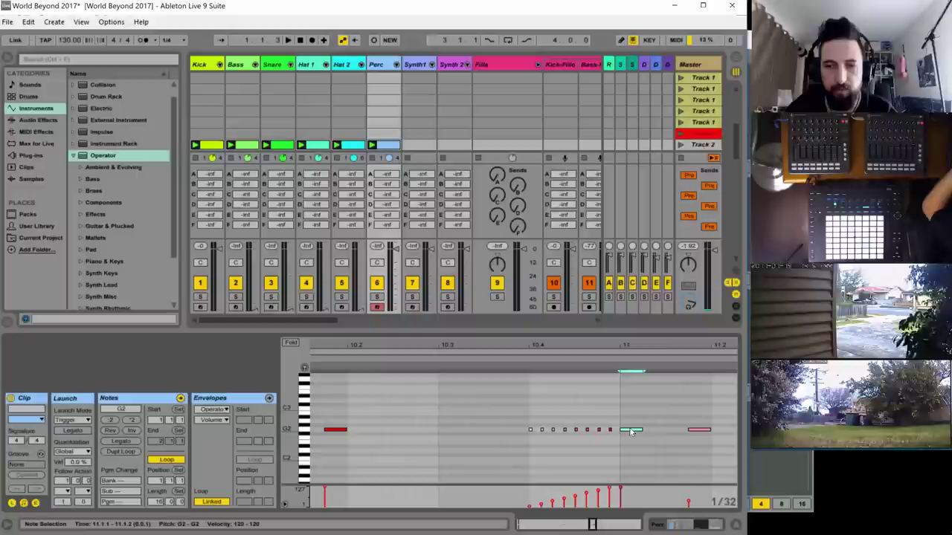
# - Copy the 11.1.1 note to G1 at 11.1.3 with a lower velocity, set the 11.1.4 G2 note's velocity to 89, and play the clip
pyautogui.moveTo(630, 430); pyautogui.dragTo(674, 434)
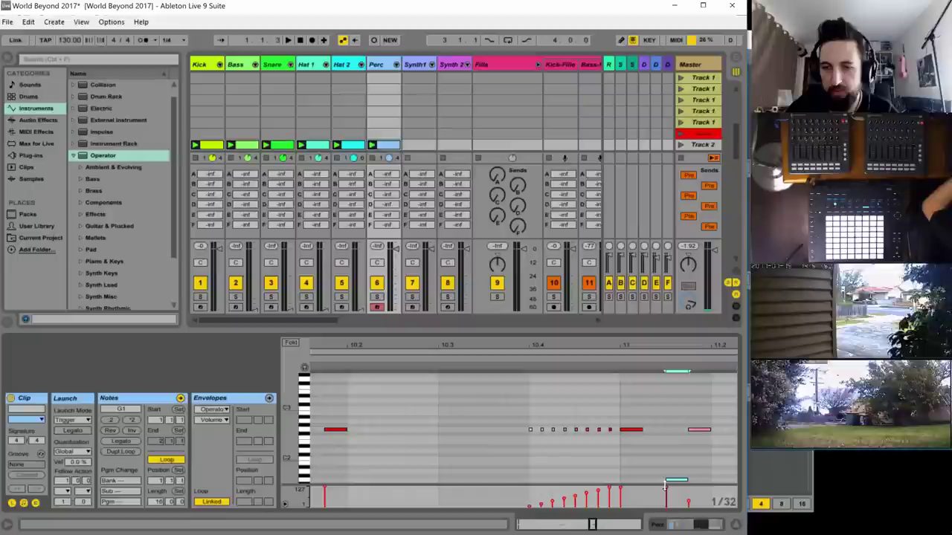
pyautogui.moveTo(666, 487); pyautogui.dragTo(687, 502)
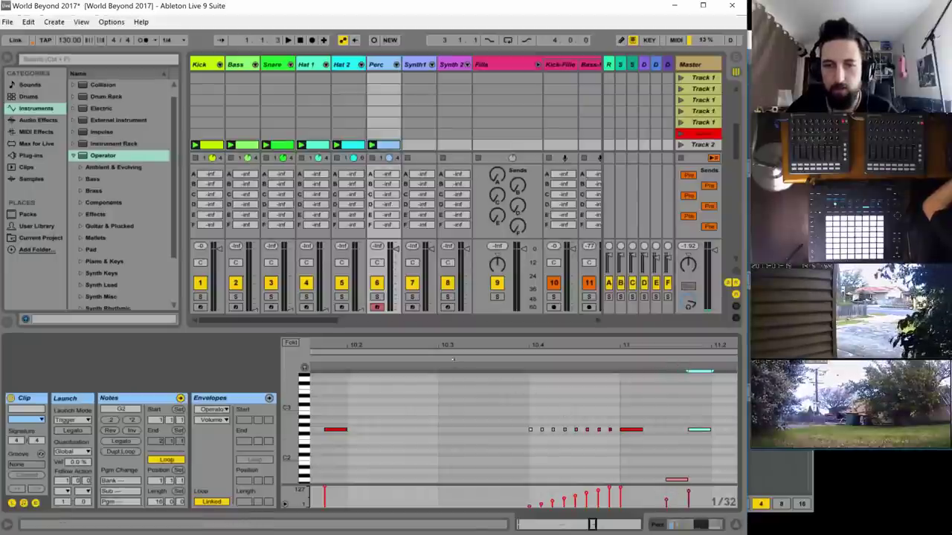
pyautogui.press('space')
# - Add a short G#0 note at 16.4.2, just before bar 16's last G1 note
pyautogui.moveTo(432, 344); pyautogui.dragTo(432, 282)
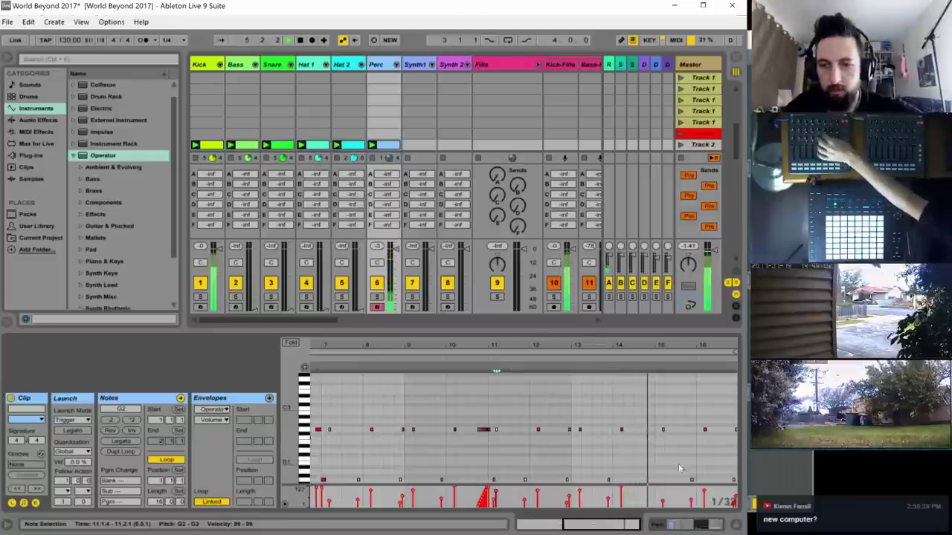
pyautogui.moveTo(628, 520); pyautogui.dragTo(635, 524)
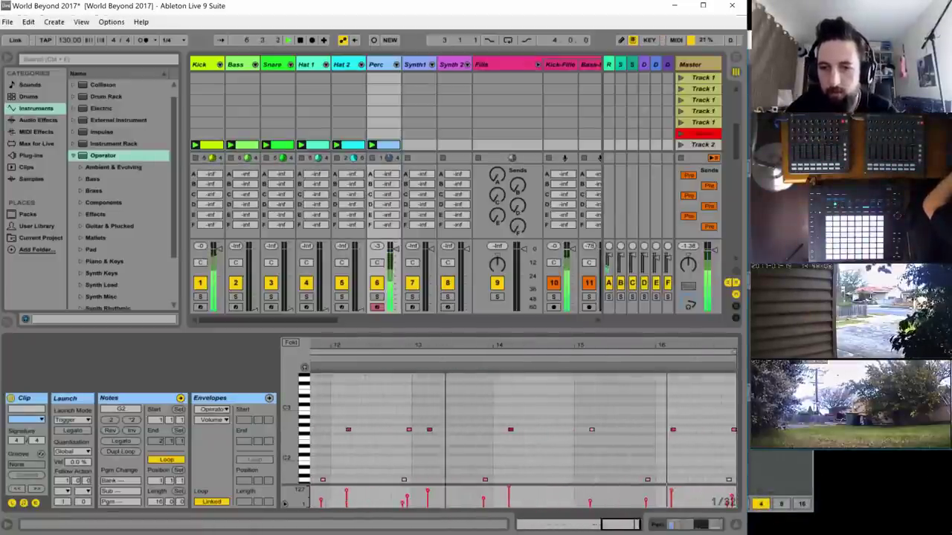
pyautogui.scroll(-3, 727, 460)
pyautogui.click(724, 439)
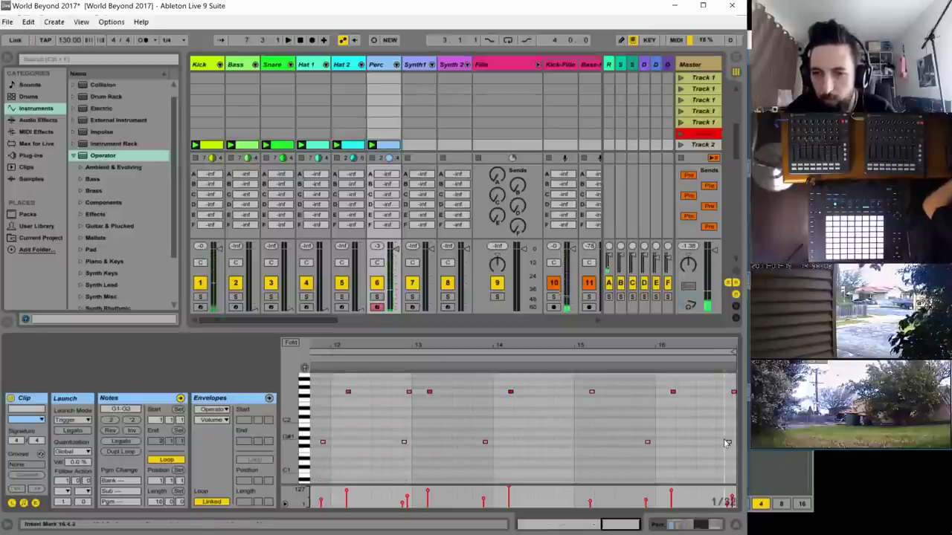
pyautogui.doubleClick(724, 439)
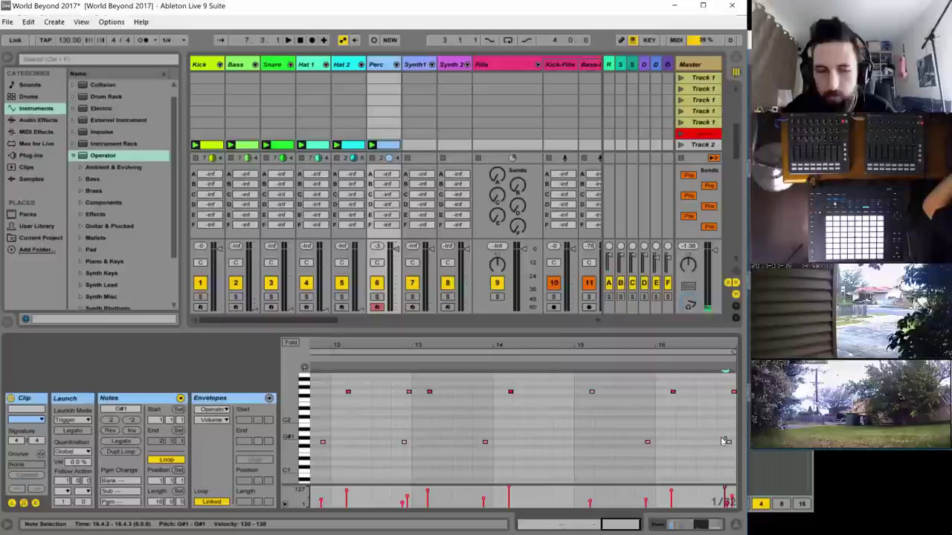
pyautogui.doubleClick(726, 440)
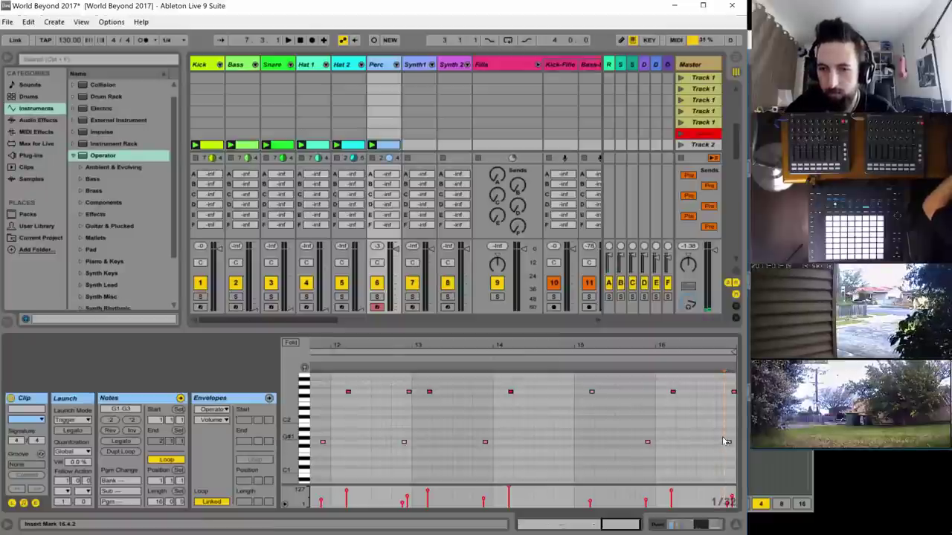
pyautogui.doubleClick(725, 441)
pyautogui.scroll(-1, 739, 436)
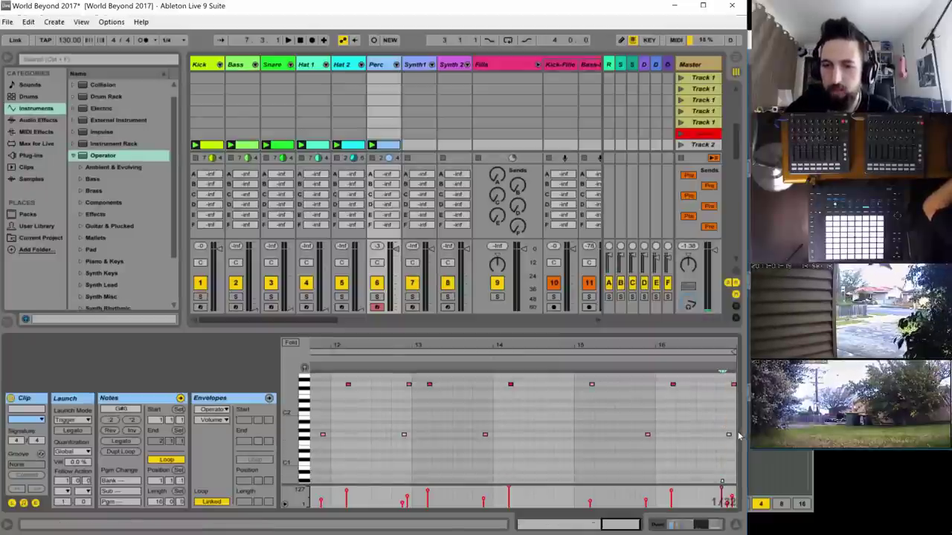
# - Play the Perc clip from bar 16 to audition its ending
pyautogui.press('space')
pyautogui.press('space')
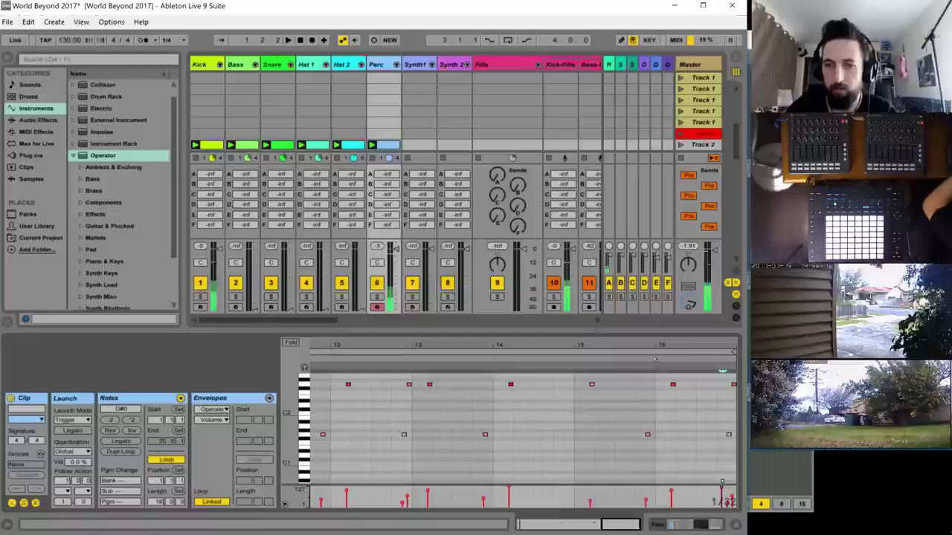
pyautogui.click(654, 359)
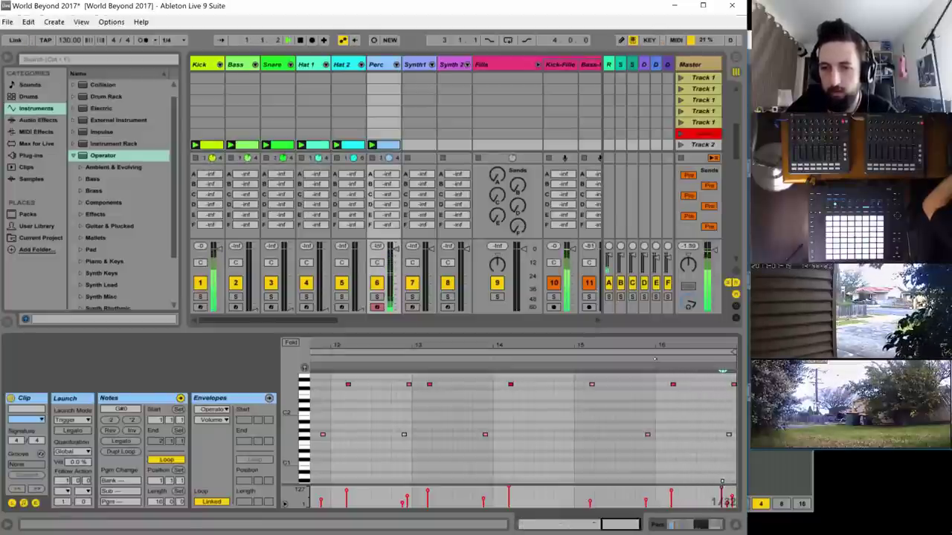
# - Lower the short G#0 note at 16.4.2 in the Perc clip to G0
pyautogui.scroll(-4, 720, 446)
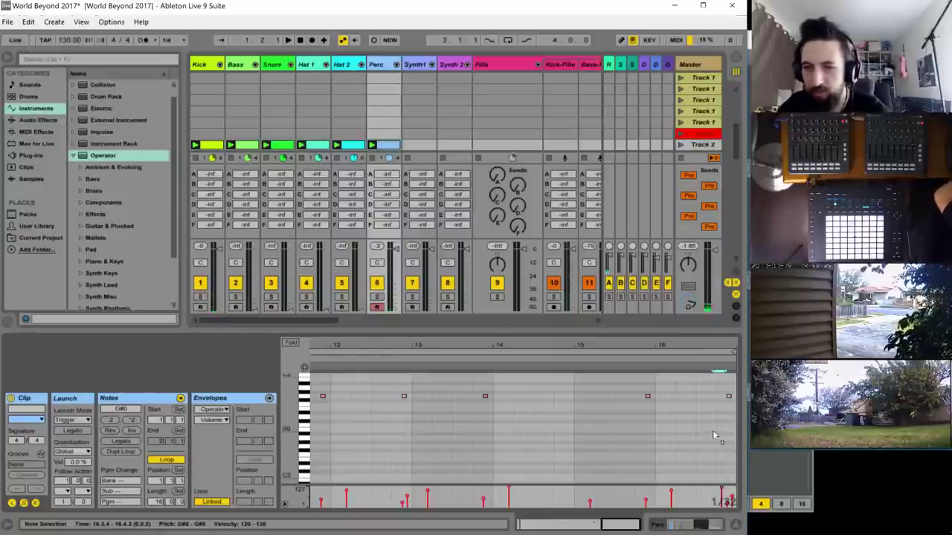
pyautogui.doubleClick(716, 446)
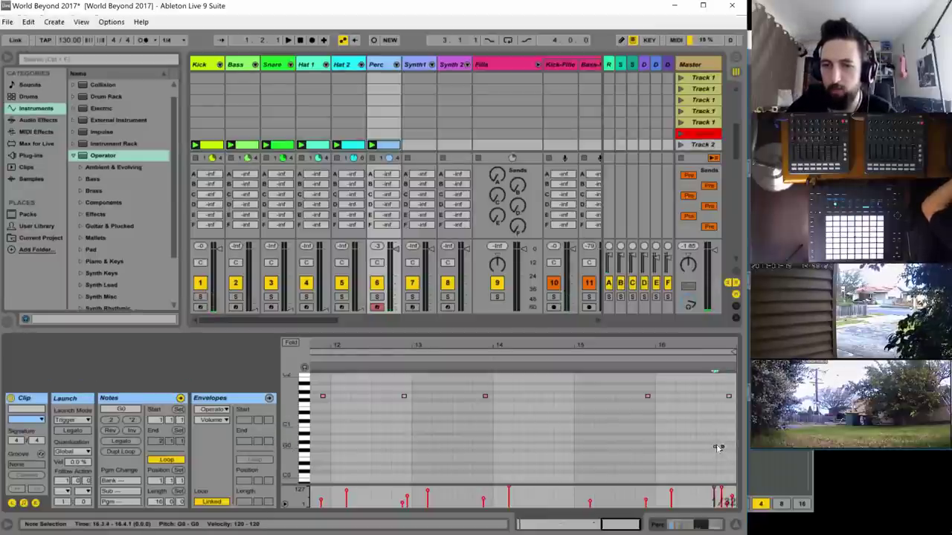
pyautogui.click(710, 464)
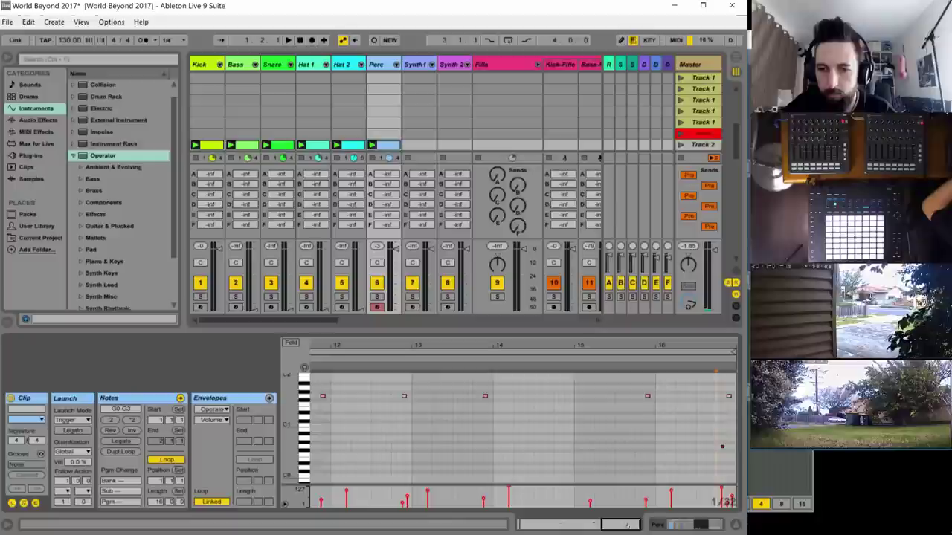
# - Add a short note at 16.4.1, one octave below the neighbouring G0 note, at G-1
pyautogui.moveTo(627, 524); pyautogui.dragTo(634, 534)
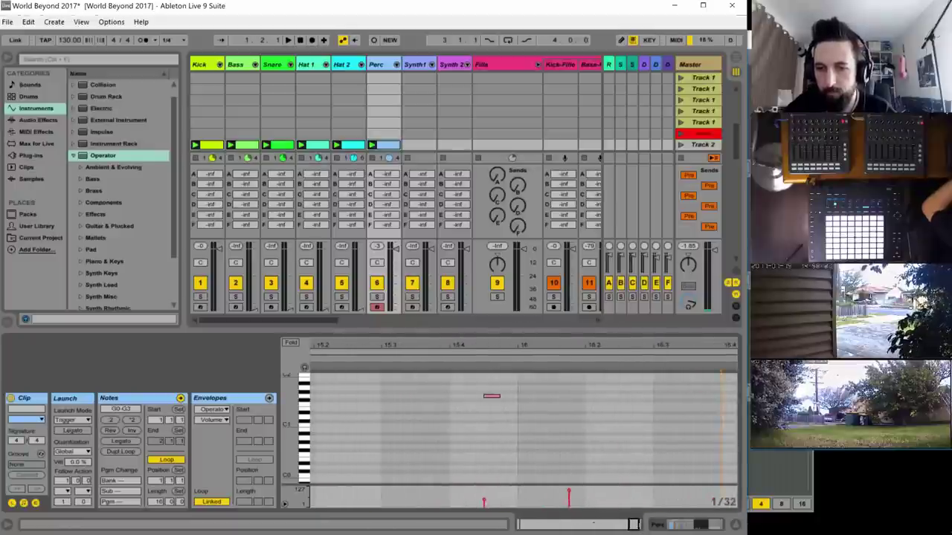
pyautogui.moveTo(687, 386); pyautogui.dragTo(653, 507)
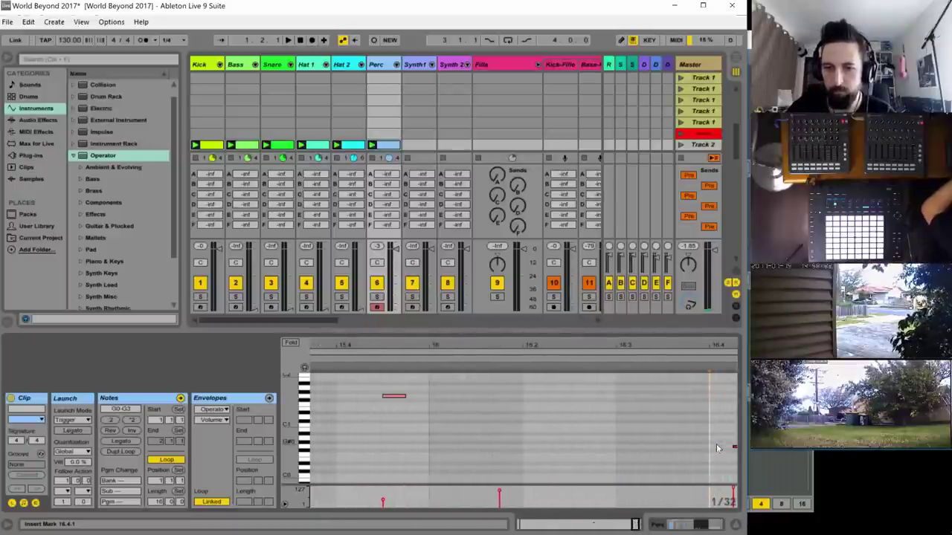
pyautogui.scroll(-2, 714, 440)
pyautogui.moveTo(635, 523); pyautogui.dragTo(637, 532)
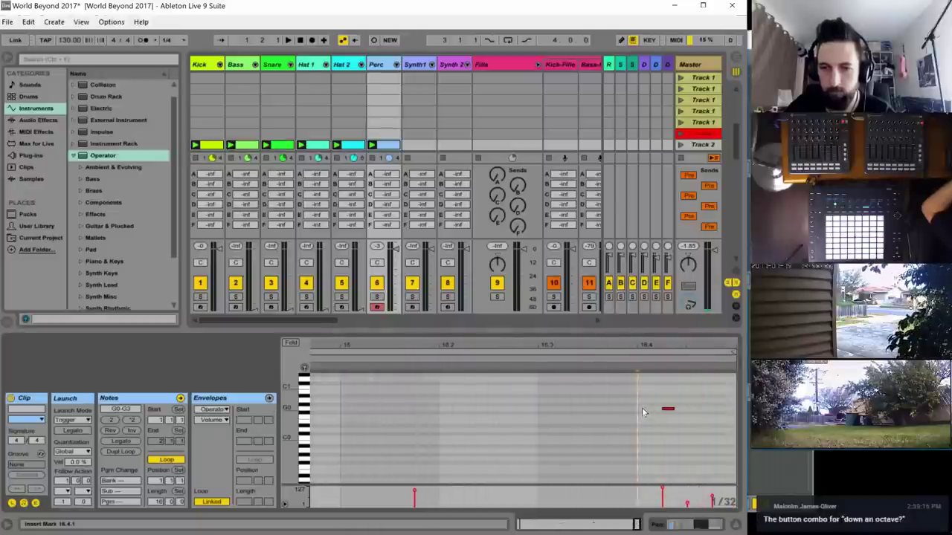
pyautogui.doubleClick(642, 409)
pyautogui.hotkey('shift', 'Down')
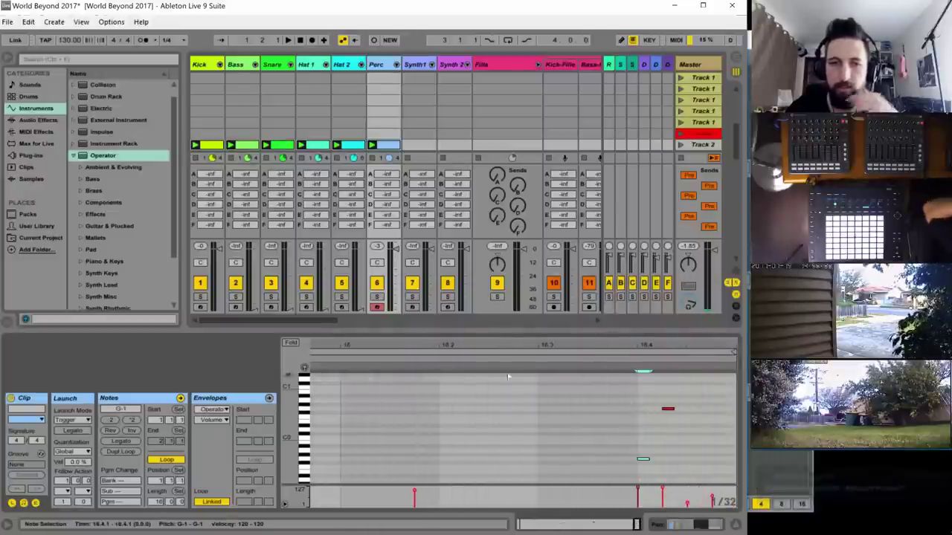
# - Play the Perc clip and review its full 16-bar pattern across the upper octaves
pyautogui.press('space')
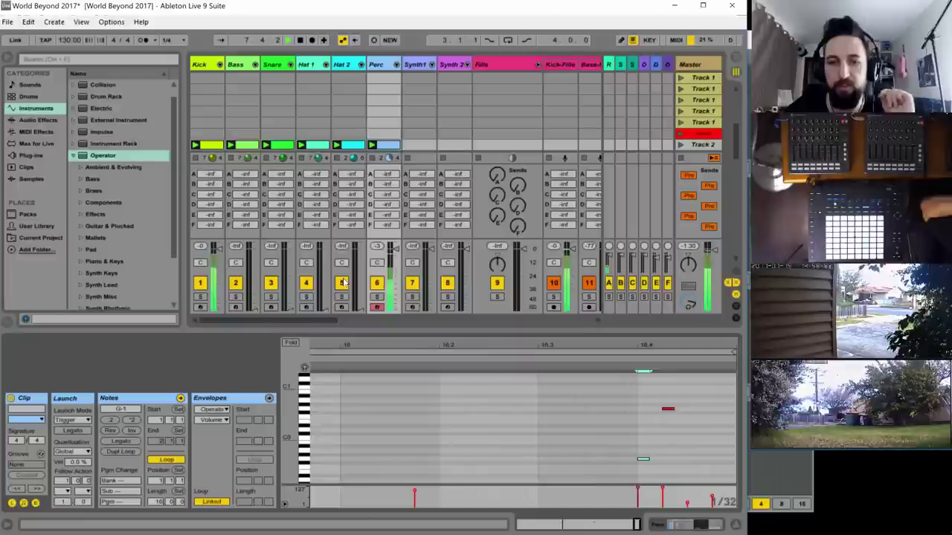
pyautogui.moveTo(635, 524); pyautogui.dragTo(636, 454)
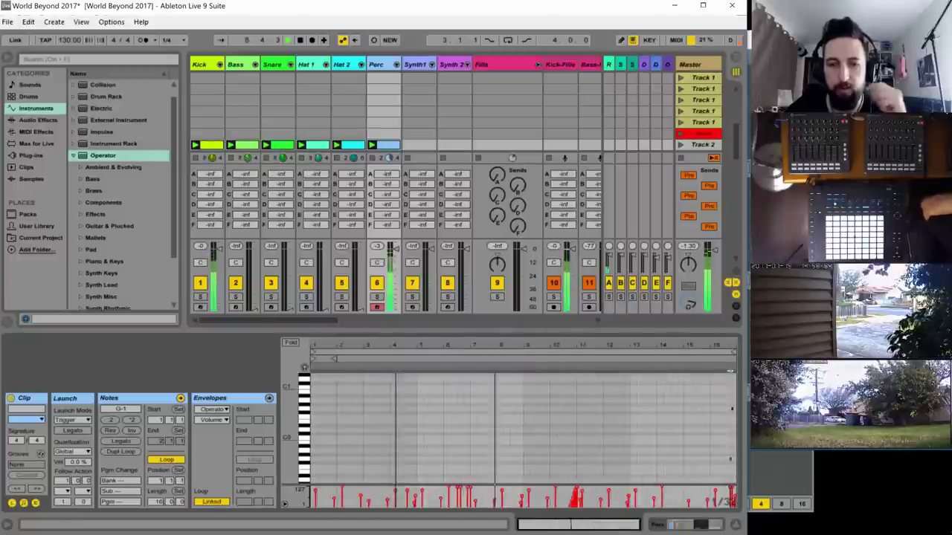
pyautogui.scroll(5, 580, 422)
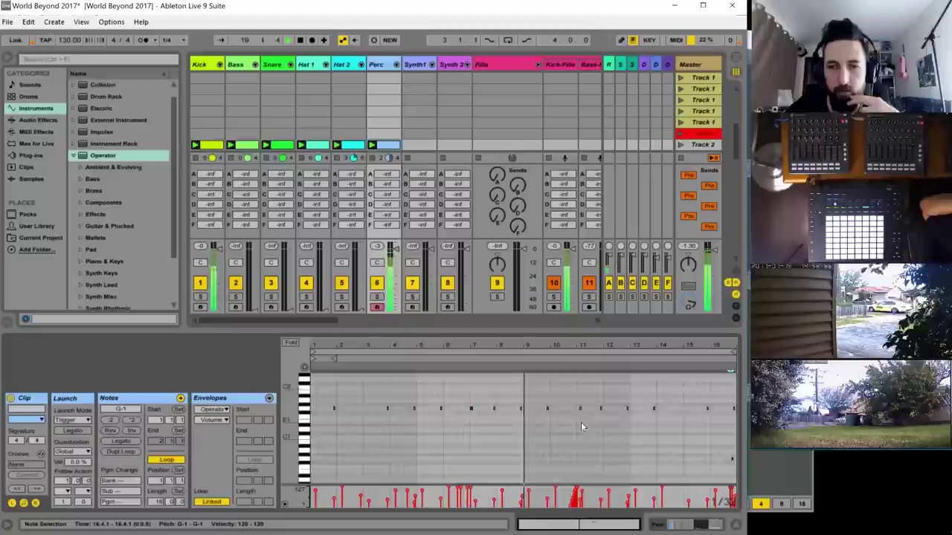
pyautogui.scroll(1, 582, 425)
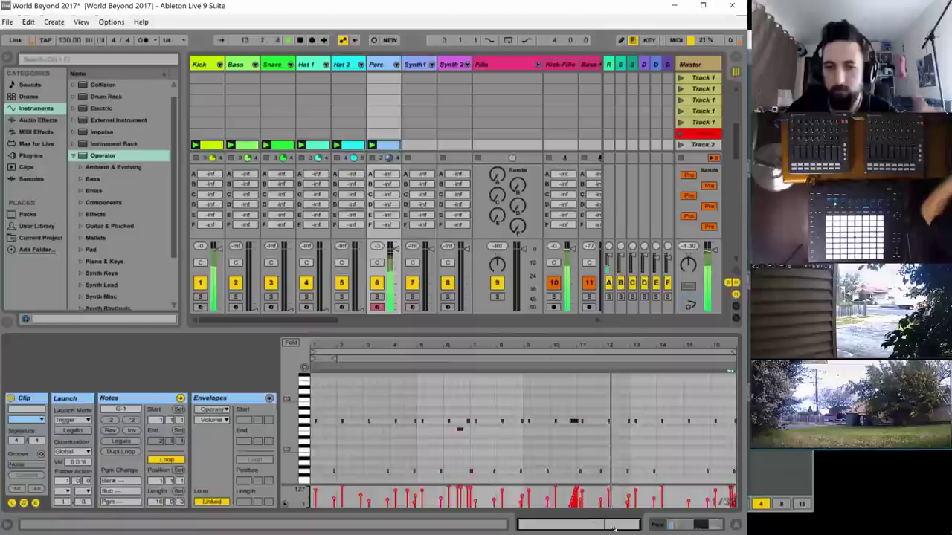
# - Add a short G2 note at 15.1.1 in the Perc clip and restart playback from the beginning
pyautogui.moveTo(602, 525)
pyautogui.mouseDown()
pyautogui.moveTo(611, 534)
pyautogui.moveTo(592, 529)
pyautogui.moveTo(592, 513)
pyautogui.moveTo(593, 529)
pyautogui.mouseUp()
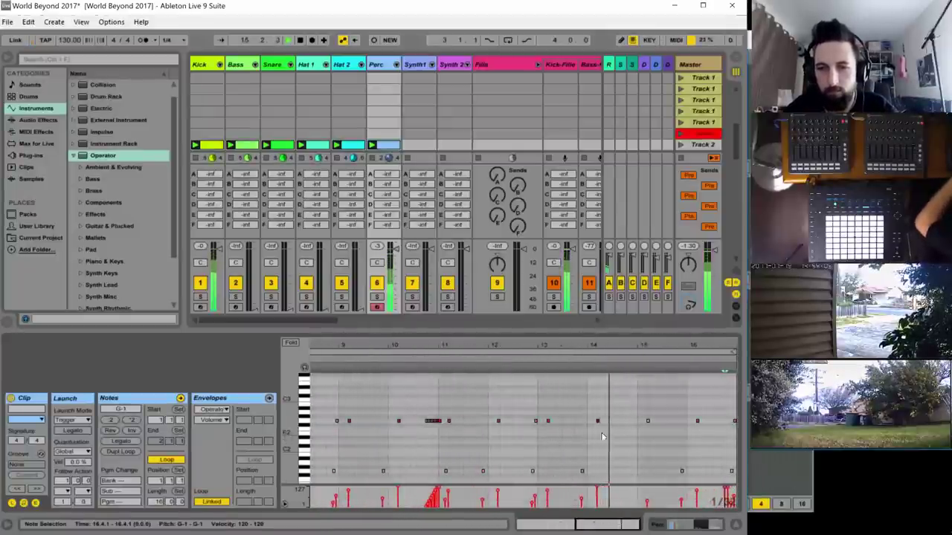
pyautogui.scroll(-1, 611, 426)
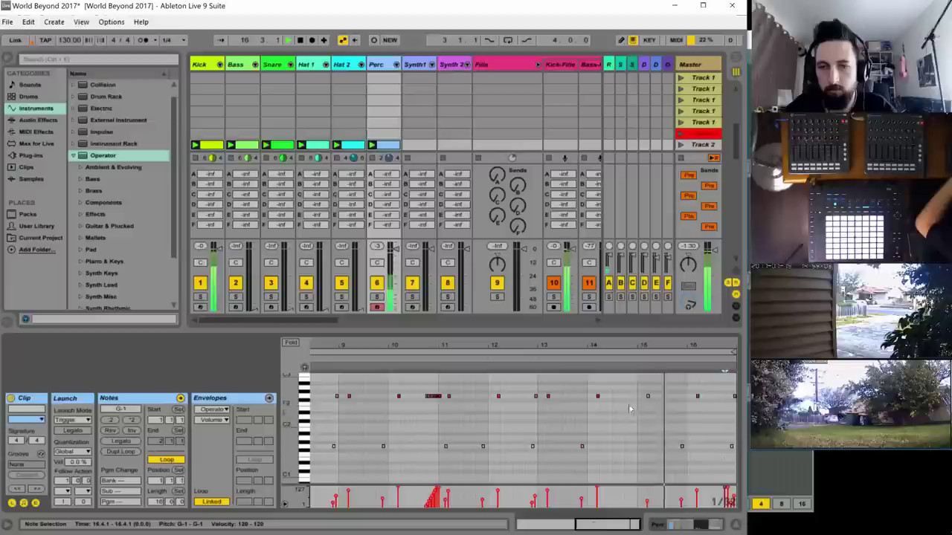
pyautogui.doubleClick(637, 396)
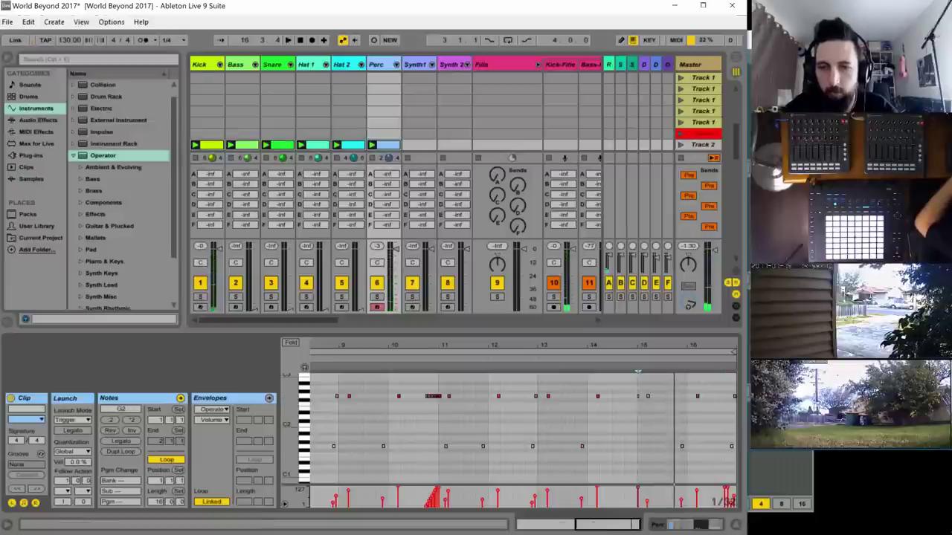
pyautogui.scroll(2, 610, 436)
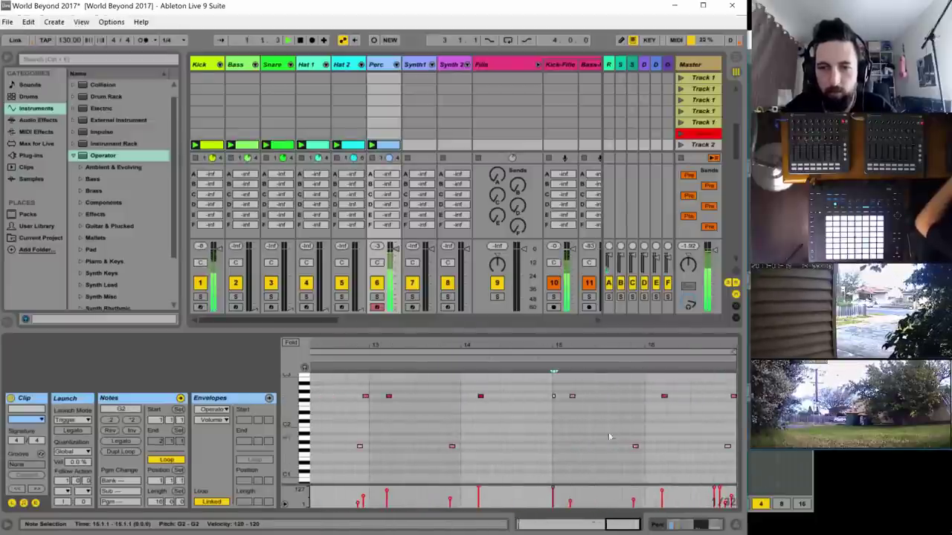
pyautogui.moveTo(558, 396); pyautogui.dragTo(556, 407)
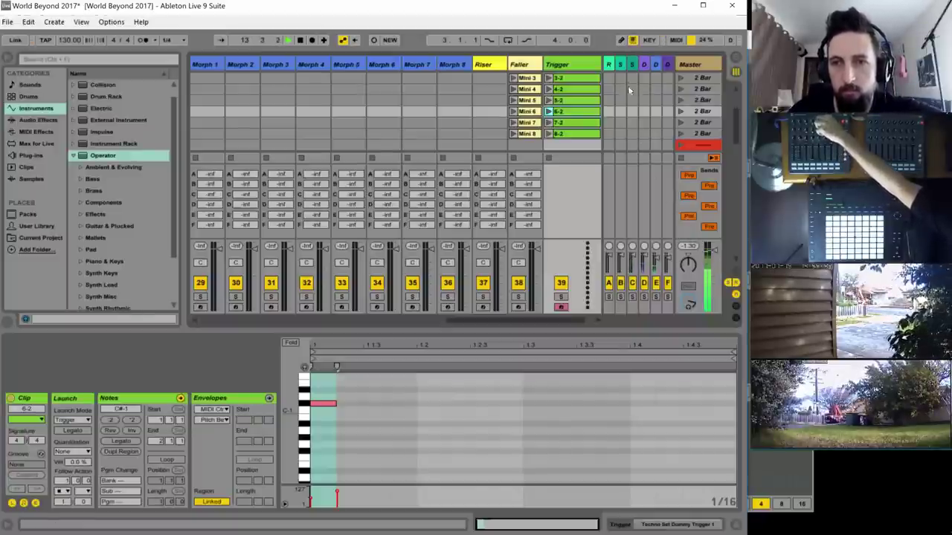
# - Raise Macro 1 in the Short Delay return's Audio Effect Rack
pyautogui.click(643, 65)
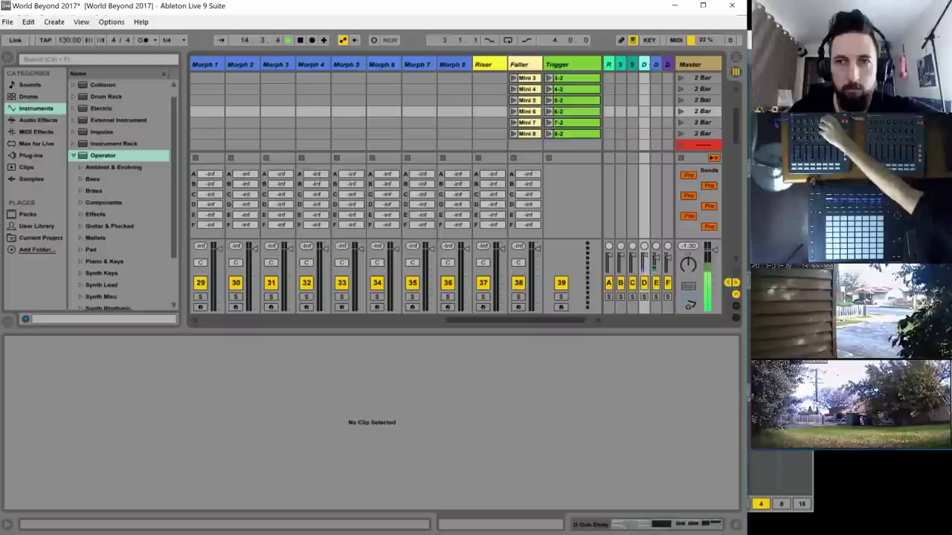
pyautogui.doubleClick(656, 64)
pyautogui.click(636, 65)
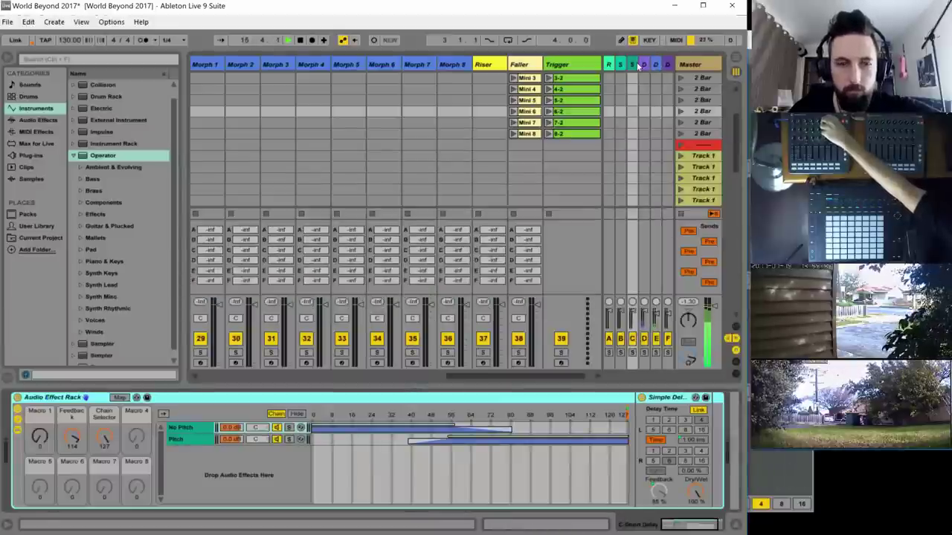
pyautogui.moveTo(39, 437); pyautogui.dragTo(39, 390)
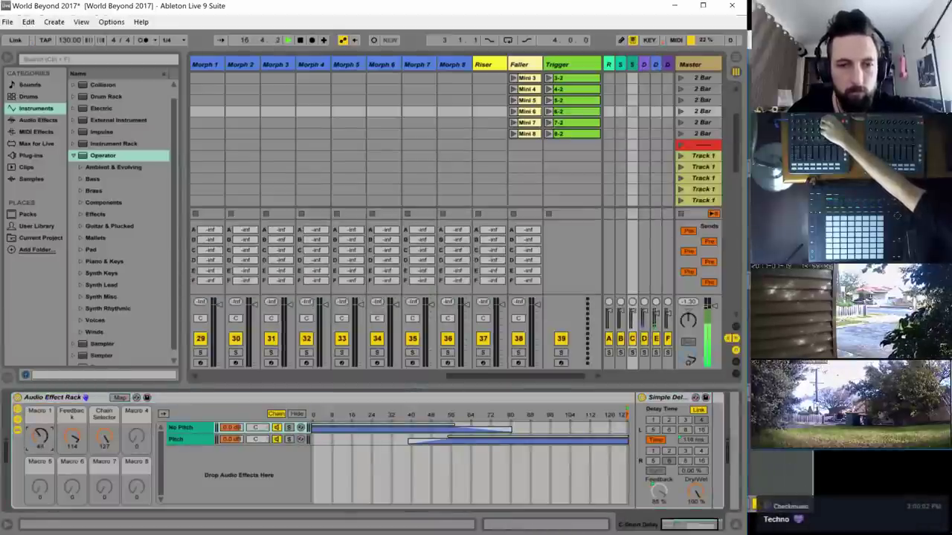
# - In the return D Audio Effect Rack, raise Gain to -3.69 dB and lower Low to 109 Hz
pyautogui.click(644, 66)
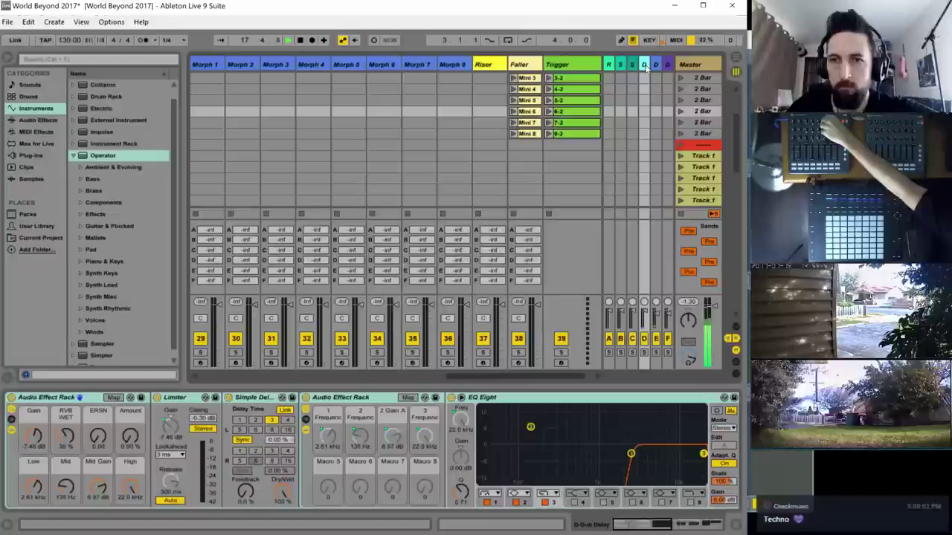
pyautogui.click(34, 437)
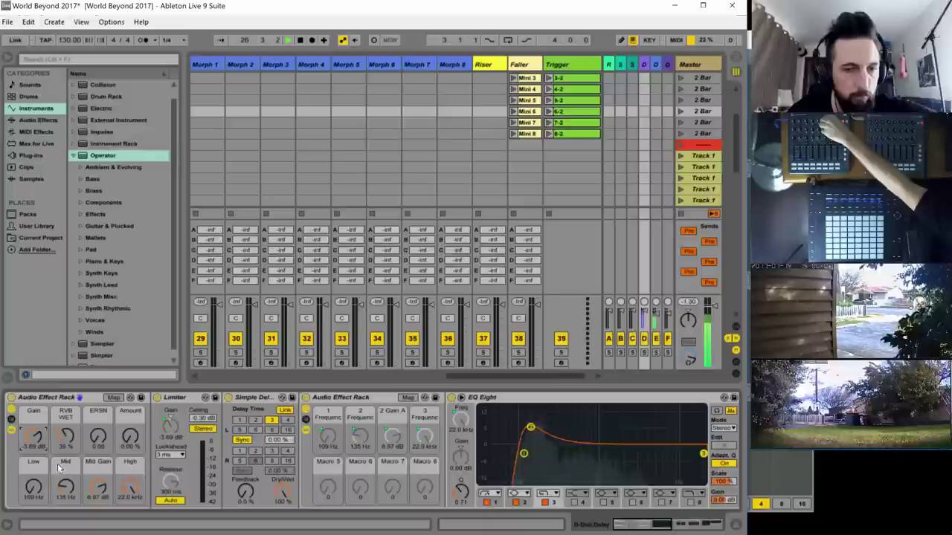
pyautogui.moveTo(36, 485); pyautogui.dragTo(63, 484)
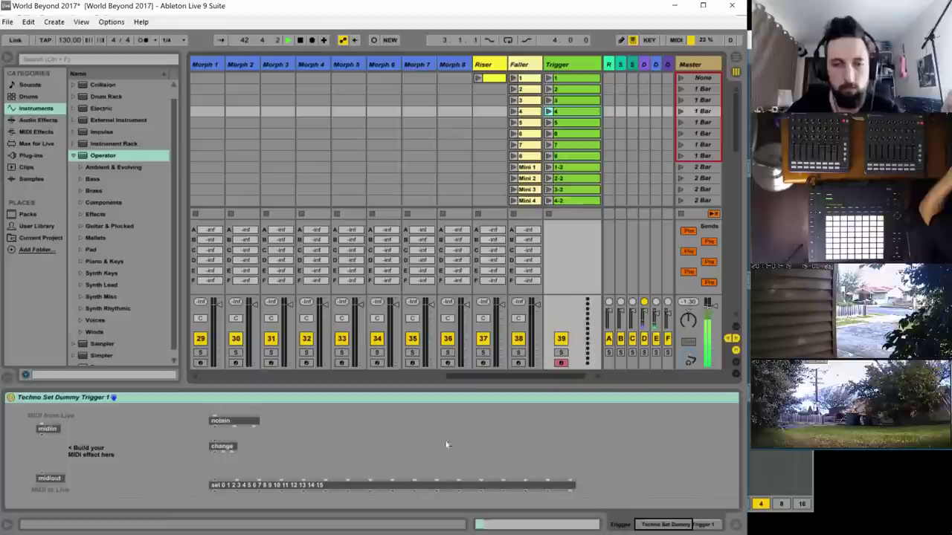
# - Select the Hats1 2 pad on the Hat 1 track and set its Operator Transpose to -5 st
pyautogui.moveTo(472, 375); pyautogui.dragTo(303, 381)
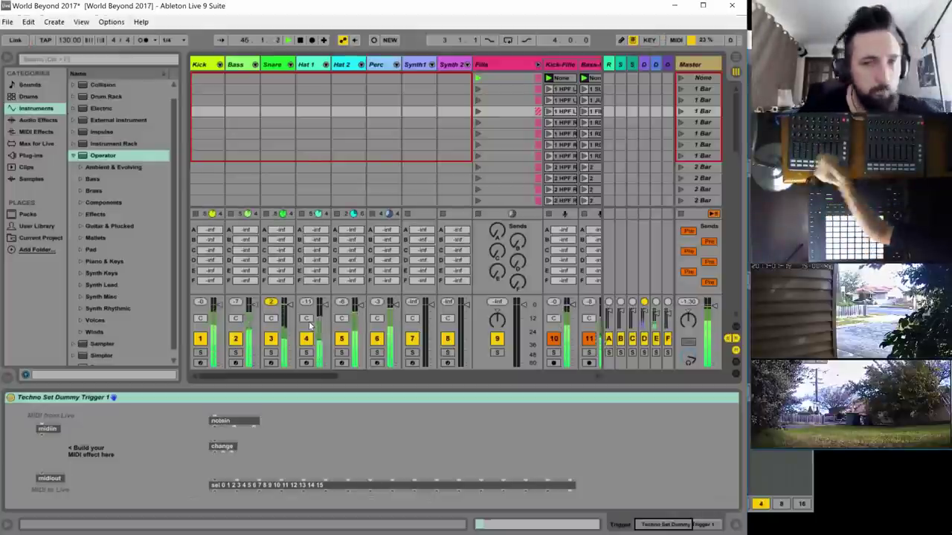
pyautogui.click(307, 65)
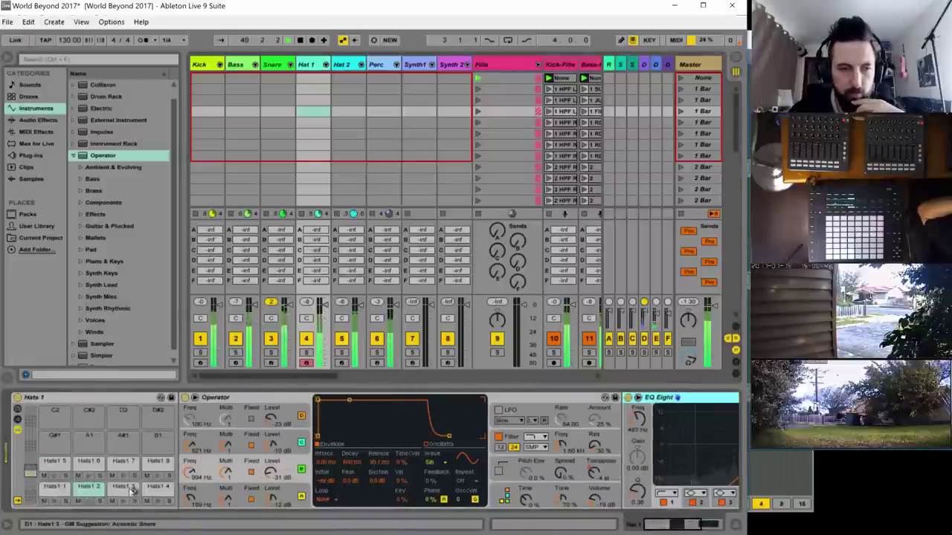
pyautogui.click(84, 489)
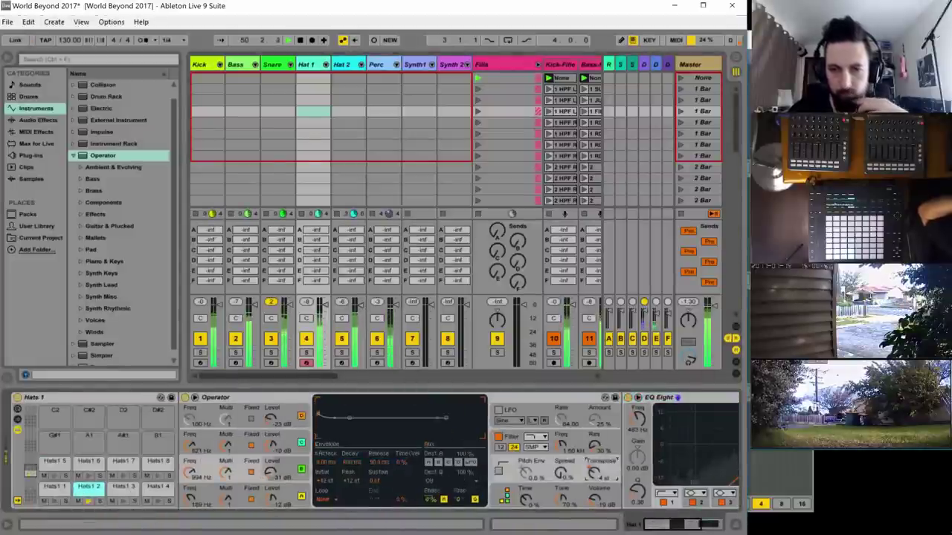
pyautogui.click(594, 476)
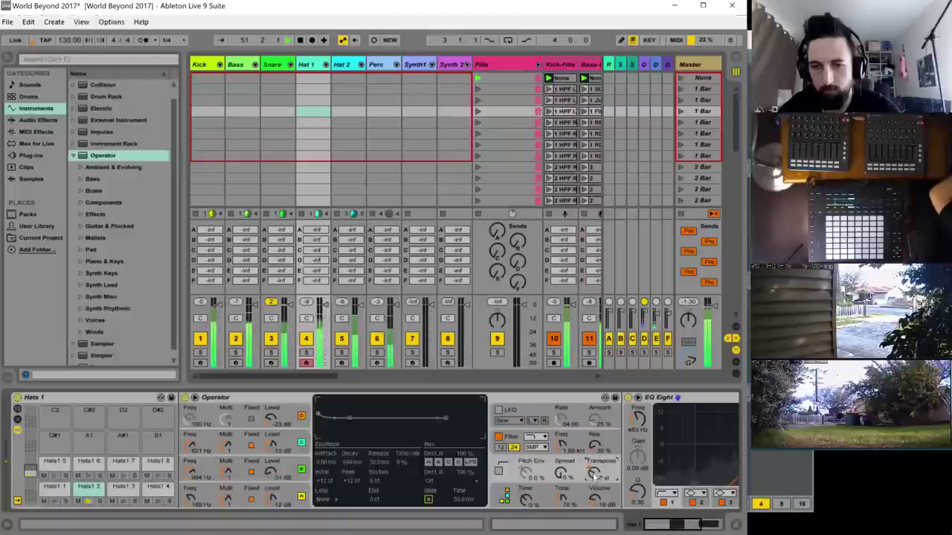
# - Lower the fixed frequency of Operator's oscillator B to 775 Hz and oscillator C to 788 Hz
pyautogui.click(190, 474)
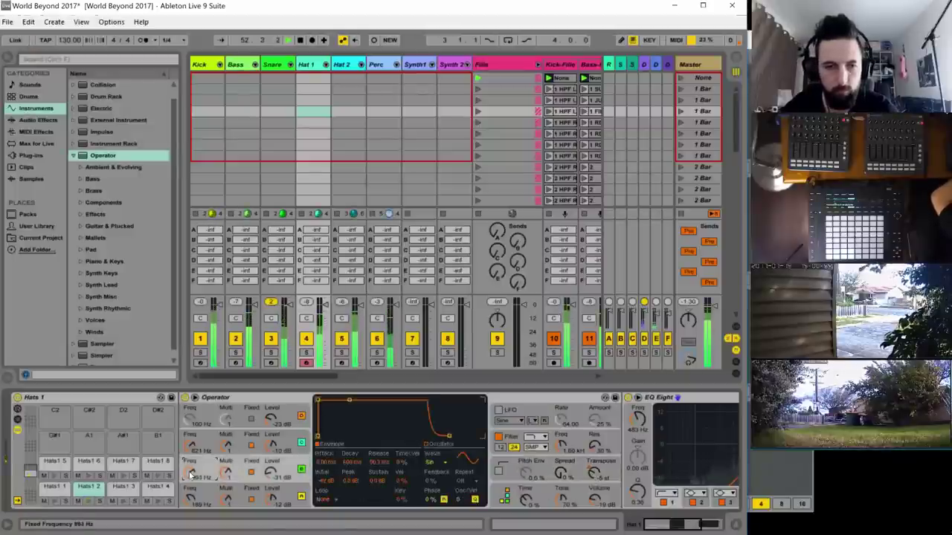
pyautogui.moveTo(192, 442); pyautogui.dragTo(192, 442)
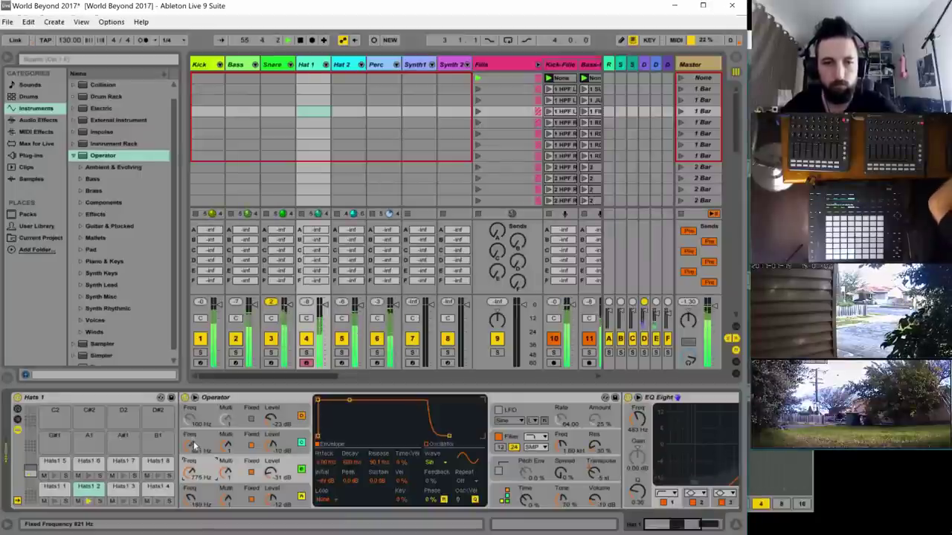
pyautogui.moveTo(192, 448); pyautogui.dragTo(192, 450)
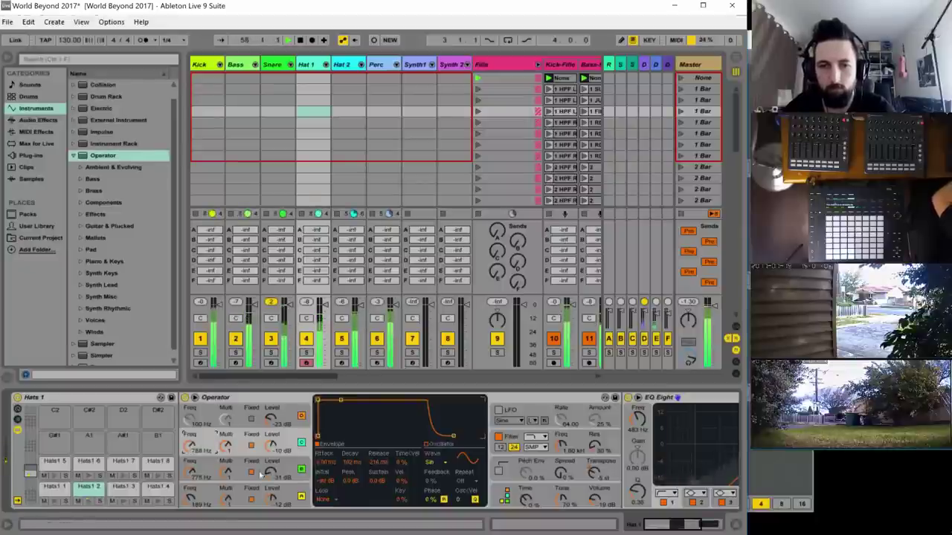
# - Lower the level of Operator's oscillator B to -48 dB and oscillator C to -12 dB
pyautogui.moveTo(269, 478); pyautogui.dragTo(269, 480)
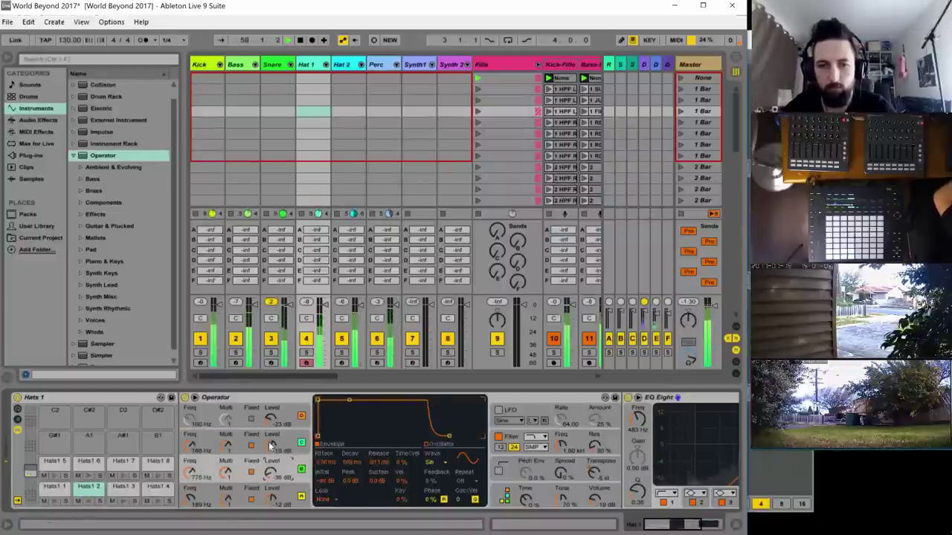
pyautogui.moveTo(271, 445); pyautogui.dragTo(271, 447)
pyautogui.click(272, 479)
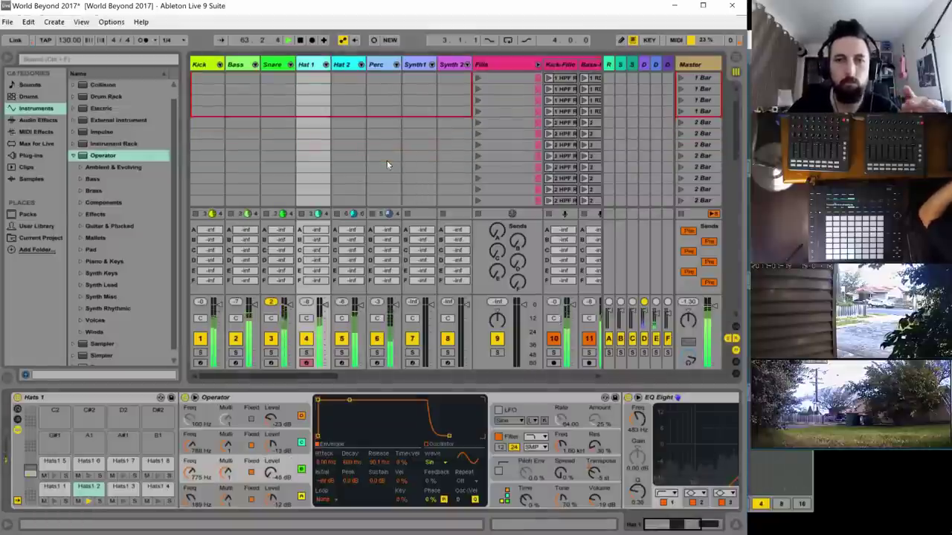
# - Bring the Track 2 clips into view, then switch to the World Beyond Sound Design spreadsheet and check Track 2's Synth1 notes
pyautogui.scroll(-5, 387, 160)
pyautogui.scroll(-3, 387, 160)
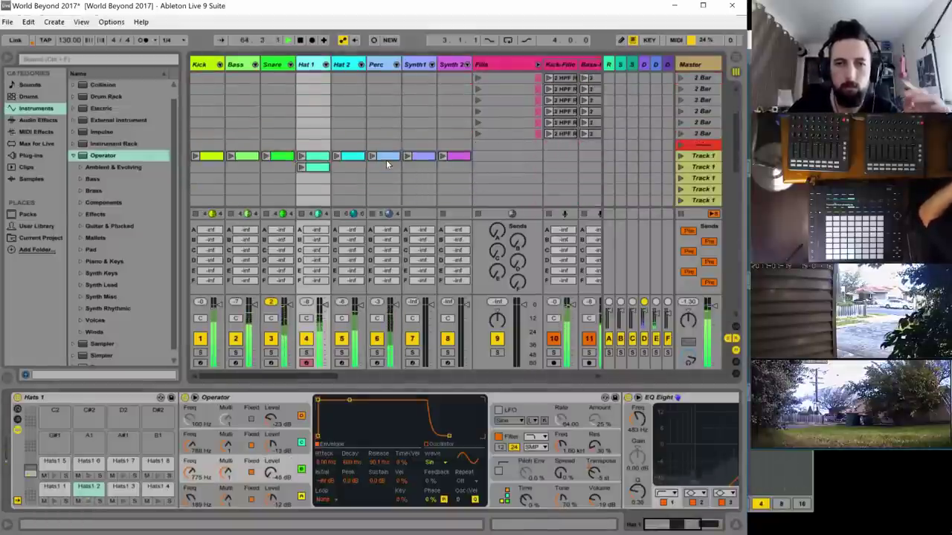
pyautogui.scroll(-3, 381, 158)
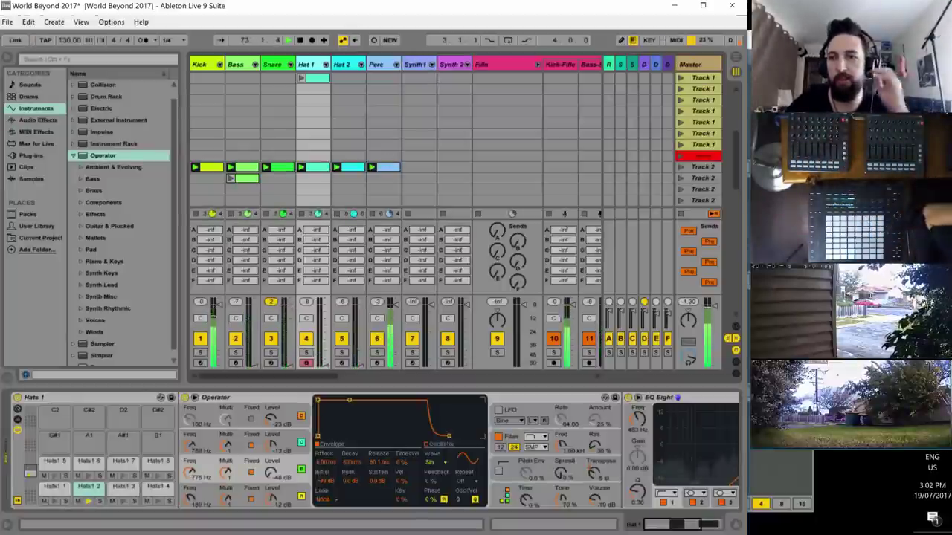
pyautogui.hotkey('alt', 'Tab')
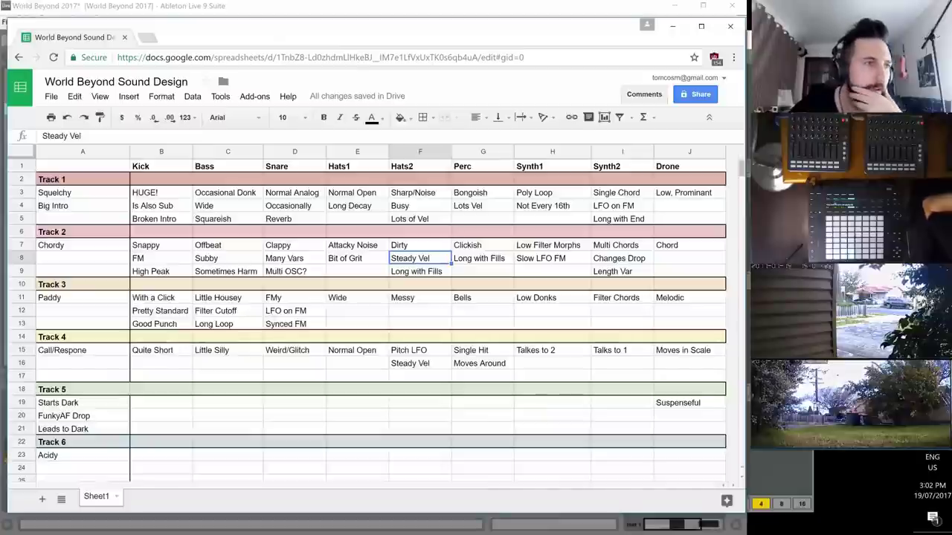
pyautogui.click(550, 248)
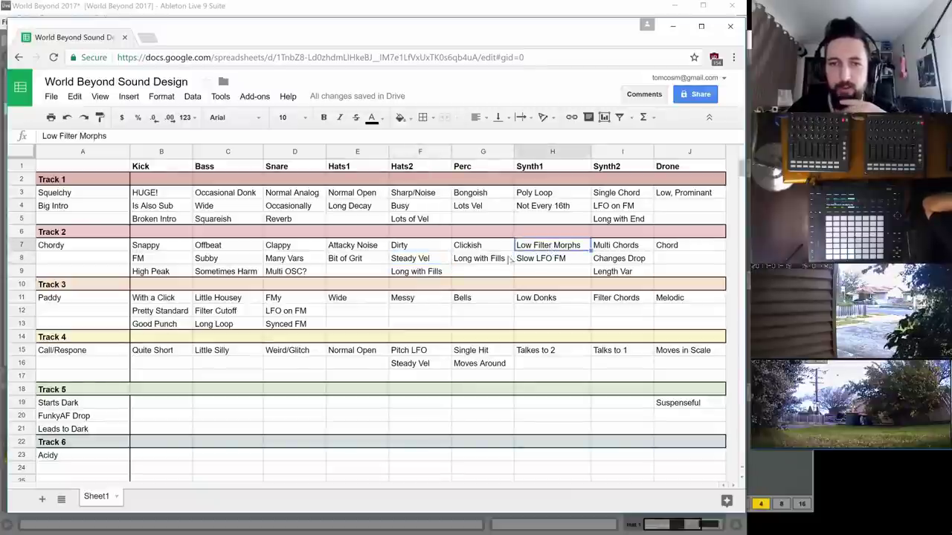
# - Return to Ableton Live, create an empty MIDI clip on Synth1 in the first Track 2 scene, and reopen the sound design spreadsheet
pyautogui.click(417, 530)
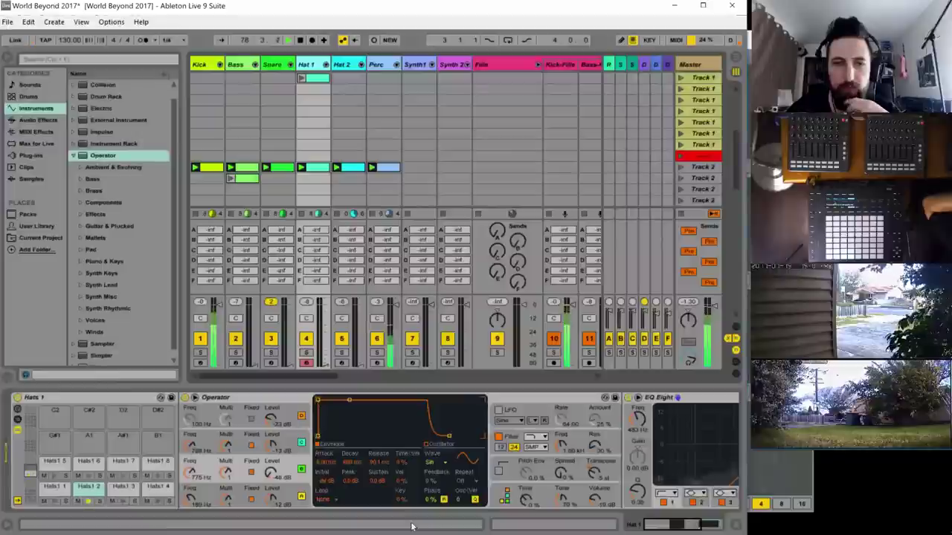
pyautogui.doubleClick(413, 166)
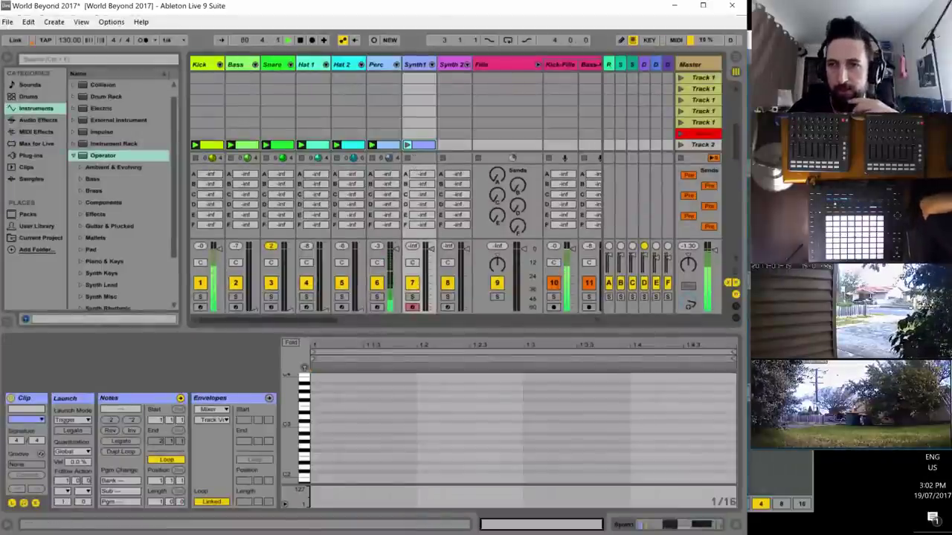
pyautogui.hotkey('alt', 'Tab')
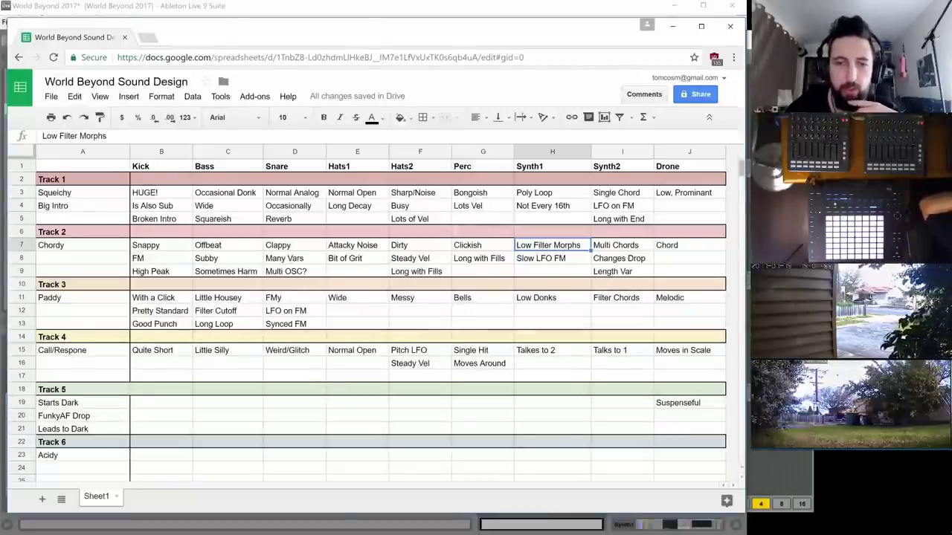
# - Switch to Ableton Live and set the loop length of the empty Synth1 clip to 8 bars
pyautogui.click(311, 529)
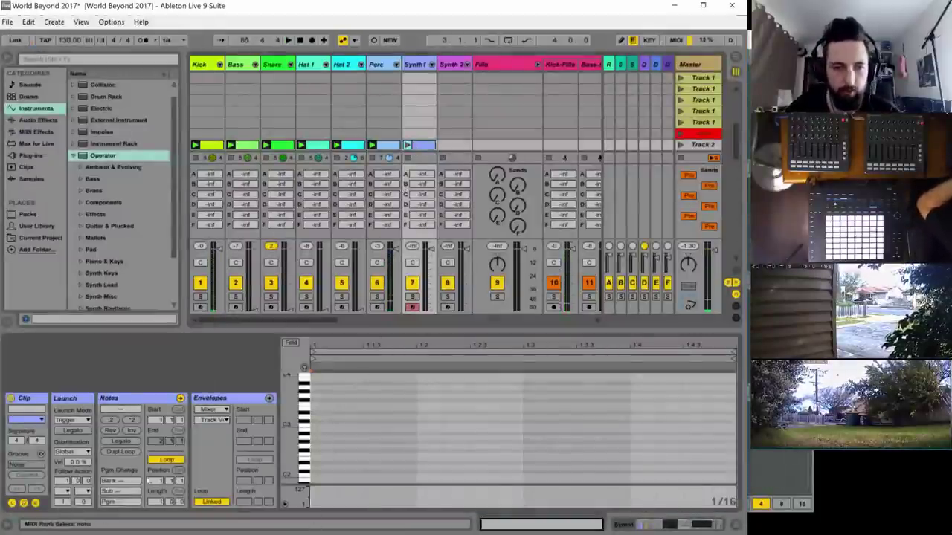
pyautogui.write('8')
pyautogui.press('Return')
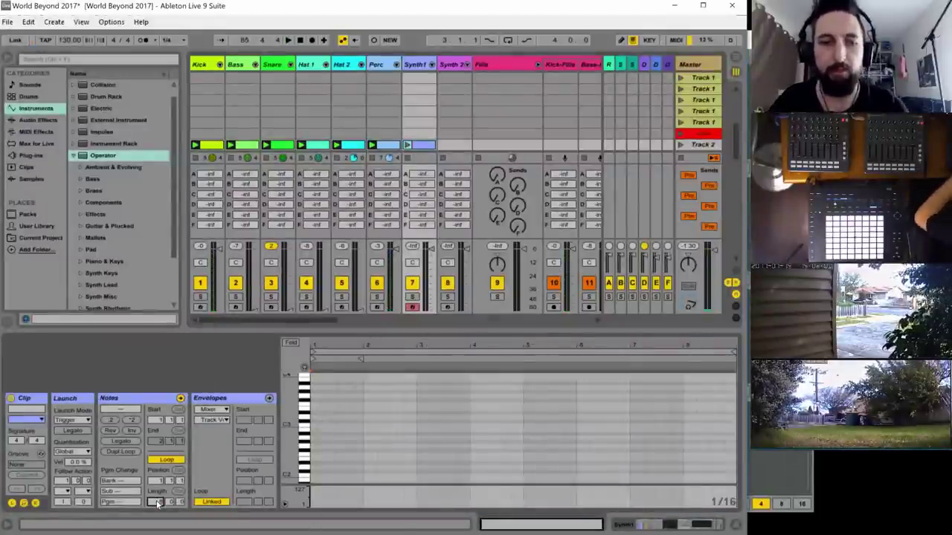
# - Add a G1 note at the start of the Synth1 clip using a 1/2 note grid
pyautogui.scroll(-5, 319, 449)
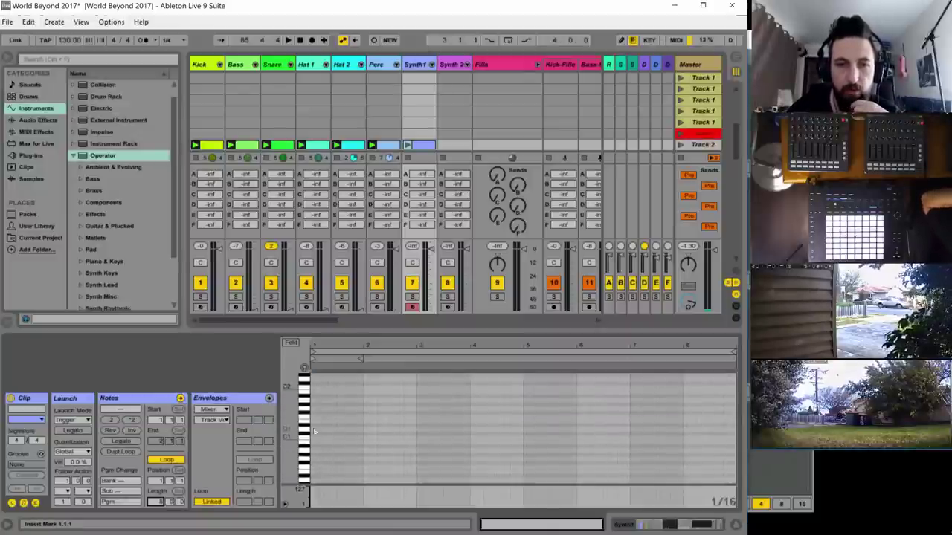
pyautogui.scroll(2, 314, 409)
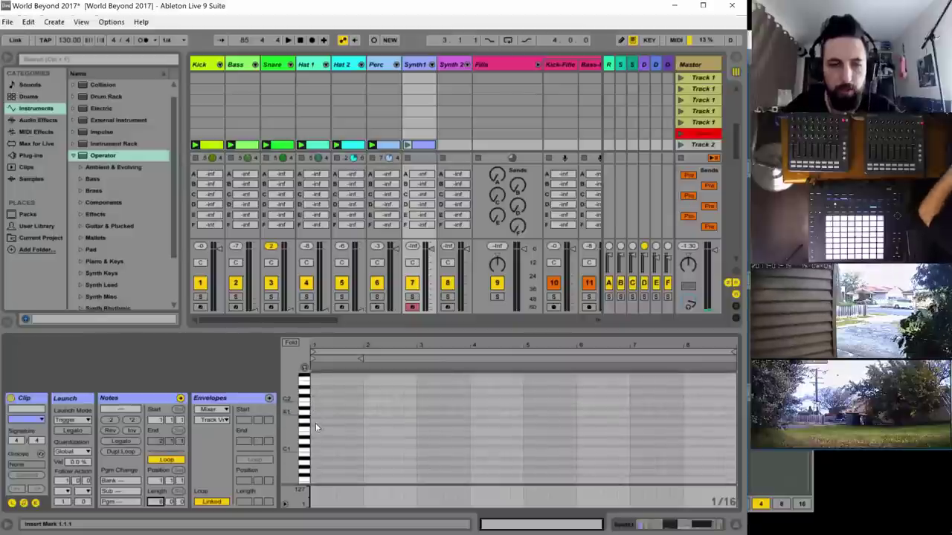
pyautogui.hotkey('ctrl', '2')
pyautogui.hotkey('ctrl', '2')
pyautogui.doubleClick(313, 418)
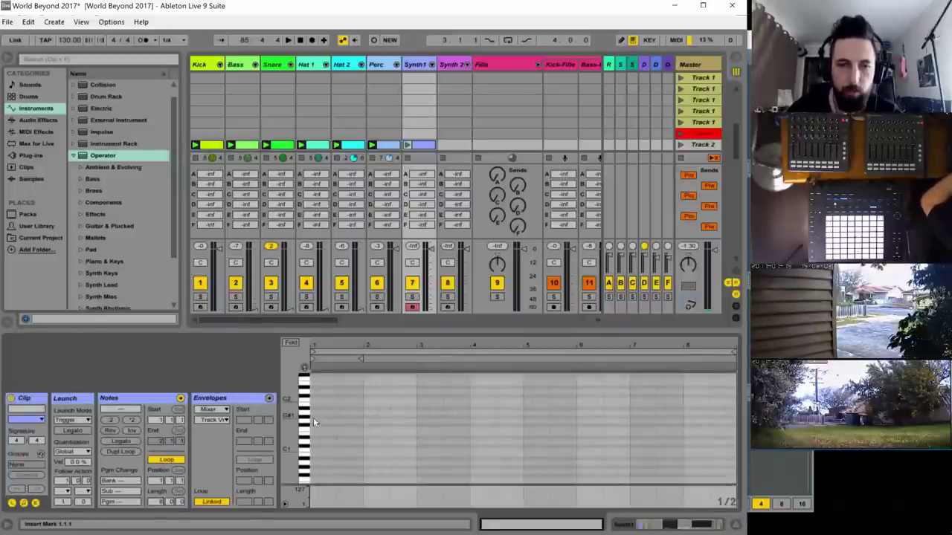
pyautogui.moveTo(316, 420)
pyautogui.mouseDown()
pyautogui.moveTo(318, 441)
pyautogui.moveTo(319, 422)
pyautogui.mouseUp()
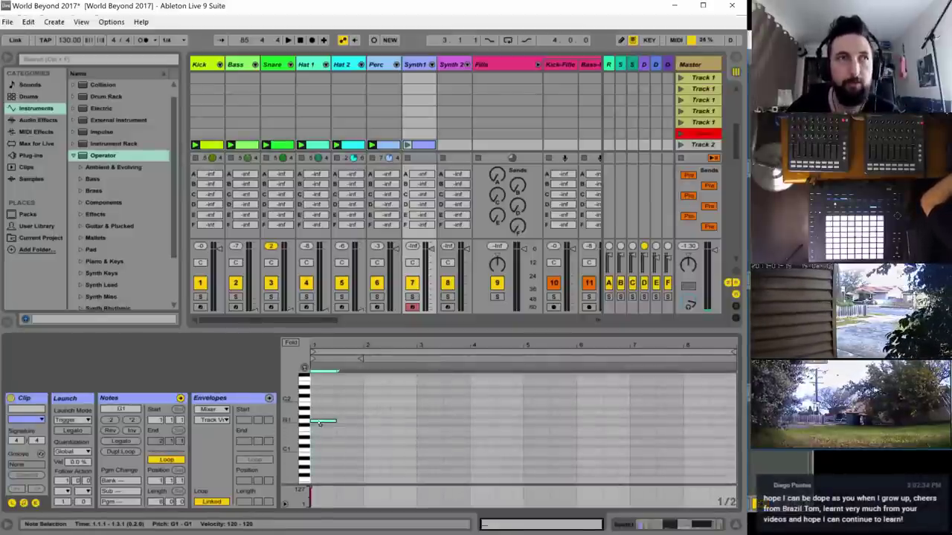
# - Extend the G1 note across all 8 bars and launch the Synth1 clip during playback
pyautogui.press('space')
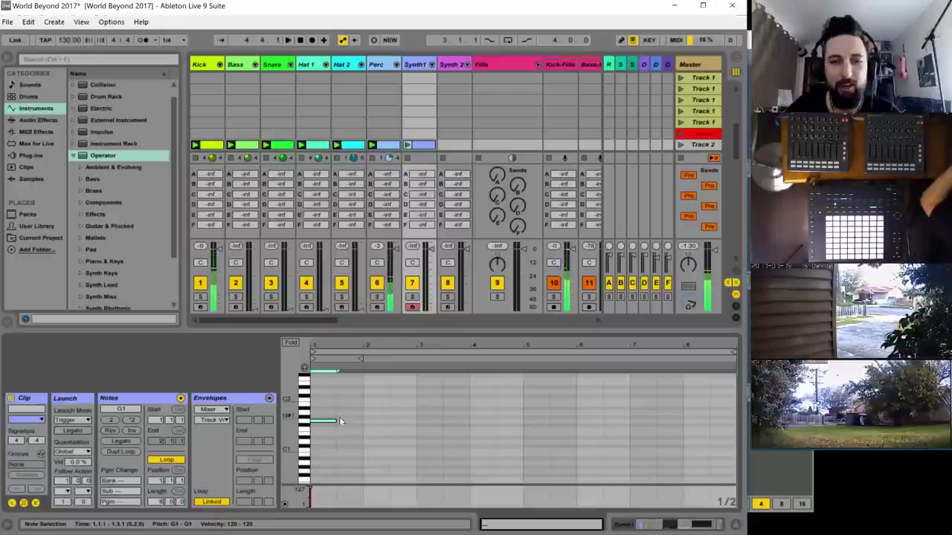
pyautogui.moveTo(335, 420); pyautogui.dragTo(736, 420)
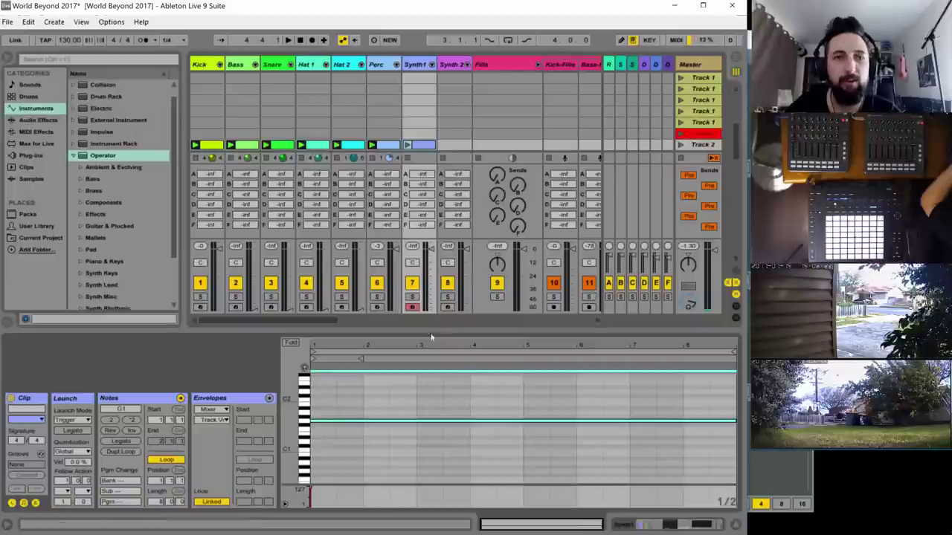
pyautogui.press('space')
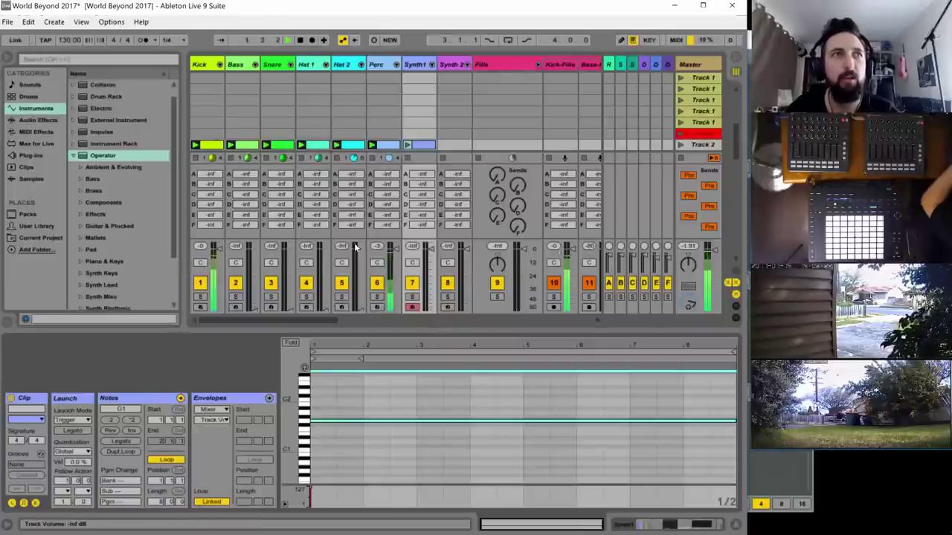
pyautogui.click(406, 145)
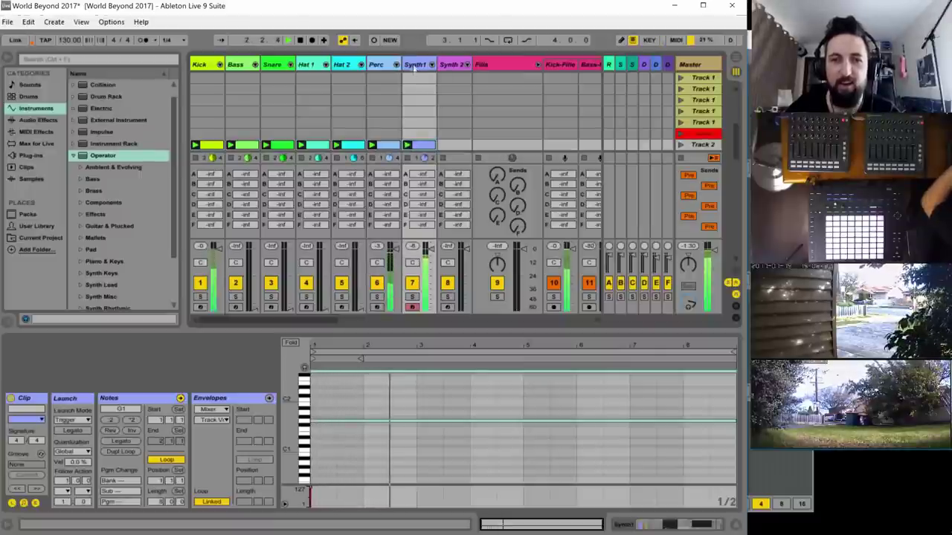
# - Show the Synth1 track's instrument rack, check its chain zones, and select the Synth1 2 chain
pyautogui.click(415, 65)
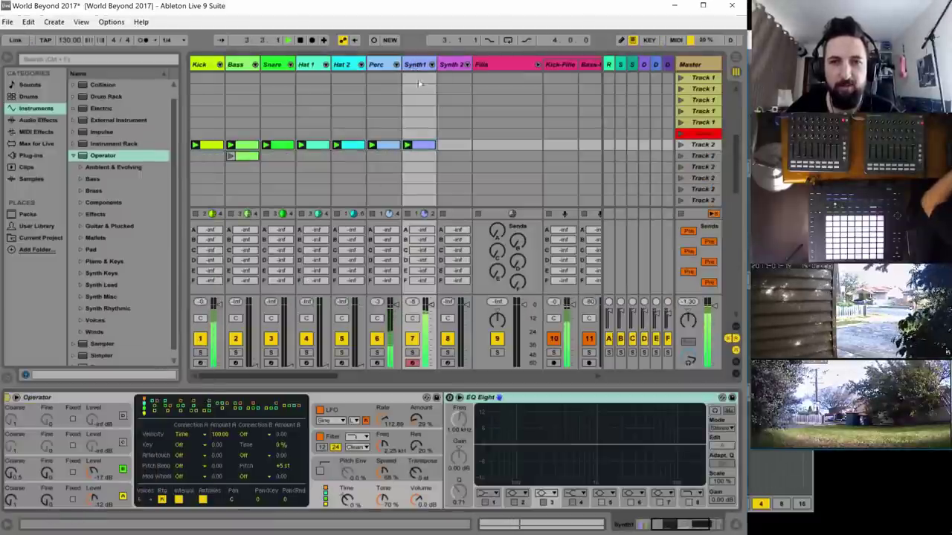
pyautogui.press('space')
pyautogui.click(649, 524)
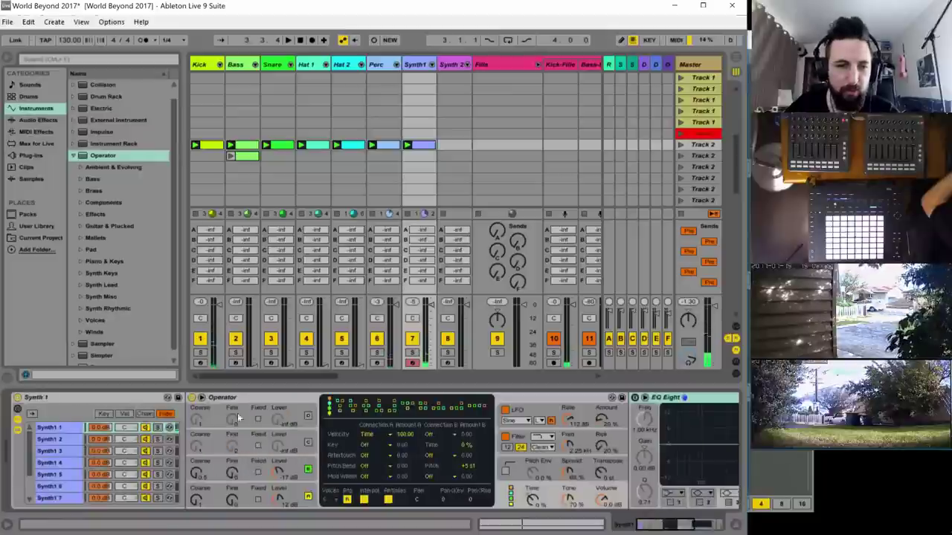
pyautogui.click(143, 414)
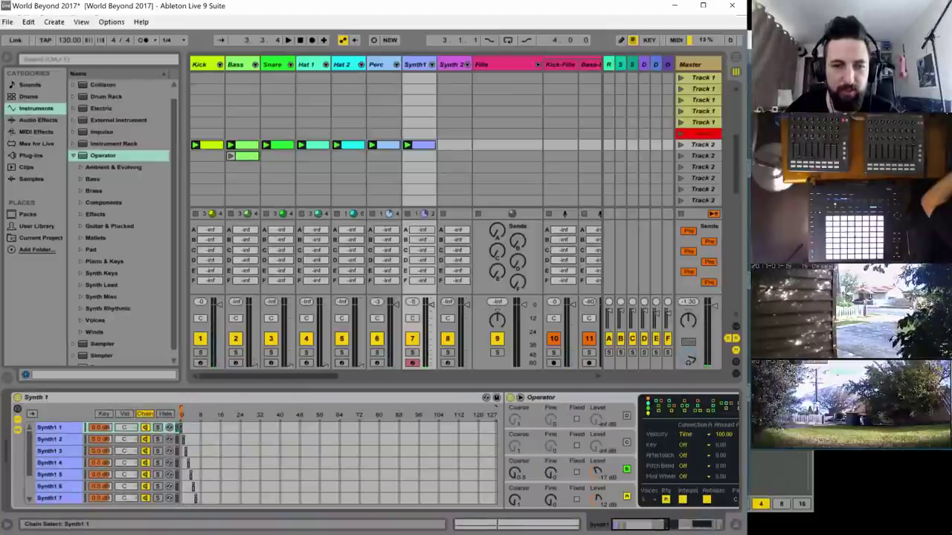
pyautogui.press('space')
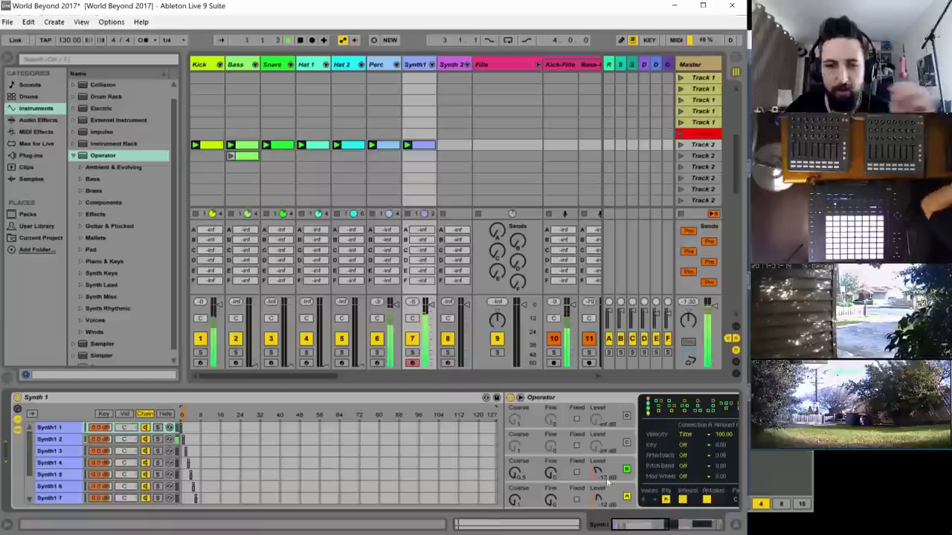
pyautogui.click(57, 441)
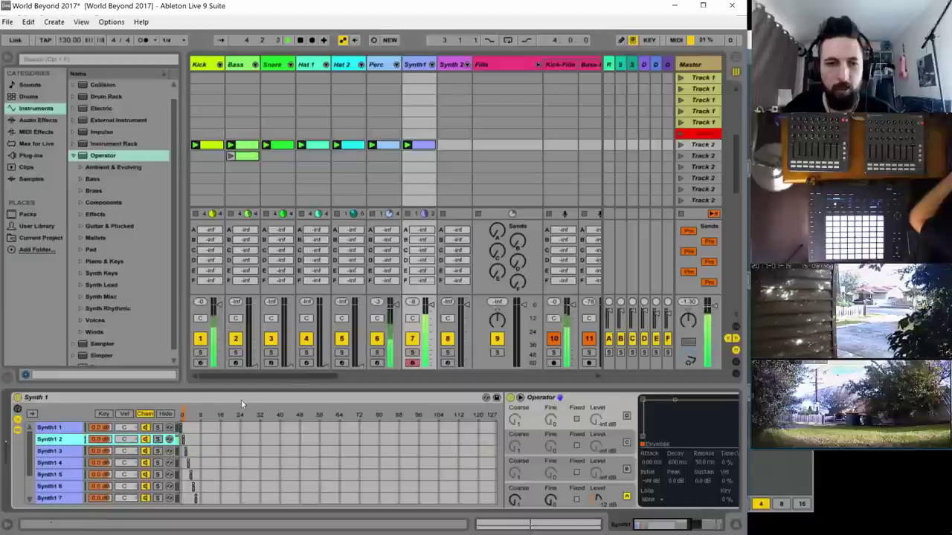
pyautogui.click(164, 414)
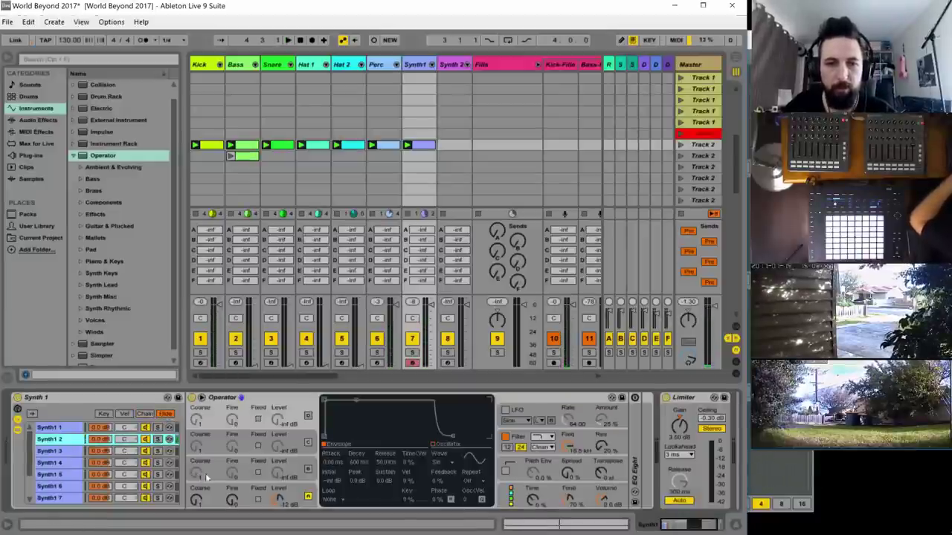
# - Enable Operator's oscillator B with the Sin 4 wave, coarse 0.5 and a level of about -13 dB
pyautogui.click(303, 474)
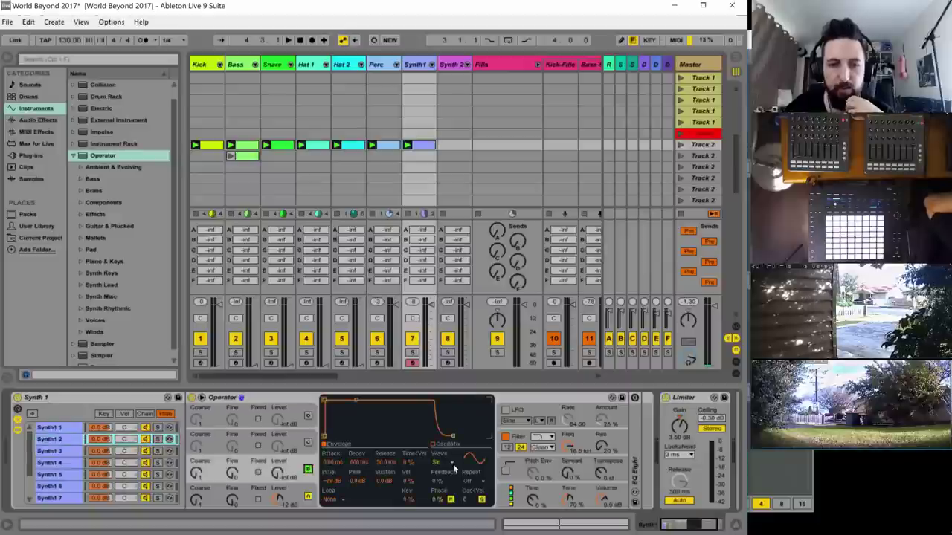
pyautogui.click(449, 464)
pyautogui.click(444, 257)
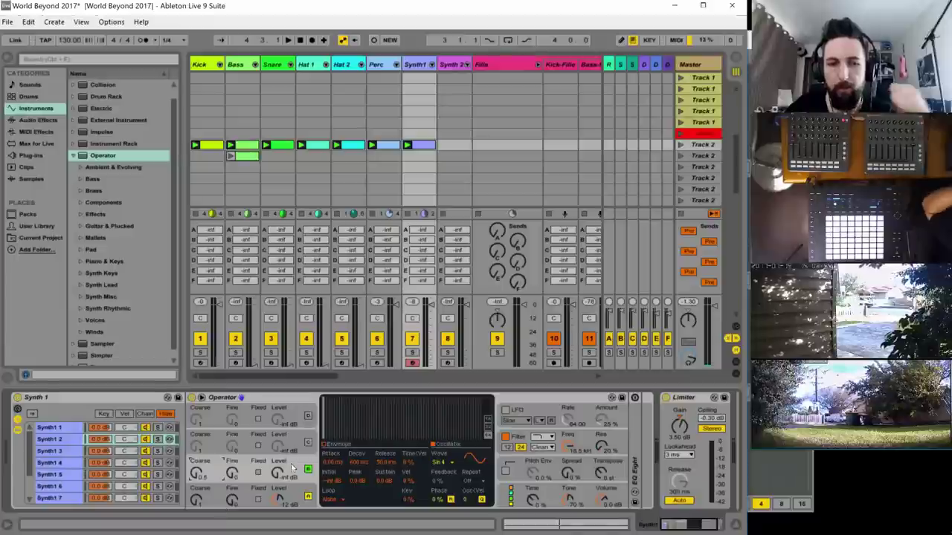
pyautogui.press('space')
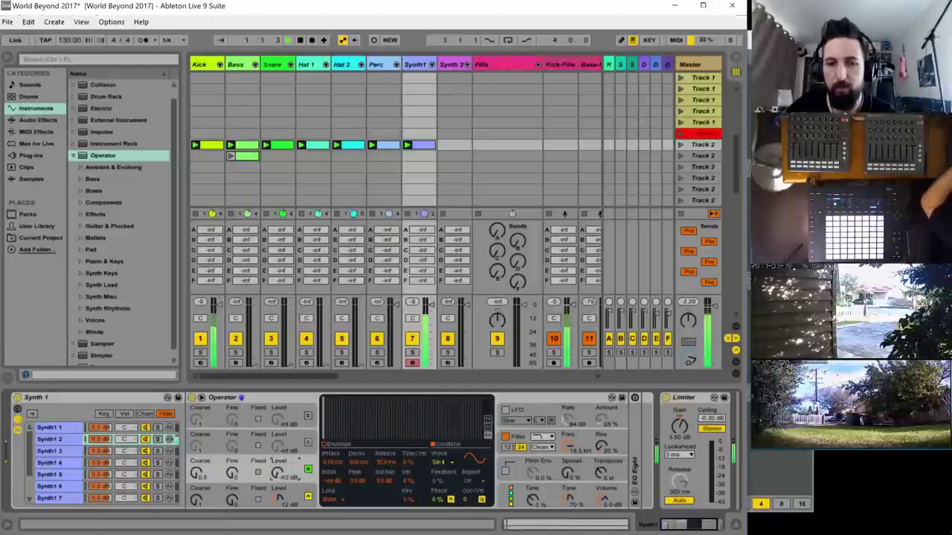
pyautogui.moveTo(276, 472); pyautogui.dragTo(277, 461)
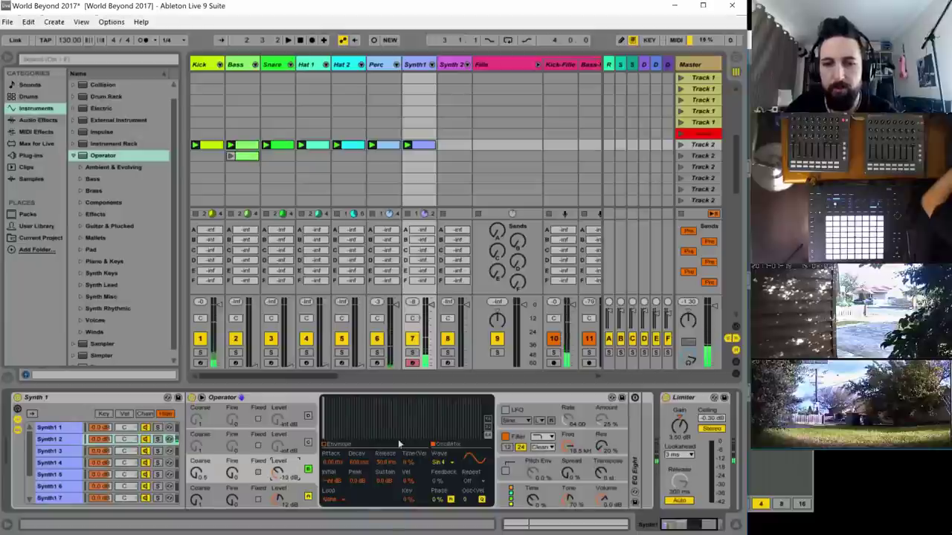
# - Enable Operator's LFO with retrigger off, set its Dest. B to OSC Volume B, and lower its rate to about 25
pyautogui.click(508, 410)
pyautogui.click(505, 409)
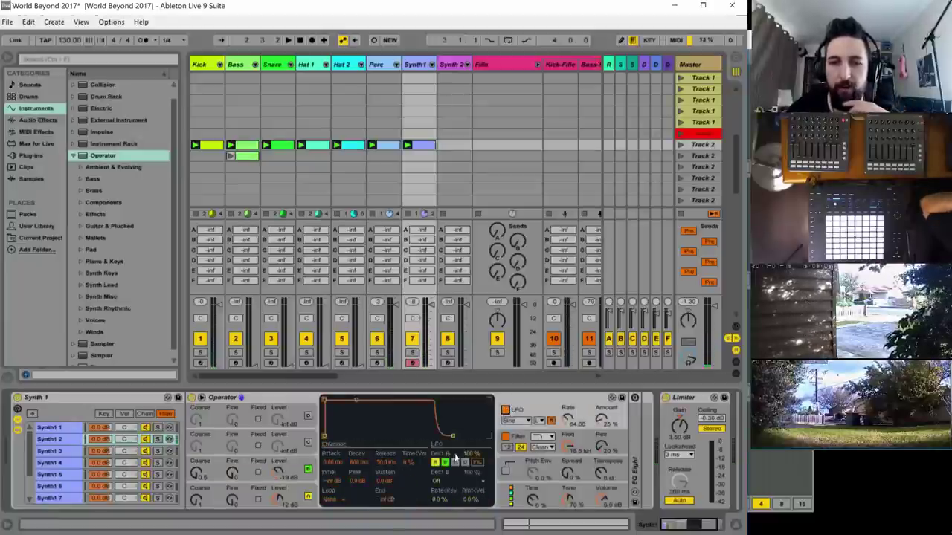
pyautogui.click(457, 481)
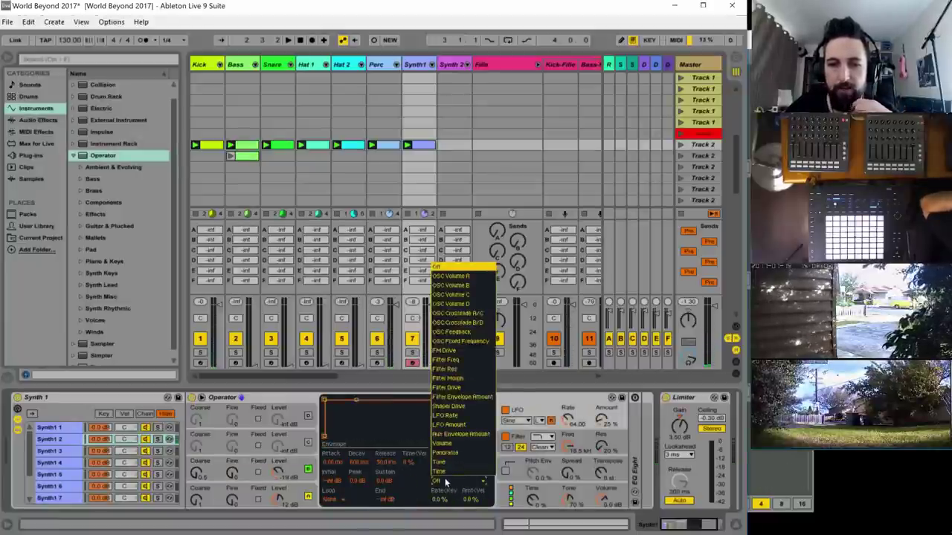
pyautogui.click(480, 287)
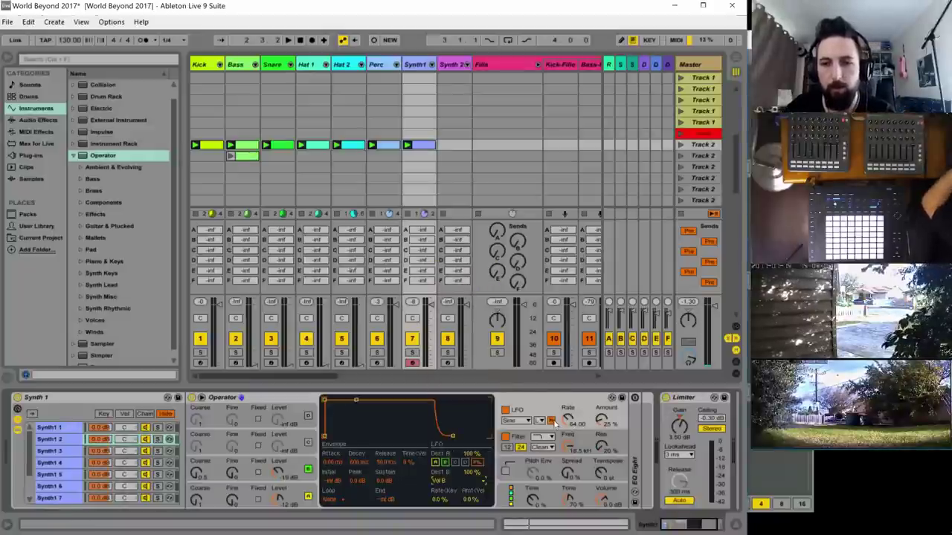
pyautogui.click(551, 420)
pyautogui.moveTo(568, 420); pyautogui.dragTo(568, 476)
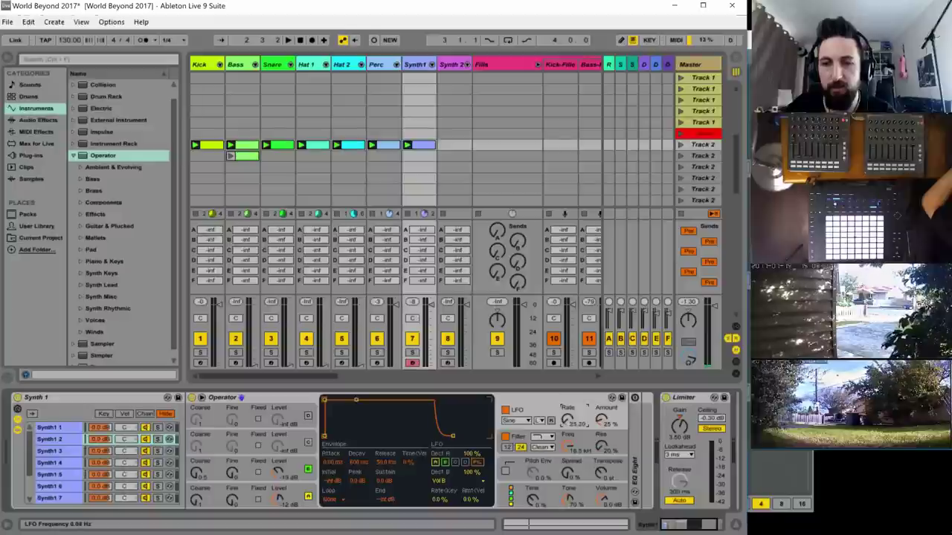
# - Raise the LFO amount to 100 % and set its rate to about 20 during playback
pyautogui.press('space')
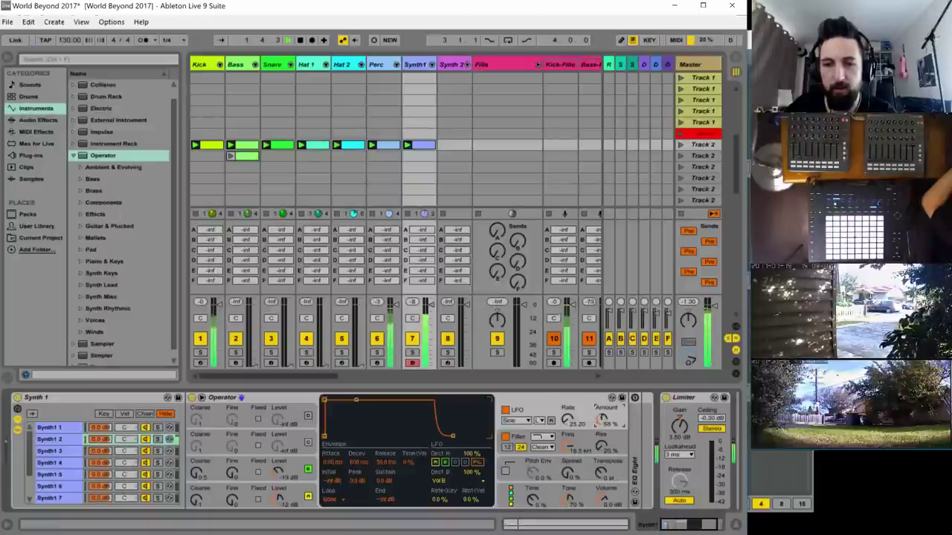
pyautogui.moveTo(568, 420); pyautogui.dragTo(602, 408)
pyautogui.moveTo(568, 420)
pyautogui.mouseDown()
pyautogui.moveTo(568, 390)
pyautogui.moveTo(568, 417)
pyautogui.mouseUp()
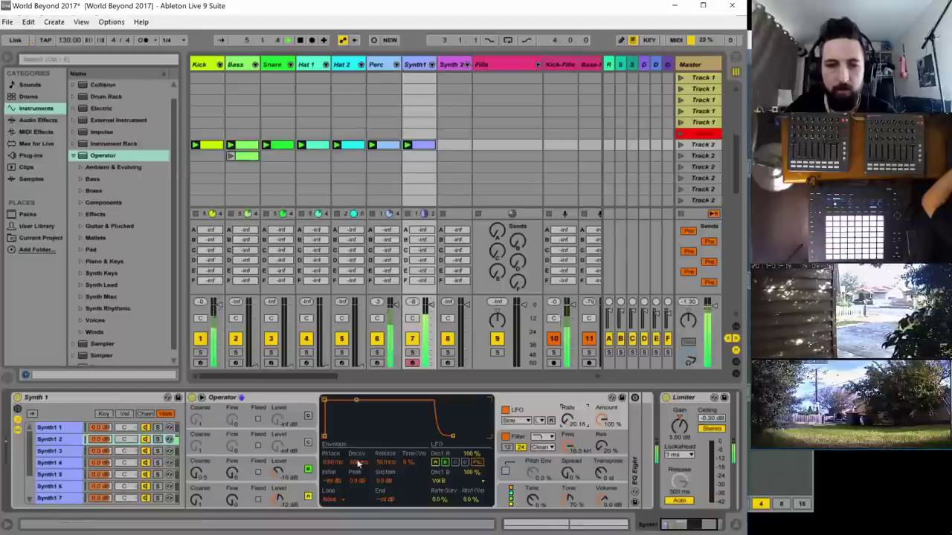
# - Fine-tune the FM movement by ear, setting the LFO rate to about 41.33 and oscillator B's level to -15 dB
pyautogui.moveTo(277, 471); pyautogui.dragTo(275, 476)
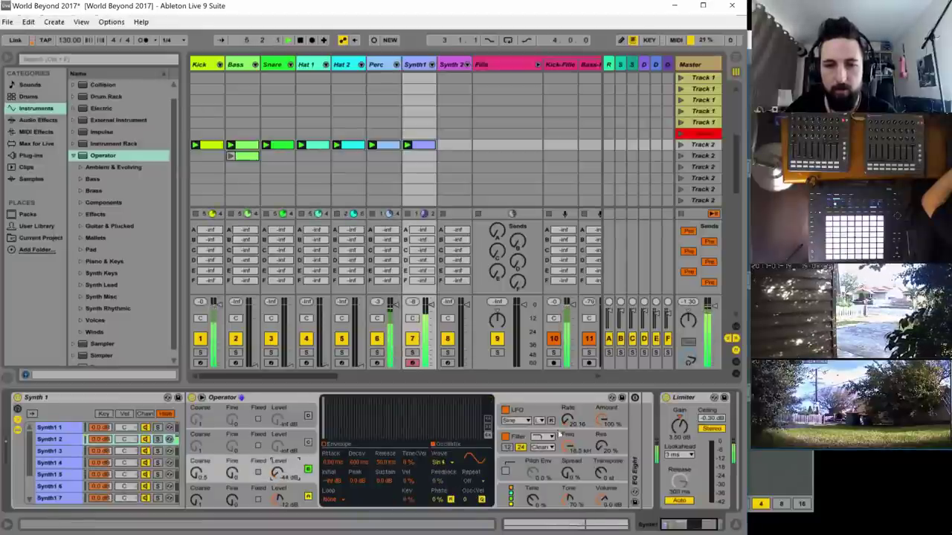
pyautogui.moveTo(568, 421); pyautogui.dragTo(567, 415)
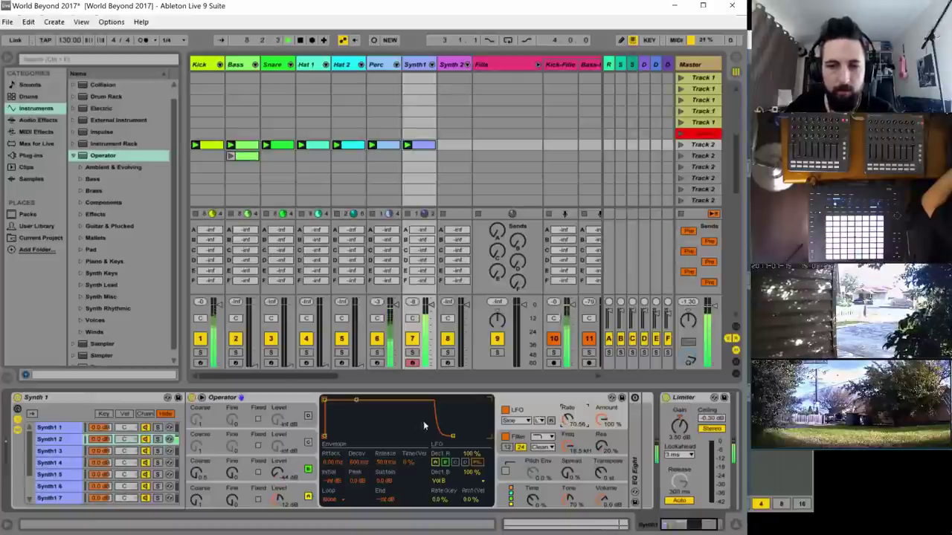
pyautogui.moveTo(277, 474); pyautogui.dragTo(277, 469)
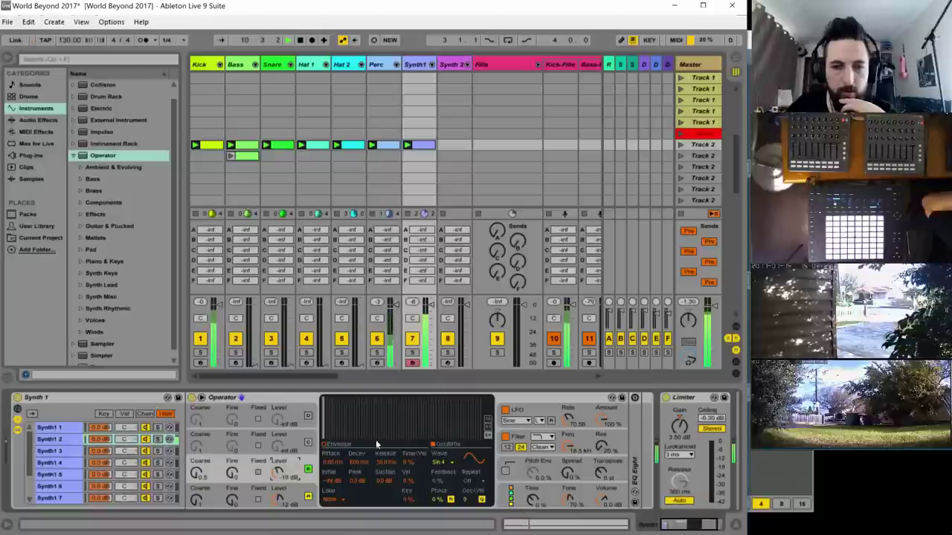
pyautogui.moveTo(567, 420); pyautogui.dragTo(567, 423)
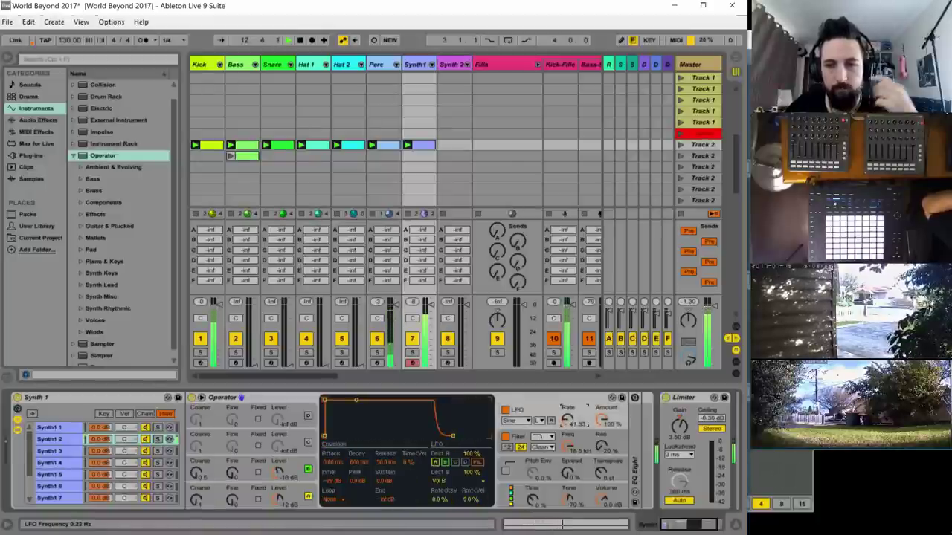
pyautogui.click(278, 473)
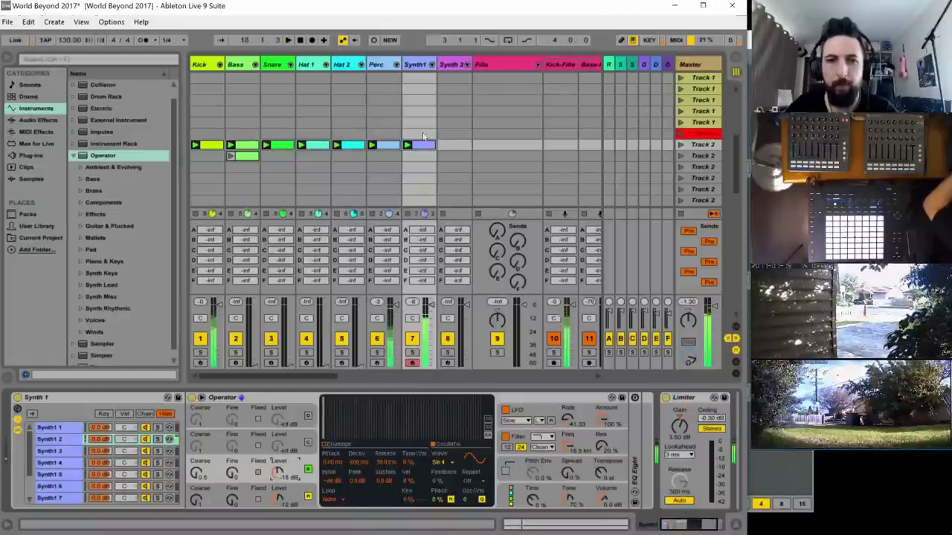
# - Try the Synth1 clip's long note one octave lower at G0 during playback, and move it back up an octave
pyautogui.doubleClick(422, 143)
pyautogui.moveTo(425, 459); pyautogui.dragTo(398, 407)
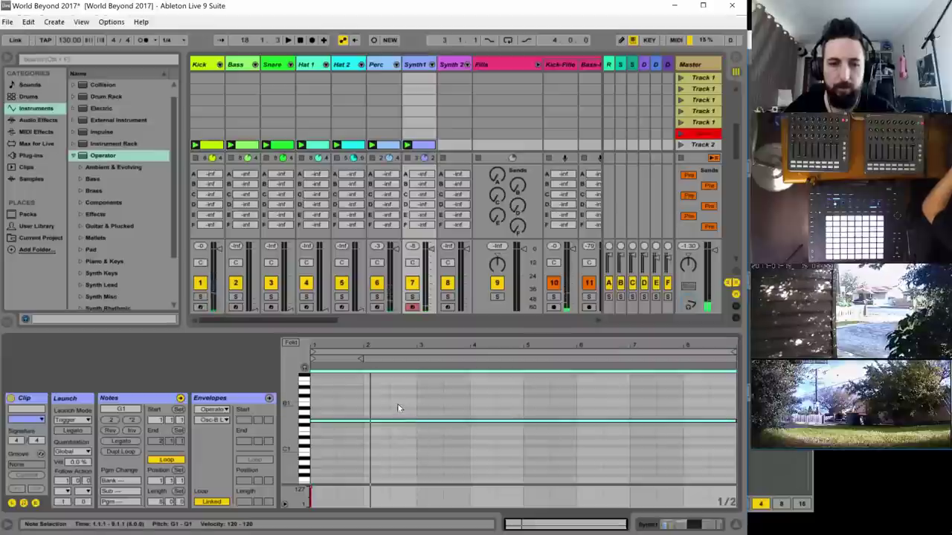
pyautogui.hotkey('shift', 'Down')
pyautogui.press('space')
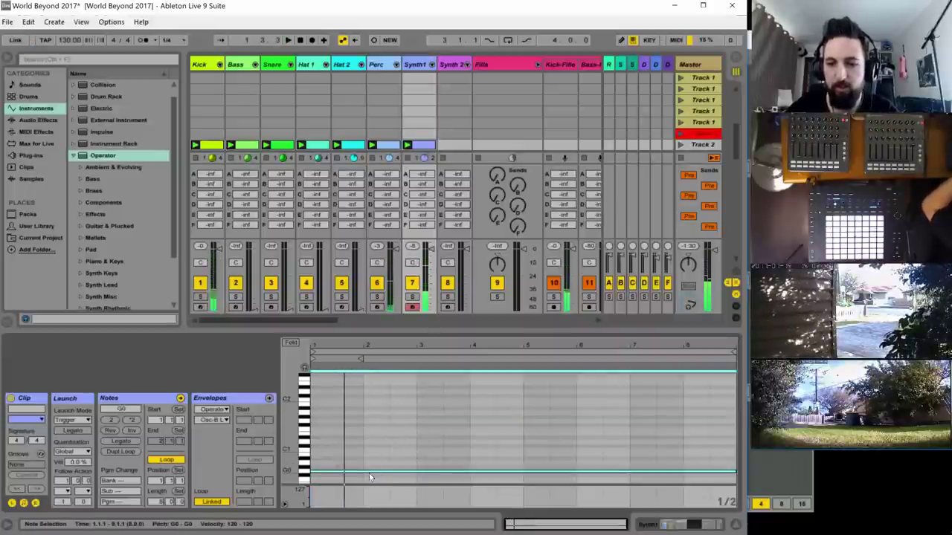
pyautogui.hotkey('shift', 'Up')
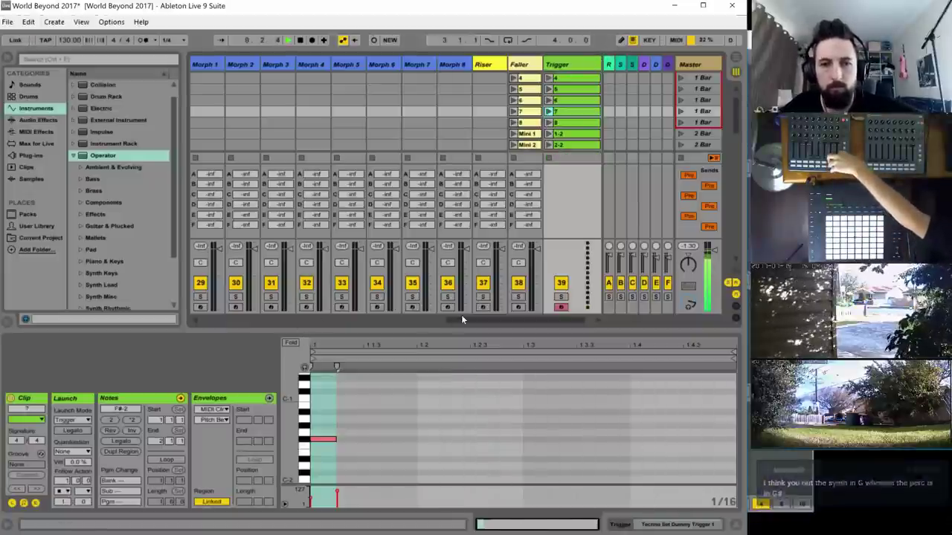
pyautogui.moveTo(461, 320); pyautogui.dragTo(174, 320)
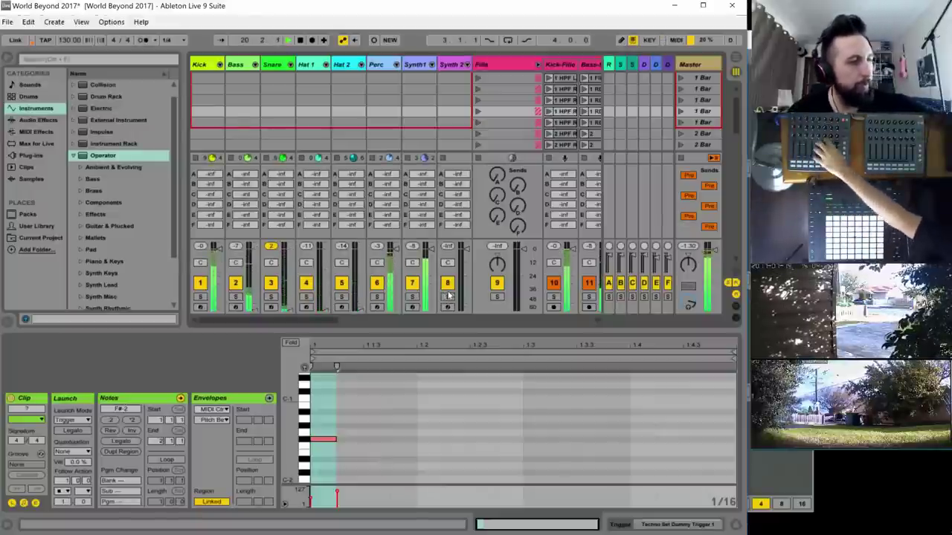
# - Show the Synth1 track's devices and unfold its EQ Eight after Operator
pyautogui.click(409, 67)
pyautogui.doubleClick(409, 69)
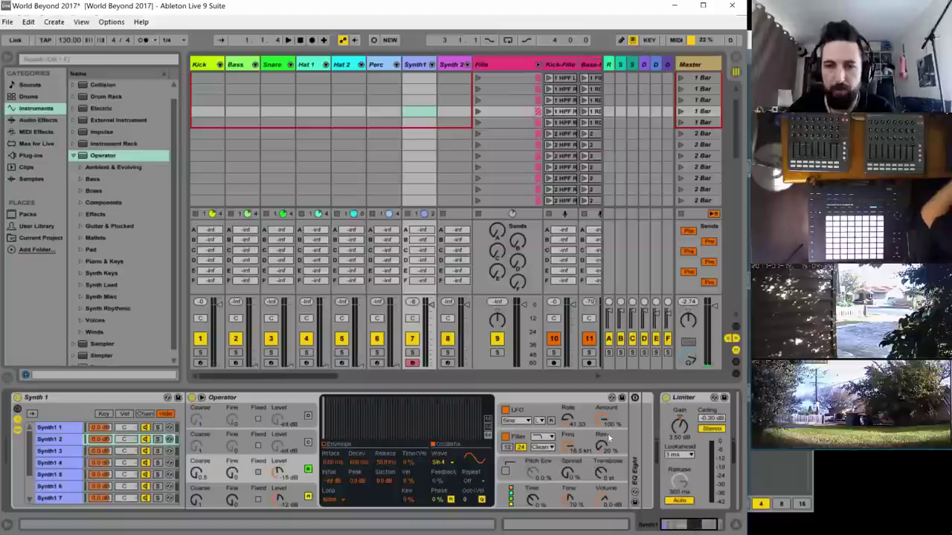
pyautogui.click(636, 414)
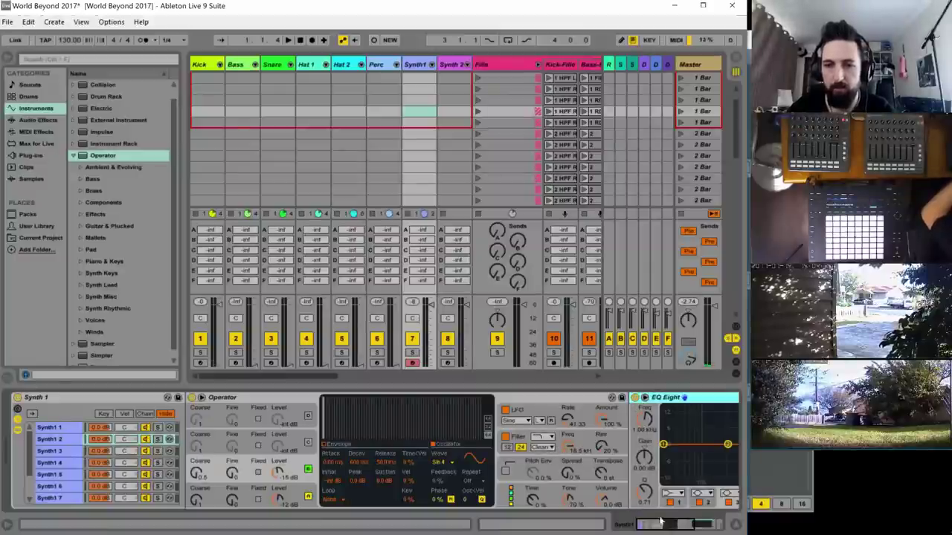
pyautogui.moveTo(658, 530); pyautogui.dragTo(668, 531)
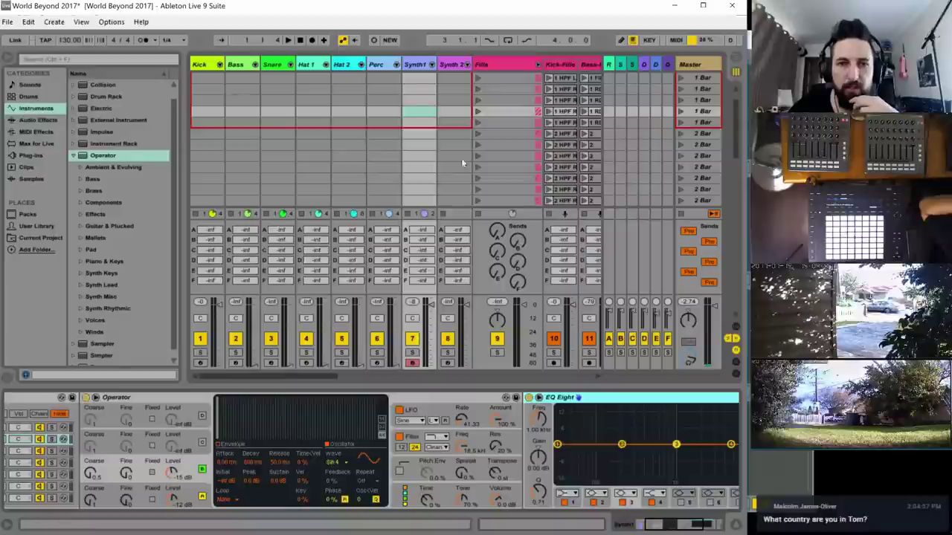
# - Compare the notes in the Track 2 Perc, Synth1 and Bass clips
pyautogui.click(383, 68)
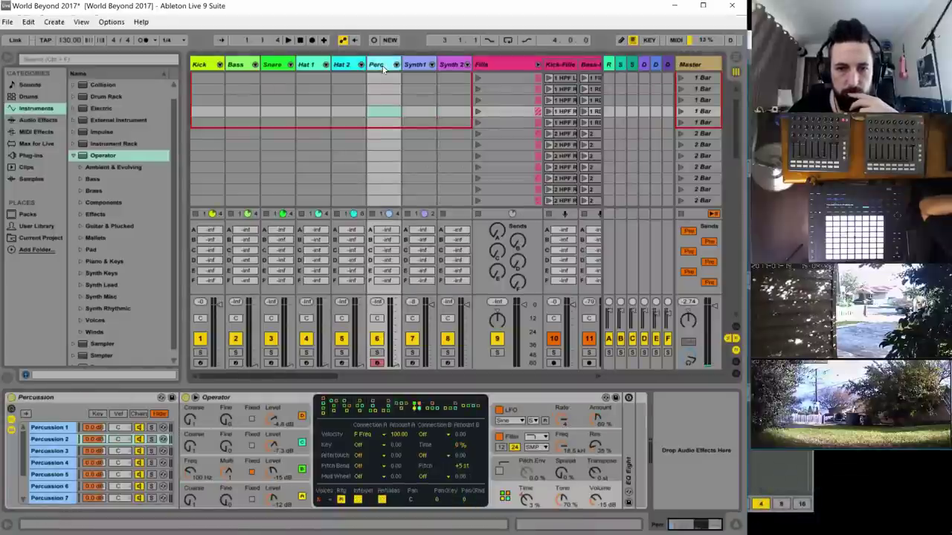
pyautogui.scroll(-7, 380, 131)
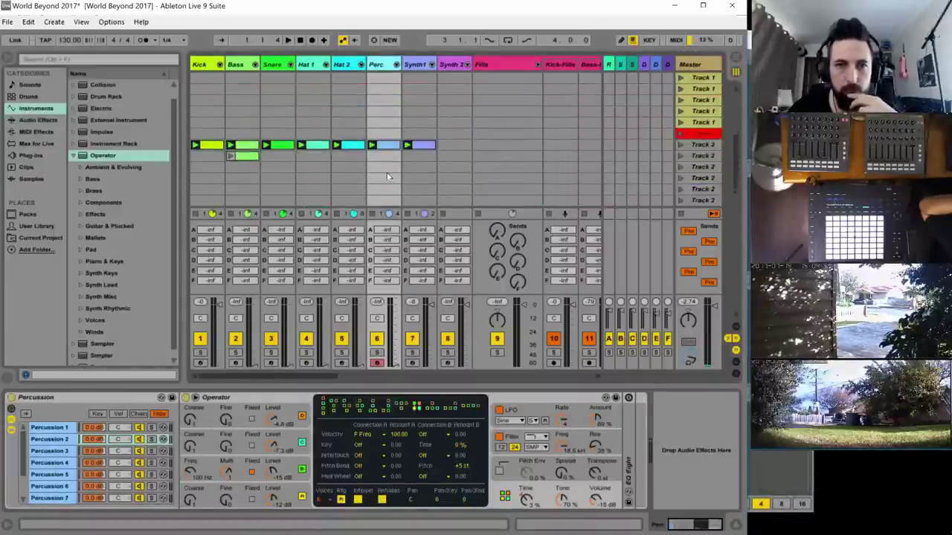
pyautogui.doubleClick(387, 146)
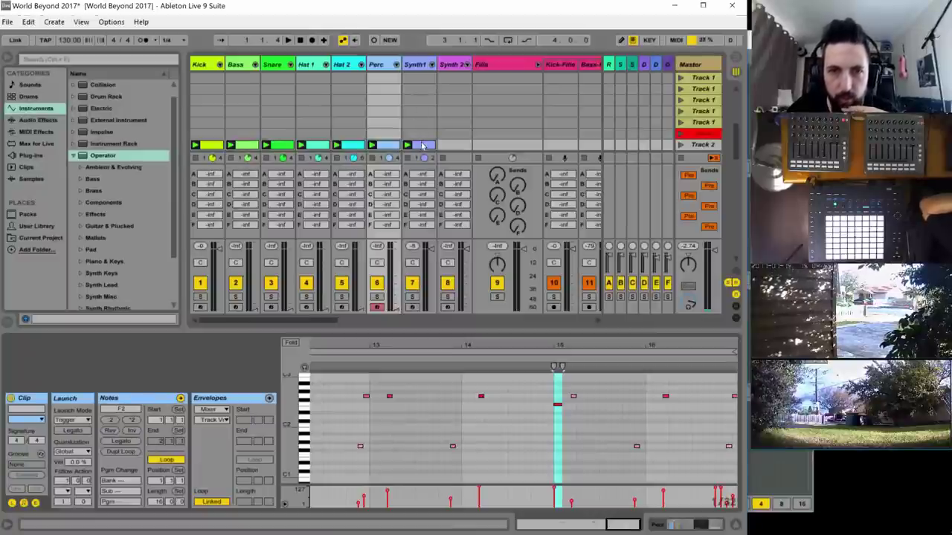
pyautogui.click(420, 144)
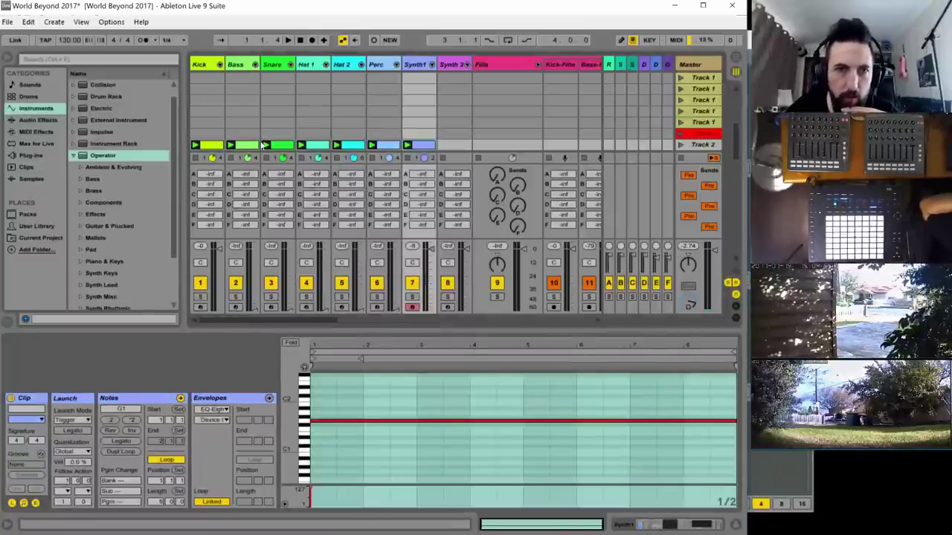
pyautogui.click(249, 146)
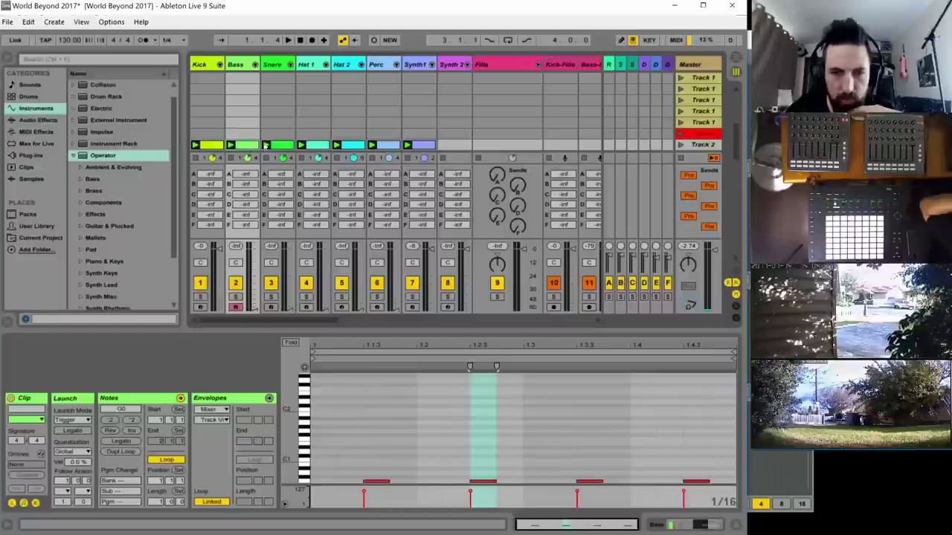
pyautogui.click(386, 147)
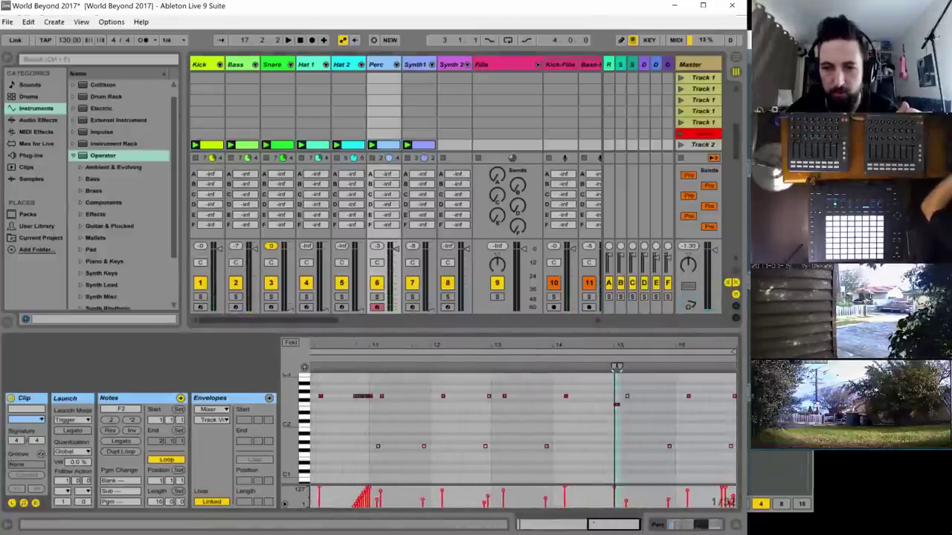
# - Change band 1 of Synth1's EQ Eight to a low cut at about 150 Hz
pyautogui.click(415, 66)
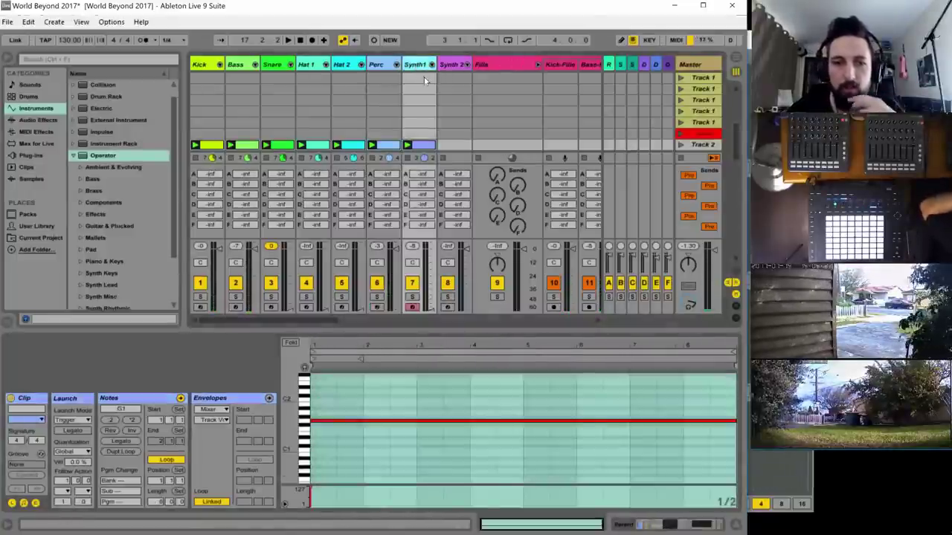
pyautogui.click(411, 306)
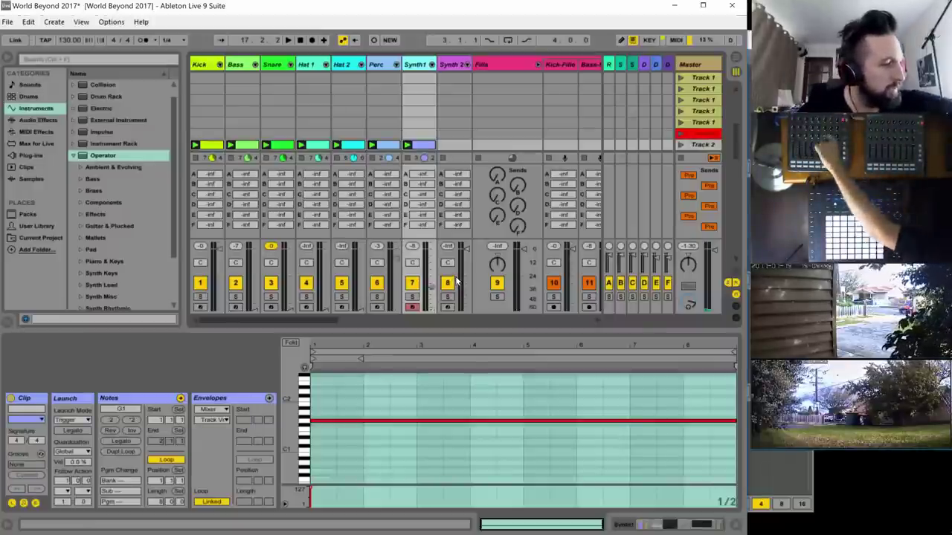
pyautogui.press('space')
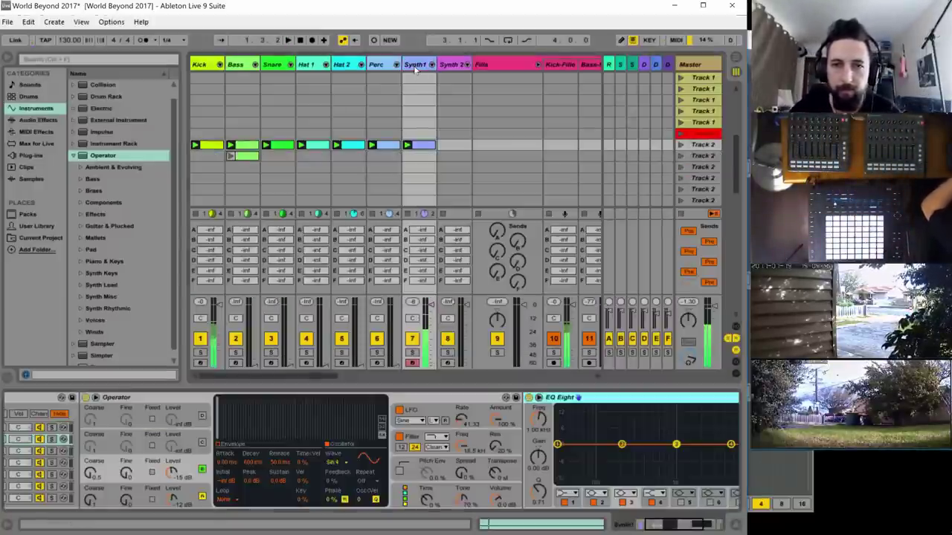
pyautogui.click(421, 67)
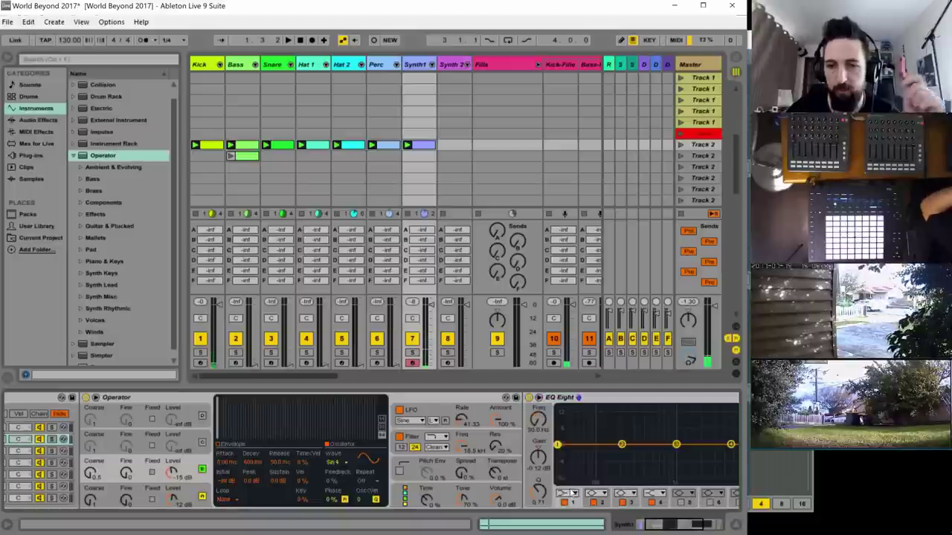
pyautogui.click(571, 493)
pyautogui.click(559, 429)
pyautogui.moveTo(558, 454); pyautogui.dragTo(611, 462)
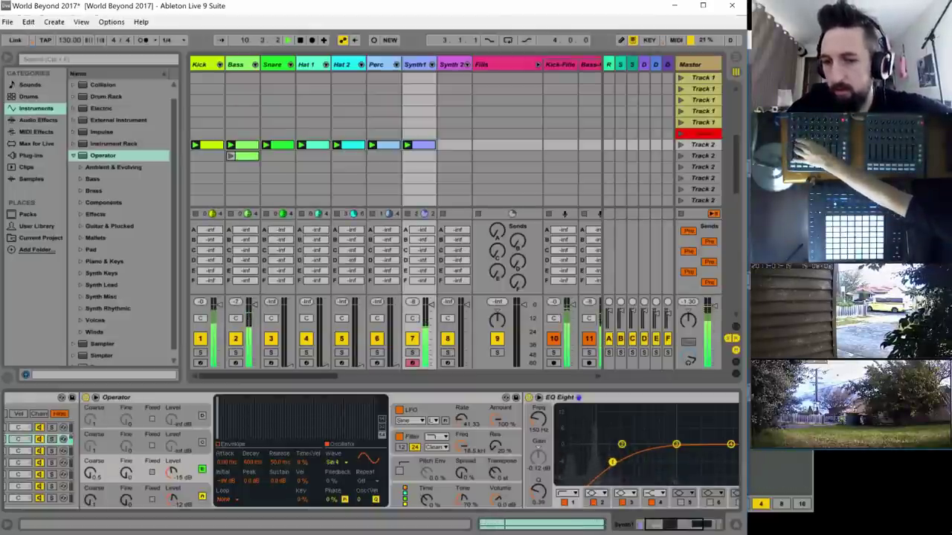
# - Switch Operator's LFO range to Sync with rate 4, and raise oscillator B's level to about -9.2 dB
pyautogui.click(433, 422)
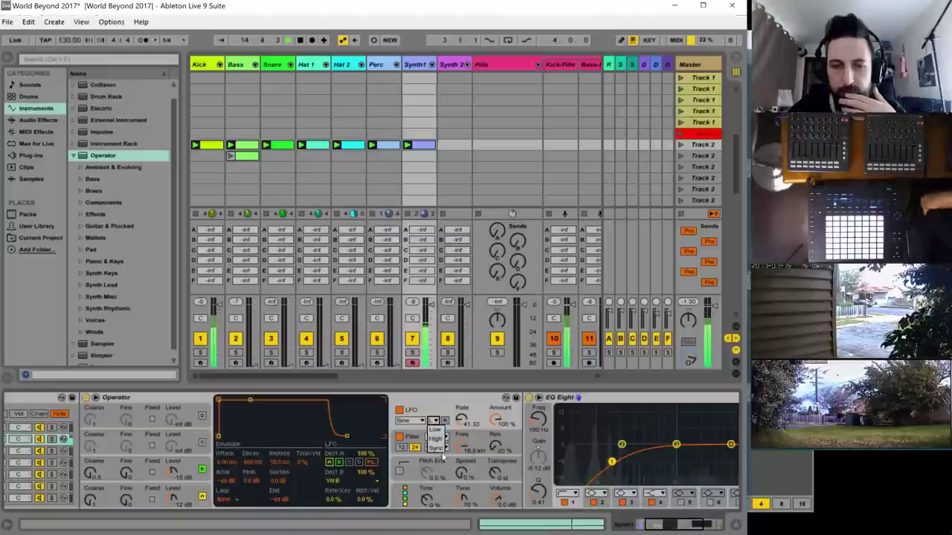
pyautogui.click(435, 447)
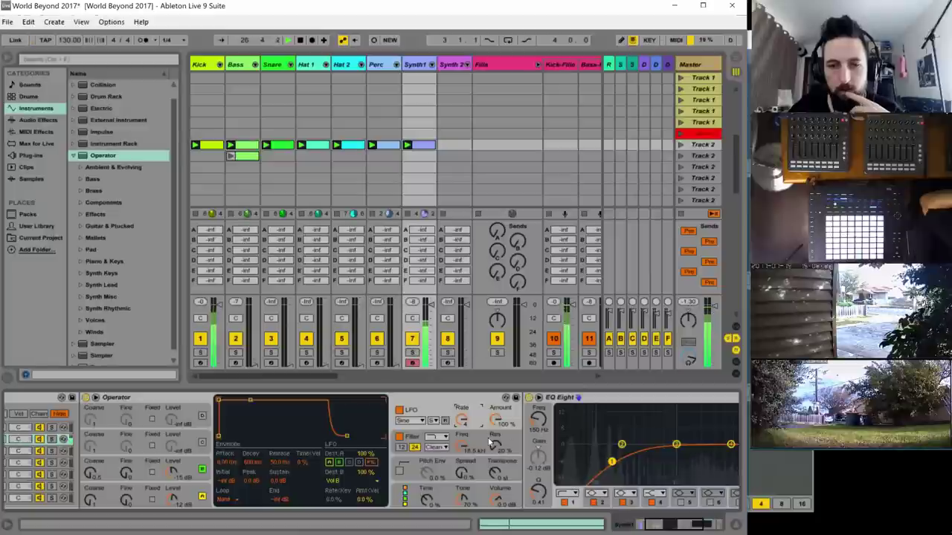
pyautogui.click(173, 473)
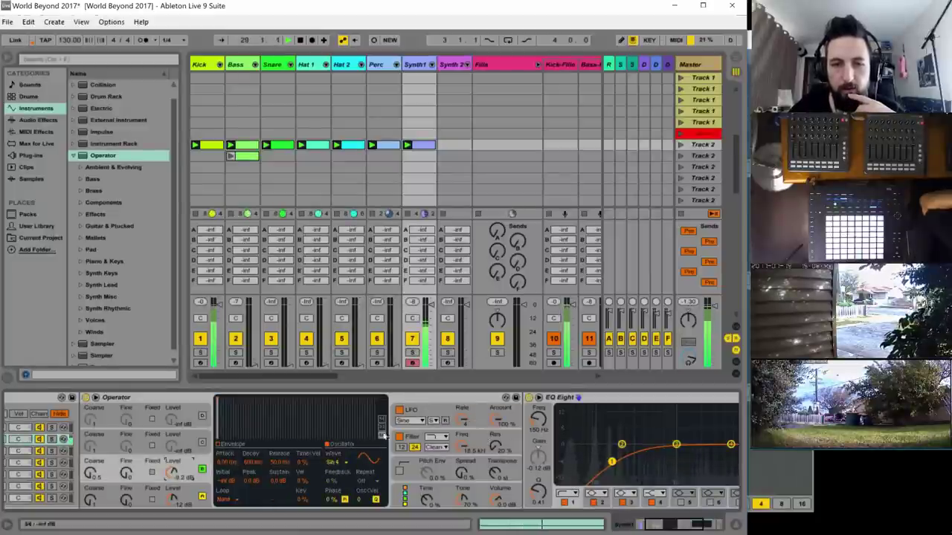
# - Set Operator's filter to SMP at about 1.18 kHz with 65 % resonance, and raise the EQ low cut to about 335 Hz
pyautogui.click(462, 447)
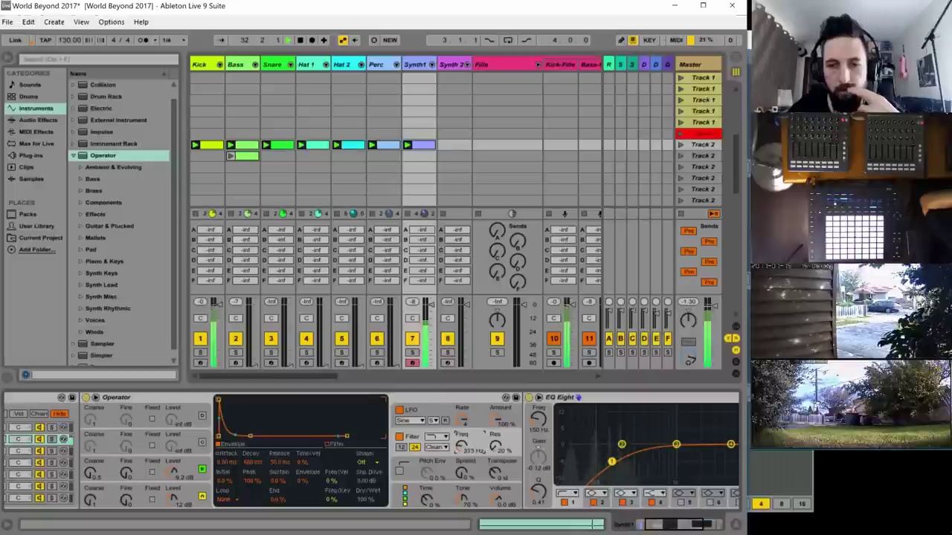
pyautogui.moveTo(462, 447); pyautogui.dragTo(461, 490)
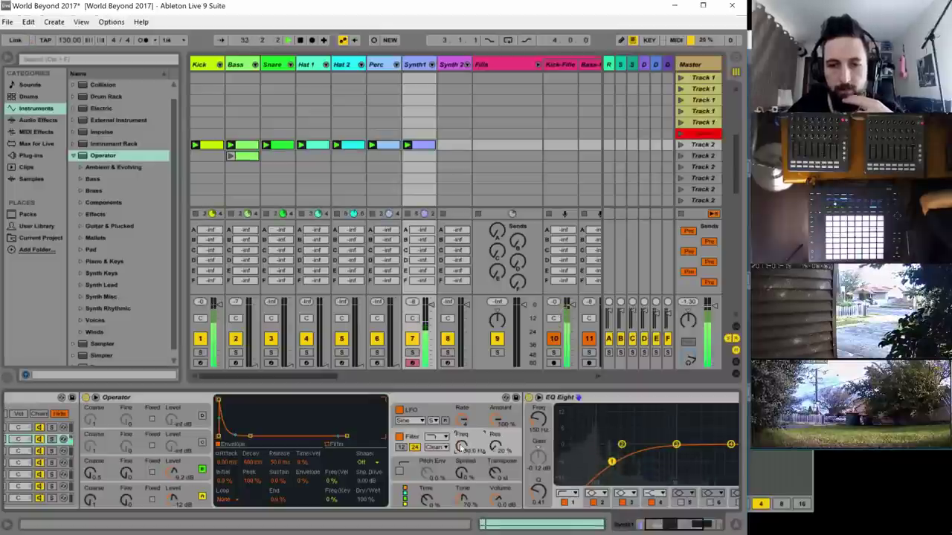
pyautogui.click(425, 410)
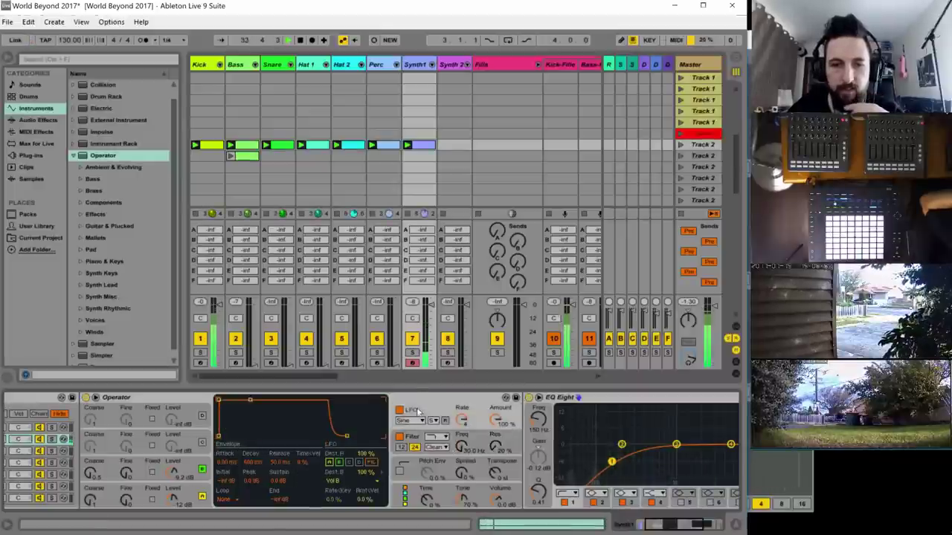
pyautogui.click(439, 445)
pyautogui.click(436, 447)
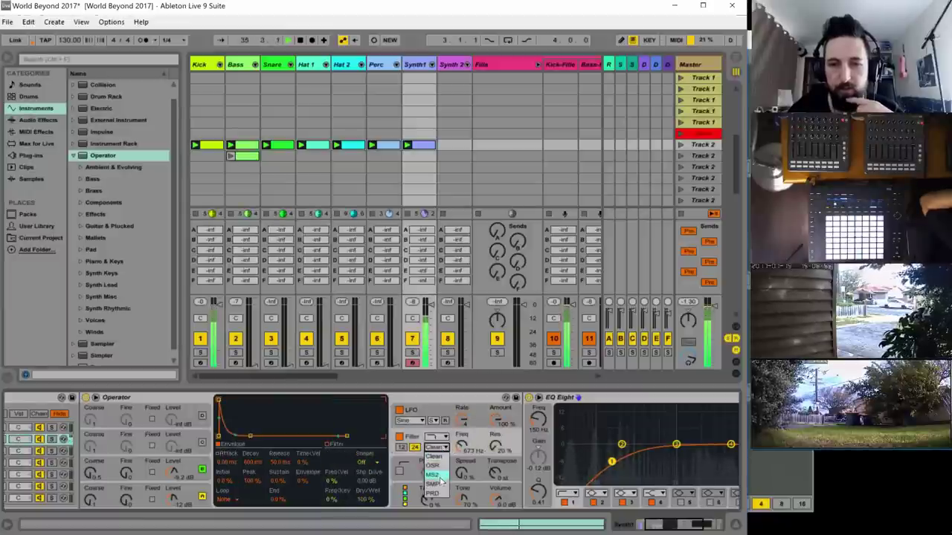
pyautogui.click(439, 484)
pyautogui.moveTo(493, 447); pyautogui.dragTo(493, 405)
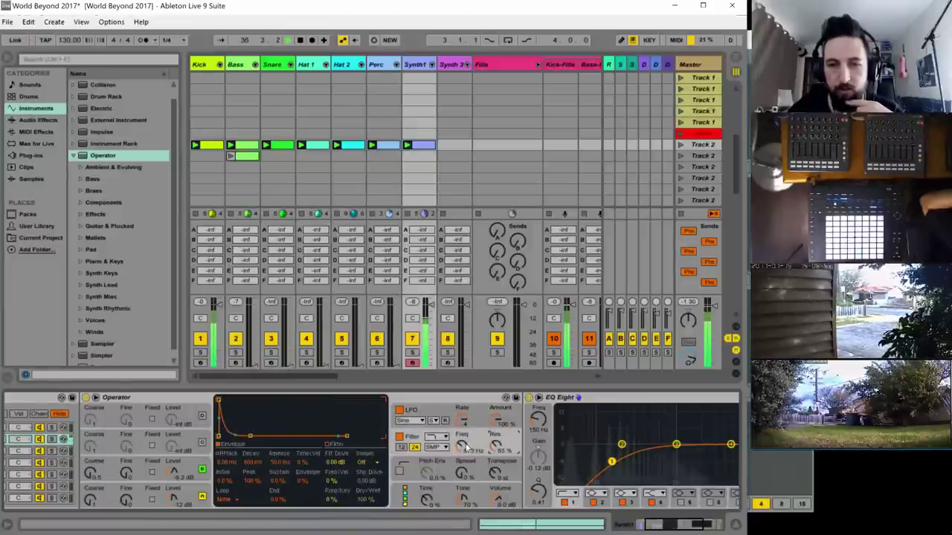
pyautogui.moveTo(462, 449); pyautogui.dragTo(463, 435)
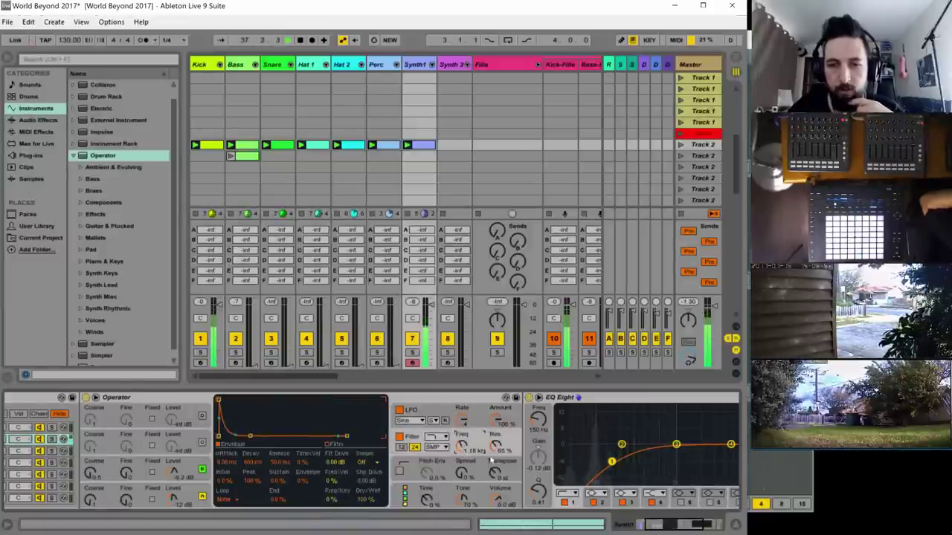
pyautogui.moveTo(612, 462); pyautogui.dragTo(620, 459)
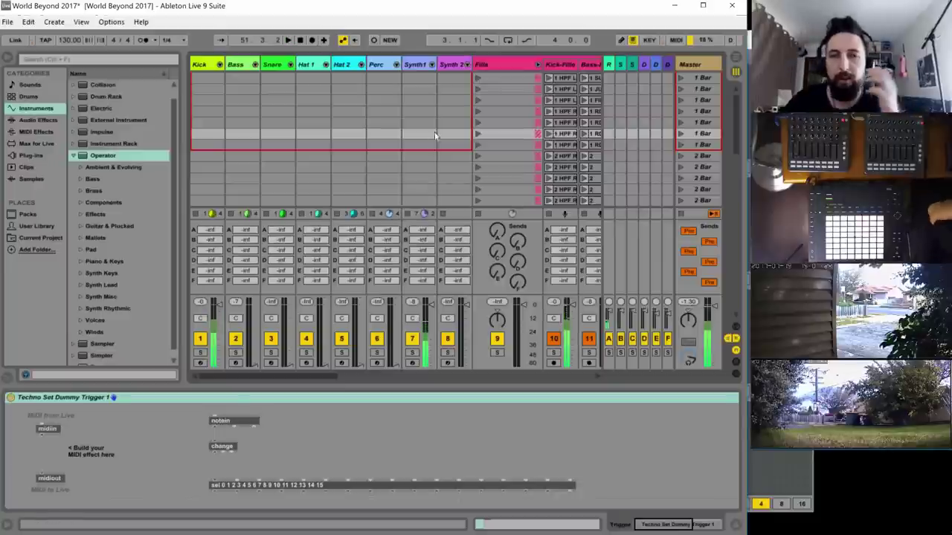
# - Shorten the long G1 note in the Track 2 Synth1 clip to one bar
pyautogui.click(416, 65)
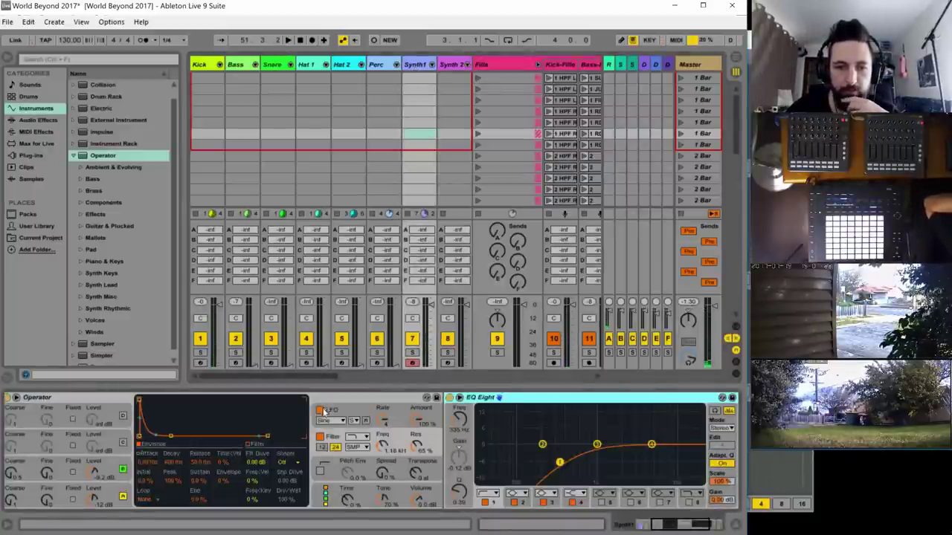
pyautogui.click(322, 411)
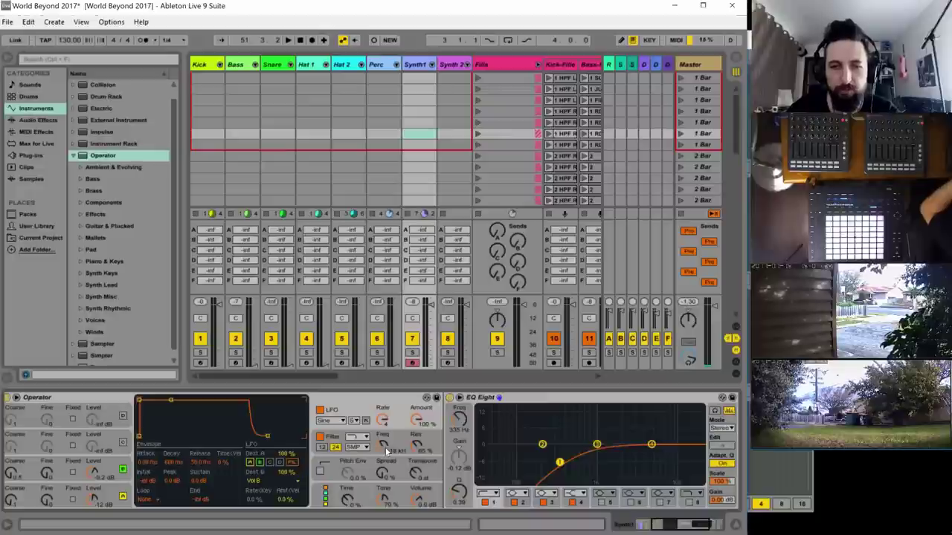
pyautogui.scroll(-8, 401, 148)
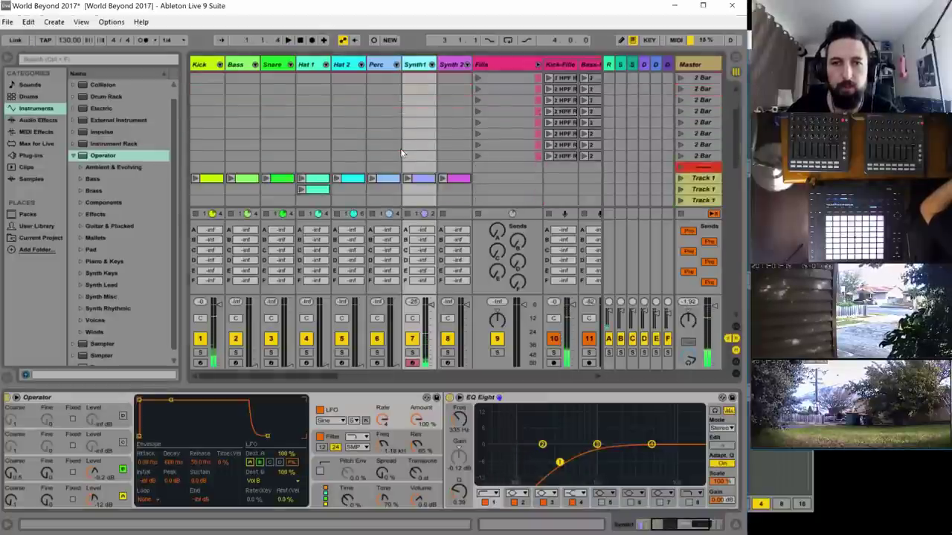
pyautogui.scroll(-1, 401, 154)
pyautogui.doubleClick(423, 148)
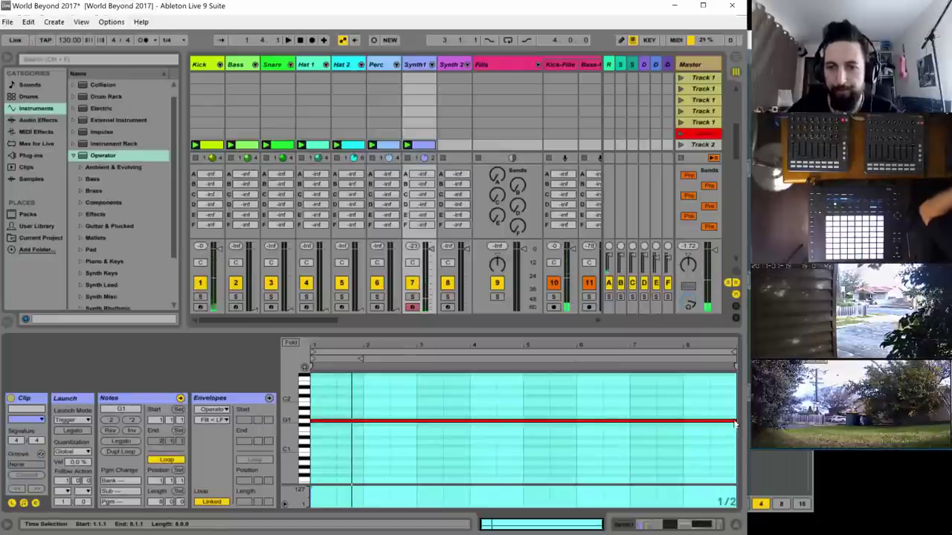
pyautogui.moveTo(734, 423); pyautogui.dragTo(355, 427)
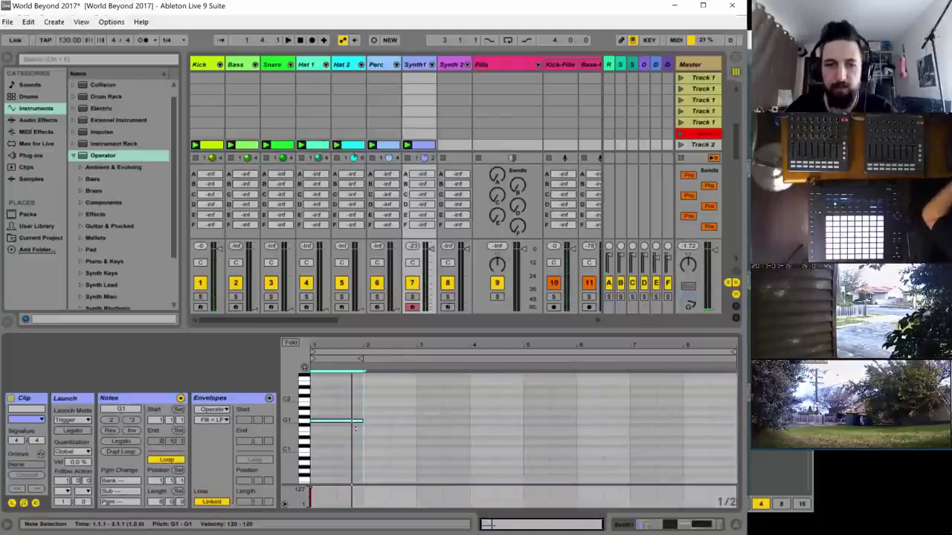
# - Duplicate the one-bar G1 note seven times to fill the eight-bar clip
pyautogui.hotkey('ctrl', 'd')
pyautogui.hotkey('ctrl', 'd')
pyautogui.hotkey('ctrl', 'd')
pyautogui.hotkey('ctrl', 'd')
pyautogui.hotkey('ctrl', 'd')
pyautogui.hotkey('ctrl', 'd')
pyautogui.hotkey('ctrl', 'd')
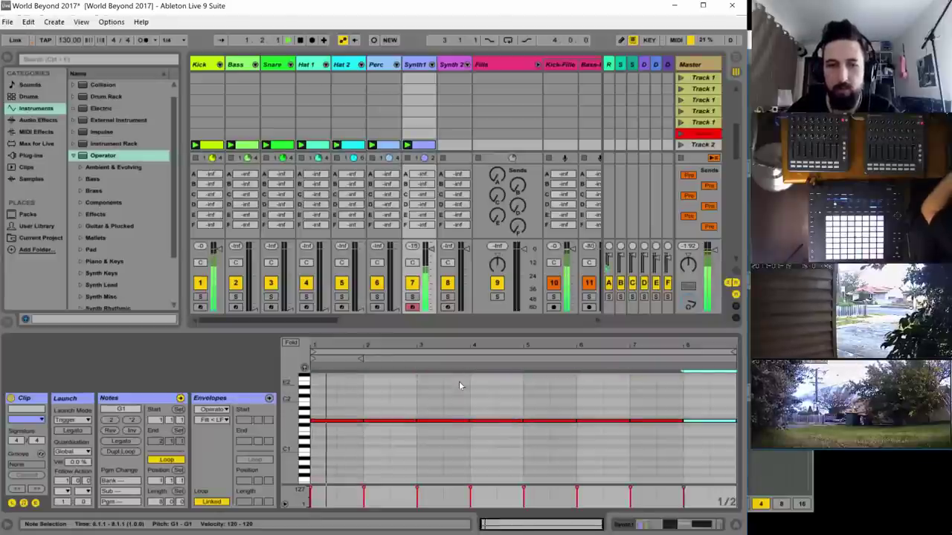
# - Set Operator's filter envelope amount to 100 % with a long attack, and adjust oscillator B's level to about -8.7 dB during playback
pyautogui.click(417, 65)
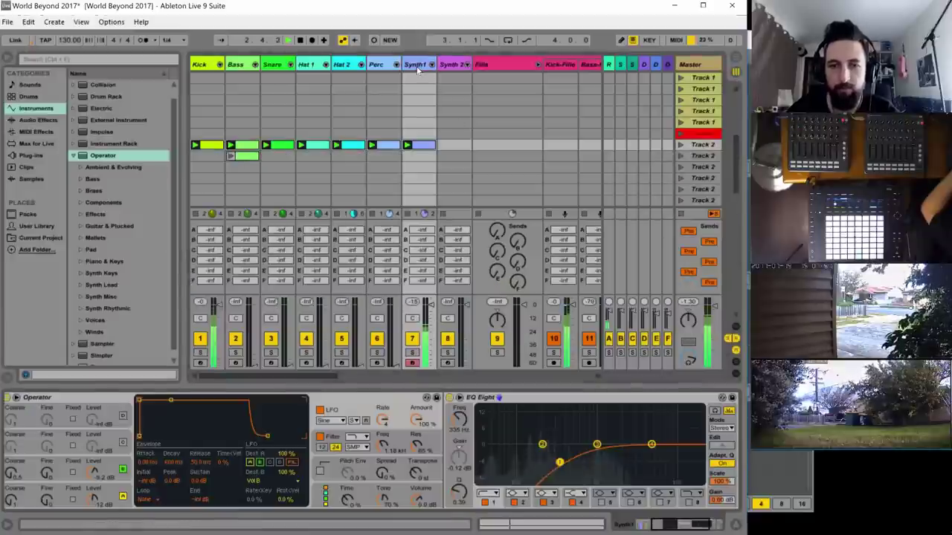
pyautogui.click(383, 435)
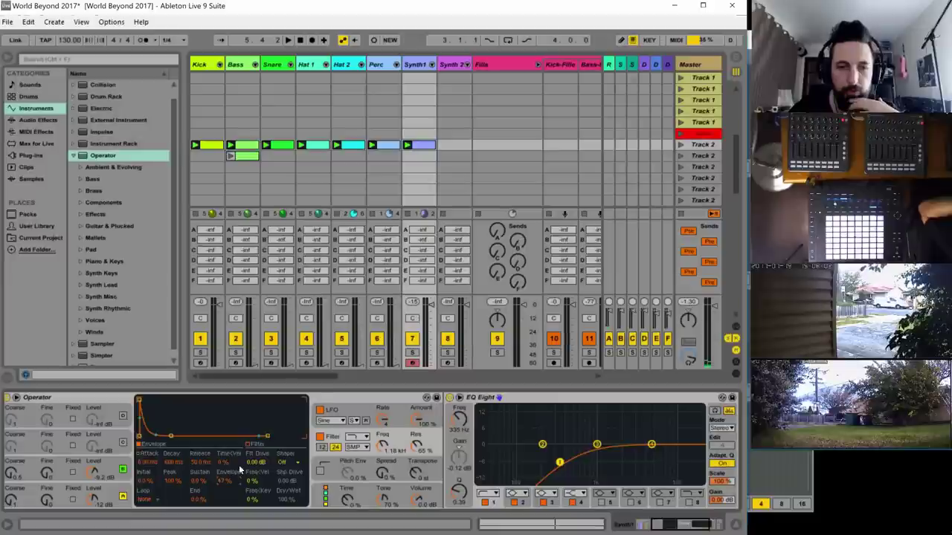
pyautogui.moveTo(238, 466); pyautogui.dragTo(239, 427)
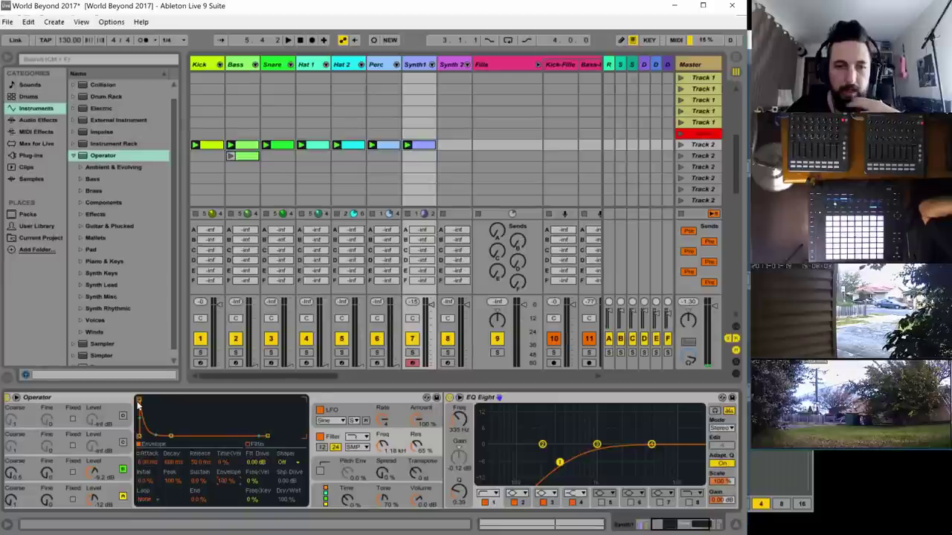
pyautogui.moveTo(138, 401); pyautogui.dragTo(192, 400)
pyautogui.press('space')
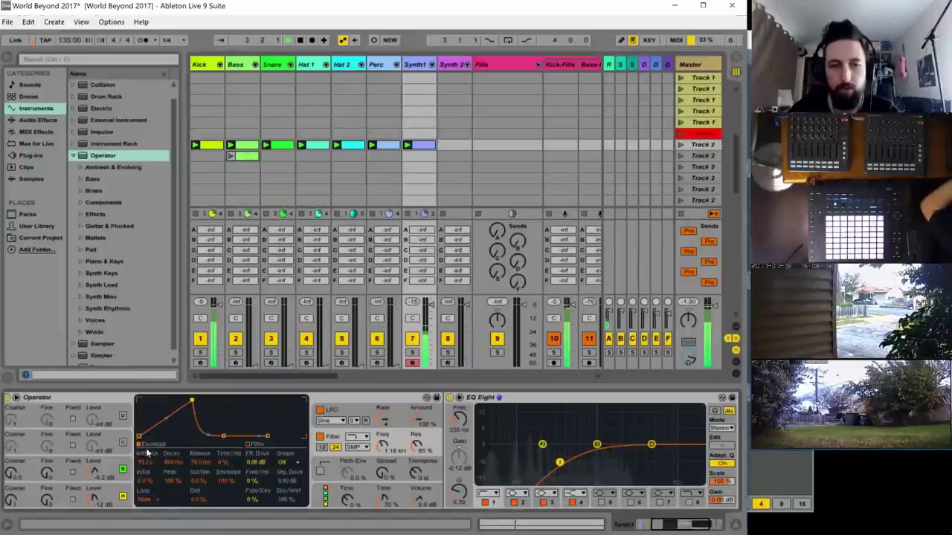
pyautogui.moveTo(95, 472); pyautogui.dragTo(96, 458)
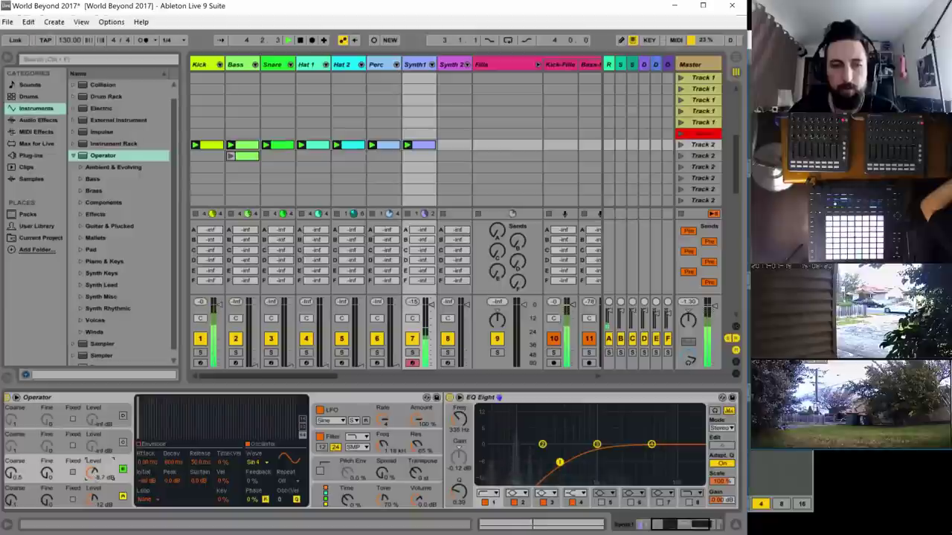
# - Turn on oscillator C in Synth1's Operator and set its level to about -15 dB
pyautogui.click(123, 444)
pyautogui.moveTo(95, 448)
pyautogui.mouseDown()
pyautogui.moveTo(95, 426)
pyautogui.moveTo(91, 442)
pyautogui.mouseUp()
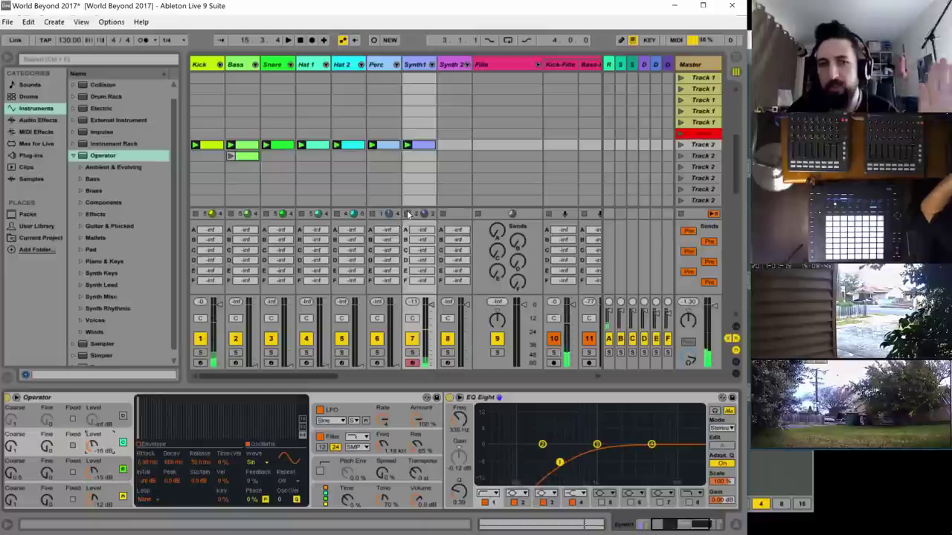
# - Create and launch a Synth 2 clip in the Track 2 scene, and draw a G2, B2 and D3 chord at its start
pyautogui.doubleClick(448, 146)
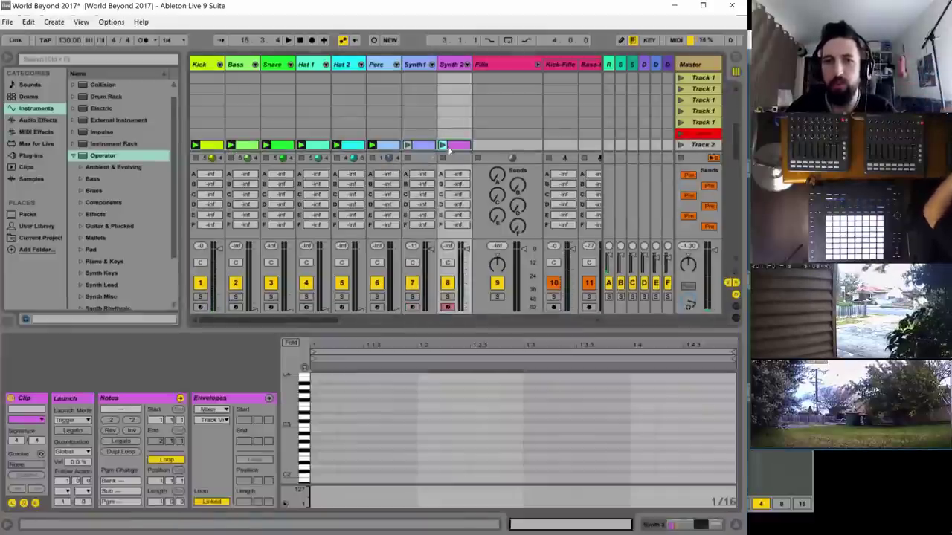
pyautogui.click(443, 146)
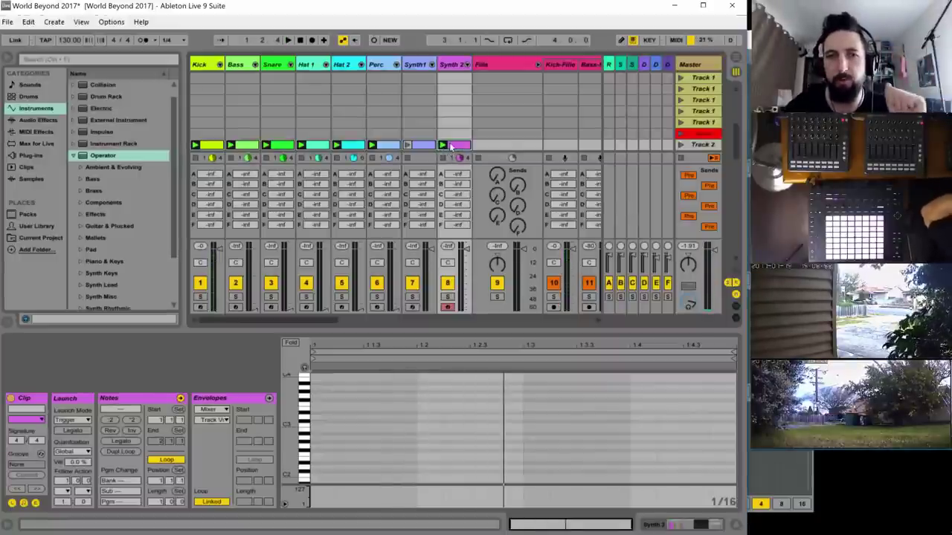
pyautogui.doubleClick(321, 445)
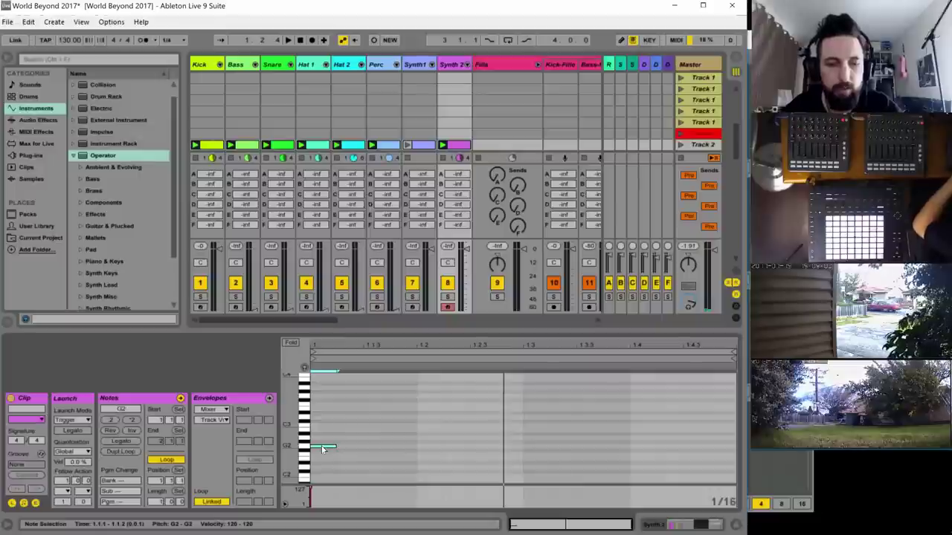
pyautogui.doubleClick(322, 433)
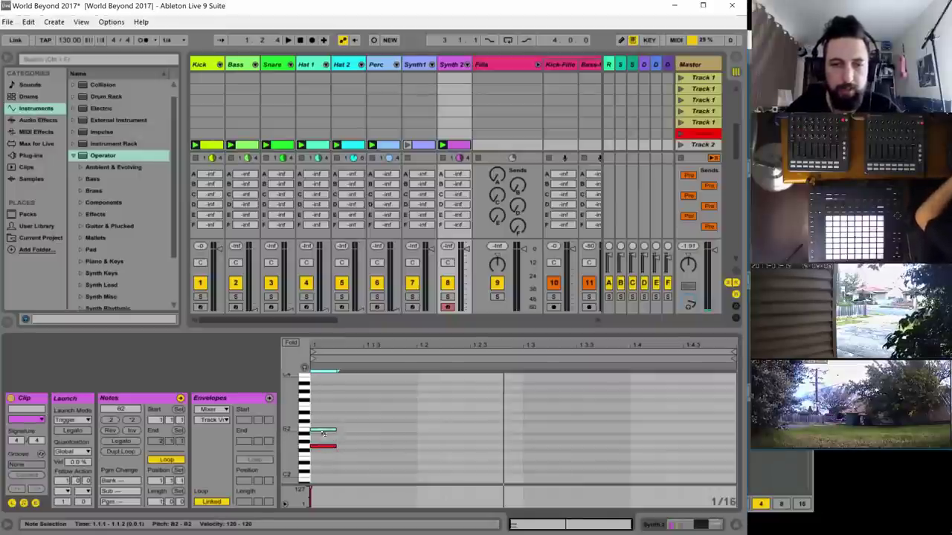
pyautogui.doubleClick(322, 420)
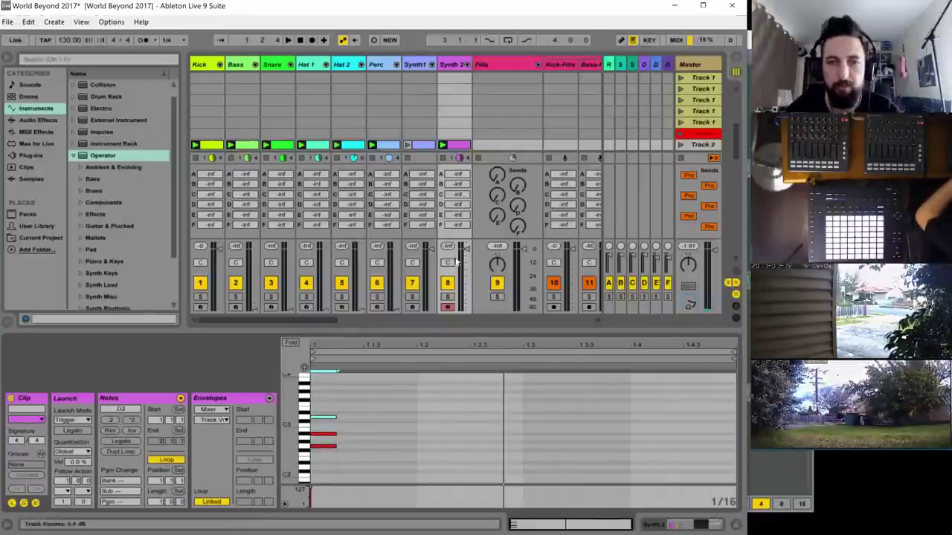
# - Open Synth 2's instrument rack with its chain zones and select the Synth2 2 chain to bring up its Operator
pyautogui.doubleClick(455, 64)
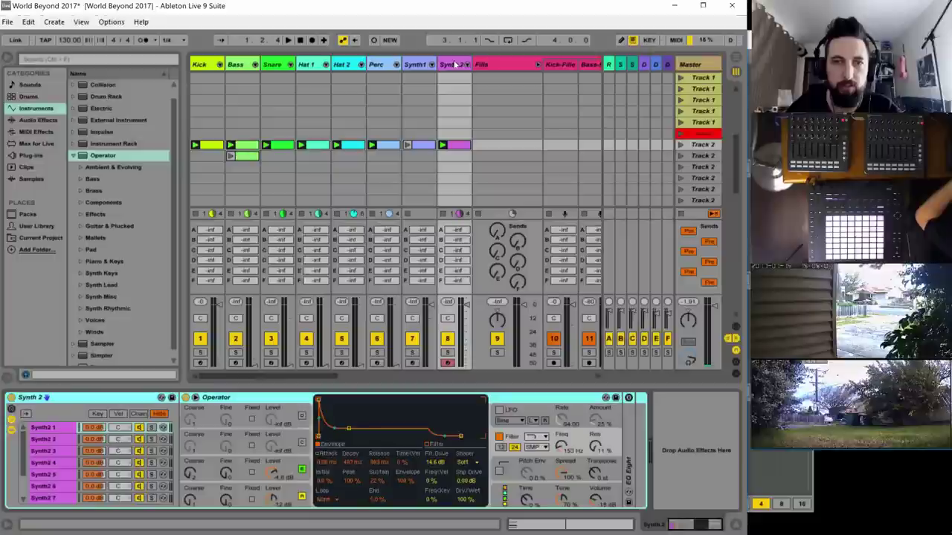
pyautogui.click(140, 414)
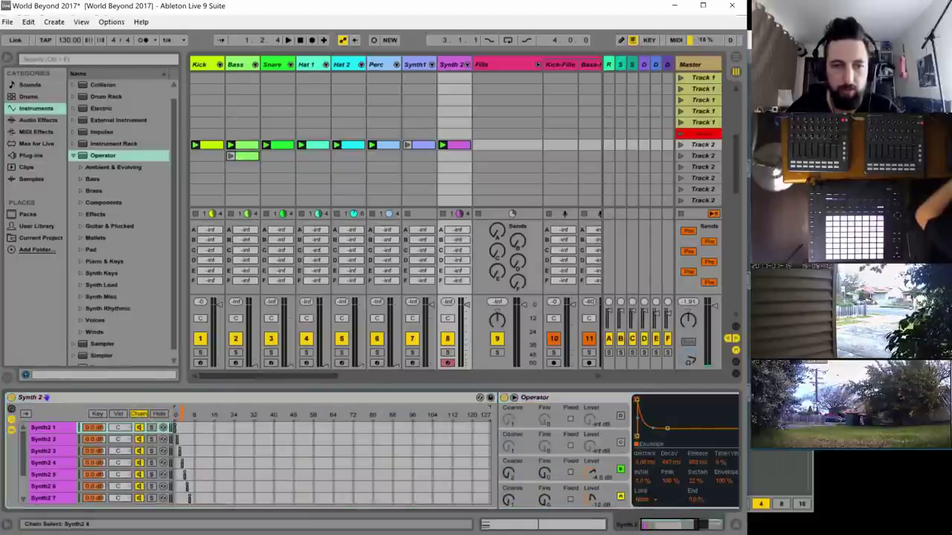
pyautogui.click(60, 434)
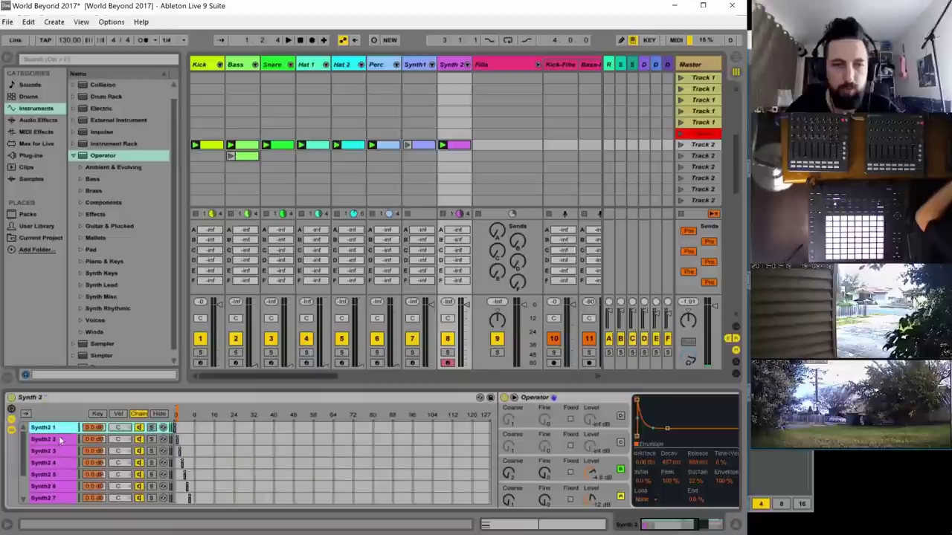
pyautogui.click(69, 441)
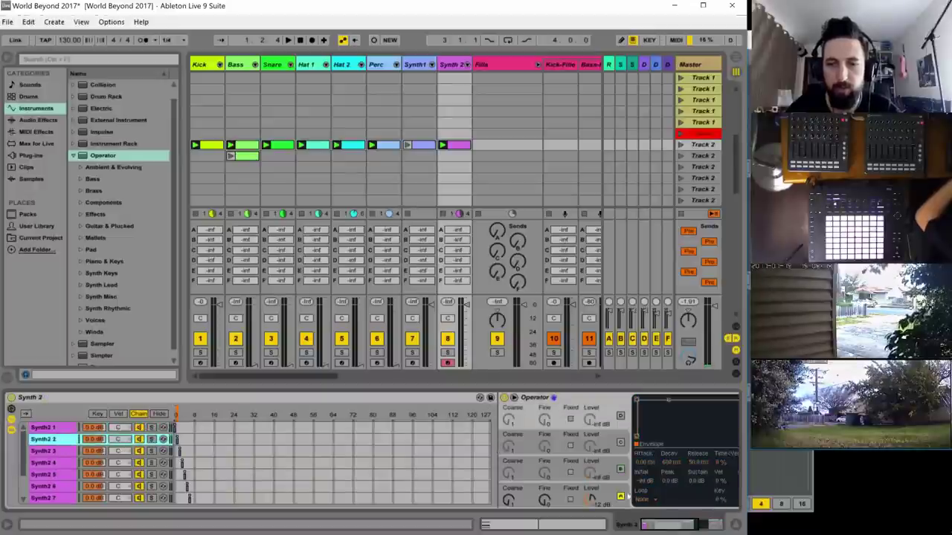
pyautogui.moveTo(675, 525)
pyautogui.mouseDown()
pyautogui.moveTo(691, 525)
pyautogui.moveTo(675, 524)
pyautogui.mouseUp()
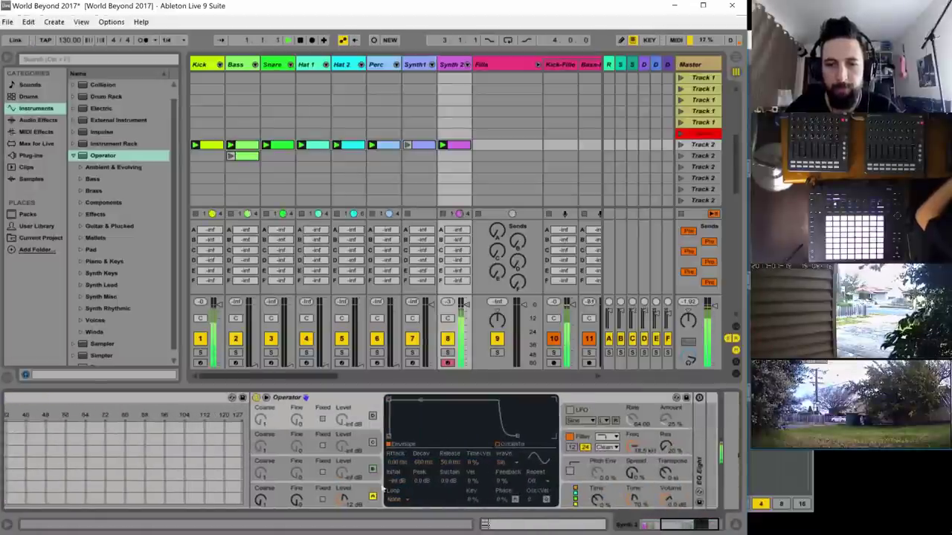
# - Set oscillator A of the Synth2 2 Operator to Square D and lower the filter frequency to about 1.37 kHz
pyautogui.click(354, 495)
pyautogui.click(503, 461)
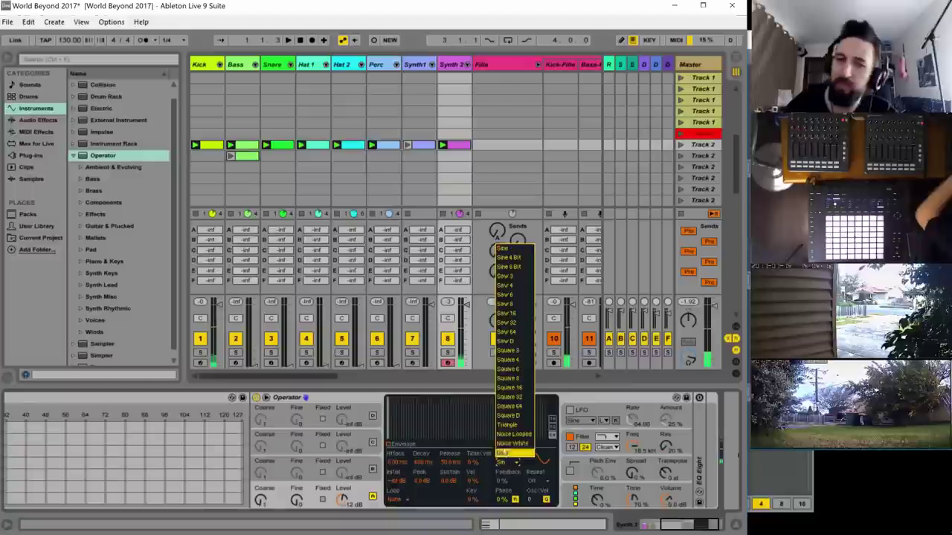
pyautogui.click(516, 413)
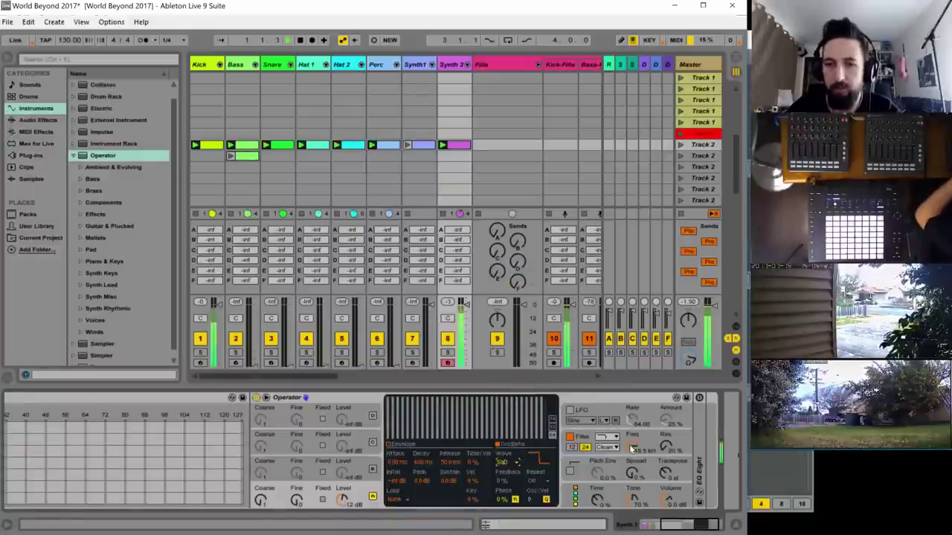
pyautogui.moveTo(632, 446); pyautogui.dragTo(632, 476)
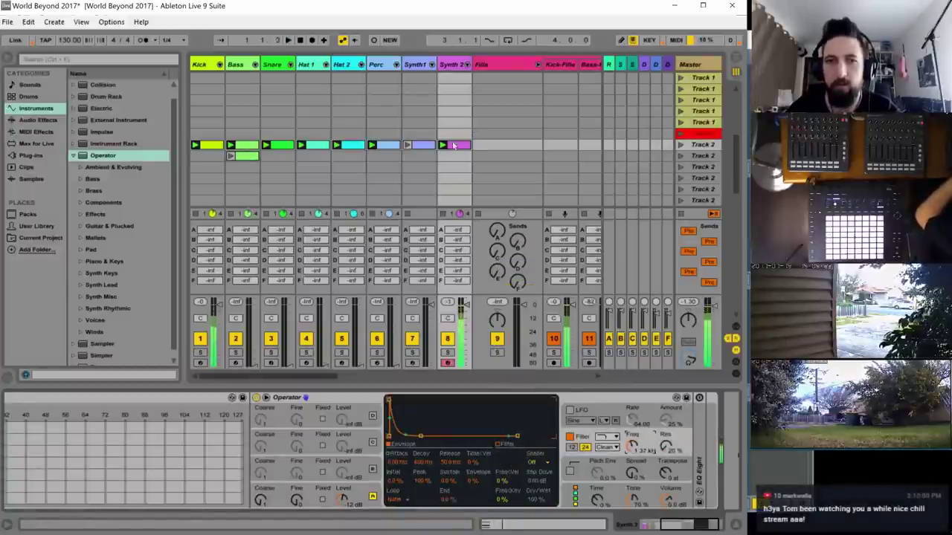
# - Shorten the chord in the Synth 2 clip and copy it across the bar as a syncopated rhythm ending at 1.4.2
pyautogui.doubleClick(457, 147)
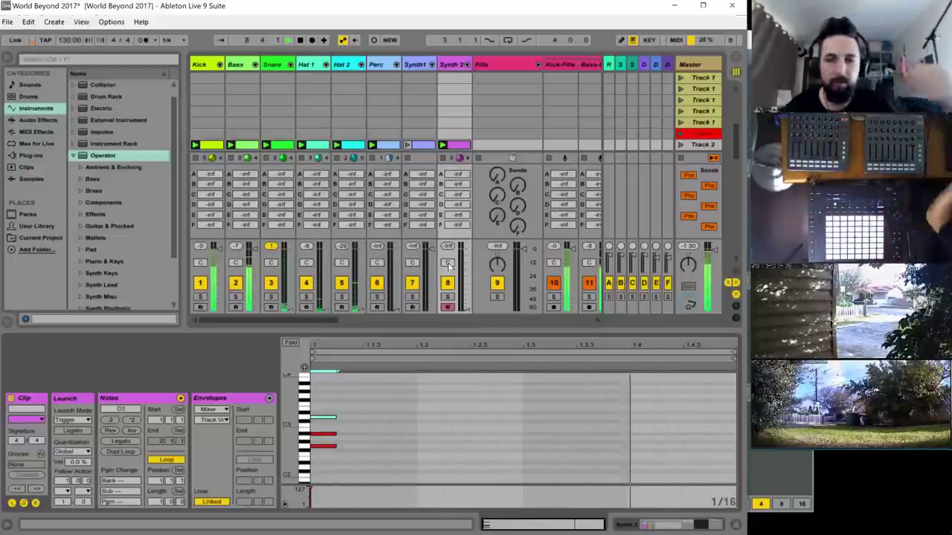
pyautogui.moveTo(339, 468); pyautogui.dragTo(411, 448)
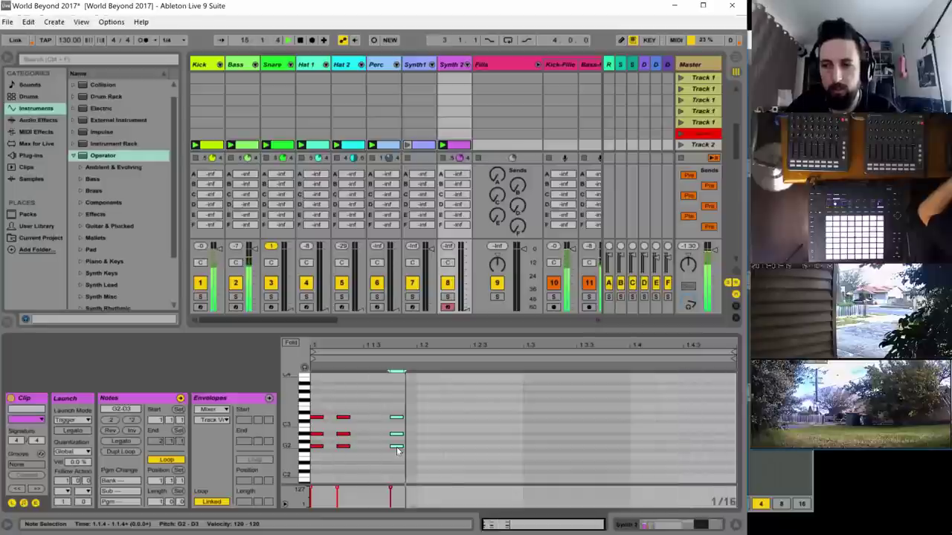
pyautogui.keyDown('ctrl'); pyautogui.moveTo(397, 449); pyautogui.dragTo(583, 447); pyautogui.keyUp('ctrl')
pyautogui.moveTo(584, 450); pyautogui.dragTo(665, 449)
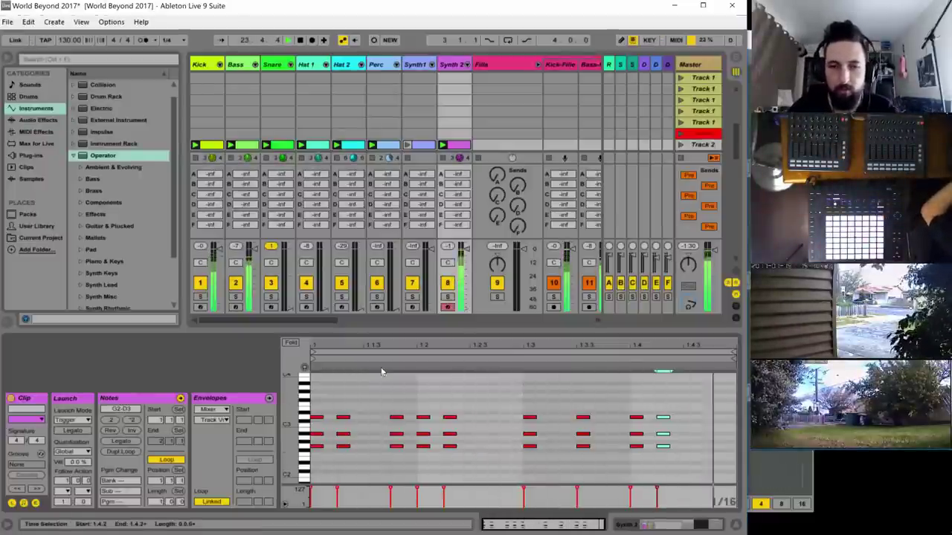
# - Undo moving the D3 note at 1.1.4 to E2, and shift the chord at beat 1.2 to 1.2.3
pyautogui.moveTo(397, 417); pyautogui.dragTo(397, 456)
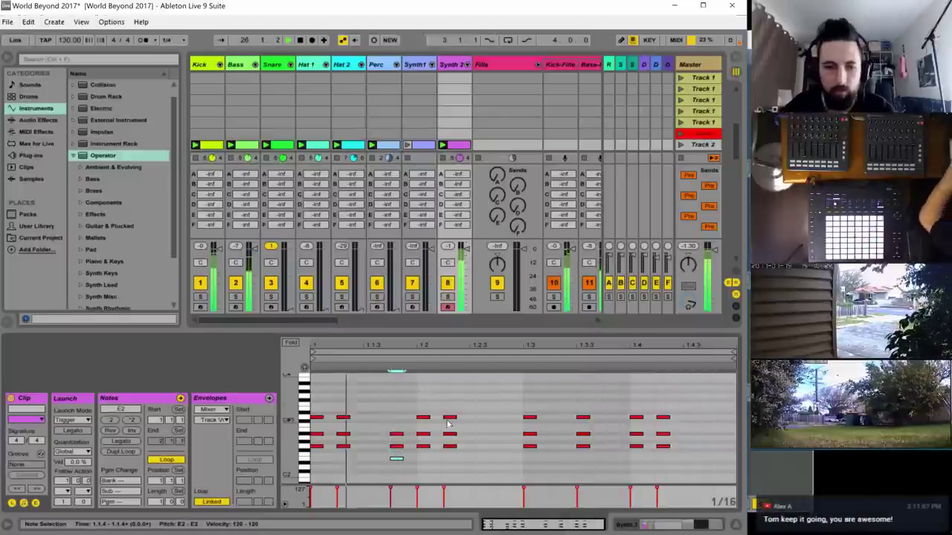
pyautogui.hotkey('ctrl', 'z')
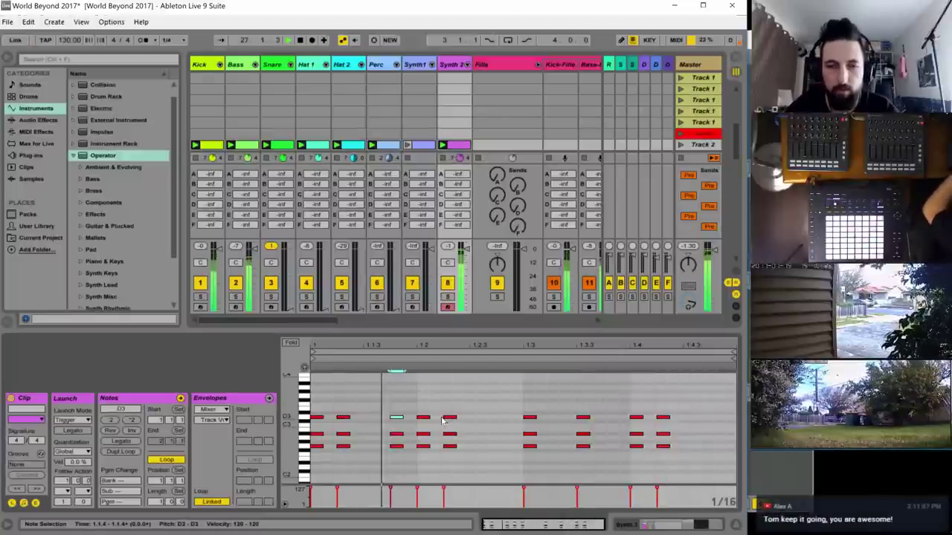
pyautogui.moveTo(425, 412); pyautogui.dragTo(478, 449)
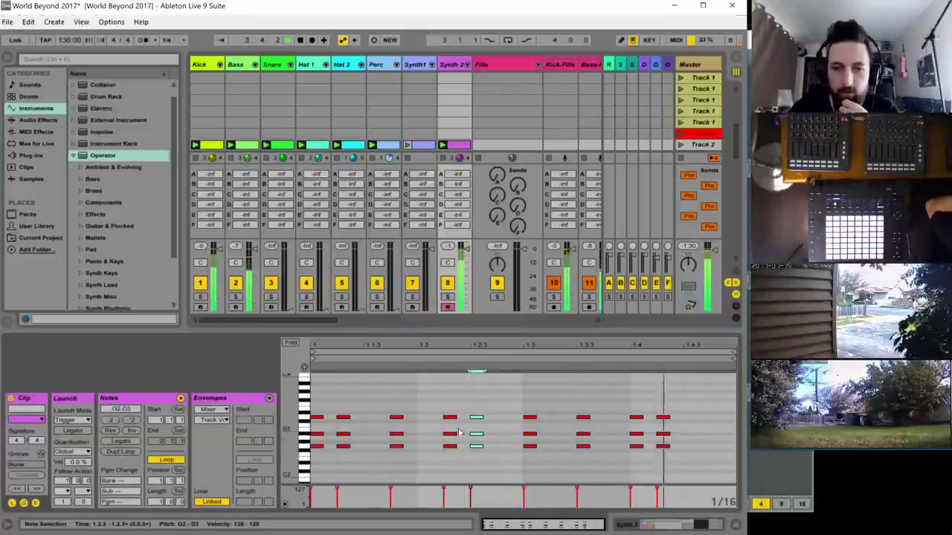
# - Lower the Synth 2 Operator's filter frequency to about 170 Hz and switch oscillator A's waveform to Saw D
pyautogui.doubleClick(446, 64)
pyautogui.moveTo(630, 441); pyautogui.dragTo(480, 438)
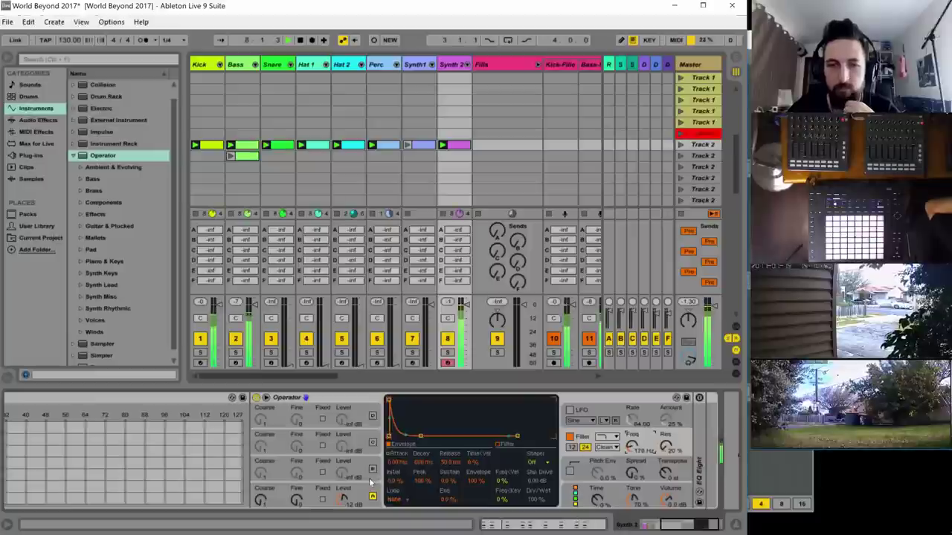
pyautogui.click(366, 488)
pyautogui.click(511, 464)
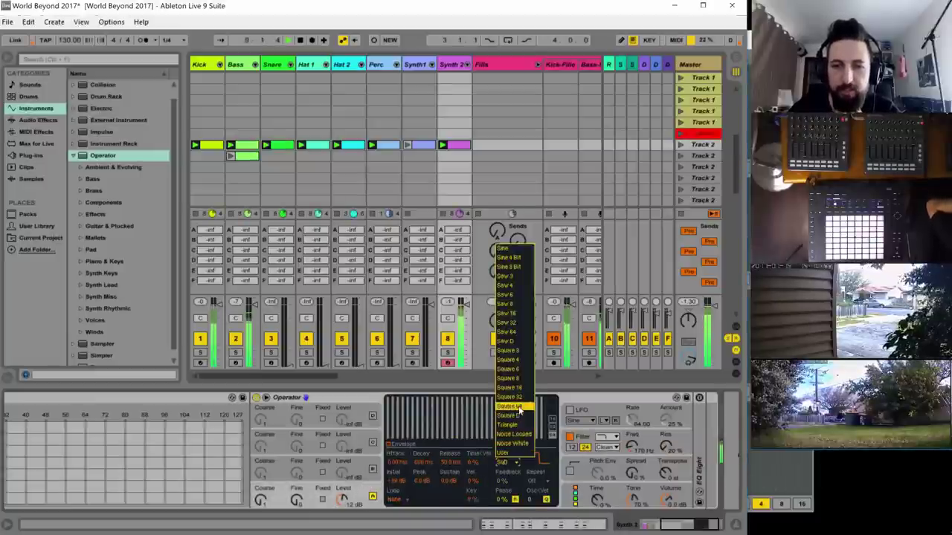
pyautogui.click(513, 343)
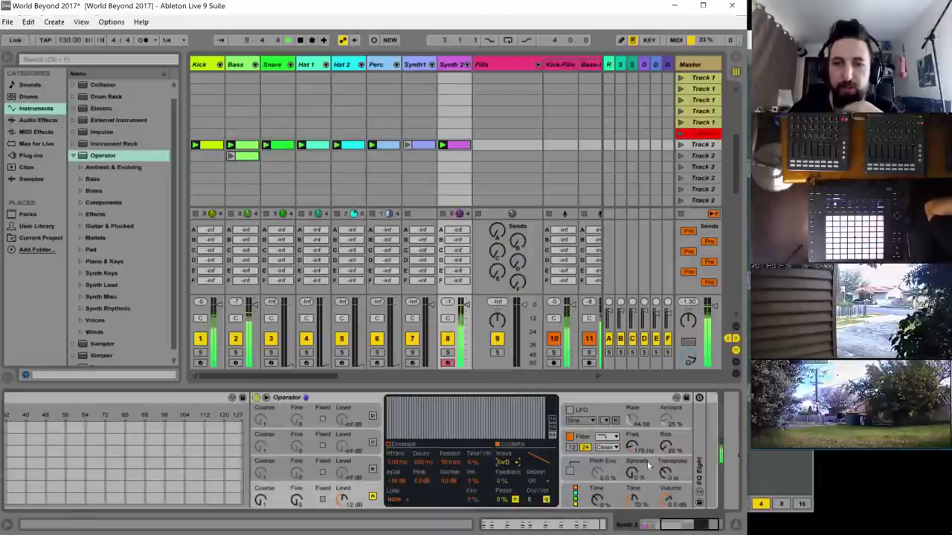
# - Lengthen the filter envelope's decay to about 58.5 s and set the filter frequency to 18.5 kHz
pyautogui.click(647, 461)
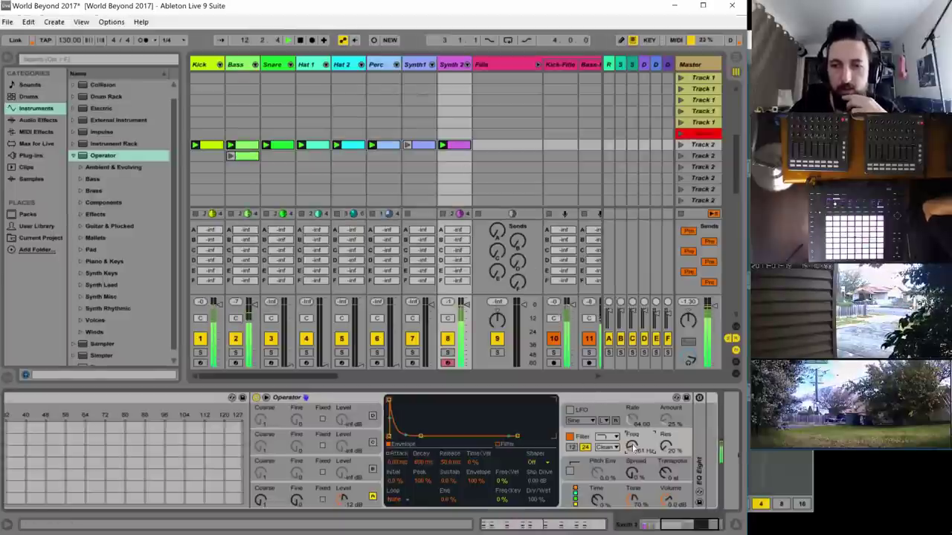
pyautogui.moveTo(474, 480); pyautogui.dragTo(421, 405)
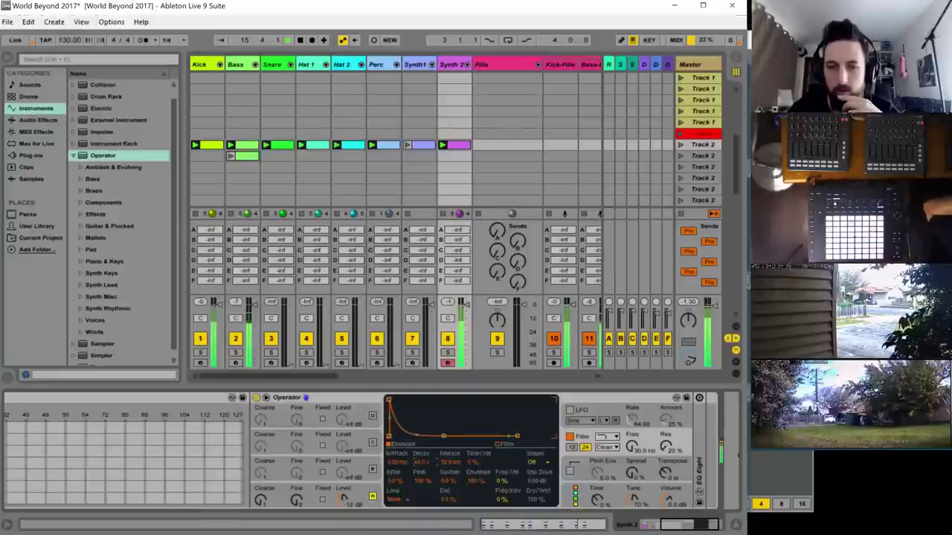
pyautogui.moveTo(422, 446)
pyautogui.mouseDown()
pyautogui.moveTo(421, 435)
pyautogui.moveTo(427, 444)
pyautogui.mouseUp()
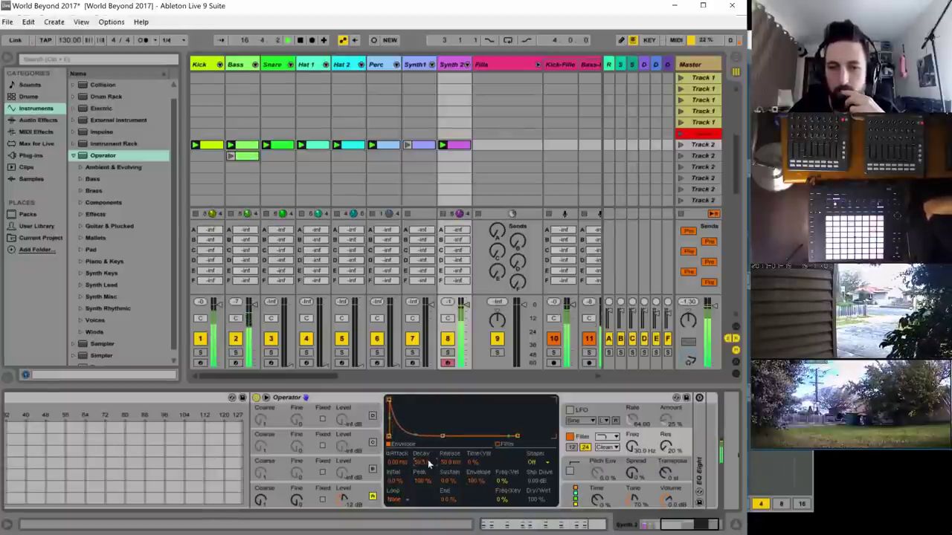
pyautogui.moveTo(630, 446); pyautogui.dragTo(630, 416)
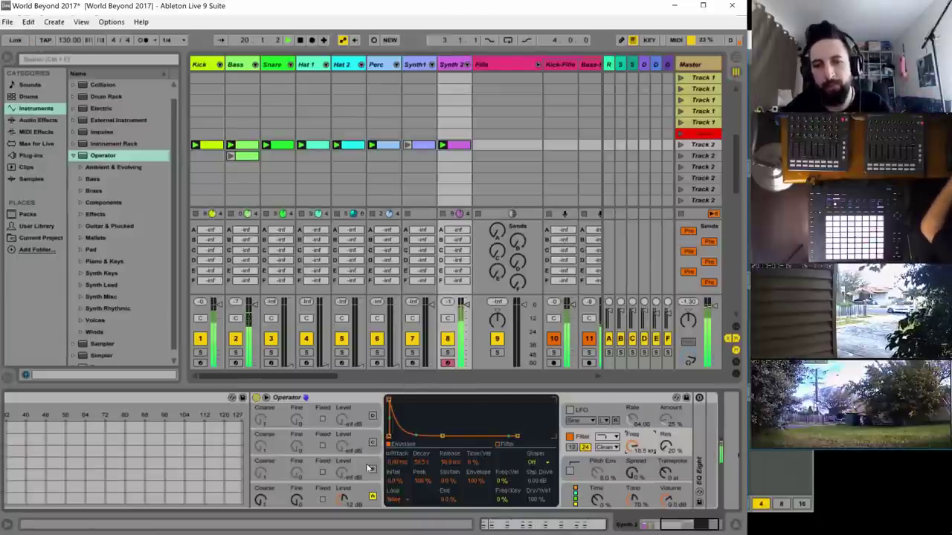
# - Switch Operator to the parallel oscillator algorithm, turn on oscillator B, and hide the rack's chain zones
pyautogui.click(360, 461)
pyautogui.click(576, 490)
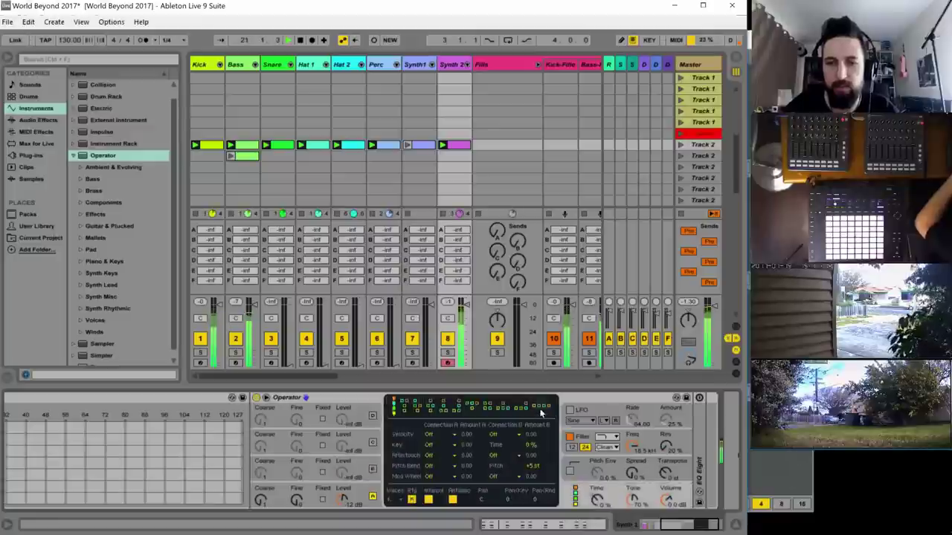
pyautogui.click(371, 470)
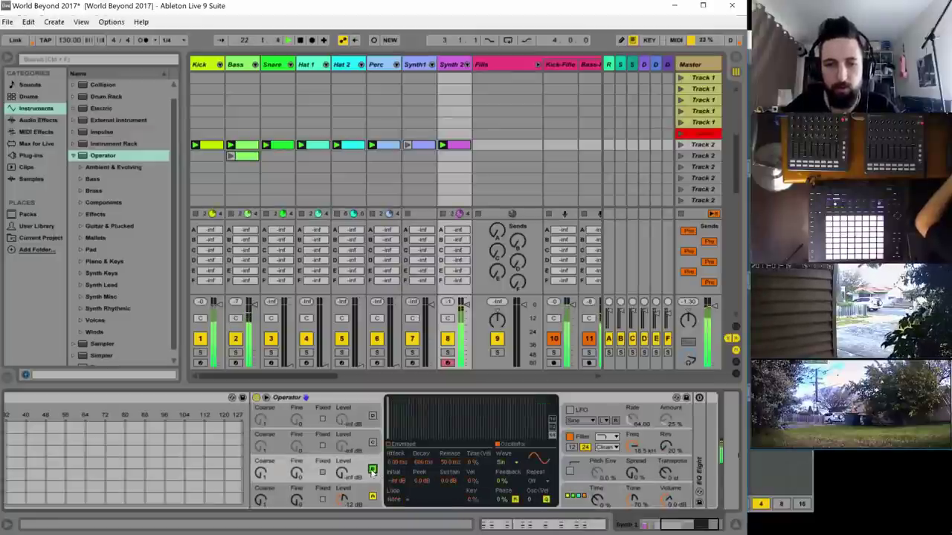
pyautogui.moveTo(666, 524); pyautogui.dragTo(633, 524)
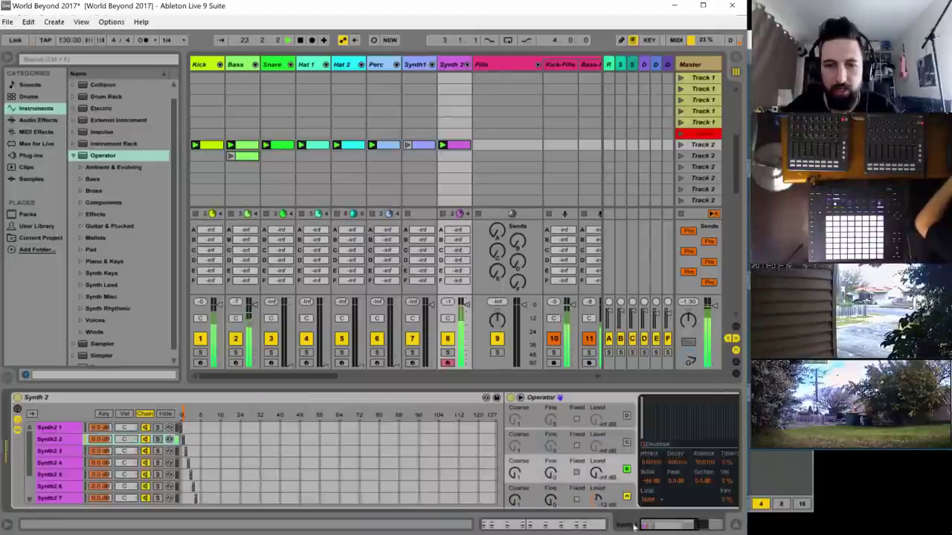
pyautogui.click(160, 415)
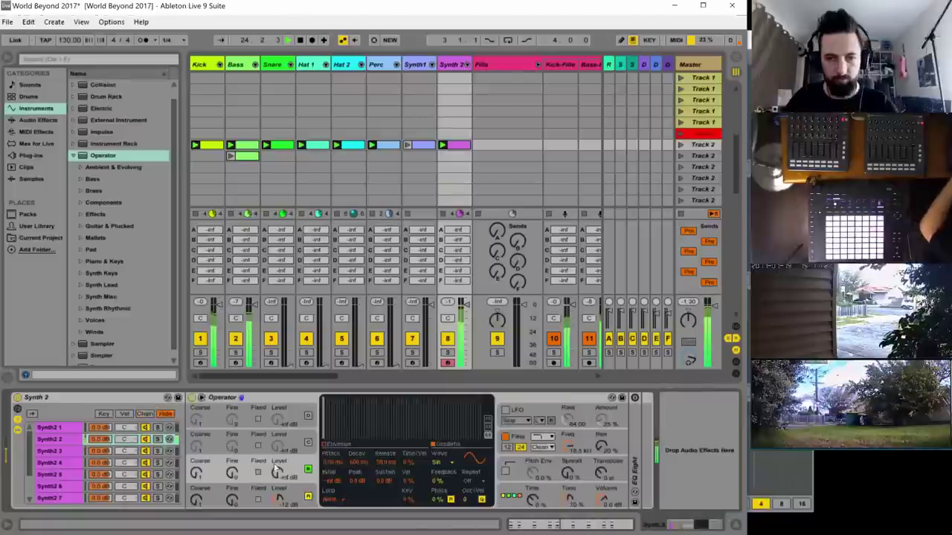
# - Set oscillator B to the Square D waveform with coarse tuning 2 and a level of about -33 dB
pyautogui.click(438, 462)
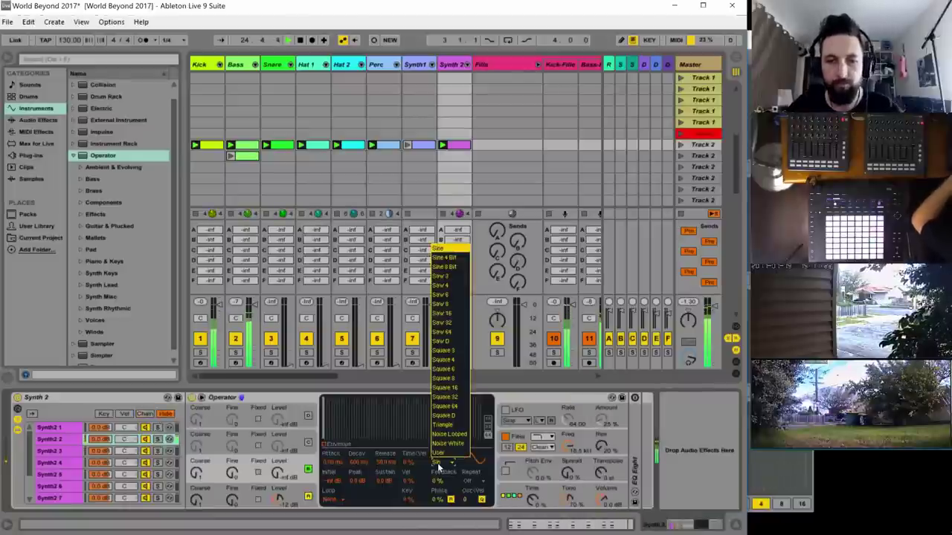
pyautogui.click(444, 415)
pyautogui.moveTo(278, 472); pyautogui.dragTo(277, 437)
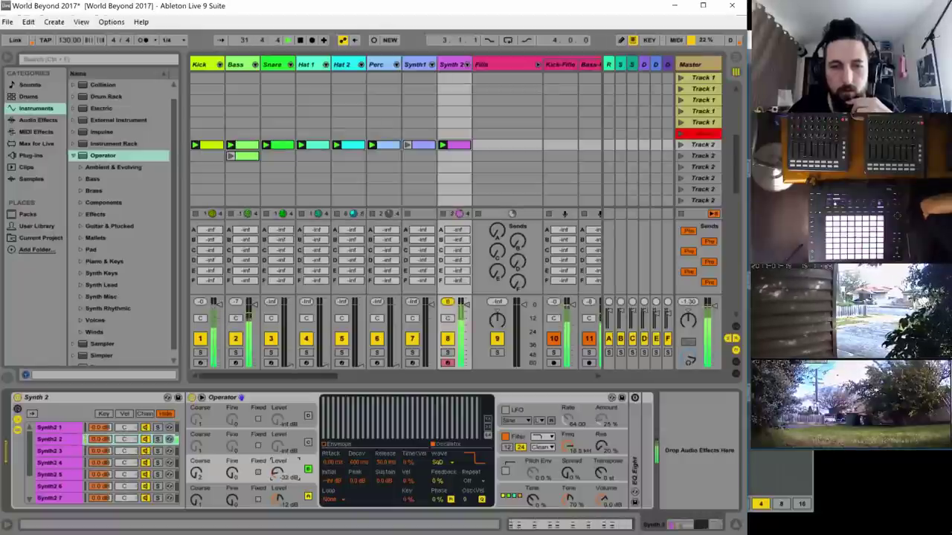
# - Turn on oscillator C with coarse tuning 3 at about -17 dB, and oscillator D at about -19 dB
pyautogui.click(279, 447)
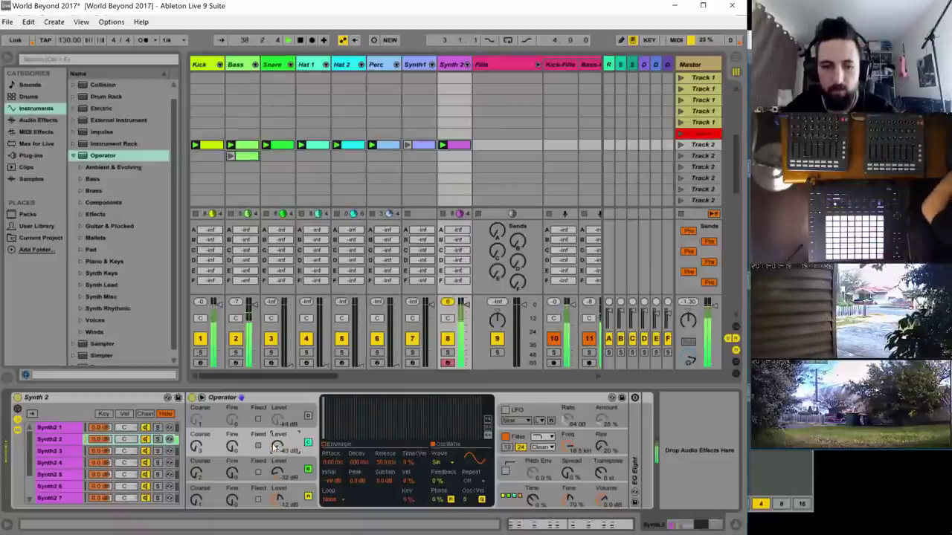
pyautogui.moveTo(277, 446); pyautogui.dragTo(277, 466)
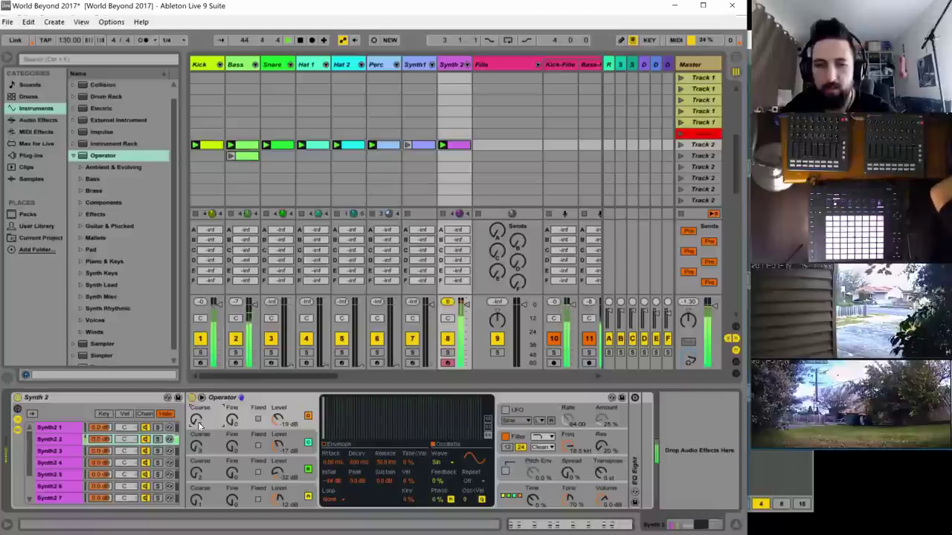
# - Lower the level of oscillator D to about -21 dB and oscillator C to about -19 dB
pyautogui.click(276, 446)
pyautogui.click(276, 420)
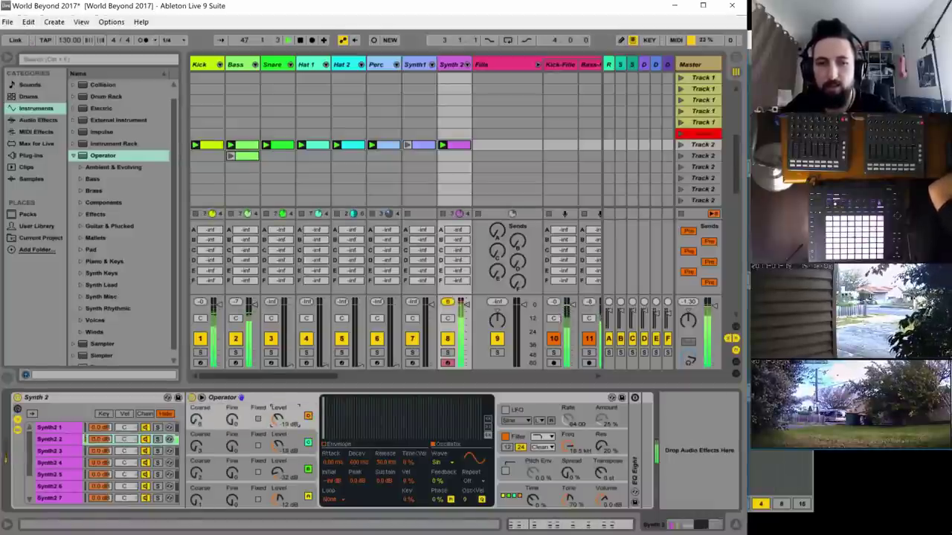
pyautogui.click(279, 446)
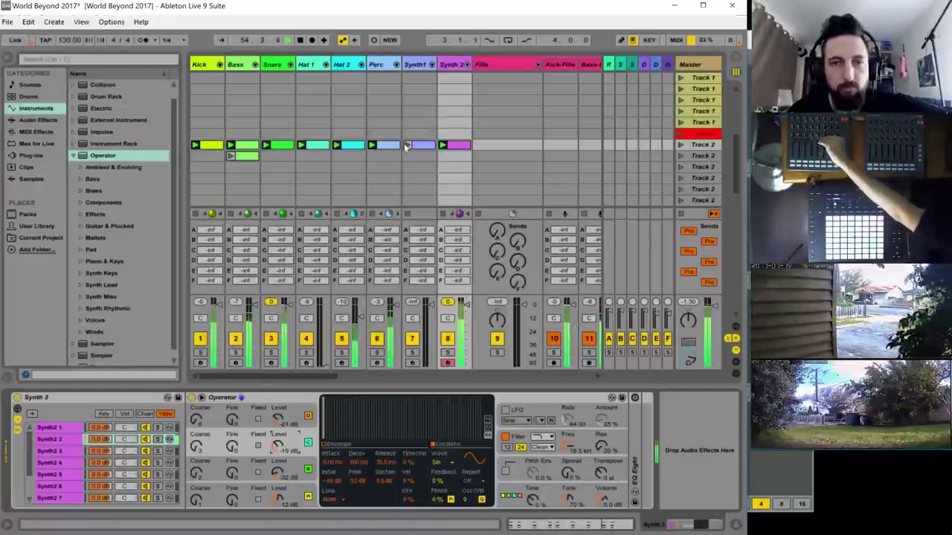
# - Launch the Track 2 clip on the Synth1 track, and solo the Synth 2 track
pyautogui.click(405, 146)
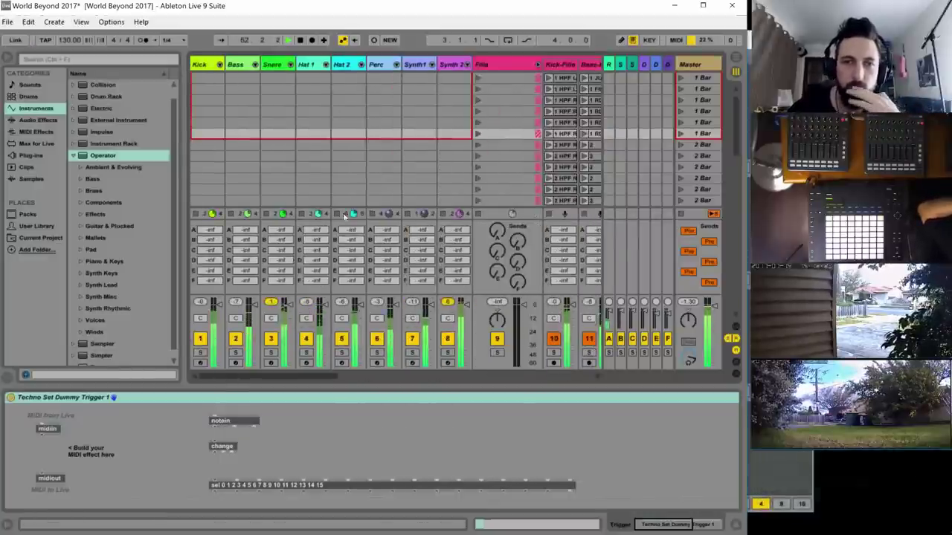
pyautogui.scroll(-6, 421, 119)
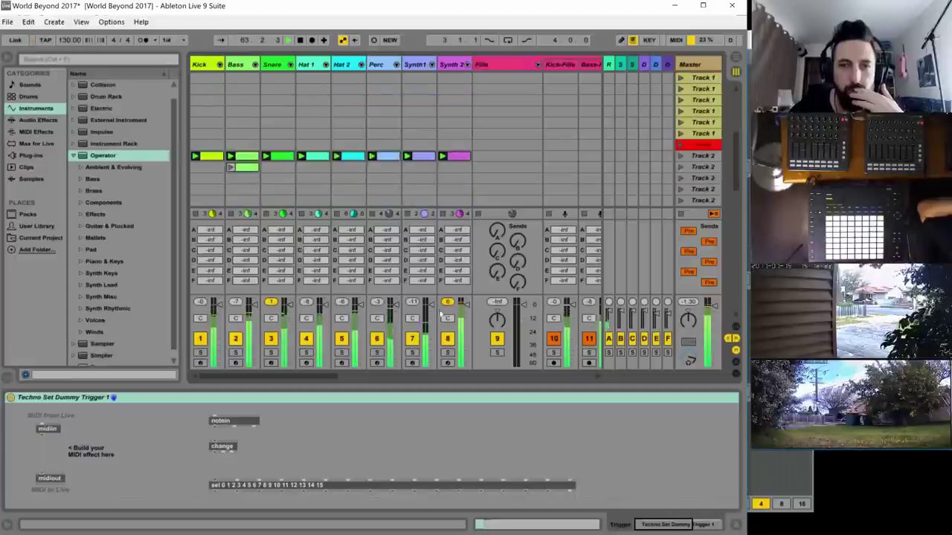
pyautogui.click(447, 353)
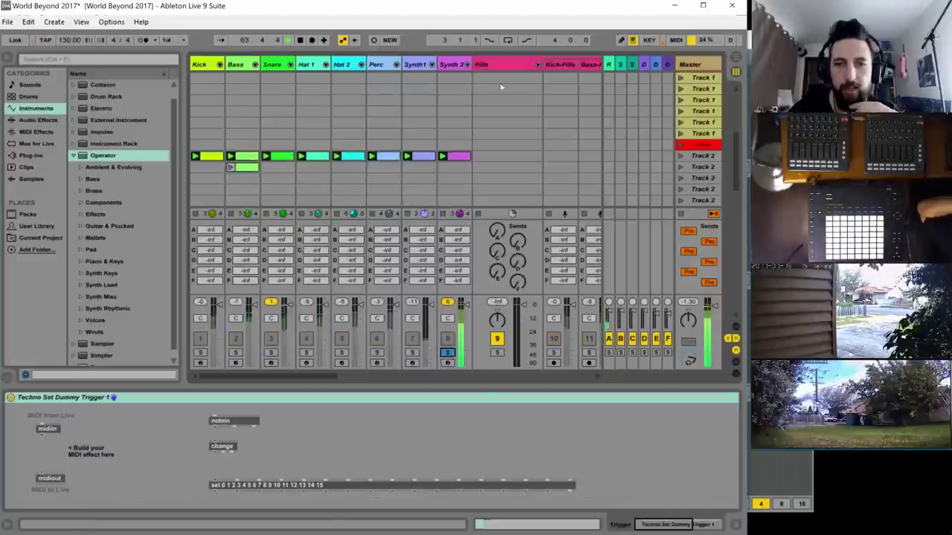
# - On Synth 2's Operator, lower the filter frequency to 30 Hz and shorten the filter envelope's decay
pyautogui.click(453, 66)
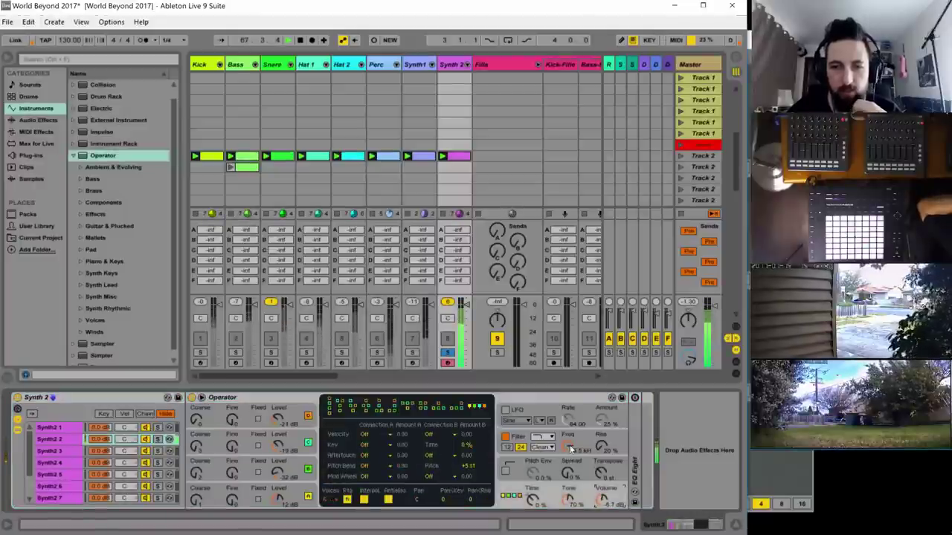
pyautogui.moveTo(570, 448); pyautogui.dragTo(570, 491)
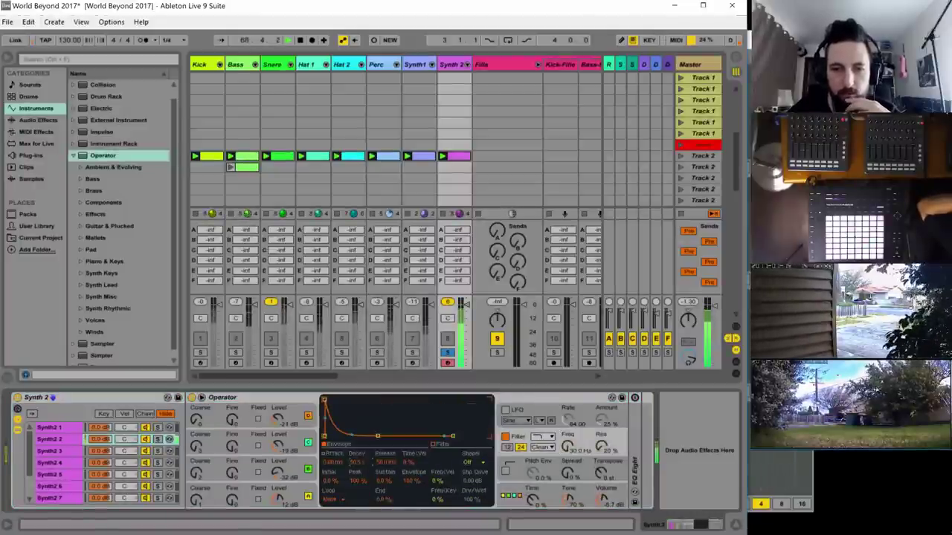
pyautogui.moveTo(357, 462); pyautogui.dragTo(357, 481)
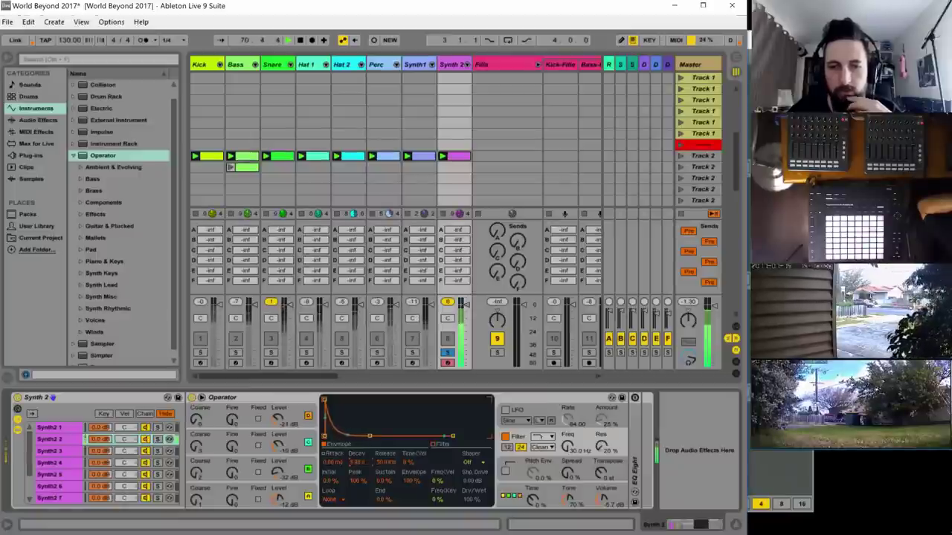
# - Assign destination B of Operator's LFO to Time and turn the LFO on
pyautogui.click(521, 409)
pyautogui.click(437, 482)
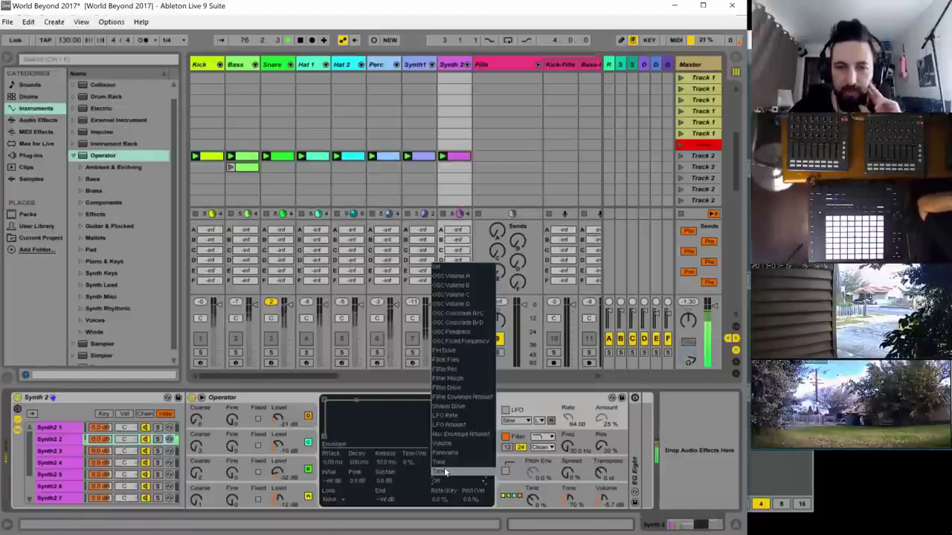
pyautogui.click(444, 471)
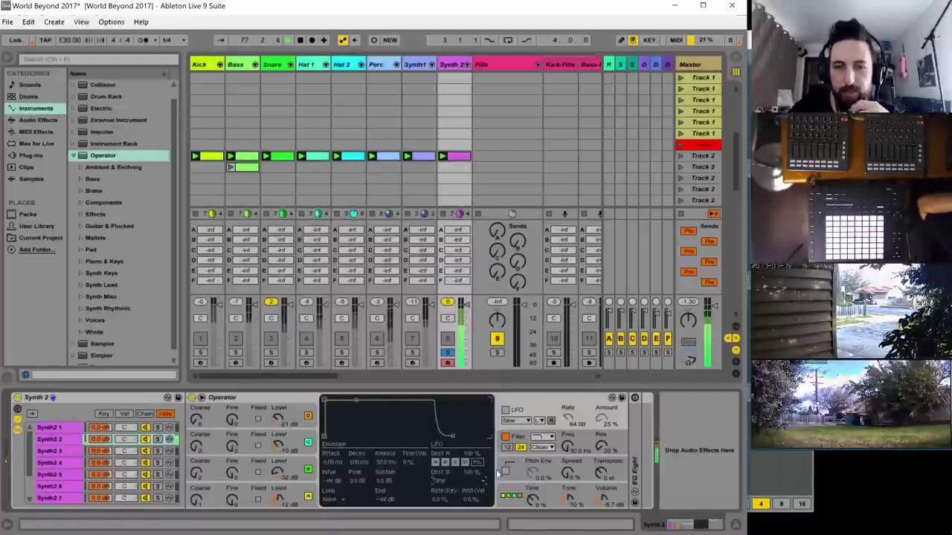
pyautogui.click(506, 411)
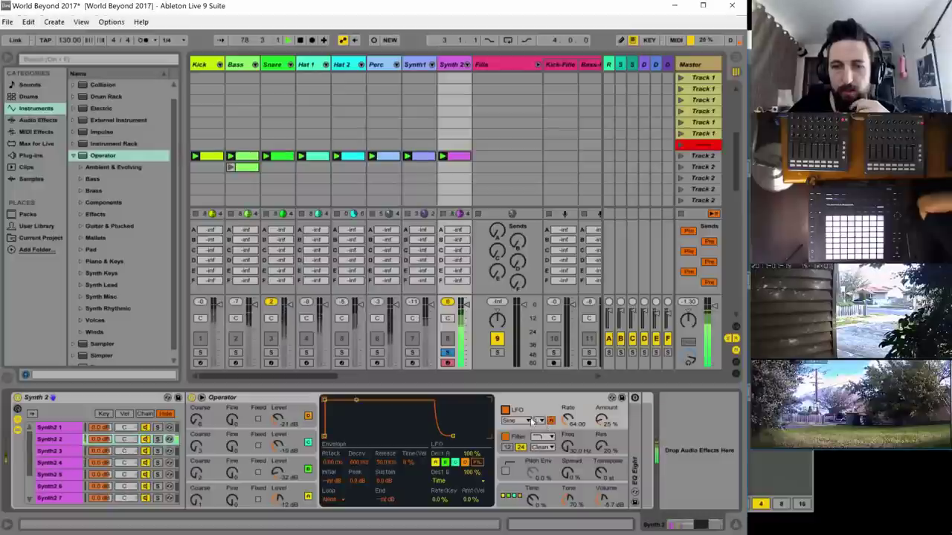
# - Switch the LFO to synced mode (S) and set its amount to about 66%
pyautogui.click(540, 421)
pyautogui.click(541, 447)
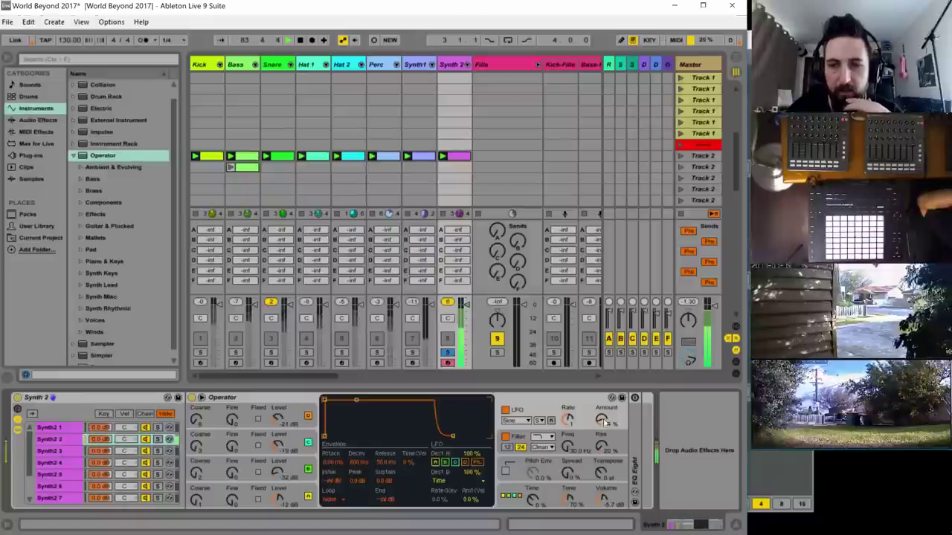
pyautogui.moveTo(602, 420); pyautogui.dragTo(602, 400)
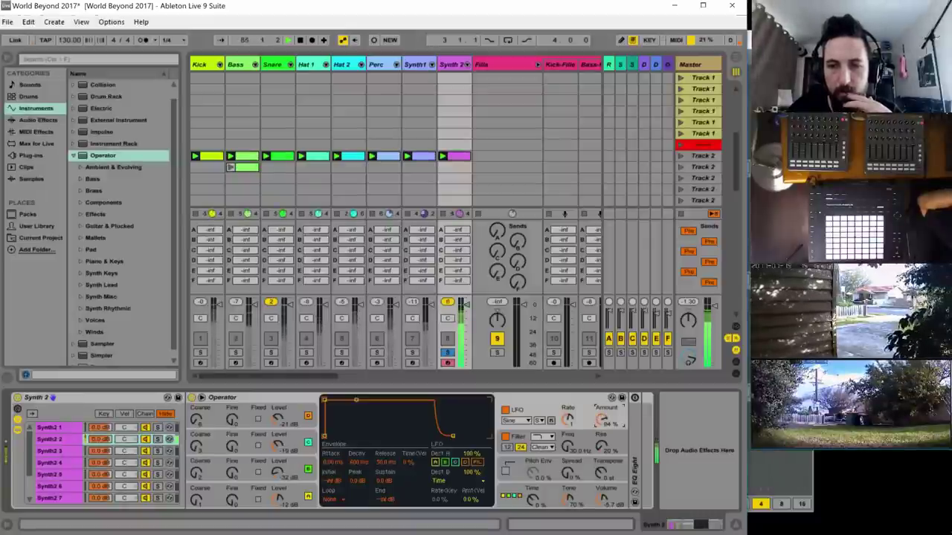
pyautogui.click(520, 440)
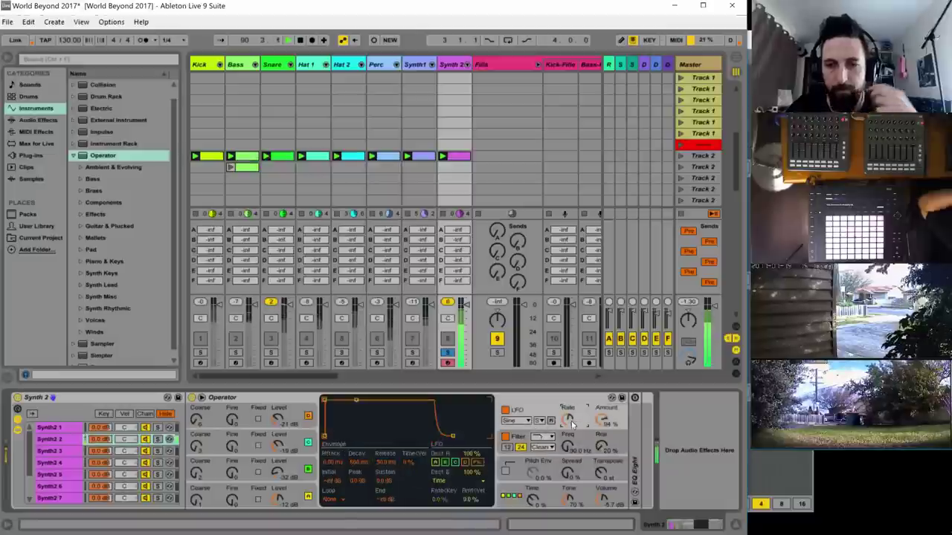
pyautogui.click(606, 421)
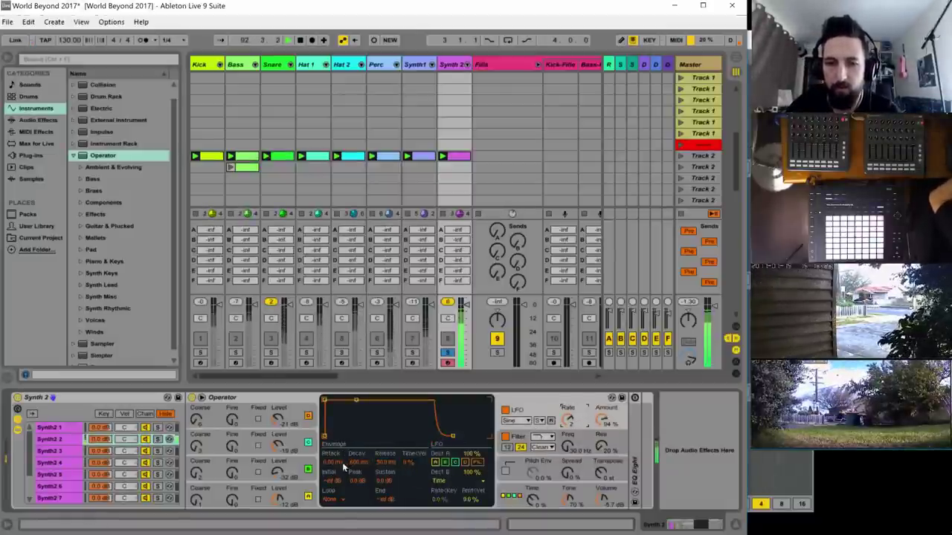
pyautogui.moveTo(604, 420); pyautogui.dragTo(603, 453)
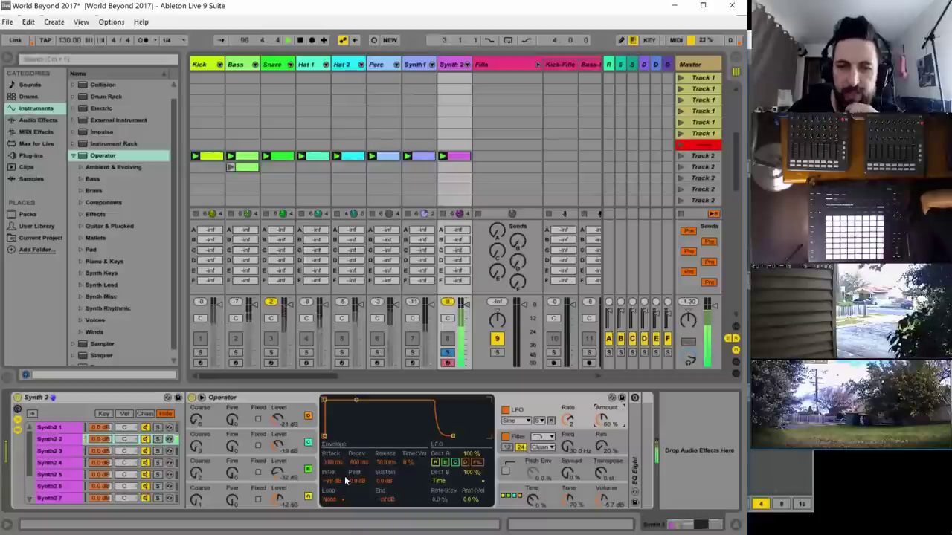
# - Adjust the filter envelope's decay and envelope amount, and set the filter frequency to about 79 Hz
pyautogui.click(579, 439)
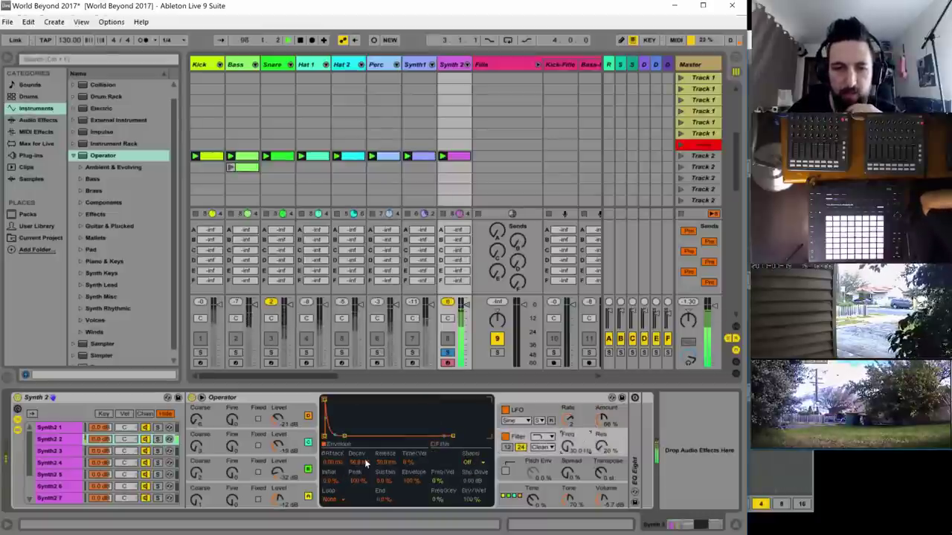
pyautogui.moveTo(358, 462)
pyautogui.mouseDown()
pyautogui.moveTo(358, 452)
pyautogui.moveTo(361, 469)
pyautogui.mouseUp()
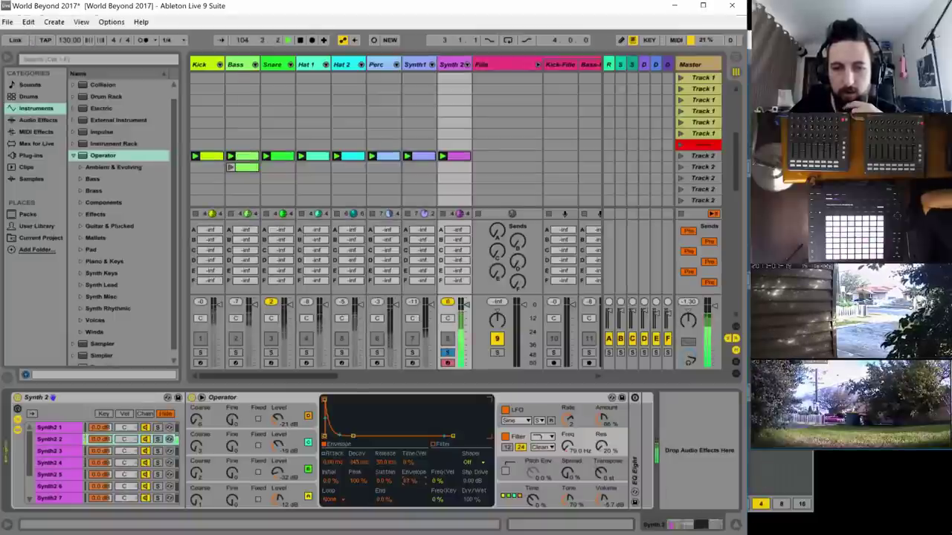
# - Change the LFO's destination B to Filter Envelope Amount and raise the filter frequency
pyautogui.click(502, 408)
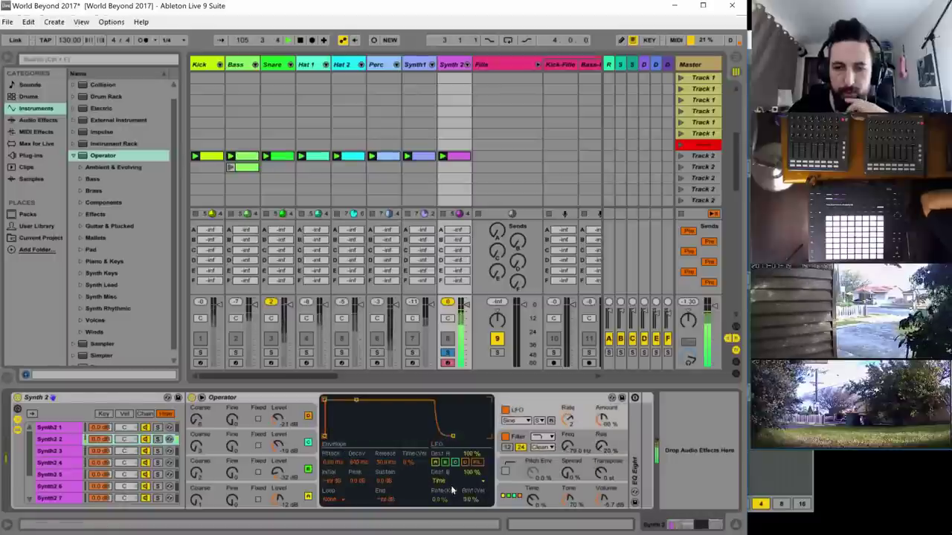
pyautogui.click(444, 482)
pyautogui.click(461, 397)
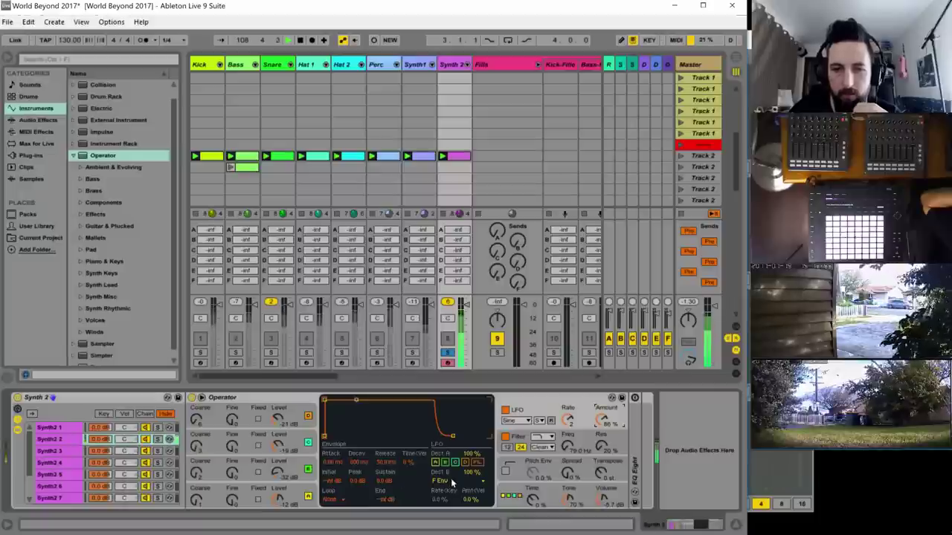
pyautogui.moveTo(567, 446); pyautogui.dragTo(567, 438)
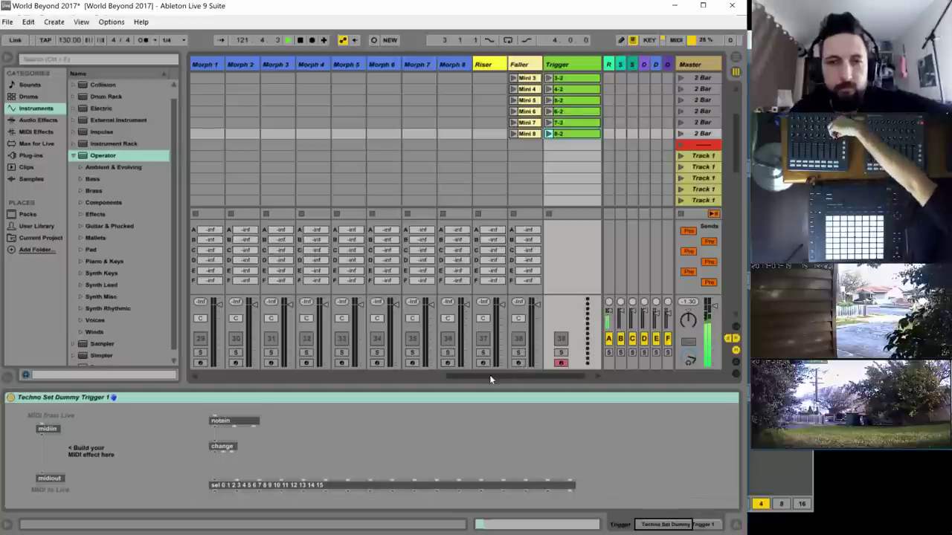
# - Open the Automator on Synth2 and draw a V-shaped LPF curve that dips in the middle of the lane
pyautogui.moveTo(497, 376); pyautogui.dragTo(506, 375)
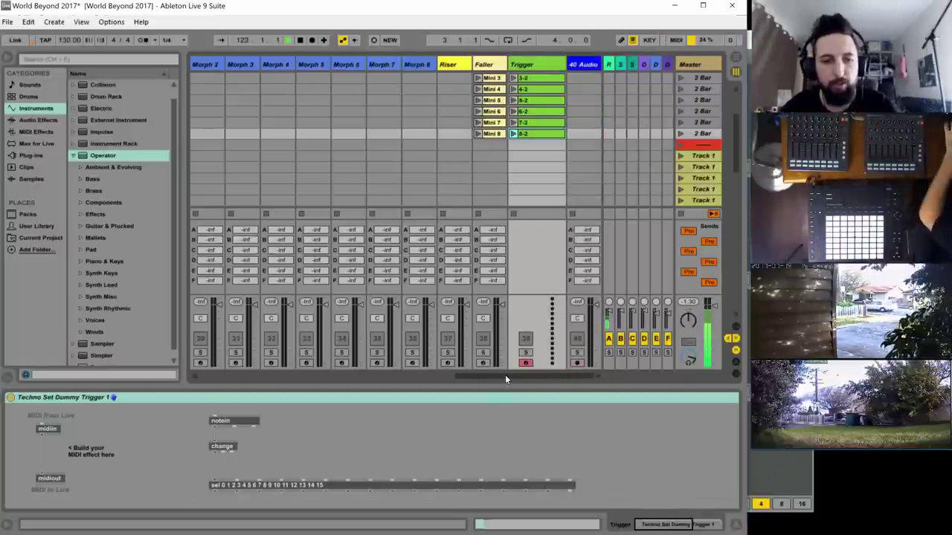
pyautogui.click(83, 440)
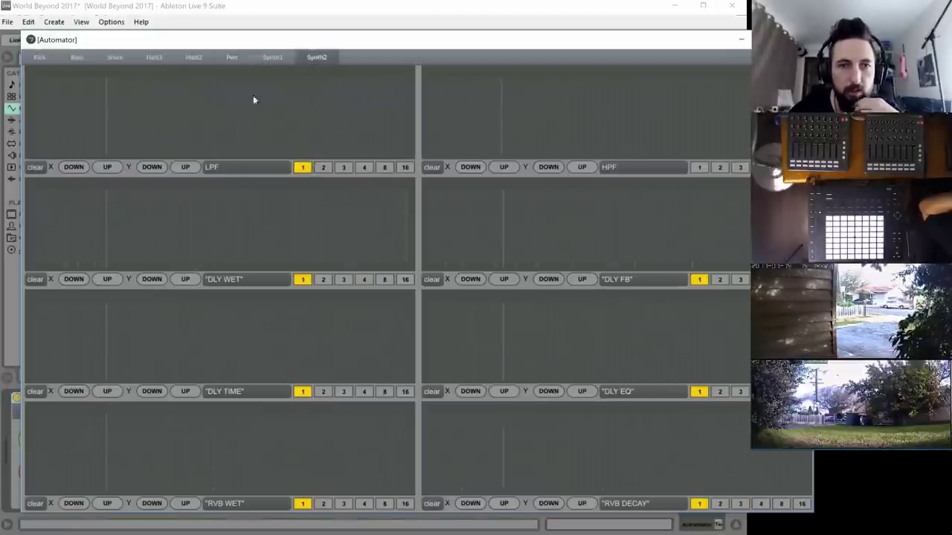
pyautogui.moveTo(57, 80); pyautogui.dragTo(27, 75)
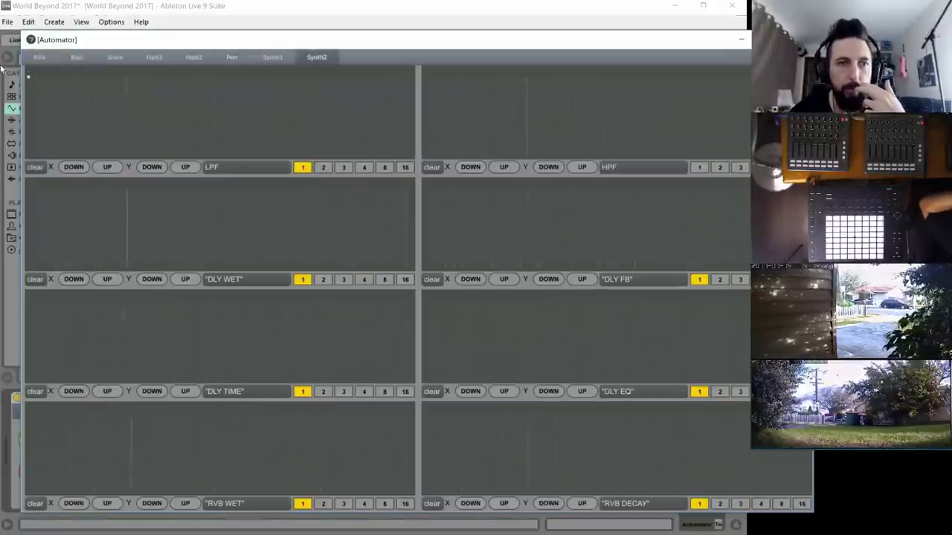
pyautogui.moveTo(181, 121); pyautogui.dragTo(220, 120)
pyautogui.moveTo(386, 83); pyautogui.dragTo(478, 48)
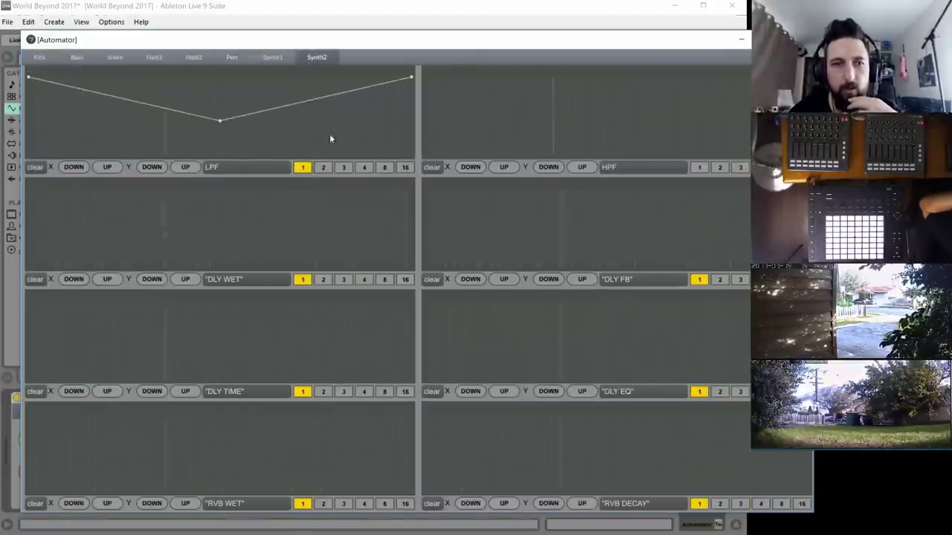
# - Set the LPF lane's length to 4 and reshape its curve into a zigzag with extra dips and peaks, ending lower
pyautogui.click(364, 167)
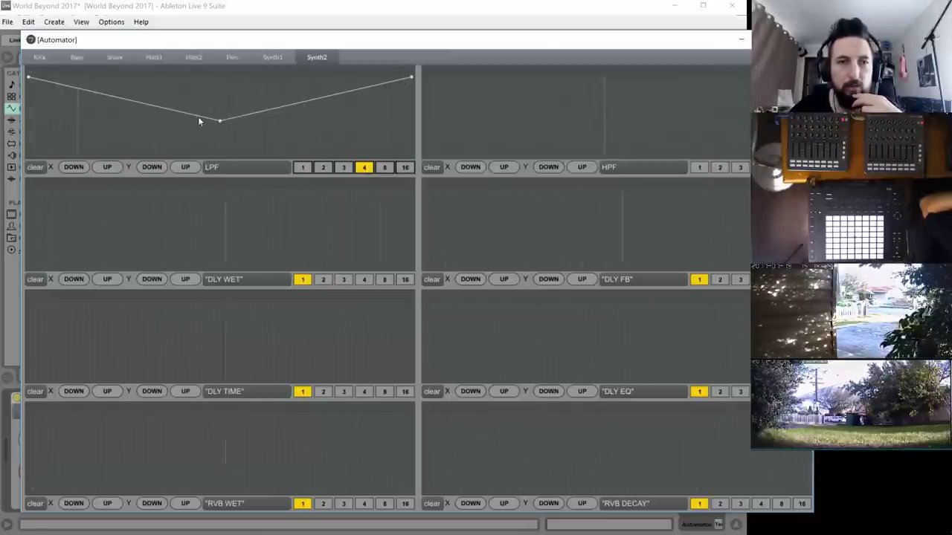
pyautogui.moveTo(198, 118); pyautogui.dragTo(196, 77)
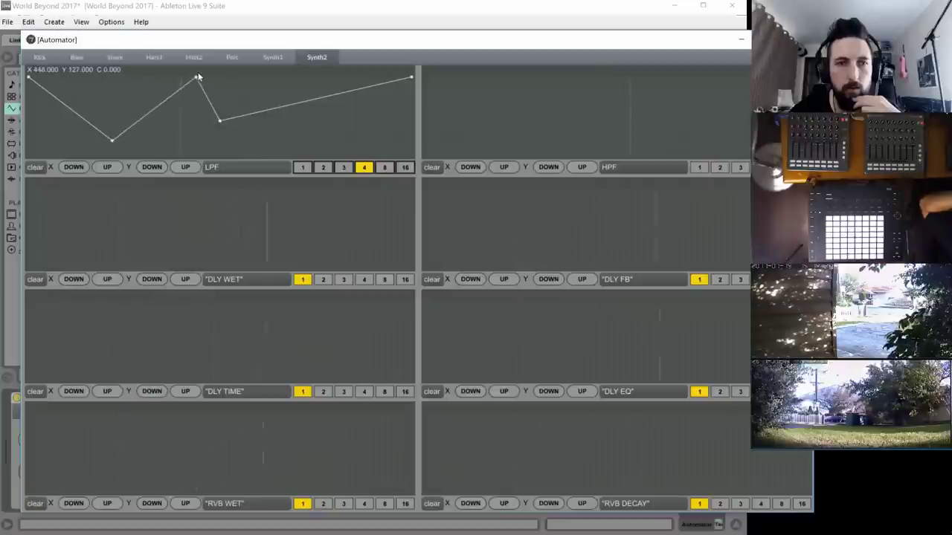
pyautogui.moveTo(232, 117); pyautogui.dragTo(310, 76)
pyautogui.moveTo(410, 77); pyautogui.dragTo(410, 128)
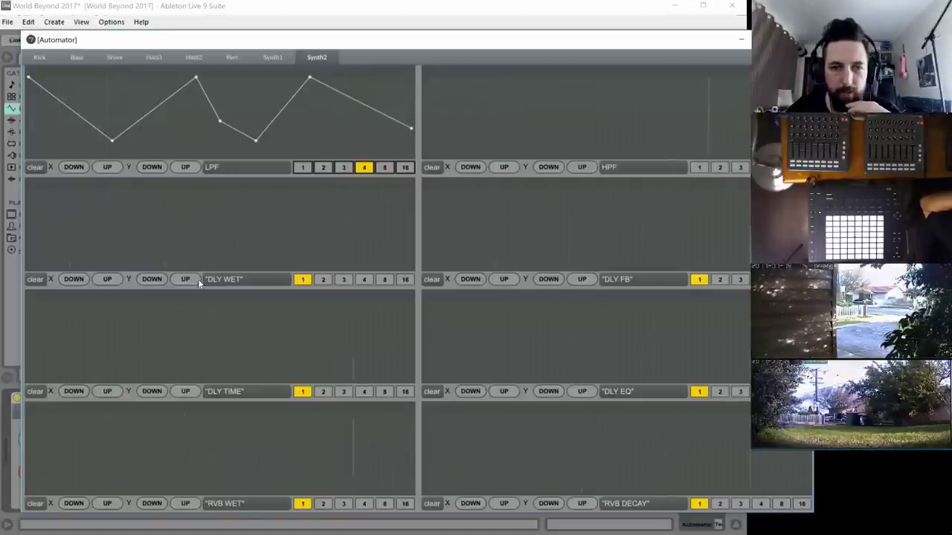
# - Set the RVB WET lane's length to 4 and adjust its X and Y grid resolution
pyautogui.click(363, 504)
pyautogui.click(107, 503)
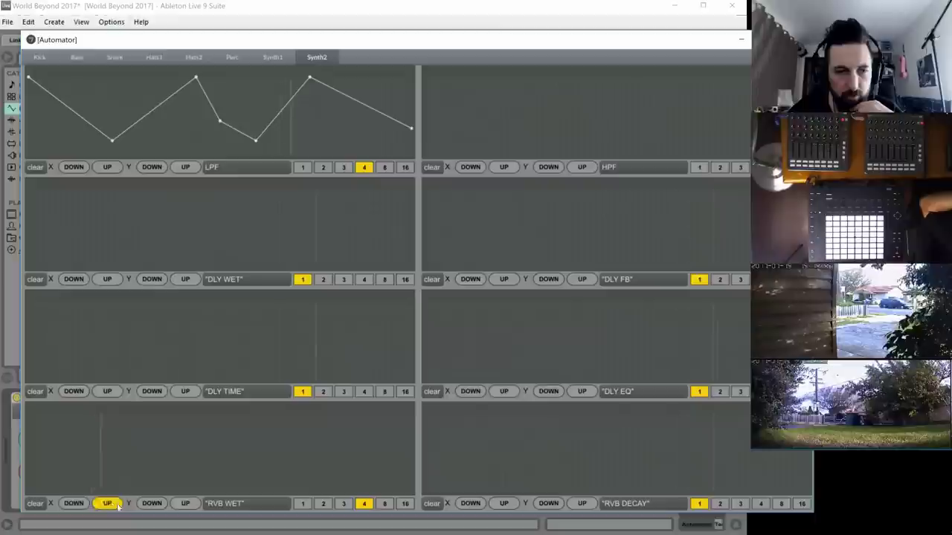
pyautogui.click(185, 503)
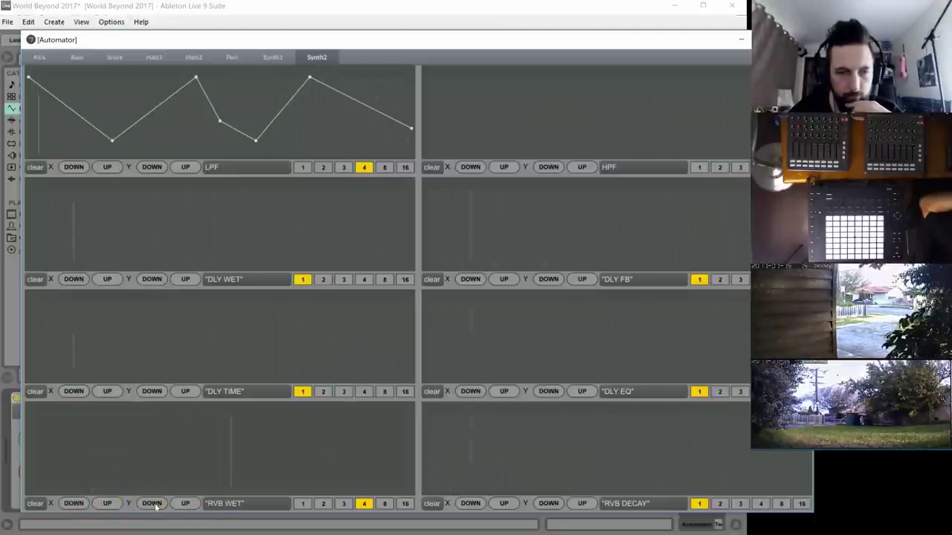
pyautogui.click(158, 504)
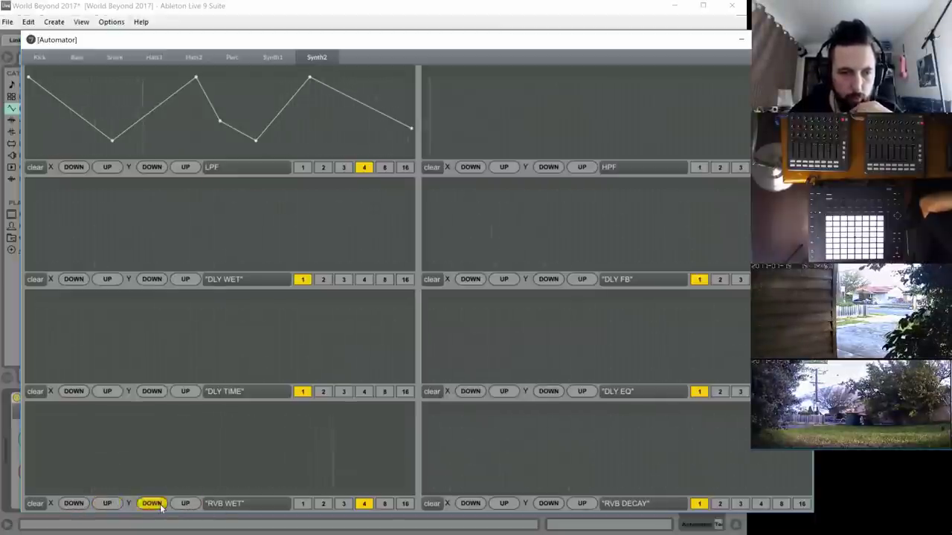
# - Draw the RVB WET lane's first ramp: flat at zero, rising to Y 64 at X 256, dropping to zero and holding until X 384
pyautogui.click(30, 492)
pyautogui.click(77, 492)
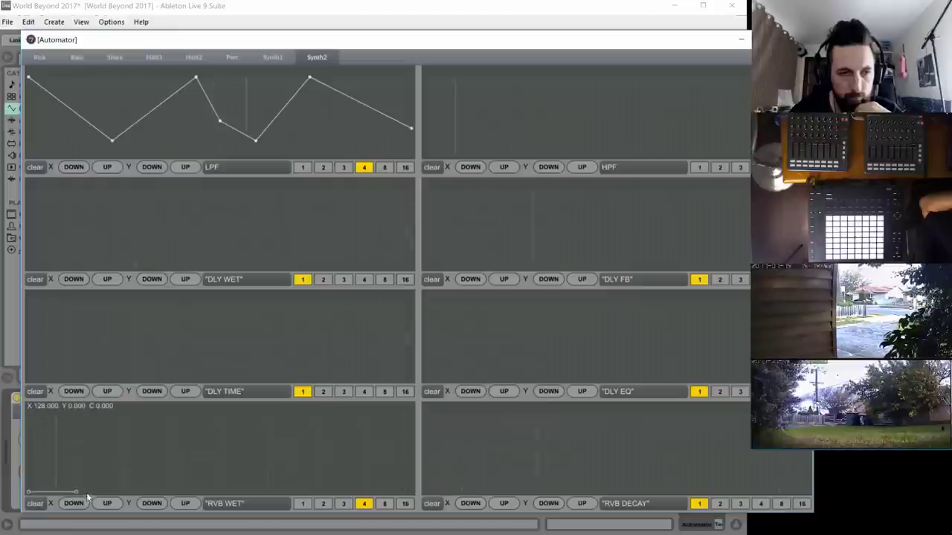
pyautogui.click(82, 479)
pyautogui.moveTo(124, 478); pyautogui.dragTo(130, 452)
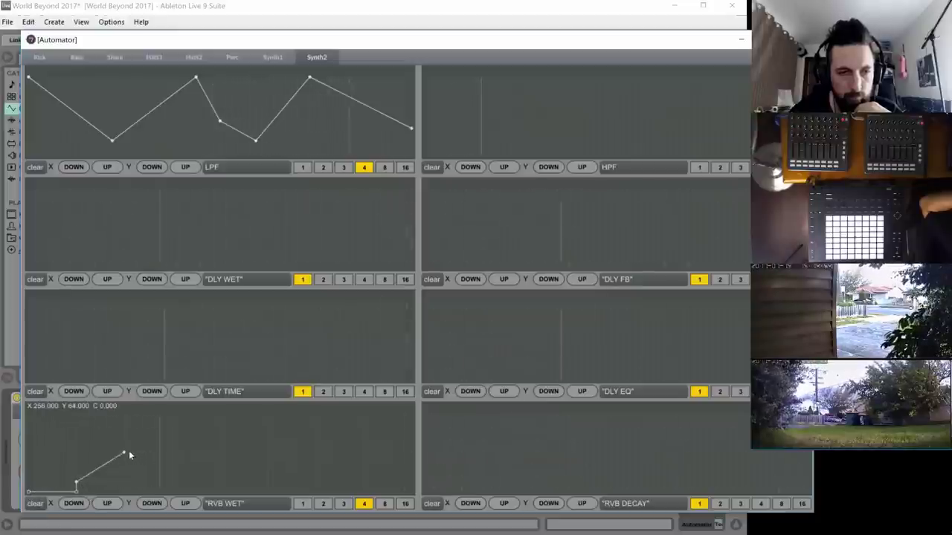
pyautogui.click(123, 491)
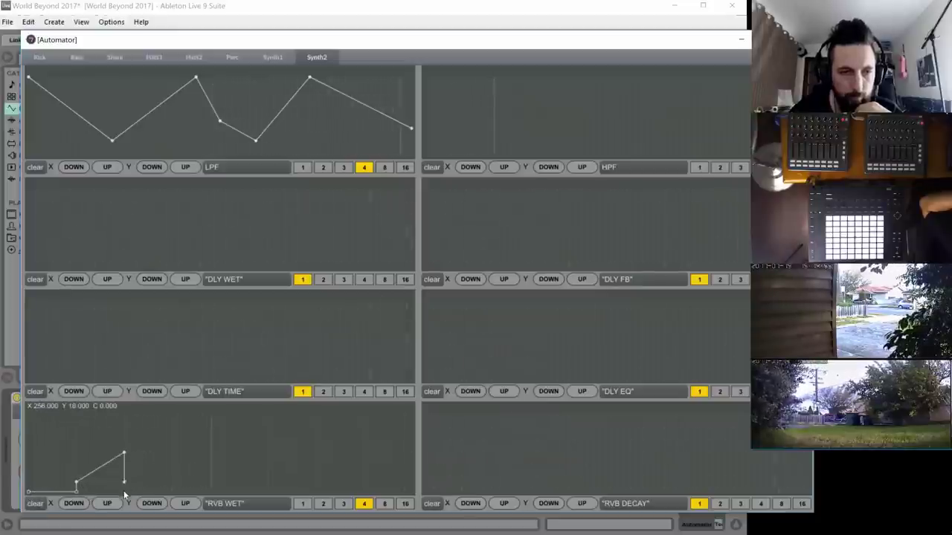
pyautogui.click(170, 491)
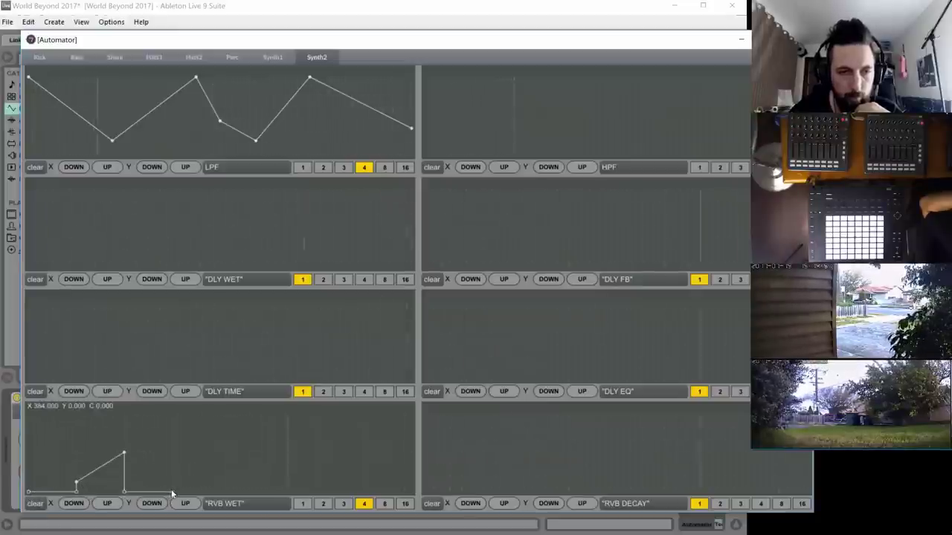
# - Repeat the ramp in the RVB WET lane three more times at the same height, finishing on a peak at the lane's end
pyautogui.click(219, 452)
pyautogui.click(219, 491)
pyautogui.click(267, 491)
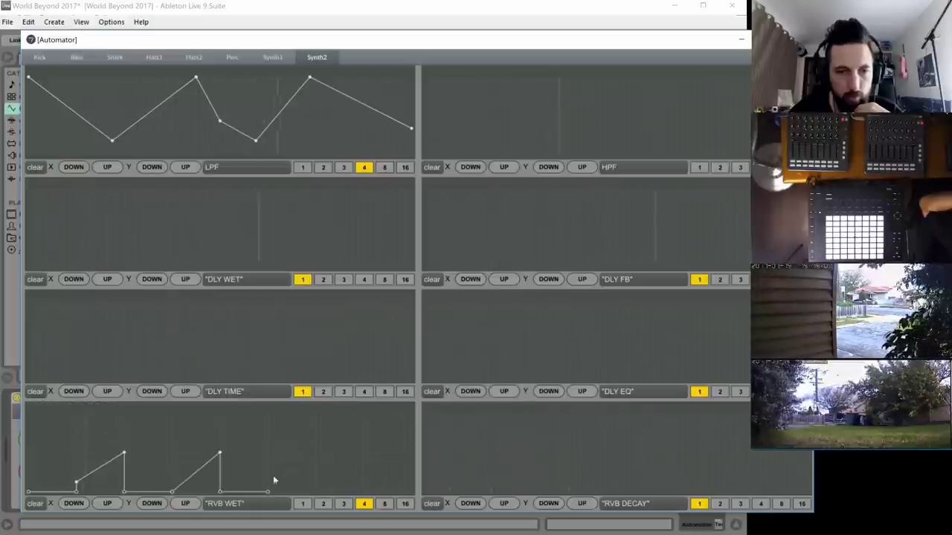
pyautogui.click(315, 452)
pyautogui.click(316, 492)
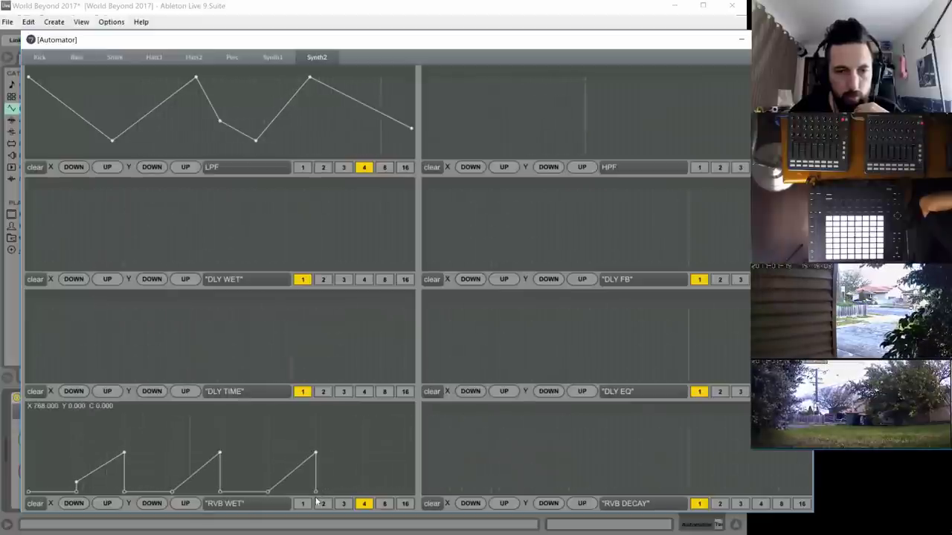
pyautogui.click(363, 491)
pyautogui.click(409, 452)
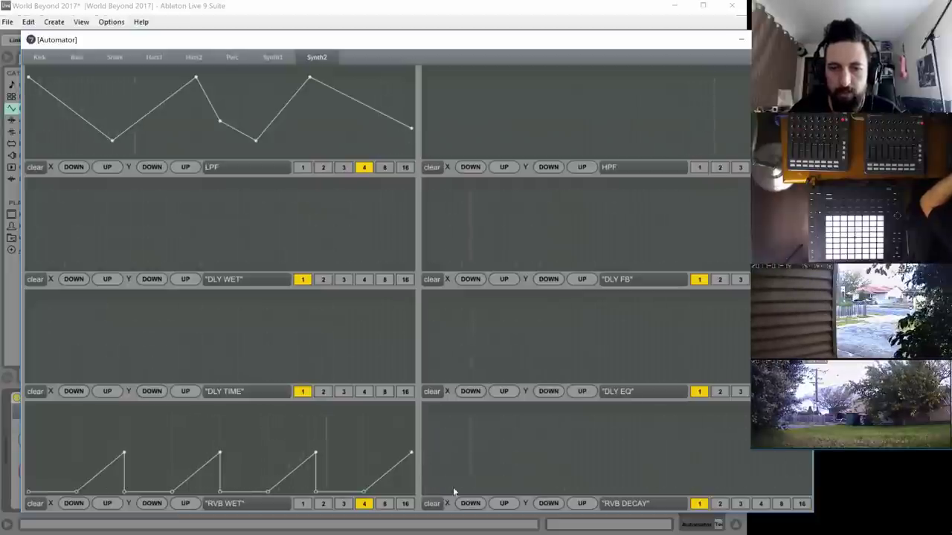
# - Draw a flat line slightly below mid-height across the RVB DECAY lane with a finer grid, and set the RVB WET length to 2
pyautogui.click(503, 504)
pyautogui.click(581, 504)
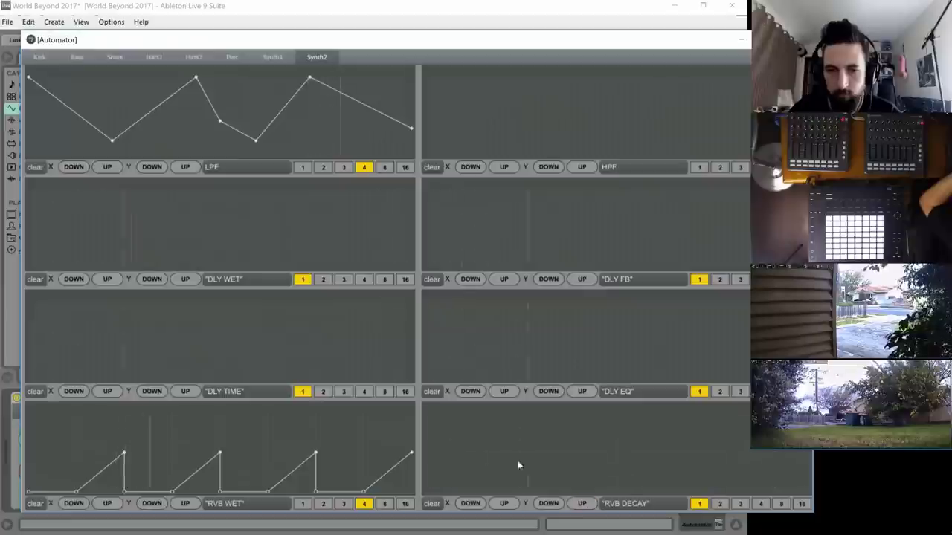
pyautogui.click(426, 452)
pyautogui.click(808, 491)
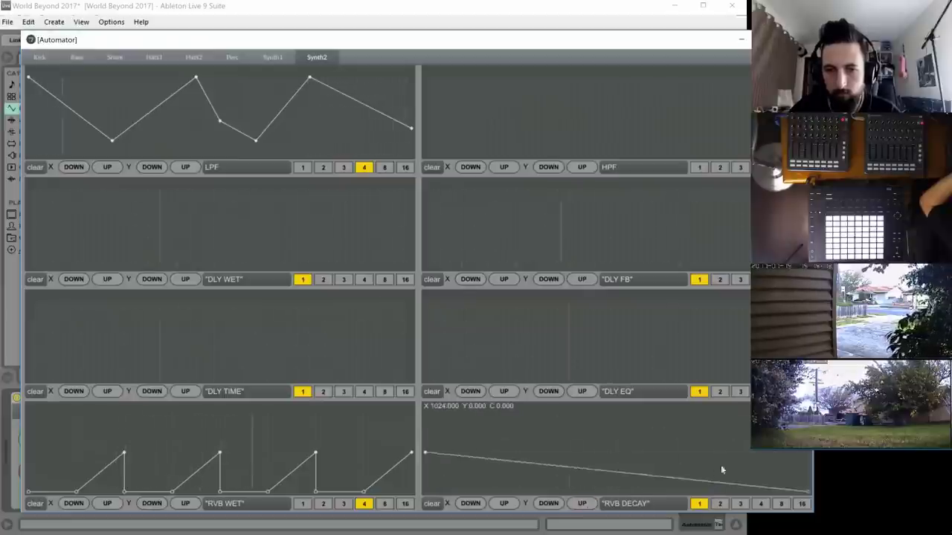
pyautogui.moveTo(721, 470); pyautogui.dragTo(739, 450)
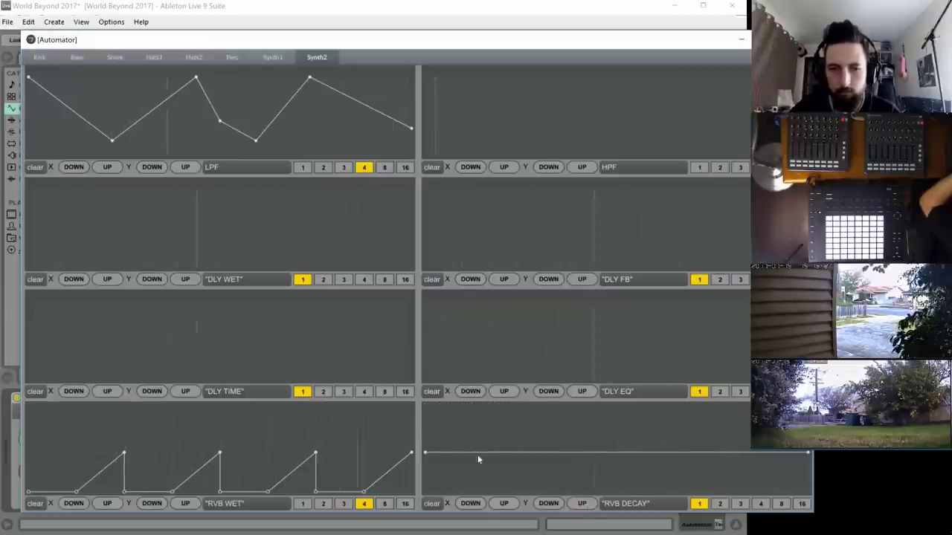
pyautogui.click(323, 504)
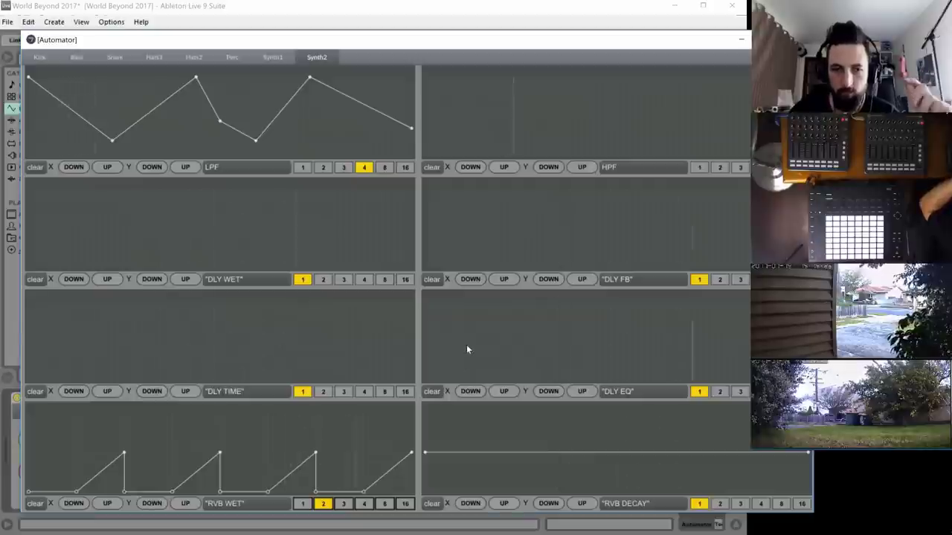
# - Set the DLY WET lane's length to 8 and draw a two-level staircase up from zero and back down over its first half
pyautogui.click(383, 280)
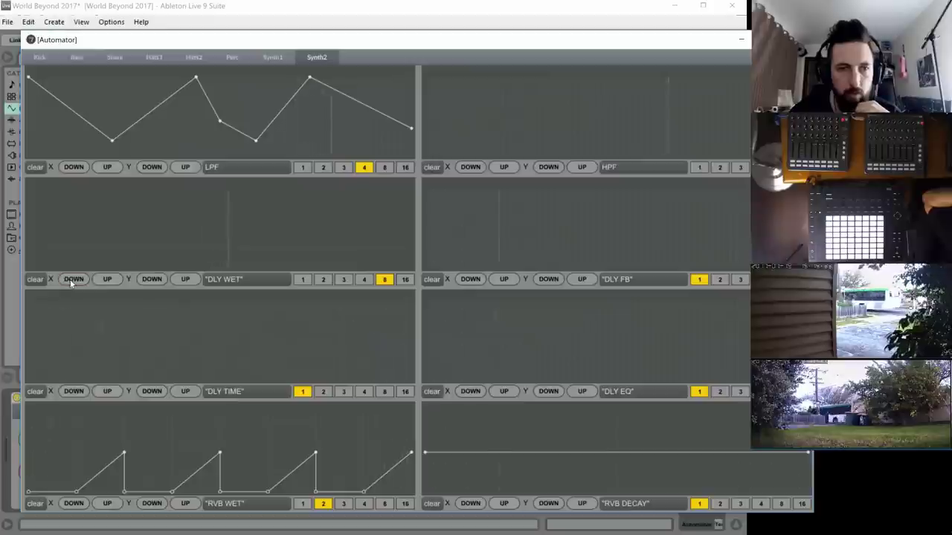
pyautogui.click(31, 266)
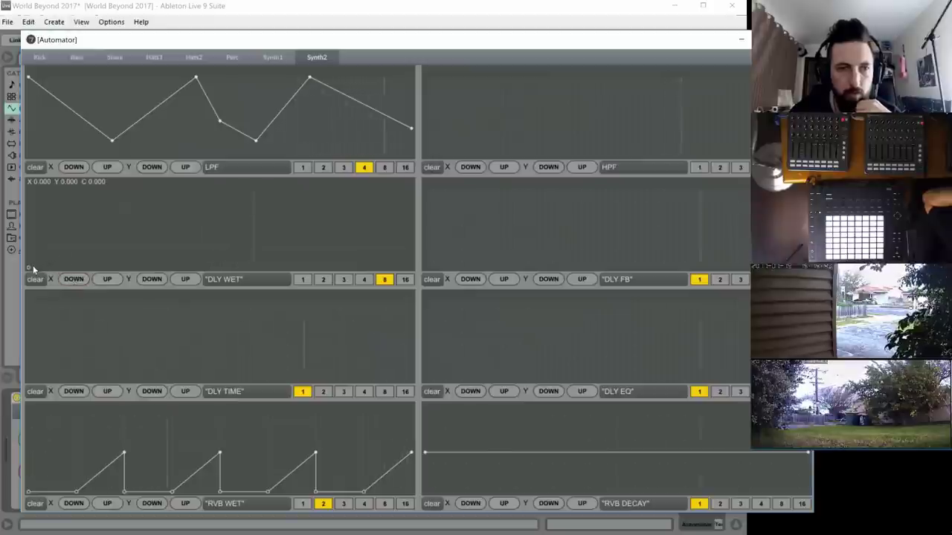
pyautogui.click(75, 266)
pyautogui.click(76, 246)
pyautogui.click(124, 247)
pyautogui.click(124, 228)
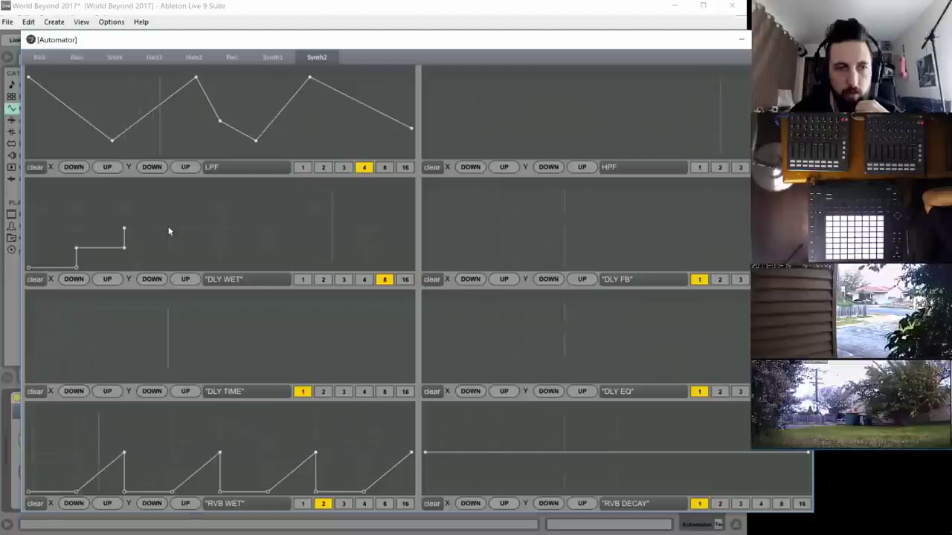
pyautogui.click(171, 228)
pyautogui.click(172, 247)
pyautogui.click(220, 247)
pyautogui.click(220, 267)
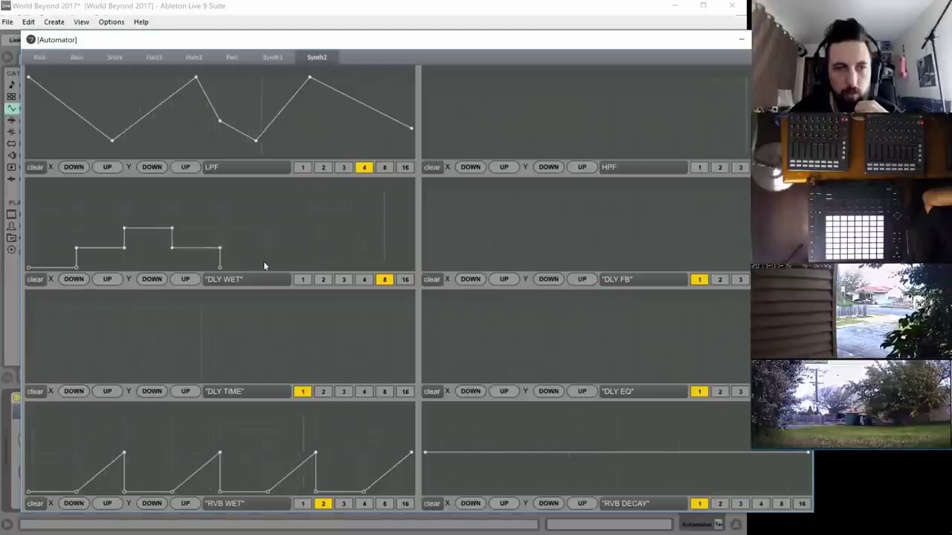
# - Repeat the same up-and-down staircase across the second half of the DLY WET lane
pyautogui.click(268, 266)
pyautogui.click(267, 247)
pyautogui.click(316, 247)
pyautogui.click(315, 228)
pyautogui.click(364, 229)
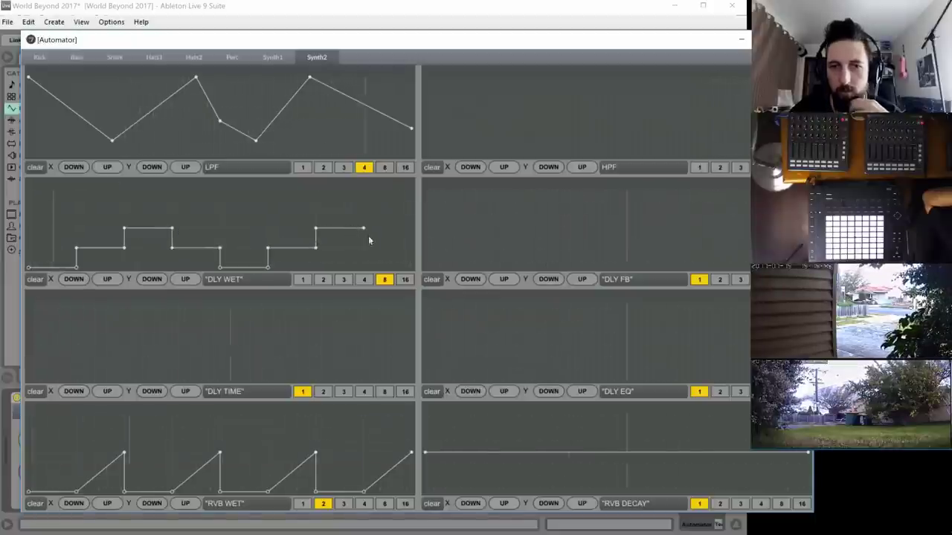
pyautogui.click(363, 246)
pyautogui.click(411, 246)
pyautogui.click(411, 266)
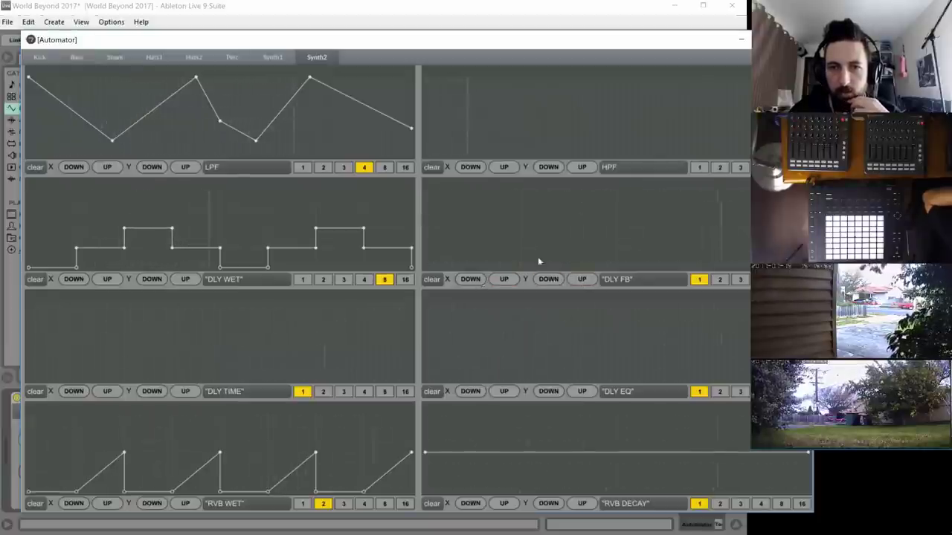
# - Draw a high flat line across the DLY FB lane and a low arch in the DLY TIME lane, with DLY TIME's length at 4
pyautogui.moveTo(425, 208); pyautogui.dragTo(750, 208)
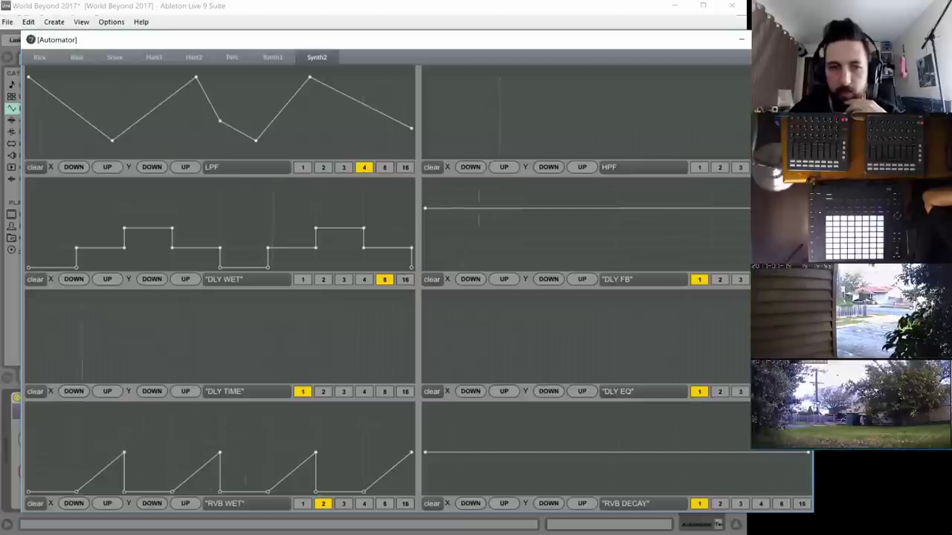
pyautogui.click(28, 379)
pyautogui.moveTo(45, 365)
pyautogui.mouseDown()
pyautogui.moveTo(321, 365)
pyautogui.moveTo(413, 379)
pyautogui.mouseUp()
pyautogui.click(363, 392)
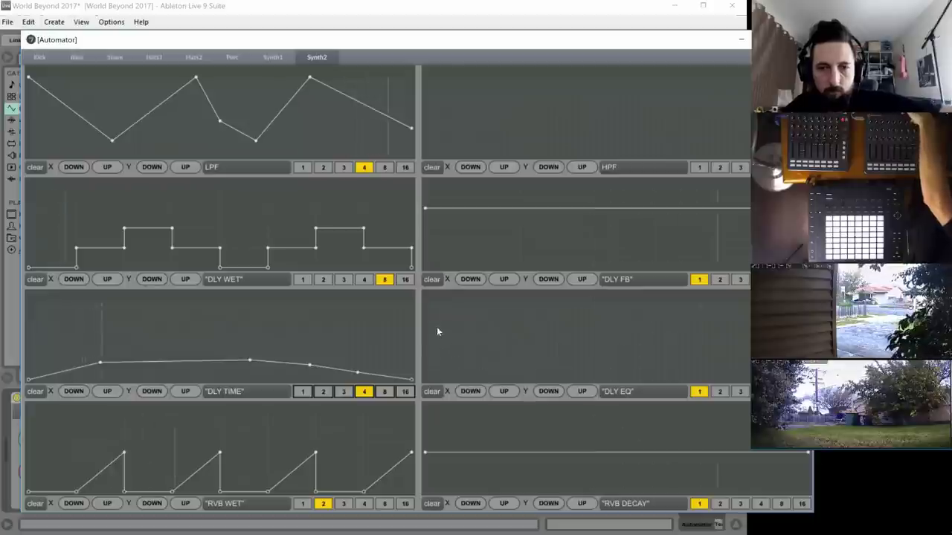
# - Draw a DLY EQ curve rising from mid-height to a peak near the middle and falling to the end, with length 3
pyautogui.moveTo(552, 318); pyautogui.dragTo(599, 301)
pyautogui.moveTo(725, 354); pyautogui.dragTo(808, 379)
pyautogui.click(739, 392)
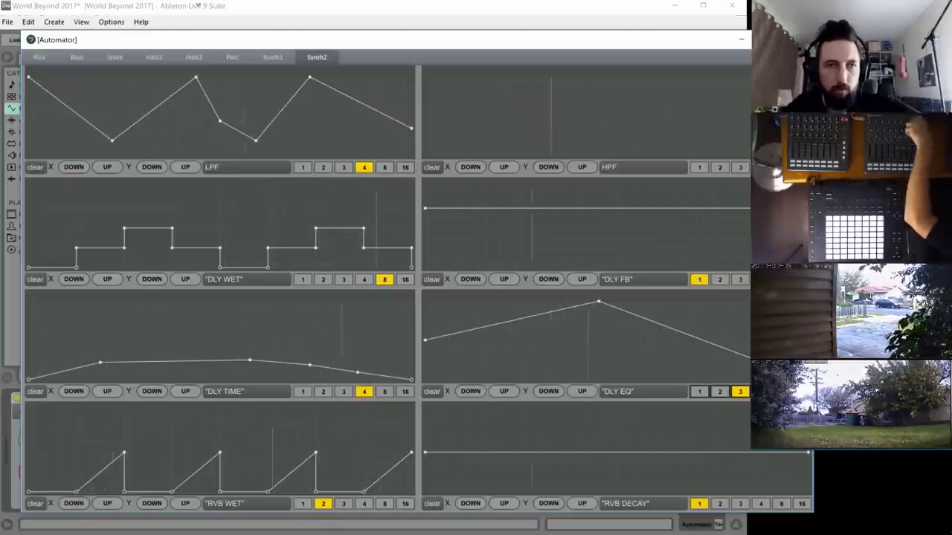
# - Take the Synth 2 track out of solo in the Session view and reopen the Automator
pyautogui.click(154, 7)
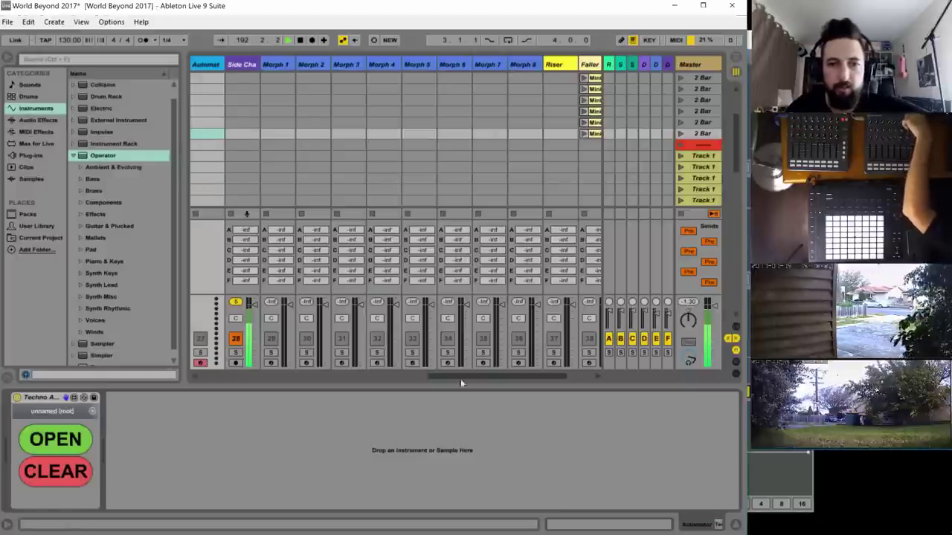
pyautogui.moveTo(461, 381); pyautogui.dragTo(118, 324)
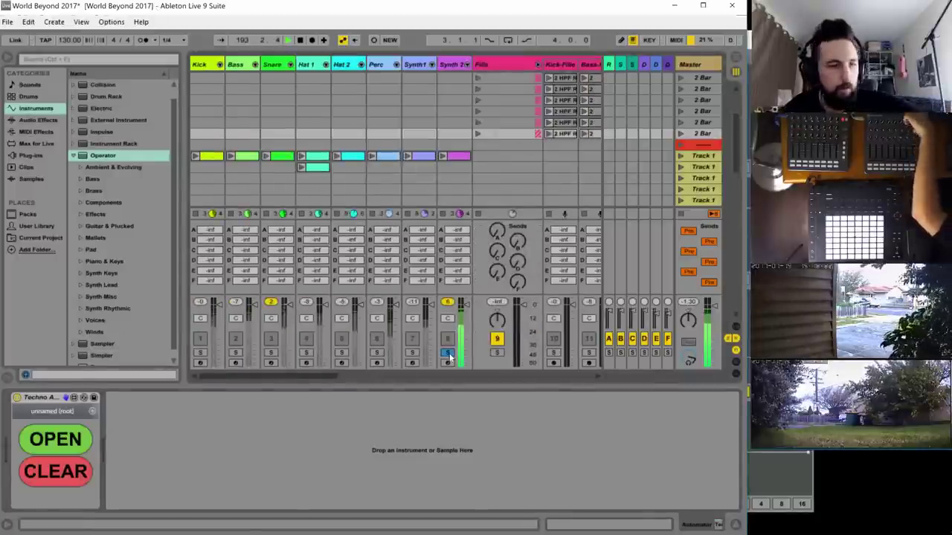
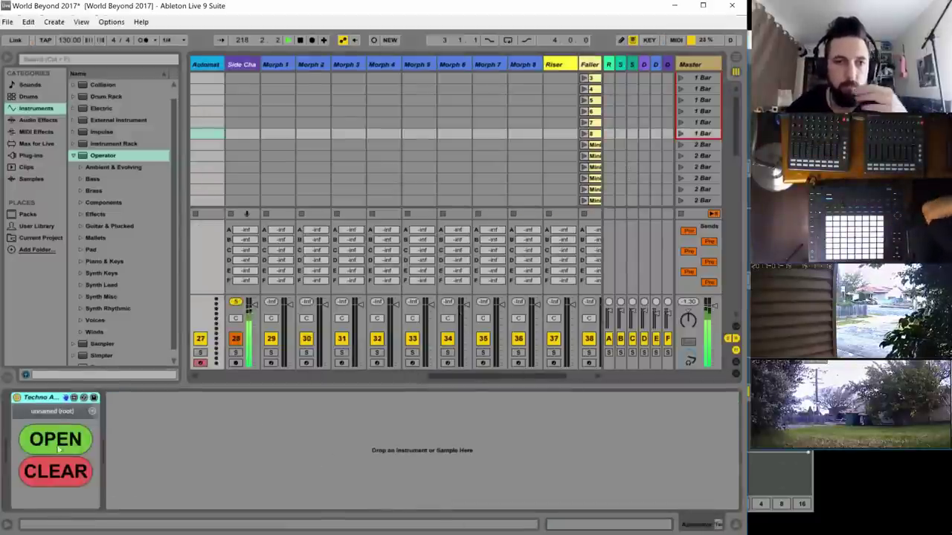
pyautogui.click(54, 439)
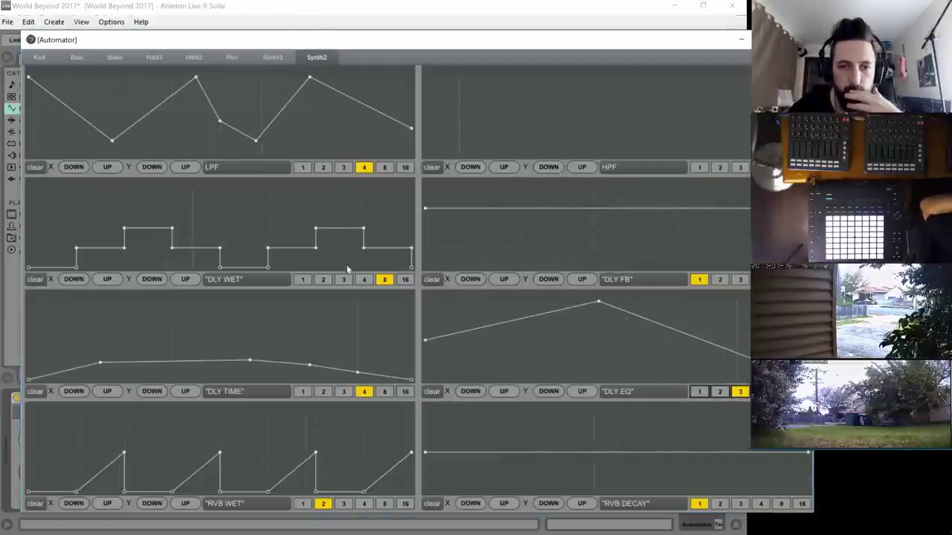
# - Clear the DLY TIME and DLY WET lanes, redrawing DLY TIME as a nearly flat low line and DLY WET as a gradual straight rise
pyautogui.click(42, 392)
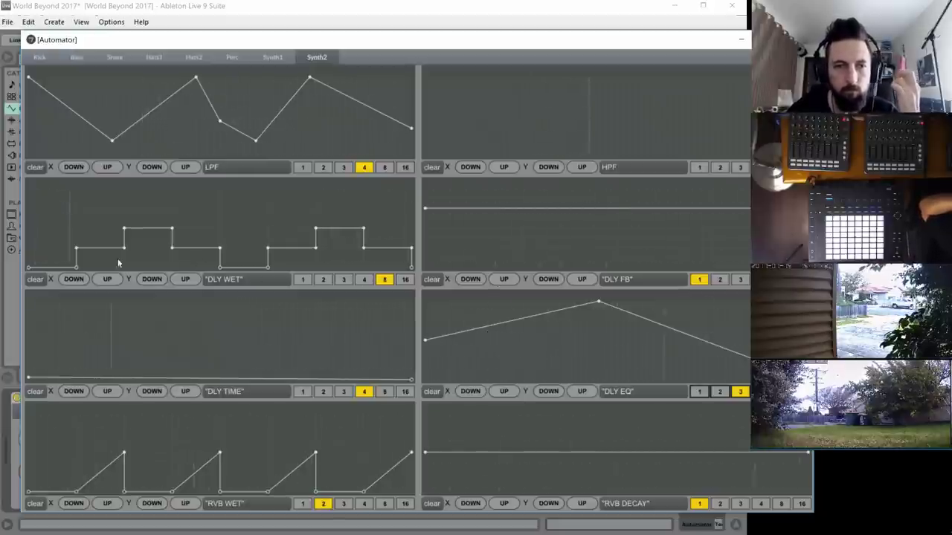
pyautogui.click(32, 280)
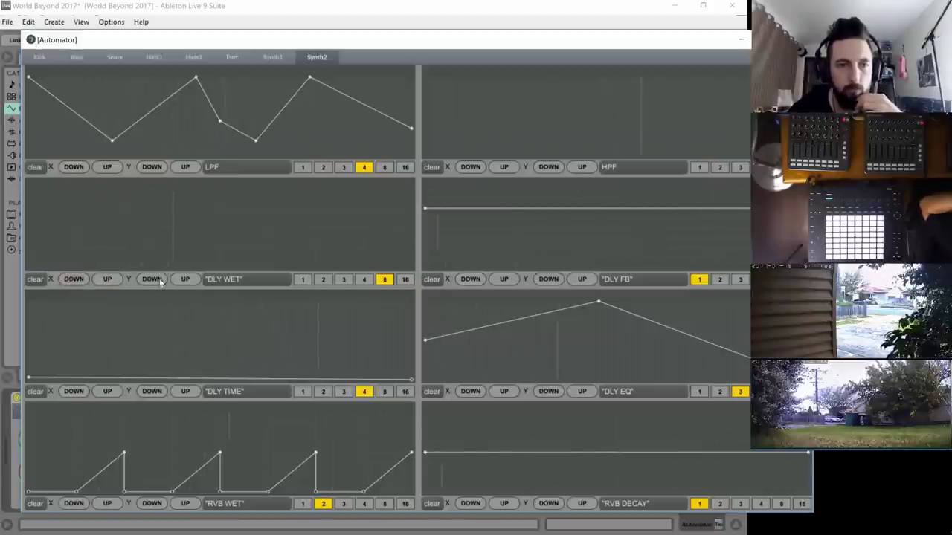
pyautogui.moveTo(29, 257)
pyautogui.mouseDown()
pyautogui.moveTo(267, 264)
pyautogui.moveTo(424, 250)
pyautogui.moveTo(409, 230)
pyautogui.mouseUp()
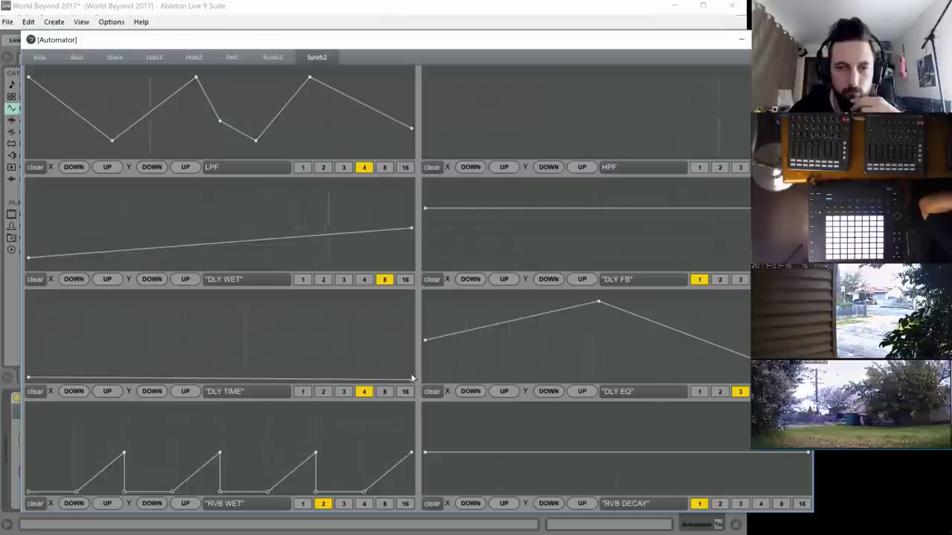
# - Add a sharp spike near the end of the DLY TIME lane and finish the curve slightly above the bottom
pyautogui.moveTo(411, 375); pyautogui.dragTo(376, 370)
pyautogui.click(380, 334)
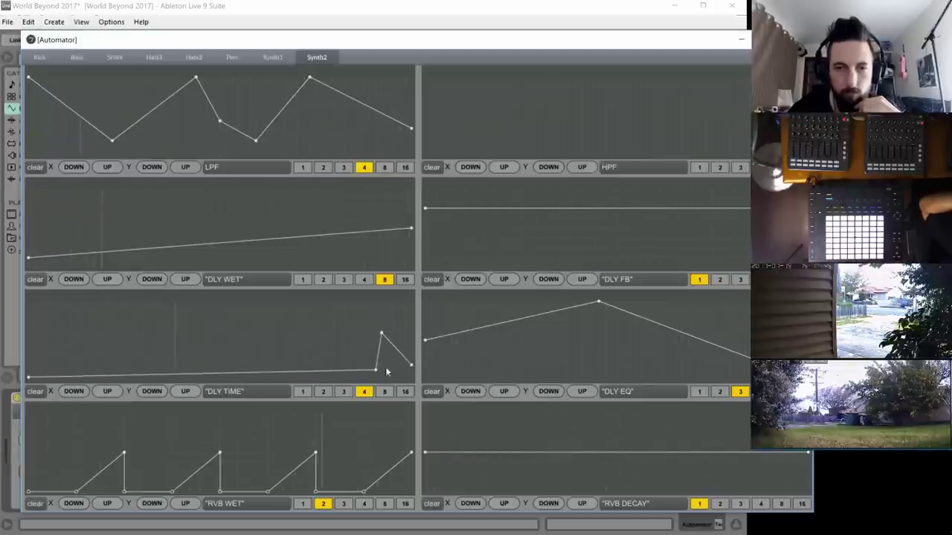
pyautogui.click(376, 370)
pyautogui.click(376, 372)
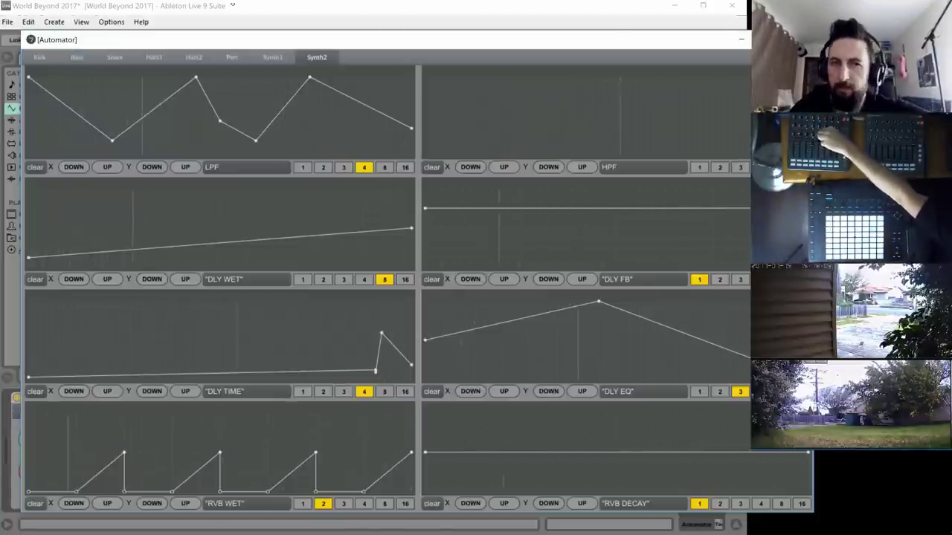
# - Return to the Session view and clear the curves with the Automator device
pyautogui.click(230, 16)
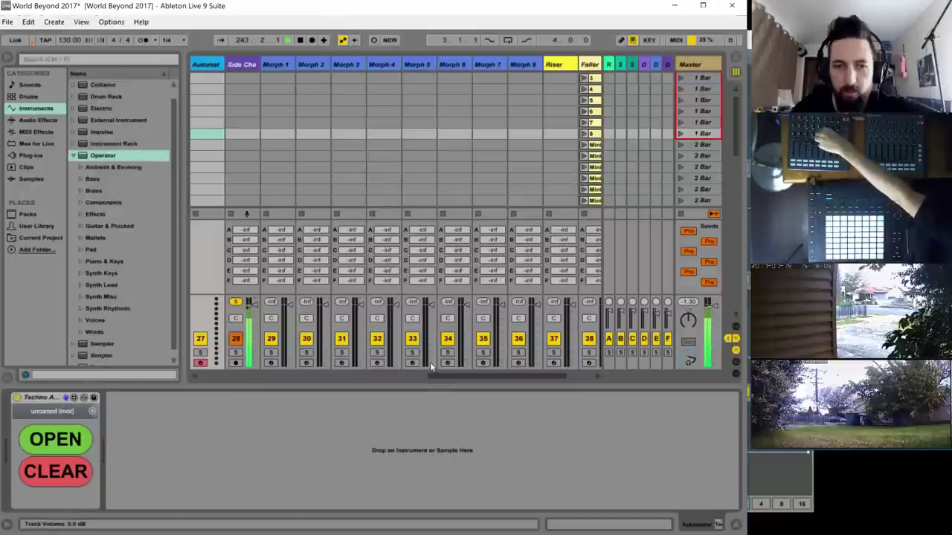
pyautogui.hscroll(-10, 430, 366)
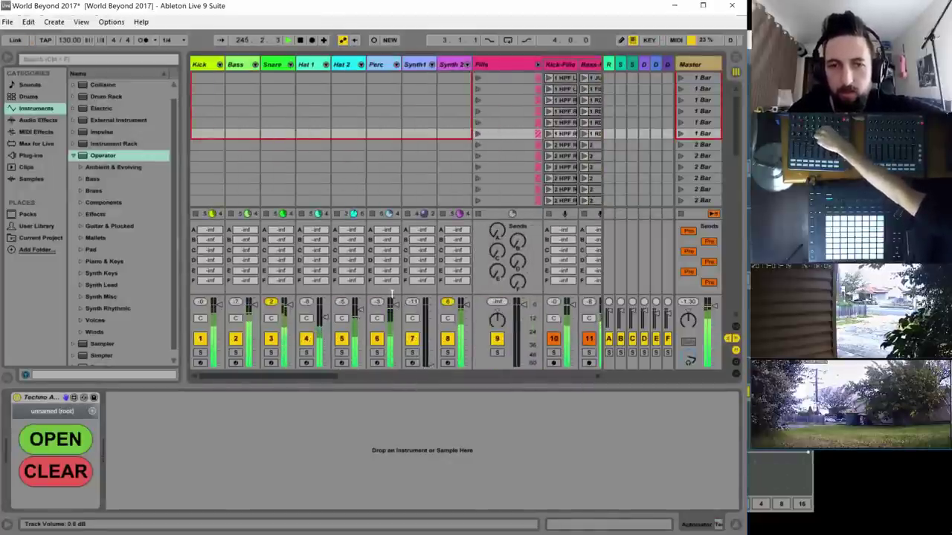
pyautogui.click(376, 65)
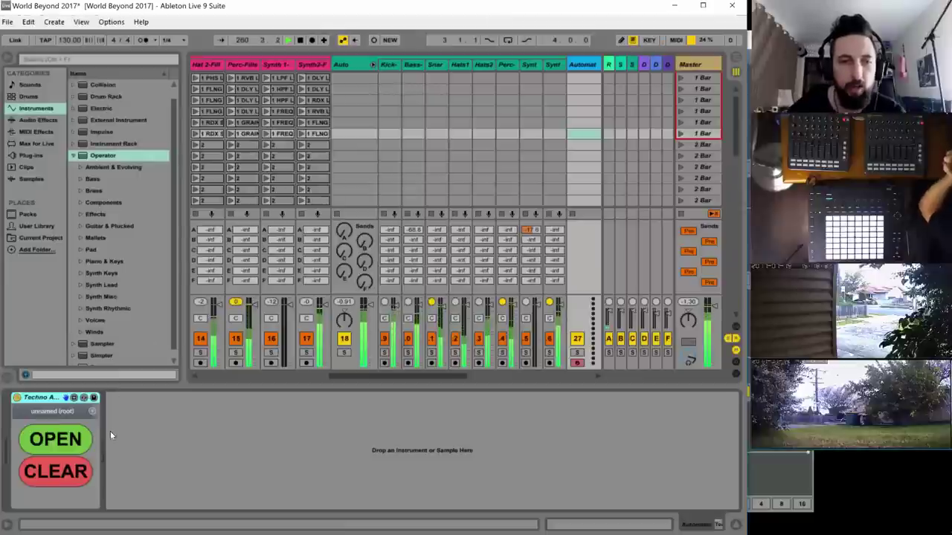
pyautogui.click(63, 476)
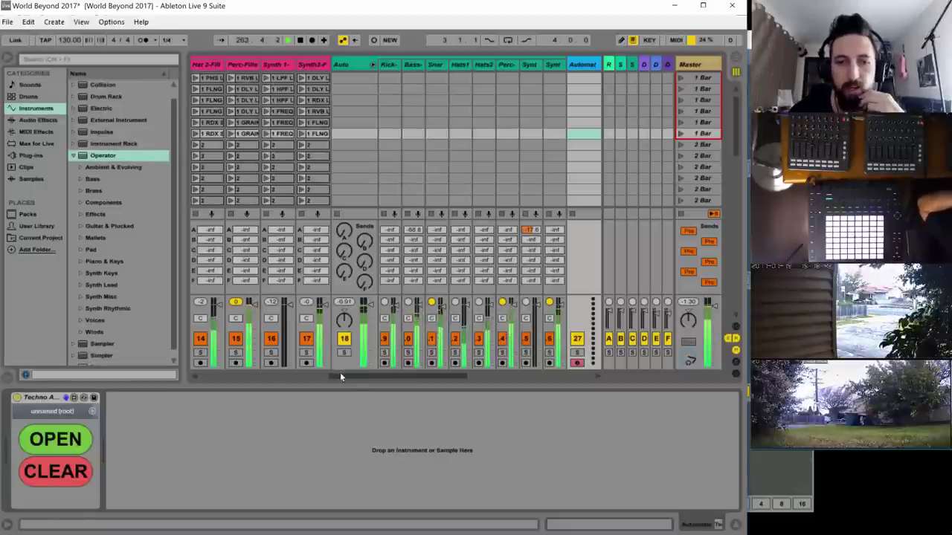
# - Bring the Track 2 clips of the Kick through Synth 2 tracks into view
pyautogui.scroll(2, 390, 110)
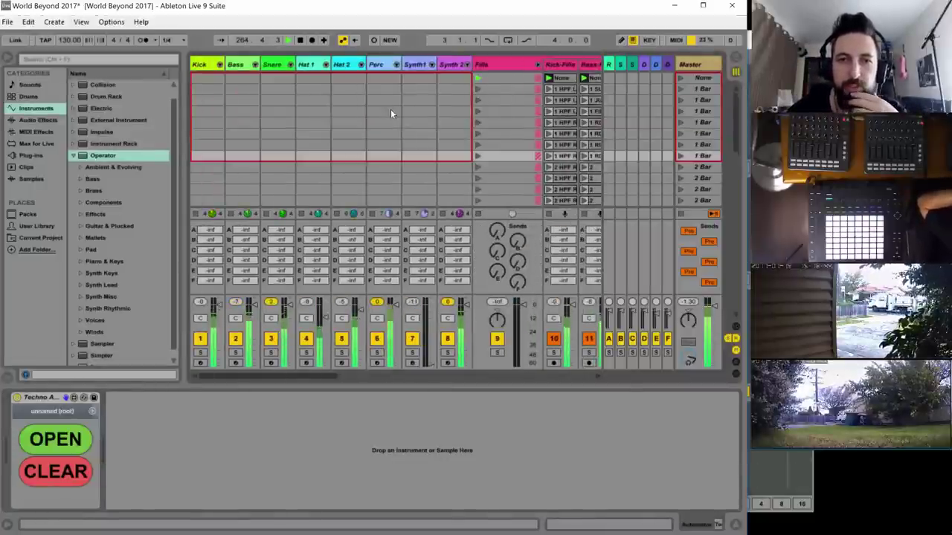
pyautogui.scroll(-4, 390, 109)
pyautogui.scroll(-7, 390, 111)
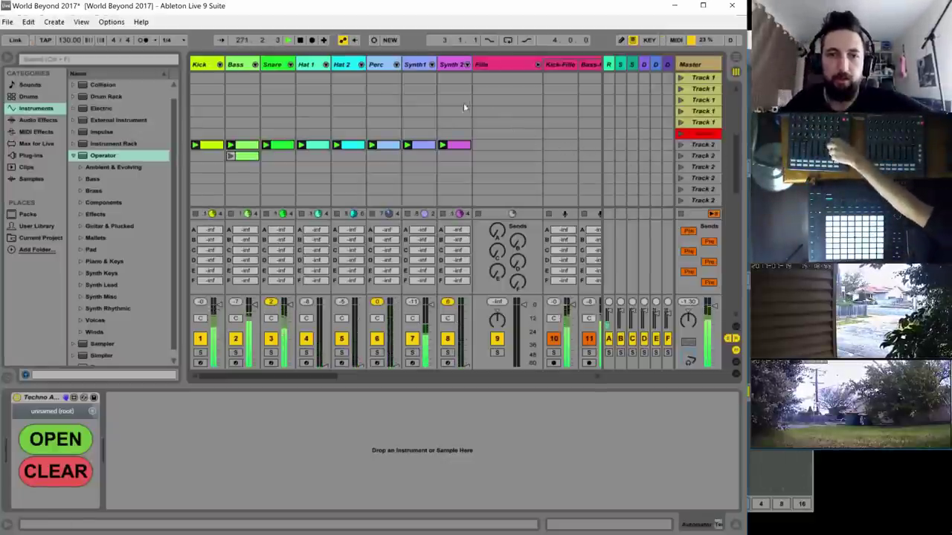
# - In Synth1's Track 2 clip, move the bar 1 note up to G2 and add an F2 note in the second half of the bar
pyautogui.click(422, 147)
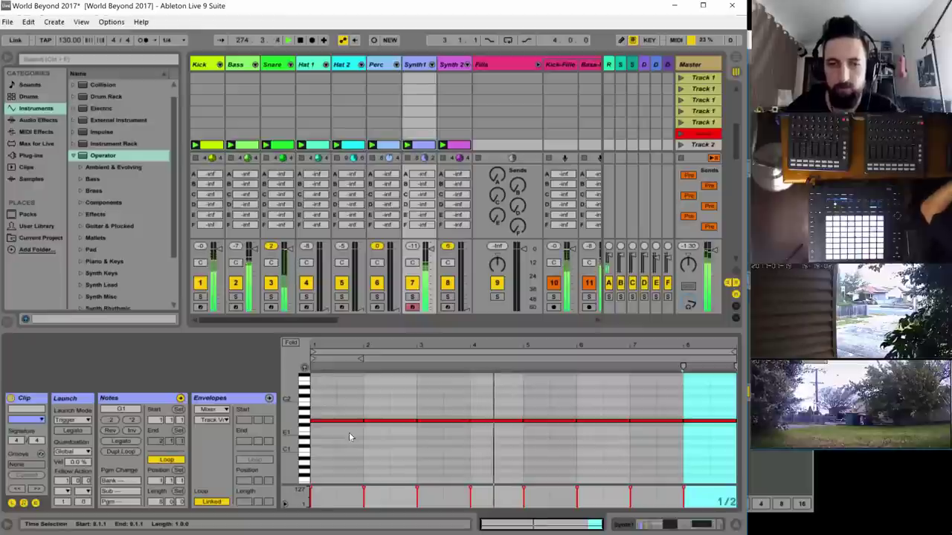
pyautogui.scroll(1, 349, 433)
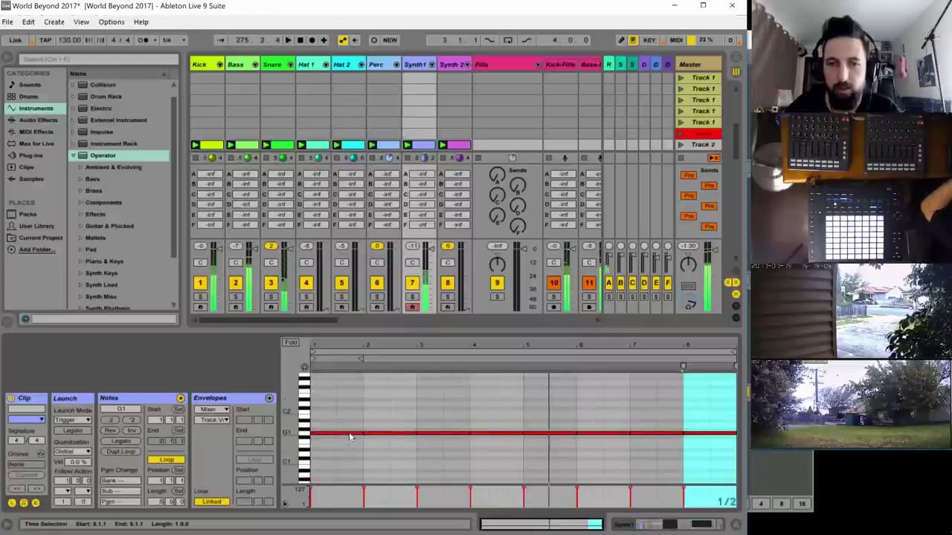
pyautogui.scroll(1, 349, 437)
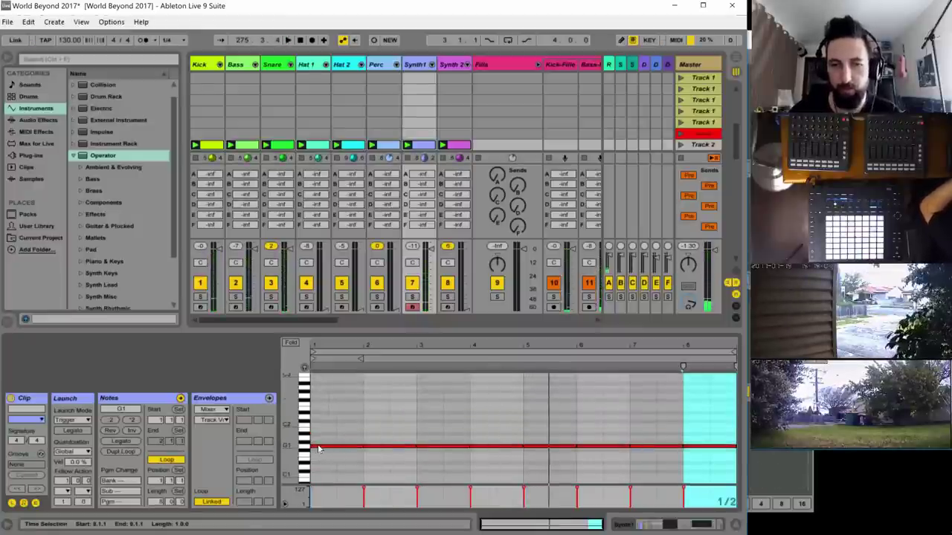
pyautogui.moveTo(319, 447); pyautogui.dragTo(336, 396)
pyautogui.press('space')
pyautogui.doubleClick(343, 405)
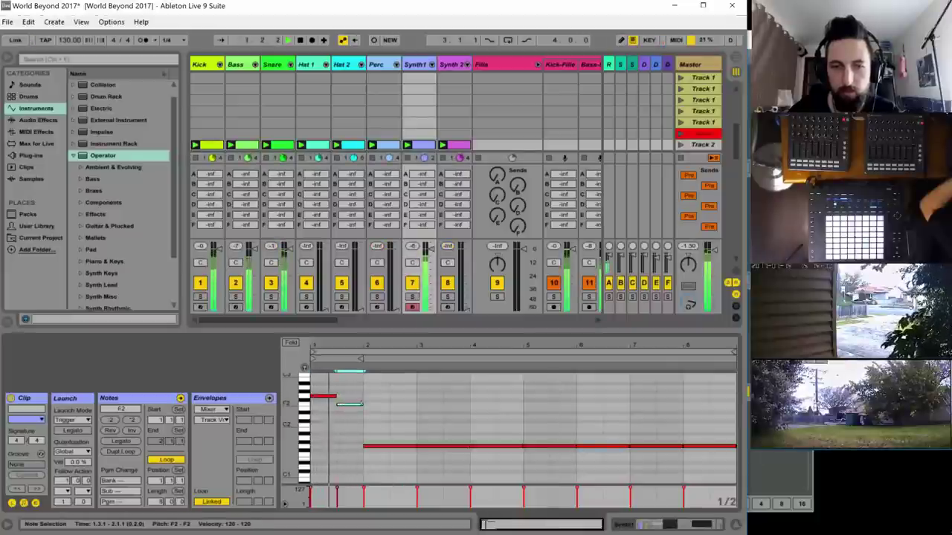
# - Make the F2 note span from 1.2.3 to 1.4.3, with the G2 note ending where it begins
pyautogui.moveTo(331, 346); pyautogui.dragTo(355, 384)
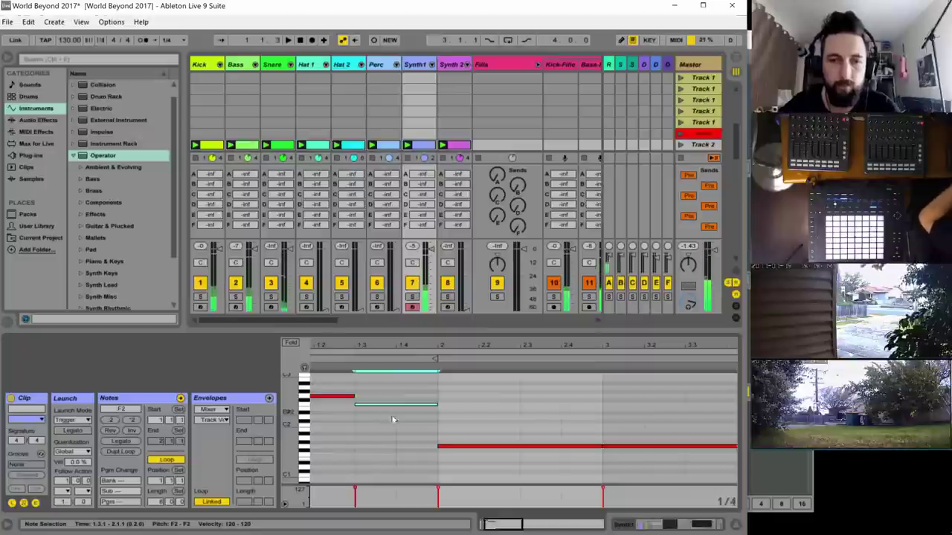
pyautogui.scroll(4, 393, 420)
pyautogui.scroll(-1, 395, 436)
pyautogui.hscroll(-1, 487, 459)
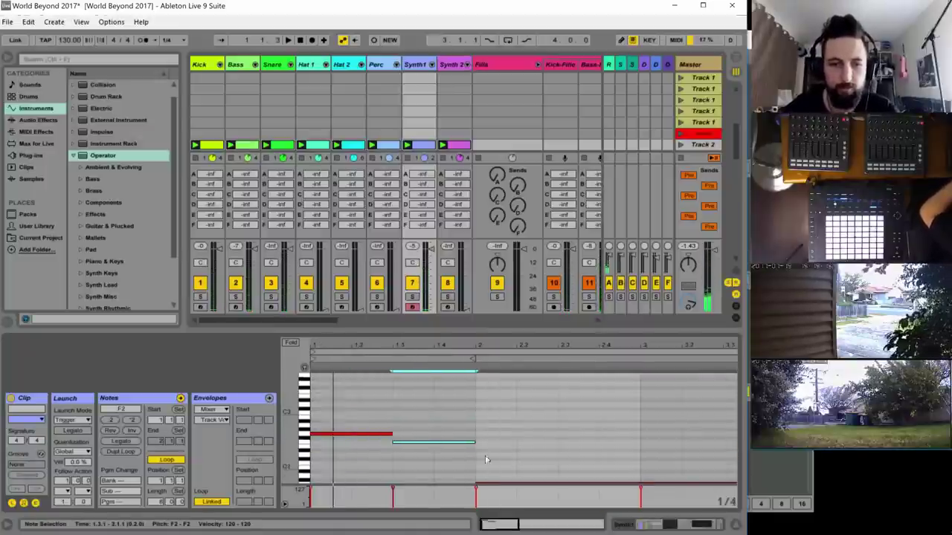
pyautogui.moveTo(390, 434); pyautogui.dragTo(371, 441)
pyautogui.click(394, 444)
pyautogui.press('space')
pyautogui.scroll(-1, 526, 443)
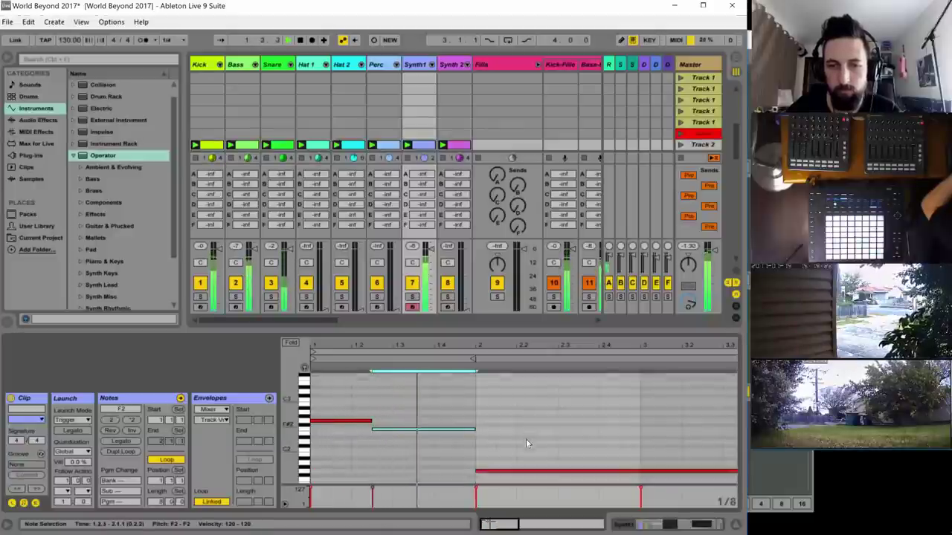
pyautogui.scroll(-1, 525, 444)
pyautogui.hotkey('shift', 'Left')
pyautogui.hotkey('shift', 'Left')
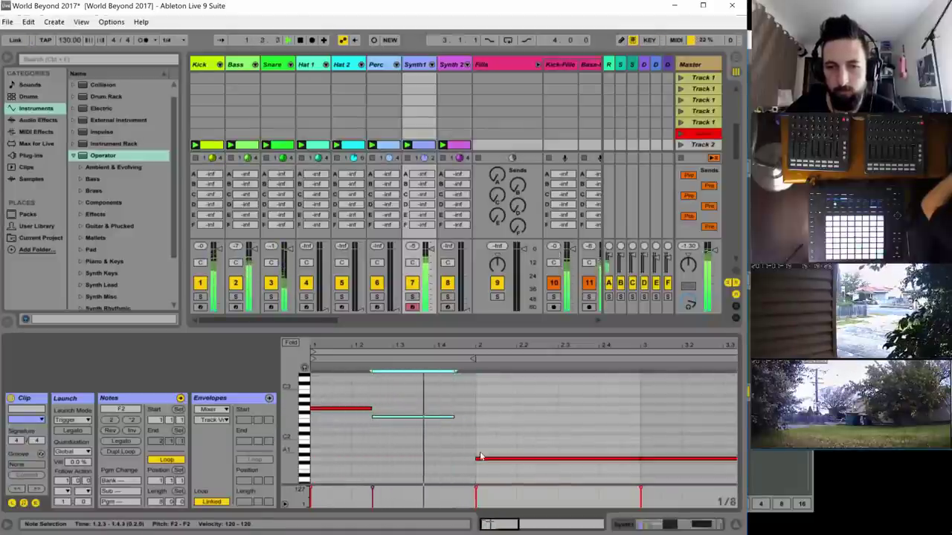
# - Extend the bar 2 G1 note back to 1.4.3 and lower the bar 3 note to F1
pyautogui.moveTo(476, 458); pyautogui.dragTo(453, 458)
pyautogui.moveTo(503, 519); pyautogui.dragTo(502, 472)
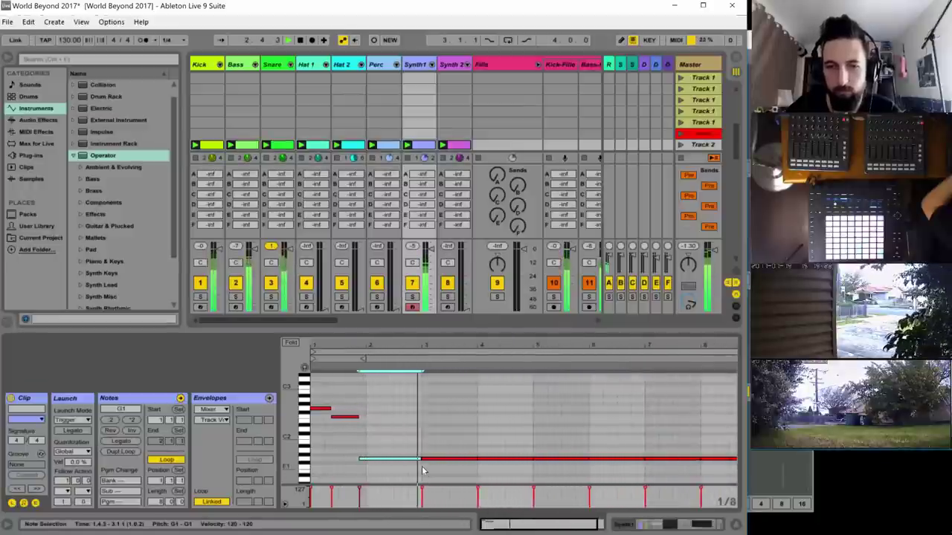
pyautogui.scroll(-1, 443, 453)
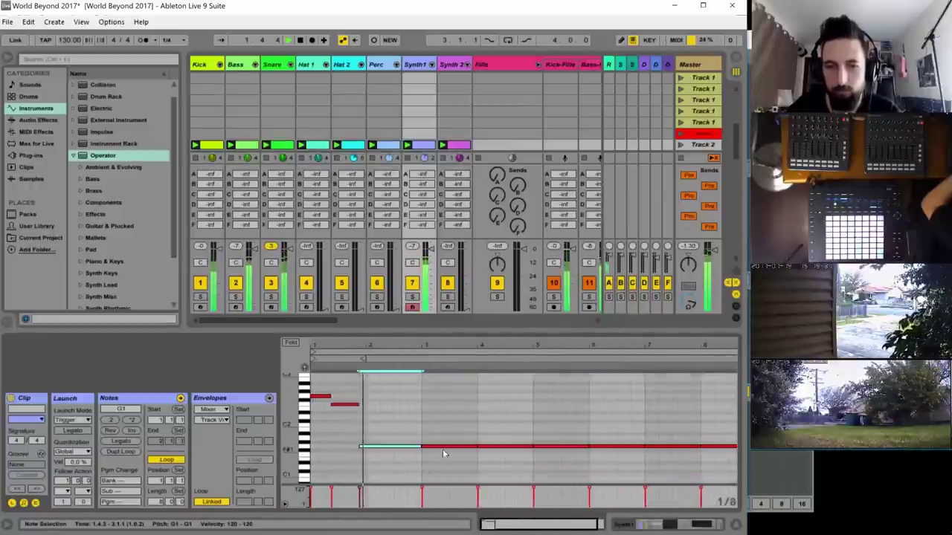
pyautogui.moveTo(427, 447); pyautogui.dragTo(427, 454)
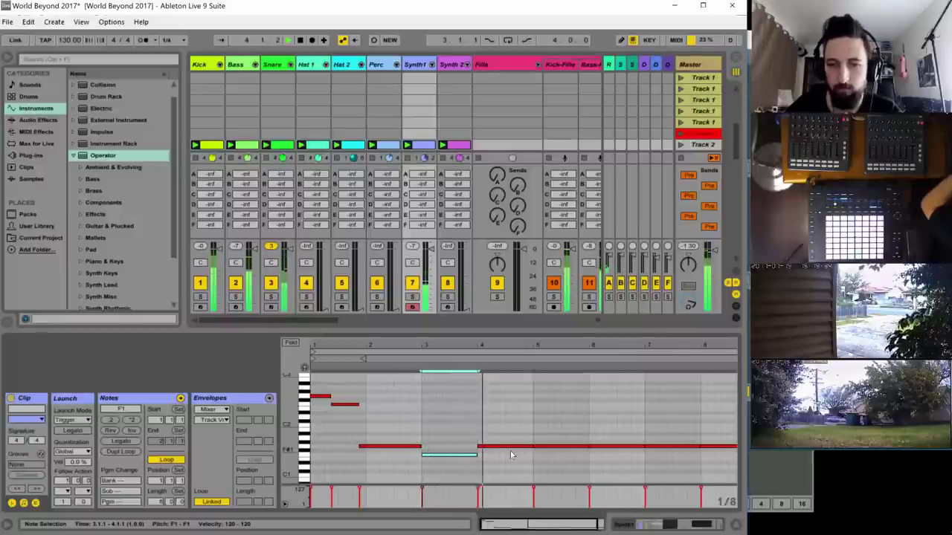
# - Delete the notes from bar 5 onward, set the clip's loop length to 4 bars and play it
pyautogui.moveTo(552, 422); pyautogui.dragTo(721, 458)
pyautogui.press('Delete')
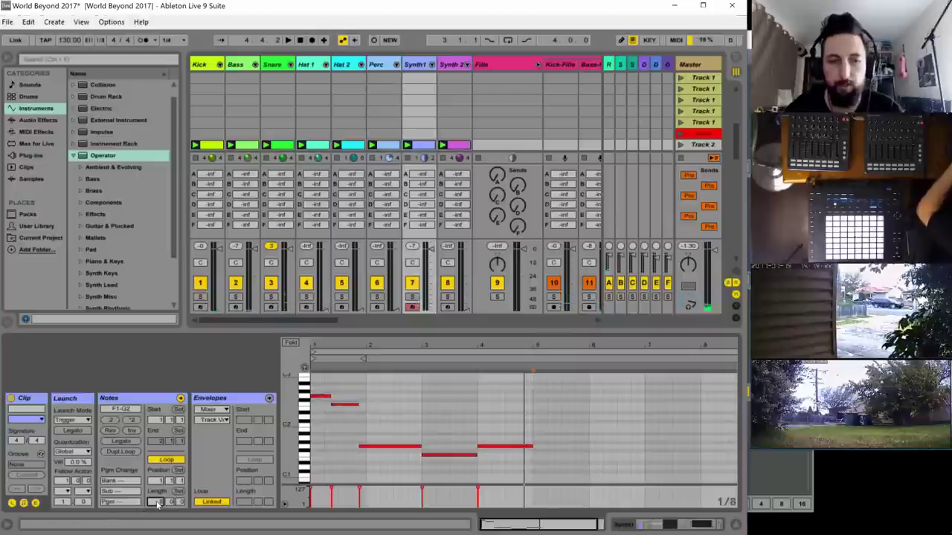
pyautogui.write('4')
pyautogui.press('Return')
pyautogui.press('space')
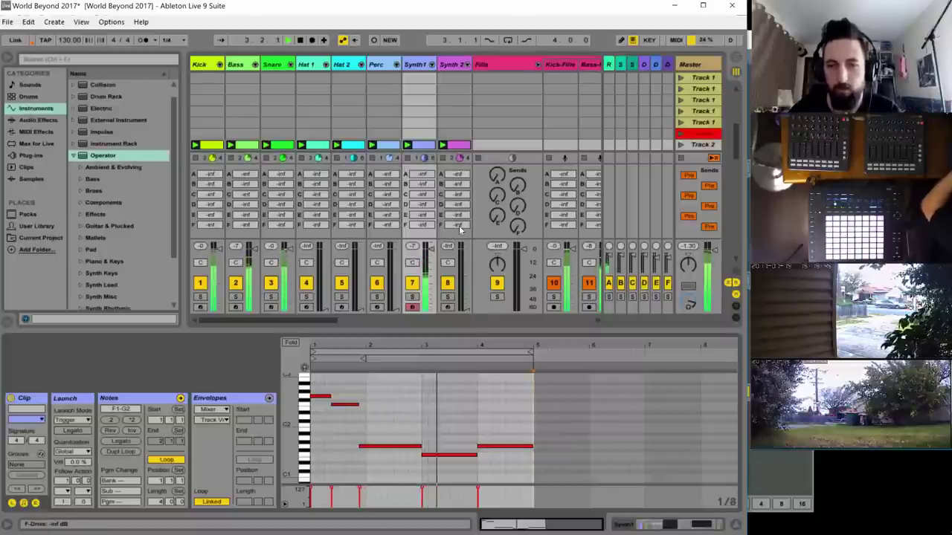
# - Lower Synth1's EQ Eight low cut to 147 Hz and reshape Operator's filter envelope with a slightly shorter attack and a straight decay
pyautogui.click(413, 79)
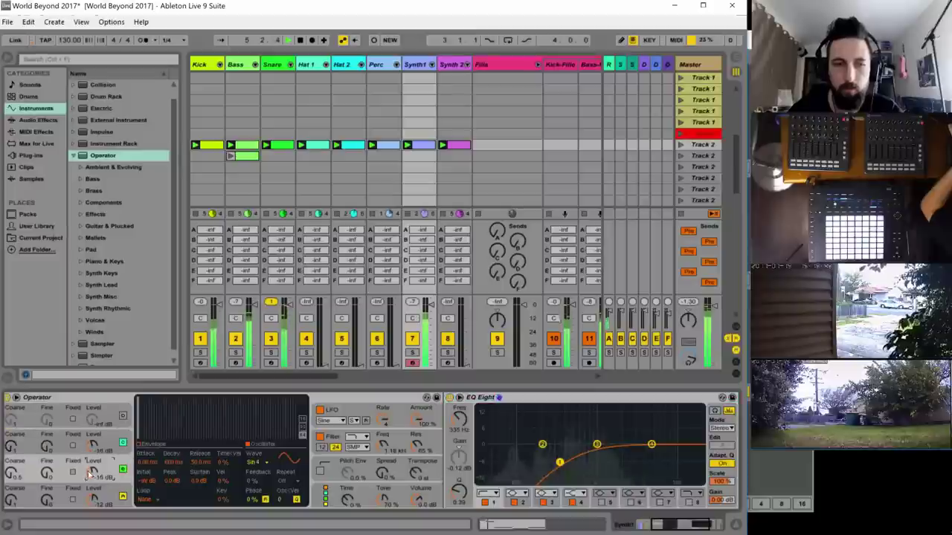
pyautogui.click(365, 447)
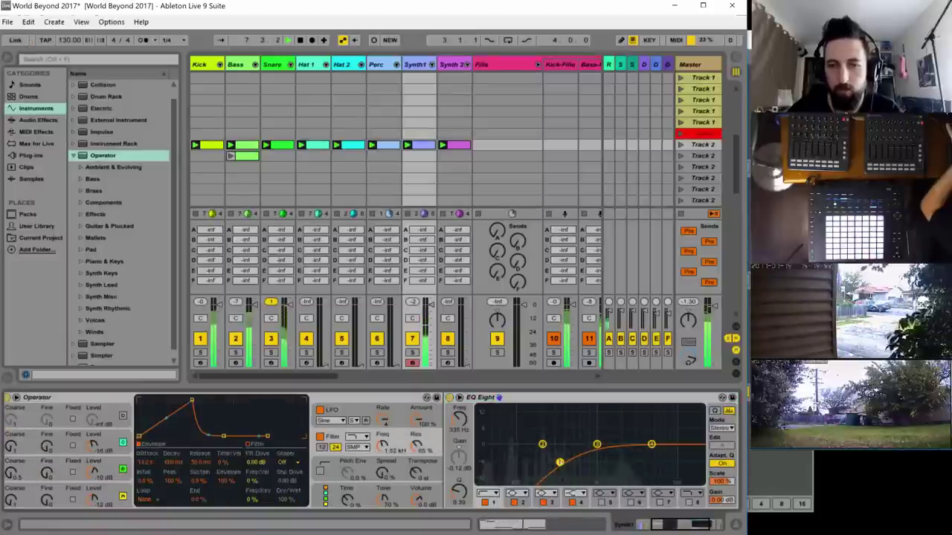
pyautogui.moveTo(559, 462); pyautogui.dragTo(531, 464)
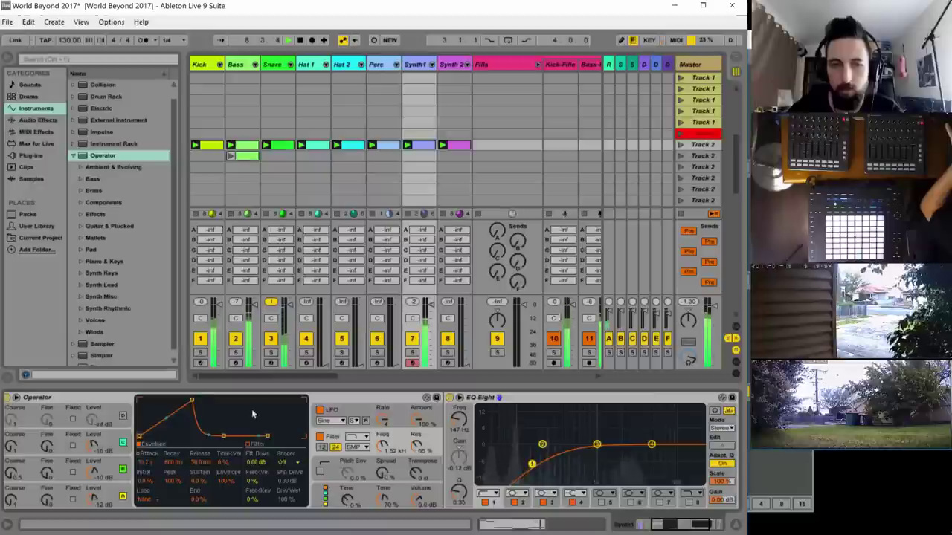
pyautogui.moveTo(191, 401); pyautogui.dragTo(186, 401)
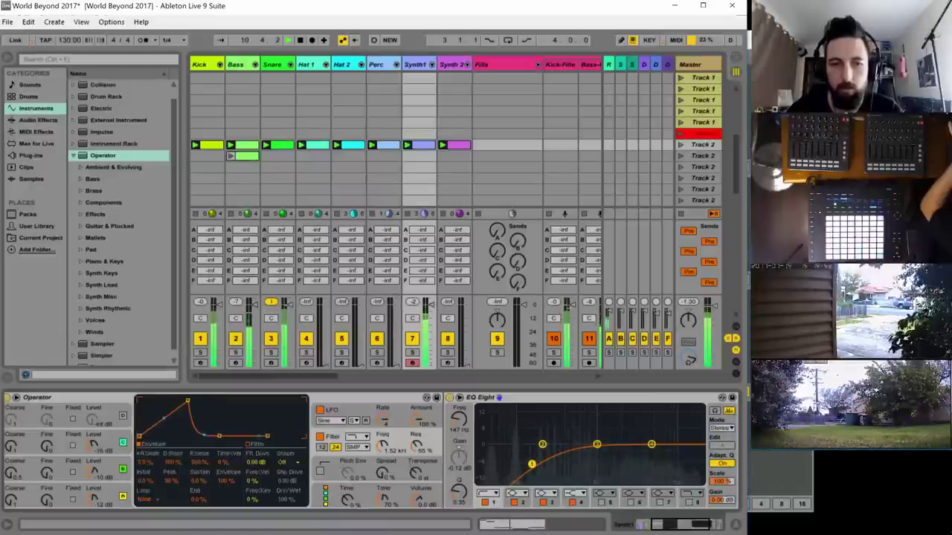
pyautogui.moveTo(204, 435); pyautogui.dragTo(203, 422)
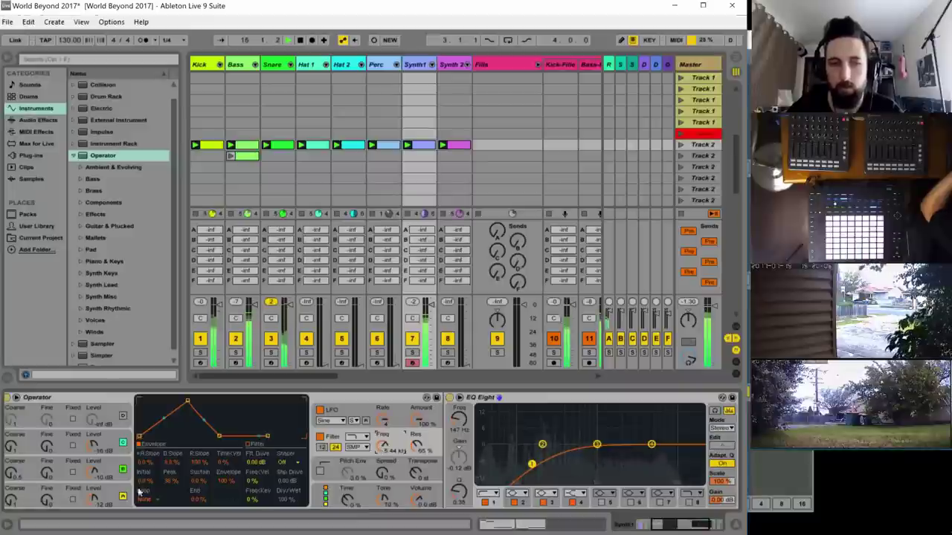
# - Draw a descending set of partials as a User wave for Operator's oscillator A, and show Operator's global voice settings
pyautogui.moveTo(680, 526); pyautogui.dragTo(660, 525)
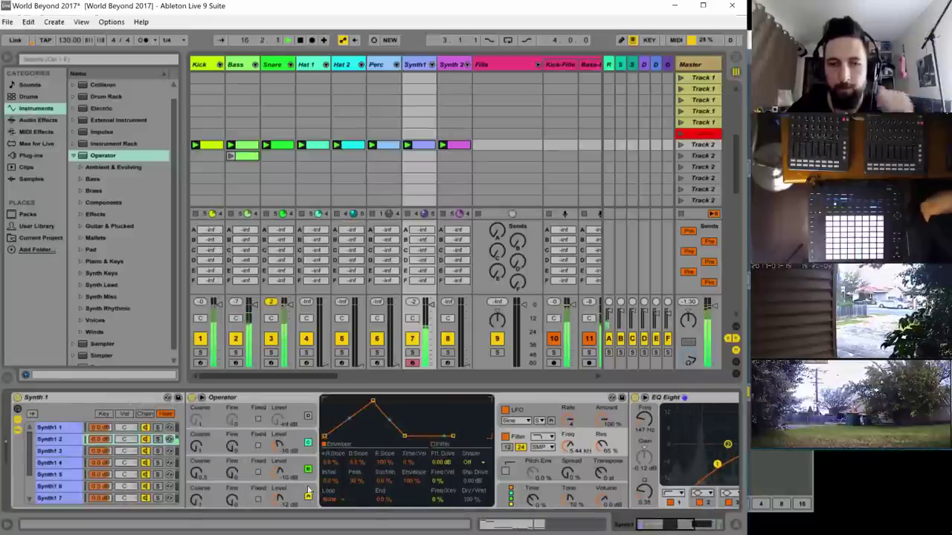
pyautogui.click(308, 492)
pyautogui.click(439, 466)
pyautogui.click(446, 464)
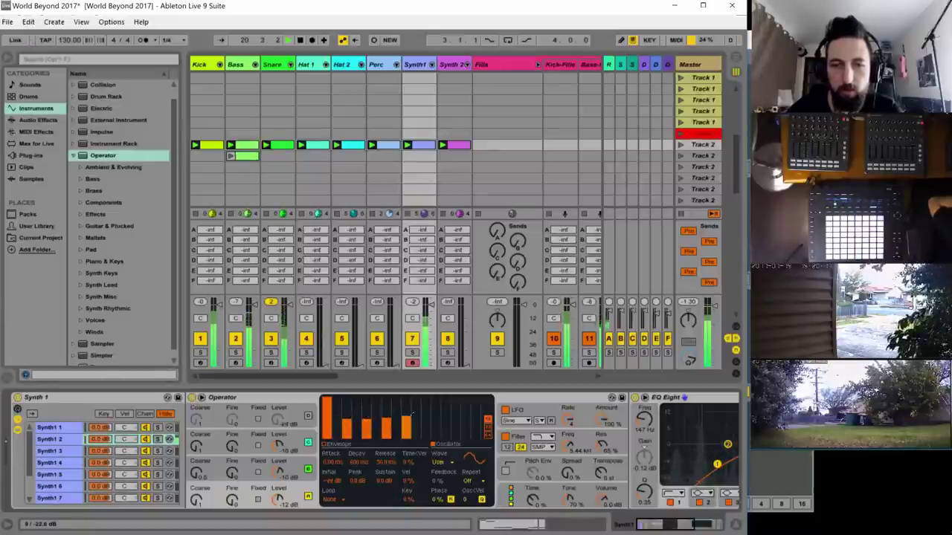
pyautogui.click(414, 421)
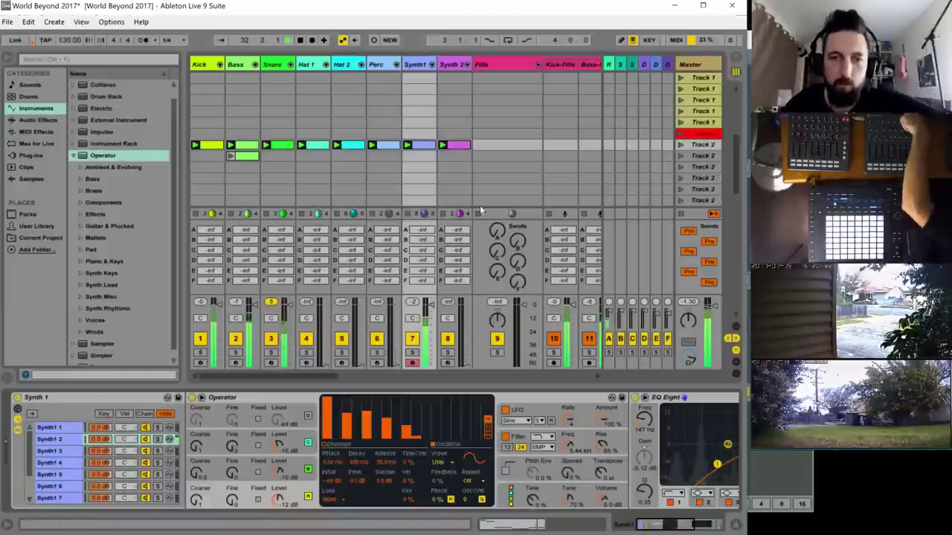
pyautogui.click(375, 492)
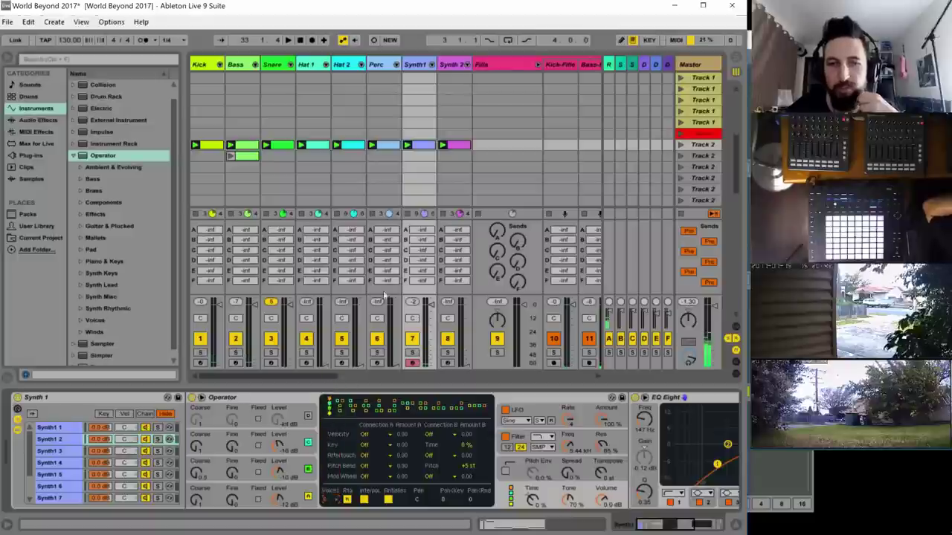
# - In the Synth1 clip, extend the starts of all notes except the first earlier, from 1.2.1 onward, so each overlaps the previous note
pyautogui.click(414, 146)
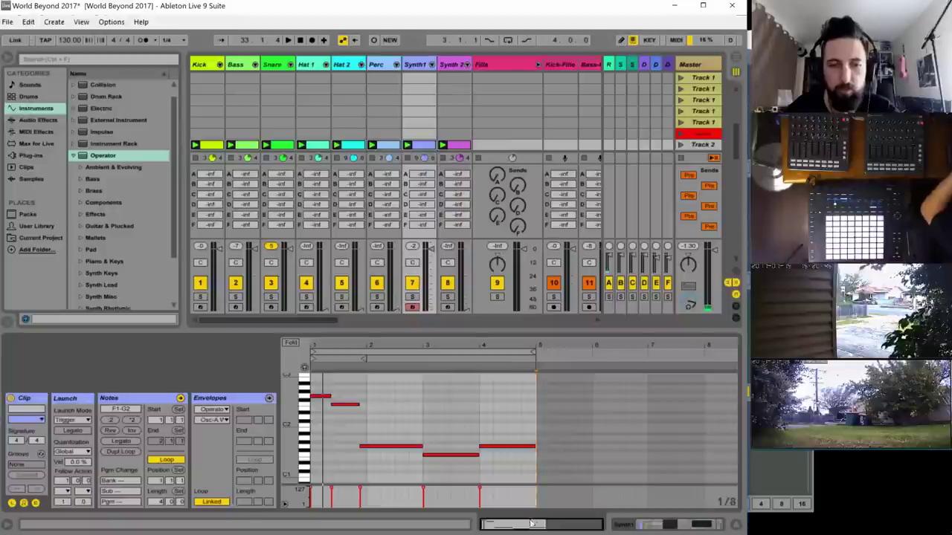
pyautogui.hotkey('ctrl', 'a')
pyautogui.click(425, 456)
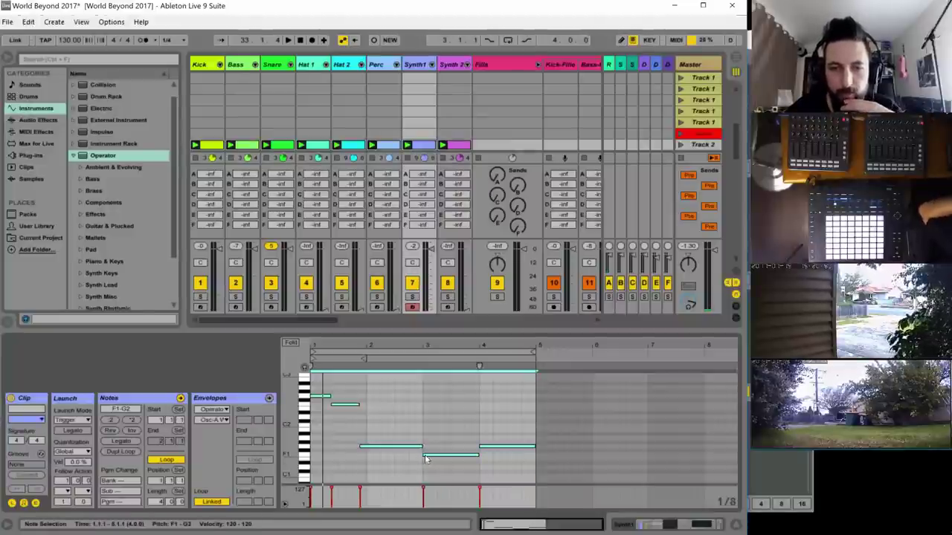
pyautogui.moveTo(423, 454); pyautogui.dragTo(420, 453)
pyautogui.hotkey('alt', 'Right')
pyautogui.hotkey('alt', 'Right')
pyautogui.hotkey('alt', 'Right')
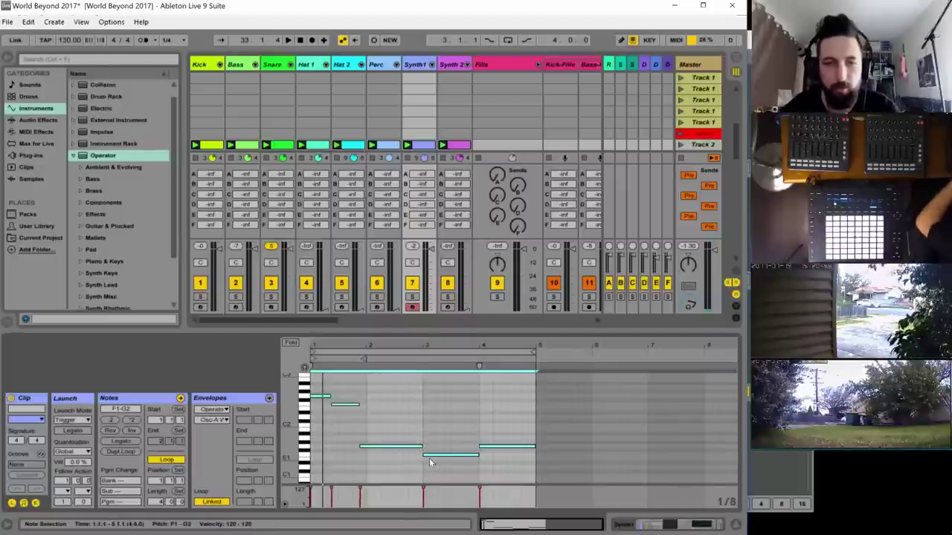
pyautogui.moveTo(344, 391); pyautogui.dragTo(525, 469)
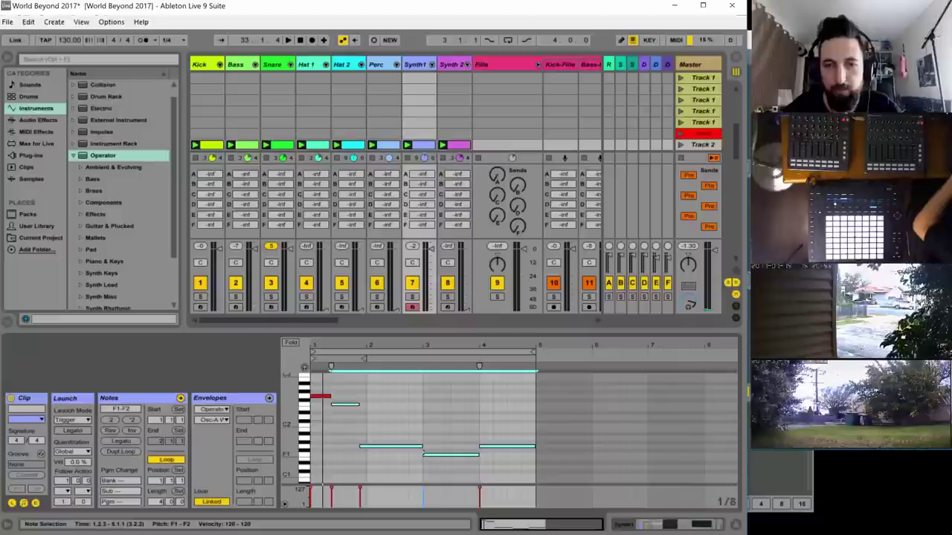
pyautogui.moveTo(422, 452); pyautogui.dragTo(418, 452)
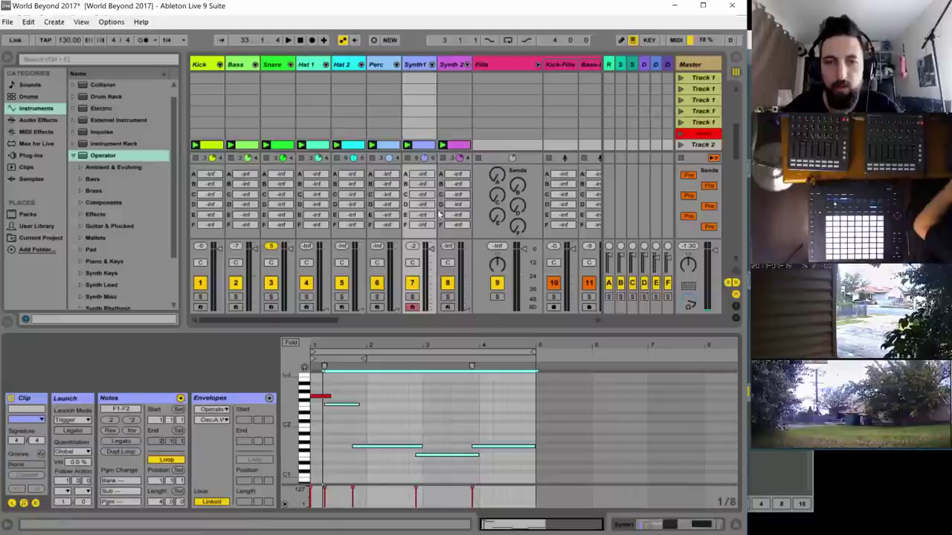
# - Turn on Glide in Operator's pitch section on Synth1, set the glide time to 155 ms and play the result
pyautogui.click(414, 65)
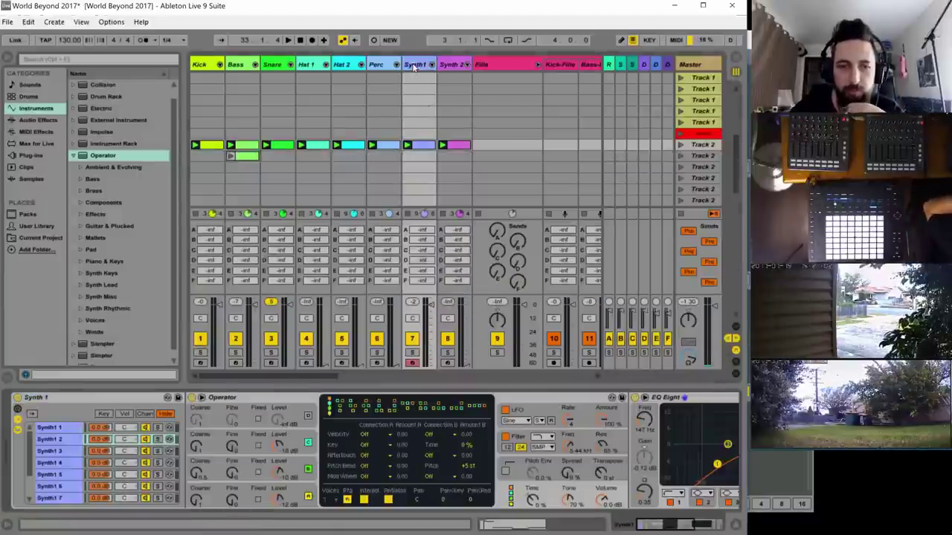
pyautogui.click(518, 470)
pyautogui.moveTo(465, 506)
pyautogui.mouseDown()
pyautogui.moveTo(466, 475)
pyautogui.moveTo(470, 513)
pyautogui.mouseUp()
pyautogui.press('space')
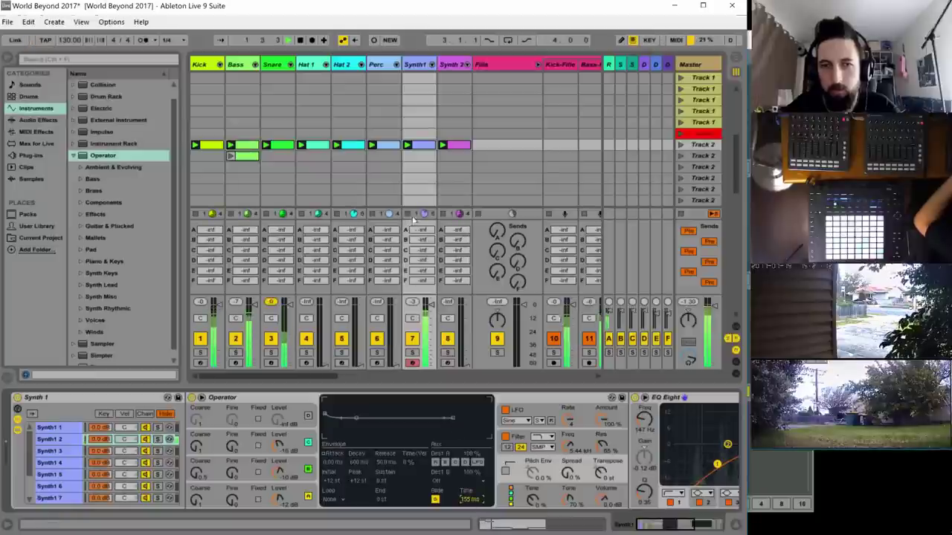
# - Move the starts of the overlapping Synth1 notes later to leave only short overlaps, play the clip and return to the track's devices
pyautogui.doubleClick(421, 144)
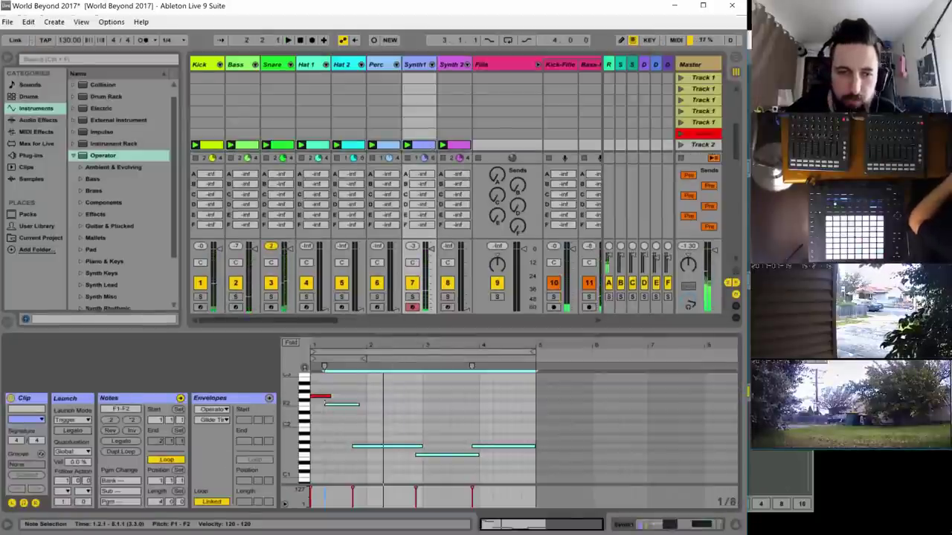
pyautogui.moveTo(324, 404); pyautogui.dragTo(324, 402)
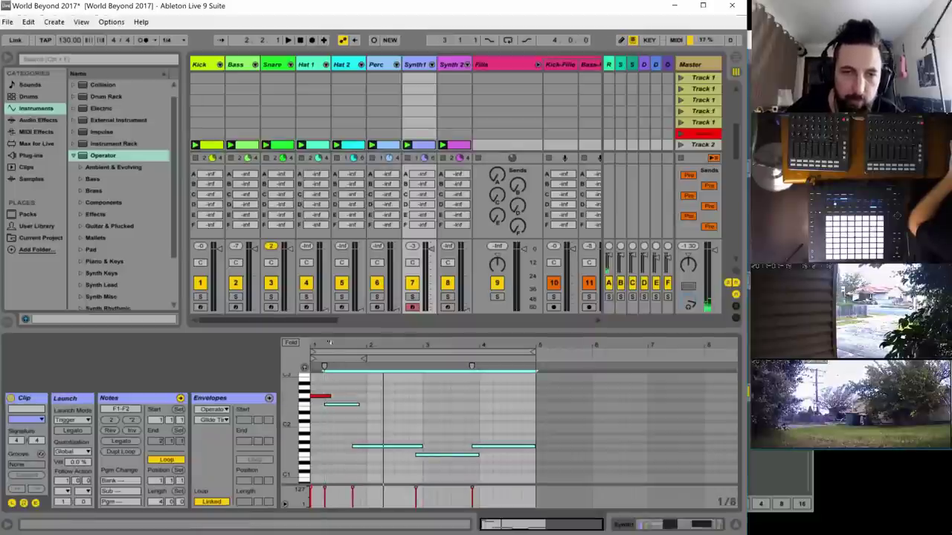
pyautogui.moveTo(329, 345); pyautogui.dragTo(406, 370)
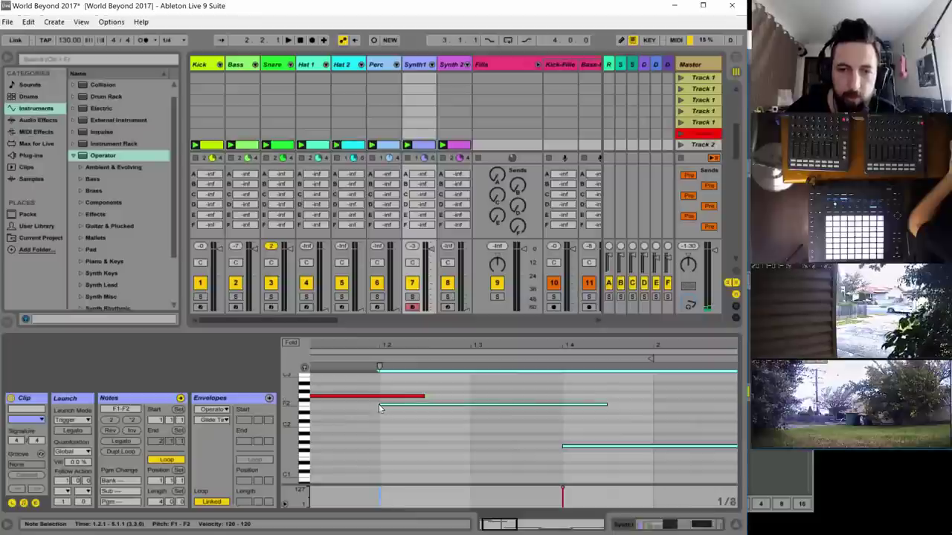
pyautogui.moveTo(379, 404); pyautogui.dragTo(414, 408)
pyautogui.press('space')
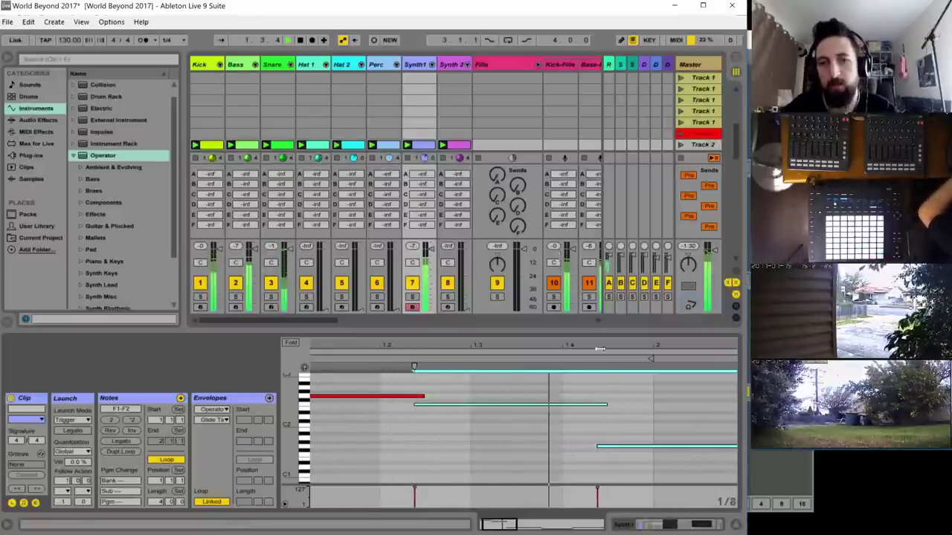
pyautogui.moveTo(505, 522); pyautogui.dragTo(532, 453)
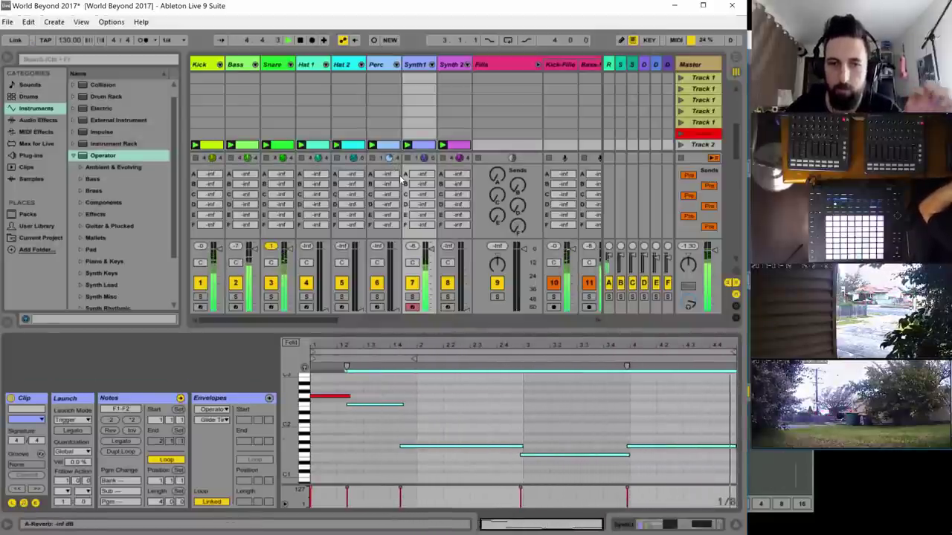
pyautogui.doubleClick(421, 64)
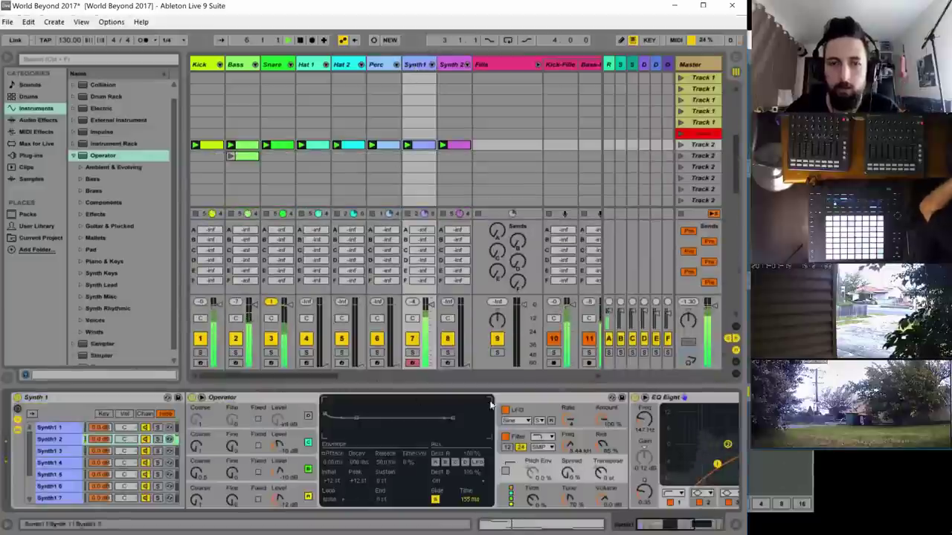
# - Set Operator's glide time to 282 ms, play the result and return to the devices of the Synth1 track
pyautogui.moveTo(469, 502); pyautogui.dragTo(469, 476)
pyautogui.press('space')
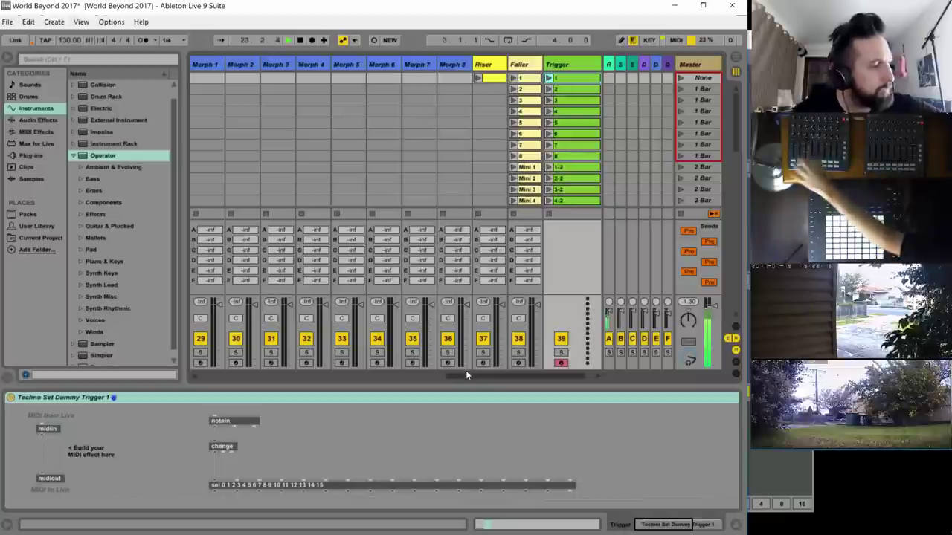
pyautogui.moveTo(465, 376); pyautogui.dragTo(217, 376)
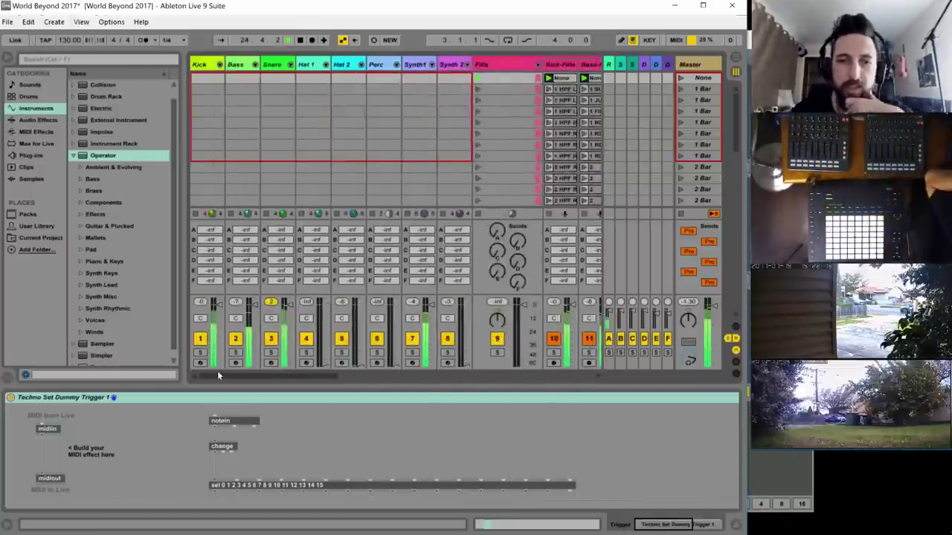
pyautogui.click(418, 65)
pyautogui.scroll(3, 397, 476)
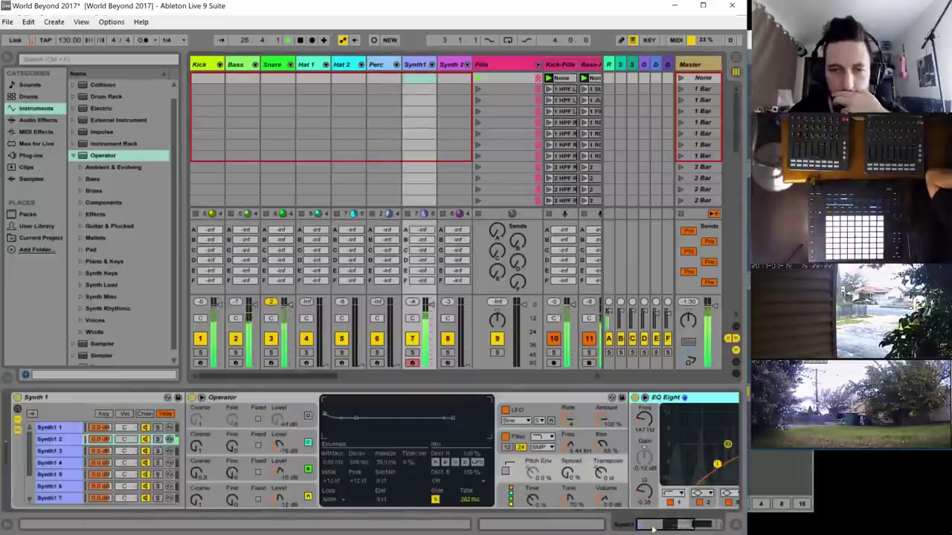
# - Adjust the level of Operator's oscillator C and set the filter drive to about 11.6 dB
pyautogui.click(195, 447)
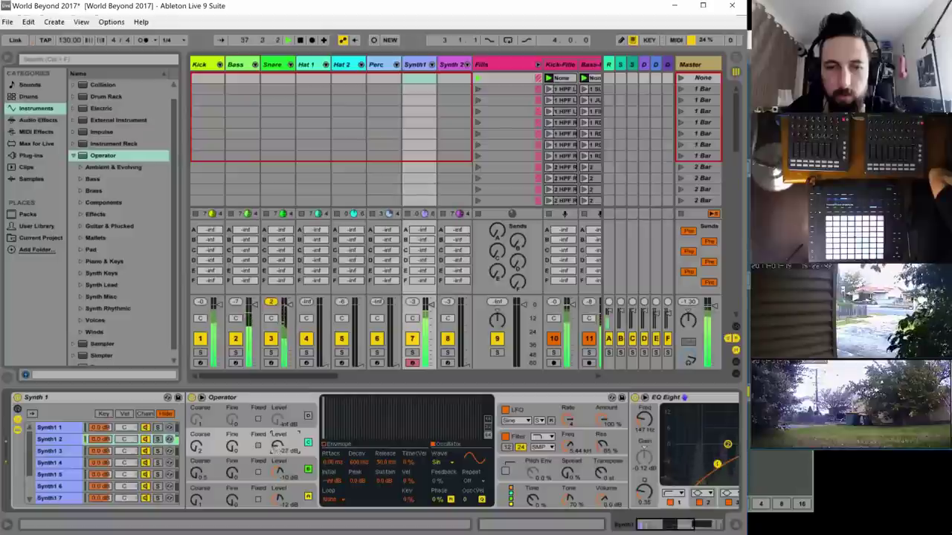
pyautogui.click(567, 451)
pyautogui.moveTo(437, 464); pyautogui.dragTo(437, 431)
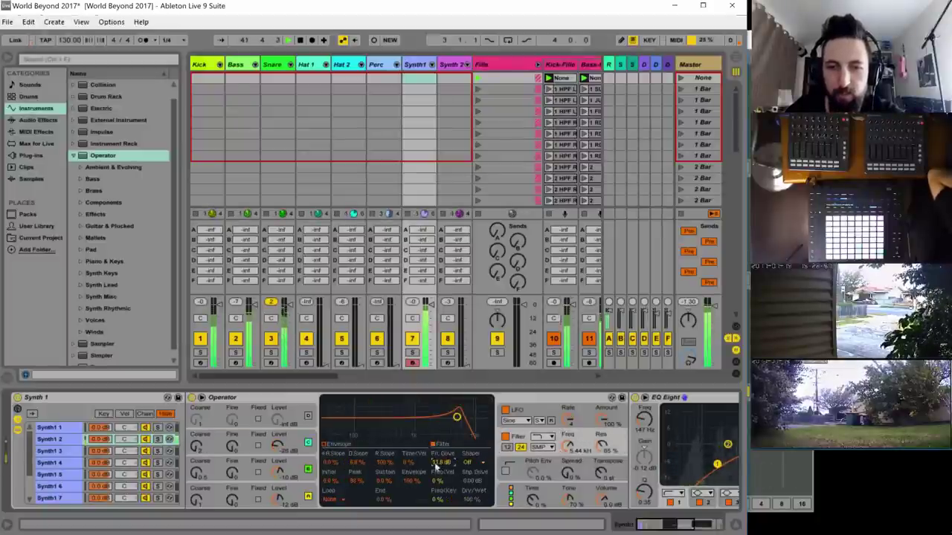
# - Lower Operator's volume to -11 dB and give its filter the MS2 circuit with 78 % resonance
pyautogui.moveTo(603, 503); pyautogui.dragTo(604, 507)
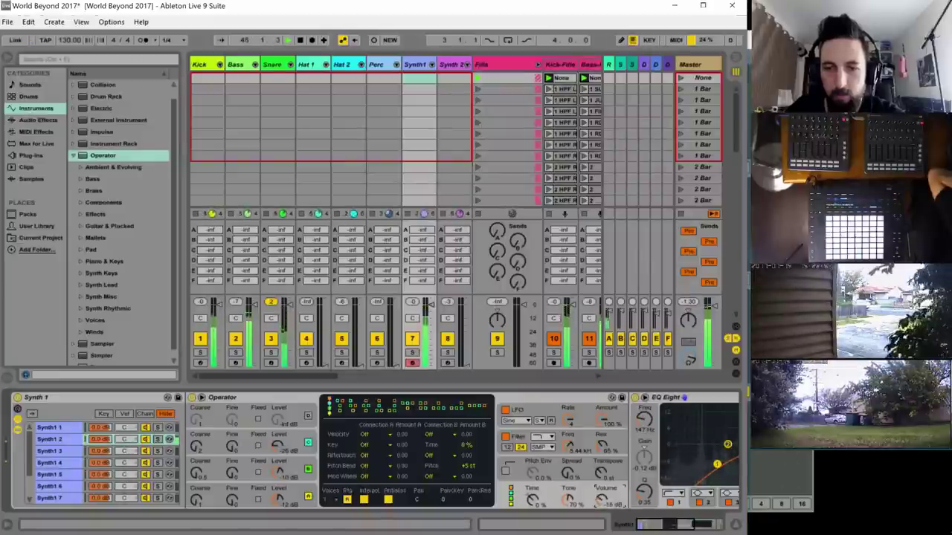
pyautogui.click(543, 447)
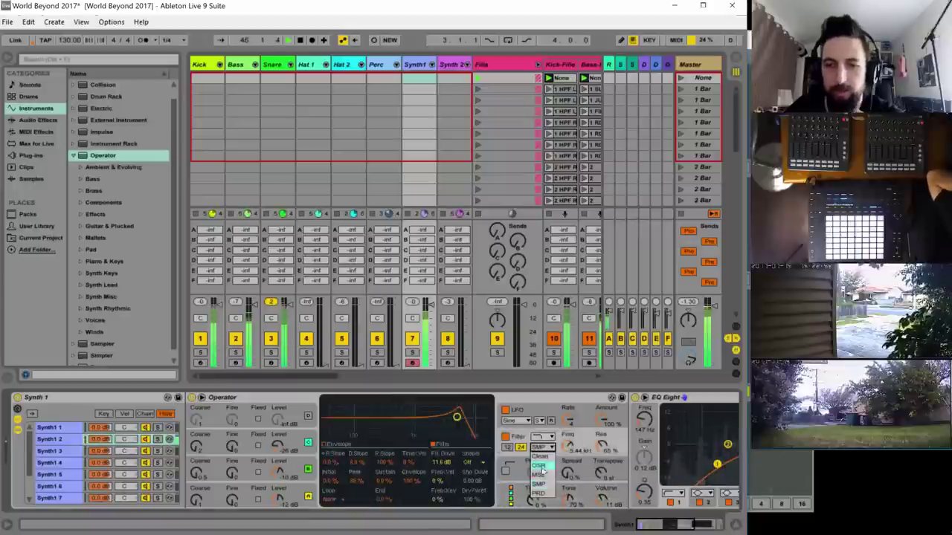
pyautogui.click(550, 473)
pyautogui.moveTo(602, 449); pyautogui.dragTo(602, 442)
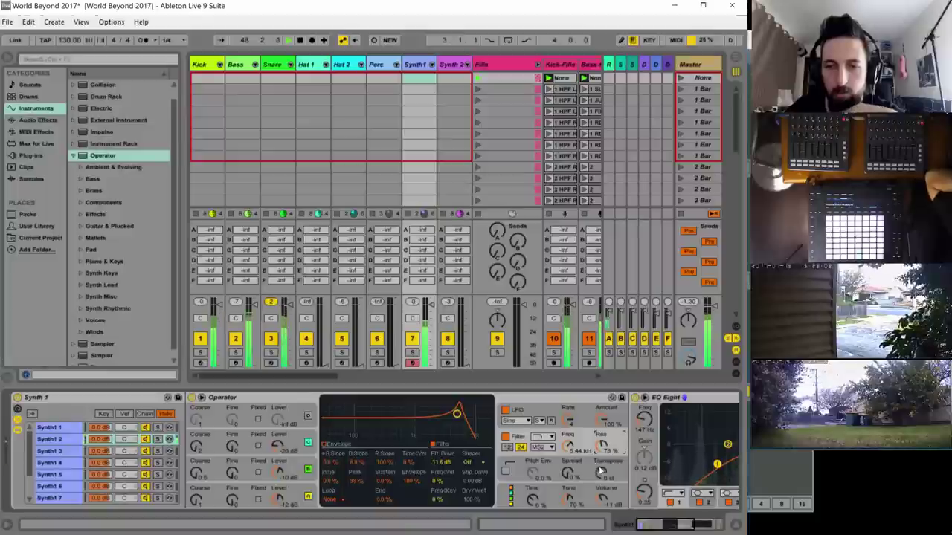
# - Turn on oscillator D at a level of about -36 dB and give oscillator C the Sine 4 Bit wave
pyautogui.click(307, 416)
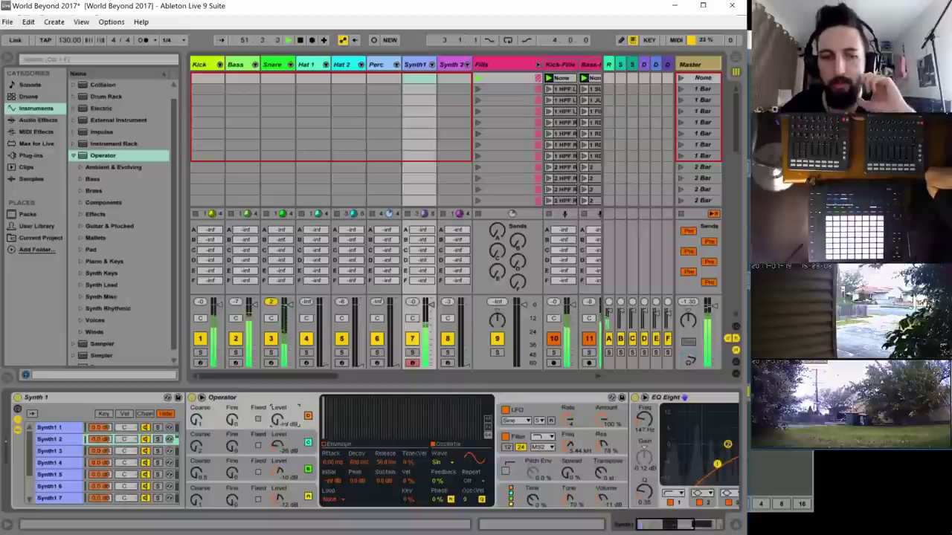
pyautogui.moveTo(278, 418); pyautogui.dragTo(277, 407)
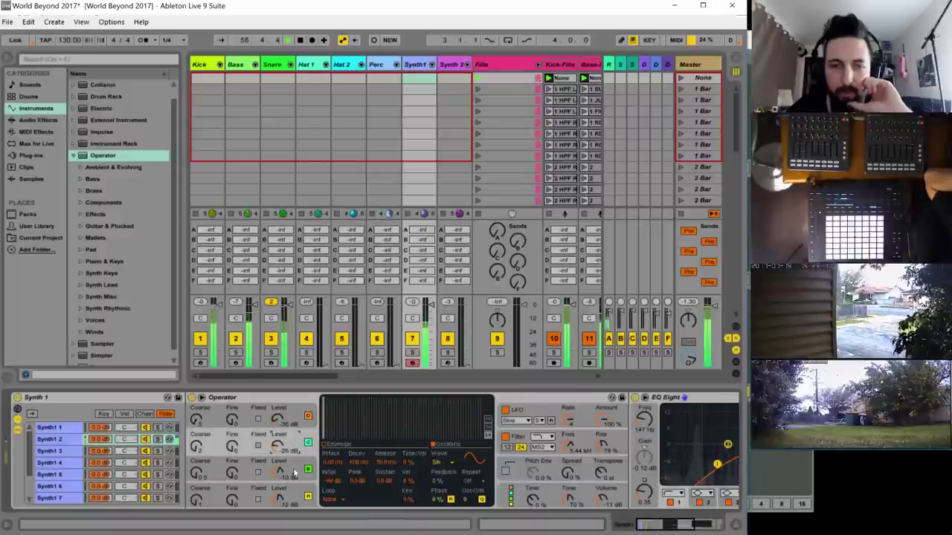
pyautogui.click(434, 464)
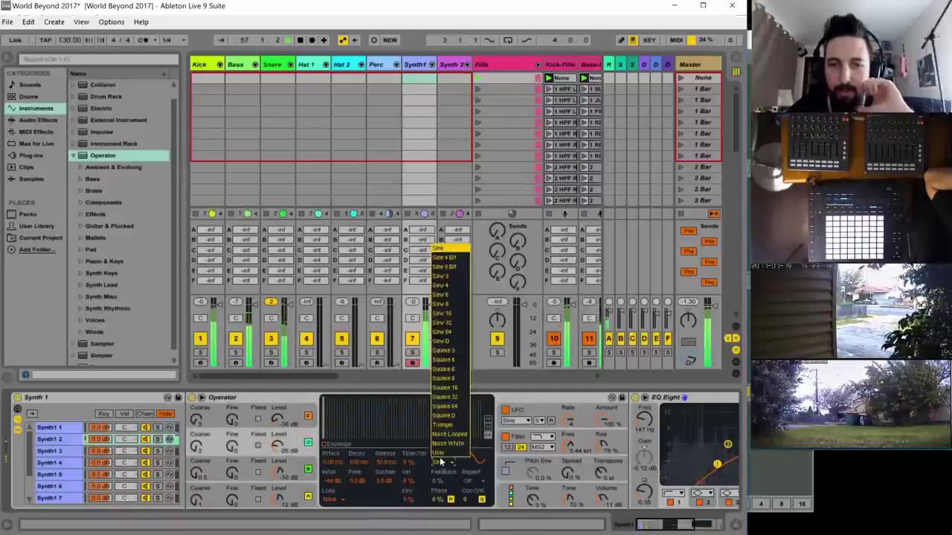
pyautogui.click(446, 255)
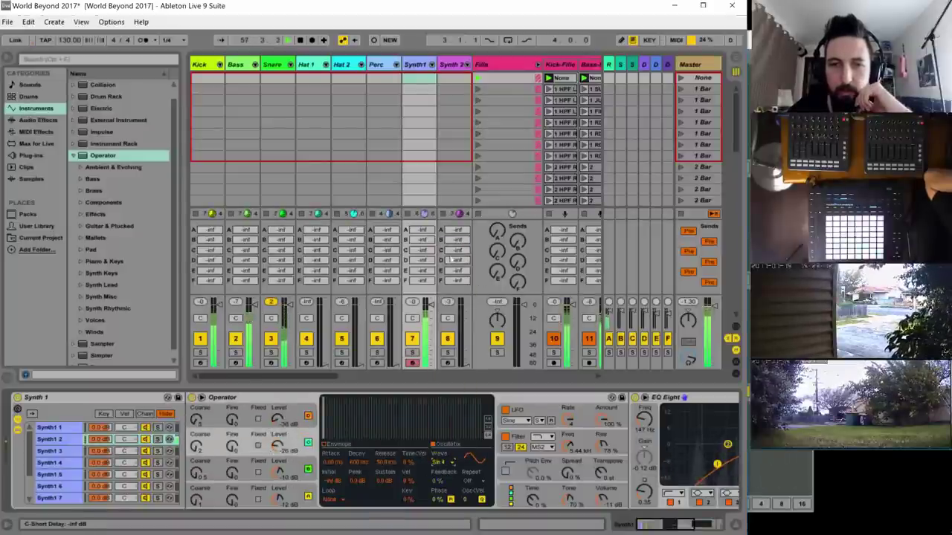
pyautogui.click(447, 462)
pyautogui.click(446, 260)
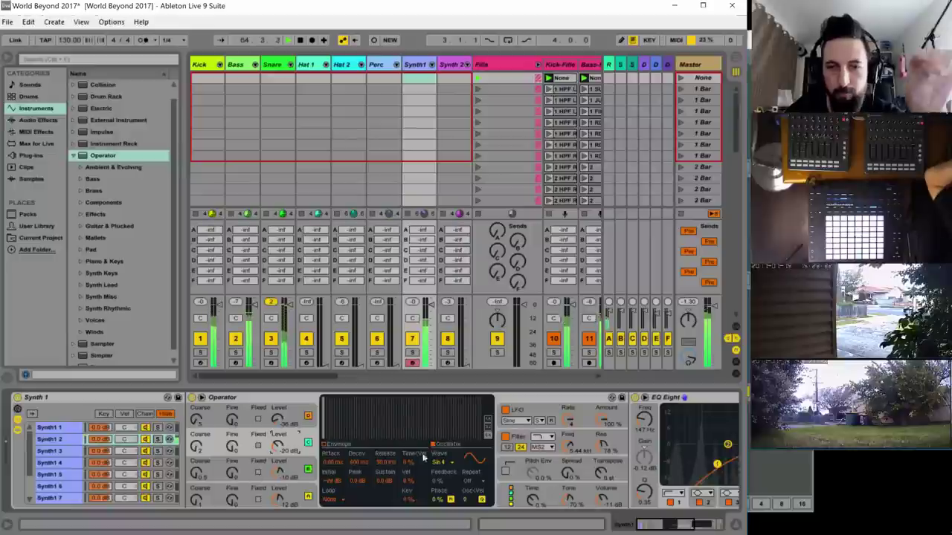
# - Set Operator's LFO amount to 81 %, stop playback, and play again with the Synth1 devices shown
pyautogui.click(602, 422)
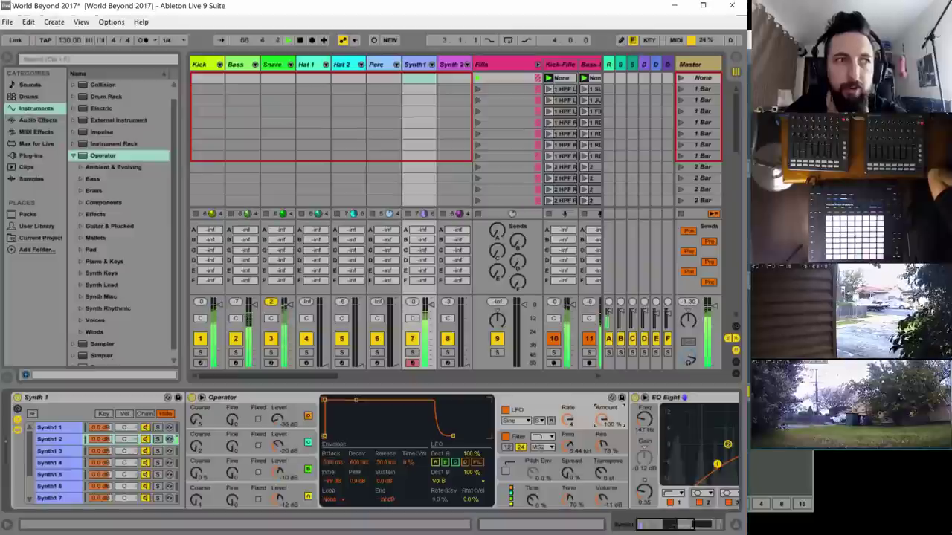
pyautogui.moveTo(603, 421); pyautogui.dragTo(602, 435)
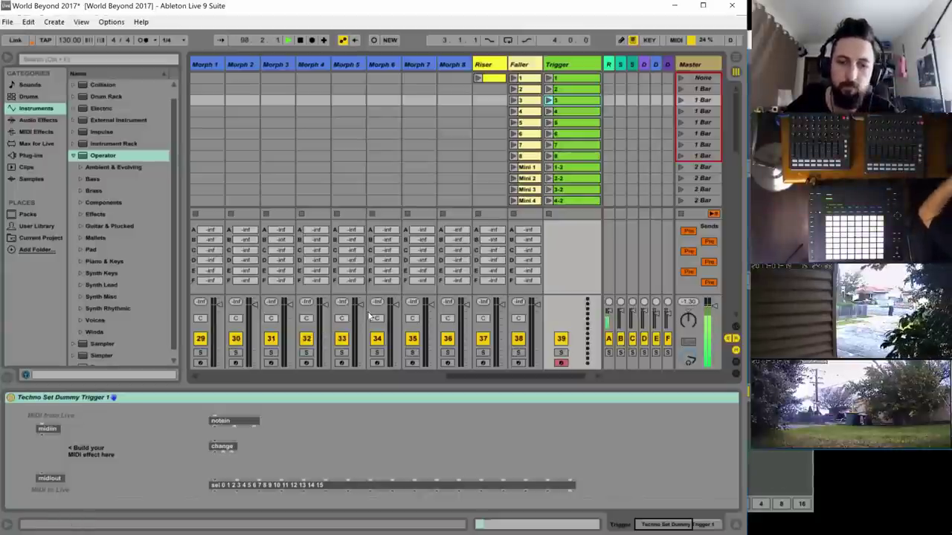
pyautogui.press('space')
pyautogui.moveTo(401, 379); pyautogui.dragTo(236, 375)
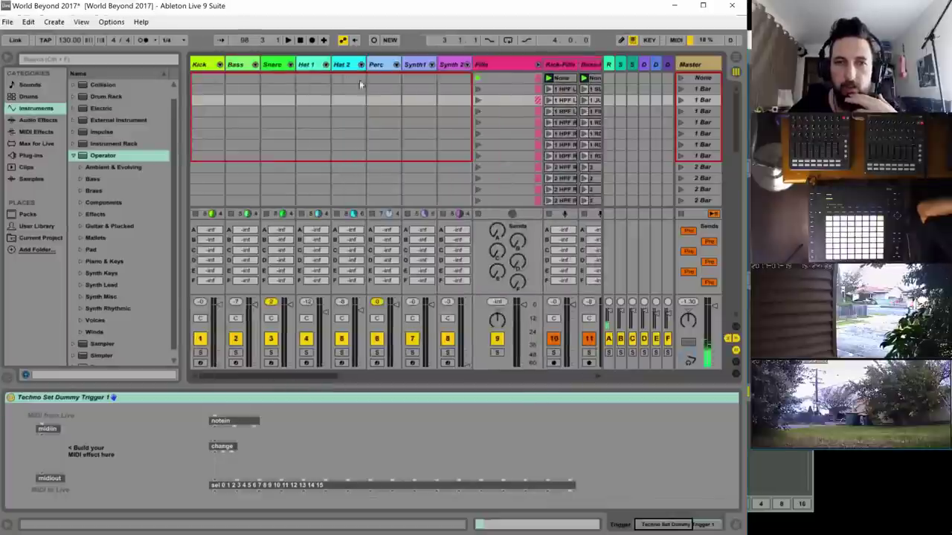
pyautogui.click(418, 66)
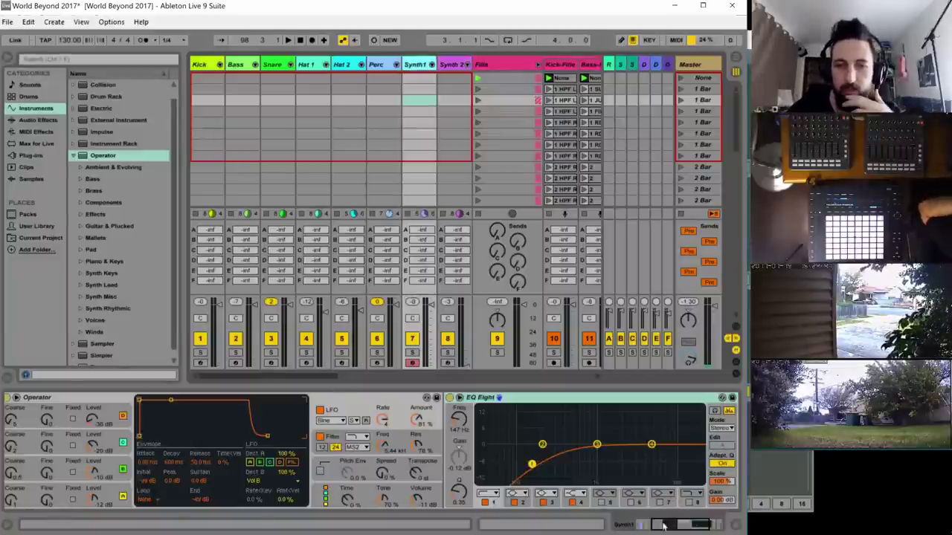
pyautogui.moveTo(663, 524); pyautogui.dragTo(599, 526)
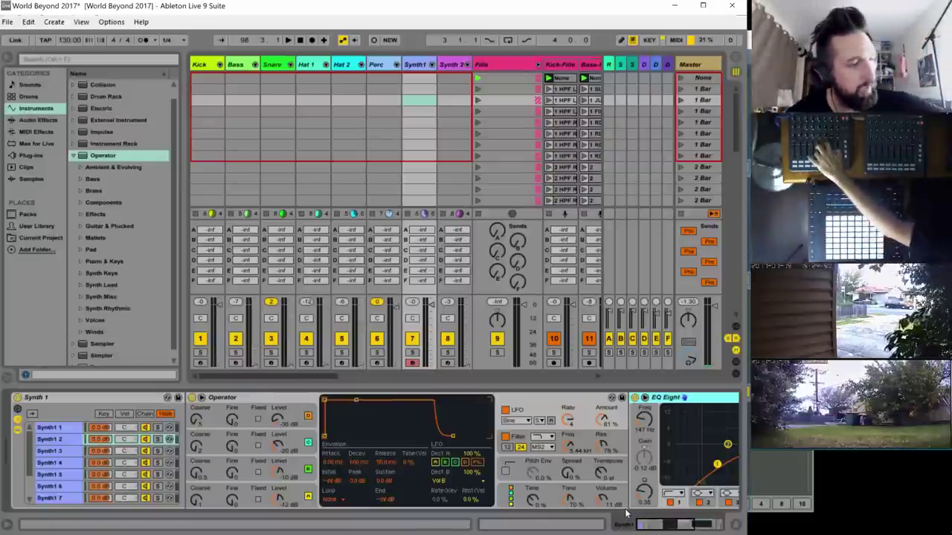
pyautogui.press('space')
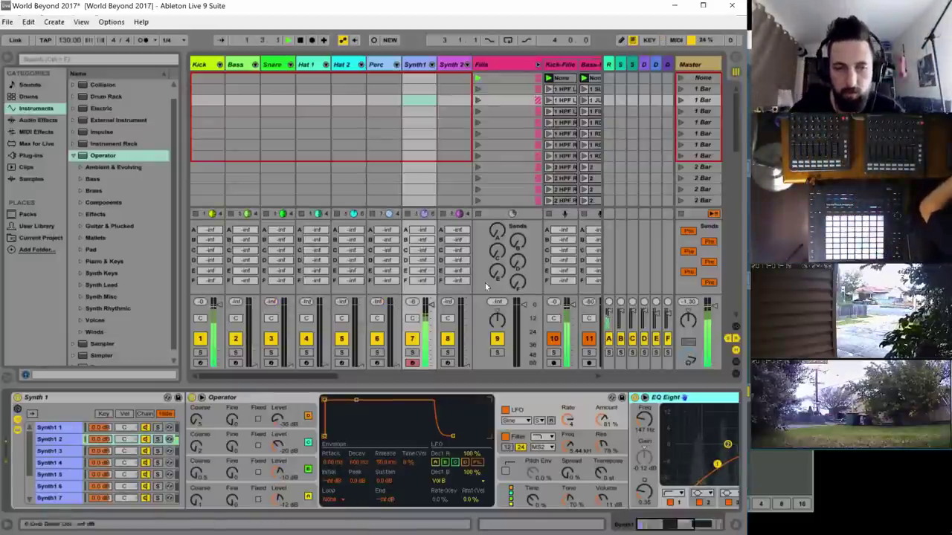
# - Switch the LFO's destination B to Off and show the envelope of oscillator B
pyautogui.click(442, 484)
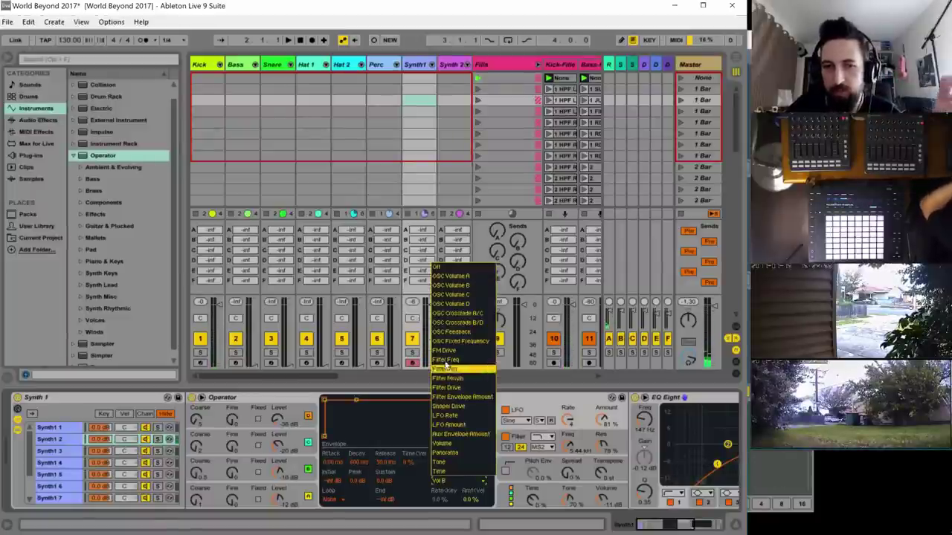
pyautogui.click(444, 271)
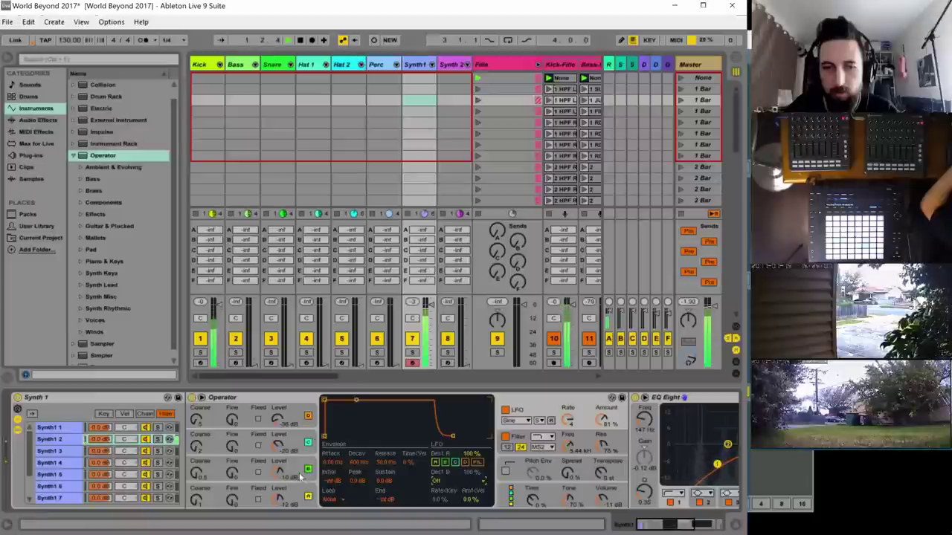
pyautogui.click(296, 464)
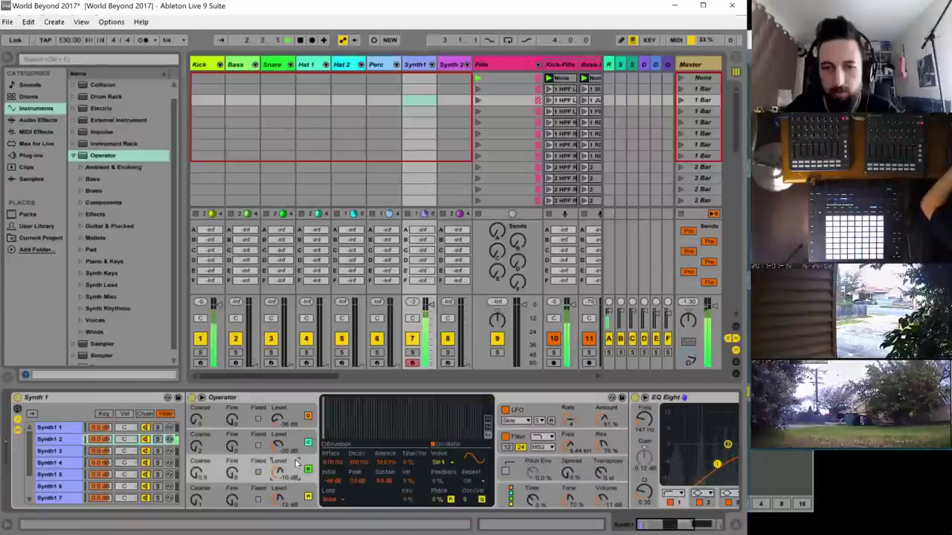
pyautogui.click(332, 444)
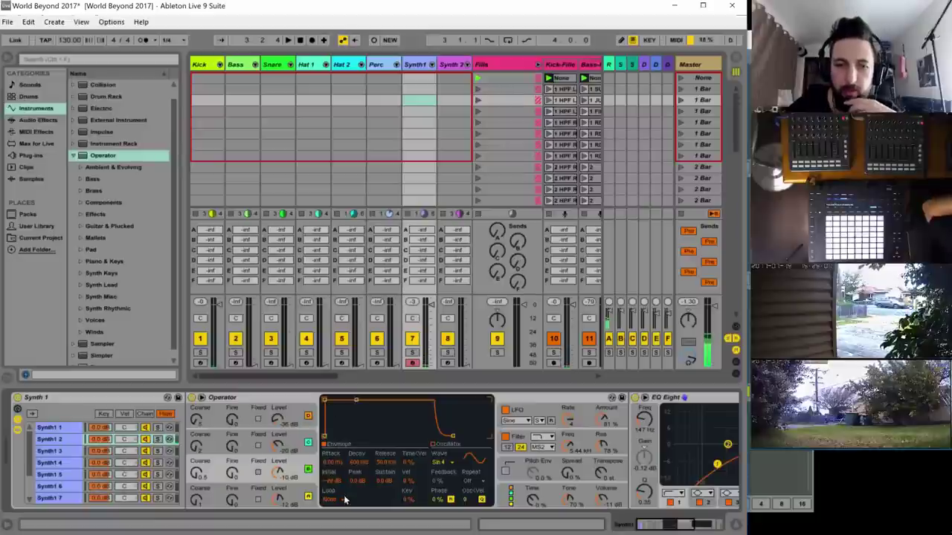
# - Try the Loop mode on oscillator B's envelope, and choose Beat as its loop mode
pyautogui.click(344, 500)
pyautogui.click(335, 462)
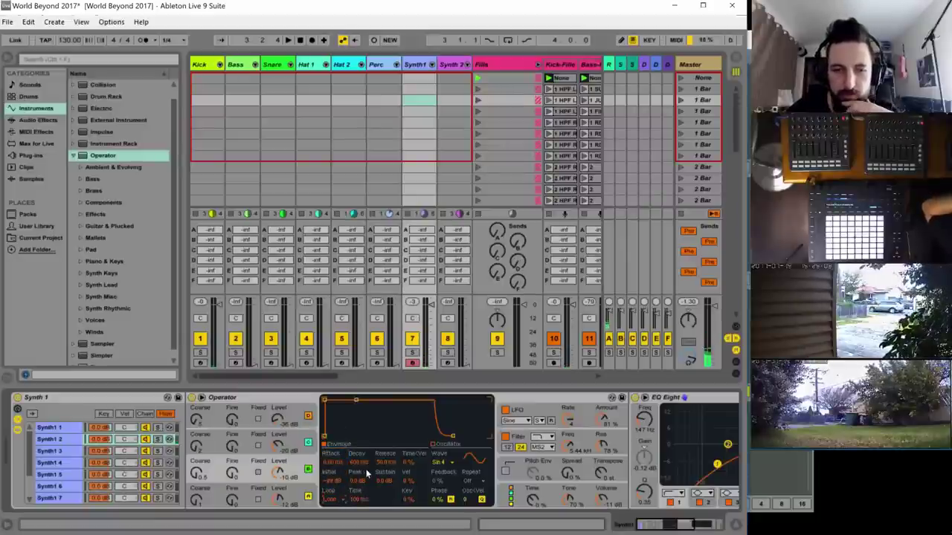
pyautogui.click(345, 501)
pyautogui.click(336, 472)
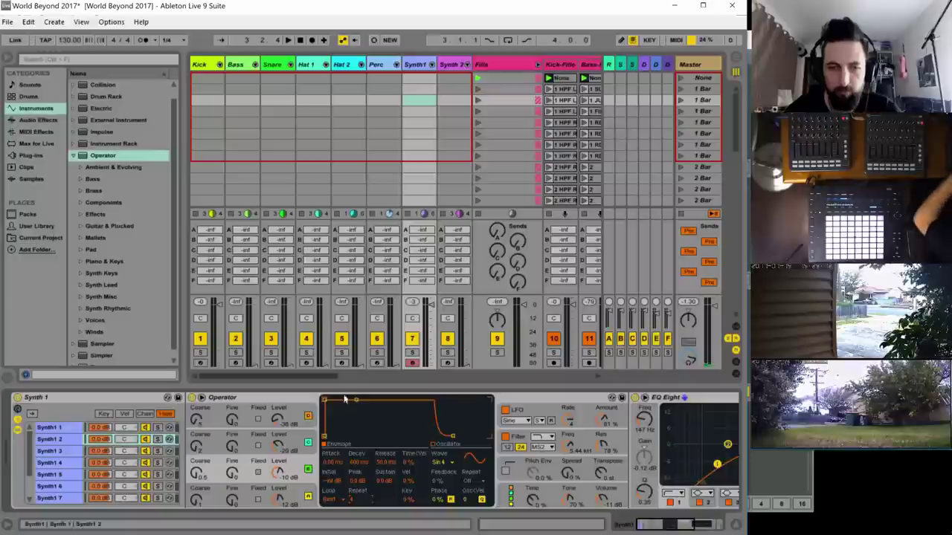
# - Reshape oscillator B's envelope with a slow attack of about 7.5 s, play it and set the oscillator's level to -1.9 dB
pyautogui.moveTo(325, 400); pyautogui.dragTo(426, 436)
pyautogui.press('space')
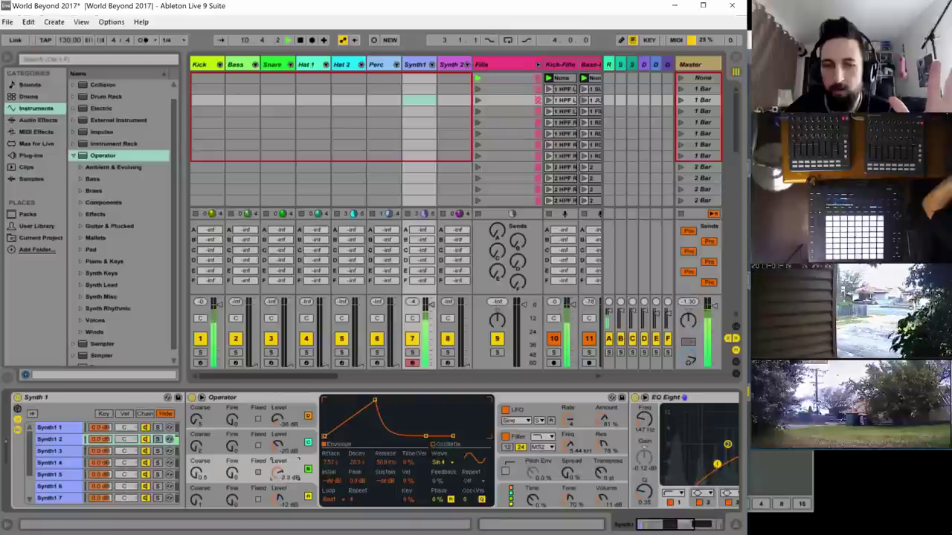
pyautogui.moveTo(281, 471); pyautogui.dragTo(277, 478)
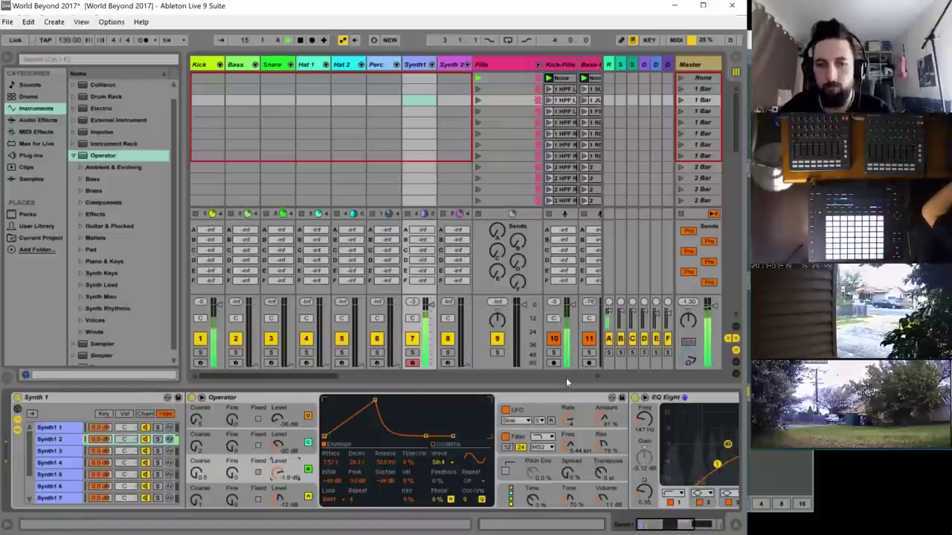
# - Assign the LFO's destination B to the volume of oscillator A
pyautogui.click(538, 408)
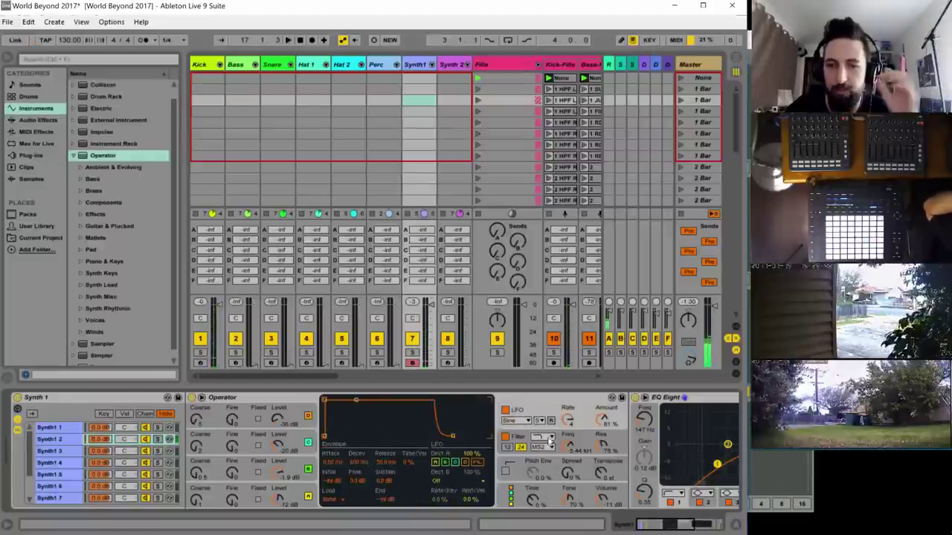
pyautogui.click(463, 479)
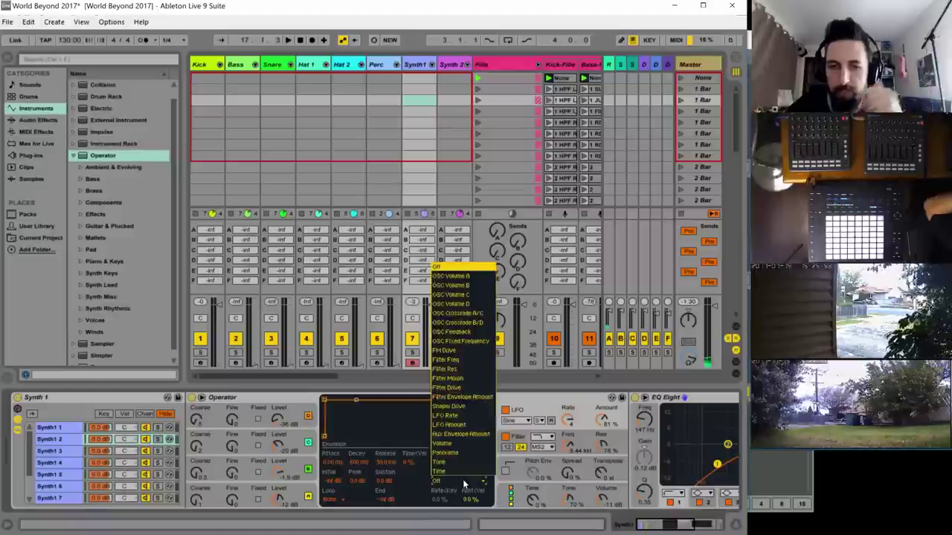
pyautogui.click(469, 277)
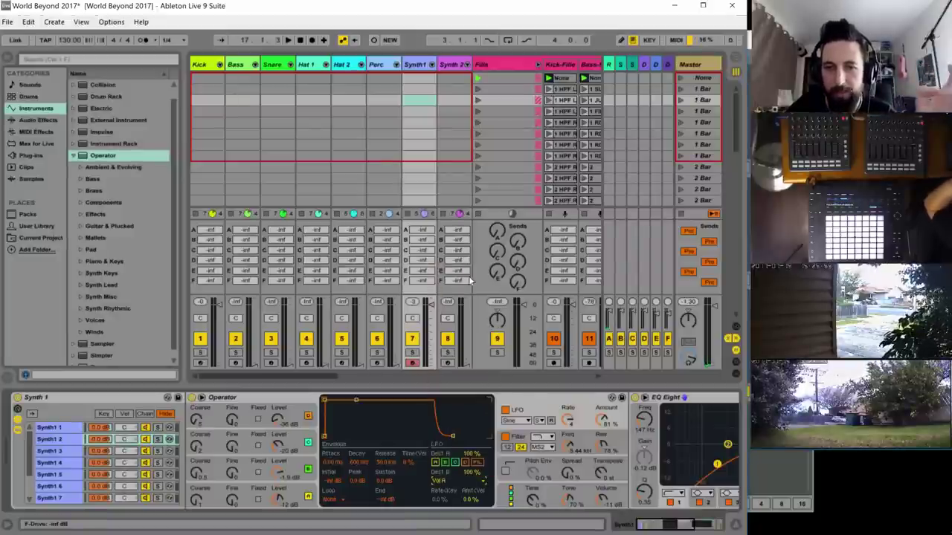
# - Set Operator's LFO to a retriggered square wave with a 1/16 rate and 100 % amount, and play the result
pyautogui.click(519, 421)
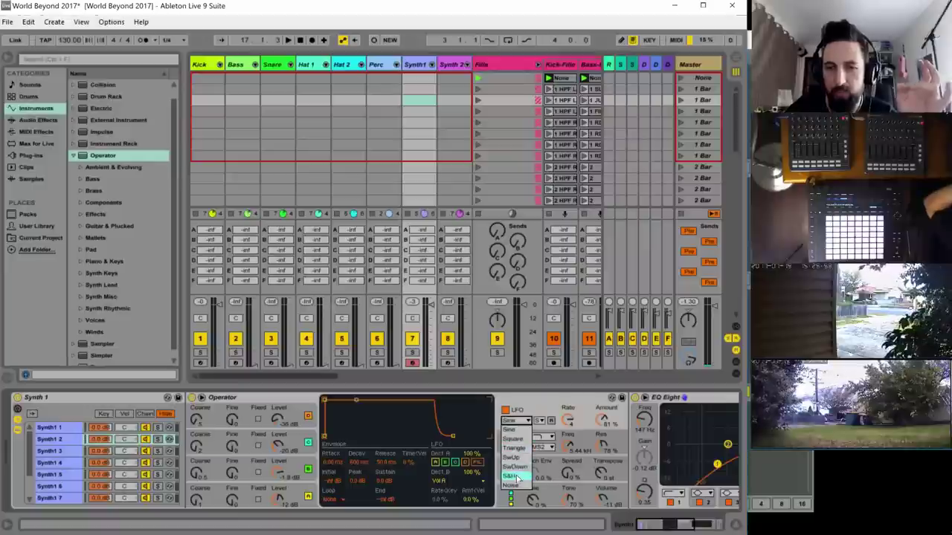
pyautogui.click(523, 439)
pyautogui.moveTo(571, 418); pyautogui.dragTo(571, 423)
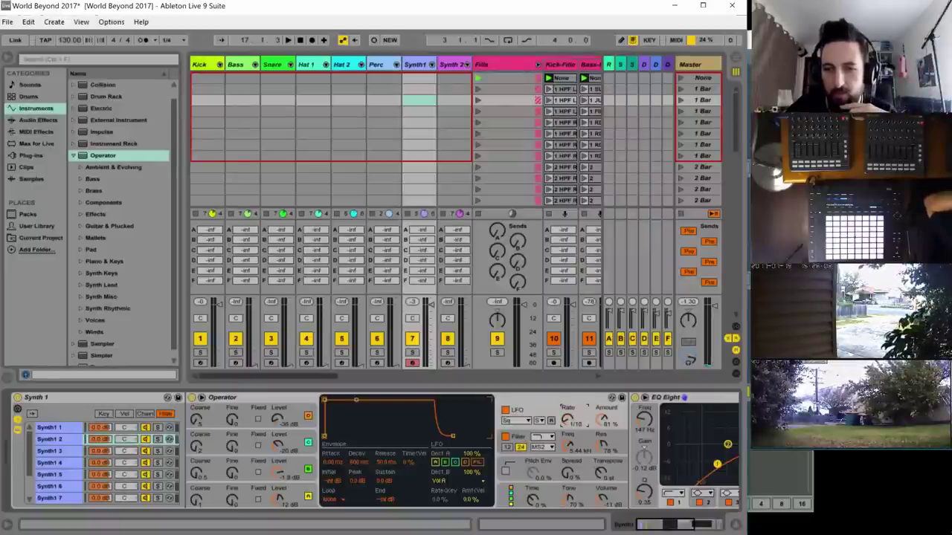
pyautogui.moveTo(607, 420); pyautogui.dragTo(608, 483)
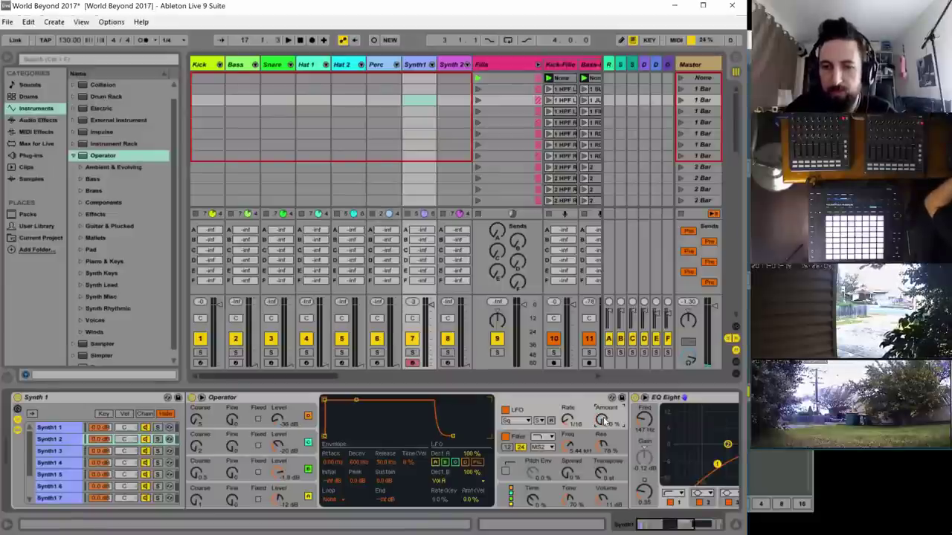
pyautogui.press('space')
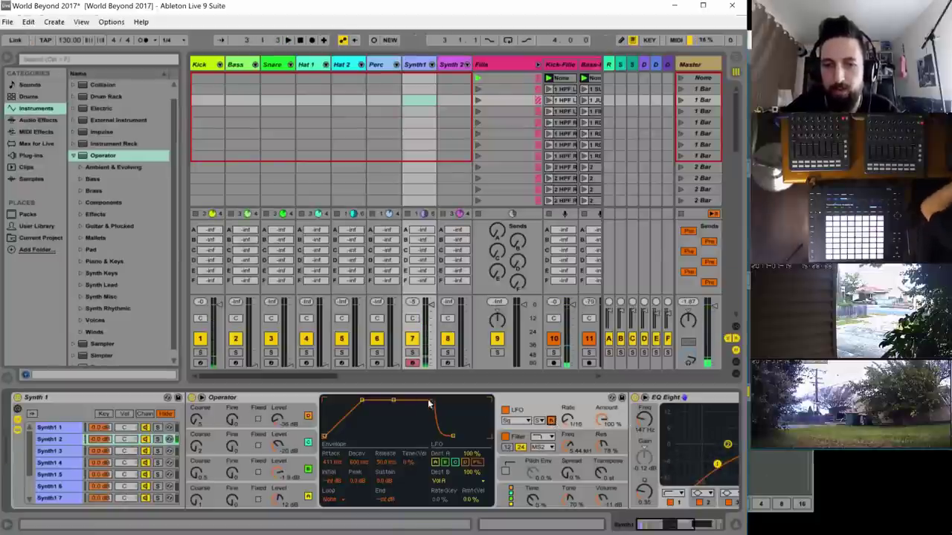
# - Set the LFO envelope's loop mode to Trigger with a 411 ms attack
pyautogui.click(331, 504)
pyautogui.click(333, 500)
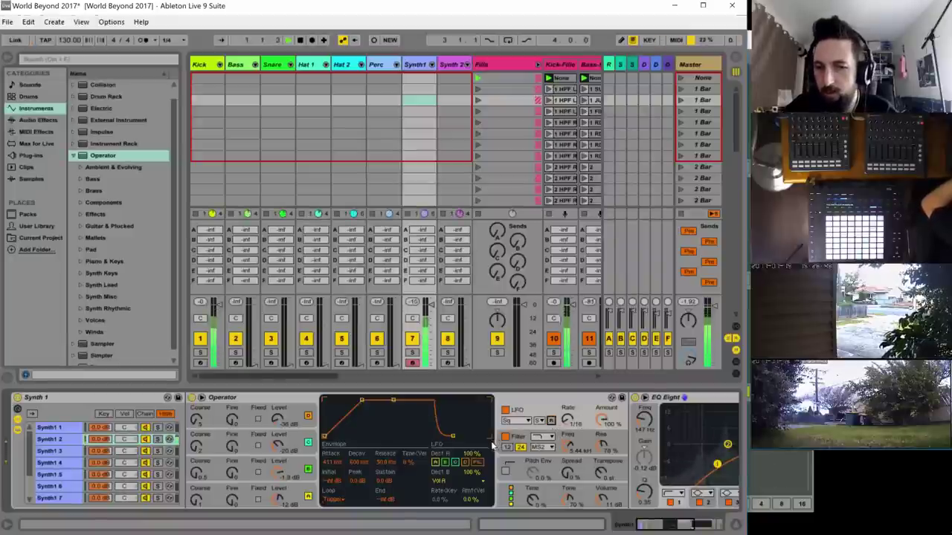
# - Set the LFO envelope's loop mode to None, switch the LFO to the SwDown waveform with 76 % amount and play it
pyautogui.click(333, 500)
pyautogui.click(333, 453)
pyautogui.click(550, 420)
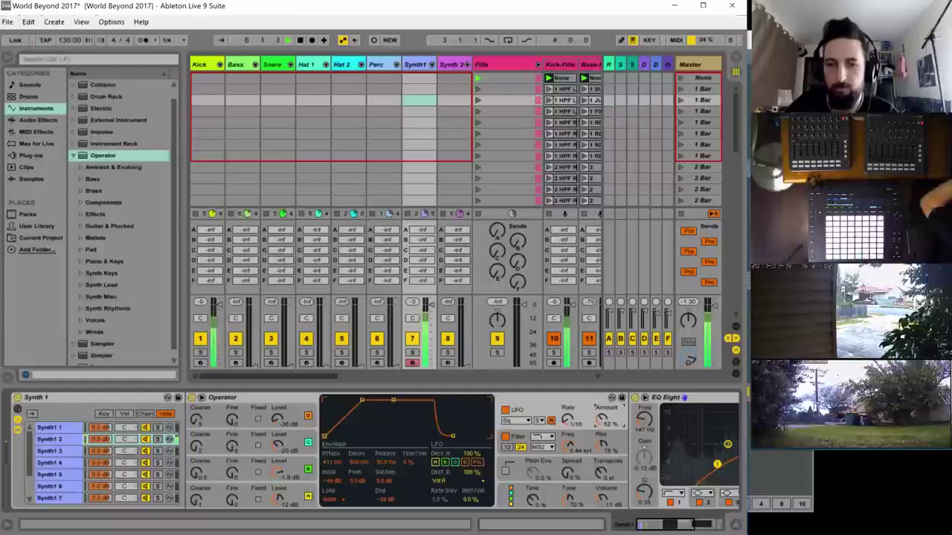
pyautogui.click(510, 422)
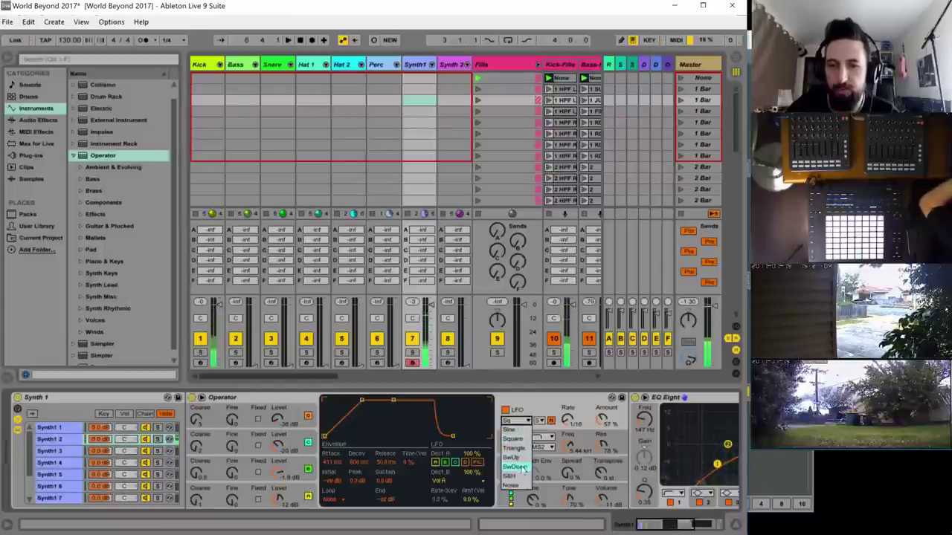
pyautogui.click(516, 456)
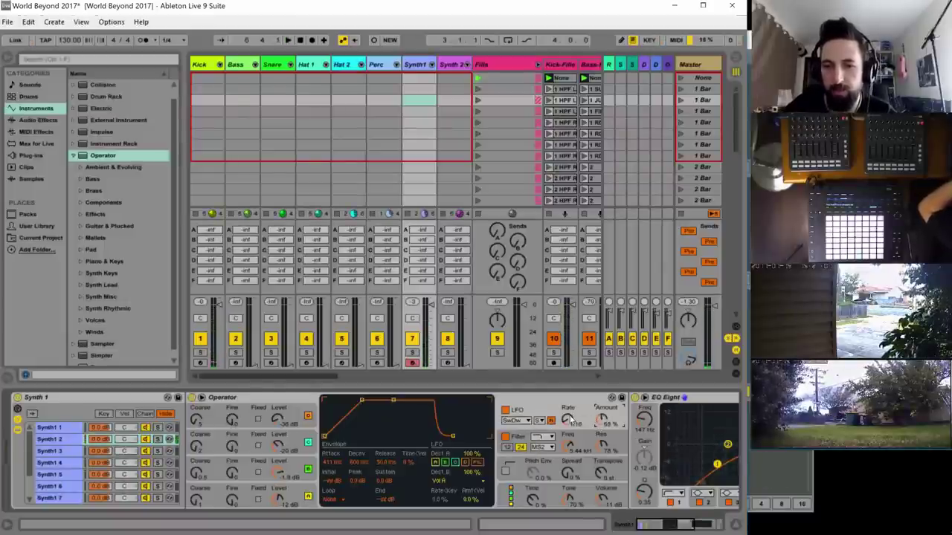
pyautogui.press('space')
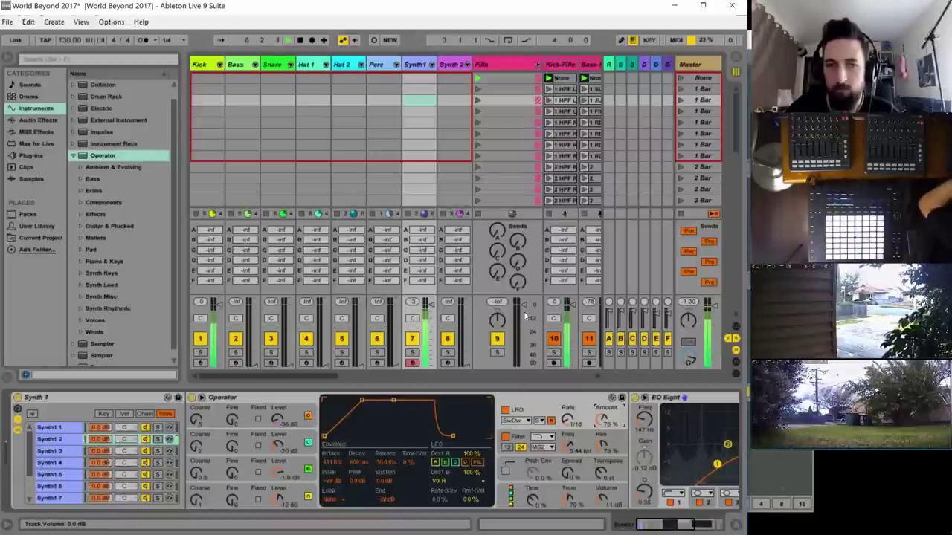
# - Set oscillator B's level to -6.7 dB and oscillator C's level to -11 dB
pyautogui.click(279, 441)
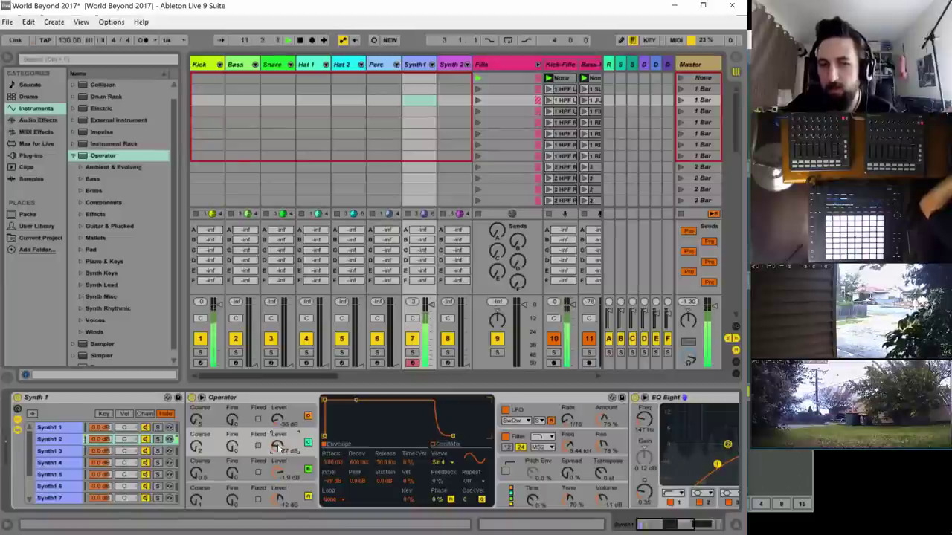
pyautogui.click(280, 474)
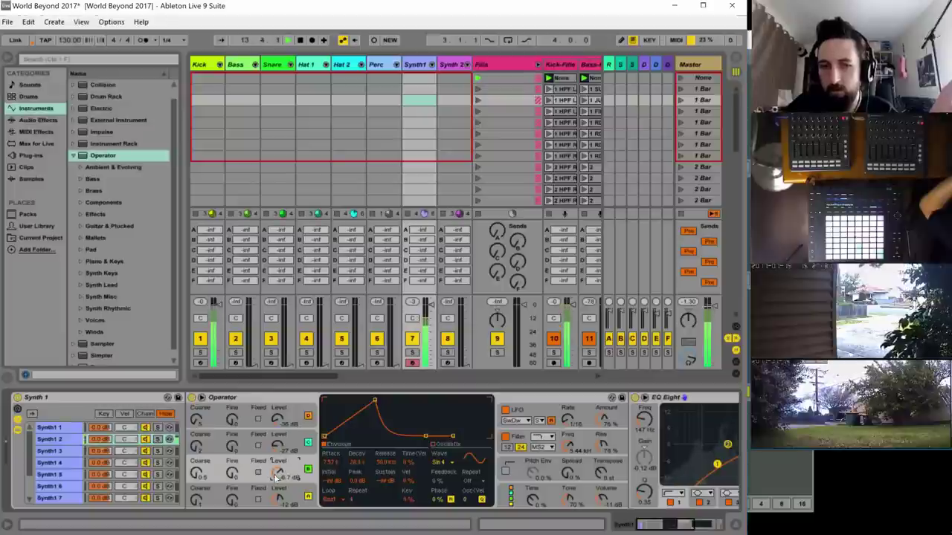
pyautogui.moveTo(272, 453); pyautogui.dragTo(299, 433)
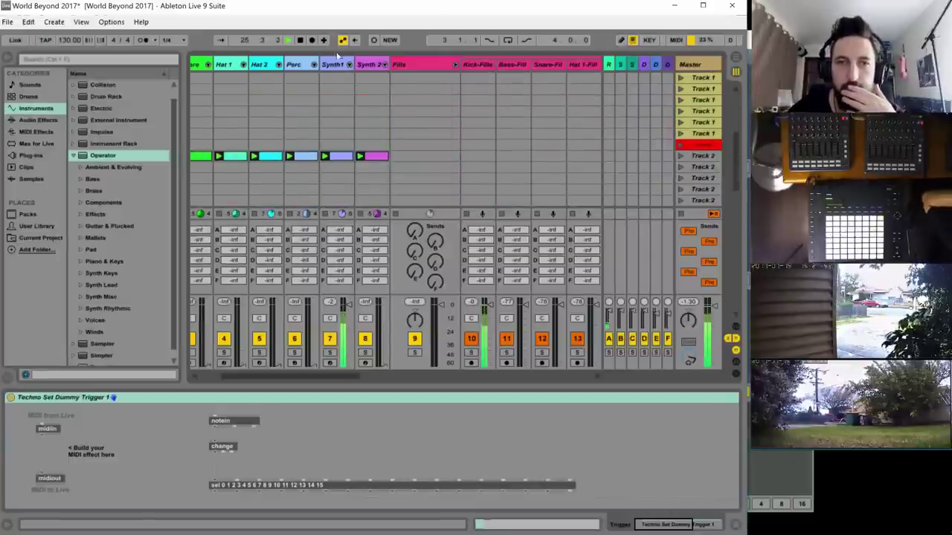
# - Open Synth1's Track 2 clip, align the F1 note to span 3.1.1 to 4.1.1 and play it
pyautogui.click(333, 64)
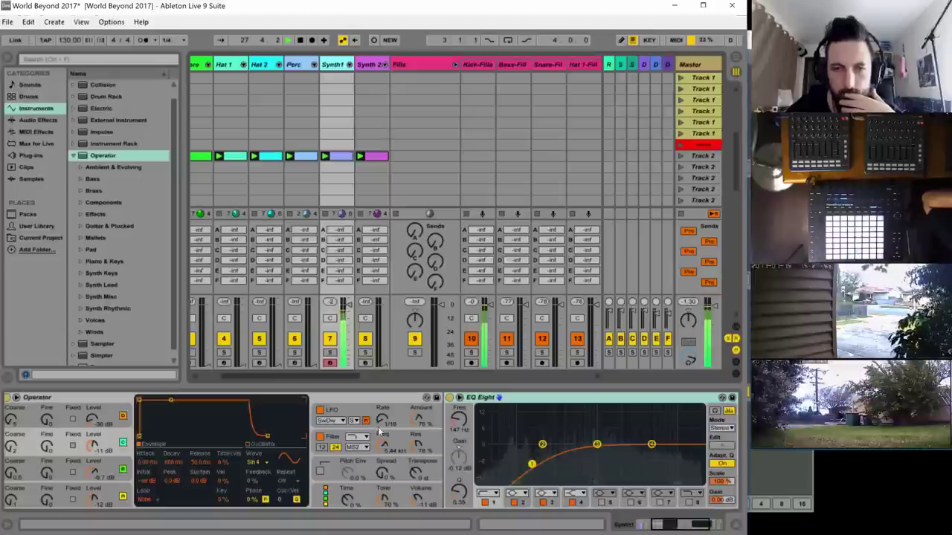
pyautogui.doubleClick(342, 156)
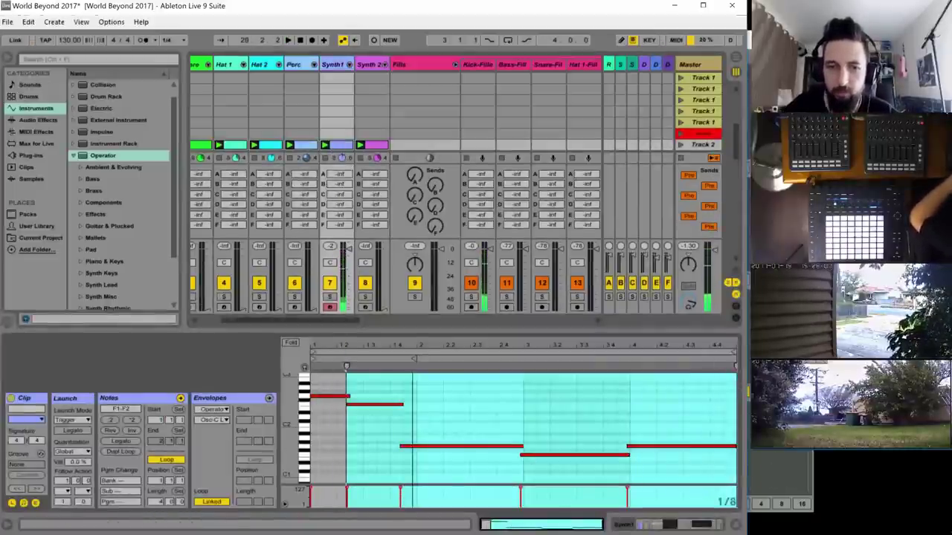
pyautogui.click(541, 426)
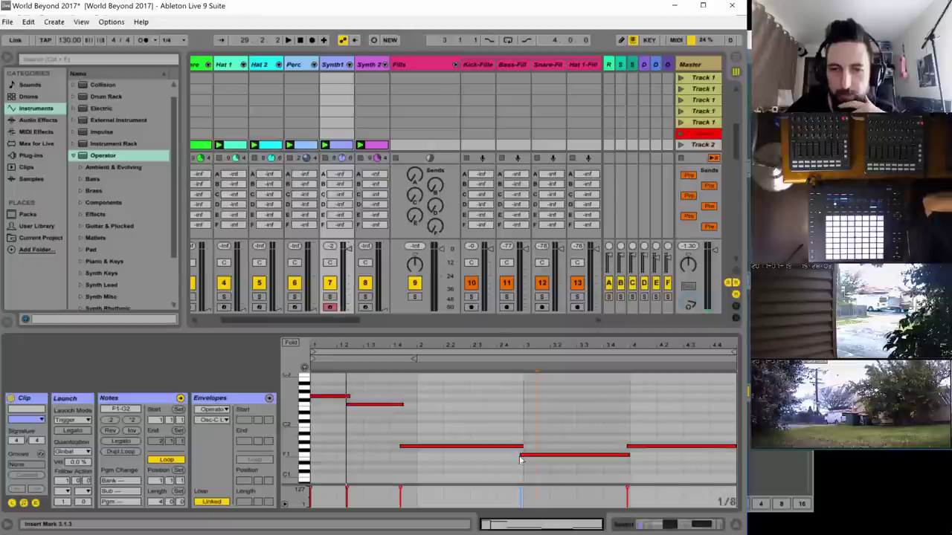
pyautogui.click(522, 454)
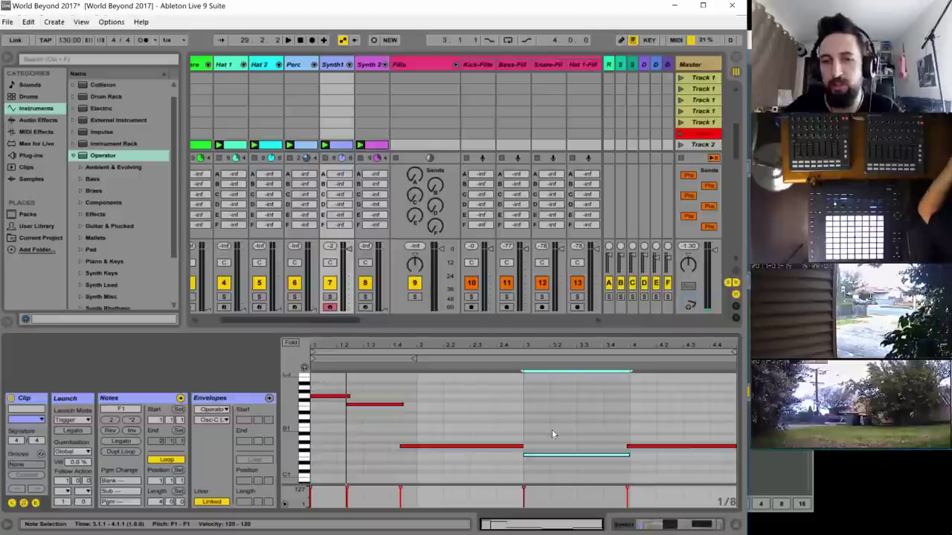
pyautogui.press('space')
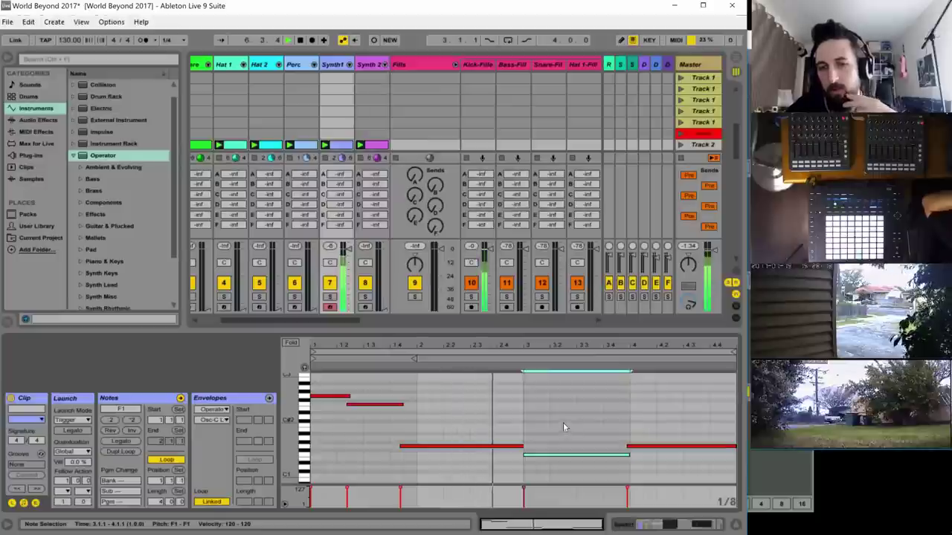
# - Return to Synth1's Operator, lengthen the LFO envelope's attack to a few seconds and bring up oscillator B
pyautogui.doubleClick(335, 64)
pyautogui.click(350, 411)
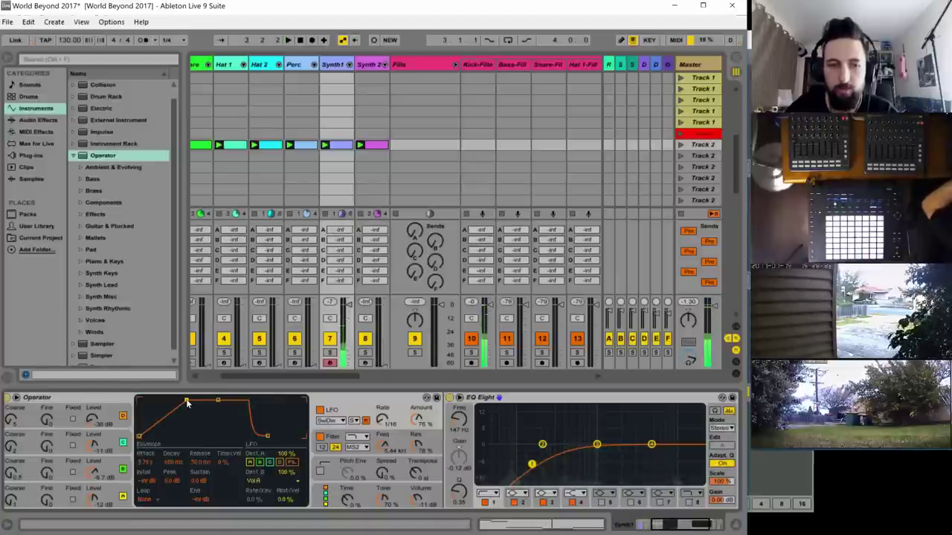
pyautogui.moveTo(187, 401); pyautogui.dragTo(184, 401)
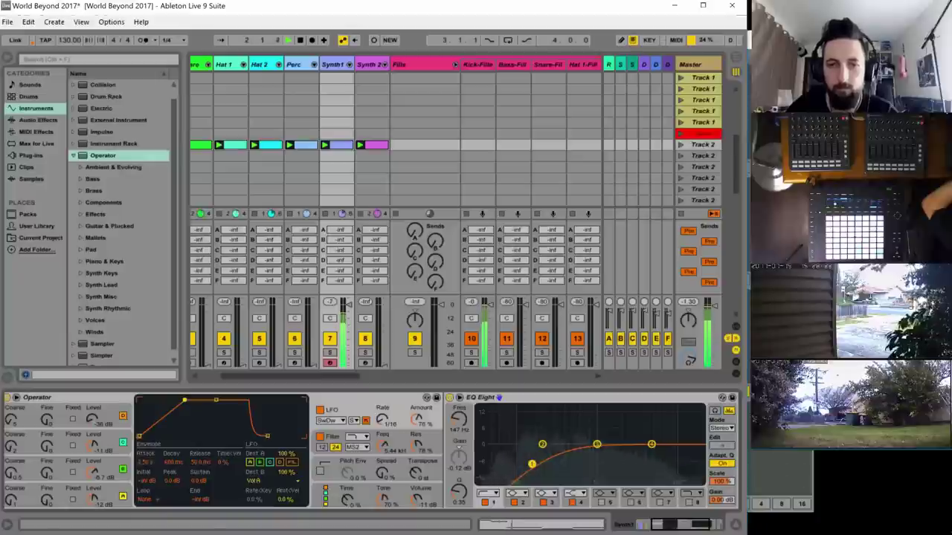
pyautogui.click(109, 467)
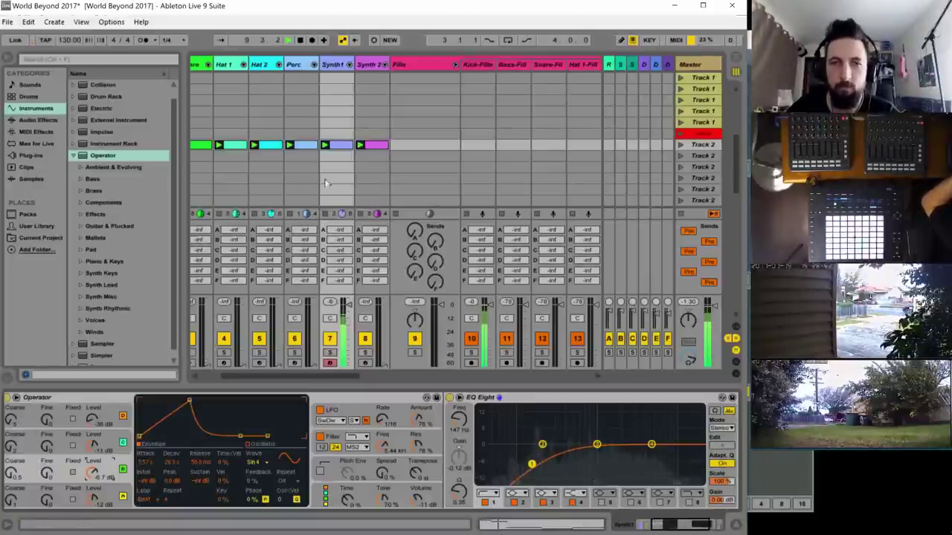
# - Raise the note at bar 3 of Synth1's Track 2 clip to A#1 and play the mix
pyautogui.doubleClick(339, 146)
pyautogui.click(575, 431)
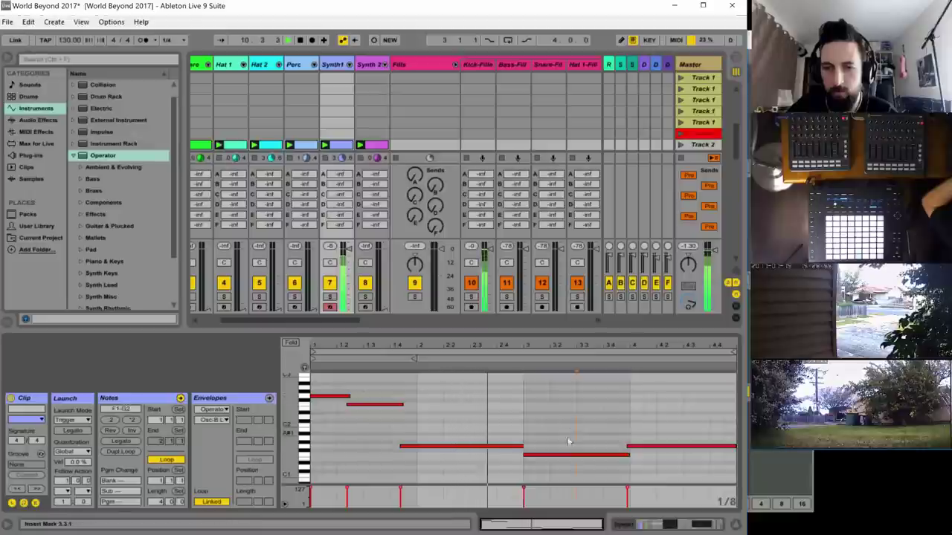
pyautogui.moveTo(541, 460); pyautogui.dragTo(543, 440)
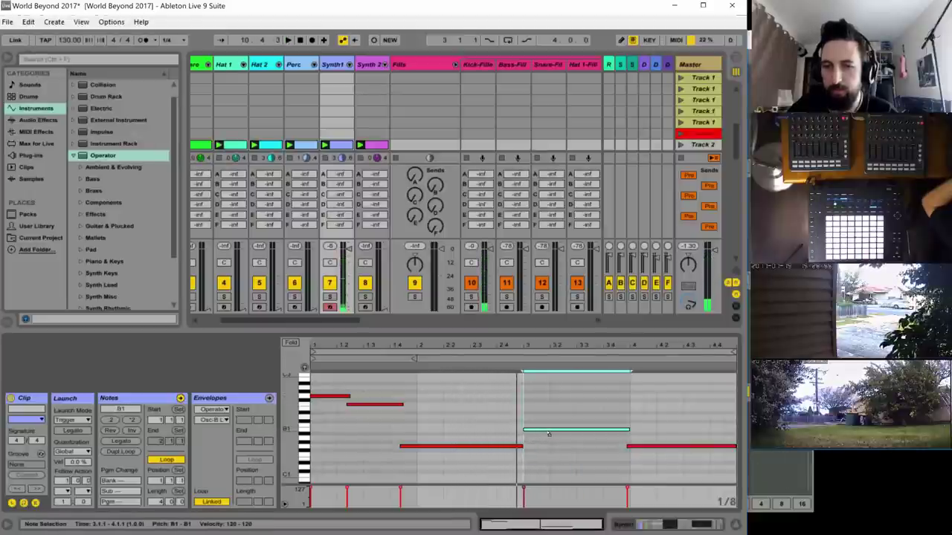
pyautogui.press('space')
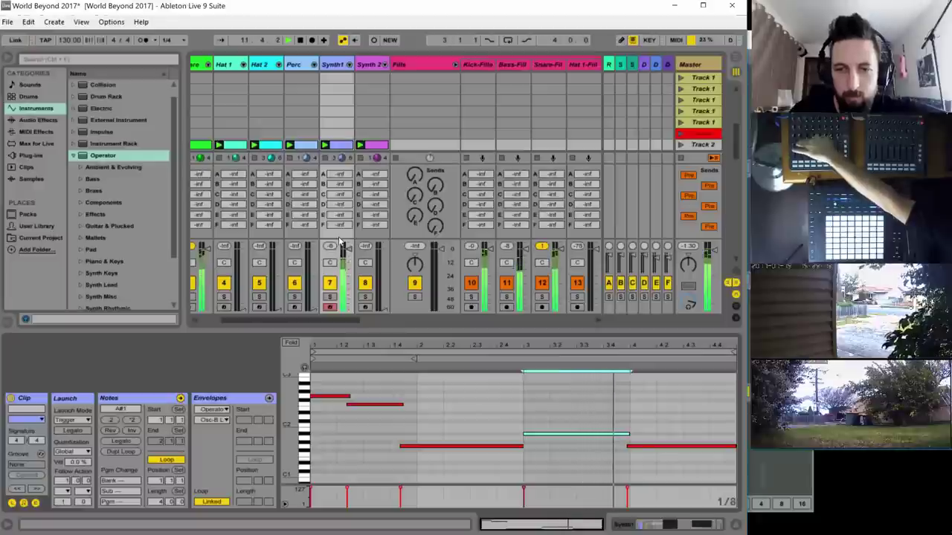
# - Set Operator's LFO on Synth1 to a square wave with 100 % amount
pyautogui.doubleClick(332, 64)
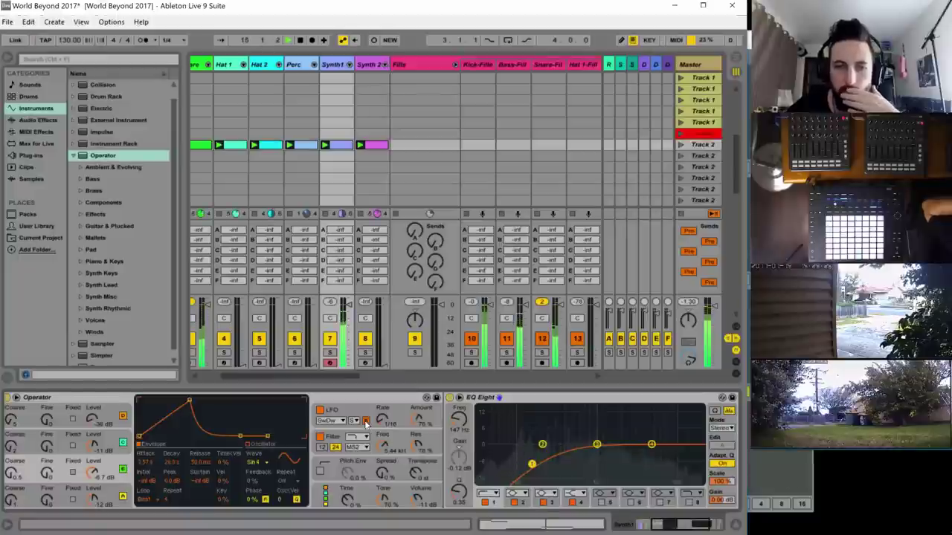
pyautogui.click(339, 421)
pyautogui.click(330, 446)
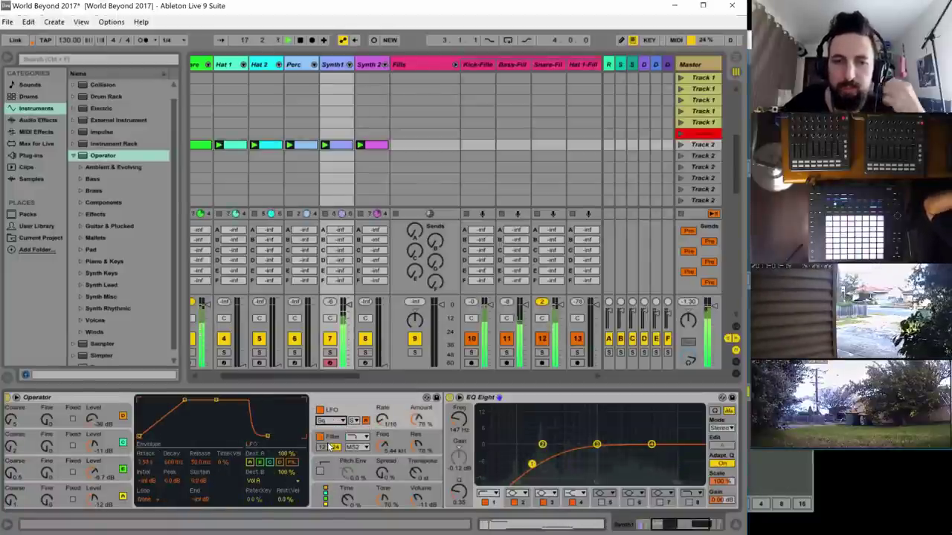
pyautogui.moveTo(414, 418); pyautogui.dragTo(414, 383)
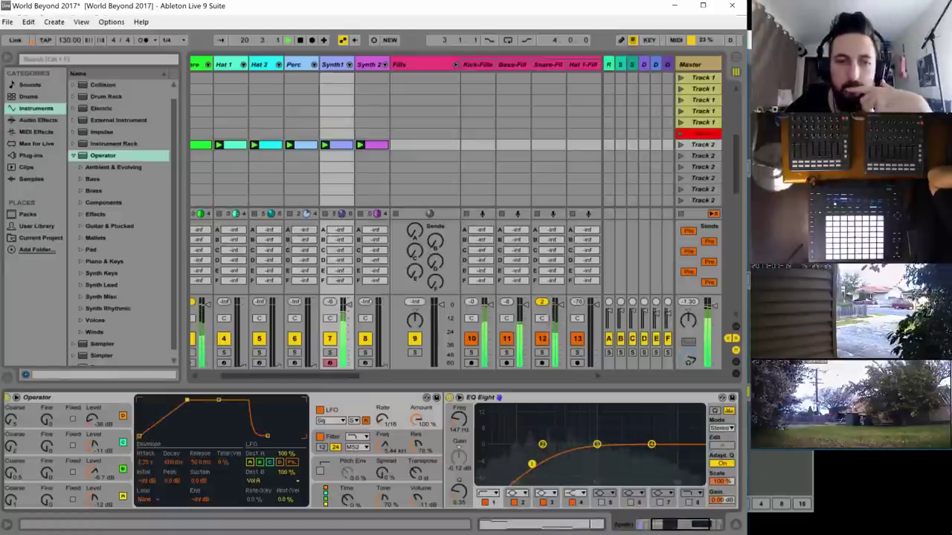
# - Fine-tune the LFO envelope's attack and boost EQ Eight's band 3 by about 5.6 dB near 612 Hz
pyautogui.moveTo(192, 400); pyautogui.dragTo(190, 400)
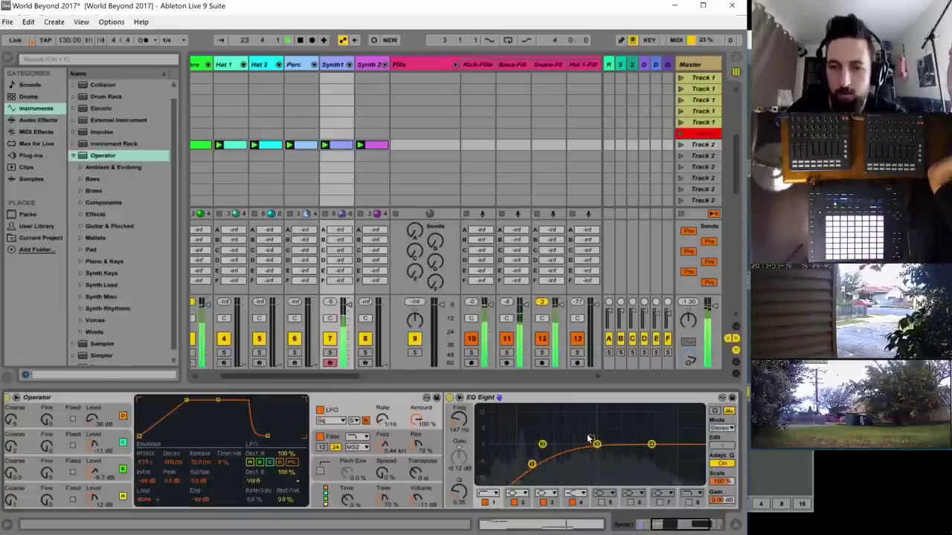
pyautogui.moveTo(601, 448); pyautogui.dragTo(582, 433)
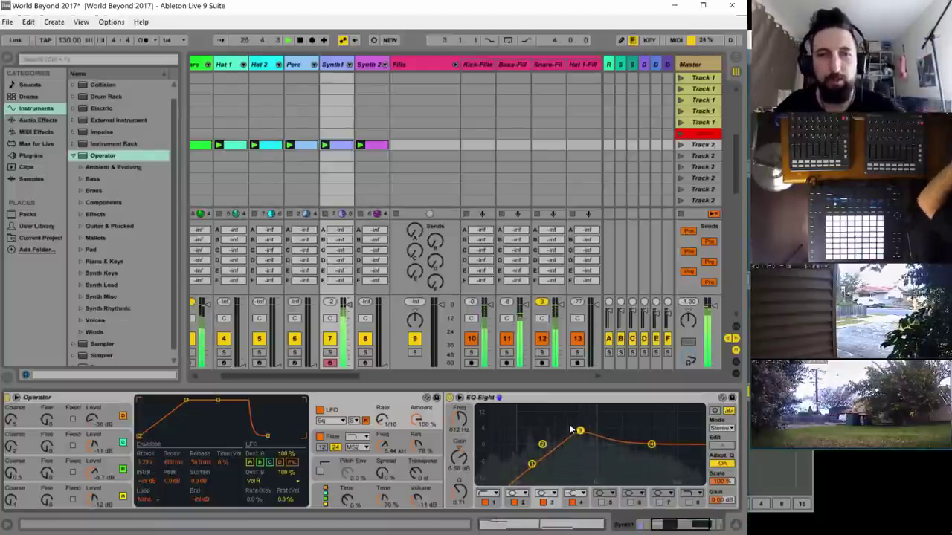
# - In the Automator's Synth1 page, draw a FLNG WET curve rising from 0 to 64 and holding level to the end
pyautogui.click(70, 440)
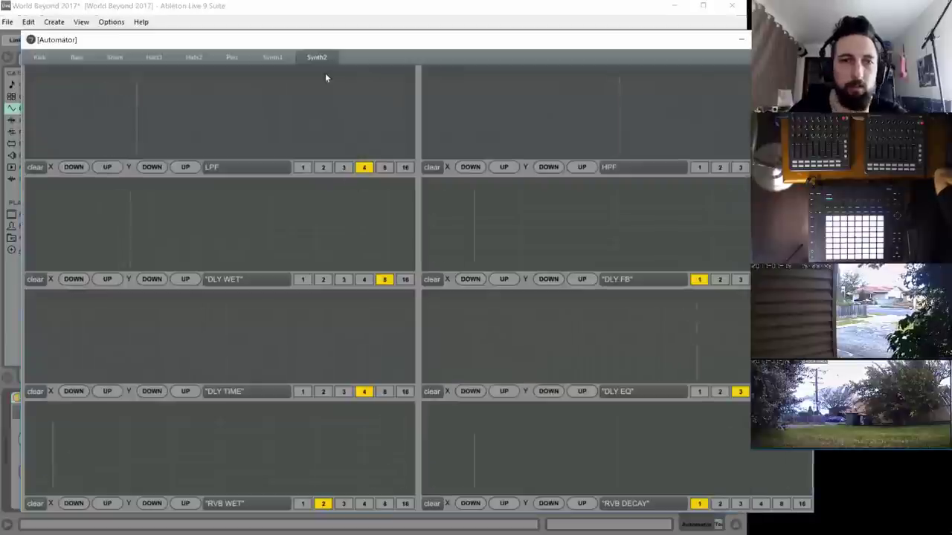
pyautogui.click(269, 64)
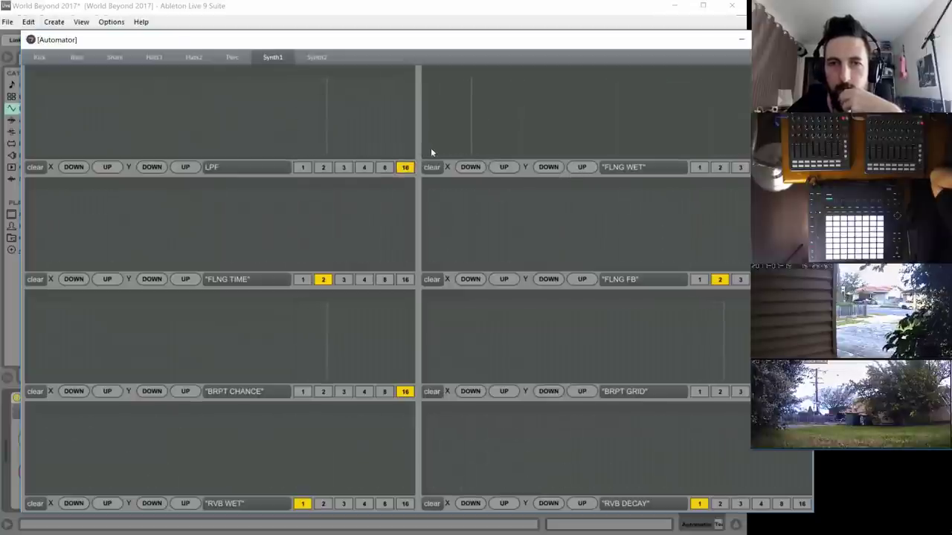
pyautogui.click(521, 116)
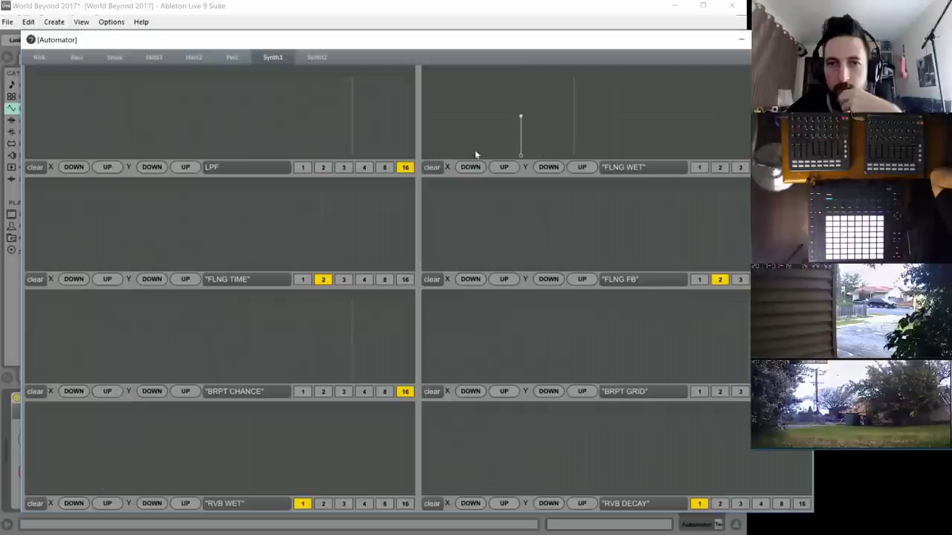
pyautogui.click(423, 155)
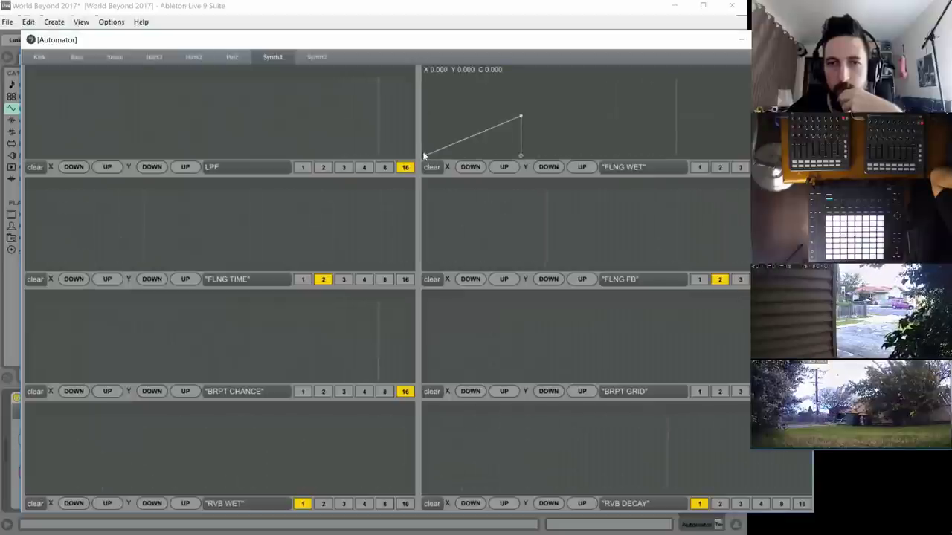
pyautogui.click(617, 116)
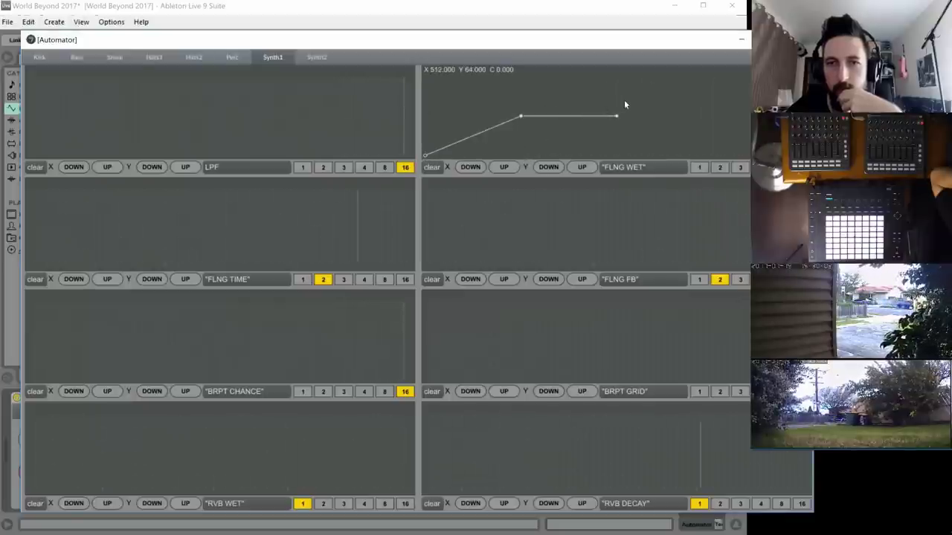
pyautogui.moveTo(730, 112); pyautogui.dragTo(808, 114)
# - Draw a steadily rising FLNG TIME ramp and a zigzag FLNG FB curve for Synth1
pyautogui.moveTo(171, 221); pyautogui.dragTo(28, 230)
pyautogui.click(405, 189)
pyautogui.click(425, 252)
pyautogui.click(563, 218)
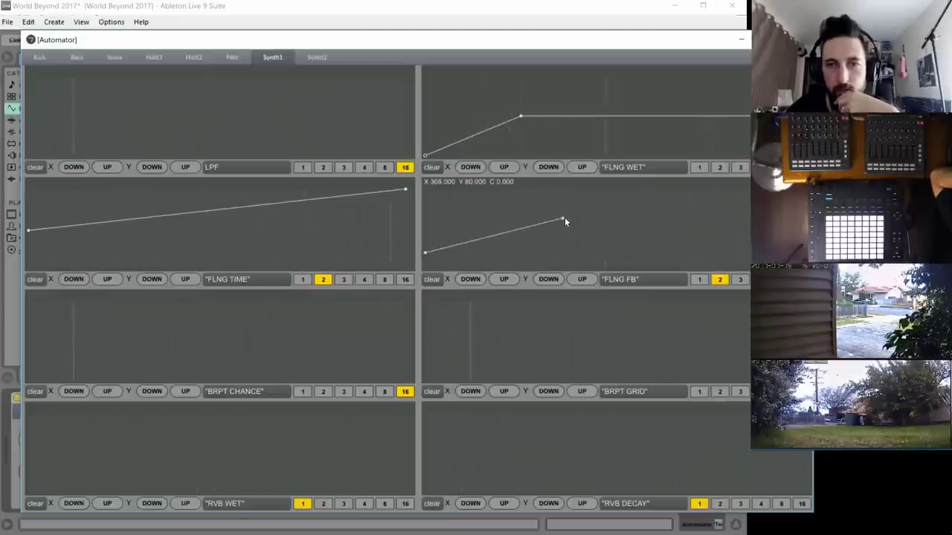
pyautogui.click(515, 212)
pyautogui.click(604, 255)
pyautogui.click(689, 201)
pyautogui.click(784, 223)
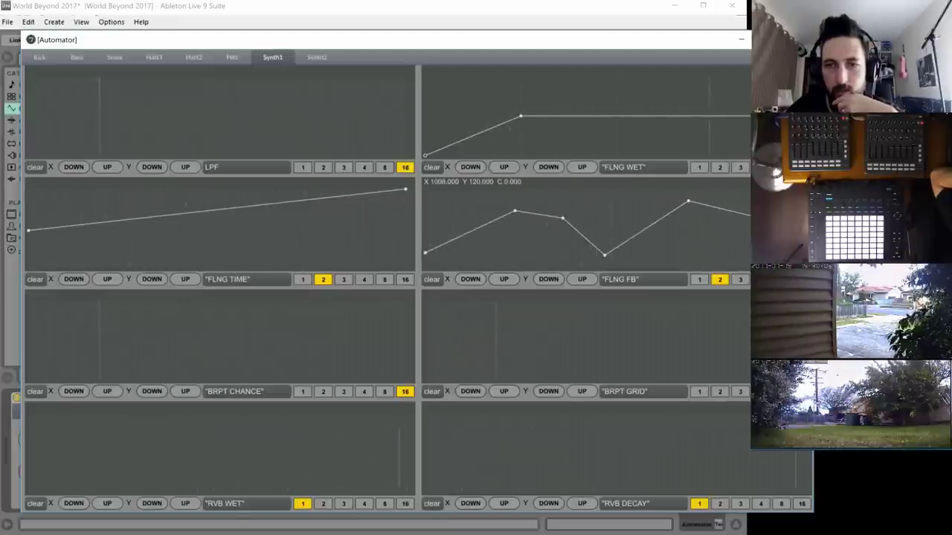
# - Draw a BRPT CHANCE curve over the first half that rises from zero, drops back to zero and rises again
pyautogui.click(142, 333)
pyautogui.click(159, 379)
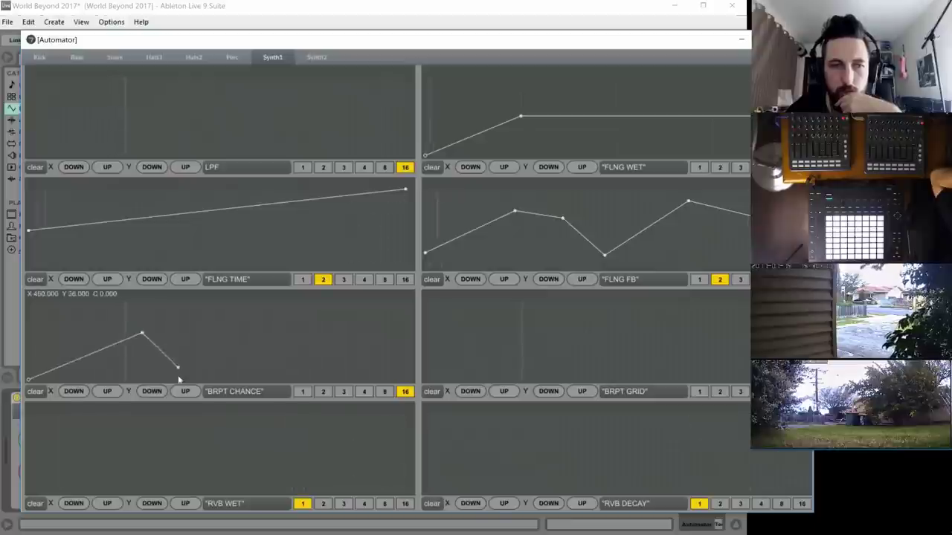
pyautogui.click(194, 352)
pyautogui.click(220, 333)
# - Draw a zigzag BRPT GRID curve with several peaks and dips across the whole length for Synth1
pyautogui.click(539, 364)
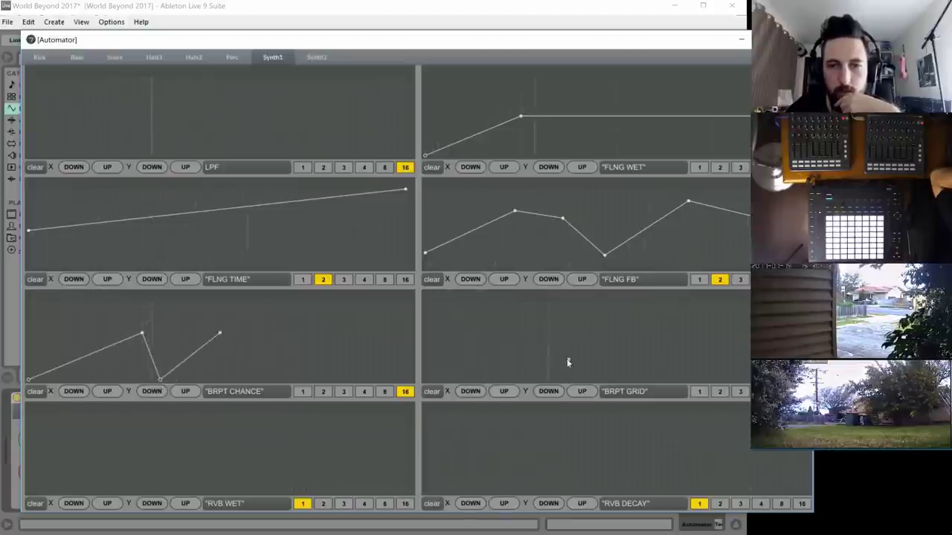
pyautogui.click(568, 360)
pyautogui.click(617, 349)
pyautogui.click(621, 333)
pyautogui.click(608, 330)
pyautogui.moveTo(607, 329); pyautogui.dragTo(604, 328)
pyautogui.moveTo(656, 345); pyautogui.dragTo(682, 356)
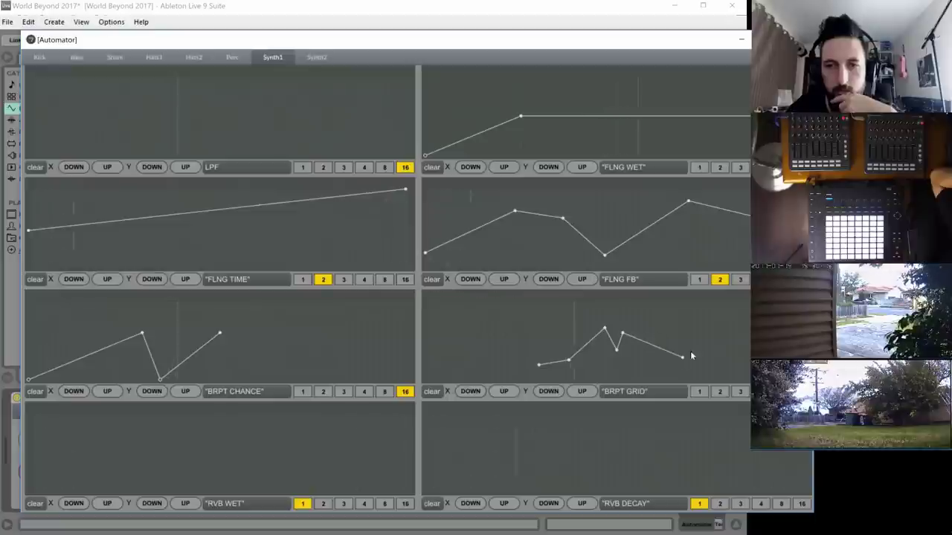
pyautogui.click(724, 330)
pyautogui.click(773, 353)
pyautogui.click(454, 339)
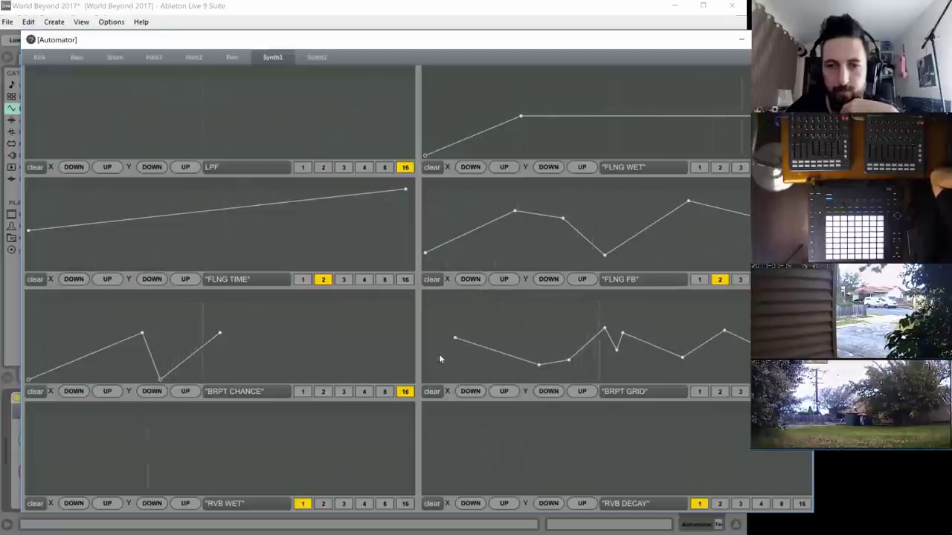
pyautogui.click(424, 373)
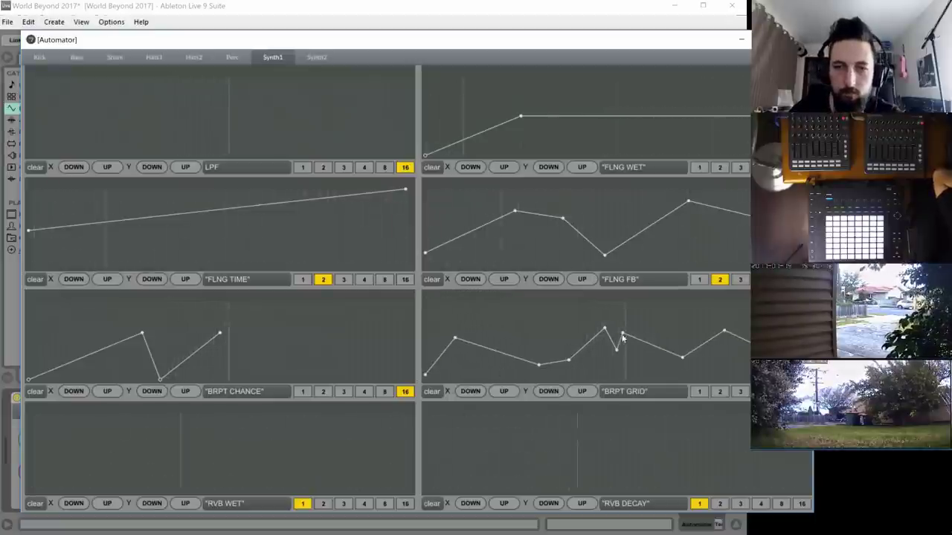
# - Lower the middle and later peaks of Synth1's BRPT GRID curve into a flatter shape
pyautogui.moveTo(605, 327); pyautogui.dragTo(592, 340)
pyautogui.moveTo(622, 333); pyautogui.dragTo(683, 372)
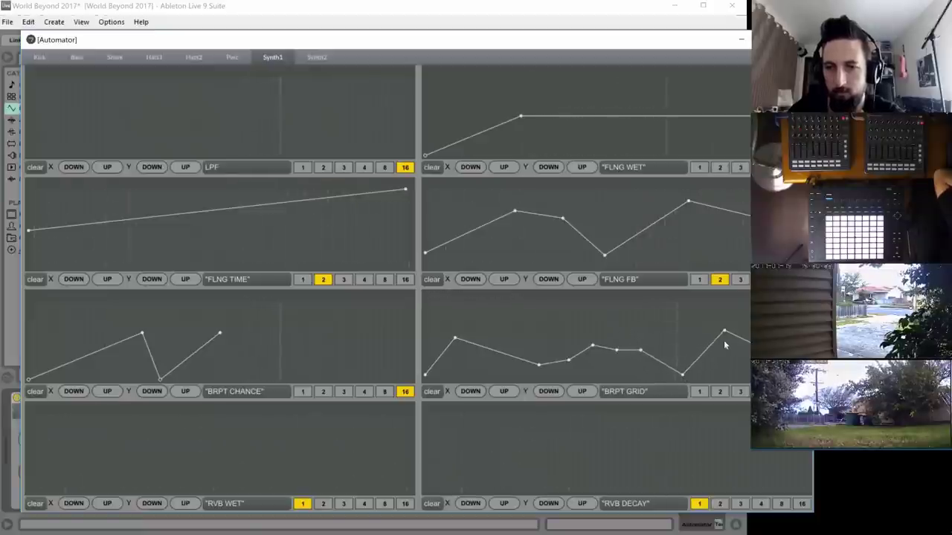
pyautogui.moveTo(725, 332); pyautogui.dragTo(727, 354)
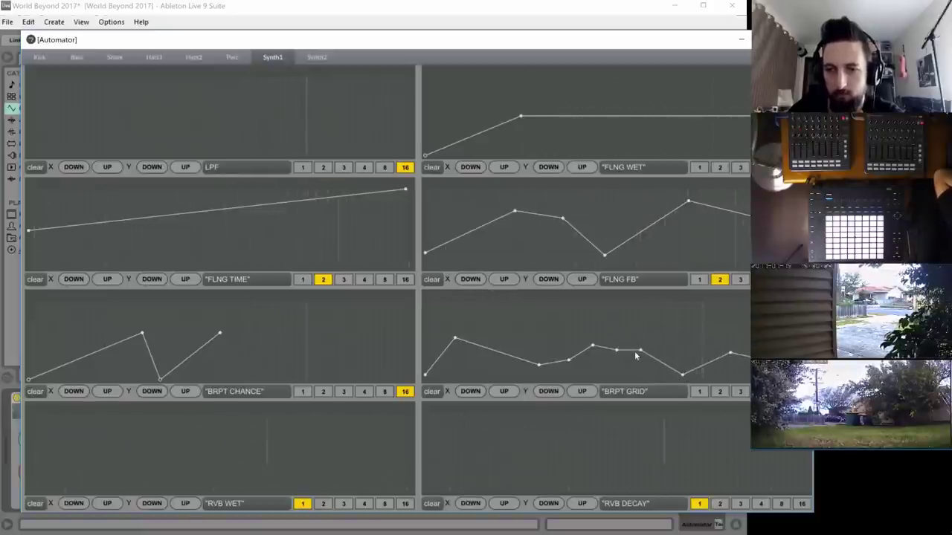
pyautogui.moveTo(639, 350); pyautogui.dragTo(616, 360)
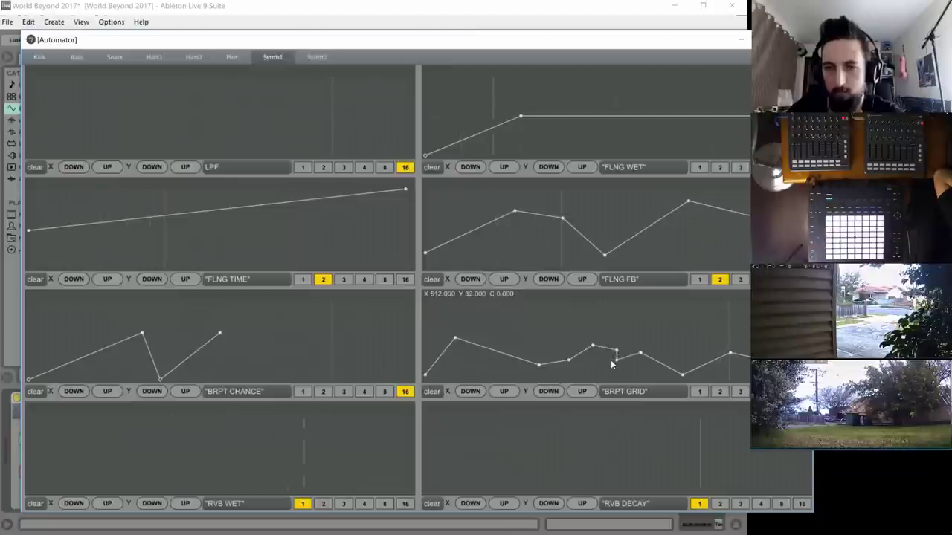
# - Set Synth1's BRPT CHANCE length to 1 and lower the curve's last point to zero
pyautogui.click(308, 391)
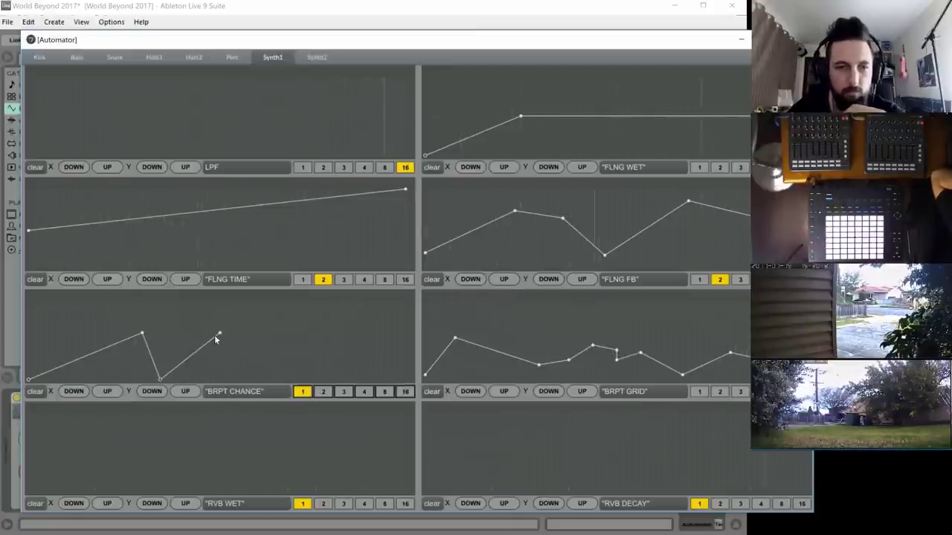
pyautogui.moveTo(219, 332); pyautogui.dragTo(226, 404)
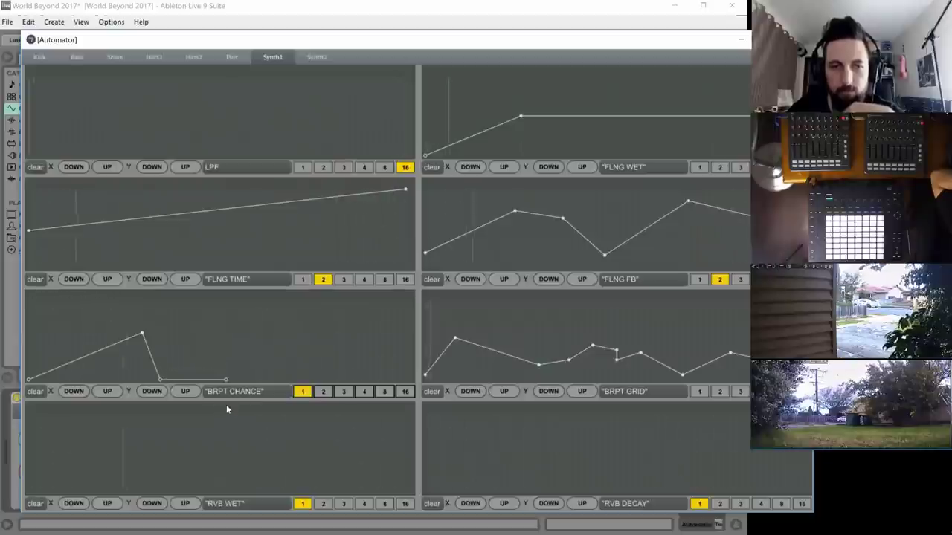
# - Clear the BRPT GRID curve and redraw it as a high, nearly level line with a short flat dip near the middle
pyautogui.click(501, 324)
pyautogui.moveTo(501, 324); pyautogui.dragTo(520, 323)
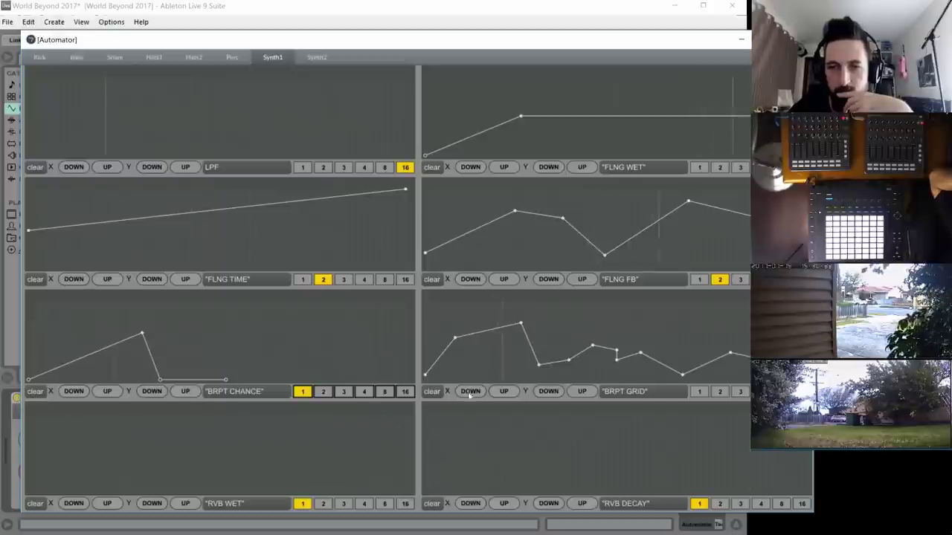
pyautogui.click(433, 392)
pyautogui.click(425, 318)
pyautogui.click(532, 313)
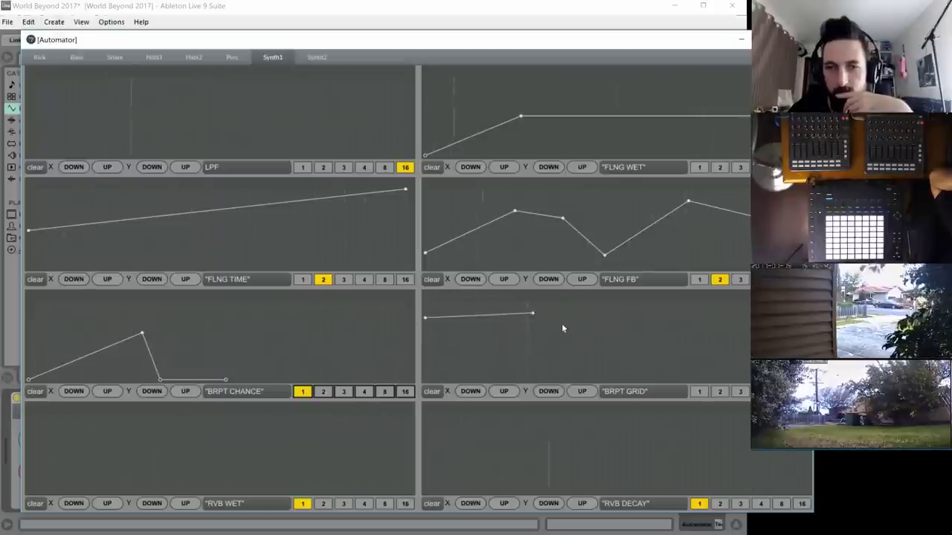
pyautogui.click(555, 357)
pyautogui.moveTo(552, 354); pyautogui.dragTo(544, 327)
pyautogui.click(592, 327)
pyautogui.click(610, 313)
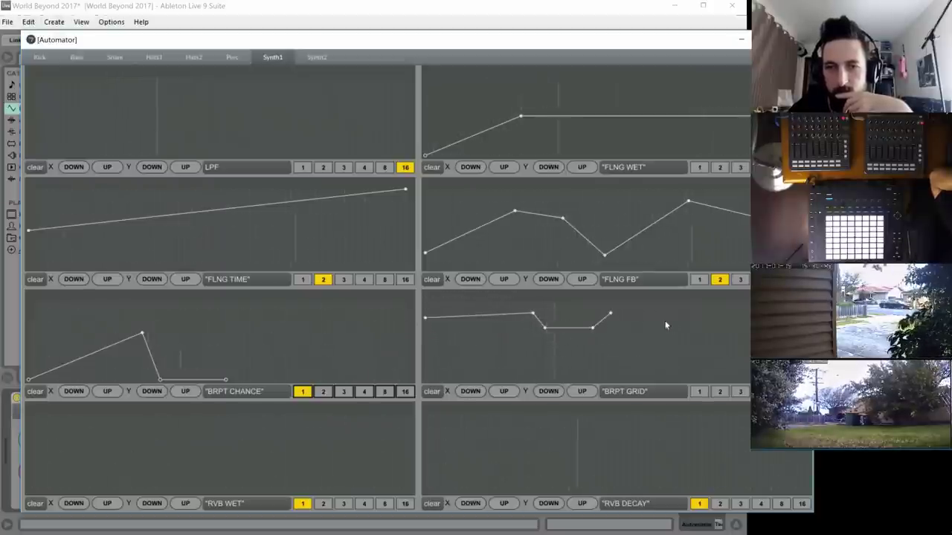
pyautogui.click(670, 323)
pyautogui.click(723, 320)
pyautogui.moveTo(741, 324); pyautogui.dragTo(803, 319)
# - Draw an RVB WET ramp rising from zero to about halfway and a slightly rising RVB DECAY line for Synth1
pyautogui.click(27, 492)
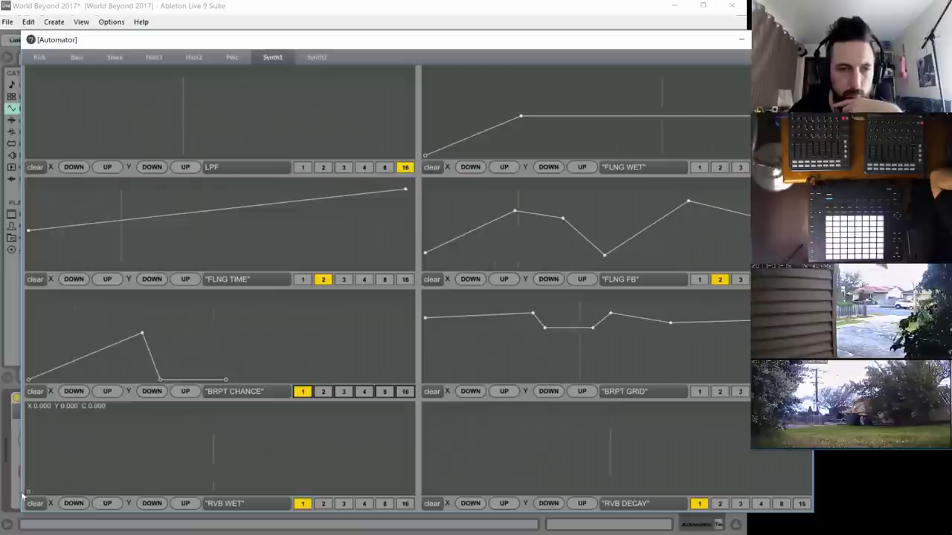
pyautogui.moveTo(163, 476); pyautogui.dragTo(808, 454)
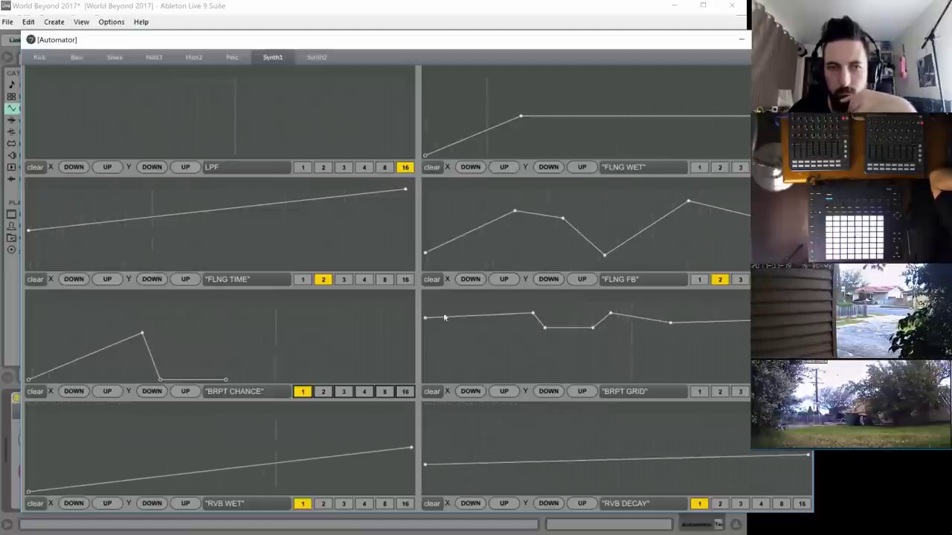
# - Draw an LPF line falling from the maximum to somewhat above halfway across the full length, and set its length to 2
pyautogui.click(46, 84)
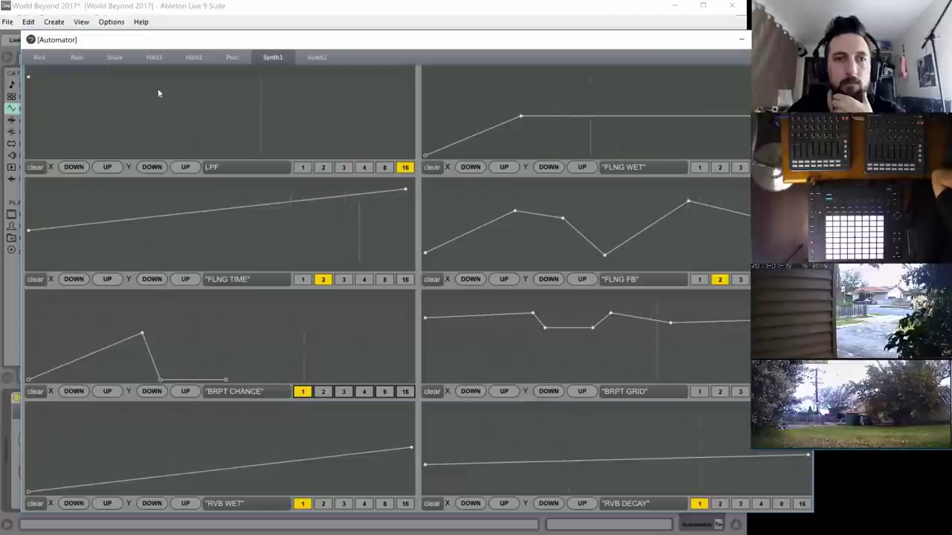
pyautogui.moveTo(157, 90); pyautogui.dragTo(414, 116)
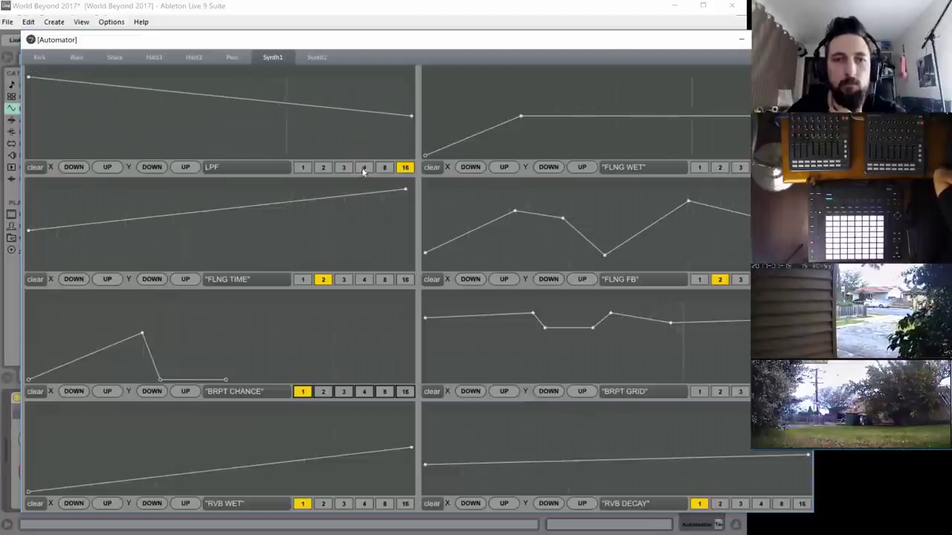
pyautogui.click(364, 167)
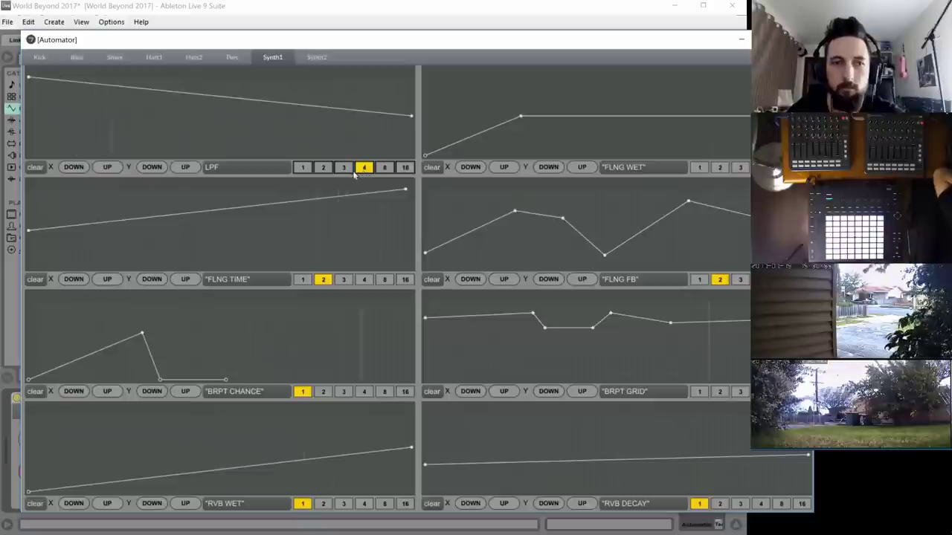
pyautogui.click(323, 168)
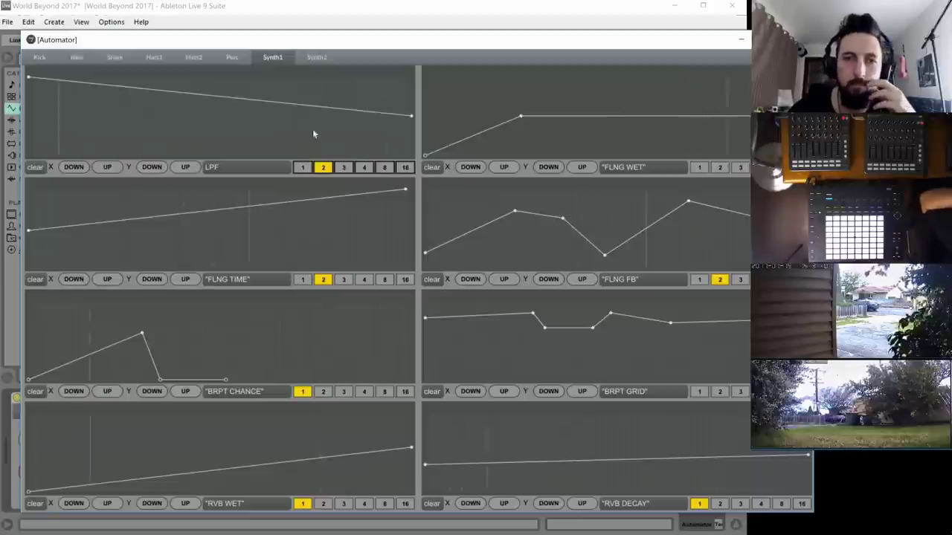
pyautogui.moveTo(410, 114); pyautogui.dragTo(411, 110)
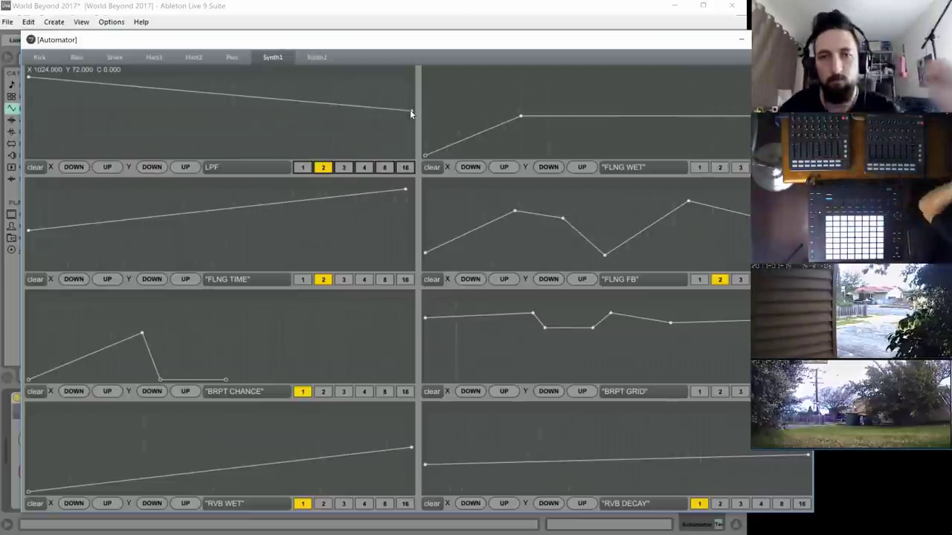
pyautogui.moveTo(409, 112); pyautogui.dragTo(414, 109)
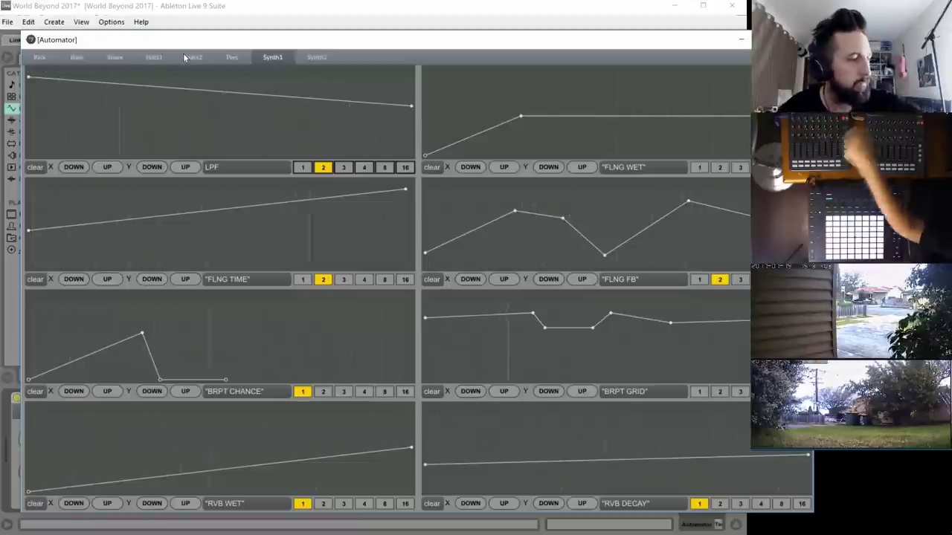
# - On the Synth1 track, set EQ Eight band 3's gain to about 4.59 dB and raise Operator's Spread
pyautogui.click(316, 57)
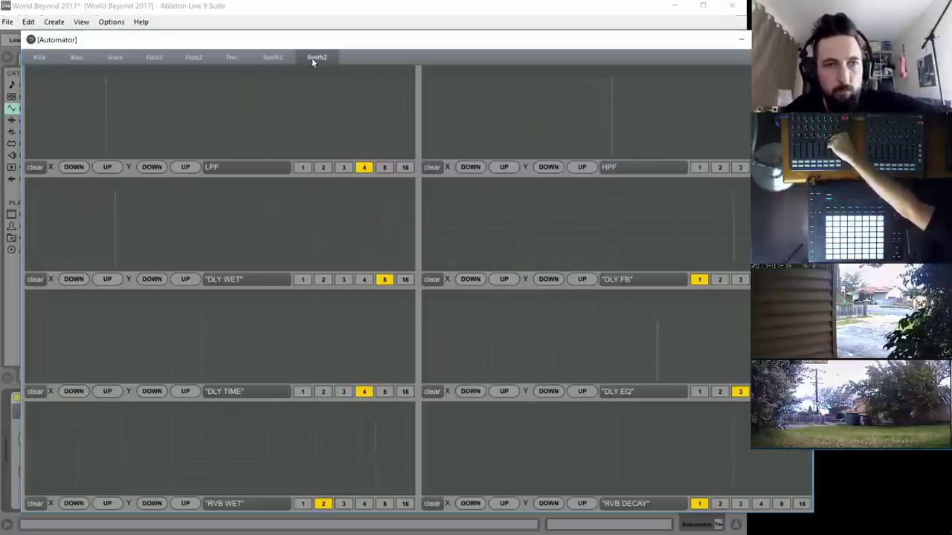
pyautogui.click(230, 6)
pyautogui.moveTo(383, 376); pyautogui.dragTo(312, 375)
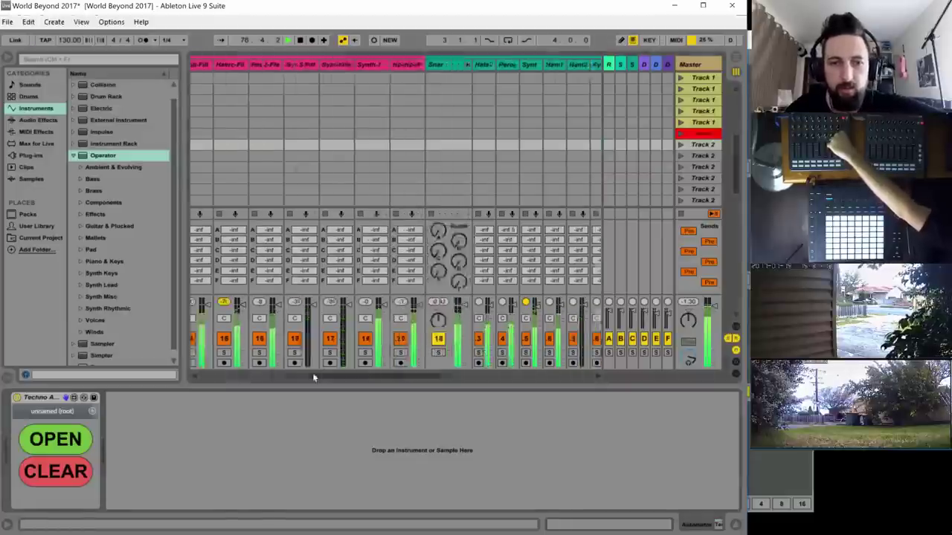
pyautogui.click(417, 66)
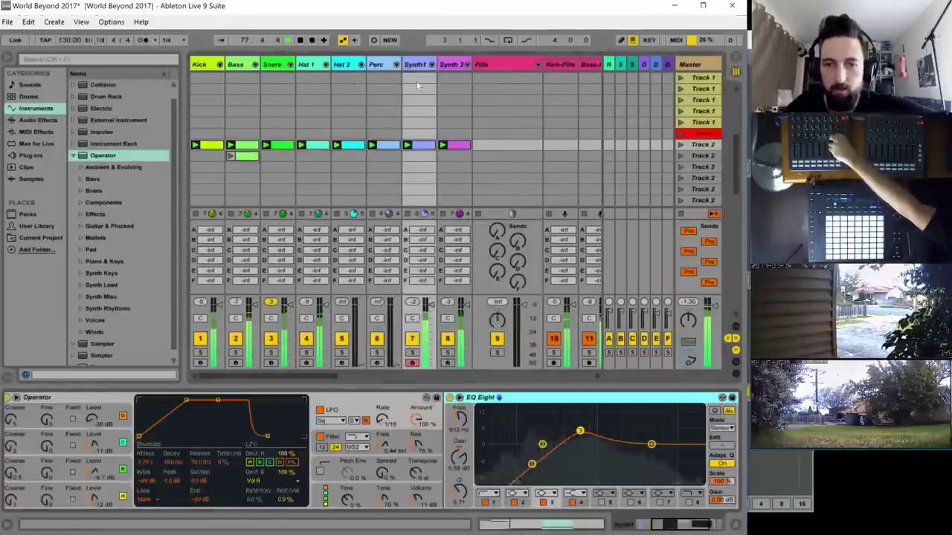
pyautogui.moveTo(580, 432); pyautogui.dragTo(582, 433)
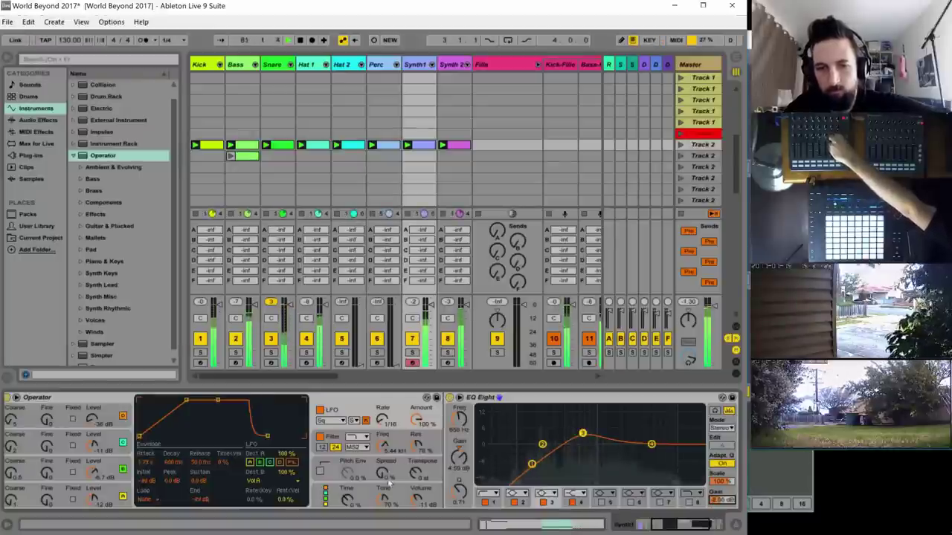
pyautogui.moveTo(384, 473); pyautogui.dragTo(384, 449)
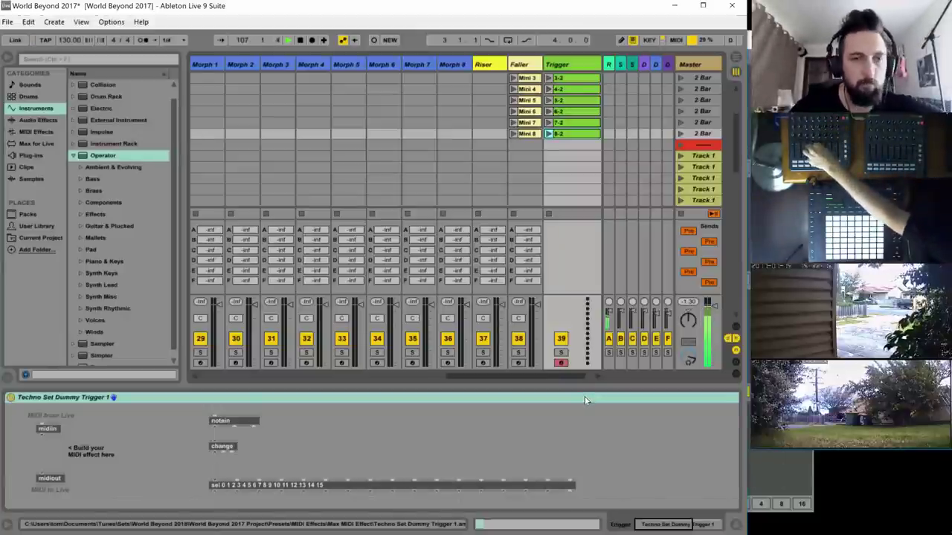
# - Audition the second Bass clip in Track 2, and relaunch the first Bass clip
pyautogui.moveTo(538, 372); pyautogui.dragTo(212, 371)
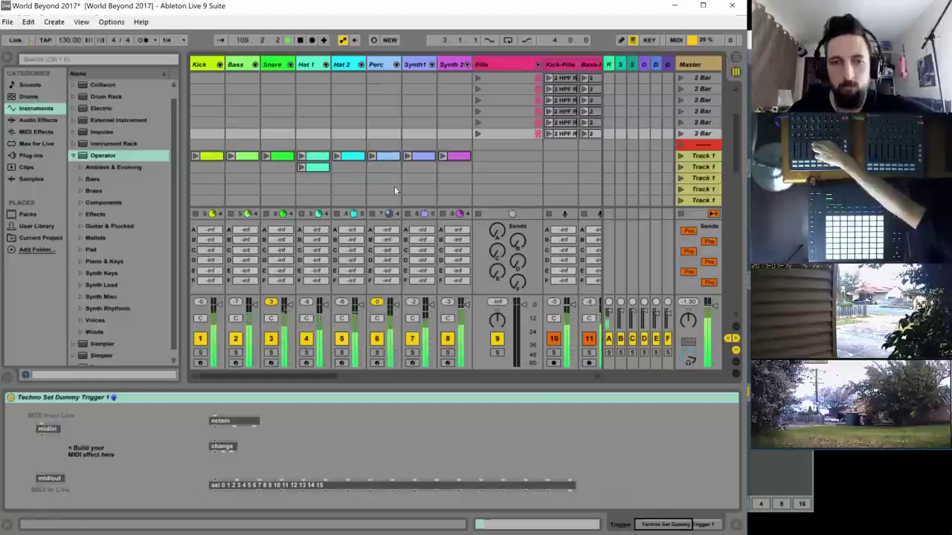
pyautogui.scroll(-3, 394, 186)
pyautogui.scroll(-1, 394, 189)
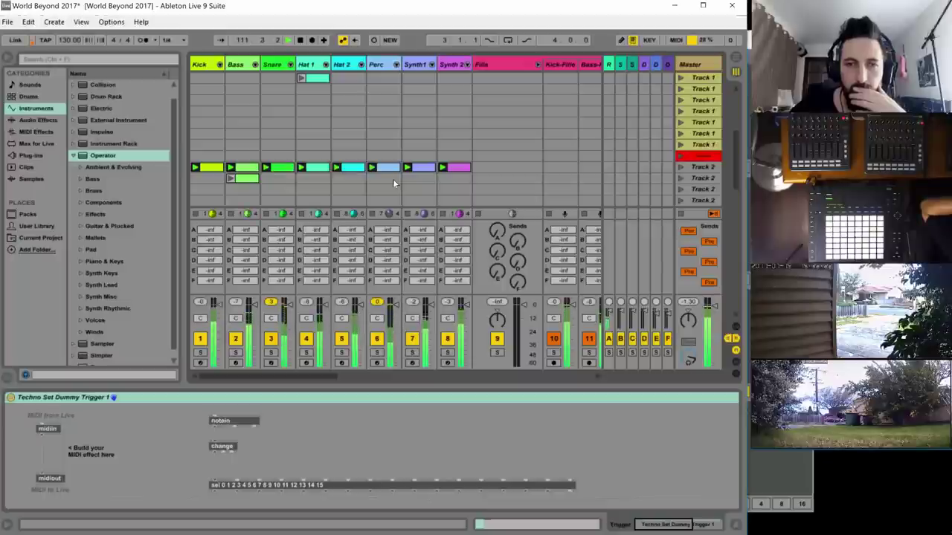
pyautogui.click(230, 180)
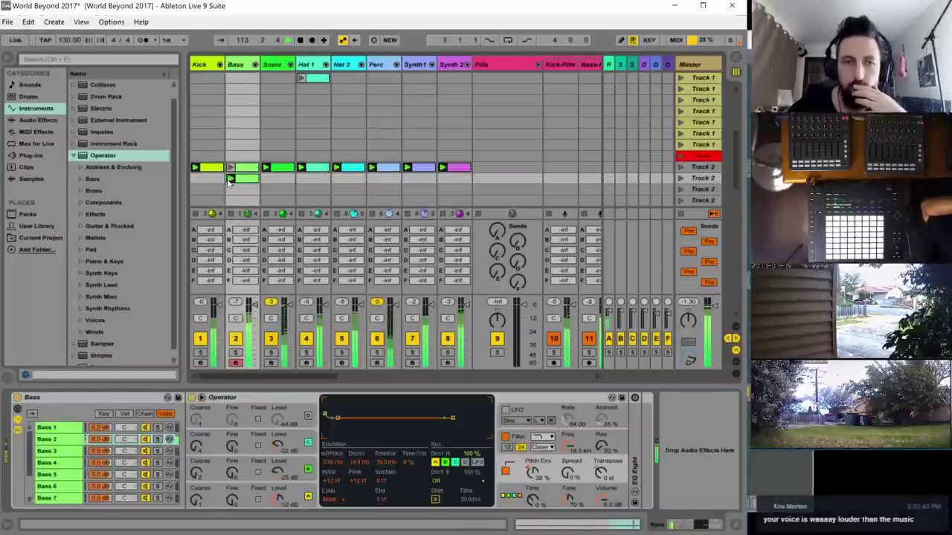
pyautogui.click(231, 168)
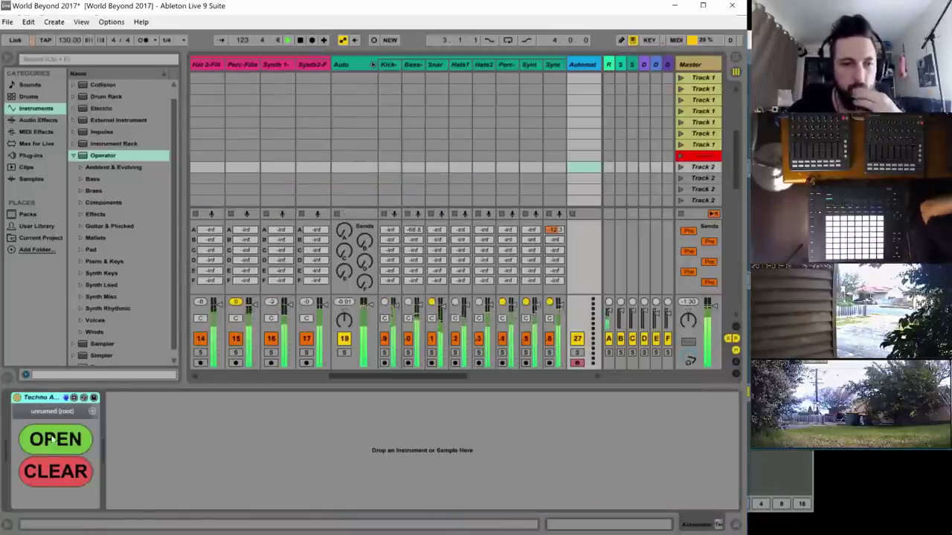
# - In the Automator's Hats2 page, draw a rising PHASE WET ramp and a falling PHASE FREQ ramp, both with length 1
pyautogui.click(52, 439)
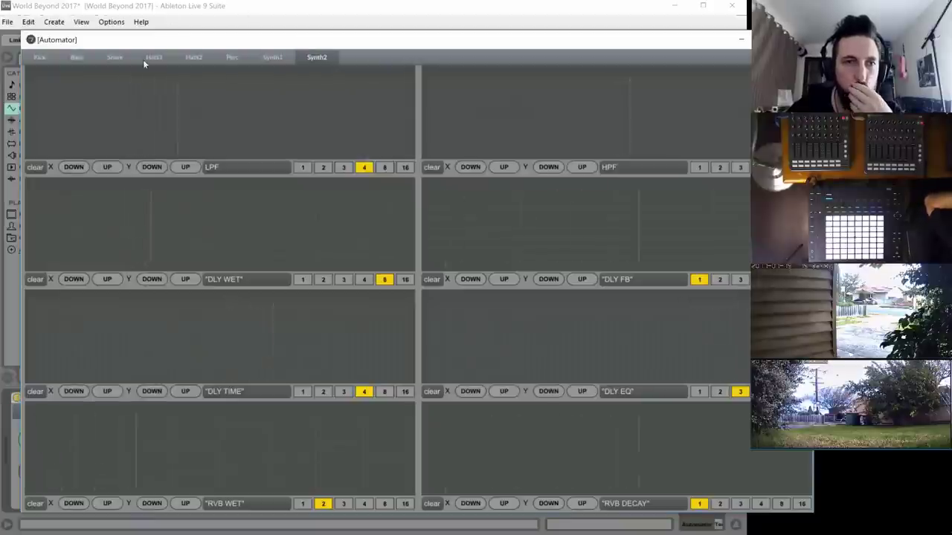
pyautogui.click(192, 57)
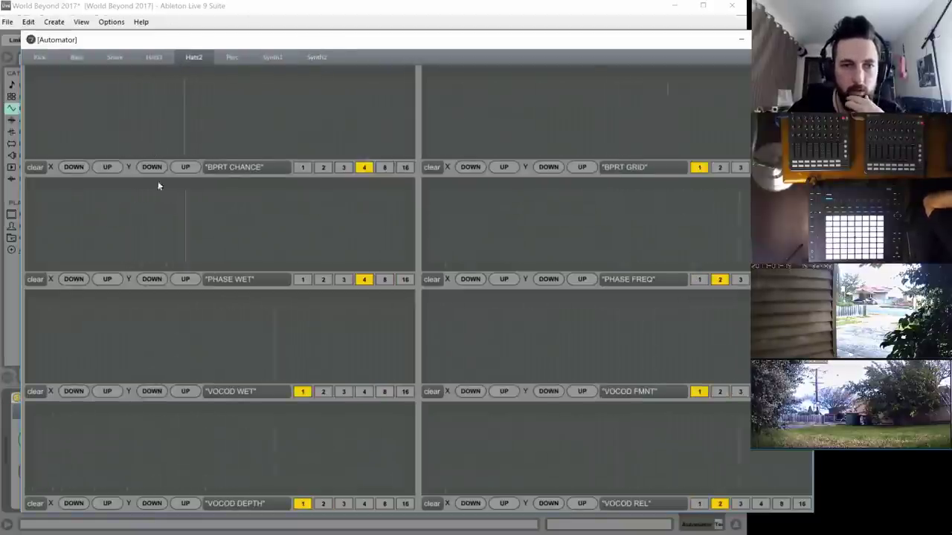
pyautogui.moveTo(29, 266); pyautogui.dragTo(413, 233)
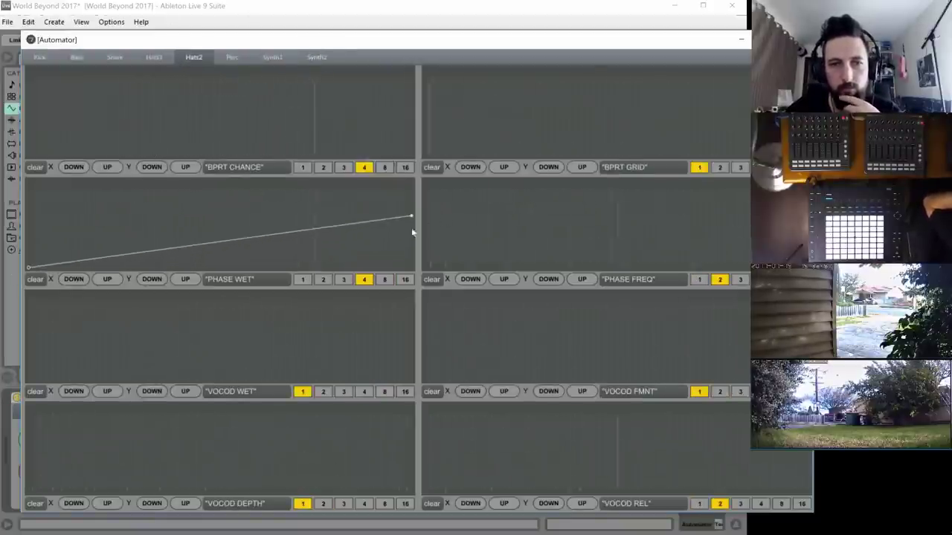
pyautogui.click(302, 280)
pyautogui.click(699, 280)
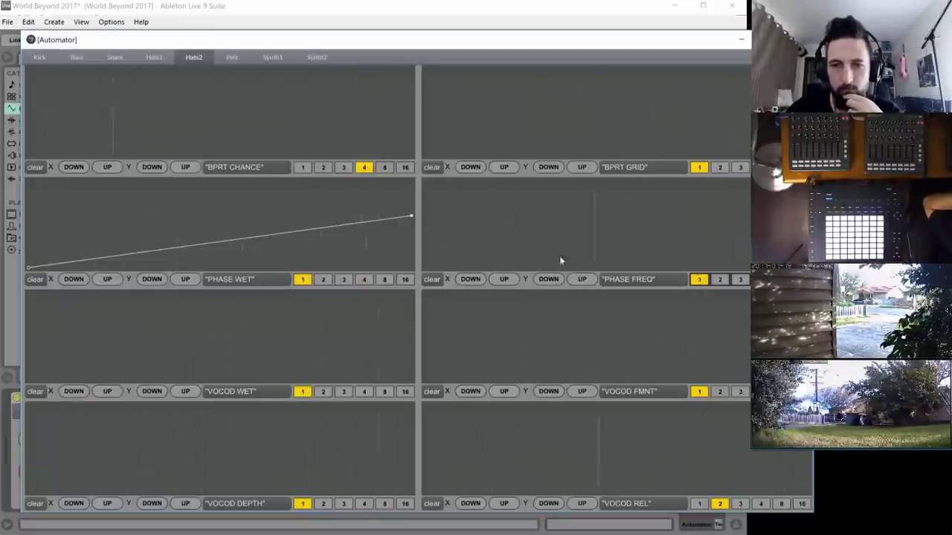
pyautogui.click(423, 206)
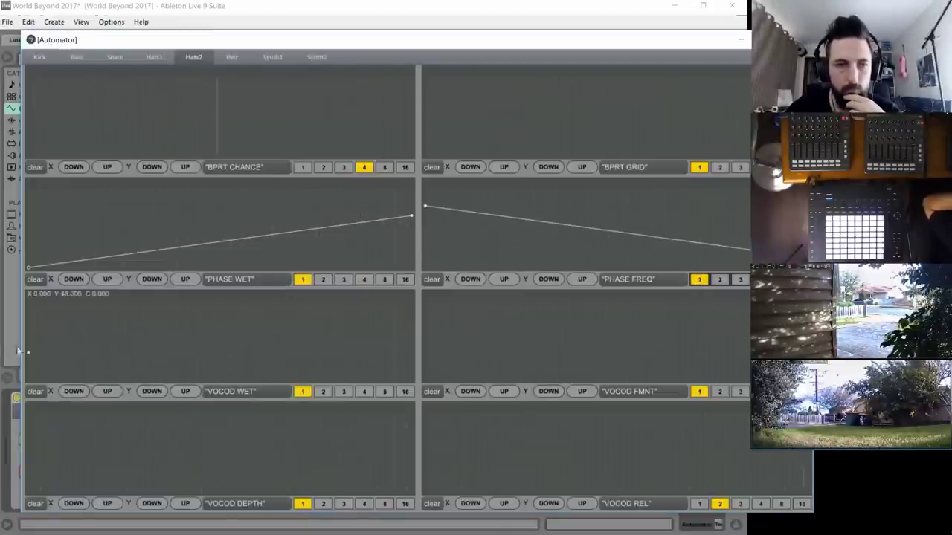
# - Draw a slightly rising VOCOD WET line and a VOCOD FMNT ramp rising from zero for Hats2
pyautogui.moveTo(28, 342); pyautogui.dragTo(413, 328)
pyautogui.moveTo(425, 379)
pyautogui.mouseDown()
pyautogui.moveTo(577, 350)
pyautogui.moveTo(809, 327)
pyautogui.mouseUp()
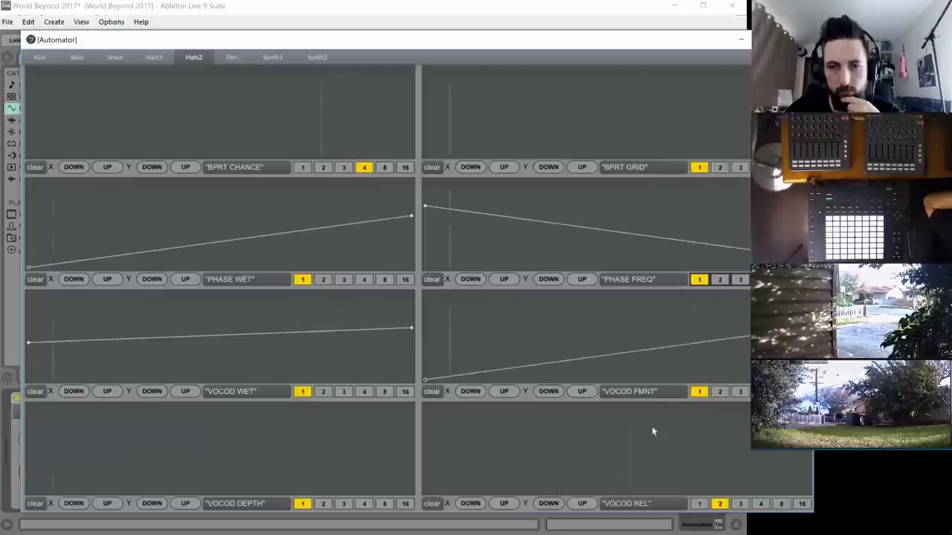
# - Draw a VOCOD DEPTH curve dipping to zero early and a length-1 VOCOD REL curve falling to zero late, each rising at the end
pyautogui.moveTo(424, 462)
pyautogui.mouseDown()
pyautogui.moveTo(809, 433)
pyautogui.moveTo(808, 413)
pyautogui.mouseUp()
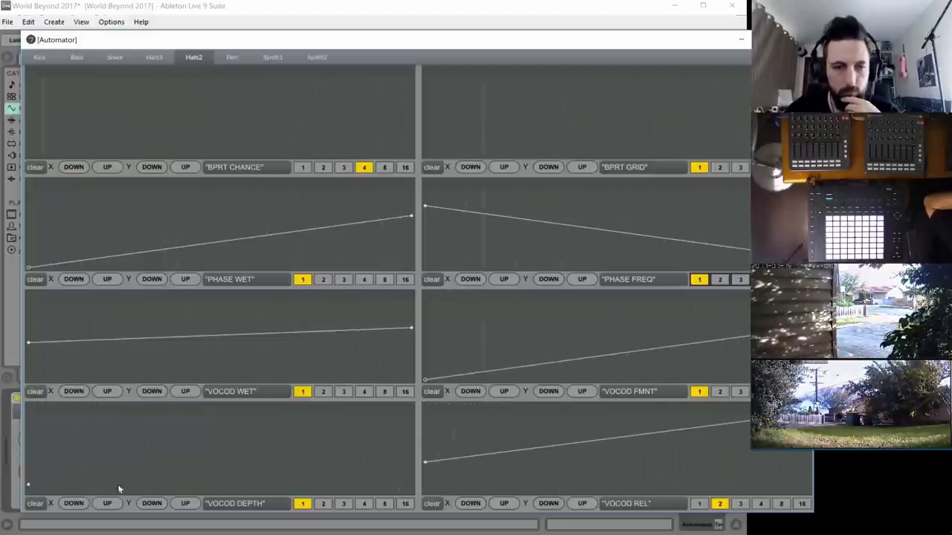
pyautogui.moveTo(118, 488); pyautogui.dragTo(100, 492)
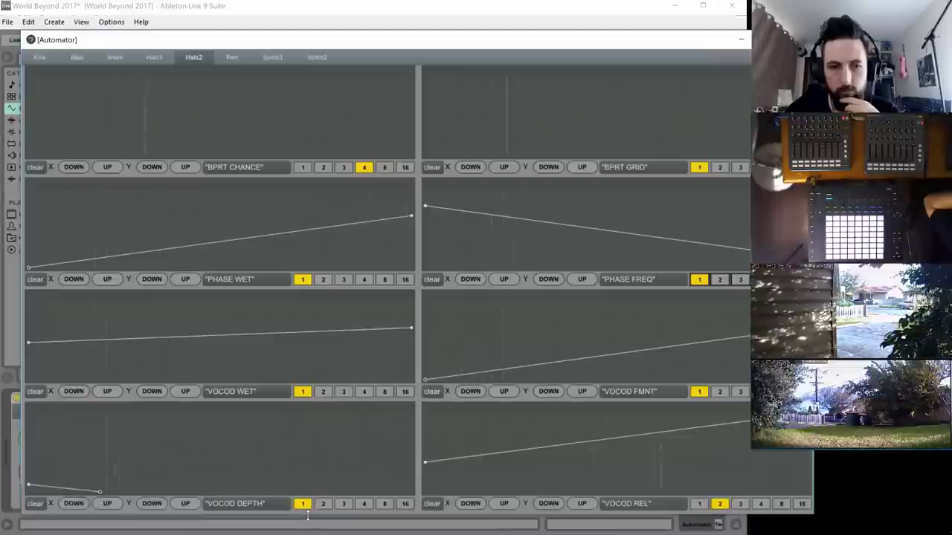
pyautogui.moveTo(359, 464); pyautogui.dragTo(411, 459)
pyautogui.moveTo(706, 475); pyautogui.dragTo(741, 524)
pyautogui.click(786, 462)
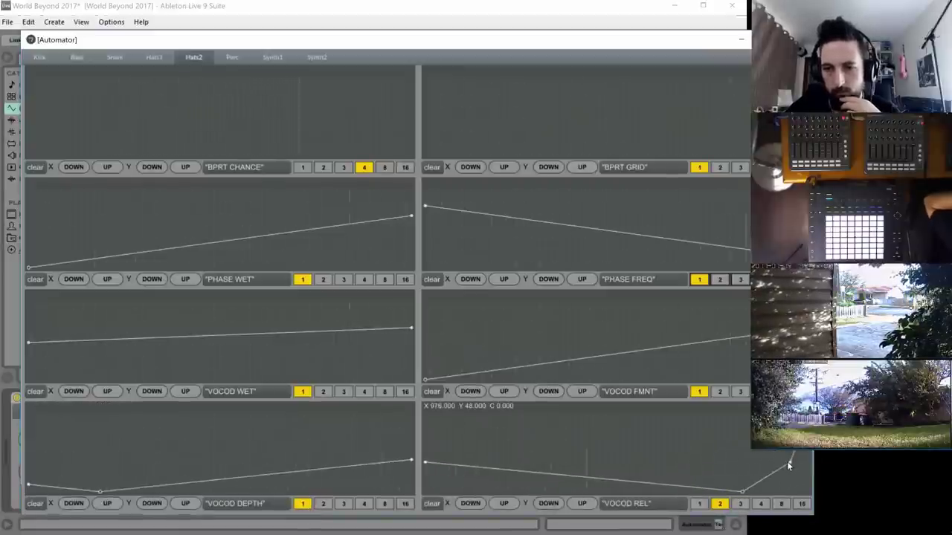
pyautogui.click(700, 504)
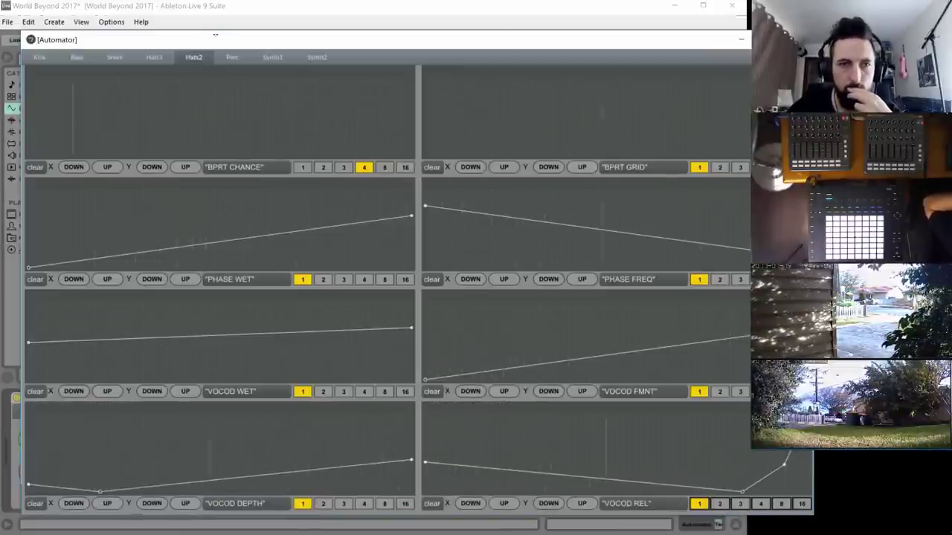
# - On the Automator's Perc page, draw a flat mid-level DLY WET line and a gently falling DLY FB ramp starting at mid level
pyautogui.click(231, 58)
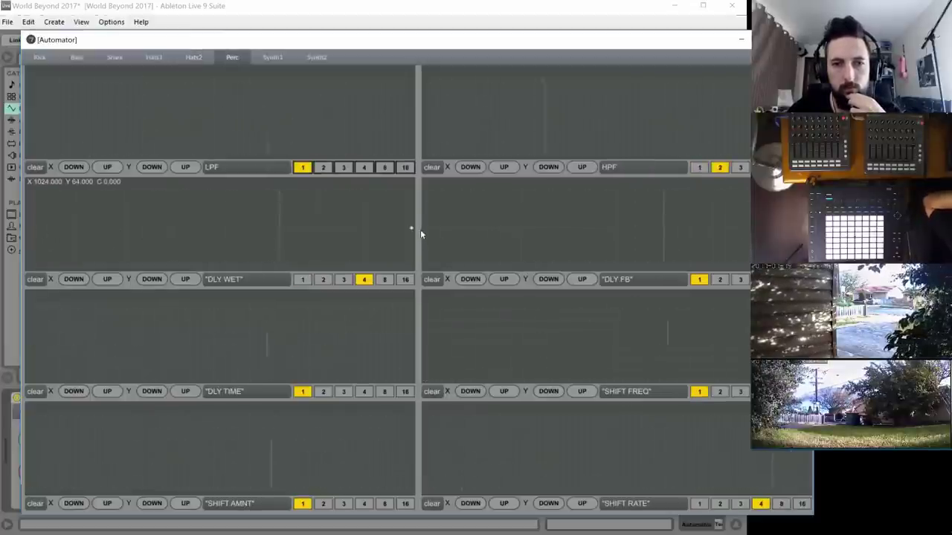
pyautogui.click(35, 227)
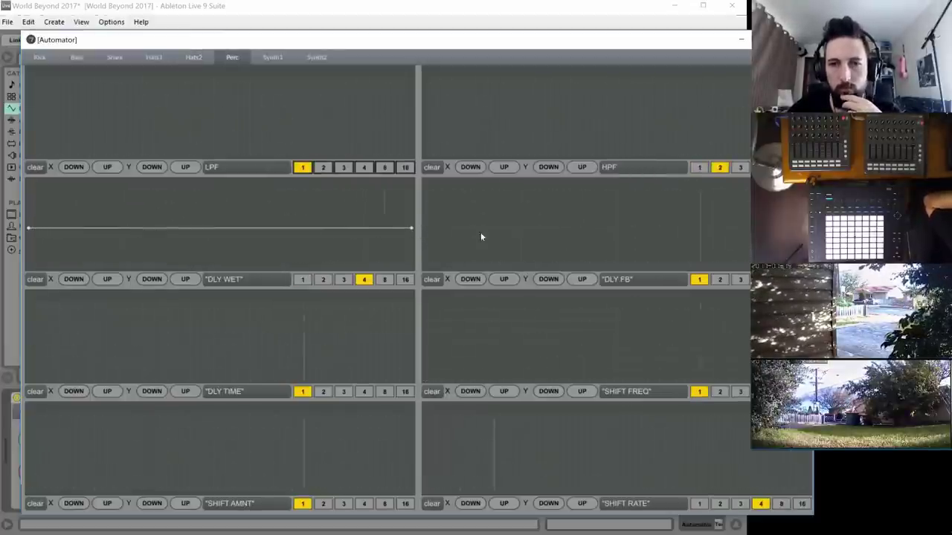
pyautogui.click(425, 228)
pyautogui.click(742, 259)
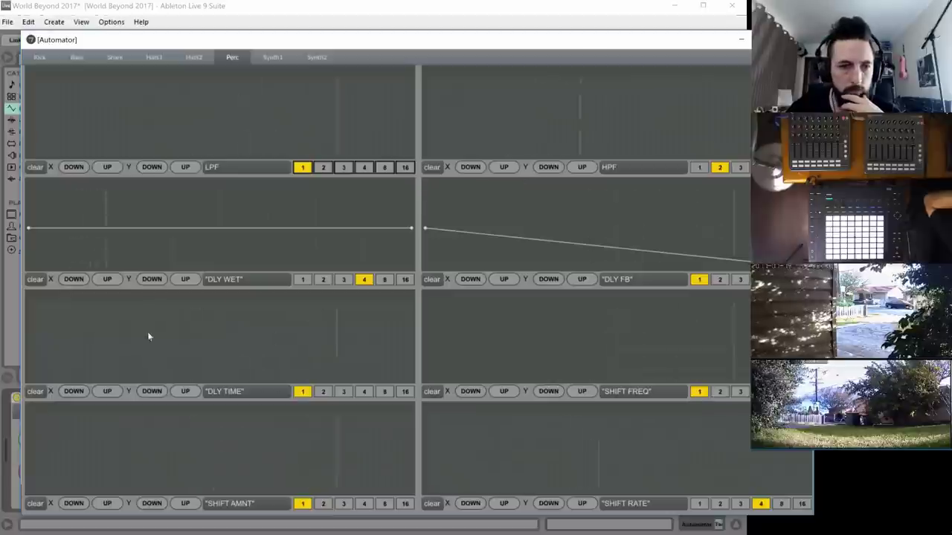
# - Draw a DLY TIME ramp falling from near maximum to zero, and raise the DLY FB end point so the line rises
pyautogui.click(22, 308)
pyautogui.click(412, 379)
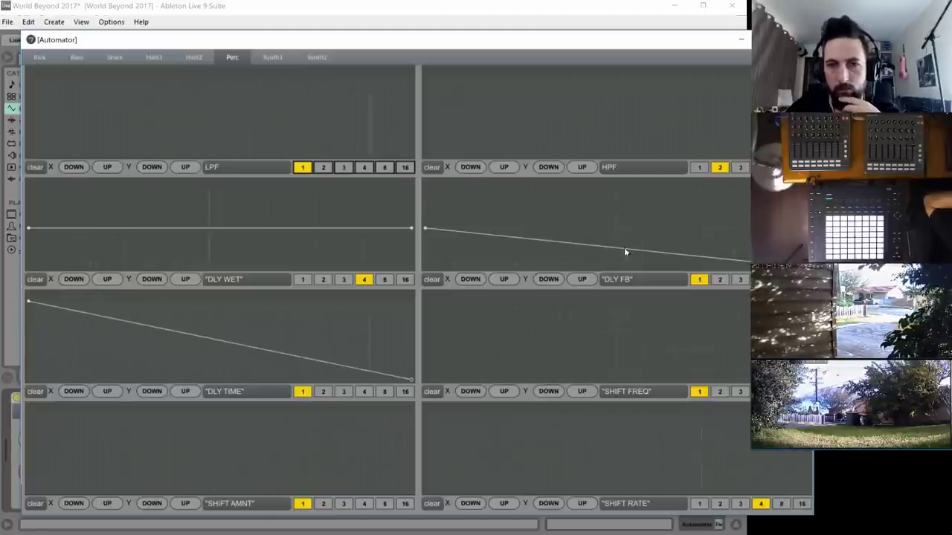
pyautogui.moveTo(808, 266); pyautogui.dragTo(807, 188)
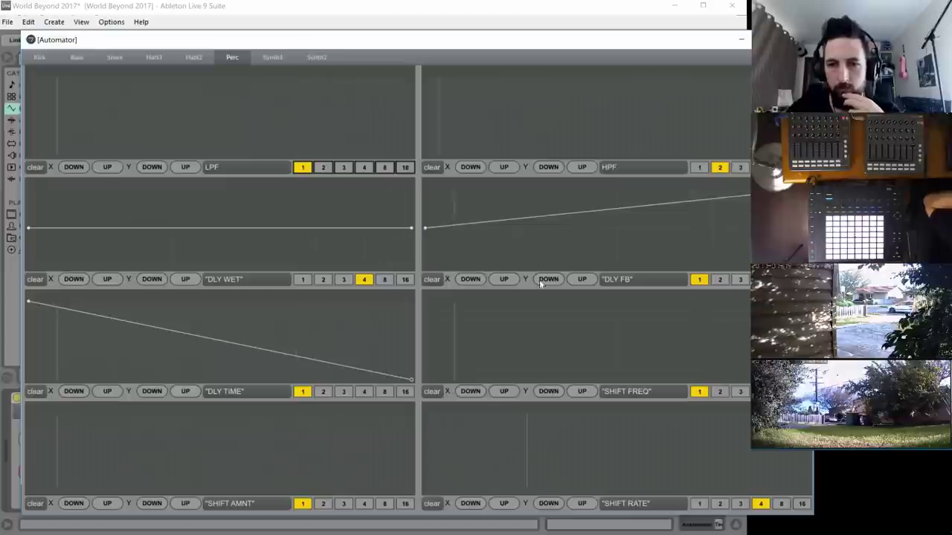
# - Try a gently falling SHIFT FREQ line for Perc and clear it
pyautogui.click(424, 310)
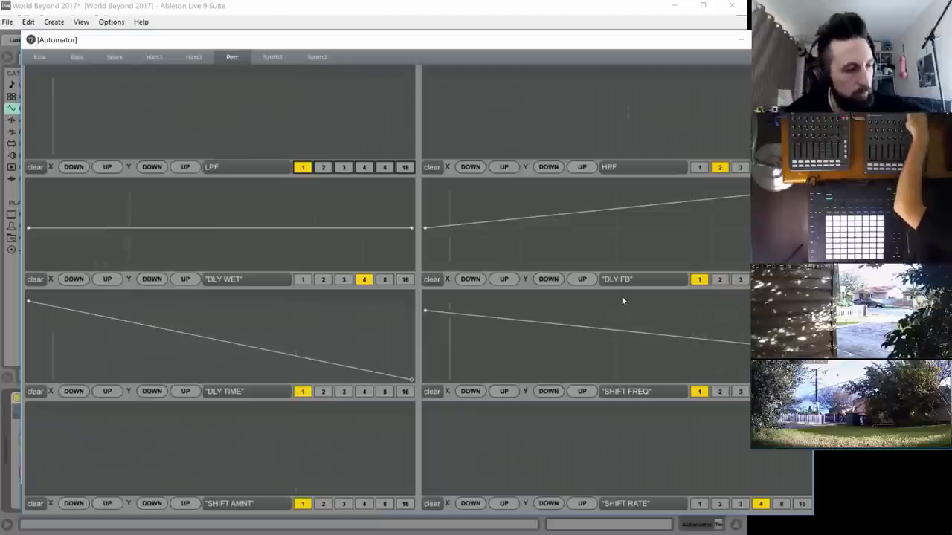
pyautogui.click(434, 391)
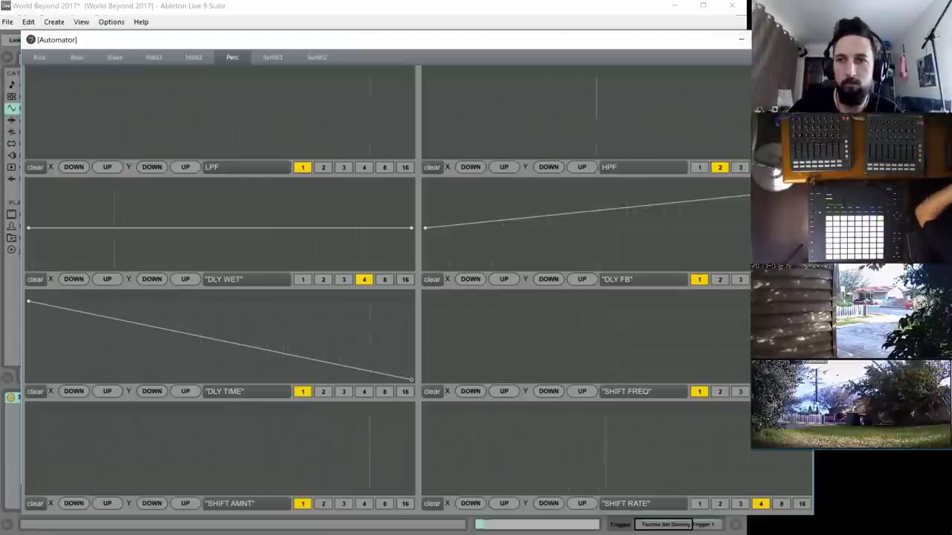
# - Close the Automator window and return to the instrument tracks' Track 1 and Track 2 clips
pyautogui.click(797, 39)
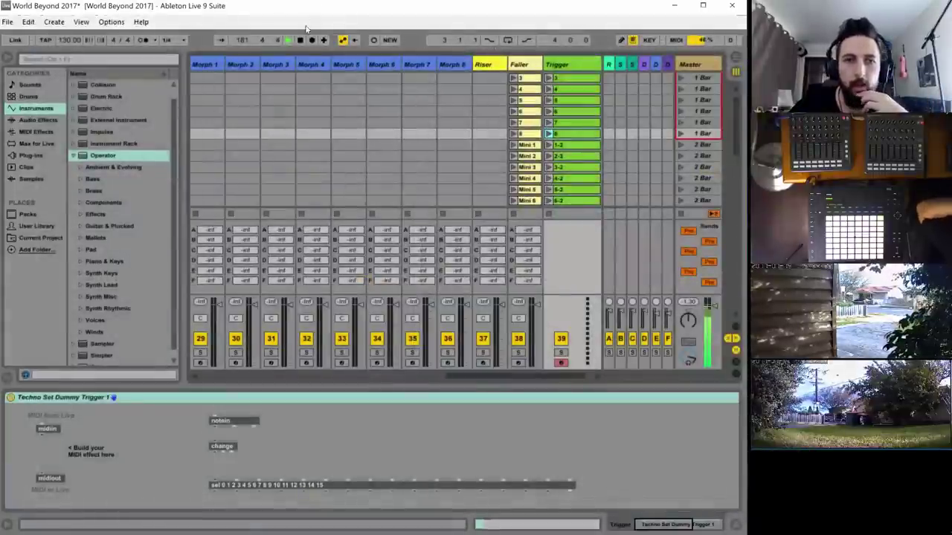
pyautogui.moveTo(511, 376); pyautogui.dragTo(179, 325)
pyautogui.scroll(-5, 414, 139)
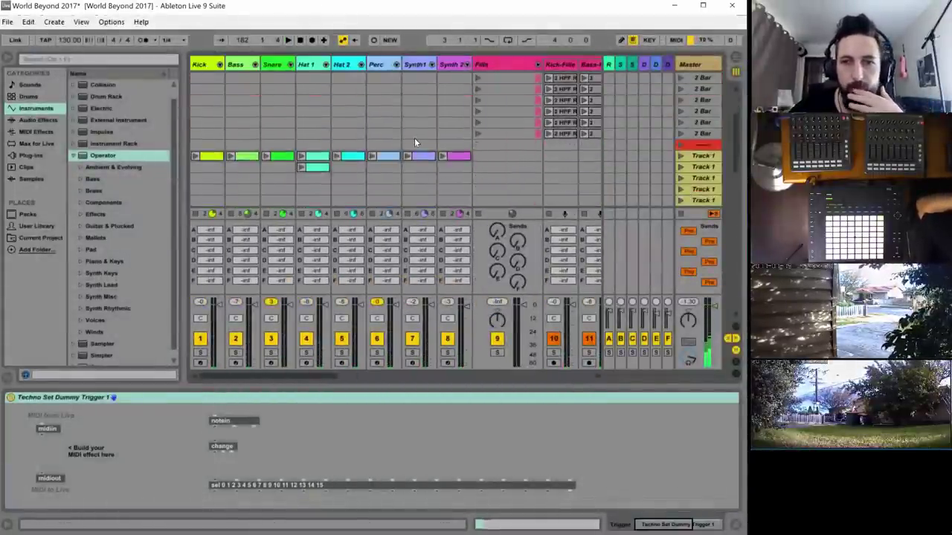
pyautogui.scroll(-3, 414, 138)
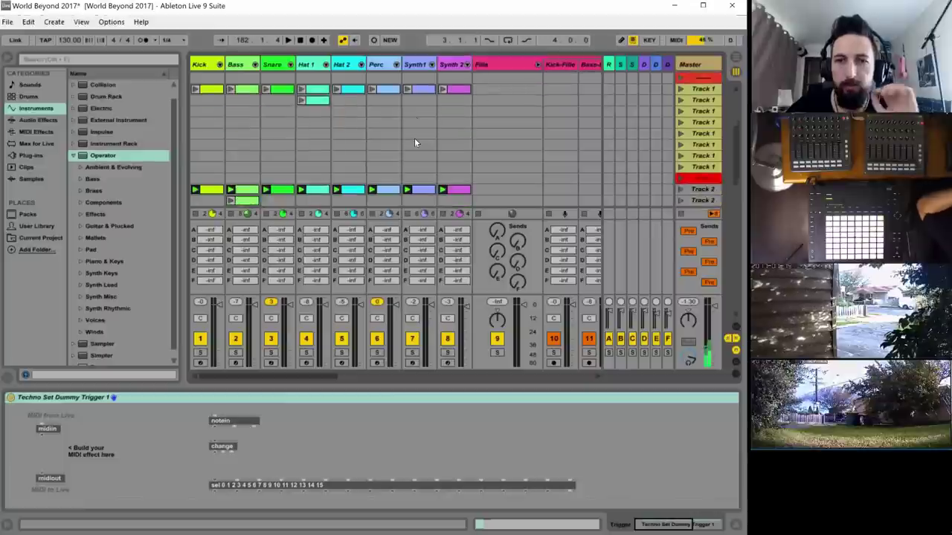
pyautogui.scroll(1, 442, 132)
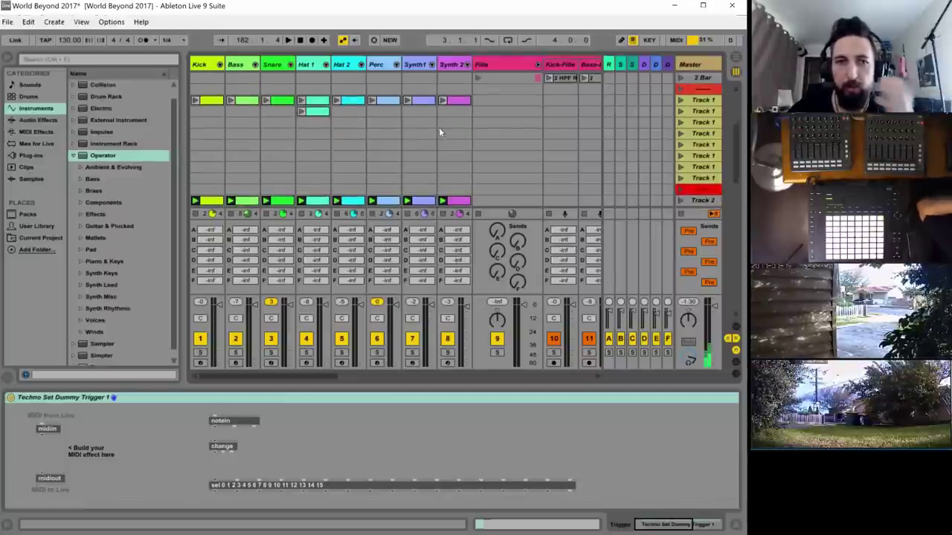
# - Check the Kick devices and show the chain zones of the Bass and Percussion racks
pyautogui.click(199, 64)
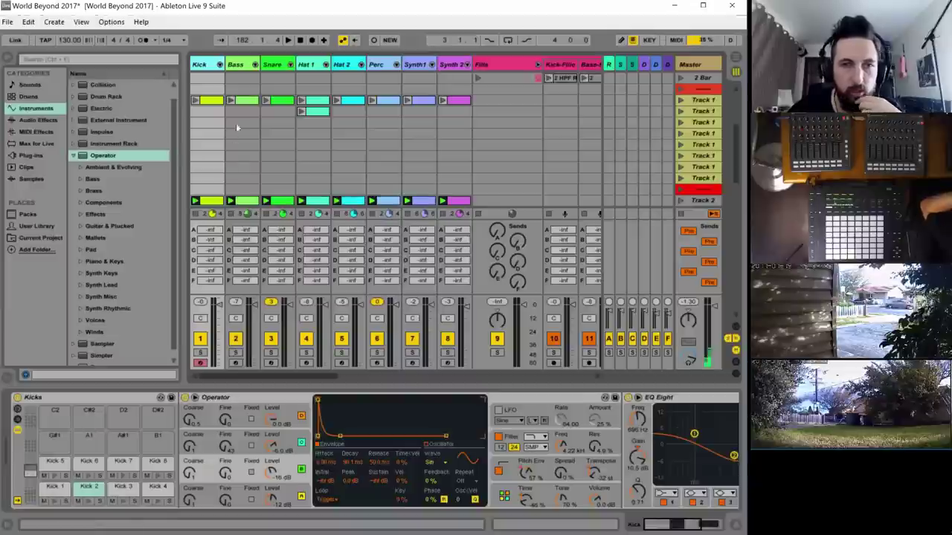
pyautogui.click(235, 64)
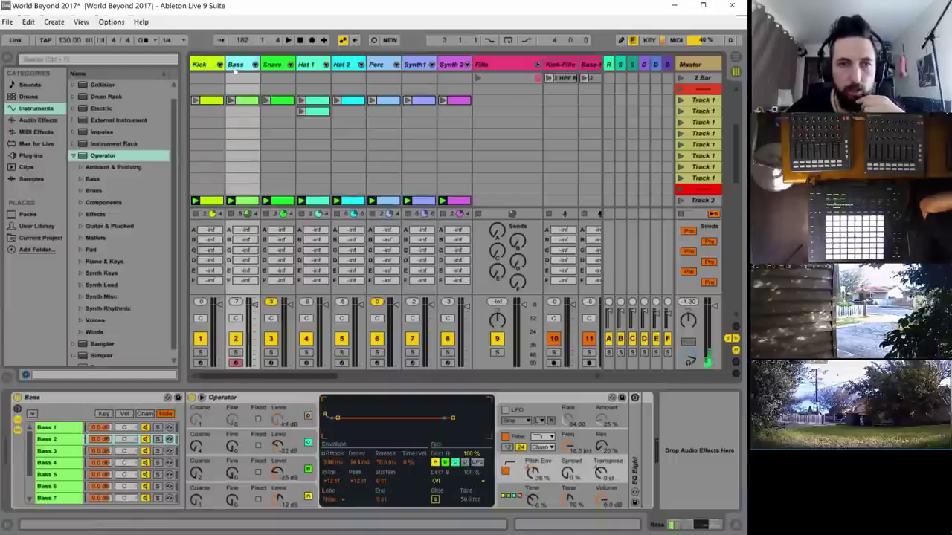
pyautogui.click(145, 414)
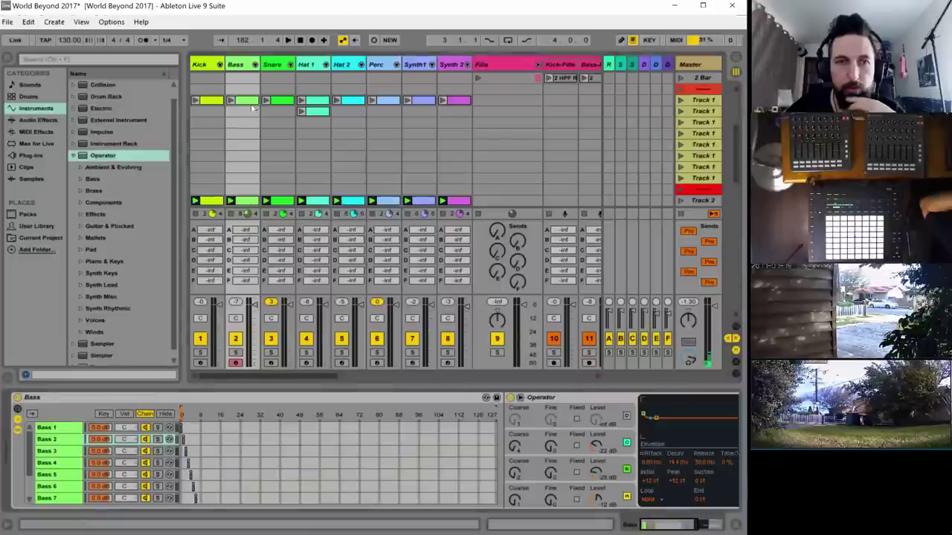
pyautogui.click(375, 64)
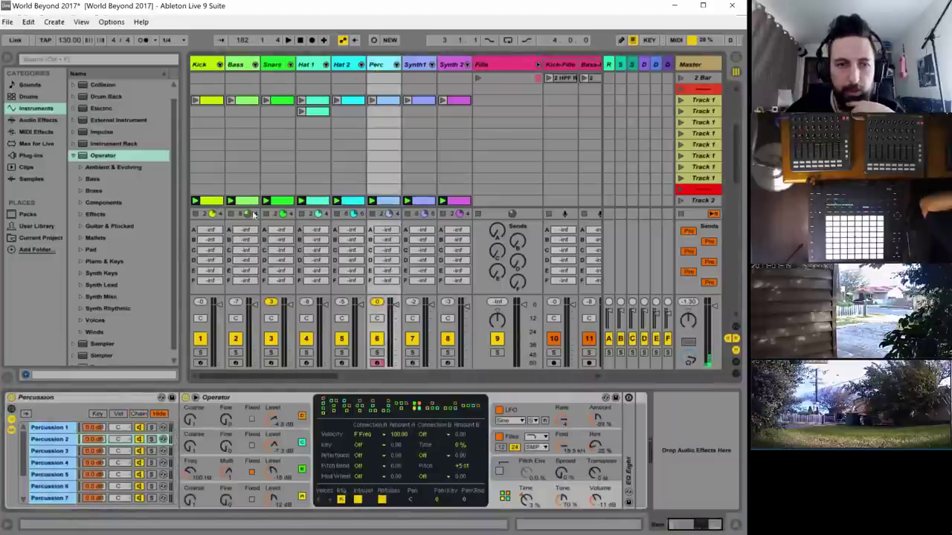
pyautogui.click(138, 414)
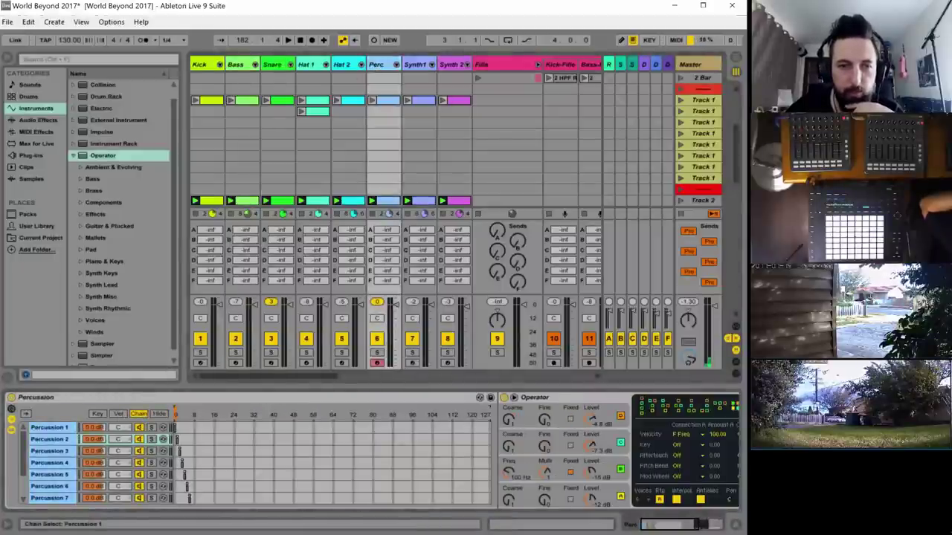
# - Show the chain zones of the Synth 1 and Synth 2 racks
pyautogui.click(413, 65)
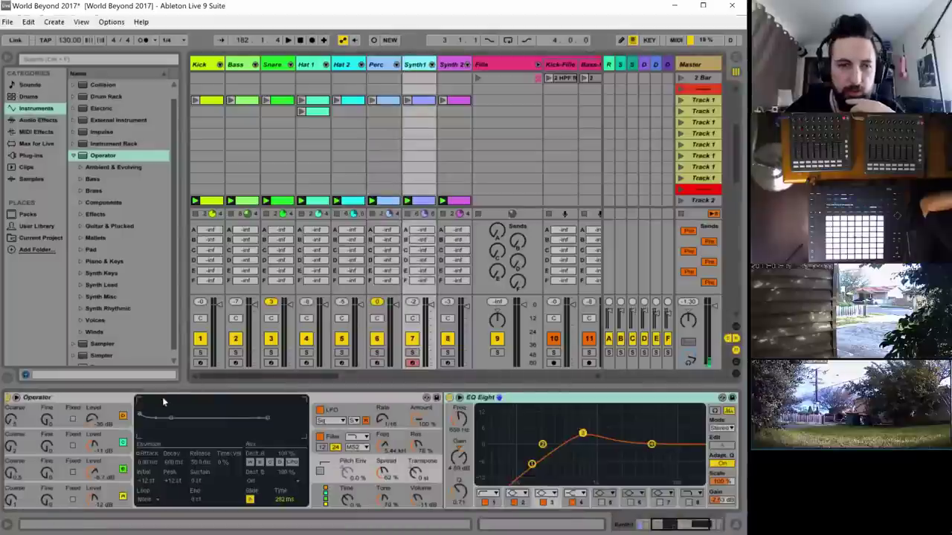
pyautogui.moveTo(682, 526); pyautogui.dragTo(638, 527)
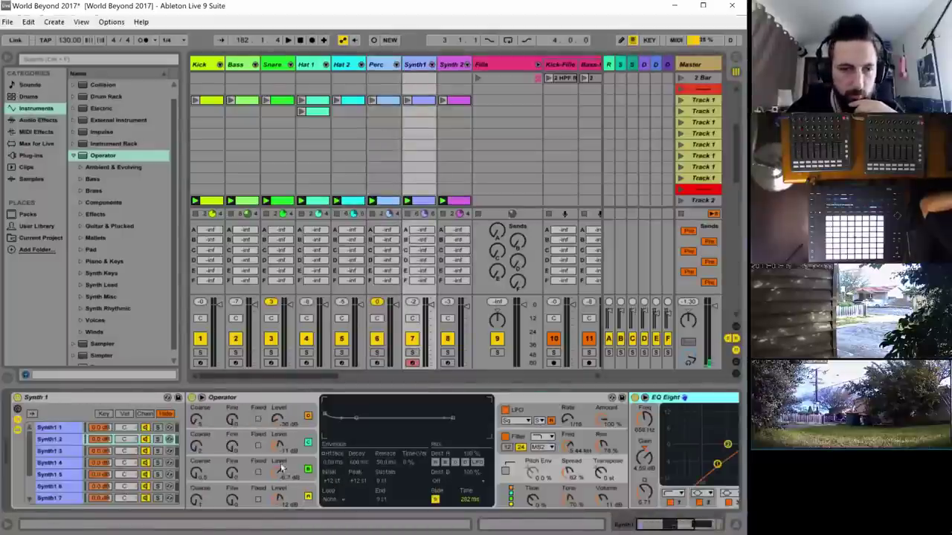
pyautogui.click(145, 414)
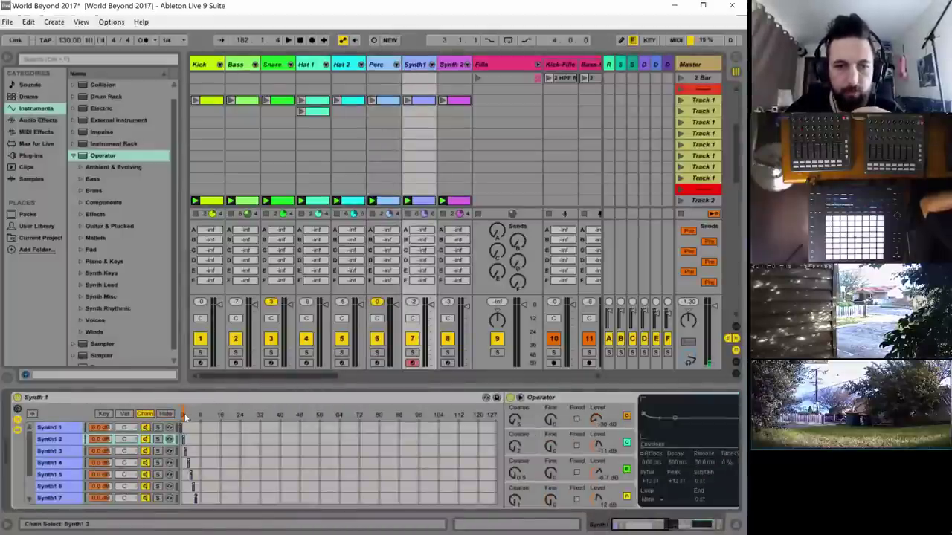
pyautogui.click(450, 64)
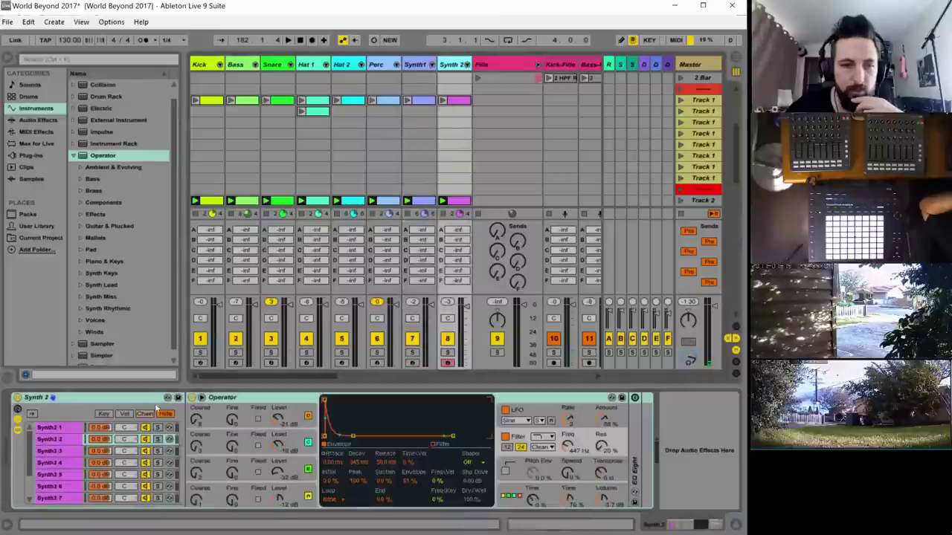
pyautogui.click(146, 414)
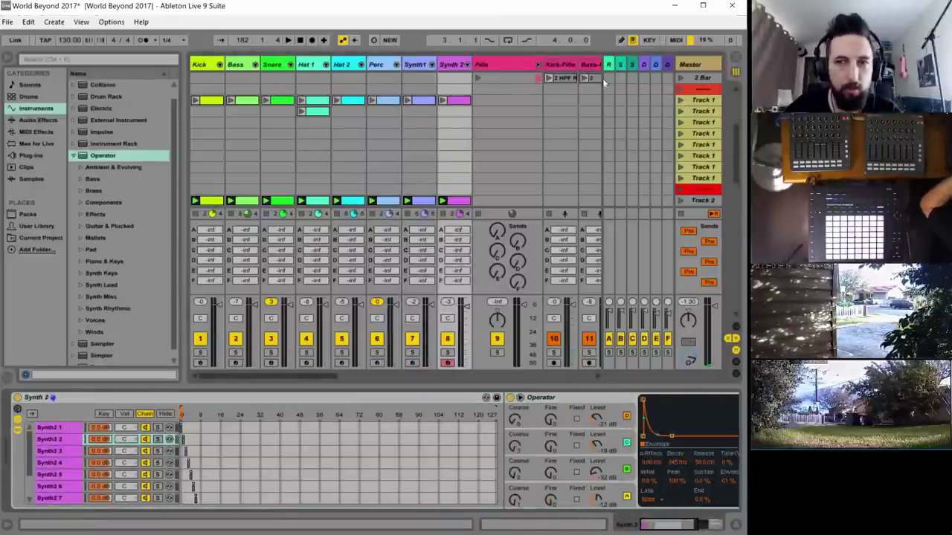
# - Select the Automator track to show its device, and return to the instrument tracks
pyautogui.hscroll(10, 593, 83)
pyautogui.click(584, 65)
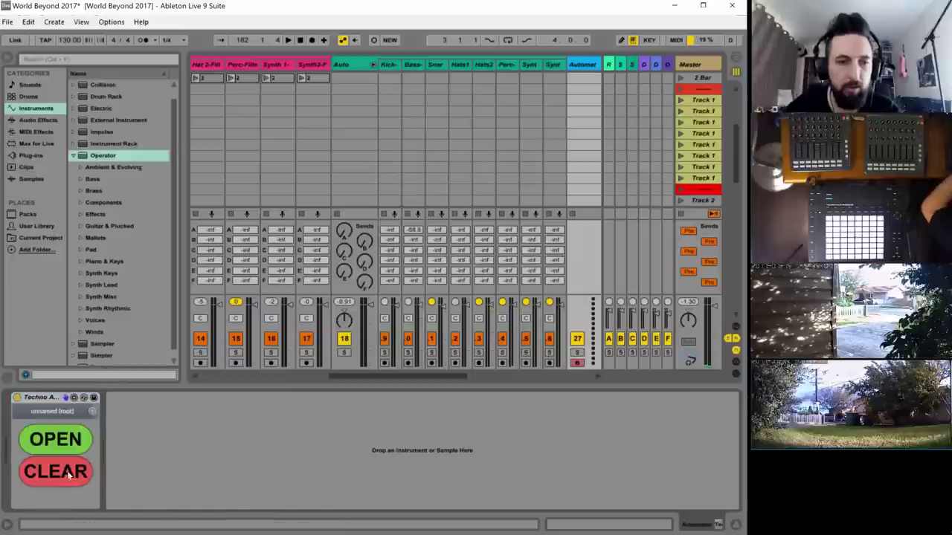
pyautogui.moveTo(360, 376); pyautogui.dragTo(201, 375)
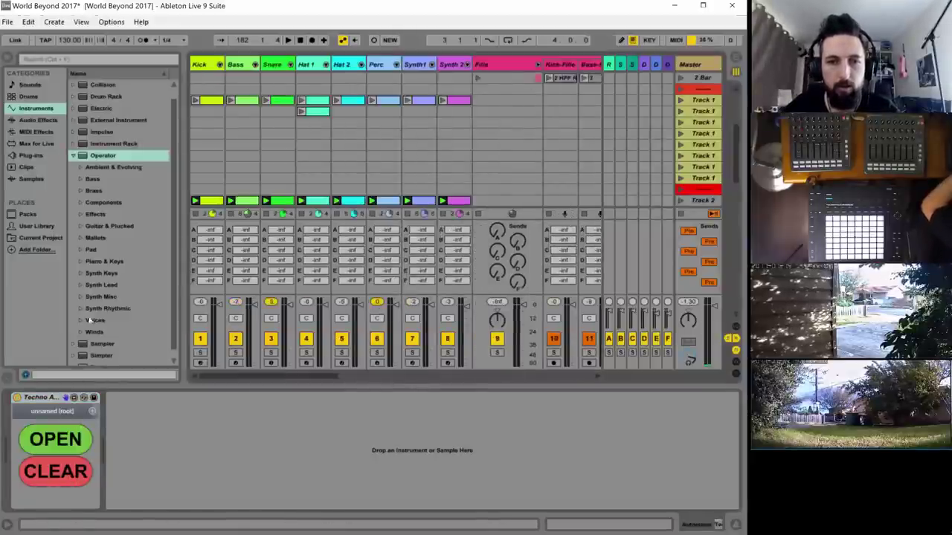
# - Launch the first Track 1 scene and switch Hat 1 to its second Track 1 clip
pyautogui.click(679, 101)
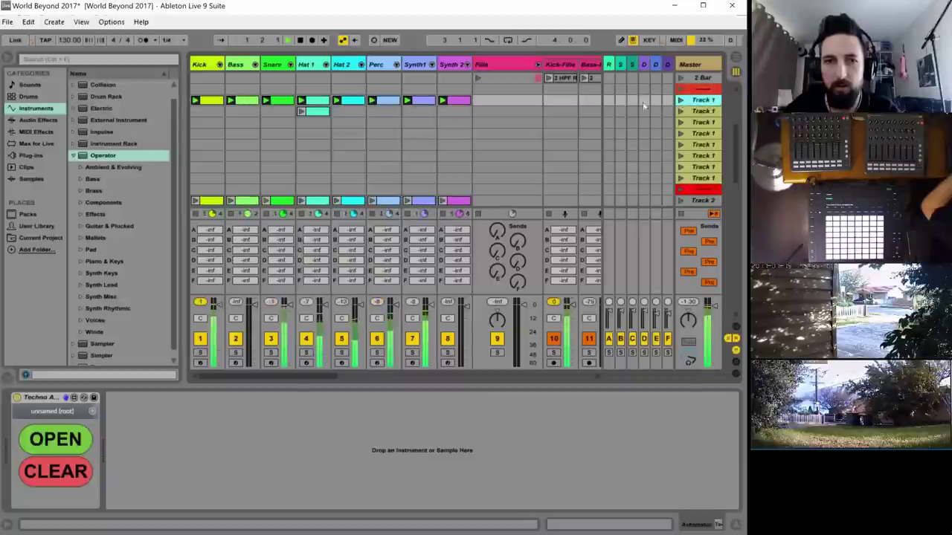
pyautogui.click(301, 112)
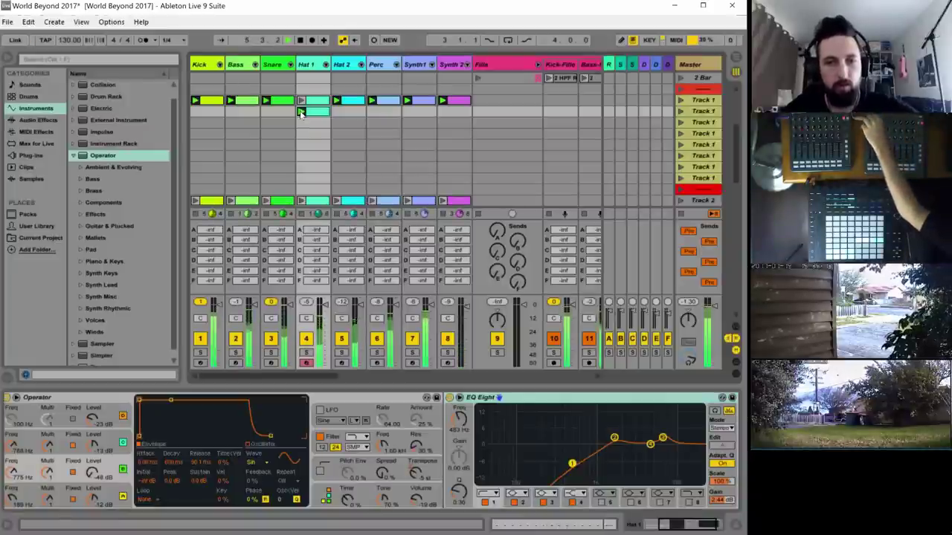
pyautogui.click(301, 112)
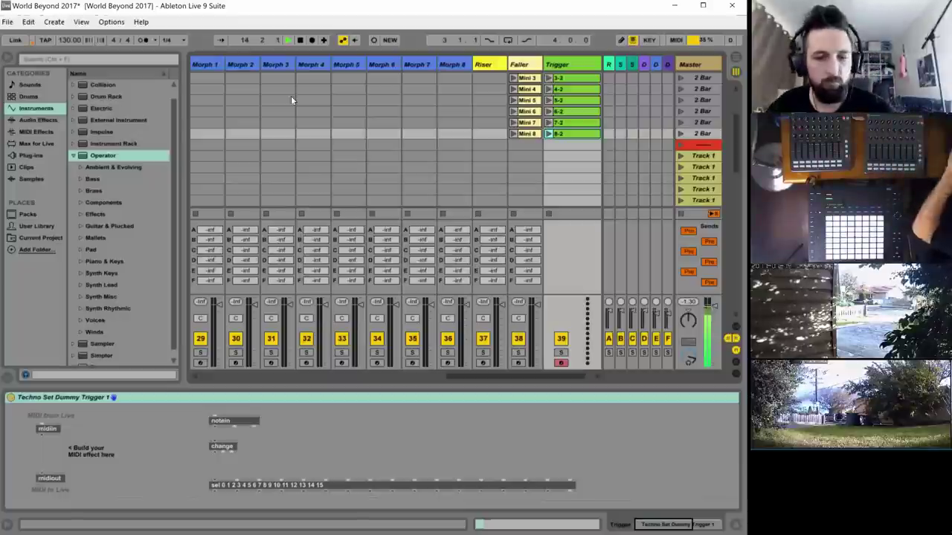
# - Return from the Trigger track to the instrument tracks and look over the Track 1 and Track 2 clip rows
pyautogui.scroll(3, 412, 137)
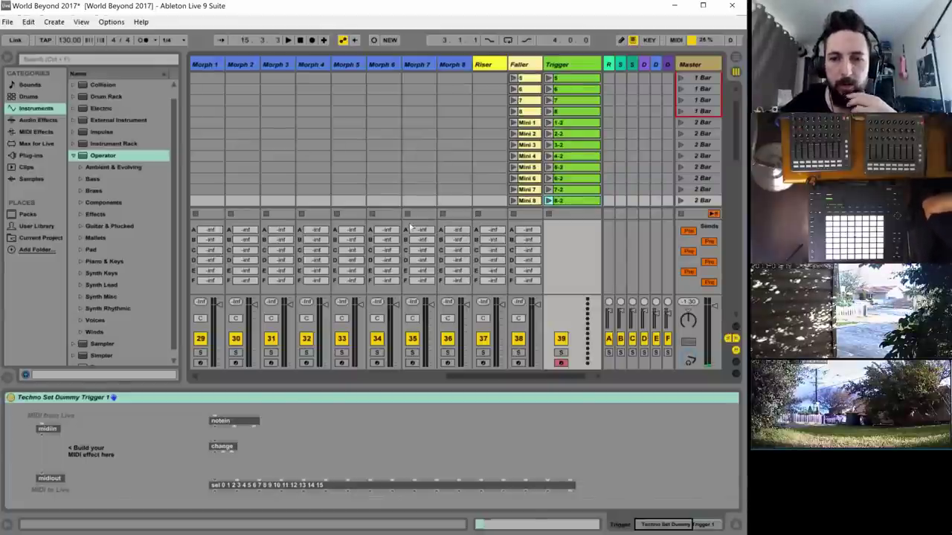
pyautogui.hscroll(-1, 458, 380)
pyautogui.moveTo(457, 380); pyautogui.dragTo(191, 395)
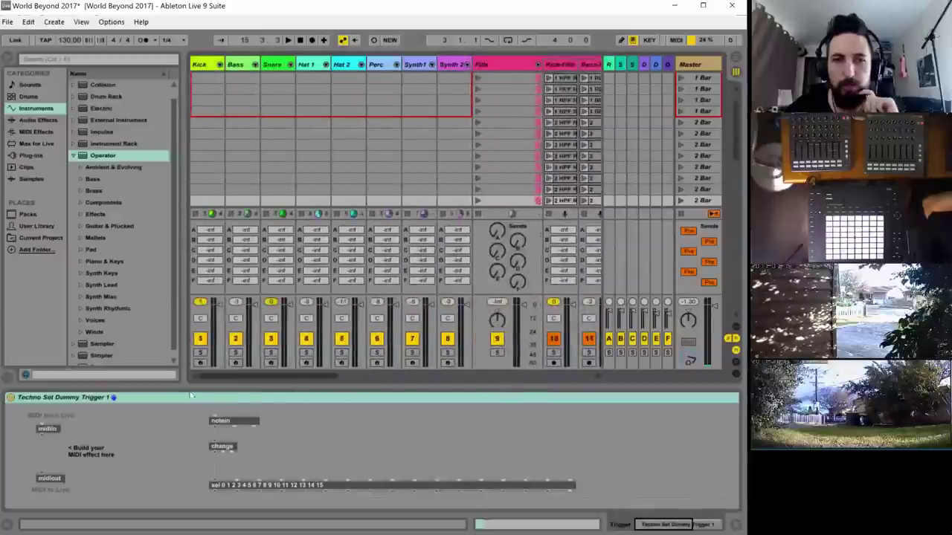
pyautogui.scroll(-5, 367, 126)
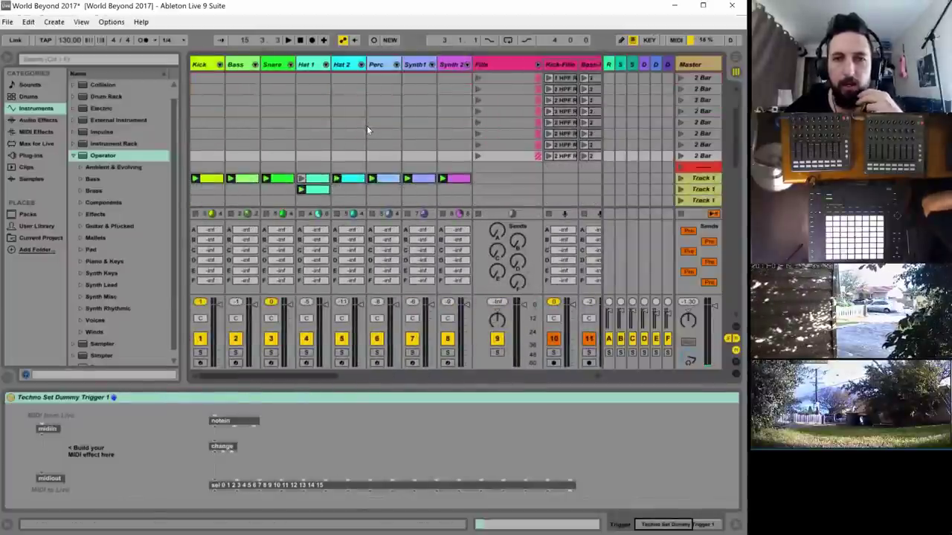
pyautogui.scroll(2, 367, 126)
pyautogui.scroll(-5, 367, 126)
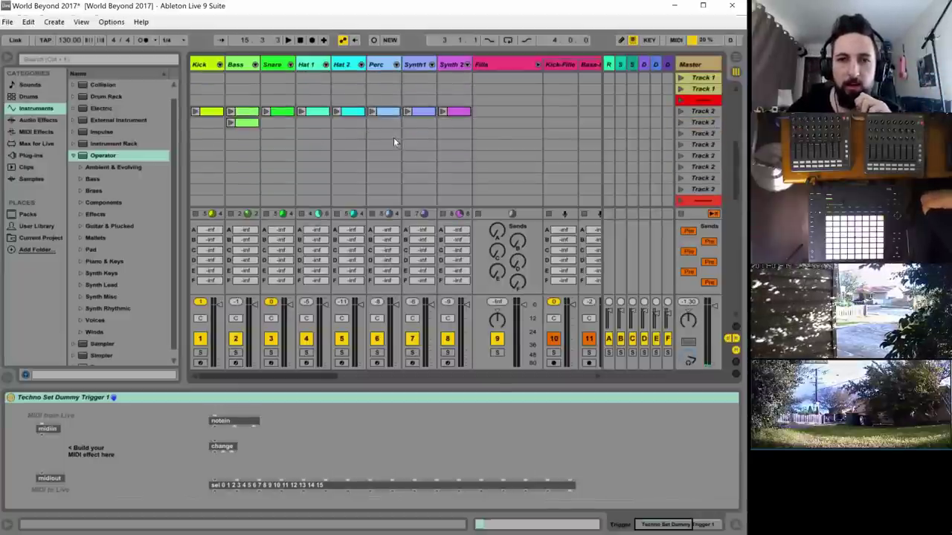
pyautogui.scroll(-2, 394, 138)
pyautogui.scroll(2, 393, 141)
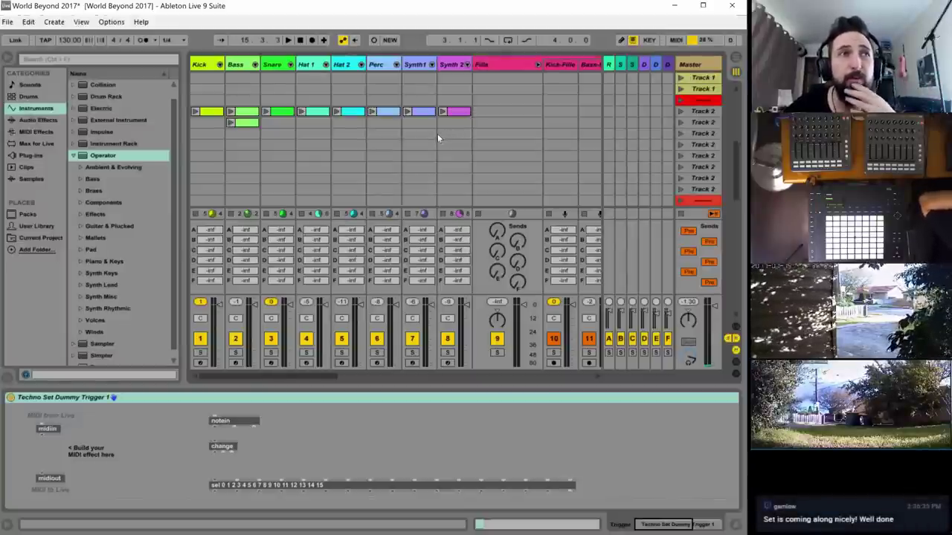
pyautogui.scroll(5, 436, 134)
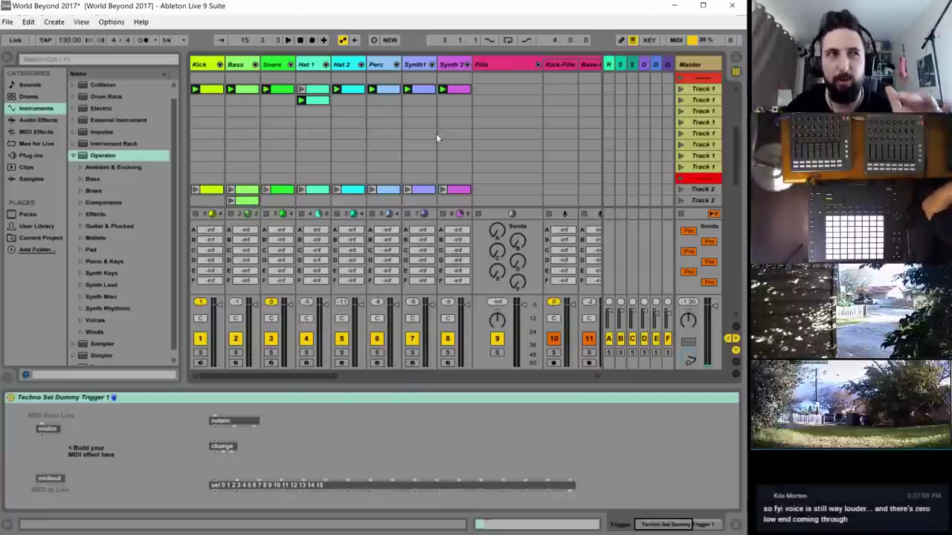
pyautogui.scroll(-2, 436, 138)
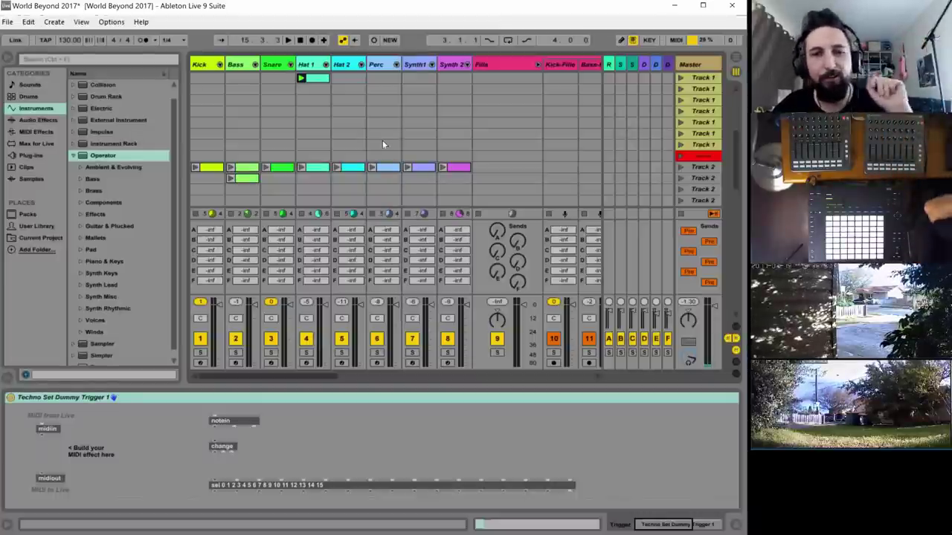
pyautogui.scroll(-1, 389, 140)
pyautogui.scroll(1, 389, 140)
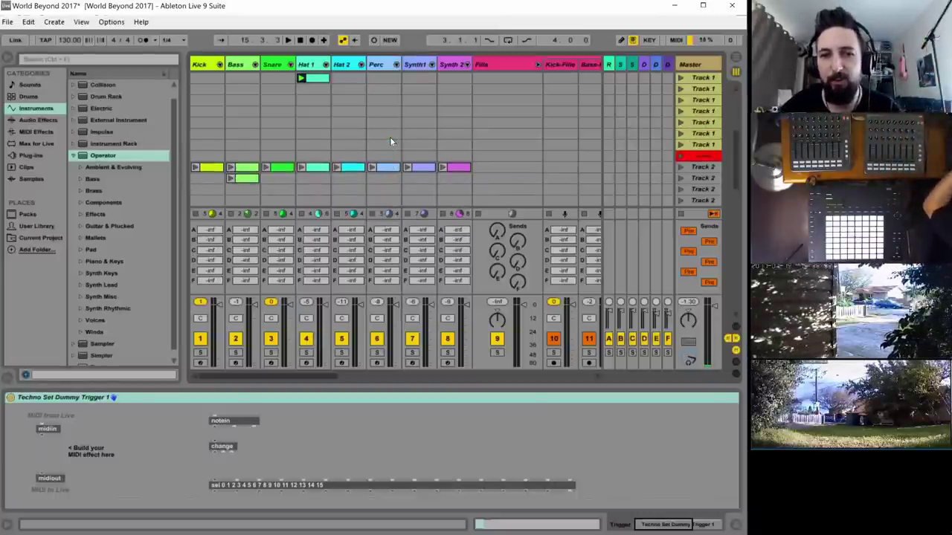
pyautogui.scroll(-1, 389, 139)
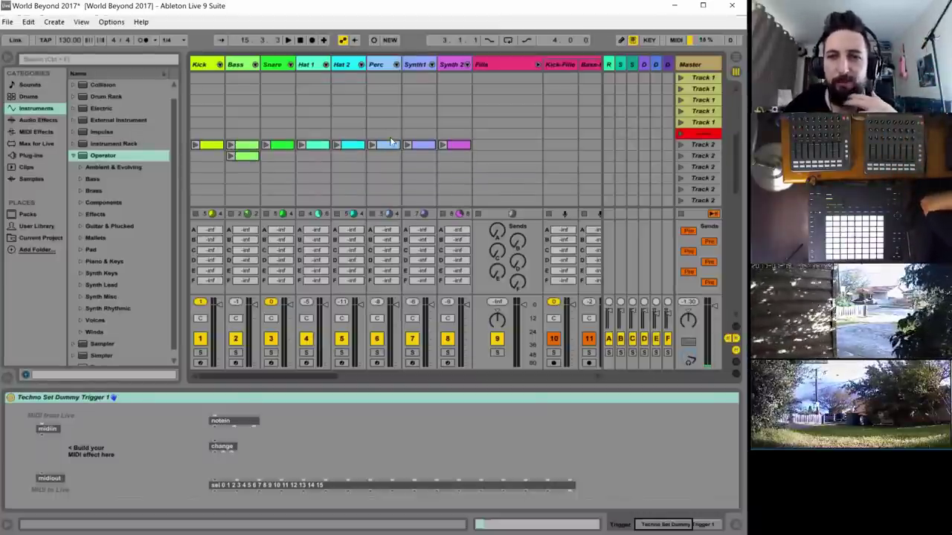
pyautogui.scroll(-2, 389, 139)
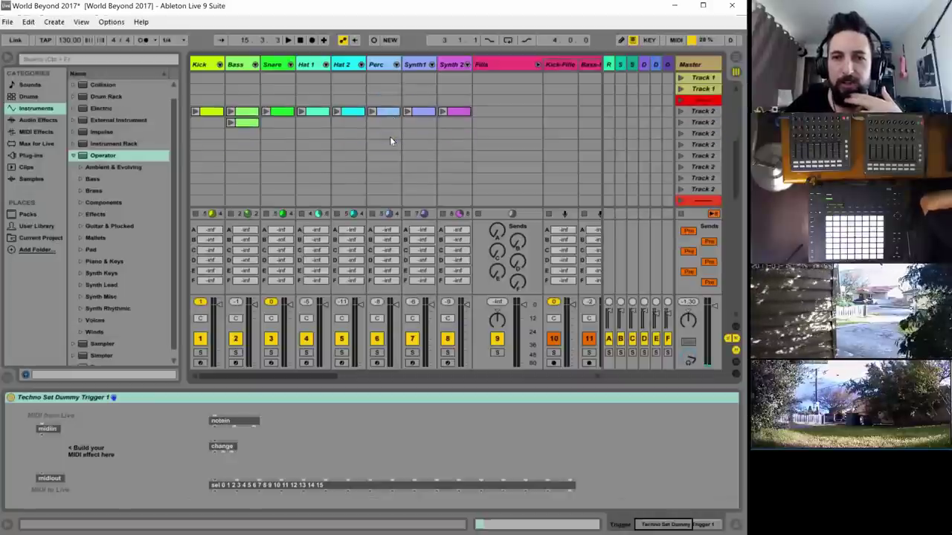
pyautogui.scroll(2, 390, 140)
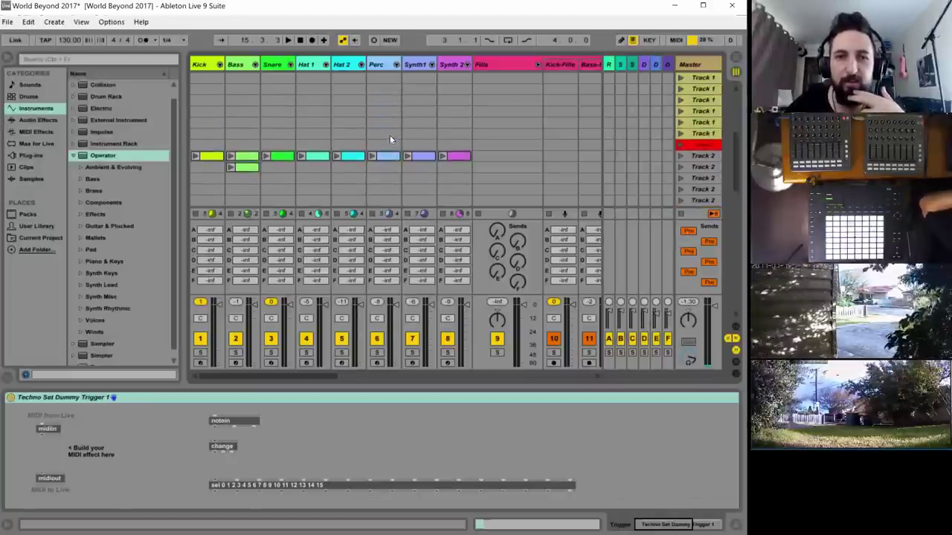